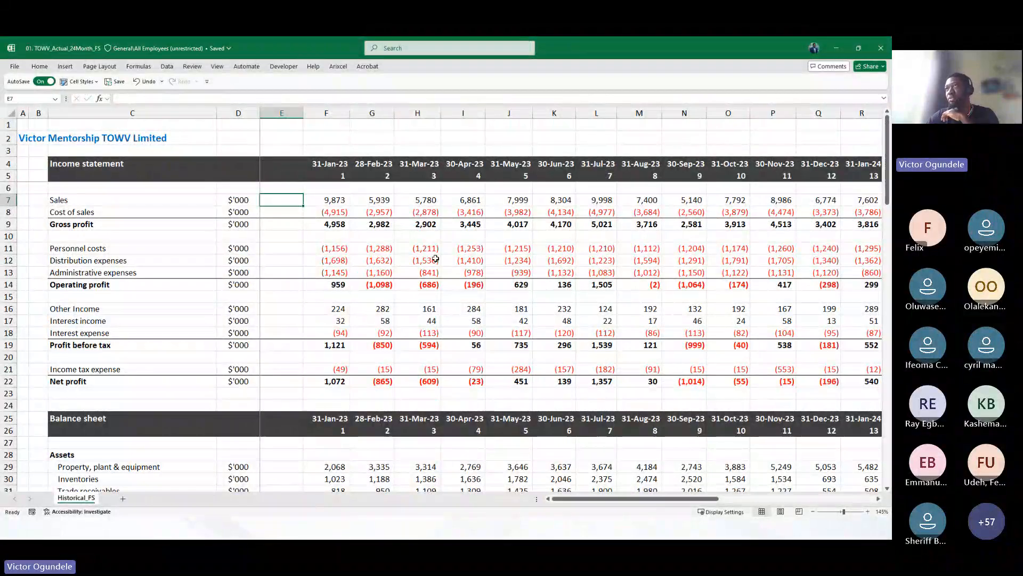
Review the TOWV monthly income statement, balance sheet and cash flow statement across all 24 months
left_click(331, 164)
scroll(525, 272, "right", 10)
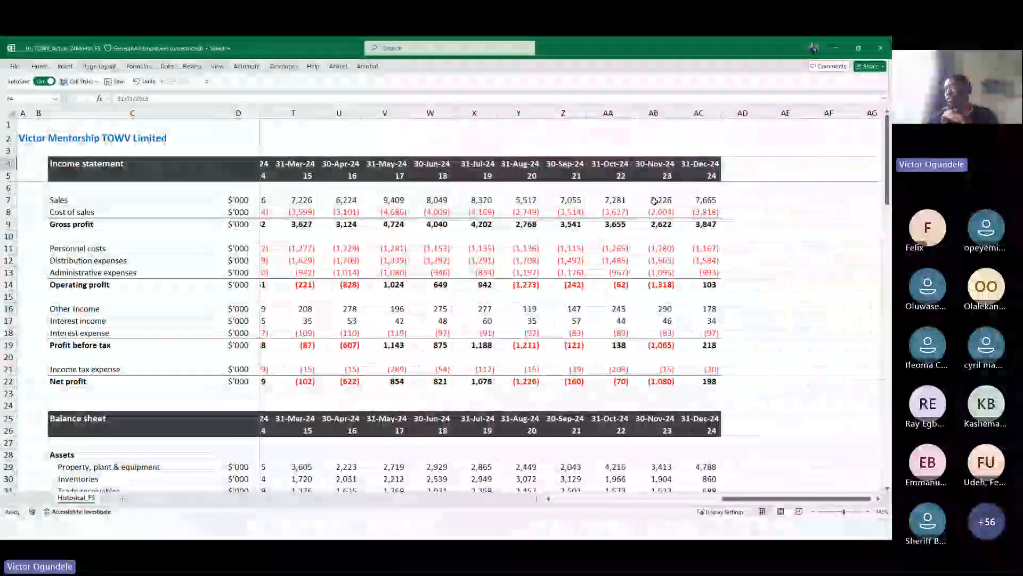
key("ctrl+Right")
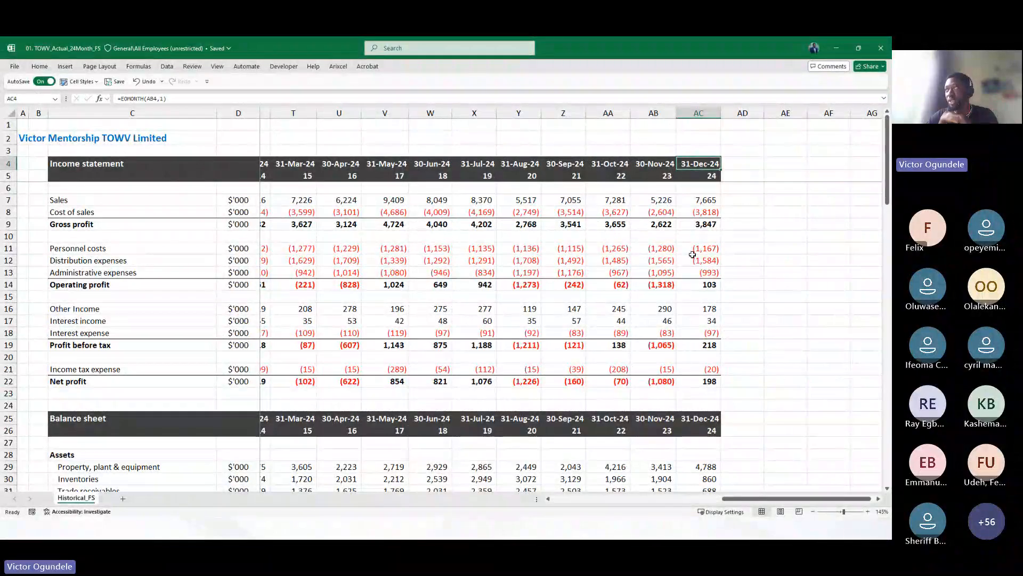
scroll(693, 254, "left", 5)
scroll(692, 254, "down", 1)
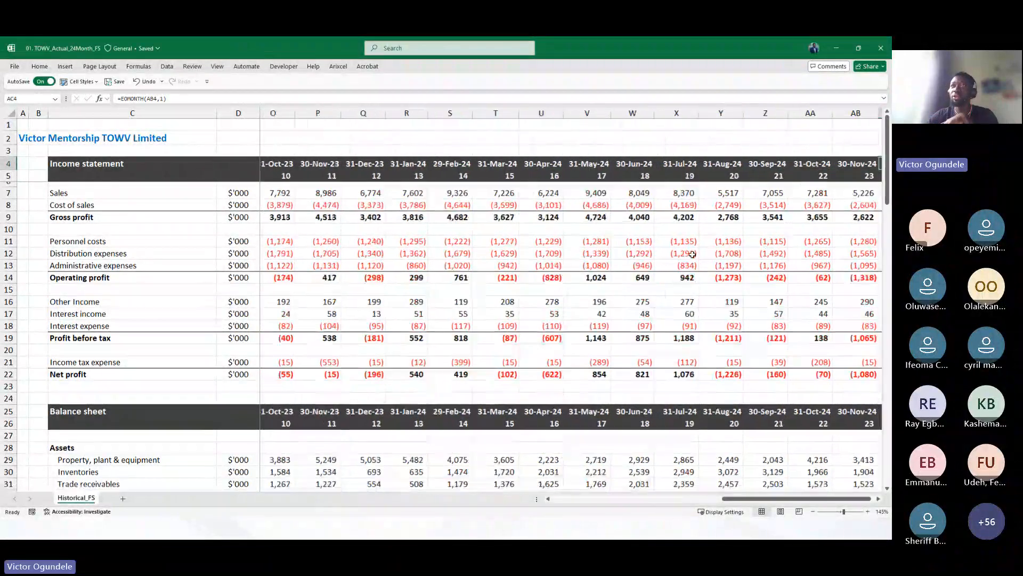
scroll(692, 254, "up", 2)
scroll(692, 255, "down", 1)
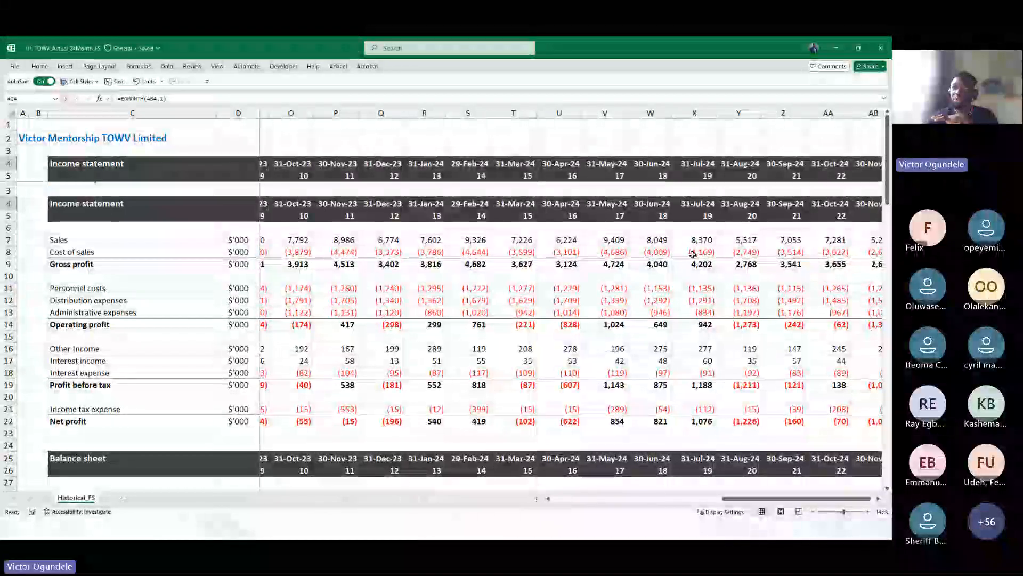
scroll(692, 254, "down", 4)
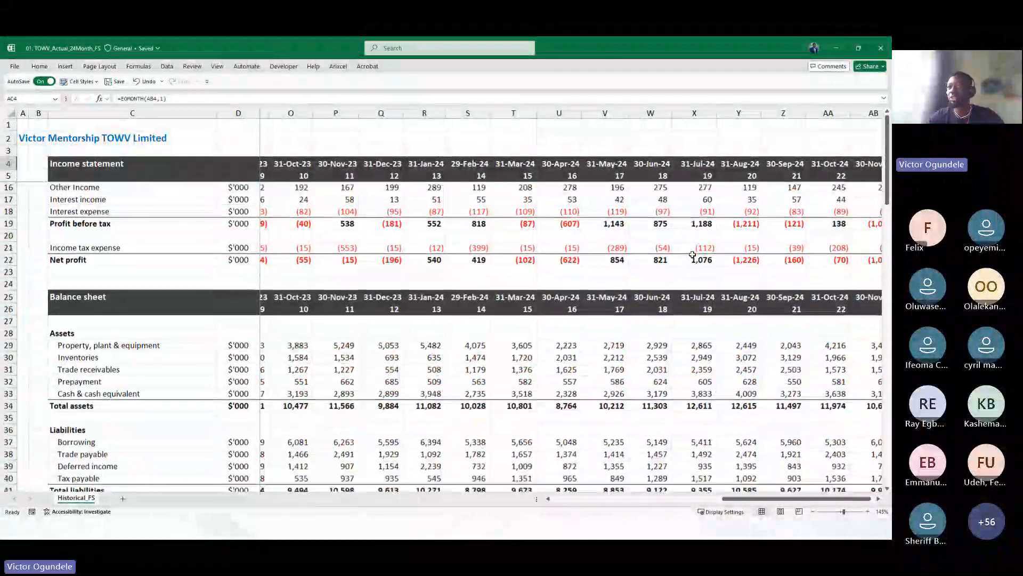
scroll(585, 290, "down", 6)
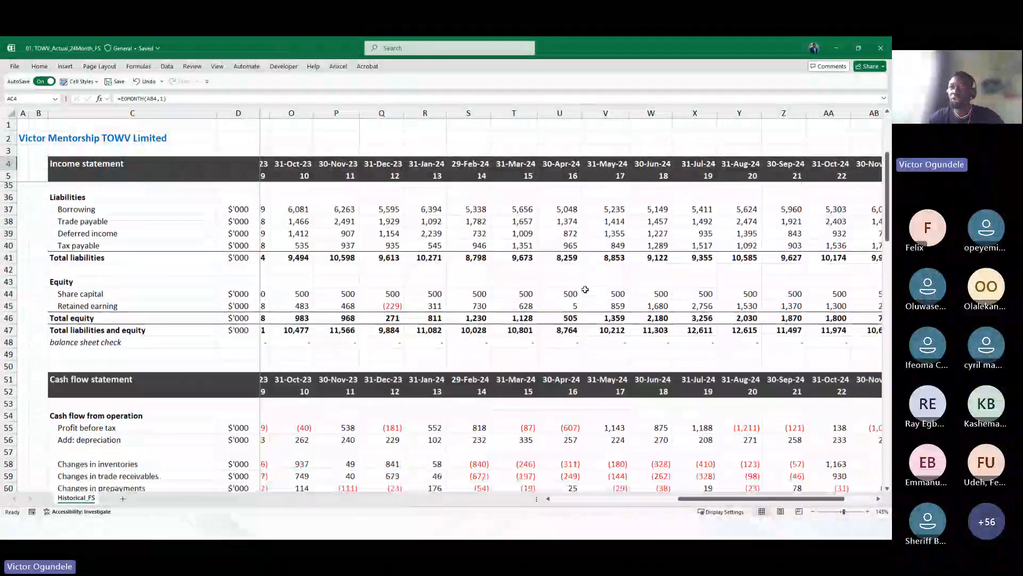
scroll(585, 289, "down", 8)
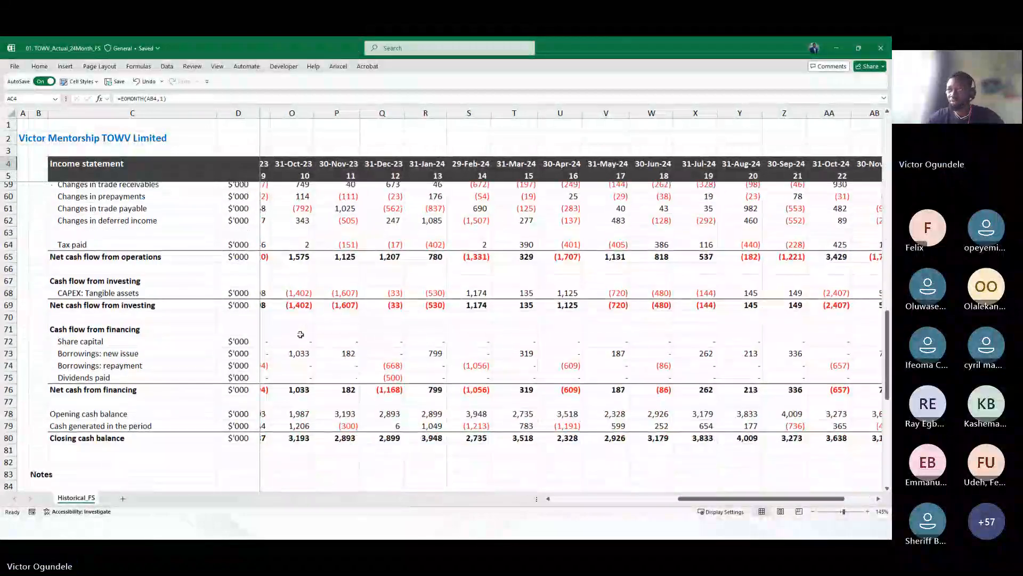
Examine the cash flow from financing rows and the sales and cost of sales notes section
left_click(197, 350)
key("ctrl+Right")
key("ctrl+Right")
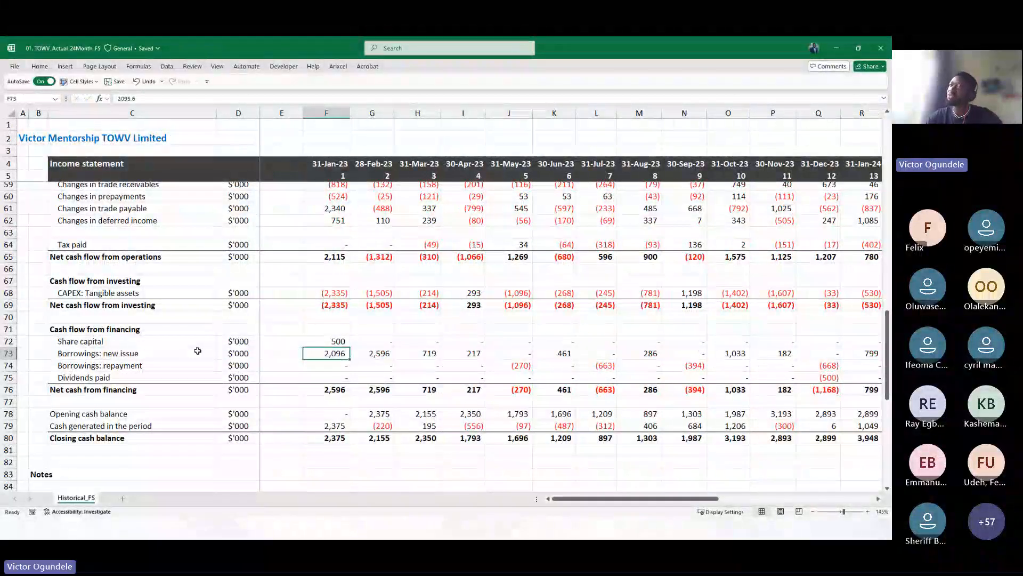
scroll(197, 351, "down", 7)
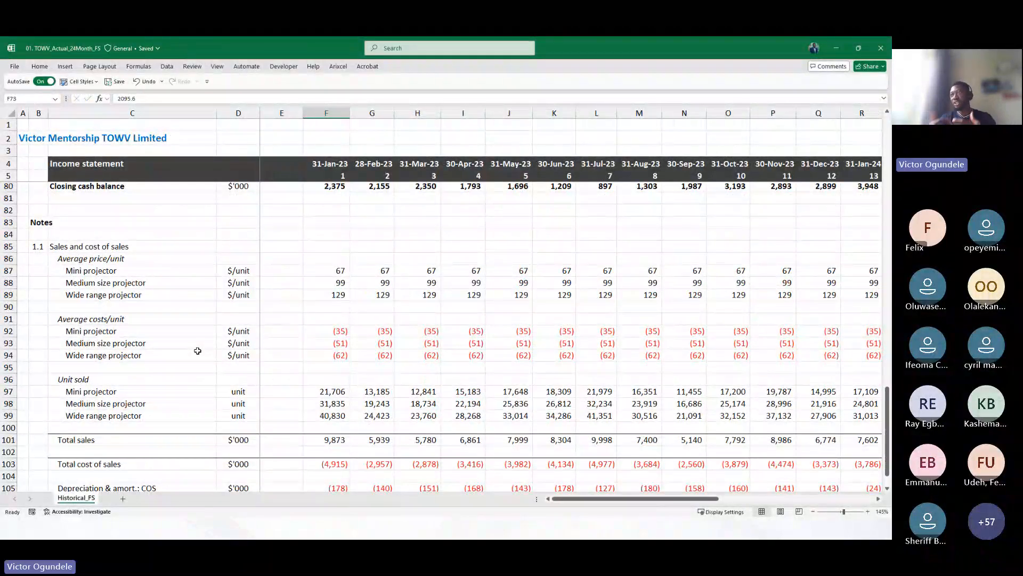
scroll(197, 351, "down", 1)
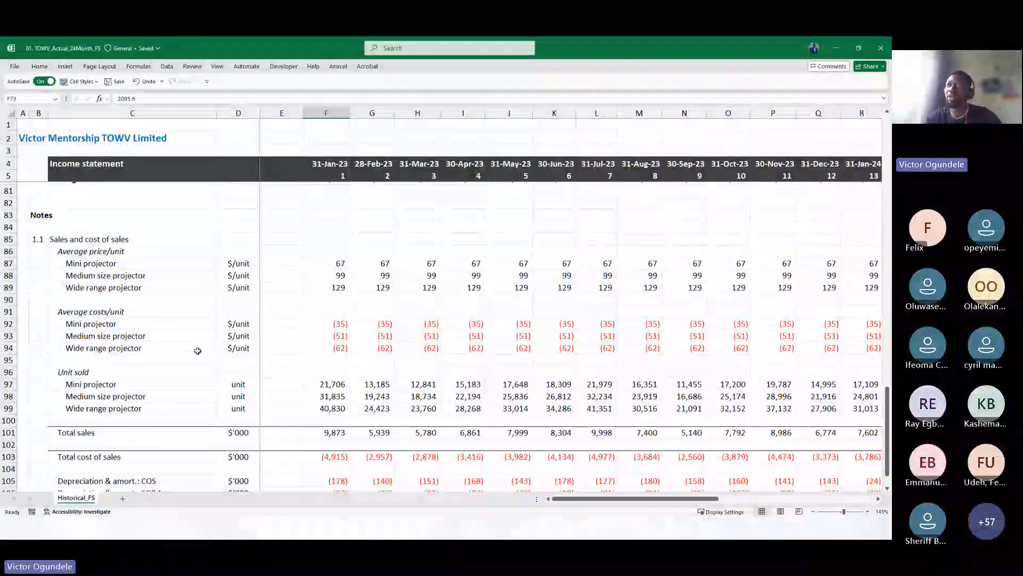
scroll(197, 350, "down", 1)
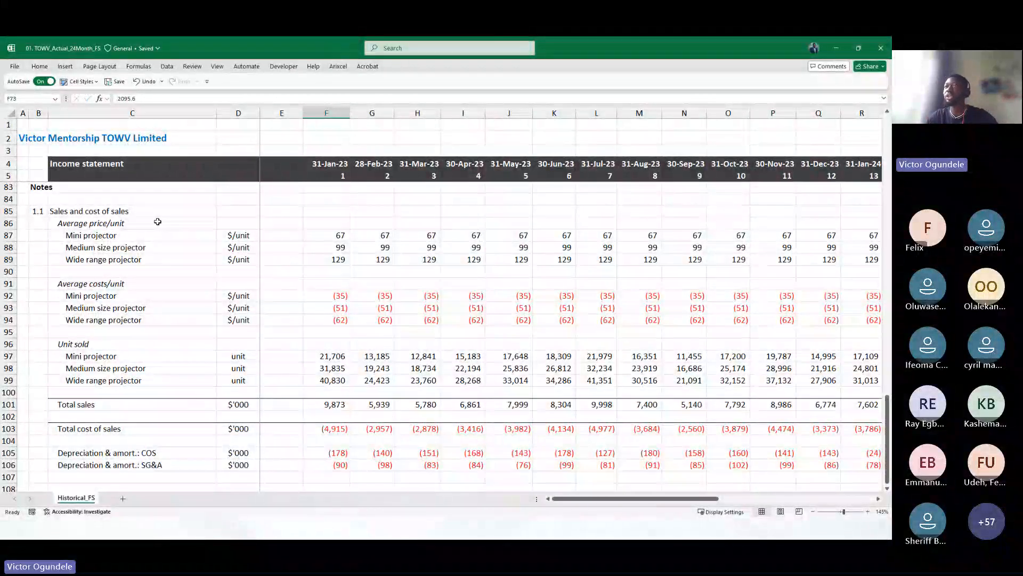
Inspect the notes' price, cost and units-sold rows and the total cost of sales formula across the months
left_click(135, 233)
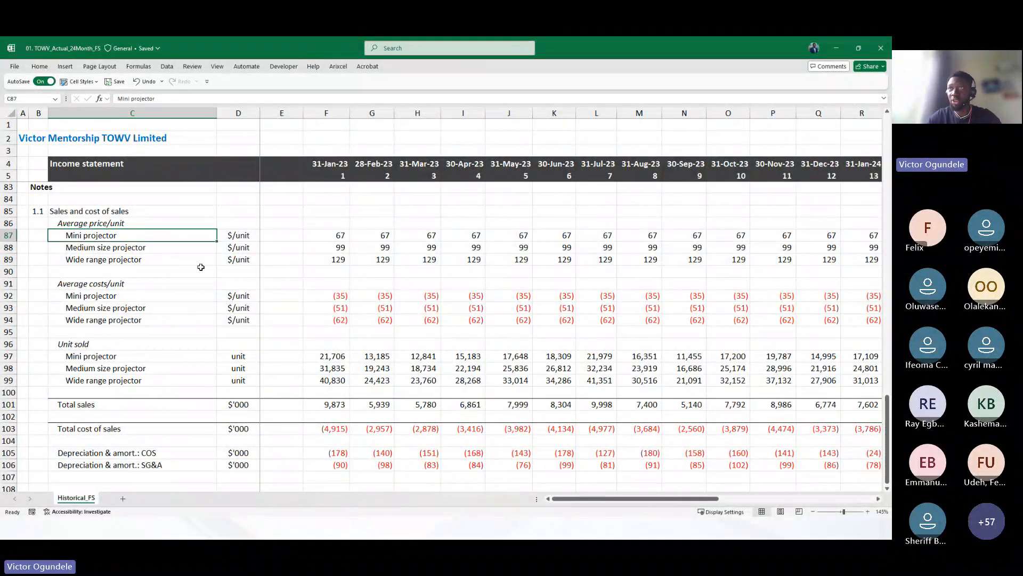
left_click_drag(201, 266, 201, 268)
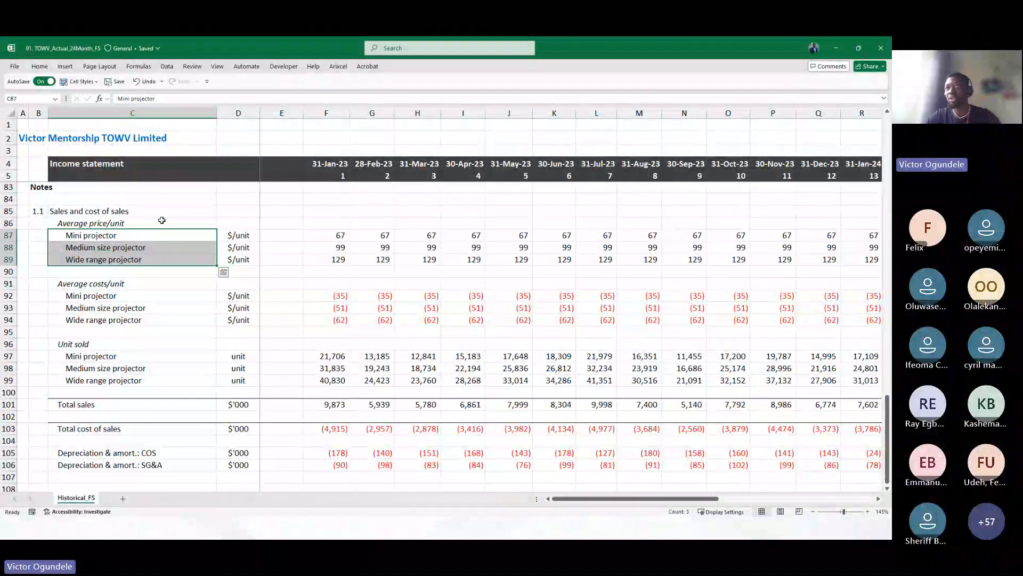
left_click(133, 283)
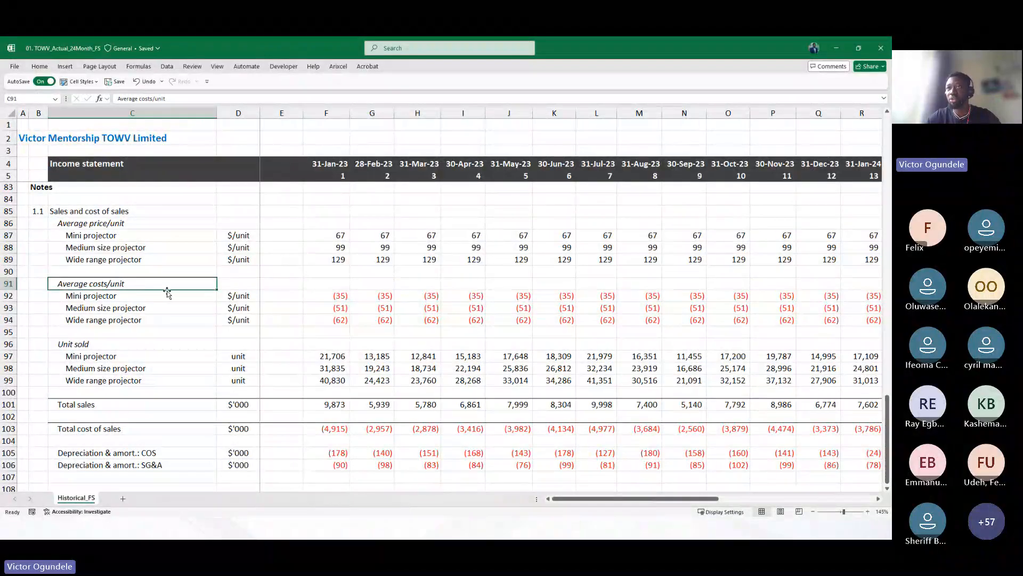
left_click(145, 336)
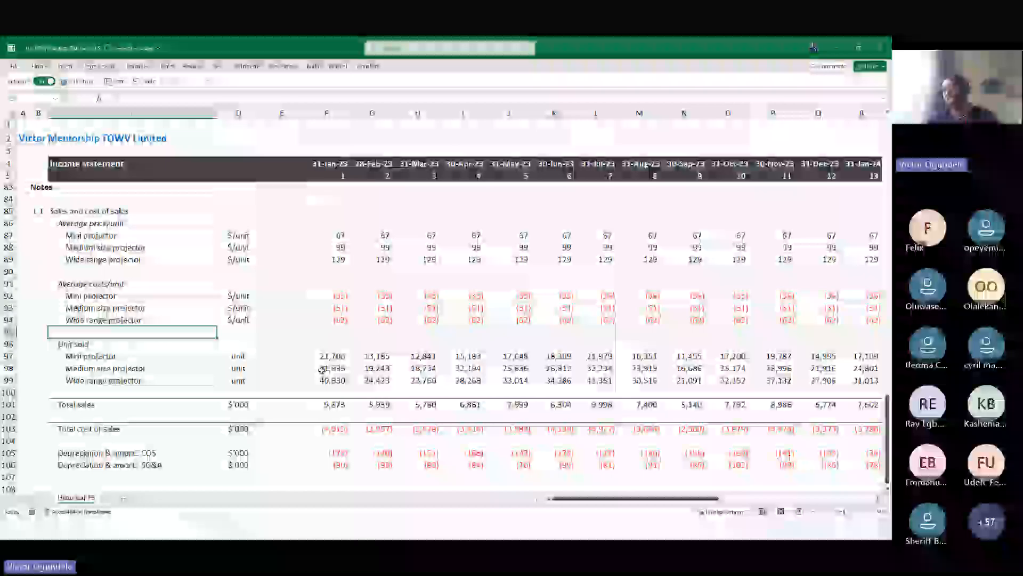
left_click(328, 368)
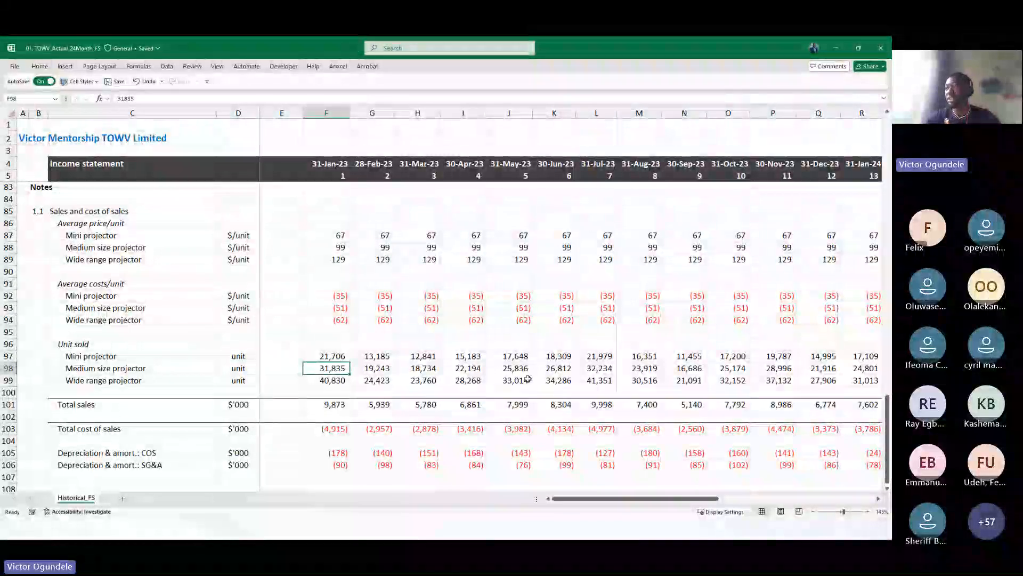
scroll(528, 379, "right", 5)
scroll(528, 379, "down", 1)
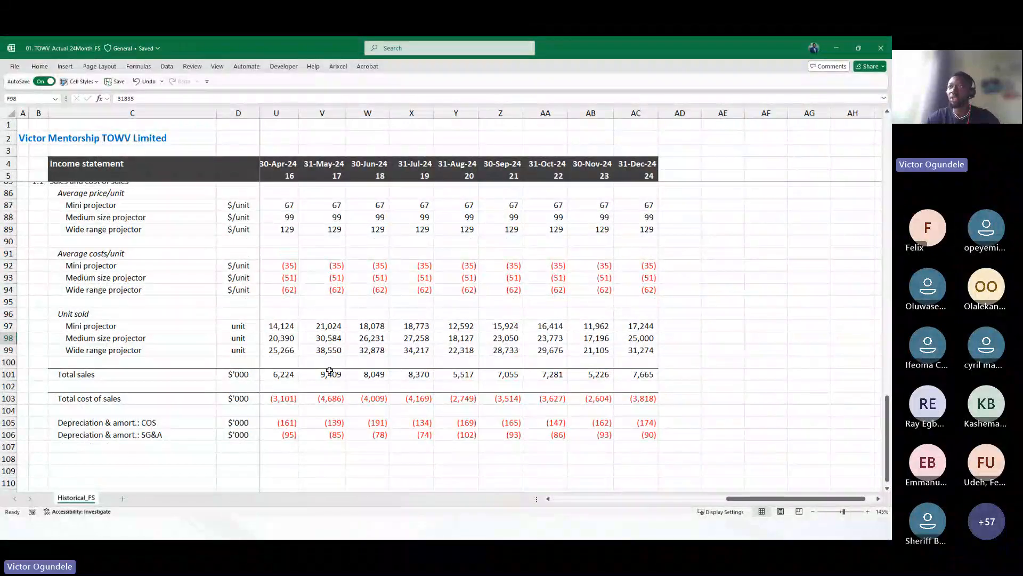
scroll(330, 370, "left", 2)
scroll(320, 375, "down", 1)
left_click(311, 382)
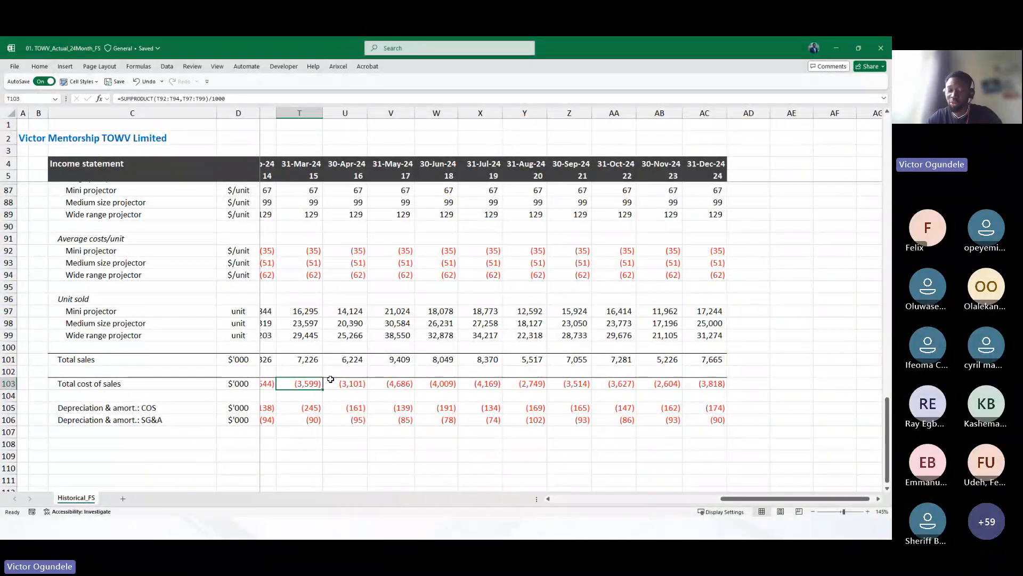
key("ctrl+Left")
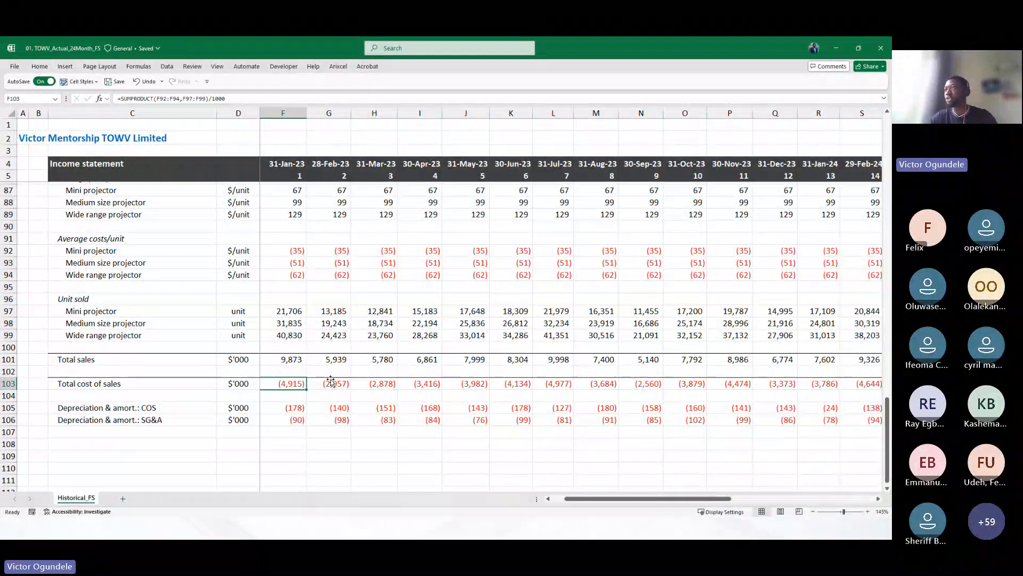
scroll(325, 362, "up", 17)
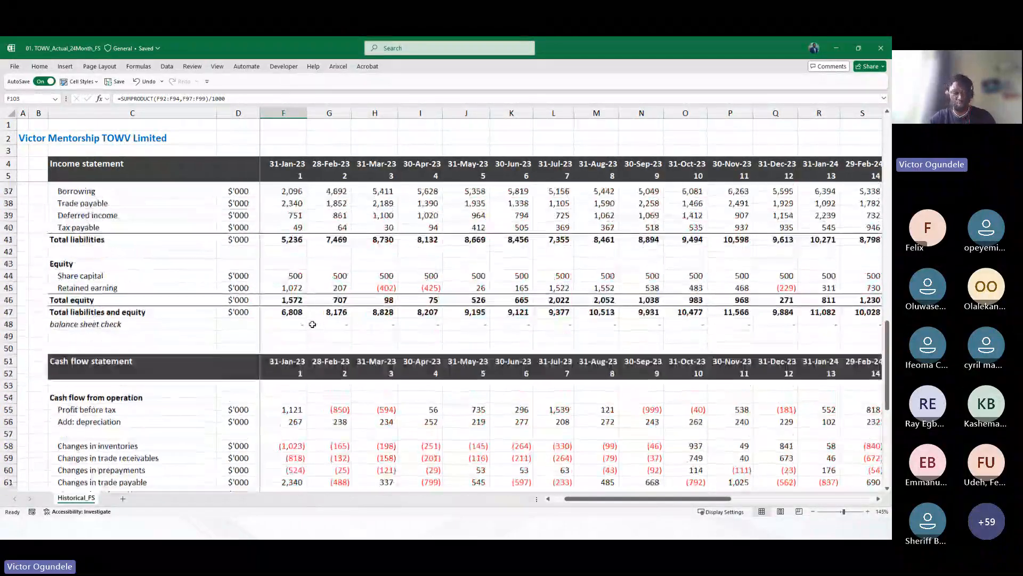
scroll(312, 324, "up", 6)
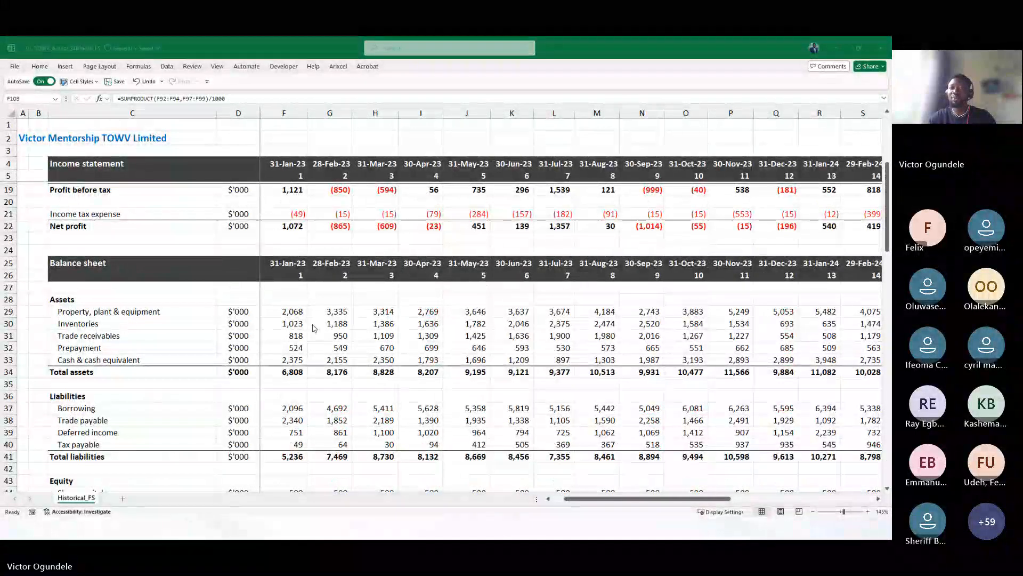
Switch to the Build with Me financial data workbook and review its monthly date headers through Aug-25
key("alt+Tab")
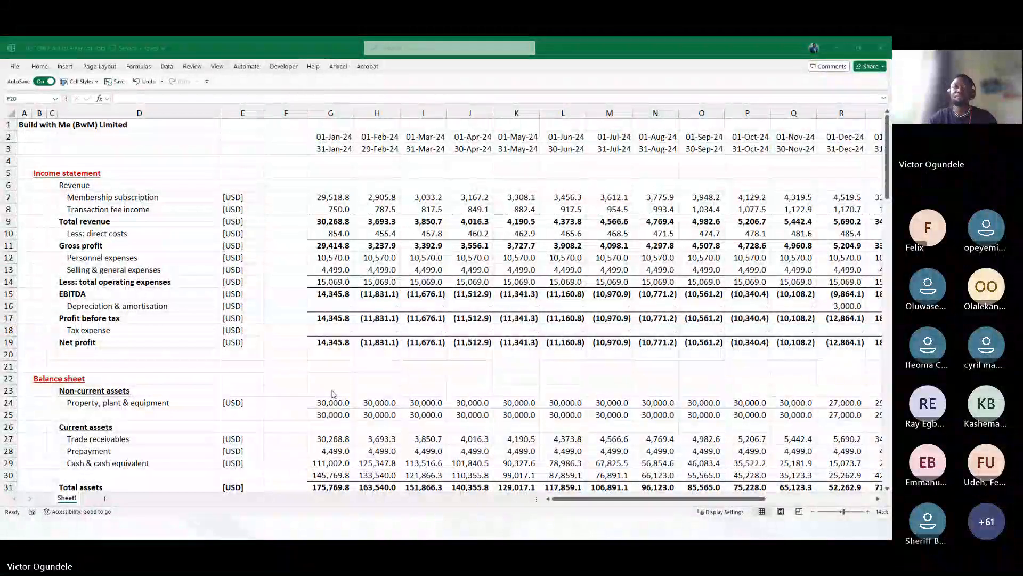
left_click(349, 331)
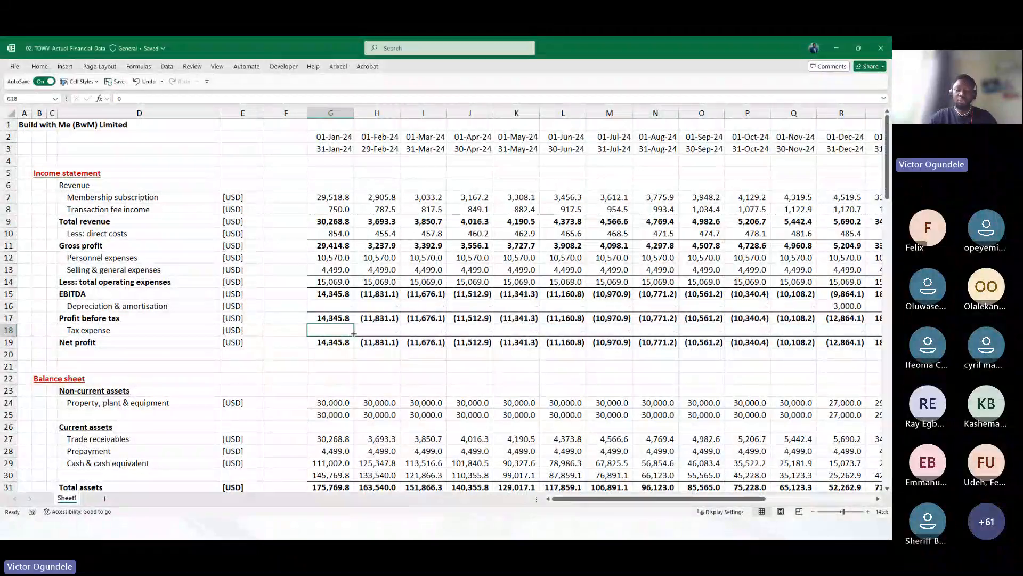
scroll(354, 332, "up", 1, "ctrl")
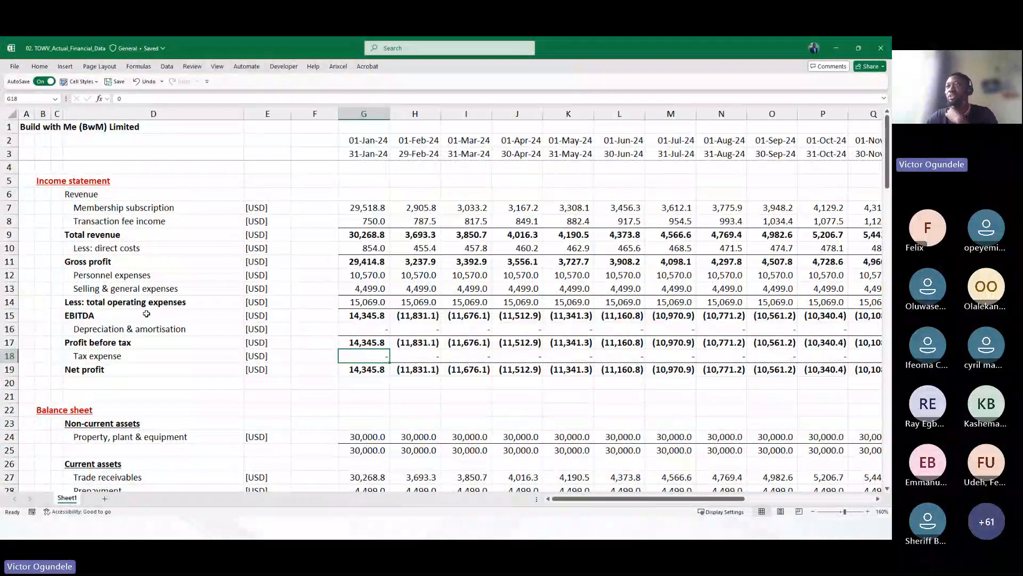
left_click(367, 142)
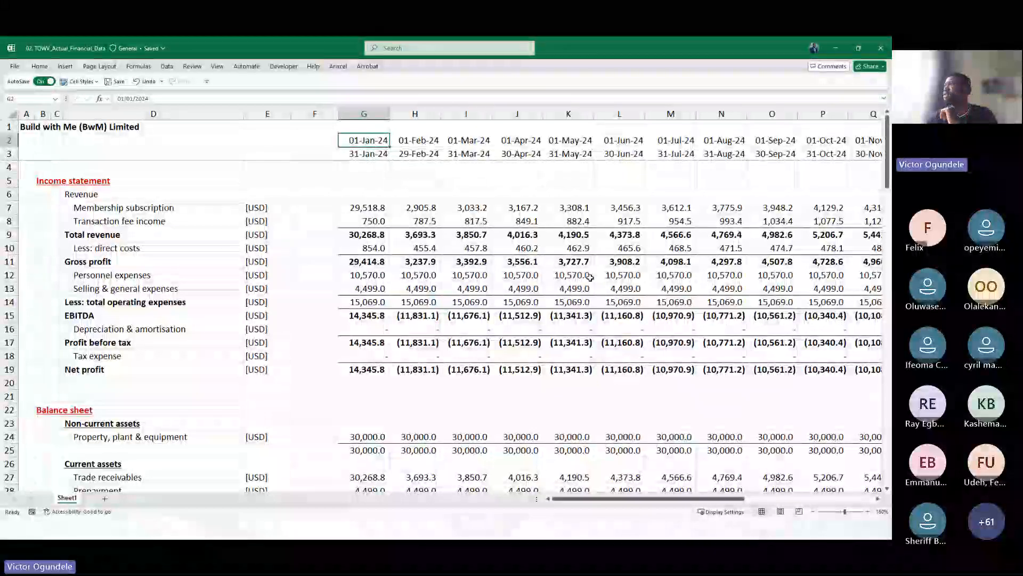
scroll(599, 287, "right", 10)
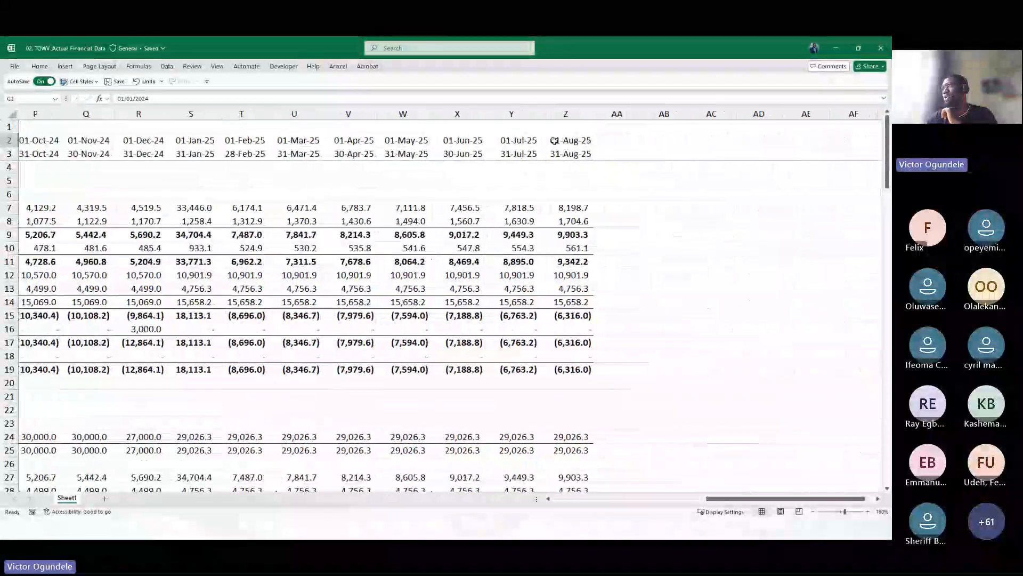
left_click(564, 153)
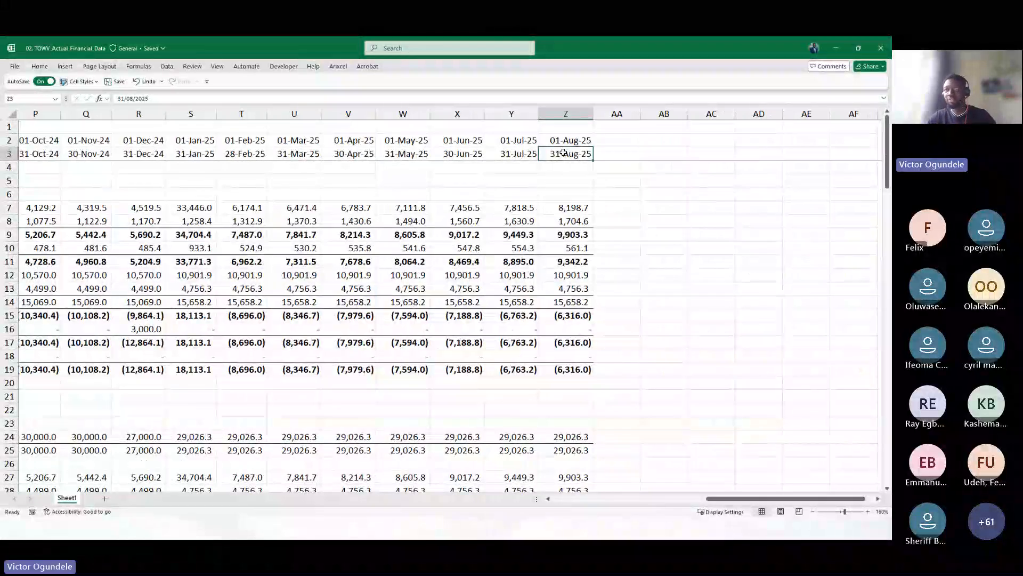
Review the Build with Me income statement, balance sheet, cash flow statement and operation line item breakdown
key("ctrl+Left")
key("ctrl+Left")
key("Right")
key("Right")
key("Right")
key("Right")
key("Right")
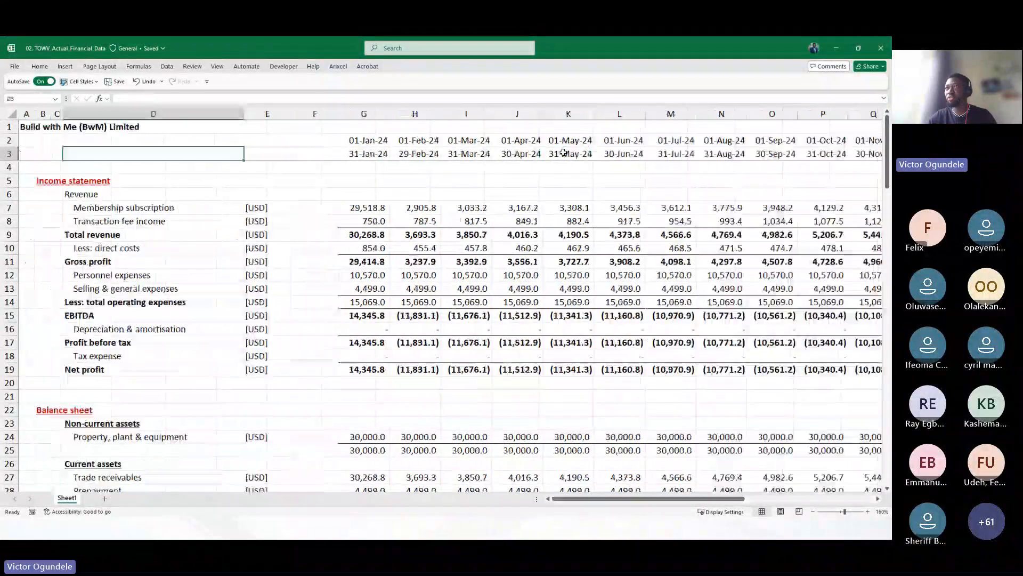
key("Down")
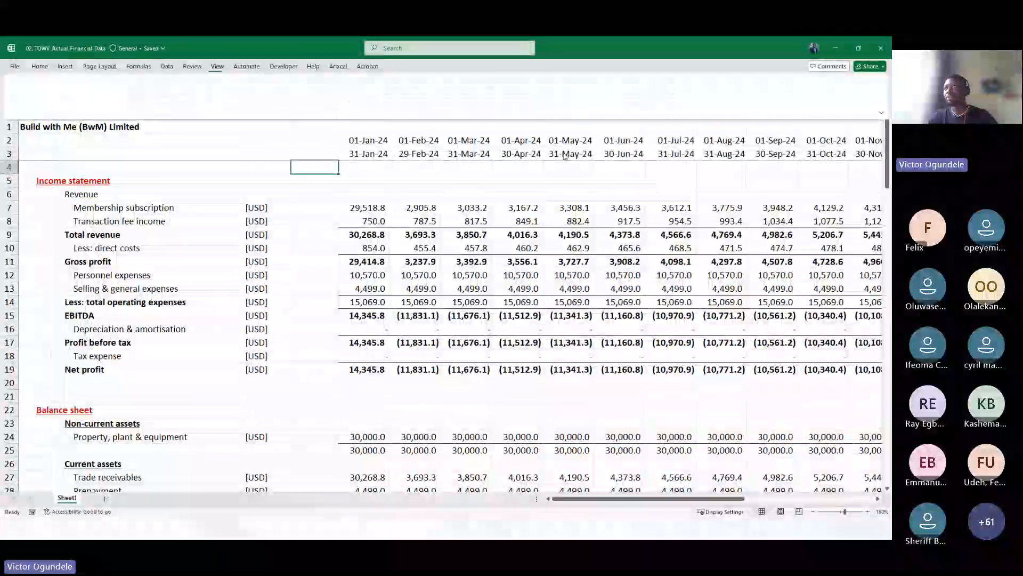
key("Left")
key("Right")
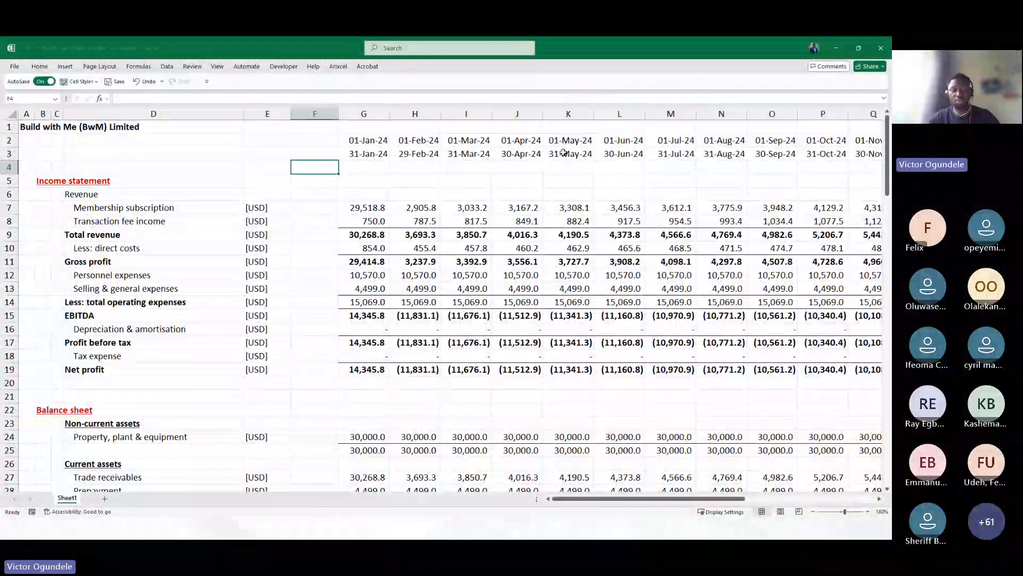
key("alt+w")
key("Escape")
key("Down")
key("Down")
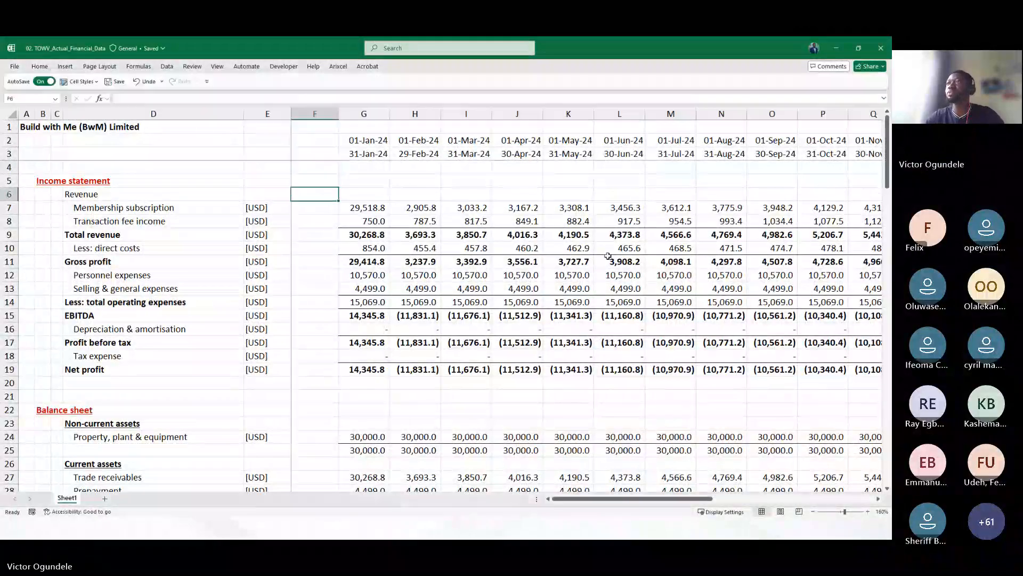
scroll(367, 292, "down", 9)
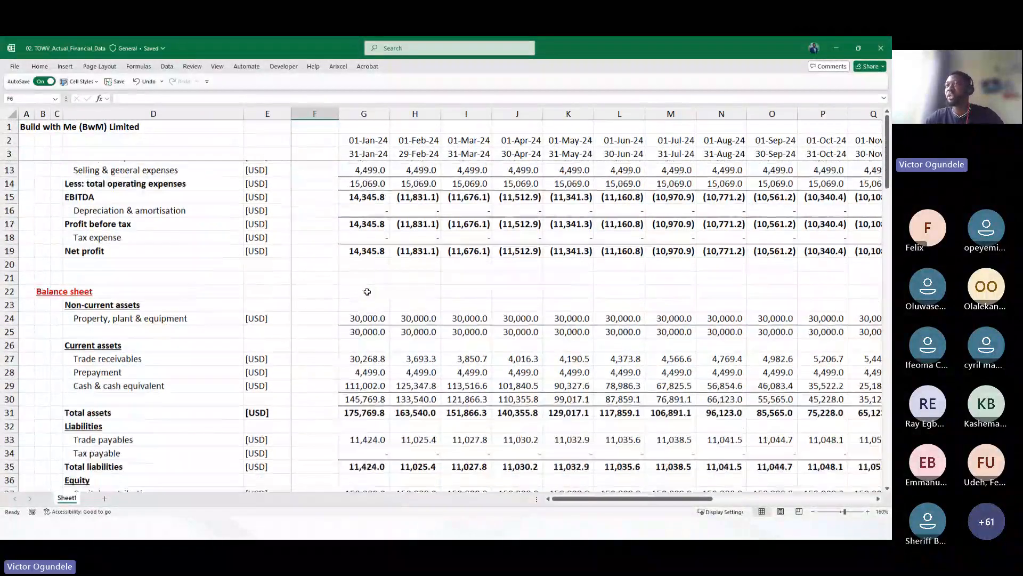
scroll(367, 291, "down", 4)
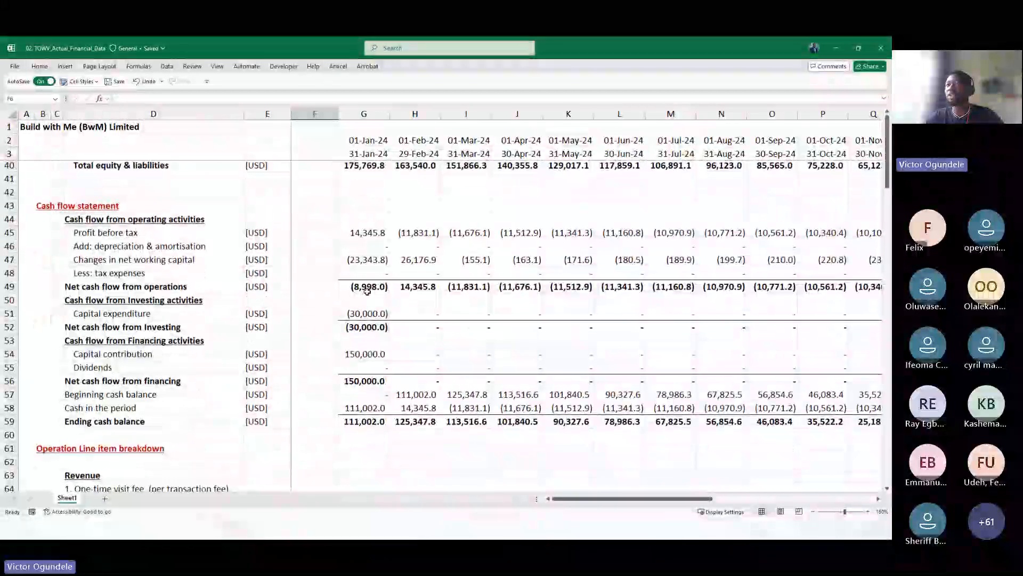
scroll(367, 292, "down", 5)
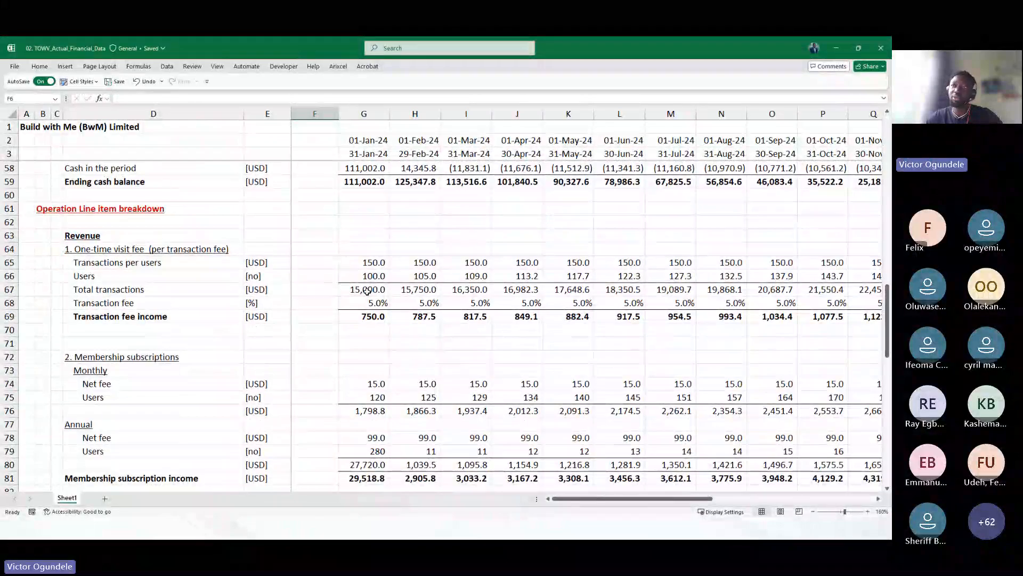
scroll(367, 292, "down", 1)
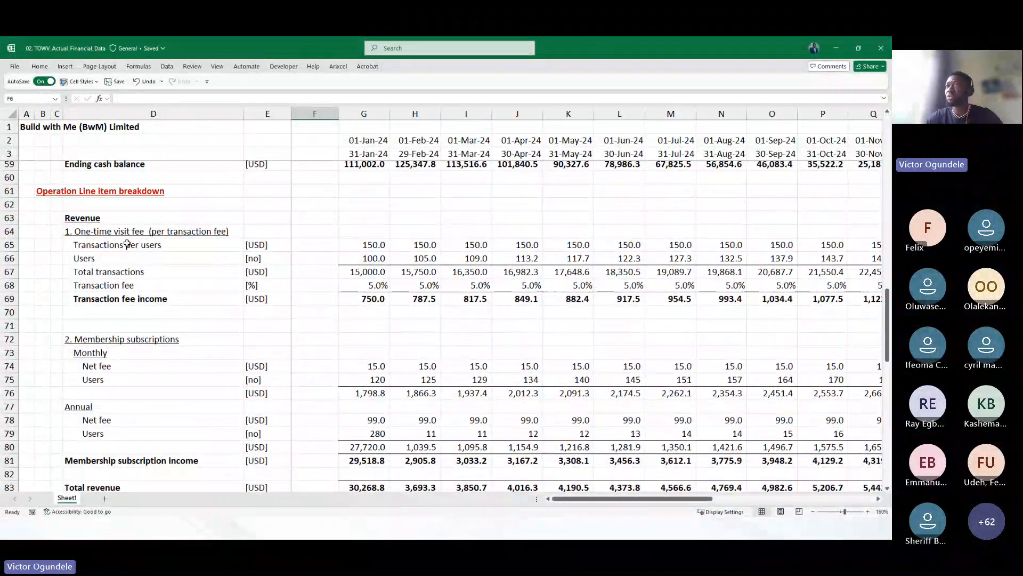
Examine the one-time visit fee rows: transactions per user, users, total transactions and transaction fee across the months
left_click(120, 233)
scroll(120, 233, "down", 1)
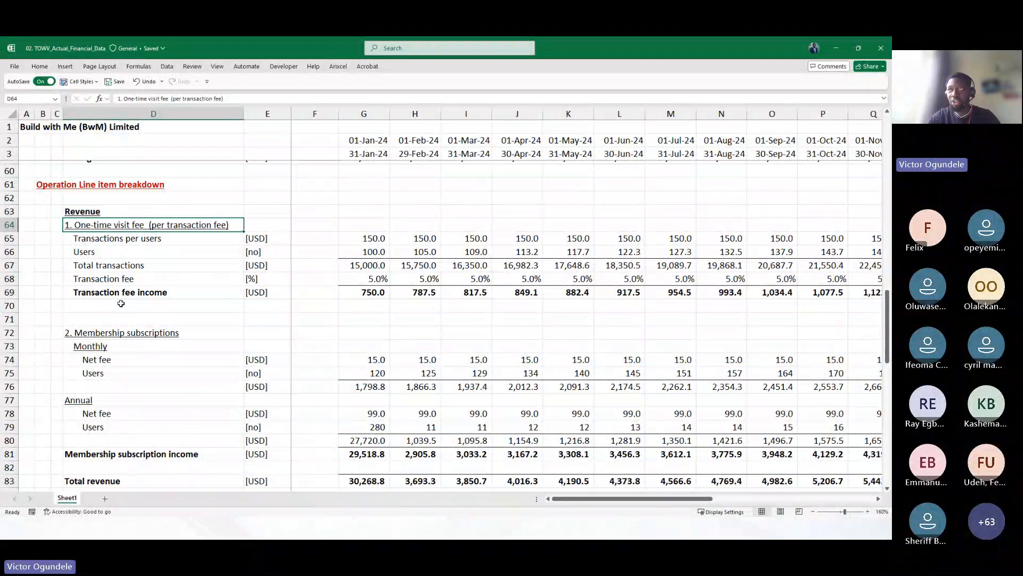
key("Down")
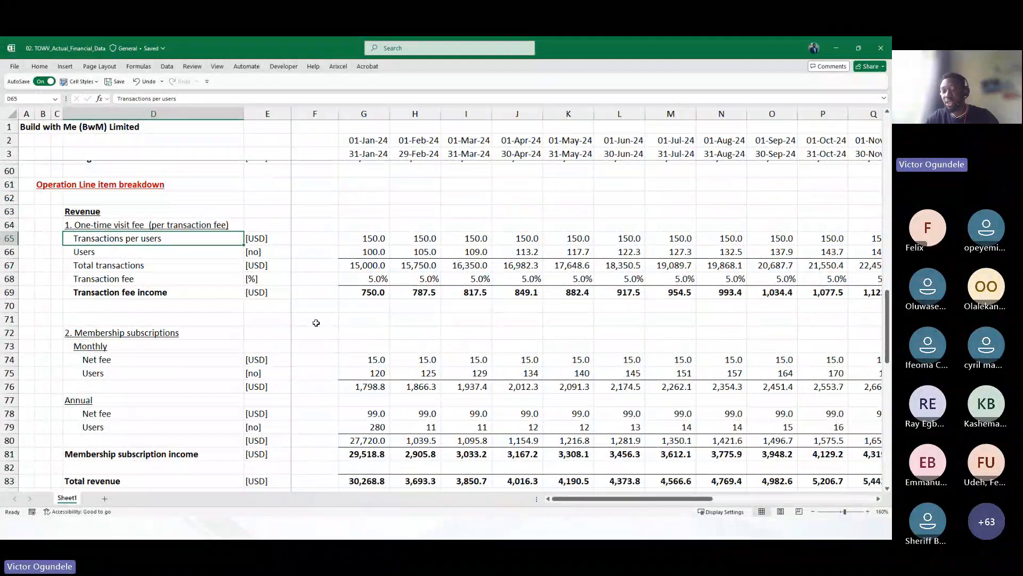
key("Down")
key("Down")
key("Down")
key("Right")
key("Right")
key("Up")
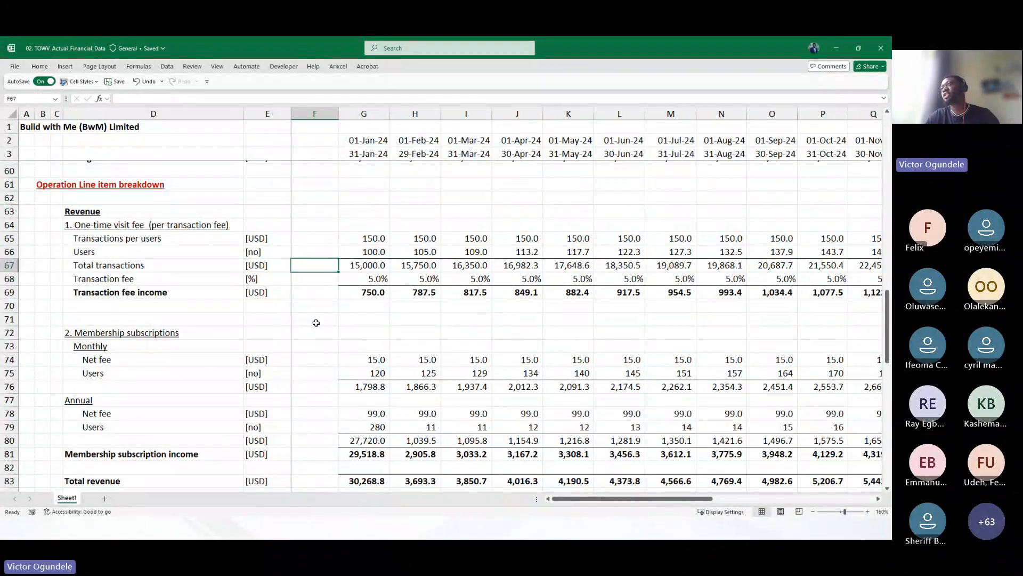
key("Right")
key("Down")
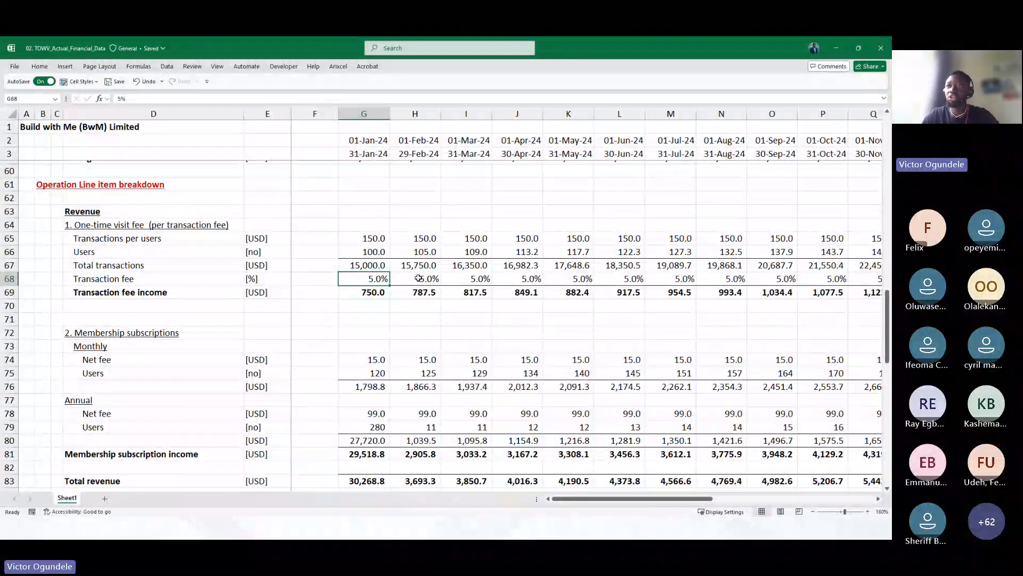
Inspect the monthly and annual membership subscription net fee and user rows
scroll(367, 307, "down", 2)
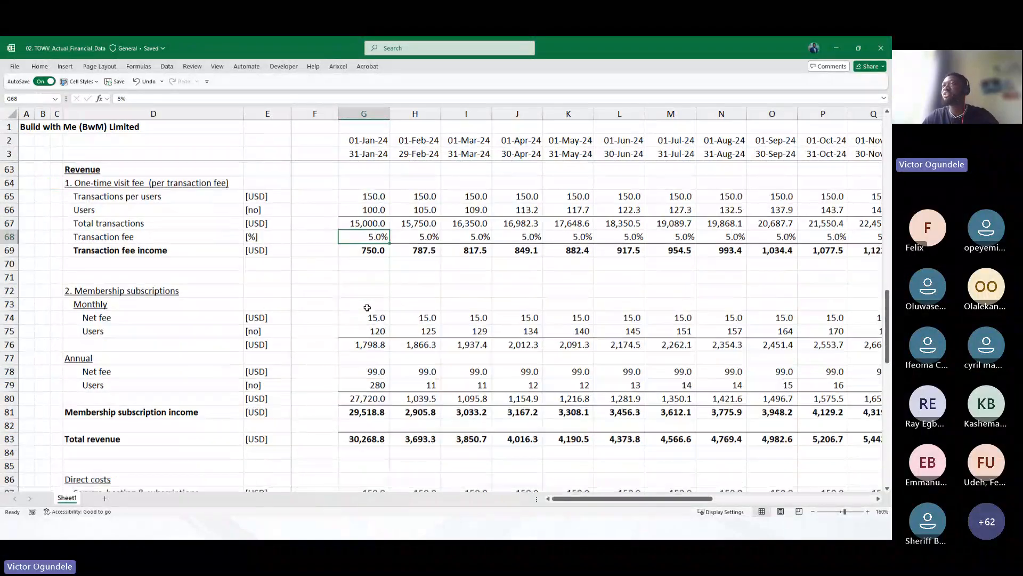
left_click(357, 288)
key("Up")
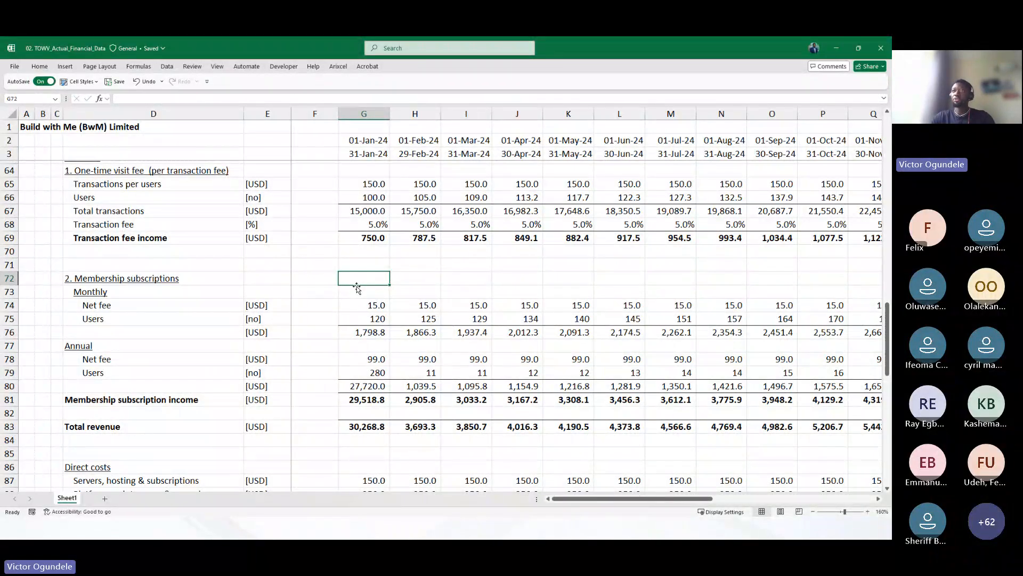
scroll(356, 288, "down", 1)
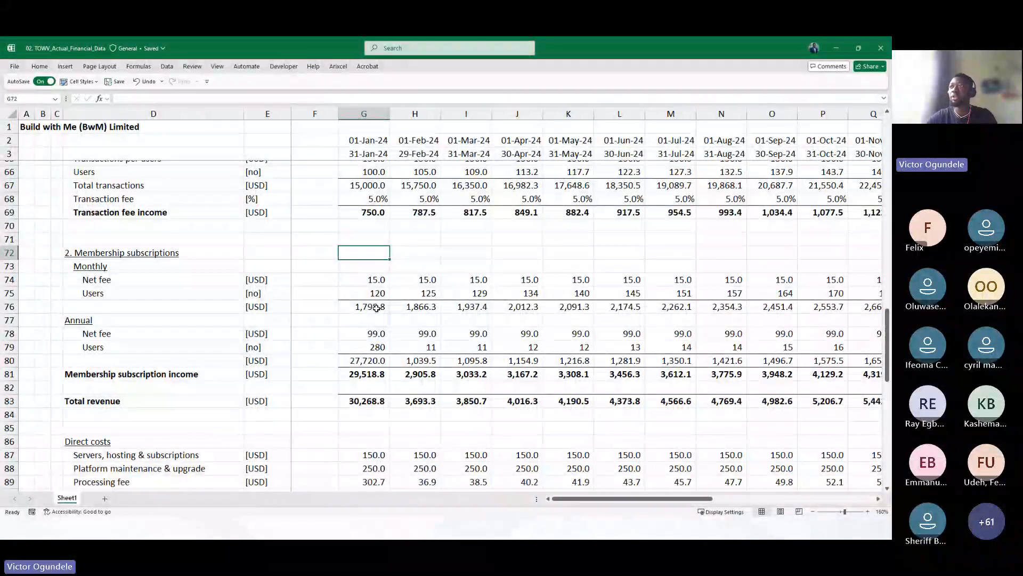
left_click(384, 278)
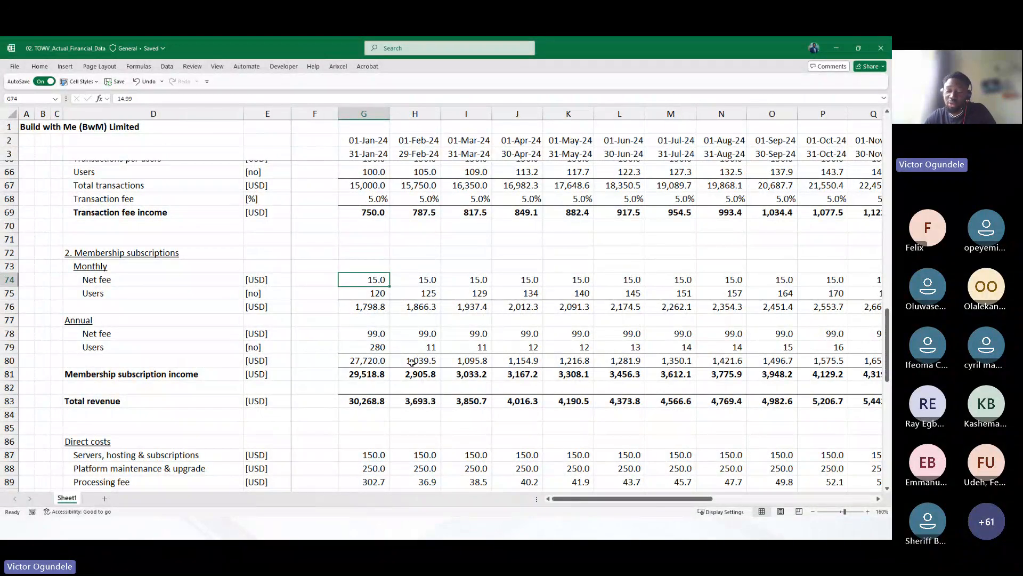
key("Down")
key("Down")
key("Down")
key("Down")
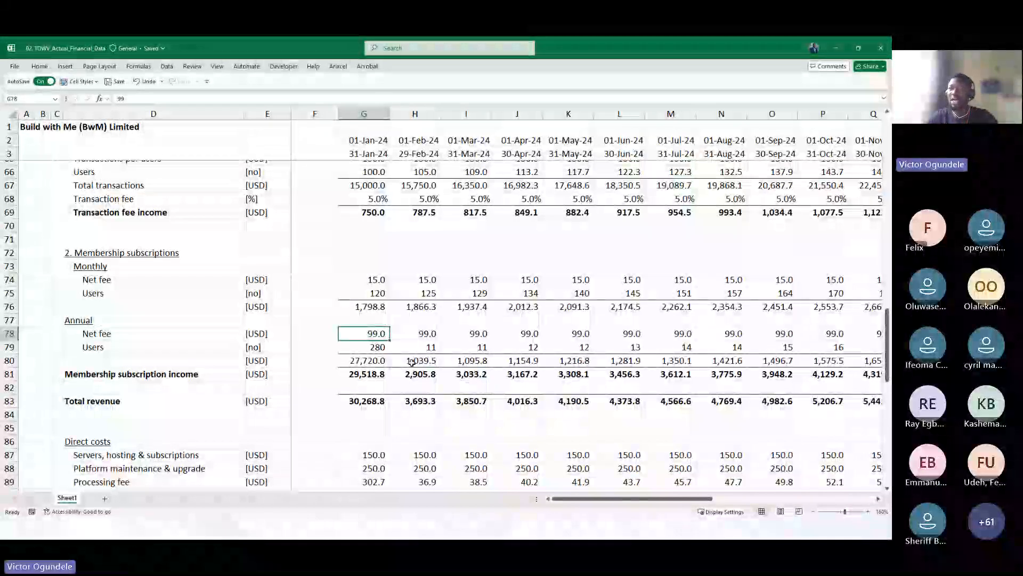
key("Down")
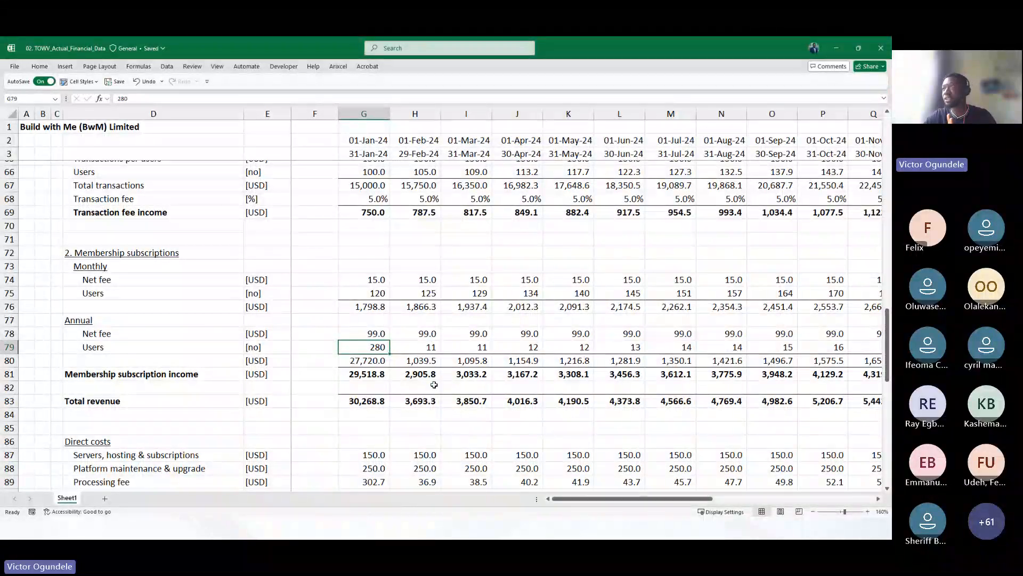
Review the revenue lines through Aug-25, then the direct costs, operating costs, salaries and wages and total costs sections
scroll(561, 390, "right", 7)
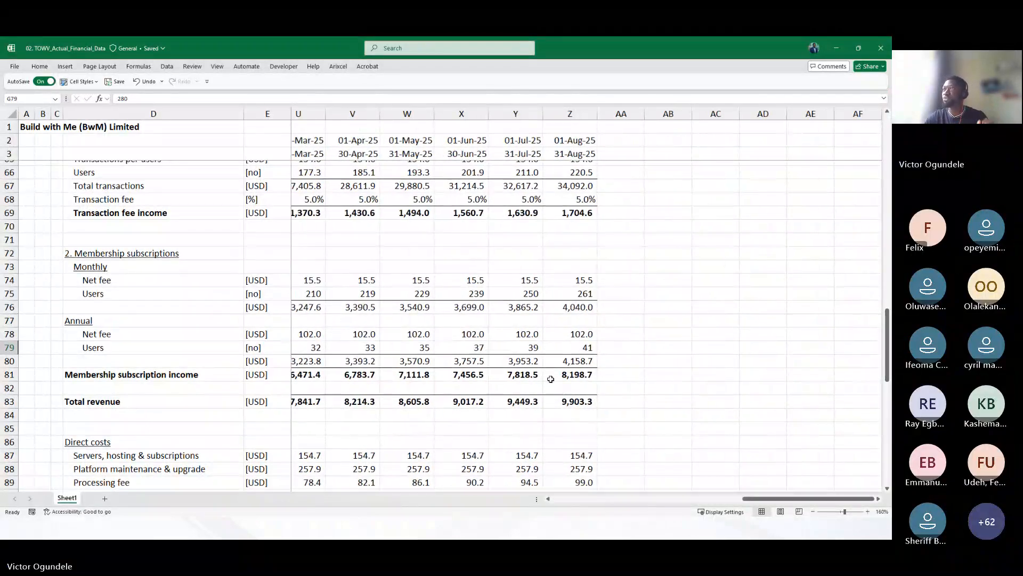
scroll(561, 391, "left", 3)
scroll(550, 378, "left", 3)
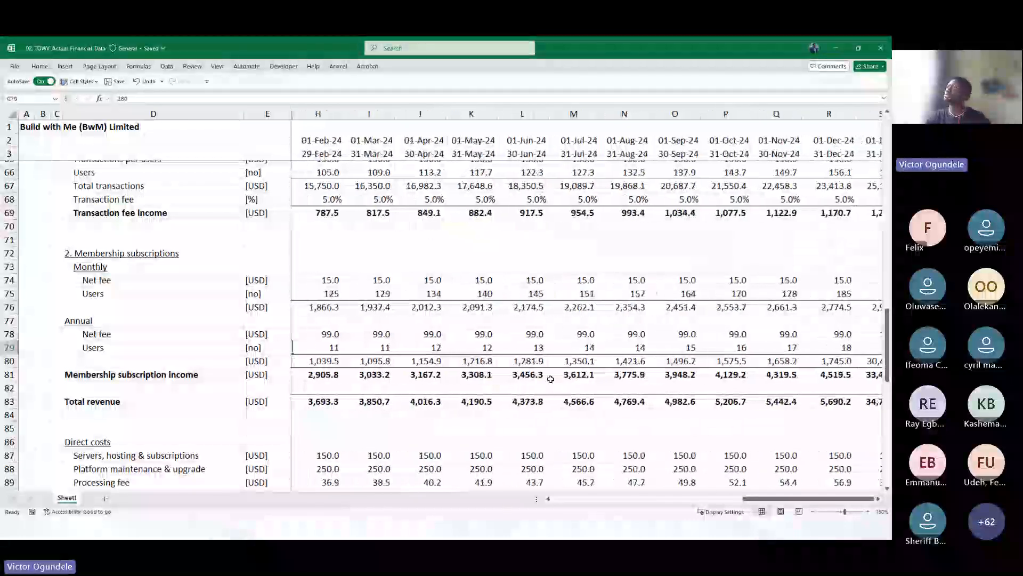
scroll(551, 378, "right", 6)
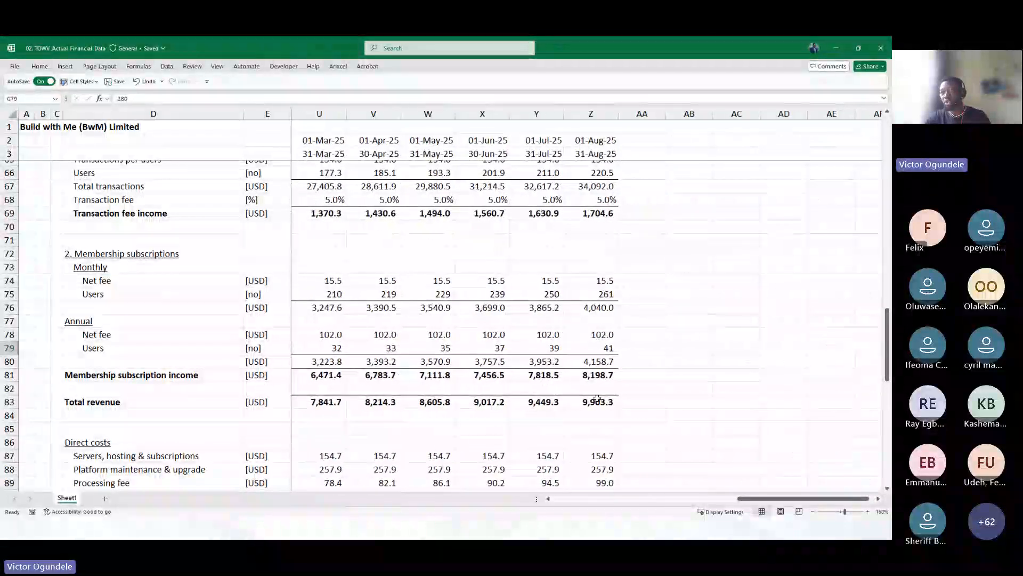
scroll(579, 408, "down", 2)
scroll(580, 408, "down", 2)
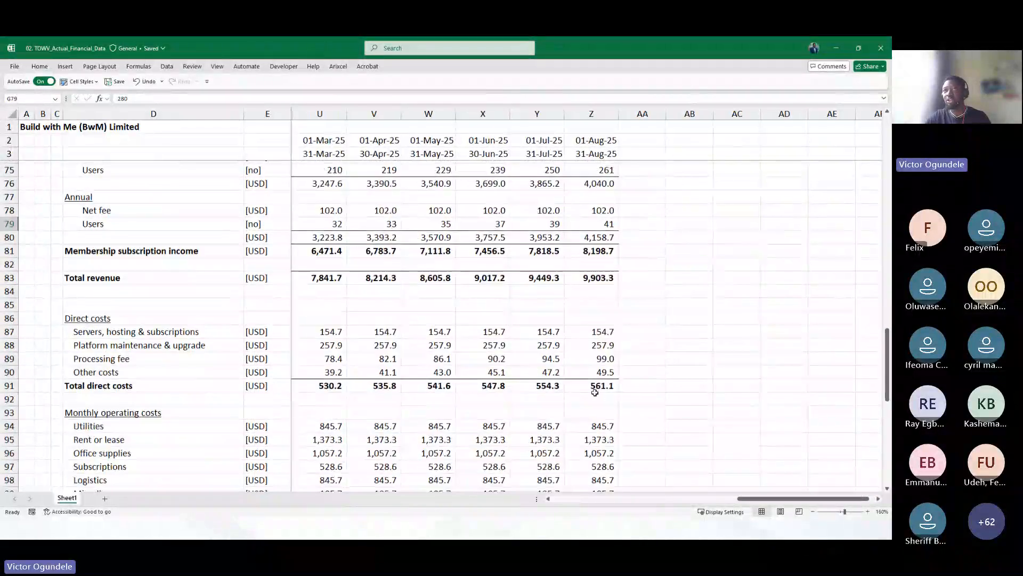
scroll(433, 355, "down", 1)
scroll(432, 355, "down", 2)
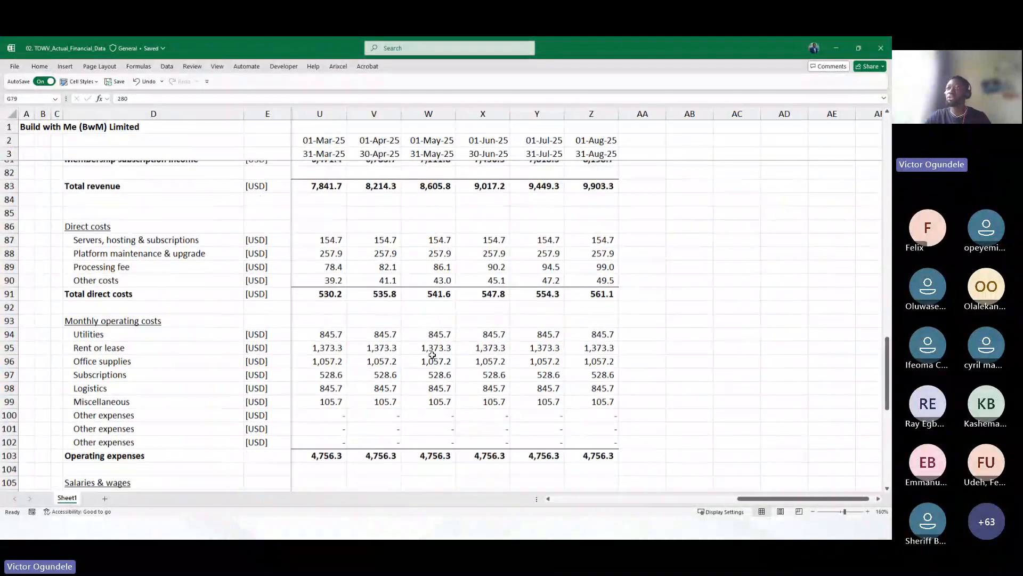
scroll(433, 355, "down", 1)
scroll(433, 355, "down", 5)
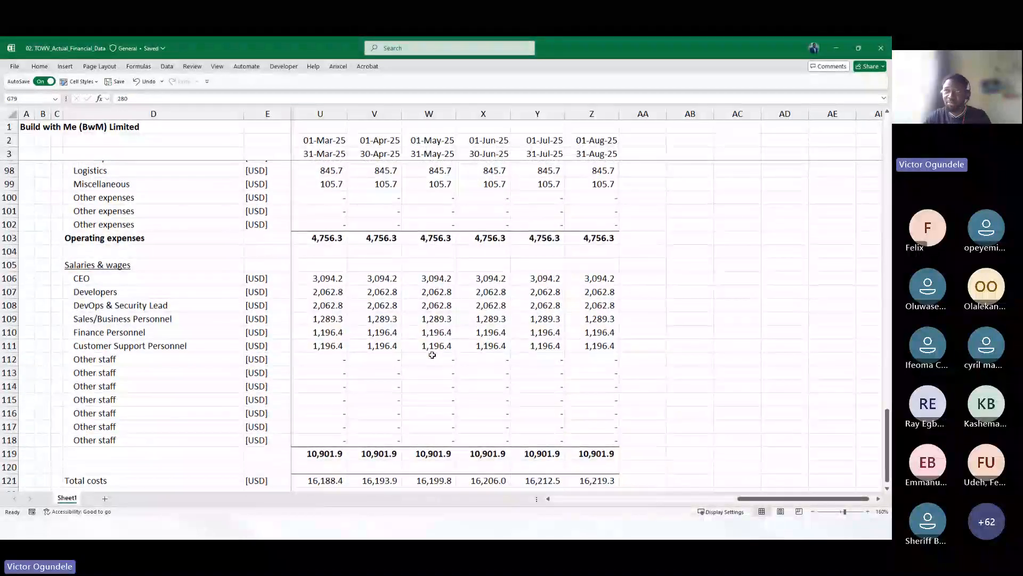
scroll(433, 355, "down", 1)
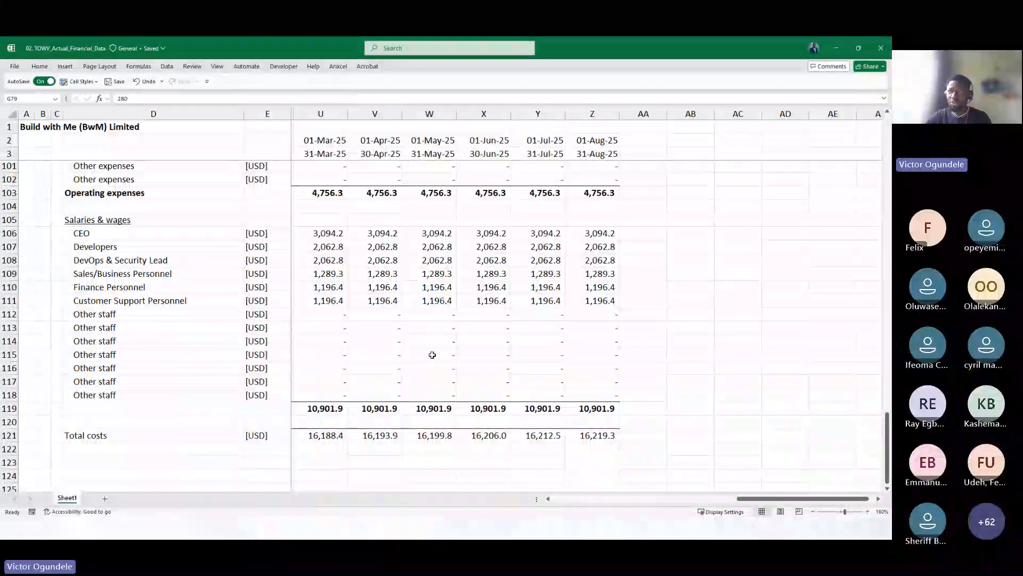
left_click(641, 395)
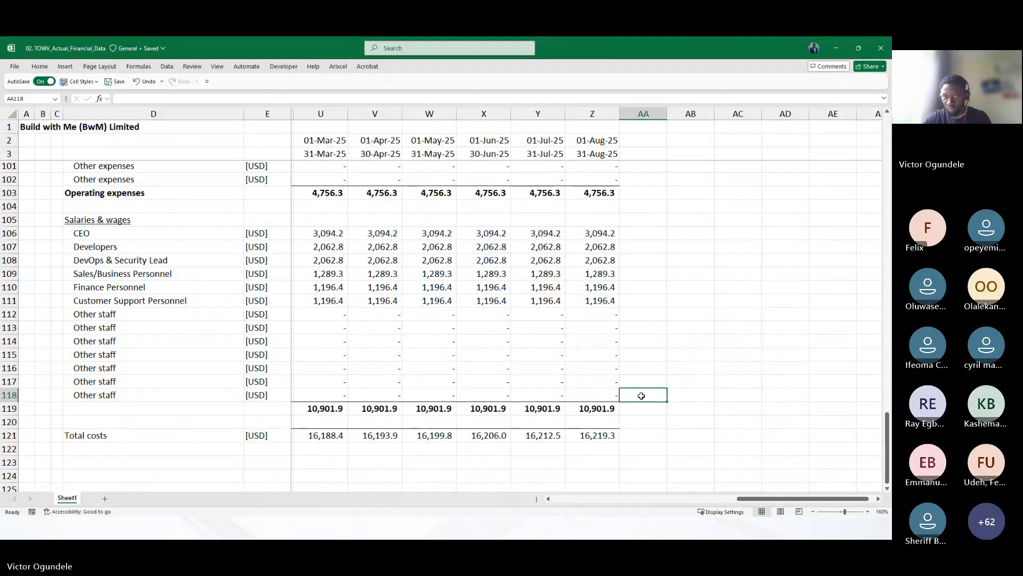
left_click(187, 269)
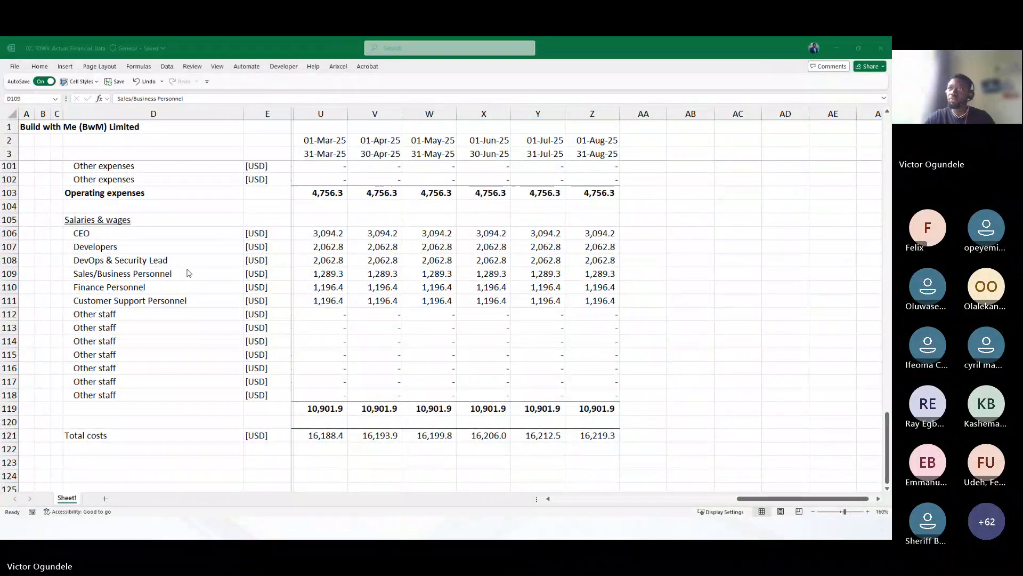
Switch to the TOWV 24-month historical workbook and review its balance sheet, cash flow and sales and cost of sales notes
key("alt+Tab")
left_click(216, 292)
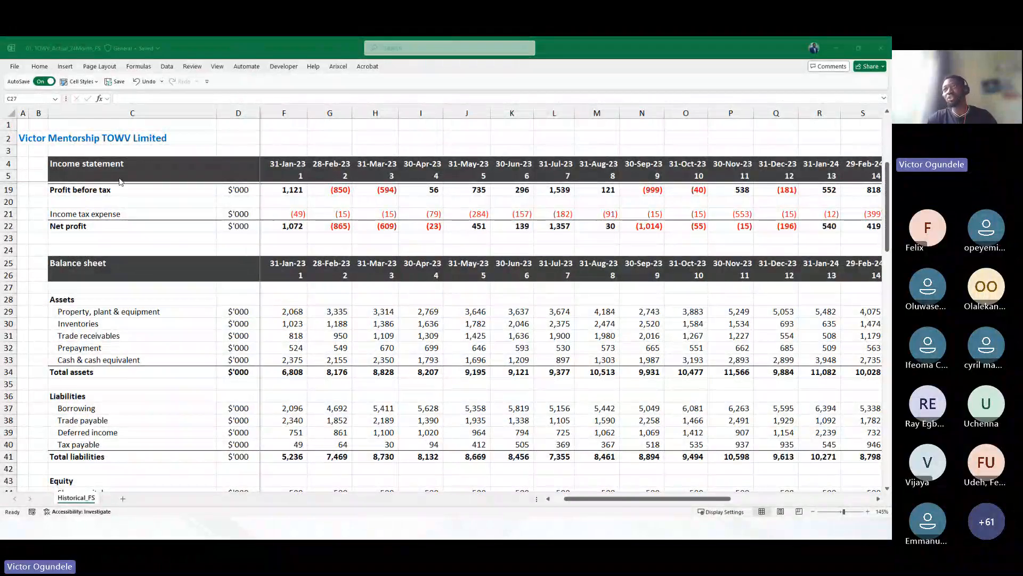
left_click(363, 293)
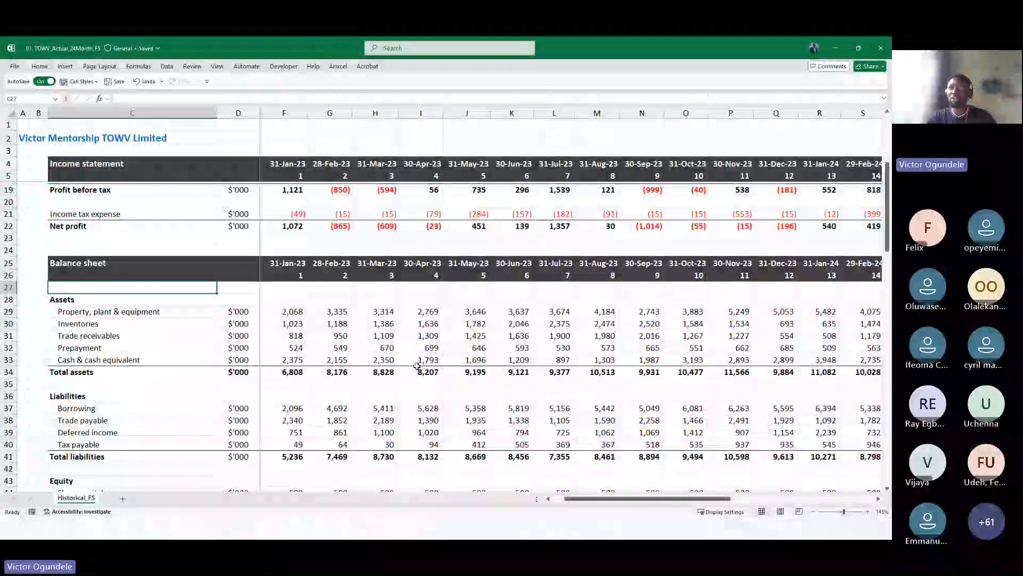
scroll(417, 365, "down", 7)
scroll(416, 366, "down", 14)
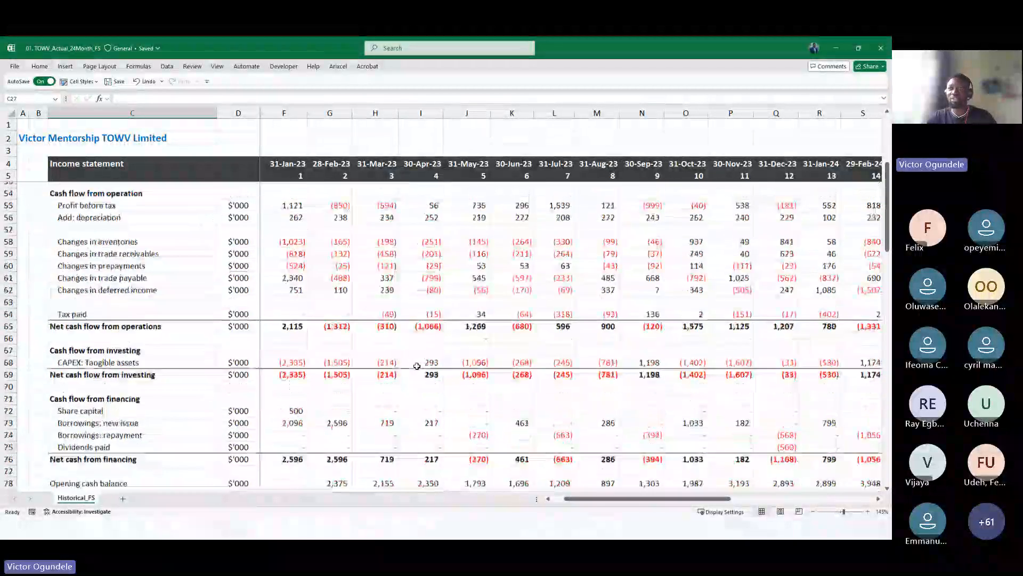
left_click(134, 260)
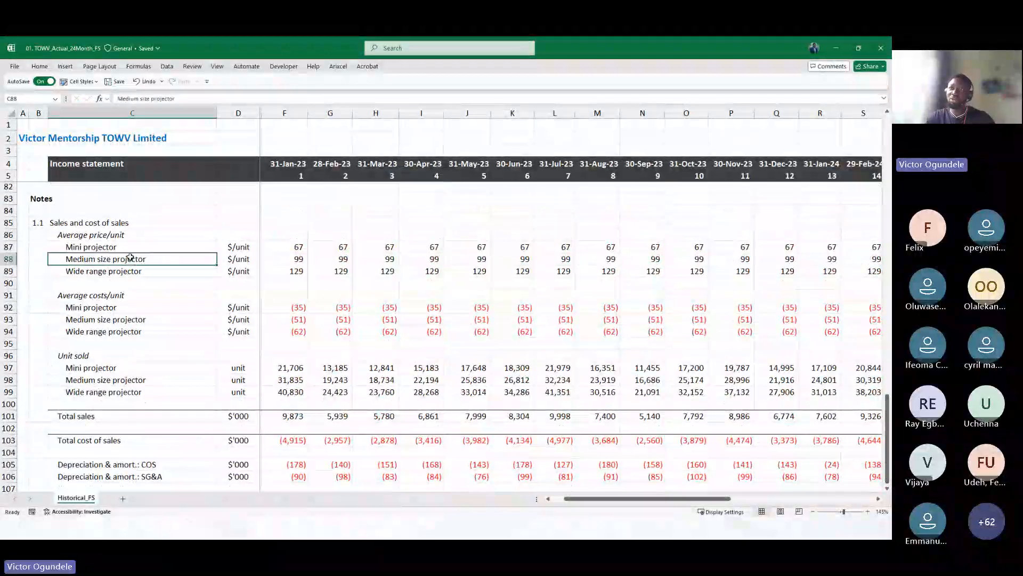
left_click(121, 322)
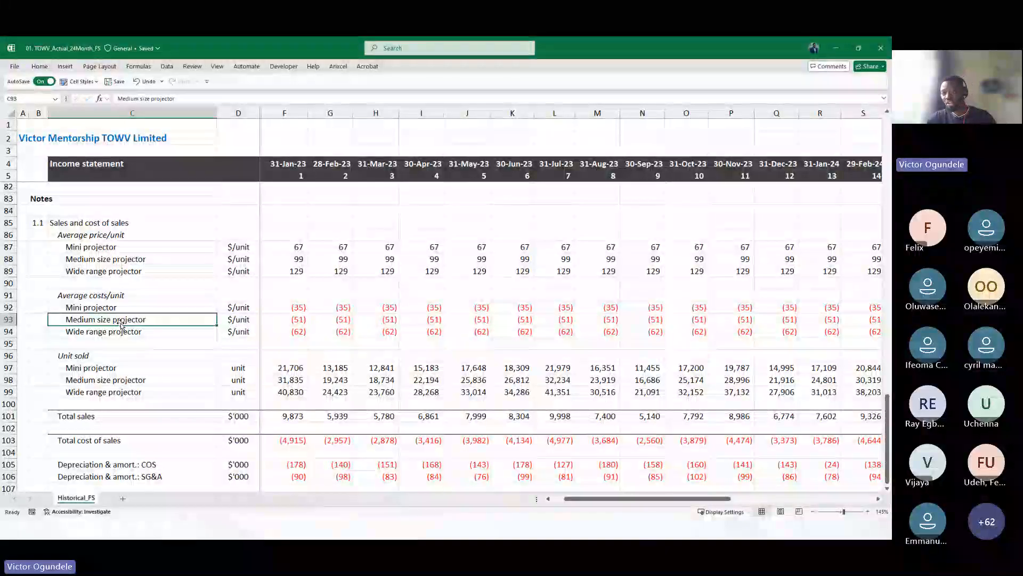
scroll(121, 325, "down", 2)
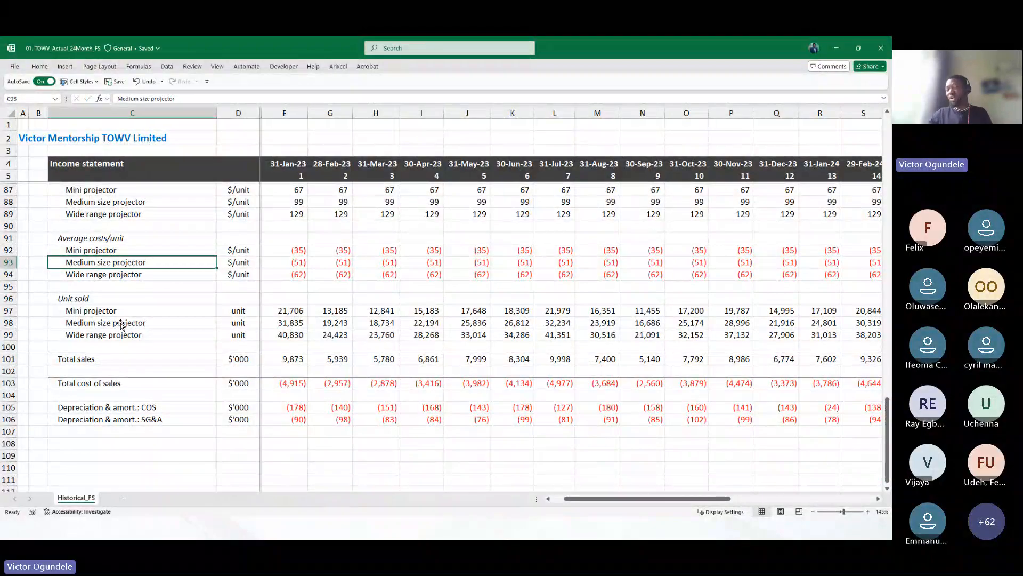
scroll(121, 325, "up", 1)
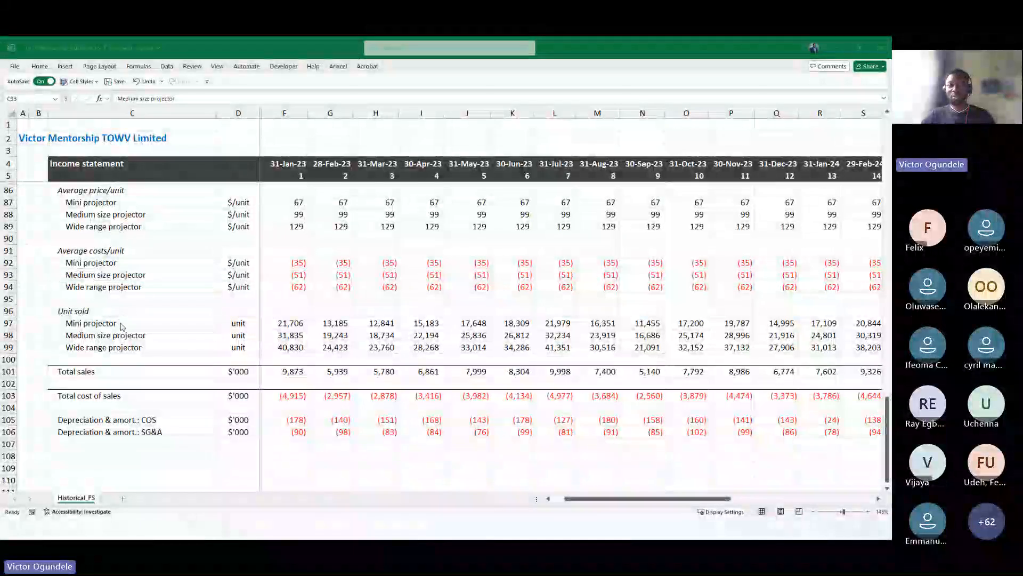
Return to the Build with Me workbook and compare its transaction fee and membership subscription rows
key("alt+Tab")
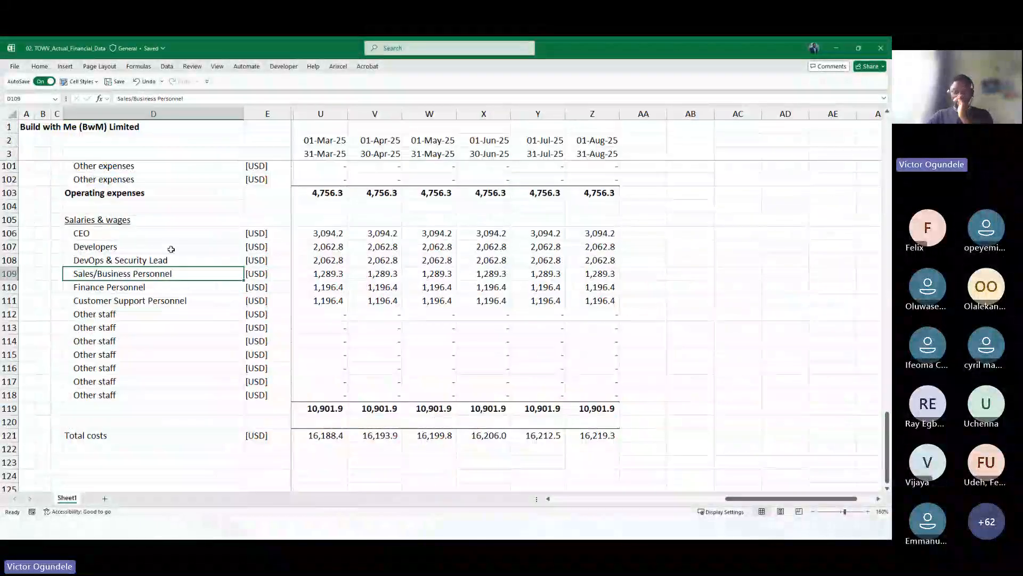
left_click(154, 247)
scroll(155, 245, "up", 8)
scroll(155, 243, "up", 5)
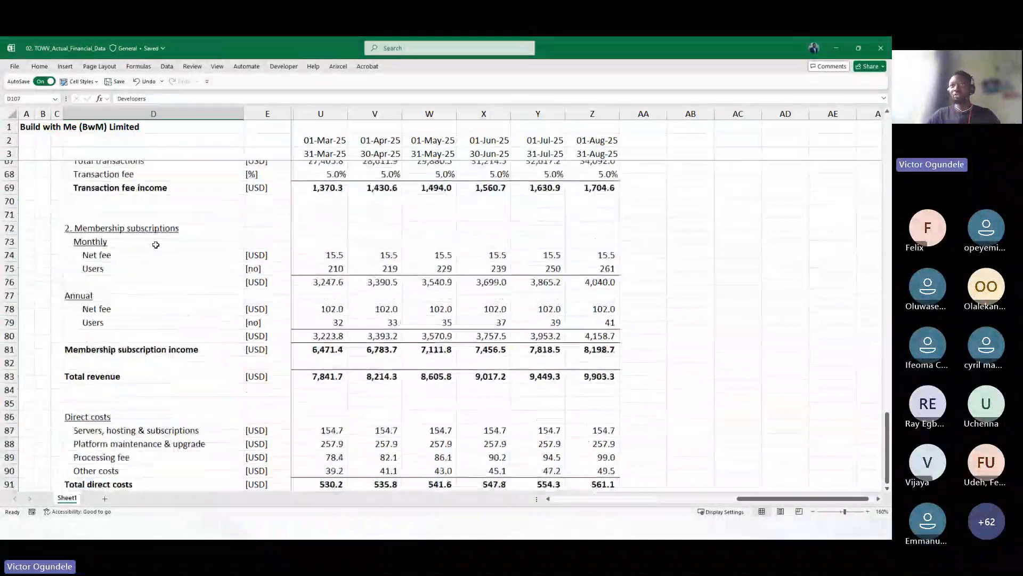
left_click(150, 224)
key("Right")
key("Right")
key("Right")
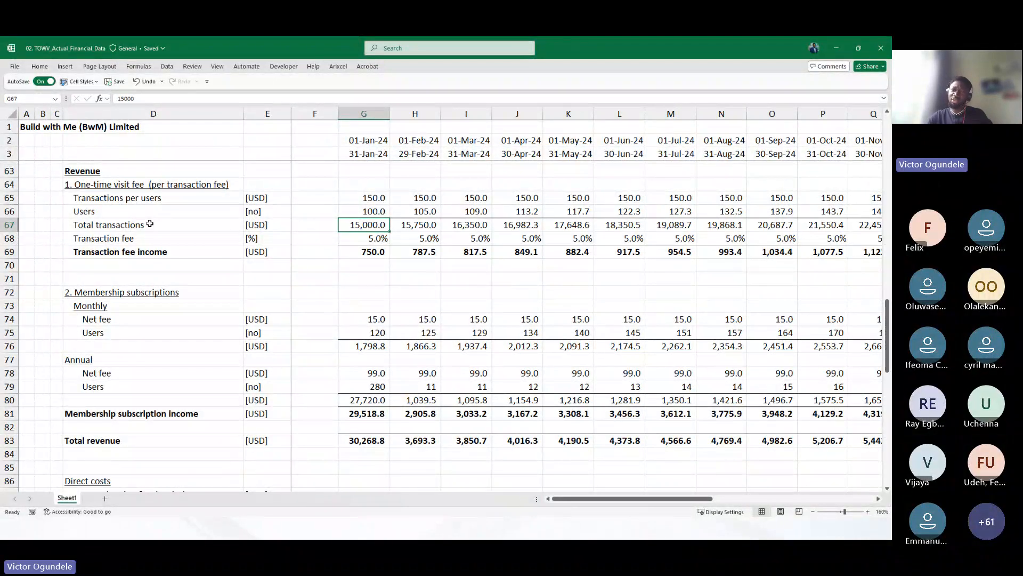
scroll(322, 295, "down", 1)
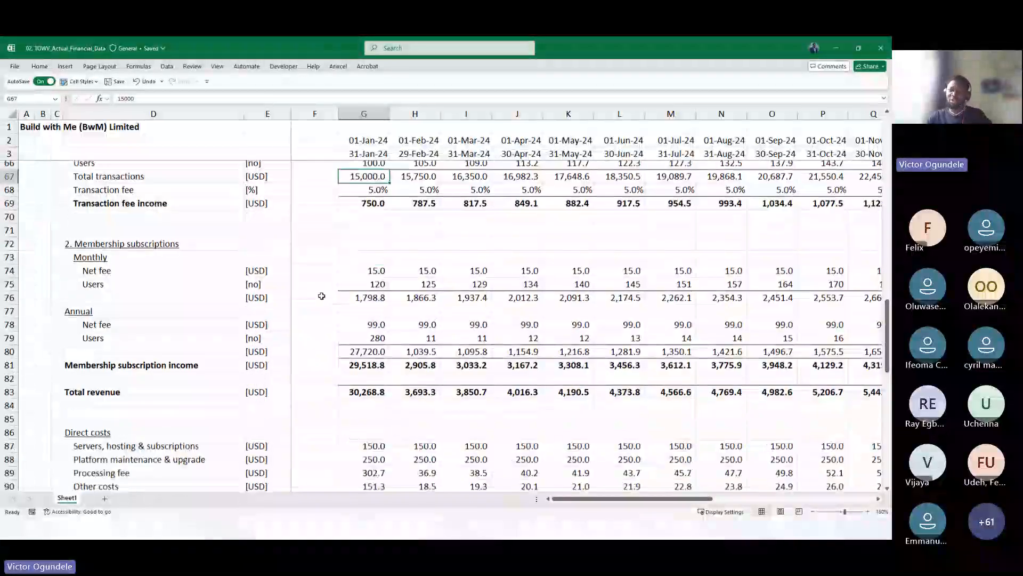
left_click(405, 323)
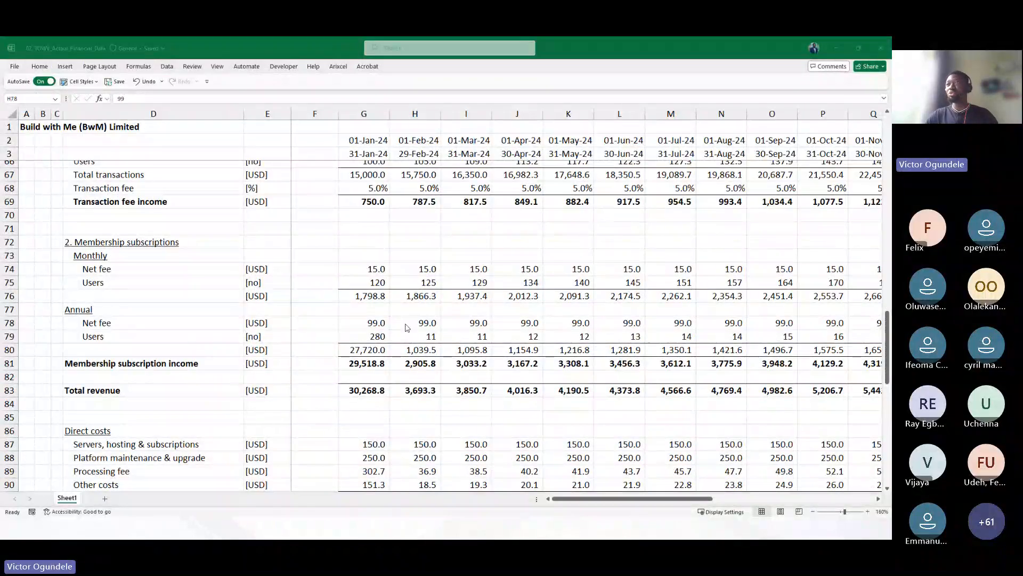
Switch to the TOWV workbook and review its cash flow from financing and balance sheet sections
key("alt+Tab")
left_click(407, 228)
scroll(407, 228, "up", 17)
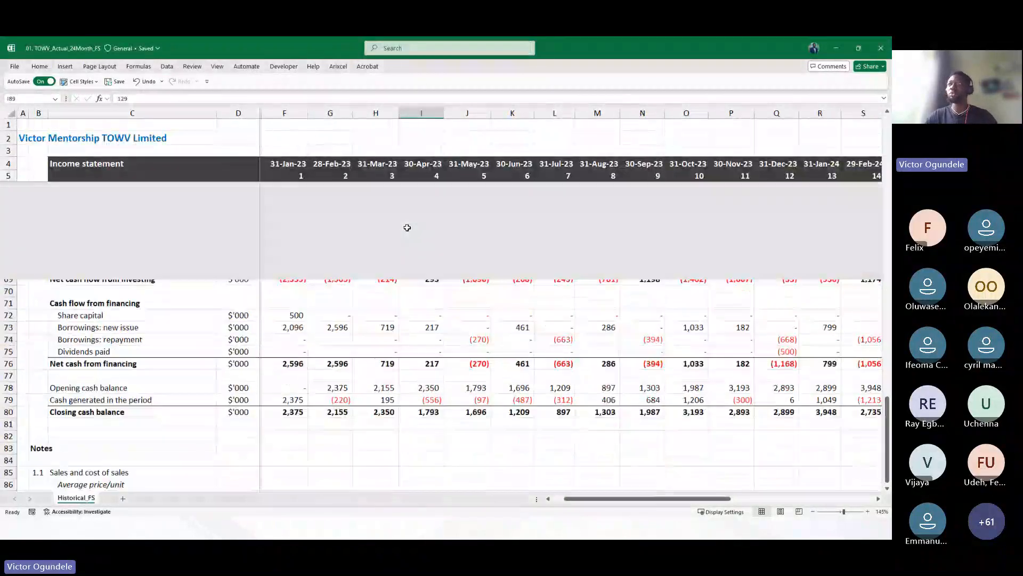
scroll(407, 228, "up", 3)
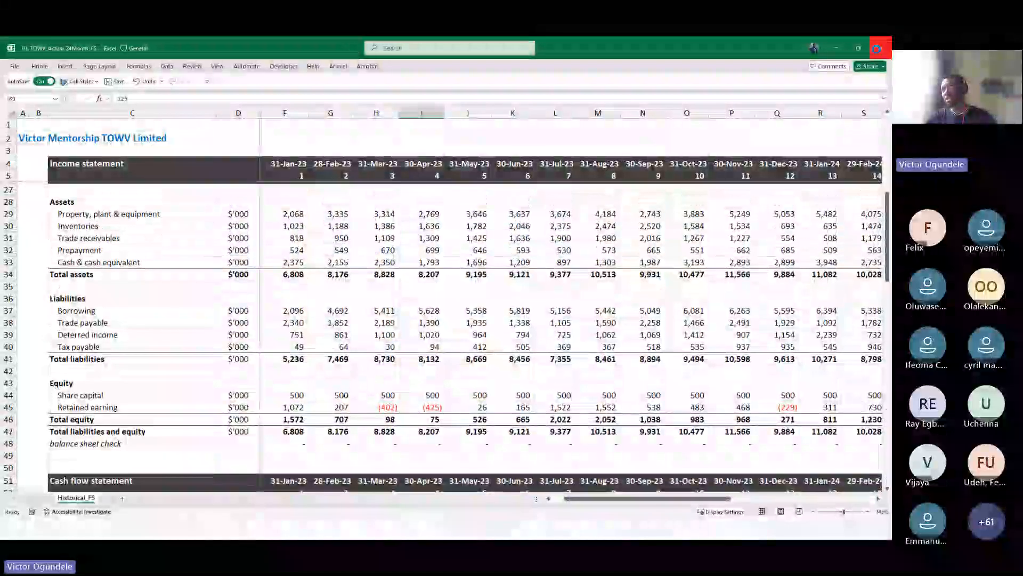
Return to the Build with Me workbook and review its income statement and balance sheet from the top
key("alt+Tab")
left_click(351, 242)
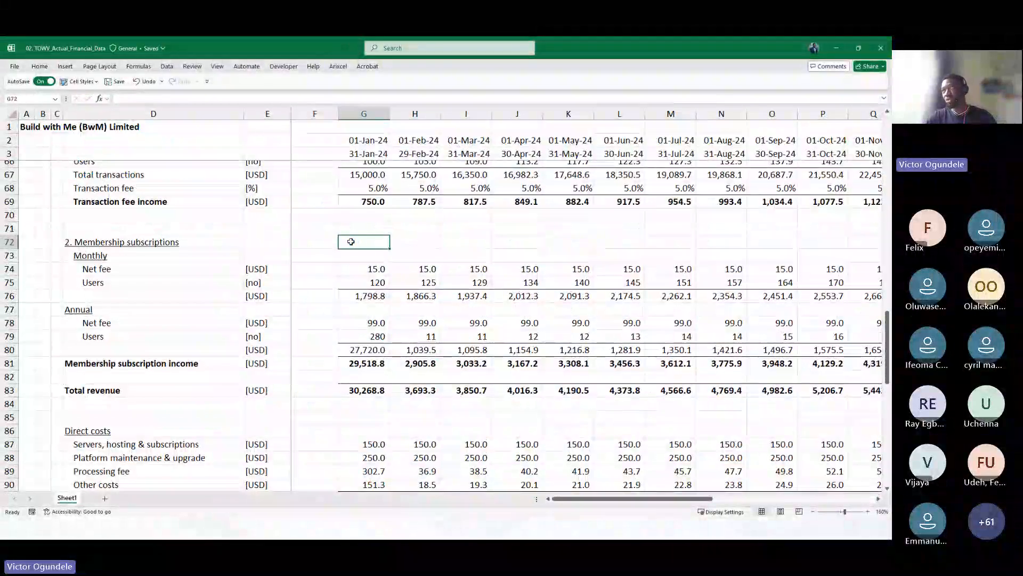
scroll(350, 241, "up", 18)
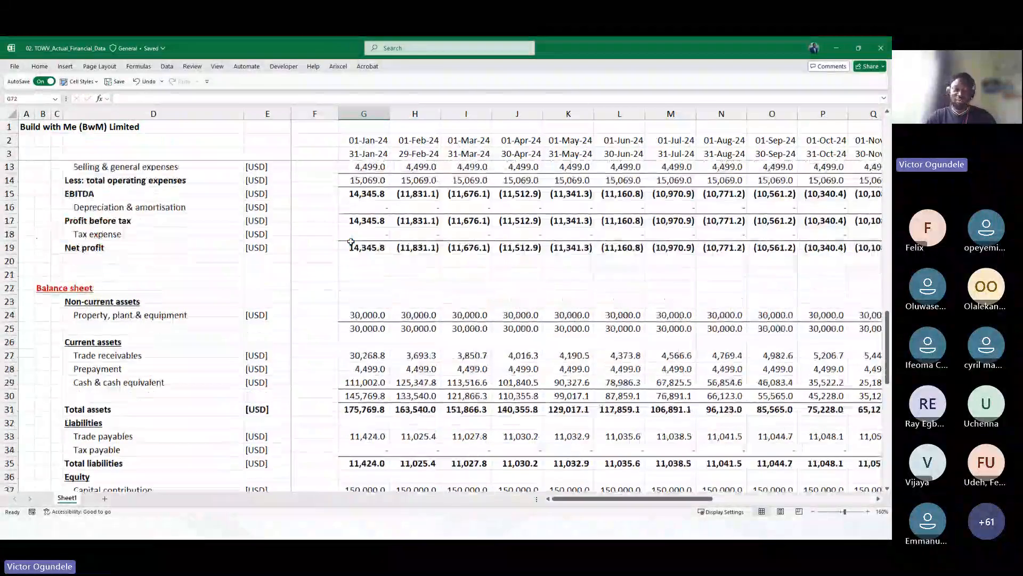
key("alt+w")
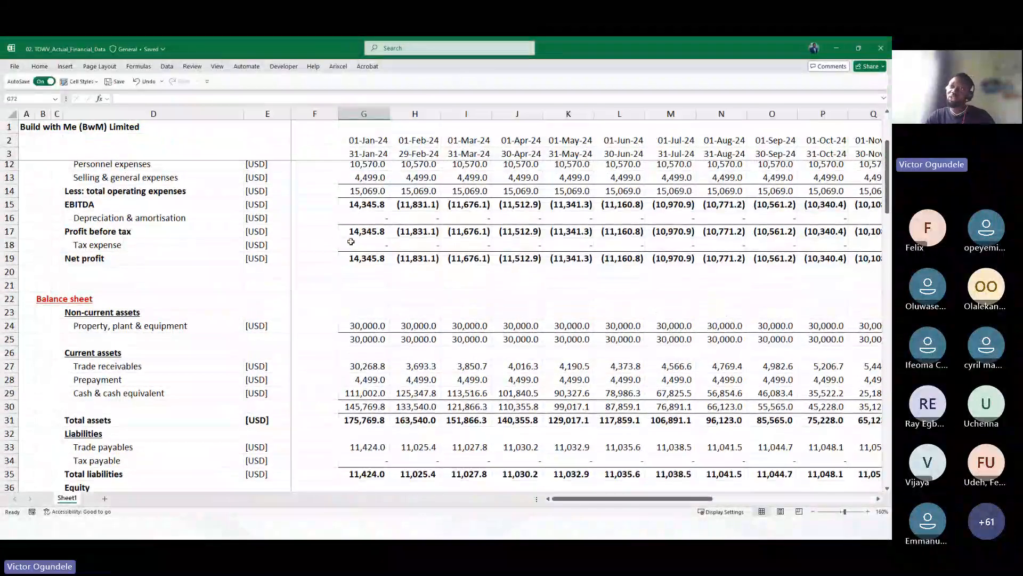
left_click(306, 272)
scroll(306, 272, "up", 3)
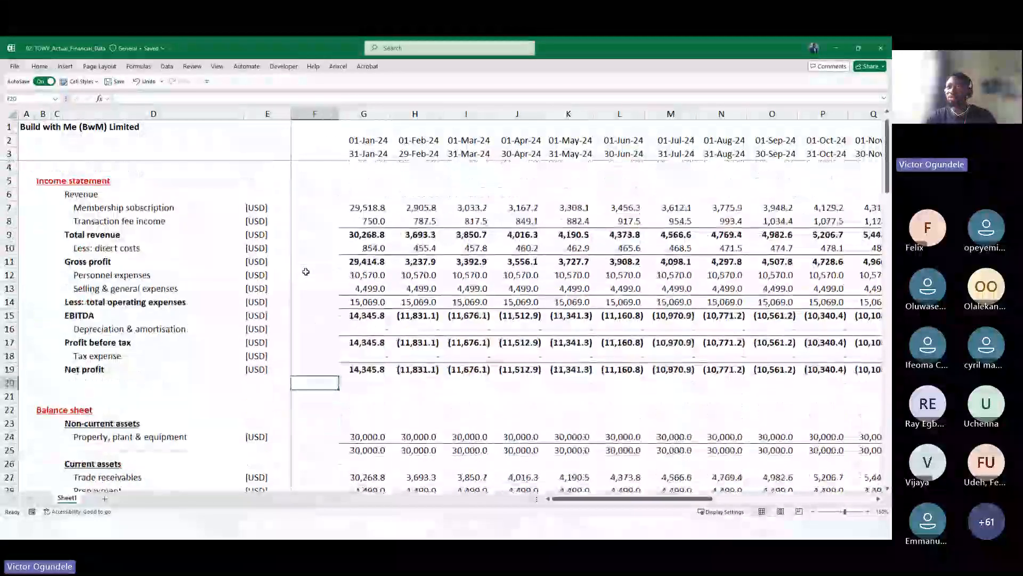
left_click(323, 228)
scroll(322, 228, "down", 3)
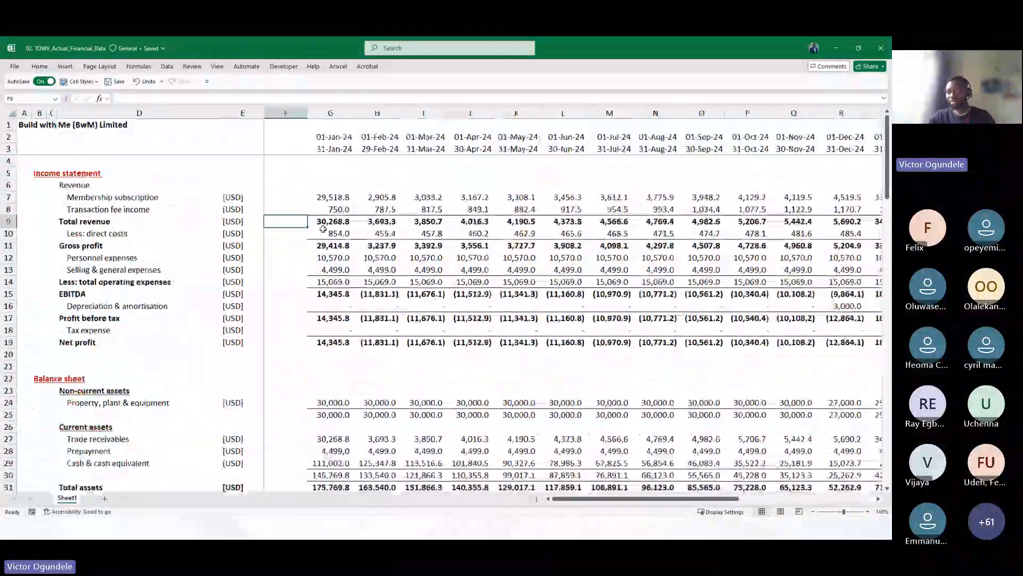
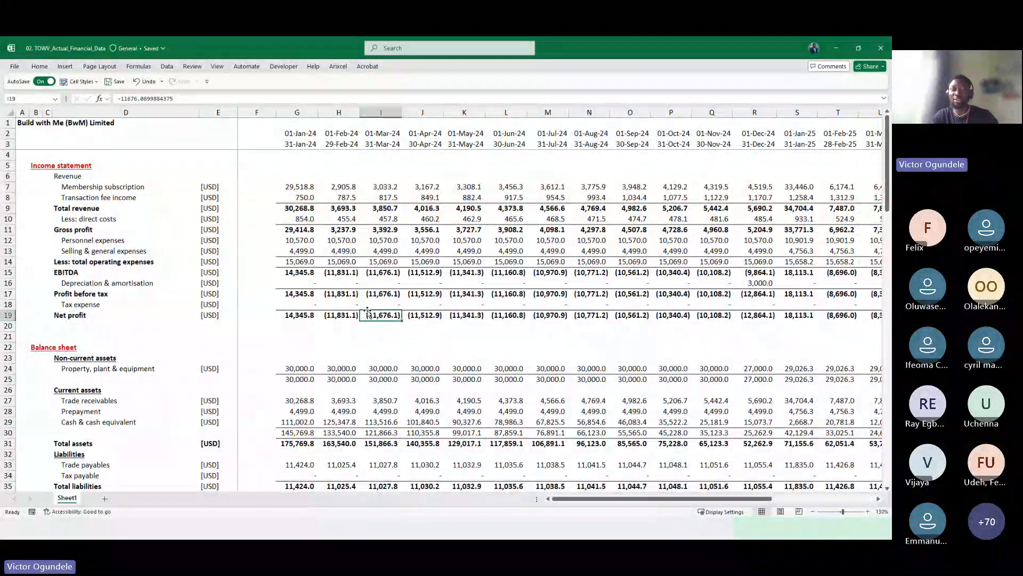
Scroll through the Build with Me income statement and balance sheet out to the last historical month column
scroll(368, 311, "down", 2)
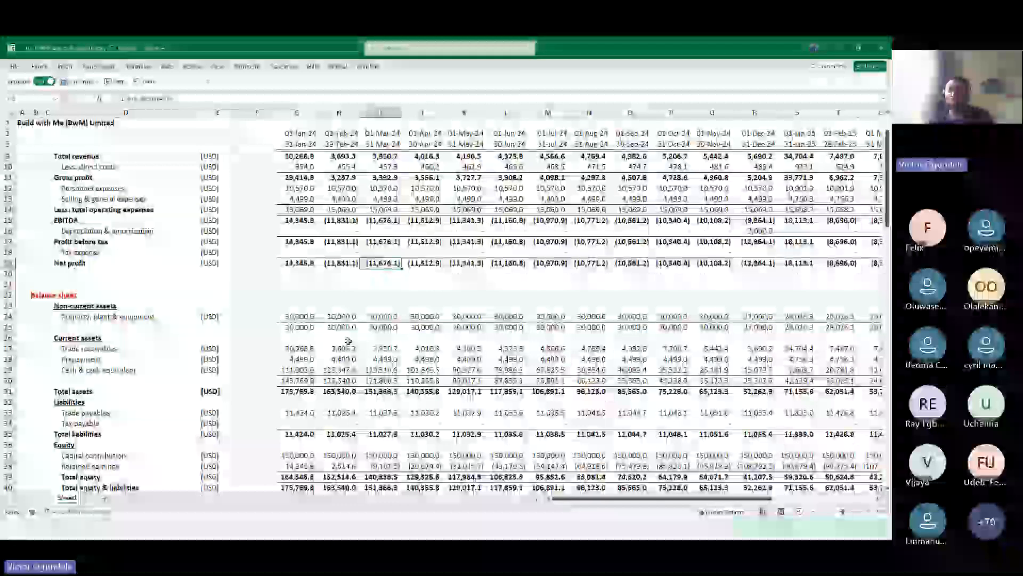
scroll(347, 340, "down", 2)
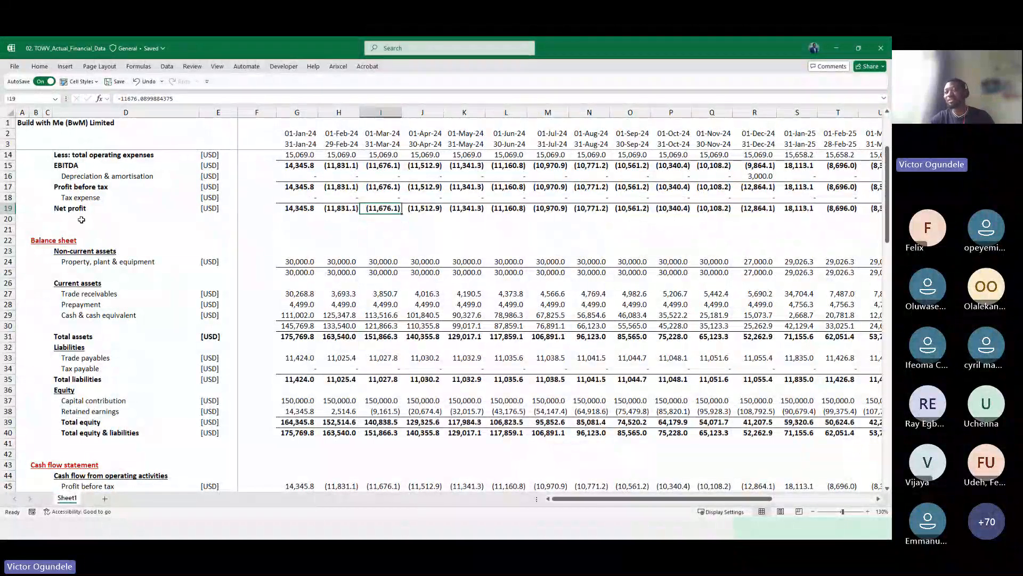
key("alt+Tab")
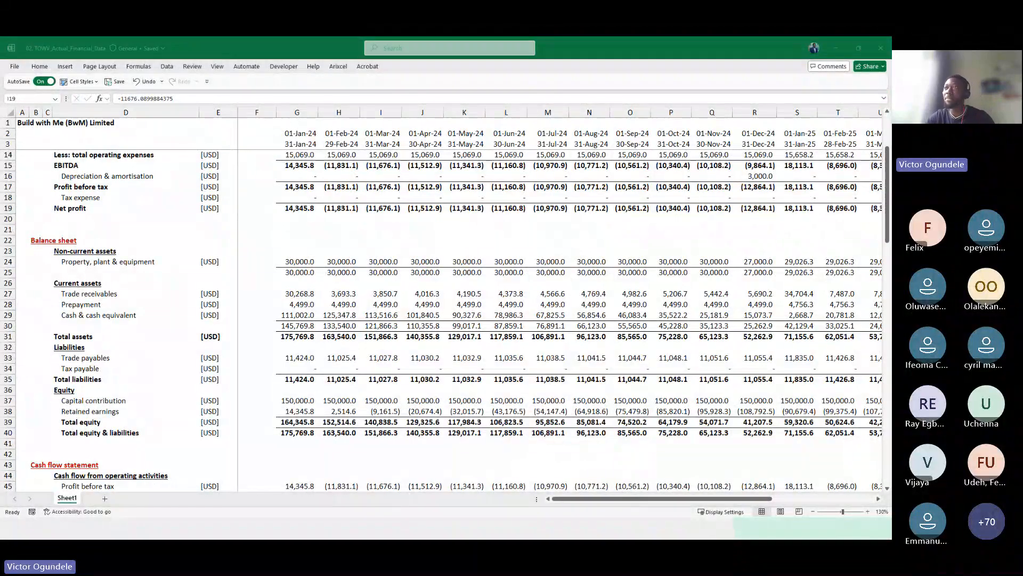
key("alt+Tab")
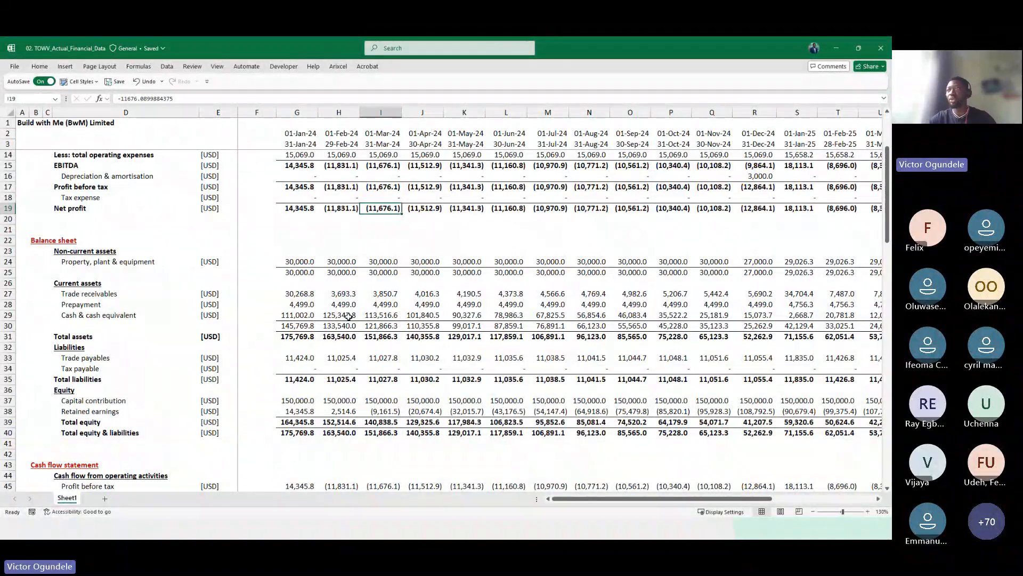
scroll(349, 316, "down", 1)
scroll(349, 316, "up", 4)
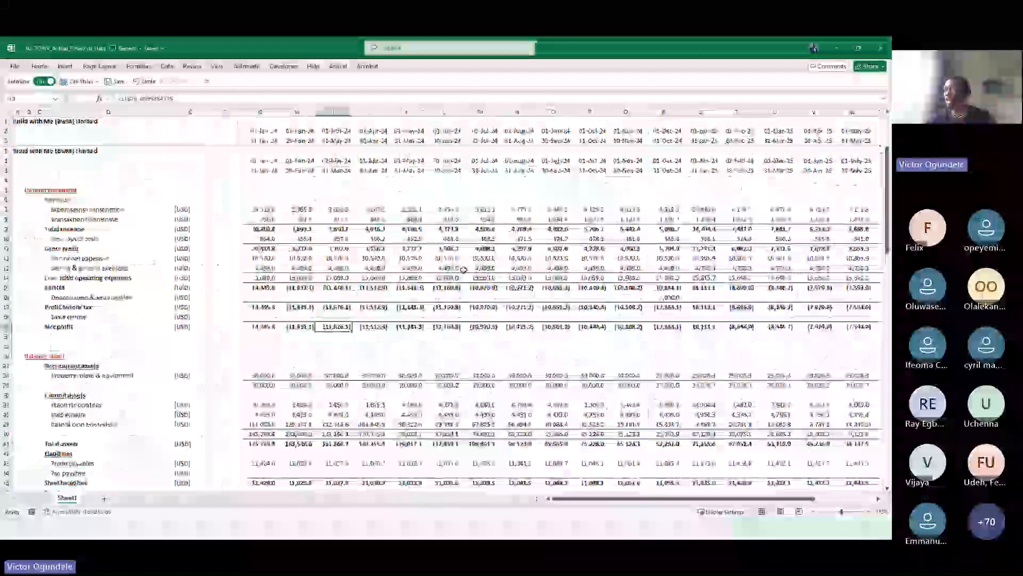
scroll(523, 277, "right", 3)
scroll(522, 276, "right", 5)
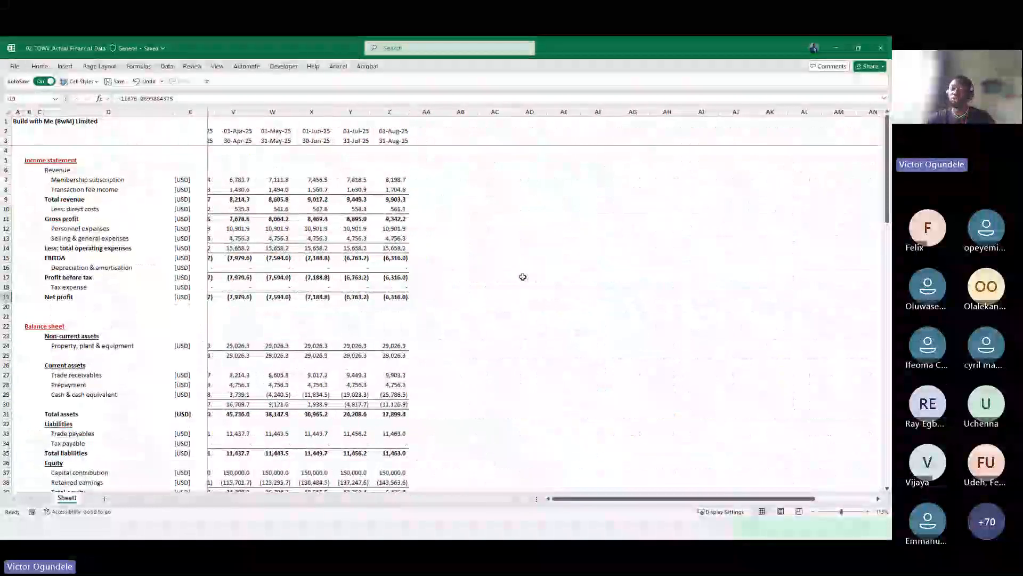
Examine the empty columns following the final August 2025 column of the statements
left_click(369, 228)
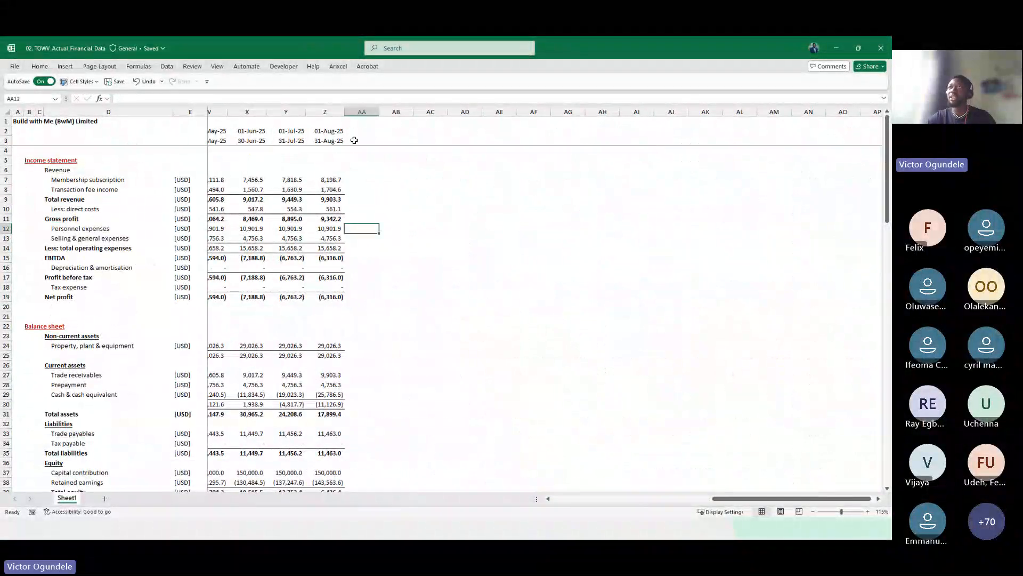
left_click(359, 111)
left_click_drag(360, 110, 714, 111)
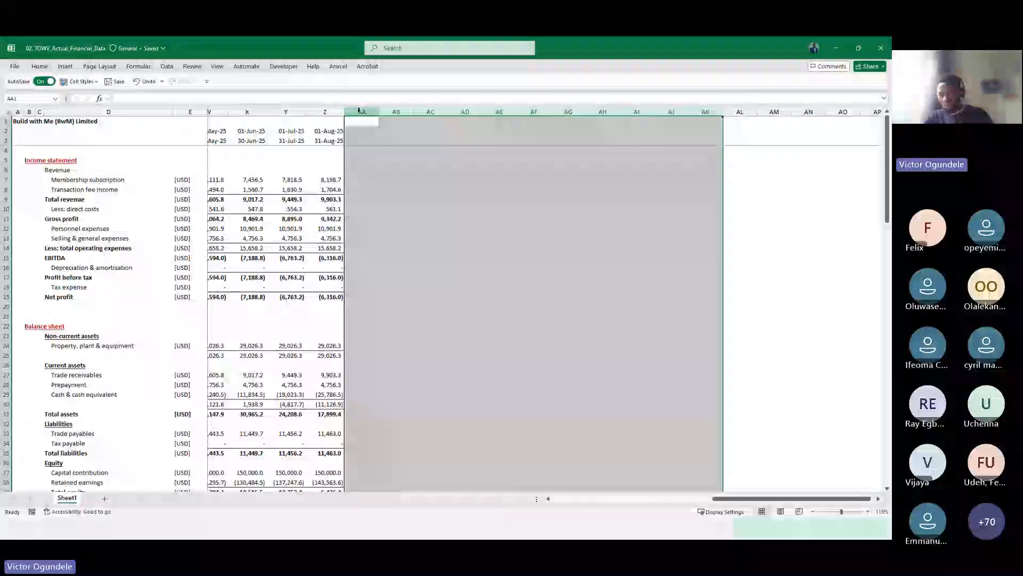
left_click(375, 205)
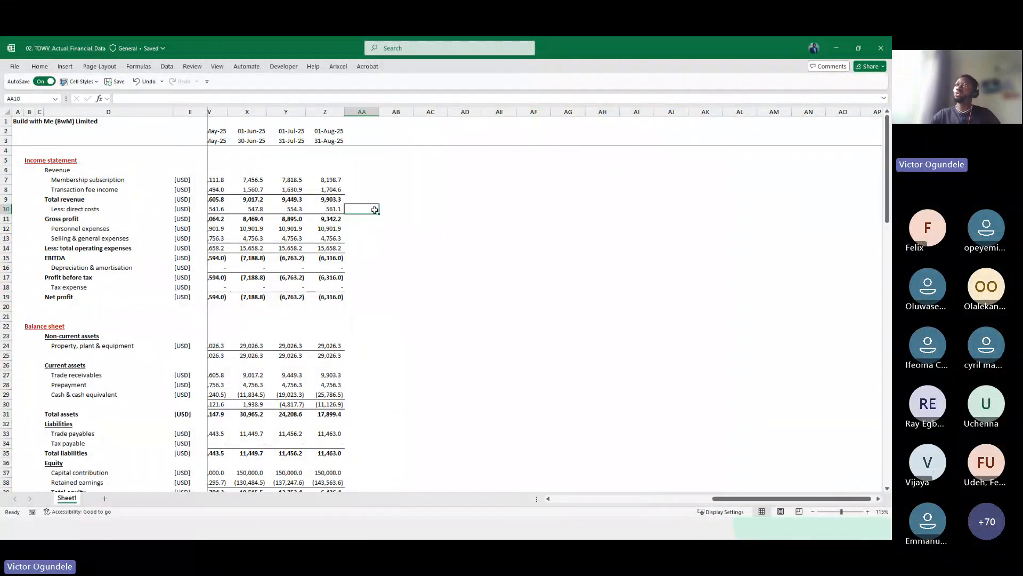
left_click(325, 111)
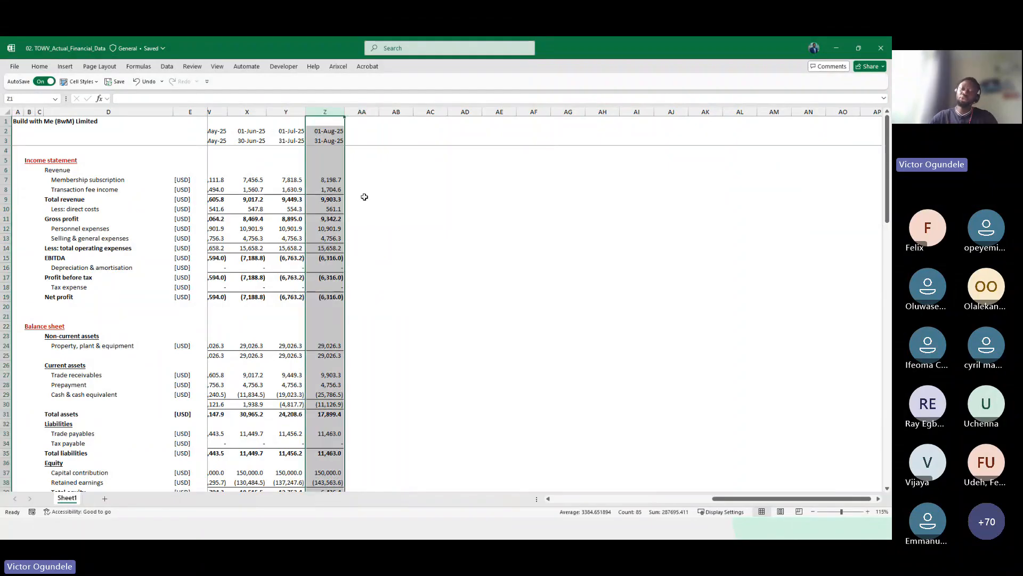
left_click(365, 197)
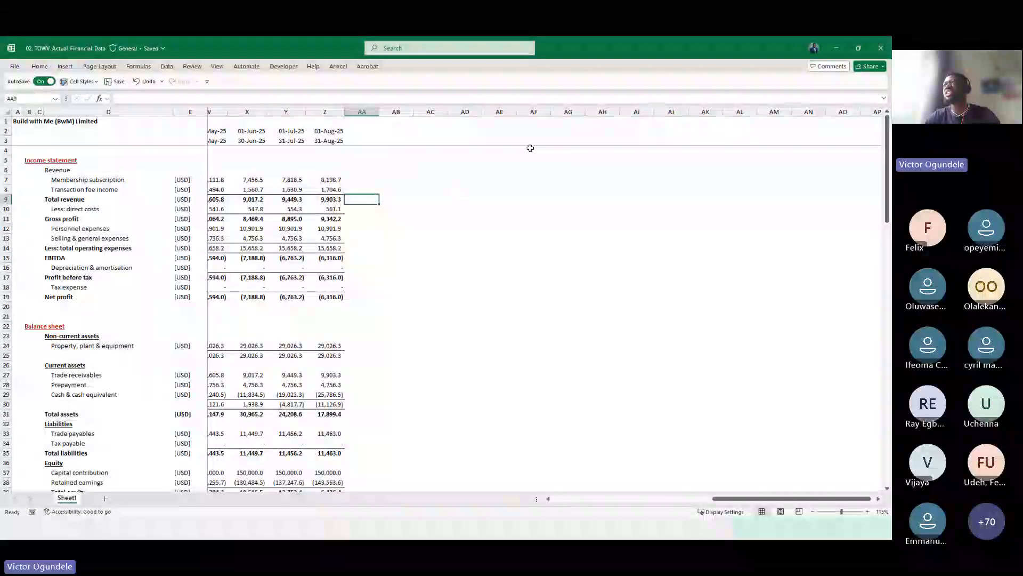
Copy the 31-Aug-25 period-end date into cell AF3 and edit its month to 12
left_click(537, 131)
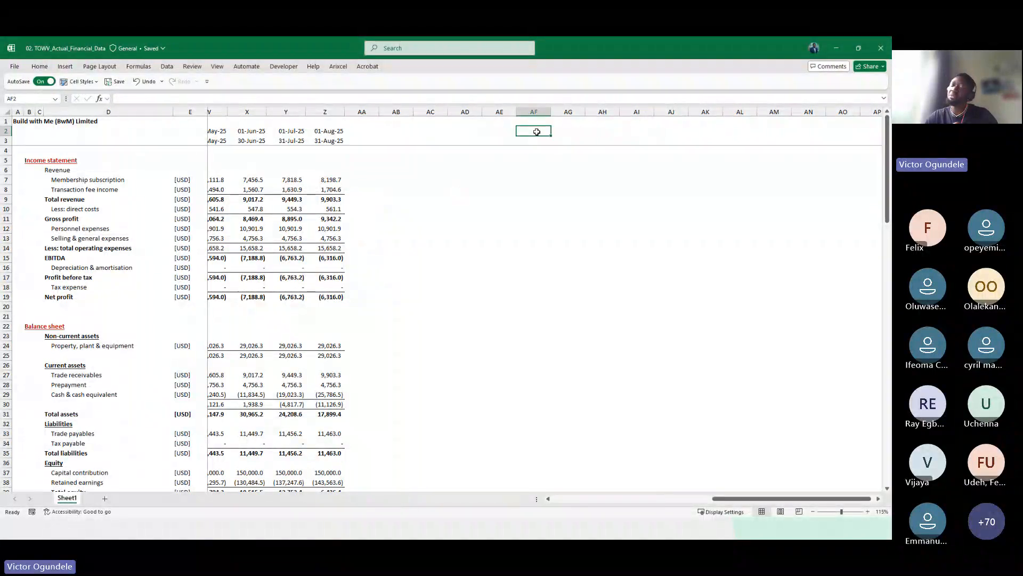
key("Down")
key("ctrl+Left")
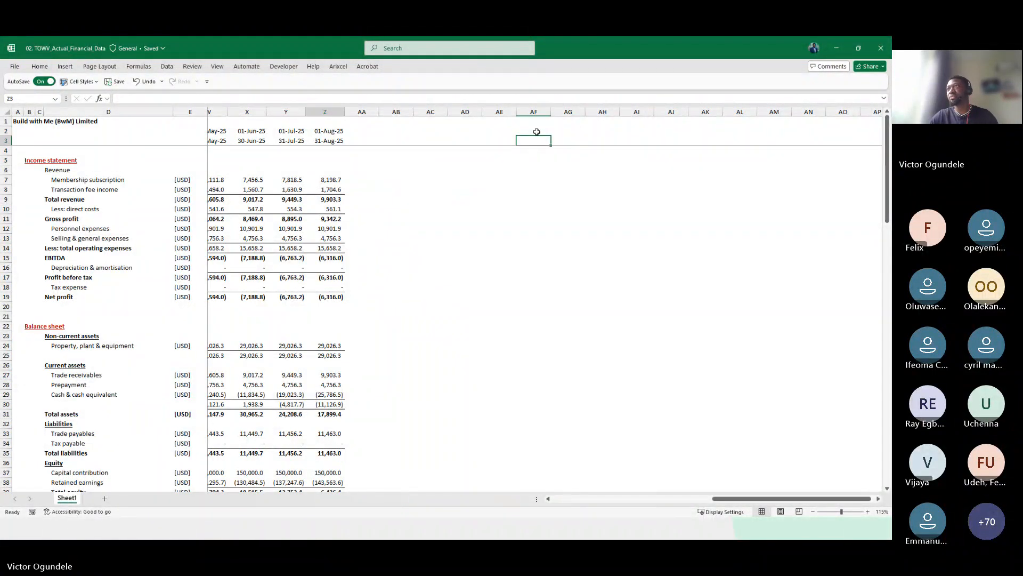
key("ctrl+c")
key("Right")
key("Right")
key("Right")
key("Right")
key("Right")
key("Right")
key("ctrl+v")
key("F2")
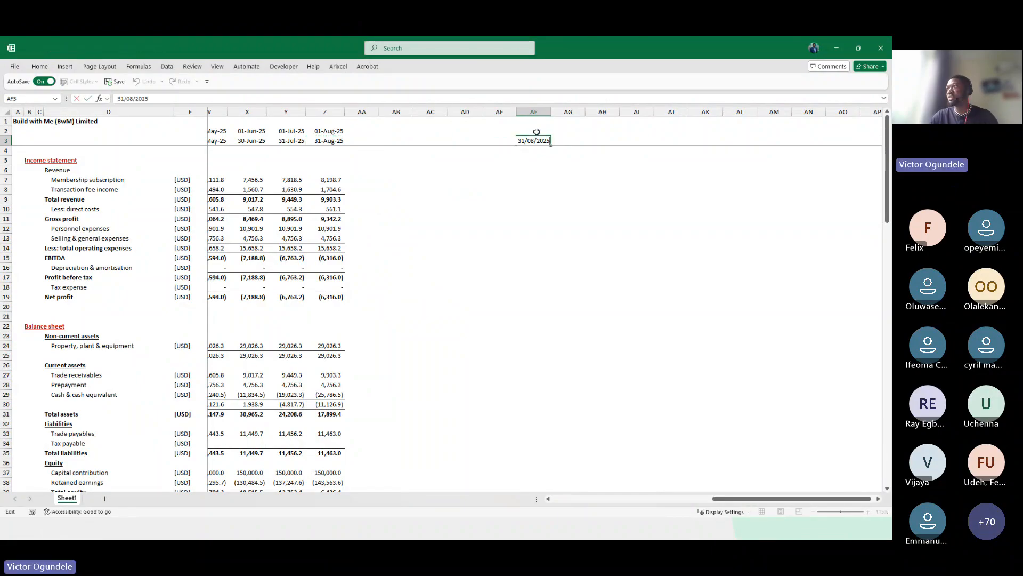
key("Left")
key("Left")
key("Left")
key("Left")
key("Left")
key("Left")
key("BackSpace")
key("Delete")
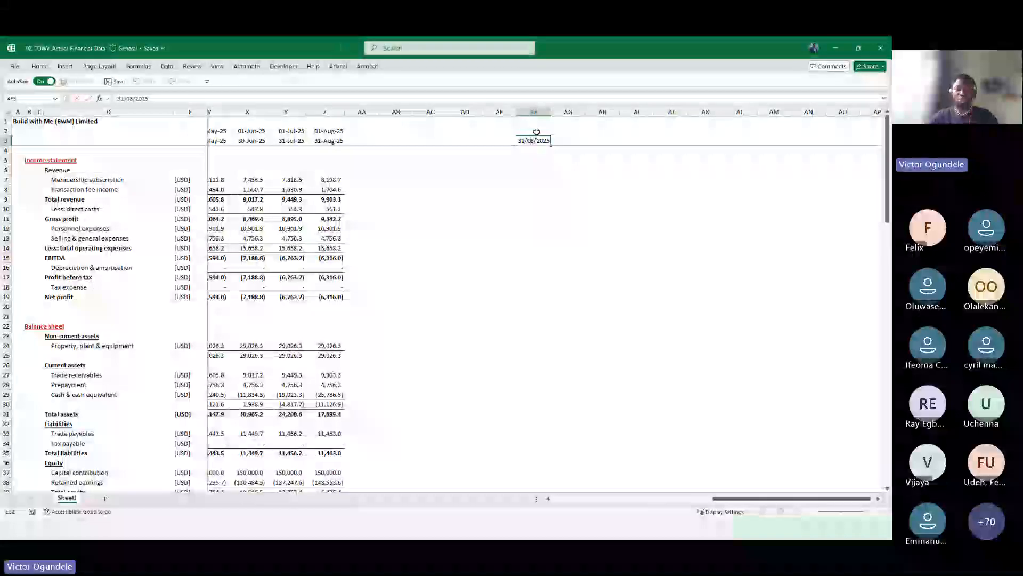
type("12")
key("ctrl+Return")
key("Left")
key("Right")
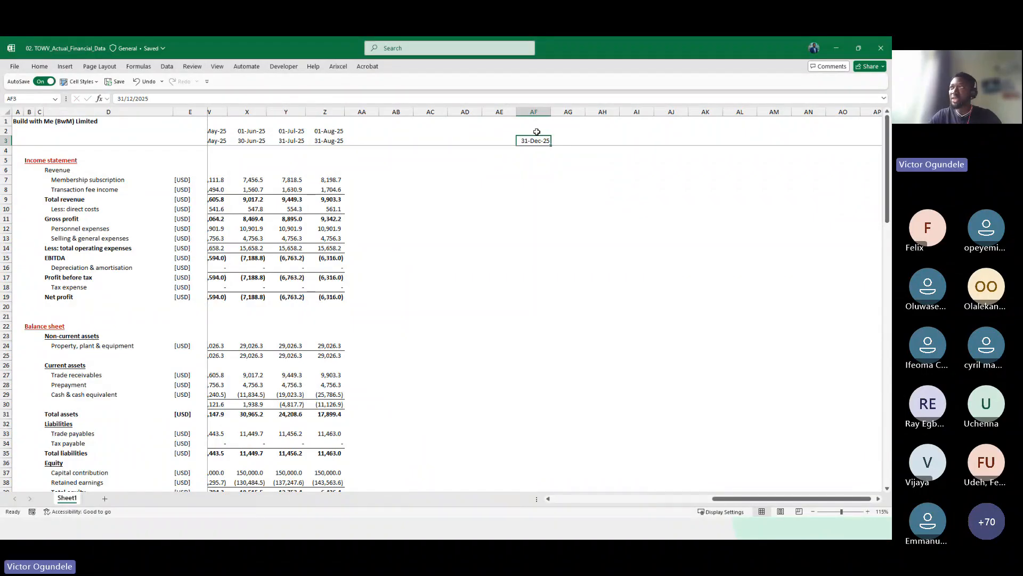
key("Left")
key("Left")
key("Left")
key("Left")
key("Left")
key("Up")
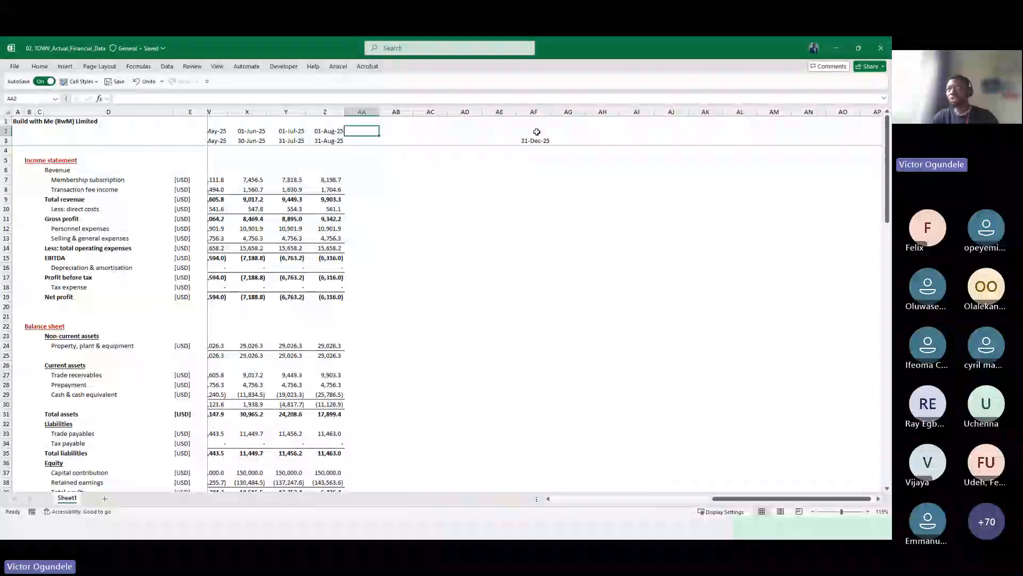
key("shift+Down")
key("shift+Right")
key("shift+Right")
key("shift+Right")
key("shift+Right")
key("shift+Right")
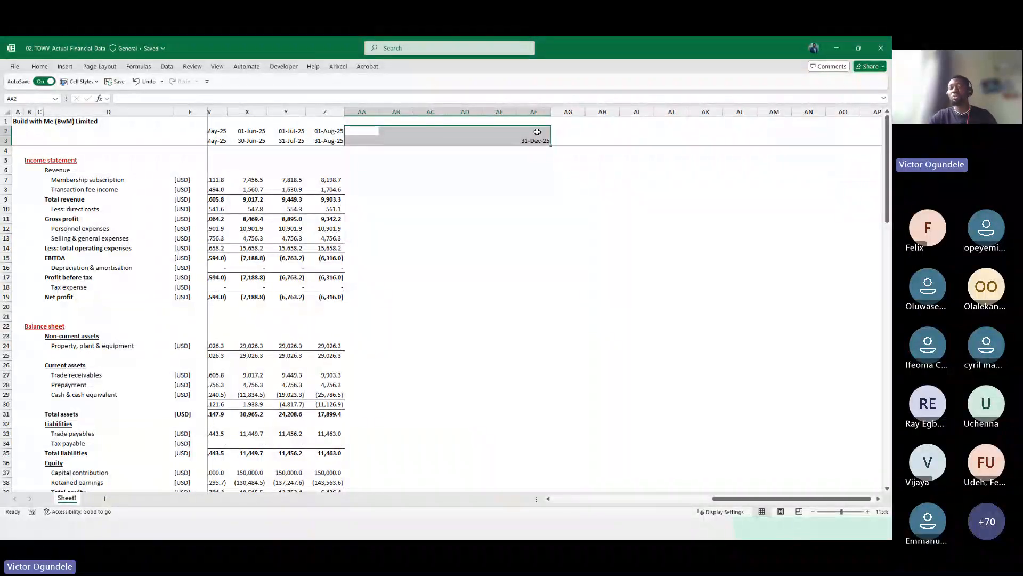
left_click(562, 132)
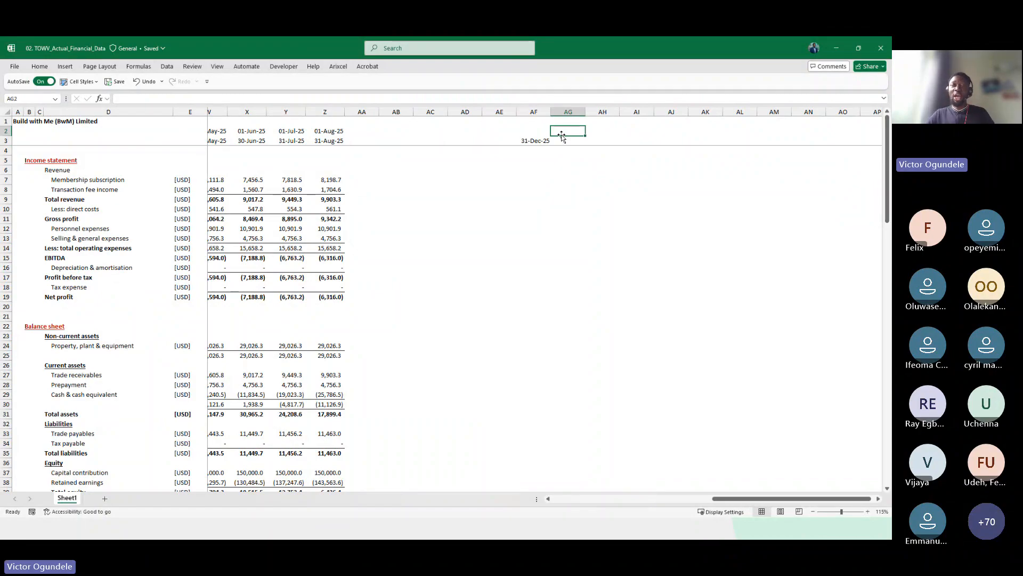
left_click(485, 202)
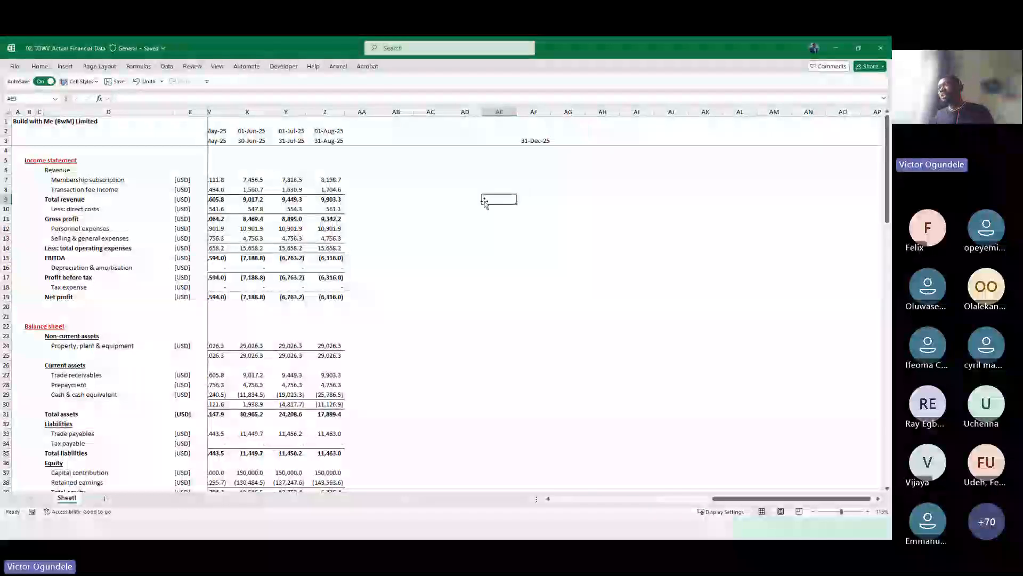
key("Right")
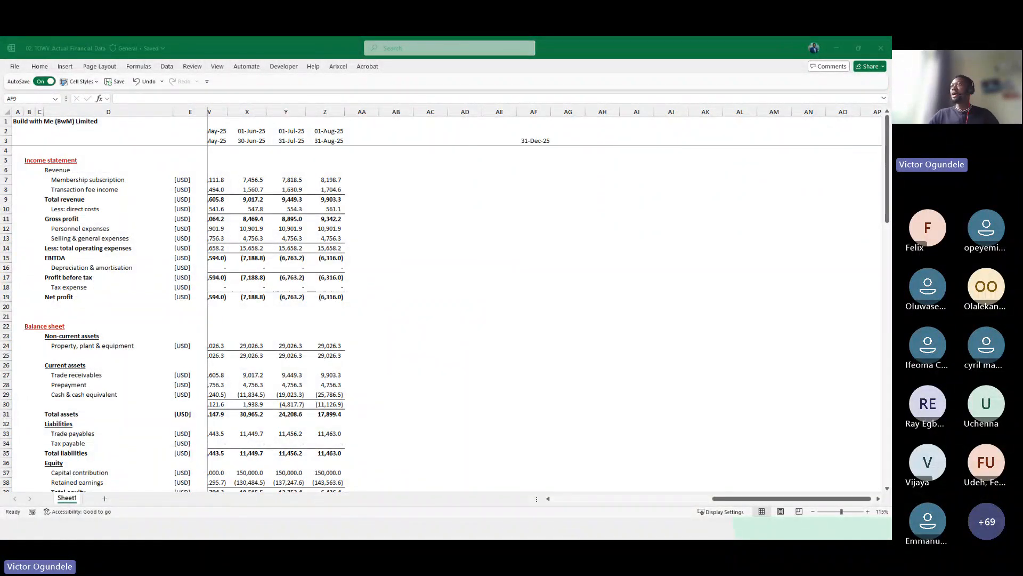
left_click(528, 200)
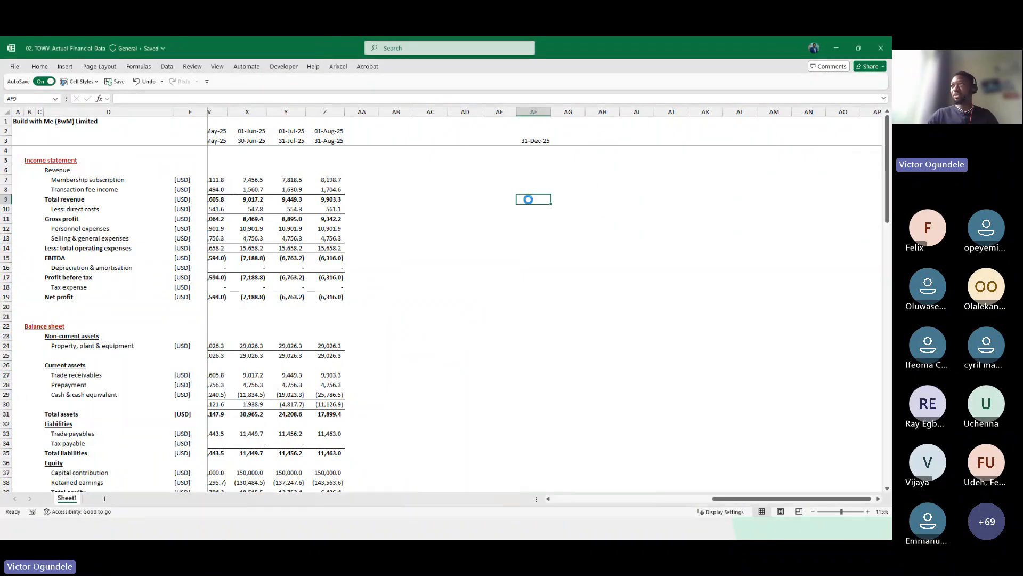
Create a new blank workbook and switch back to the presentation slides
key("ctrl+n")
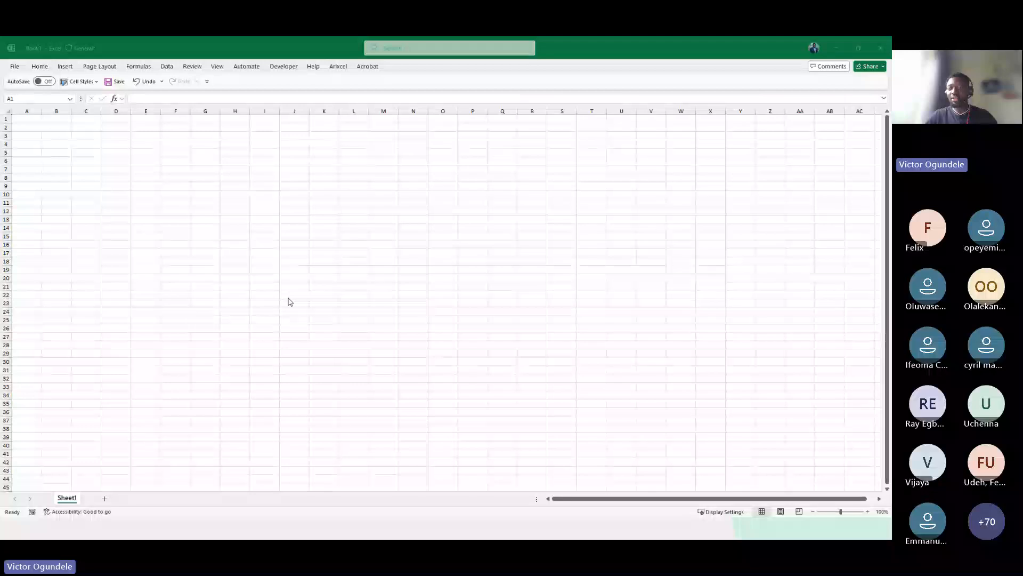
key("alt+Tab")
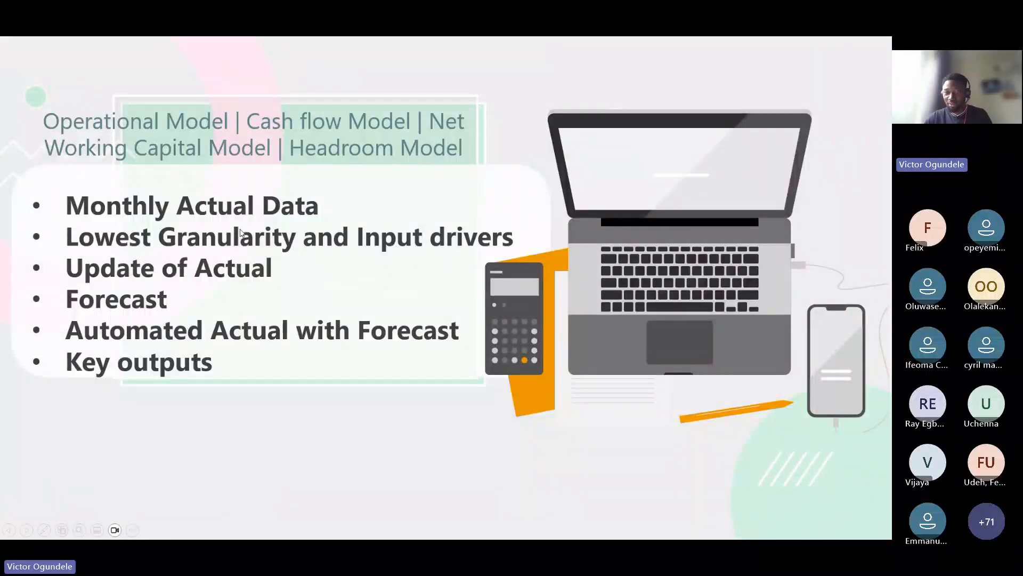
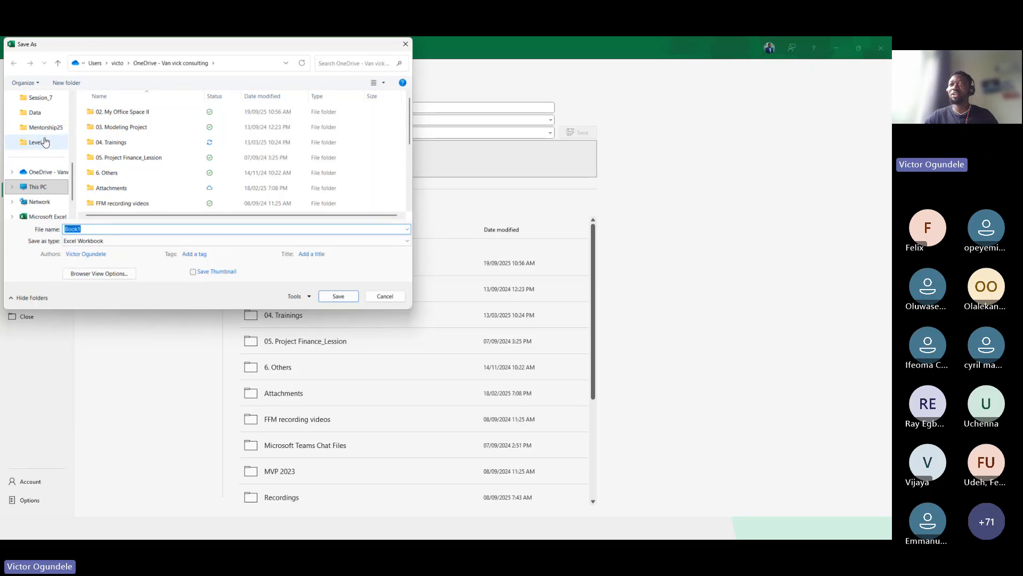
Create a new folder named Session_01 inside the Mentorship25 > Level_3 folder
left_click(42, 142)
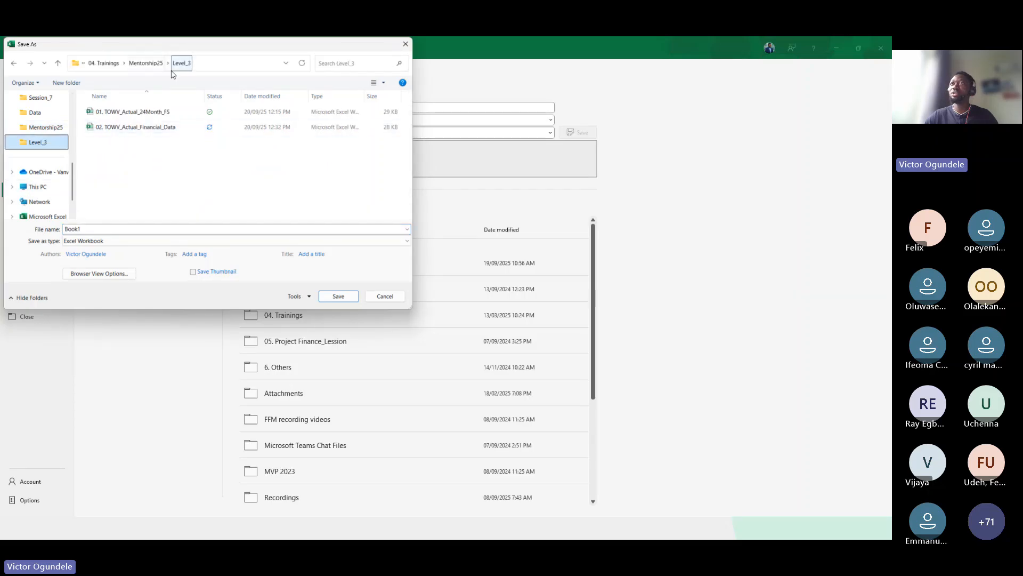
left_click(149, 65)
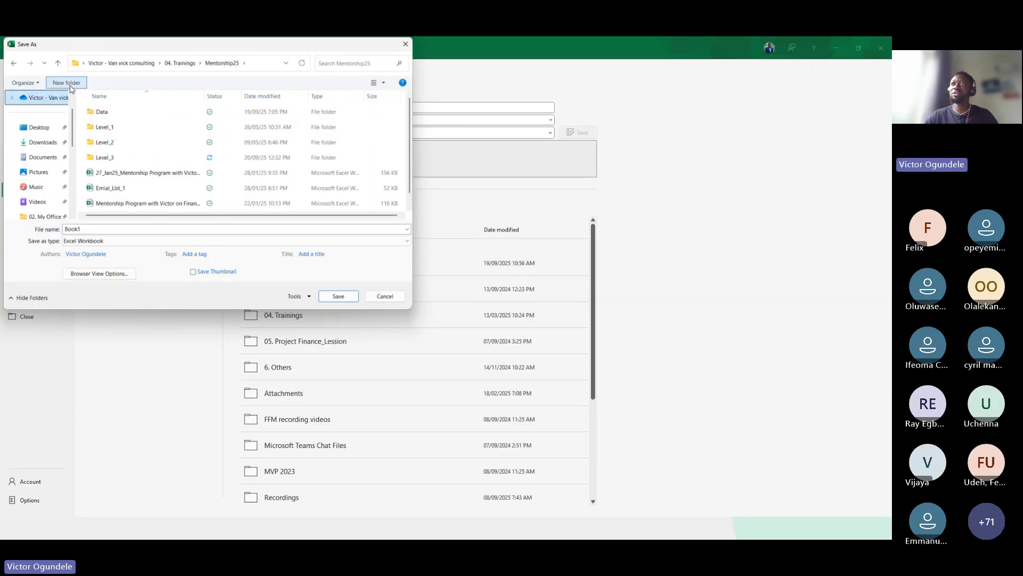
left_click(114, 158)
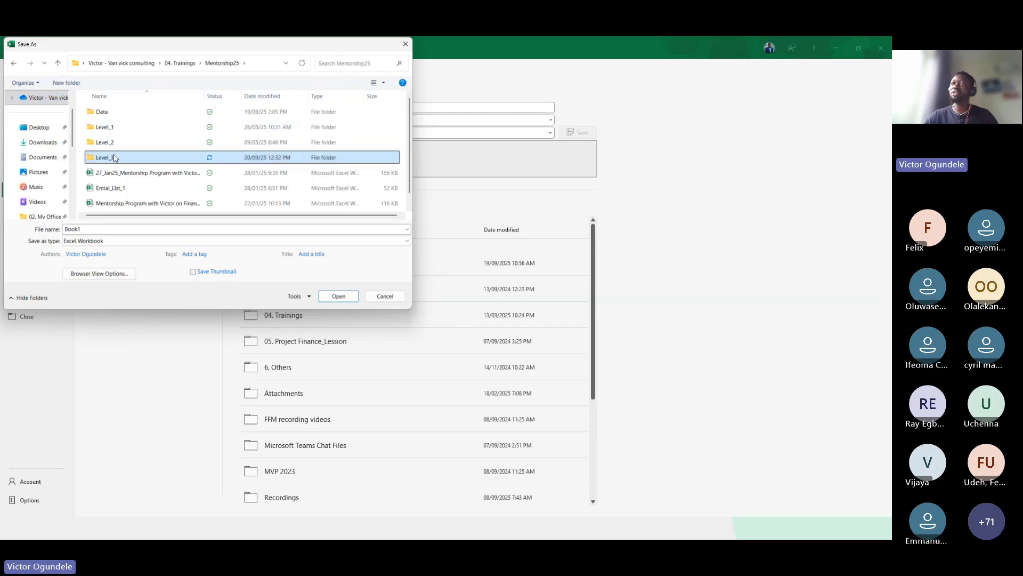
double_click(113, 158)
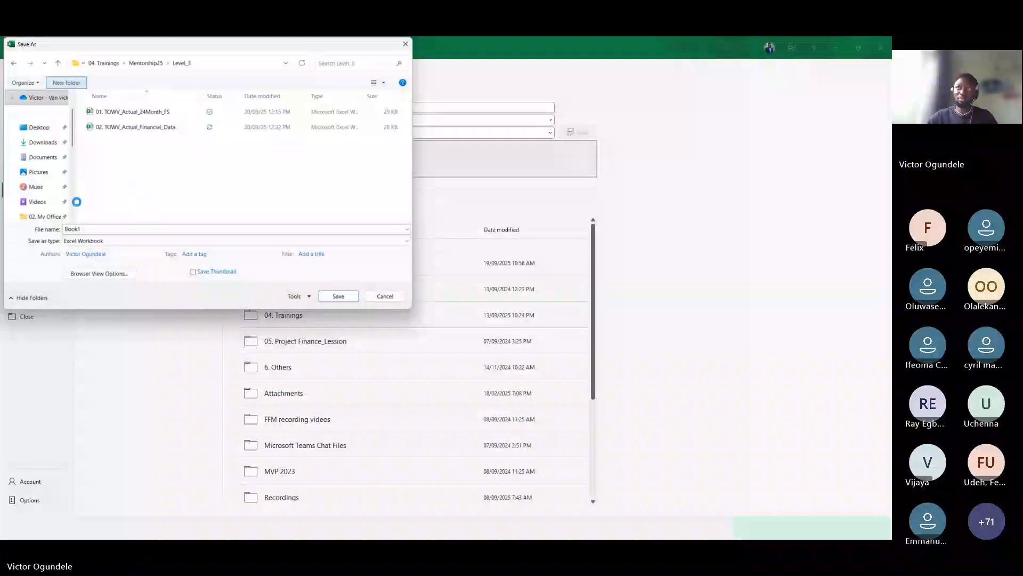
type("Session")
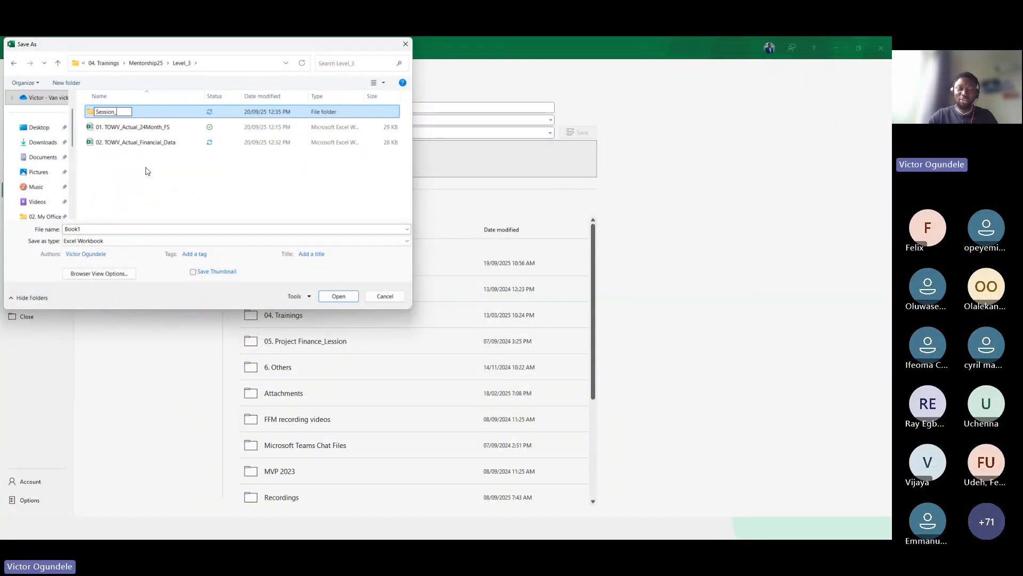
type("_01")
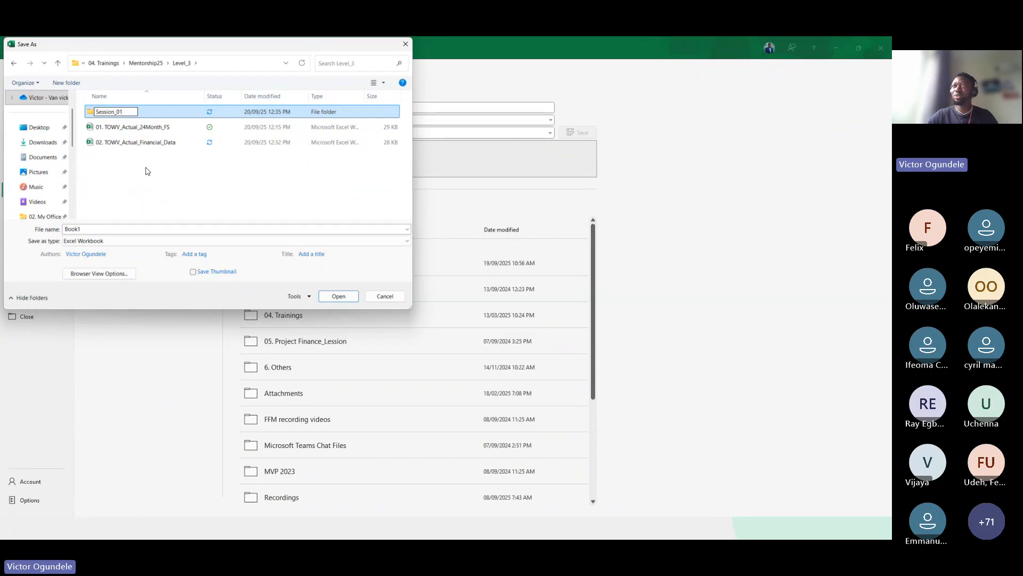
key("Return")
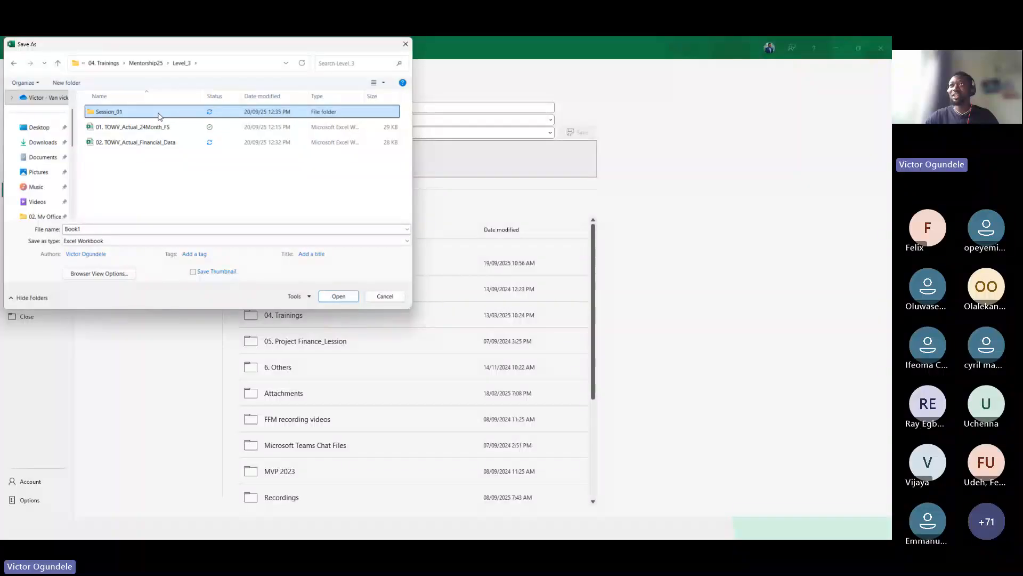
Open the Session_01 folder and name the new workbook BwM_Model_ver1.01_Template_setup
double_click(157, 113)
left_click(103, 228)
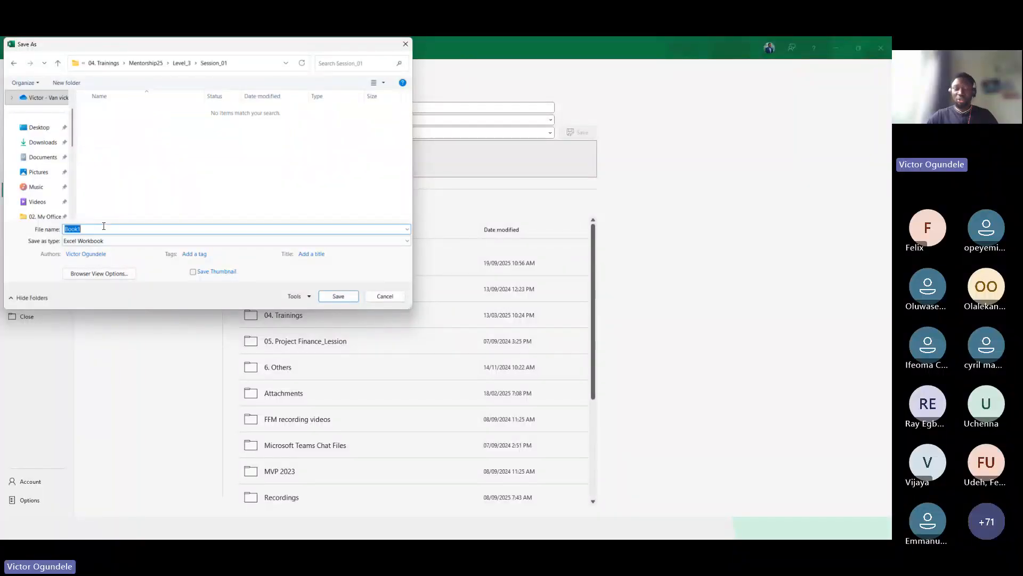
type("M")
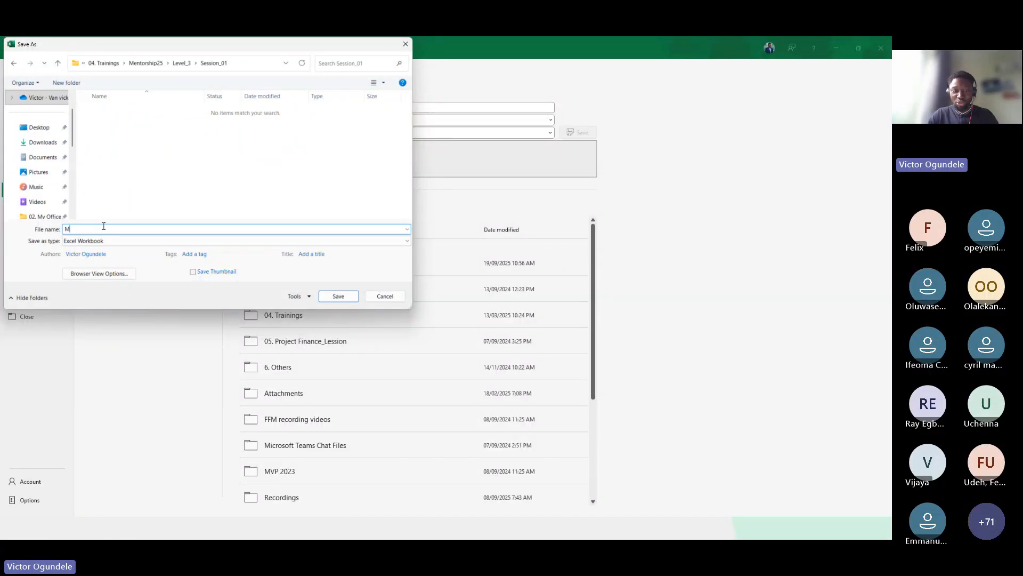
type("w")
key("BackSpace")
key("BackSpace")
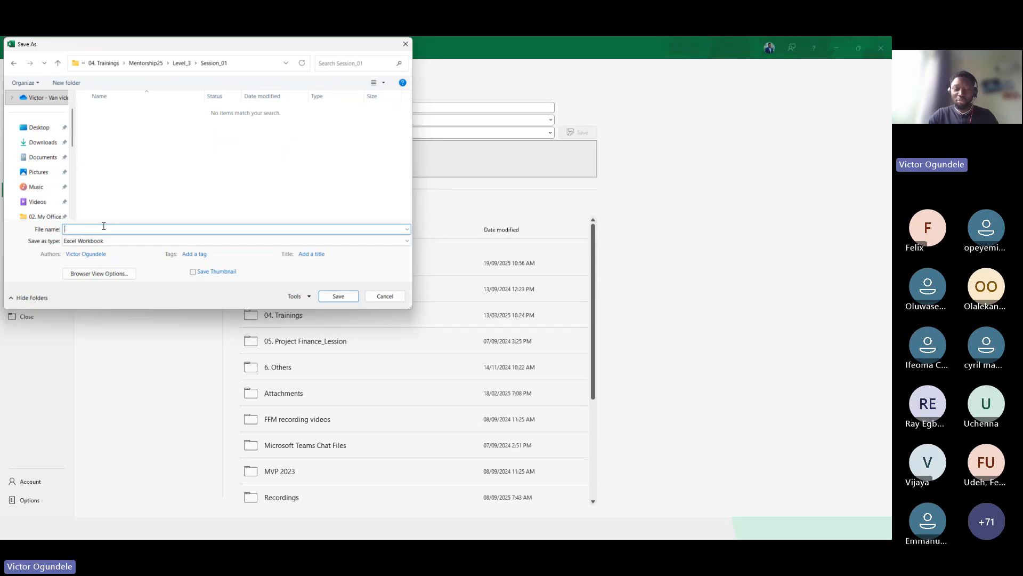
type("BwM")
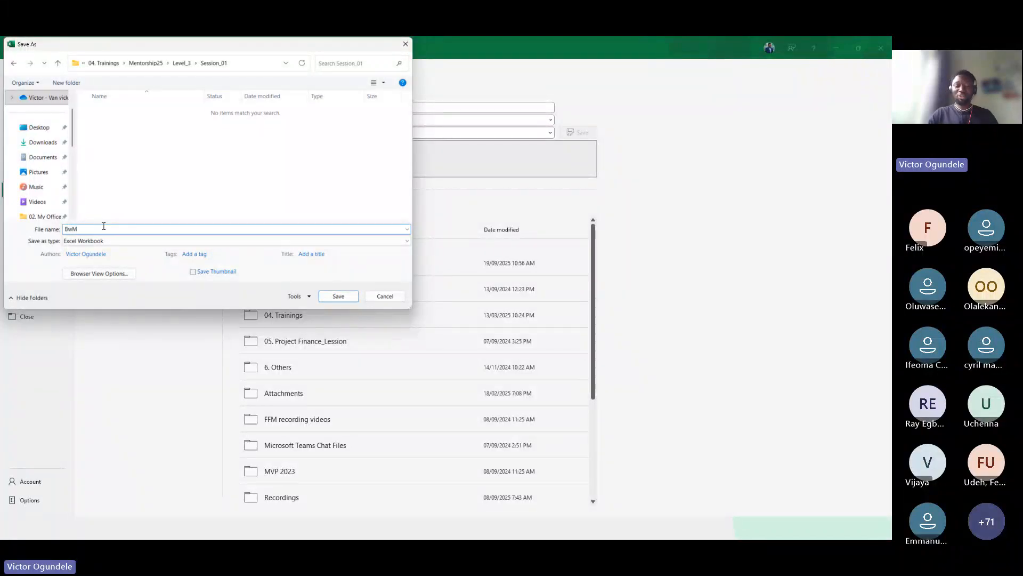
type("_")
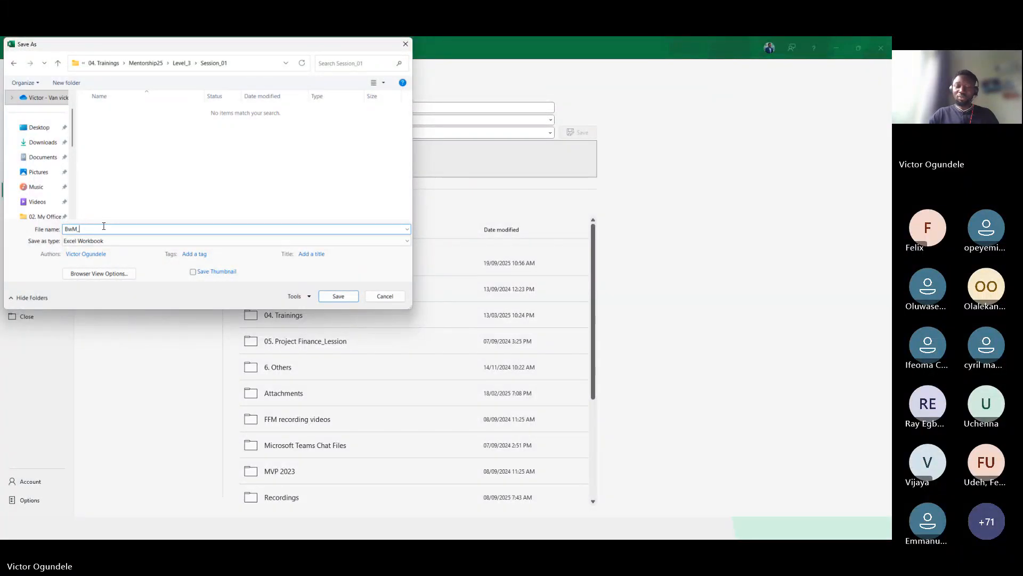
type("Model_ver1.0")
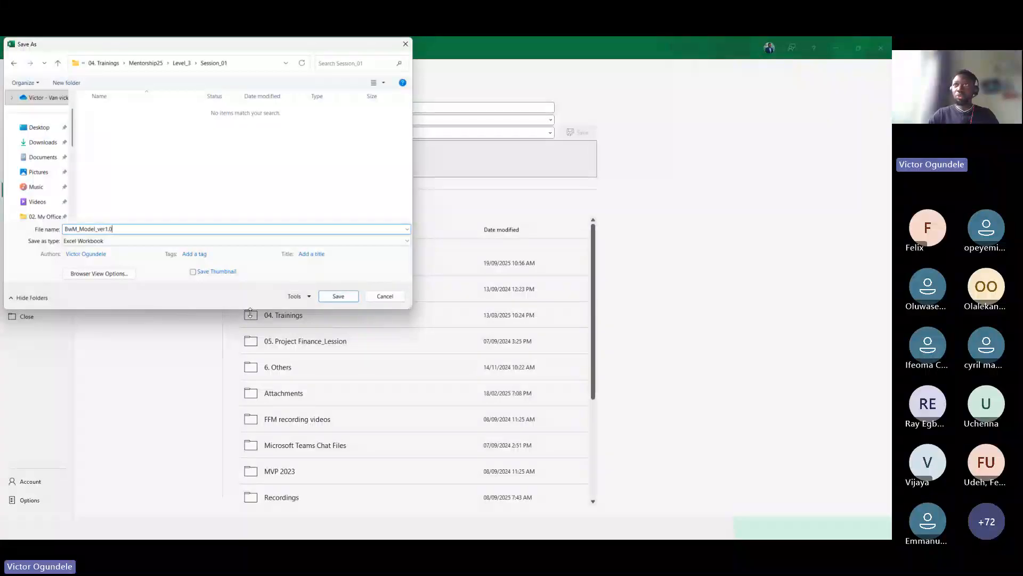
type("1")
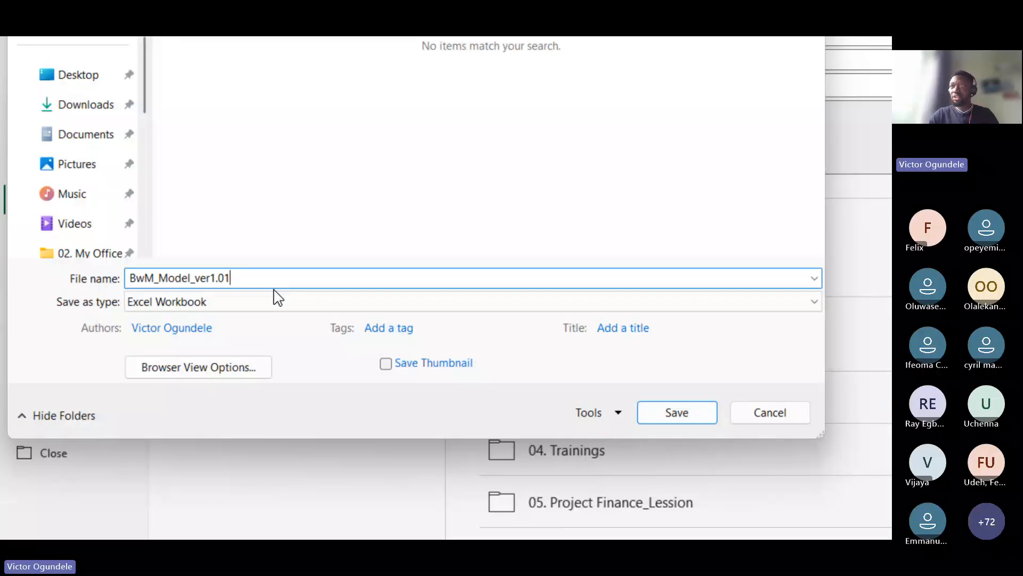
type("_")
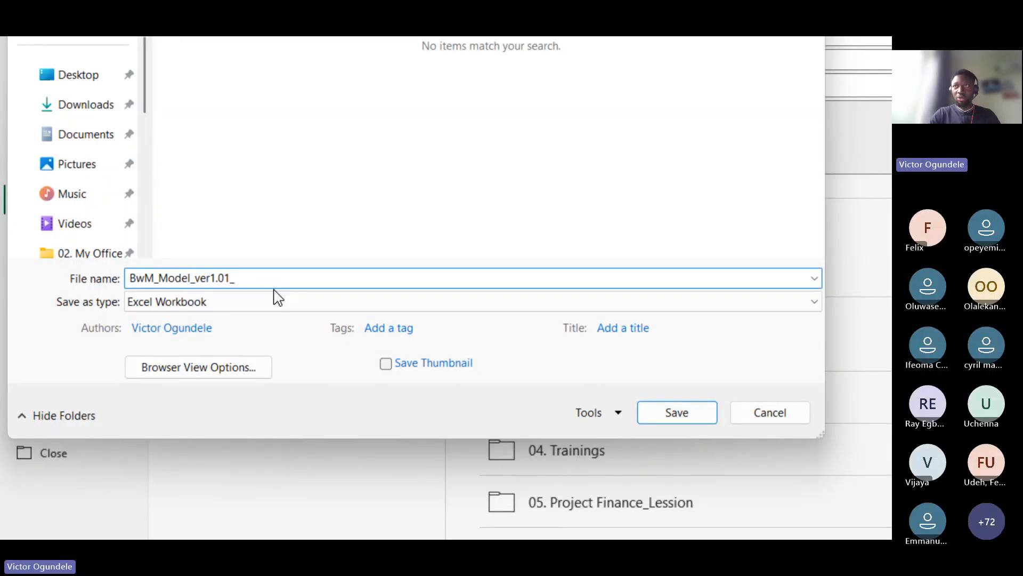
type("Template")
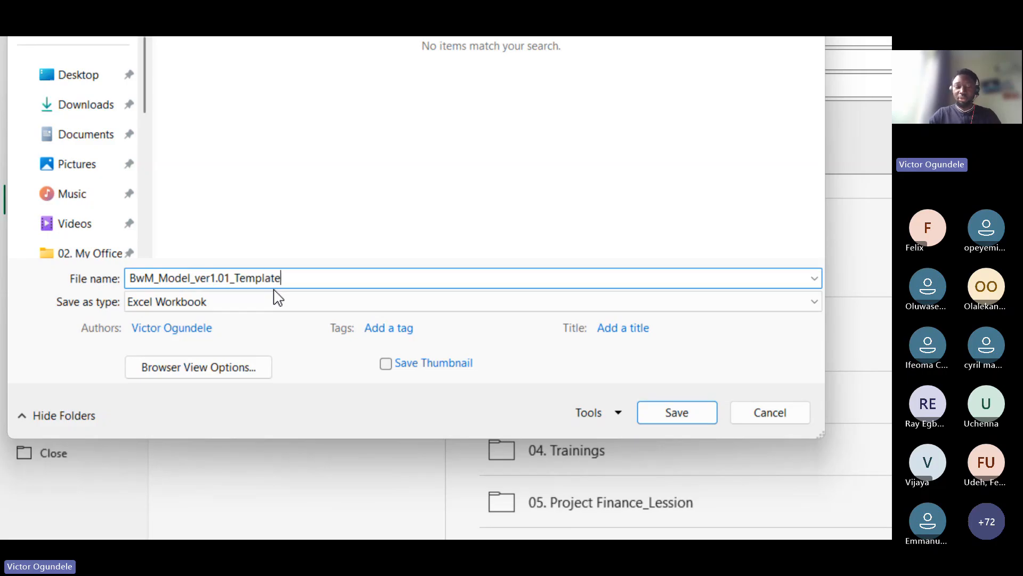
type("Setup")
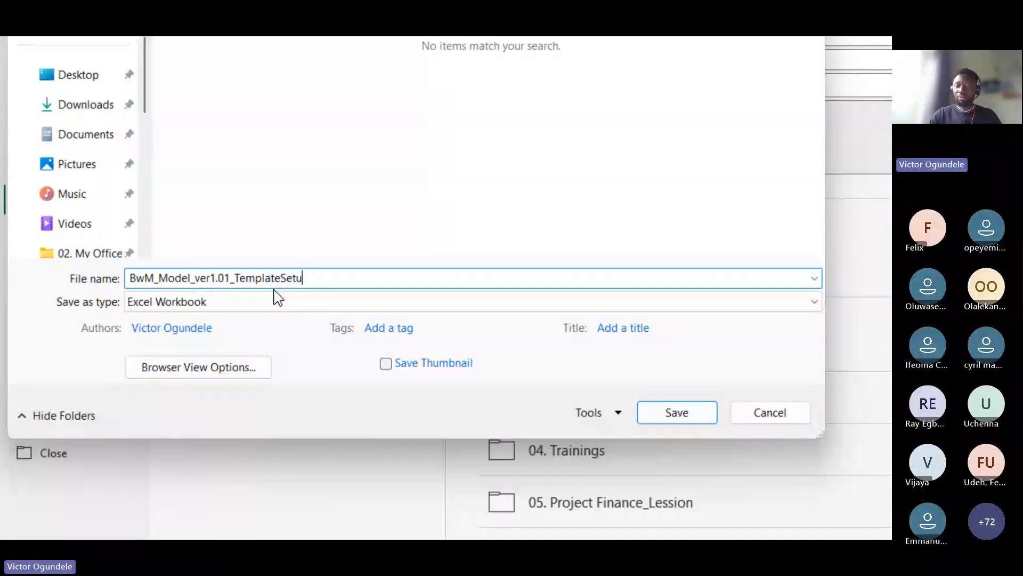
key("BackSpace")
key("BackSpace")
key("BackSpace")
key("BackSpace")
key("BackSpace")
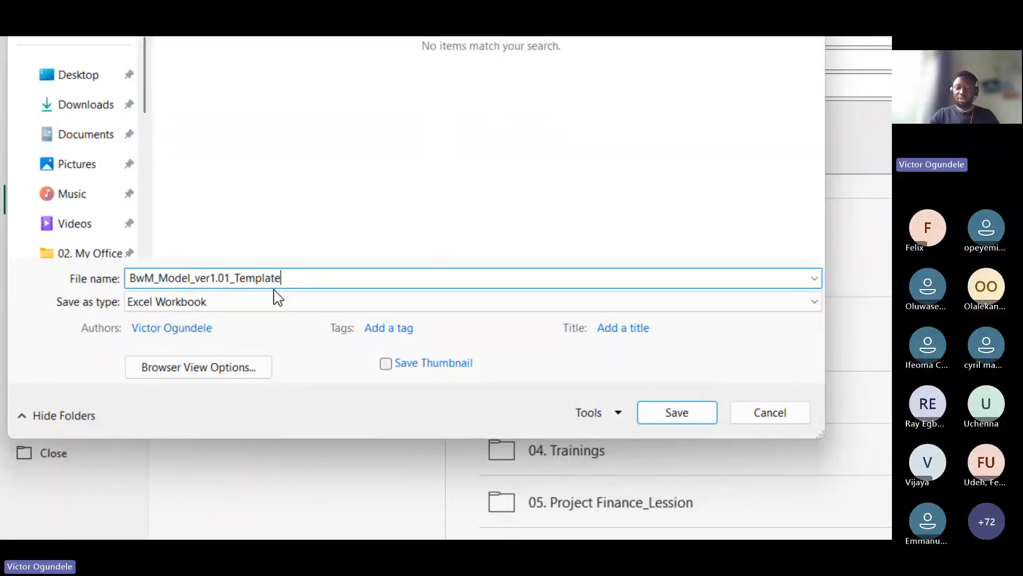
type("_setup")
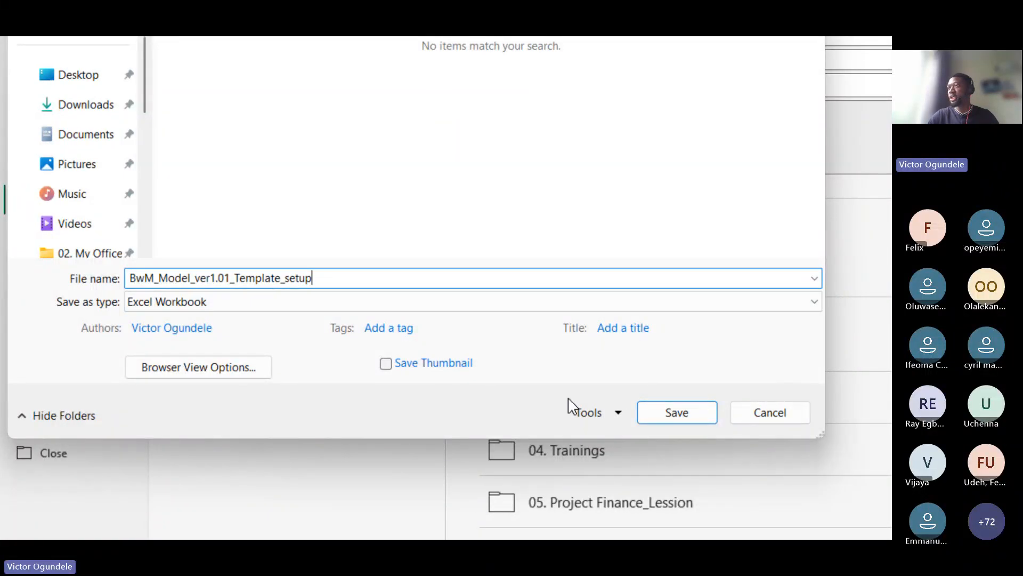
Set the file type to Excel Binary Workbook and save the workbook
left_click(213, 301)
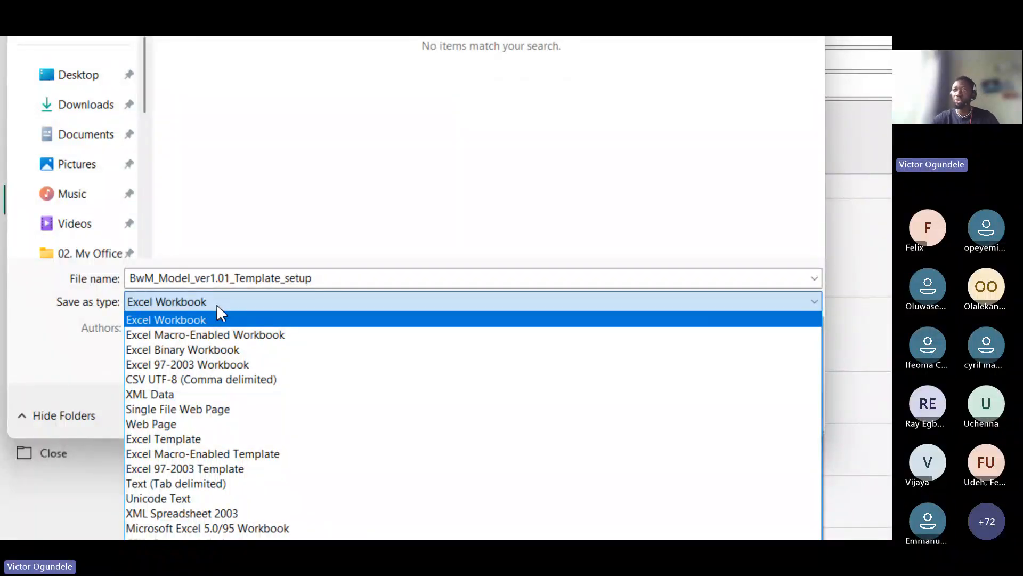
left_click(218, 350)
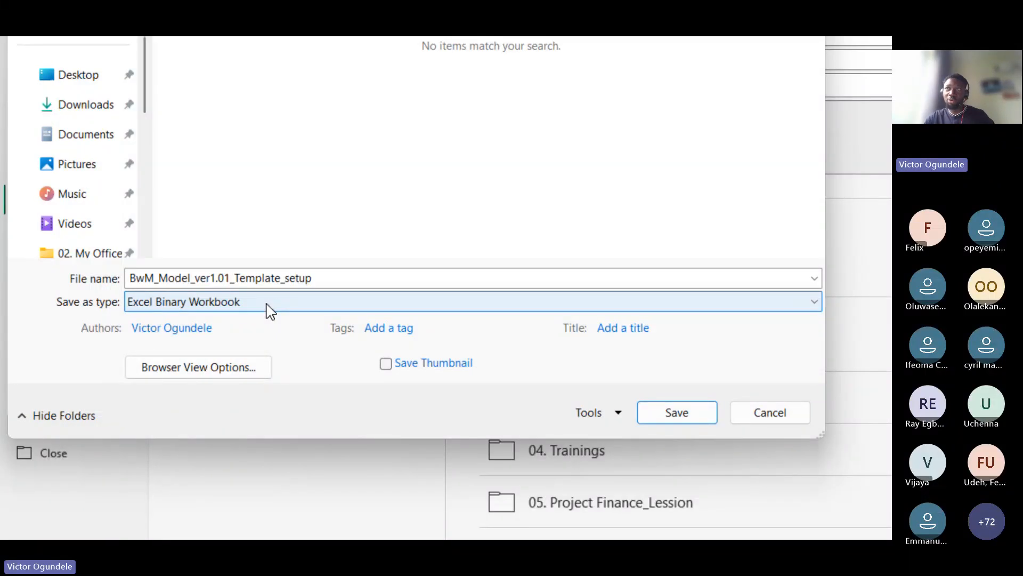
left_click(267, 304)
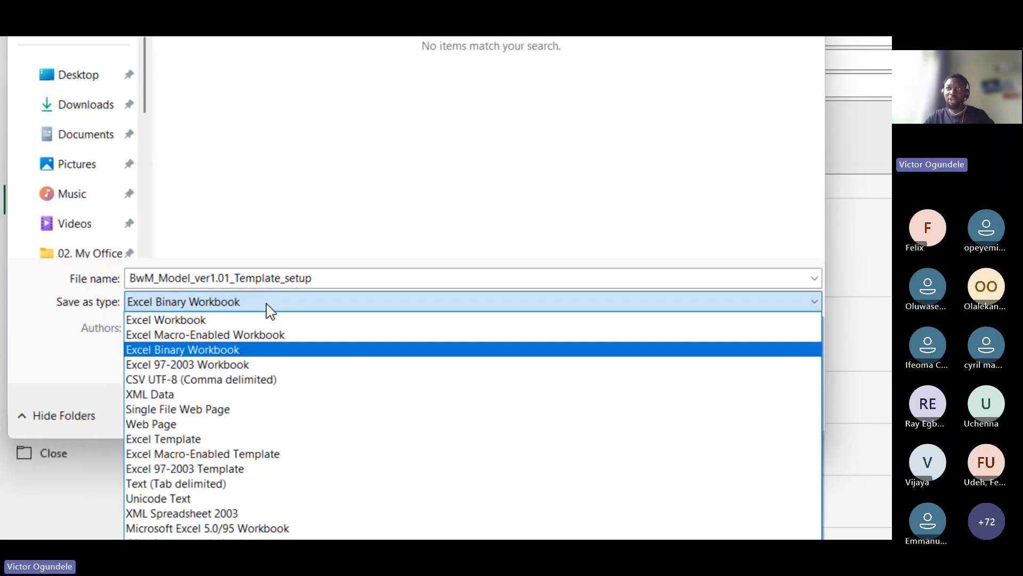
left_click(227, 336)
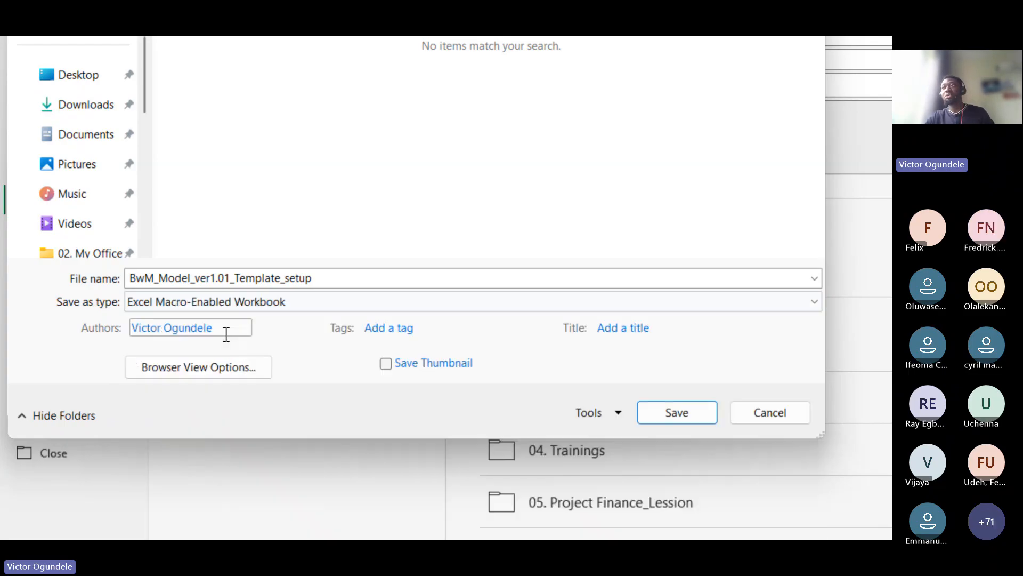
left_click(310, 304)
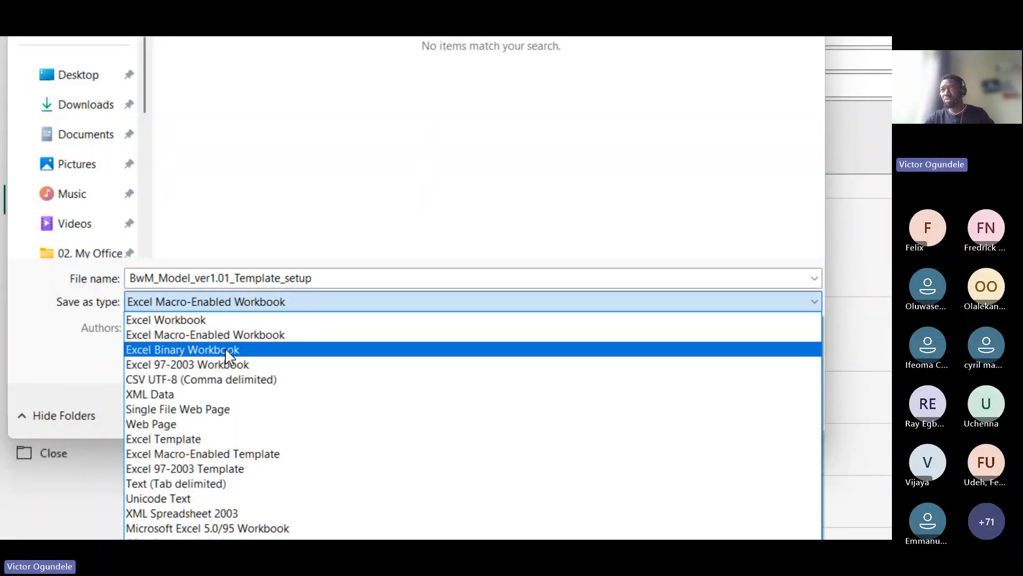
left_click(225, 347)
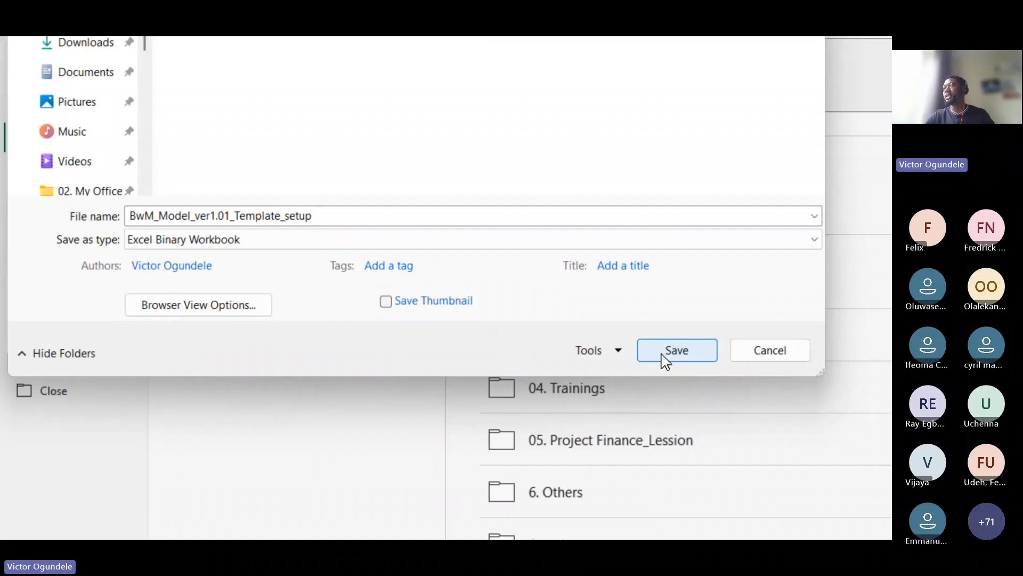
left_click(666, 357)
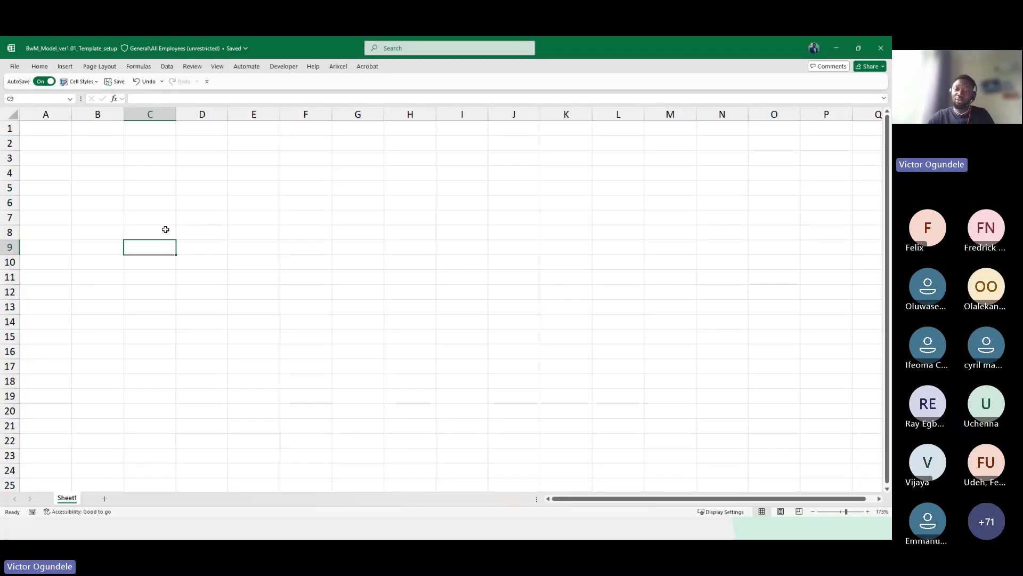
key("alt+Tab")
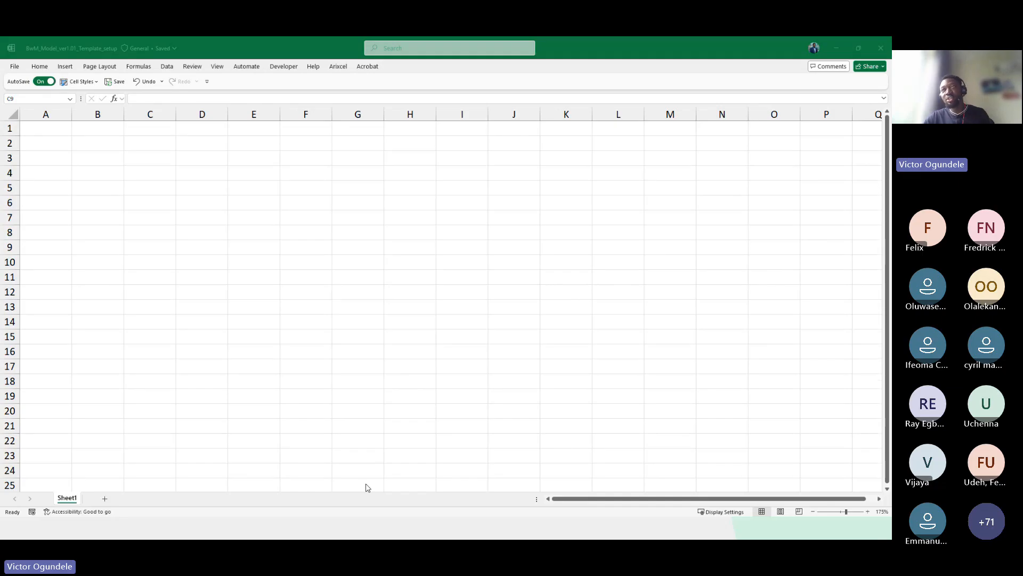
key("alt+Tab")
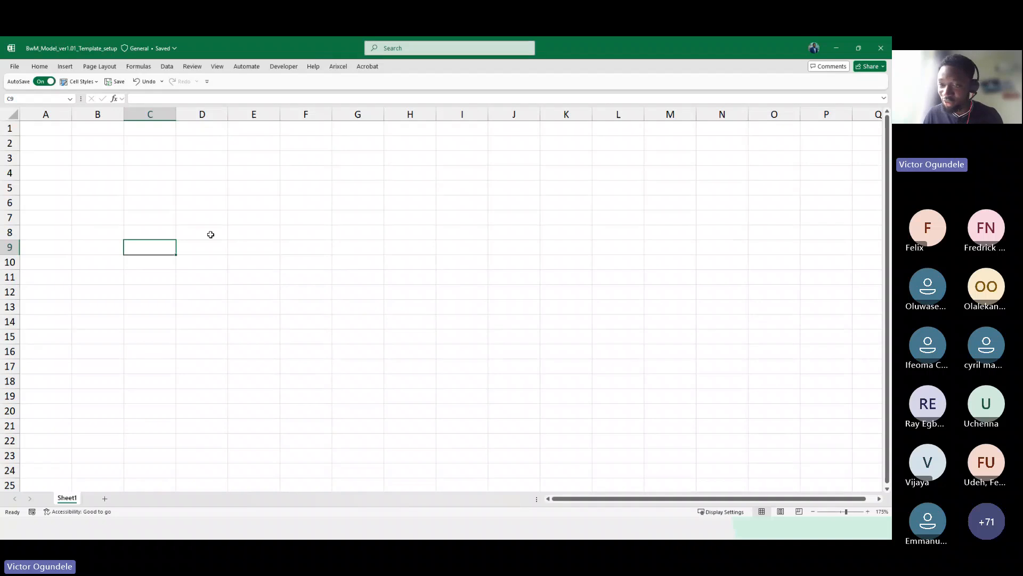
left_click(50, 169)
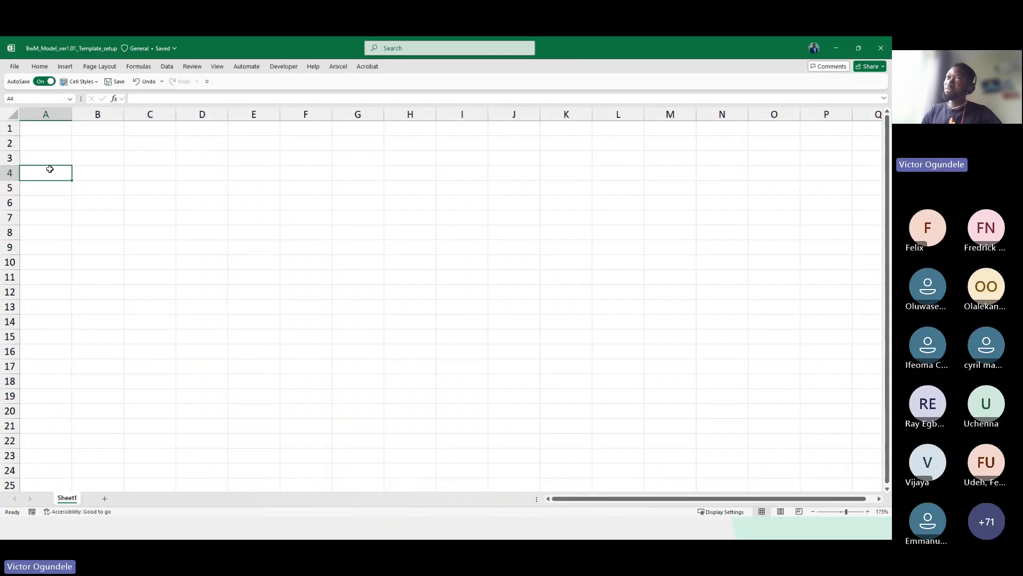
left_click(110, 206)
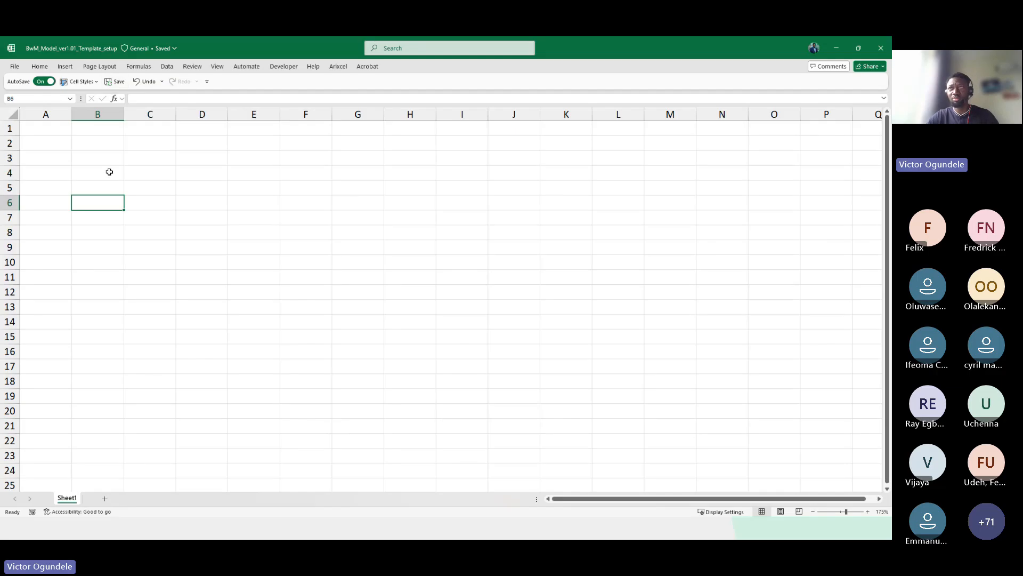
left_click(219, 306)
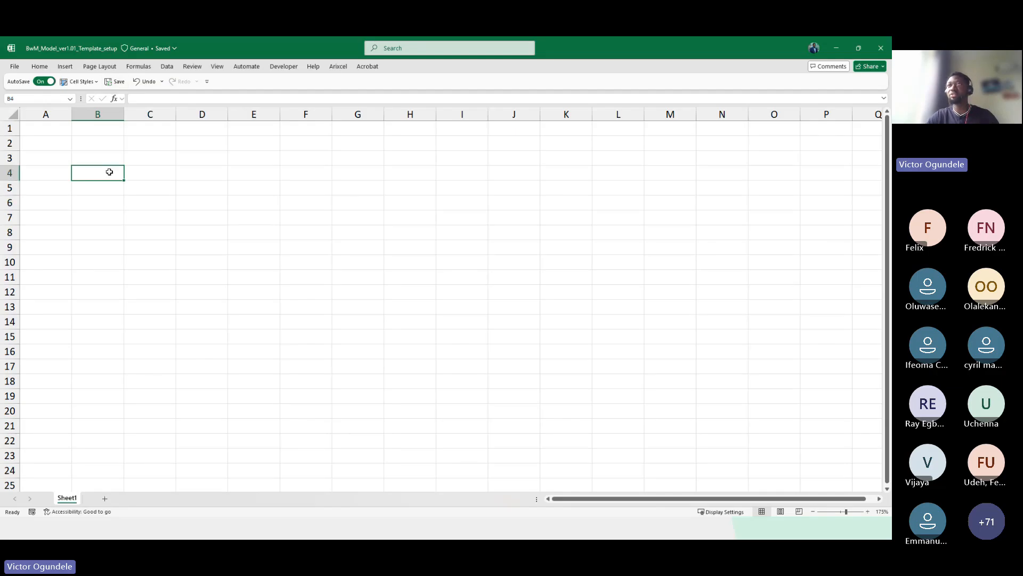
Try to set the page orientation to Landscape in the Page Setup dialog
left_click(51, 70)
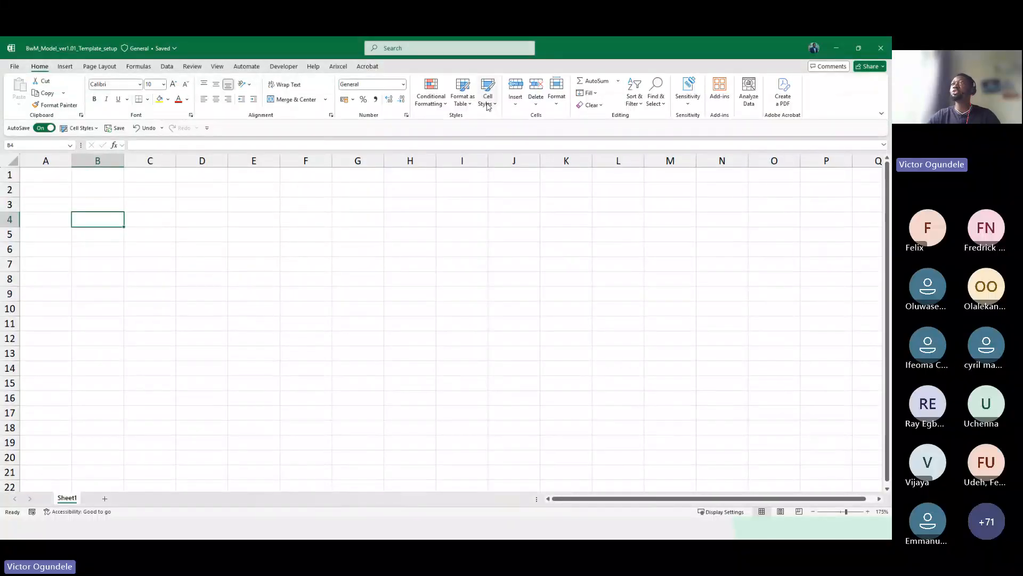
left_click(190, 219)
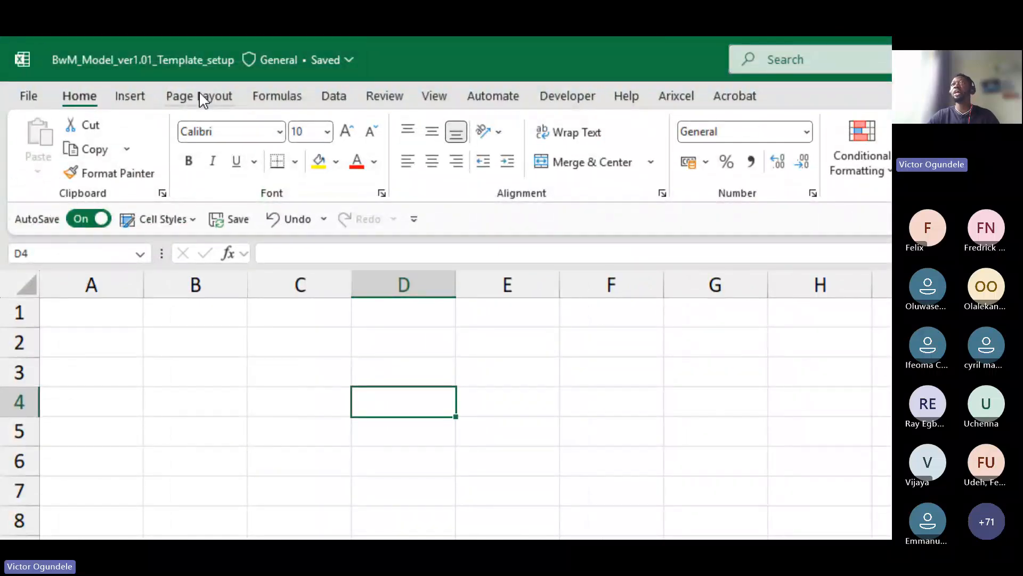
left_click(203, 100)
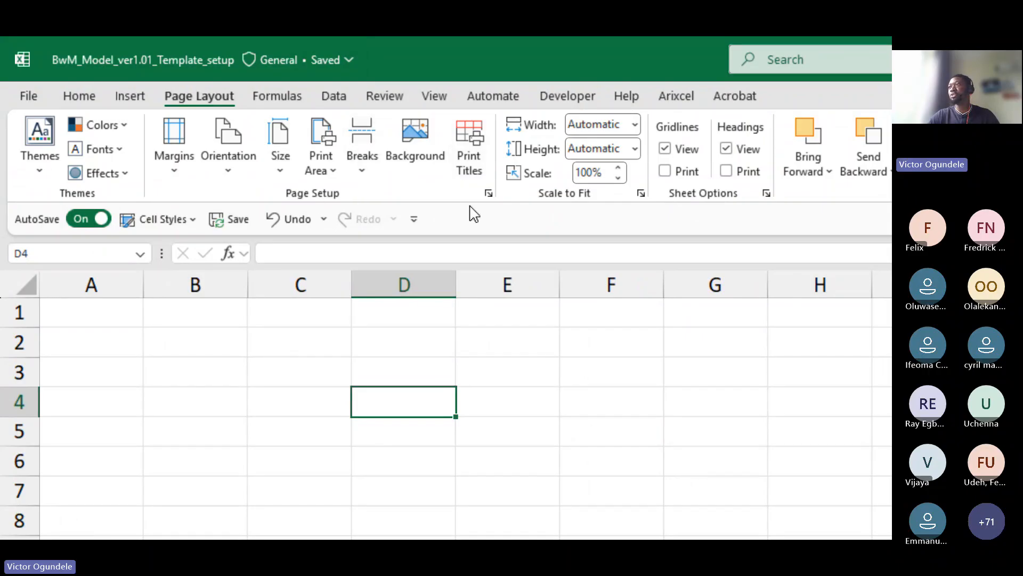
left_click(487, 192)
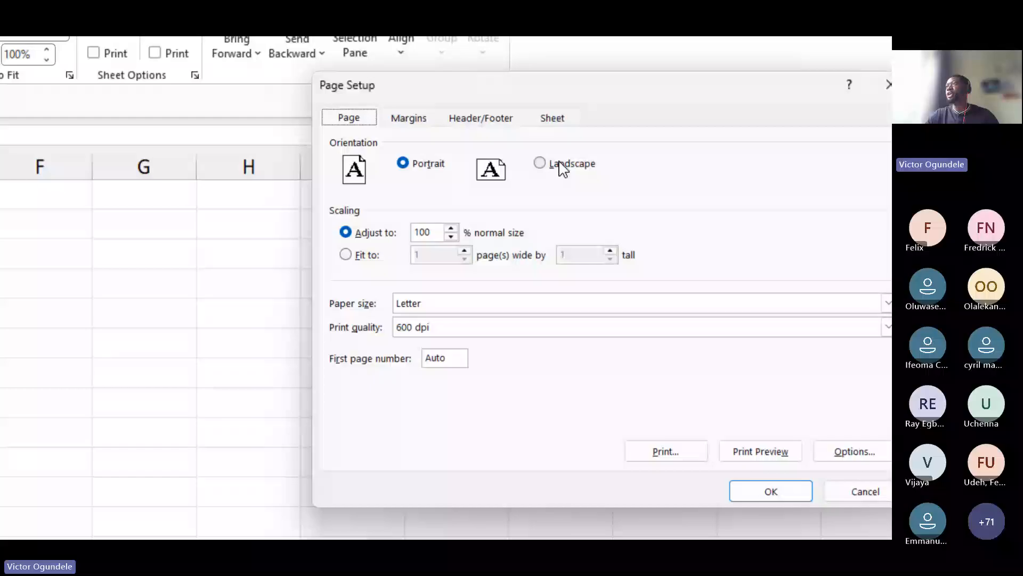
left_click(565, 160)
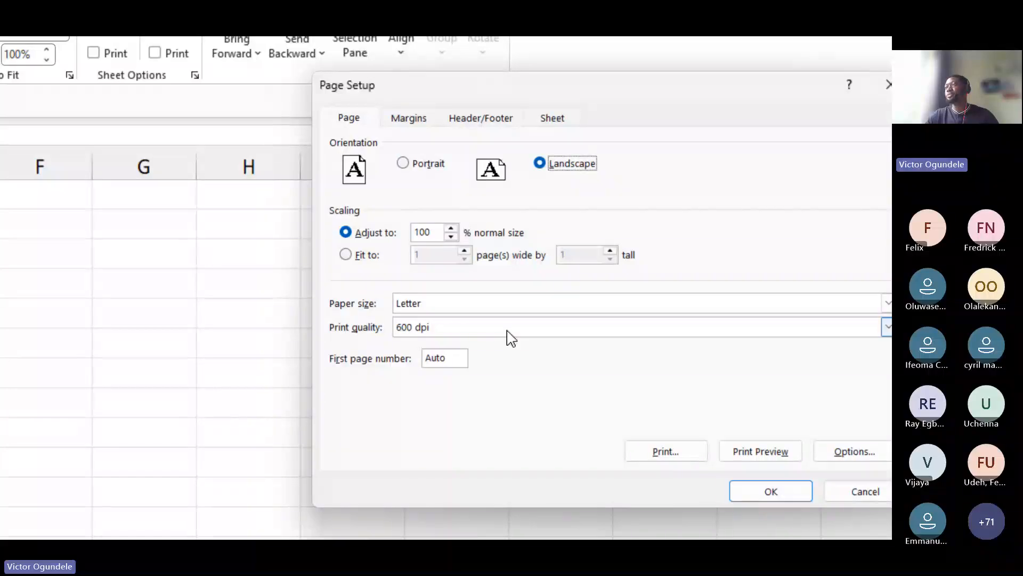
key("Return")
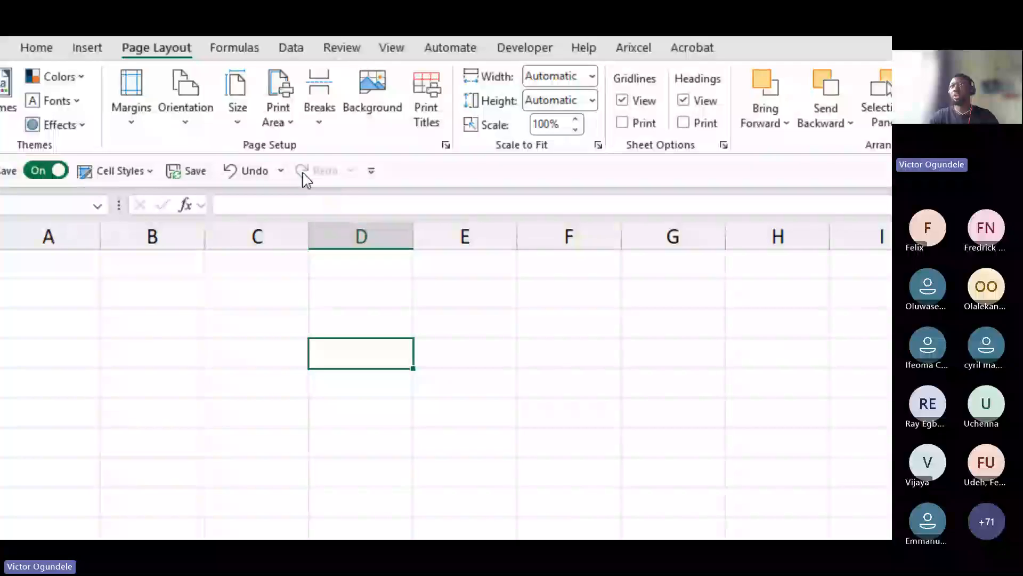
Set the page to Landscape, scaled to fit 1 page wide by 0 pages tall
left_click(446, 146)
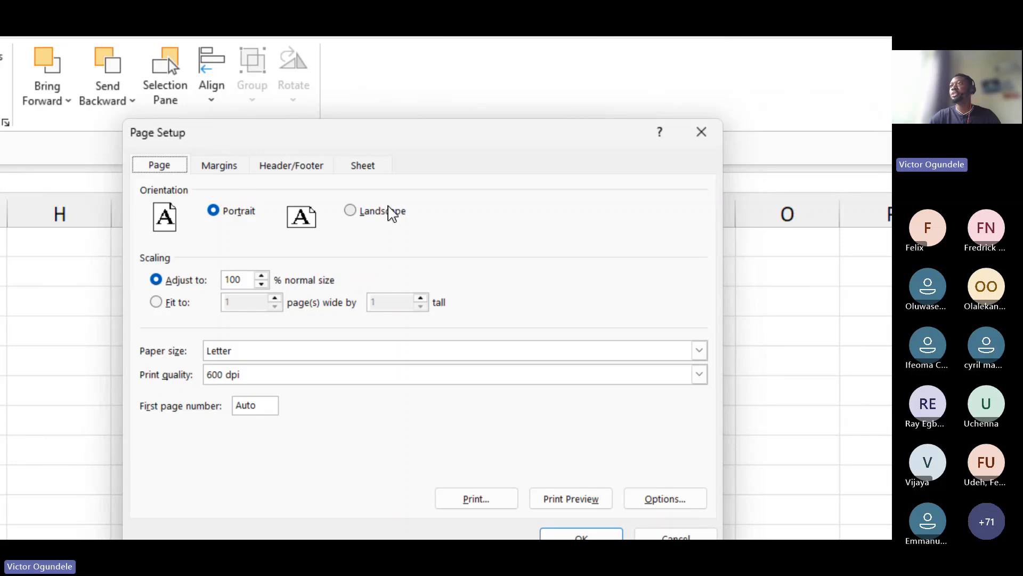
left_click(495, 212)
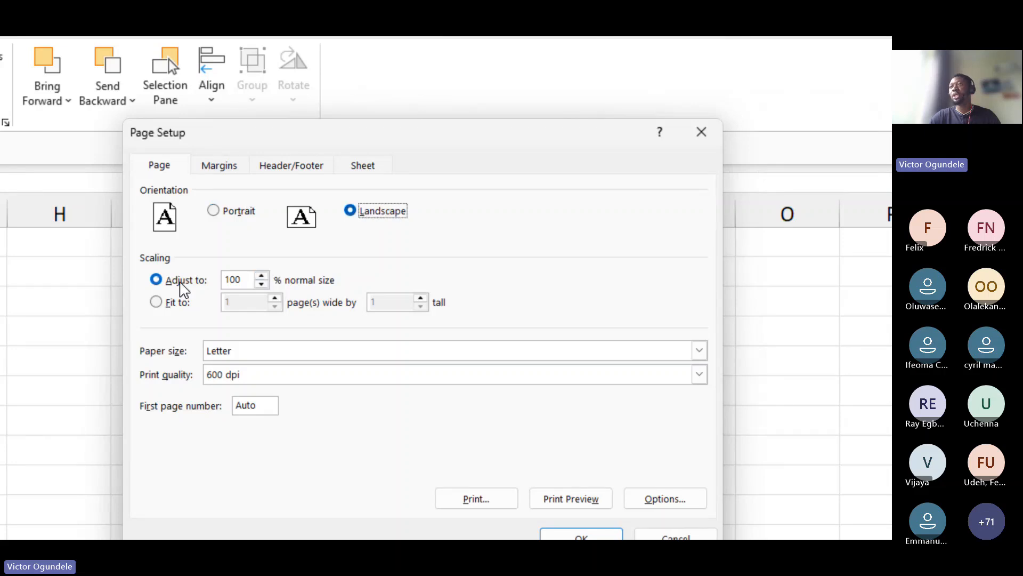
left_click(156, 302)
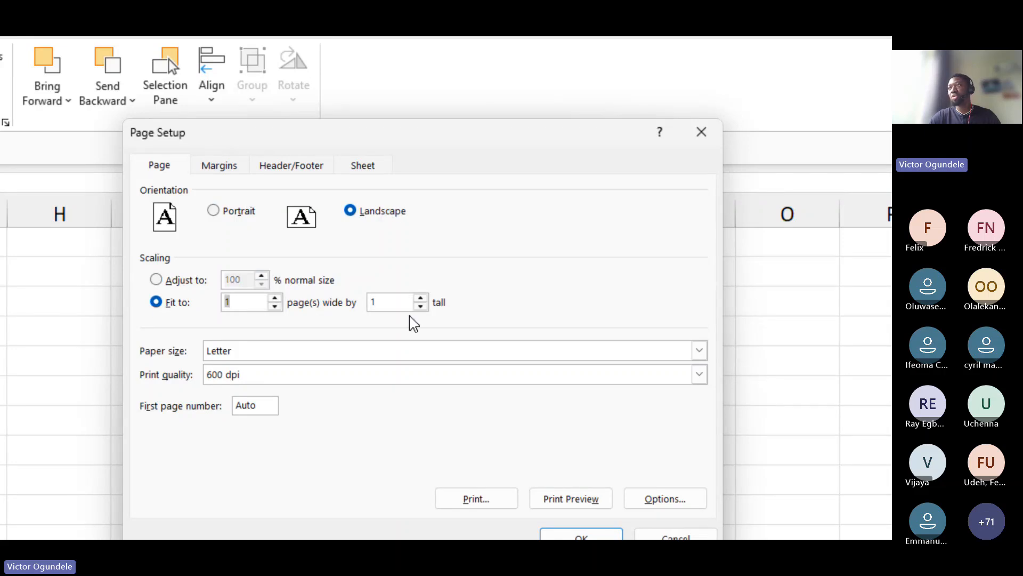
double_click(397, 300)
key("BackSpace")
type("0")
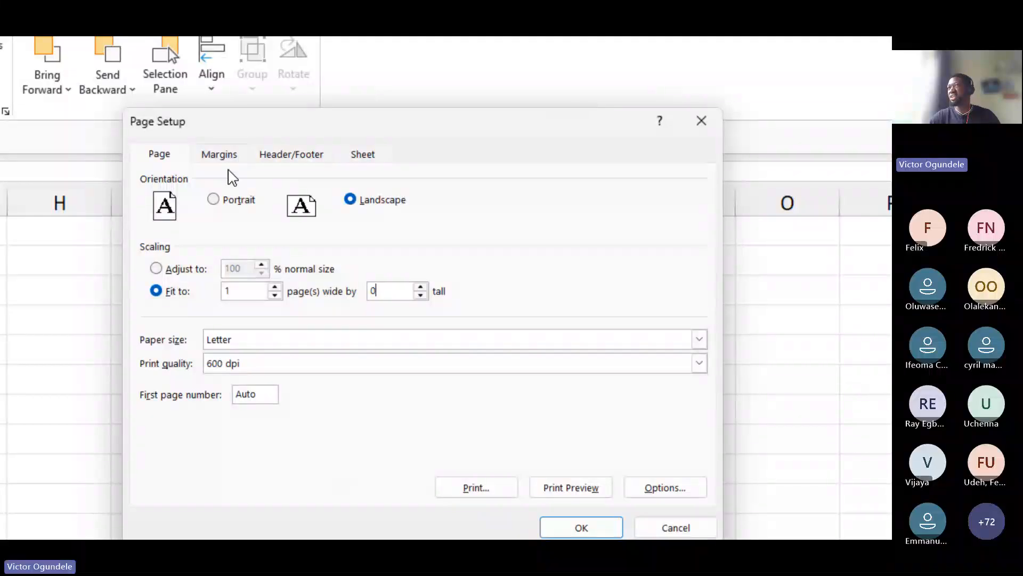
Set rows $1:$6 to repeat at top as print titles and apply the page setup
left_click(219, 158)
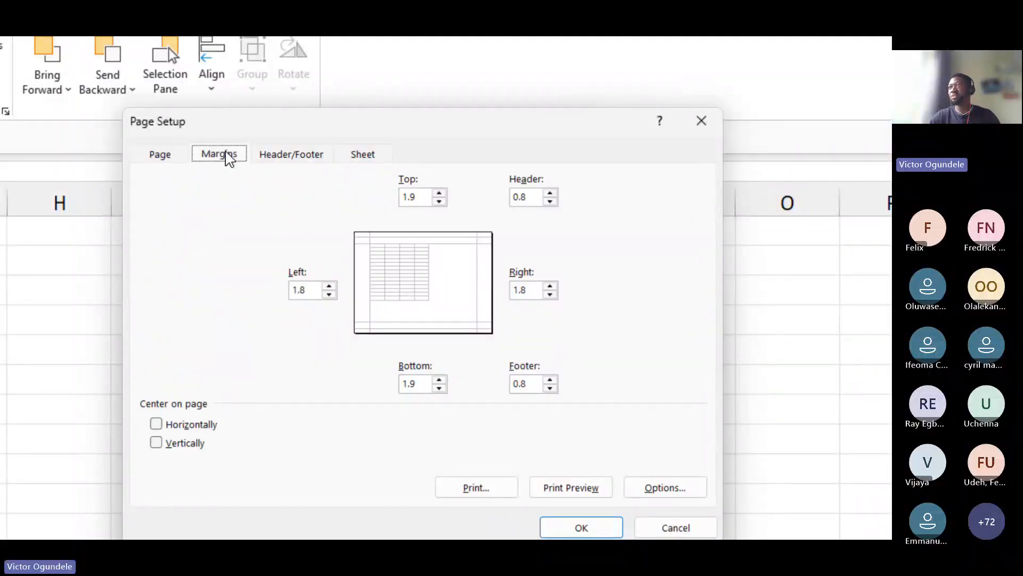
left_click(304, 168)
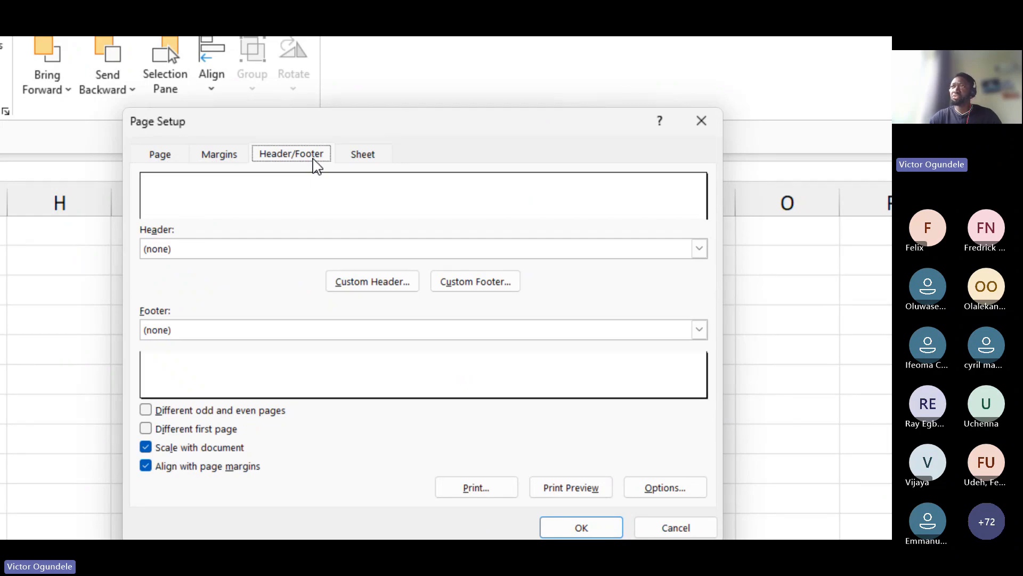
left_click(367, 162)
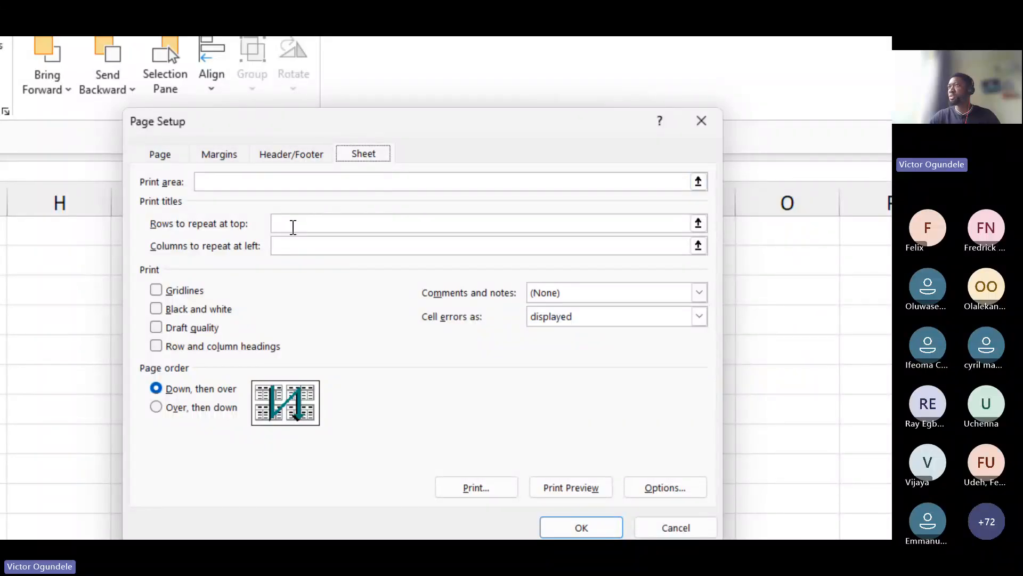
left_click(293, 227)
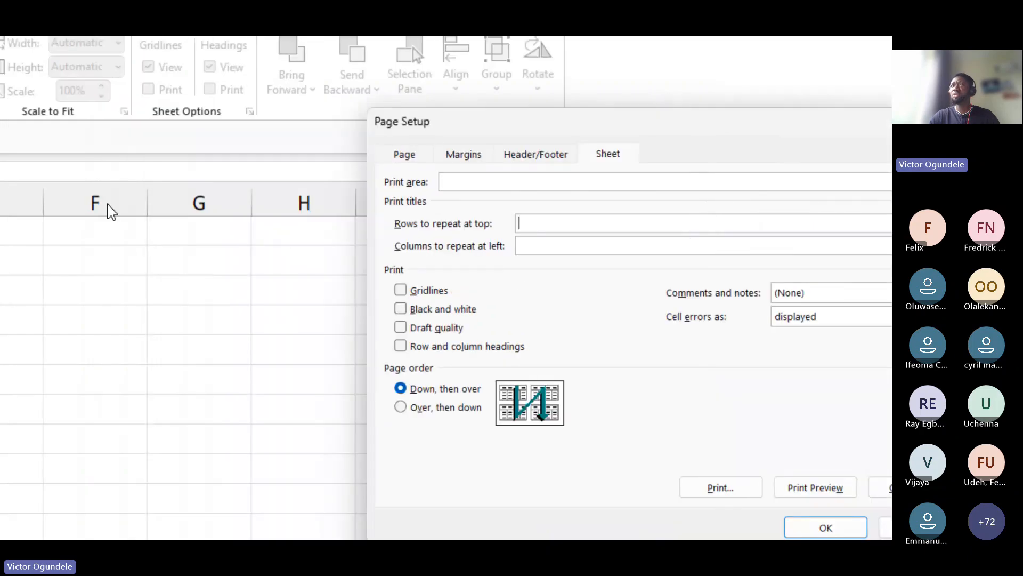
left_click(20, 229)
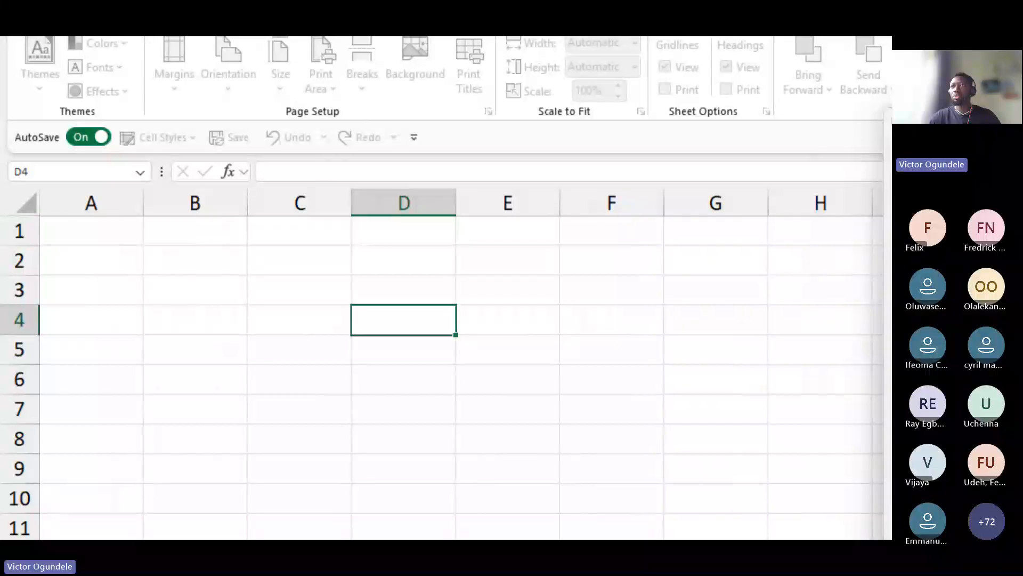
left_click_drag(17, 229, 18, 378)
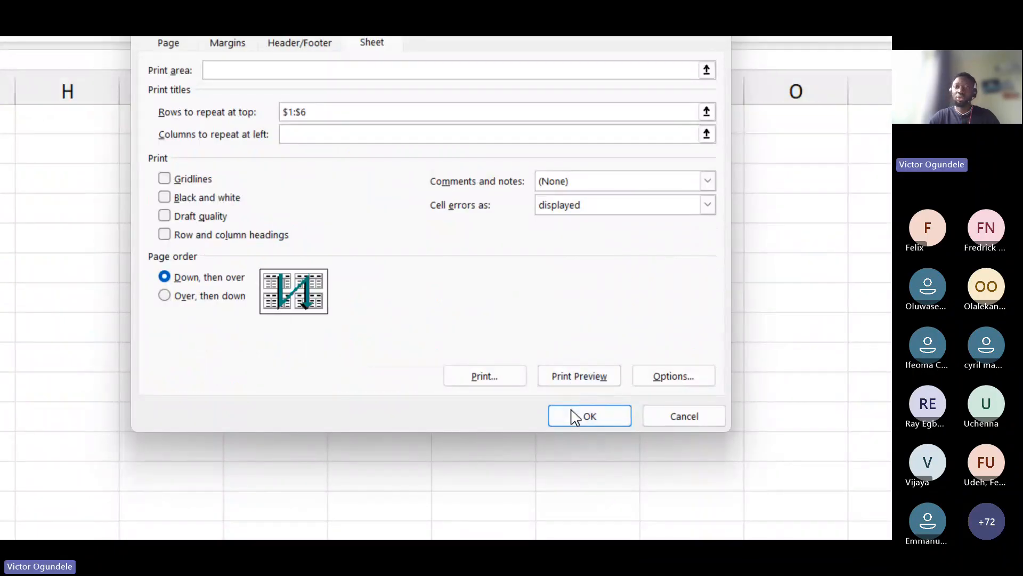
left_click(572, 415)
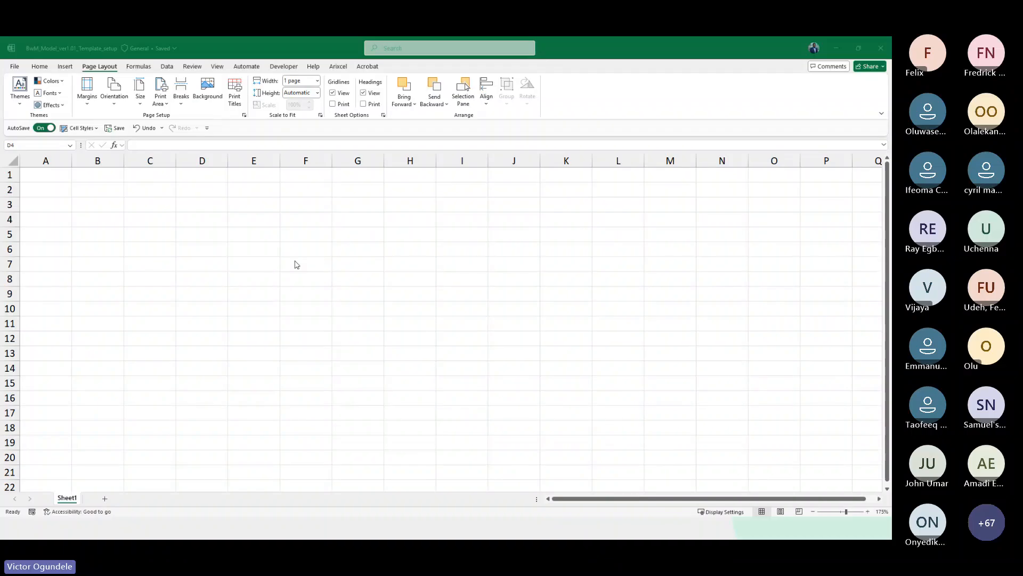
Turn off the outline options for summary rows below detail and summary columns to right of detail
left_click(179, 239)
scroll(179, 240, "up", 1)
scroll(179, 240, "up", 1)
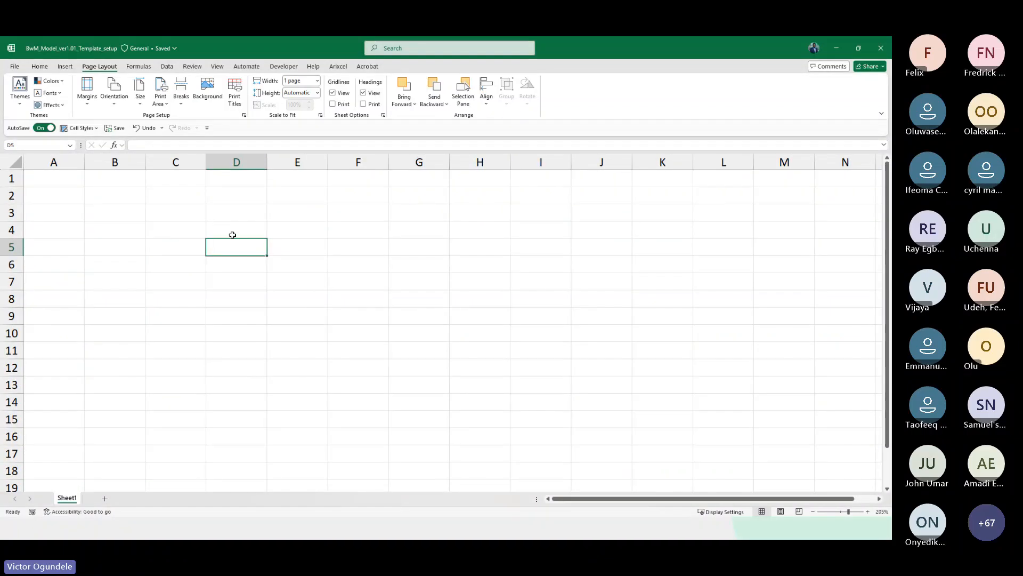
left_click(177, 220)
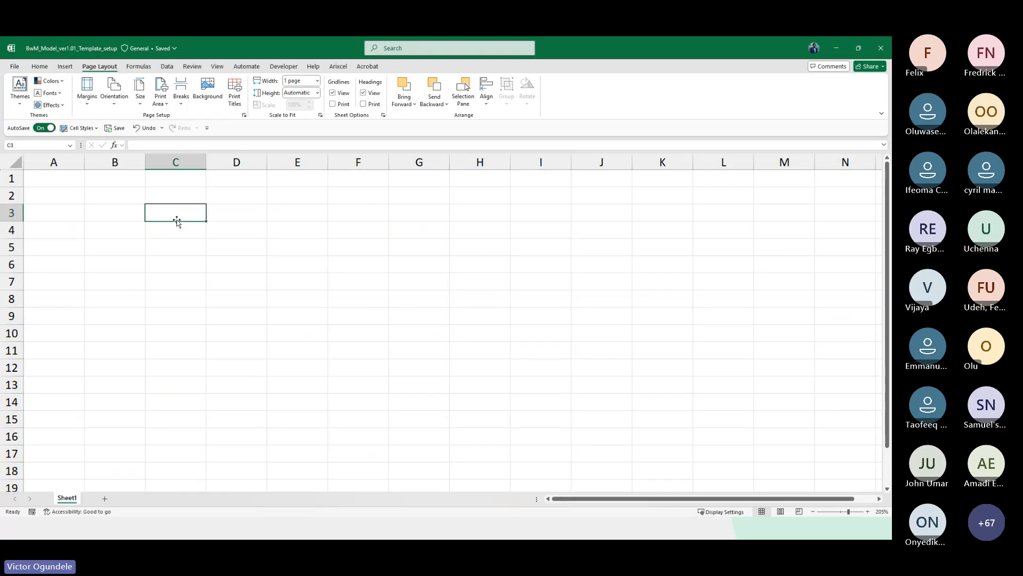
left_click(173, 67)
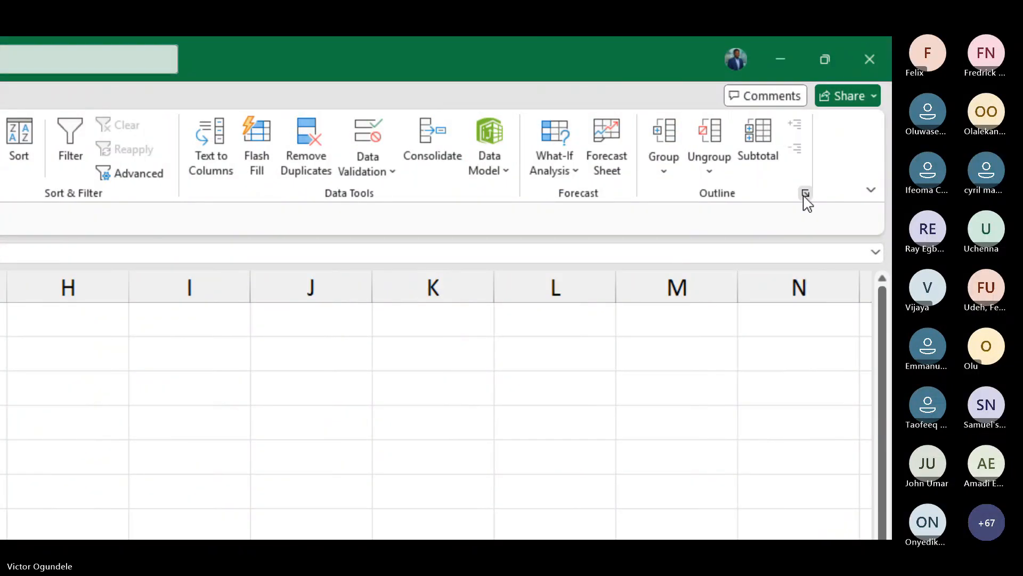
left_click(805, 193)
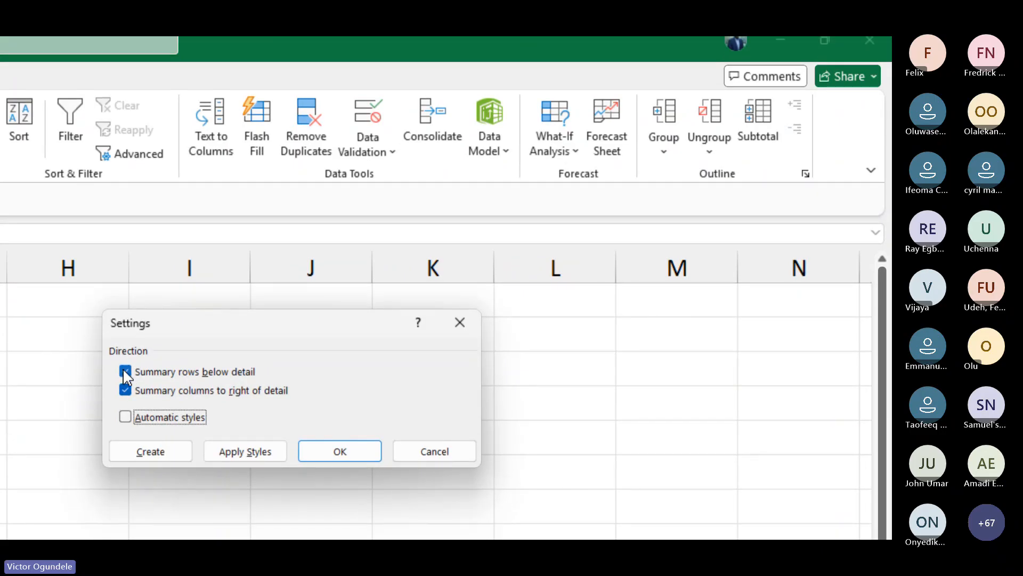
left_click(125, 391)
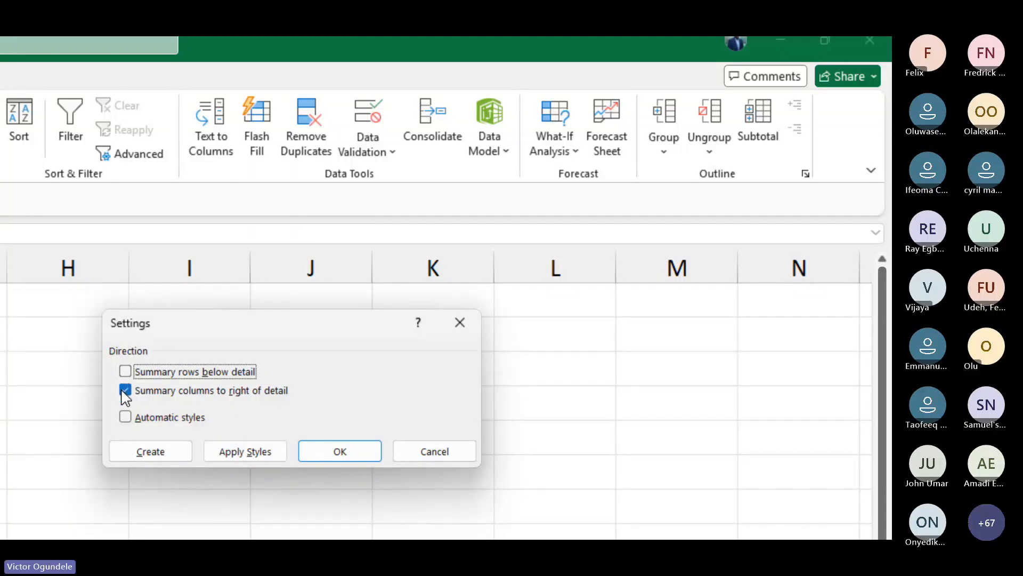
left_click(126, 390)
left_click(320, 451)
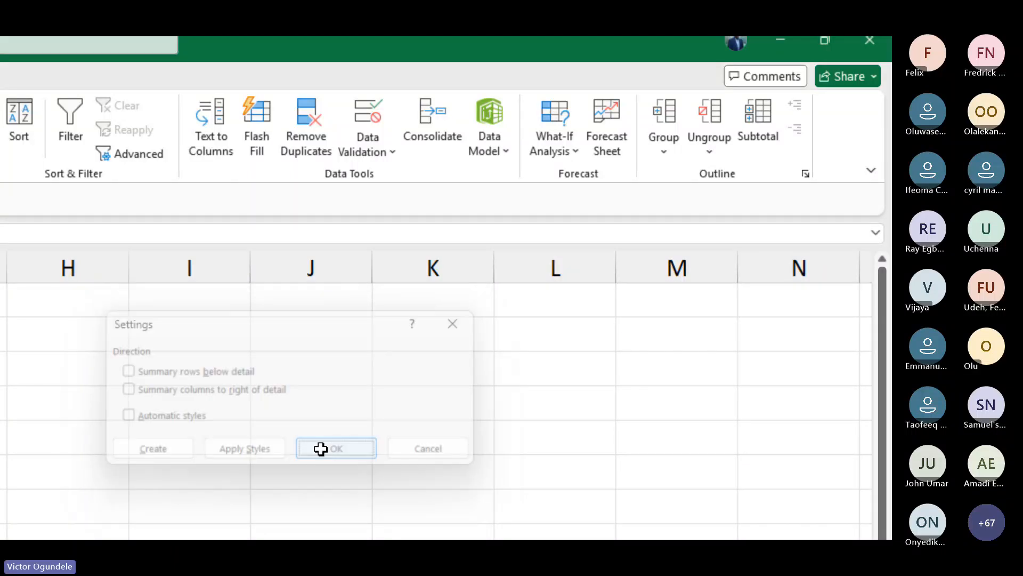
Switch between Page Layout, Page Break Preview and Normal views of the sheet
left_click(269, 321)
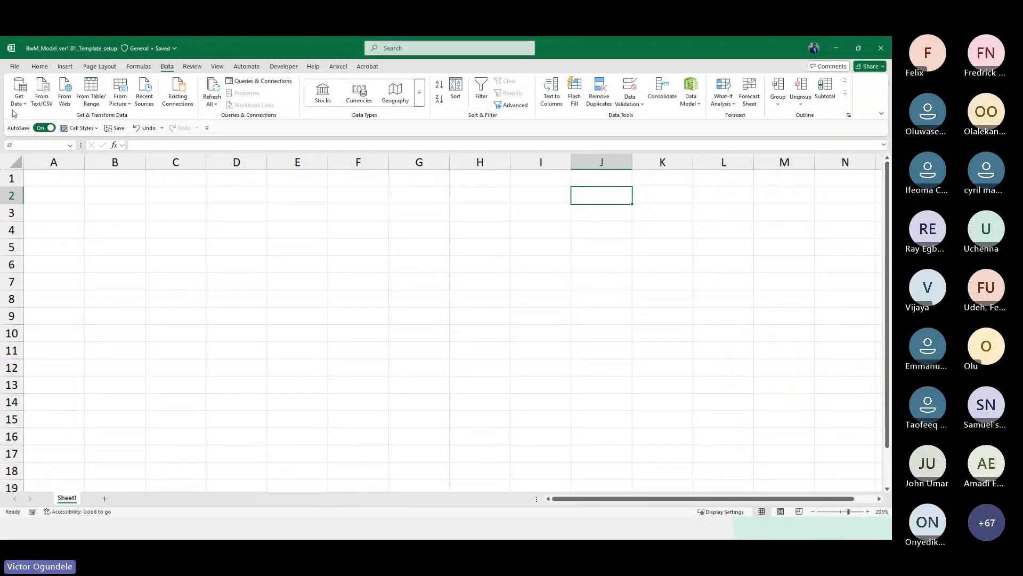
left_click(157, 251)
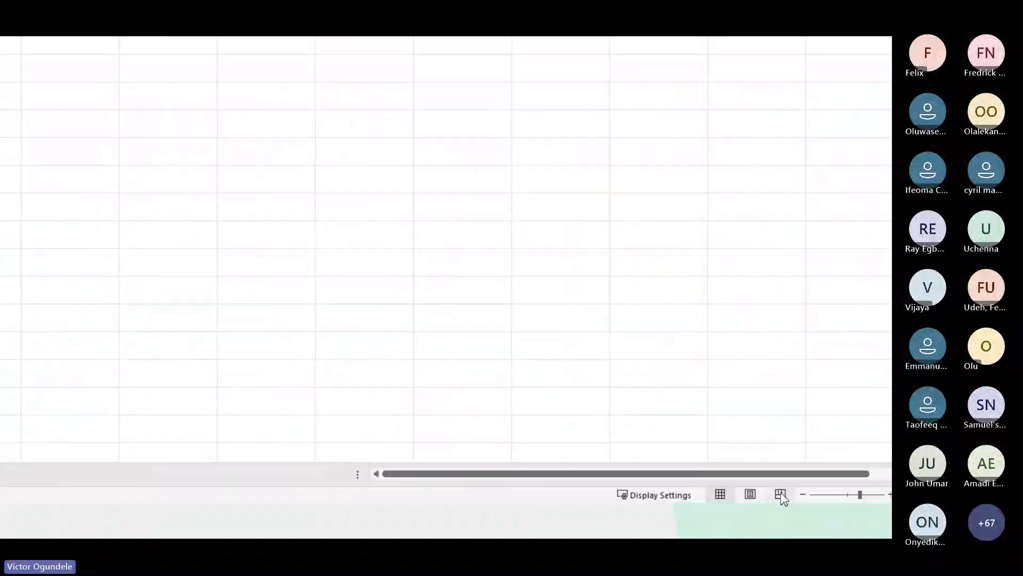
left_click(742, 488)
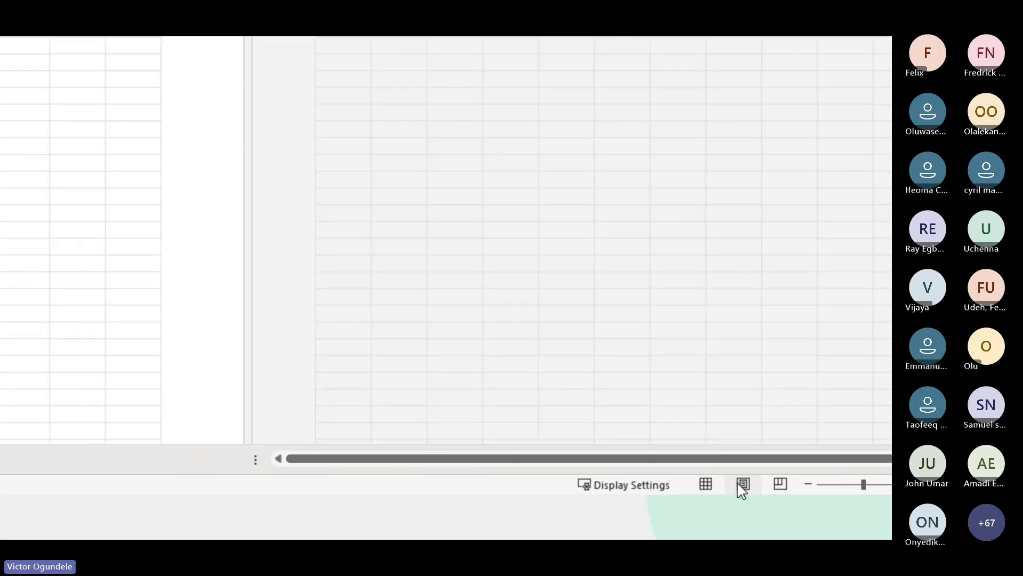
left_click(781, 484)
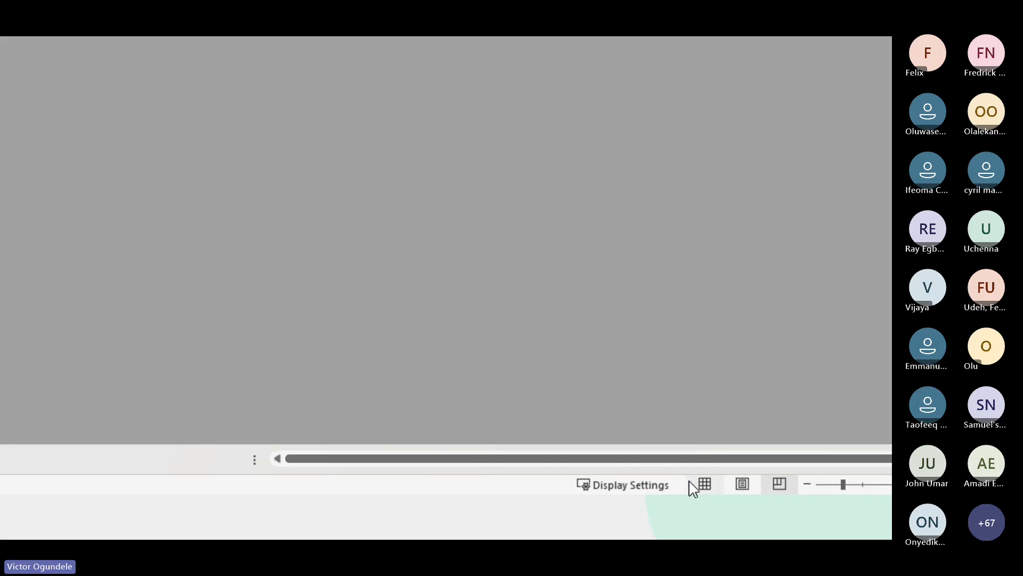
left_click(704, 482)
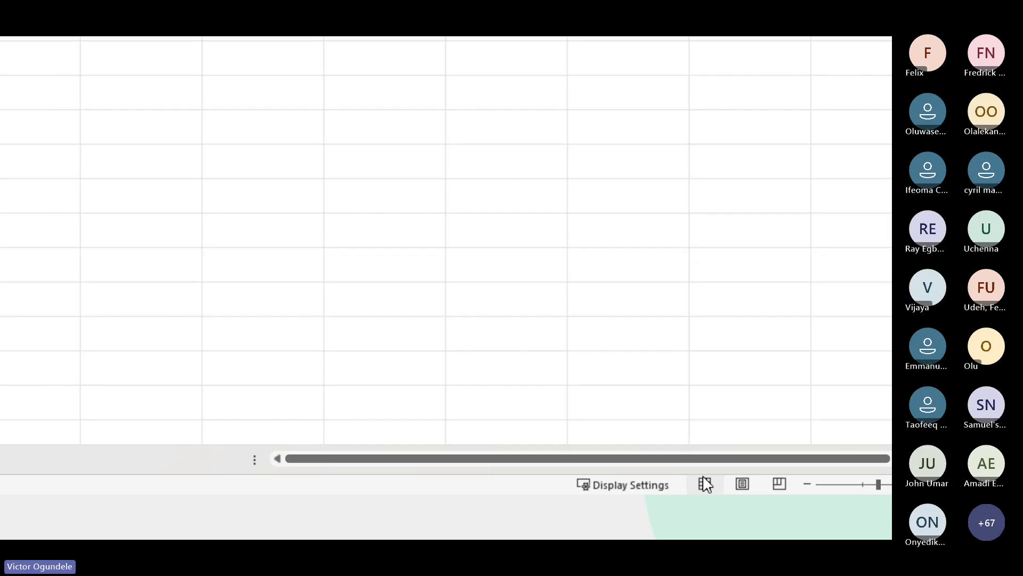
left_click(249, 274)
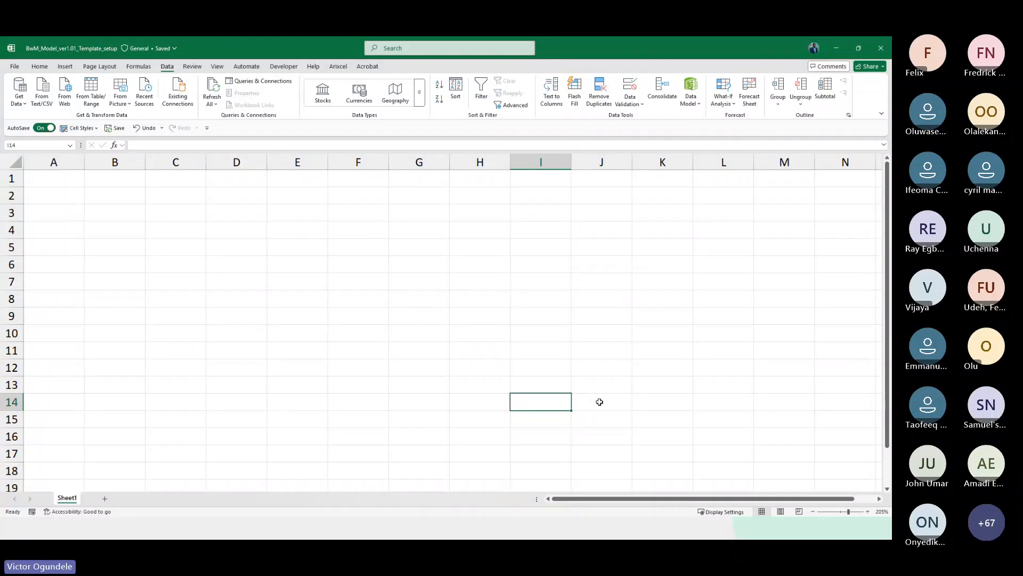
Turn off gridlines for the sheet
key("alt")
key("w")
key("v")
key("Escape")
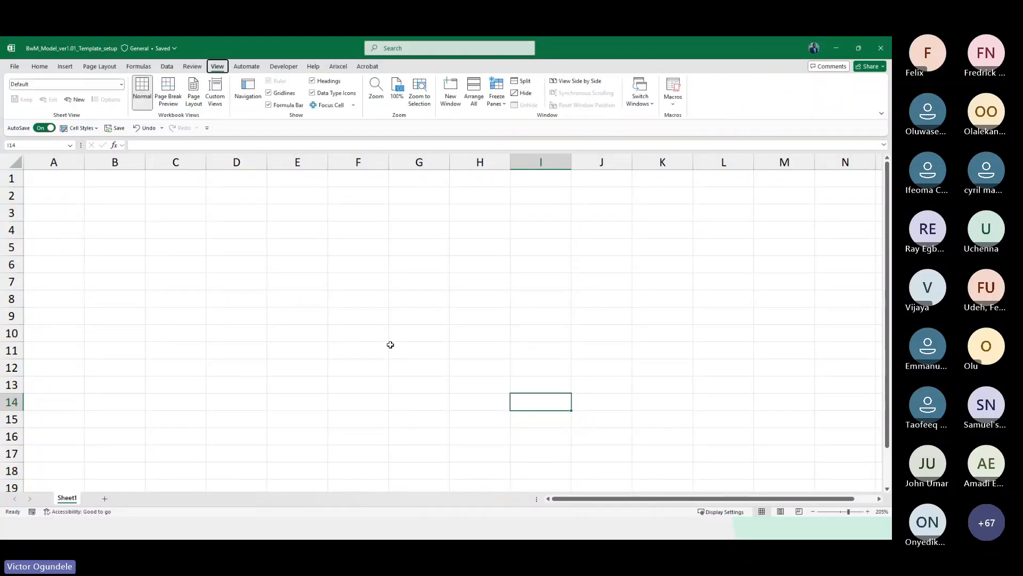
key("Escape")
left_click(269, 93)
left_click(261, 281)
scroll(262, 281, "down", 7, "ctrl")
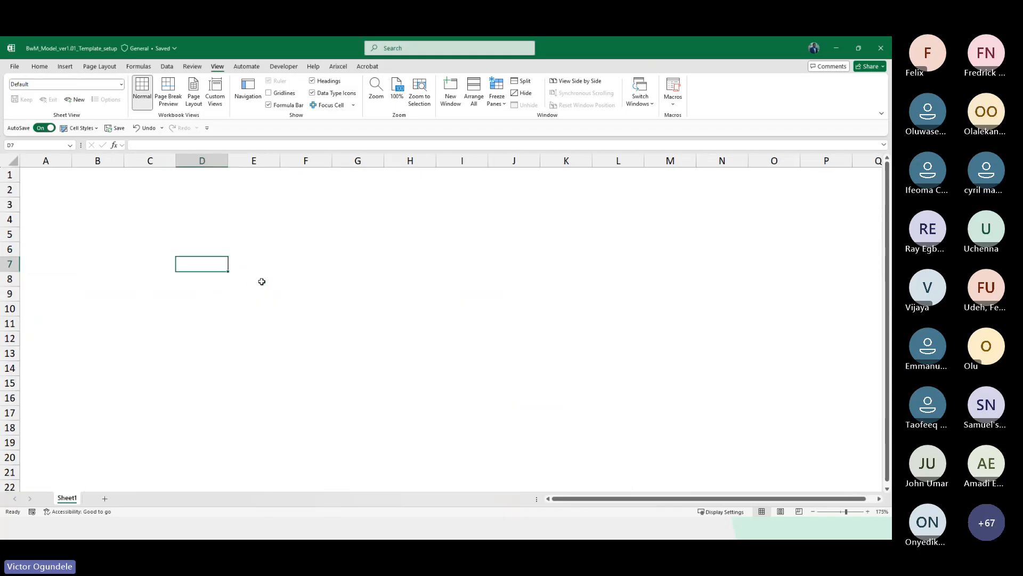
scroll(261, 282, "down", 1, "ctrl")
scroll(261, 281, "down", 5)
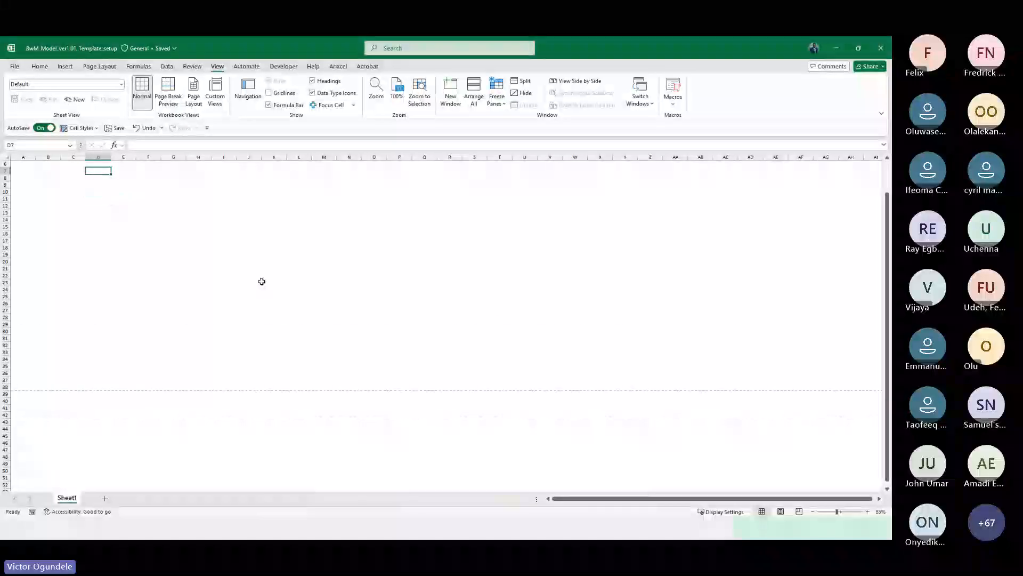
scroll(106, 368, "up", 3)
scroll(105, 368, "up", 2, "ctrl")
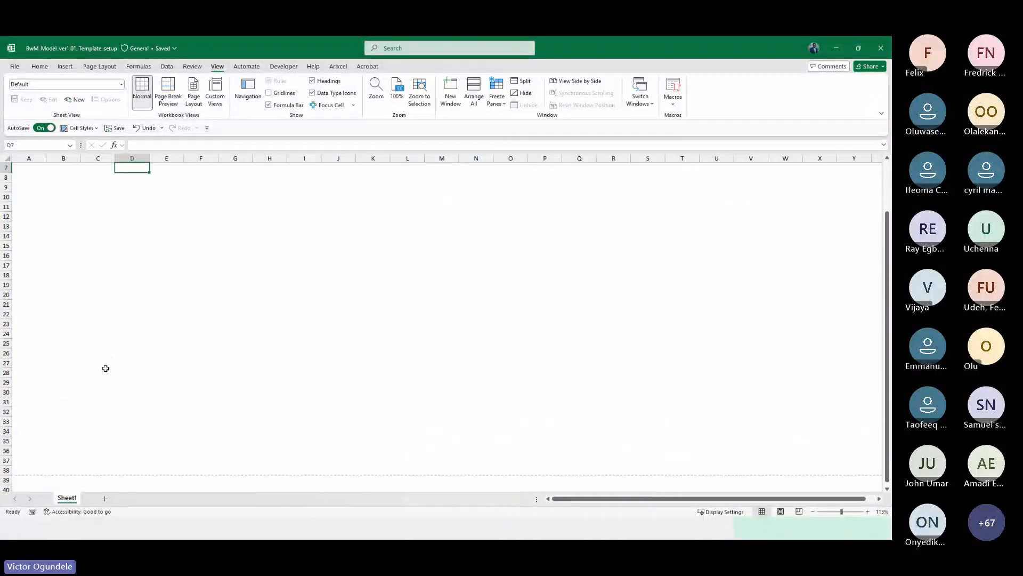
scroll(105, 369, "up", 4, "ctrl")
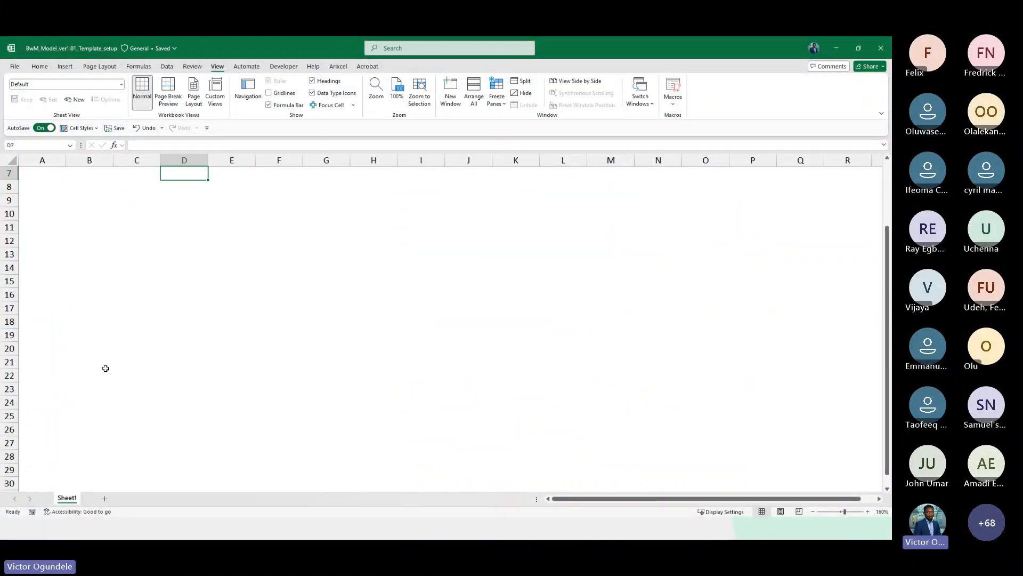
scroll(106, 368, "down", 3)
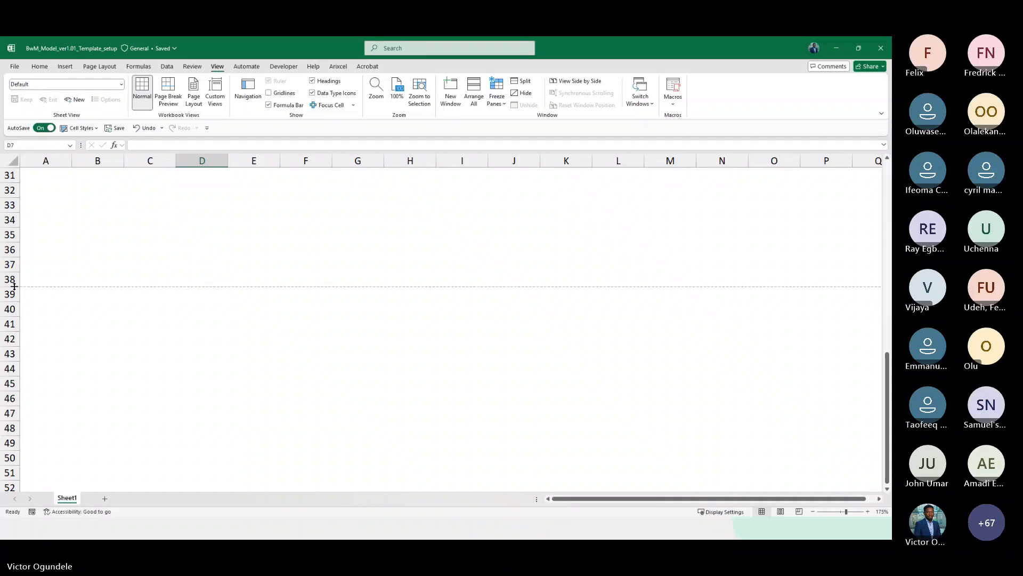
Zoom out and scroll through the sheet to examine the dashed page break lines, returning to cell A1
left_click(68, 297)
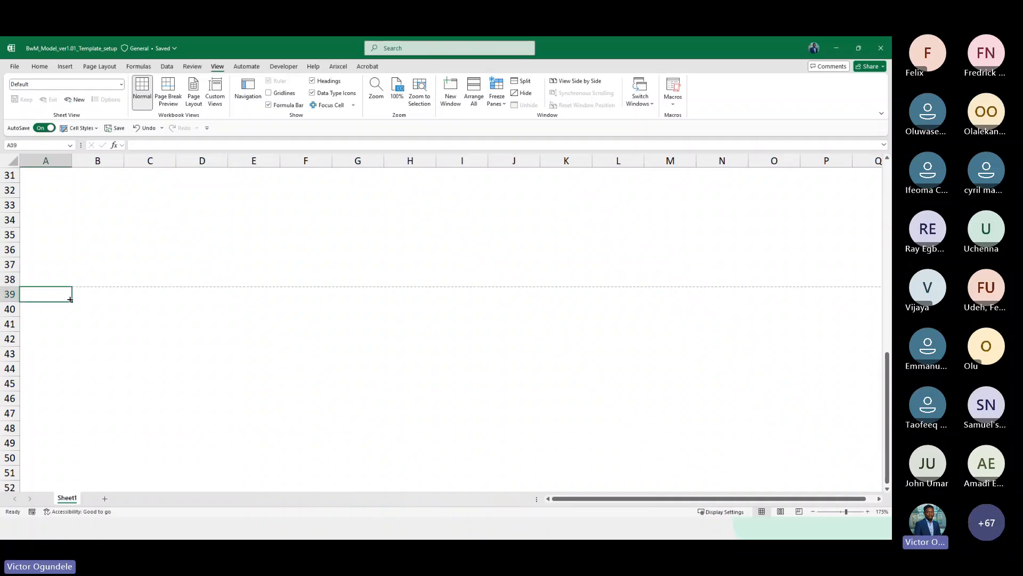
scroll(70, 300, "down", 4, "ctrl")
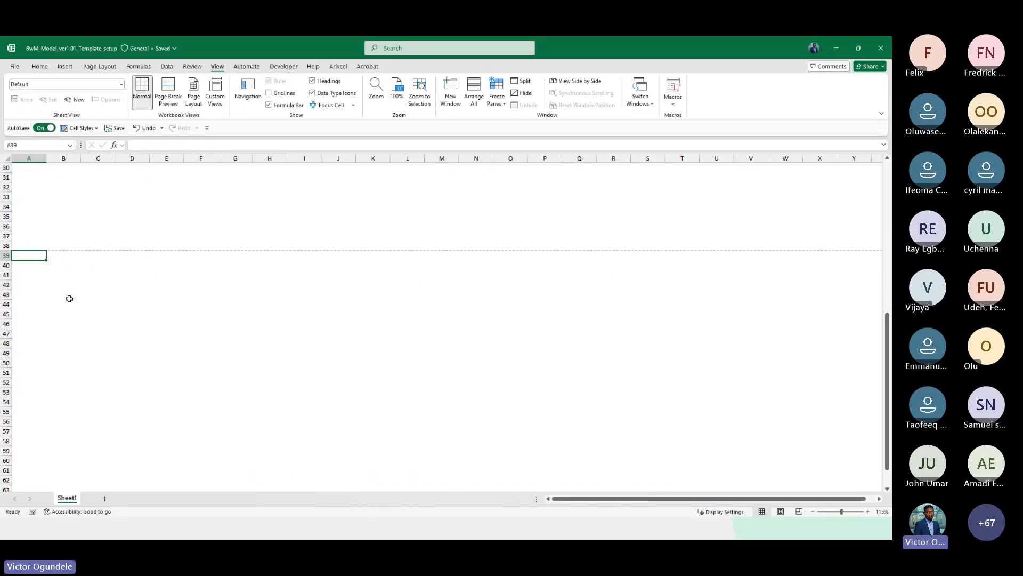
scroll(69, 299, "down", 2)
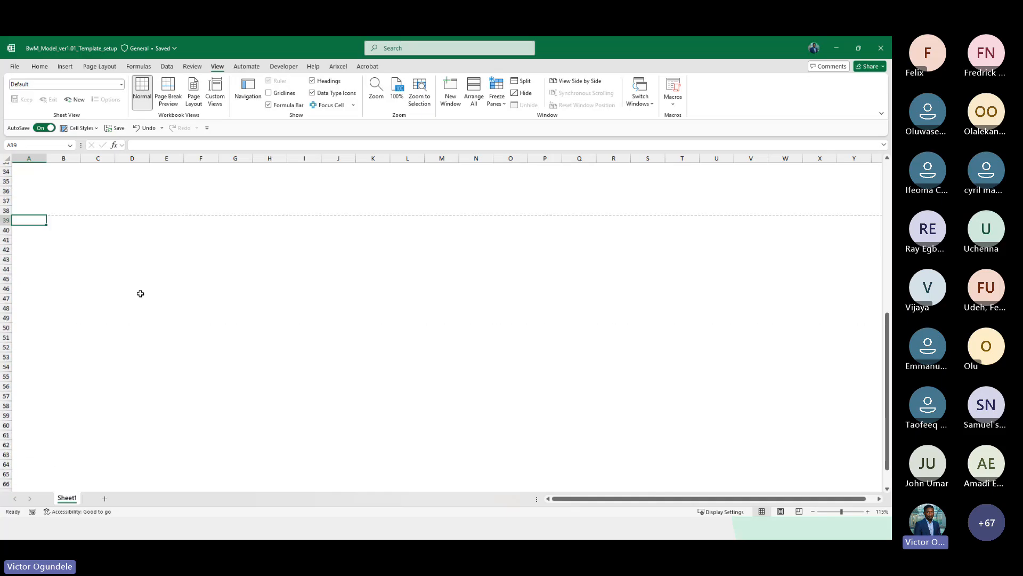
scroll(141, 294, "down", 2, "ctrl")
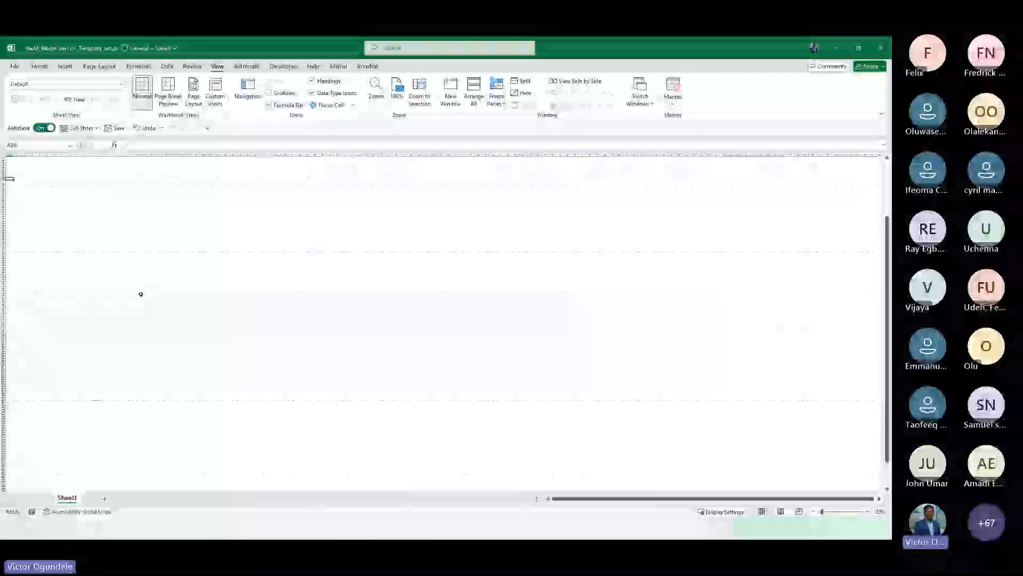
key("Down")
key("Down")
key("Down")
key("Down")
key("Down")
key("Down")
key("Down")
key("Down")
key("Down")
key("Down")
key("Down")
key("Down")
key("Down")
key("Down")
key("Down")
key("Down")
key("Down")
key("Down")
key("Down")
key("Down")
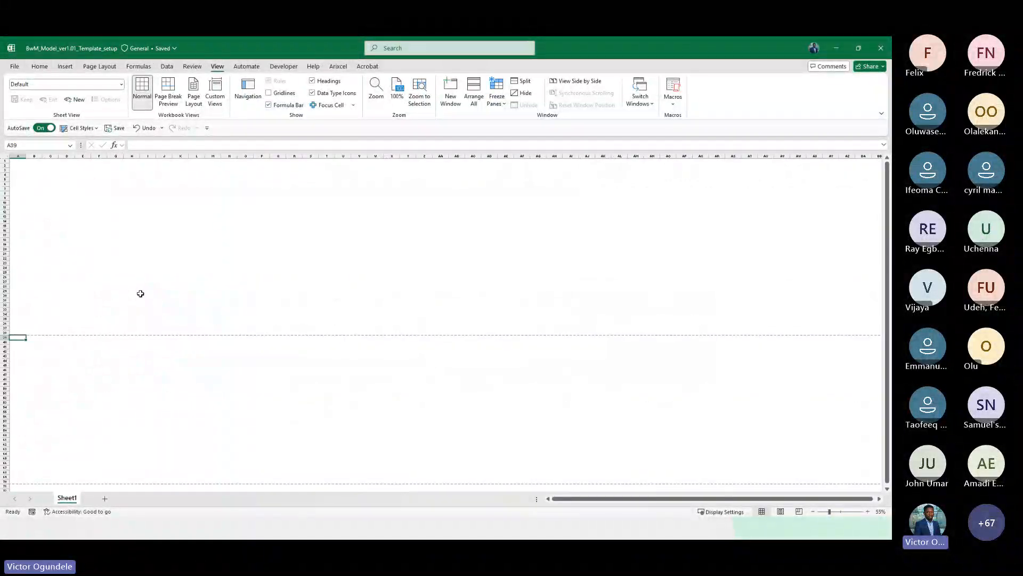
scroll(140, 294, "down", 20)
scroll(140, 293, "up", 20)
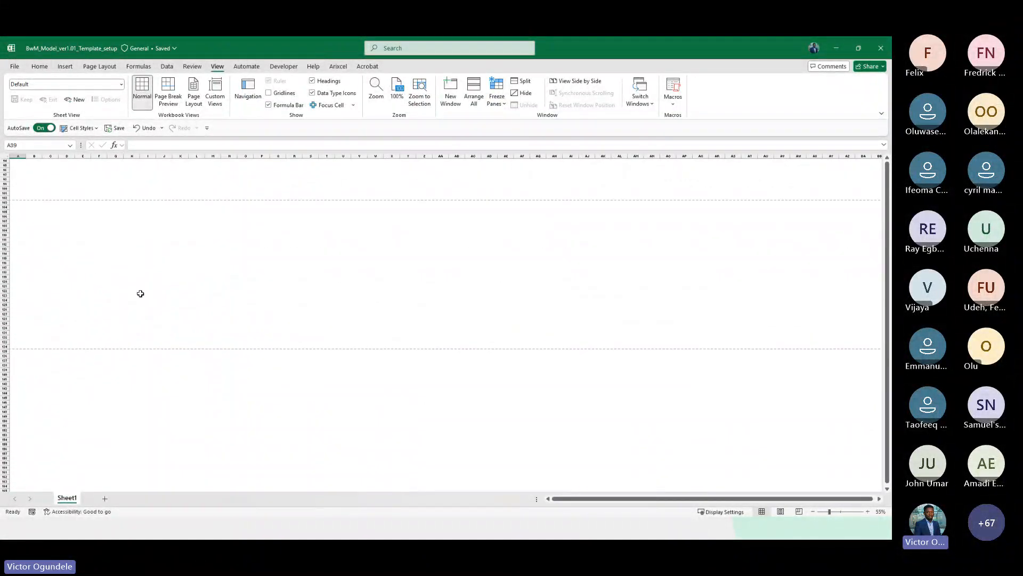
scroll(141, 294, "up", 7)
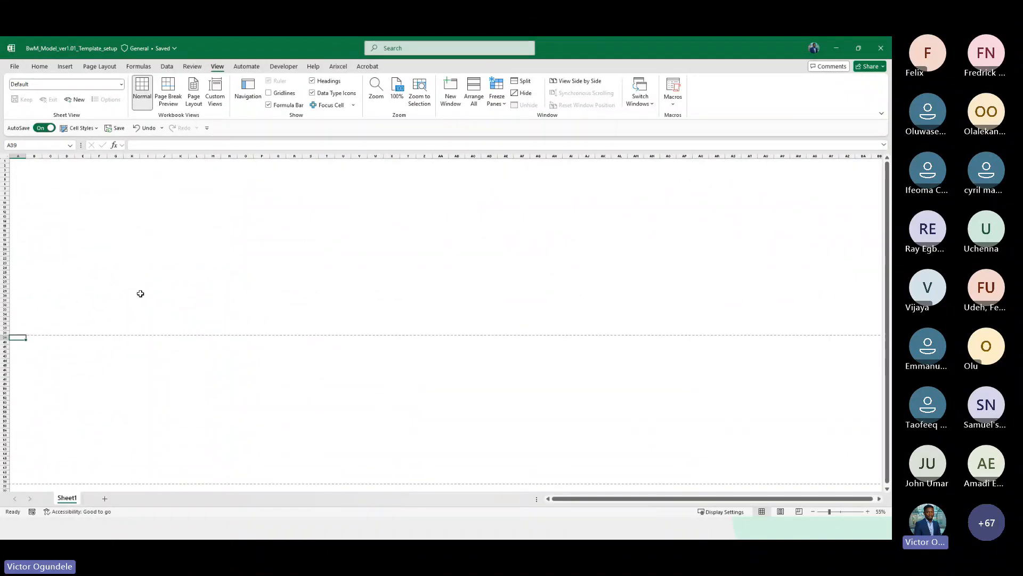
left_click(140, 293)
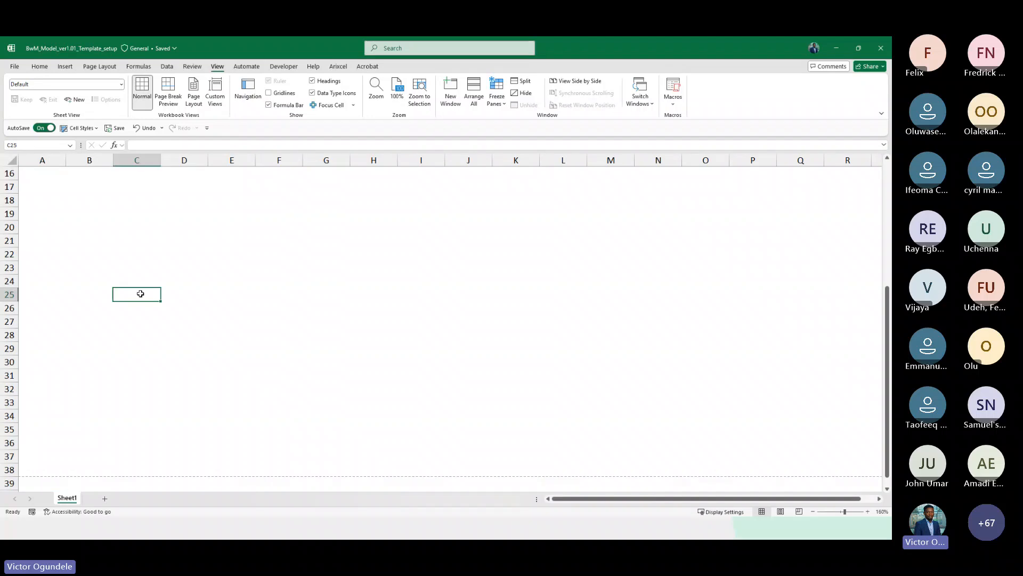
key("ctrl+Home")
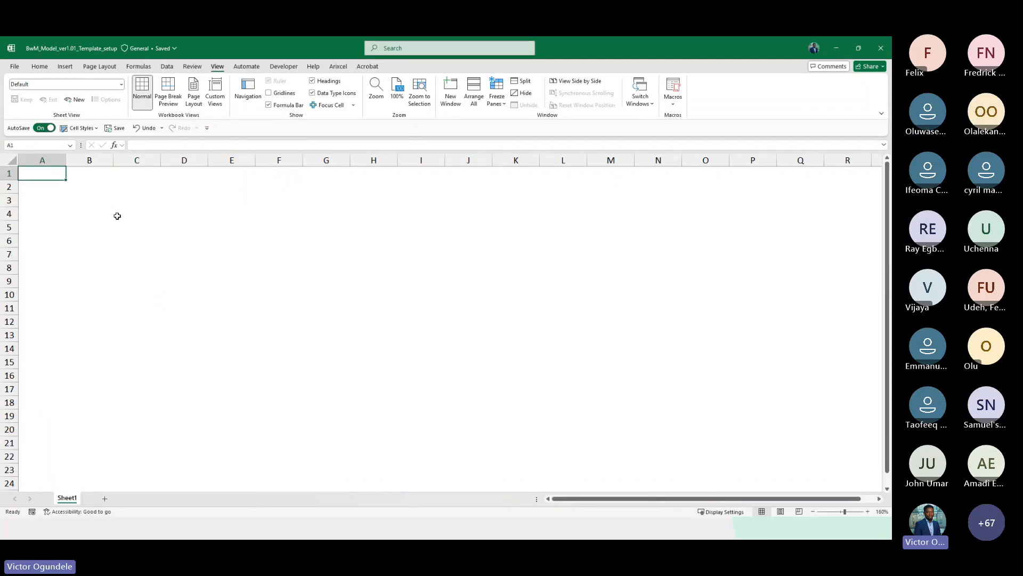
Turn off Show page breaks for Sheet1 in Excel's advanced display options and apply the options
left_click(14, 66)
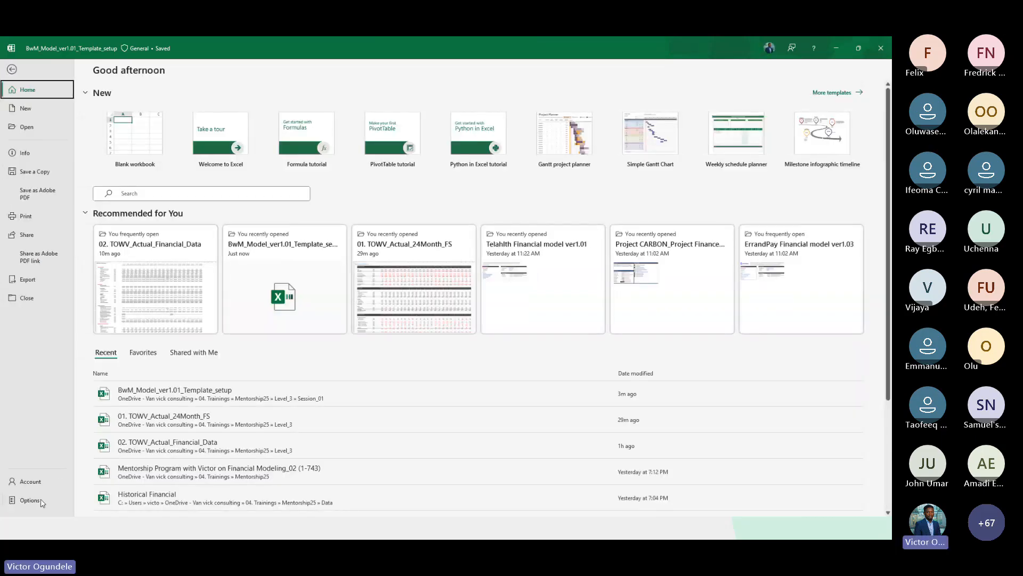
left_click(33, 500)
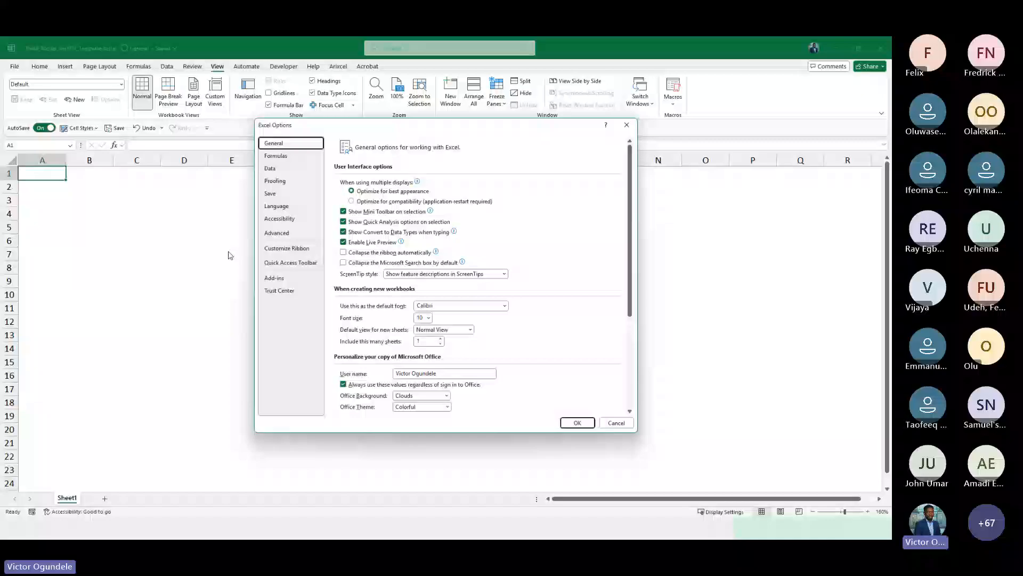
left_click(276, 233)
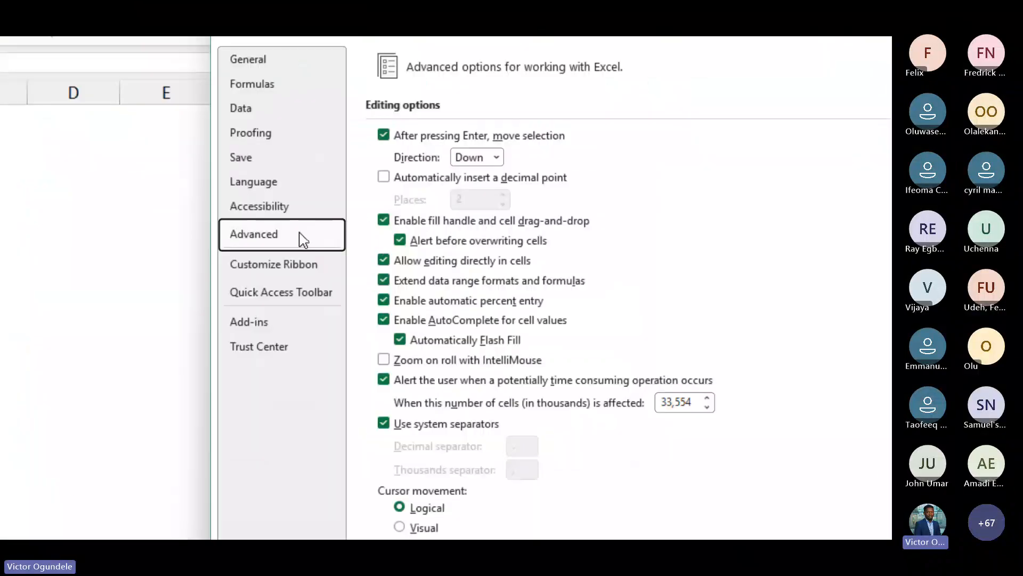
scroll(438, 346, "down", 6)
scroll(561, 461, "down", 6)
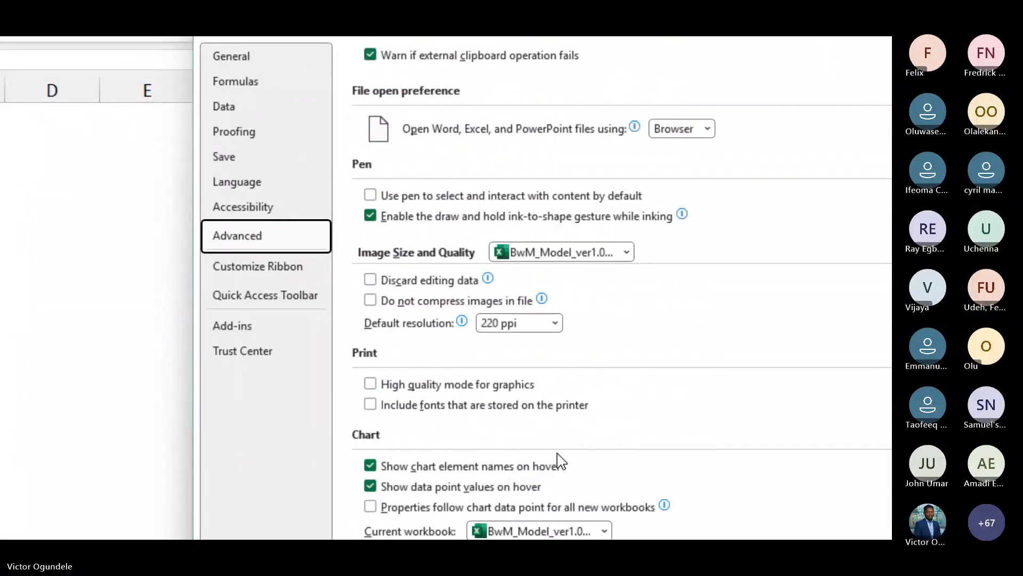
scroll(562, 460, "down", 6)
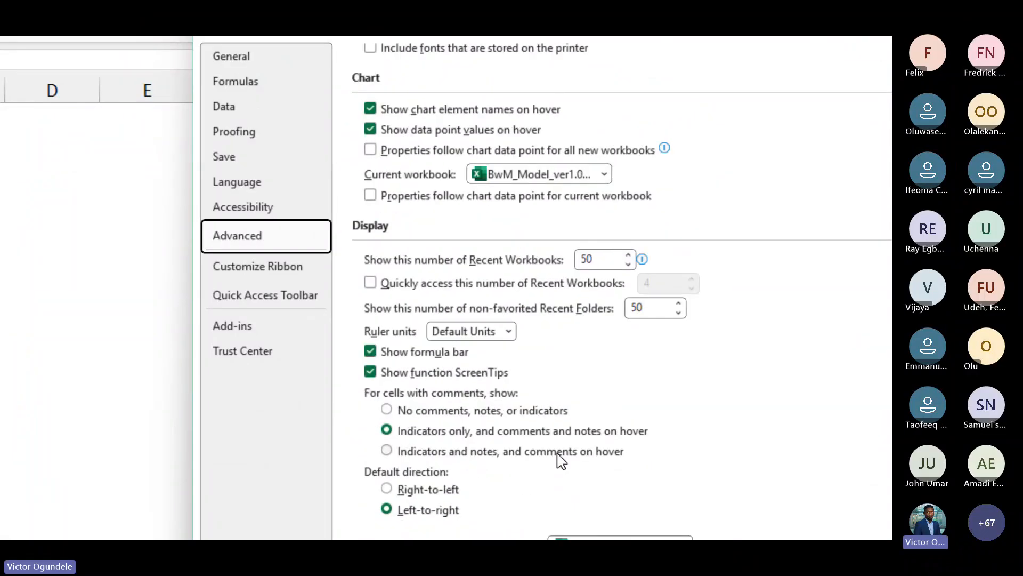
scroll(465, 401, "down", 5)
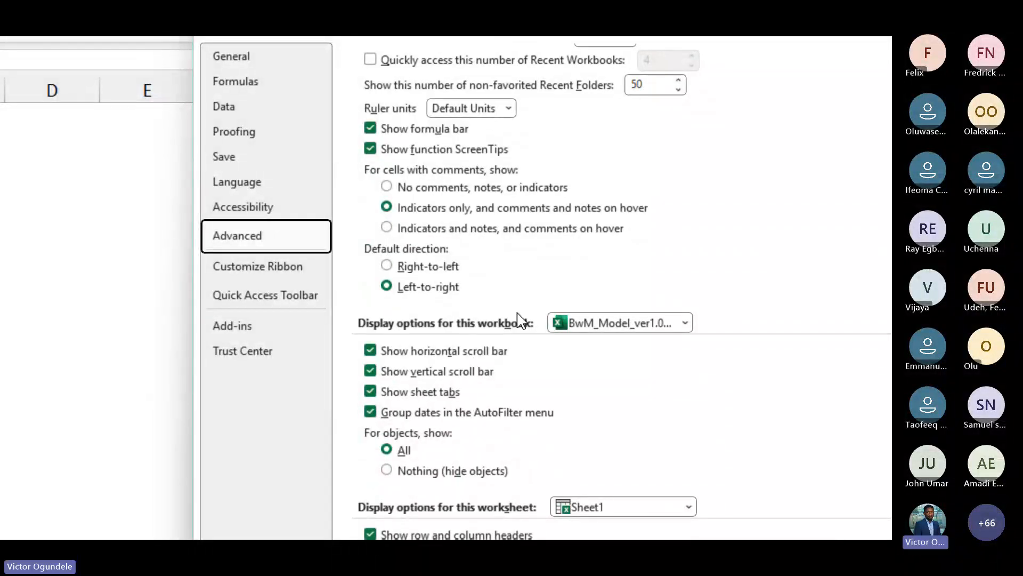
scroll(432, 452, "down", 4)
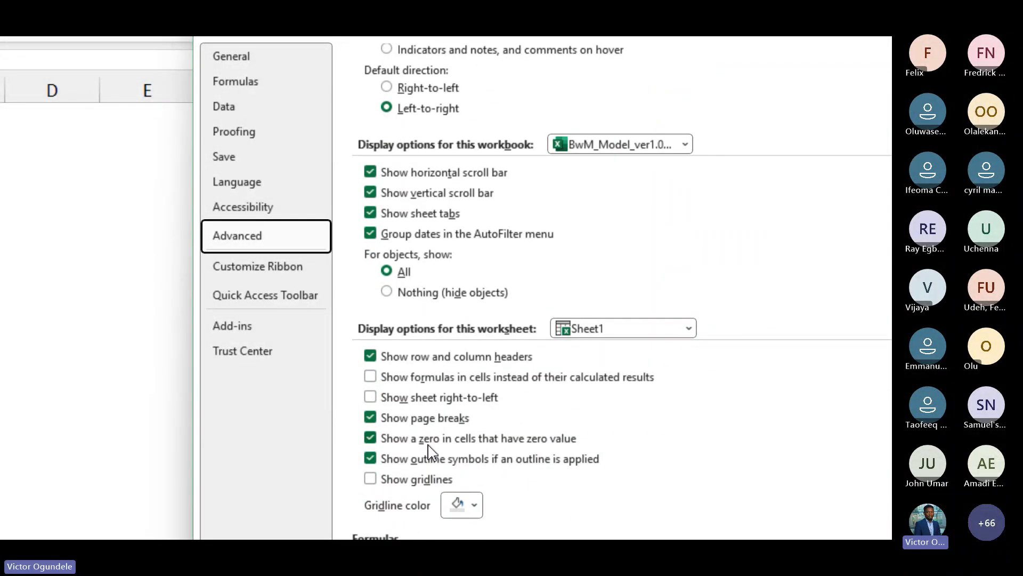
left_click(368, 416)
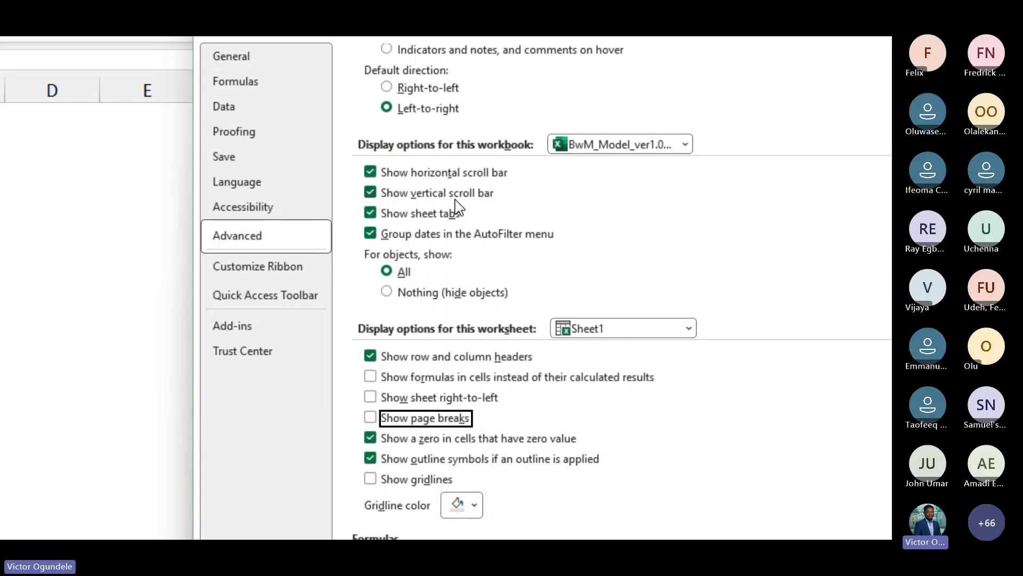
scroll(456, 206, "up", 10)
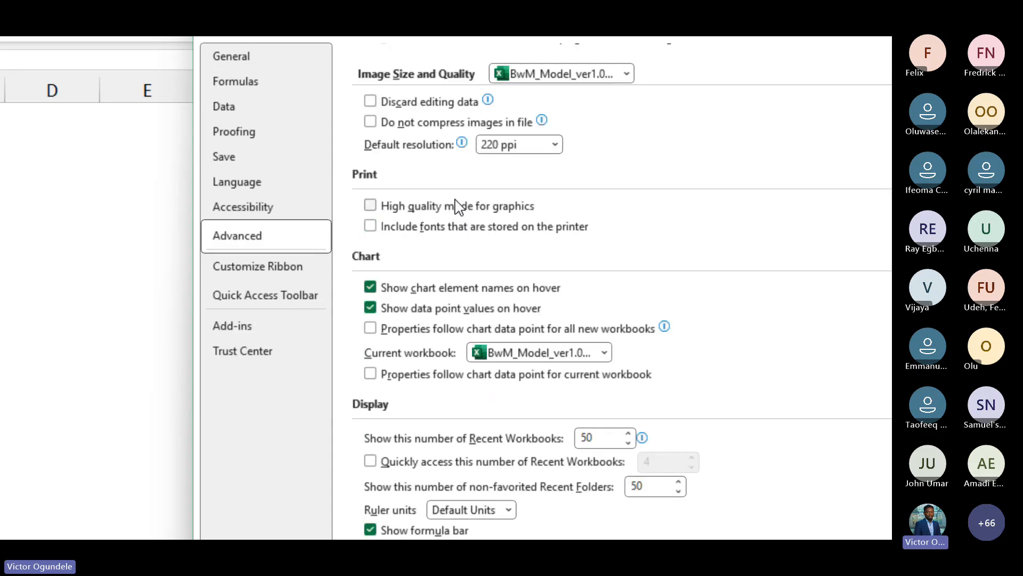
left_click(373, 327)
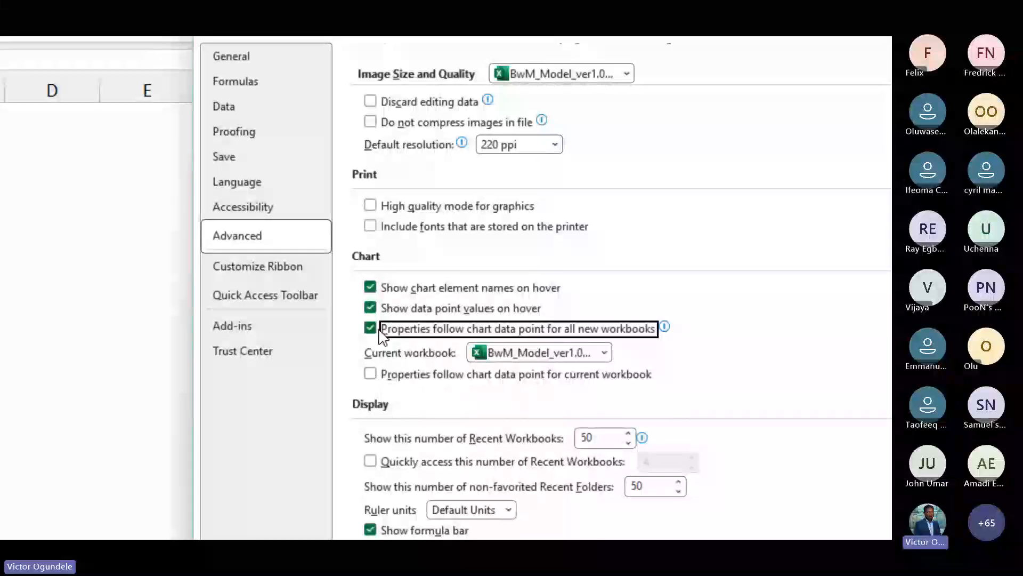
left_click(374, 330)
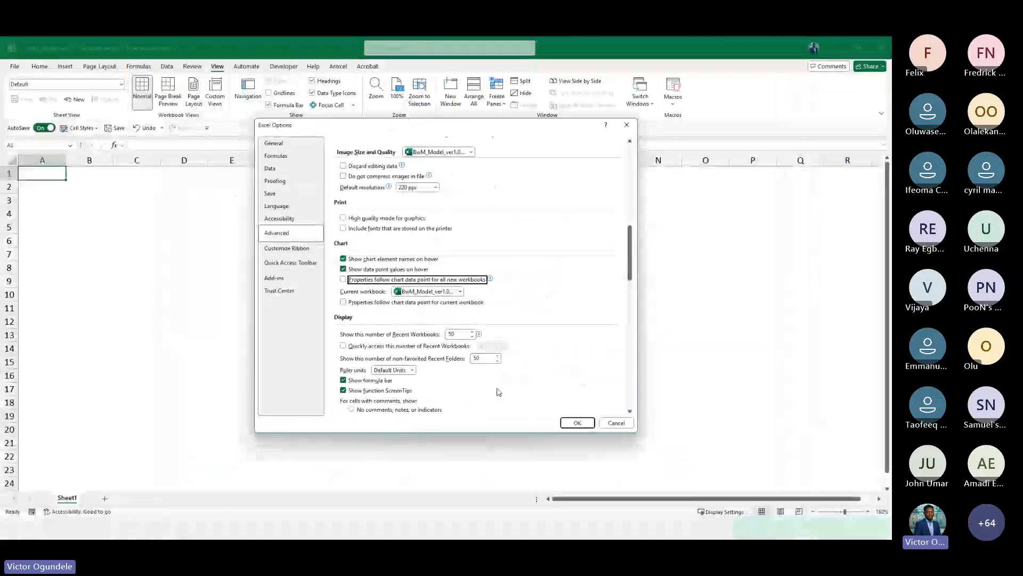
left_click(570, 422)
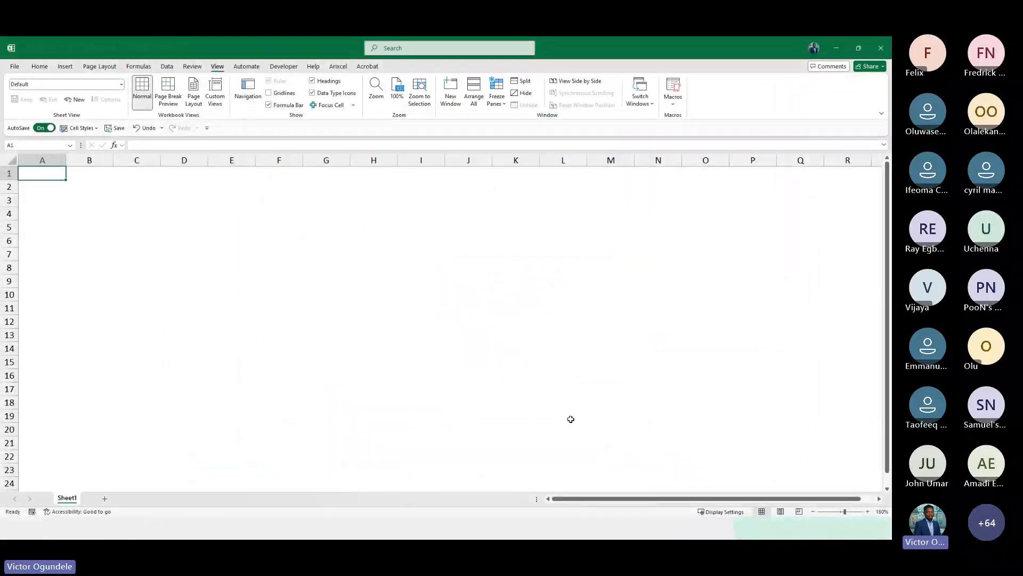
Rename Sheet1 as Blank
double_click(67, 498)
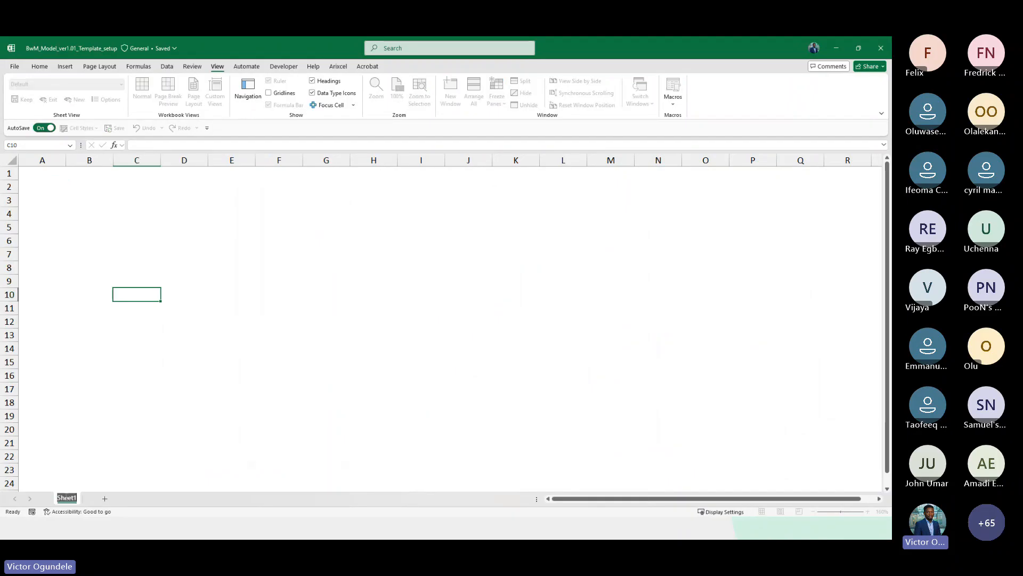
type("Blank")
key("Return")
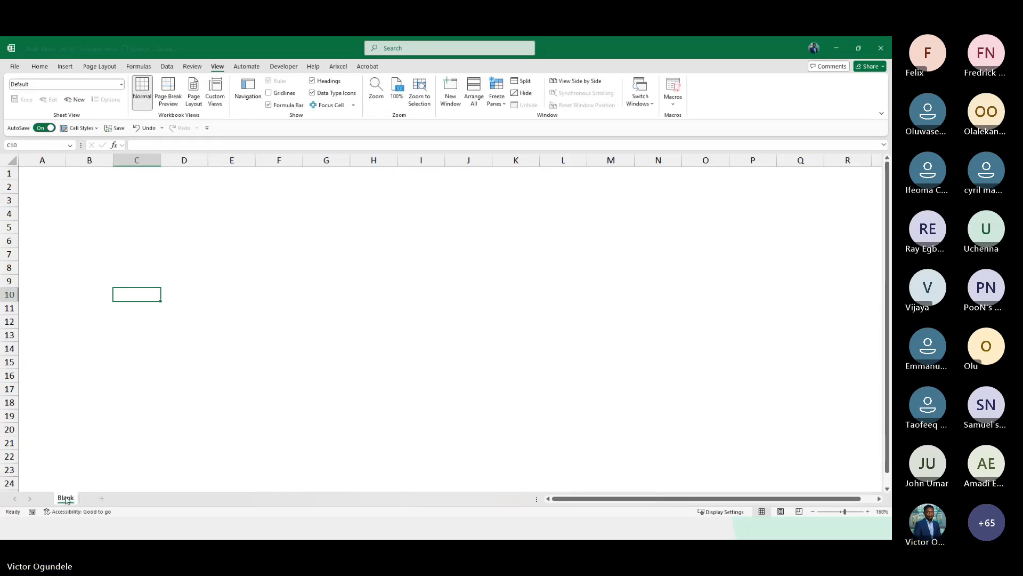
key("alt+Tab")
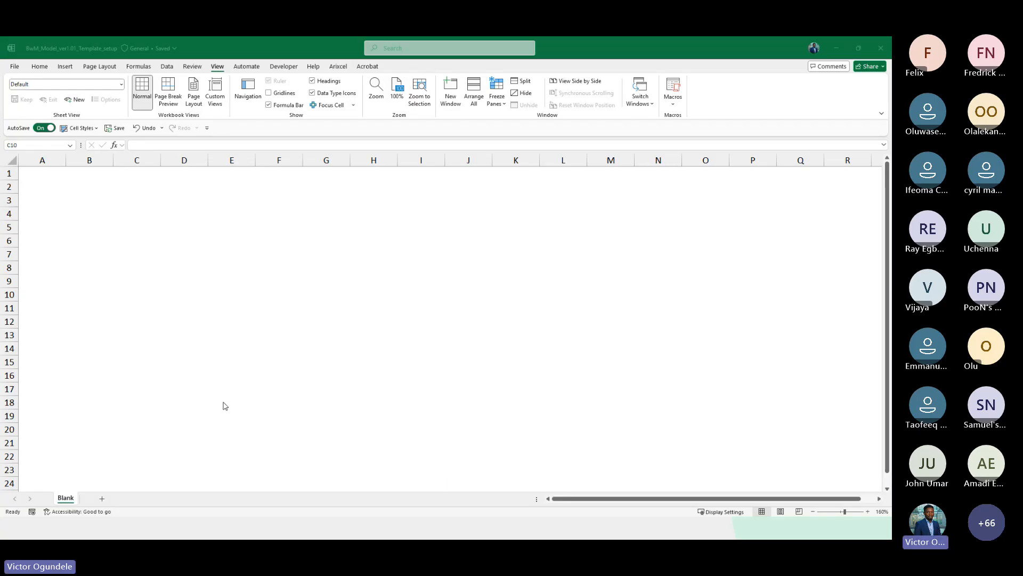
key("alt+Tab")
Duplicate the Blank sheet and name the copy Admin
left_click(91, 244)
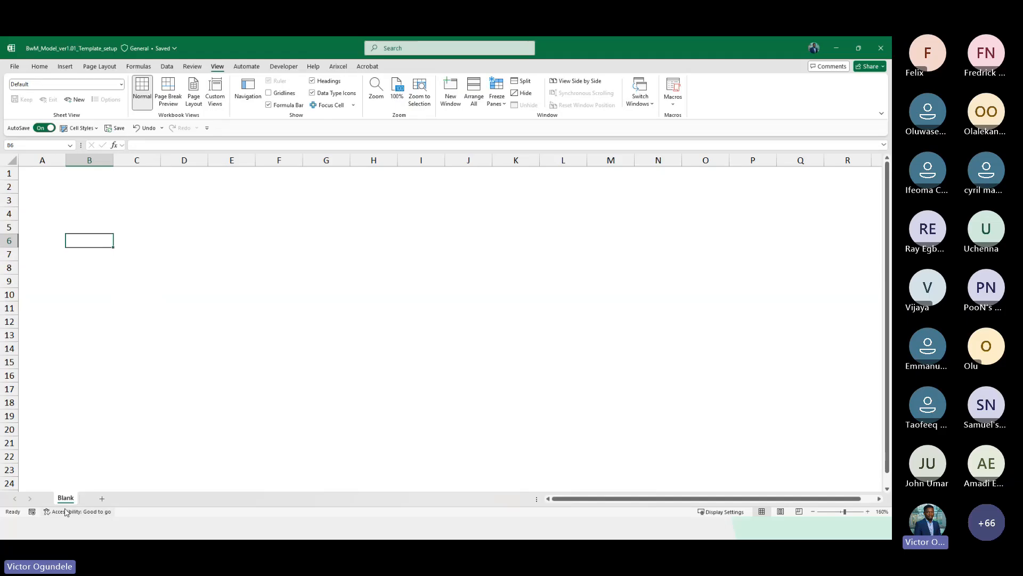
left_click_drag(66, 503, 97, 501)
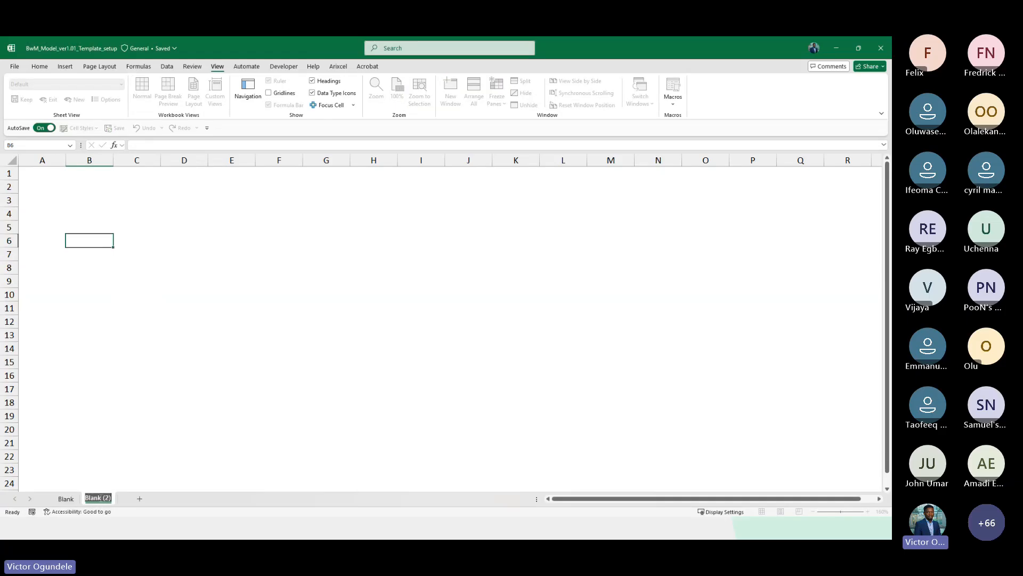
type("Admin")
key("Return")
scroll(101, 501, "up", 2)
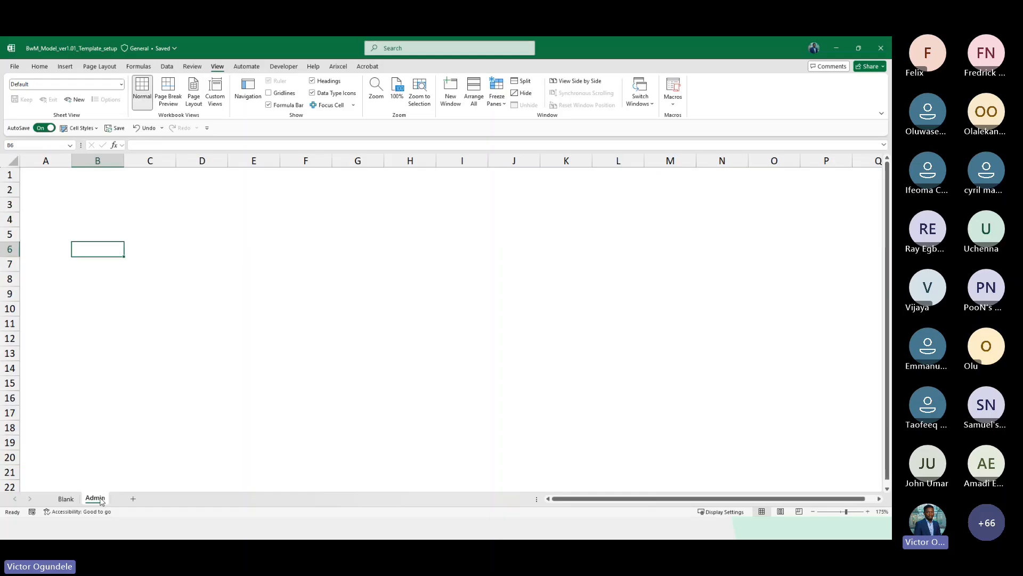
Rename the Admin sheet as Control
double_click(96, 498)
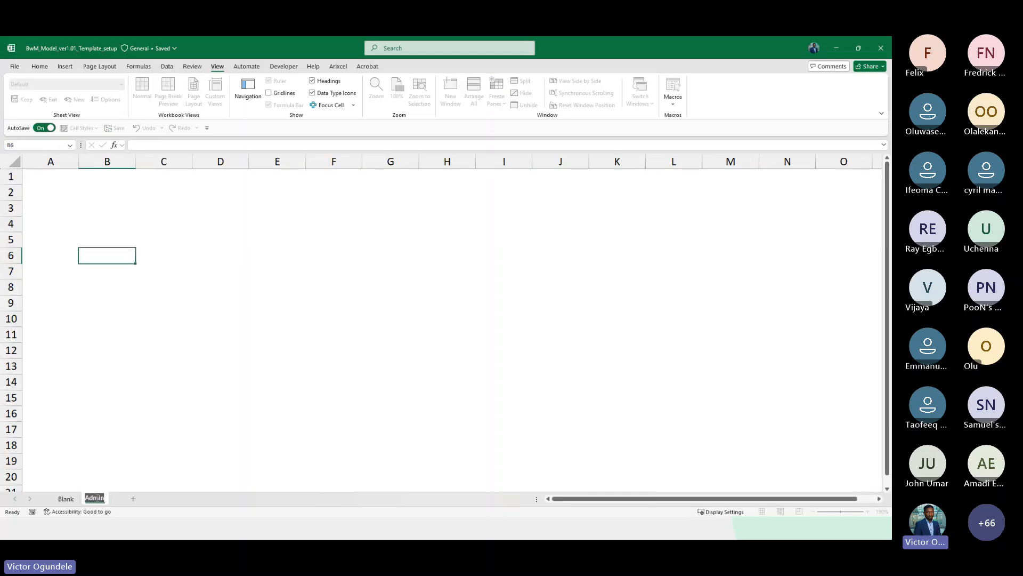
type("Contrl")
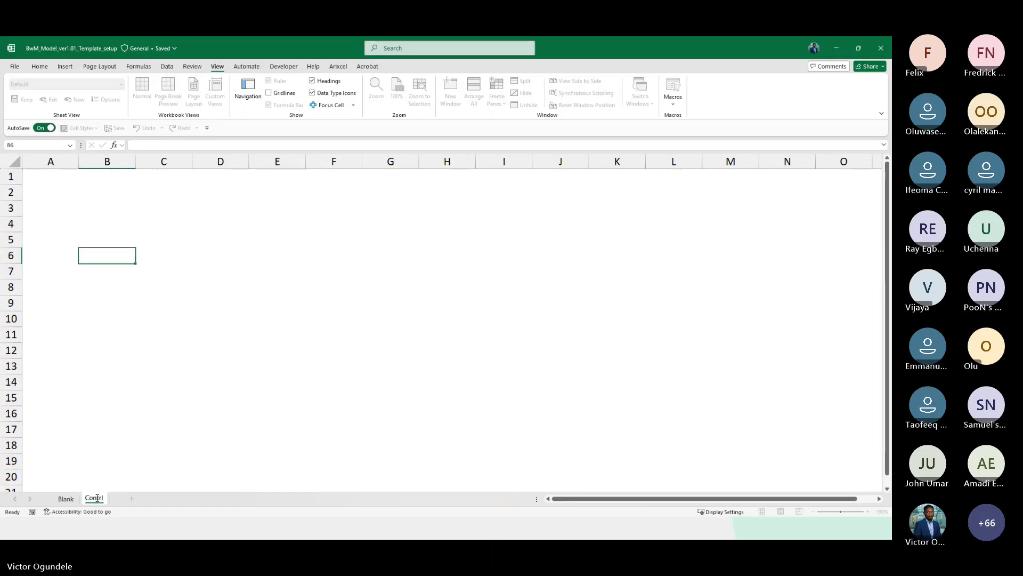
key("BackSpace")
type("pl")
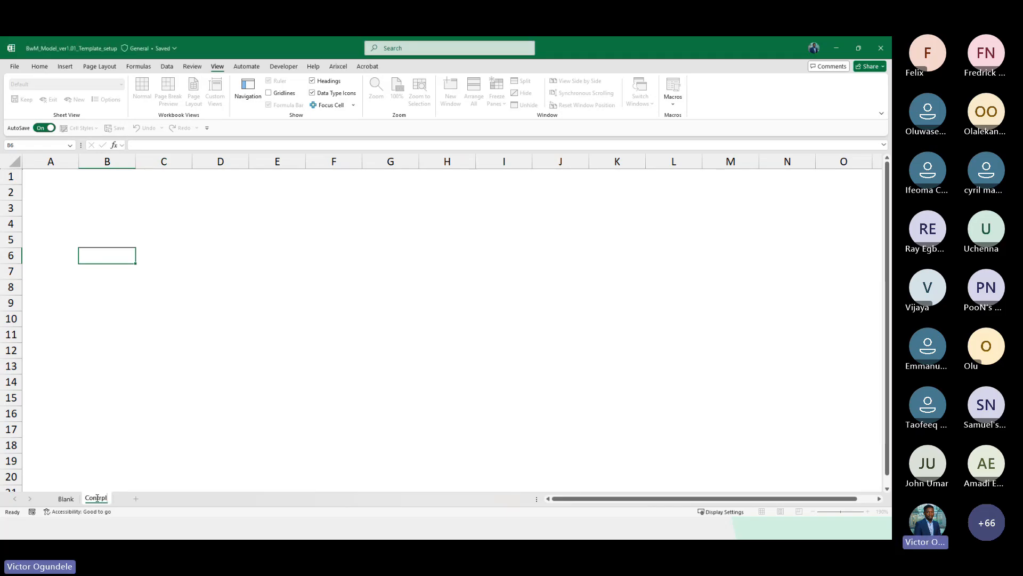
key("Return")
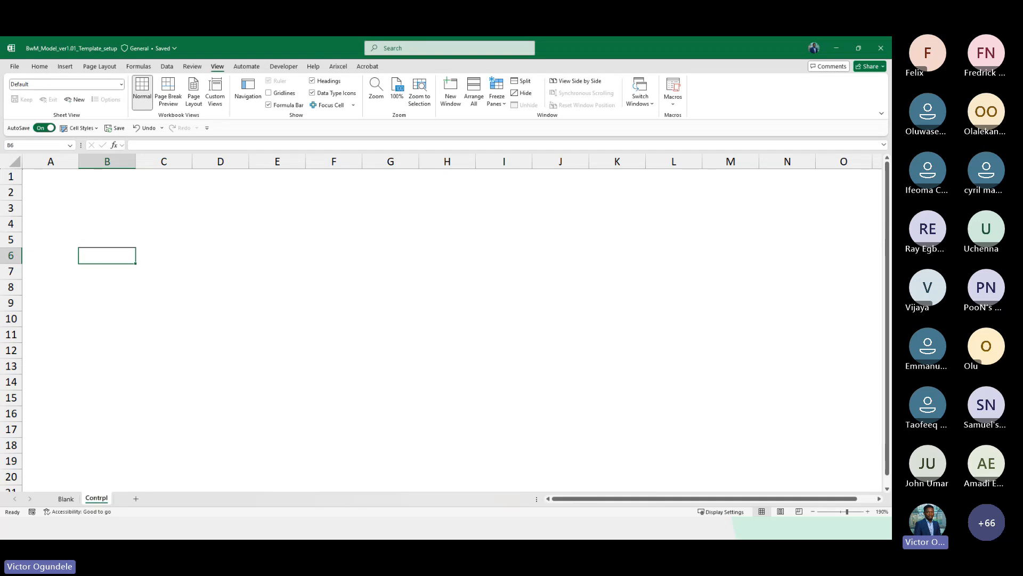
Rename the Control sheet back to Admin
double_click(101, 499)
type("Admin")
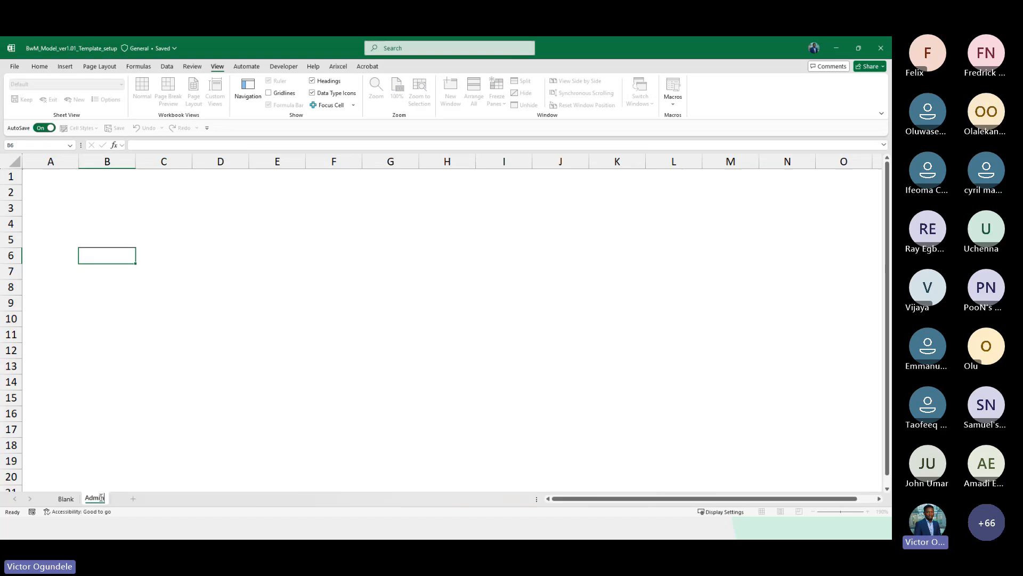
key("Return")
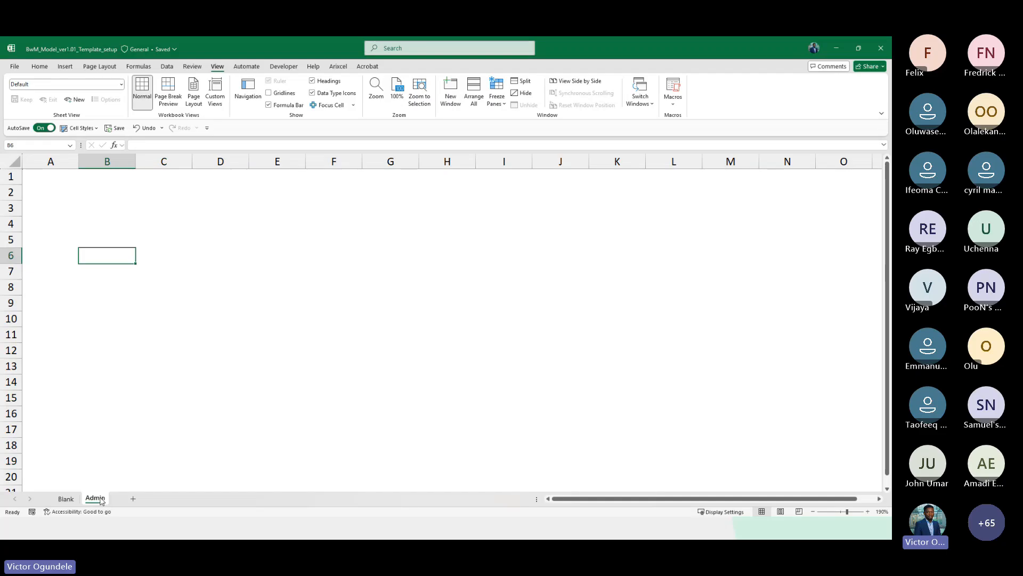
Collapse the ribbon to show only the tab names
left_click(112, 381)
scroll(113, 382, "up", 1)
scroll(113, 382, "up", 1)
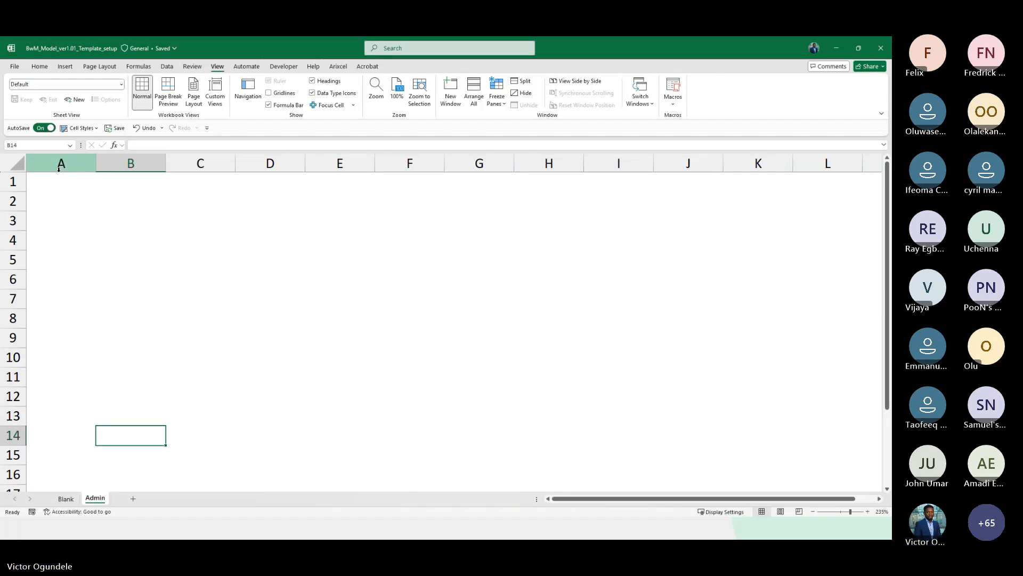
left_click(40, 66)
double_click(41, 66)
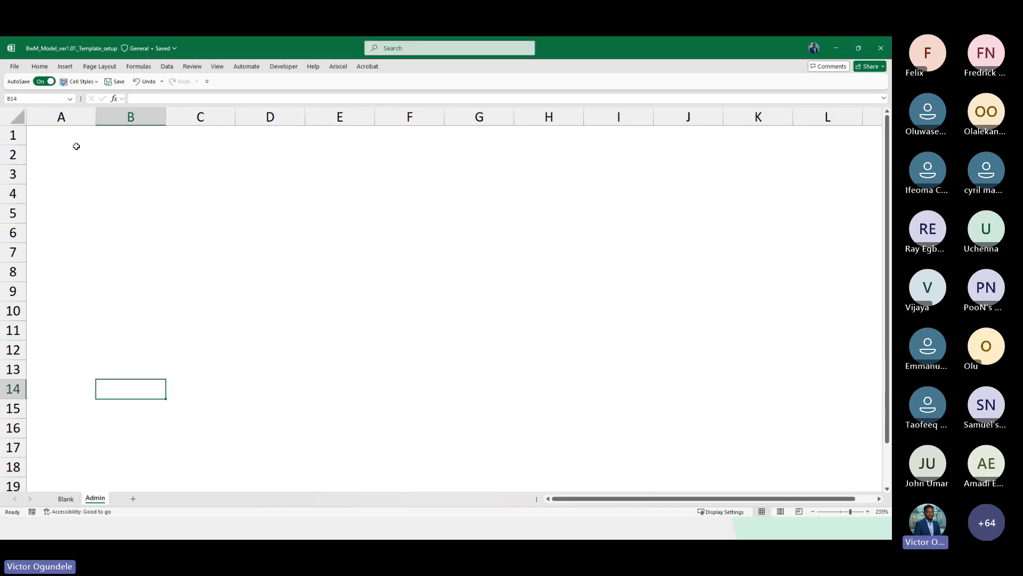
Narrow columns A to C to about 1.44 width and widen column D to about 22.56
left_click_drag(58, 116, 182, 126)
left_click(235, 123)
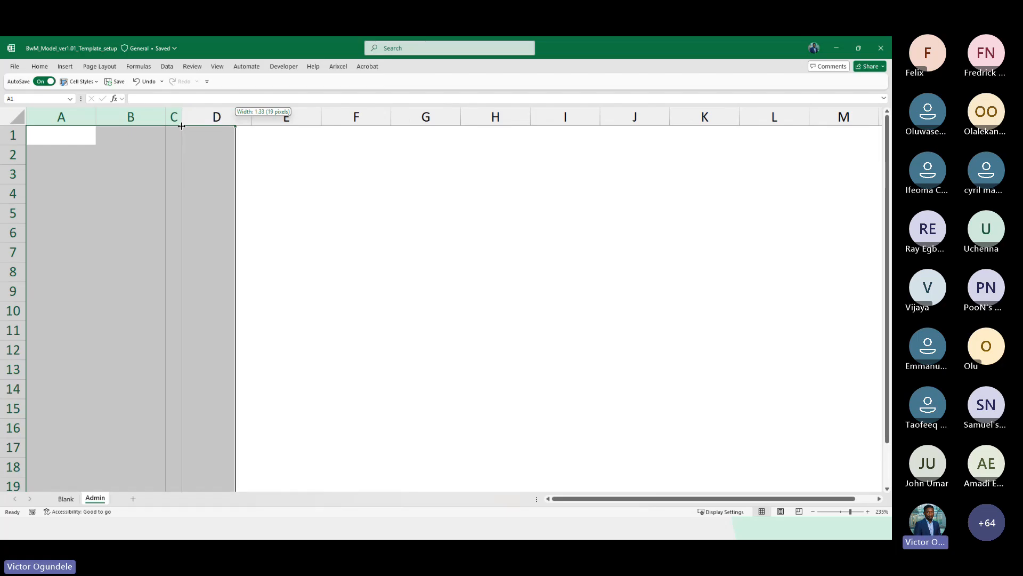
left_click_drag(181, 125, 182, 125)
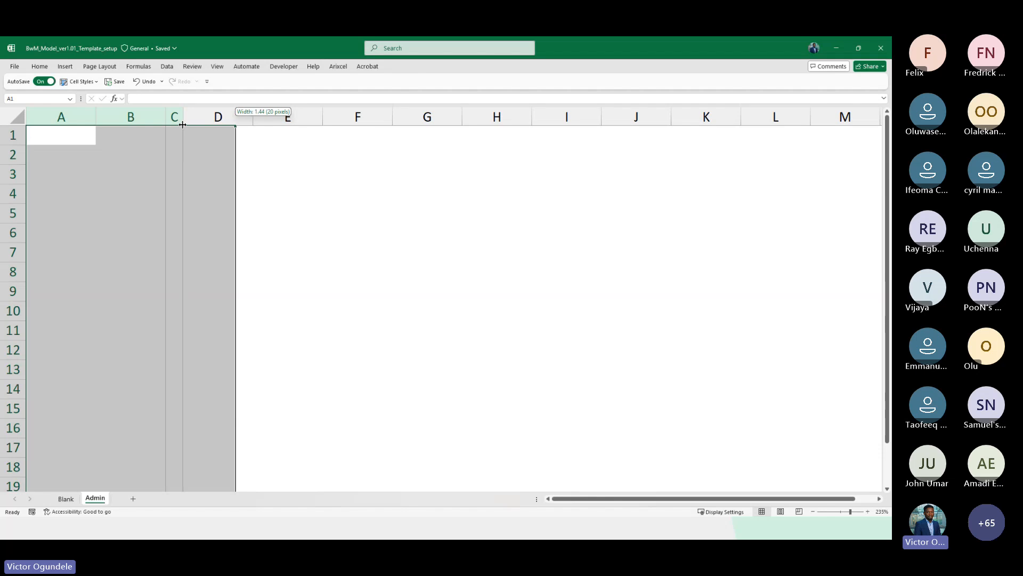
left_click_drag(183, 125, 265, 117)
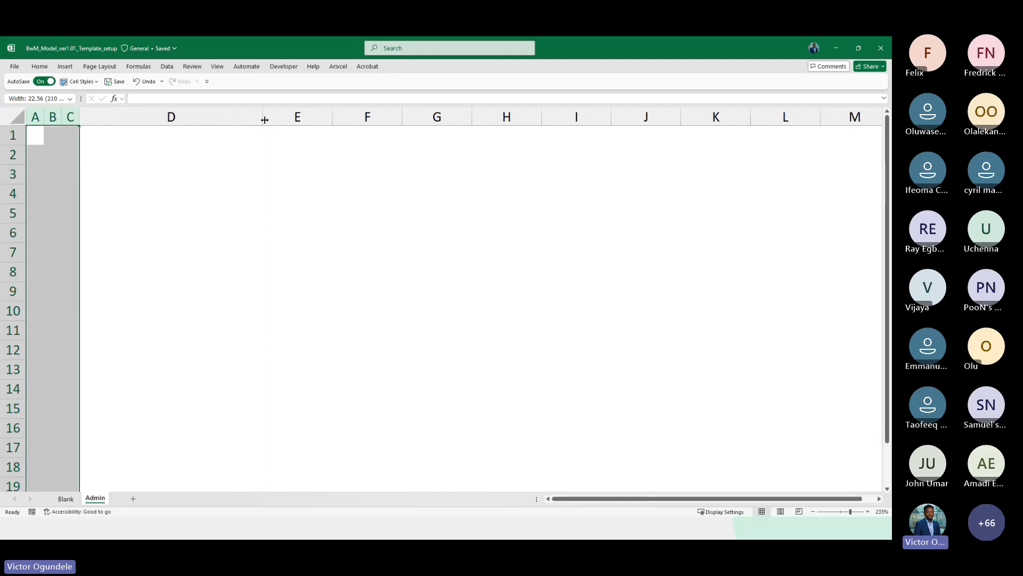
Restore the full ribbon so the Home commands stay visible
left_click(167, 193)
scroll(169, 197, "down", 2, "ctrl")
scroll(167, 193, "down", 2, "ctrl")
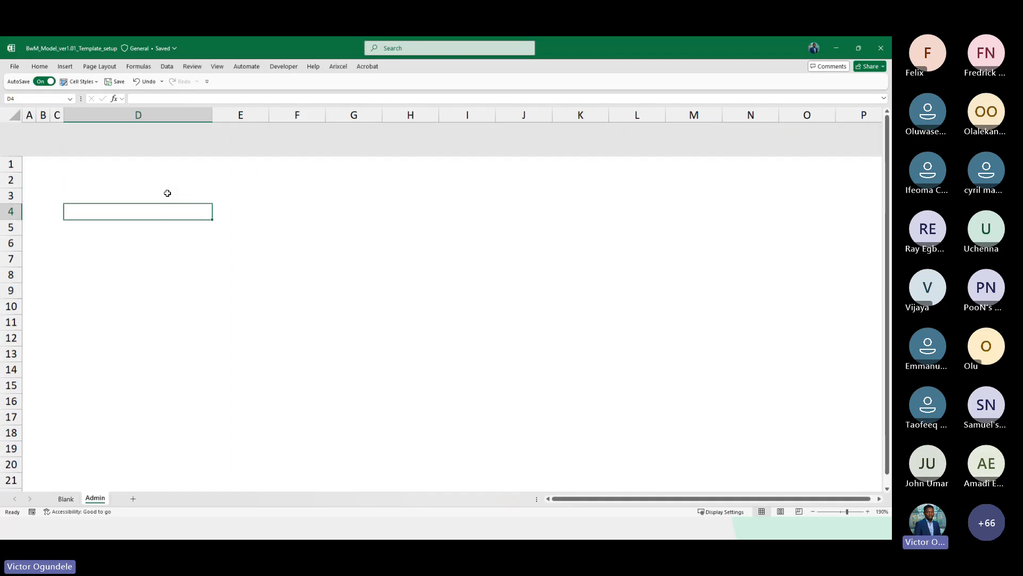
left_click(140, 211)
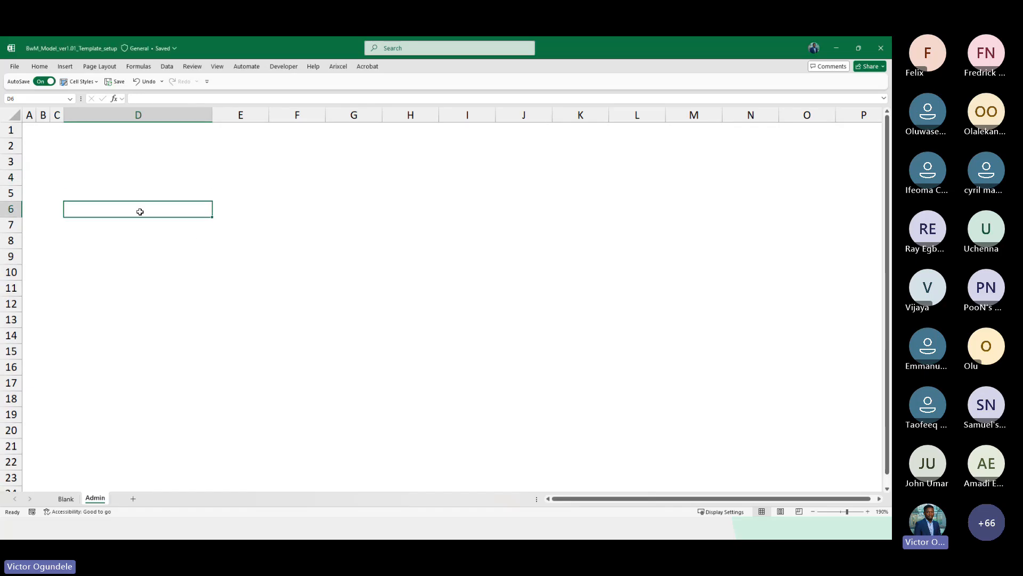
double_click(40, 66)
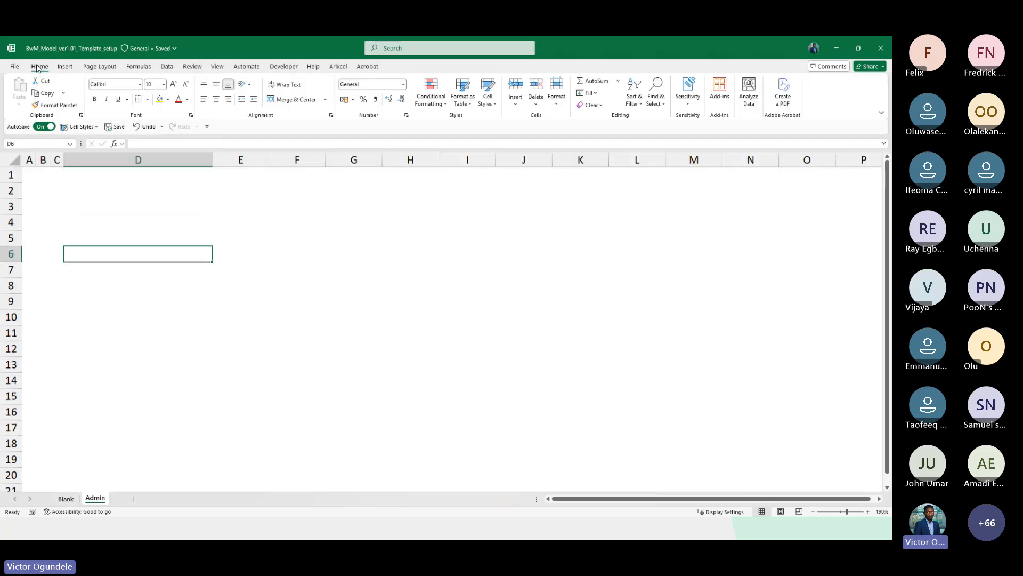
left_click(488, 99)
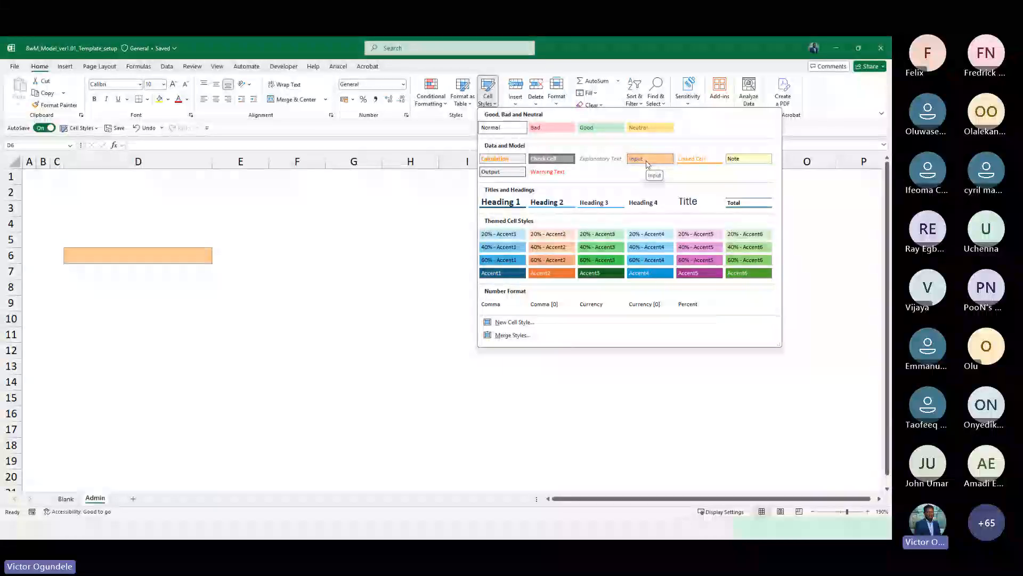
left_click(142, 224)
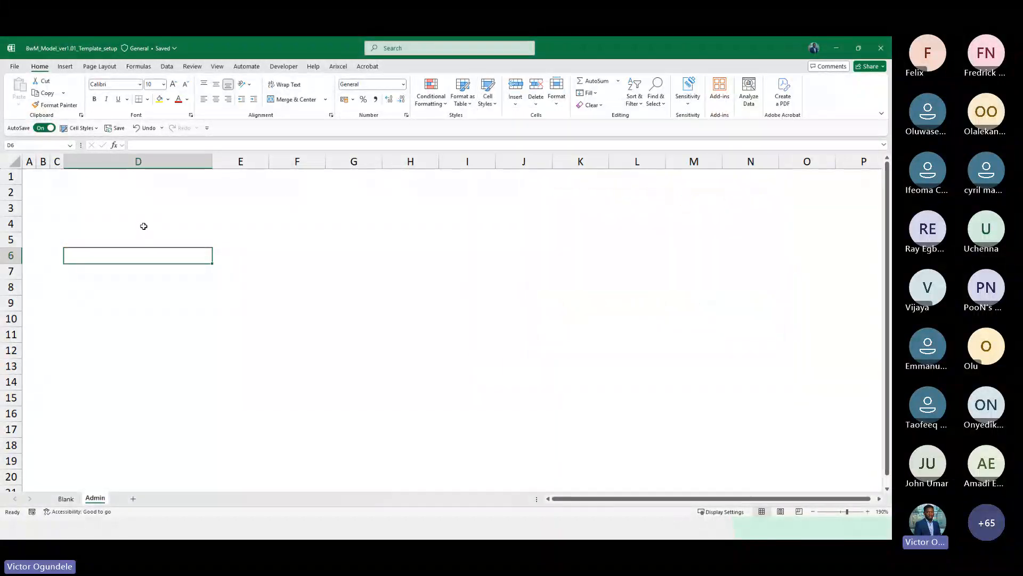
left_click(88, 219)
scroll(88, 218, "down", 2)
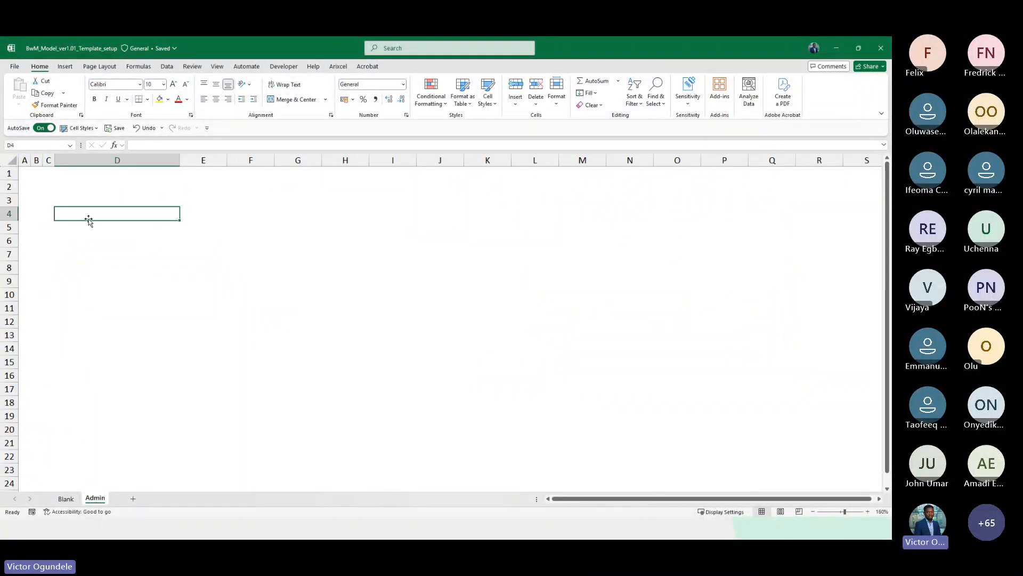
scroll(89, 218, "up", 1)
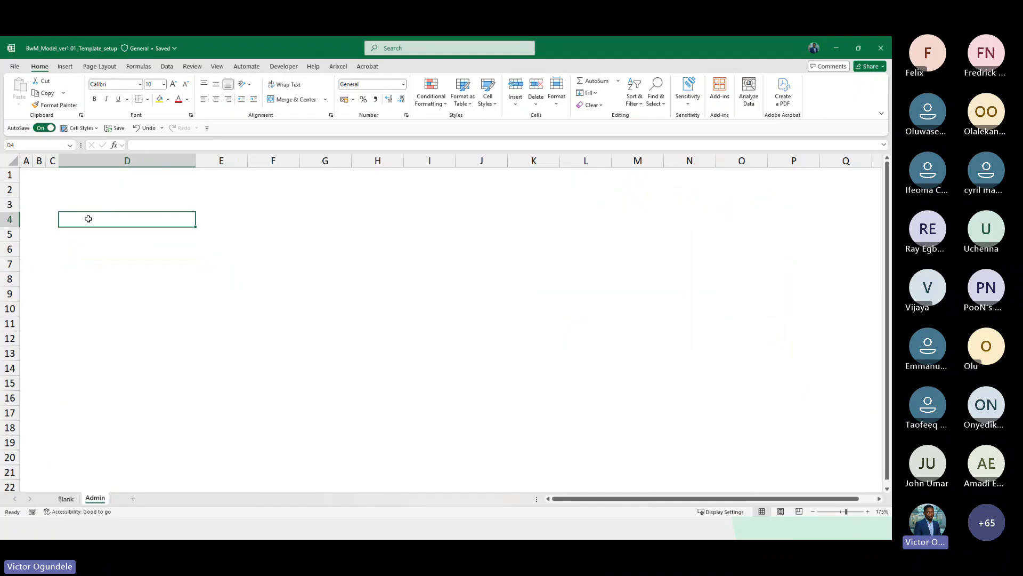
Apply the Input cell style to cells A8:F8 and undo it
left_click(27, 278)
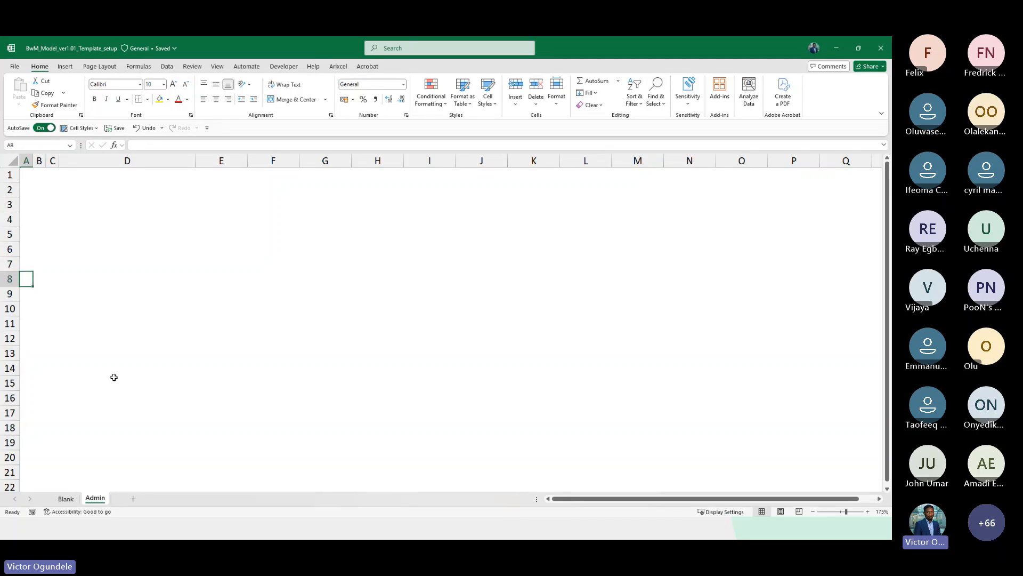
scroll(114, 376, "down", 2)
key("shift+Right")
key("shift+Right")
key("shift+Right")
key("shift+Right")
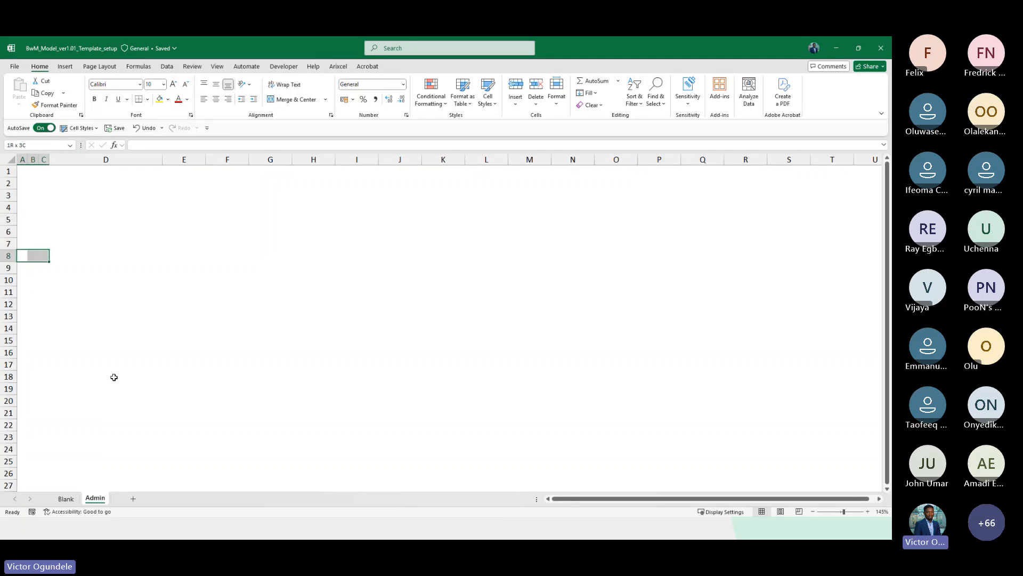
key("shift+Right")
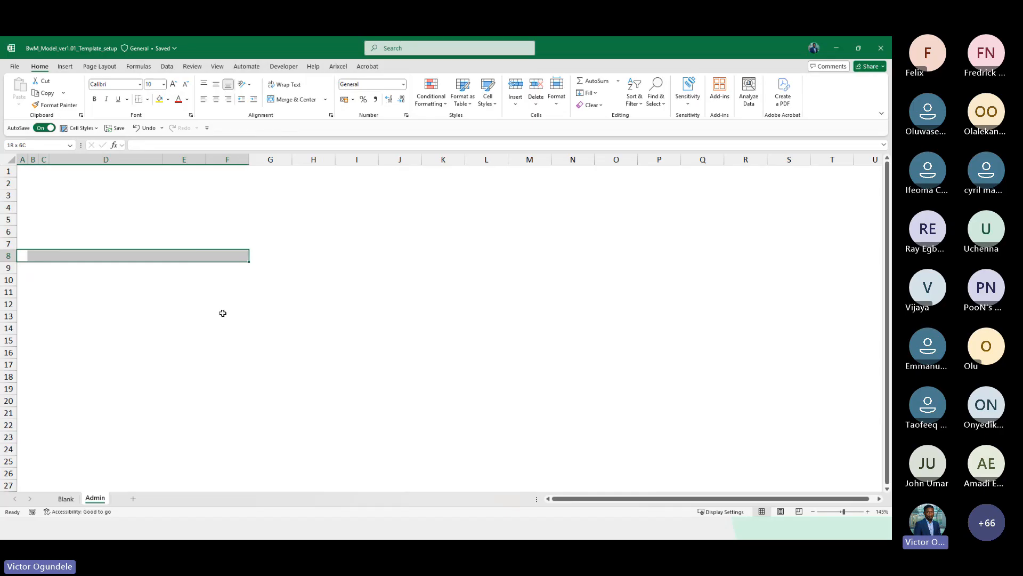
left_click(489, 98)
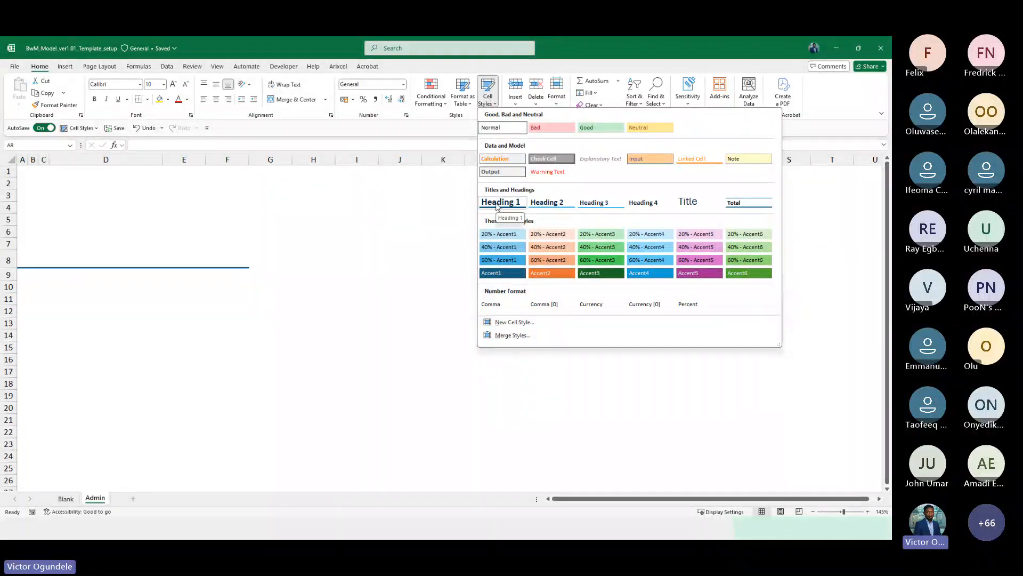
left_click(649, 160)
key("ctrl+z")
Examine the Input cell style's number format settings without changing them
left_click(292, 250)
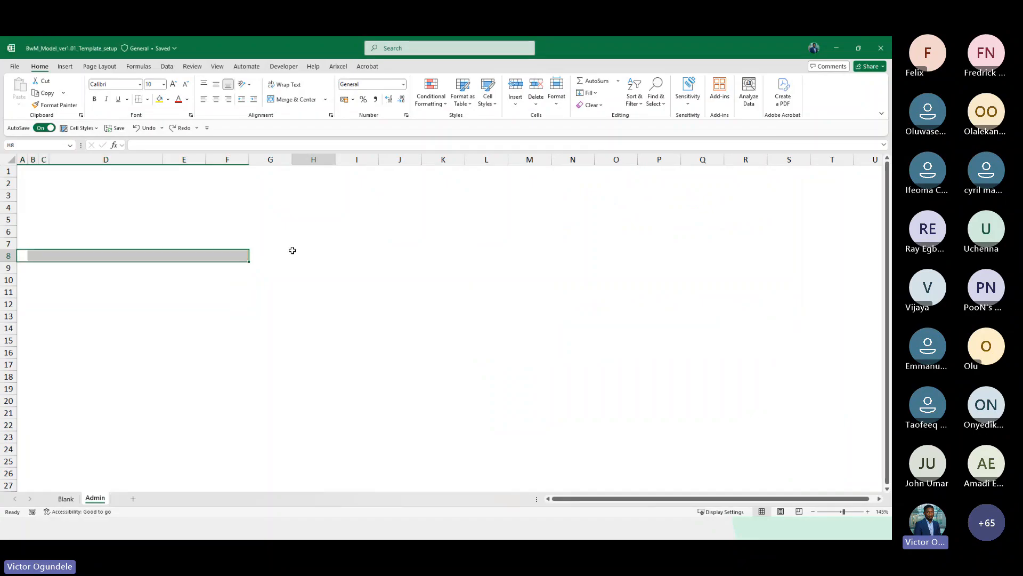
left_click(488, 97)
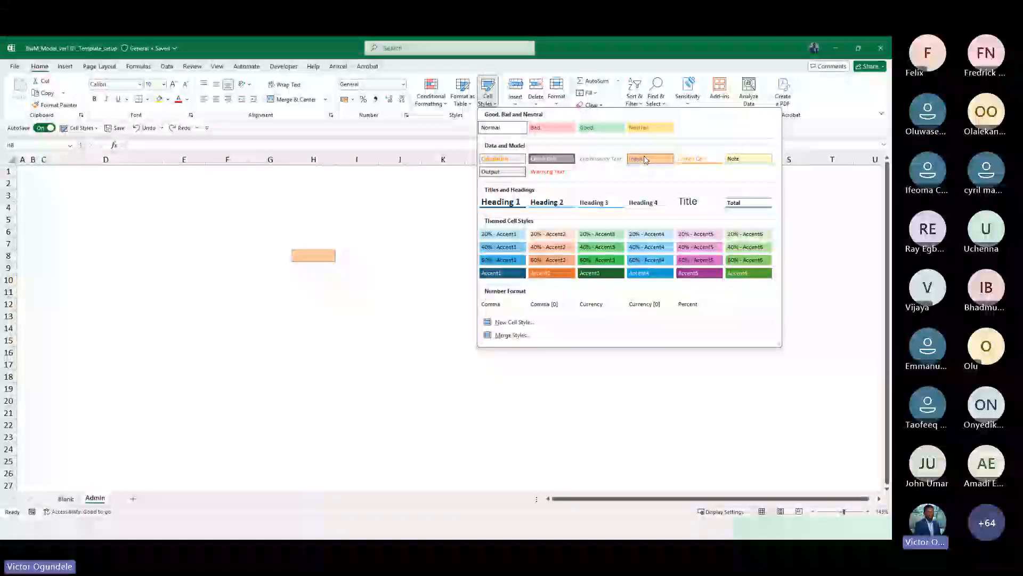
right_click(646, 160)
left_click(668, 176)
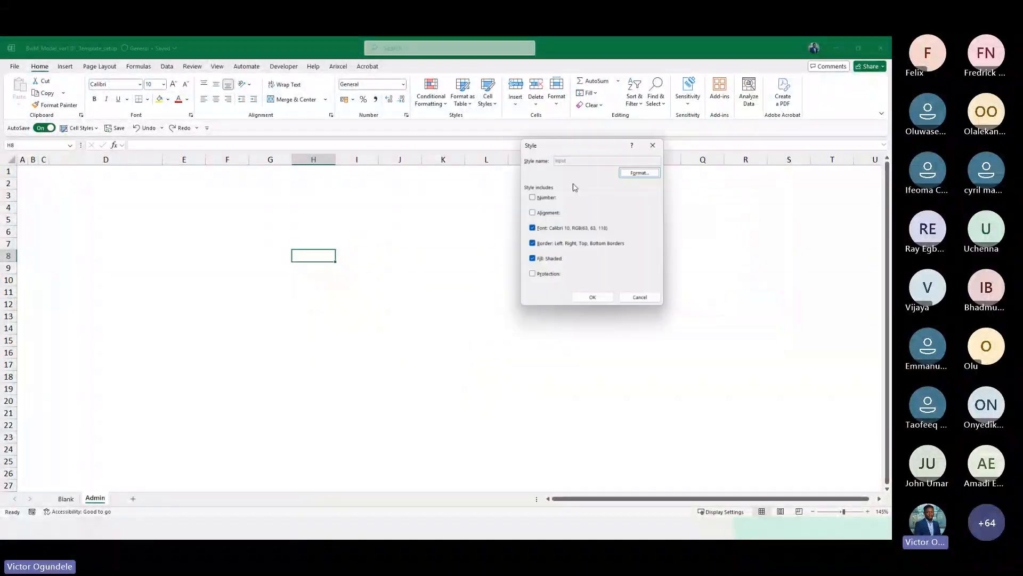
left_click(639, 173)
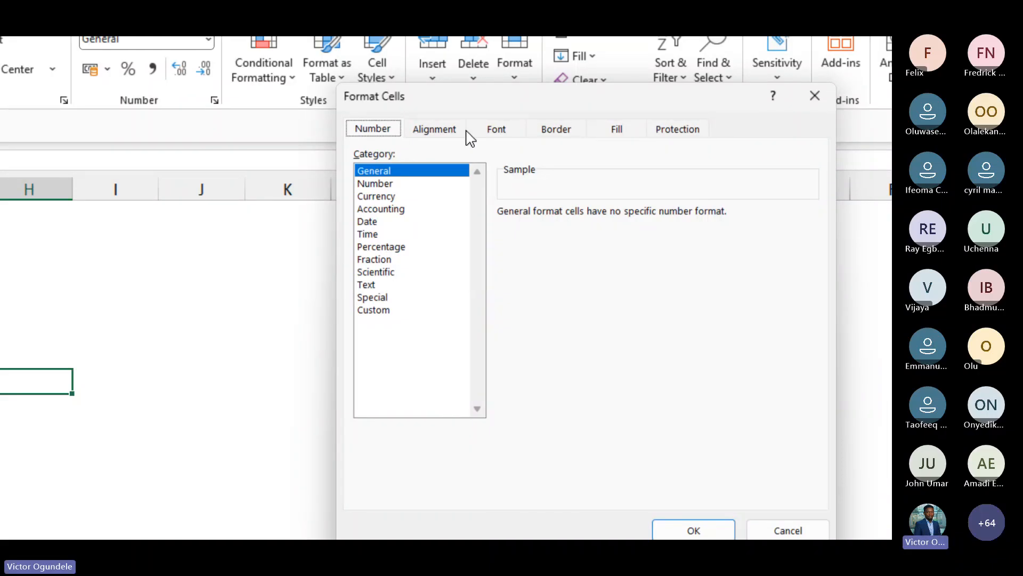
left_click(436, 137)
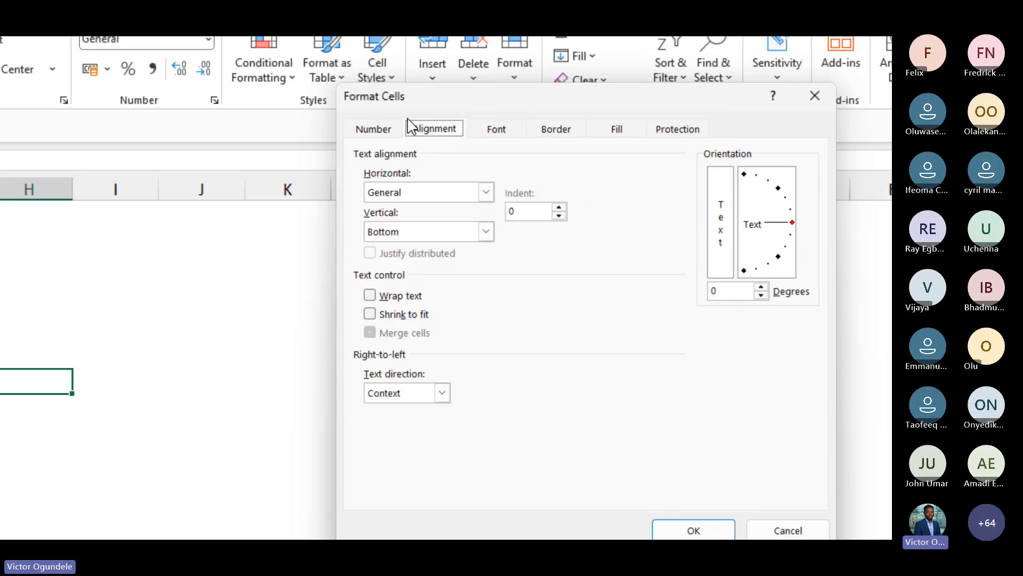
left_click(371, 133)
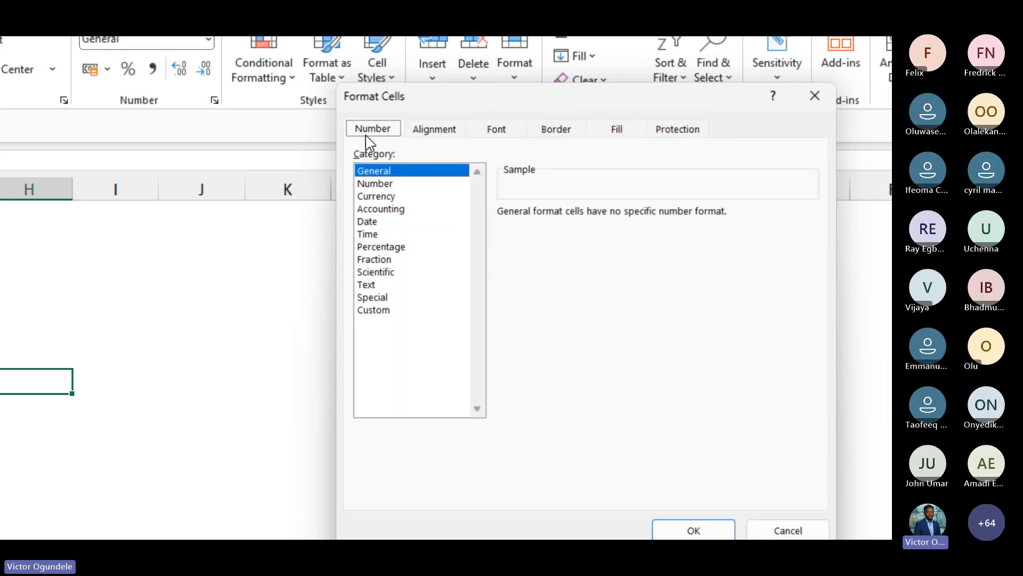
left_click(376, 311)
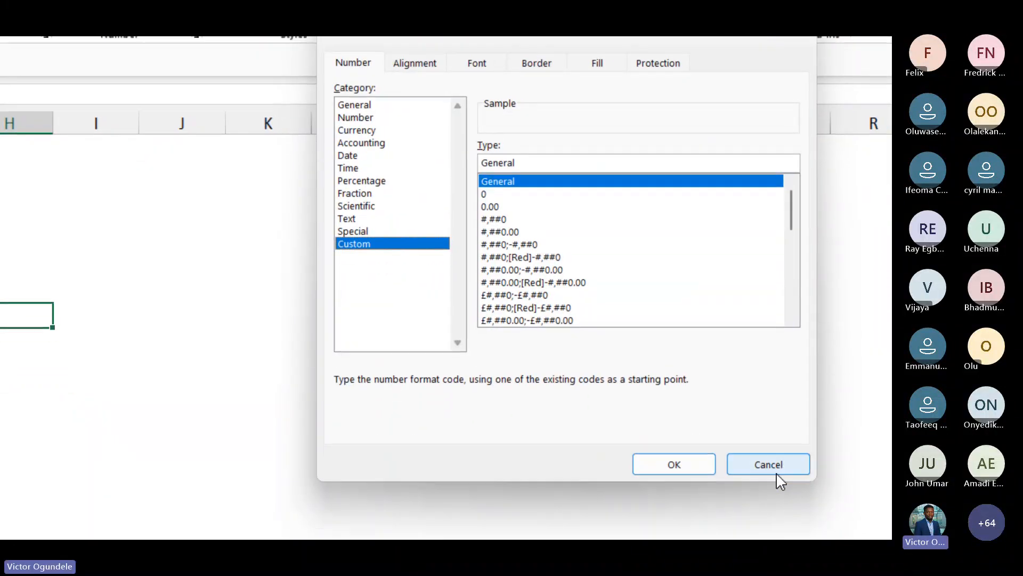
left_click(776, 474)
left_click(665, 396)
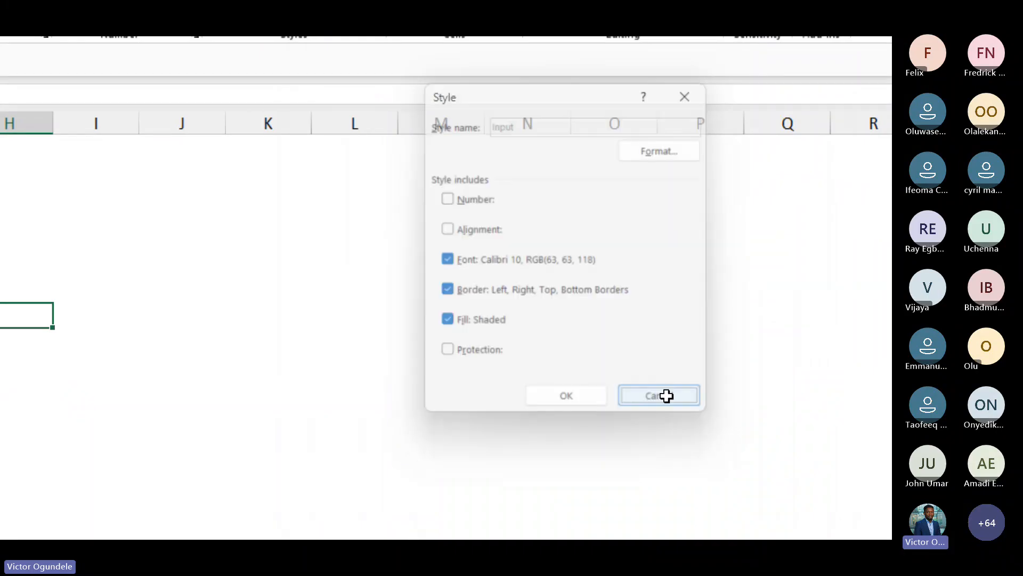
Modify the Normal cell style's number format to the custom code #,##0;[Red](#,##0);-
left_click(453, 147)
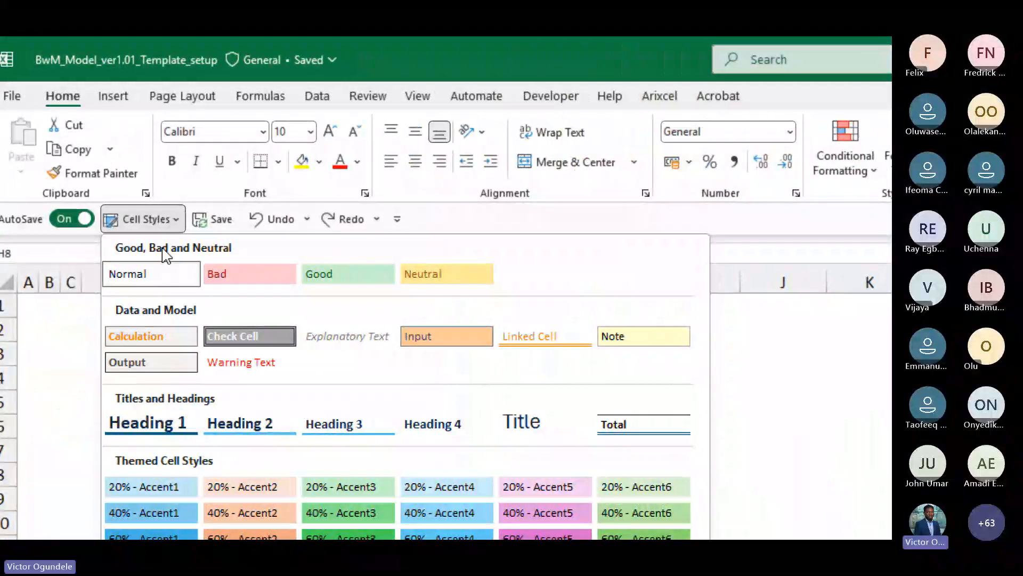
right_click(153, 276)
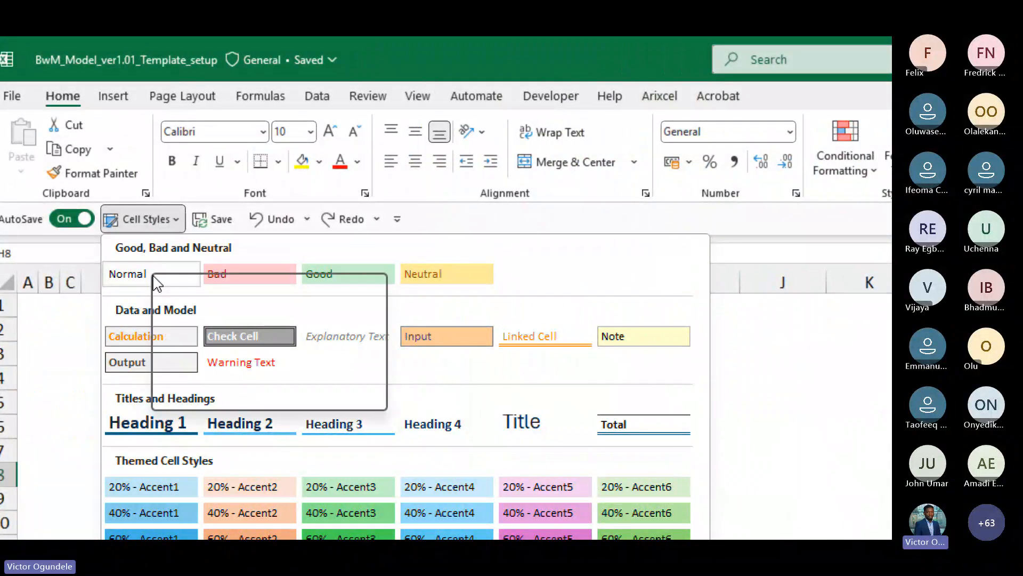
left_click(181, 314)
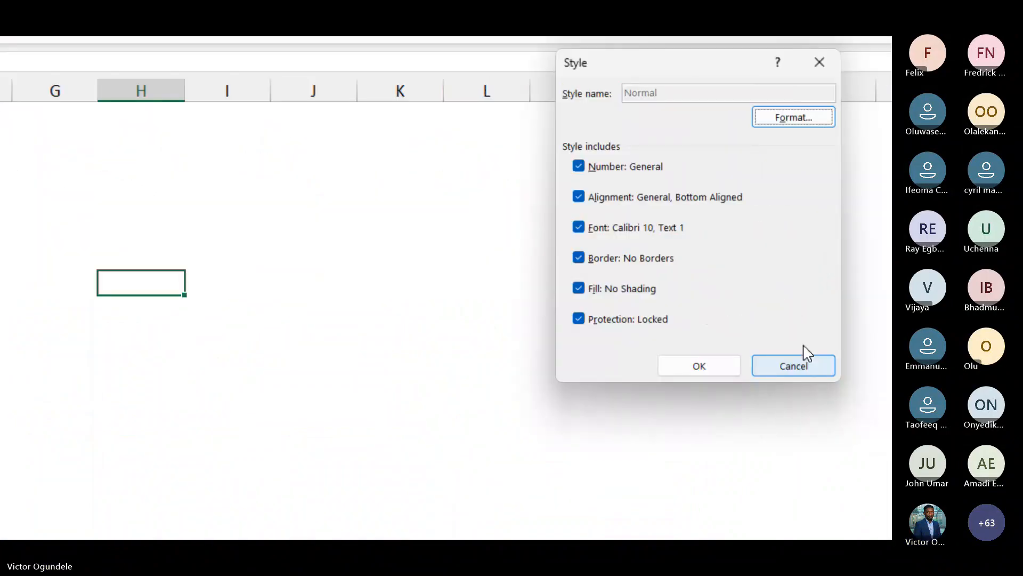
left_click(784, 118)
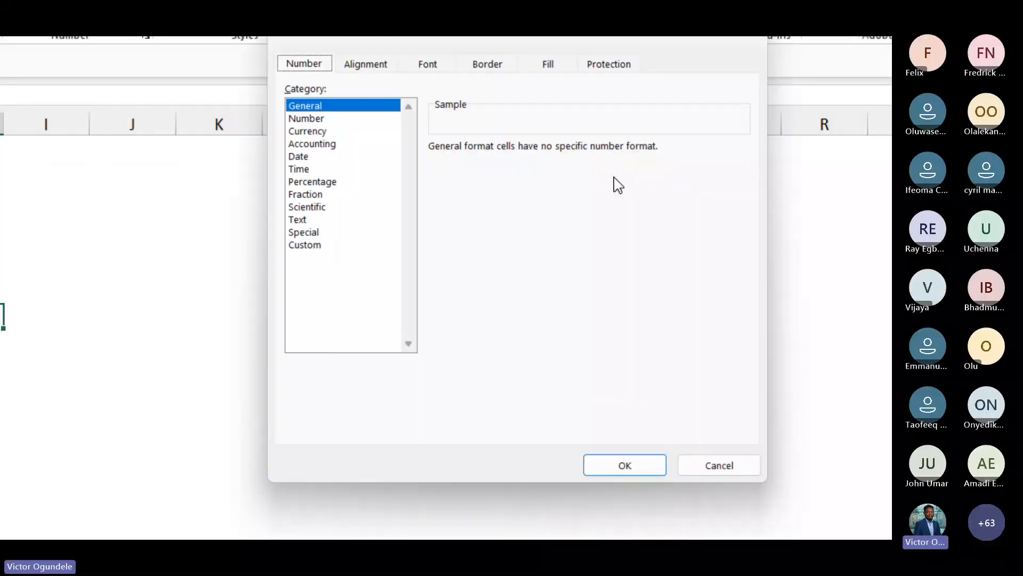
left_click(306, 246)
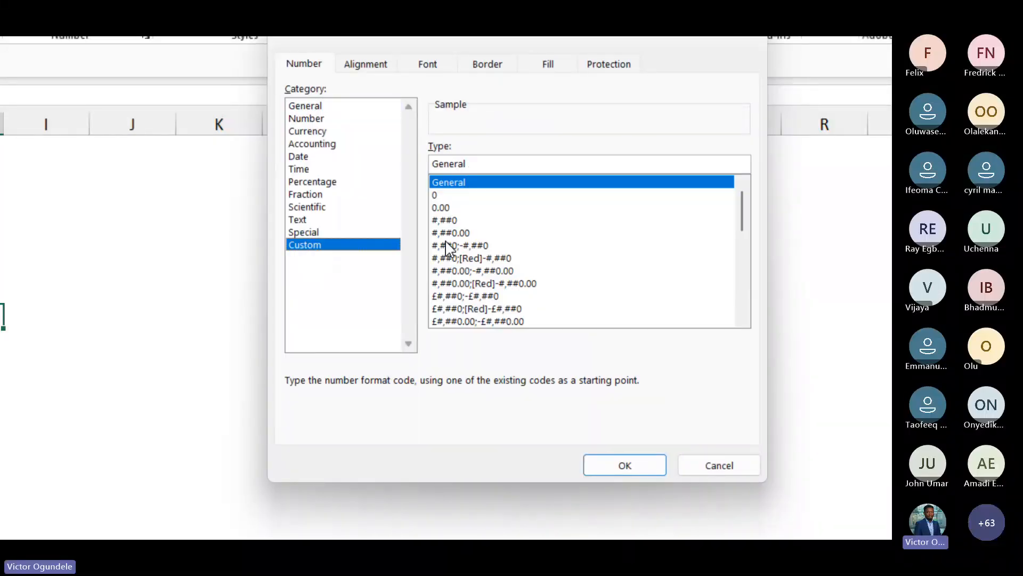
left_click(494, 260)
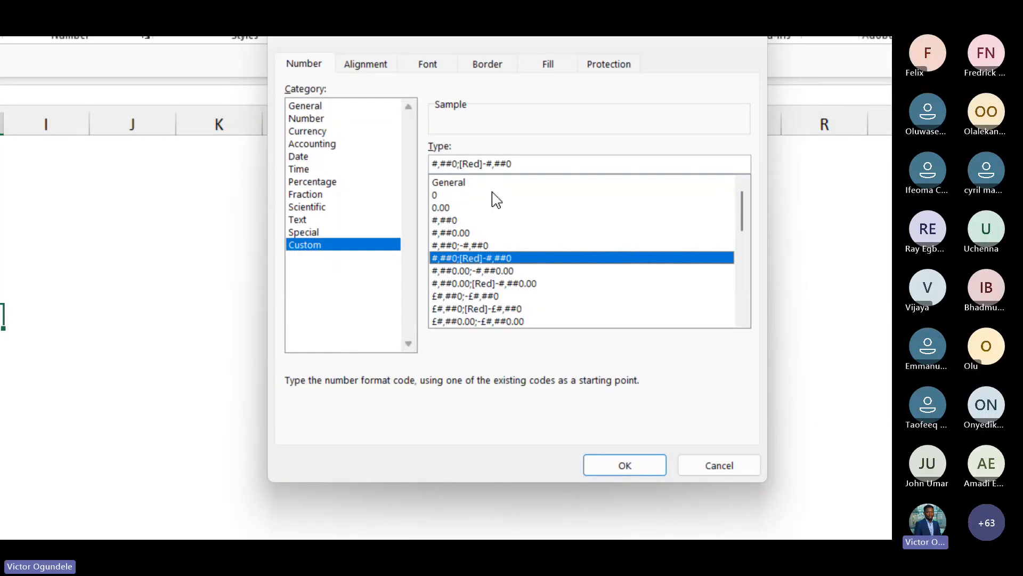
left_click(488, 163)
key("BackSpace")
type("(")
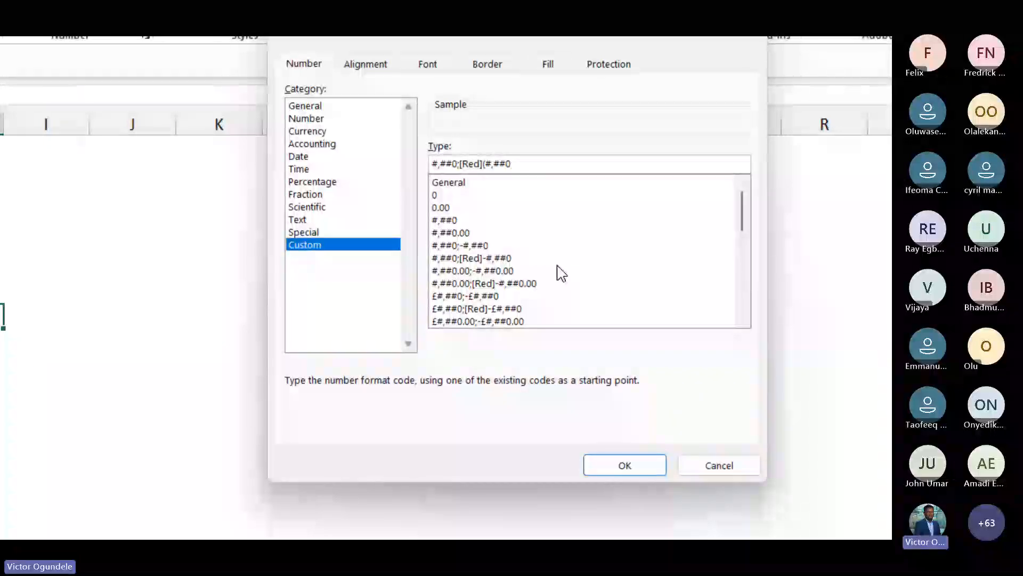
type(")")
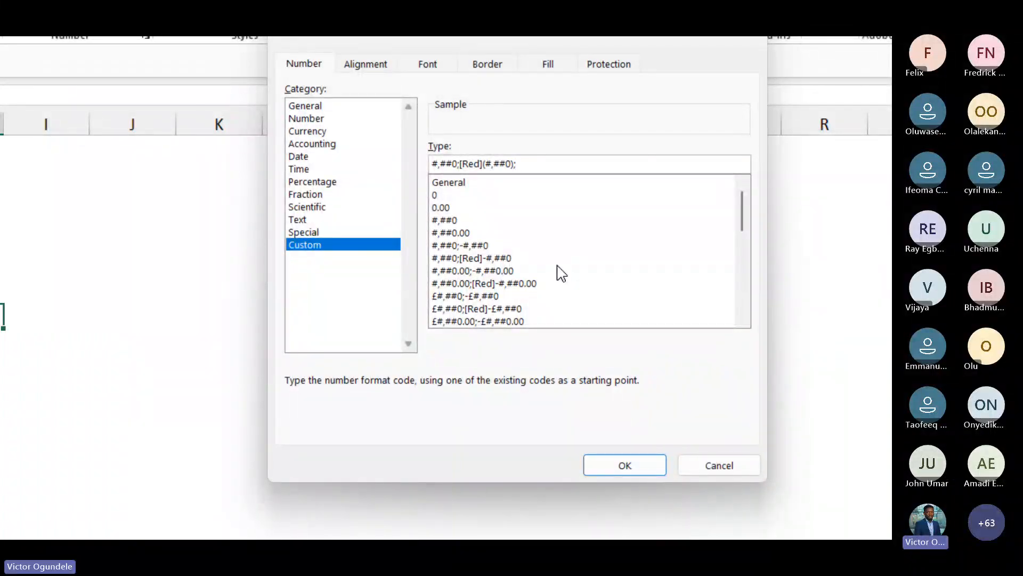
type(";-")
left_click(611, 467)
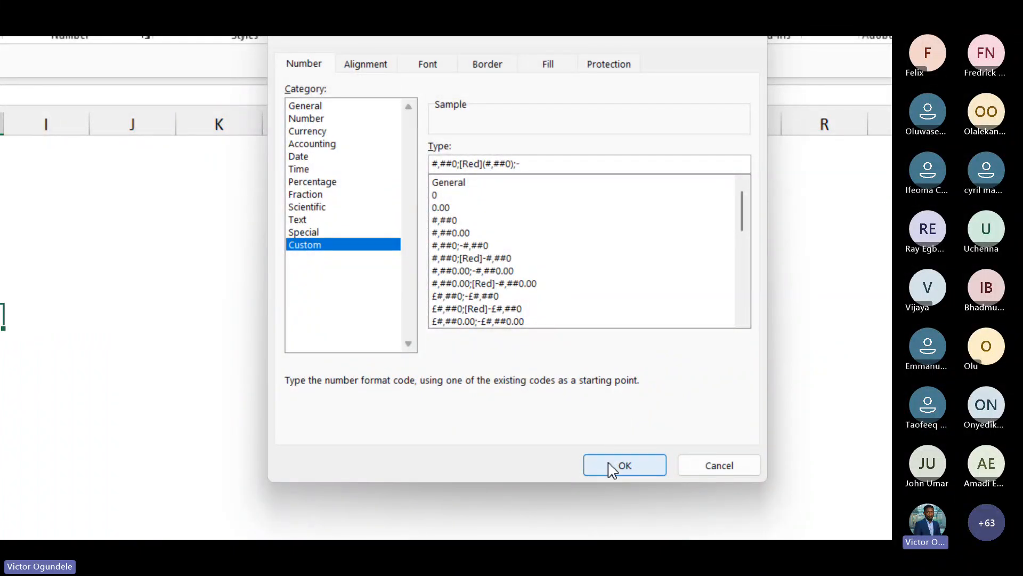
Limit the Normal style to include only Number and Font, excluding Alignment, Border, Fill and Protection
left_click(398, 231)
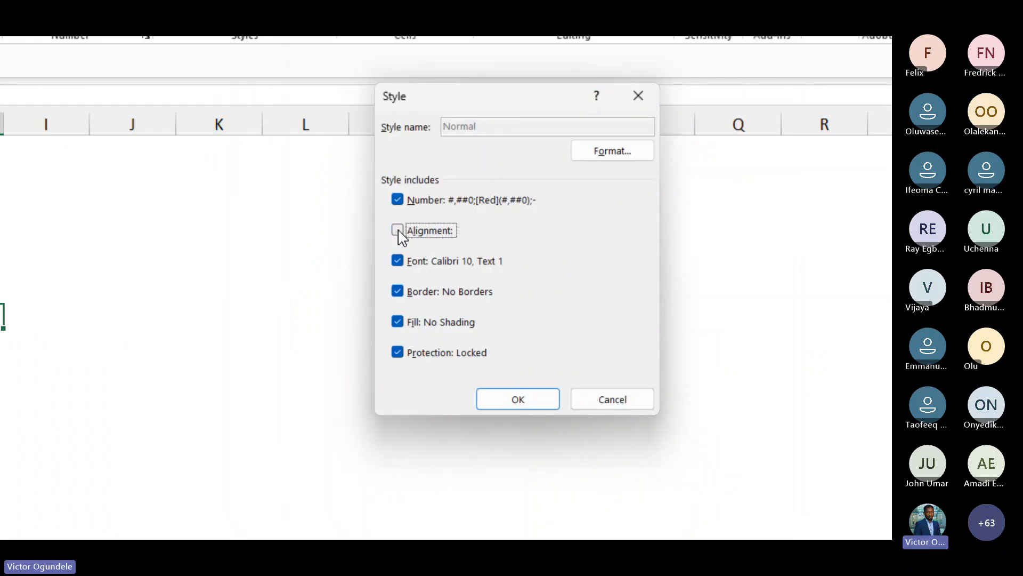
left_click(398, 292)
left_click(397, 322)
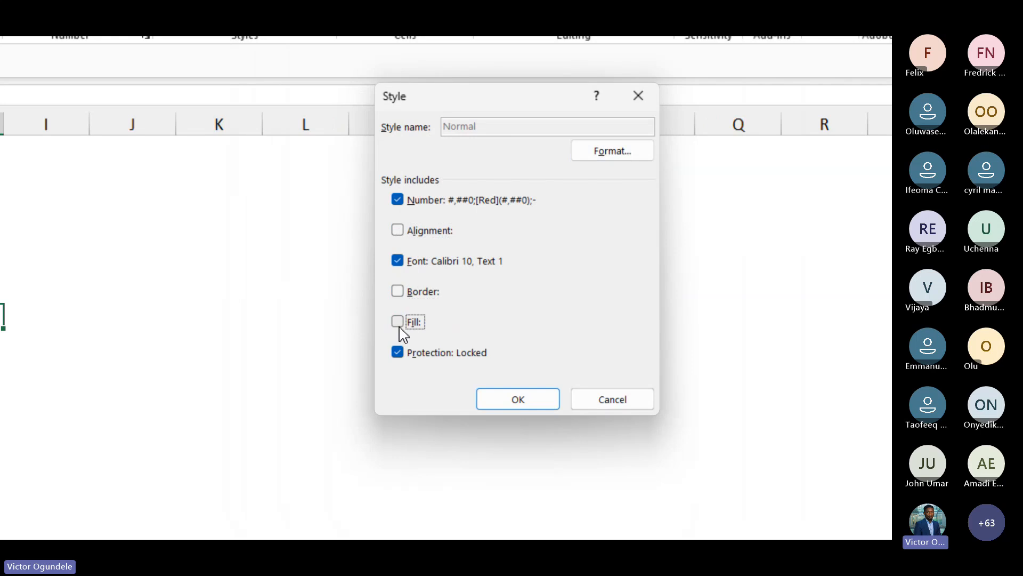
left_click(397, 352)
left_click(397, 261)
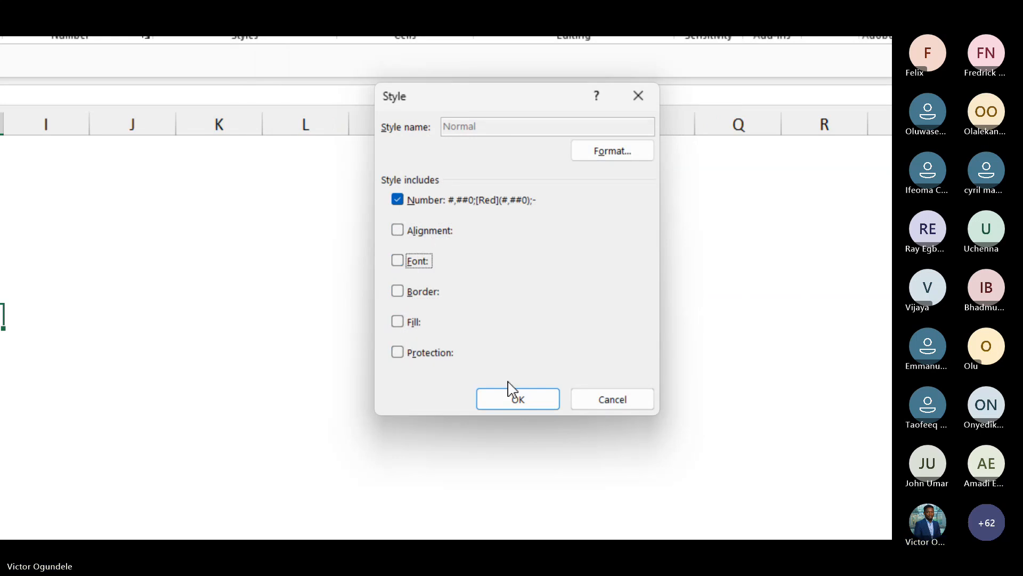
left_click(398, 262)
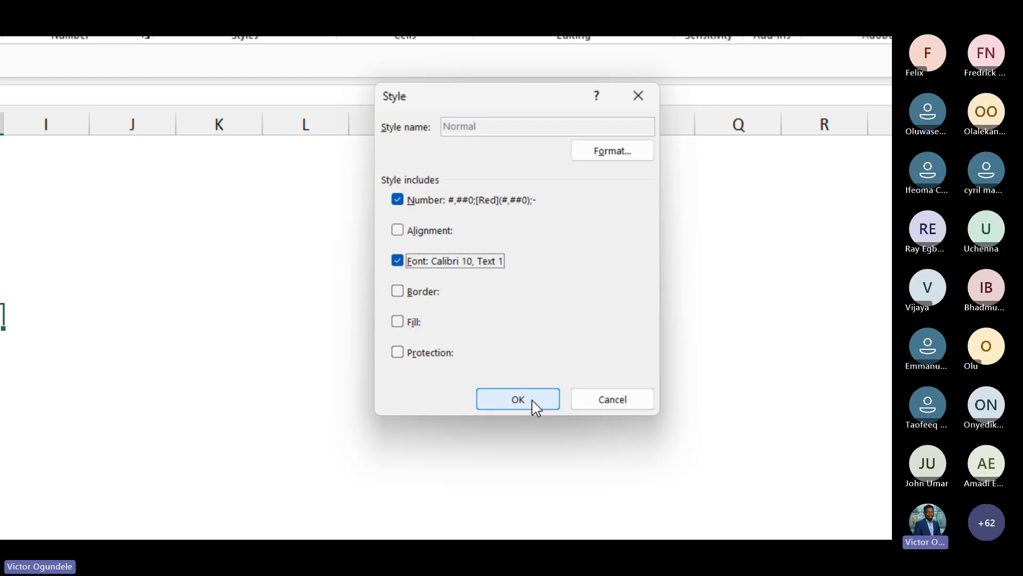
Review the Normal style's font settings and save the modified Normal style
left_click(629, 152)
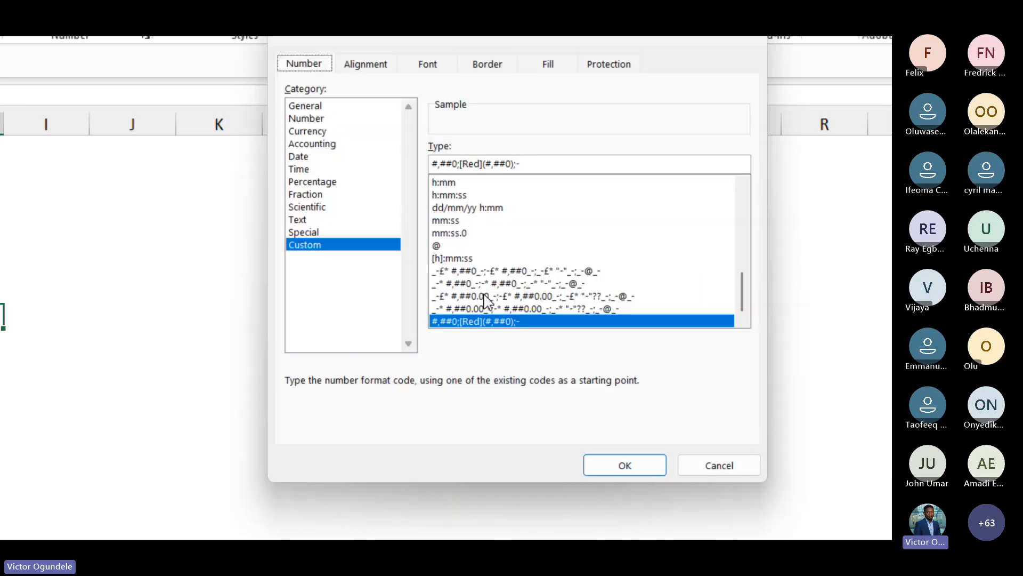
left_click(427, 133)
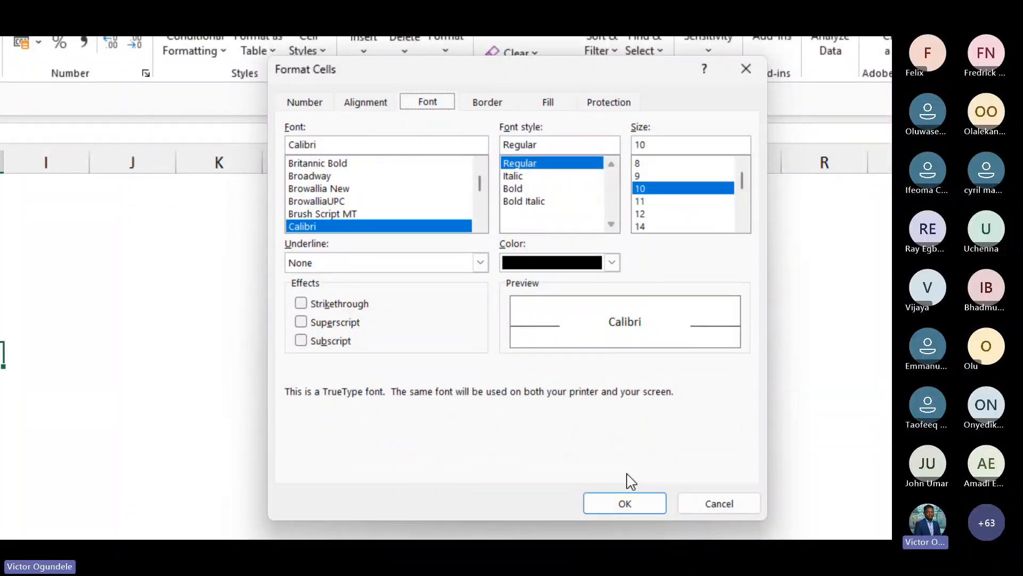
left_click(624, 474)
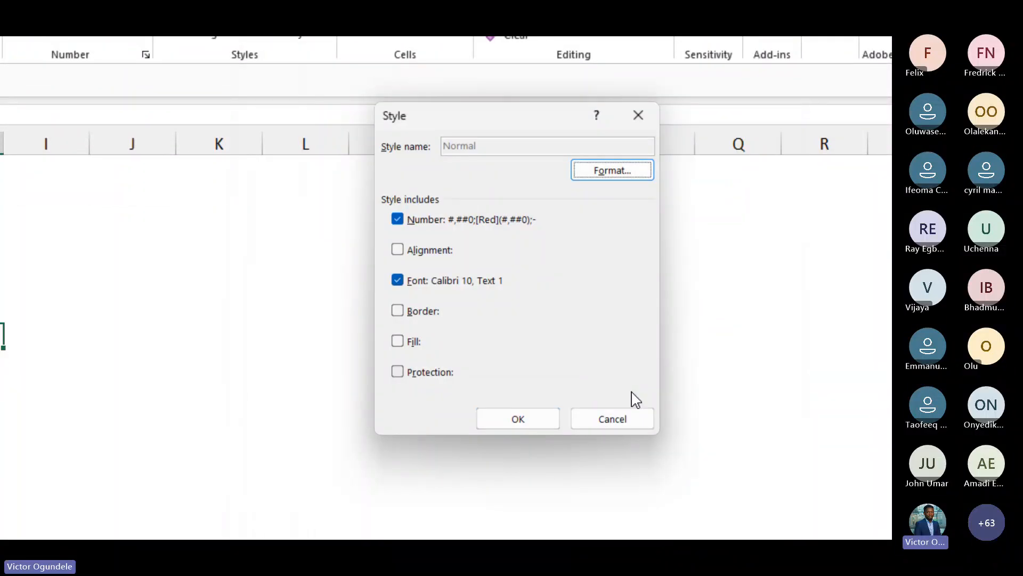
left_click(518, 420)
Modify the Input cell style, setting its font colour to a blue from the standard colour palette
key("super+minus")
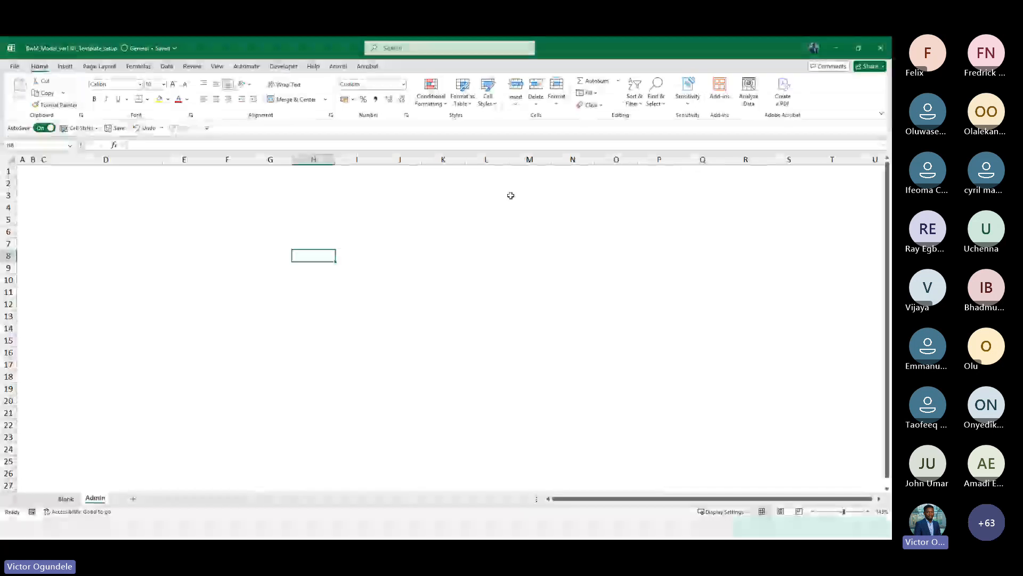
key("super+plus")
key("super+minus")
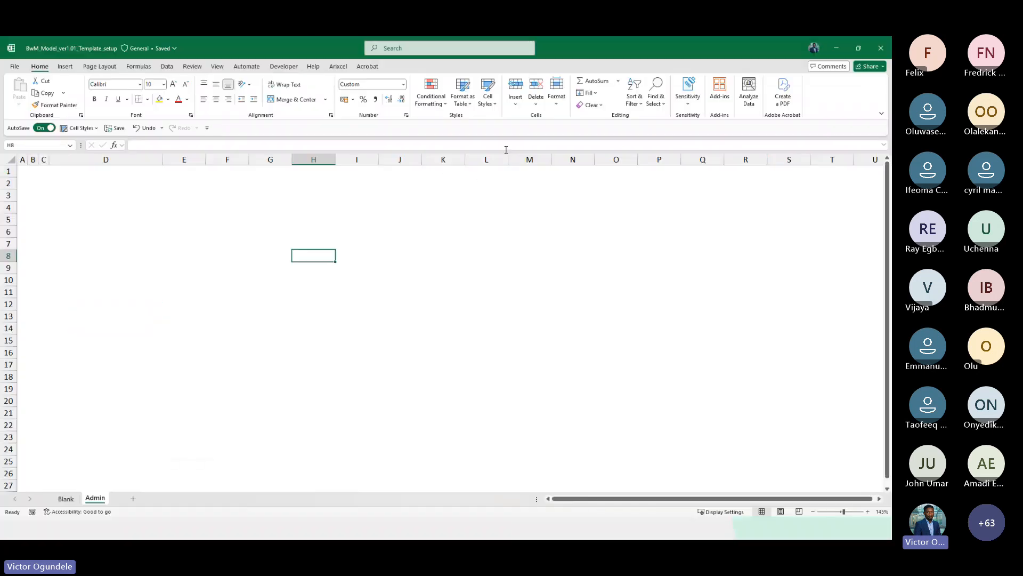
left_click(487, 98)
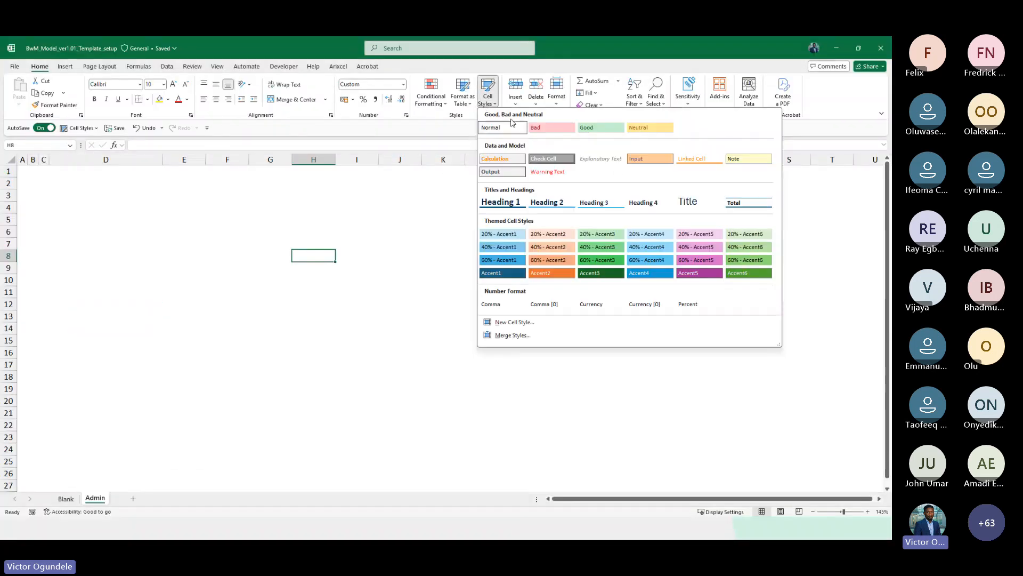
right_click(635, 159)
left_click(665, 184)
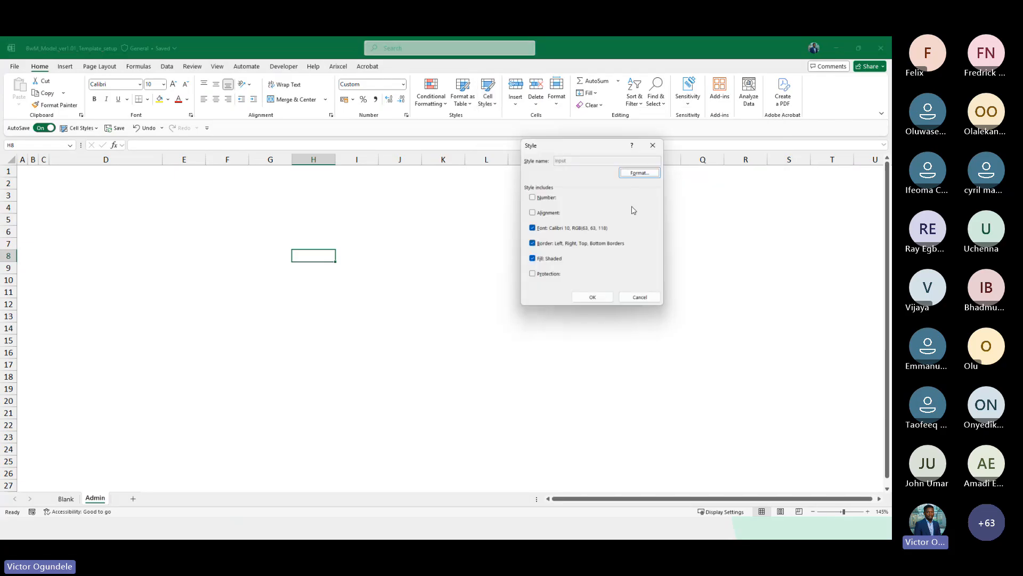
left_click(642, 175)
key("super+plus")
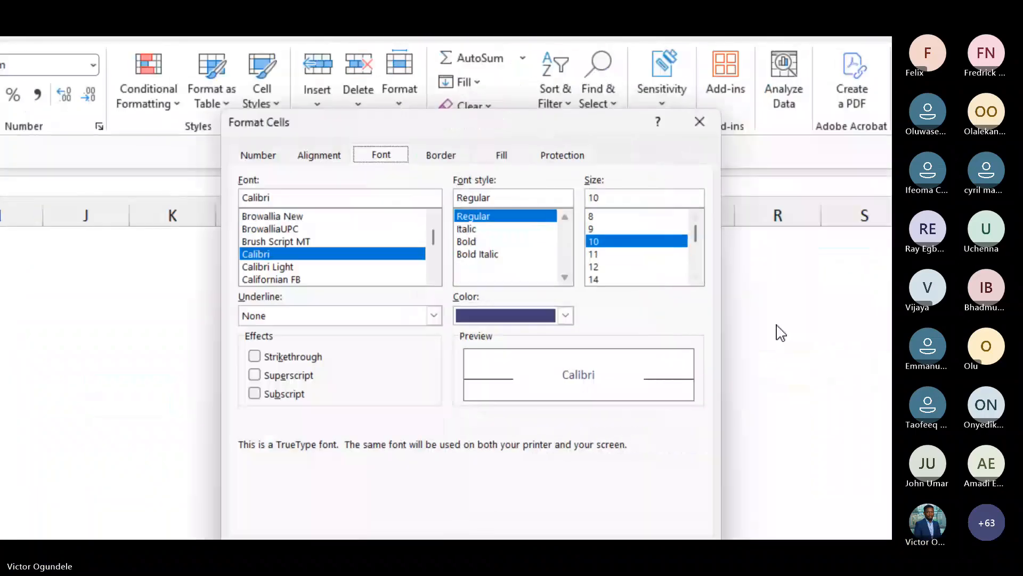
left_click(565, 315)
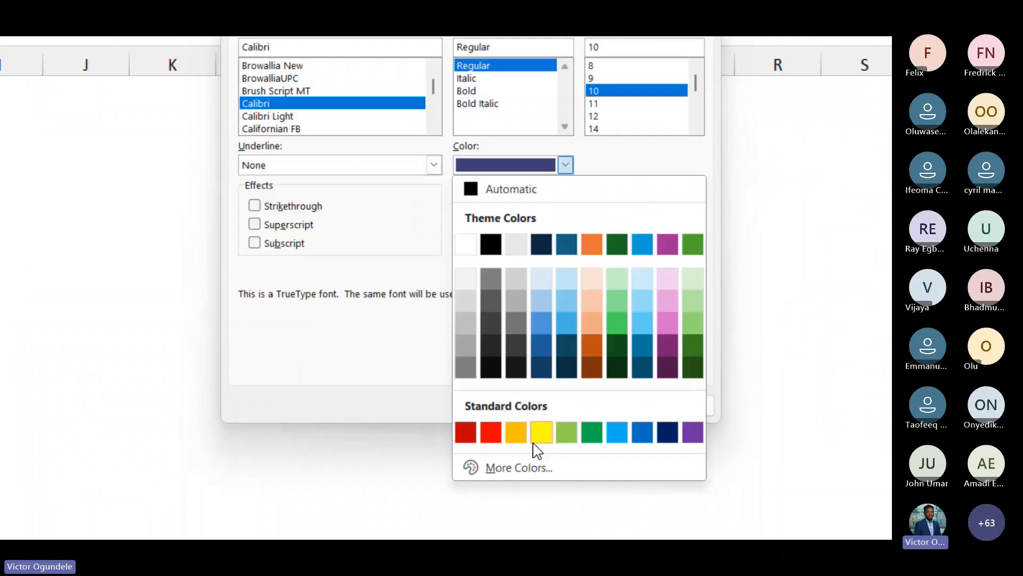
left_click(524, 469)
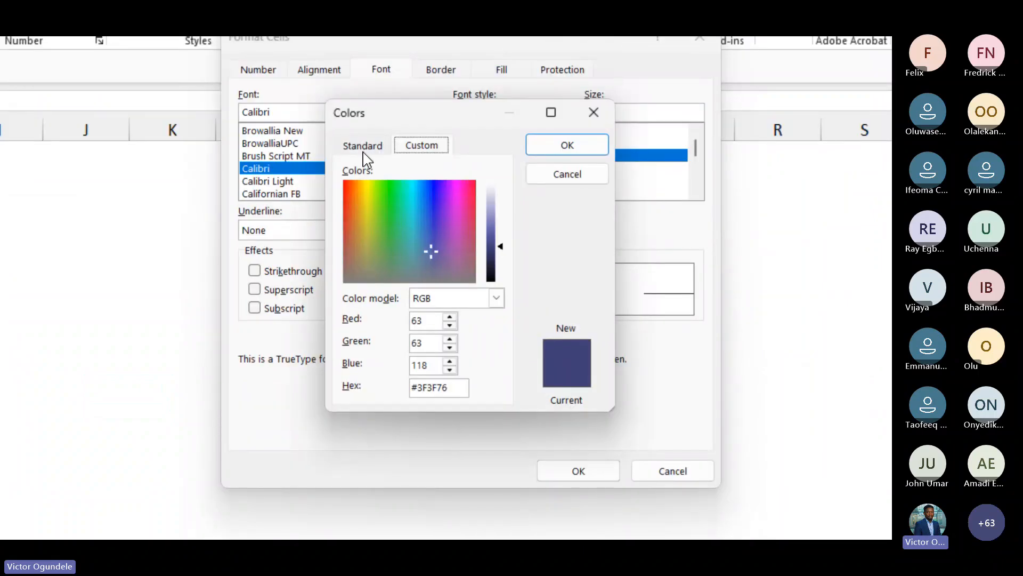
left_click(362, 147)
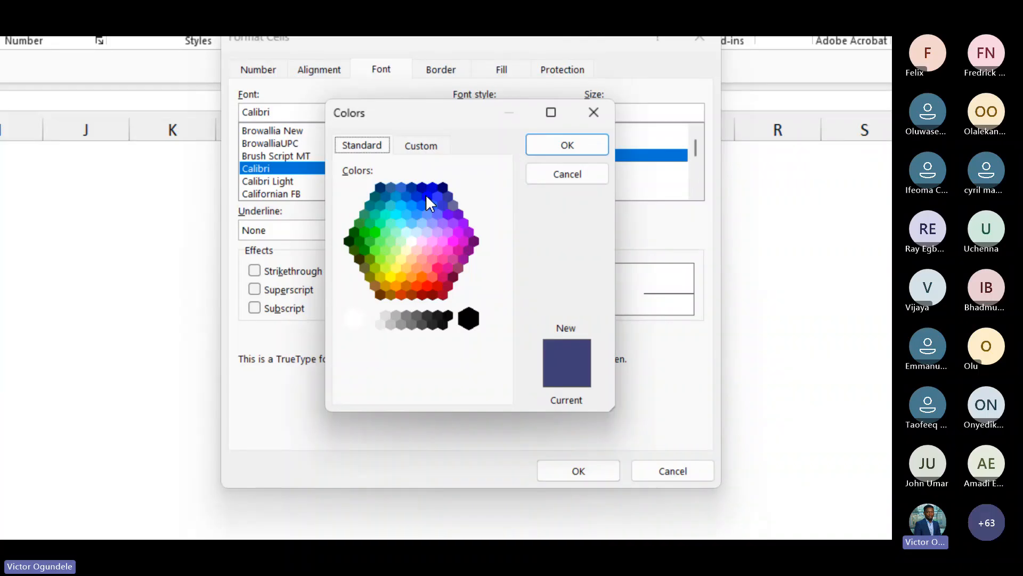
double_click(427, 197)
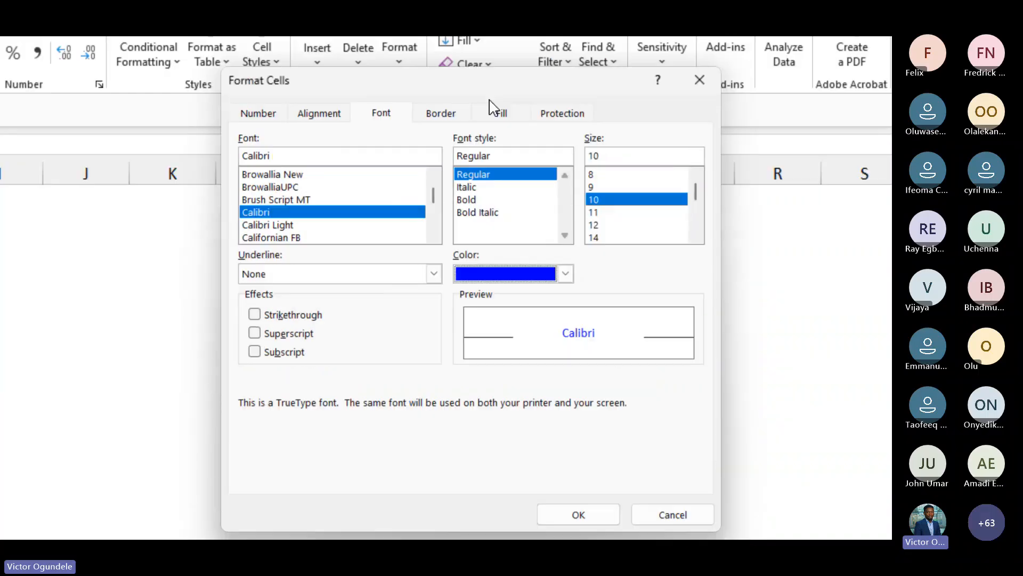
Set the Input style's fill to a custom light blue, RGB 238, 245, 252, and save the style
left_click(438, 115)
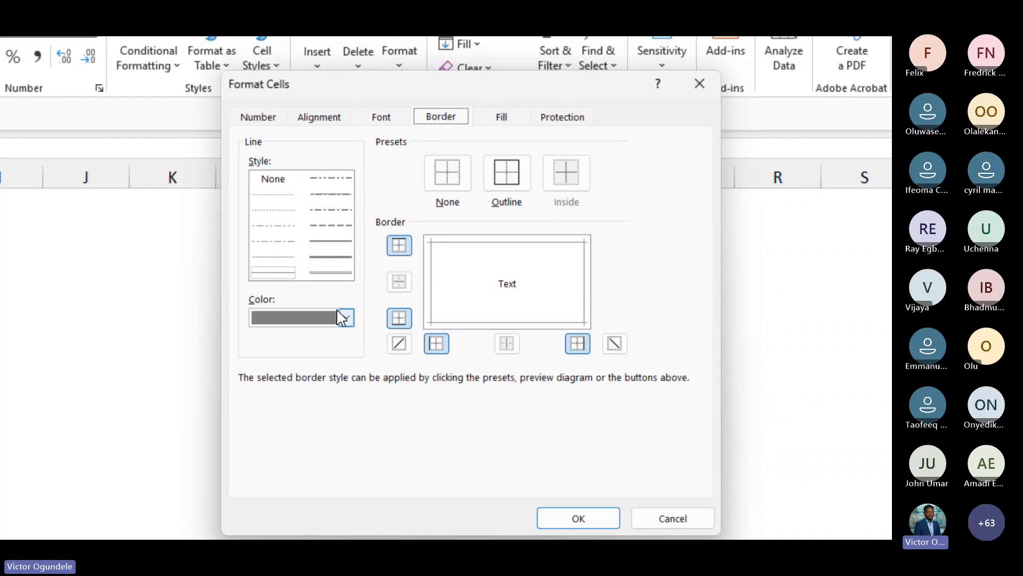
left_click(501, 116)
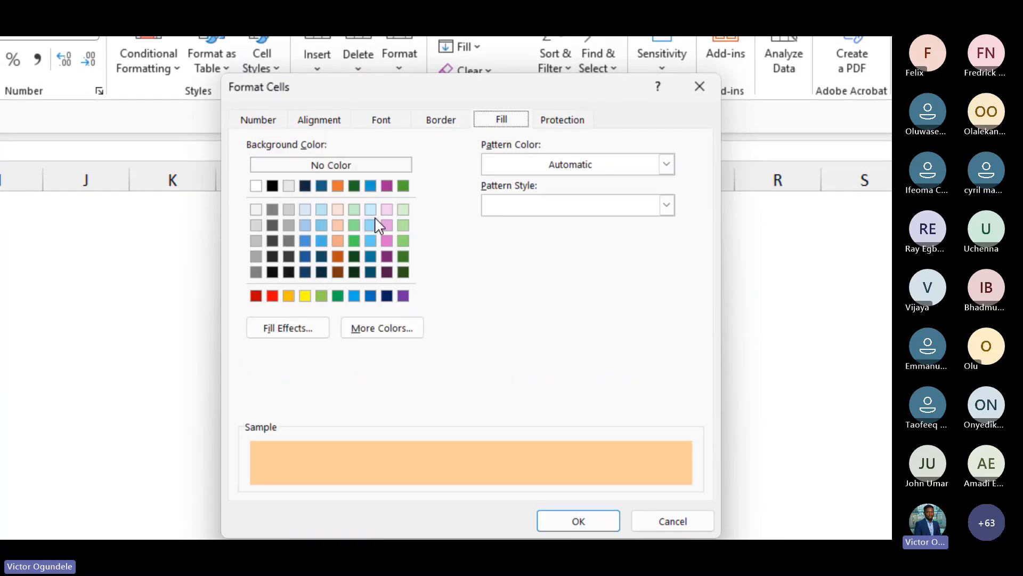
left_click(306, 209)
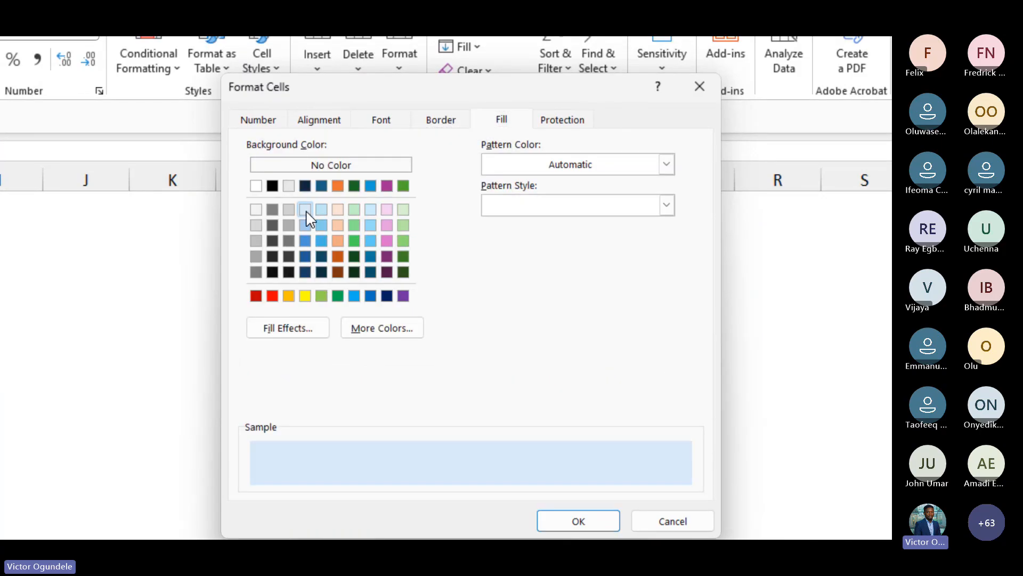
left_click(402, 337)
left_click_drag(500, 244, 500, 235)
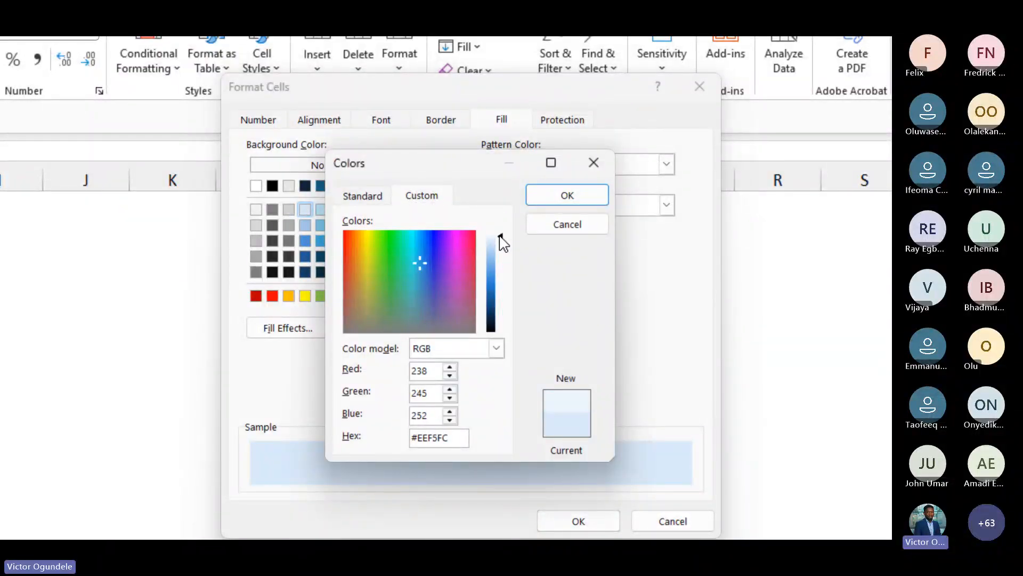
left_click(566, 195)
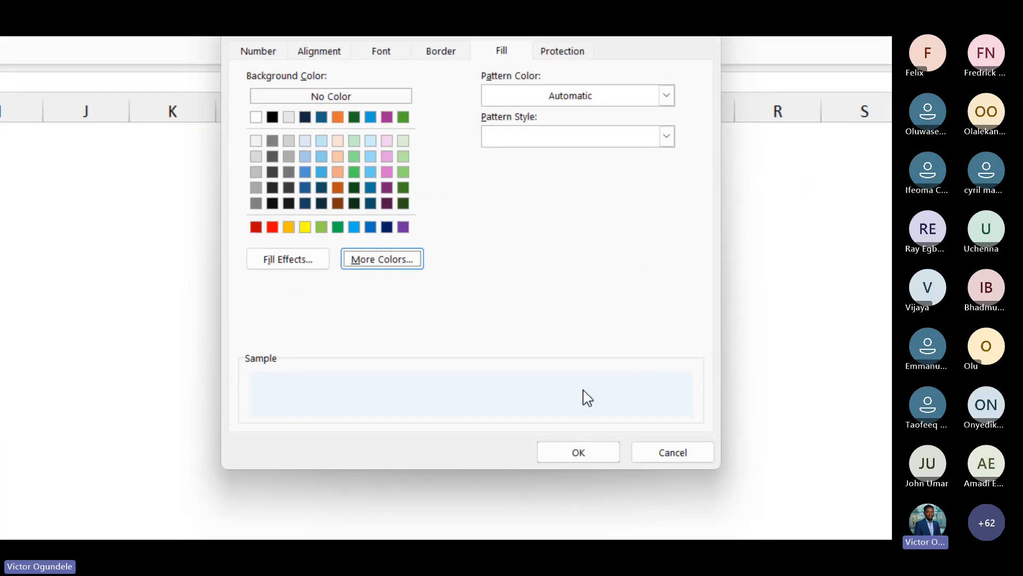
left_click(563, 458)
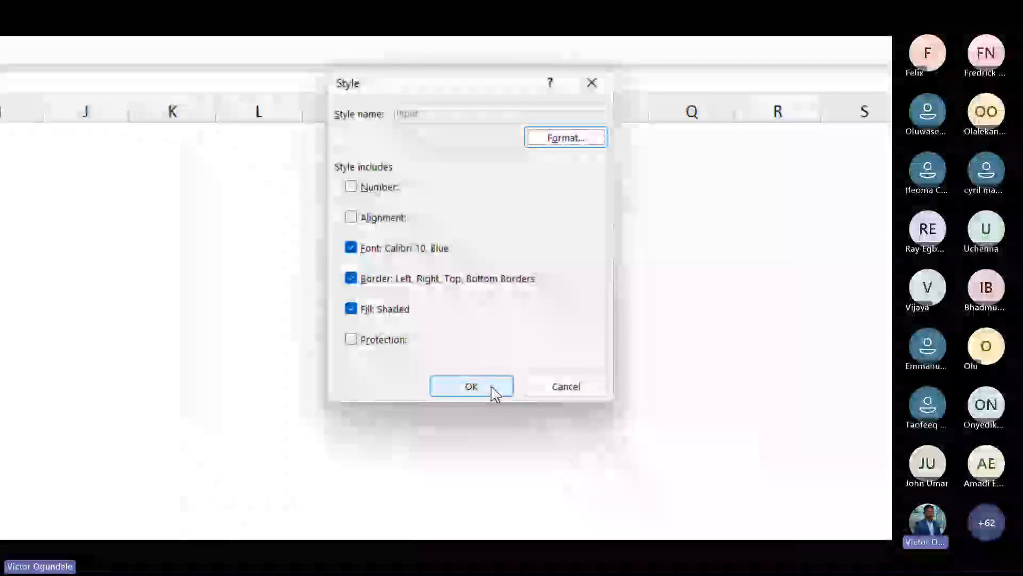
left_click(480, 381)
Modify the Linked Cell style's font colour to the standard Blue and save the style
left_click(379, 182)
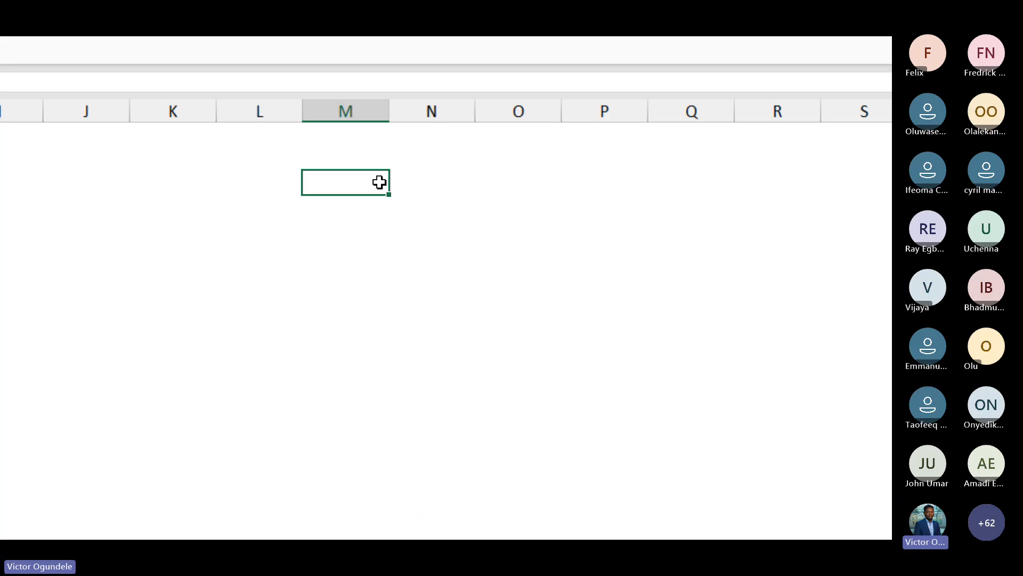
left_click(487, 99)
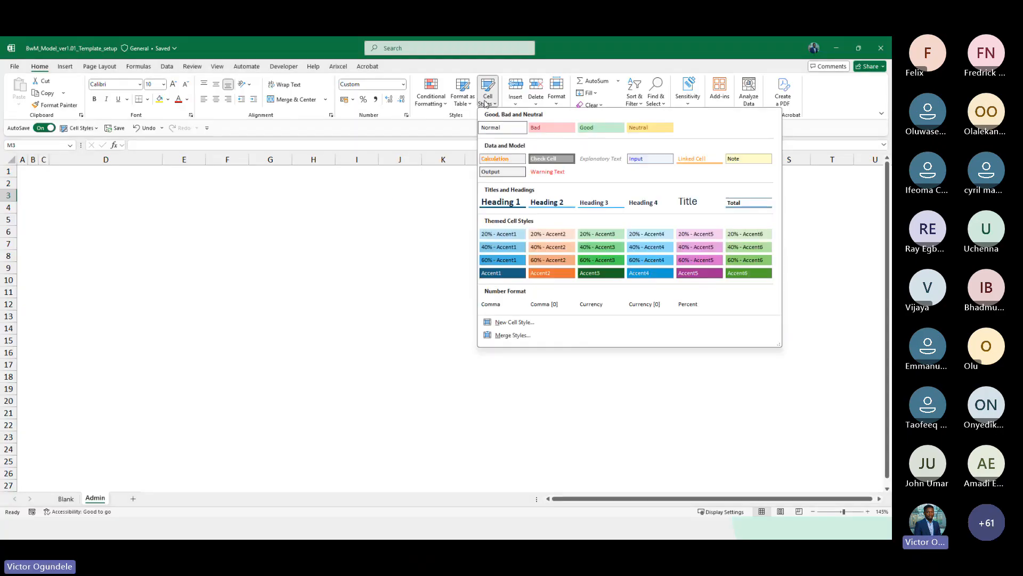
right_click(699, 158)
left_click(723, 180)
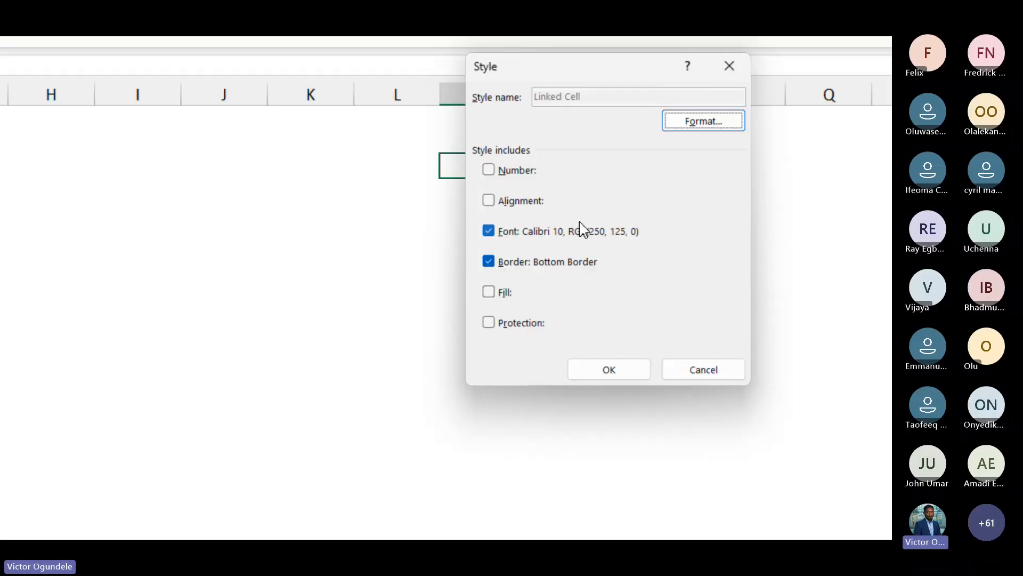
left_click(703, 121)
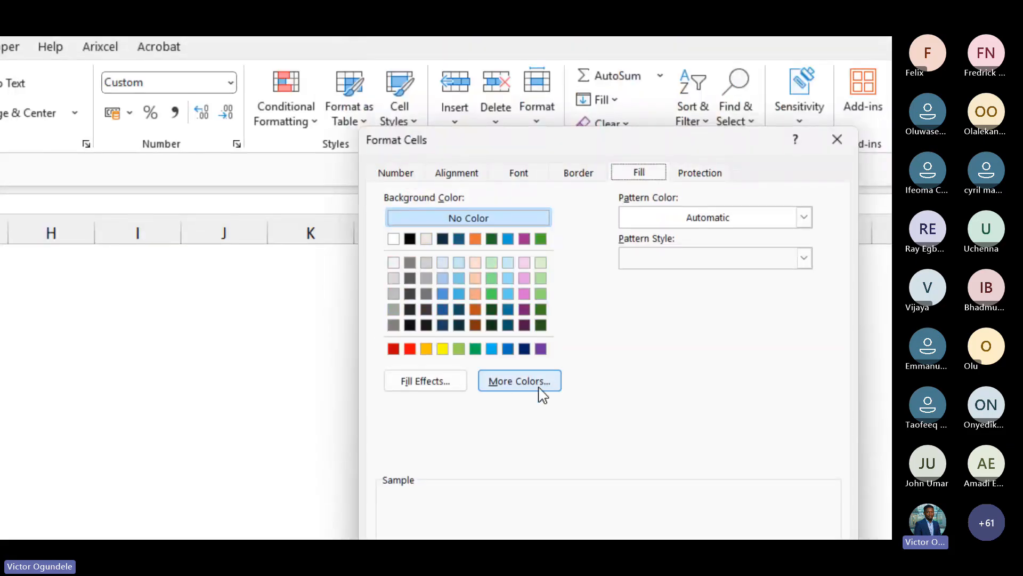
left_click(519, 172)
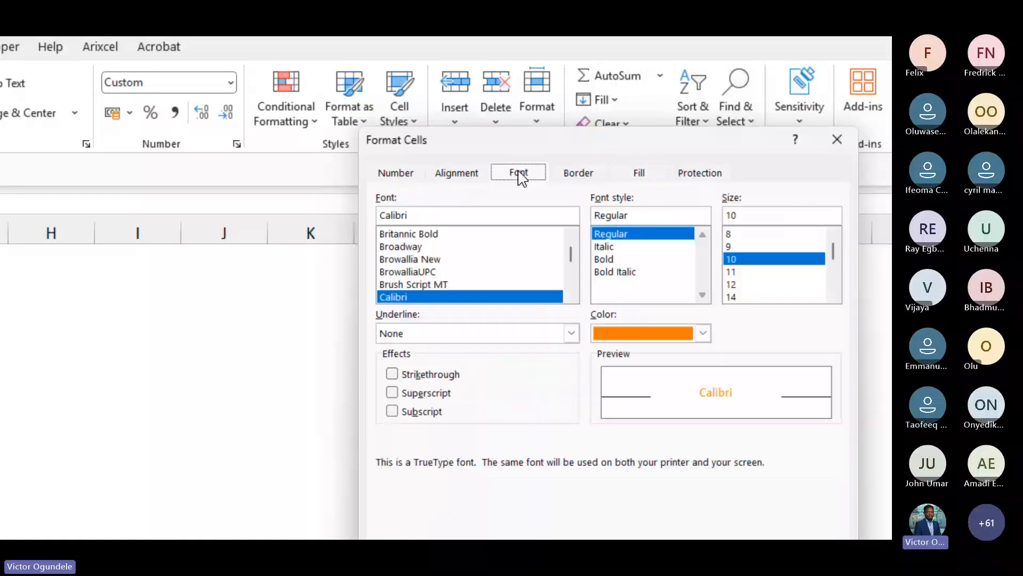
left_click(703, 333)
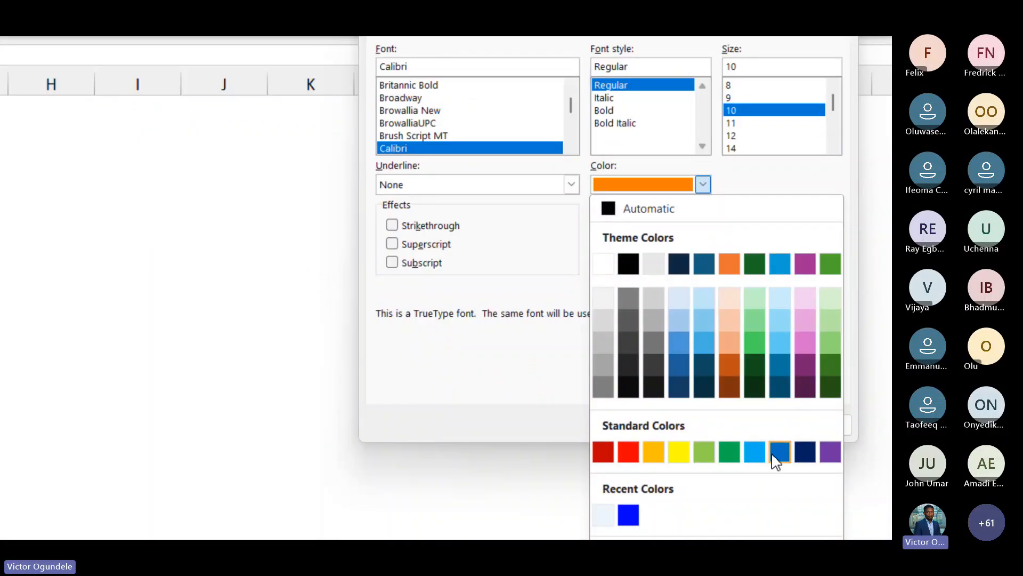
left_click(779, 451)
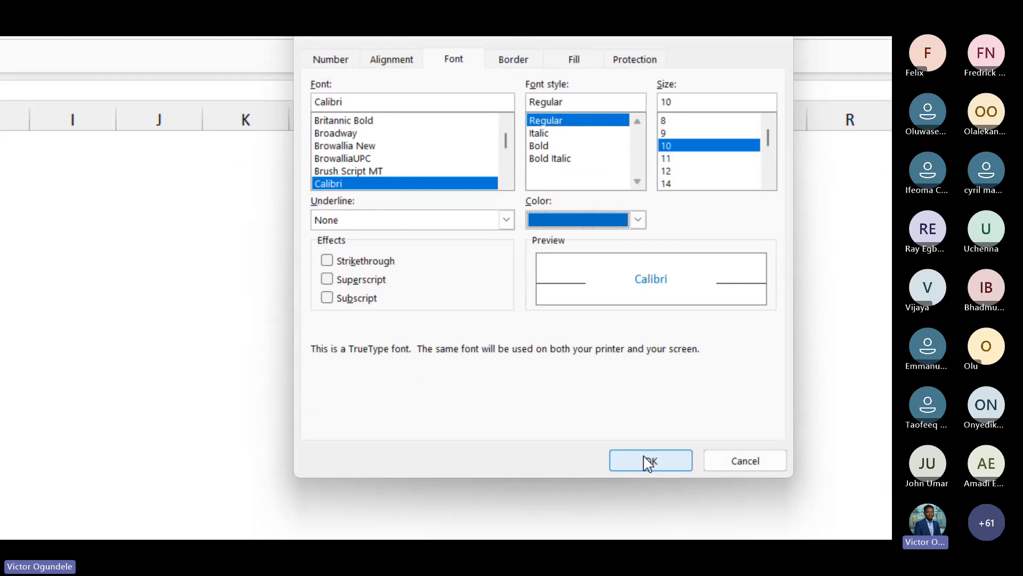
left_click(648, 462)
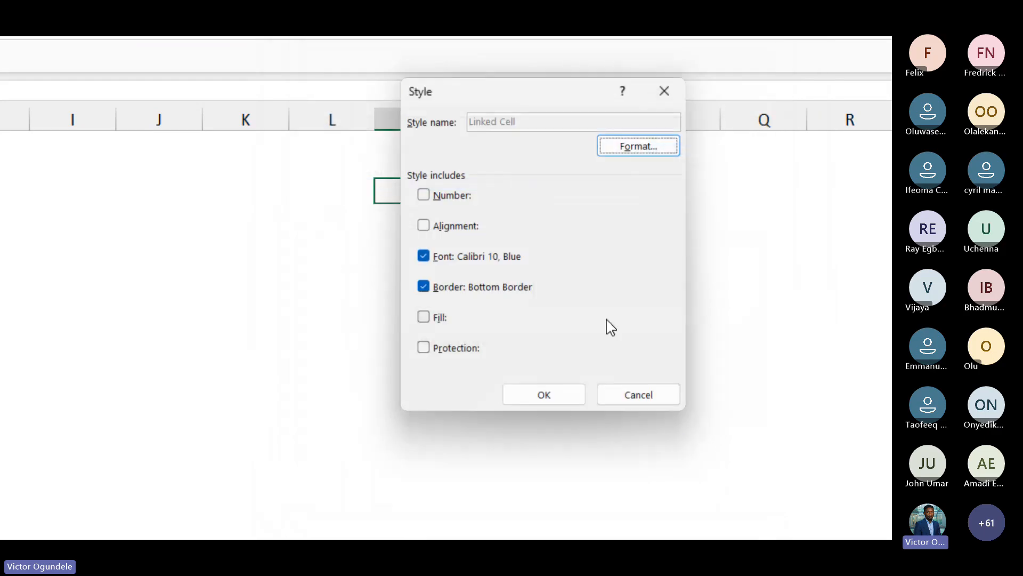
left_click(550, 395)
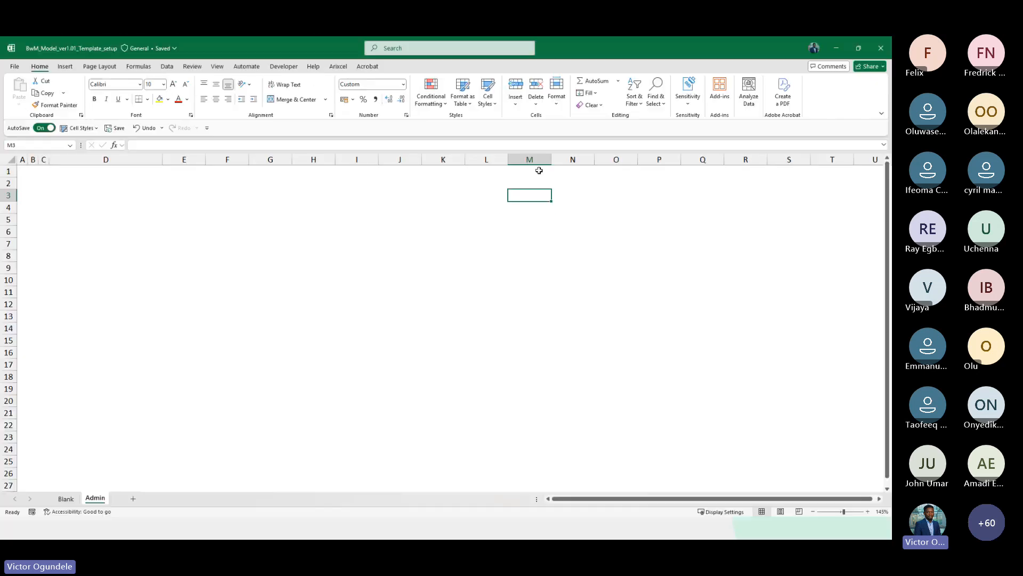
Apply the 60% - Accent3 cell style to cell M3 and undo it
left_click(490, 100)
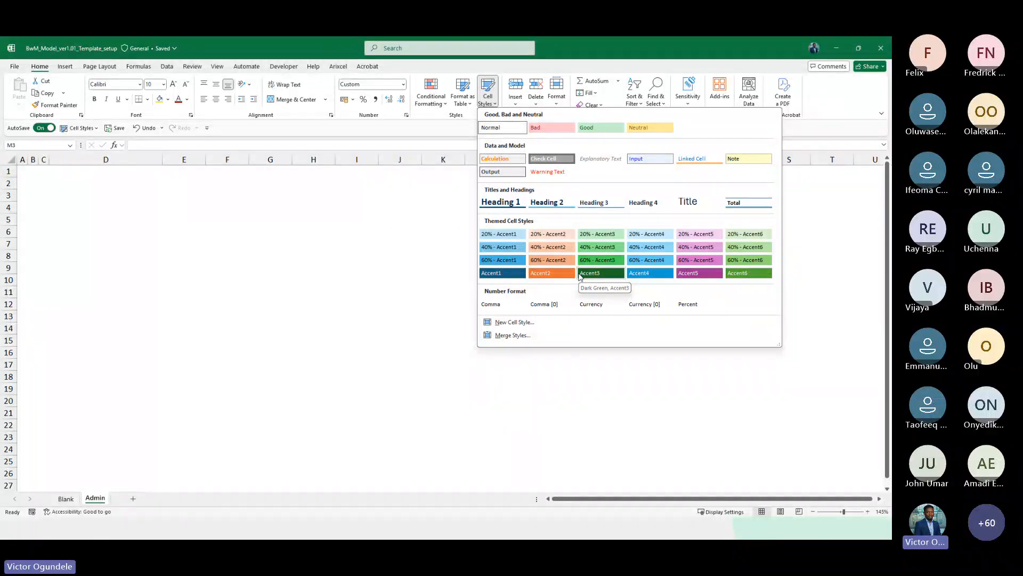
left_click(611, 260)
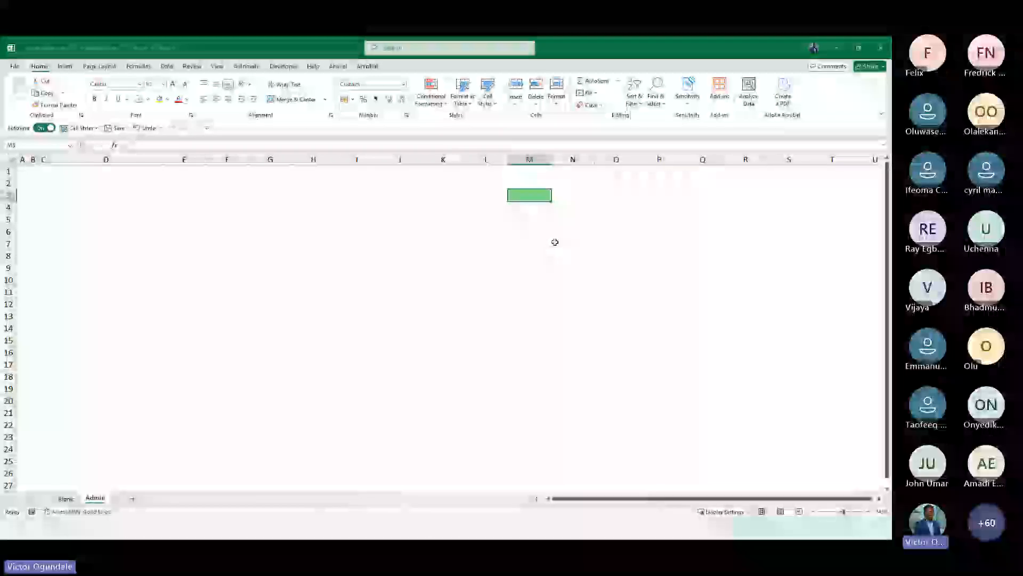
key("ctrl+z")
left_click(488, 100)
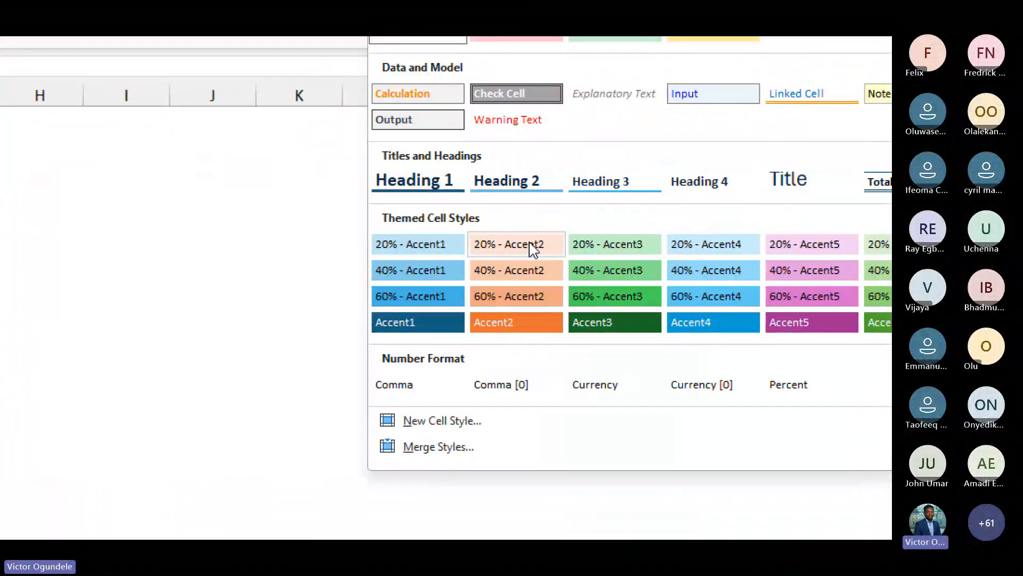
right_click(532, 248)
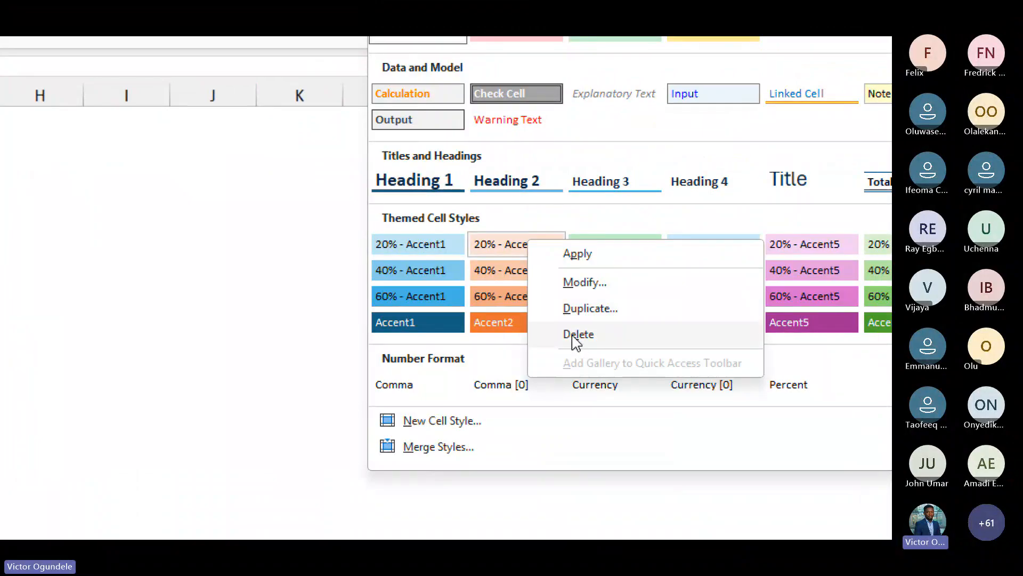
left_click(566, 217)
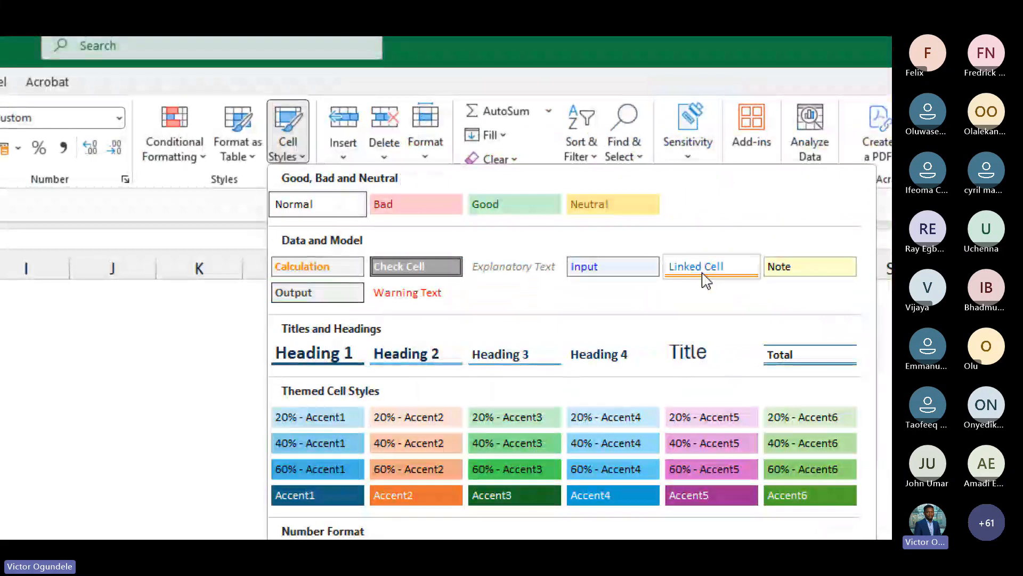
Remove the bottom border from the Linked Cell style and save the style
right_click(707, 279)
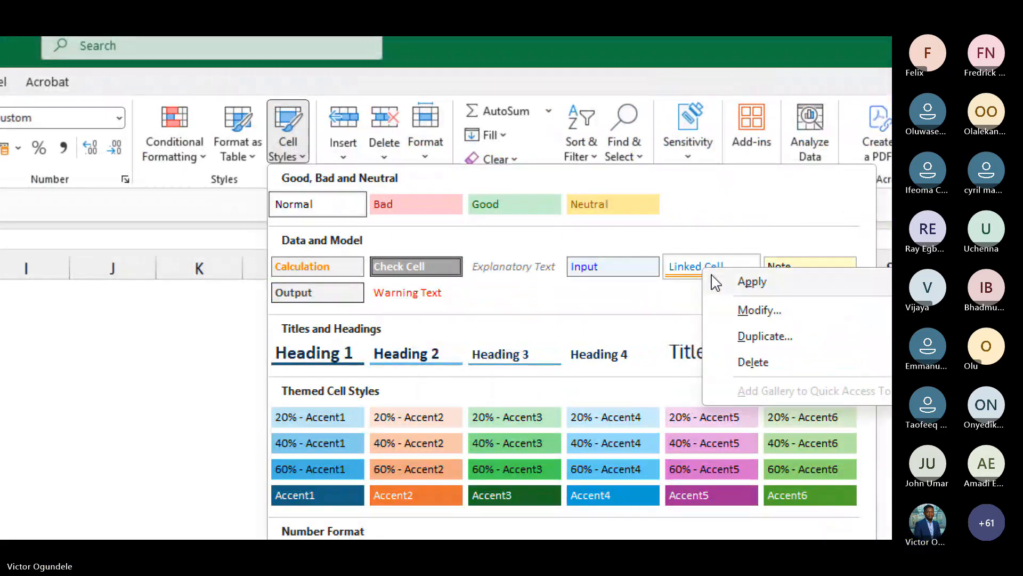
left_click(759, 310)
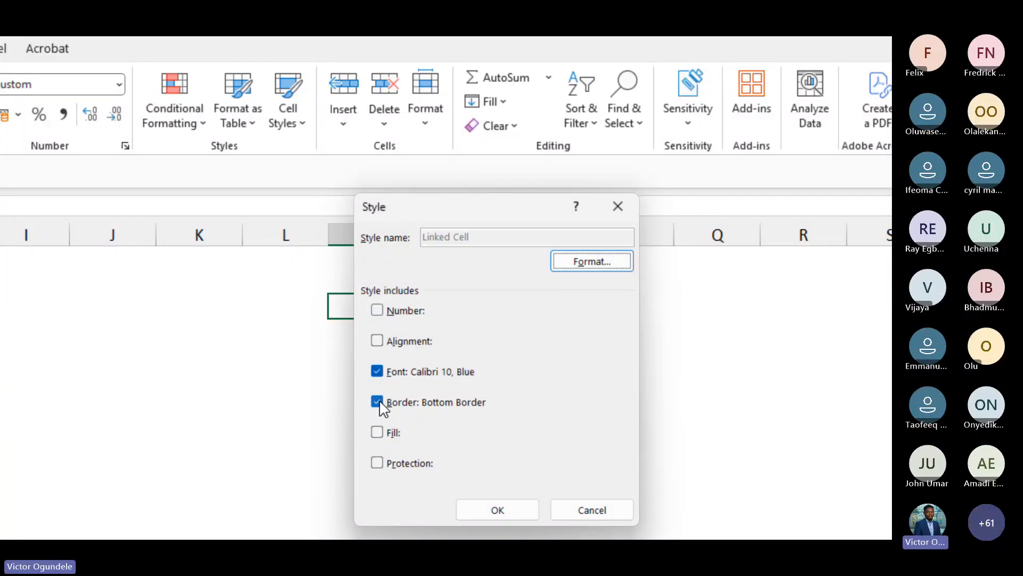
left_click(576, 264)
left_click(450, 178)
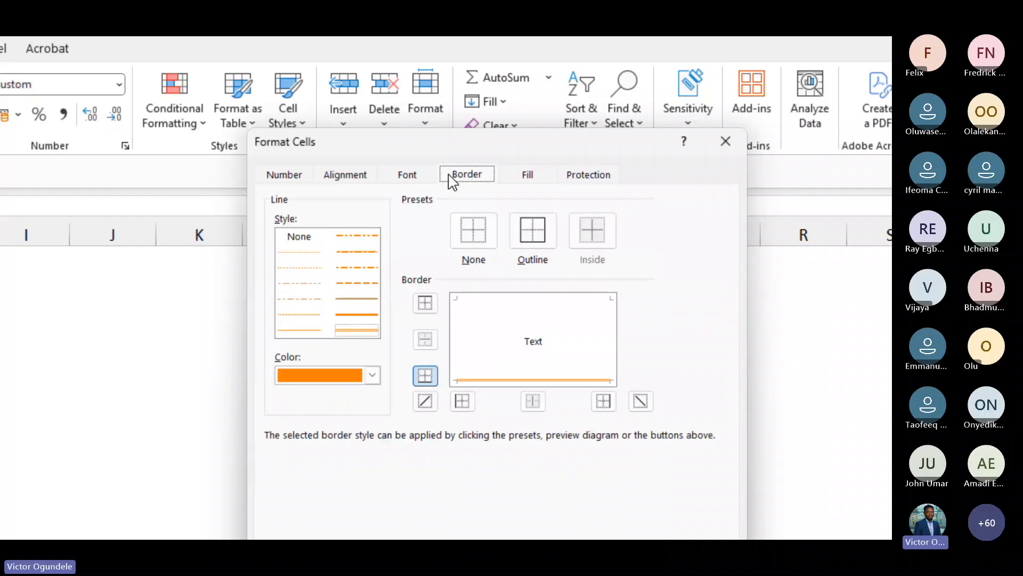
left_click(468, 242)
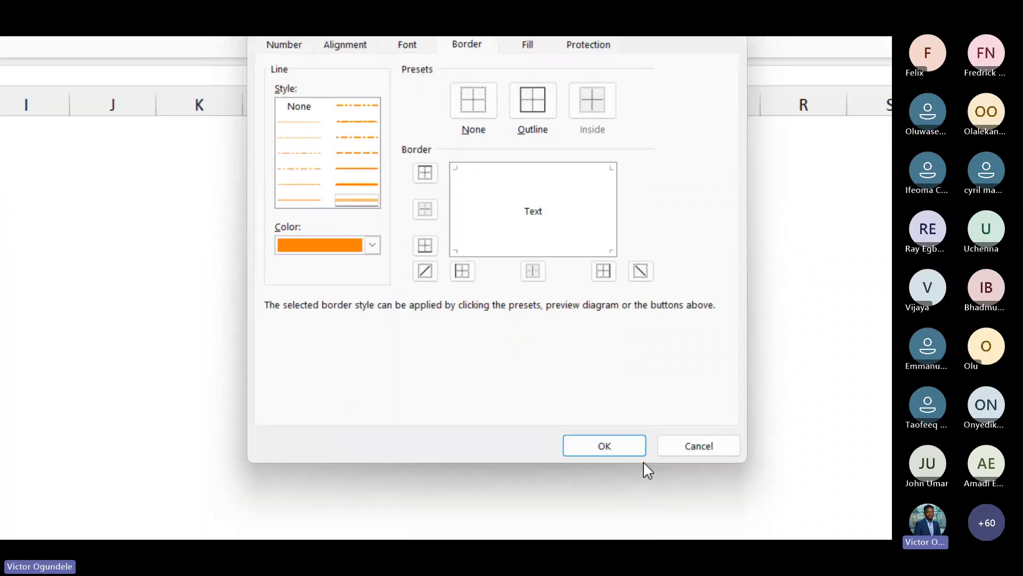
left_click(603, 444)
left_click(497, 379)
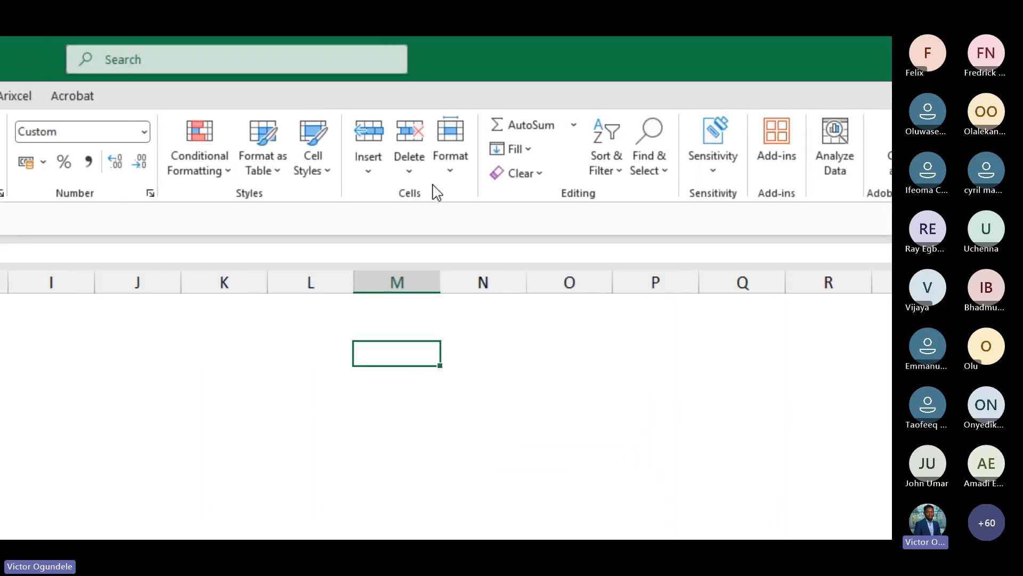
Delete the Check Cell, Note, Output and Calculation cell styles from the workbook
left_click(316, 172)
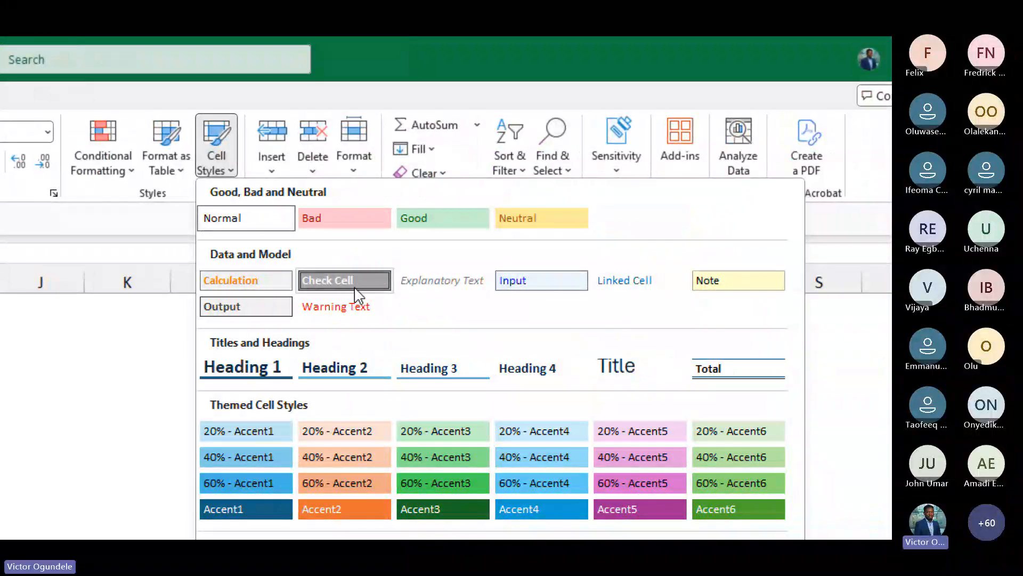
right_click(359, 290)
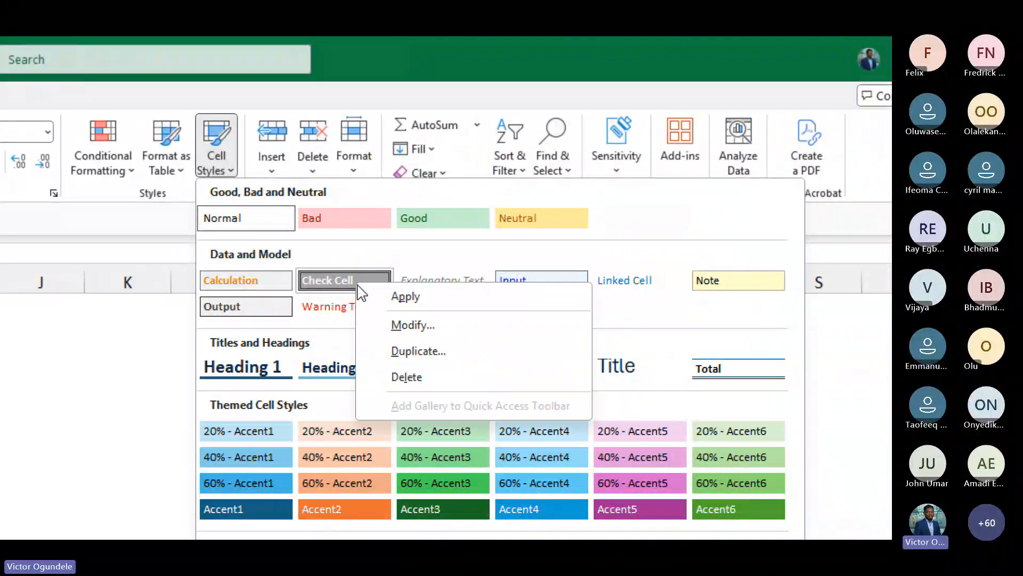
left_click(425, 376)
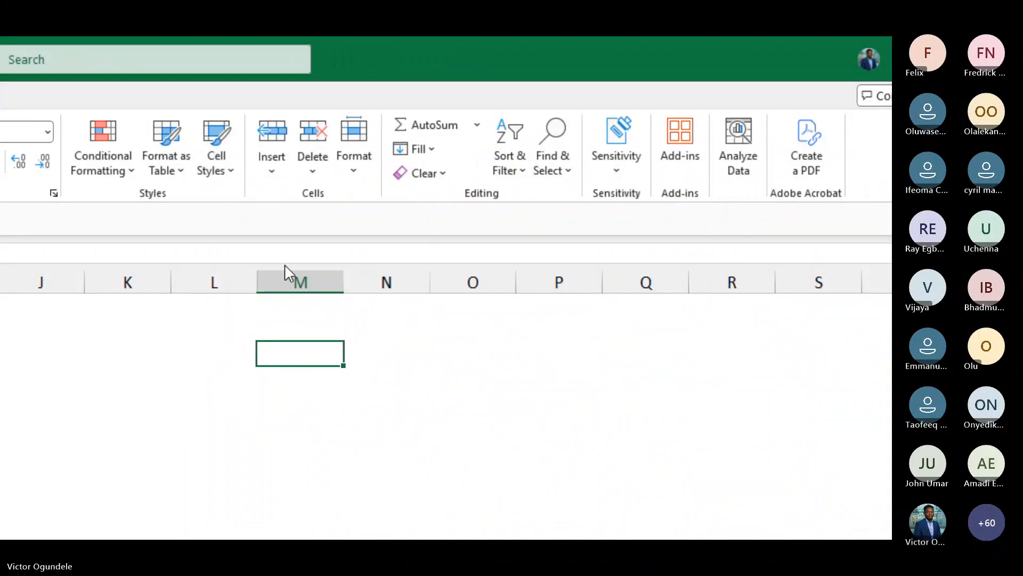
left_click(217, 161)
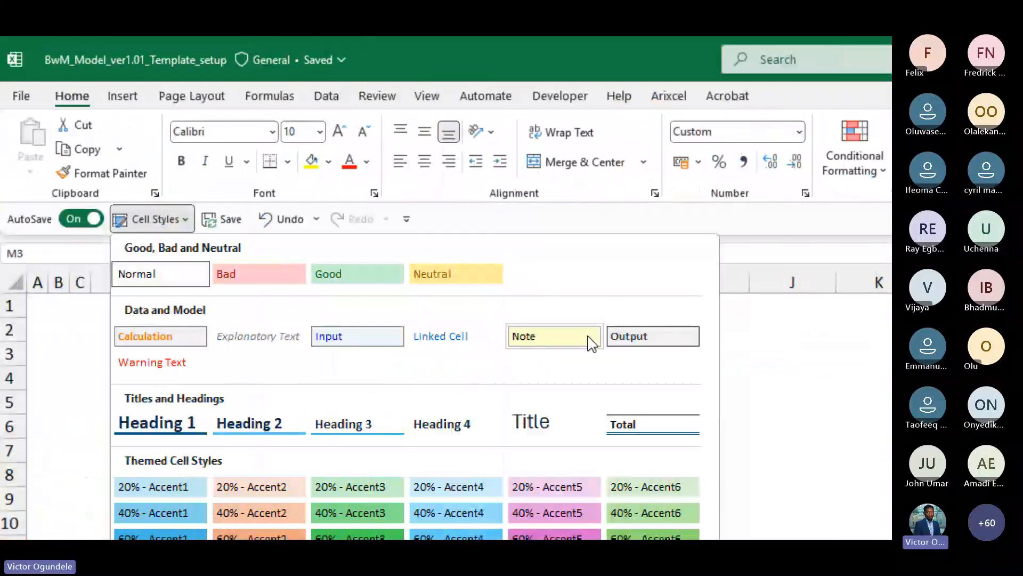
right_click(587, 342)
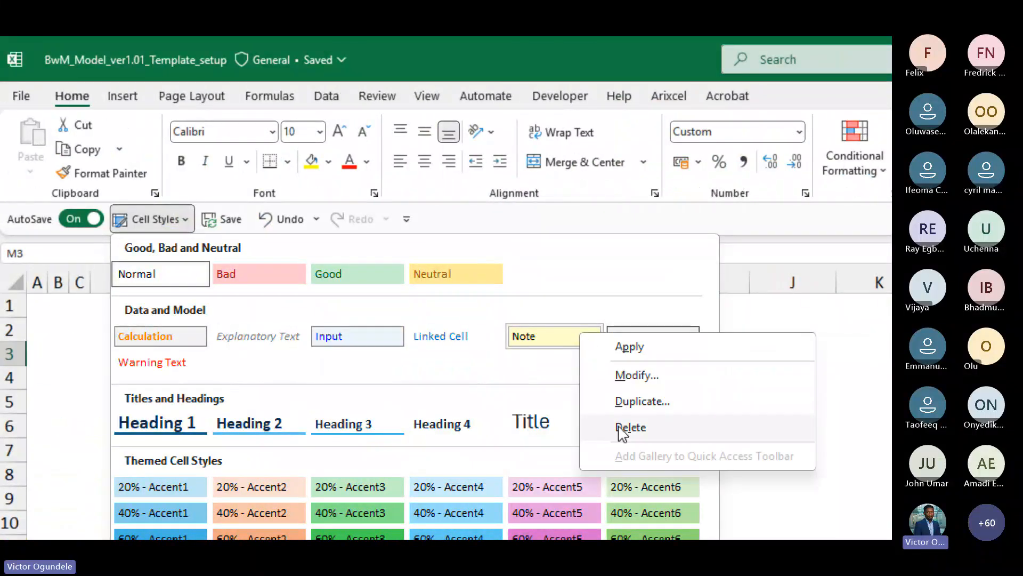
left_click(623, 426)
key("alt+2")
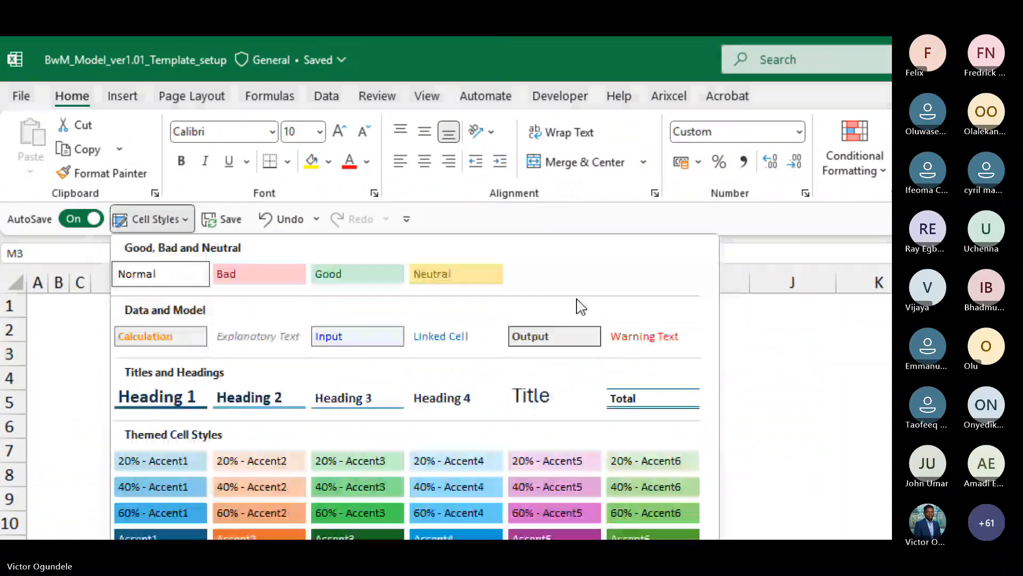
right_click(560, 339)
left_click(608, 424)
key("alt+2")
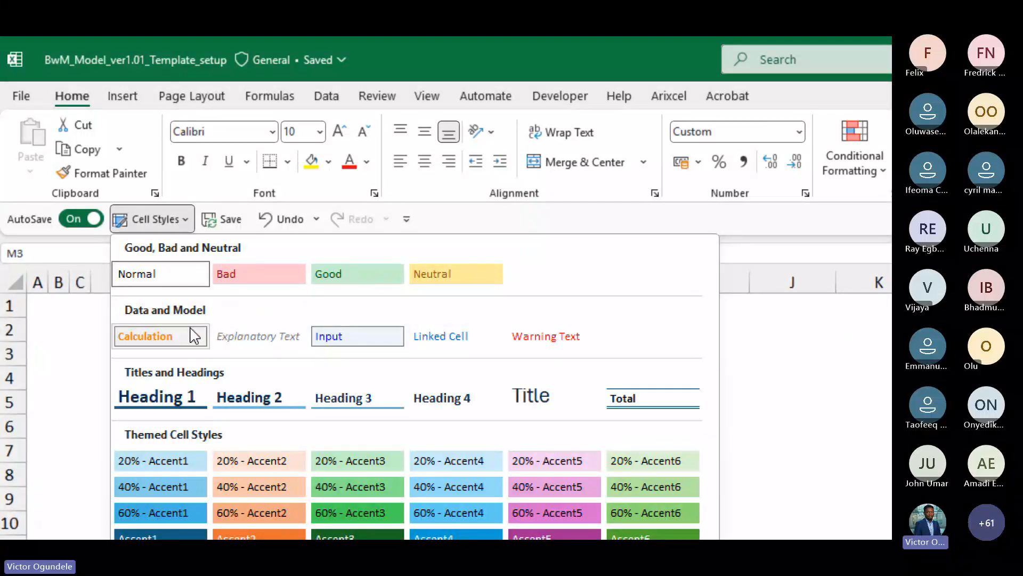
right_click(191, 336)
left_click(245, 421)
Set the Explanatory Text style's font style to Regular and save the style
key("alt+2")
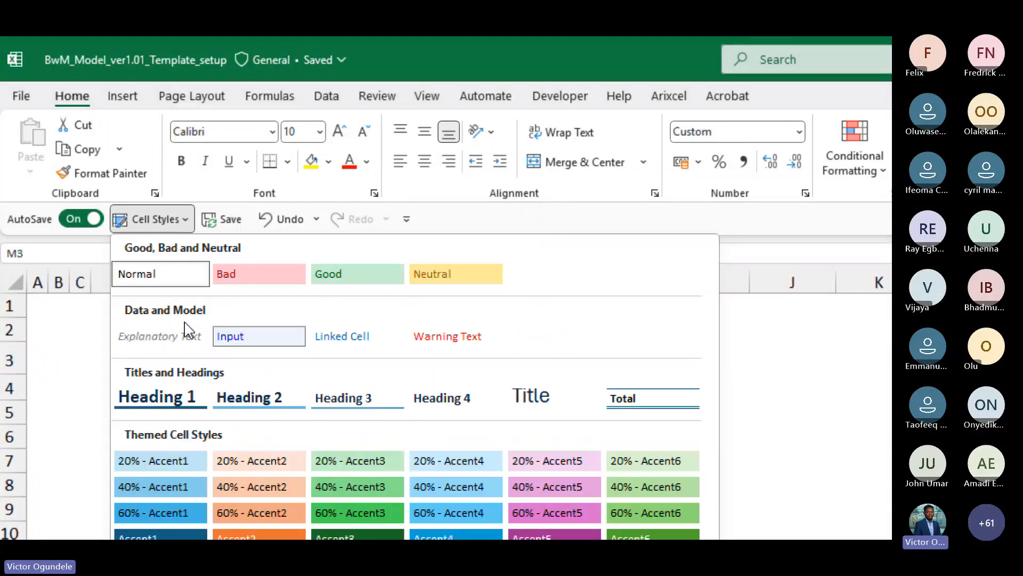
right_click(166, 335)
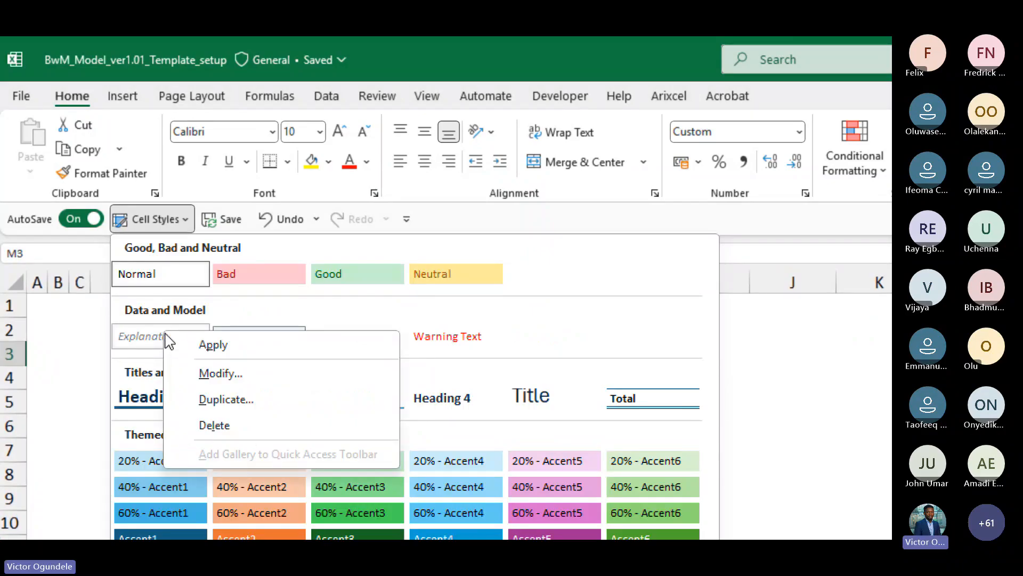
left_click(238, 374)
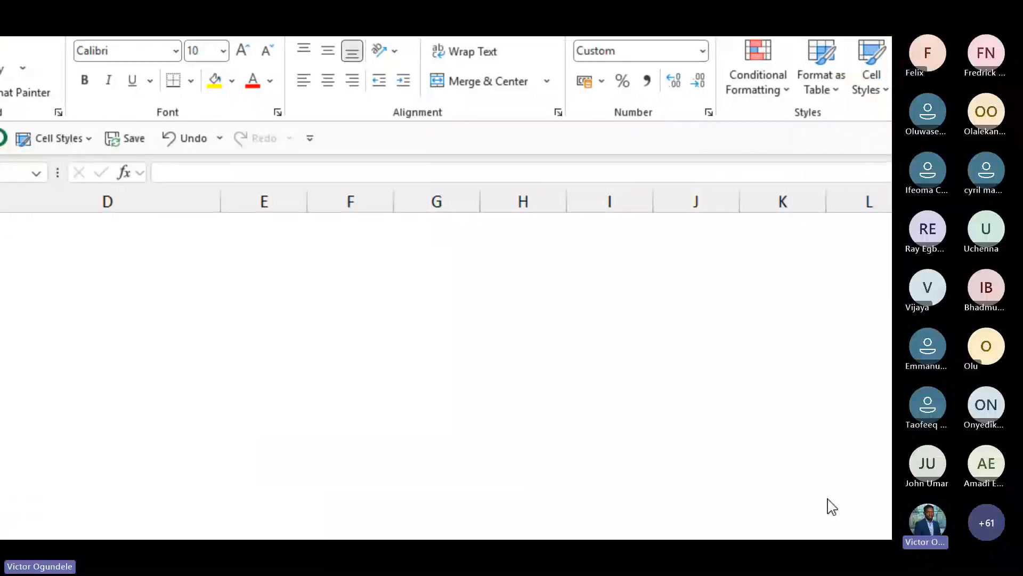
left_click(699, 194)
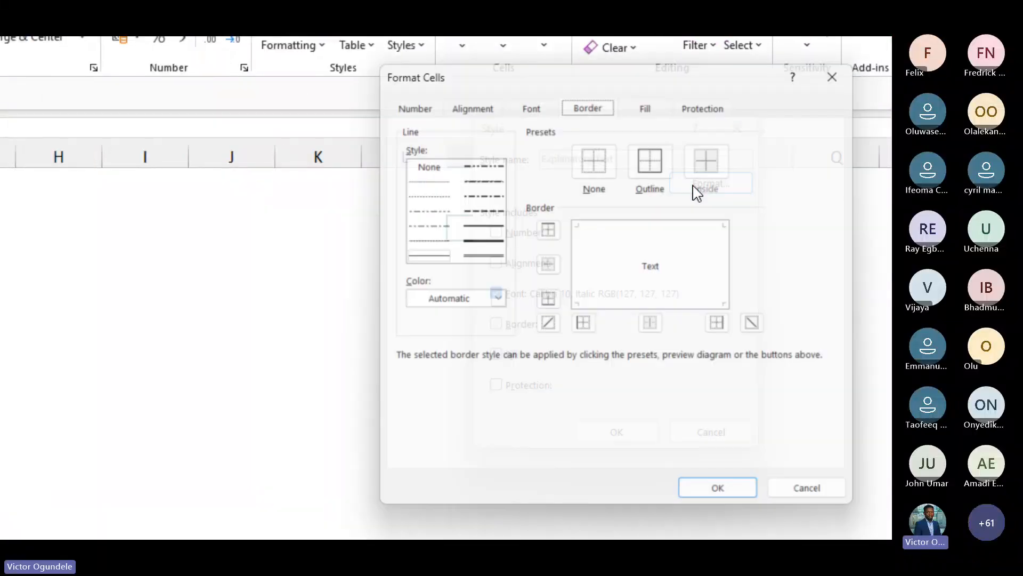
left_click(531, 108)
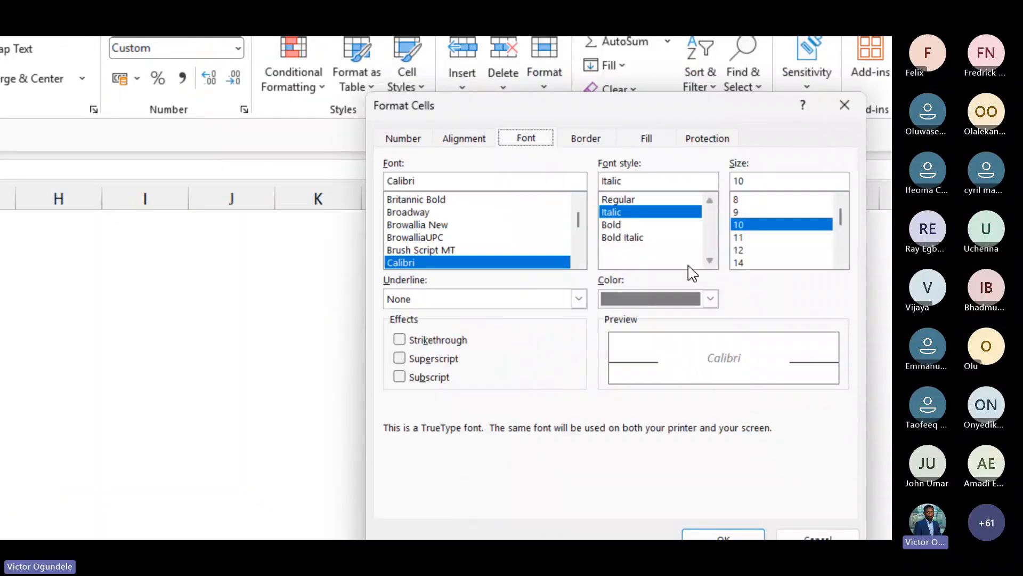
left_click(626, 200)
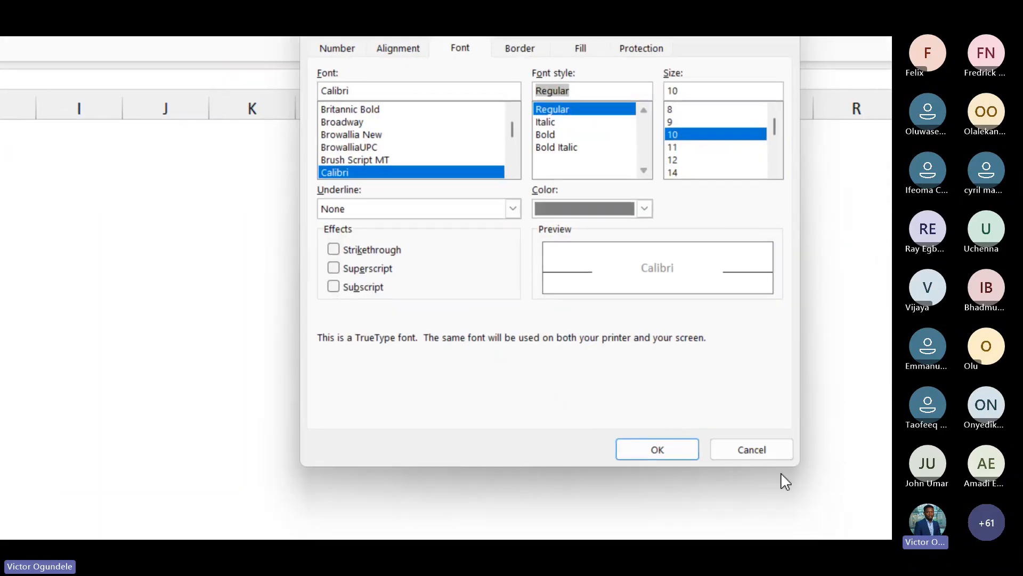
left_click(645, 449)
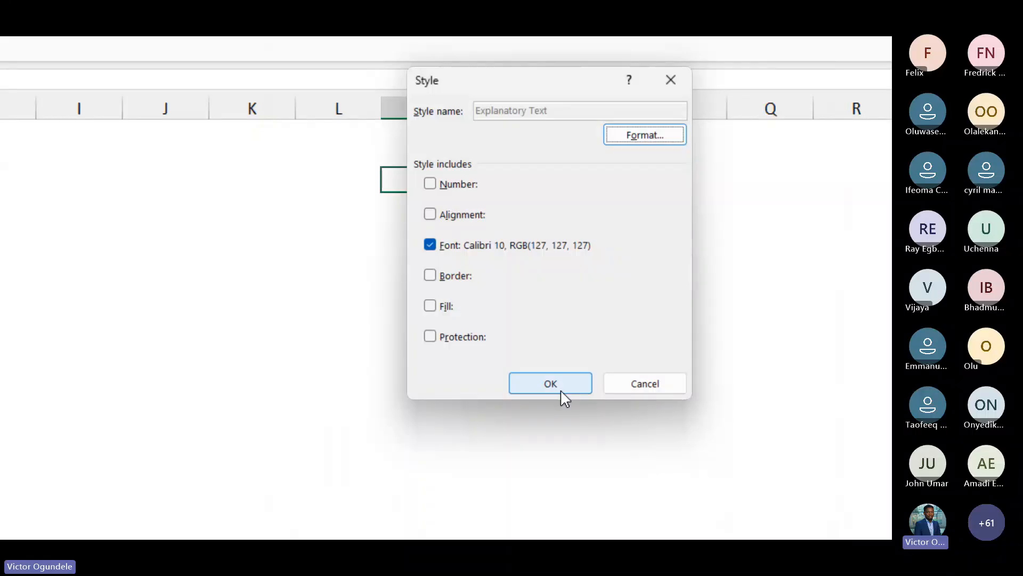
left_click(551, 379)
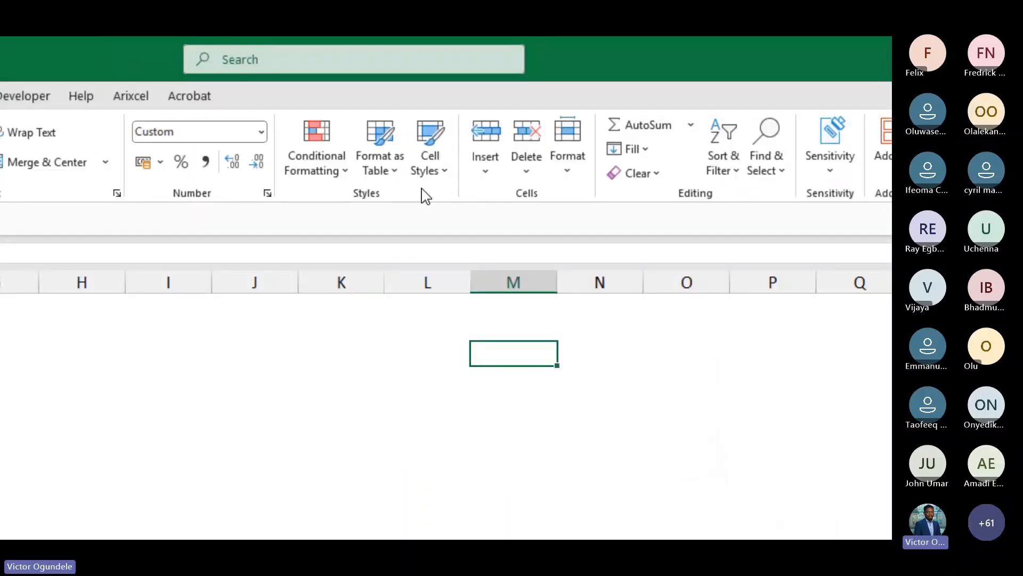
Modify the Heading 1 style, setting its font colour to the standard Blue, and save the style
left_click(430, 158)
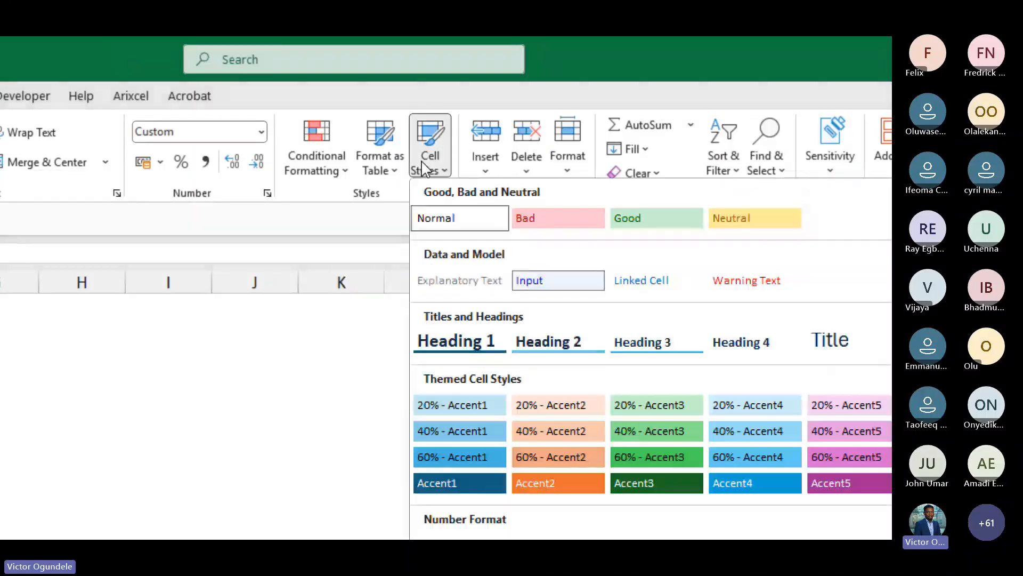
right_click(454, 352)
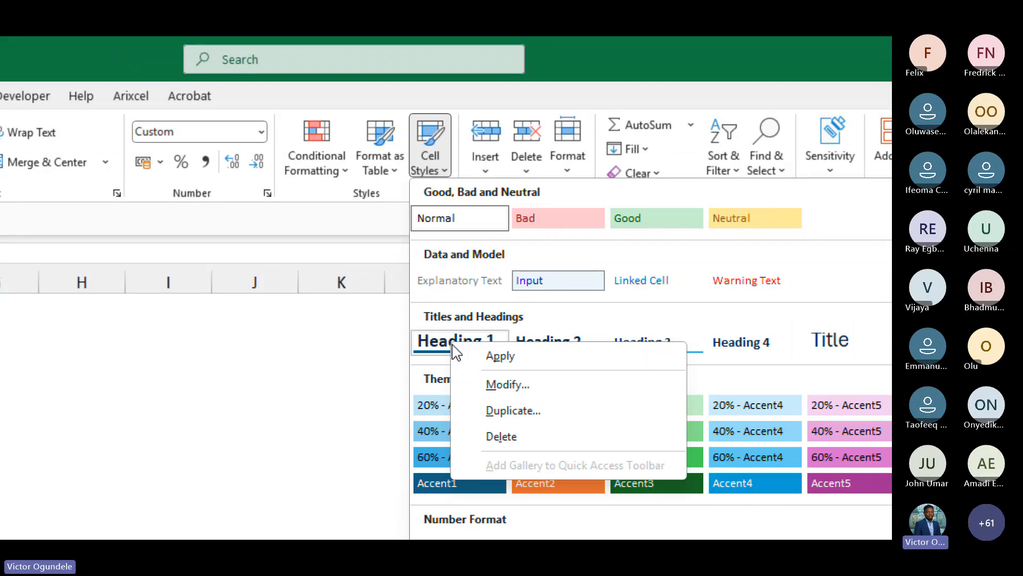
left_click(508, 384)
left_click(717, 311)
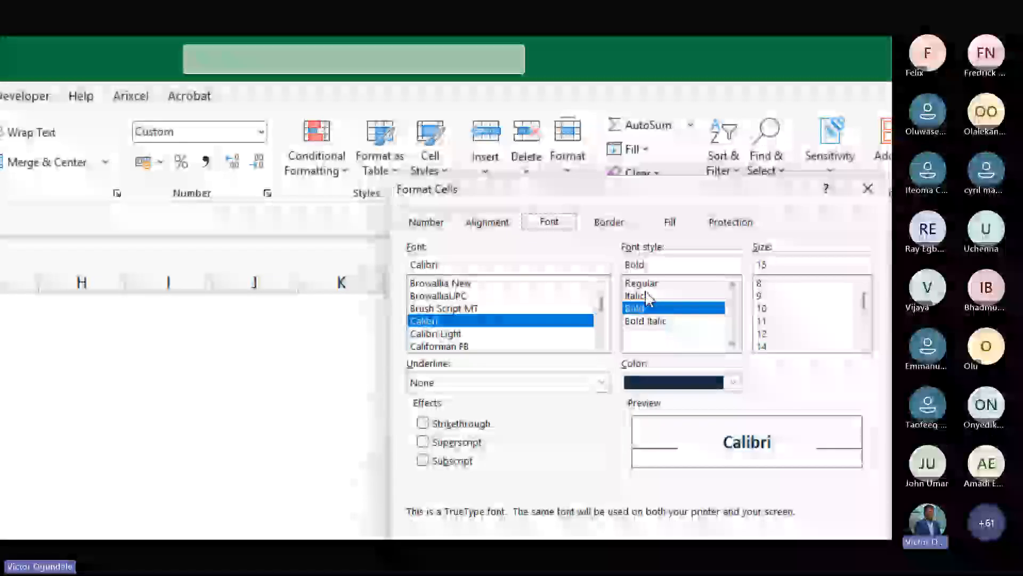
left_click(767, 310)
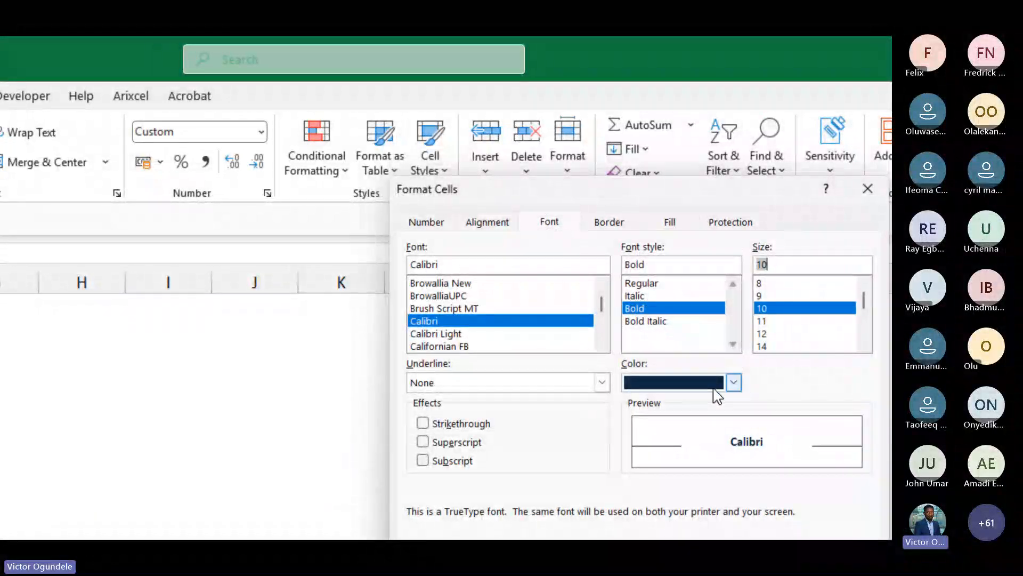
left_click(734, 382)
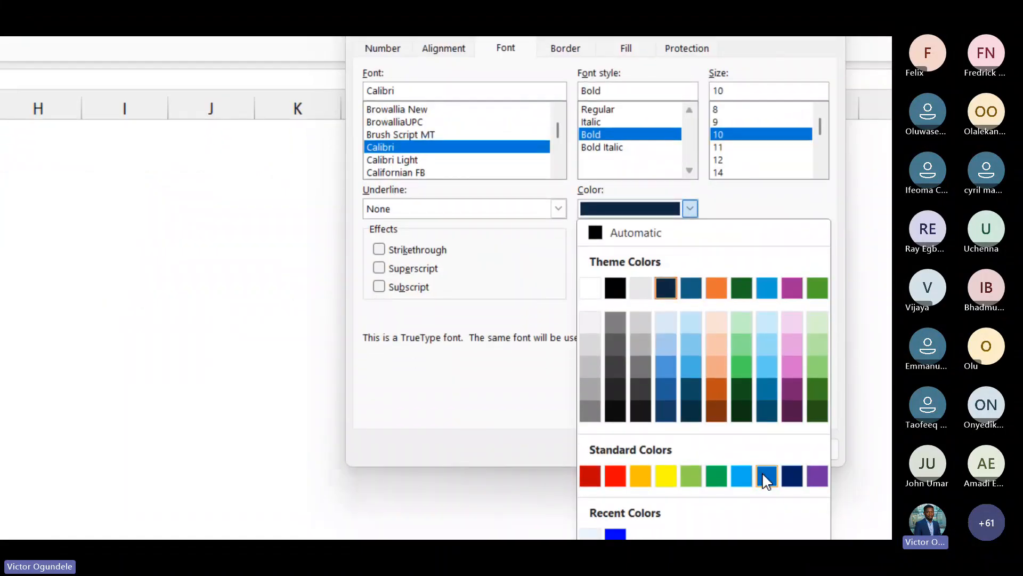
left_click(762, 474)
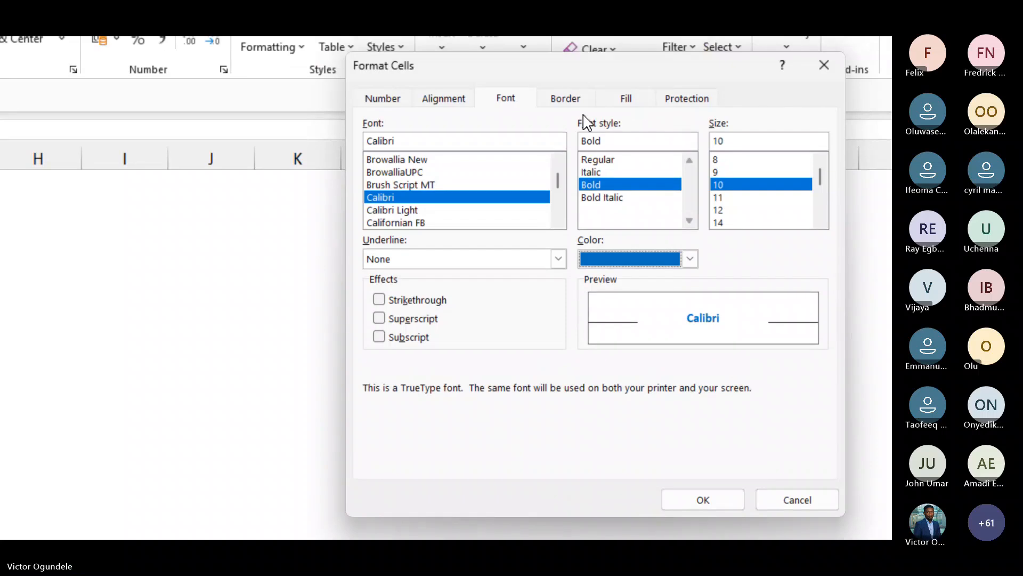
left_click(556, 104)
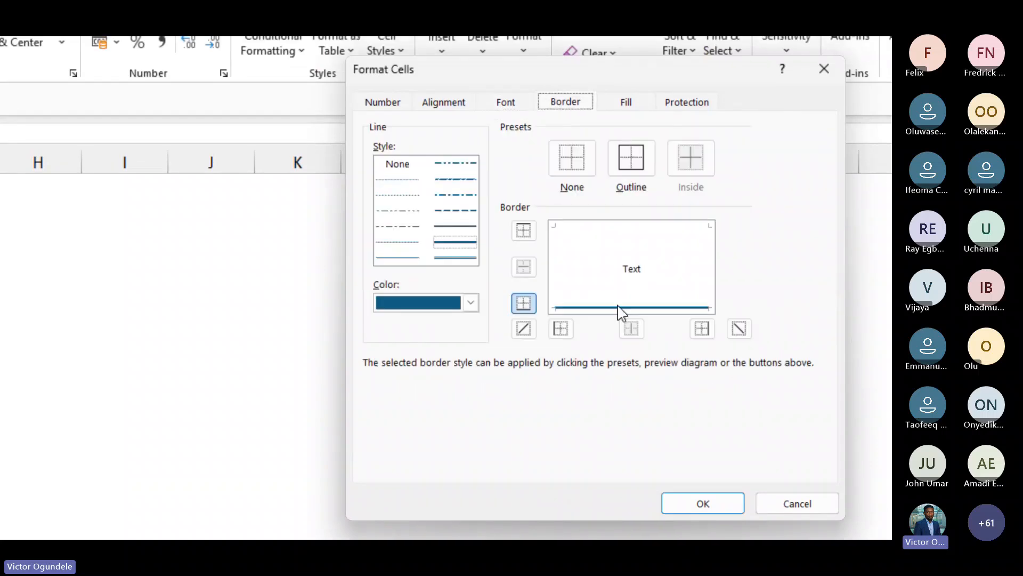
left_click(446, 226)
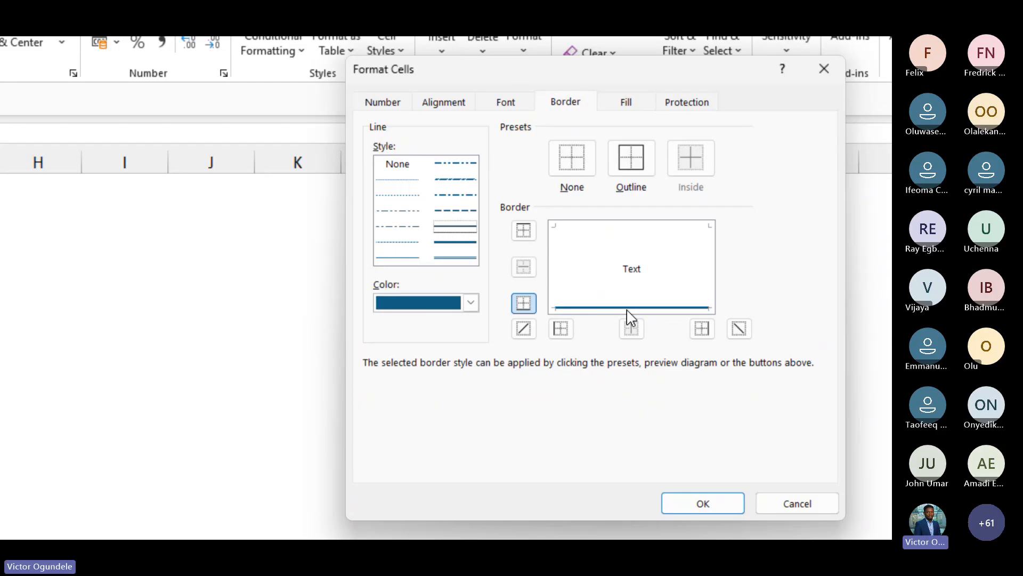
left_click(627, 101)
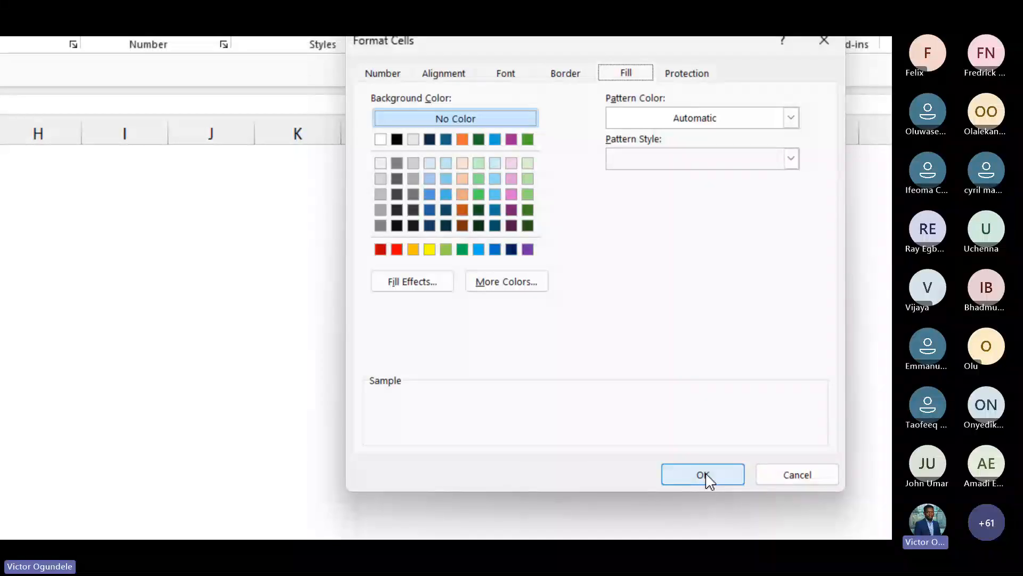
left_click(703, 476)
left_click(596, 408)
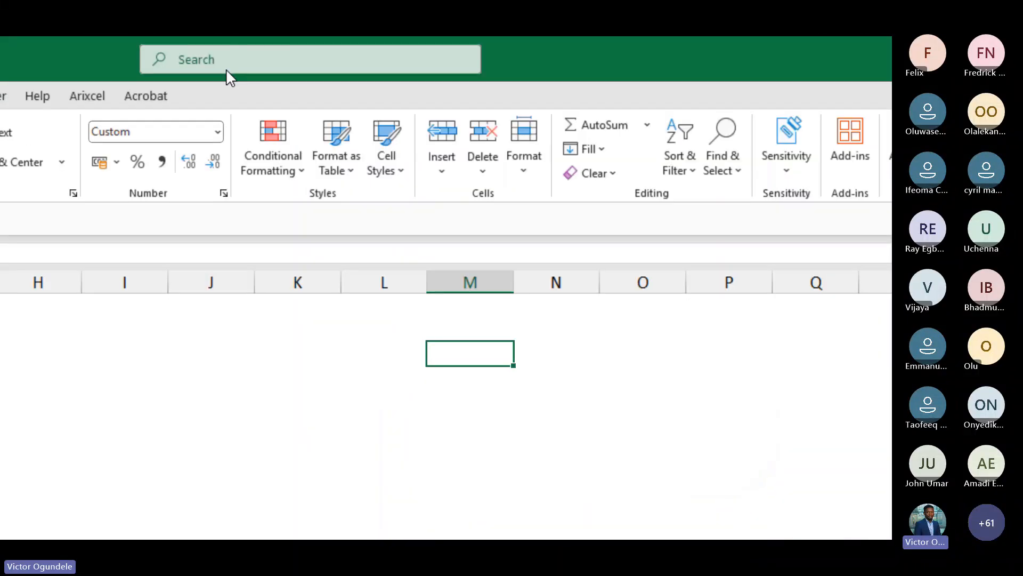
Try to set the Heading 1 style's bottom border colour to standard Blue and save the style
left_click(388, 170)
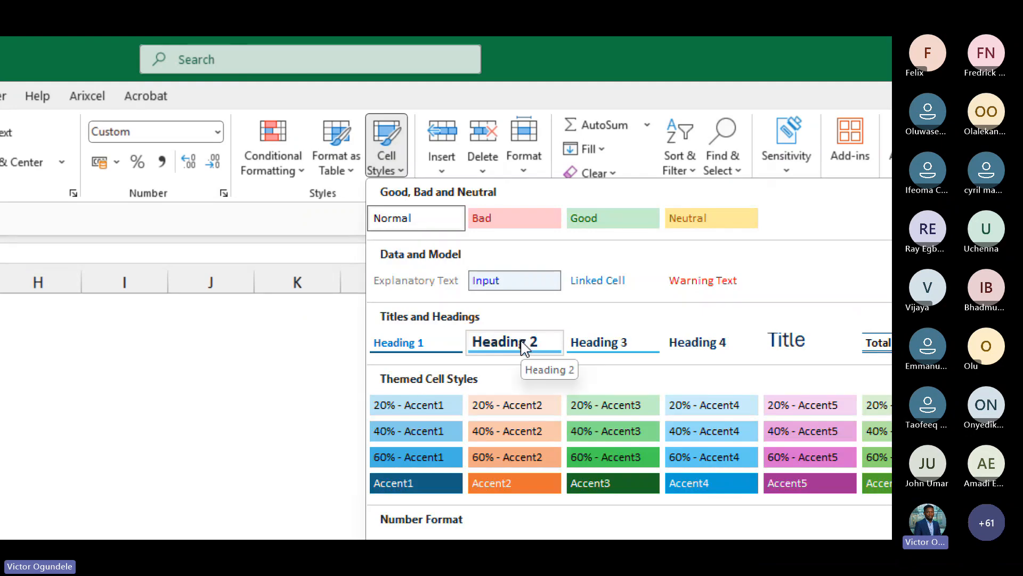
right_click(405, 342)
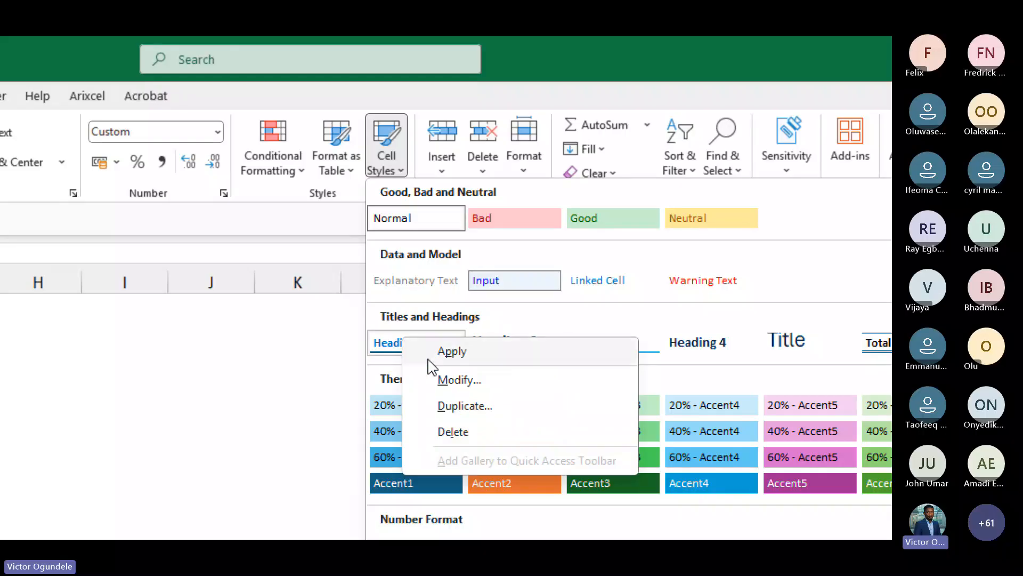
left_click(443, 378)
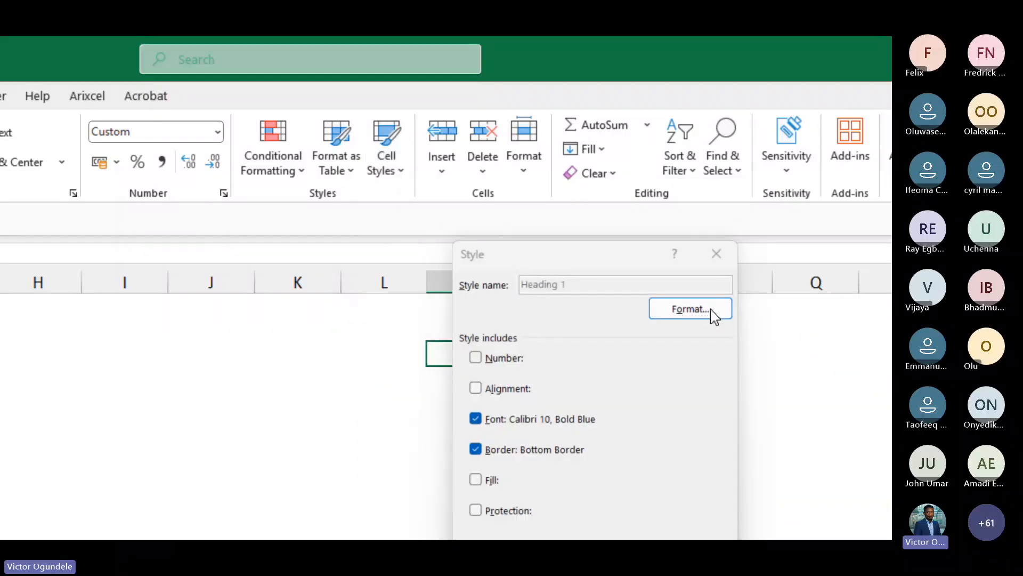
left_click(713, 314)
left_click(498, 224)
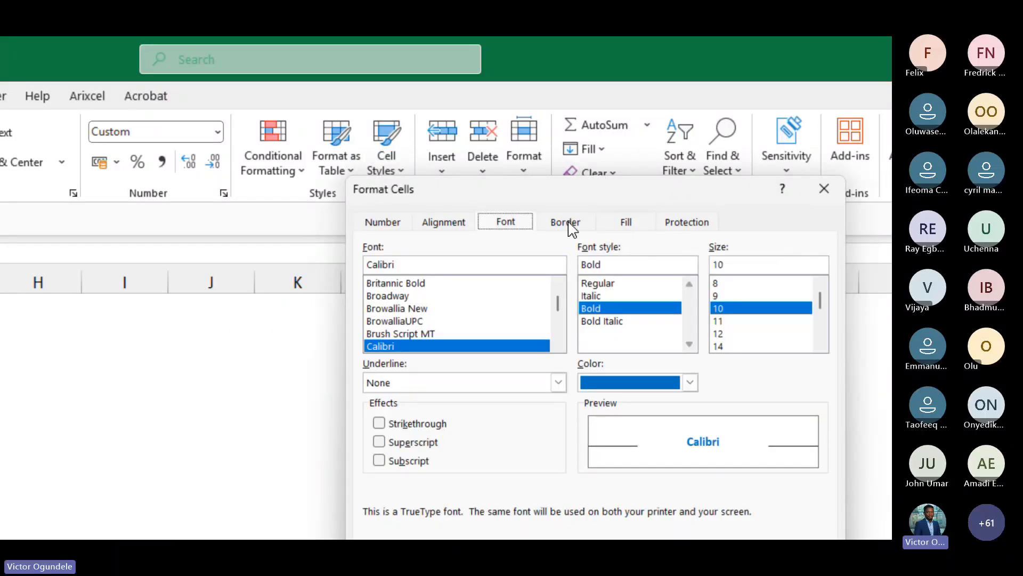
left_click(569, 224)
left_click(470, 421)
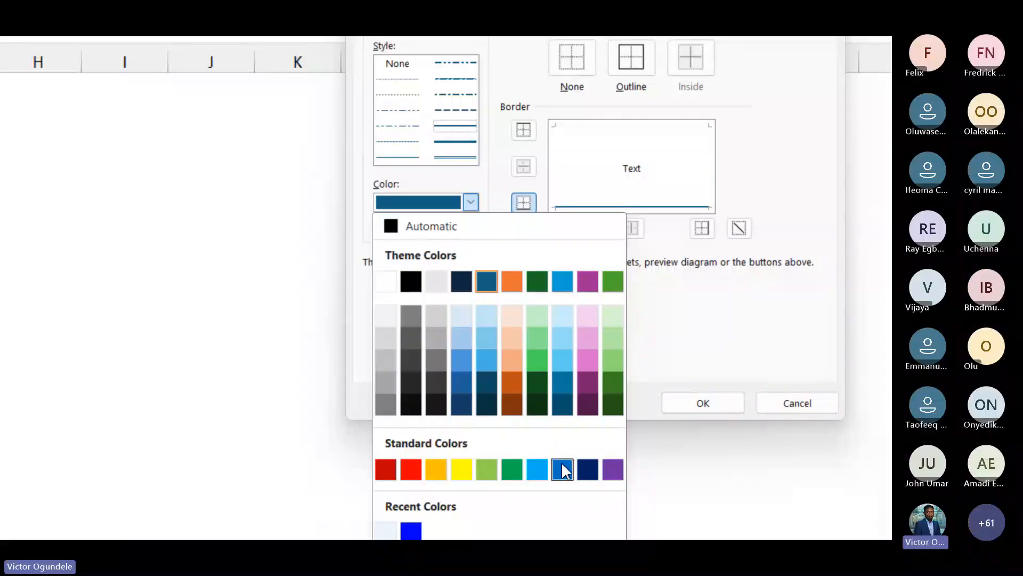
left_click(562, 469)
left_click(702, 406)
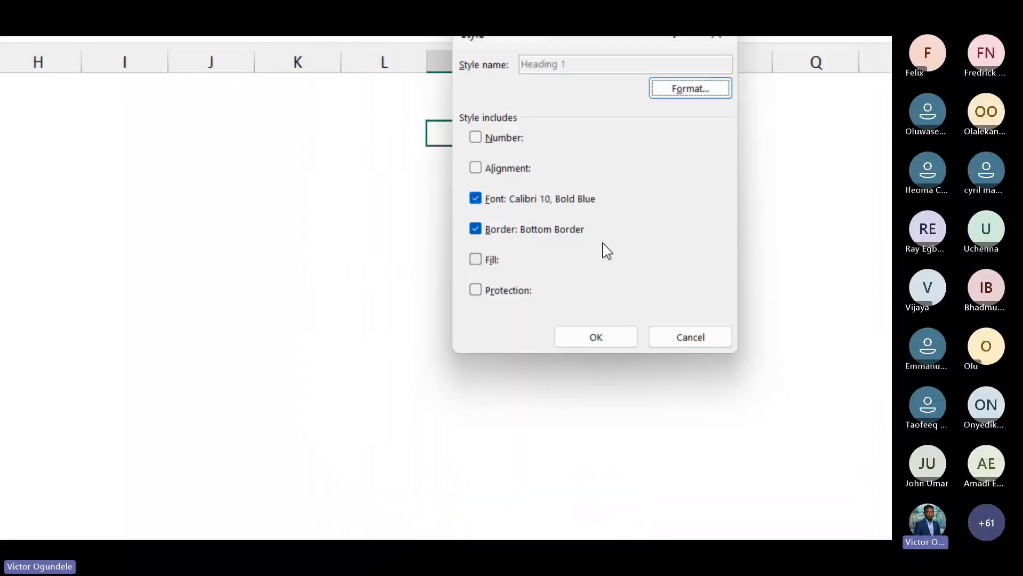
left_click(584, 341)
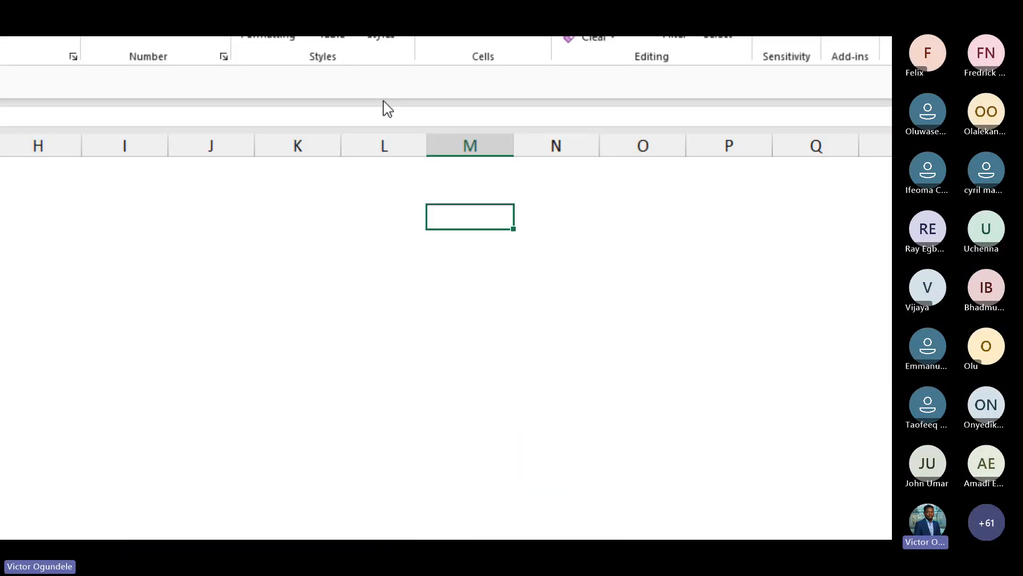
Set the Heading 1 style's bottom border colour to standard Blue and save the style
left_click(397, 31)
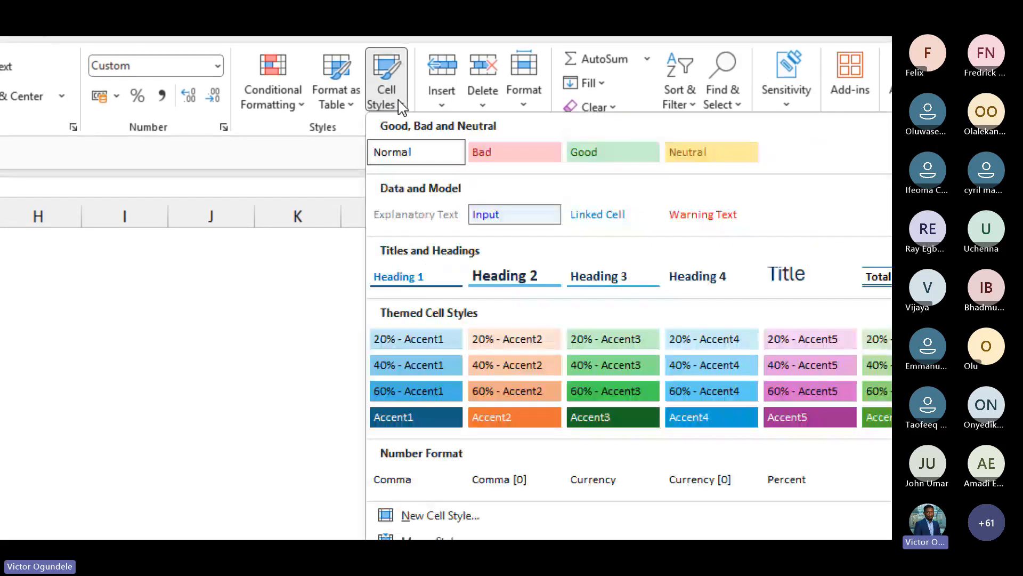
right_click(421, 280)
left_click(466, 317)
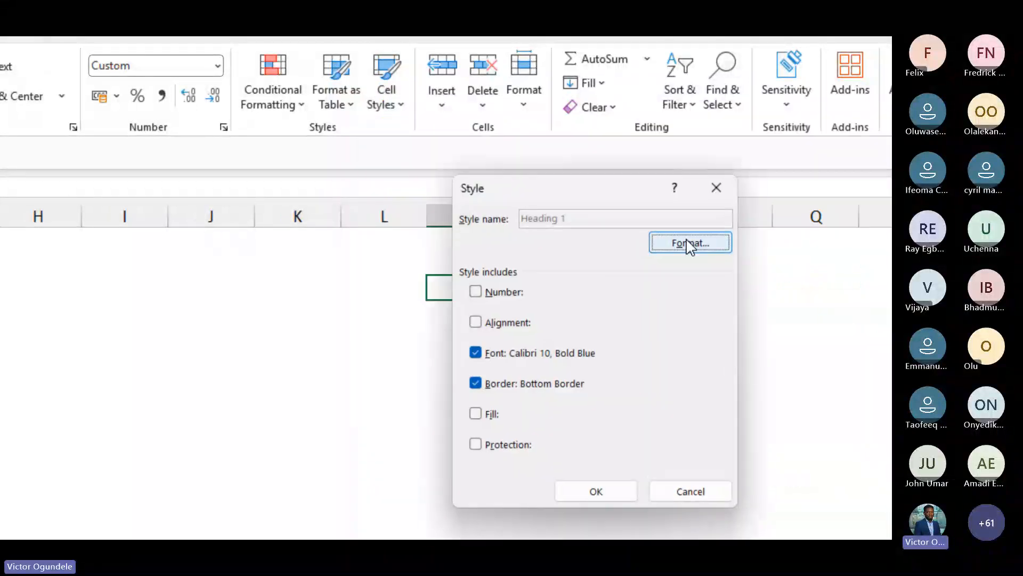
left_click(696, 242)
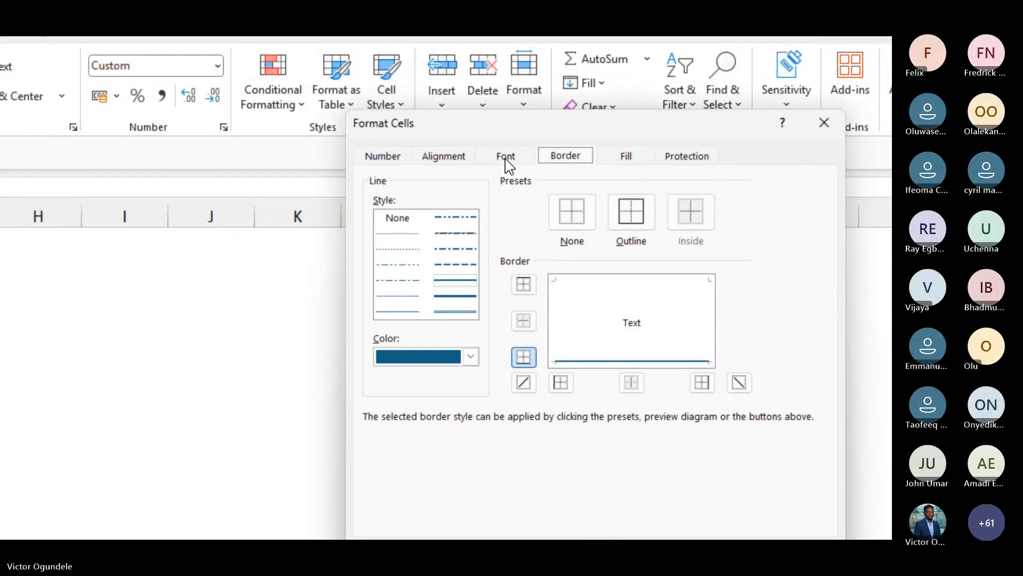
left_click(471, 356)
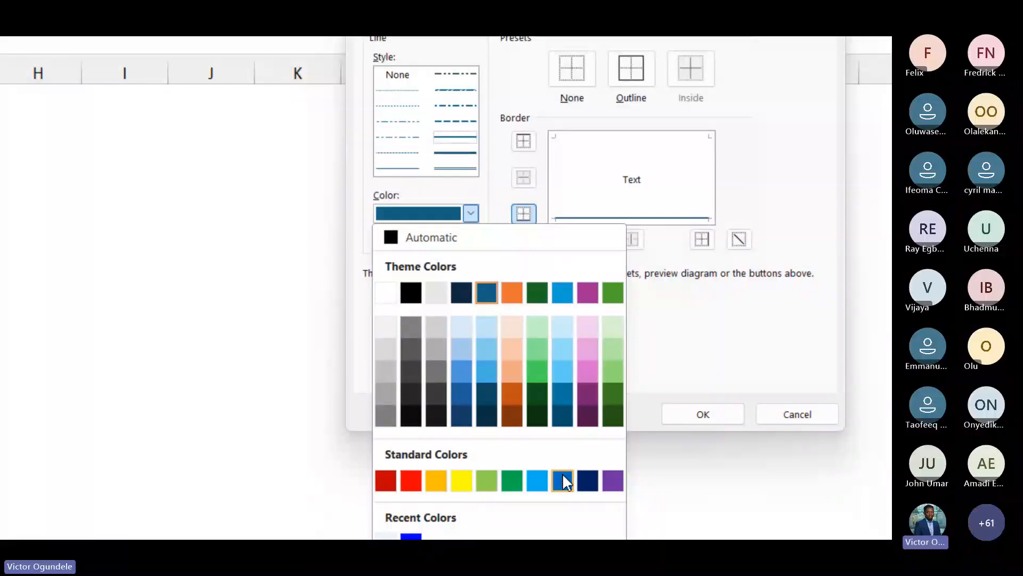
left_click(562, 480)
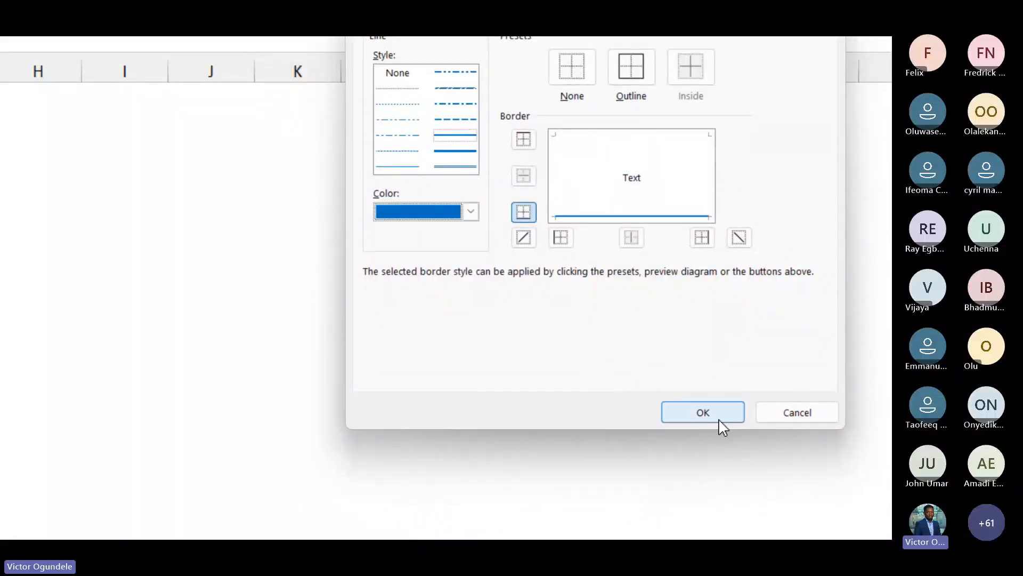
left_click(703, 416)
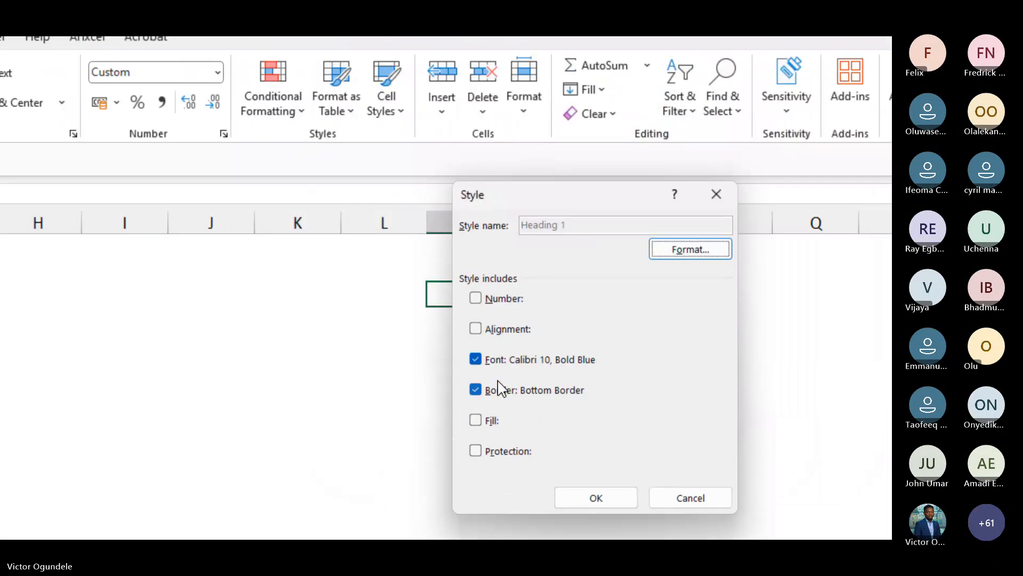
left_click(583, 496)
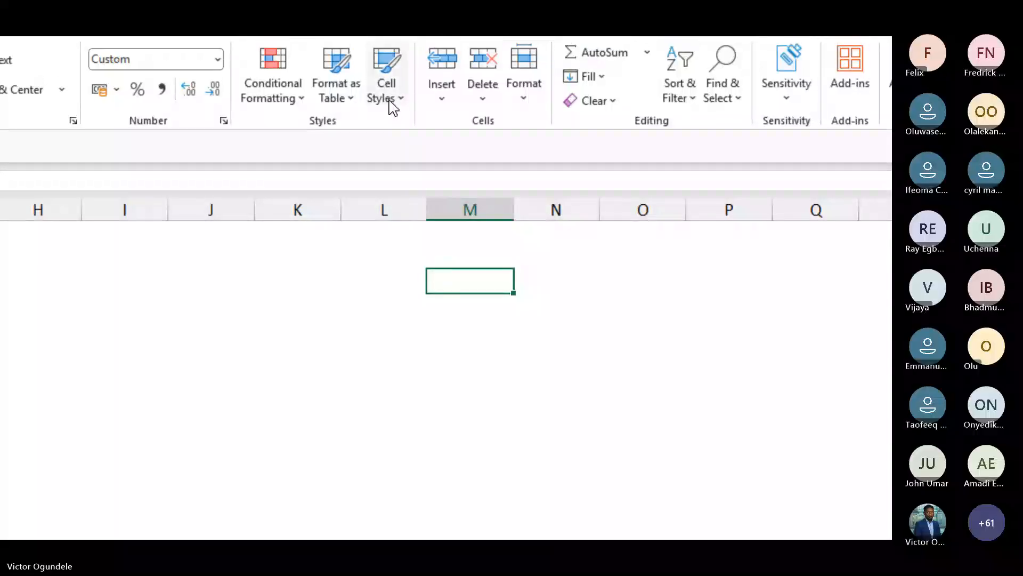
Modify the Heading 2 style, setting its font size to 10 and its font colour to standard Blue
left_click(391, 88)
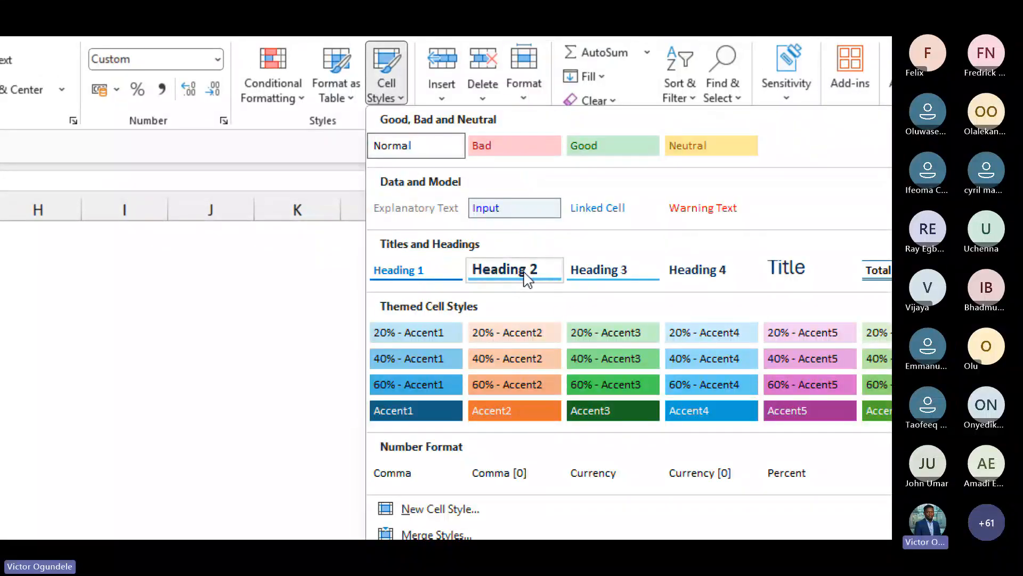
right_click(527, 278)
left_click(573, 313)
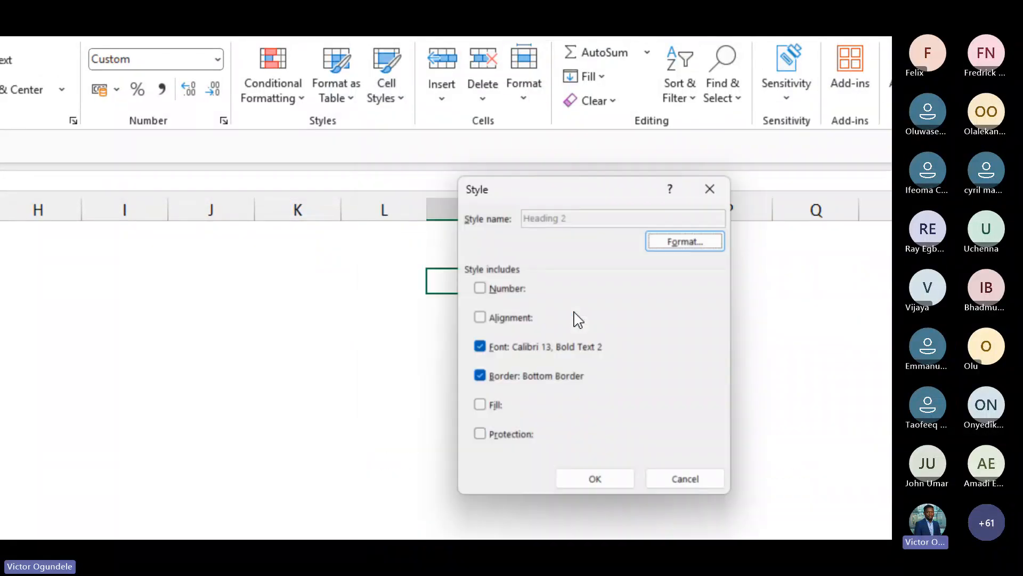
left_click(680, 243)
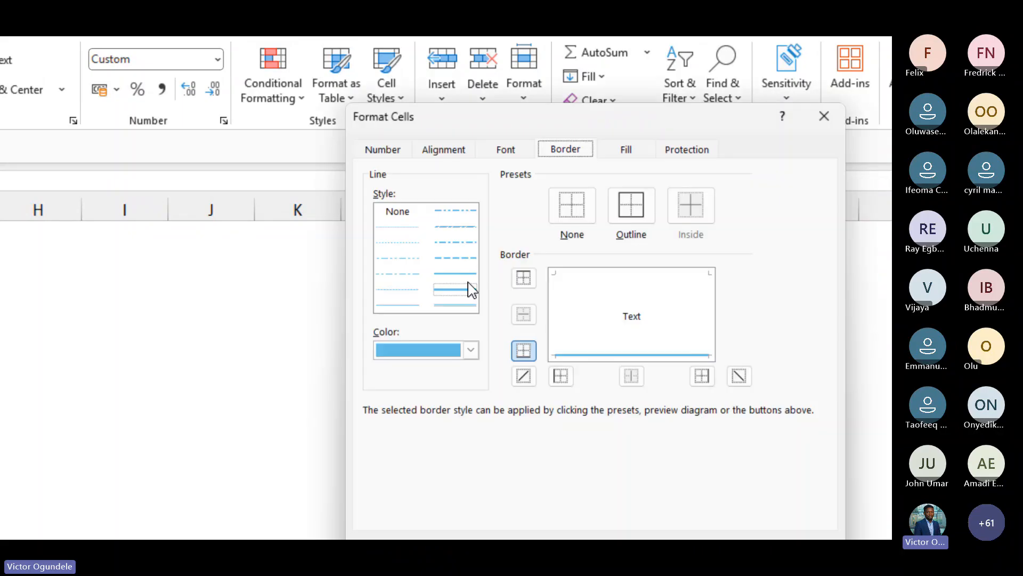
left_click(504, 151)
left_click(728, 236)
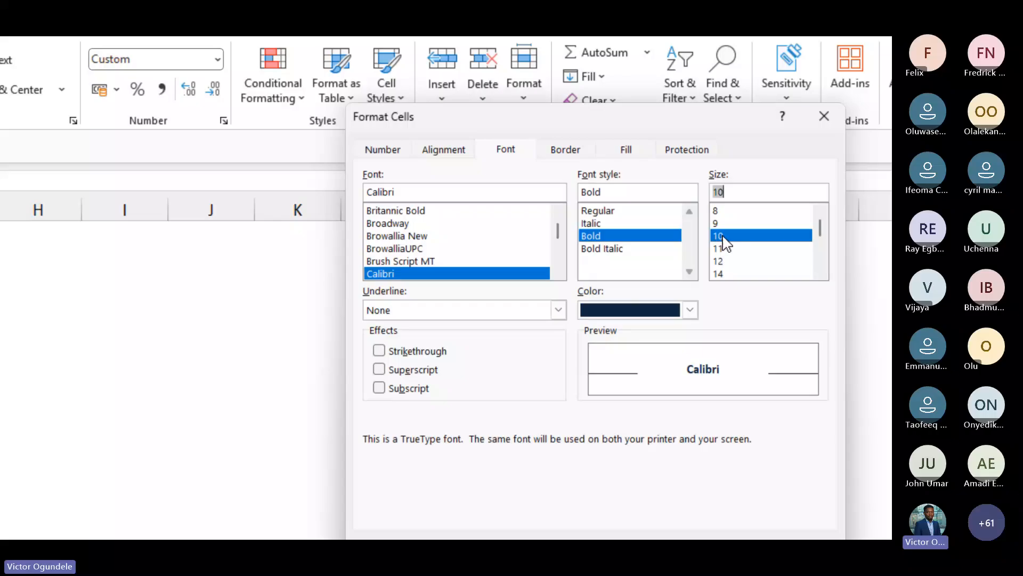
left_click(690, 310)
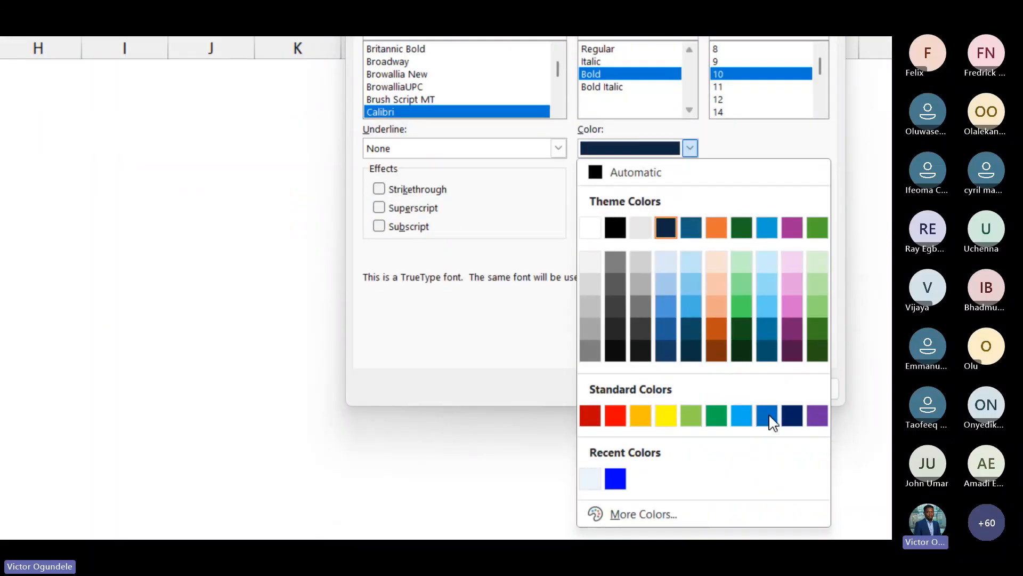
left_click(767, 464)
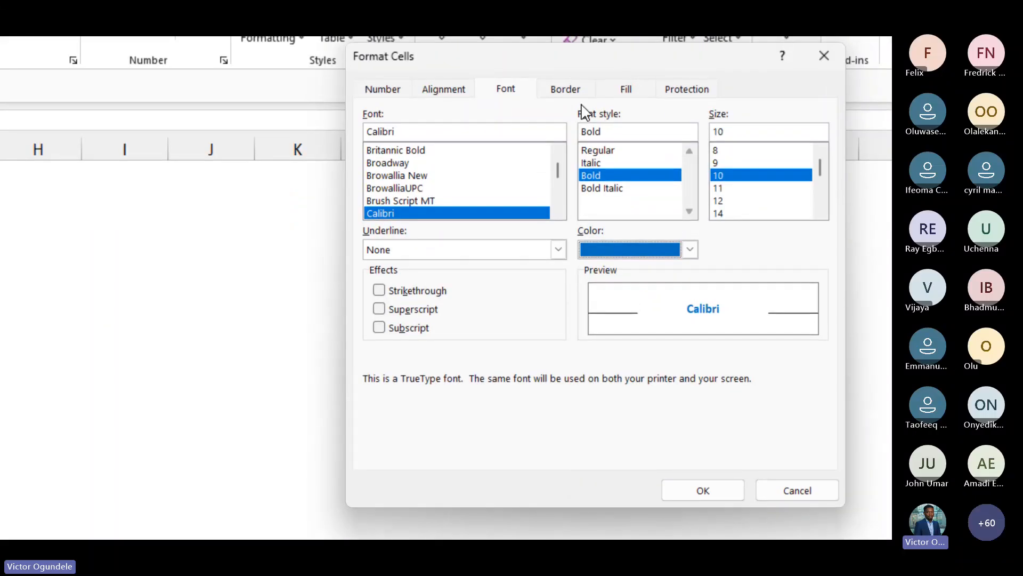
Remove all borders from the Heading 2 style and save the style
left_click(565, 90)
left_click(574, 151)
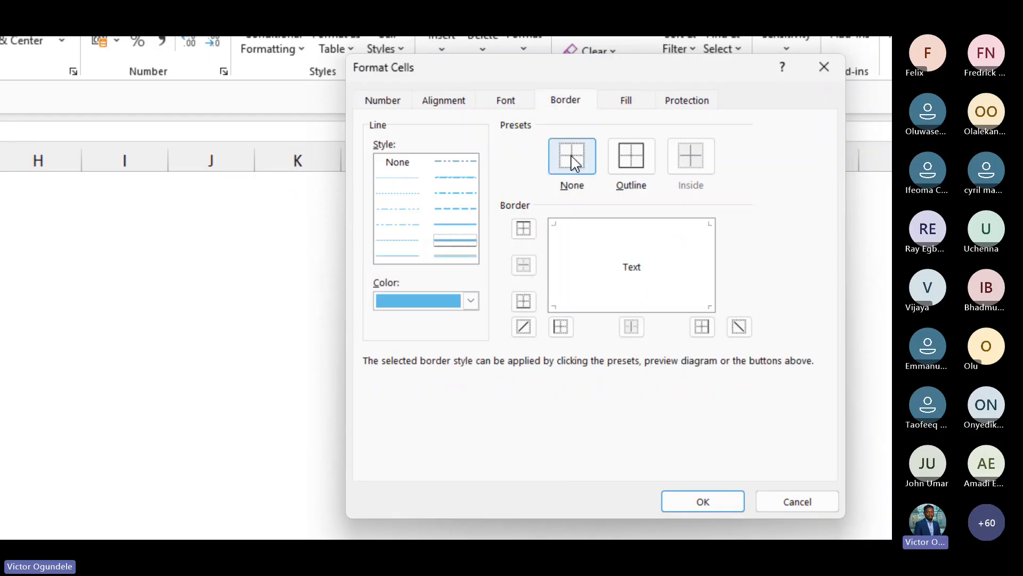
left_click(695, 501)
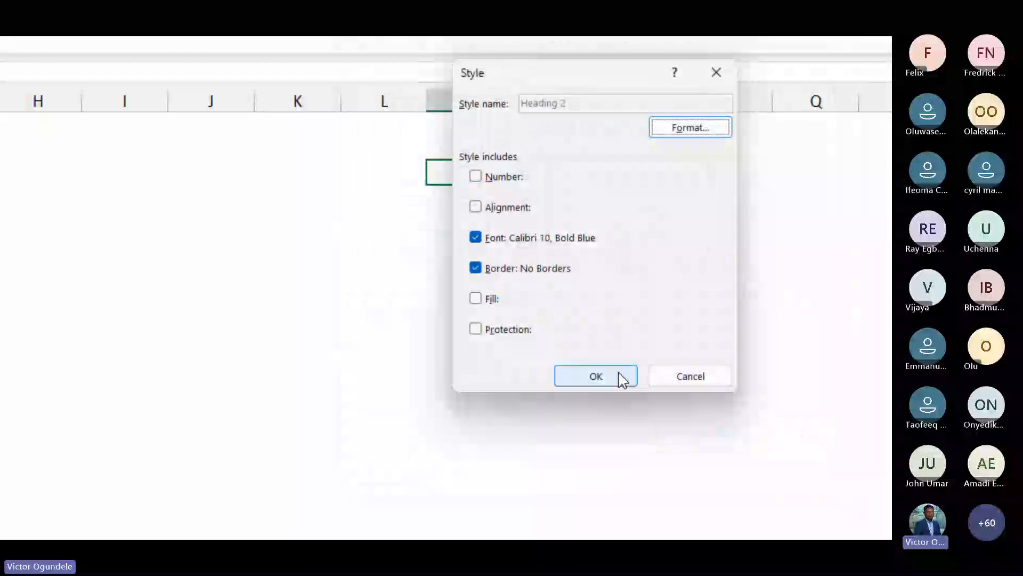
left_click(616, 377)
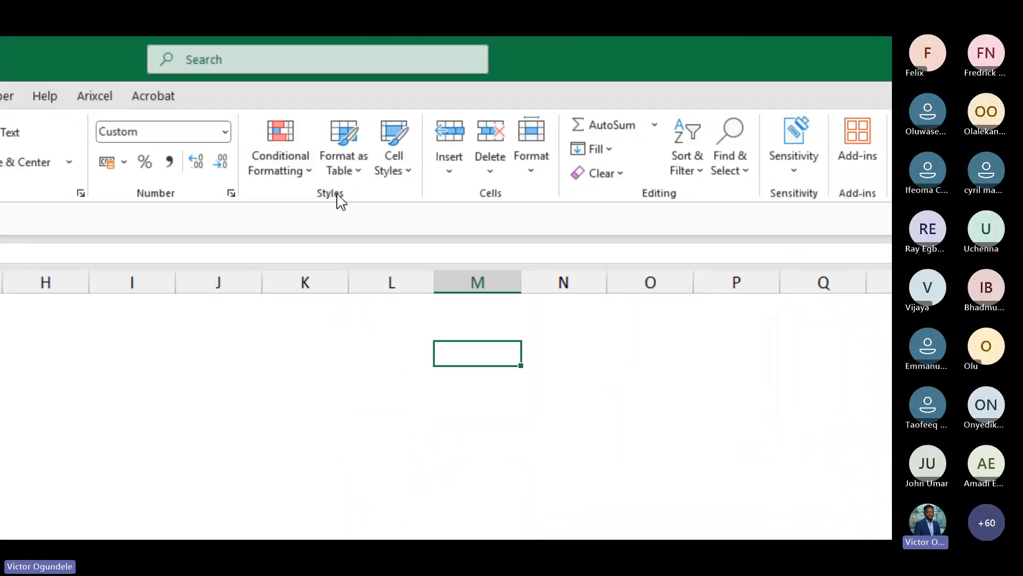
Open the Heading 3 style's format settings for modification
left_click(401, 174)
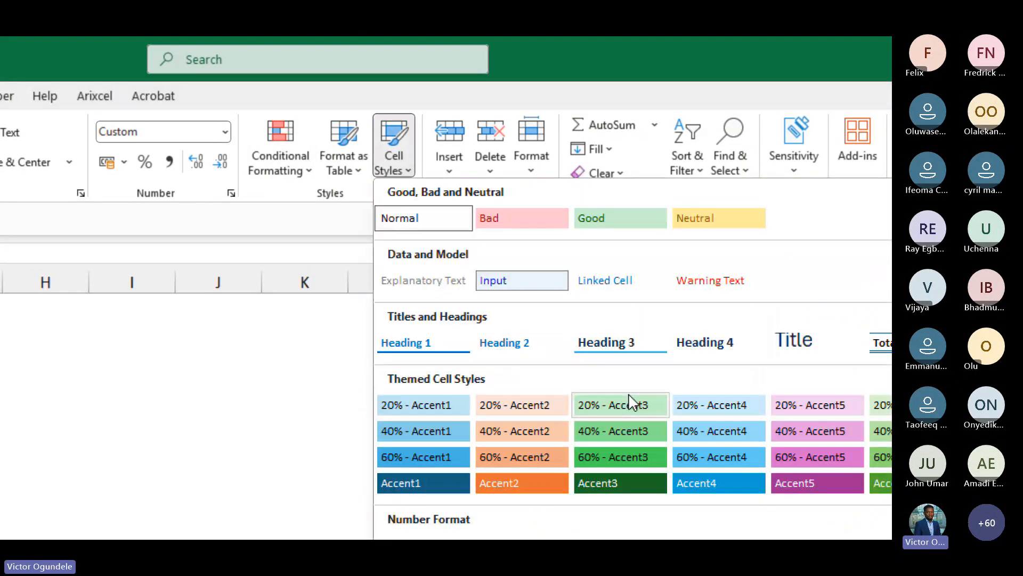
right_click(631, 349)
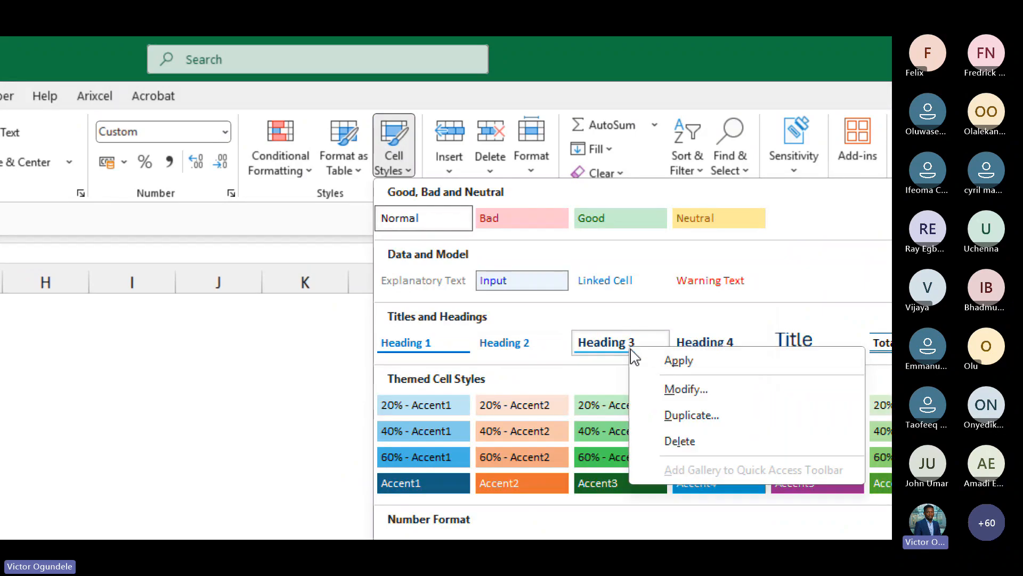
left_click(681, 391)
left_click(700, 307)
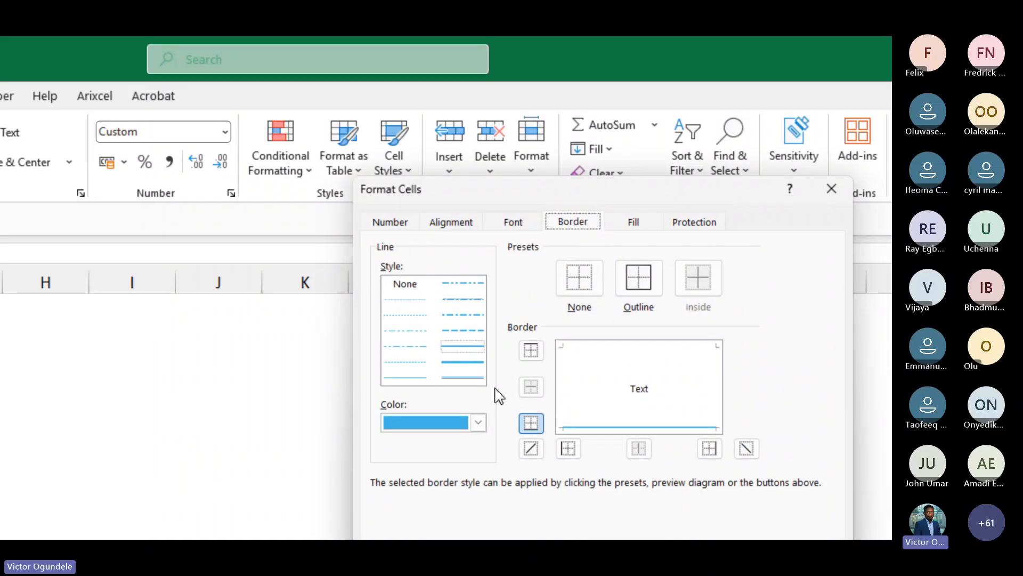
Set the Heading 3 style's font to Italic with a blue font colour
left_click(504, 224)
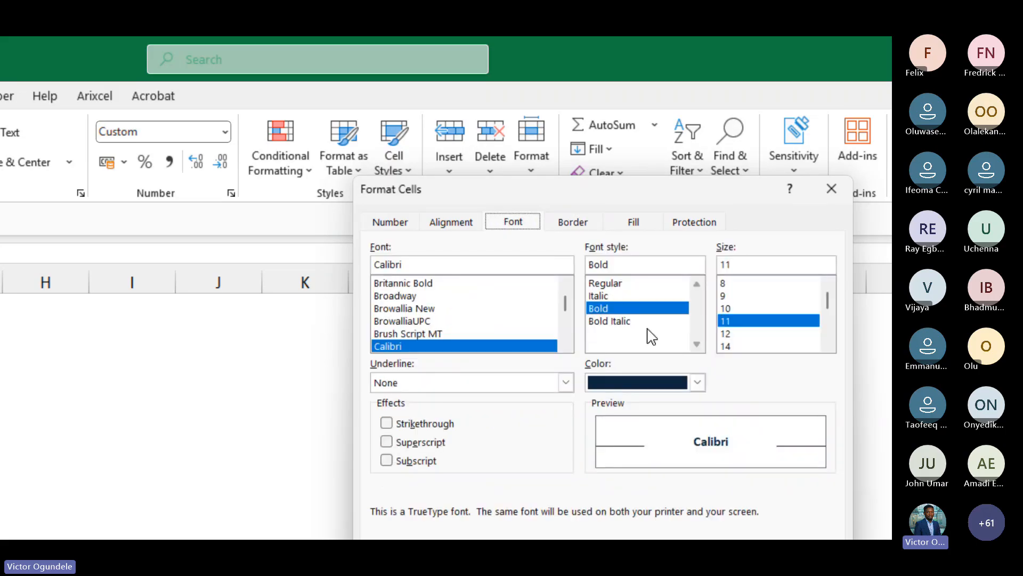
left_click(627, 297)
left_click(697, 382)
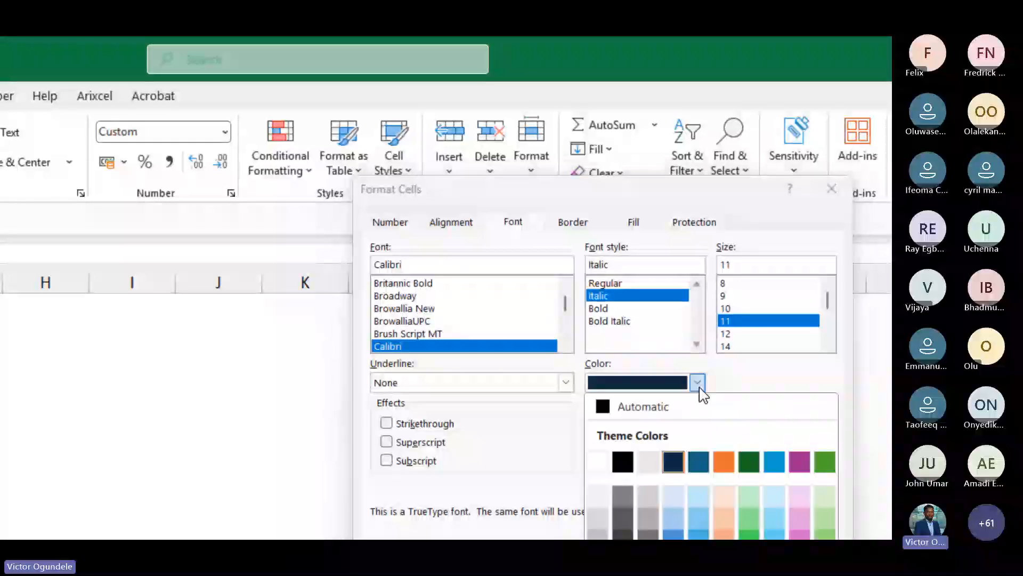
left_click(780, 452)
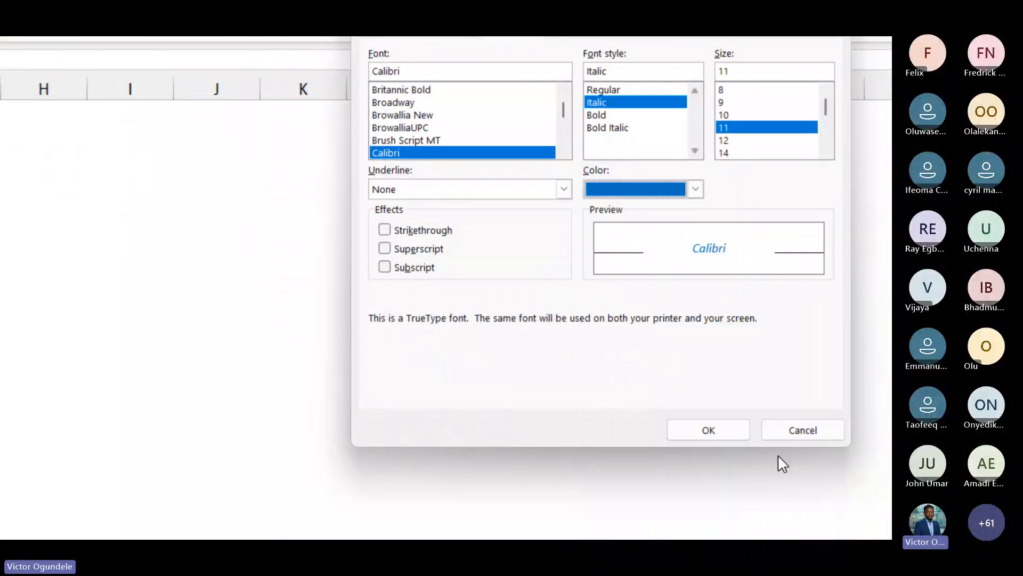
Remove all borders from the Heading 3 style and save the style
left_click(545, 106)
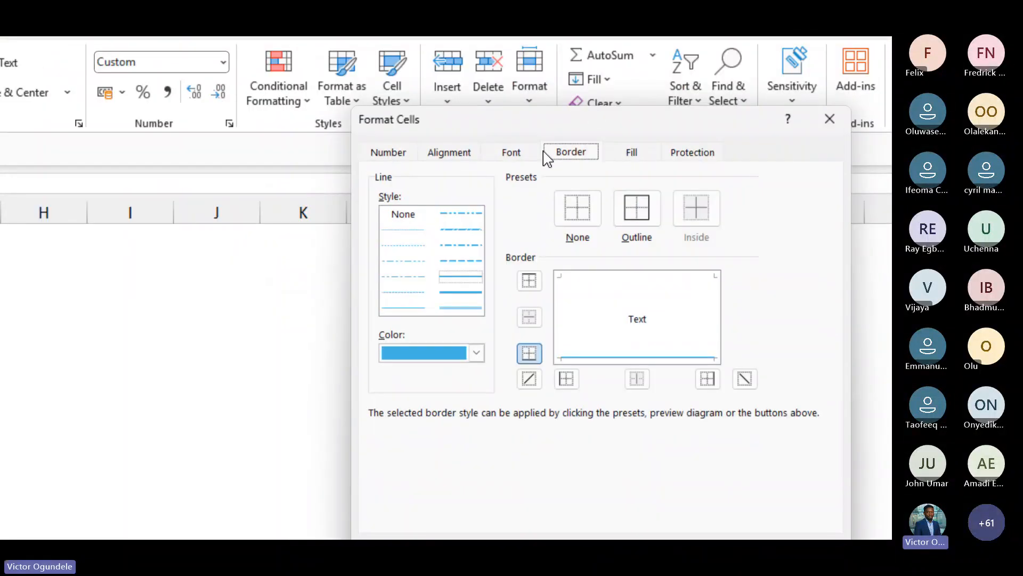
left_click(577, 169)
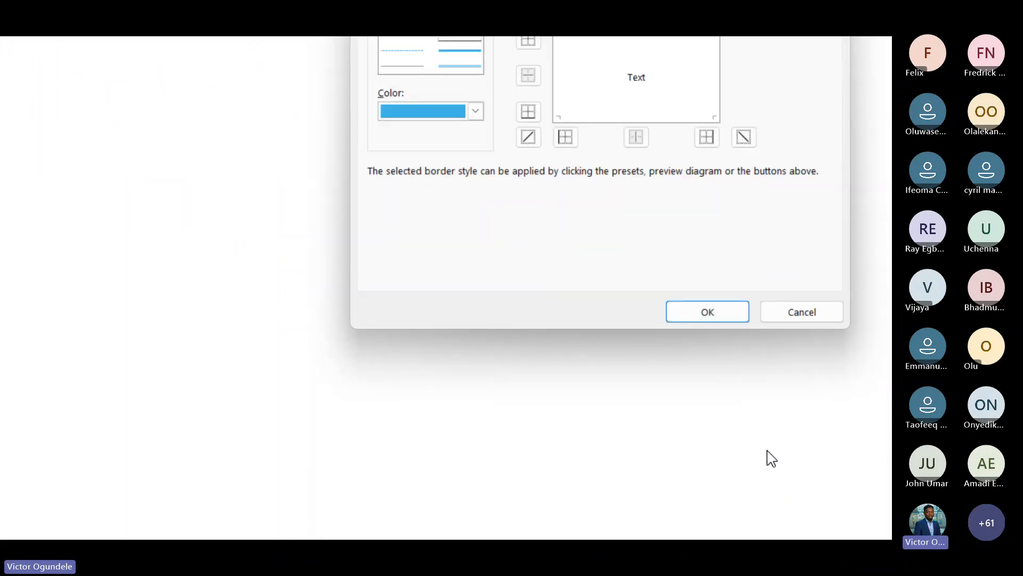
left_click(708, 310)
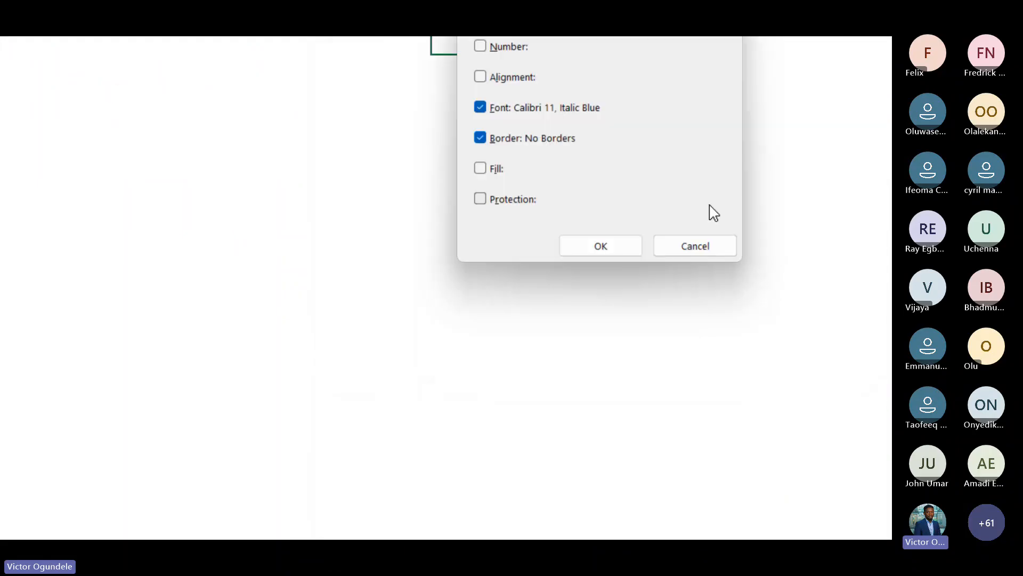
left_click(599, 241)
Delete the Heading 4 cell style
left_click(181, 99)
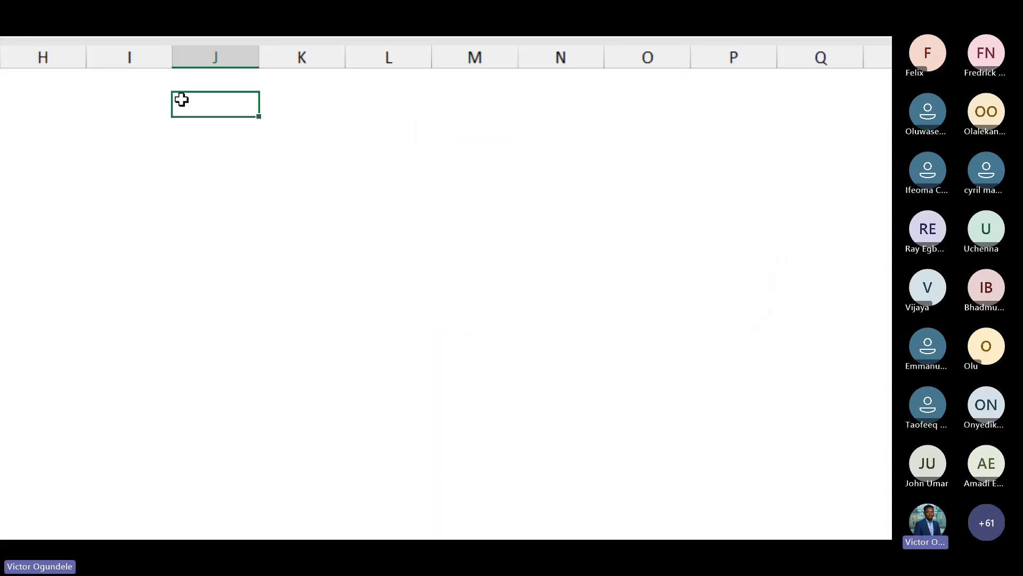
left_click(170, 241)
scroll(169, 241, "up", 2)
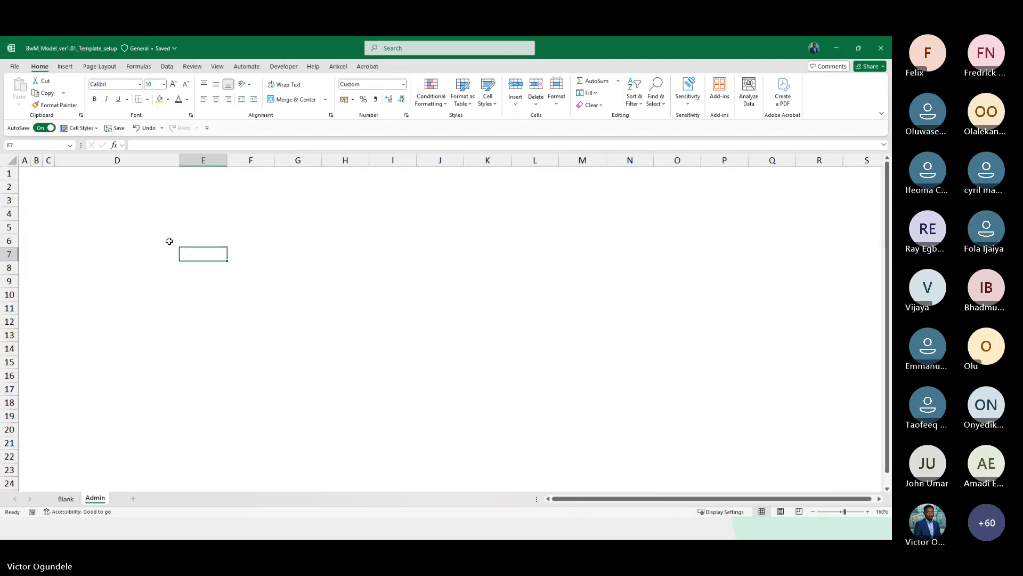
scroll(170, 240, "up", 3)
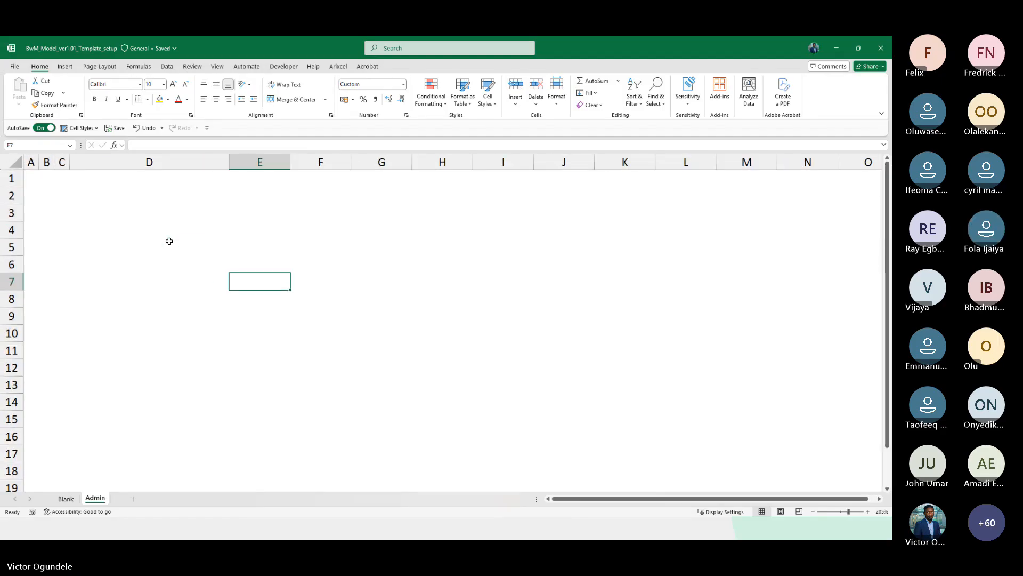
left_click(486, 101)
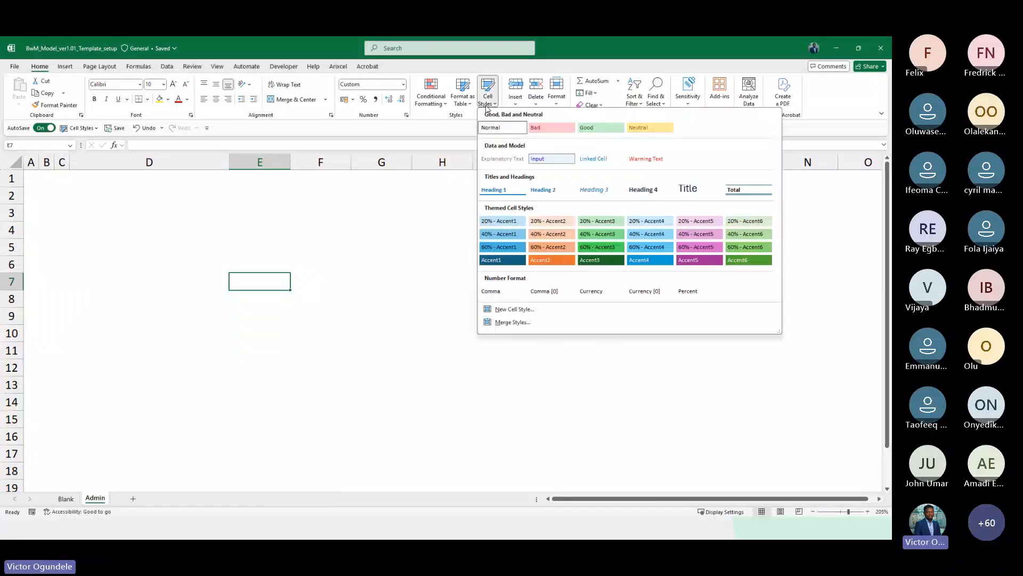
right_click(640, 191)
left_click(671, 235)
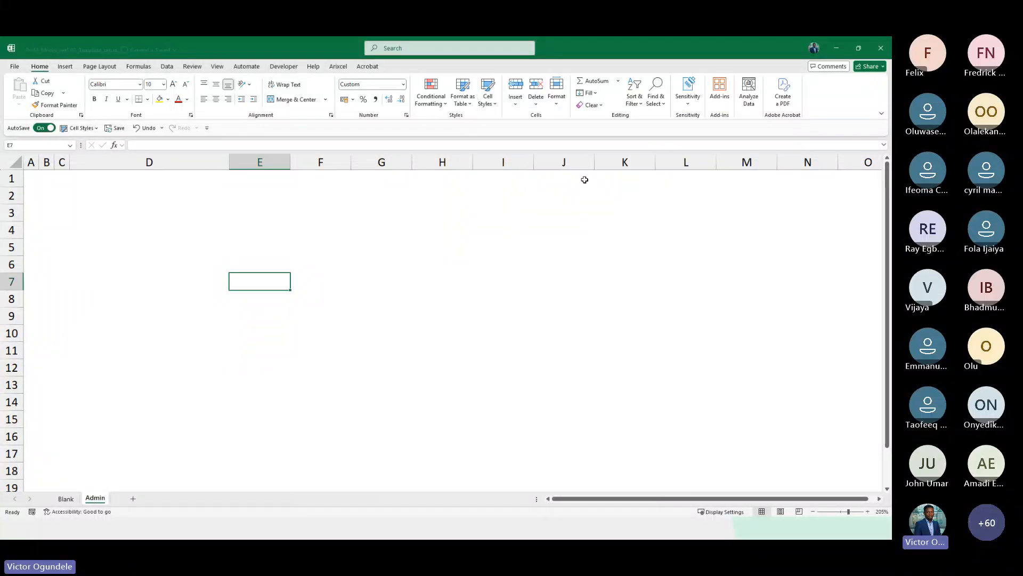
Delete the Title and Total cell styles
left_click(488, 97)
right_click(640, 189)
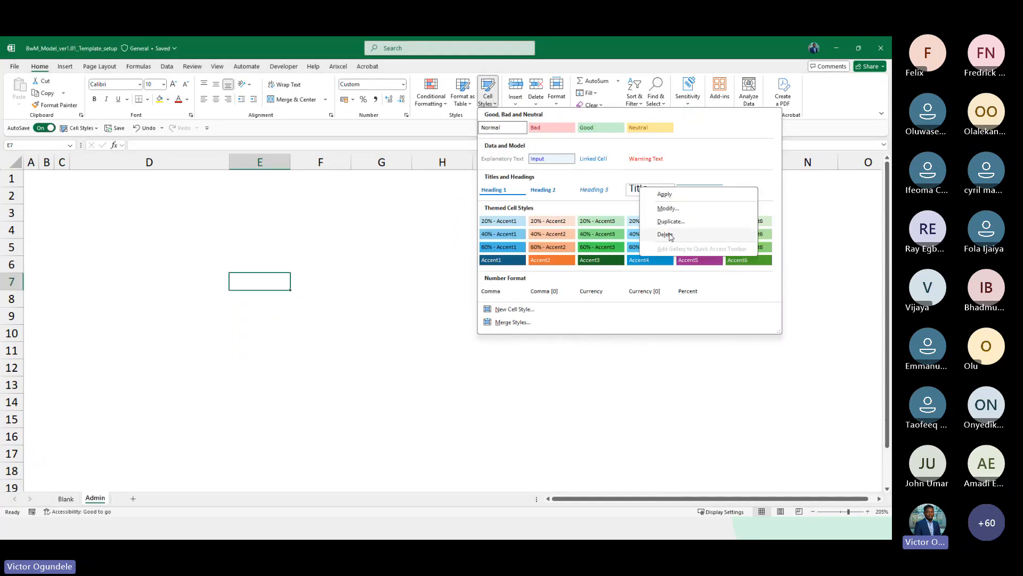
left_click(670, 236)
left_click(487, 97)
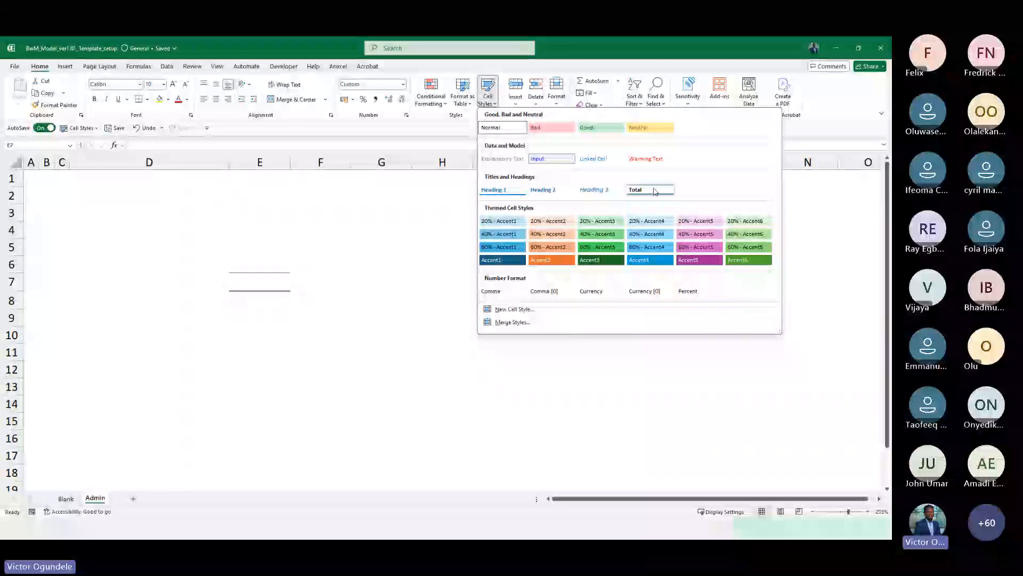
right_click(655, 190)
left_click(670, 235)
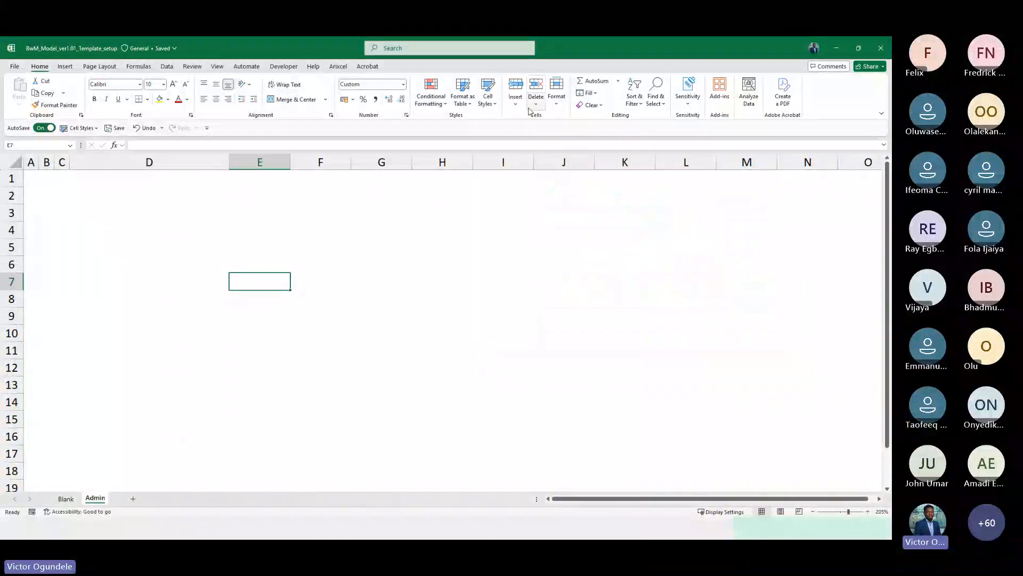
Open the Percent style's format settings for modification
left_click(498, 104)
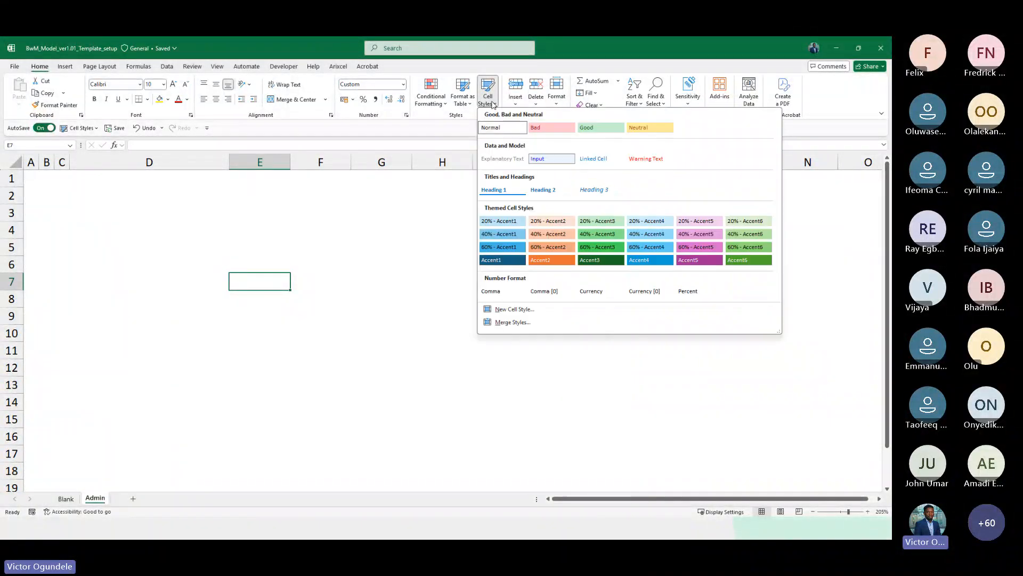
right_click(693, 296)
left_click(720, 314)
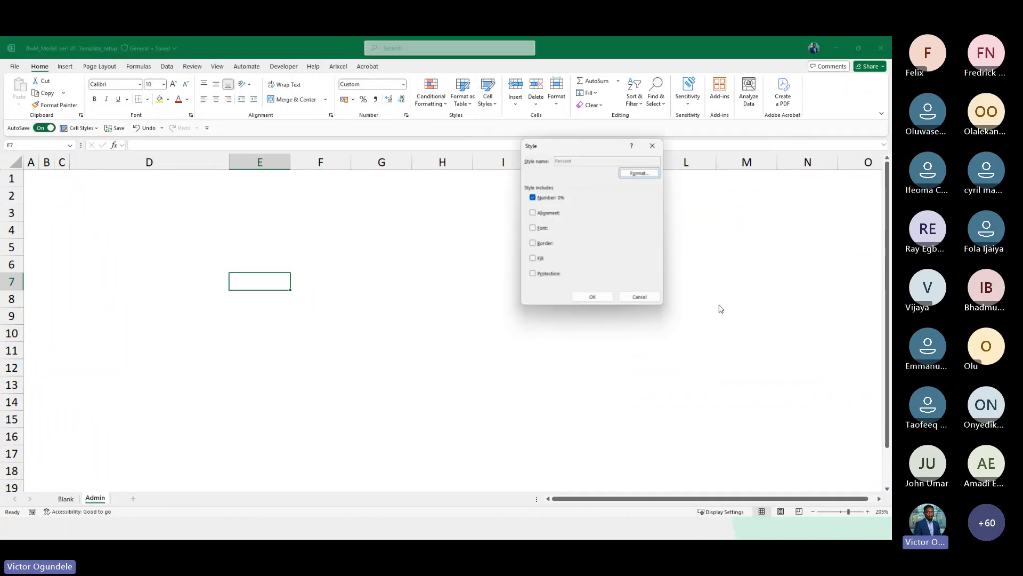
left_click(638, 173)
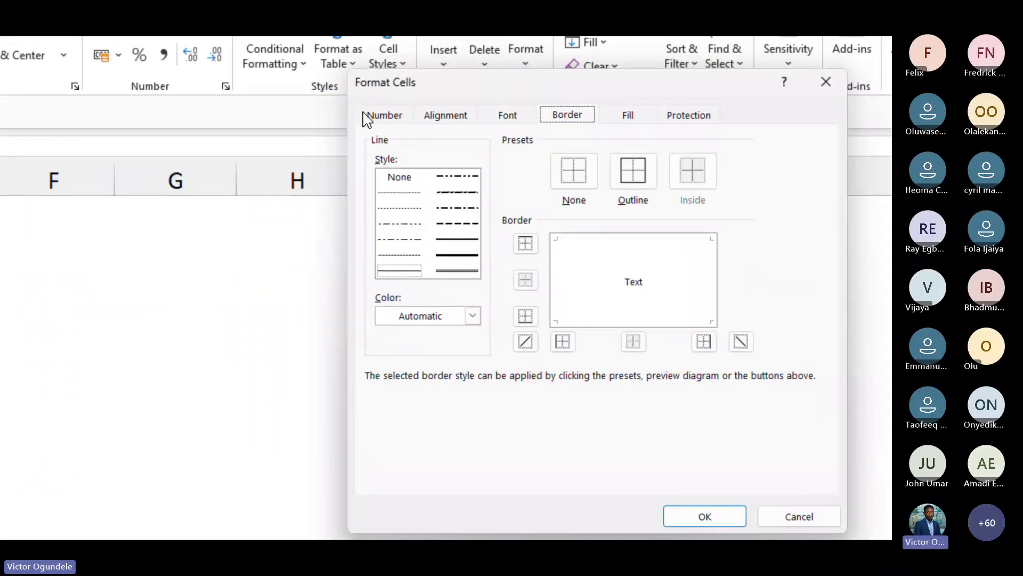
Set the Percent style's custom number format to 0.0%;[Red](0.0%);-% and save the style
left_click(381, 116)
left_click(399, 298)
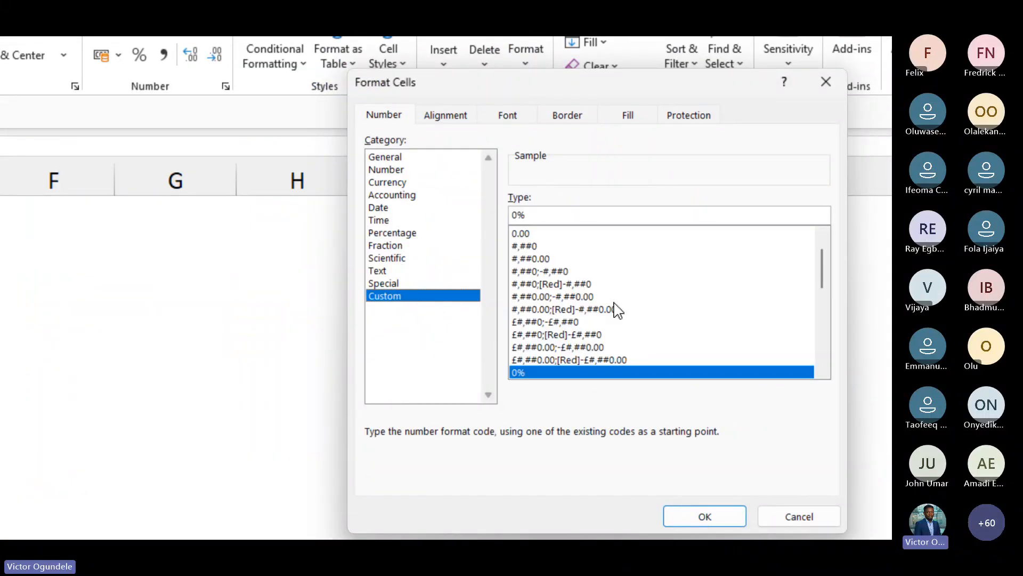
left_click(542, 211)
type(".0")
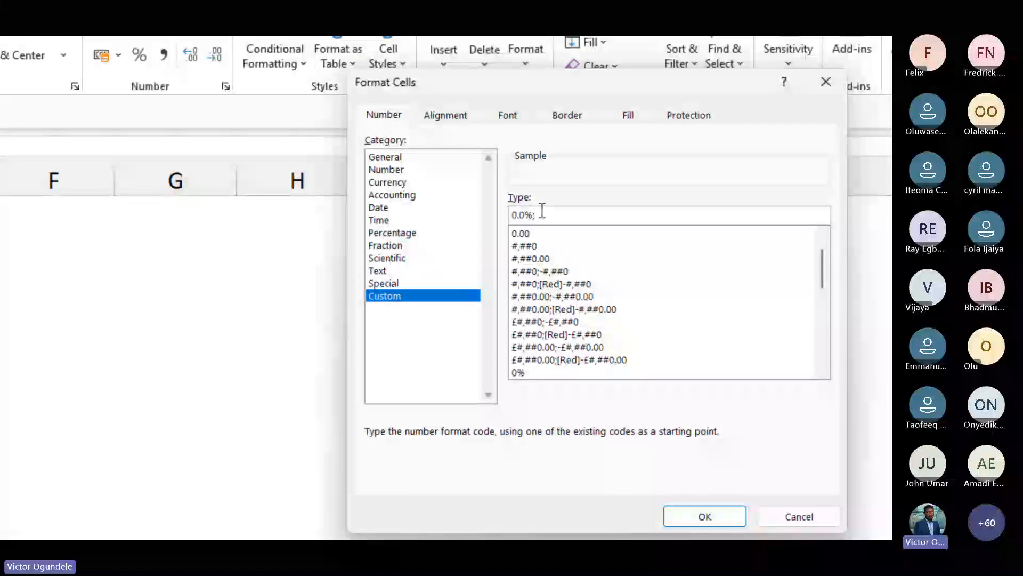
type(";[Red")
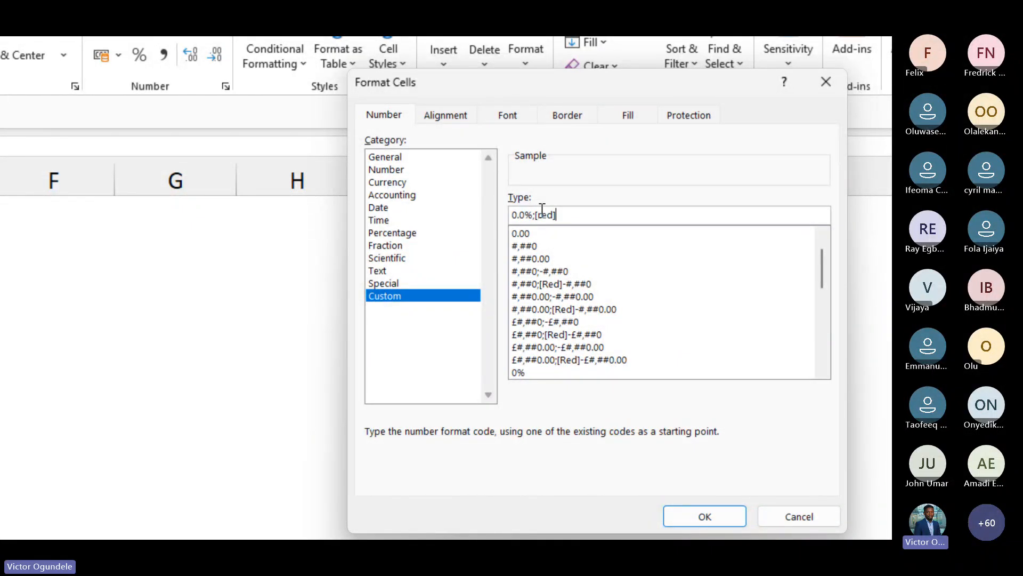
type("](0.0%);-%")
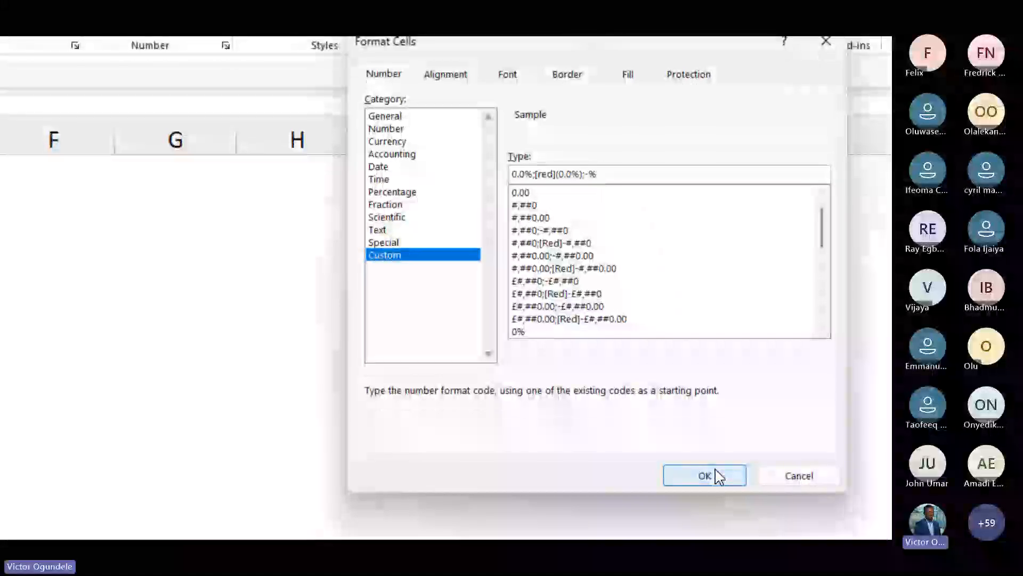
left_click(715, 516)
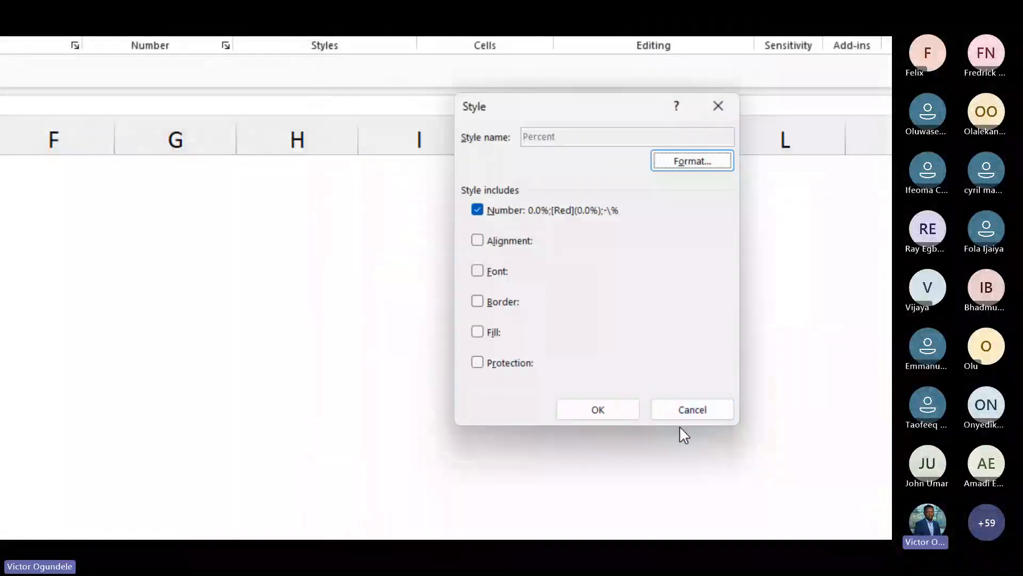
left_click(598, 410)
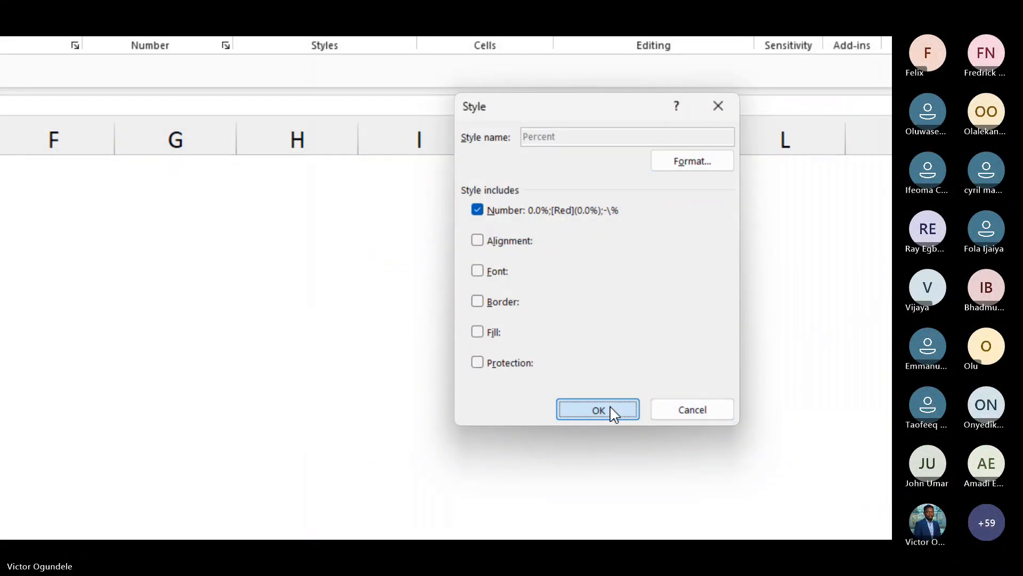
left_click(214, 233)
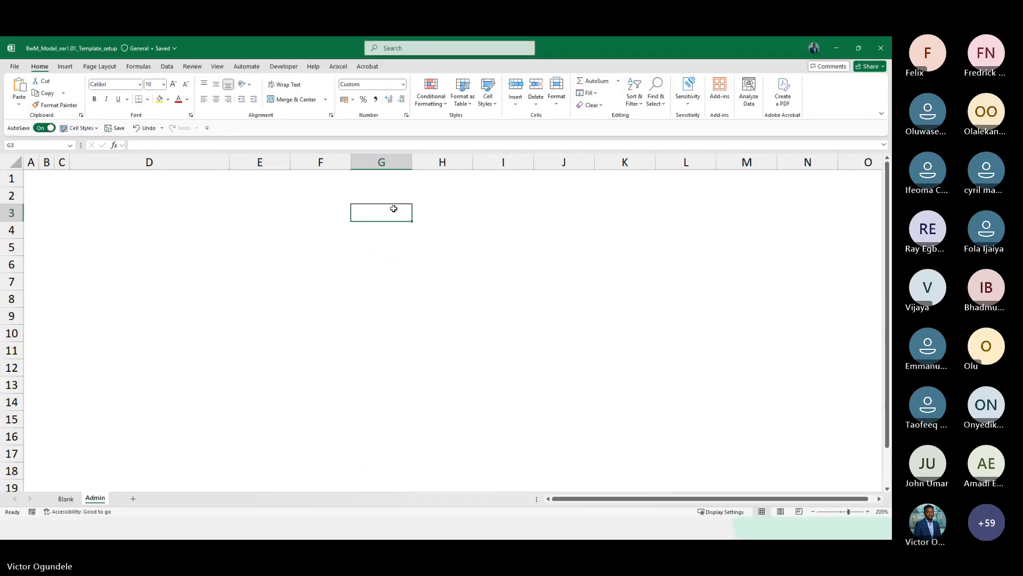
left_click(248, 229)
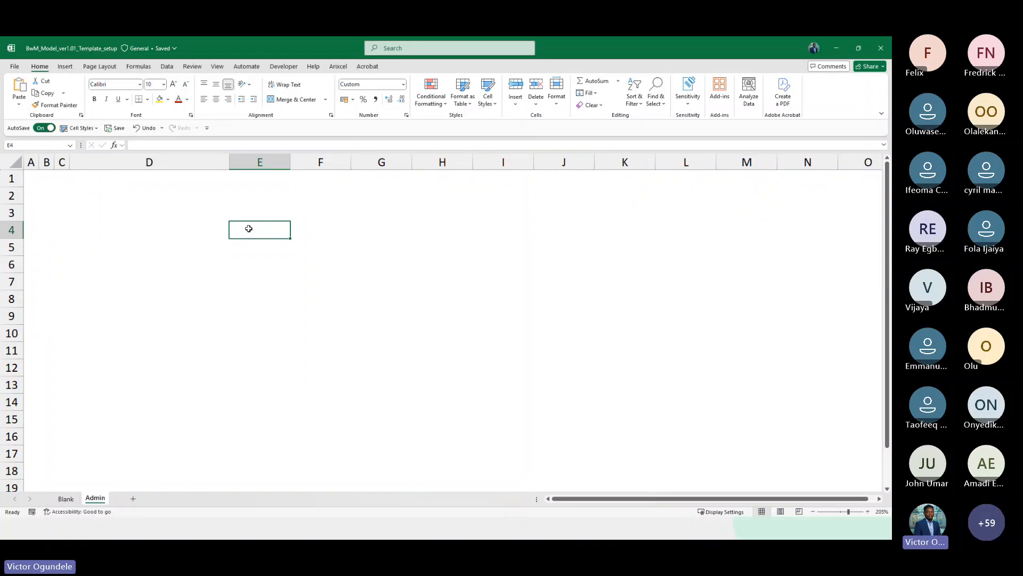
left_click(154, 216)
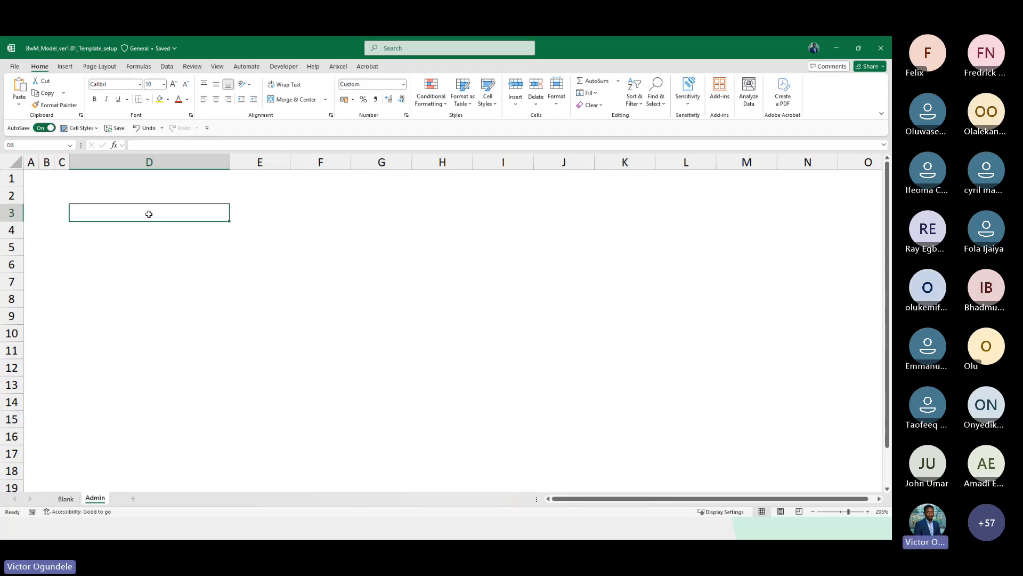
left_click(59, 206)
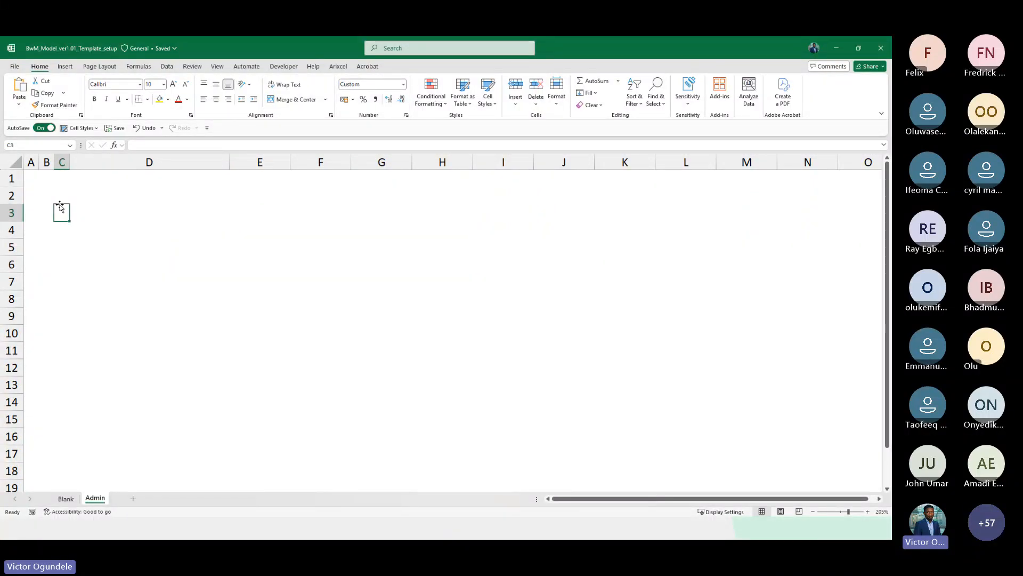
key("Home")
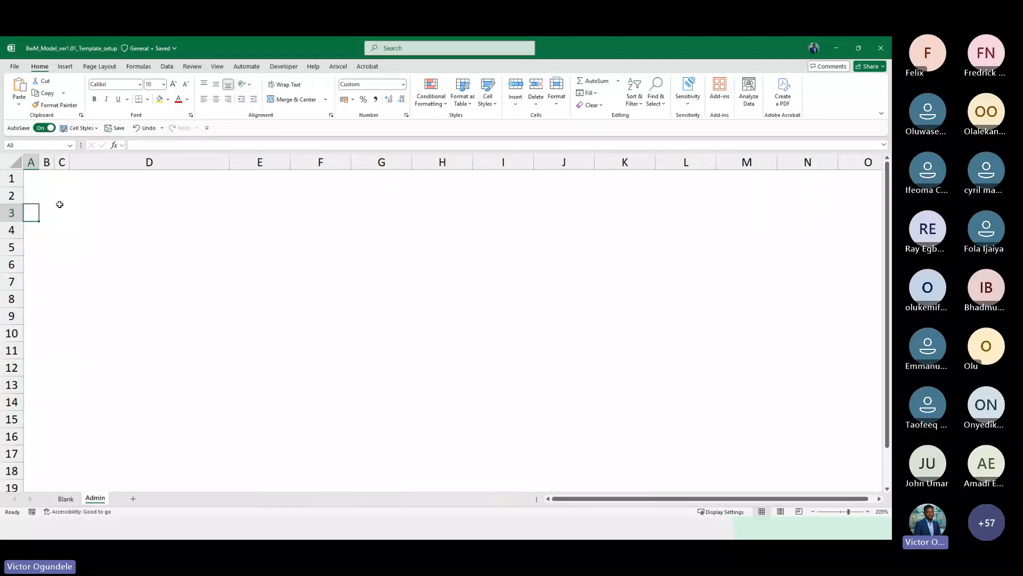
key("Down")
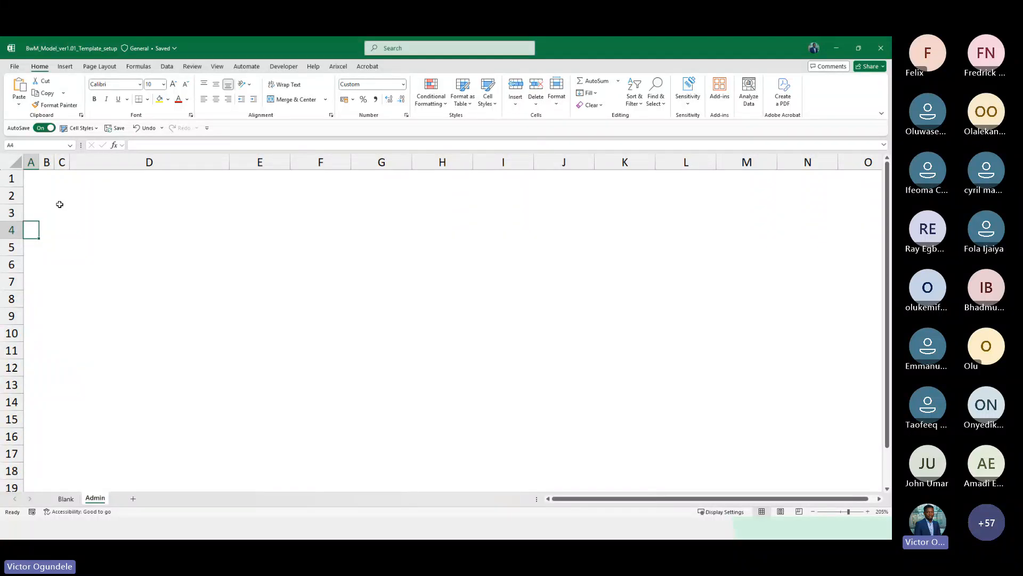
Fill the range A1:P6 on the Admin sheet with a dark blue theme colour and set its font colour to white
key("ctrl+Home")
key("shift+Down")
key("shift+Down")
key("shift+Down")
key("shift+Down")
key("shift+Down")
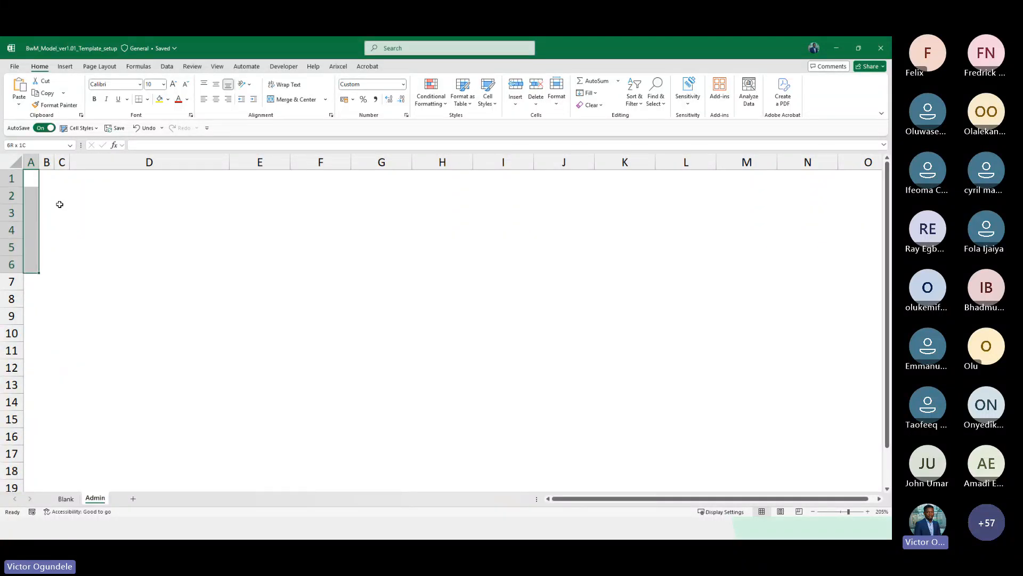
key("shift+Right")
key("shift+Right")
key("shift+Right")
key("shift+Right")
key("shift+Right")
key("shift+Right")
key("shift+Right")
key("shift+Right")
key("shift+Right")
key("shift+Right")
key("shift+Right")
key("shift+Right")
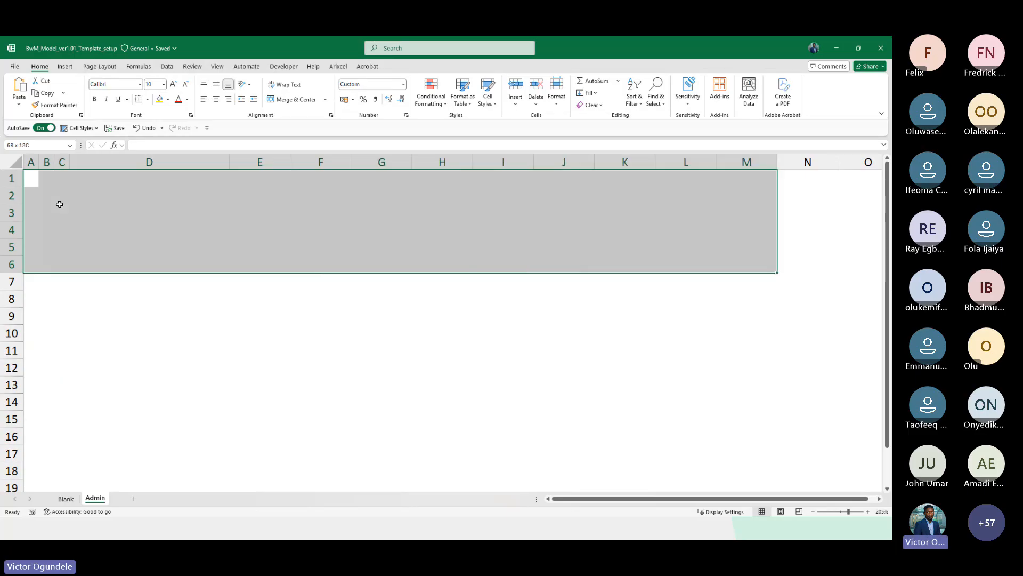
scroll(59, 205, "down", 3)
key("shift+Right")
key("shift+Right")
key("shift+Right")
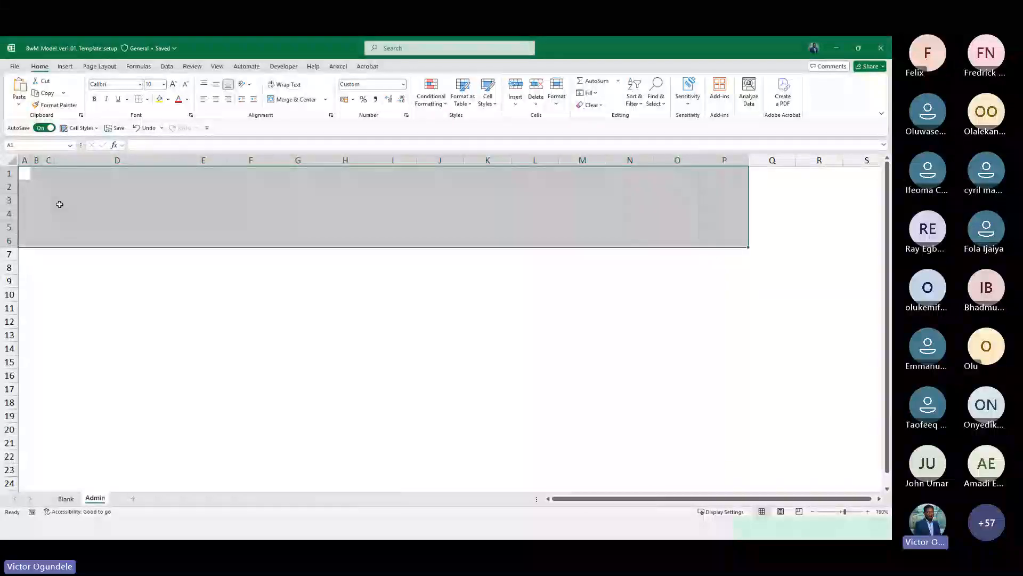
scroll(59, 204, "down", 2)
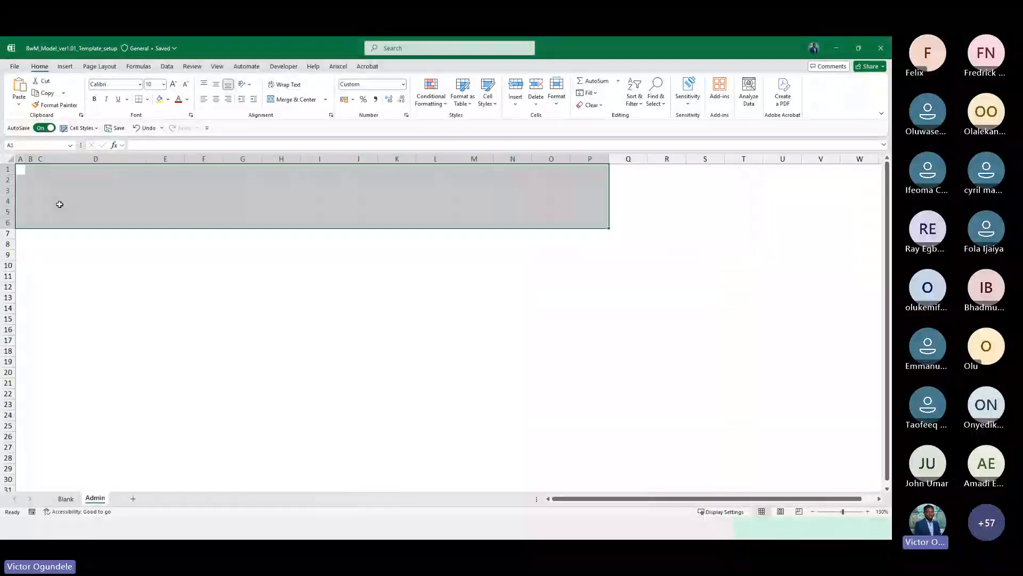
left_click(168, 100)
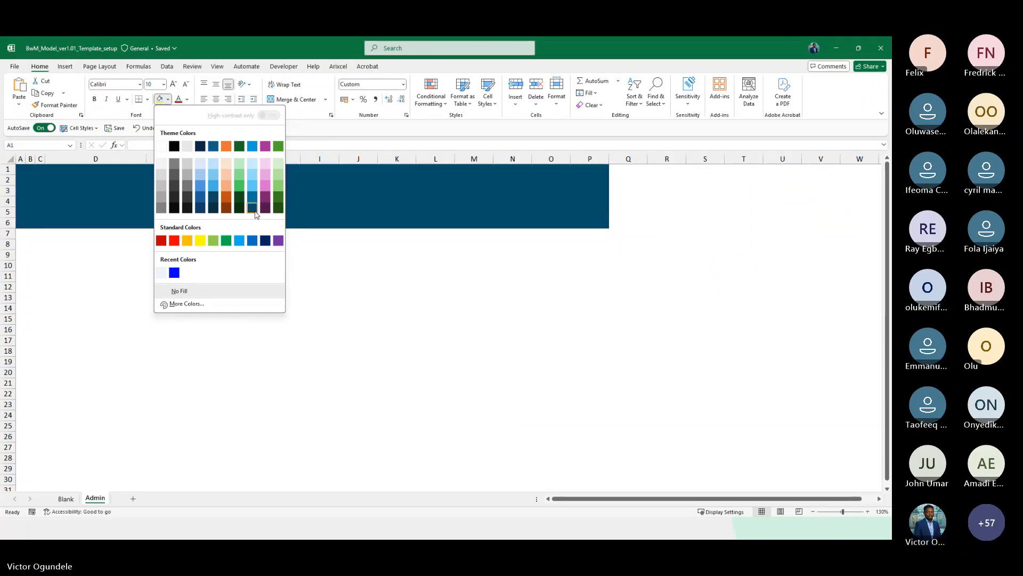
left_click(255, 213)
left_click(188, 100)
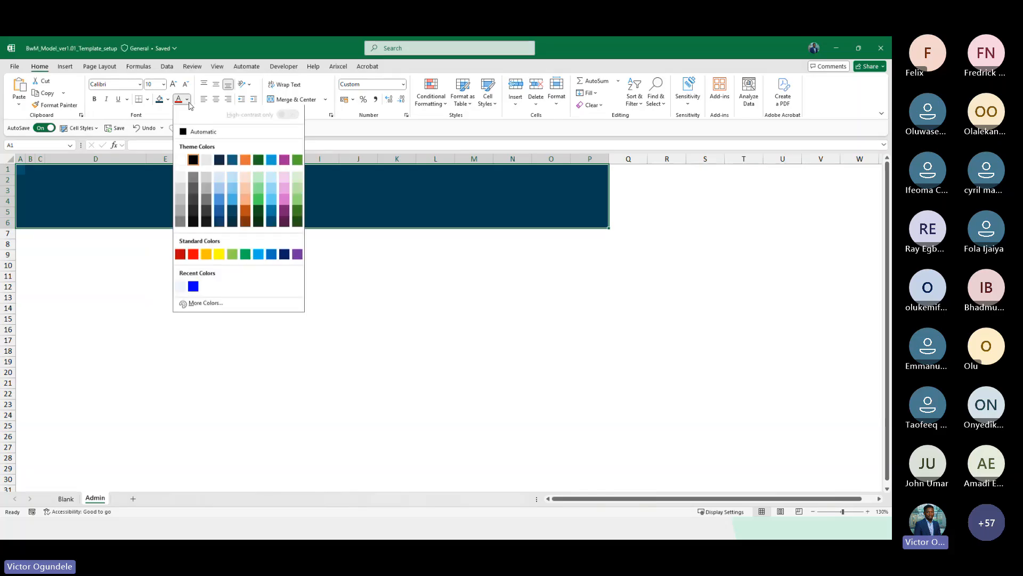
left_click(181, 160)
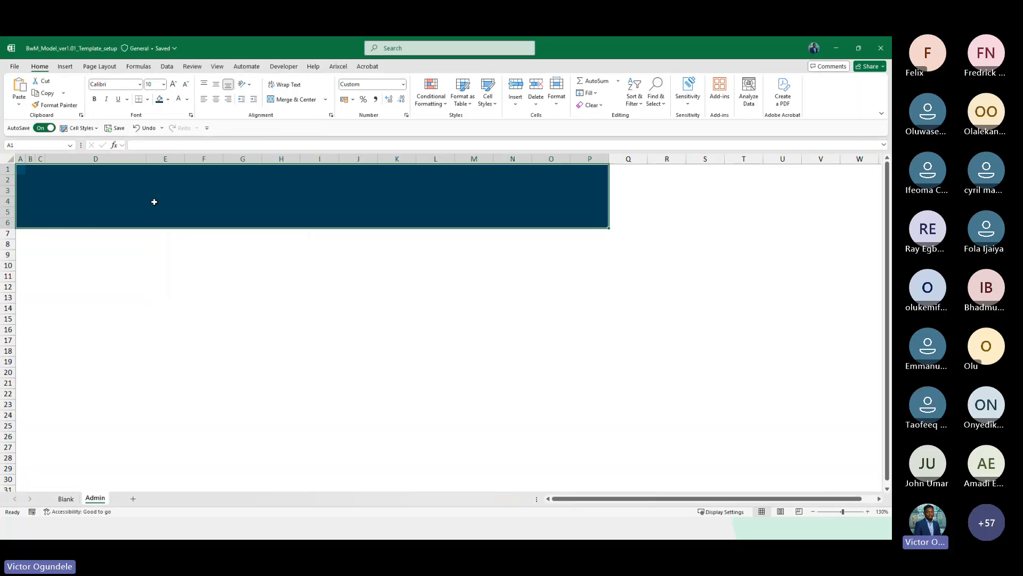
Select row 8 across the header's width and apply the Heading 1 cell style to it
left_click(124, 186)
key("Left")
key("Left")
key("Up")
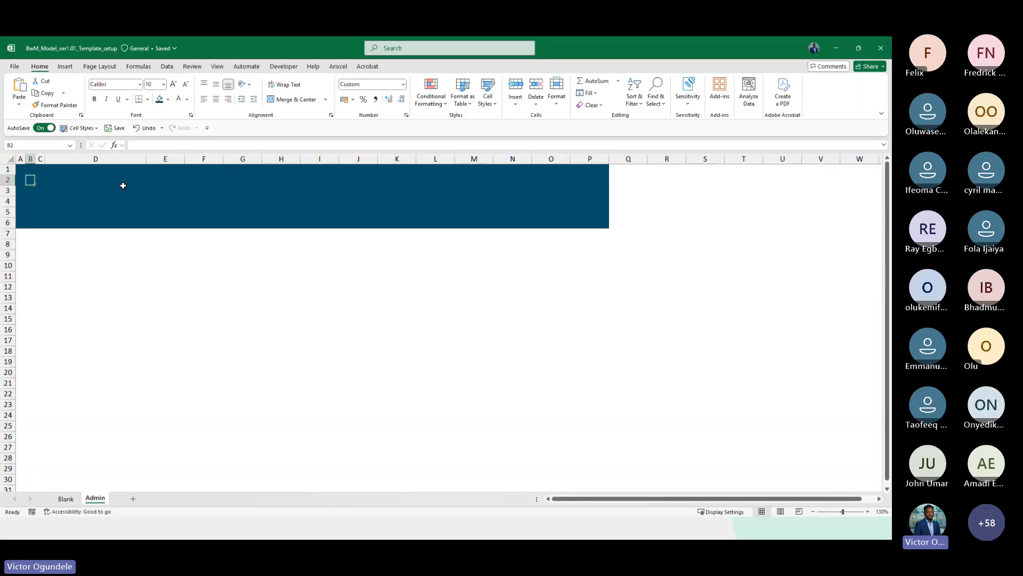
key("Down")
key("Down")
key("Down")
scroll(123, 186, "down", 1)
key("Down")
key("Down")
key("Down")
key("Down")
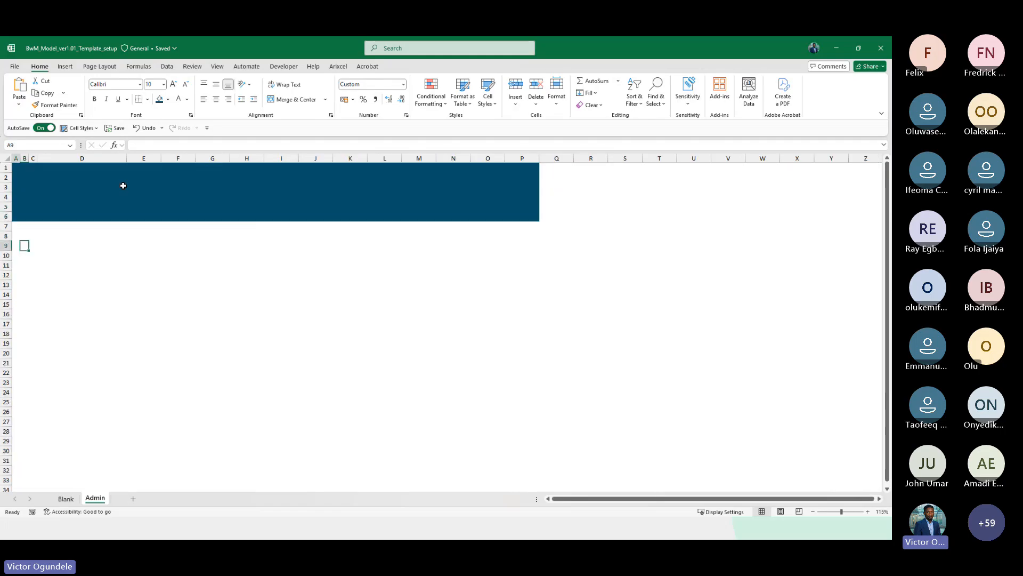
key("Up")
key("Left")
key("shift+Right")
key("shift+Right")
key("shift+Right")
key("shift+Right")
key("shift+Right")
key("shift+Right")
key("shift+Right")
key("shift+Right")
key("shift+Right")
key("shift+Right")
key("shift+Right")
key("shift+Right")
key("shift+Right")
key("shift+Right")
key("shift+Right")
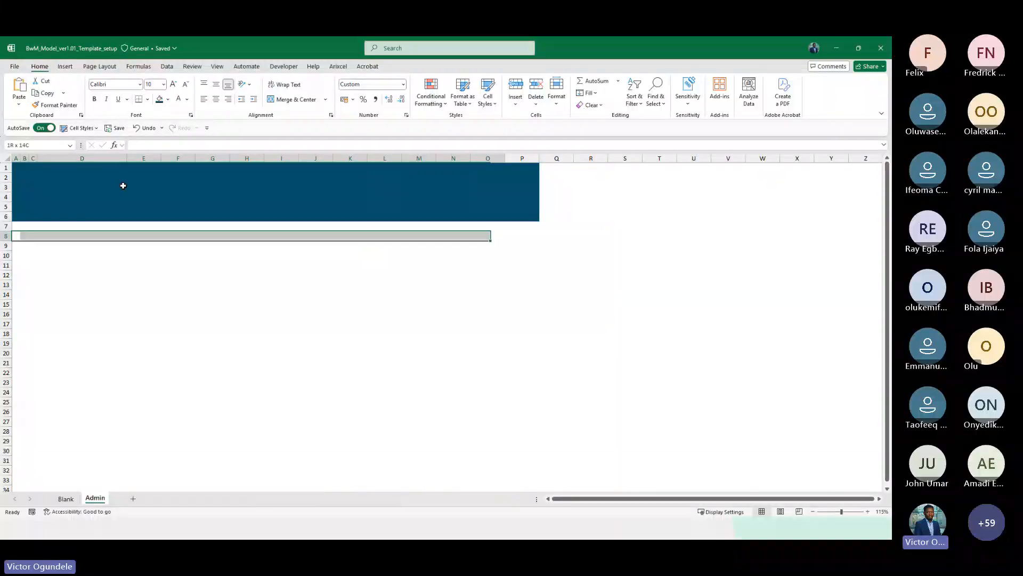
key("alt+2")
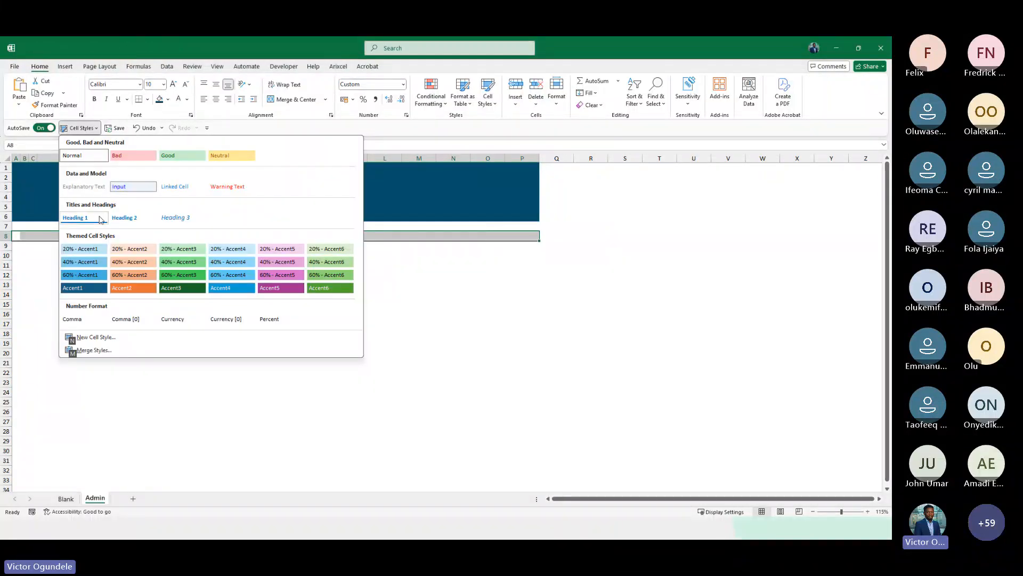
left_click(82, 220)
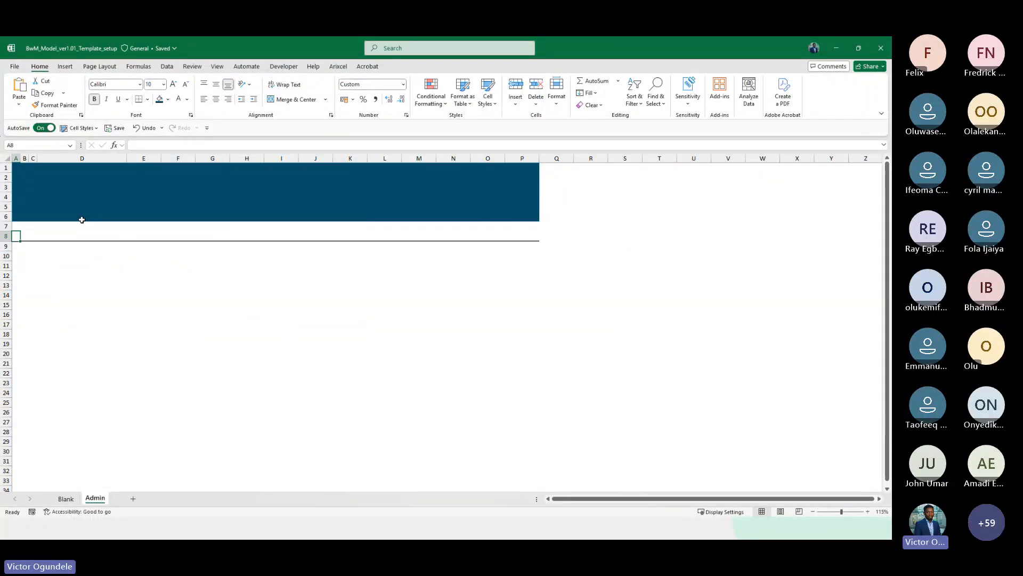
Enter 1 in cell A8
type("General")
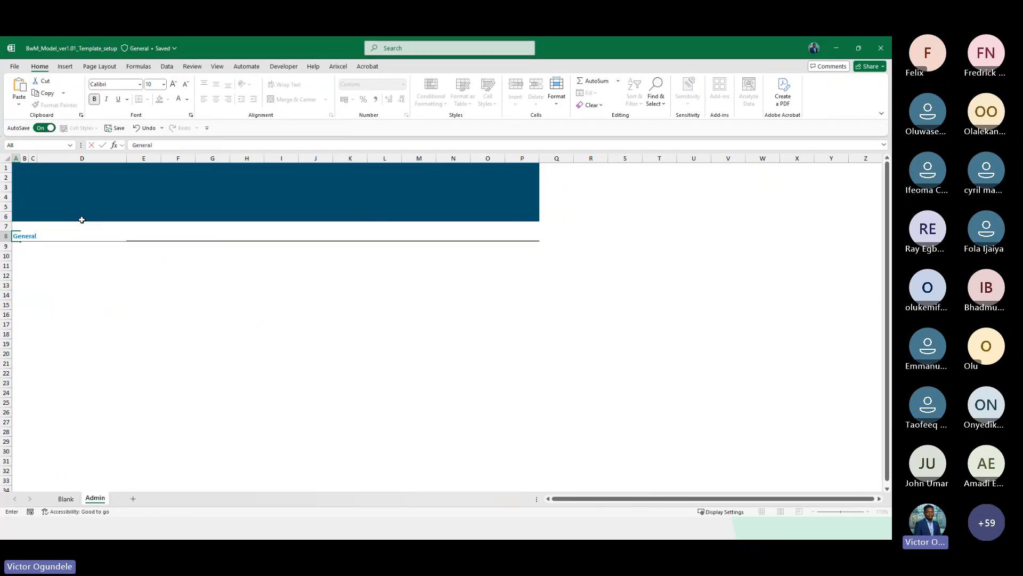
key("Escape")
scroll(81, 219, "up", 6)
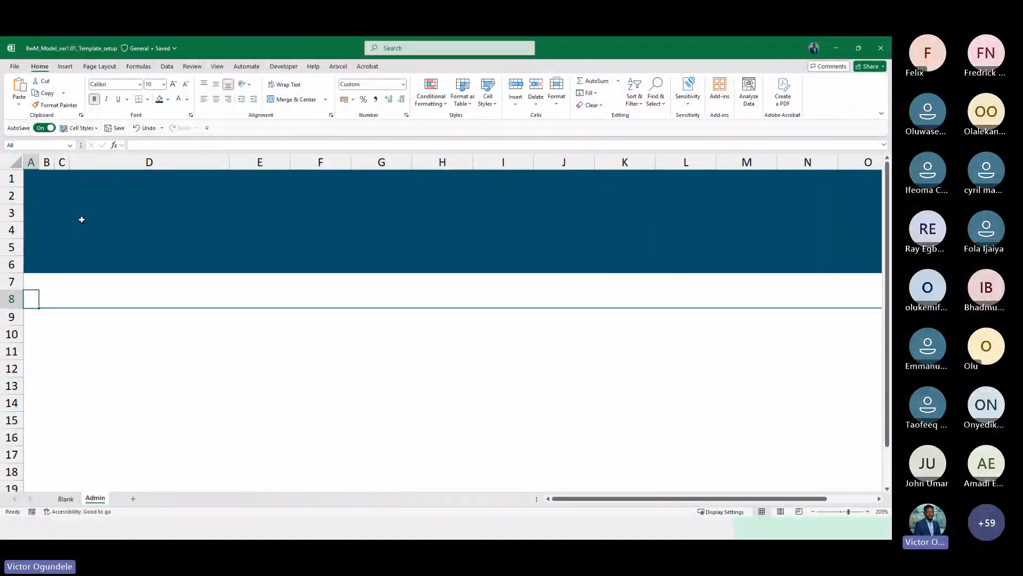
scroll(81, 220, "up", 1)
type("1")
key("Return")
key("Down")
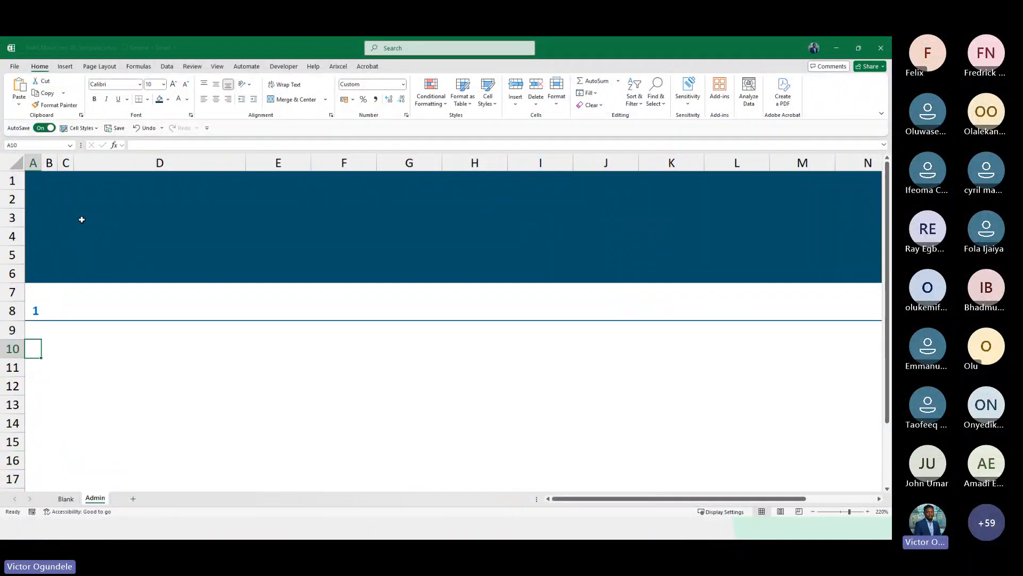
key("Down")
key("Down")
key("Down")
key("Down")
key("Down")
key("Up")
key("Up")
key("Up")
key("Up")
key("Up")
key("Up")
key("Up")
key("Up")
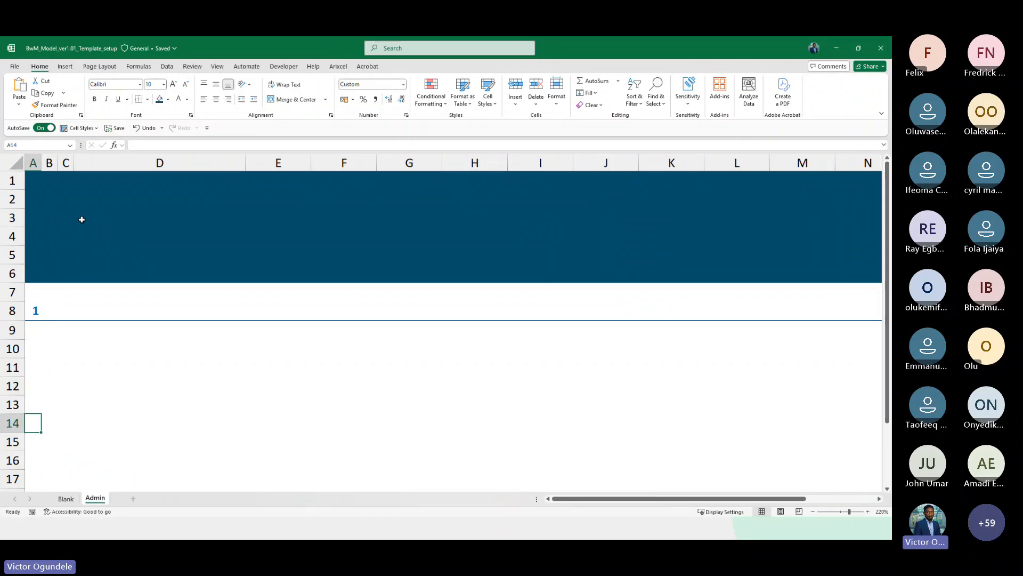
key("Down")
type("=max(")
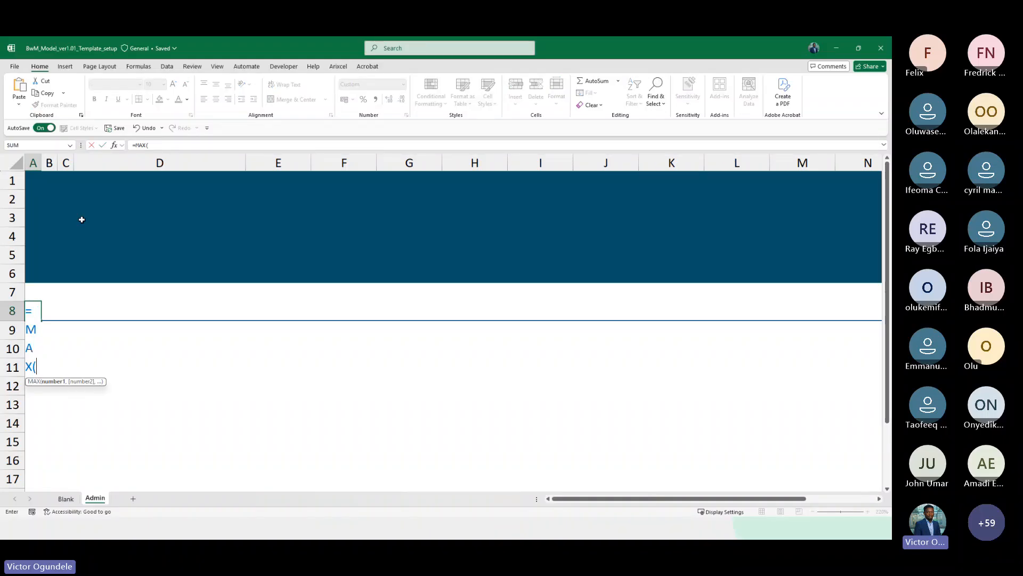
key("BackSpace")
key("BackSpace")
key("BackSpace")
key("BackSpace")
type("ma")
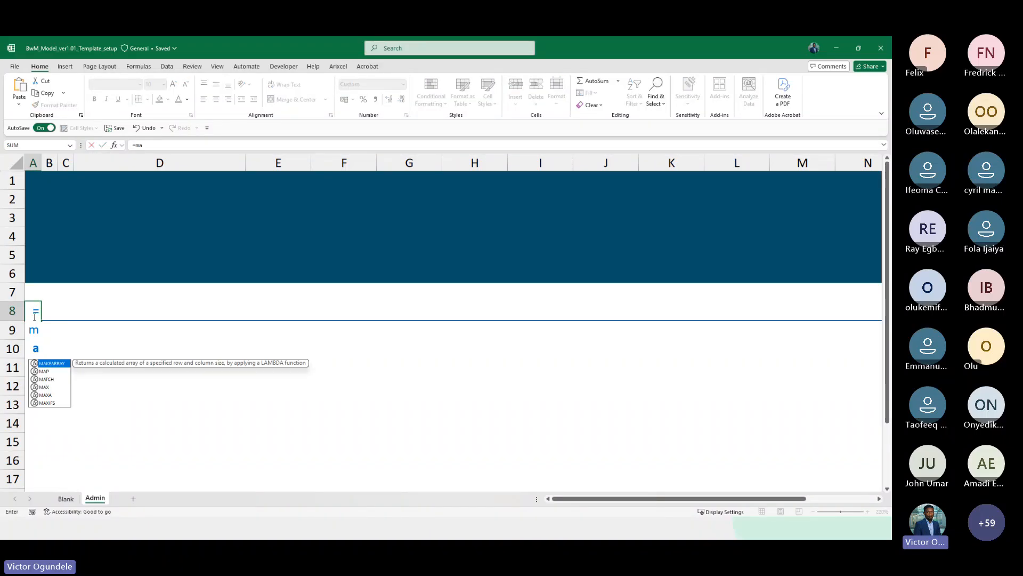
key("Escape")
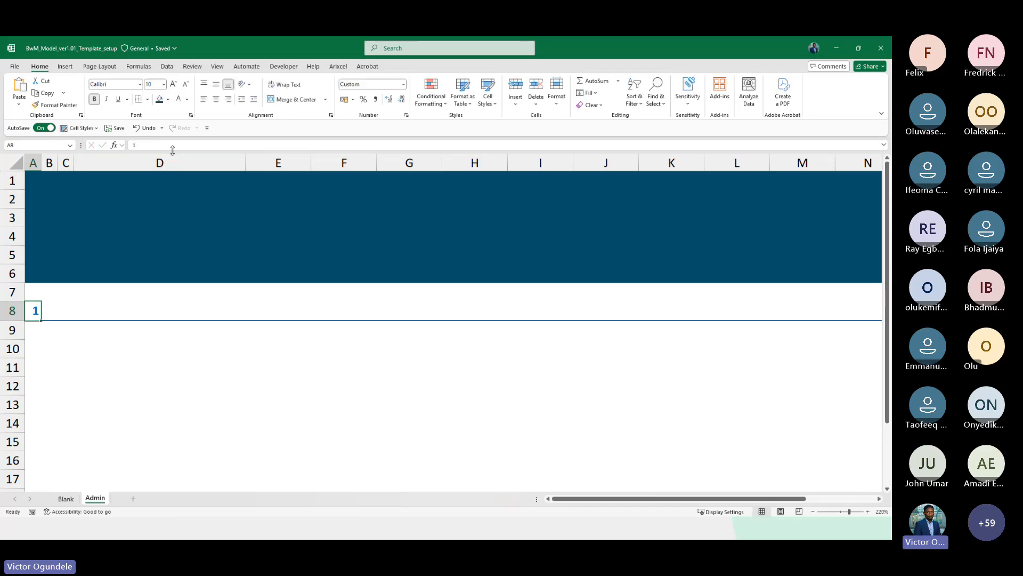
Replace A8's entry with the section-number formula =MAX($A$7:A7)+1
left_click(172, 144)
key("BackSpace")
type("=m")
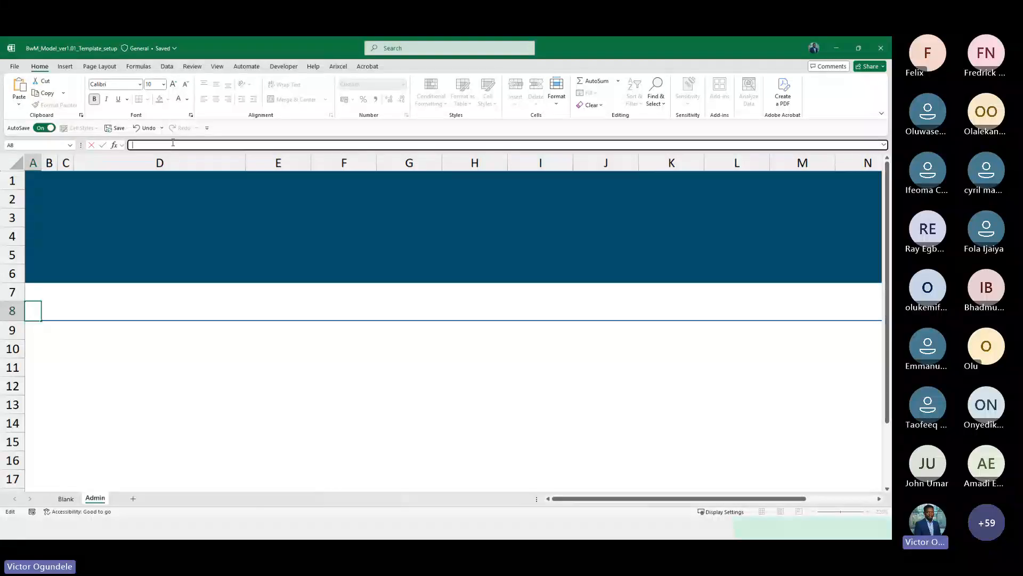
type("ax")
key("Tab")
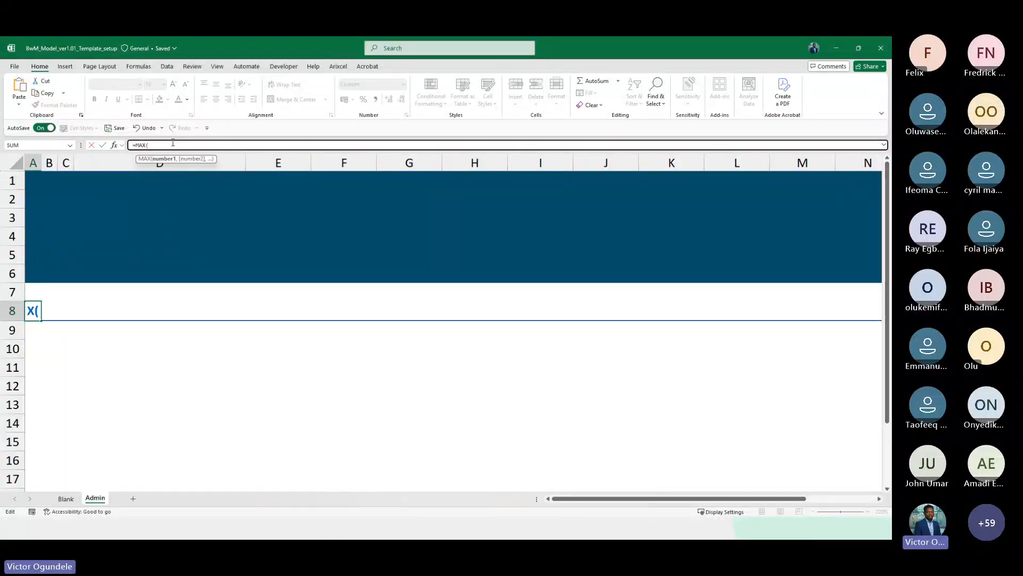
left_click(34, 286)
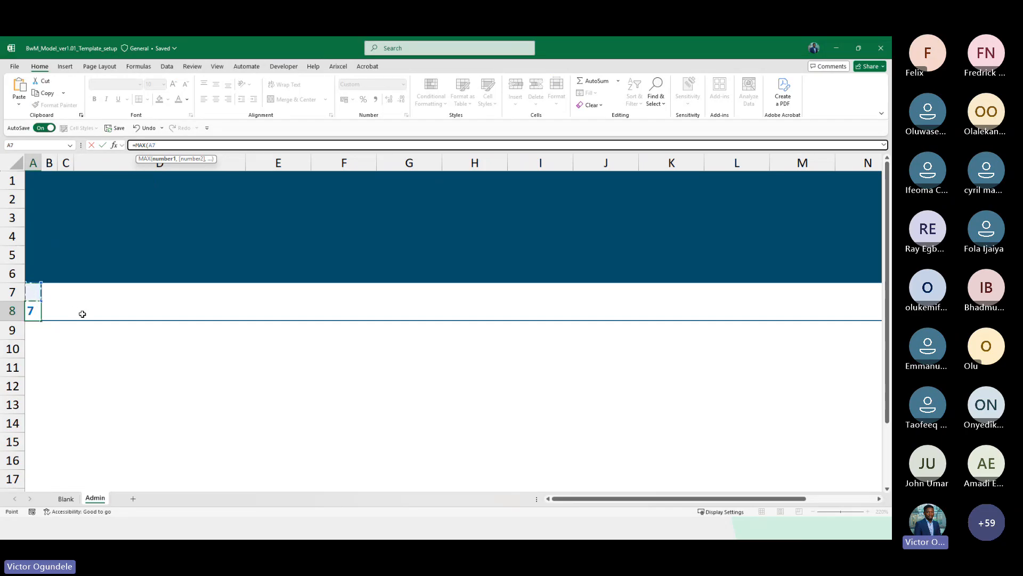
key("F8")
type(")")
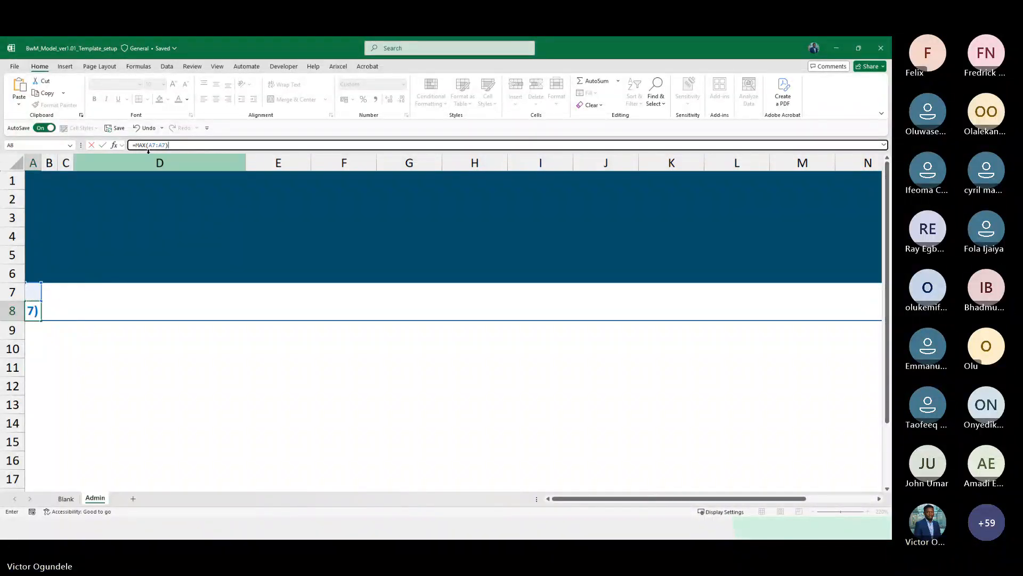
left_click(151, 145)
key("F4")
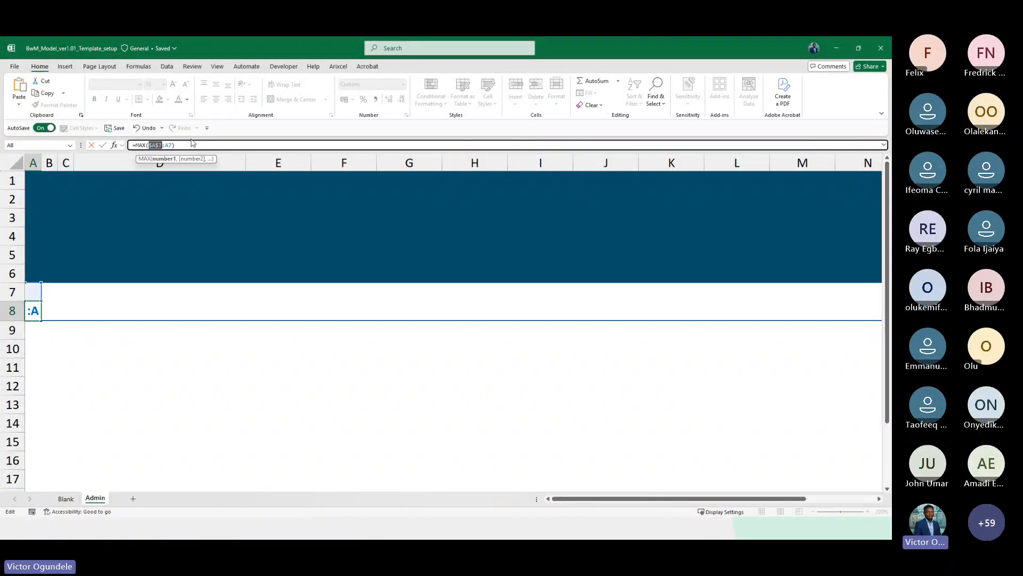
left_click(184, 145)
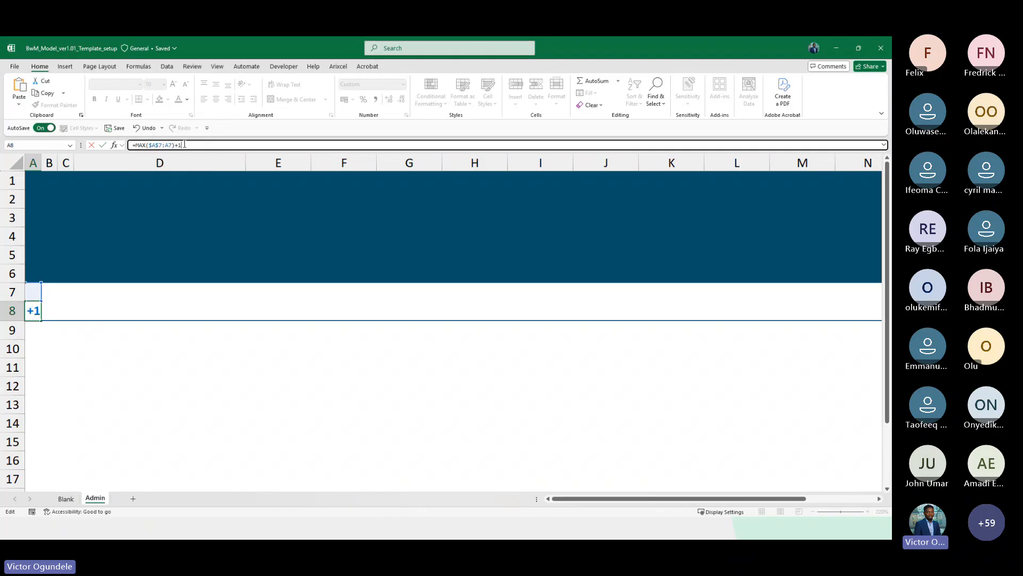
key("ctrl+Return")
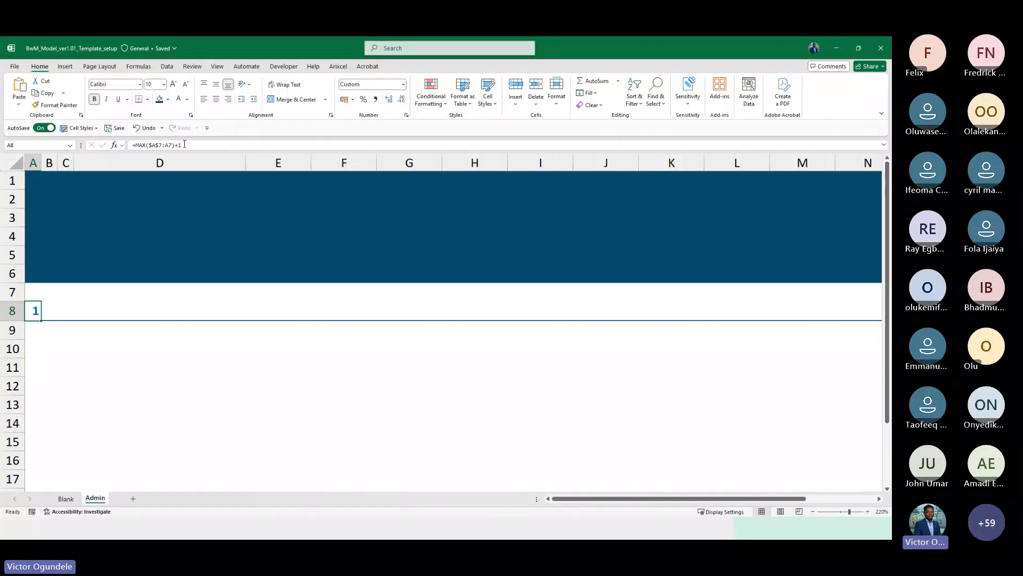
Copy heading row 8 to row 16 to test the numbering, and delete row 16 afterwards
scroll(185, 144, "down", 4)
key("shift+space")
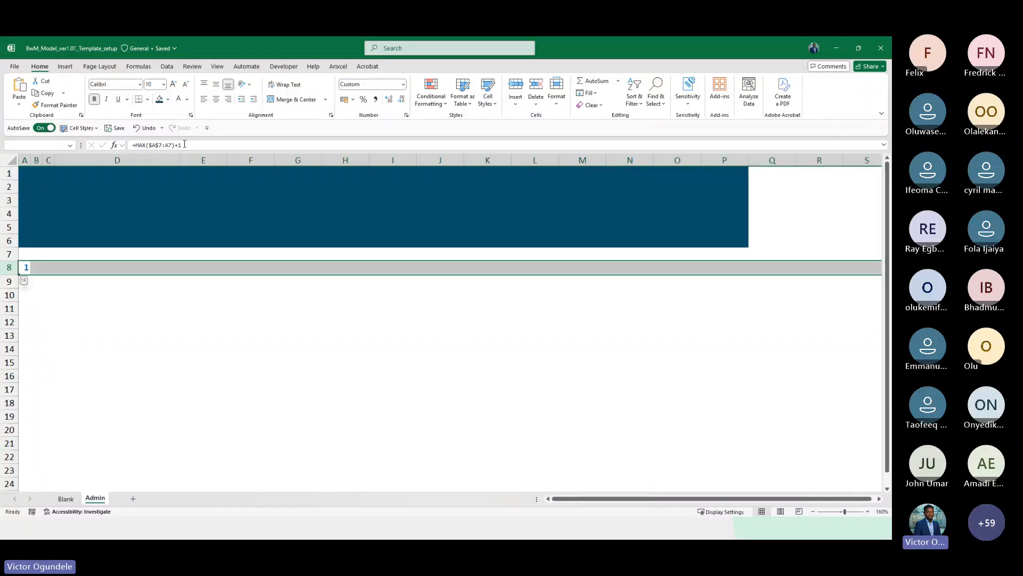
key("ctrl+c")
left_click(9, 375)
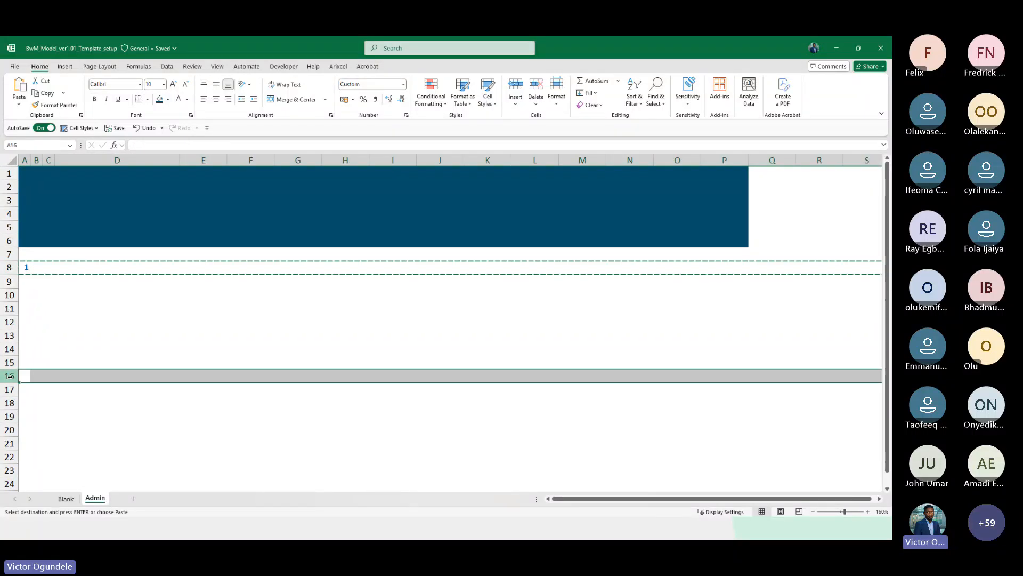
left_click(24, 376)
type("=MAX($A$7:A15)+1")
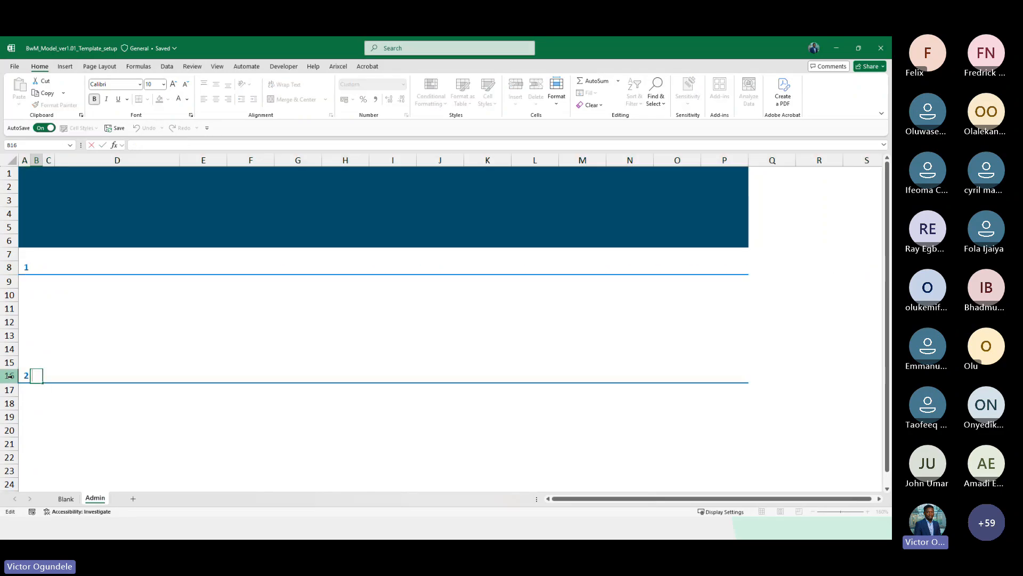
key("Escape")
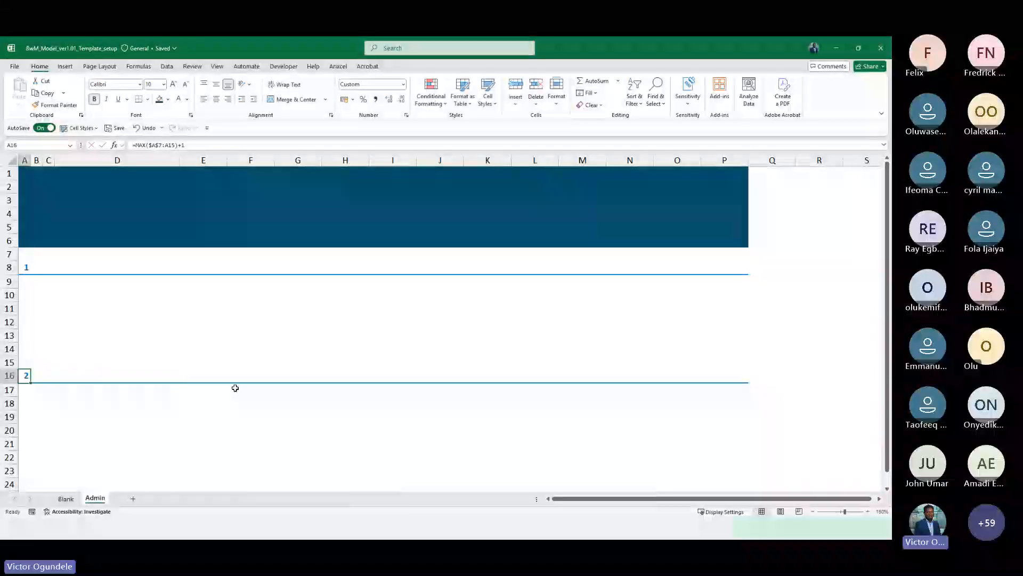
key("F2")
key("Escape")
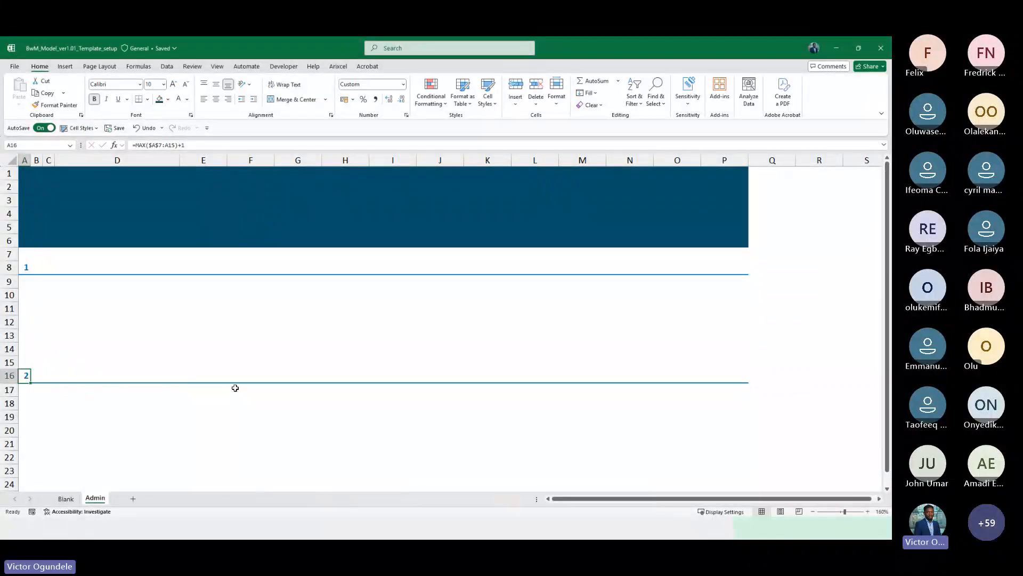
key("shift+space")
key("ctrl+minus")
Enter the section title General Information in cell B8
key("Up")
key("Up")
key("Up")
key("Up")
key("Up")
key("Up")
key("Up")
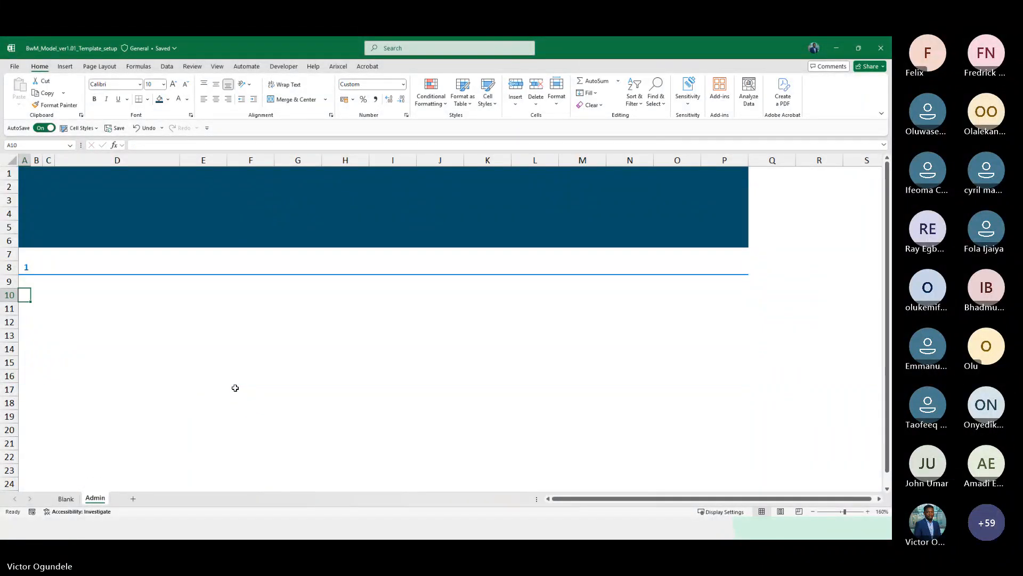
key("Right")
key("Down")
scroll(235, 387, "up", 2)
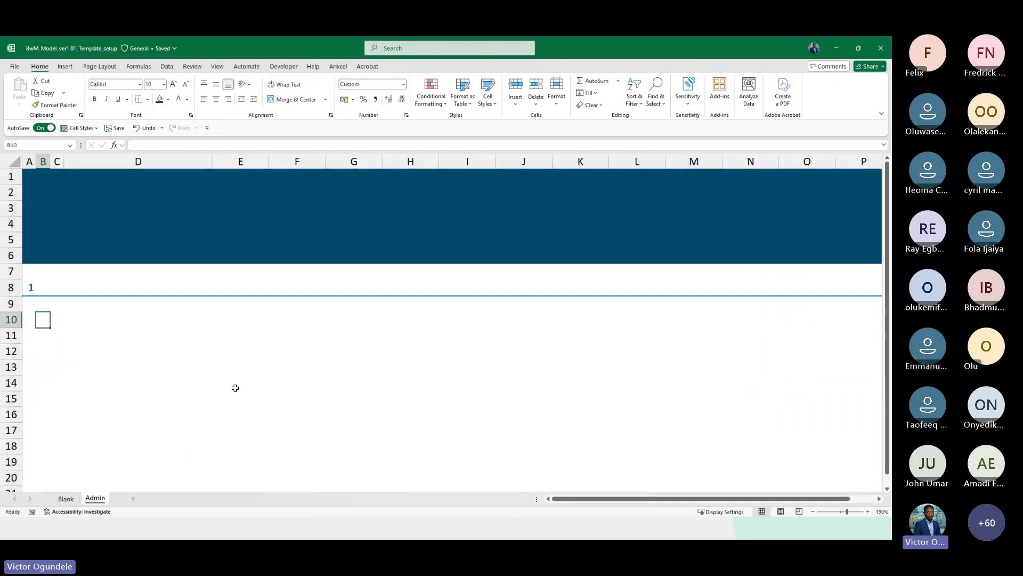
key("Up")
key("Up")
type("General")
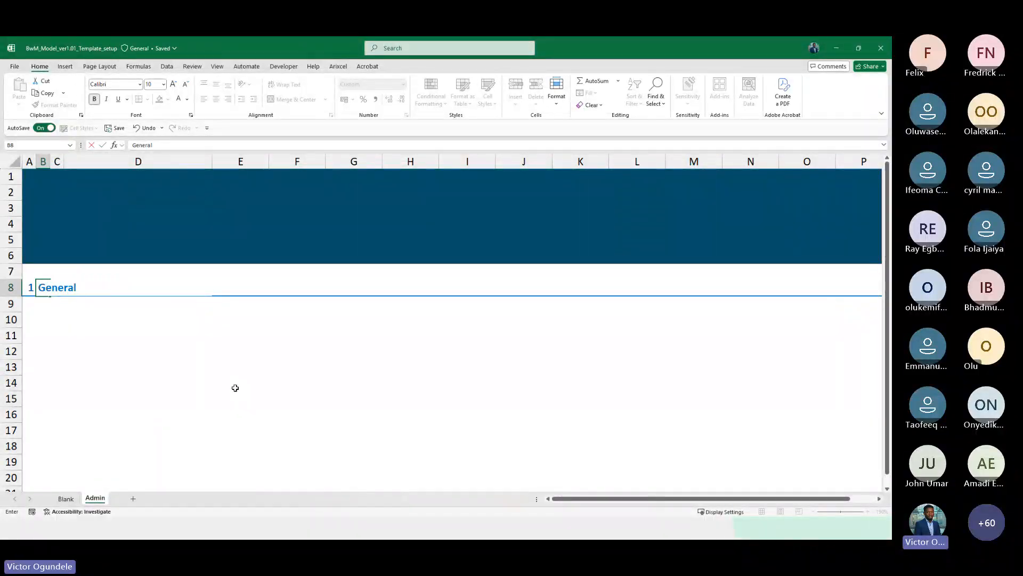
type(" Information")
key("Return")
key("Return")
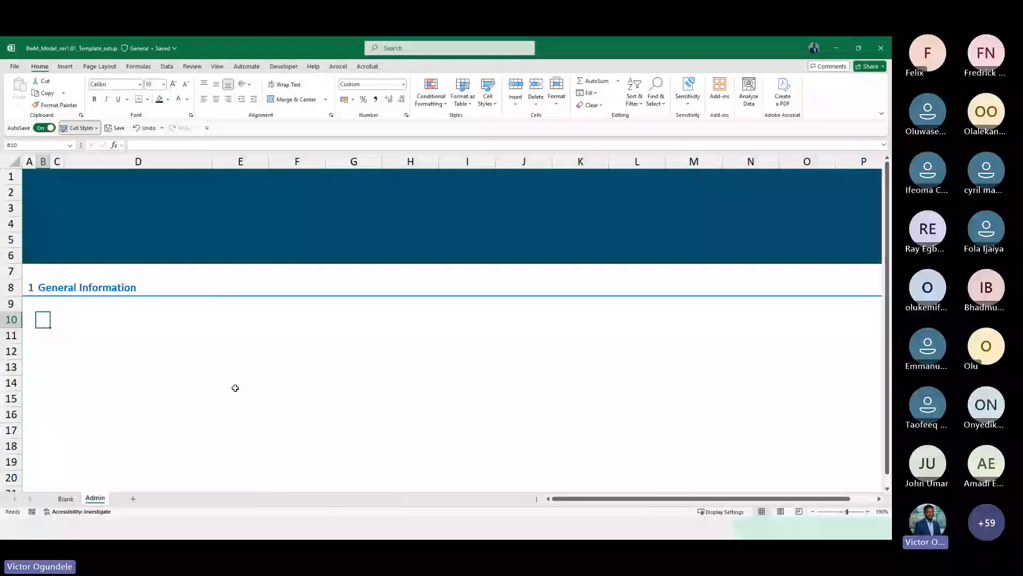
Apply the Heading 2 style to B10 and enter the sub-section formula =MAX($A$7:B9)+0.1
left_click(79, 127)
left_click(132, 219)
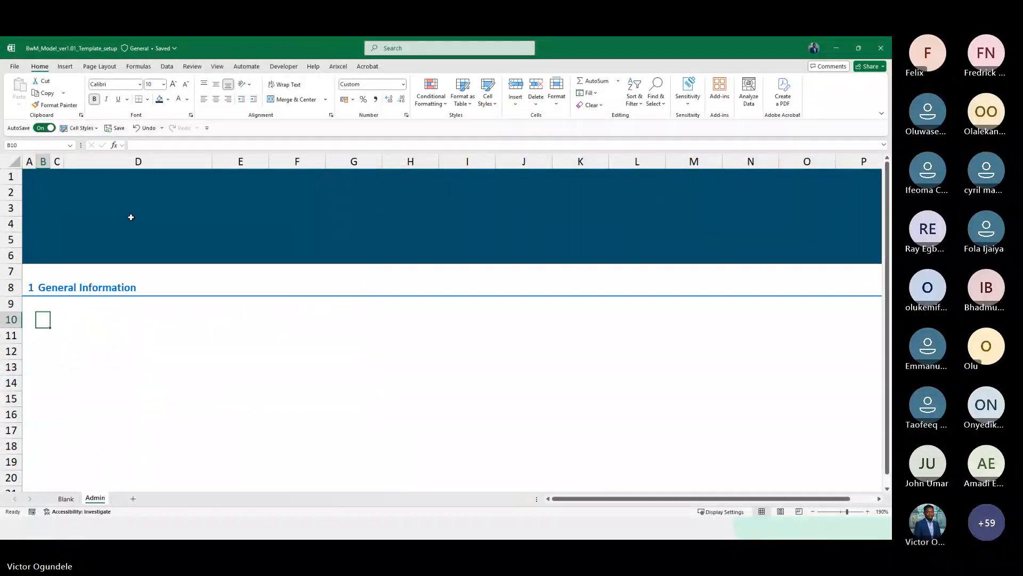
type("=max")
key("Tab")
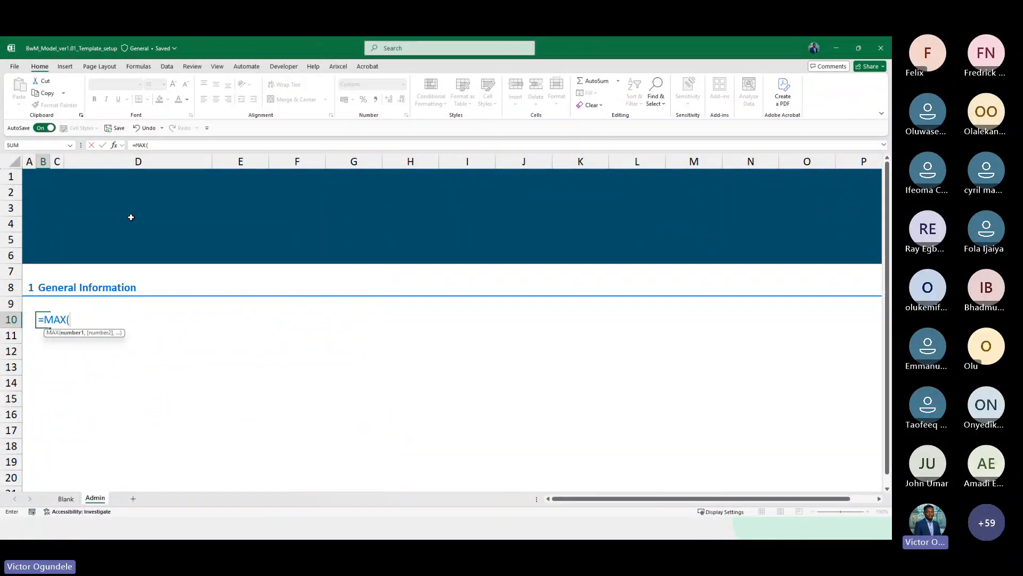
key("Up")
key("shift+Up")
key("shift+Left")
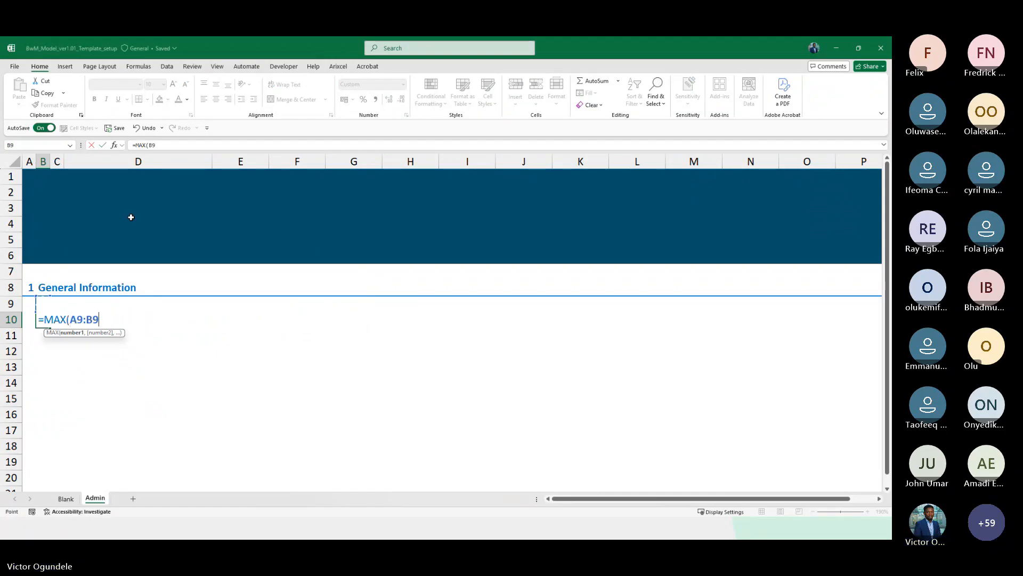
key("shift+Up")
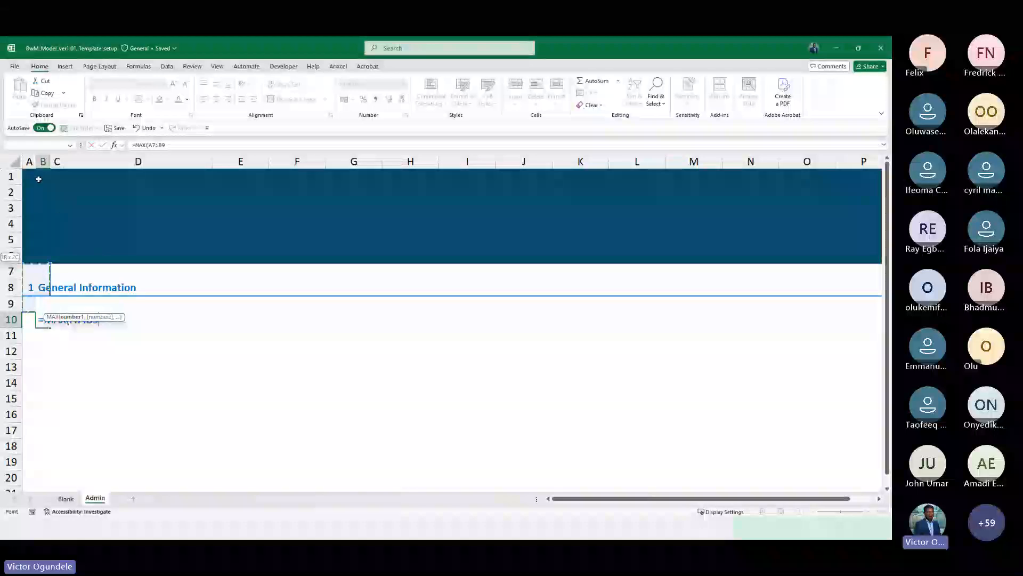
left_click(152, 145)
key("F4")
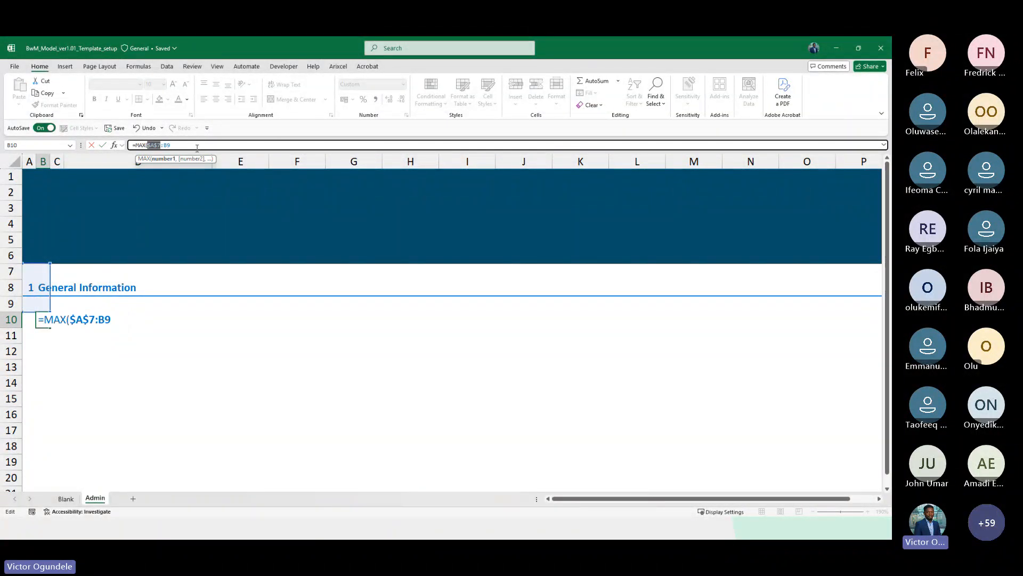
left_click(186, 142)
type(")+0.")
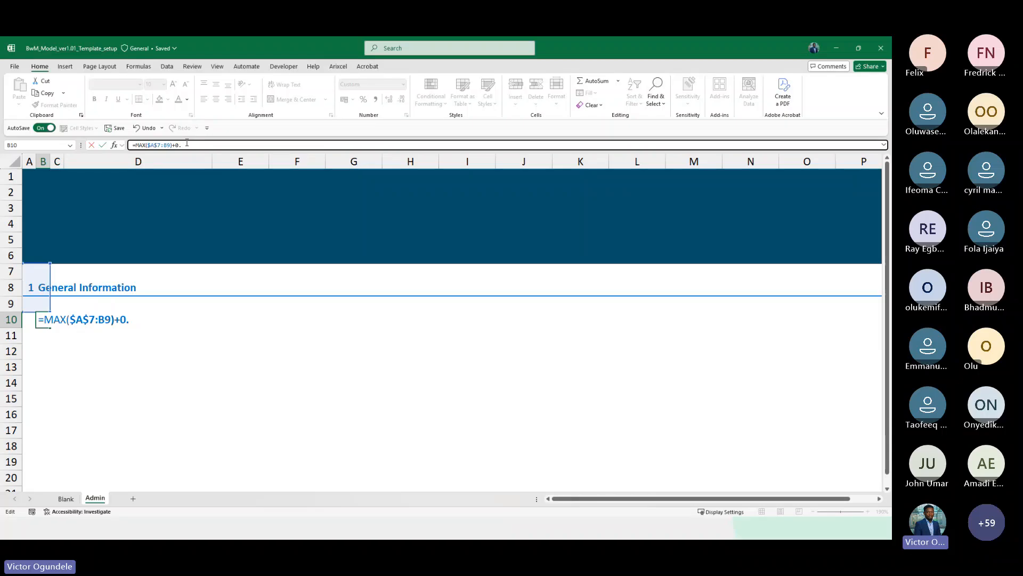
type("1")
key("ctrl+Return")
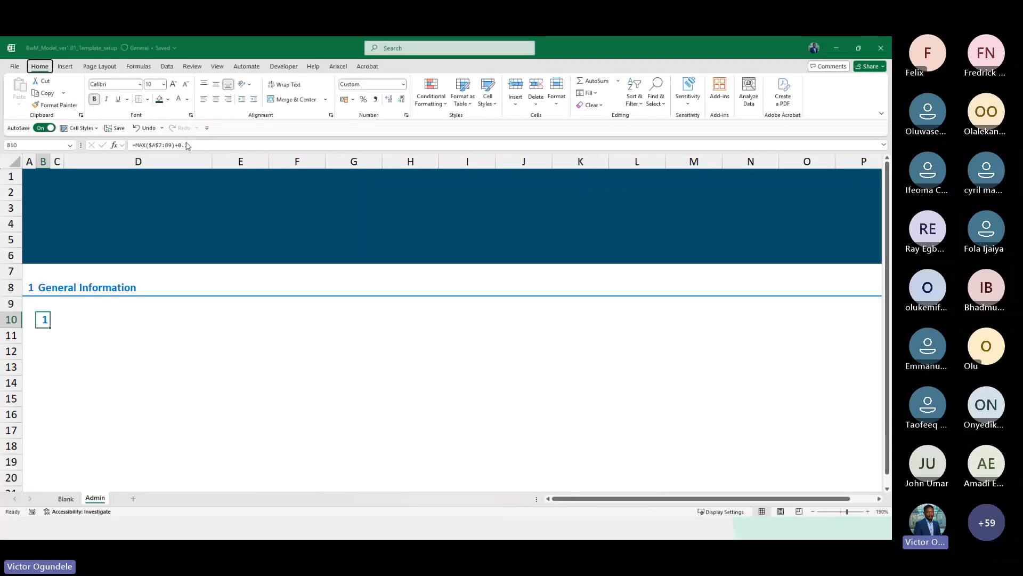
Show one decimal place in B10's sub-section number
key("alt+h")
key("0")
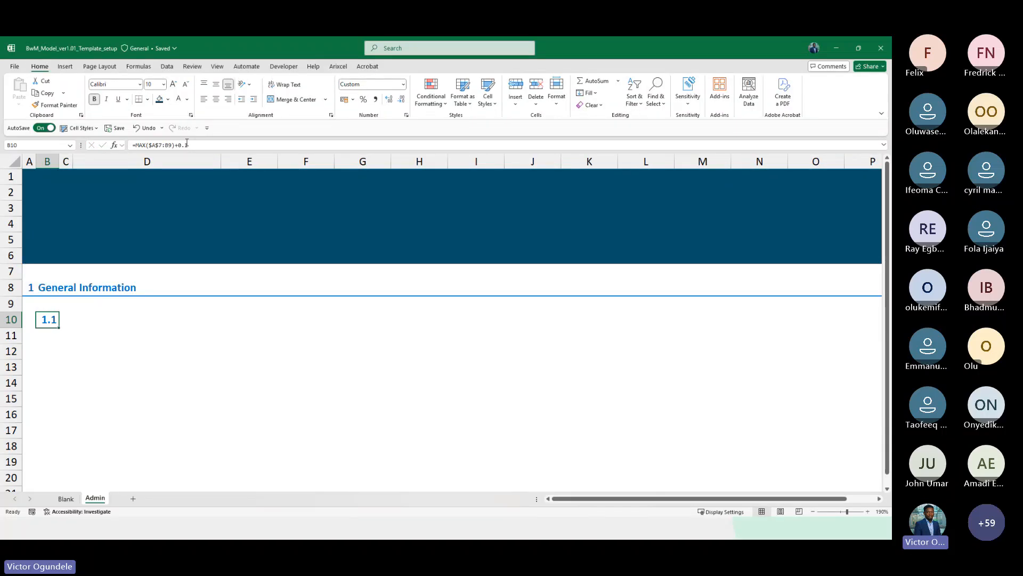
scroll(186, 143, "down", 1)
scroll(186, 143, "down", 1)
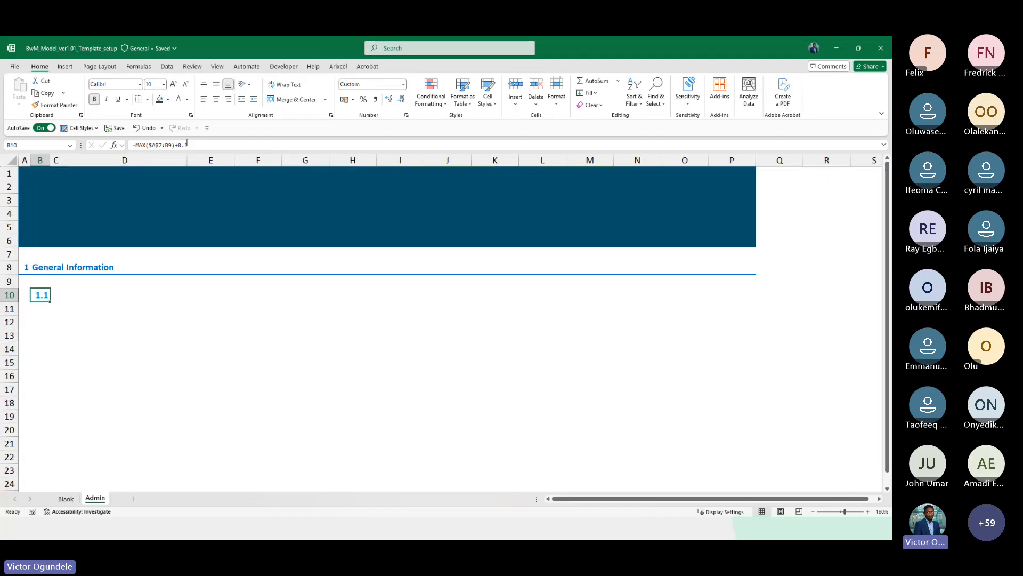
scroll(186, 142, "down", 1)
Enter the sub-section title About business in C10 and apply the Heading 2 style to it
key("Right")
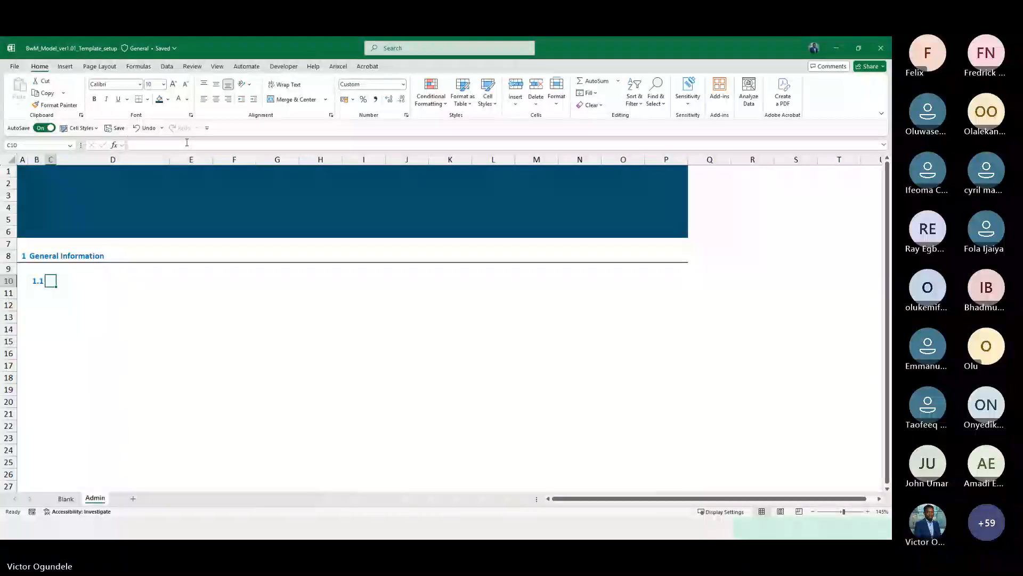
type("About")
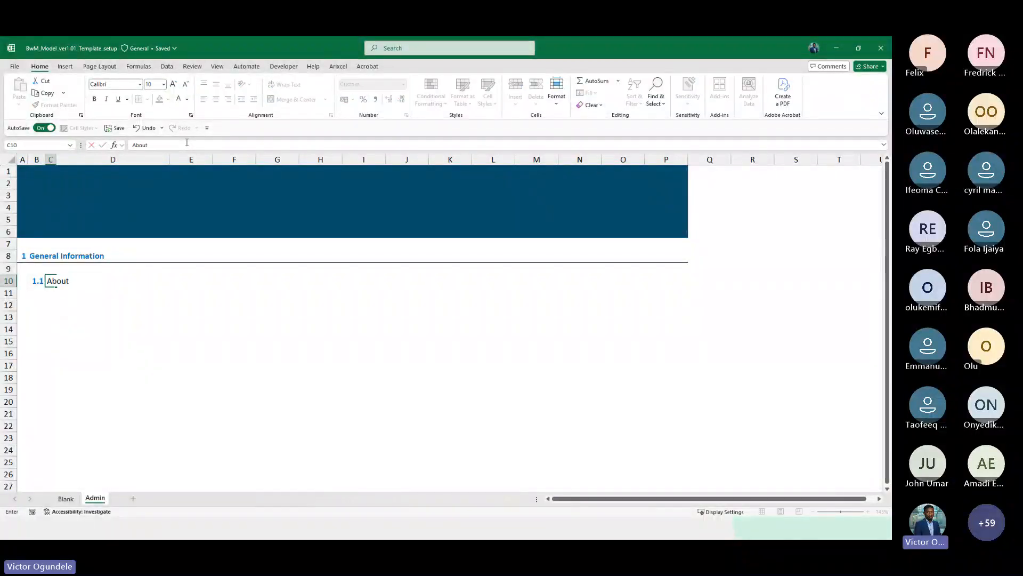
type(" the")
key("BackSpace")
key("BackSpace")
key("BackSpace")
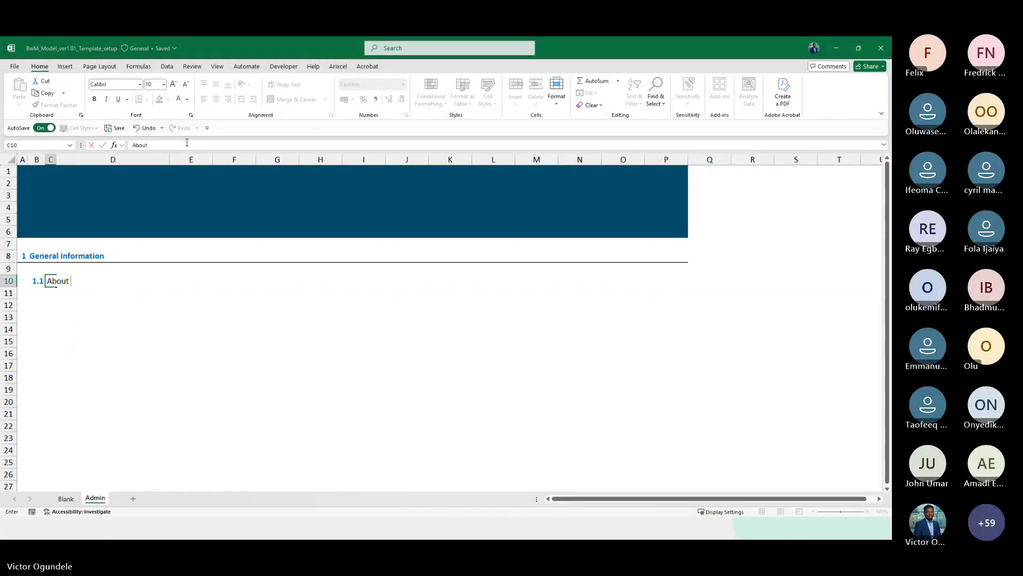
type("business")
key("ctrl+Return")
key("alt+2")
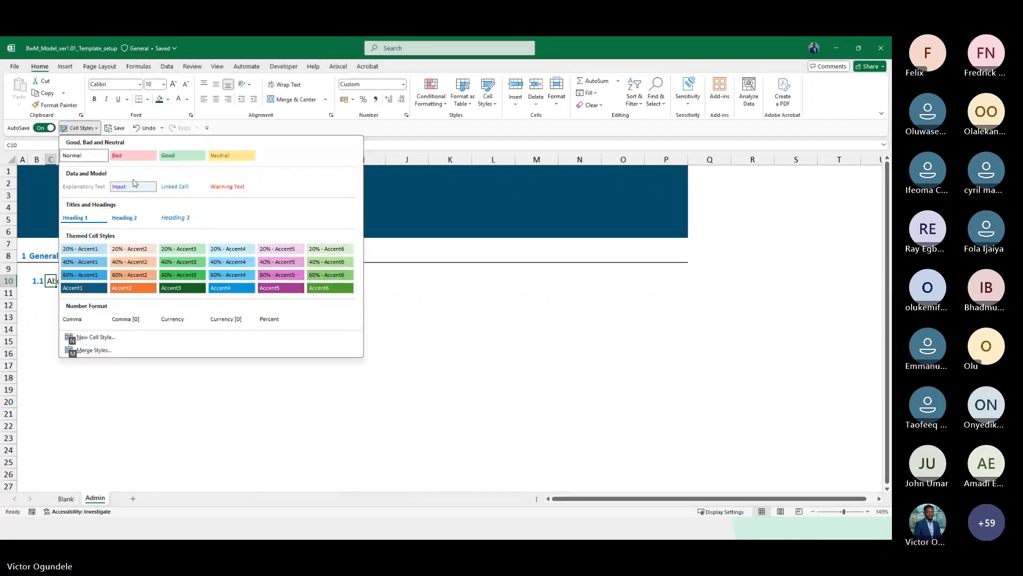
left_click(122, 217)
key("Return")
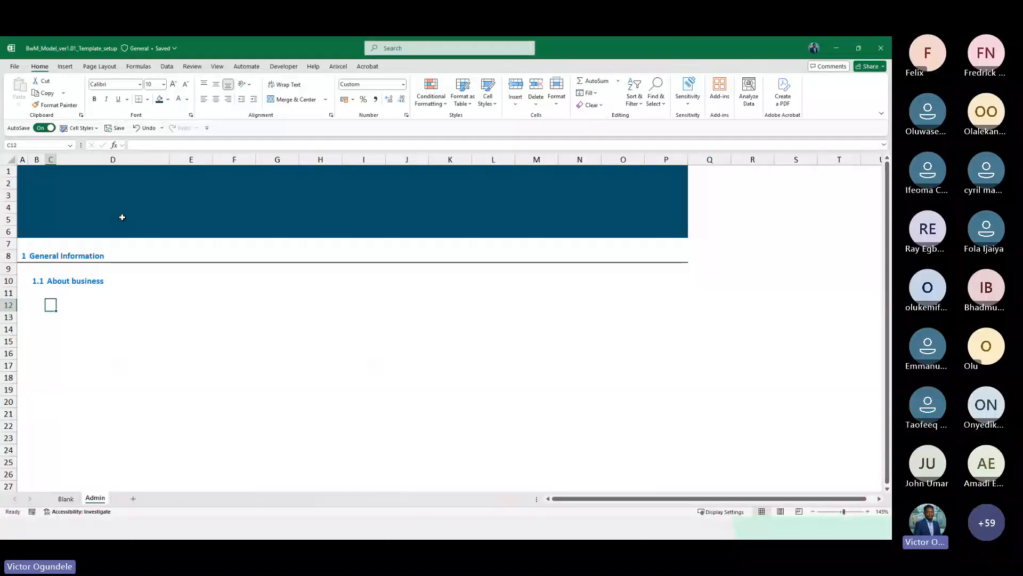
Enter the label Name of company in cell D12
scroll(122, 217, "down", 2)
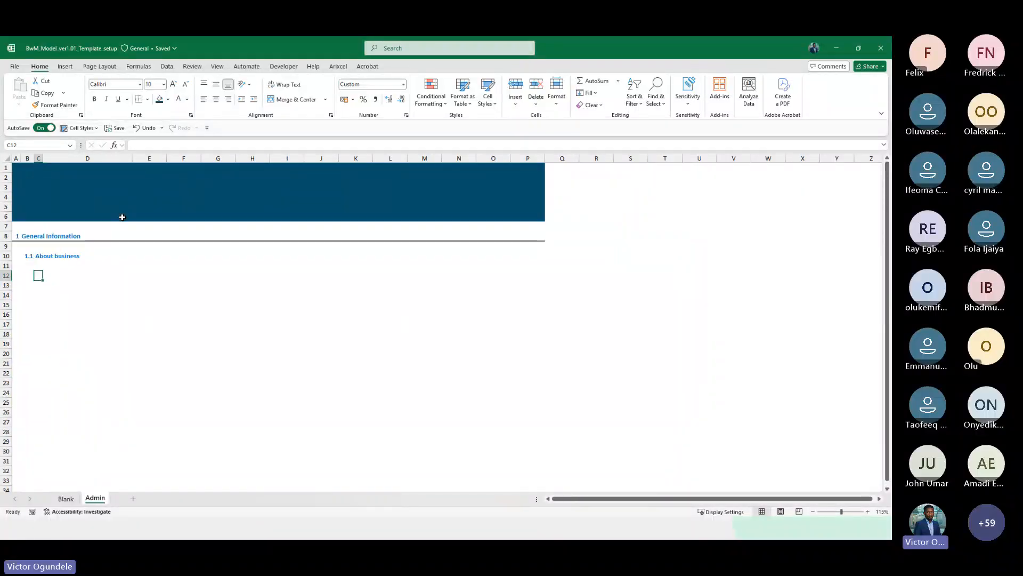
scroll(122, 217, "down", 1)
key("Right")
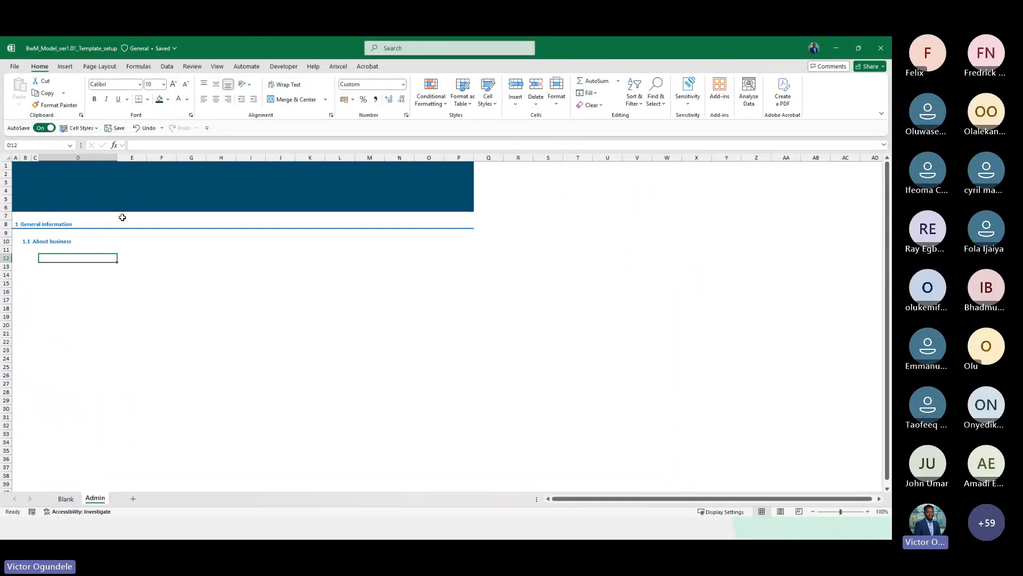
type("Name of")
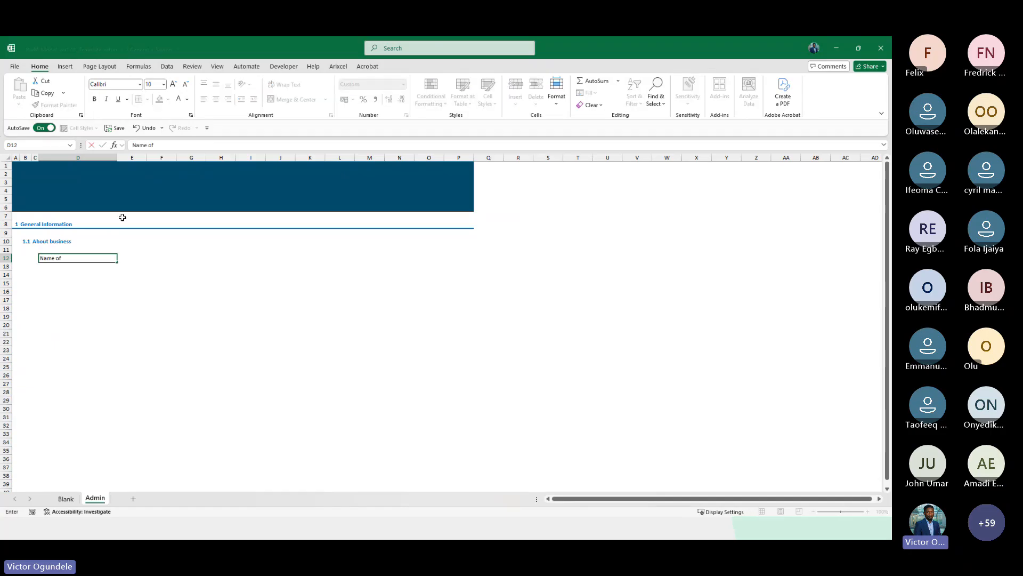
type(" company")
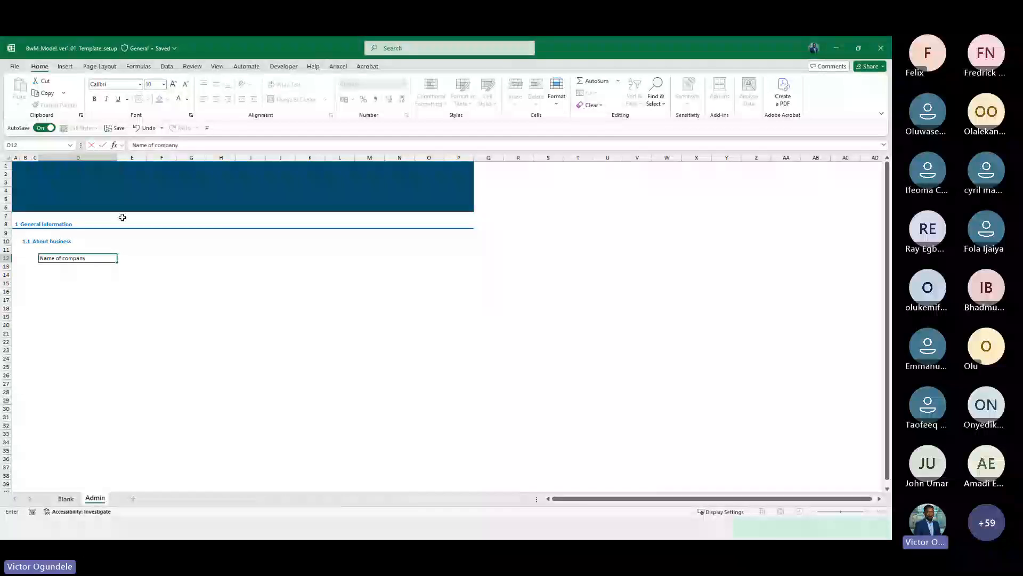
key("Return")
Enter # as the units marker in cell E12
scroll(122, 217, "up", 3)
key("Right")
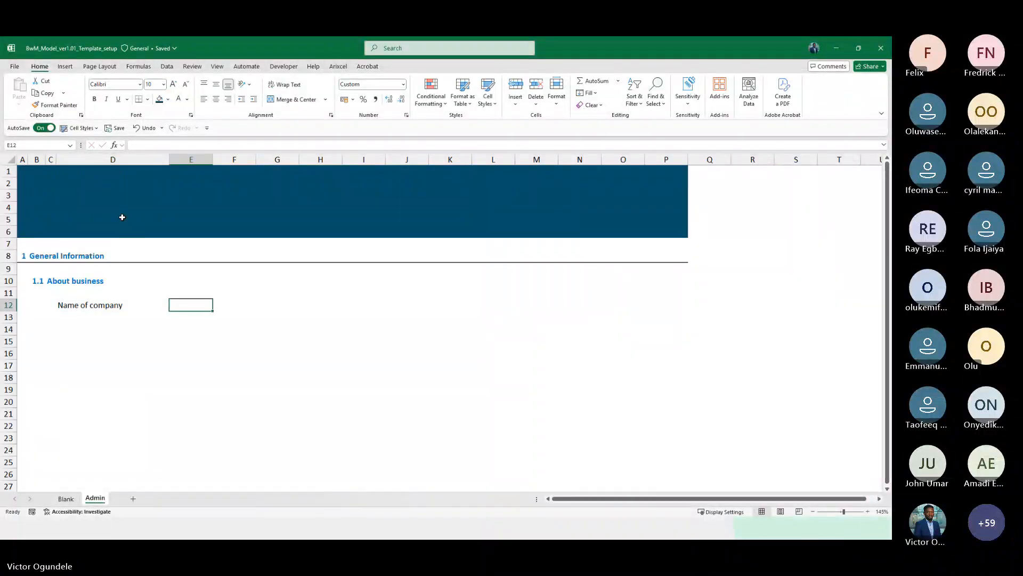
key("Right")
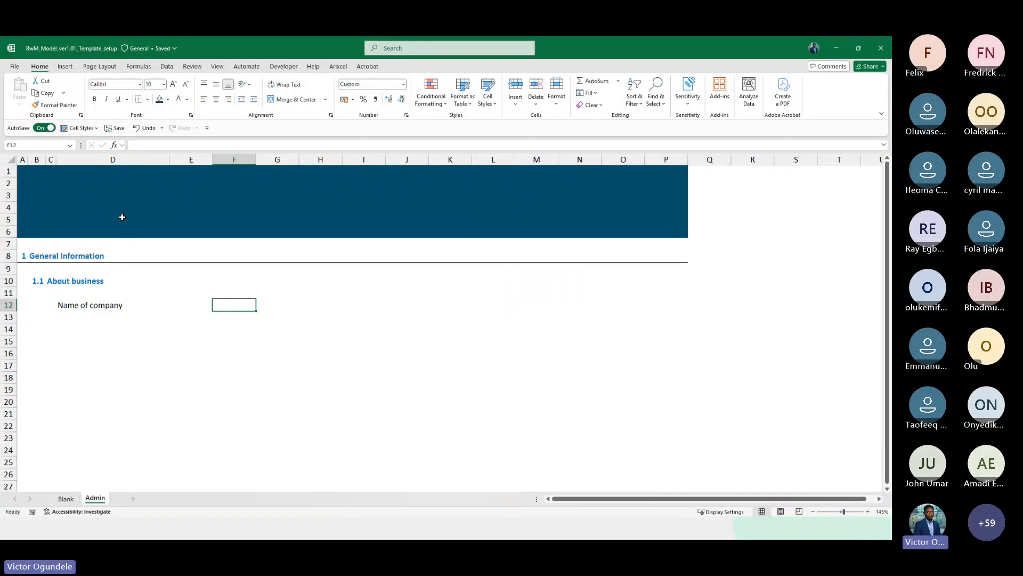
key("Left")
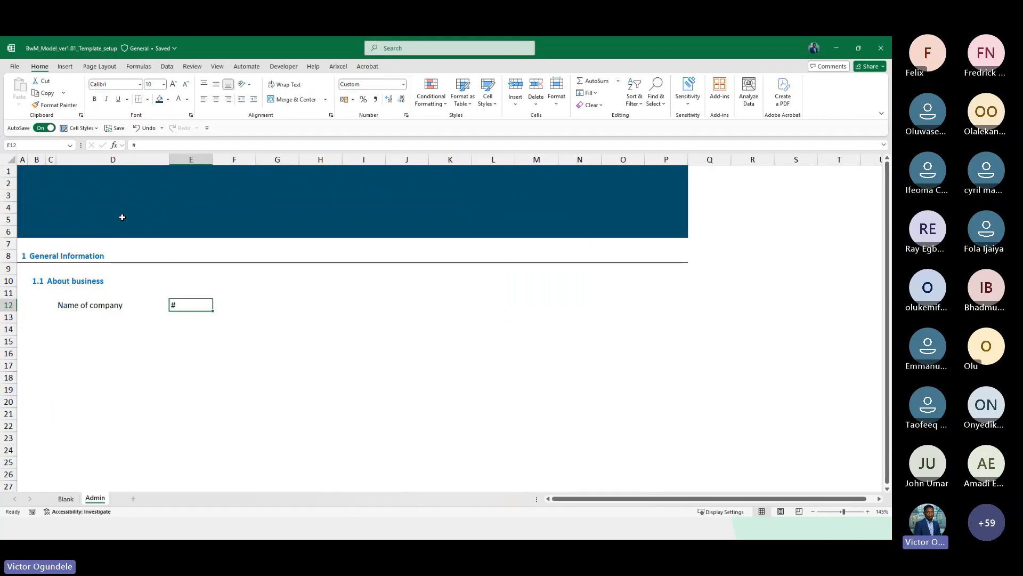
Apply the Explanatory Text style to column E from row 7 down to row 30
key("Up")
key("Up")
key("Up")
scroll(122, 217, "down", 3)
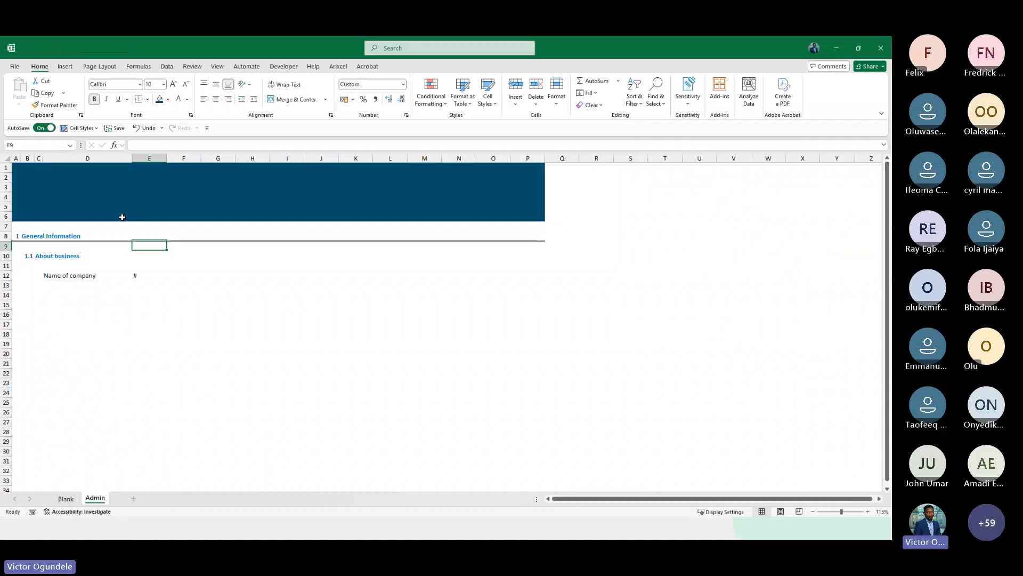
key("Up")
key("Up")
key("shift+Down")
key("shift+Down")
key("shift+Down")
key("shift+Down")
key("shift+Down")
key("shift+Down")
key("shift+Down")
key("shift+Down")
key("shift+Down")
key("shift+Down")
key("shift+Down")
key("shift+Down")
key("shift+Down")
key("shift+Down")
key("shift+Down")
key("shift+Down")
key("shift+Down")
key("shift+Down")
key("shift+Down")
key("shift+Down")
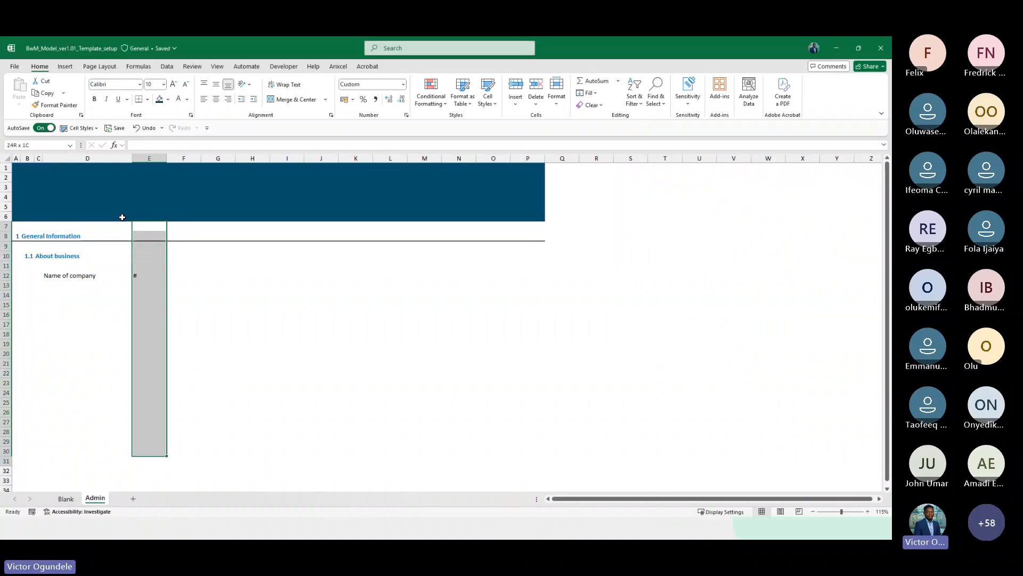
scroll(123, 217, "down", 1)
left_click(80, 128)
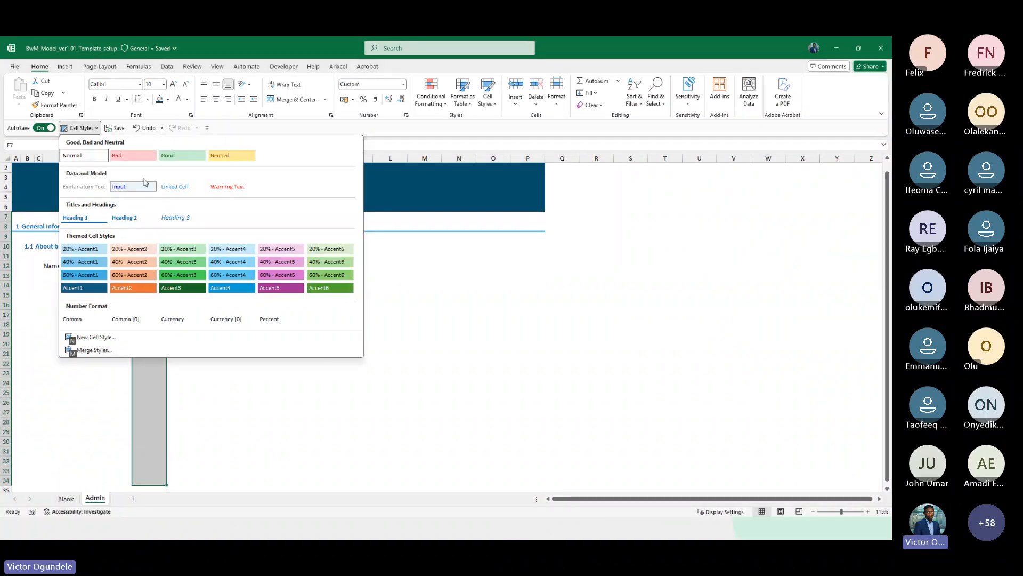
left_click(87, 189)
Apply the Input cell style to cell F12
key("Right")
key("Down")
key("Down")
key("Down")
key("Down")
key("Down")
key("Left")
scroll(86, 189, "up", 1)
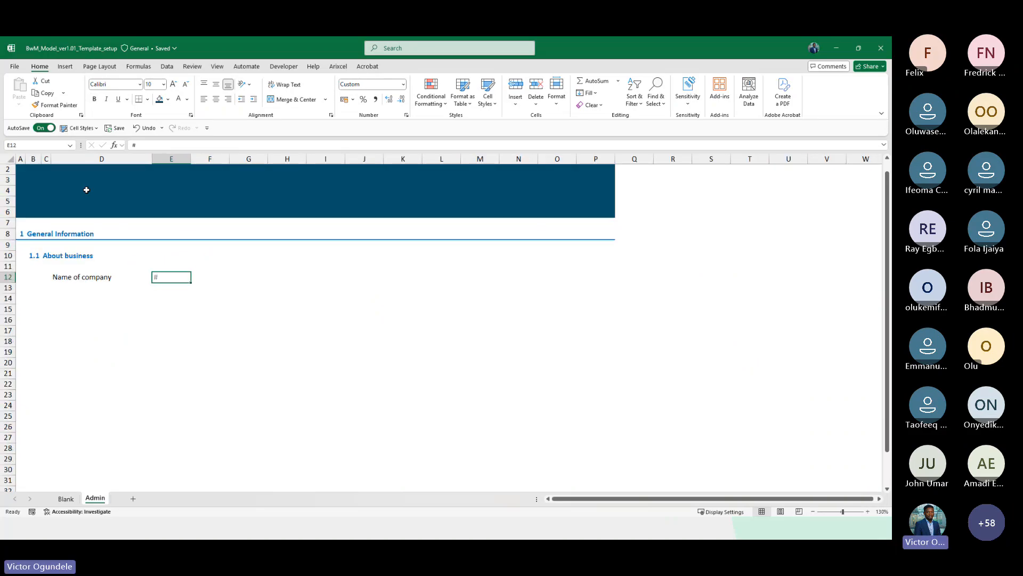
scroll(86, 189, "up", 2)
key("Right")
left_click(80, 128)
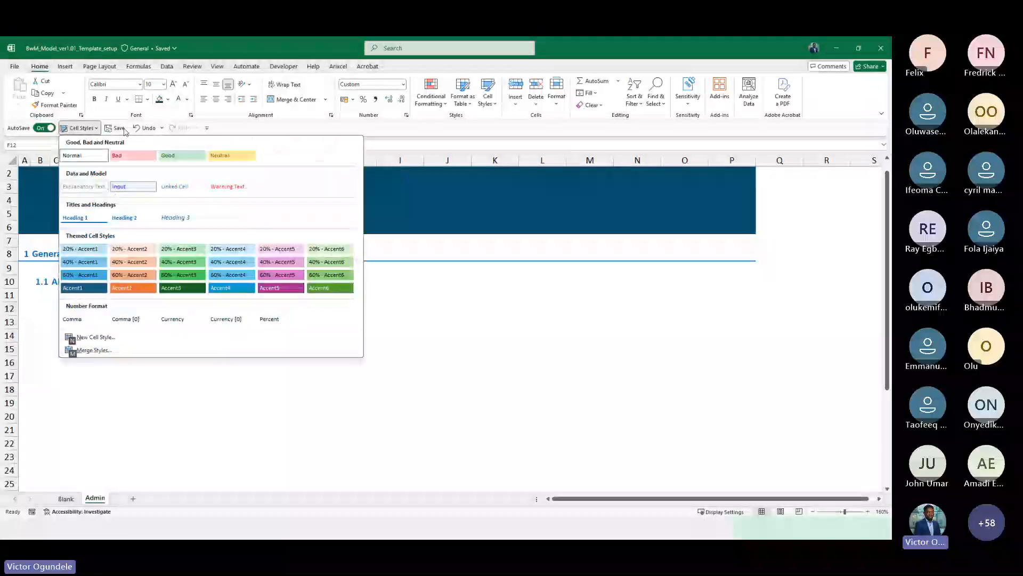
left_click(135, 185)
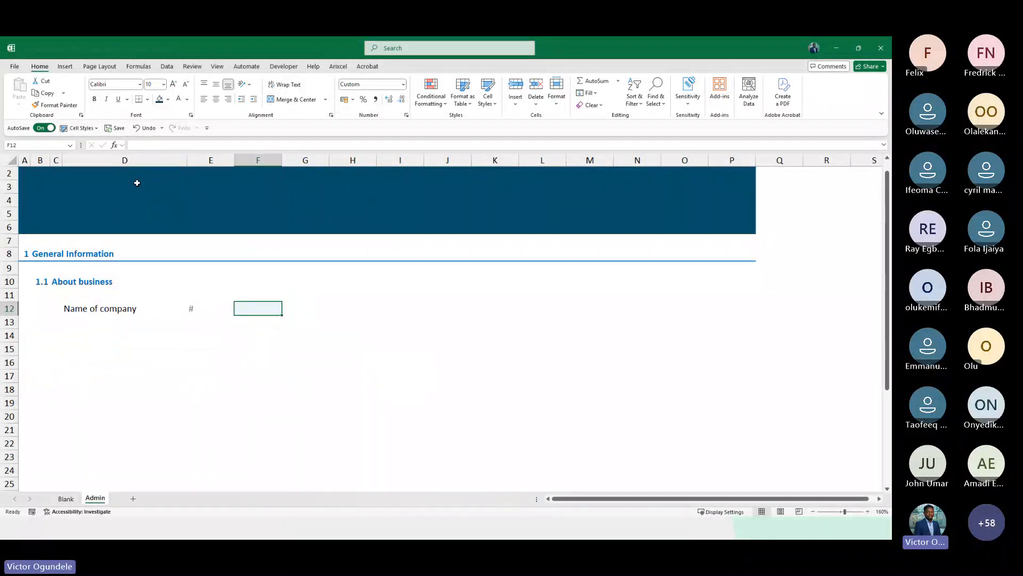
Enter BwM Limited in F12 and autofit column F's width to its content
type("Bw")
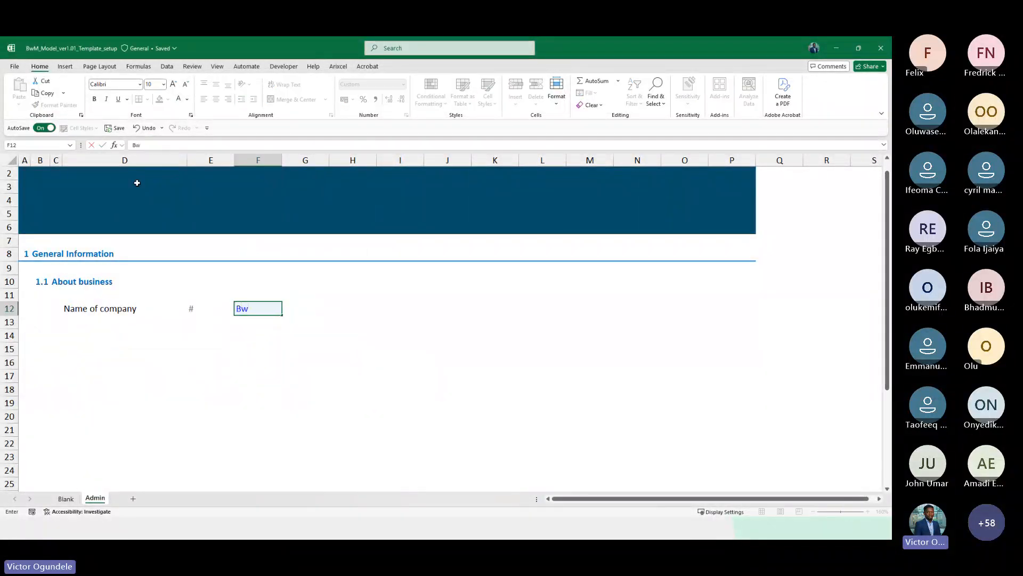
type("M Limited")
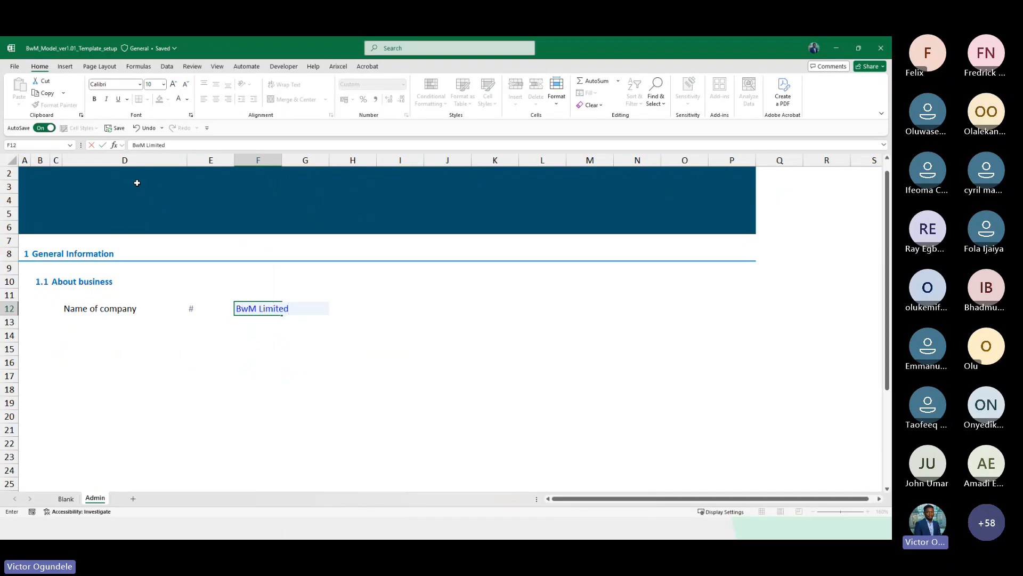
key("ctrl+Return")
key("Right")
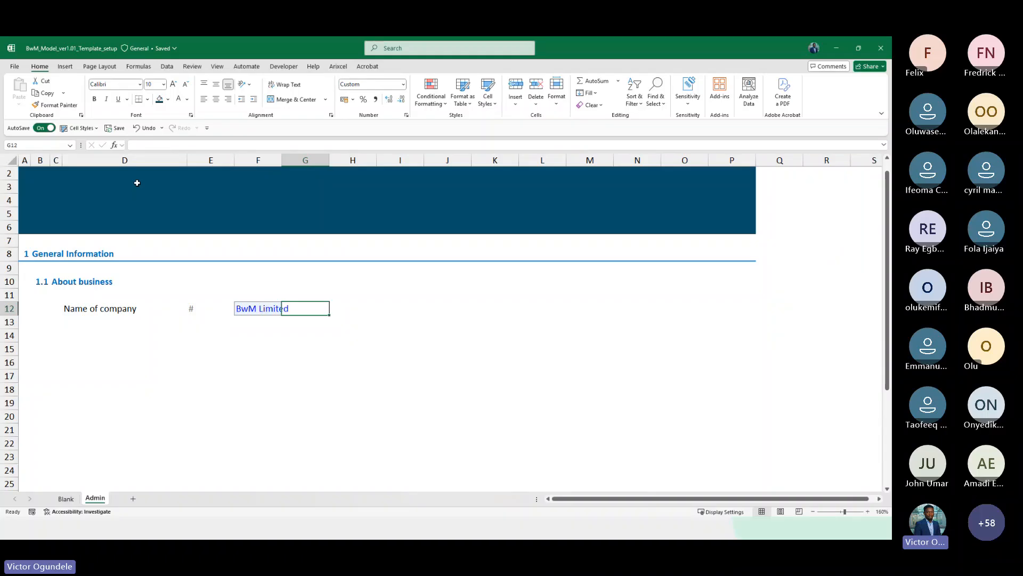
key("Left")
key("alt+h")
key("o")
key("i")
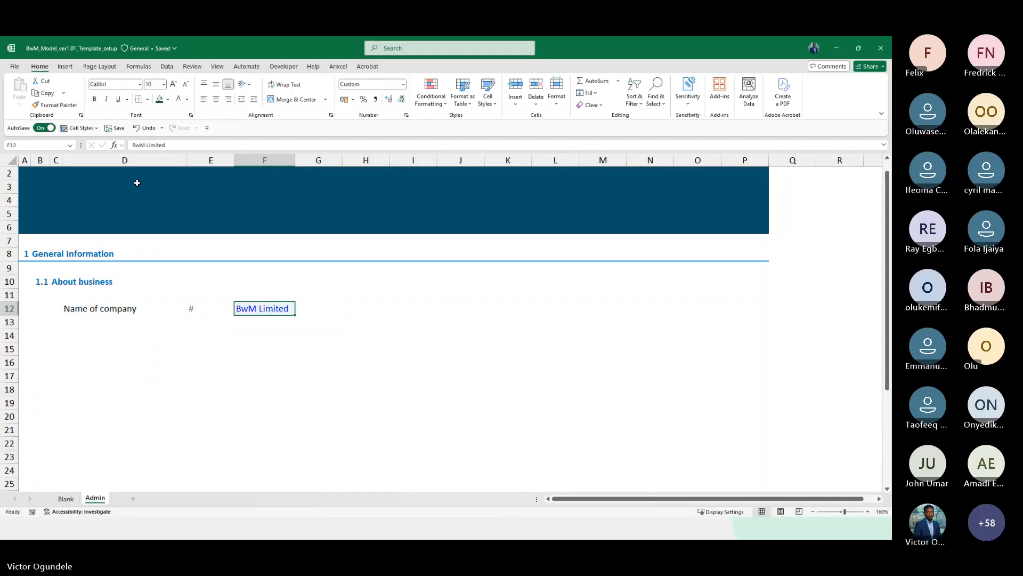
scroll(137, 183, "up", 2)
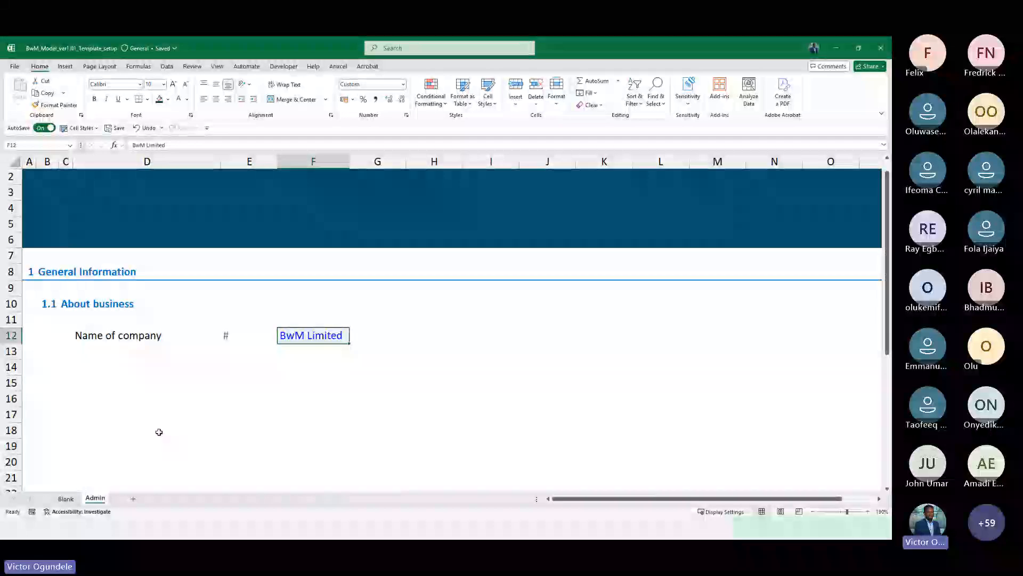
scroll(159, 431, "down", 3)
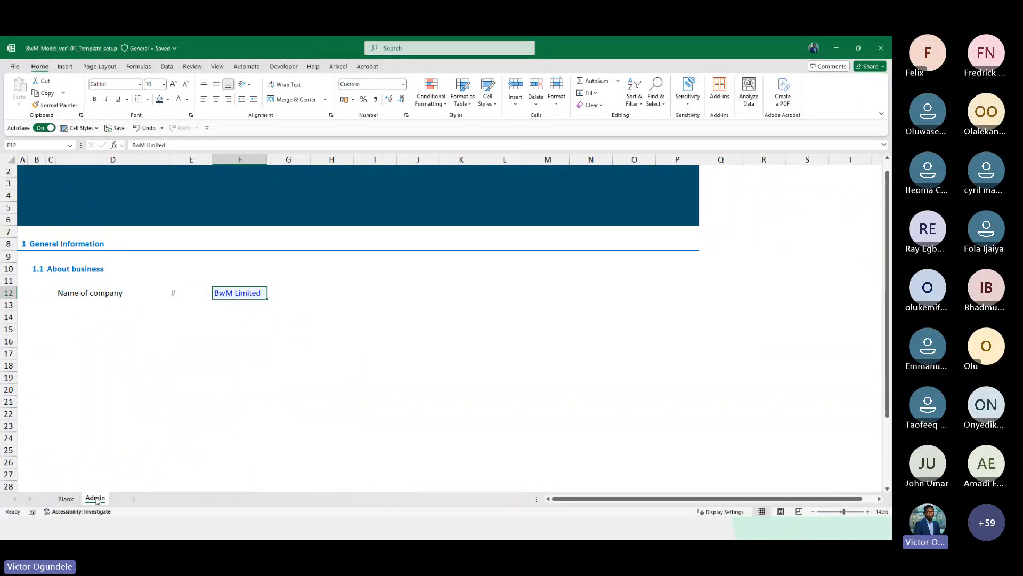
Duplicate the Admin sheet and name the copy Sample
left_click_drag(96, 499, 118, 498)
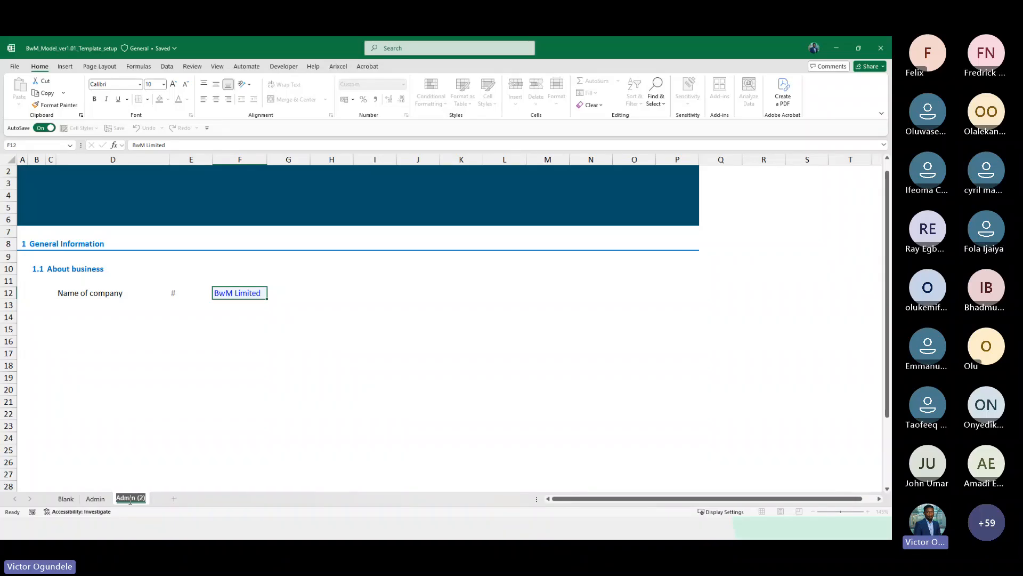
type("Sample")
key("Return")
Delete row 12 on the Sample sheet, undoing and redoing the deletion
key("shift+space")
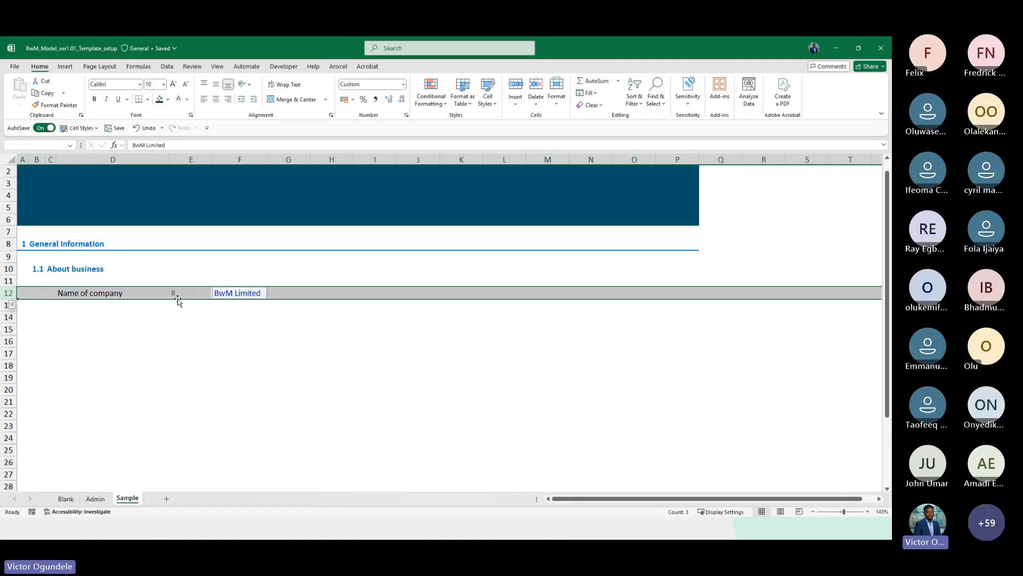
key("ctrl+minus")
left_click(178, 299)
key("ctrl+z")
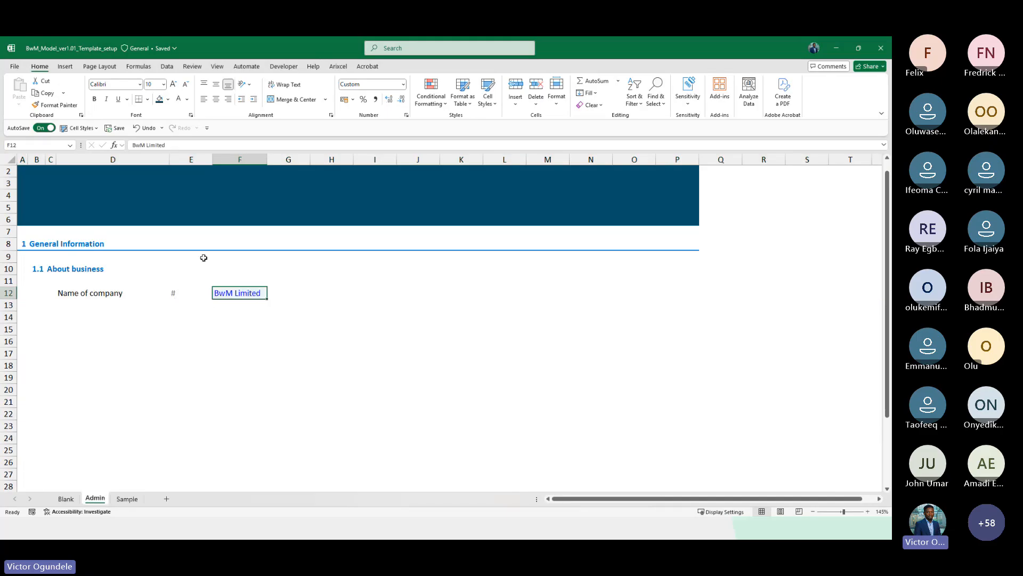
key("ctrl+y")
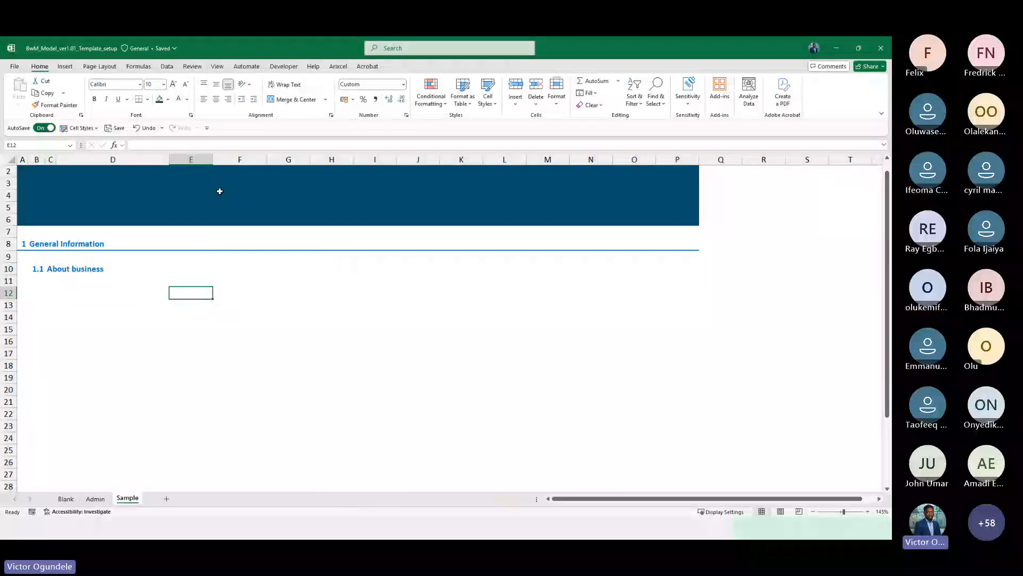
Return to the Admin sheet, enter the label CoyName in G12 beside the company name, and apply the Explanatory Text cell style
left_click(30, 171)
scroll(48, 216, "up", 1)
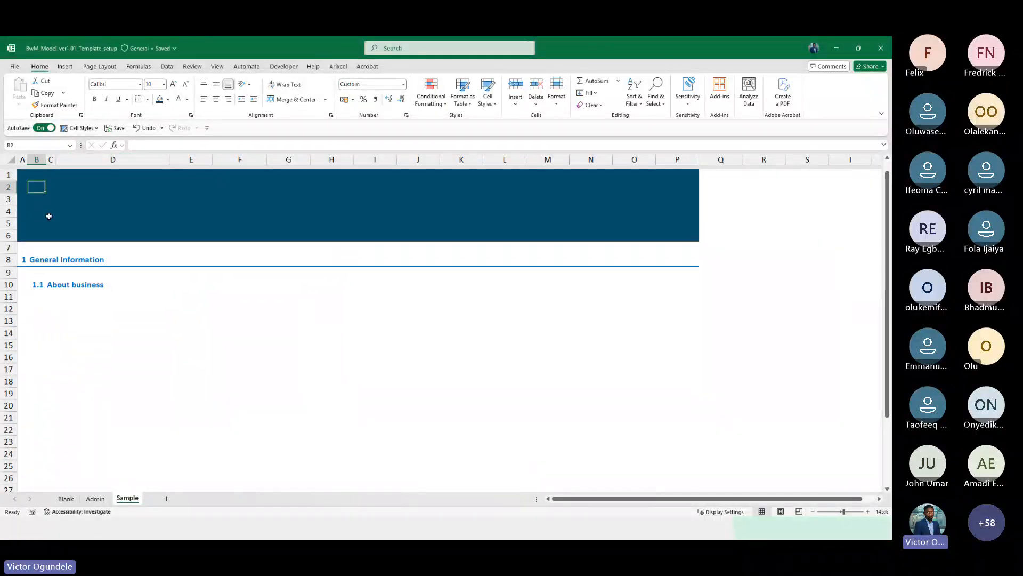
key("ctrl+Page_Up")
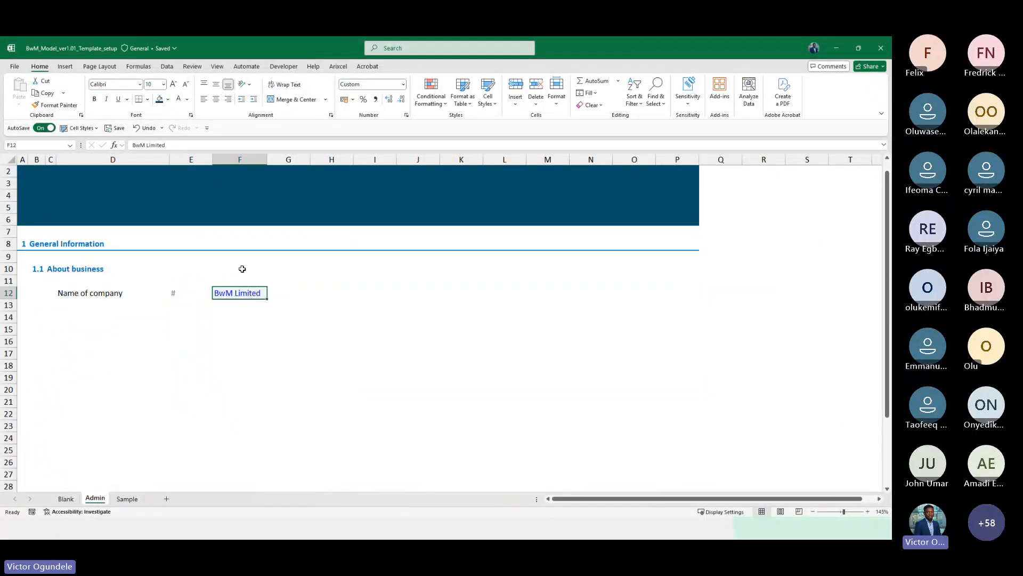
left_click(6, 232)
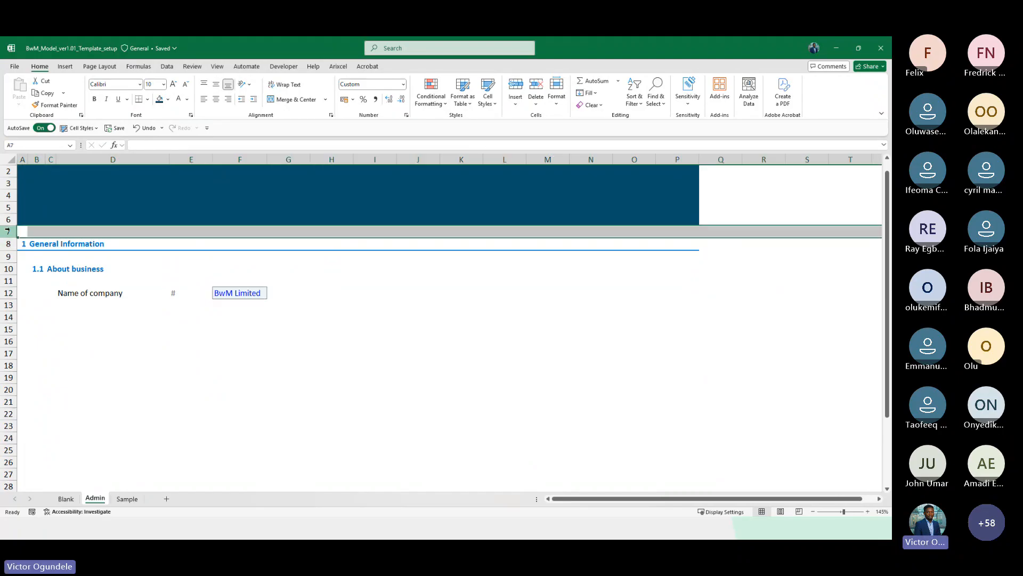
scroll(32, 192, "up", 1)
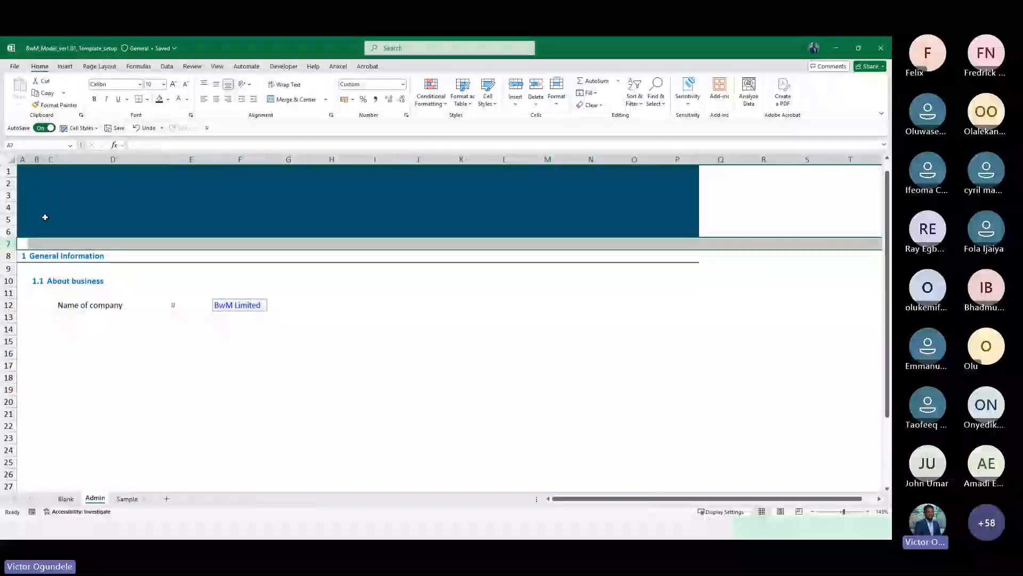
key("alt+w")
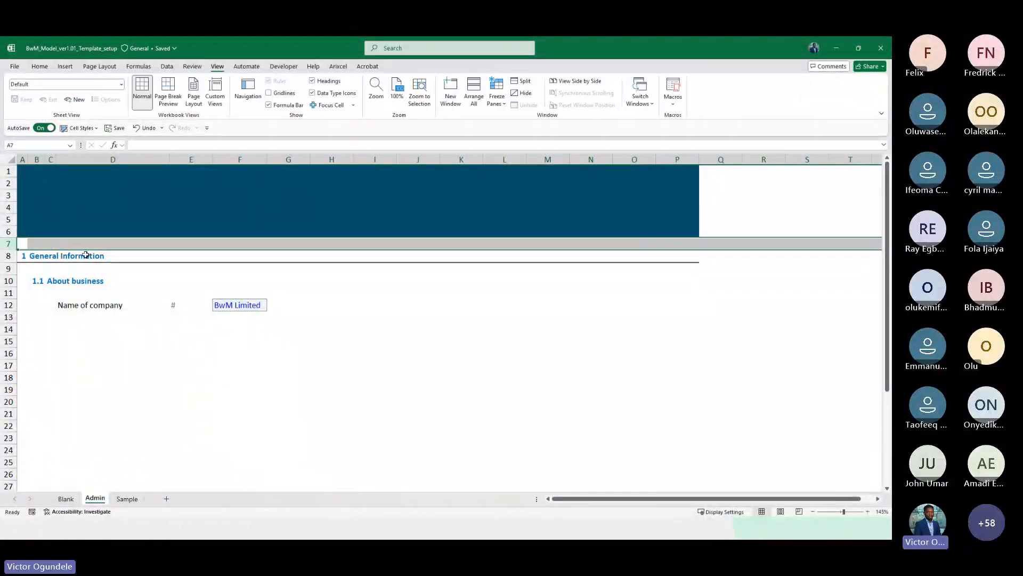
left_click(303, 260)
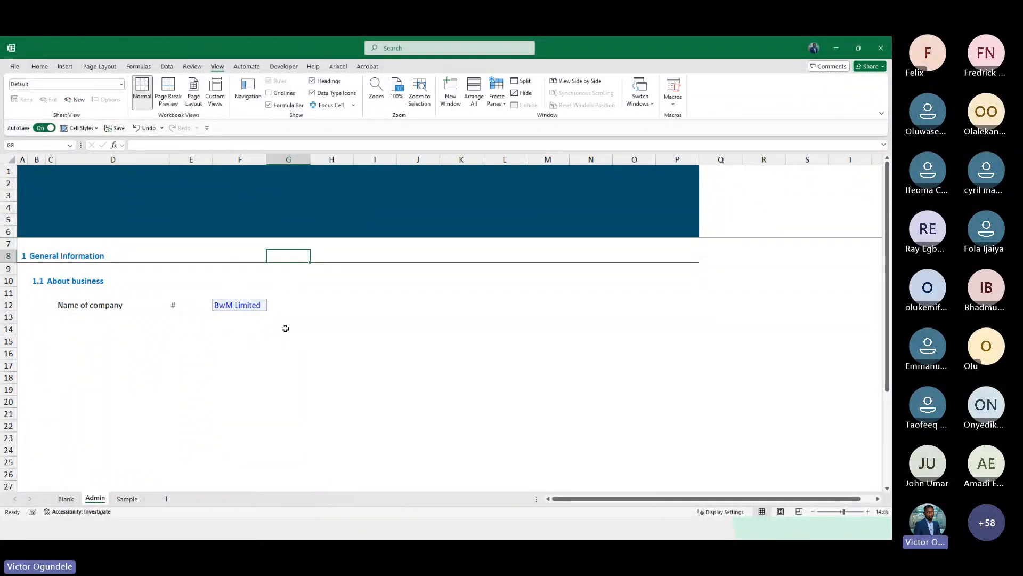
left_click(40, 66)
double_click(40, 66)
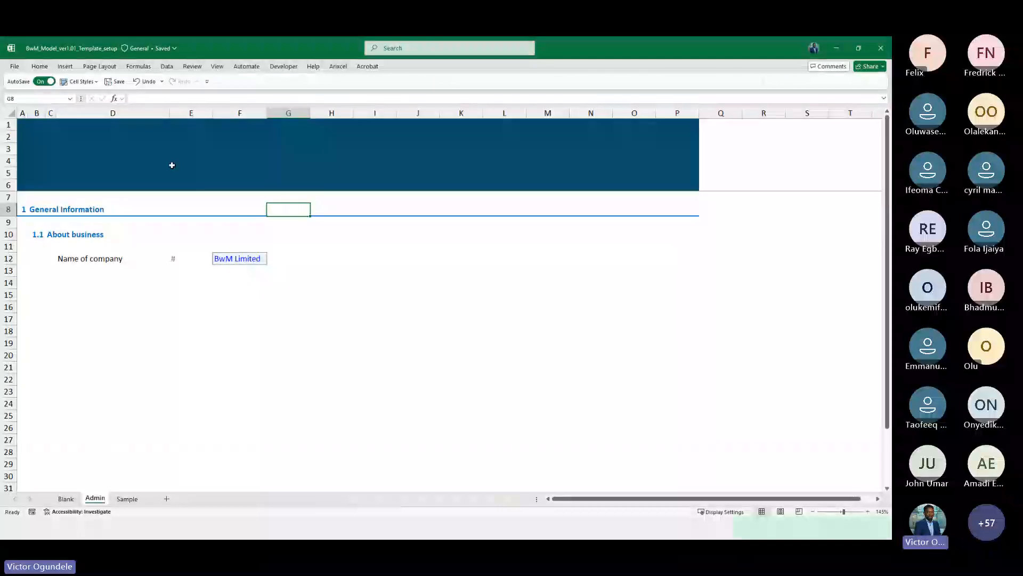
left_click(224, 297)
scroll(224, 297, "up", 2)
key("Up")
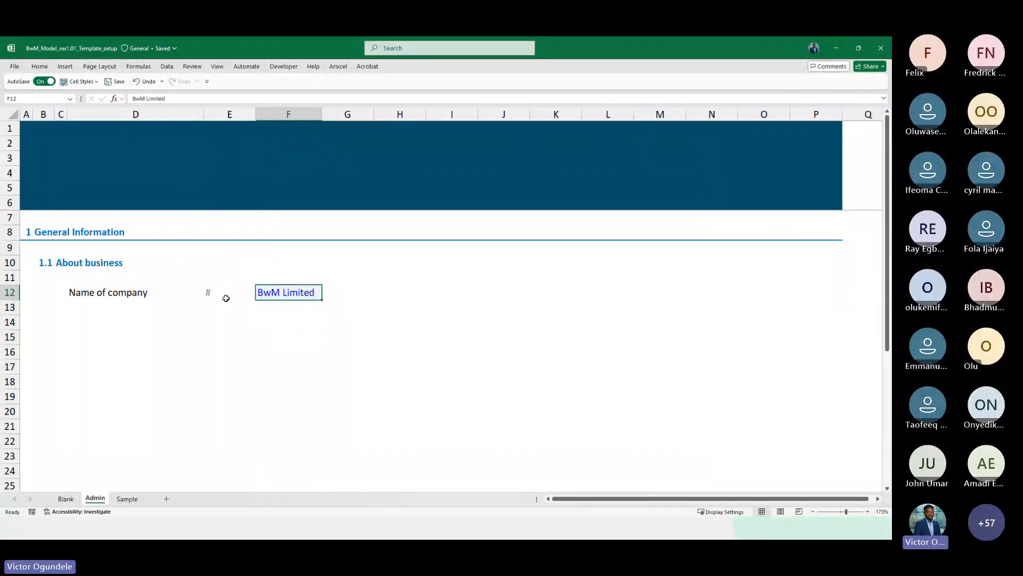
key("Right")
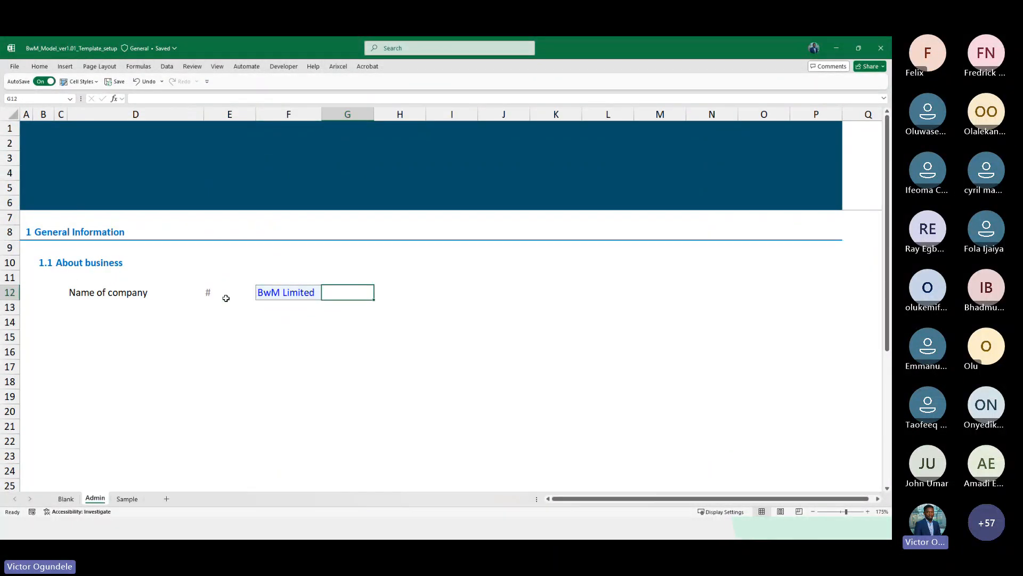
type("Bus")
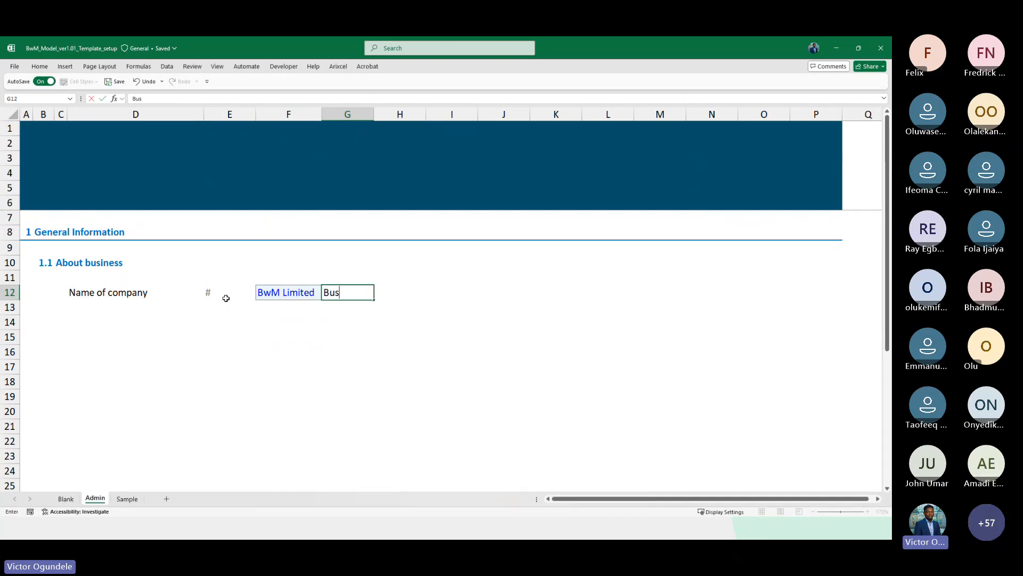
type("ines")
key("BackSpace")
key("BackSpace")
key("BackSpace")
key("BackSpace")
key("BackSpace")
type("CiyName")
key("ctrl+a")
key("ctrl+Return")
key("alt+2")
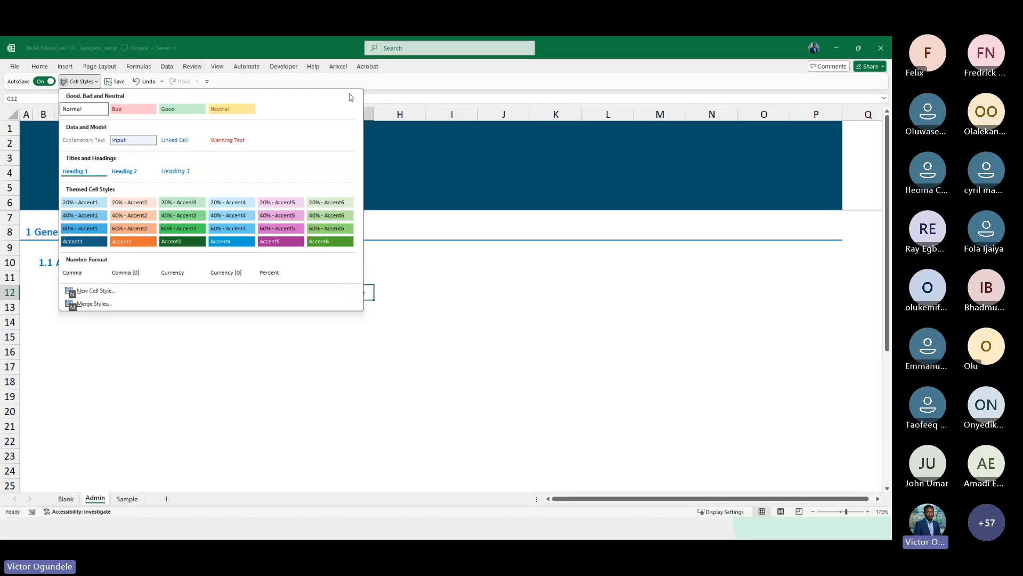
left_click(97, 141)
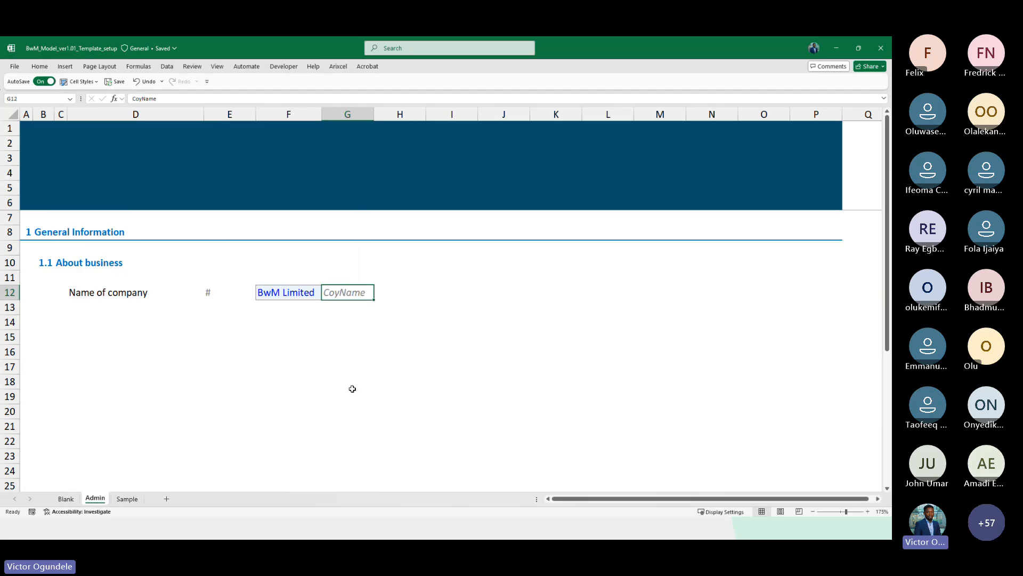
Define the name CoyName for cell F12 holding the company name
key("Left")
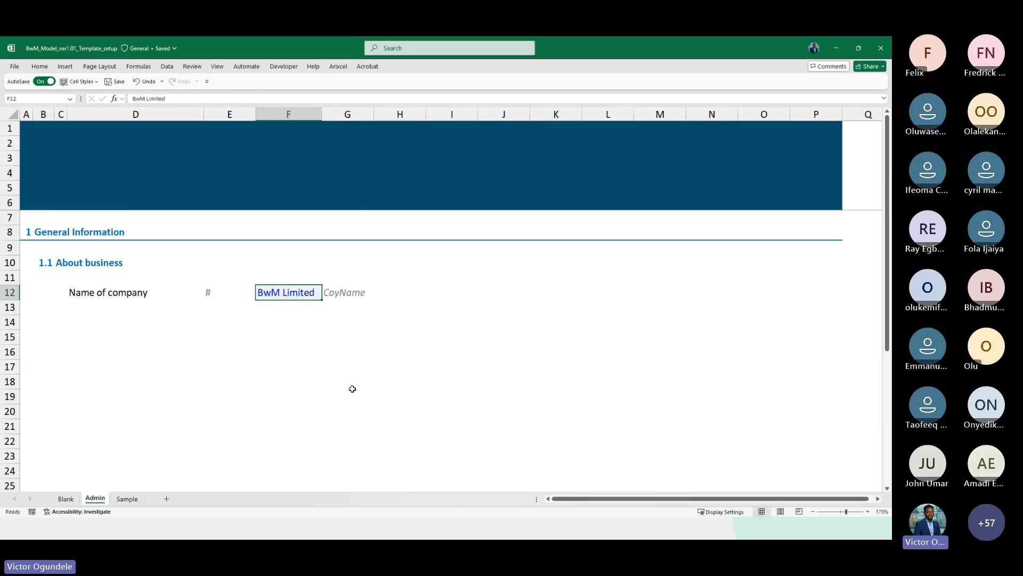
left_click(26, 98)
type("CoyName")
key("Return")
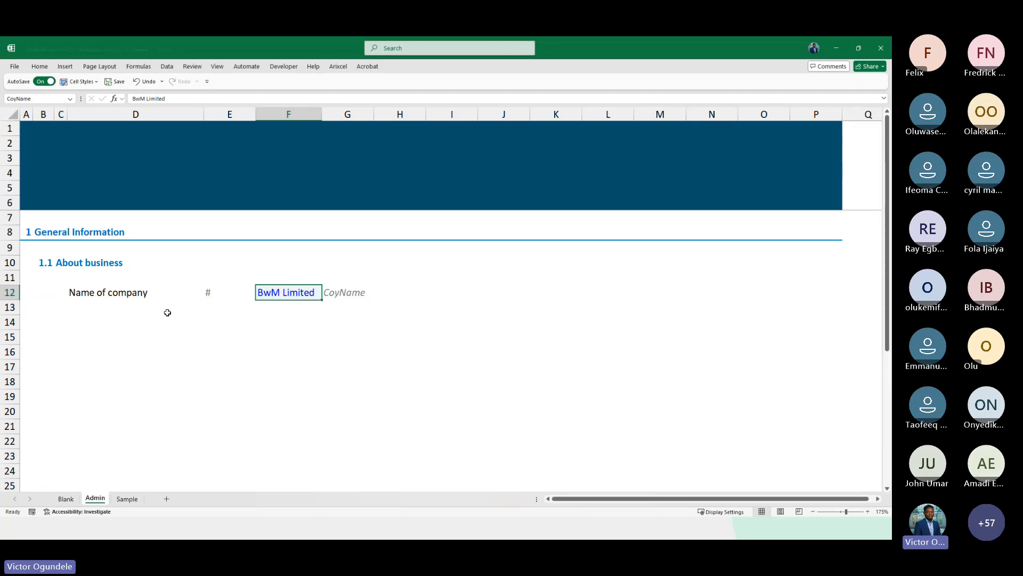
Enter the formula =CoyName in banner cell A1, make it bold, and increase its font size to 12
left_click(30, 130)
scroll(139, 331, "up", 6)
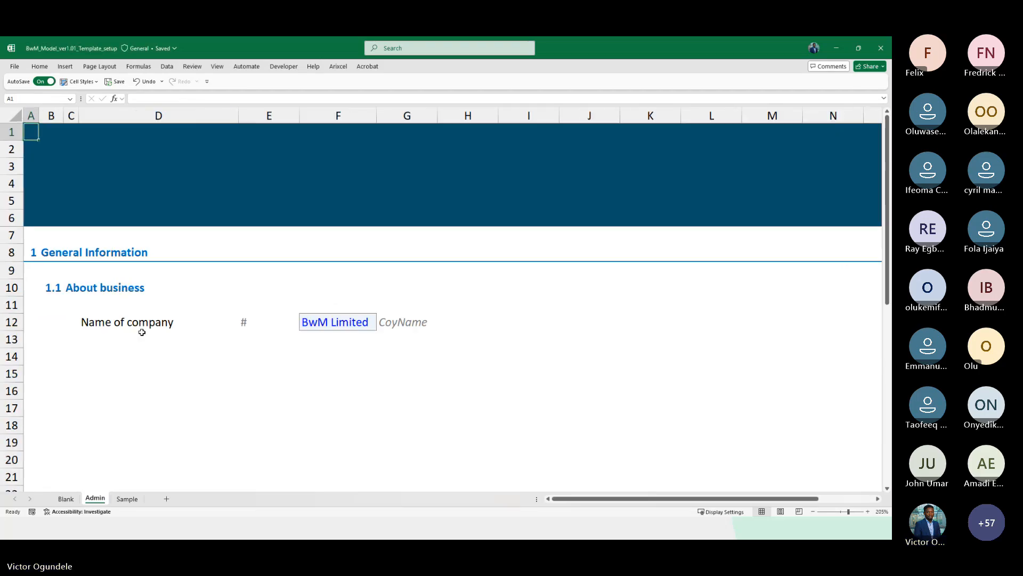
scroll(142, 332, "up", 1)
type("=coy")
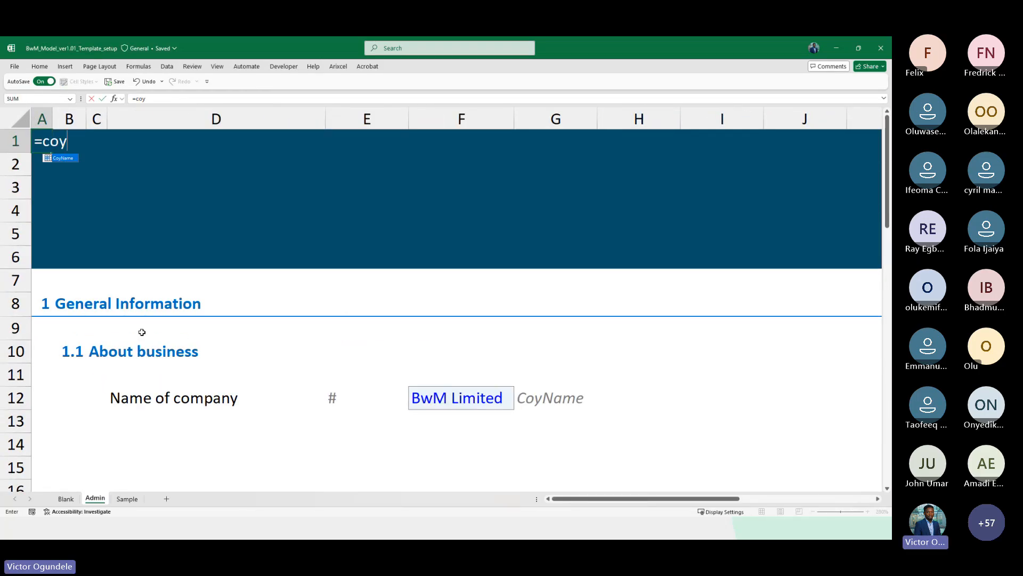
key("Tab")
key("ctrl+Return")
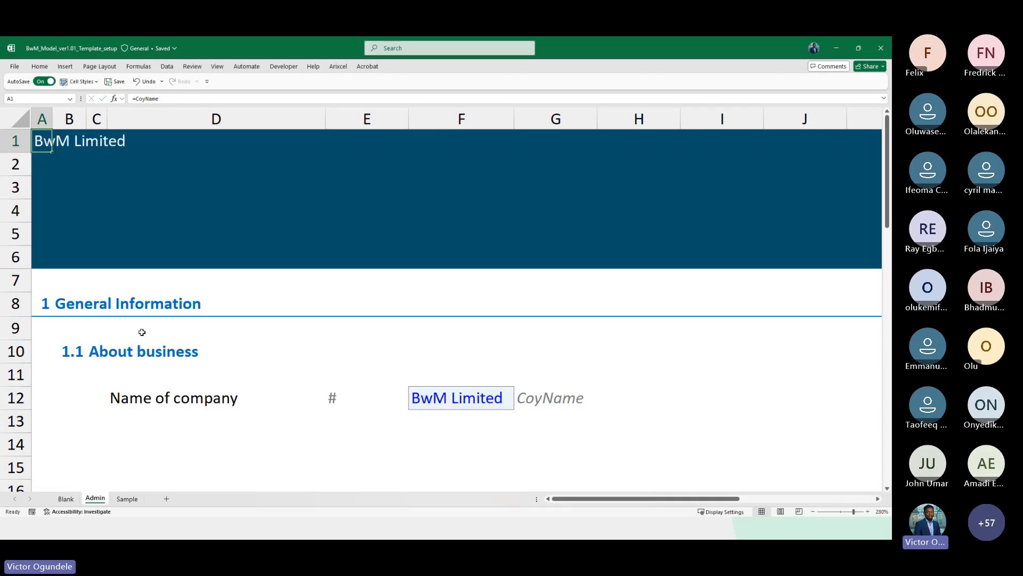
key("ctrl+b")
key("Down")
key("Up")
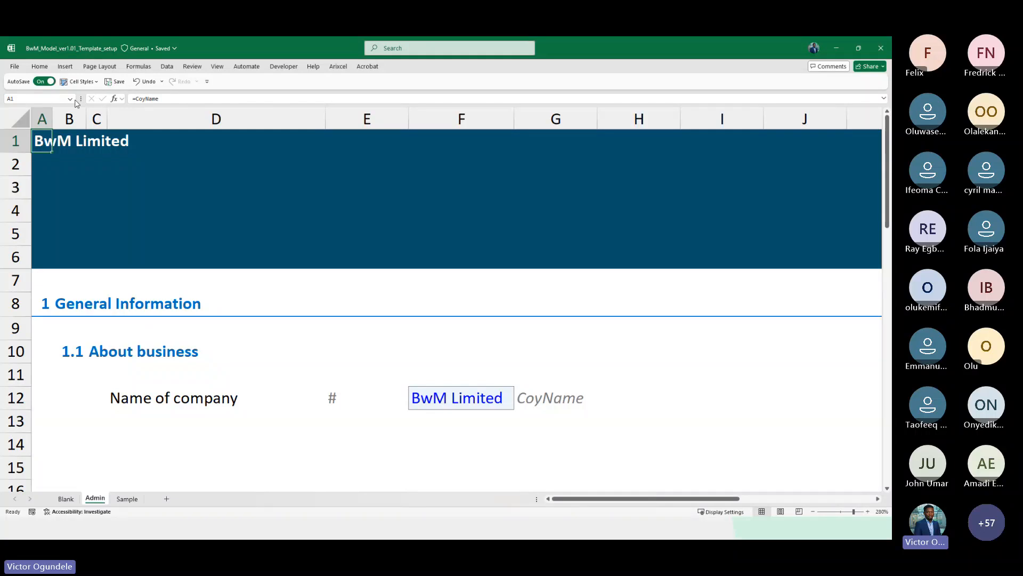
double_click(39, 66)
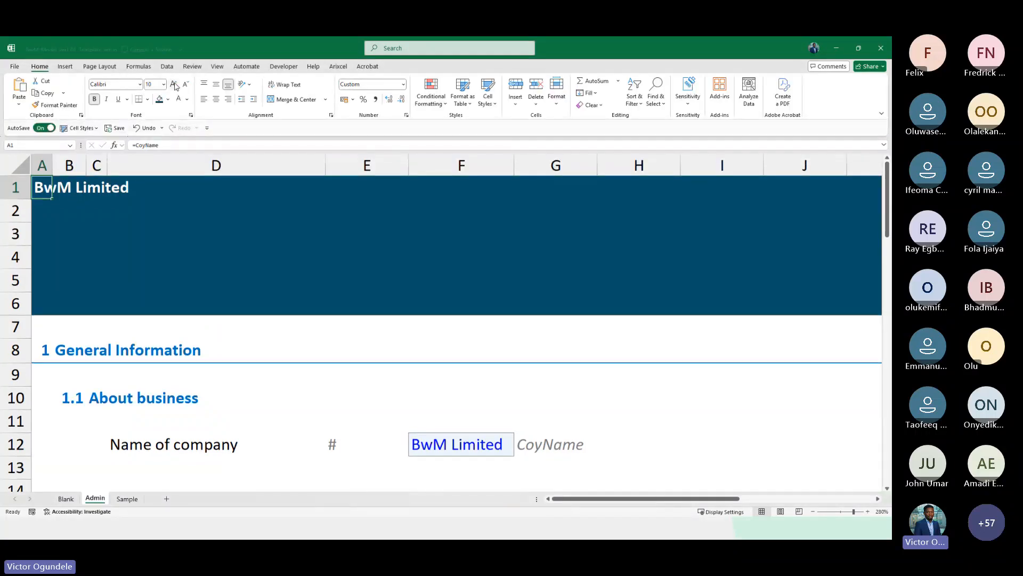
left_click(174, 85)
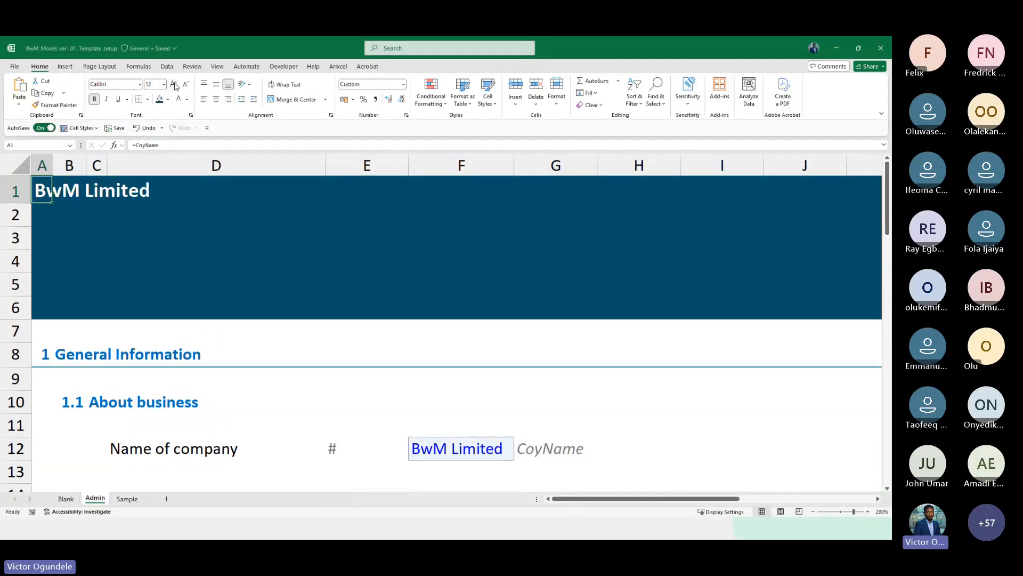
Enter the subtitle Admin | Control sheet in banner cell A2
key("Down")
key("Down")
key("Down")
key("Down")
key("Down")
key("Down")
key("Down")
key("Up")
left_click(42, 203)
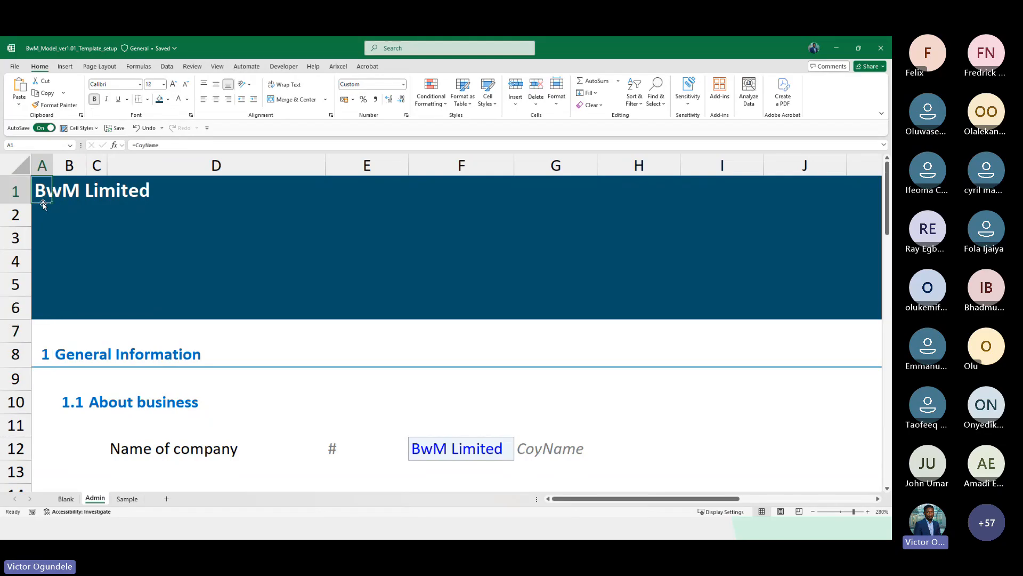
key("Down")
type("Admin")
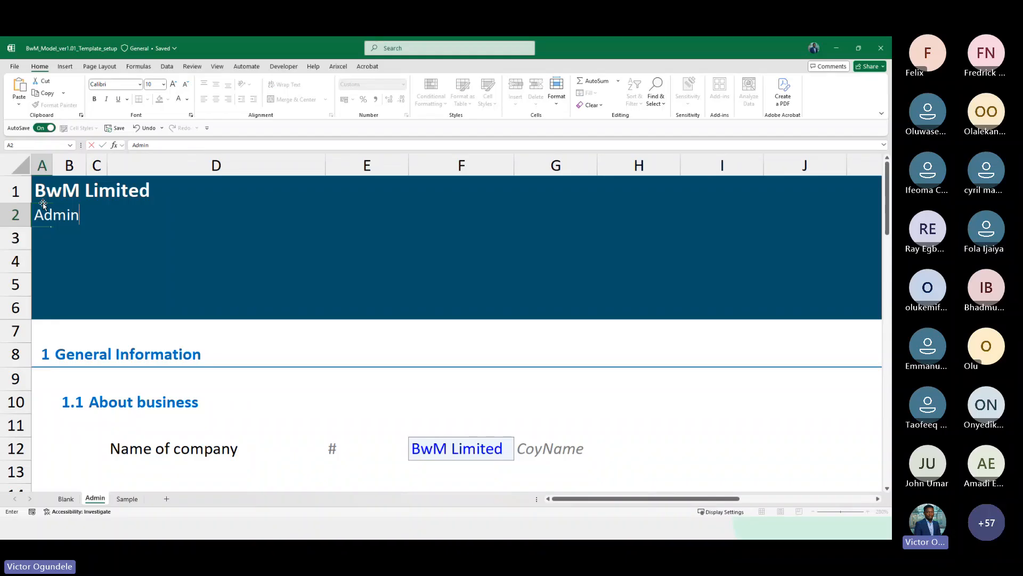
type(" | Control seet")
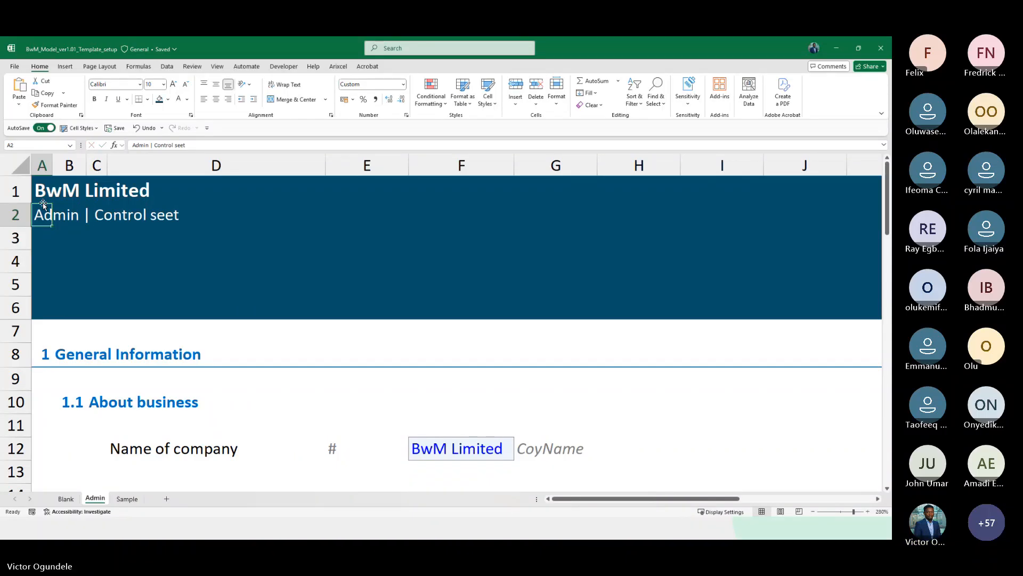
key("F2")
key("BackSpace")
key("BackSpace")
key("BackSpace")
type("heet")
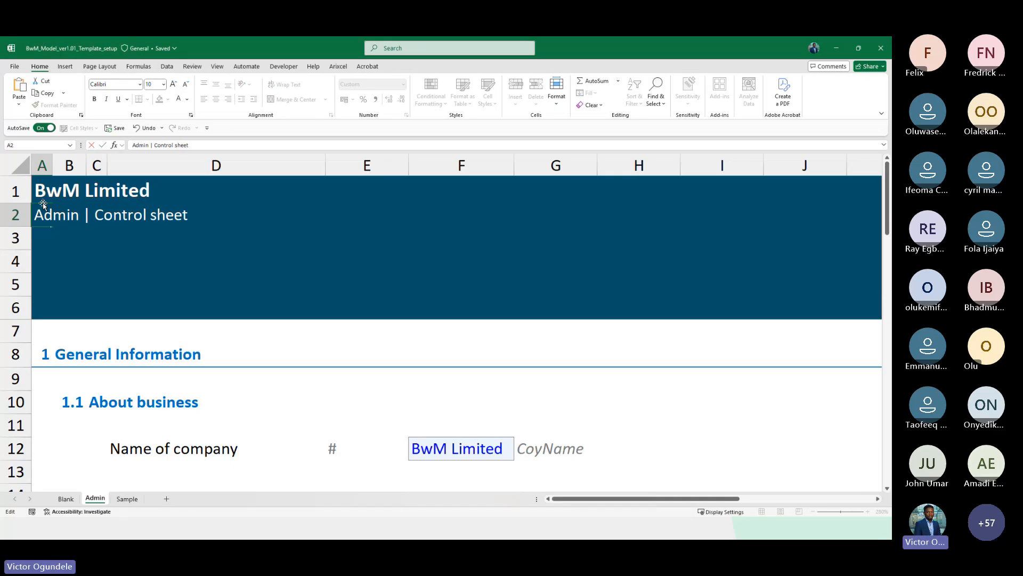
key("Return")
Enter Model balance check in B4 and Model alert check in B5 within the banner
scroll(43, 204, "down", 3)
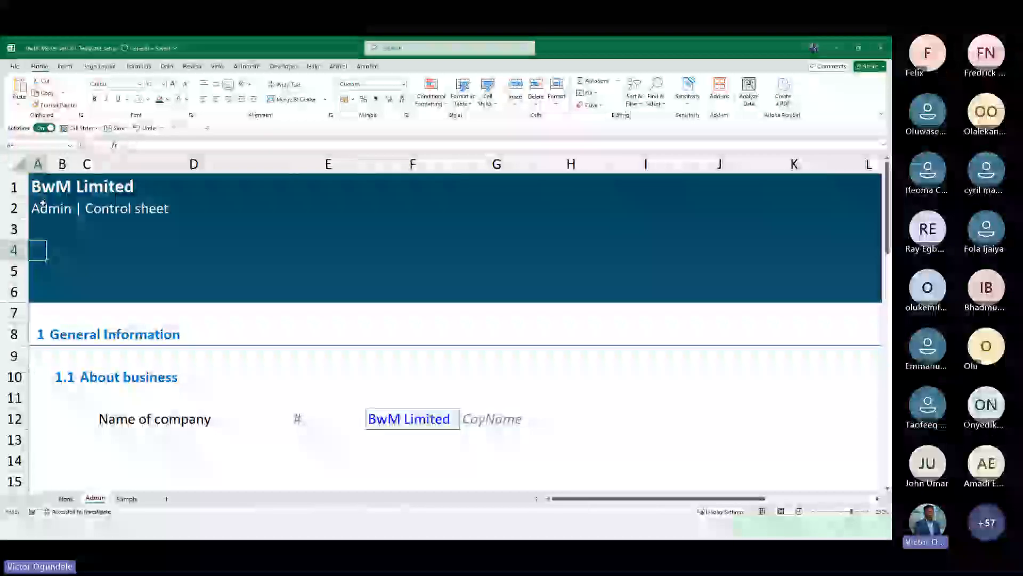
scroll(43, 204, "up", 3)
key("Right")
type("Model")
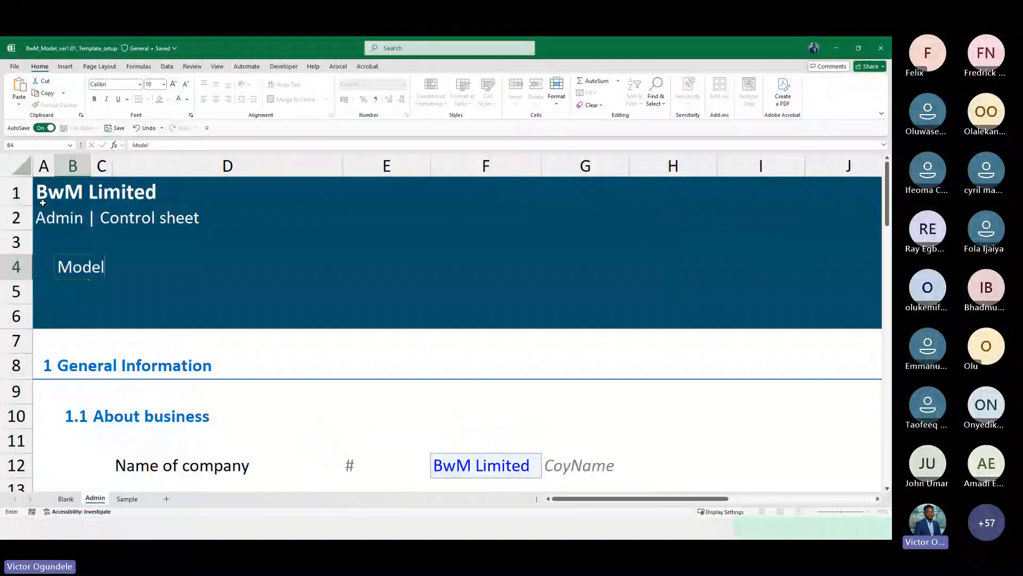
type(" balance check")
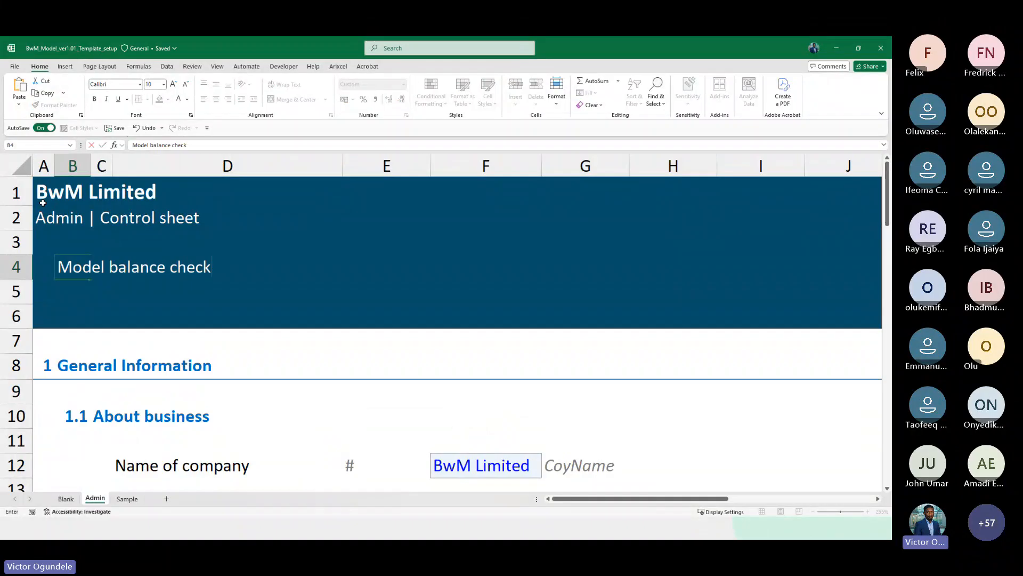
key("Return")
type("Model ")
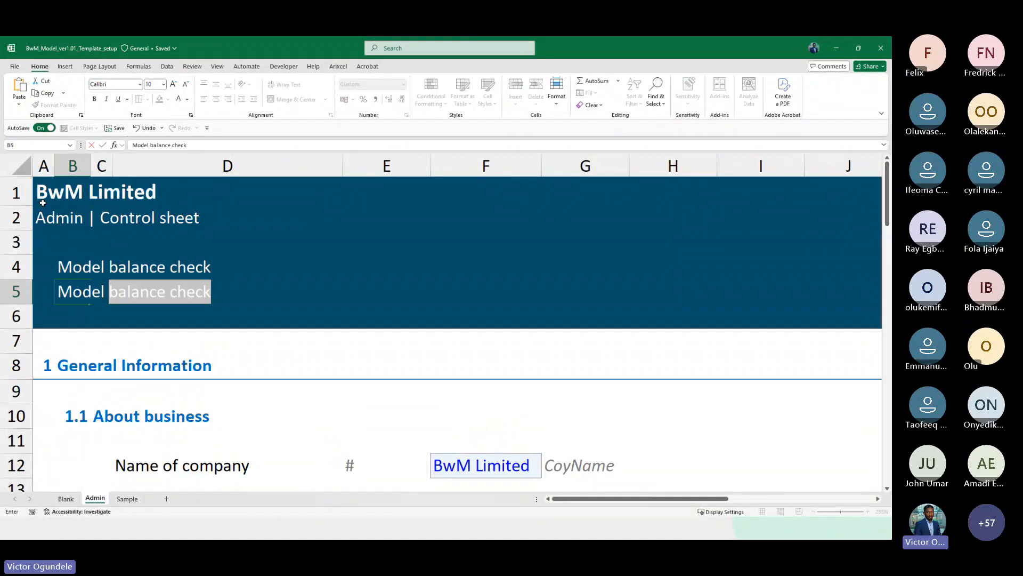
type("alert check")
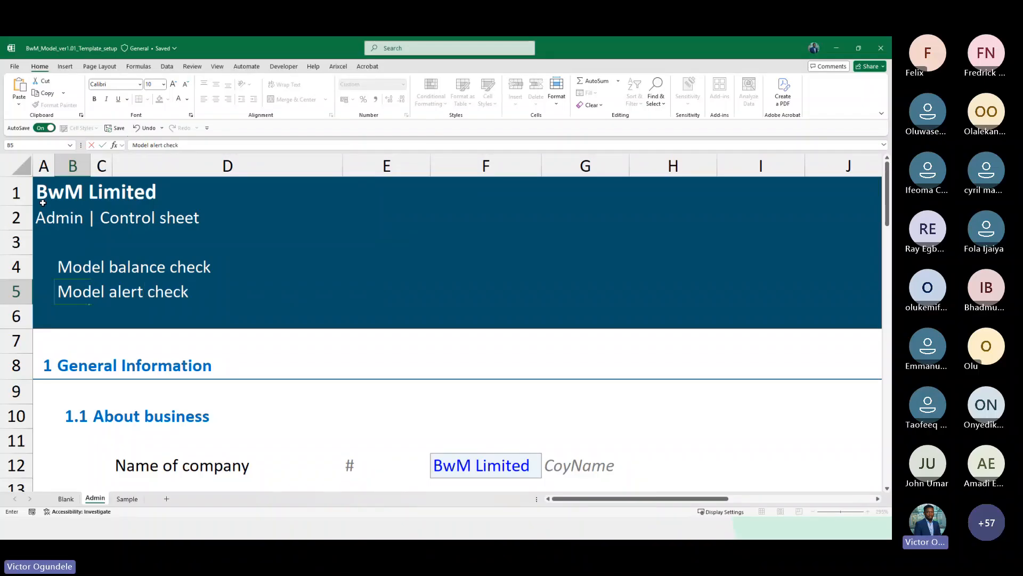
key("ctrl+Return")
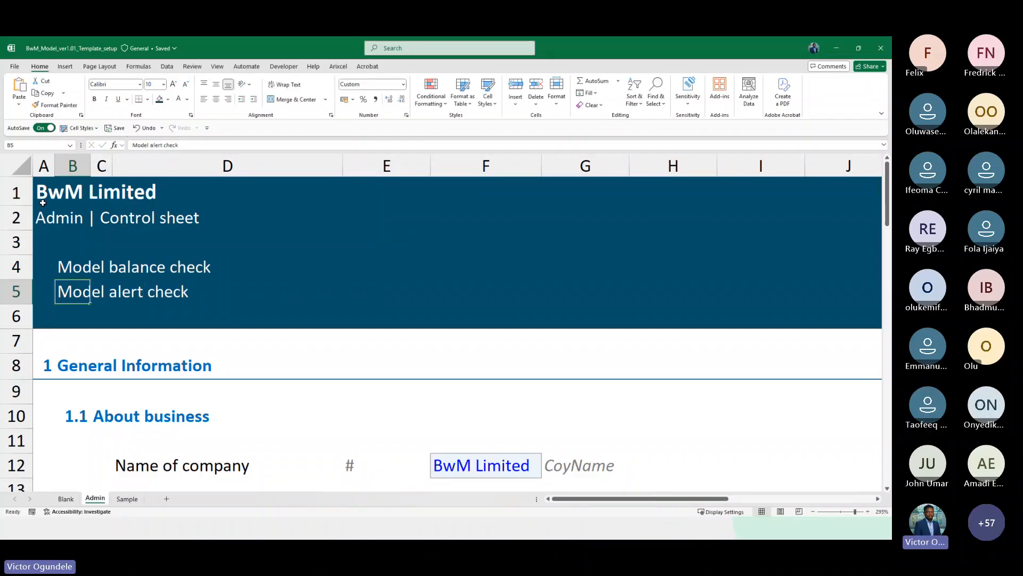
Copy B4:B5 and paste it one row lower into B5:B6
scroll(43, 202, "down", 3, "ctrl")
key("Down")
key("Up")
key("Up")
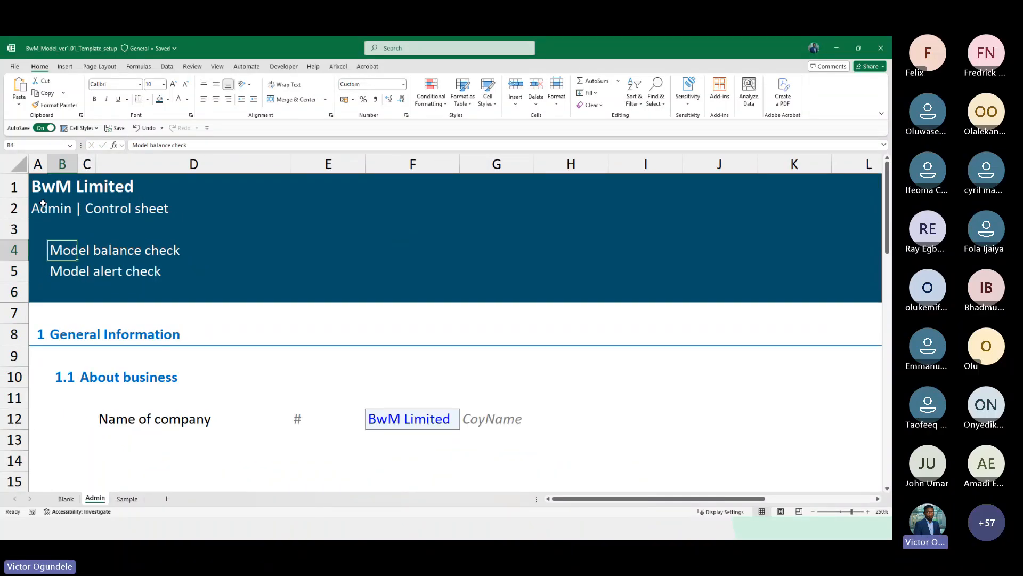
key("shift+Down")
key("ctrl+c")
key("Down")
key("ctrl+v")
Replace B4's text with Model live scenario
key("Up")
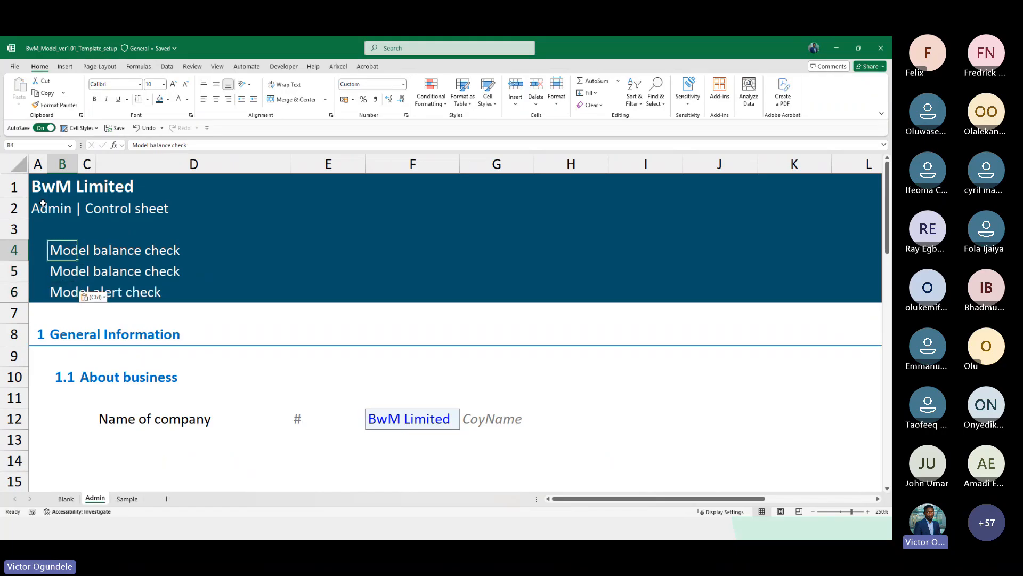
type("Model scena")
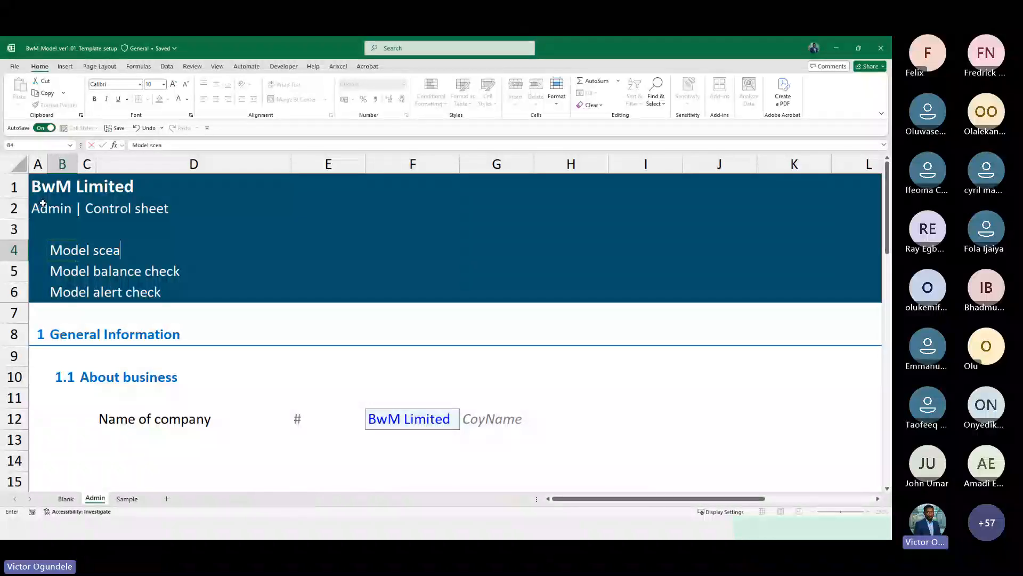
type("rio")
key("ctrl+Return")
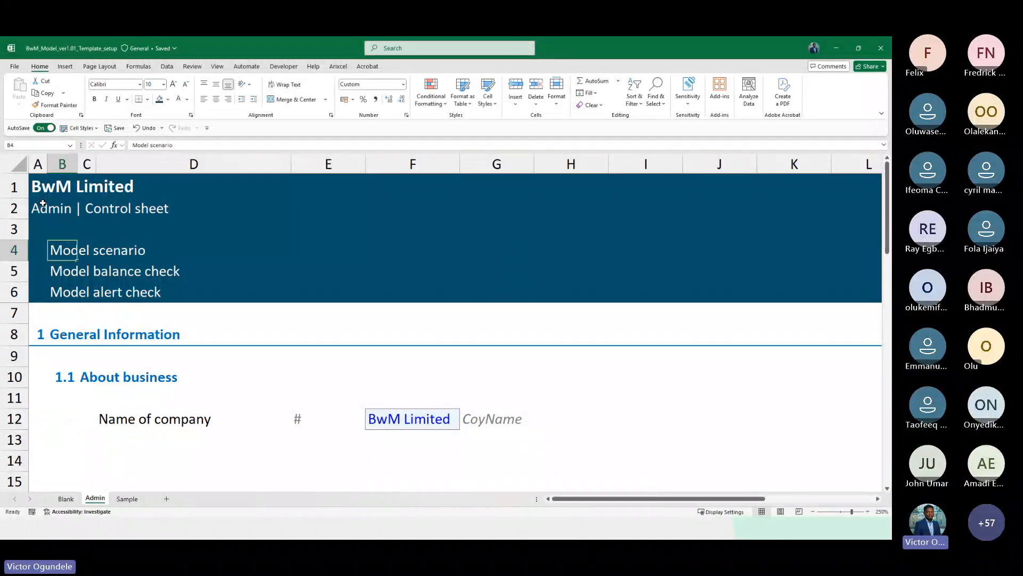
key("F2")
key("ctrl+Left")
type("live")
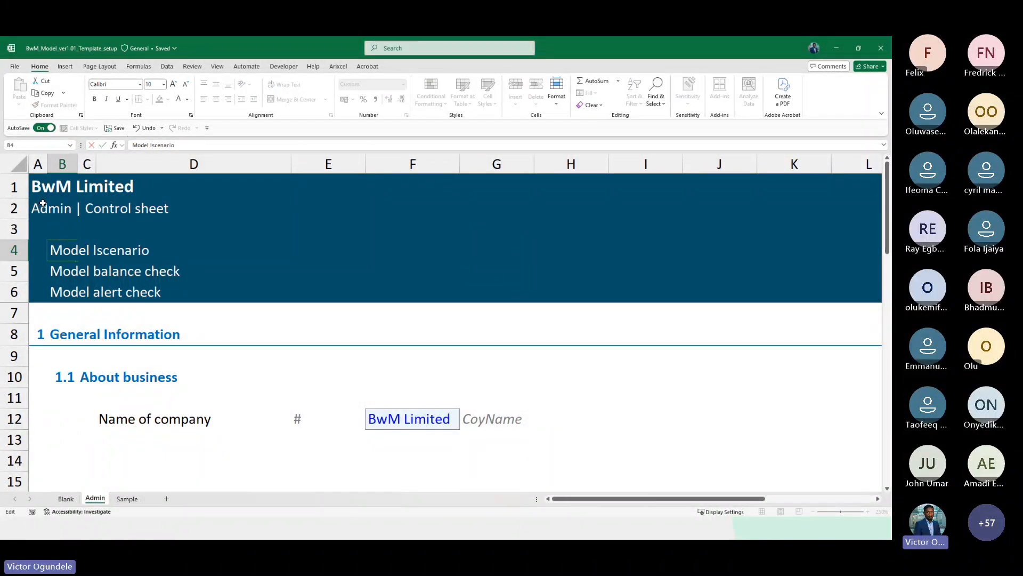
key("ctrl+Return")
key("Down")
key("Down")
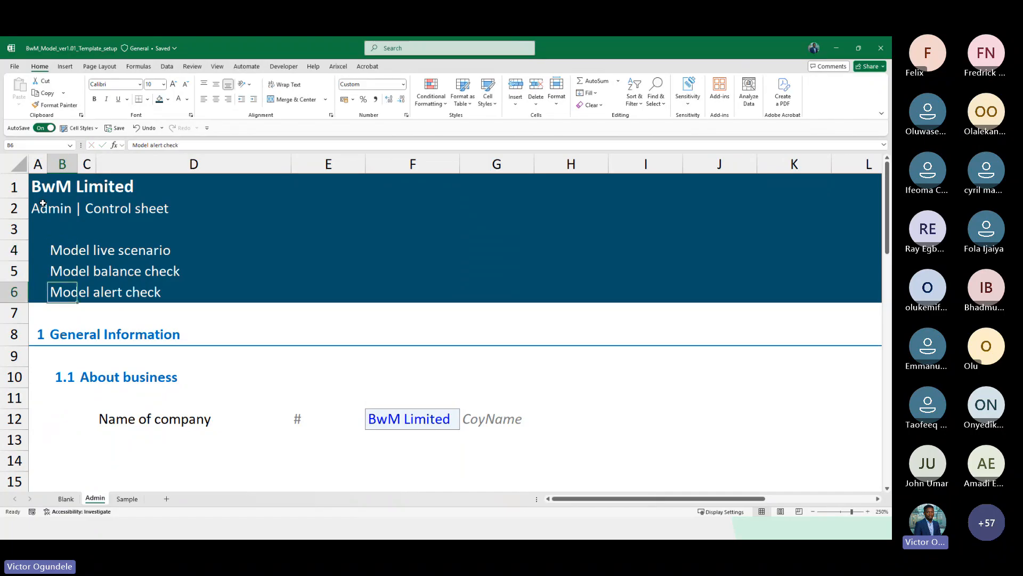
Add a Location row in D13 with a # marker in E13 and USA as its input value in F13
scroll(42, 203, "down", 2)
scroll(43, 202, "down", 7)
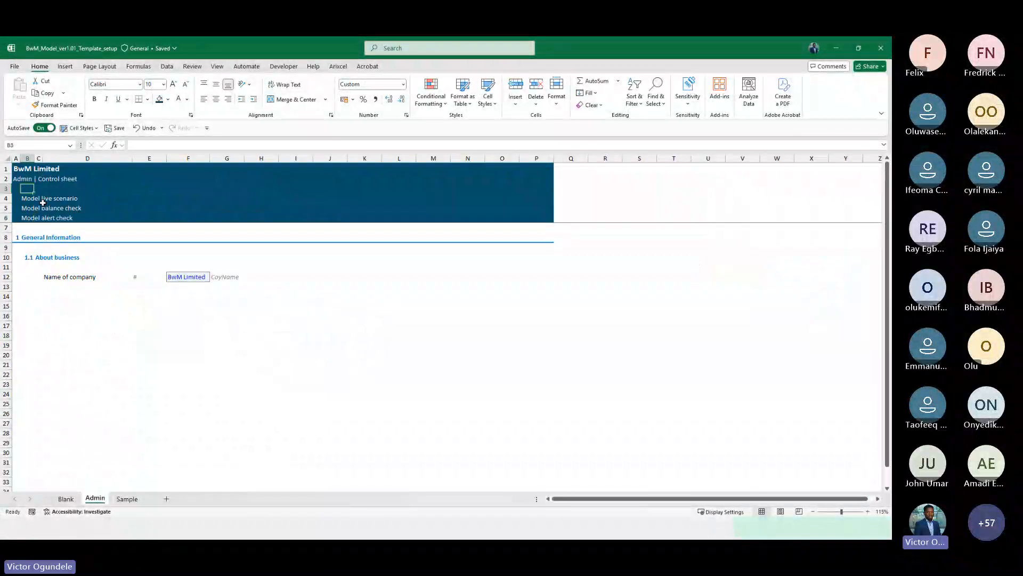
key("Down")
key("Down")
key("Down")
key("Down")
key("Down")
key("Down")
key("Down")
key("Down")
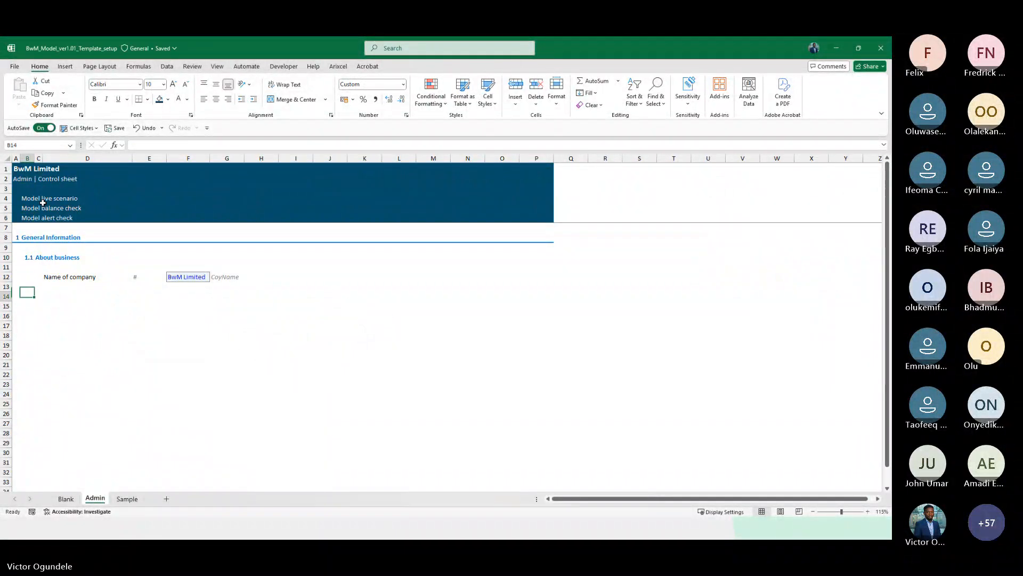
key("Right")
key("Right")
scroll(42, 203, "up", 3)
key("Up")
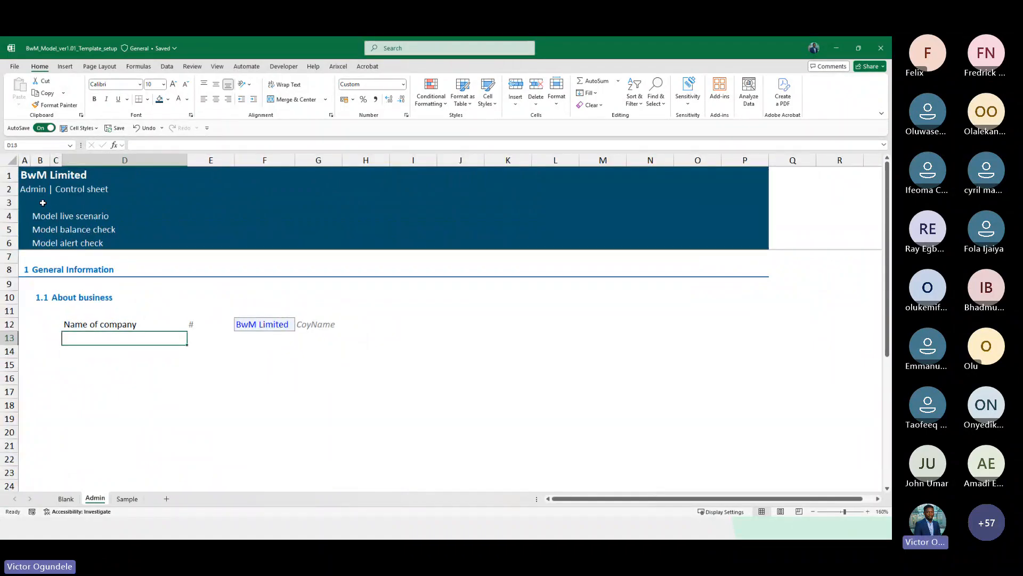
type("Location")
key("Tab")
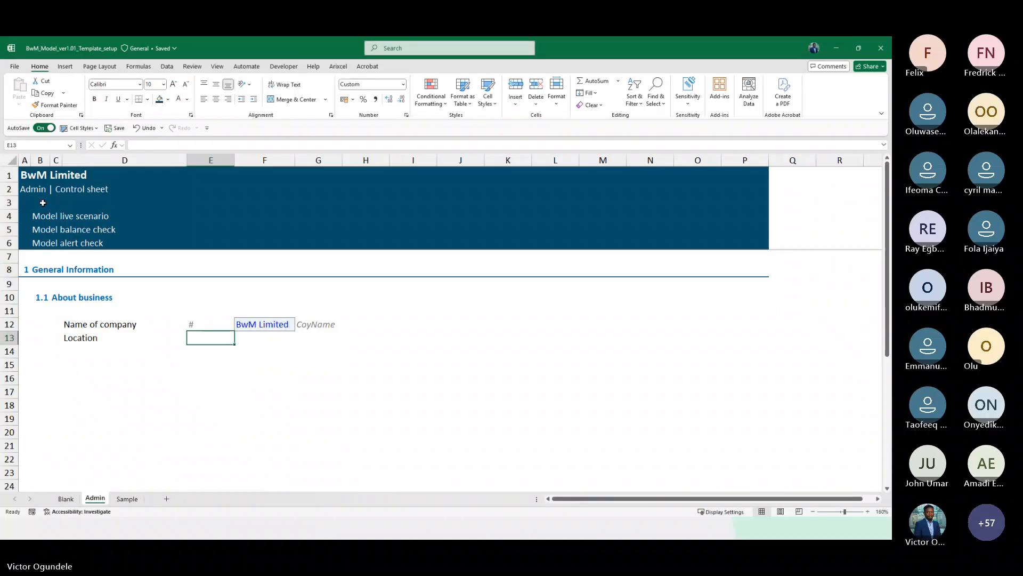
type("#")
key("Tab")
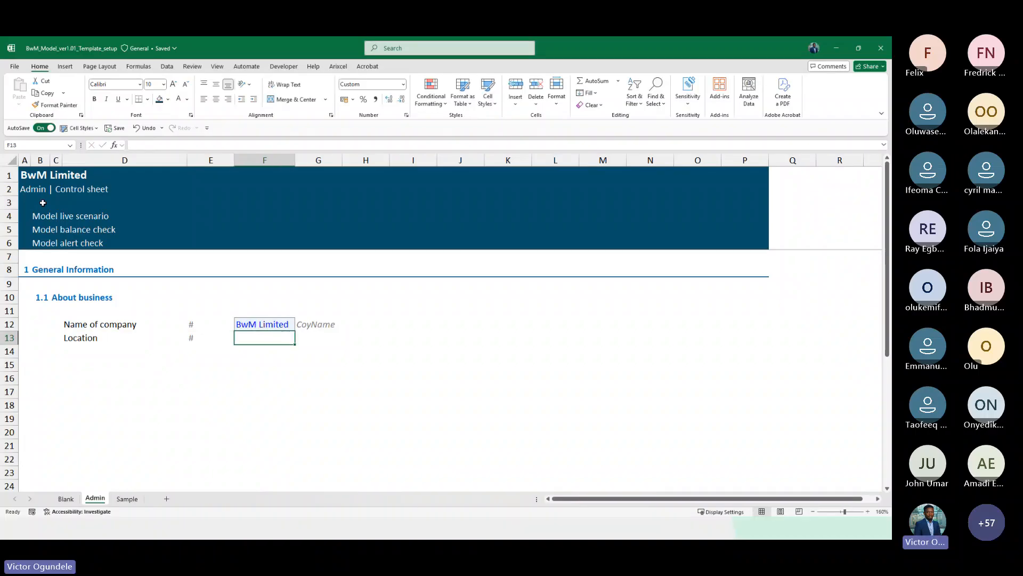
type("US")
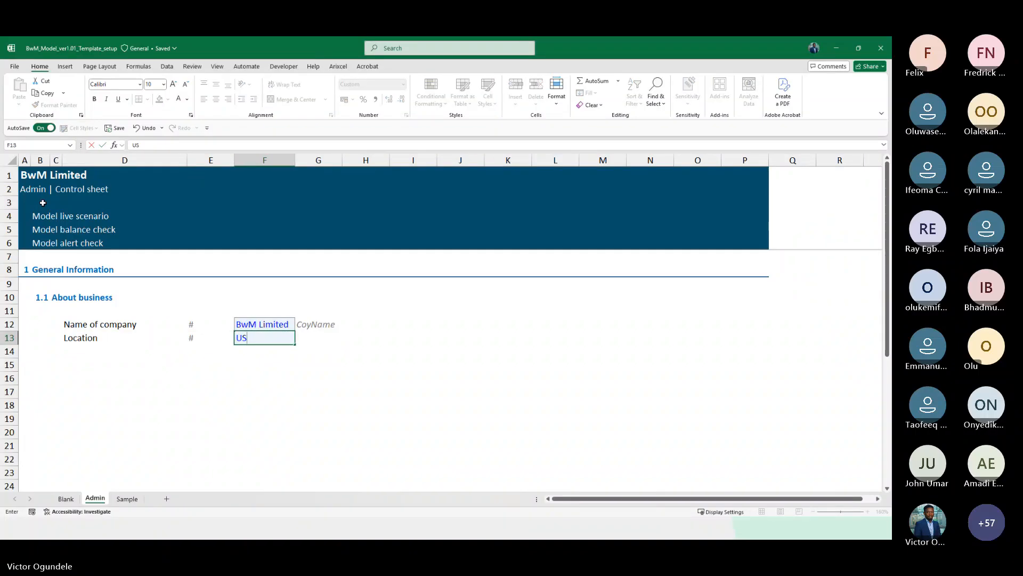
type("A")
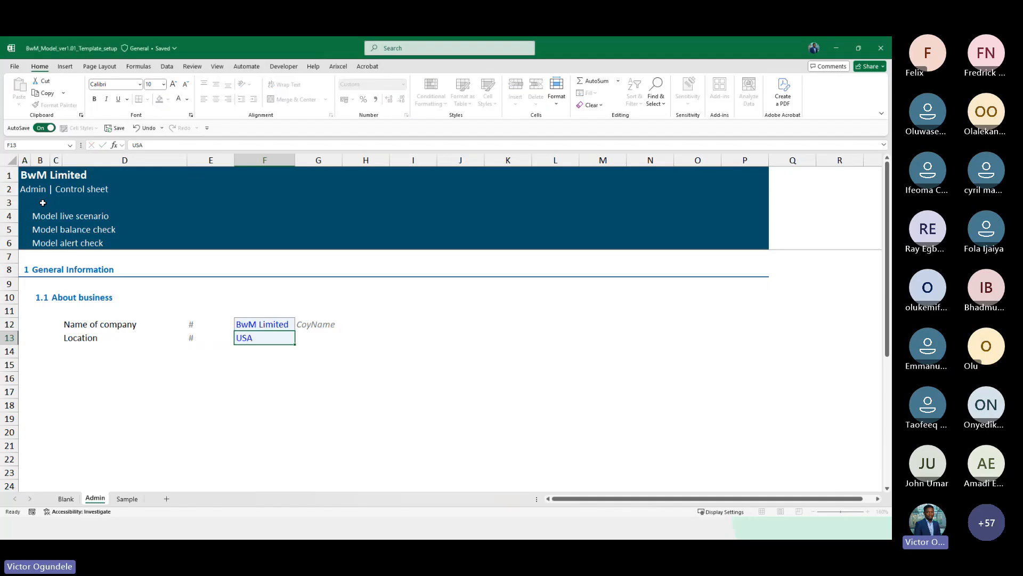
key("ctrl+Return")
key("Up")
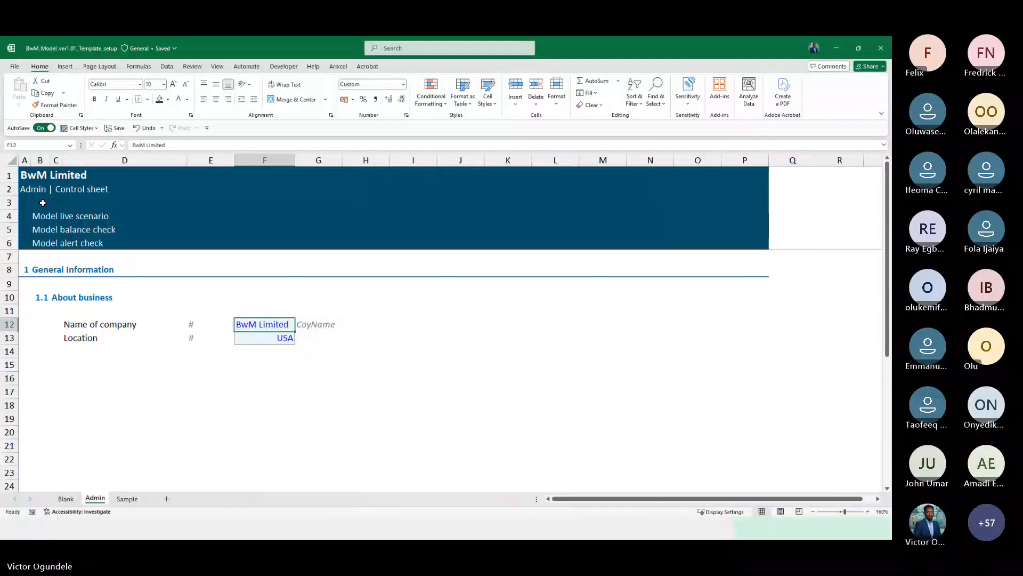
Add a Model currency row in D14 with a # marker and input USD in F14, formatted like the row above
key("Down")
key("Down")
key("Left")
key("Left")
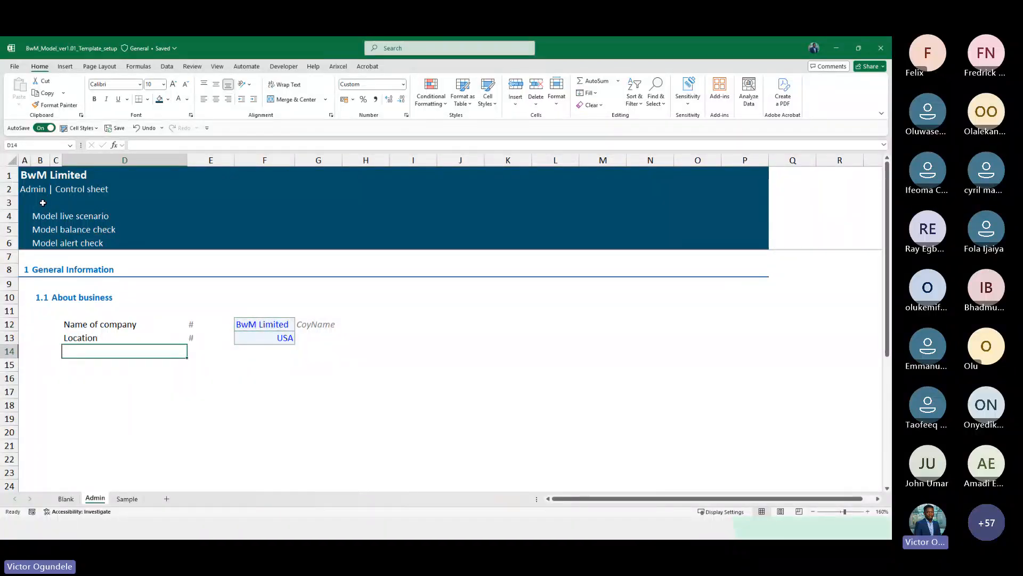
scroll(43, 202, "up", 2, "ctrl")
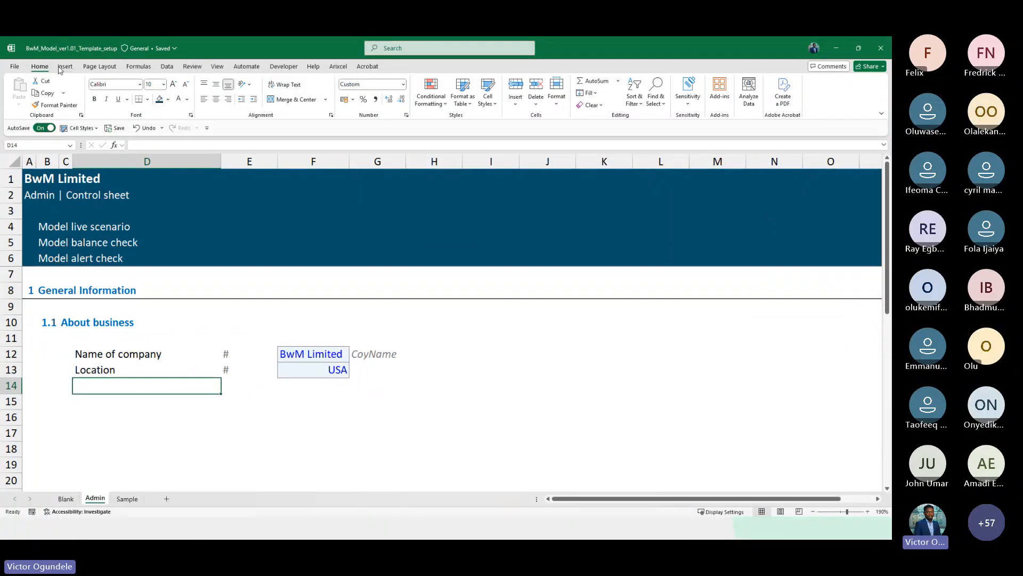
double_click(37, 69)
left_click(39, 68)
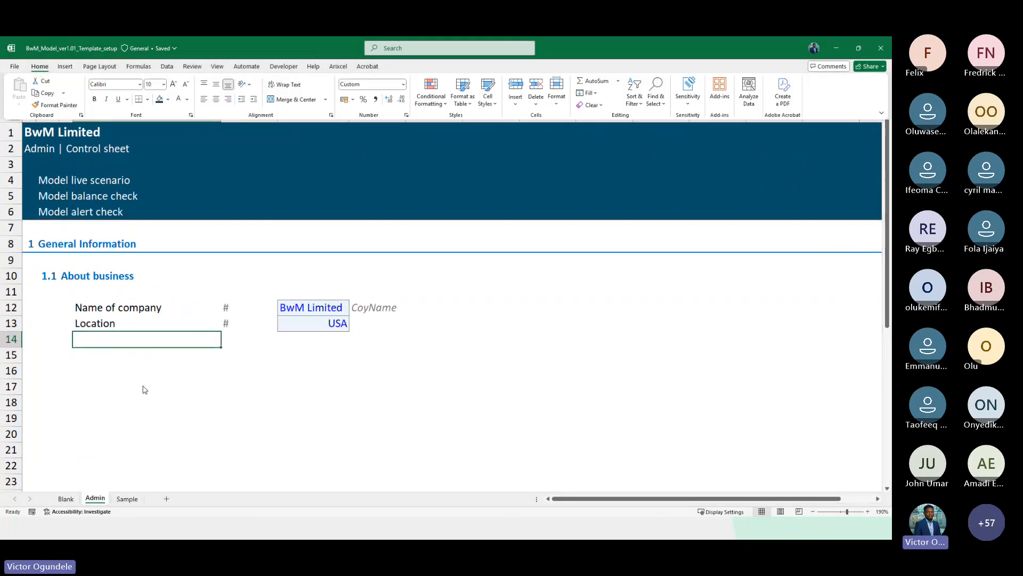
left_click(128, 368)
scroll(126, 366, "down", 1)
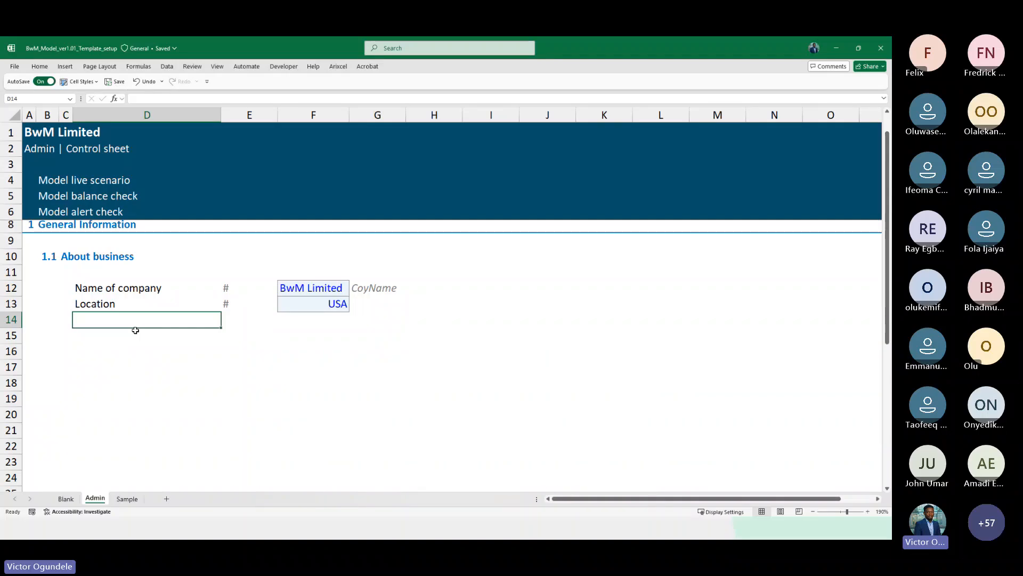
type("Model currency")
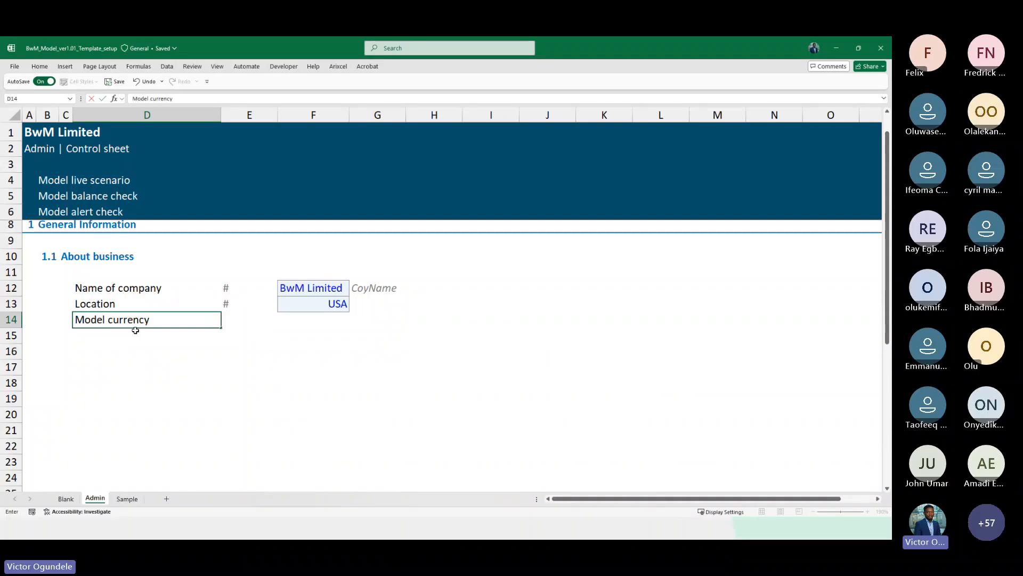
key("Tab")
key("Tab")
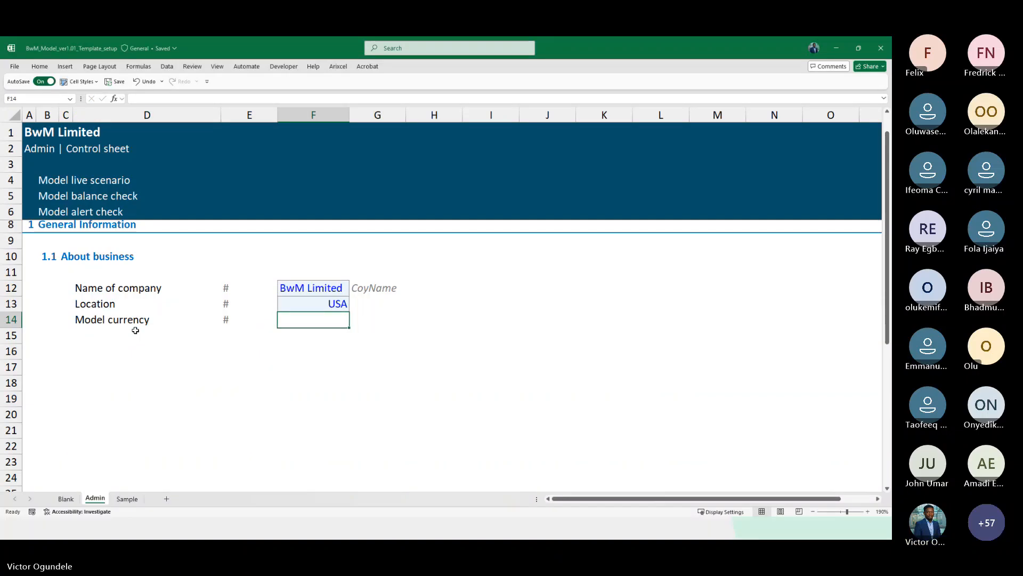
key("ctrl+d")
type("USD")
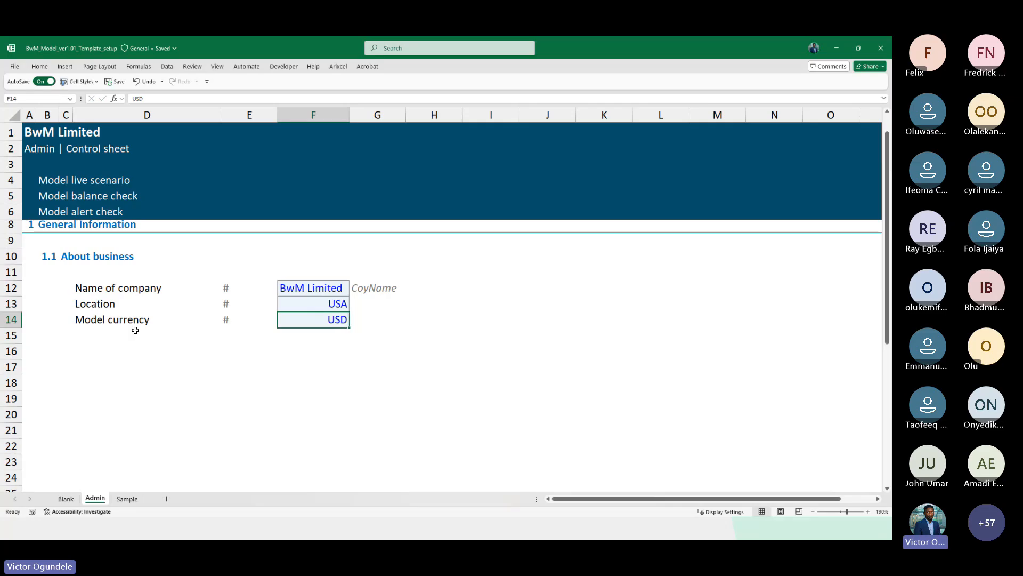
Copy the 1.1 About business subheading from B10 into B16 to create subheading 1.2
key("shift+Tab")
key("Tab")
key("shift+Tab")
key("shift+Tab")
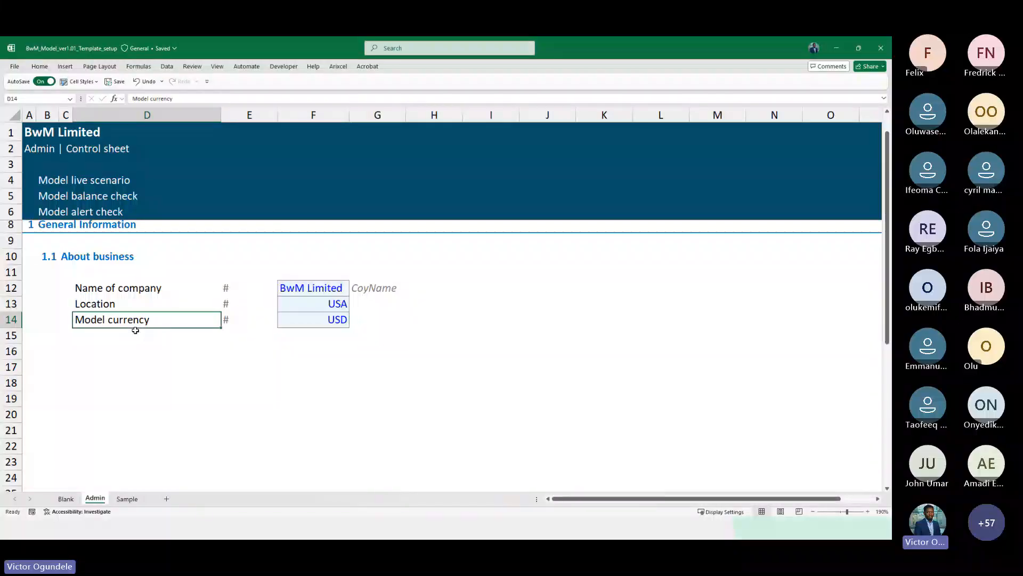
scroll(135, 330, "down", 1)
key("Left")
key("Left")
key("Up")
key("Up")
key("Up")
key("Up")
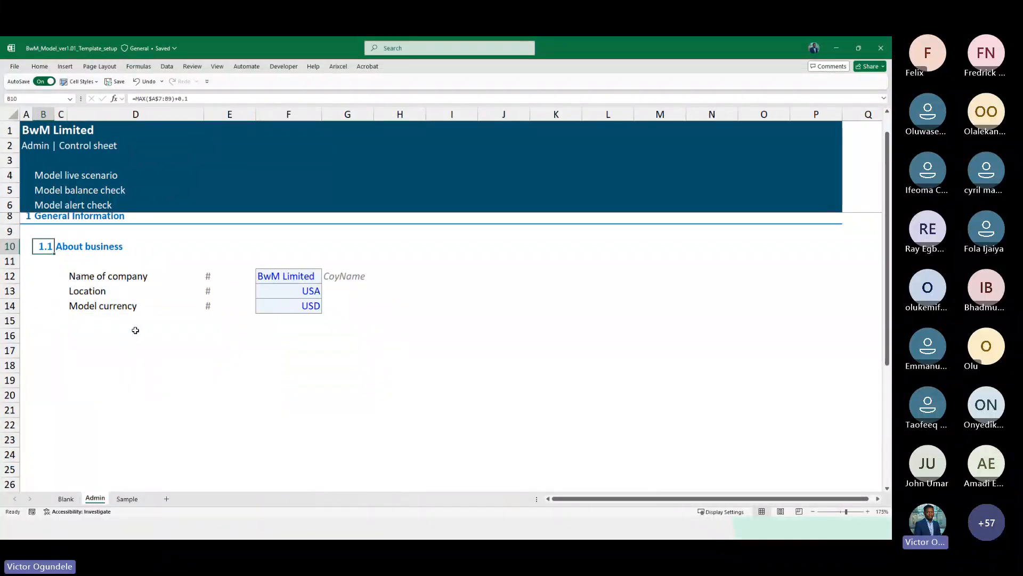
key("ctrl+c")
key("Down")
key("Down")
key("Down")
key("Down")
key("Down")
key("Down")
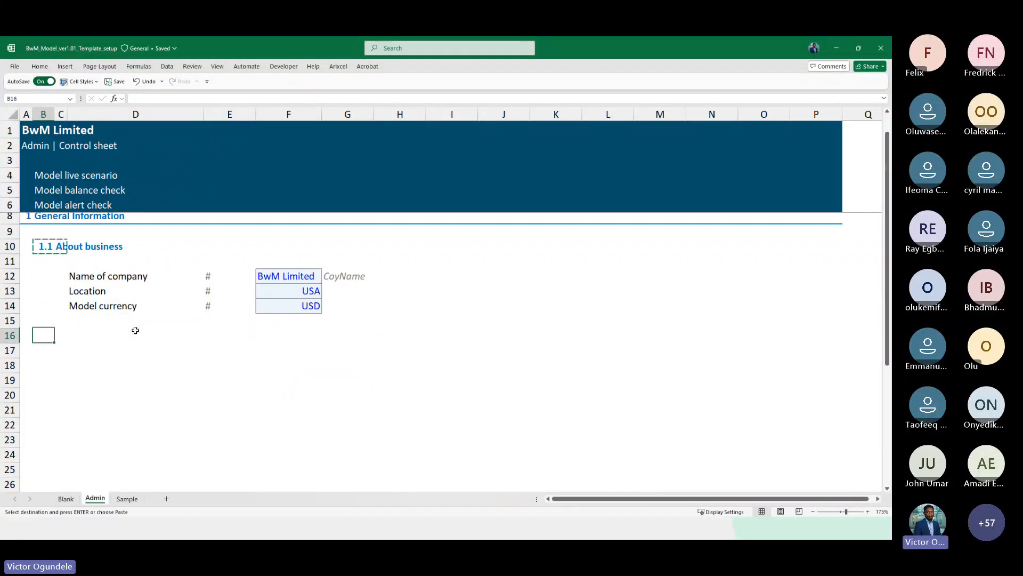
key("ctrl+v")
key("Escape")
key("Left")
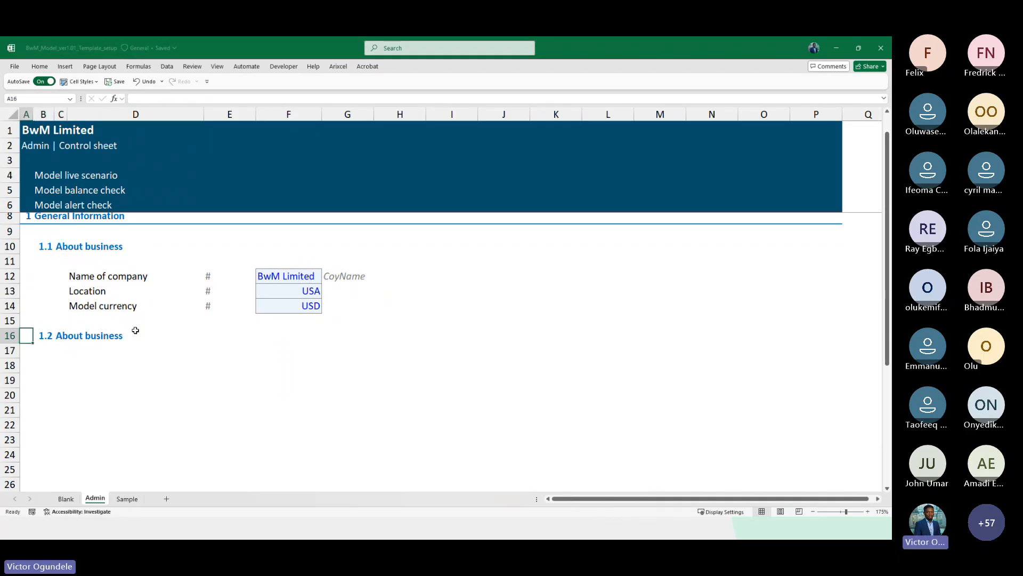
Copy the section heading rows 8 to 11 and paste them at row 18 to create section 2
scroll(135, 330, "down", 1)
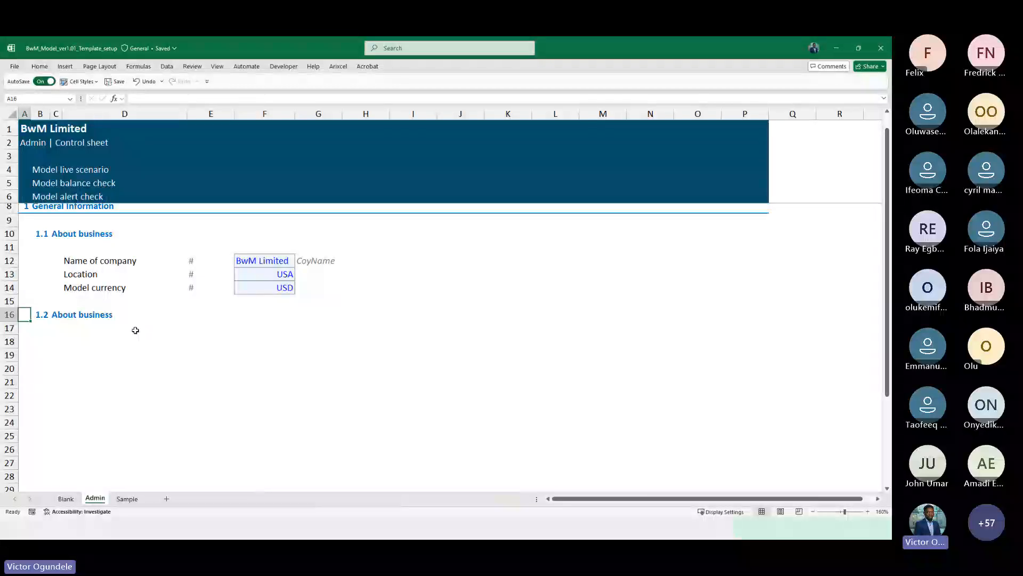
key("Up")
key("Up")
key("Up")
key("Up")
key("Up")
key("Up")
key("Up")
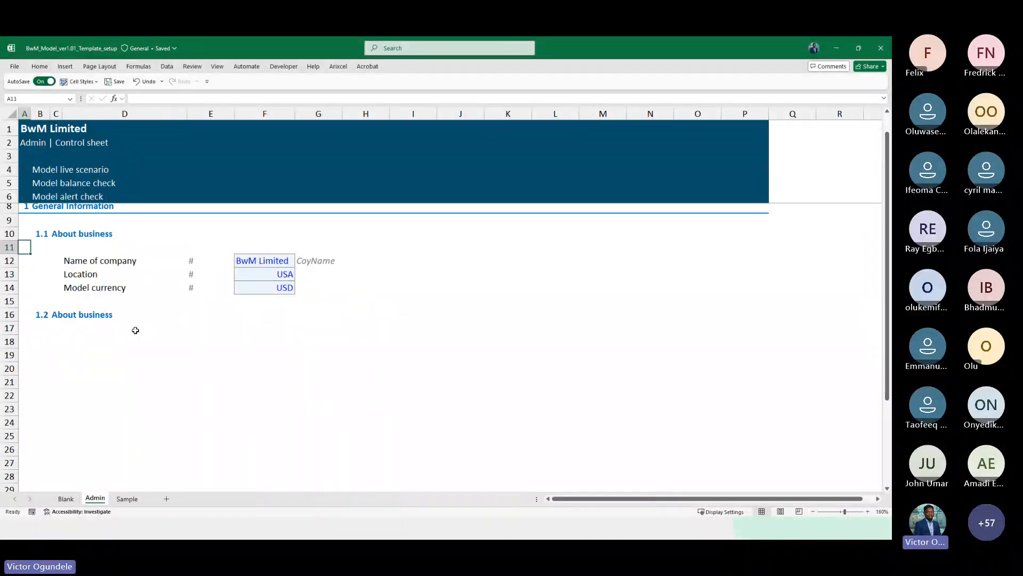
key("Up")
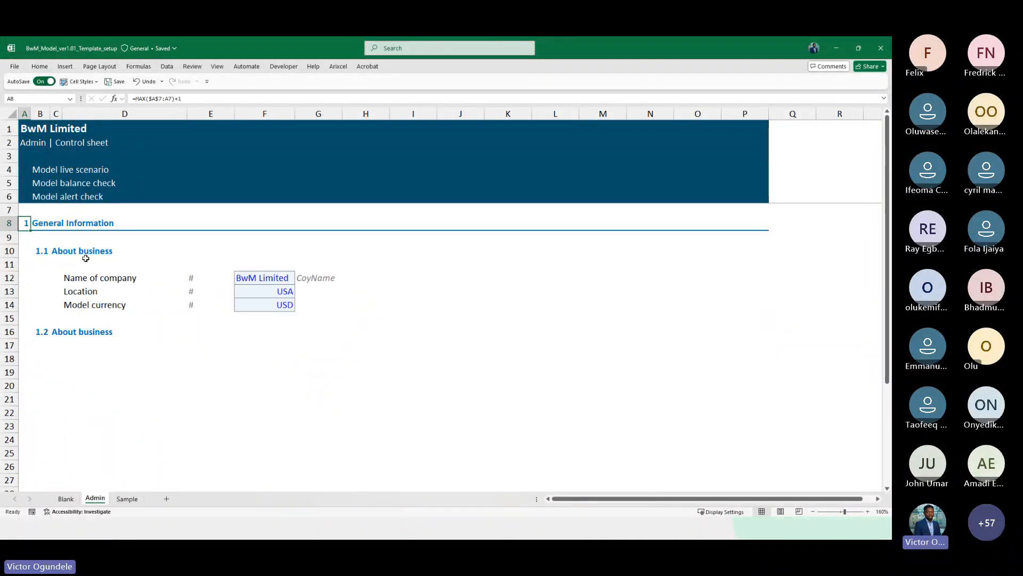
scroll(85, 258, "down", 1)
key("shift+space")
key("shift+Down")
key("shift+Down")
key("shift+Down")
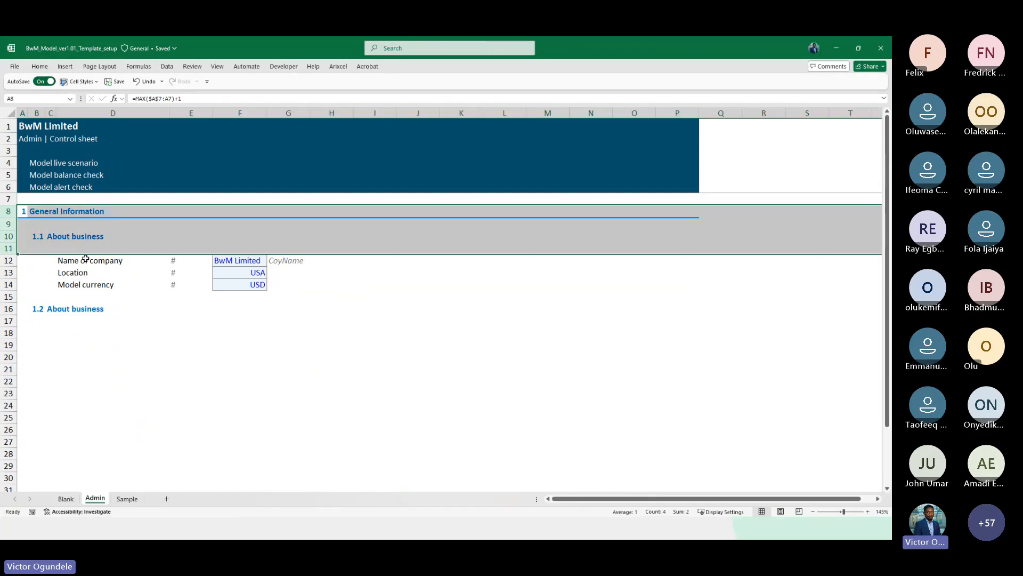
key("ctrl+c")
left_click(10, 333)
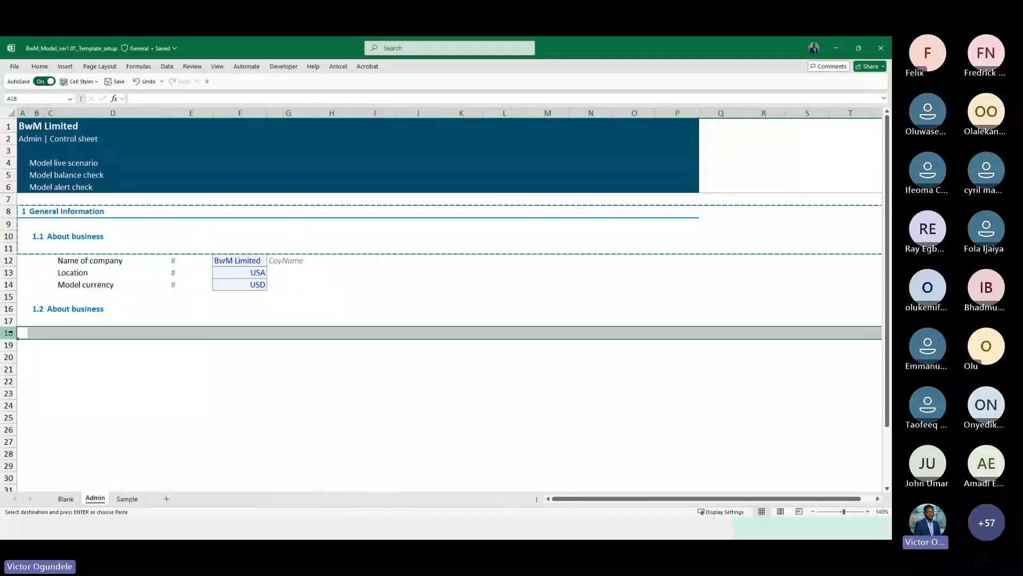
key("ctrl+v")
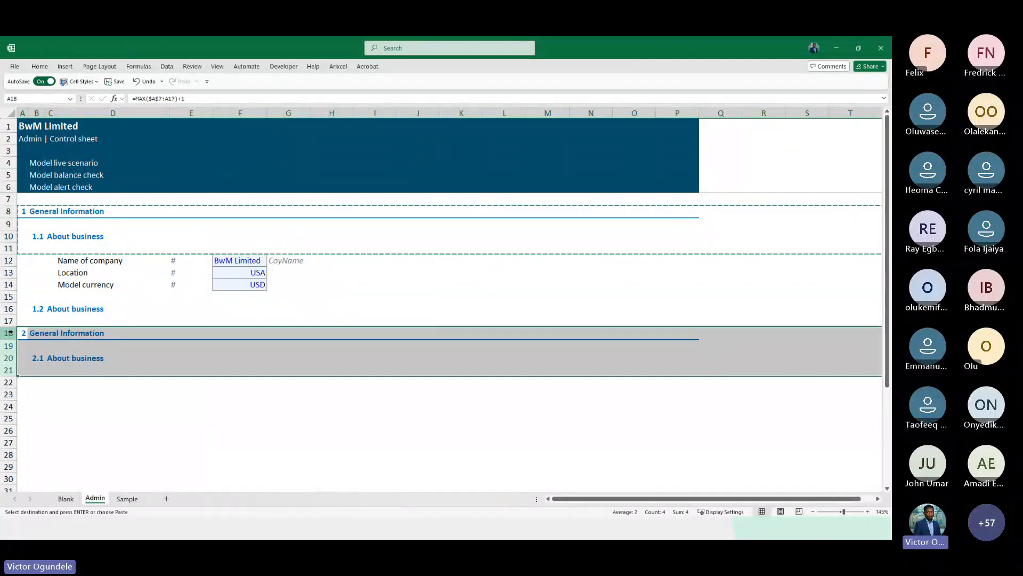
key("Right")
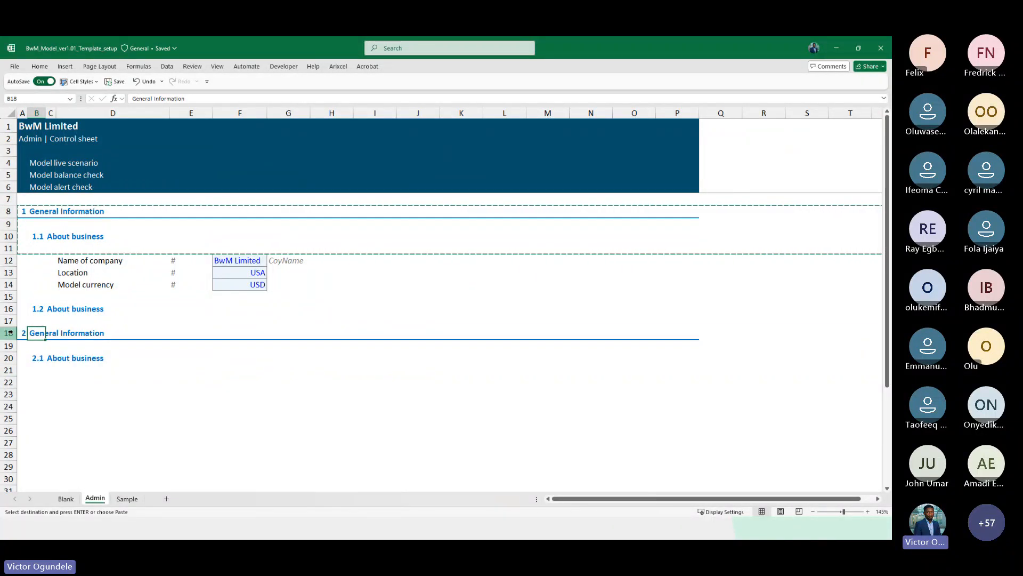
key("Escape")
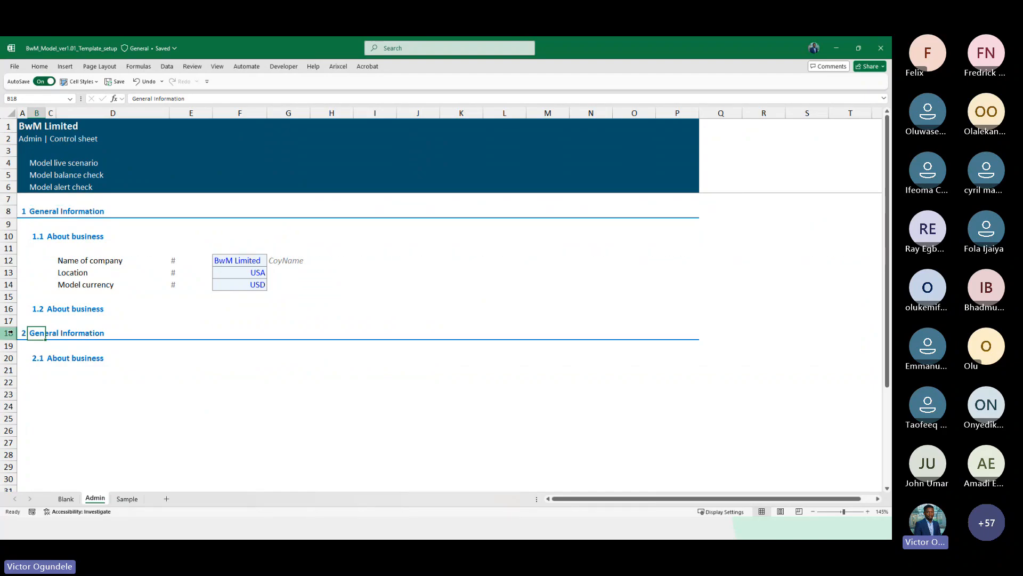
Rename the section 2 heading in B18 to Model cell style guide
type("Model cell sy")
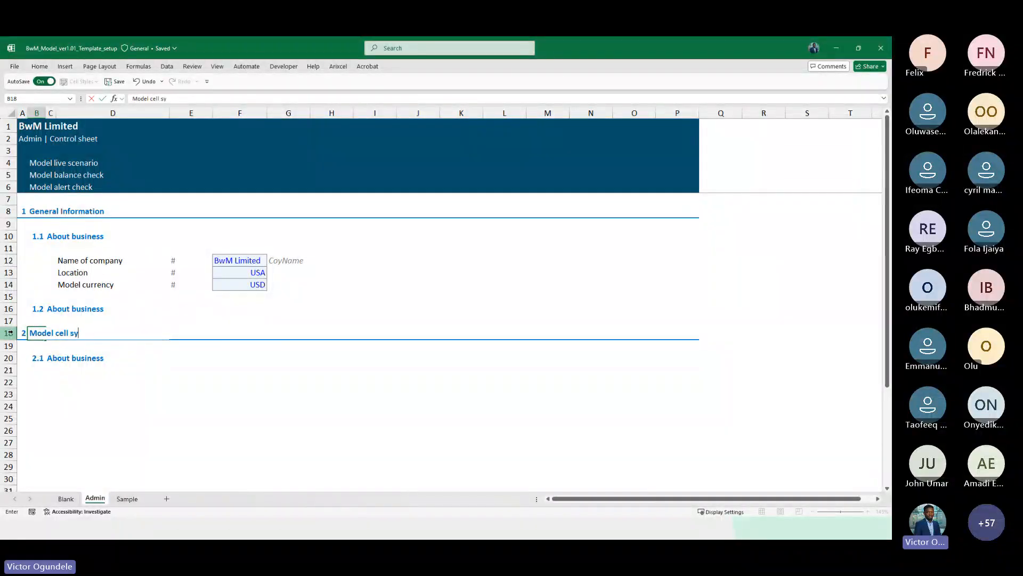
type("tle guide")
key("Return")
Insert four blank rows above the Model cell style guide heading
key("Up")
key("Up")
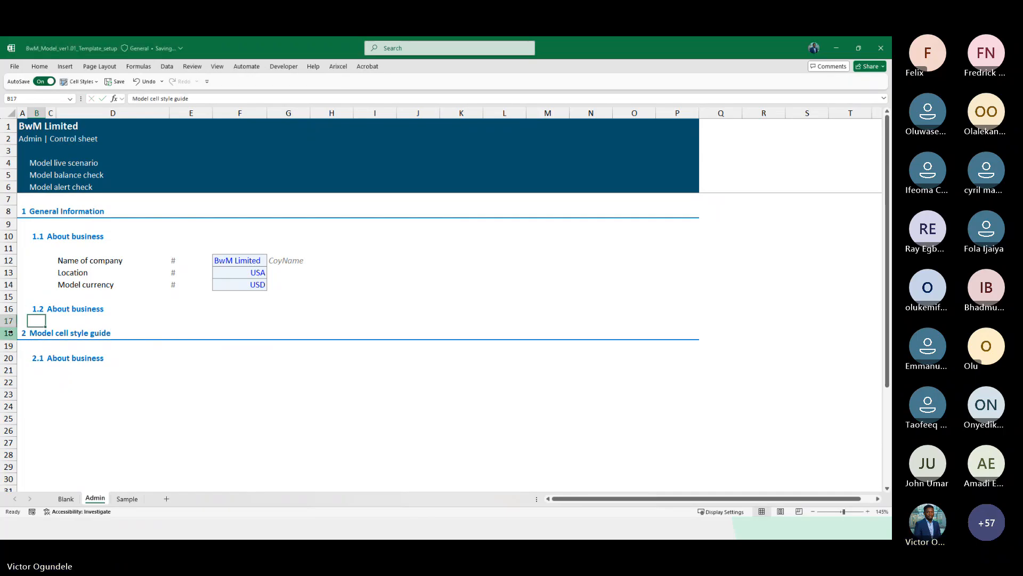
key("Down")
key("shift+space")
key("shift+Down")
key("shift+Down")
key("shift+Down")
key("ctrl+shift+plus")
key("Down")
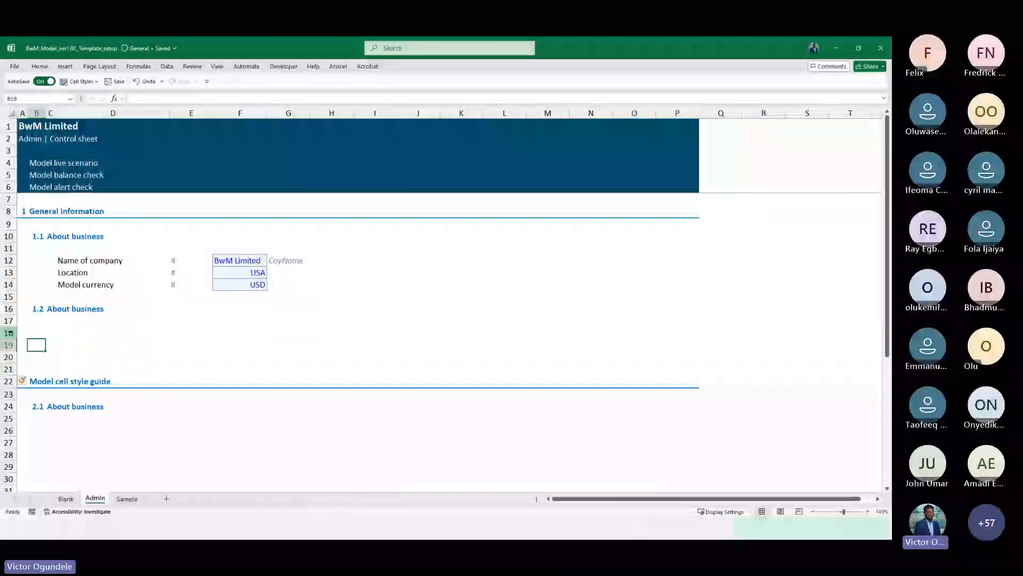
Extend the section number formula in A22 so its range reads =MAX($A$7:A21)+1
key("Down")
key("Down")
key("Down")
key("Down")
scroll(14, 331, "down", 3)
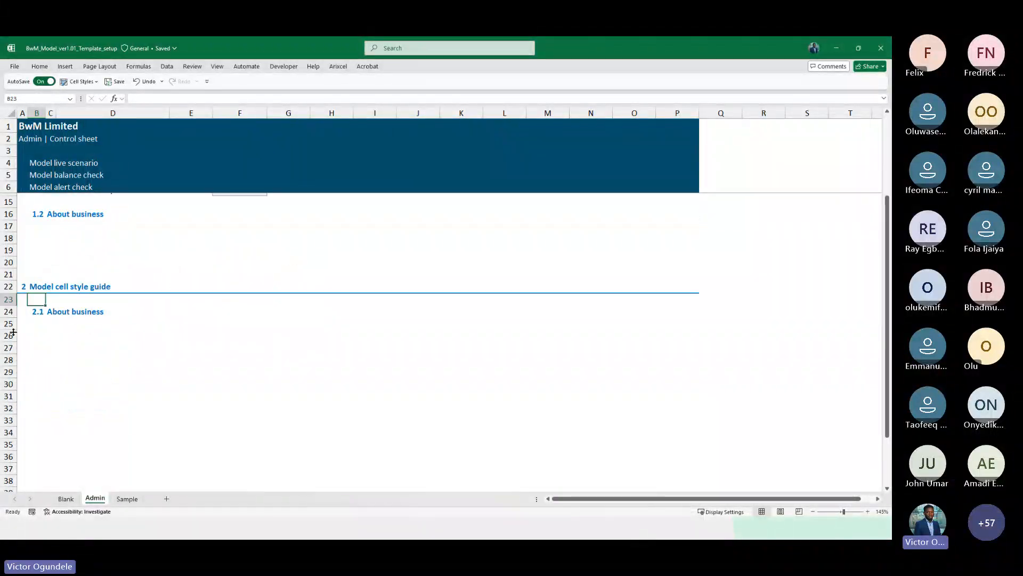
key("Down")
key("F2")
key("Escape")
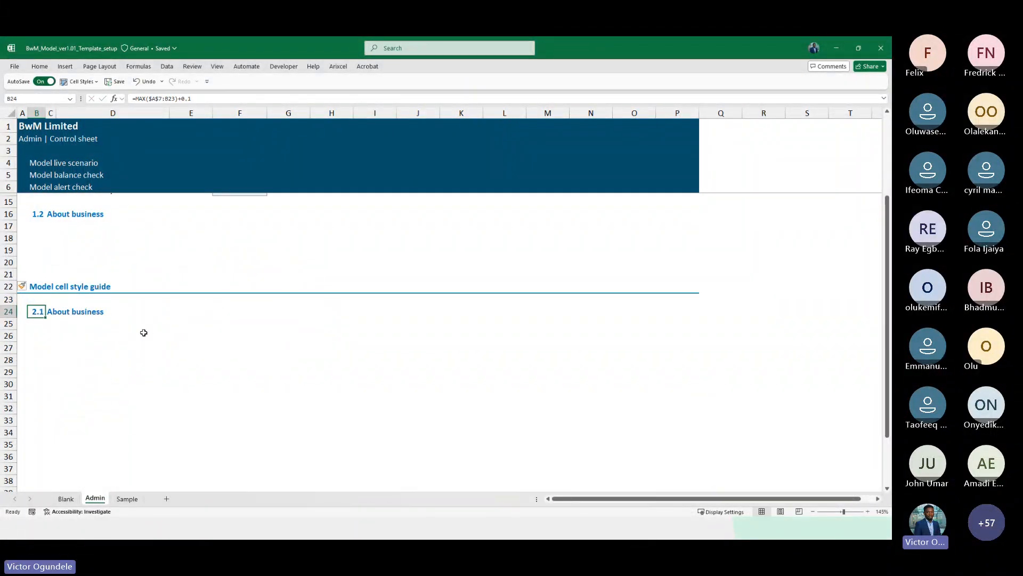
key("Up")
key("Up")
key("Left")
key("F2")
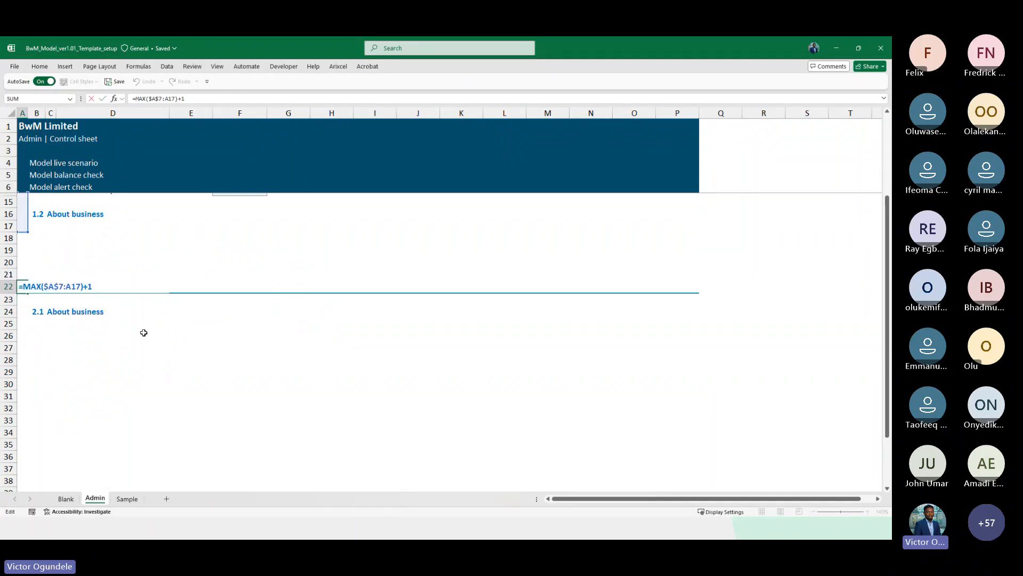
left_click_drag(29, 232, 29, 281)
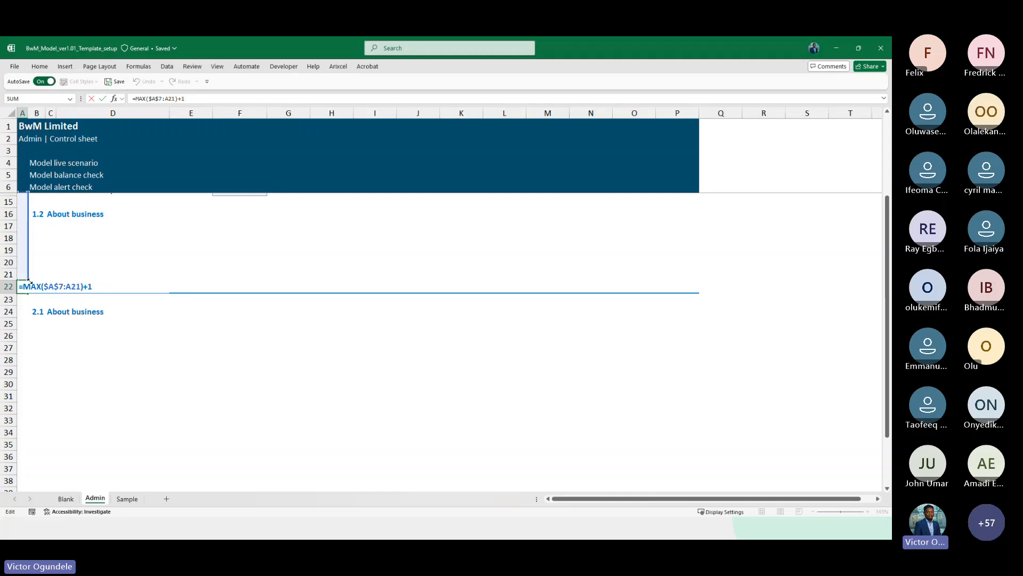
key("Tab")
key("ctrl+Up")
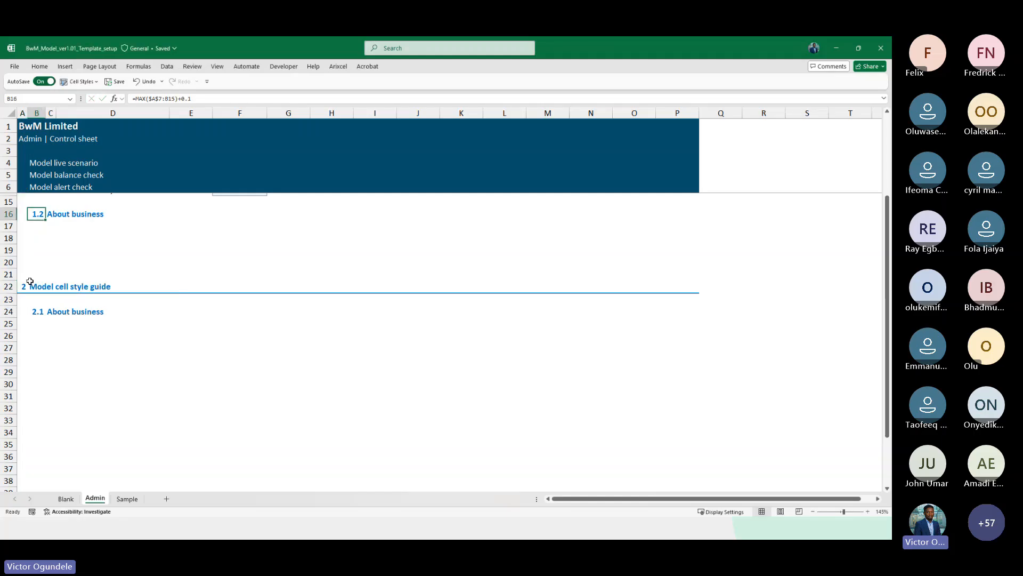
Rename the 2.1 subheading under Model cell style guide to Model navigation
key("ctrl+Down")
key("Down")
key("Down")
key("F2")
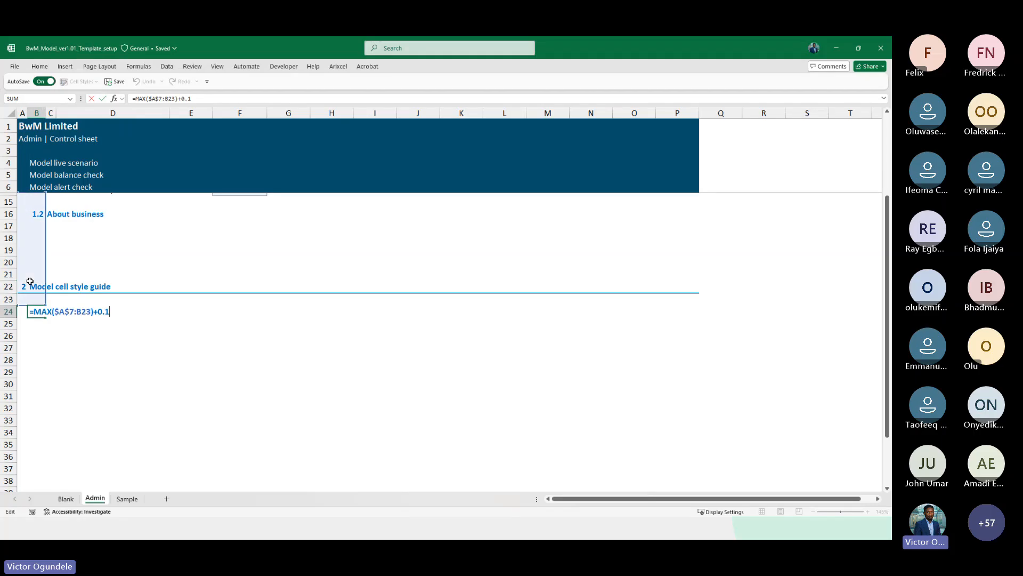
key("Escape")
key("Right")
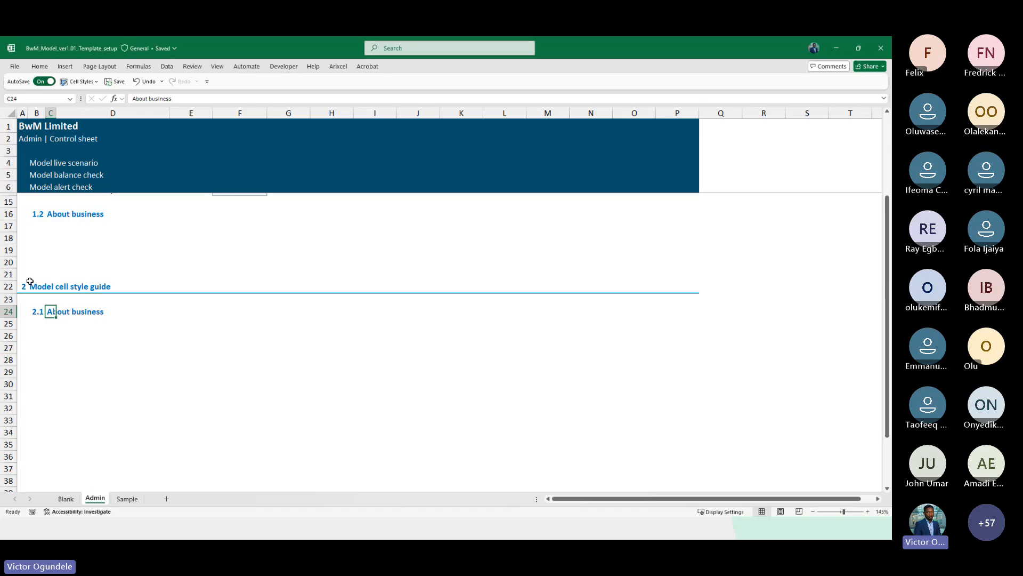
type("Model navigation")
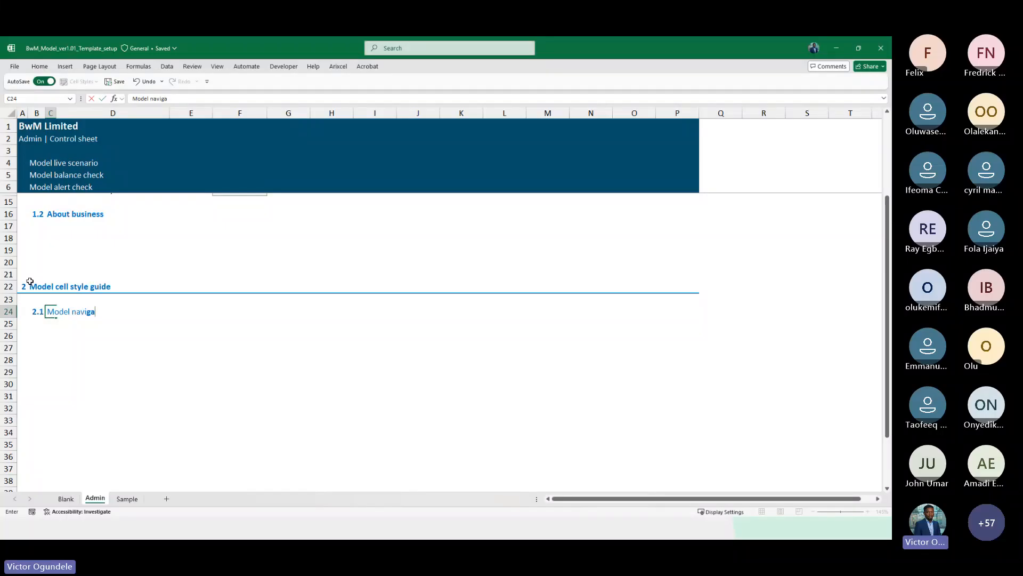
key("Return")
key("Return")
Enter Model inputs as the first style label in D26
type("Mo")
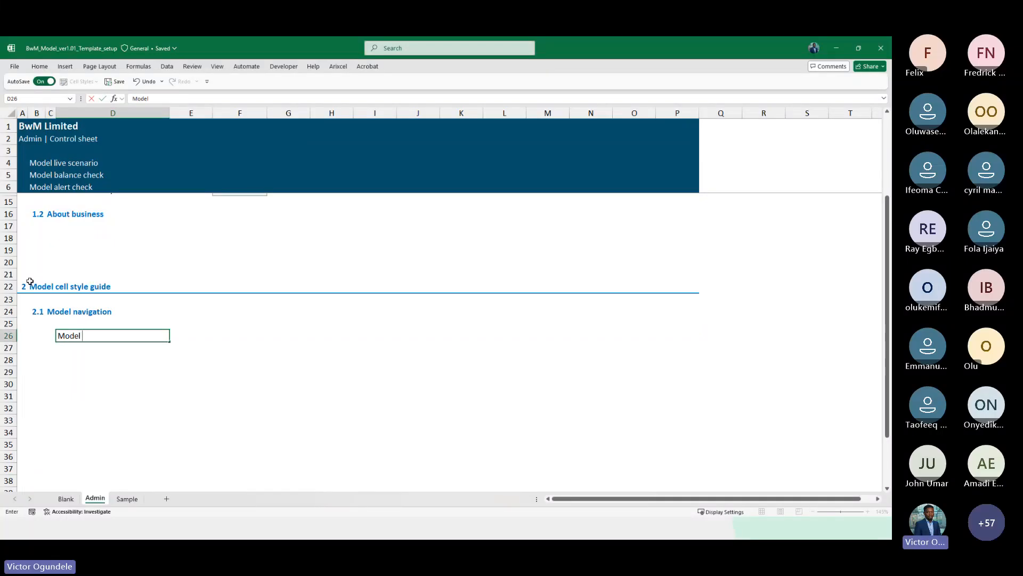
type("del inputs")
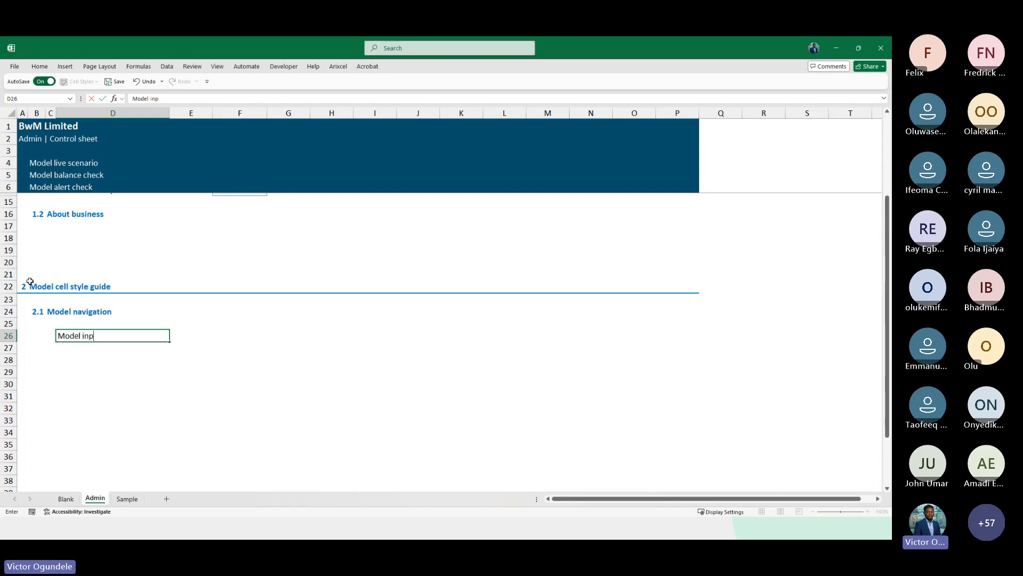
key("Return")
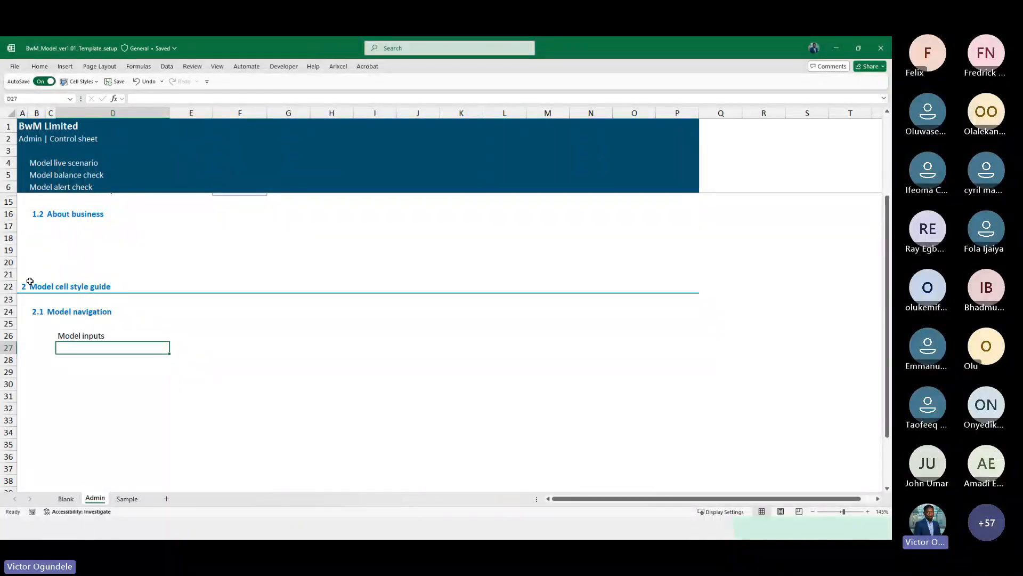
Replace the D26 label with Input cells
key("Up")
type("Inp")
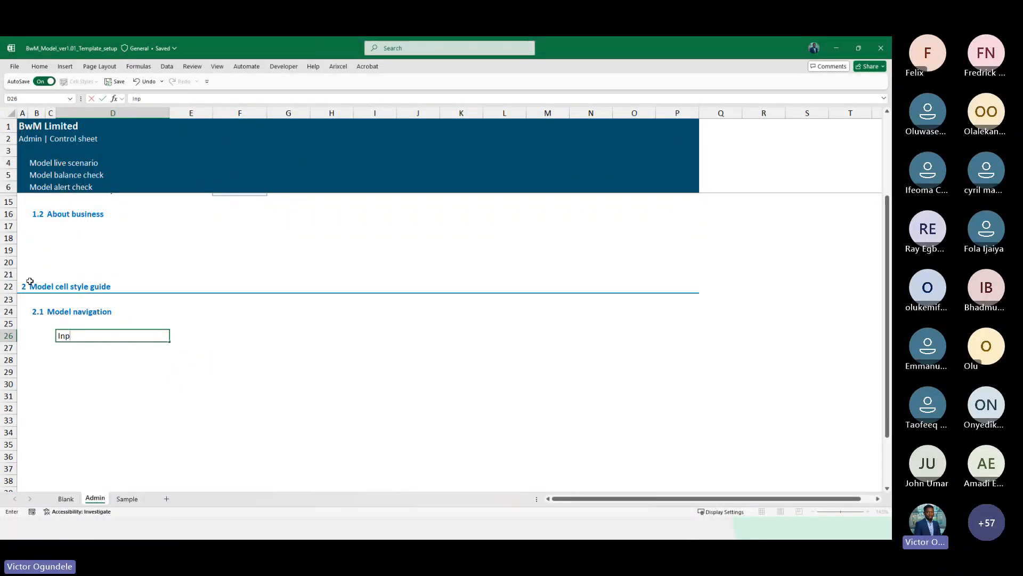
type("ut cells")
key("Return")
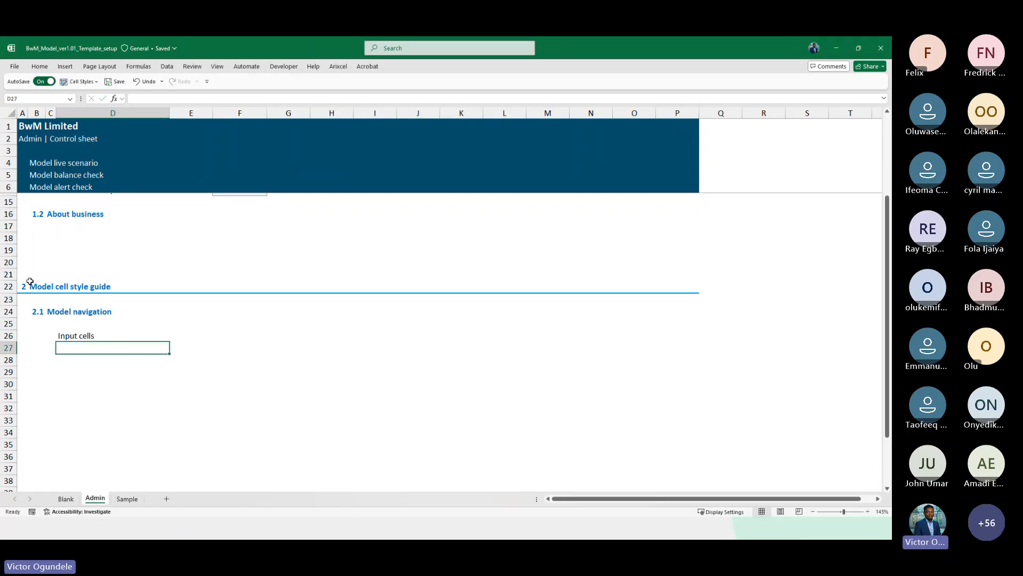
List Linked cells, Formula cells and Description cells as labels in D27 to D29
type("Linked cells")
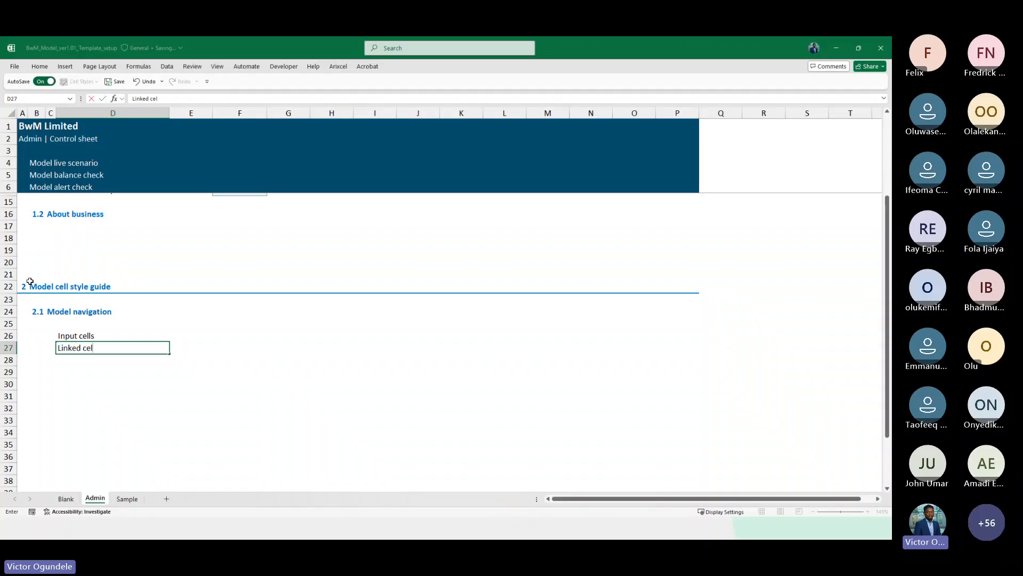
key("Return")
type("Formula cell")
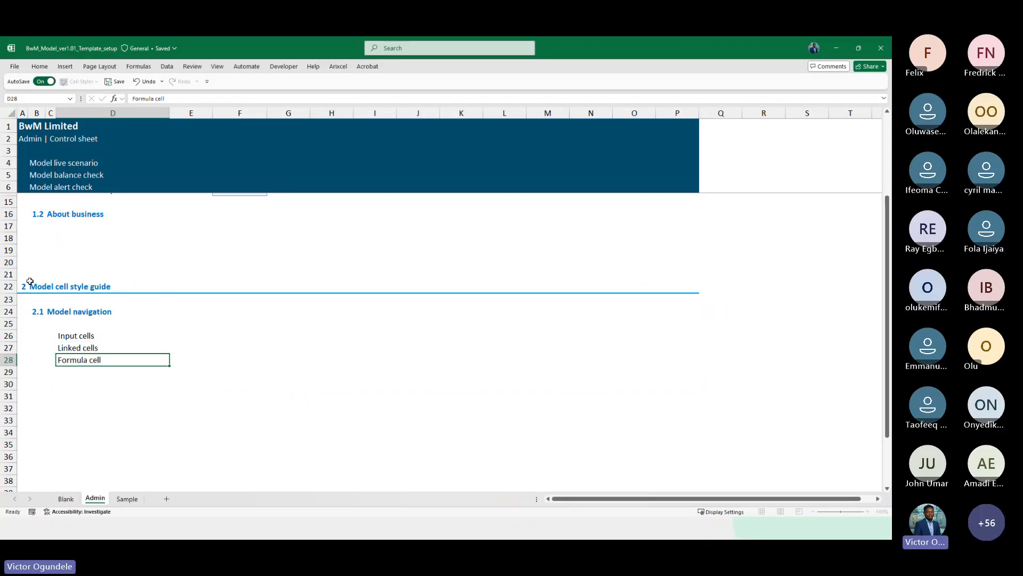
key("ctrl+Return")
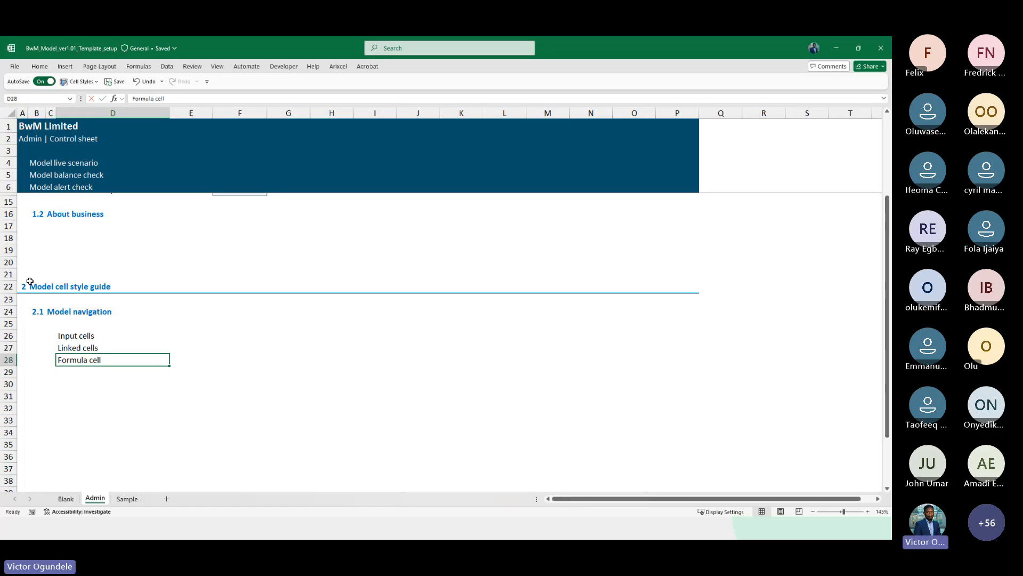
key("F2")
type("s")
key("Return")
type("Descriptio")
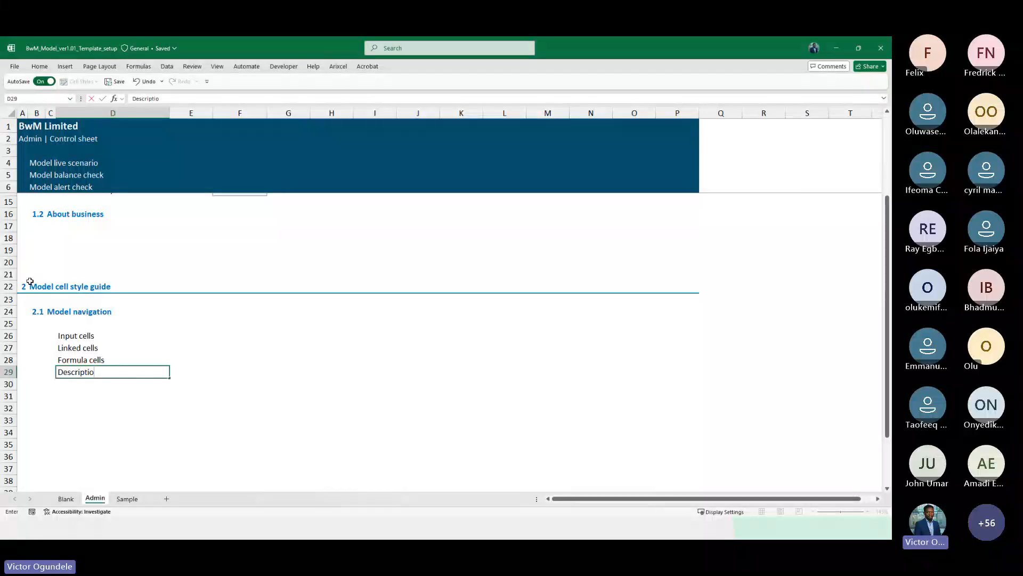
type("n scel")
key("BackSpace")
key("BackSpace")
key("BackSpace")
key("BackSpace")
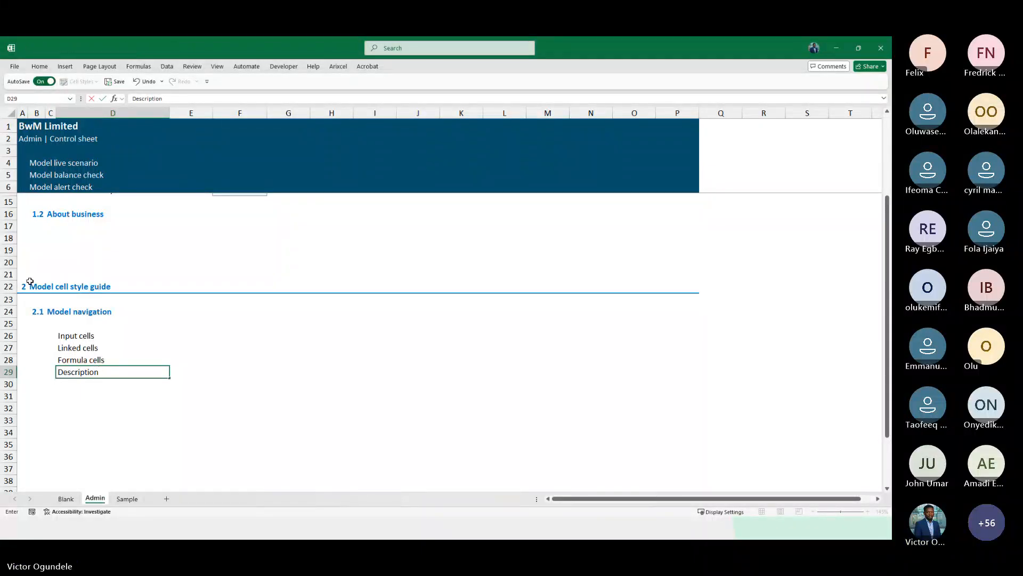
type("cells")
key("Return")
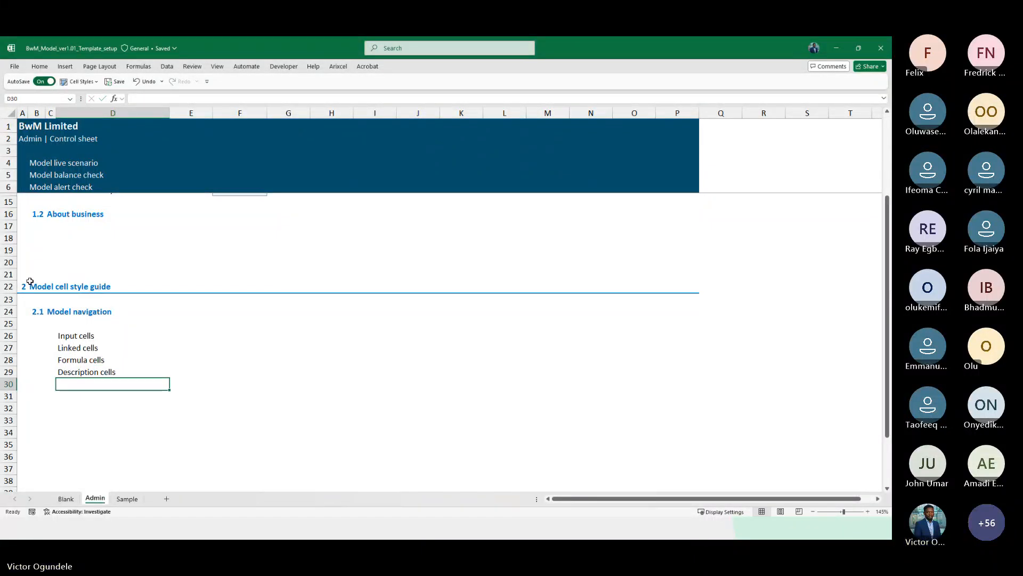
Add the labels Header 1, Header 2 and Header 3 in D30 to D32
type("Header")
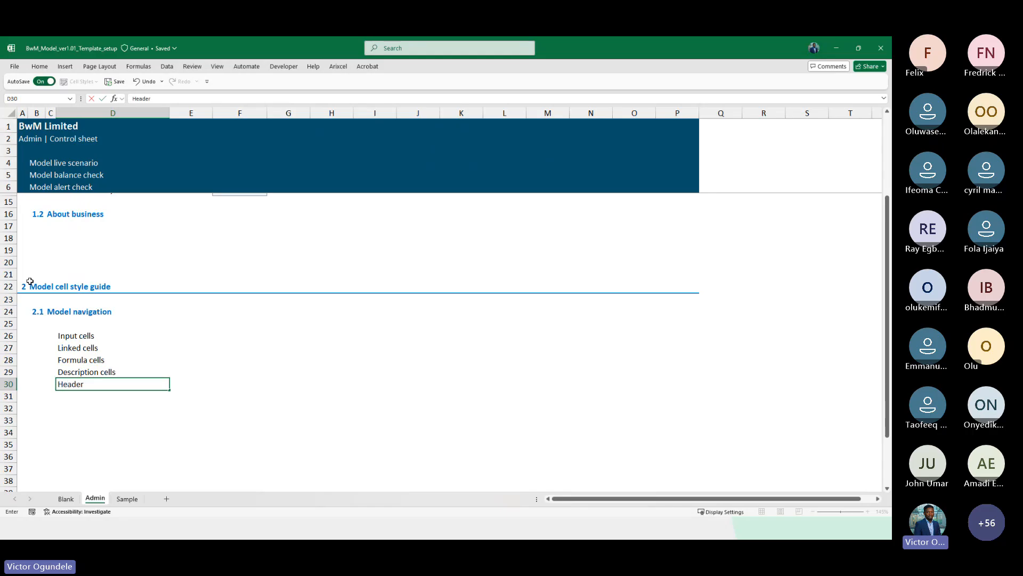
type(" 1")
key("Return")
type("Header 2")
key("Return")
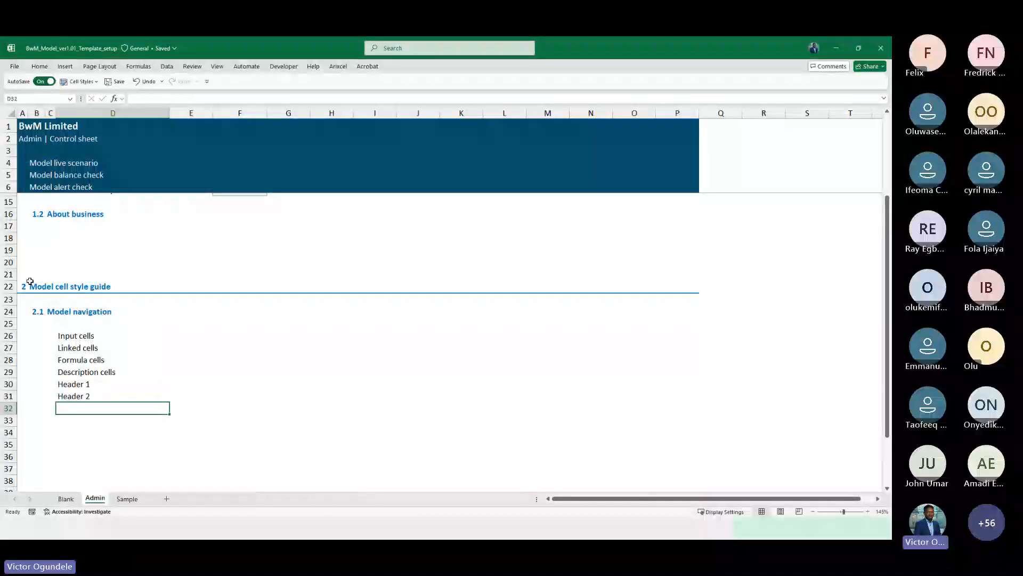
type("Header 3")
key("Return")
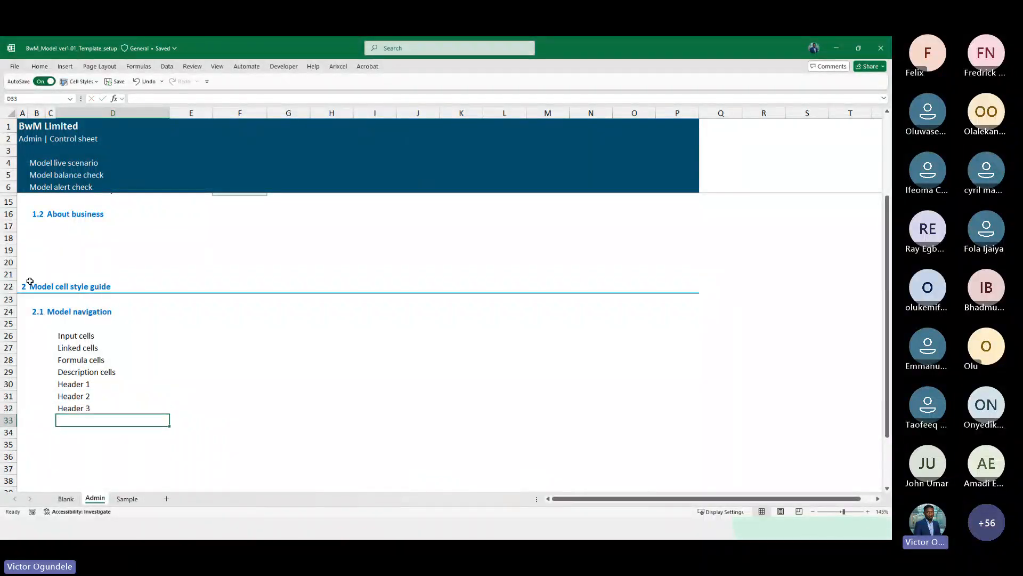
Fill a # marker into column E beside each style label
key("Up")
key("Up")
key("Up")
key("Up")
key("Up")
key("Up")
key("Up")
key("Right")
key("shift+Down")
key("shift+Down")
key("shift+Down")
key("shift+Down")
key("shift+Down")
key("shift+Down")
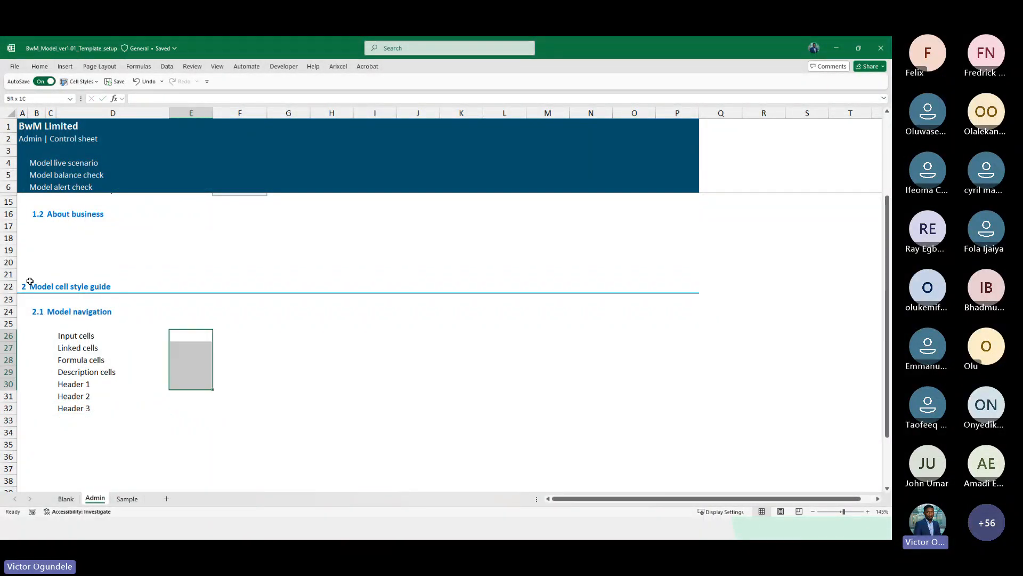
type("#")
key("ctrl+Return")
Apply the Input cell style to F26 and enter 12345 as its example
key("Right")
key("alt+2")
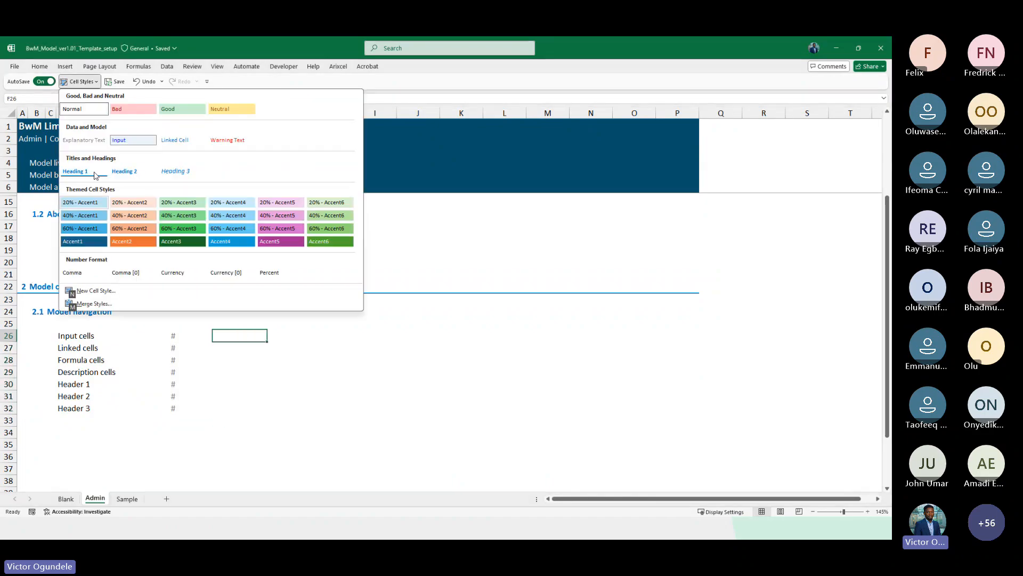
left_click(132, 144)
type("12345")
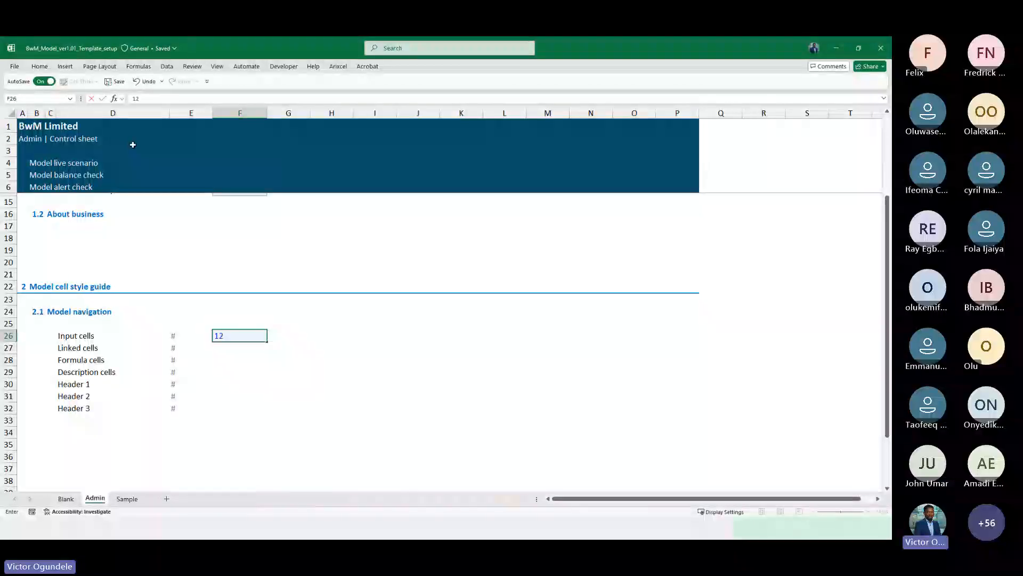
key("Return")
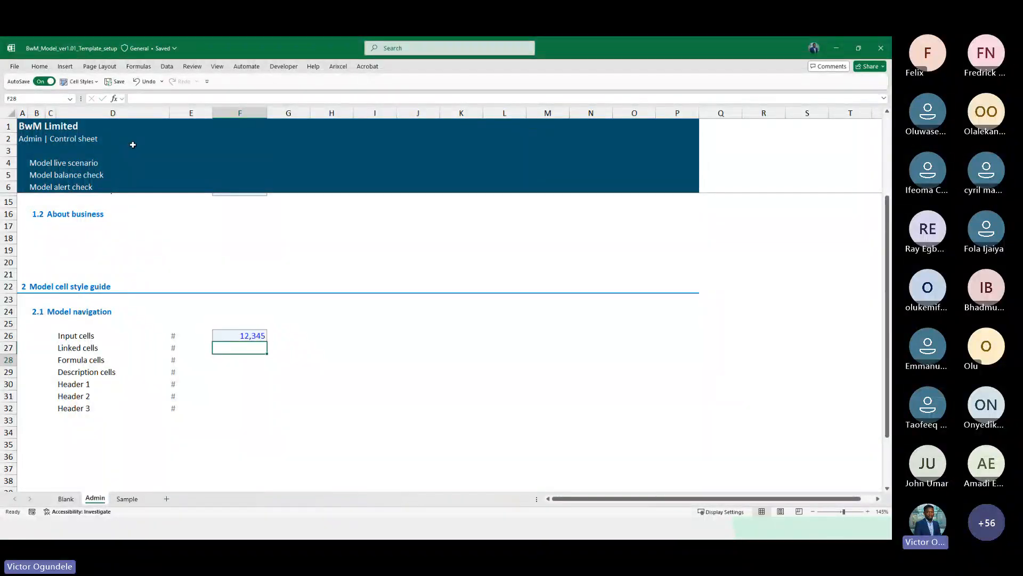
Enter 12345 in F27 and apply the Linked Cell style to it
type("12345")
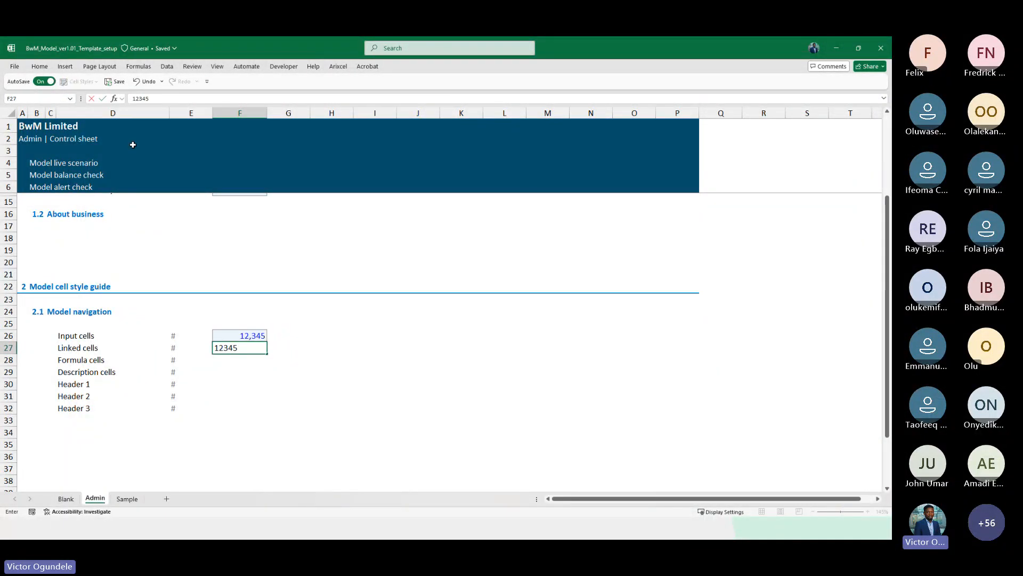
key("Return")
key("Up")
type("2")
key("Escape")
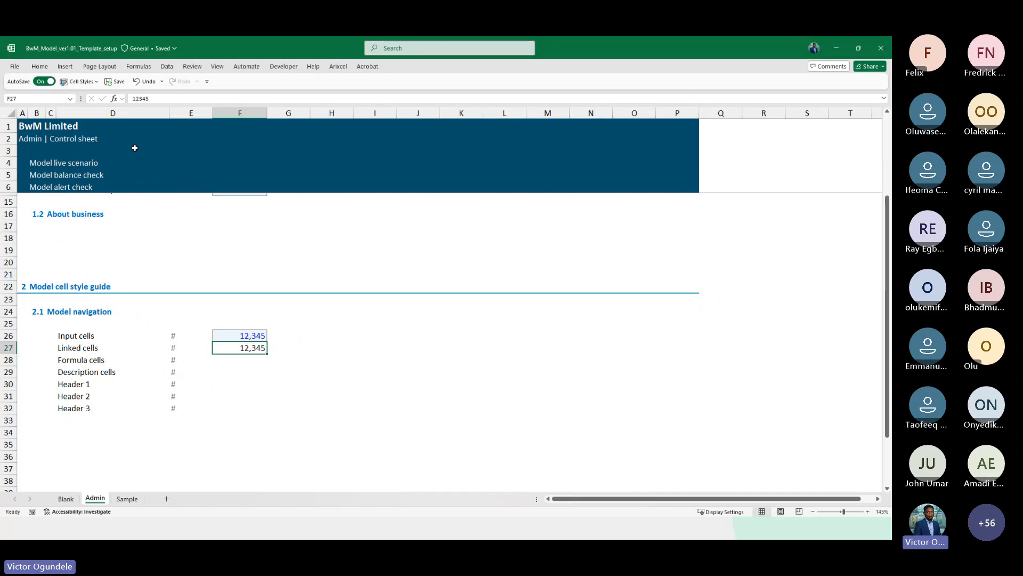
left_click(80, 81)
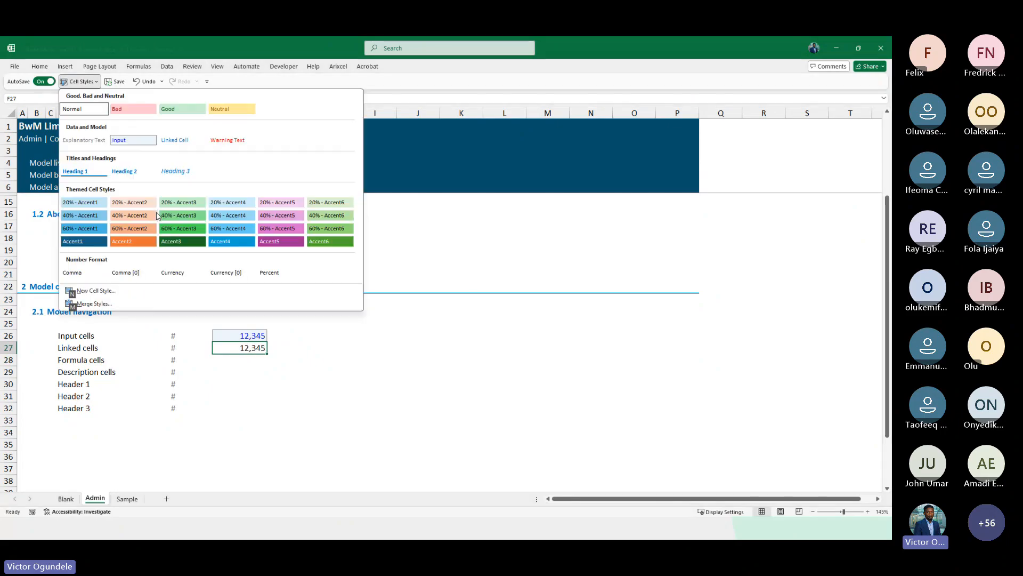
left_click(170, 144)
Enter 12345 in F28 as the formula cell example
key("Down")
key("Down")
key("Up")
key("Left")
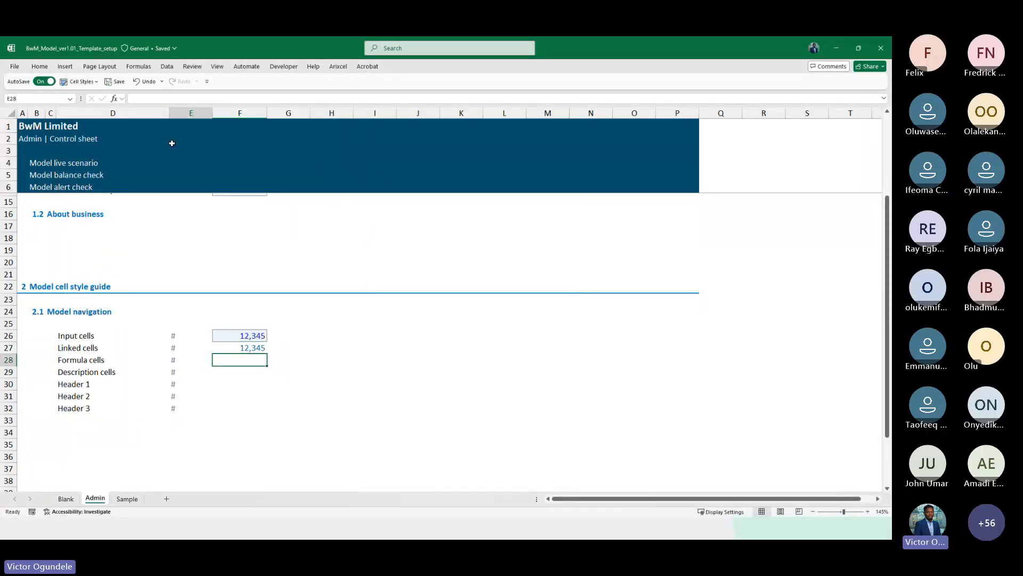
key("Left")
key("Right")
key("Right")
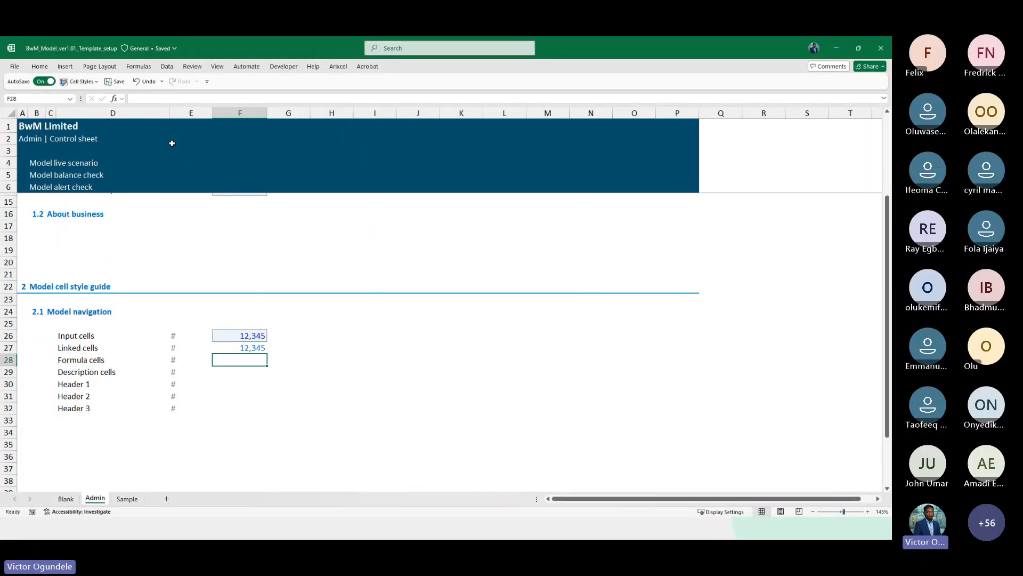
type("12345")
key("Return")
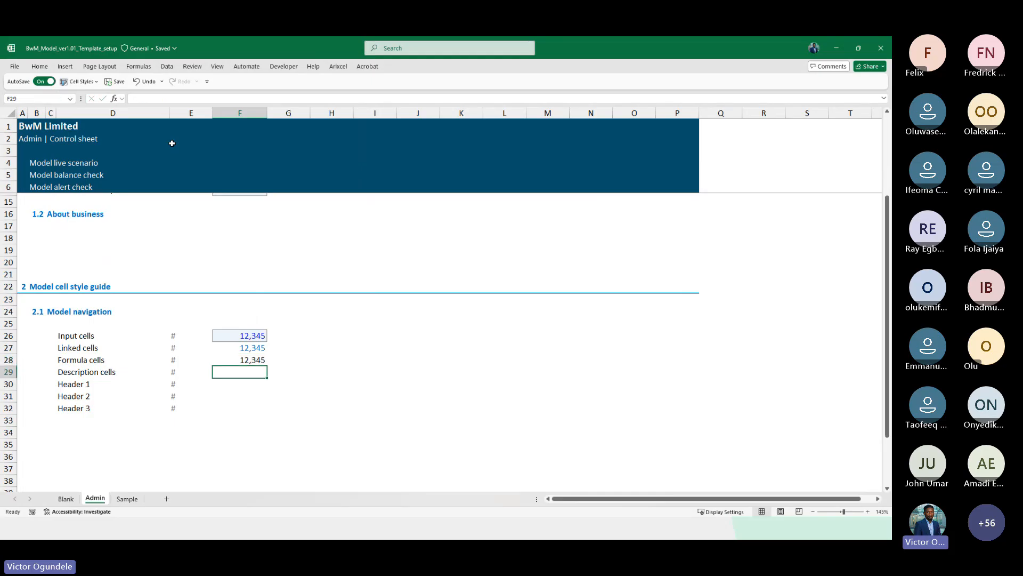
Enter USD'000 in F29, right-align it and apply the Explanatory Text cell style
scroll(231, 391, "up", 2)
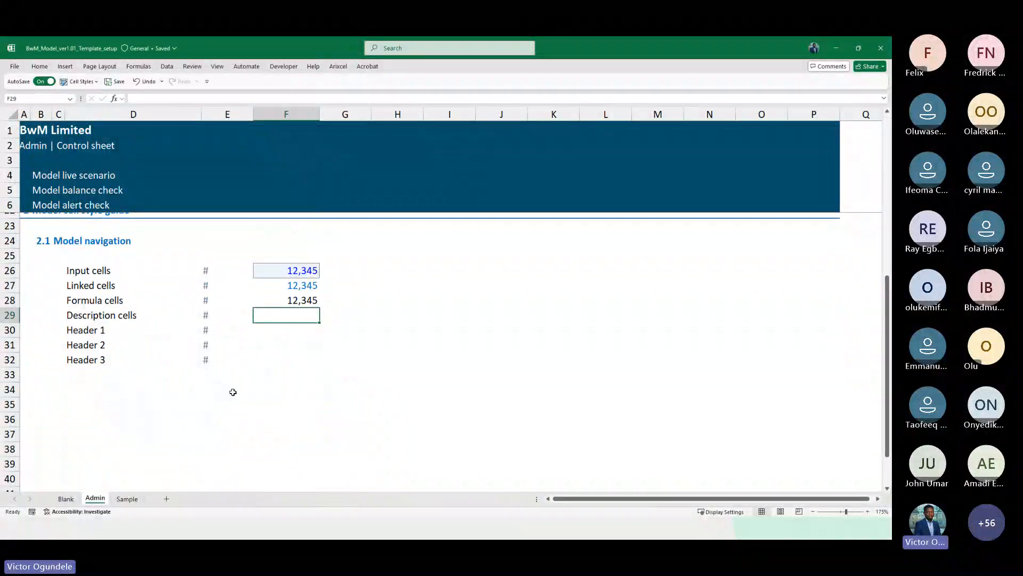
type("USD'000")
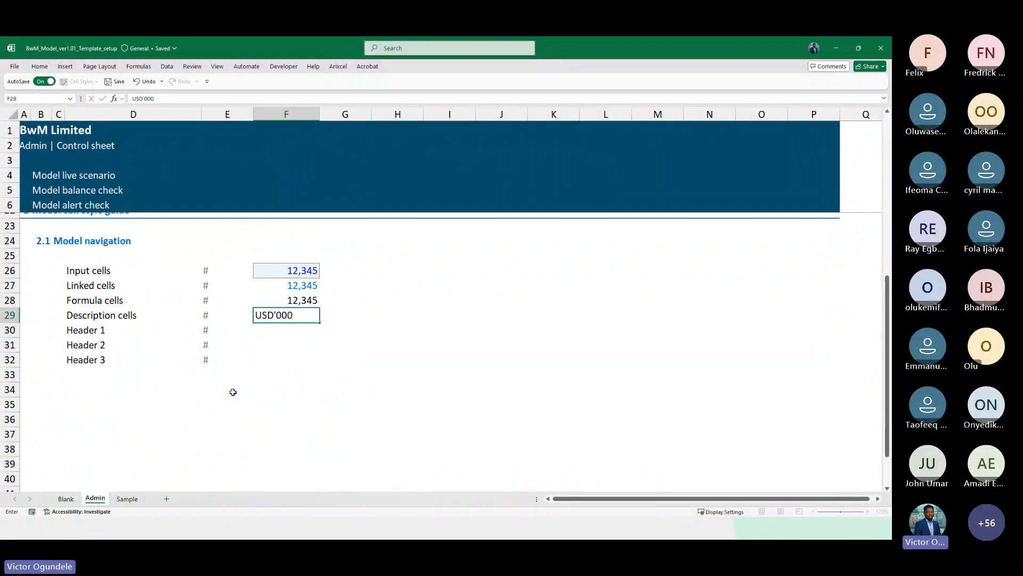
key("ctrl+Return")
key("alt+h")
key("a")
key("r")
key("alt+2")
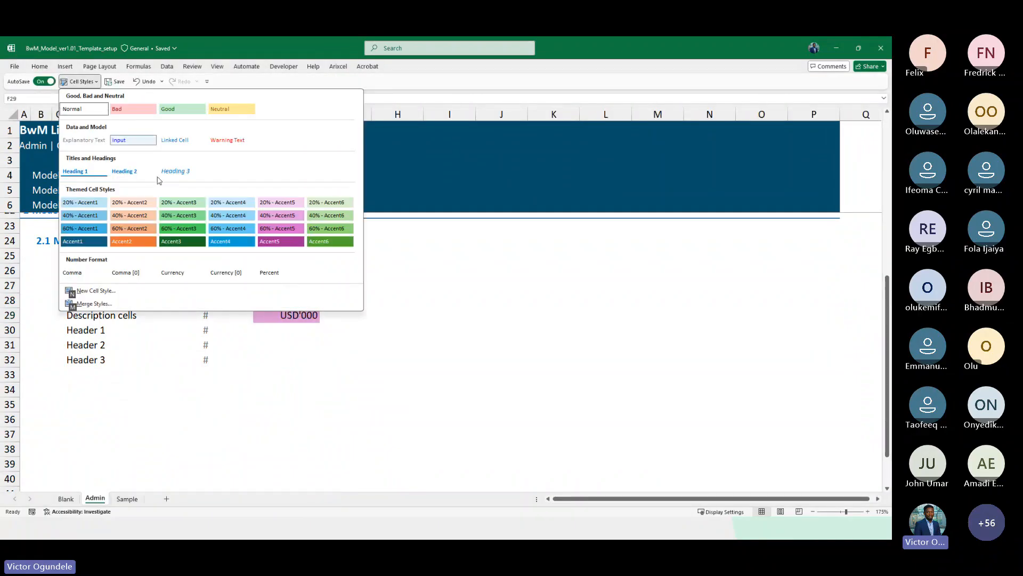
left_click(84, 139)
key("Return")
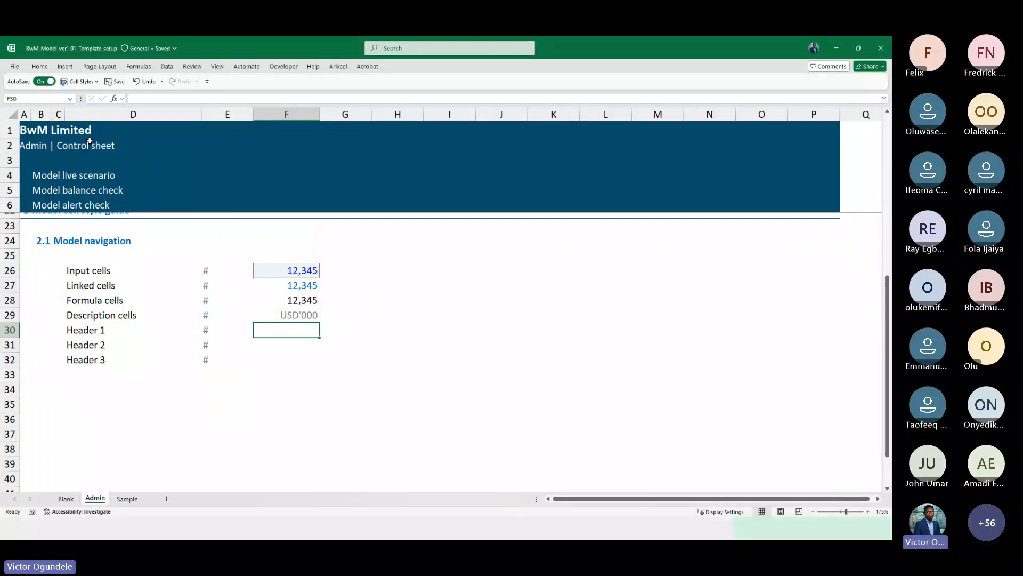
Enter Title 1, Title 2 and Title 3 in F30 to F32 as header examples
type("Title 1")
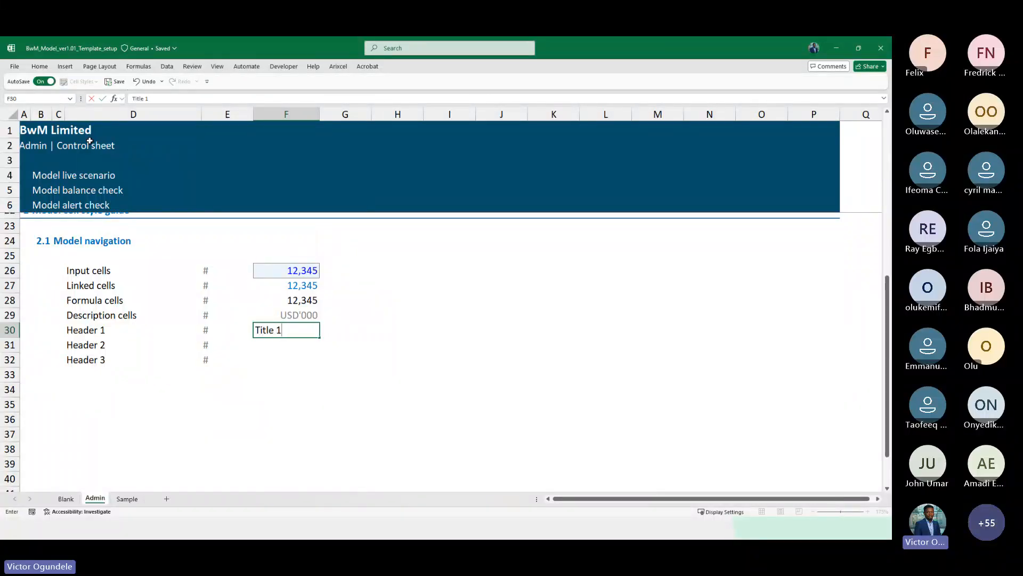
key("Return")
type("Title 2")
key("Return")
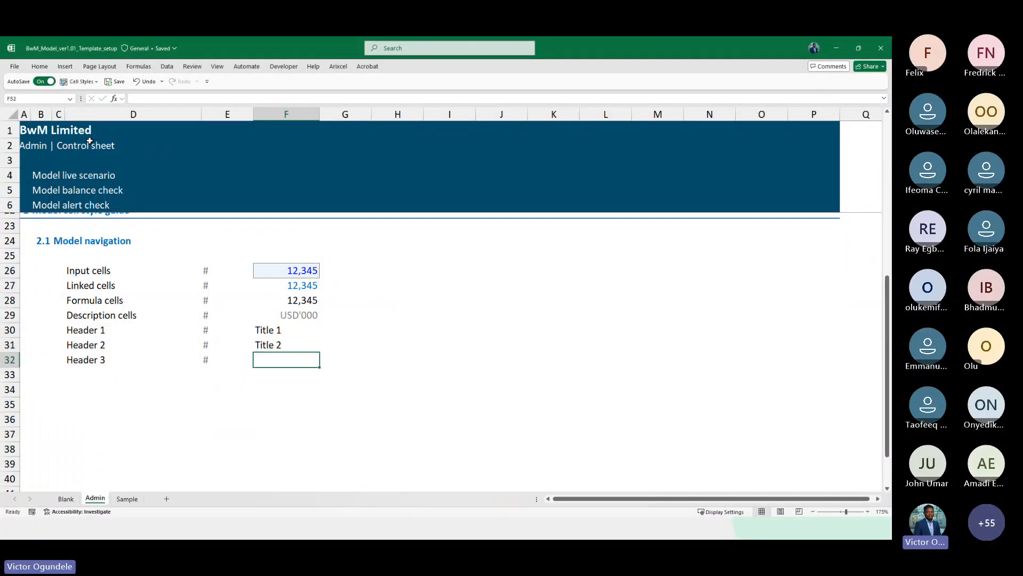
type("Title 3")
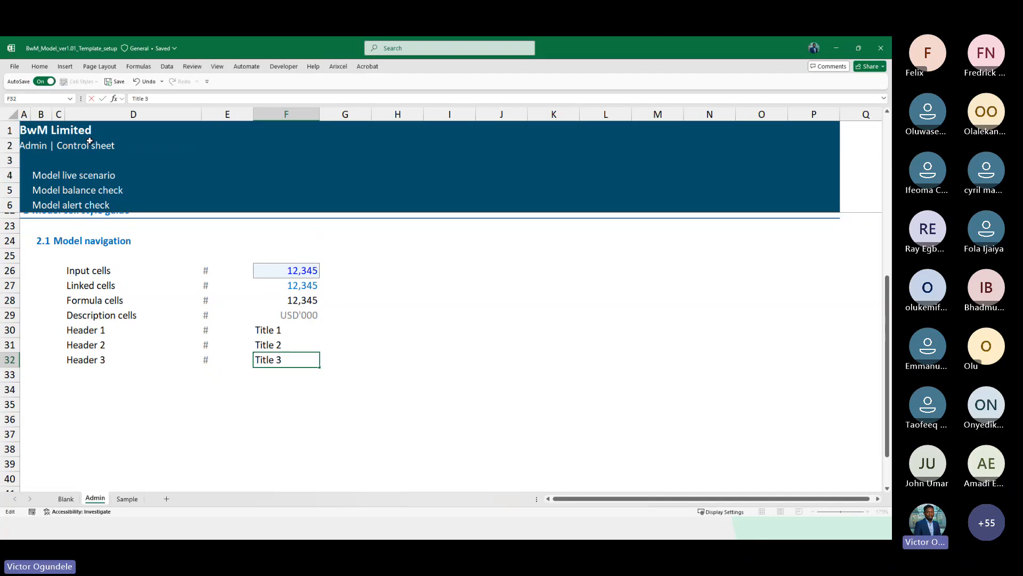
Right-align the three title examples in F30 to F32
key("Up")
key("Up")
key("shift+Down")
key("shift+Down")
key("alt+h")
key("a")
key("r")
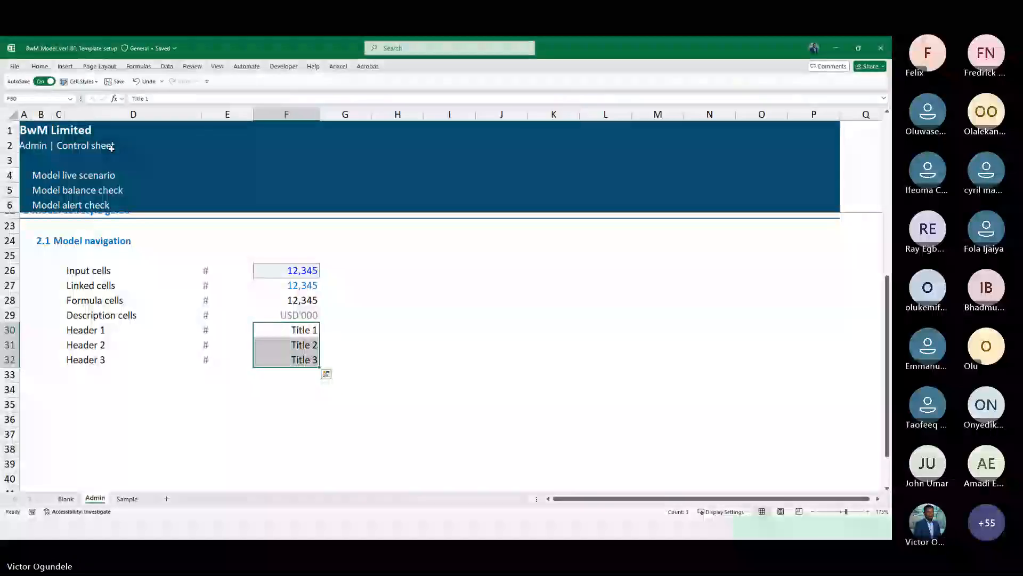
Apply the Heading 1, Heading 2 and Heading 3 cell styles to the Title 1, Title 2 and Title 3 examples
key("Up")
key("Up")
key("Down")
key("Down")
key("alt+2")
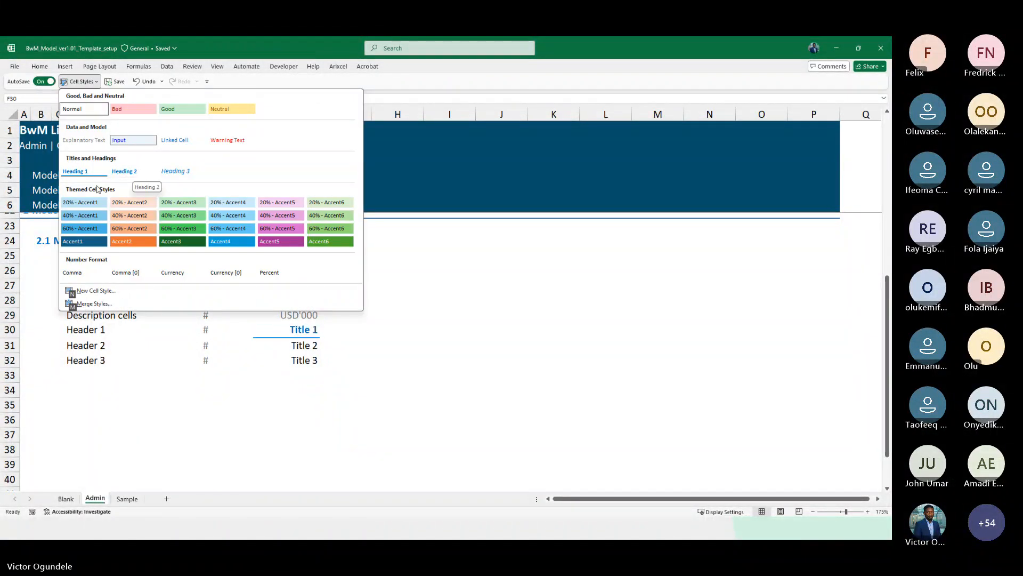
key("Escape")
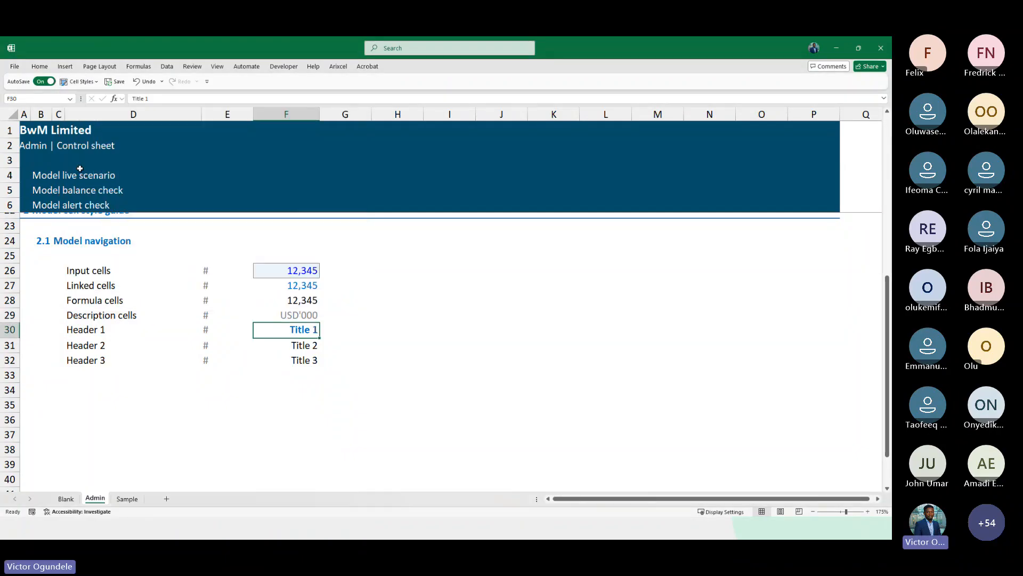
key("Down")
key("alt+2")
left_click(124, 170)
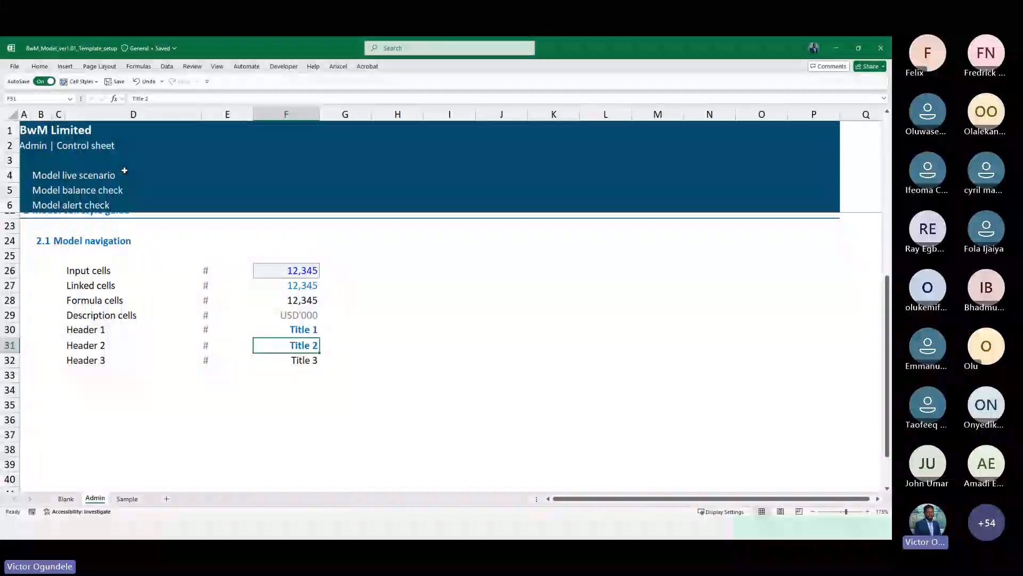
key("Down")
key("alt+2")
left_click(170, 168)
key("Down")
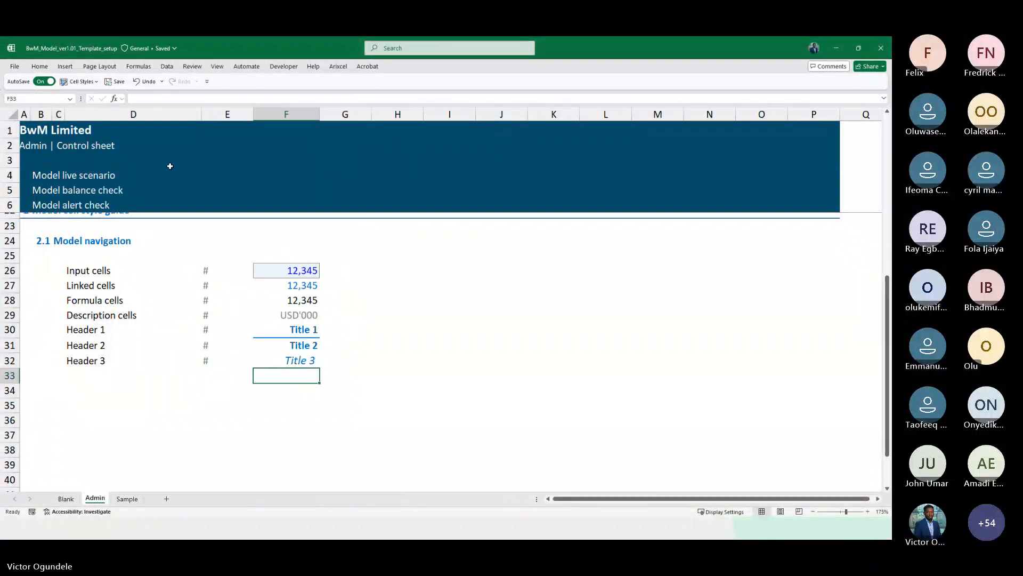
Duplicate the Blank sheet and rename the copy Cover
key("Left")
key("Left")
scroll(170, 166, "down", 3, "ctrl")
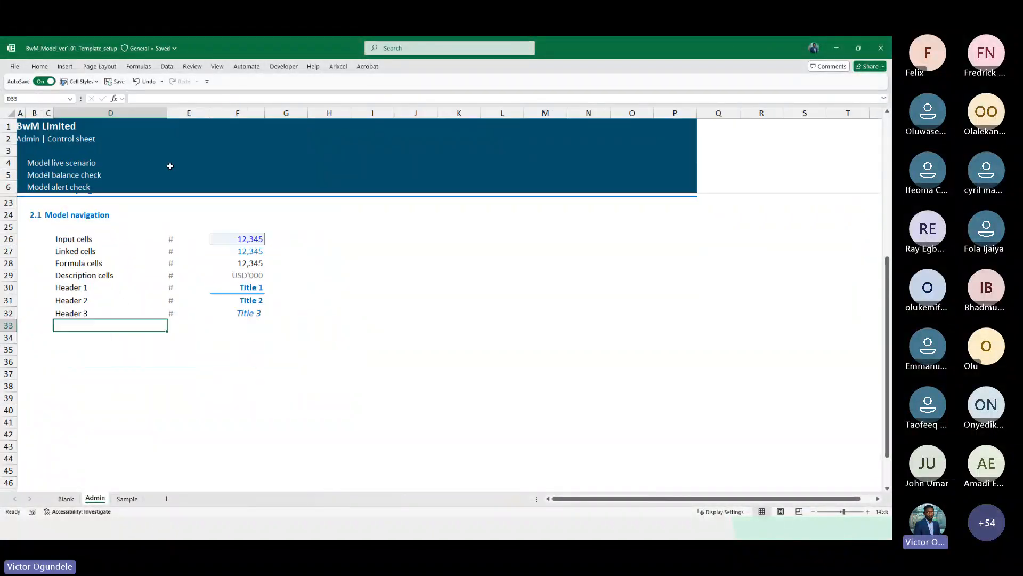
left_click(66, 499)
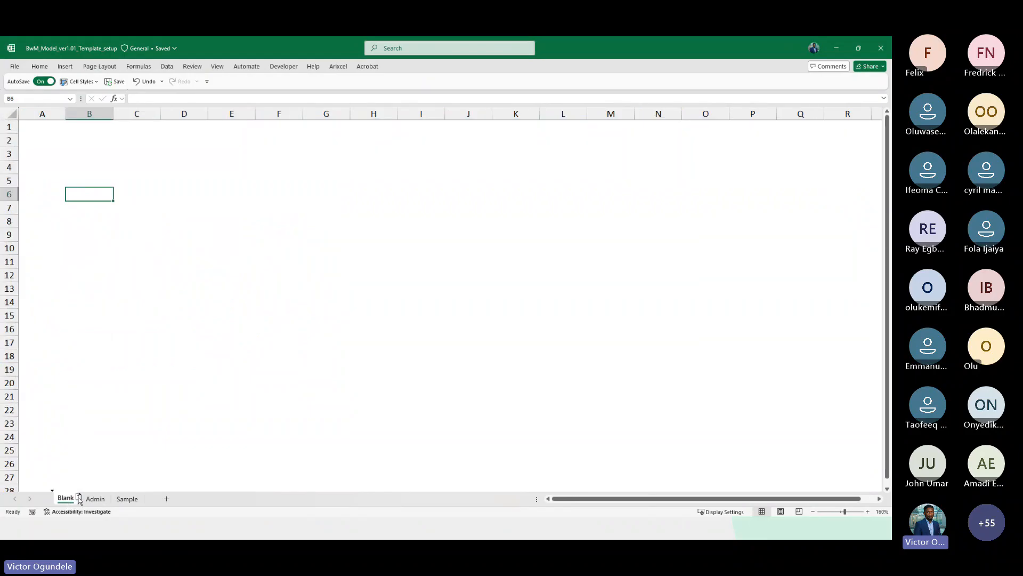
left_click_drag(78, 500, 84, 499)
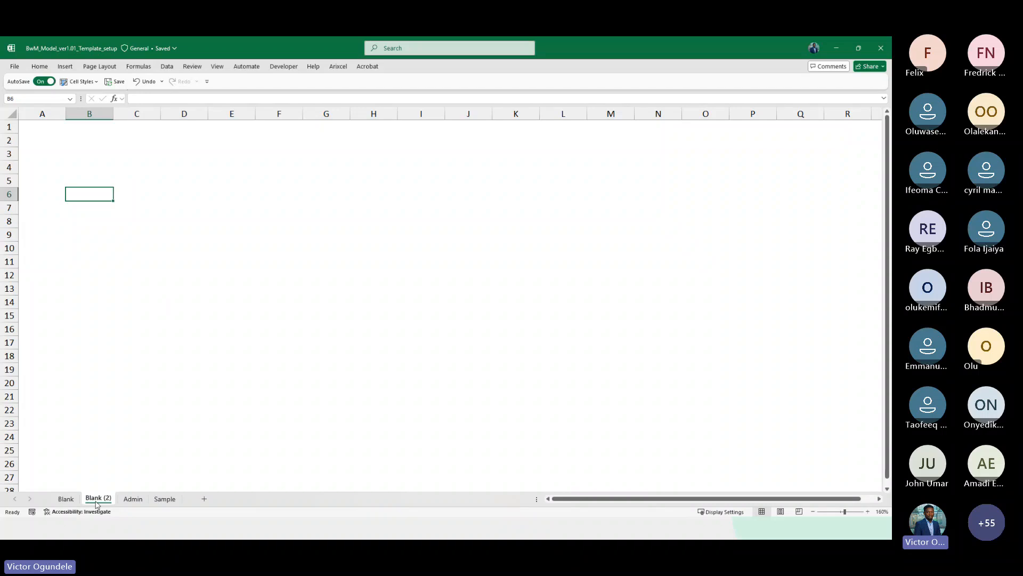
double_click(97, 499)
type("Cover")
key("Return")
Fill B2:L24 on the Cover sheet with a light grey and give it a thick outside border
scroll(97, 504, "up", 2, "ctrl")
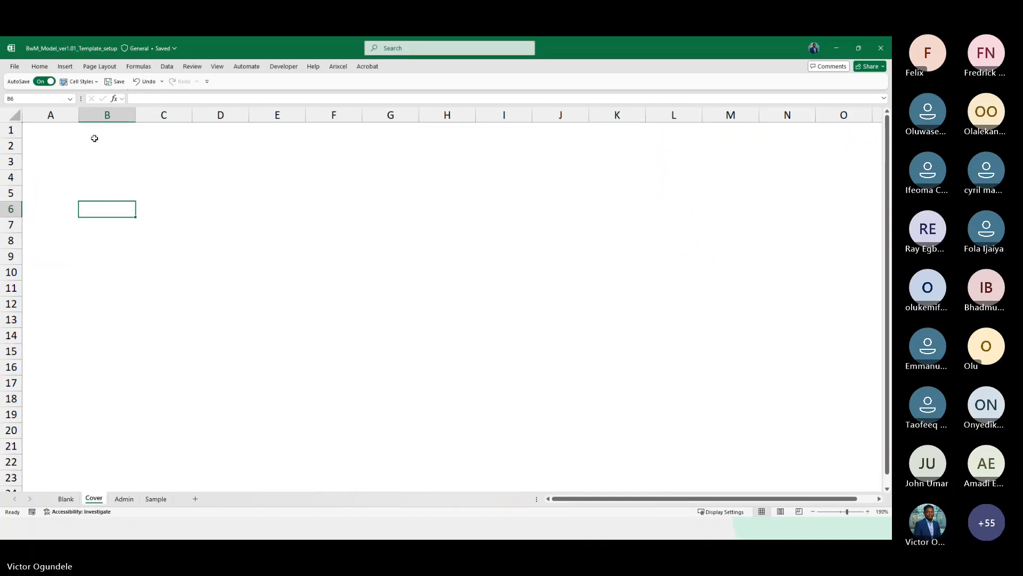
scroll(94, 138, "down", 4, "ctrl")
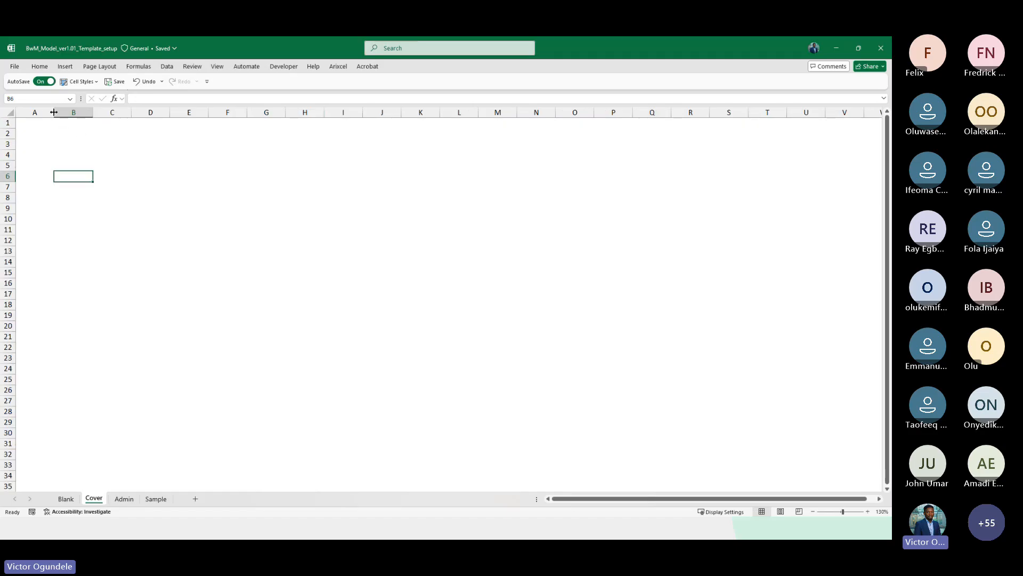
left_click_drag(54, 112, 418, 368)
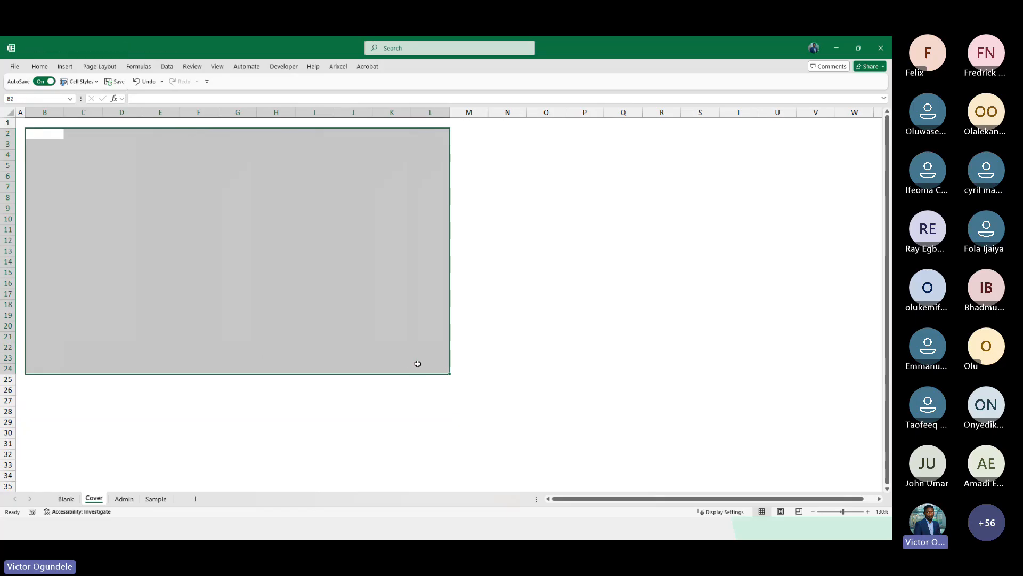
double_click(47, 69)
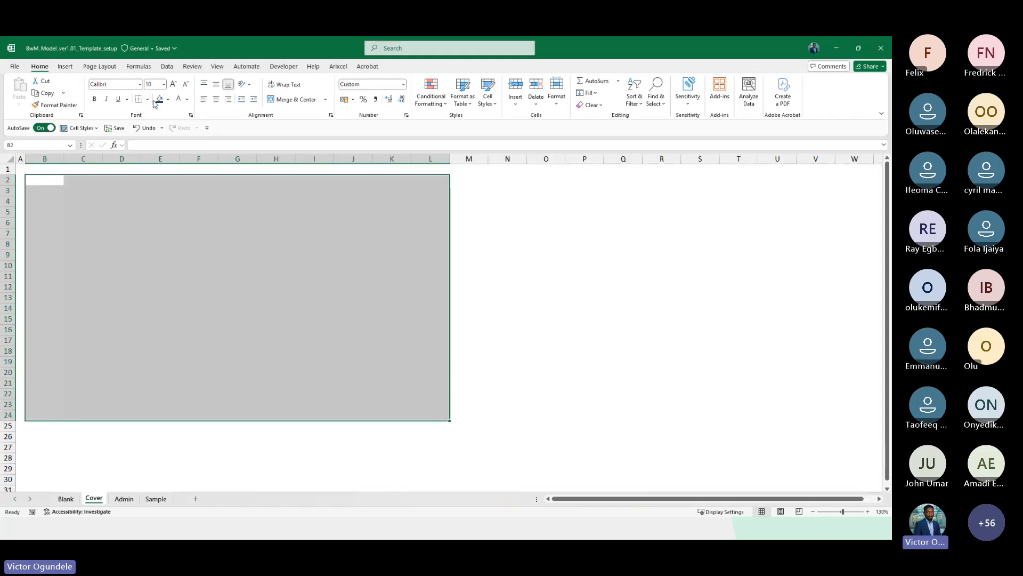
left_click(168, 103)
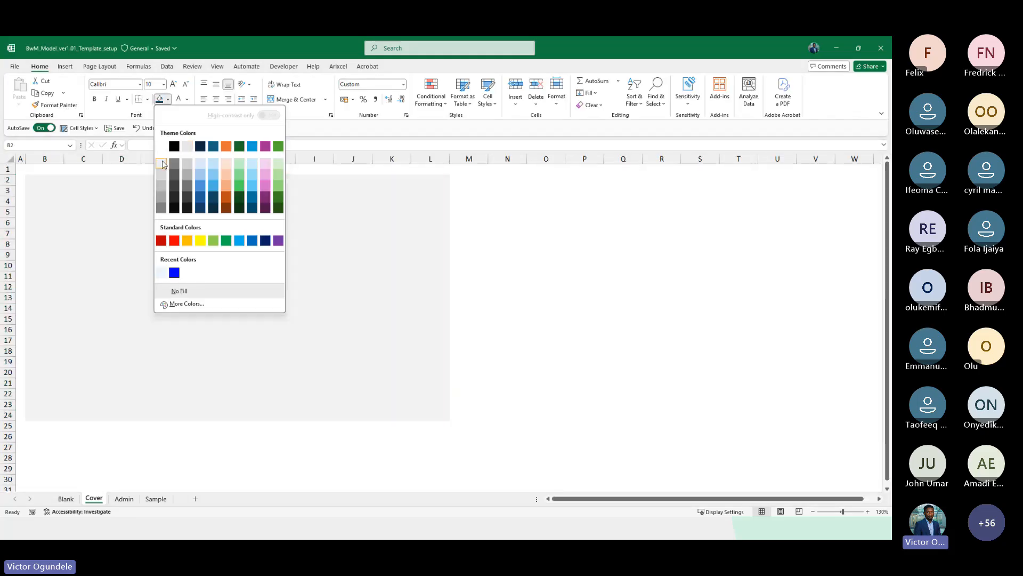
left_click(161, 158)
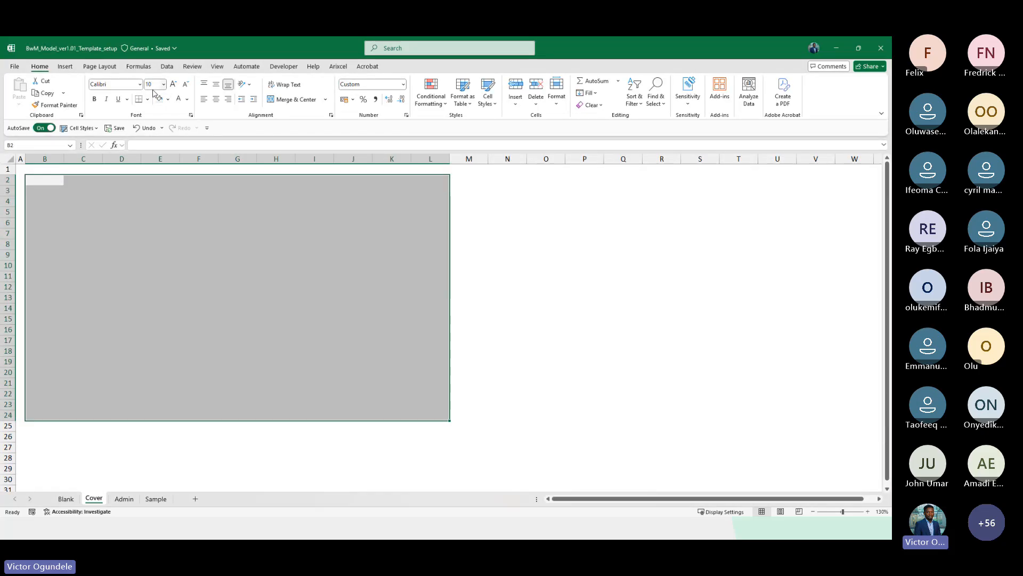
left_click(147, 99)
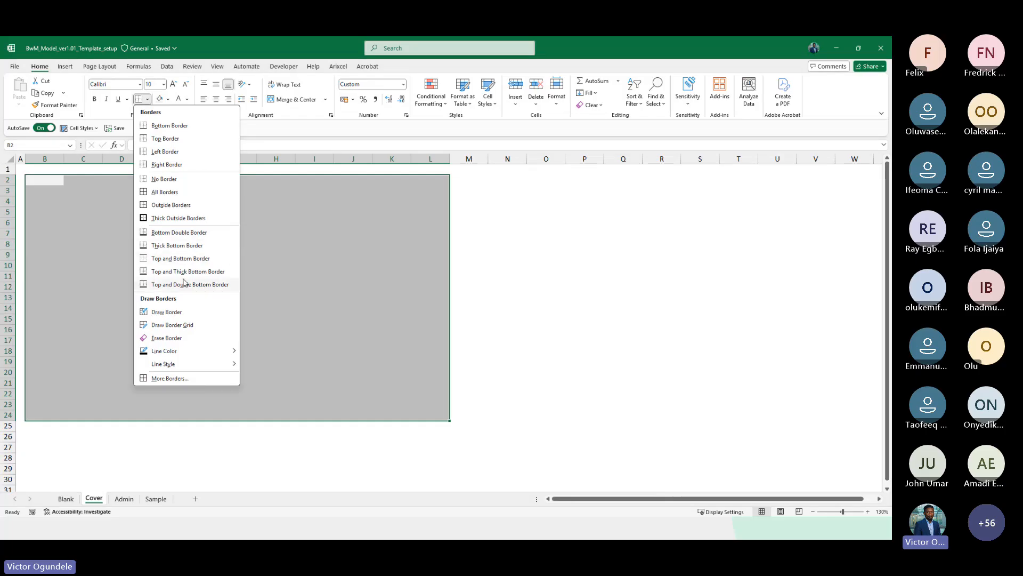
left_click(181, 218)
Enter =CoyName in F3 to show the company name
left_click(82, 190)
key("Left")
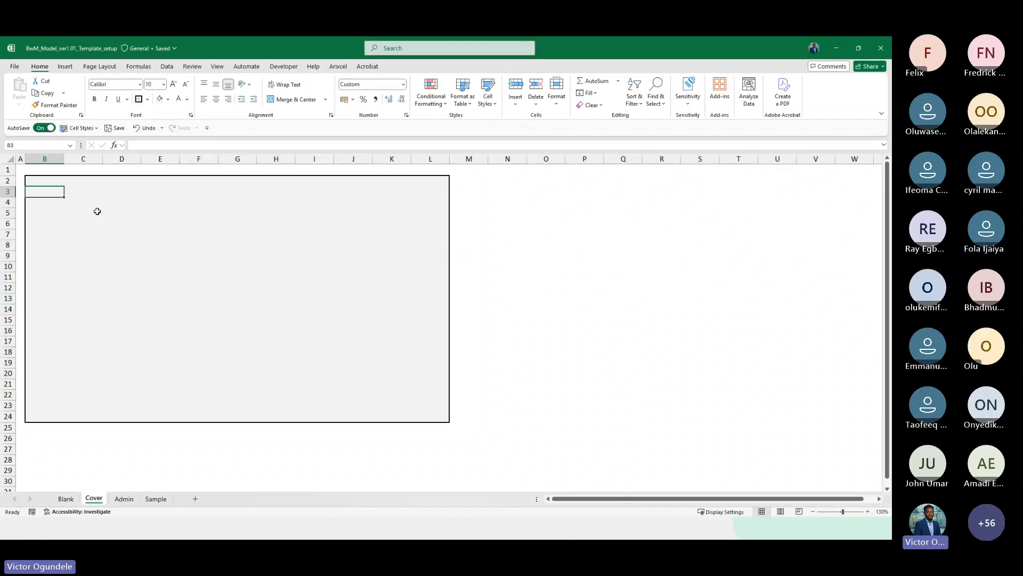
key("Right")
key("Left")
key("Right")
key("Right")
key("Right")
key("Right")
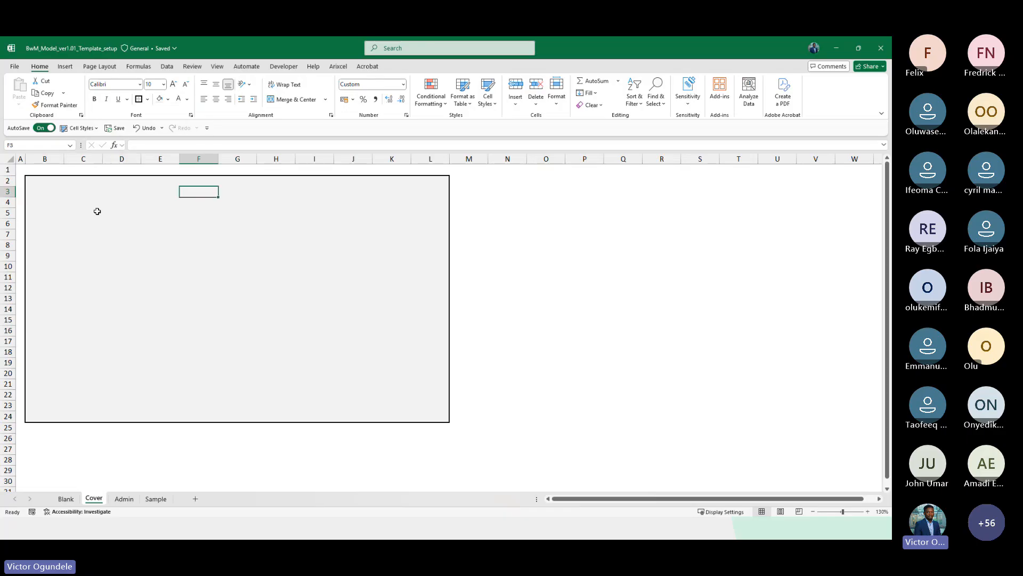
key("Left")
key("Left")
key("Left")
key("Left")
key("Right")
key("Right")
key("Right")
key("Right")
type("=Coy")
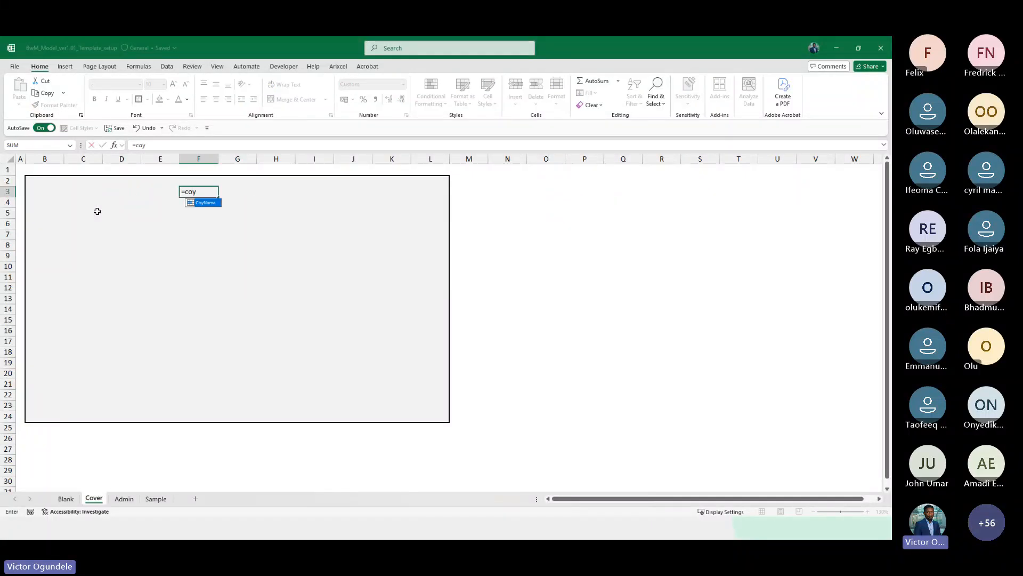
key("Tab")
key("ctrl+Return")
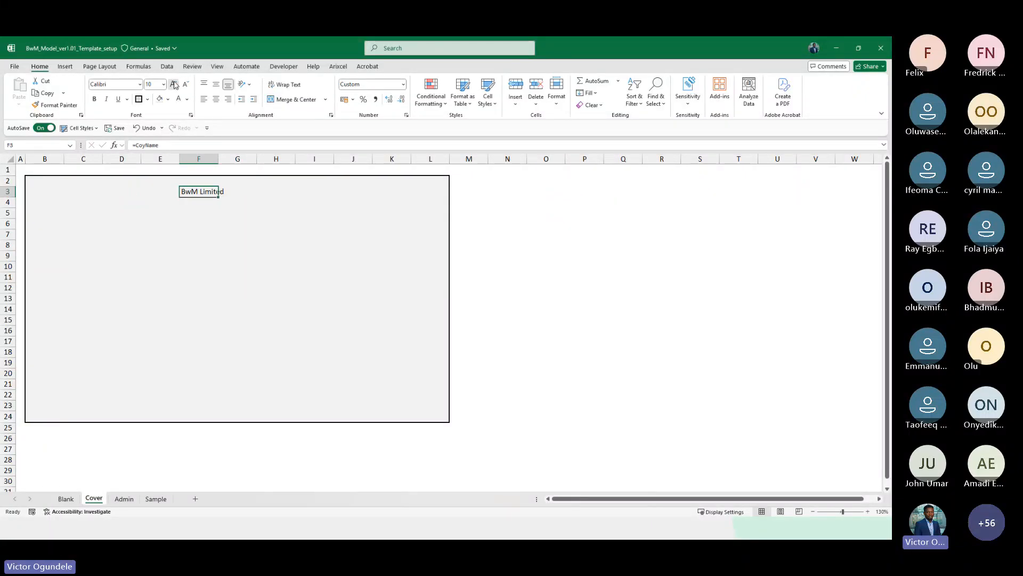
Increase F3's font size to 12, colour it blue and make it bold
left_click(174, 84)
left_click(174, 84)
left_click(187, 99)
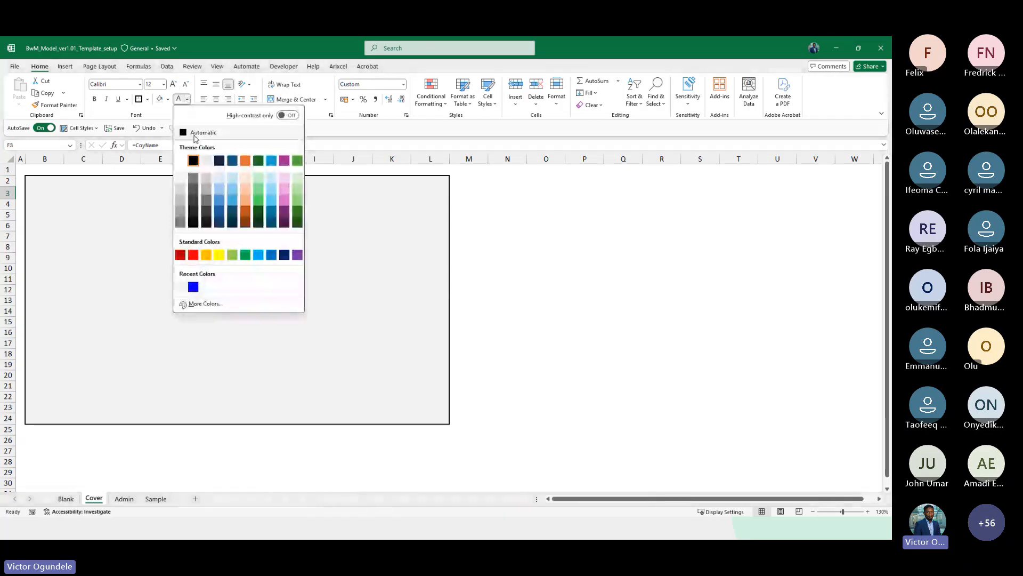
left_click(271, 255)
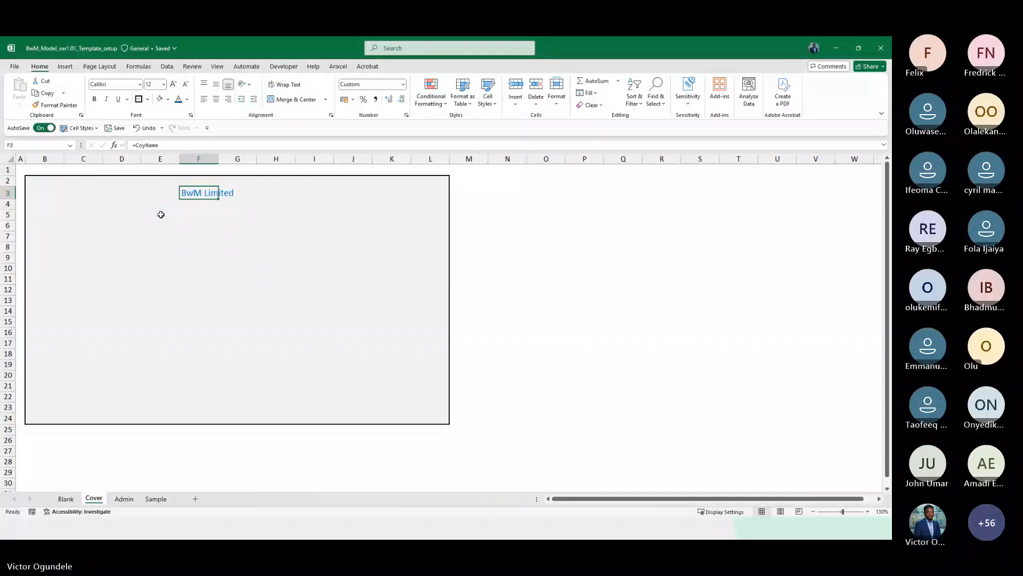
key("ctrl+b")
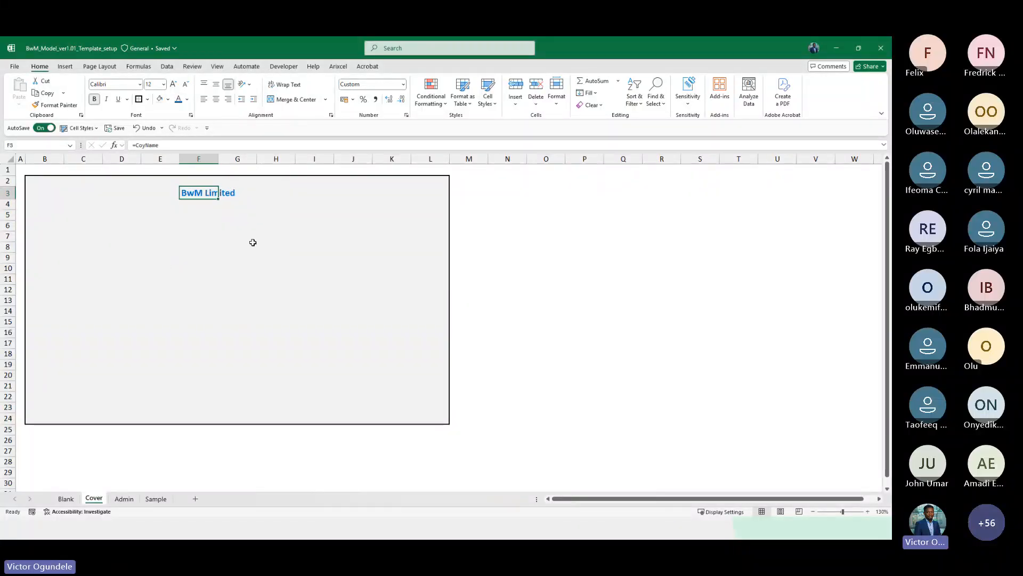
Insert a text box across rows 4 to 7 of the cover, enter About business and centre it
left_click(198, 247)
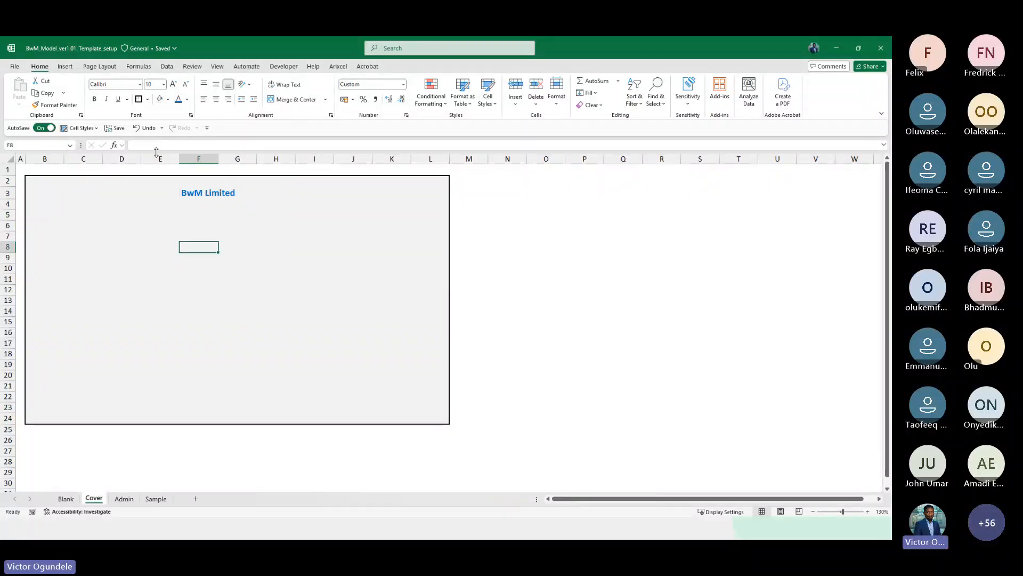
left_click(148, 99)
left_click(69, 68)
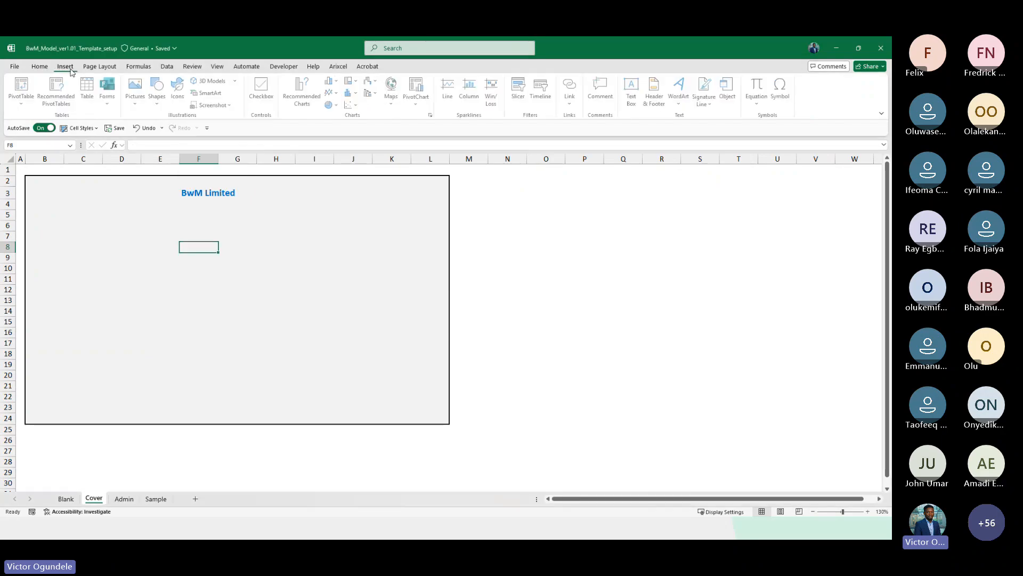
left_click(158, 91)
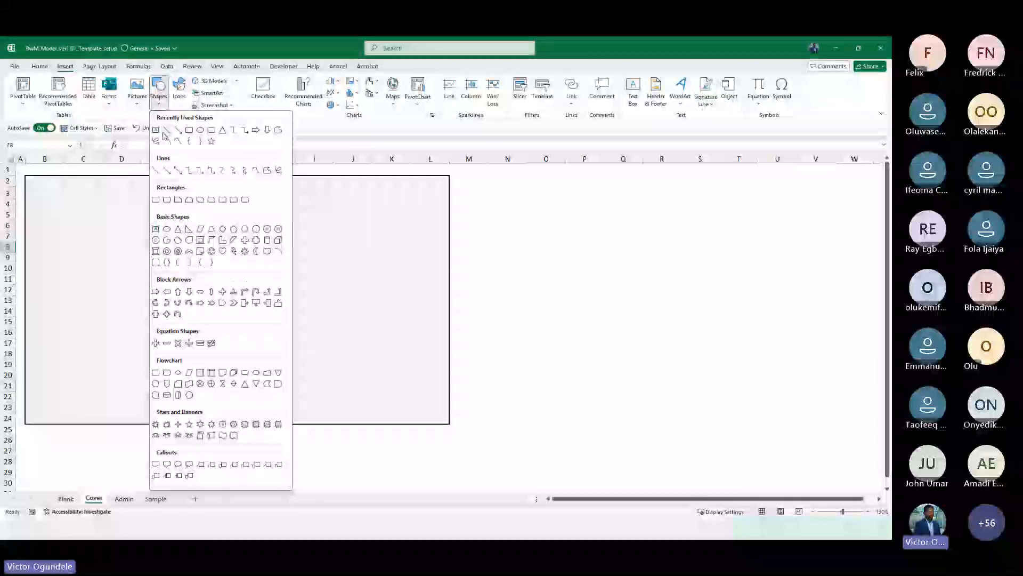
left_click(156, 229)
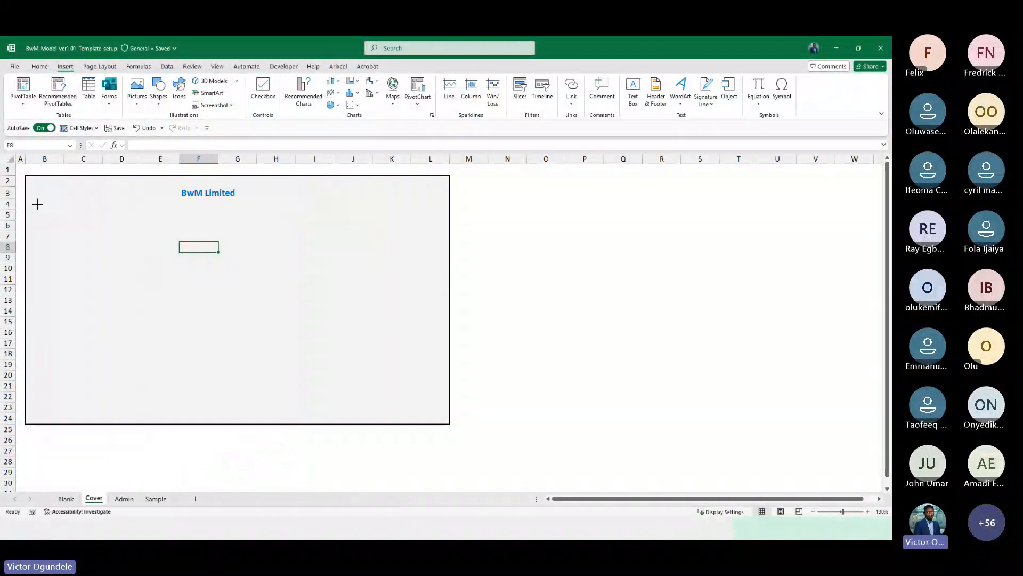
left_click_drag(38, 204, 438, 251)
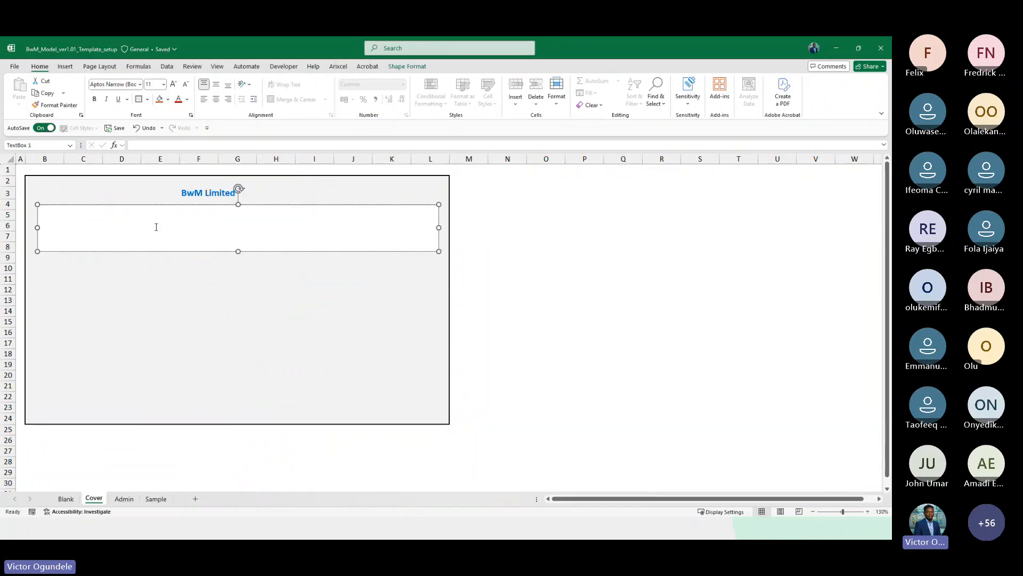
type("About business")
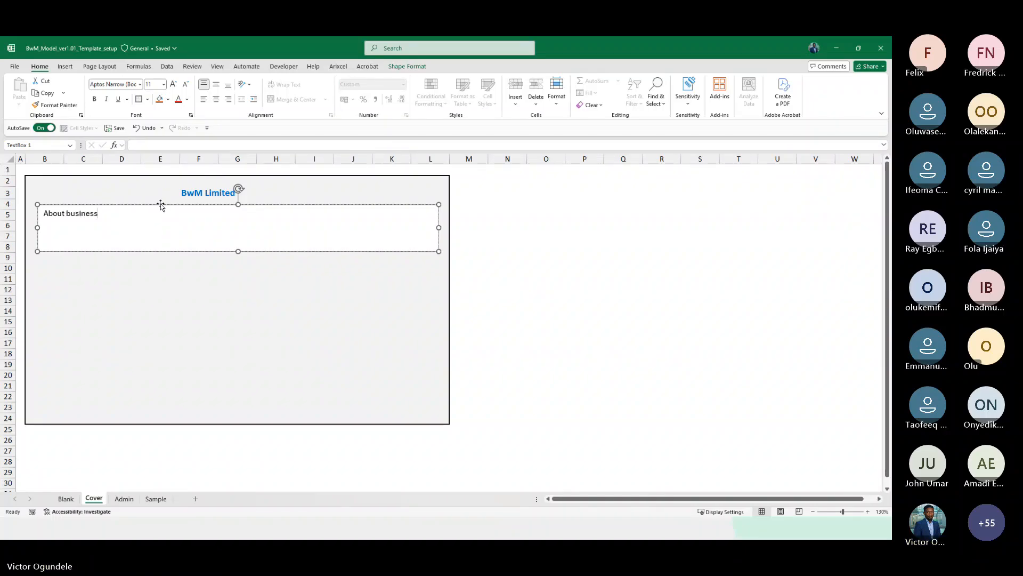
left_click(161, 205)
left_click(217, 99)
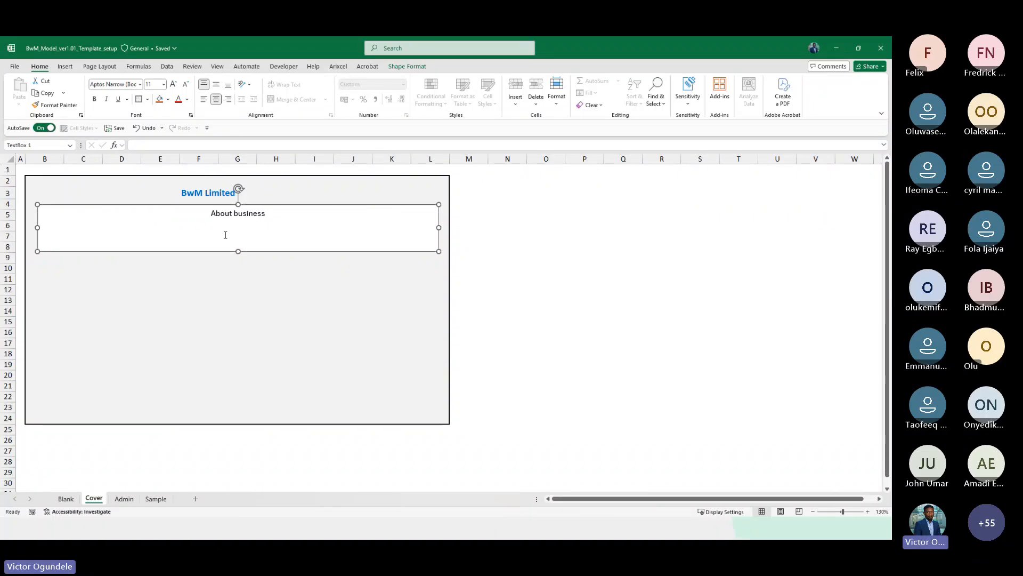
left_click(214, 193)
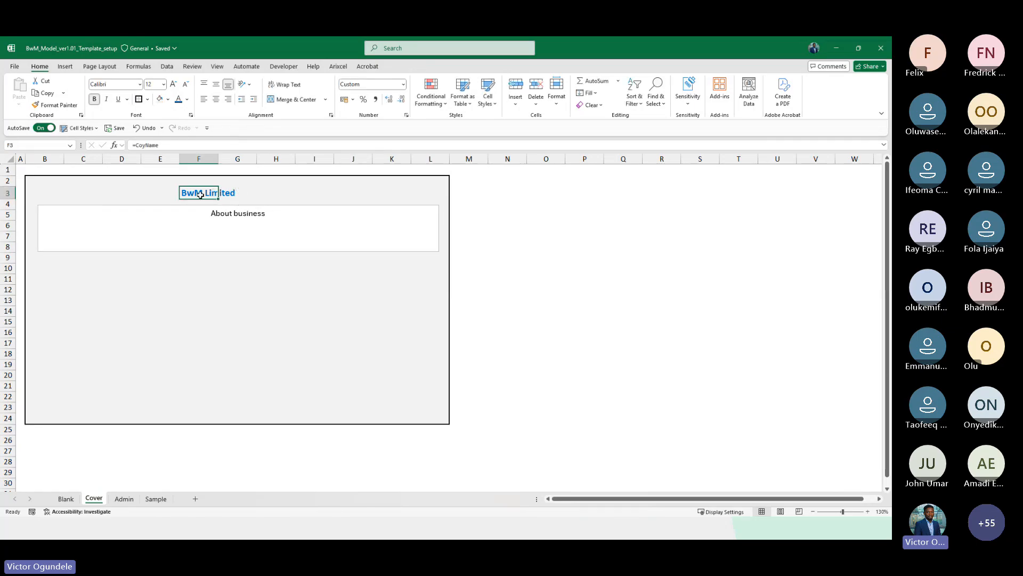
key("ctrl+c")
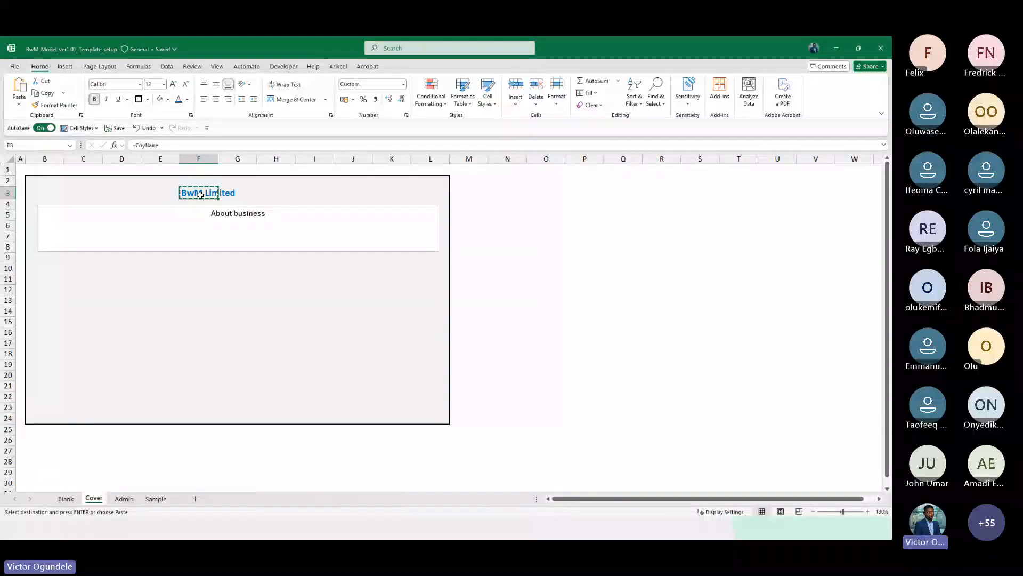
key("Right")
key("ctrl+v")
key("Left")
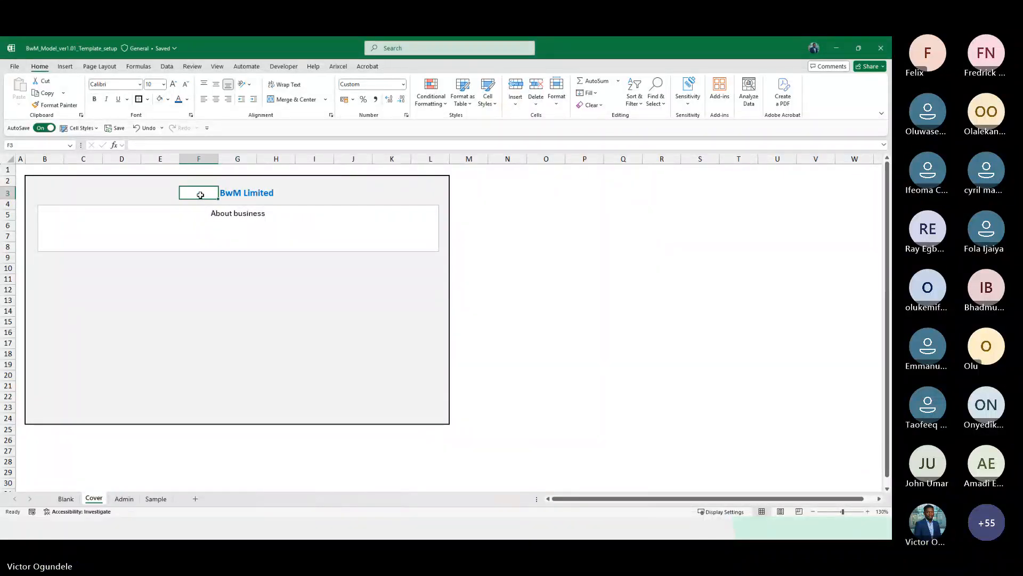
key("Right")
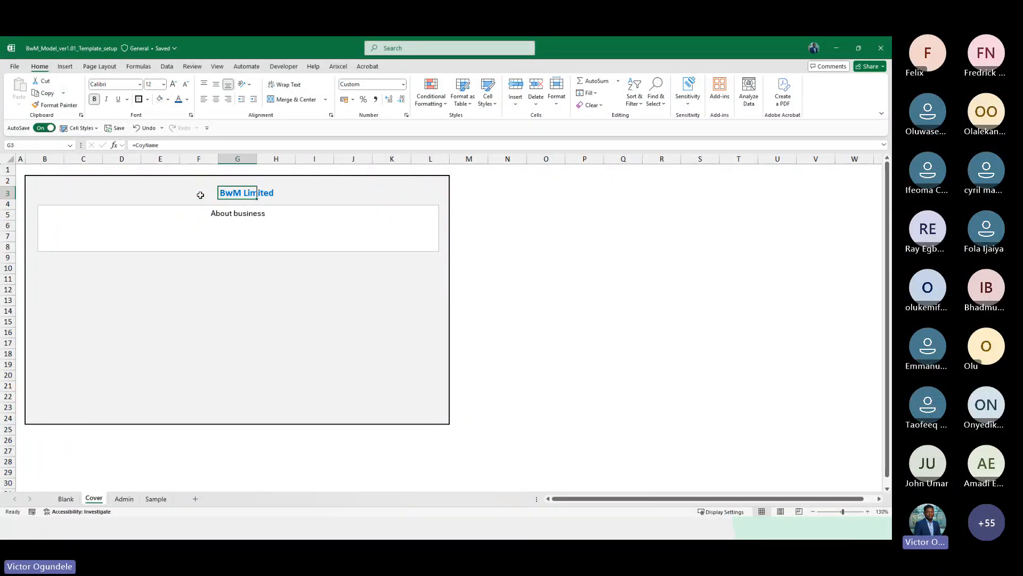
key("ctrl+z")
key("ctrl+z")
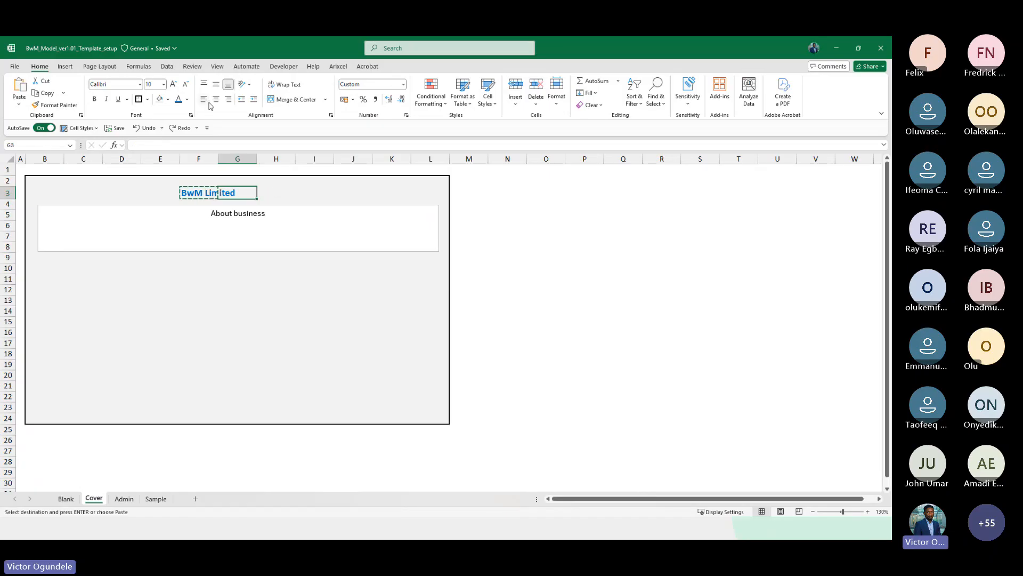
Increase the indent of the company name in F3
key("Left")
left_click(255, 100)
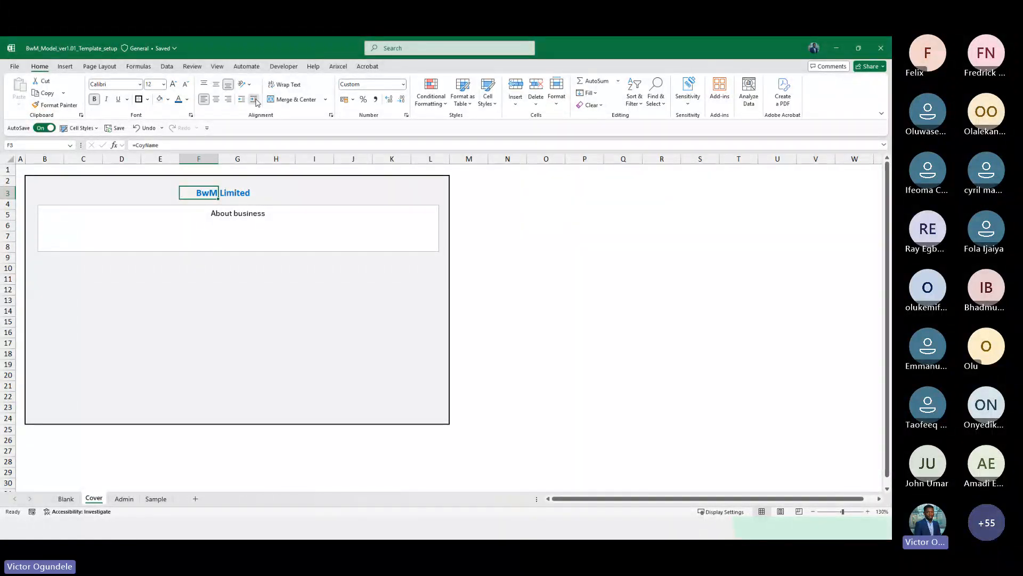
Increase the company name in F3 to 20 pt and take its extra indent back out
left_click(255, 100)
left_click(255, 100)
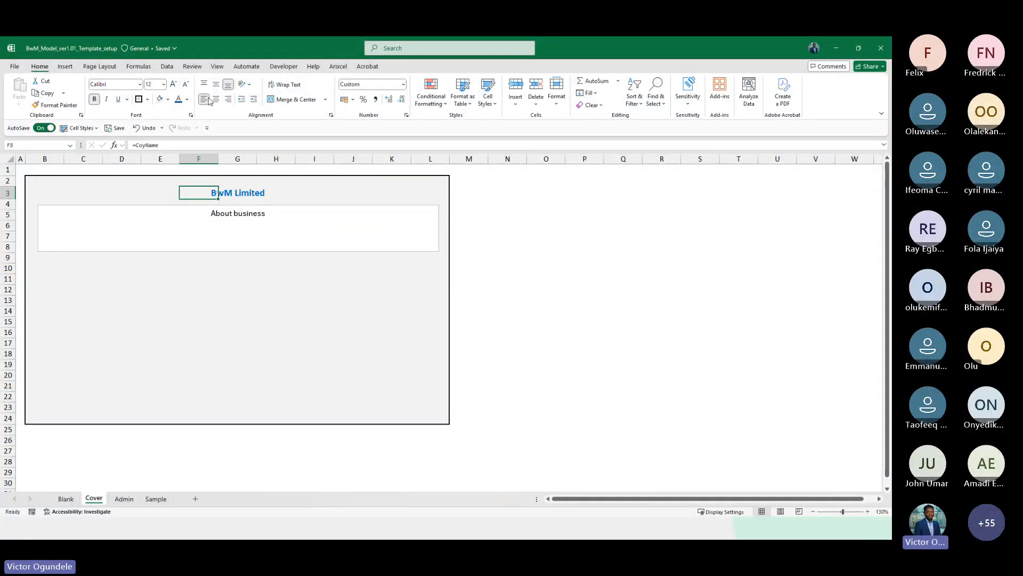
left_click(174, 86)
left_click(175, 85)
left_click(174, 86)
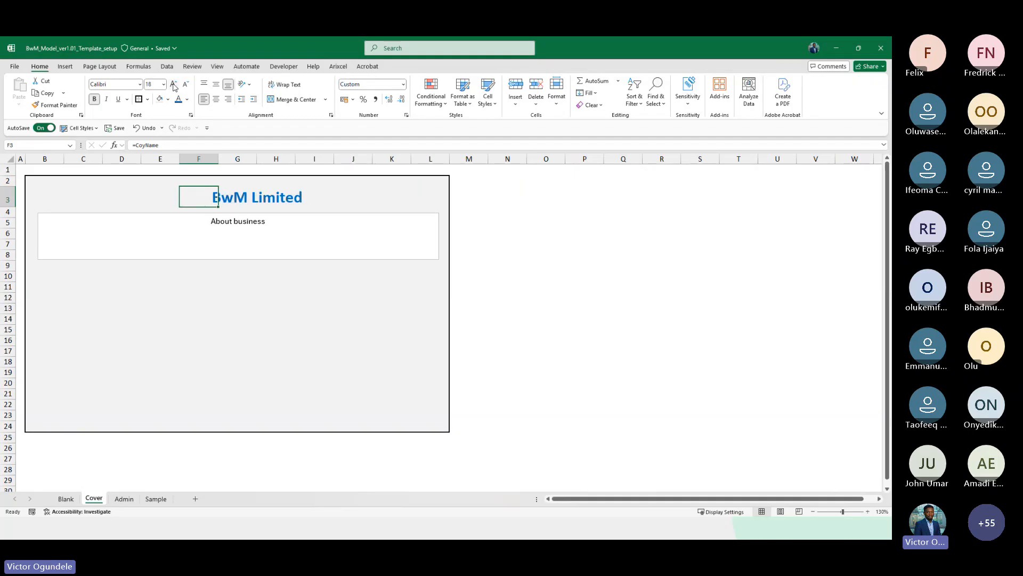
left_click(240, 101)
left_click(241, 101)
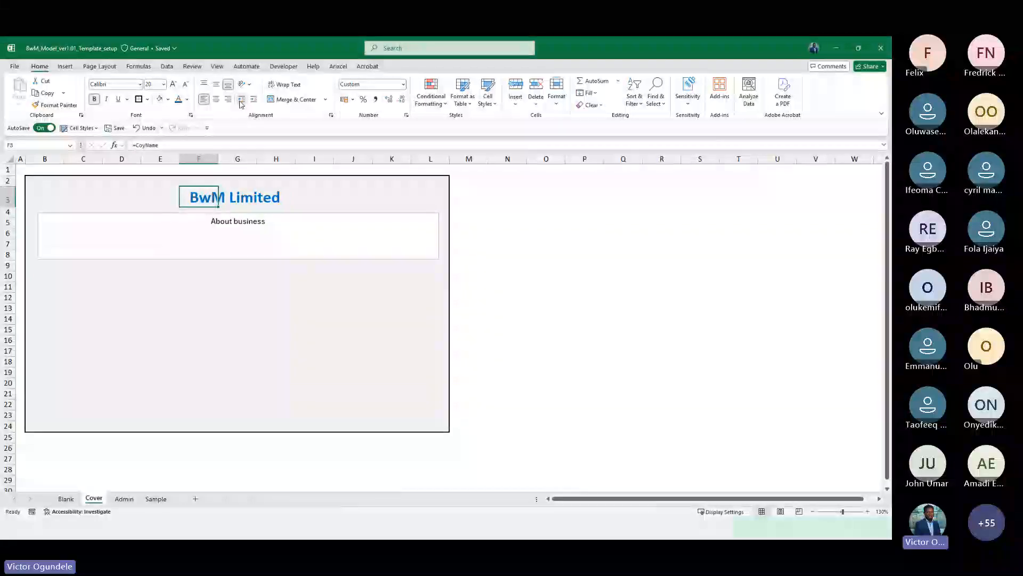
Set the About business text box's font to Calibri at 10 pt
left_click(274, 253)
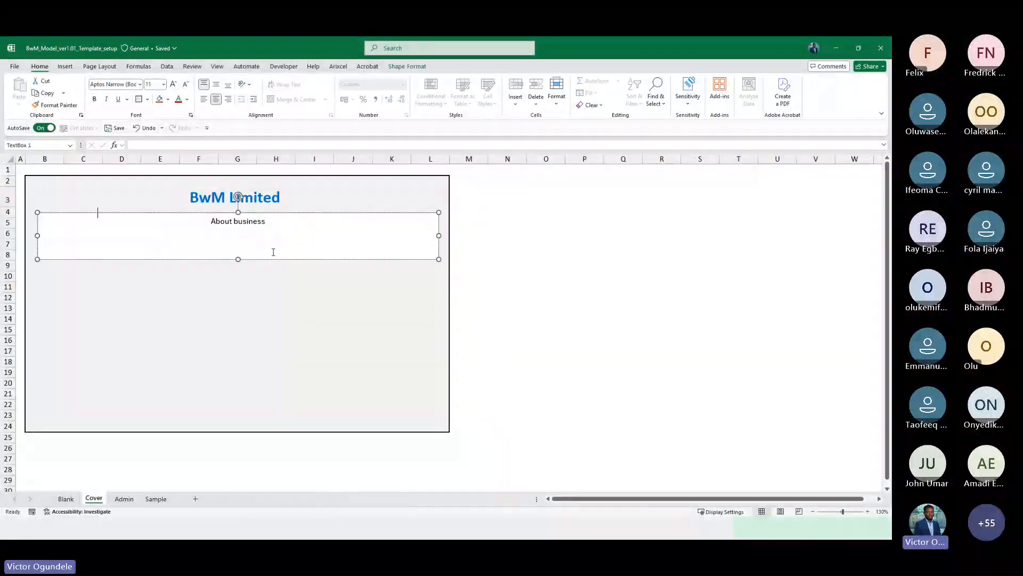
left_click(208, 260)
left_click(139, 84)
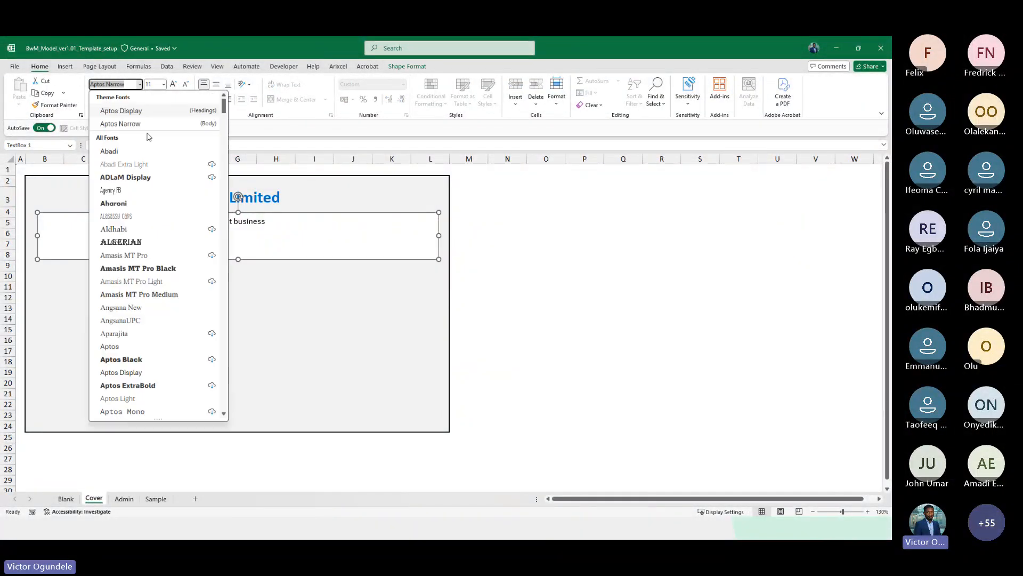
scroll(137, 266, "down", 5)
scroll(136, 327, "down", 12)
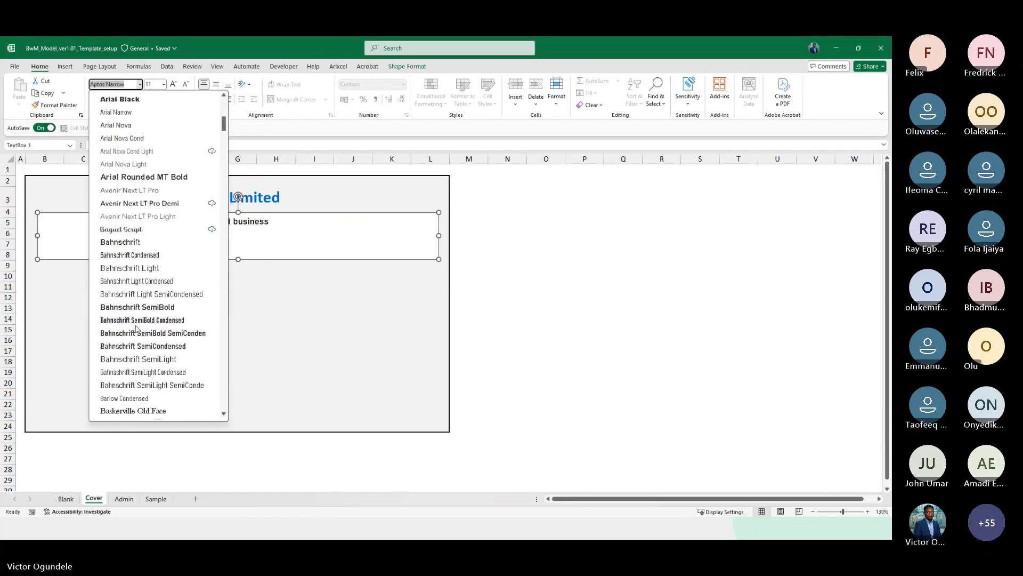
scroll(130, 412, "down", 4)
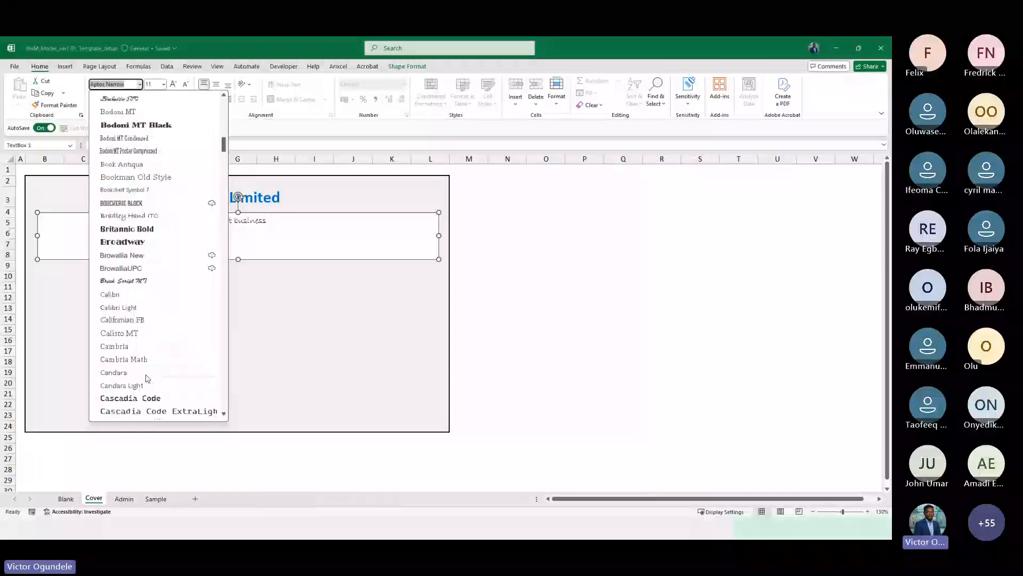
left_click(125, 295)
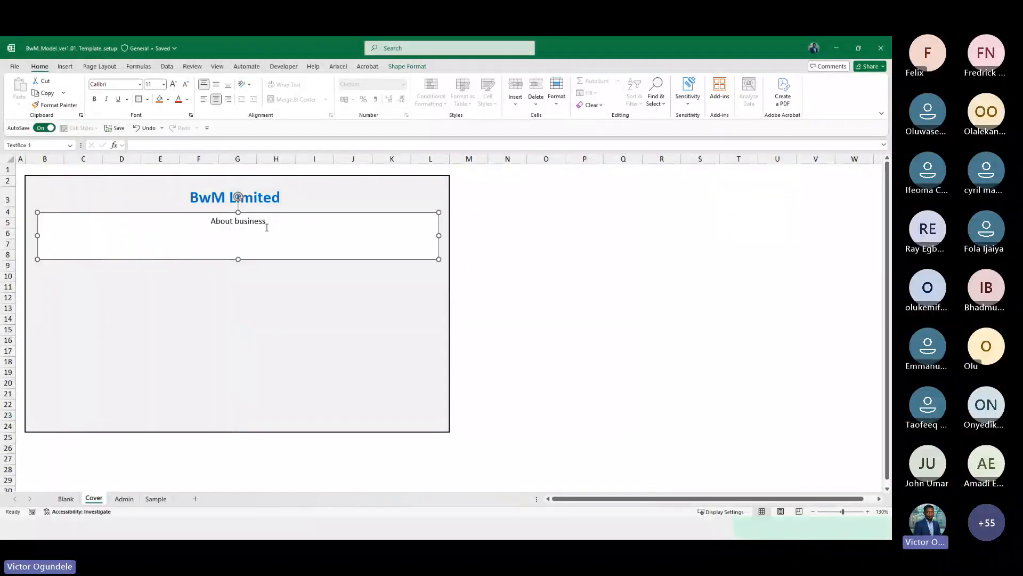
left_click(184, 87)
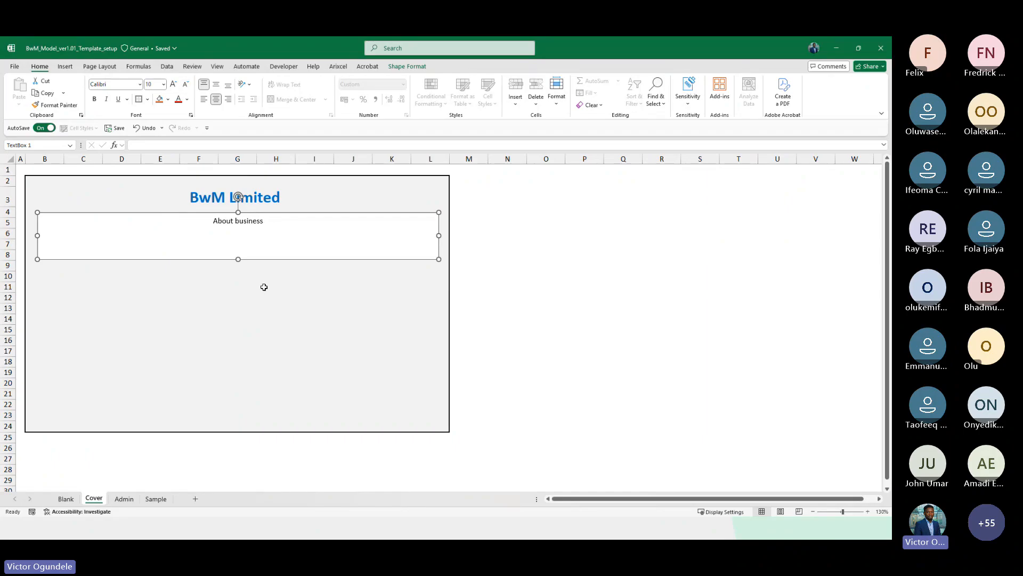
left_click(263, 286)
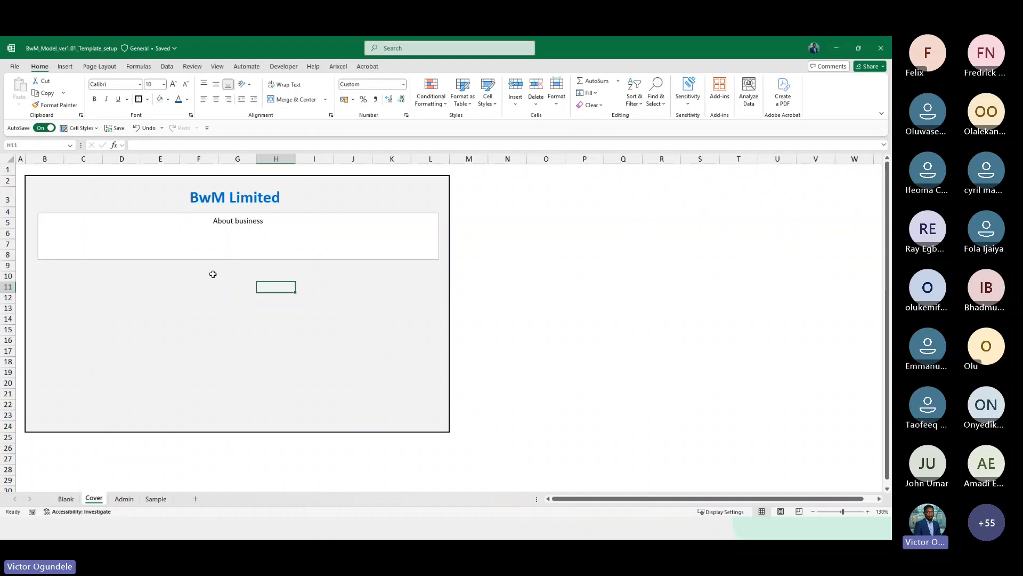
left_click(236, 257)
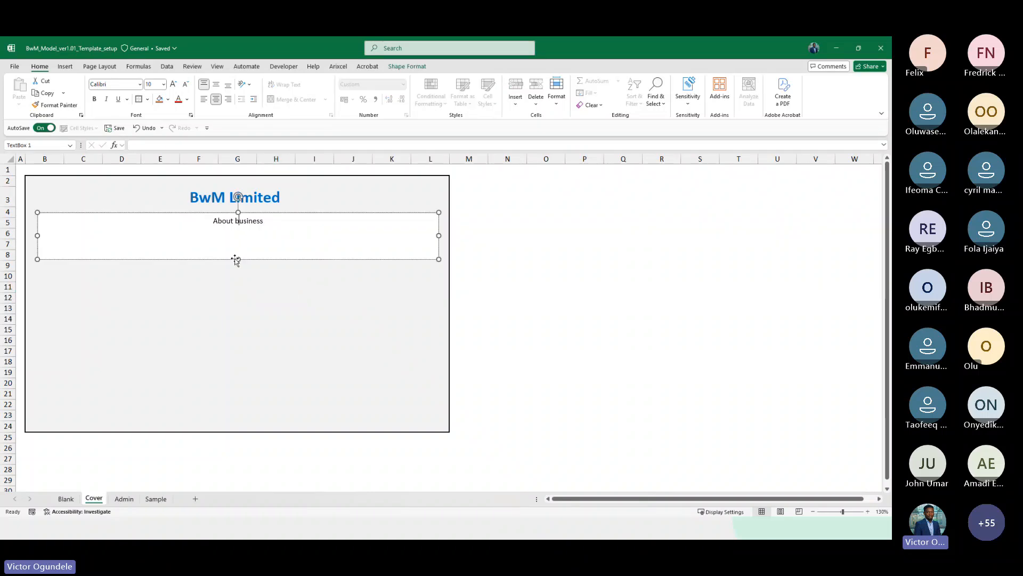
left_click(128, 277)
left_click(71, 296)
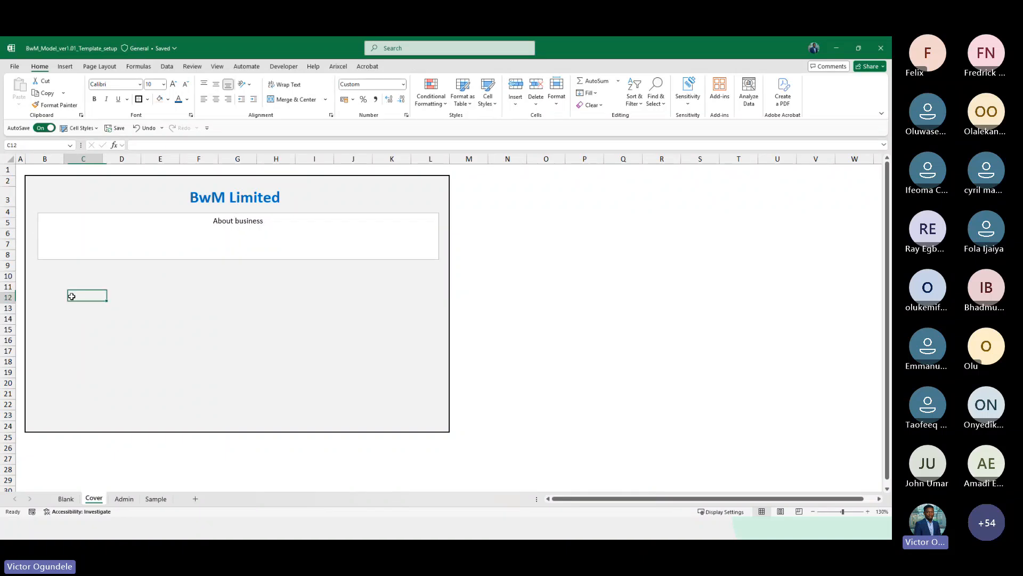
Enter the footer formula ="all right reserved @"&CoyName in B23
key("Left")
key("Down")
key("Down")
key("Down")
key("Down")
key("Down")
key("Down")
key("Down")
key("Down")
key("Down")
key("Down")
key("Down")
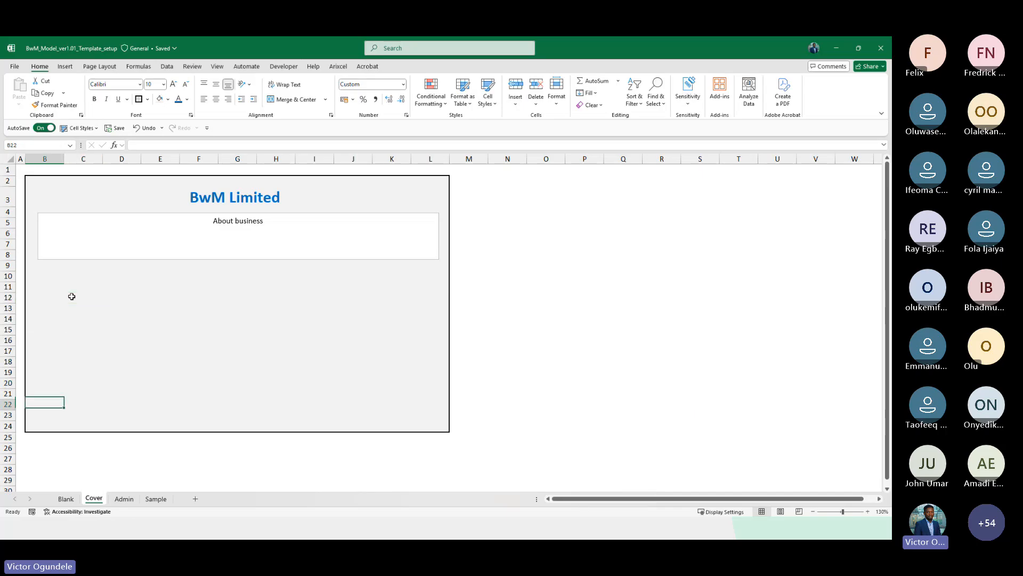
type("=\"")
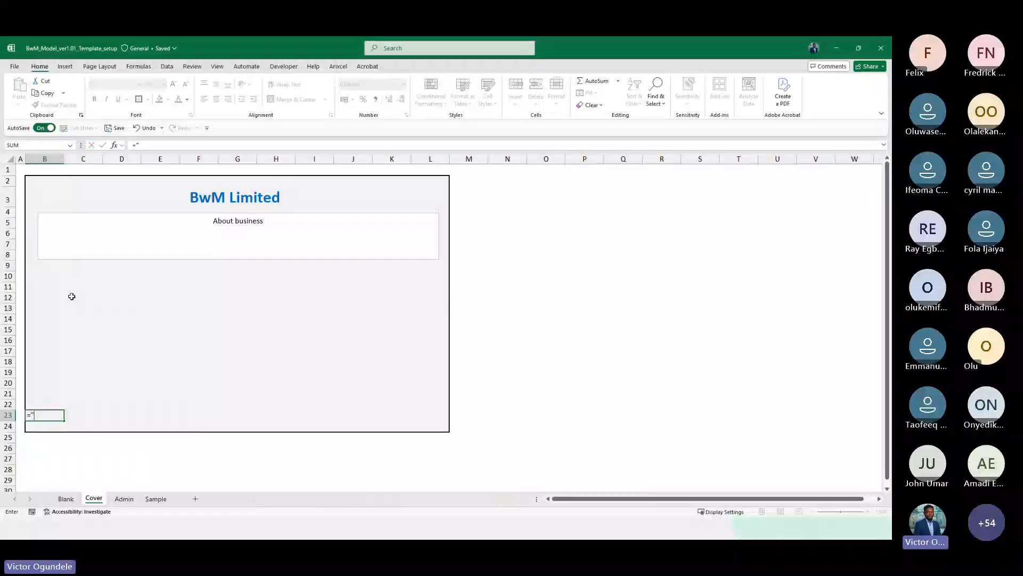
type("all right reseved")
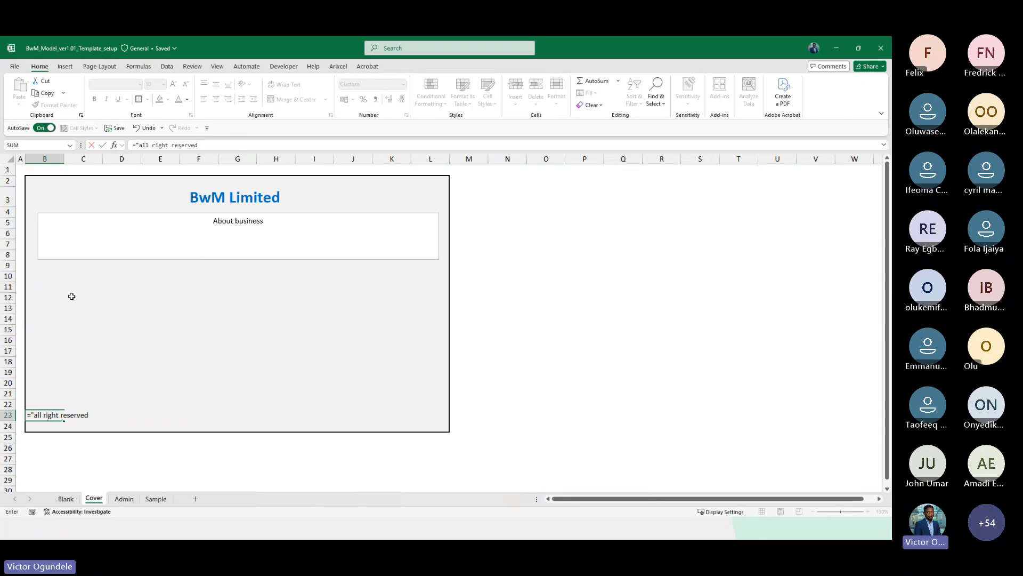
type(" @\"")
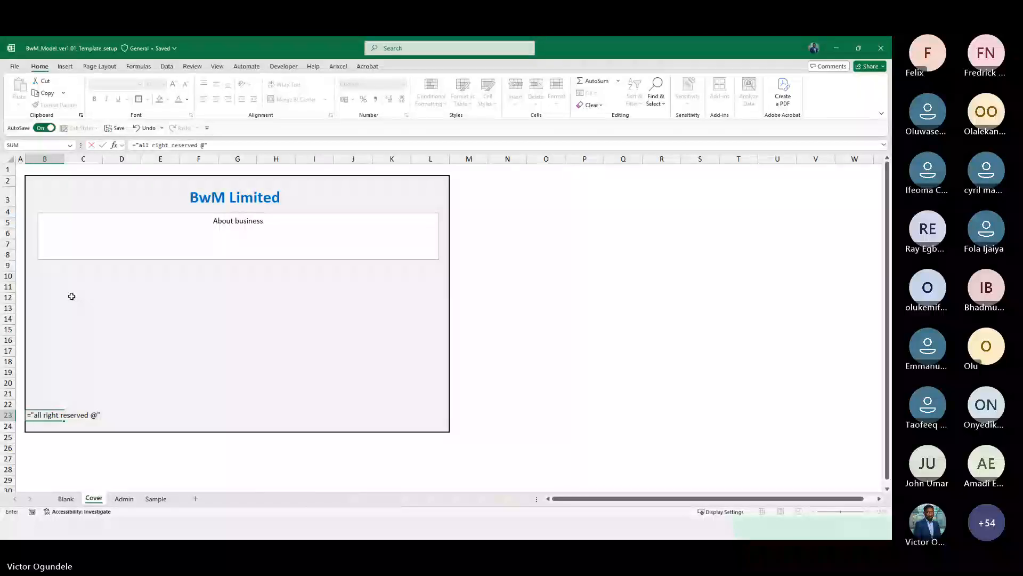
type("&")
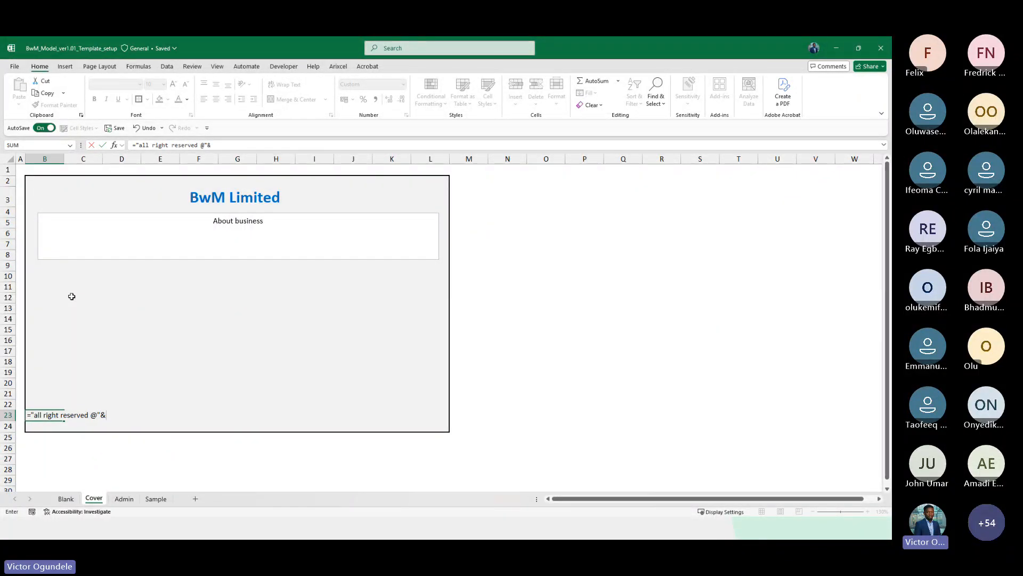
type("co")
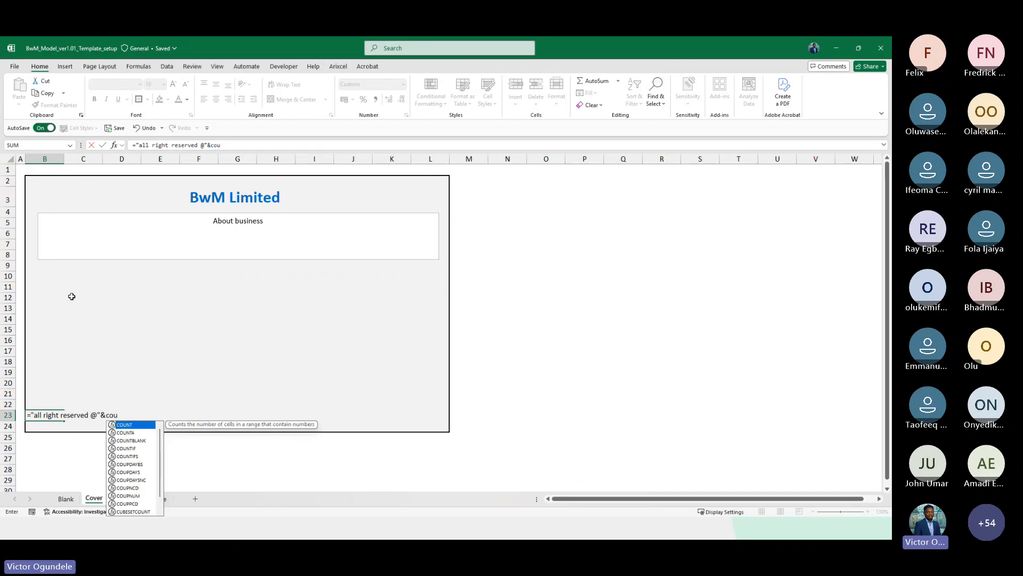
type("yName")
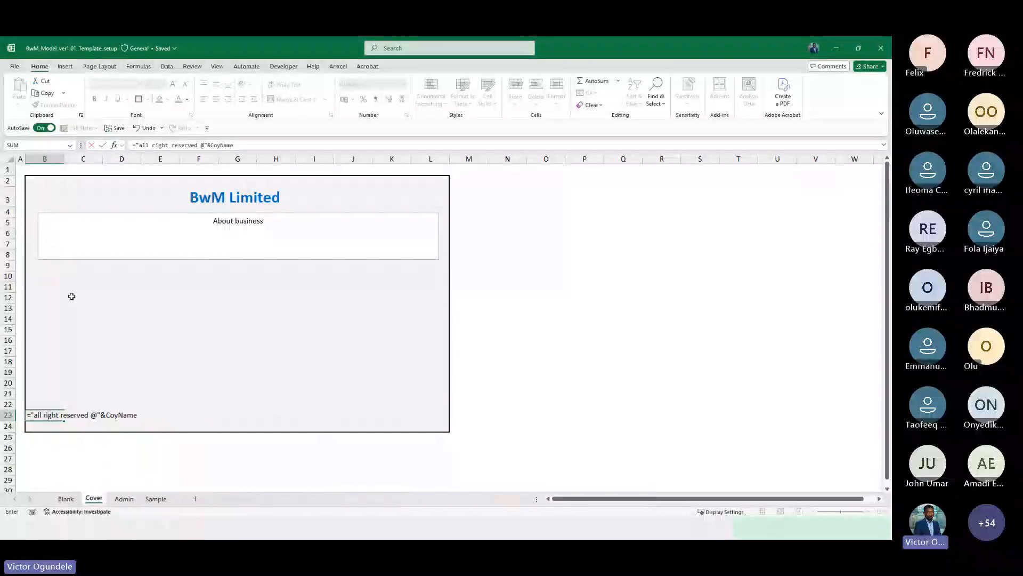
key("Return")
Apply the Explanatory Text cell style to the footer in B23
scroll(72, 296, "up", 2, "ctrl")
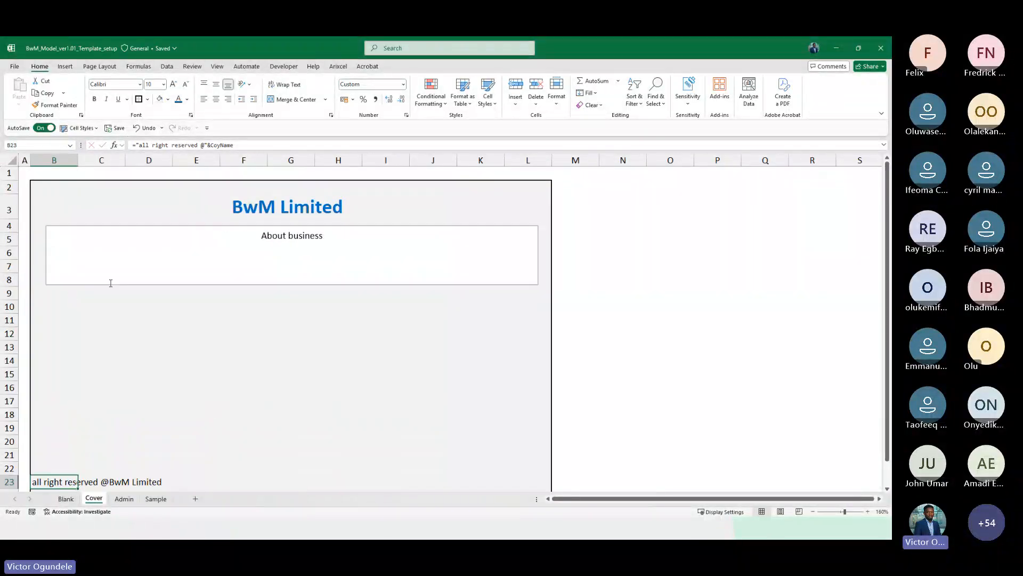
scroll(114, 284, "down", 2)
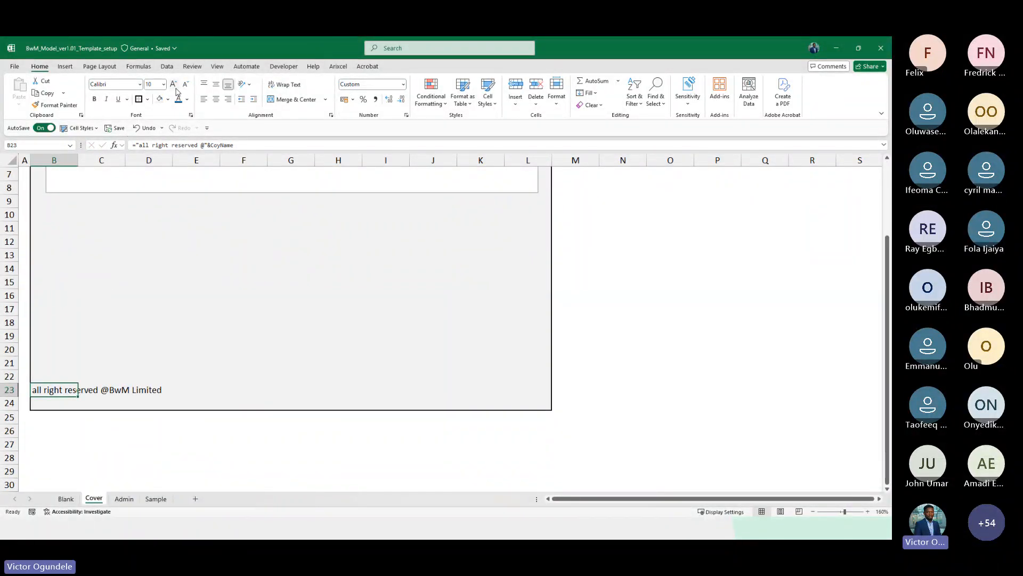
left_click(80, 128)
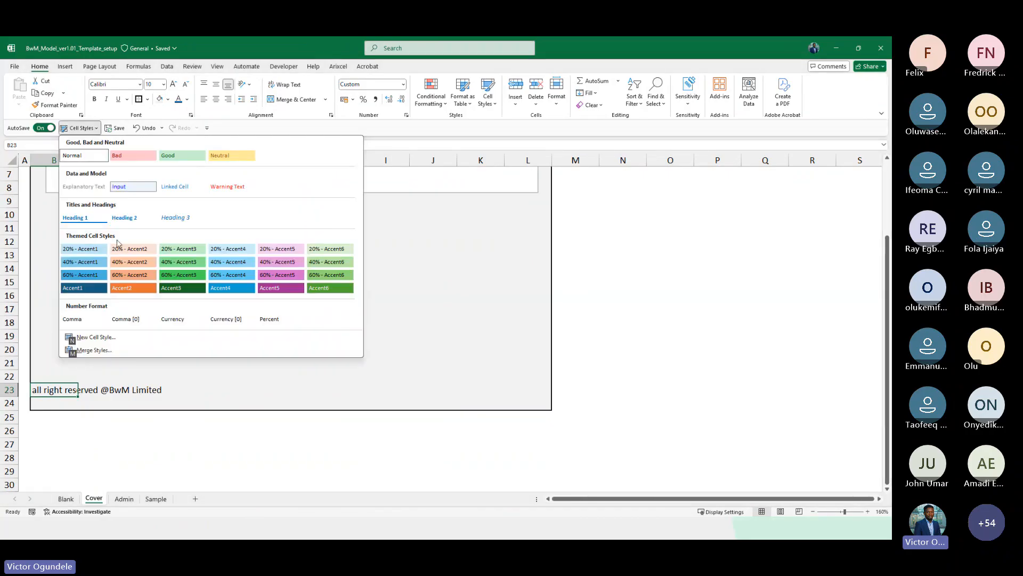
left_click(83, 187)
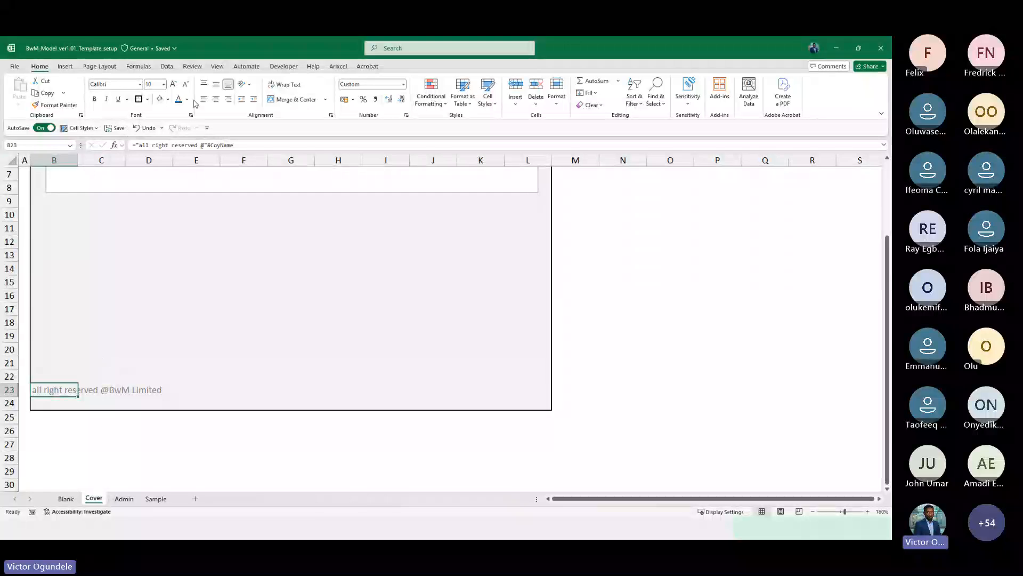
Review the cell style guide on the Admin sheet before returning to the cover
left_click(117, 284)
scroll(117, 284, "down", 2)
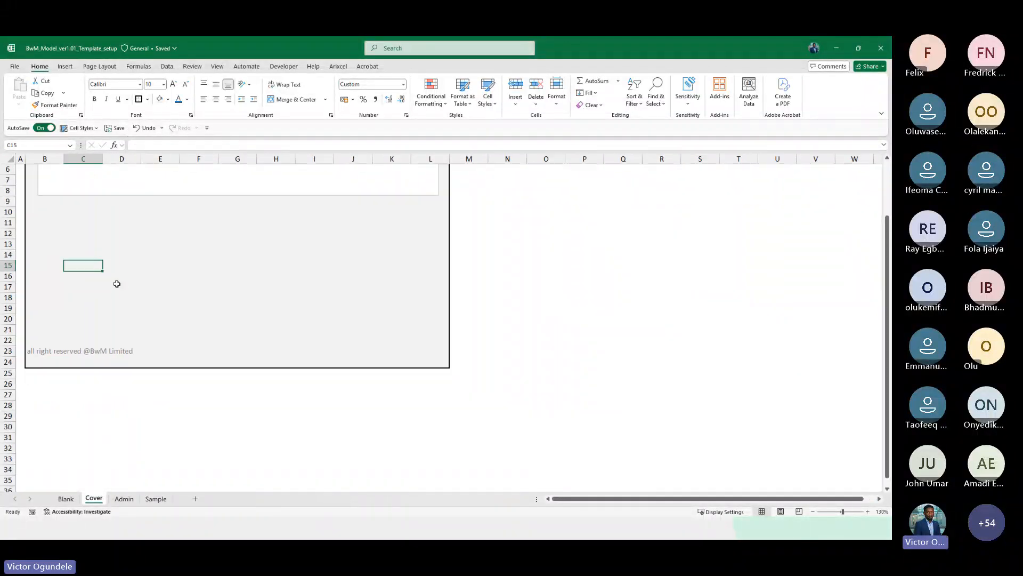
scroll(128, 285, "up", 2)
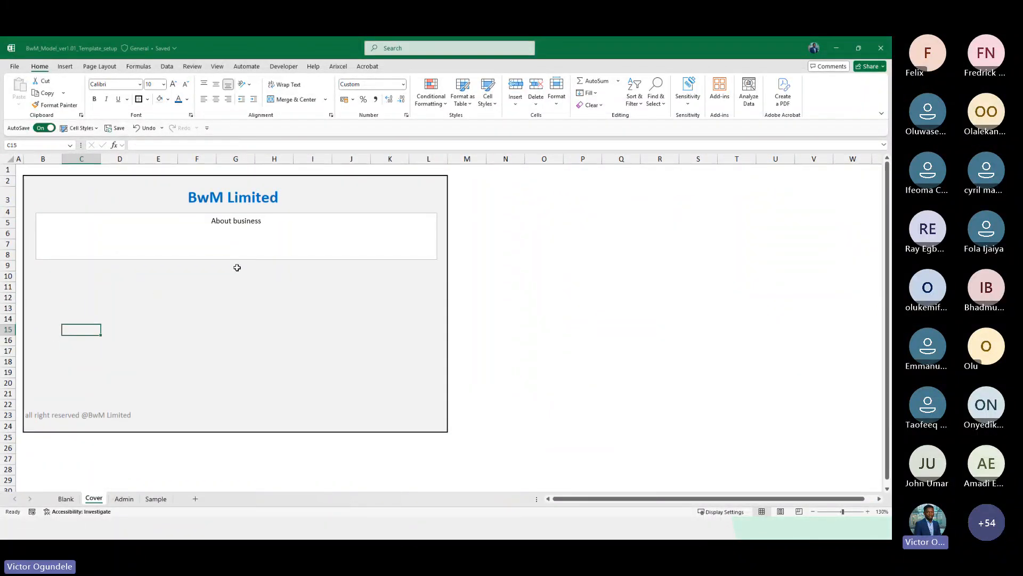
left_click(214, 255)
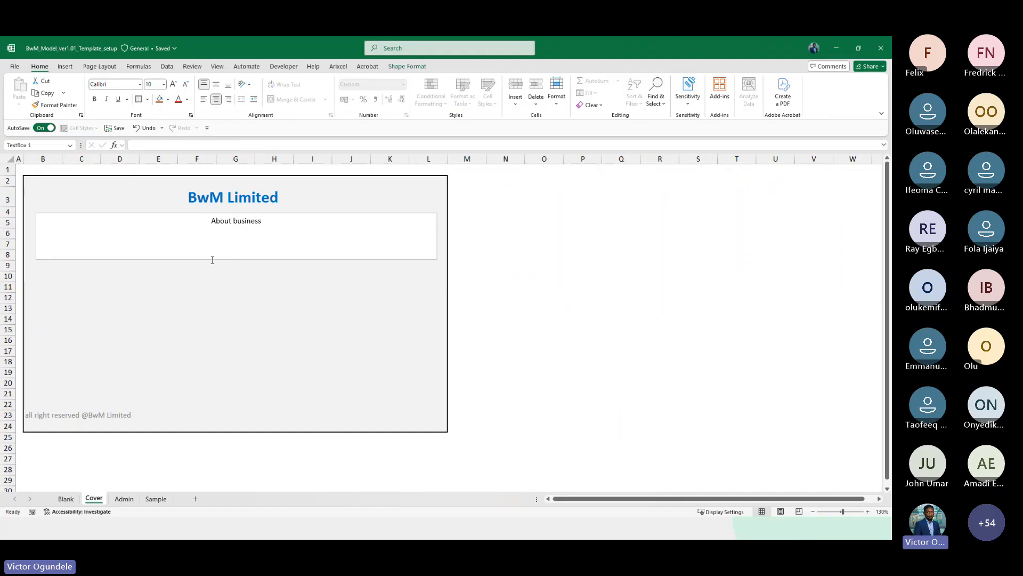
left_click(79, 272)
left_click(124, 499)
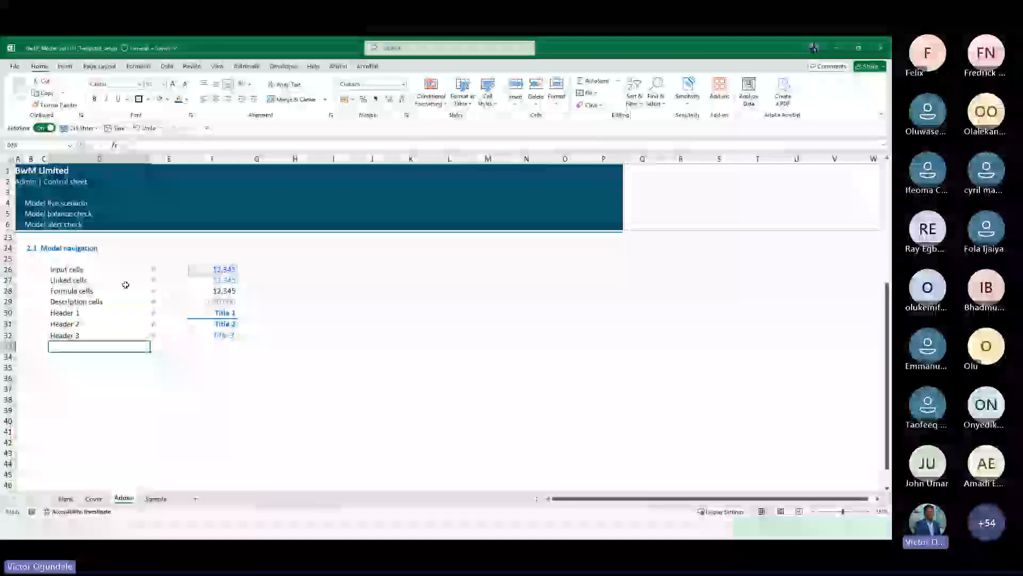
left_click_drag(65, 270, 213, 345)
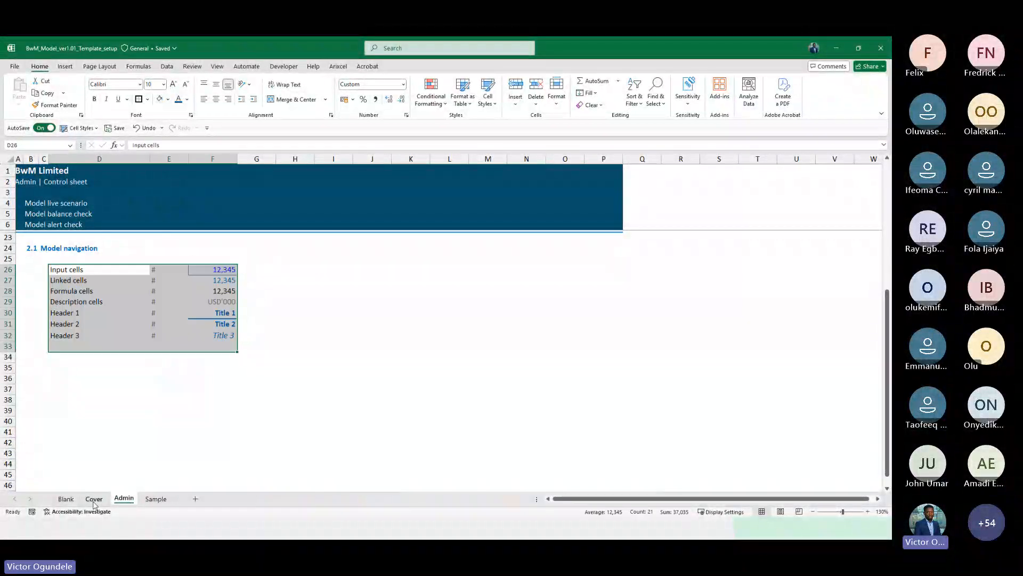
left_click(94, 499)
Enter Table of contents in B10, indent it and make it bold
left_click(52, 276)
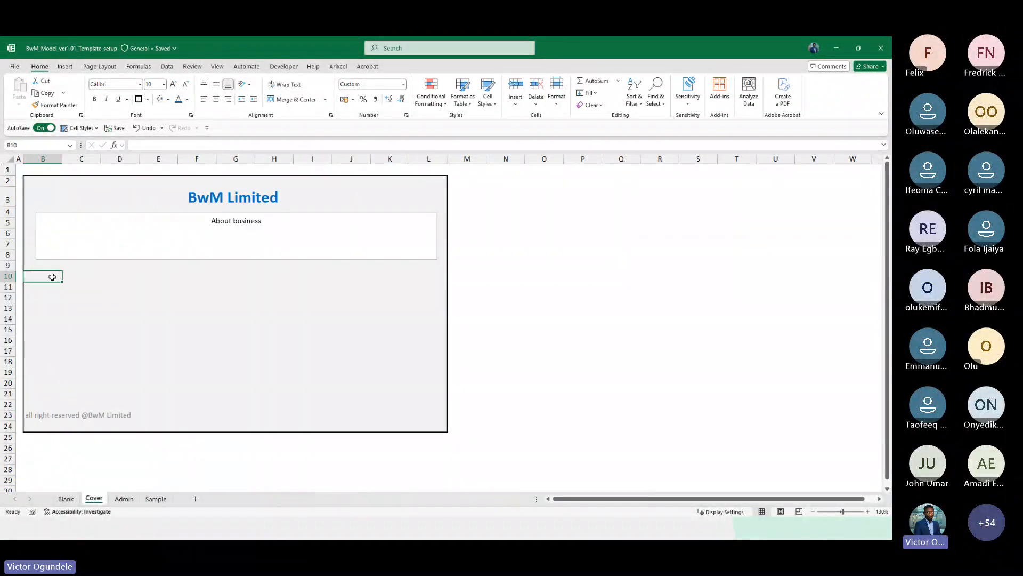
type("Table of co")
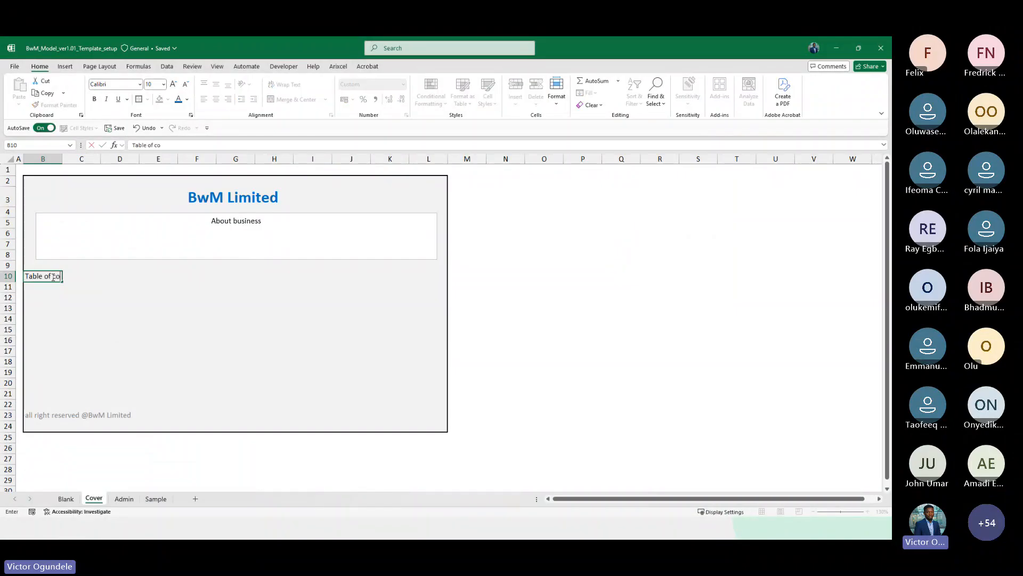
type("ntents")
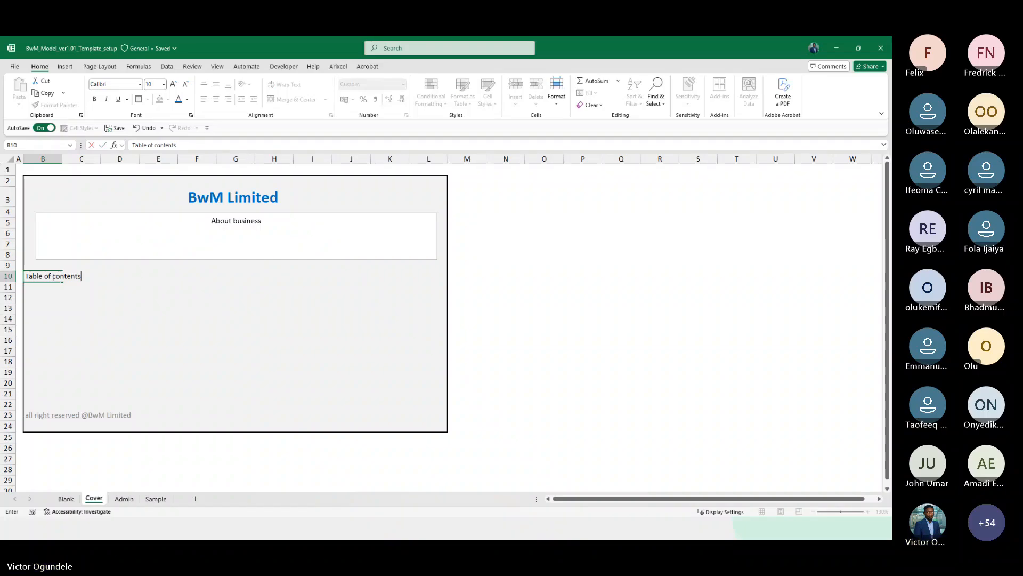
key("ctrl+Return")
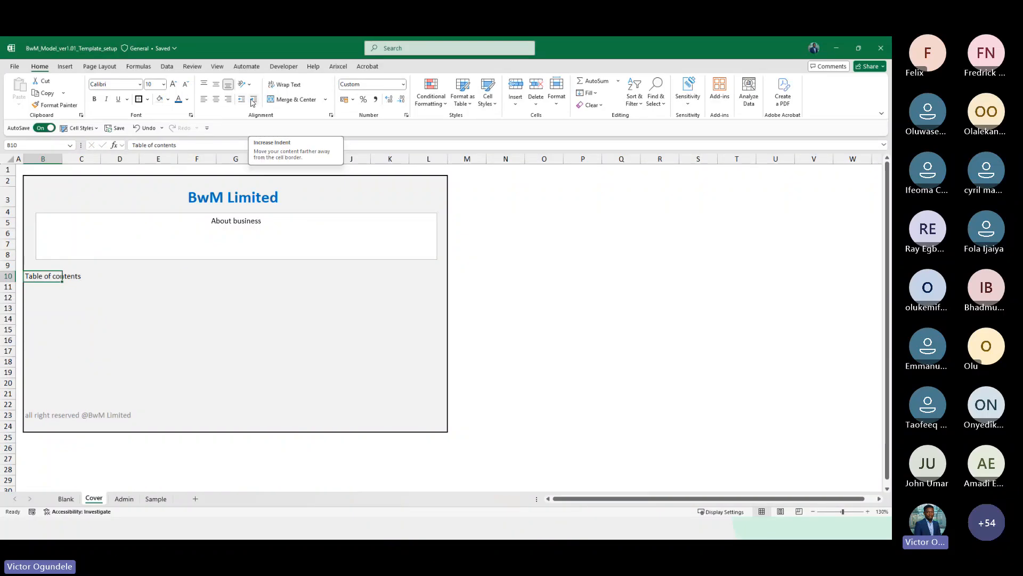
left_click(253, 101)
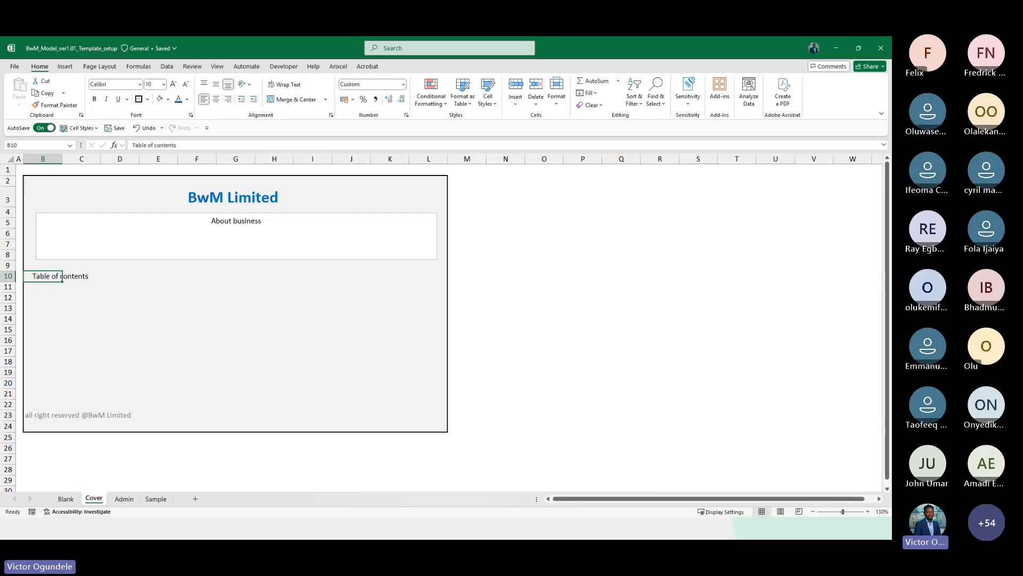
key("ctrl+b")
key("Down")
key("Down")
key("Down")
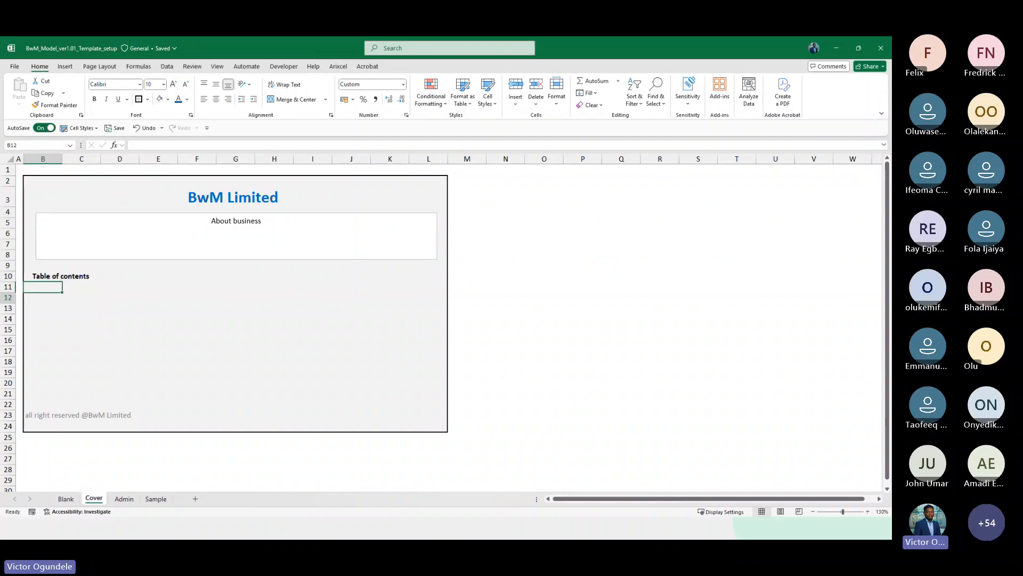
key("Up")
type("I")
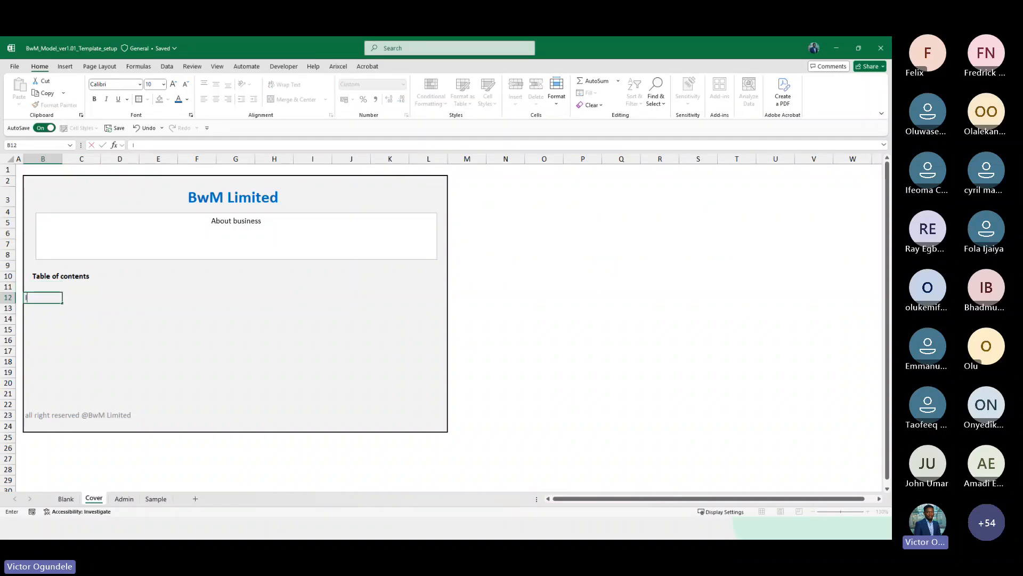
key("Escape")
key("Up")
type("In")
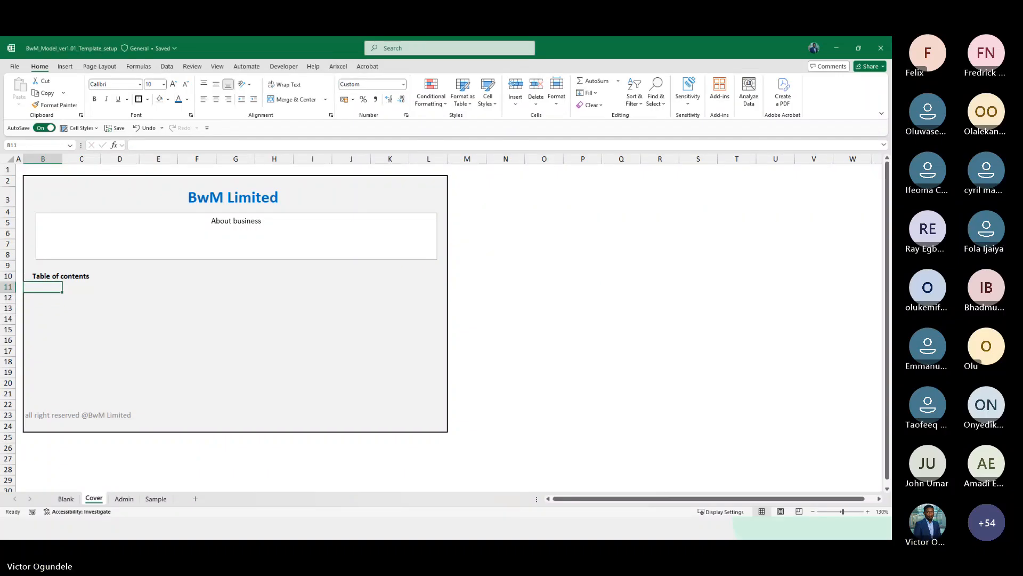
type("puts")
key("Escape")
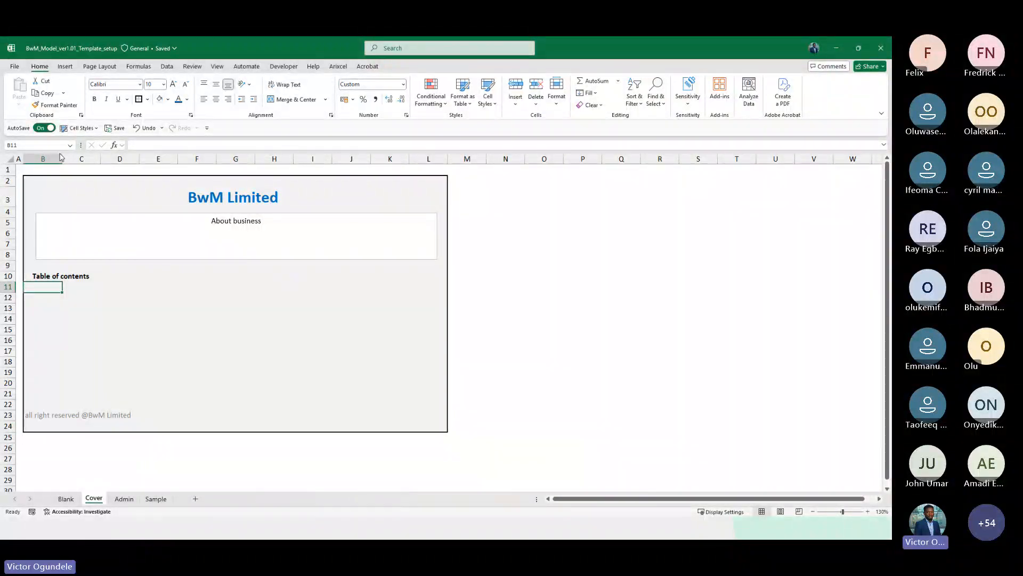
Narrow column B and list Inputs, Calculations and Financial statement under the table of contents in C11:C13
left_click_drag(61, 158, 54, 161)
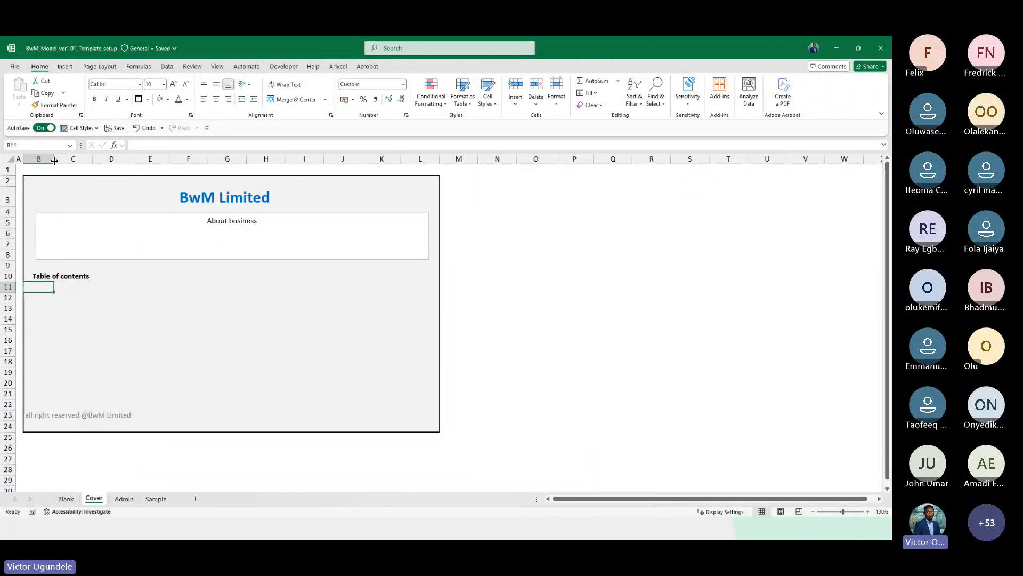
key("Right")
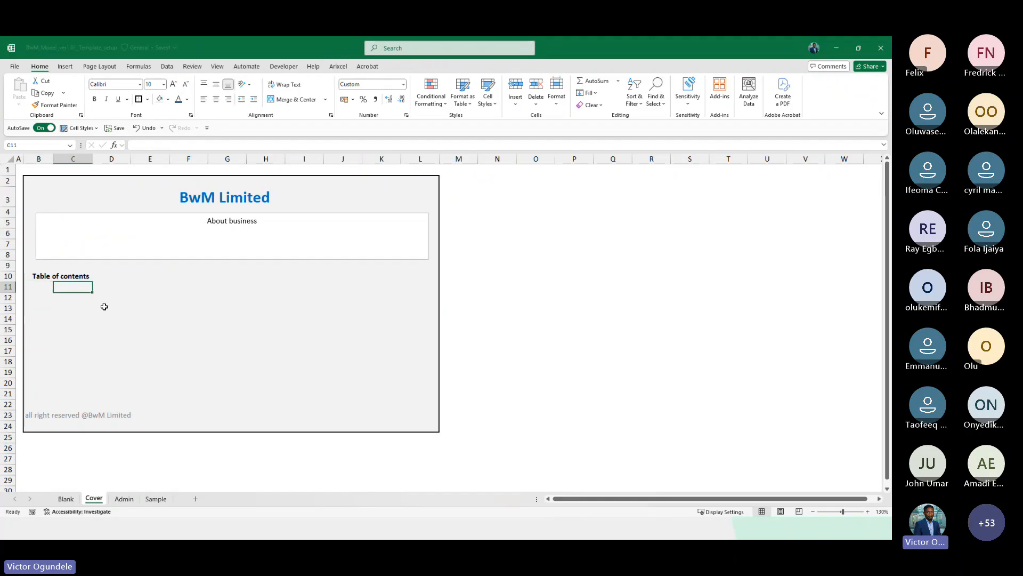
type("Inputs")
key("Return")
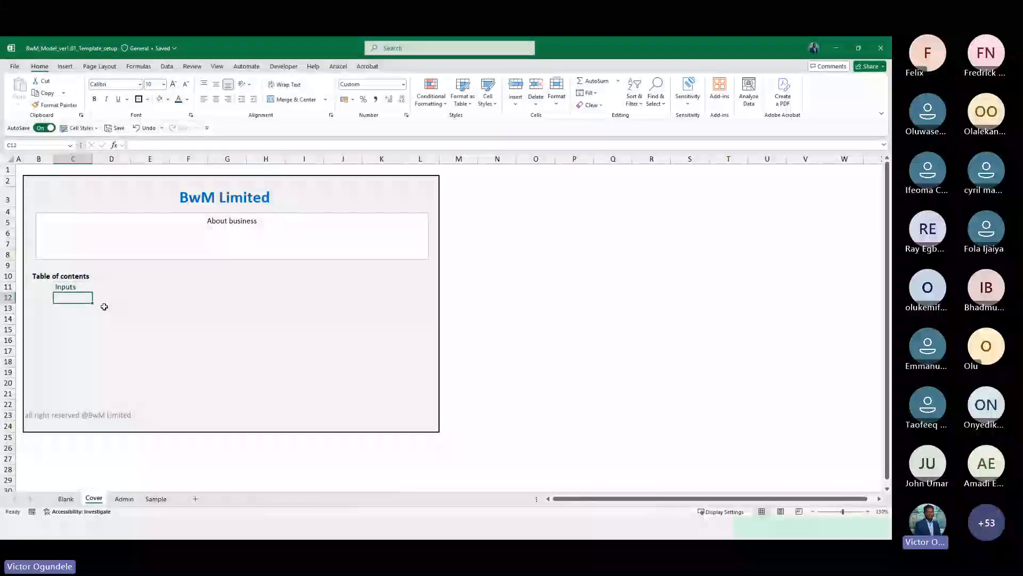
type("Calculations")
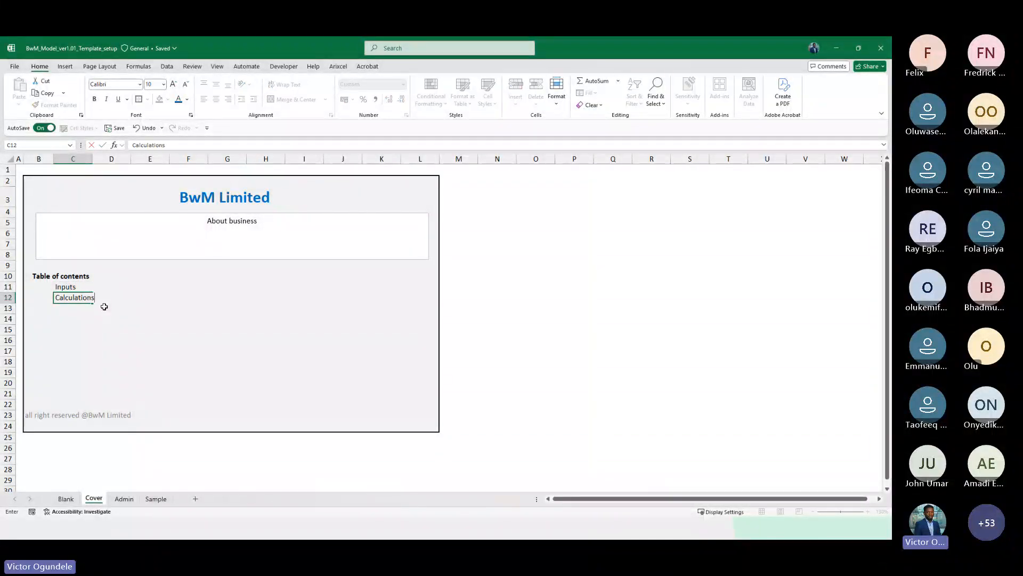
key("ctrl+Return")
key("Return")
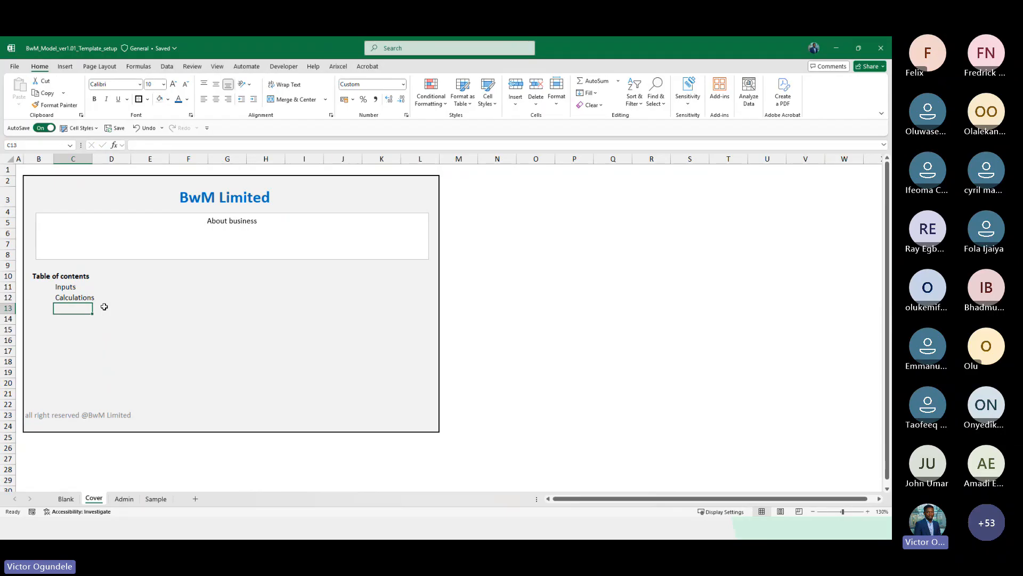
type("O")
key("BackSpace")
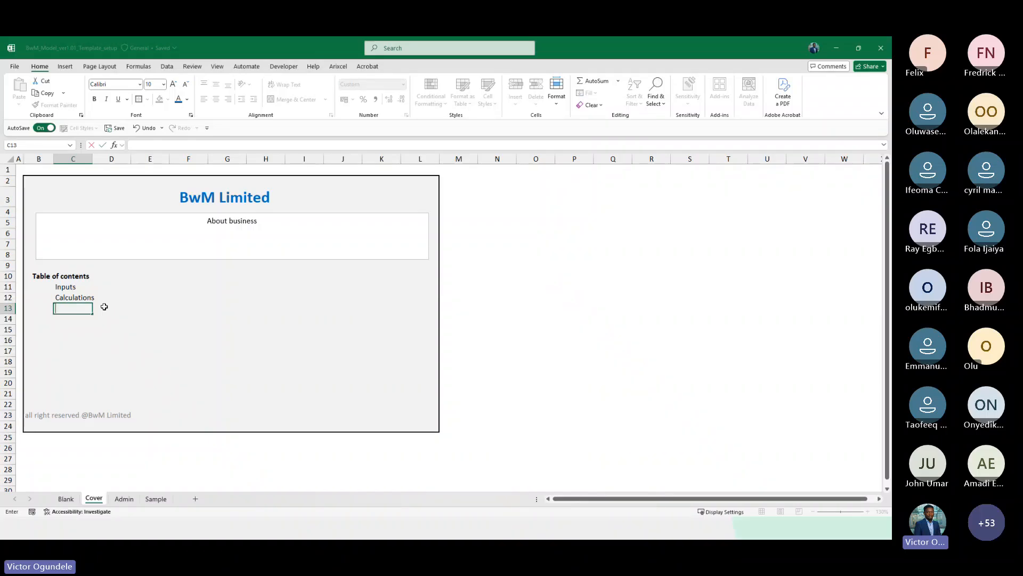
type("Financial statement")
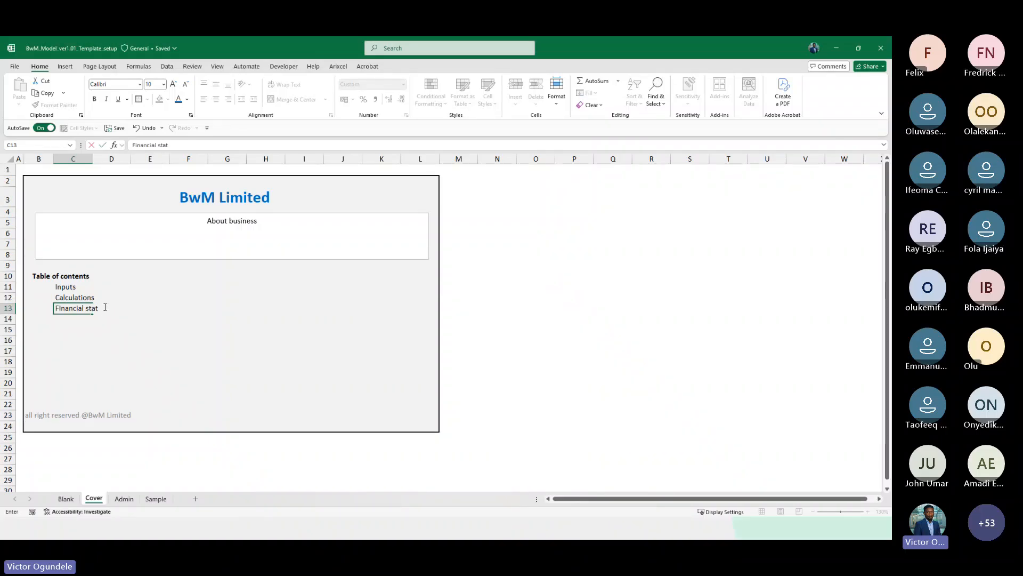
Copy the model cell style guide from the Admin sheet and paste it into I10 on the Cover sheet
key("Up")
key("Up")
key("Right")
key("Right")
key("Right")
key("Right")
key("Right")
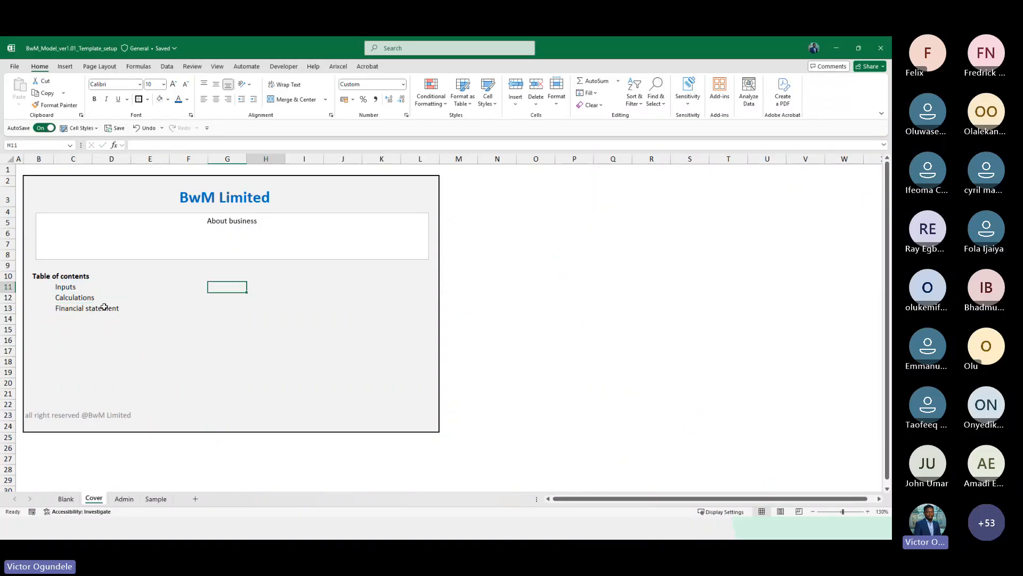
key("ctrl+Page_Down")
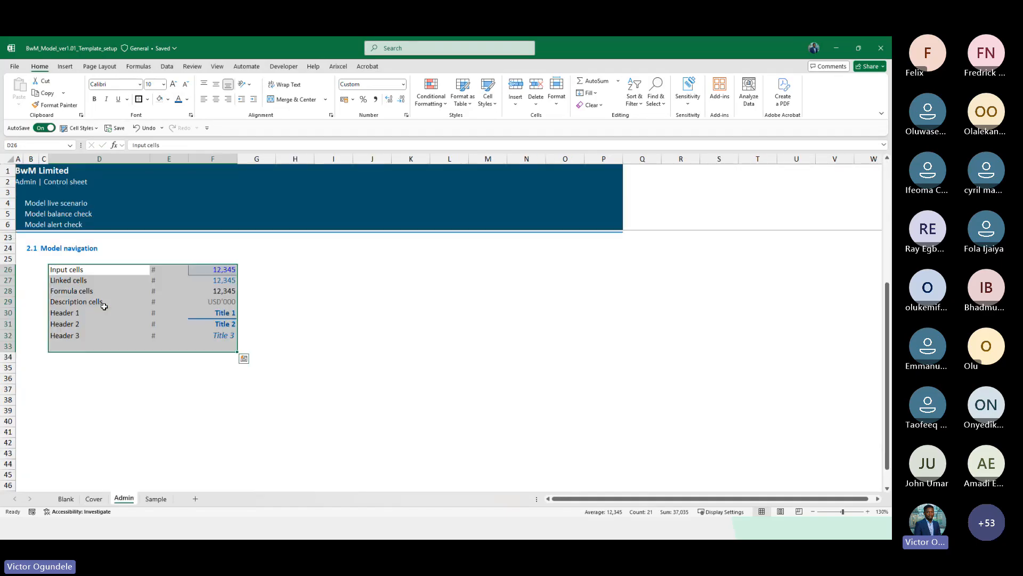
key("ctrl+c")
scroll(104, 307, "up", 6)
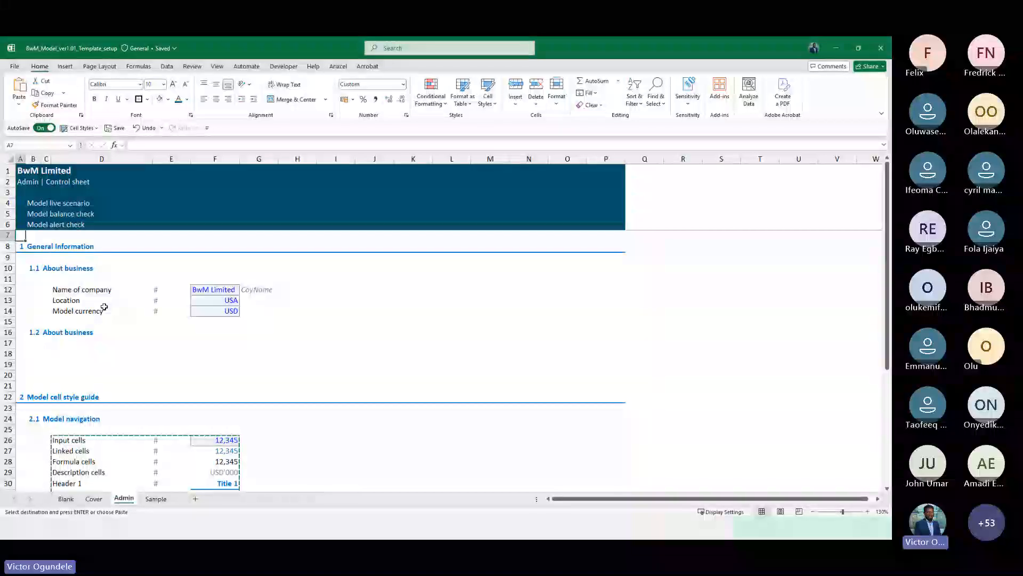
key("ctrl+Page_Up")
key("Up")
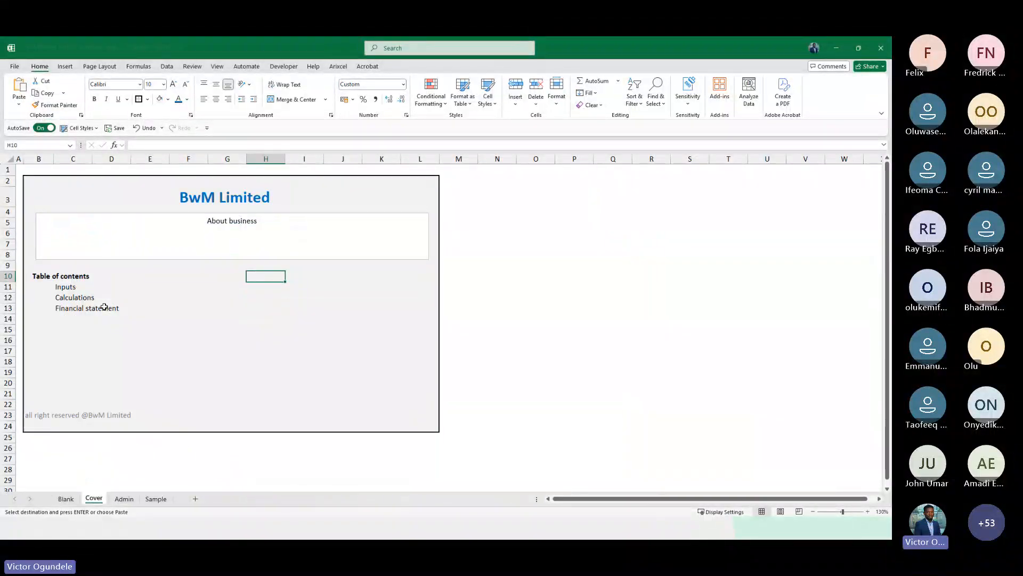
key("Right")
key("ctrl+v")
key("Right")
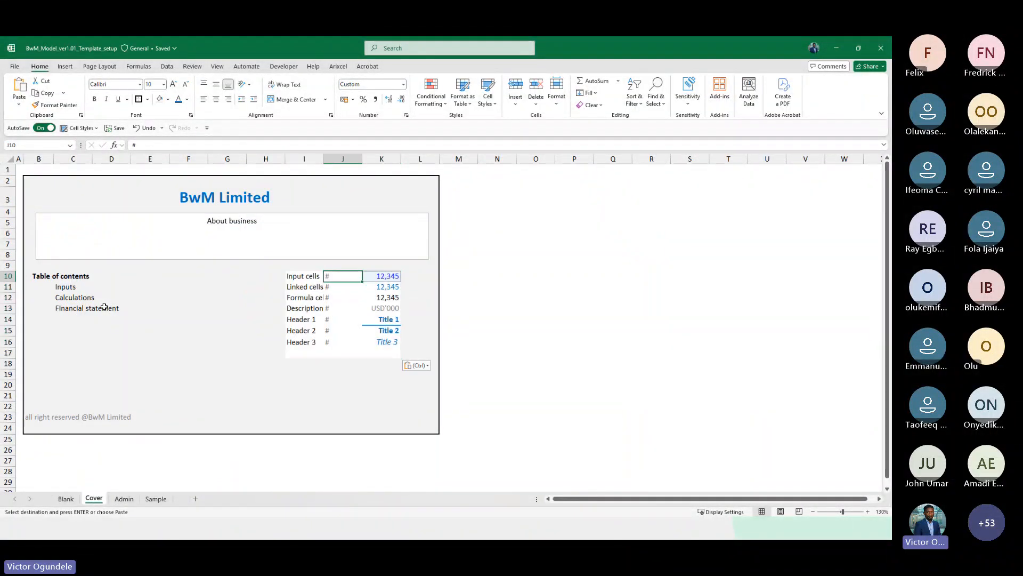
Autofit column I to fit the pasted style labels
key("Left")
key("shift+Down")
key("shift+Down")
key("shift+Down")
key("shift+Down")
key("shift+Down")
key("shift+Down")
key("alt+h")
key("o")
key("i")
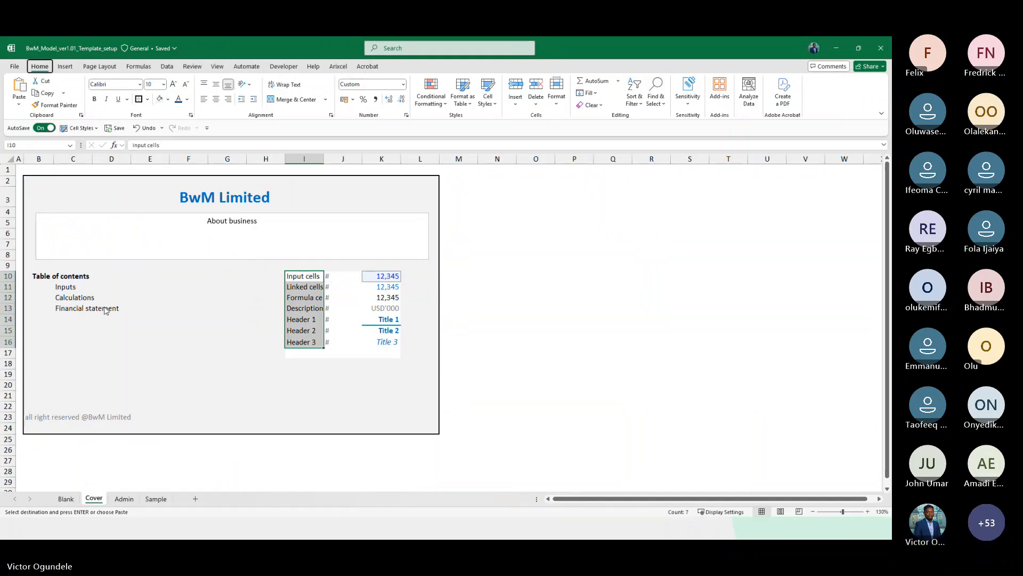
Move the pasted style guide block down one row so it starts at I11
key("Right")
key("Right")
key("Left")
key("Left")
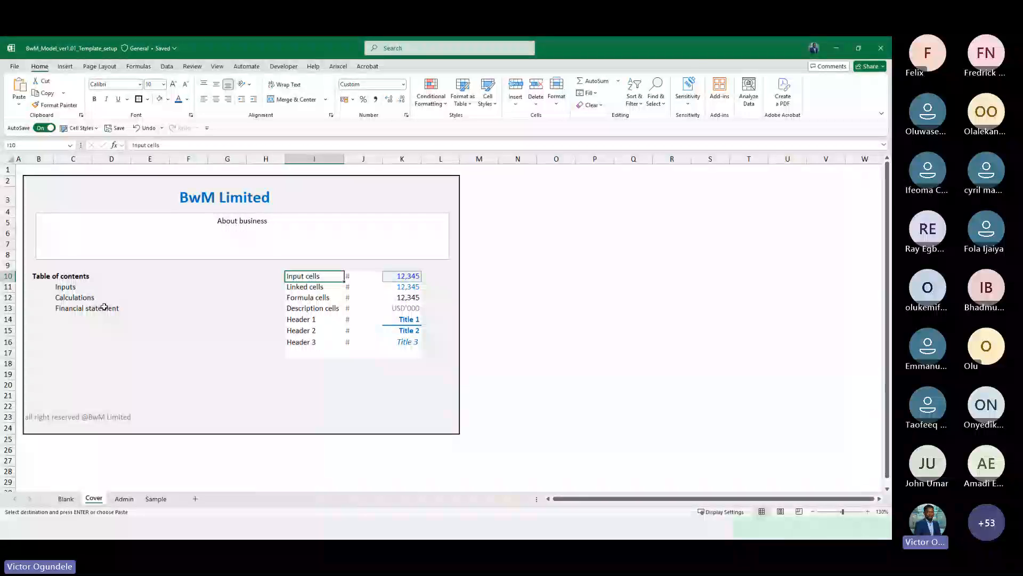
key("shift+Down")
key("shift+Down")
key("shift+Down")
key("shift+Down")
key("shift+Down")
key("shift+Down")
key("shift+Right")
key("shift+Right")
key("shift+Down")
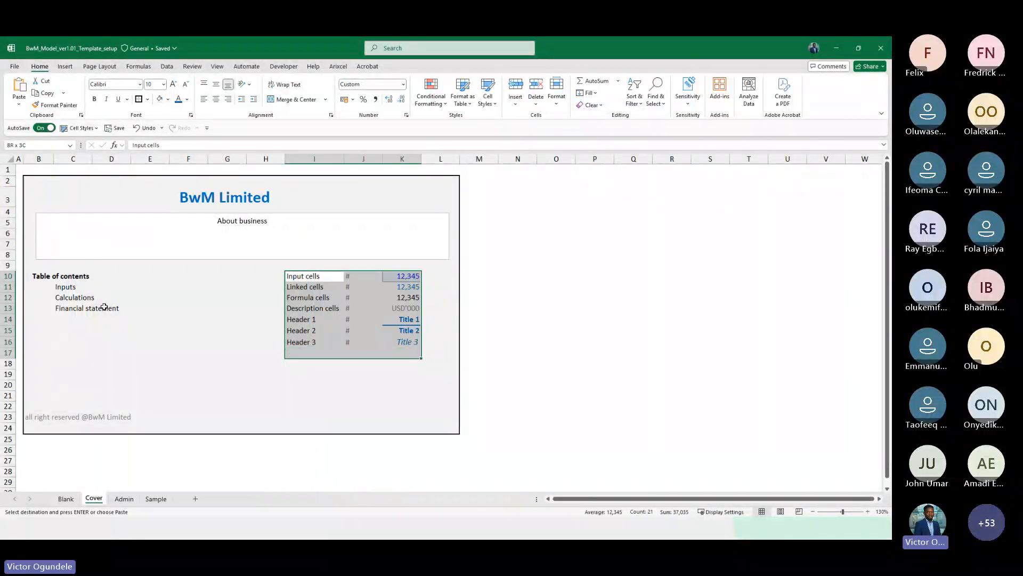
key("Escape")
key("Down")
key("Down")
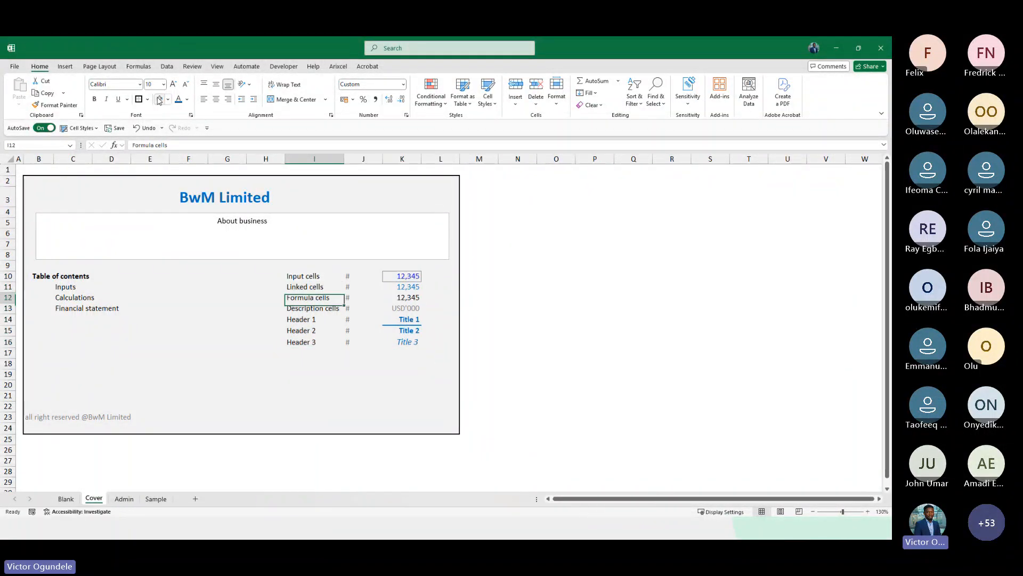
key("Up")
key("Up")
key("shift+Down")
key("shift+Down")
key("shift+Down")
key("shift+Down")
key("shift+Down")
key("shift+Down")
key("shift+Right")
key("shift+Right")
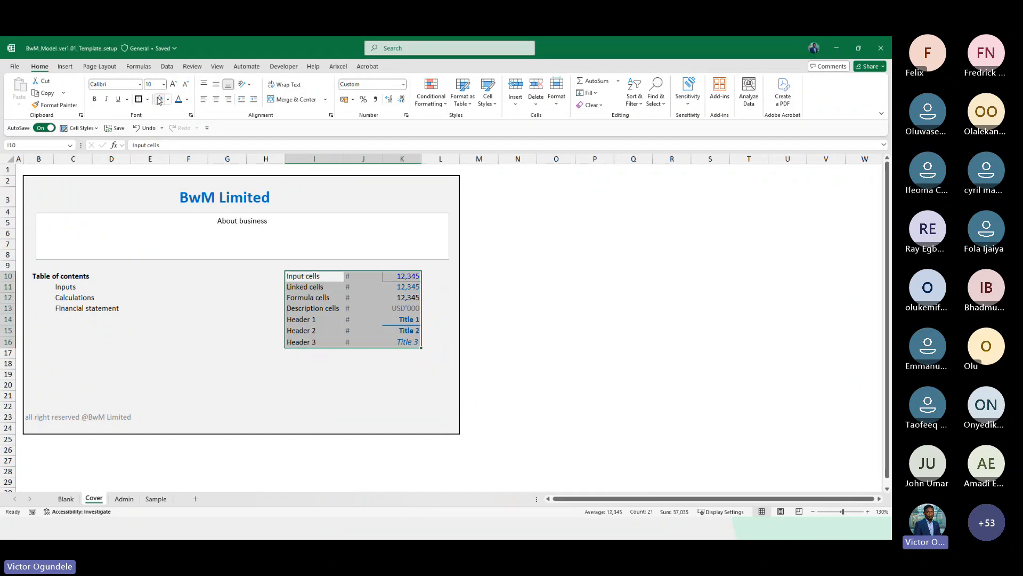
key("ctrl+x")
key("Down")
key("ctrl+v")
Enter Model cell styles as a bold heading in I10
key("Up")
key("shift+Right")
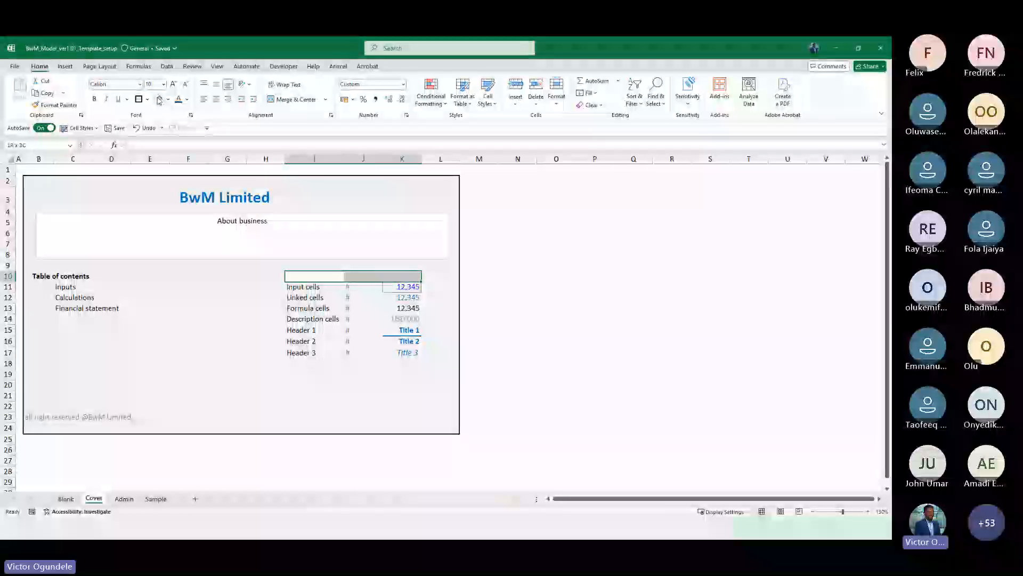
type("Model cel")
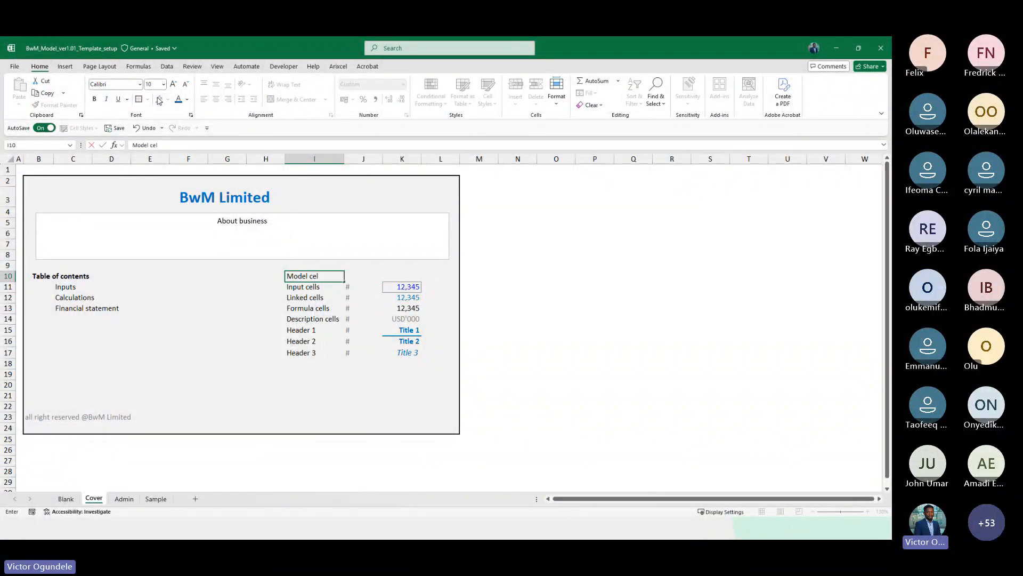
type("l stypeles")
key("ctrl+Return")
key("ctrl+b")
key("Down")
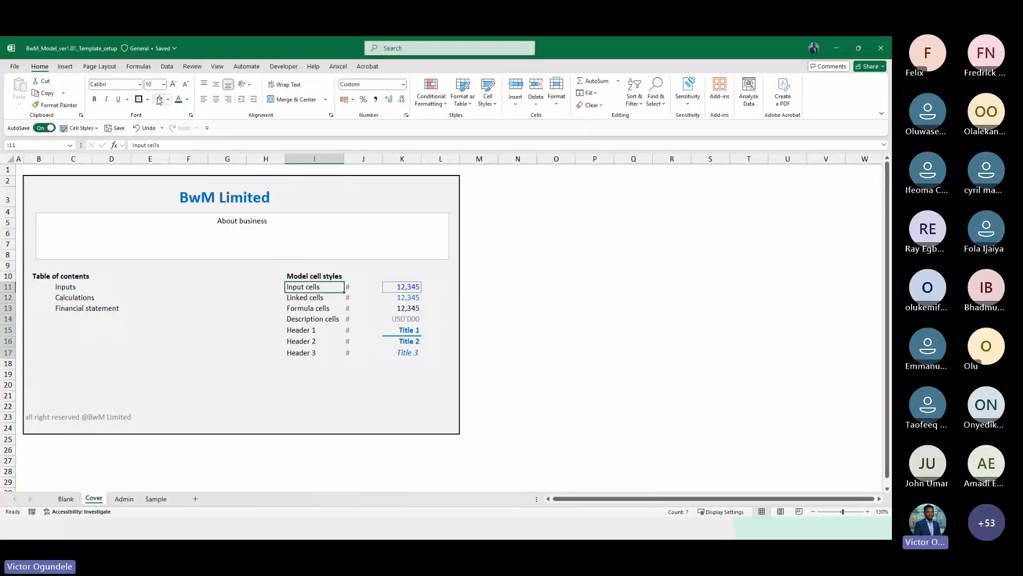
Indent the style labels in column I and autofit the column
key("shift+Down")
key("shift+Down")
key("shift+Down")
key("shift+Down")
key("shift+Down")
key("shift+Down")
key("alt+h")
key("6")
key("Right")
key("Right")
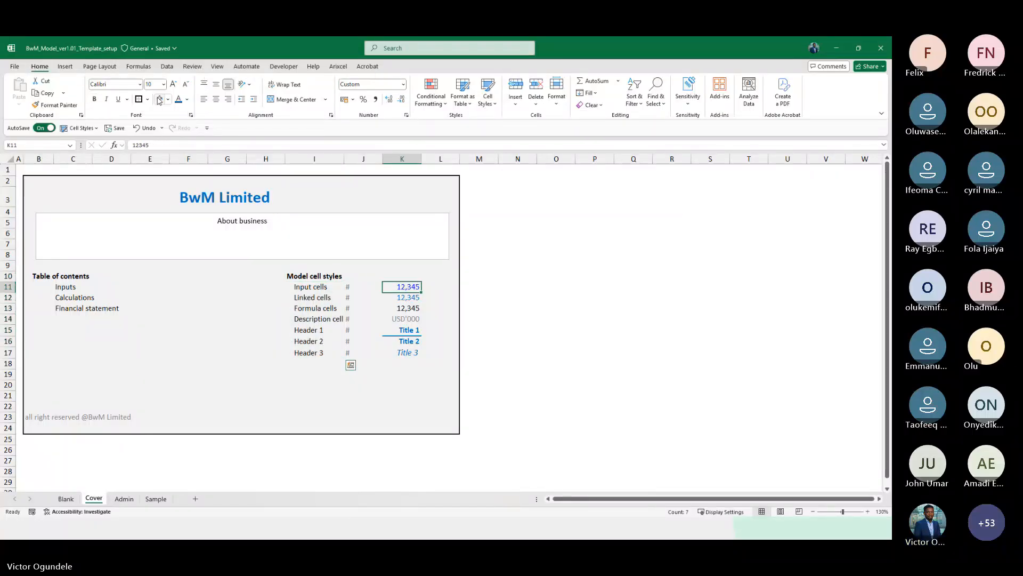
key("Left")
key("Left")
key("shift+Down")
key("shift+Down")
key("shift+Down")
key("shift+Down")
key("shift+Down")
key("shift+Down")
key("alt+h")
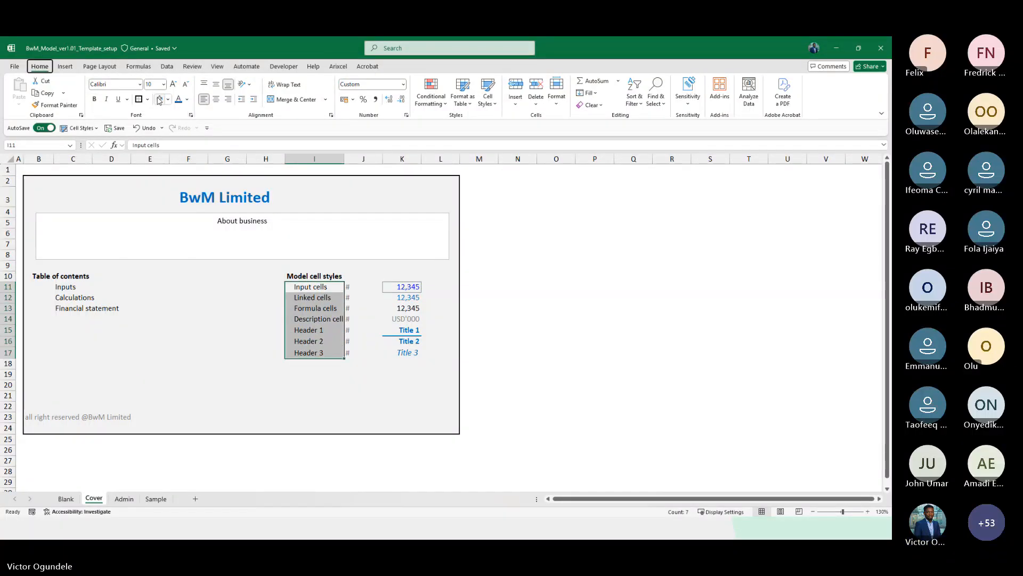
key("o")
key("i")
Center the # markers in column J and narrow column J
key("Right")
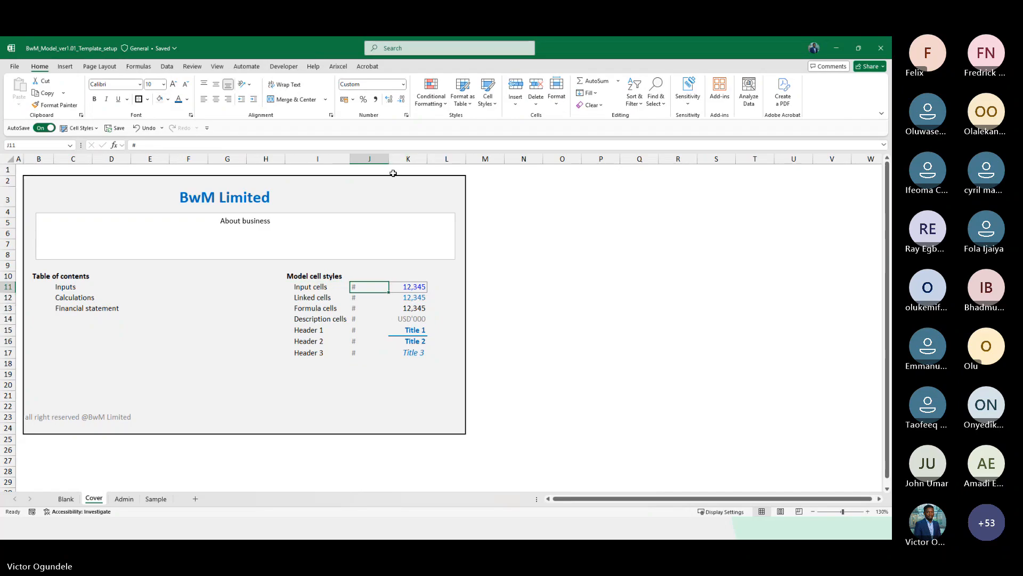
key("shift+Down")
key("shift+Down")
key("shift+Down")
key("shift+Down")
key("shift+Down")
key("shift+Down")
key("alt+h")
key("a")
key("c")
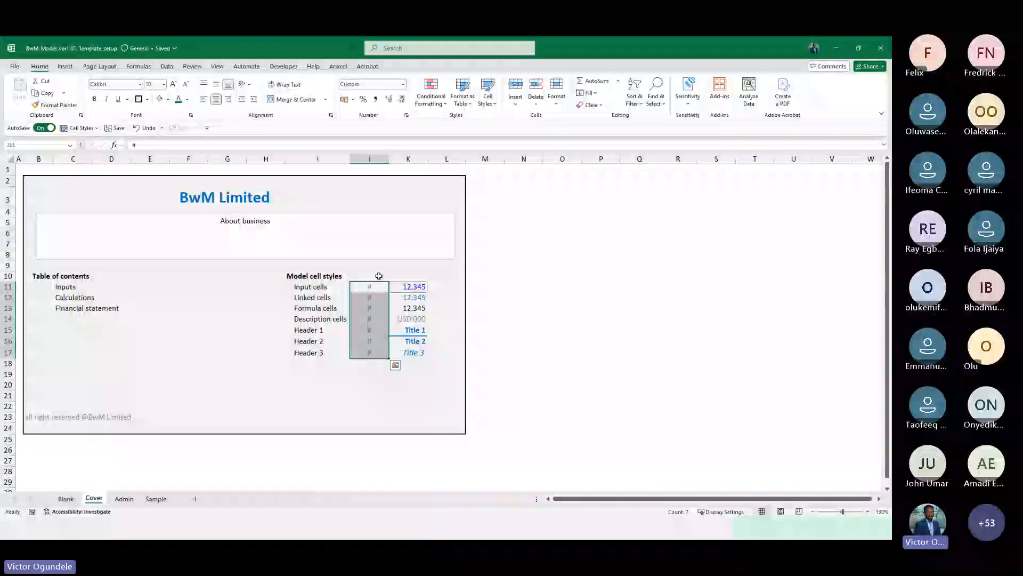
left_click_drag(388, 162, 371, 162)
left_click(221, 397)
left_click(39, 363)
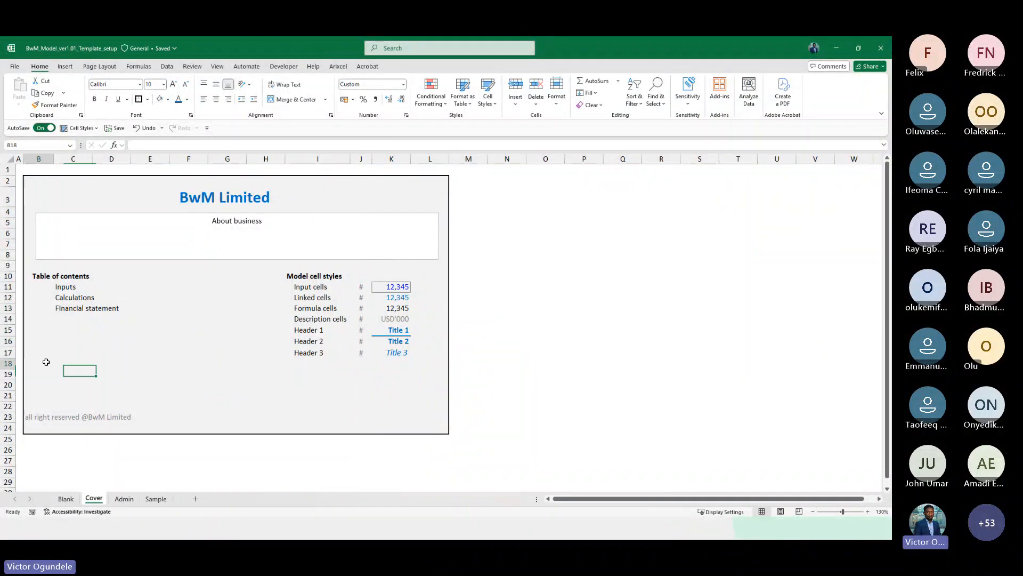
Apply the Explanatory Text cell style to G26:G32 beside the style guide on the Admin sheet
left_click(123, 499)
left_click(171, 337)
scroll(293, 373, "down", 3)
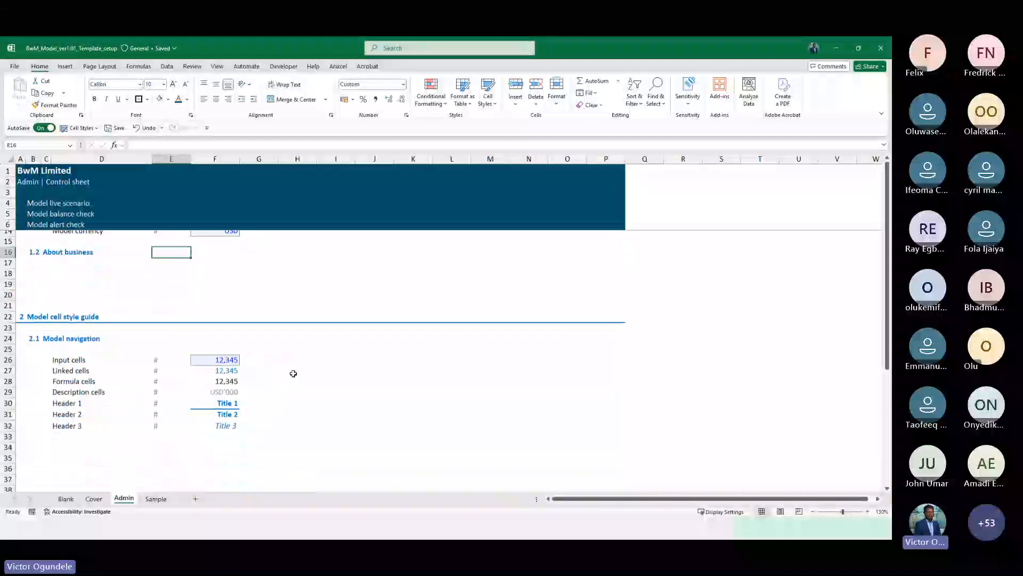
left_click(269, 359)
key("Up")
key("shift+Down")
key("shift+Down")
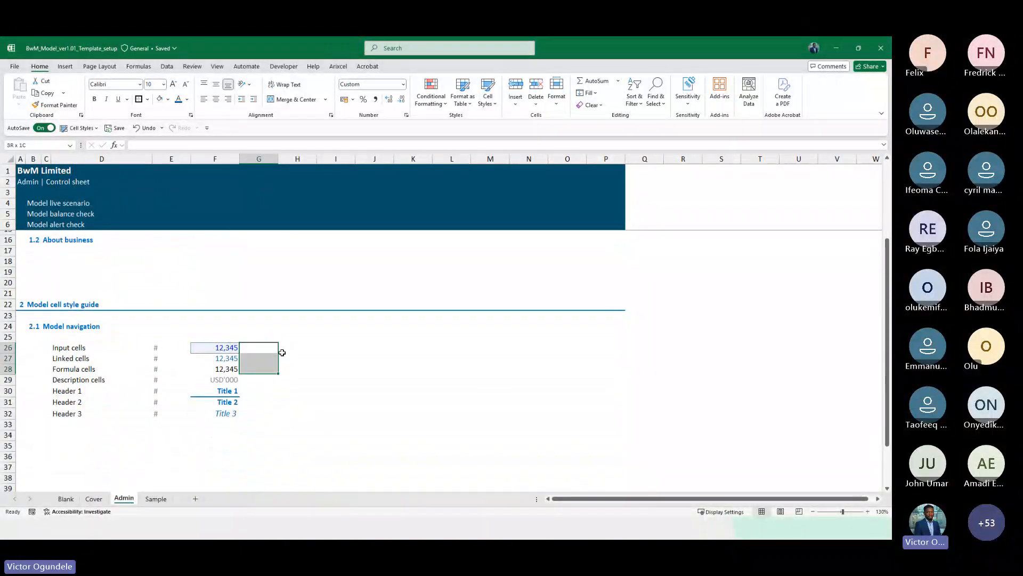
key("shift+Down")
key("shift+Down")
key("shift+Down")
key("shift+Down")
left_click(80, 128)
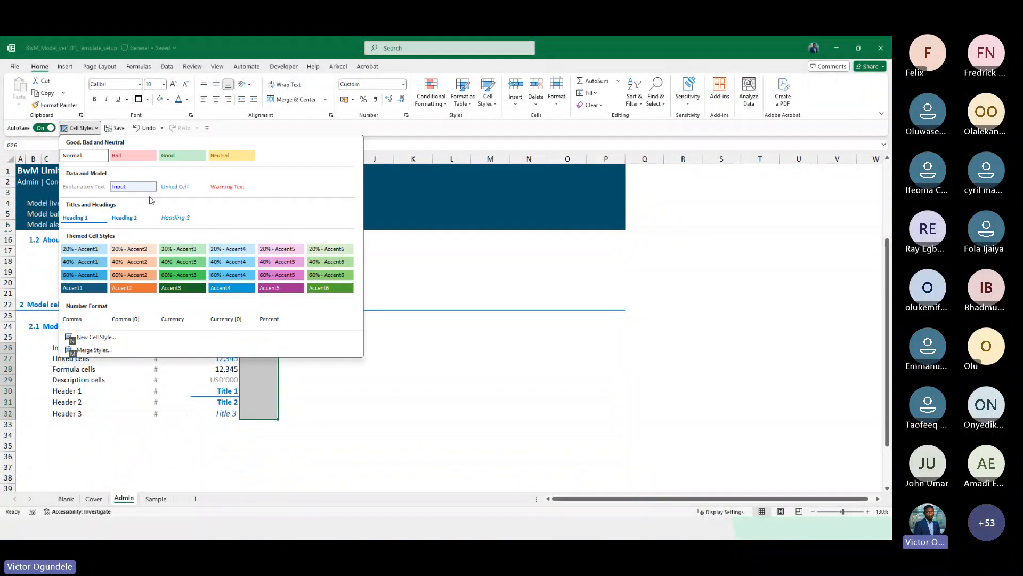
left_click(88, 187)
Collapse the ribbon and enter the note hardcoded values that can be changed in G26 beside Input cells
key("Left")
key("shift+Down")
key("shift+Down")
key("shift+Down")
key("Right")
scroll(89, 186, "up", 2)
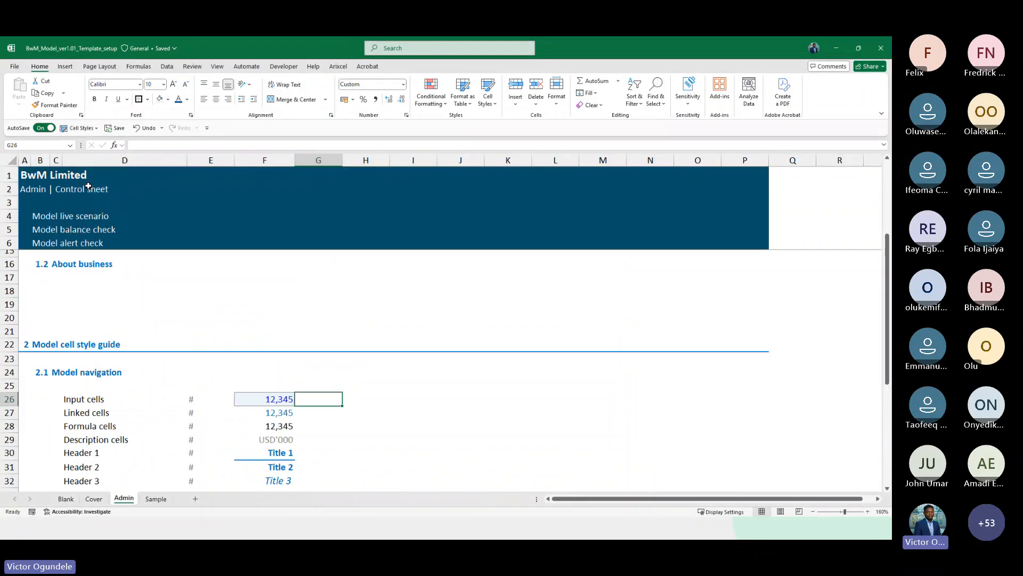
key("ctrl+F1")
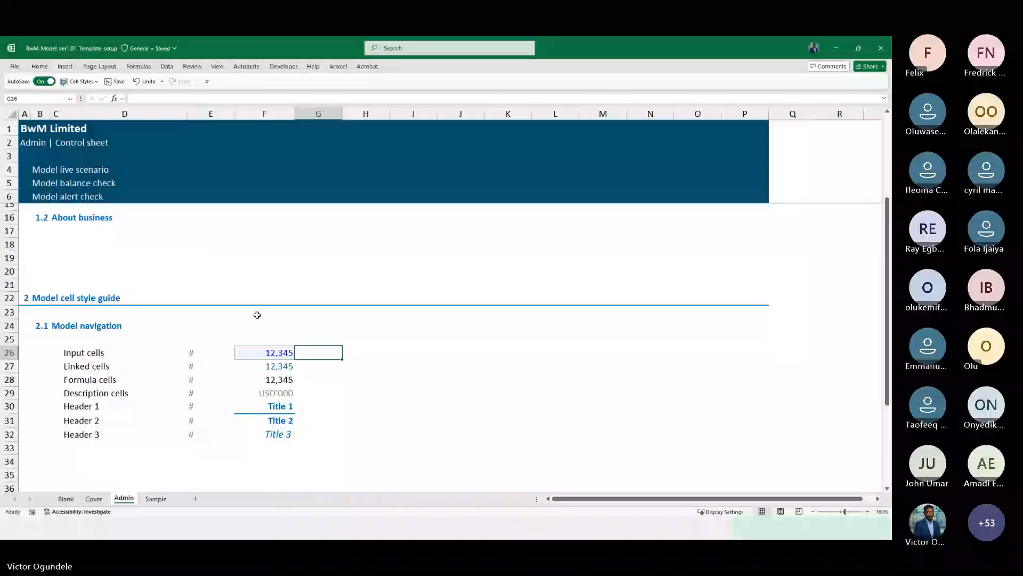
scroll(257, 315, "down", 2)
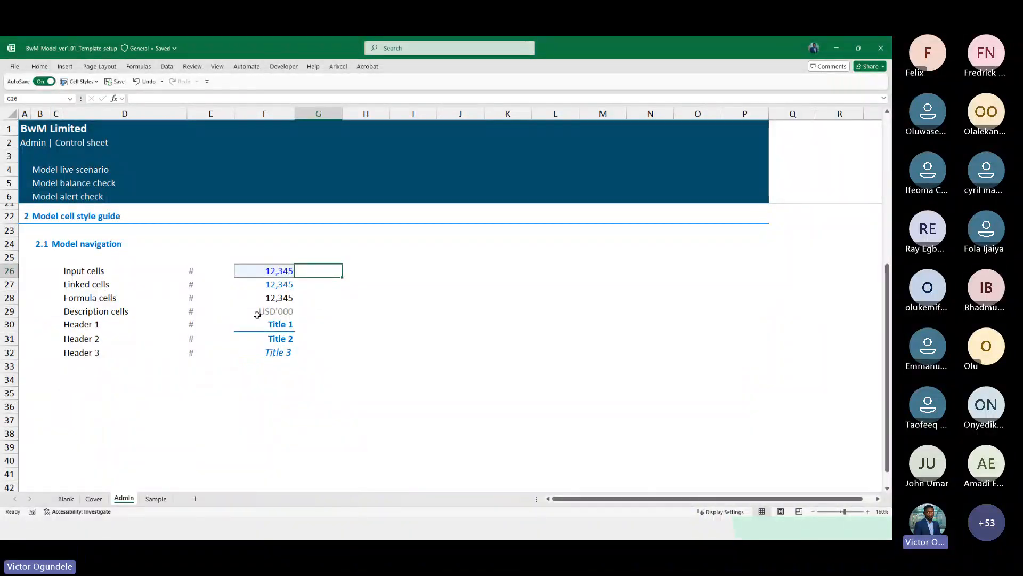
type("hardcode")
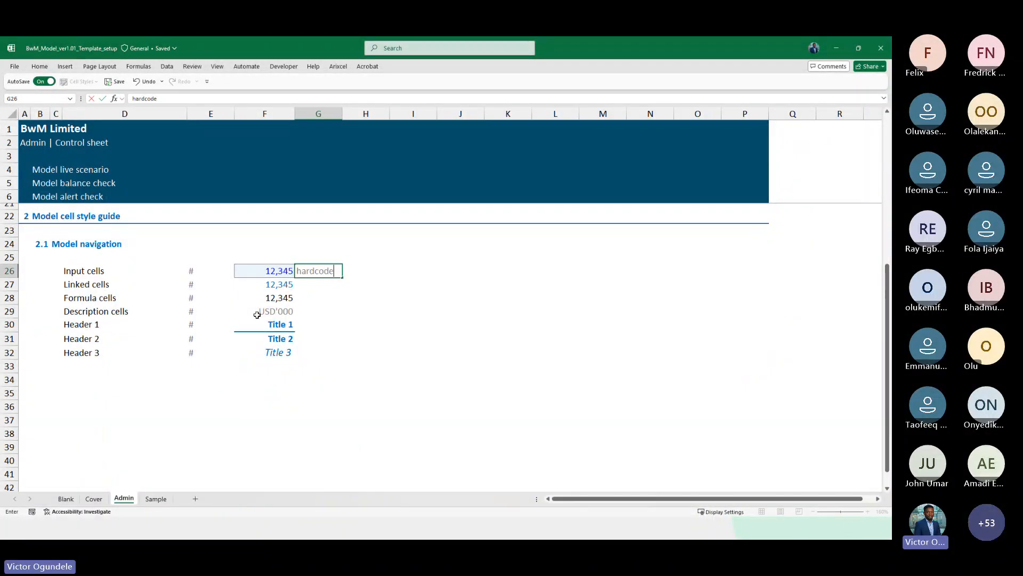
type("d")
type(" v")
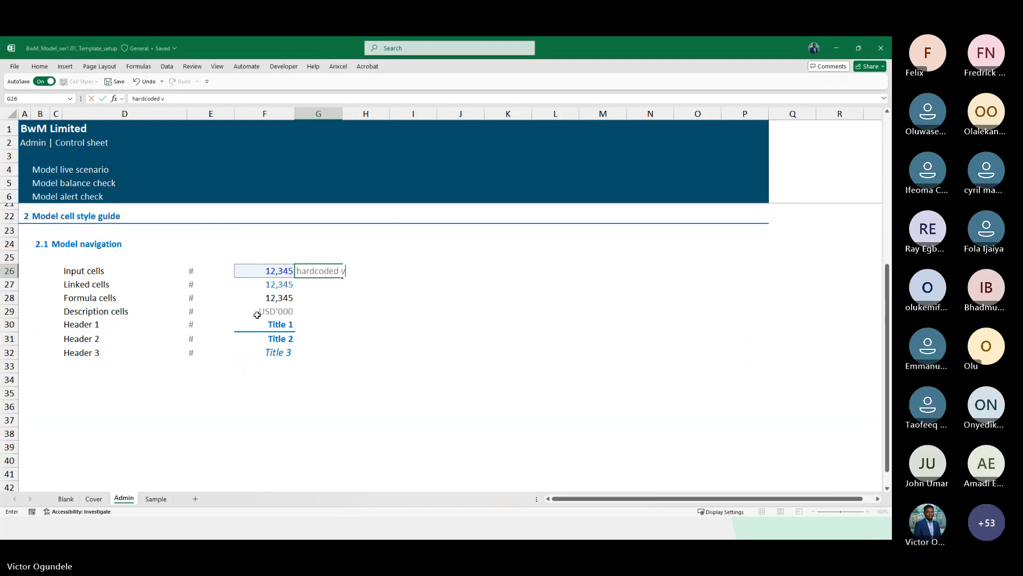
type("alues that can be ")
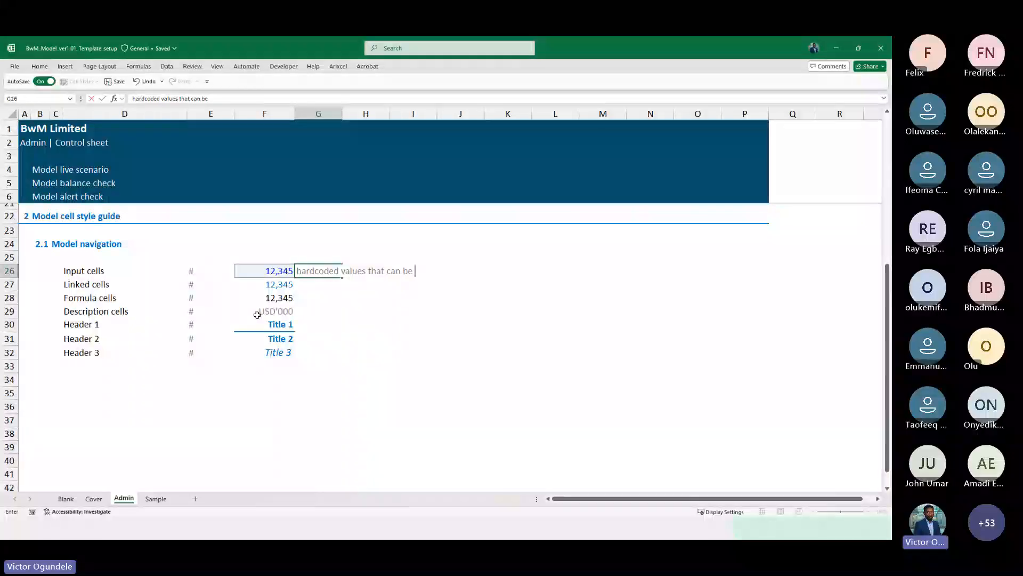
type("changed")
key("ctrl+Return")
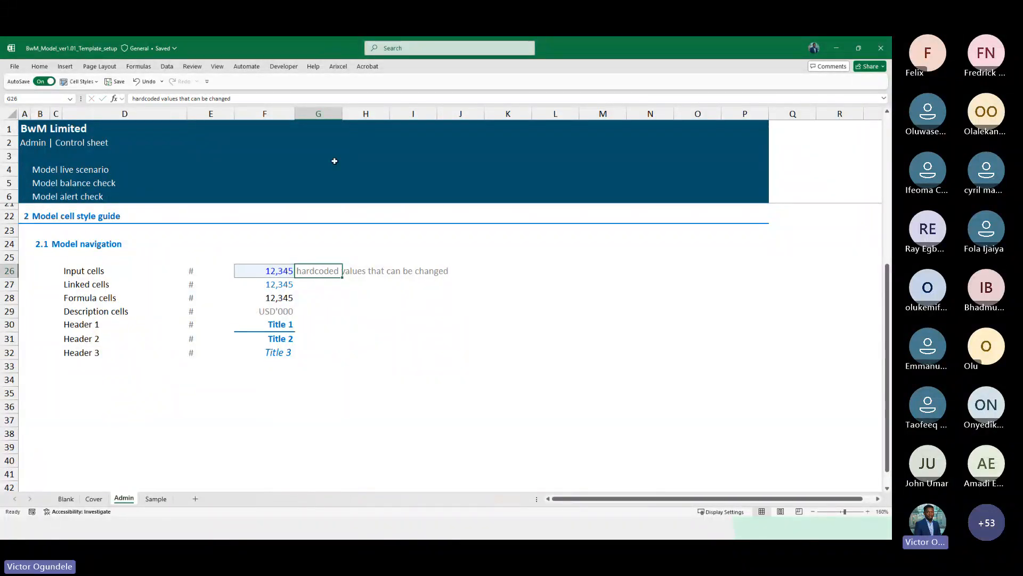
Decrease the font size of the note in G26 and fill it down to G27
left_click(38, 66)
left_click(186, 86)
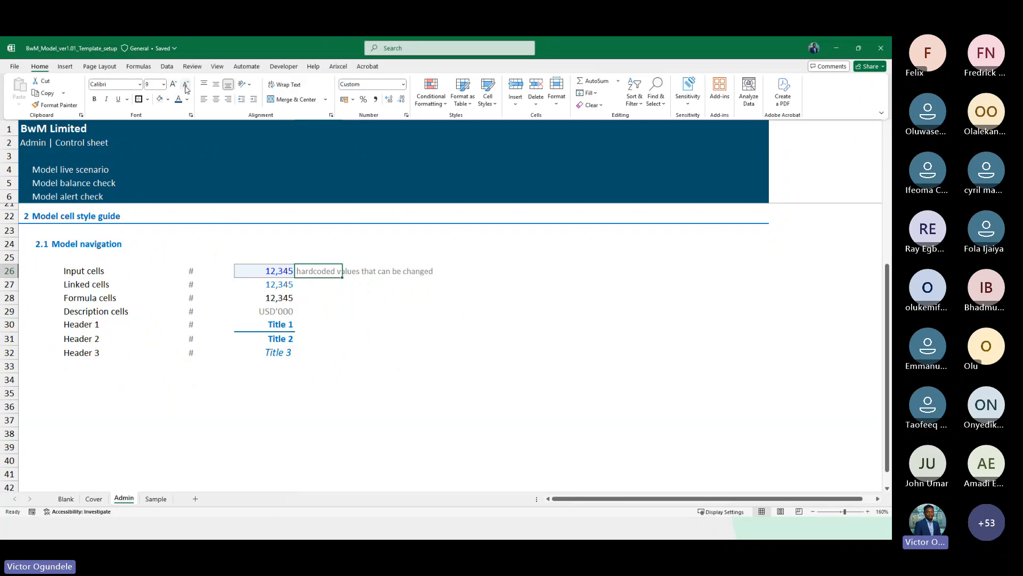
left_click(332, 296)
key("Down")
key("ctrl+d")
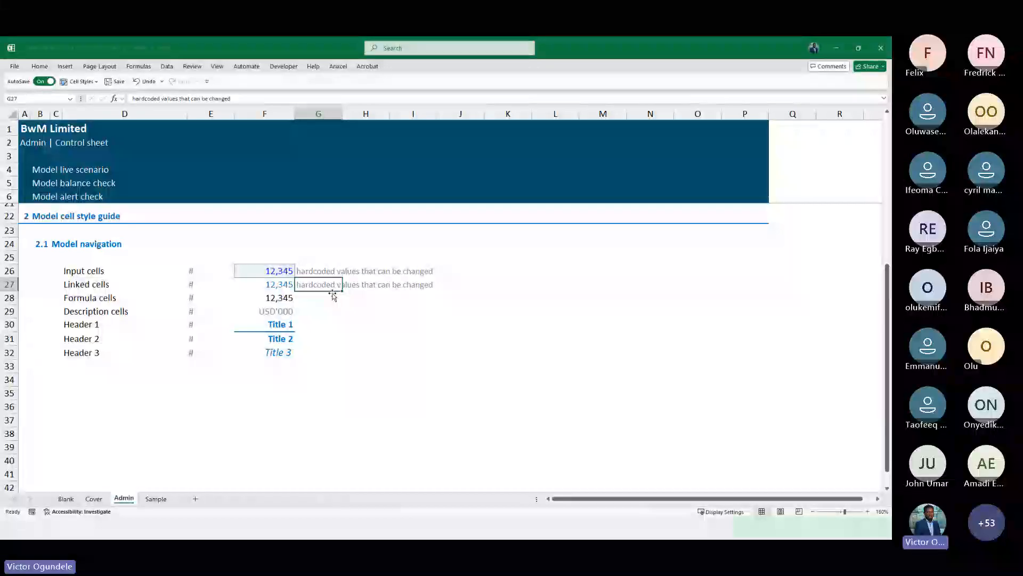
Enter the Linked cells note Call up value from another cell or worksheet in G27
scroll(332, 294, "up", 4)
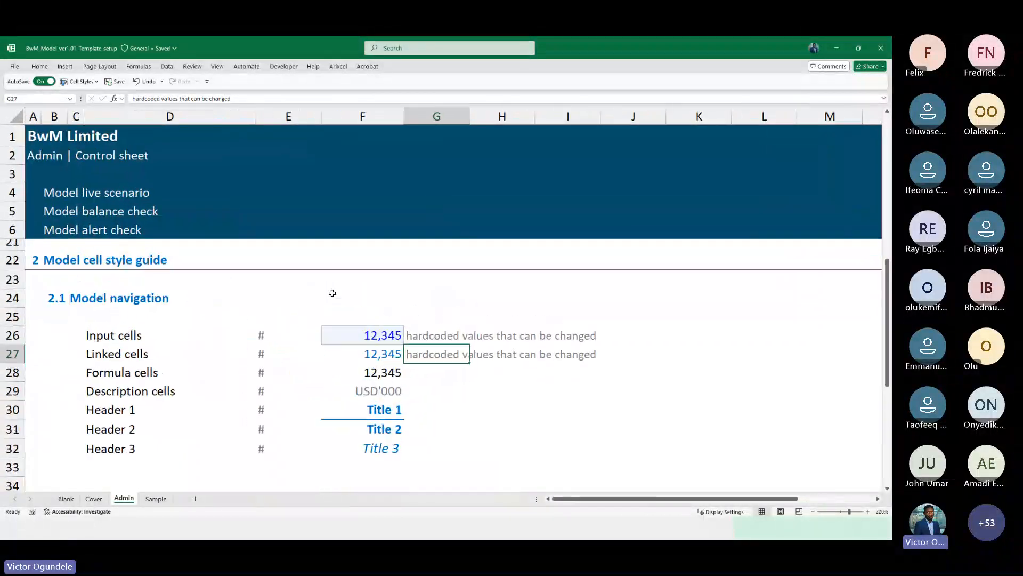
type("Call up data")
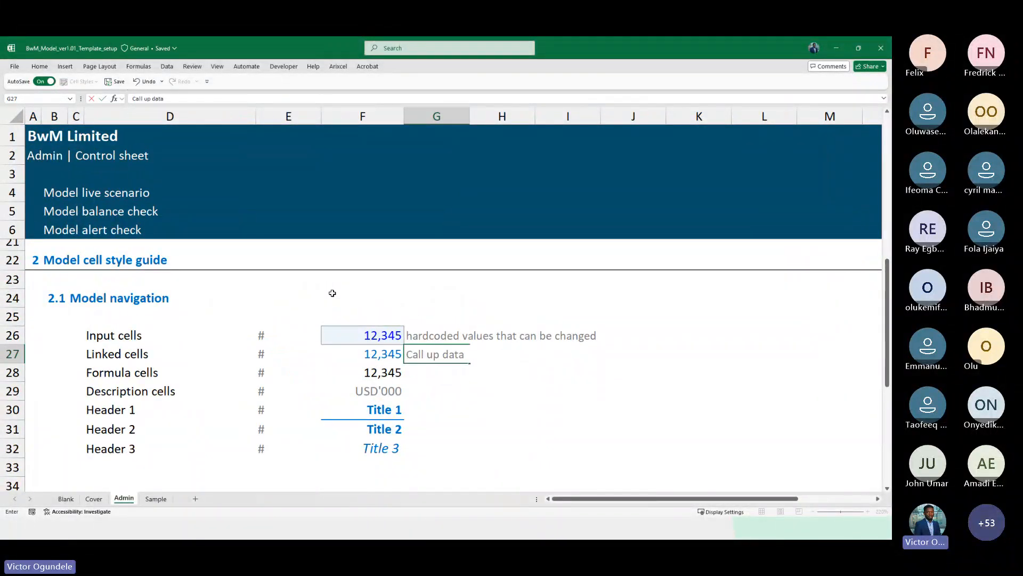
type(" from")
key("BackSpace")
key("BackSpace")
key("BackSpace")
key("BackSpace")
type("value")
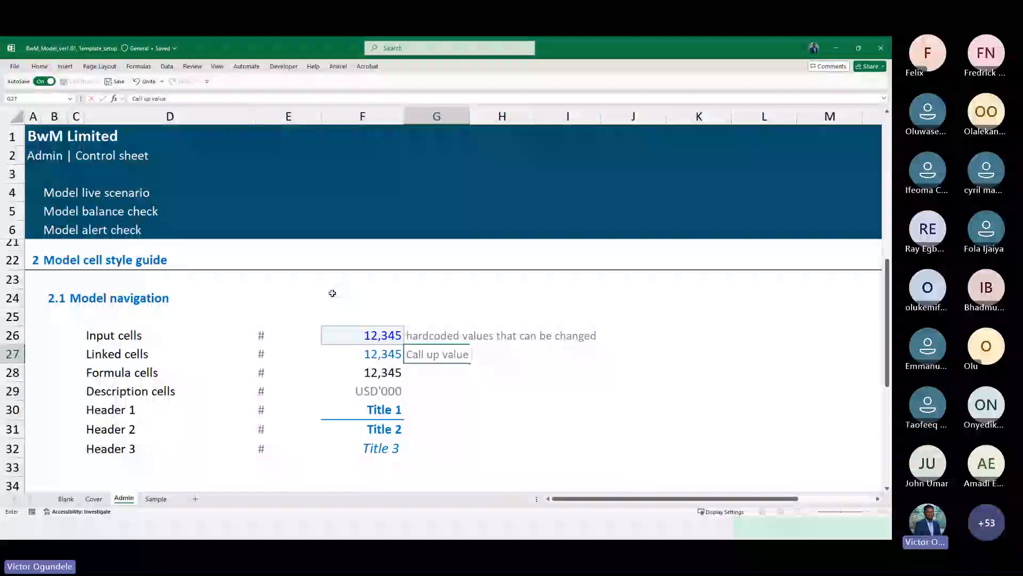
type(" from another ce")
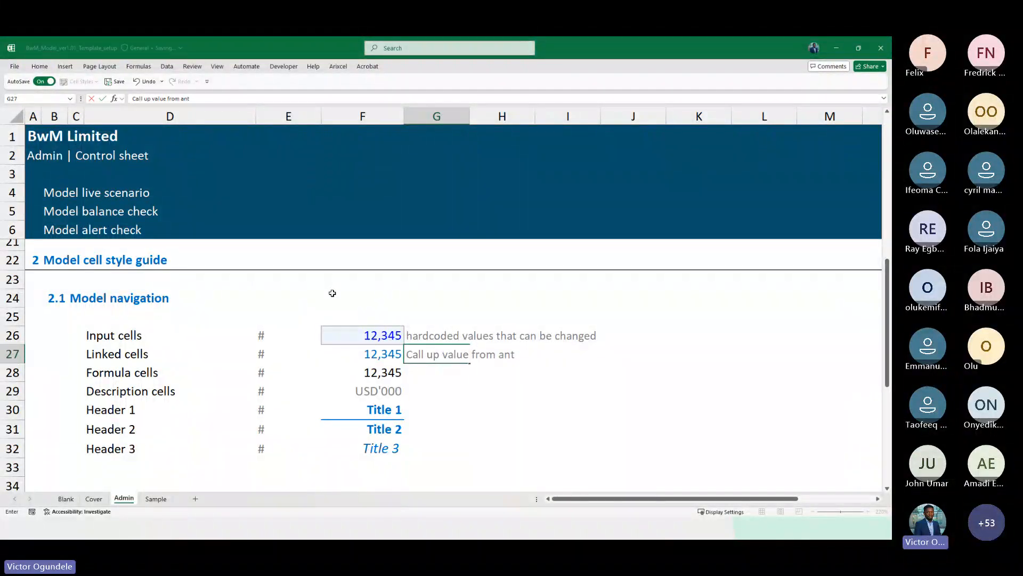
type("ll or w")
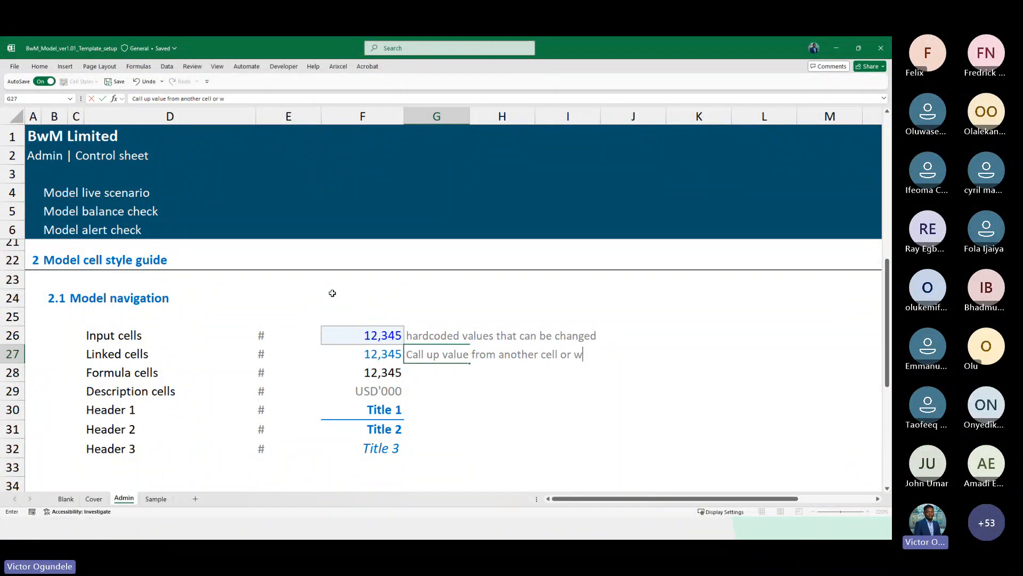
type("ork")
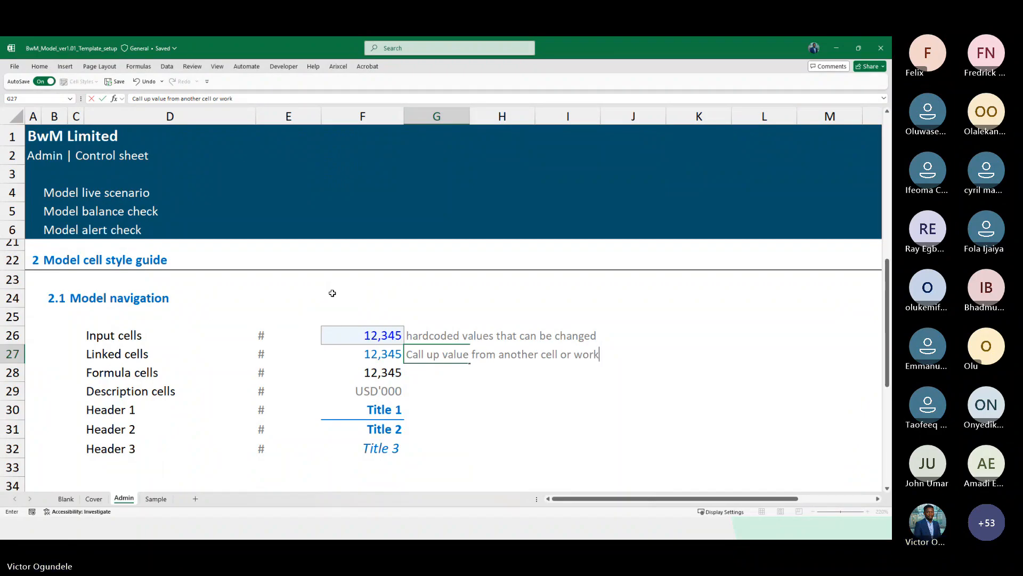
type("sheet")
key("Return")
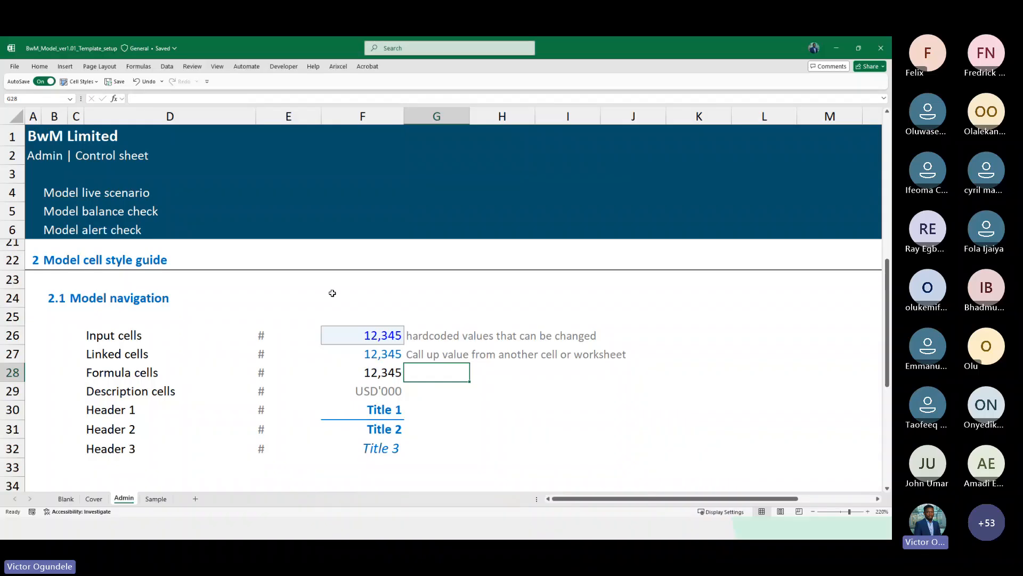
Copy the G27 note down to G28 and change its first word to lowercase call
type("Resu")
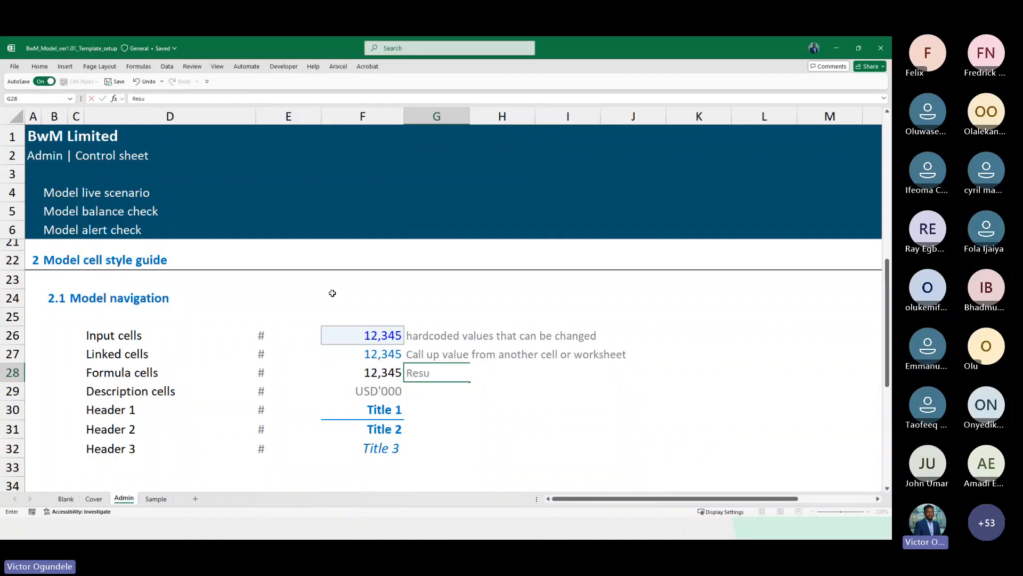
key("BackSpace")
key("BackSpace")
key("Escape")
key("ctrl+d")
key("BackSpace")
key("Escape")
key("Up")
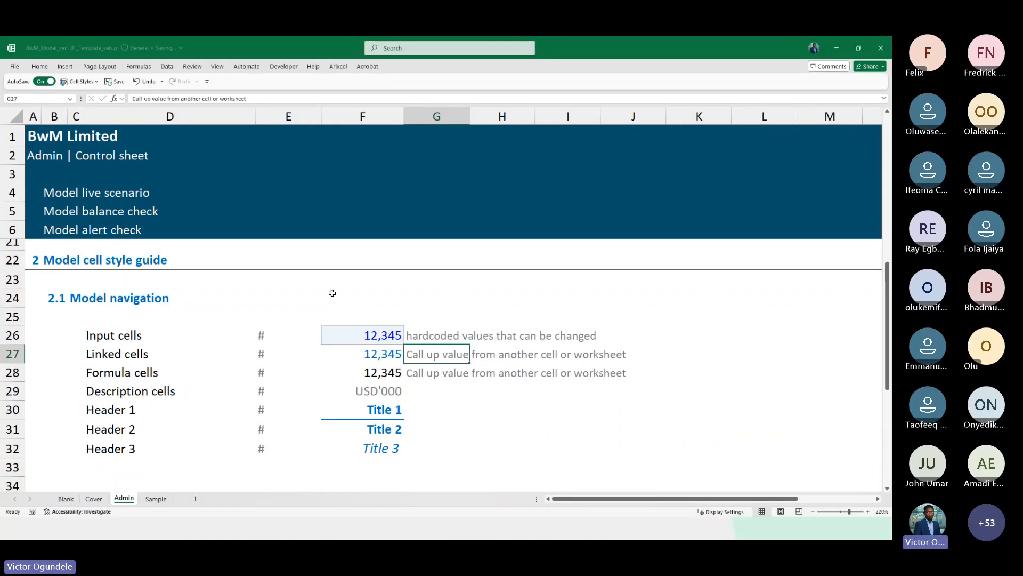
key("F2")
key("ctrl+Left")
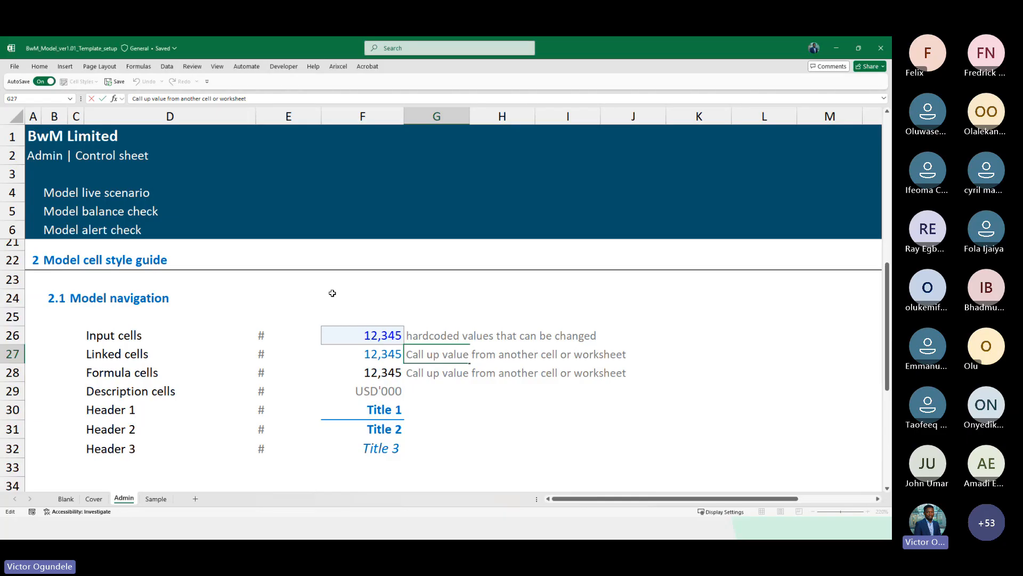
key("shift+Right")
type("c")
key("Return")
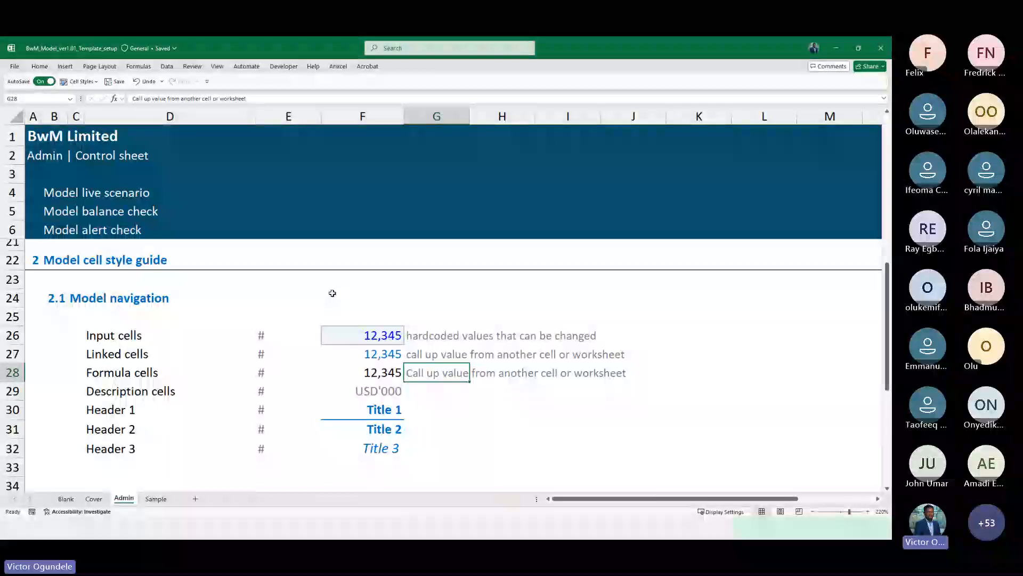
Enter the Formula cells note result or output of function or calculations in G28
type("result of")
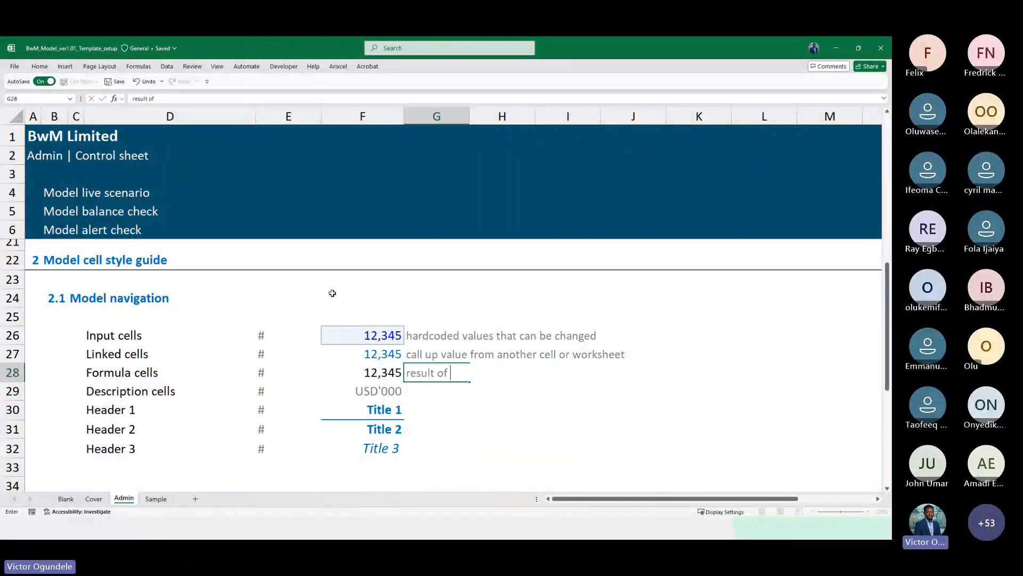
key("BackSpace")
key("BackSpace")
key("BackSpace")
key("BackSpace")
key("BackSpace")
key("BackSpace")
key("BackSpace")
key("BackSpace")
type("out")
key("BackSpace")
type("sult or outp")
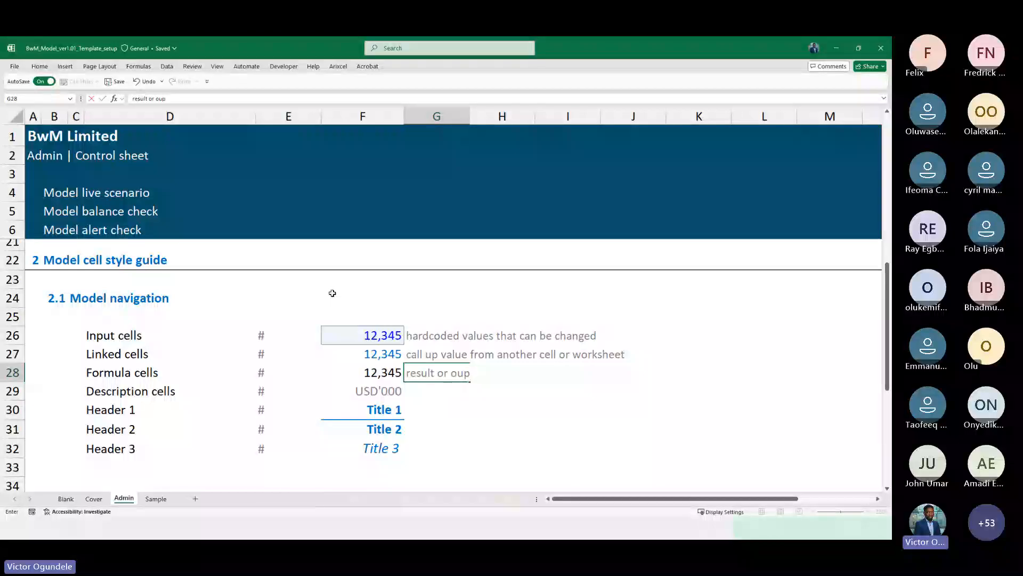
type("ut")
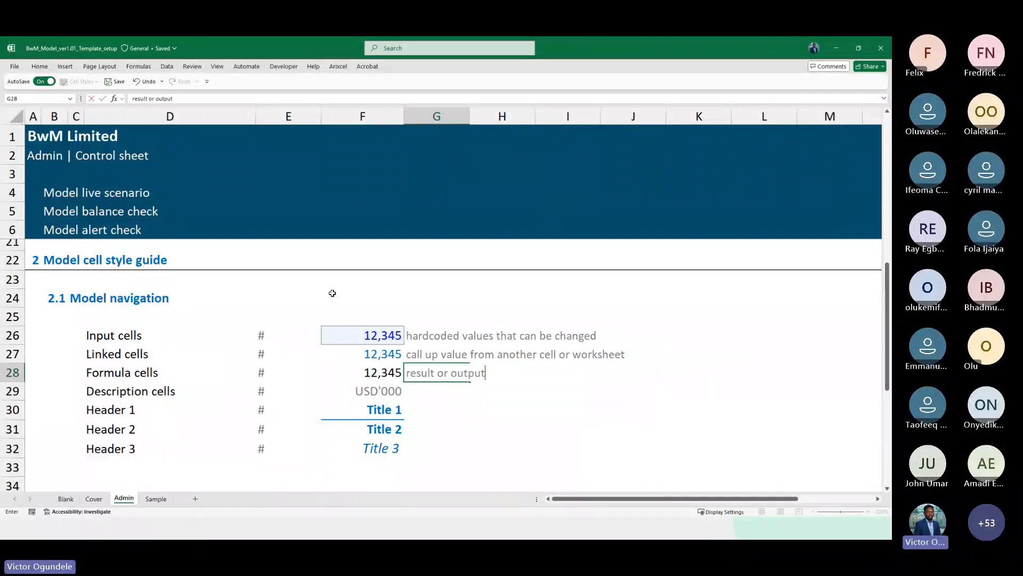
type(" of function o")
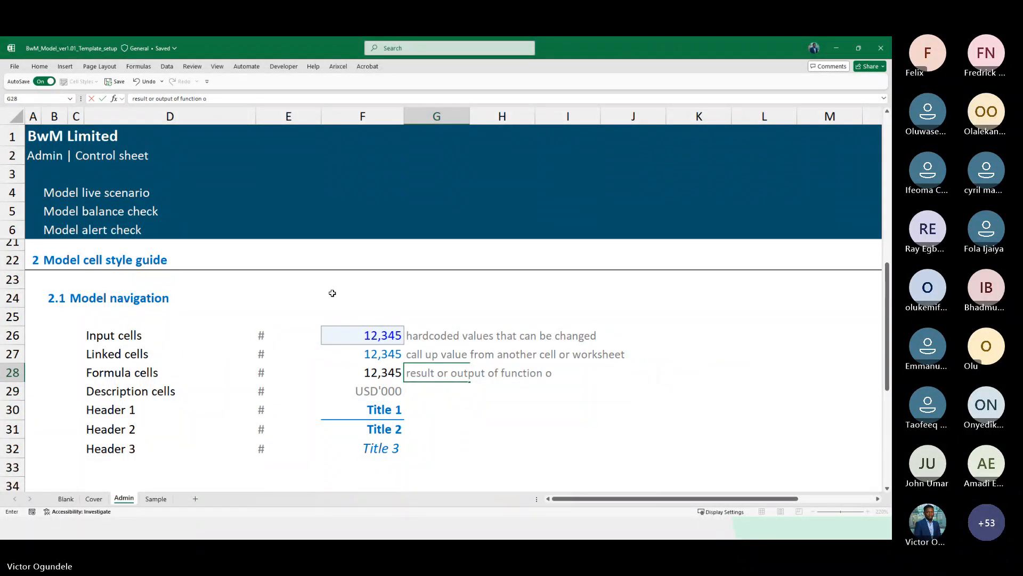
type("r calculations")
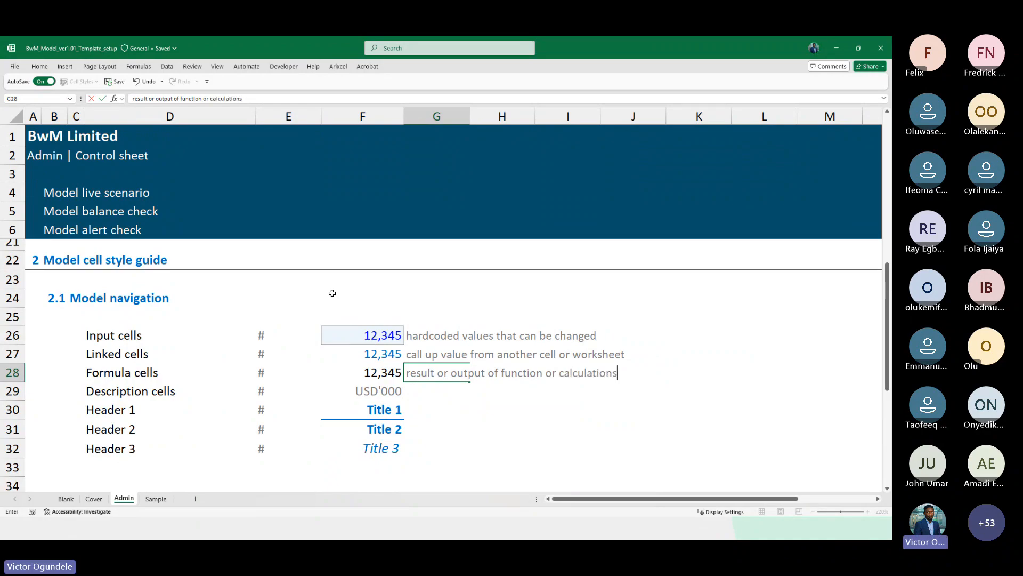
key("Return")
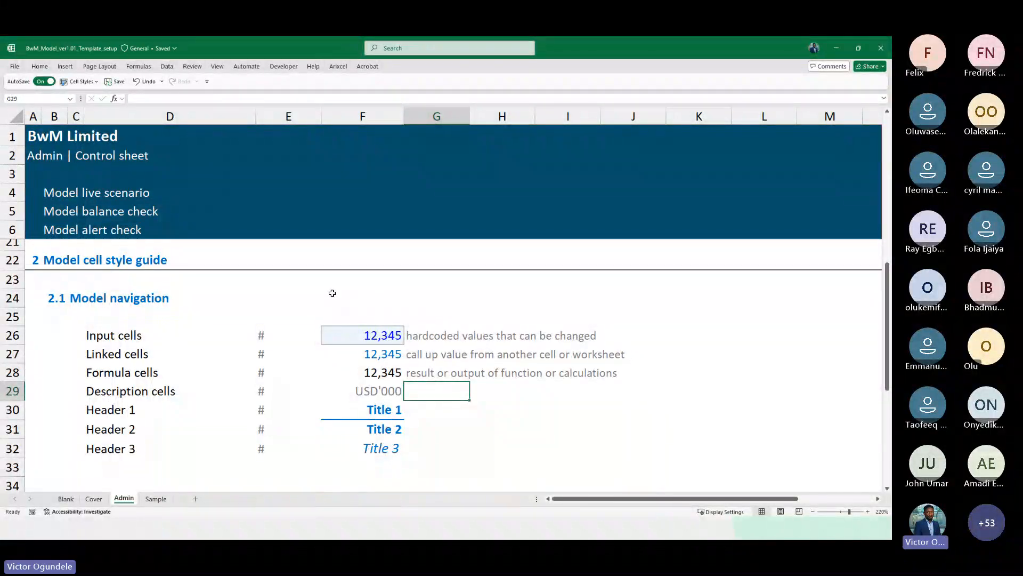
Enter the Description cells note descriptions to data in a row in G29
scroll(332, 294, "down", 1)
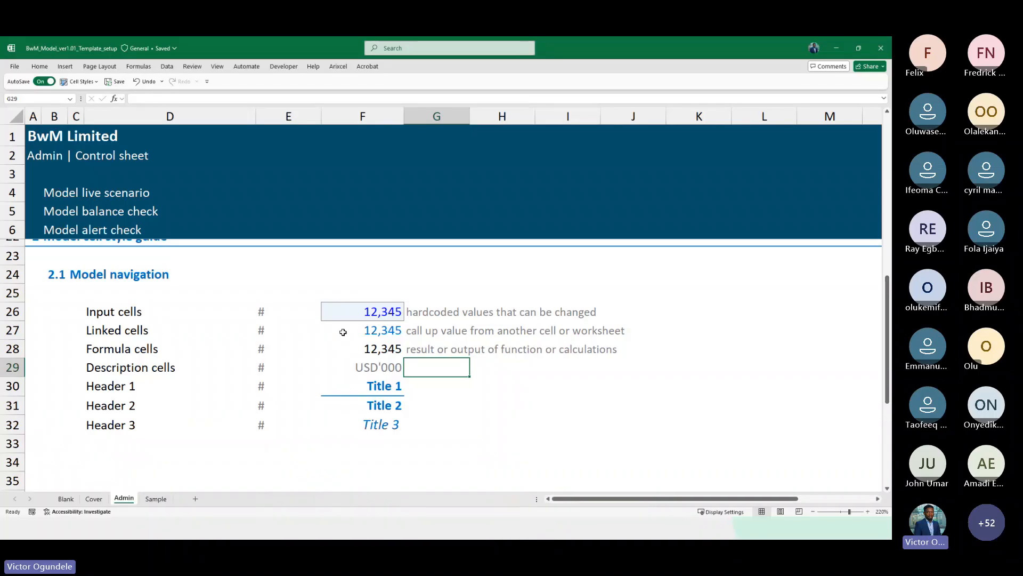
type("give")
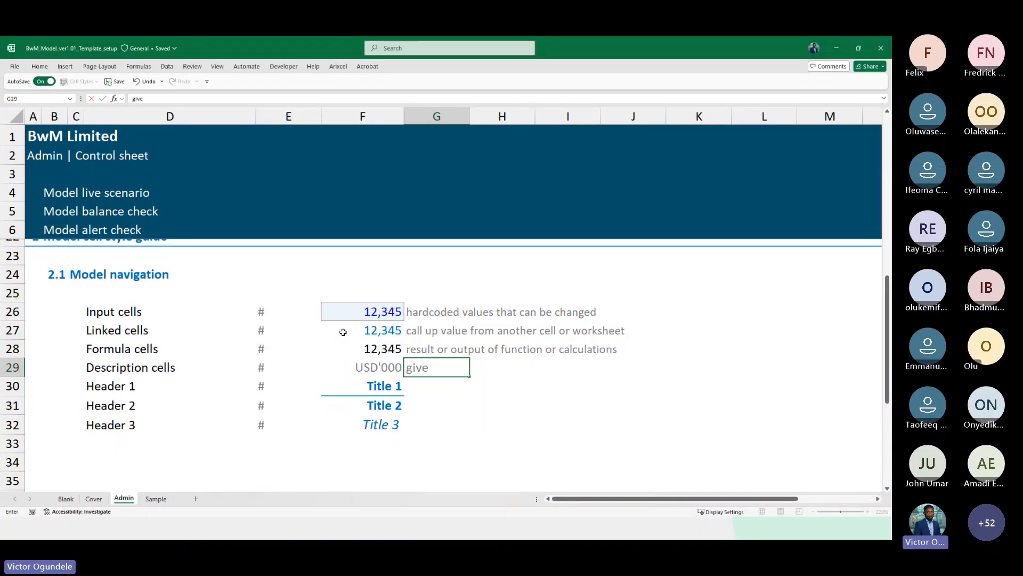
key("Escape")
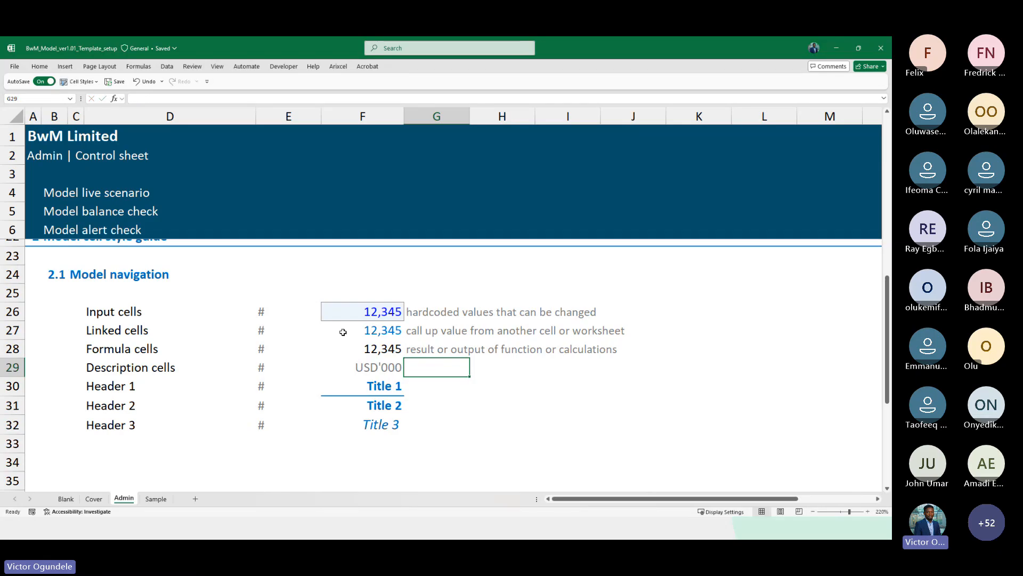
key("ctrl+d")
type("dec")
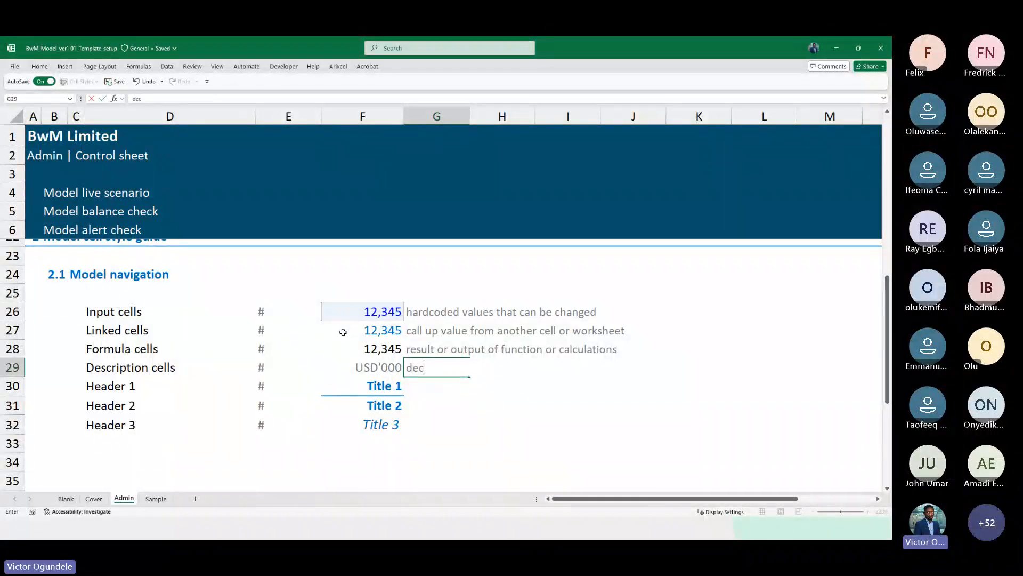
type("esc")
key("BackSpace")
type("scriptions to d")
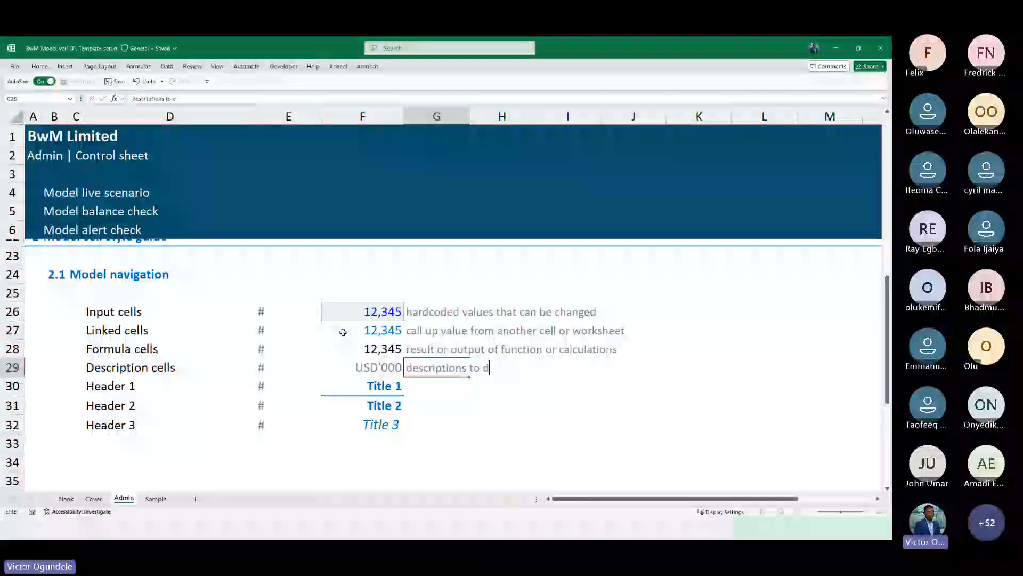
type("ata in a row")
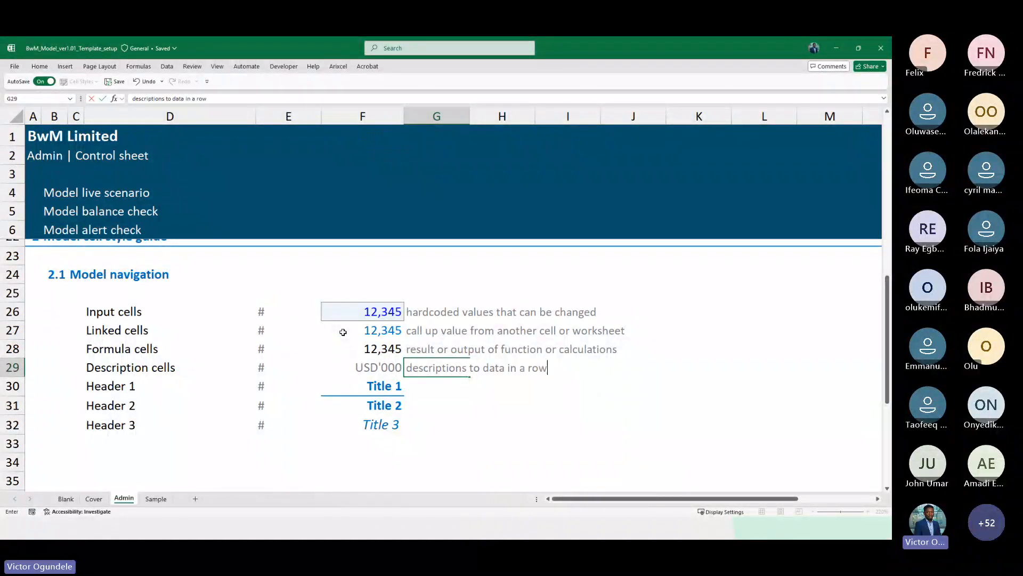
key("Return")
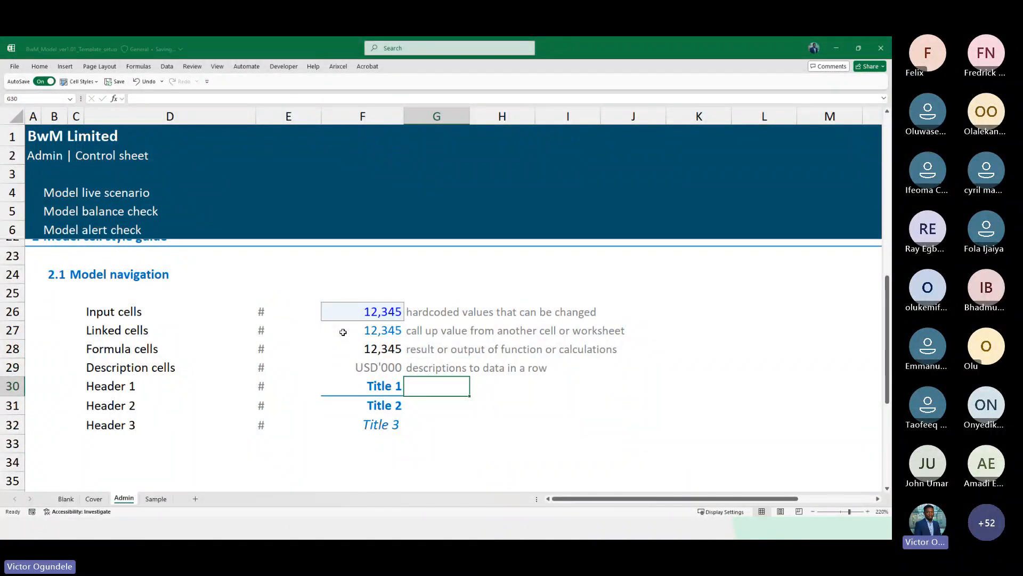
Enter the Header 1 note section header in G30
key("ctrl+d")
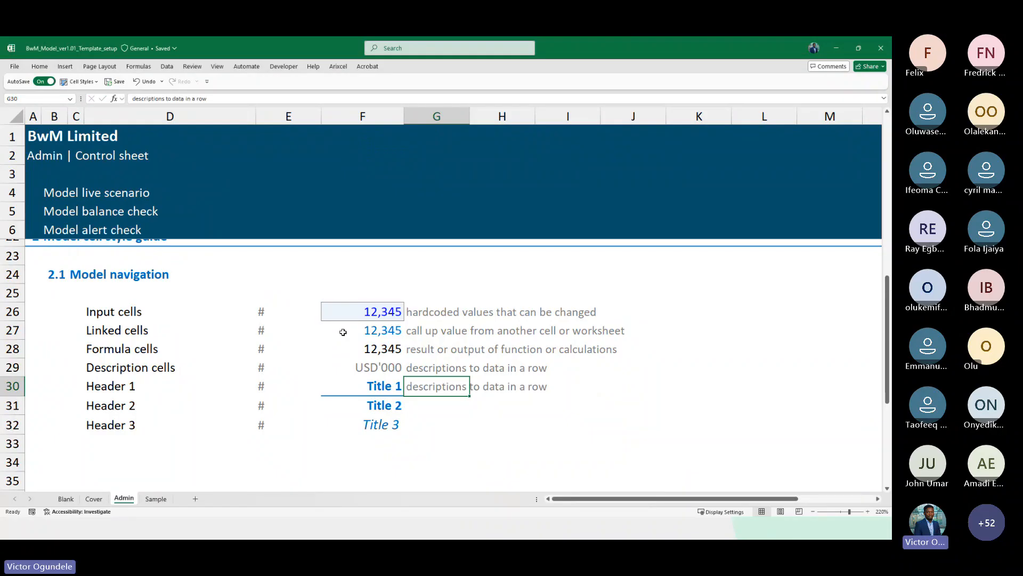
type("section")
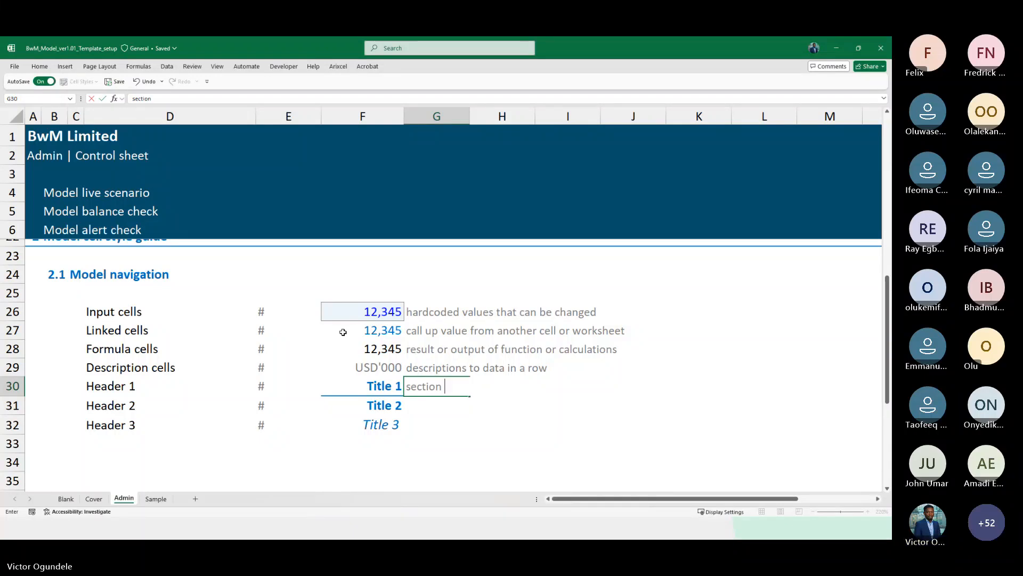
type(" head")
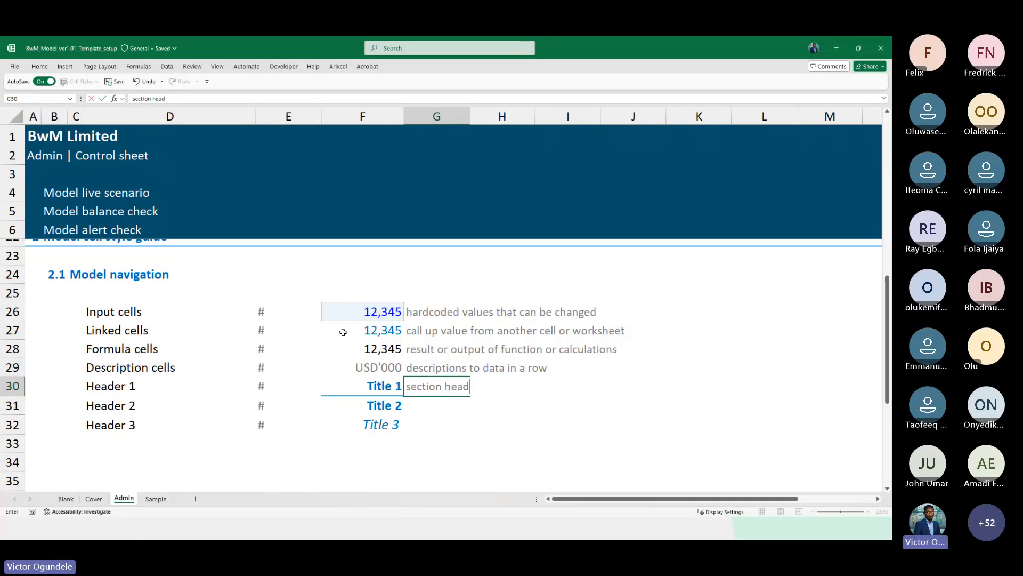
type("er")
key("Return")
Enter the Header 2 note sub section header in G31
type("su")
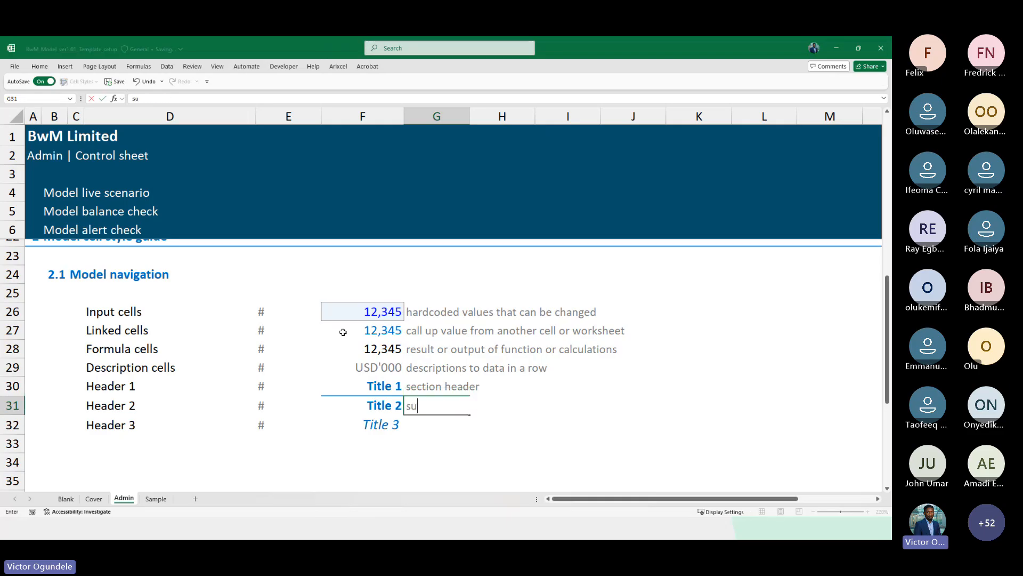
type("b sectio")
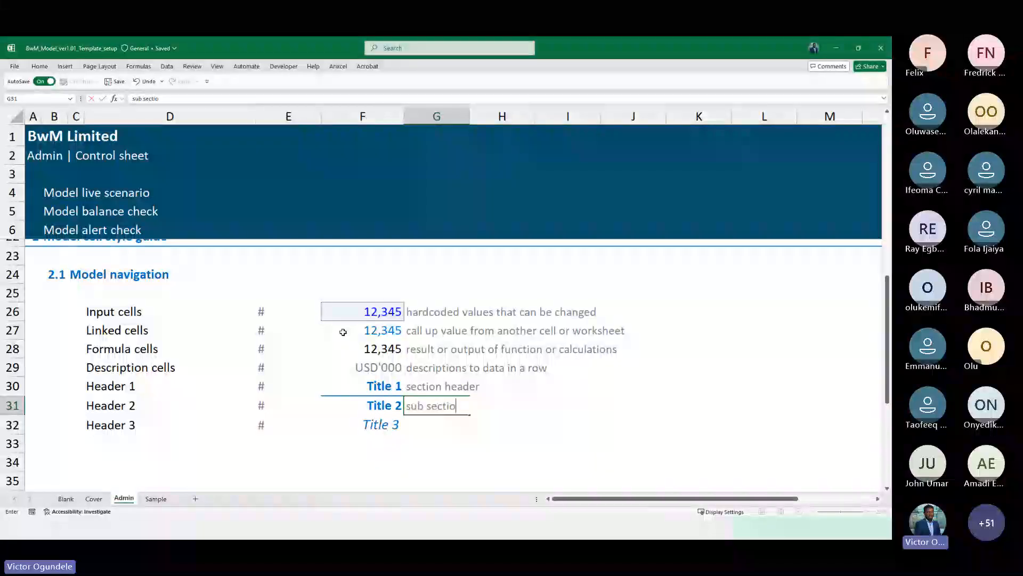
type("n header")
key("Return")
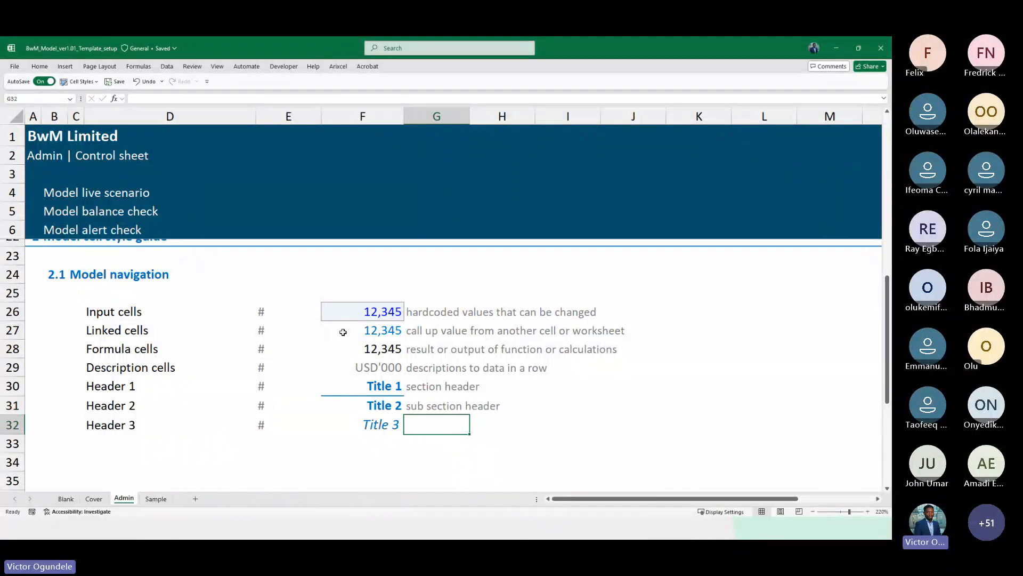
Enter the Header 3 note third level section of a section in G32
scroll(603, 411, "down", 1)
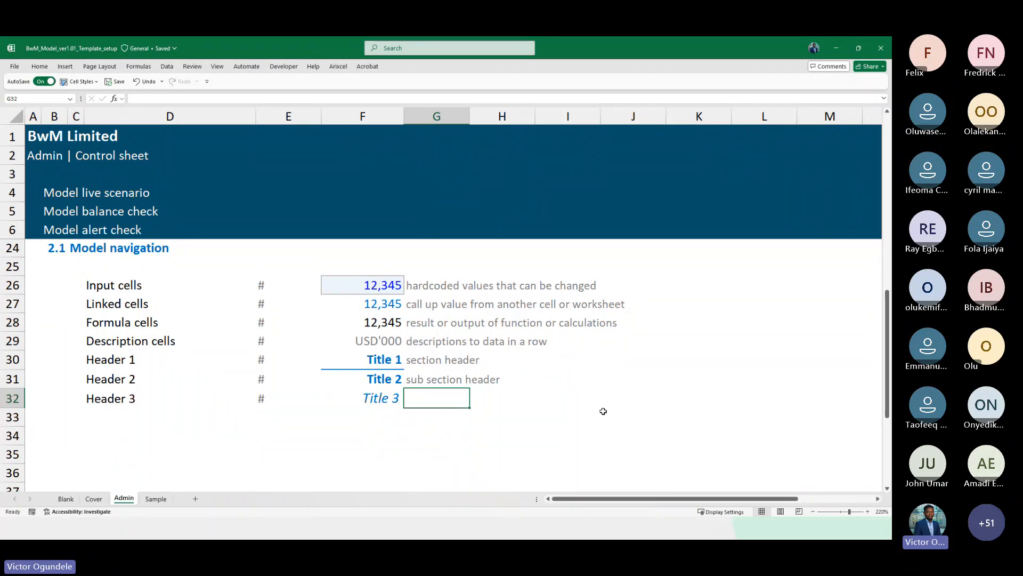
type("third level")
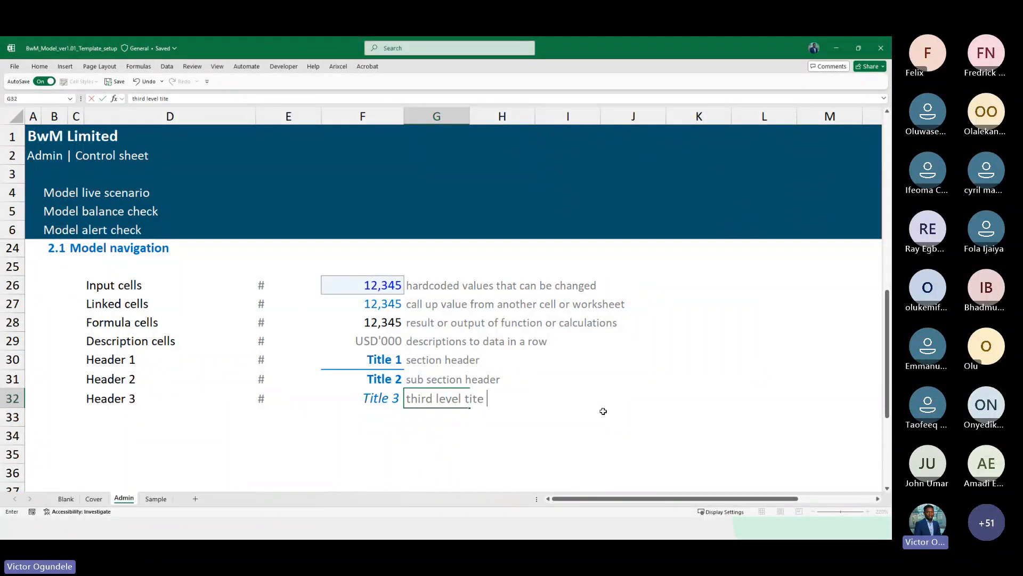
type("section of a")
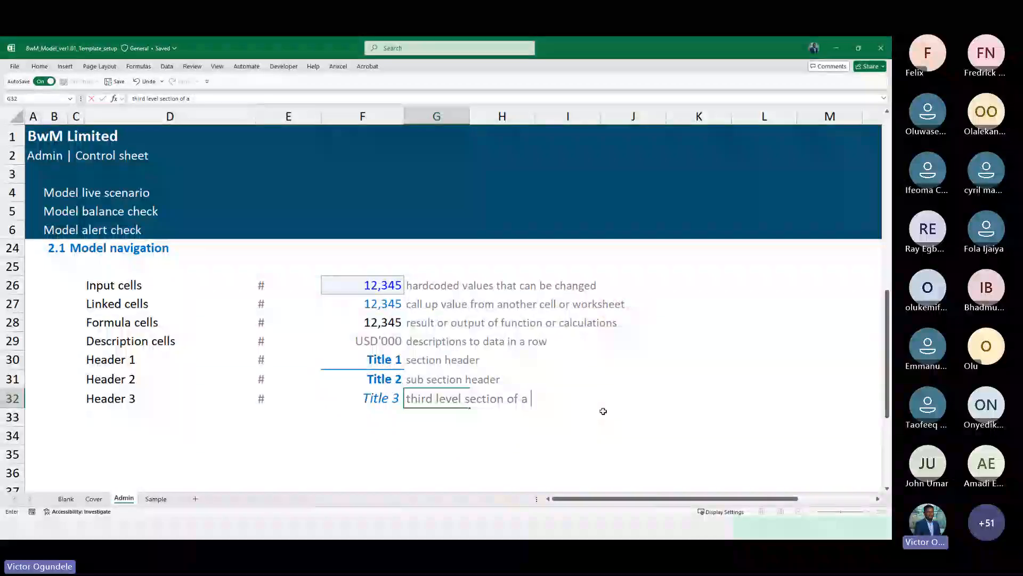
type(" section")
key("Return")
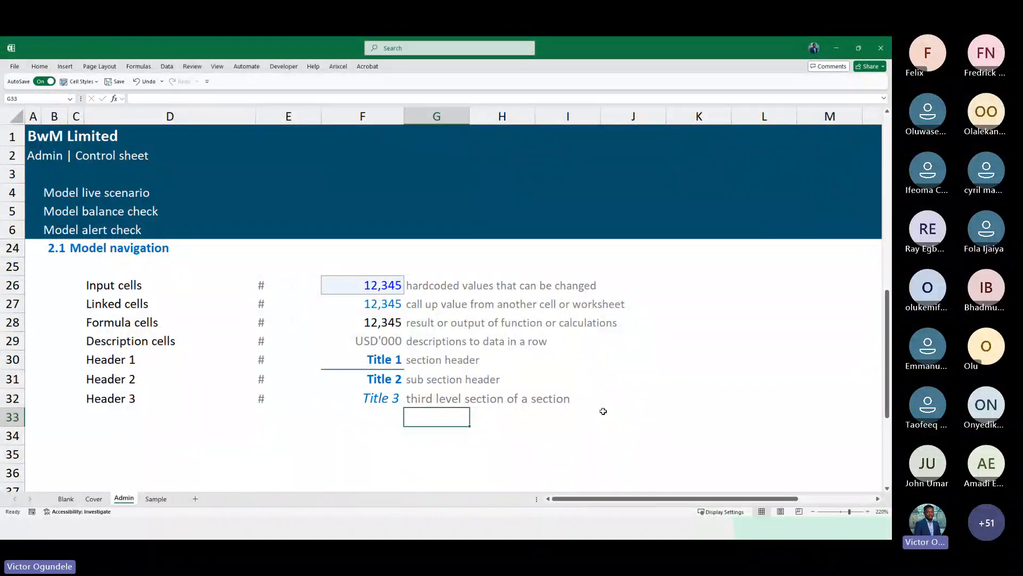
Scroll through the Admin sheet to review the General Information and cell style guide sections
scroll(603, 411, "down", 2)
scroll(462, 329, "up", 5)
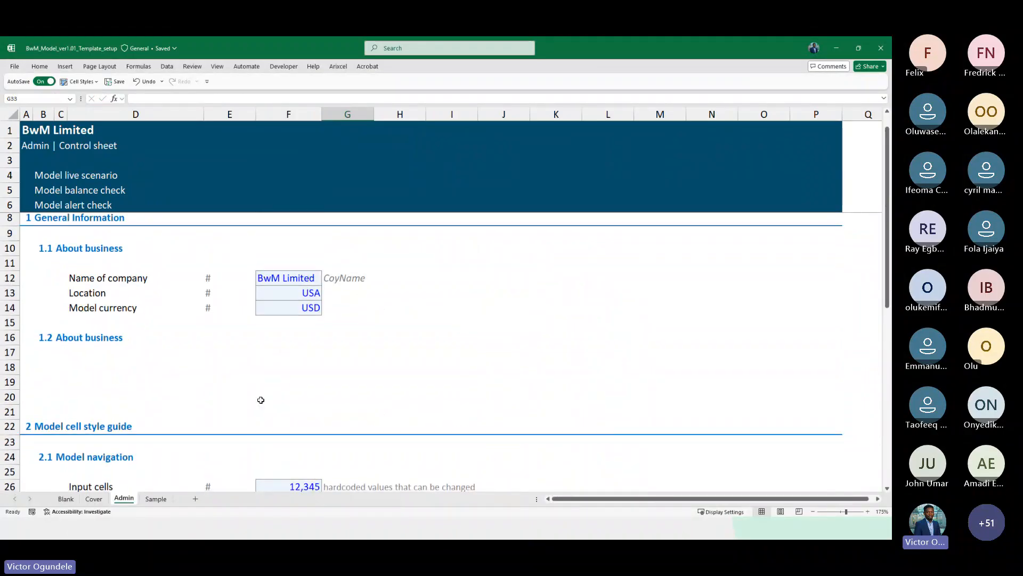
scroll(258, 400, "down", 5)
scroll(261, 400, "down", 3)
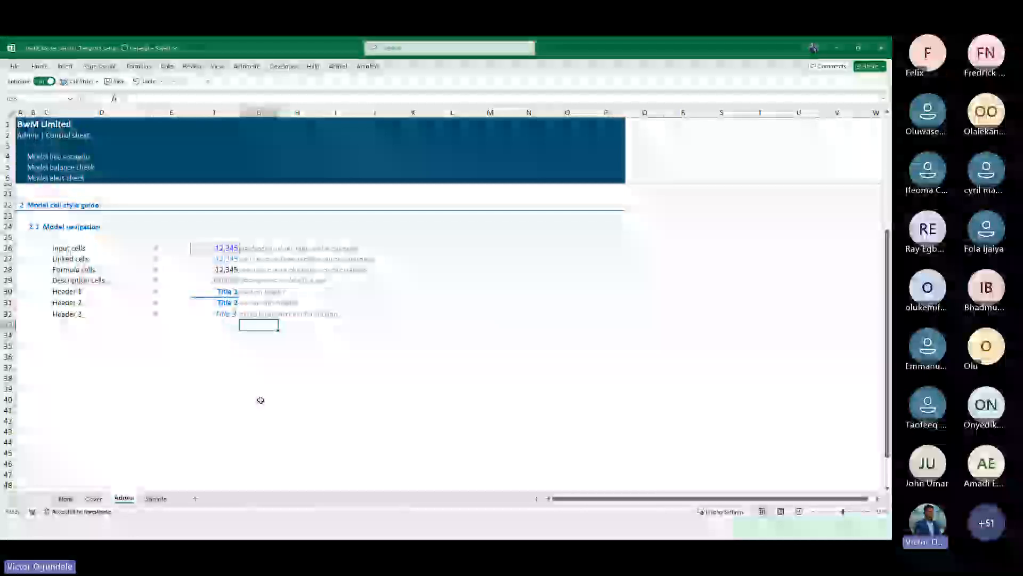
scroll(260, 400, "up", 4)
left_click(80, 273)
scroll(80, 272, "up", 1)
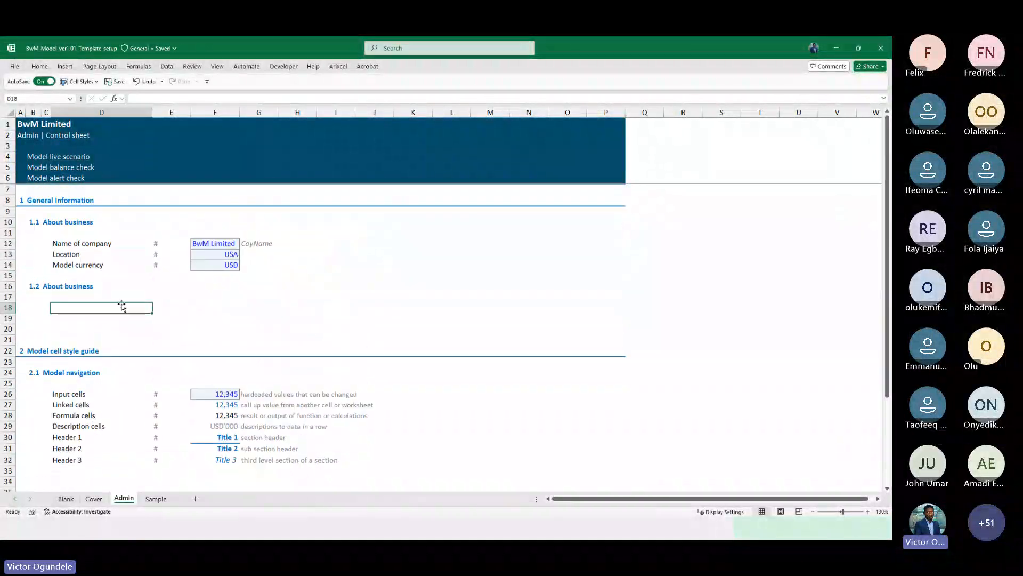
scroll(123, 377, "down", 2)
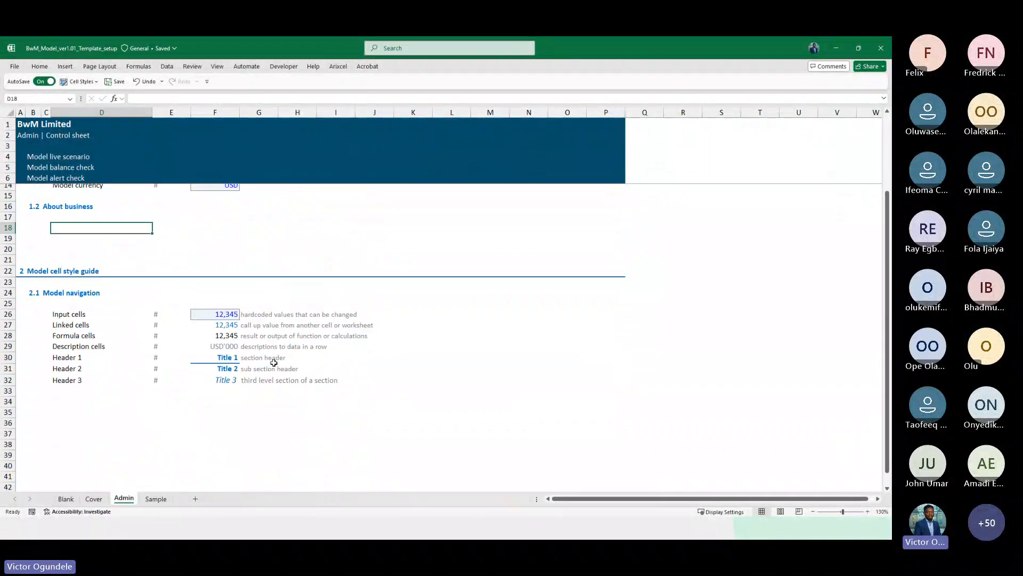
scroll(282, 325, "up", 1)
left_click(259, 282)
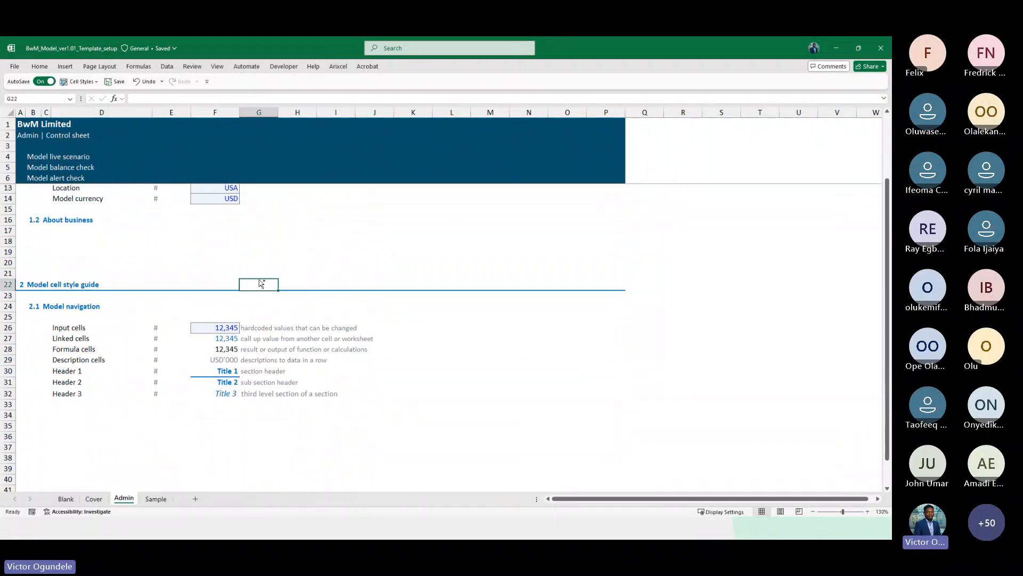
scroll(259, 279, "up", 2)
scroll(143, 252, "up", 1)
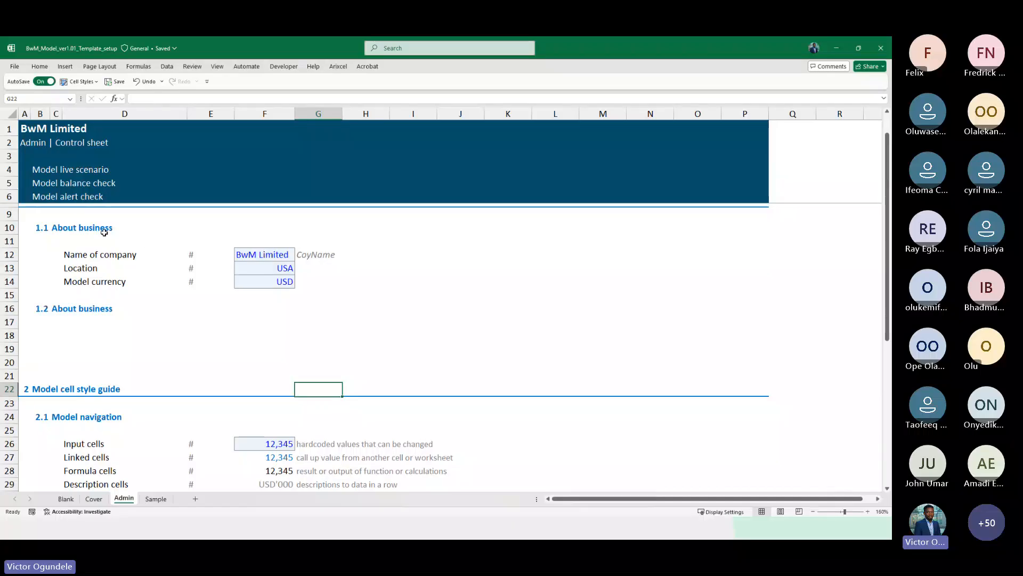
scroll(79, 333, "up", 1)
Rename the 1.2 section heading in C16 to Constant data
left_click(56, 336)
key("Left")
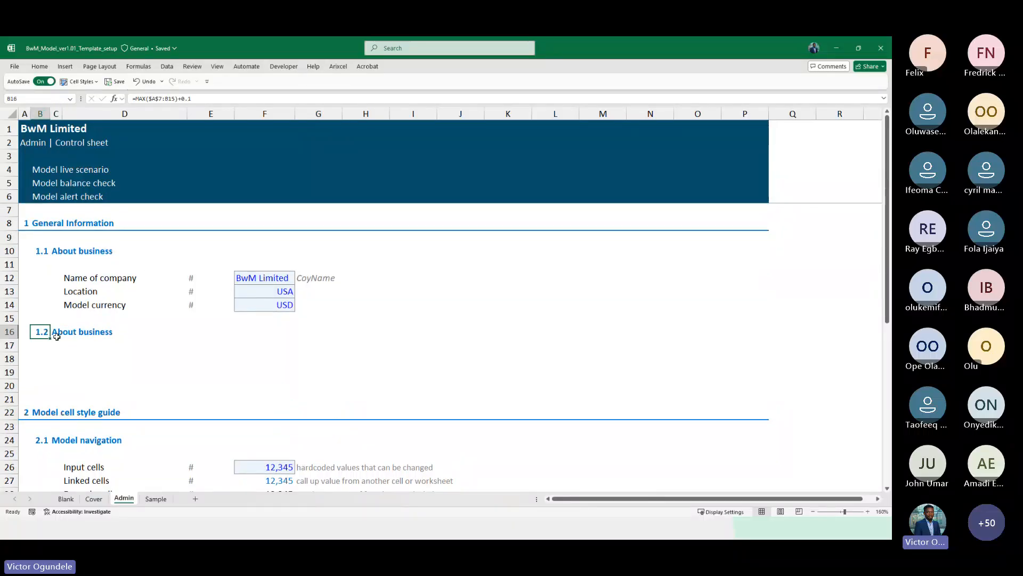
key("Right")
key("Left")
key("Right")
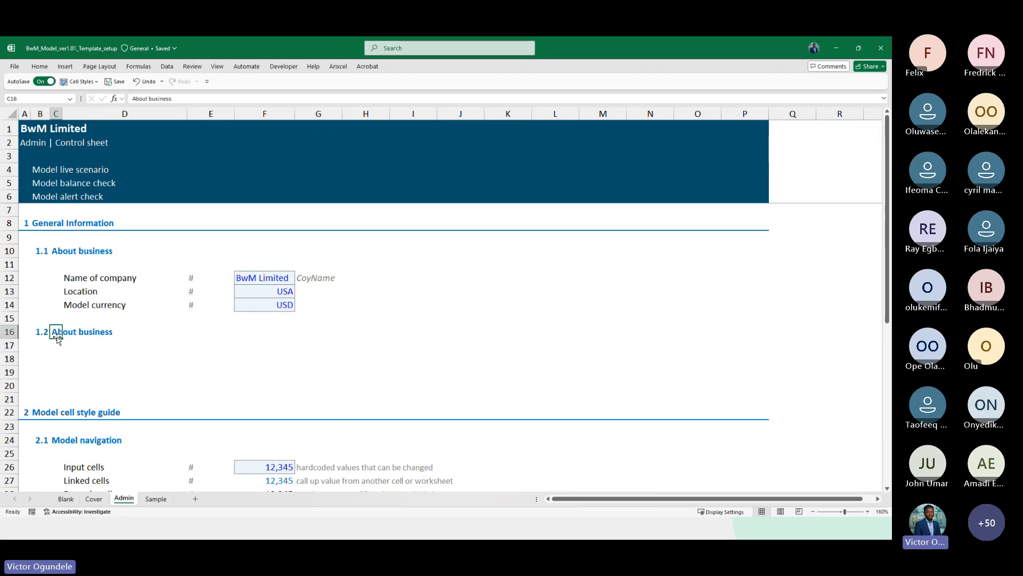
type("Consta")
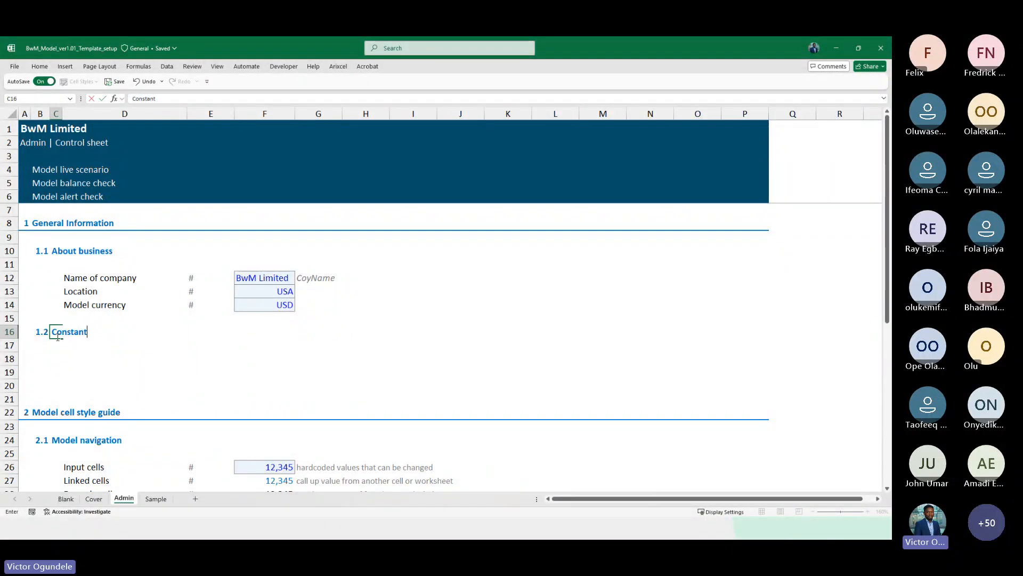
type("nt data")
key("Return")
key("Return")
key("Return")
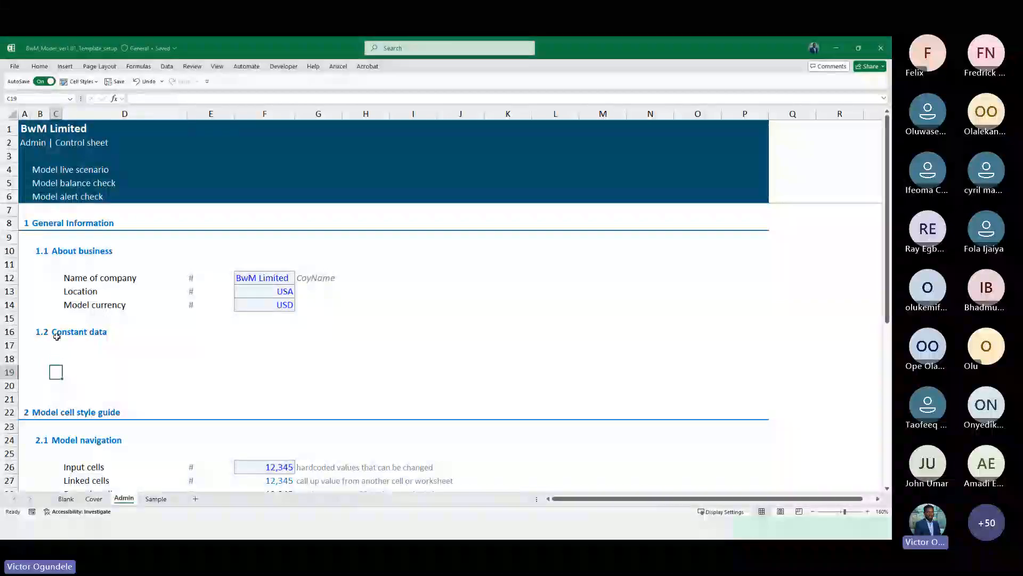
Insert several blank rows below the Constant data heading
scroll(57, 337, "up", 1)
scroll(57, 336, "down", 2)
key("shift+space")
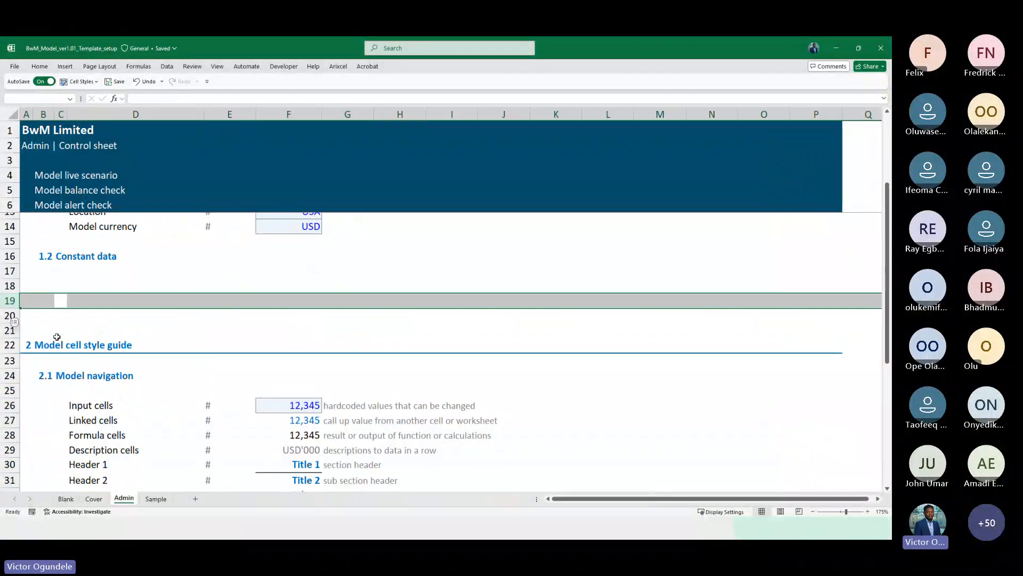
key("shift+Down")
key("shift+Down")
key("shift+Down")
key("shift+Down")
key("shift+Down")
key("ctrl+shift+plus")
key("ctrl+shift+plus")
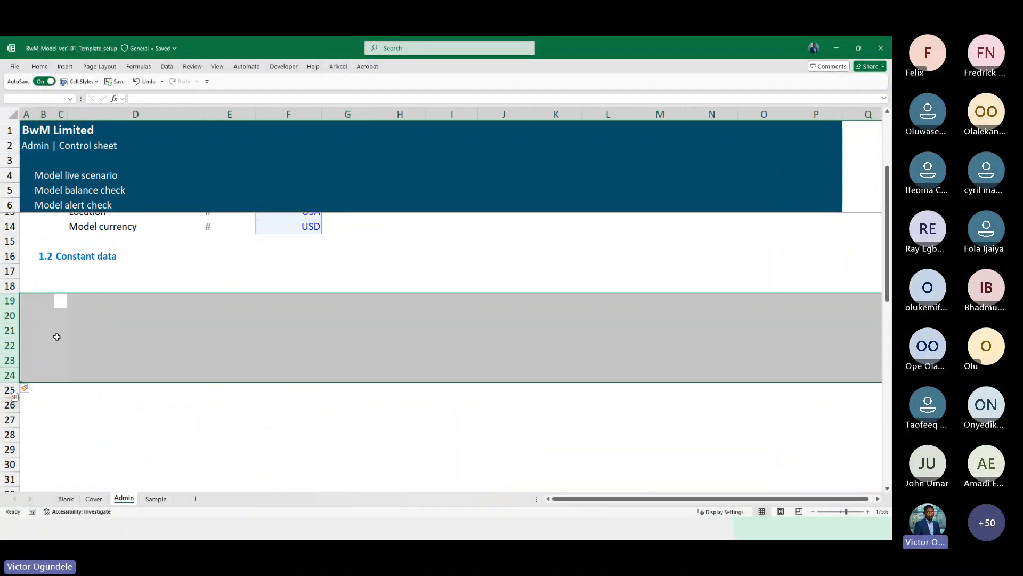
Enter the label Model currency in D18 under Constant data
key("Up")
key("Up")
key("Right")
key("Down")
type("M")
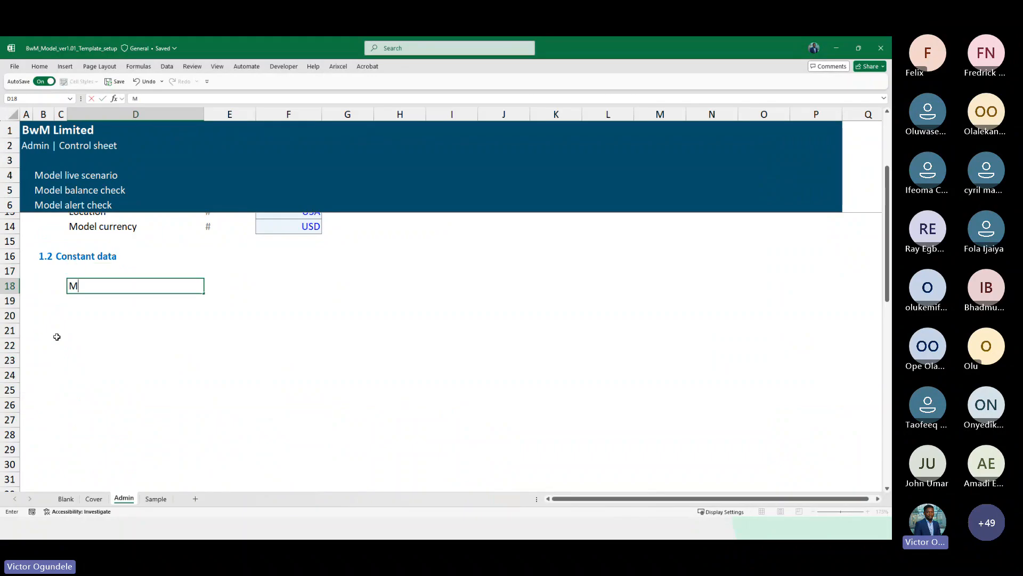
type("odel currency")
key("Tab")
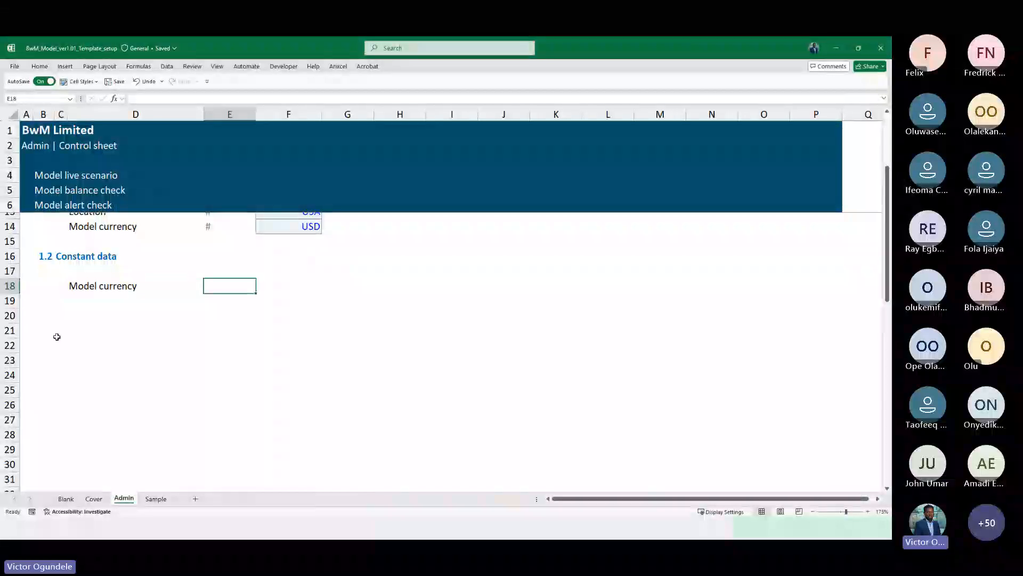
Try converting net profit to thousands with =G19/1000 across G21:N21 in the actual financial data workbook, then clear it
key("alt+Tab")
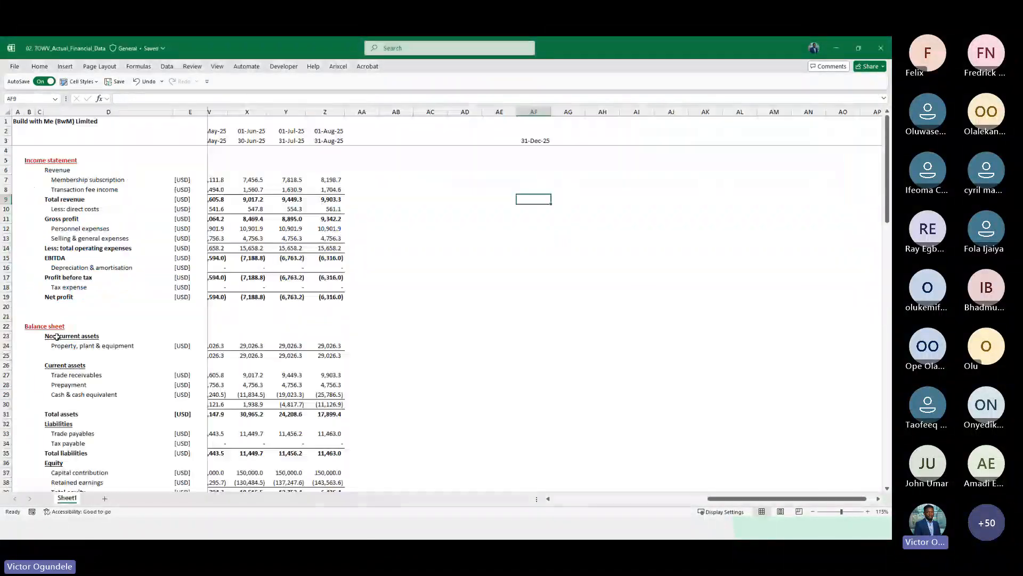
left_click(266, 193)
key("Home")
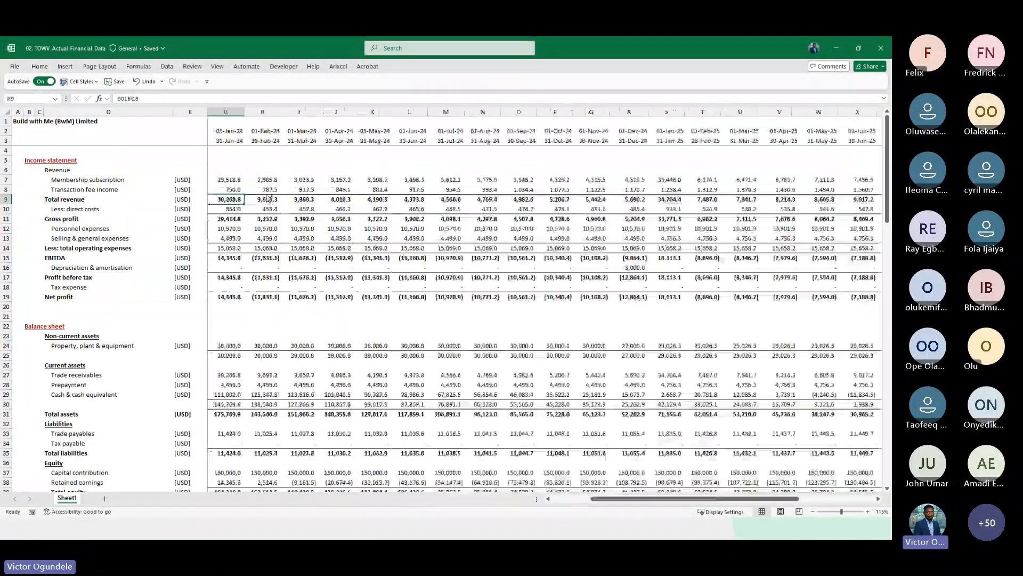
key("Up")
key("Right")
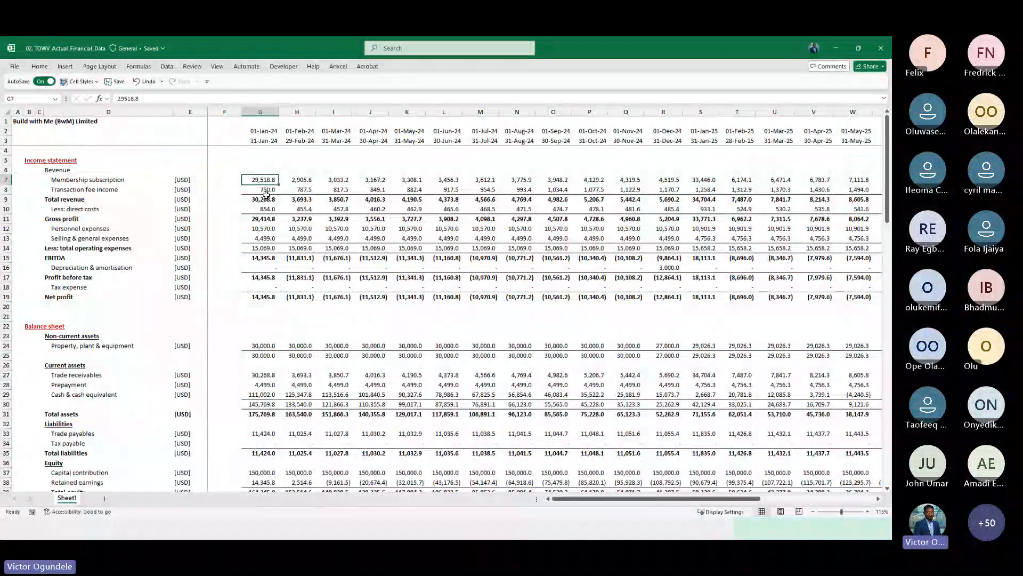
scroll(290, 259, "up", 2)
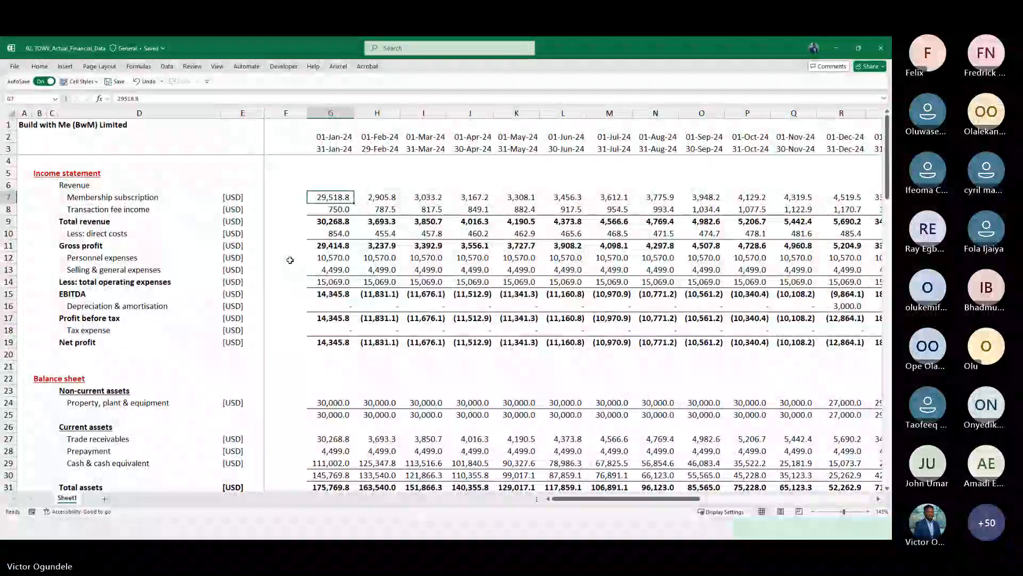
left_click(322, 363)
type("=")
key("Up")
key("Up")
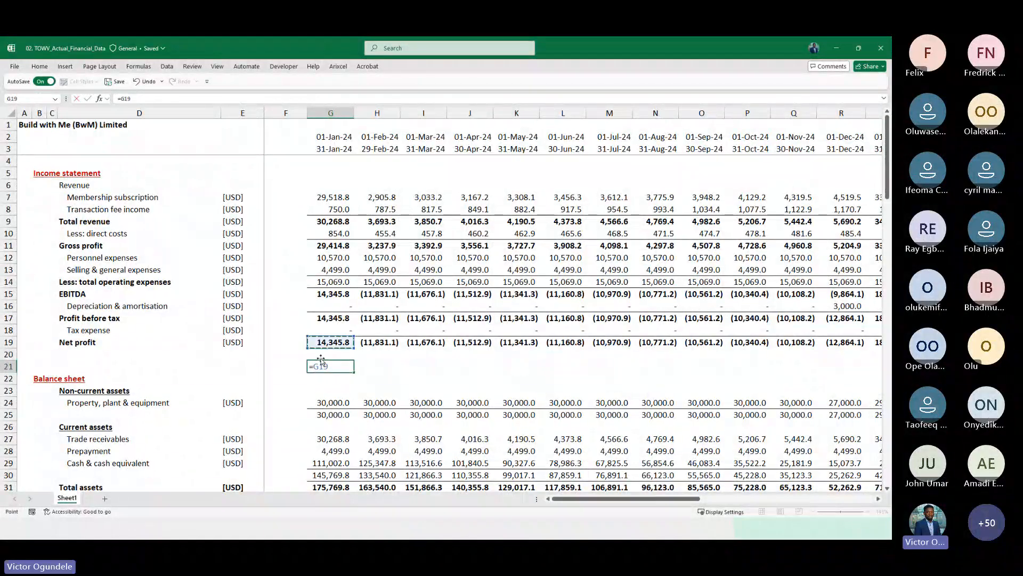
type("/1000")
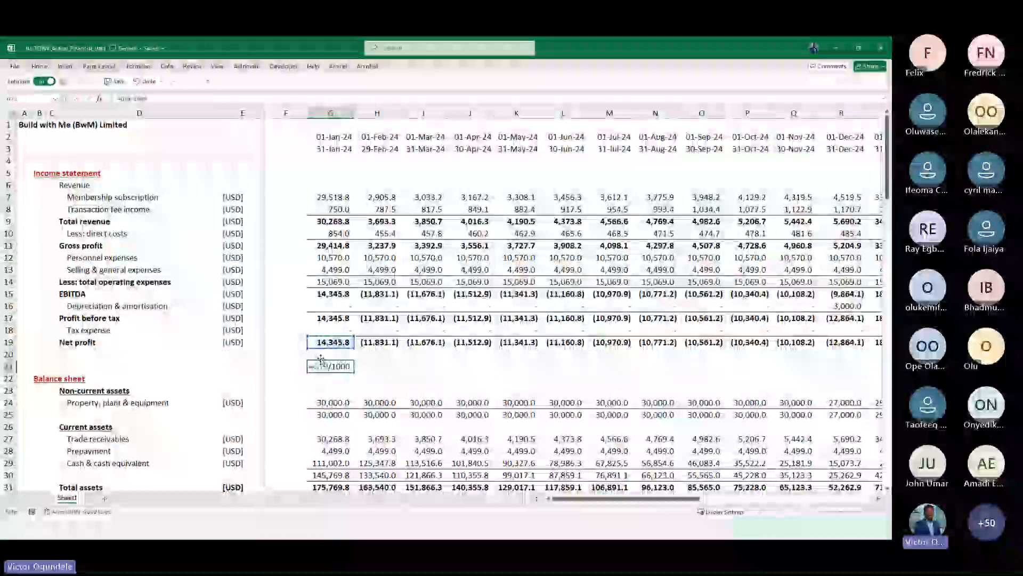
key("ctrl+Return")
key("shift+Right")
key("shift+Right")
key("shift+Right")
key("shift+Right")
key("shift+Right")
key("shift+Right")
key("shift+Right")
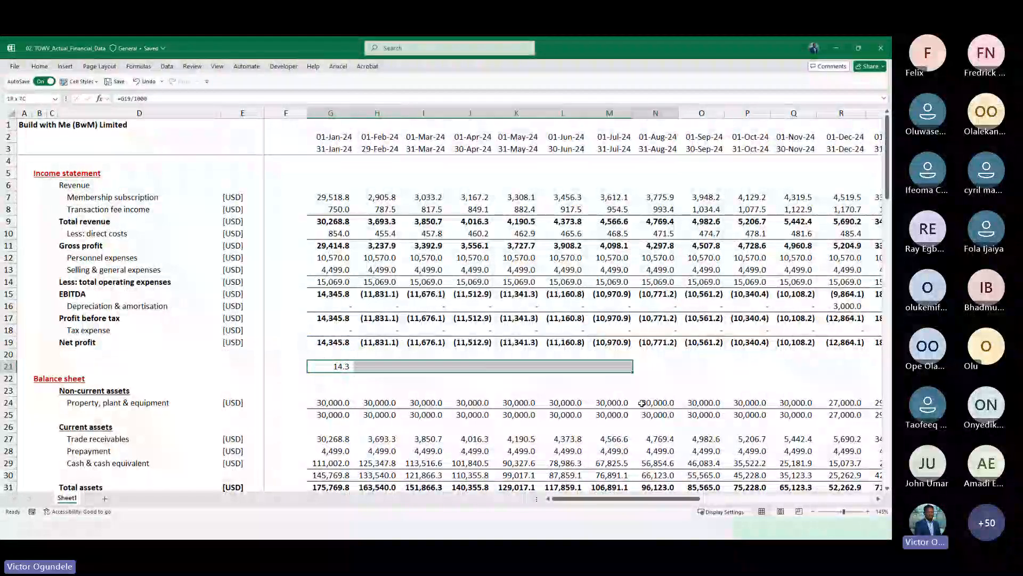
key("ctrl+r")
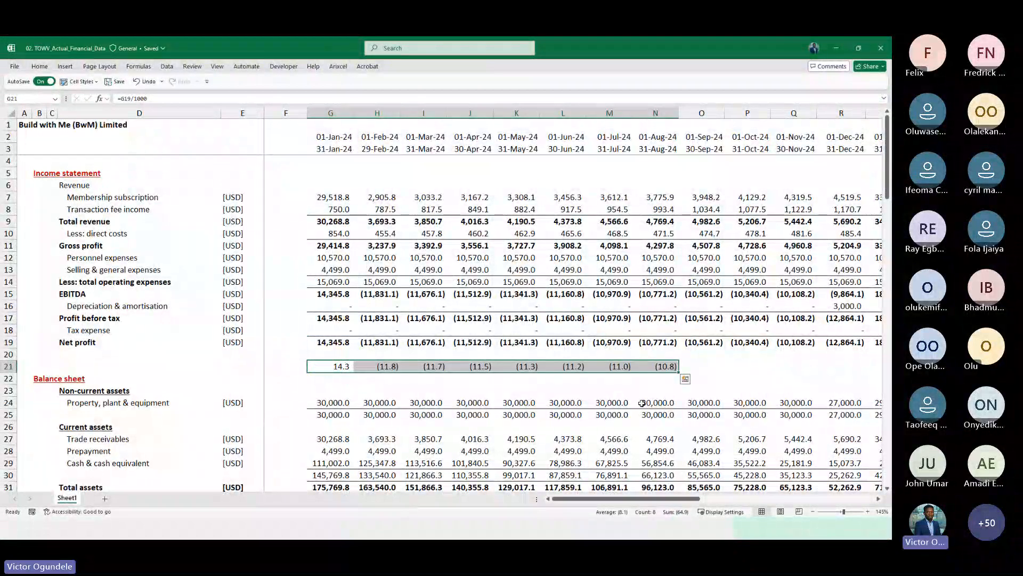
key("Delete")
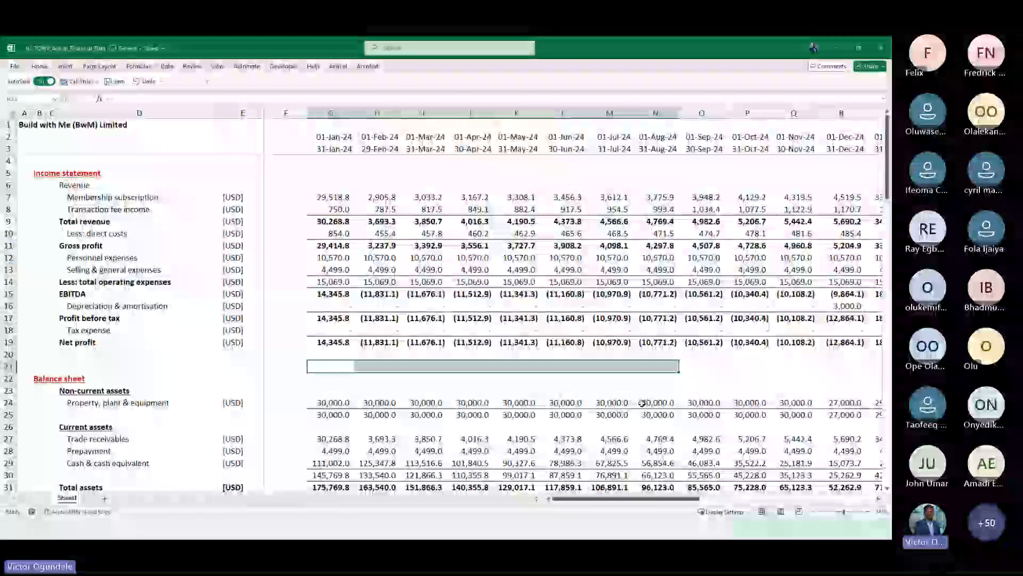
key("shift+BackSpace")
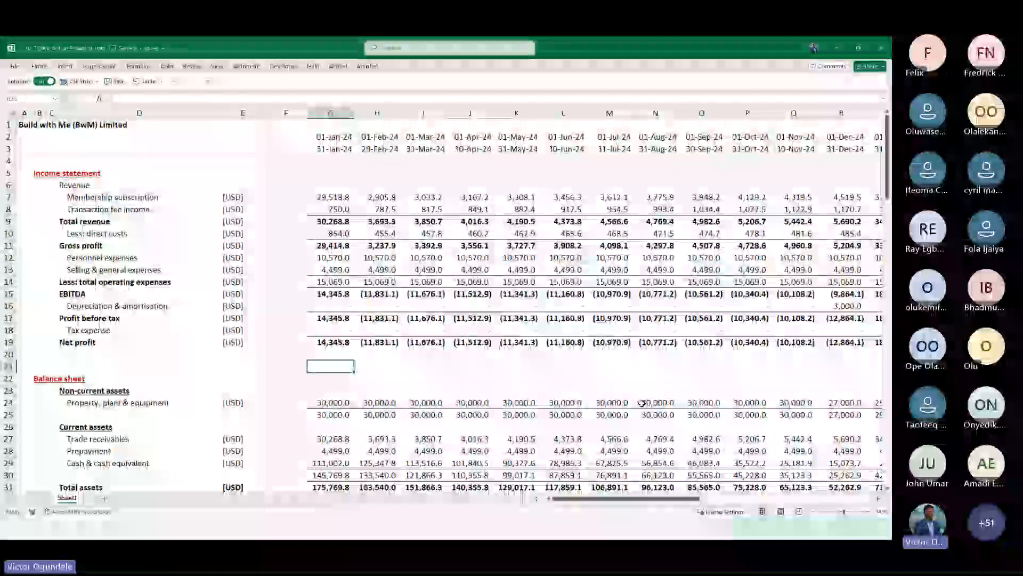
Copy the # marker and USD input cell from row 14 into row 18 beside Model currency
key("alt+Tab")
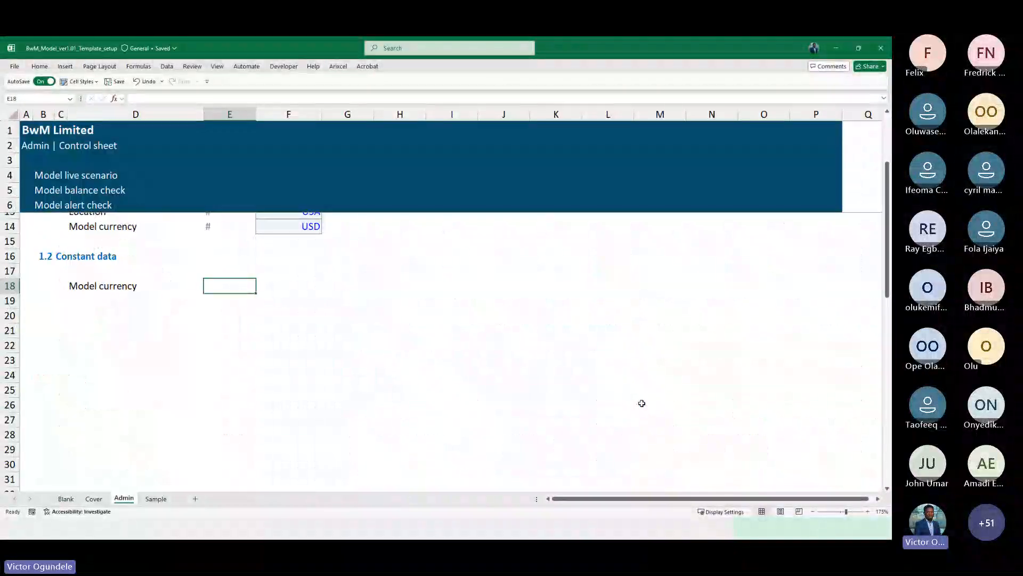
key("Up")
key("Up")
key("Up")
key("Up")
key("shift+Right")
key("ctrl+c")
key("Down")
key("Down")
key("Down")
key("Down")
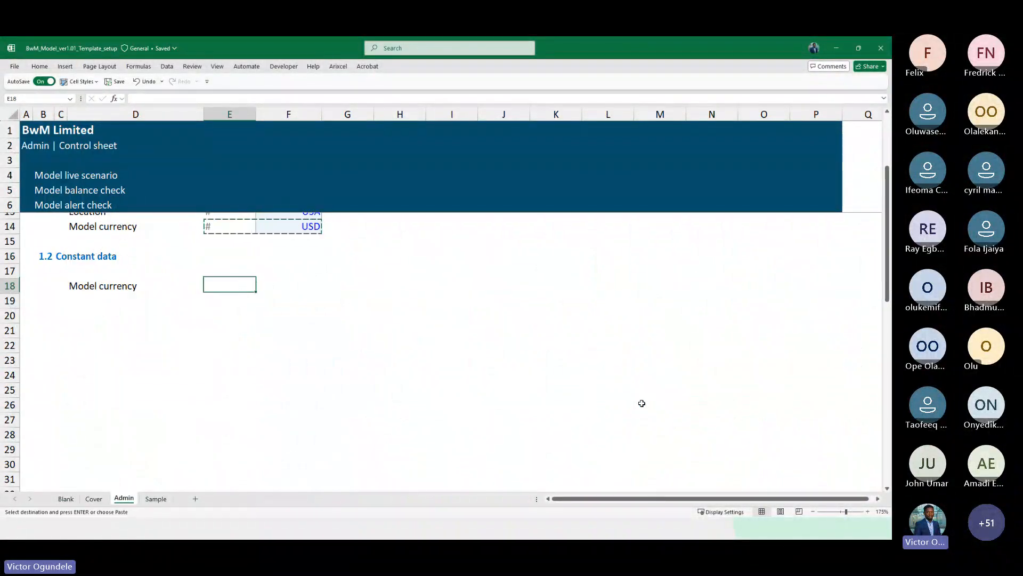
key("ctrl+v")
Change the copied currency value in F18 to USD'000
key("Right")
key("F2")
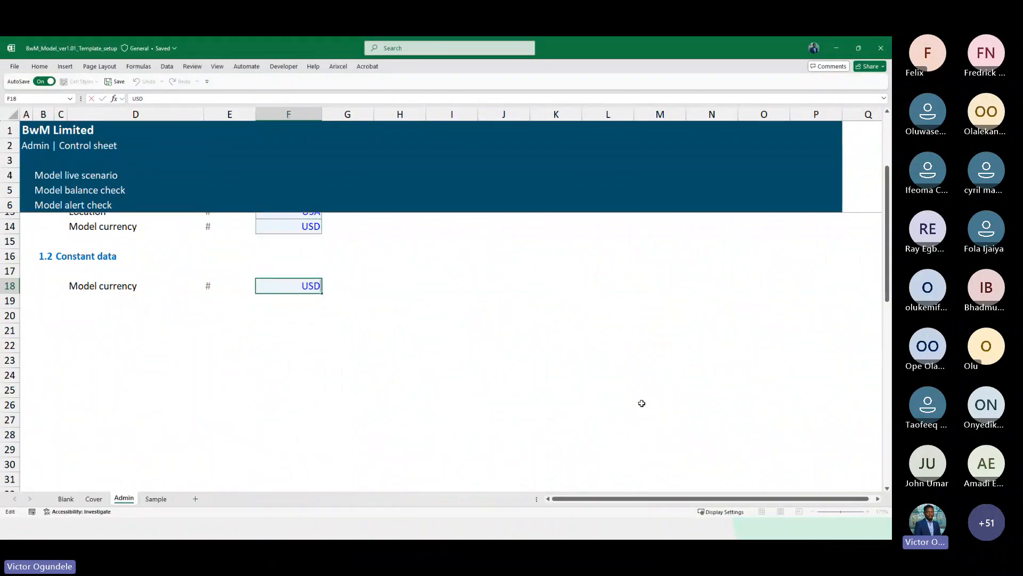
type("'000")
key("Tab")
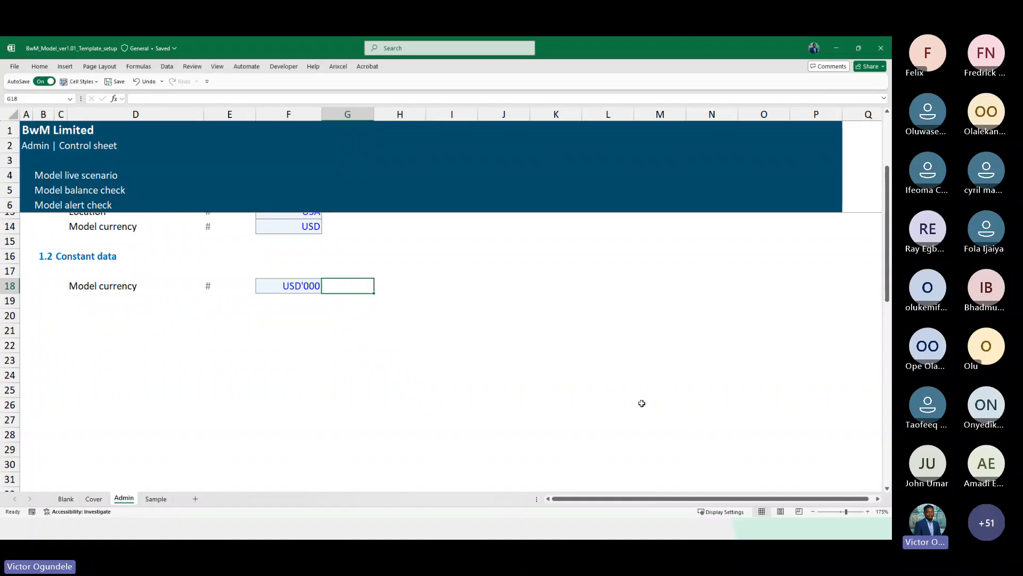
Enter ModelCurrency in G18 and apply the Explanatory Text cell style to it
type("Currenc")
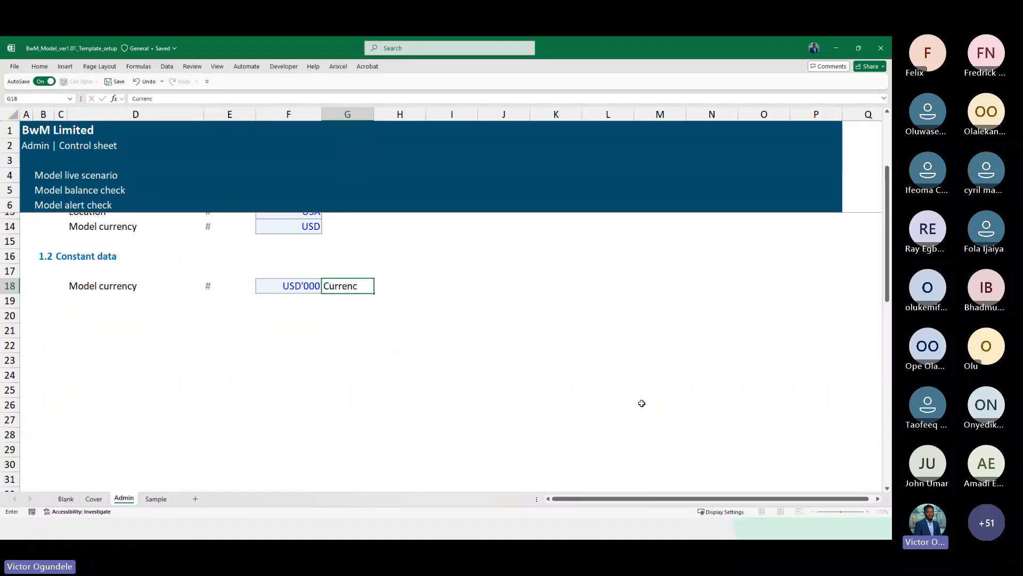
key("BackSpace")
key("BackSpace")
type("ModelCurrenc")
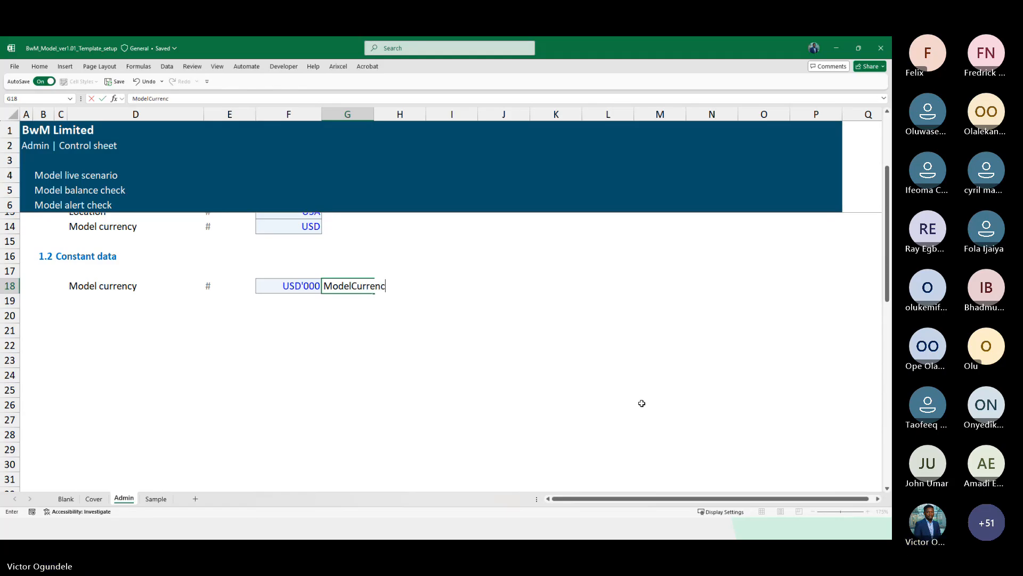
type("y")
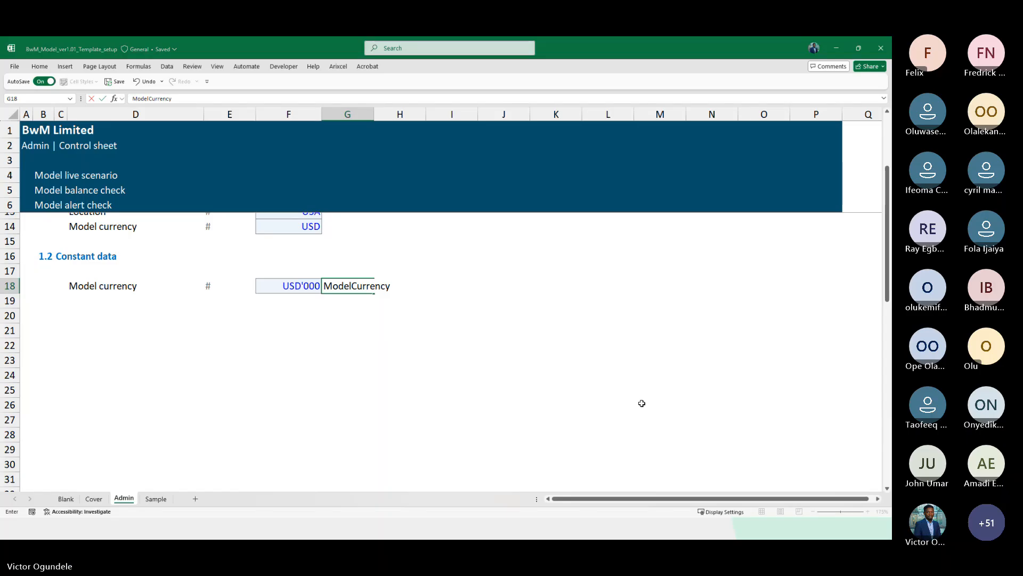
key("ctrl+Return")
key("alt+2")
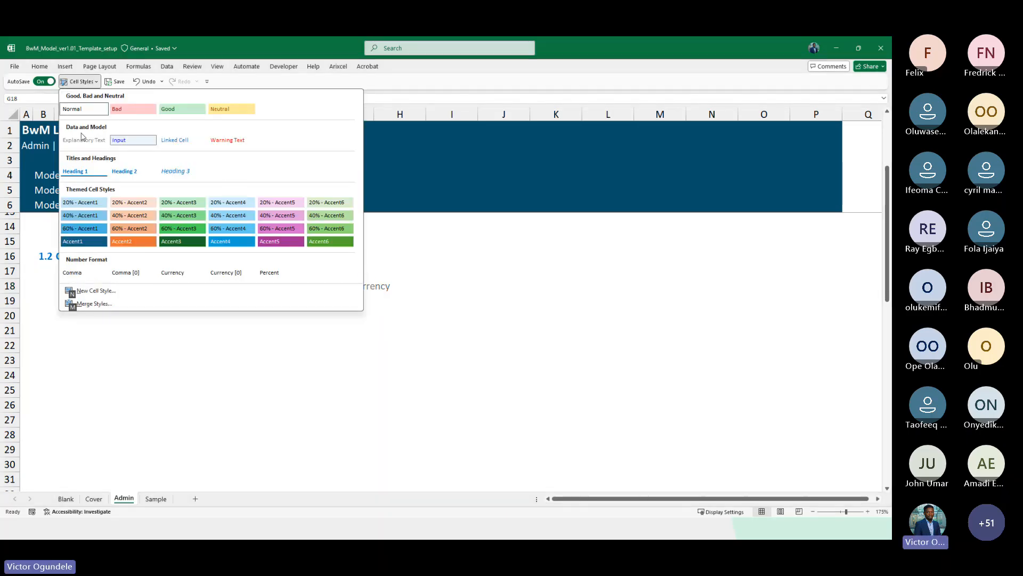
left_click(82, 139)
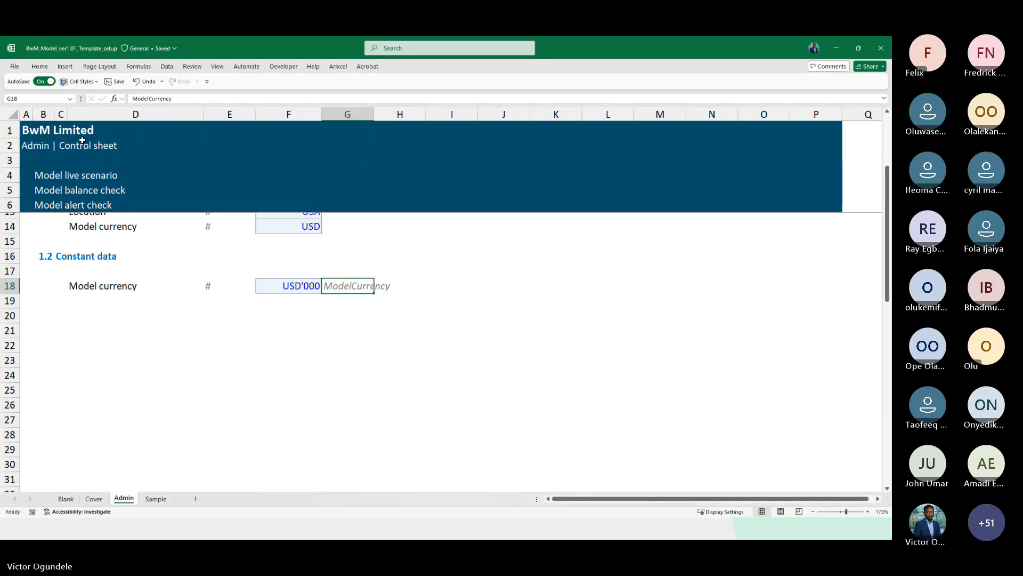
Name the currency input cell F18 ModelCurrency
key("Left")
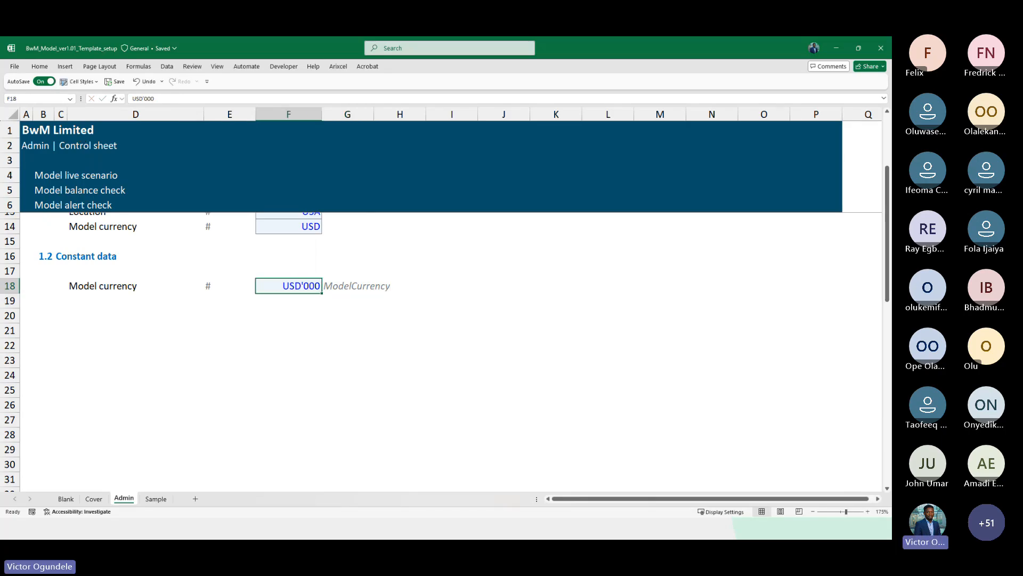
left_click(33, 99)
key("ctrl+v")
key("Return")
key("Return")
Add the Month in a year entry in row 19 with a # marker and the value 12
key("Up")
key("Left")
key("Left")
key("Left")
key("Down")
key("Right")
type("Month")
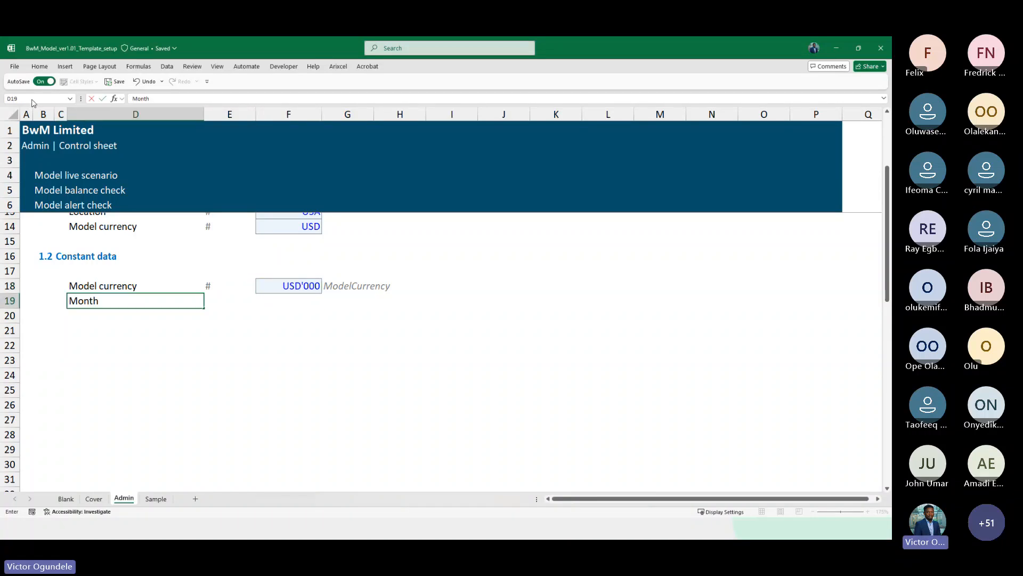
type(" in a year")
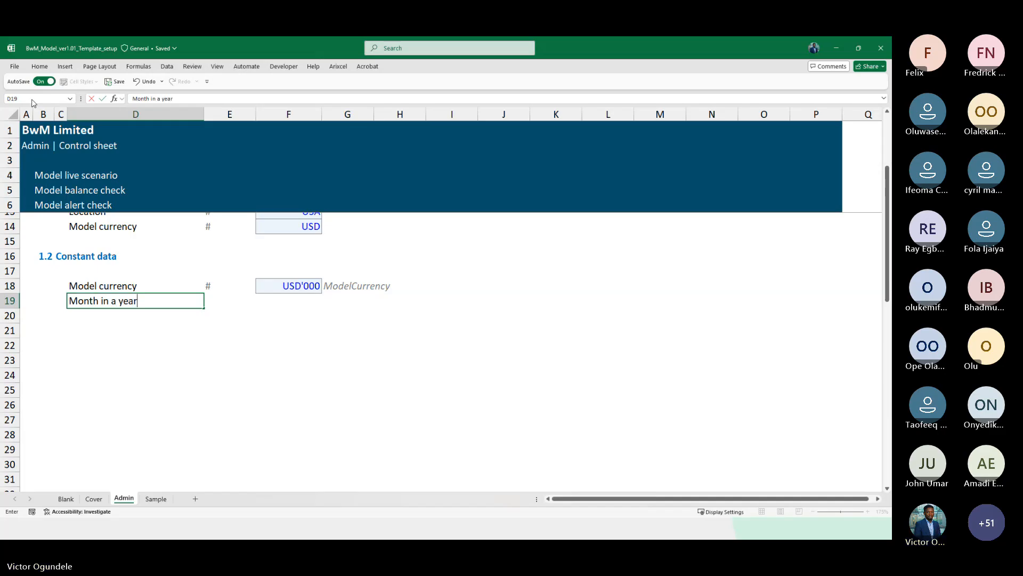
key("Right")
type("#")
key("Right")
type("12")
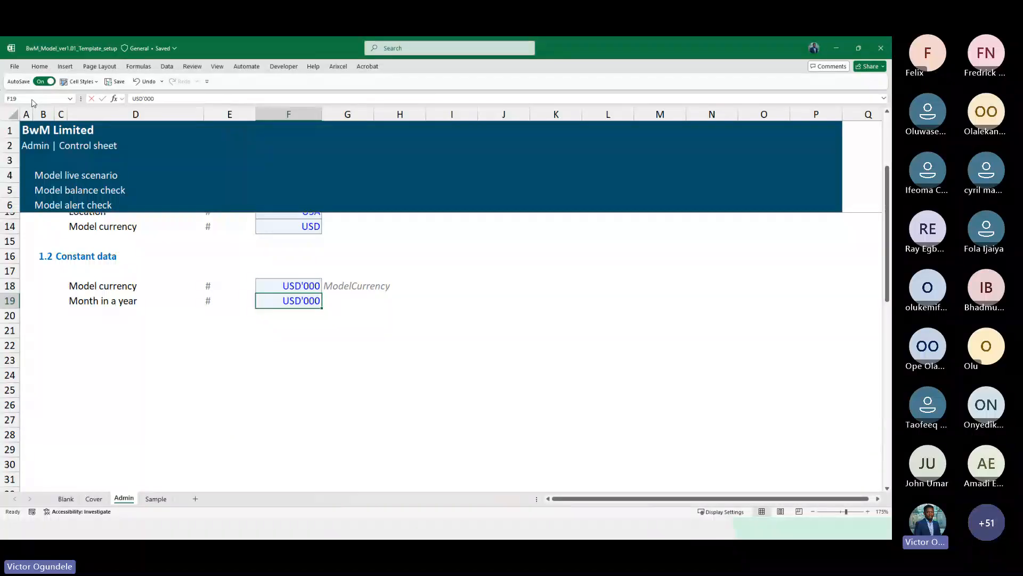
Enter the label MonthaYear in G19 beside the months value
key("Right")
type("Mont")
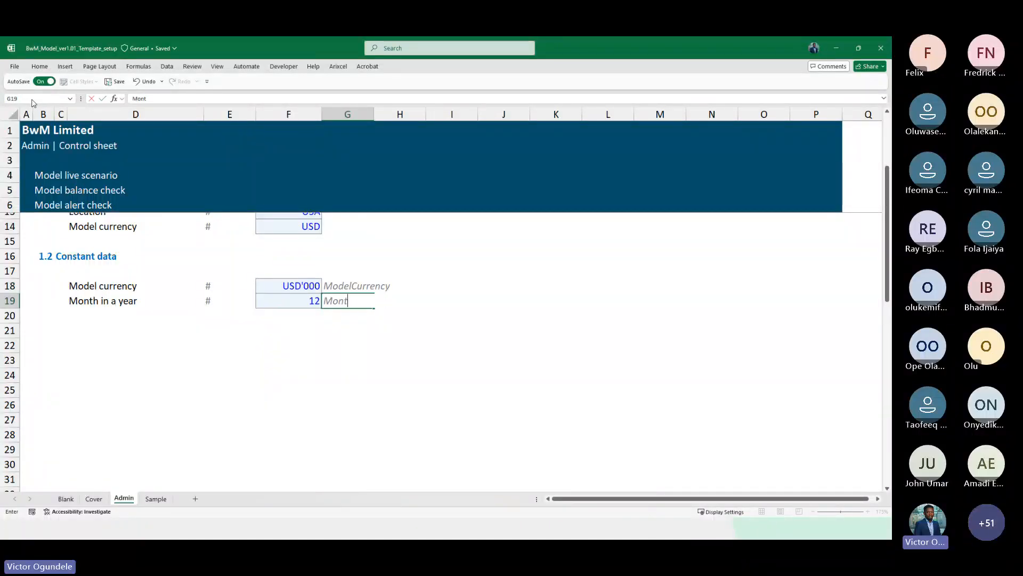
type("haYear")
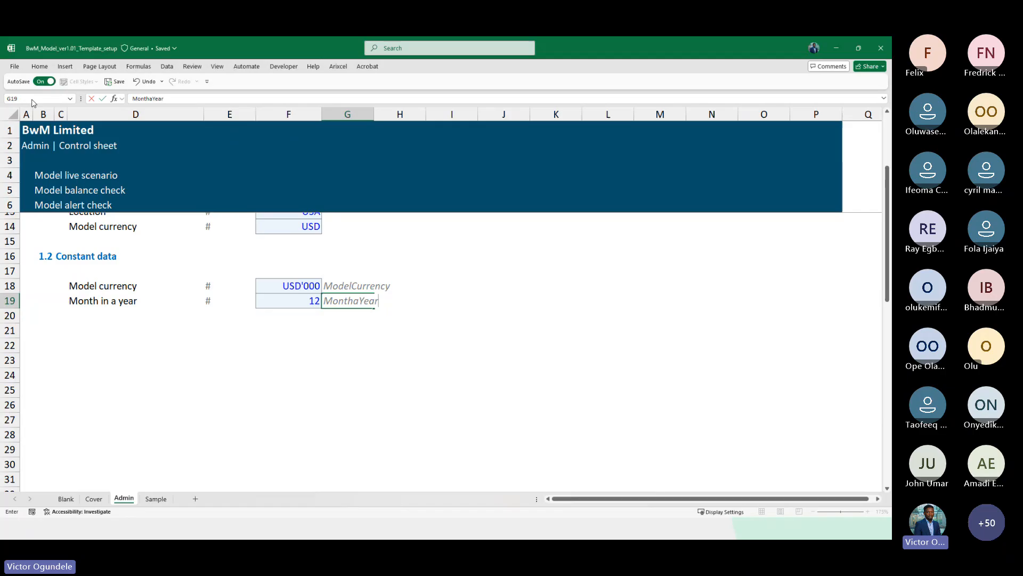
key("ctrl+a")
key("ctrl+Return")
Name the months-in-a-year input cell F19 MonthaYear
key("Left")
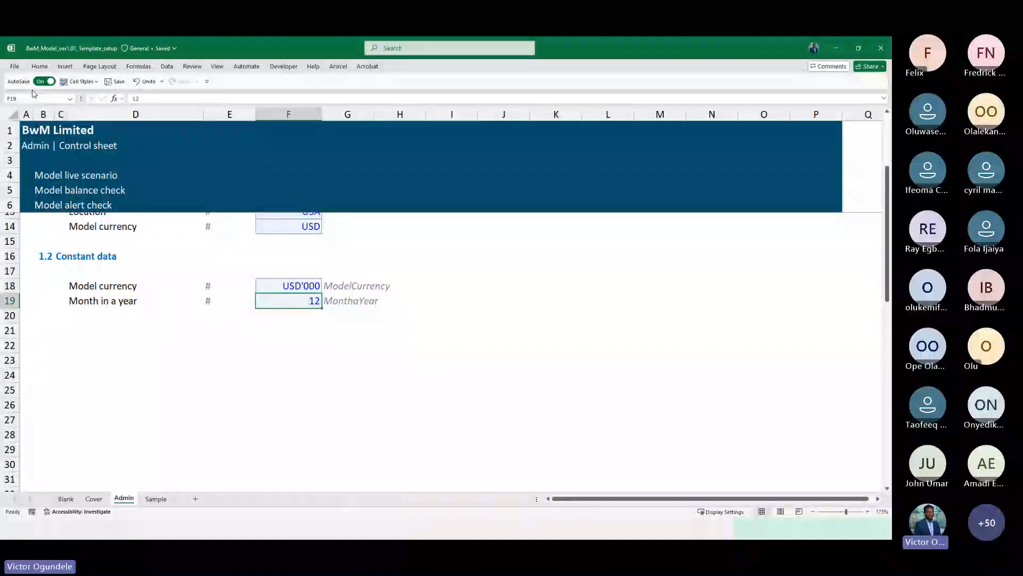
left_click(36, 99)
type("G19")
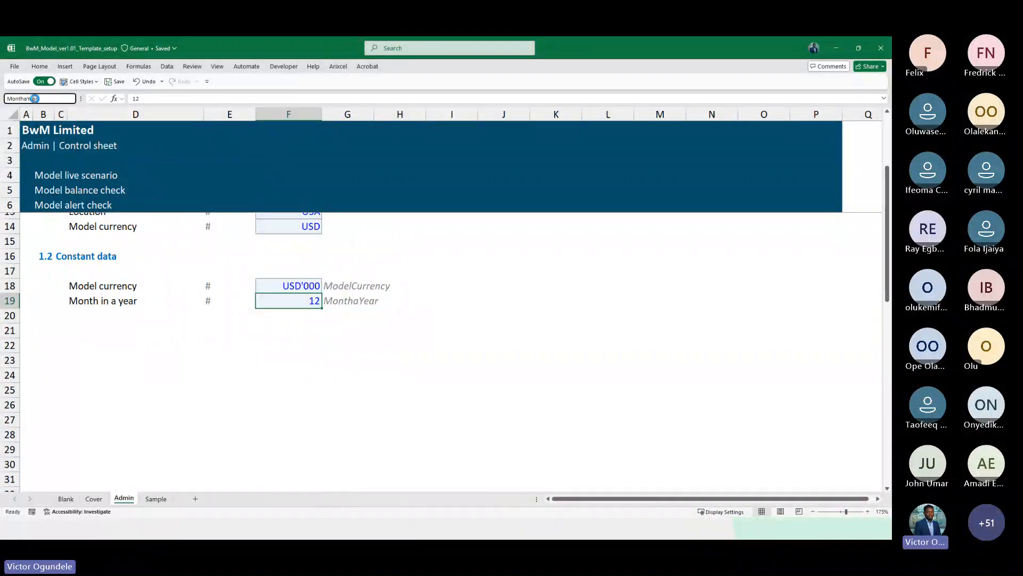
key("Return")
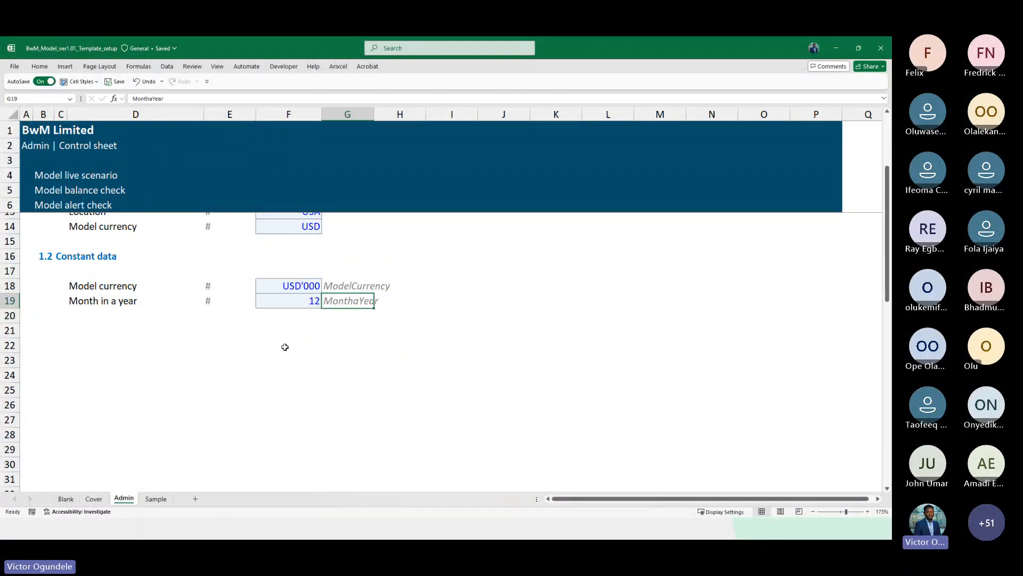
Copy the row 19 label down into D20 and change it to Quarter in a year
scroll(285, 347, "up", 2)
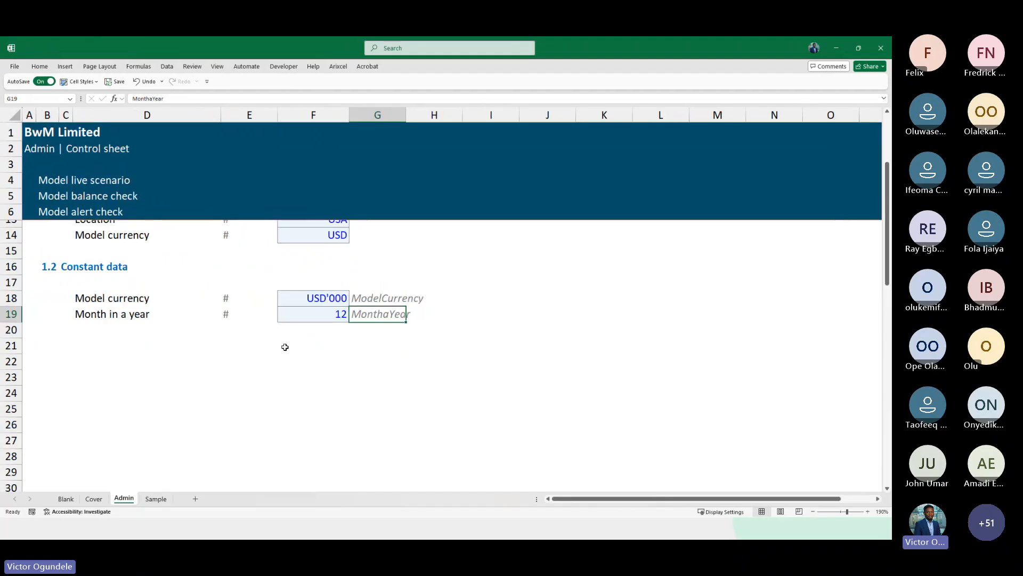
left_click(110, 325)
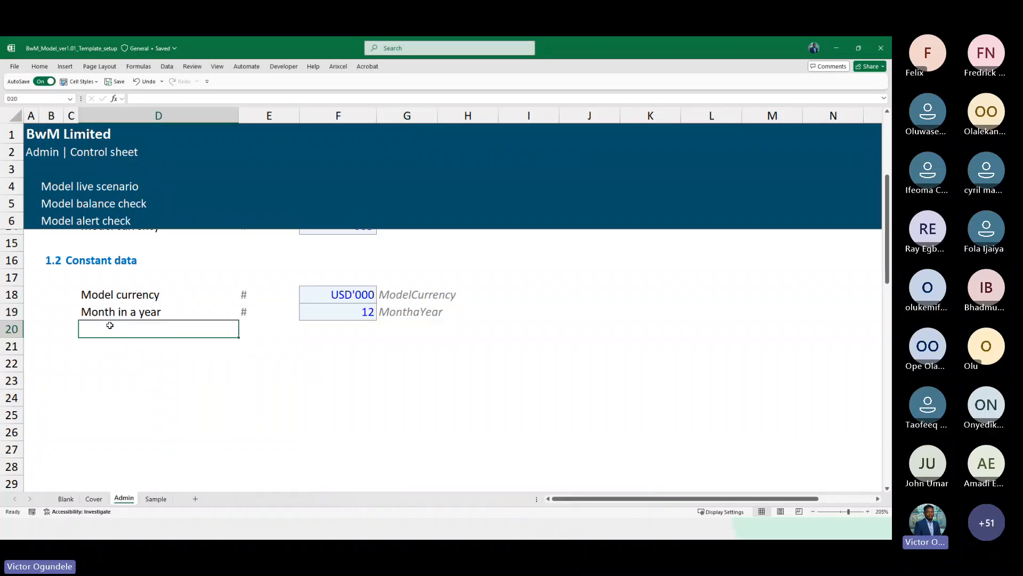
key("ctrl+d")
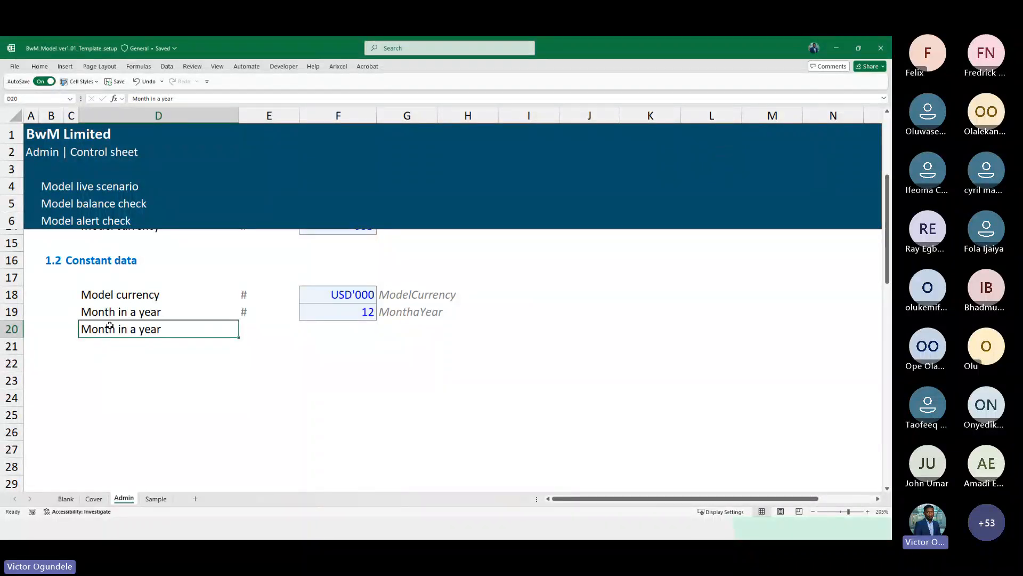
type("Monh")
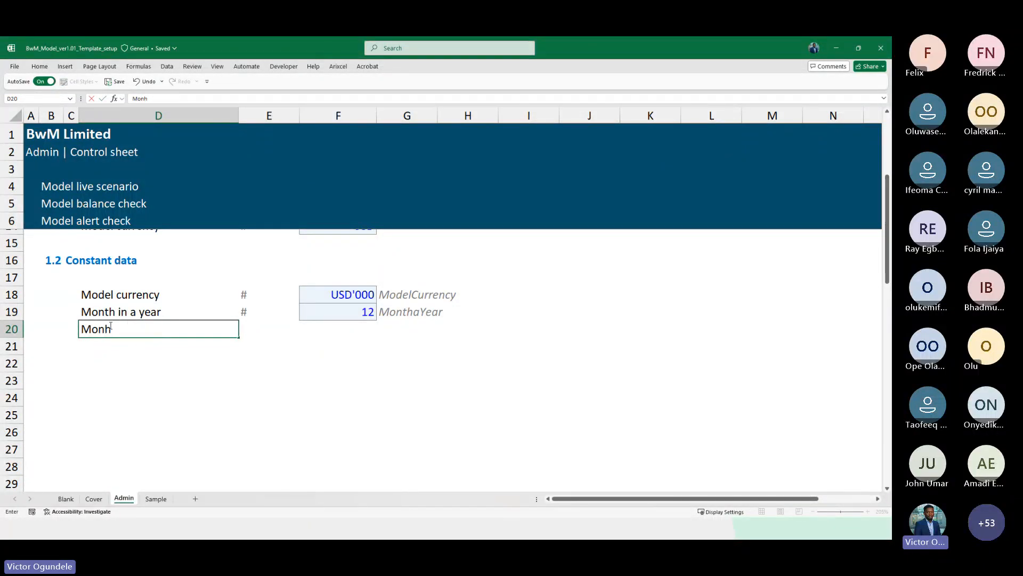
key("BackSpace")
type("ths in a")
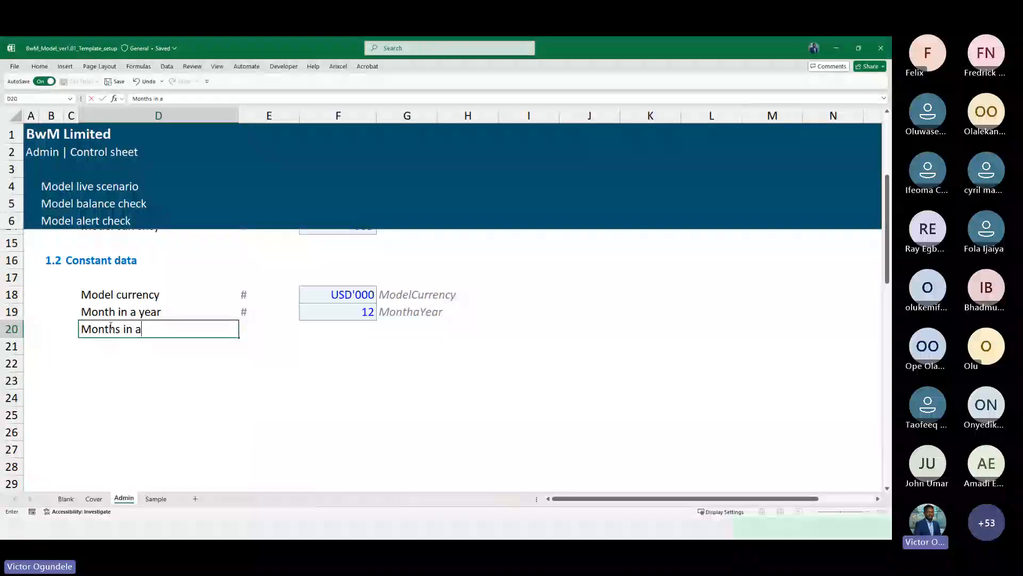
key("BackSpace")
key("BackSpace")
key("BackSpace")
key("BackSpace")
key("BackSpace")
key("BackSpace")
key("BackSpace")
key("BackSpace")
key("BackSpace")
key("BackSpace")
key("BackSpace")
key("BackSpace")
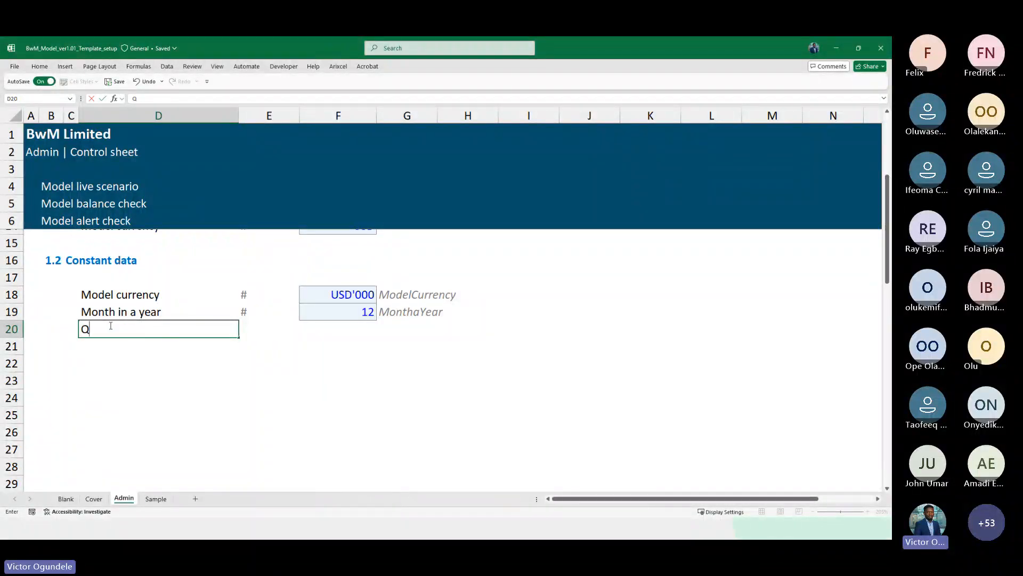
key("Escape")
key("F2")
double_click(110, 327)
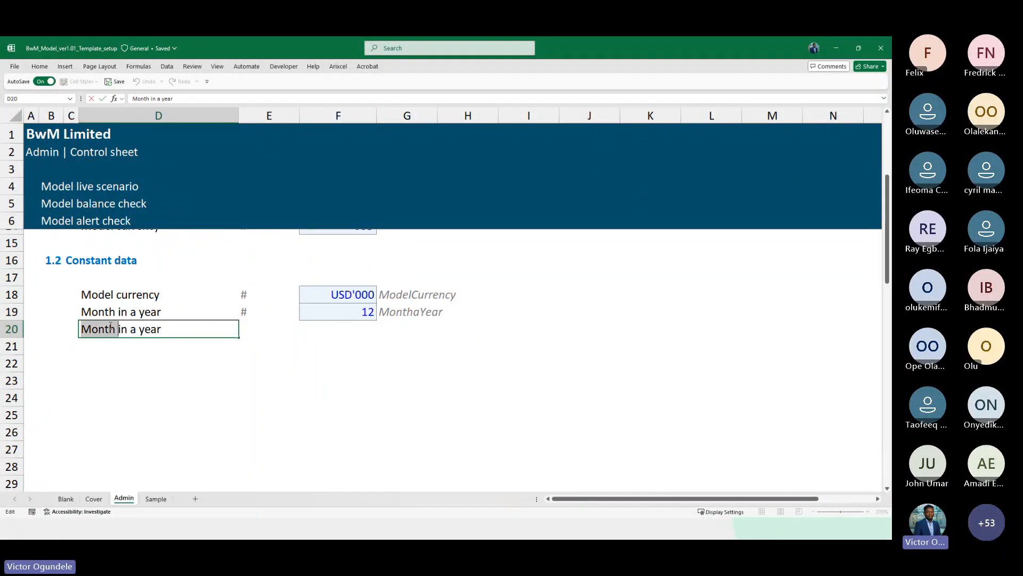
type("Qua")
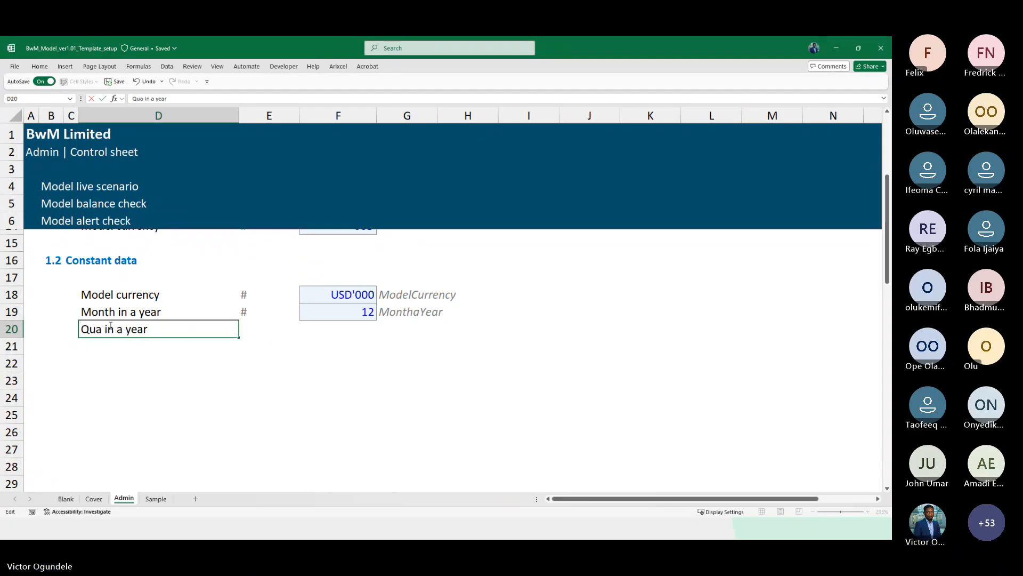
type("rter")
Add the # marker in E20 and set the quarters value in F20 to 4
key("Tab")
type("#")
key("Tab")
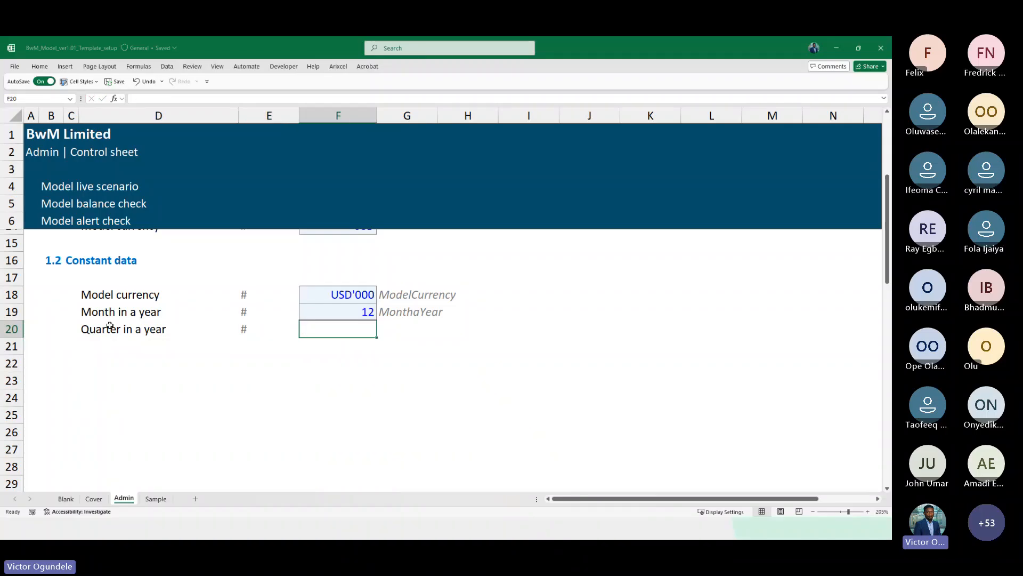
key("ctrl+d")
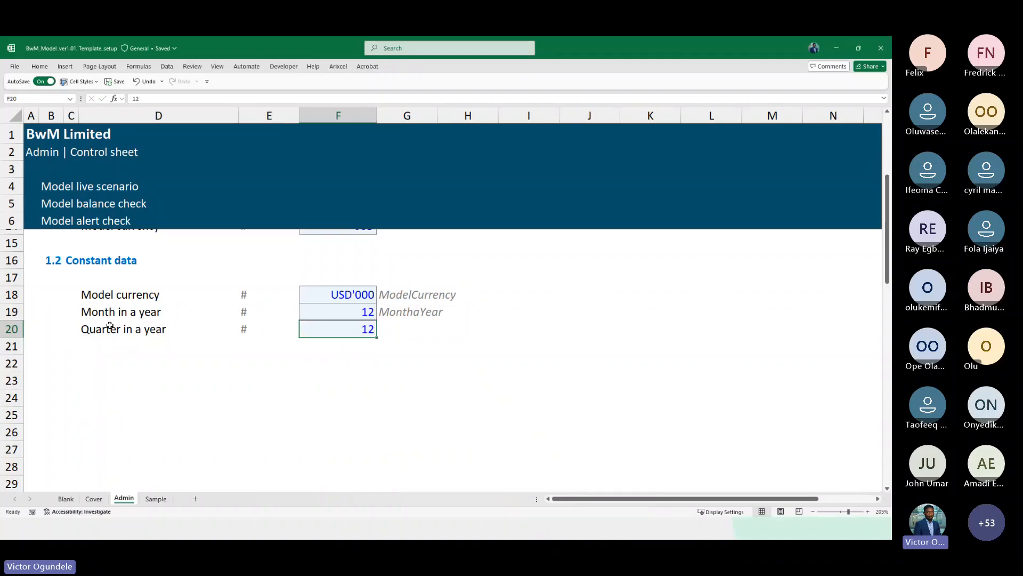
type("4")
key("Tab")
Copy the name label down into G20 and change it to QtraYear
key("ctrl+d")
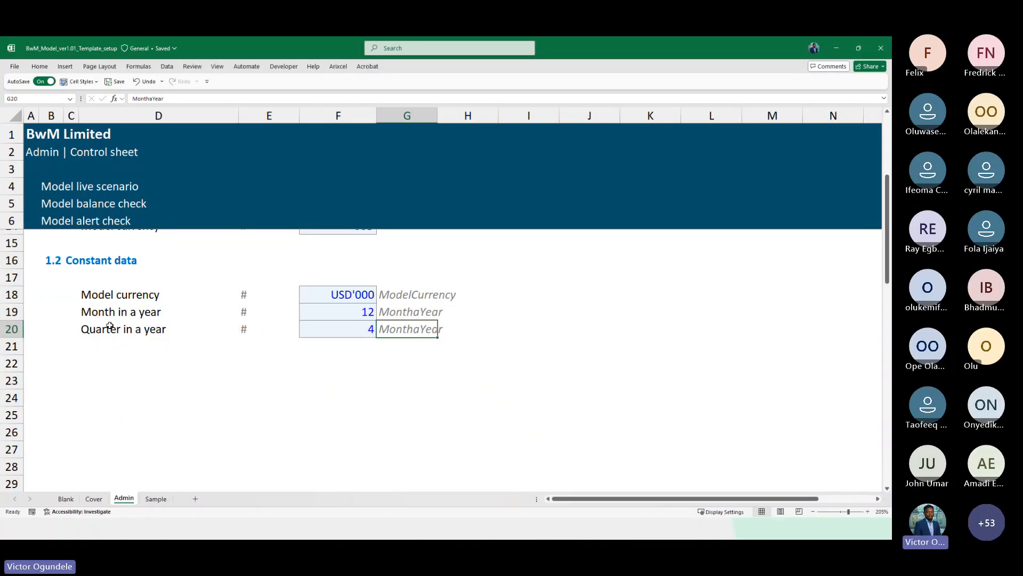
key("F2")
key("Home")
key("shift+End")
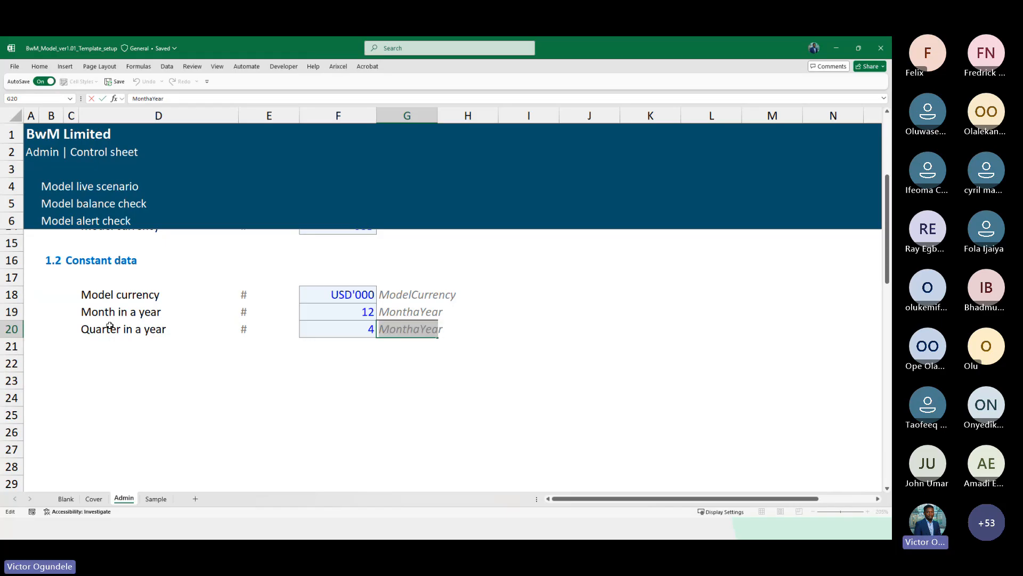
key("shift+Left")
key("shift+Left")
key("shift+Left")
key("shift+Left")
type("Qtra")
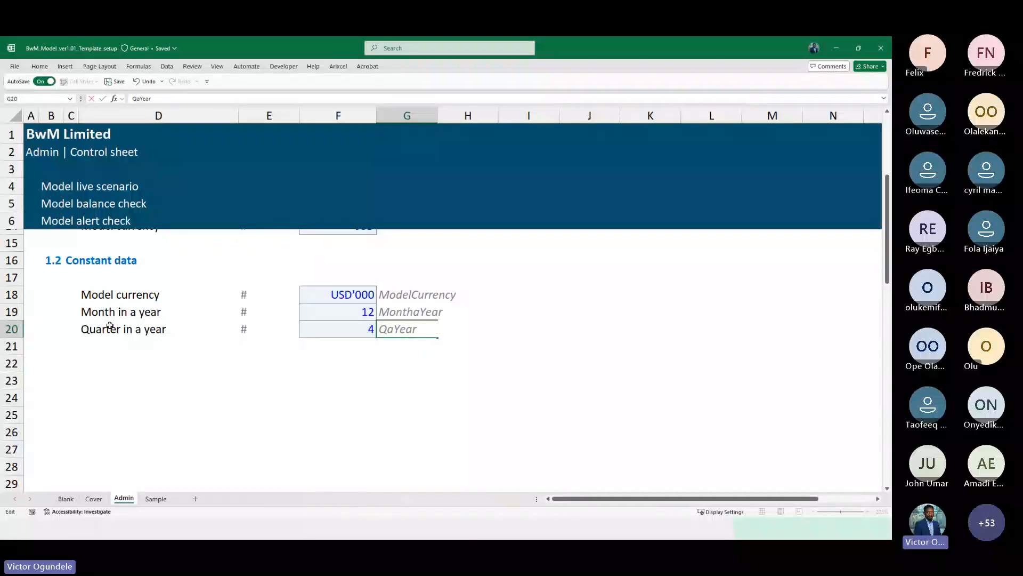
key("Home")
key("shift+End")
key("ctrl+Return")
Name the quarters input cell F20 QtraYear
key("Left")
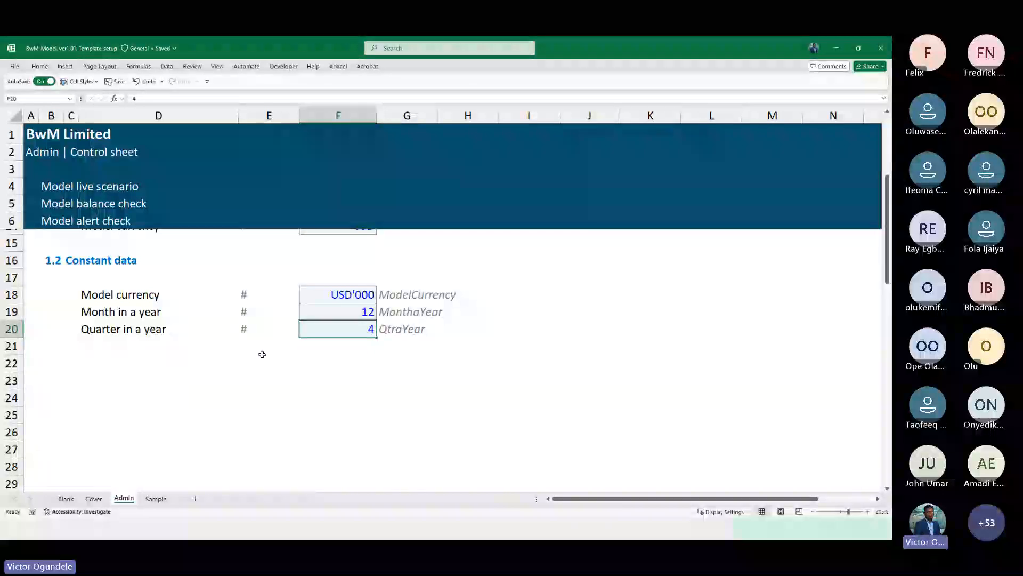
left_click(51, 98)
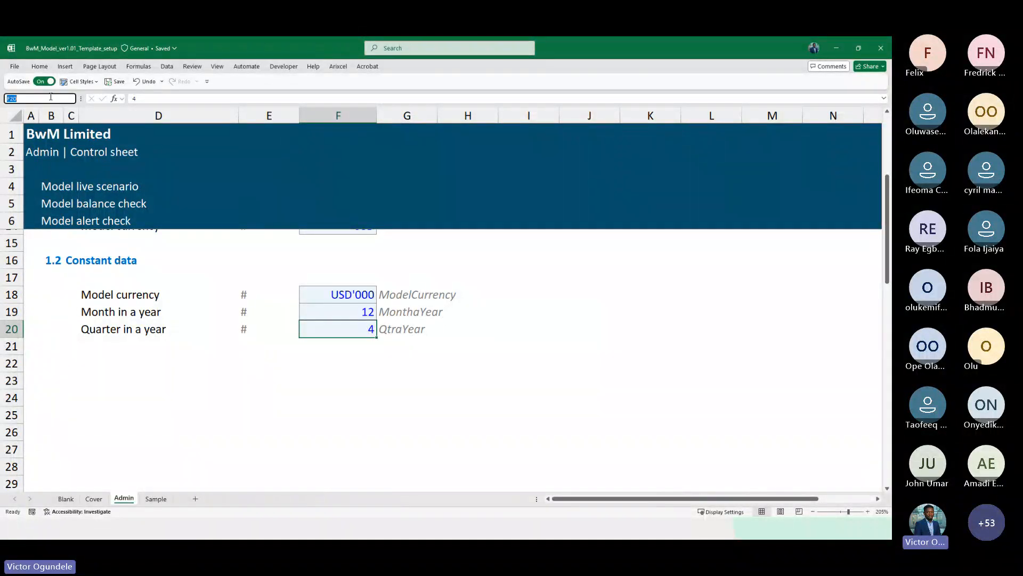
type("QtraYear")
key("Return")
Add the label Month in a quarter in D21 below the quarters entry
key("Left")
key("Left")
key("Down")
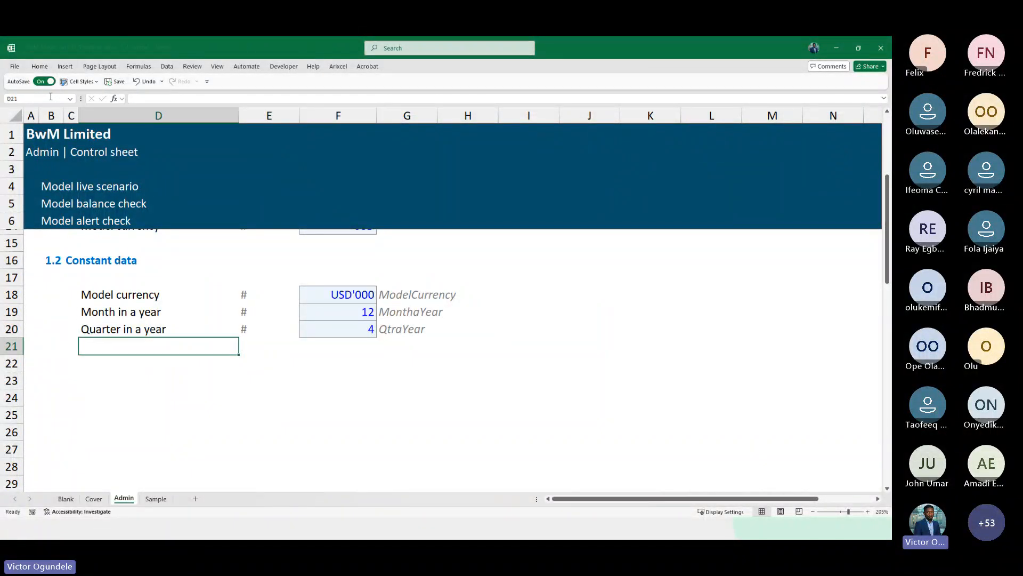
type("Month in a ")
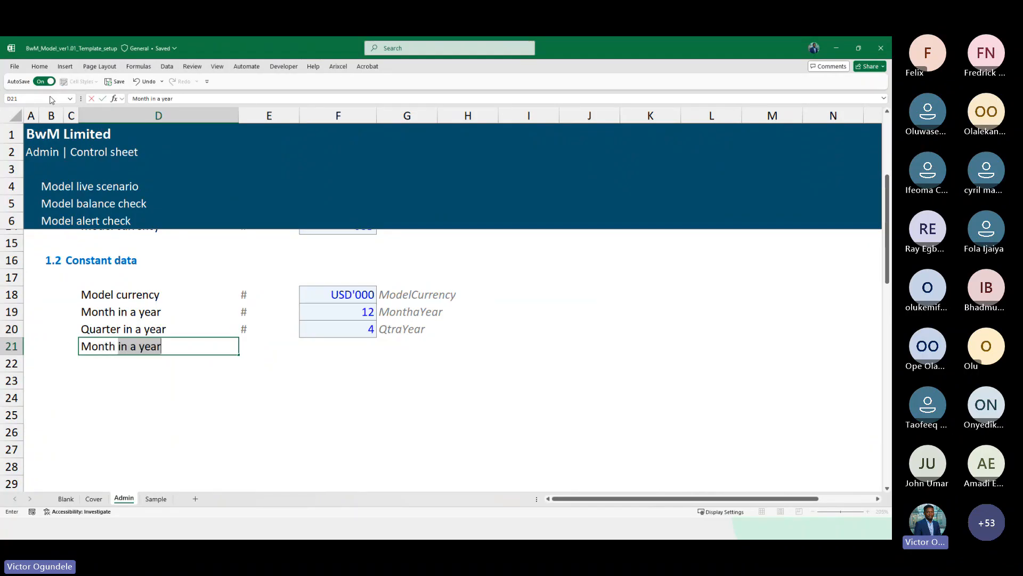
type("quarter")
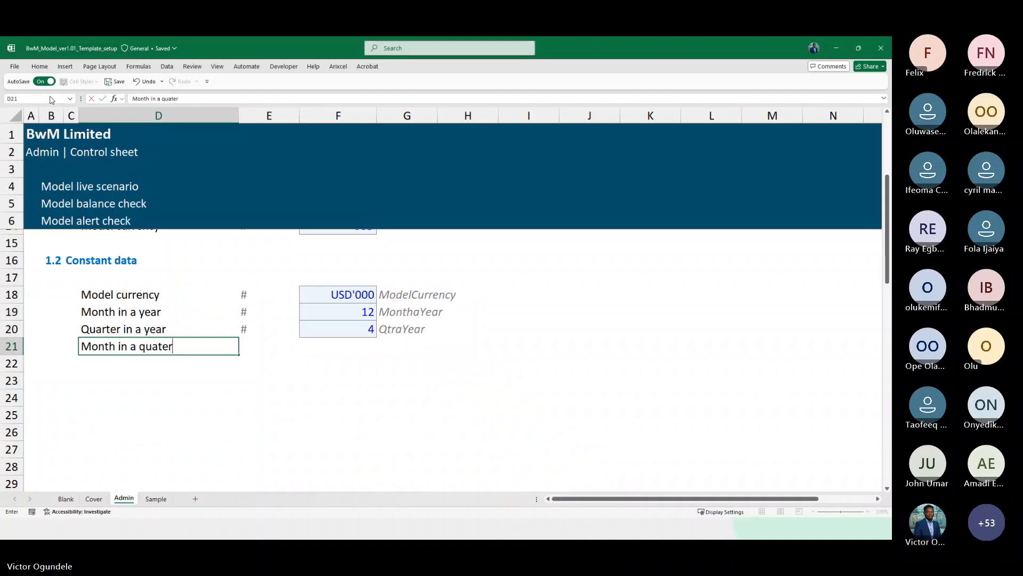
Add the # marker in E21 and set the months-per-quarter value in F21 to 3
key("Tab")
type("#")
key("Tab")
type("3")
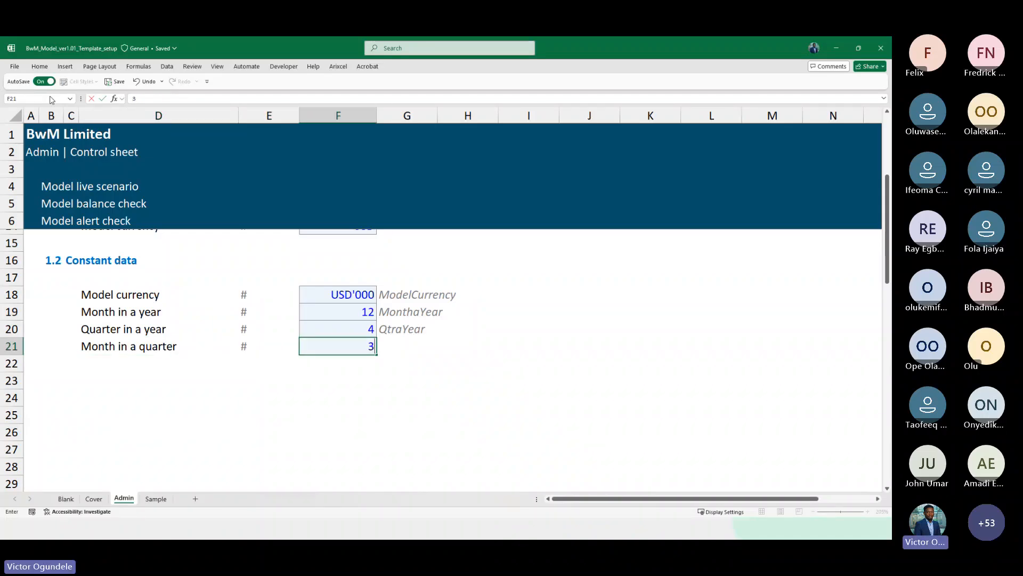
Enter the name label MonthaQtr in G21 beside the new value
key("Tab")
type("Q")
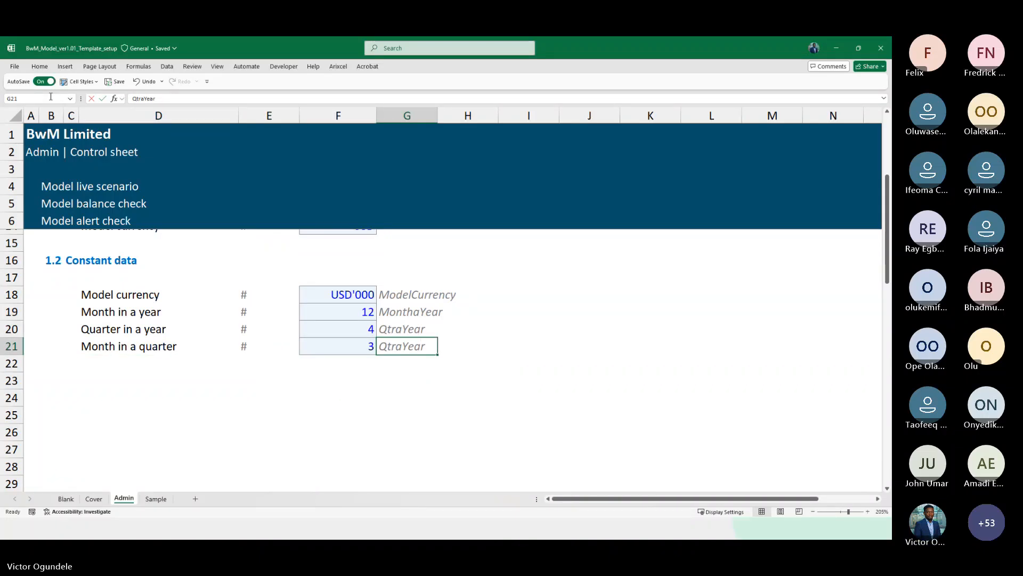
key("BackSpace")
key("BackSpace")
type("Months")
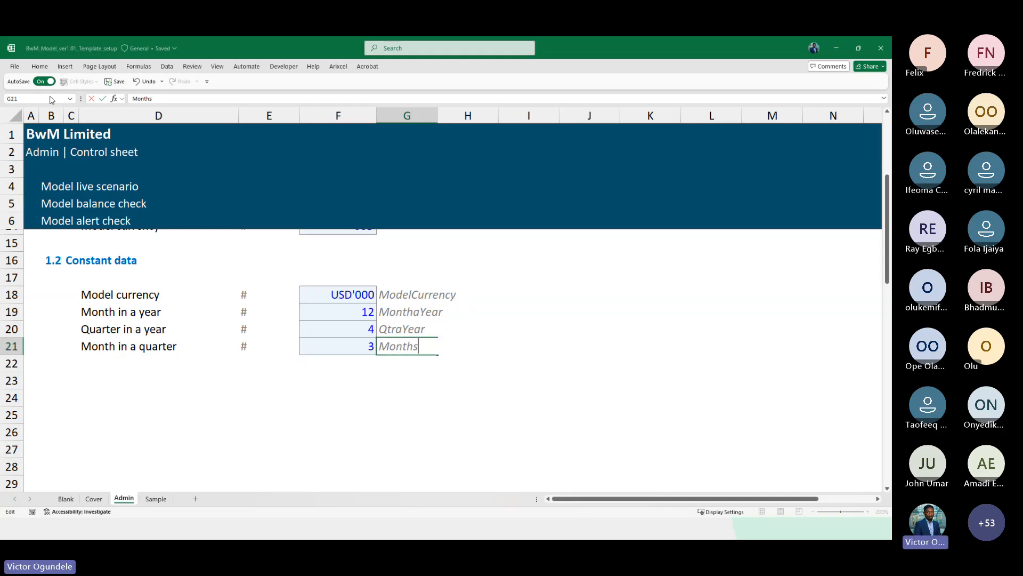
key("BackSpace")
type("aQ")
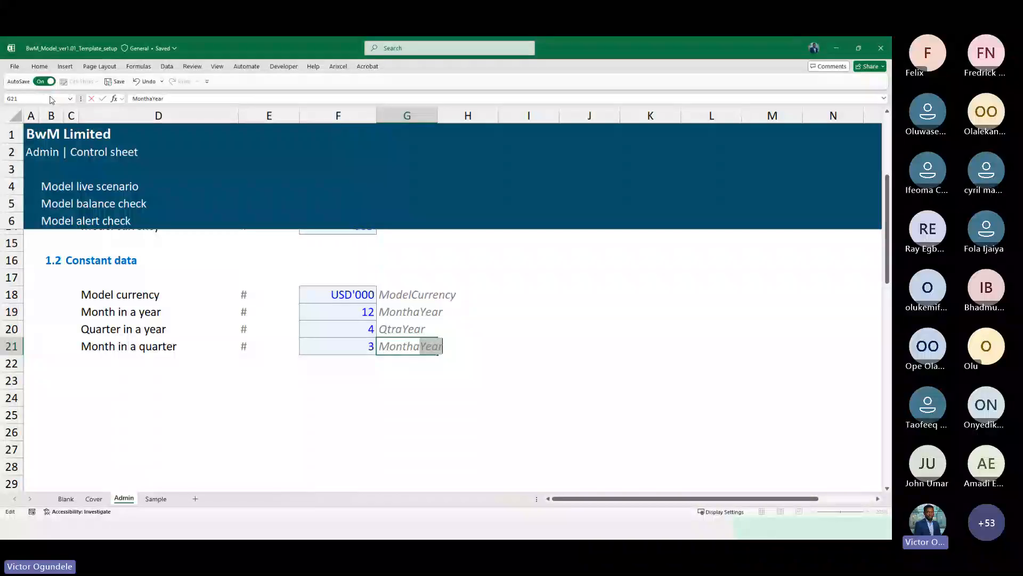
type("tr")
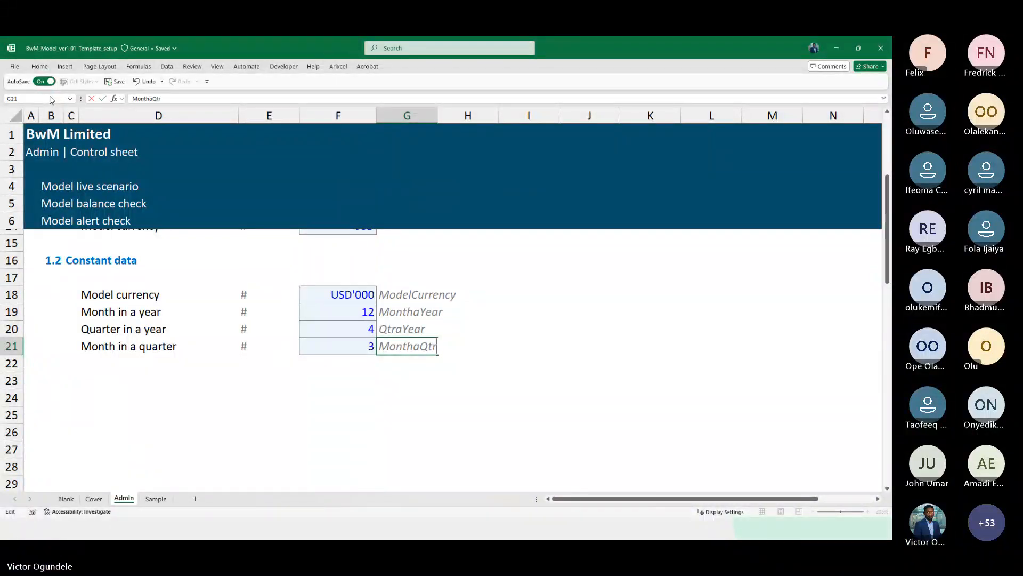
Name the months-per-quarter input cell F21 MonthaQtr
key("shift+Tab")
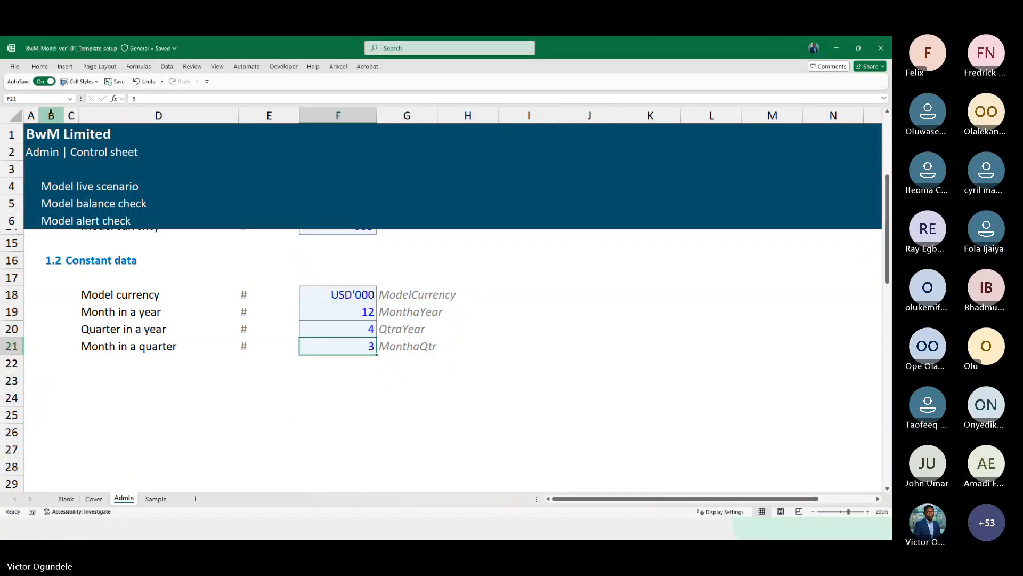
left_click(40, 99)
type("MonthaQtr")
key("Return")
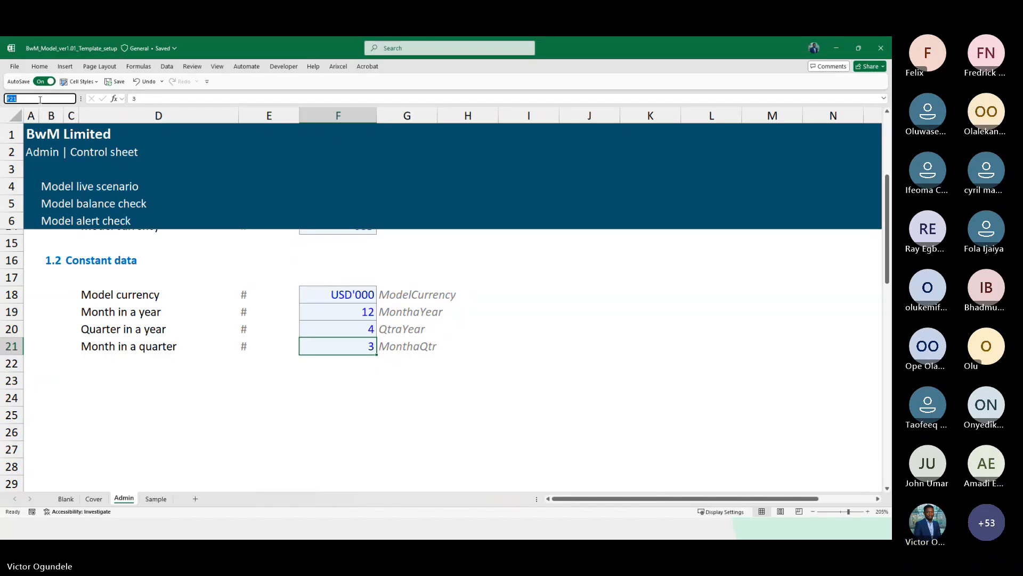
Add the Tolerance level label in D22 with the # marker in E22
scroll(183, 274, "down", 3, "ctrl")
scroll(183, 273, "up", 1)
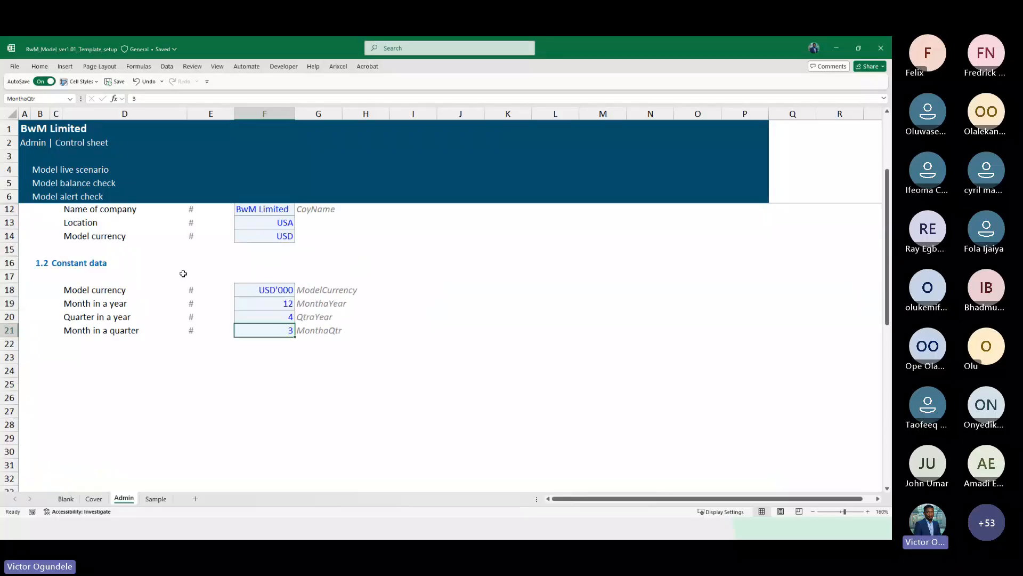
key("Left")
key("Left")
key("Left")
key("Down")
key("Right")
scroll(183, 273, "up", 2, "ctrl")
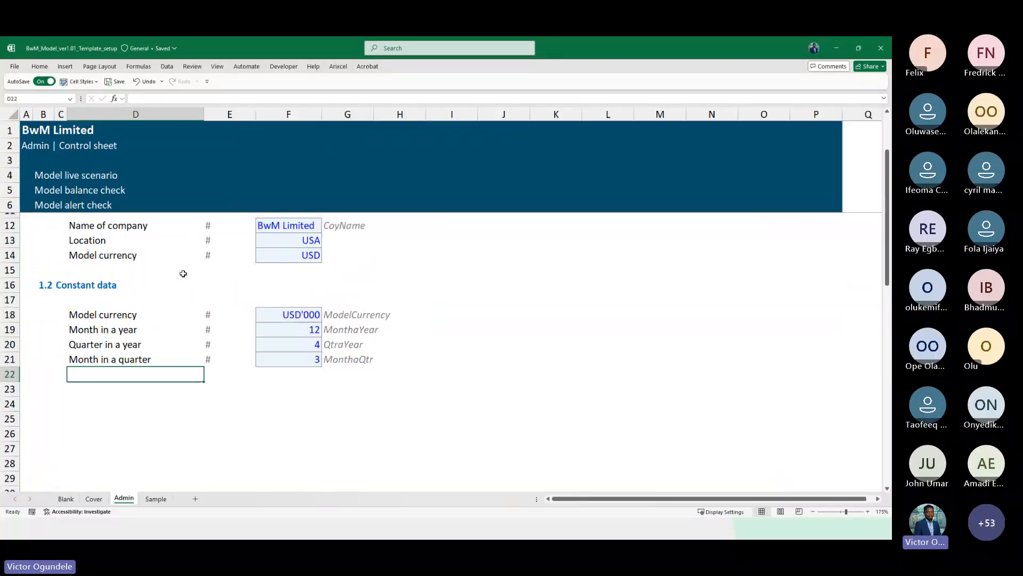
key("Down")
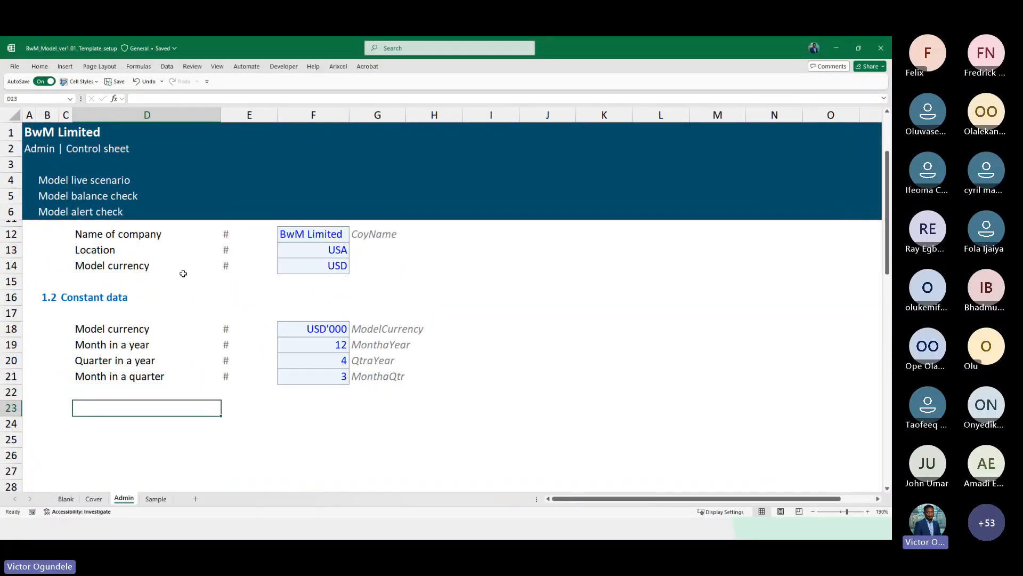
key("Up")
scroll(183, 273, "up", 1, "ctrl")
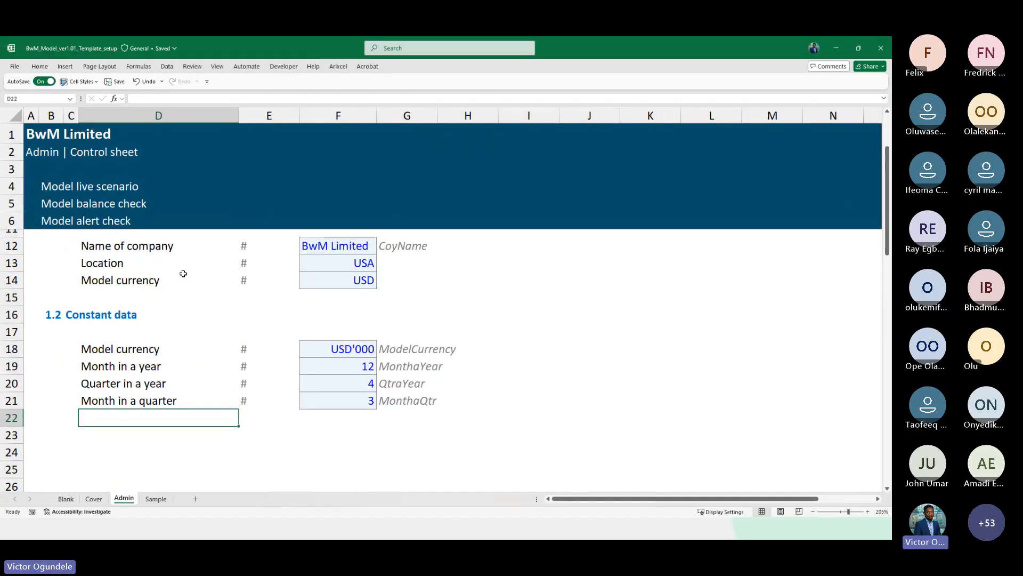
type("Tolerance level")
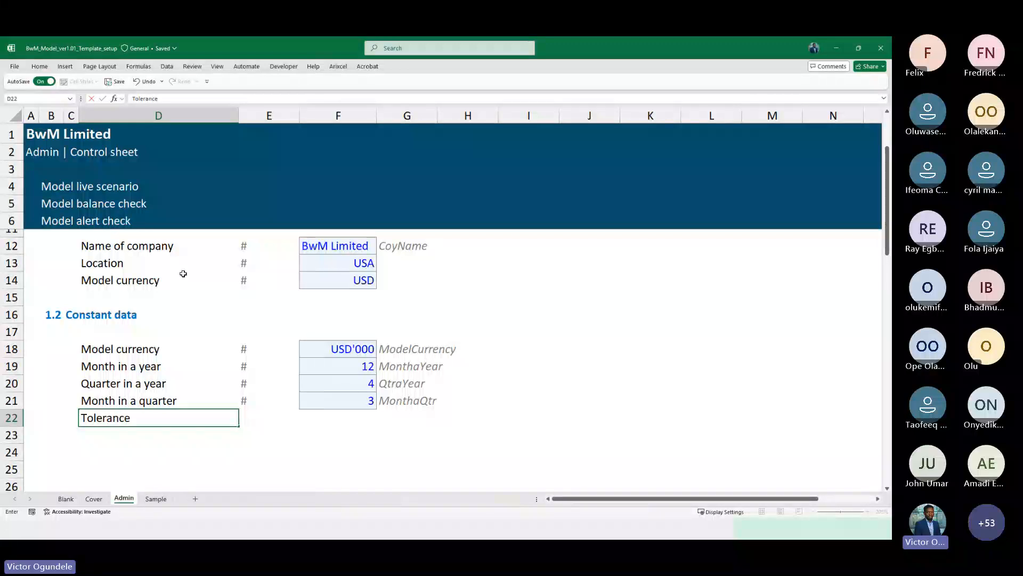
key("Tab")
type("#")
key("Tab")
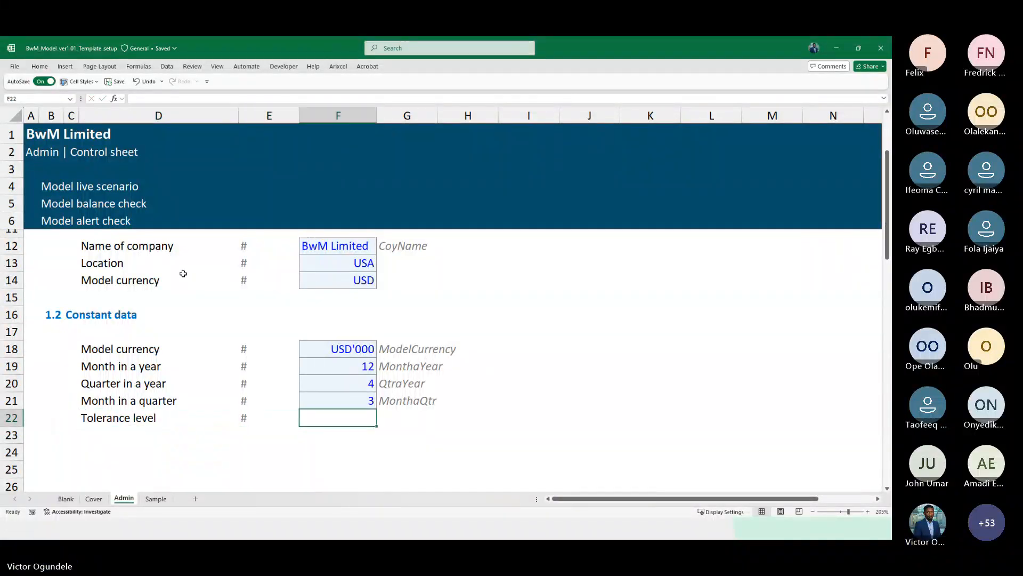
type("3")
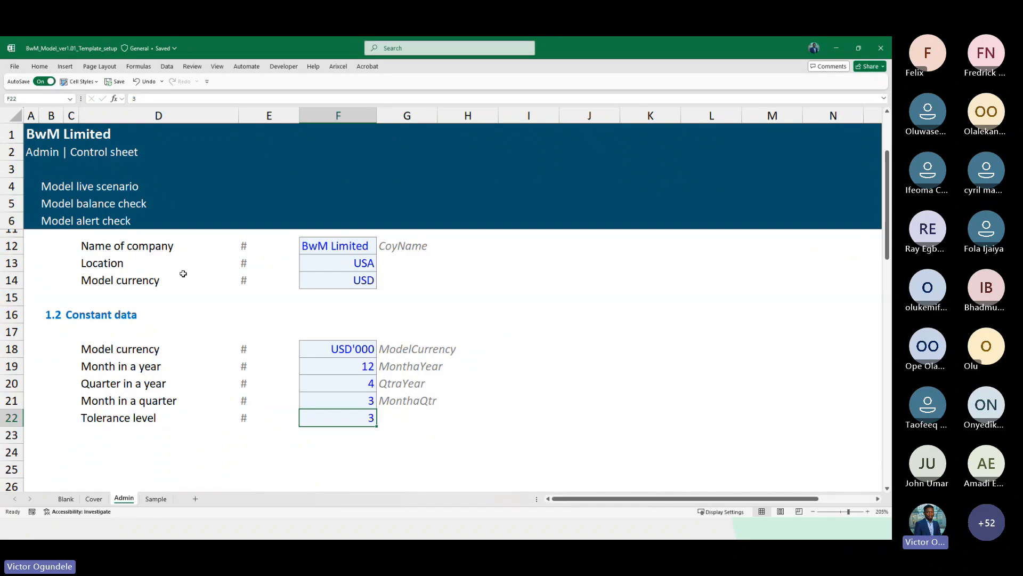
Switch to the actual financial data workbook and review its balance sheet and cash flow statement
key("alt+Tab")
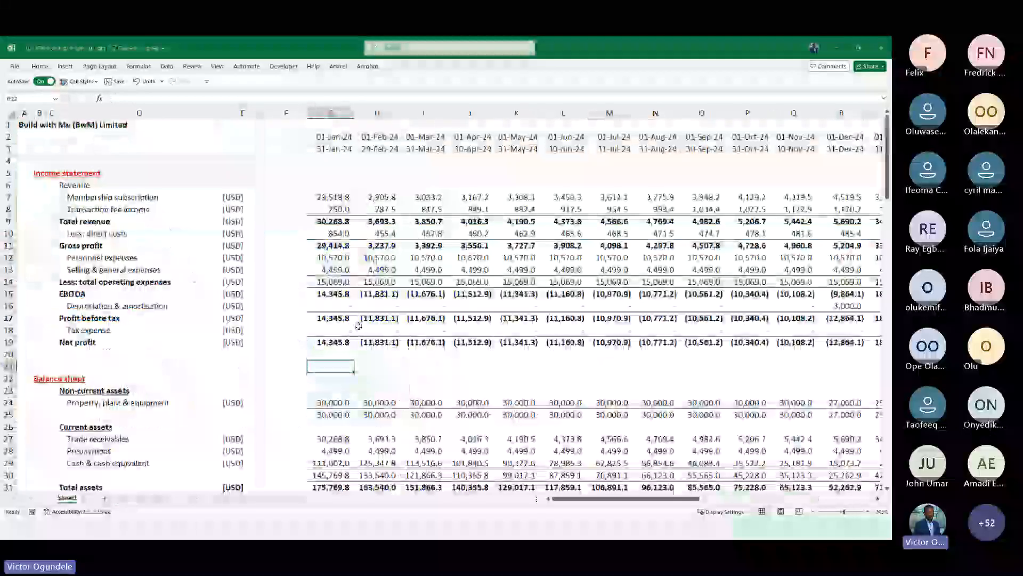
scroll(358, 326, "down", 2)
scroll(358, 334, "down", 2)
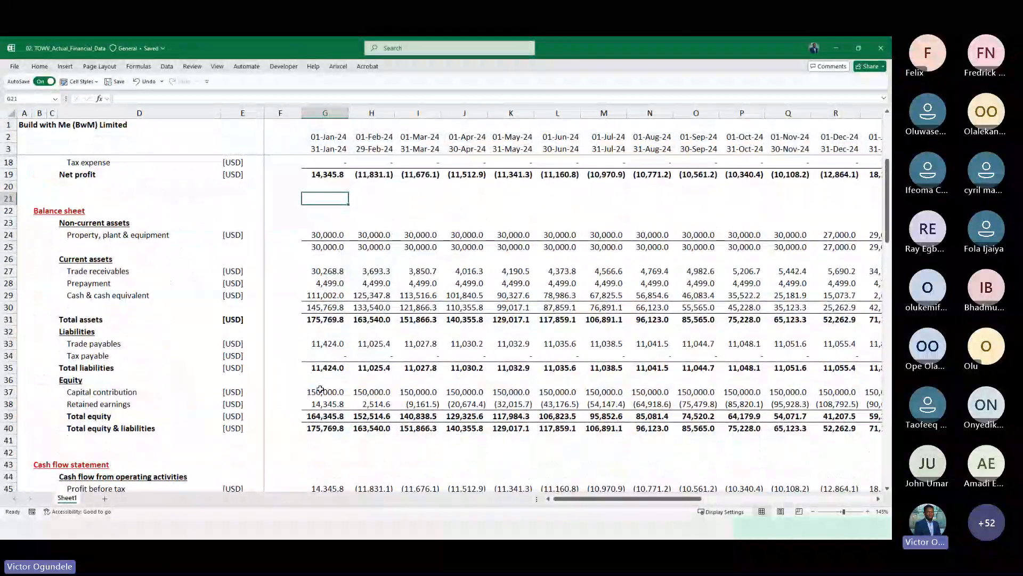
scroll(320, 389, "down", 2)
scroll(320, 389, "down", 3)
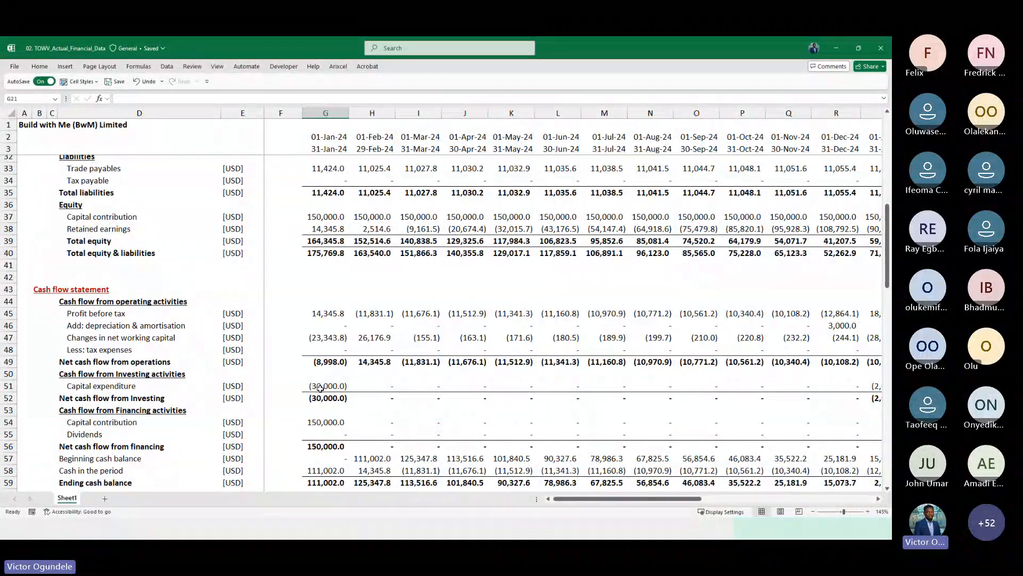
scroll(320, 387, "up", 3)
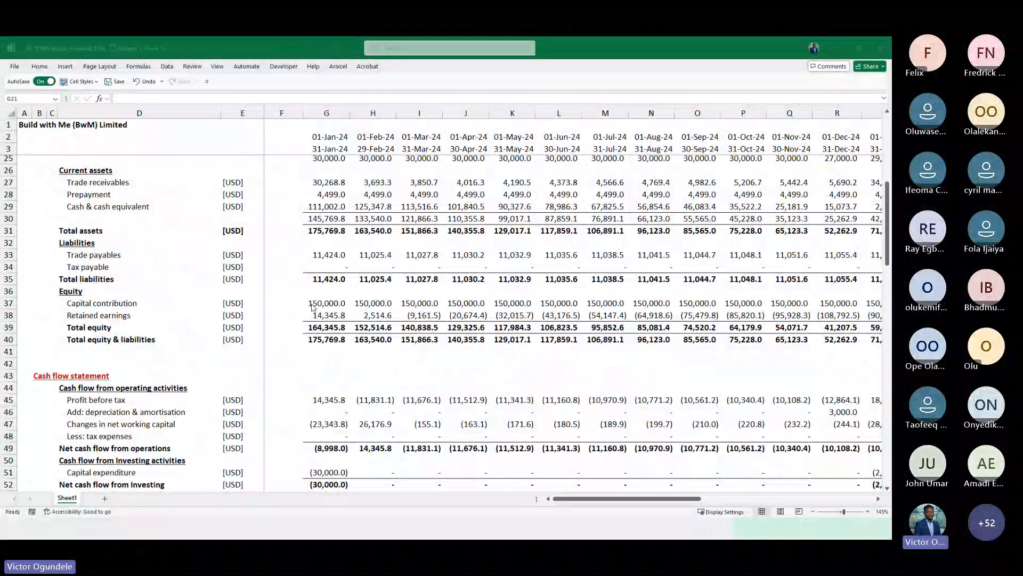
Return to the template workbook and set the tolerance value in F22 to 0.01
key("alt+Tab")
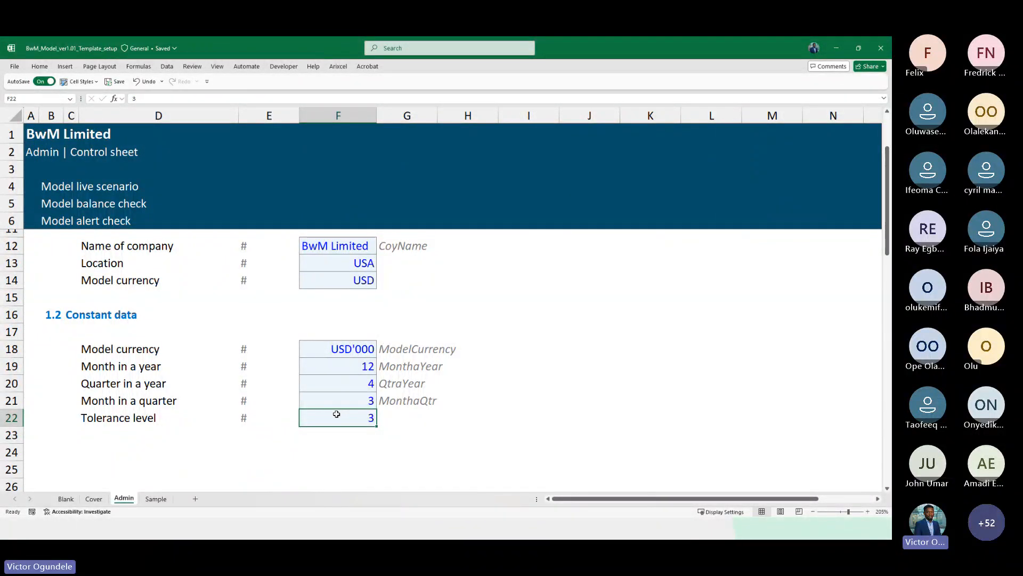
type("0.")
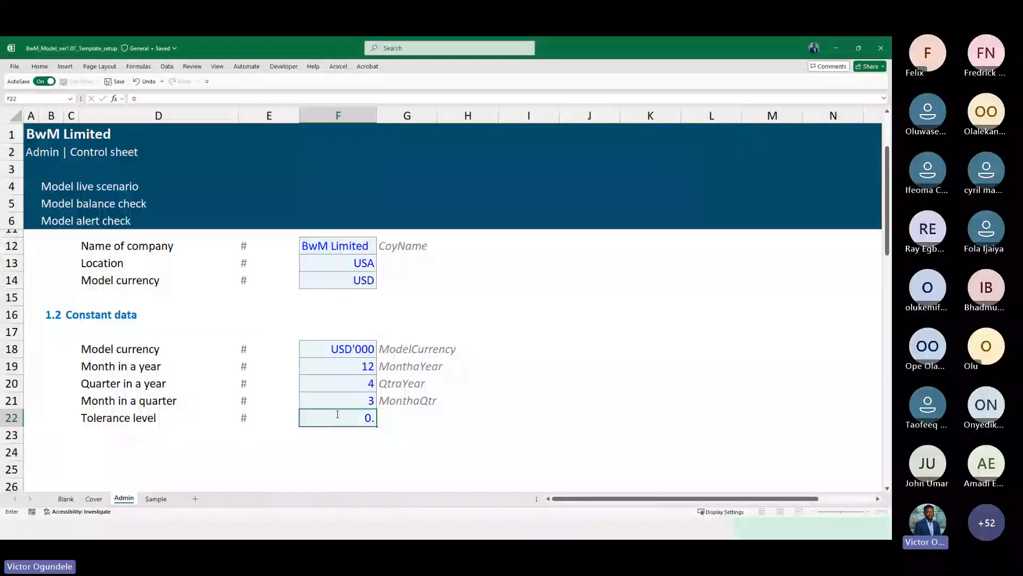
type("01")
key("ctrl+Return")
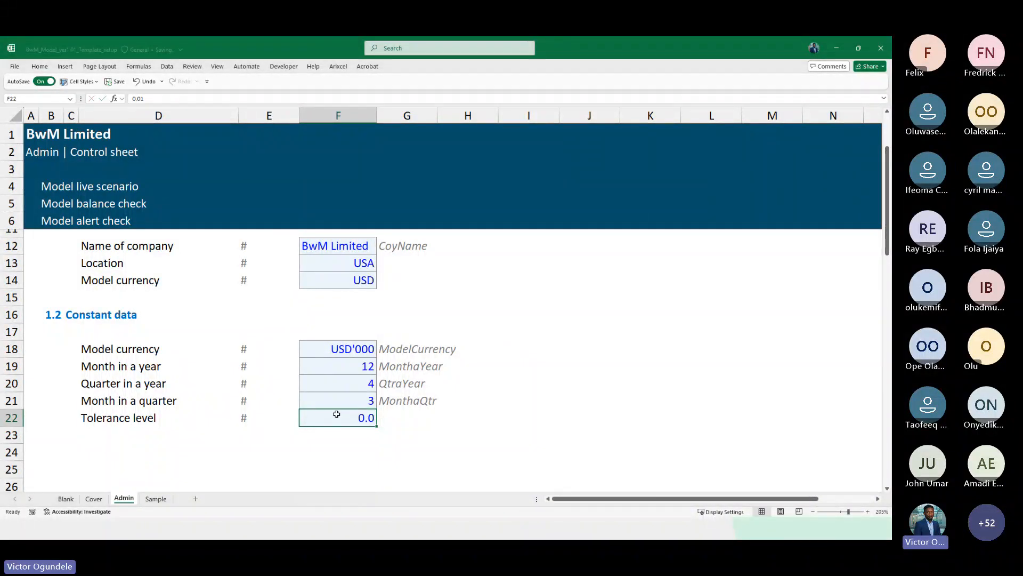
Copy the name label style down into G22 and enter Tolerance
key("Right")
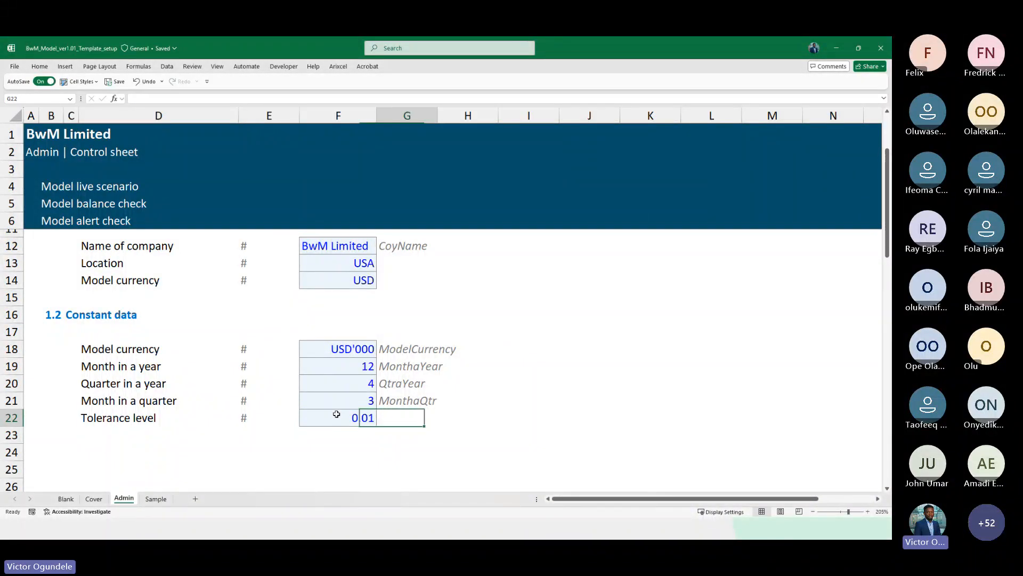
key("ctrl+d")
type("Toleranc")
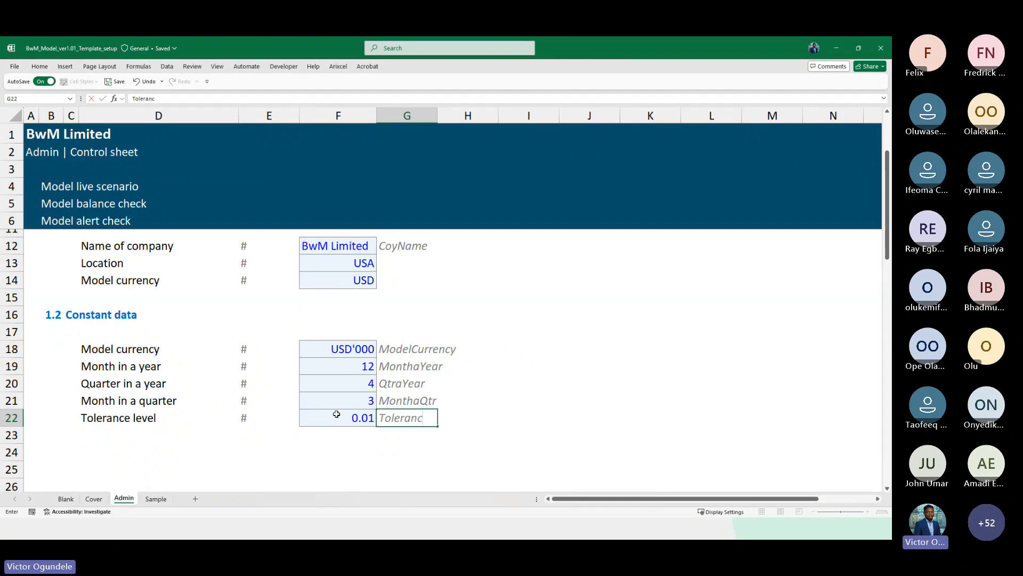
type("e")
Name the tolerance input cell F22 Tolerance
left_click(336, 414)
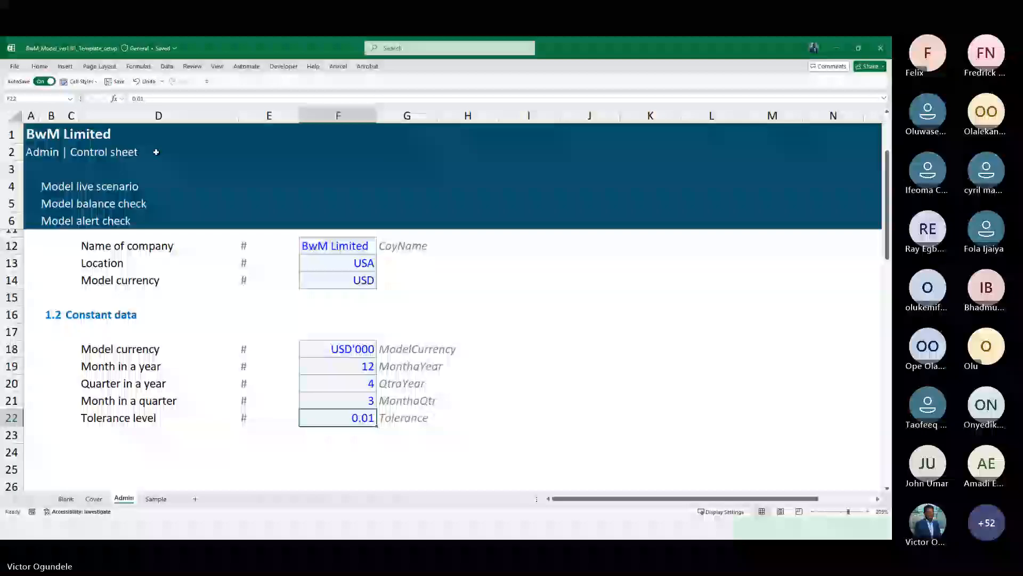
left_click(42, 98)
type("D22")
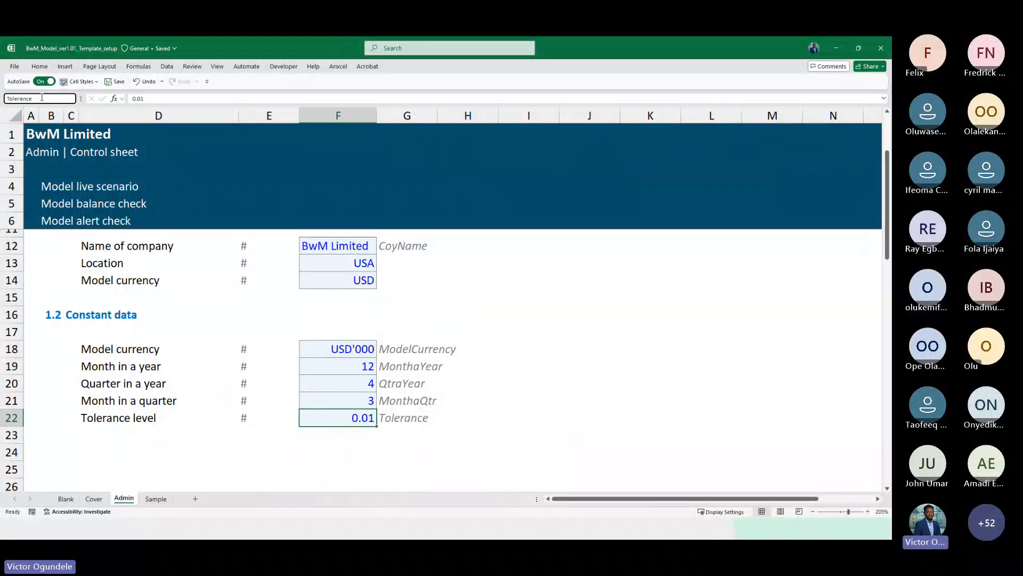
key("Return")
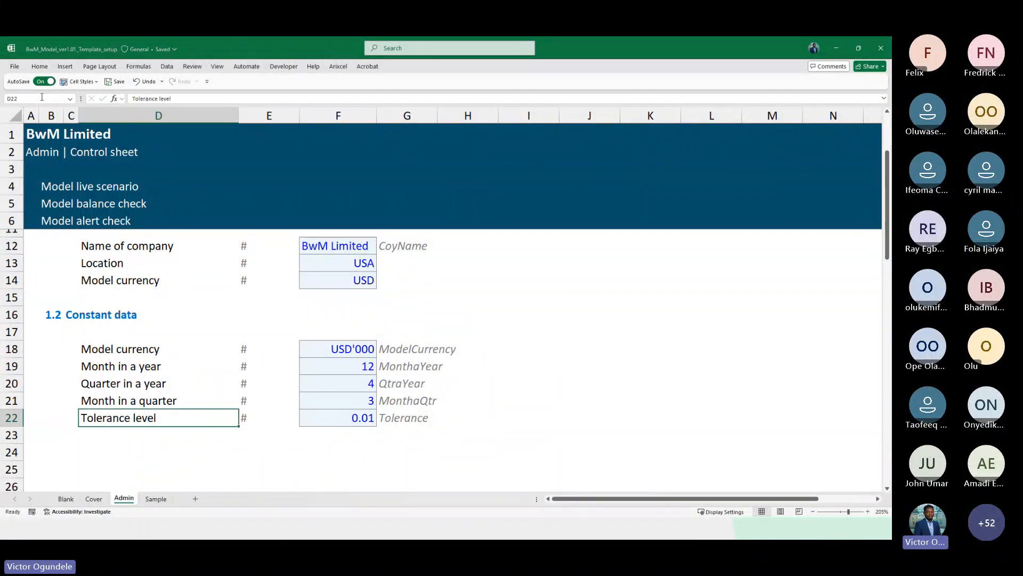
Delete the blank rows between the constant data block and the model cell style guide section
scroll(247, 270, "down", 2)
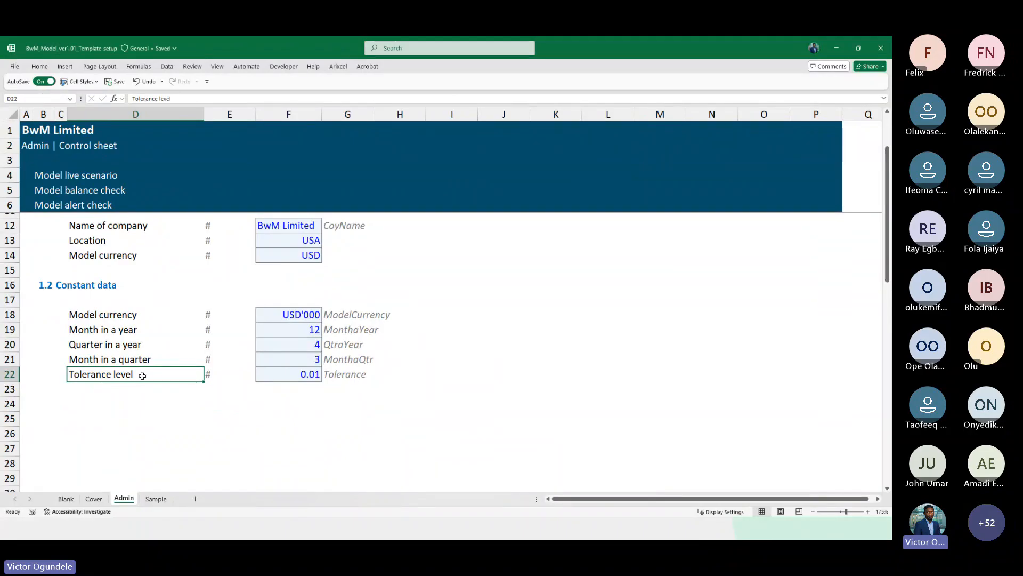
scroll(142, 375, "up", 4)
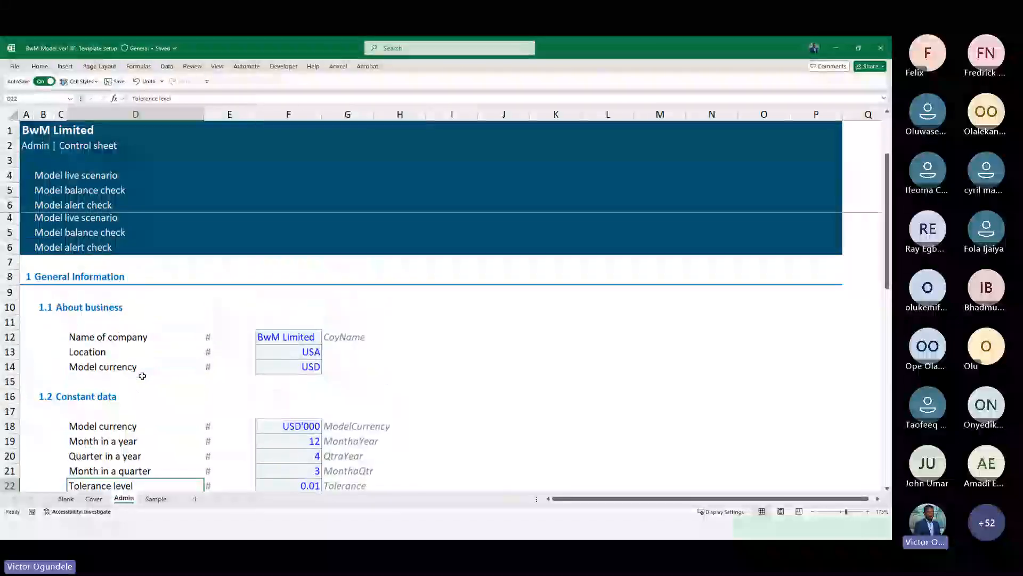
scroll(143, 376, "down", 4)
scroll(139, 383, "down", 1)
left_click(132, 404)
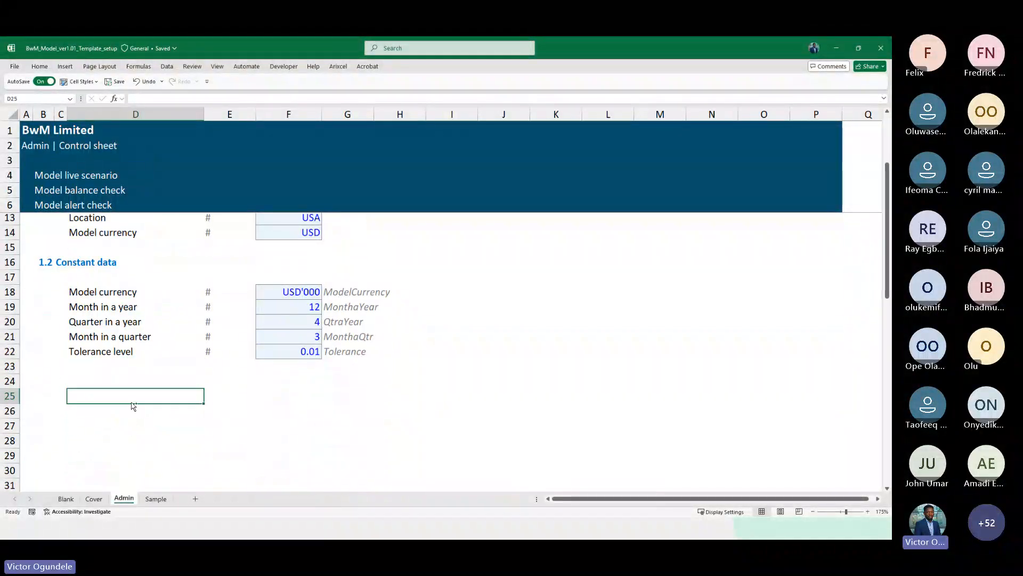
scroll(134, 406, "down", 4)
scroll(130, 401, "up", 2)
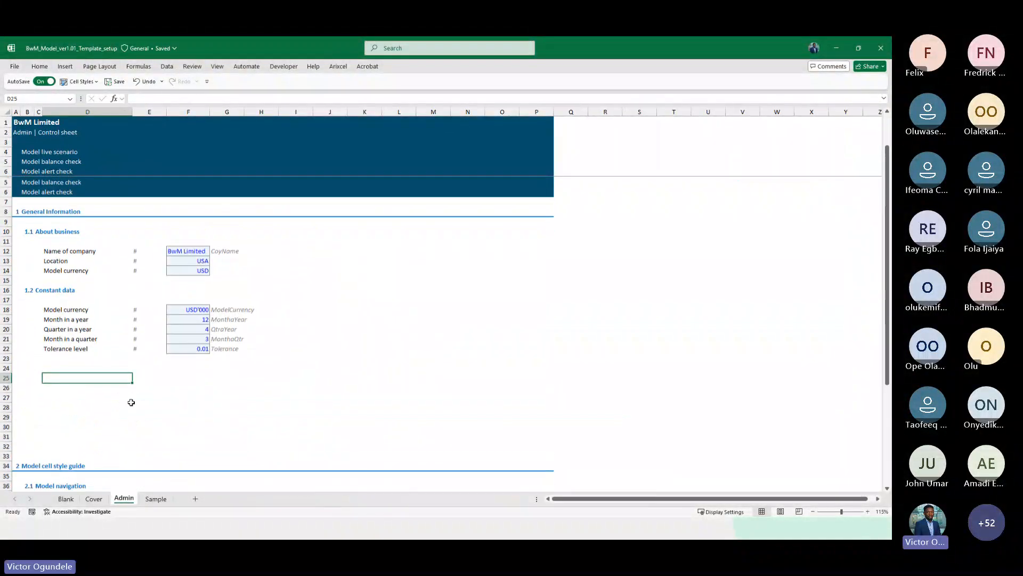
left_click(37, 271)
key("shift+space")
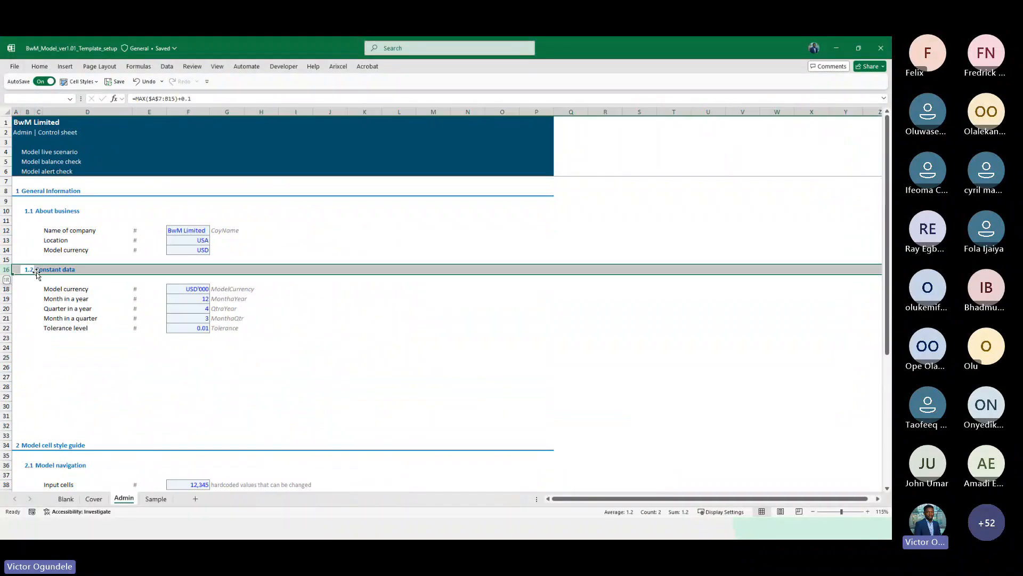
left_click(44, 348)
key("shift+space")
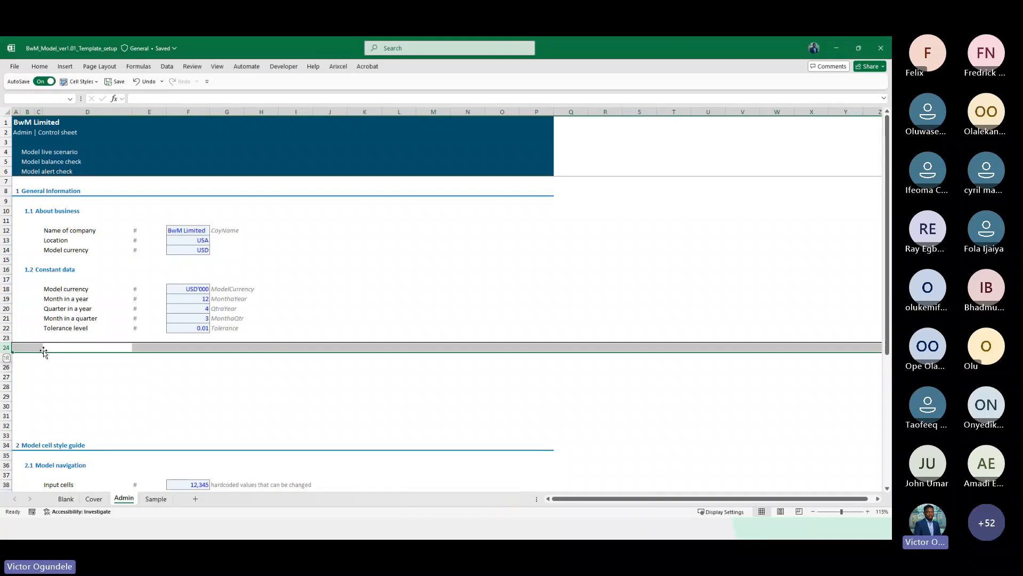
key("shift+Down")
key("shift+Down")
key("shift+Down")
key("shift+Down")
key("shift+Down")
key("shift+Down")
key("shift+Down")
key("shift+Down")
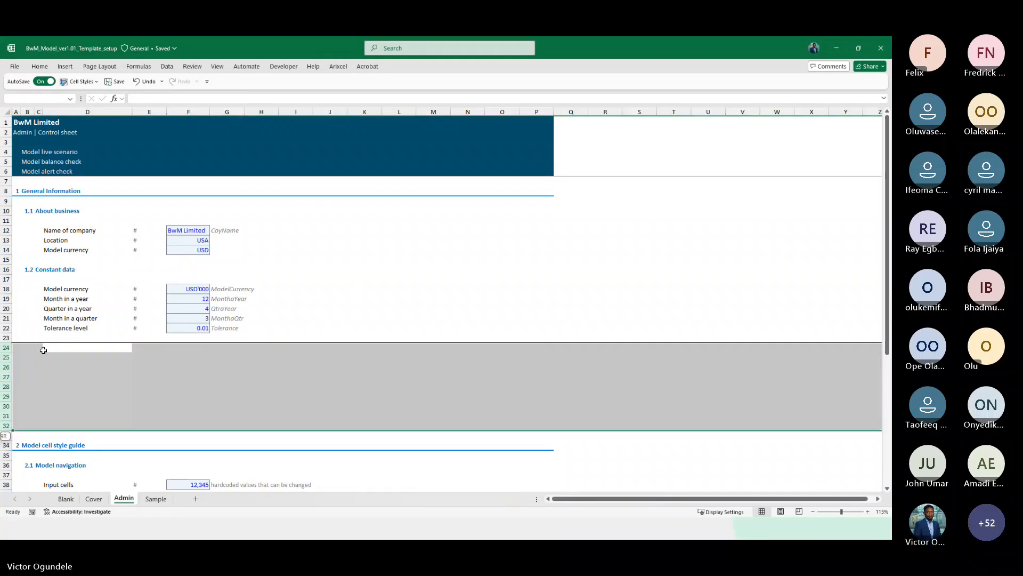
key("ctrl+minus")
left_click(43, 349)
key("shift+space")
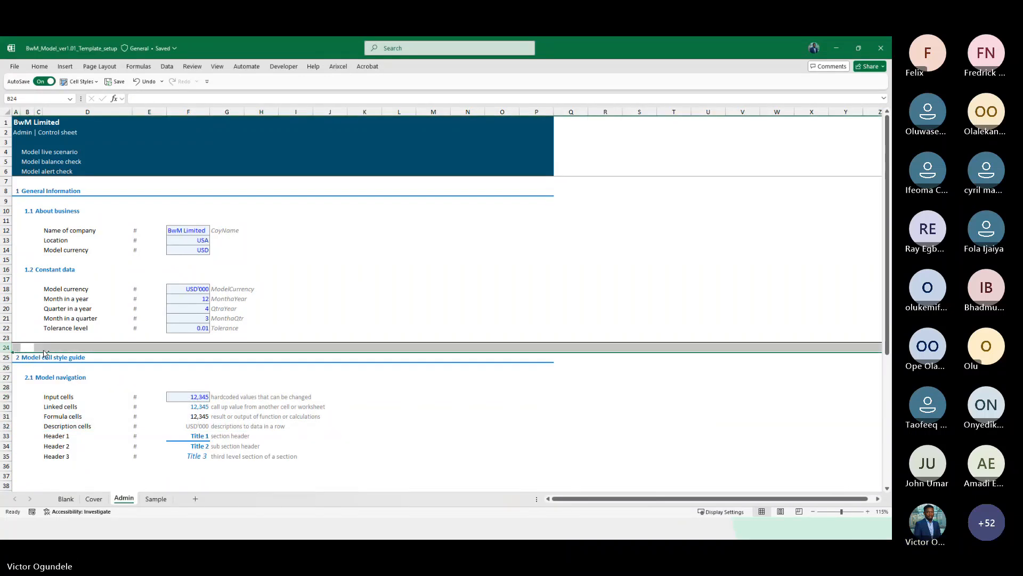
key("ctrl+minus")
Copy the cell style guide section and sub-section header rows and paste them at row 36
scroll(32, 328, "down", 1)
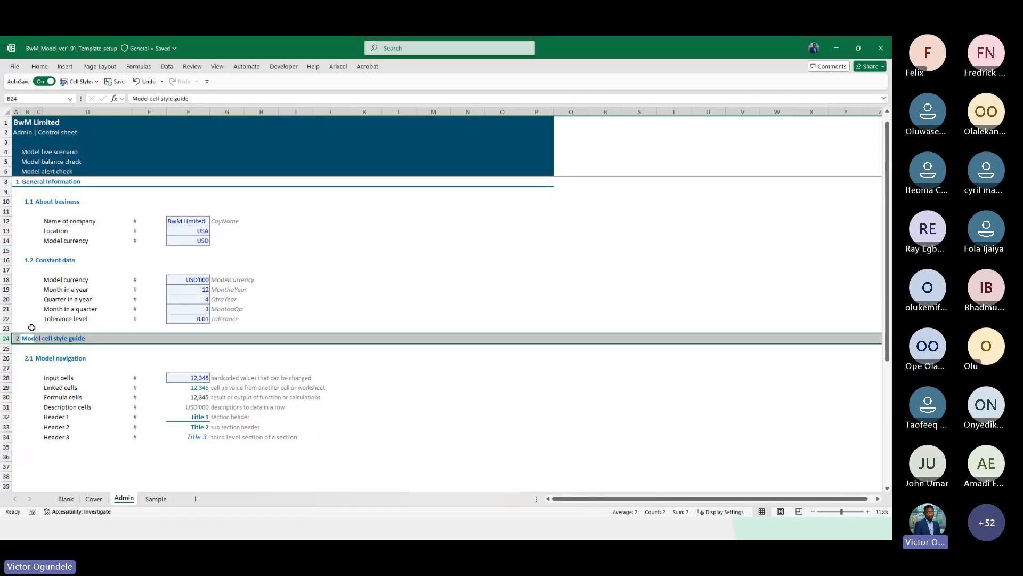
left_click_drag(5, 328, 5, 368)
key("ctrl+a")
scroll(5, 329, "down", 1)
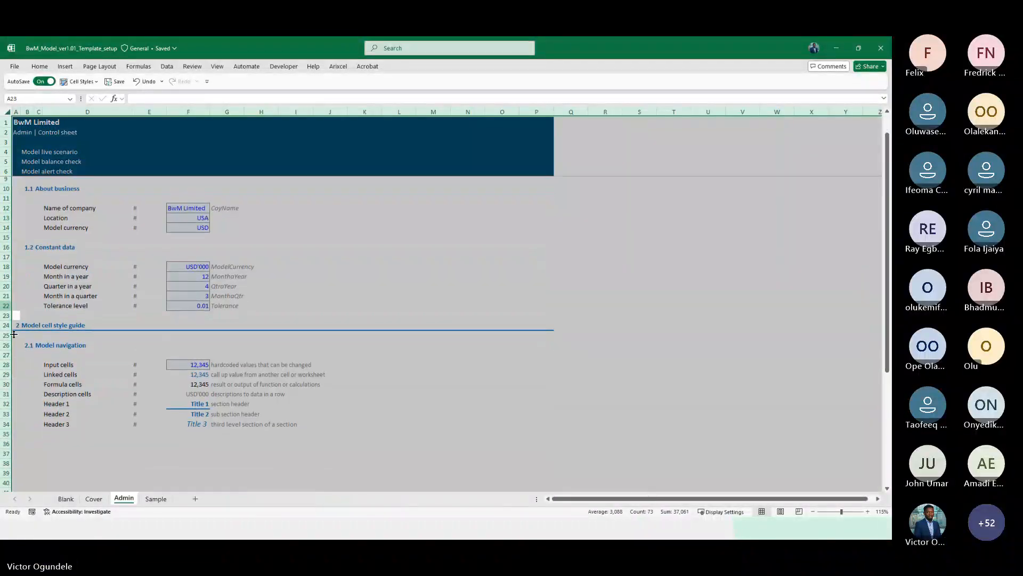
left_click(39, 323)
key("shift+space")
key("shift+Down")
key("shift+Down")
key("shift+Down")
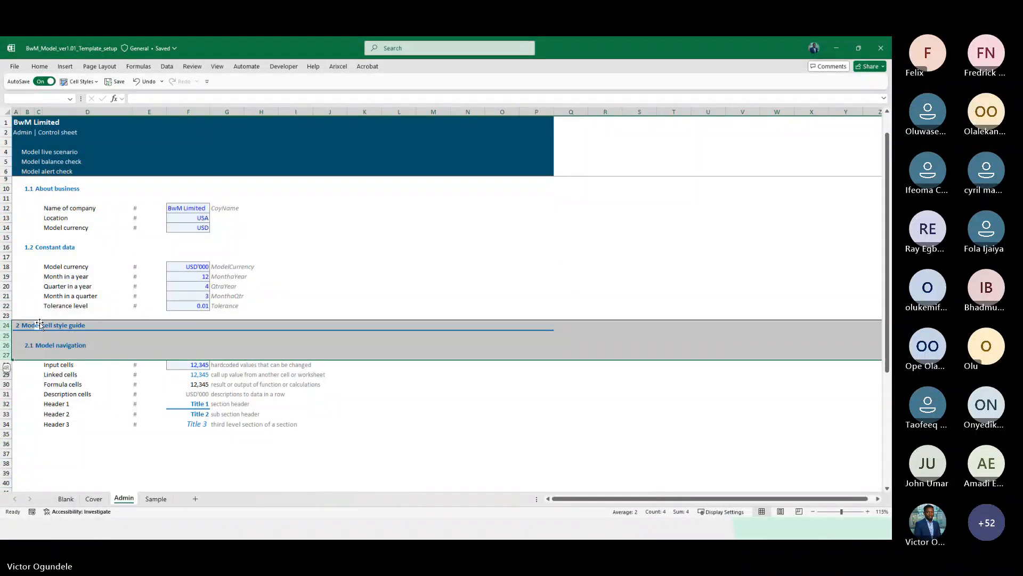
scroll(5, 360, "down", 3)
key("ctrl+c")
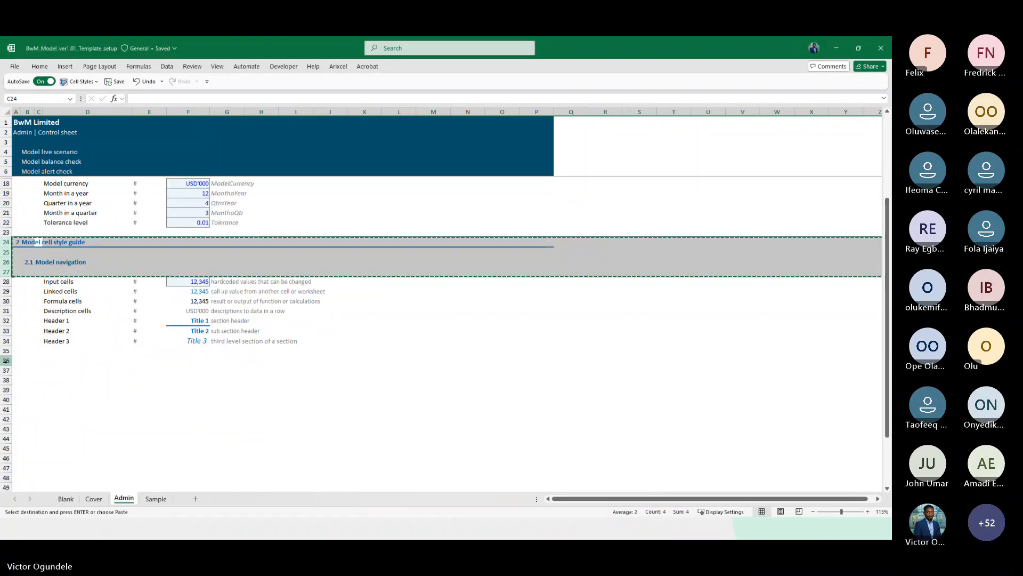
left_click(5, 360)
key("Return")
Retitle the pasted section heading Timing and its sub-section heading Timeline
left_click(27, 361)
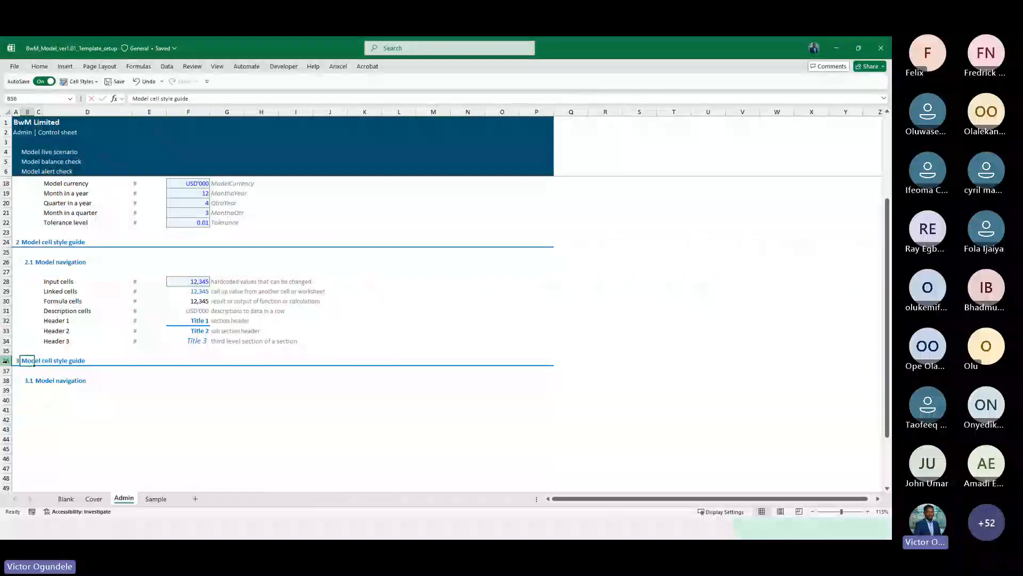
type("Timing")
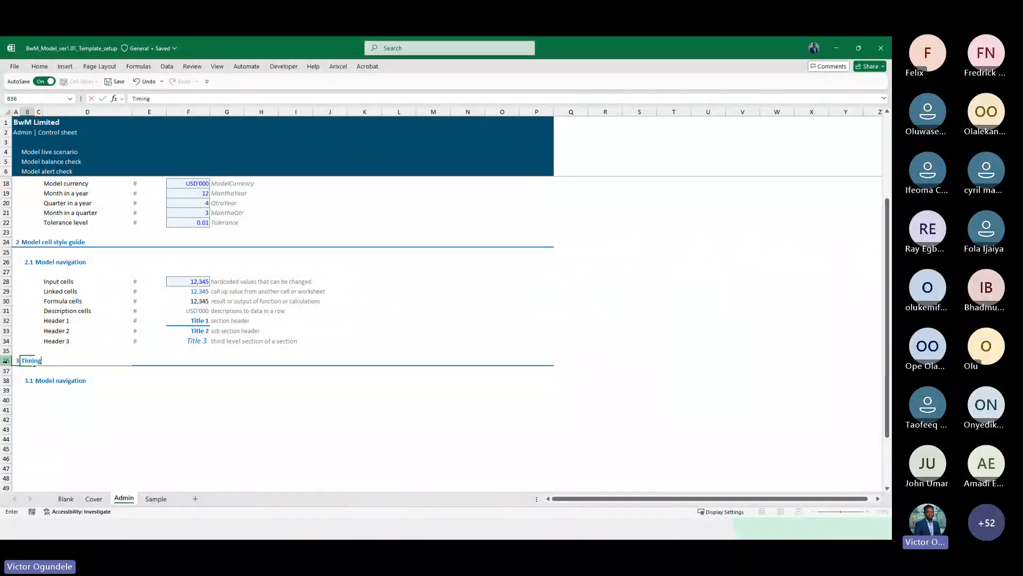
key("Return")
key("Down")
key("Right")
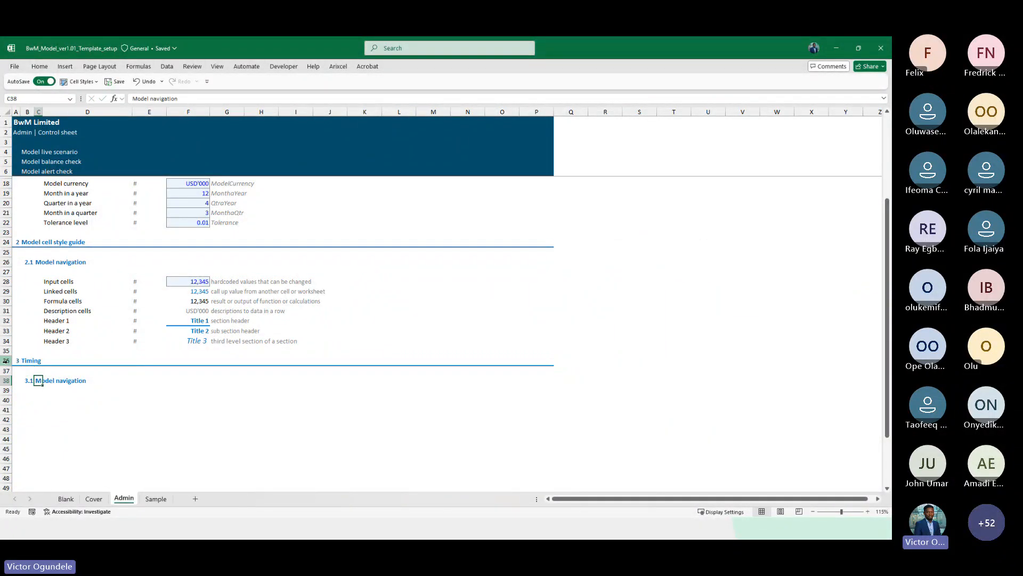
type("Timeline")
key("Return")
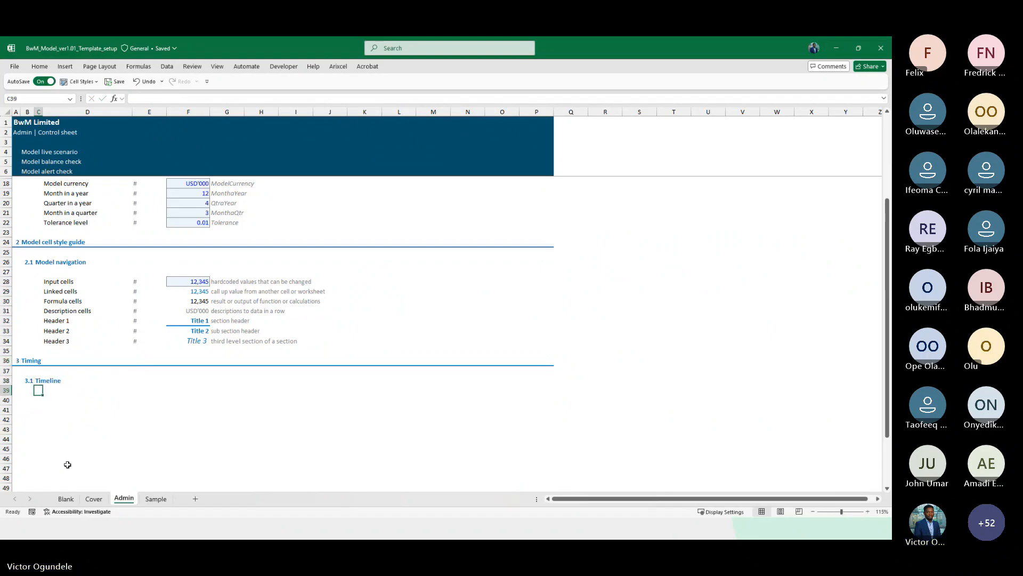
Rename the sub-section heading to Monthly timeline
scroll(98, 424, "down", 3)
key("Down")
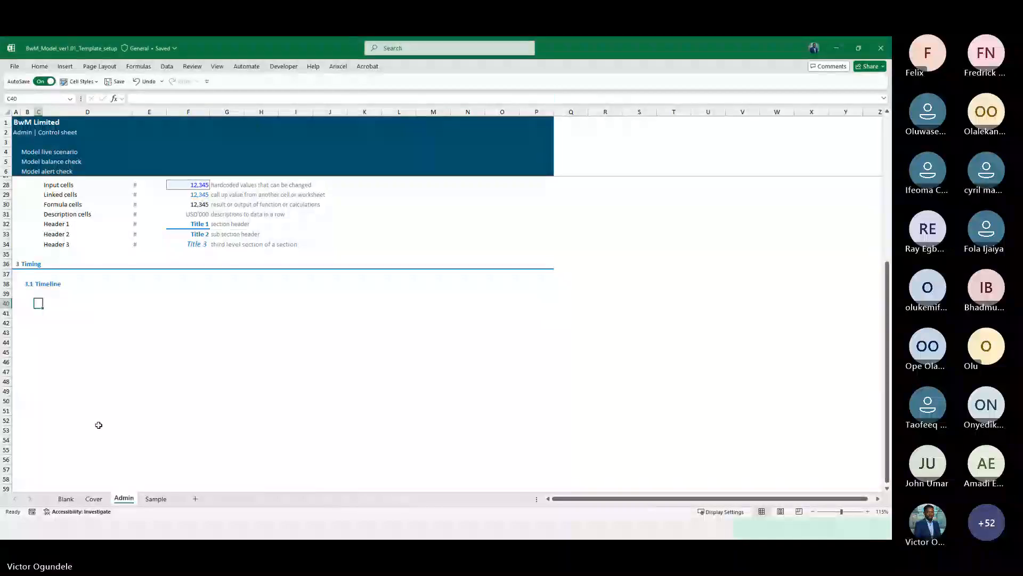
scroll(98, 425, "up", 2, "ctrl")
key("Up")
key("Up")
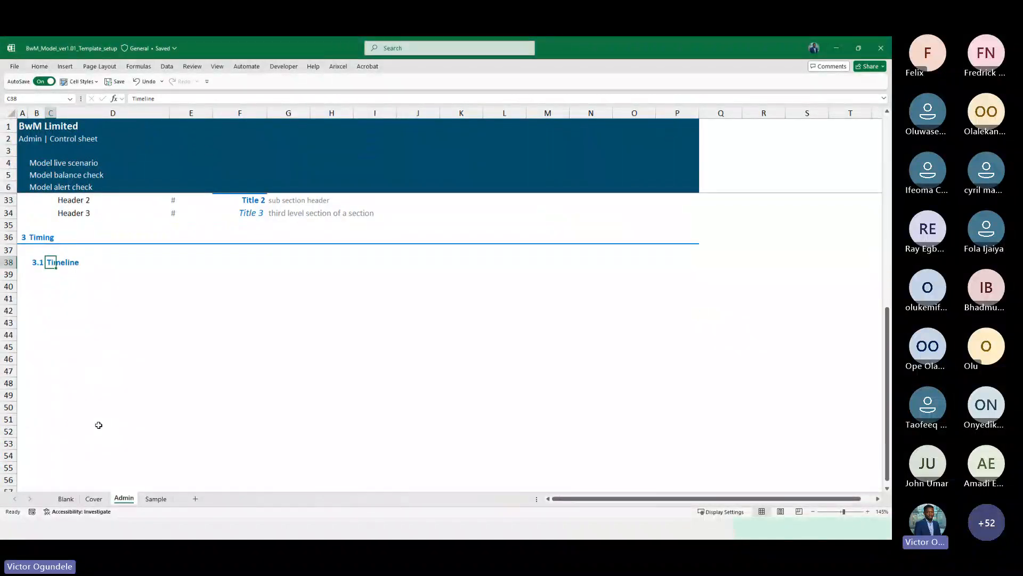
key("F2")
key("Home")
type("Monthyl")
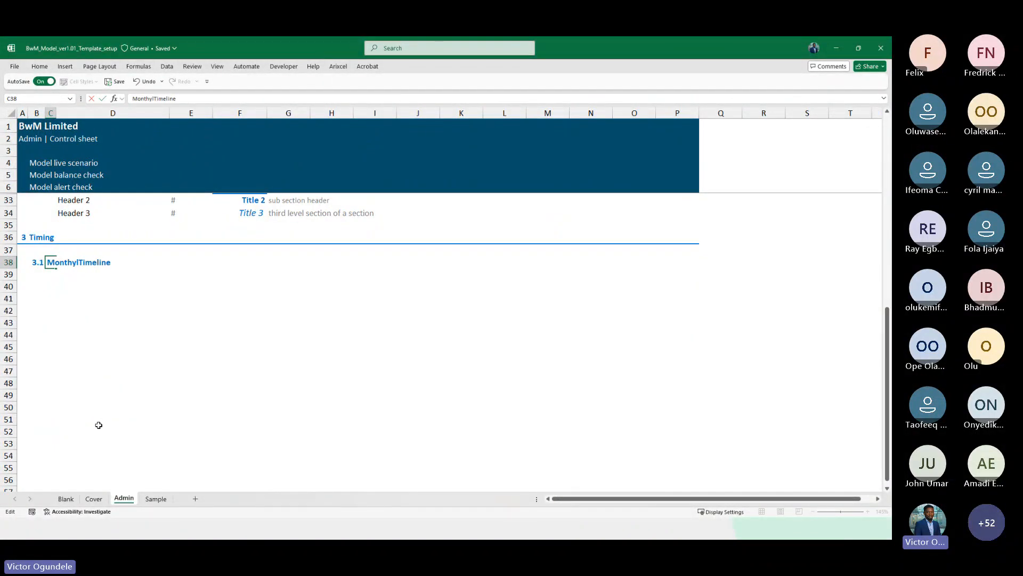
key("Delete")
type("t")
key("BackSpace")
key("BackSpace")
key("BackSpace")
key("BackSpace")
type("ly t")
key("ctrl+Return")
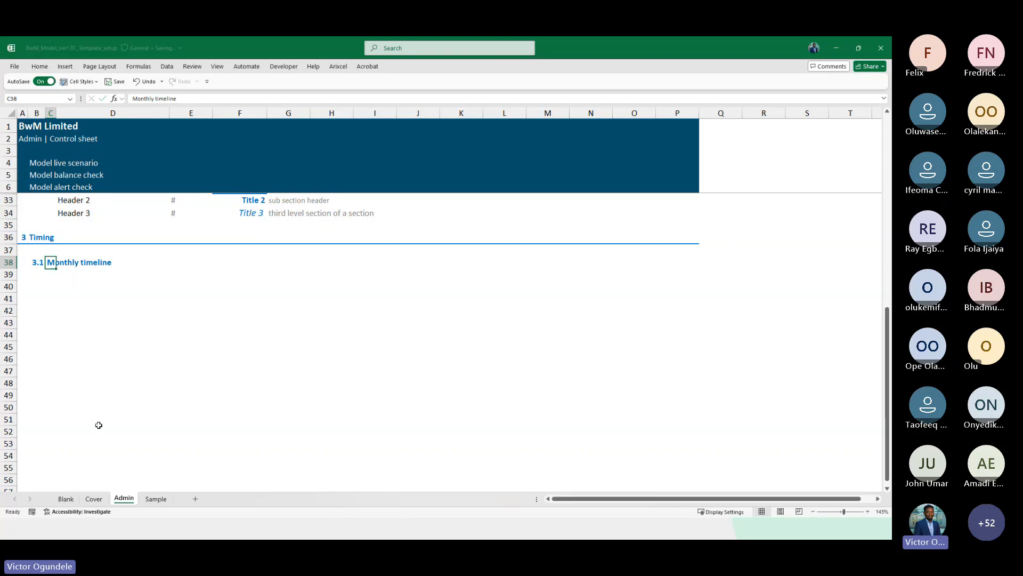
Enter the labels Start date and End date in D41 and D42 under the Monthly timeline heading
key("Down")
key("Down")
key("Right")
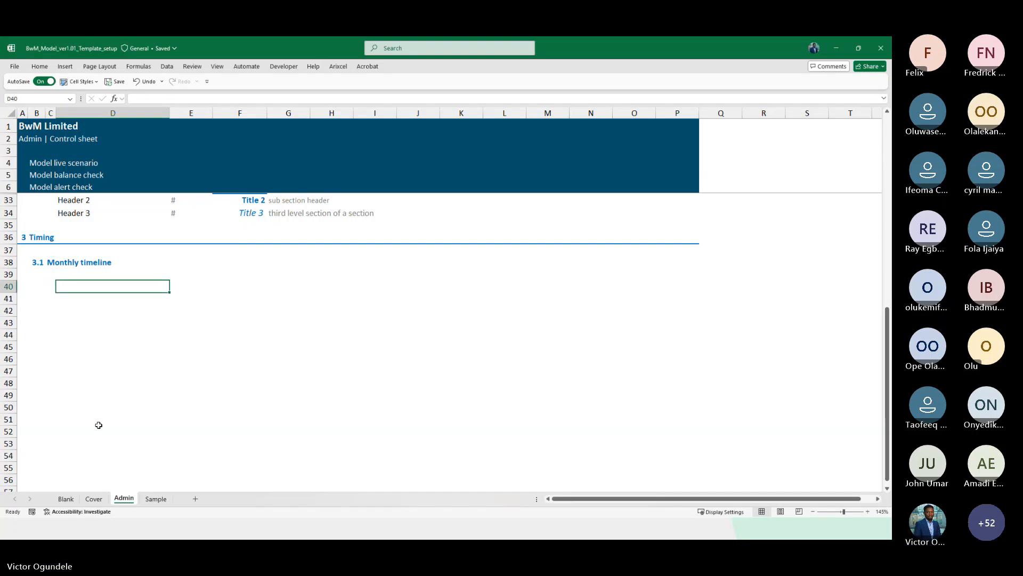
key("Down")
key("Down")
key("Up")
scroll(99, 425, "up", 1)
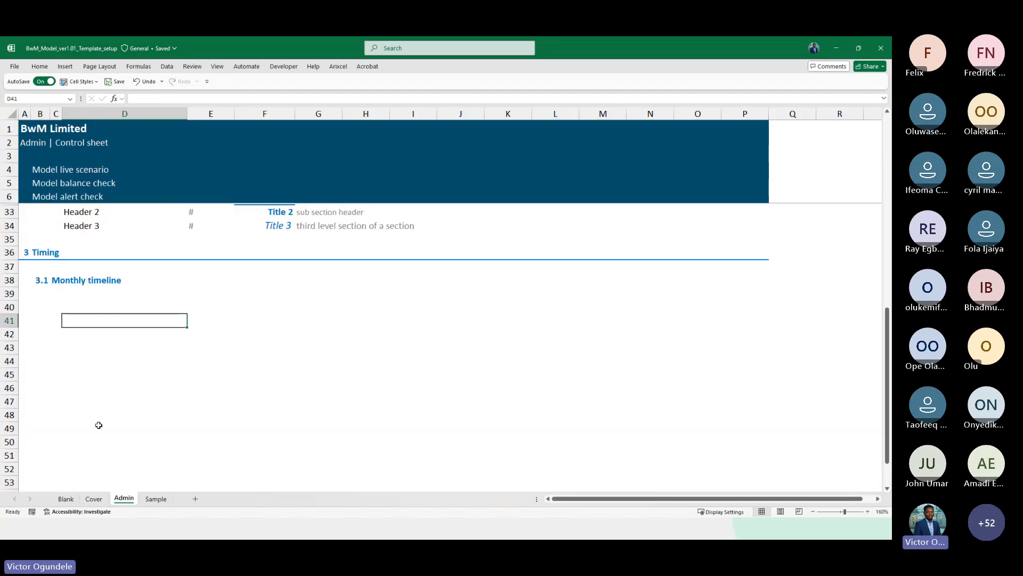
type("Start d")
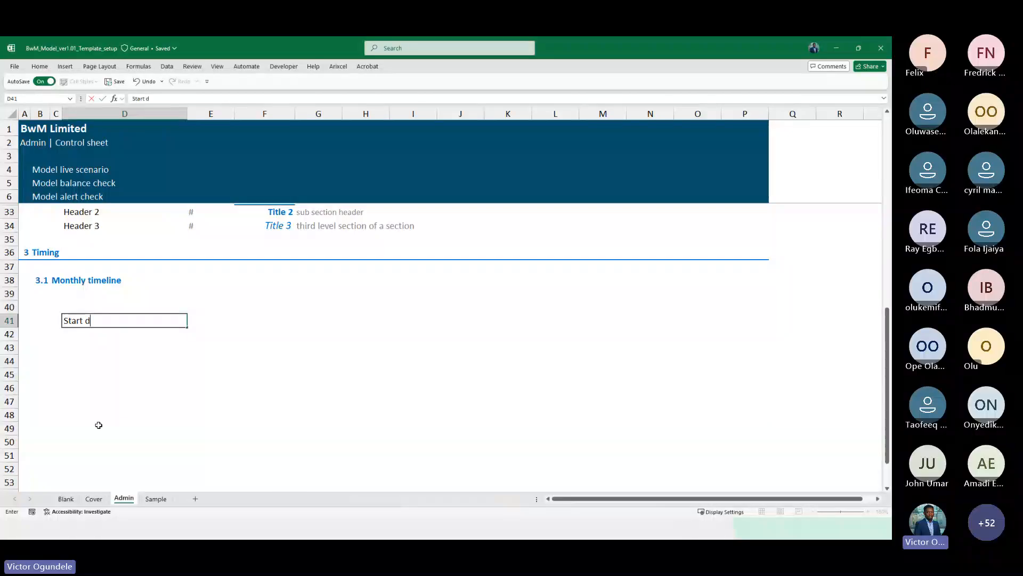
type("ate")
key("Return")
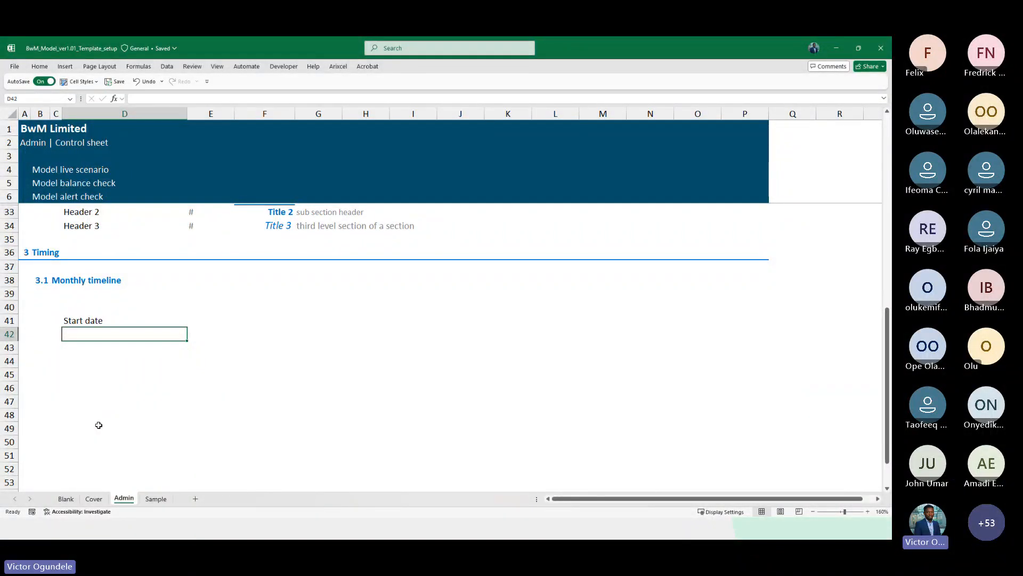
type("End date")
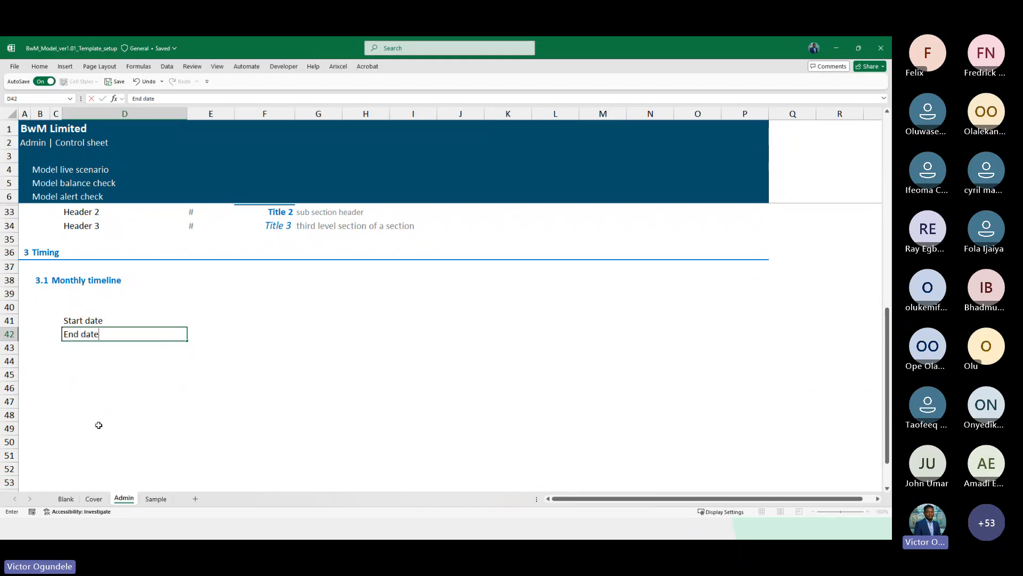
Insert two rows above the date labels and enter the label Model start date in D40
key("Up")
key("Up")
key("shift+space")
key("ctrl+shift+plus")
key("ctrl+shift+plus")
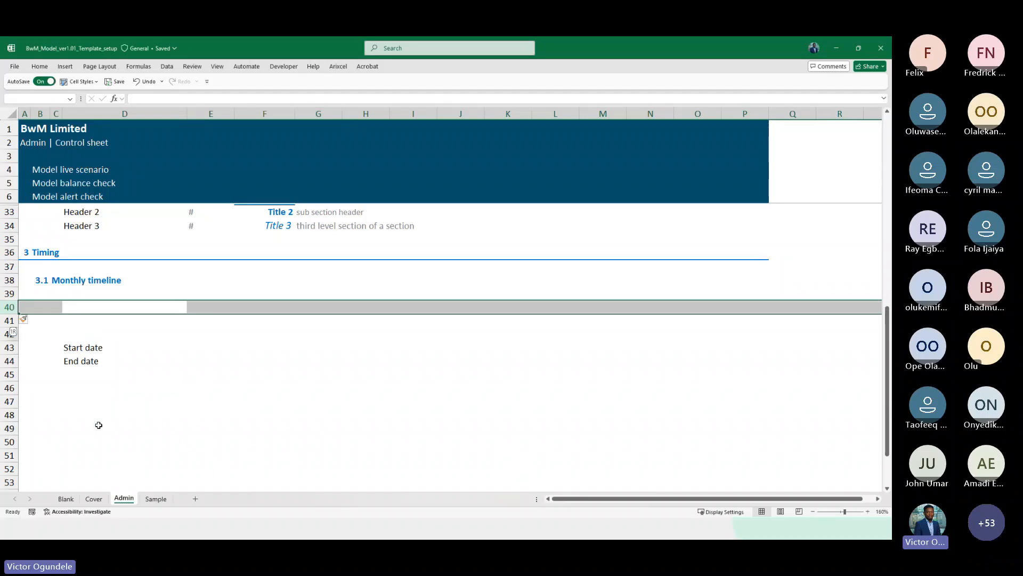
key("Left")
key("Right")
scroll(99, 425, "up", 1, "ctrl")
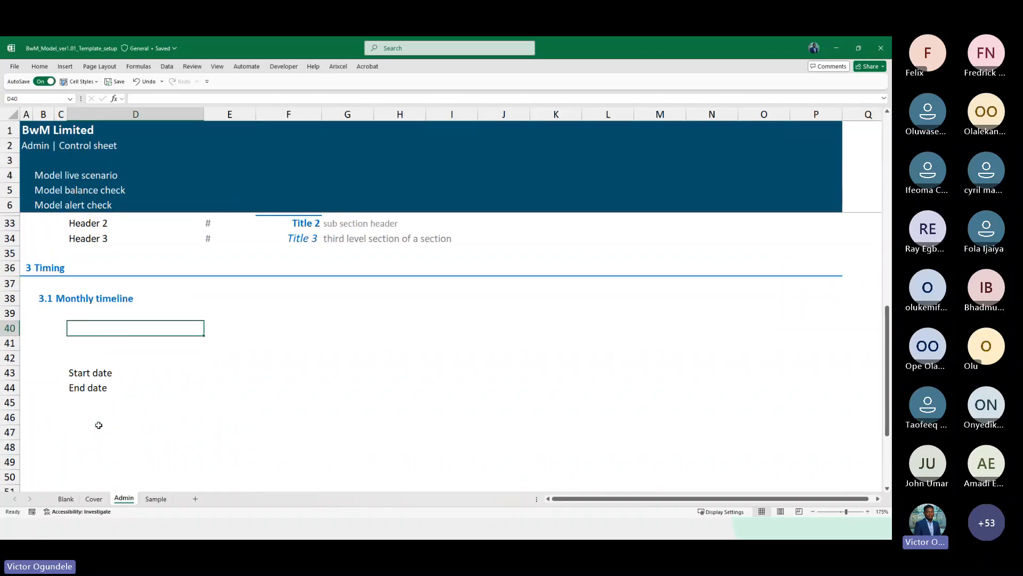
type("Model st")
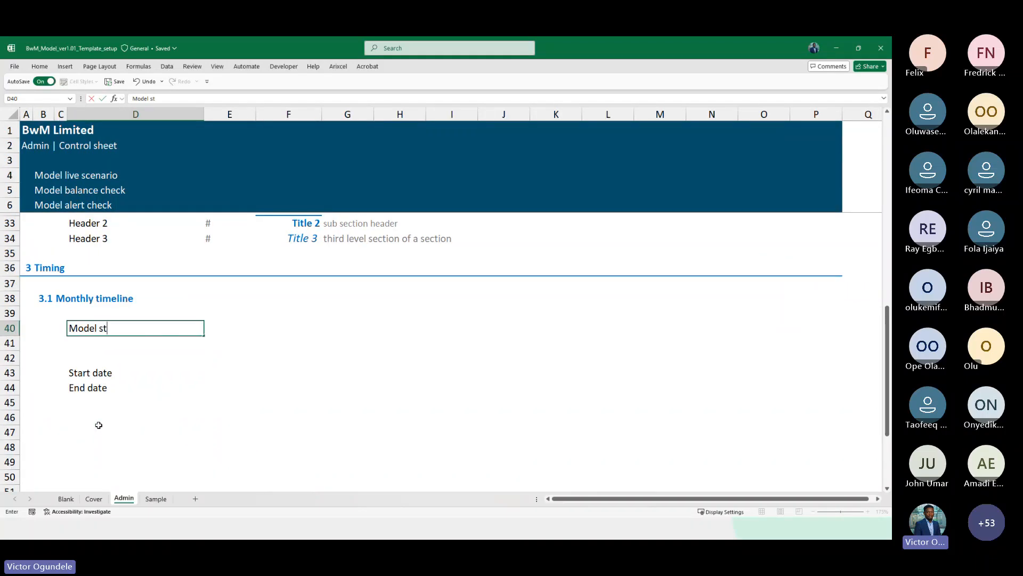
type("art date")
key("Right")
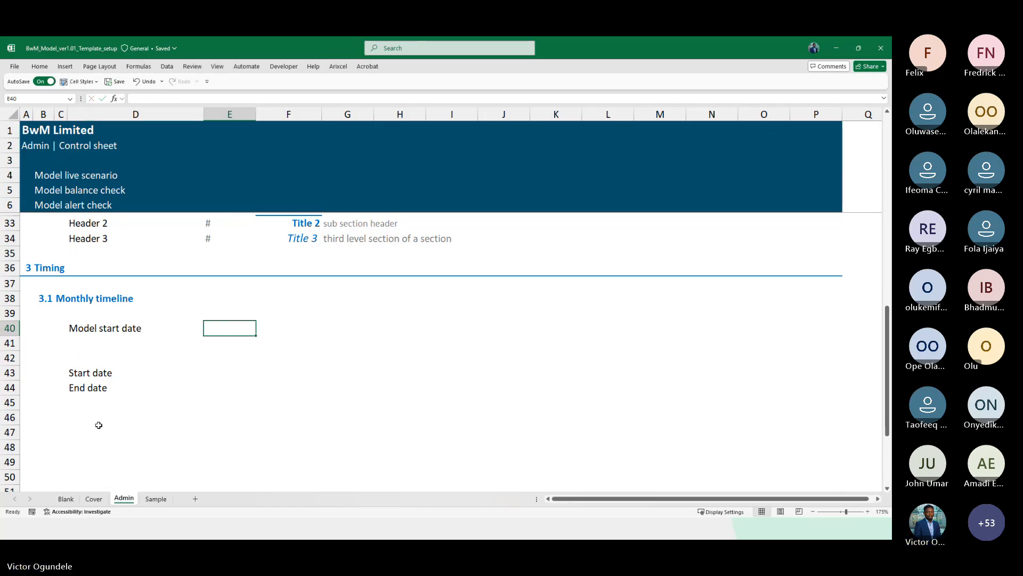
Add the # marker in E40 and apply the Input cell style to F40
type("#")
key("alt+2")
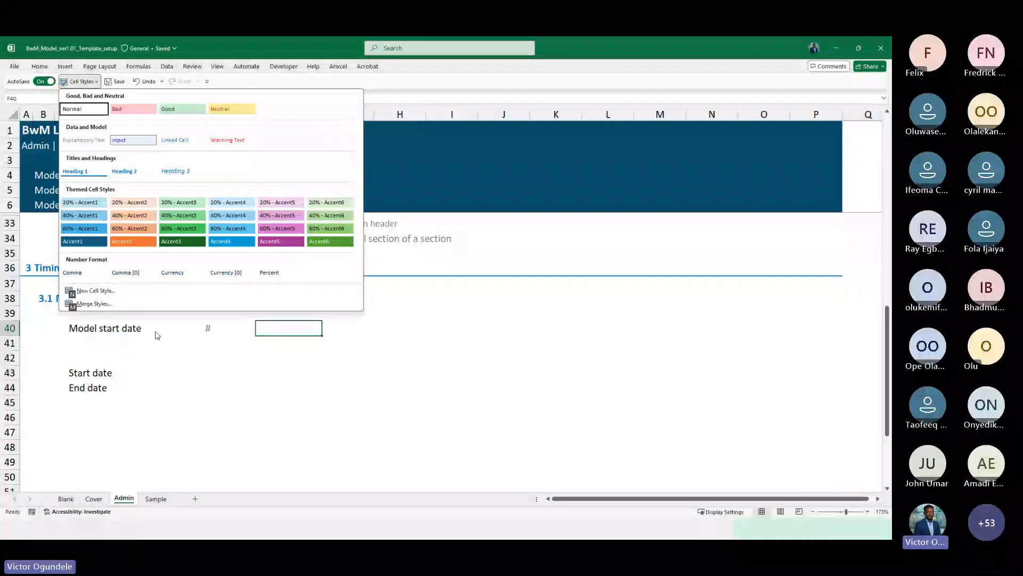
left_click(123, 141)
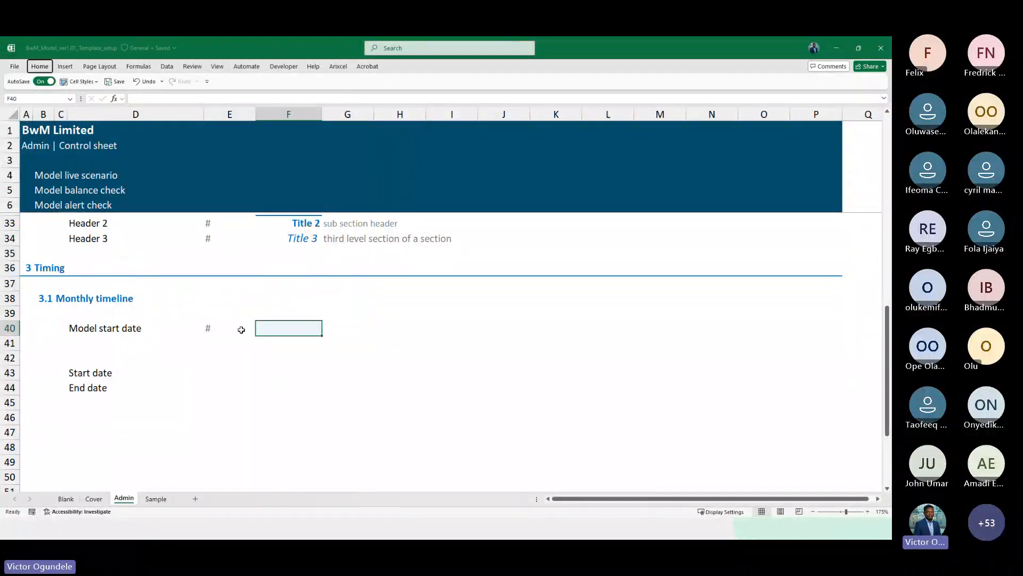
Switch to the actual financial data workbook to check the first period's start date, then return
key("alt+Tab")
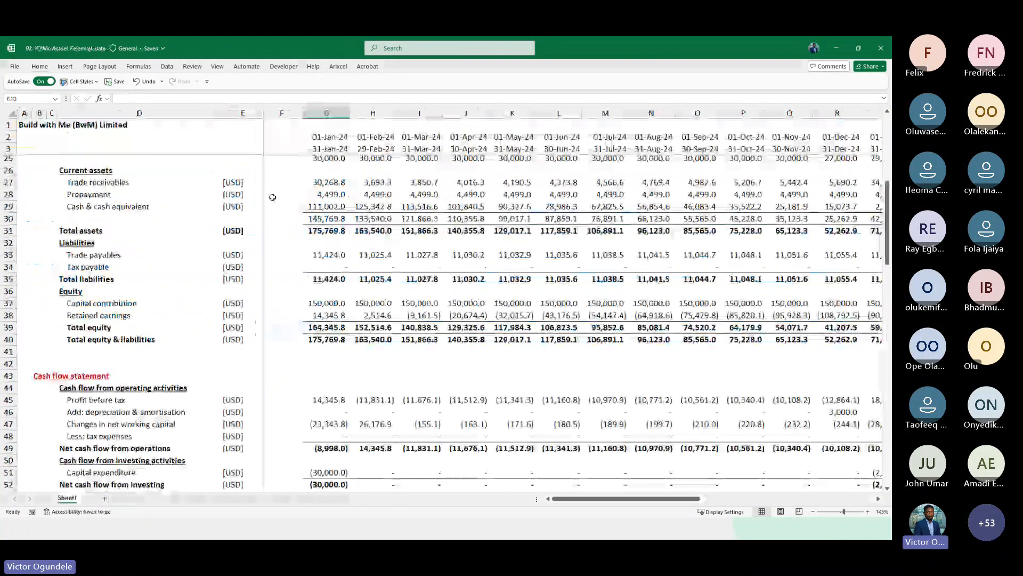
left_click(326, 136)
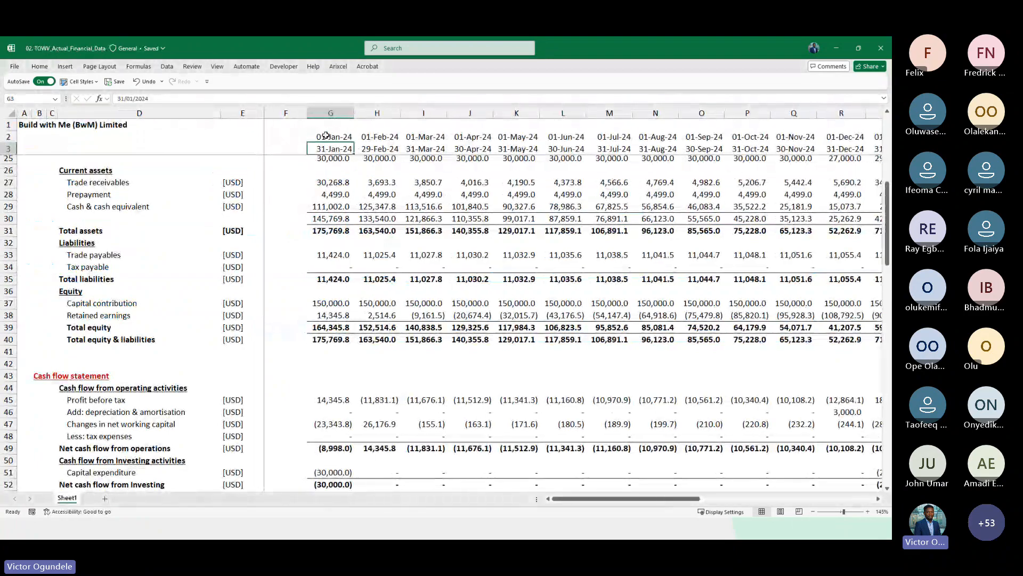
scroll(326, 135, "up", 7)
key("alt+Tab")
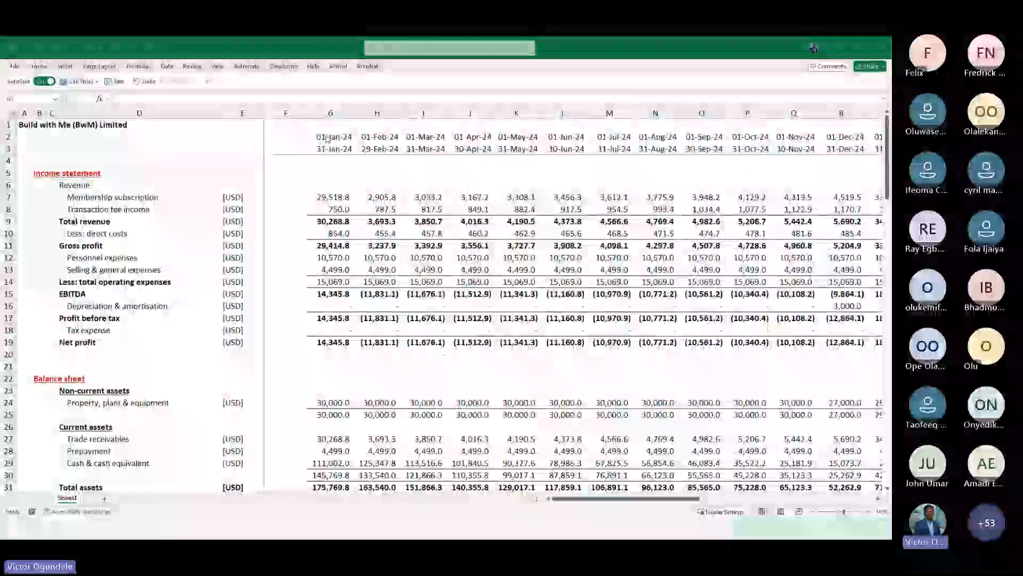
Enter the model start date 01-2024 in F40 and format it as a date
type("01-")
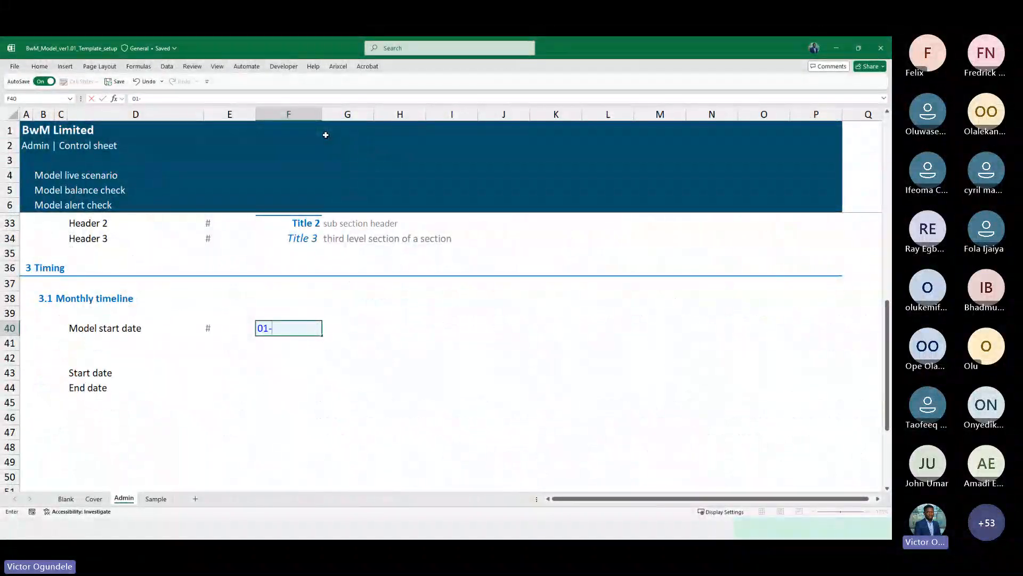
type("01-2024")
key("ctrl+Return")
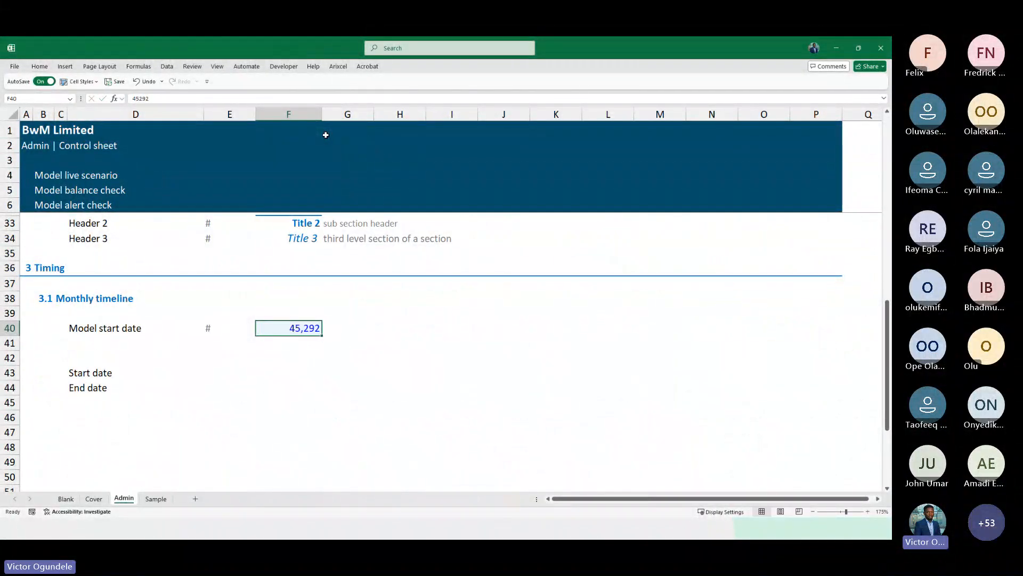
key("ctrl+shift+3")
key("Down")
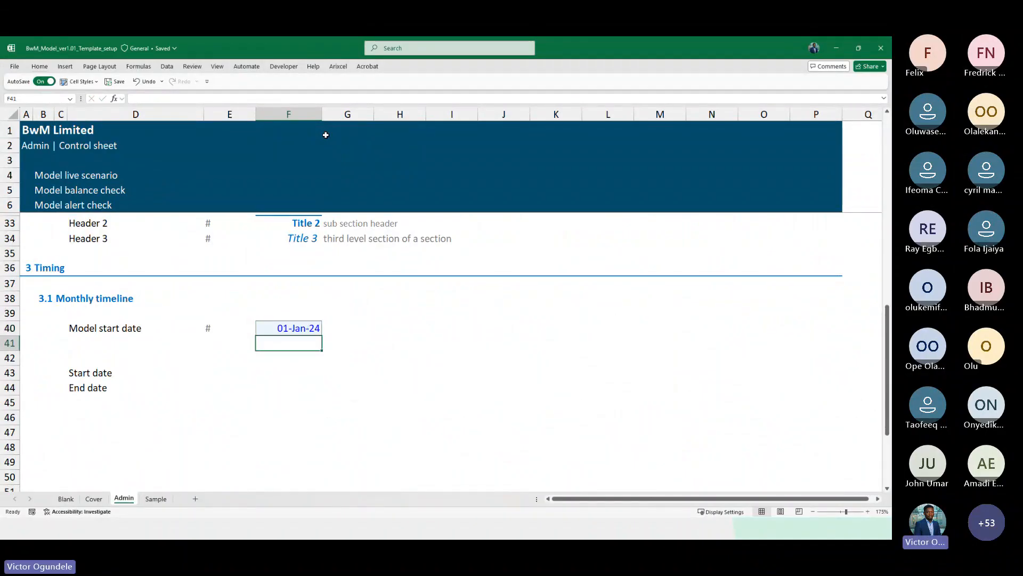
Enter the label Last actual date in D41 and fill the marker and date down from row 40
key("Left")
key("Left")
key("Left")
key("Right")
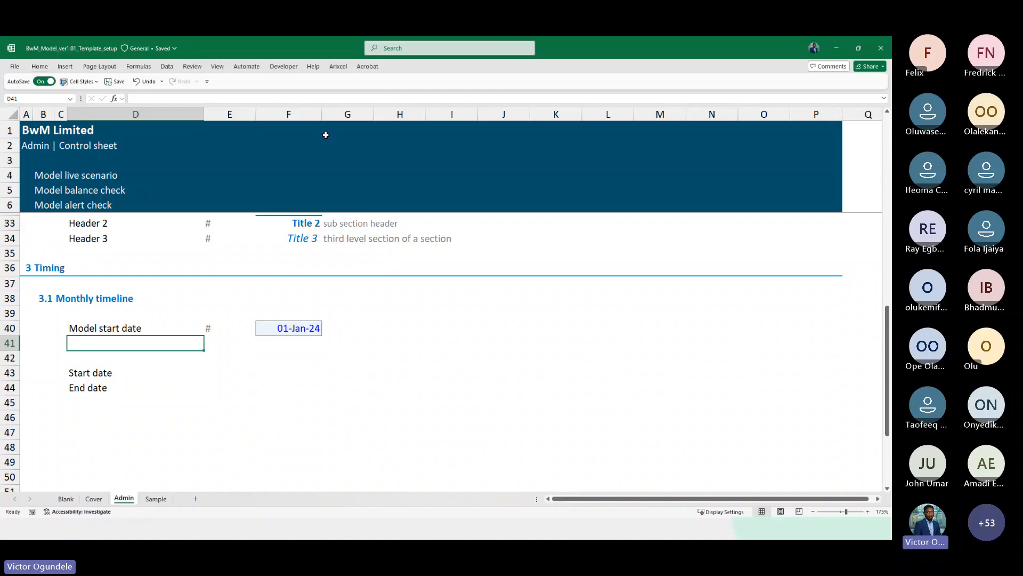
type("Last")
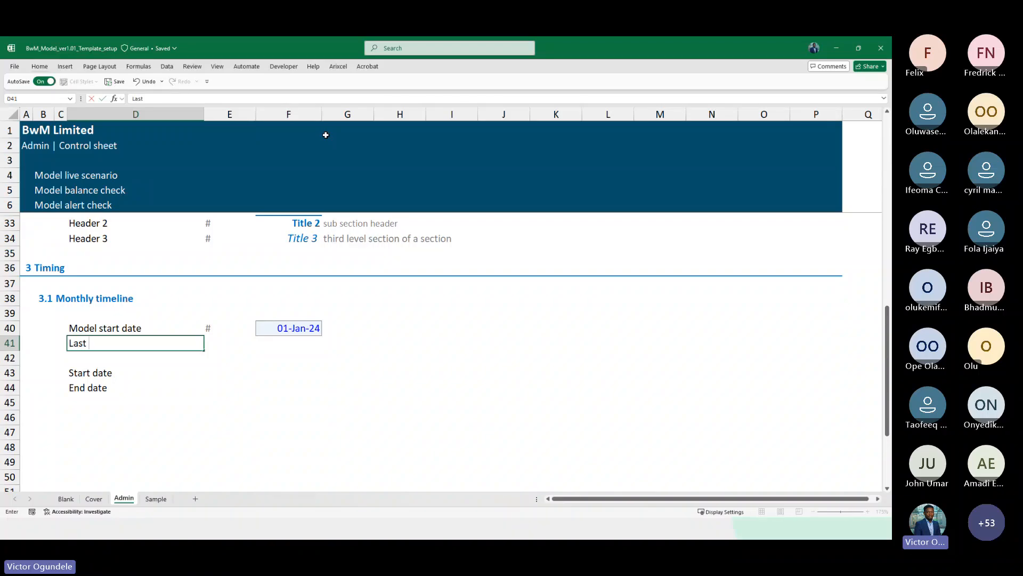
type(" actual date")
key("Tab")
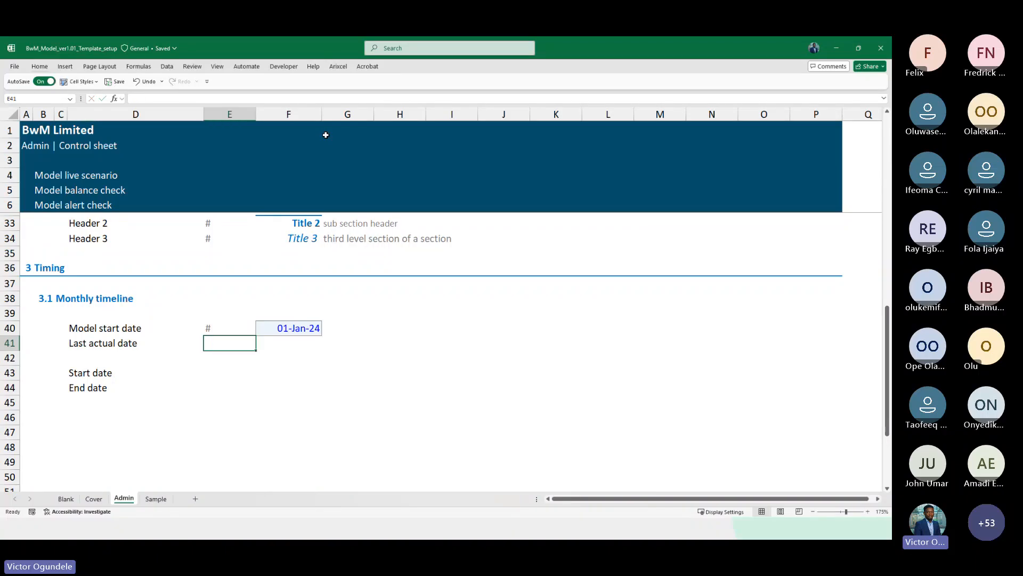
key("Tab")
key("ctrl+d")
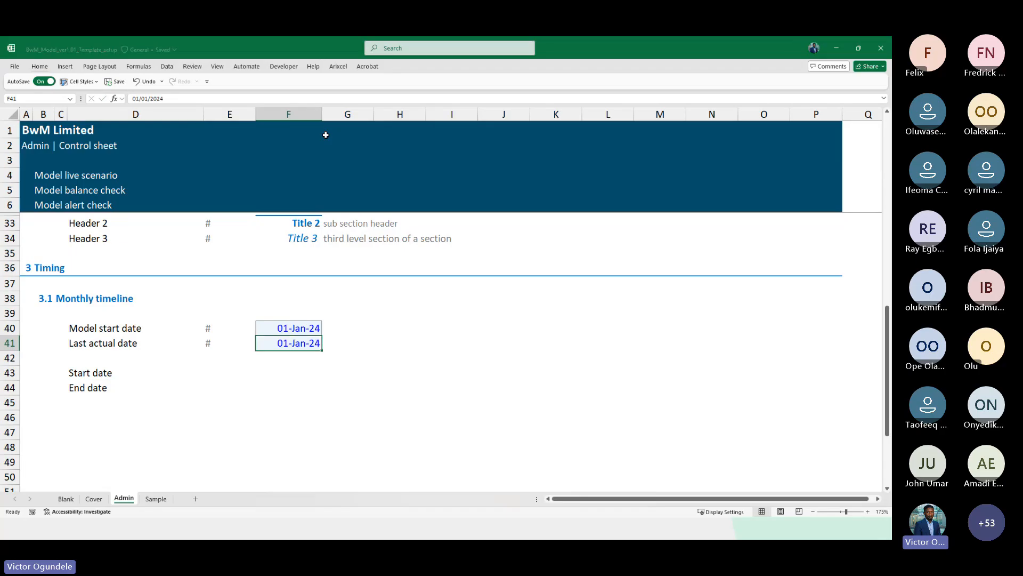
Copy the last actual period date from the financial data workbook and paste it into F41
key("alt+Tab")
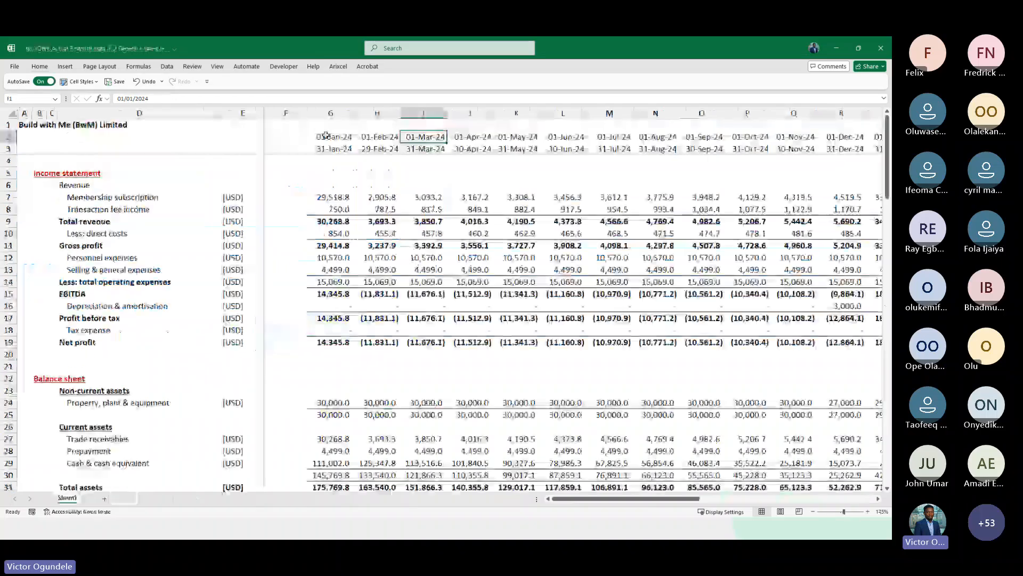
key("ctrl+c")
key("alt+Tab")
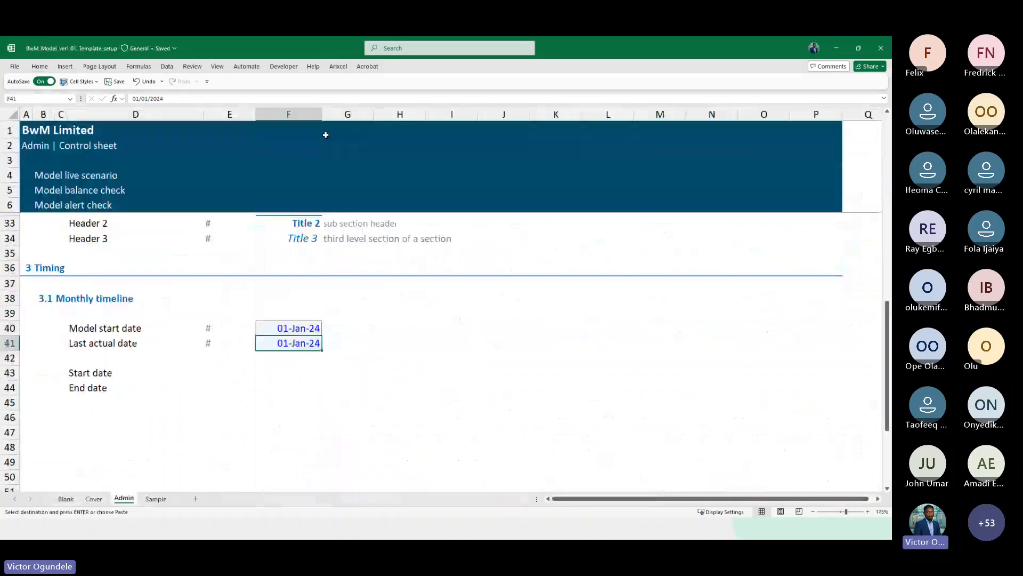
key("ctrl+v")
key("Left")
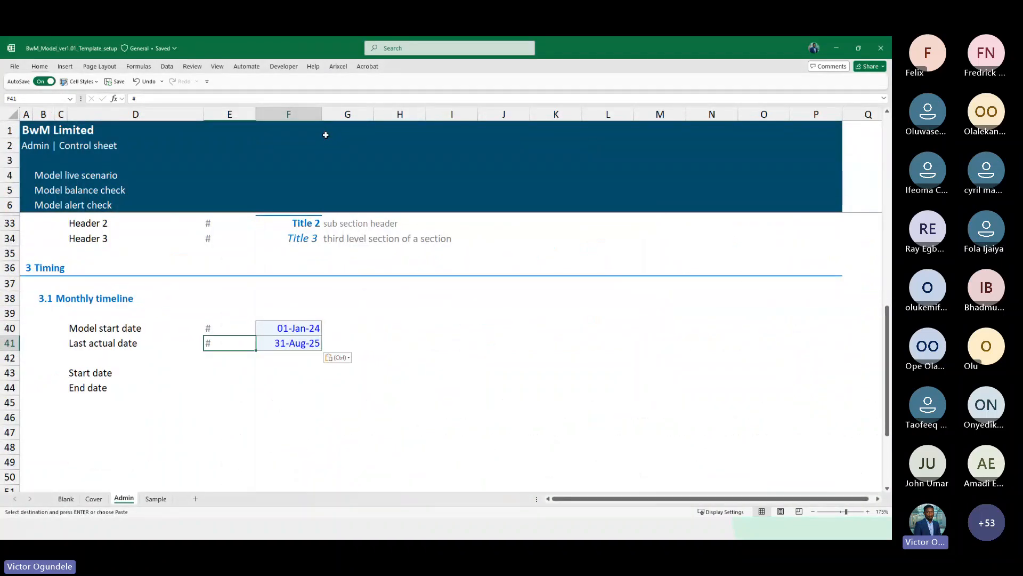
Copy the # markers from E40:E41 into E43:E44 beside Start date and End date
key("Right")
key("Left")
key("Up")
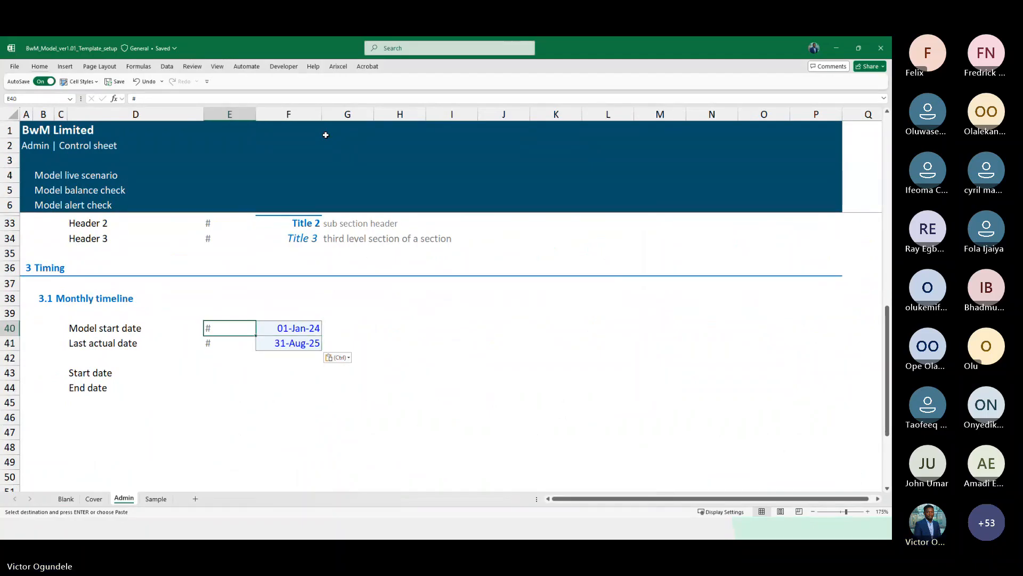
scroll(325, 135, "down", 1)
key("Right")
key("Right")
key("Left")
key("Left")
key("Down")
key("Down")
key("Down")
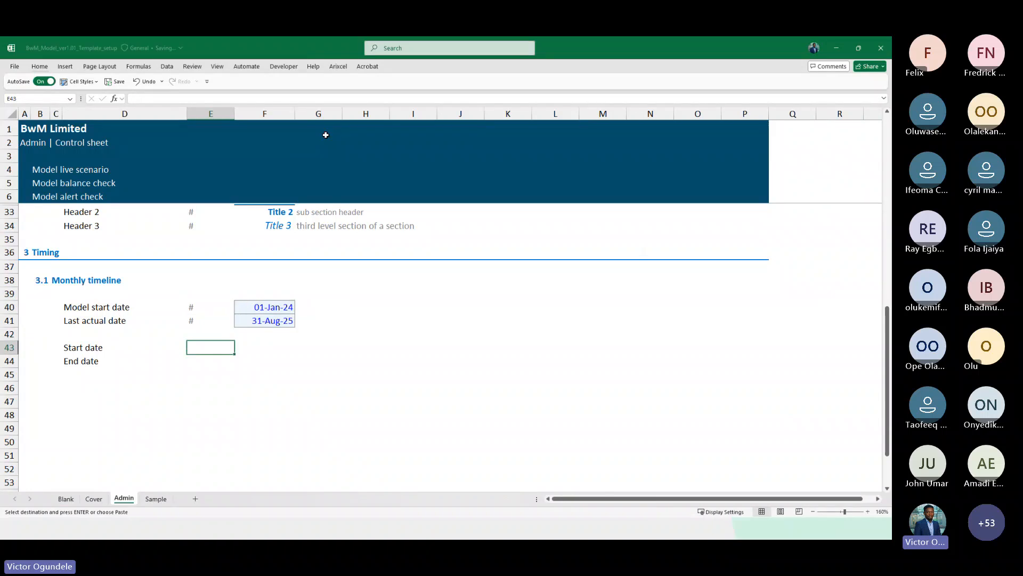
key("Left")
key("Right")
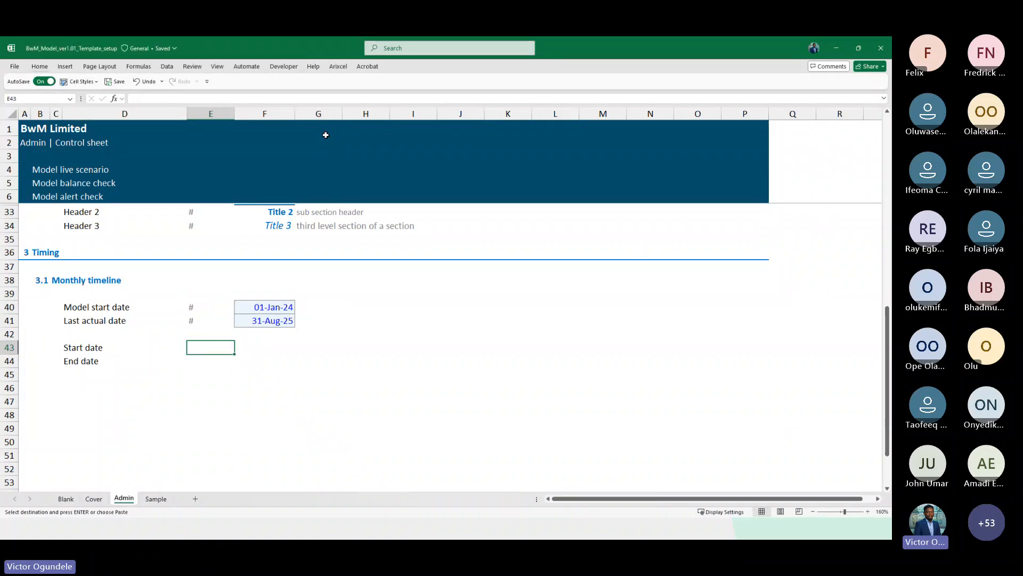
key("Up")
key("Up")
key("shift+Up")
key("ctrl+c")
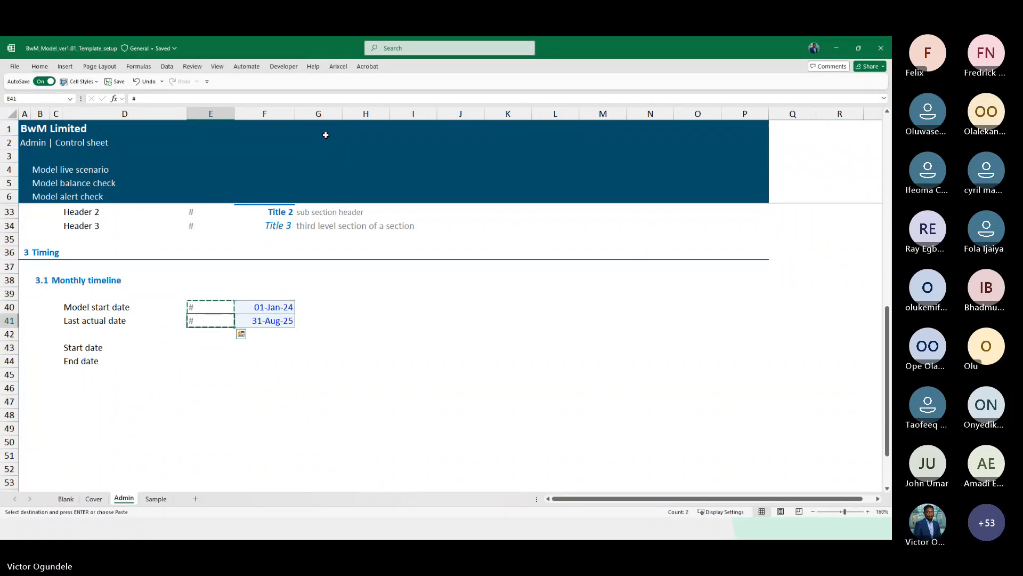
key("Down")
key("Down")
key("ctrl+v")
key("Escape")
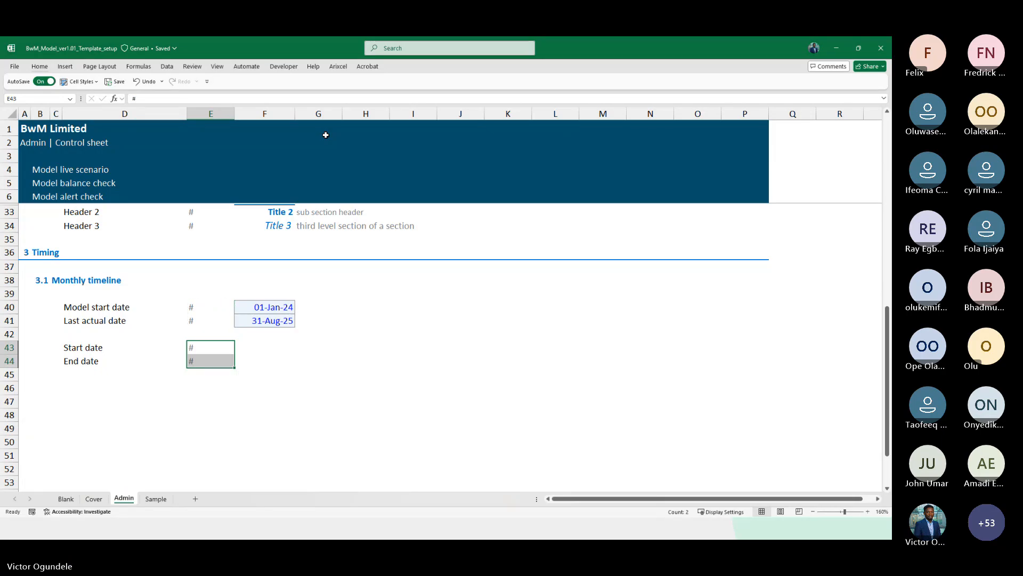
Examine the Admin sheet layout and the empty columns to the right of the Timing inputs
scroll(326, 135, "down", 6)
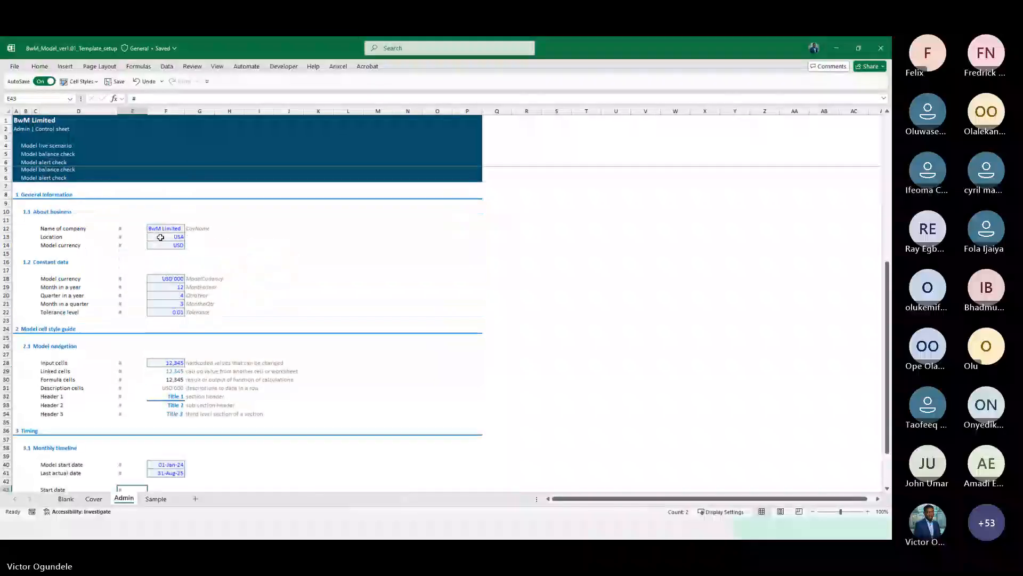
left_click(165, 162)
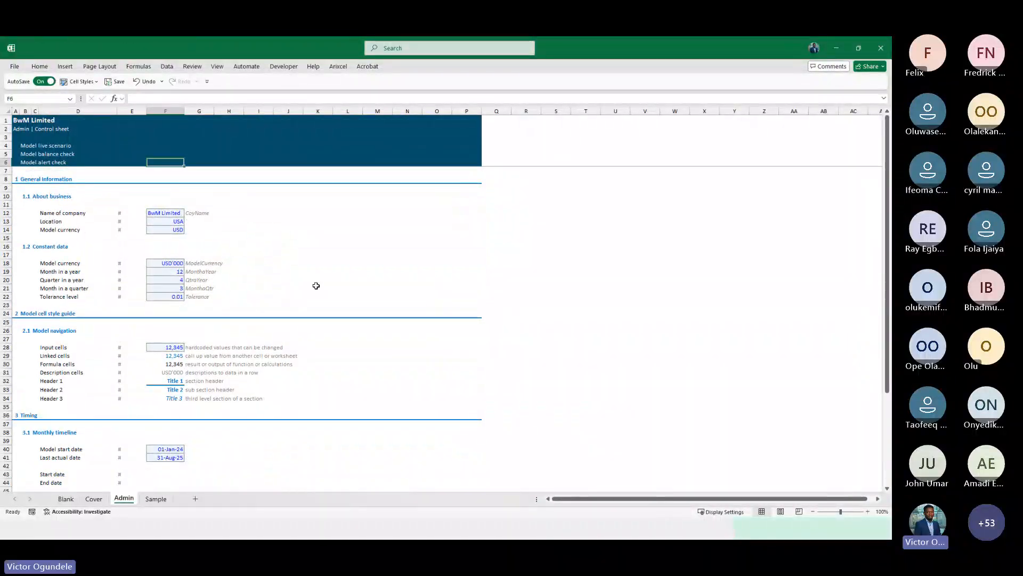
scroll(316, 286, "down", 1)
scroll(240, 330, "down", 5)
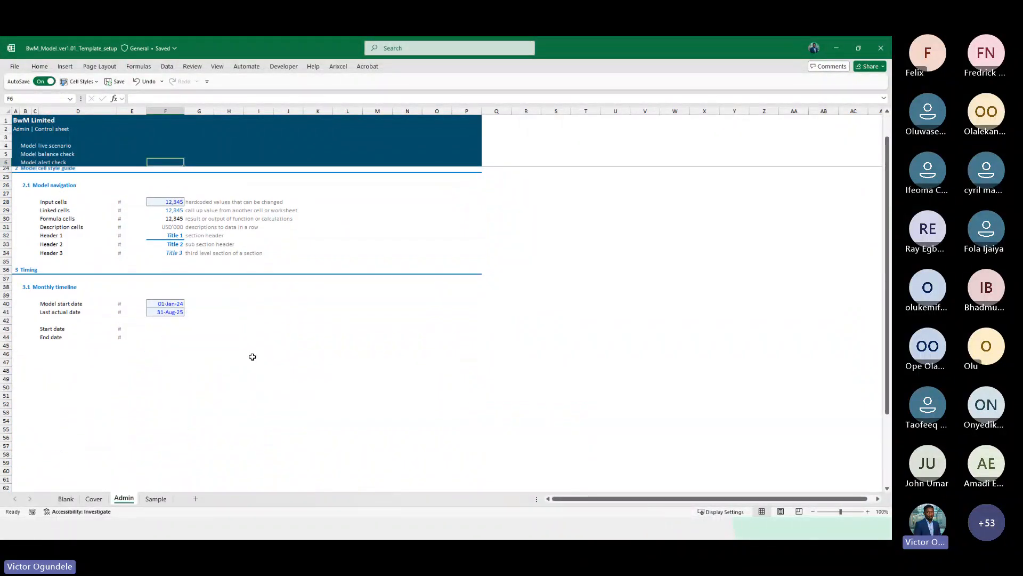
left_click(163, 330)
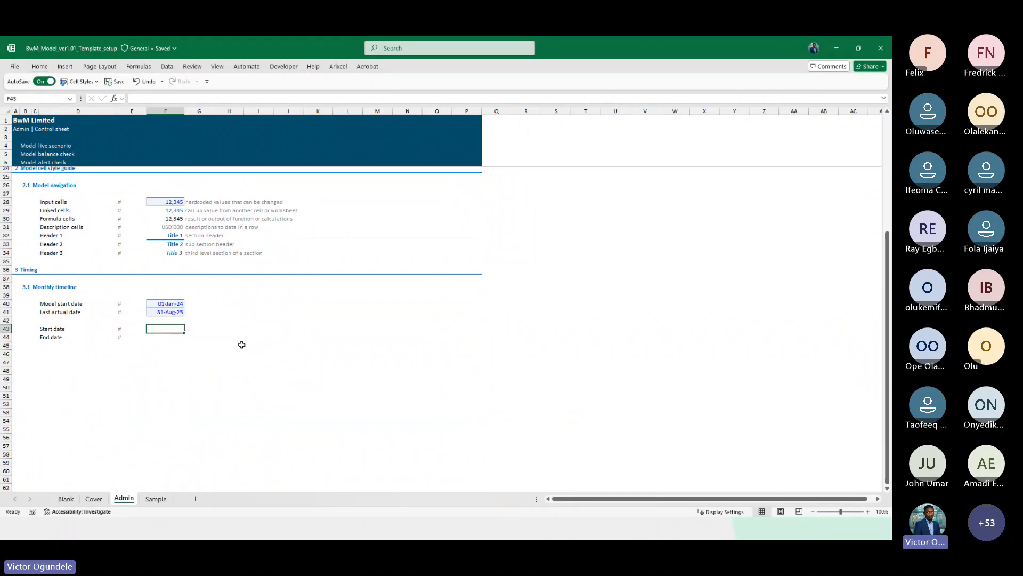
left_click(220, 327)
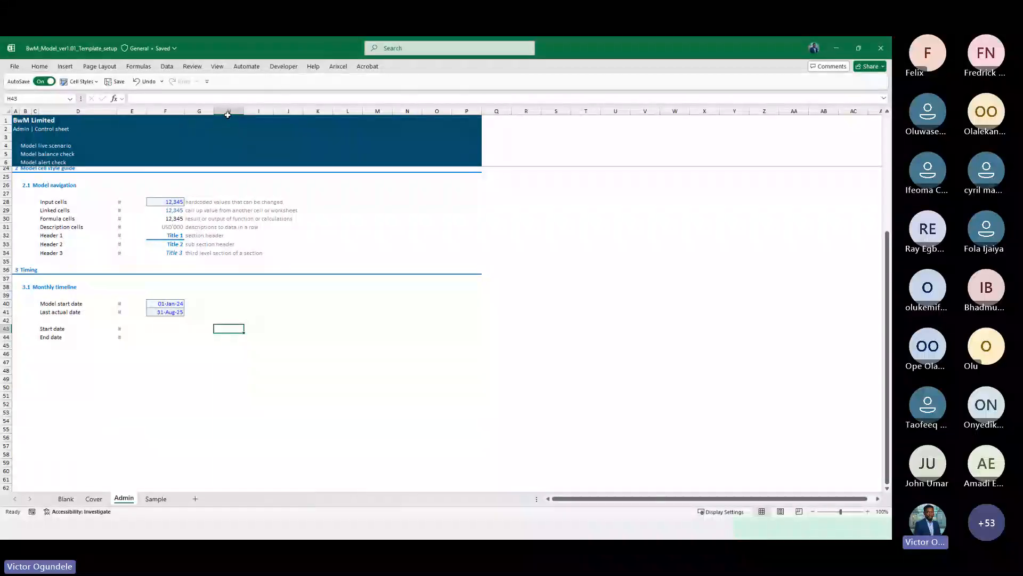
left_click(200, 112)
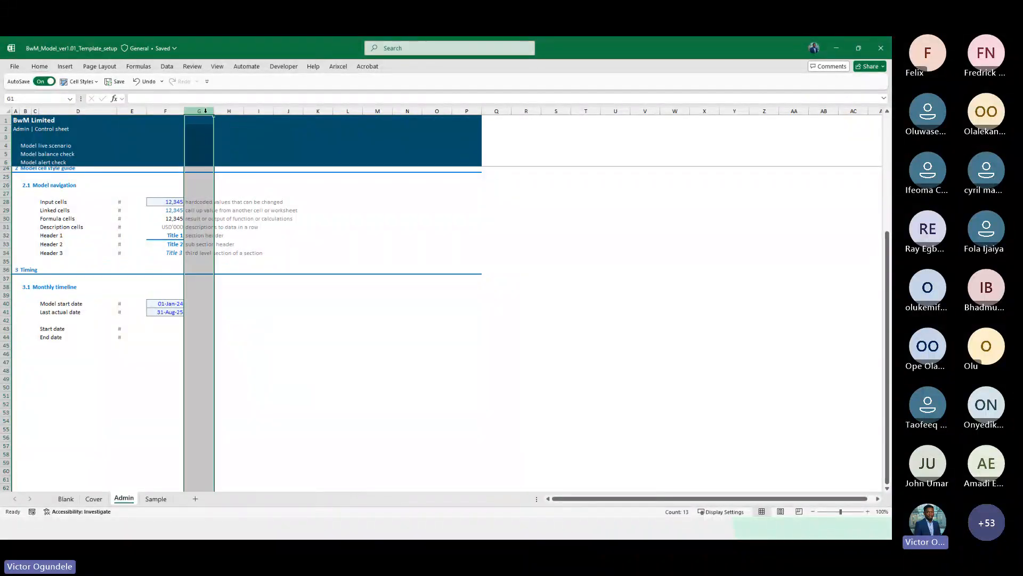
left_click(226, 112)
left_click(252, 111)
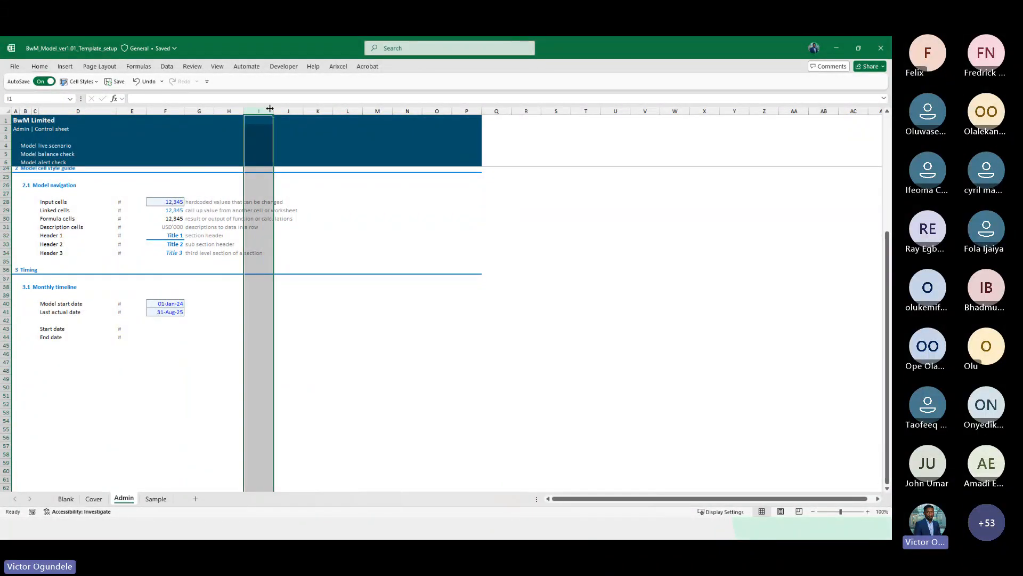
left_click(291, 112)
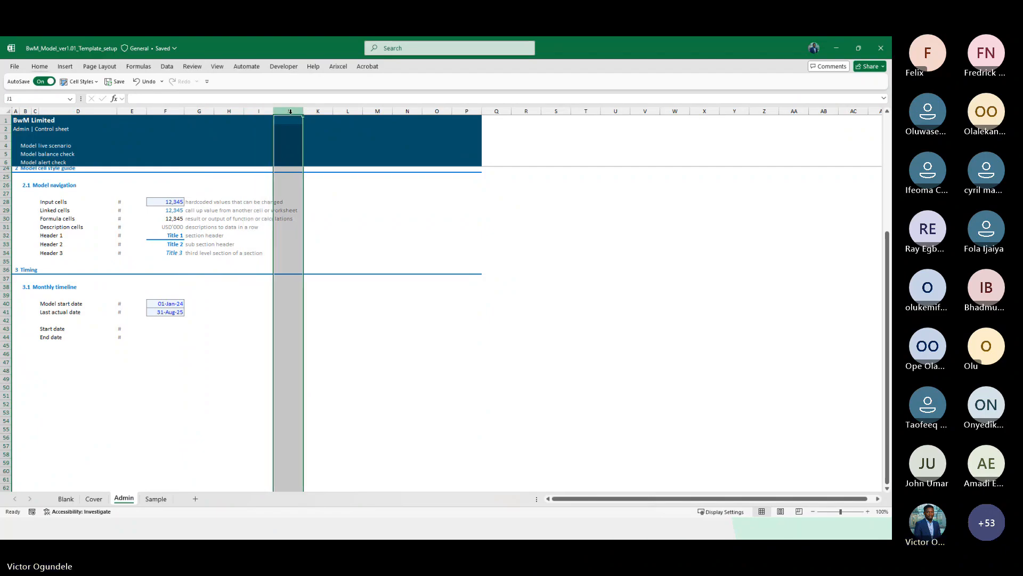
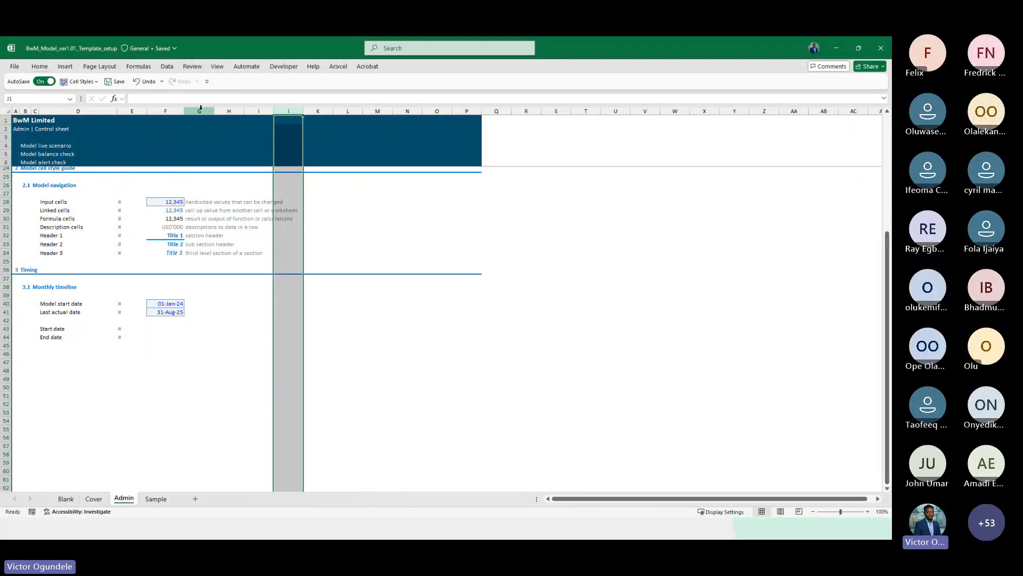
Set the first End date cell in column J to the model start date minus 1
left_click(287, 320)
key("Down")
key("Down")
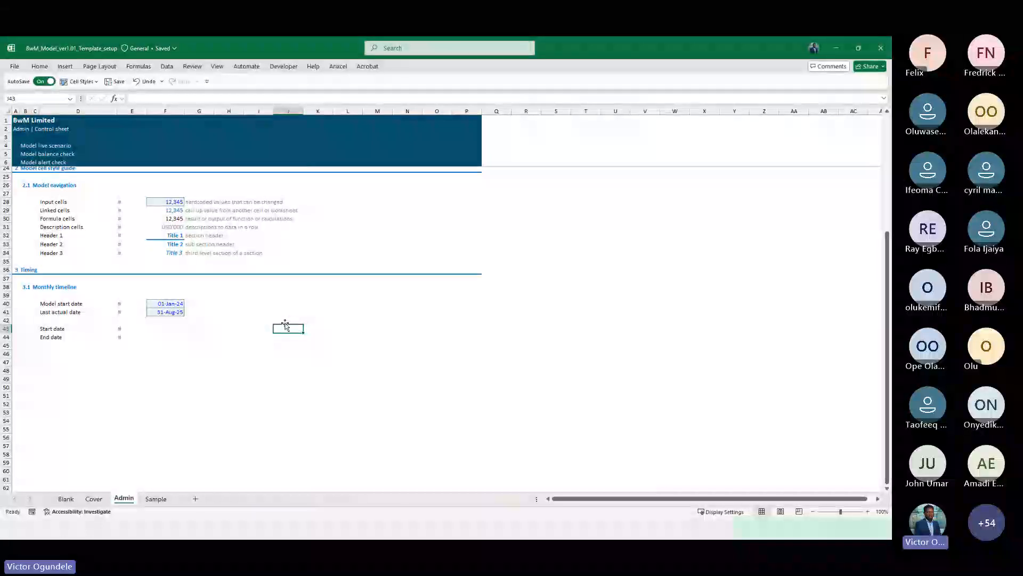
type("=")
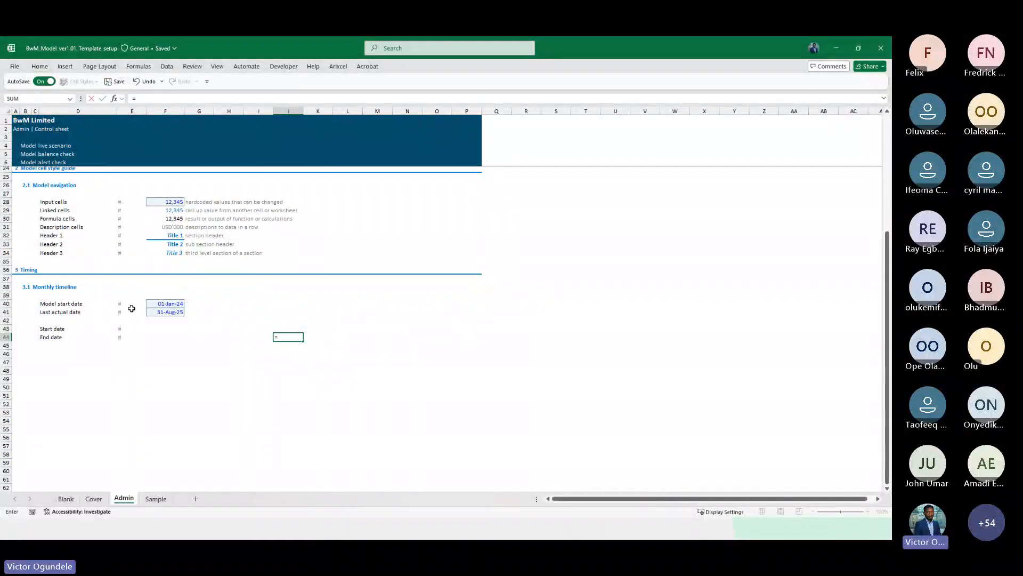
left_click(161, 303)
type("-1")
key("ctrl+Return")
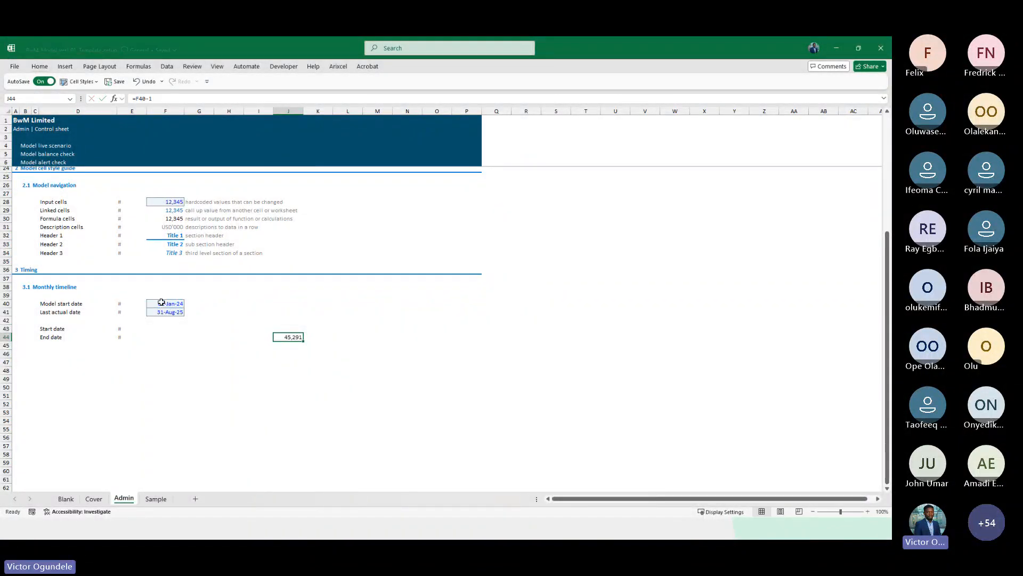
Label the row below End date as Period counter
scroll(161, 302, "up", 2, "ctrl")
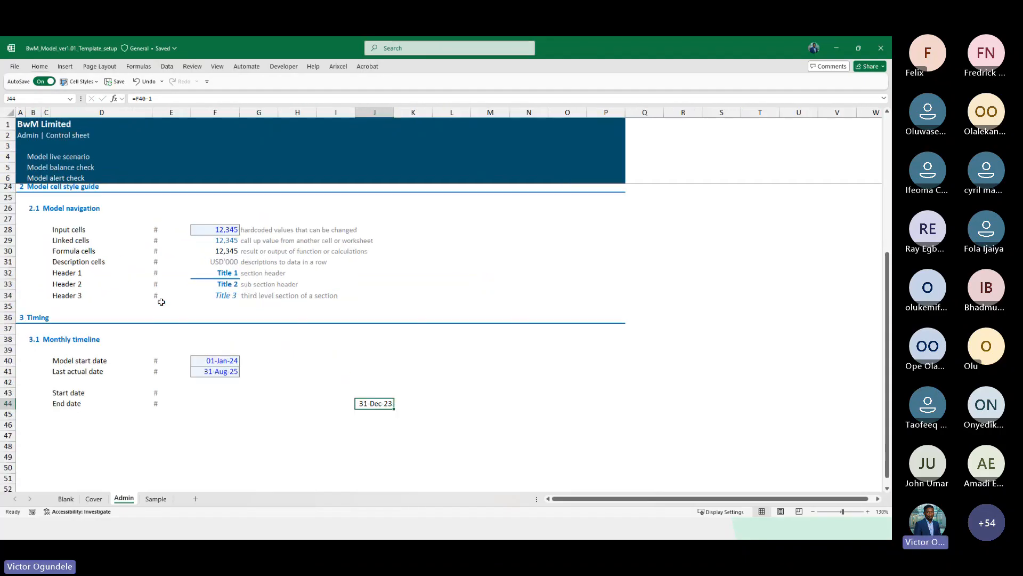
key("Up")
scroll(160, 297, "down", 1)
left_click(73, 375)
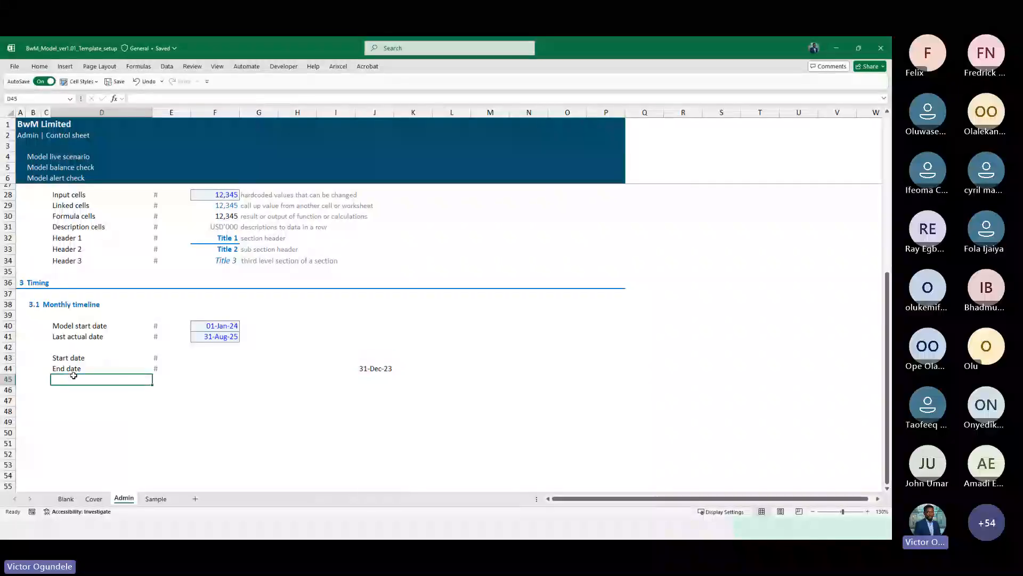
type("Period counter")
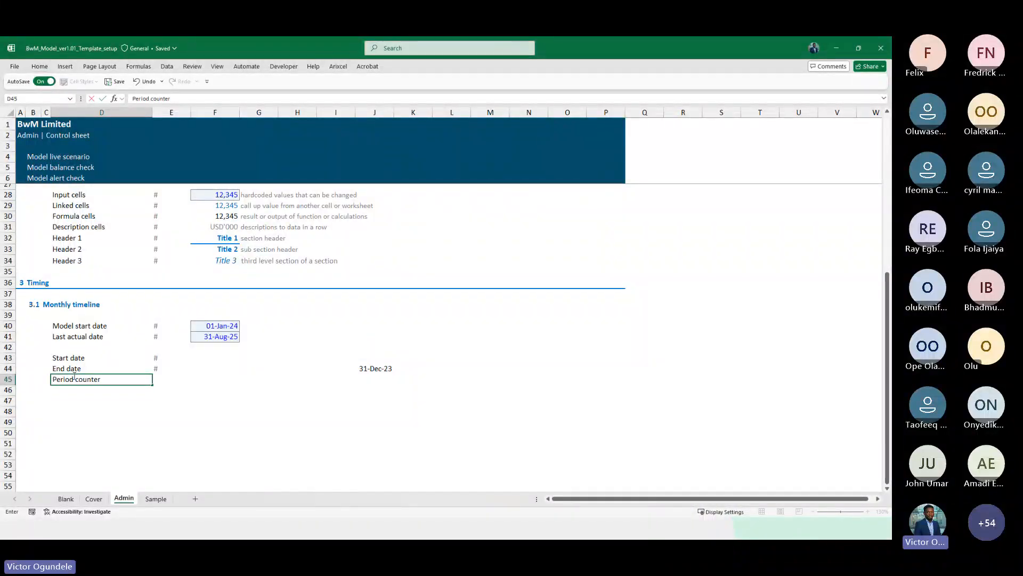
key("Right")
key("Right")
key("Right")
key("Right")
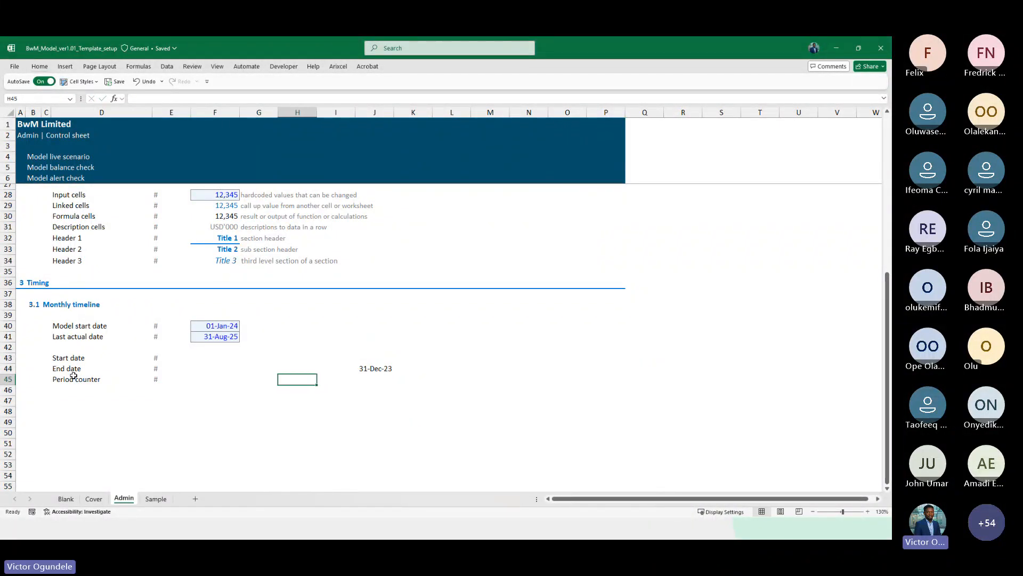
Calculate =60+24 in a spare cell on the Period counter row
key("Left")
key("Left")
key("Right")
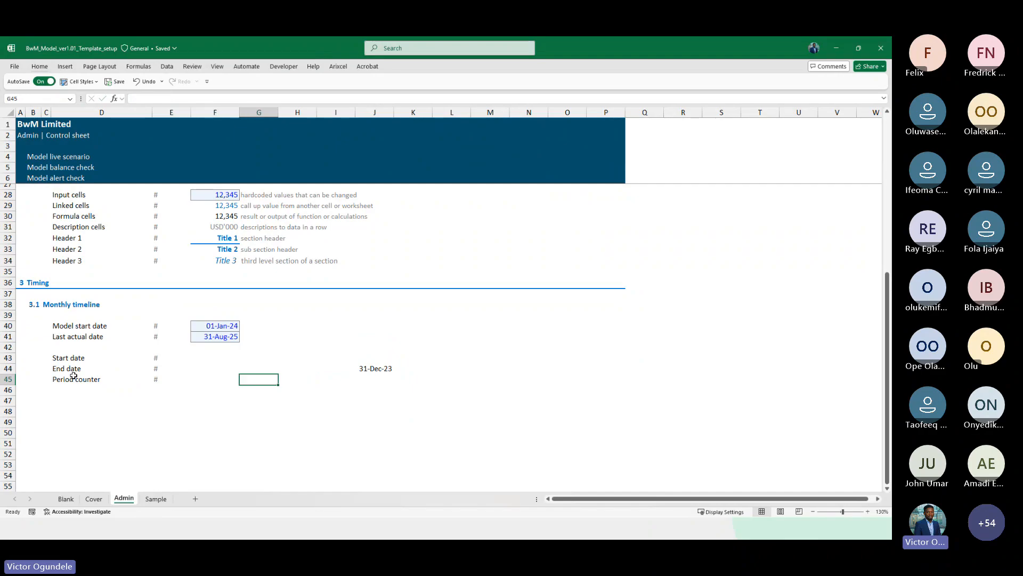
type("=60")
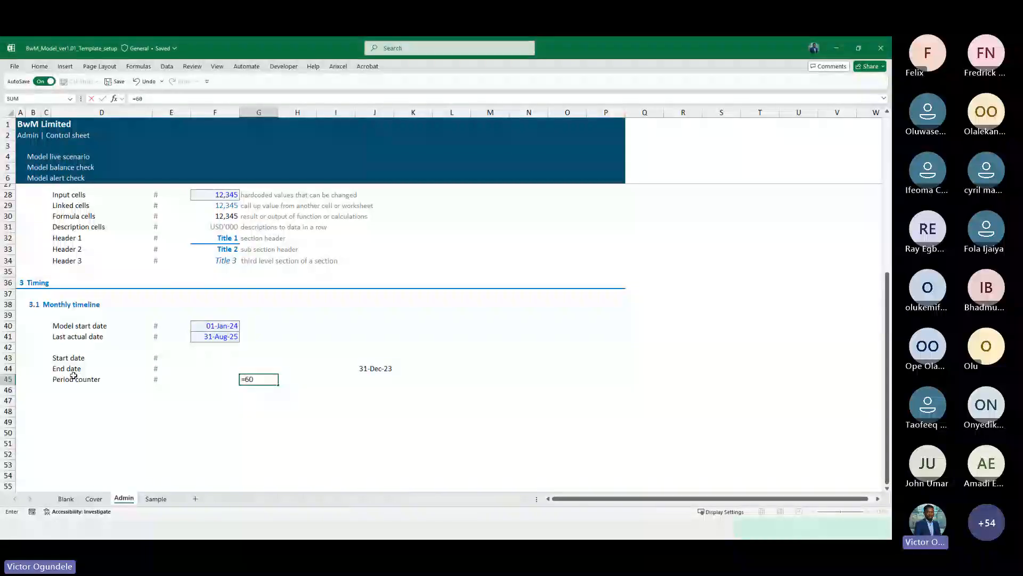
type("+24")
key("ctrl+Return")
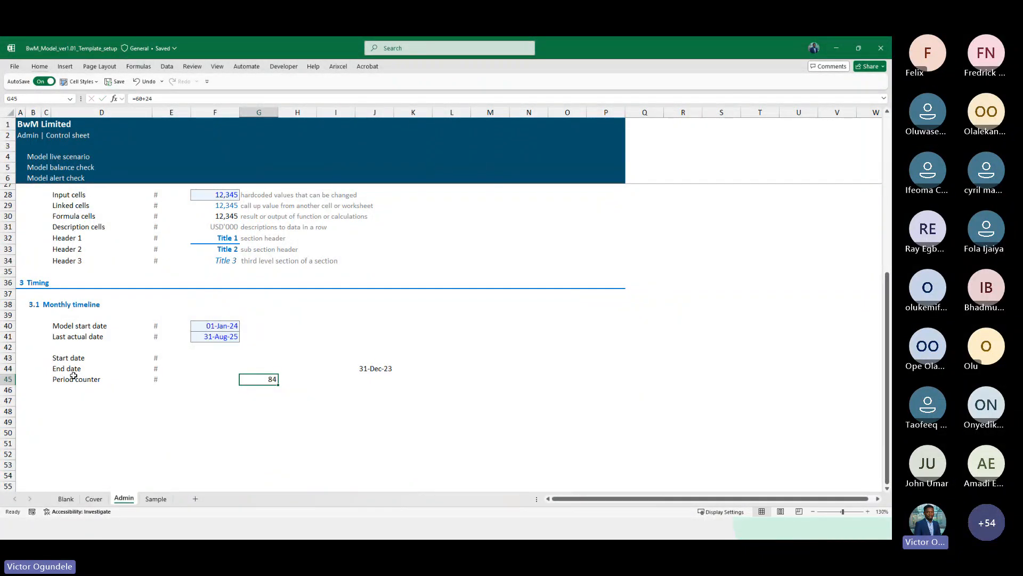
Enter 1 as the first Period counter value in column J
key("Right")
key("Right")
key("Right")
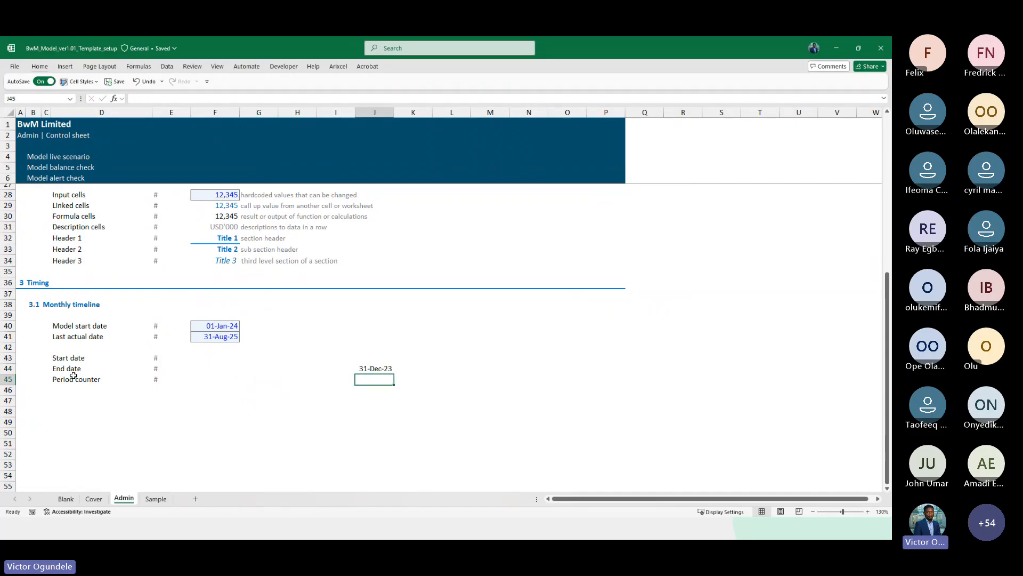
type("1")
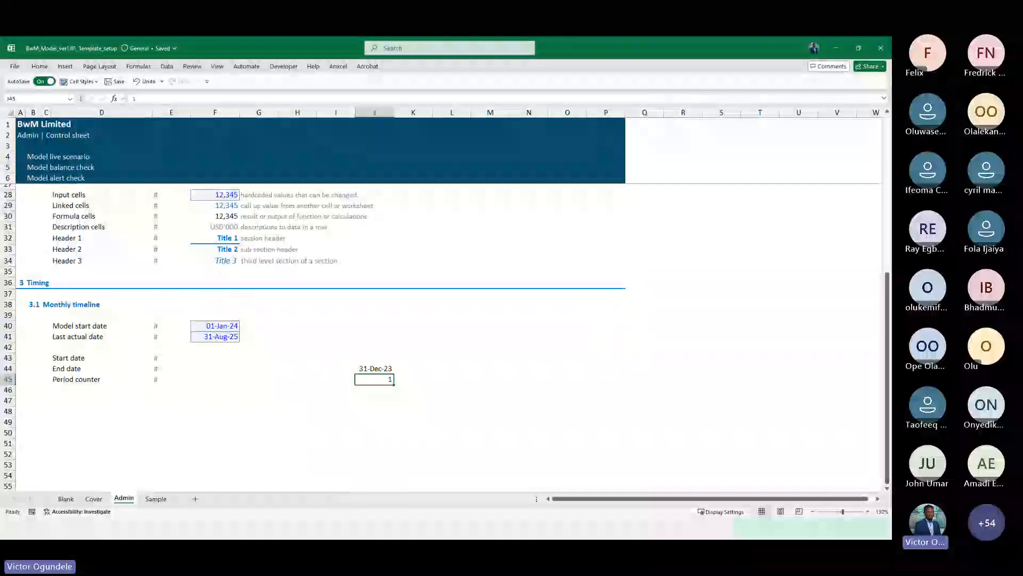
key("ctrl+Return")
left_click(65, 67)
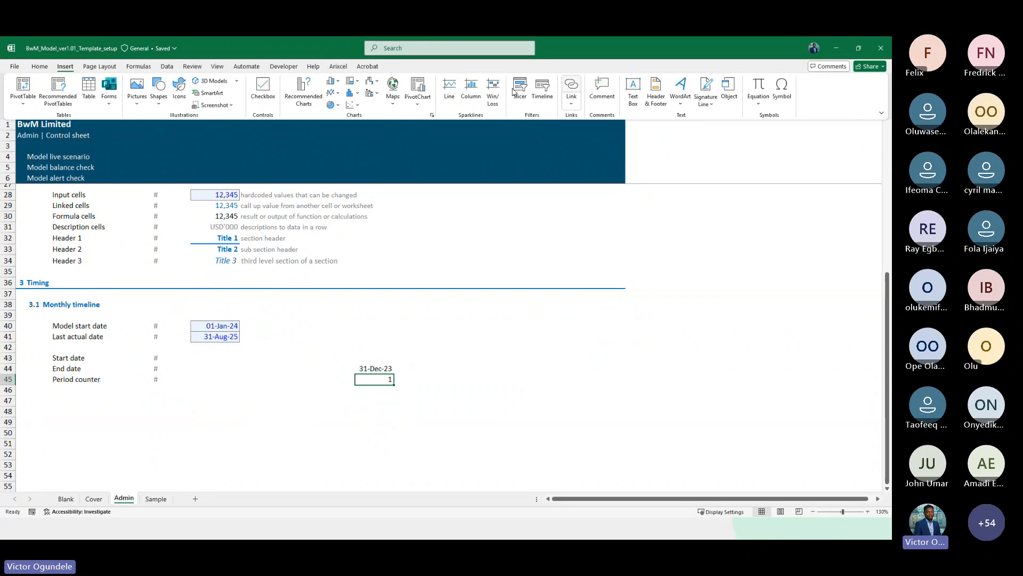
left_click(42, 67)
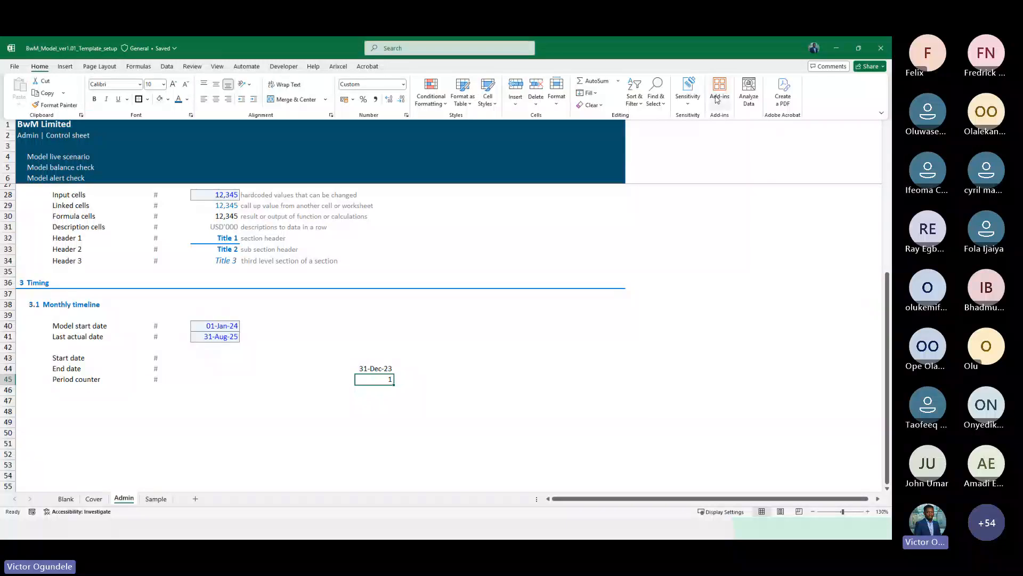
left_click(590, 93)
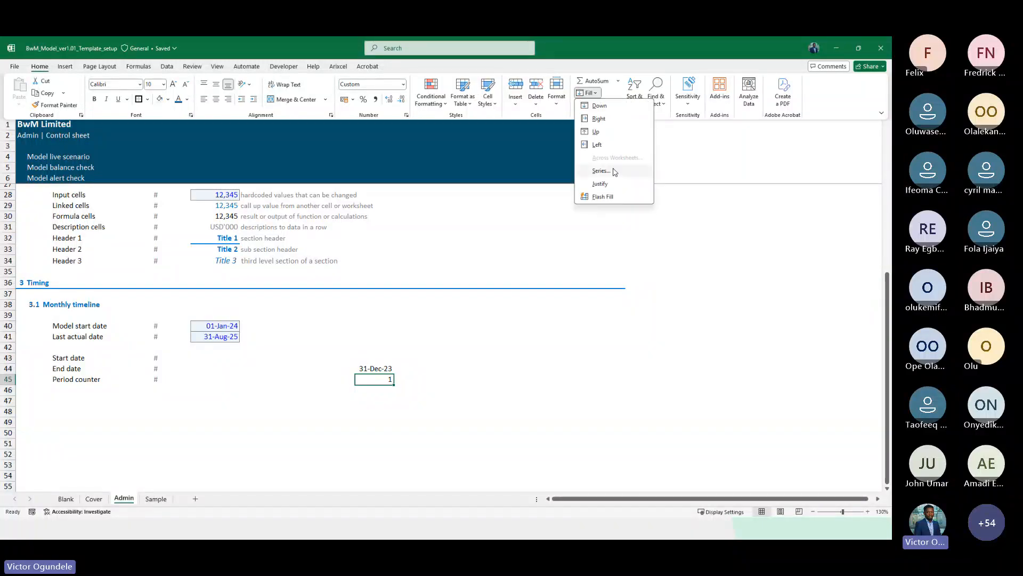
left_click(613, 170)
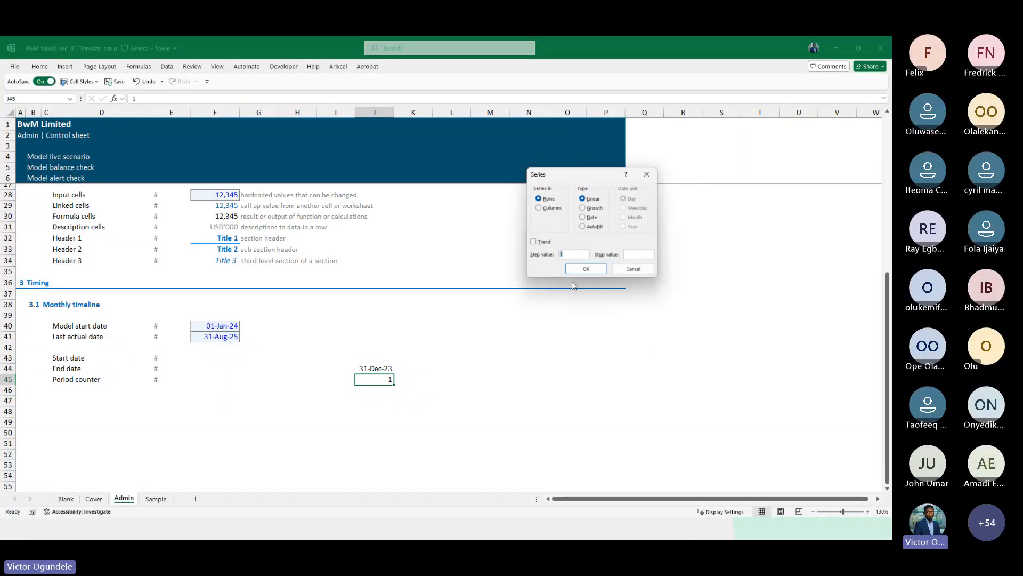
left_click(552, 211)
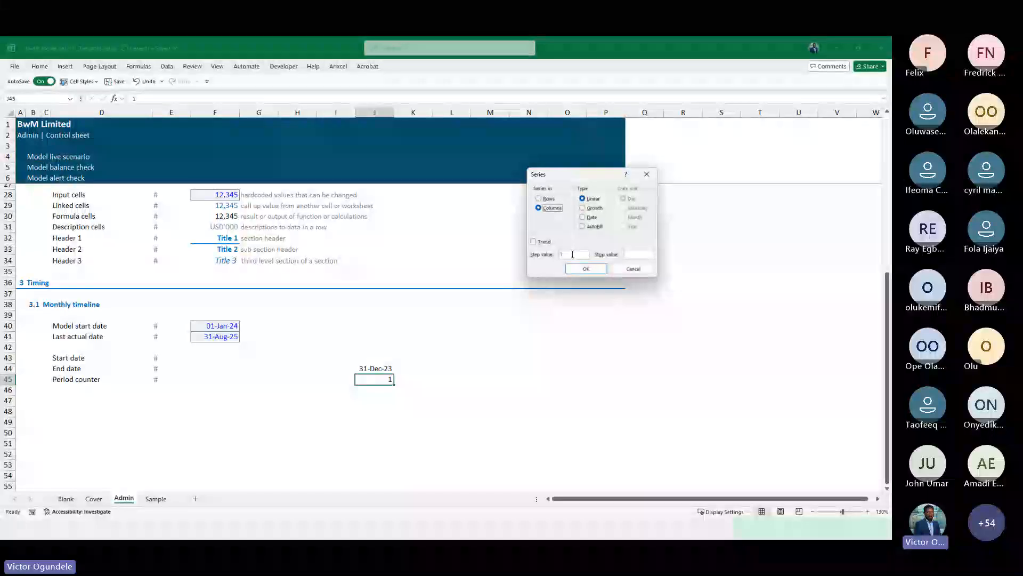
left_click(637, 255)
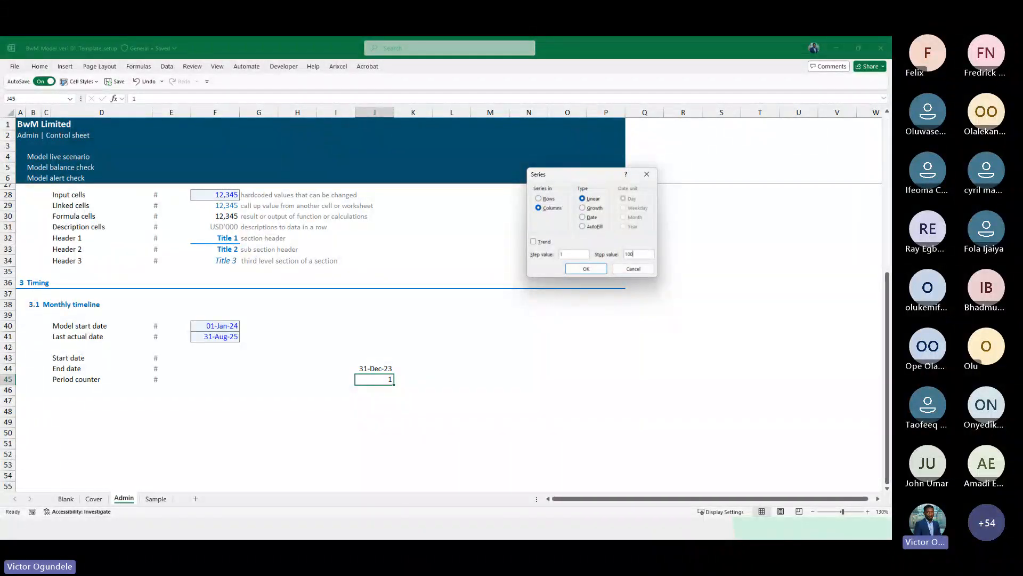
left_click(585, 269)
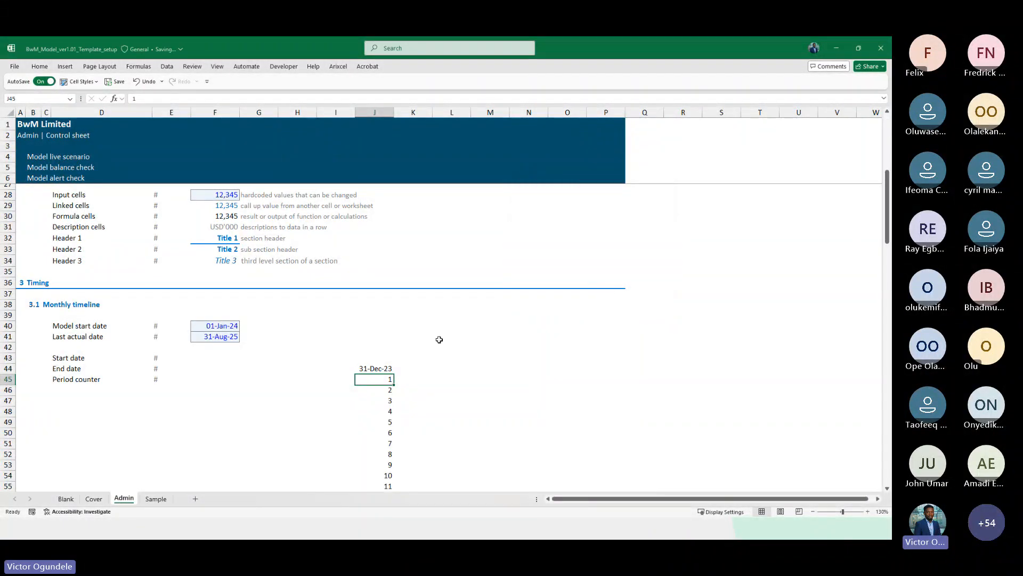
key("ctrl+z")
Fill the period counter across the row as a linear series with step 1 and stop value 100
double_click(39, 67)
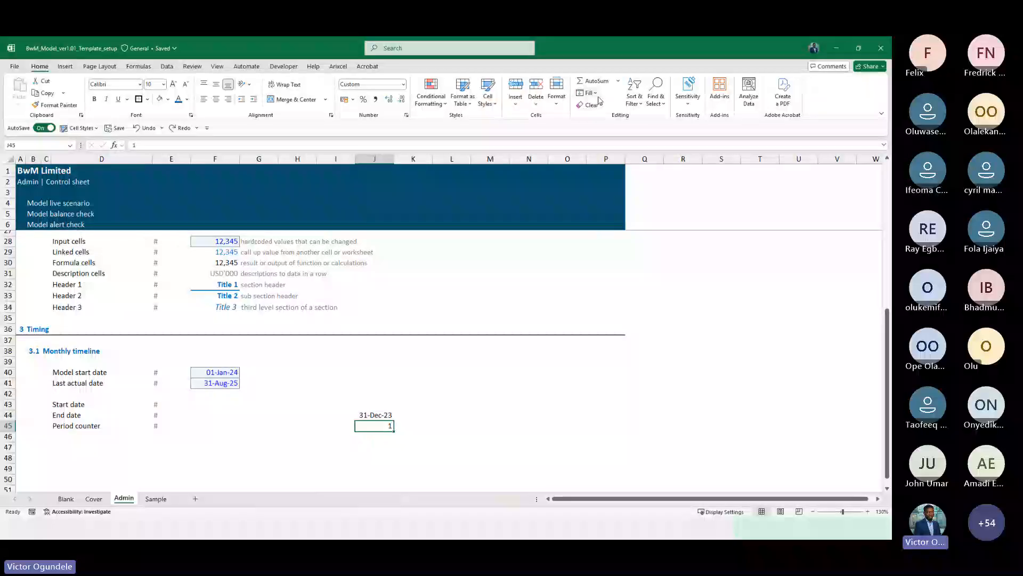
left_click(590, 92)
left_click(613, 170)
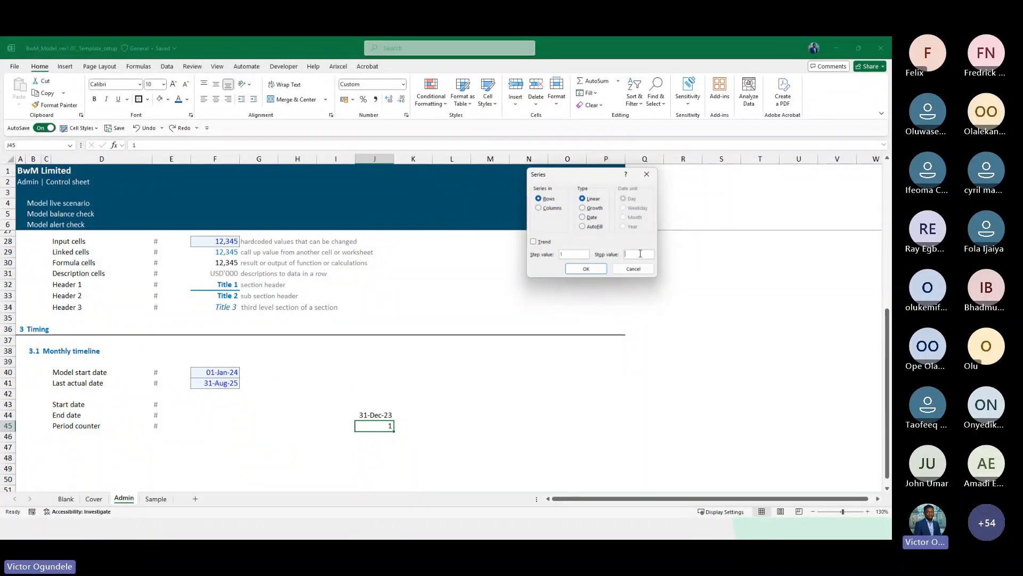
left_click(631, 254)
type("10")
left_click(586, 268)
Hide all unused columns to the right of the last period counter column
key("ctrl+Right")
key("Right")
key("Right")
key("Right")
key("Right")
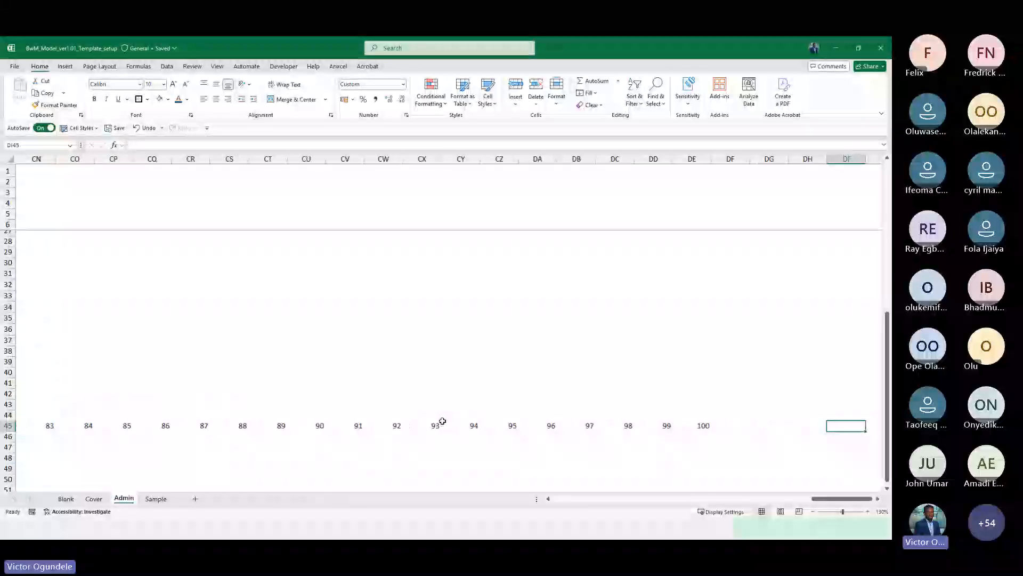
key("Left")
key("Left")
key("Left")
key("Right")
key("ctrl+space")
key("ctrl+shift+Right")
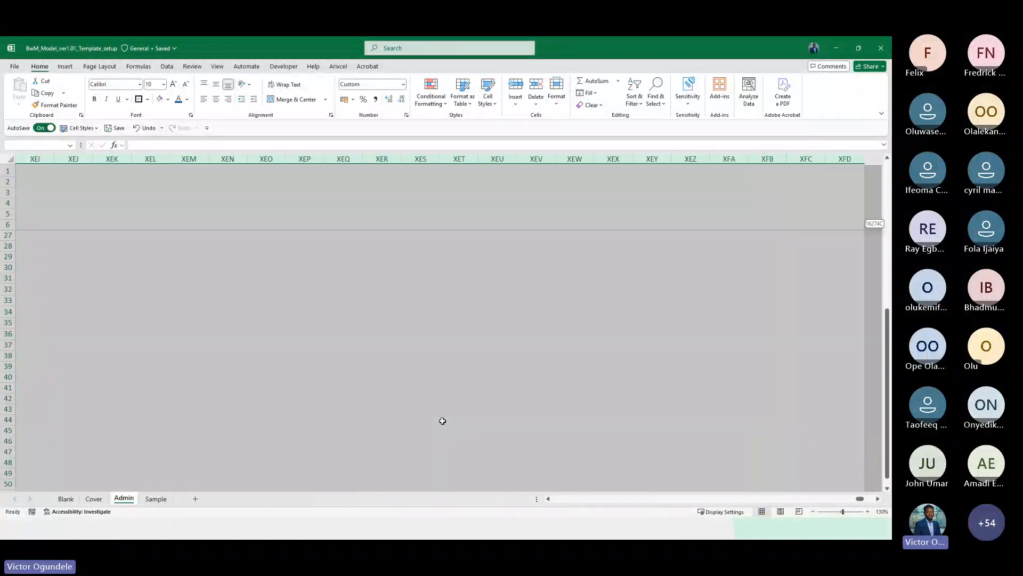
key("ctrl+0")
key("ctrl+Left")
key("ctrl+Left")
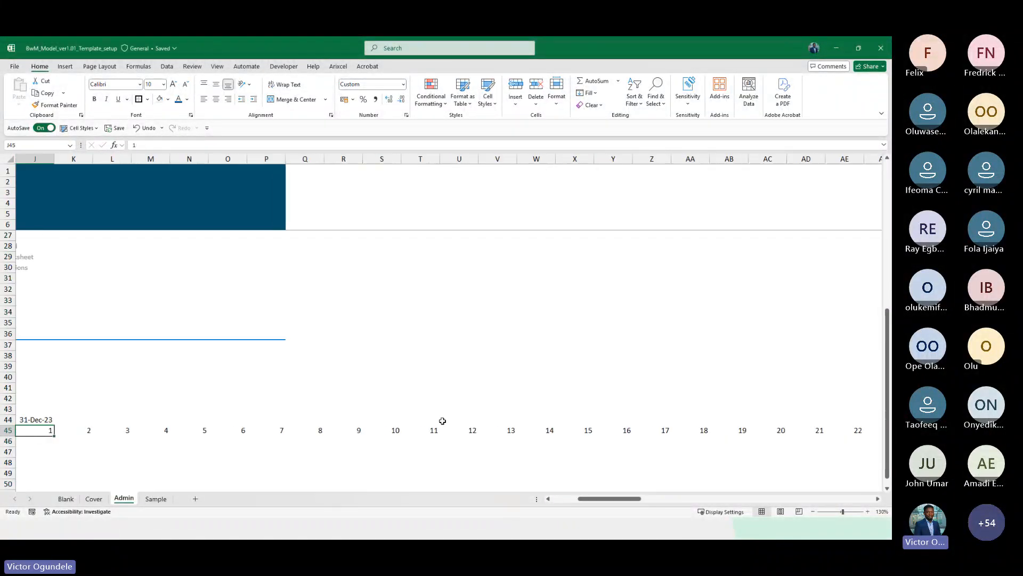
key("ctrl+Right")
key("Right")
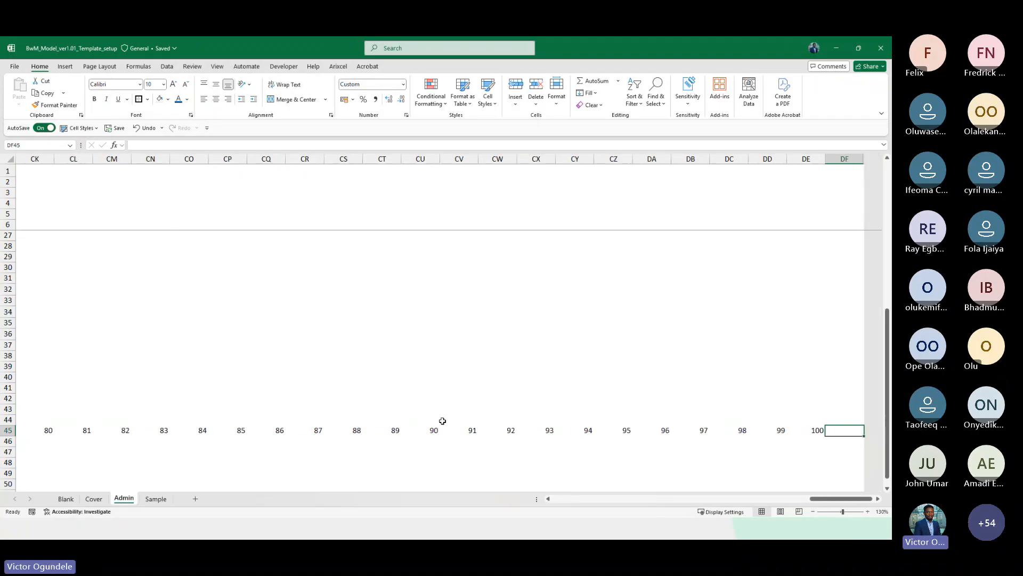
Set the first Start date in column K to the previous End date plus 1
key("Home")
scroll(442, 420, "down", 3)
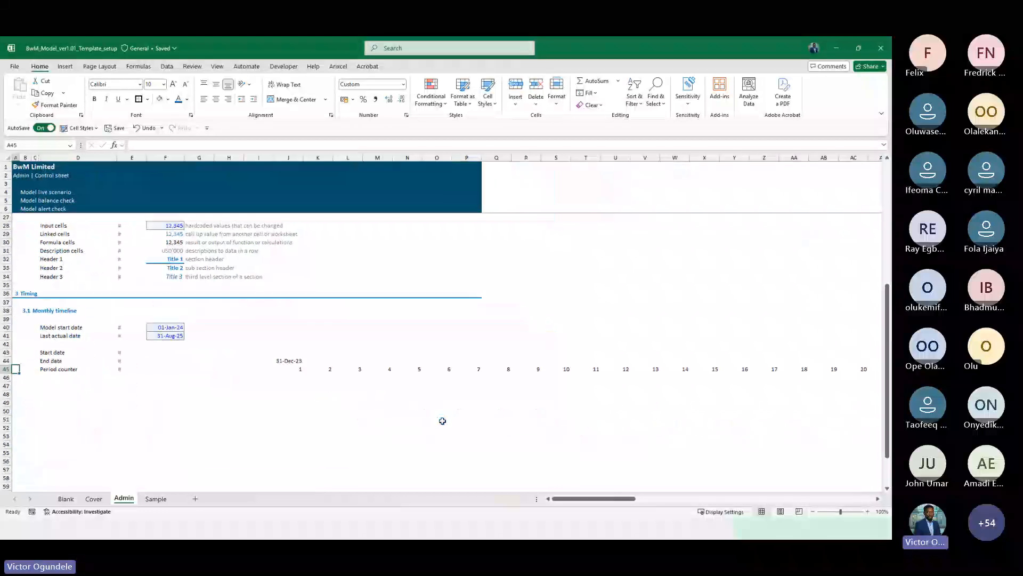
left_click(278, 359)
key("Up")
key("Right")
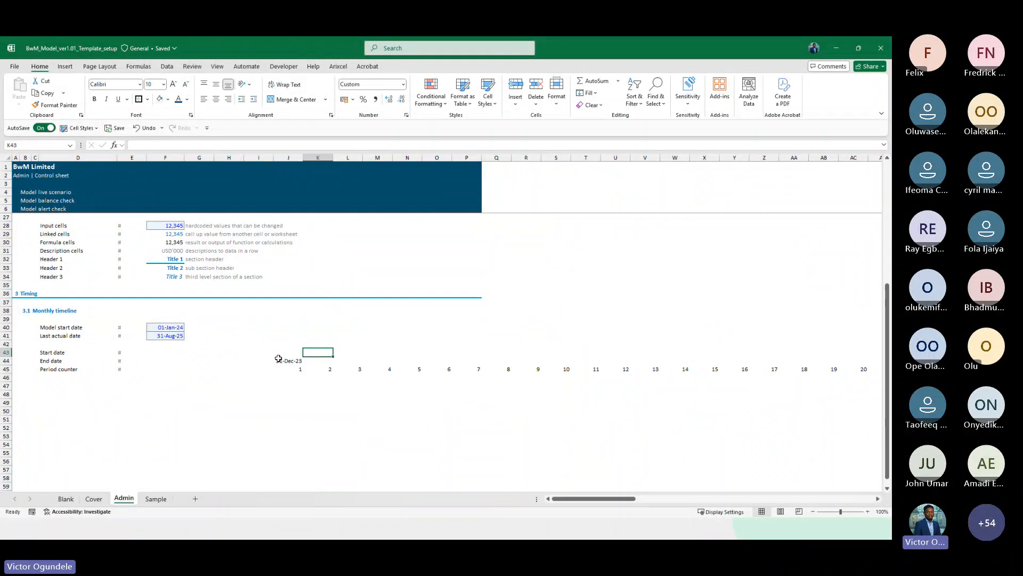
scroll(278, 358, "up", 3)
type("=")
key("Down")
key("Left")
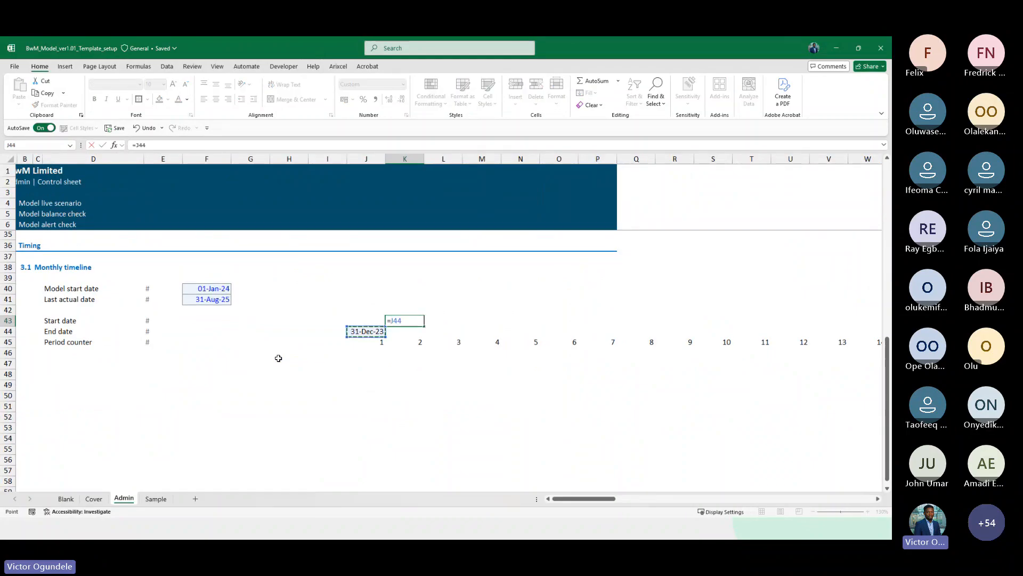
type("+1")
key("ctrl+Return")
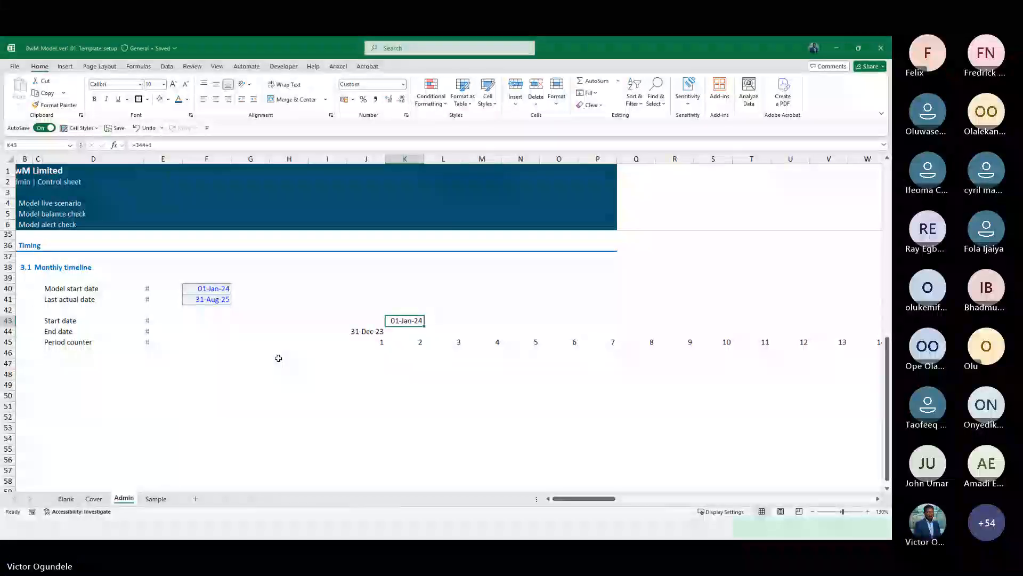
Set the End date below it to =EDATE(K43,1)-1
key("Down")
type("=ed")
key("Tab")
key("Up")
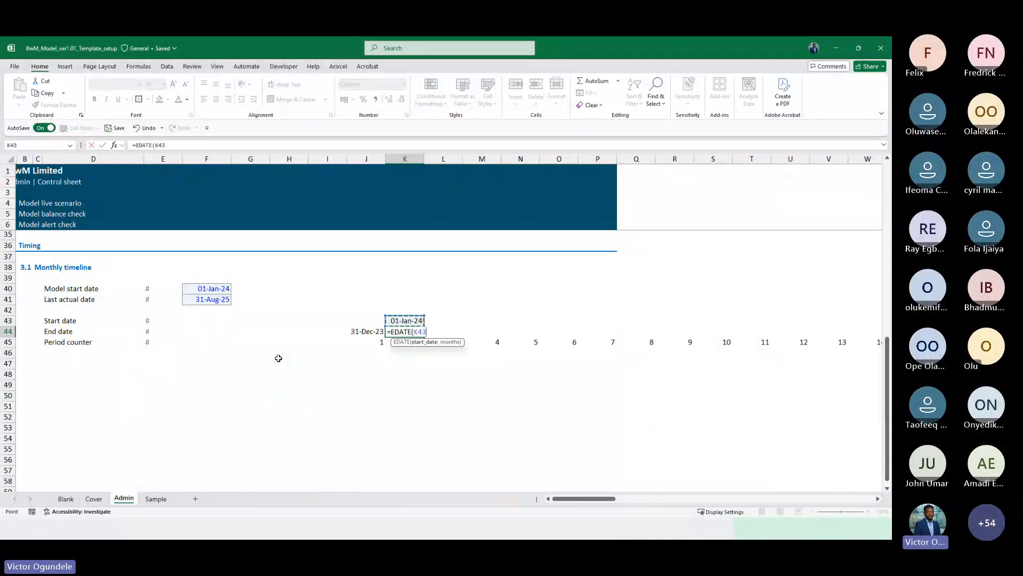
type(",1)")
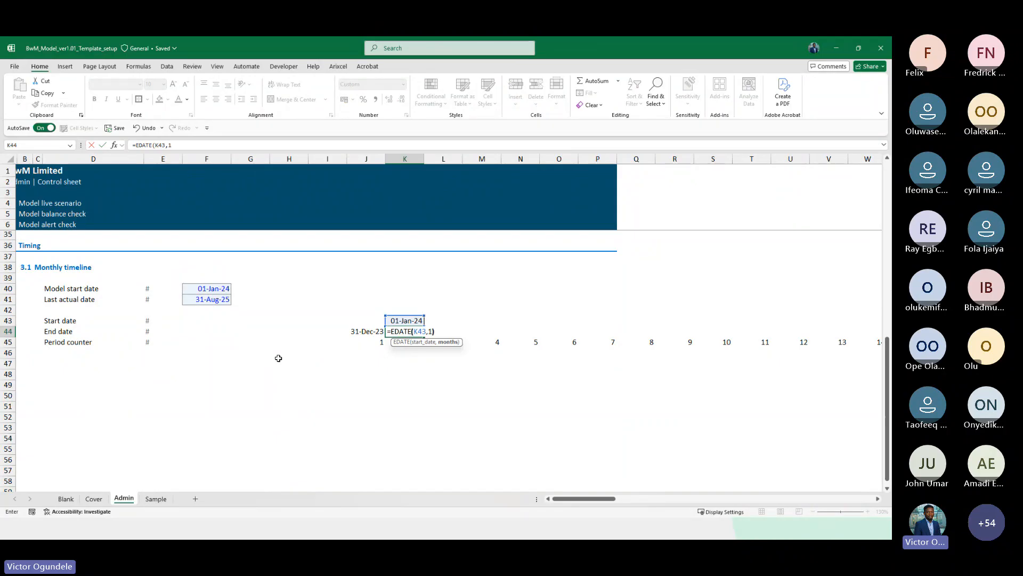
type("-1")
key("ctrl+Return")
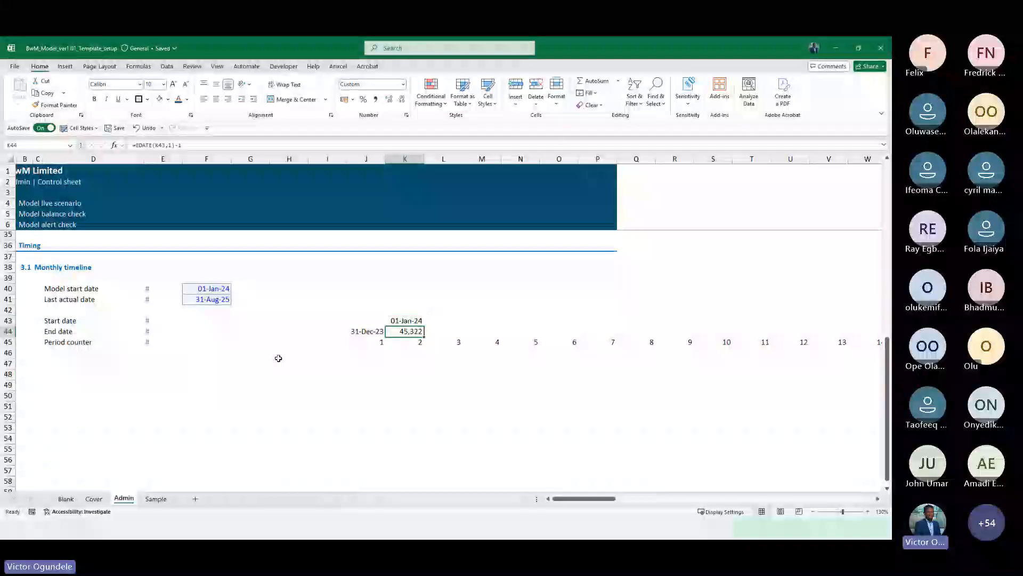
Fill the Start date and End date formulas right across all period columns
key("shift+Up")
key("ctrl+shift+Right")
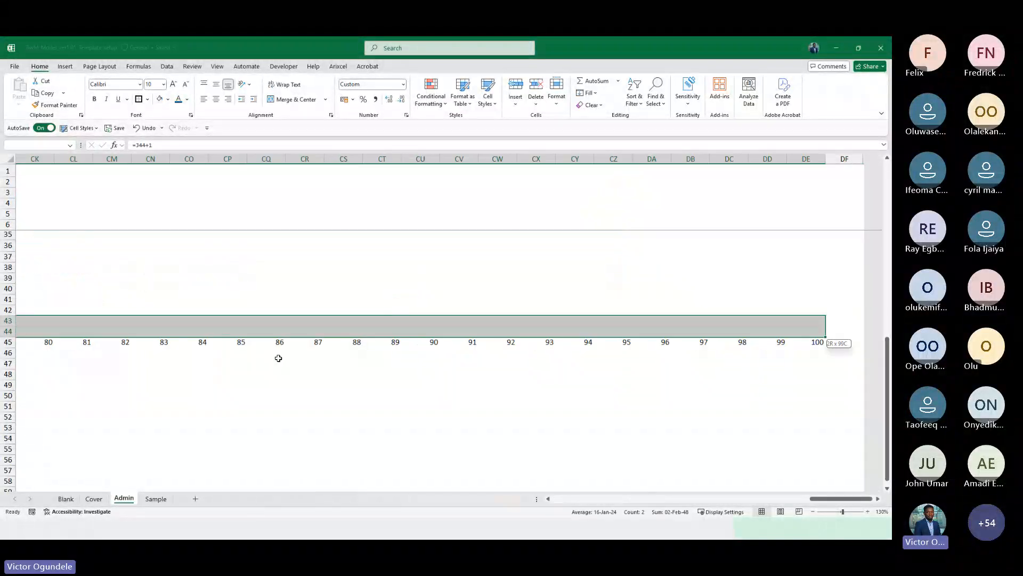
key("ctrl+r")
key("ctrl+Left")
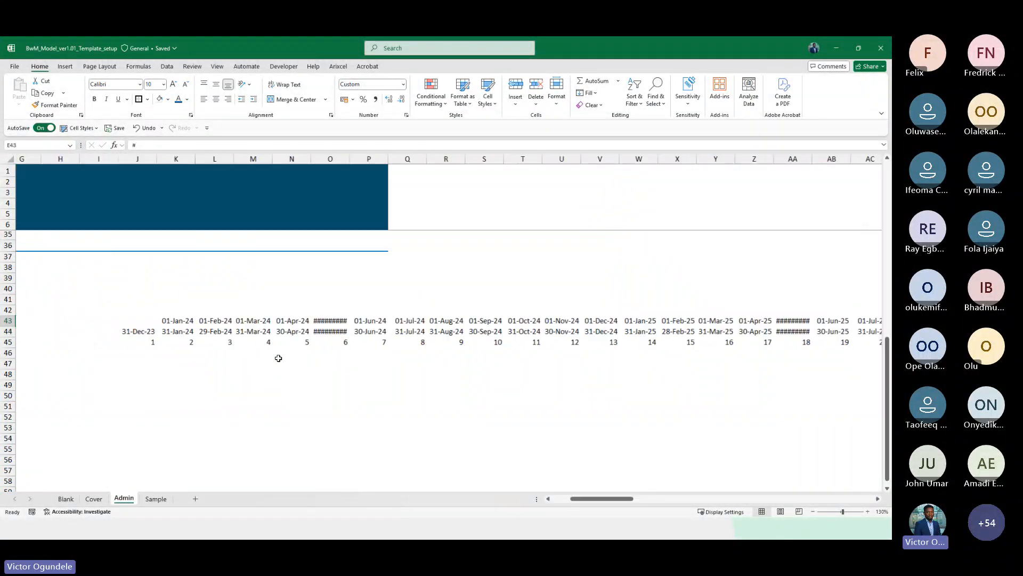
key("Home")
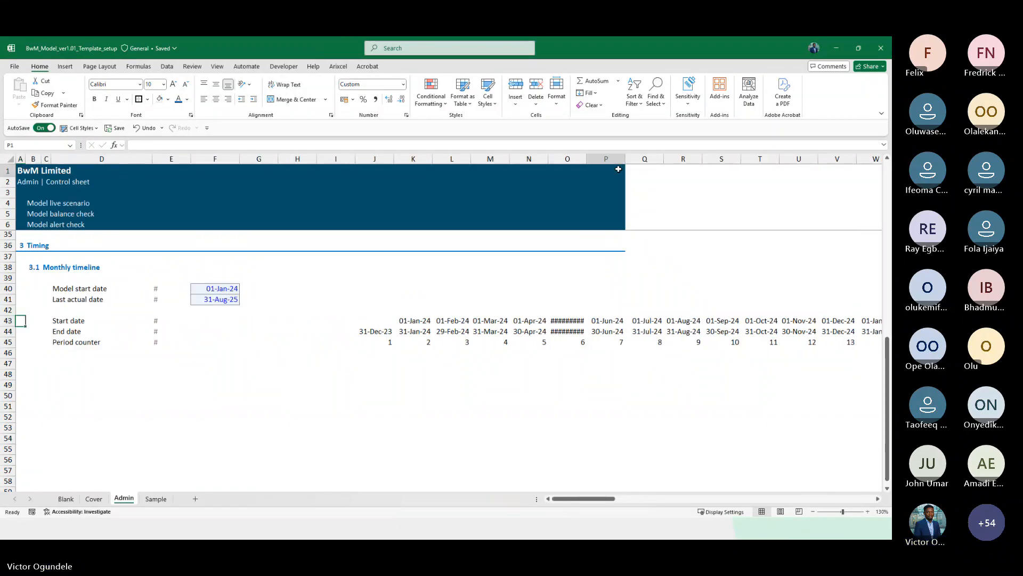
left_click(619, 169)
key("shift+Down")
key("shift+Down")
key("shift+Down")
key("shift+Down")
key("shift+Down")
key("shift+Down")
key("shift+Down")
key("shift+Down")
key("shift+Down")
key("shift+Down")
key("shift+Down")
key("shift+Down")
key("shift+Down")
key("shift+Down")
key("shift+Down")
key("shift+Down")
key("shift+Down")
key("shift+Down")
key("shift+Down")
key("shift+Down")
key("shift+Down")
key("shift+Down")
key("shift+Down")
key("shift+Down")
key("shift+Down")
key("shift+Down")
key("shift+Down")
key("shift+Down")
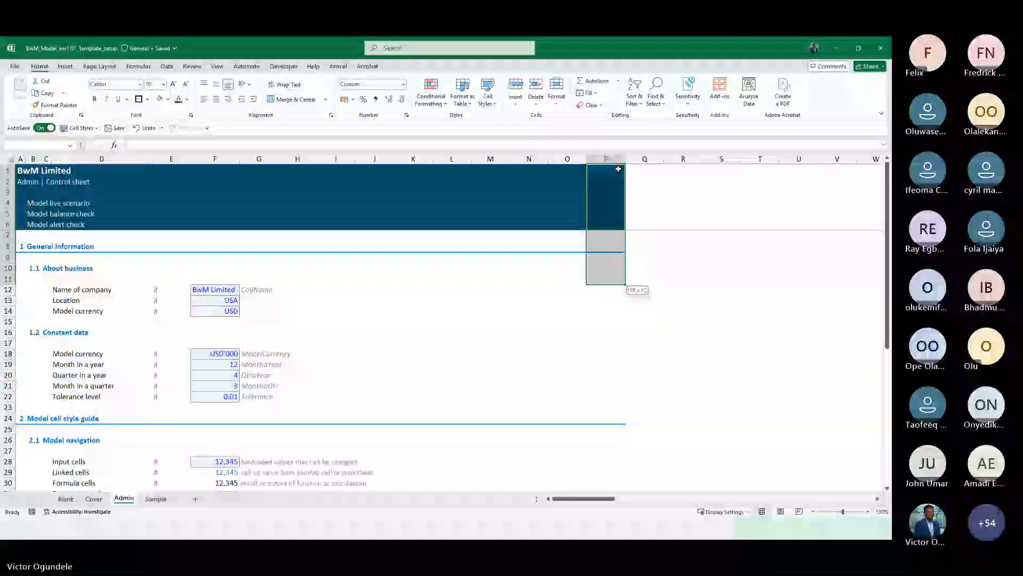
key("shift+Down")
key("shift+Down")
key("shift+Down")
key("shift+Down")
key("shift+Down")
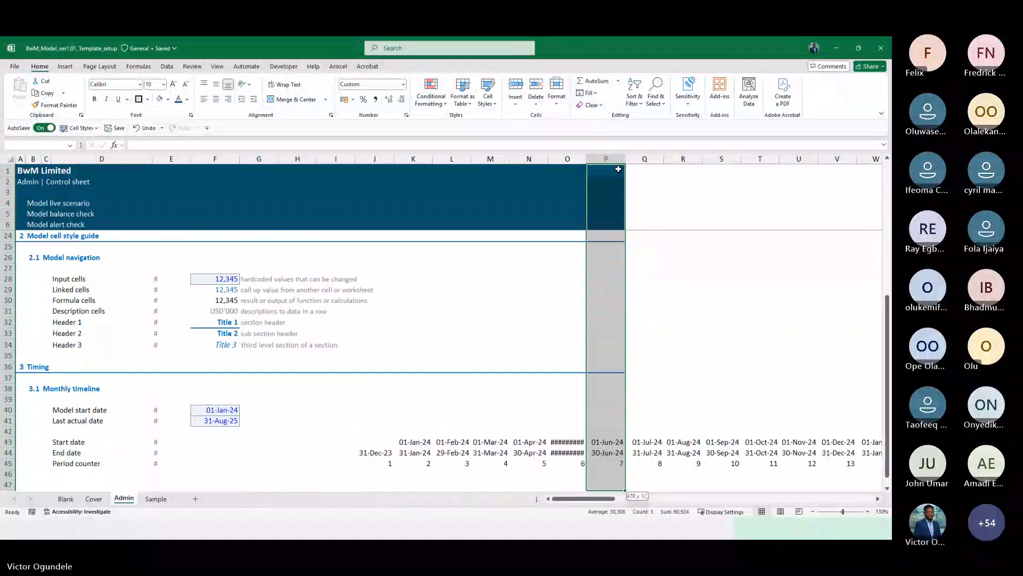
key("ctrl+shift+Right")
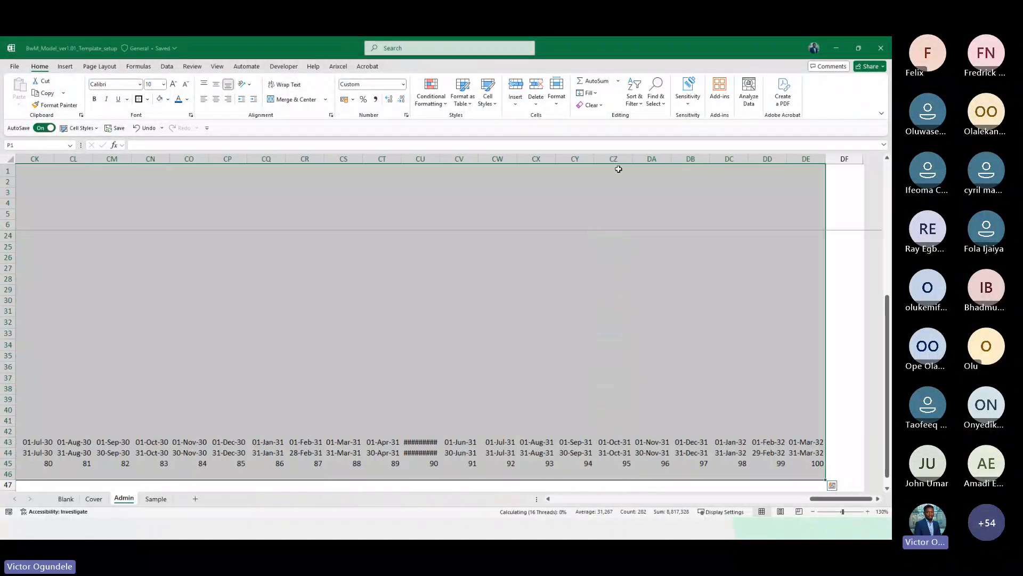
key("ctrl+Home")
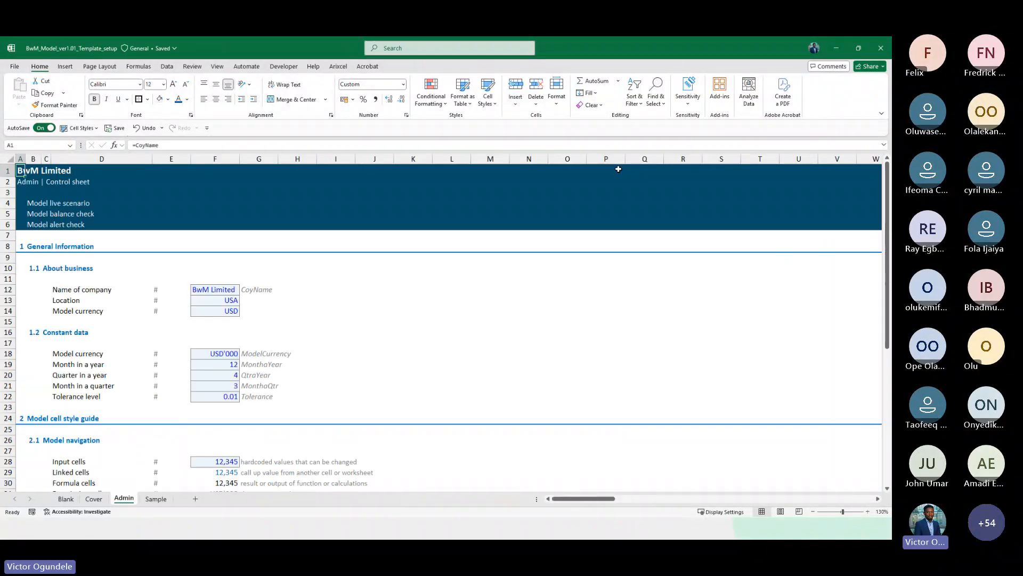
scroll(618, 169, "down", 3)
scroll(381, 384, "down", 8)
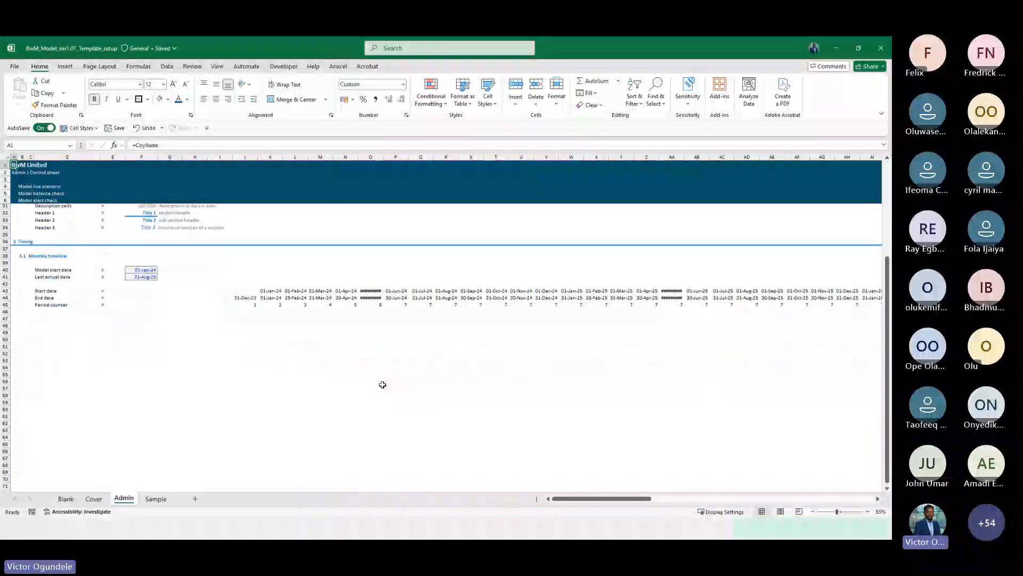
double_click(40, 66)
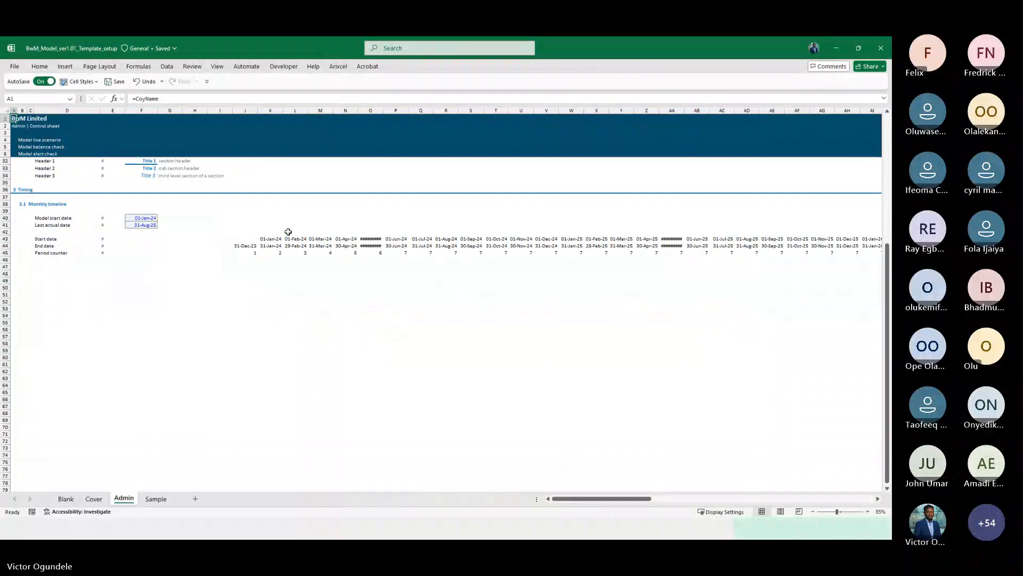
scroll(287, 232, "up", 7)
left_click(261, 140)
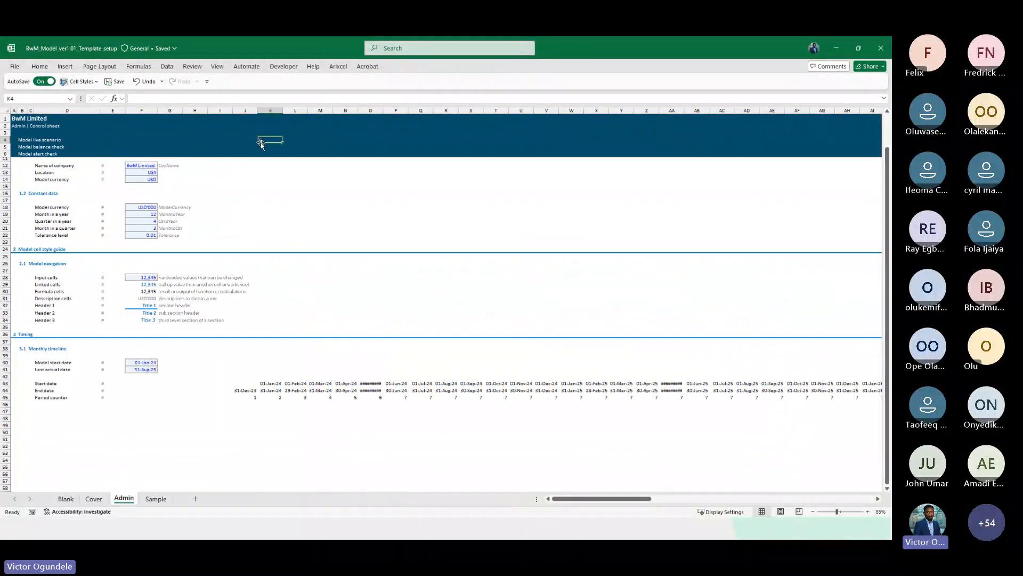
scroll(261, 143, "up", 2)
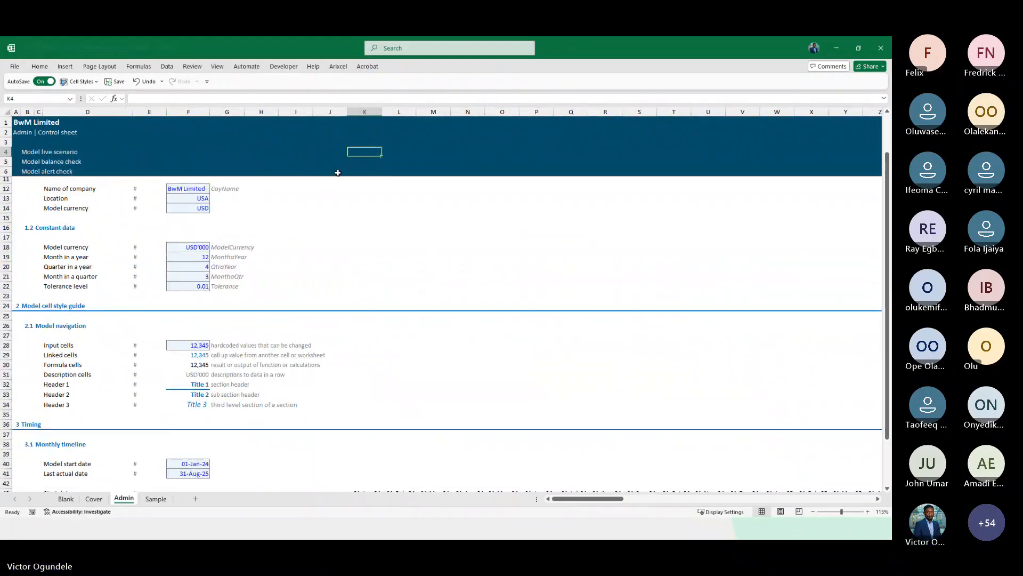
scroll(338, 170, "up", 1)
scroll(376, 275, "down", 7)
scroll(376, 275, "up", 7)
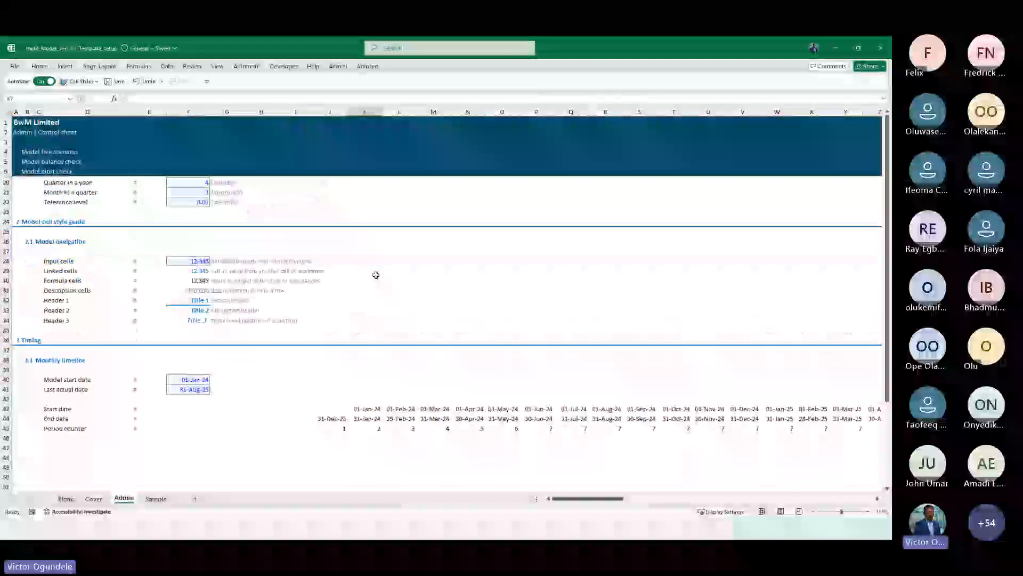
scroll(376, 275, "down", 3)
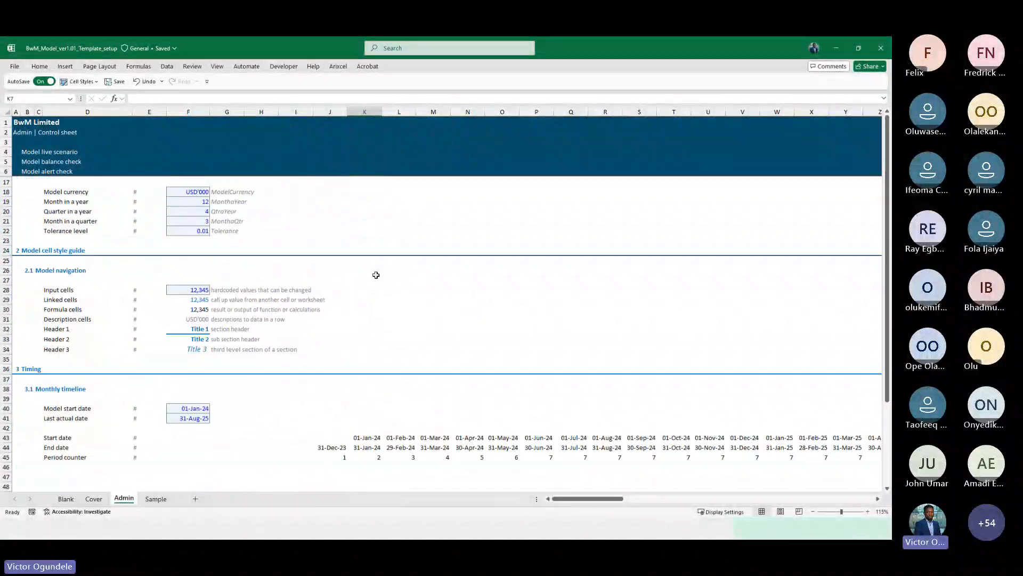
scroll(376, 275, "up", 4)
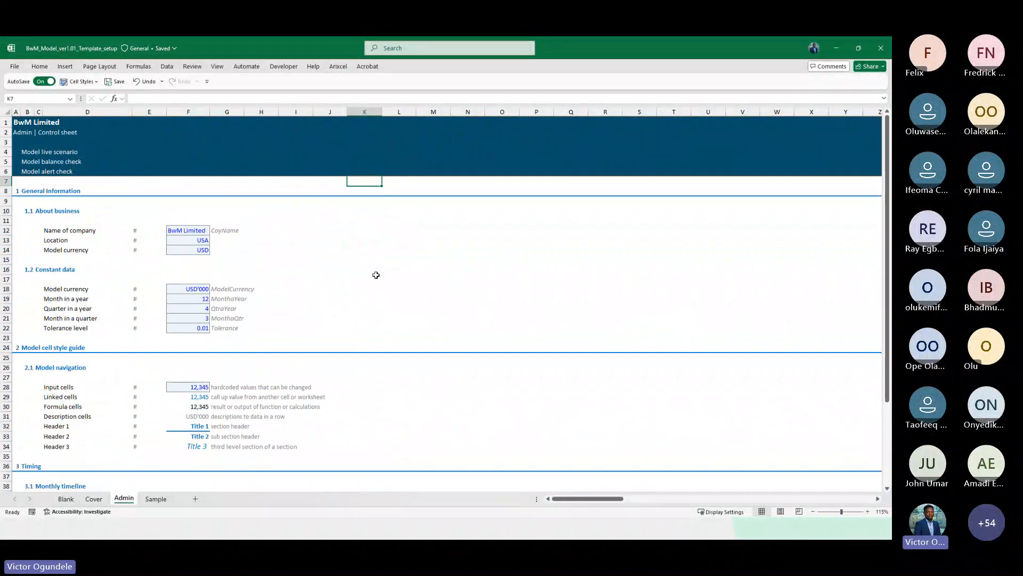
Freeze the panes at cell K7 so the header rows and label columns stay in view
key("alt")
key("w")
key("f")
key("f")
key("alt")
key("alt+w")
key("f")
key("f")
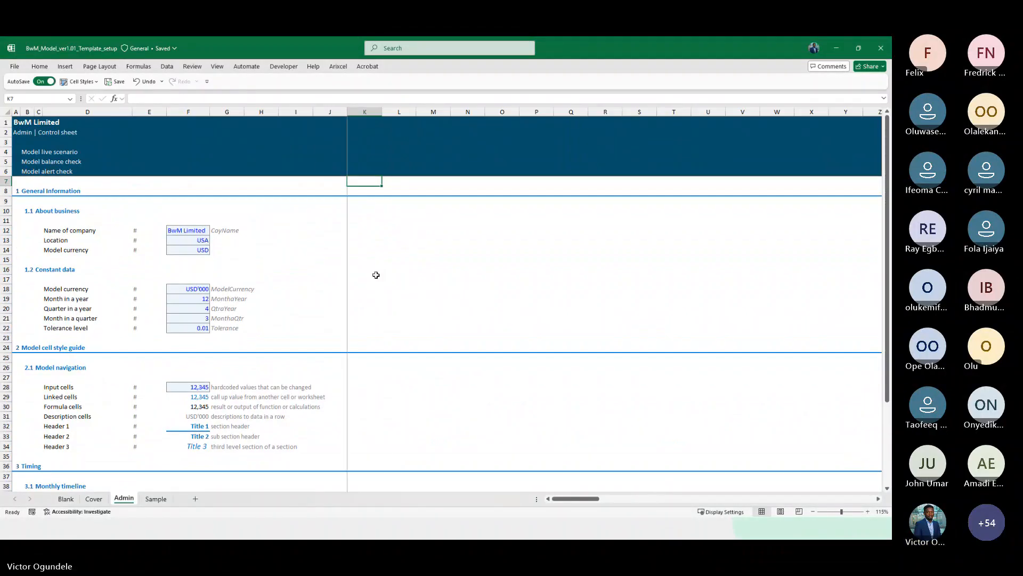
Enter 1 as the first period counter in K45
scroll(377, 274, "down", 8)
left_click(365, 287)
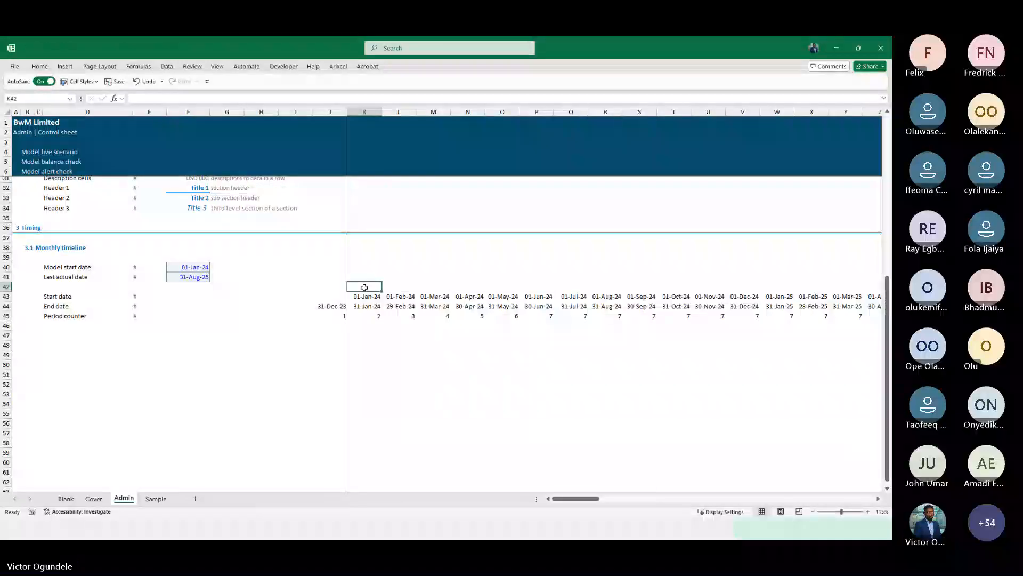
key("Down")
key("Down")
key("Down")
key("Left")
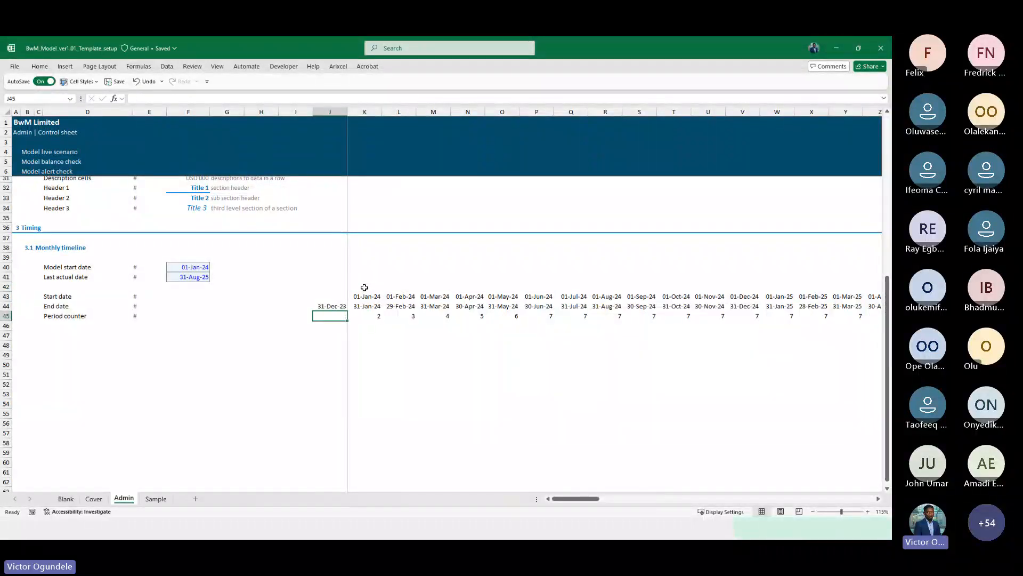
key("Right")
type("1")
key("Right")
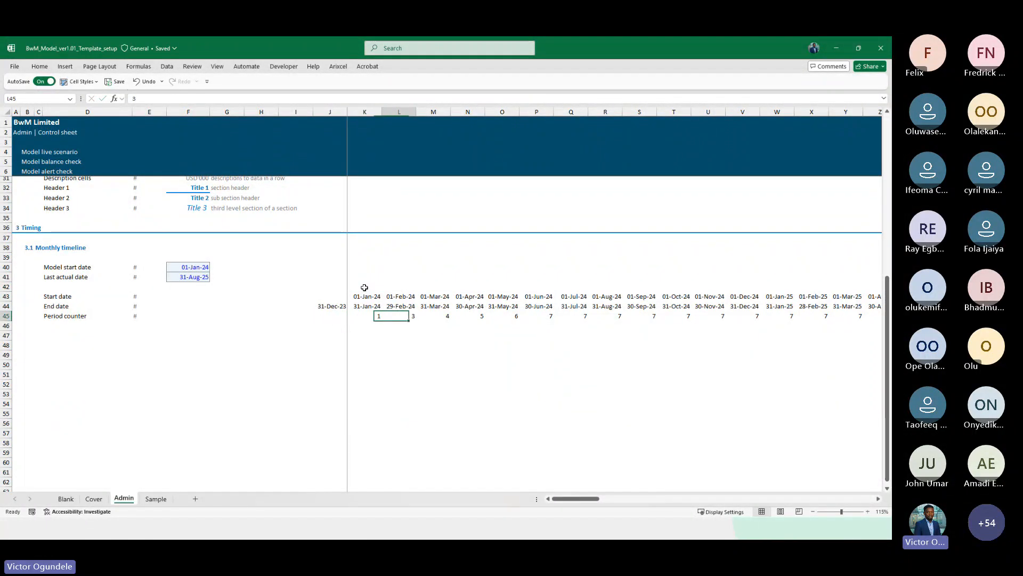
Set the next period counter to the previous counter plus 1 and fill it right across all period columns
type("=")
key("Left")
type("+1")
key("ctrl+Return")
key("ctrl+shift+Right")
key("ctrl+r")
key("ctrl+Left")
key("ctrl+Right")
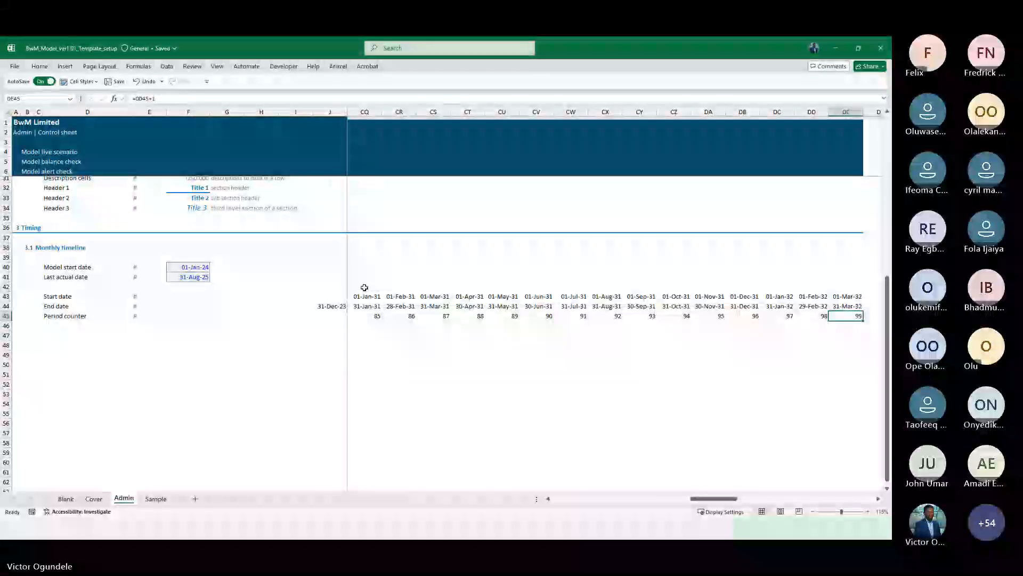
Review the period counters across the timeline columns to its last column
key("Left")
key("Left")
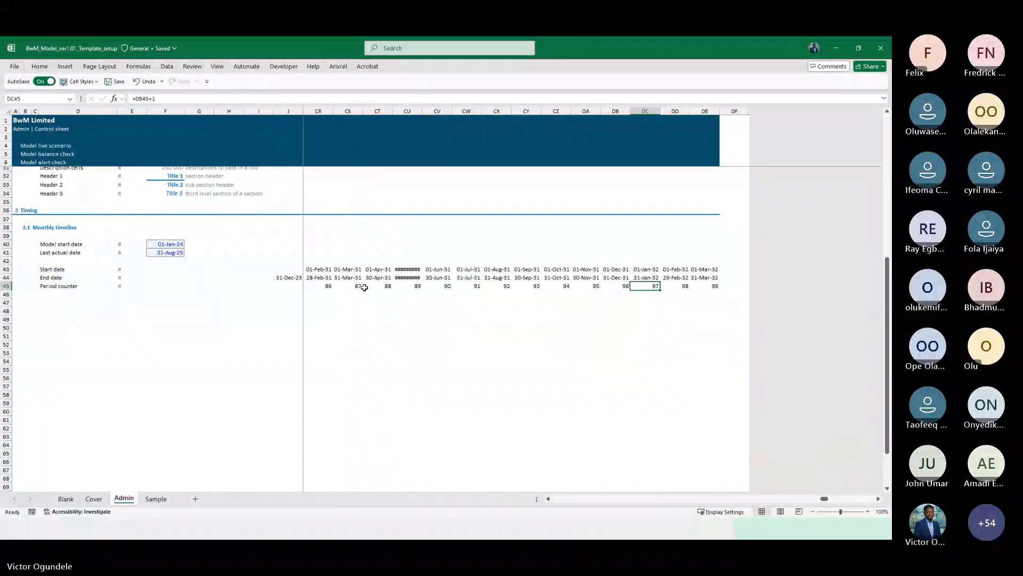
scroll(364, 287, "down", 1)
key("ctrl+Left")
key("Right")
key("Right")
key("Right")
key("Right")
key("Right")
key("Right")
key("Right")
key("Right")
key("Right")
key("Right")
key("Right")
key("Right")
key("Right")
key("Right")
key("Right")
key("Right")
key("Right")
key("Right")
key("Right")
key("Right")
key("Right")
key("Right")
key("Right")
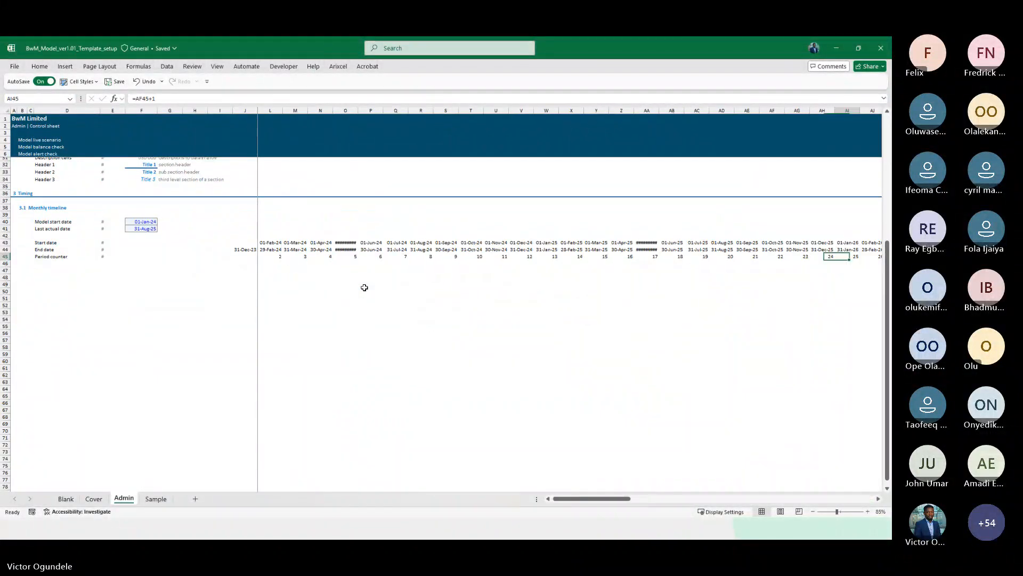
key("Right")
key("Right")
key("Right")
key("Right")
key("Right")
key("Right")
key("Right")
key("Right")
key("Right")
key("Right")
key("Right")
key("Right")
key("Right")
key("Right")
key("Right")
key("Right")
key("Right")
key("Right")
key("Right")
key("Right")
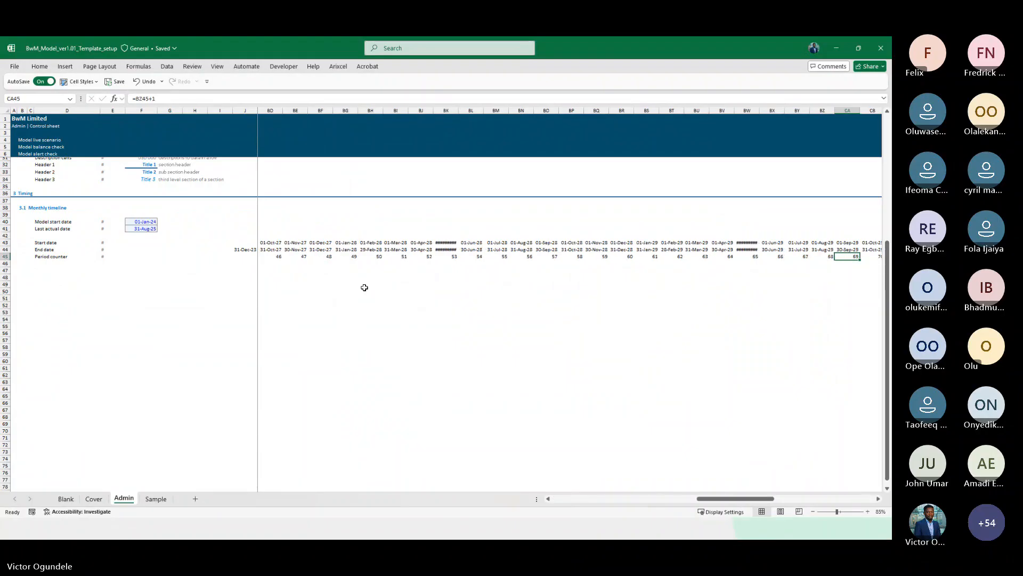
key("ctrl+Right")
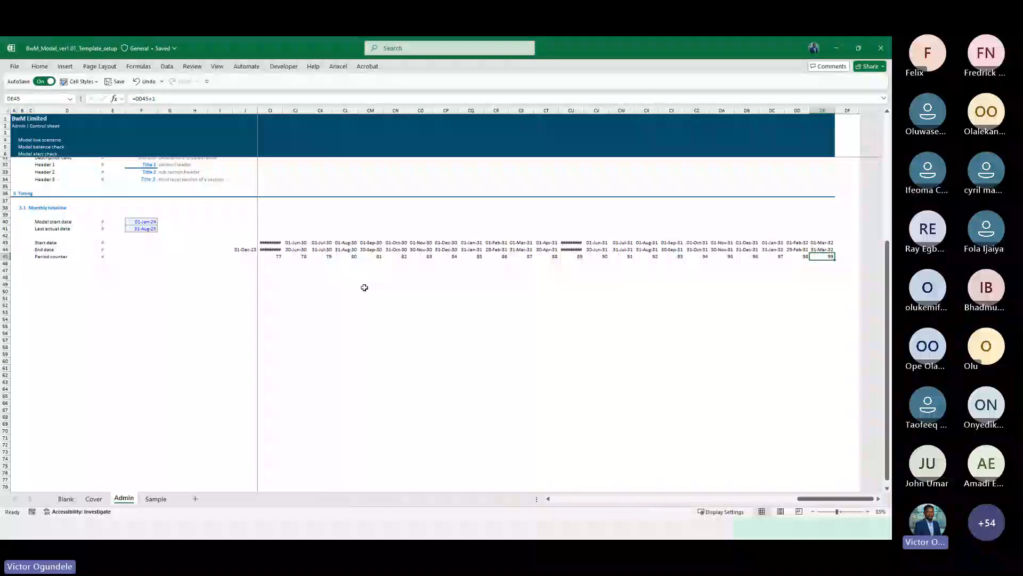
Insert several blank columns before the last timeline column DE
key("Up")
key("Up")
key("ctrl+space")
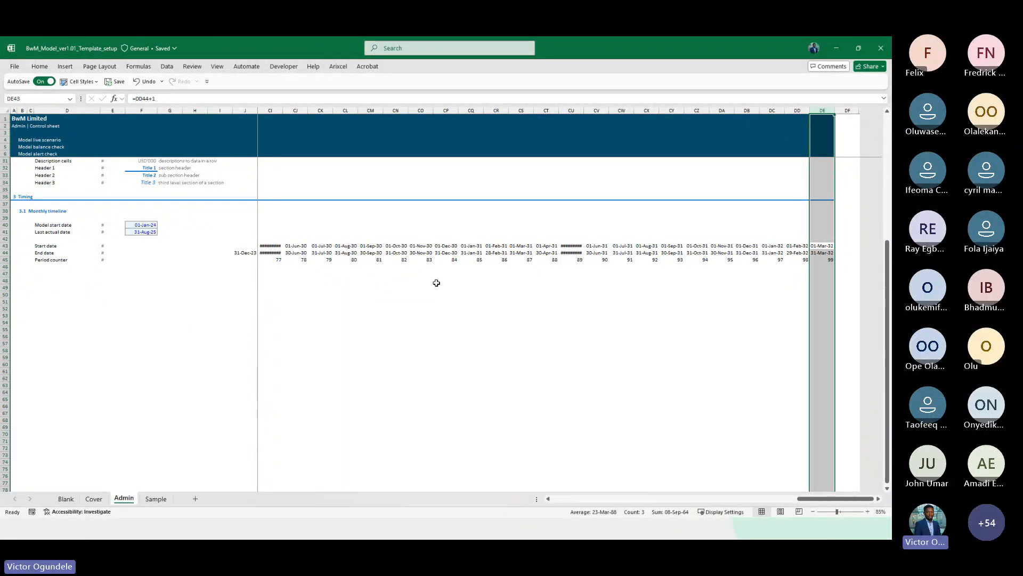
scroll(436, 282, "right", 5)
left_click(470, 267)
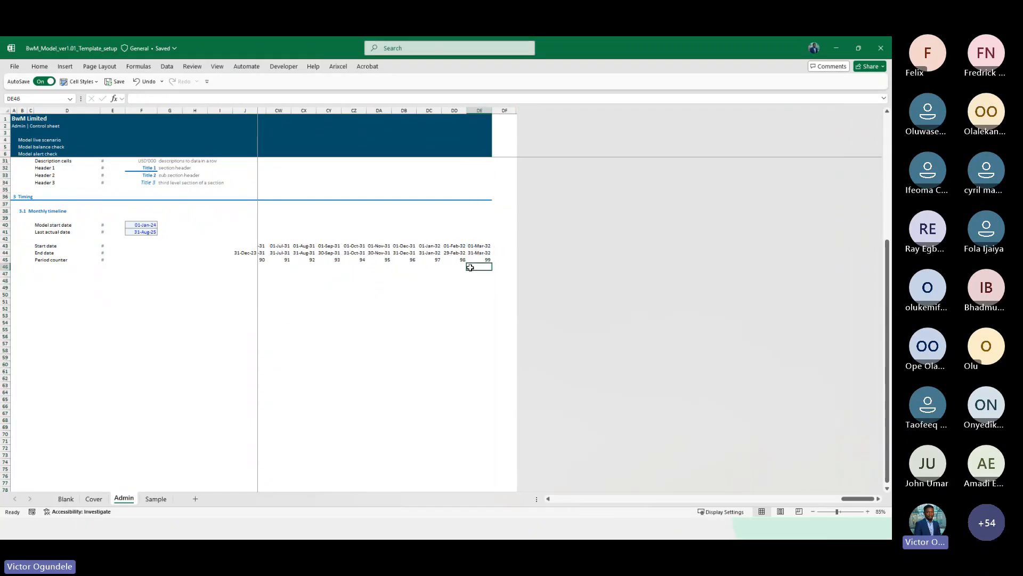
key("Up")
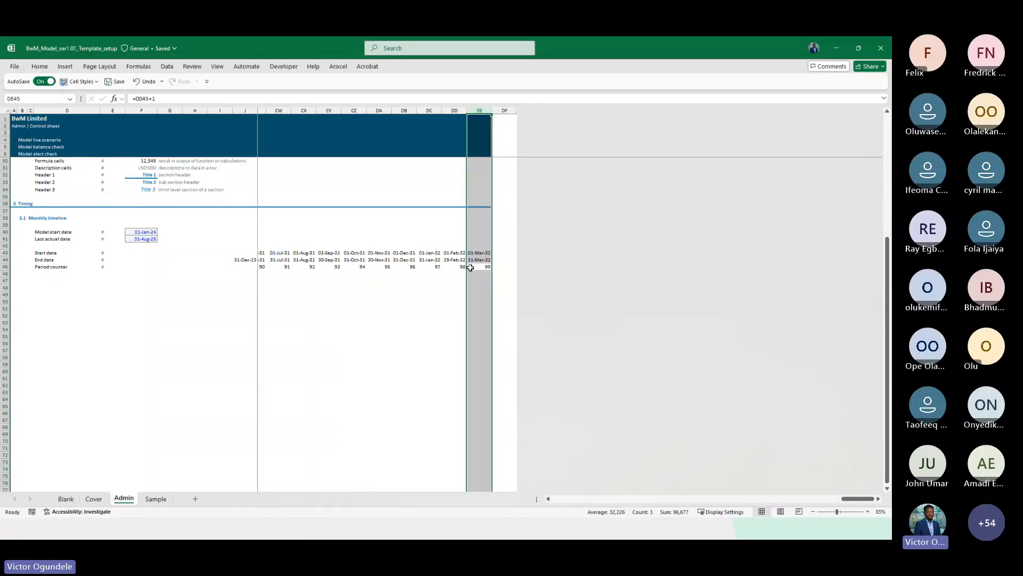
key("ctrl+plus")
key("ctrl+plus")
key("ctrl+plus")
key("ctrl+plus")
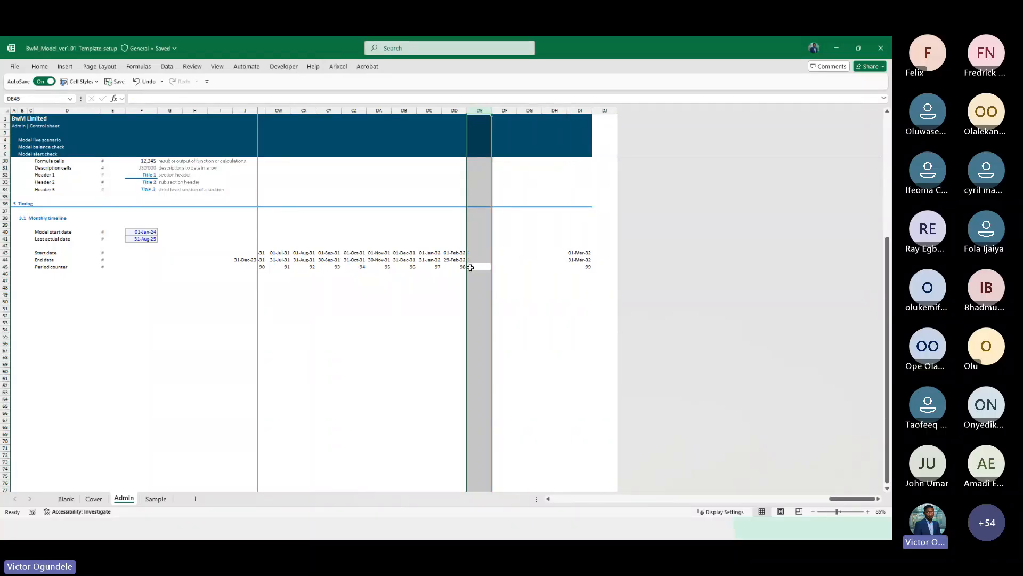
key("ctrl+plus")
key("ctrl+plus")
key("ctrl+plus")
key("ctrl+plus")
key("ctrl+plus")
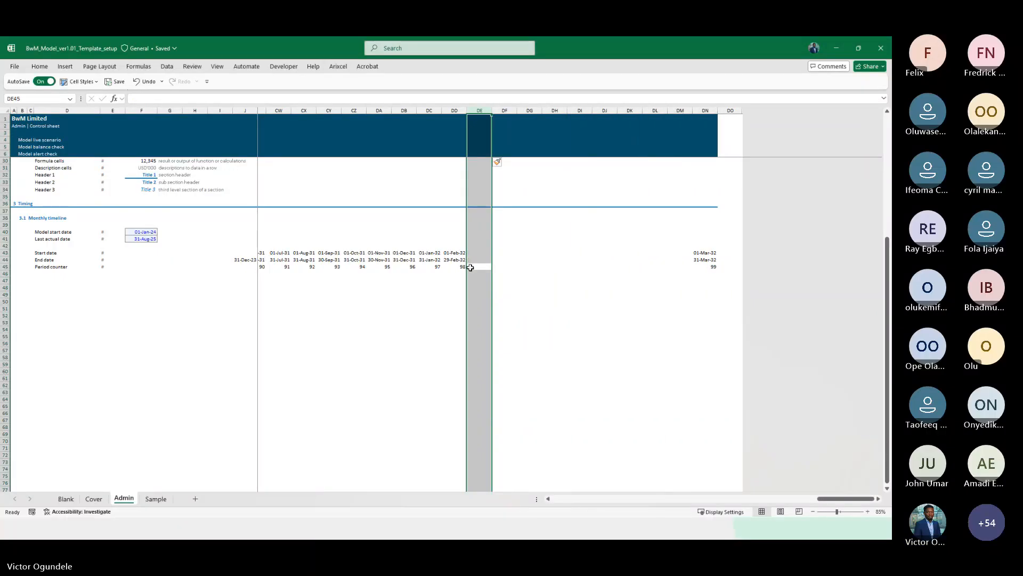
key("ctrl+plus")
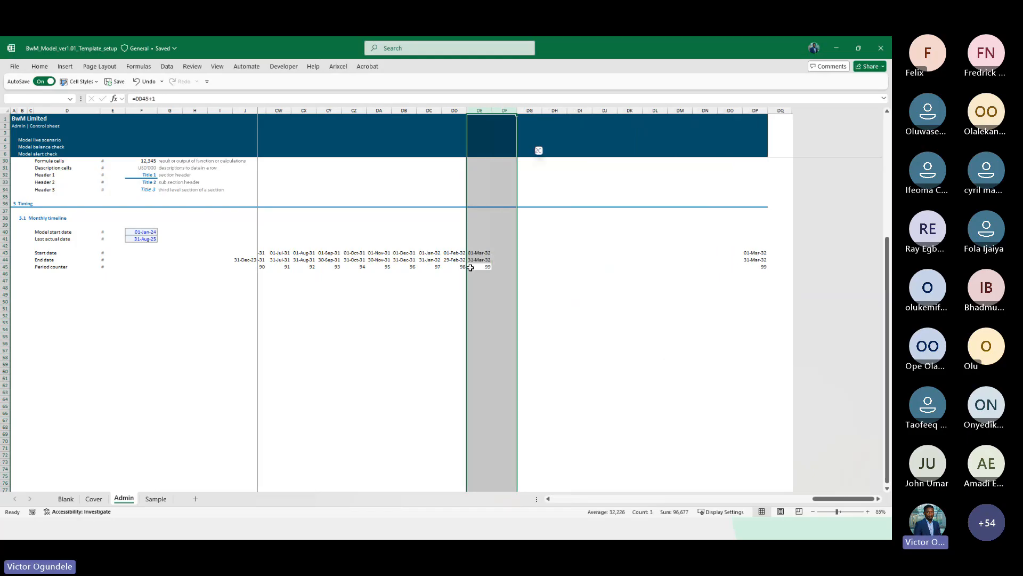
Fill the timeline formulas right across the newly inserted columns
key("shift+Right")
key("shift+Right")
key("shift+Right")
key("shift+Right")
key("shift+Right")
key("shift+Right")
key("shift+Right")
key("shift+Right")
key("shift+Right")
key("shift+Right")
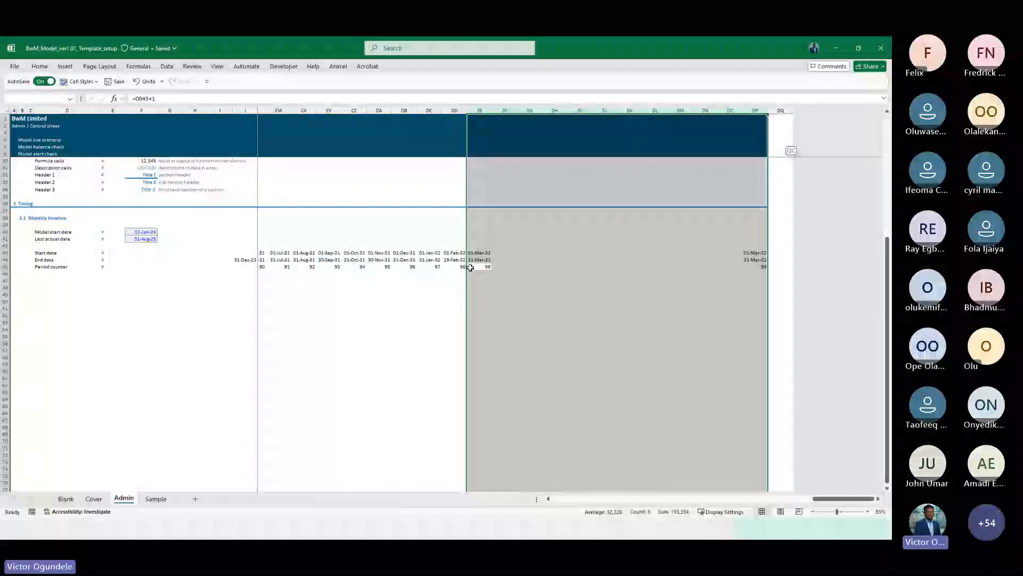
key("ctrl+r")
Delete the two surplus columns after the 31-Dec-32 period
left_click(470, 268)
key("Right")
key("Right")
key("Right")
key("Right")
key("Right")
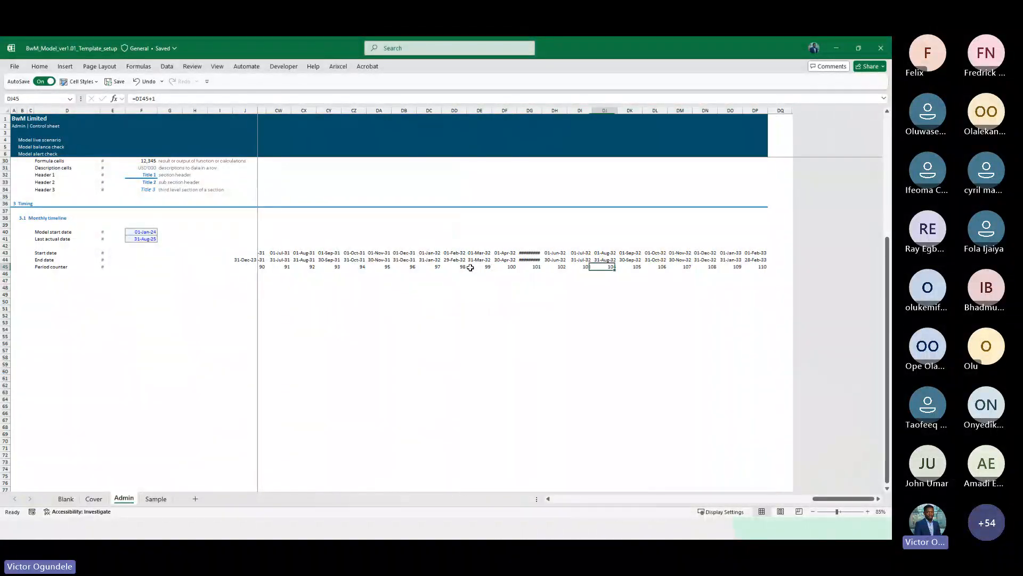
key("Right")
key("Right")
key("Right")
key("Right")
key("Right")
key("ctrl+space")
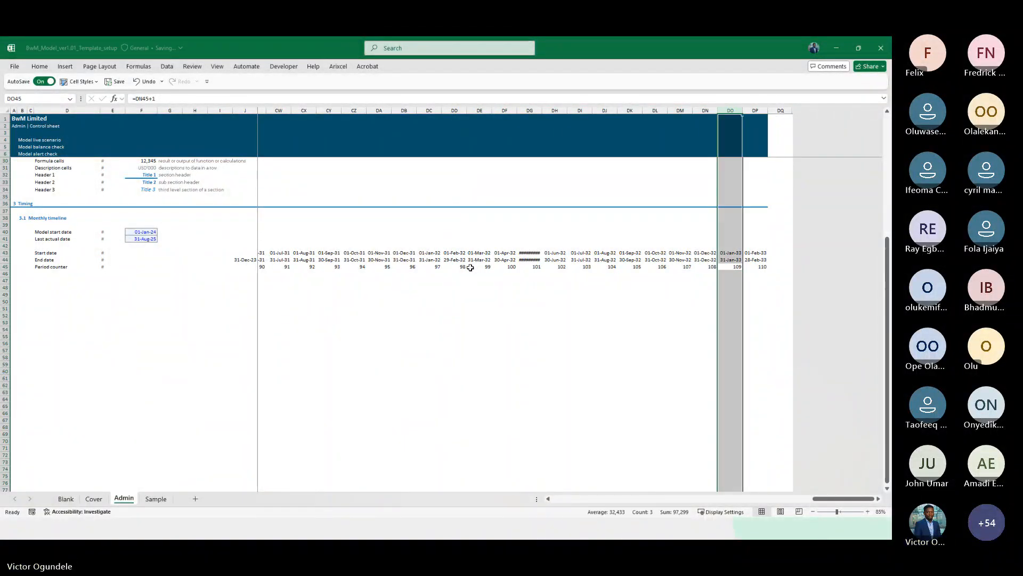
key("shift+Right")
key("Delete")
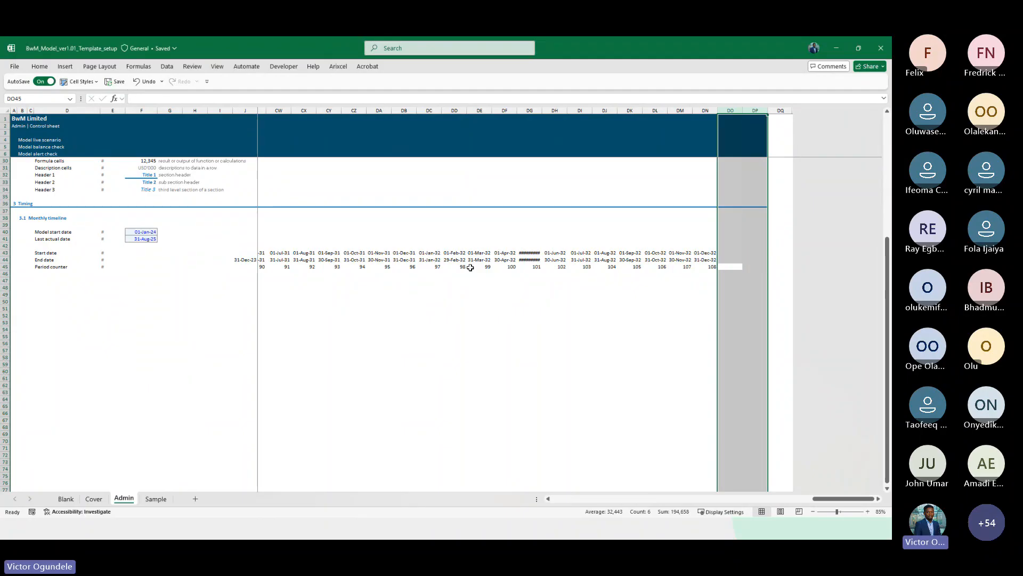
key("ctrl+minus")
Autofit the width of the 01-May-32 date column so its start and end dates display
key("Left")
key("Left")
key("Left")
key("Left")
key("Left")
key("Left")
key("Left")
key("Left")
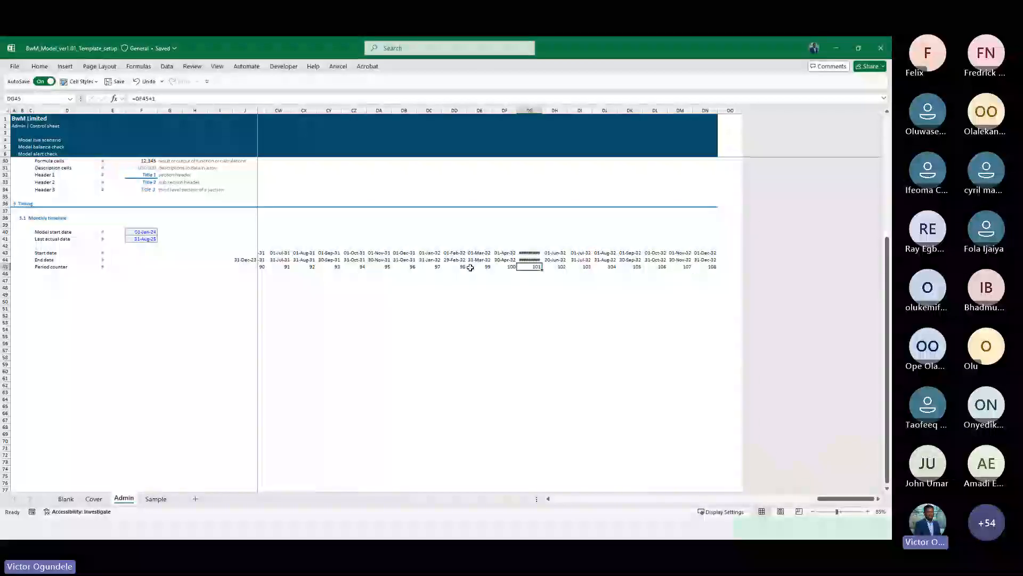
key("Up")
key("Up")
key("shift+Down")
key("alt+h")
key("o")
key("i")
Autofit the width of the 01-May-31 date column so its dates display
key("Left")
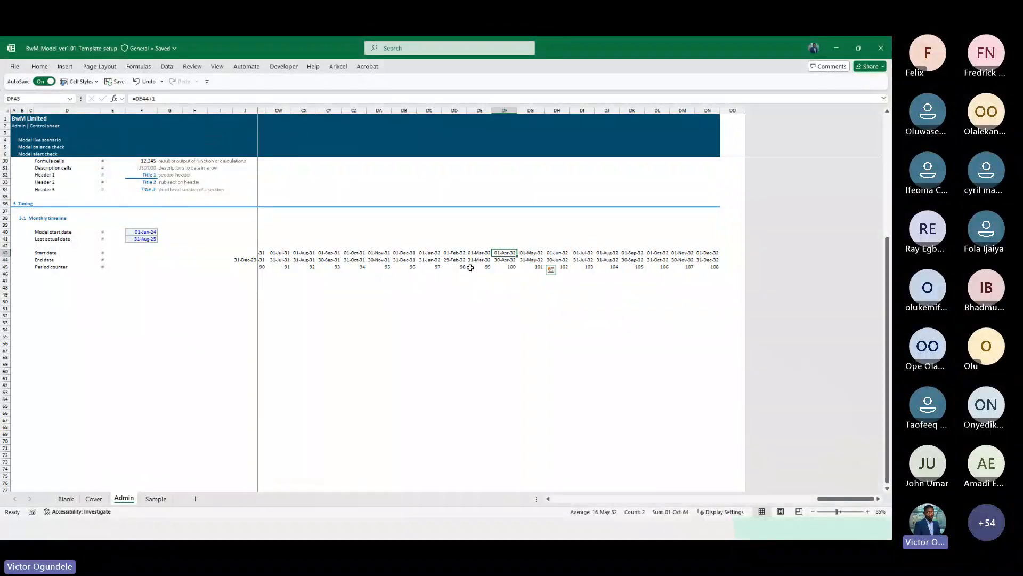
key("Left")
key("Left")
key("Left")
key("Left")
key("Left")
key("Left")
key("Left")
key("Left")
key("Left")
key("Left")
key("Left")
key("Left")
key("Left")
key("Left")
key("Left")
key("Left")
key("Left")
key("Left")
key("Left")
key("Left")
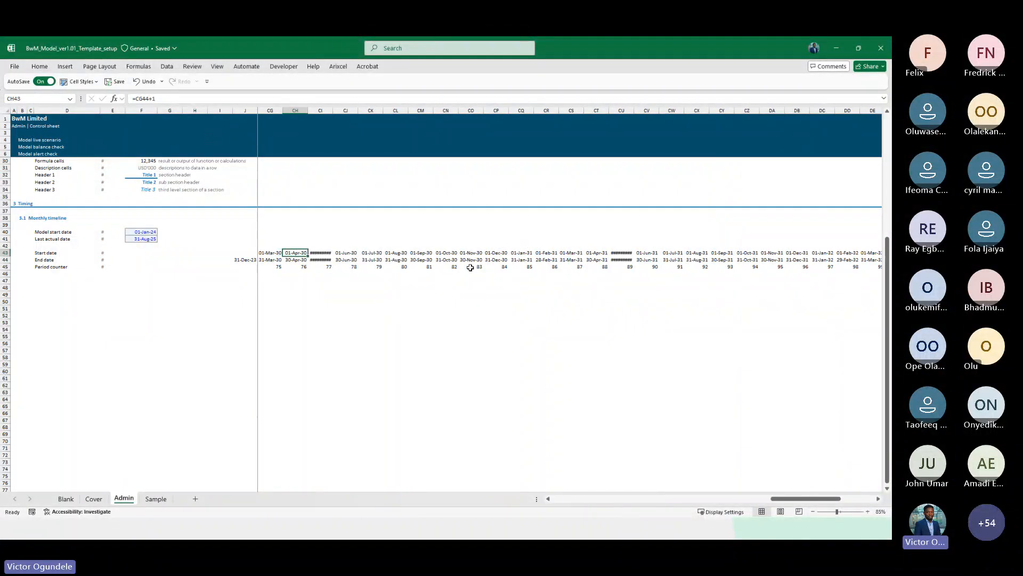
key("Right")
key("Right")
key("Right")
key("Right")
key("Right")
key("Right")
key("Right")
key("Right")
key("Right")
key("Right")
key("Right")
key("Right")
key("Right")
key("shift+Down")
key("alt+h")
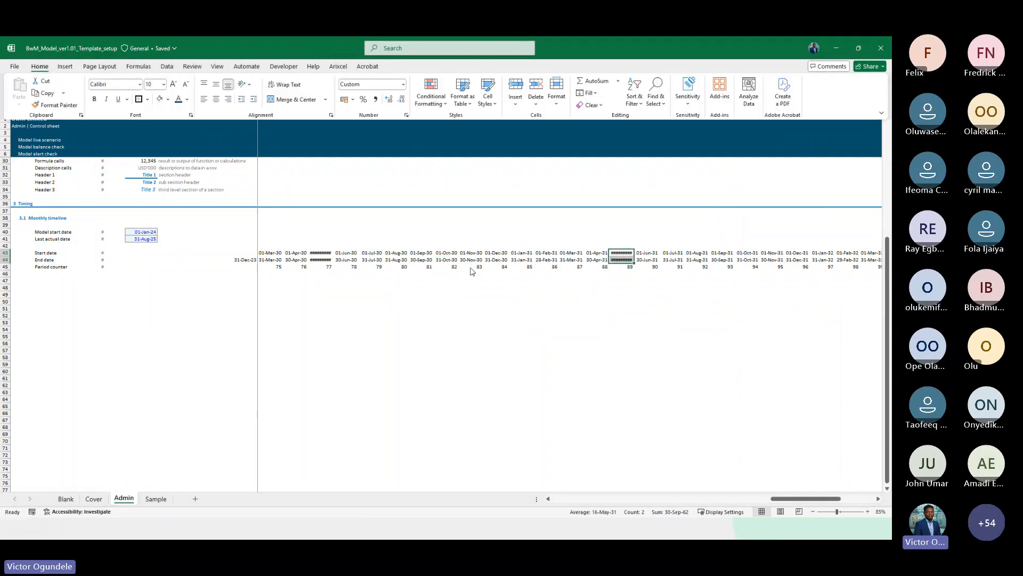
key("o")
key("i")
Autofit the width of the 01-May-30 date column so its start and end dates display
key("Left")
key("Left")
key("Left")
key("Left")
key("Left")
key("Left")
key("Left")
key("Left")
key("Left")
key("Left")
key("Left")
key("Left")
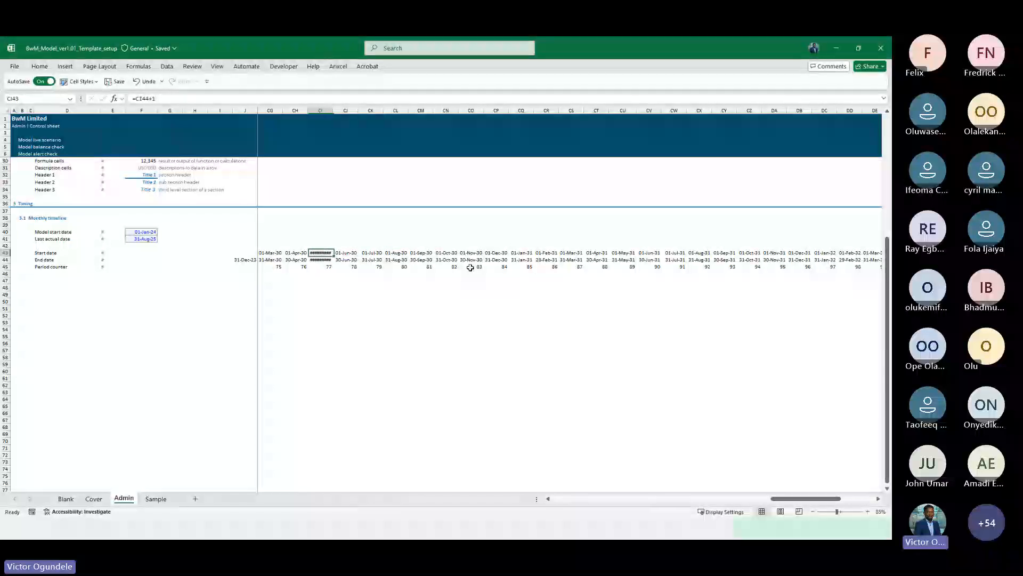
key("shift+Down")
key("alt+h")
key("o")
key("i")
key("Down")
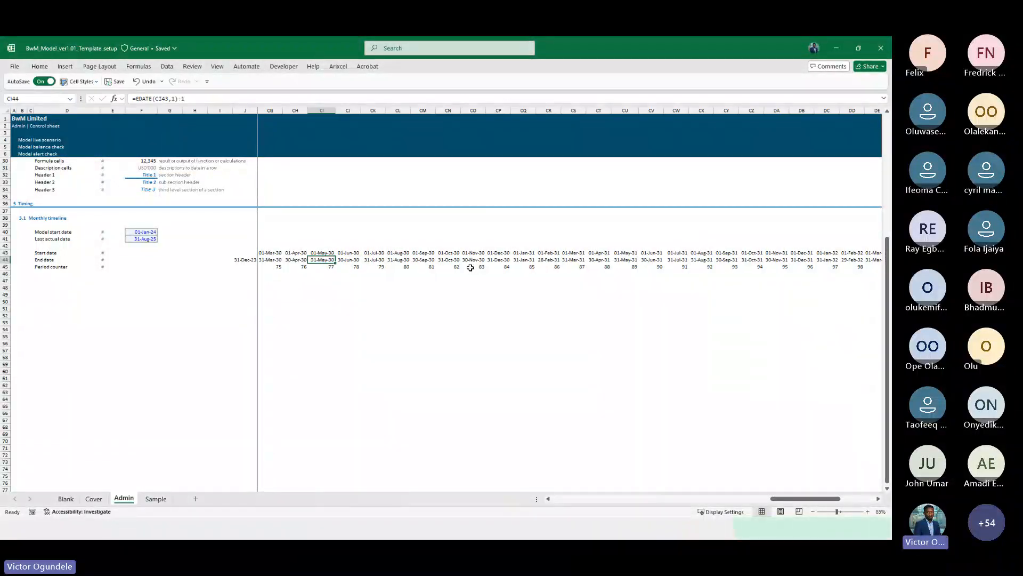
Autofit the width of the 01-May-24 date column so its dates display
key("ctrl+Left")
key("Right")
key("Right")
key("Right")
key("Right")
key("Right")
key("Up")
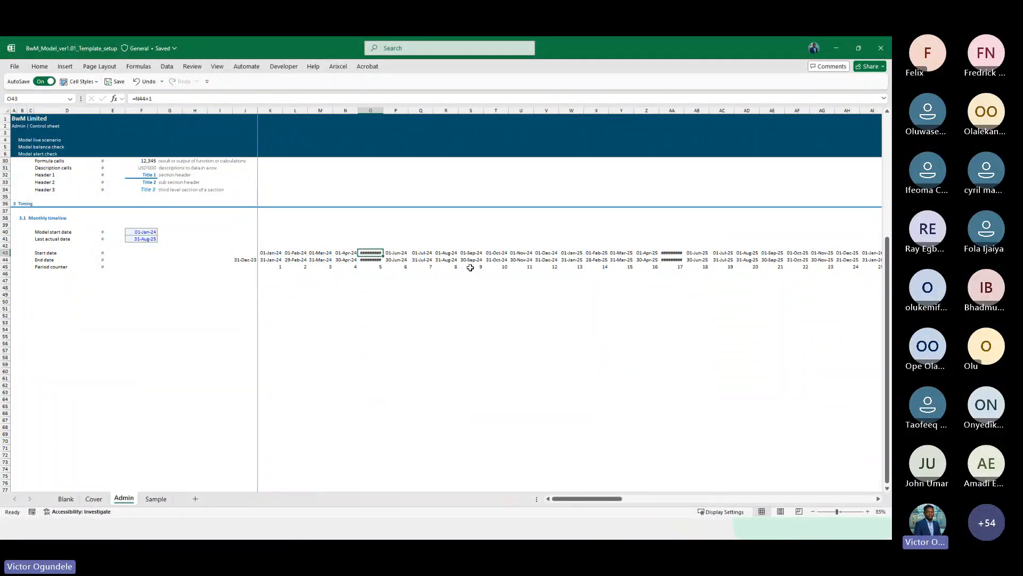
key("alt+h")
key("o")
key("i")
Autofit the width of the 01-May-25 date column so its dates display
key("Right")
key("Right")
key("Right")
key("Right")
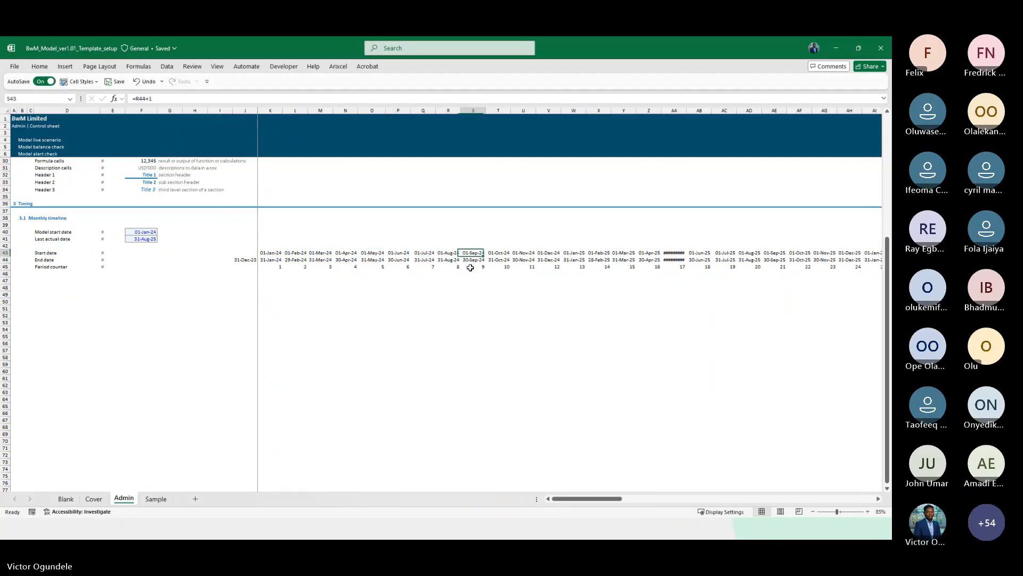
key("Right")
key("Right")
key("Right")
key("Right")
key("Right")
key("Right")
key("Right")
key("shift+Down")
key("alt+h")
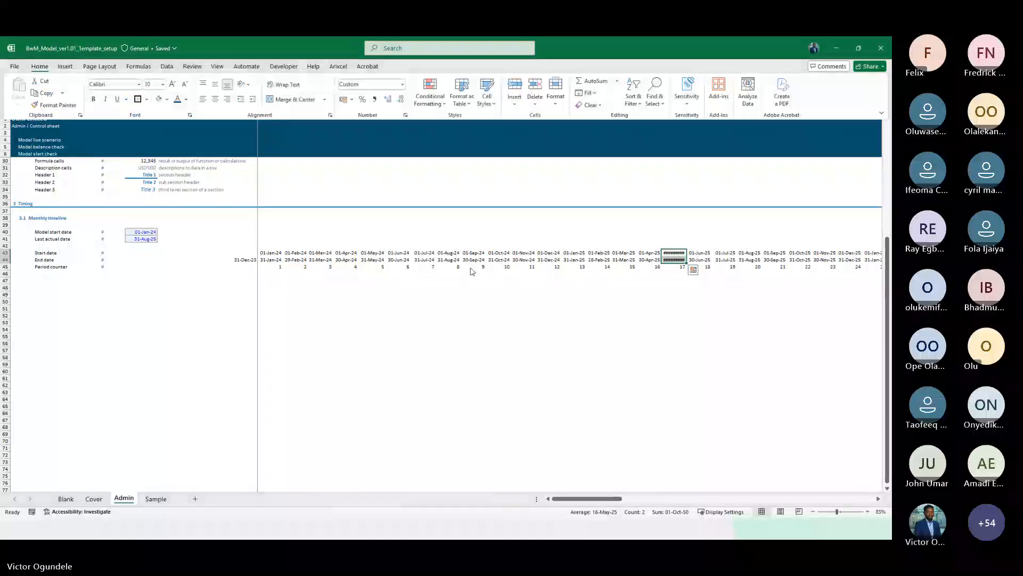
key("o")
key("i")
Review the timeline rows from the last period back to the start date label
key("ctrl+Right")
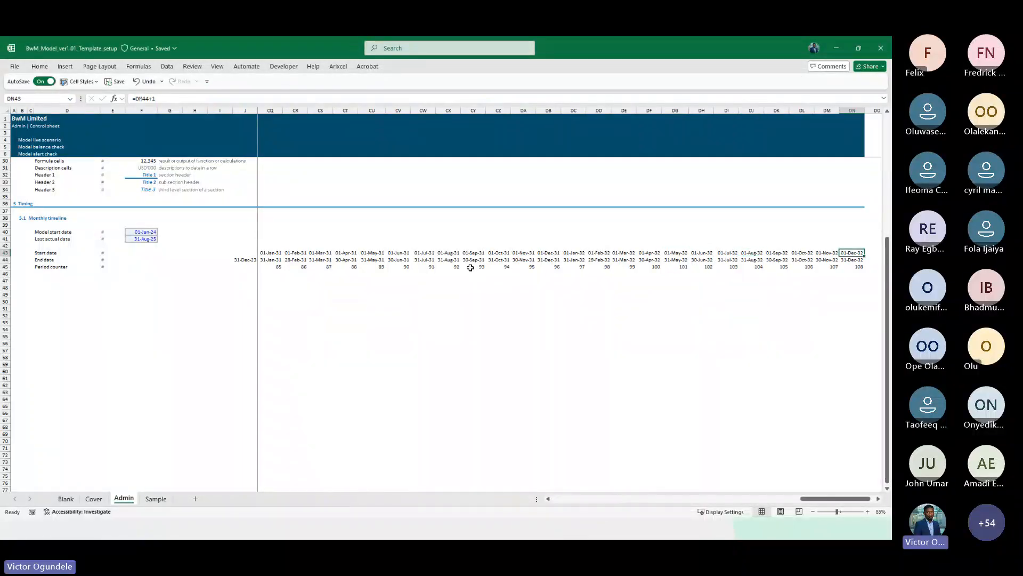
key("Right")
key("ctrl+Left")
key("ctrl+Left")
key("ctrl+Left")
key("ctrl+Left")
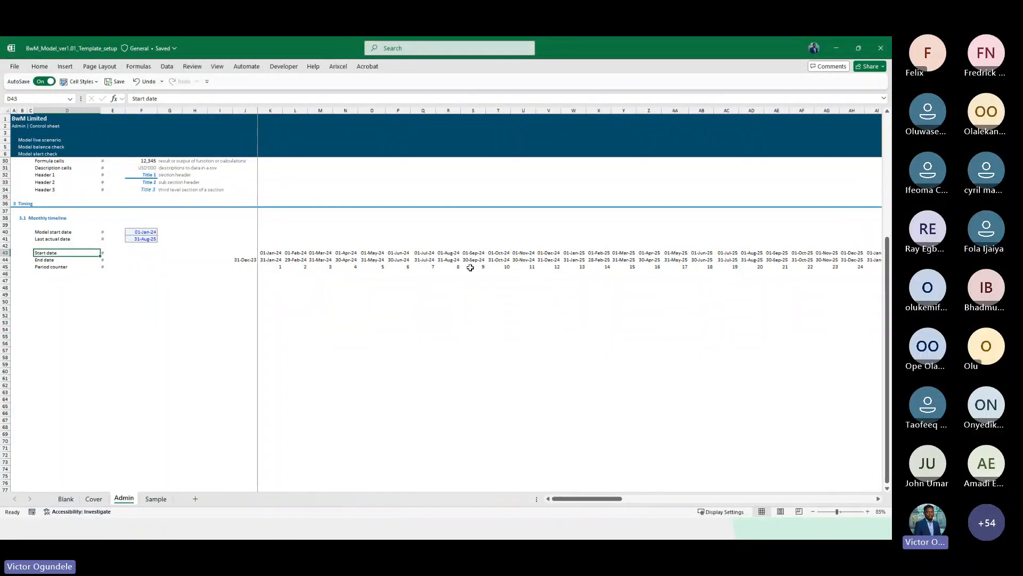
key("Right")
key("Right")
key("Right")
key("Right")
scroll(470, 268, "up", 3)
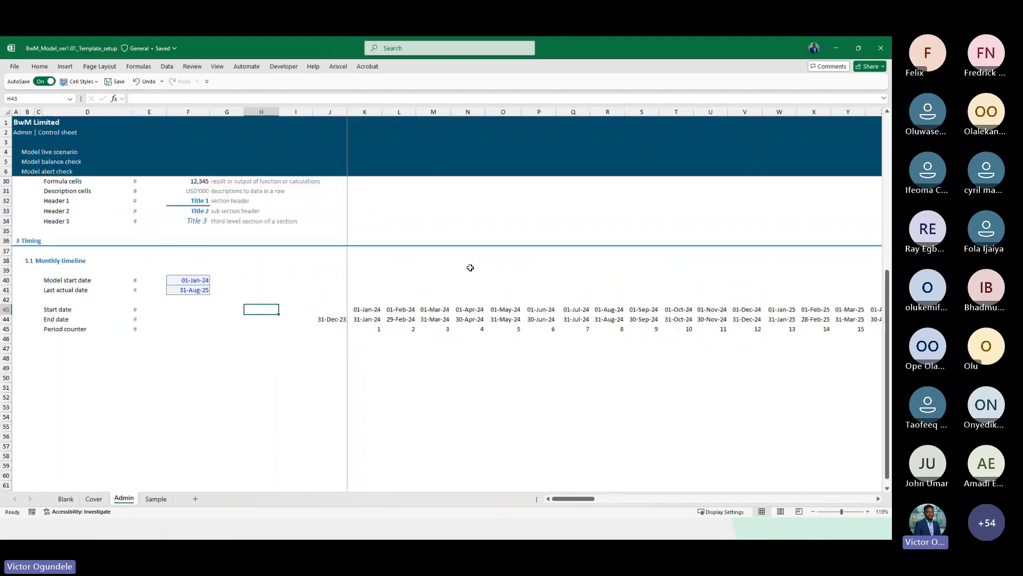
Add a row label "12 month counter" below Period counter, with a # unit marker
left_click(104, 293)
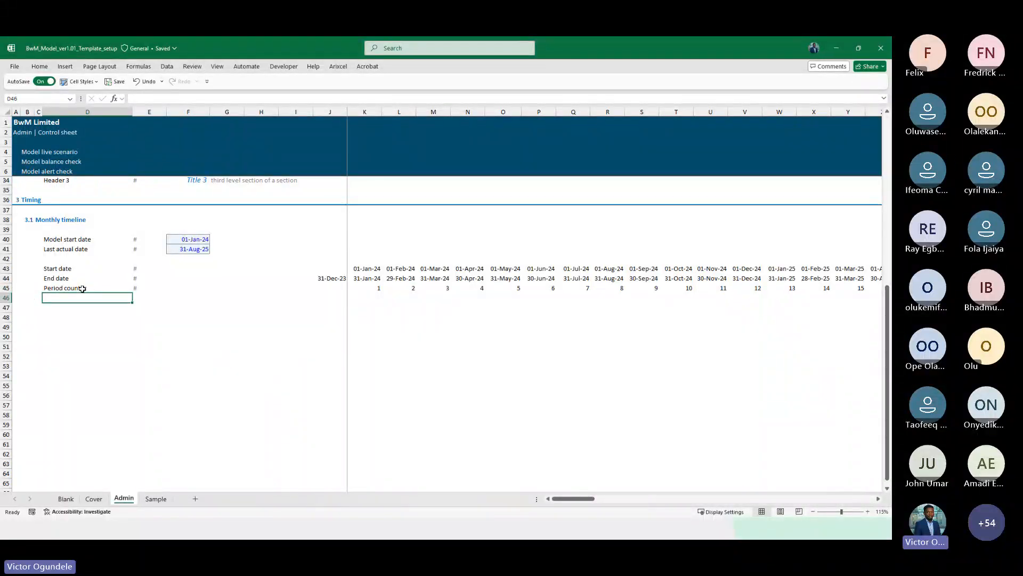
type("Month")
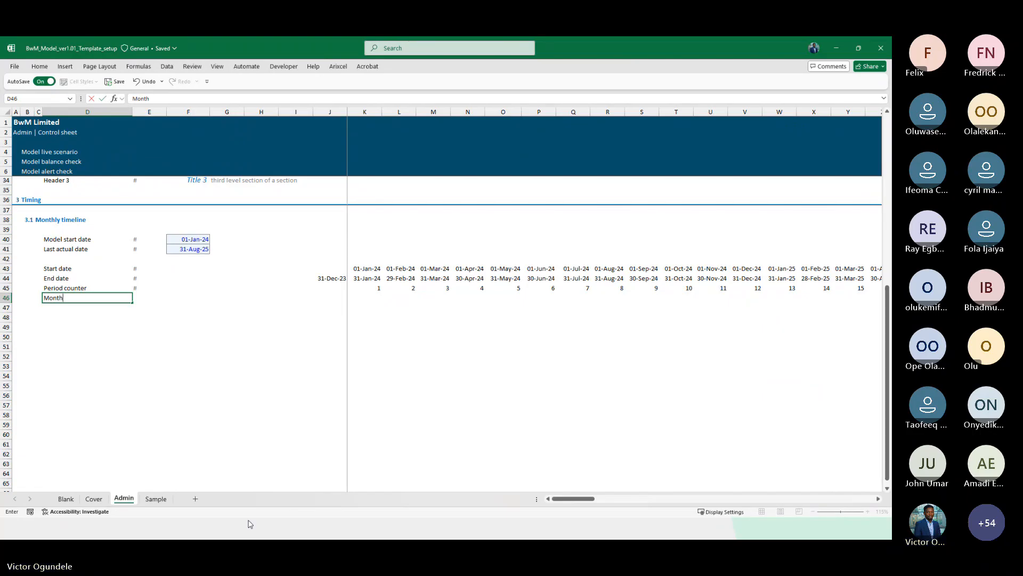
key("BackSpace")
key("BackSpace")
key("BackSpace")
key("BackSpace")
key("BackSpace")
type("12")
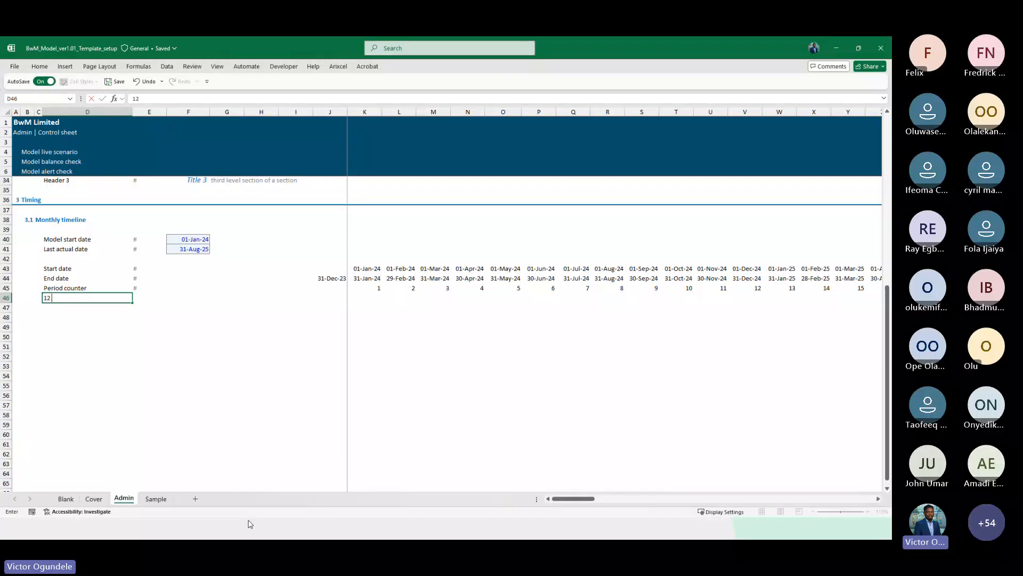
type(" month coutne")
key("BackSpace")
key("BackSpace")
type("ter")
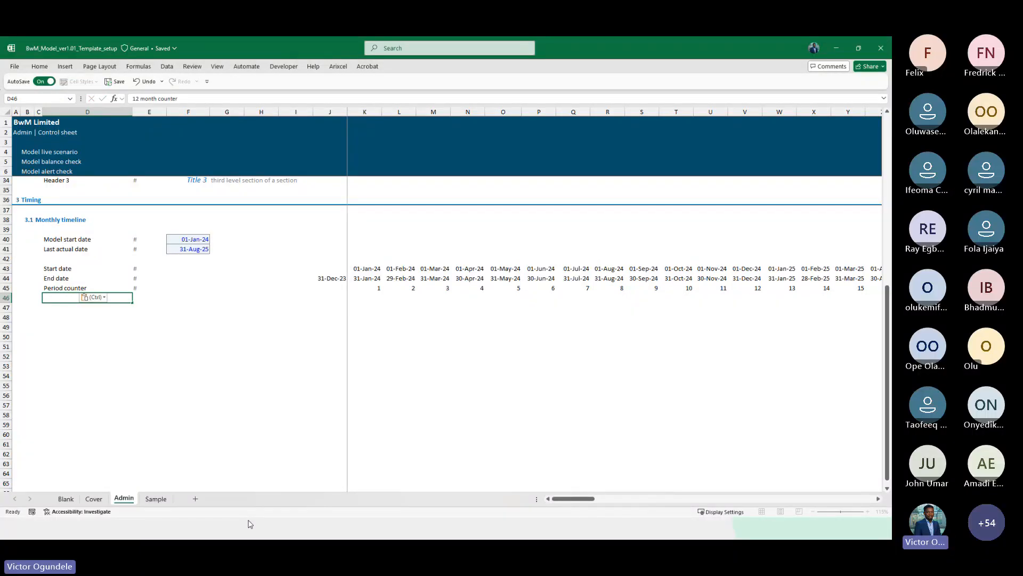
key("Right")
type("#")
key("Right")
key("Right")
key("ctrl+alt+equal")
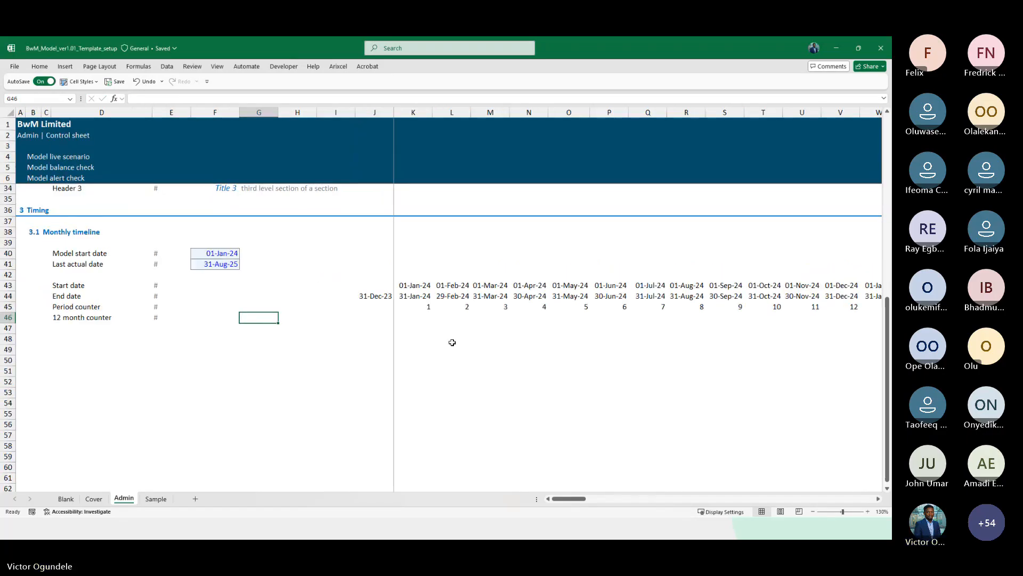
Enter =MONTH(K44) as the first 12 month counter formula and fill it right across the timeline
left_click(413, 319)
type("=mo")
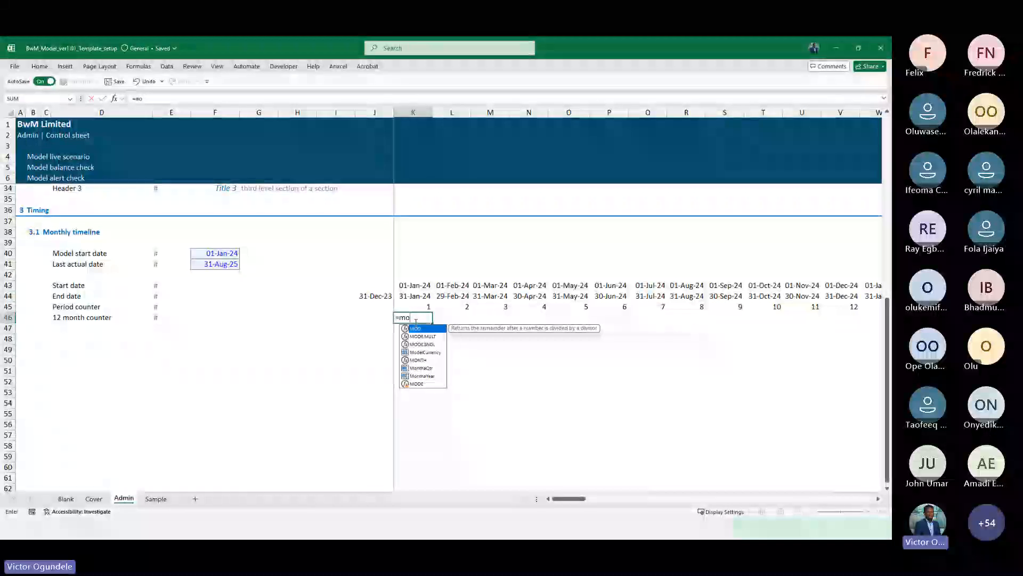
type("n")
key("Tab")
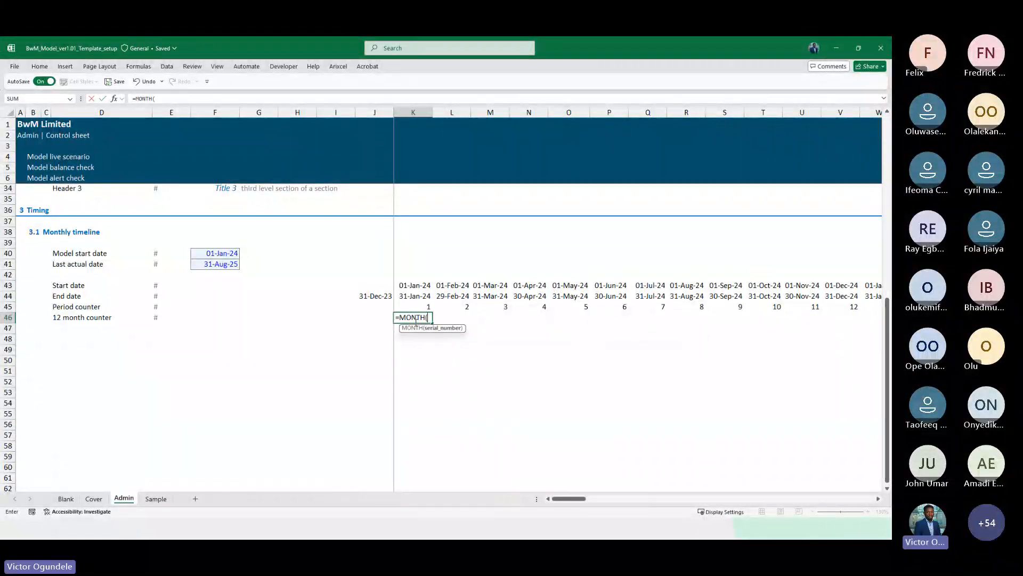
key("Up")
key("Up")
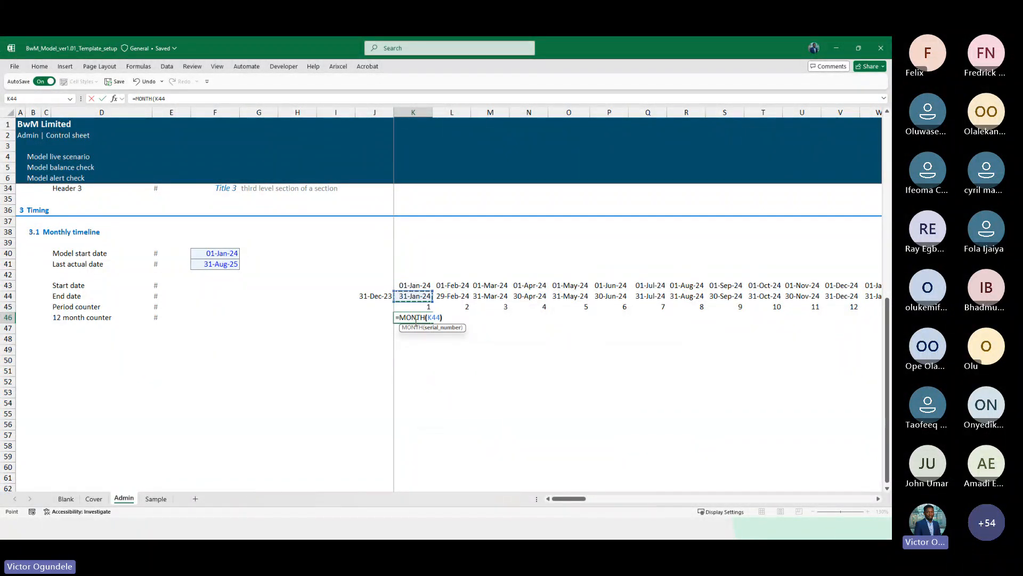
type(")")
key("ctrl+Return")
key("ctrl+shift+Right")
key("shift+Left")
key("ctrl+r")
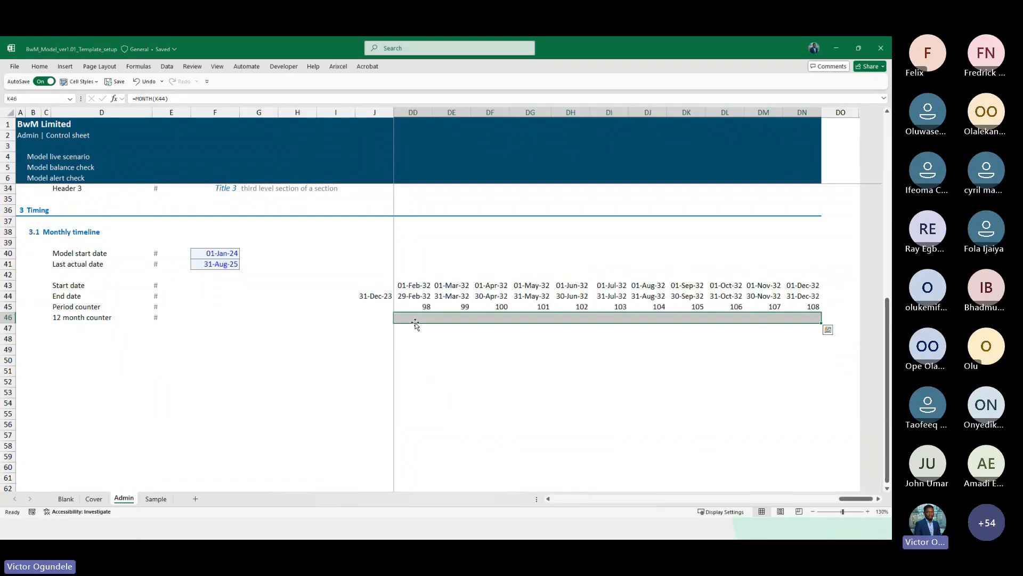
Check the 12 month counter values across the timeline periods
key("Left")
key("Right")
key("Right")
key("Right")
key("Right")
key("Right")
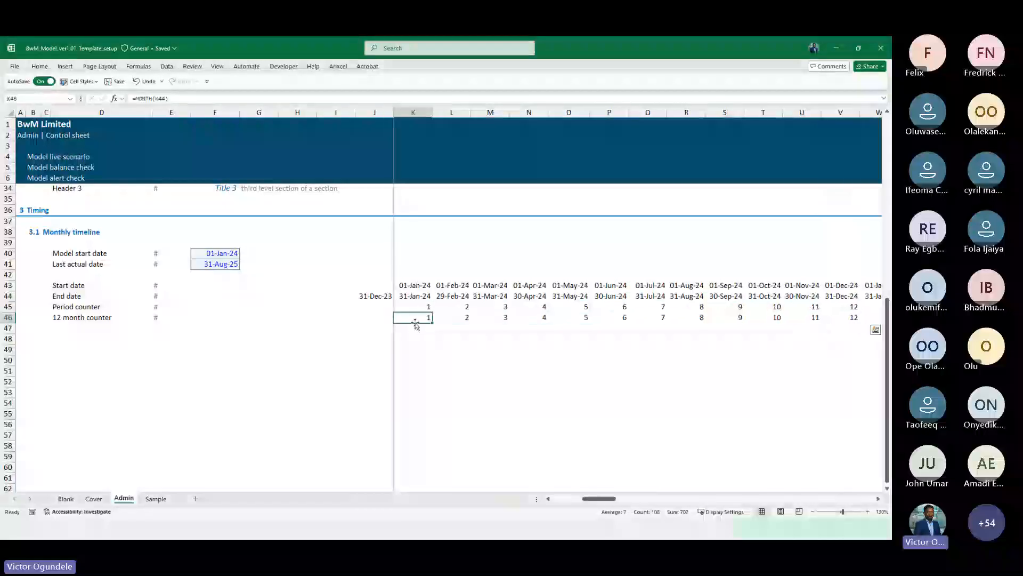
scroll(415, 323, "down", 2)
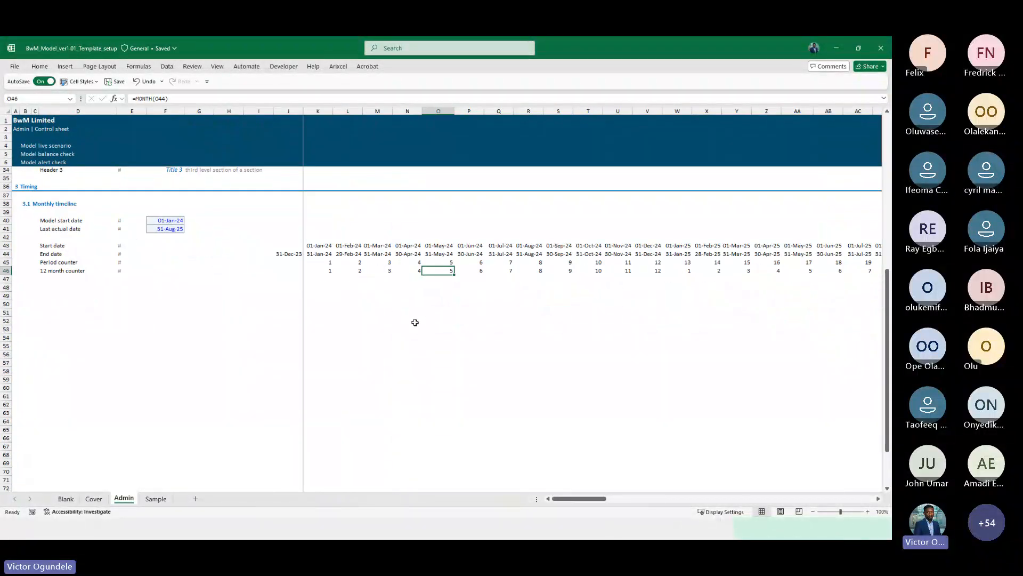
left_click(317, 270)
key("Right")
key("Right")
key("Right")
key("Right")
key("Right")
key("Right")
key("Right")
key("Right")
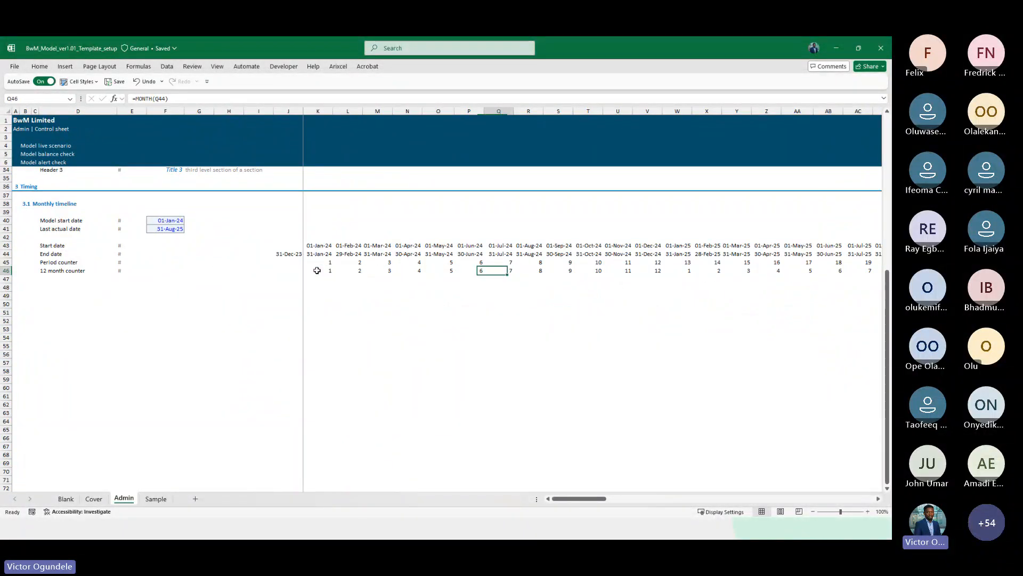
key("Right")
key("Right")
key("Right")
scroll(583, 280, "right", 5)
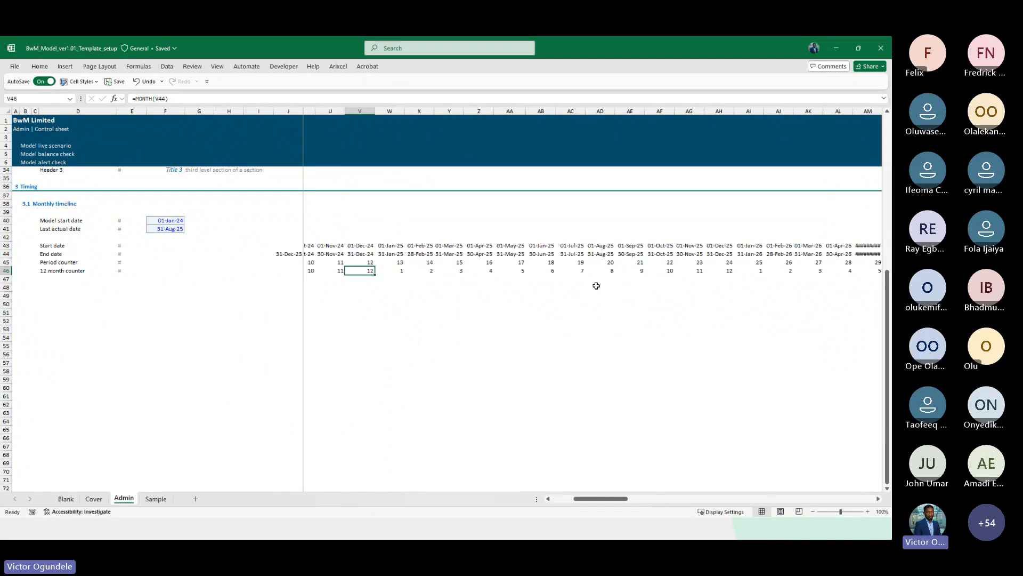
scroll(597, 286, "up", 3)
key("Right")
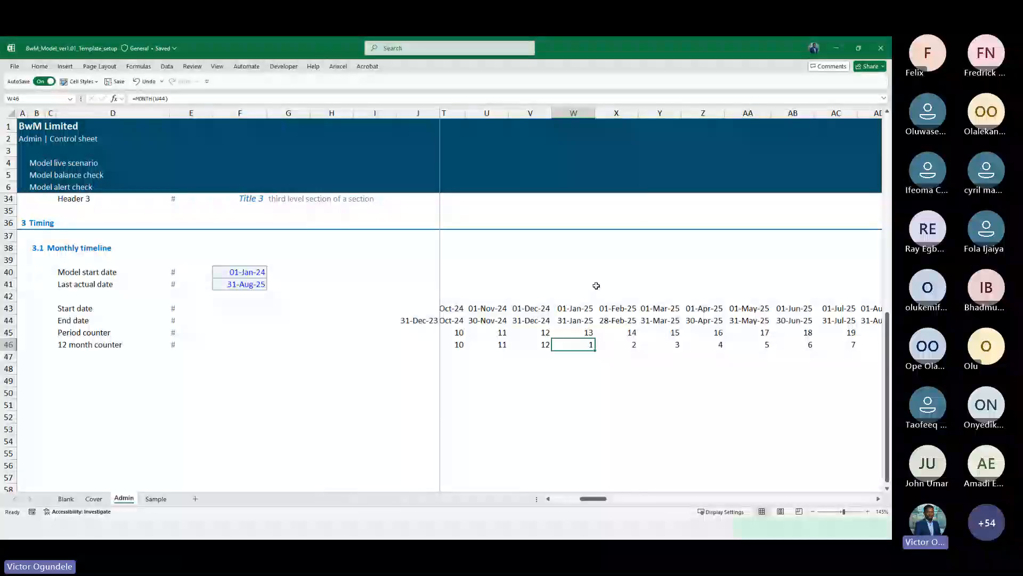
key("Right")
key("Right")
key("Right")
key("Right")
key("Right")
key("Right")
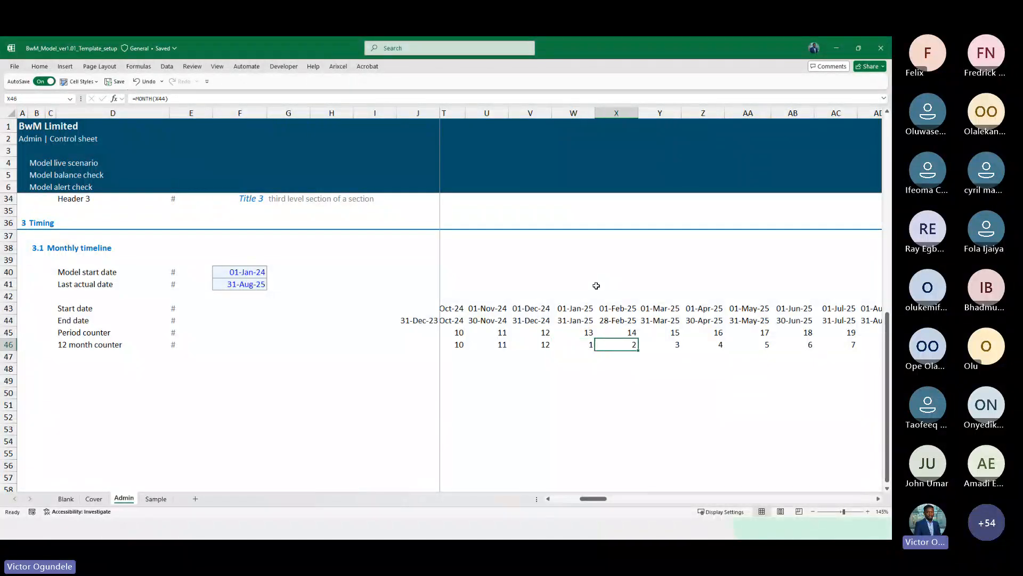
key("Right")
key("Right")
key("Right")
key("Right")
key("Right")
key("Right")
key("Right")
key("Right")
key("Right")
key("Right")
key("Right")
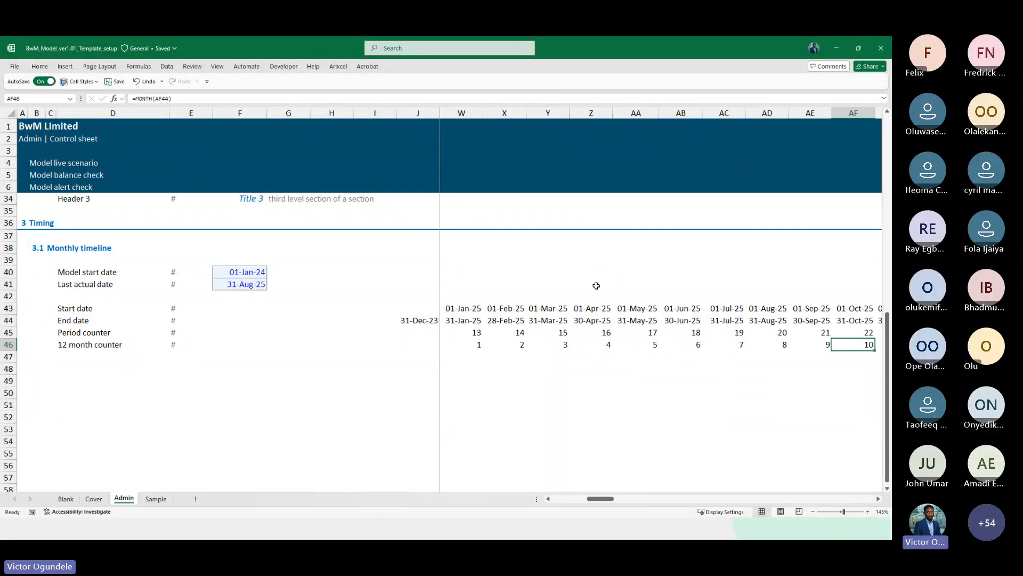
key("Right")
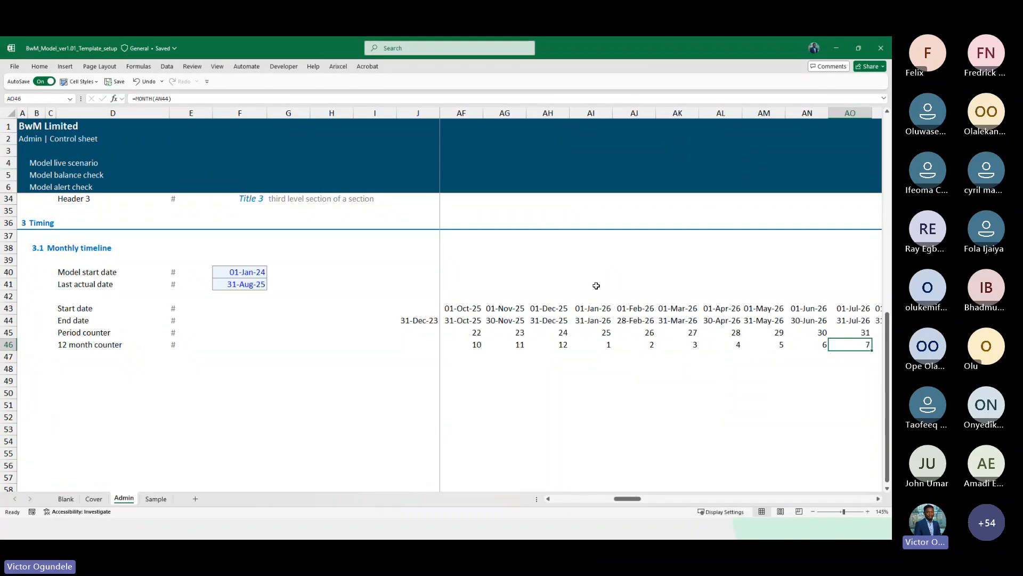
key("ctrl+Left")
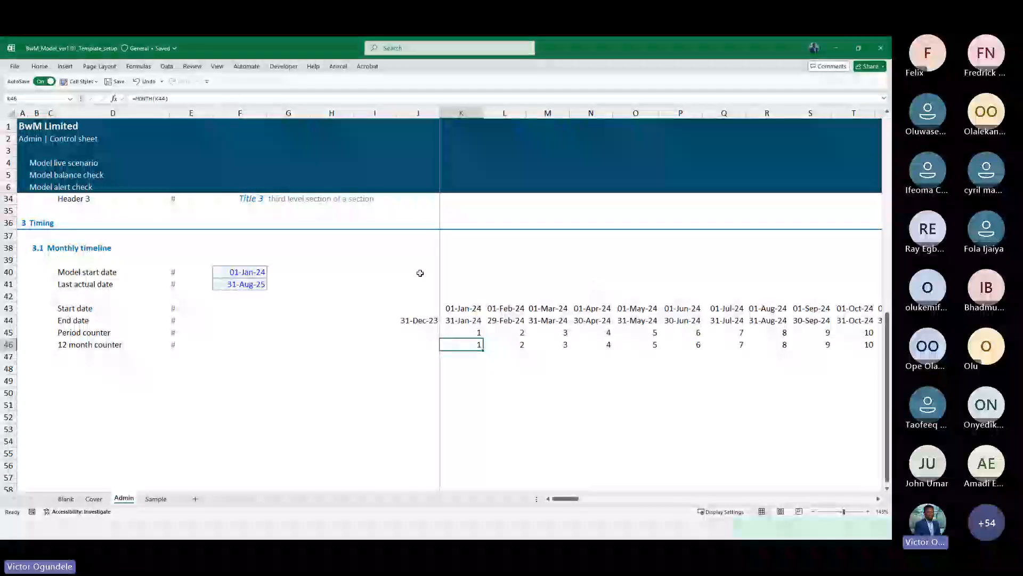
Add a row label "Annual counter" below the 12 month counter, with a # unit marker
left_click(241, 271)
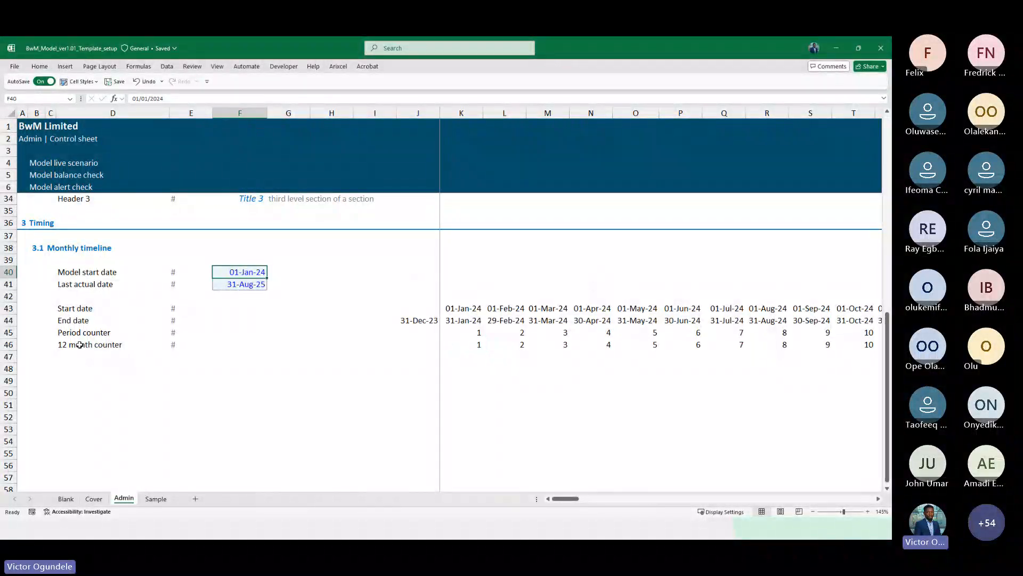
left_click(79, 355)
scroll(79, 354, "up", 1)
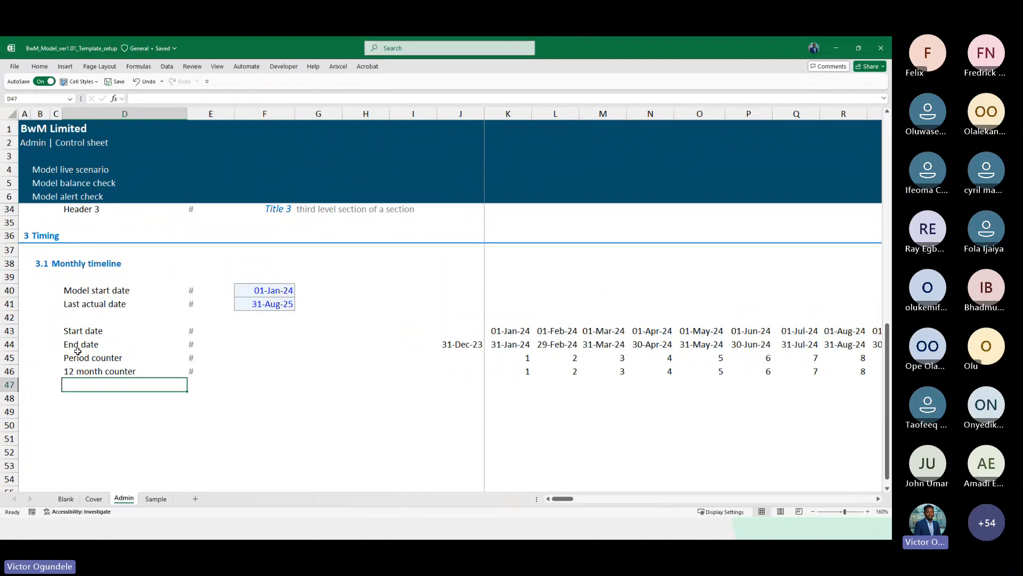
type("annu")
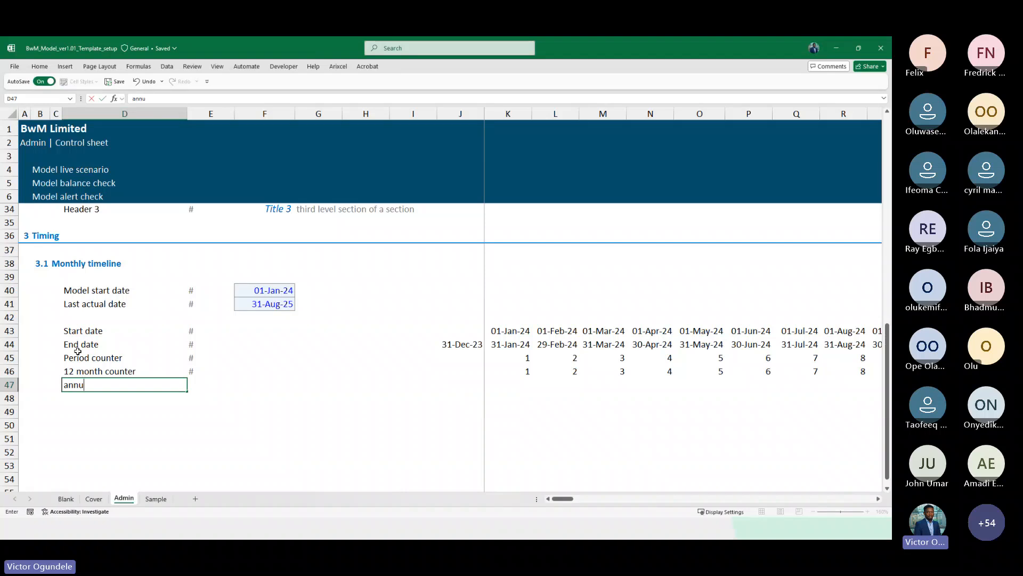
type("al")
key("BackSpace")
key("BackSpace")
key("BackSpace")
key("BackSpace")
key("BackSpace")
type("Annual counter")
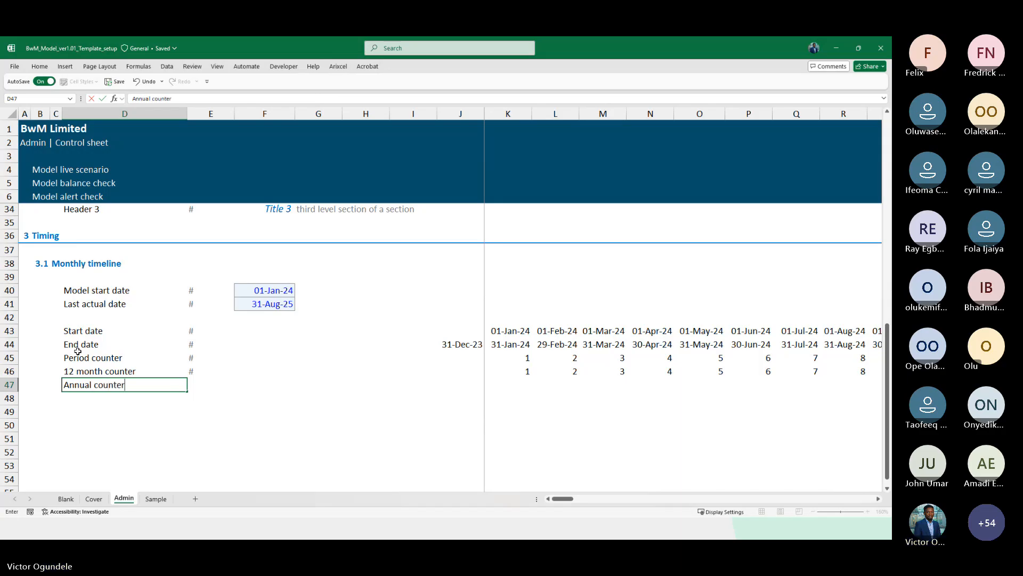
key("Tab")
type("#")
key("Tab")
key("Right")
key("Right")
key("Right")
key("Right")
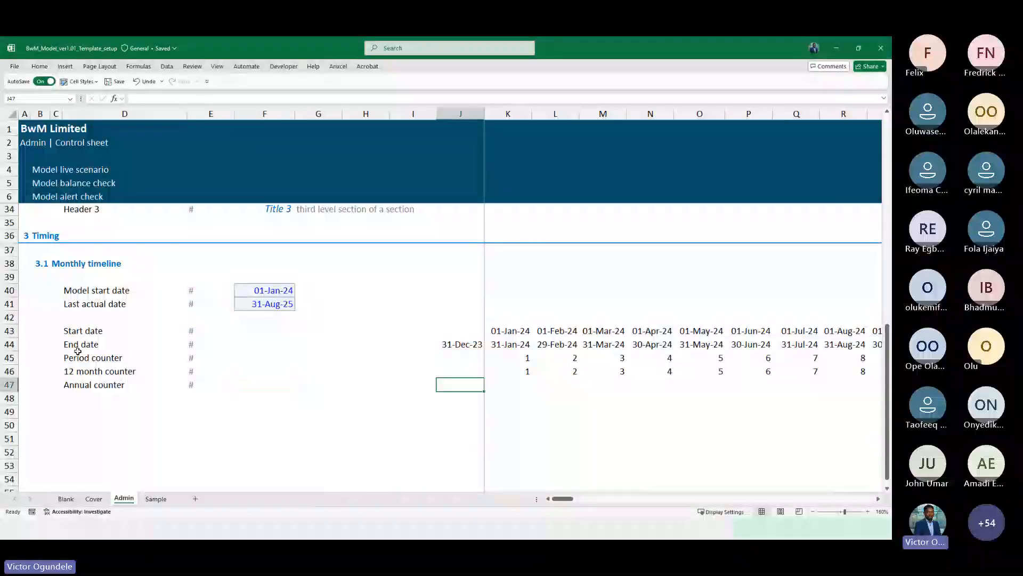
key("Right")
key("Up")
scroll(78, 351, "down", 2)
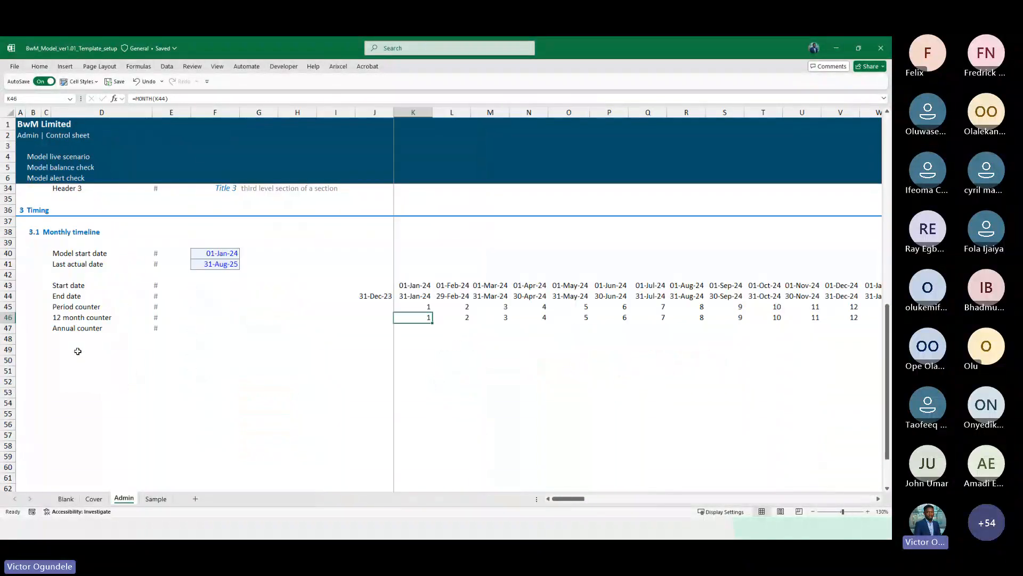
key("shift+Right")
key("shift+Right")
key("shift+Right")
key("shift+Right")
key("shift+Right")
key("shift+Right")
key("shift+Right")
key("shift+Right")
key("shift+Right")
key("shift+Right")
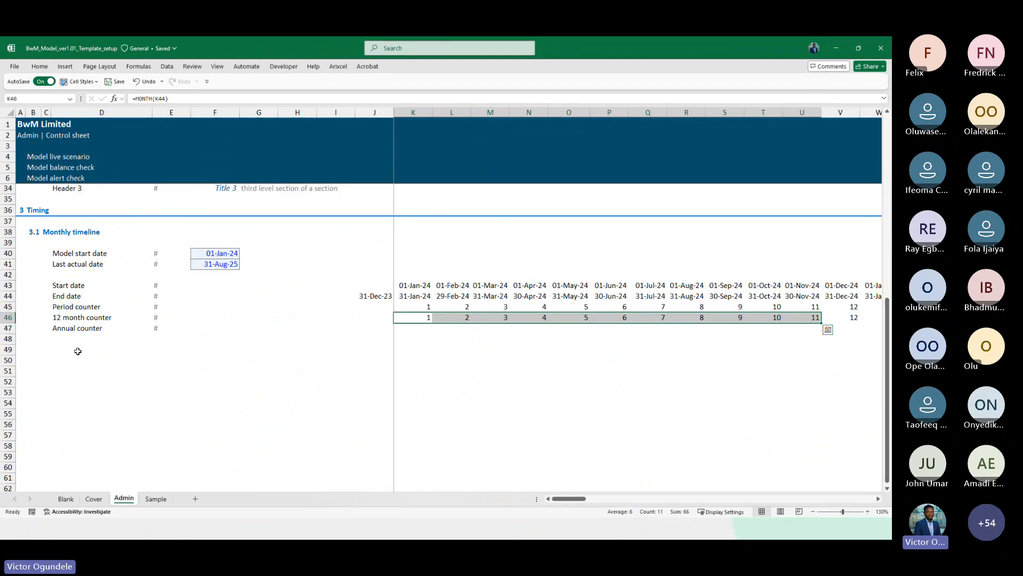
key("Down")
type("=count")
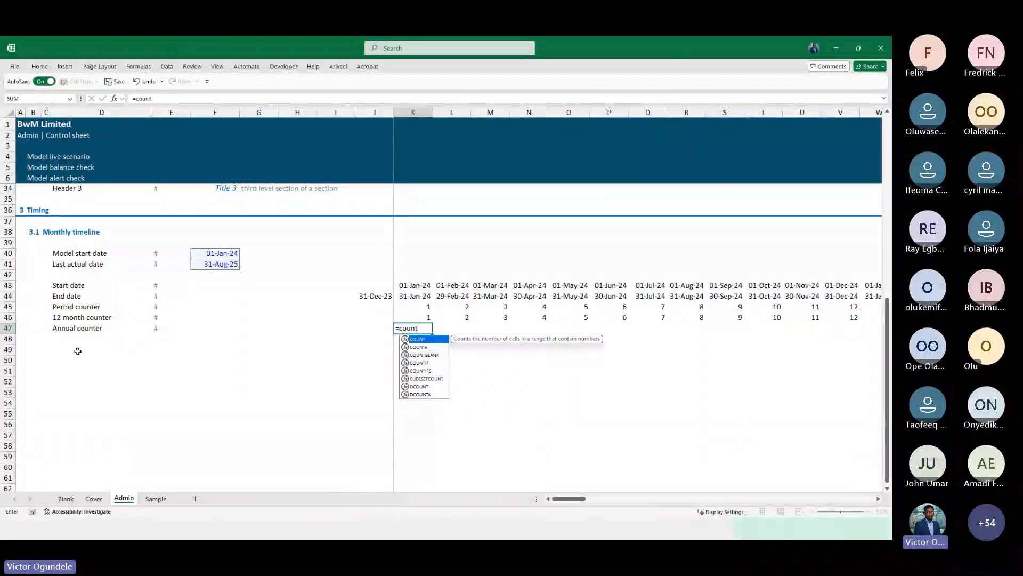
key("Escape")
scroll(78, 351, "up", 2)
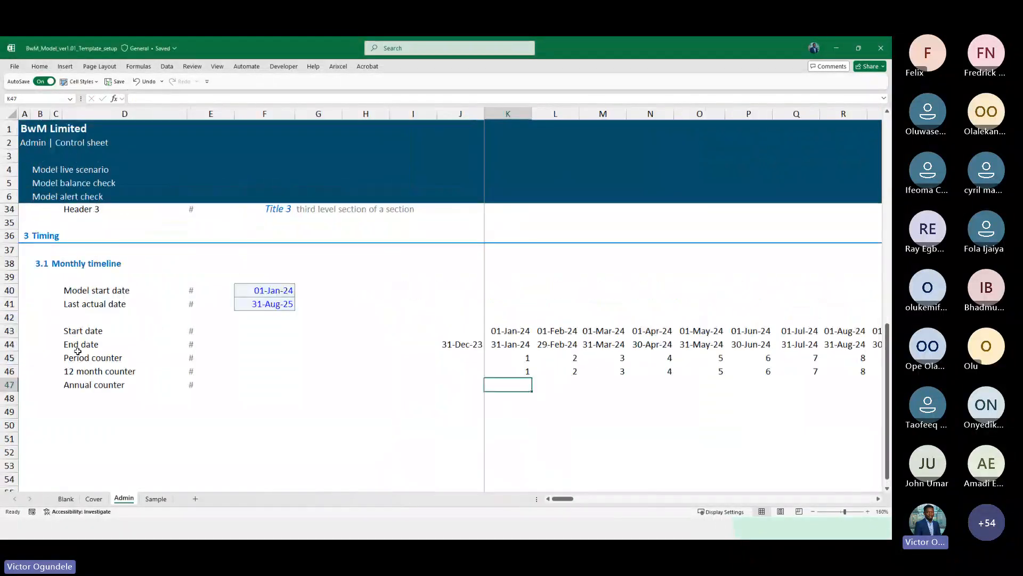
Enter =COUNTIF($K46:K46,K46) as the first annual counter formula and fill it right across the timeline
scroll(417, 384, "down", 2)
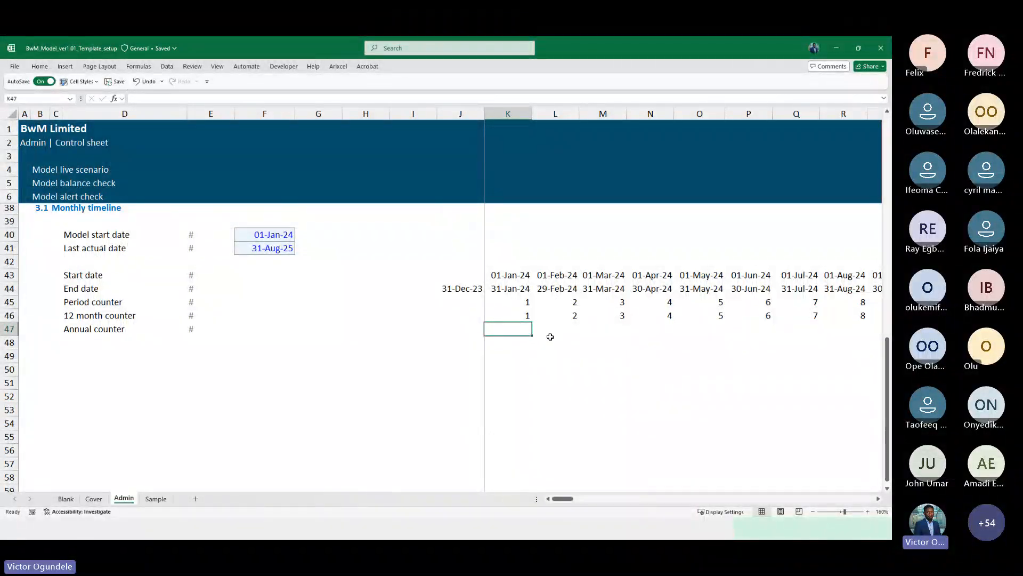
type("=coun")
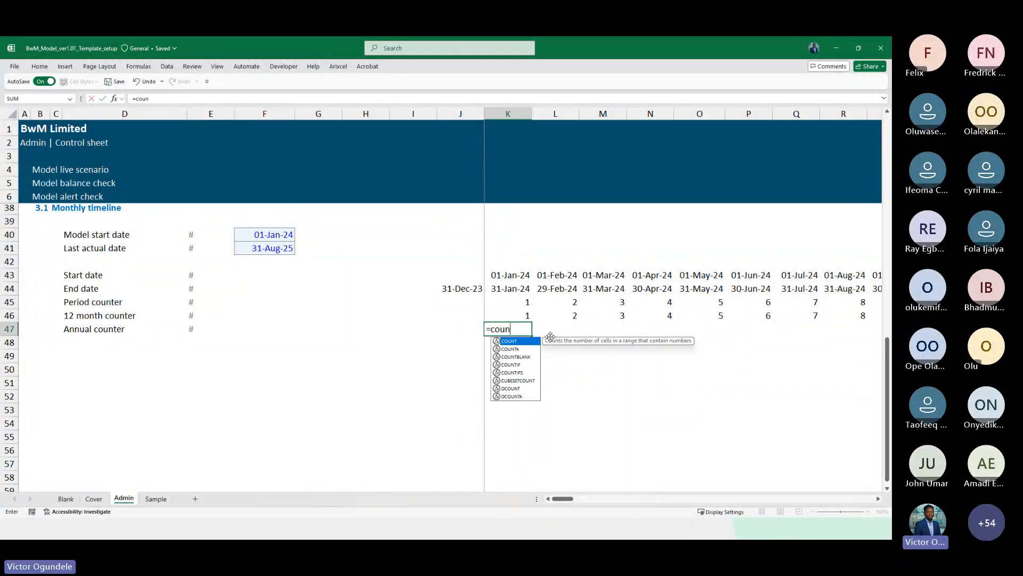
key("Down")
key("Down")
key("Down")
key("Tab")
key("Up")
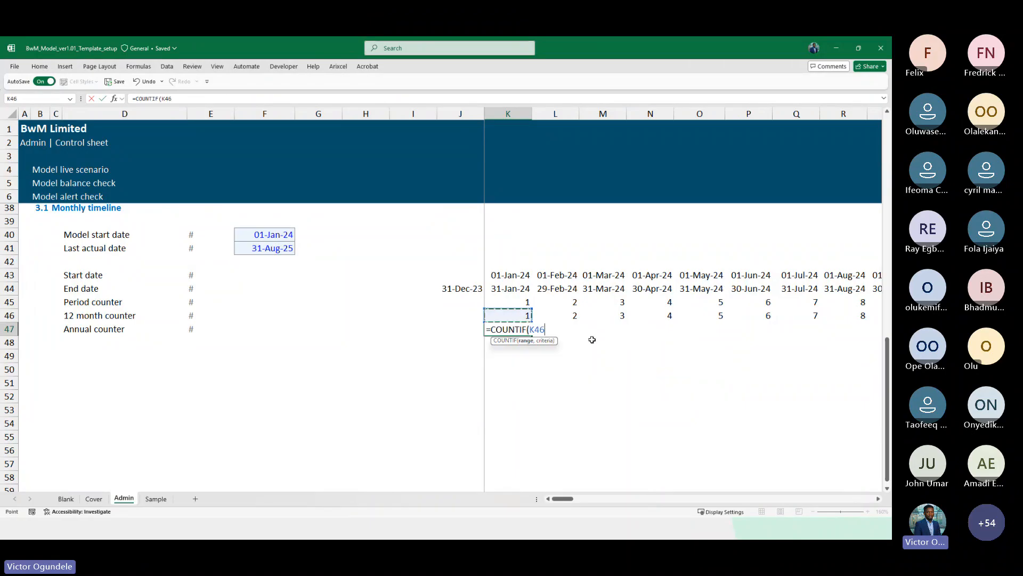
key("F8")
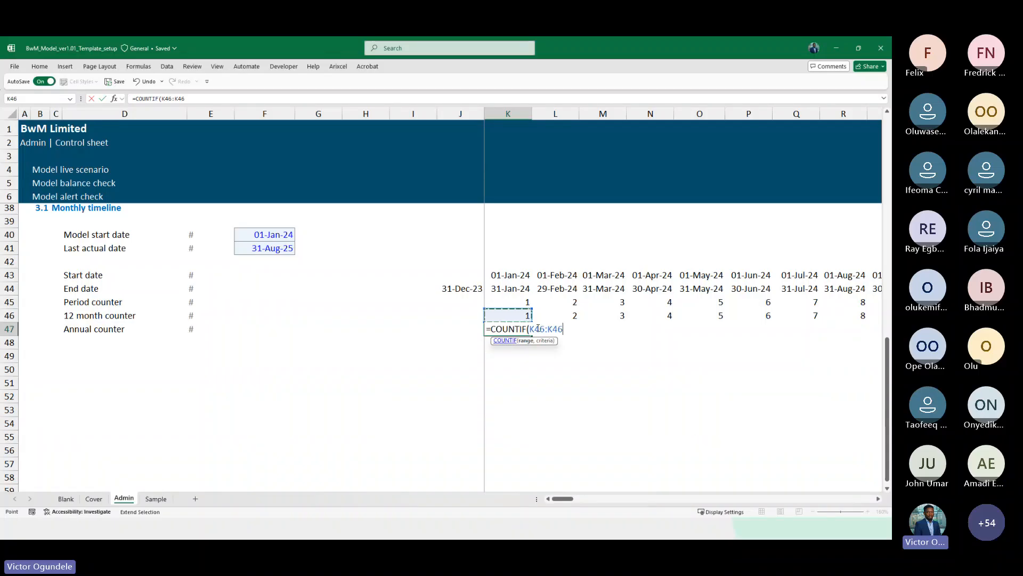
key("F2")
key("F4")
key("F4")
key("F4")
key("F4")
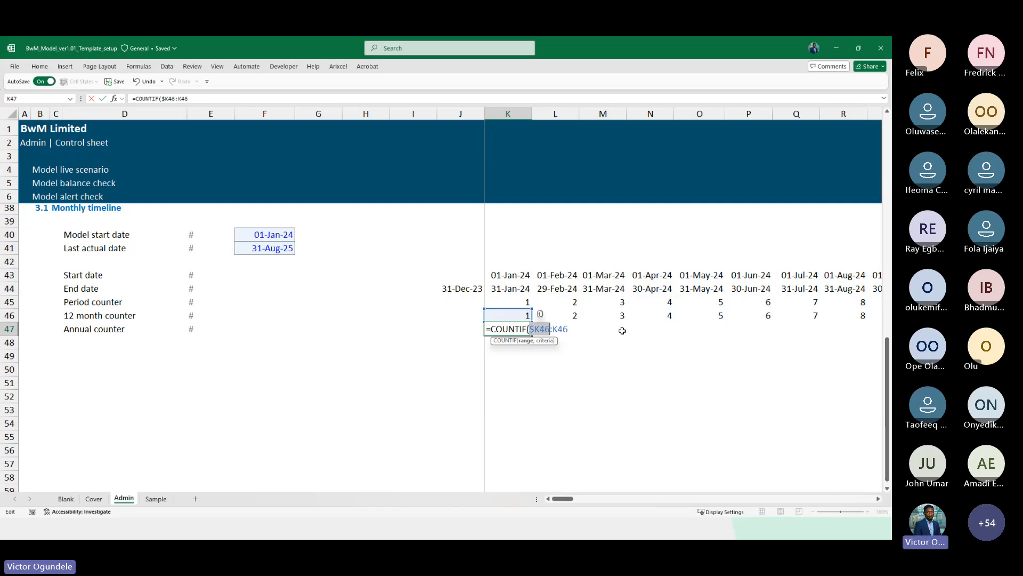
key("F4")
key("F4")
key("F4")
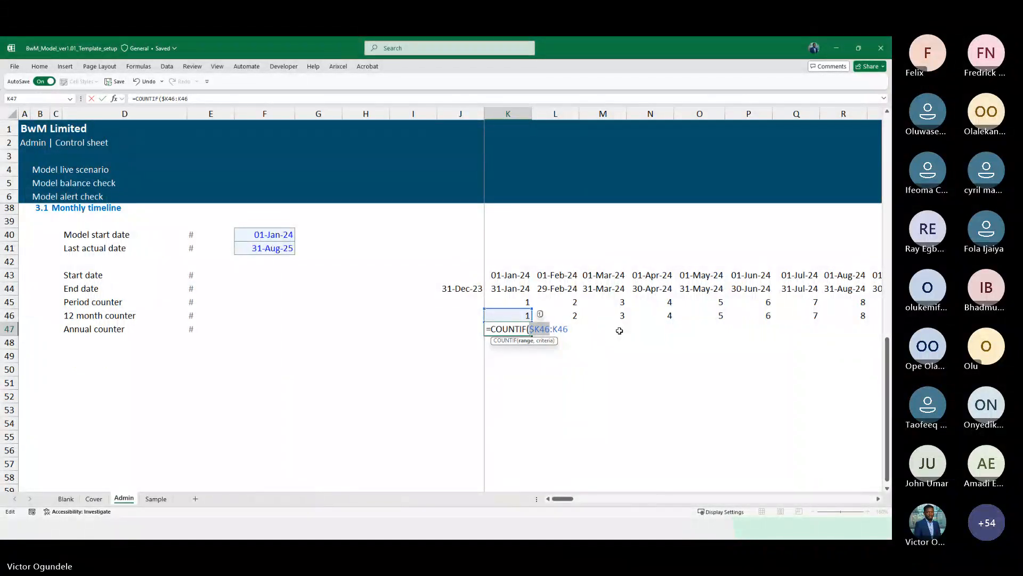
left_click(573, 329)
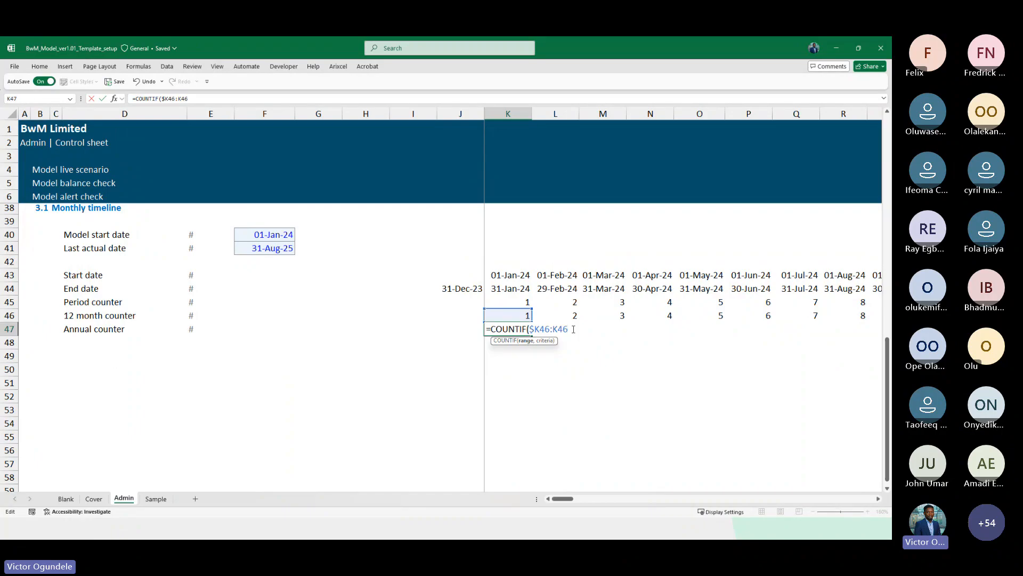
type(",K46)")
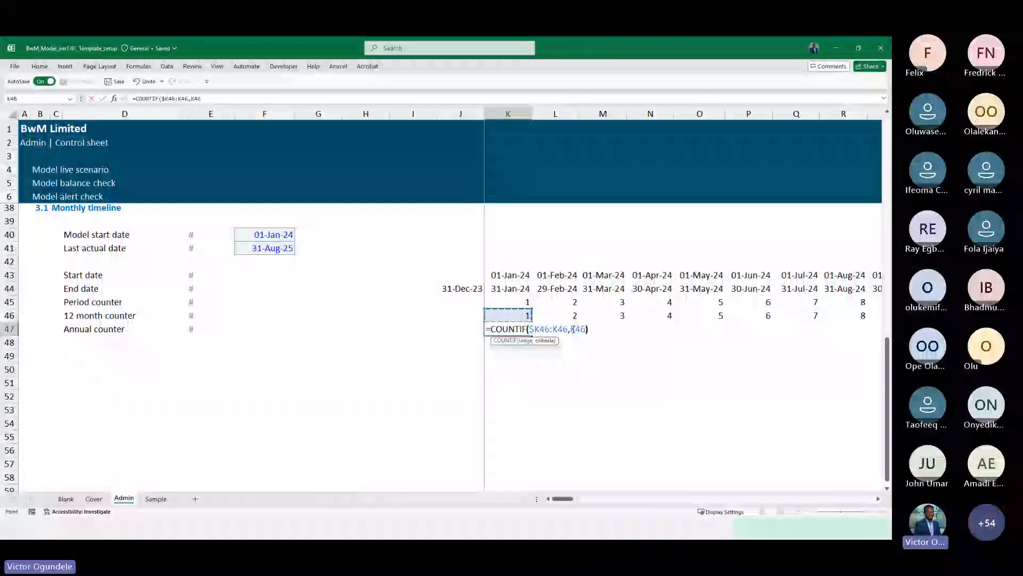
key("ctrl+Return")
key("ctrl+shift+Right")
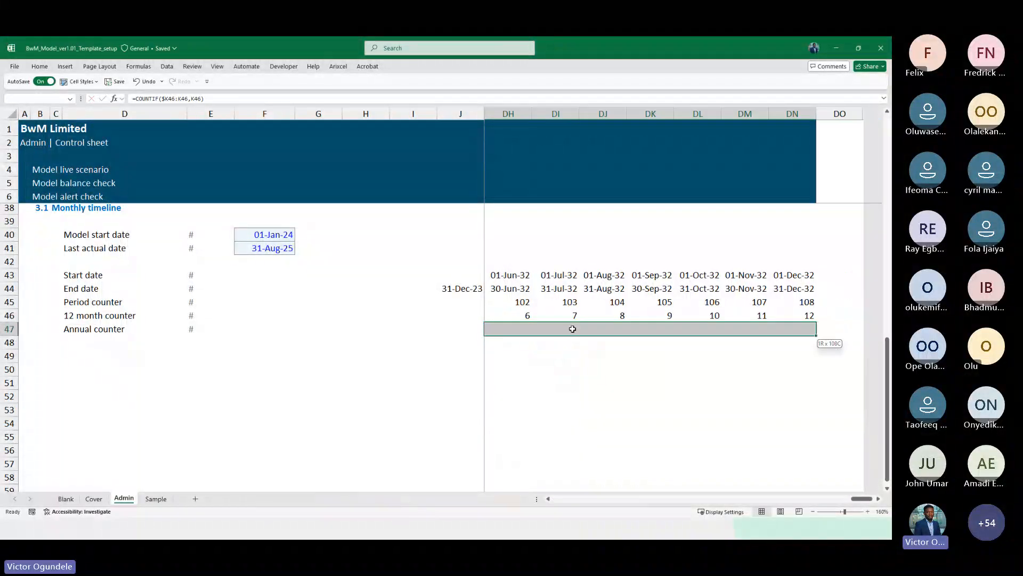
key("ctrl+r")
Check the annual counter values across the first timeline years
key("ctrl+shift+Left")
scroll(572, 329, "down", 2)
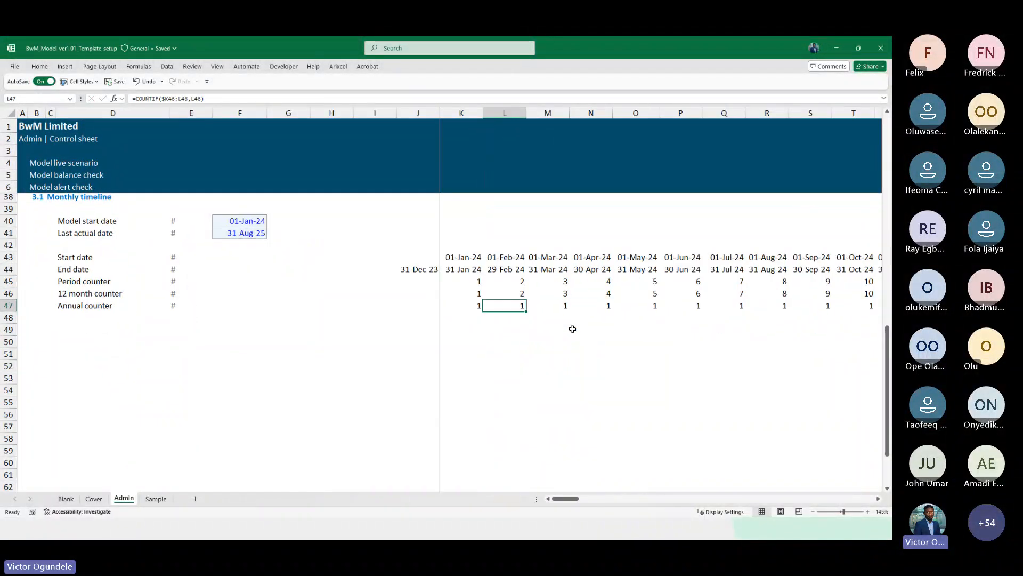
key("Right")
key("Right")
key("Right")
key("Right")
key("Right")
key("Right")
key("Right")
key("Right")
key("Right")
key("Right")
key("Right")
key("Right")
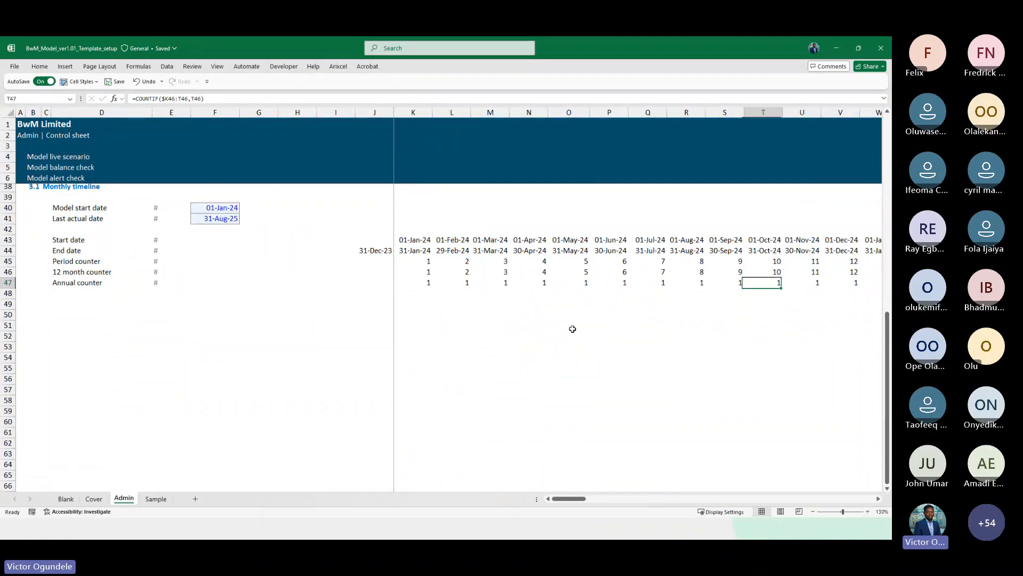
scroll(626, 327, "right", 4)
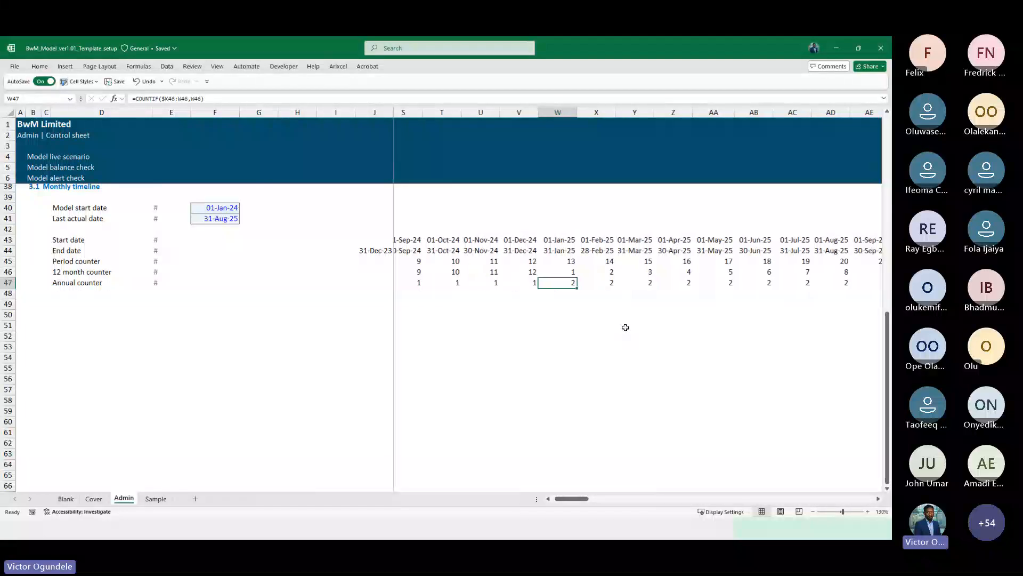
key("Right")
key("Right")
key("Right")
key("Right")
key("Right")
key("Right")
key("Right")
key("Right")
key("Right")
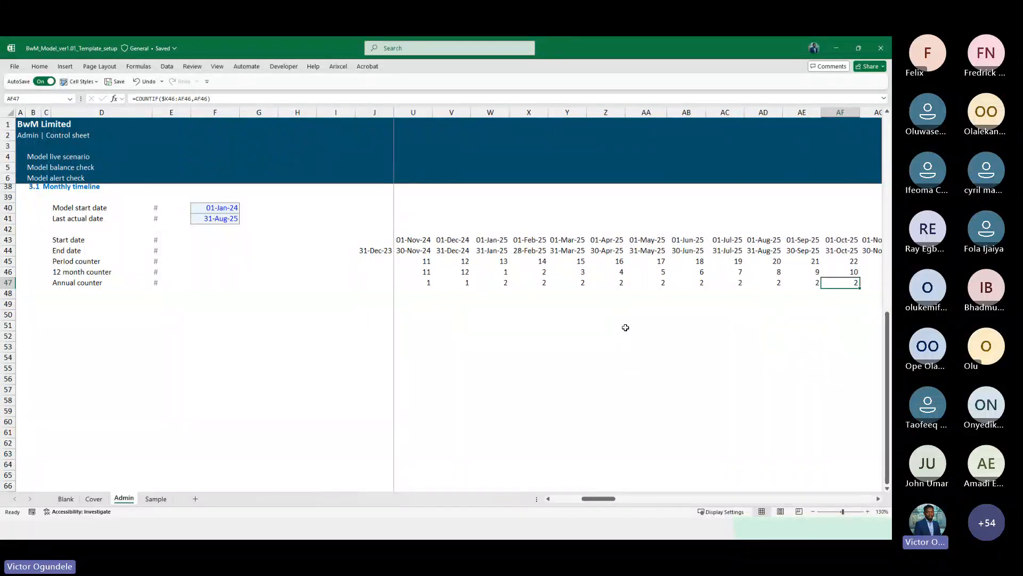
Narrow the widths of columns G to I
left_click_drag(336, 112, 261, 112)
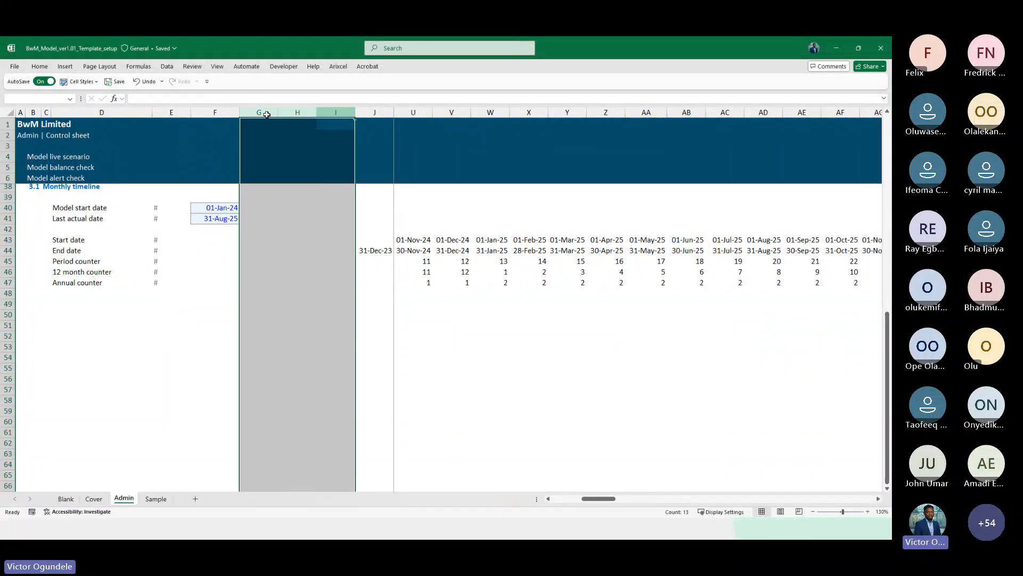
scroll(300, 235, "up", 7)
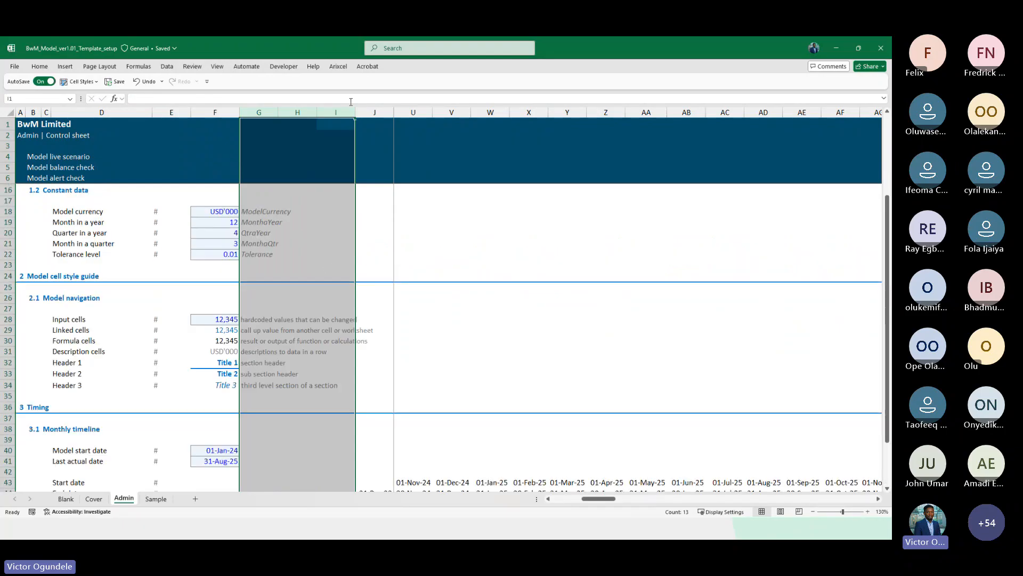
left_click_drag(355, 113, 333, 115)
Review the annual counter values along the whole timeline up to the final period
scroll(373, 320, "down", 7)
scroll(373, 322, "up", 1)
left_click(385, 319)
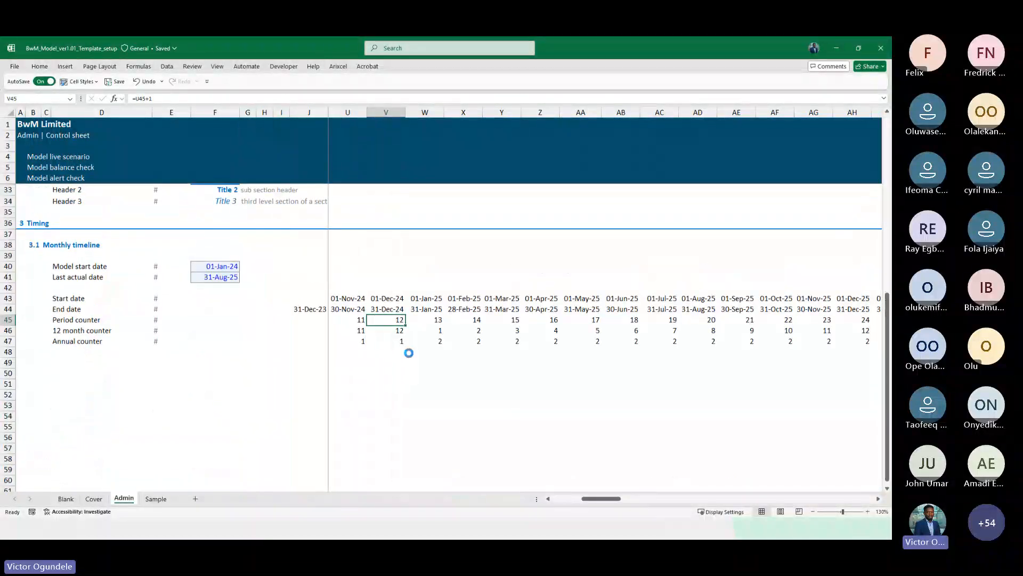
scroll(408, 353, "up", 1)
left_click(480, 373)
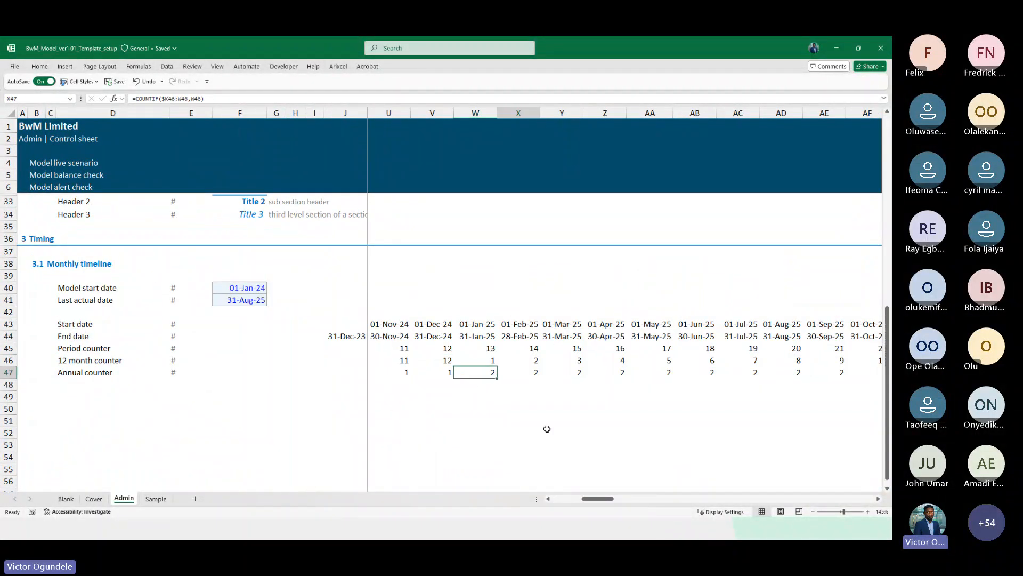
key("Right")
key("Right")
key("Right")
key("Right")
key("Right")
key("Right")
key("Right")
key("Right")
key("Right")
key("Right")
key("Right")
key("Right")
key("Right")
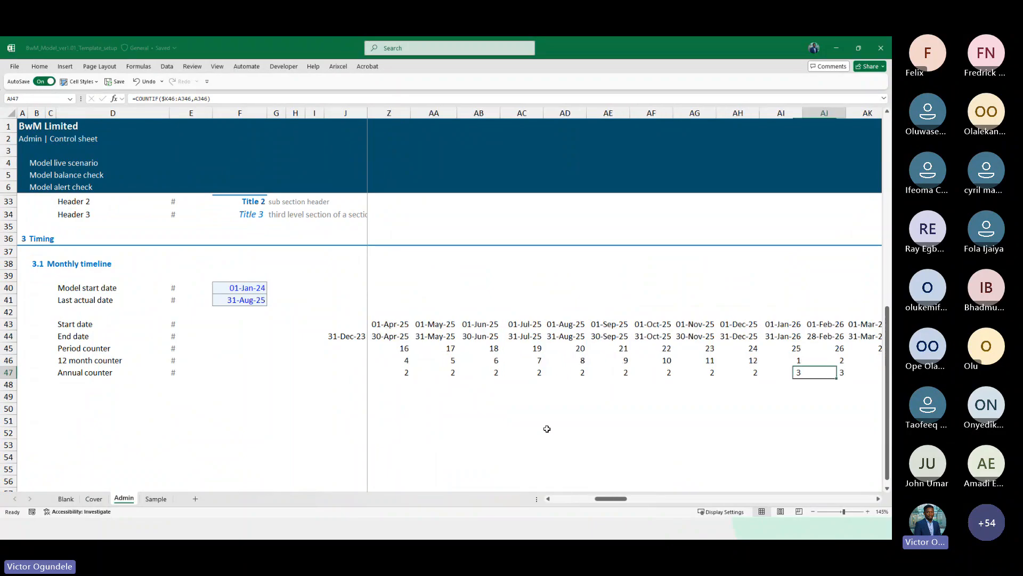
key("Right")
key("Right")
key("Right")
key("Right")
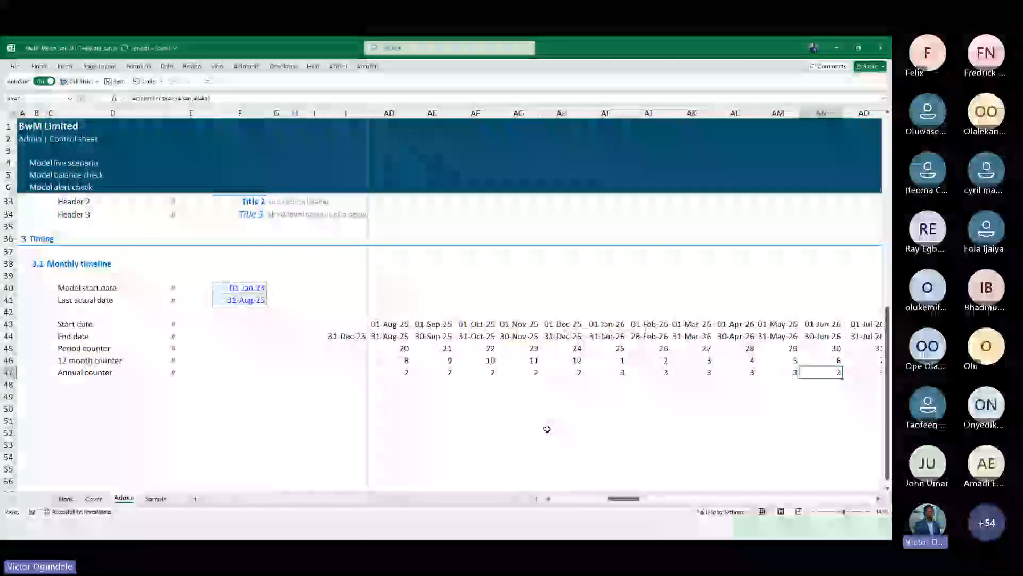
key("Right")
key("Right")
key("Right")
key("Right")
key("Right")
key("Right")
key("Right")
key("Right")
key("Right")
key("Right")
key("Right")
key("Right")
key("Right")
key("Right")
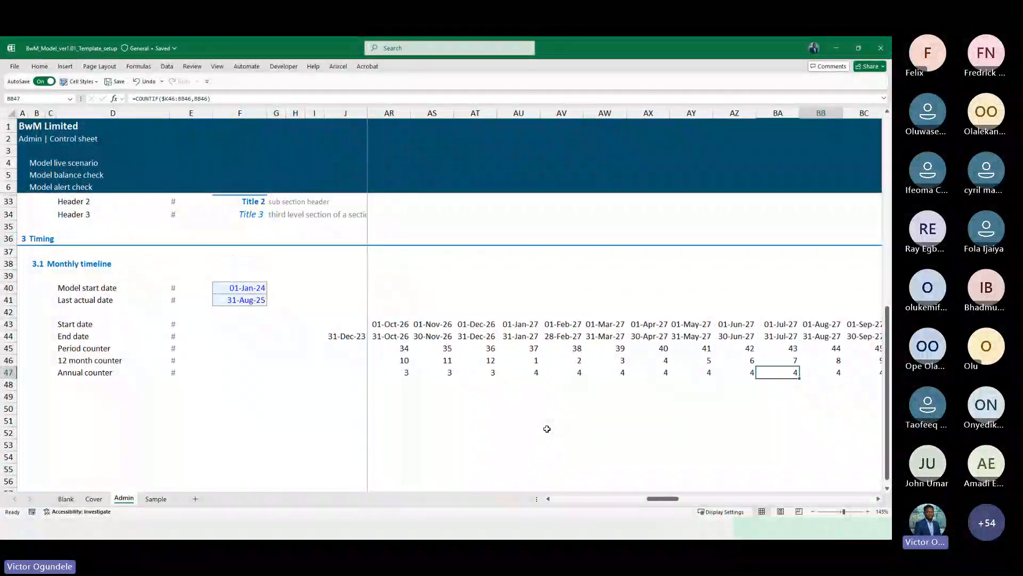
key("Right")
key("Right")
key("Right")
key("Right")
key("Right")
key("Right")
key("Right")
key("Right")
key("Right")
key("Right")
key("Right")
key("Right")
key("Right")
key("Right")
key("Right")
key("Right")
key("Right")
key("Right")
key("Right")
key("Right")
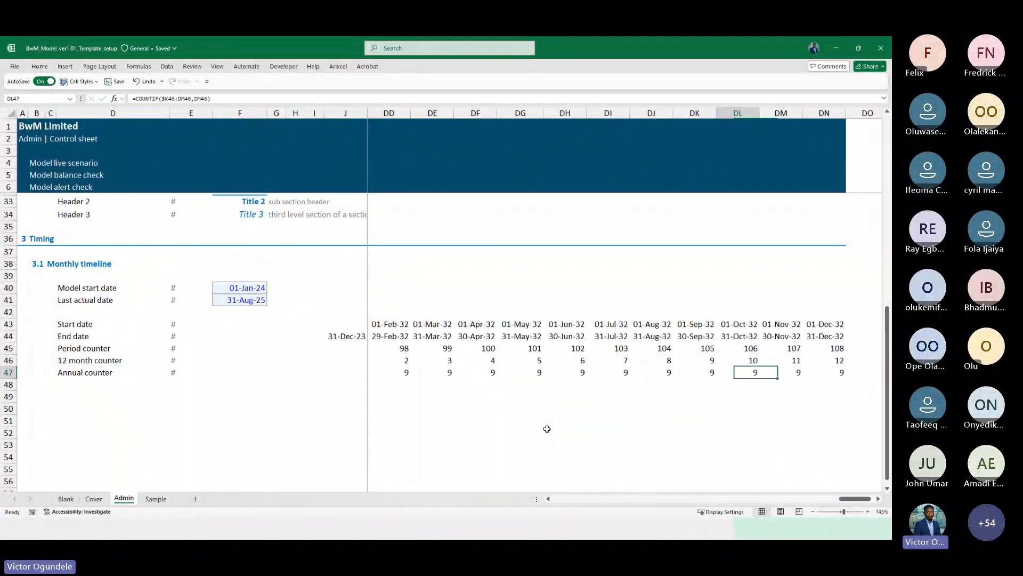
key("Left")
key("Left")
key("Left")
key("Left")
key("Left")
key("Left")
key("Left")
key("Left")
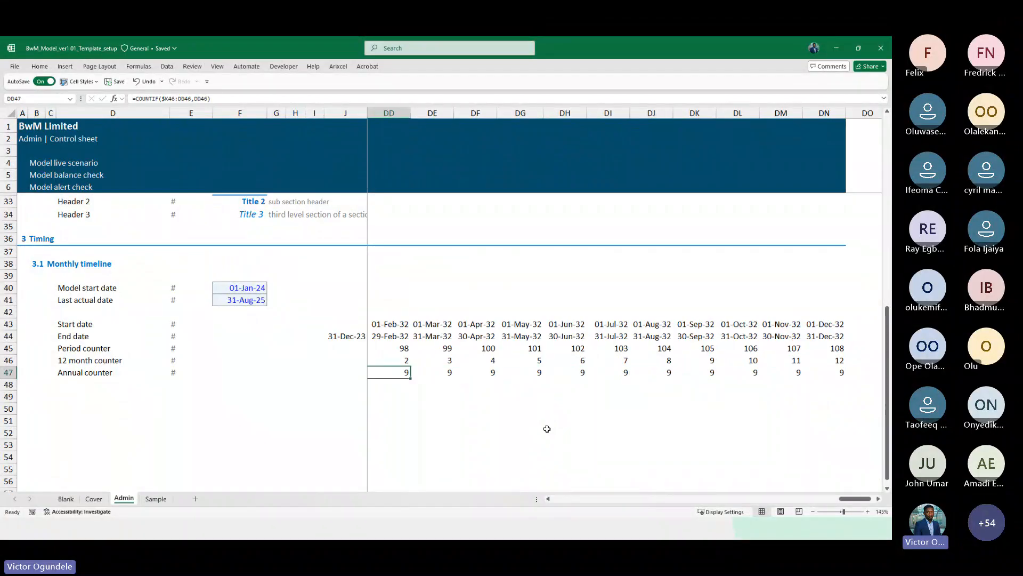
key("ctrl+Left")
key("shift+Right")
key("shift+Right")
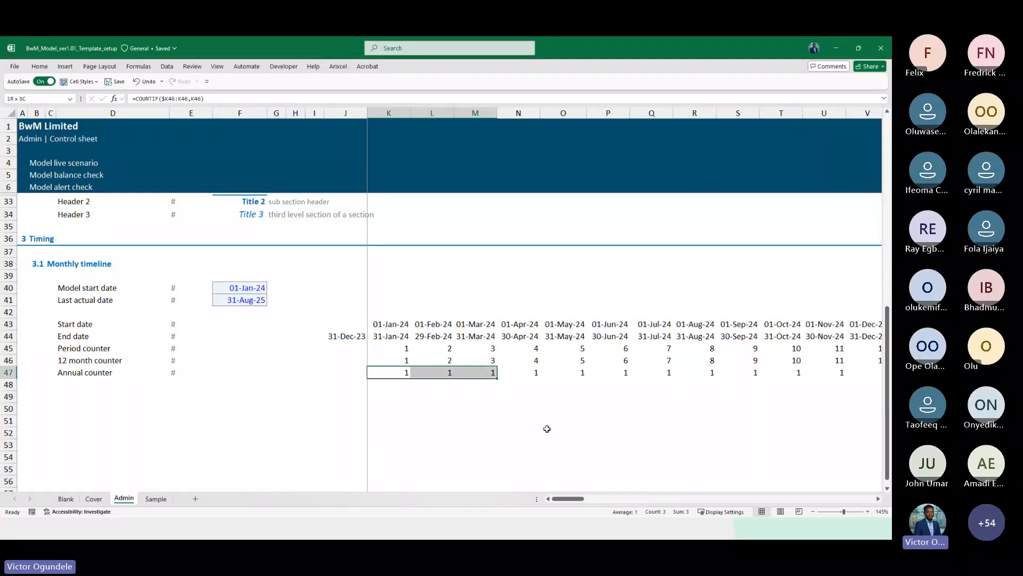
key("shift+Right")
key("shift+Right")
key("shift+Right")
key("shift+Right")
key("shift+Right")
key("shift+Right")
key("shift+Right")
key("shift+Right")
key("shift+Right")
key("shift+Right")
key("shift+Right")
key("shift+Right")
key("shift+Right")
key("shift+Right")
key("shift+Right")
key("shift+Right")
key("shift+Right")
key("shift+Right")
key("shift+Right")
key("shift+Right")
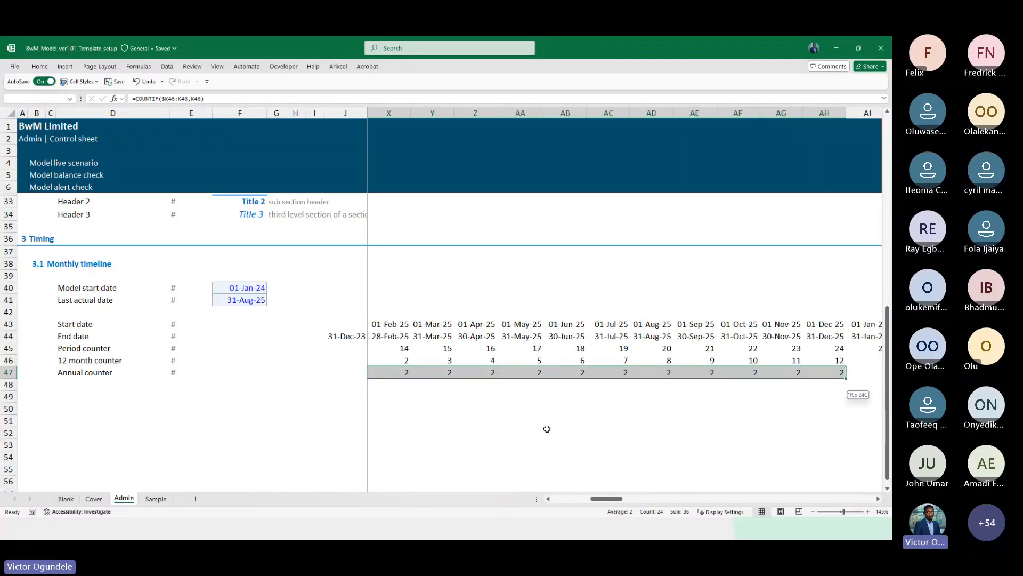
scroll(547, 429, "right", 2)
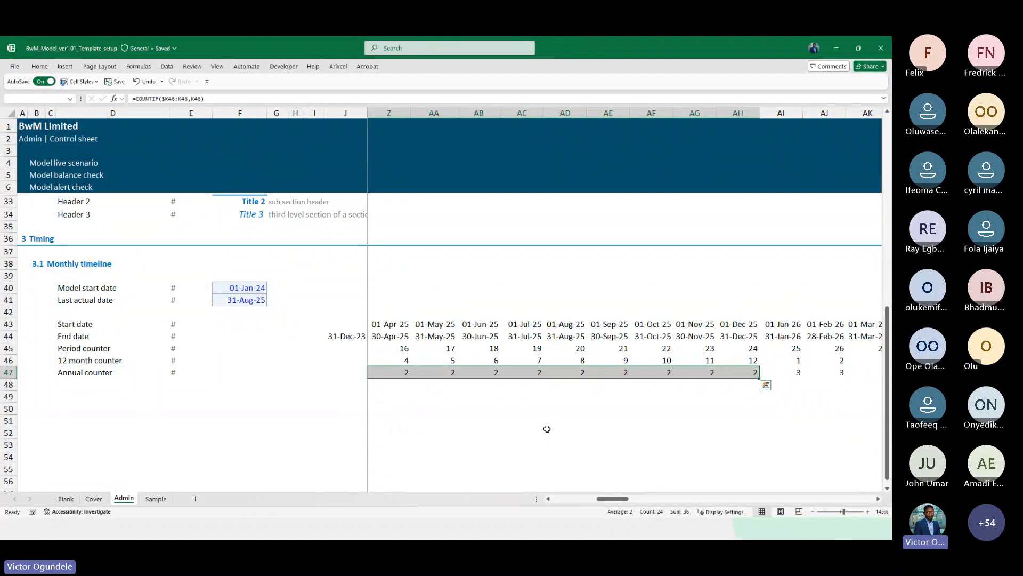
key("Right")
key("Right")
key("Right")
key("ctrl+Right")
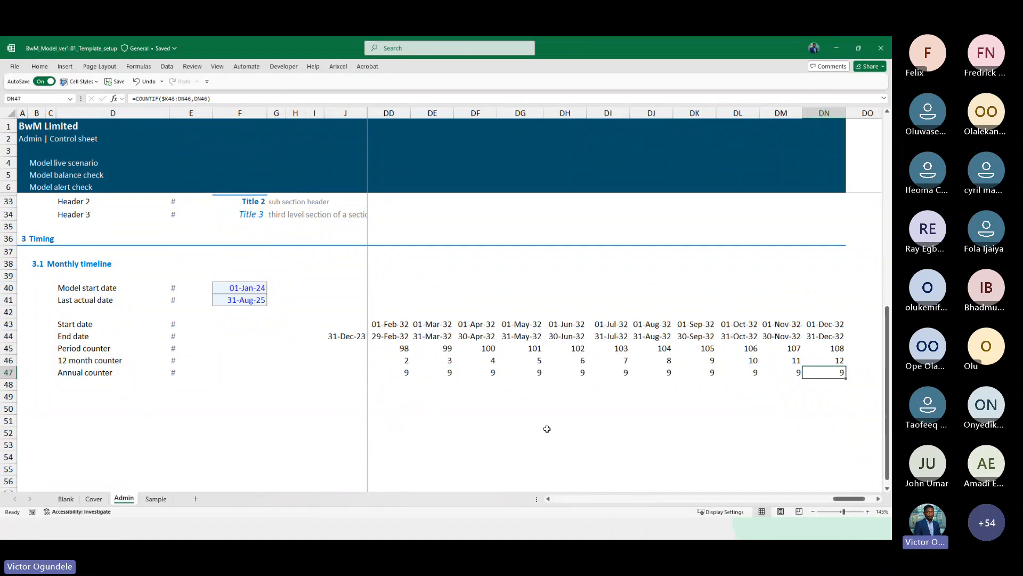
key("ctrl+Left")
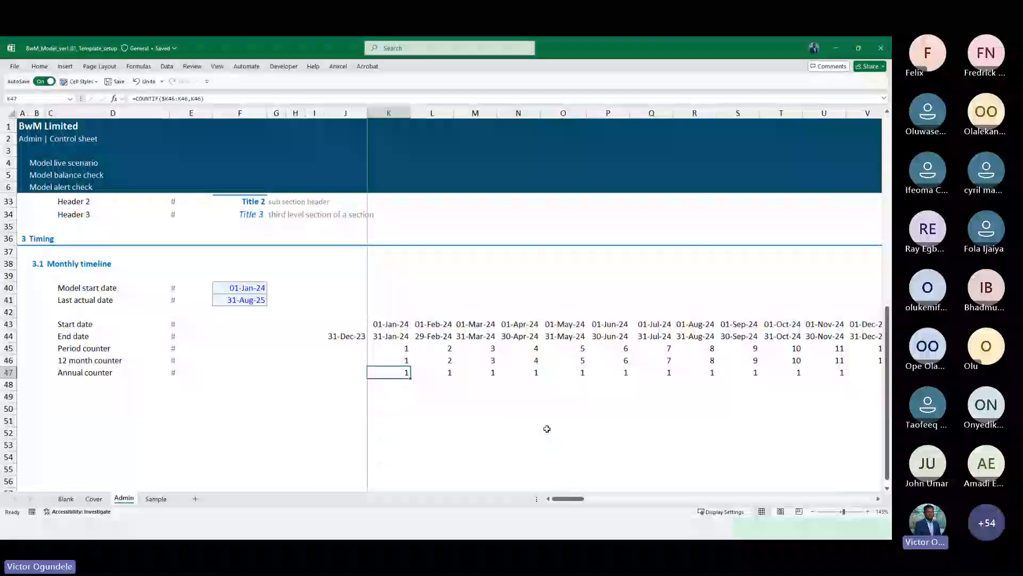
key("ctrl+Right")
Delete the timeline columns from Jan-32 through the end of the timeline
key("Left")
key("Left")
key("Left")
key("Left")
key("Left")
key("Left")
key("Left")
key("Left")
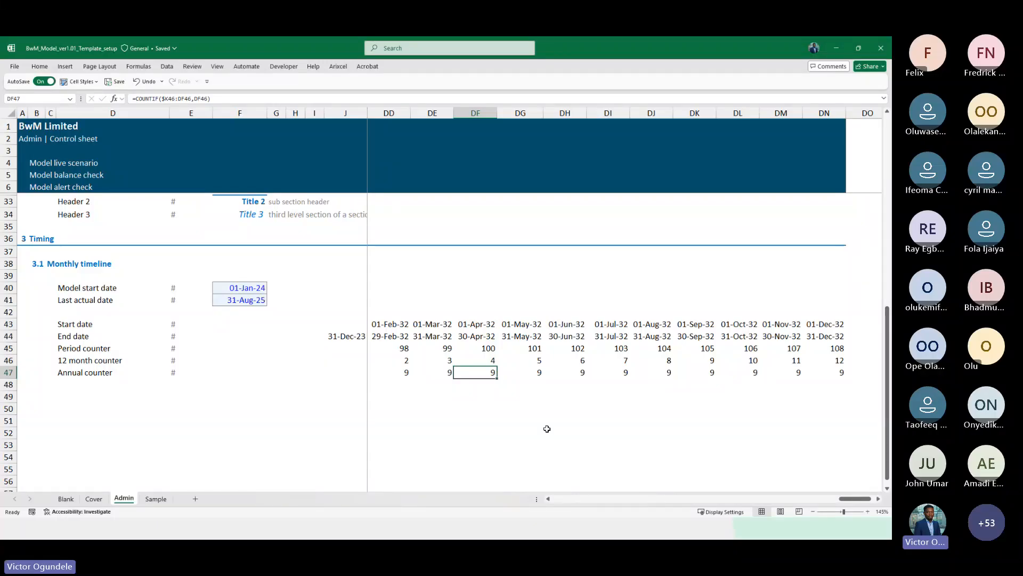
key("Left")
key("Left")
key("Left")
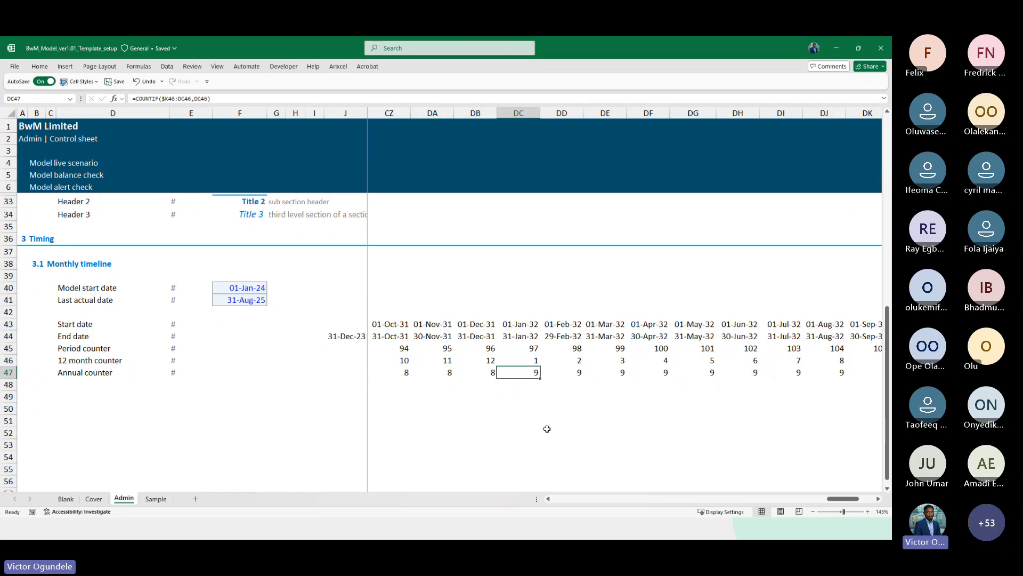
key("ctrl+space")
key("shift+Right")
key("shift+Right")
key("shift+Right")
key("shift+Right")
key("shift+Right")
key("shift+Right")
key("shift+Right")
key("shift+Right")
key("shift+Right")
key("shift+Right")
key("shift+Right")
key("shift+Right")
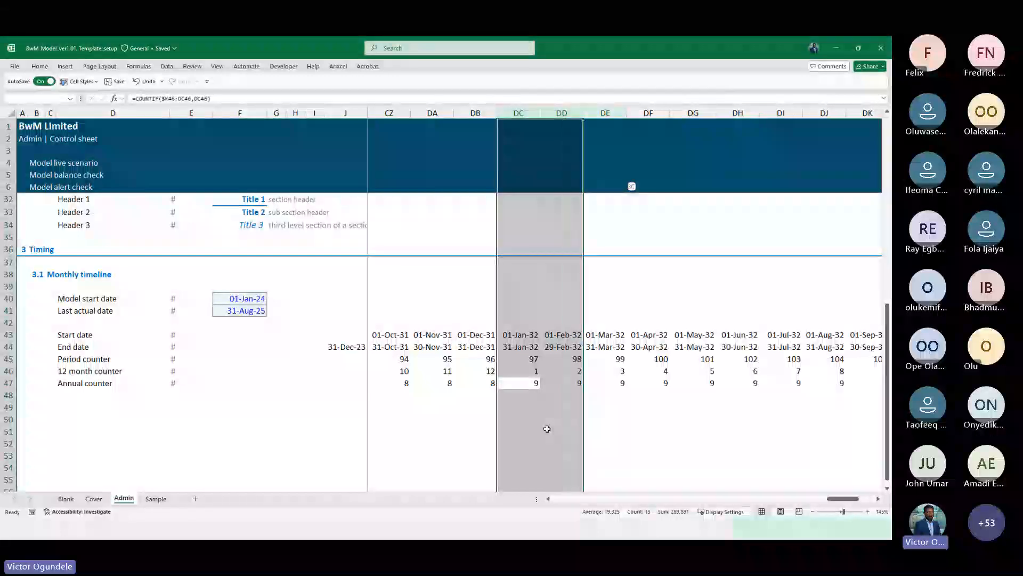
key("shift+Left")
key("shift+Left")
key("shift+Right")
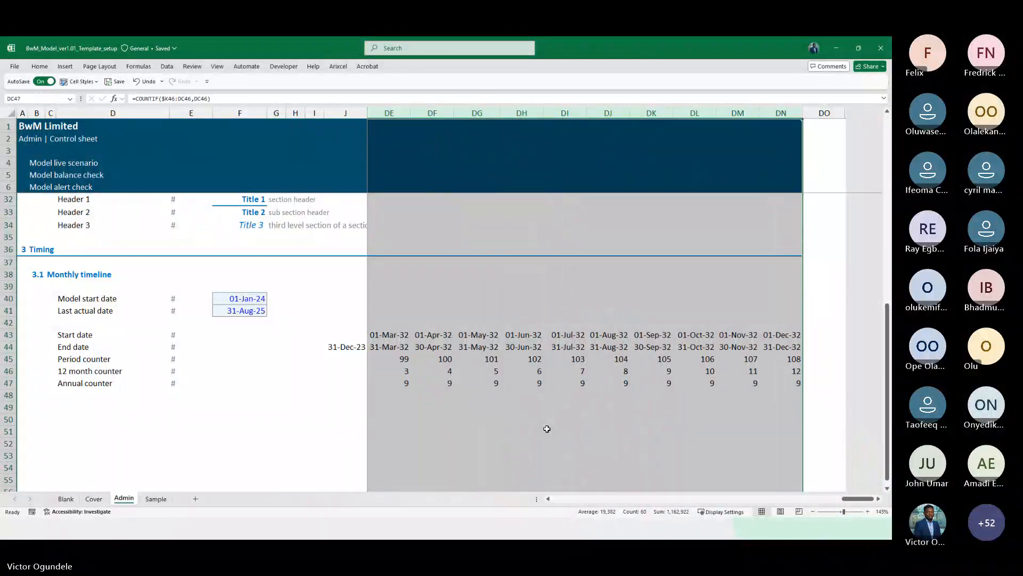
key("Delete")
key("ctrl+minus")
Undo the deletion of the 2032 timeline columns
key("Left")
key("Left")
key("Left")
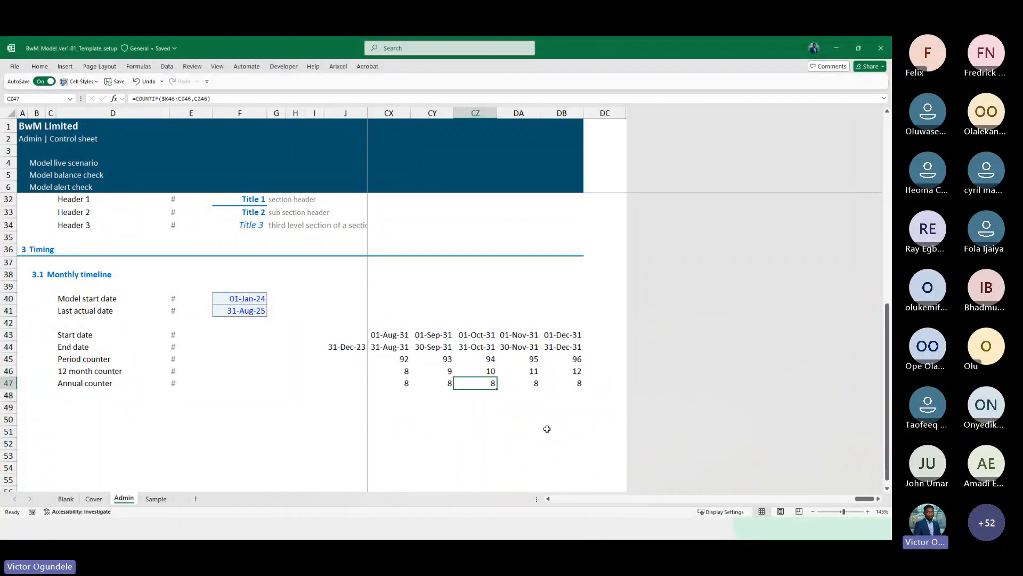
key("Up")
key("Up")
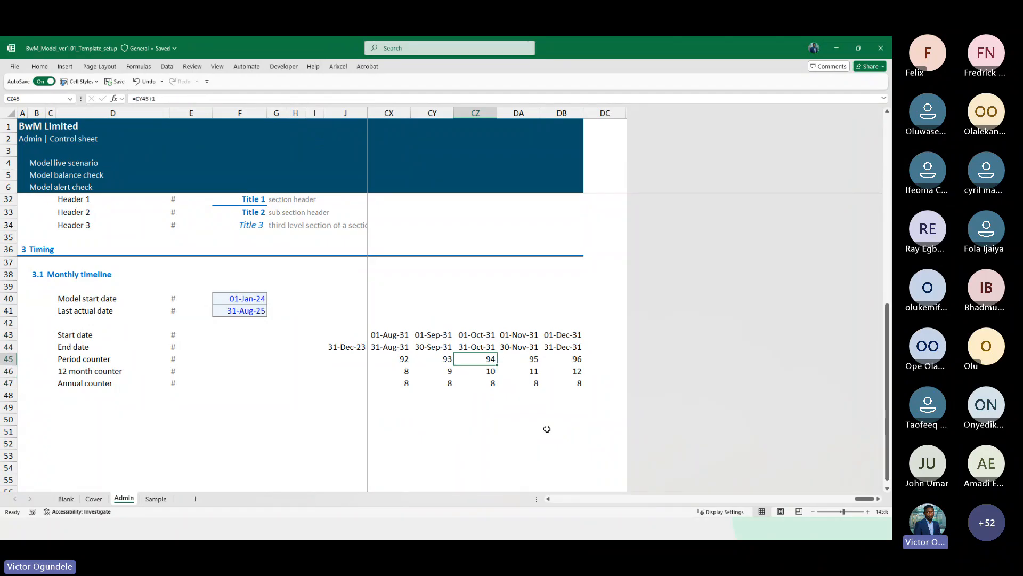
scroll(547, 428, "up", 1)
scroll(547, 428, "down", 2)
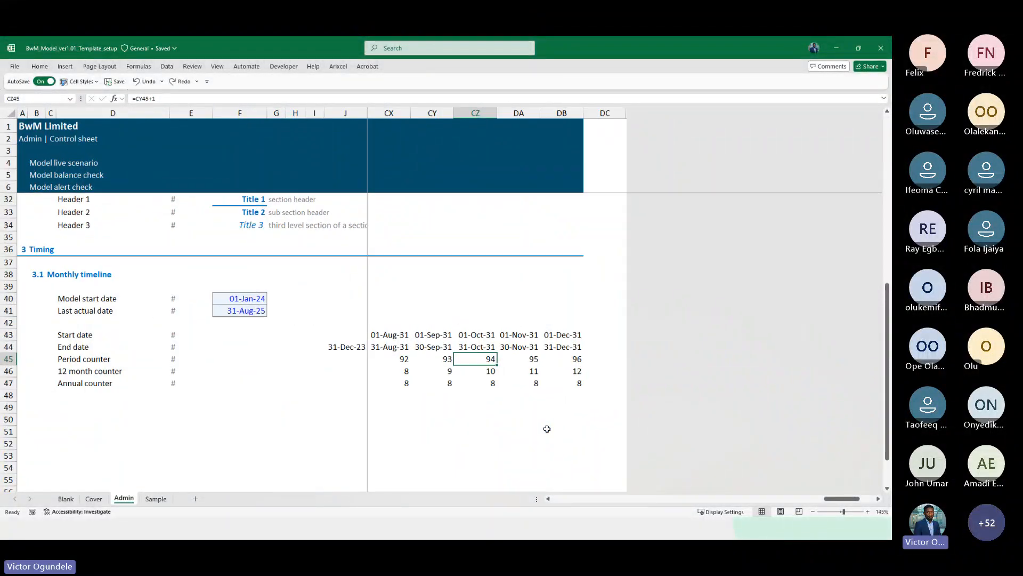
scroll(546, 429, "up", 1)
key("ctrl+z")
key("ctrl+y")
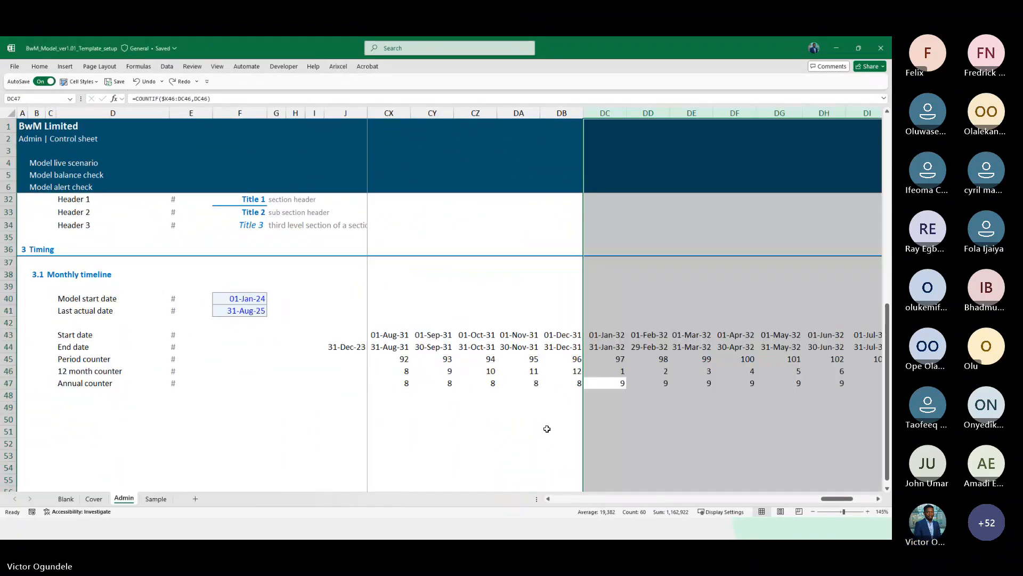
key("Down")
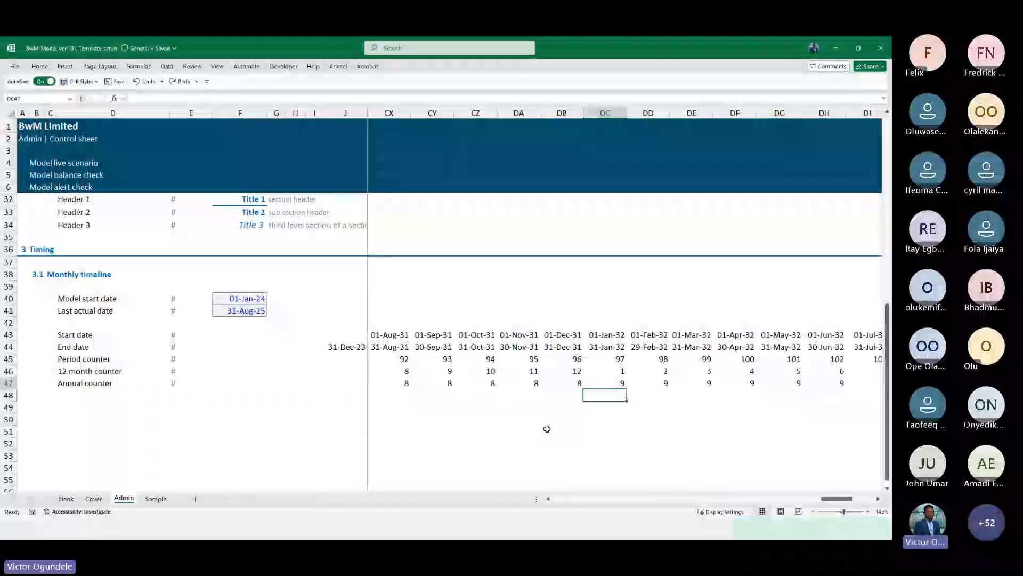
key("Up")
key("ctrl+Right")
key("ctrl+Right")
key("ctrl+Left")
key("ctrl+Left")
key("ctrl+Left")
key("ctrl+Left")
key("Right")
key("Right")
key("Right")
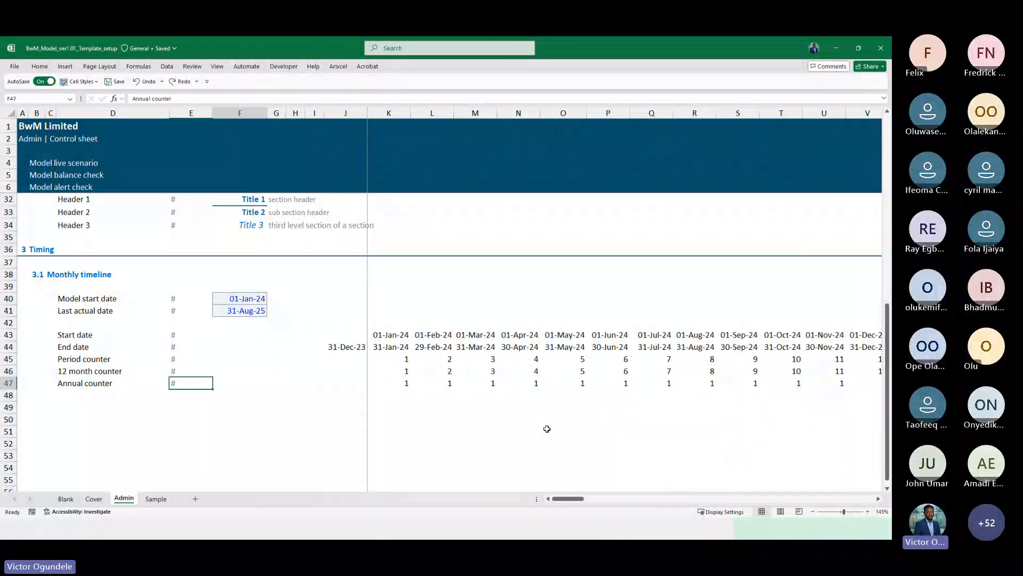
Add the labels "Actual flag" and "Forecast flag" in the two rows just below the annual counter
scroll(547, 429, "down", 1)
scroll(547, 428, "down", 2)
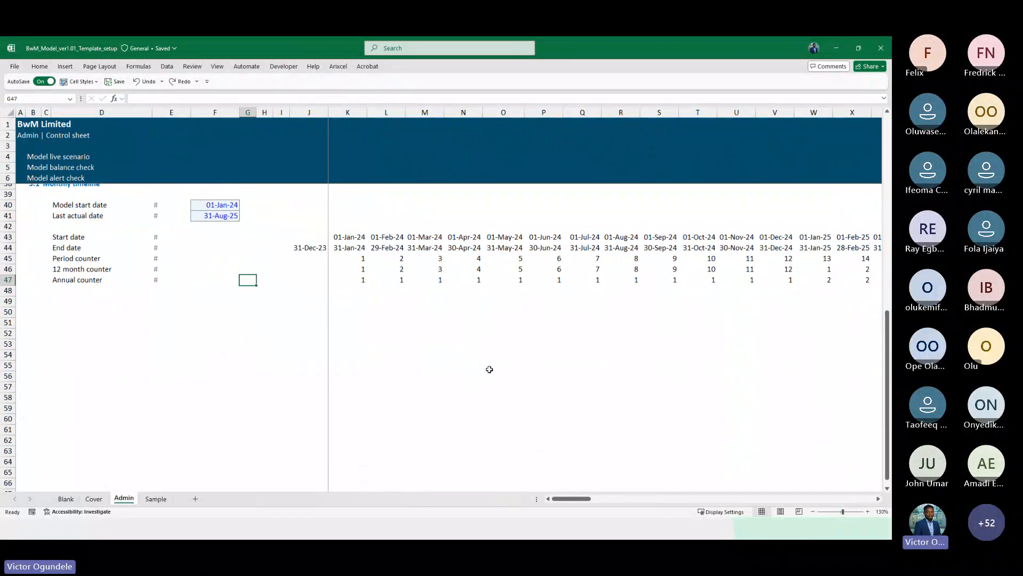
scroll(72, 370, "up", 1)
left_click(72, 370)
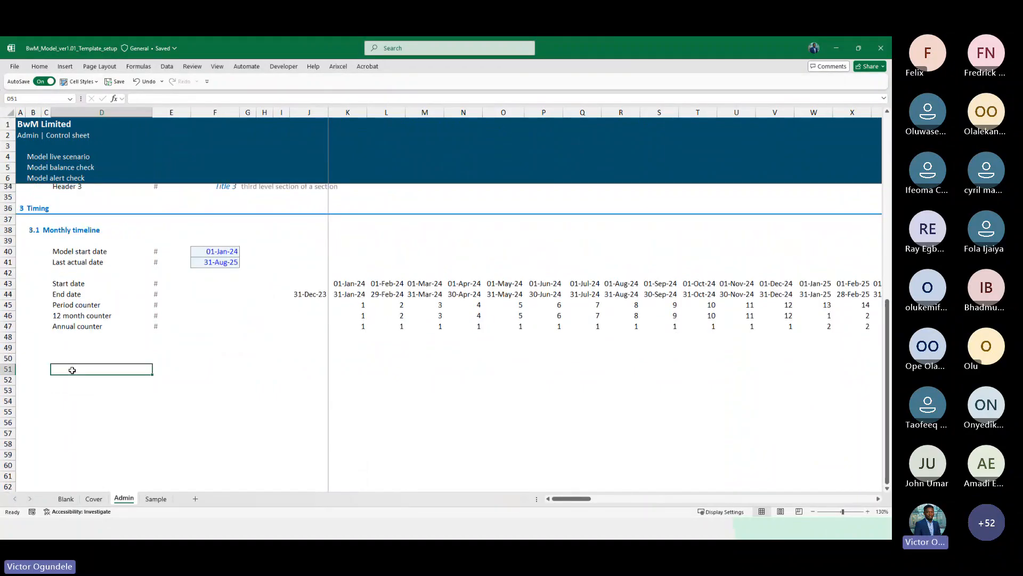
key("Up")
key("Up")
type("F")
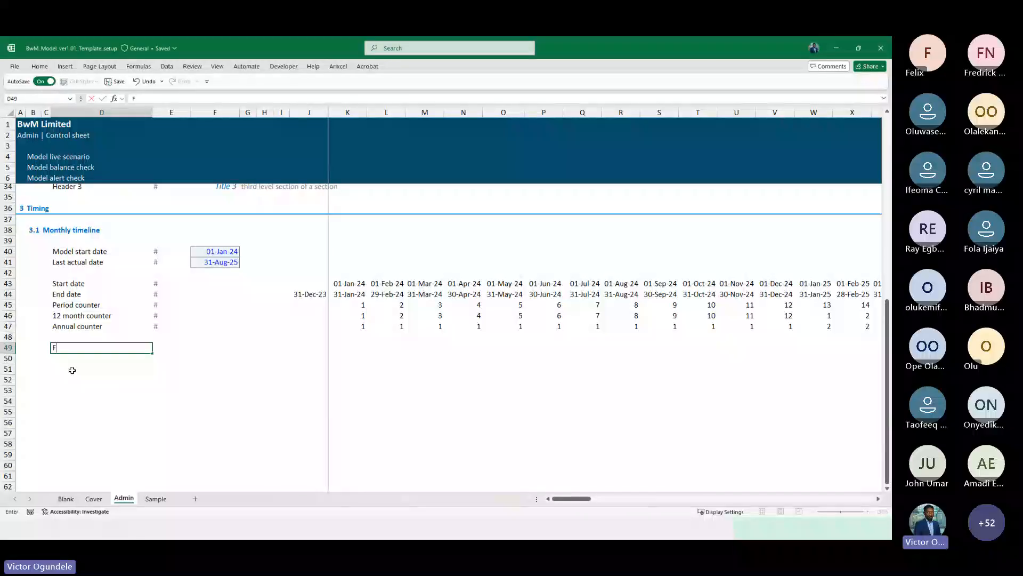
type("Actual flag")
key("Return")
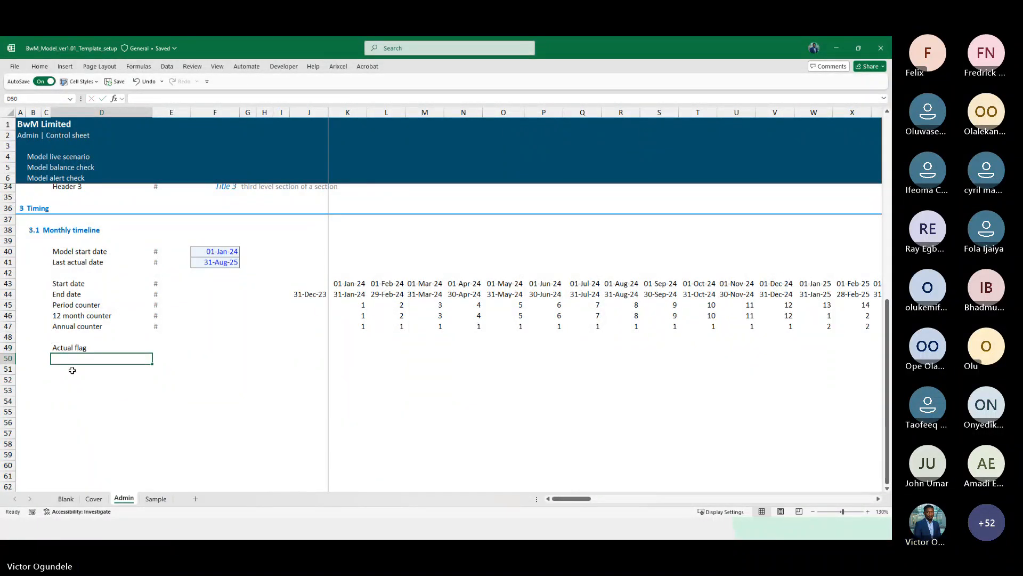
scroll(72, 370, "up", 3)
scroll(72, 369, "down", 2)
type("F")
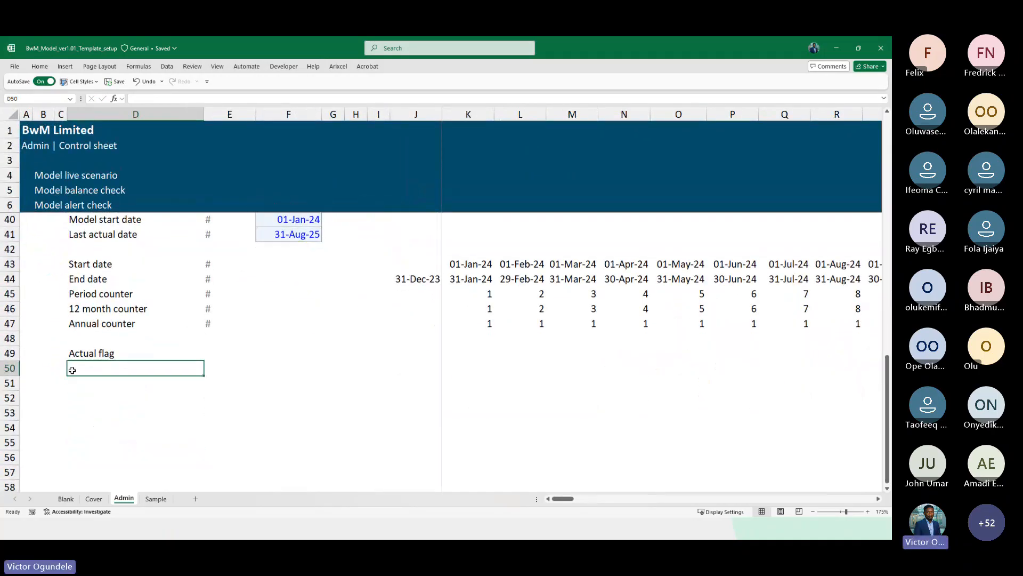
type("orecast flag")
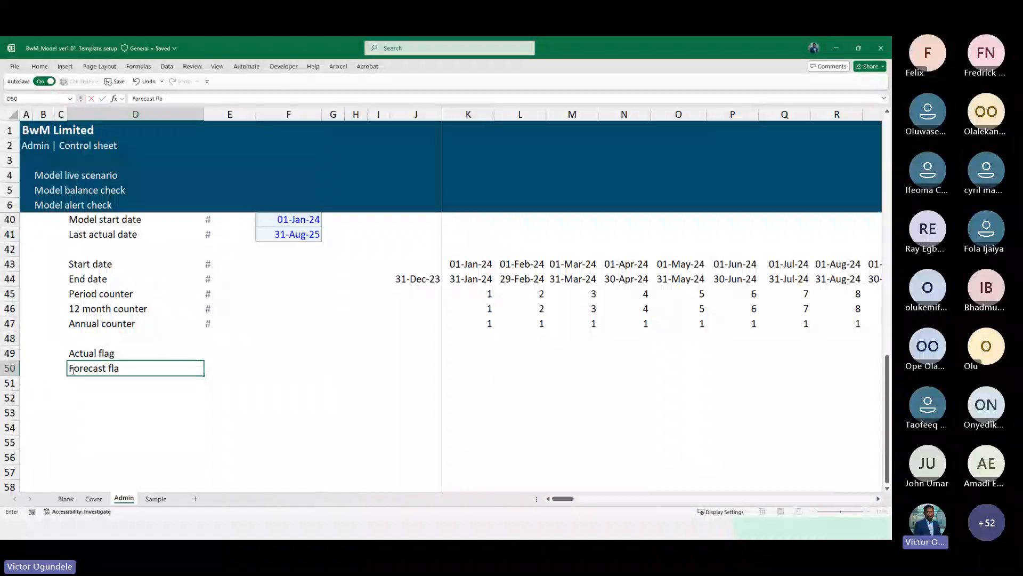
key("Tab")
Copy the # unit marker from the annual counter row to both flag rows
key("Up")
key("Up")
key("Up")
key("ctrl+c")
key("Down")
key("Down")
key("shift+Down")
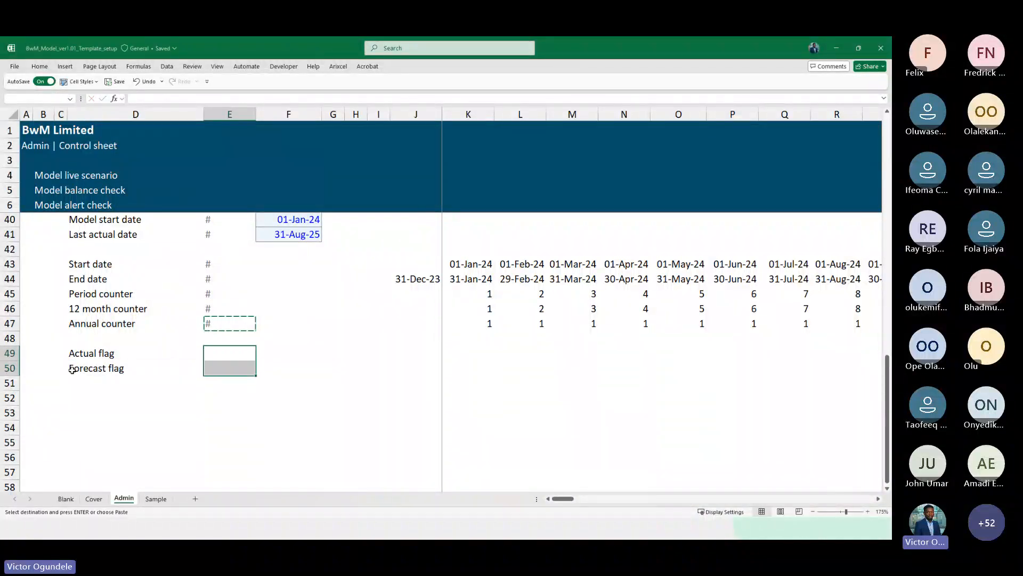
key("ctrl+v")
key("Left")
key("Escape")
Insert a row above the flags and label it "PnL"
key("shift+space")
key("ctrl+shift+plus")
key("shift+BackSpace")
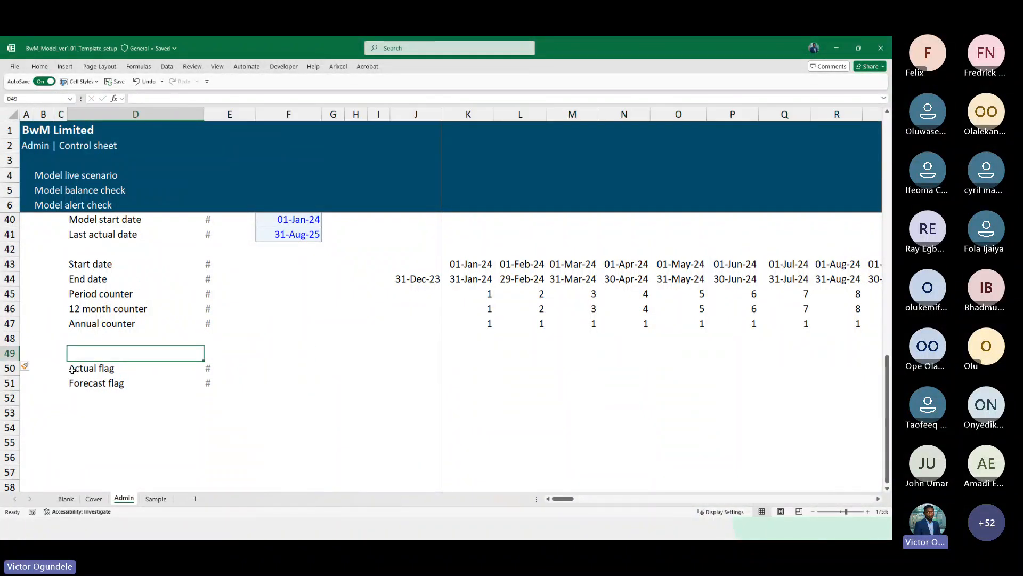
type("In")
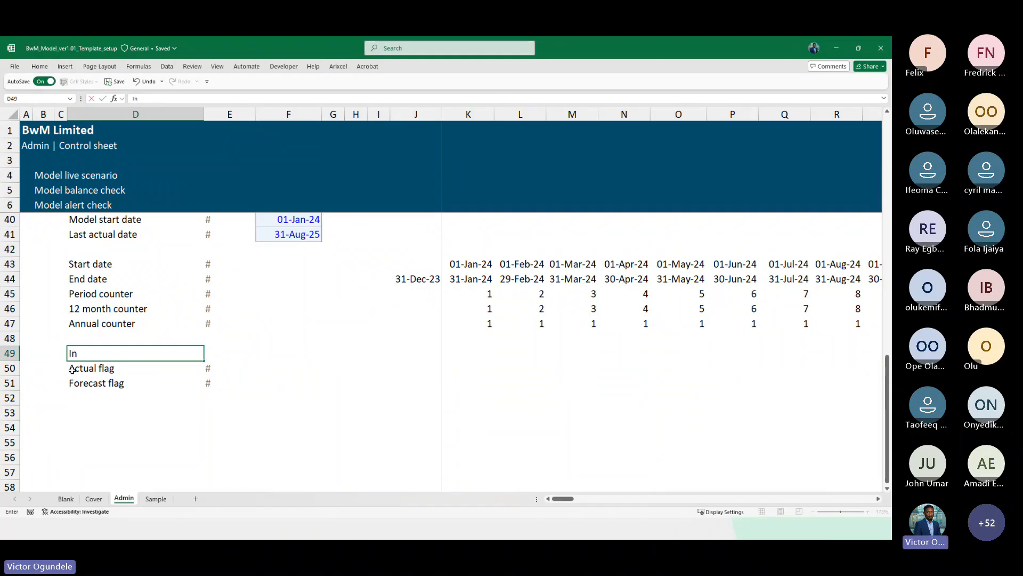
key("BackSpace")
key("BackSpace")
type("PnL")
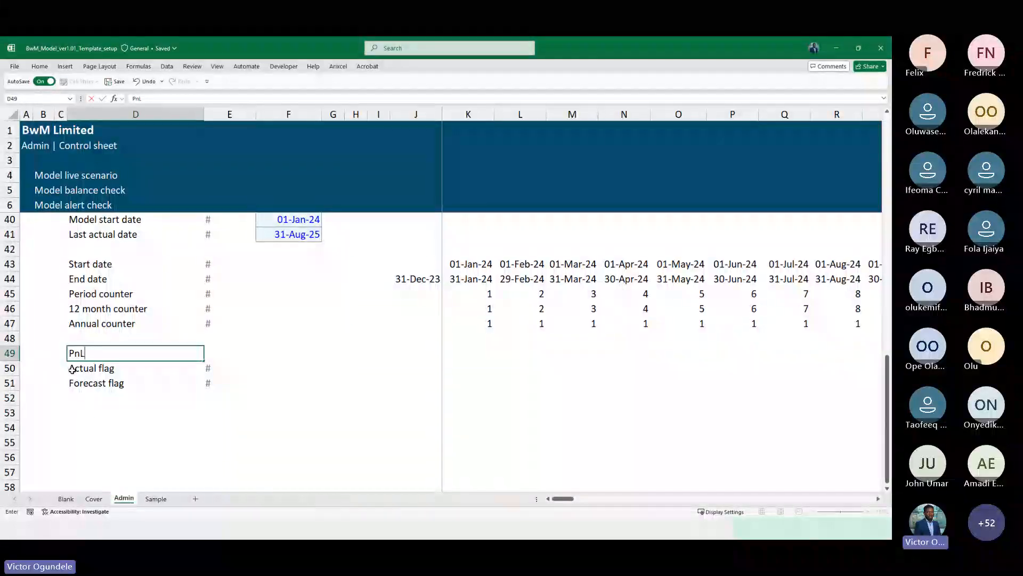
key("ctrl+Return")
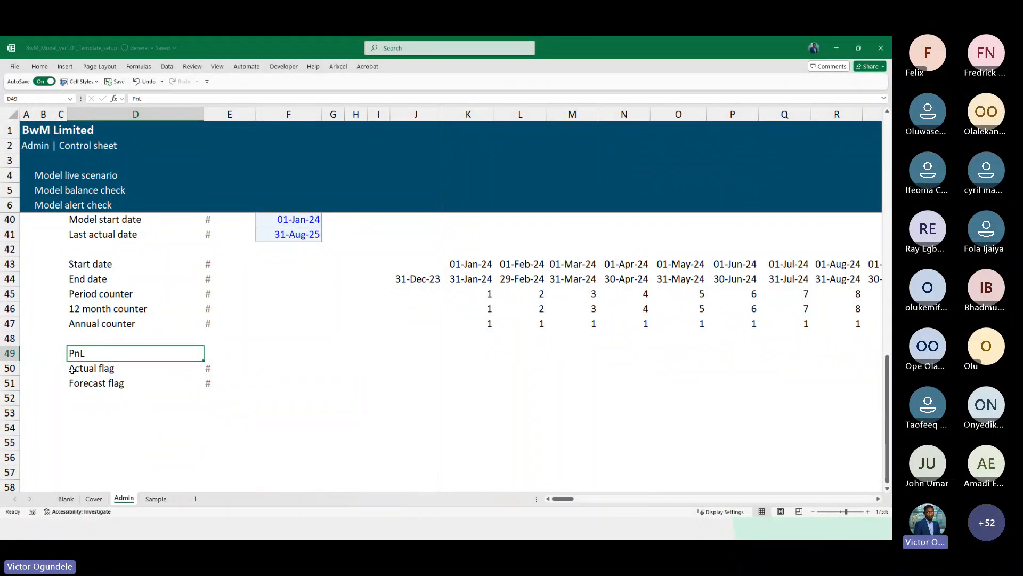
Indent the Actual flag and Forecast flag labels one level under PnL
left_click(71, 369)
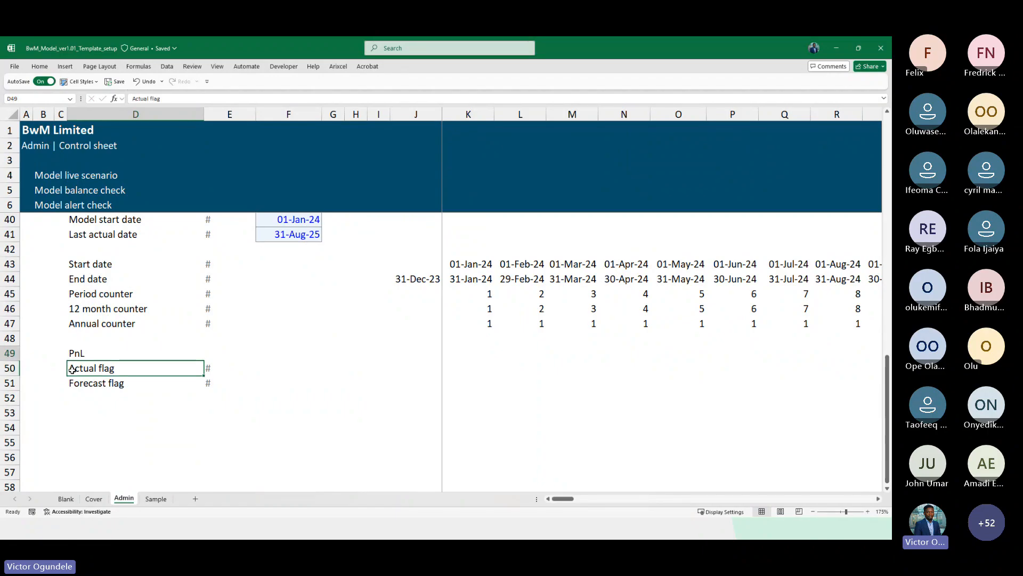
key("Up")
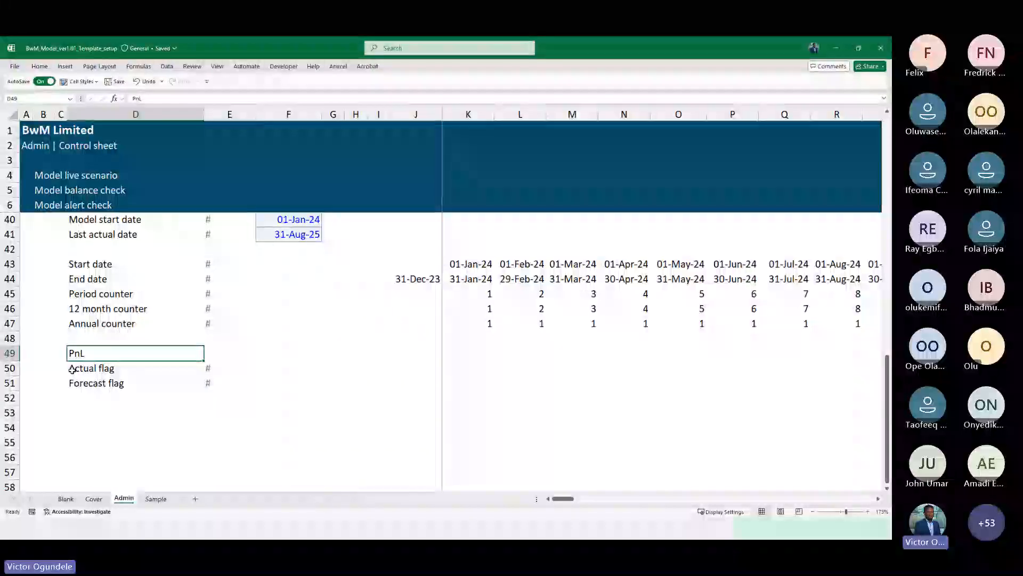
key("Down")
key("Down")
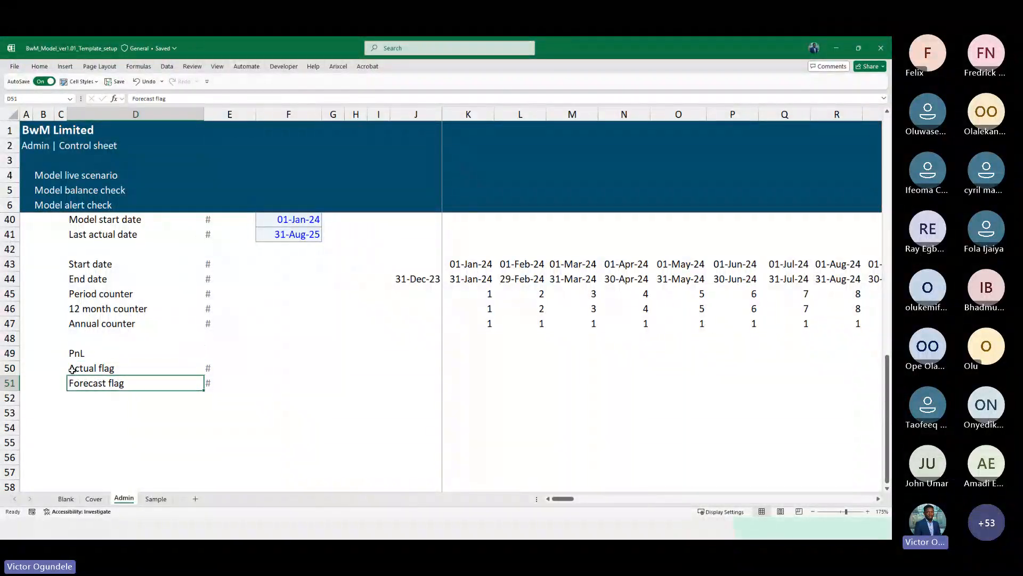
key("Up")
key("Up")
key("Down")
key("shift+Down")
key("alt+h")
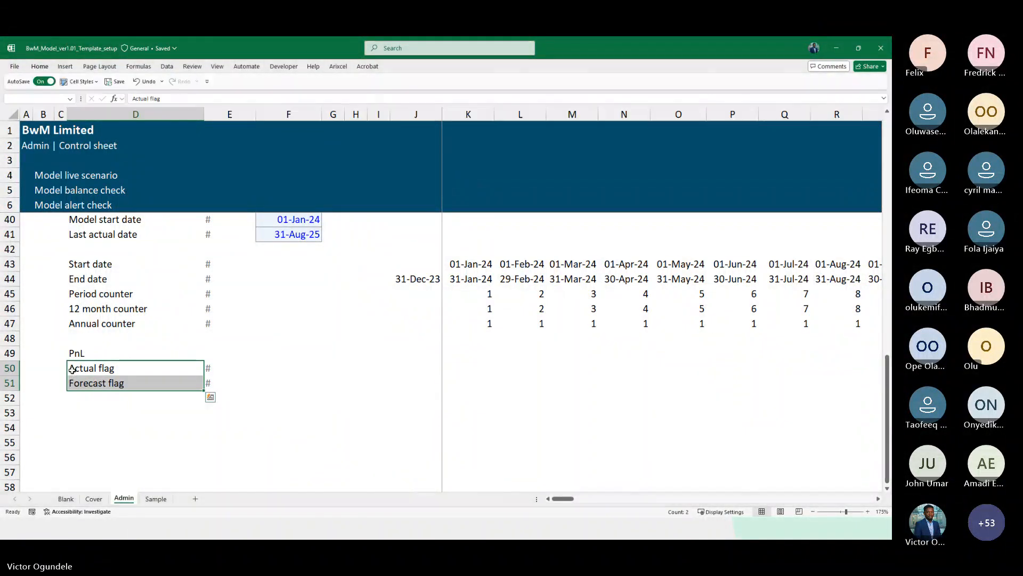
key("6")
key("Up")
key("shift+space")
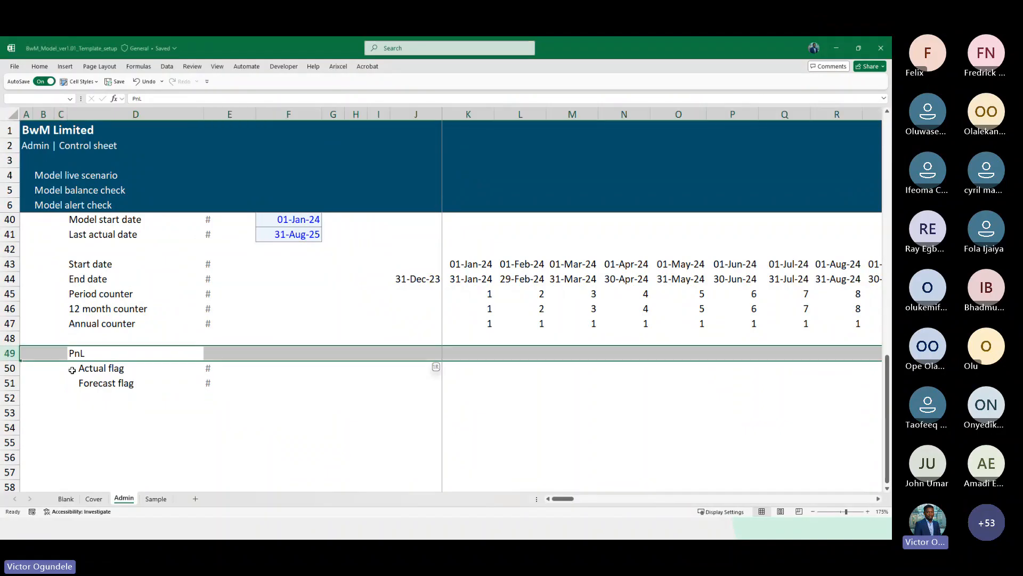
key("shift+Down")
key("shift+Down")
key("ctrl+c")
key("Down")
key("Up")
key("Up")
key("Up")
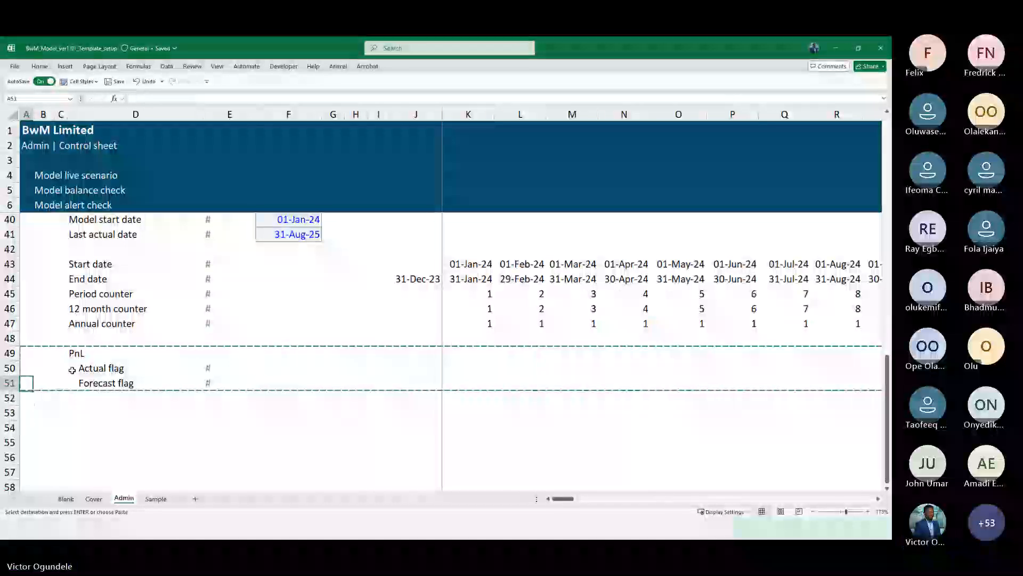
key("Escape")
key("Right")
key("Right")
key("Right")
key("Right")
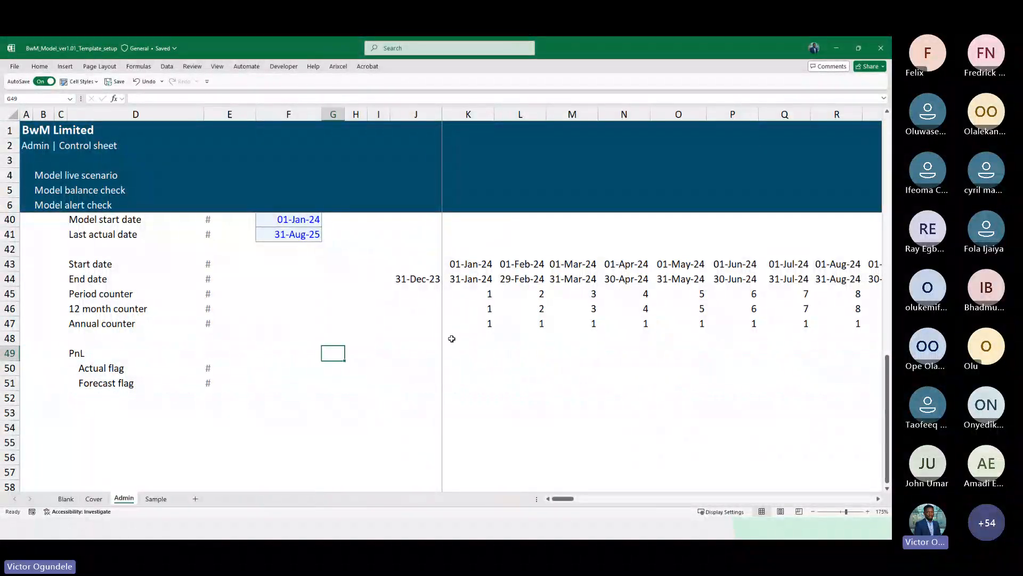
Examine the annual counter formula in the first timeline column
left_click(439, 324)
key("Right")
key("Right")
key("Left")
scroll(438, 324, "up", 1)
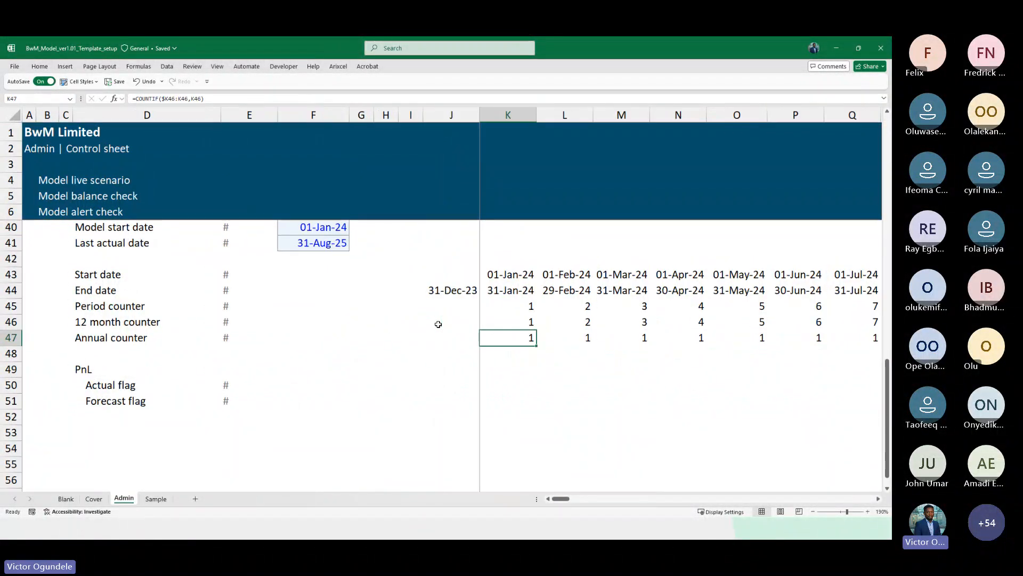
key("F2")
key("Escape")
scroll(552, 379, "up", 1)
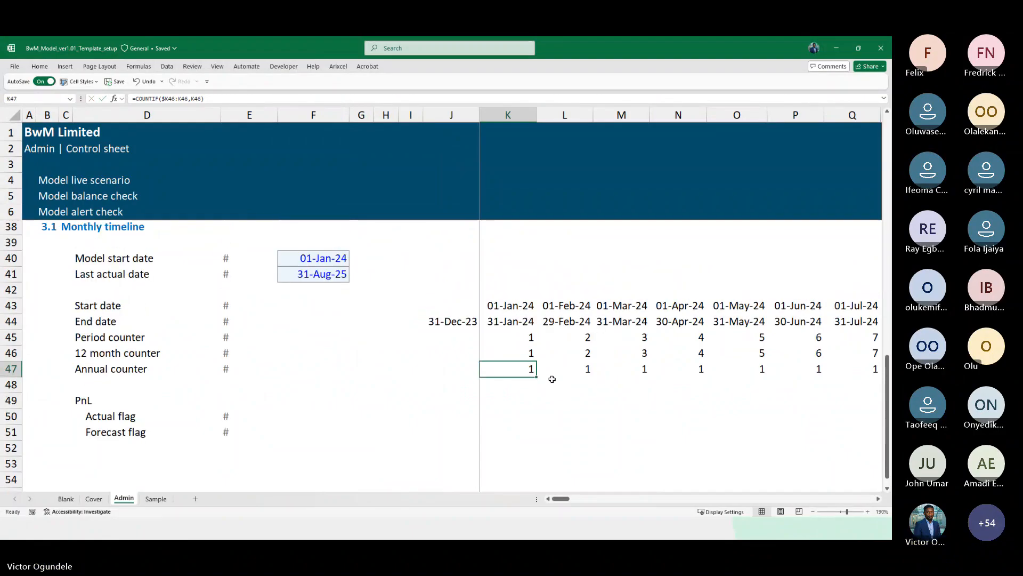
key("F2")
key("Escape")
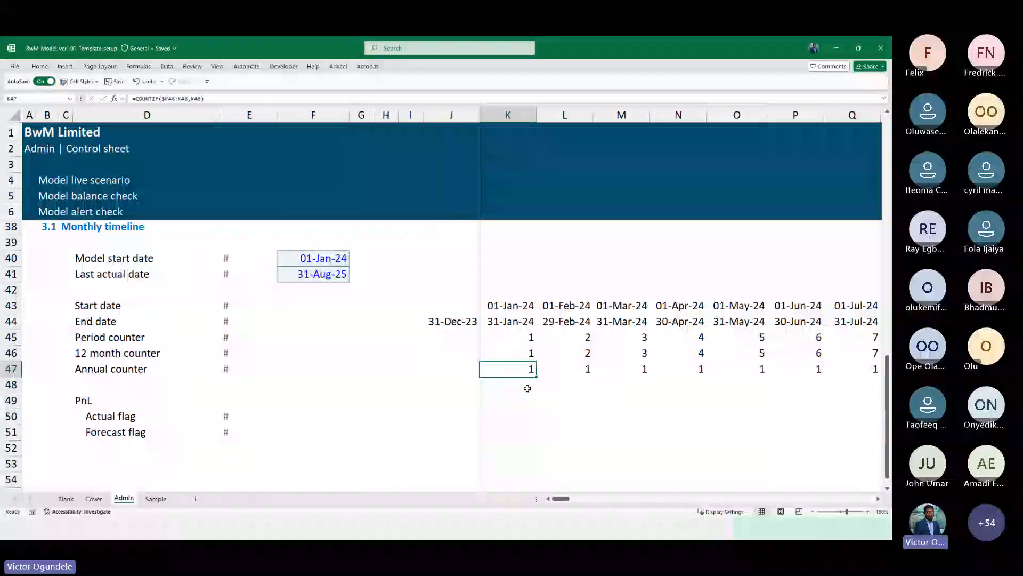
key("F2")
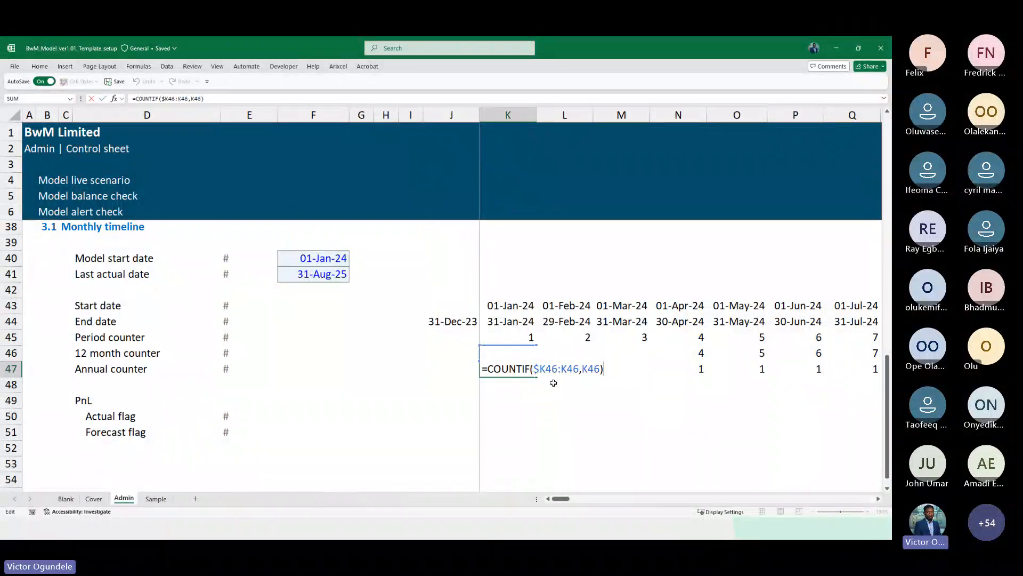
key("Escape")
type("=co")
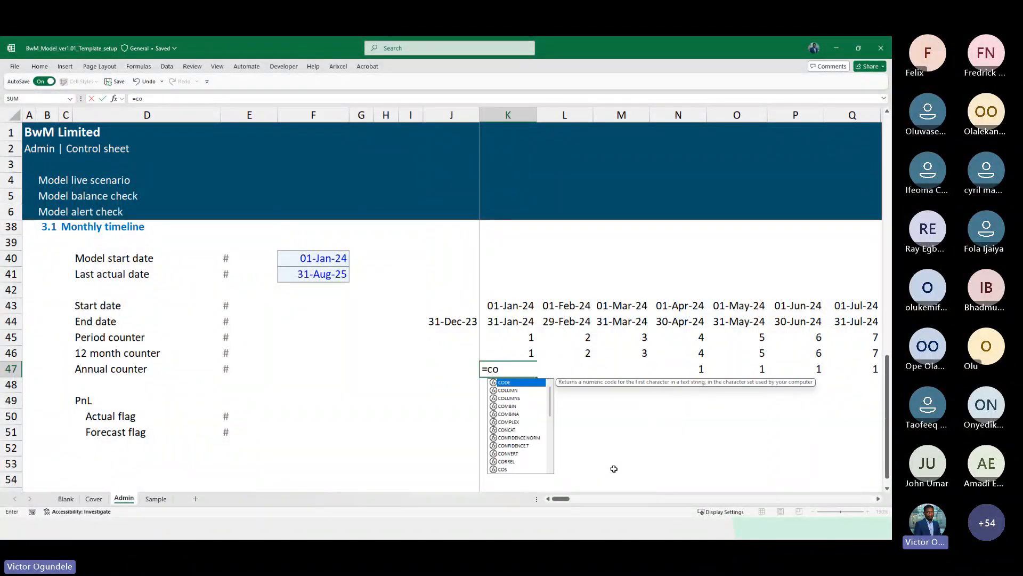
type("unt")
key("Down")
key("Down")
key("Tab")
key("Escape")
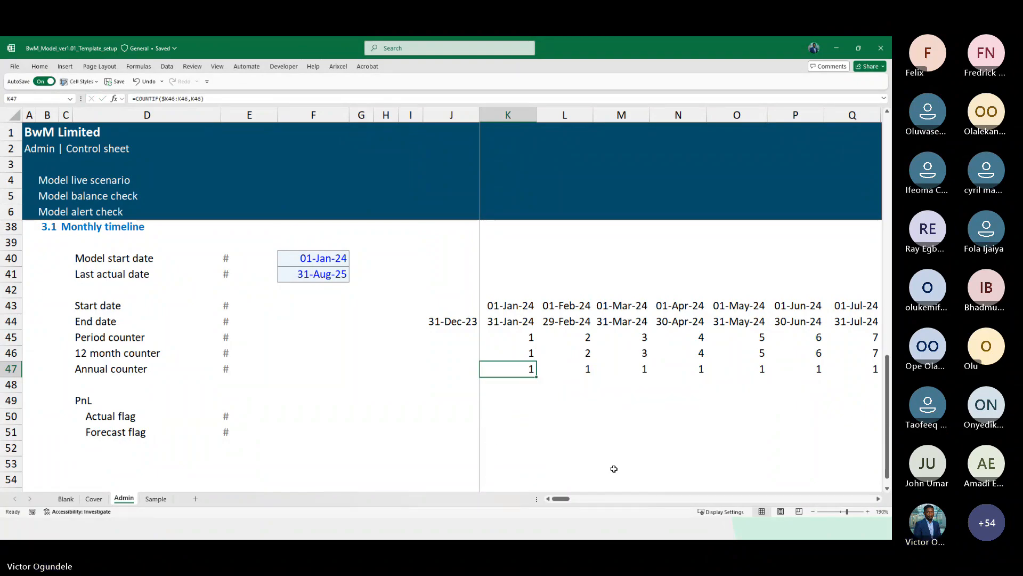
Re-enter the first annual counter formula as =COUNTIF($K46:K46,K46) and inspect the next column's copy
type("=int")
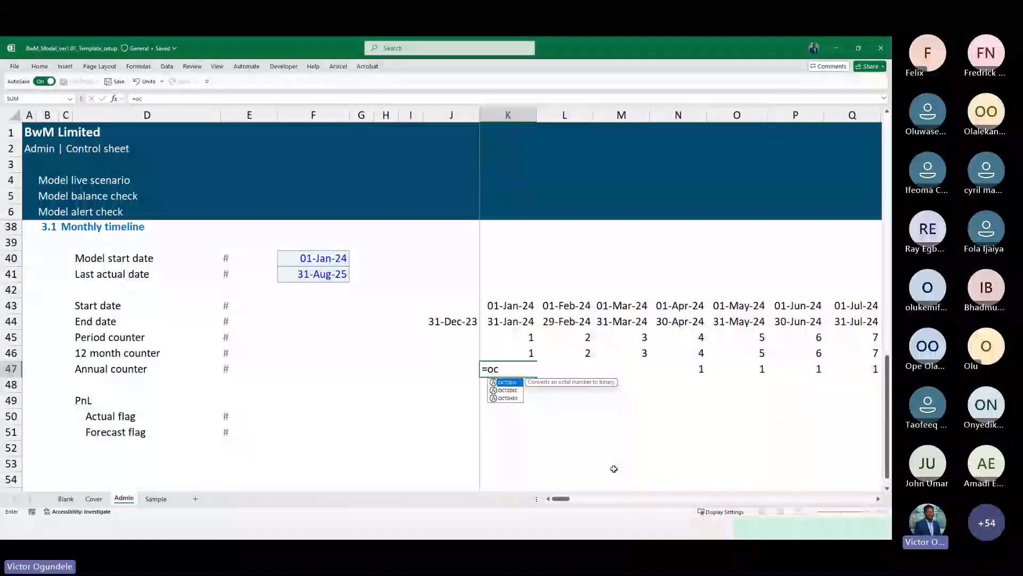
key("BackSpace")
key("BackSpace")
key("BackSpace")
type("coun")
key("Down")
key("Down")
key("Down")
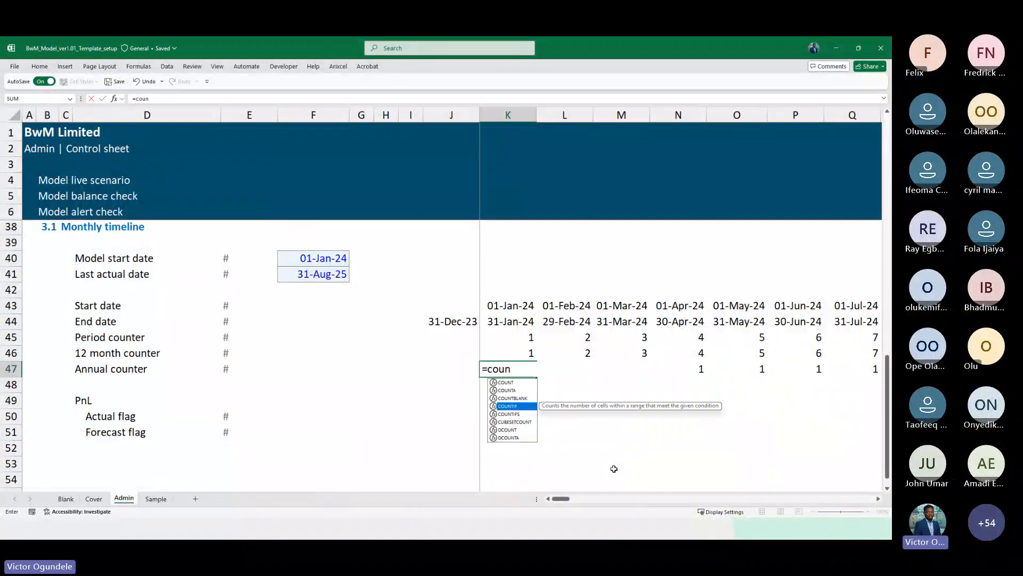
key("Tab")
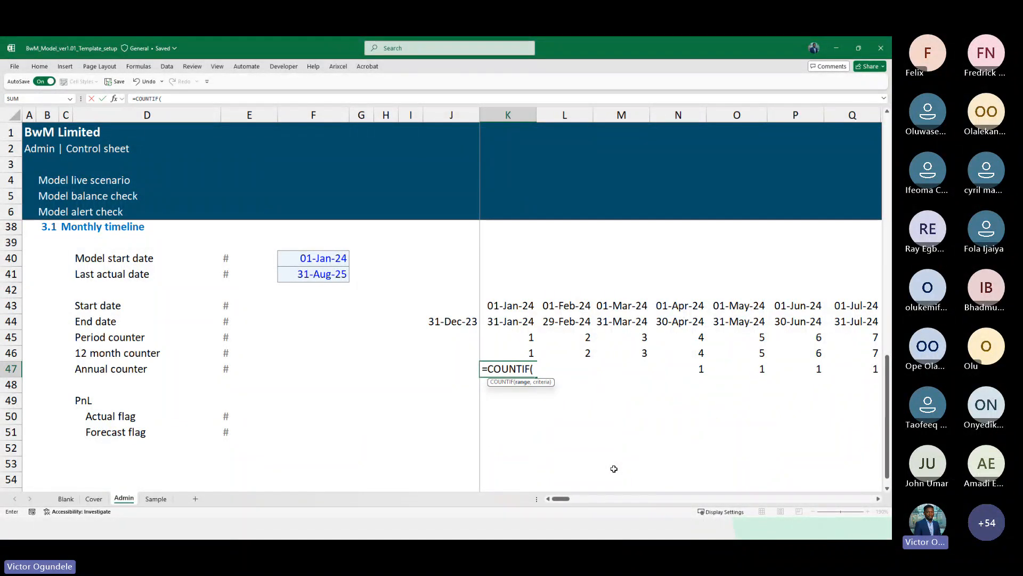
key("Up")
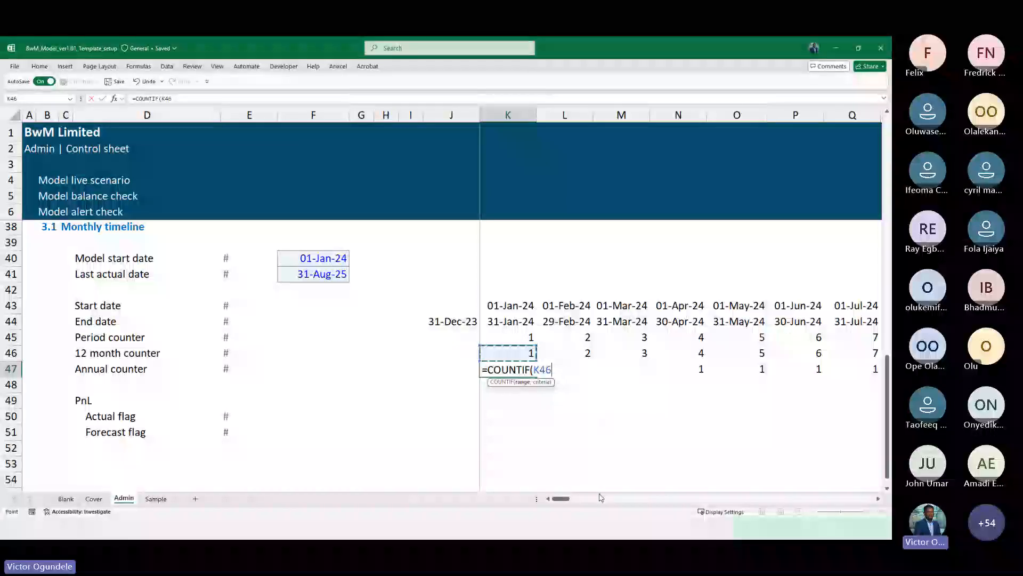
key("F8")
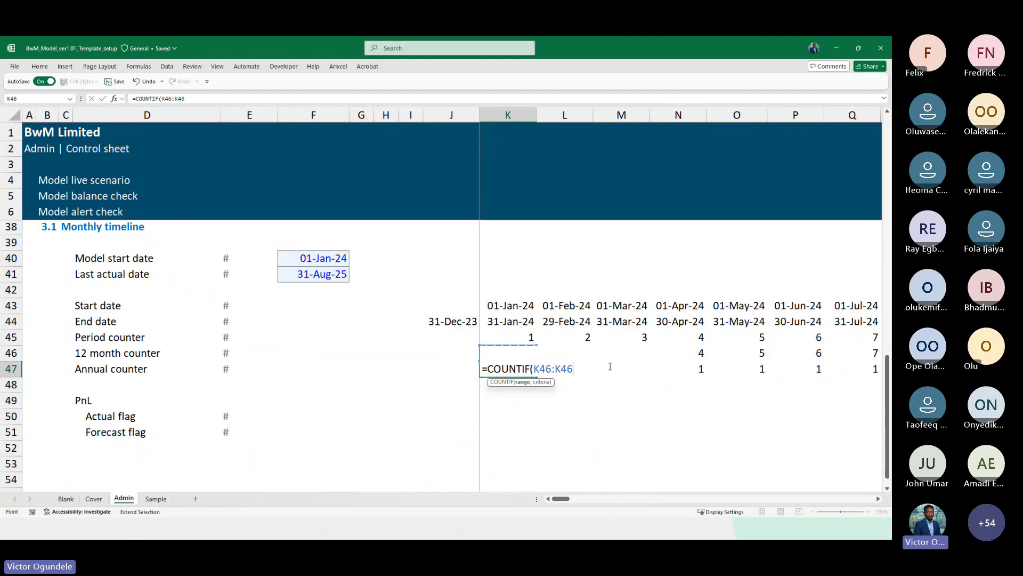
left_click_drag(573, 368, 540, 369)
left_click(538, 369)
key("F4")
key("F4")
key("F4")
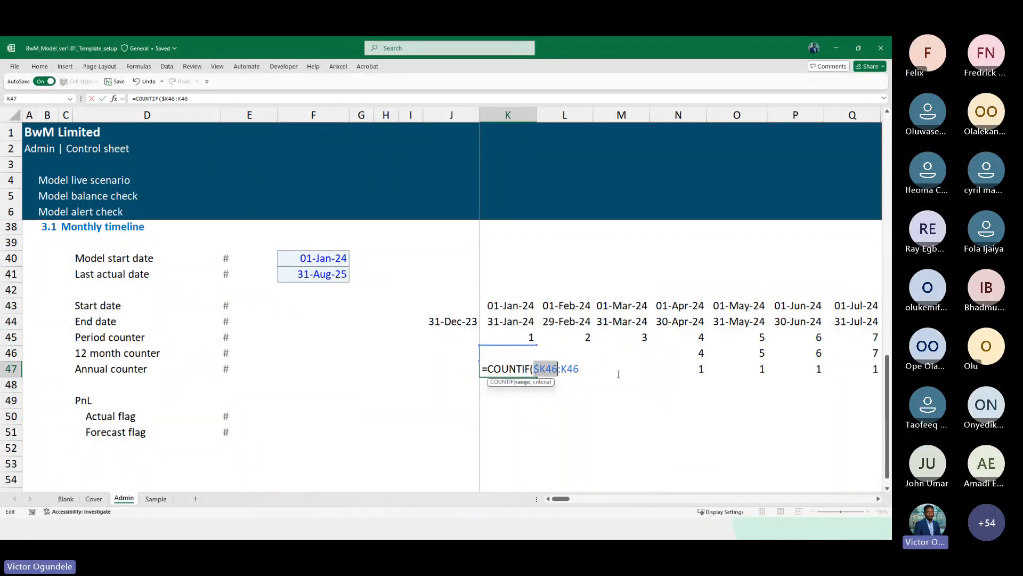
left_click(588, 368)
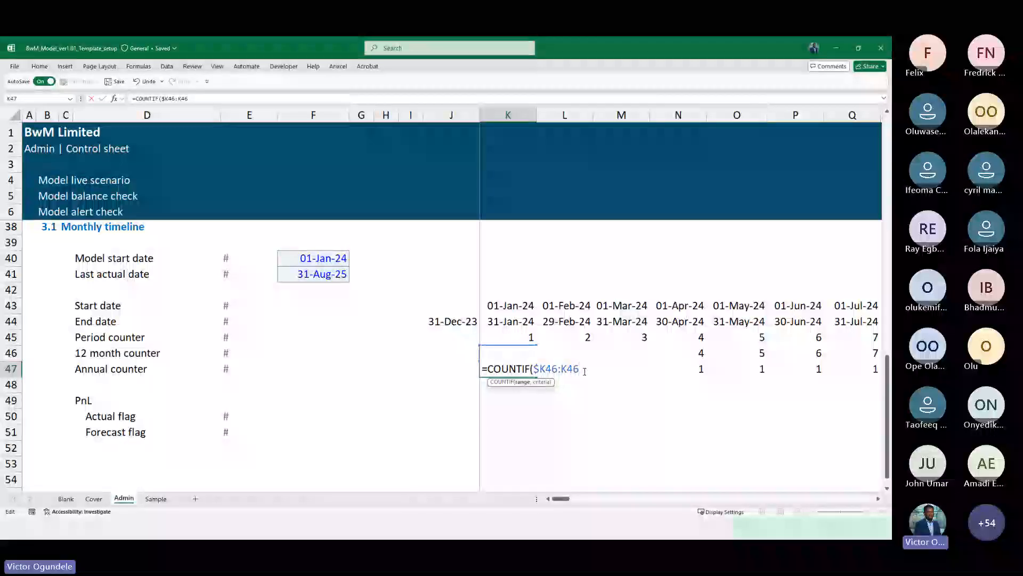
type(",")
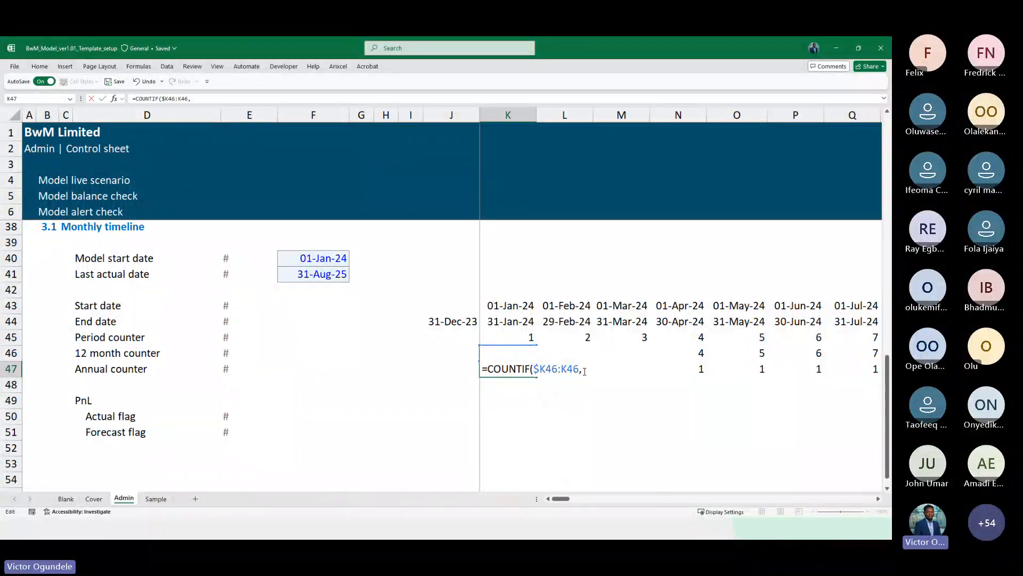
key("F2")
key("Up")
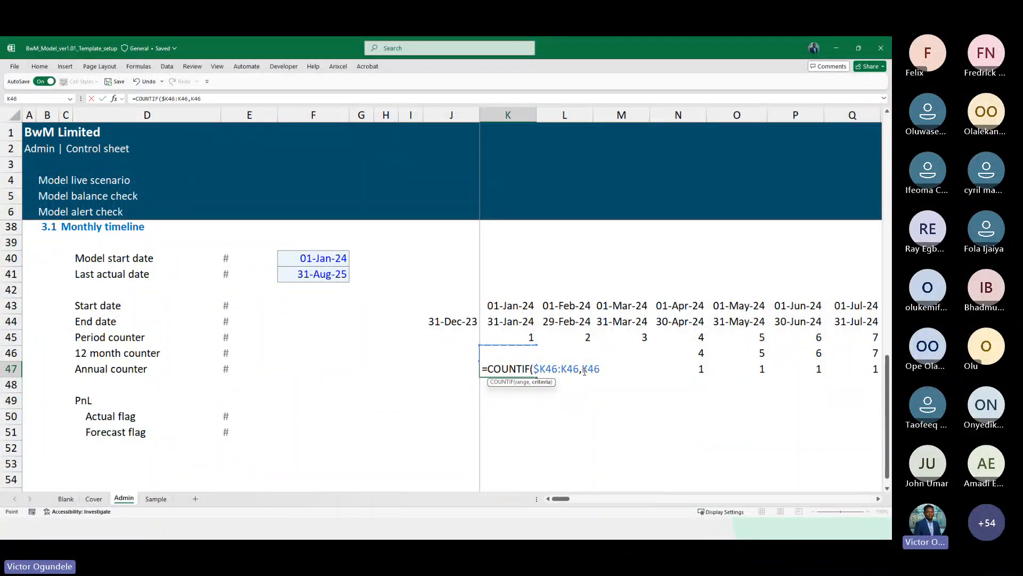
type(")")
key("ctrl+Return")
key("Right")
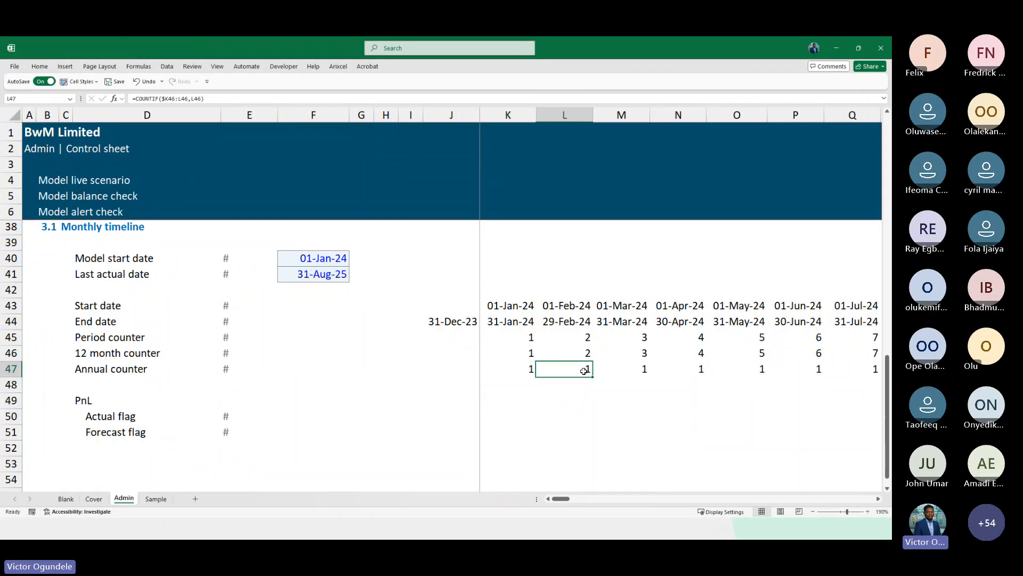
key("F2")
key("Escape")
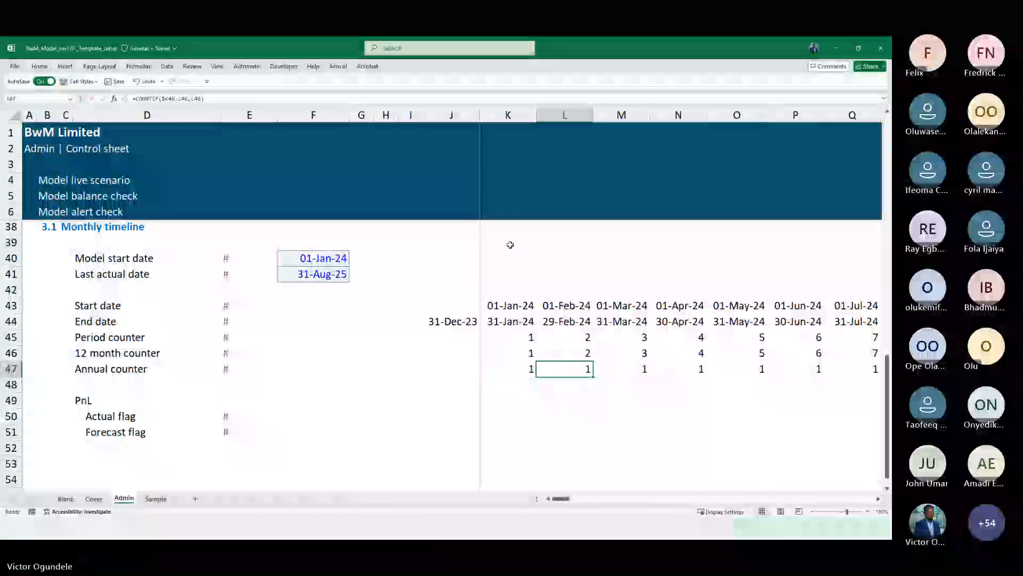
Inspect the copied annual counter formulas across the timeline columns, including the first year change
key("F2")
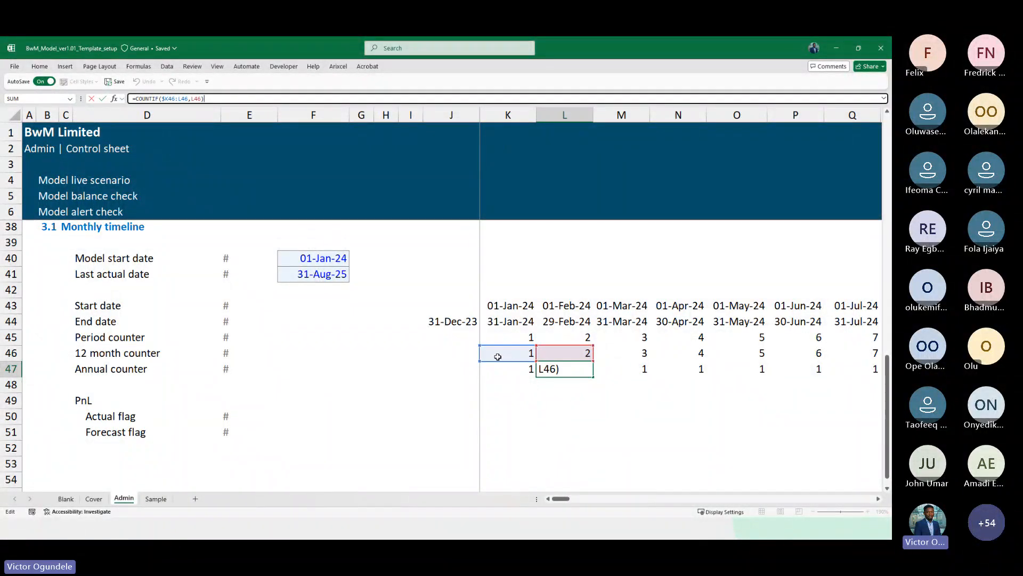
key("Tab")
key("F2")
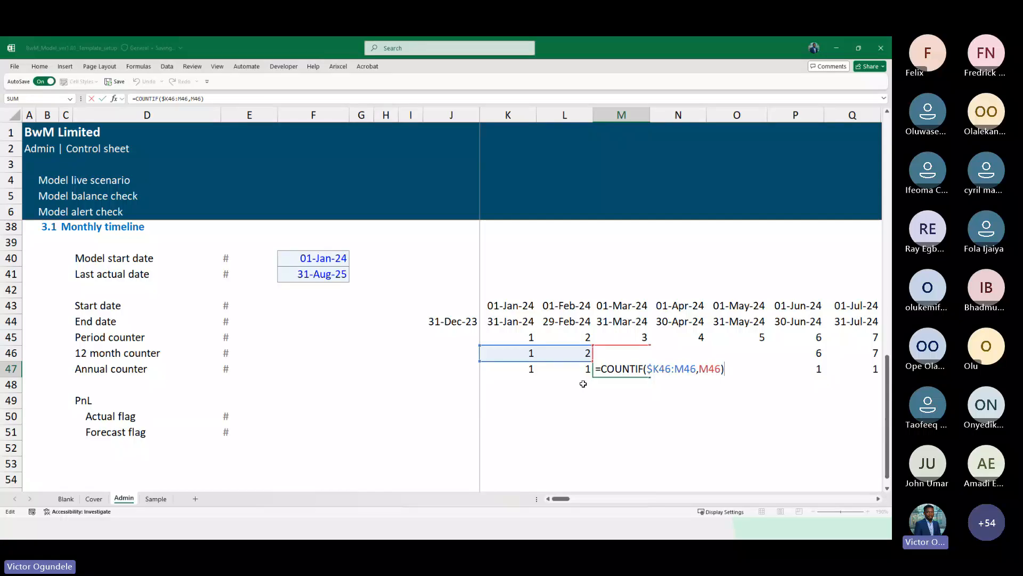
key("ctrl+Return")
key("Right")
key("Right")
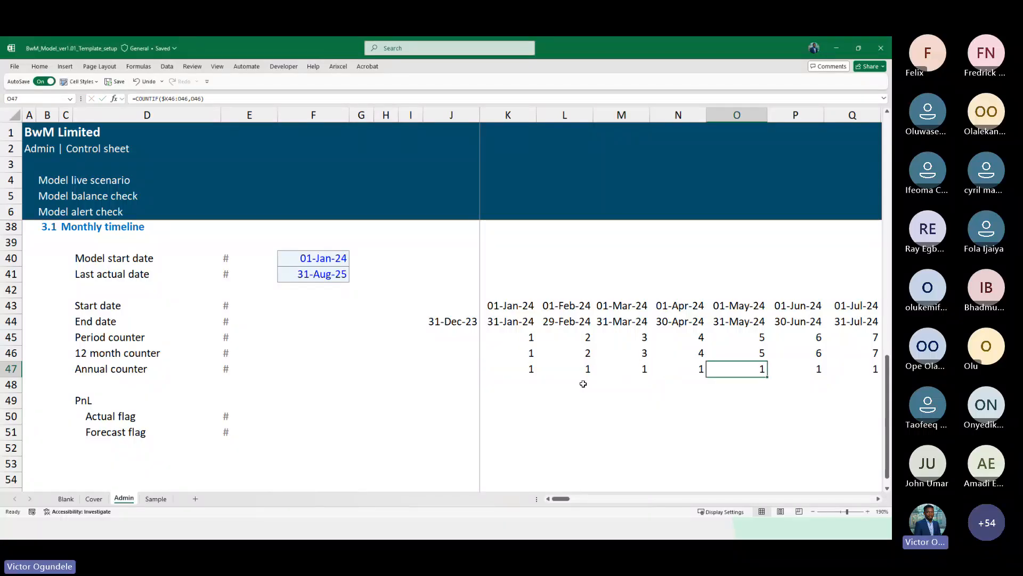
key("Right")
key("Right")
key("Right")
key("Right")
key("Right")
key("Right")
key("Right")
key("Right")
key("Right")
key("Left")
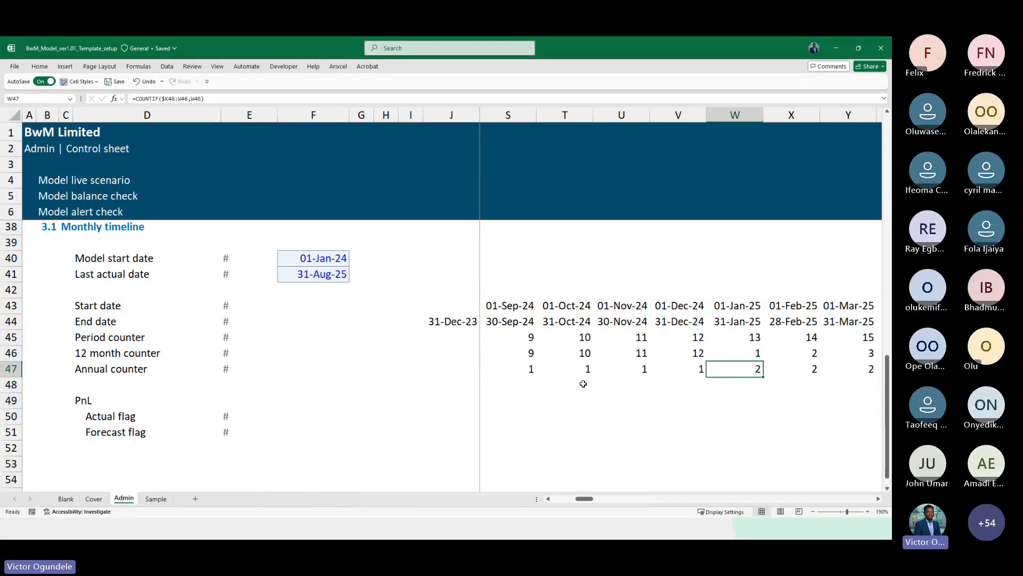
key("F2")
scroll(599, 401, "left", 6)
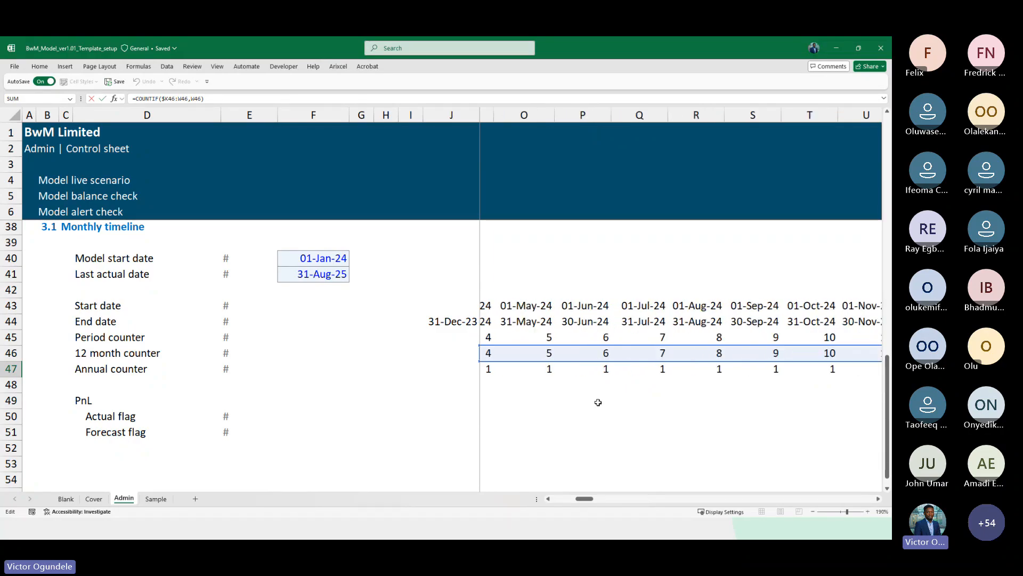
scroll(603, 402, "left", 3)
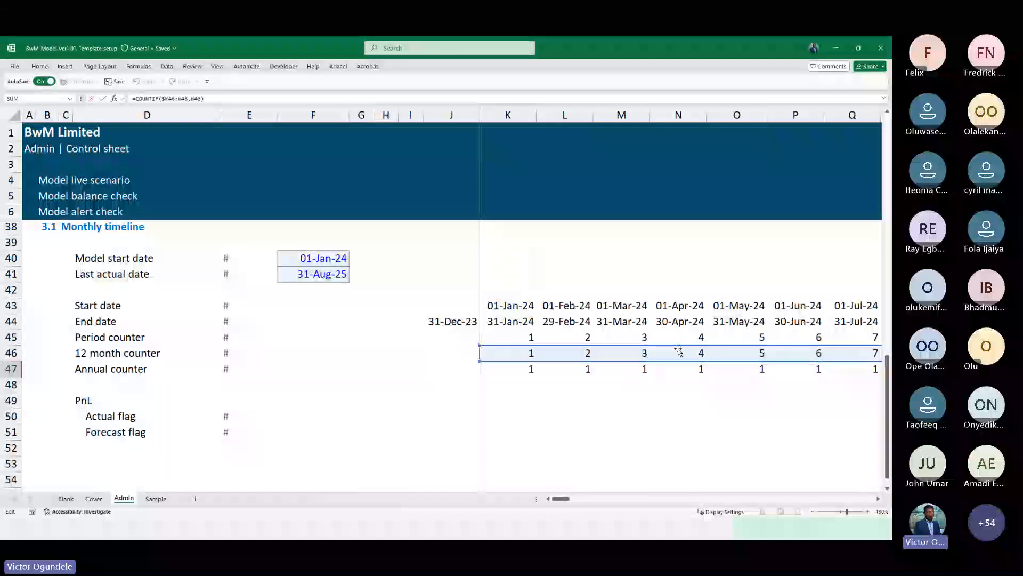
scroll(692, 429, "right", 4)
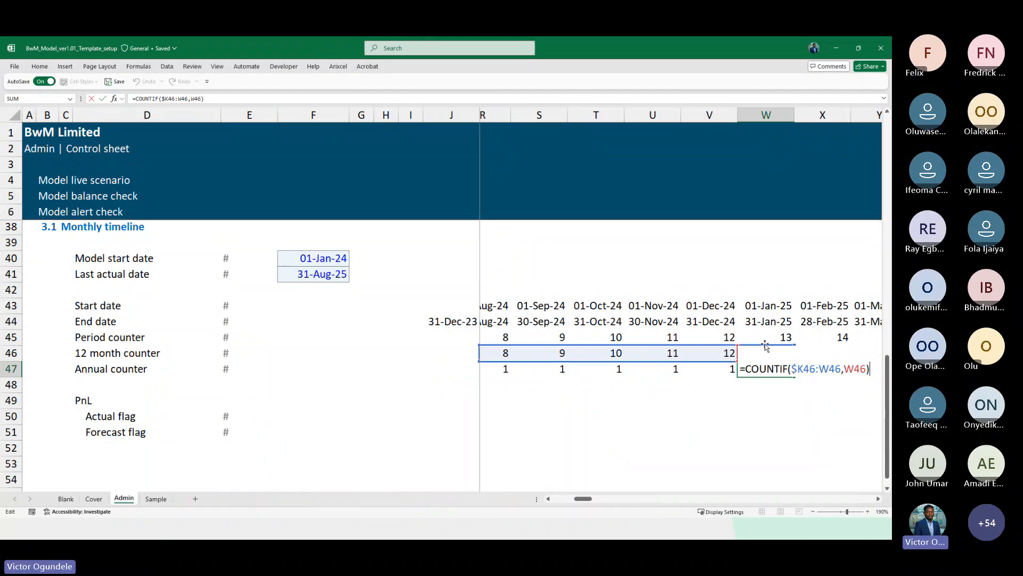
key("Escape")
Link the Actual flag's column F cell to the last actual date, format it as a date and apply the Linked Cell style
key("ctrl+Left")
key("ctrl+Left")
key("Right")
key("Right")
key("Right")
key("Right")
key("Right")
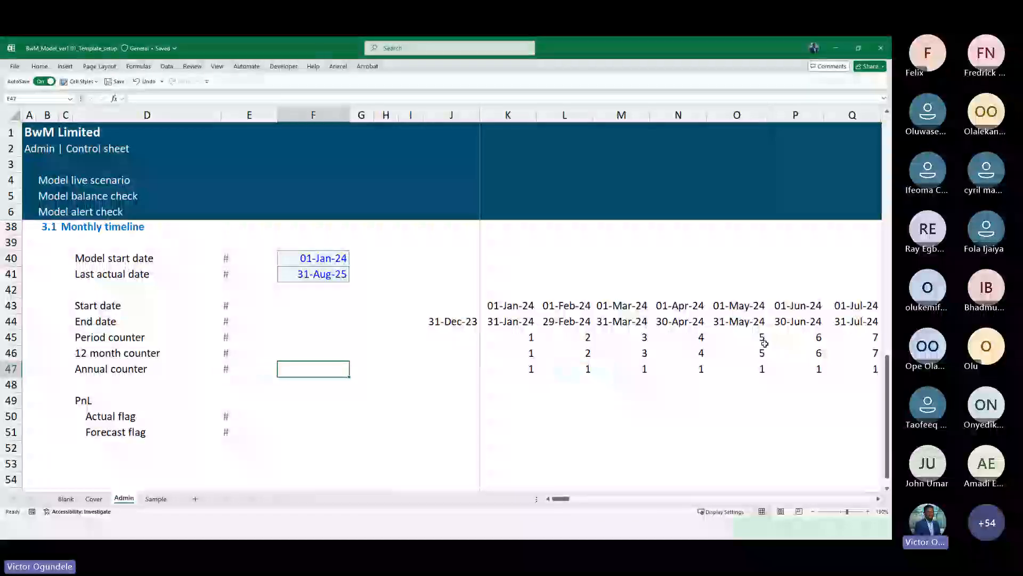
key("Right")
key("ctrl+shift+Right")
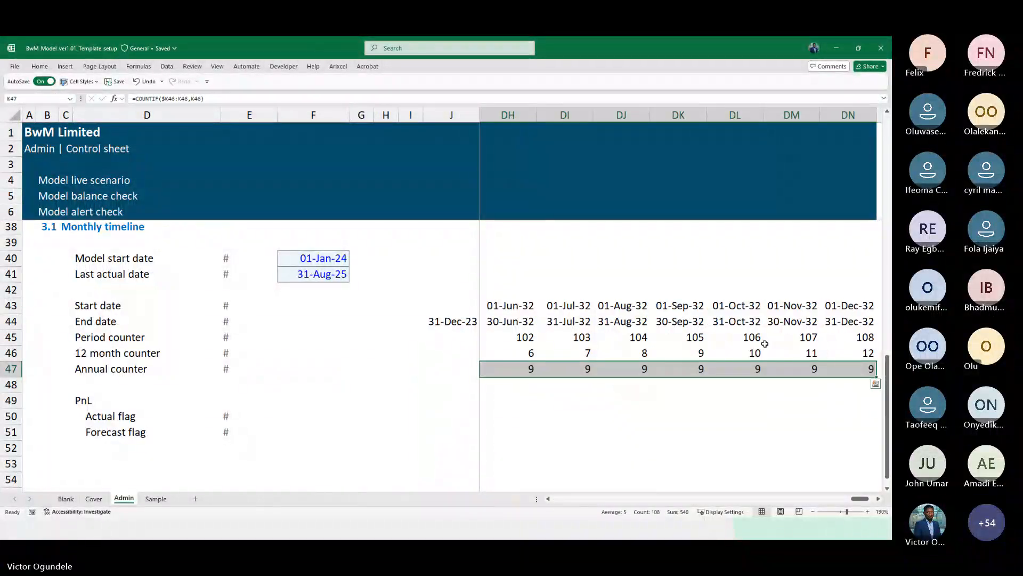
key("Down")
key("Down")
key("Down")
scroll(765, 344, "down", 1)
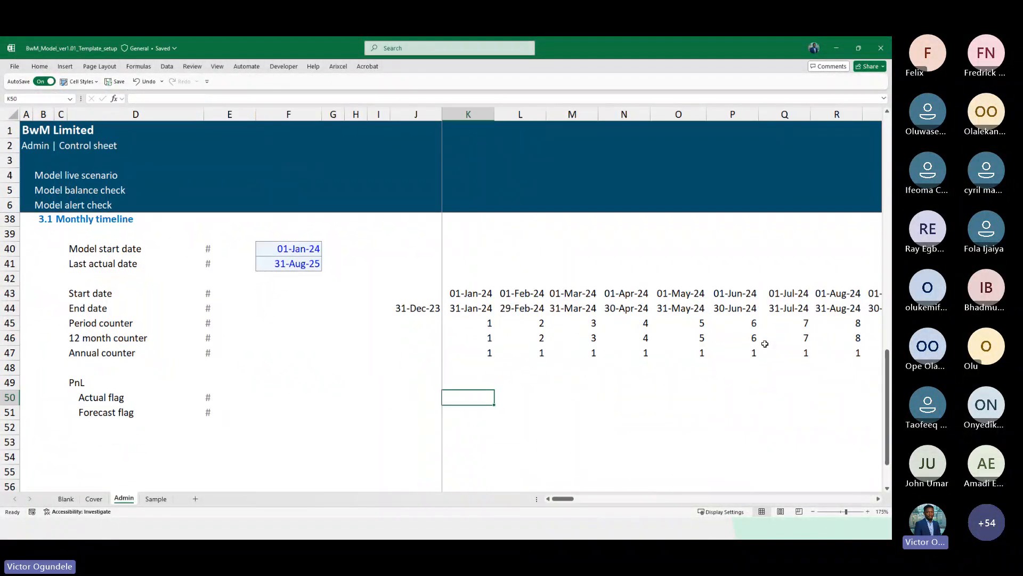
key("Left")
key("Left")
key("Left")
key("Left")
key("Left")
type("=")
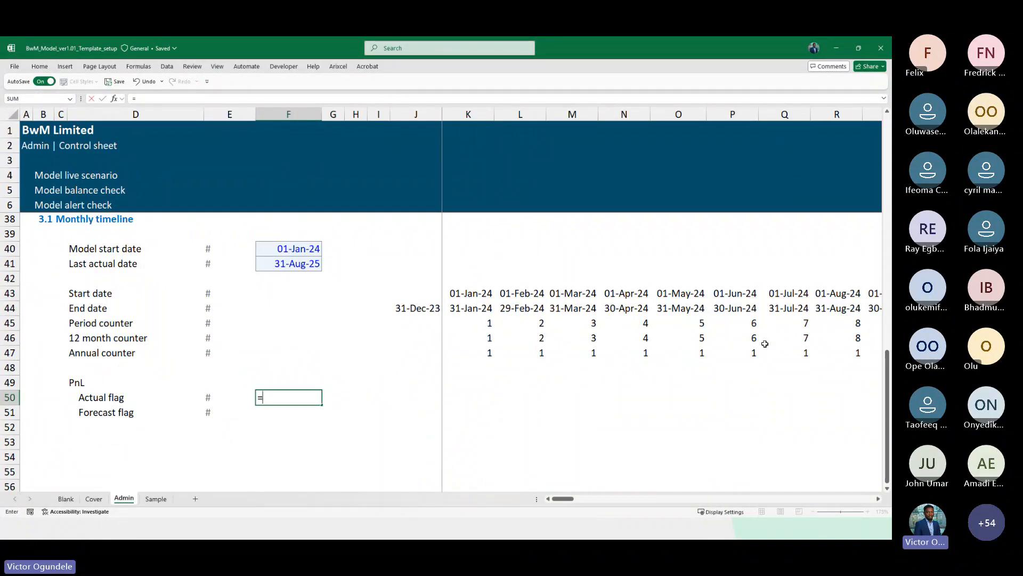
key("Up")
key("Up")
key("Up")
key("Up")
key("Up")
key("Up")
key("Up")
key("Up")
key("Up")
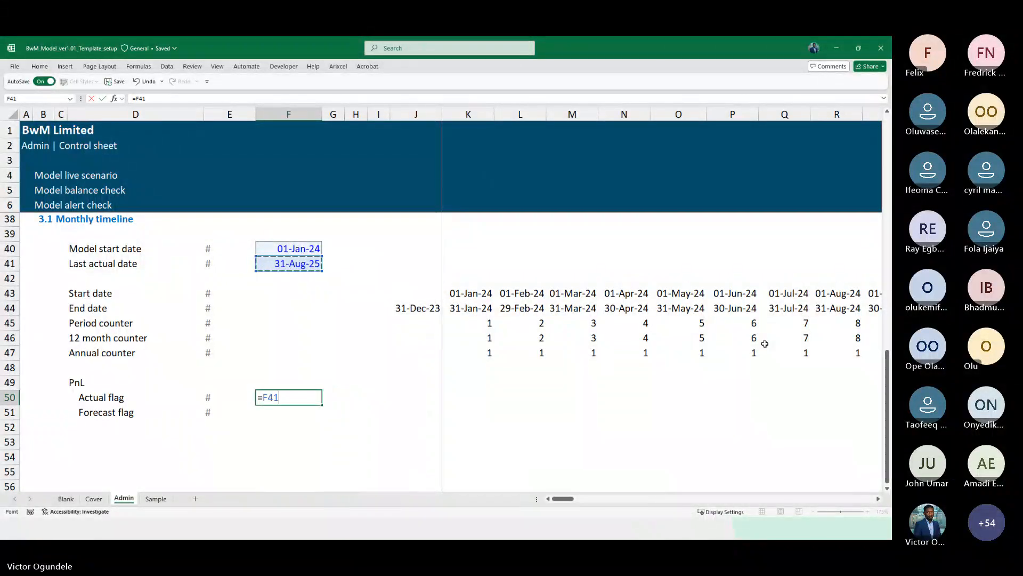
key("ctrl+Return")
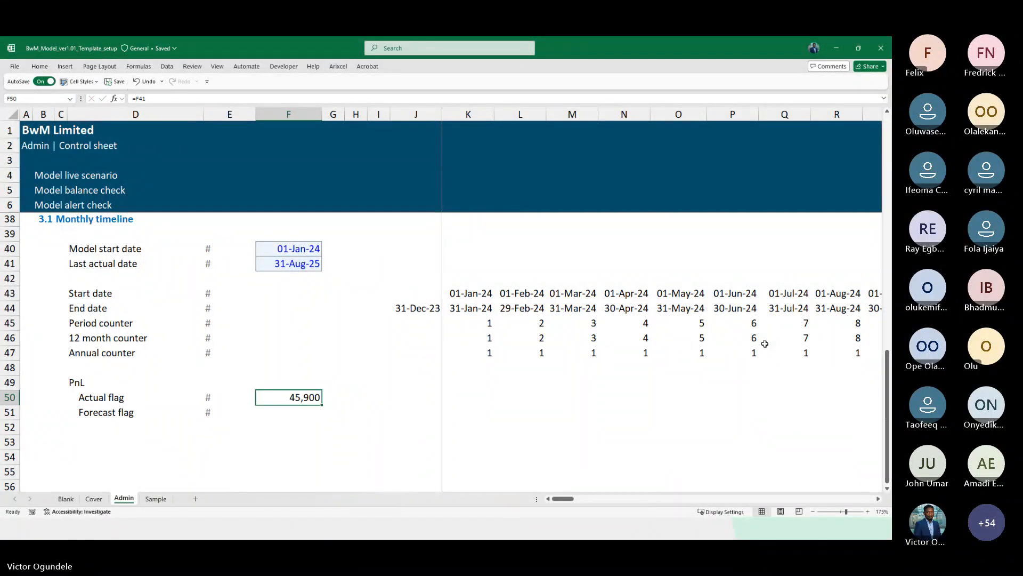
key("ctrl+shift+3")
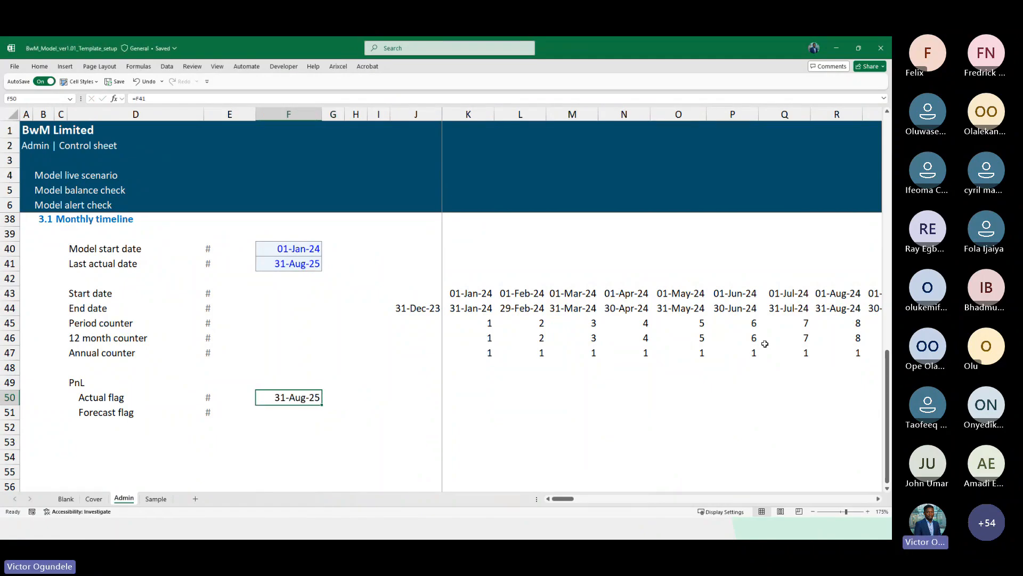
left_click(80, 81)
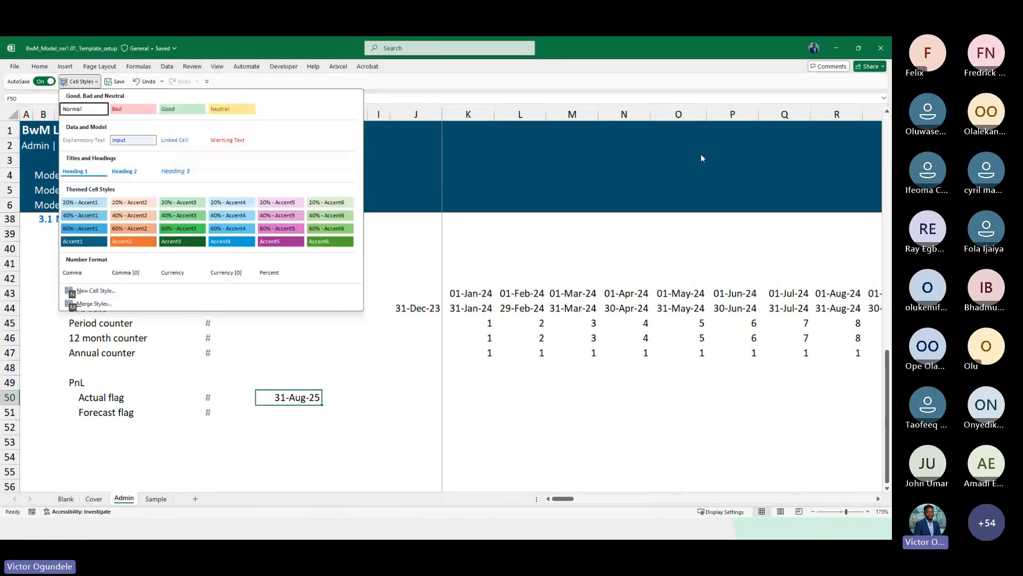
left_click(173, 139)
Enter the Actual flag formula =K$44<=$F50 in the first timeline column
key("Right")
key("Right")
key("Right")
key("Right")
key("Right")
key("Right")
key("Left")
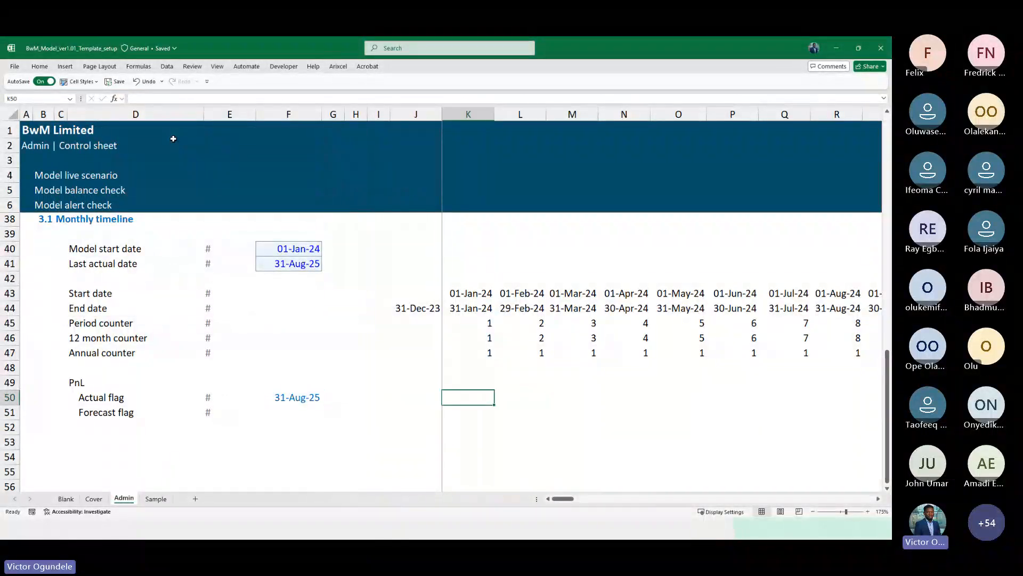
type("=")
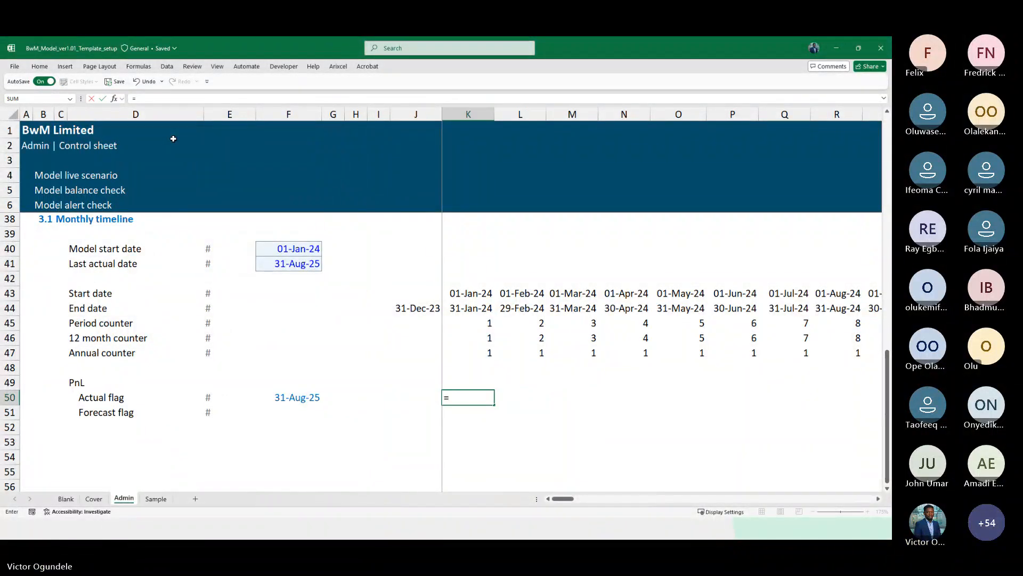
key("Up")
key("Up")
key("Up")
key("Up")
key("Up")
key("Up")
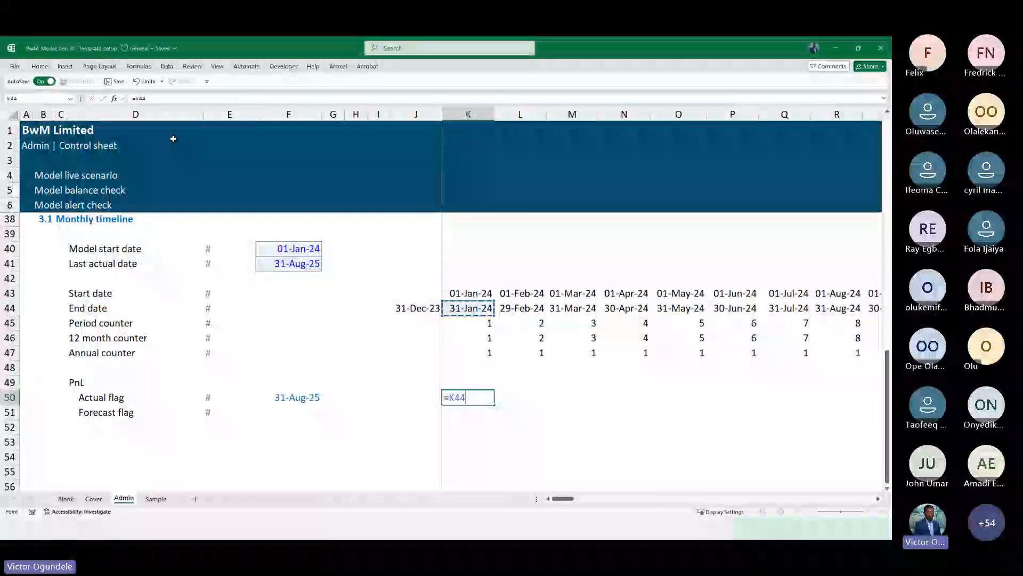
type("<")
key("ctrl+Left")
key("BackSpace")
key("BackSpace")
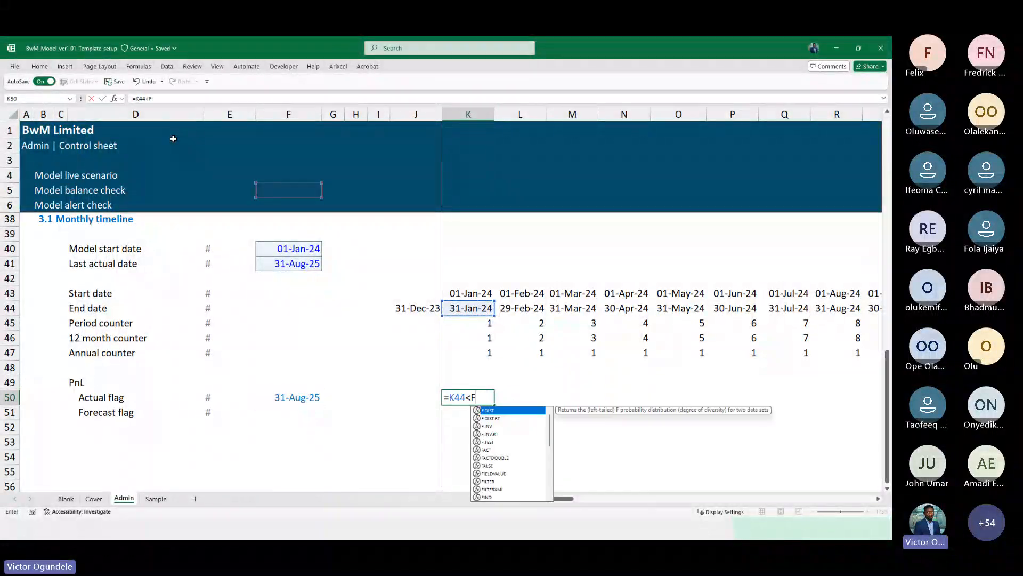
key("BackSpace")
type("=")
key("ctrl+Left")
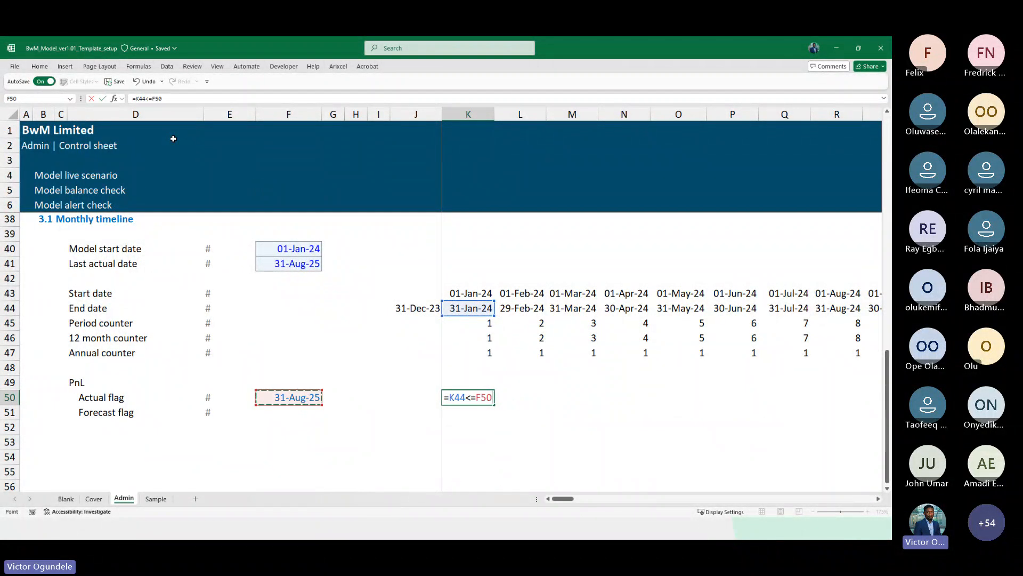
key("F4")
key("F4")
key("F4")
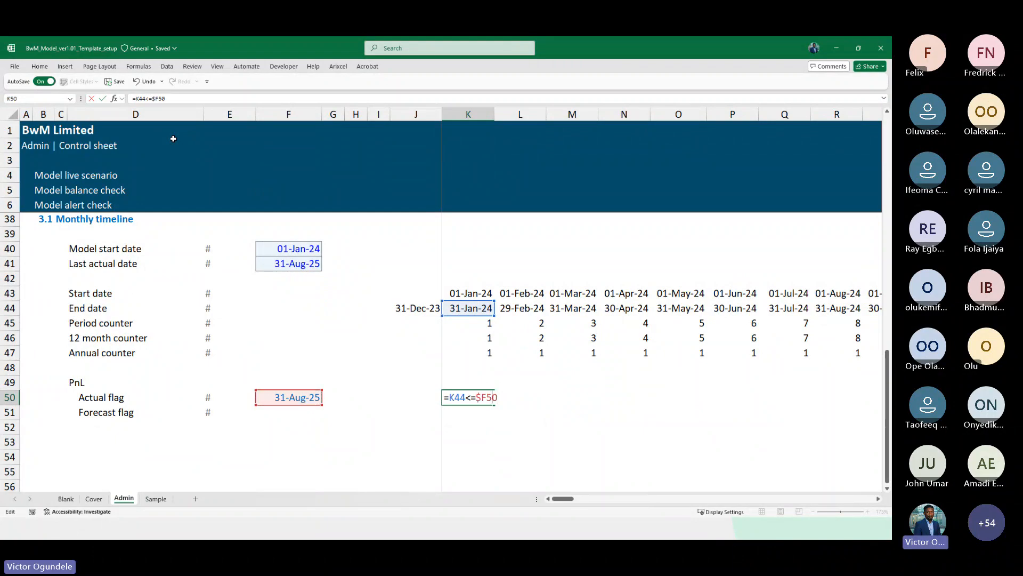
key("F4")
key("F4")
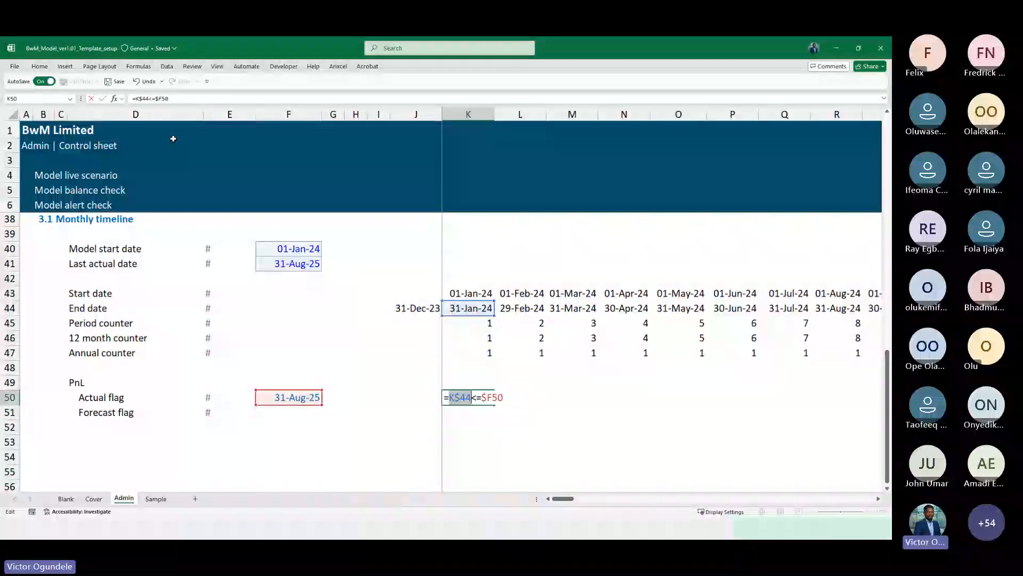
key("ctrl+Return")
Wrap the Actual flag formula in N() and fill it right across the whole timeline row
key("F2")
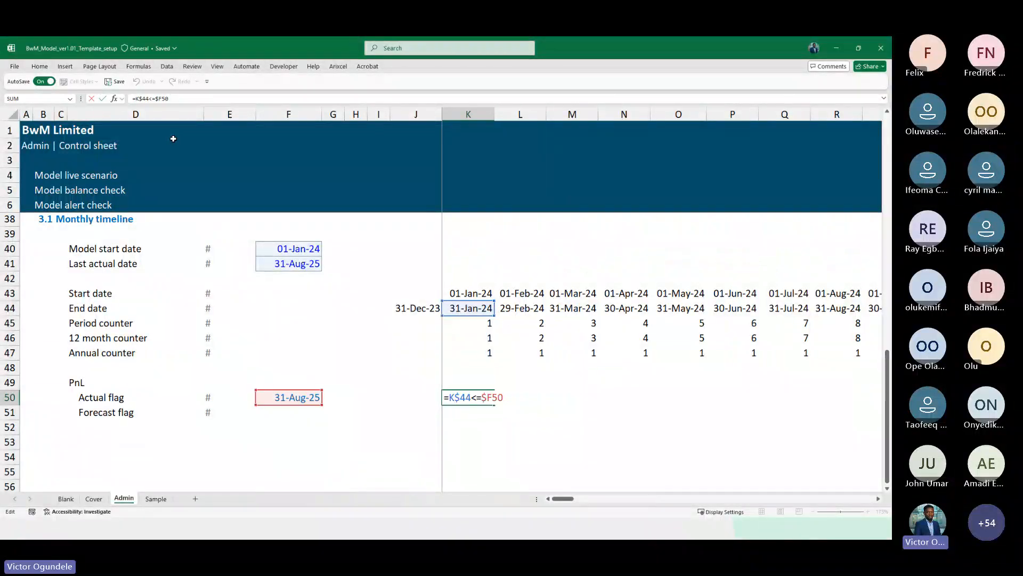
type("N(")
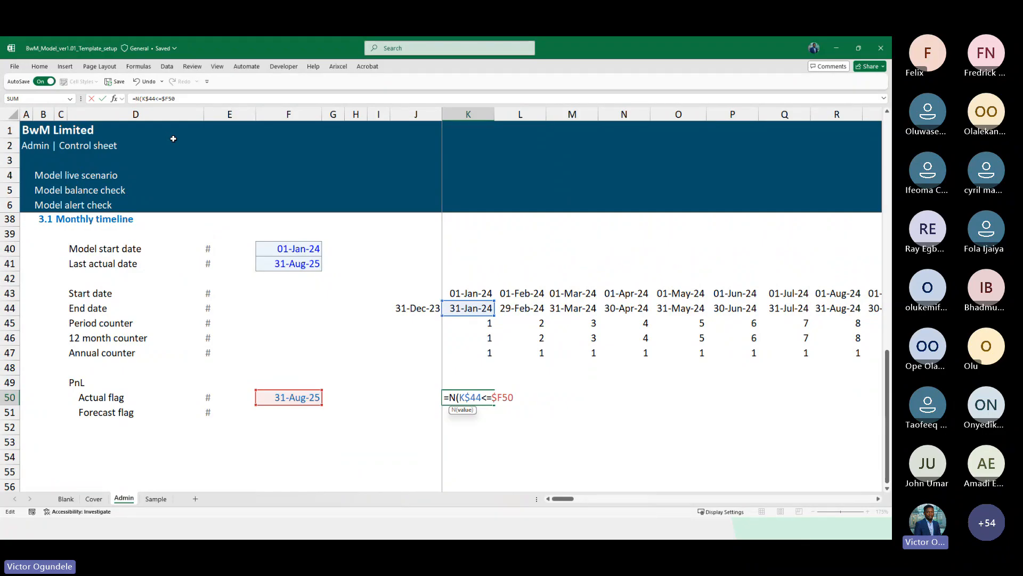
key("ctrl+Return")
key("ctrl+shift+Right")
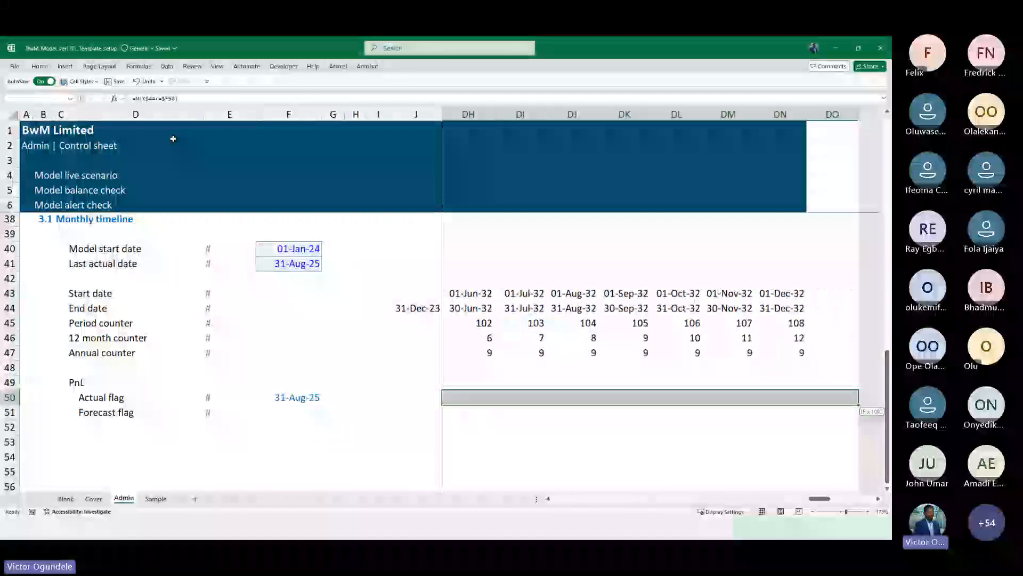
key("shift+Left")
key("ctrl+r")
Check the Actual flag values across the months around the last actual date
key("Right")
key("Right")
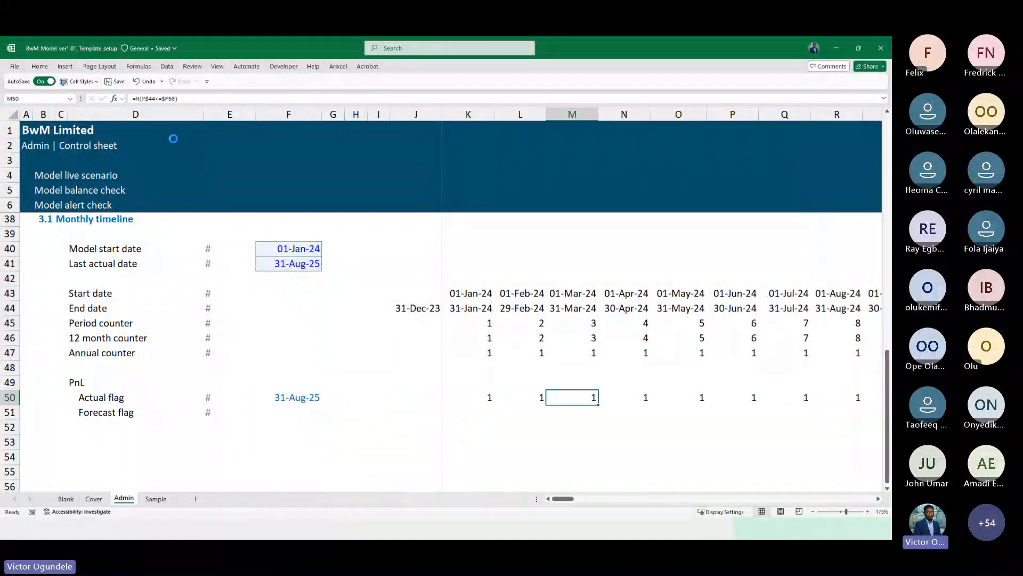
scroll(174, 138, "down", 2)
key("Left")
key("Right")
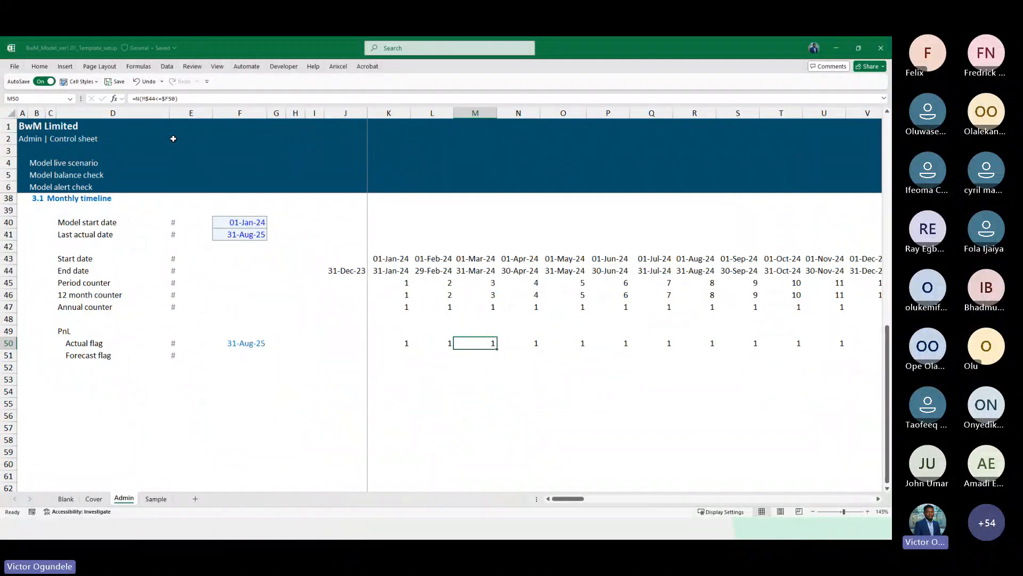
key("Right")
key("Right")
key("Right")
key("Right")
key("Right")
key("Right")
key("Right")
key("Right")
key("Right")
key("Right")
key("Right")
key("Right")
key("Right")
key("Right")
key("Right")
key("Right")
key("Right")
key("Right")
key("Right")
key("Right")
key("Right")
key("Right")
key("Right")
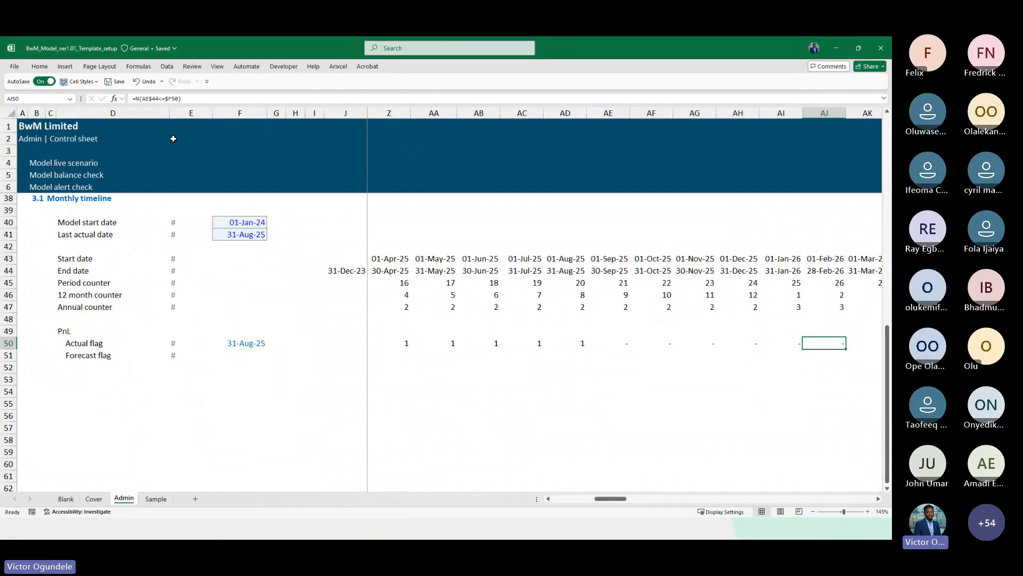
key("Right")
key("Right")
key("Right")
key("Right")
key("Left")
key("Left")
key("Left")
key("Left")
key("Left")
key("Left")
key("Left")
key("Left")
key("Left")
key("Left")
key("Left")
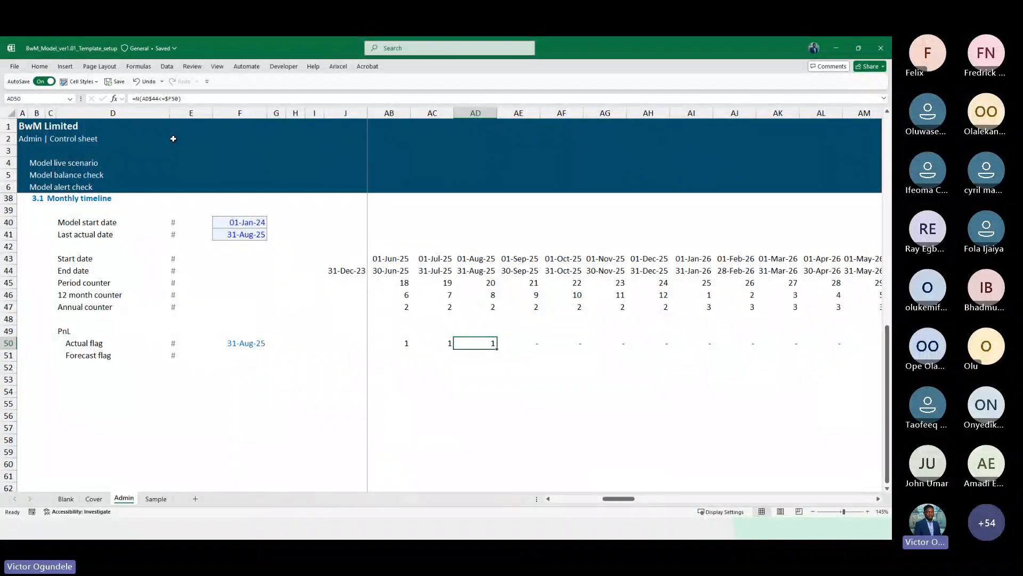
key("Down")
key("Up")
key("ctrl+Left")
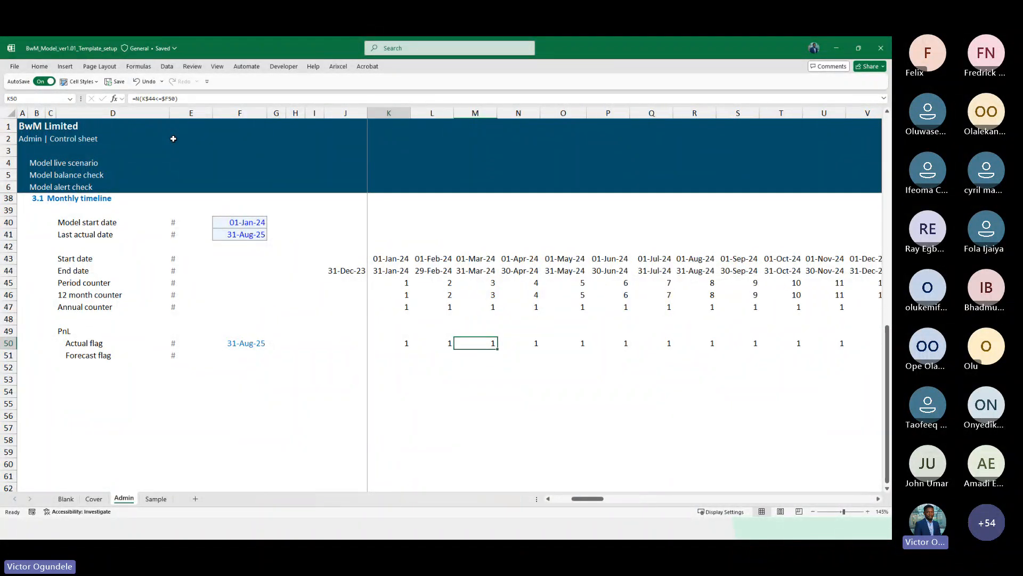
key("Down")
type("=")
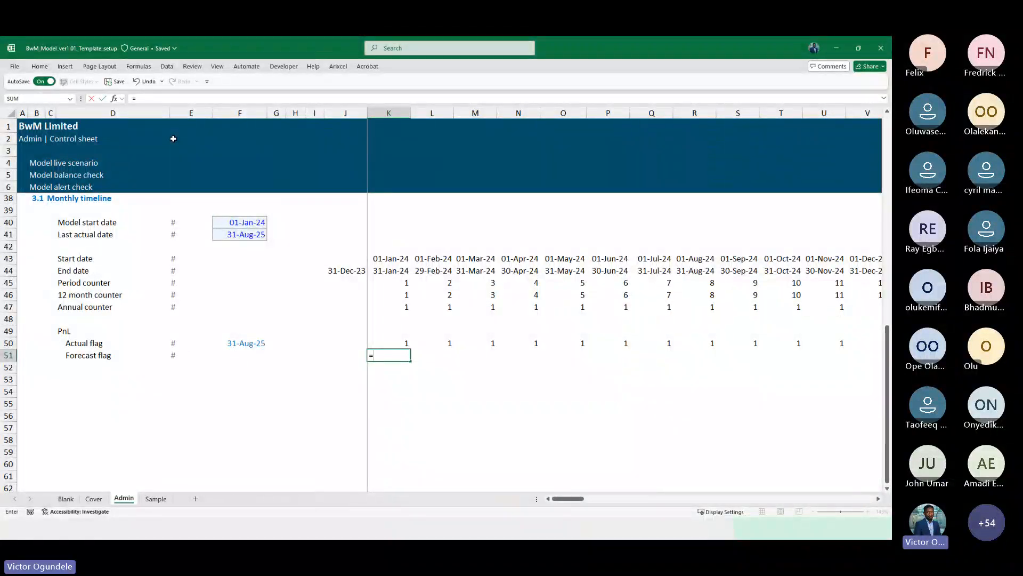
key("Escape")
scroll(174, 138, "up", 1)
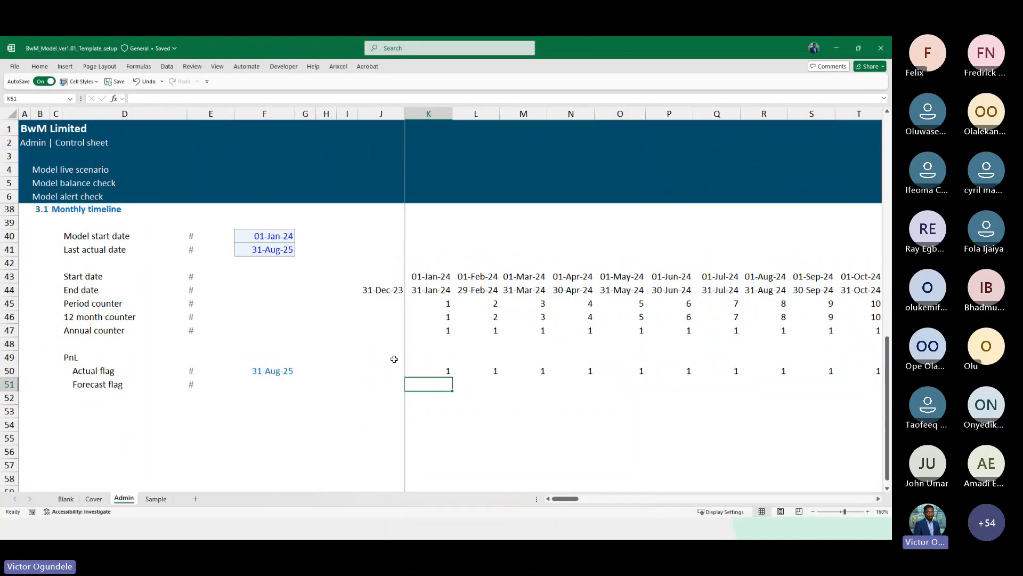
scroll(393, 359, "down", 1)
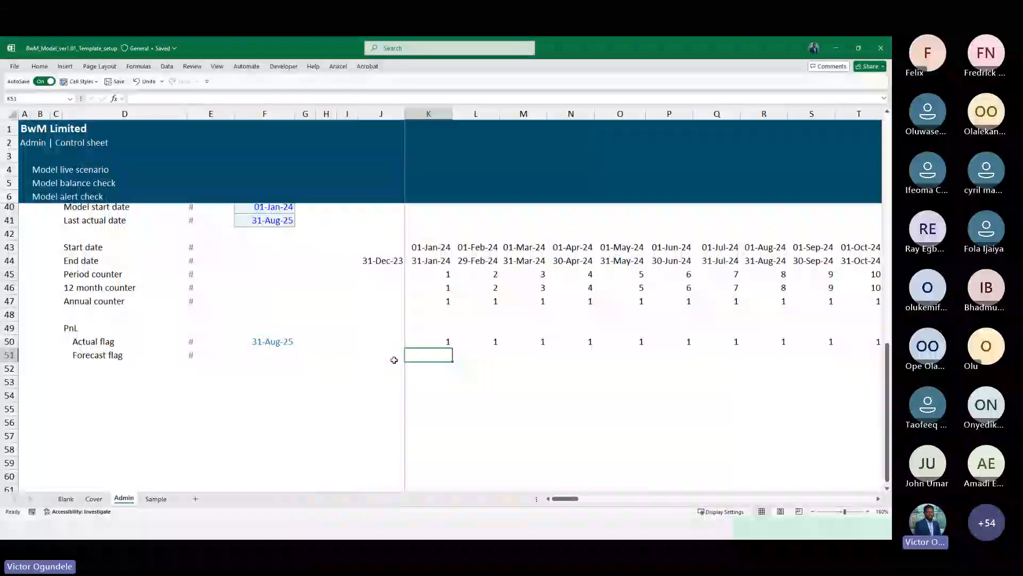
scroll(692, 379, "right", 10)
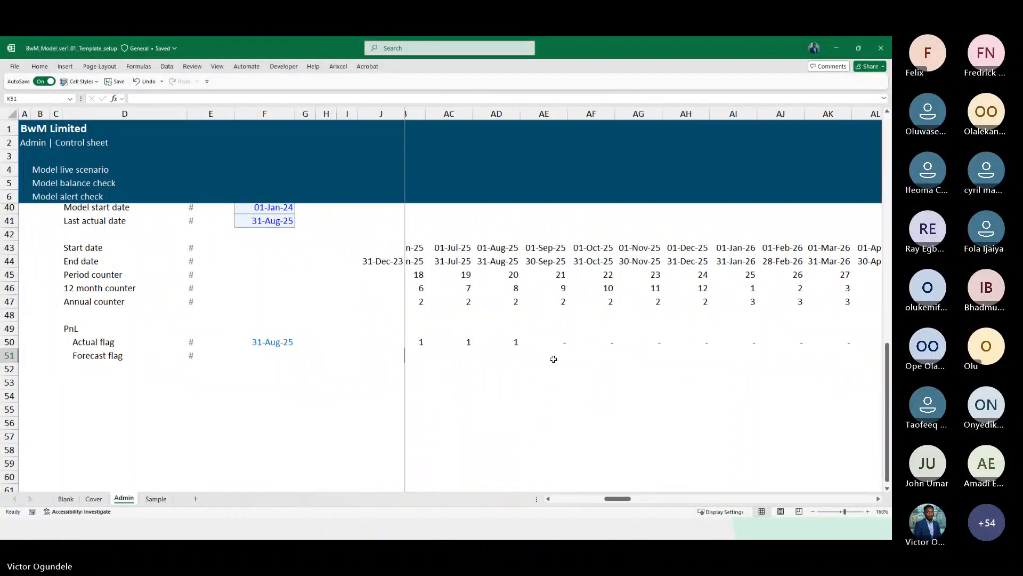
left_click(553, 356)
type("=not")
key("Tab")
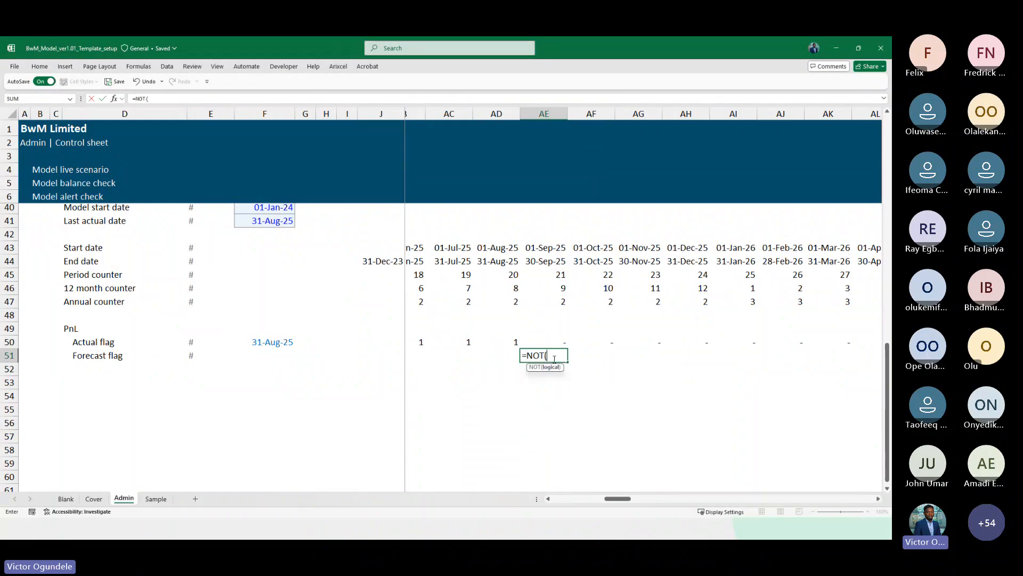
key("Up")
key("ctrl+Return")
key("Up")
key("ctrl+Left")
key("Down")
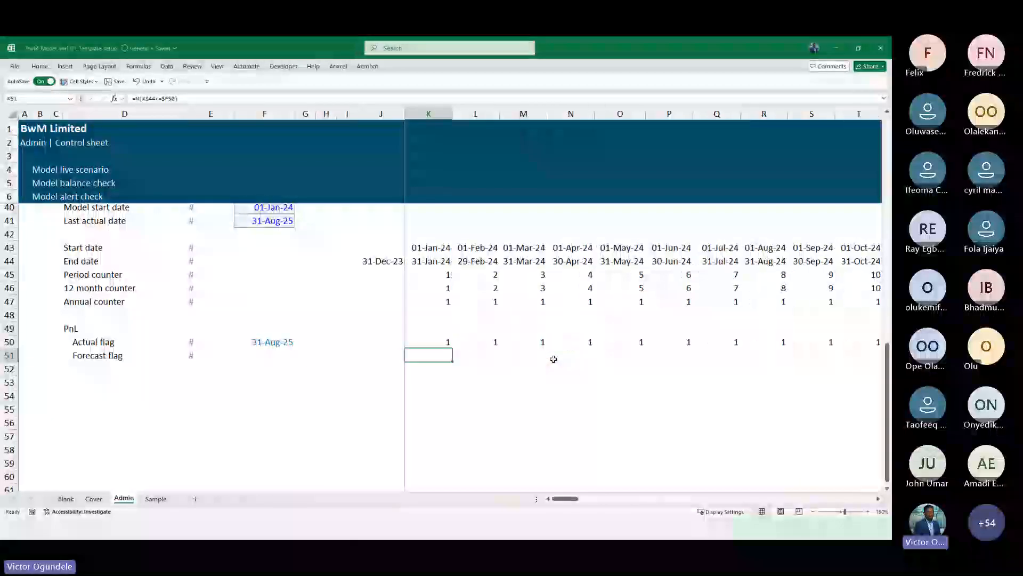
type("=not")
Enter the Forecast flag formula =N(NOT(K50)) in the first timeline column of the Forecast flag row
key("Tab")
key("Up")
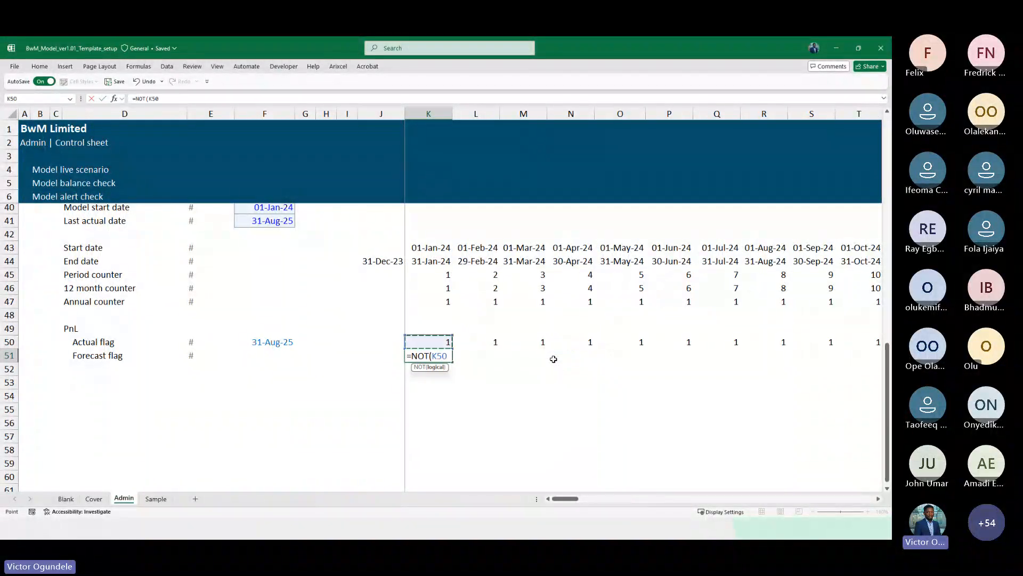
type(")81")
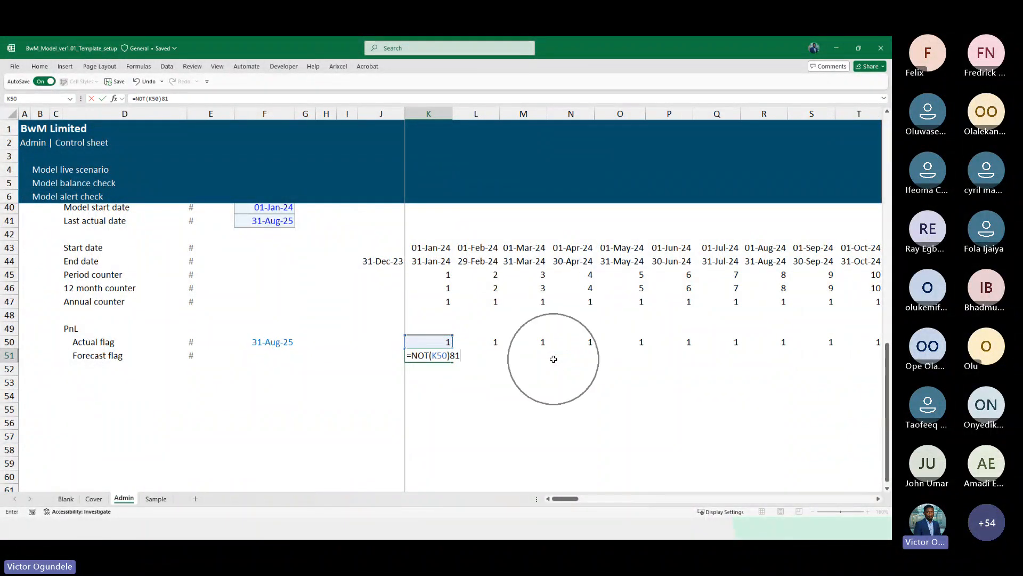
key("F2")
key("Left")
key("Left")
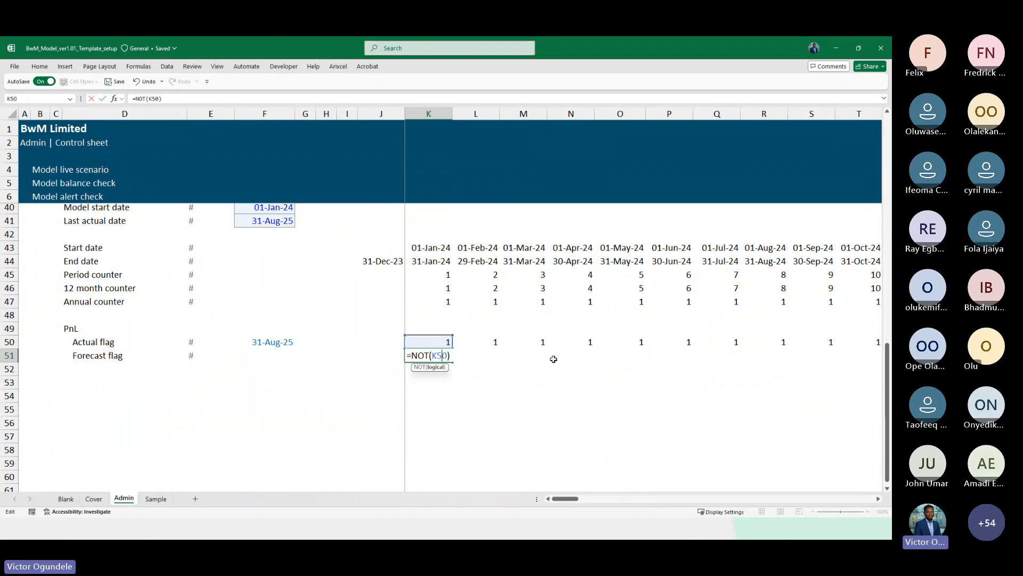
key("Left")
key("Left")
key("Left")
key("Left")
key("Left")
key("Left")
type("N(")
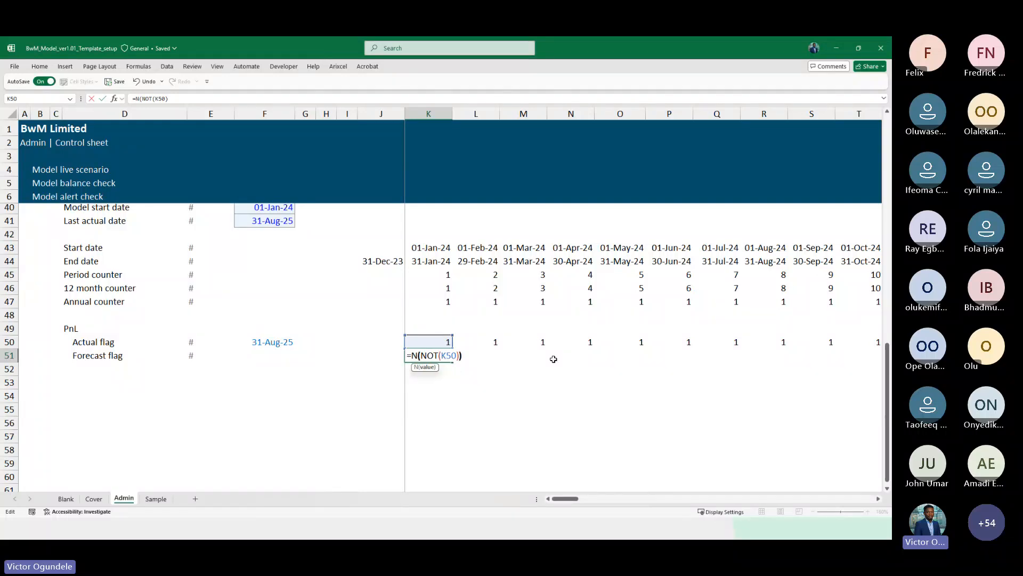
key("ctrl+Return")
Fill the Forecast flag formula right across the whole timeline row
key("ctrl+shift+Right")
key("ctrl+shift+Right")
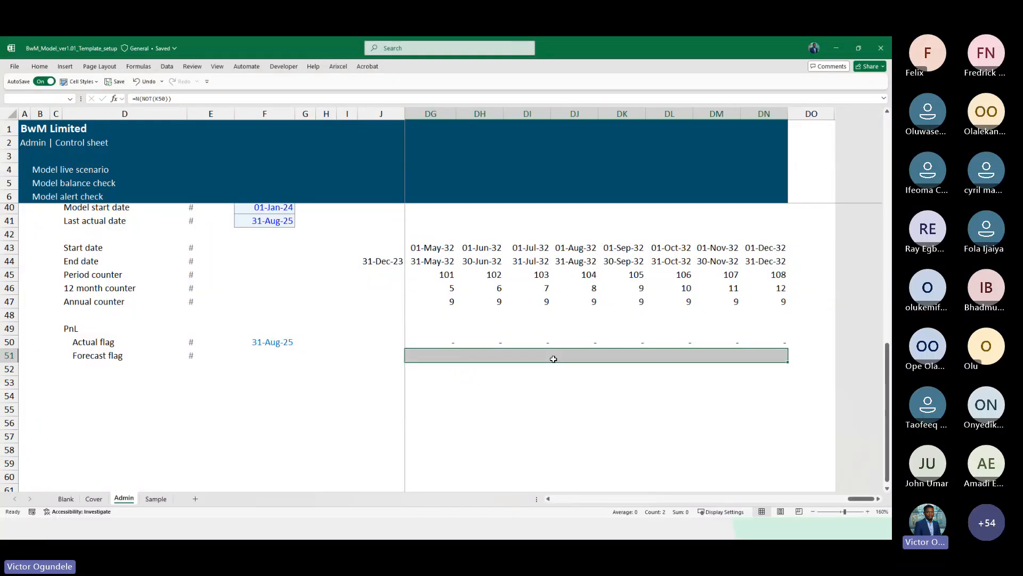
key("ctrl+r")
Check the Actual and Forecast flag values across the months around the last actual date
key("Right")
key("Right")
key("Right")
key("Right")
key("Right")
key("Right")
key("Right")
key("Right")
key("Right")
key("Right")
key("Right")
key("Right")
key("Right")
key("Right")
key("Right")
key("Right")
key("Right")
key("Right")
key("Right")
key("Right")
key("Right")
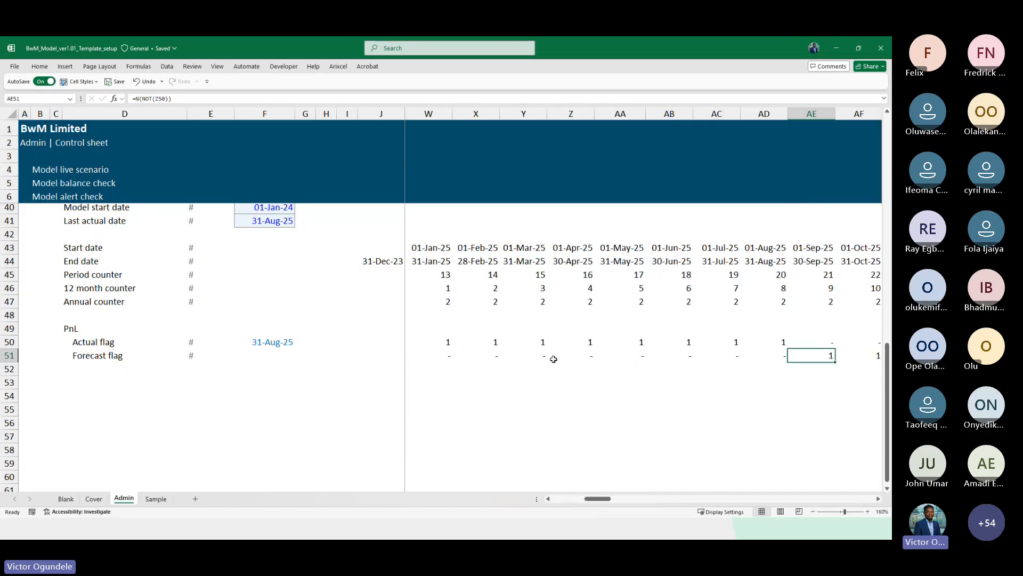
key("Left")
key("Left")
key("Left")
key("Left")
key("Left")
key("Left")
key("Left")
key("Left")
key("Left")
key("Left")
key("Left")
key("Left")
key("Up")
key("Right")
key("Right")
key("Right")
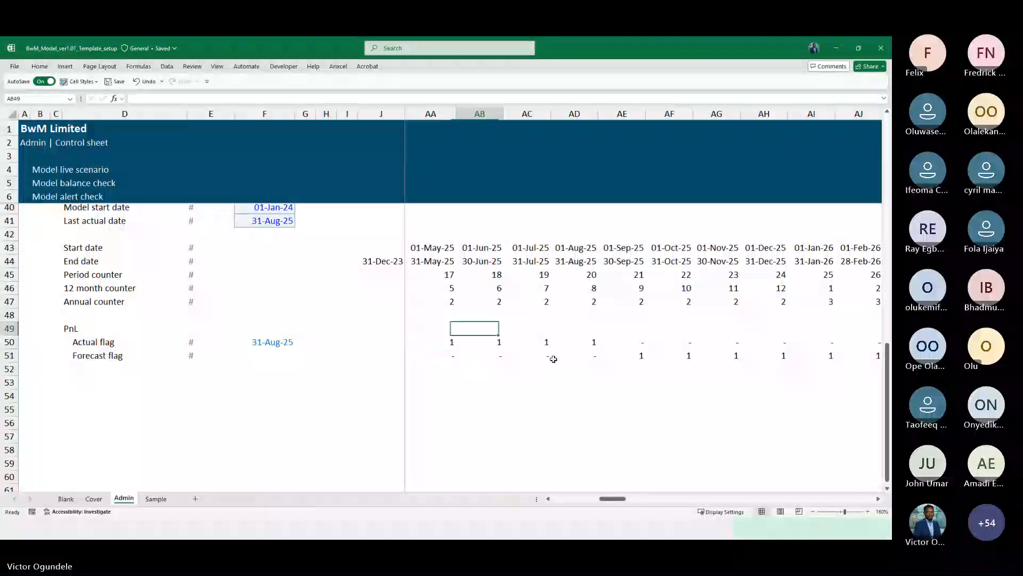
key("Right")
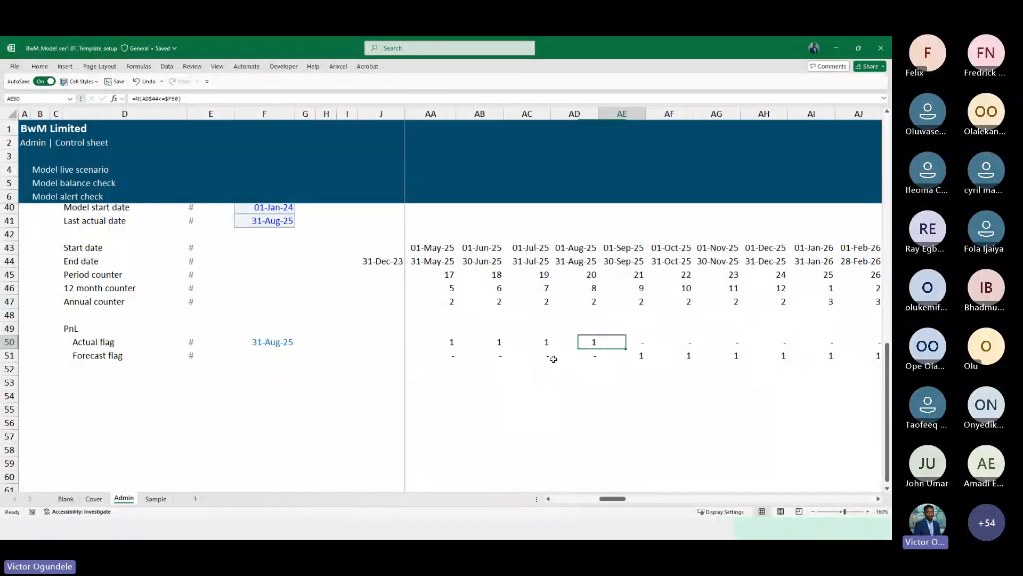
key("Down")
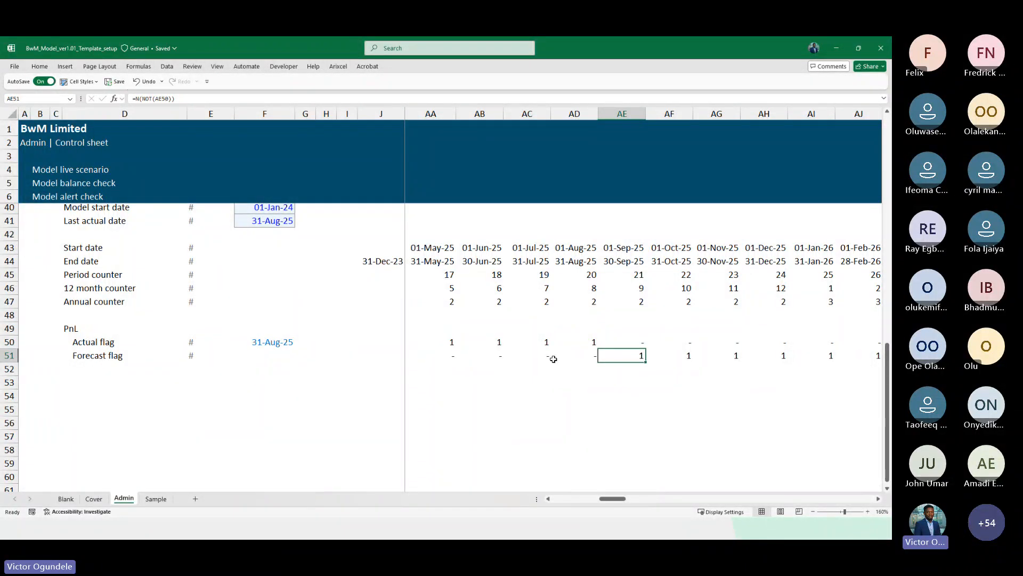
scroll(553, 359, "down", 3)
key("Up")
key("ctrl+Left")
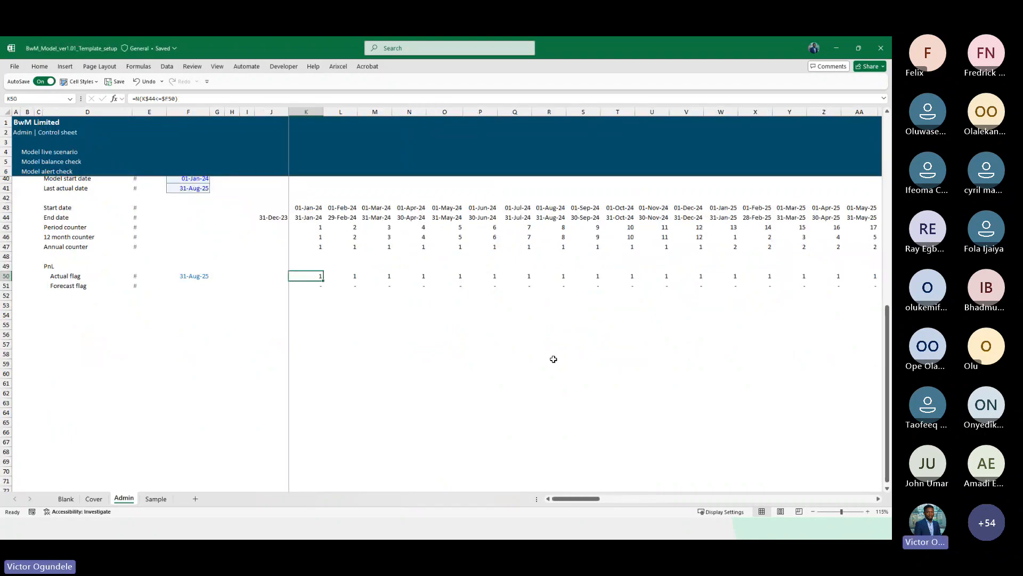
Add an Equal To conditional formatting rule for the value 1 on both flag rows across the timeline, choosing a custom format
key("shift+Down")
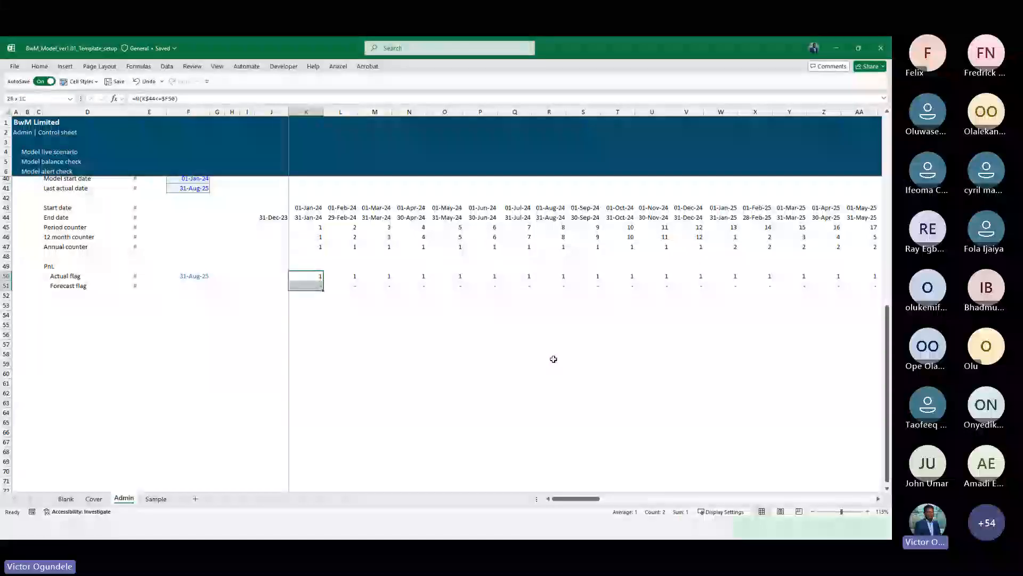
key("ctrl+shift+Right")
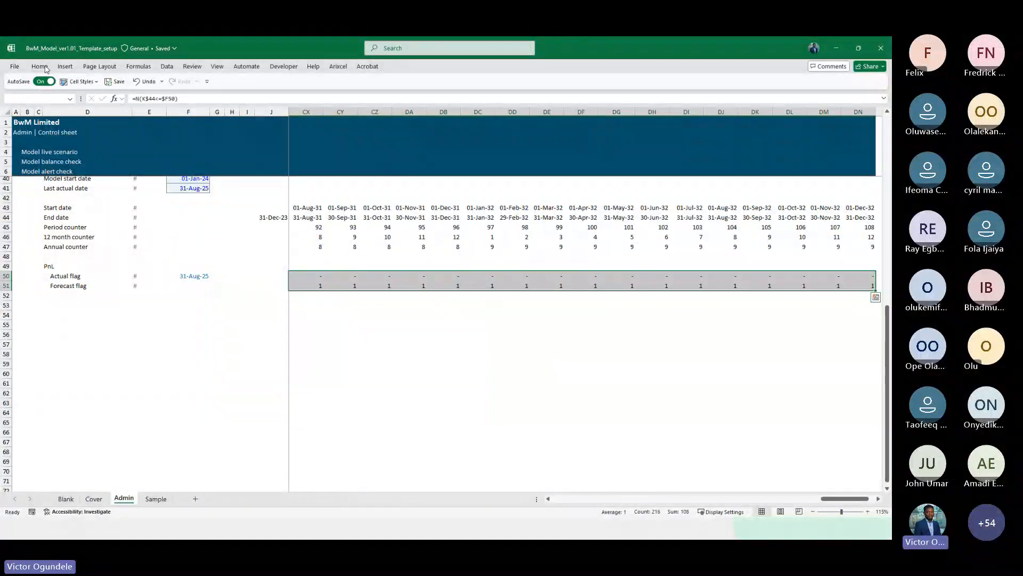
key("Left")
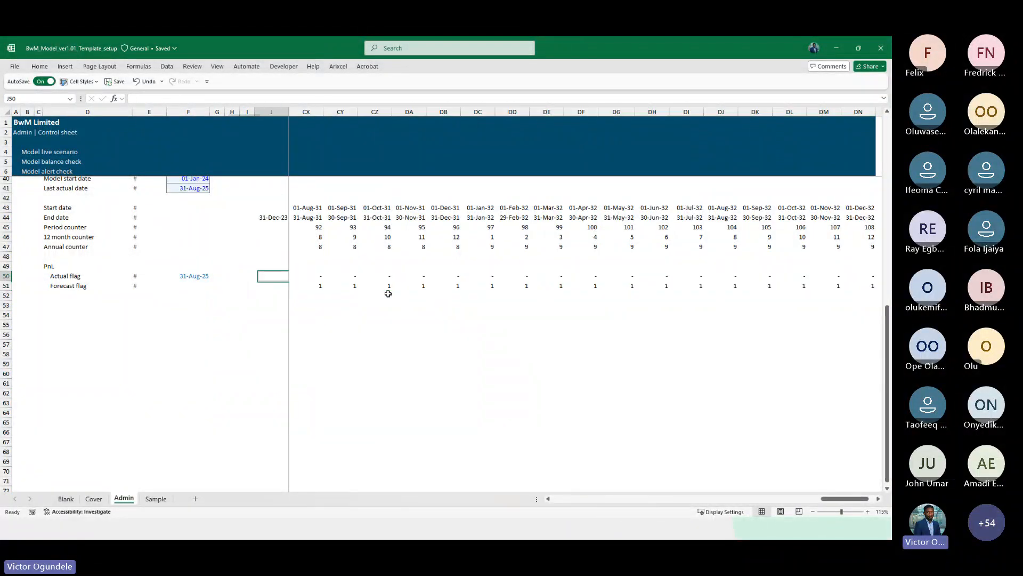
key("Right")
key("Right")
scroll(388, 293, "up", 2)
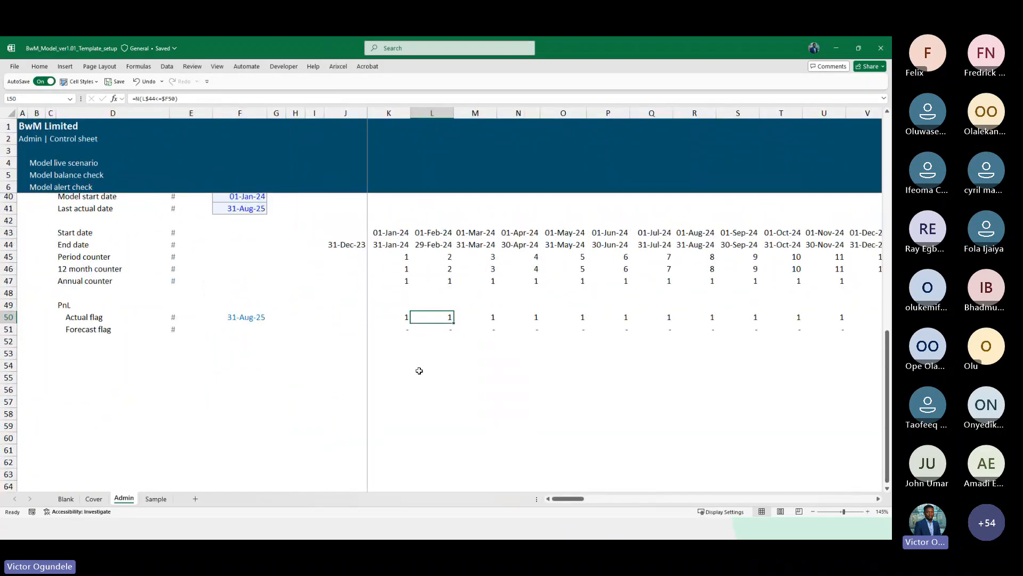
scroll(373, 368, "up", 1)
left_click(58, 326)
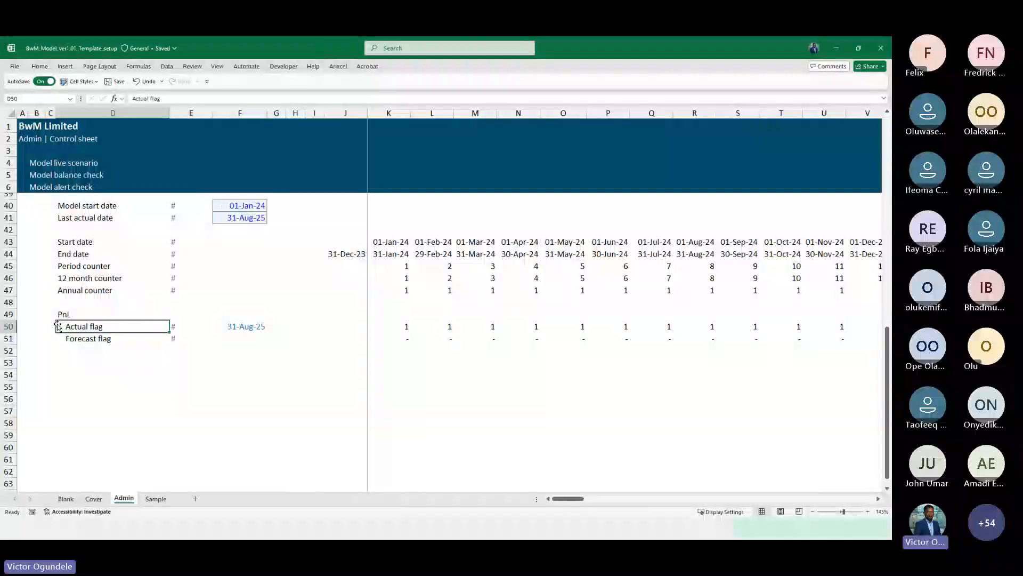
key("Up")
key("Up")
key("Down")
key("Down")
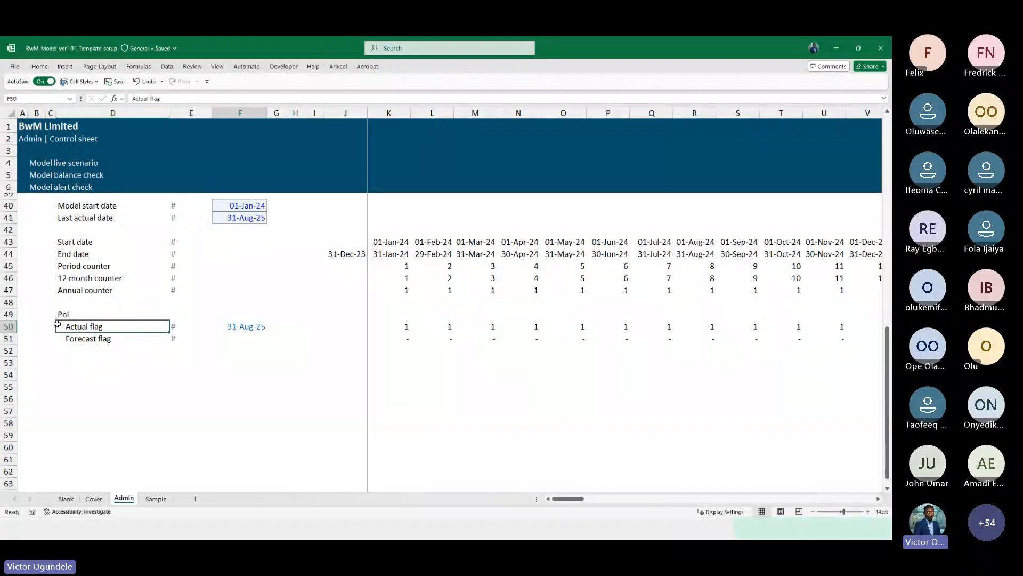
key("ctrl+Right")
key("ctrl+Right")
key("shift+Down")
key("ctrl+shift+Right")
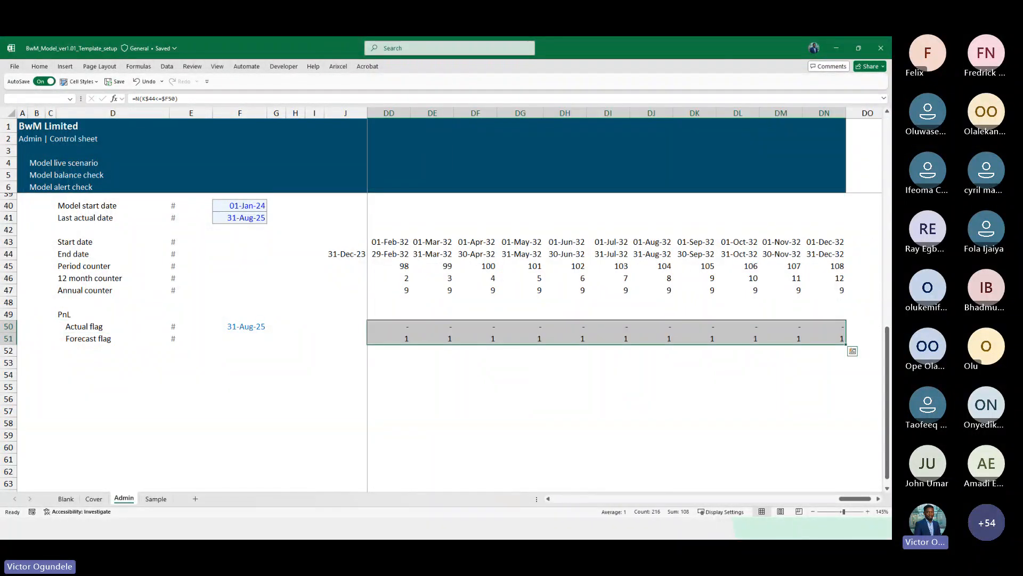
left_click(41, 68)
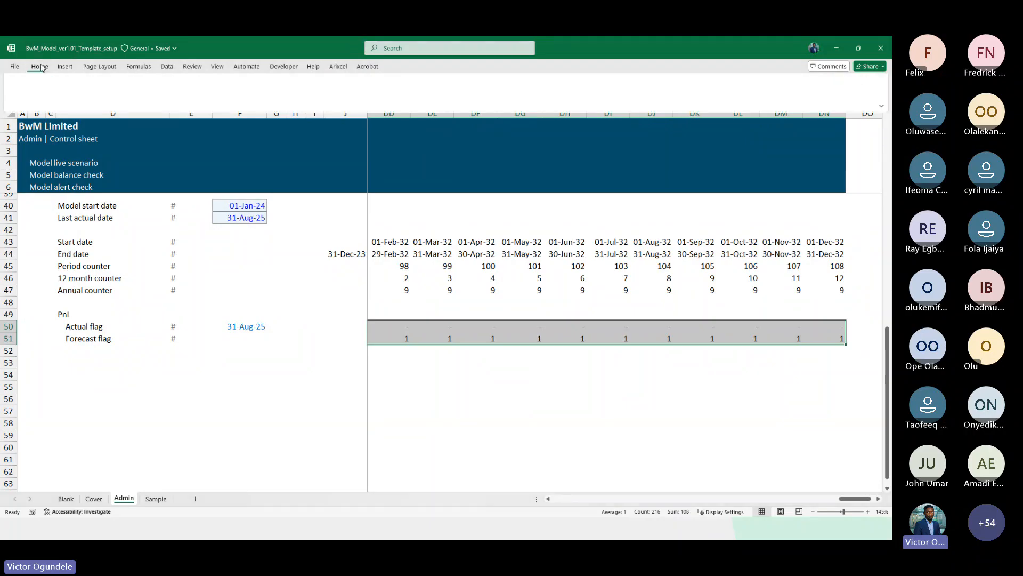
left_click(431, 95)
mouse_move(485, 131)
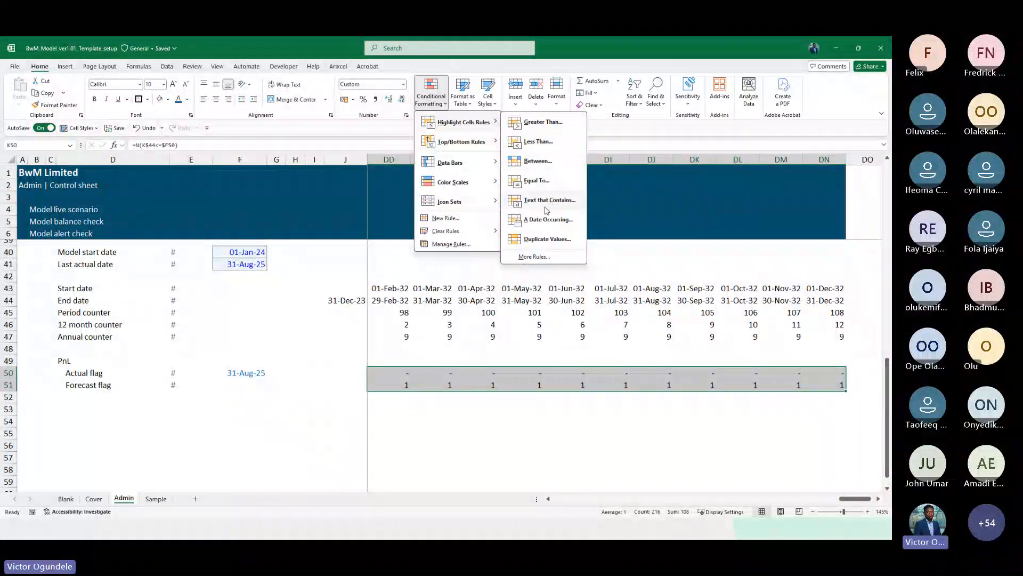
left_click(544, 181)
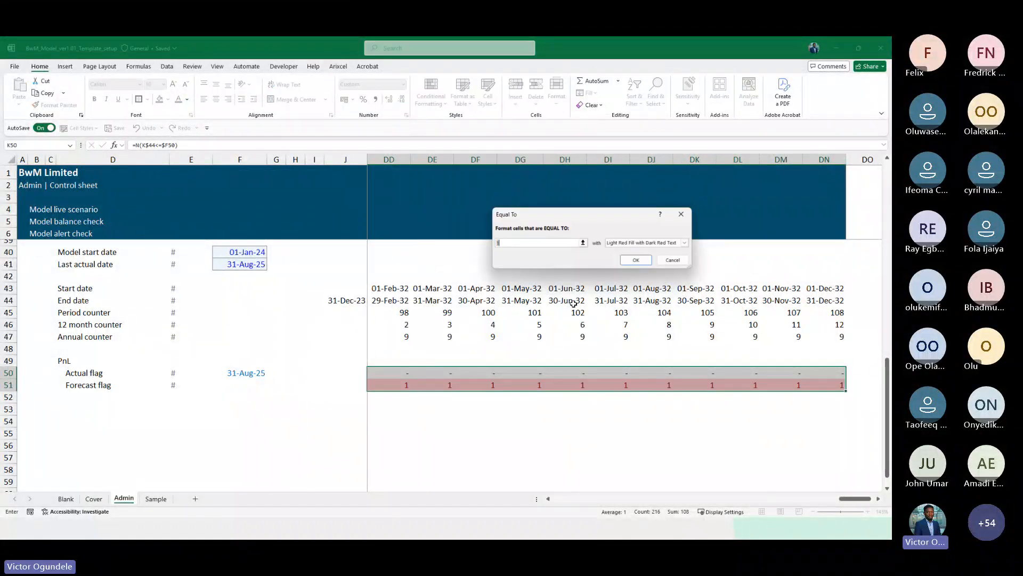
left_click(687, 245)
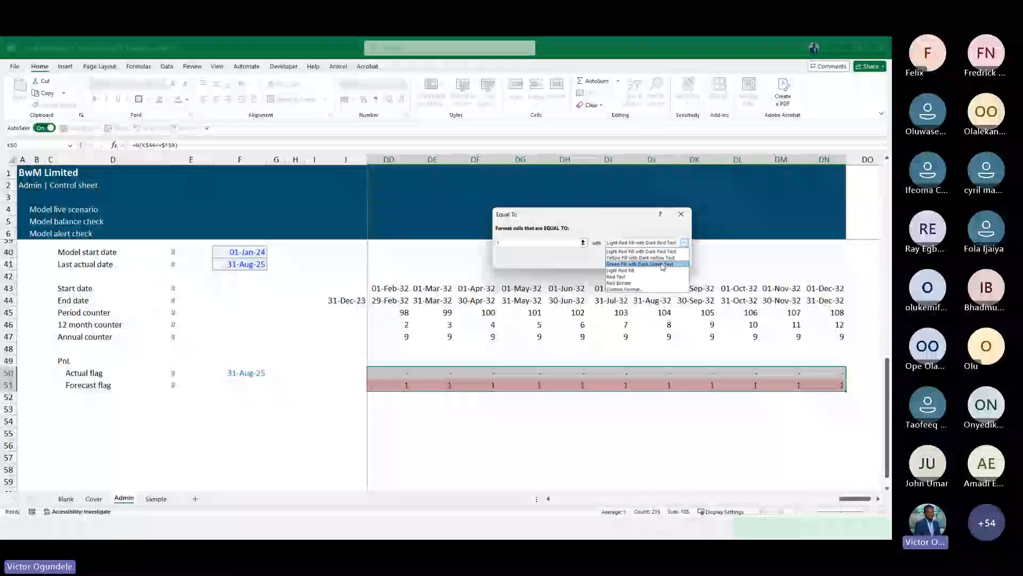
left_click(630, 290)
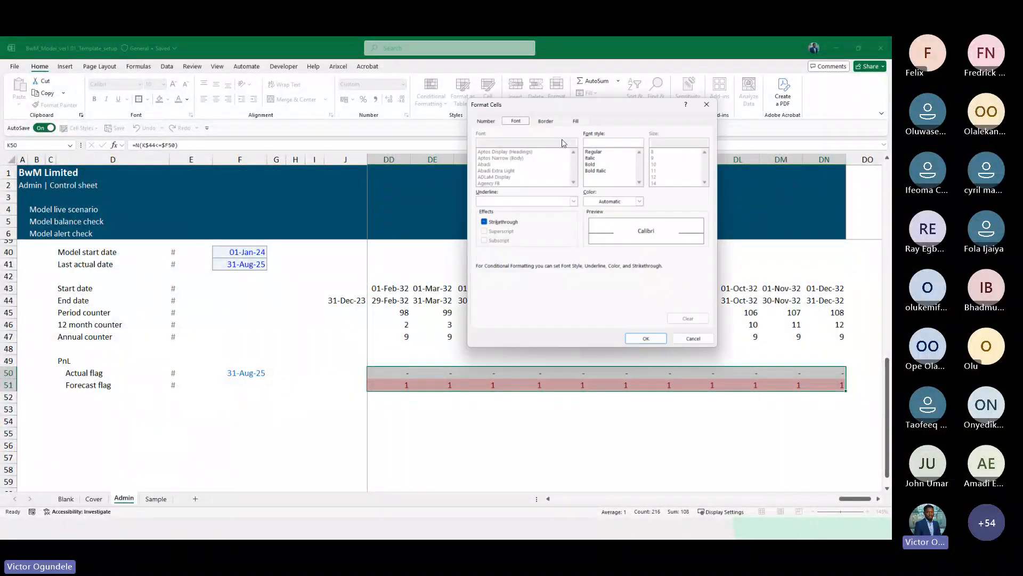
Set the rule's custom format to a dark blue fill with an empty custom number format and apply it
left_click(576, 121)
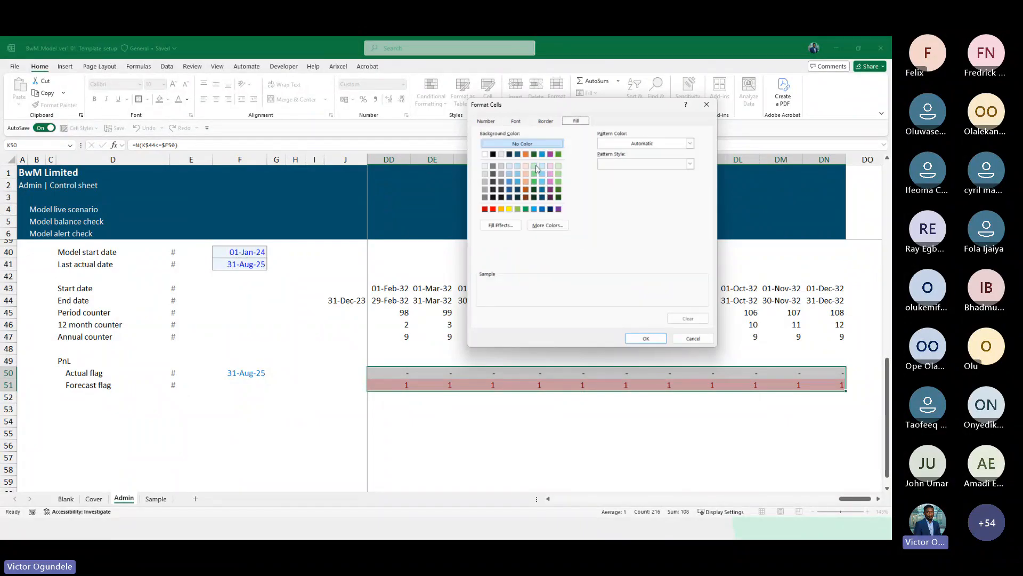
left_click(518, 154)
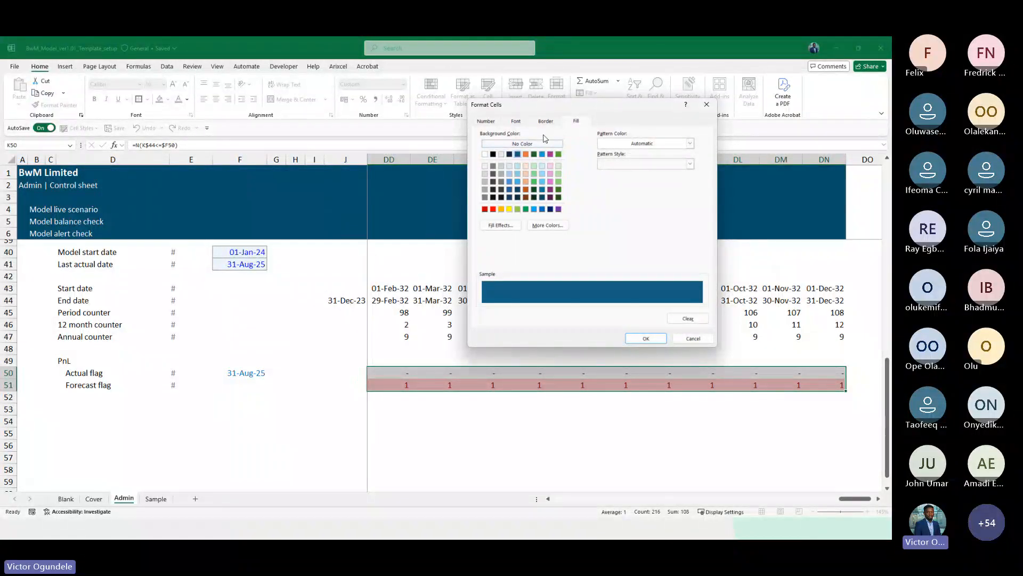
left_click(517, 121)
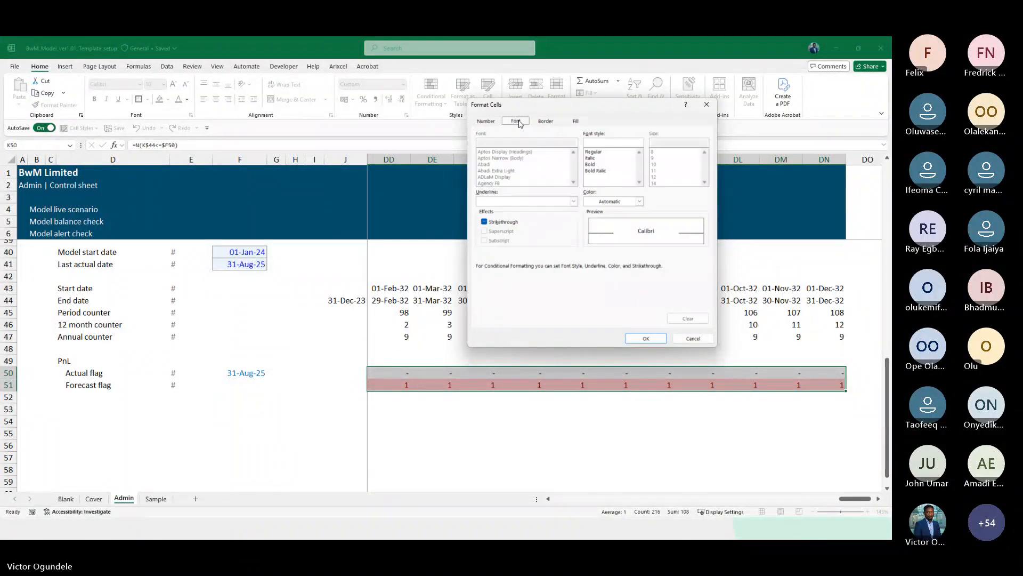
left_click(486, 121)
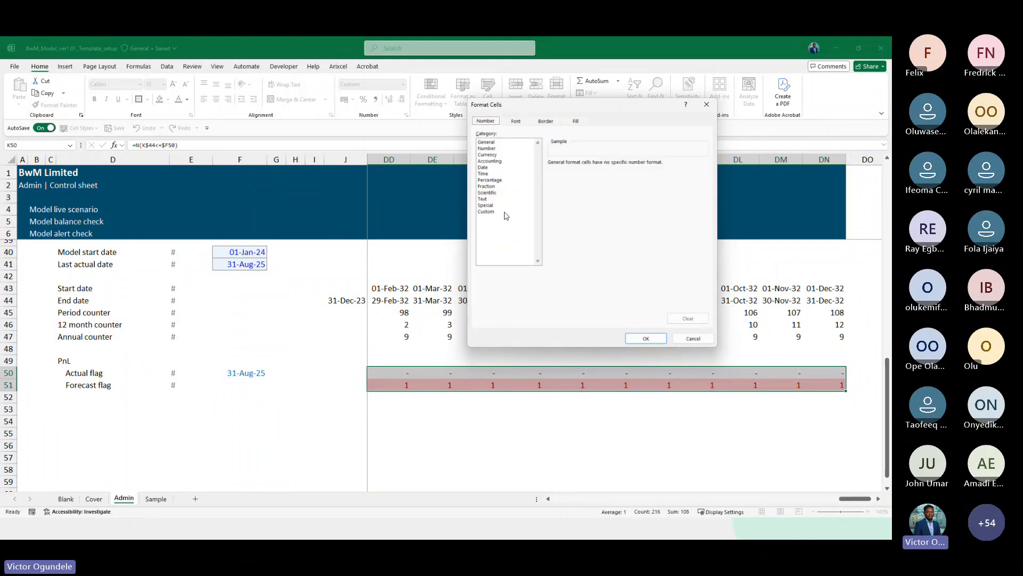
left_click(500, 212)
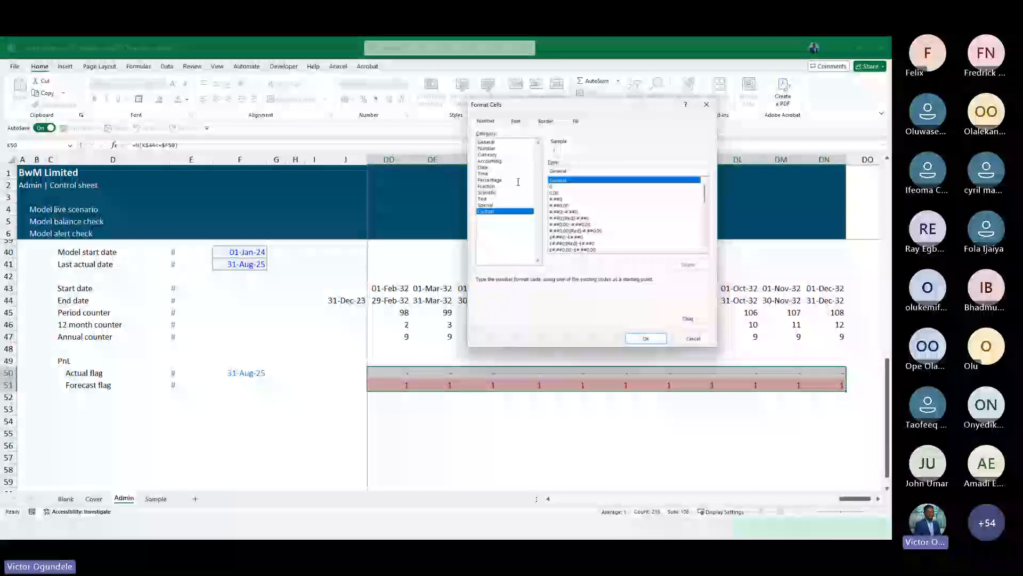
key("BackSpace")
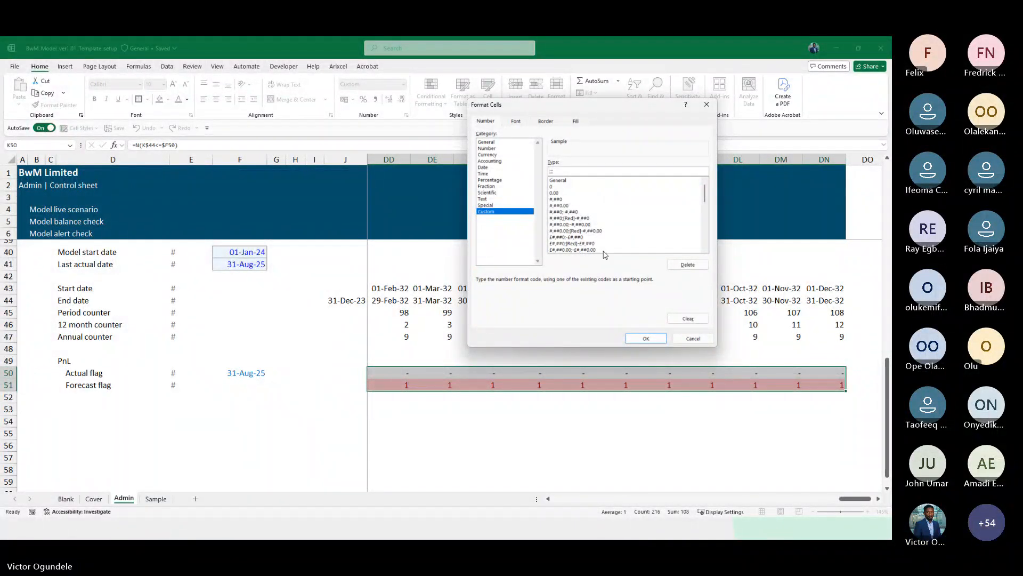
left_click(641, 337)
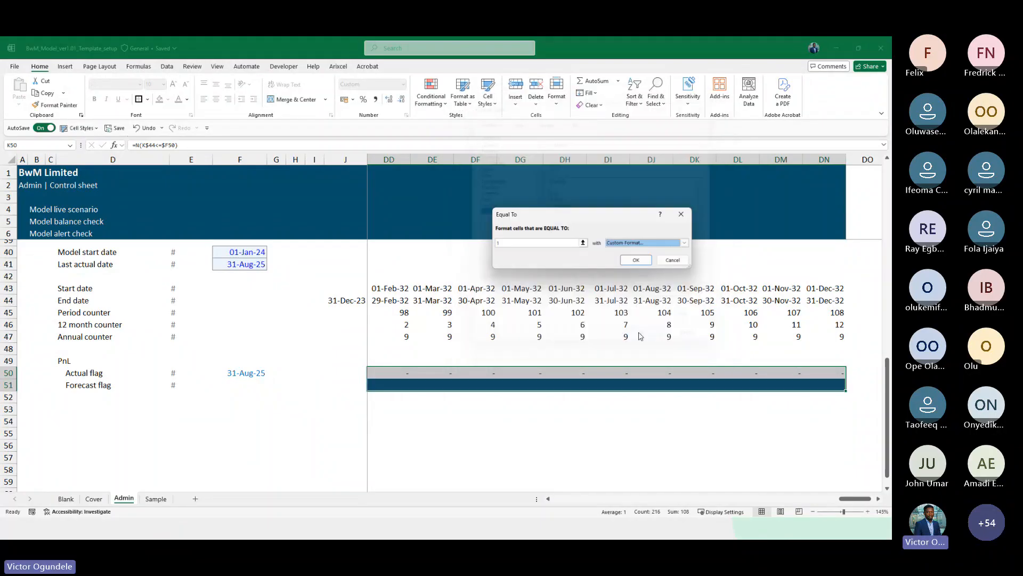
left_click(637, 260)
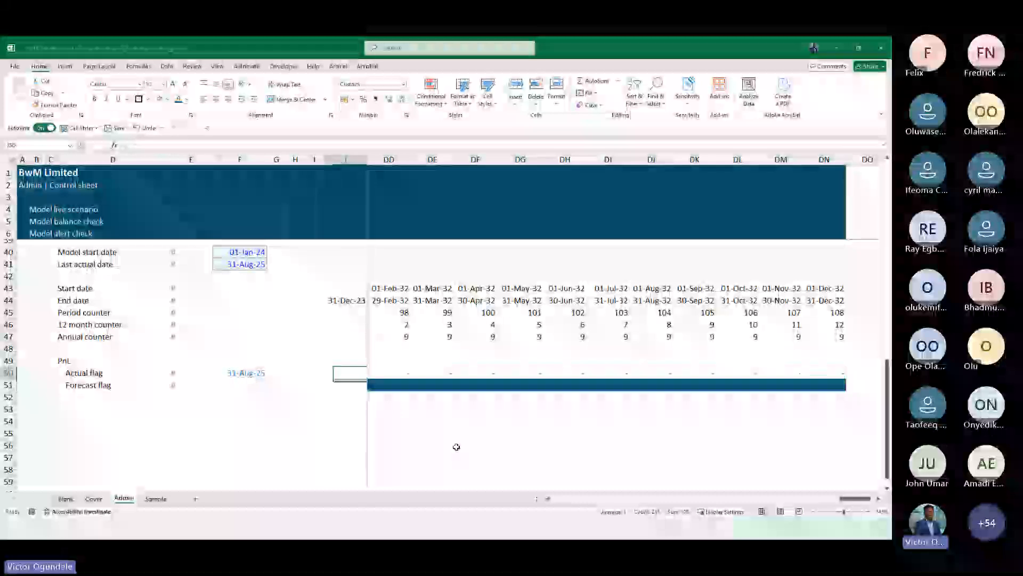
Undo the conditional formatting applied to the Actual and Forecast flag rows
key("Right")
key("Right")
key("Right")
key("Right")
key("Right")
key("Right")
key("Right")
key("Right")
key("Right")
key("Right")
key("Right")
key("Right")
key("Right")
key("Right")
key("Right")
key("Right")
key("Right")
key("Right")
key("Right")
key("Right")
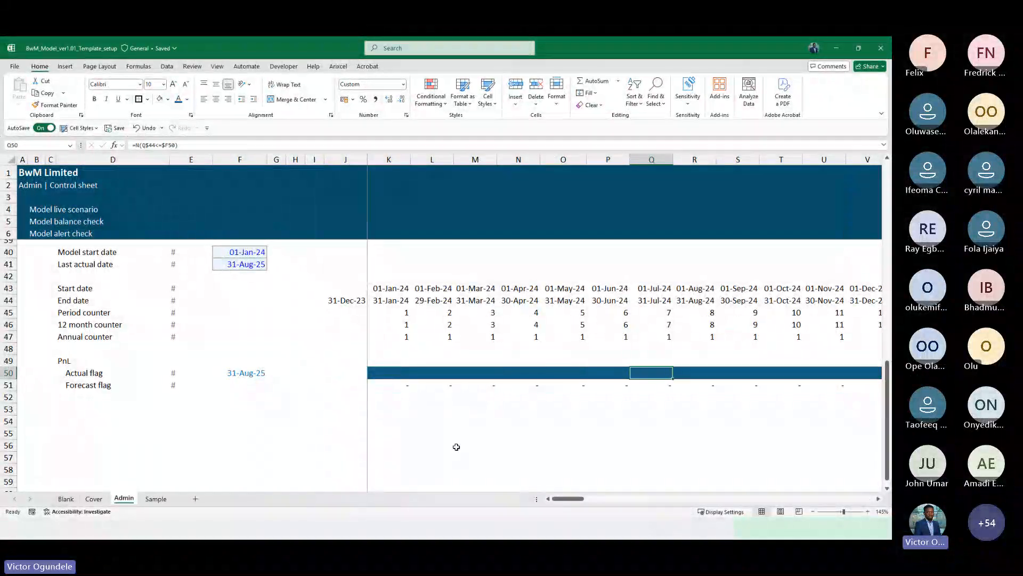
key("ctrl+z")
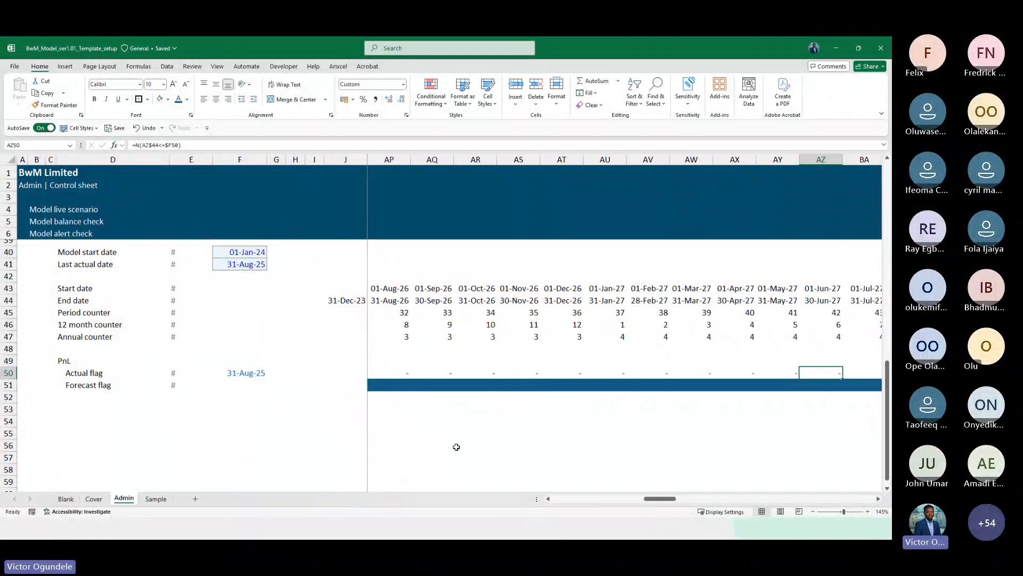
key("Right")
scroll(456, 446, "down", 2)
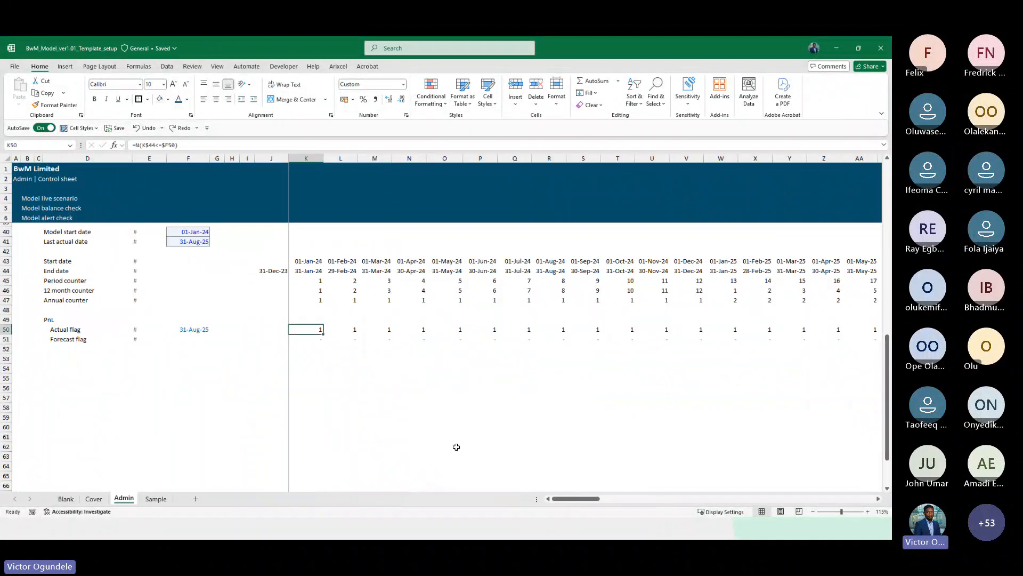
Copy the whole PnL block rows, including the Actual flag and Forecast flag rows
double_click(40, 66)
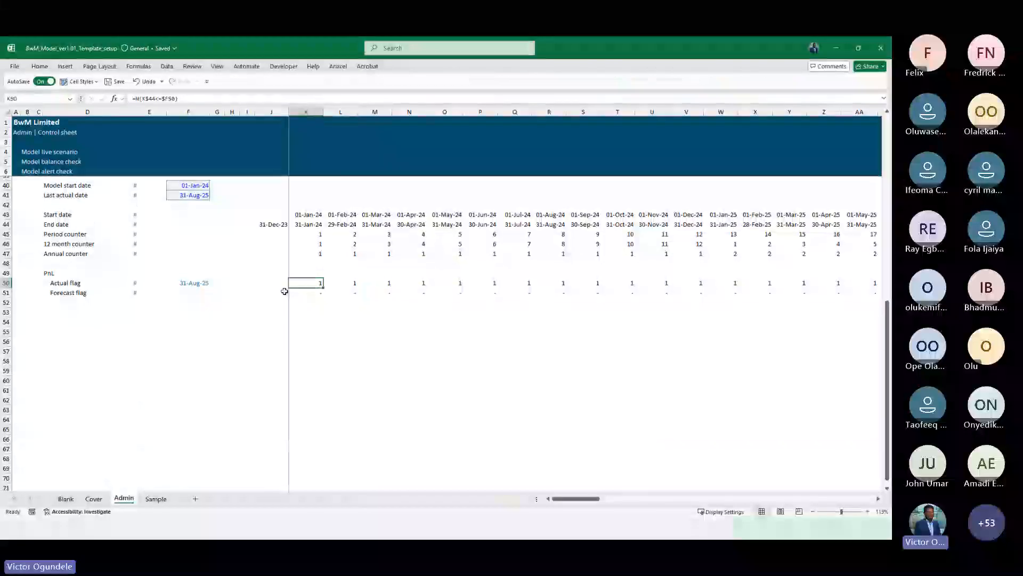
scroll(86, 291, "up", 1)
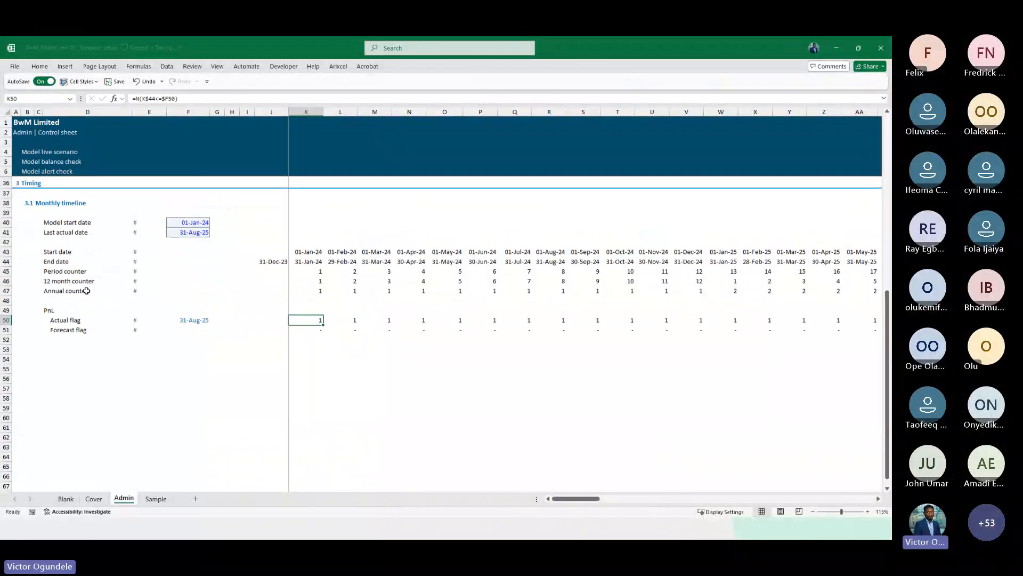
key("Up")
key("ctrl+Left")
key("shift+space")
key("shift+Down")
key("shift+Down")
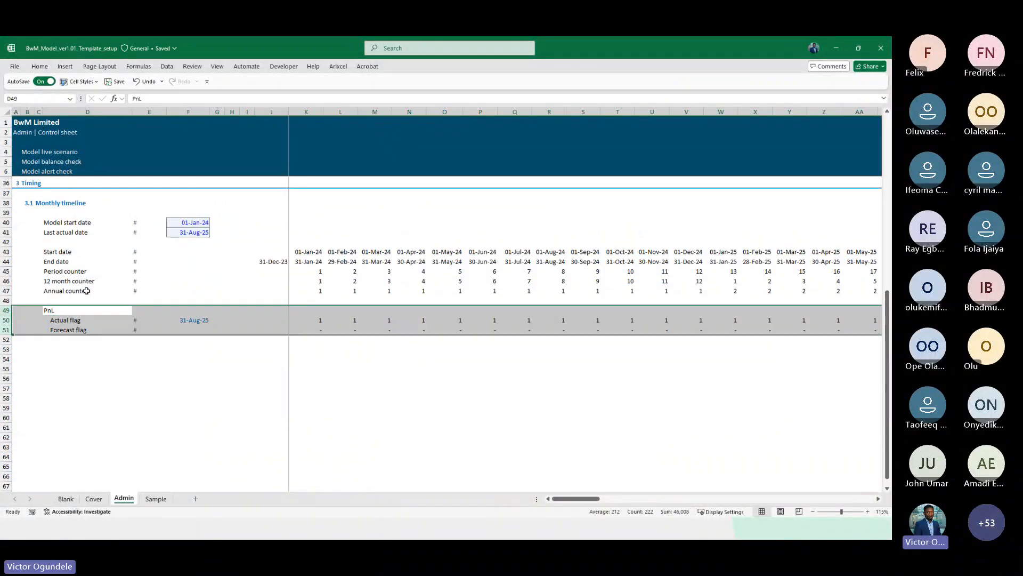
key("ctrl+c")
Pick a paste destination for the copied PnL rows below the timeline section
key("ctrl+Left")
key("Down")
key("Down")
key("Down")
key("Down")
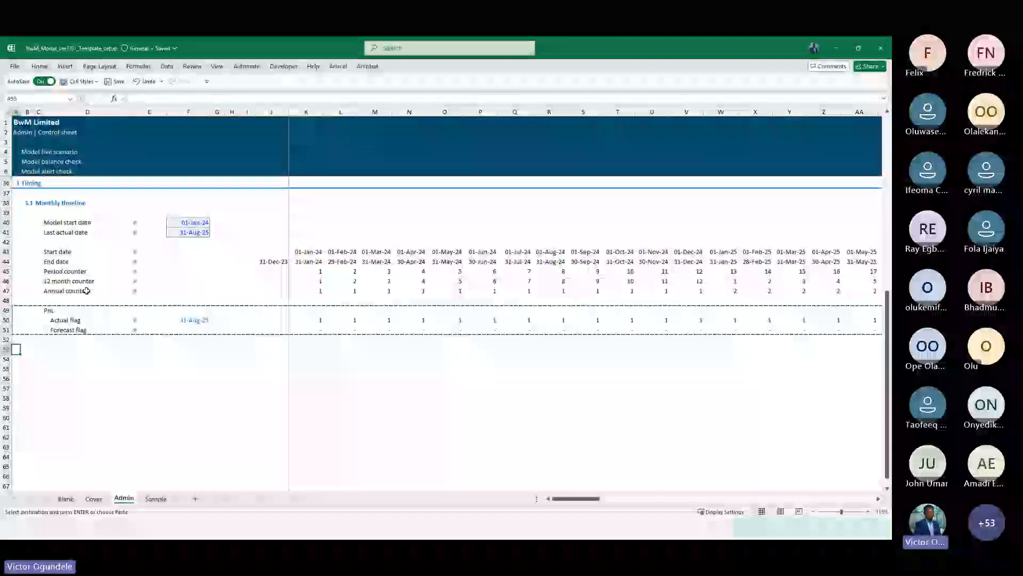
scroll(86, 291, "up", 1)
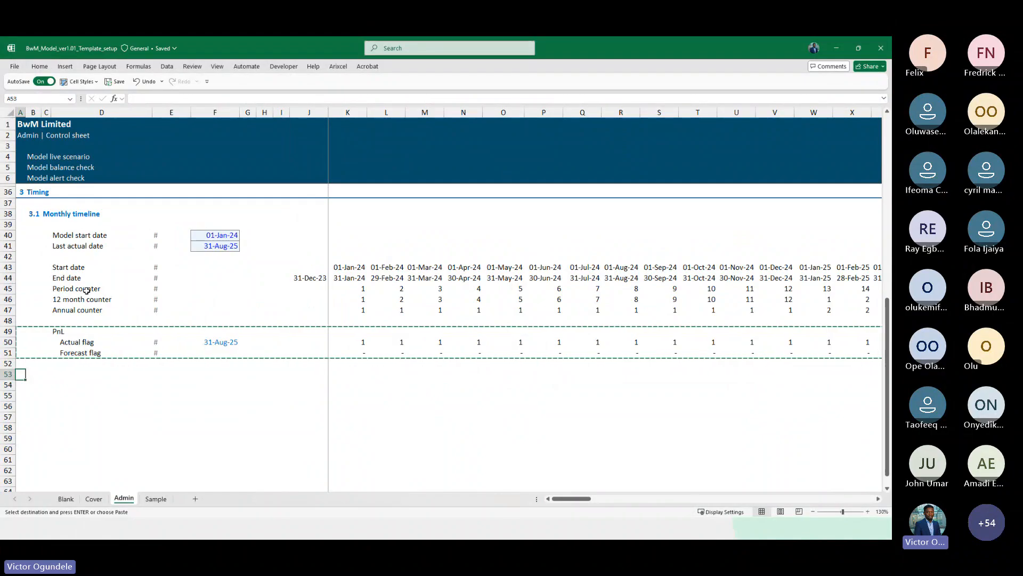
left_click(75, 245)
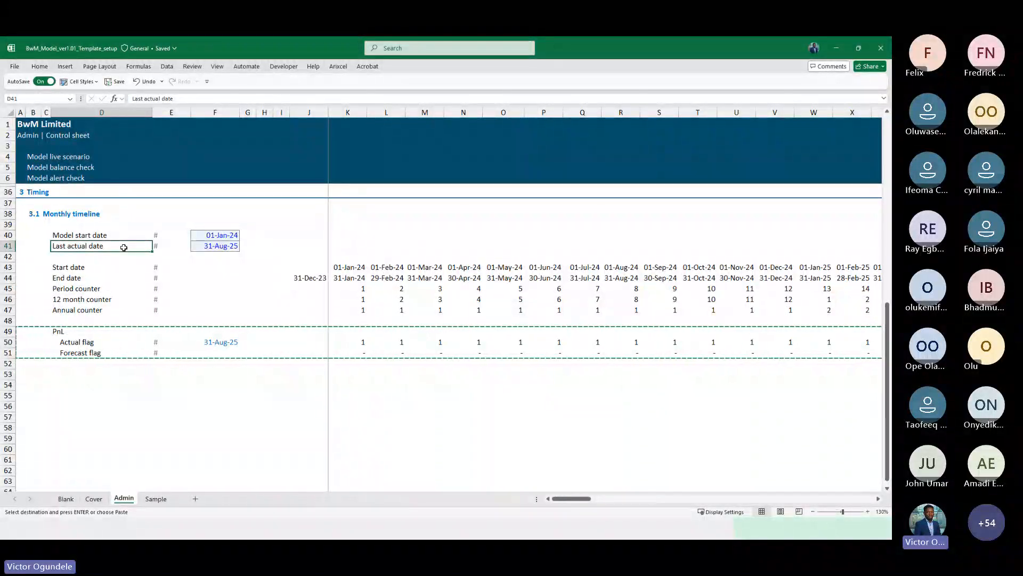
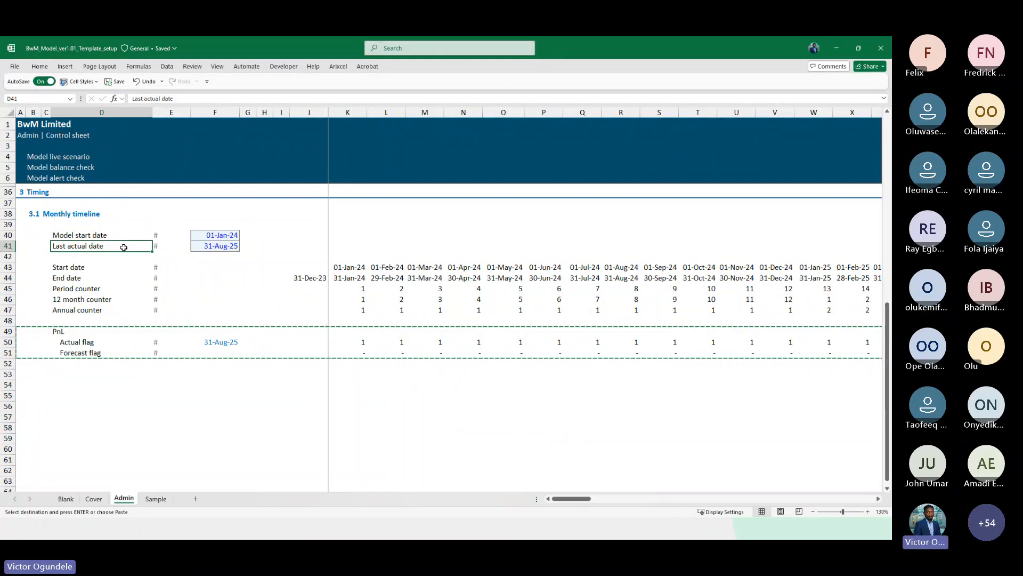
Cancel the copy and delete the PnL header row above the Actual flag
key("Down")
key("Down")
key("Down")
key("Down")
key("Down")
key("Down")
key("Down")
key("Escape")
key("Down")
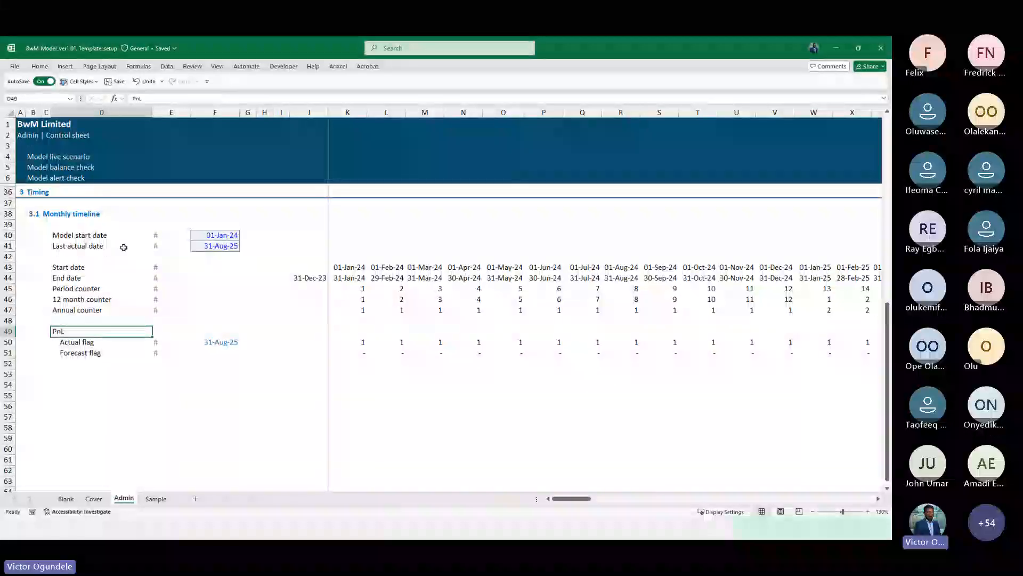
key("shift+space")
key("ctrl+minus")
Decrease the indent of the Actual flag and Forecast flag labels
key("Down")
key("Up")
key("shift+Down")
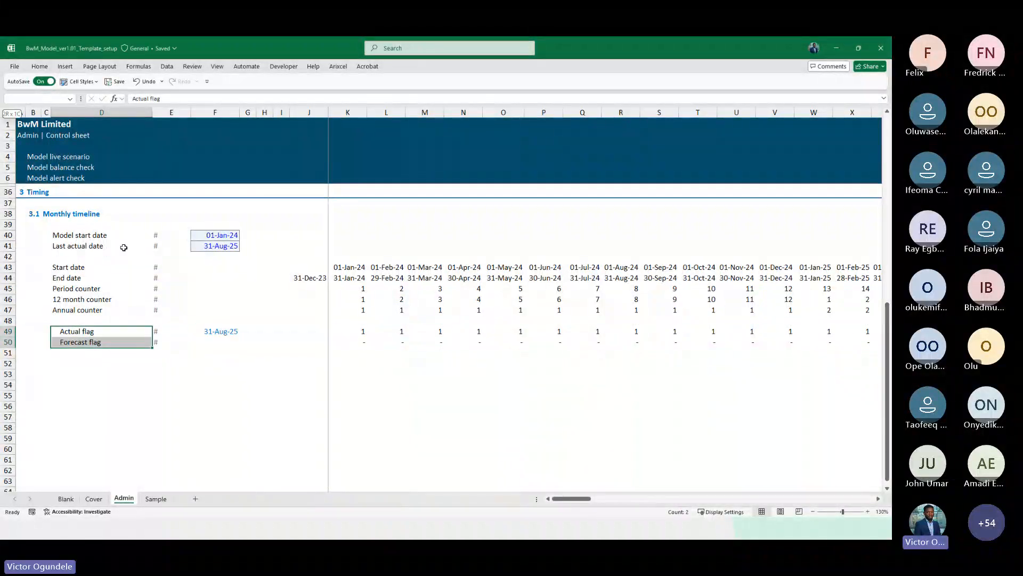
key("alt+h")
key("5")
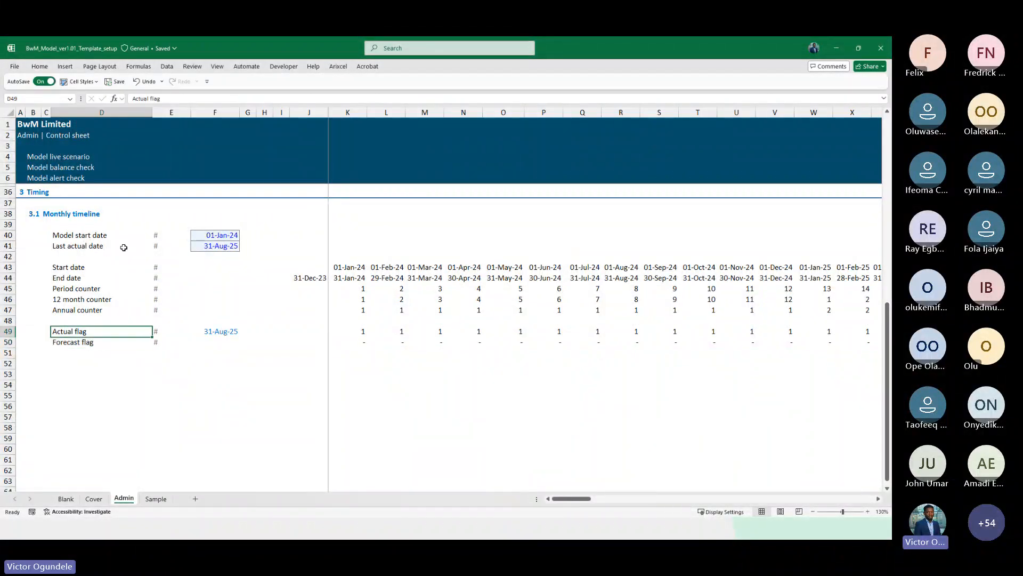
Insert a blank row between the Annual counter row and the Actual flag row
left_click(192, 386)
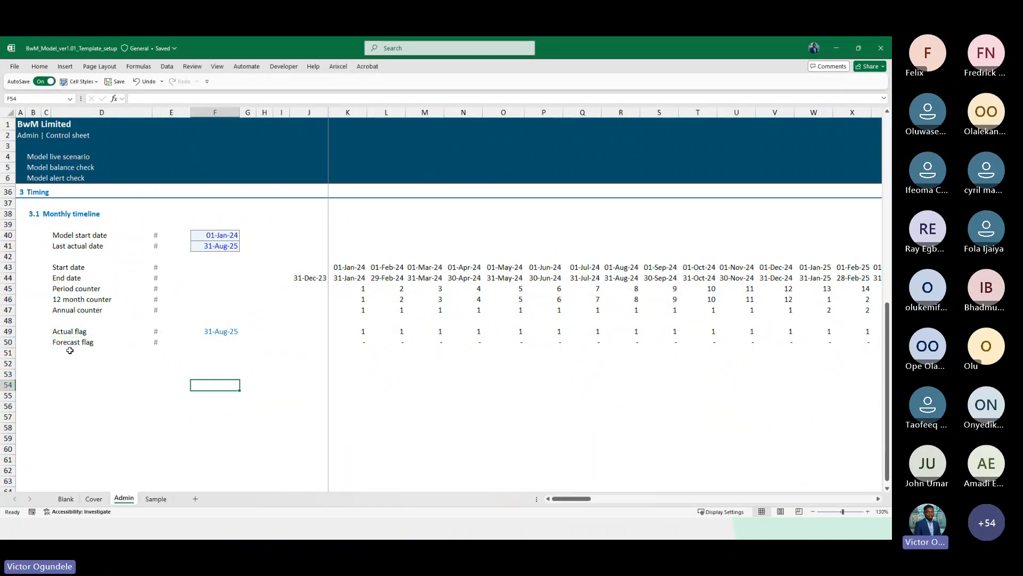
left_click(64, 267)
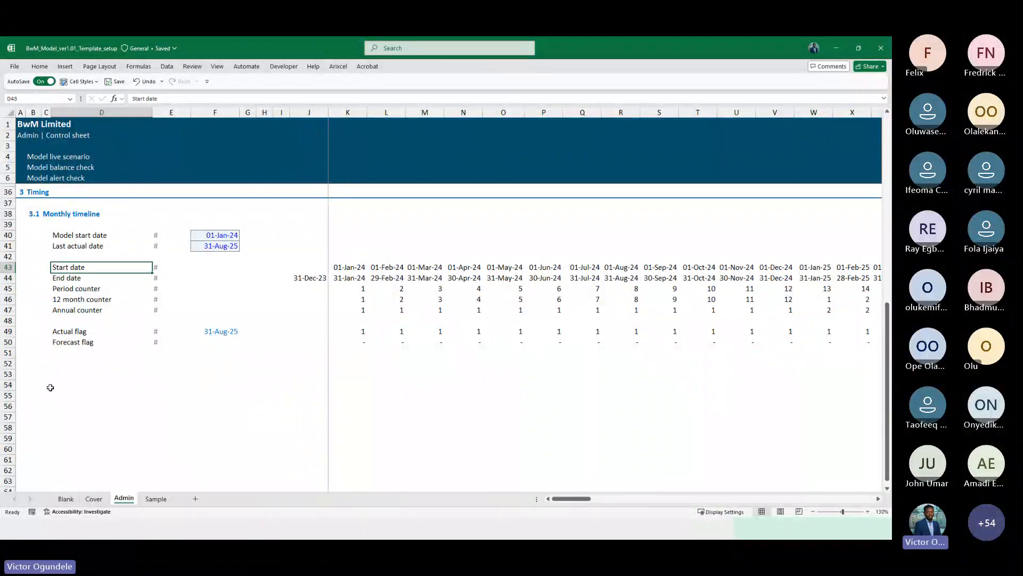
scroll(46, 384, "up", 2)
scroll(281, 414, "down", 1)
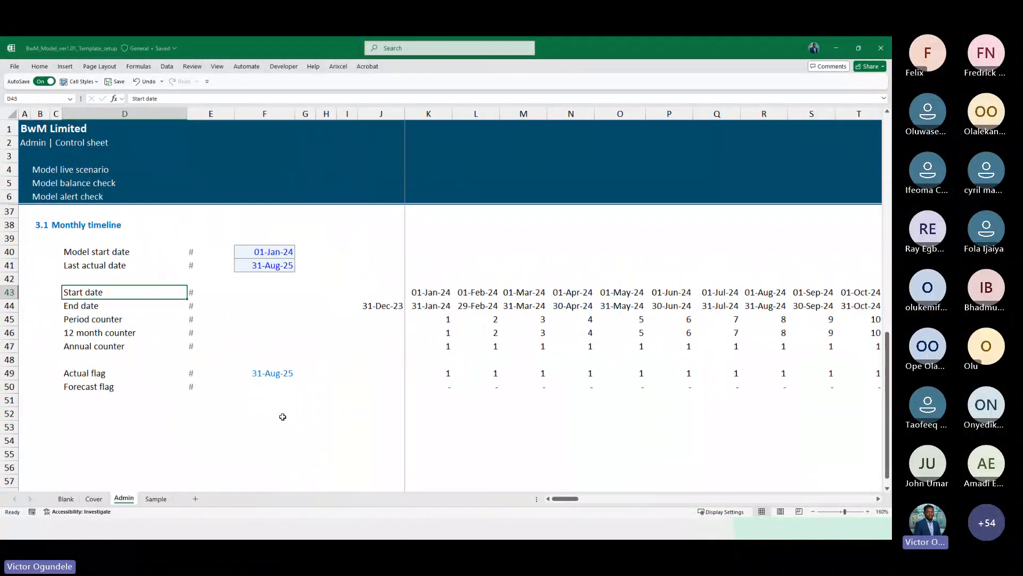
left_click(96, 359)
key("Down")
key("shift+space")
key("ctrl+plus")
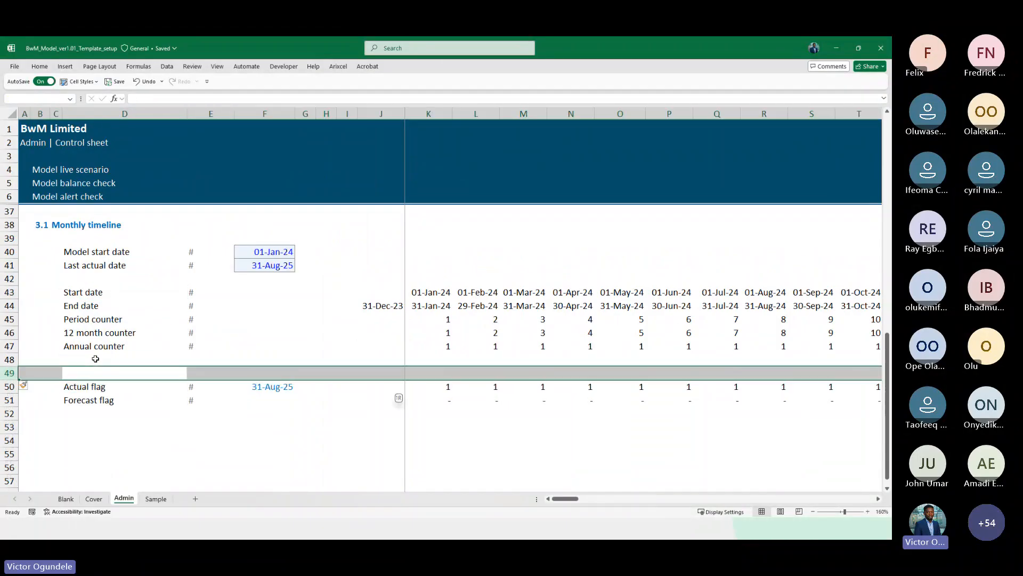
Label row 48 as Quarterly counter with a # unit
left_click(96, 358)
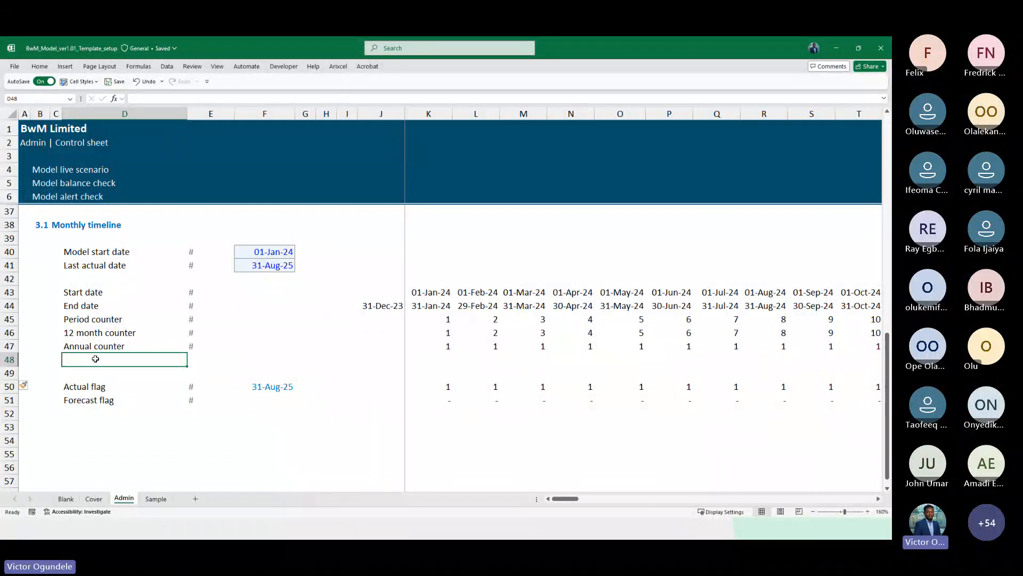
type("Quarter")
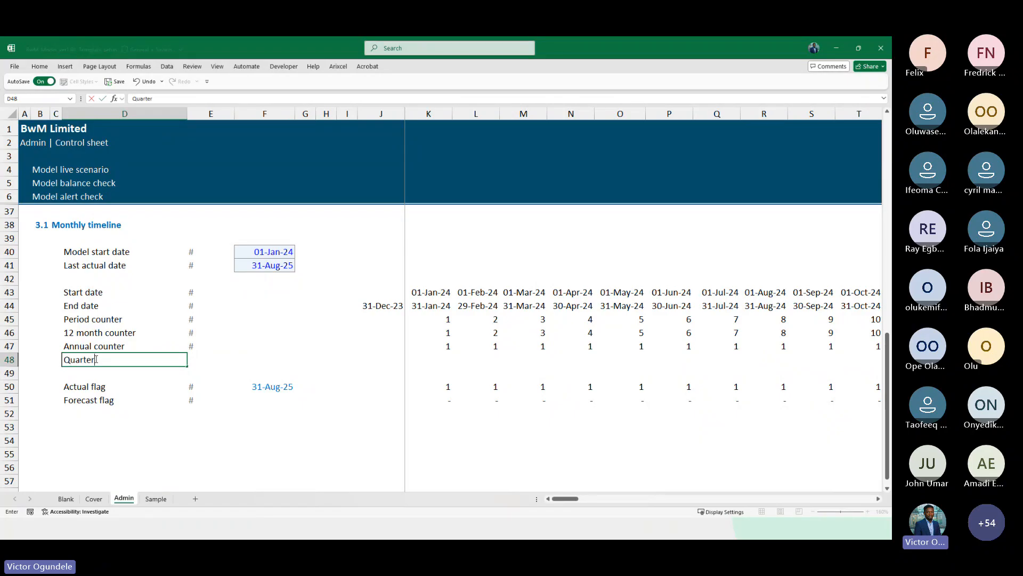
type("ly counter")
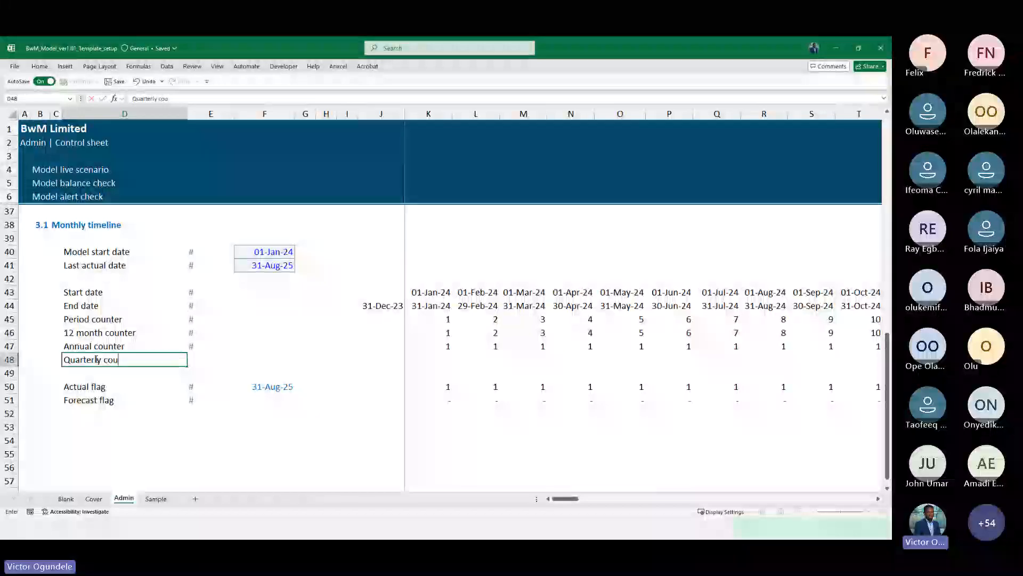
key("Tab")
type("#")
key("Right")
key("Right")
key("Right")
key("Right")
key("Right")
key("Right")
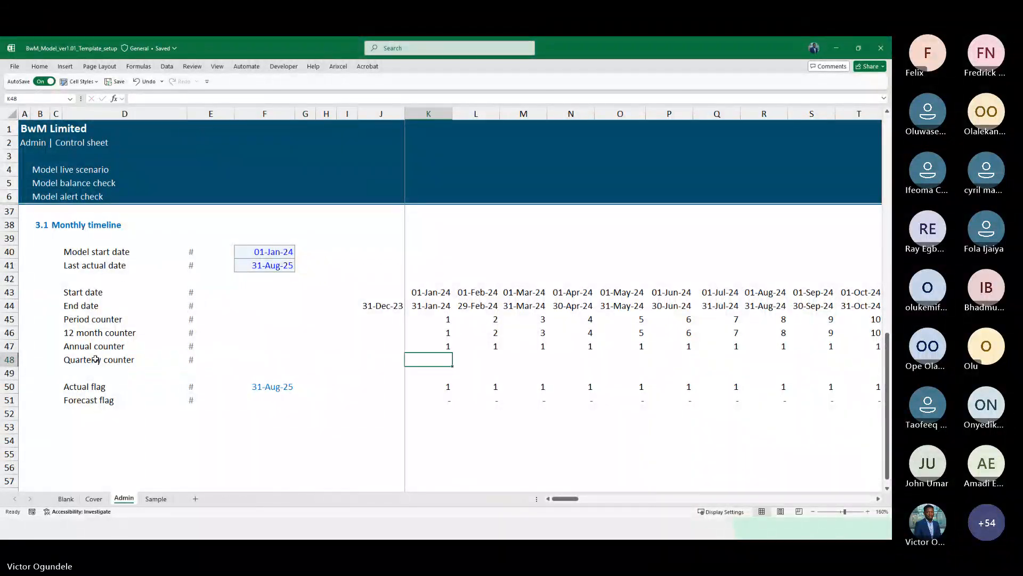
Clear the Quarterly counter label and unit from row 48
scroll(95, 359, "down", 1)
scroll(94, 359, "down", 1)
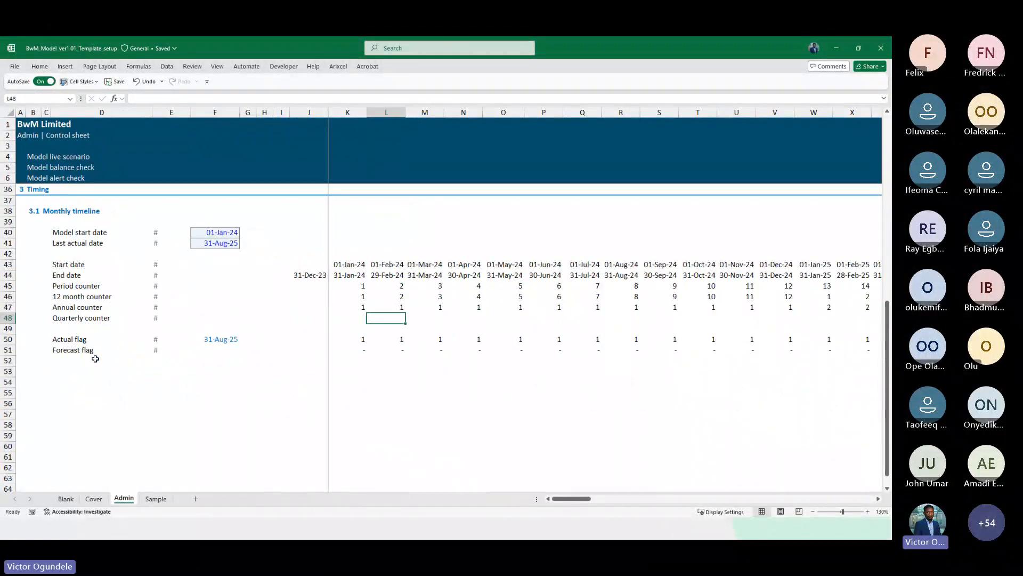
key("shift+Right")
key("shift+Right")
key("shift+Right")
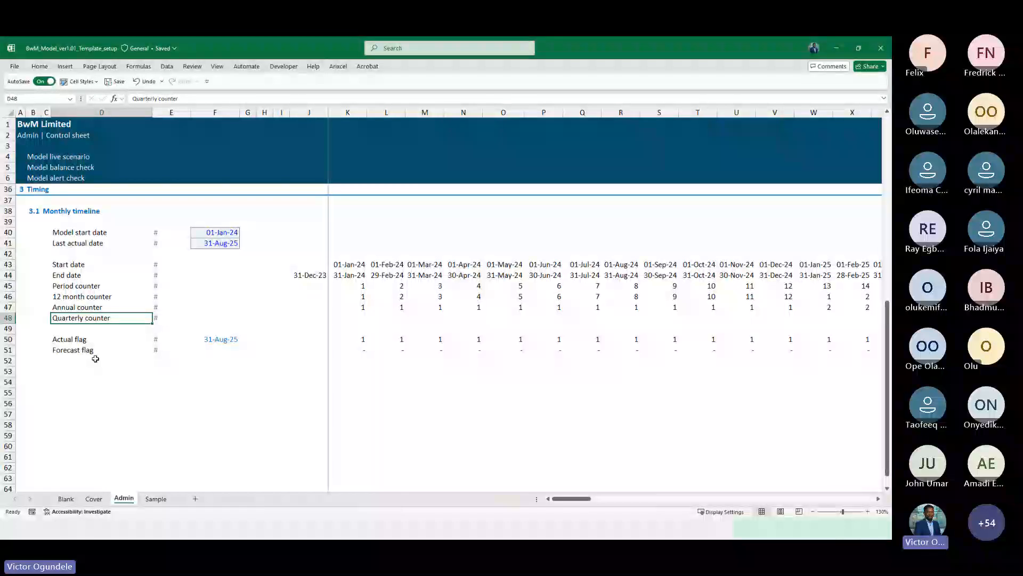
key("shift+space")
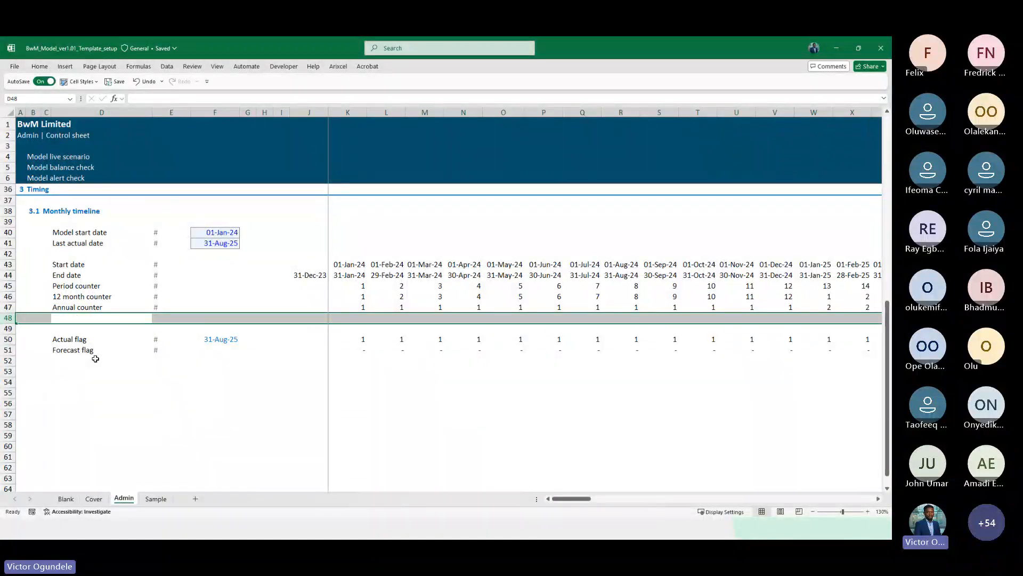
Insert three more blank rows above the Actual flag row
key("Down")
key("Down")
key("shift+space")
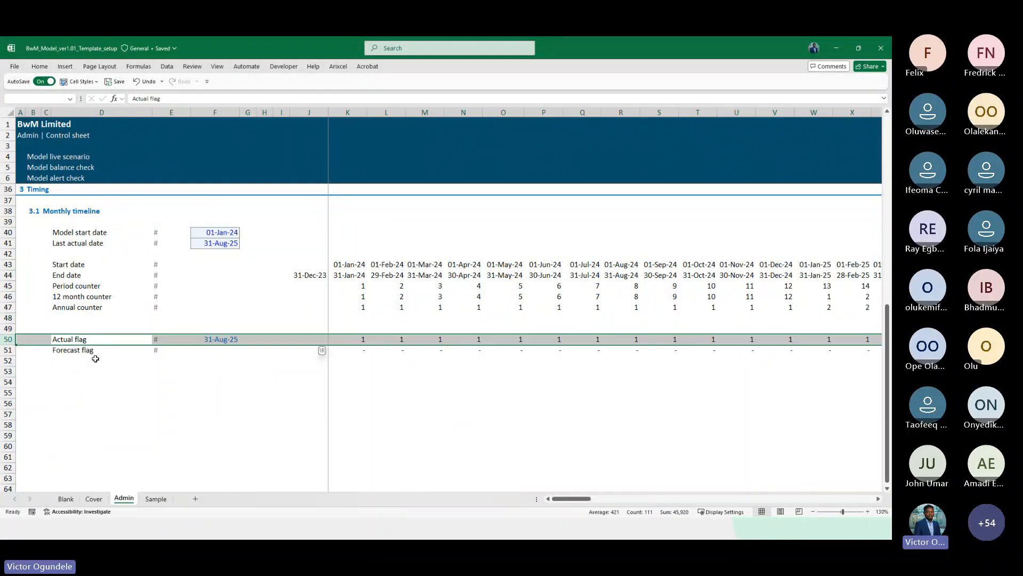
key("shift+Down")
key("shift+Down")
key("ctrl+plus")
key("Down")
key("Up")
key("Up")
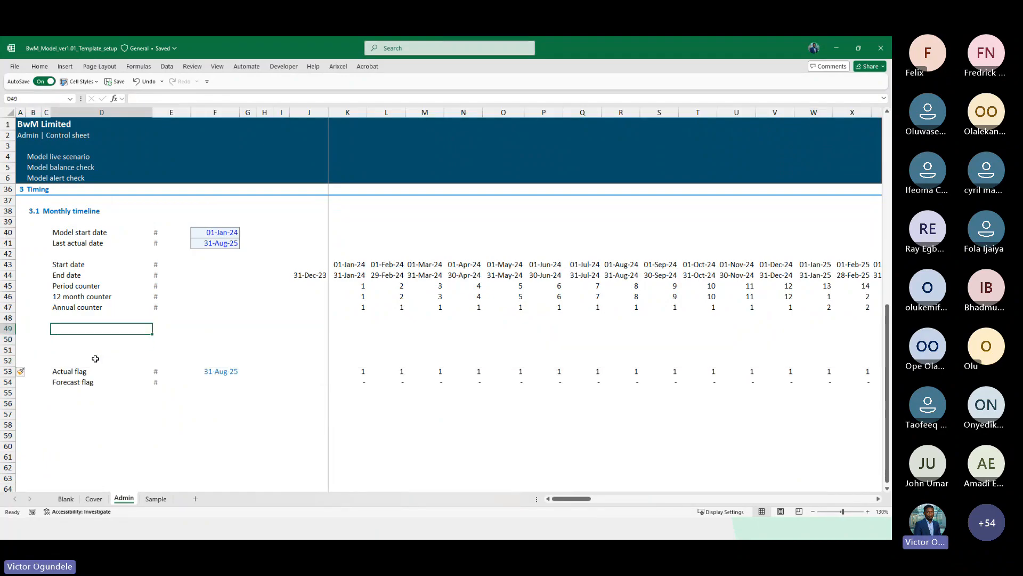
Label row 49 as End of the year flag and copy the # unit from the row above into it
type("End of t")
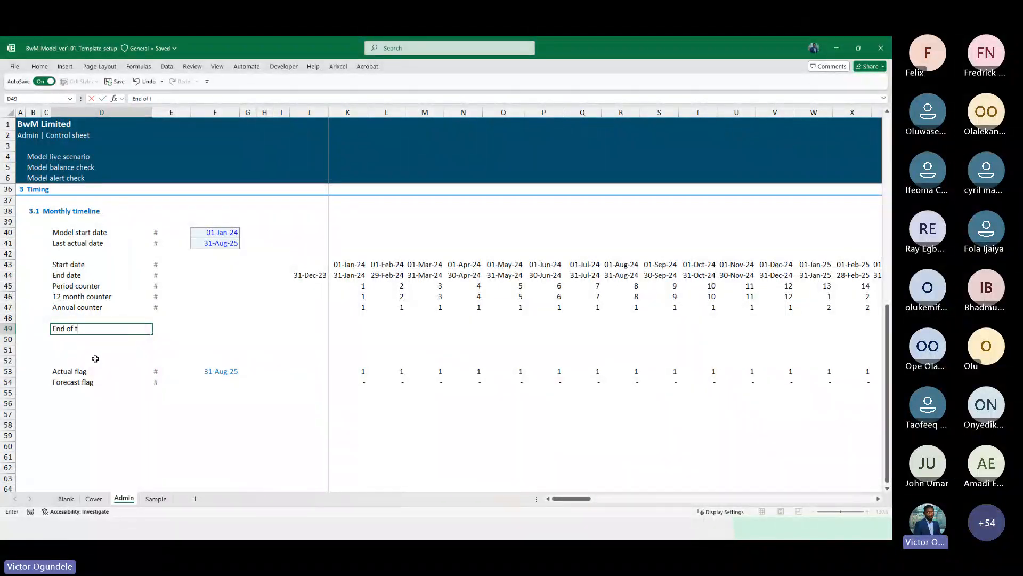
type("he year flag")
key("Tab")
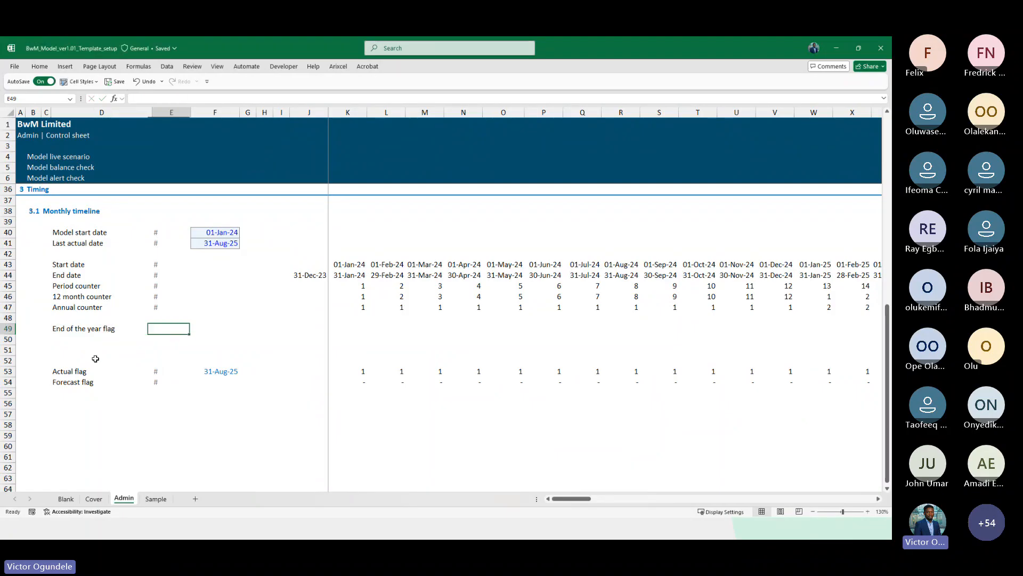
key("Up")
key("Up")
key("ctrl+c")
key("Down")
key("Down")
key("ctrl+v")
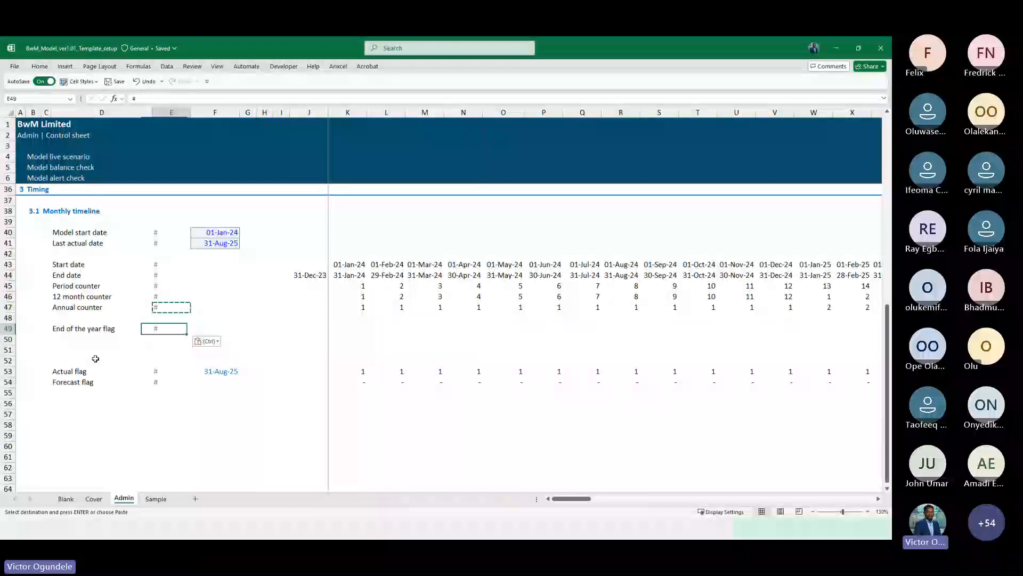
Enter =K46=MonthaYear in the first timeline cell of the End of the year flag row
key("Right")
key("Right")
key("Right")
key("Right")
key("Right")
key("Right")
key("Right")
key("Right")
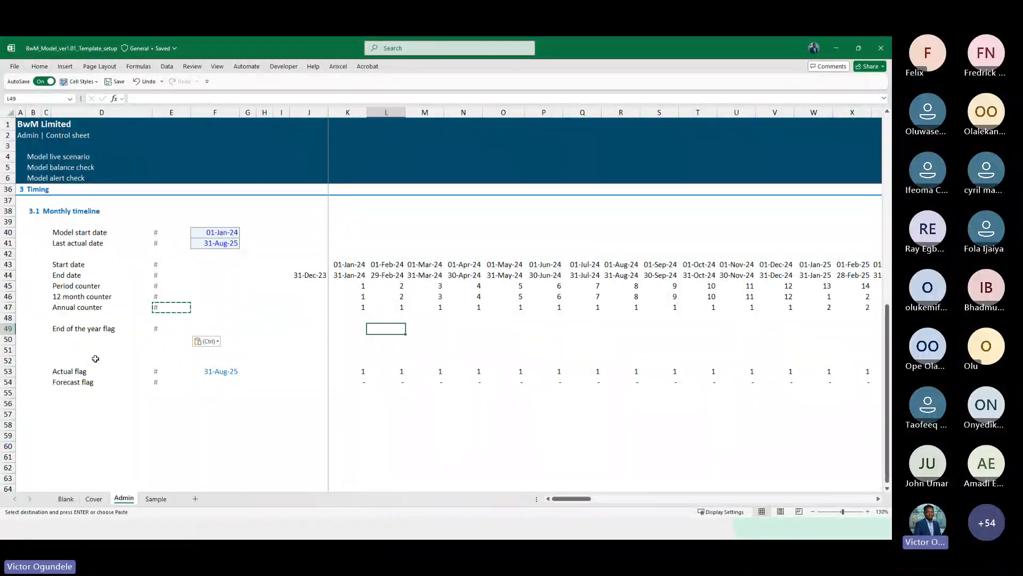
key("Left")
key("Left")
key("Escape")
key("Left")
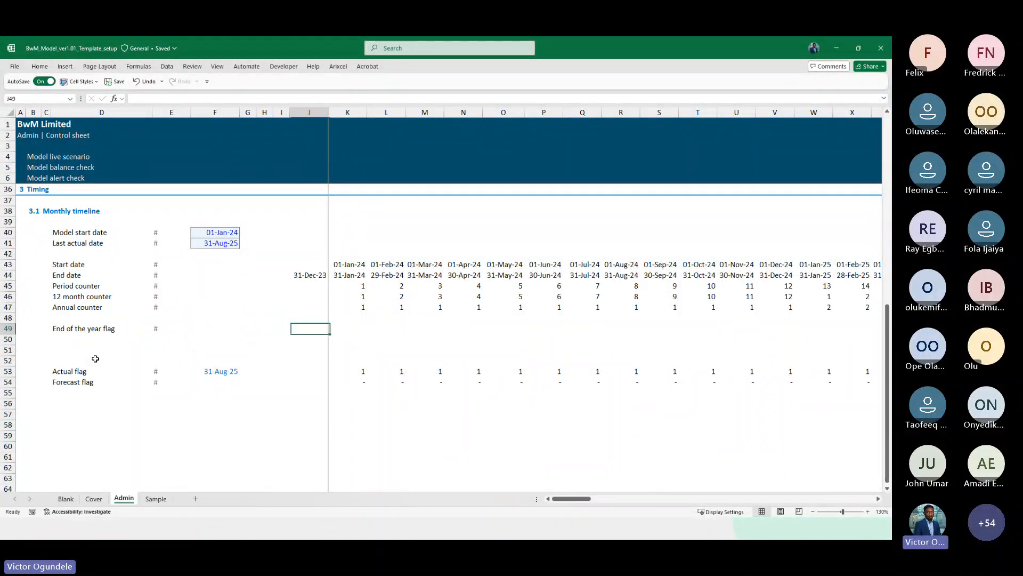
key("Left")
key("Left")
key("Left")
key("Left")
key("Left")
key("Left")
key("Right")
key("Right")
key("Right")
key("Right")
key("Right")
key("Right")
key("Right")
key("F2")
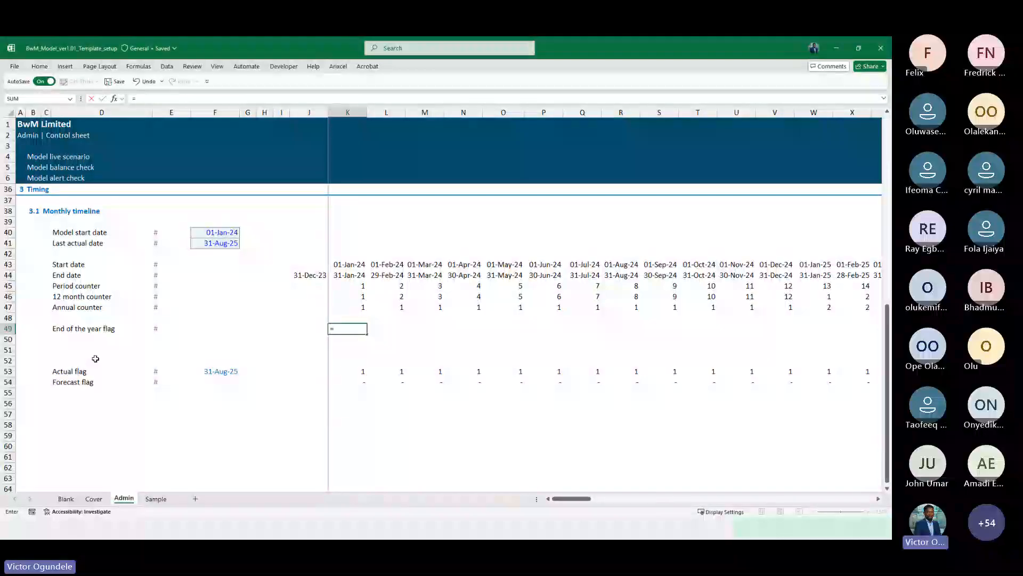
type("=")
key("Up")
key("Up")
key("Up")
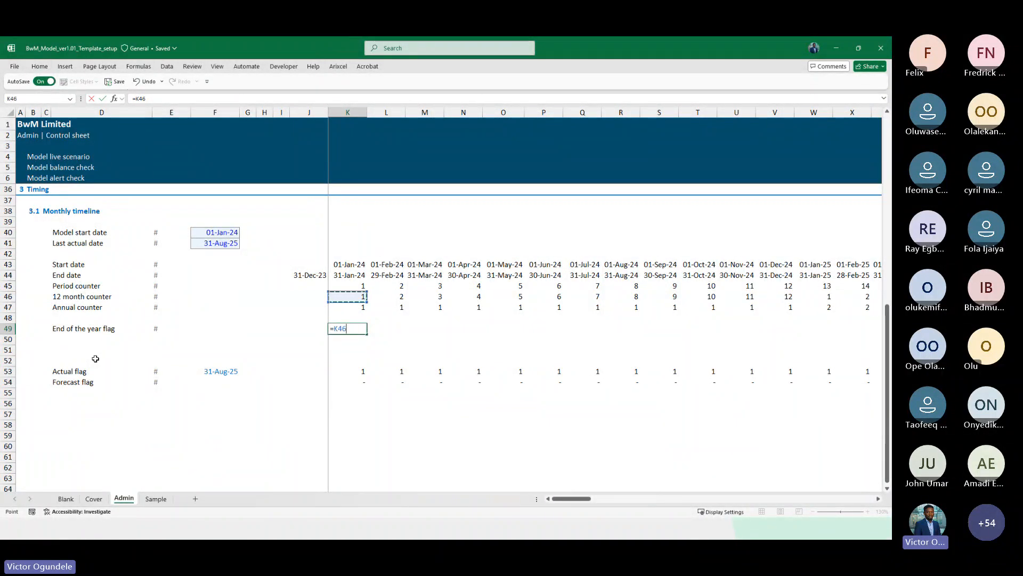
type("=mon")
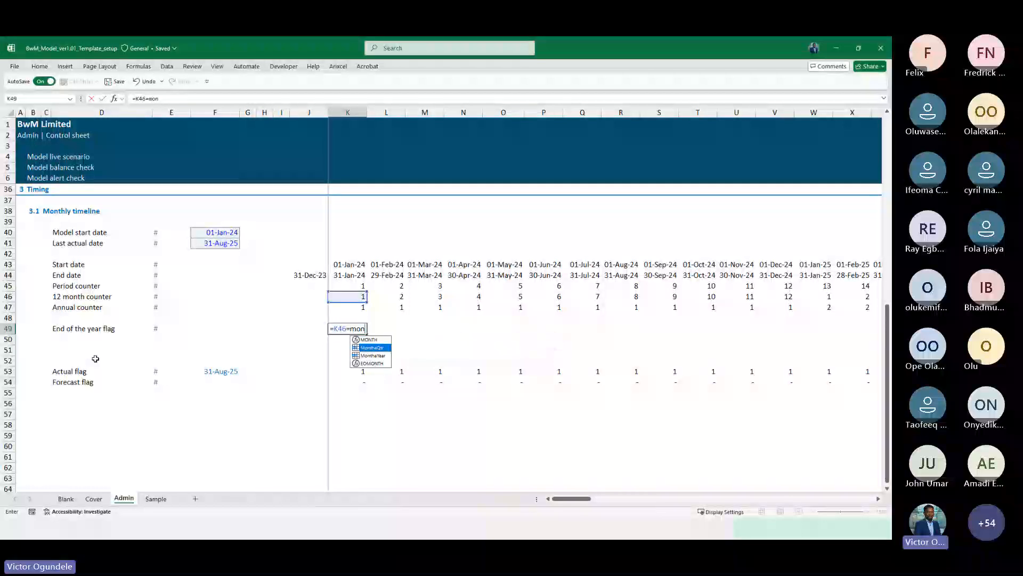
key("Down")
key("Tab")
key("ctrl+Return")
Wrap the end-of-year formula in N() and fill it right across the whole timeline row
key("ctrl+Left")
key("ctrl+Left")
key("ctrl+Right")
key("ctrl+Right")
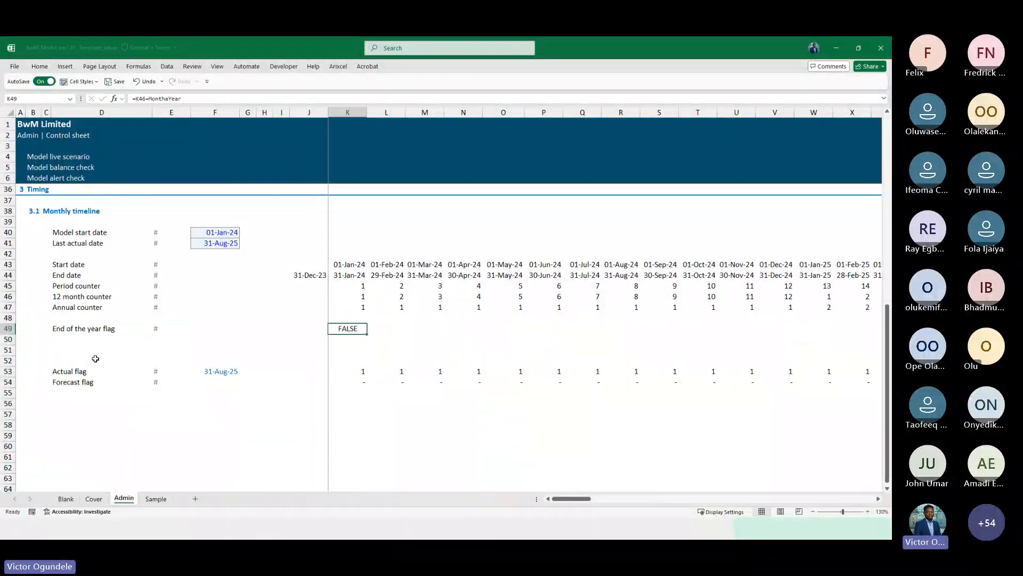
key("F2")
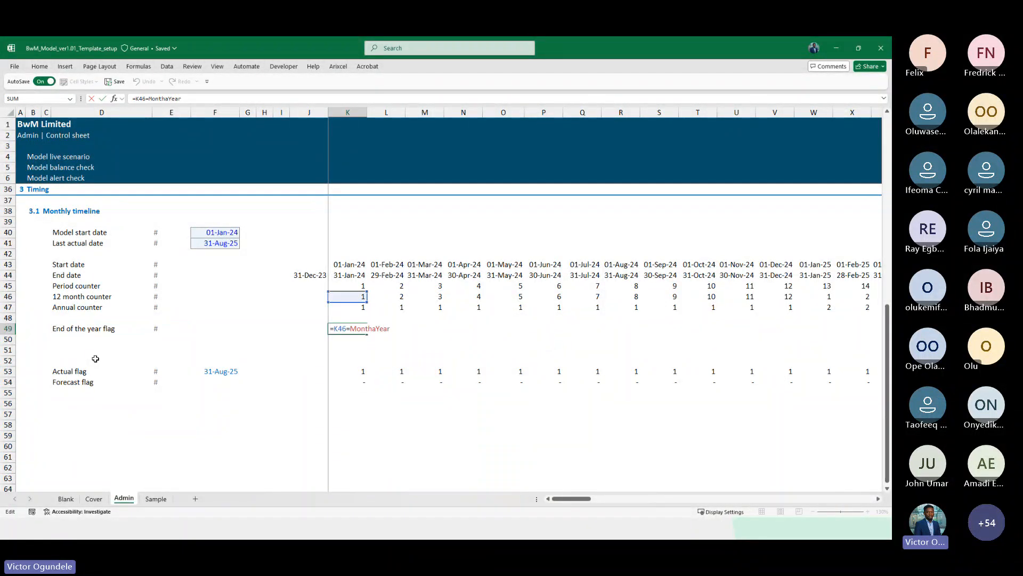
key("Home")
key("Right")
type("N(")
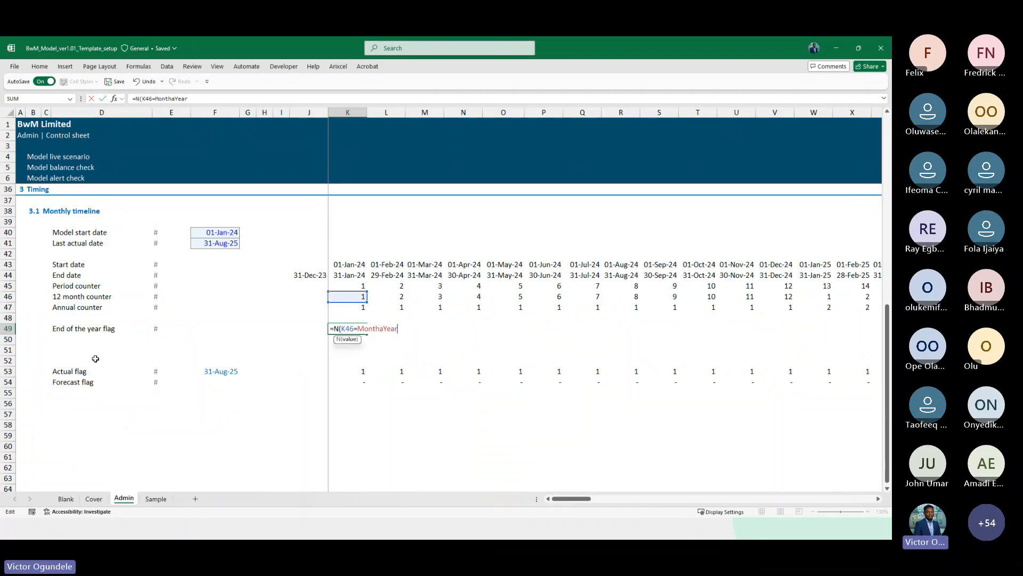
key("ctrl+Return")
key("ctrl+shift+Right")
key("ctrl+r")
Review the End of the year flag values across the timeline columns
key("Left")
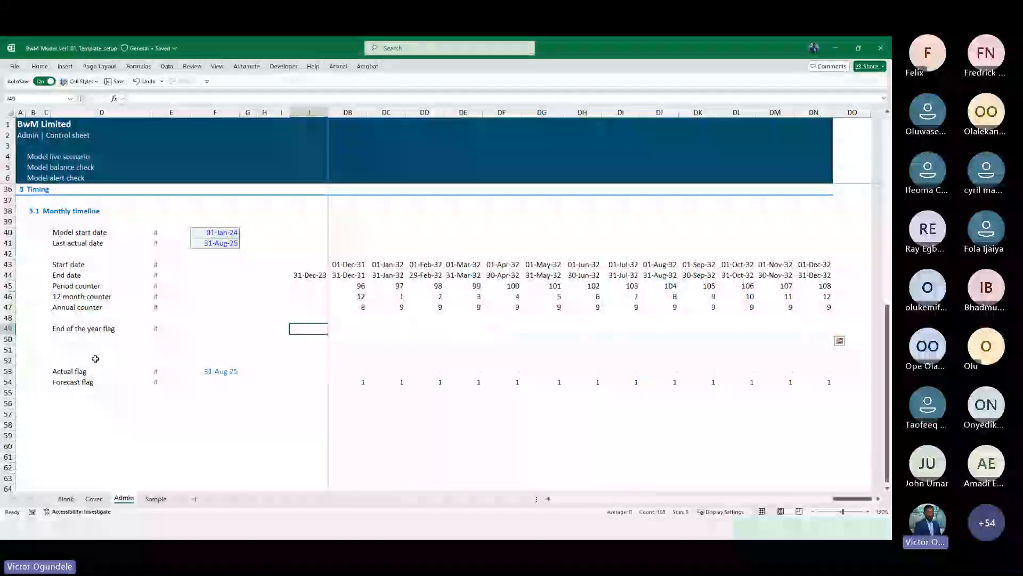
key("Right")
key("Right")
key("Right")
key("Right")
key("Right")
key("Right")
key("Right")
key("Right")
key("Right")
key("Right")
key("Right")
key("Right")
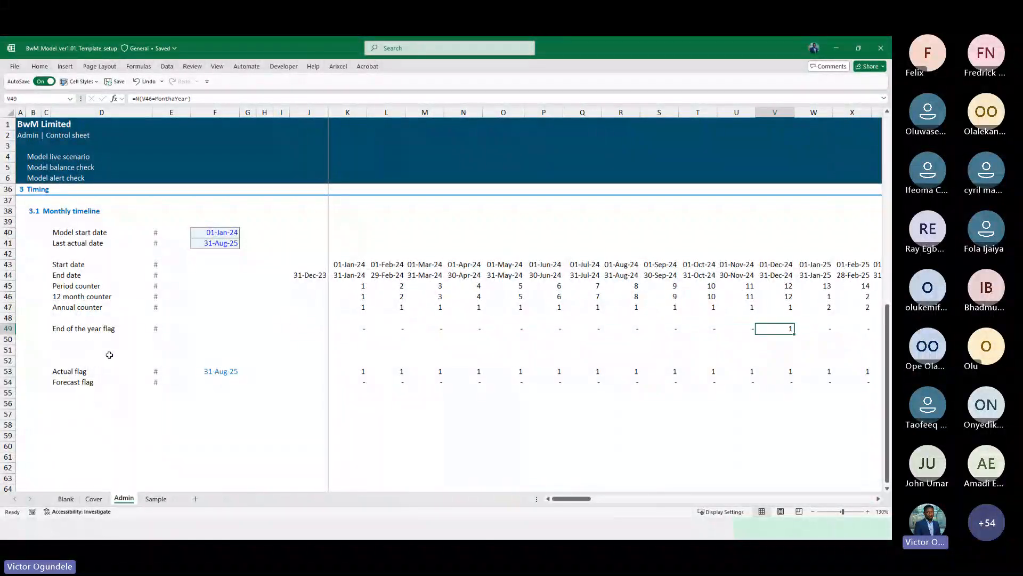
scroll(743, 370, "right", 5)
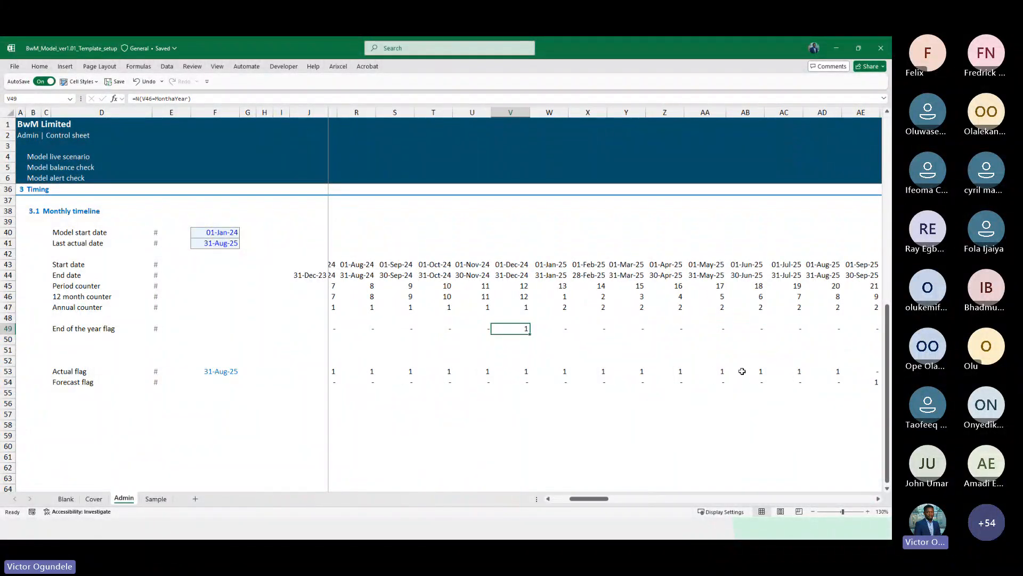
key("Right")
key("Right")
key("Right")
key("Right")
key("Right")
key("Right")
key("Right")
key("Right")
key("Right")
key("Right")
key("Right")
key("Right")
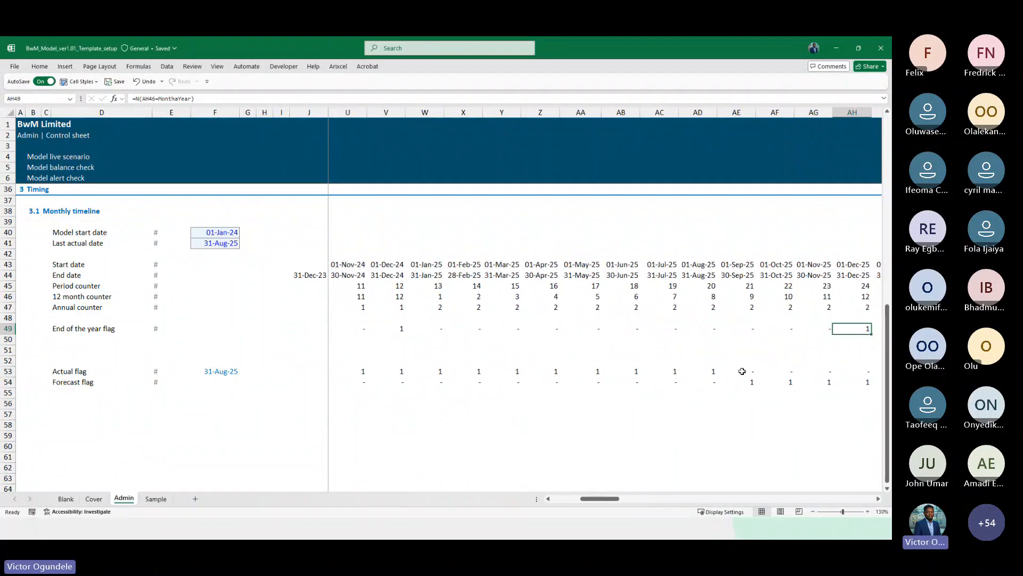
scroll(742, 371, "down", 4, "ctrl")
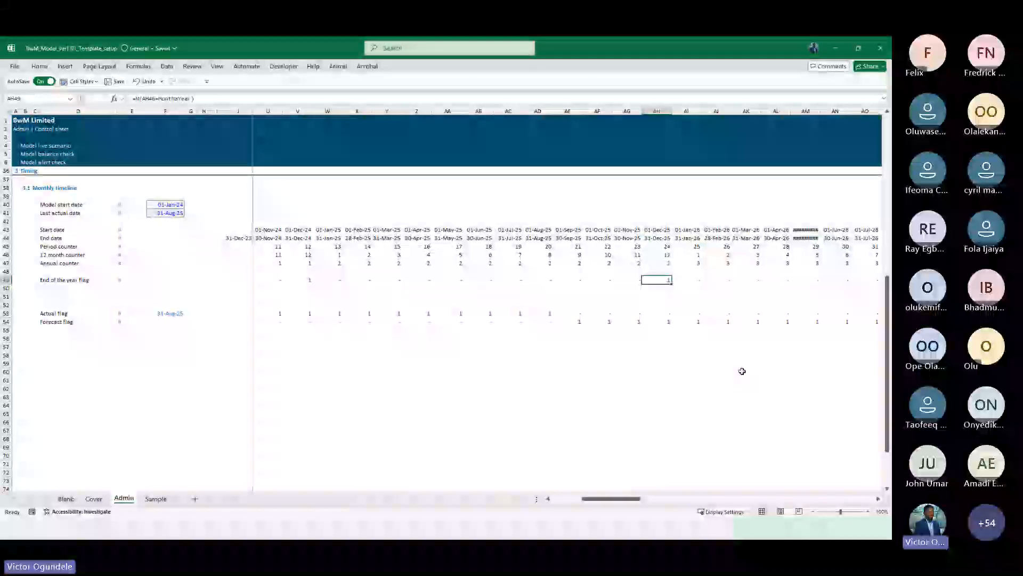
scroll(741, 371, "up", 4, "ctrl")
key("ctrl+Left")
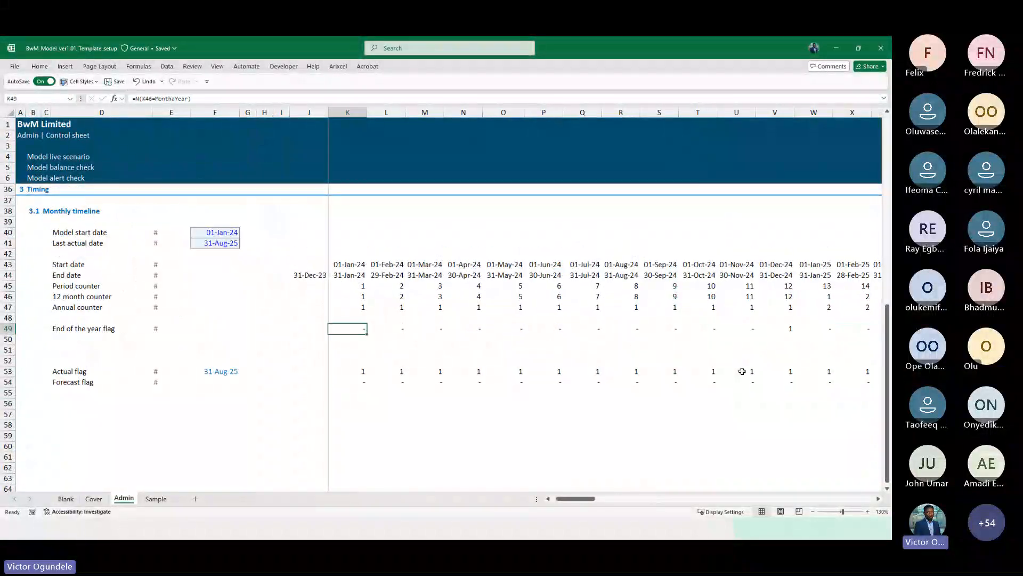
key("ctrl+Left")
key("ctrl+Left")
key("Right")
key("Right")
key("Right")
key("Right")
key("Right")
key("Right")
key("Right")
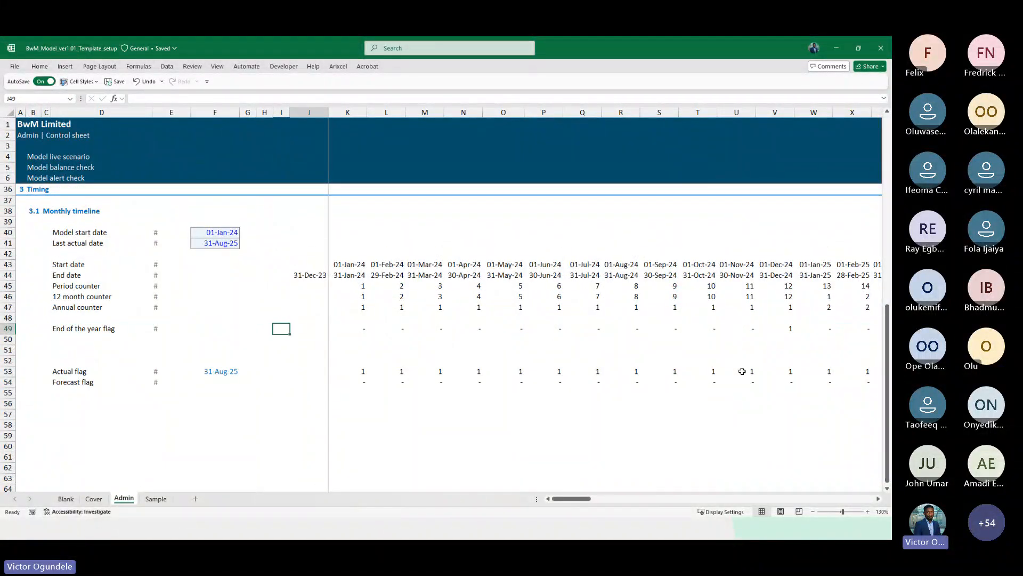
key("Left")
key("Left")
key("Left")
key("Left")
key("Left")
key("Left")
key("Left")
key("Left")
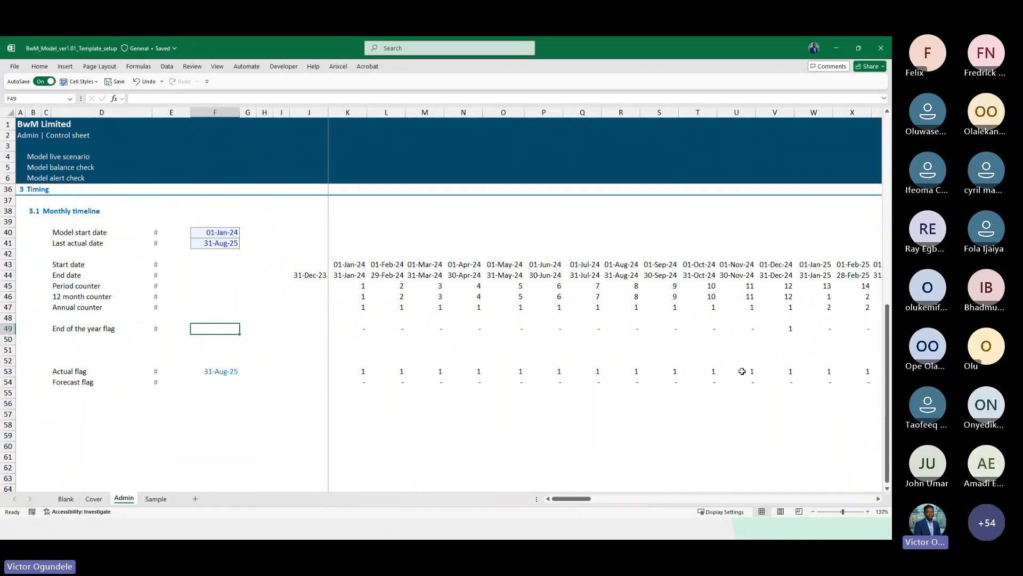
Insert a new row above the End of the year flag, label it Start of the year, and copy the # unit into it
key("shift+space")
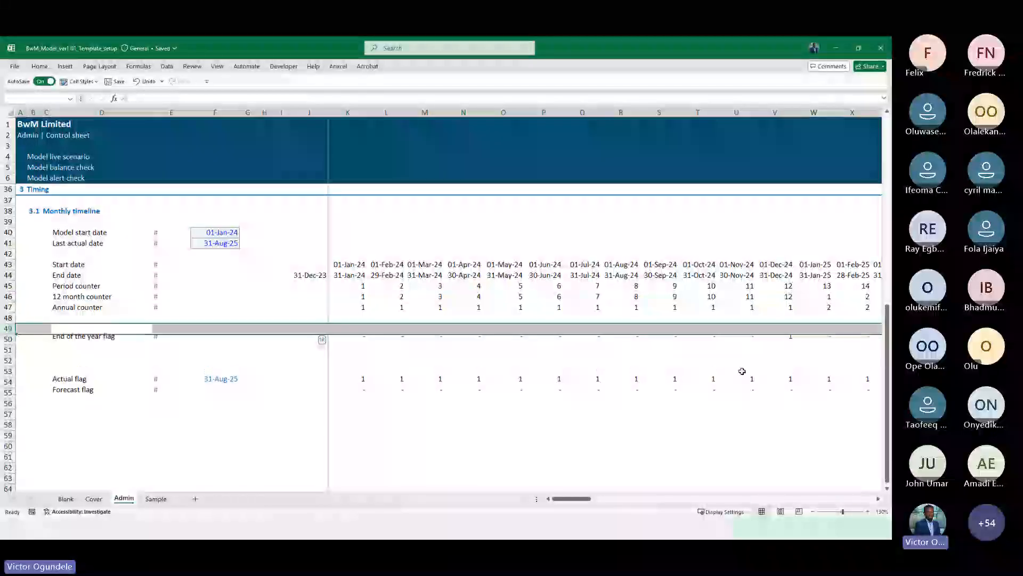
key("ctrl+shift+plus")
key("Right")
key("Down")
key("Up")
type("Start")
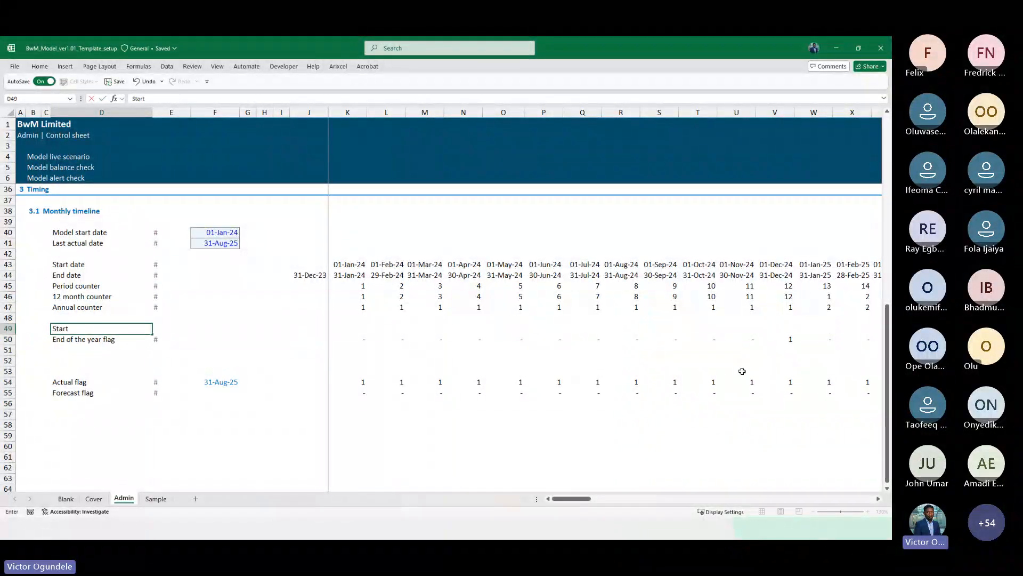
type(" of the year")
key("Right")
key("Down")
key("ctrl+c")
key("Up")
key("ctrl+v")
Enter =N(K46=1) in the first timeline cell of the Start of the year row and fill it right across the timeline
key("Right")
key("Right")
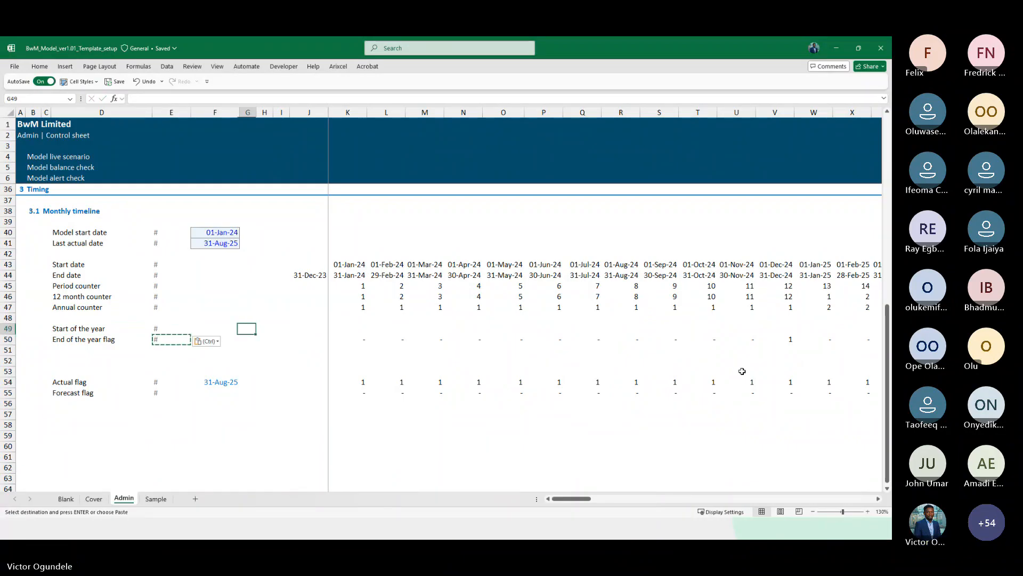
key("Right")
key("Right")
key("Right")
key("Right")
type("=")
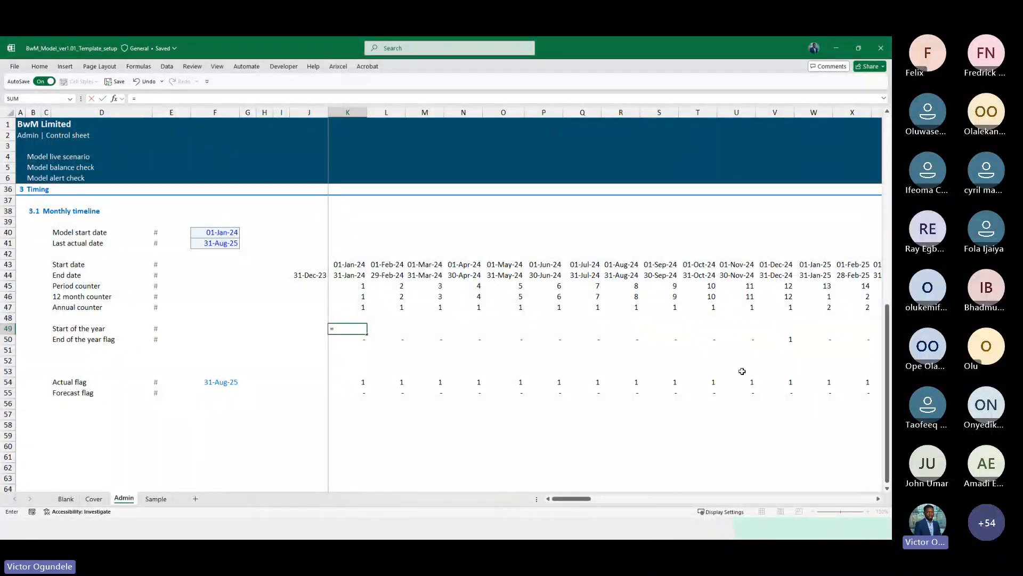
key("Escape")
key("ctrl+c")
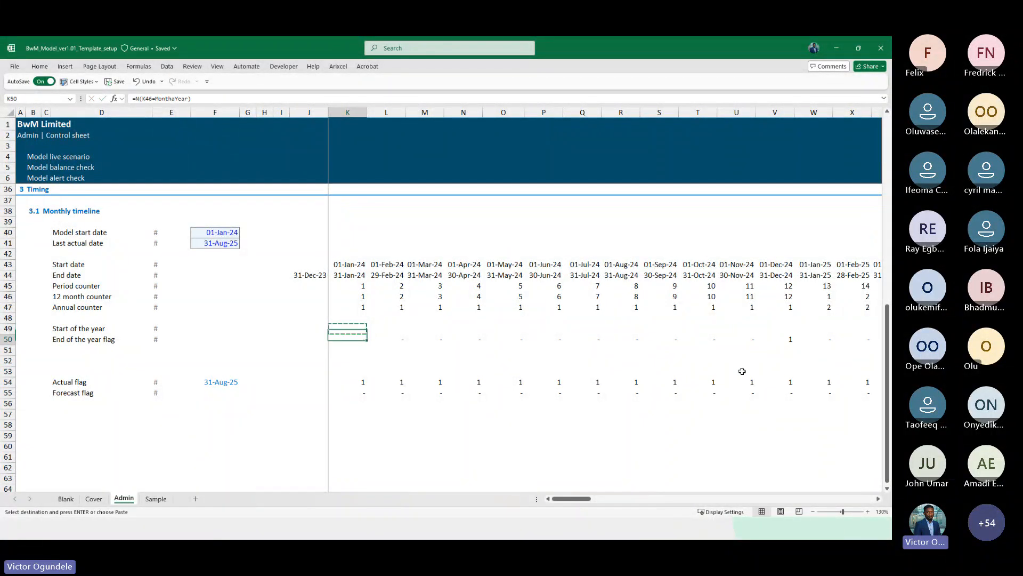
type("=N(K45=MonthaYear)")
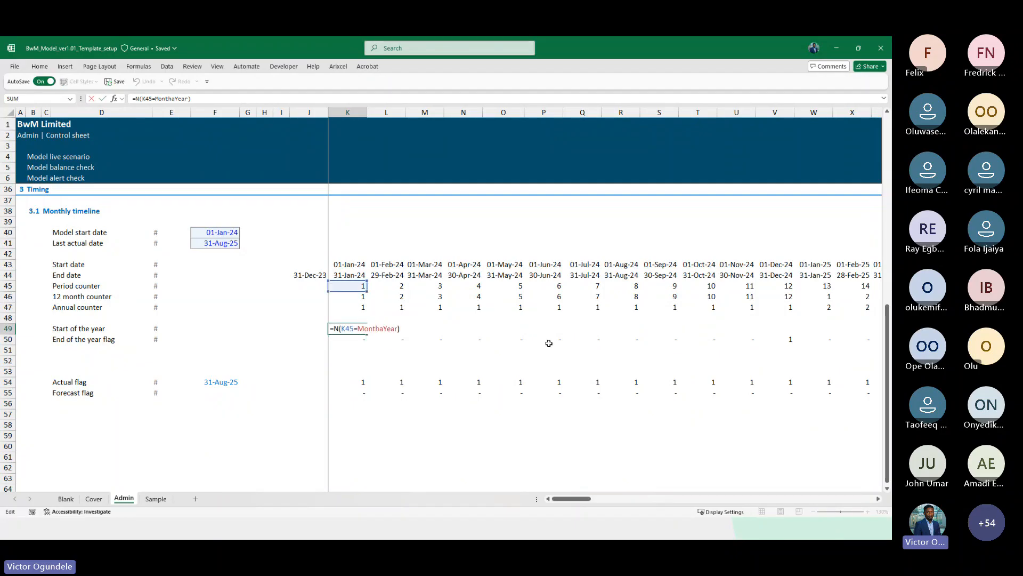
left_click_drag(351, 292, 352, 300)
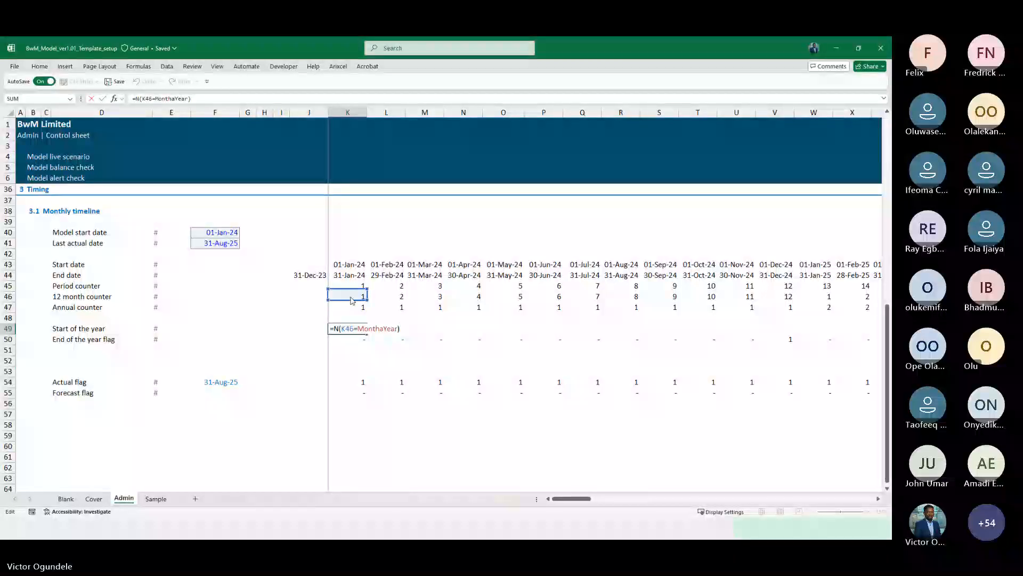
double_click(359, 328)
type("1")
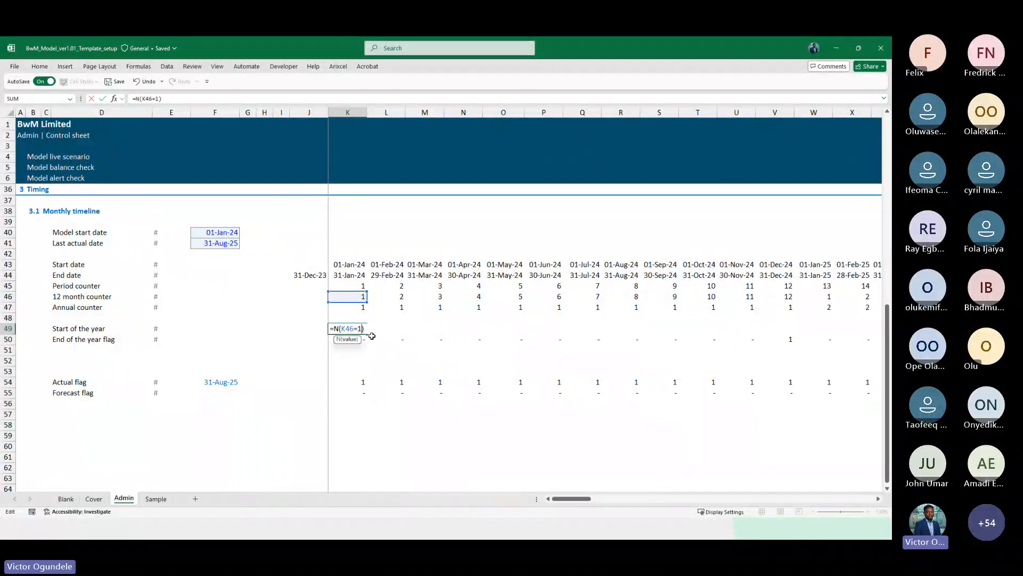
key("ctrl+Return")
key("ctrl+shift+Right")
key("ctrl+r")
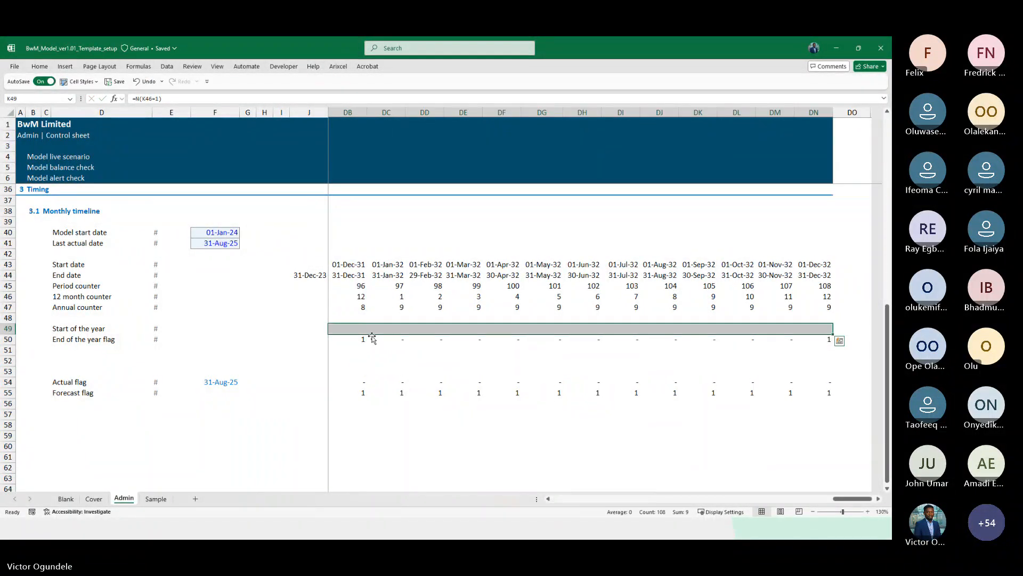
Review the Start of the year and End of the year flag values across the timeline columns
scroll(372, 336, "down", 1)
key("Left")
key("Left")
key("Right")
key("Right")
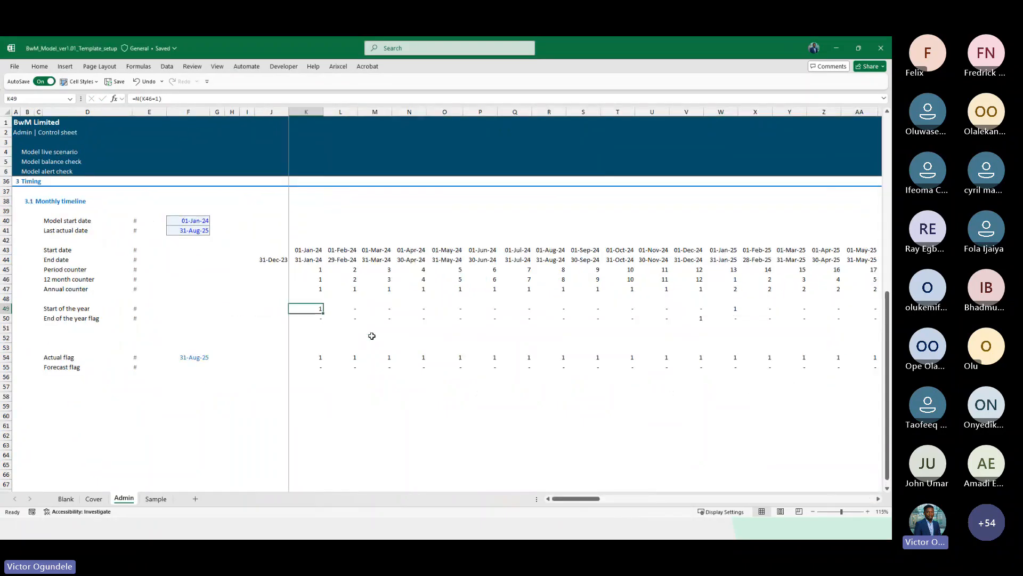
key("Right")
key("Right")
key("Right")
key("Right")
key("Right")
key("Right")
key("Right")
key("Right")
key("Right")
key("Right")
key("Right")
key("Right")
key("Right")
key("Right")
key("Right")
key("Right")
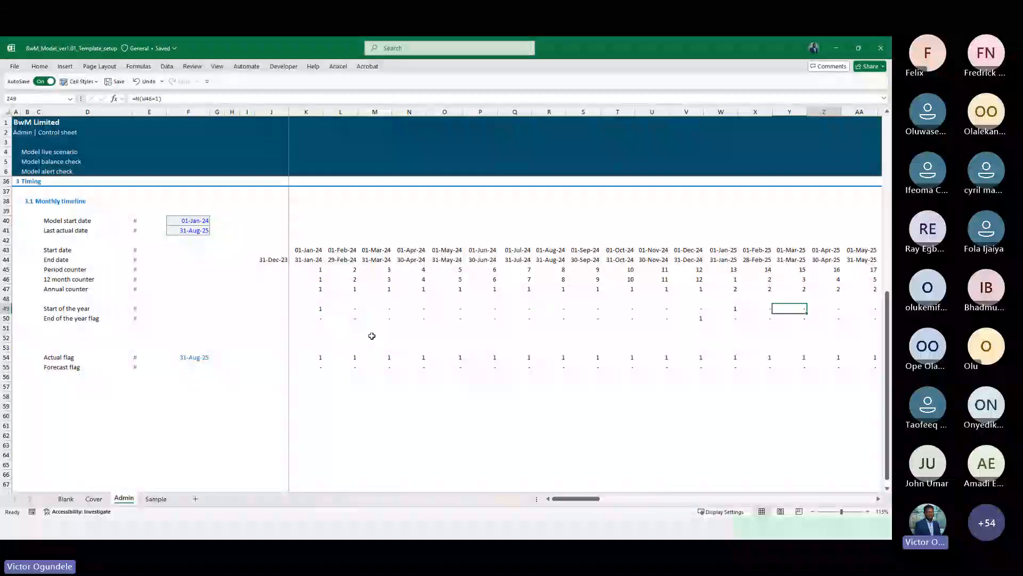
key("Left")
key("Left")
key("Left")
key("Left")
key("Down")
key("Left")
key("Left")
key("ctrl+Left")
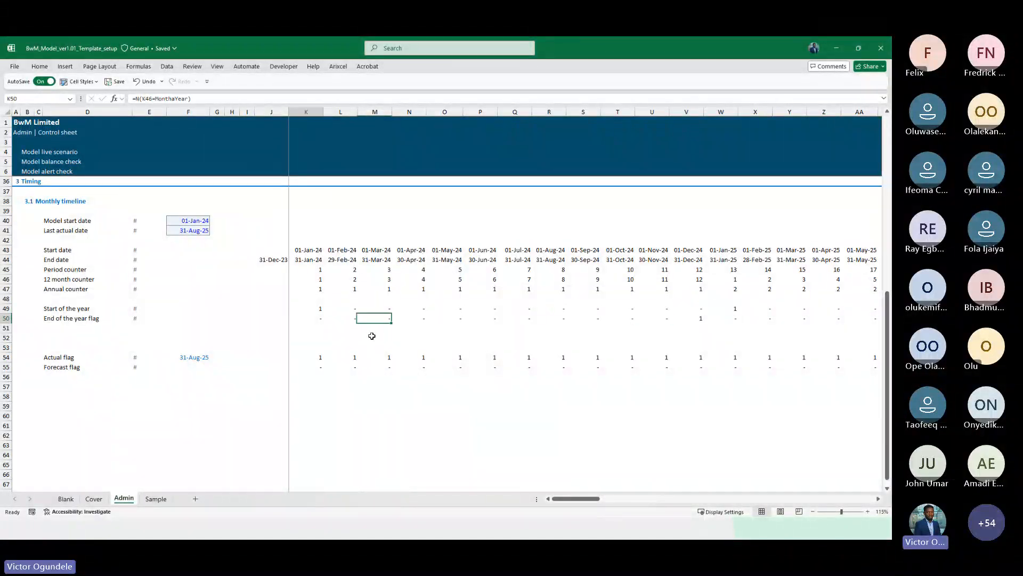
key("ctrl+Left")
key("ctrl+Left")
key("Down")
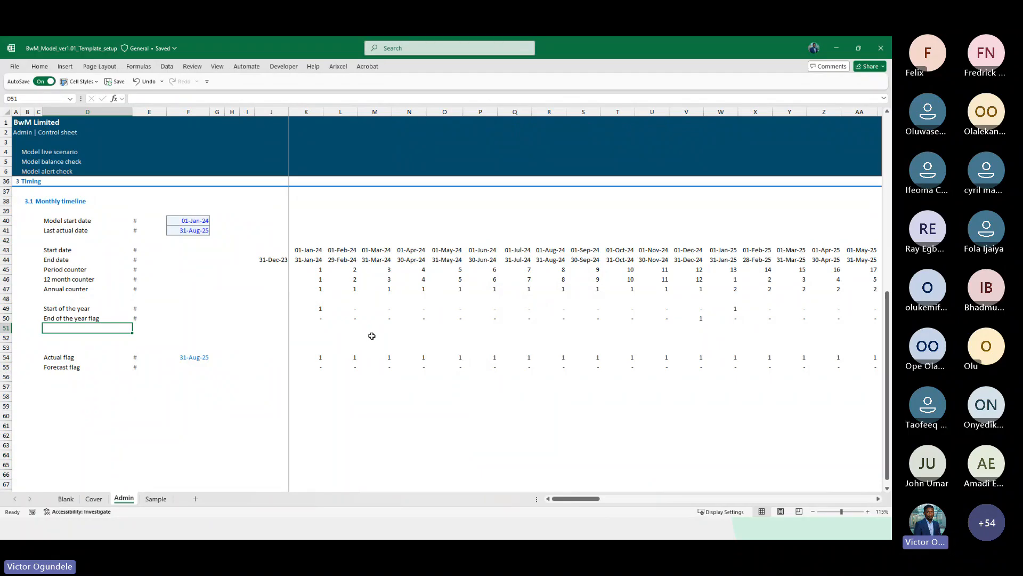
Delete the extra blank row between the End of the year flag and the Actual flag rows
key("Down")
key("shift+space")
key("ctrl+minus")
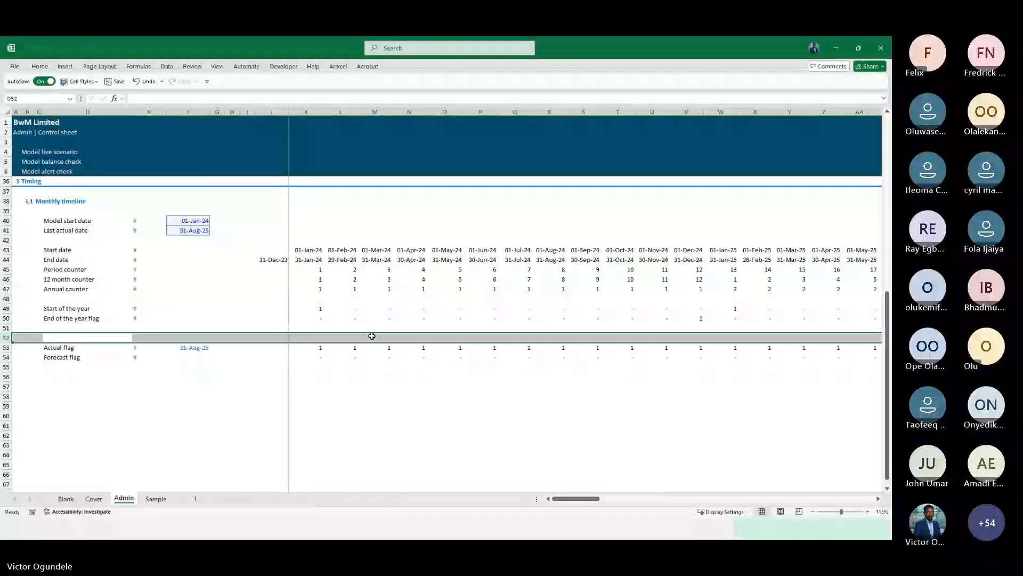
key("Up")
Label the row below the End of the year flag as Quarterly flag
key("Up")
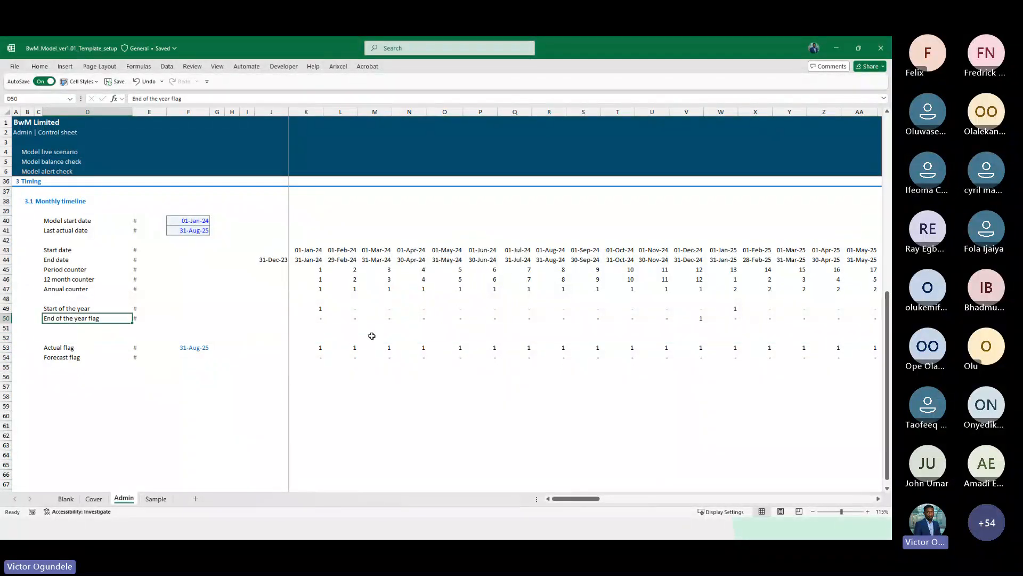
key("Down")
key("Down")
key("Up")
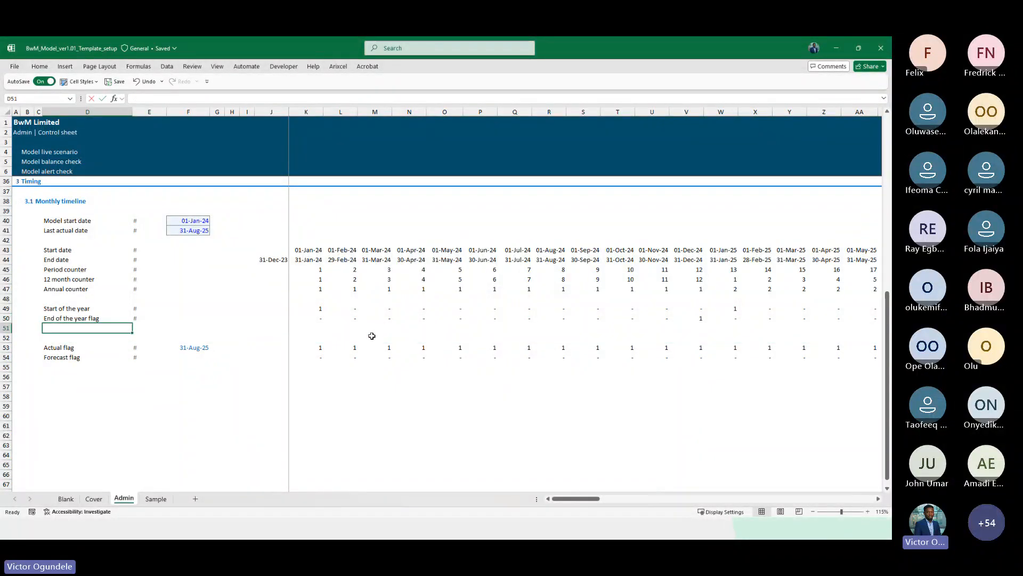
type("Quart")
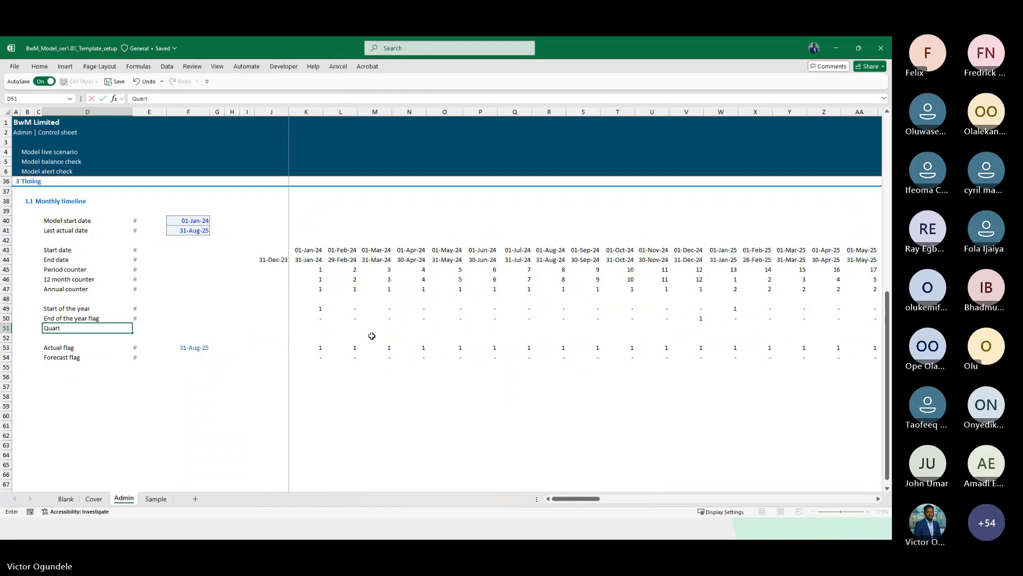
type("erly flag")
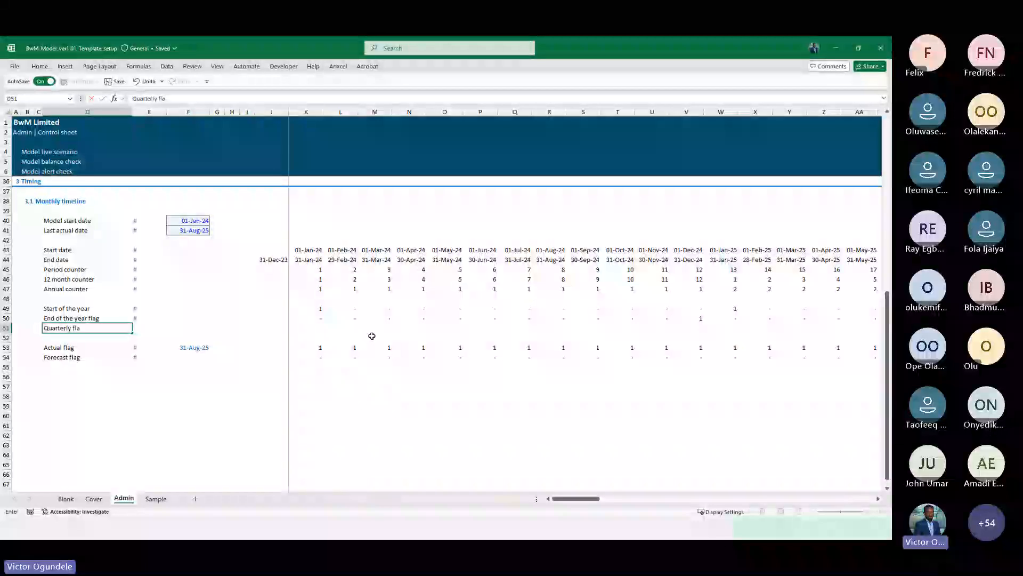
key("Tab")
Enter =MOD(N46,QtraYear) in the Quarterly flag row under the 30-Apr-24 column
key("Right")
key("Right")
key("Right")
key("Right")
key("Right")
key("Right")
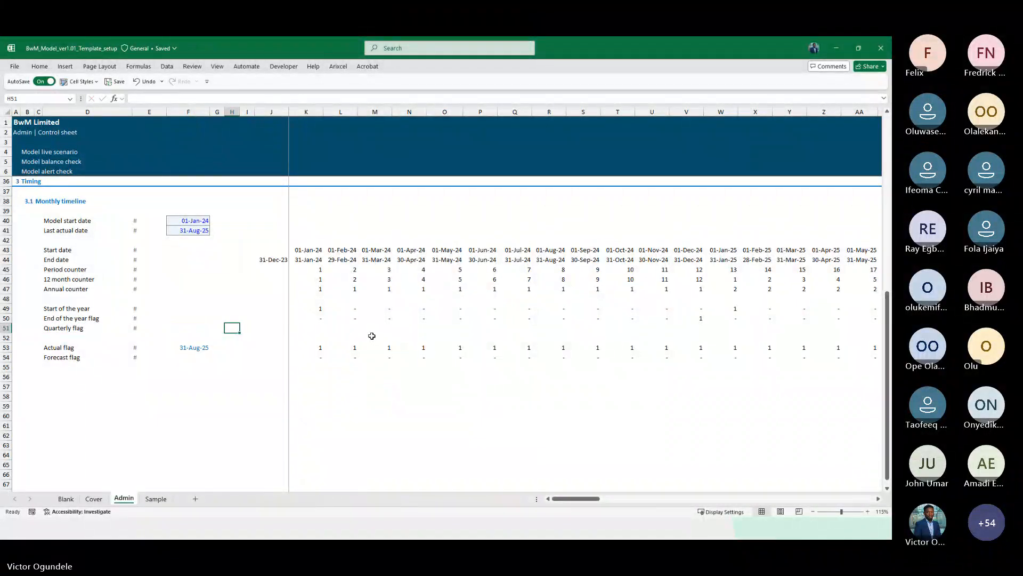
scroll(372, 335, "up", 2)
scroll(372, 336, "down", 1)
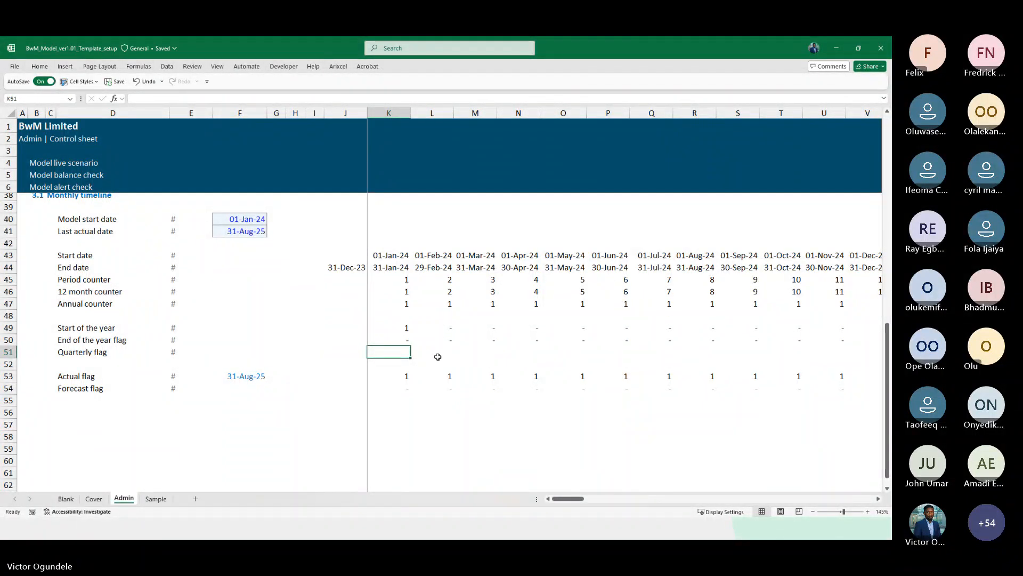
scroll(438, 356, "down", 1)
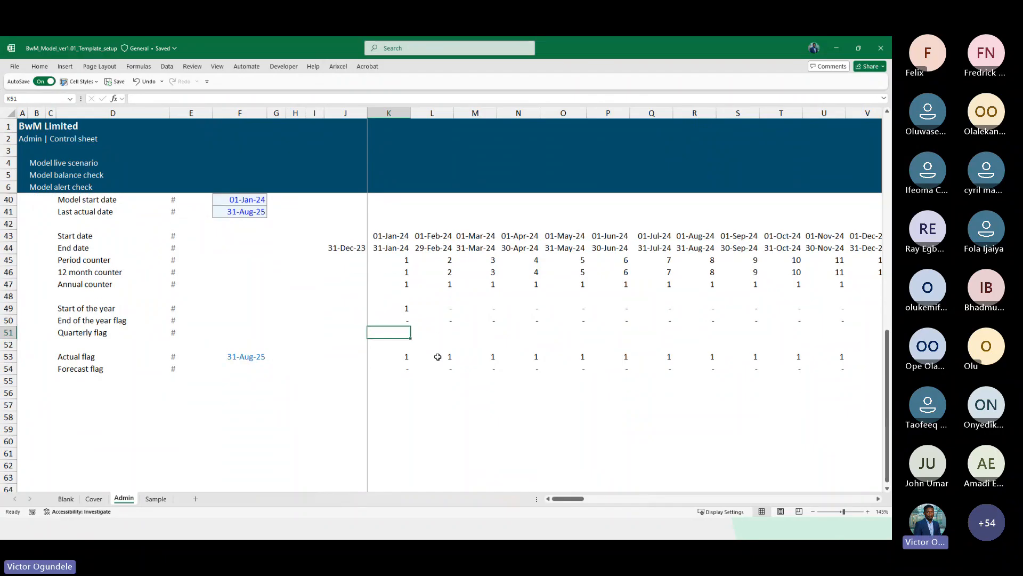
scroll(437, 357, "up", 2, "ctrl")
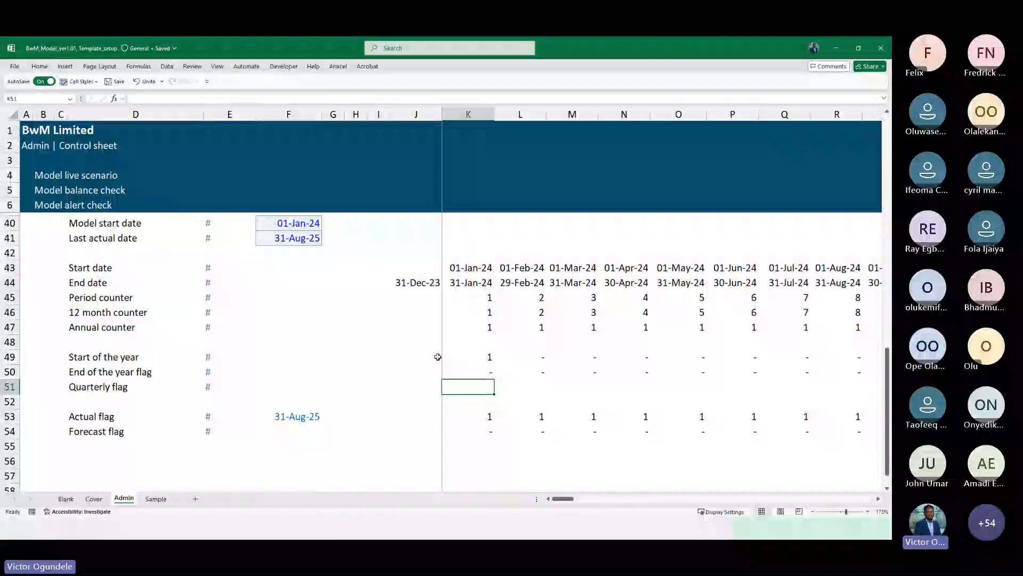
scroll(438, 357, "down", 1)
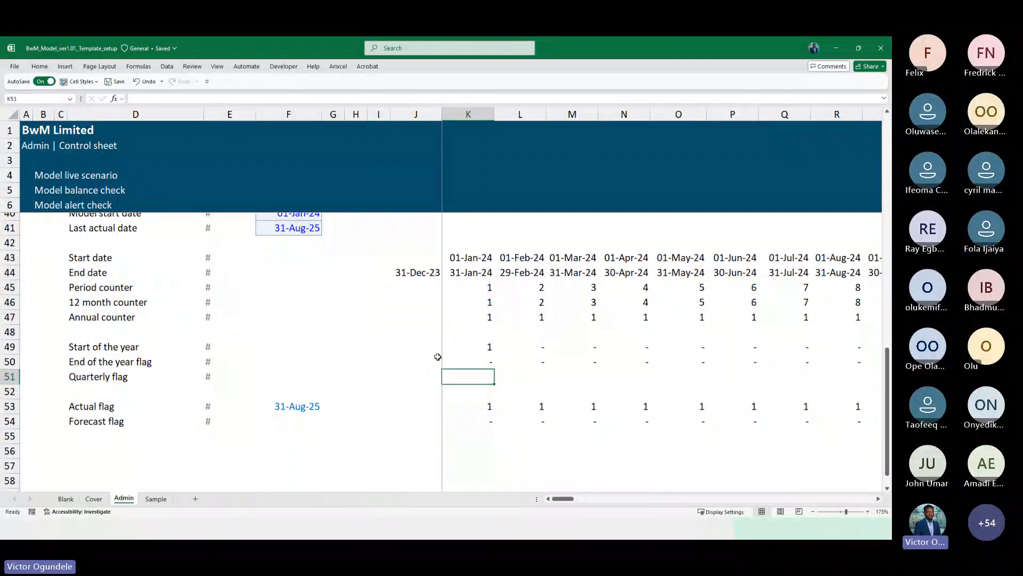
scroll(438, 357, "up", 2)
key("Right")
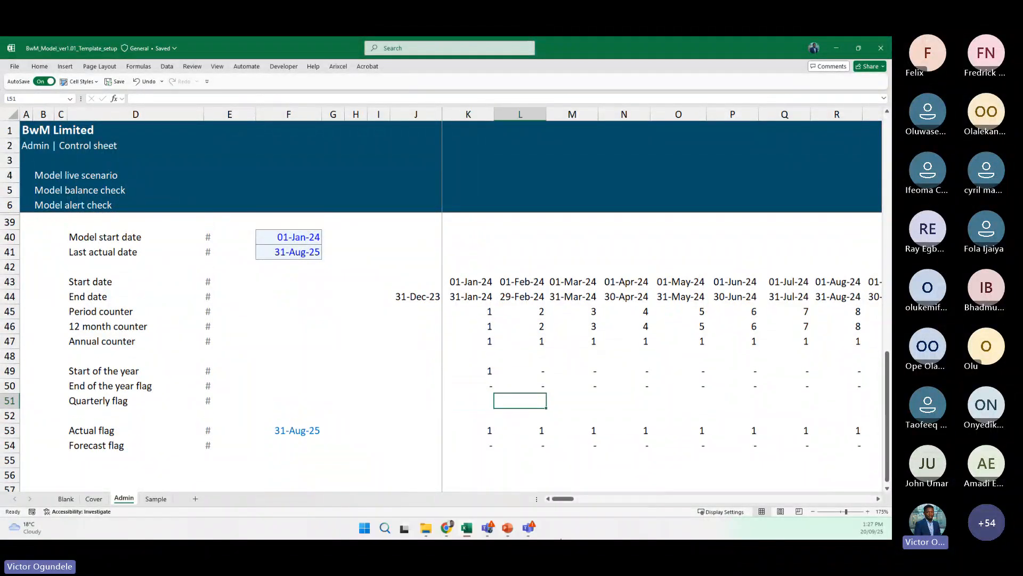
key("Left")
key("shift+Right")
key("shift+Right")
key("shift+Right")
key("Right")
key("Right")
key("Right")
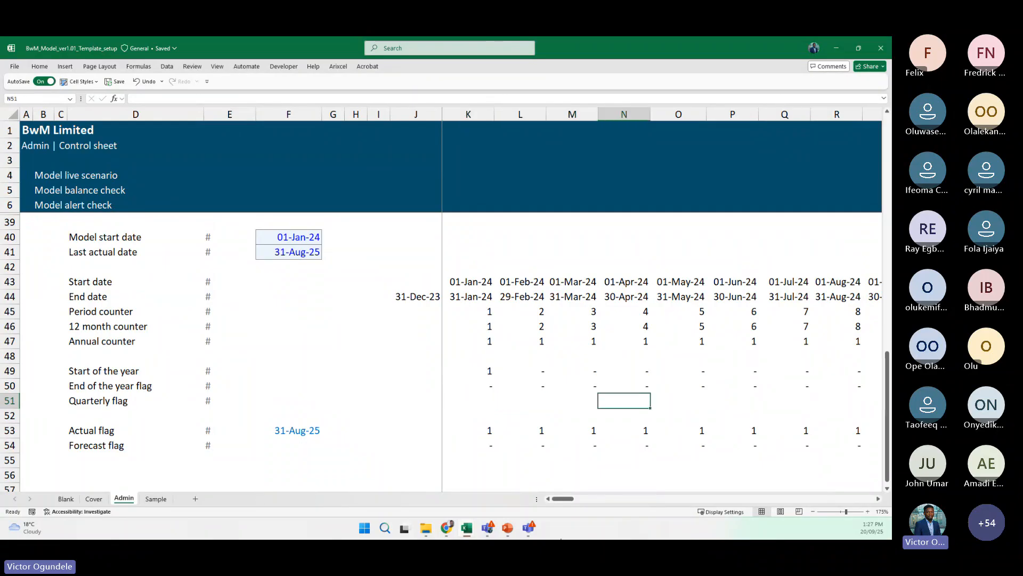
type("1")
key("Return")
key("Up")
key("Left")
key("Right")
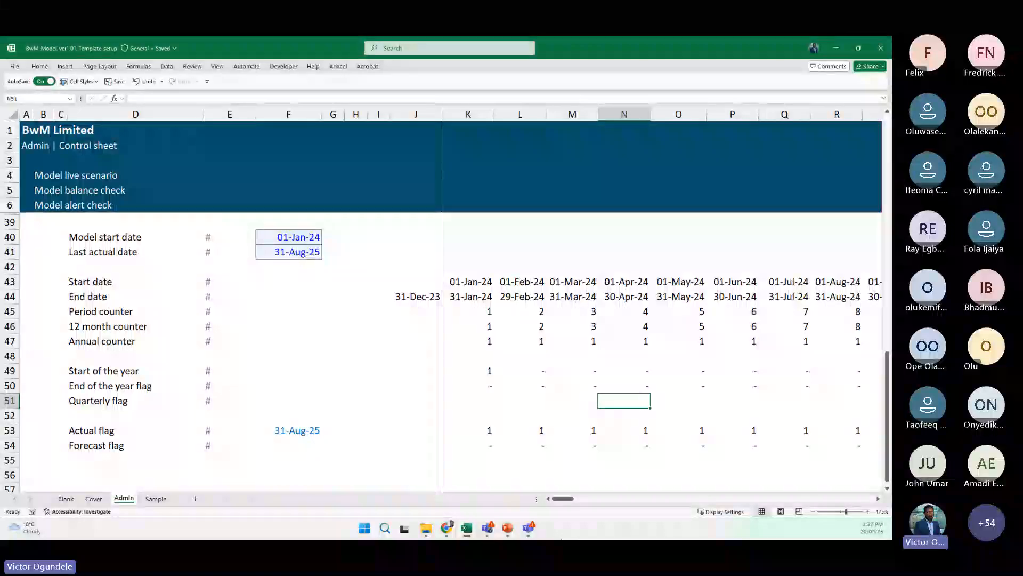
type("=mod")
key("Tab")
key("Up")
key("Up")
key("Up")
key("Up")
key("Up")
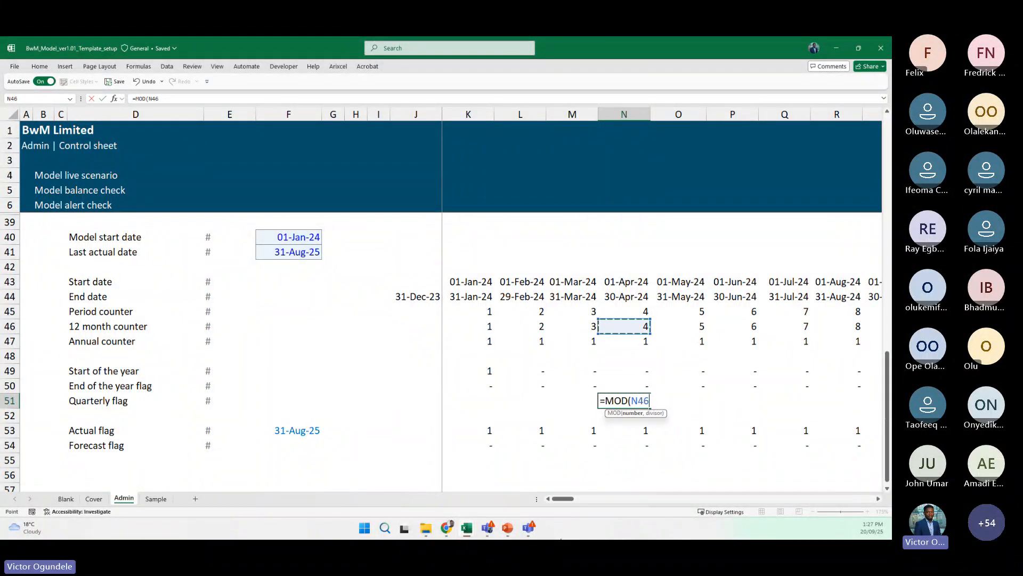
key("Up")
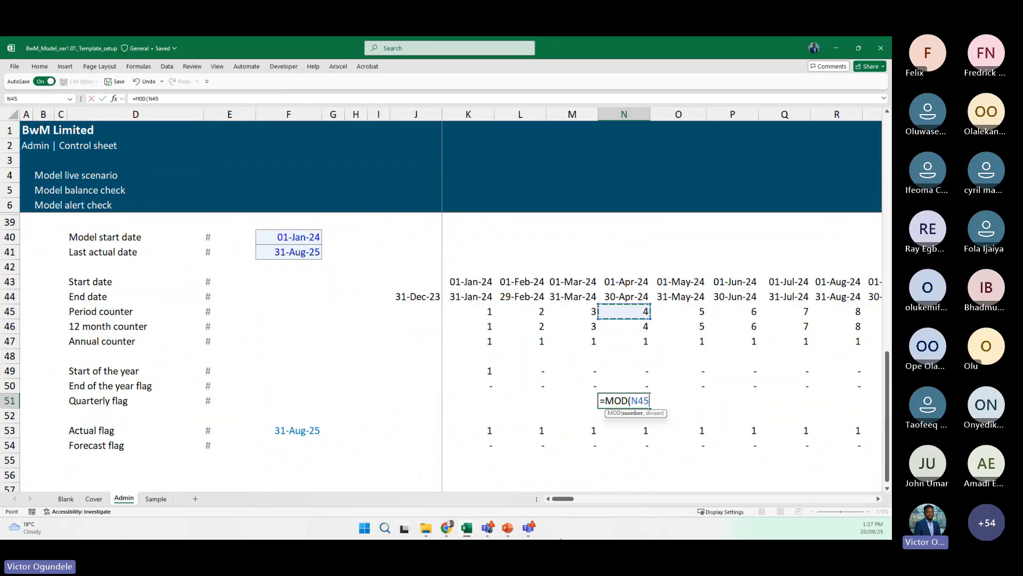
scroll(656, 377, "right", 7)
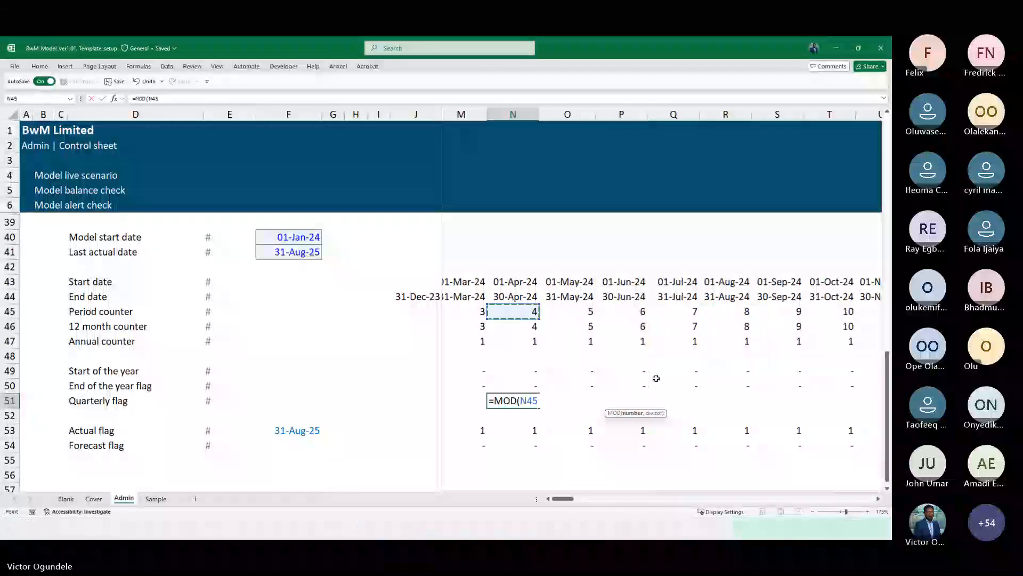
scroll(656, 378, "left", 7)
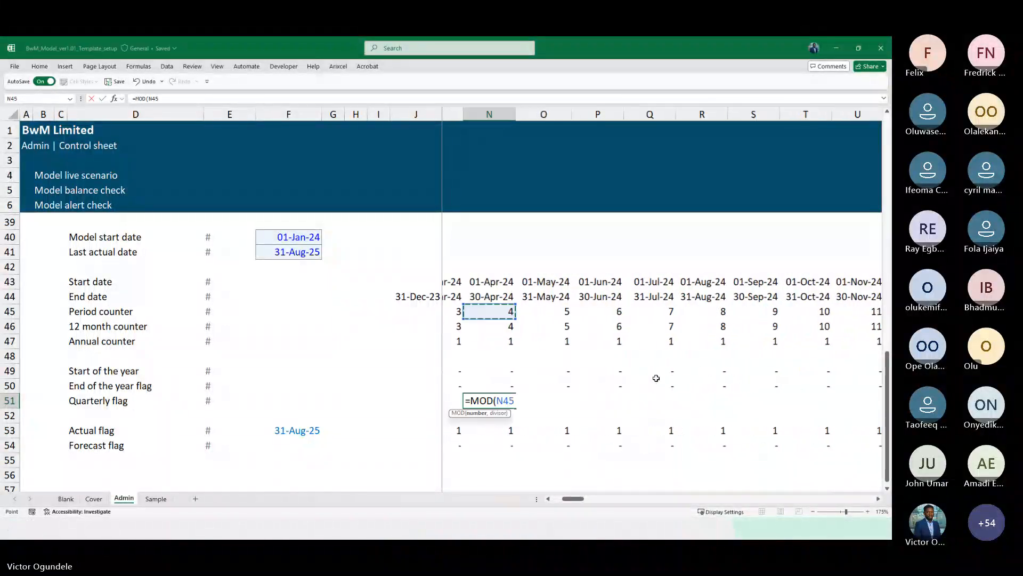
key("Down")
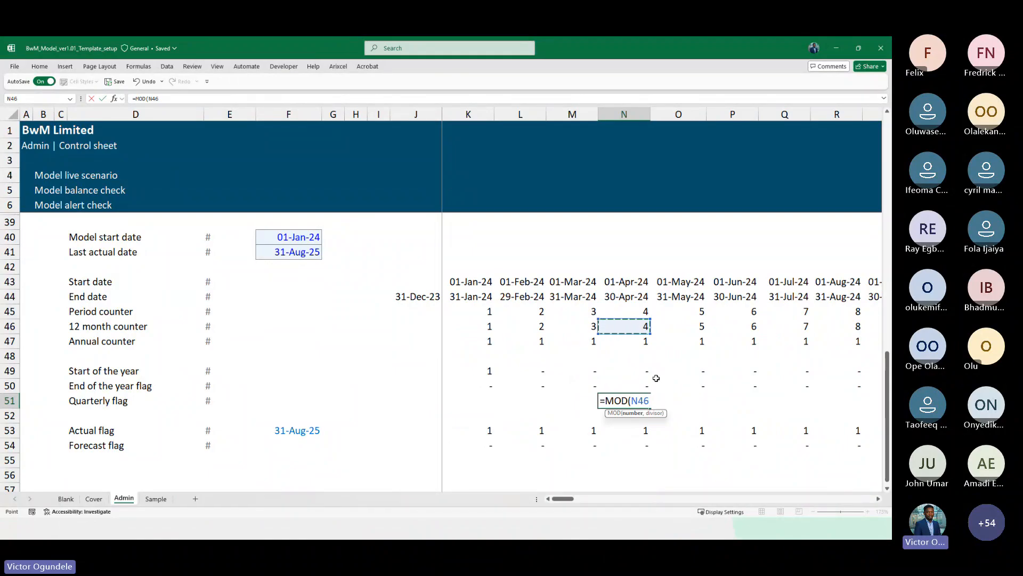
type(",")
scroll(656, 378, "up", 2)
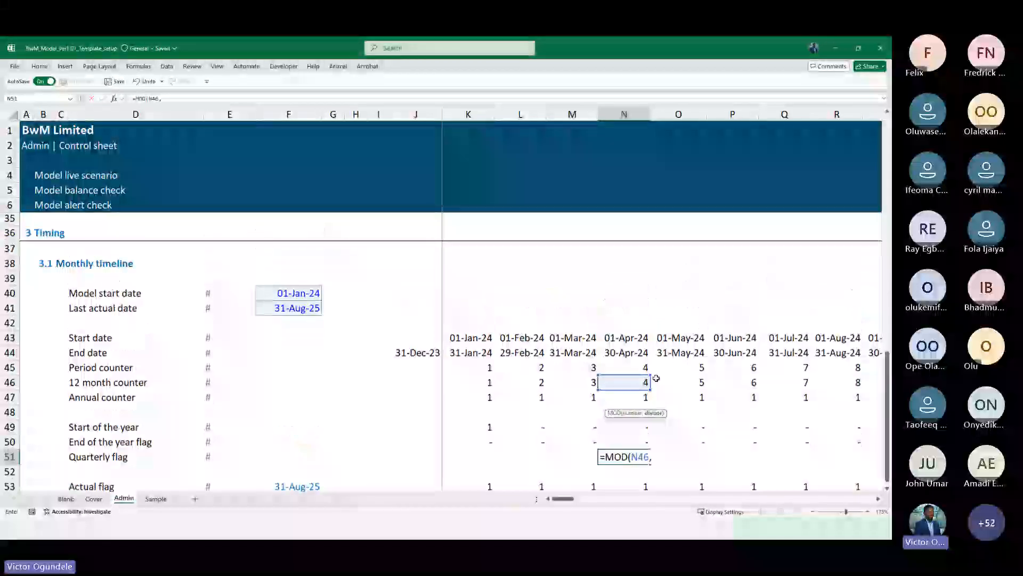
scroll(656, 378, "down", 3)
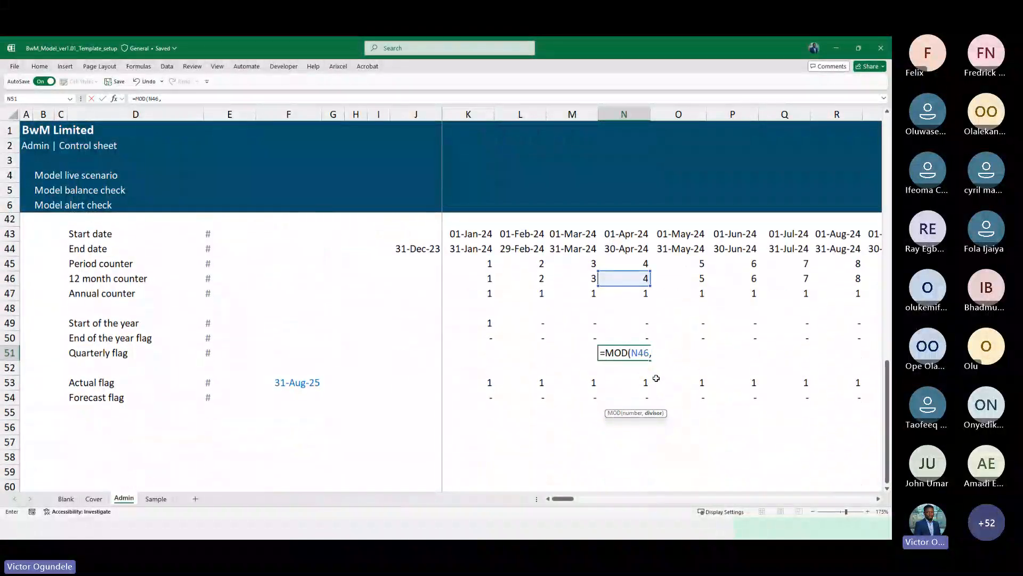
type("q")
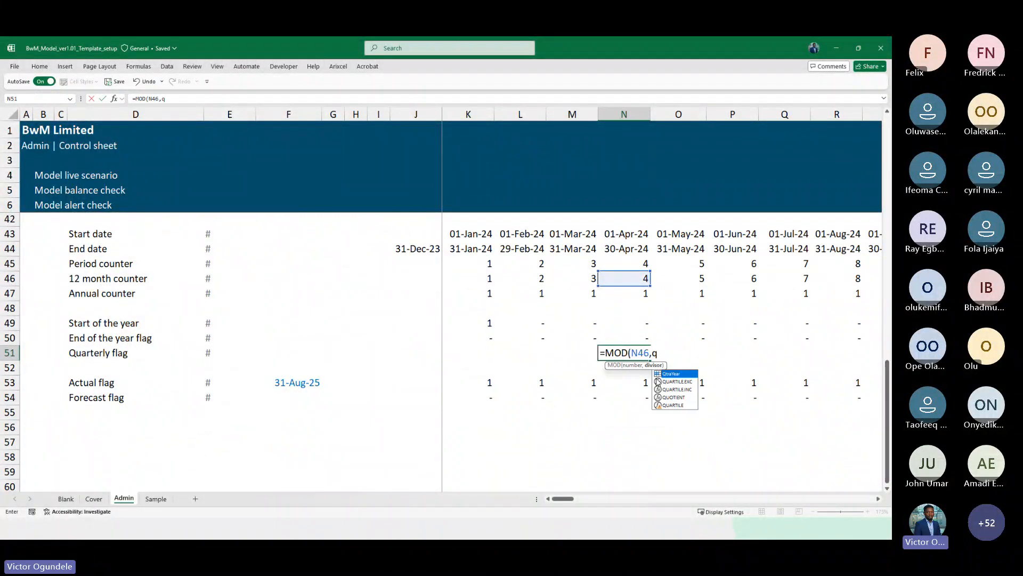
key("Tab")
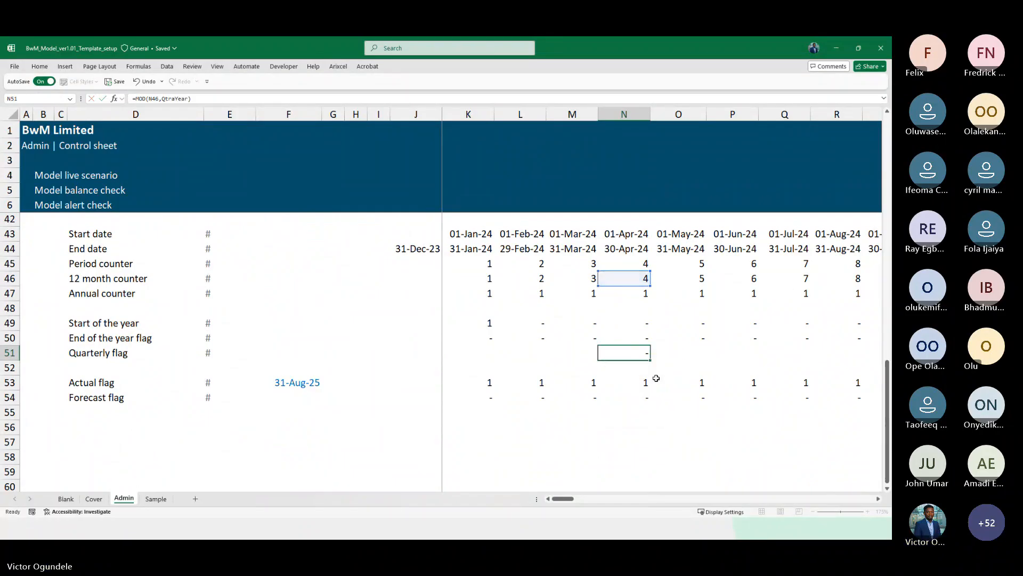
Wrap the quarterly flag formula in IF so it returns 1 when MOD(N46,QtraYear)=0 and 0 otherwise
type(")")
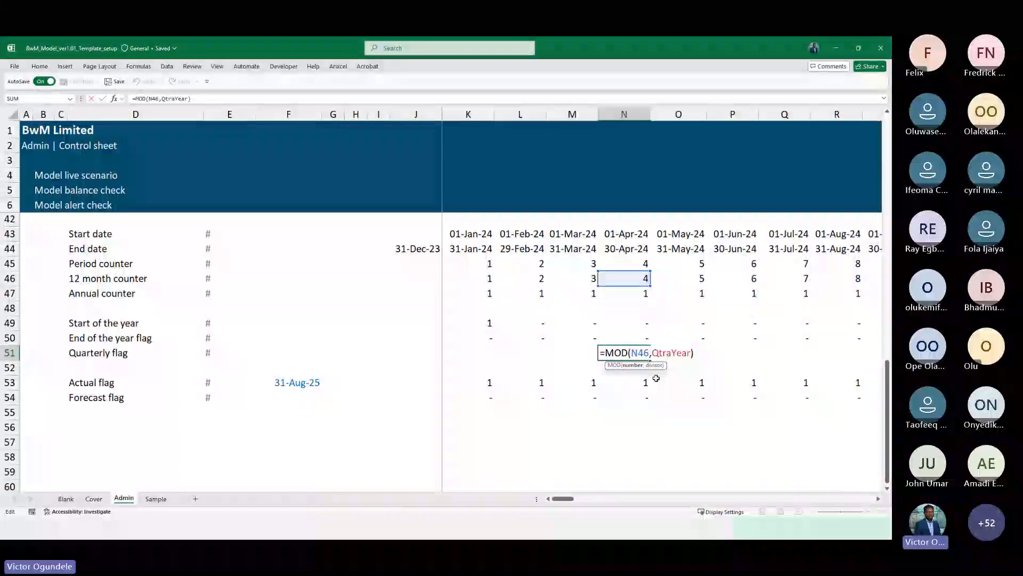
key("Home")
key("Right")
type("IF(")
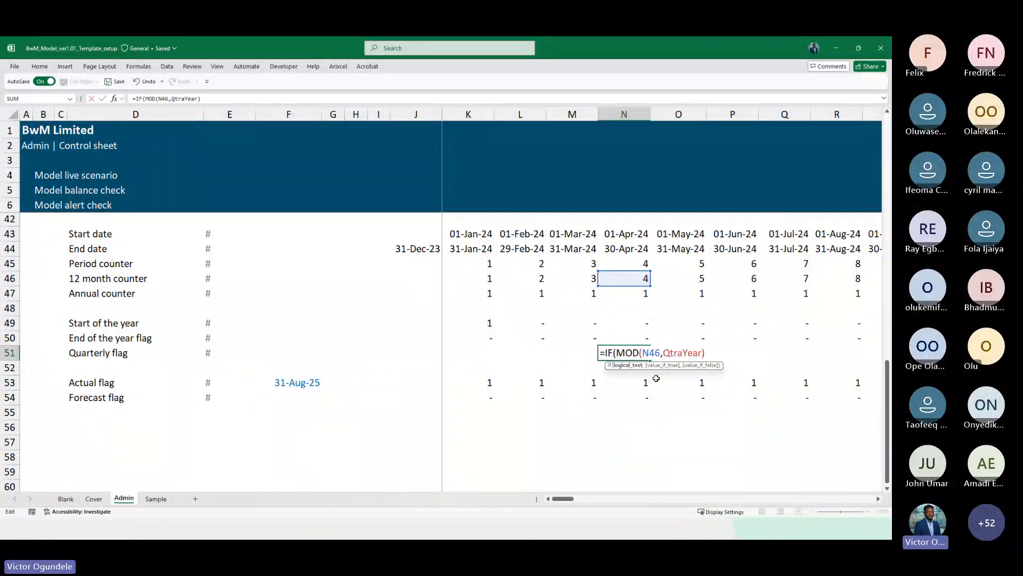
key("Right")
key("Right")
key("Right")
key("Right")
key("Right")
key("Right")
key("Right")
key("Right")
key("Right")
key("Right")
key("Right")
key("Right")
key("Right")
key("Right")
key("Right")
key("Right")
key("Right")
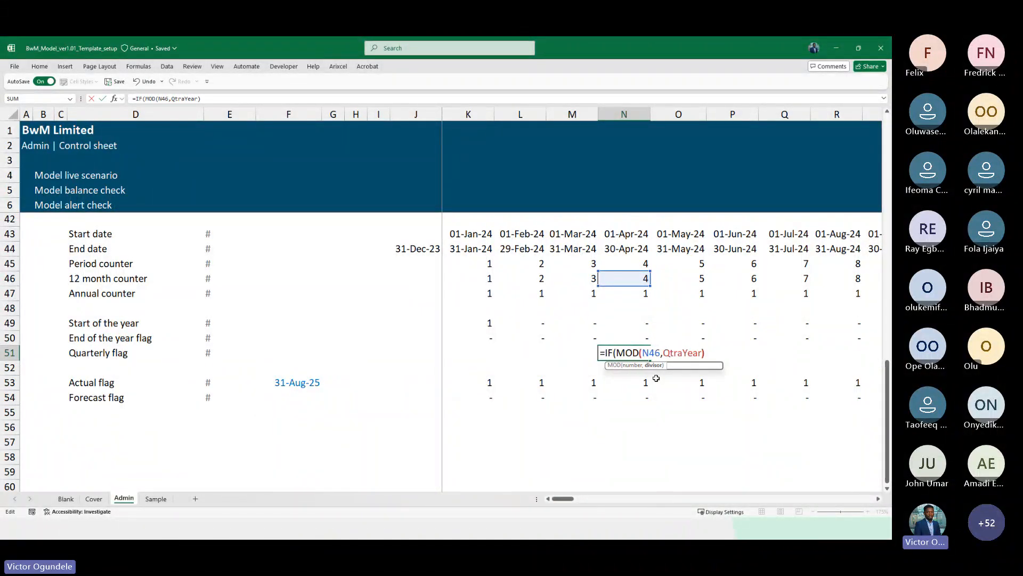
type("=")
type("0,")
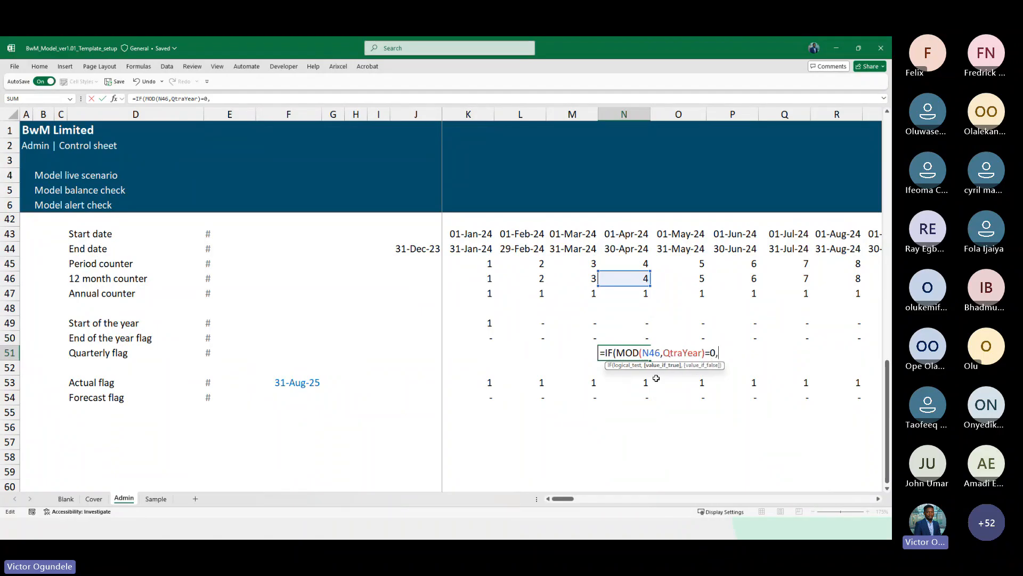
type("1,0)")
key("ctrl+Return")
Copy the quarterly flag formula into the first timeline column and across the whole Quarterly flag row
key("ctrl+c")
key("ctrl+Left")
key("ctrl+Left")
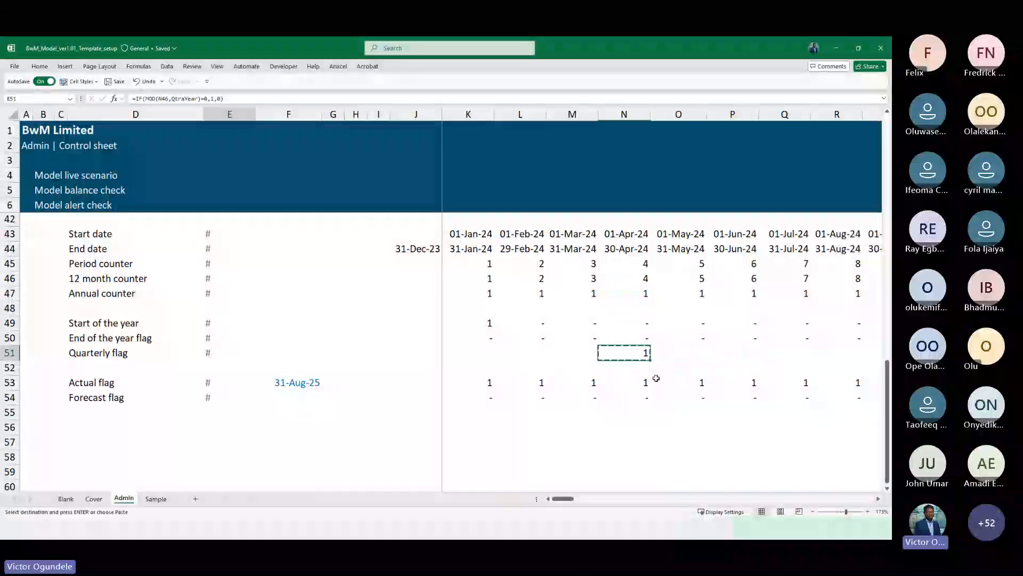
key("Right")
key("Right")
key("Right")
key("Right")
key("Right")
key("Right")
key("Right")
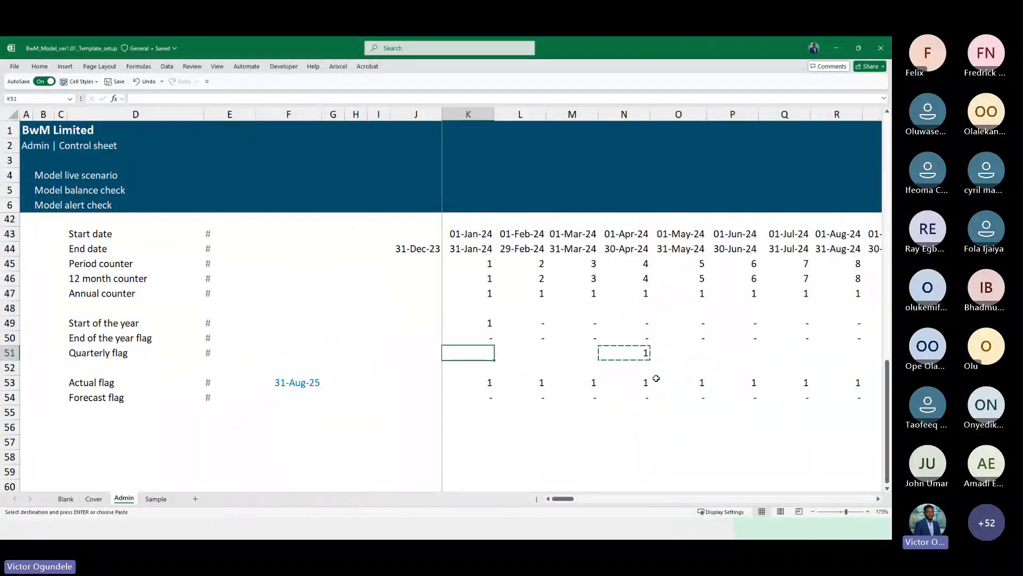
key("ctrl+v")
key("ctrl+shift+Right")
key("Return")
Review the Quarterly flag values against the months across the timeline columns
key("Left")
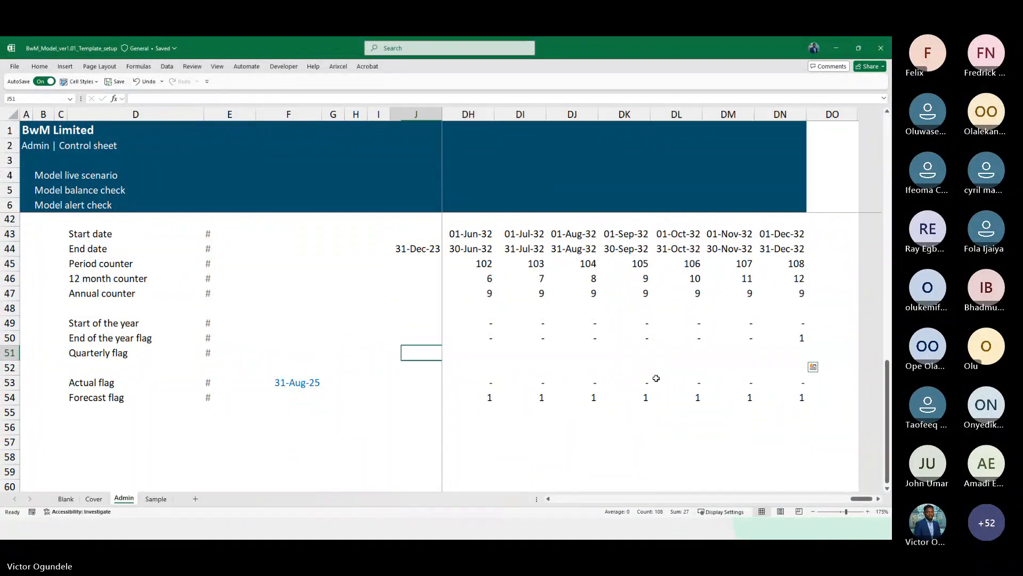
key("Right")
key("Right")
key("Right")
key("Right")
scroll(656, 378, "down", 2, "ctrl")
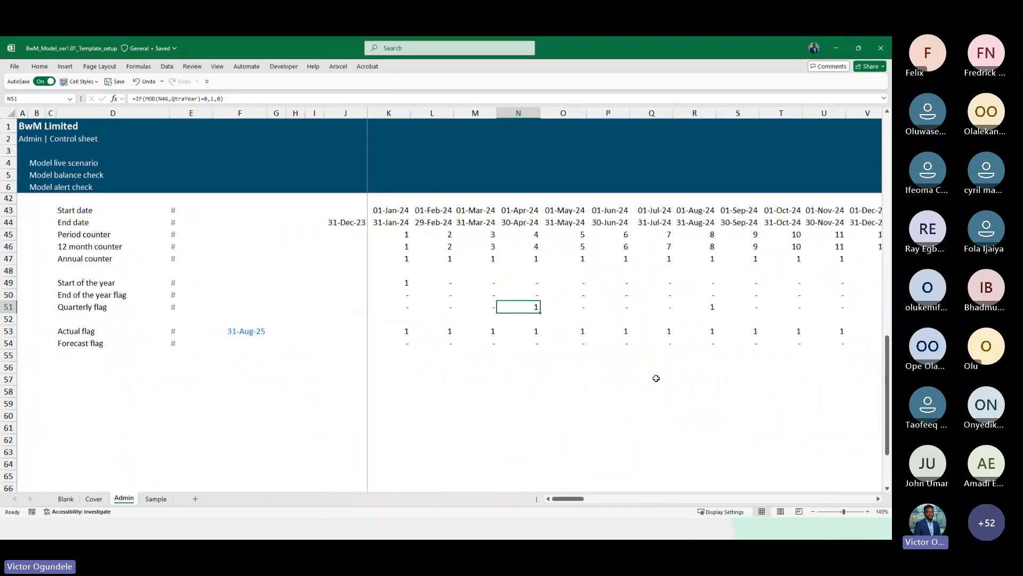
key("Right")
key("Right")
key("Right")
key("Right")
key("Right")
key("Right")
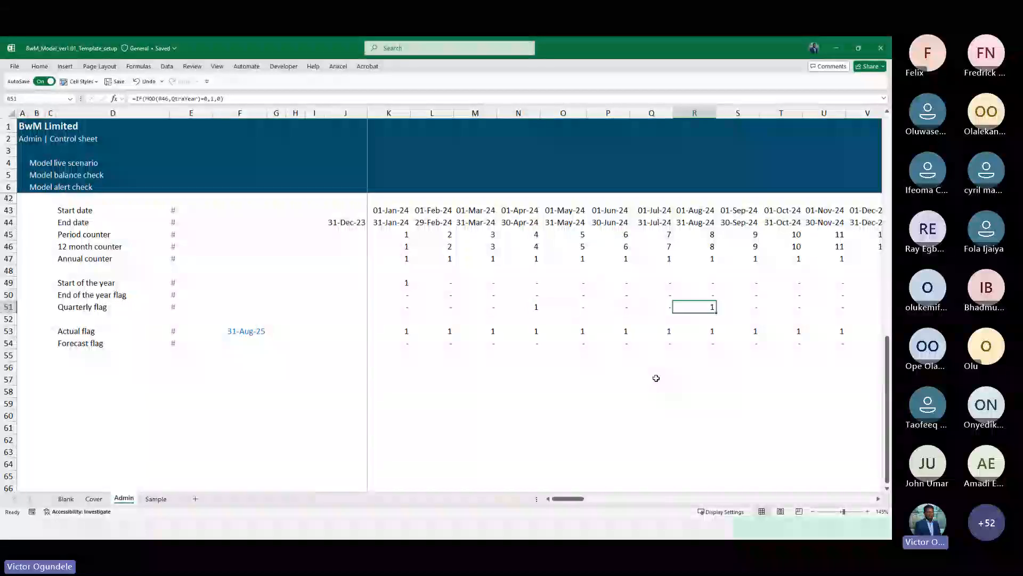
key("Right")
key("Right")
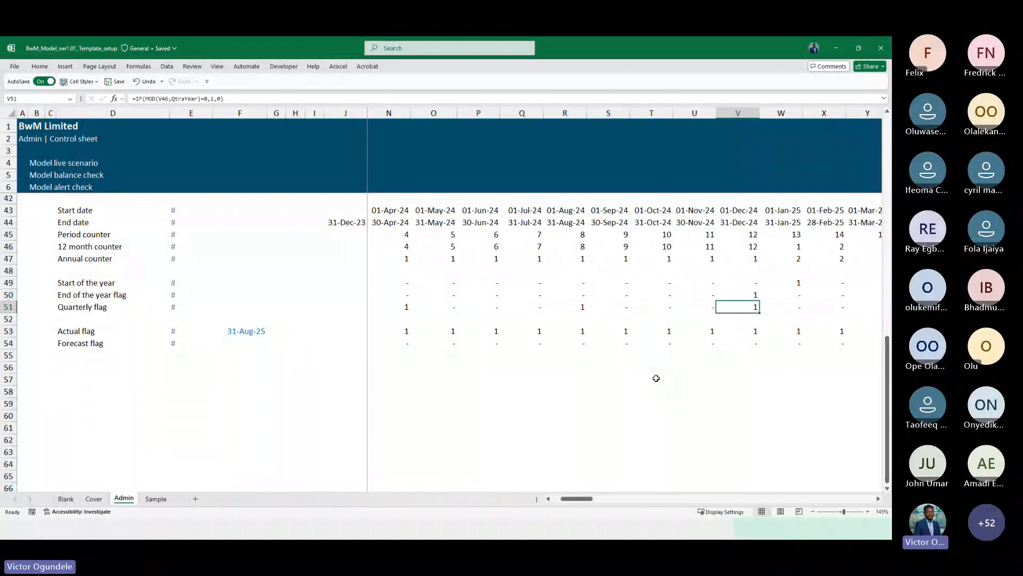
scroll(656, 377, "down", 1, "ctrl")
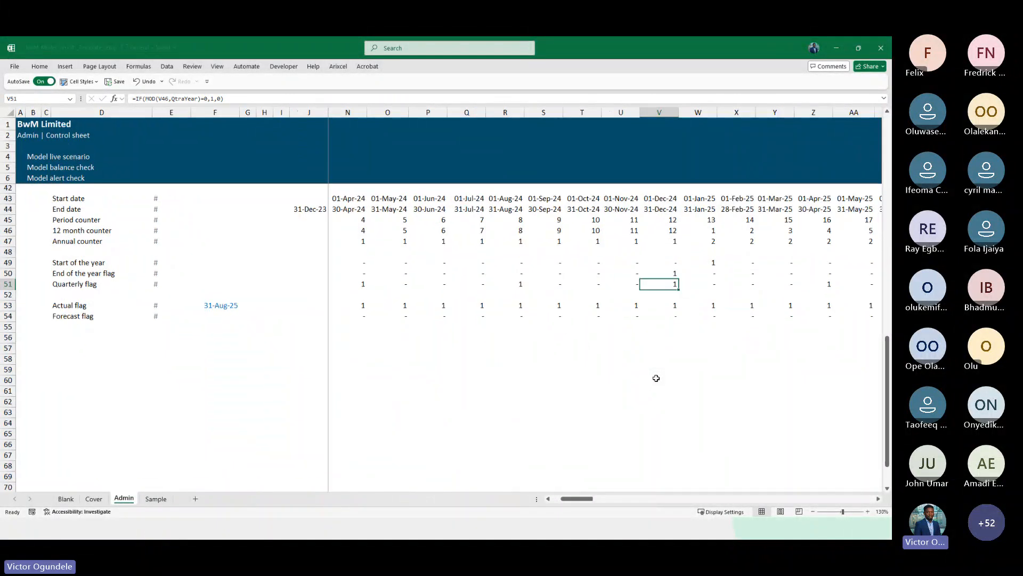
key("ctrl+Left")
key("Left")
key("Right")
key("Right")
key("Right")
key("Right")
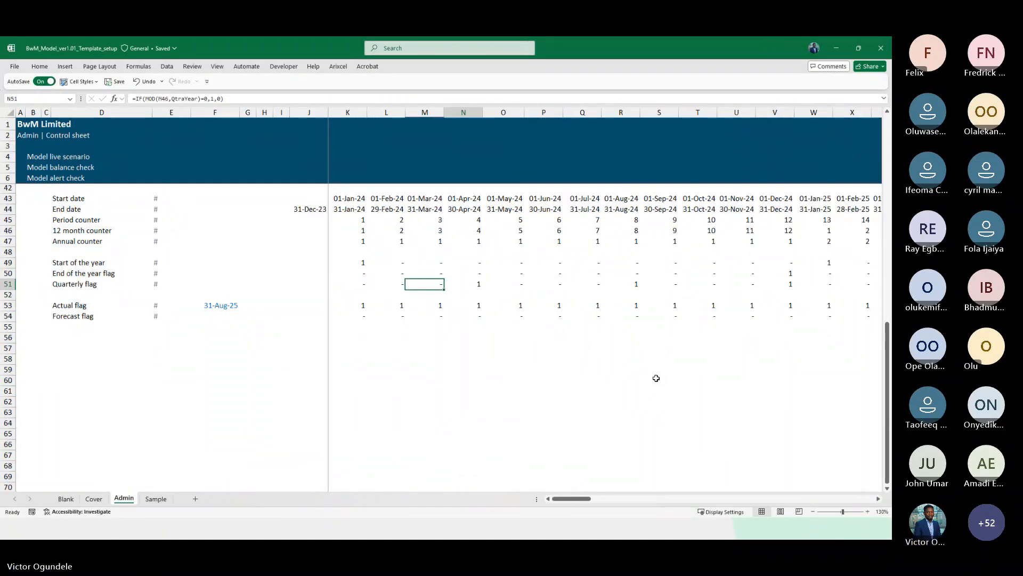
Replace QtraYear with MonthaQtr as the divisor in the first quarterly flag formula and fill it across the row
key("Left")
key("Left")
key("Left")
key("F2")
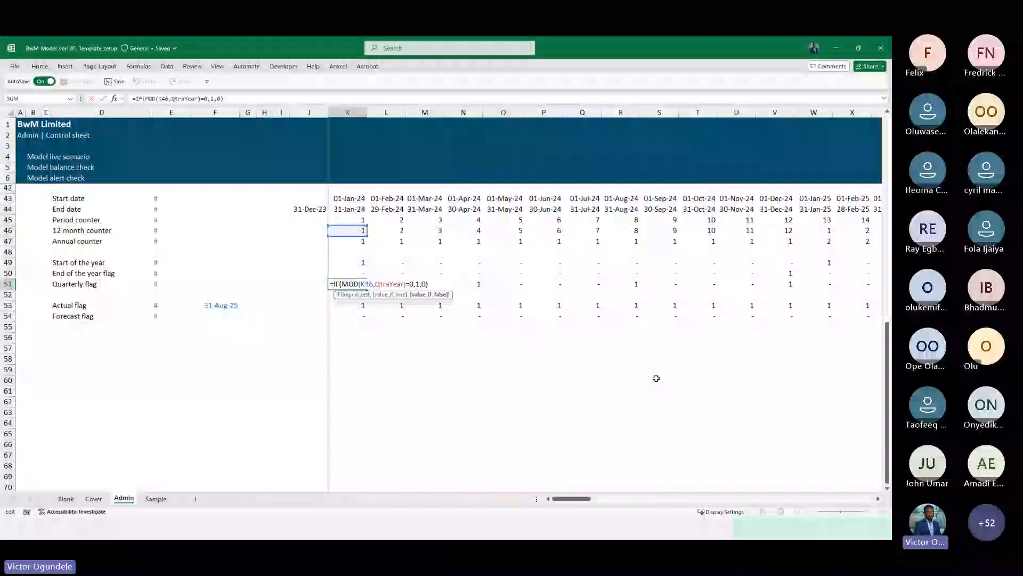
key("Left")
key("ctrl+shift+Left")
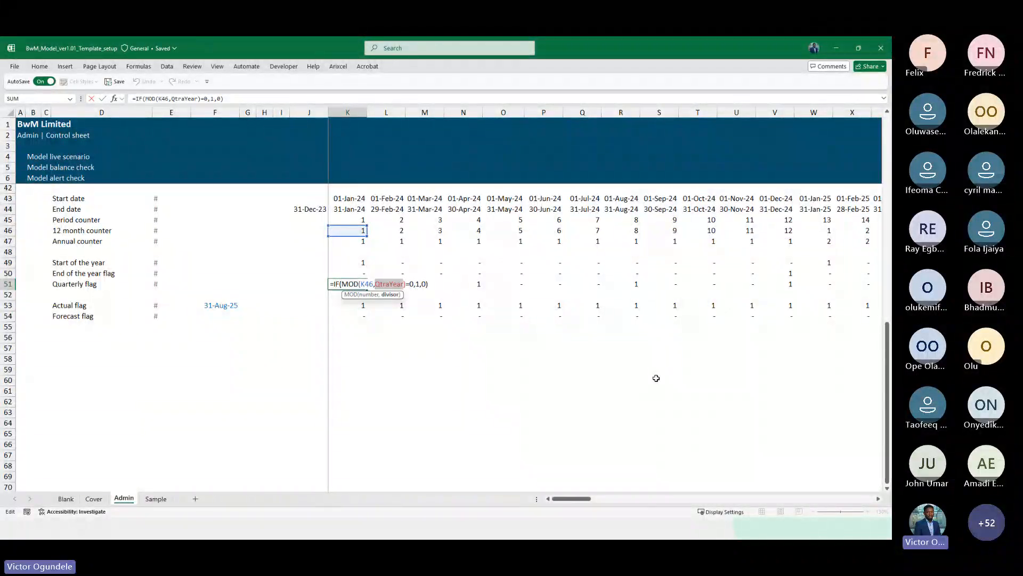
type("MonthaQtr")
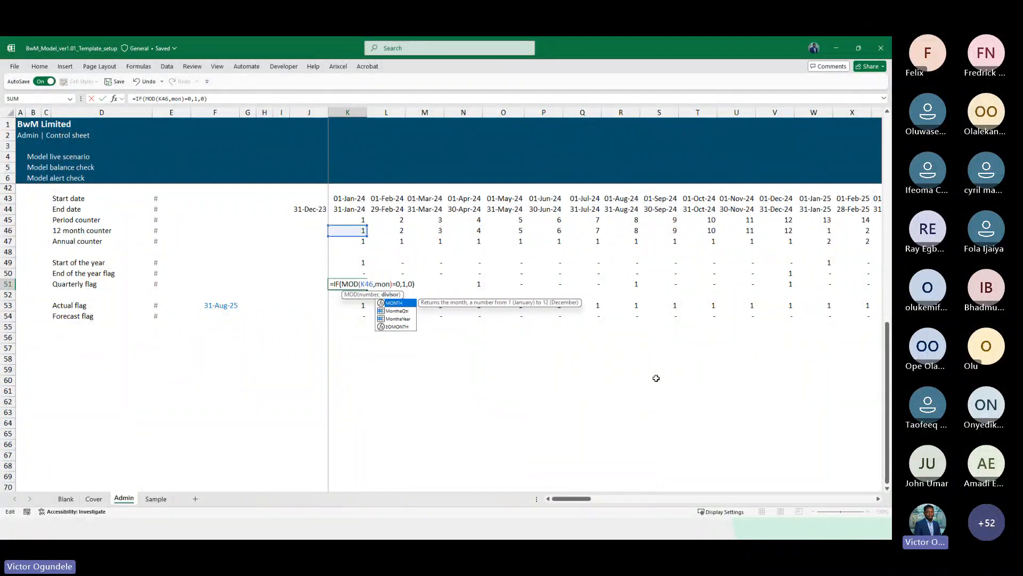
key("Down")
key("Tab")
key("ctrl+Return")
key("ctrl+shift+Right")
key("ctrl+r")
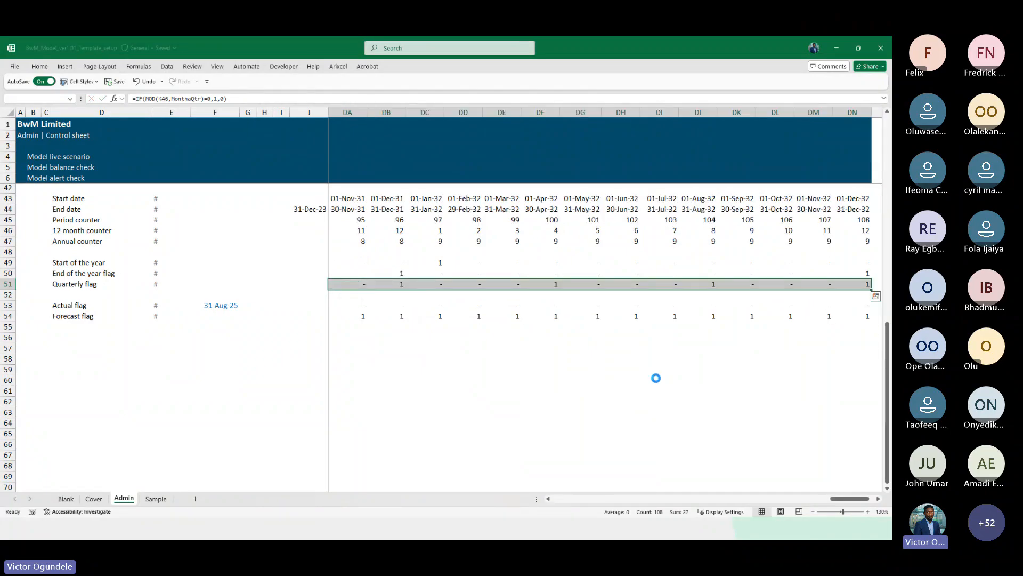
Check the corrected Quarterly flag values across the timeline columns
key("Right")
key("Right")
key("Right")
scroll(656, 377, "up", 2, "ctrl")
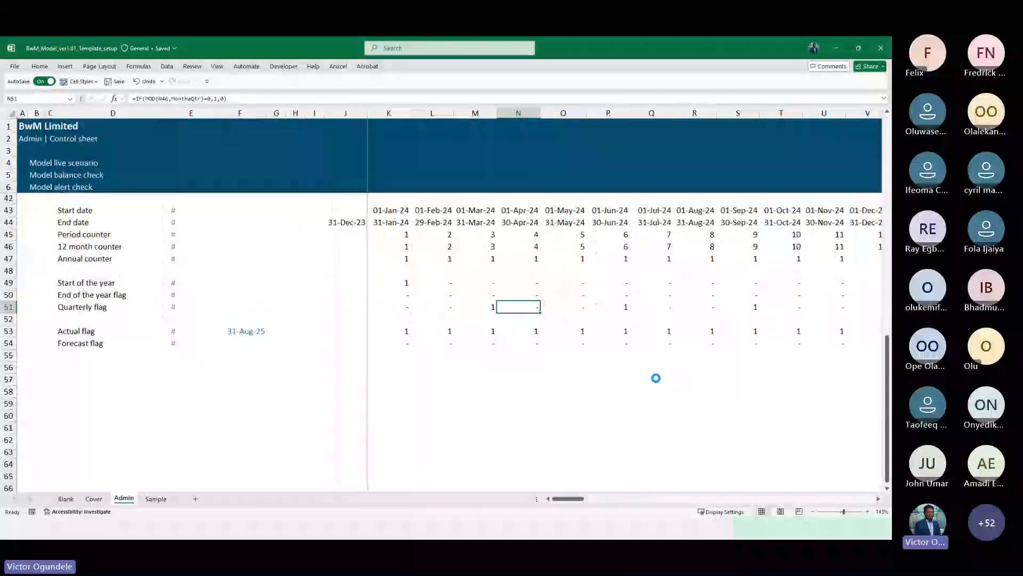
key("Left")
key("Left")
key("Left")
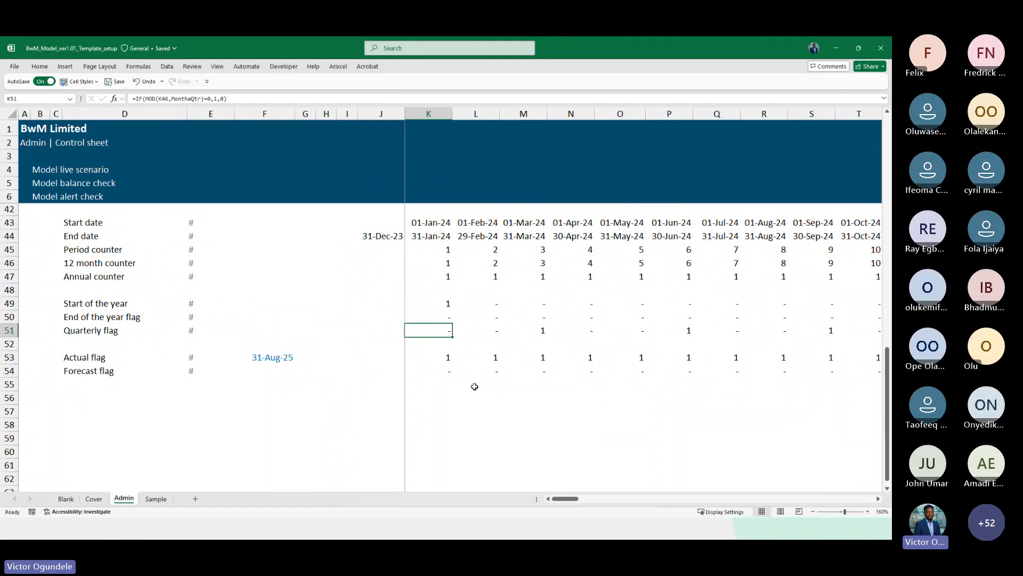
key("Right")
key("Right")
key("Right")
key("Right")
key("Left")
key("Left")
key("Left")
key("Left")
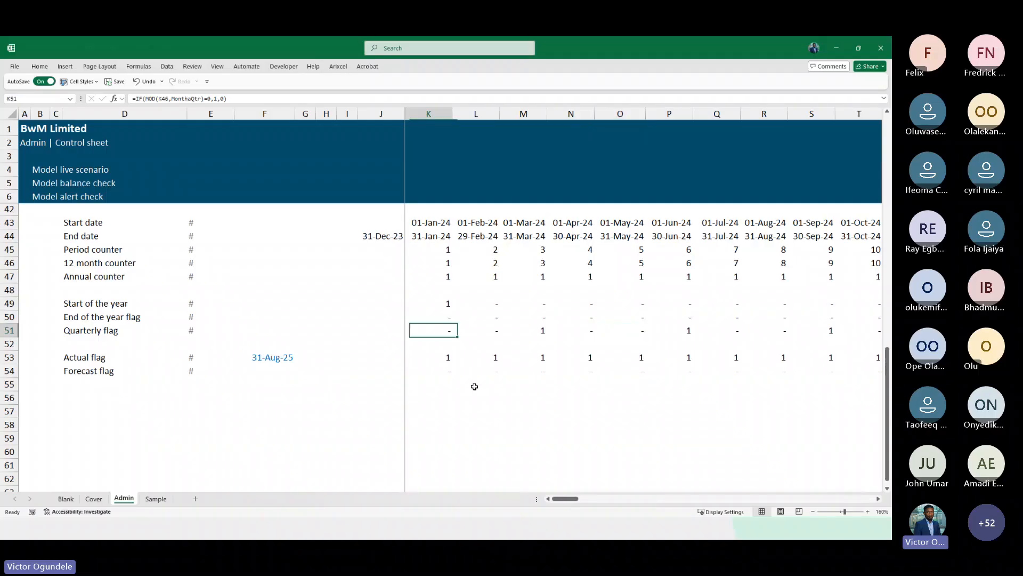
key("Right")
key("Right")
key("Right")
key("Right")
key("Right")
key("Right")
key("Right")
key("Right")
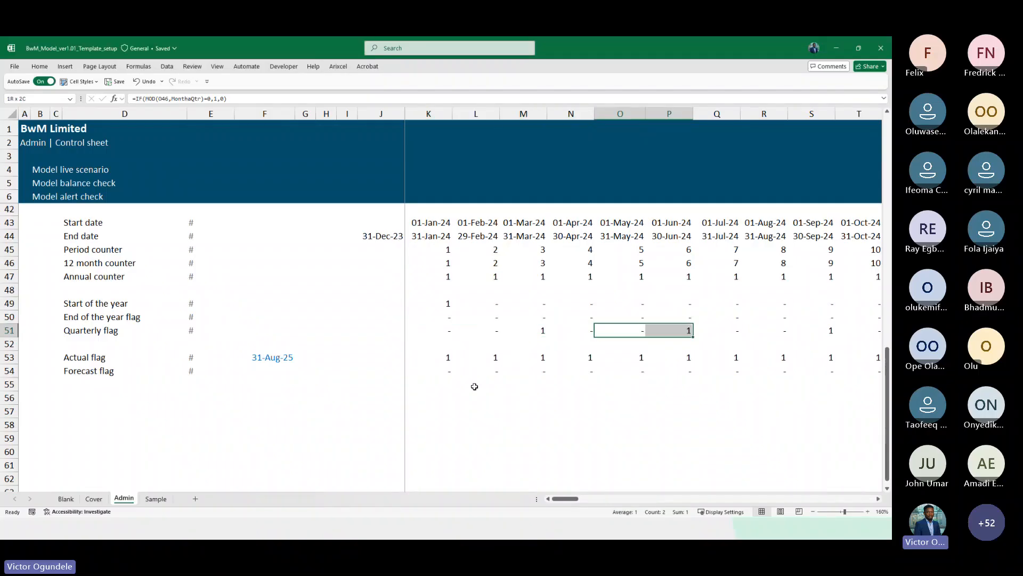
key("Right")
key("Right")
key("Right")
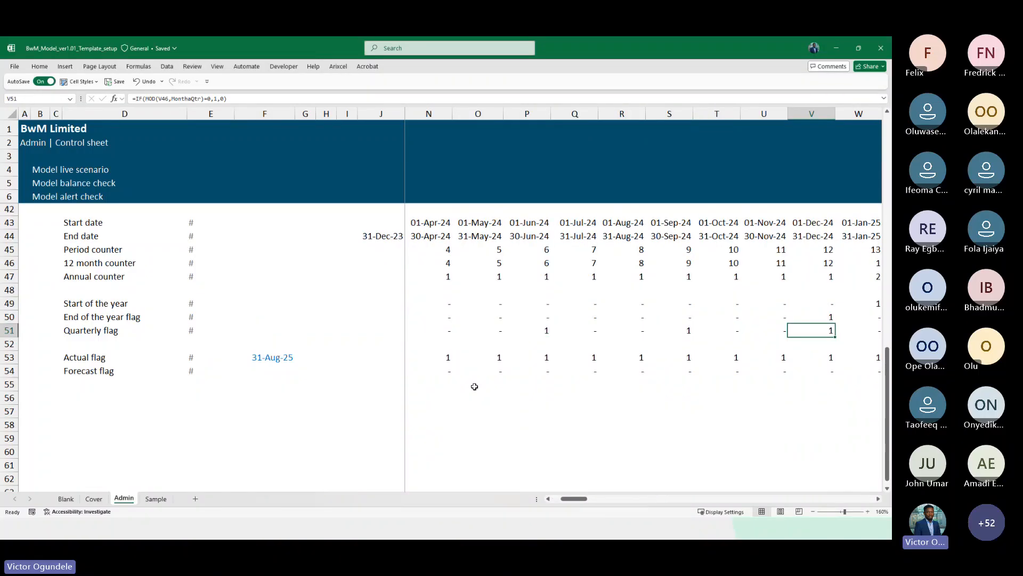
key("Left")
key("Left")
key("Left")
key("Left")
key("Left")
key("Left")
key("Left")
key("Left")
key("Left")
key("Left")
key("Left")
key("Left")
key("Left")
key("Left")
key("Left")
key("Left")
key("Left")
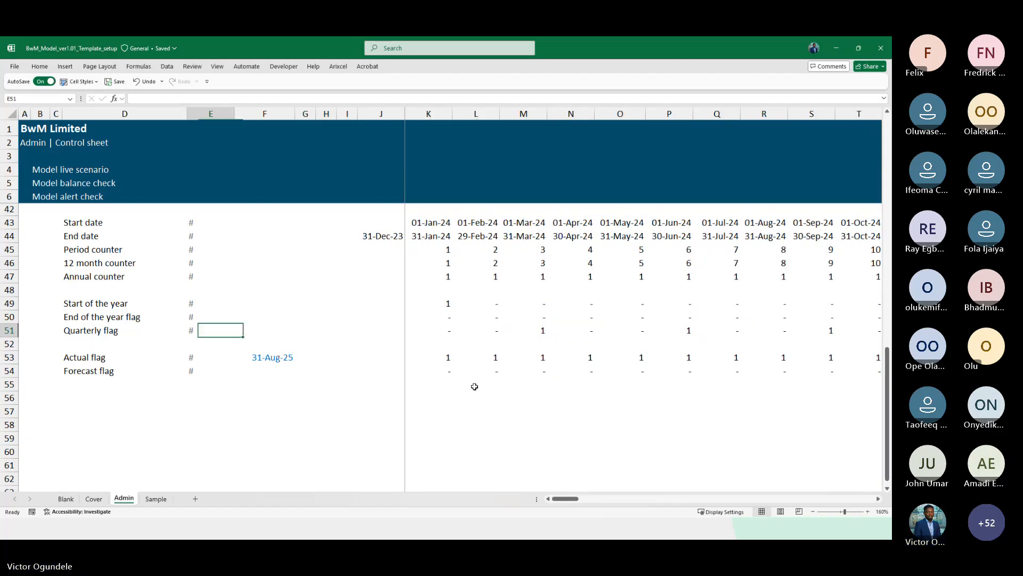
key("Left")
scroll(474, 386, "down", 1)
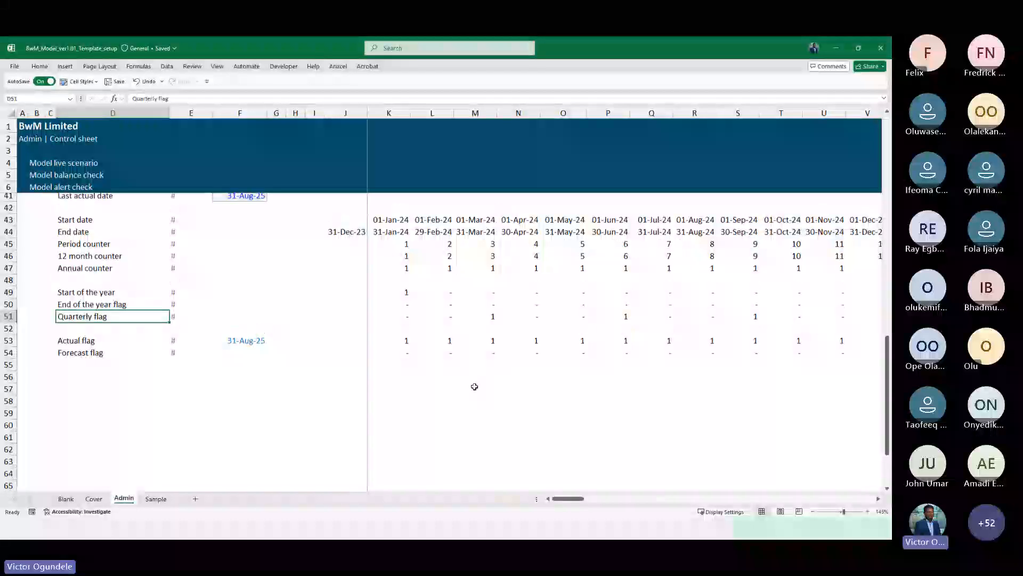
scroll(474, 387, "down", 3)
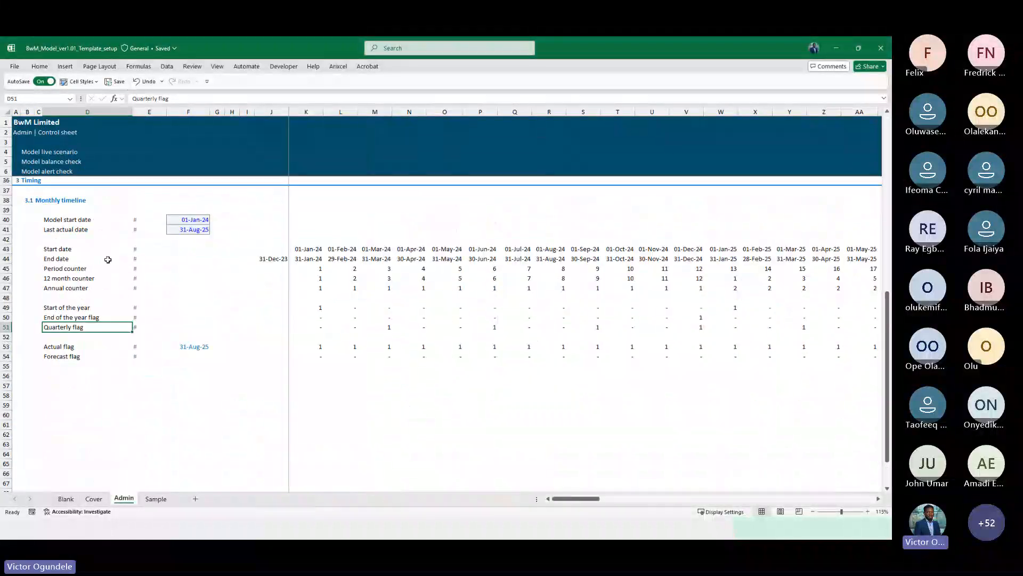
Copy the 3.1 Monthly timeline heading row below the monthly block and rename it Annual timeline
left_click(33, 200)
key("shift+space")
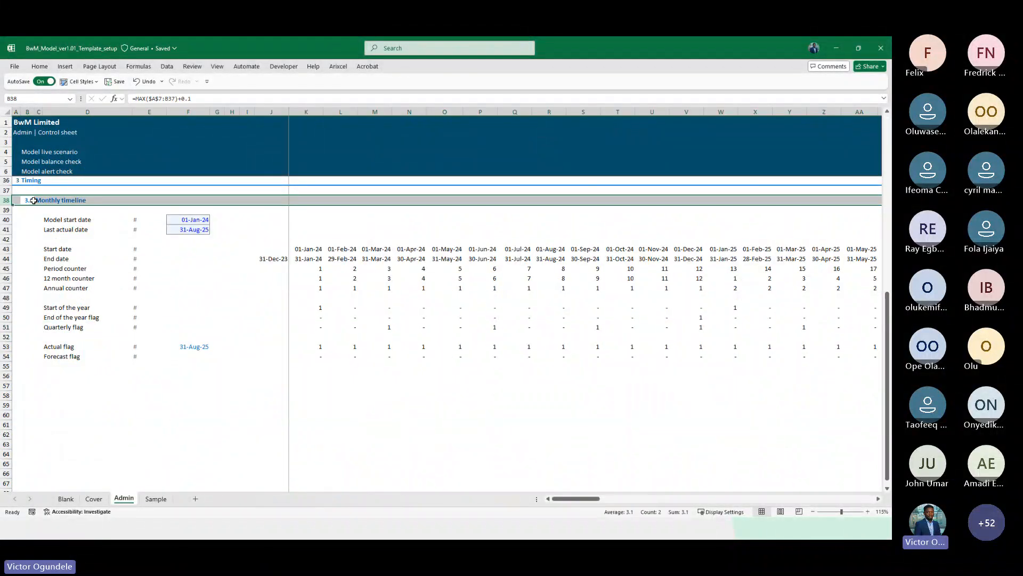
key("ctrl+c")
left_click(9, 377)
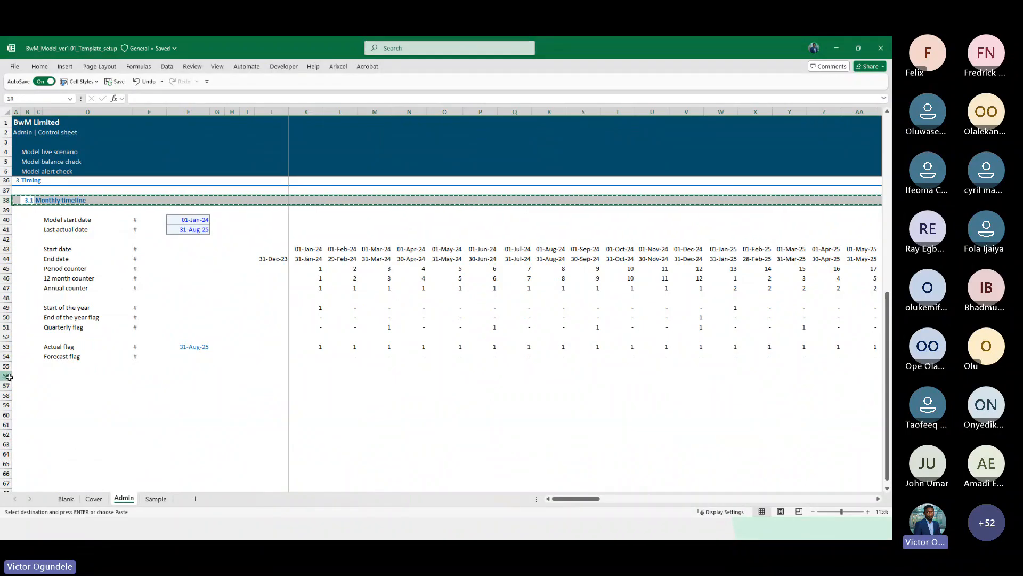
key("ctrl+v")
key("Right")
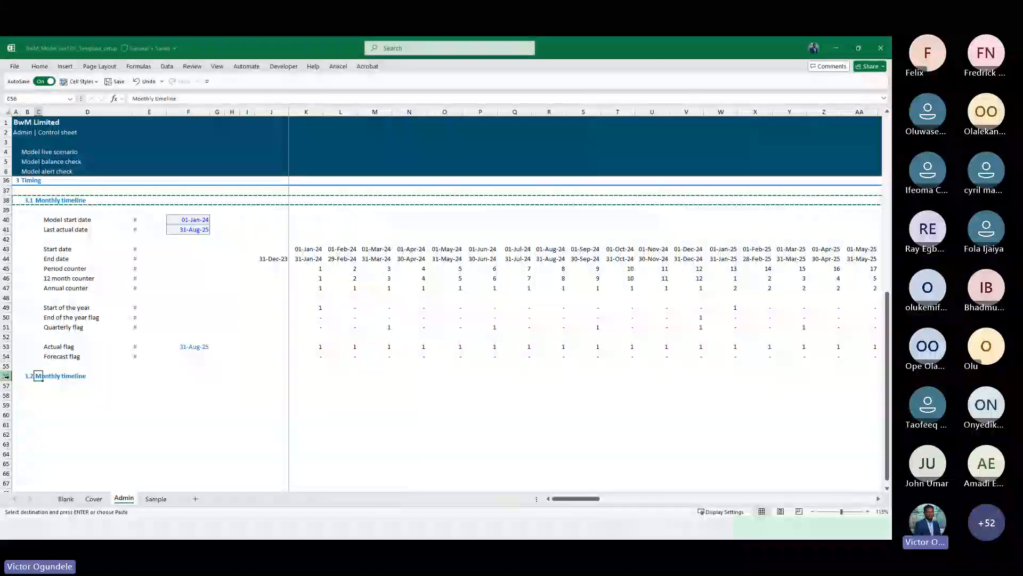
key("F2")
key("Home")
key("ctrl+shift+Right")
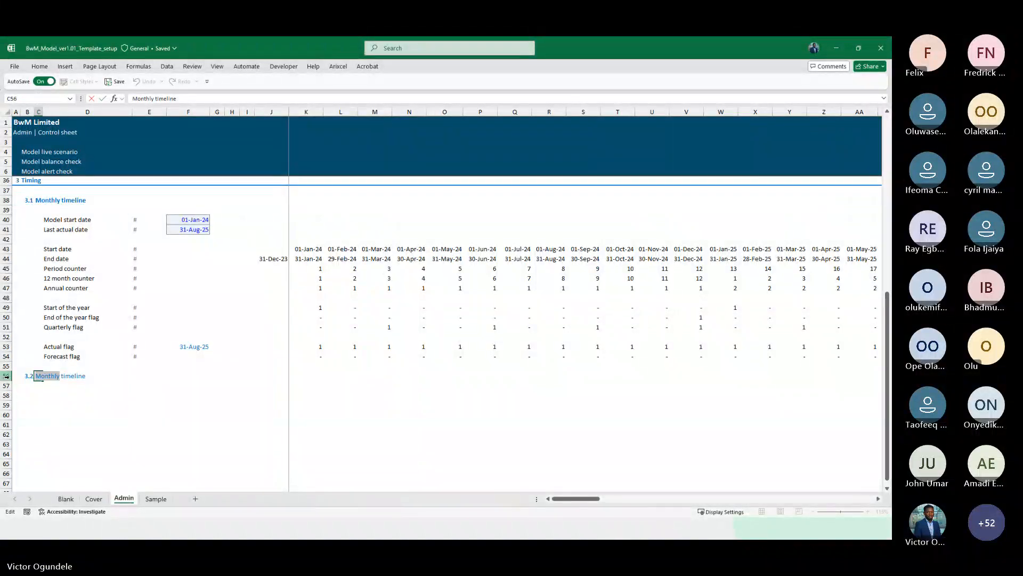
type("Annu al")
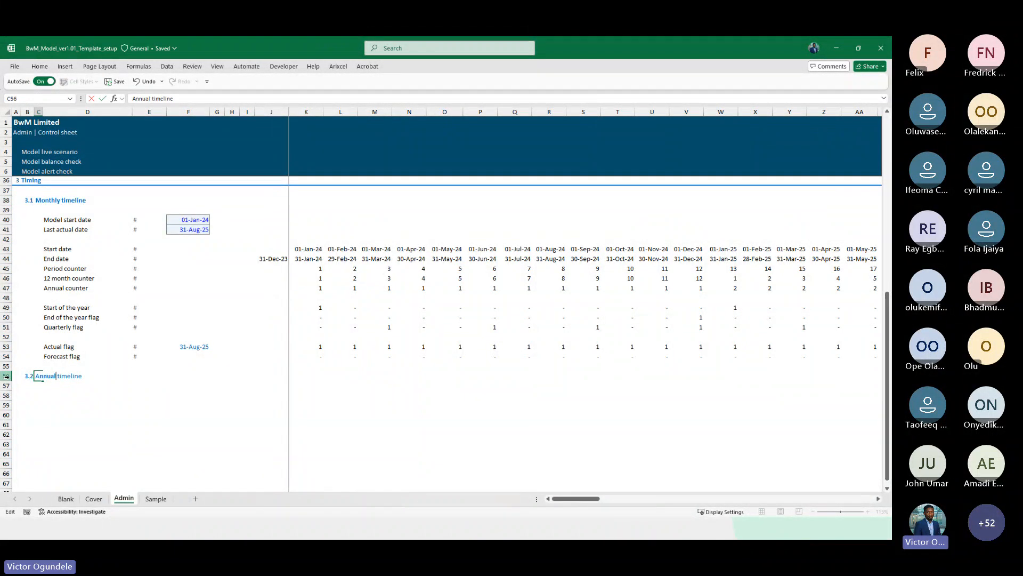
key("Return")
Make the reference in the opening 31-Dec-23 end date formula absolute
key("Right")
key("Right")
key("Up")
key("Up")
key("Up")
key("Up")
key("Up")
key("Up")
key("Up")
key("Up")
key("Up")
key("Up")
key("Up")
key("Up")
key("Up")
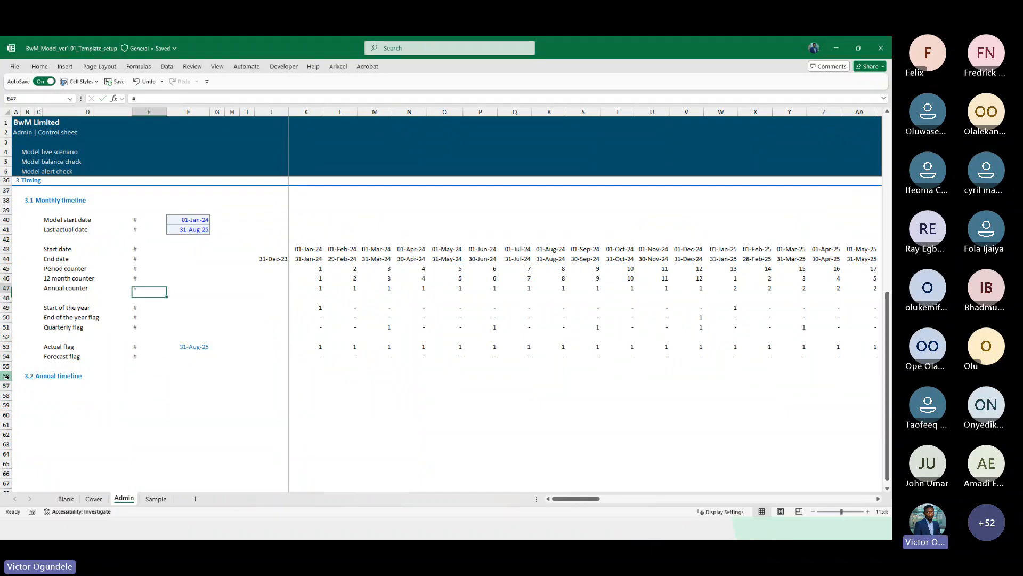
key("ctrl+Right")
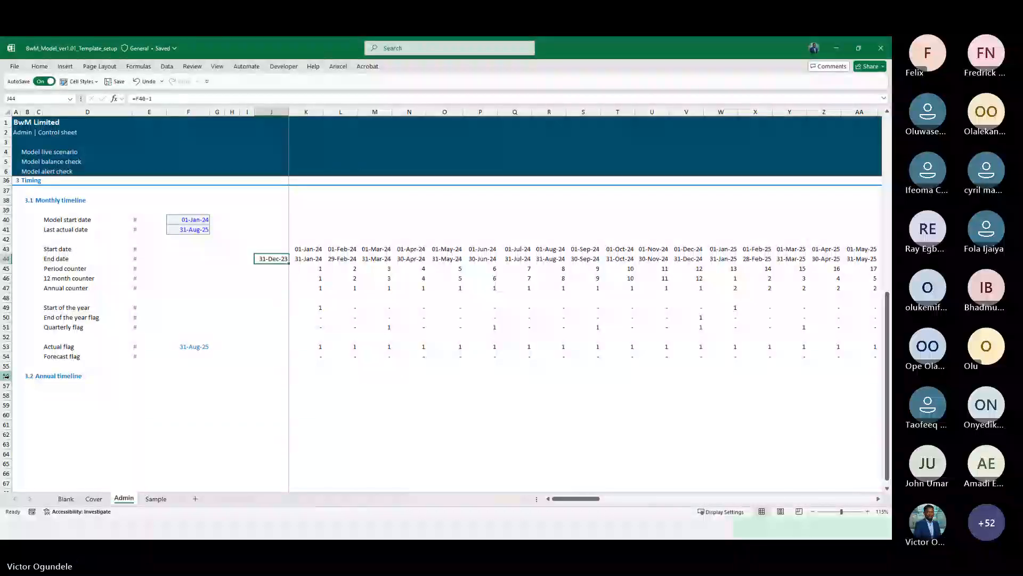
key("F2")
key("F4")
key("ctrl+Return")
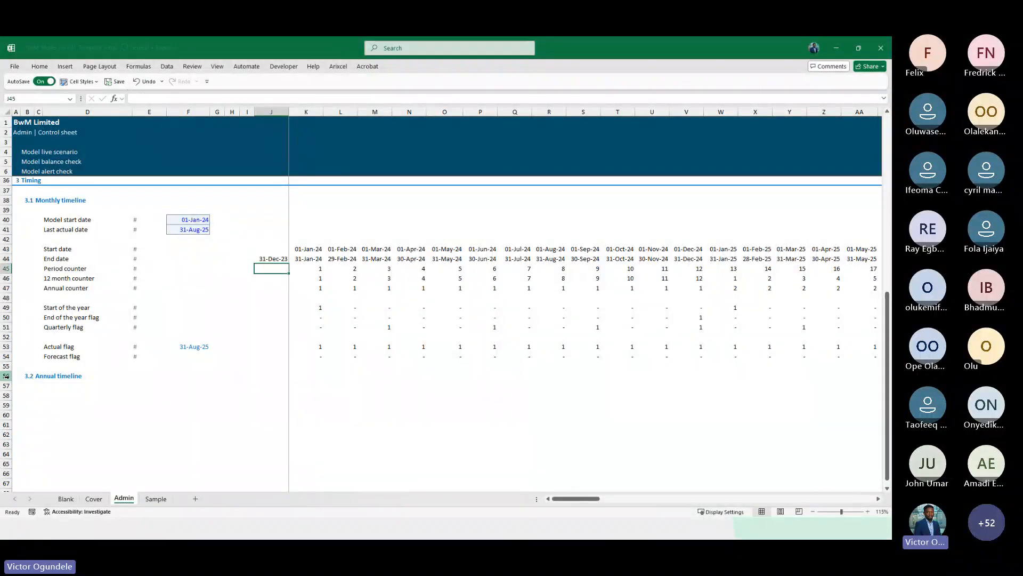
Copy the monthly timeline block from Start date through Forecast flag into the Annual timeline section below
key("Up")
key("shift+space")
key("shift+Down")
key("shift+Down")
key("shift+Down")
key("shift+Down")
key("shift+Down")
key("shift+Down")
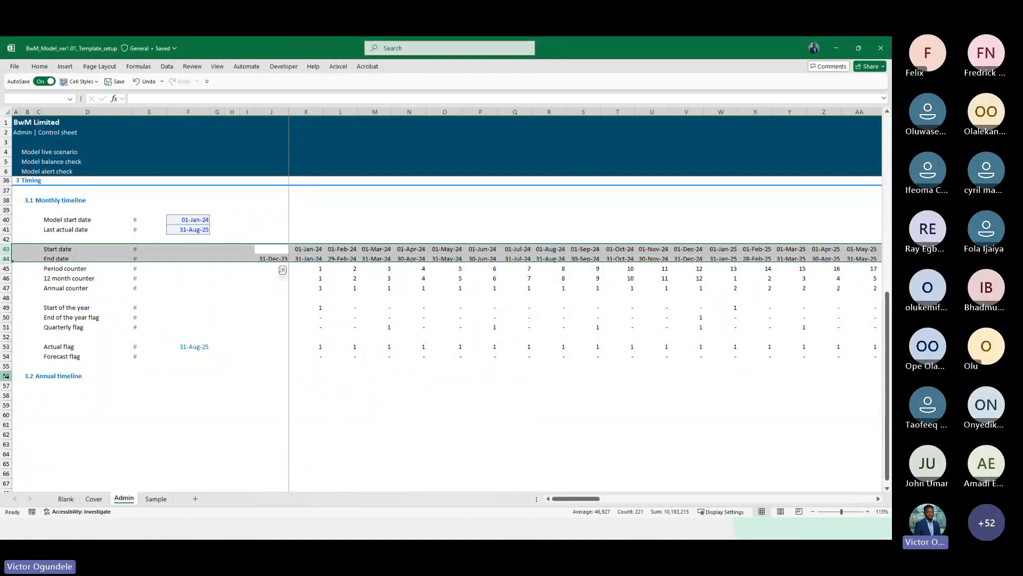
key("shift+Down")
key("shift+Down")
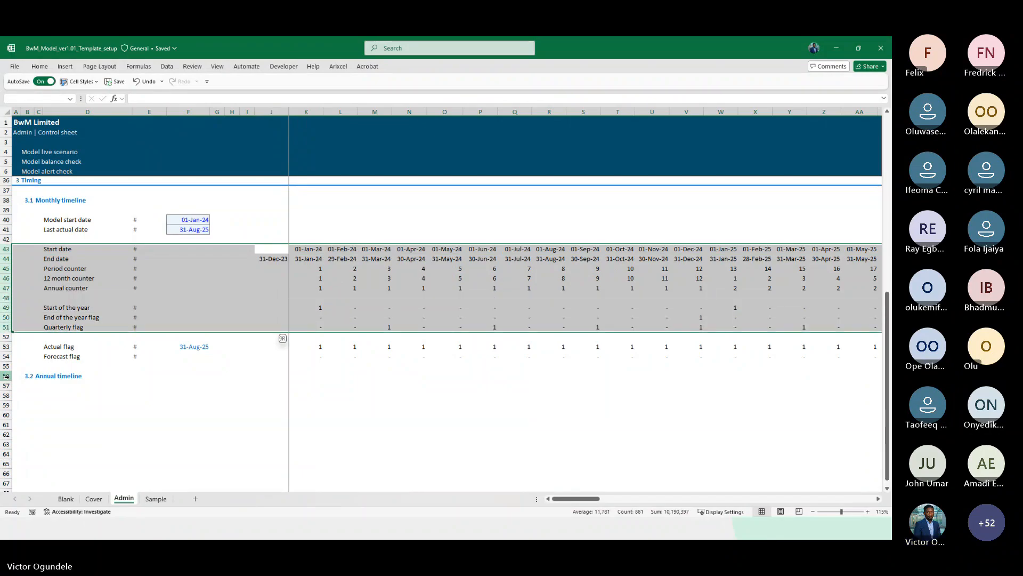
key("shift+Down")
key("shift+Down")
key("shift+Down")
key("shift+Down")
key("shift+Up")
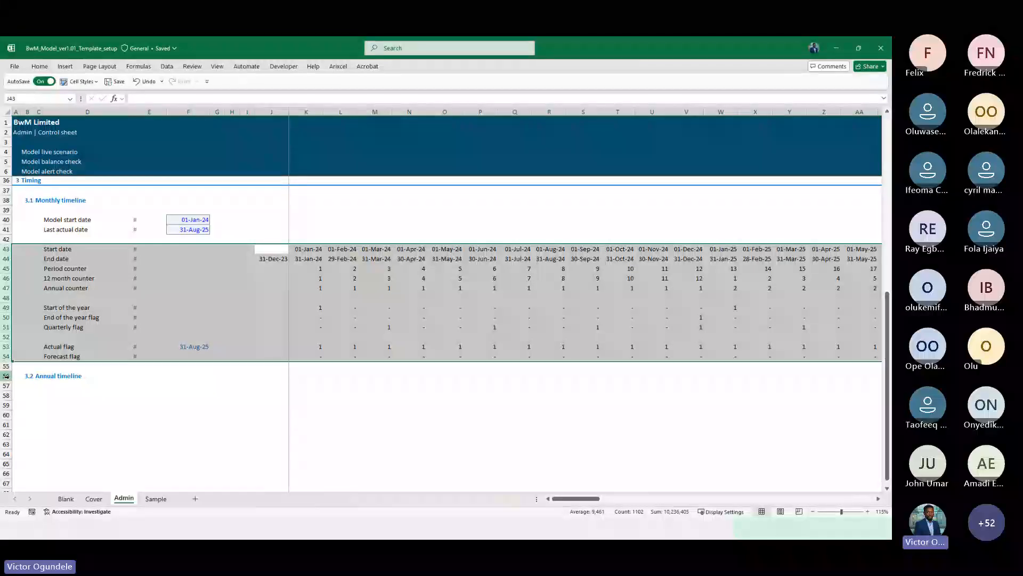
key("ctrl+c")
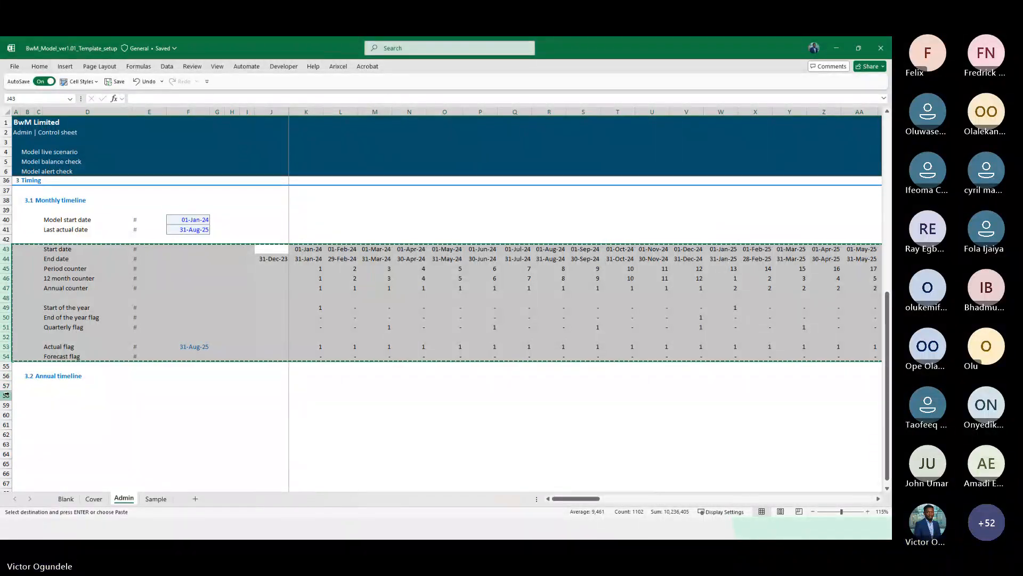
left_click(9, 395)
key("ctrl+v")
Change the first annual End date formula to =EDATE(K58,MonthaYear)-1
key("Right")
key("Right")
key("Right")
key("Right")
key("Right")
key("Right")
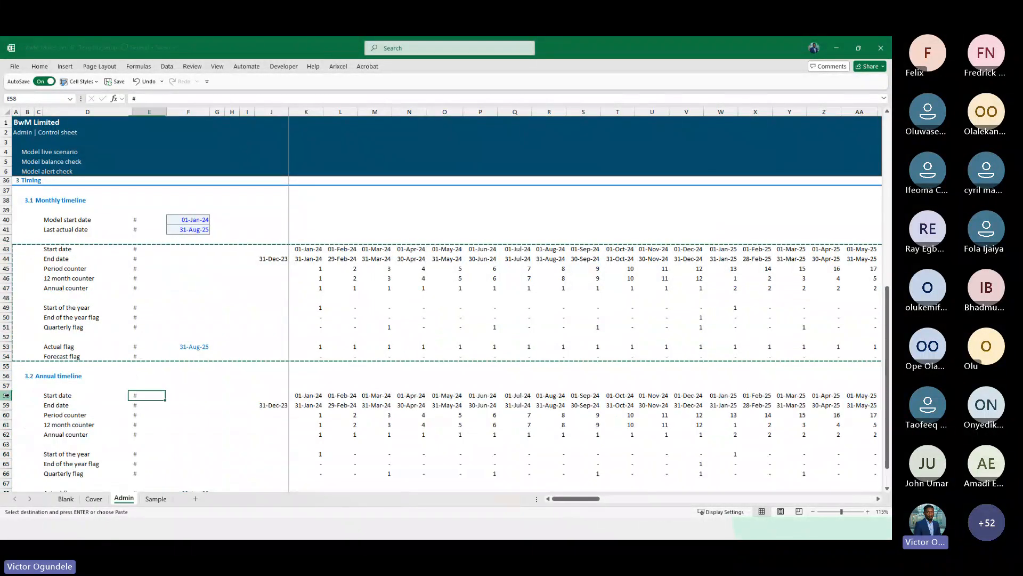
key("Right")
key("Right")
key("Down")
key("F2")
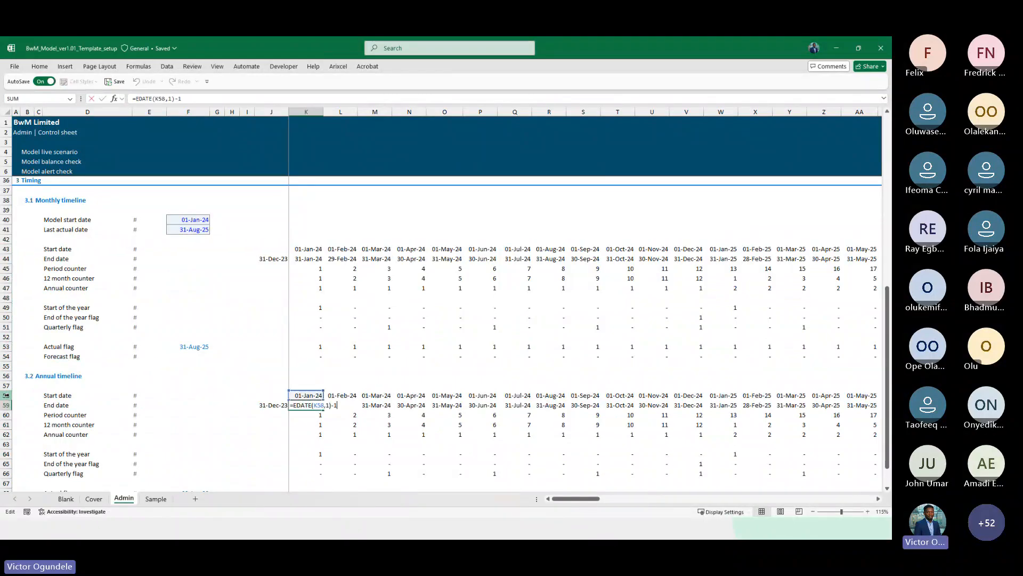
scroll(7, 395, "down", 3)
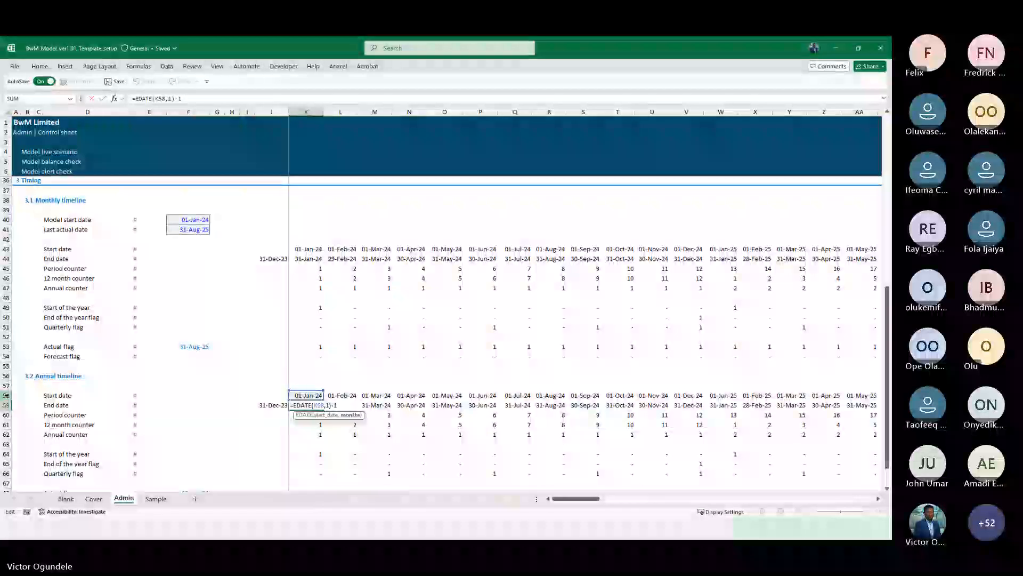
key("Escape")
scroll(9, 395, "up", 2, "ctrl")
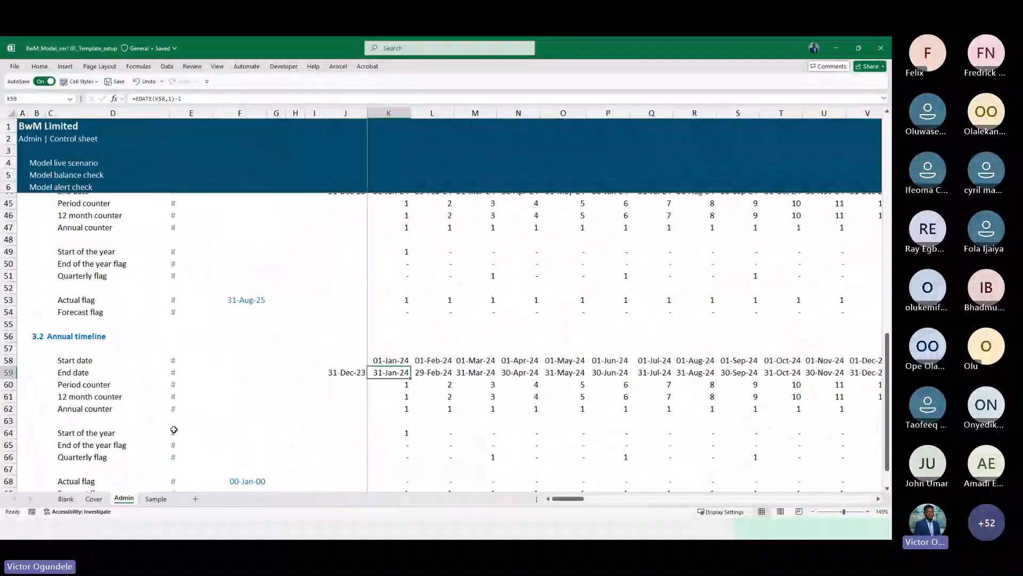
scroll(173, 426, "down", 2)
key("F2")
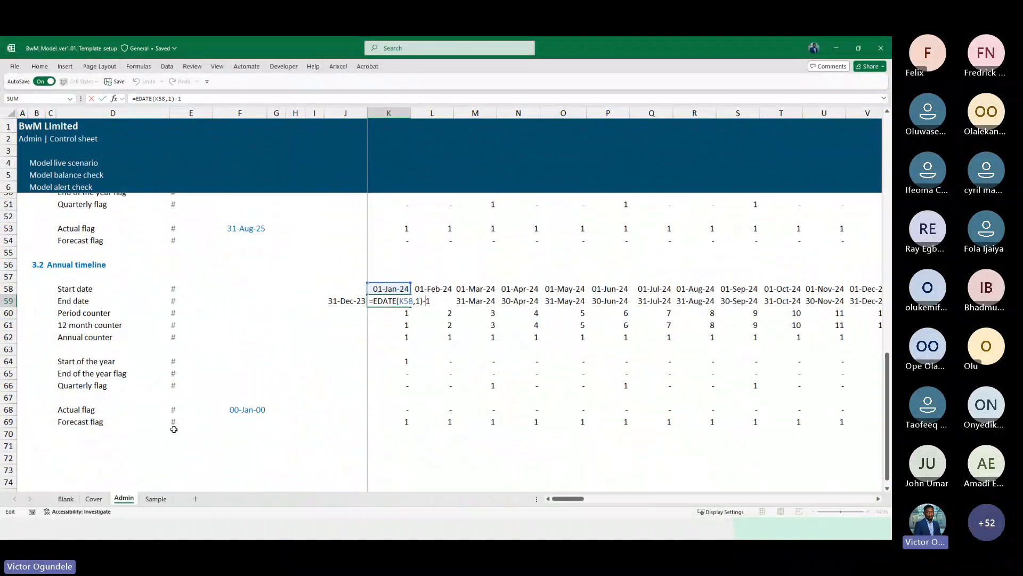
key("Left")
key("Left")
key("BackSpace")
type("MonthaYear")
key("Down")
key("Down")
key("Tab")
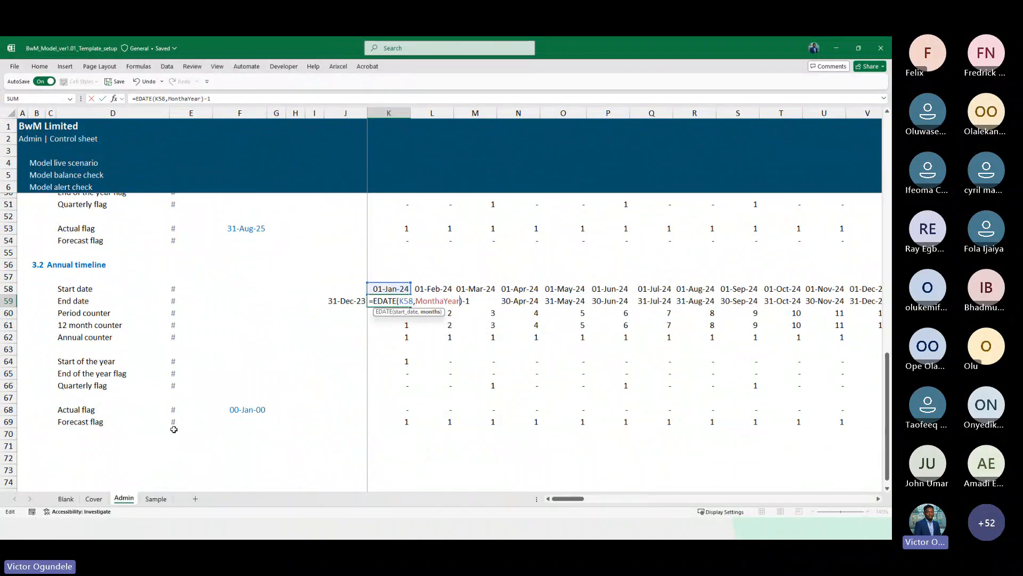
key("Return")
Fill the annual Start date and End date formulas across the row to column S
key("Up")
key("Up")
key("shift+Down")
key("shift+Right")
key("shift+Right")
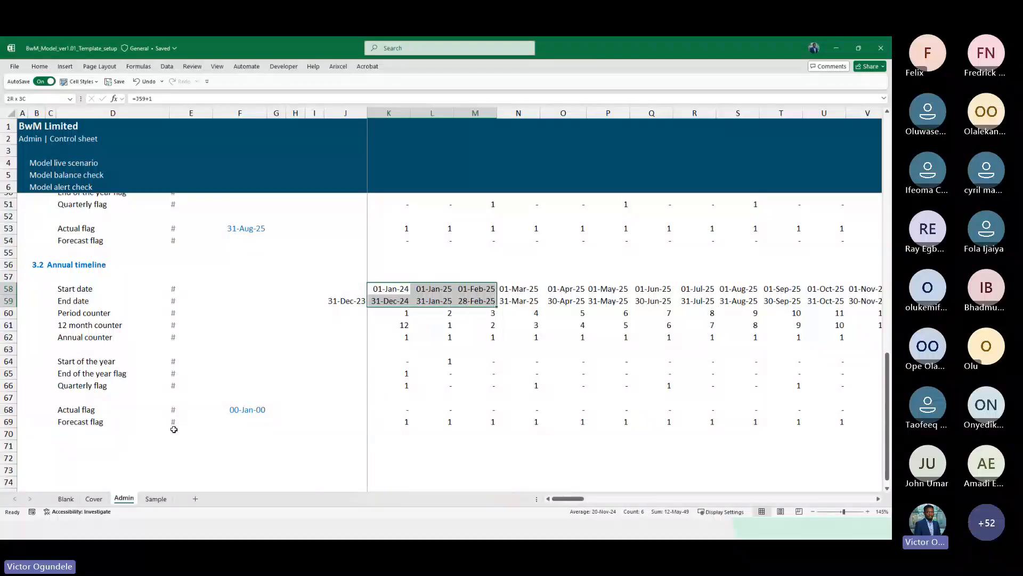
key("shift+Right")
key("shift+Right")
key("shift+Right")
key("shift+Right")
key("shift+Right")
key("shift+Right")
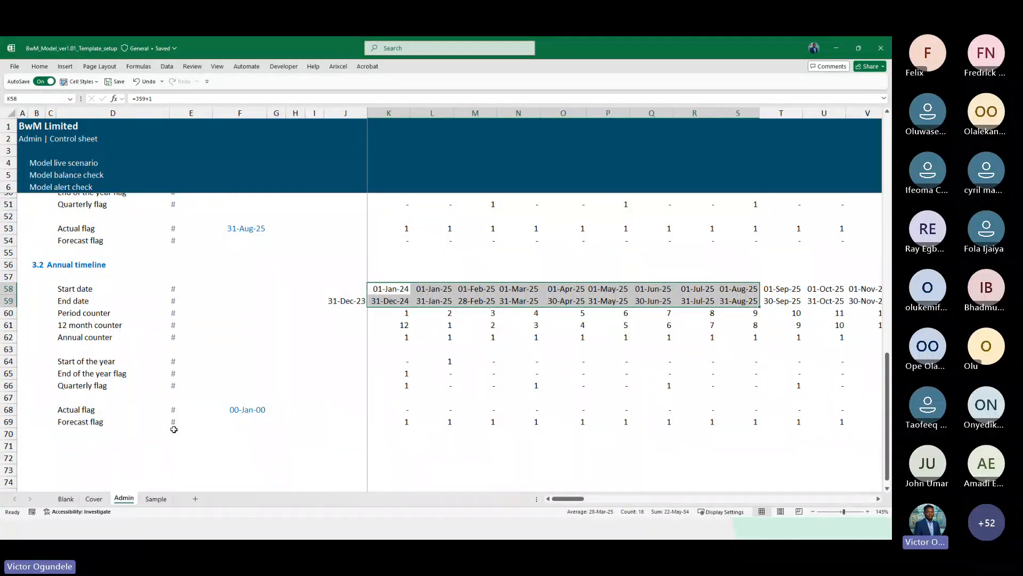
key("ctrl+r")
Clear all annual timeline cells to the right of the 2032 column
key("Right")
key("Right")
key("Right")
key("Right")
key("Right")
key("Right")
key("Right")
key("Right")
key("Right")
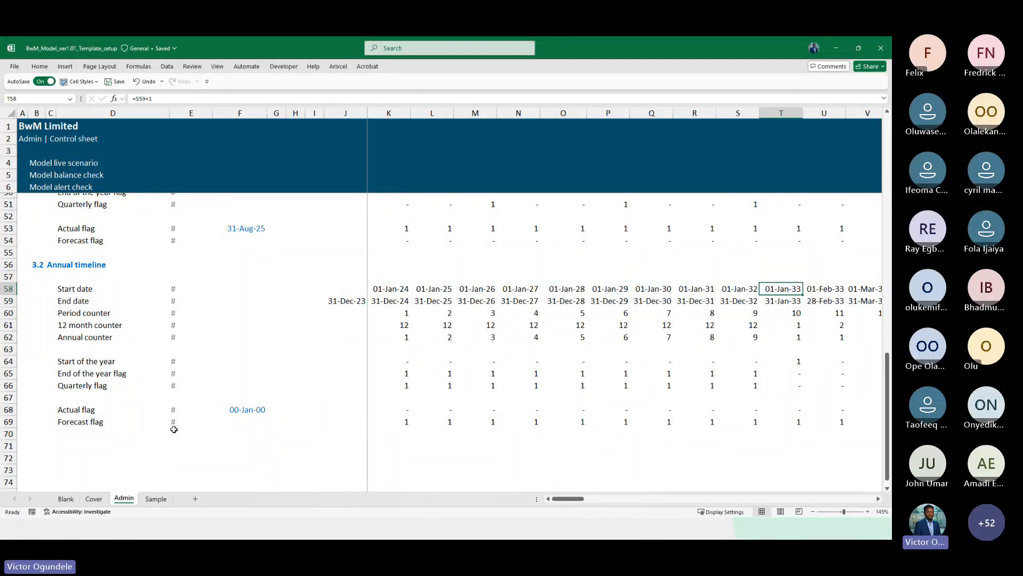
key("shift+Down")
key("shift+Down")
key("shift+Down")
key("shift+Down")
key("shift+Down")
key("shift+Down")
key("shift+Down")
key("shift+Down")
key("shift+Down")
key("shift+Down")
key("shift+Down")
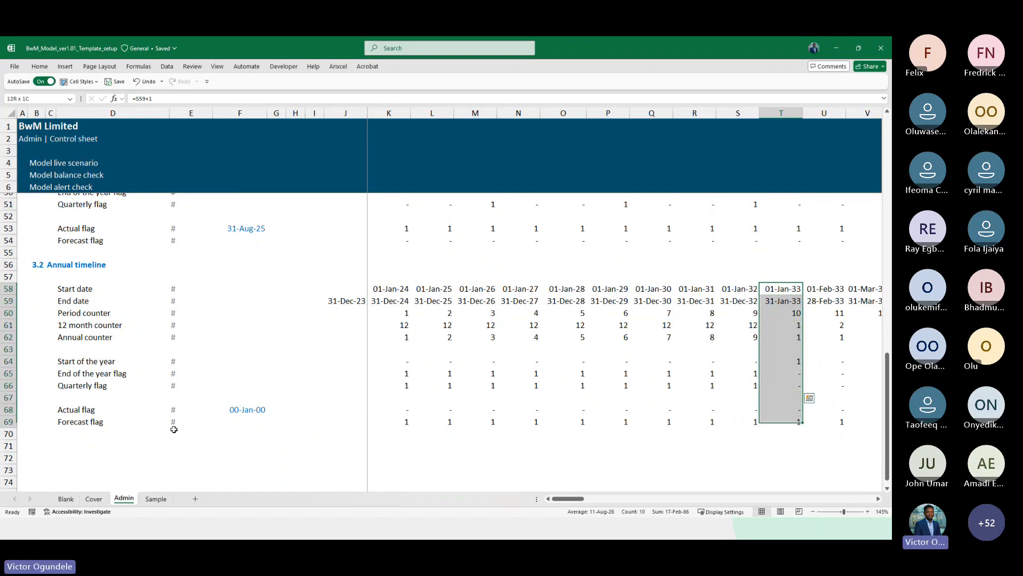
key("ctrl+shift+Right")
key("Delete")
Review the annual timeline dates, counters and flags against the monthly timeline
key("Left")
key("Left")
key("Left")
key("ctrl+Left")
key("ctrl+Left")
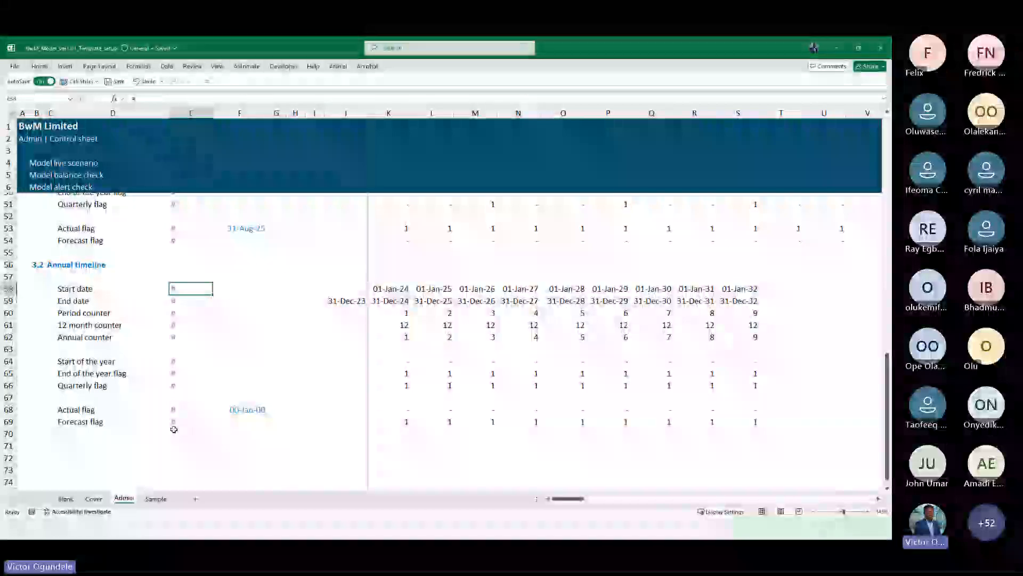
scroll(173, 429, "down", 2)
key("Right")
key("Right")
key("Right")
key("Right")
key("Right")
key("Right")
key("Right")
key("Right")
key("Right")
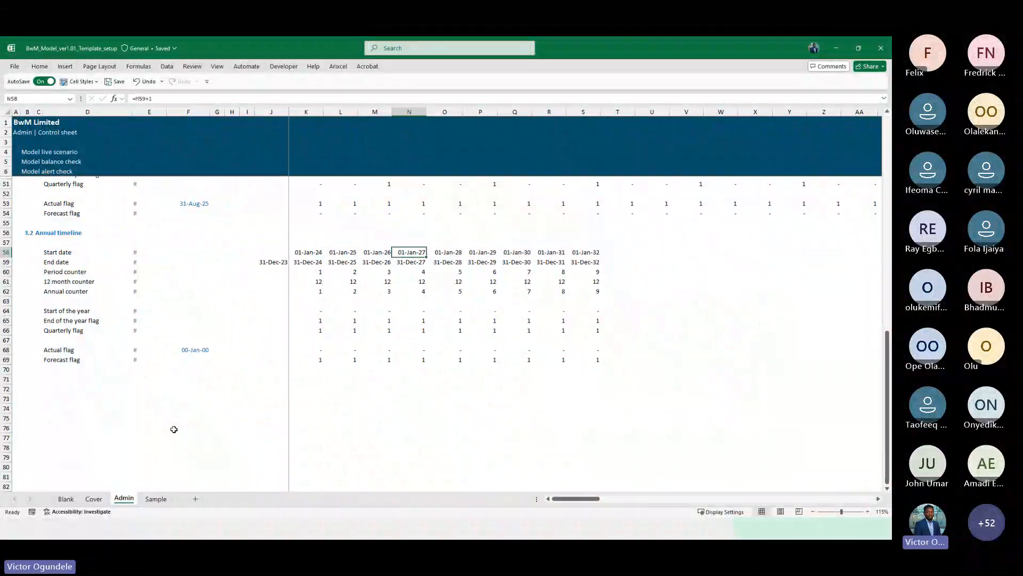
key("Right")
key("Right")
key("Right")
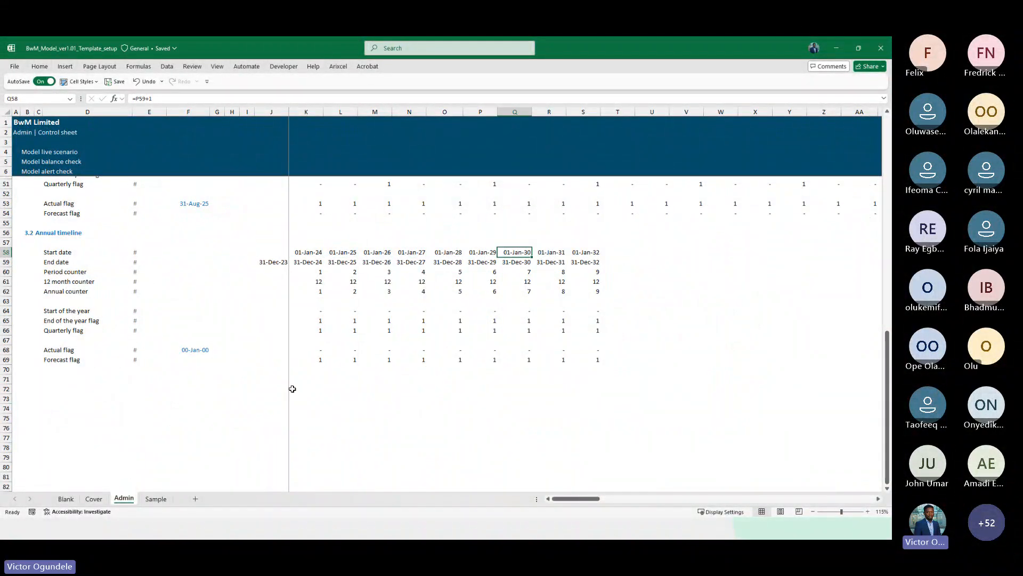
scroll(292, 389, "up", 1)
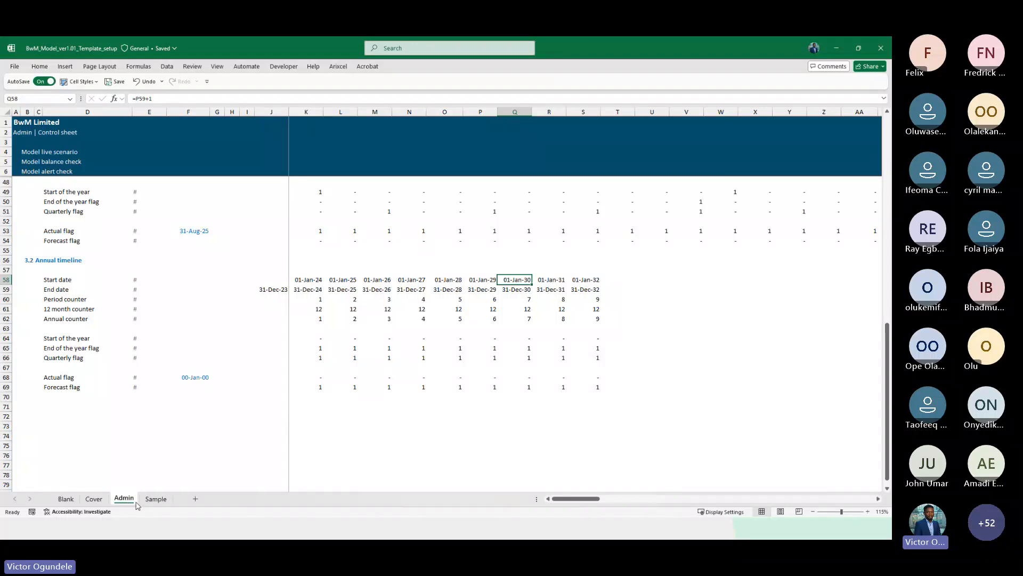
left_click(438, 378)
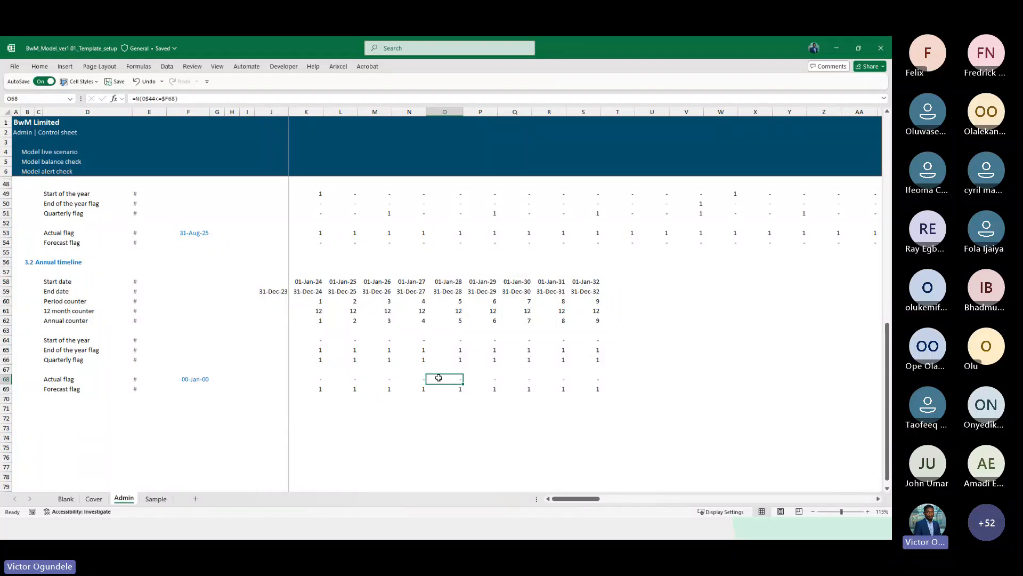
scroll(350, 270, "up", 4)
scroll(349, 270, "right", 1)
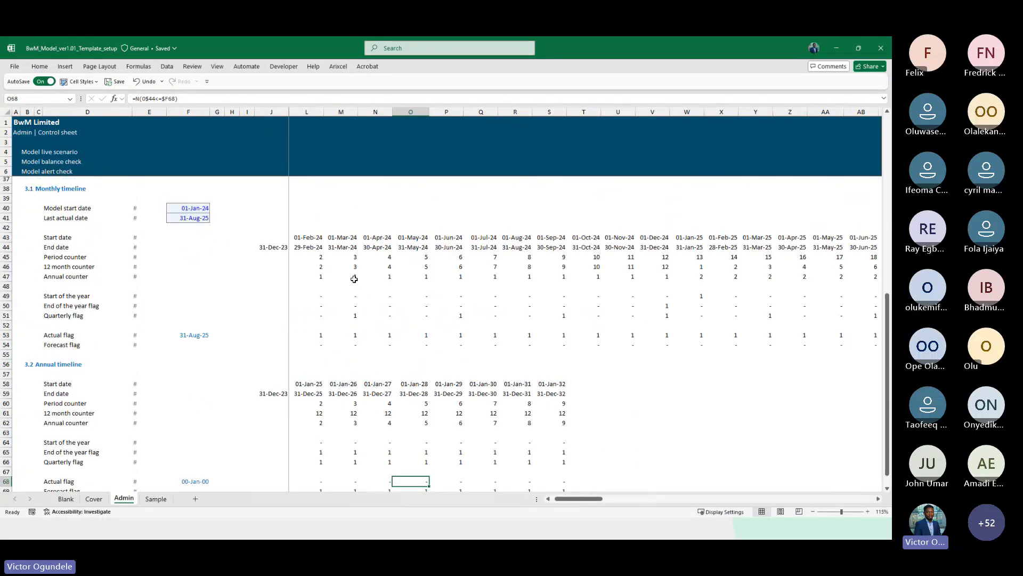
scroll(355, 278, "up", 1)
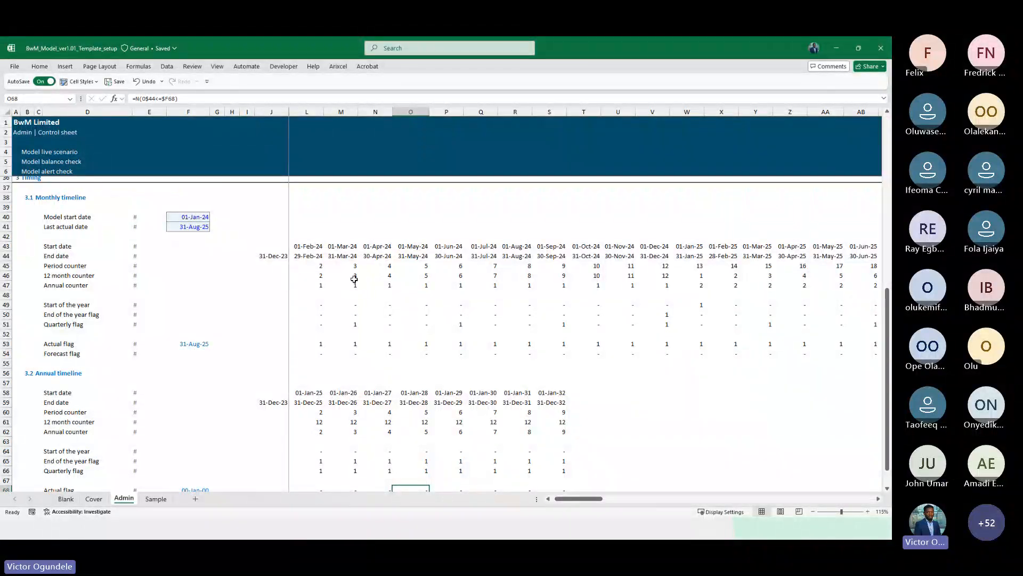
scroll(354, 278, "down", 3)
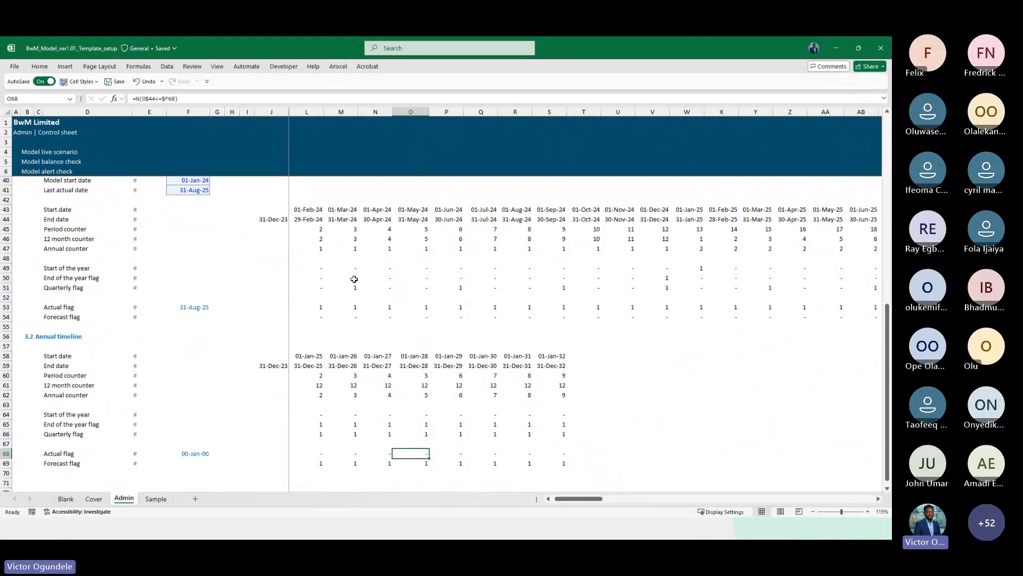
scroll(364, 294, "left", 1)
left_click(257, 338)
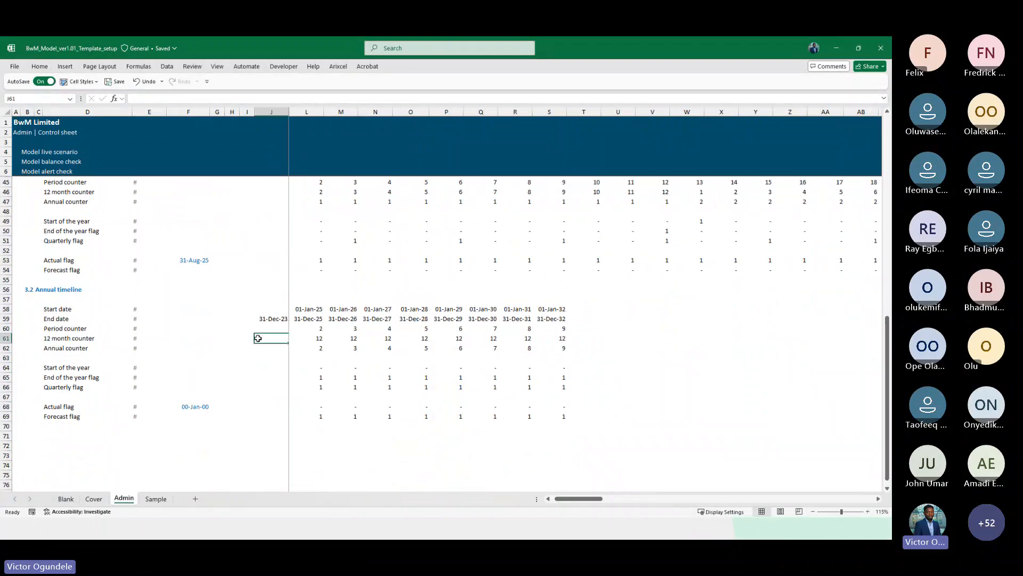
key("Right")
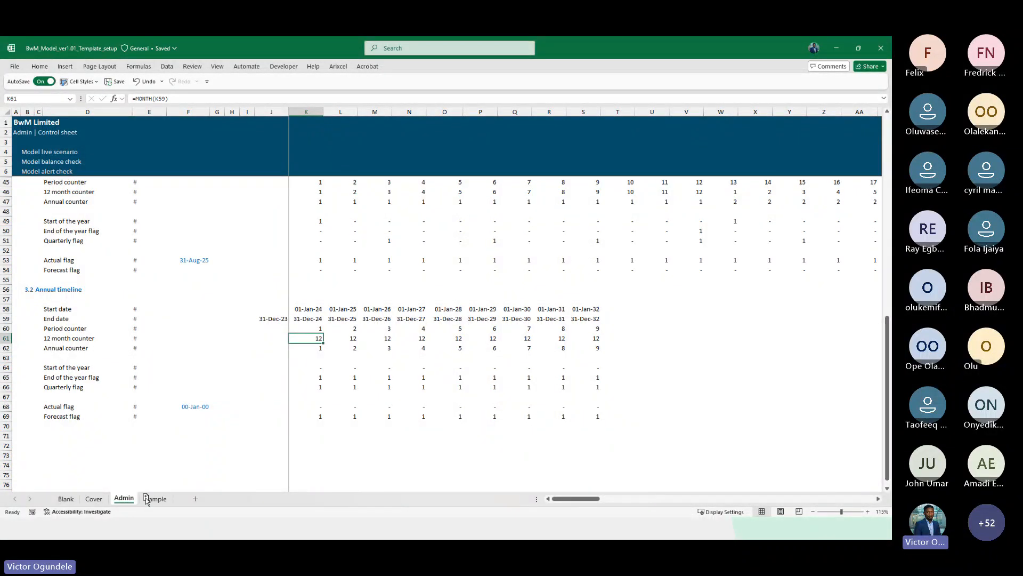
Duplicate the Admin sheet into a new copy
left_click_drag(123, 498, 147, 499)
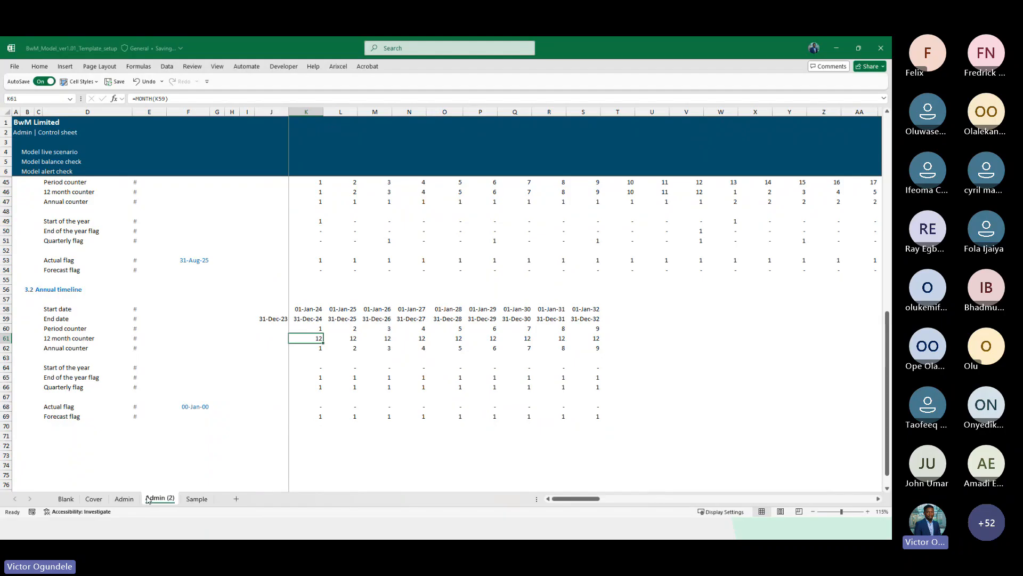
left_click(307, 308)
scroll(347, 368, "down", 2)
key("Right")
key("Right")
key("Right")
key("Right")
key("Right")
key("Right")
key("Right")
key("Right")
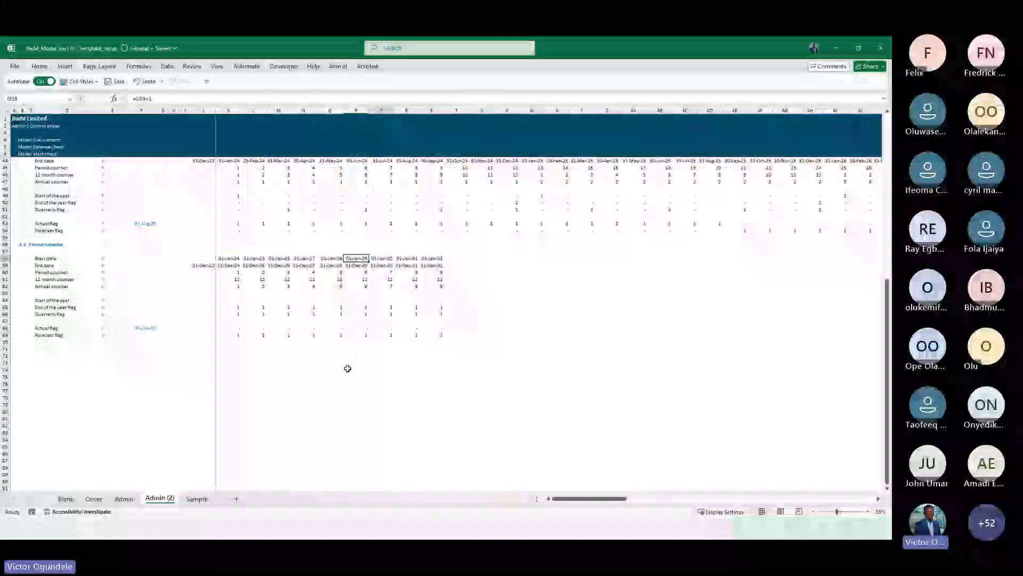
scroll(512, 297, "up", 4)
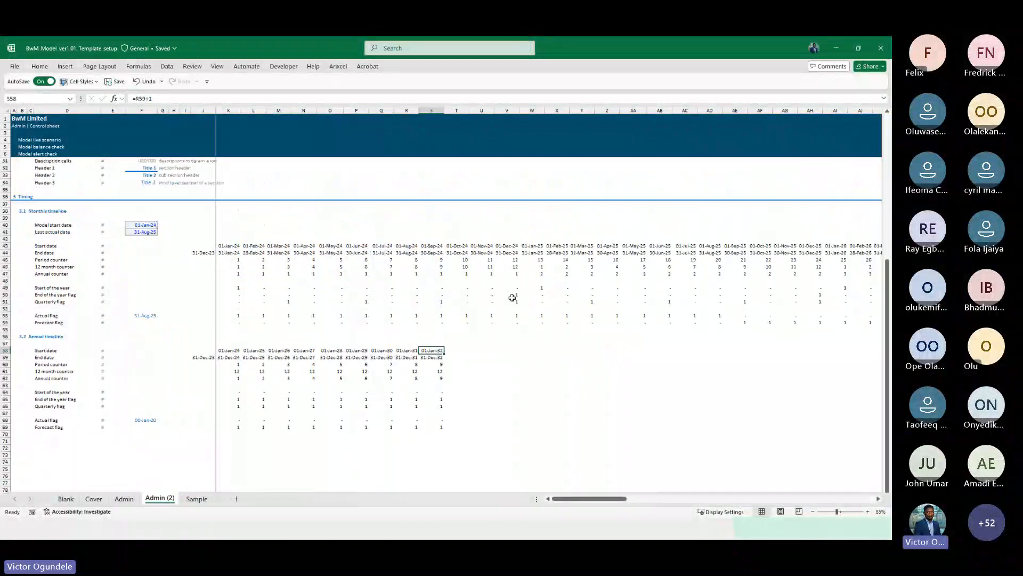
Insert blank columns from column T onward in the copied sheet's timeline
left_click(437, 110)
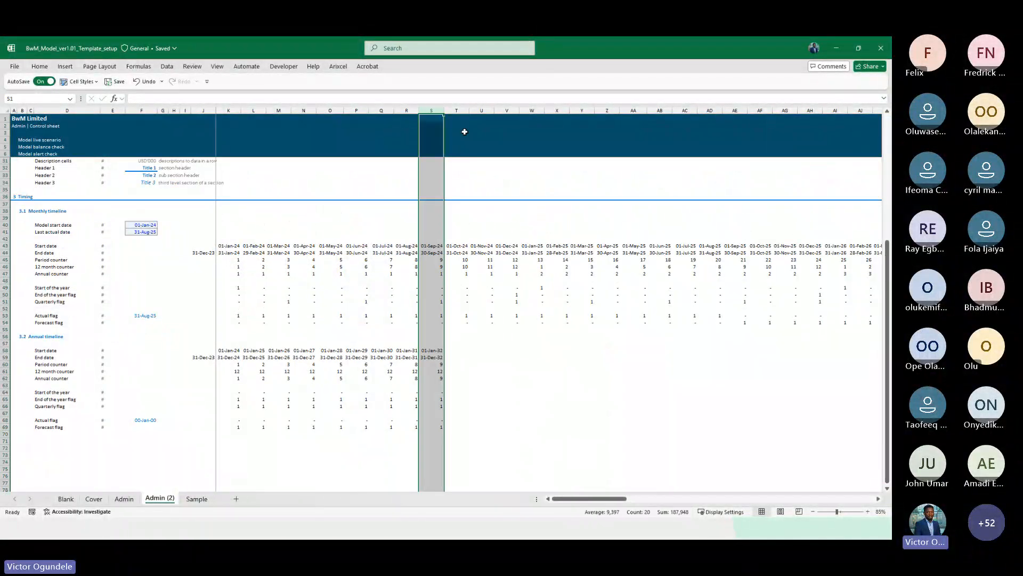
left_click(454, 111)
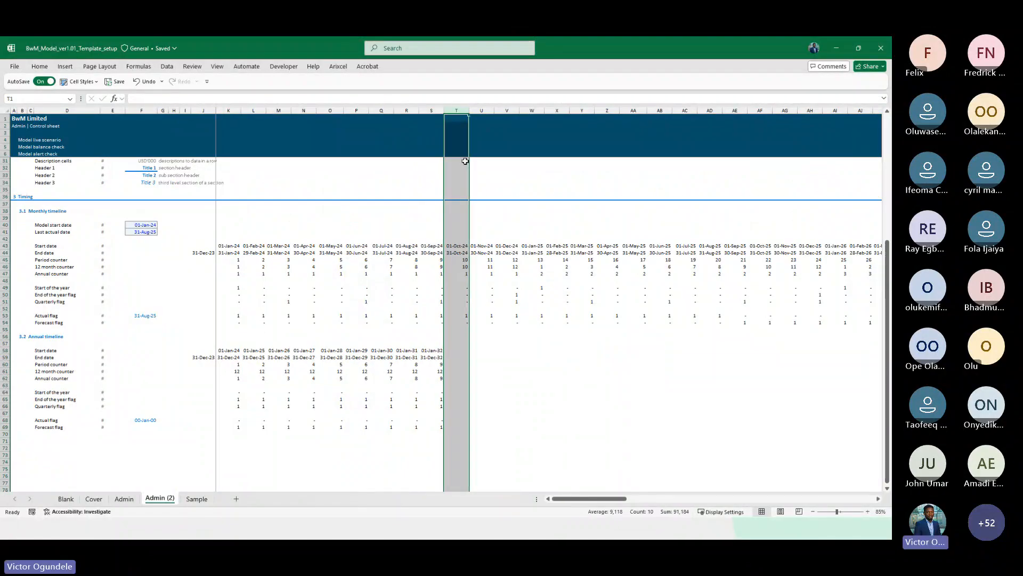
key("shift+Right")
key("shift+Right")
key("shift+Right")
key("shift+Right")
key("shift+Right")
key("shift+Right")
key("shift+Right")
key("shift+Right")
key("shift+Right")
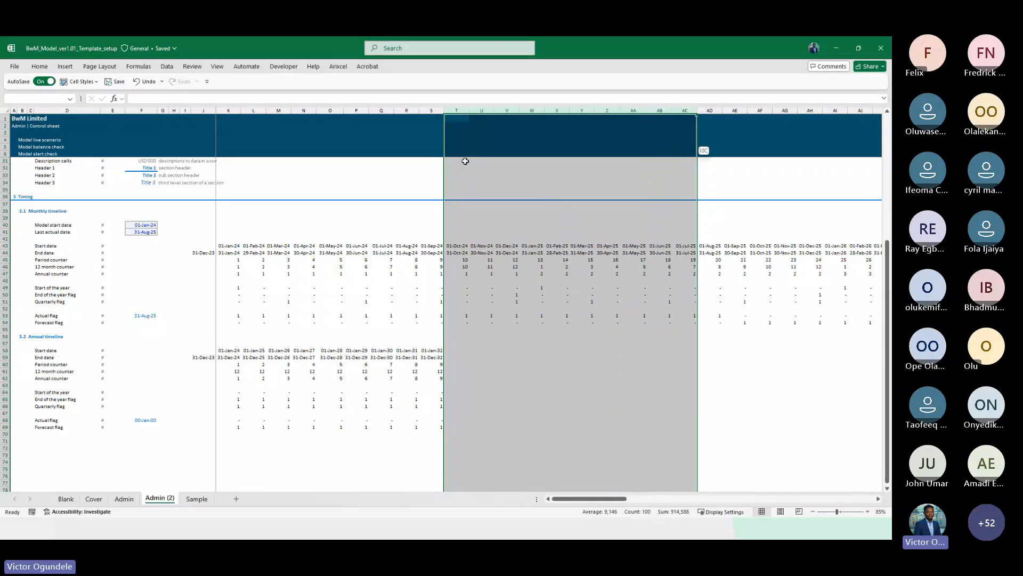
key("ctrl+shift+plus")
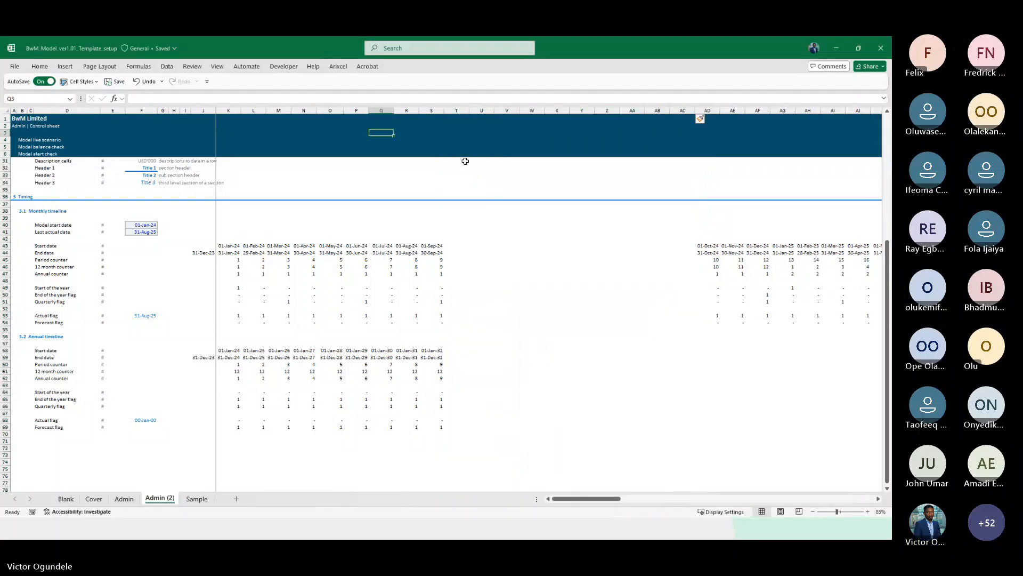
Copy the monthly timeline block from column J to S and paste it into the inserted columns
left_click(199, 240)
key("Down")
key("shift+Down")
key("shift+Down")
key("shift+Down")
key("shift+Down")
key("shift+Down")
key("shift+Down")
key("shift+Down")
key("shift+Down")
key("shift+Down")
key("shift+Down")
key("shift+Down")
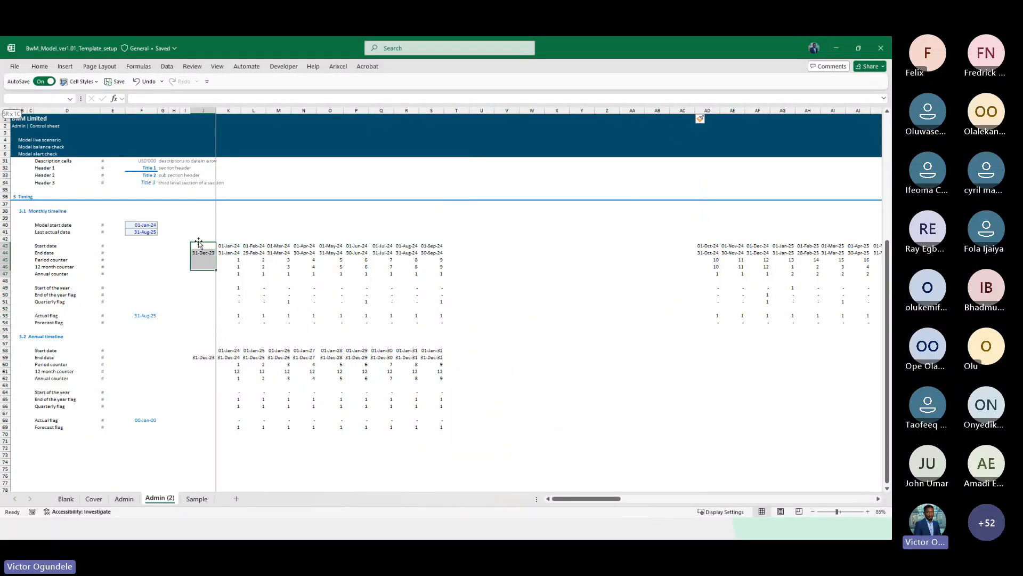
key("shift+Right")
key("shift+Right")
key("shift+Right")
key("shift+Right")
key("shift+Right")
key("shift+Right")
key("shift+Right")
key("shift+Right")
key("shift+Right")
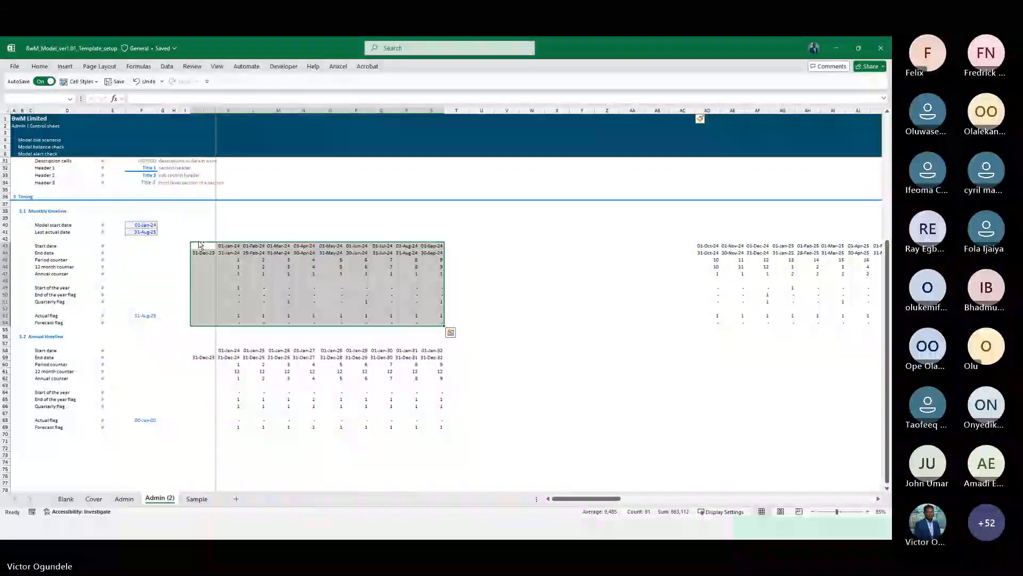
key("ctrl+c")
key("Right")
key("Right")
key("Right")
key("Right")
key("Right")
key("Right")
key("Right")
key("Right")
key("Right")
key("Right")
key("Right")
key("Right")
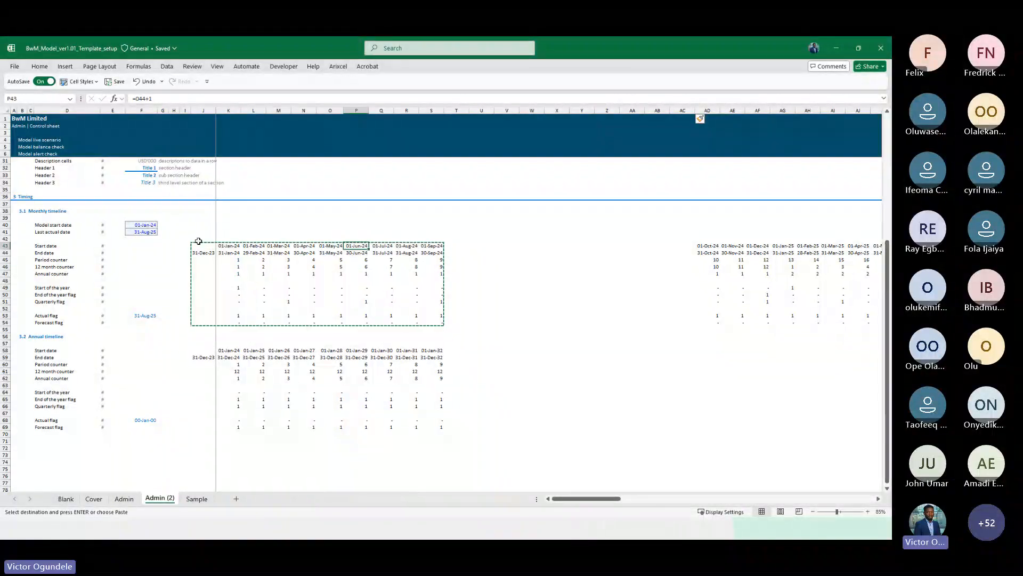
key("ctrl+v")
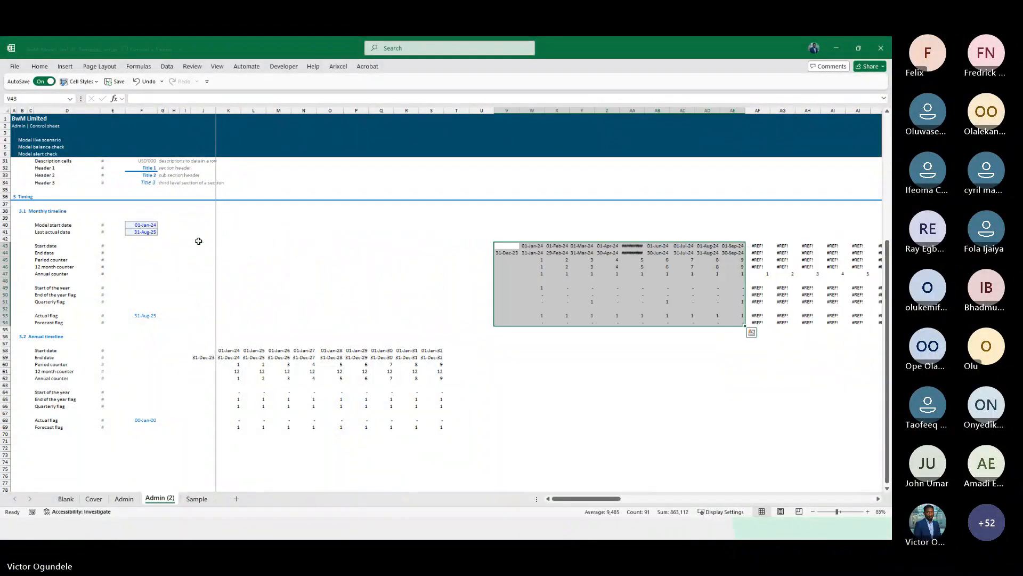
Redo the paste of the copied monthly timeline block so it starts at column T beside the existing timeline
key("ctrl+z")
key("Left")
key("ctrl+v")
key("ctrl+z")
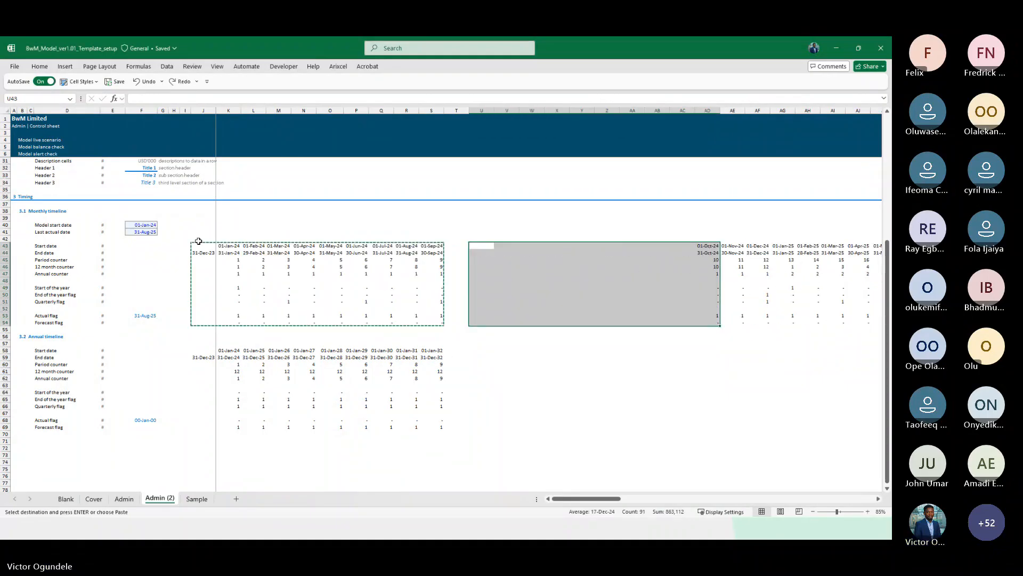
key("Left")
key("ctrl+v")
key("Left")
key("Left")
key("Right")
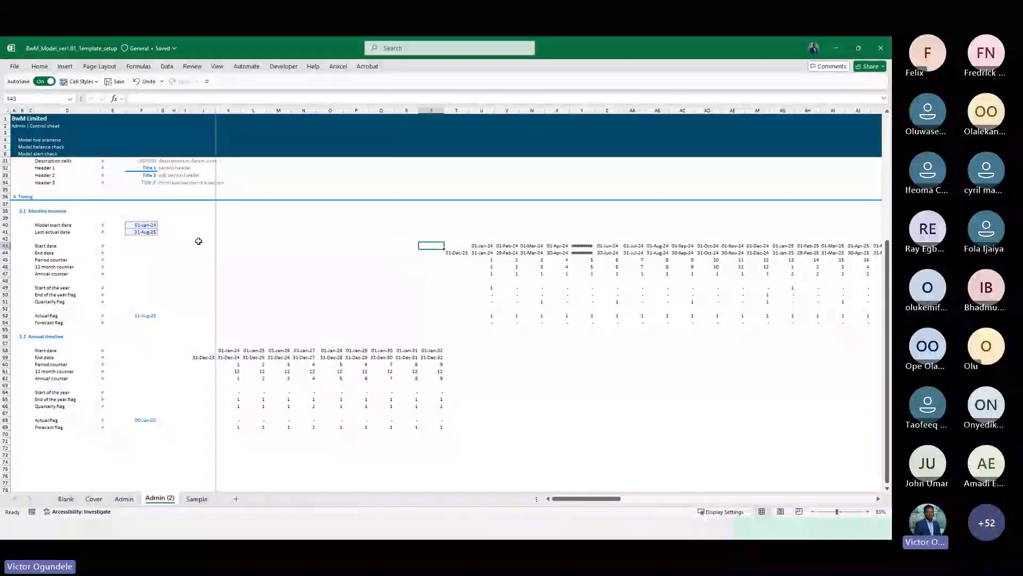
key("Right")
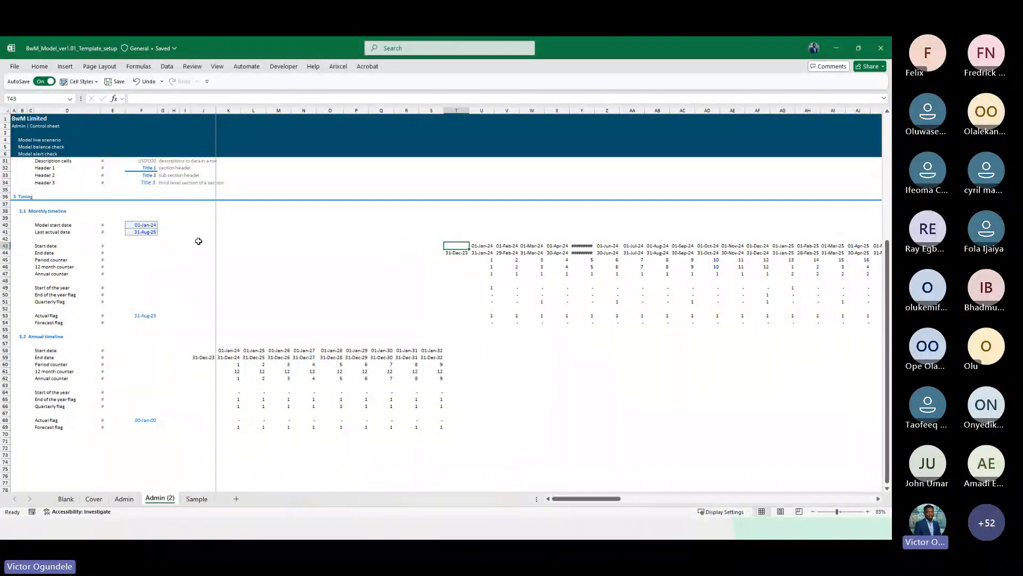
Insert an extra blank column before the pasted monthly timeline's opening column
key("Down")
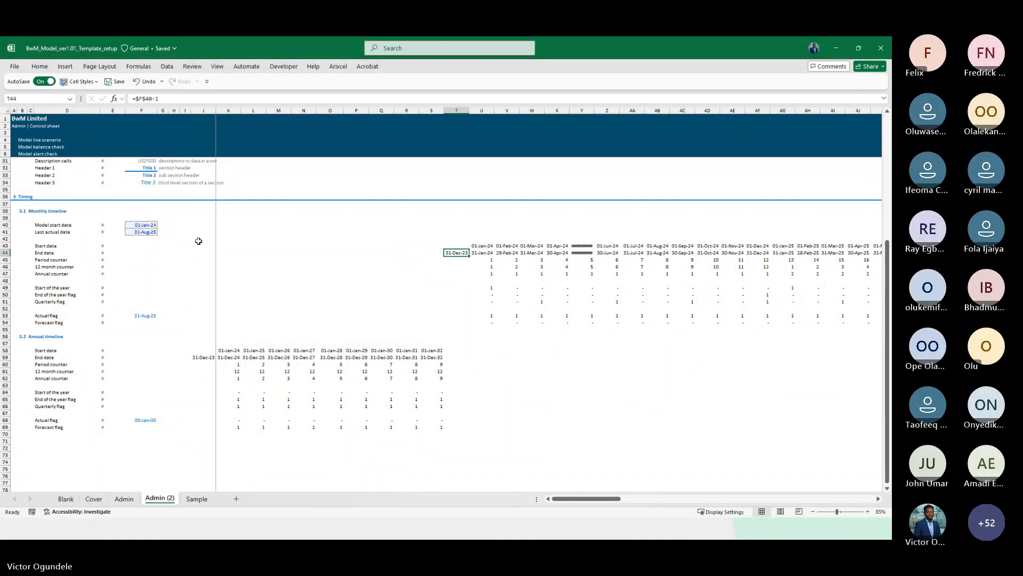
scroll(198, 240, "up", 1, "ctrl")
scroll(426, 371, "down", 3)
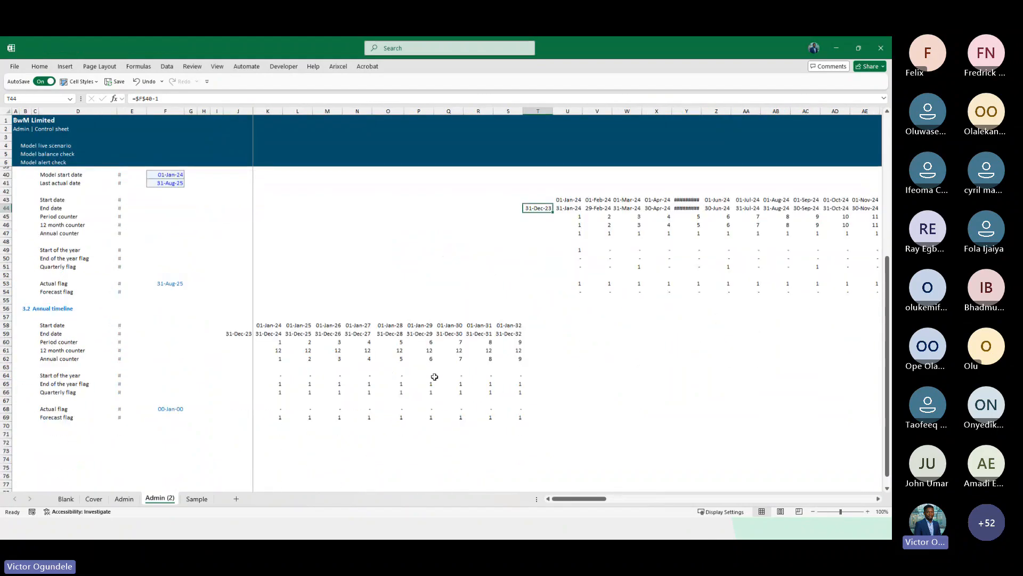
key("ctrl+space")
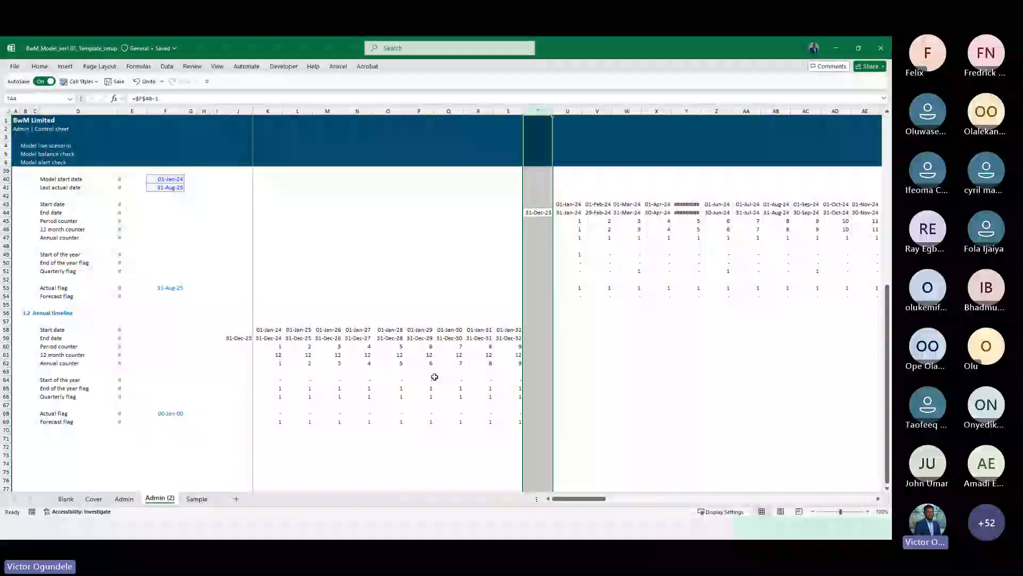
key("ctrl+shift+plus")
scroll(434, 377, "down", 1, "ctrl")
key("Right")
key("Right")
key("Right")
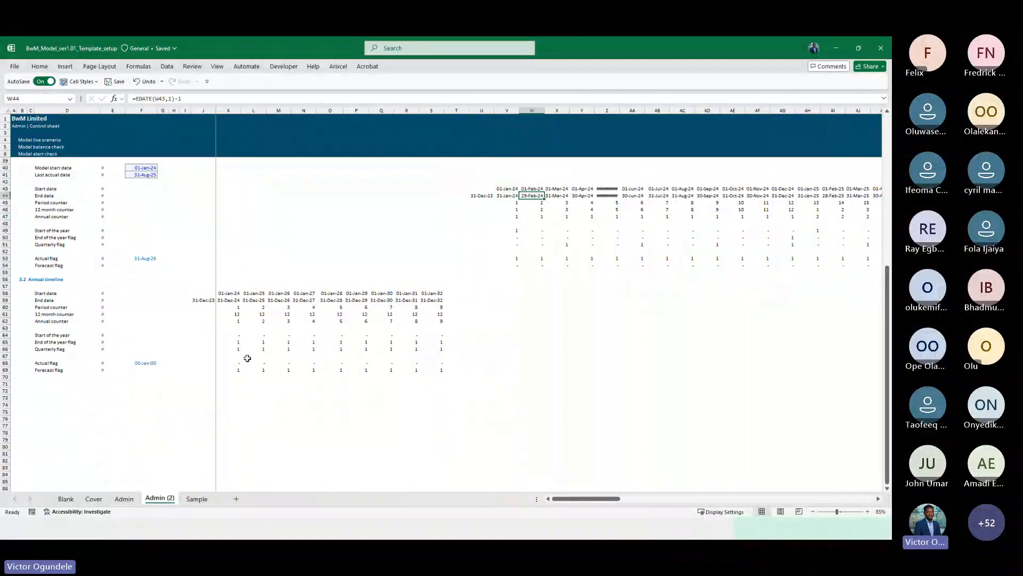
Move the annual timeline block from rows 58–69 up into rows 43–54 of columns J to S
left_click_drag(202, 296, 437, 368)
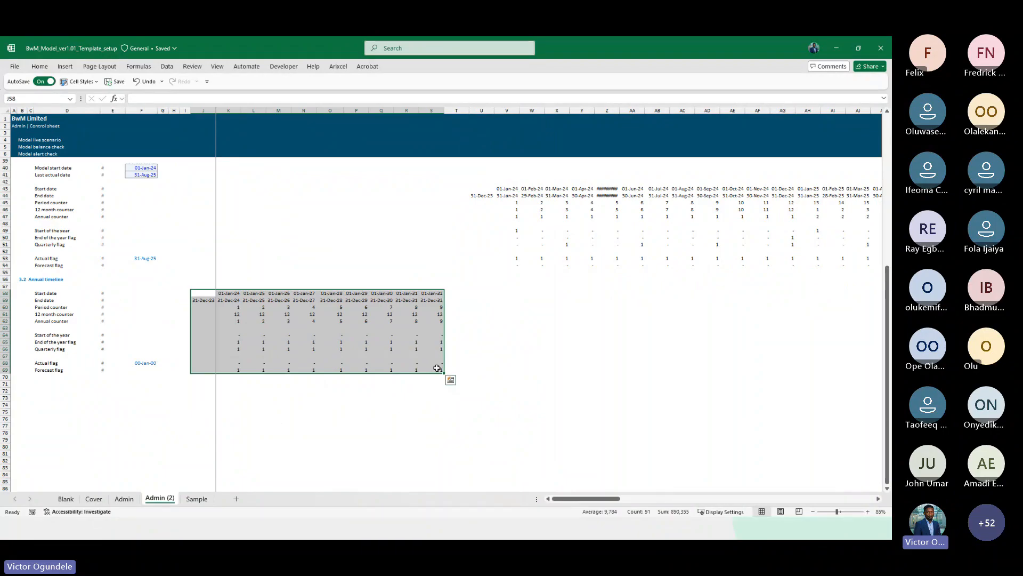
key("ctrl+c")
key("Up")
key("Up")
key("Up")
key("Up")
key("Up")
key("Up")
key("Up")
key("Up")
key("Up")
key("Up")
key("Up")
key("Up")
key("Up")
key("Up")
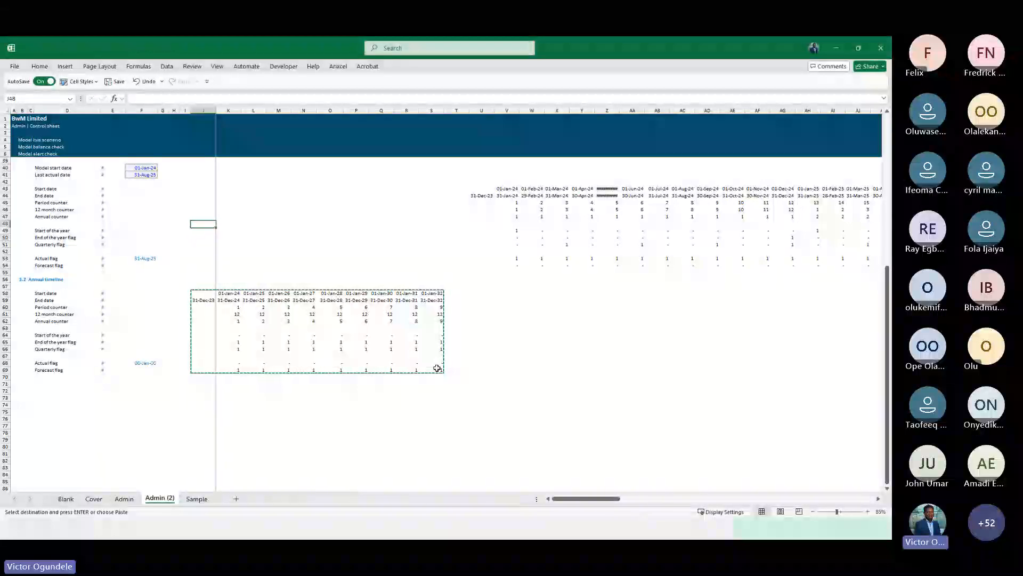
key("Up")
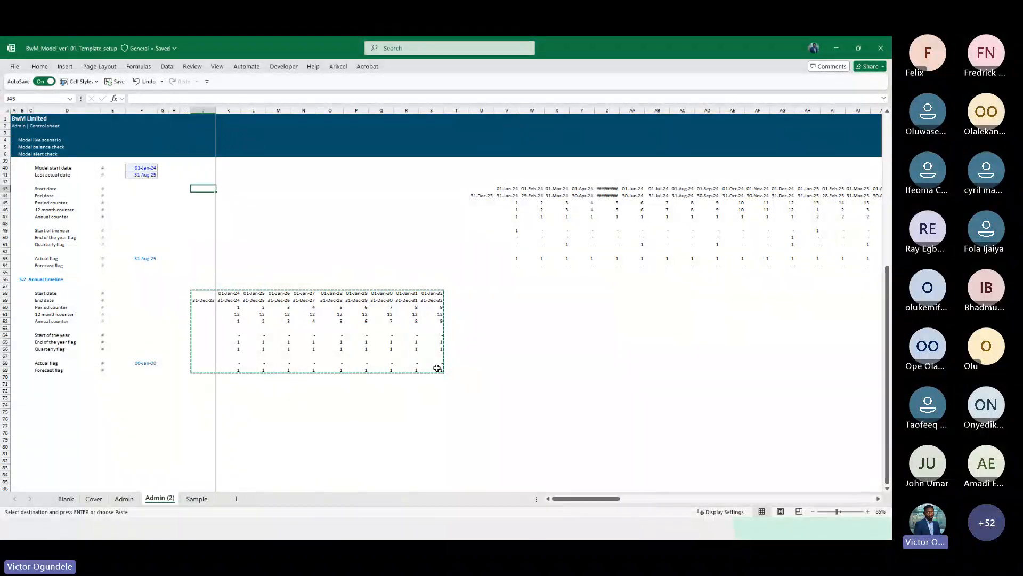
key("Return")
key("Down")
key("Down")
key("Down")
scroll(437, 368, "up", 2)
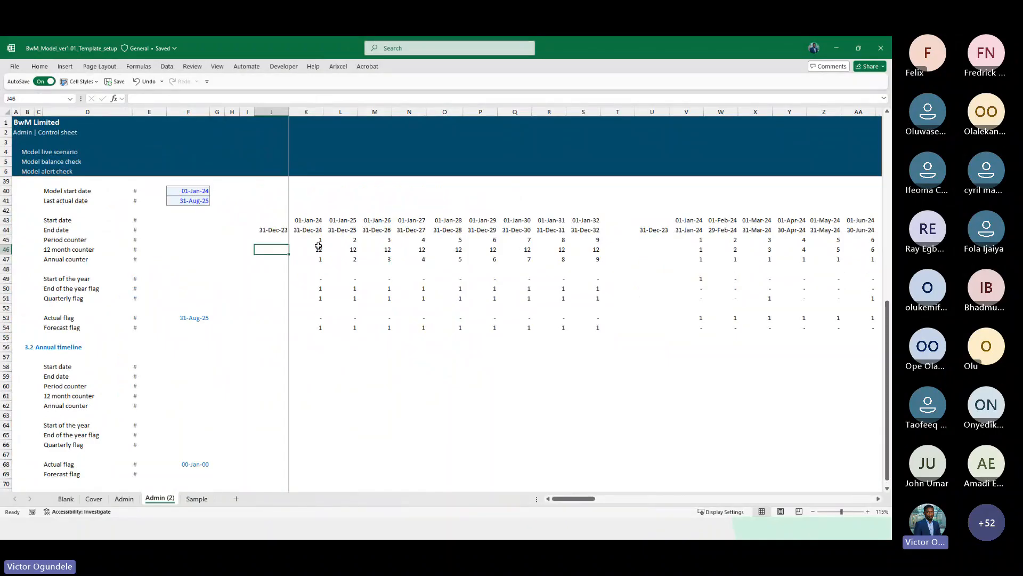
Review the relocated annual timeline and the monthly timeline columns U onward on the copied sheet
scroll(318, 245, "right", 3)
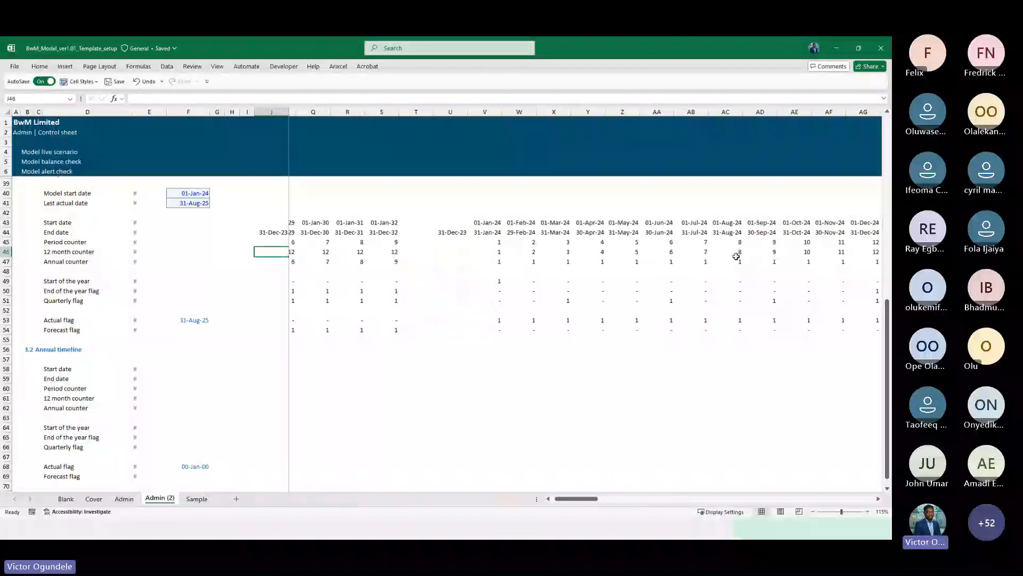
scroll(736, 256, "right", 1)
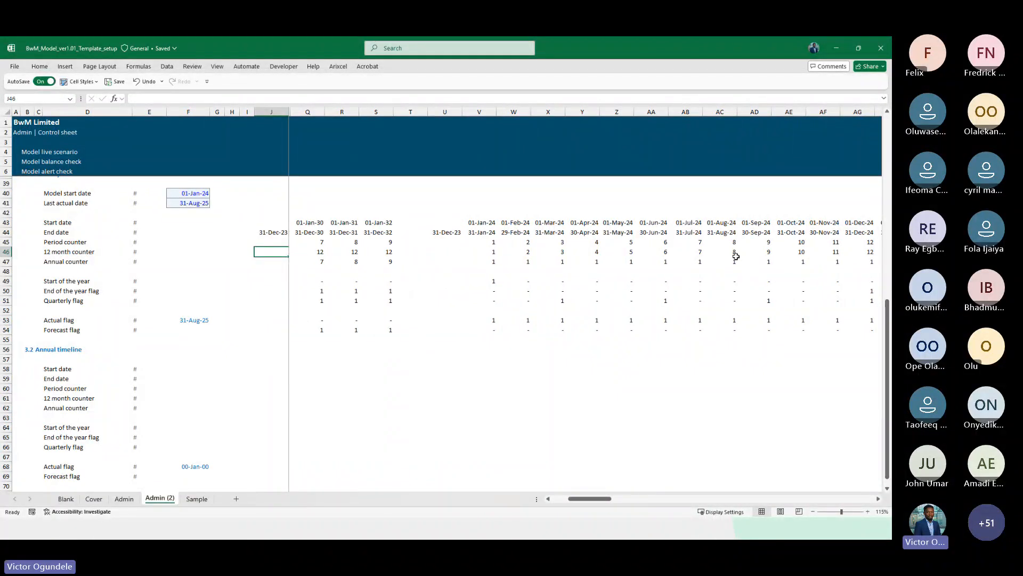
scroll(736, 257, "down", 1)
scroll(736, 256, "left", 3)
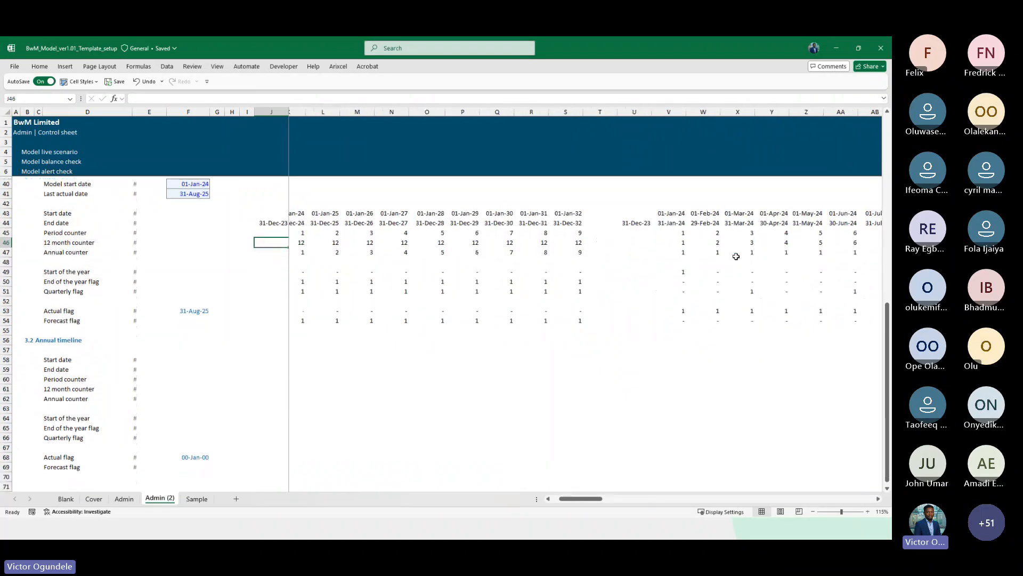
scroll(557, 327, "right", 3)
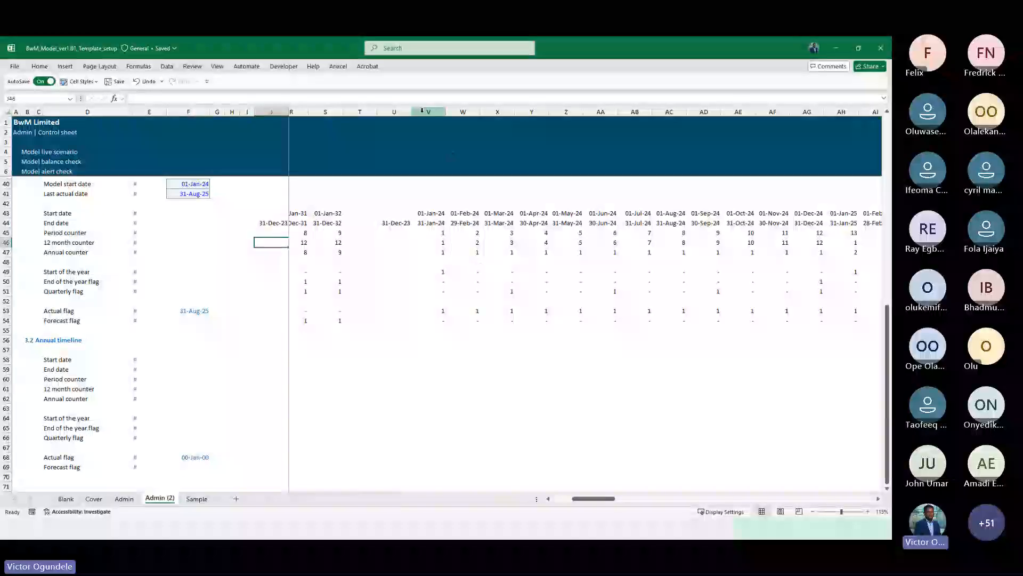
left_click_drag(394, 111, 828, 176)
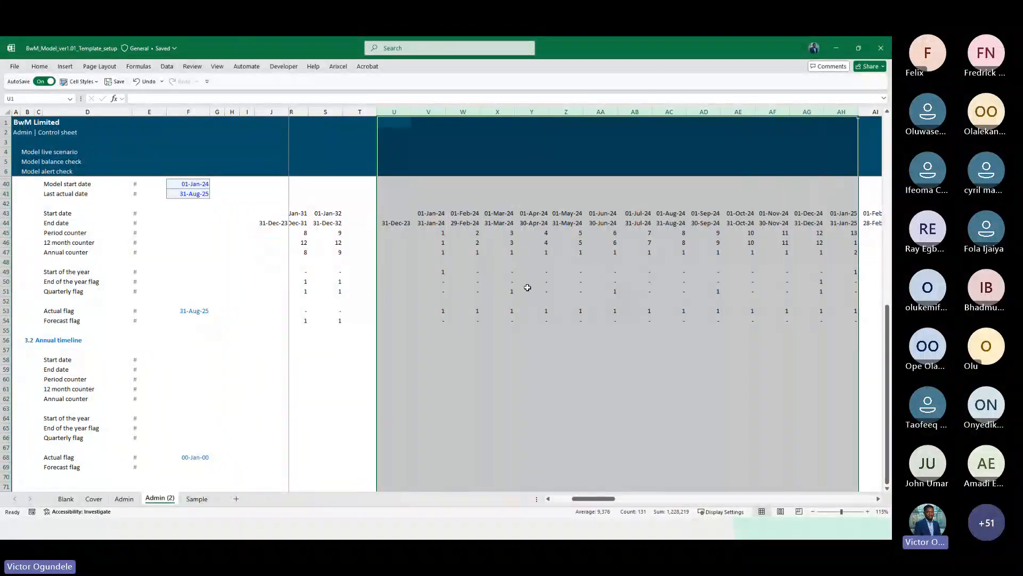
scroll(326, 320, "left", 3)
scroll(331, 195, "left", 3)
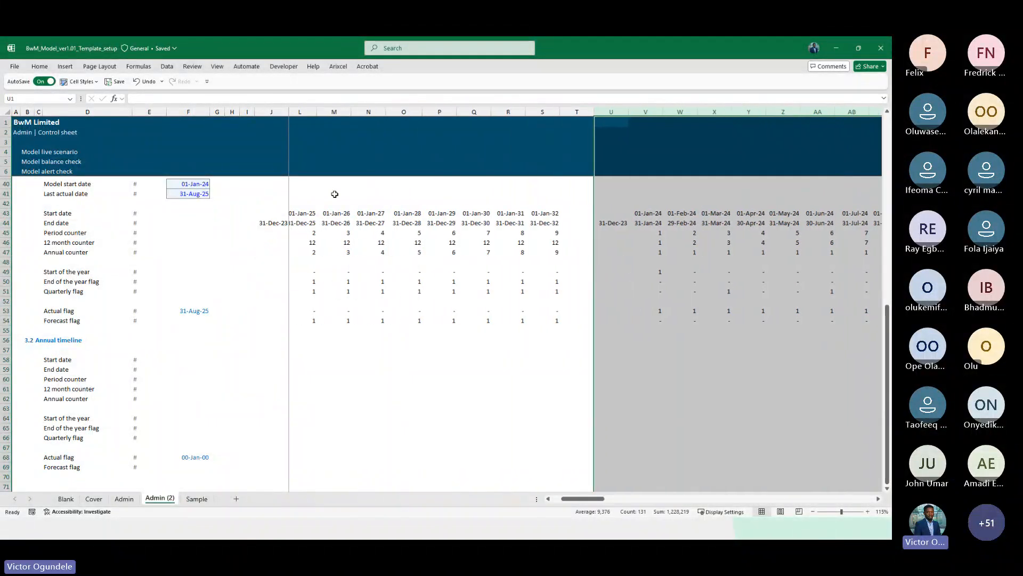
scroll(338, 126, "right", 1)
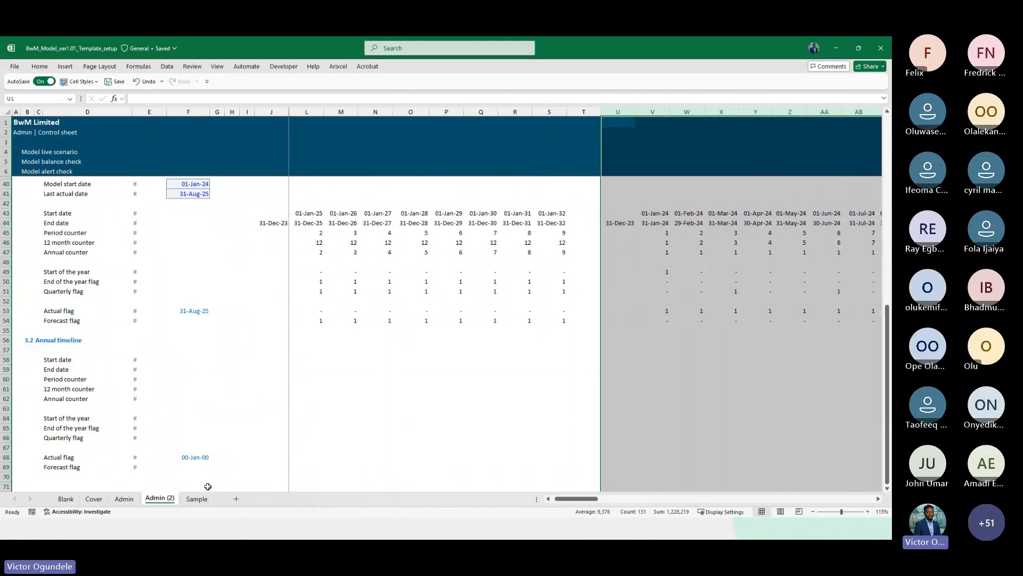
left_click(378, 397)
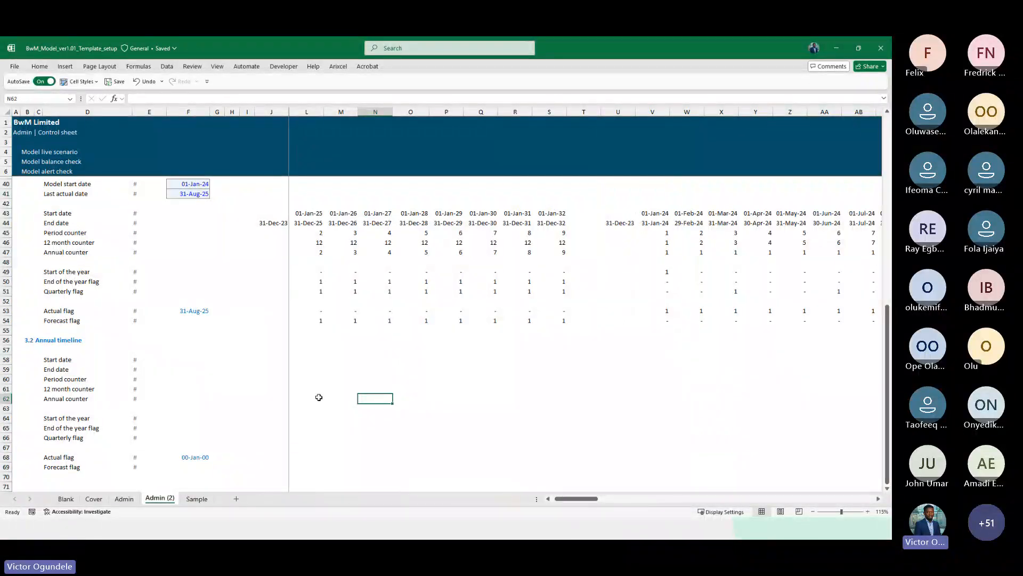
Compare the original Admin sheet's timeline layout with the copied sheet
left_click(124, 500)
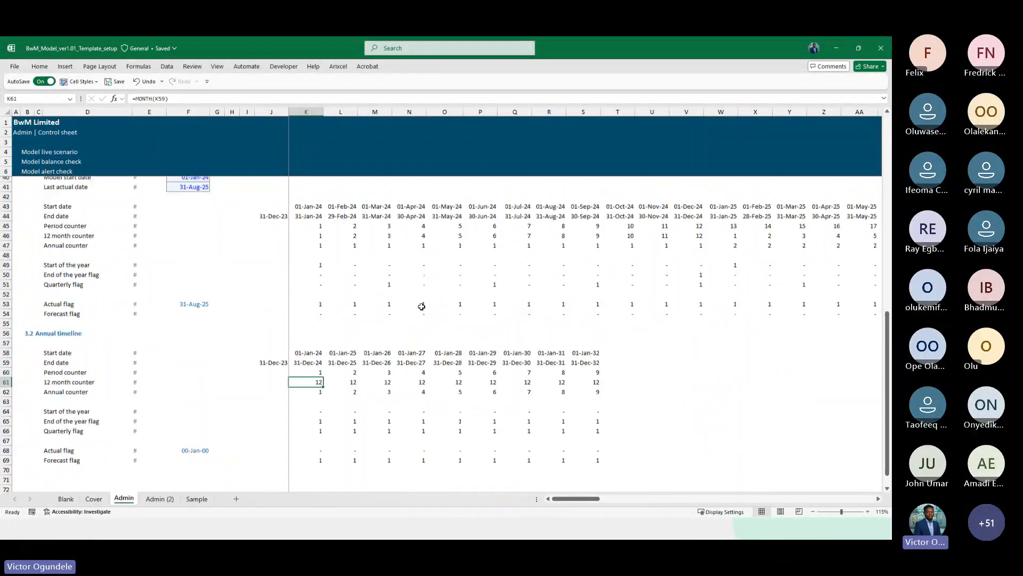
scroll(421, 306, "up", 1)
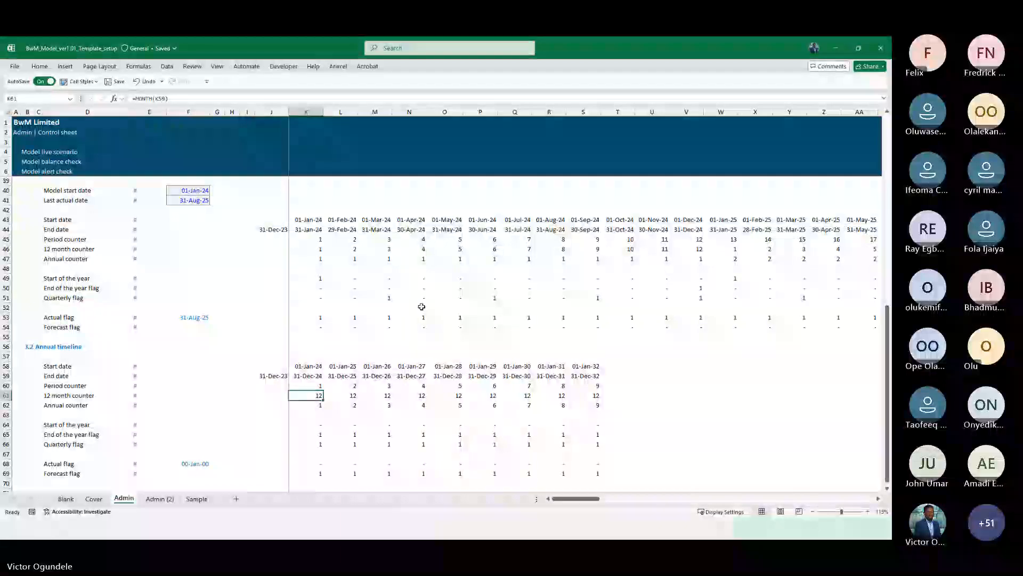
left_click(160, 498)
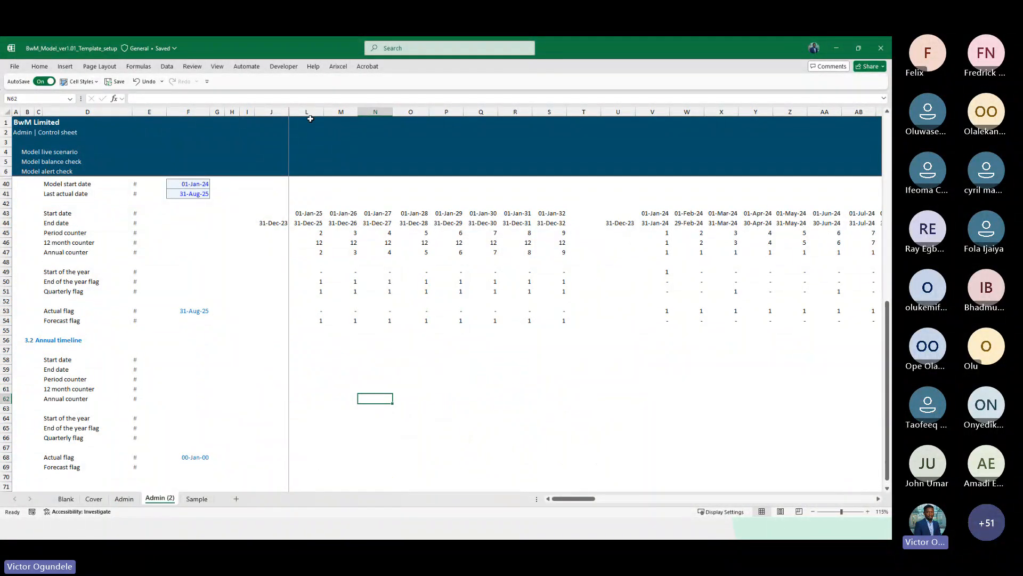
Examine the annual timeline columns K to S and their flags against the monthly columns on the copied sheet
left_click_drag(308, 112, 543, 113)
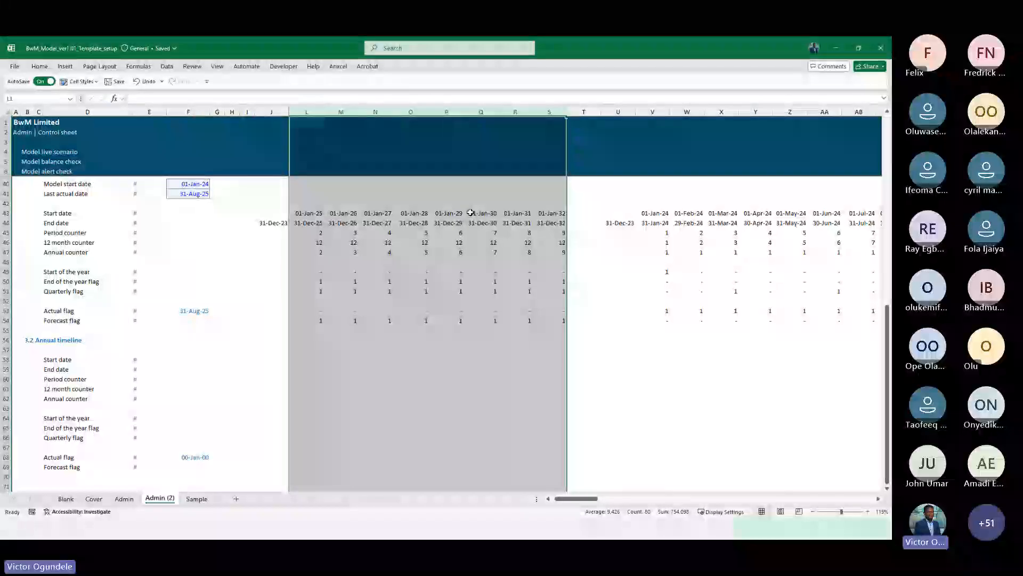
left_click(619, 281)
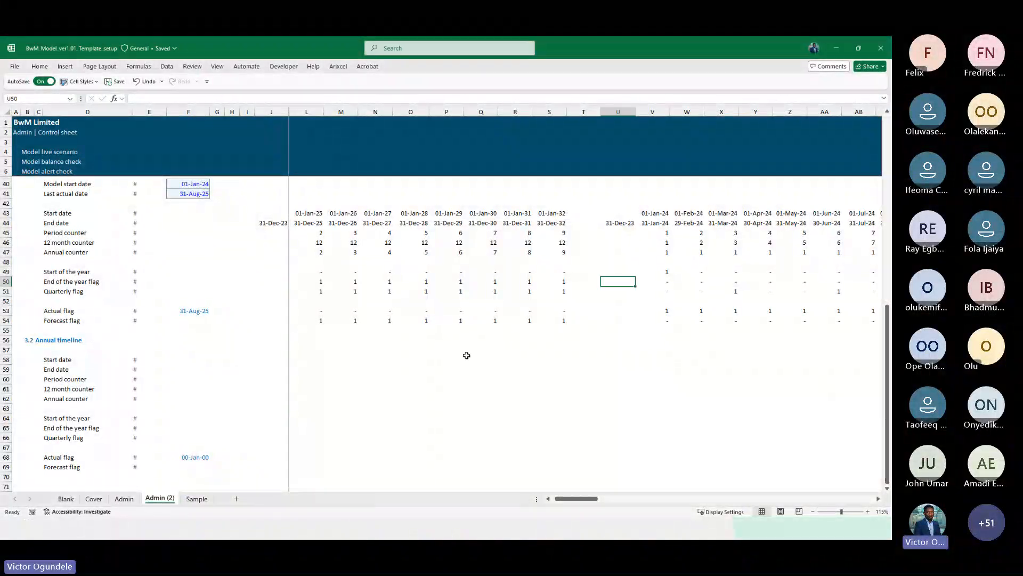
left_click(420, 364)
scroll(554, 368, "left", 2)
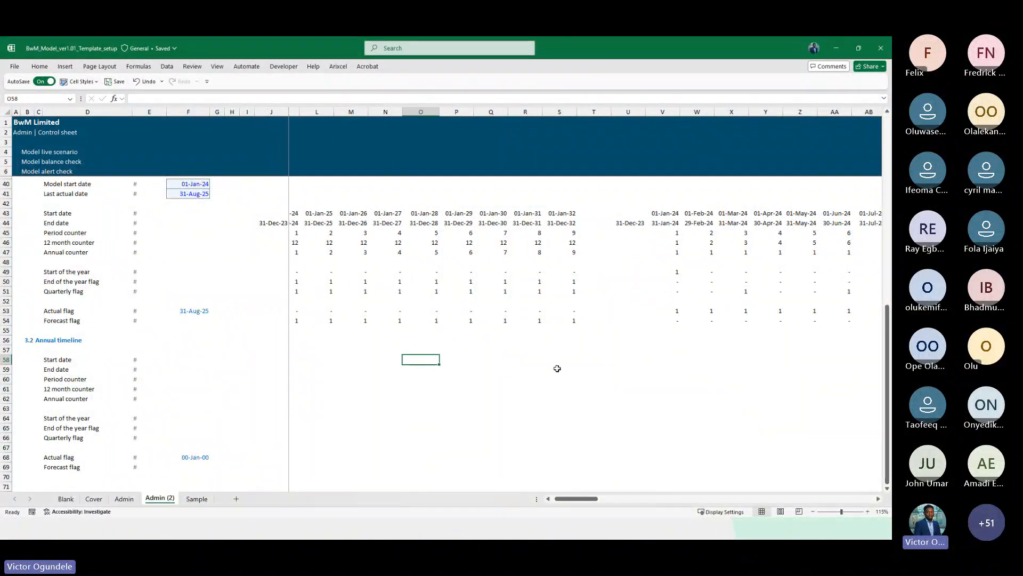
scroll(557, 368, "right", 1)
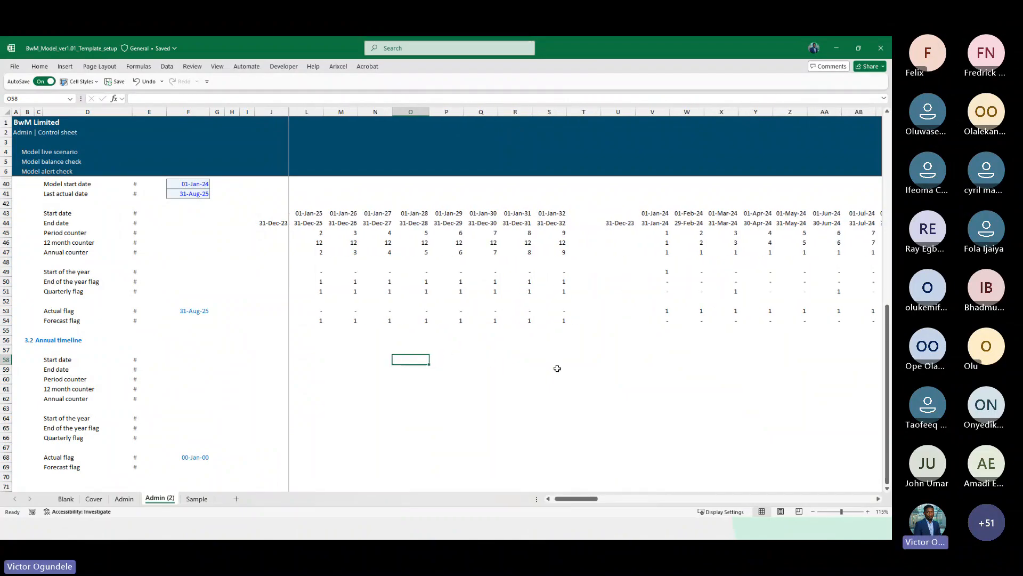
scroll(557, 368, "right", 1)
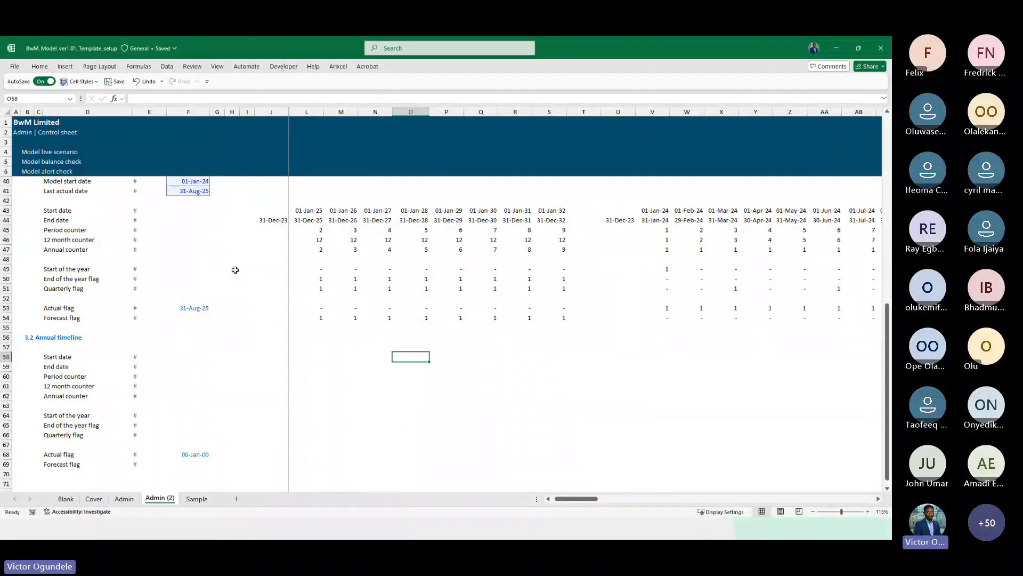
left_click(256, 268)
key("Right")
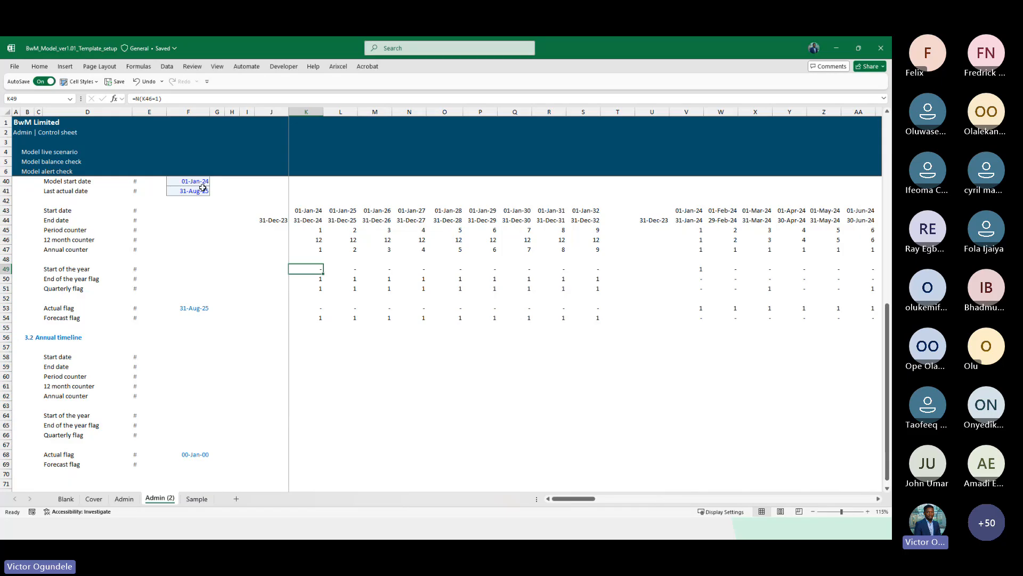
left_click_drag(306, 112, 583, 112)
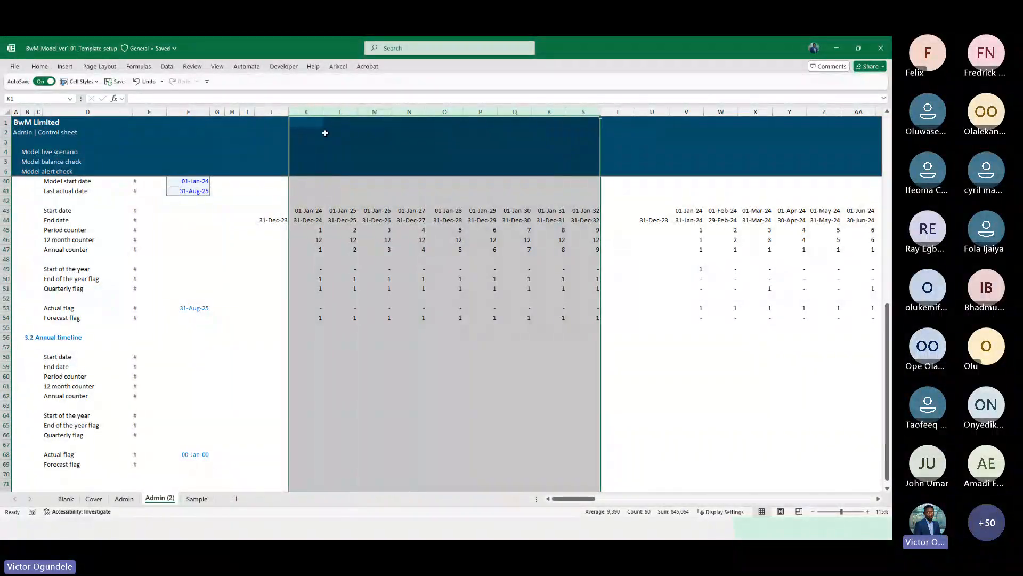
left_click_drag(315, 122, 583, 117)
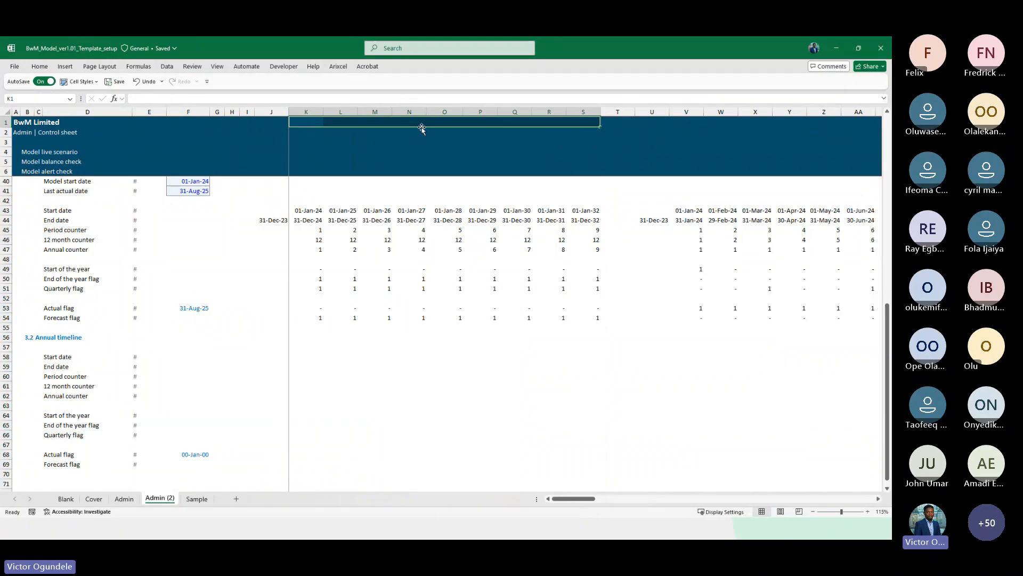
scroll(464, 165, "right", 5)
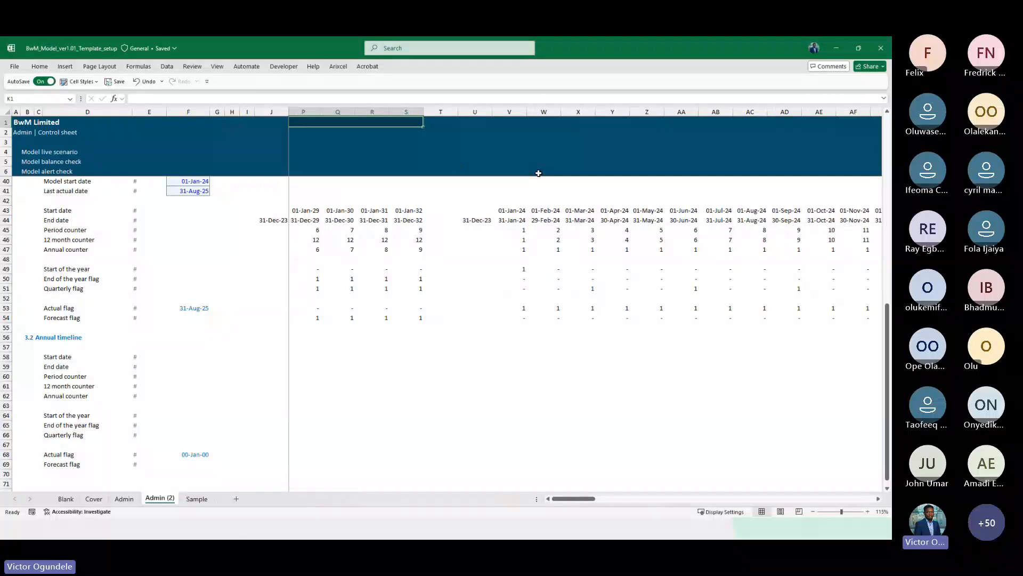
scroll(675, 250, "left", 5)
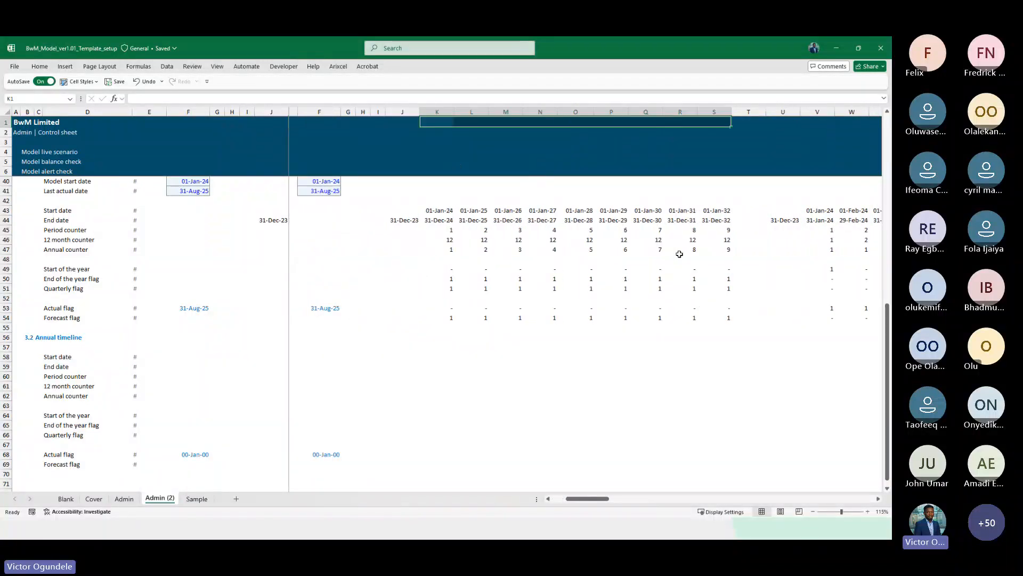
scroll(679, 254, "right", 1)
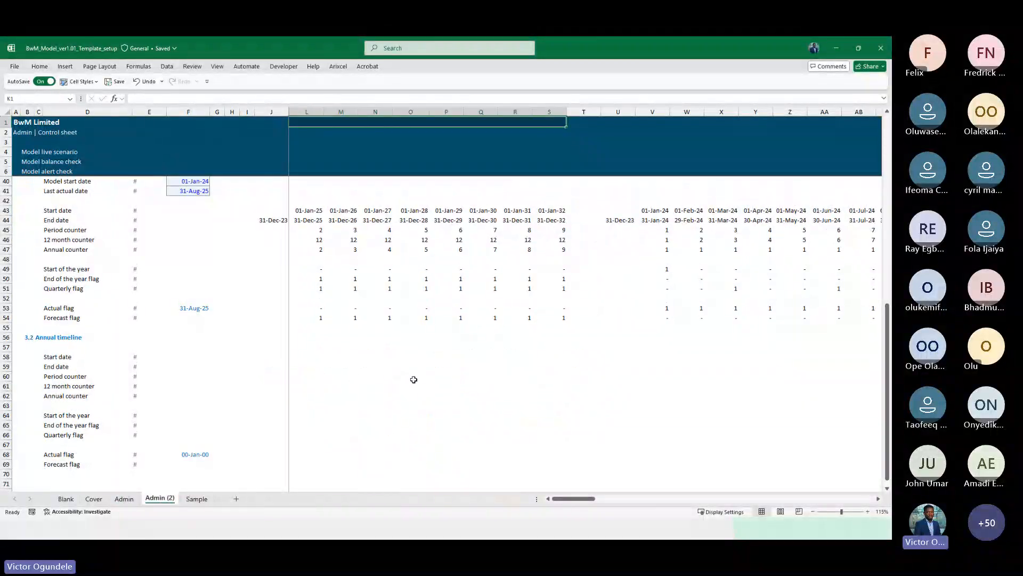
left_click(415, 366)
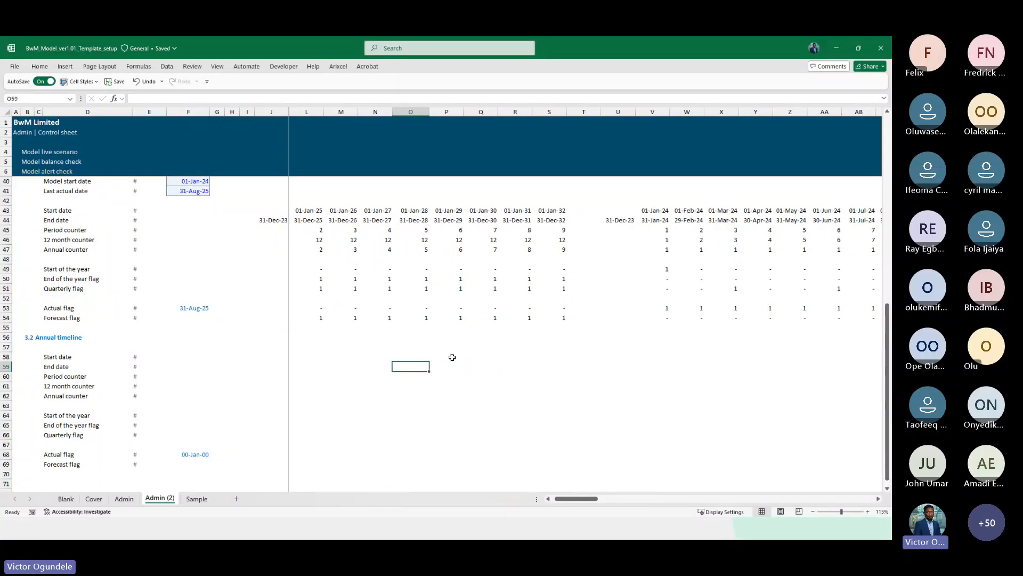
left_click(285, 314)
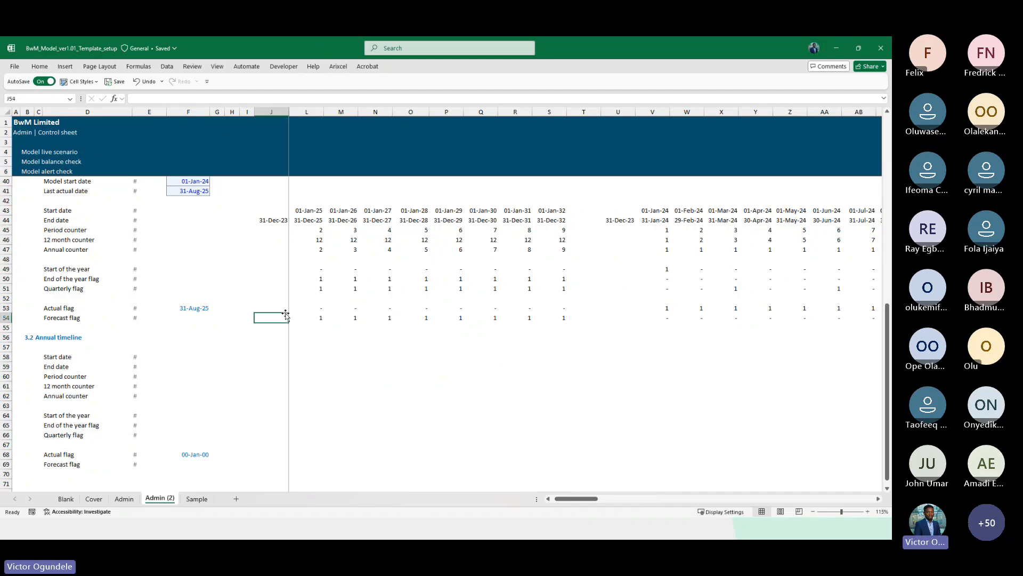
Switch between the copied and original Admin sheets to compare their annual timeline sections
key("Right")
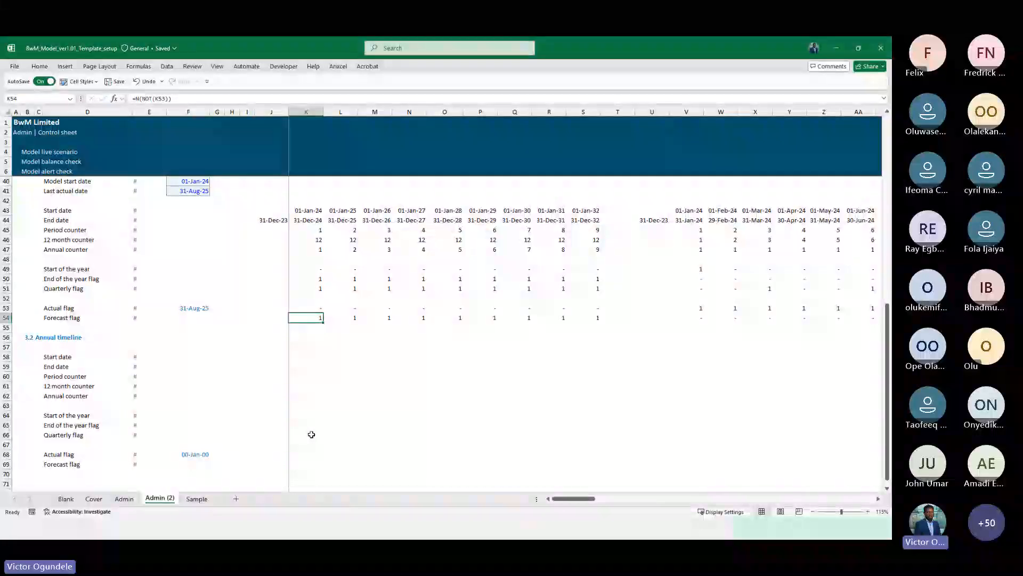
scroll(311, 434, "down", 1)
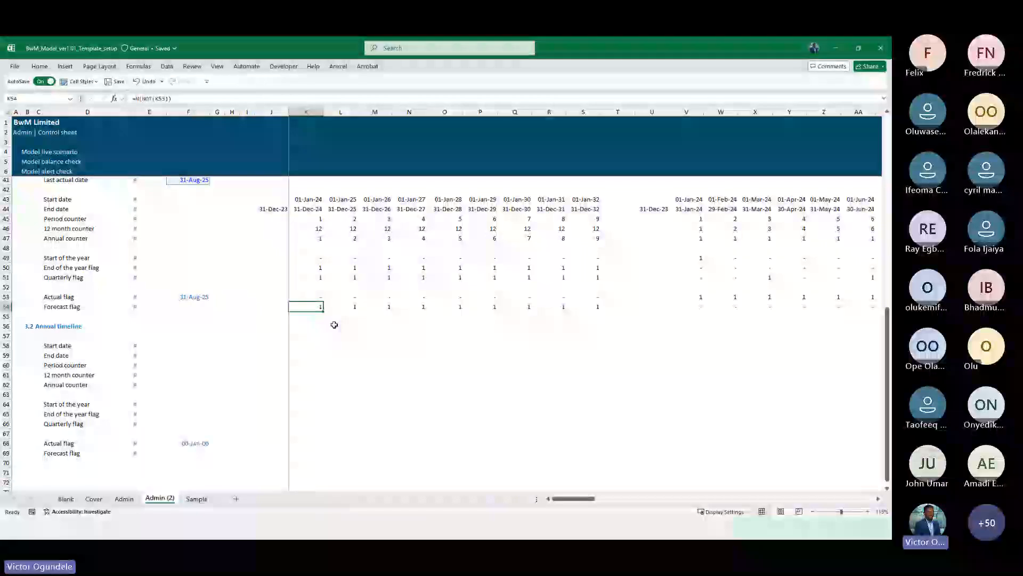
left_click(122, 500)
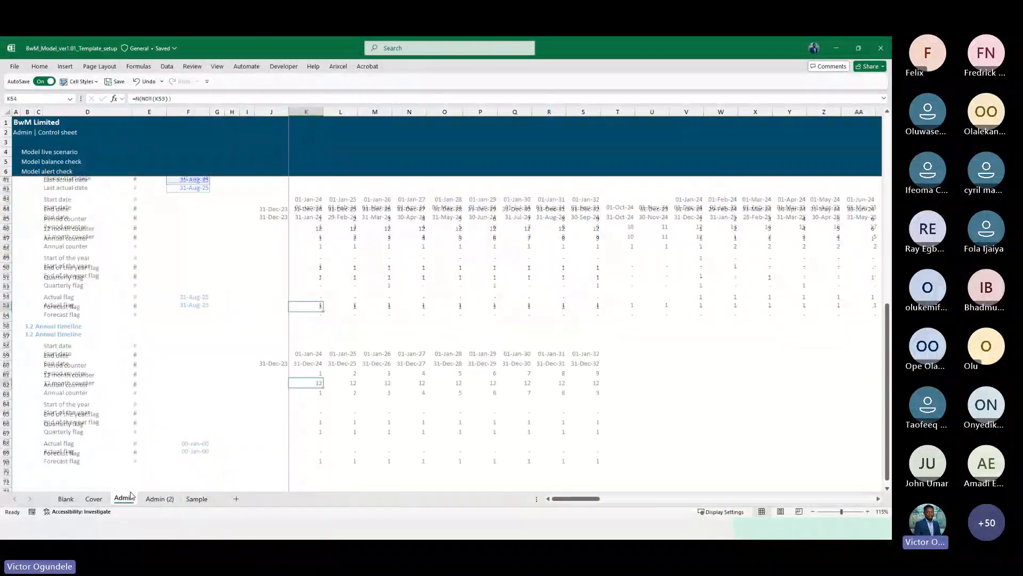
left_click(223, 404)
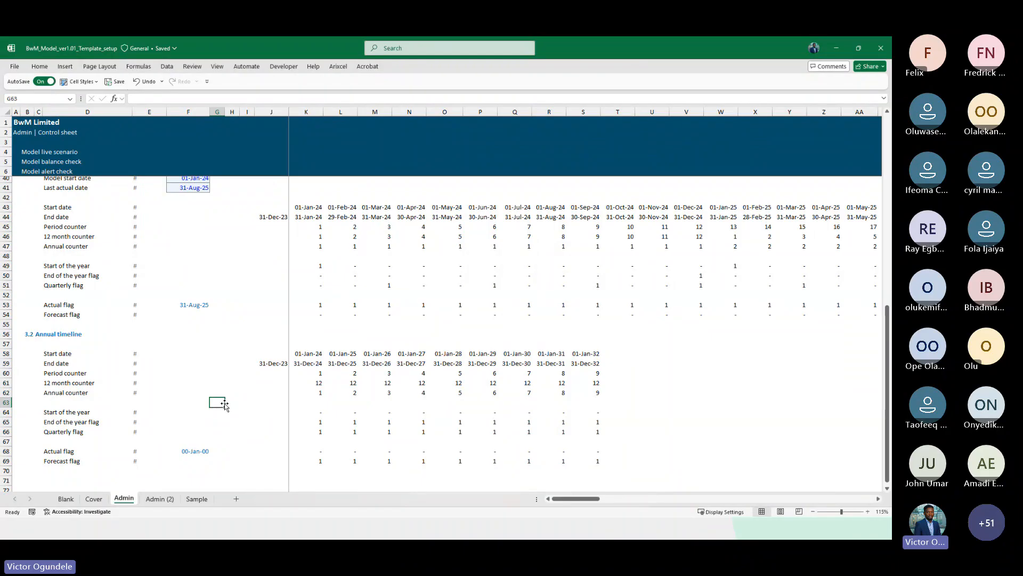
scroll(224, 403, "down", 2)
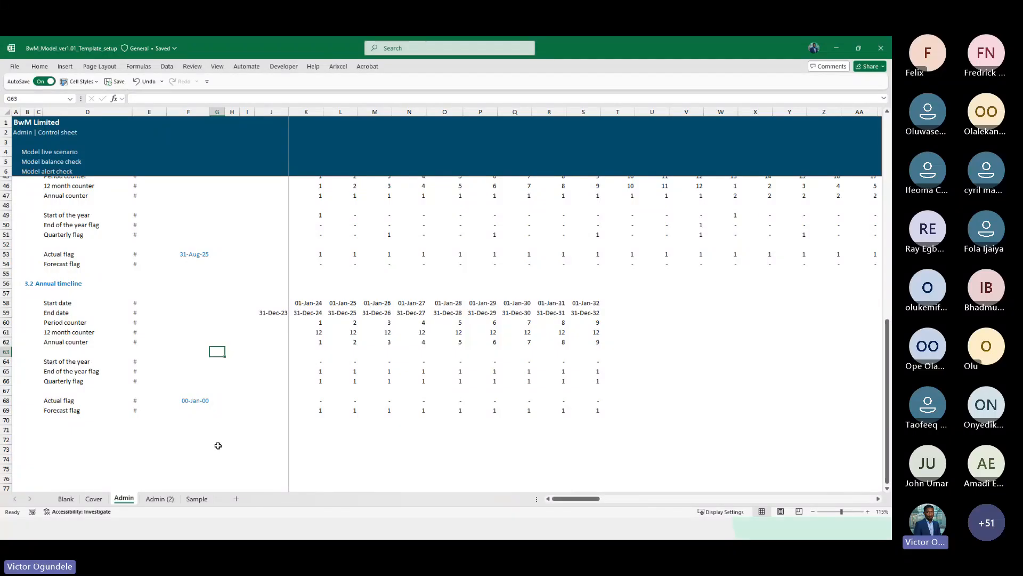
left_click(160, 498)
scroll(367, 349, "right", 1)
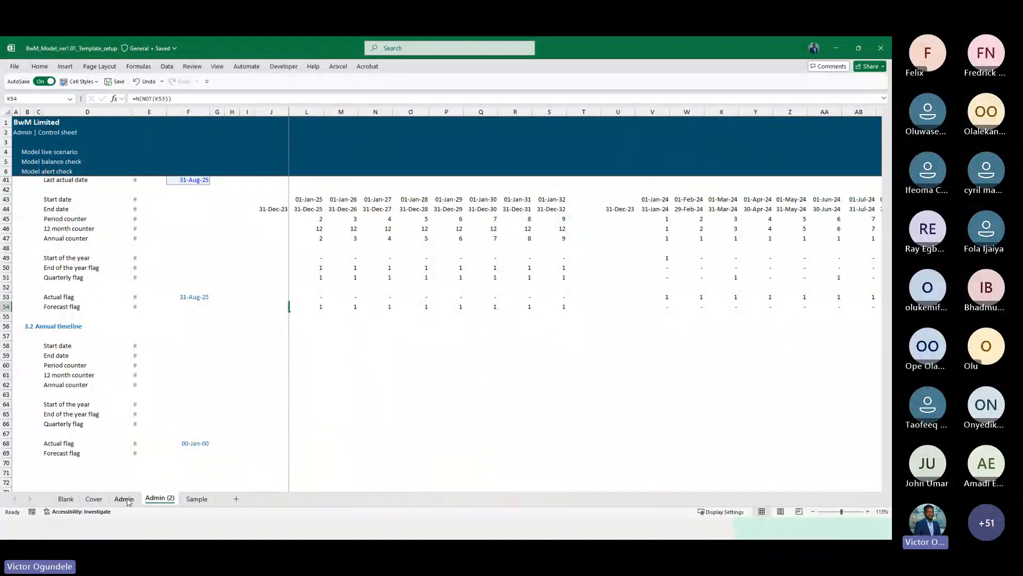
left_click(132, 502)
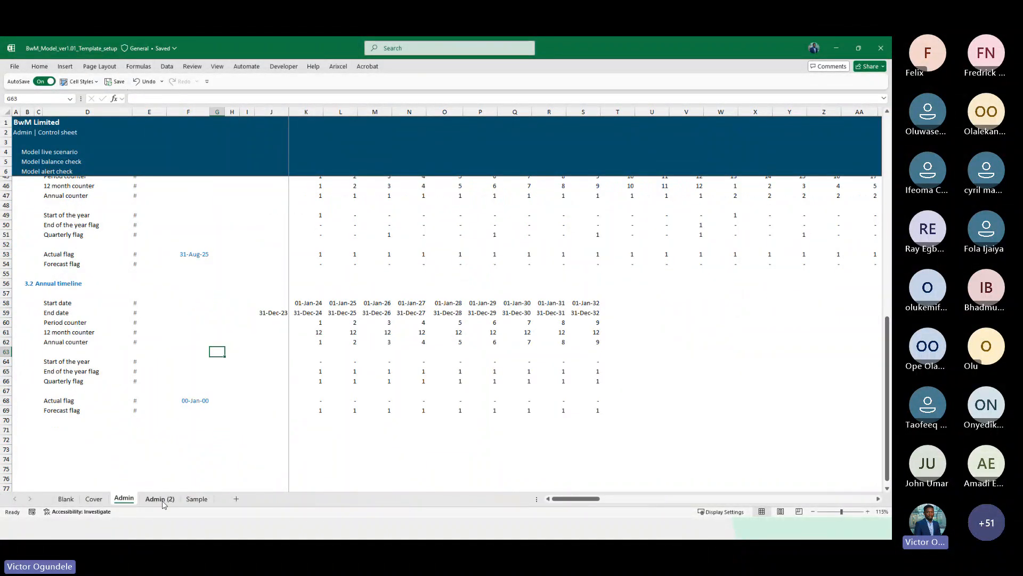
Delete the copied Admin (2) sheet
left_click(163, 501)
right_click(163, 501)
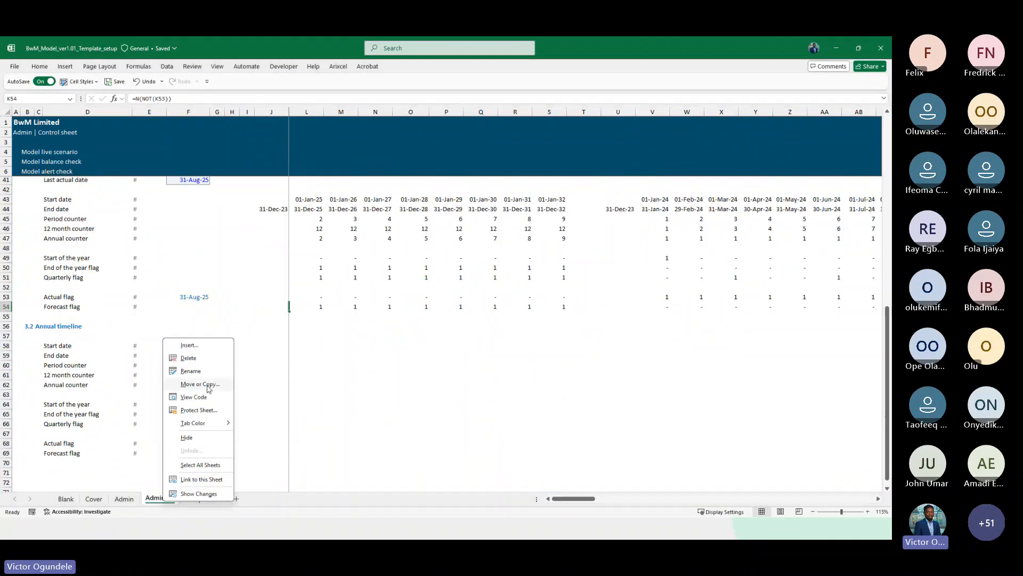
left_click(210, 358)
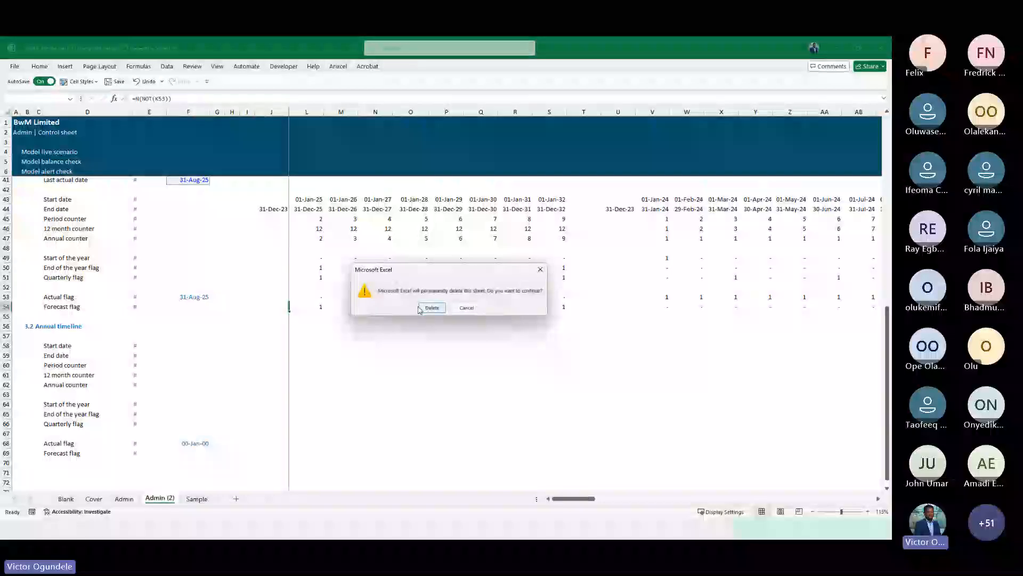
left_click(432, 307)
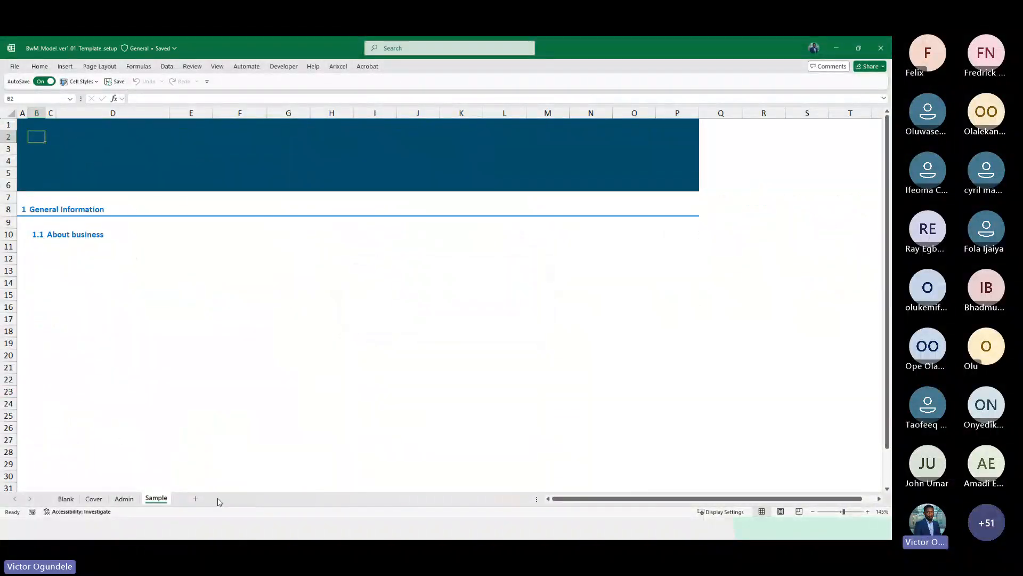
Delete the 12 month counter row from the annual timeline on the Admin sheet
left_click(255, 395)
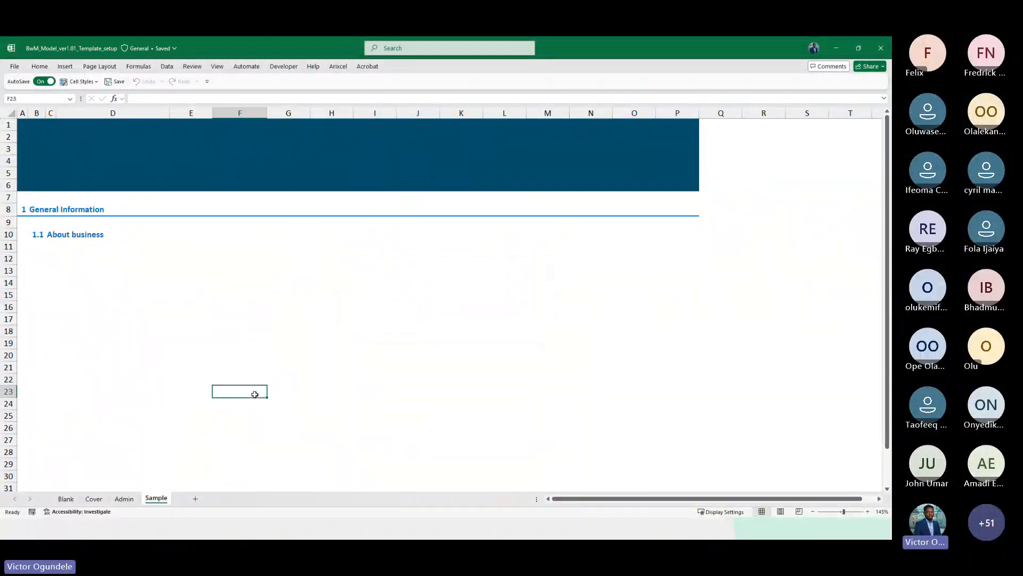
left_click(125, 500)
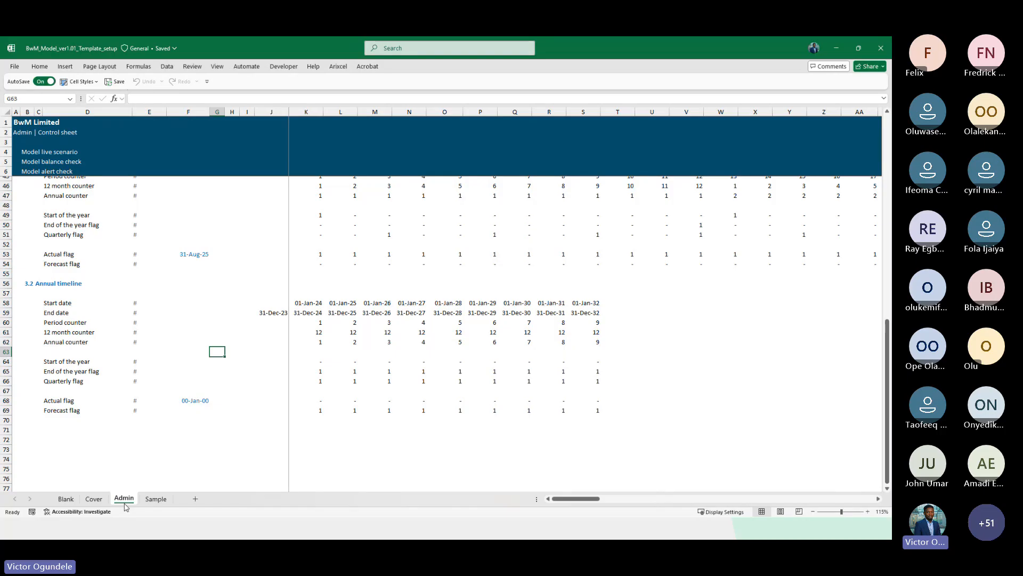
key("Left")
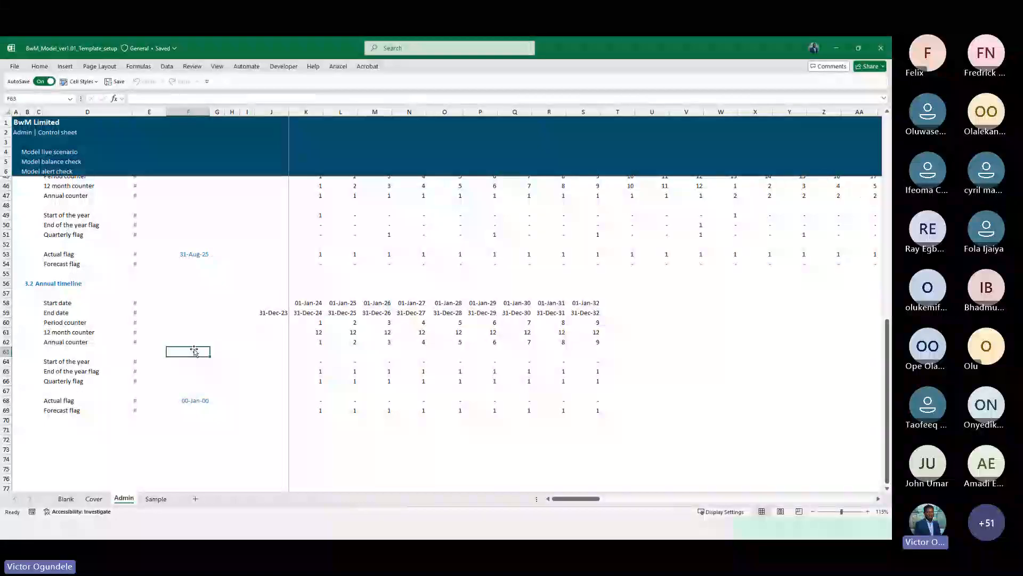
left_click(116, 364)
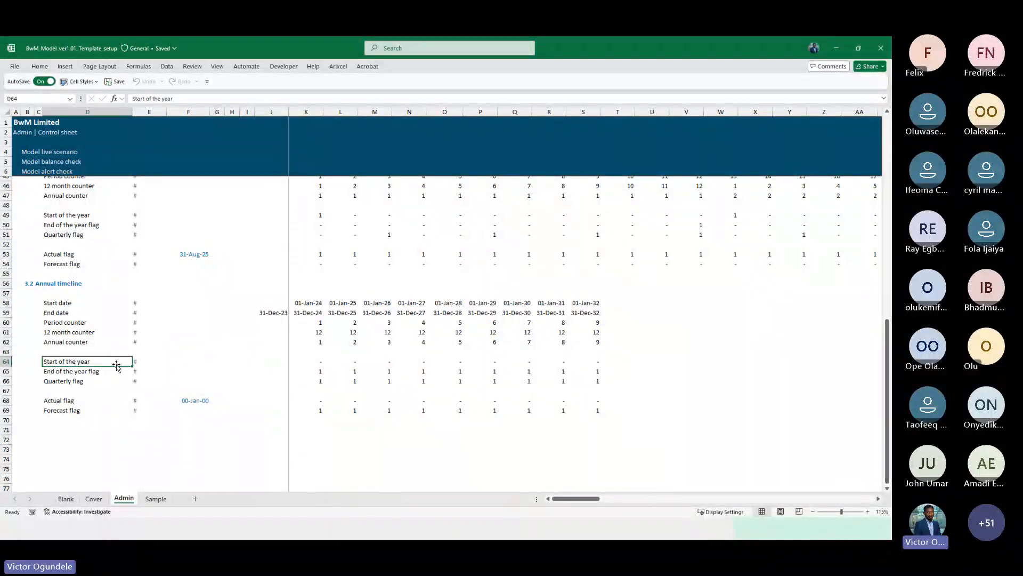
key("Up")
key("Up")
key("Up")
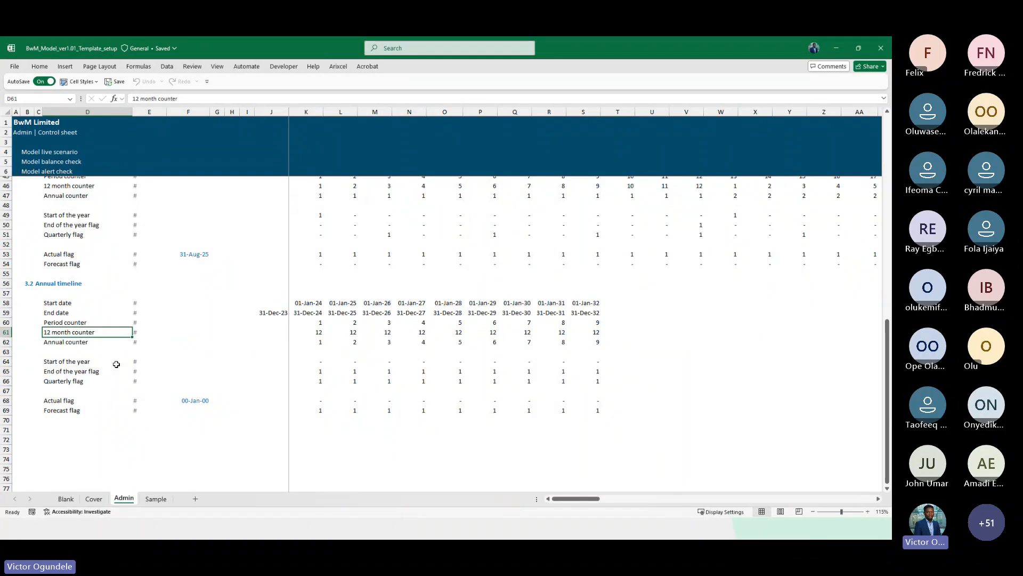
scroll(263, 401, "up", 1)
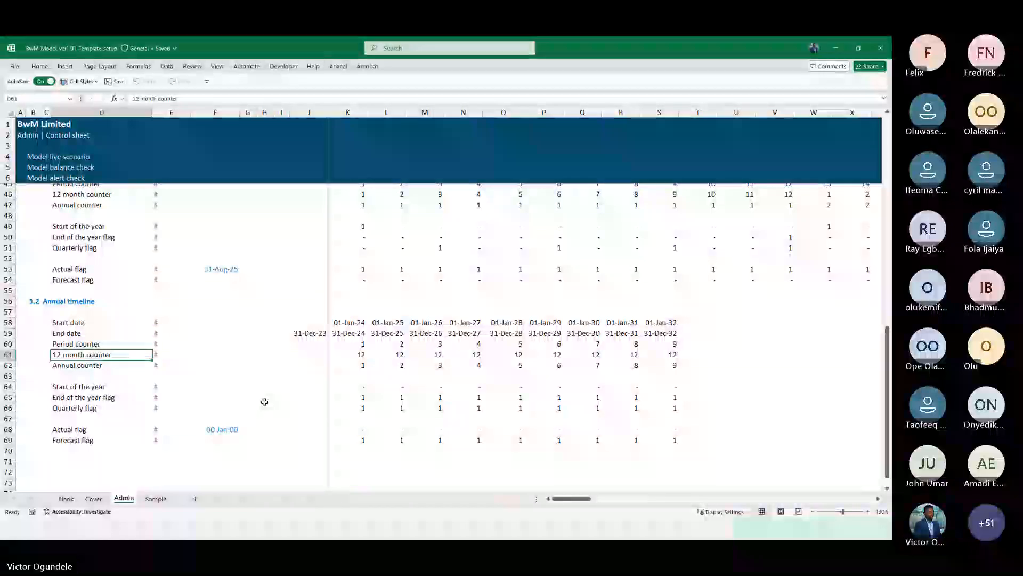
scroll(261, 340, "up", 1)
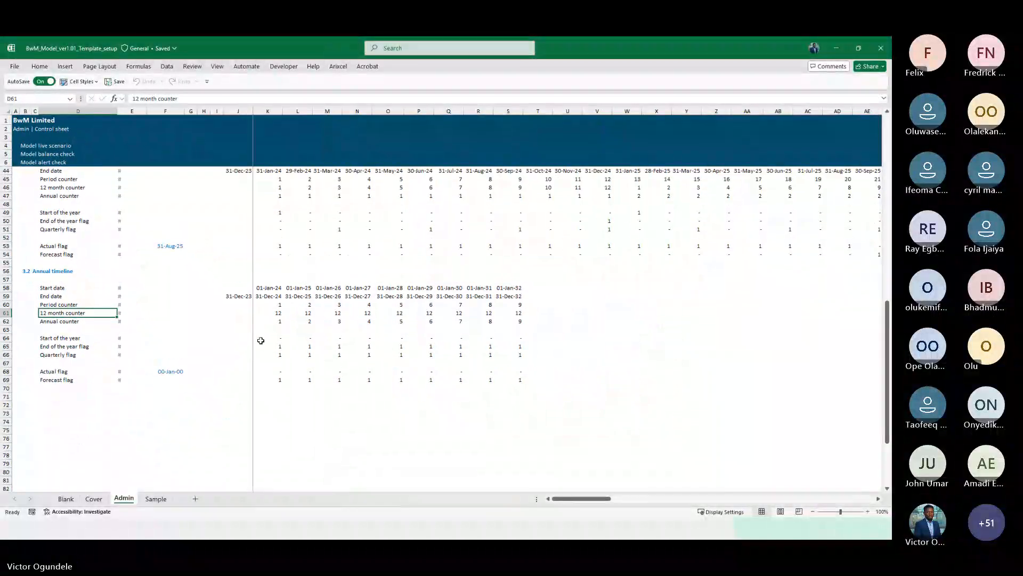
scroll(261, 340, "down", 1)
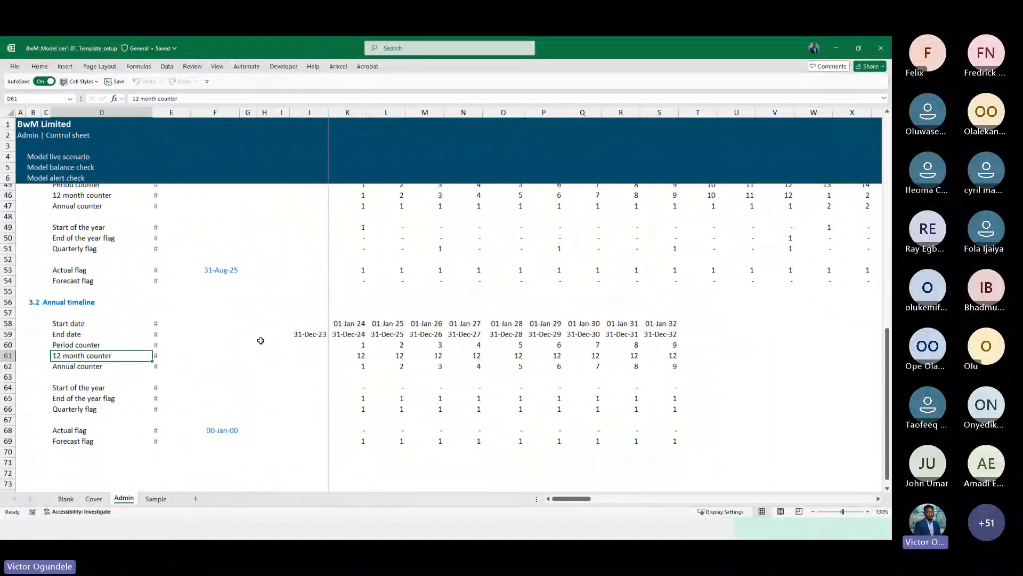
key("shift+space")
key("ctrl+minus")
Set the annual counter cells K61:S61 to equal the period counter directly above them
key("ctrl+Right")
key("ctrl+Right")
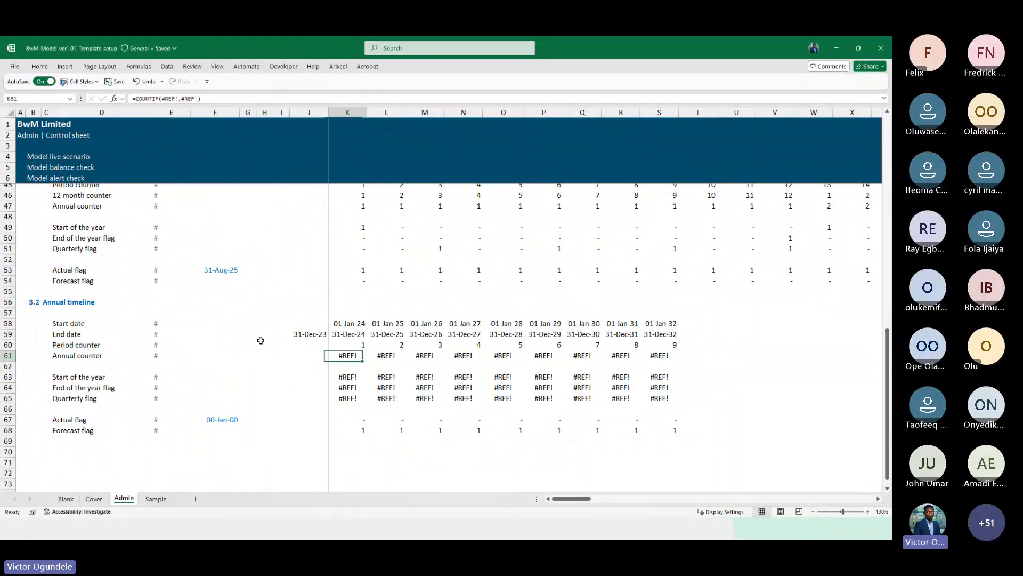
key("ctrl+shift+Right")
type("=")
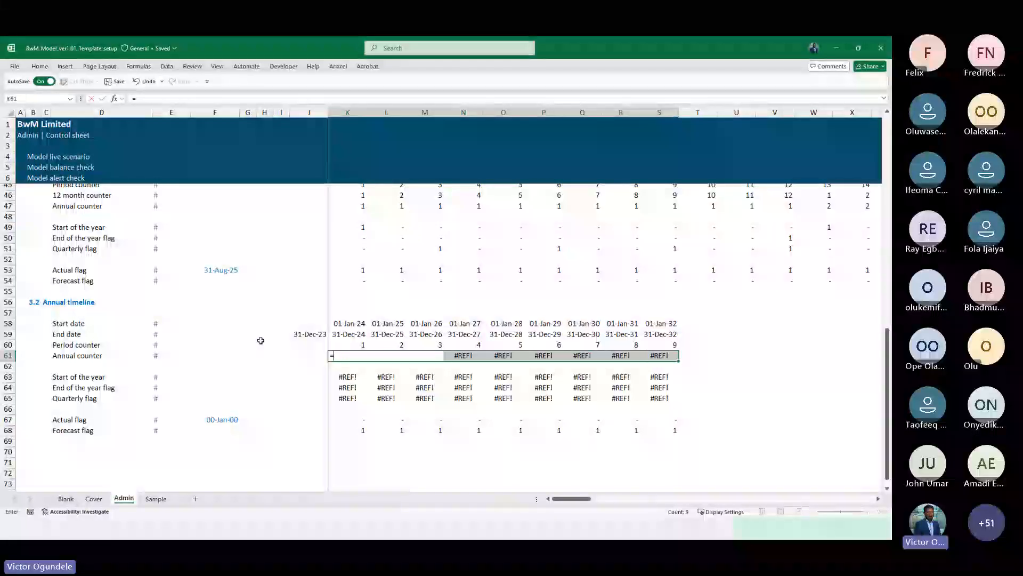
key("Up")
key("ctrl+Return")
Inspect the broken annual flag formulas and the monthly start-of-year and actual flag formulas
key("Left")
key("Left")
key("Left")
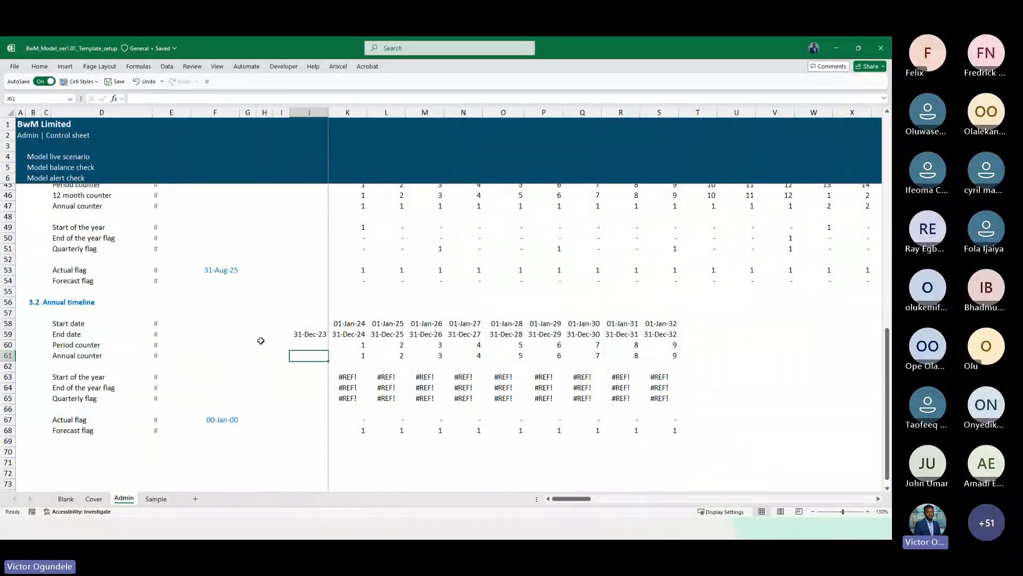
key("Down")
key("Down")
key("Down")
key("Up")
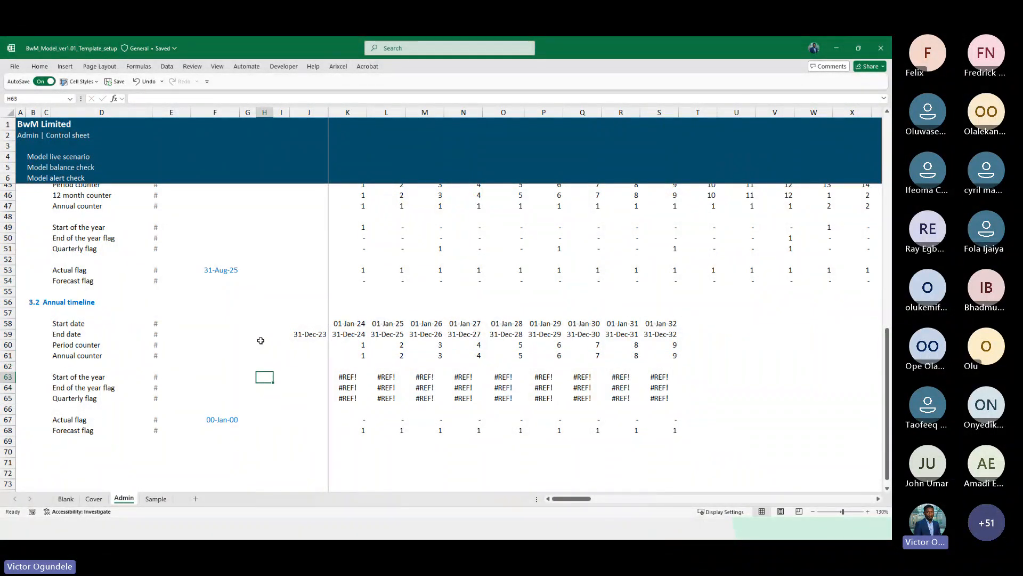
key("Right")
key("Right")
key("Right")
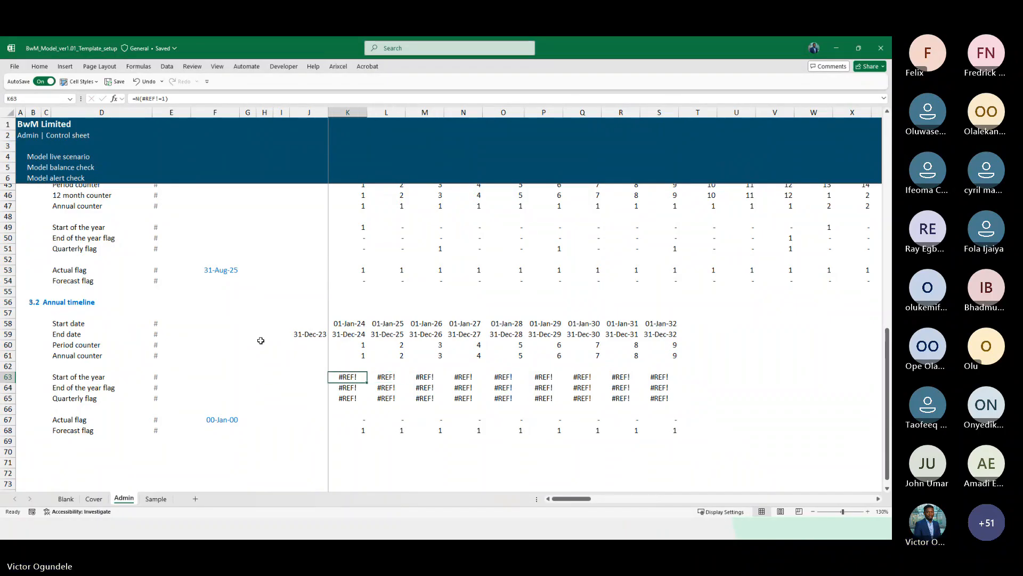
key("F2")
scroll(365, 361, "up", 3)
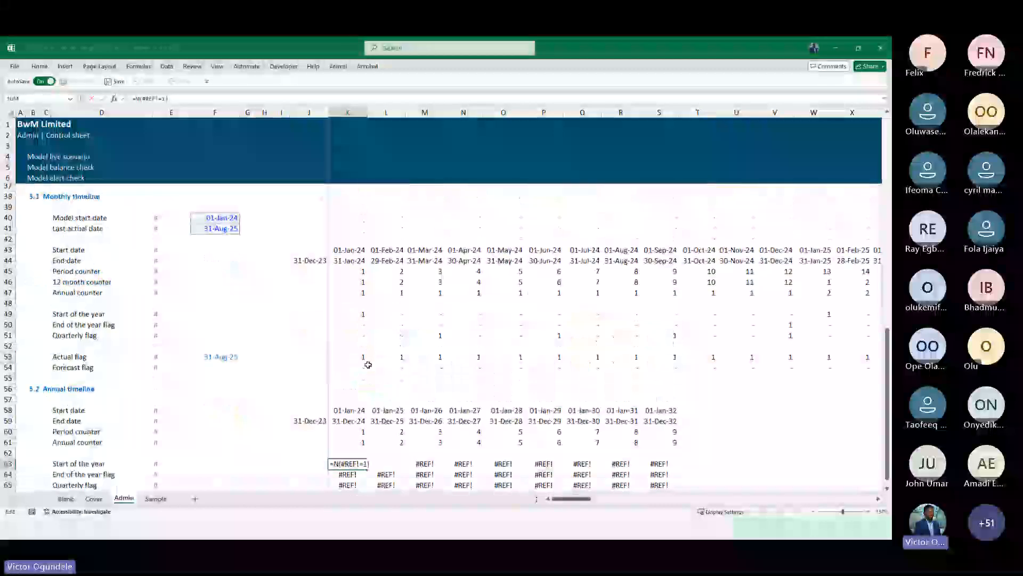
scroll(402, 337, "down", 1)
left_click(358, 296)
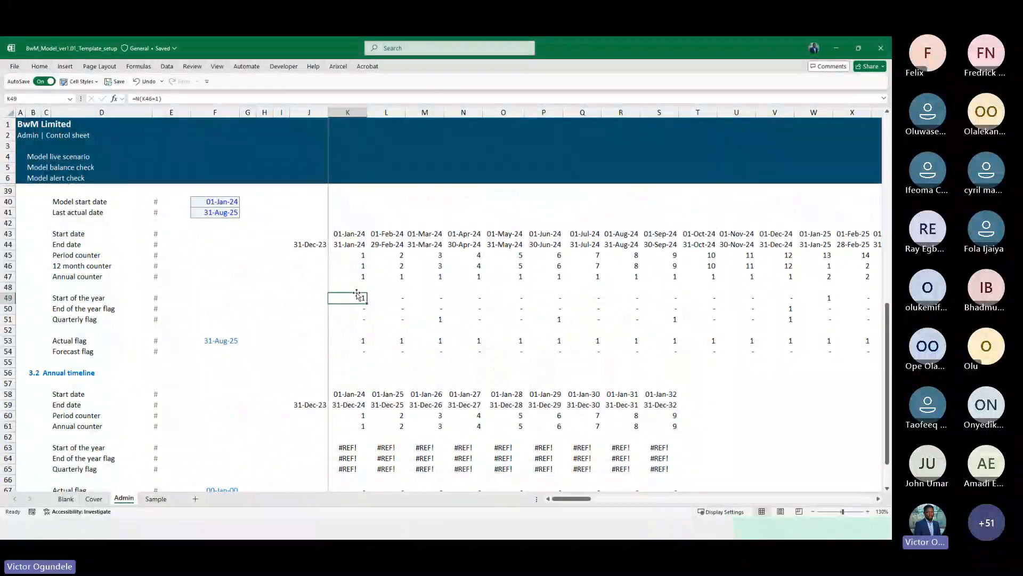
key("F2")
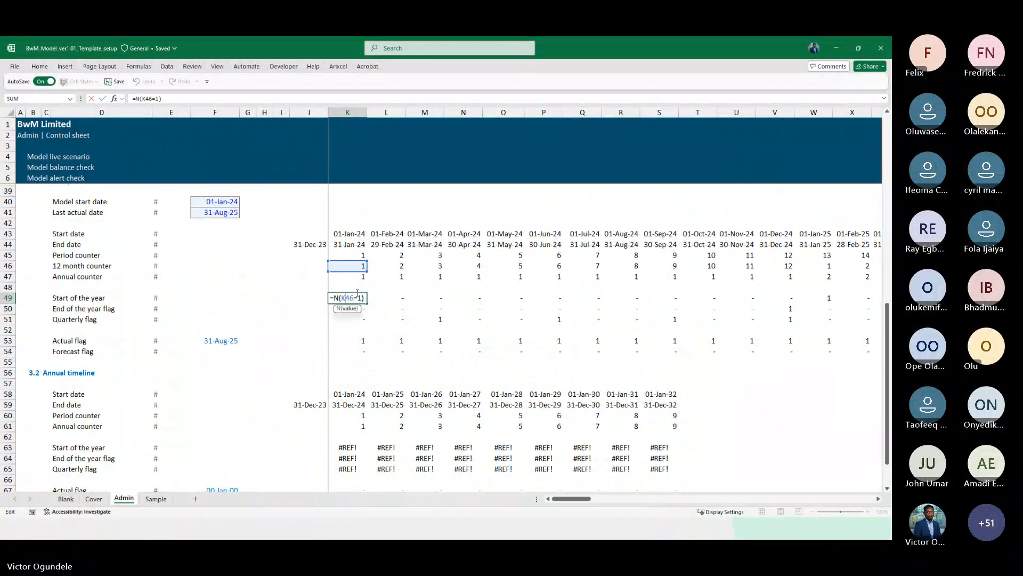
key("Escape")
scroll(379, 362, "down", 1)
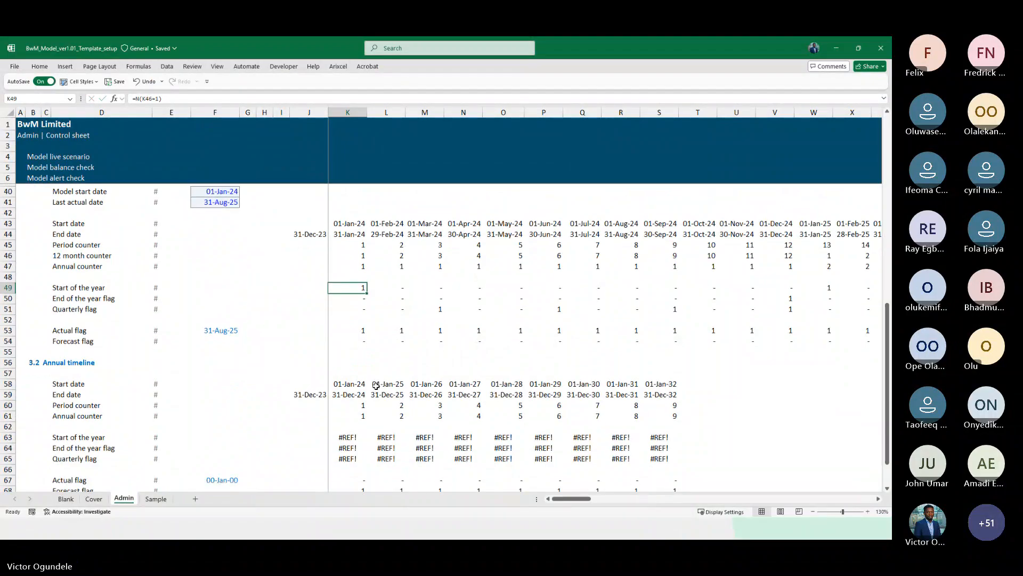
double_click(356, 327)
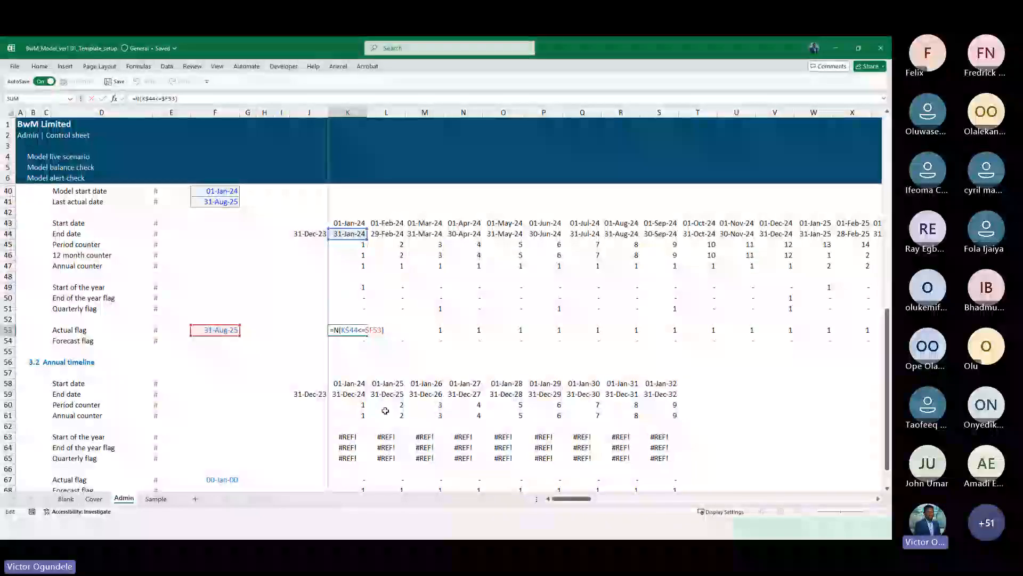
scroll(383, 411, "down", 4)
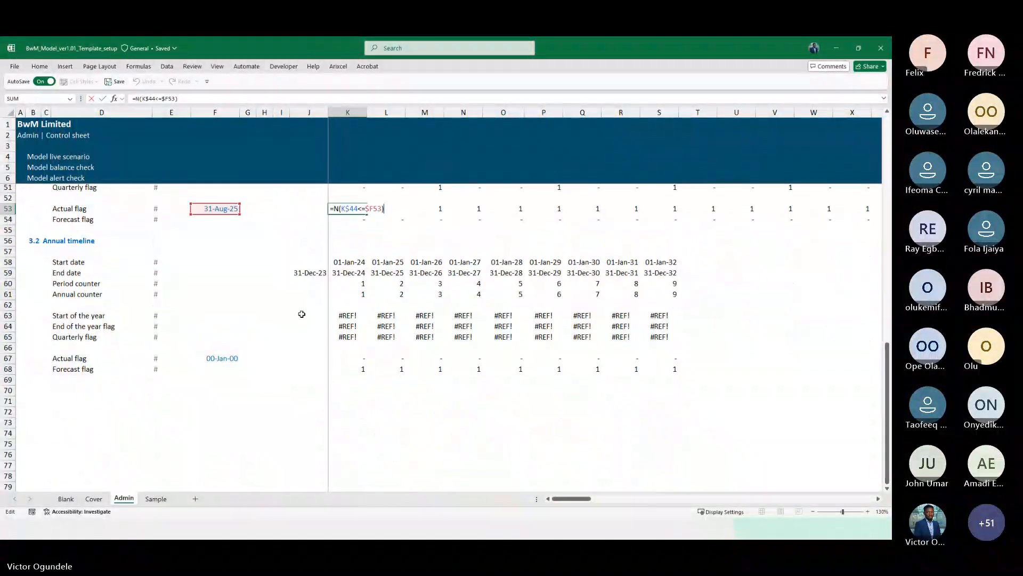
key("Escape")
key("F2")
key("Escape")
Copy the last actual date link from the monthly actual flag row into the annual actual flag row
key("Left")
key("ctrl+Left")
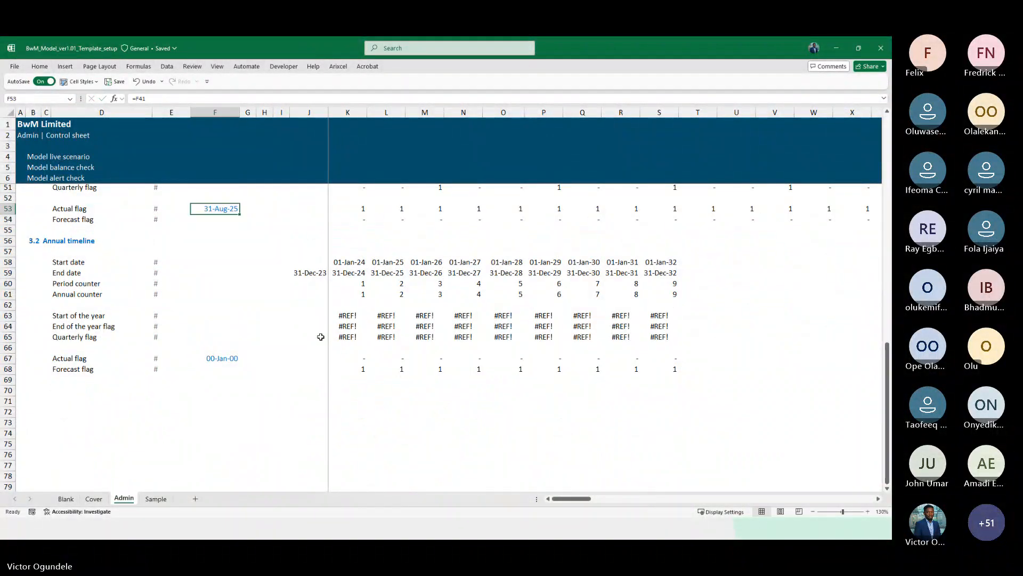
key("ctrl+c")
key("ctrl+Down")
key("ctrl+v")
Point the annual actual flag formula at the annual end dates in row 59 and fill it across to column S
key("Right")
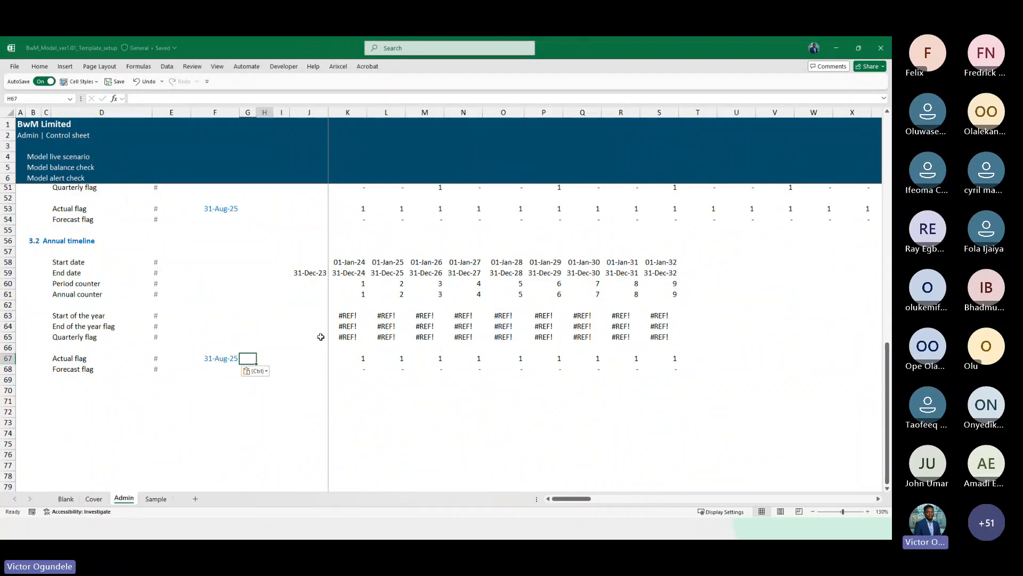
key("Right")
key("Right")
key("Right")
key("Right")
key("Left")
key("Up")
key("Up")
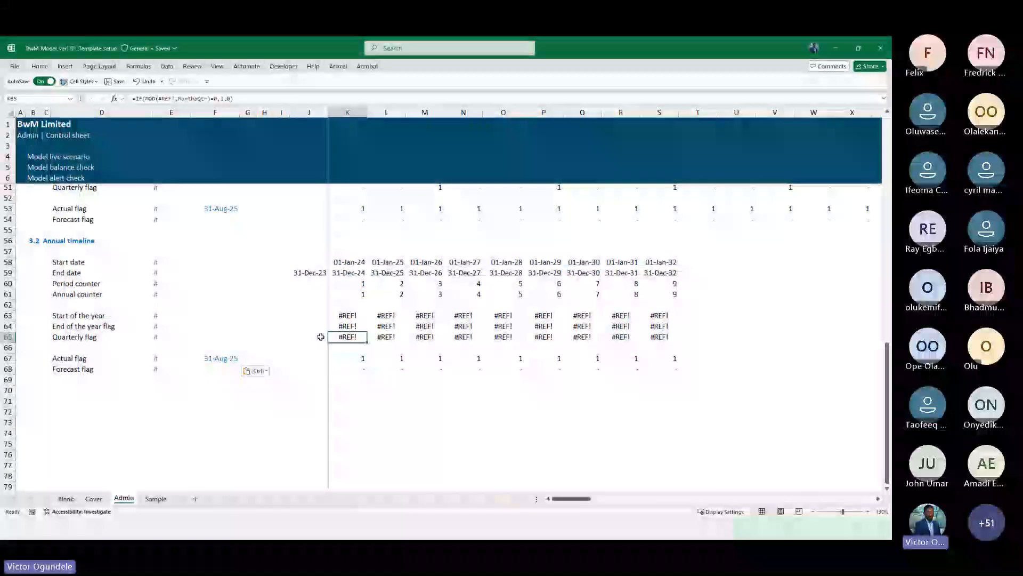
key("Down")
key("Down")
key("F2")
scroll(374, 328, "up", 2)
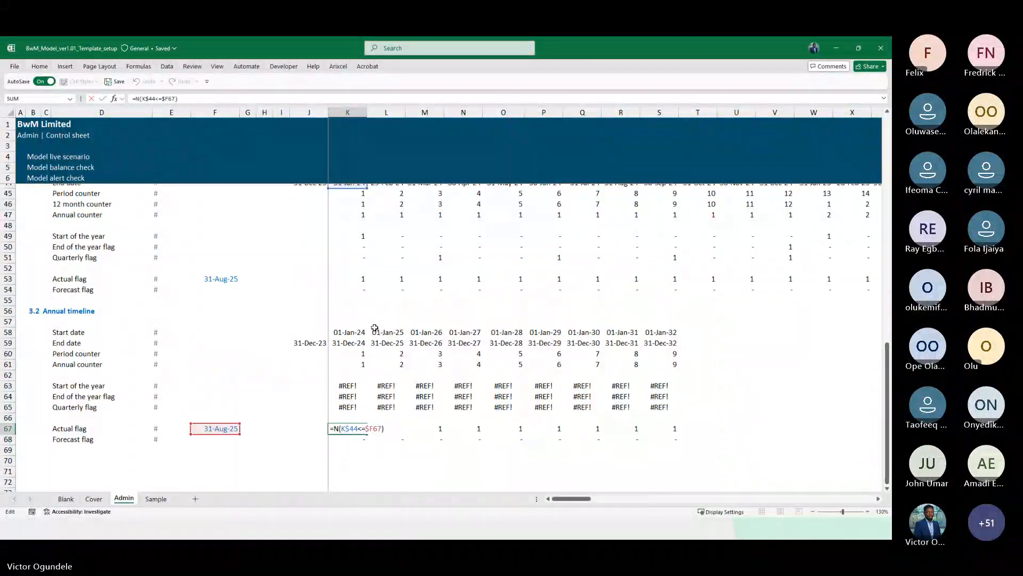
scroll(374, 328, "up", 1)
left_click_drag(352, 197, 358, 353)
key("ctrl+Return")
key("ctrl+shift+Right")
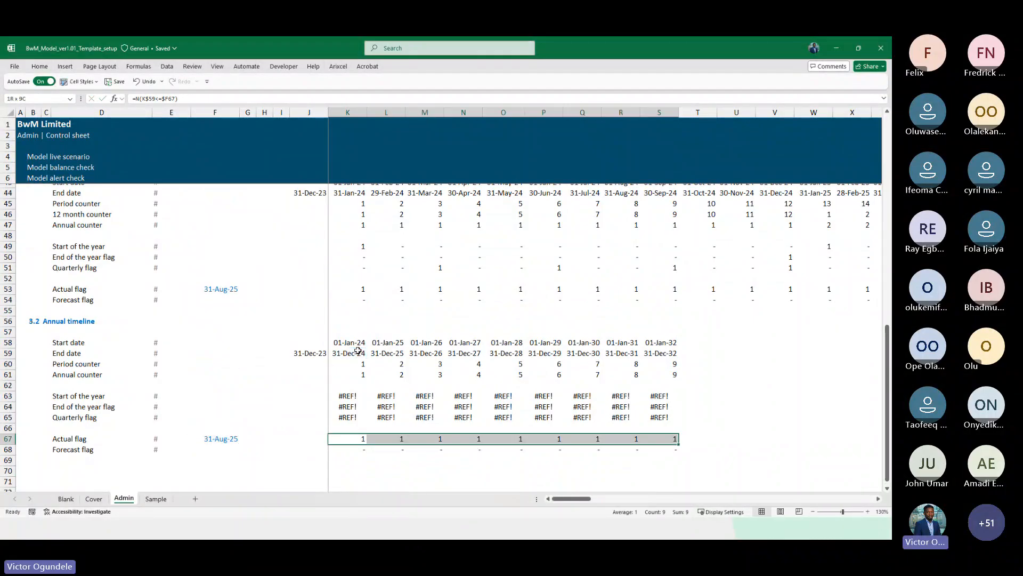
key("ctrl+r")
key("shift+BackSpace")
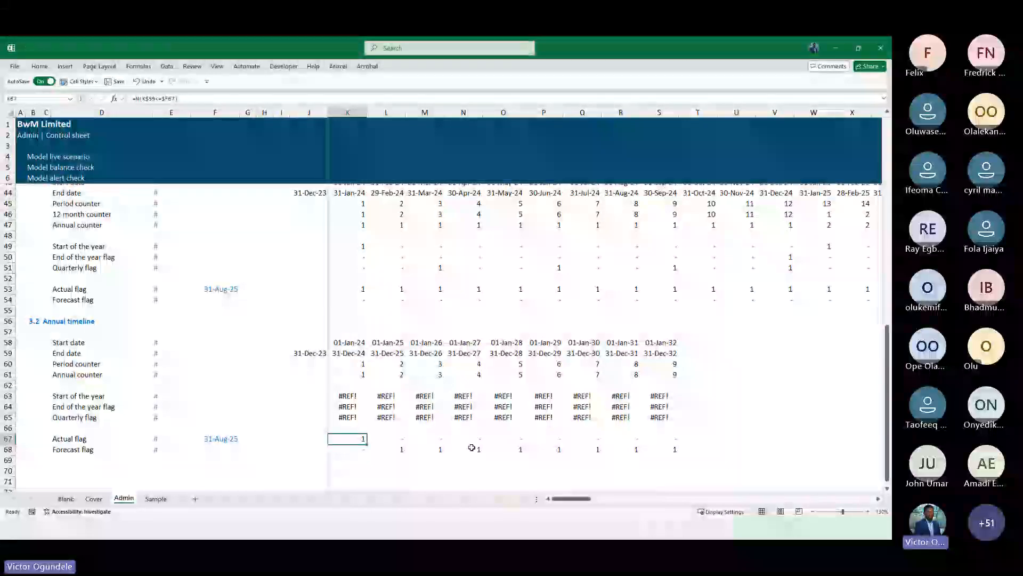
scroll(473, 447, "down", 1)
scroll(472, 447, "left", 1)
scroll(482, 405, "right", 1)
scroll(485, 385, "down", 2)
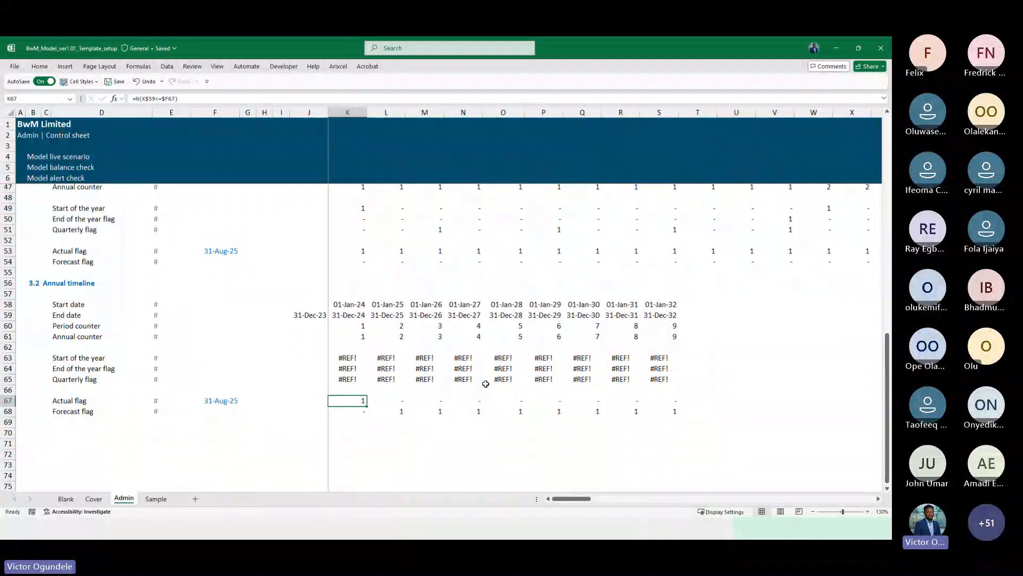
scroll(486, 384, "down", 1)
key("Down")
type("=N(NOT(K67))")
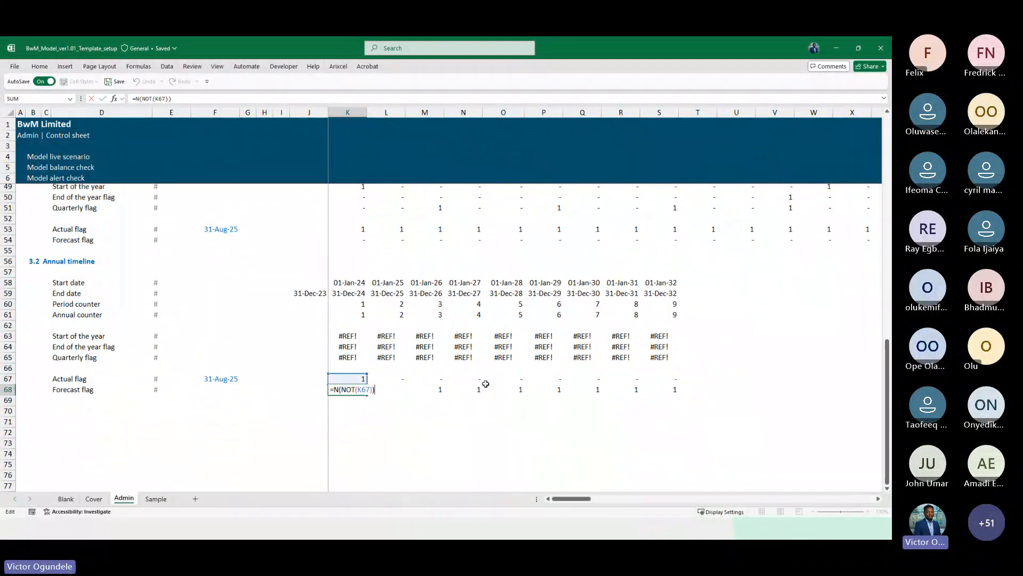
key("Escape")
Delete the broken annual start-of-year, end-of-year and quarterly flag rows together with the blank row below them
key("Right")
key("Right")
key("Right")
key("Right")
key("Right")
key("Up")
key("Up")
key("Up")
key("Up")
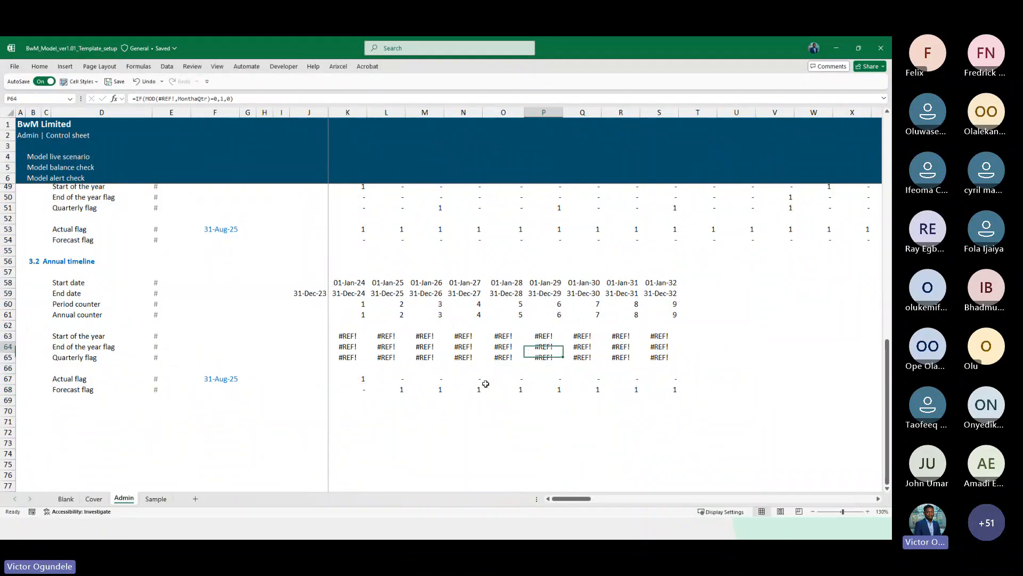
key("Up")
key("shift+space")
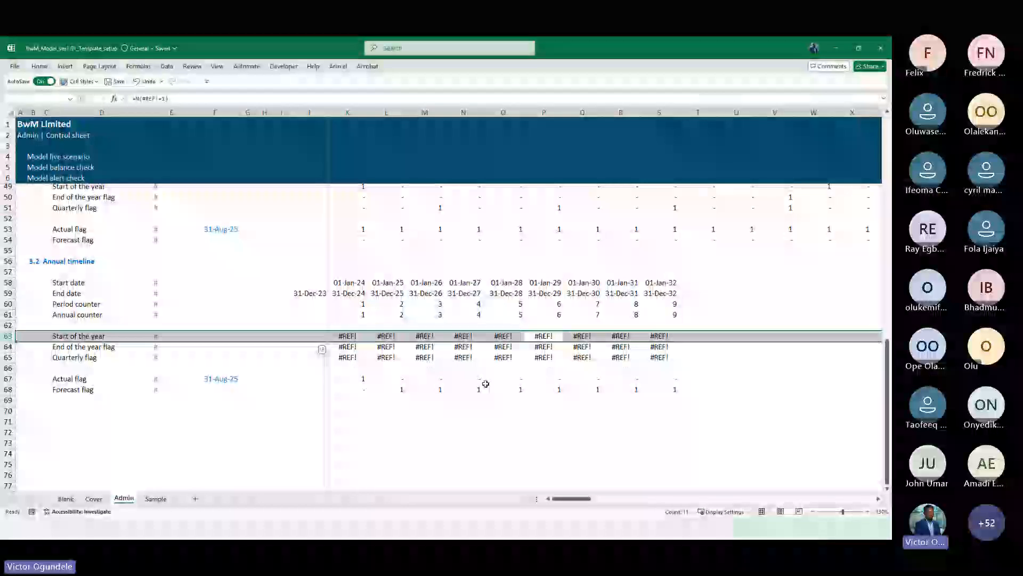
key("shift+Down")
key("shift+Down")
key("ctrl+minus")
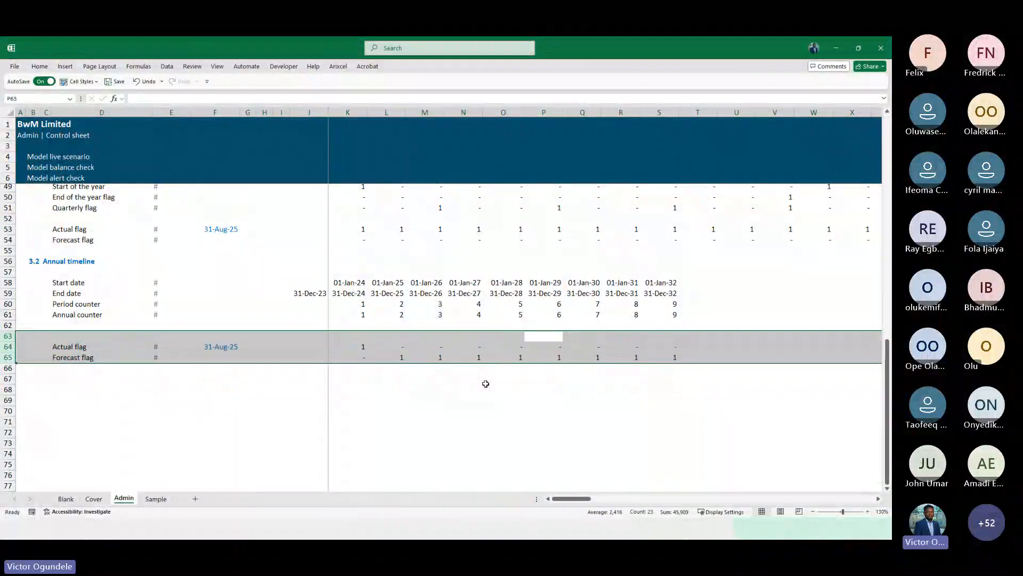
key("Left")
key("shift+space")
key("ctrl+minus")
key("Up")
key("Up")
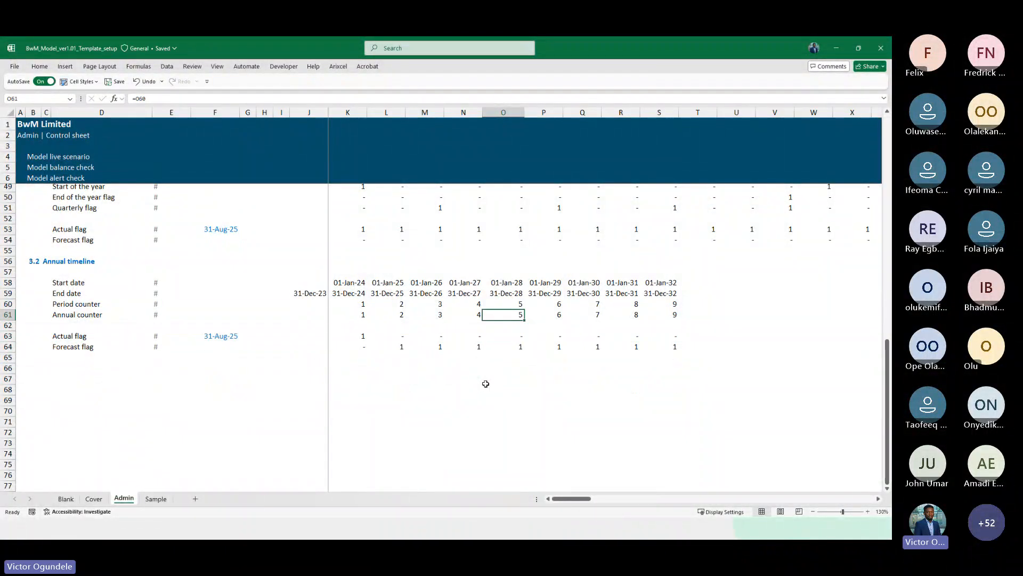
Review the annual timeline's start date, end date, actual flag and forecast flag formulas
scroll(468, 355, "up", 3)
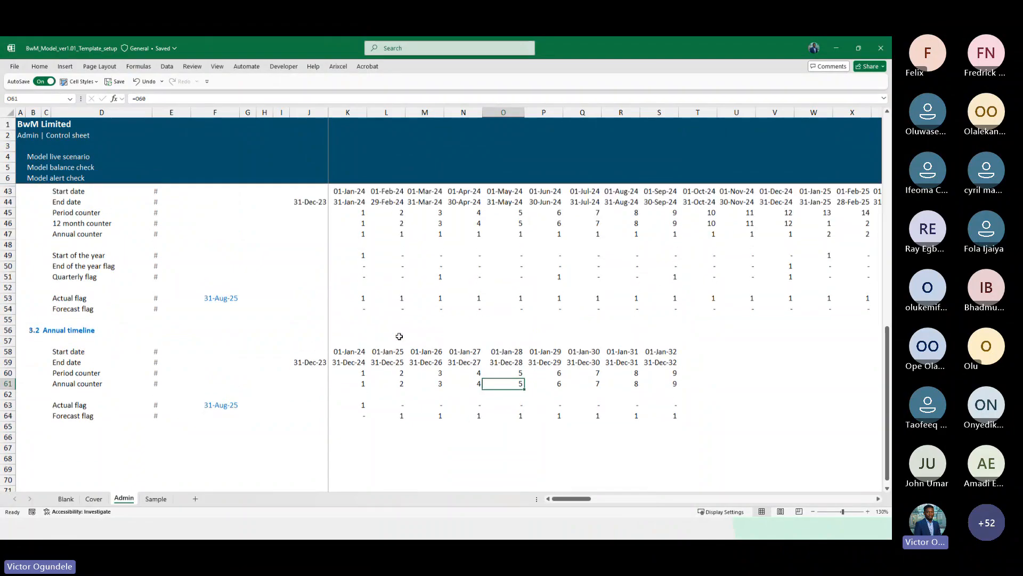
scroll(400, 336, "down", 1)
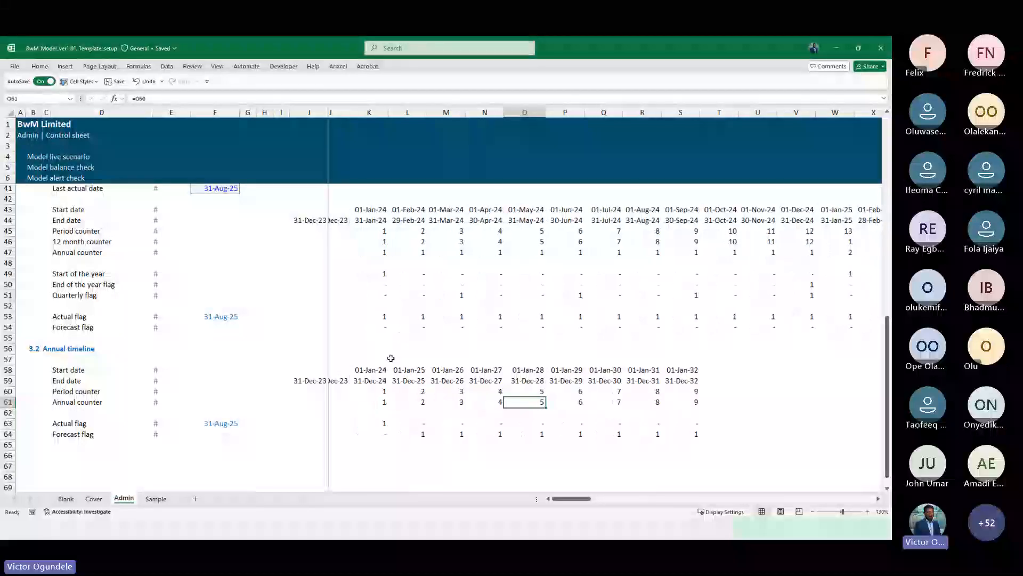
left_click(356, 370)
key("Right")
key("Down")
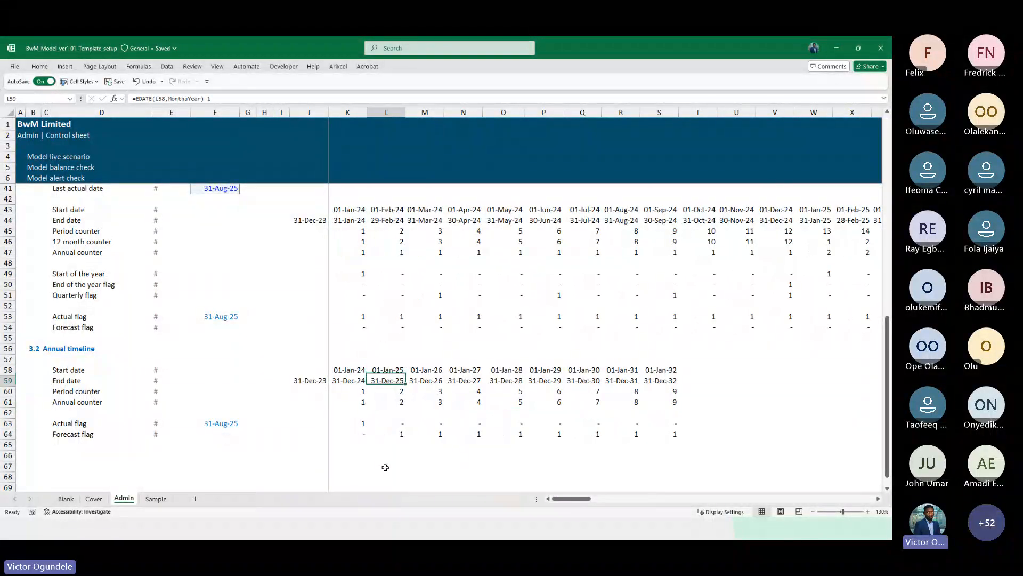
key("Up")
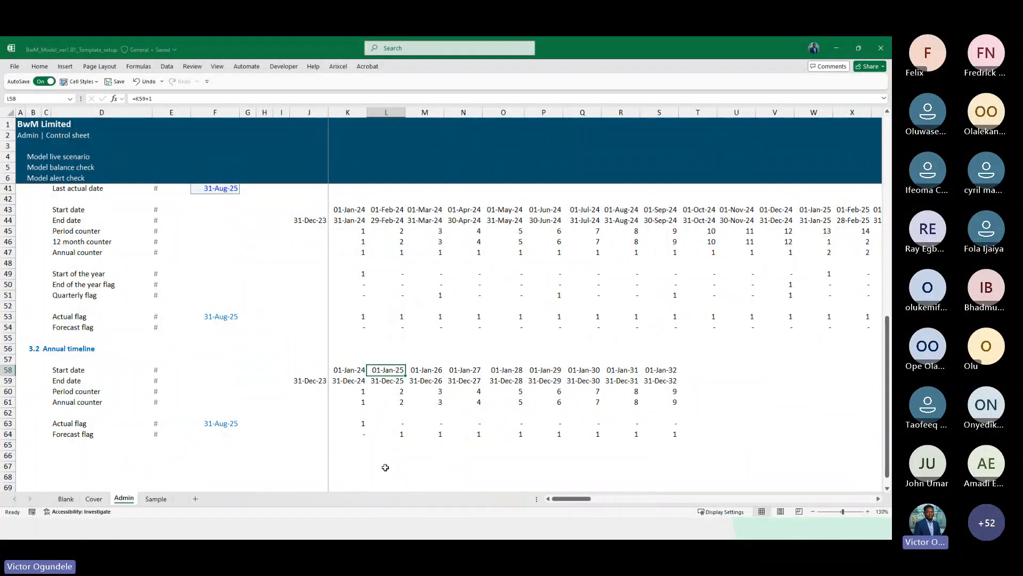
scroll(385, 467, "up", 2)
scroll(386, 467, "down", 4)
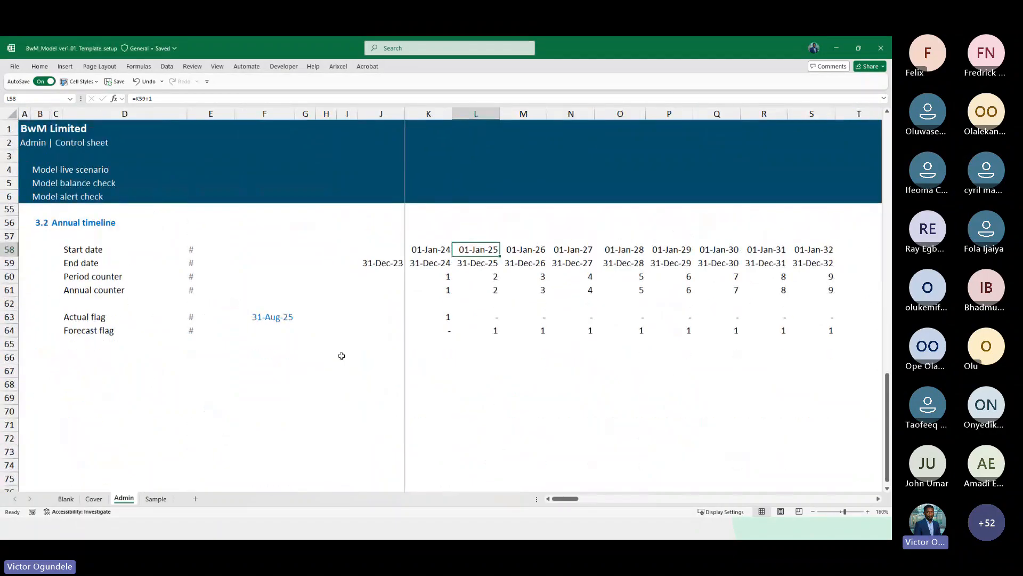
left_click(260, 317)
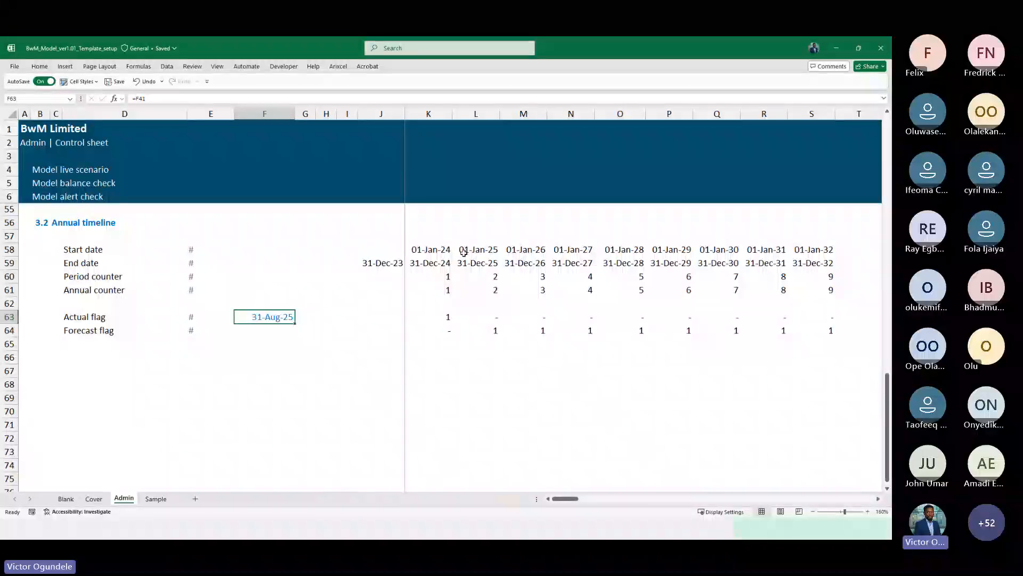
left_click_drag(462, 252, 482, 264)
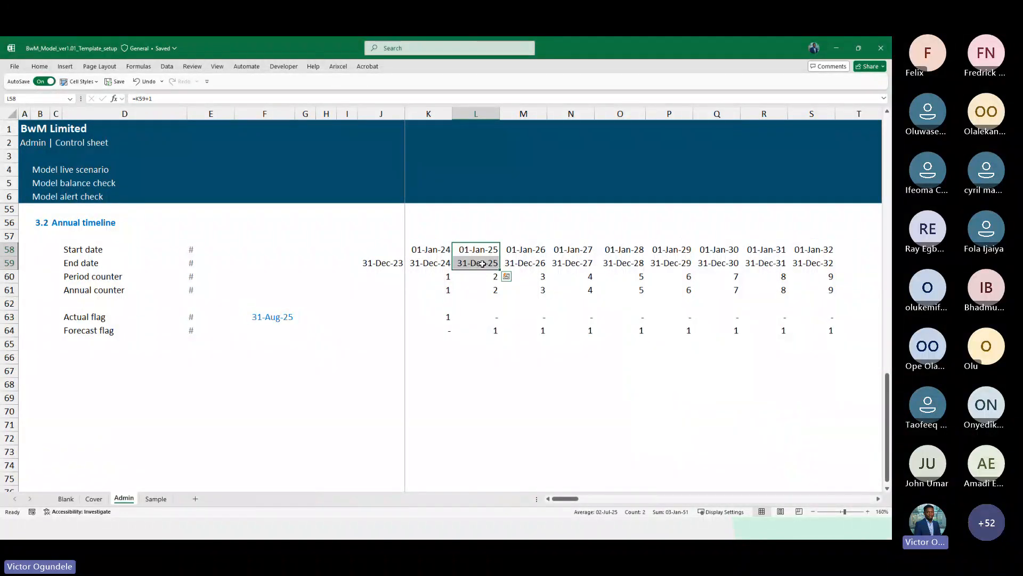
left_click(490, 331)
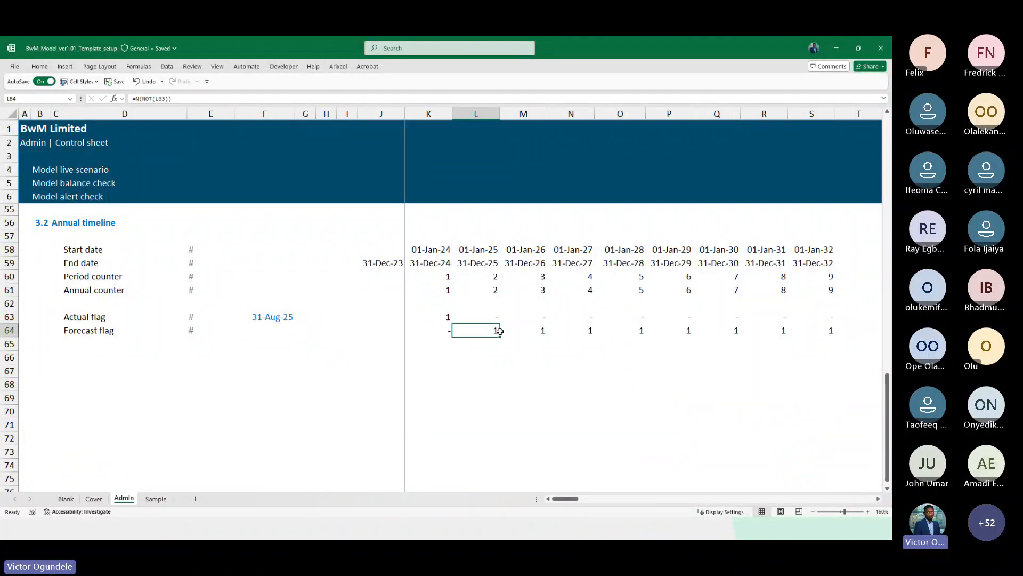
scroll(450, 309, "up", 1)
scroll(450, 309, "down", 1)
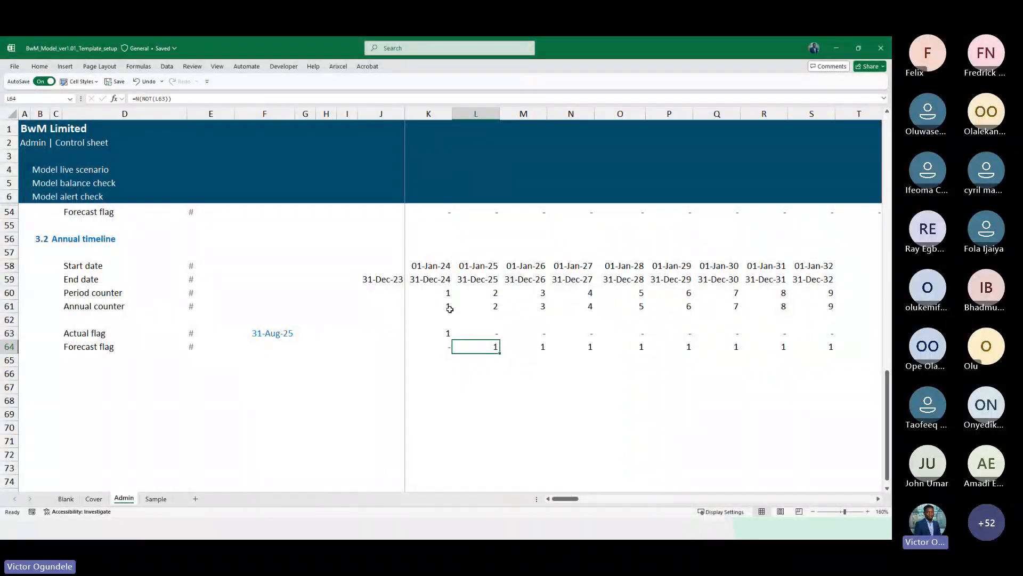
scroll(450, 309, "up", 1)
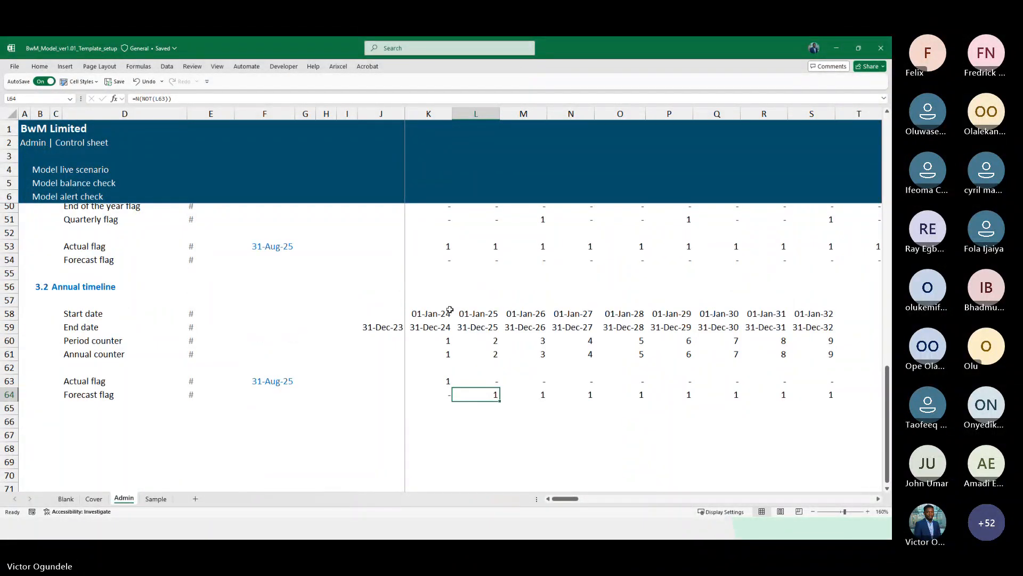
scroll(450, 309, "down", 2)
scroll(449, 309, "up", 2)
scroll(449, 309, "up", 13)
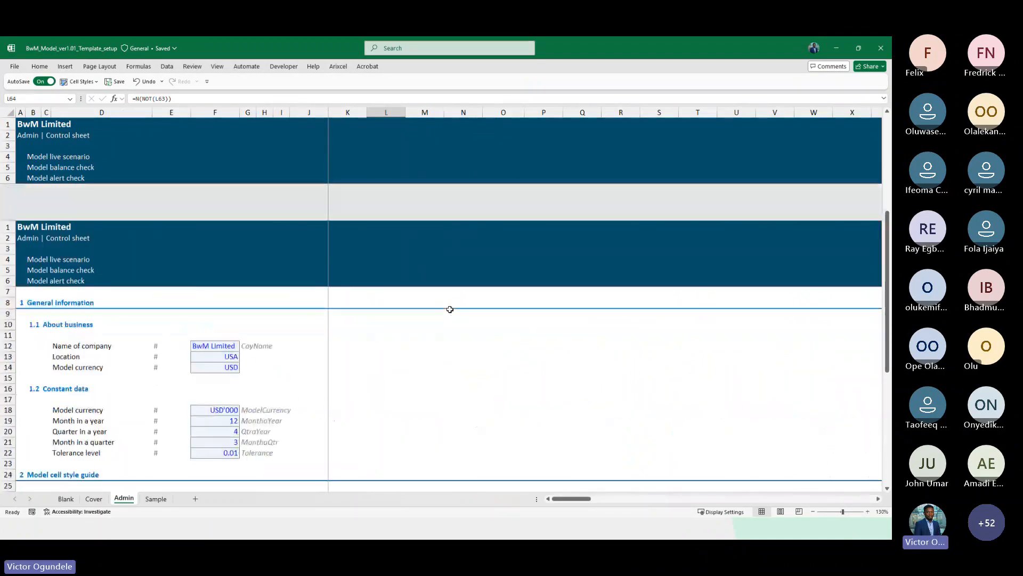
Delete all columns beyond column DN on the Sample sheet so it matches the Admin sheet's width
left_click(292, 145)
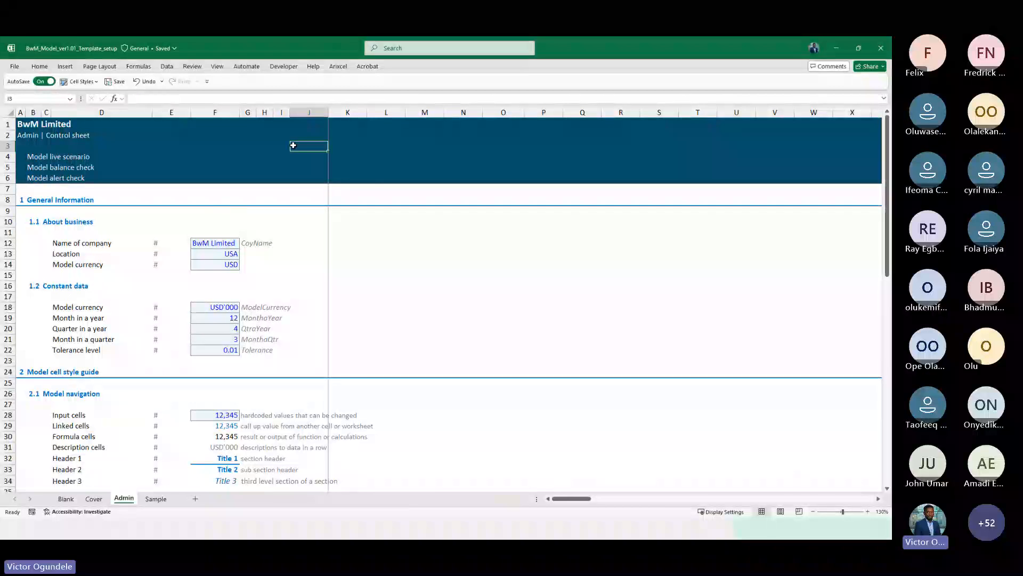
key("ctrl+Right")
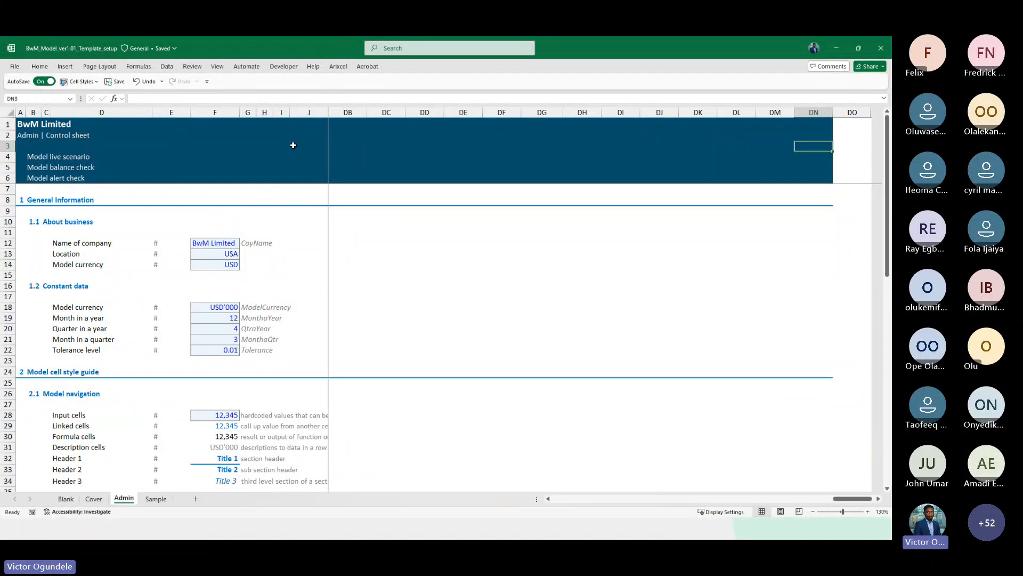
key("ctrl+Page_Down")
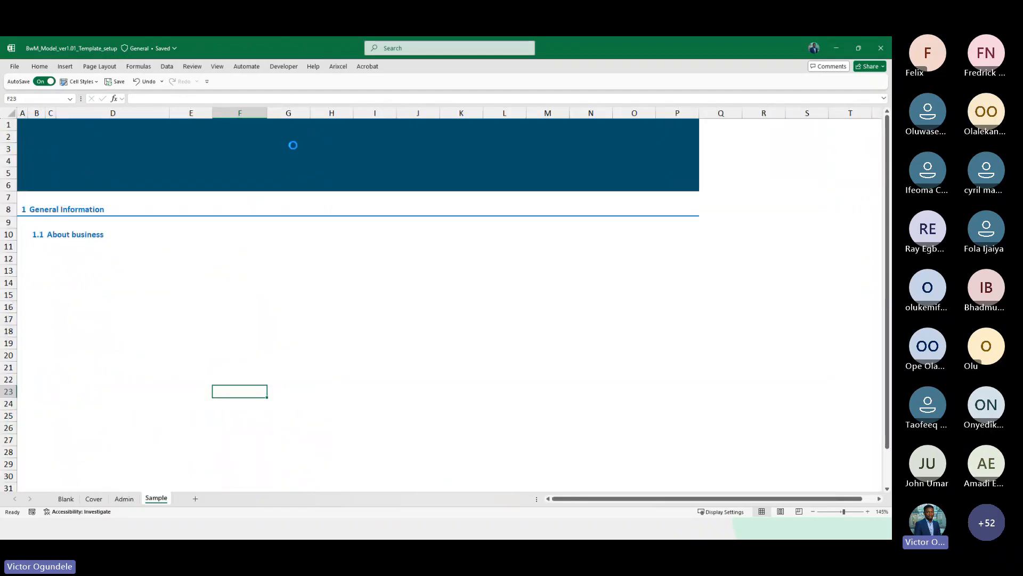
scroll(293, 144, "down", 2)
scroll(559, 170, "right", 11)
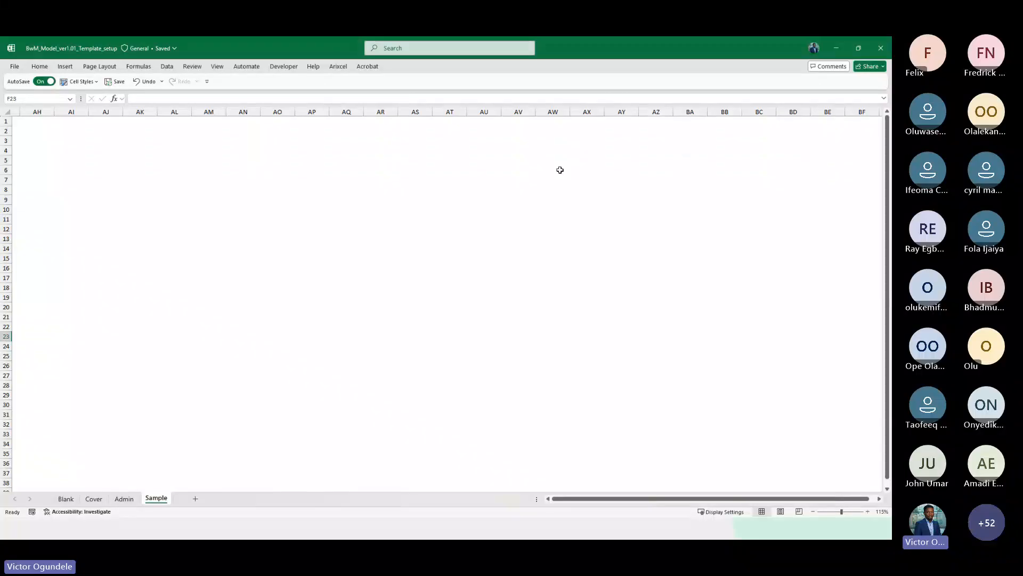
scroll(560, 170, "right", 18)
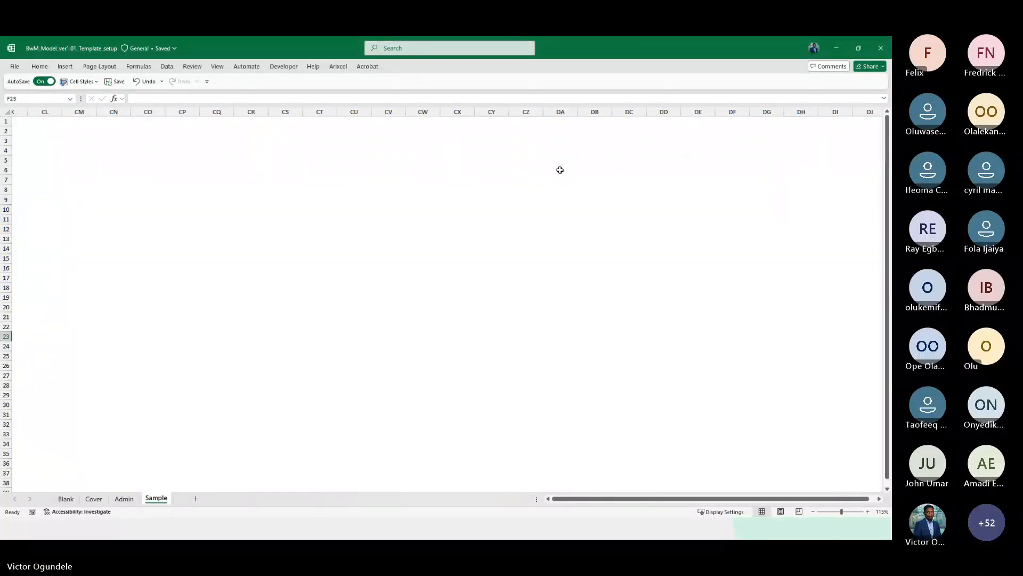
scroll(559, 169, "right", 5)
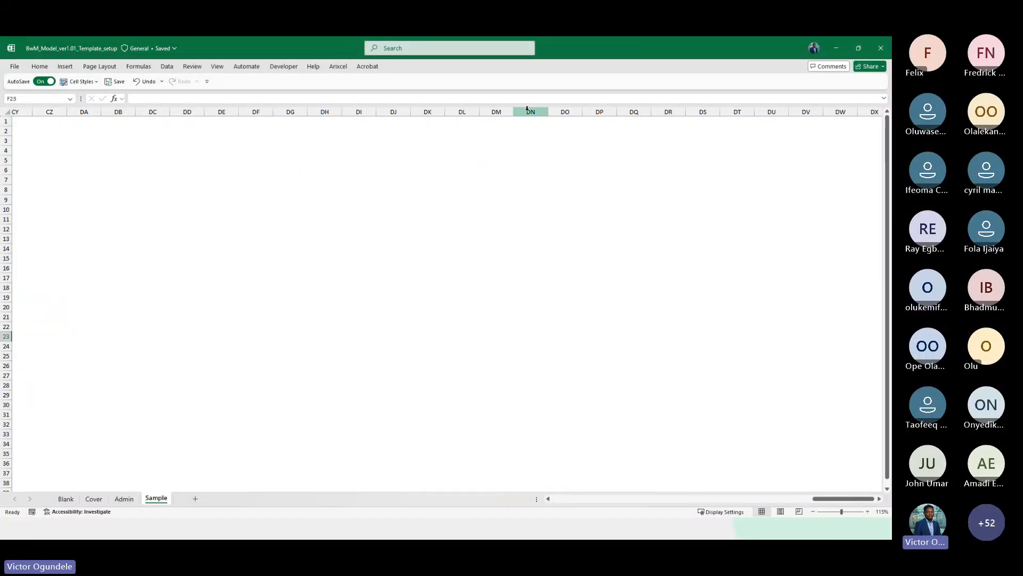
left_click(527, 109)
key("Right")
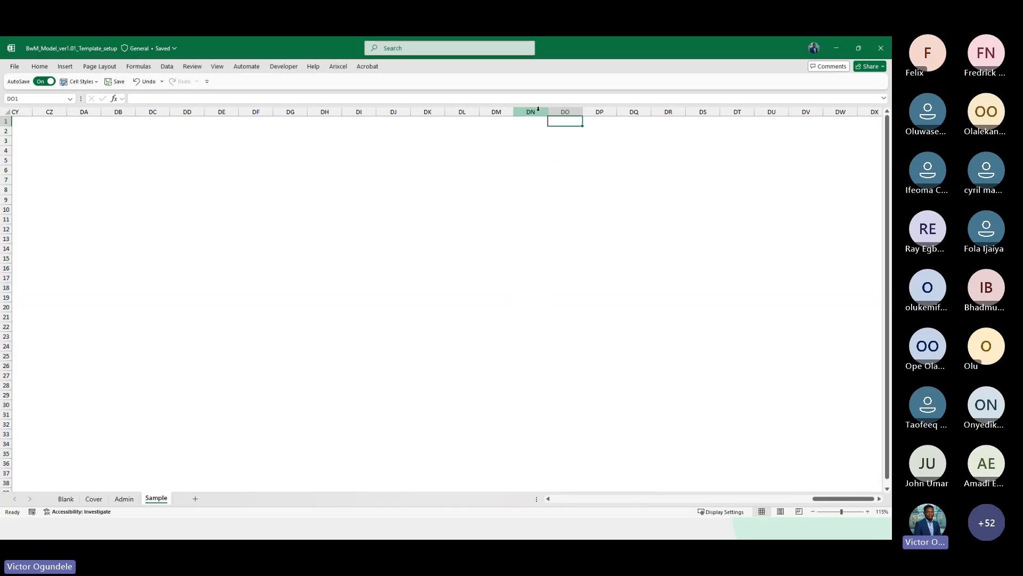
key("ctrl+Page_Up")
key("ctrl+Page_Down")
key("Right")
key("ctrl+space")
key("ctrl+shift+Right")
key("ctrl+minus")
key("ctrl+Home")
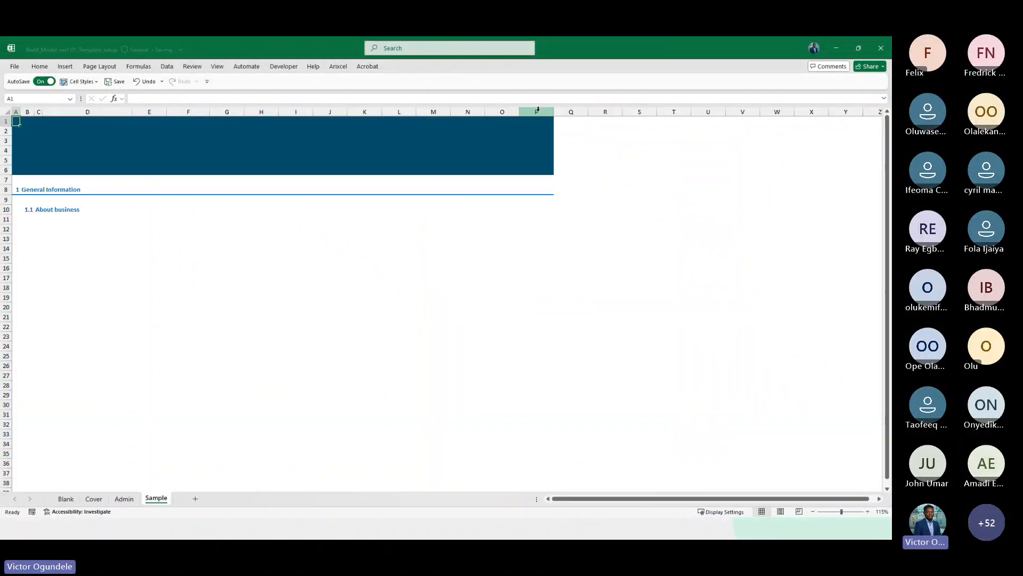
Fill the header band in rows 1 to 9 from column P across to column DN on the Sample sheet
key("Right")
key("Right")
key("Right")
key("Right")
key("Right")
key("Right")
key("Right")
key("Right")
key("Right")
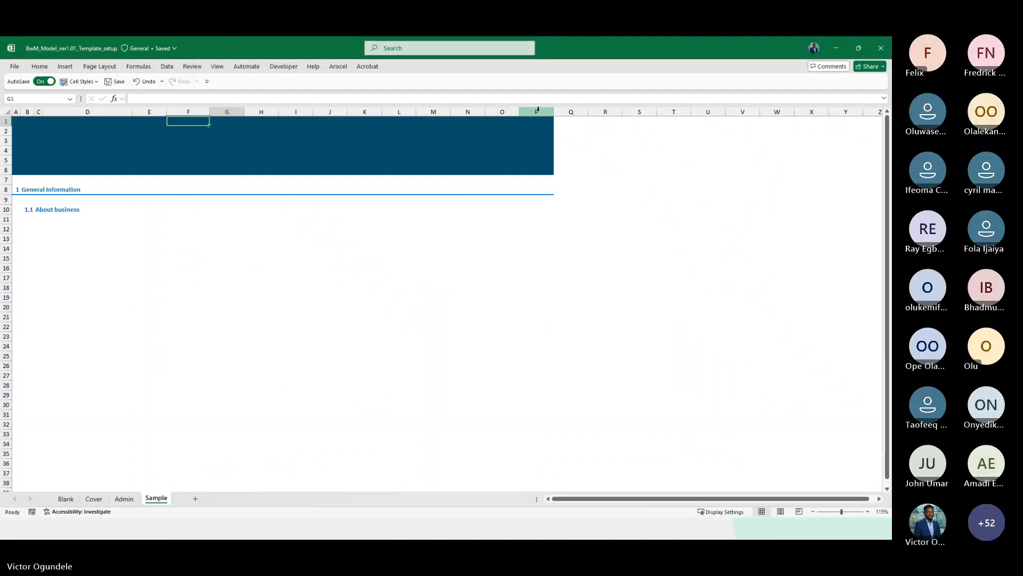
key("Right")
key("Right")
key("Right")
key("Right")
key("Right")
key("Right")
key("shift+Down")
key("shift+Down")
key("shift+Down")
key("shift+Down")
key("shift+Down")
key("shift+Down")
key("shift+Down")
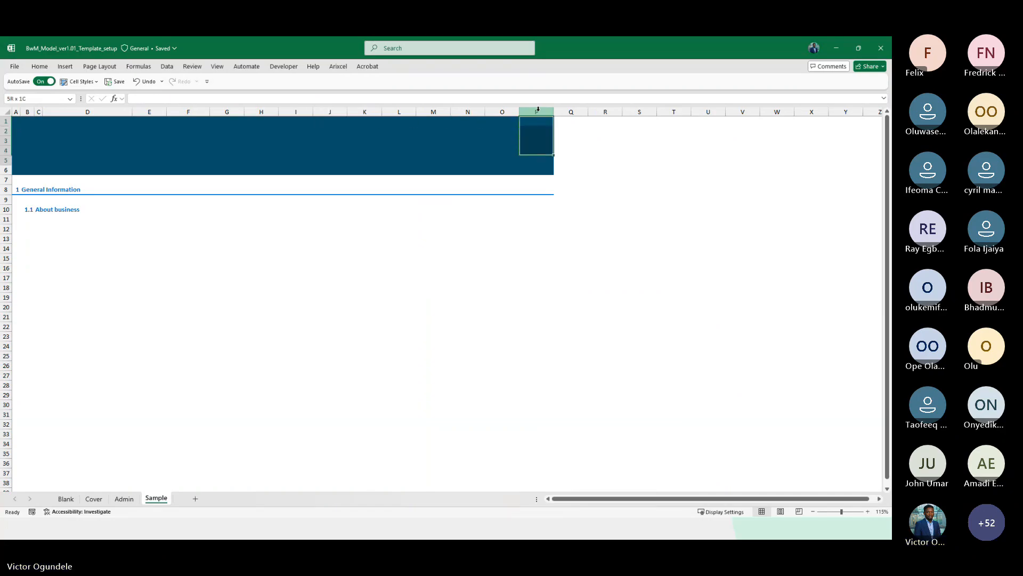
key("shift+Down")
key("ctrl+shift+Right")
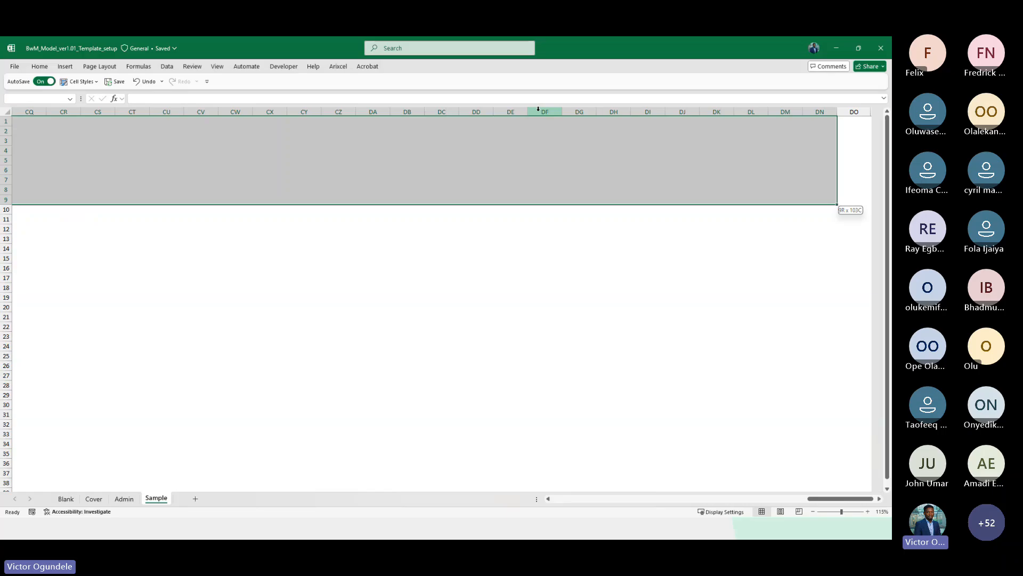
key("ctrl+r")
key("Right")
key("ctrl+Right")
scroll(538, 109, "down", 1)
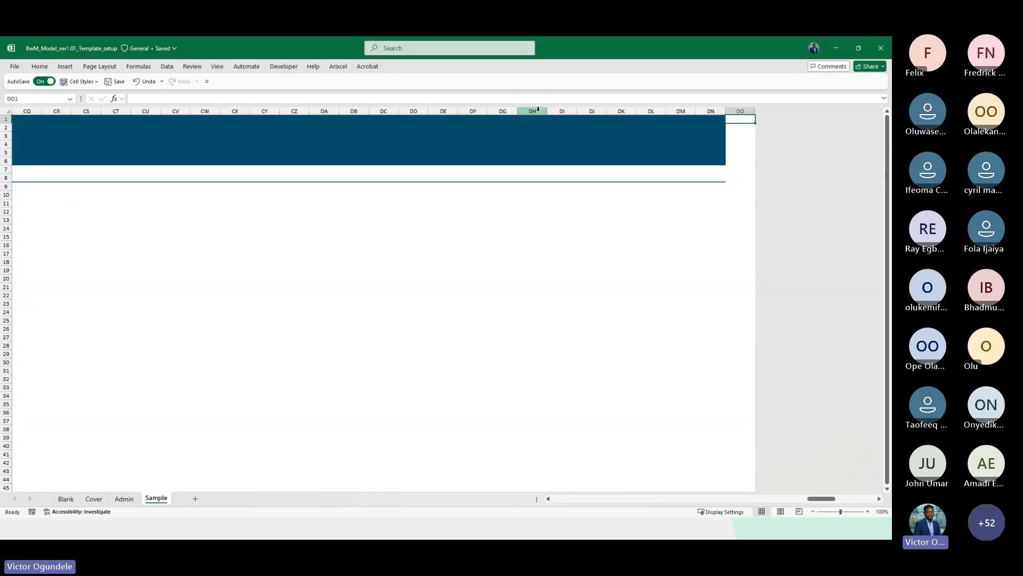
key("ctrl+Home")
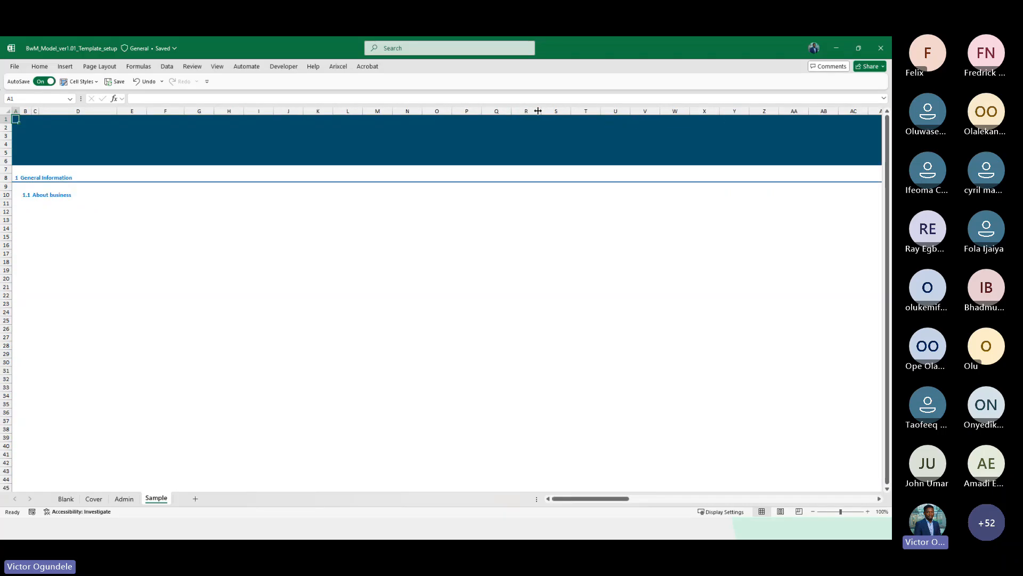
On the Admin sheet, enter the header labels Start date and End date in cells J1 and J2
key("ctrl+Page_Up")
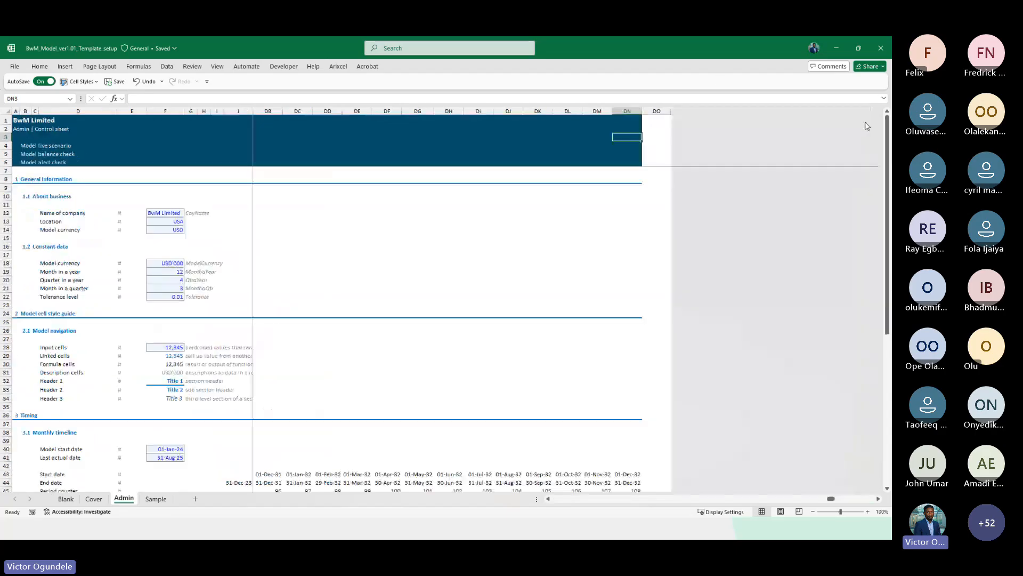
scroll(867, 126, "down", 1)
left_click(185, 211)
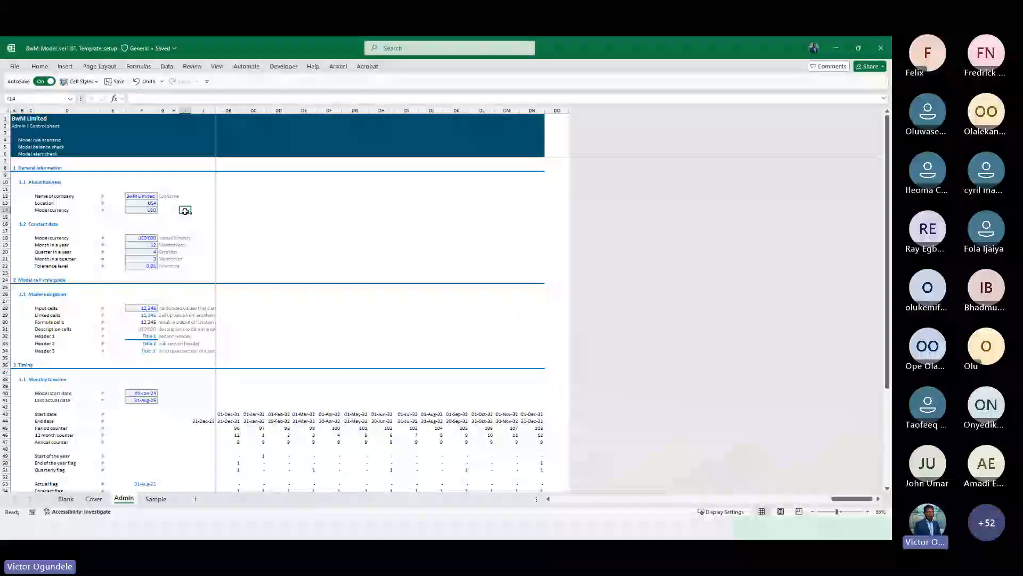
key("Right")
key("Right")
key("Right")
key("Right")
key("Left")
key("ctrl+Up")
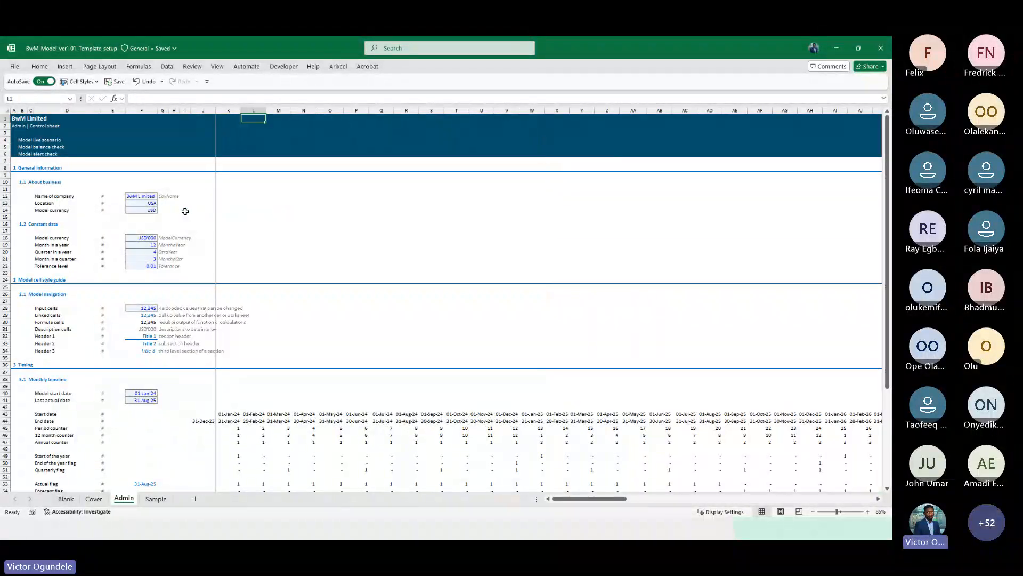
key("Left")
key("Left")
key("Left")
key("Right")
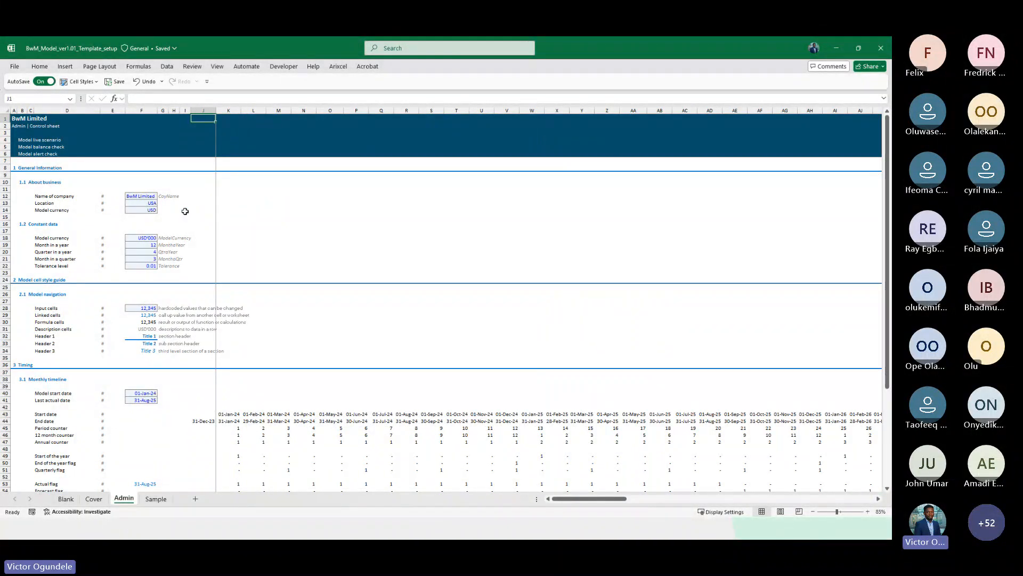
scroll(185, 211, "up", 3)
type("Start")
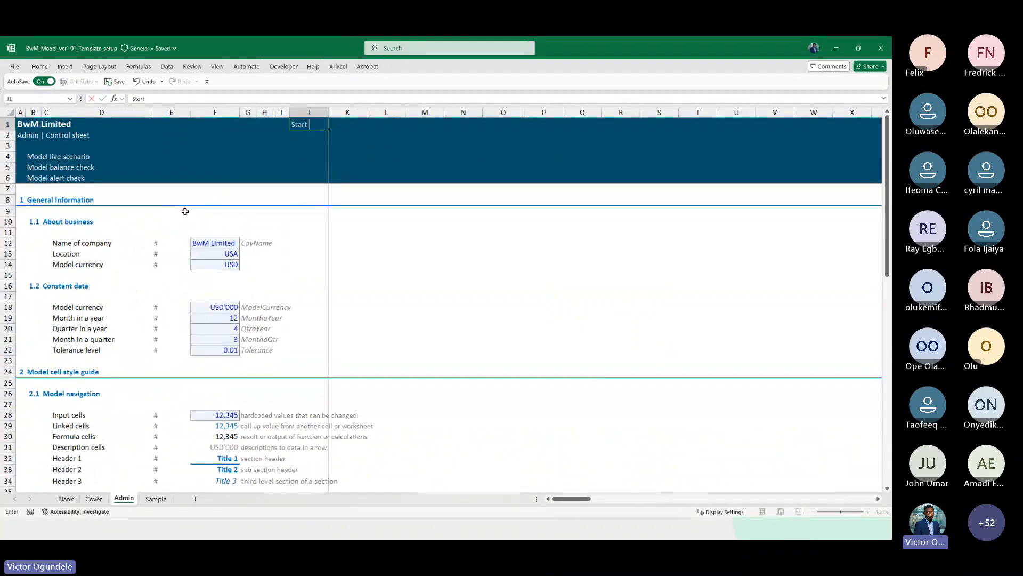
type(" date")
key("Return")
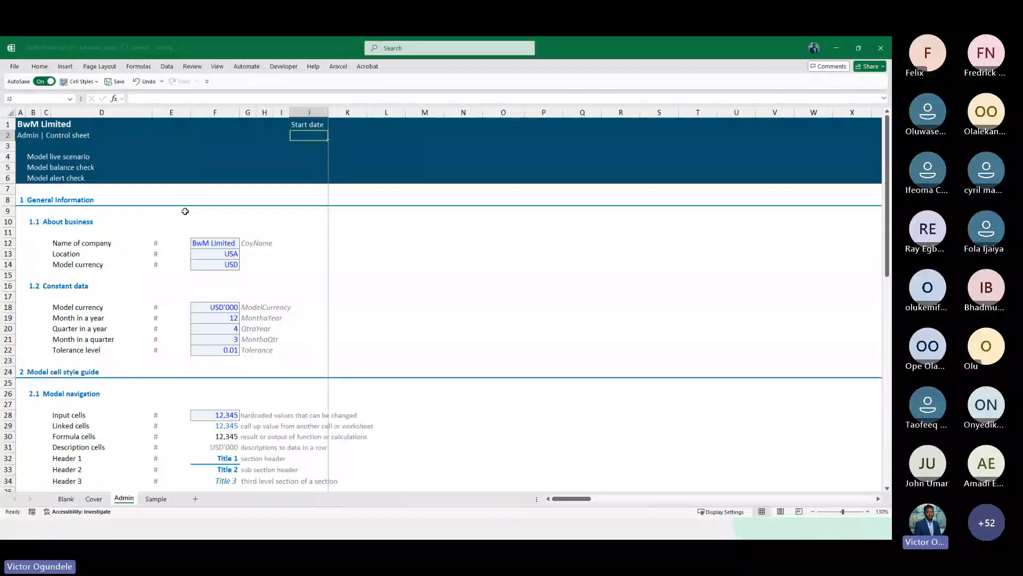
type("end da")
key("Escape")
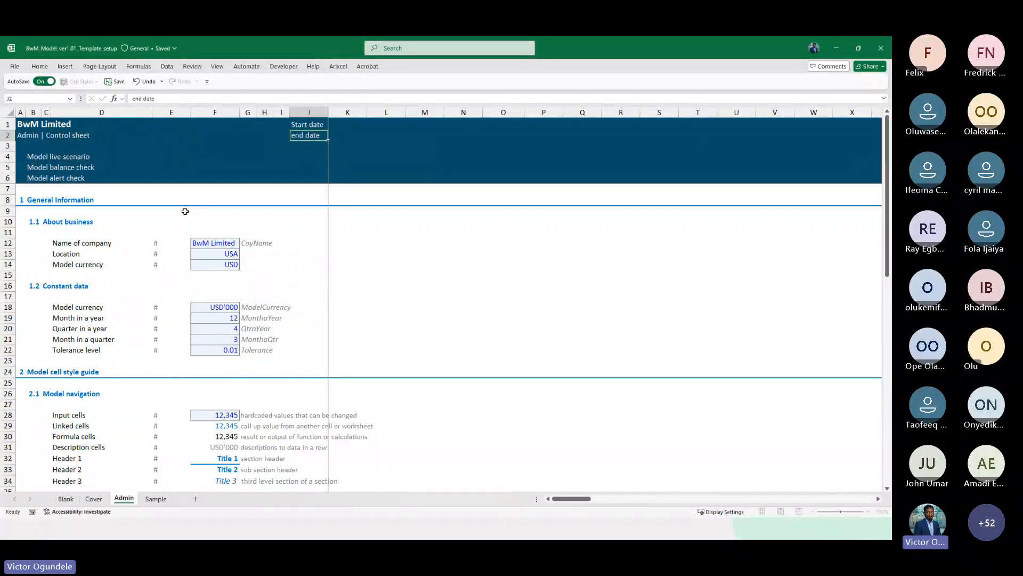
type("E")
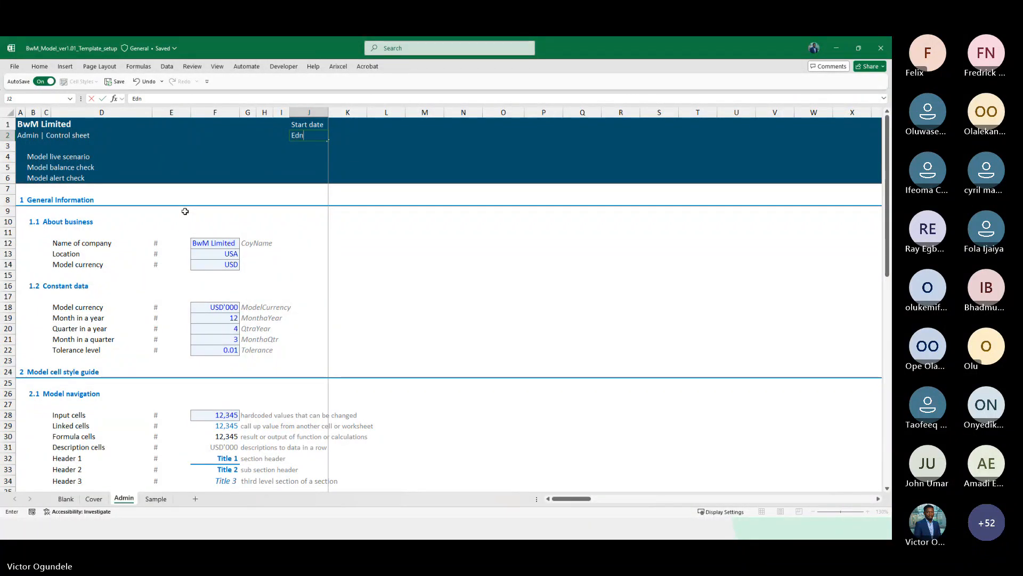
type("nd date")
key("Return")
Enter Period counter in cell J3 and right-align the header labels in J1 to J3
type("Period cou")
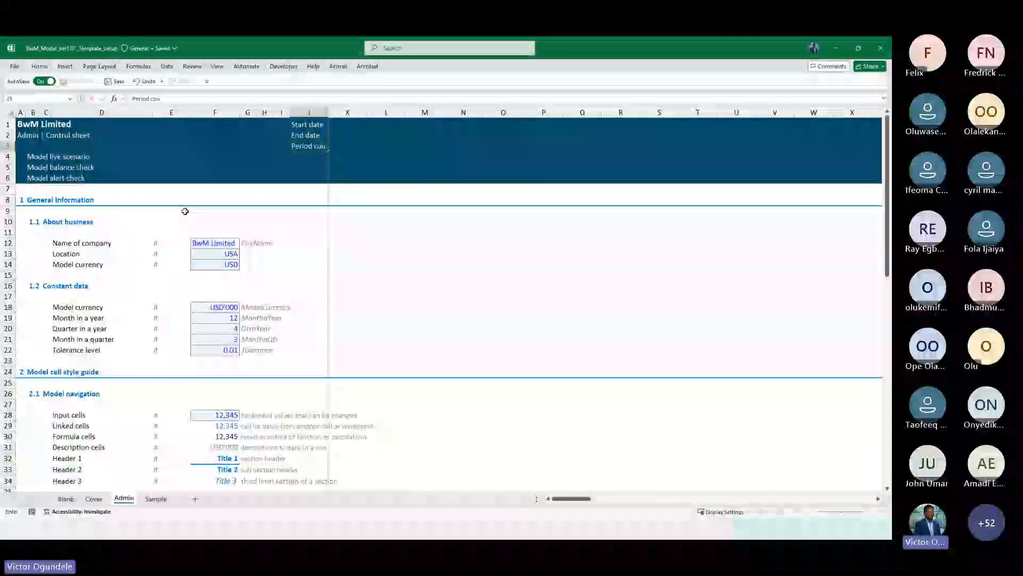
type("nter")
key("Return")
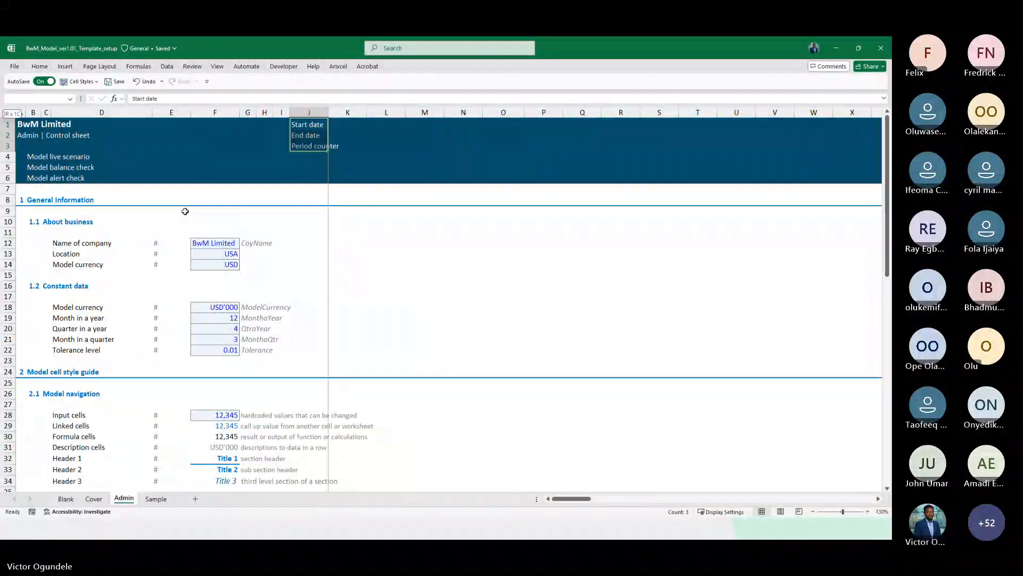
key("alt+h")
key("a")
key("r")
Add the header label Annual counter in cell J4 below Period counter
key("Right")
key("Down")
key("Down")
key("Down")
key("Left")
key("Down")
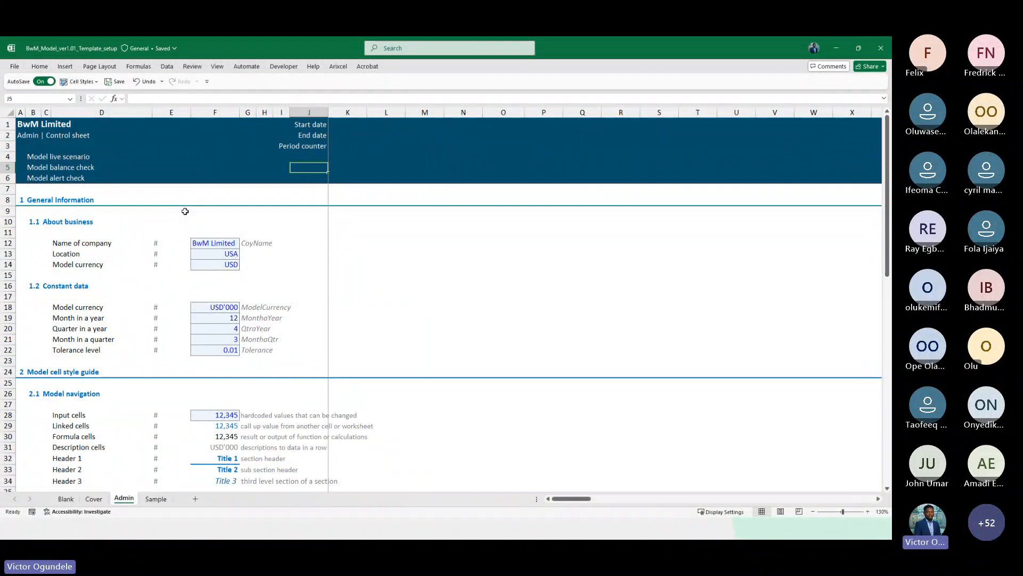
scroll(227, 403, "down", 10)
scroll(228, 403, "up", 1)
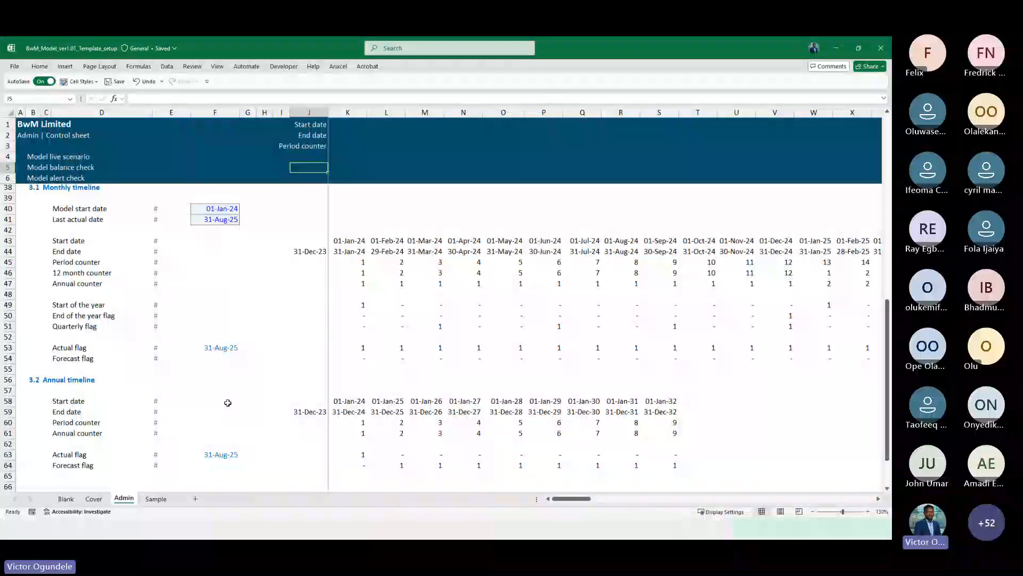
key("Up")
type("Annaul")
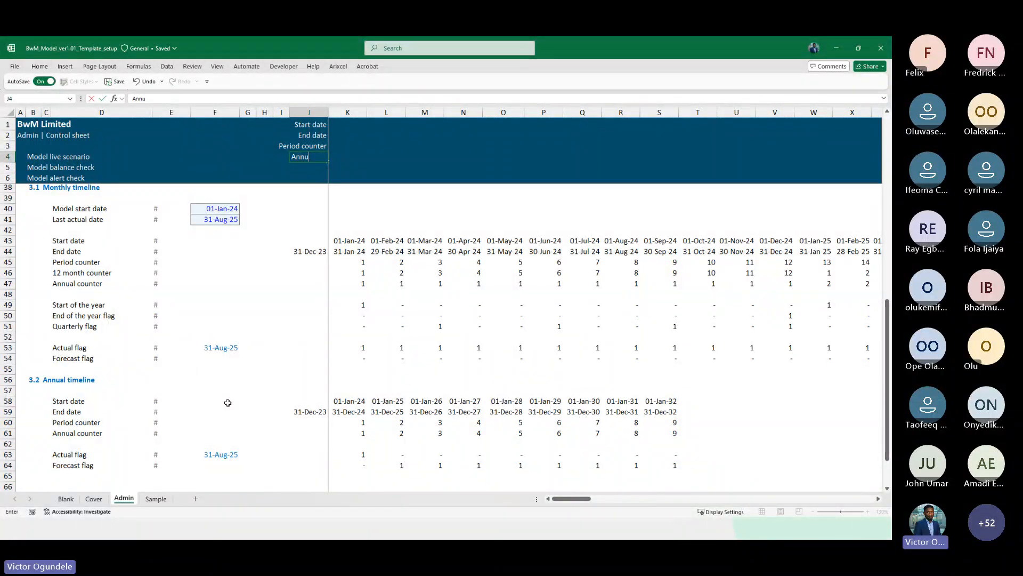
type(" counter")
key("ctrl+Return")
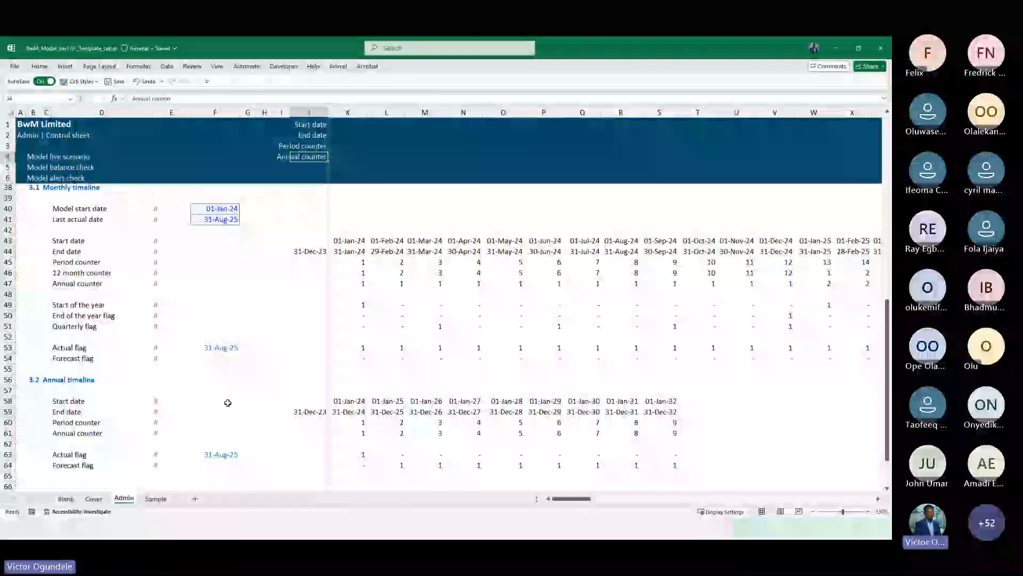
key("Return")
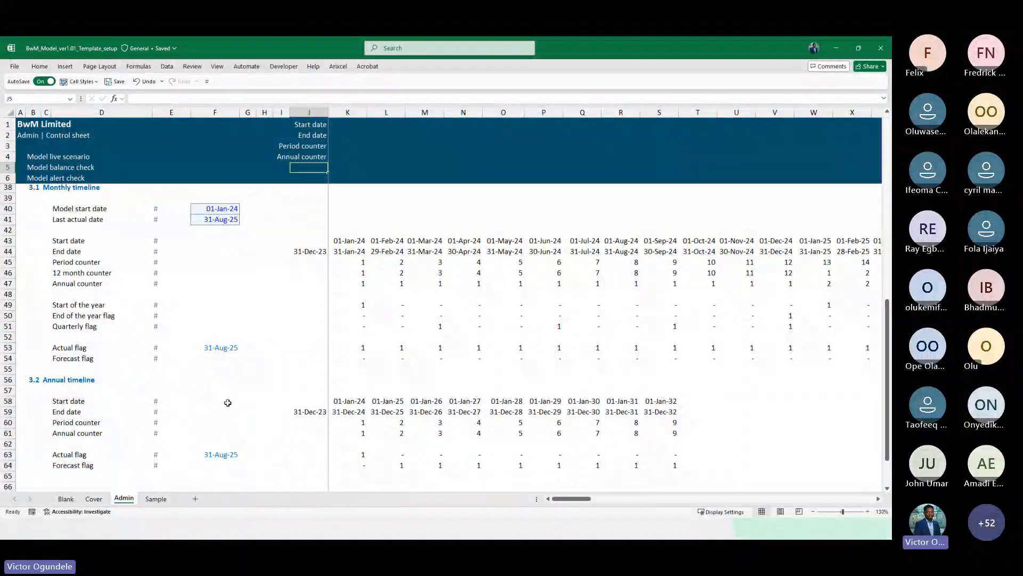
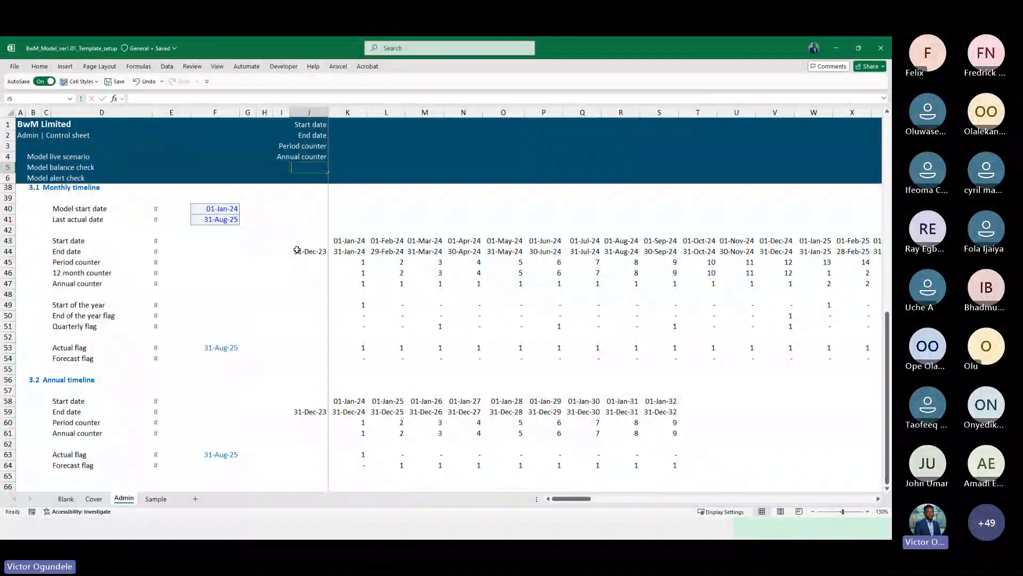
Add the header label Timeline in cell J5 beneath Annual counter
type("Timel")
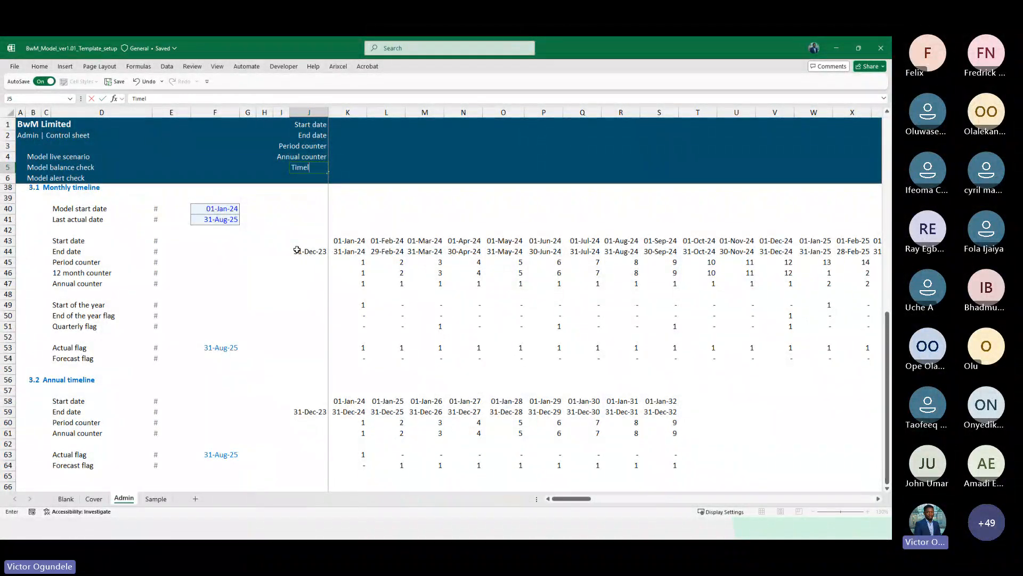
type("ine")
key("ctrl+Return")
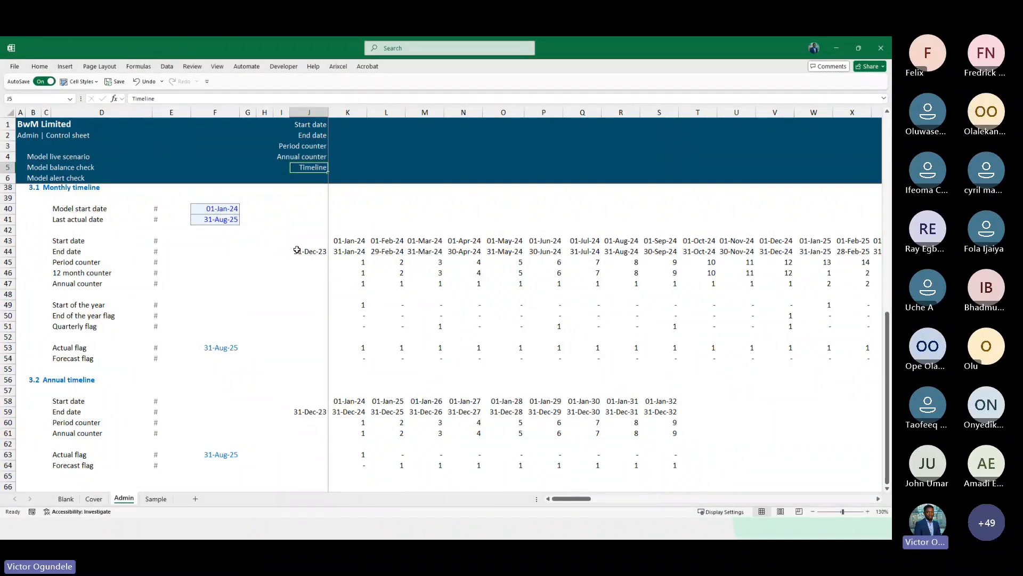
Insert a new row above the Annual timeline section and label it Timeline in D56
left_click(179, 379)
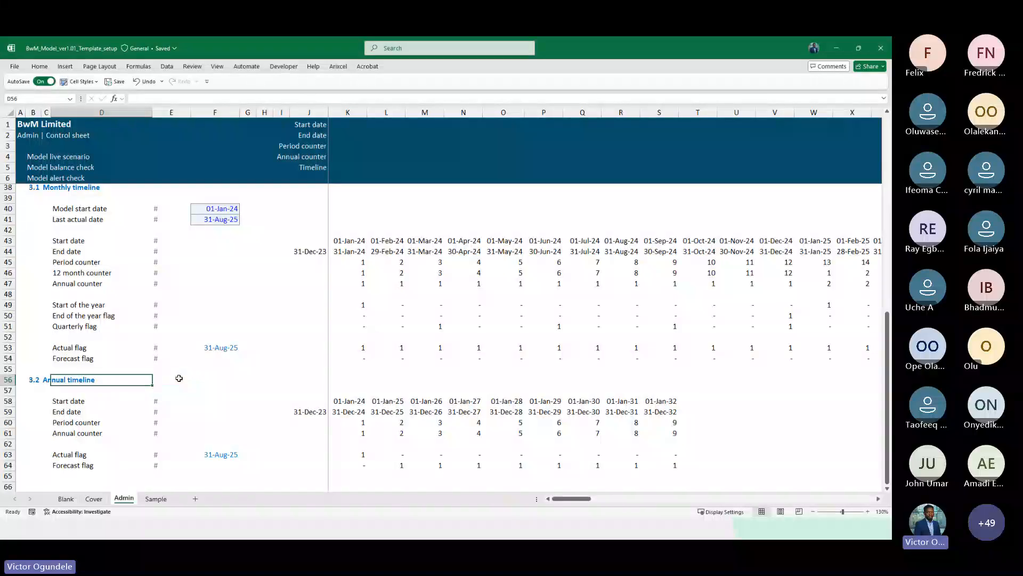
key("shift+space")
key("ctrl+shift+equal")
key("Right")
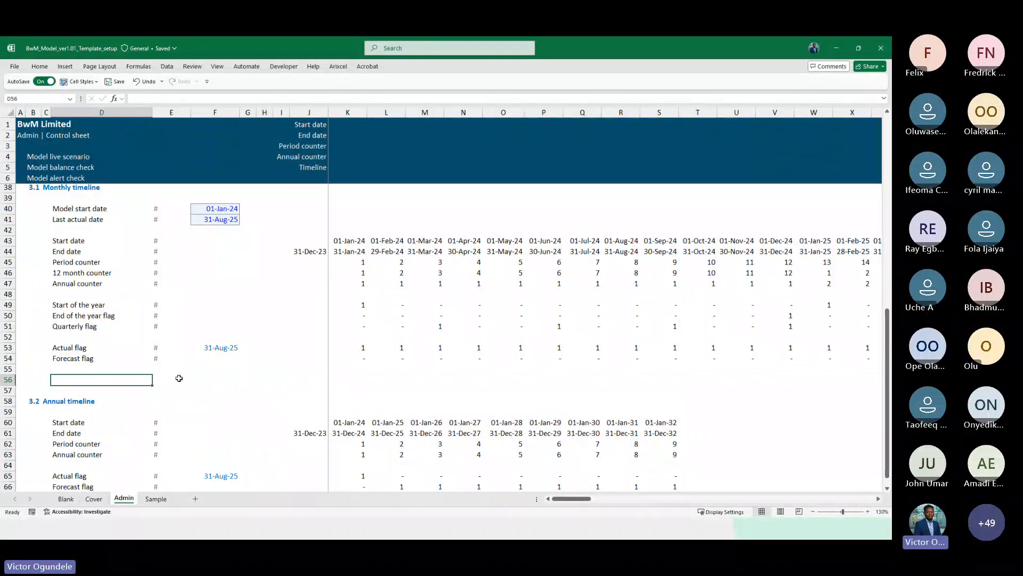
type("Timi")
type("ln")
key("BackSpace")
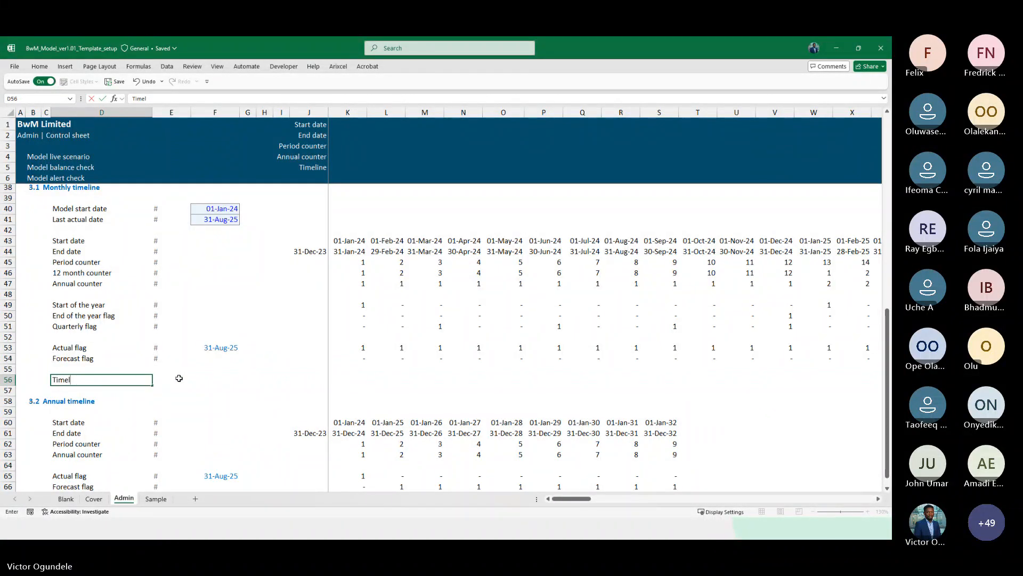
type("ine")
key("Right")
Copy the # unit marker from E54 into E56 beside Timeline
key("Up")
key("Up")
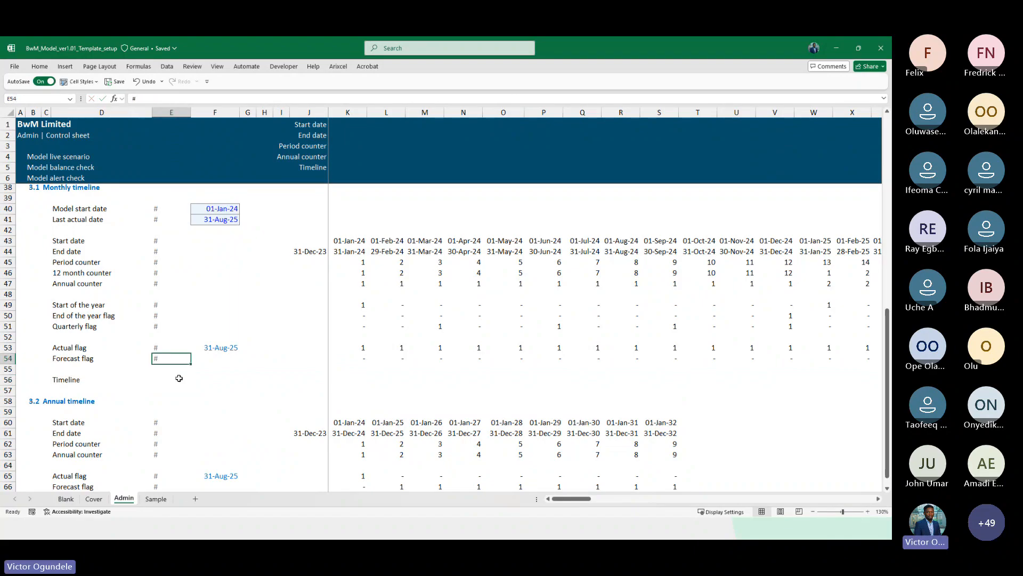
key("ctrl+c")
key("Down")
key("Down")
key("ctrl+v")
key("Right")
key("Right")
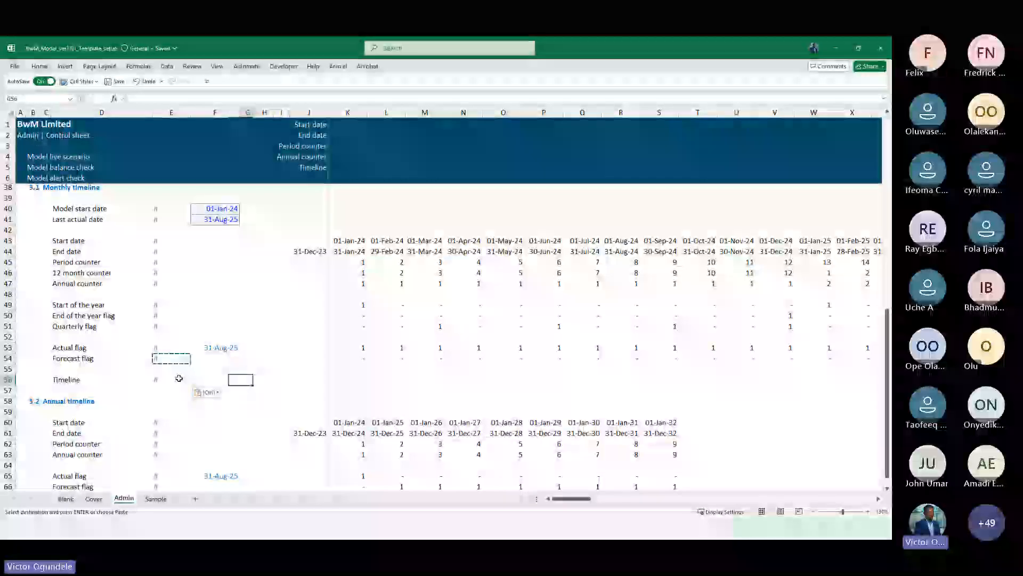
key("Escape")
key("Right")
key("Left")
key("Left")
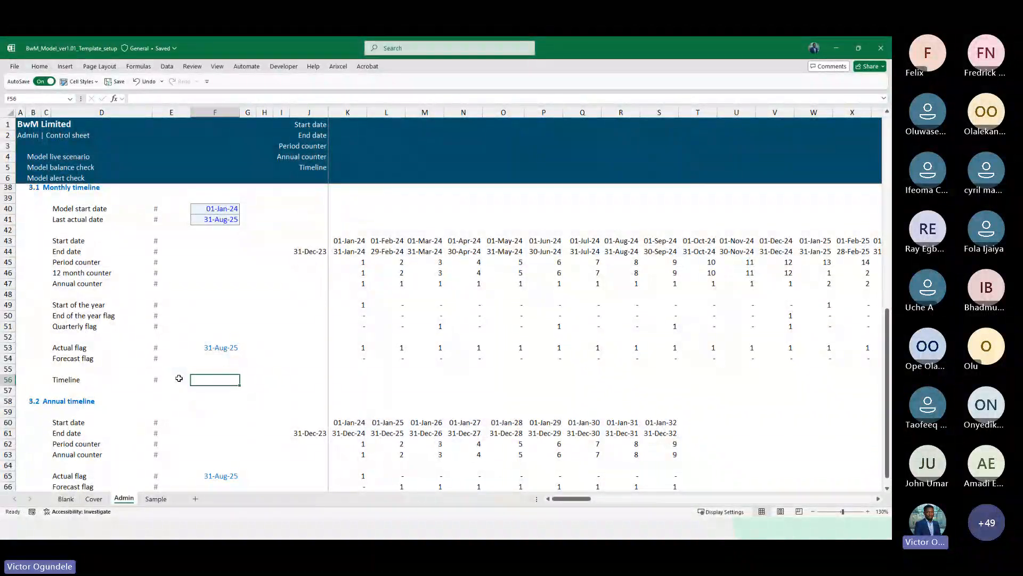
Paste the copied Timing section heading rows below the annual timeline starting at row 69
scroll(179, 378, "down", 7)
scroll(179, 377, "up", 7)
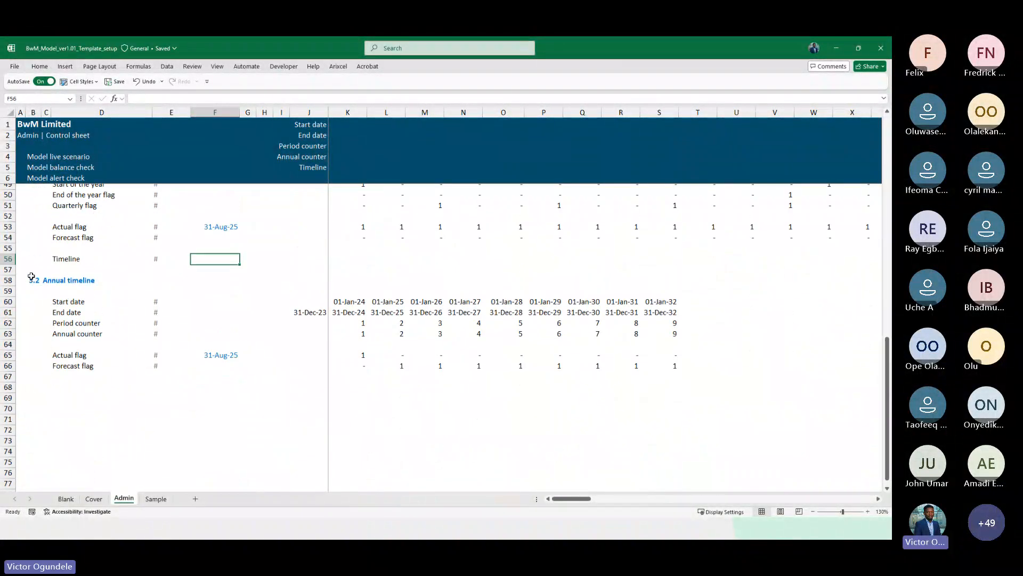
scroll(93, 317, "up", 2)
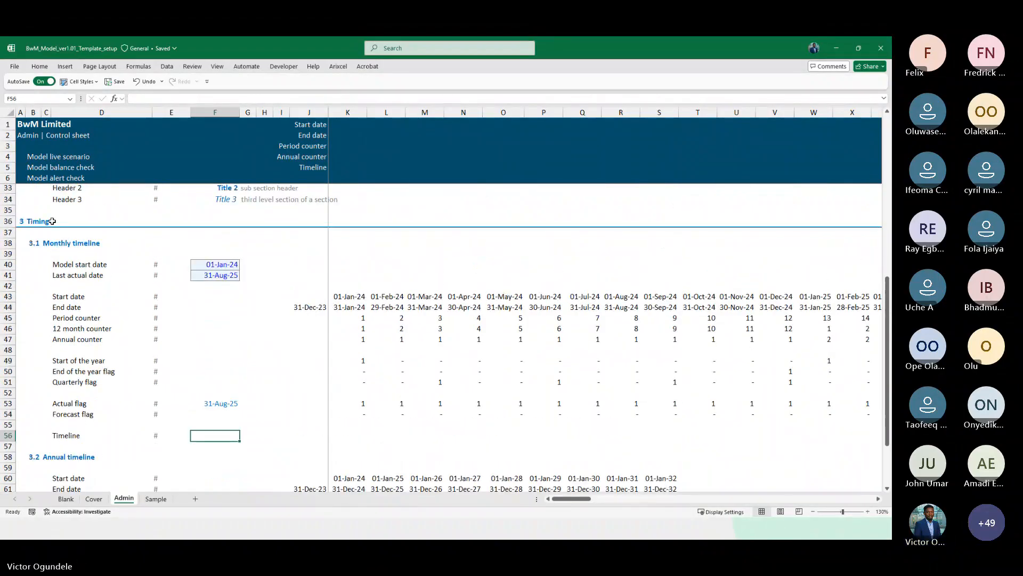
scroll(53, 220, "down", 8)
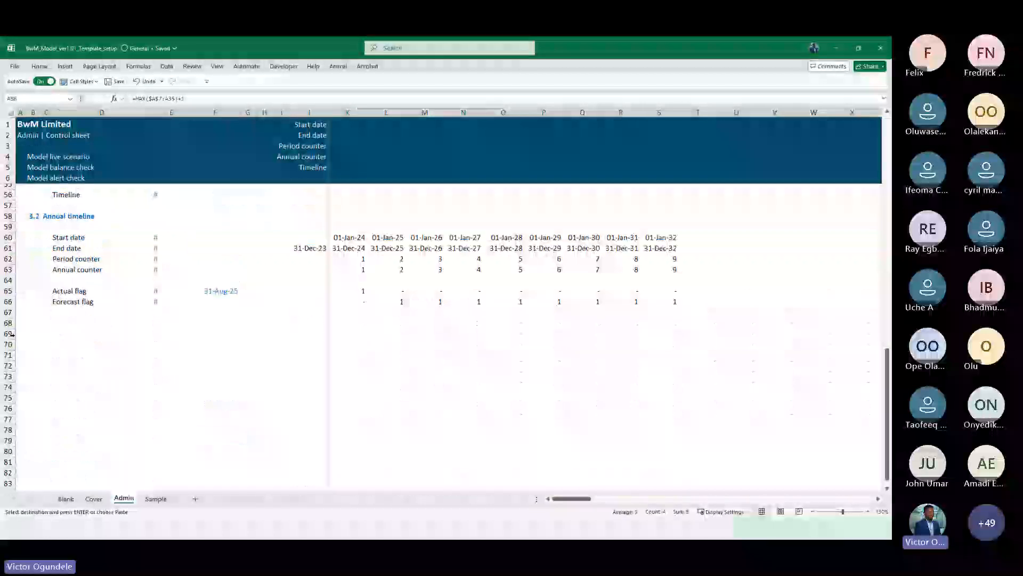
left_click(7, 334)
key("ctrl+v")
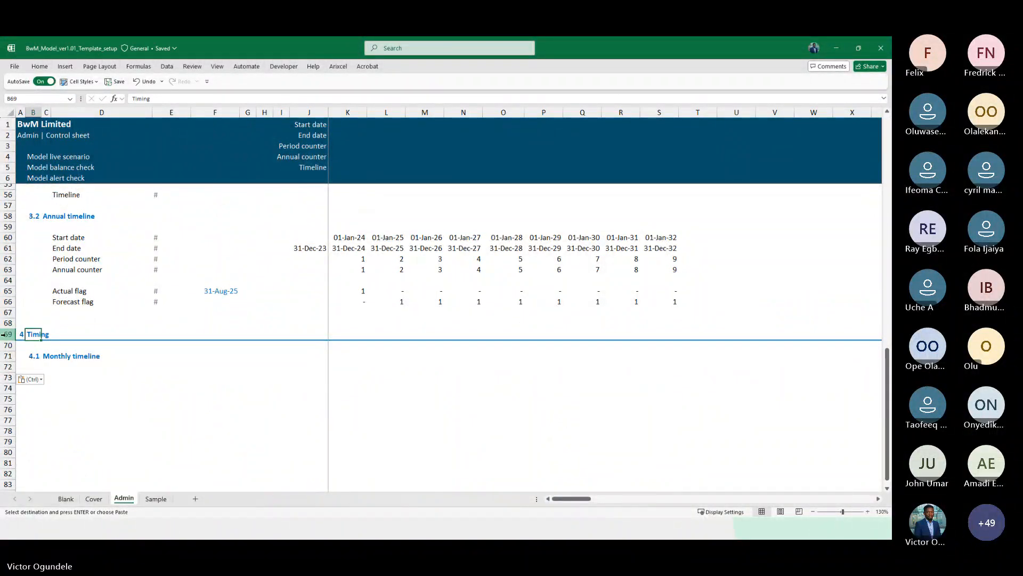
Rename the new section 4 heading to Lists and Checks
type("Lis")
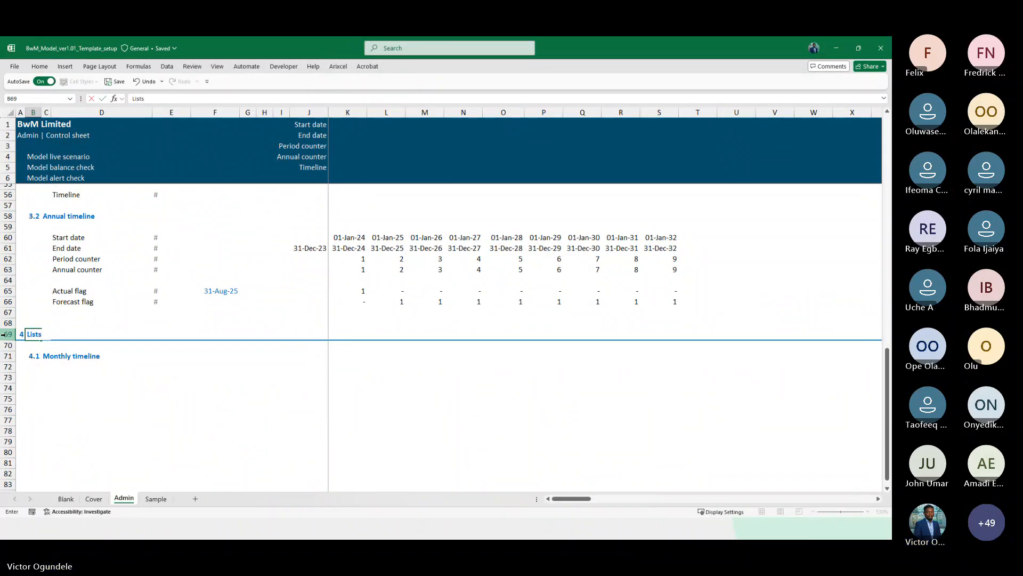
type("ts")
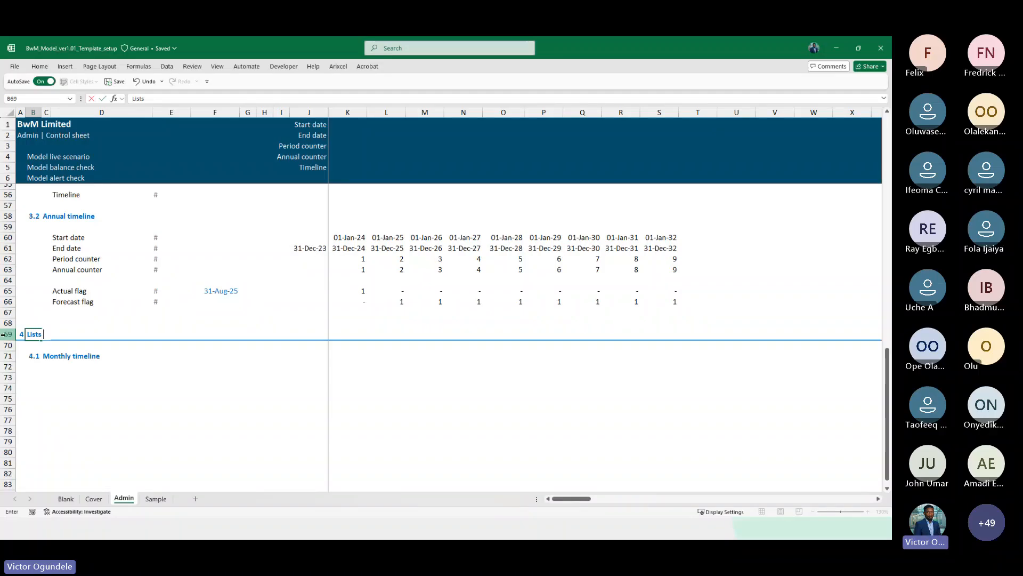
type(" and Checks")
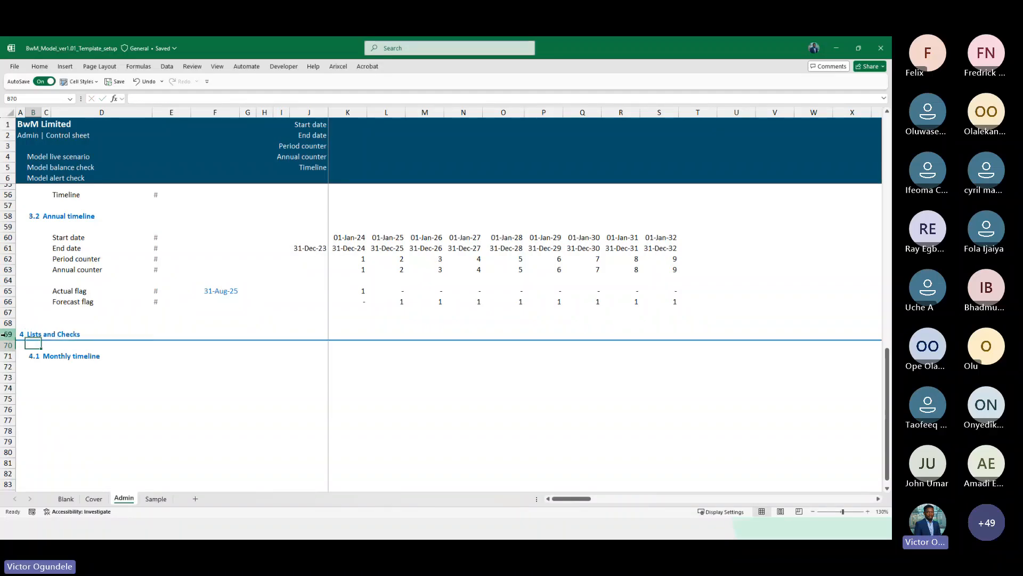
key("Return")
Rename the 4.1 subsection heading to Lists
key("Down")
key("Right")
type("Li")
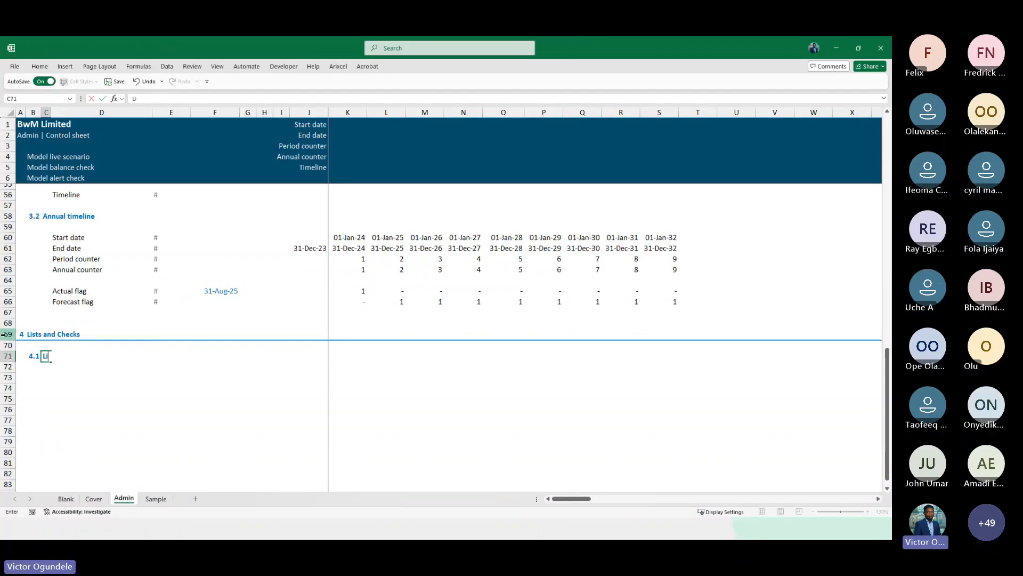
type("stst")
key("Return")
Enter the list label Actual in D73 under the Lists subsection
key("Down")
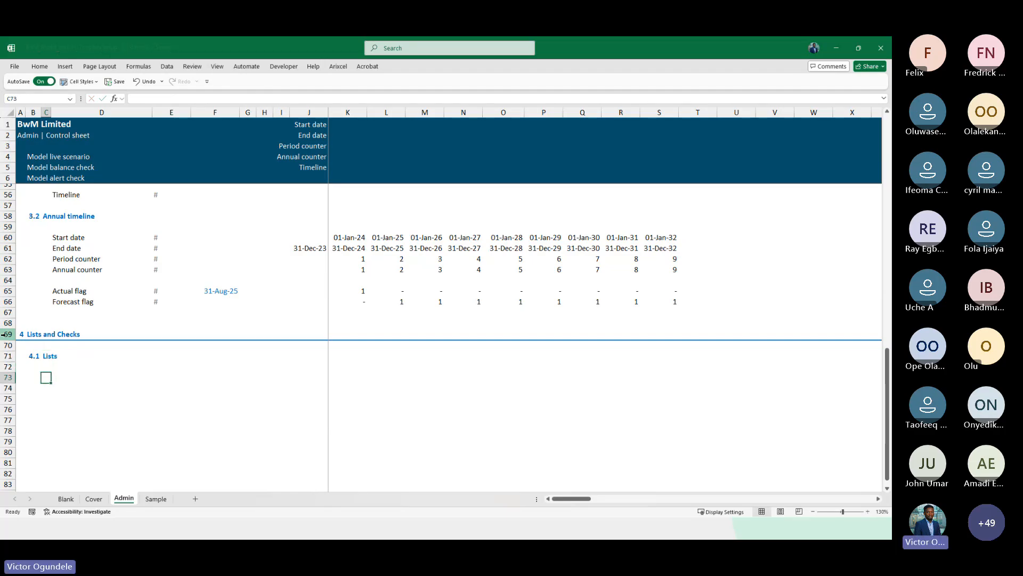
scroll(146, 388, "down", 5)
scroll(146, 388, "up", 1)
key("Right")
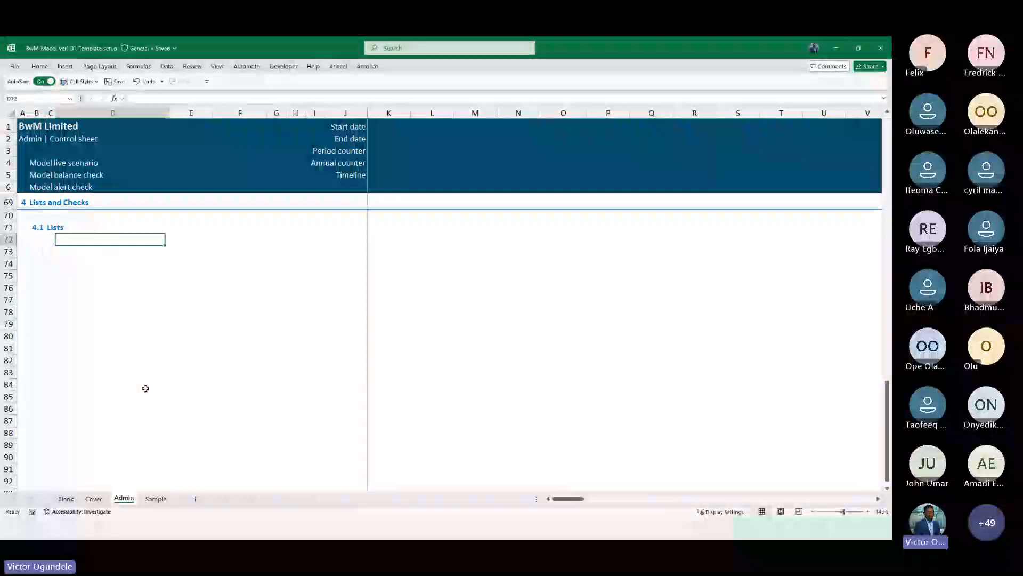
type("Actual")
key("Return")
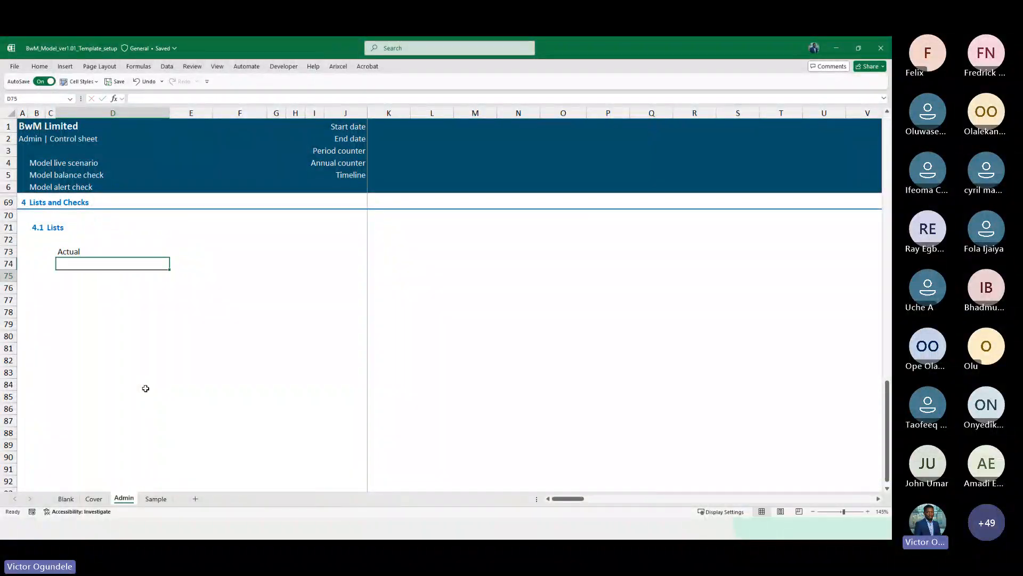
Enter 1 beside Actual and add the label Forecast in D74 below it
key("Down")
key("Up")
key("Up")
key("Right")
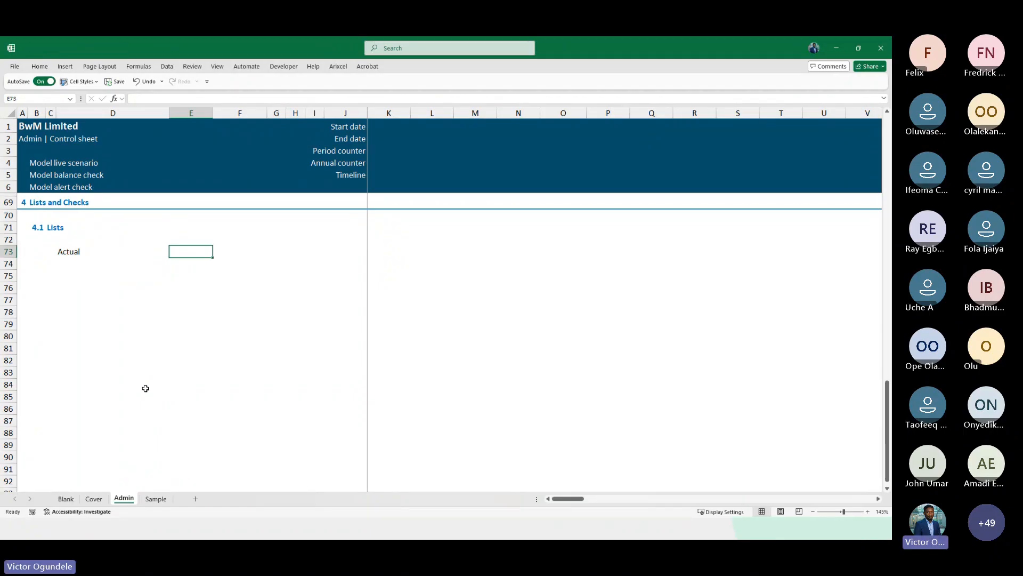
key("Left")
key("Left")
key("Right")
key("Right")
type("1")
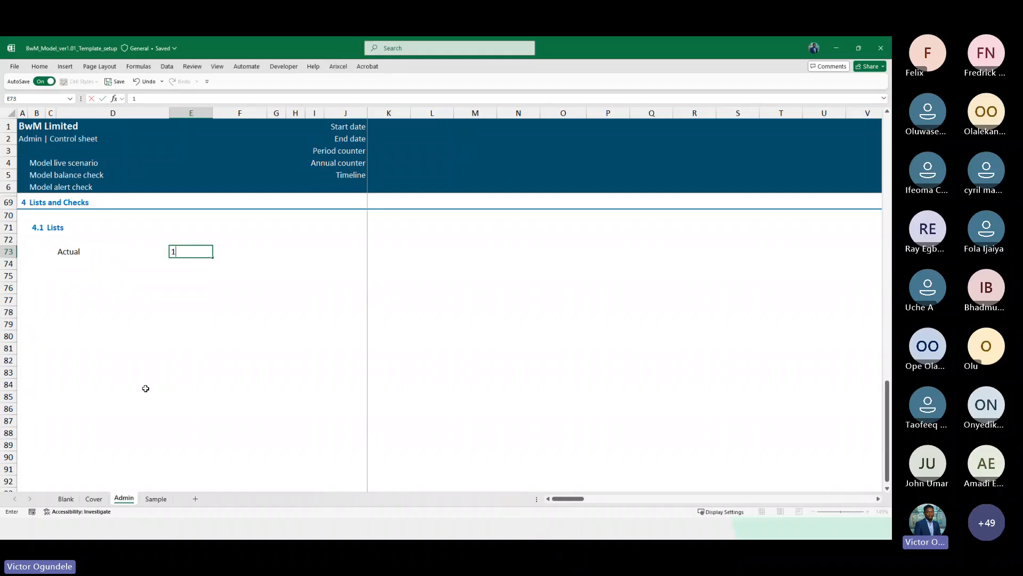
key("Left")
key("Down")
type("Fore")
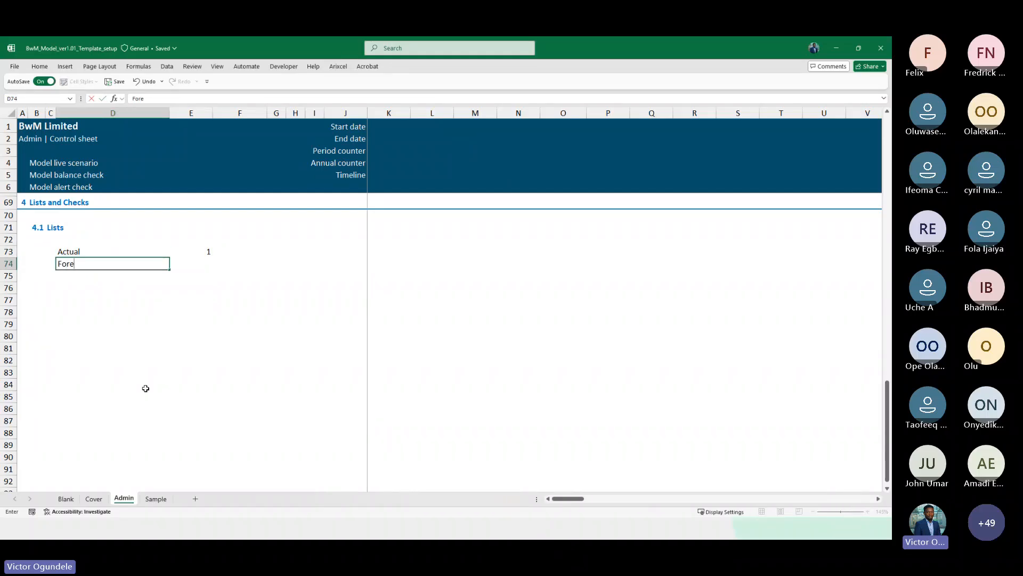
type("cast")
key("Right")
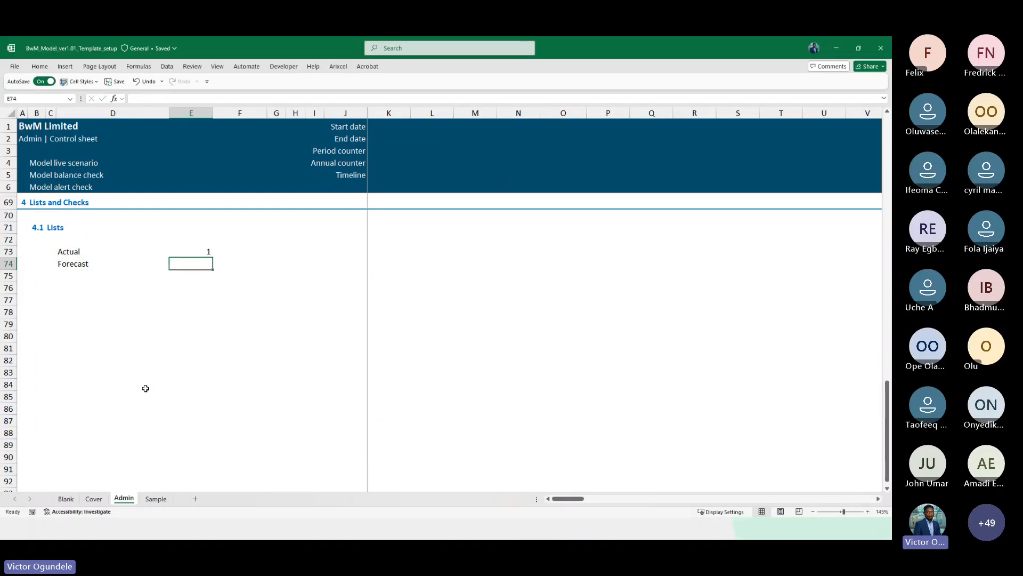
Set the Actual value to 0 and the Forecast value to 1
key("Up")
key("Down")
type("o")
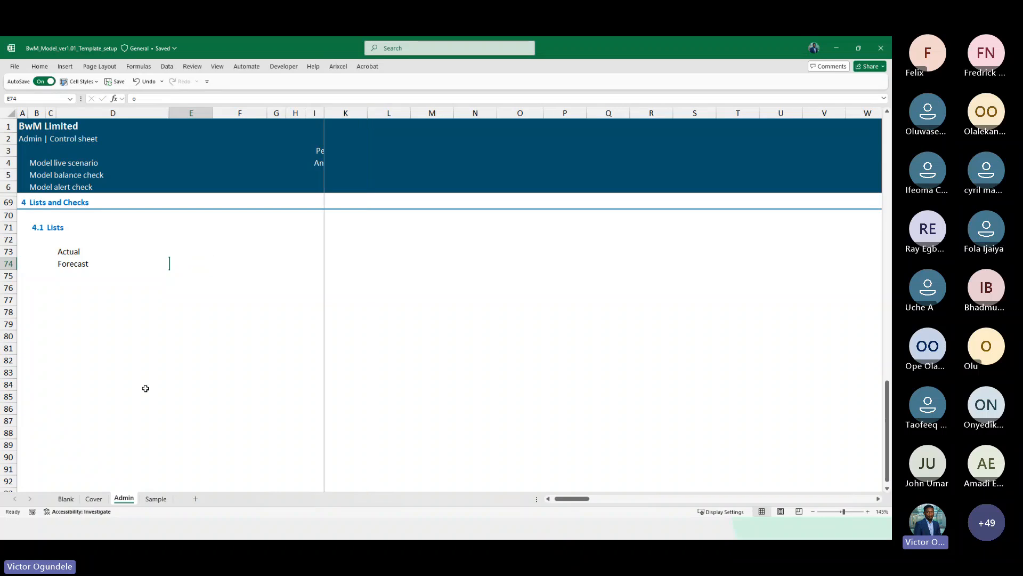
key("Up")
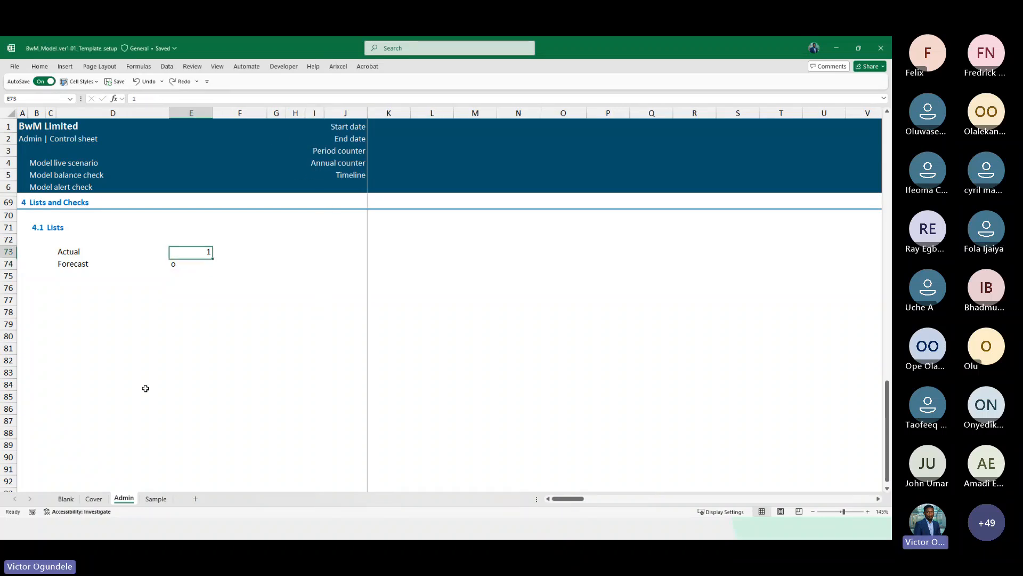
type("0")
key("Down")
type("1")
key("Down")
key("Up")
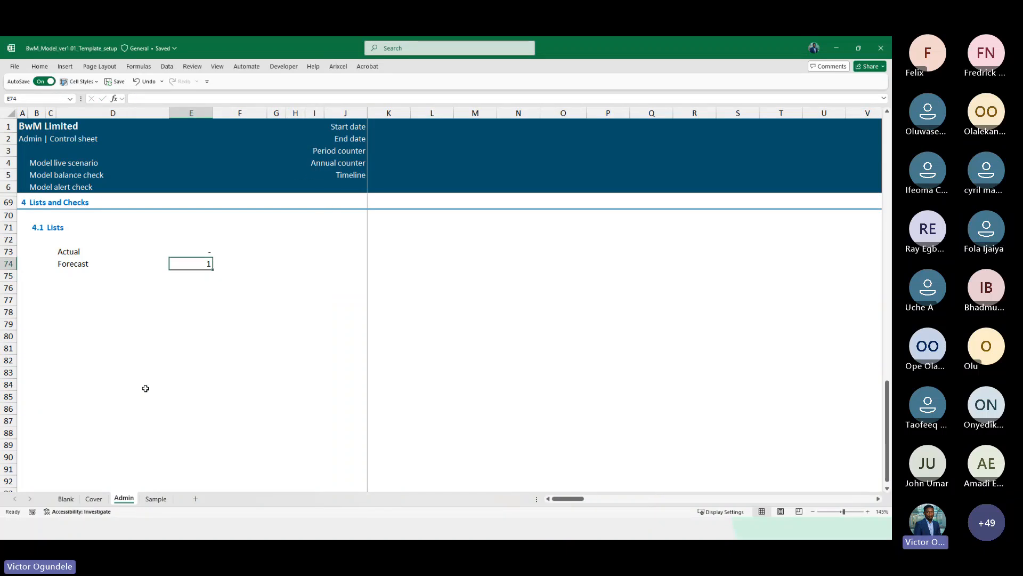
Apply the Input cell style to the Actual and Forecast list block D73:E74
key("Left")
key("Up")
key("shift+Down")
key("shift+Right")
left_click(80, 81)
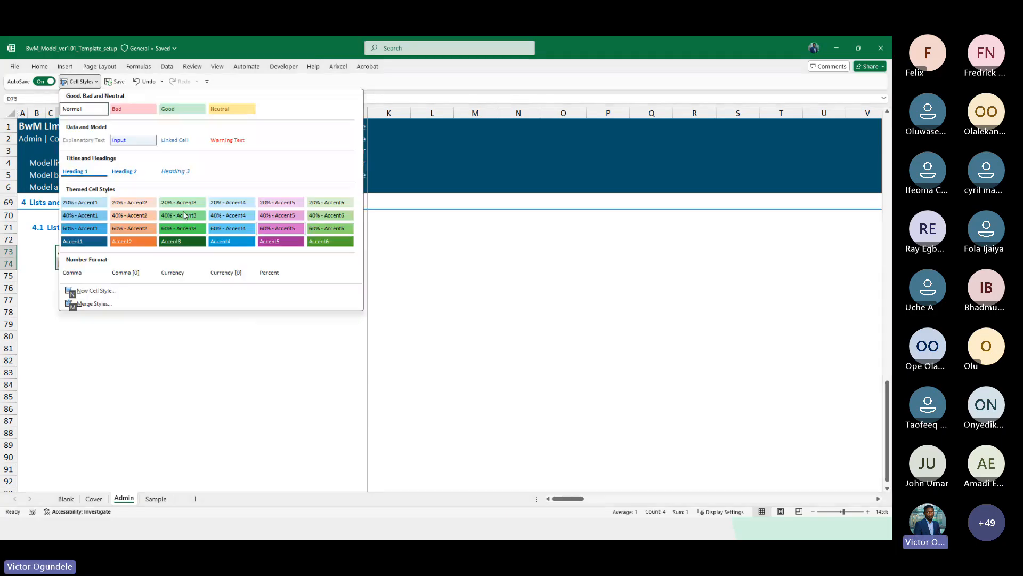
left_click(126, 141)
key("Down")
key("Up")
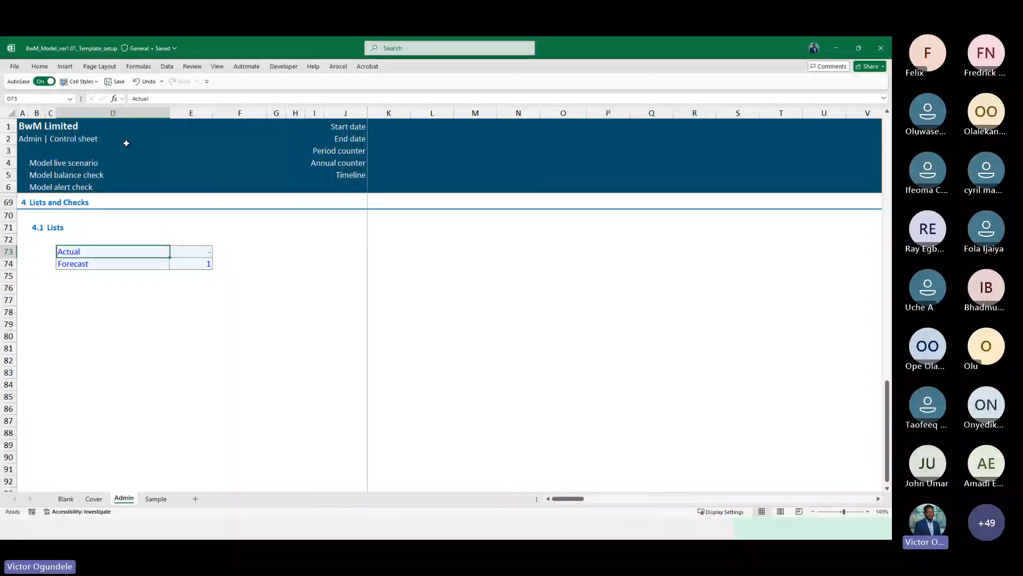
key("Right")
key("Down")
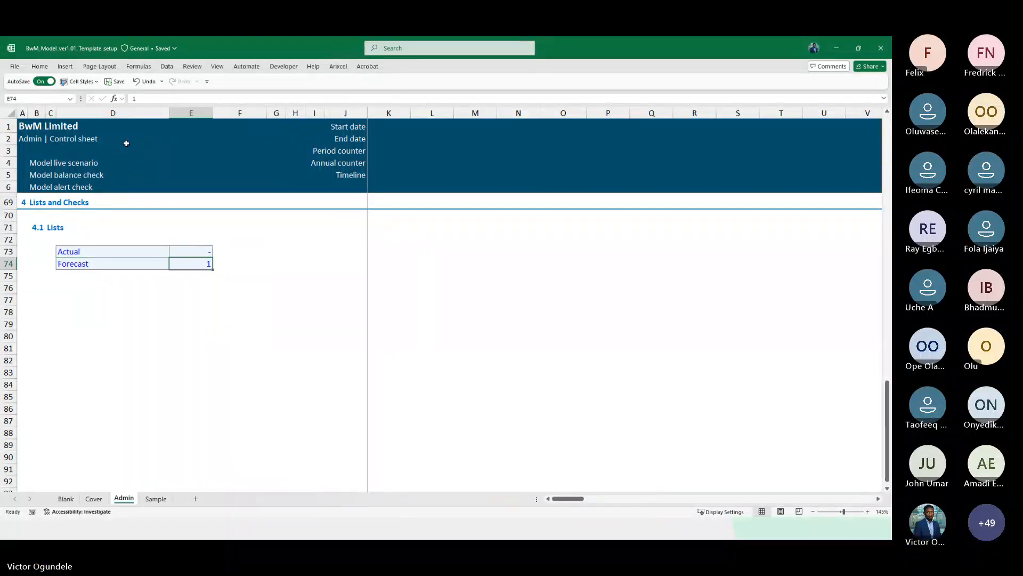
Enter a Timeline formula in K56 returning the Actual label when the forecast flag is 0, otherwise the Forecast label, using absolute references
scroll(75, 250, "up", 3)
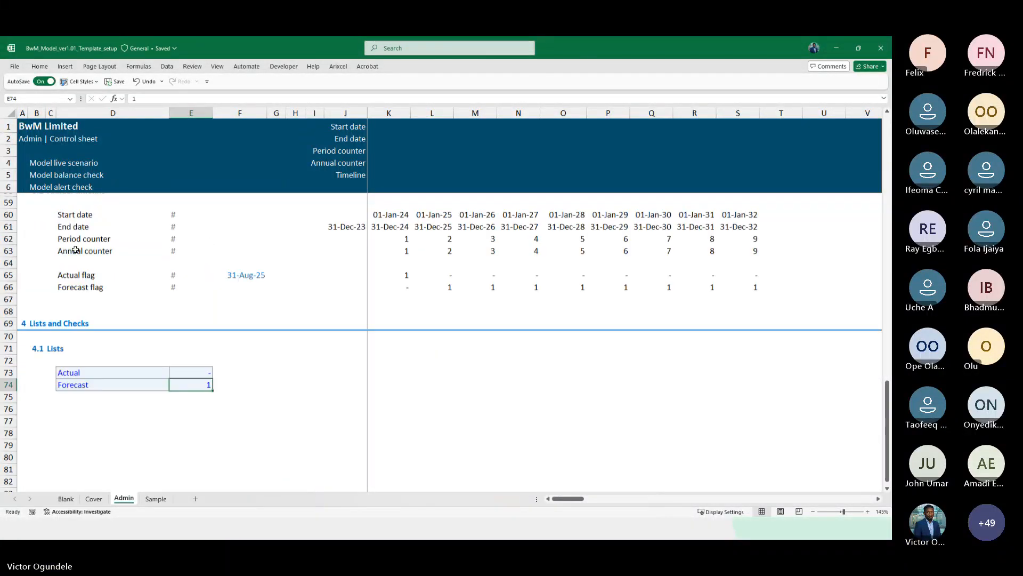
scroll(75, 250, "up", 4)
left_click(397, 290)
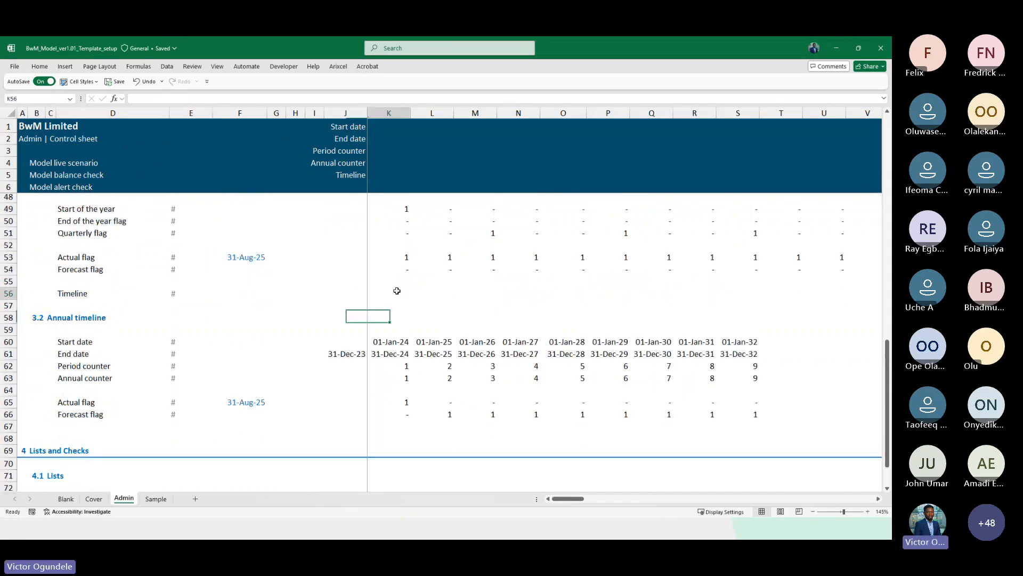
type("=IF(")
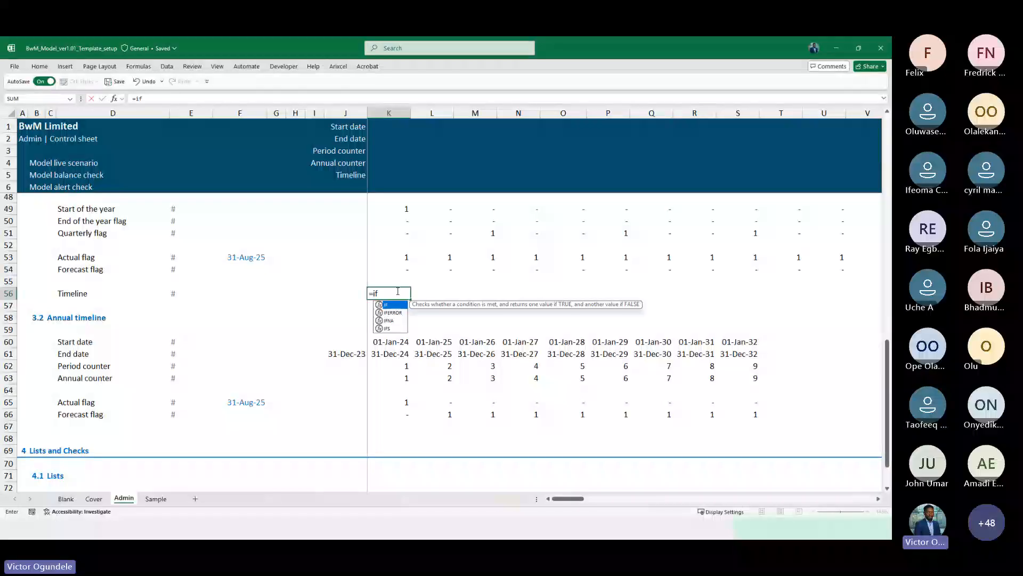
left_click(392, 268)
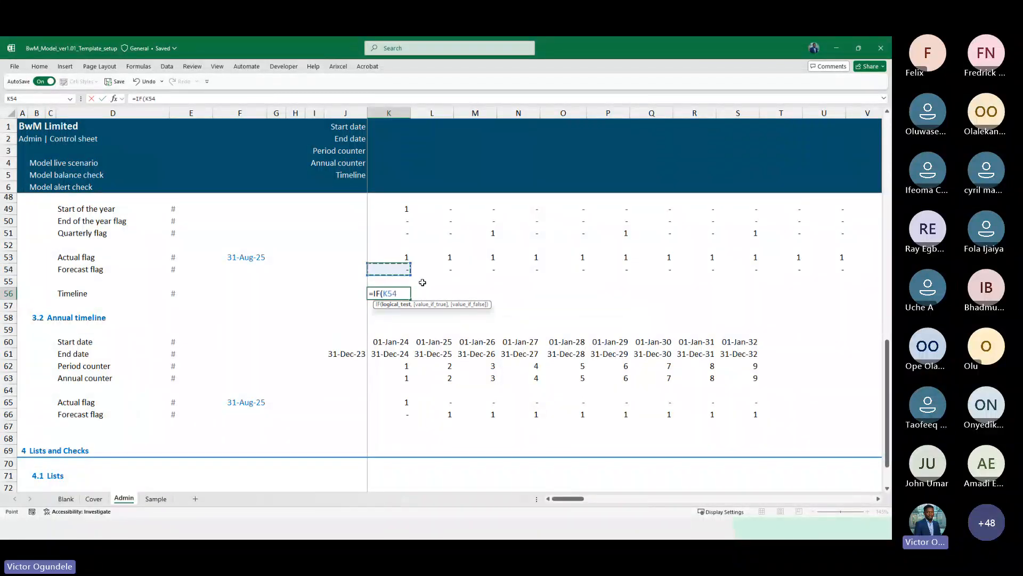
type("=")
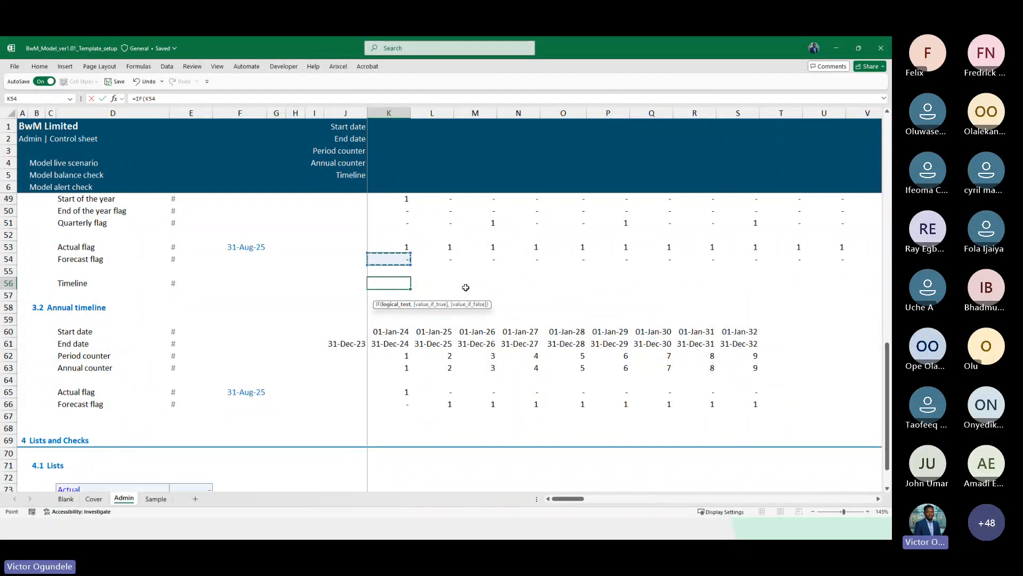
type("0,")
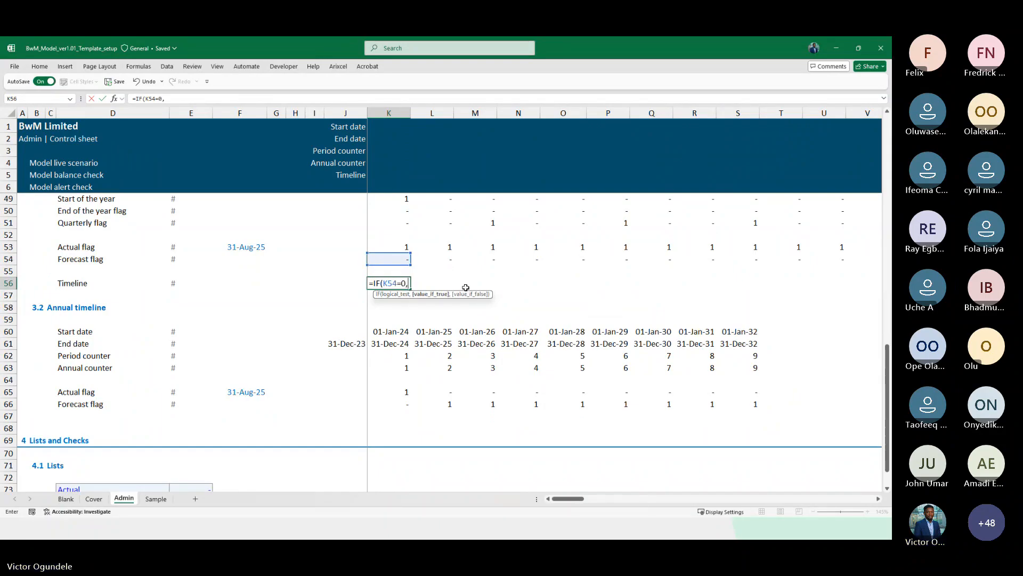
scroll(263, 413, "down", 3)
left_click(96, 391)
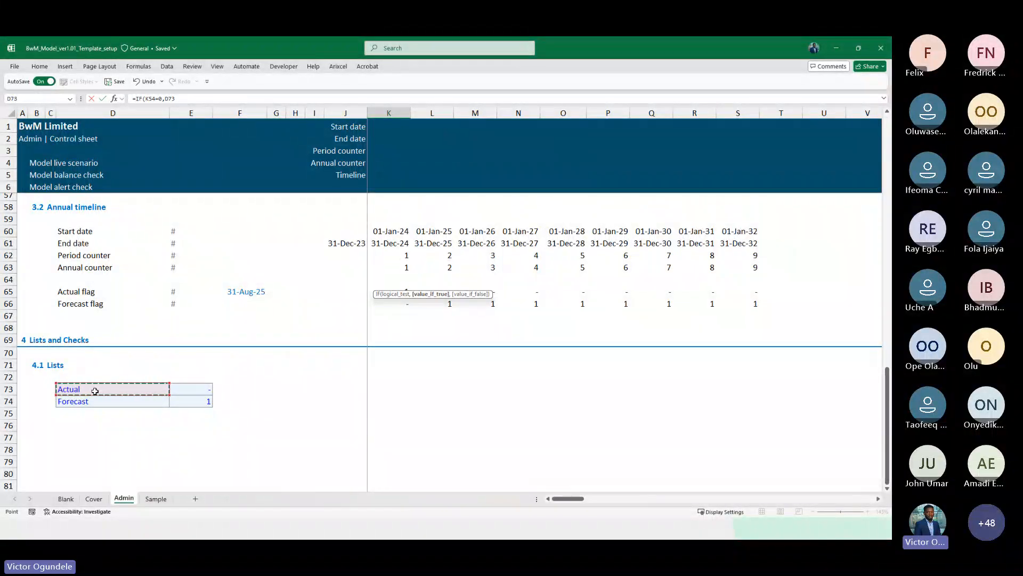
key("F4")
type(",")
left_click(81, 403)
key("F4")
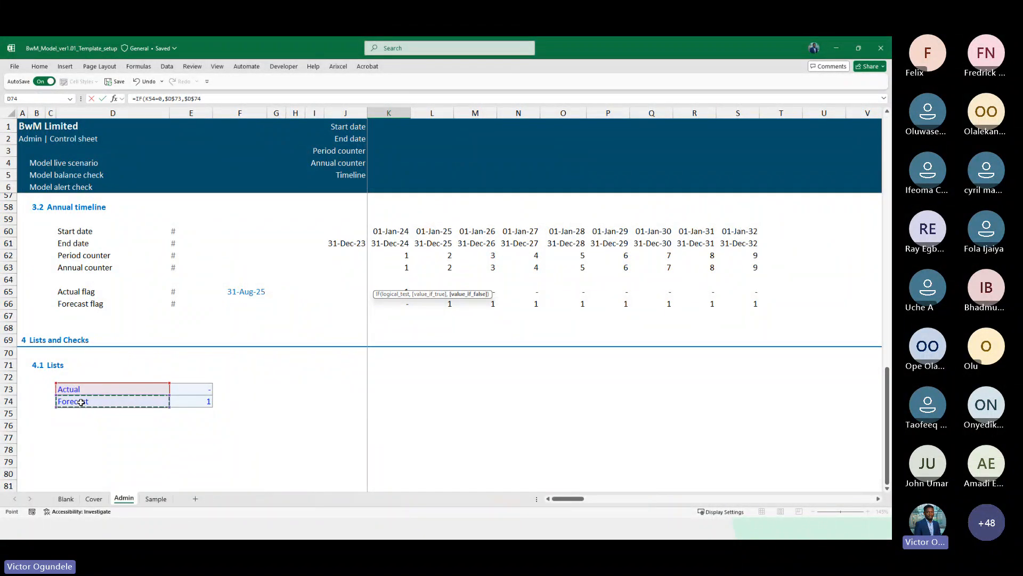
key("ctrl+Return")
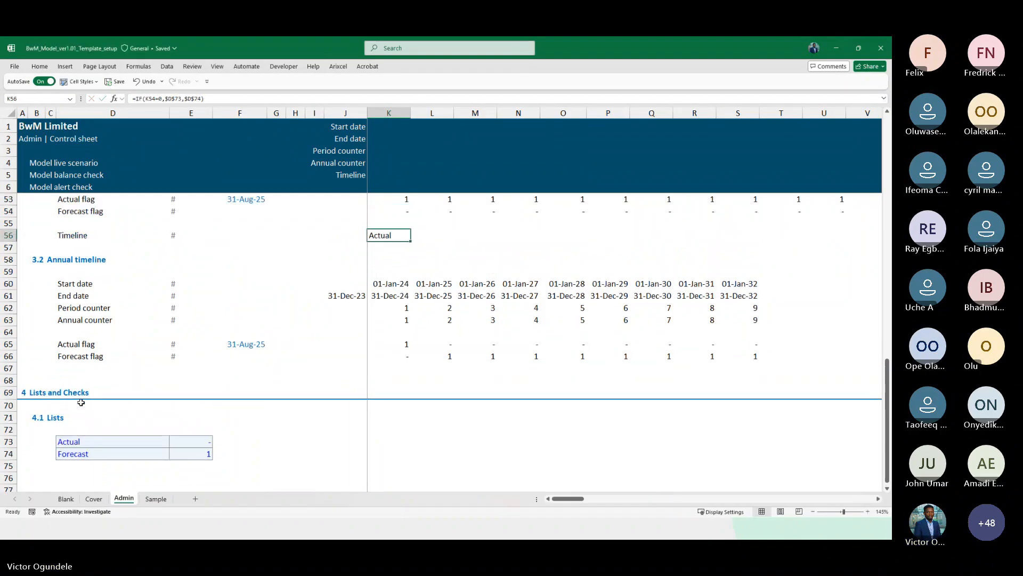
Right-align the Timeline cell and fill its formula across the whole monthly Timeline row
key("alt+h")
key("a")
key("r")
scroll(223, 329, "up", 1)
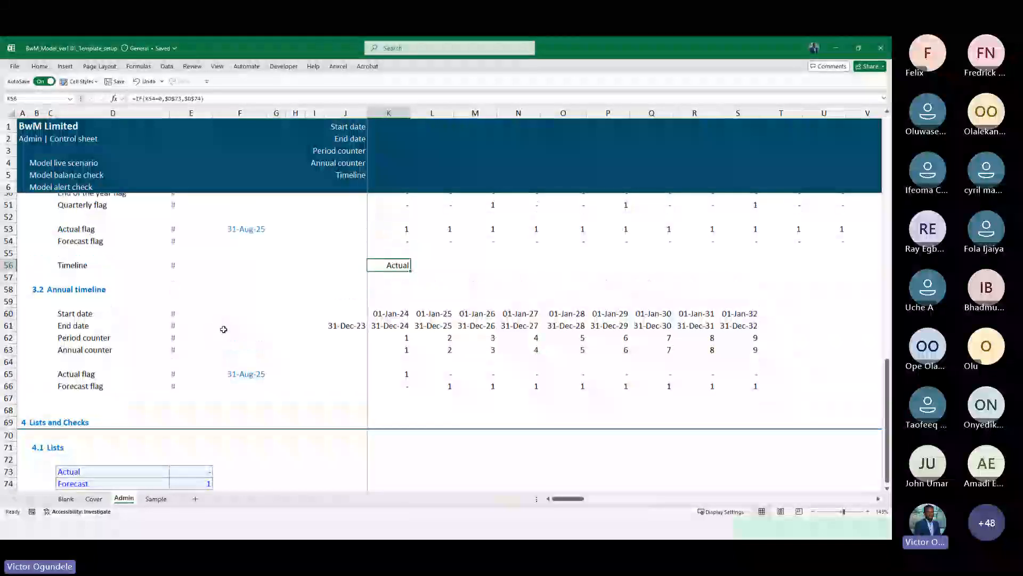
key("ctrl+shift+Right")
key("ctrl+r")
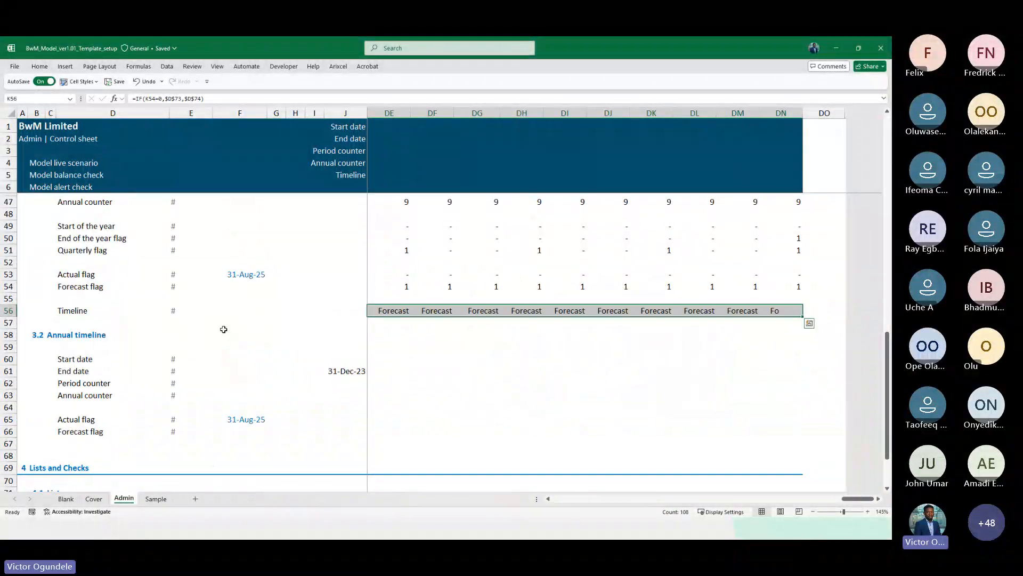
scroll(224, 330, "down", 1)
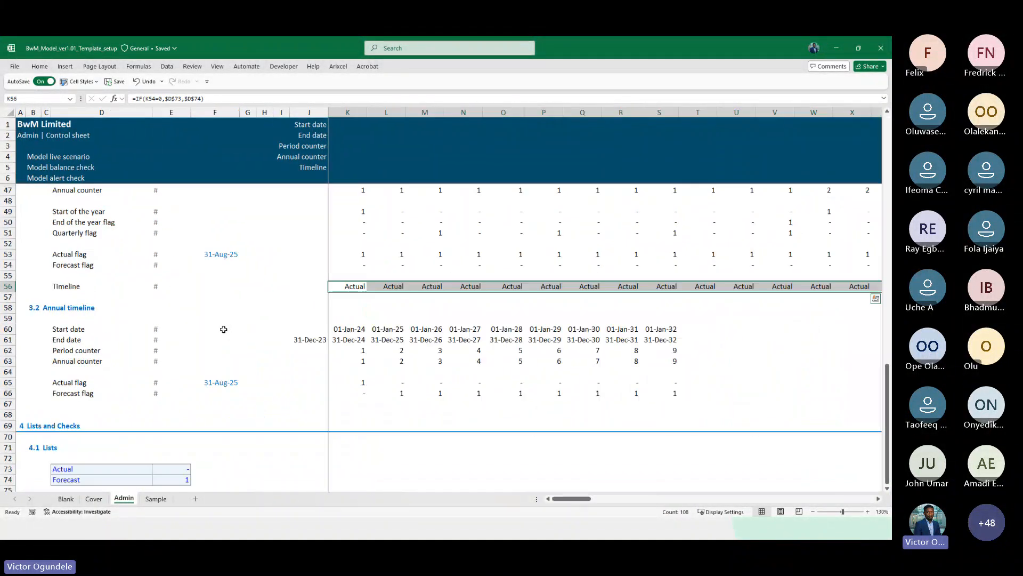
scroll(224, 329, "down", 1)
key("Right")
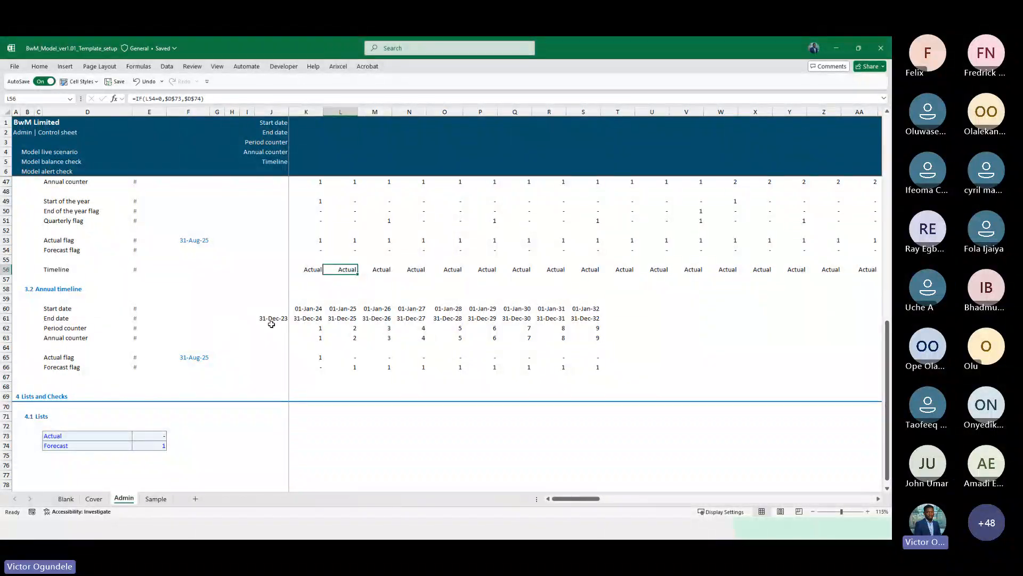
Link the header Start date and End date cells K1:K2 to the first monthly period's dates and format them as dates
scroll(241, 301, "up", 6)
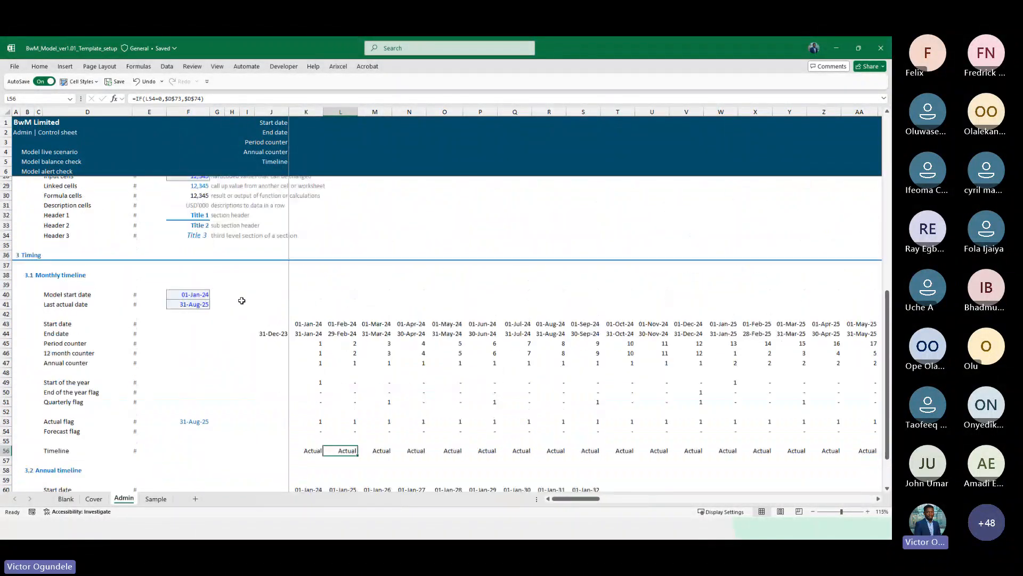
left_click(292, 160)
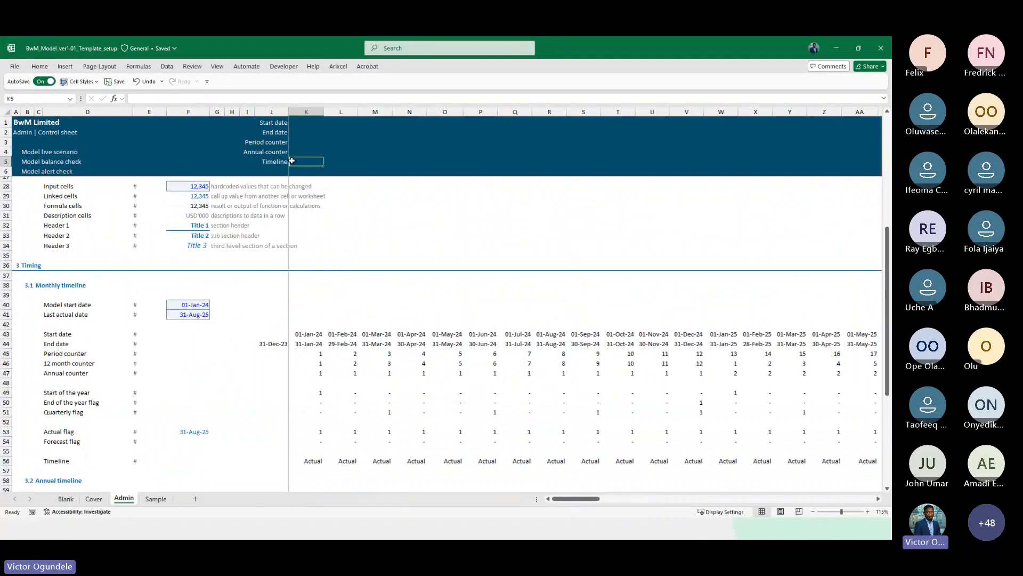
scroll(291, 161, "right", 1)
left_click(296, 117)
key("Left")
key("Left")
key("Left")
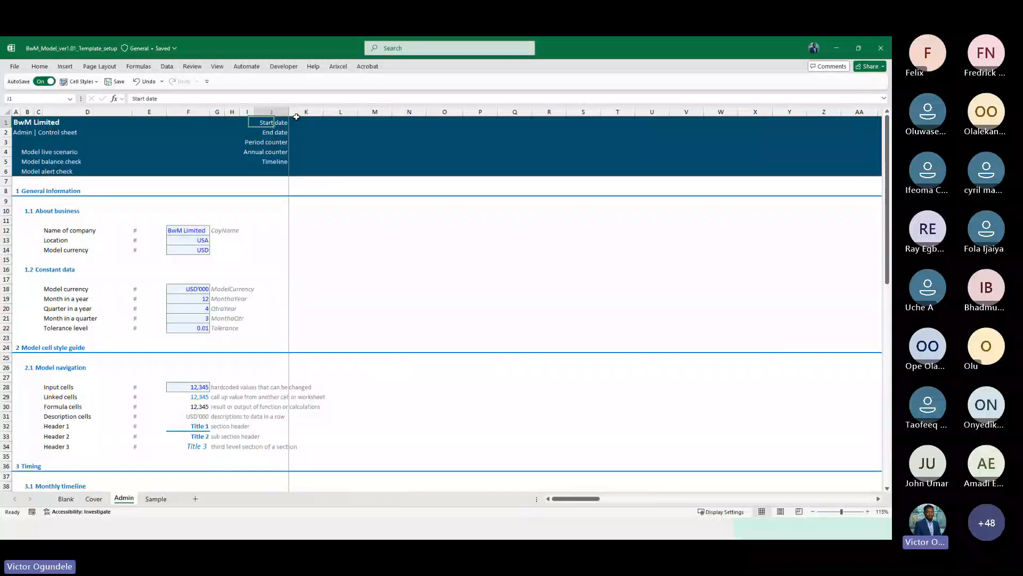
left_click(297, 118)
type("=")
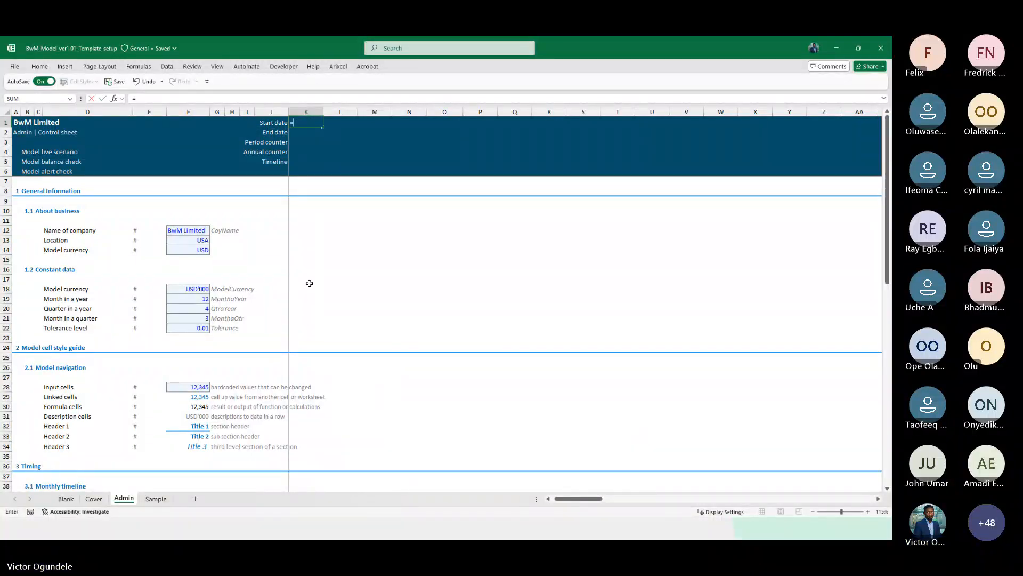
scroll(309, 282, "down", 9)
left_click(306, 266)
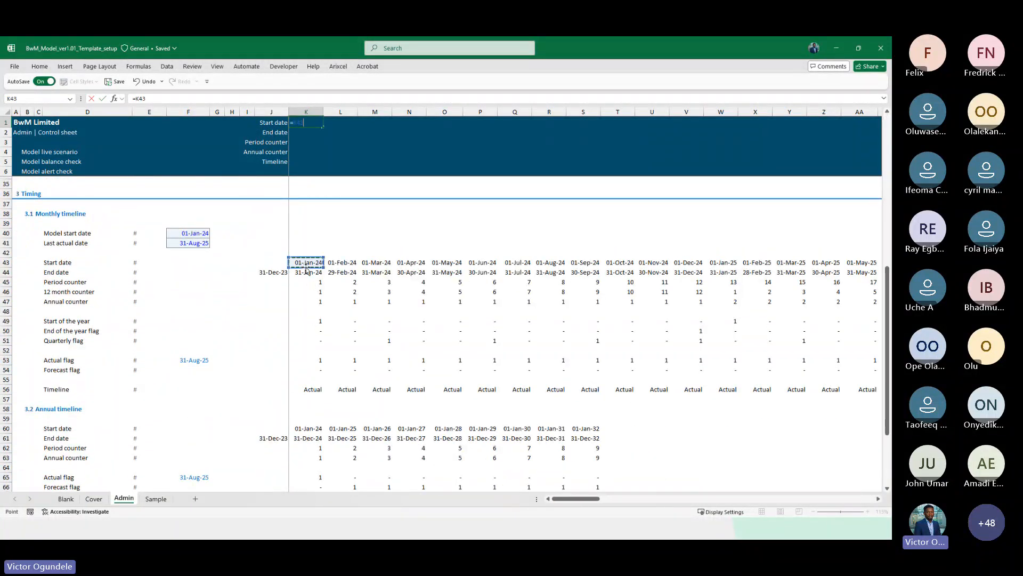
key("Return")
key("ctrl+d")
key("Up")
key("shift+Down")
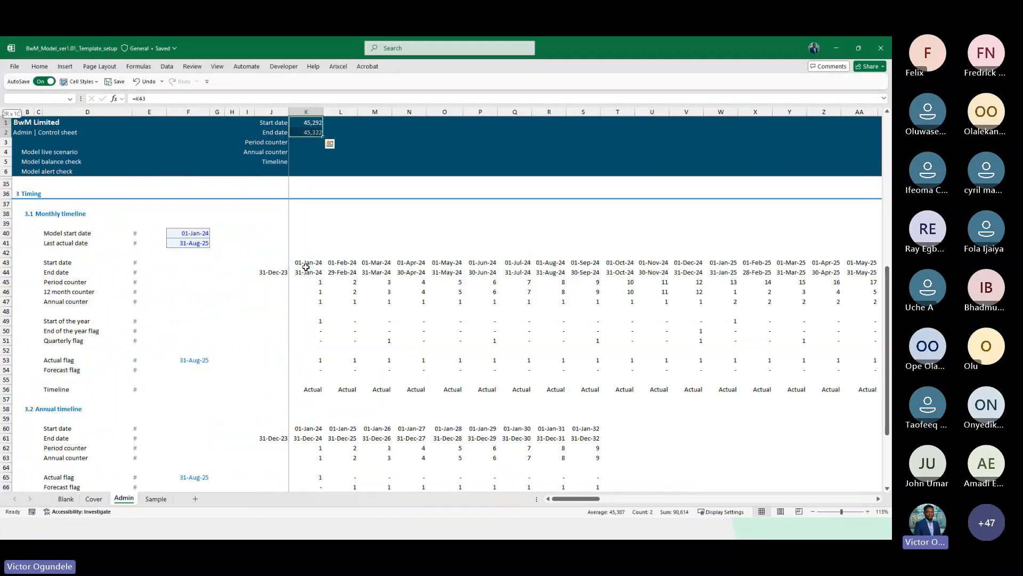
key("ctrl+shift+3")
Link the header Period counter cell K3 to the first monthly period counter
key("Down")
key("Down")
type("=")
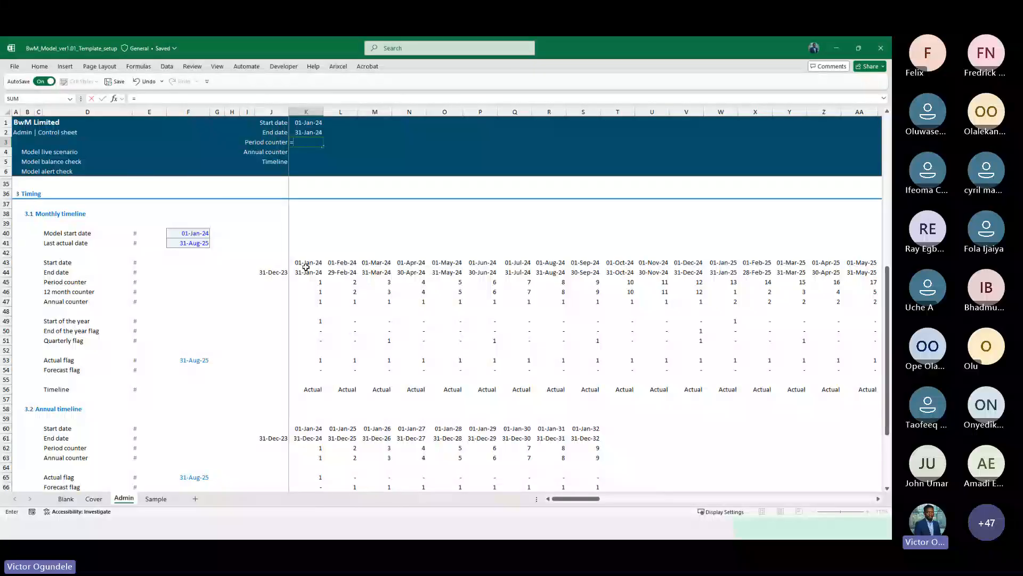
left_click(312, 284)
key("Return")
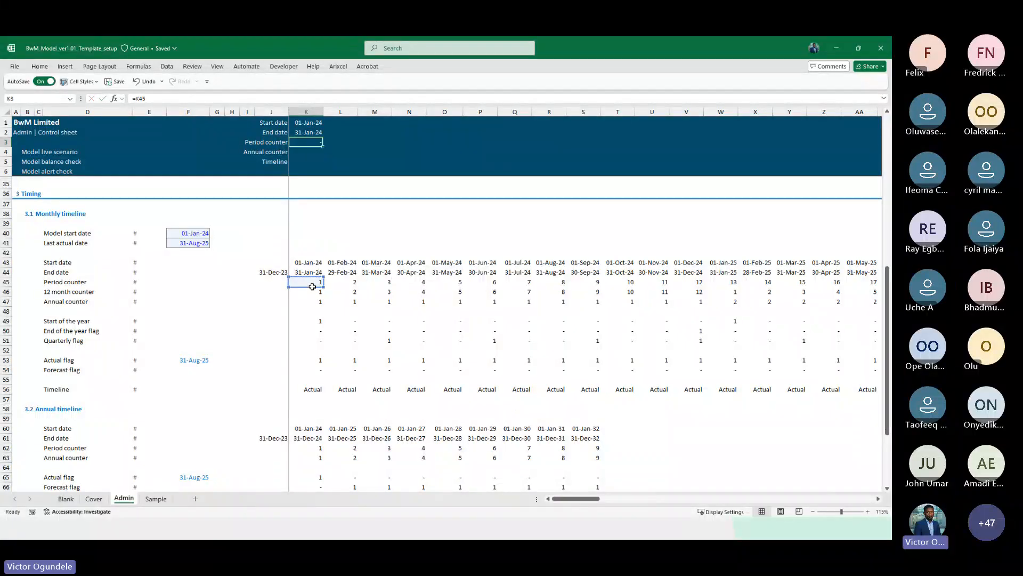
Link the header Annual counter cell K4 to the first monthly annual counter
type("=")
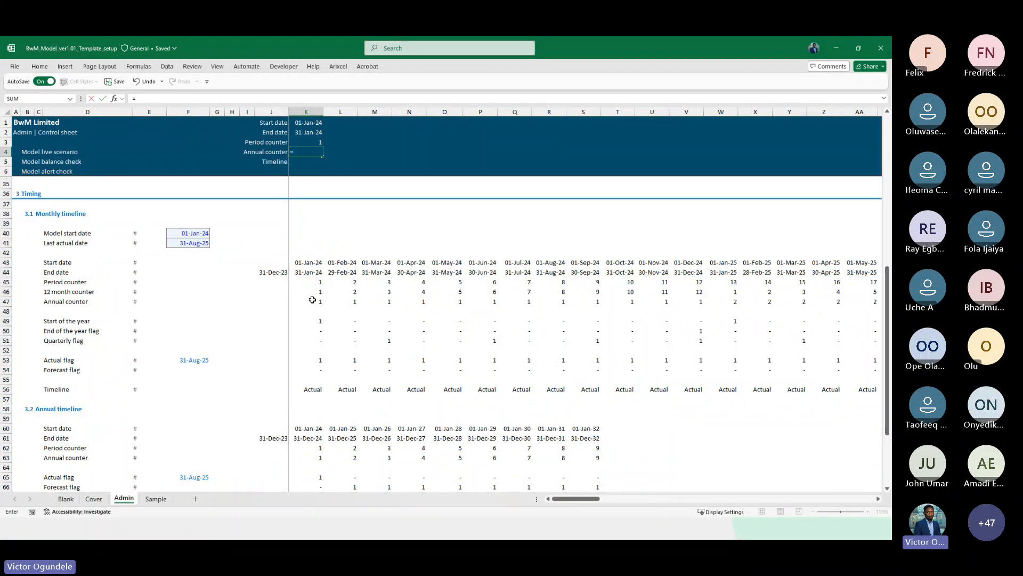
left_click(313, 303)
key("ctrl+Return")
key("ctrl+1")
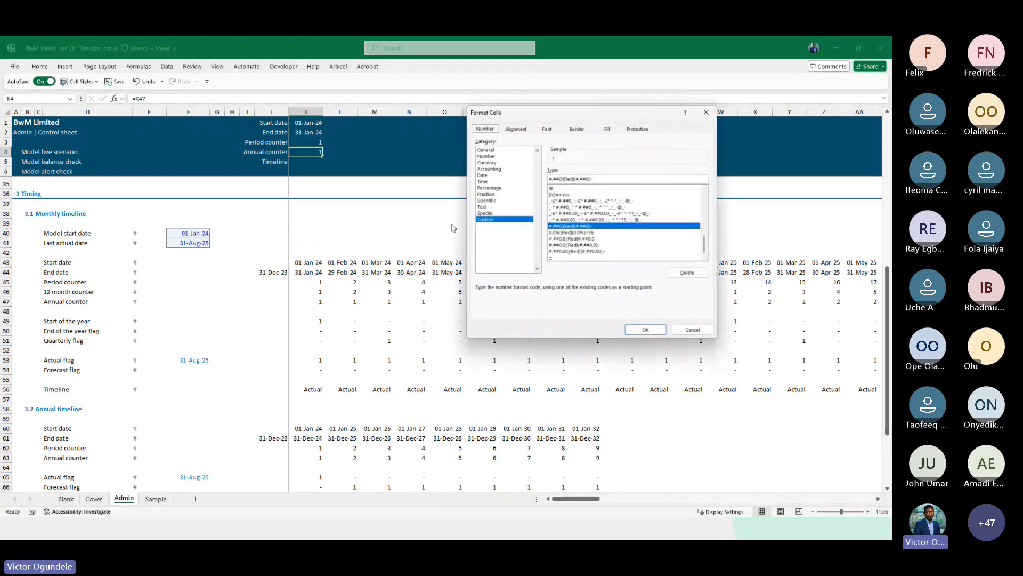
key("Escape")
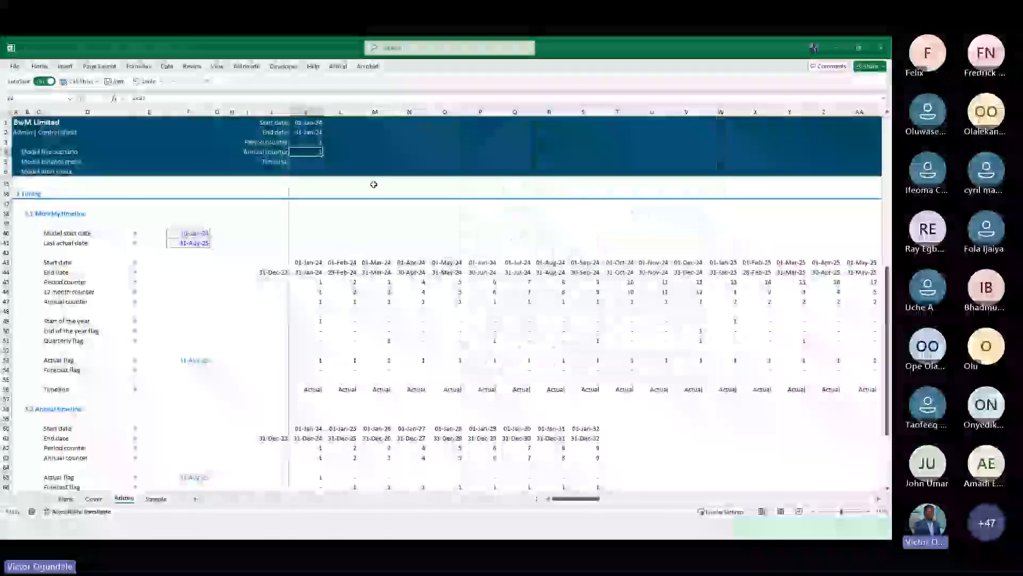
Clear the Annual counter header label and link, and move the Timeline label up one row
key("Down")
key("Up")
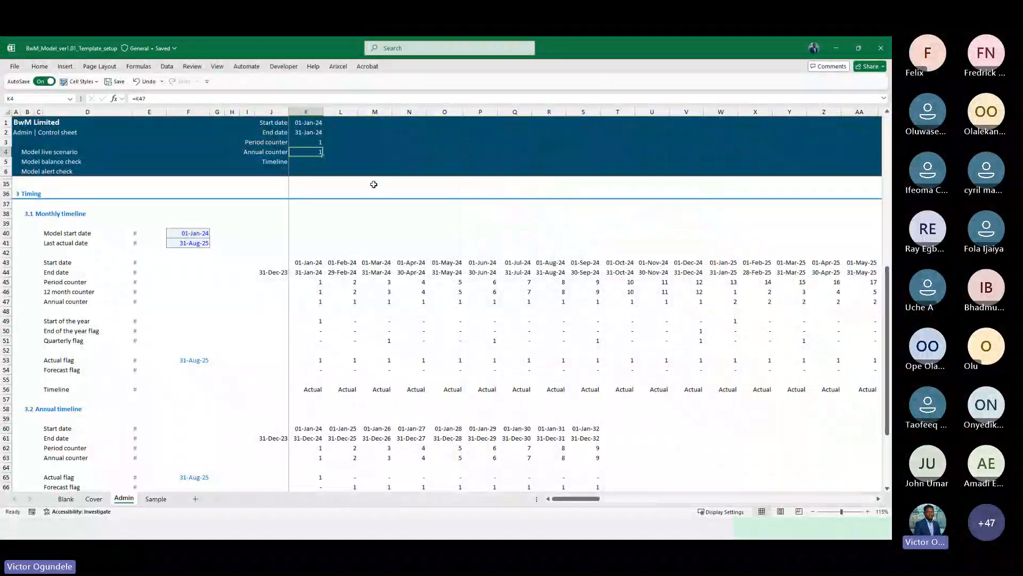
key("Left")
key("Right")
key("Left")
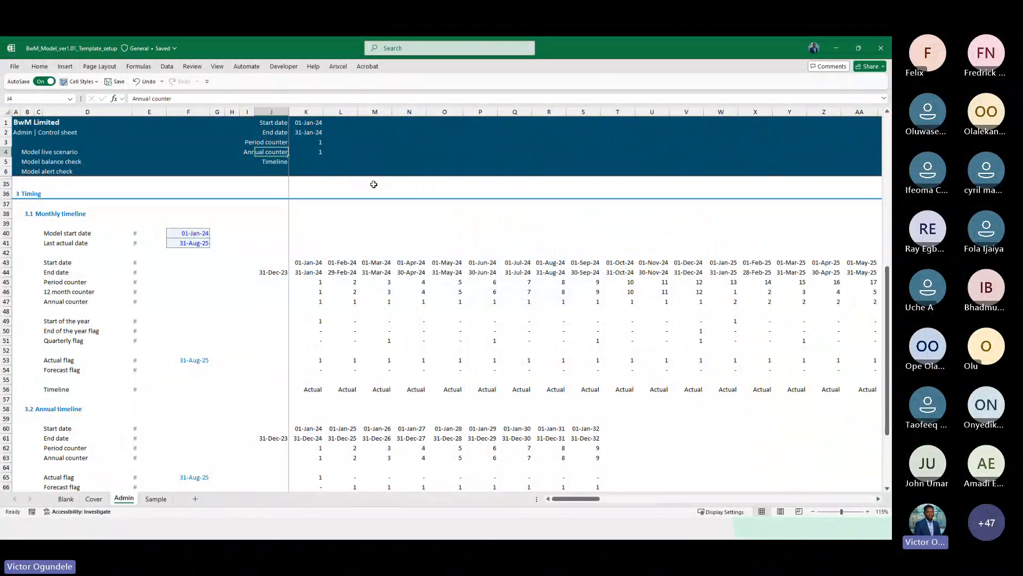
key("shift+Right")
key("Delete")
key("shift+Left")
key("Down")
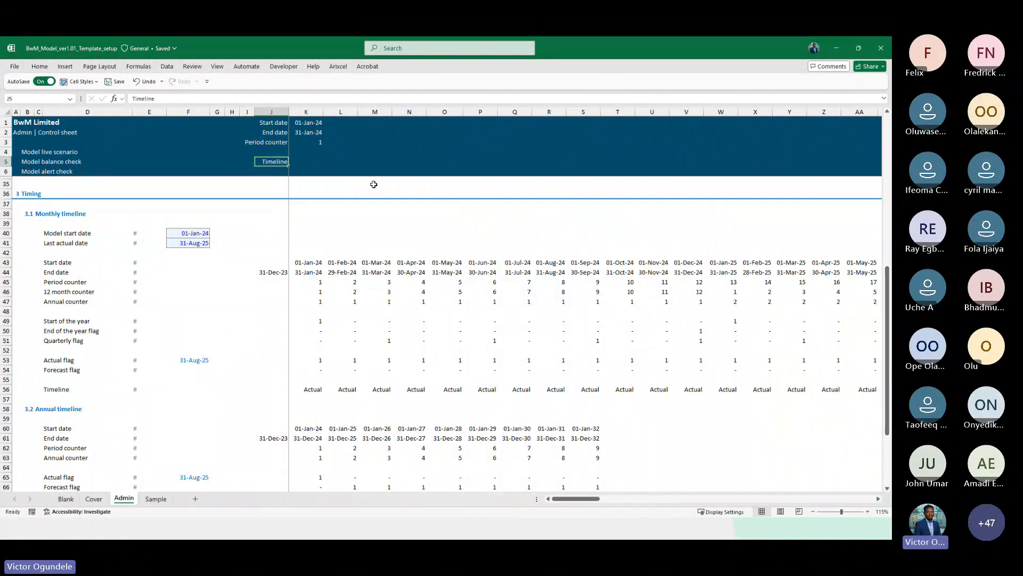
key("ctrl+x")
key("Up")
key("ctrl+v")
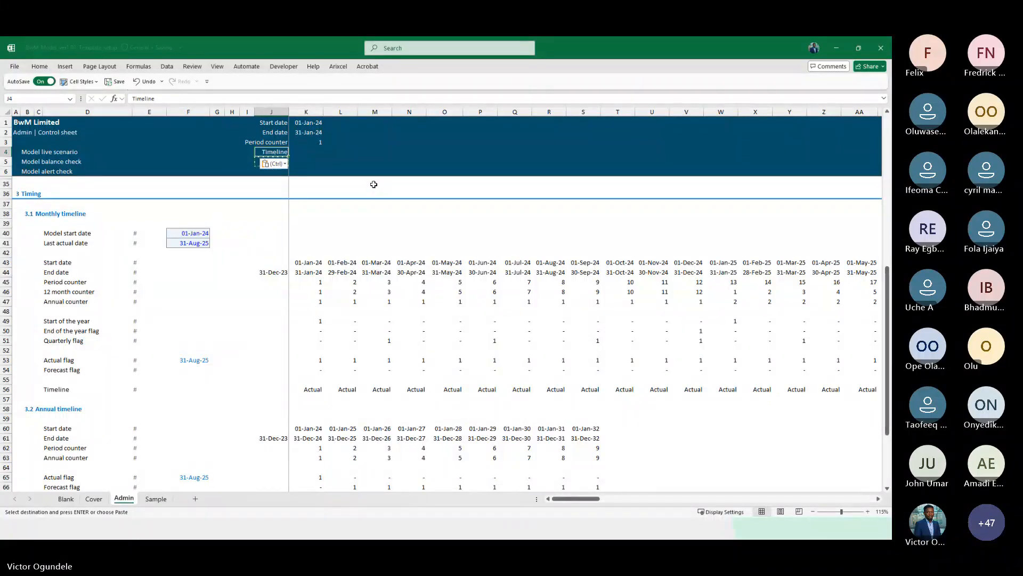
key("Escape")
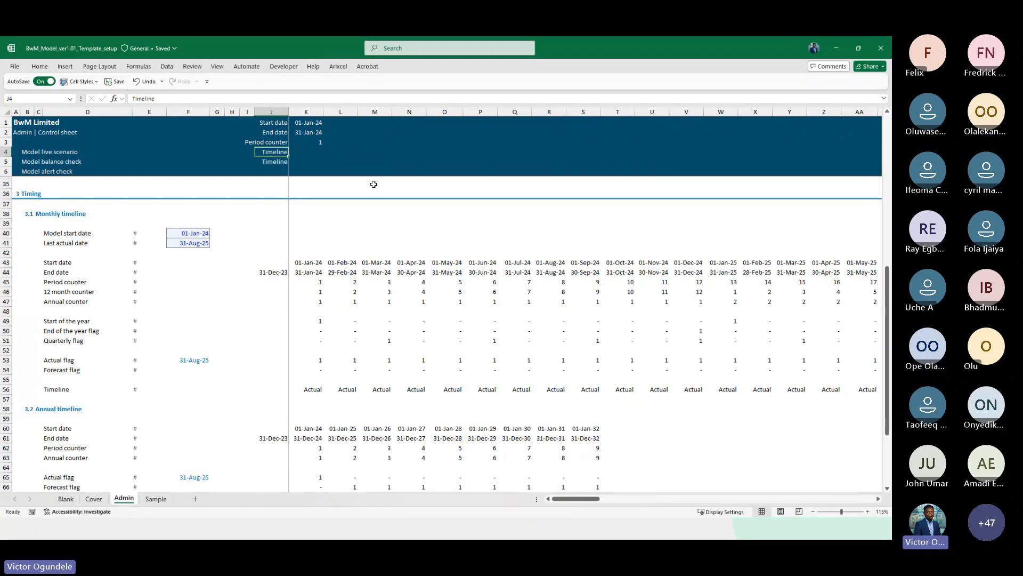
Label header row 4 as 12 Month counter and link its value to the first 12 month counter
type("12 Month")
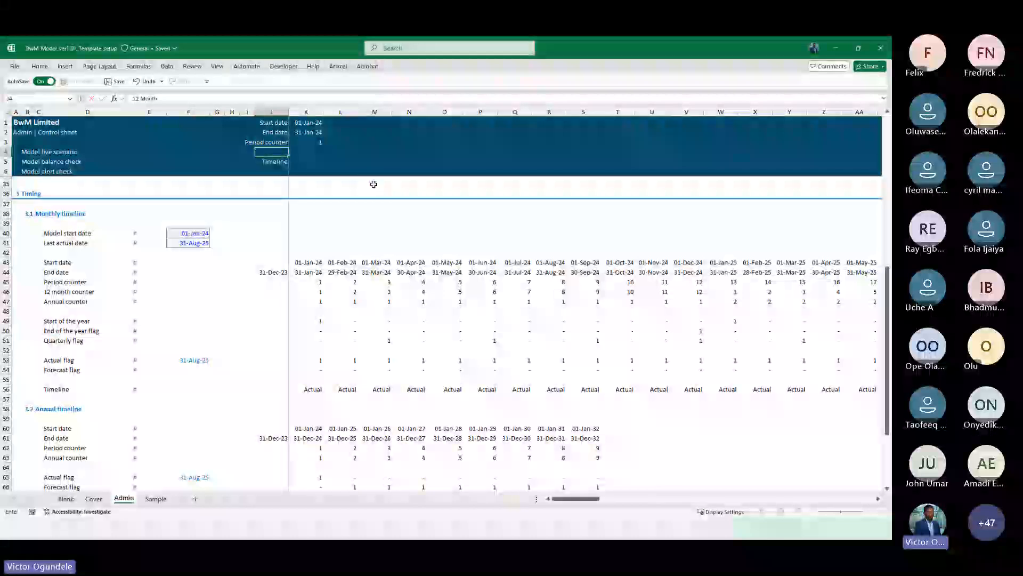
type(" counter")
key("Tab")
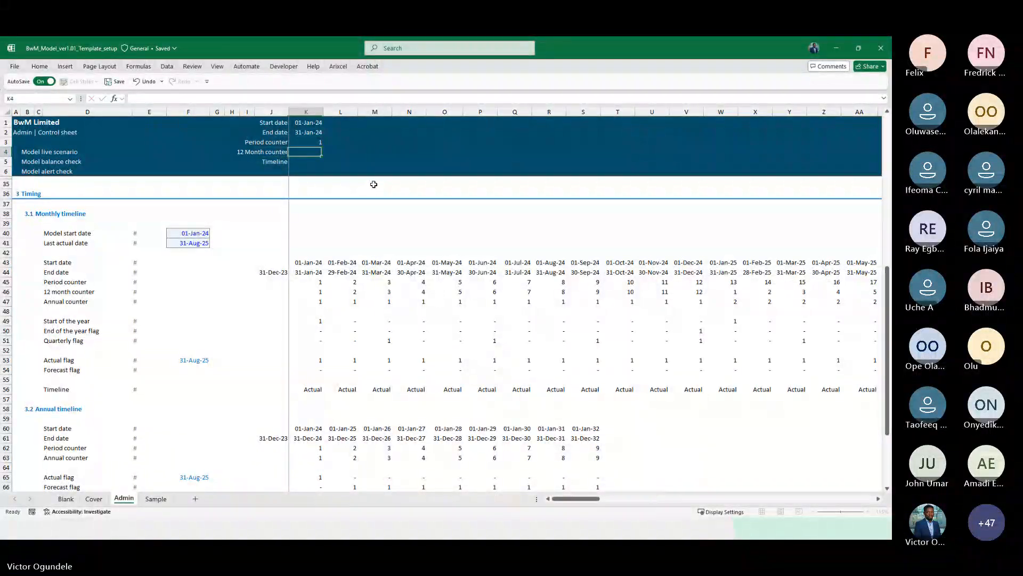
type("=")
left_click(316, 291)
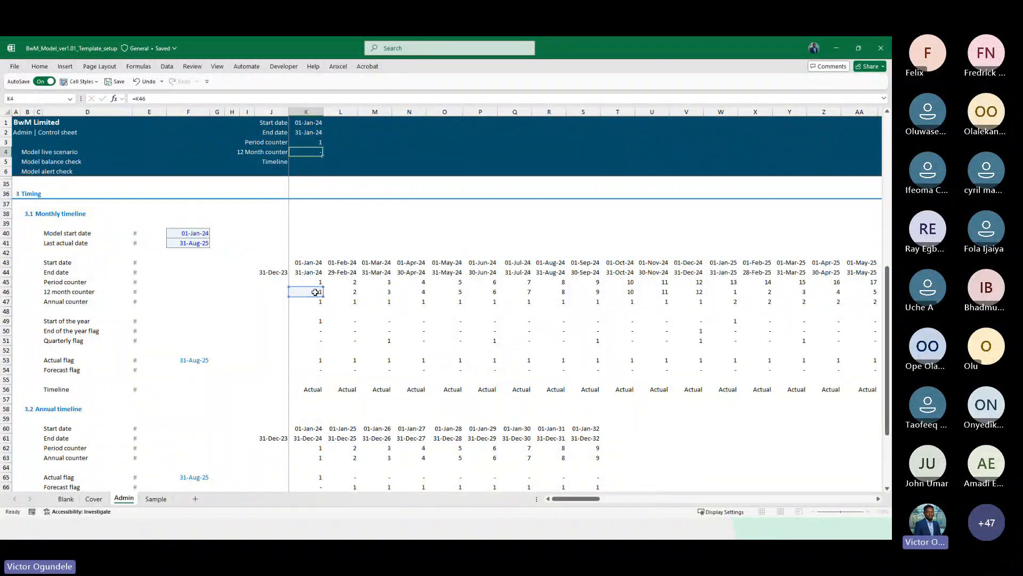
key("Return")
Link the header Timeline cell K5 to the first monthly Timeline value and right-align it
type("=")
left_click(310, 390)
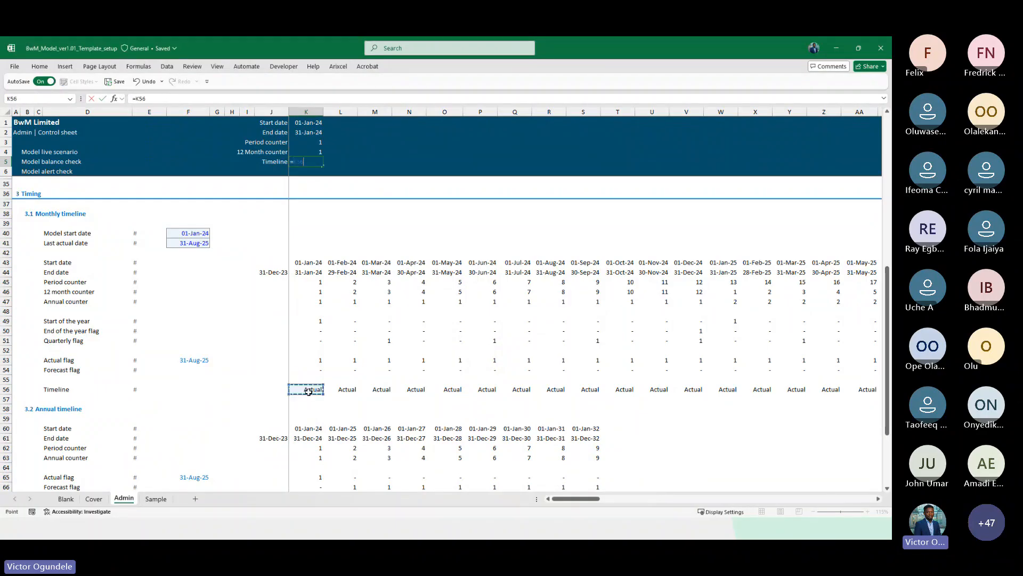
key("Return")
key("ctrl+Down")
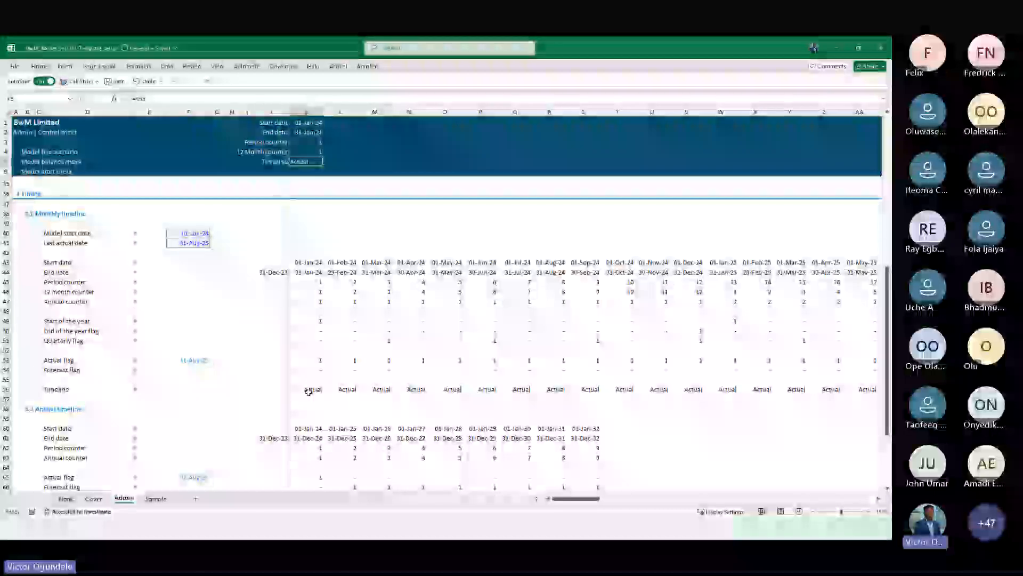
key("alt+h")
key("a")
key("r")
Fill the header start date, end date, counter and Timeline links right across all monthly columns
key("Up")
key("Up")
key("Up")
key("Up")
key("ctrl+shift+Down")
key("ctrl+shift+Right")
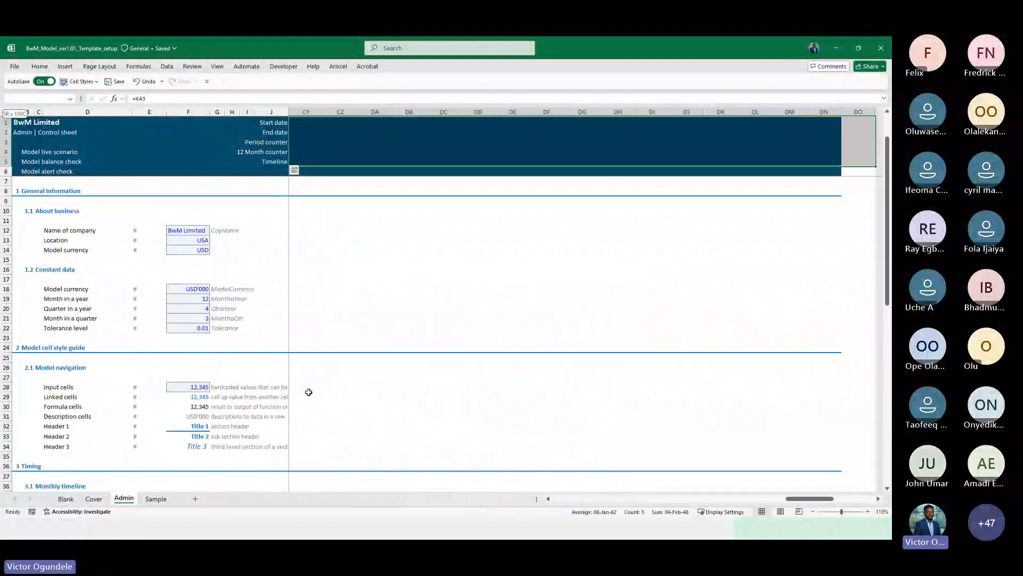
key("shift+Left")
key("ctrl+r")
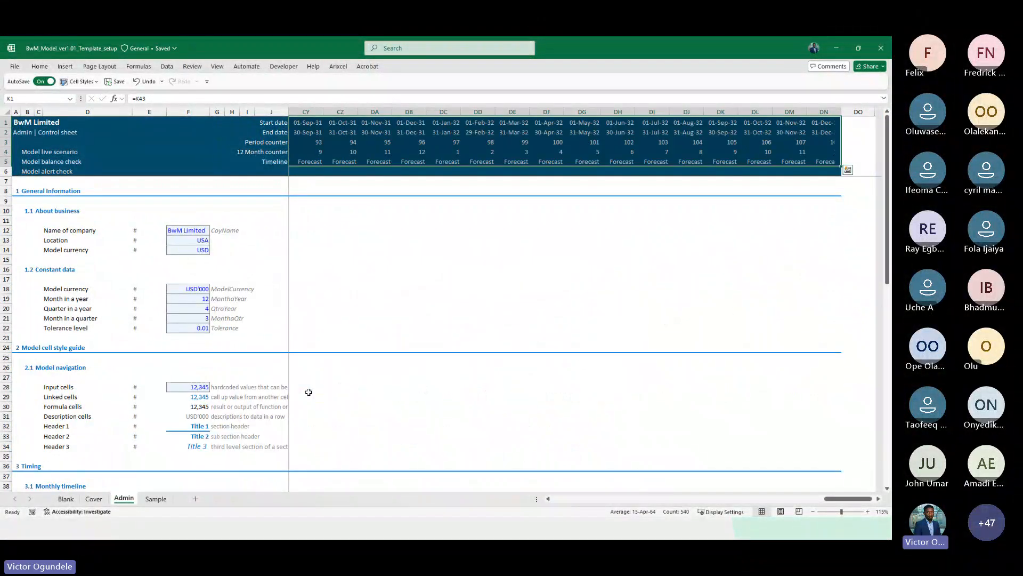
key("Right")
key("Right")
key("Right")
key("Down")
key("Down")
key("Down")
key("Down")
key("Left")
key("Left")
key("Left")
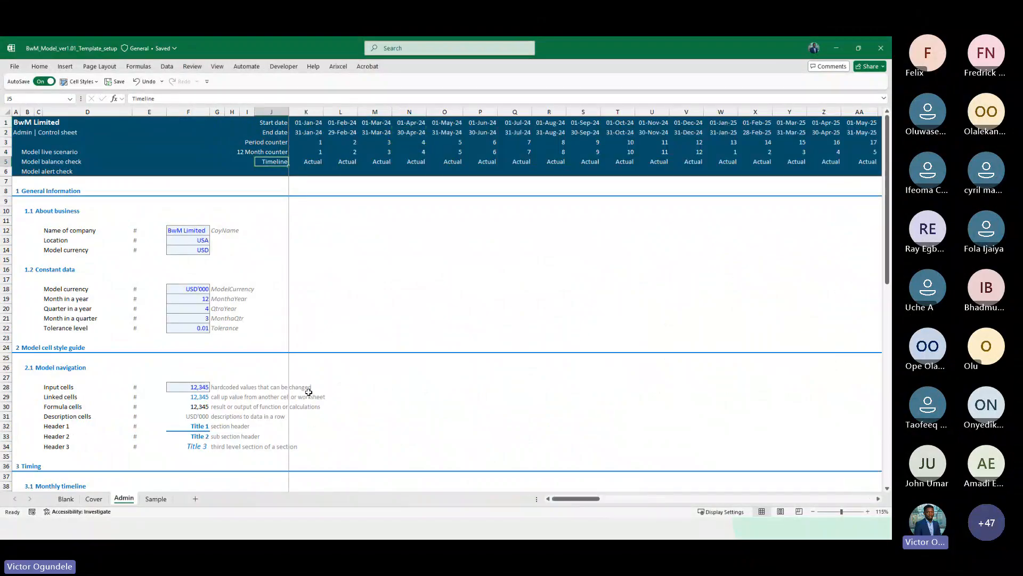
key("ctrl+shift+Right")
key("shift+Left")
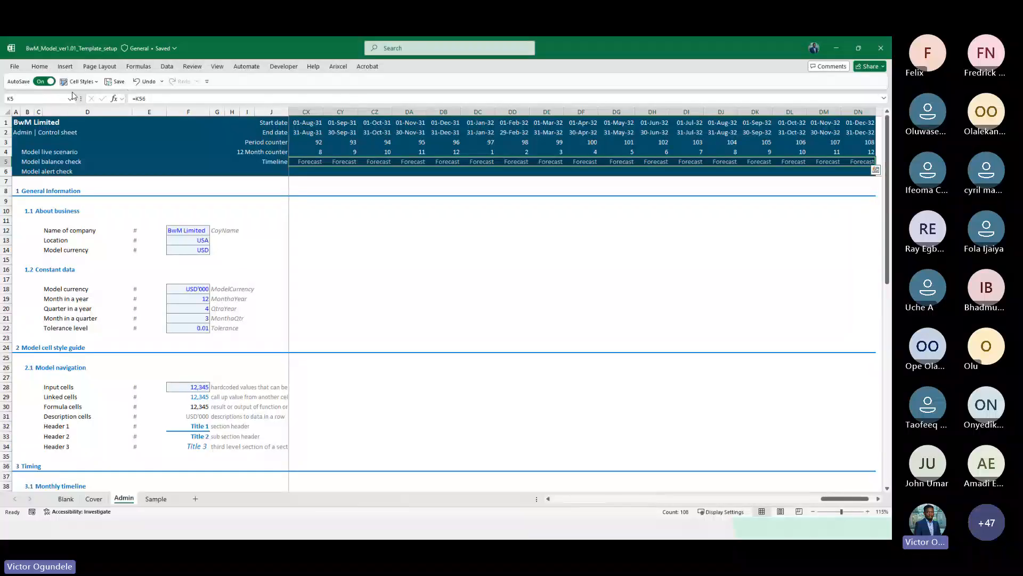
left_click(37, 67)
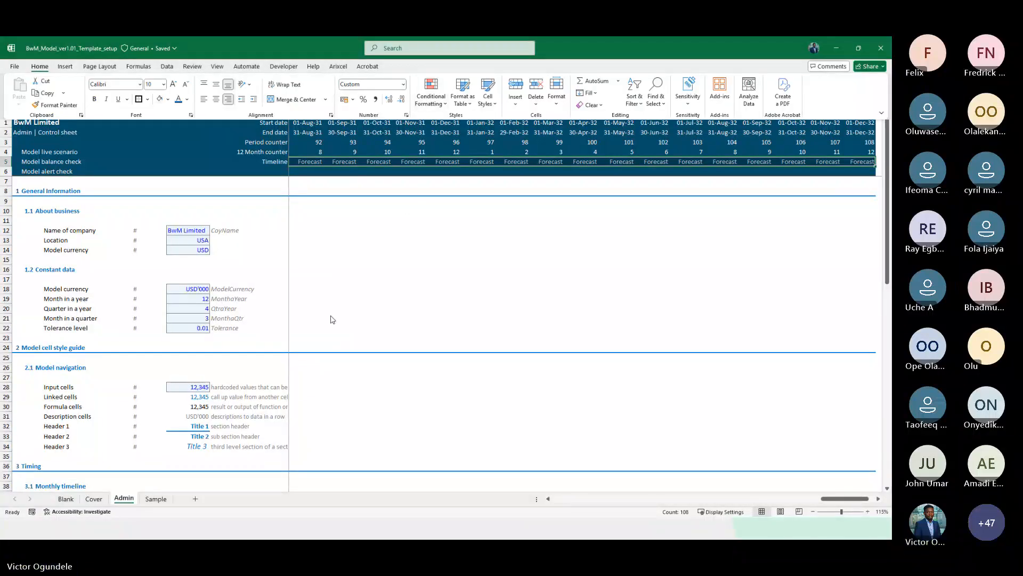
left_click(377, 288)
key("Left")
key("Left")
key("Right")
key("Right")
key("Right")
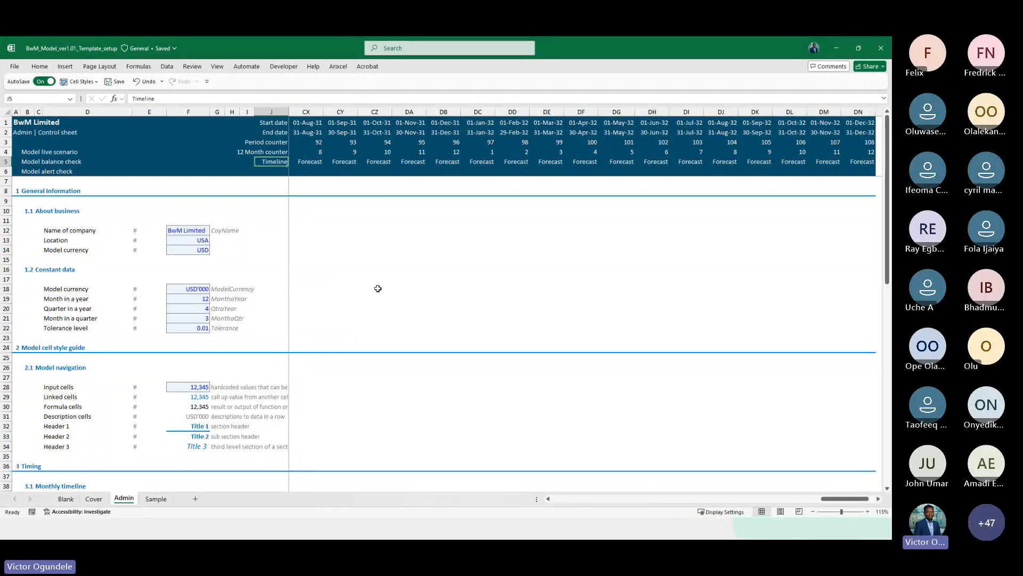
Delete the Actual and Forecast list rows under 4.1 Lists
scroll(377, 288, "down", 10)
scroll(378, 288, "down", 7)
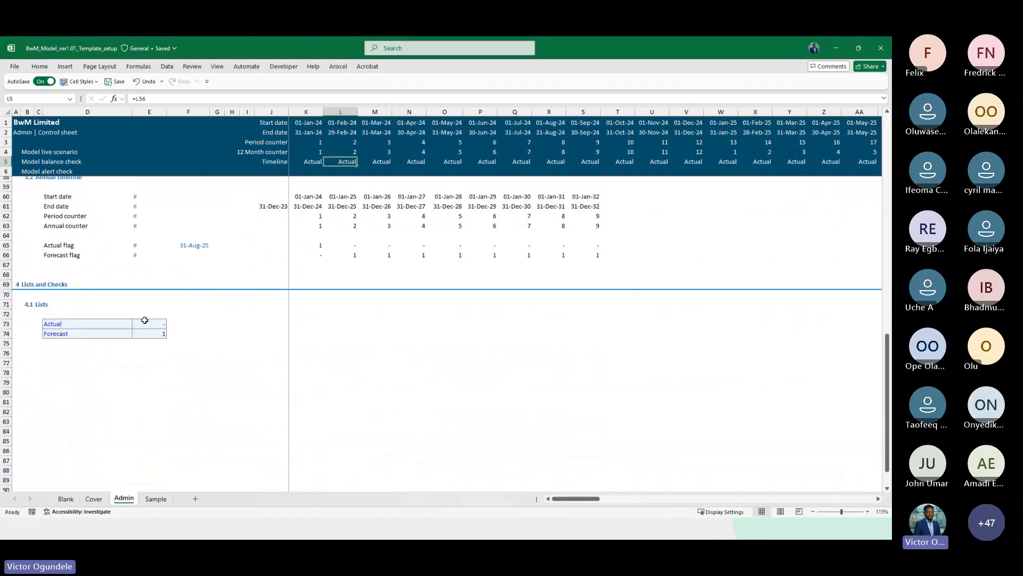
left_click_drag(75, 326, 65, 333)
key("shift+space")
key("Up")
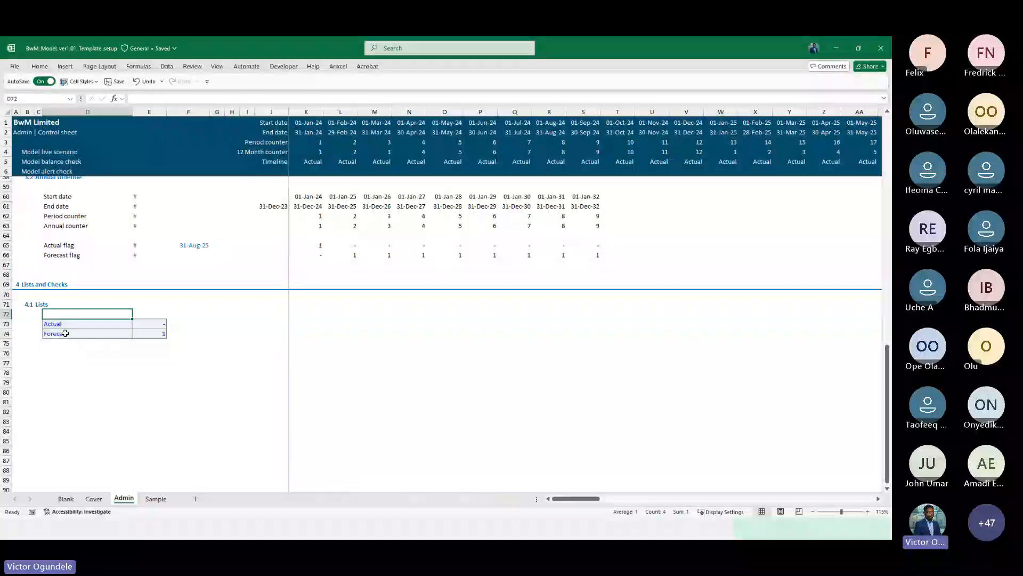
key("Down")
key("shift+space")
key("ctrl+minus")
key("ctrl+minus")
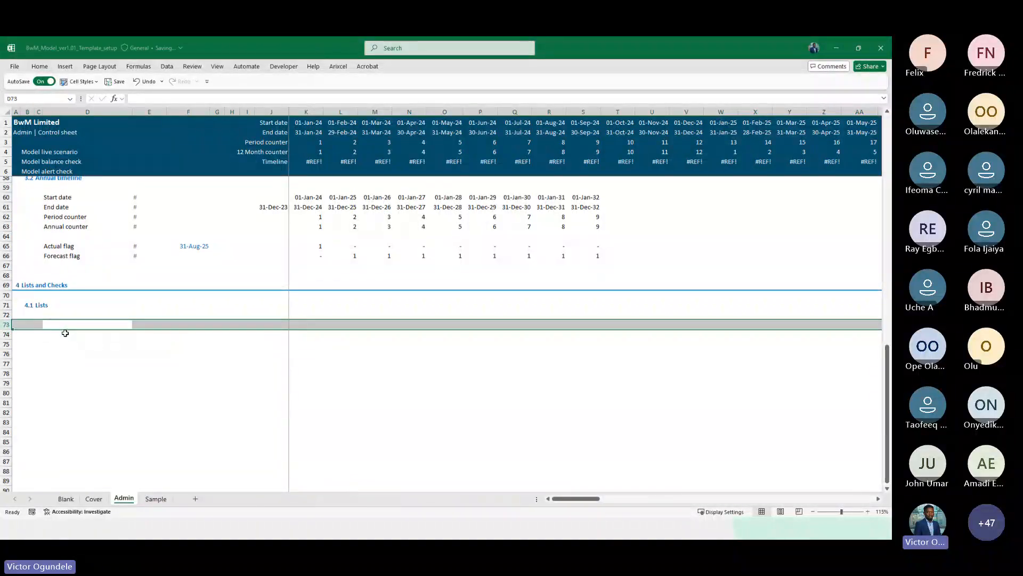
Replace the monthly Timeline formula in K56 with =IF(K54=0,0,1) and fill it across the row
scroll(320, 302, "up", 6)
left_click(295, 330)
key("Left")
key("Left")
key("Right")
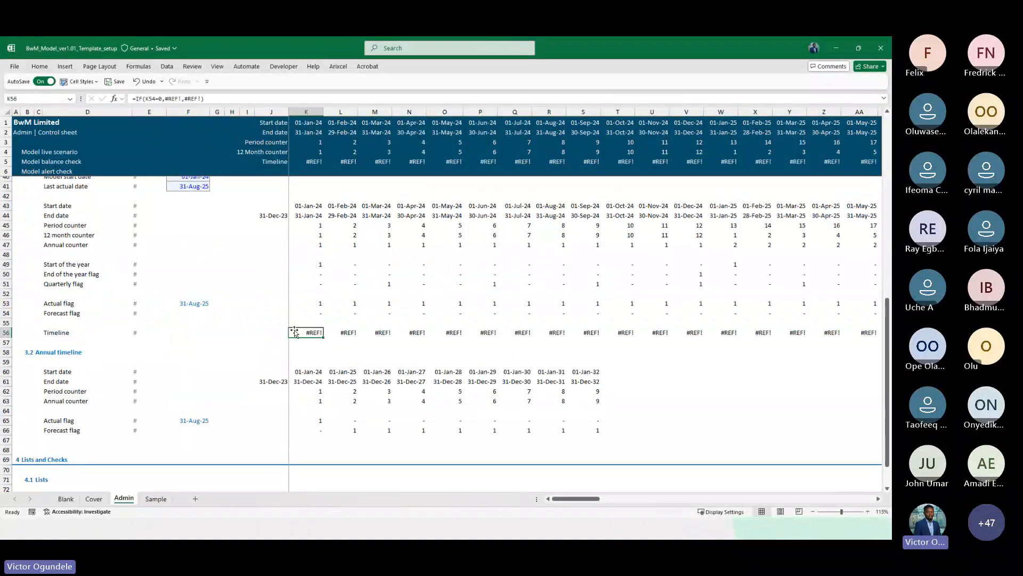
key("F2")
key("Escape")
scroll(528, 339, "up", 2)
key("F2")
key("Escape")
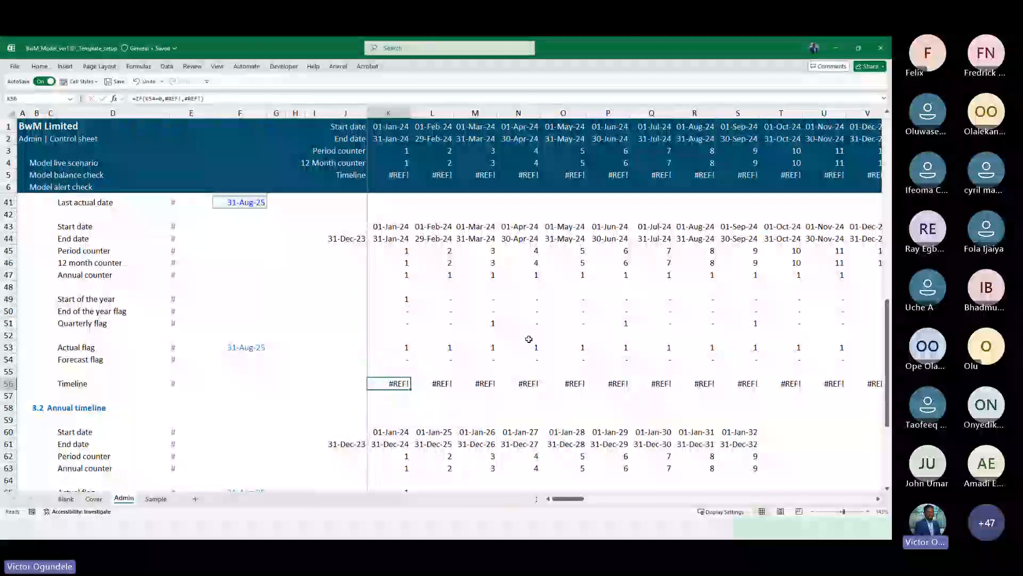
type("=IF(")
key("Up")
key("Up")
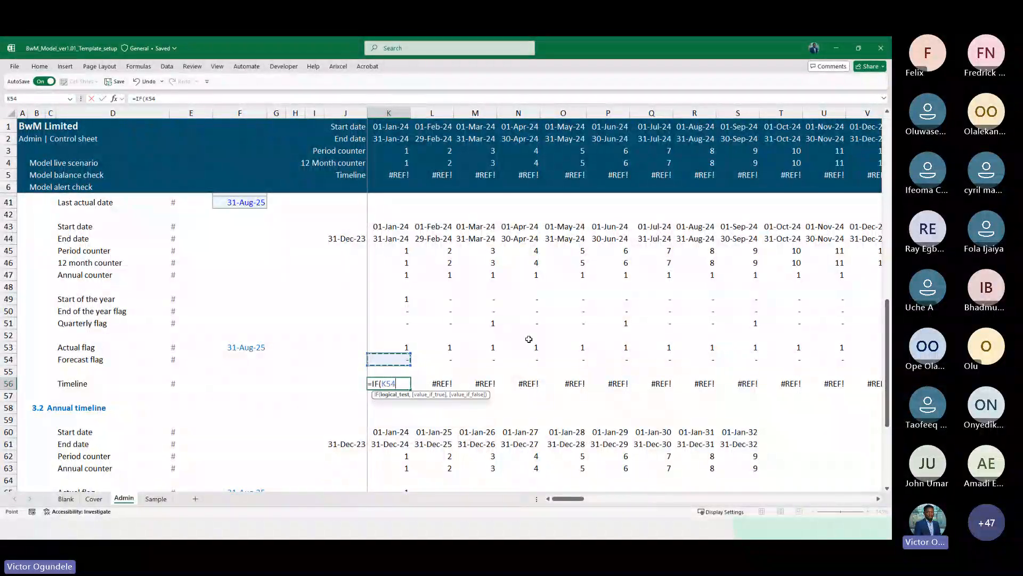
type("=0,")
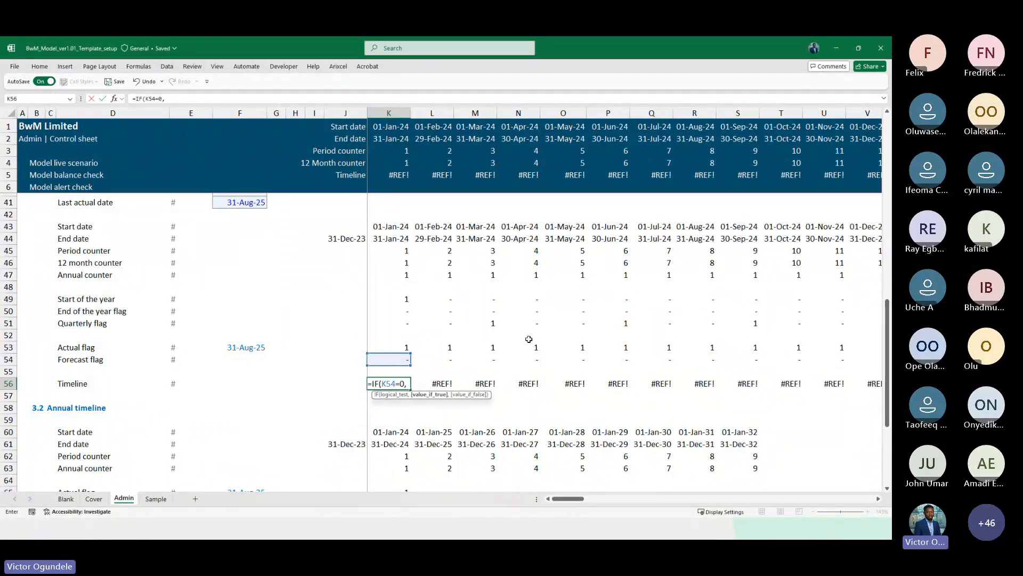
type("0,")
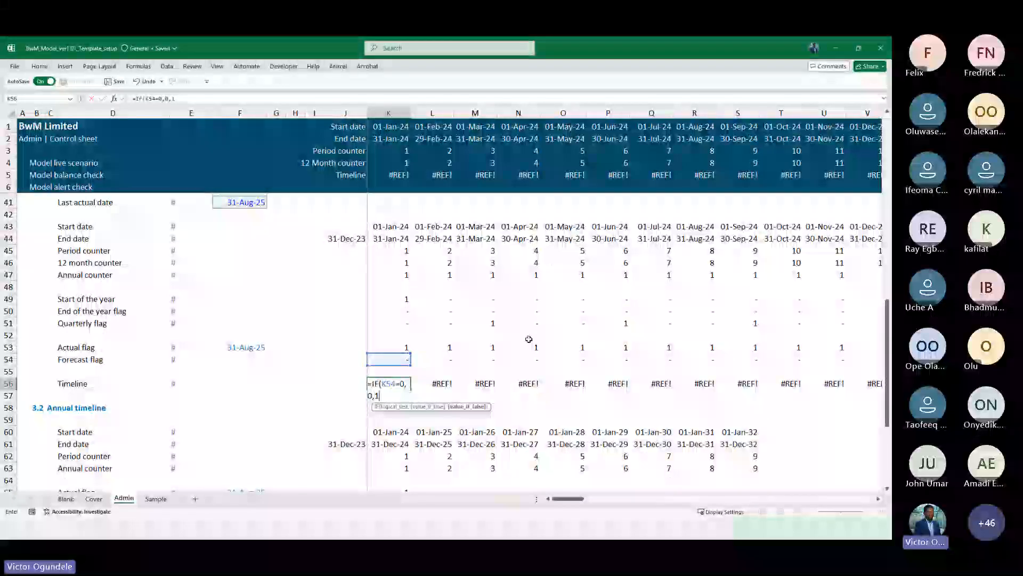
type("1)")
key("ctrl+Return")
key("ctrl+shift+Right")
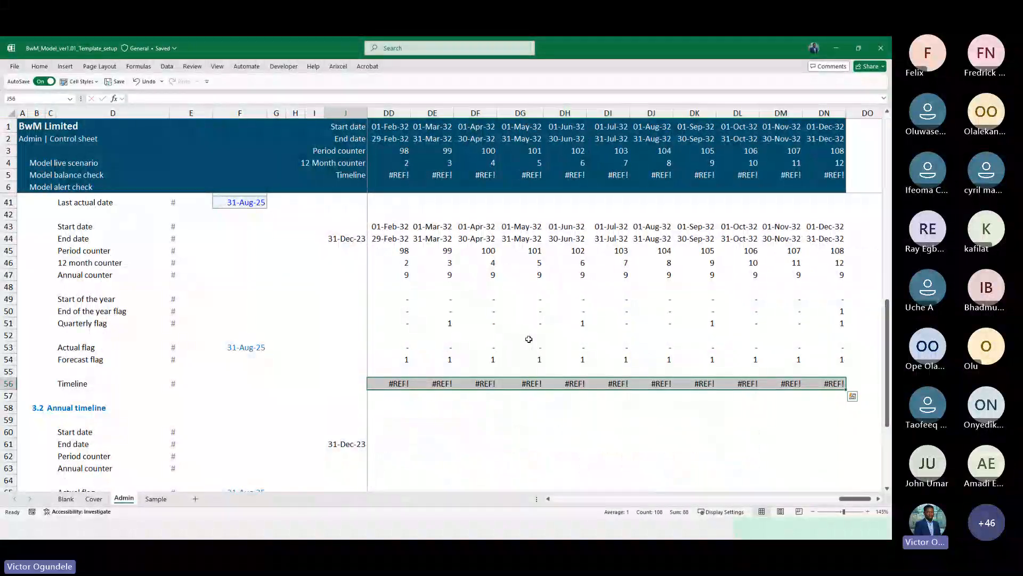
key("ctrl+r")
Apply the custom number format "Forecast";;"Actual" to the monthly Timeline row
key("ctrl+1")
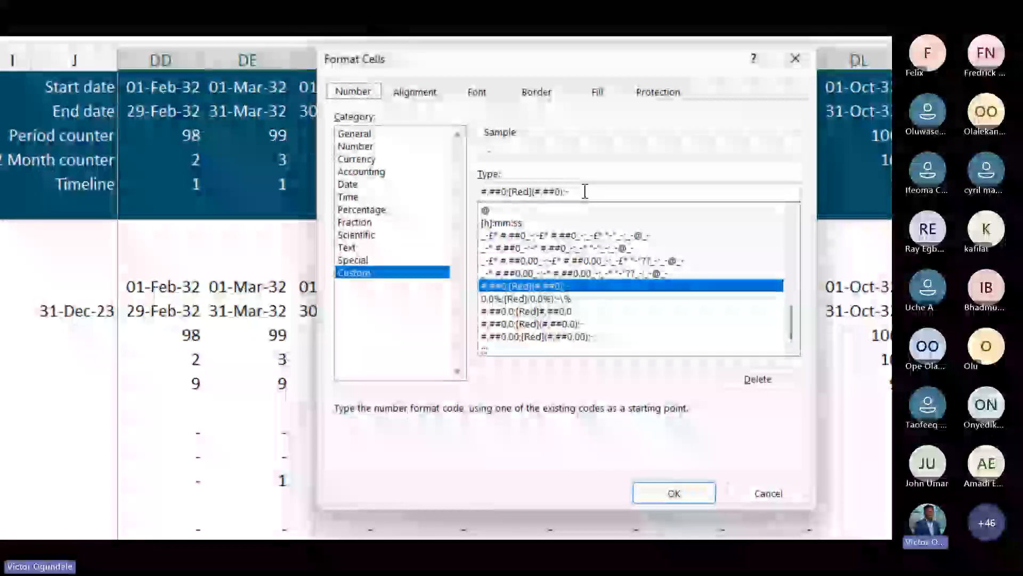
key("Delete")
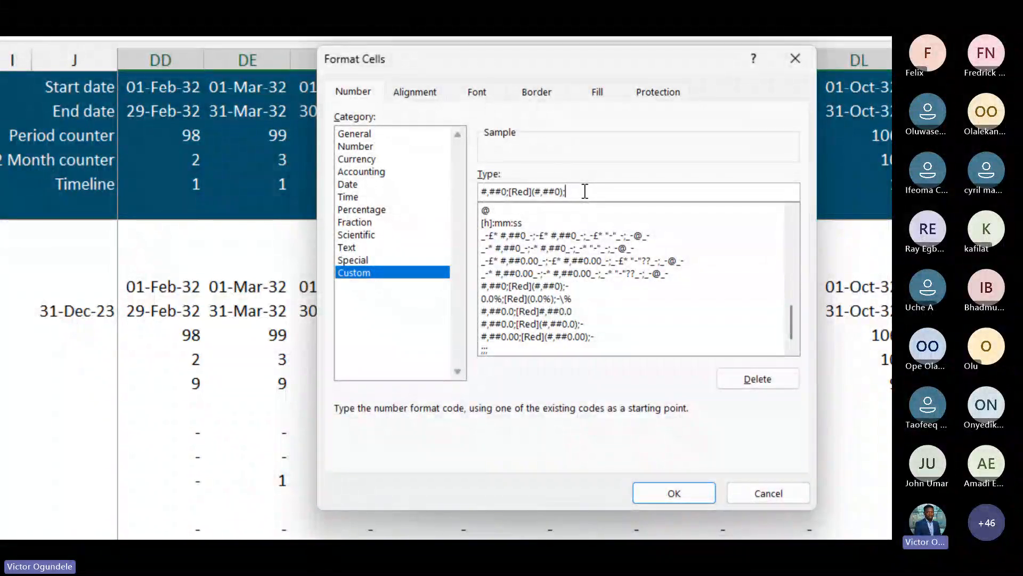
key("BackSpace")
key("BackSpace")
key("BackSpace")
key("BackSpace")
key("BackSpace")
key("BackSpace")
key("BackSpace")
key("BackSpace")
key("BackSpace")
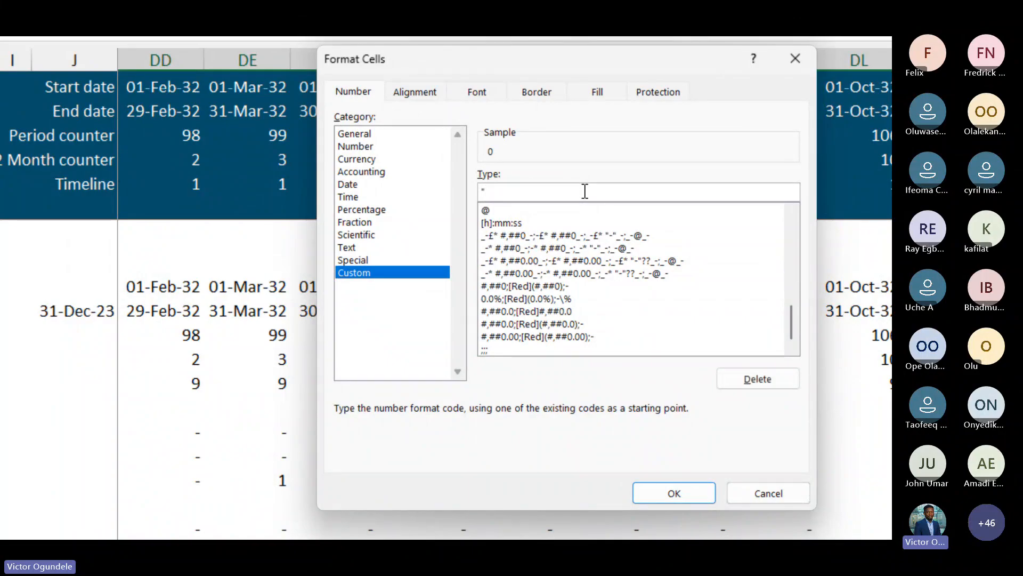
type("\"Forecast\";;")
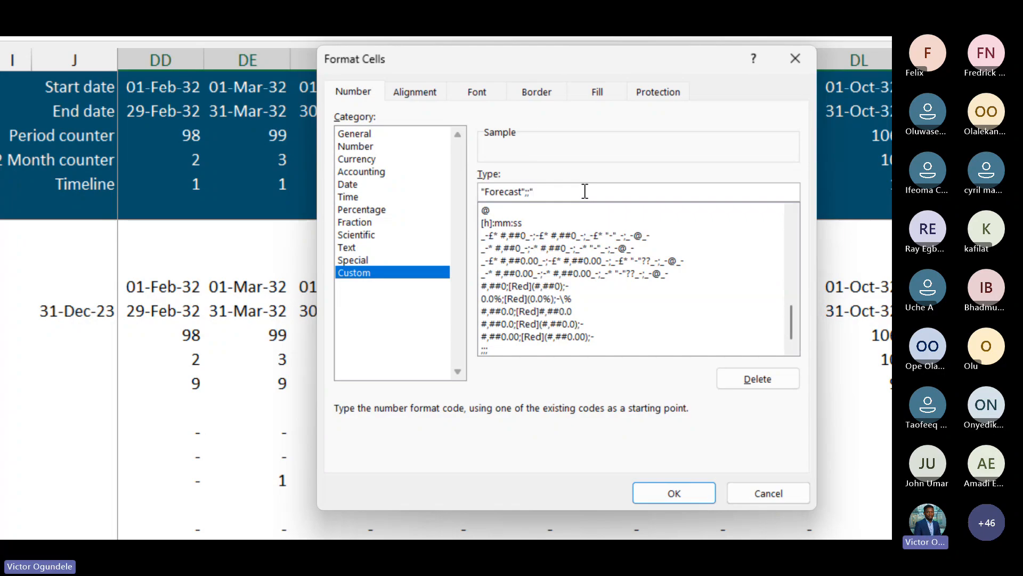
type("\"Actual\"")
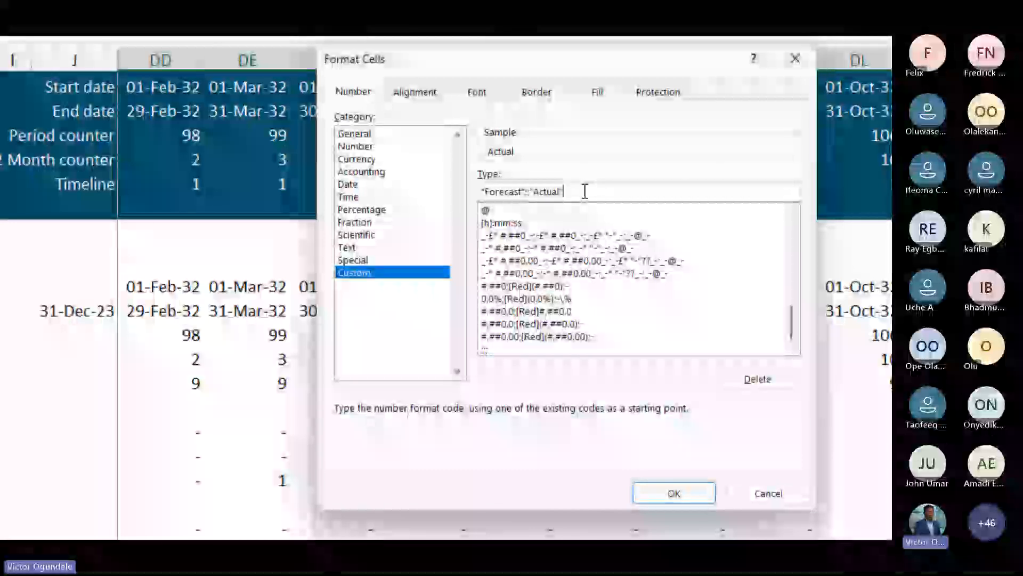
left_click(682, 491)
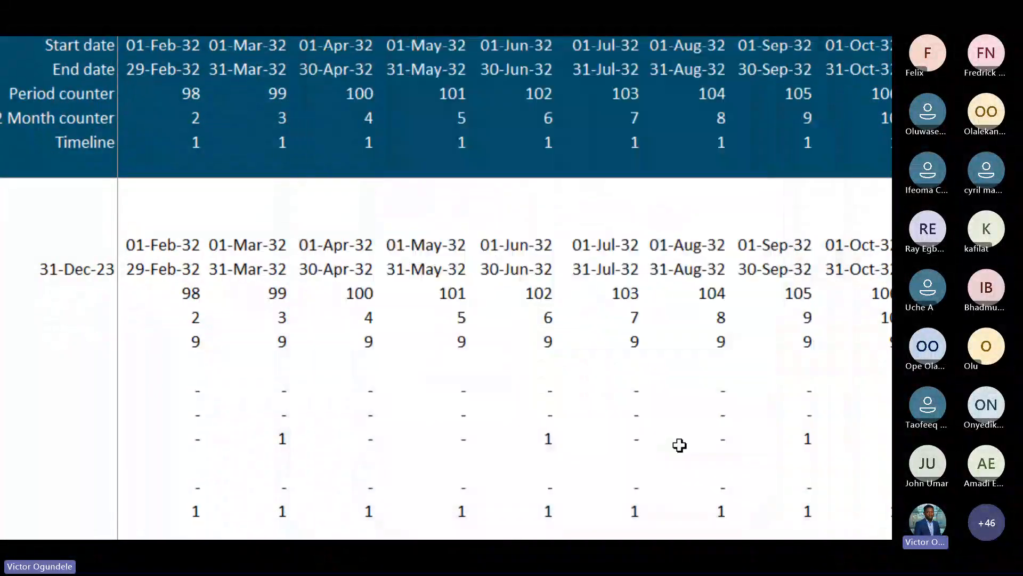
Review the monthly Timeline row values across the months
key("super+minus")
key("ctrl+Left")
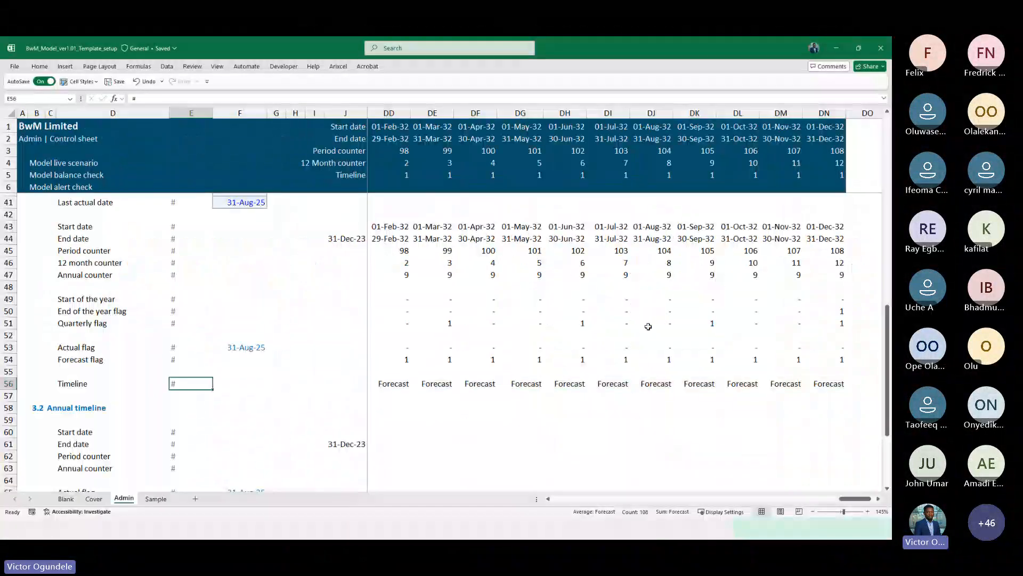
key("Right")
key("Right")
key("Right")
key("Right")
key("Right")
key("Right")
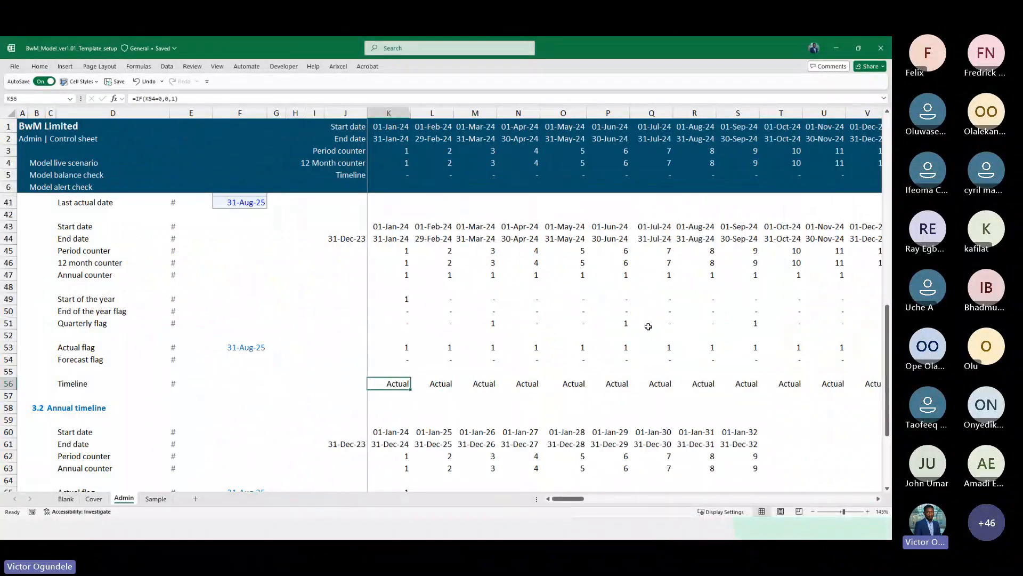
key("Right")
key("Right")
key("Right")
key("Right")
key("Right")
key("Right")
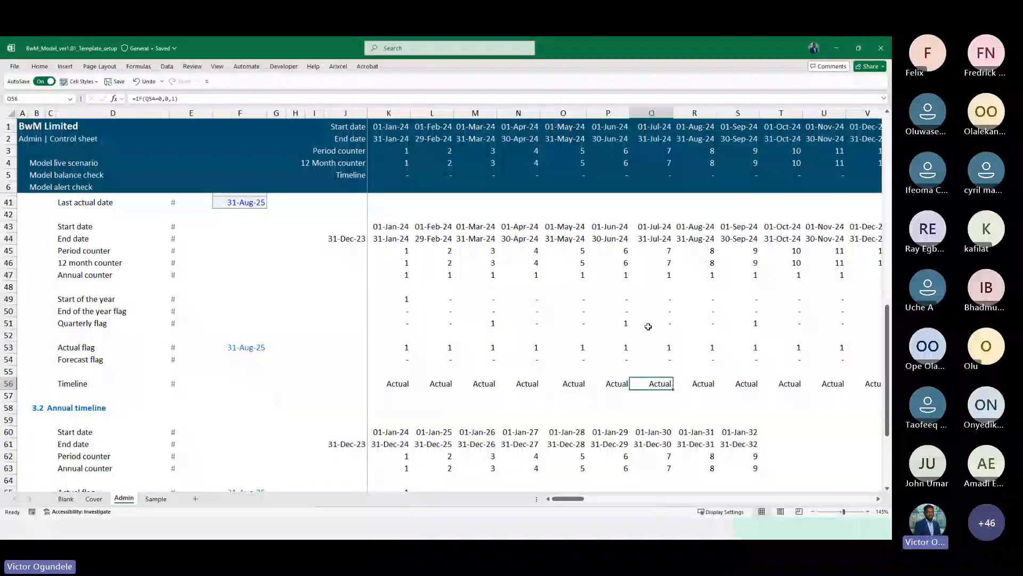
scroll(648, 326, "down", 3)
scroll(626, 429, "down", 2)
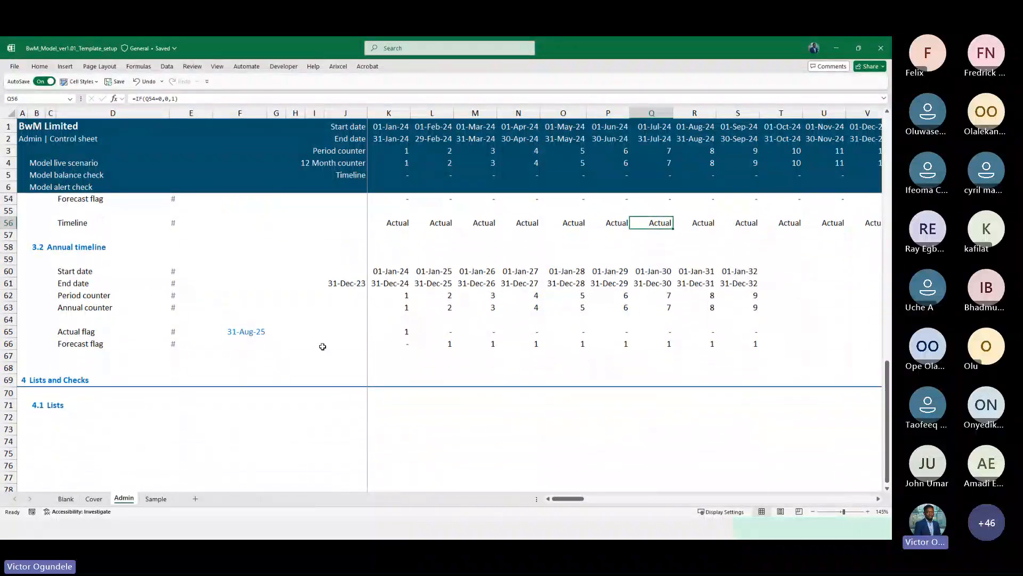
scroll(320, 341, "up", 4)
scroll(322, 332, "down", 1)
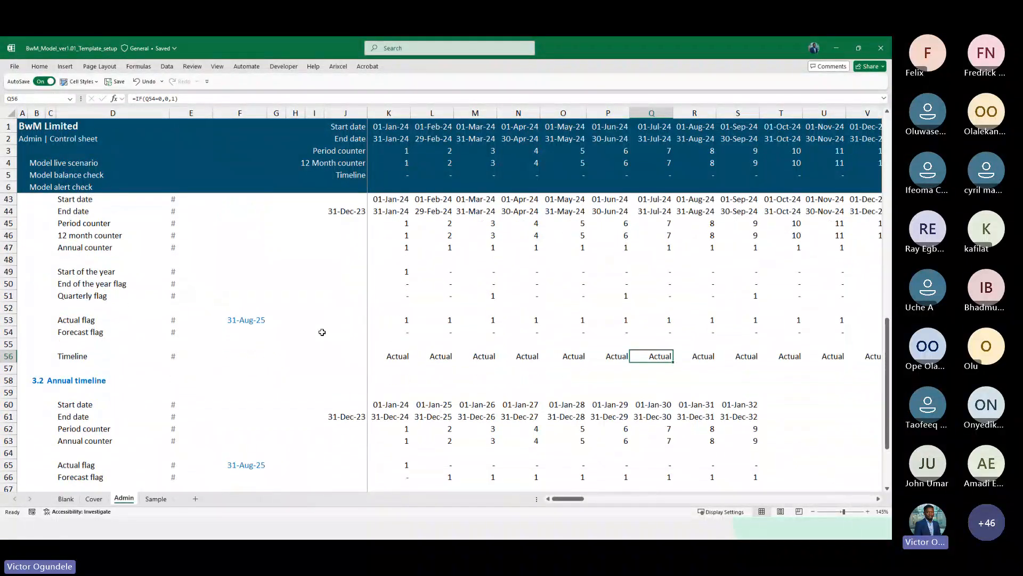
key("ctrl+Left")
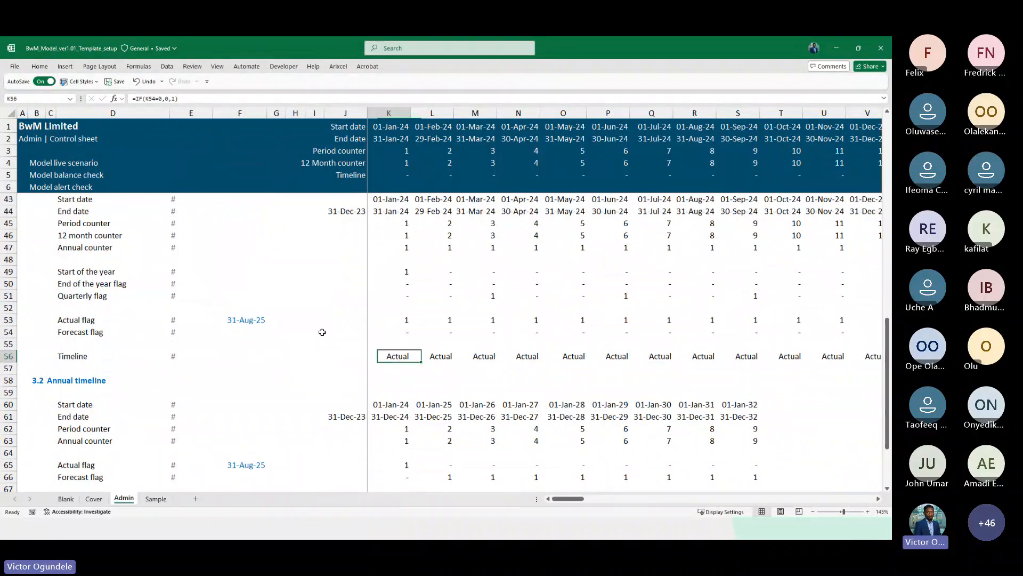
Apply the "Forecast";;"Actual" custom number format to the header Timeline row
left_click(379, 175)
key("ctrl+Left")
key("ctrl+Right")
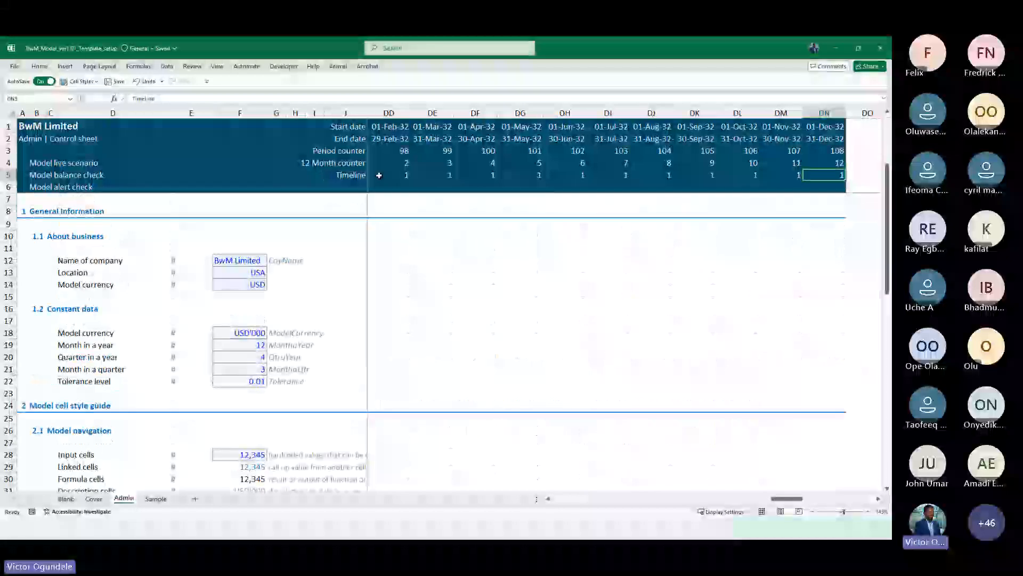
key("Left")
key("ctrl+Left")
left_click(380, 175)
key("ctrl+shift+Right")
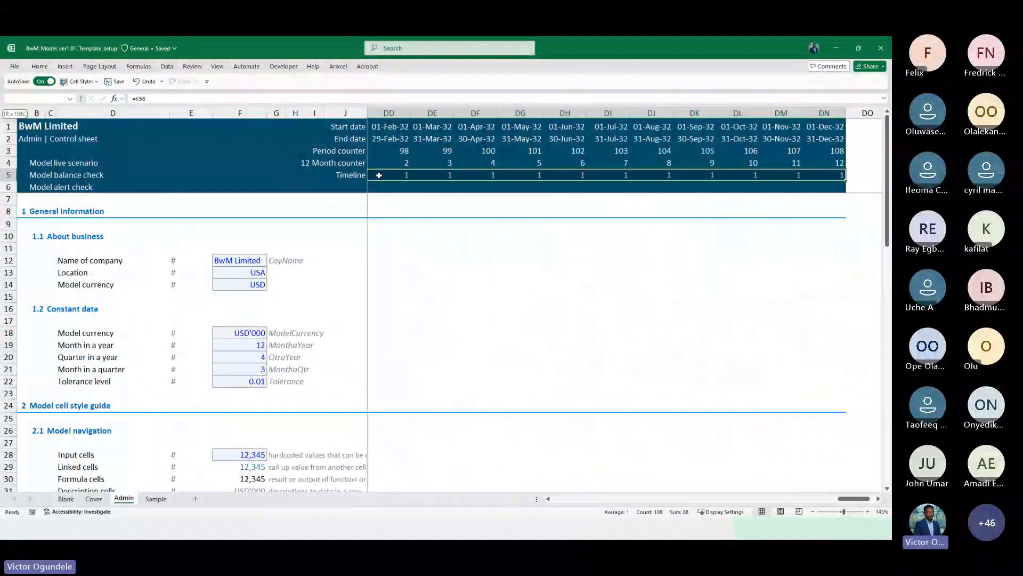
key("ctrl+1")
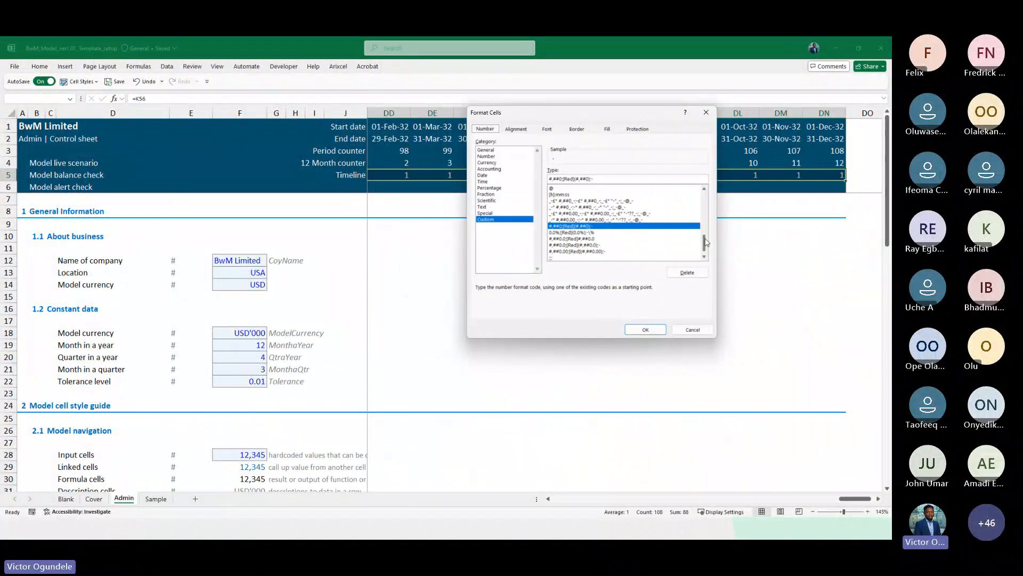
left_click(705, 257)
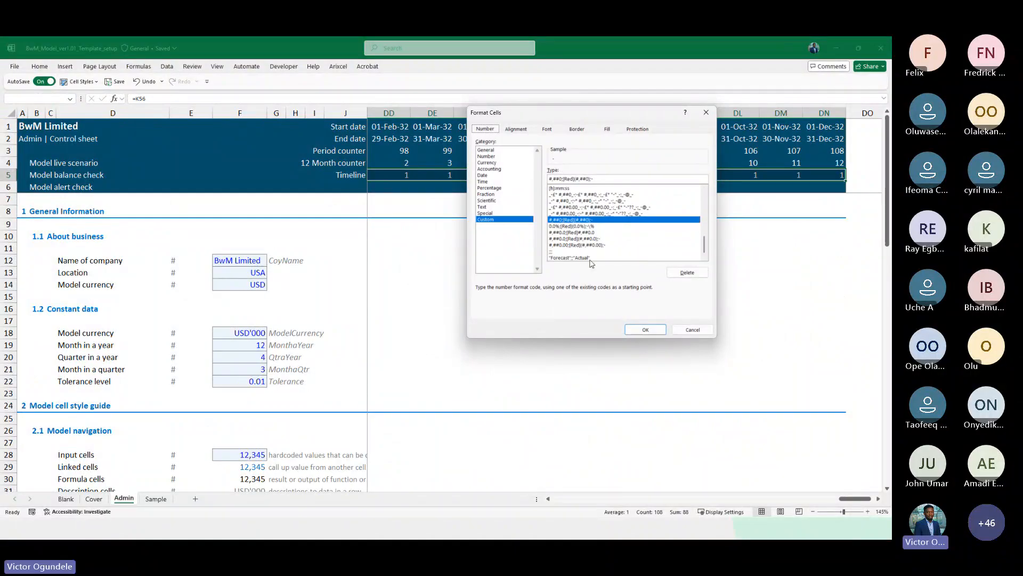
left_click(590, 260)
left_click(645, 329)
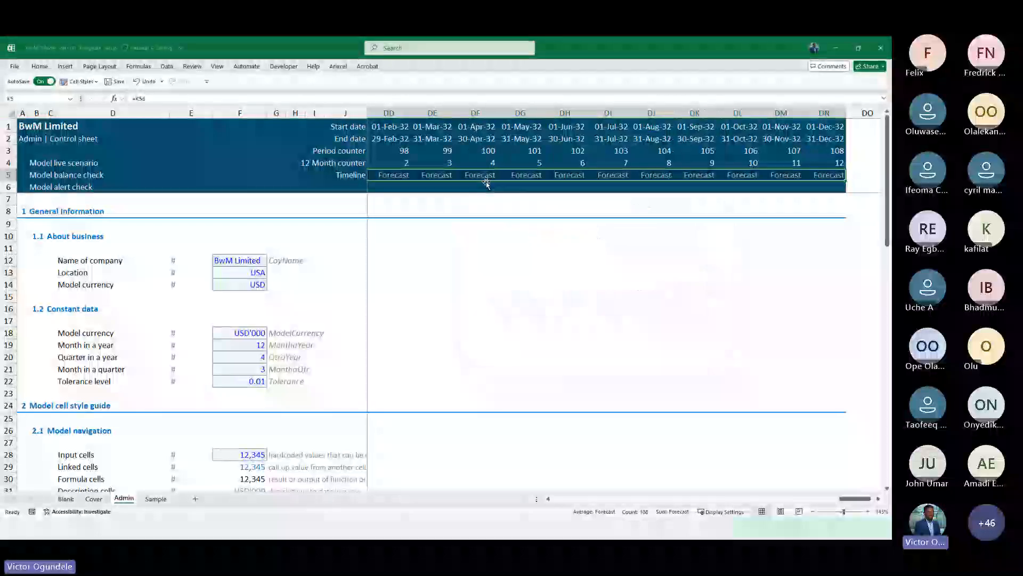
Add a conditional format to the header Timeline row highlighting cells equal to 0 with a blue fill
key("ctrl+shift+Right")
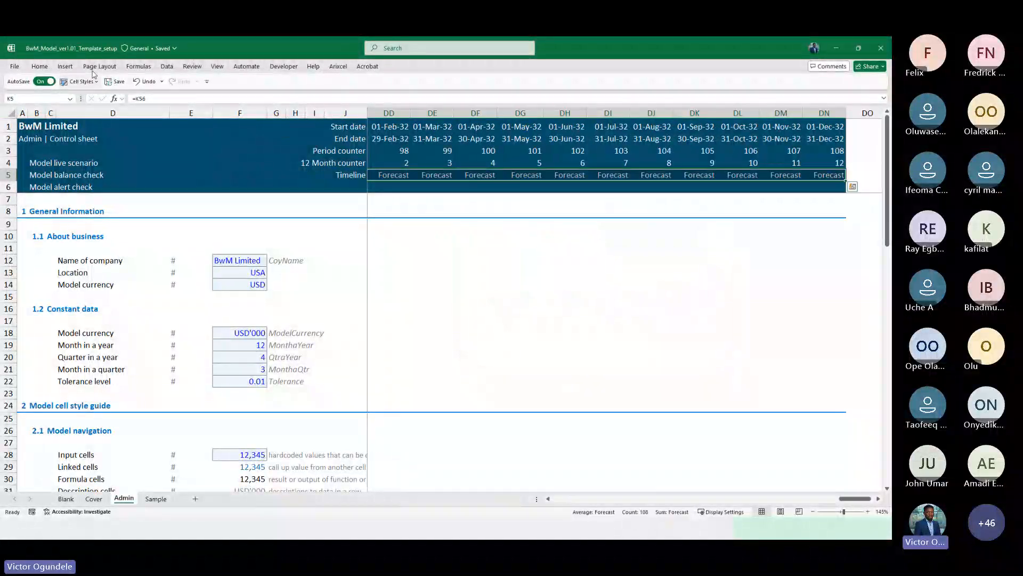
left_click(40, 67)
left_click(430, 94)
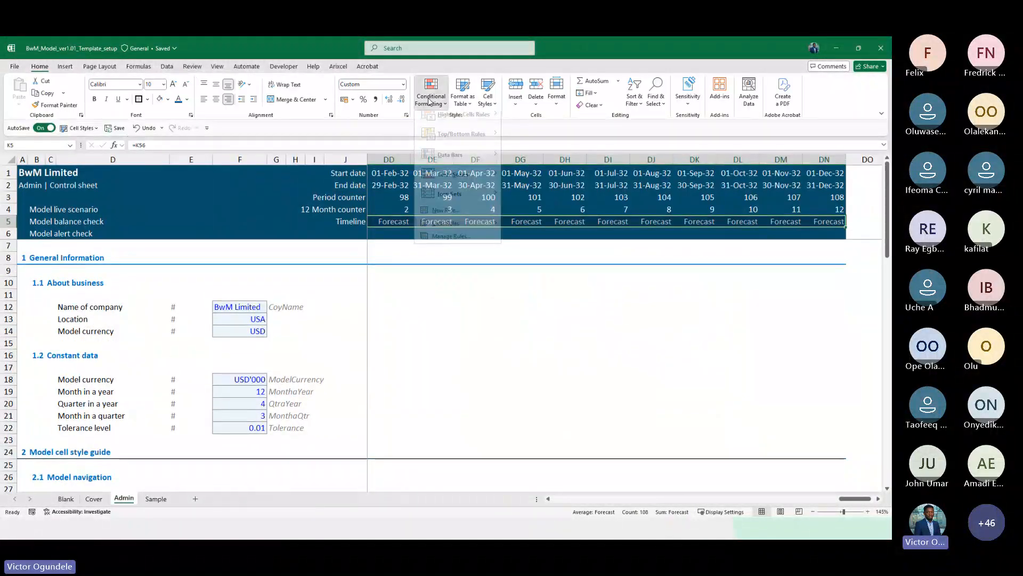
mouse_move(481, 122)
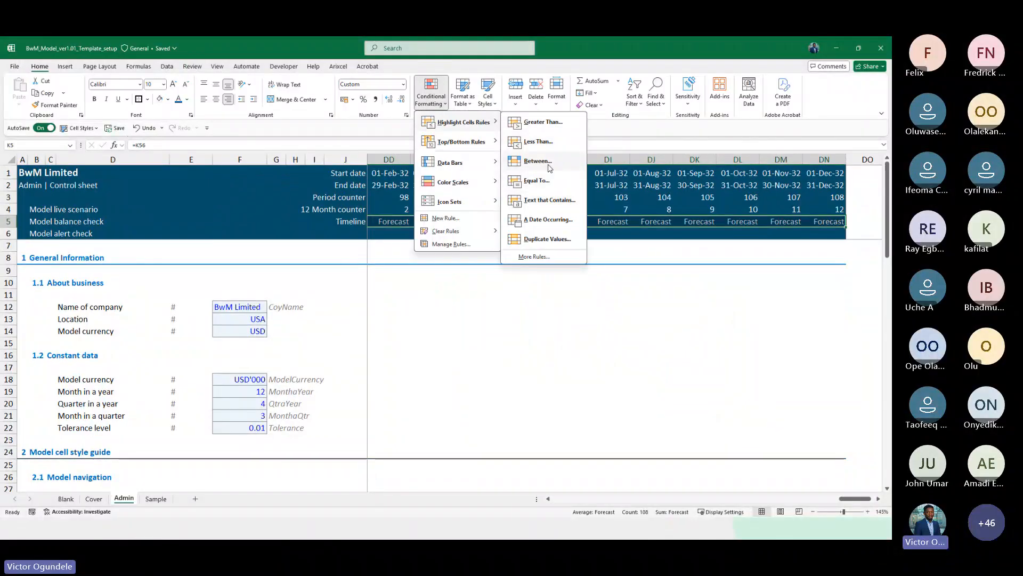
left_click(547, 181)
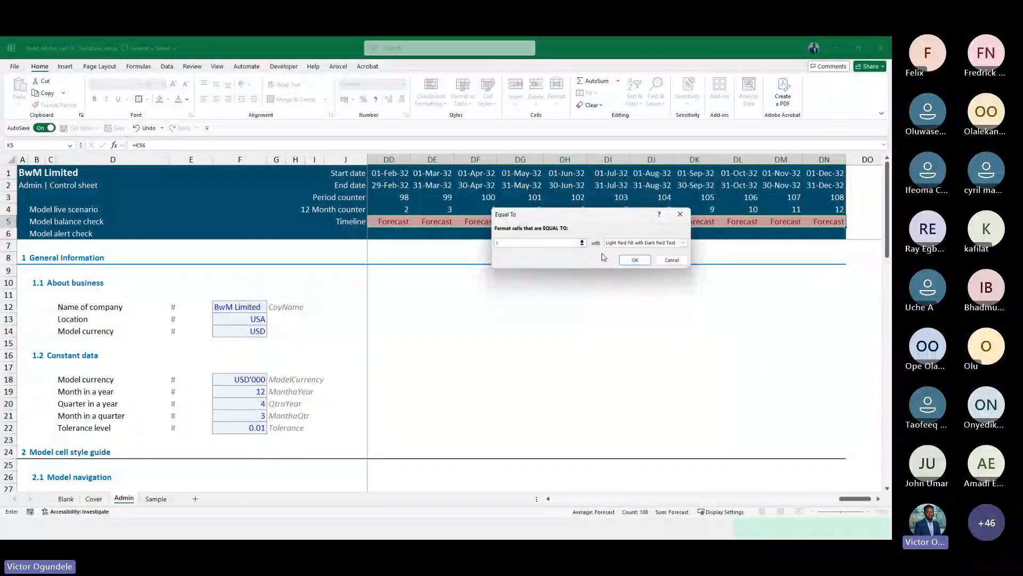
type("0")
left_click(684, 243)
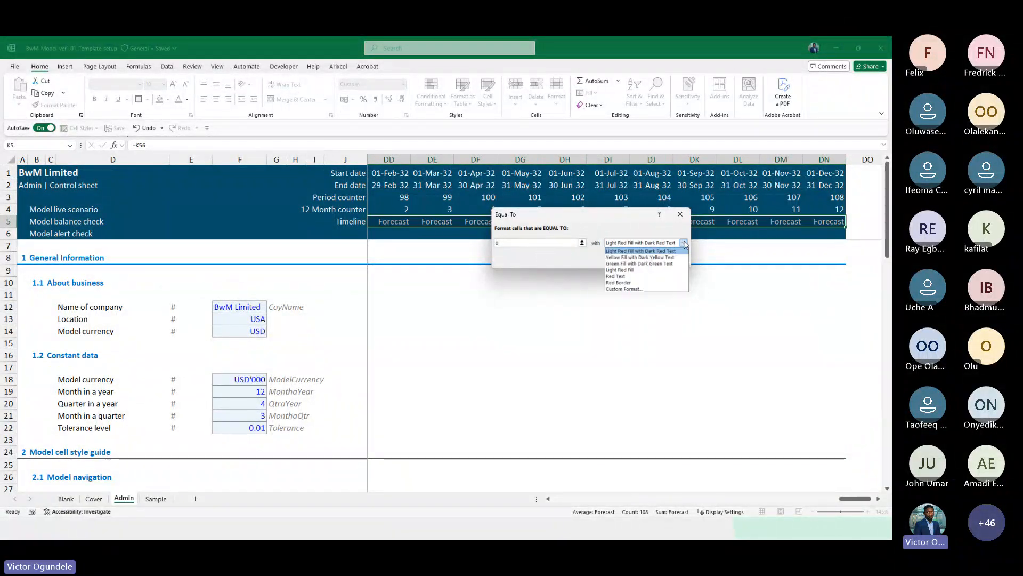
left_click(633, 290)
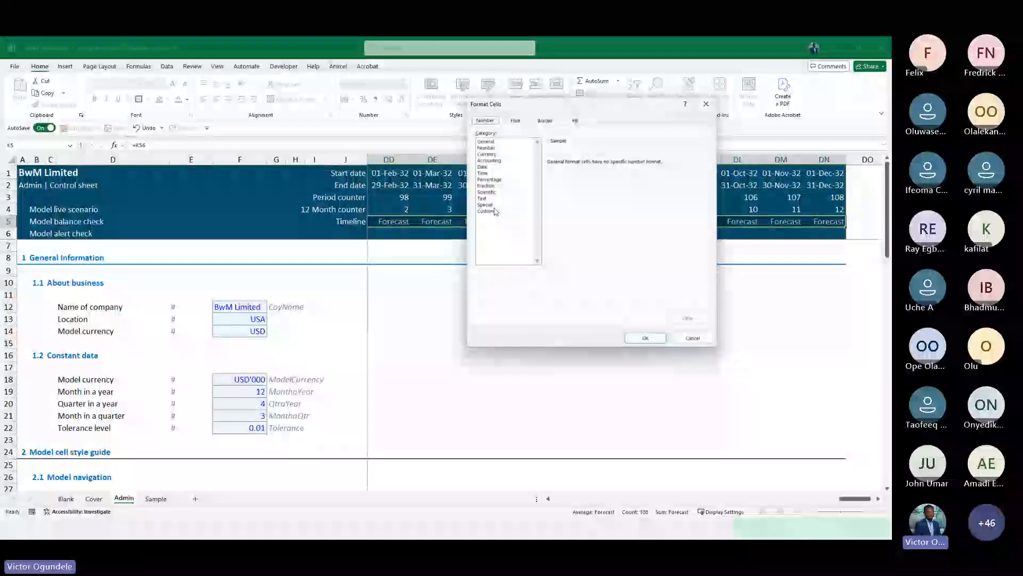
left_click(527, 211)
left_click(518, 121)
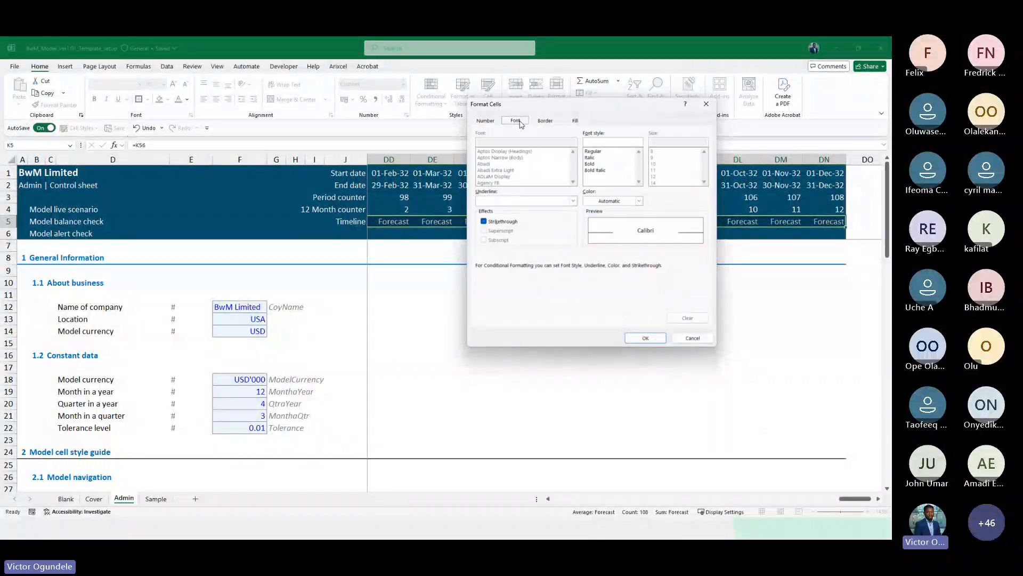
left_click(575, 121)
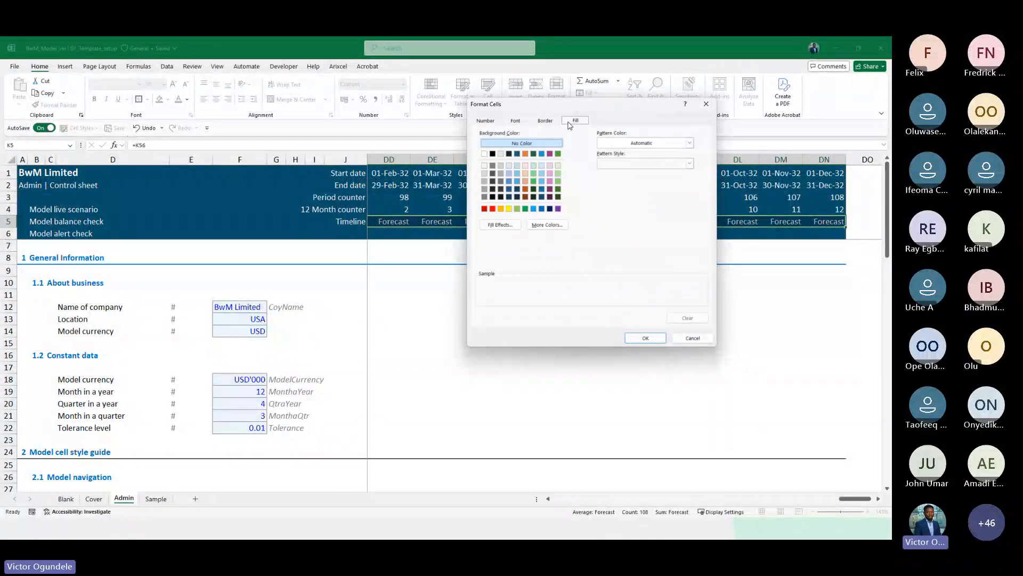
left_click(510, 182)
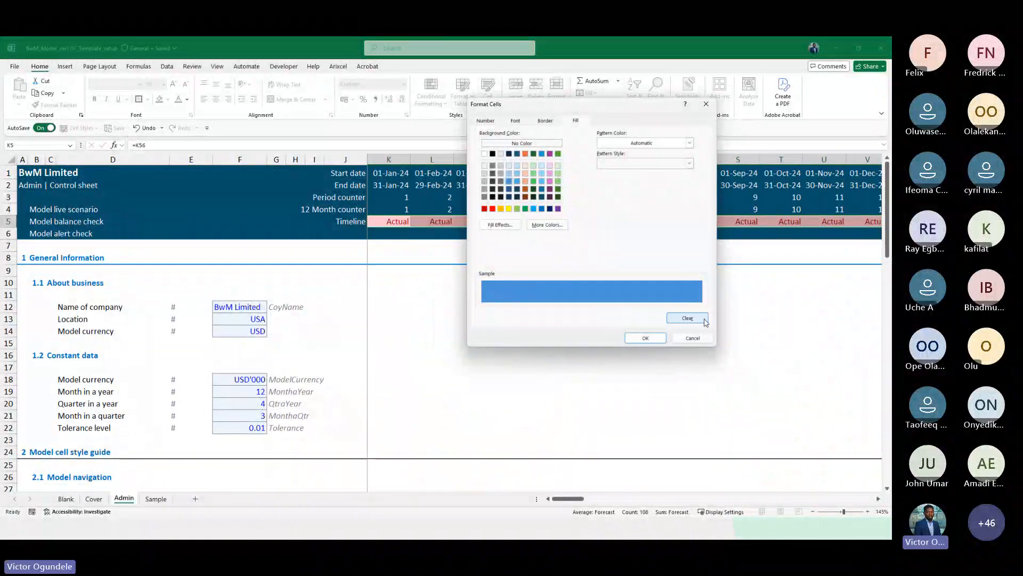
left_click(663, 337)
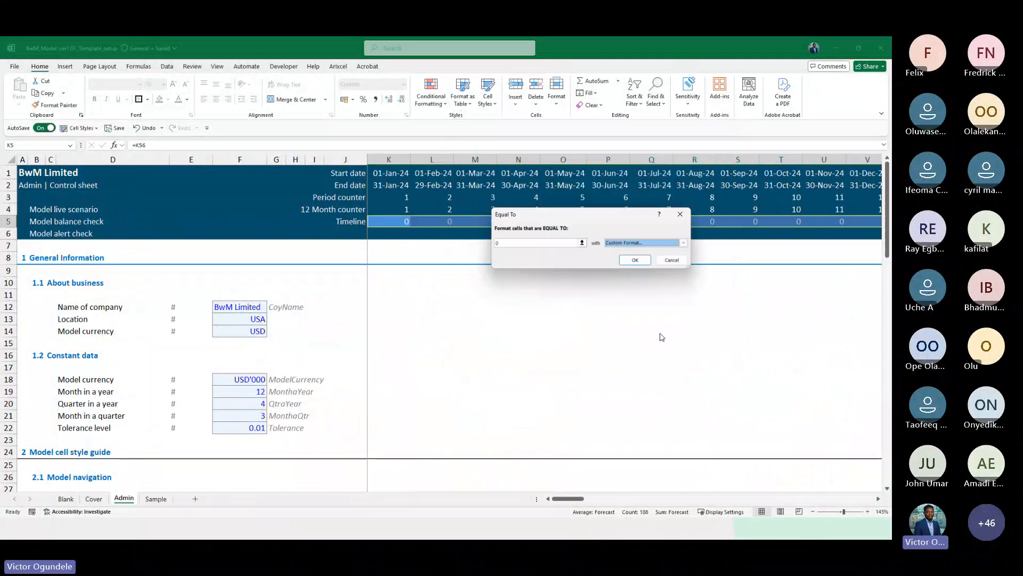
left_click(635, 260)
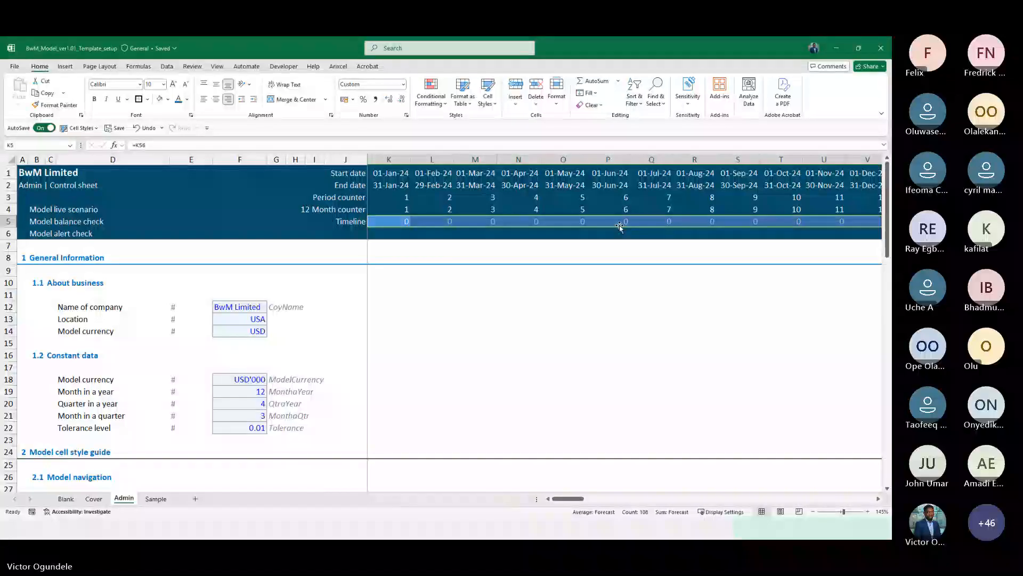
Review the header Timeline row across the months and its custom number format
scroll(620, 226, "right", 10)
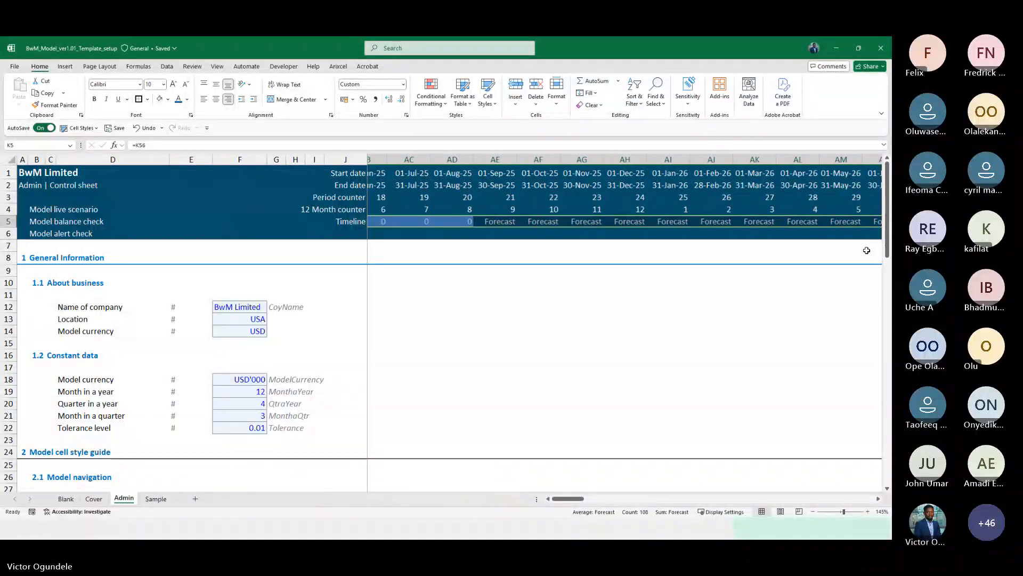
scroll(867, 250, "left", 1)
key("ctrl+1")
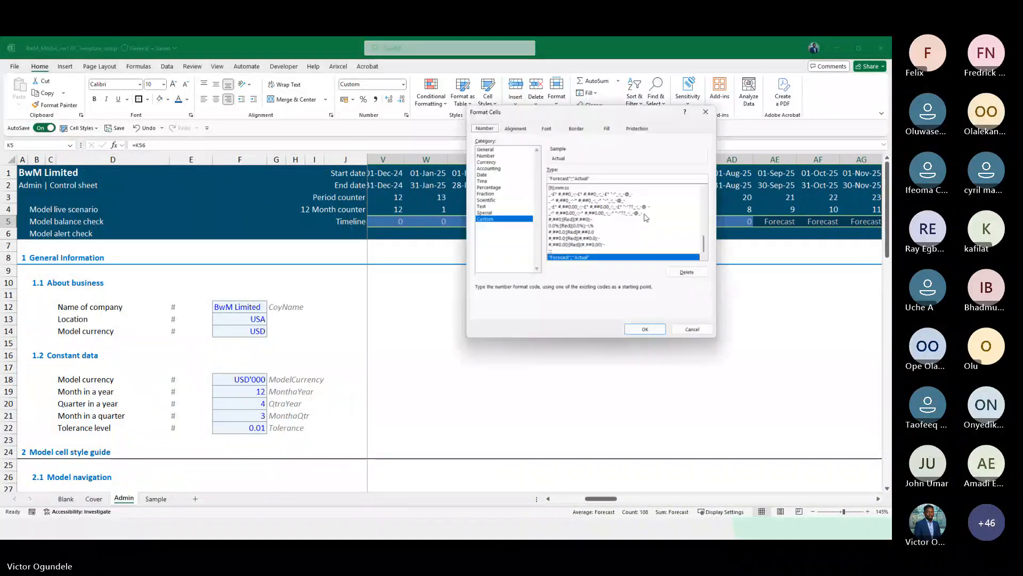
left_click(644, 330)
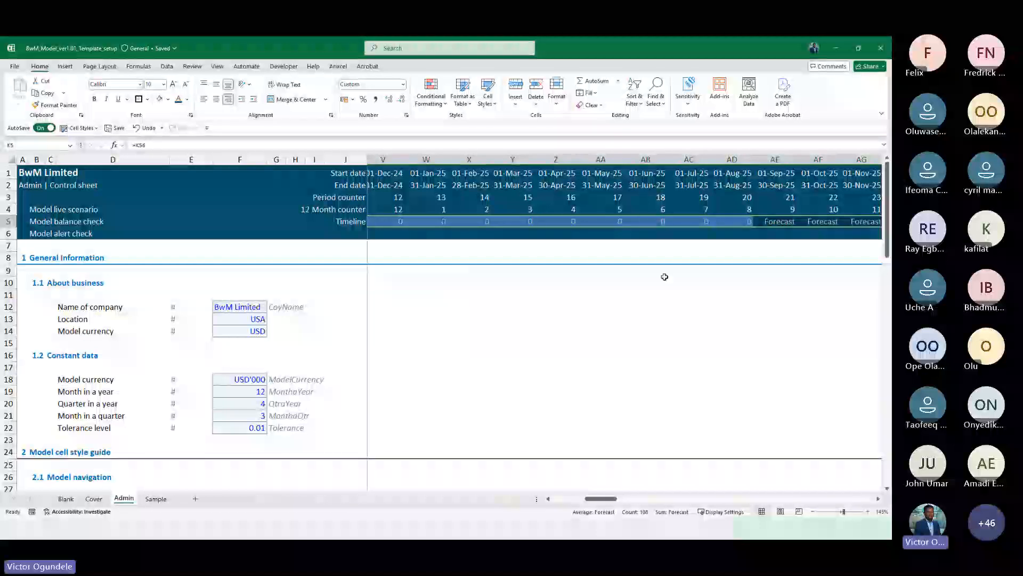
Edit the Timeline conditional formatting rule to use the "Forecast";;"Actual" custom number format
left_click(431, 95)
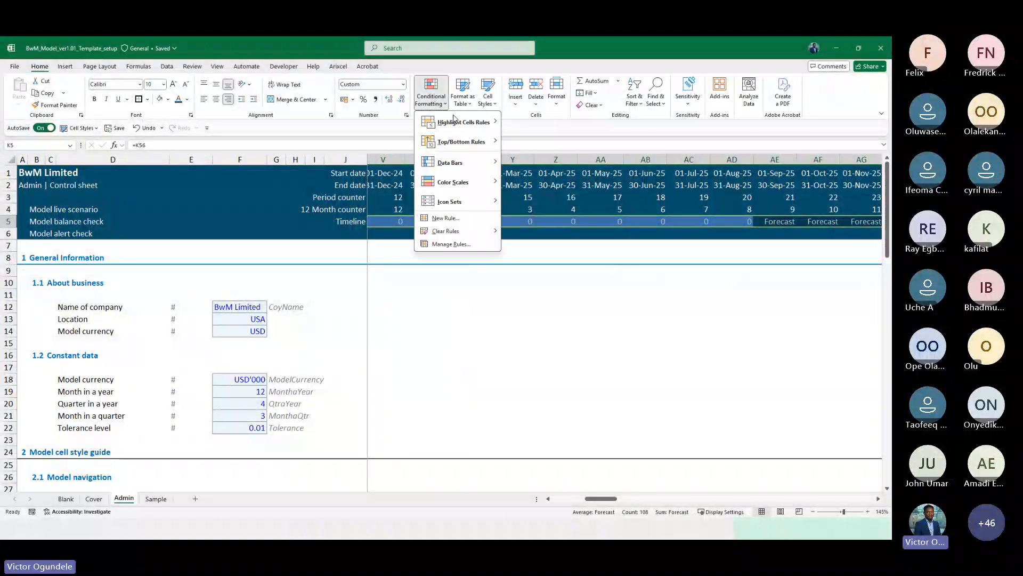
left_click(451, 243)
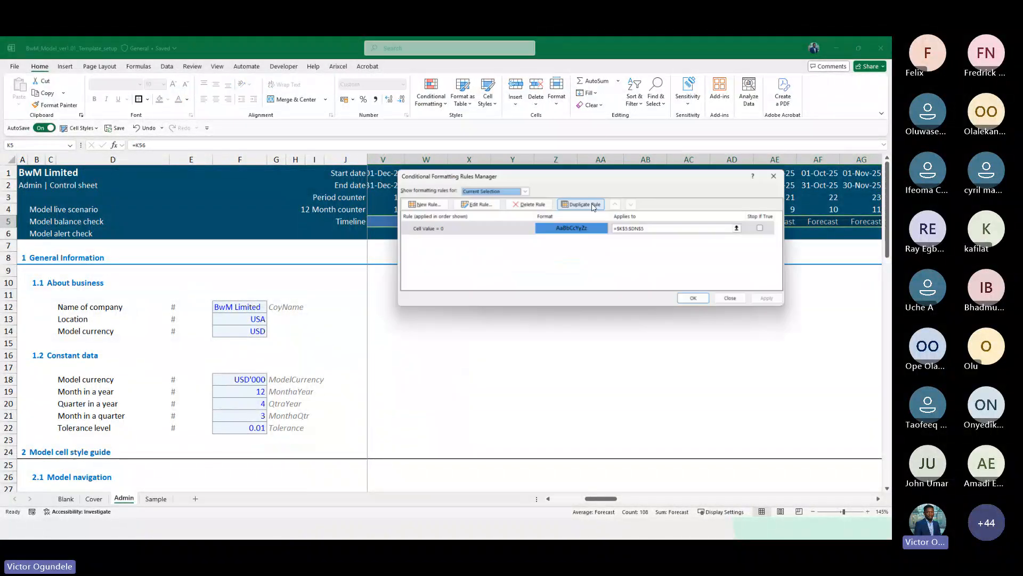
left_click(477, 205)
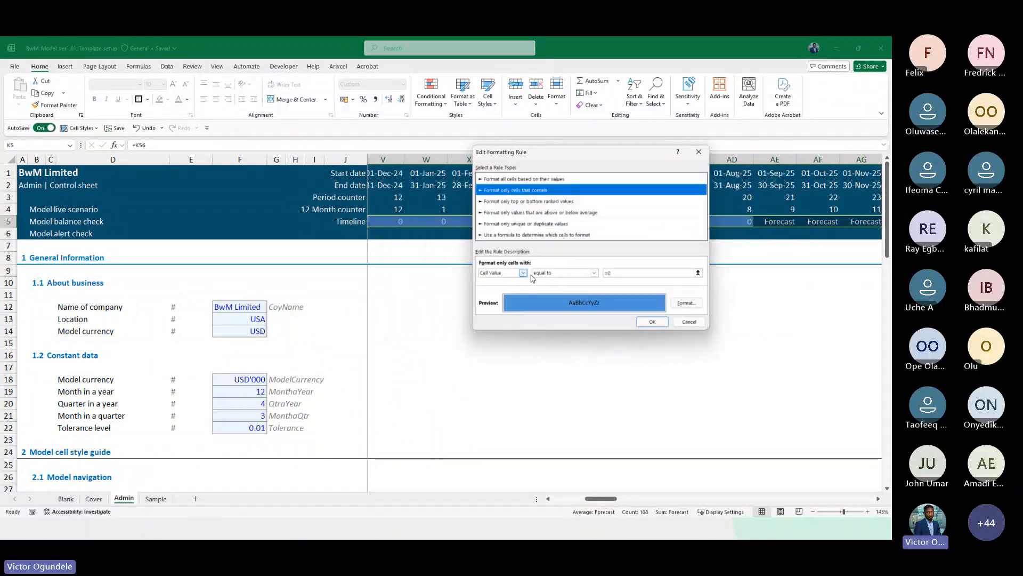
left_click(686, 302)
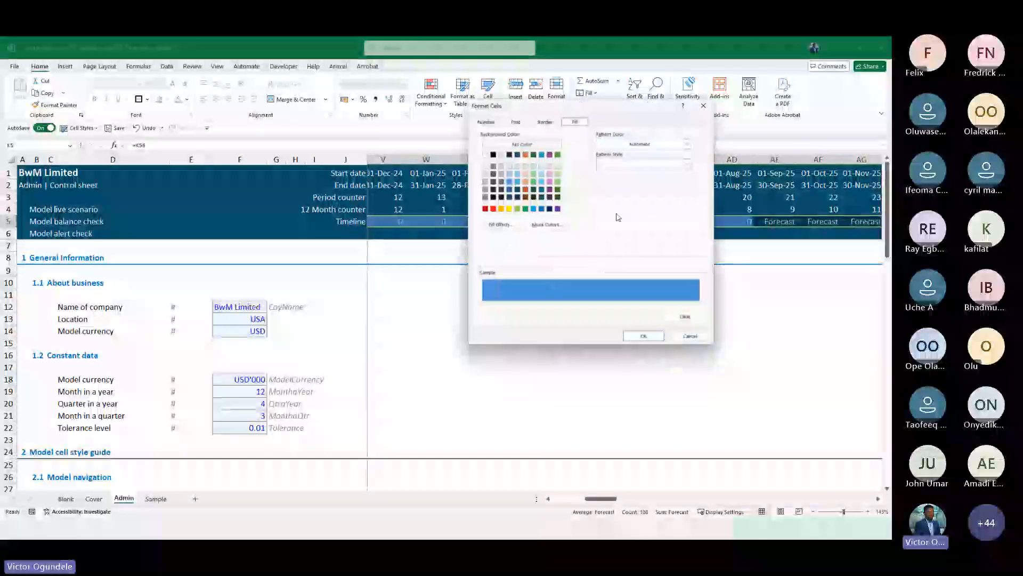
left_click(485, 120)
left_click(498, 210)
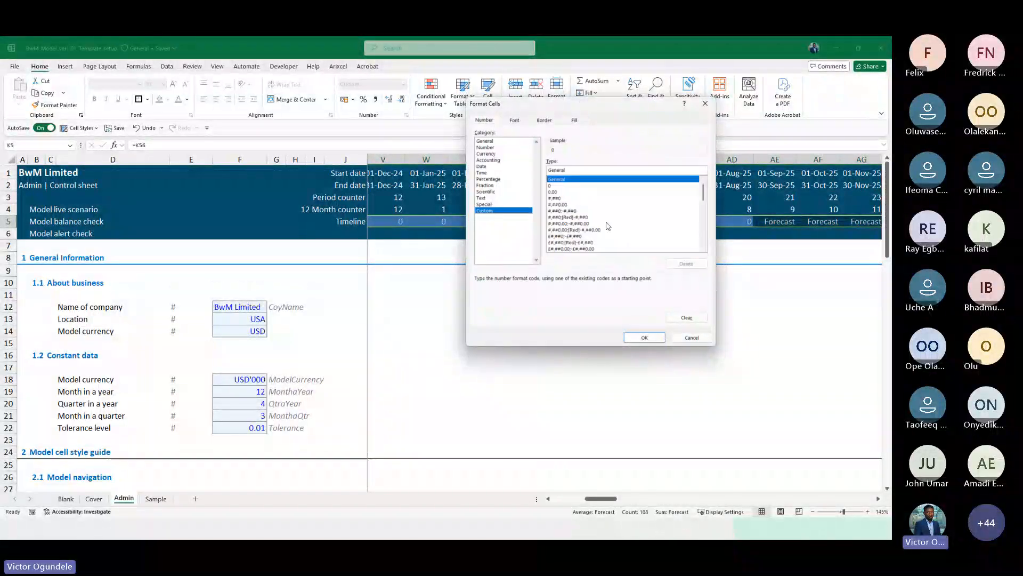
left_click(557, 248)
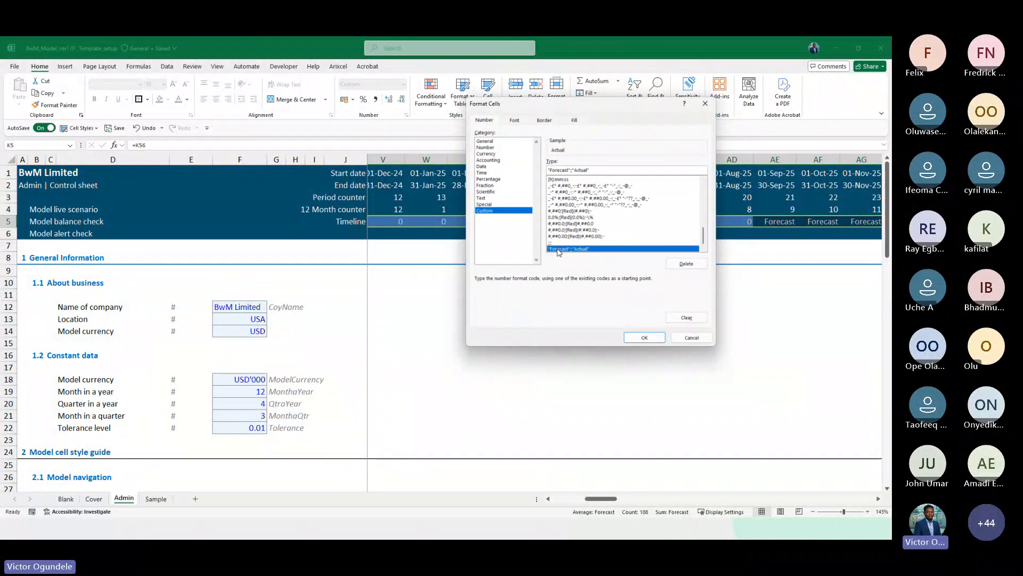
left_click(644, 337)
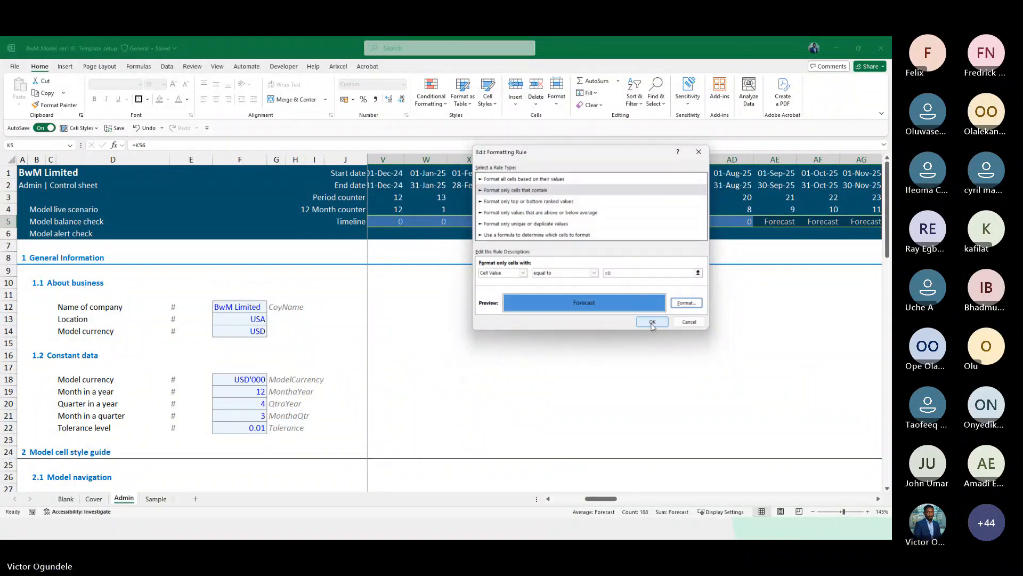
Set the rule's font colour to white and apply the edited rule to the Timeline row
left_click(686, 305)
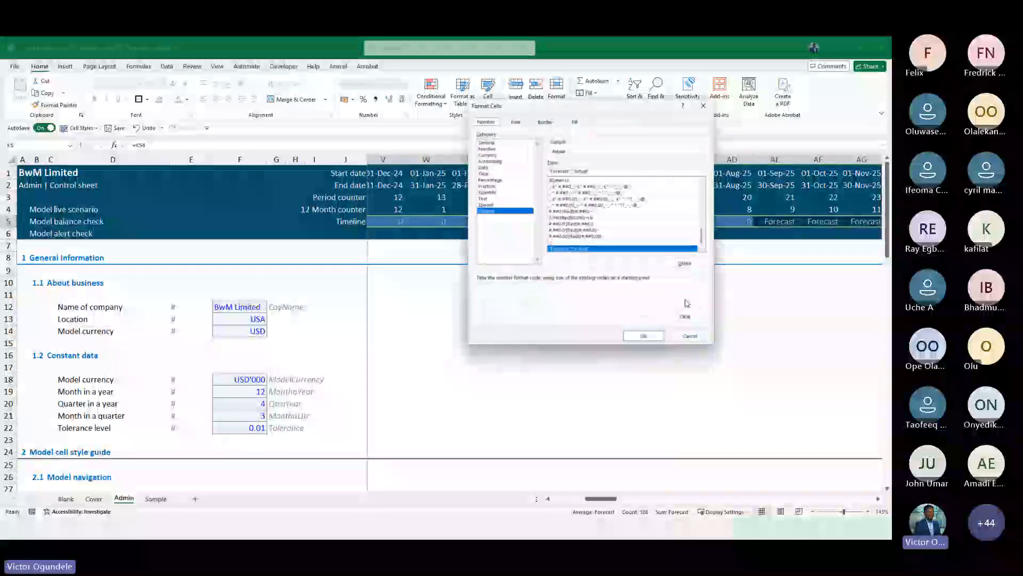
left_click(514, 120)
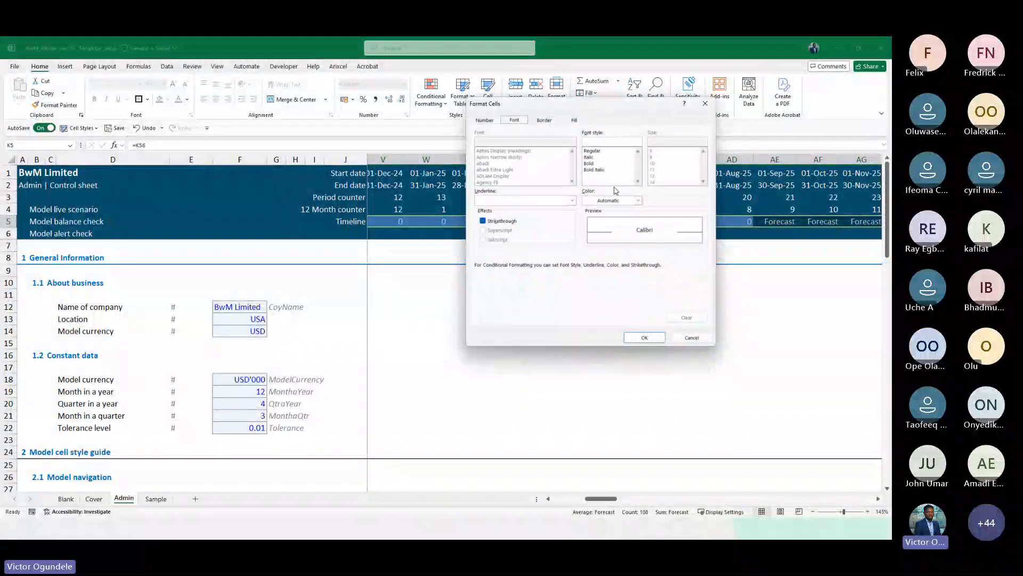
left_click(637, 200)
left_click(587, 246)
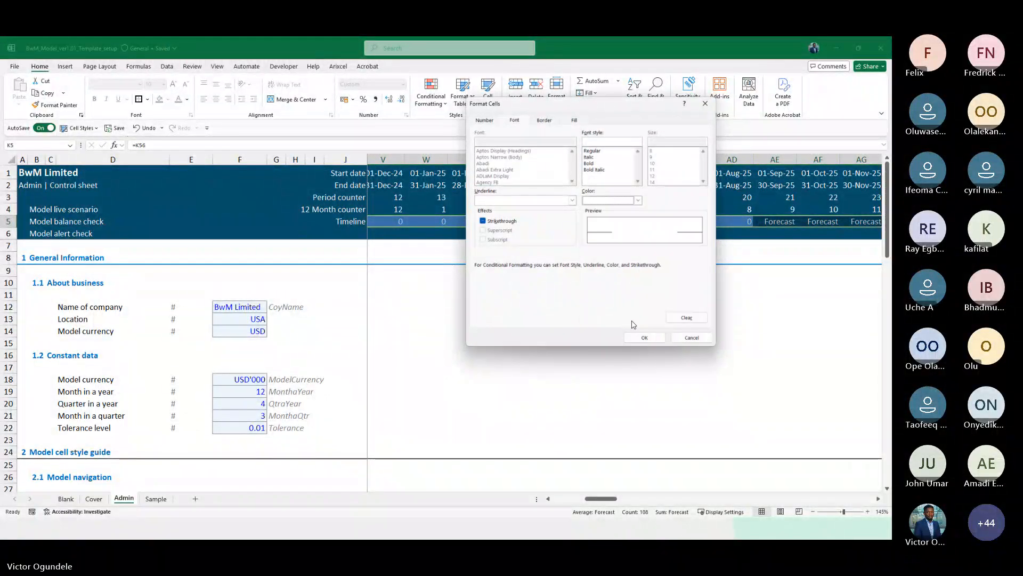
left_click(643, 338)
left_click(651, 322)
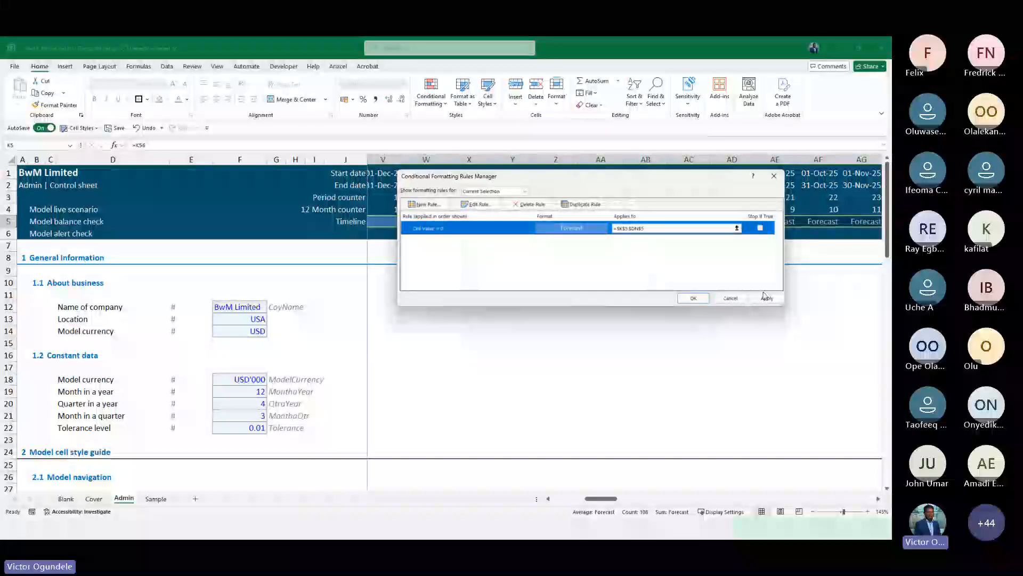
left_click_drag(615, 181, 623, 268)
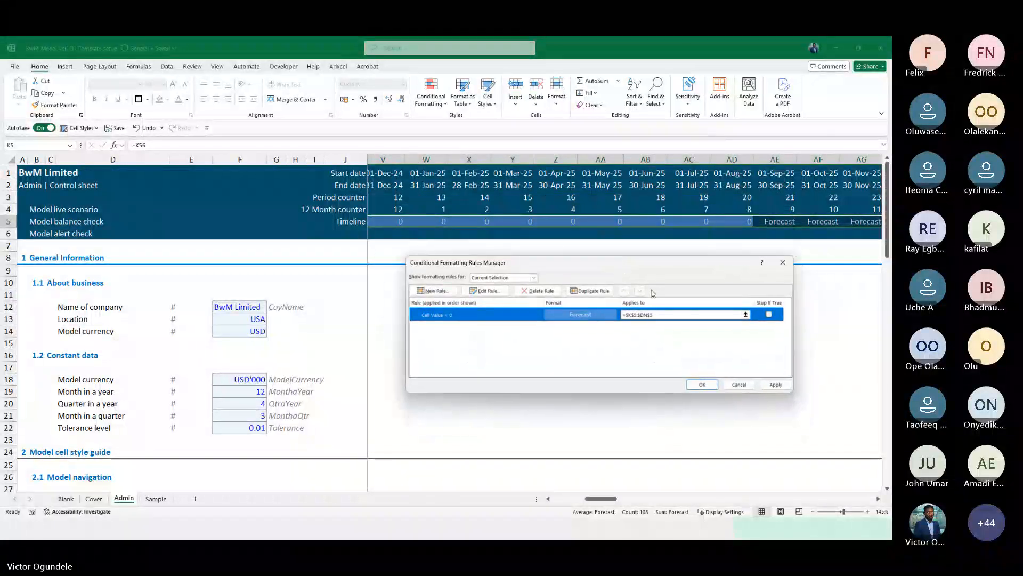
left_click(776, 385)
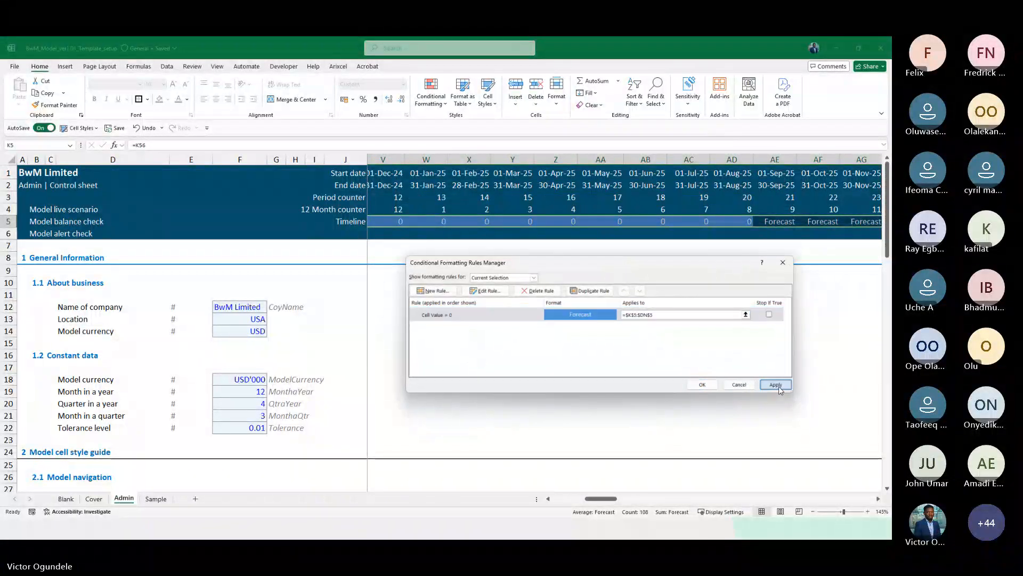
left_click(704, 386)
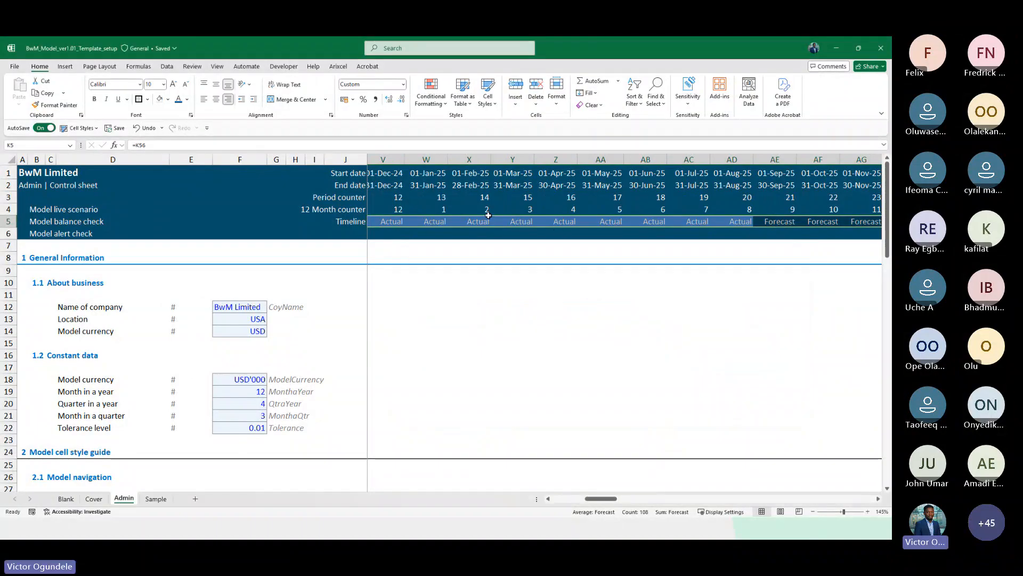
Change the font colour of the Admin | Control sheet label in A2 to yellow
key("Left")
key("Right")
scroll(490, 216, "down", 1)
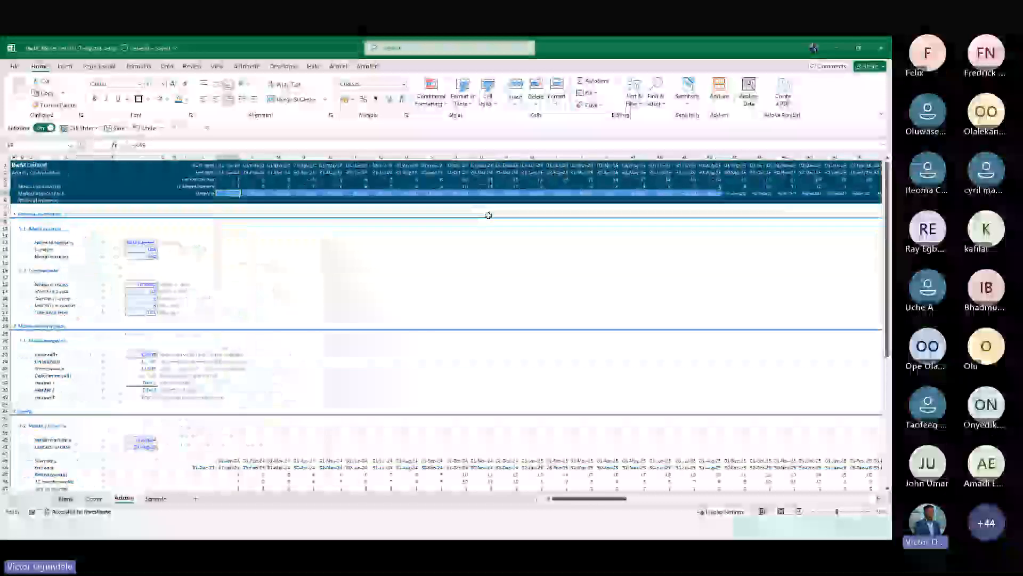
scroll(488, 215, "up", 3)
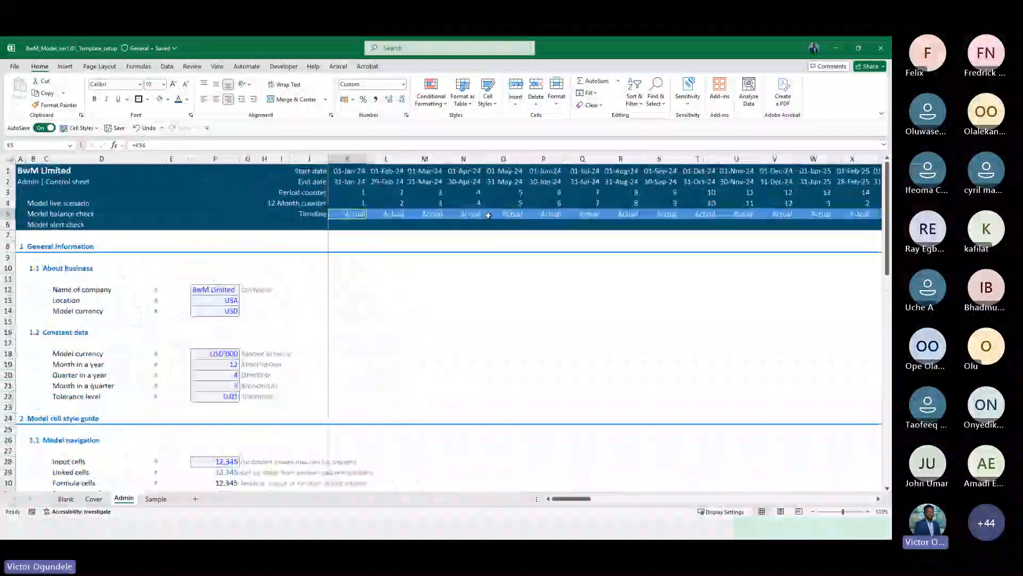
left_click(21, 181)
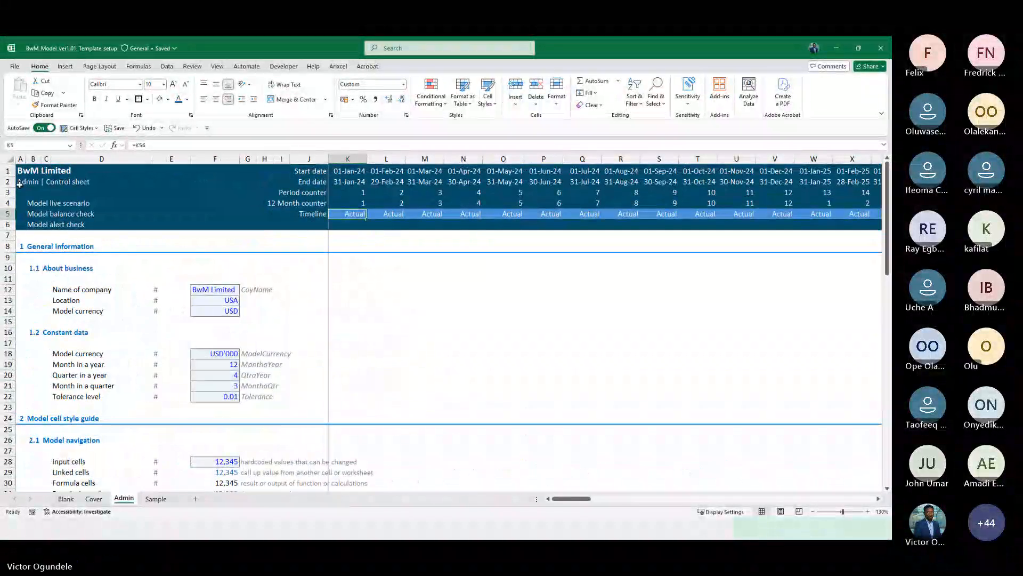
left_click(187, 99)
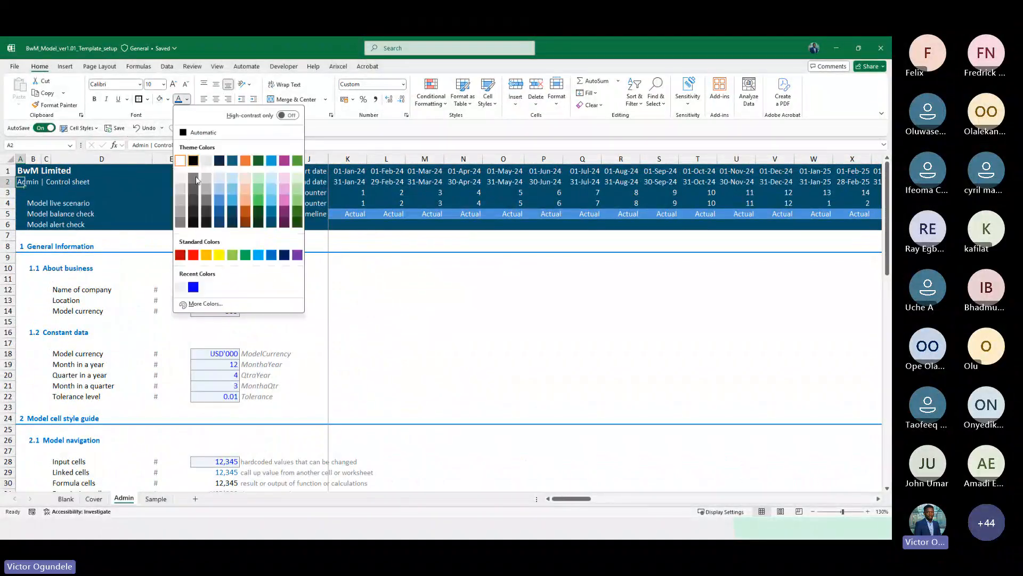
left_click(220, 254)
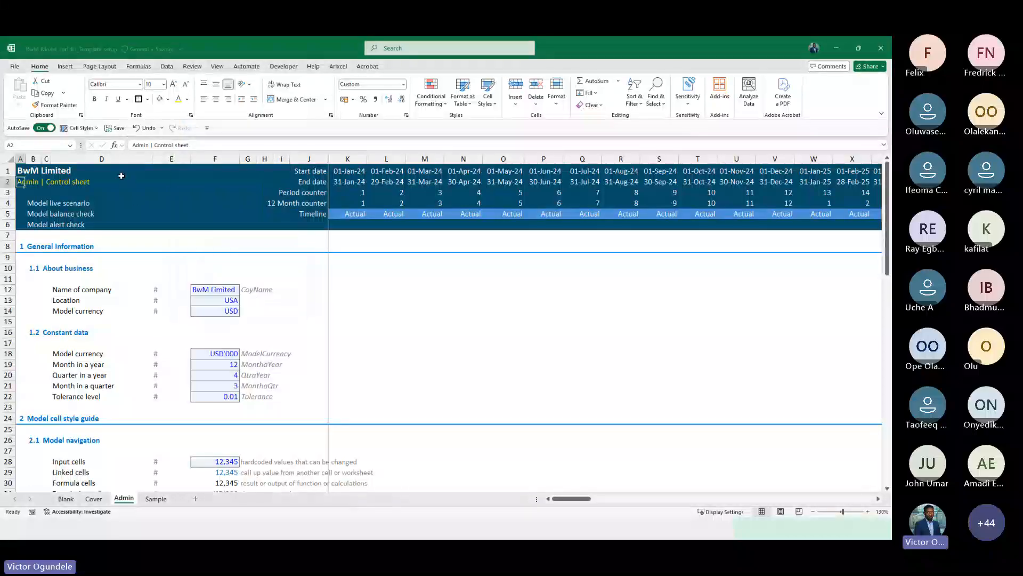
Copy the whole header rows 1 to 6 of the Admin sheet
key("Up")
key("shift+space")
key("shift+Down")
key("shift+Down")
key("shift+Down")
key("shift+Down")
key("shift+Down")
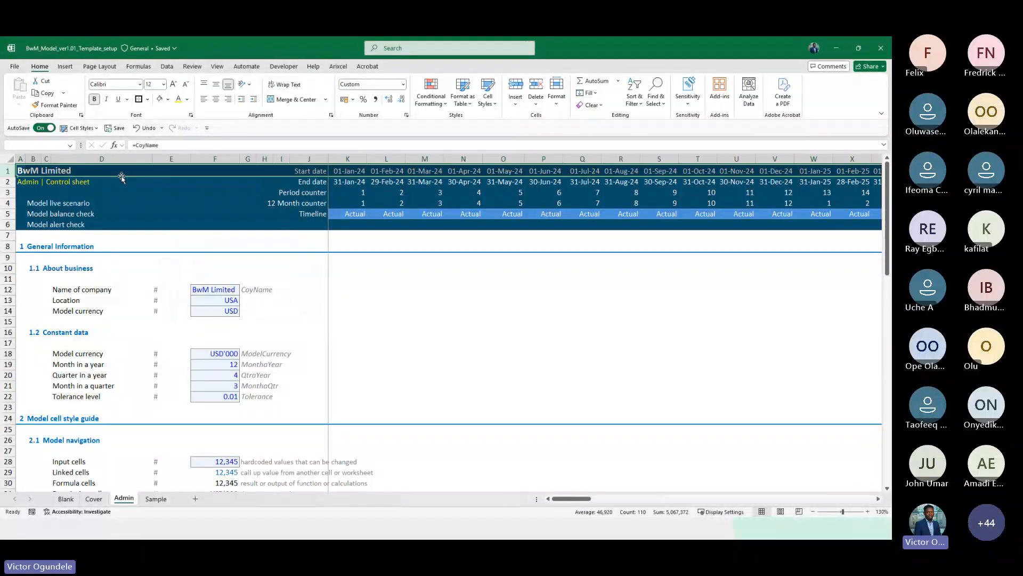
key("ctrl+c")
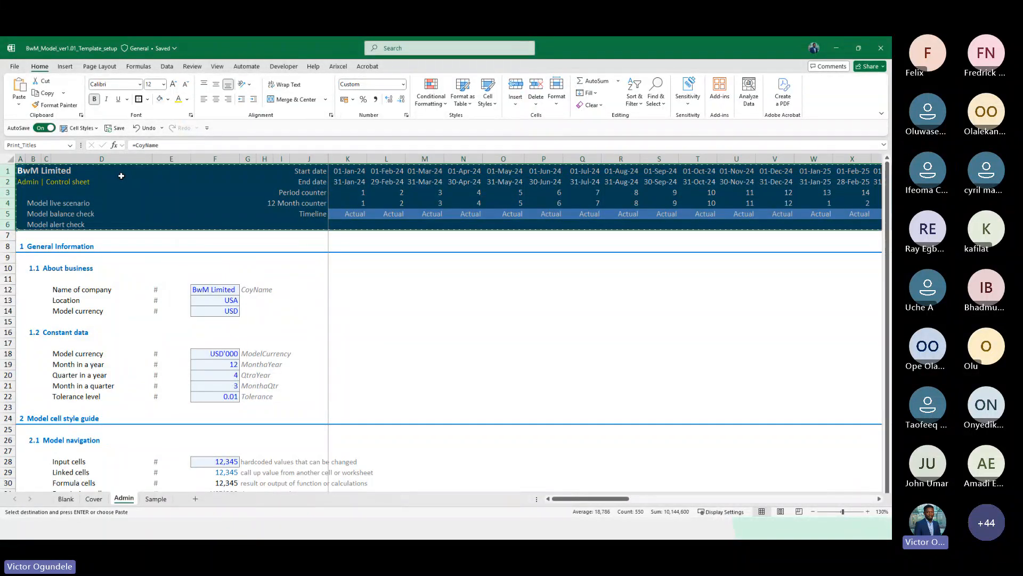
Paste the copied header rows into the Sample sheet
key("ctrl+Page_Down")
key("ctrl+v")
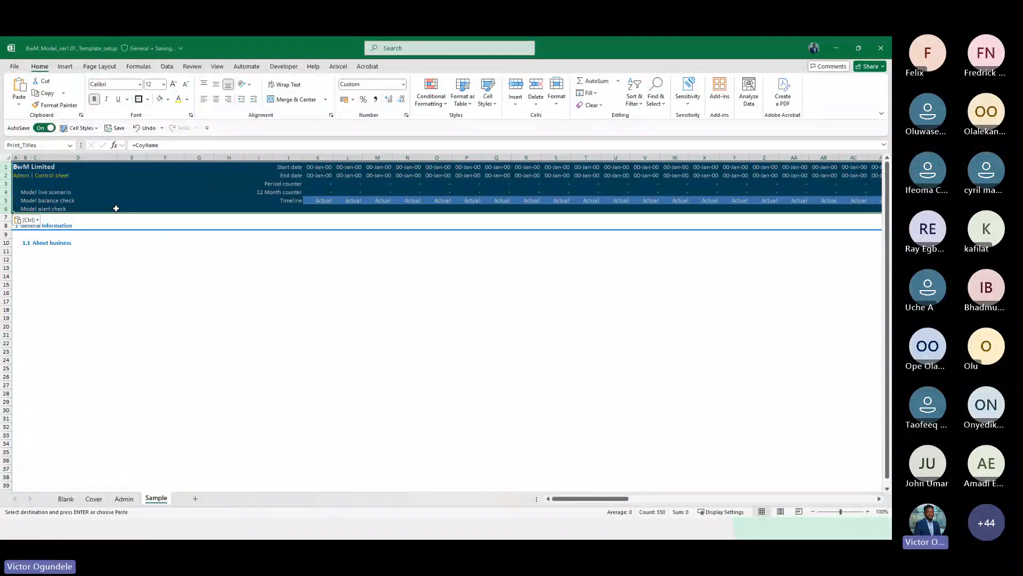
Link the Sample header's start date in K1 to the Admin sheet's monthly start date in K43
left_click(318, 176)
key("Up")
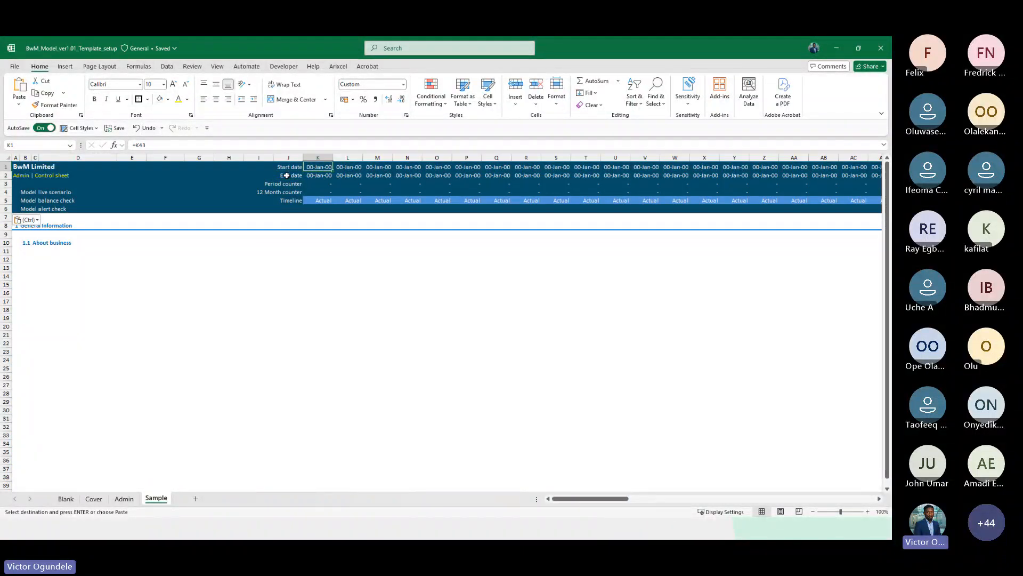
type("=")
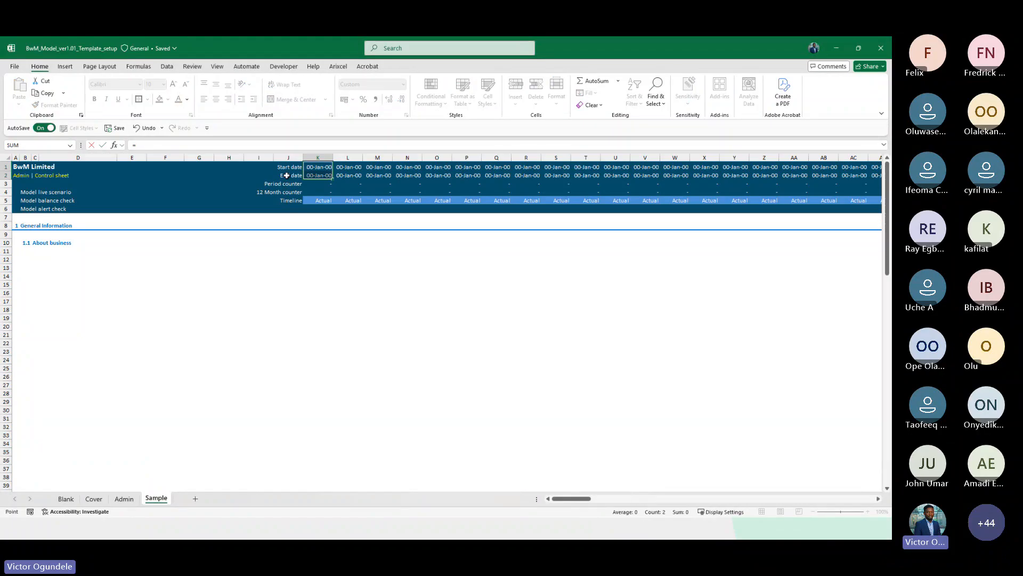
key("ctrl+Page_Up")
scroll(376, 293, "down", 10)
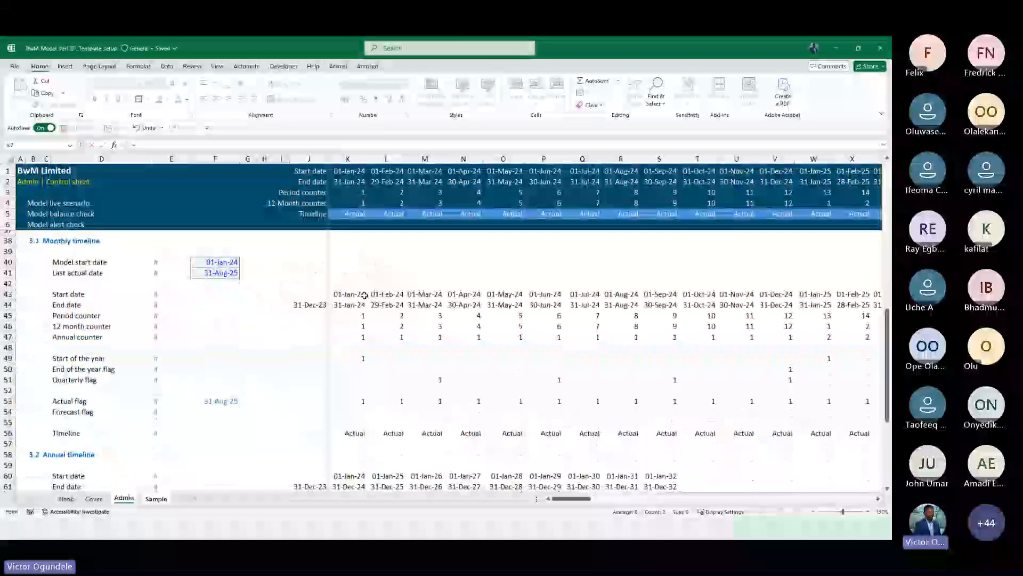
left_click(344, 293)
key("ctrl+Return")
Link the Sample header's period counter in K3 to the Admin sheet's period counter in K45
key("Down")
key("Down")
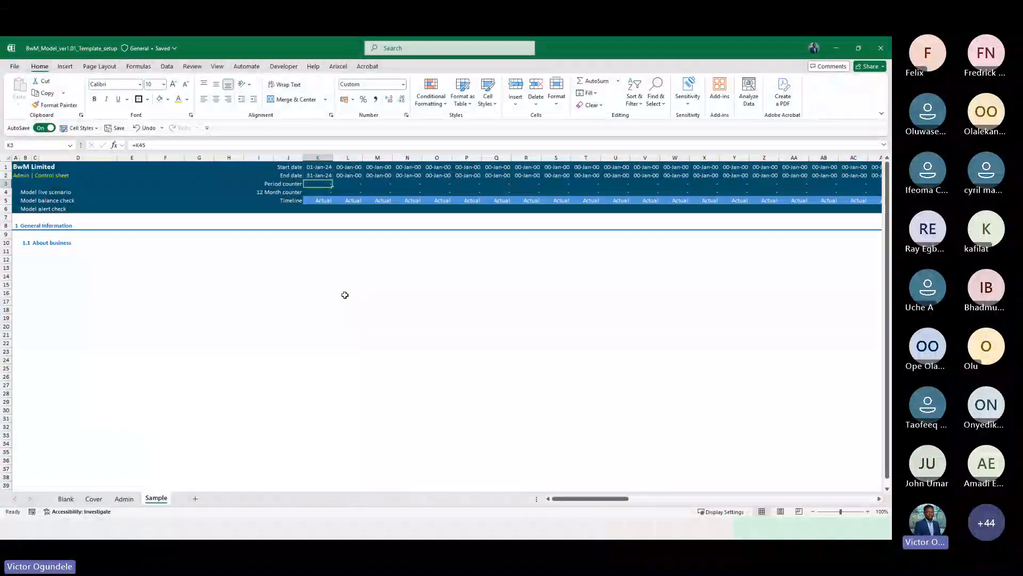
type("=")
key("ctrl+Page_Up")
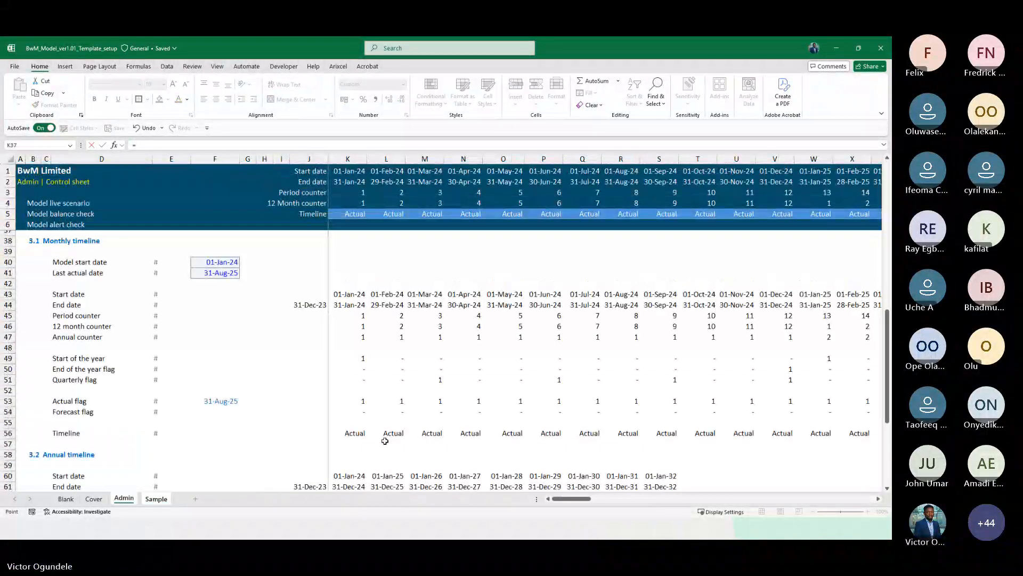
left_click(344, 329)
key("ctrl+Page_Down")
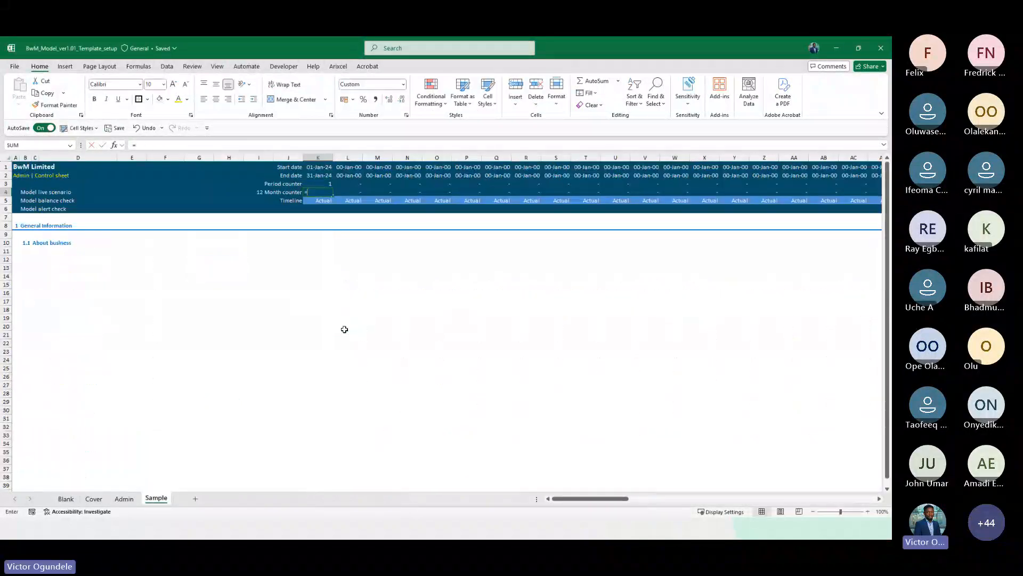
key("ctrl+Page_Up")
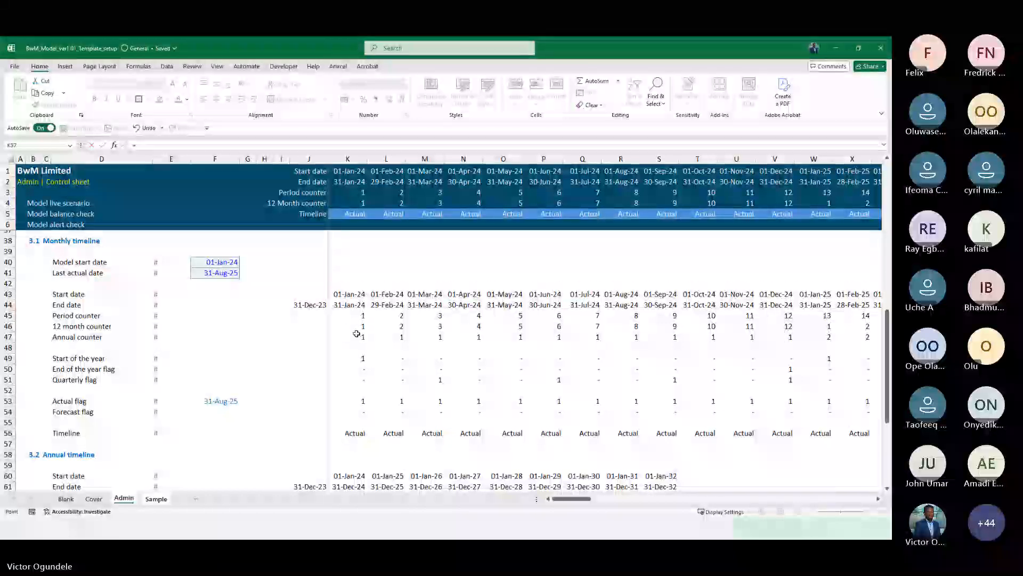
key("Return")
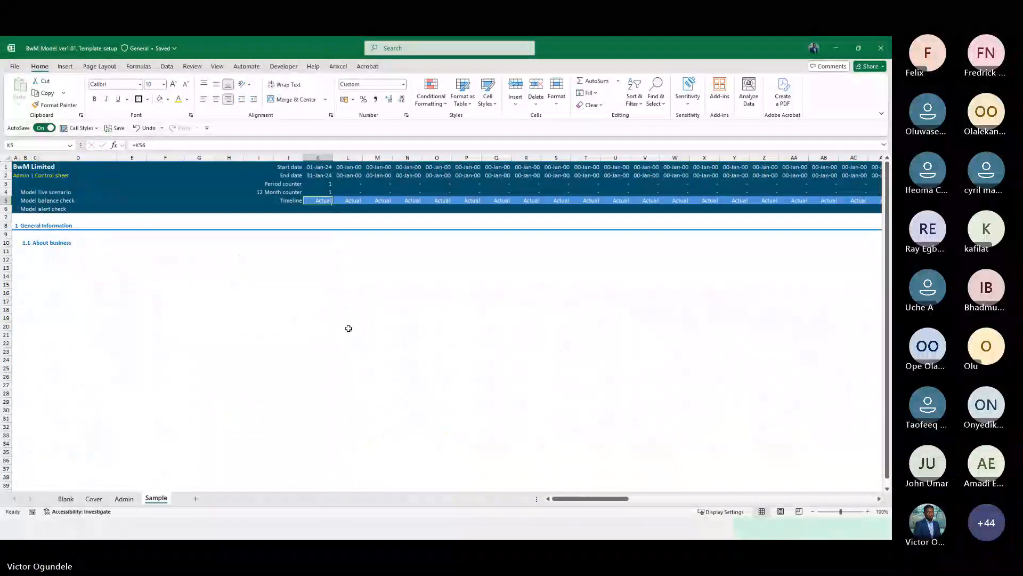
Link the Sample header's Timeline cell K5 to the Admin sheet's Timeline in K56
key("Right")
key("Right")
key("Right")
key("Right")
key("Right")
key("Right")
key("Right")
key("Right")
key("Right")
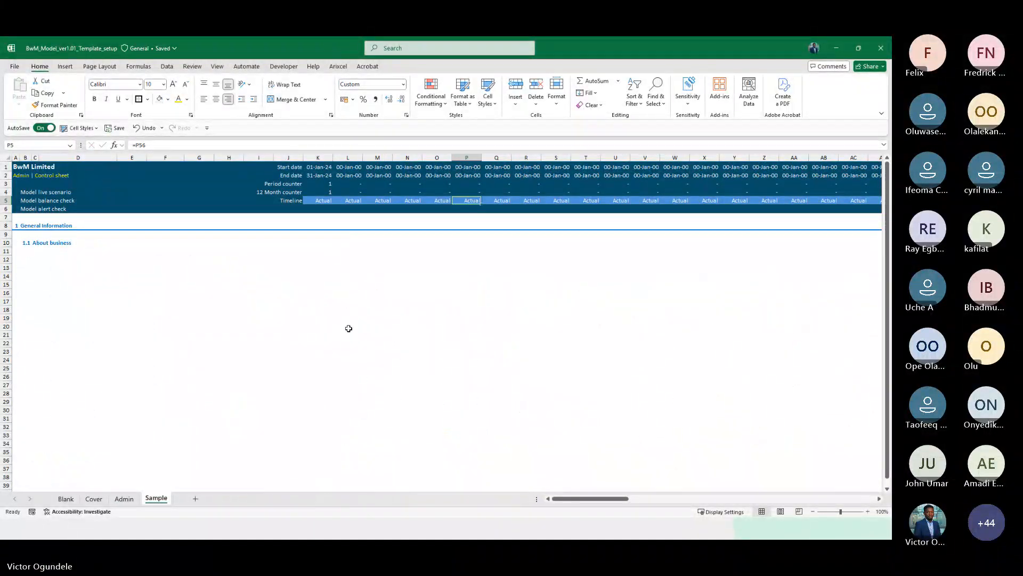
key("ctrl+Left")
key("Right")
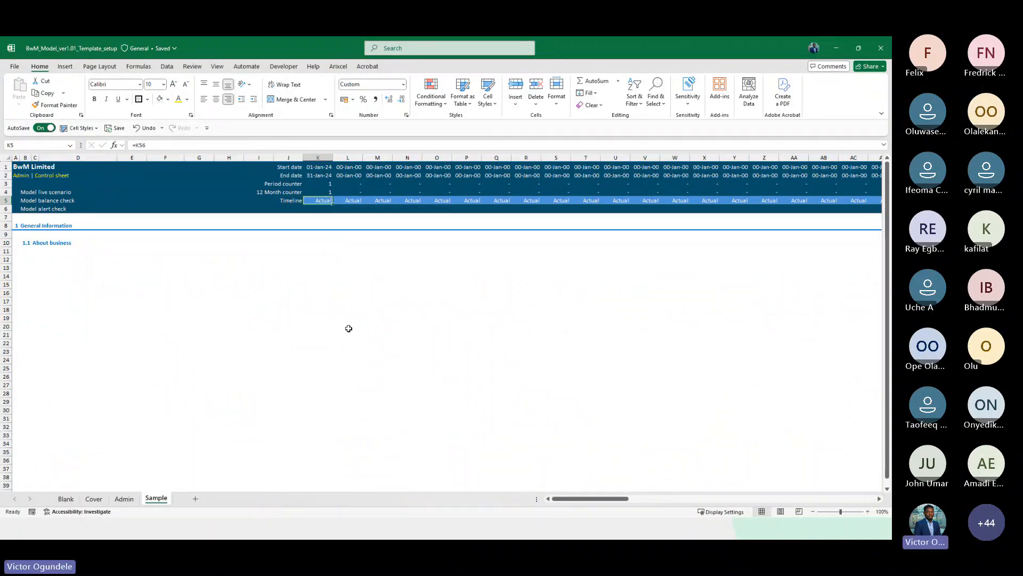
type("=")
key("ctrl+Page_Up")
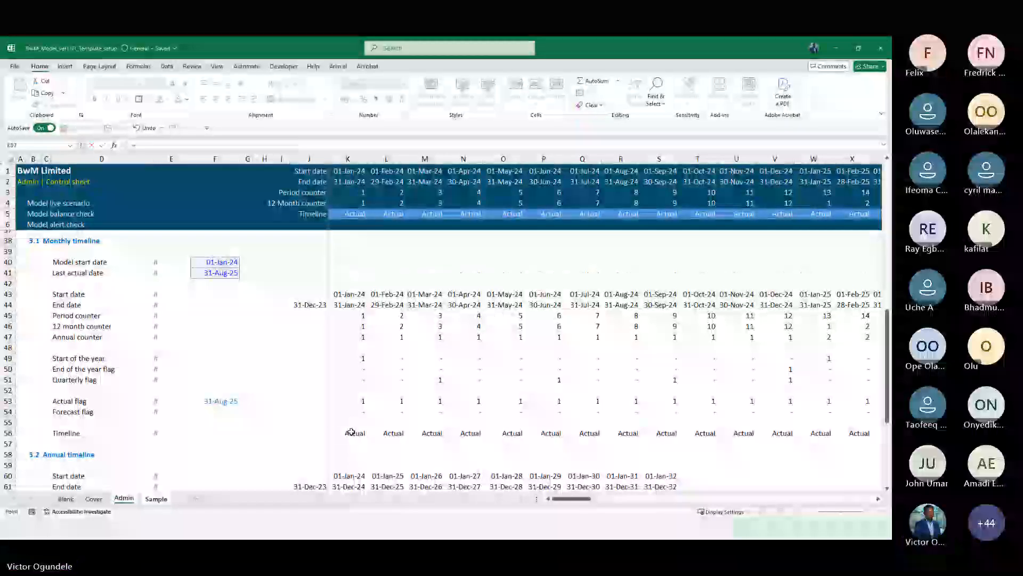
left_click(352, 431)
key("ctrl+Return")
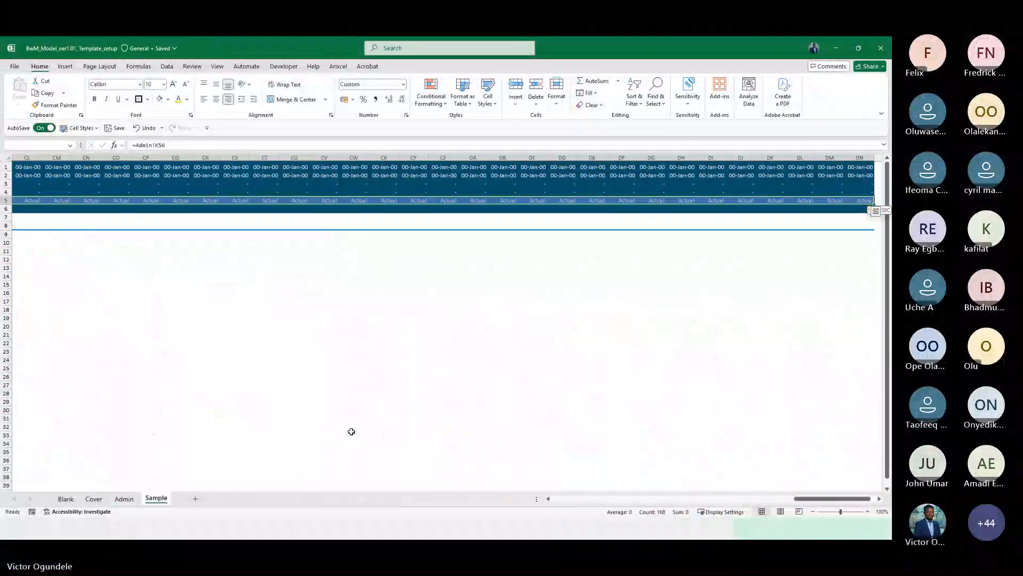
Fill the linked header formulas in column K right across all timeline columns of the Sample sheet
key("Left")
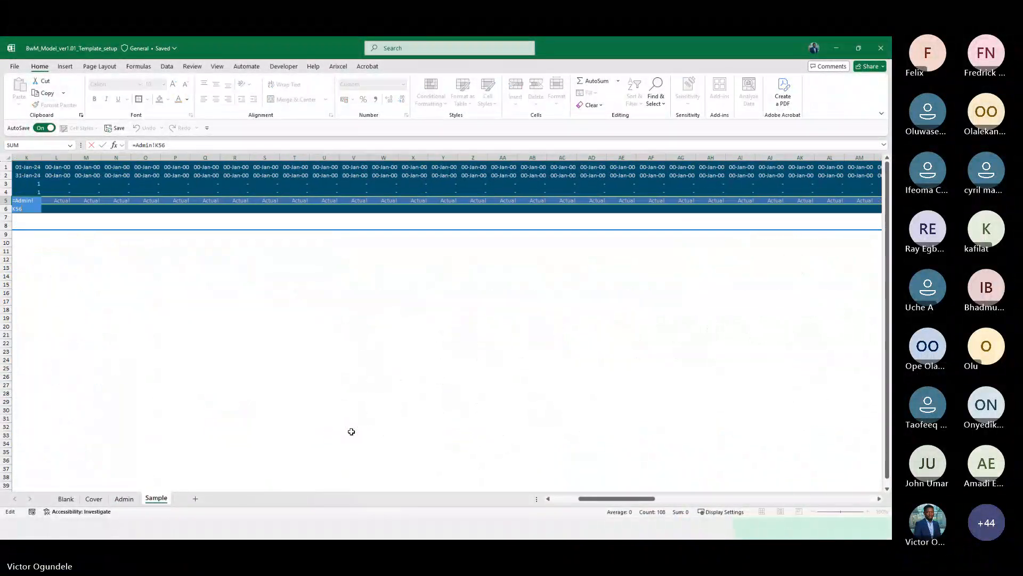
key("Right")
key("ctrl+Up")
key("ctrl+shift+Down")
key("ctrl+shift+Right")
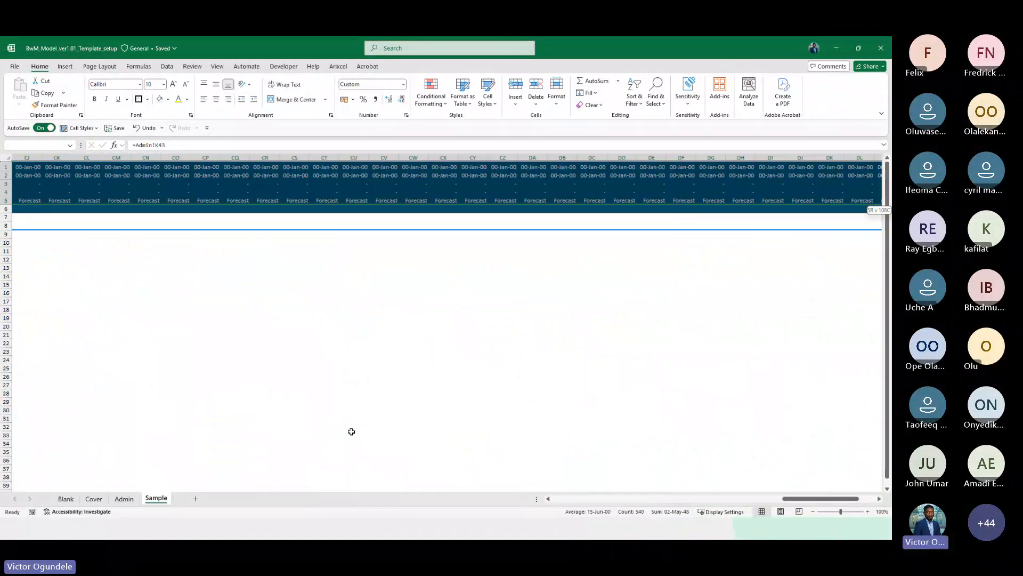
key("ctrl+r")
key("ctrl+Home")
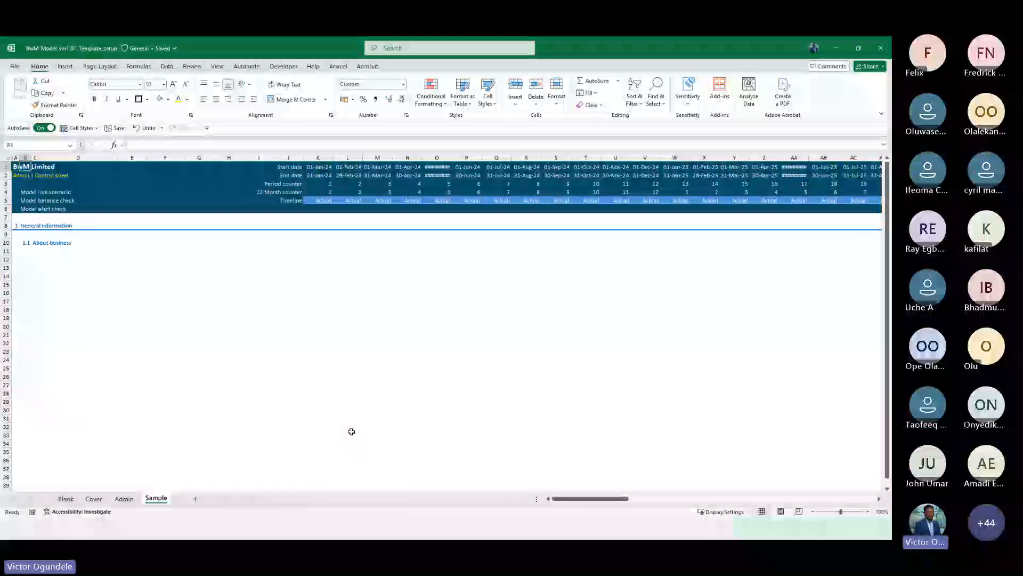
Freeze panes on the Sample sheet at cell K7 so header rows and label columns stay visible
left_click(305, 219)
key("Up")
key("Right")
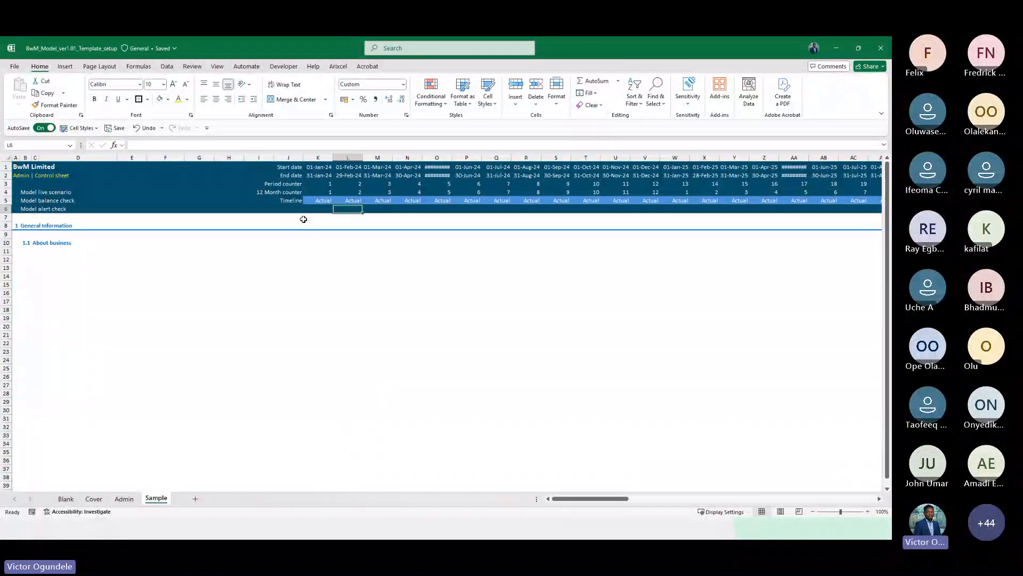
left_click(304, 219)
key("alt+w")
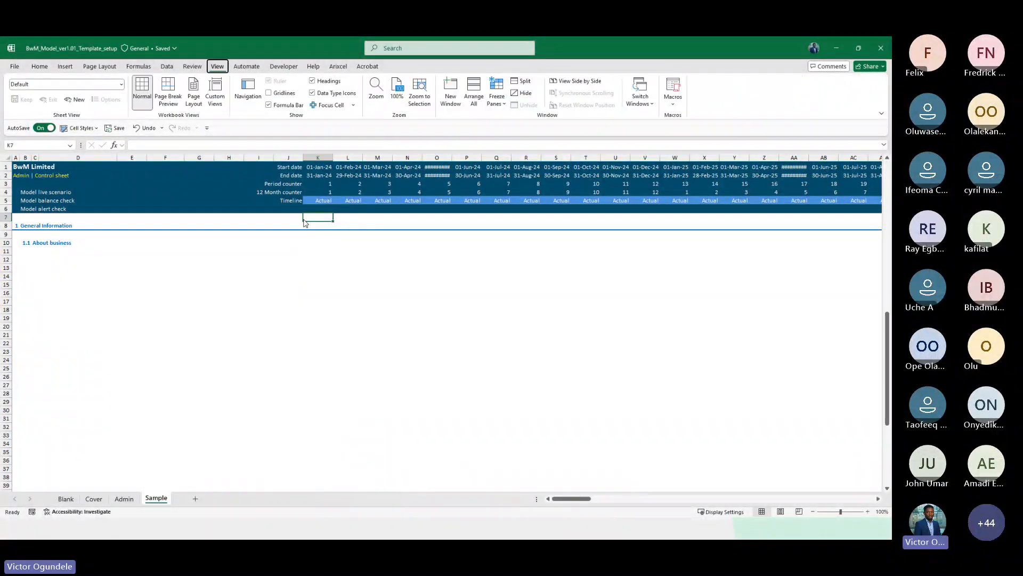
key("f")
key("f")
key("Left")
key("Left")
key("Left")
key("Left")
key("Left")
key("Left")
key("Left")
key("Left")
key("Left")
key("Left")
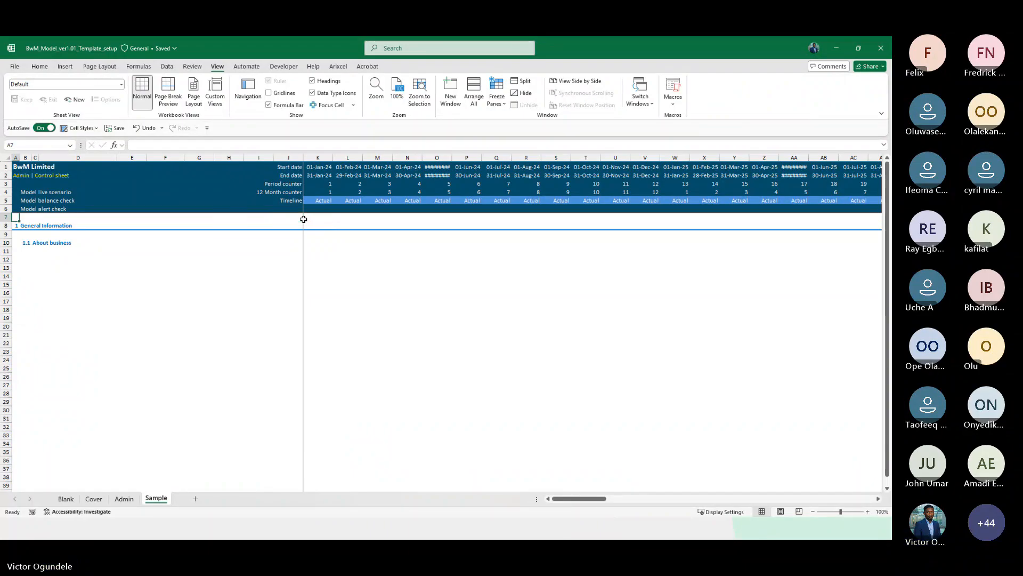
Review the Admin sheet's header and monthly and annual timeline sections
scroll(304, 219, "up", 1, "ctrl")
key("ctrl+Page_Up")
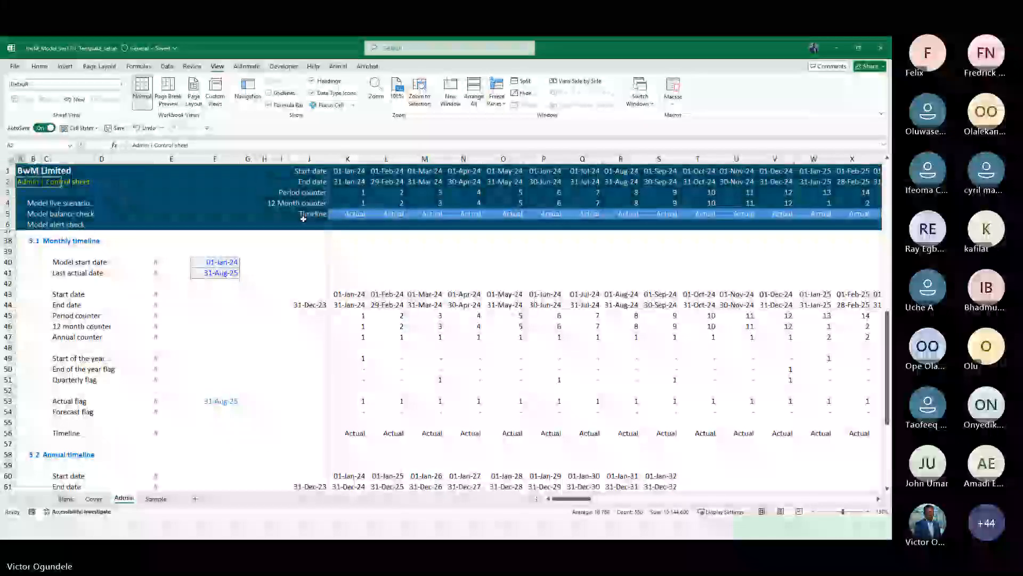
key("Right")
key("Right")
key("Right")
key("Right")
key("Right")
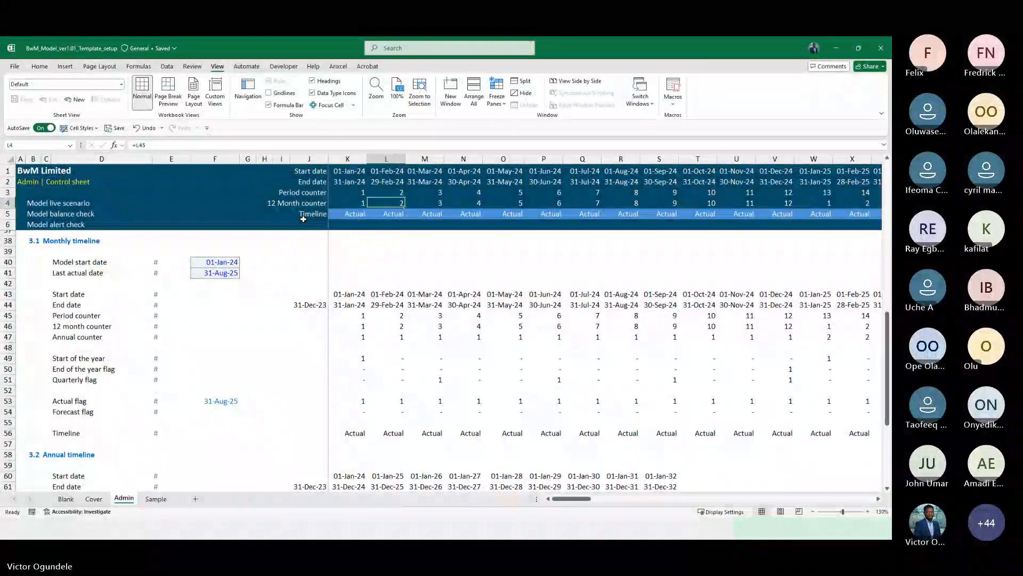
key("Down")
key("Down")
key("Down")
scroll(304, 219, "down", 1, "ctrl")
scroll(303, 219, "down", 1, "ctrl")
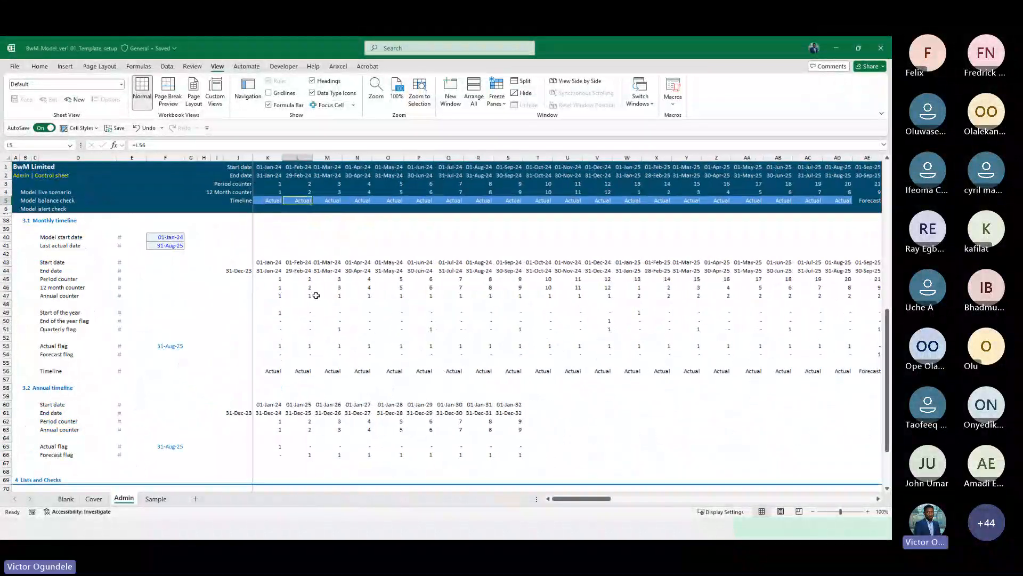
scroll(253, 354, "down", 2)
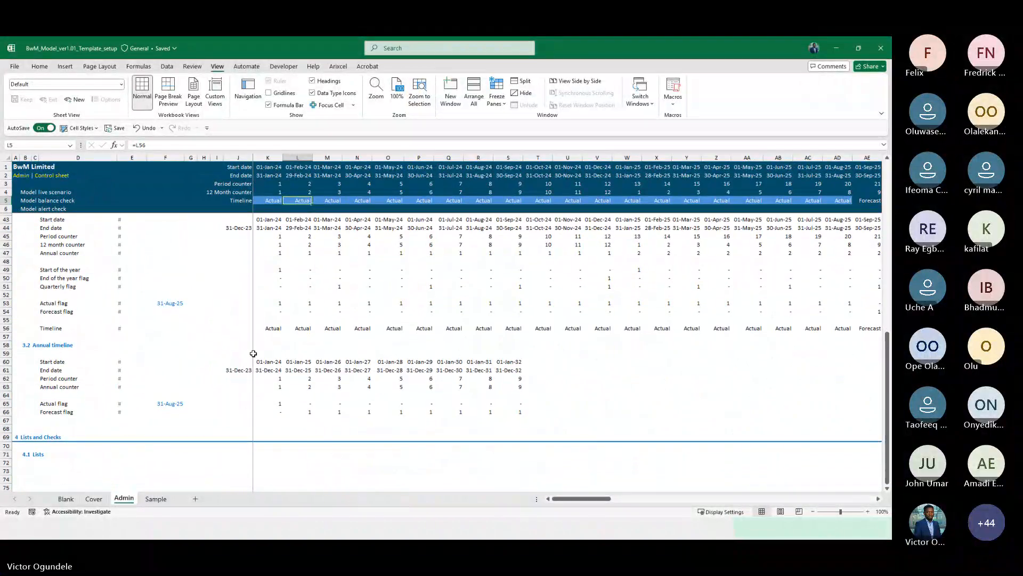
scroll(253, 353, "up", 2)
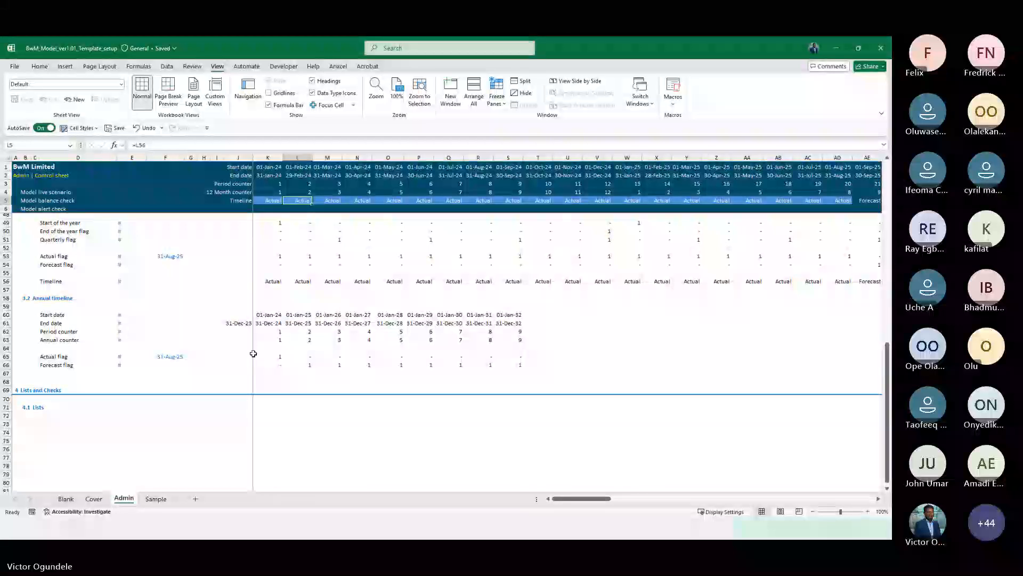
scroll(253, 353, "up", 4)
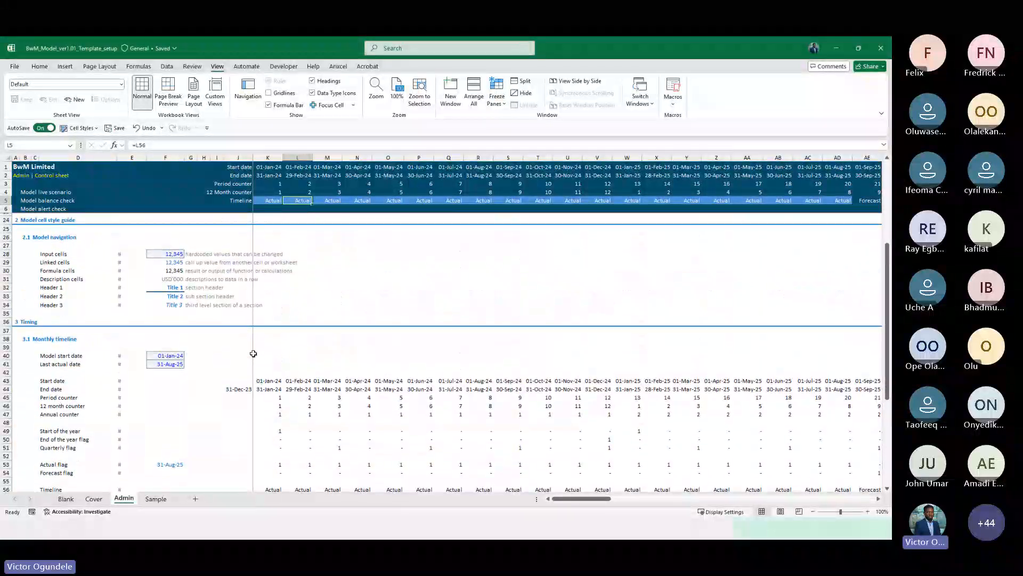
scroll(253, 353, "up", 1)
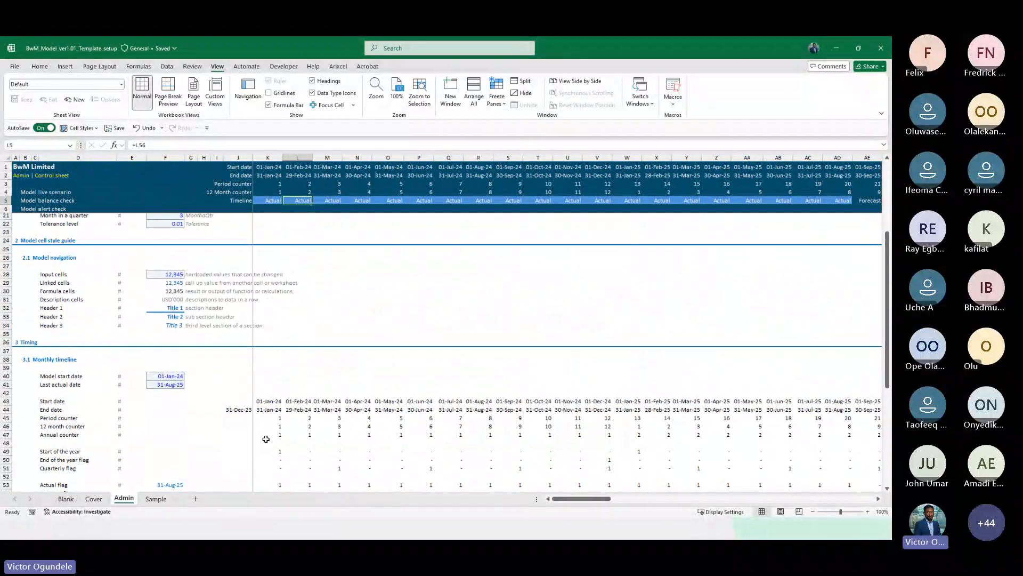
Duplicate the Sample sheet so the workbook has sheets named Inputs and Sample (2)
left_click(155, 498)
left_click(353, 323)
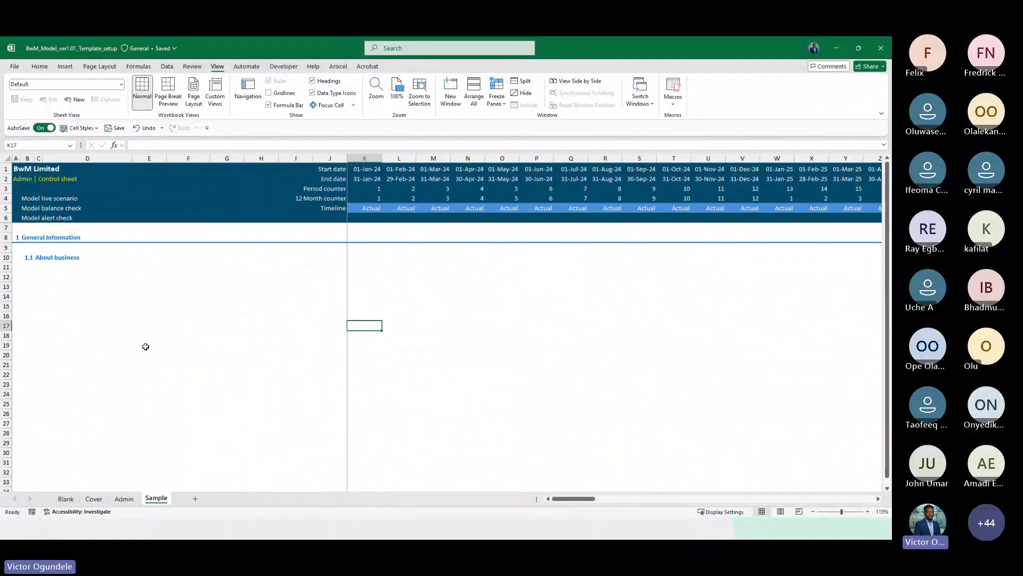
scroll(146, 346, "down", 3, "ctrl")
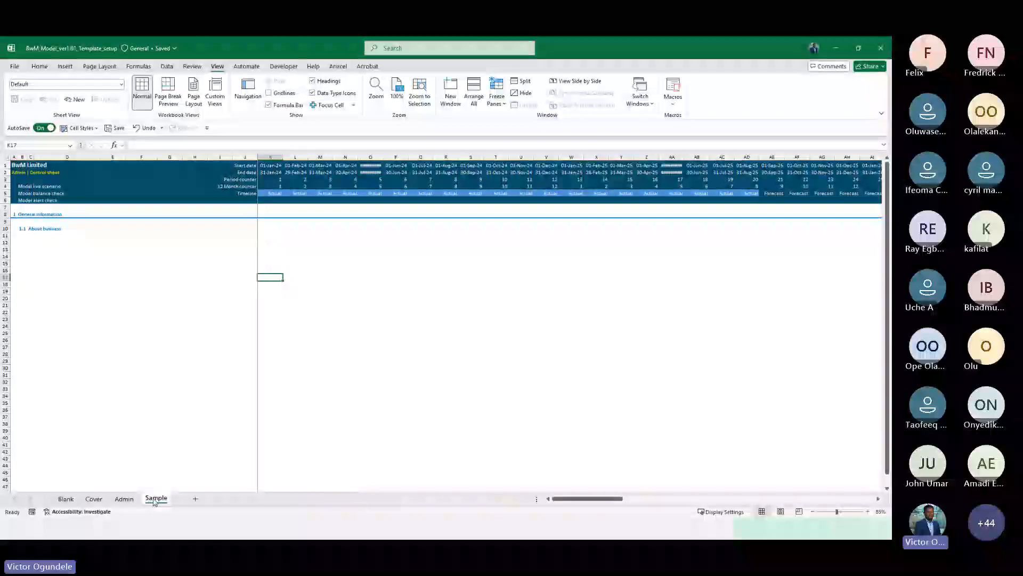
left_click_drag(181, 496, 182, 496)
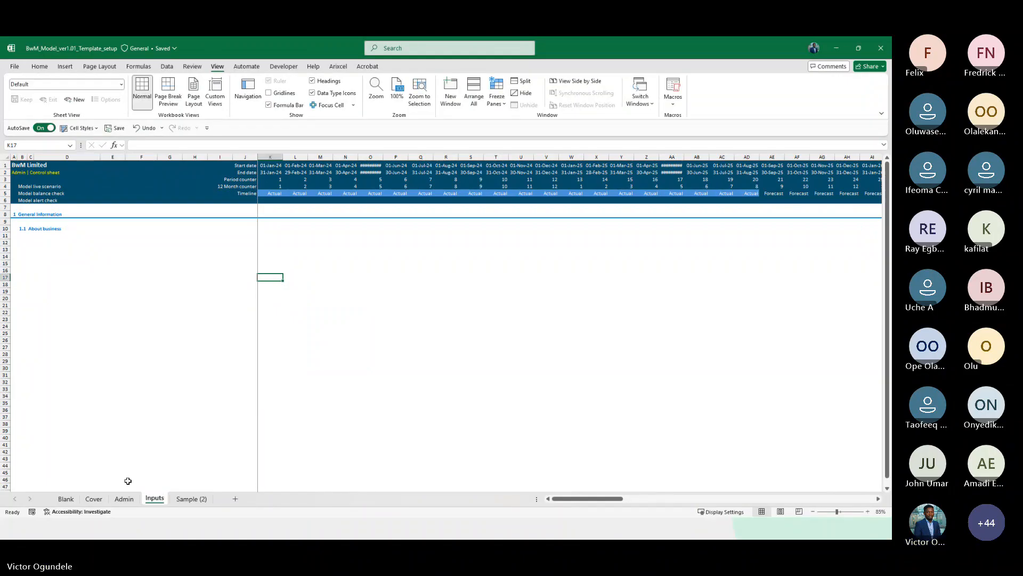
Review the Admin and Inputs sheets, then switch to the actual financial data workbook
left_click(126, 498)
scroll(203, 434, "up", 5)
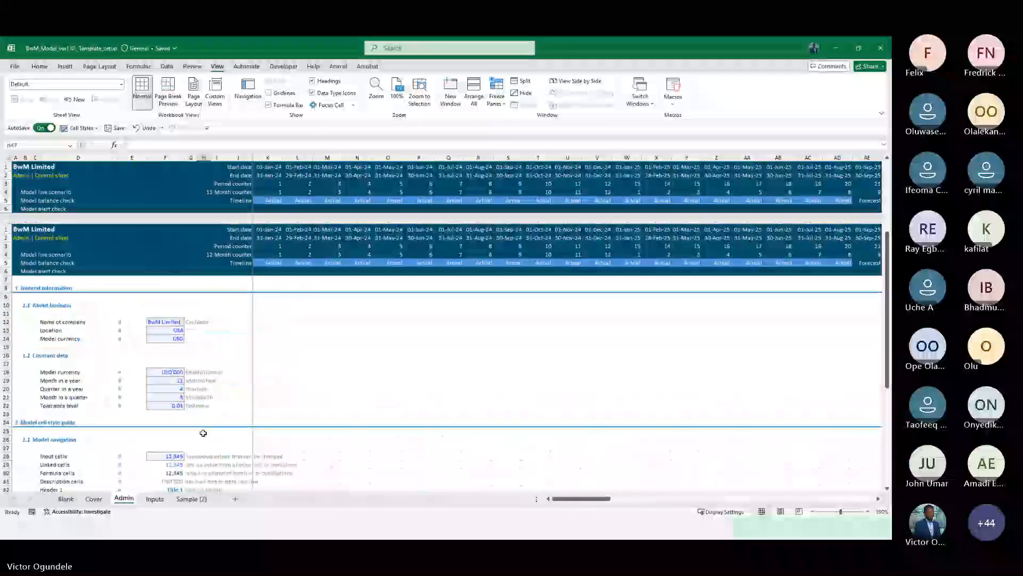
left_click(155, 498)
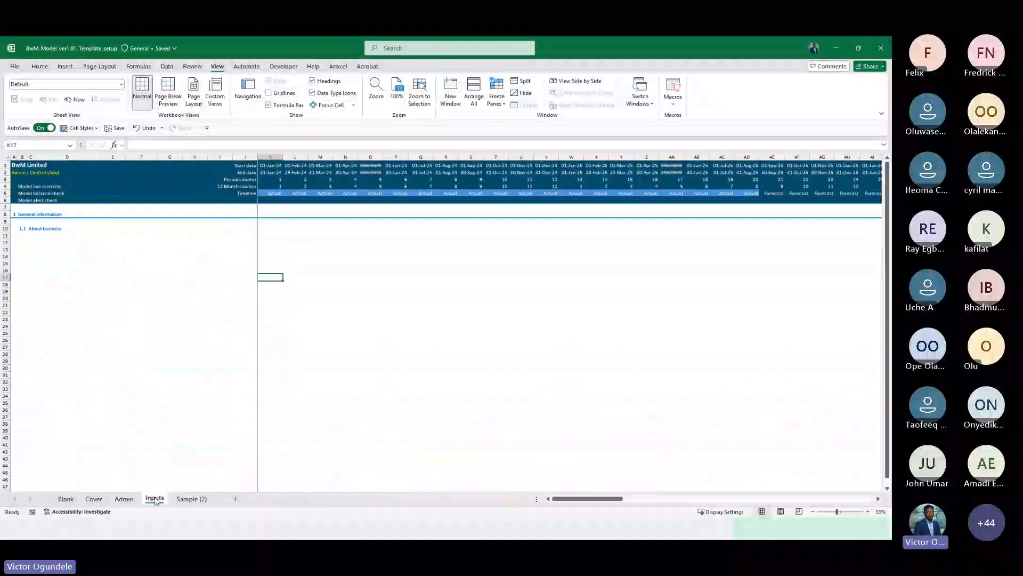
left_click(192, 238)
scroll(80, 252, "up", 2)
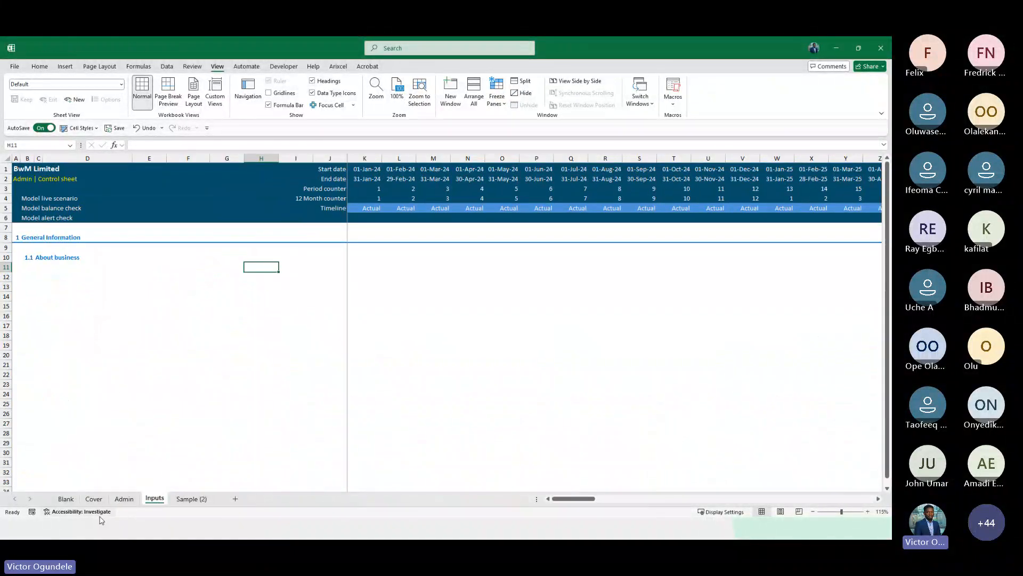
left_click(124, 498)
scroll(184, 412, "down", 6)
scroll(184, 413, "down", 3)
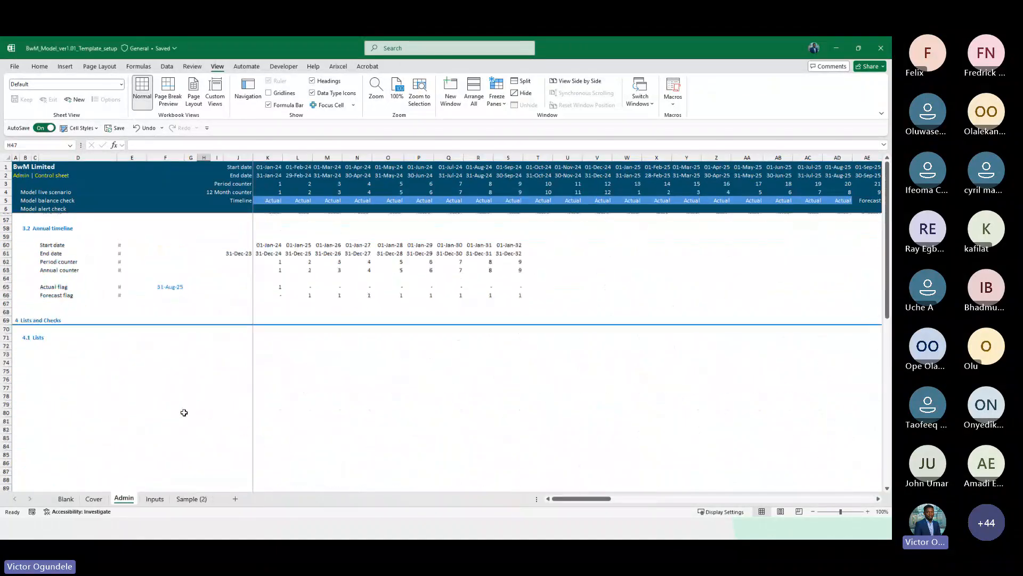
scroll(184, 412, "up", 13)
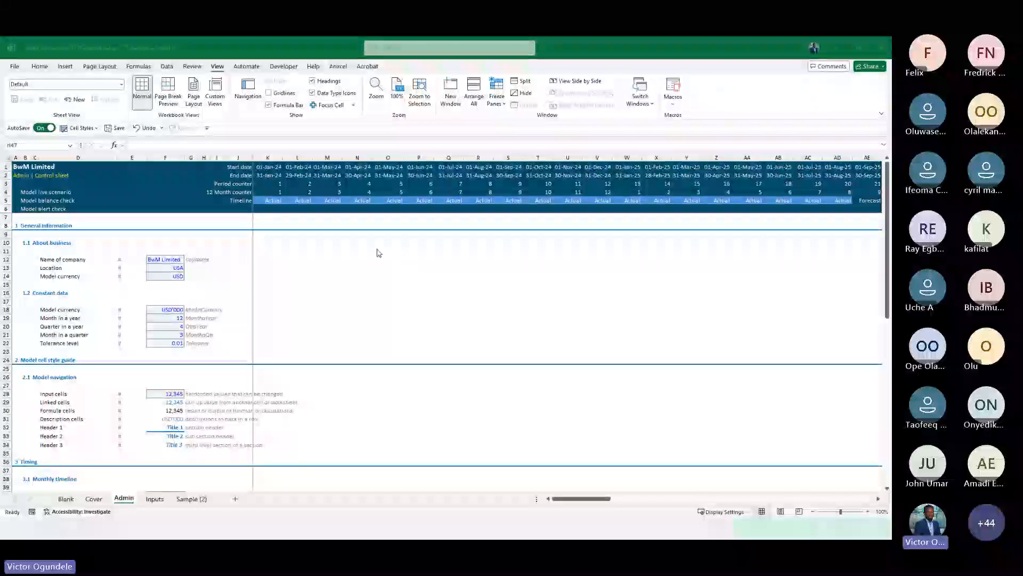
key("alt+Tab")
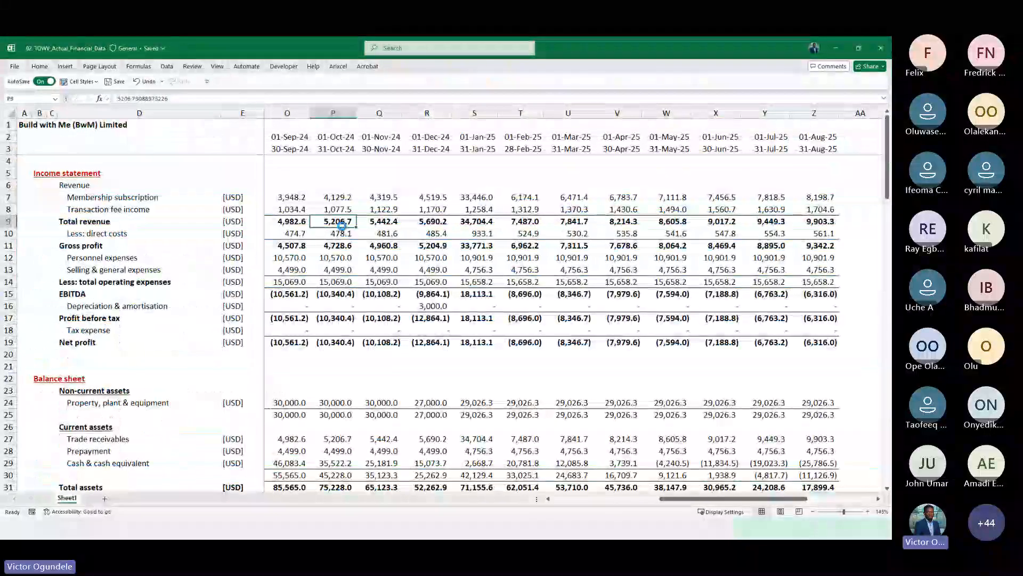
Review the financial statements on the actual data sheet and its cell styles gallery
scroll(343, 229, "down", 3)
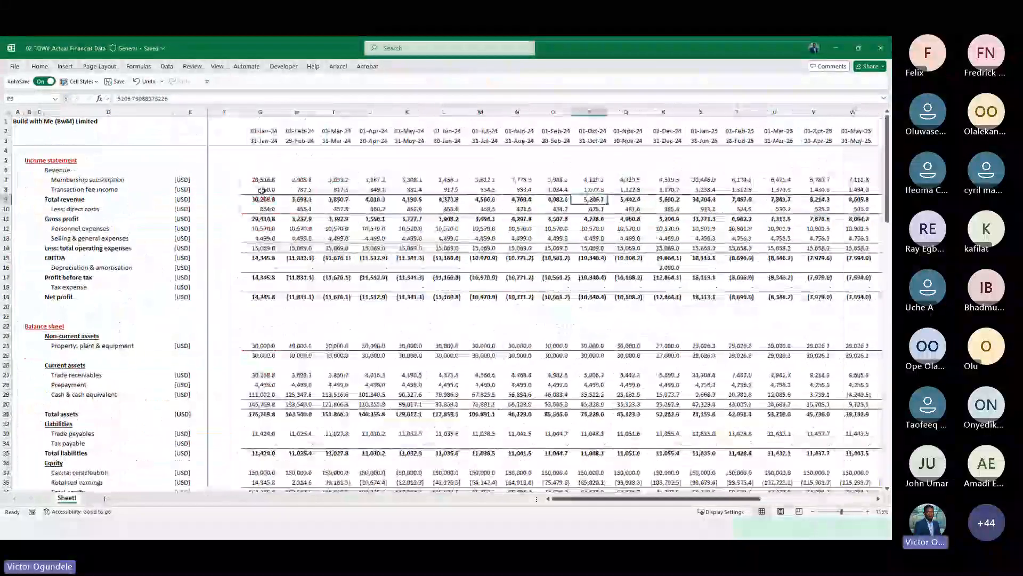
left_click(256, 173)
scroll(257, 174, "up", 4)
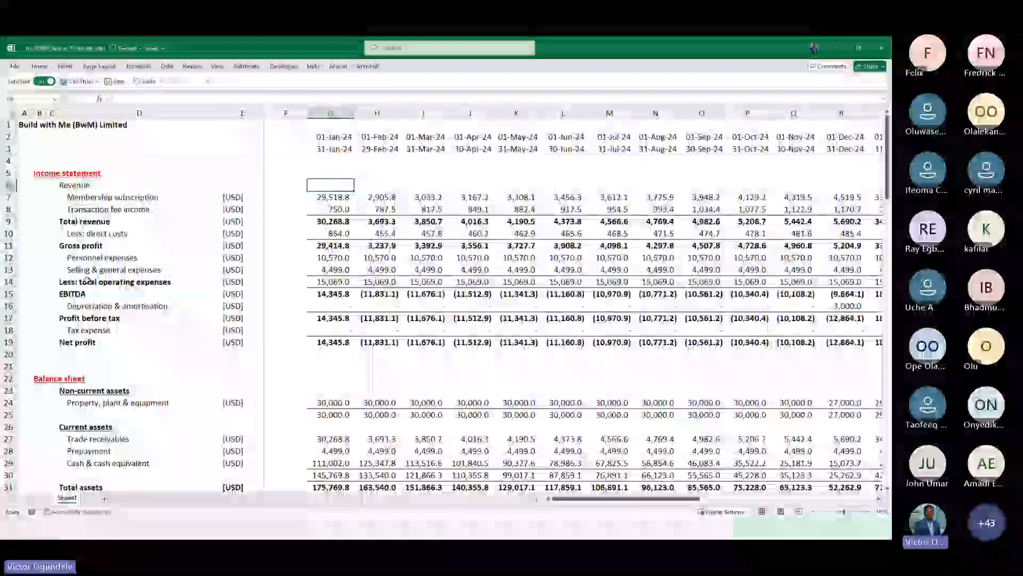
left_click(39, 67)
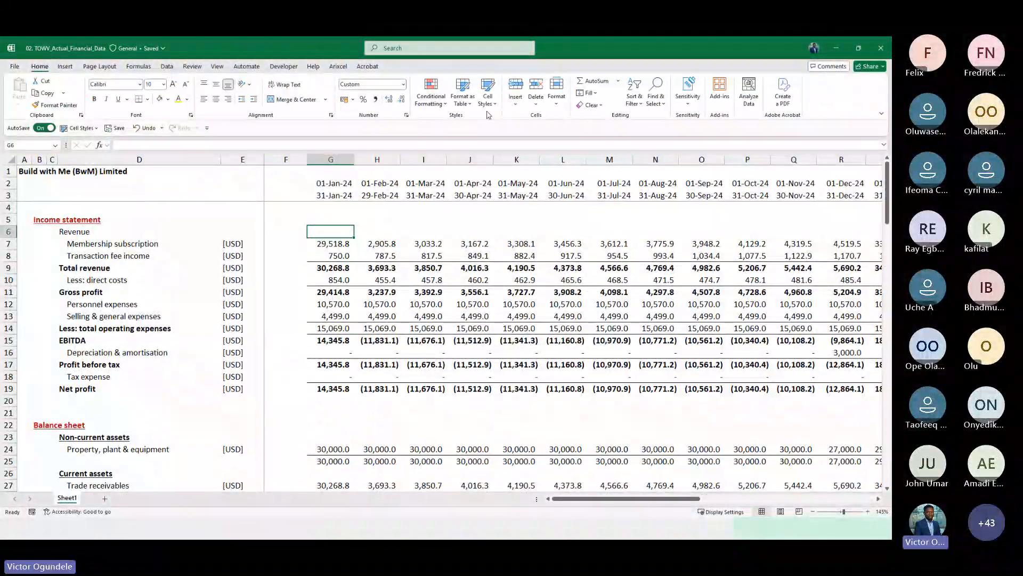
left_click(487, 96)
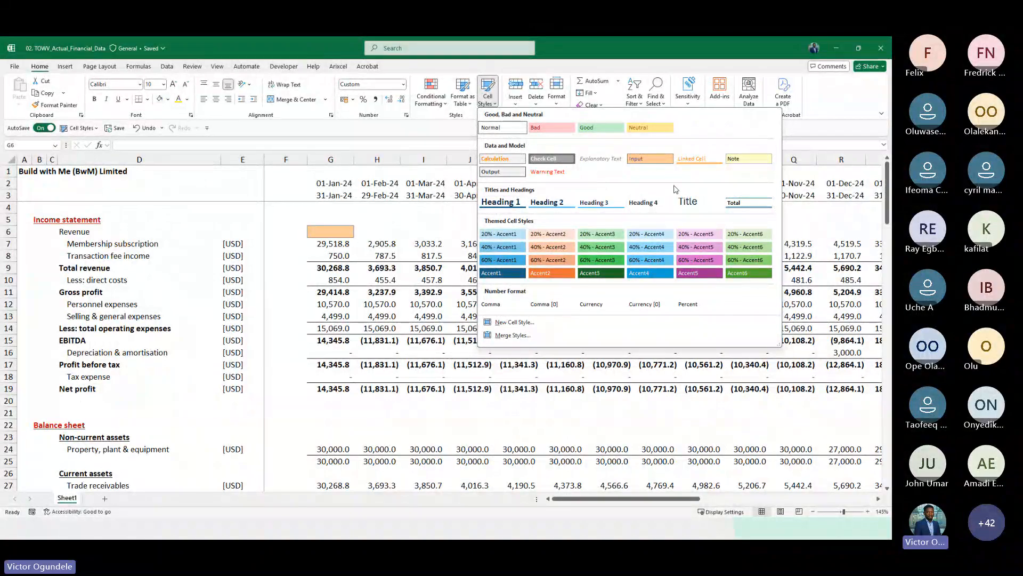
left_click(285, 234)
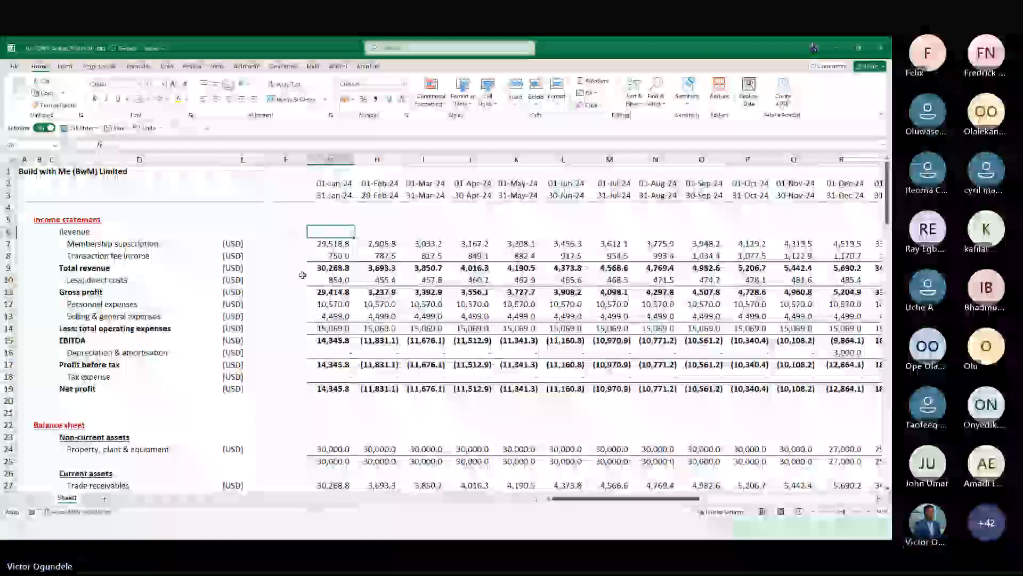
Rename the Sheet1 worksheet as I_Hist
double_click(66, 497)
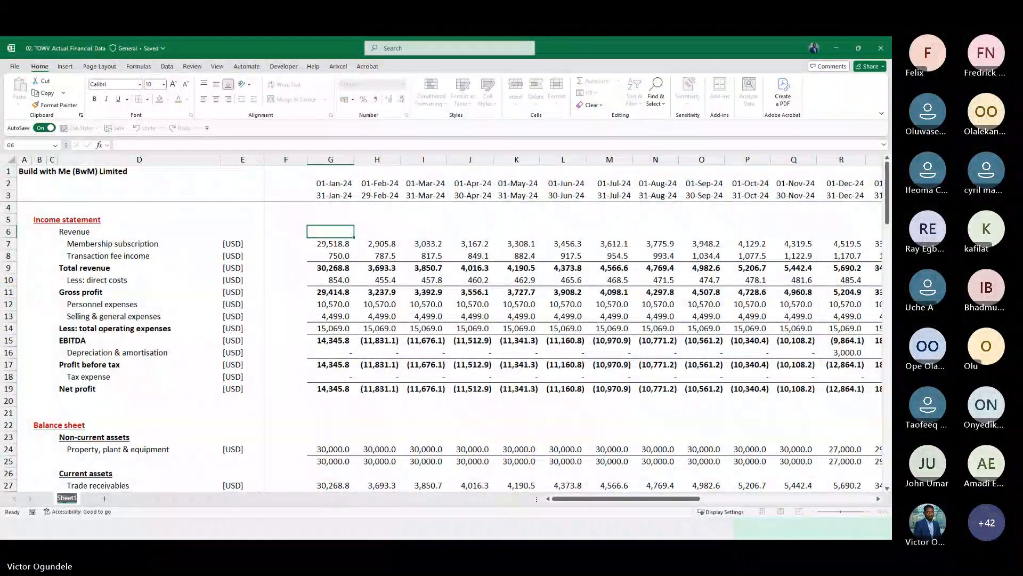
type("H")
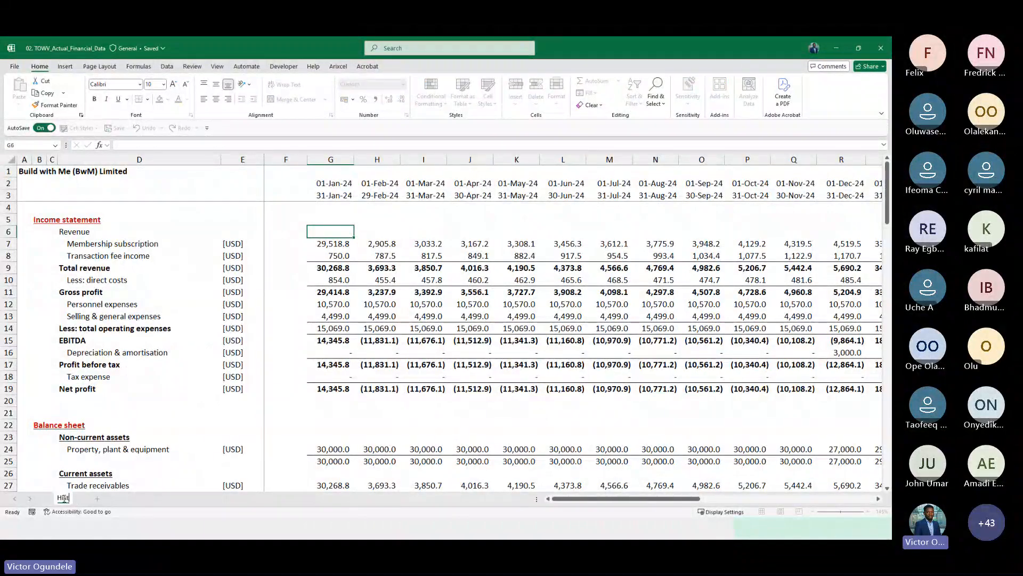
type("ist")
key("BackSpace")
key("BackSpace")
key("BackSpace")
key("BackSpace")
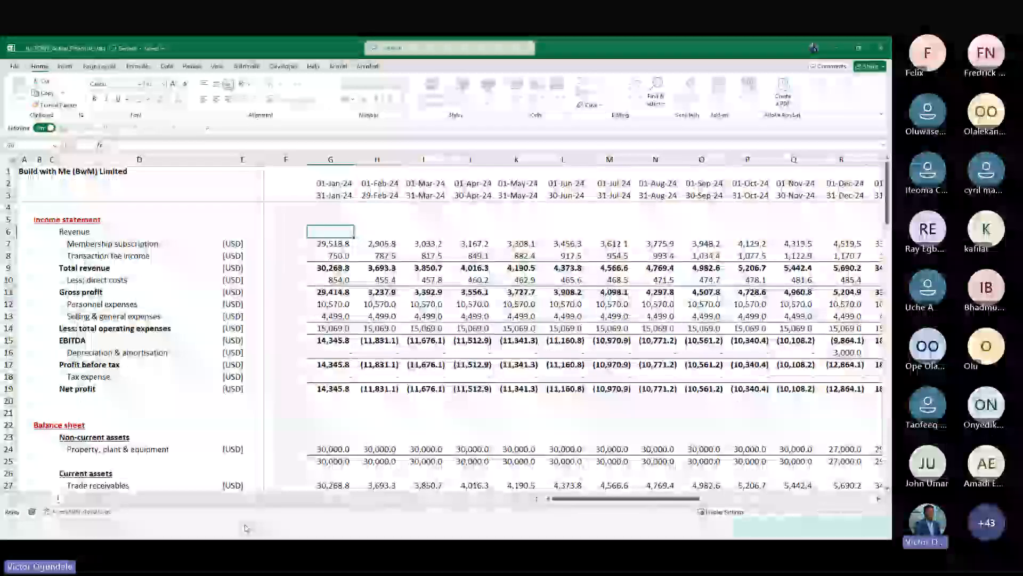
type("I_")
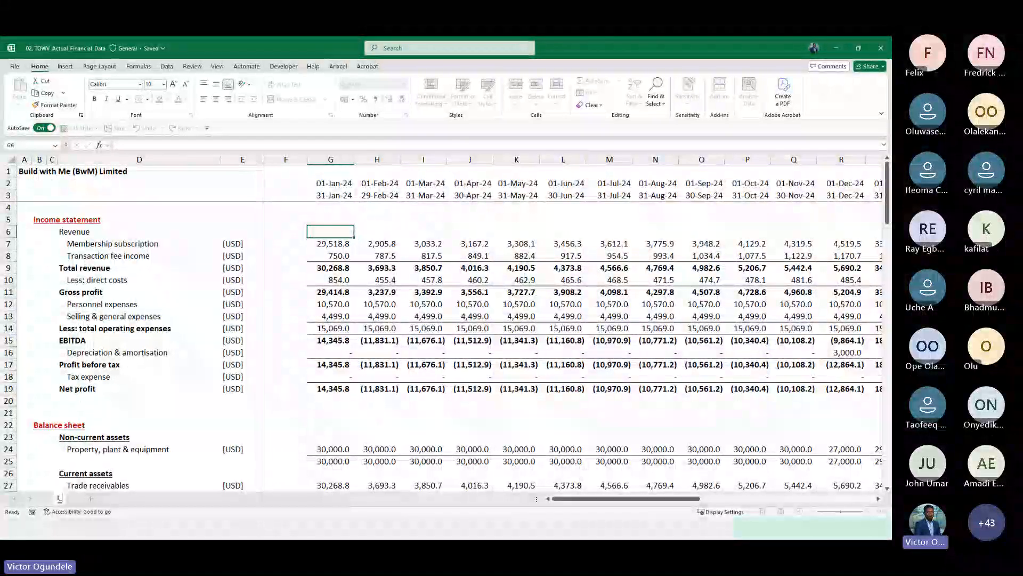
type("Hist")
key("Return")
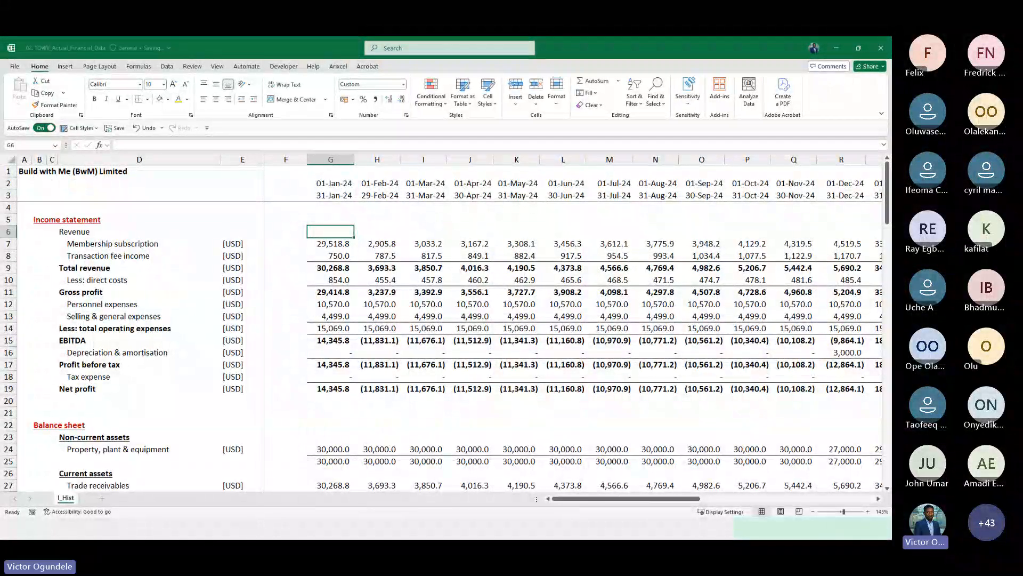
Copy the I_Hist sheet into the BwM_Model_ver1.01_Template_setup.xlsb workbook, placing it before Inputs
right_click(71, 498)
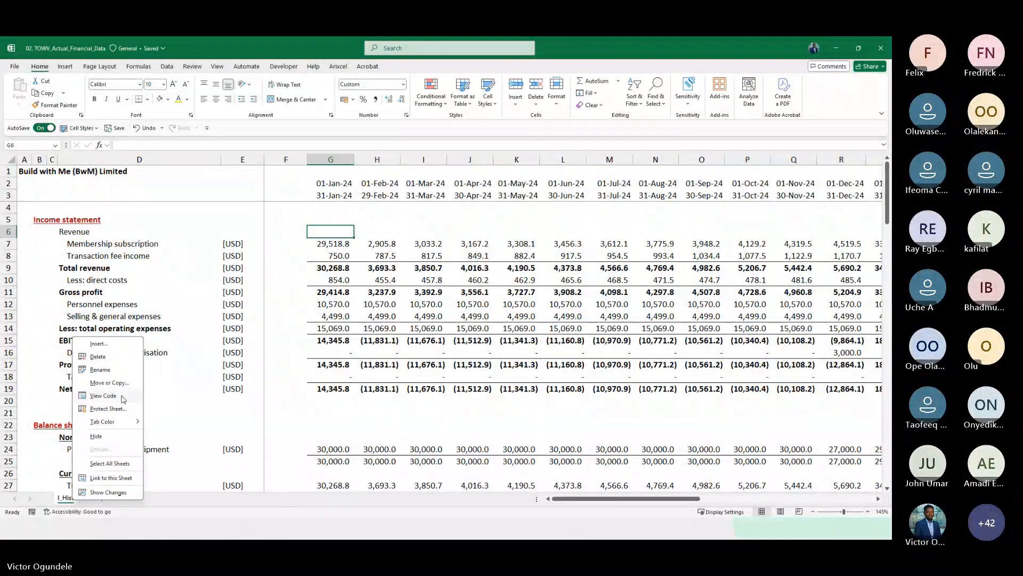
left_click(109, 383)
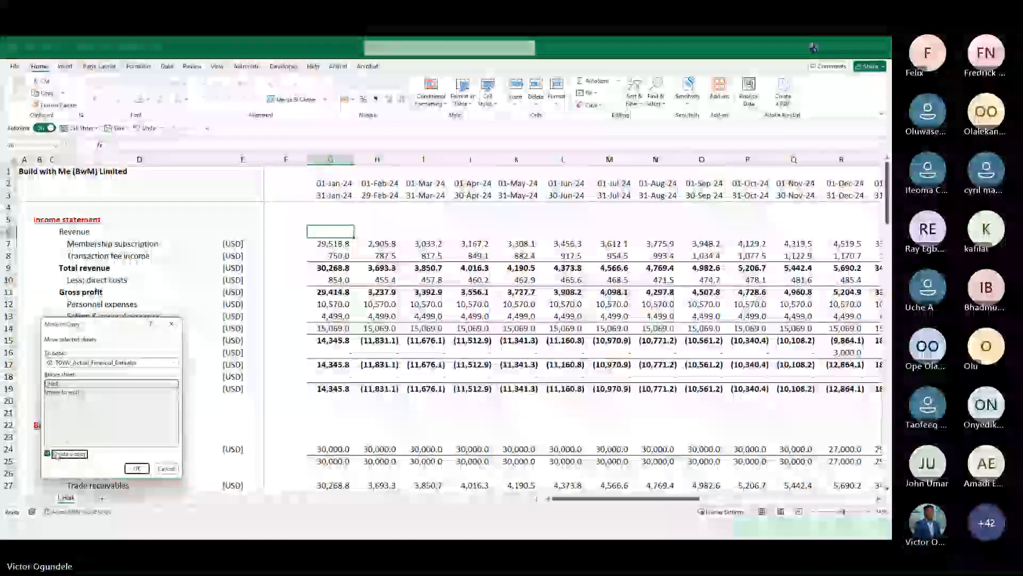
left_click(175, 362)
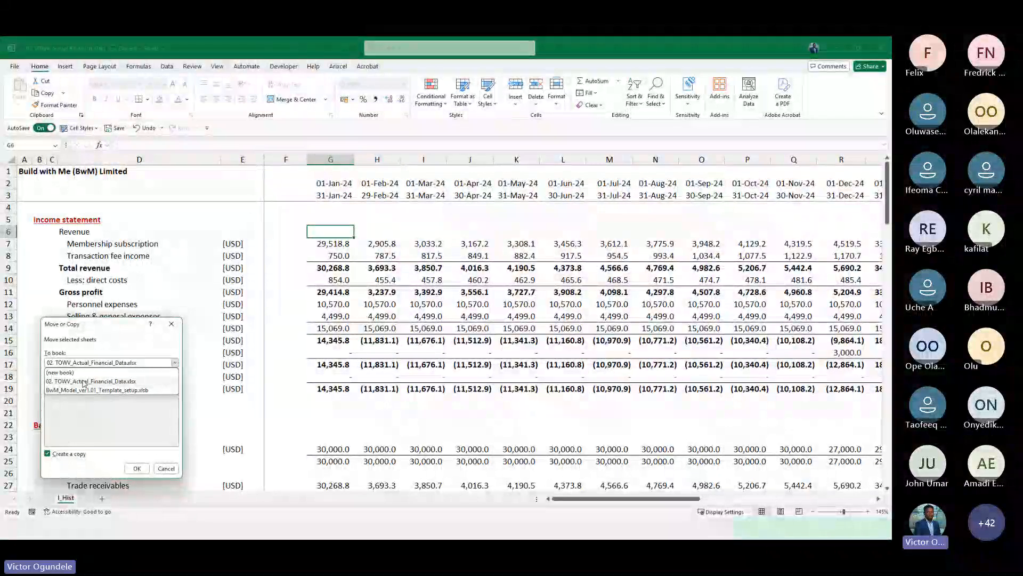
left_click(169, 362)
left_click(174, 362)
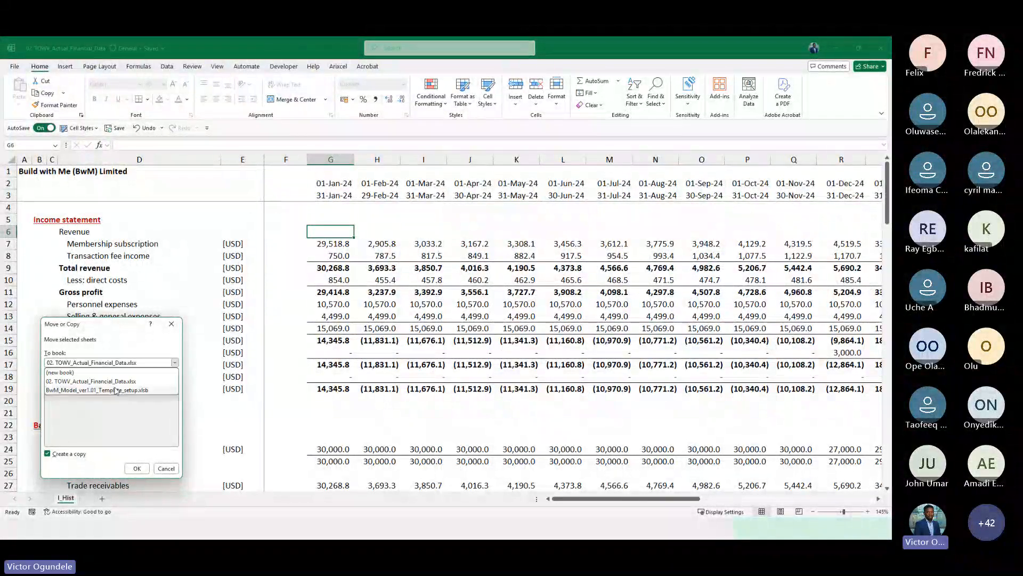
left_click(108, 391)
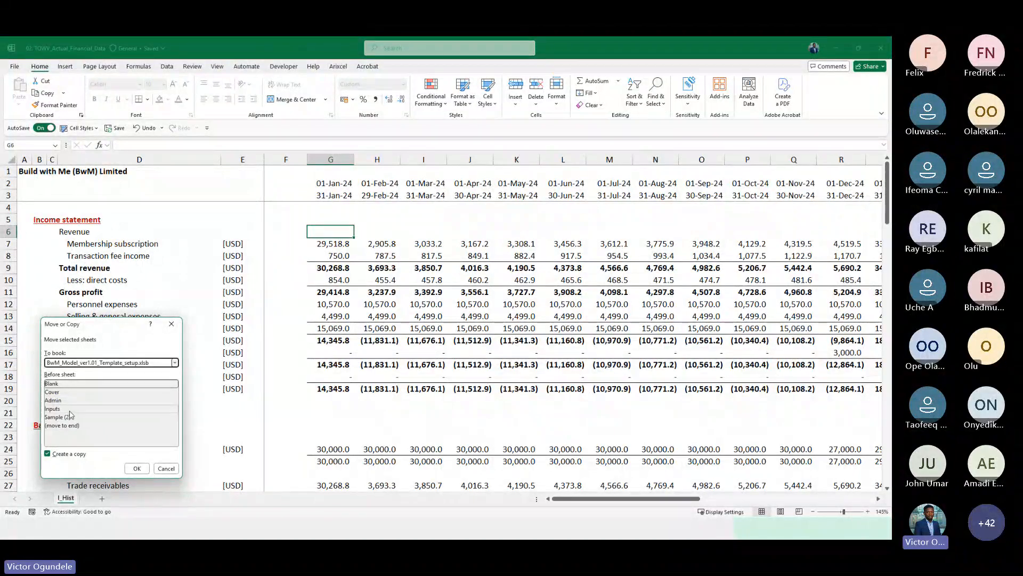
left_click(86, 408)
left_click(136, 468)
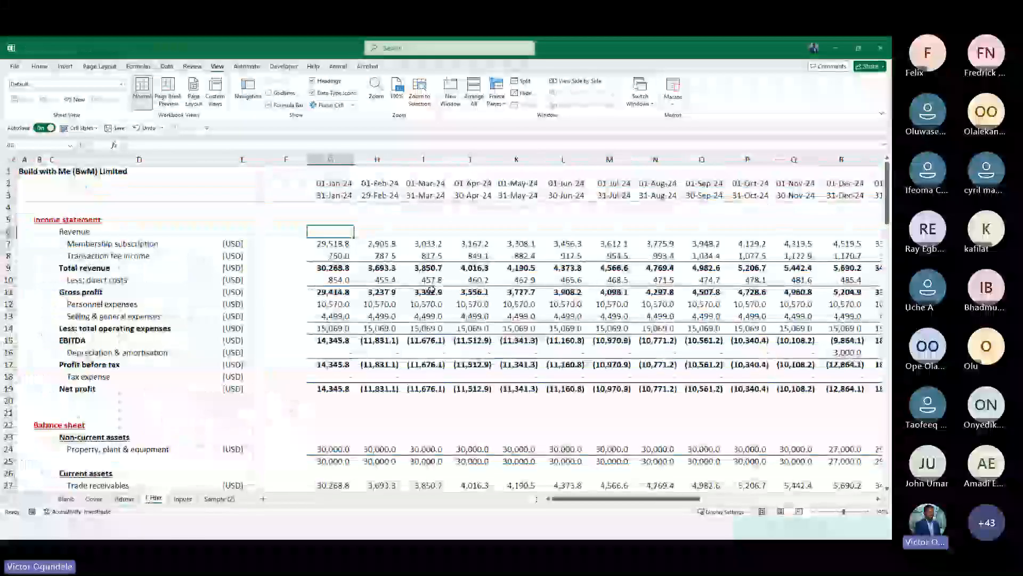
Examine the copied I_Hist sheet and the template workbook's cell styles
left_click(217, 424)
scroll(218, 424, "down", 3, "ctrl")
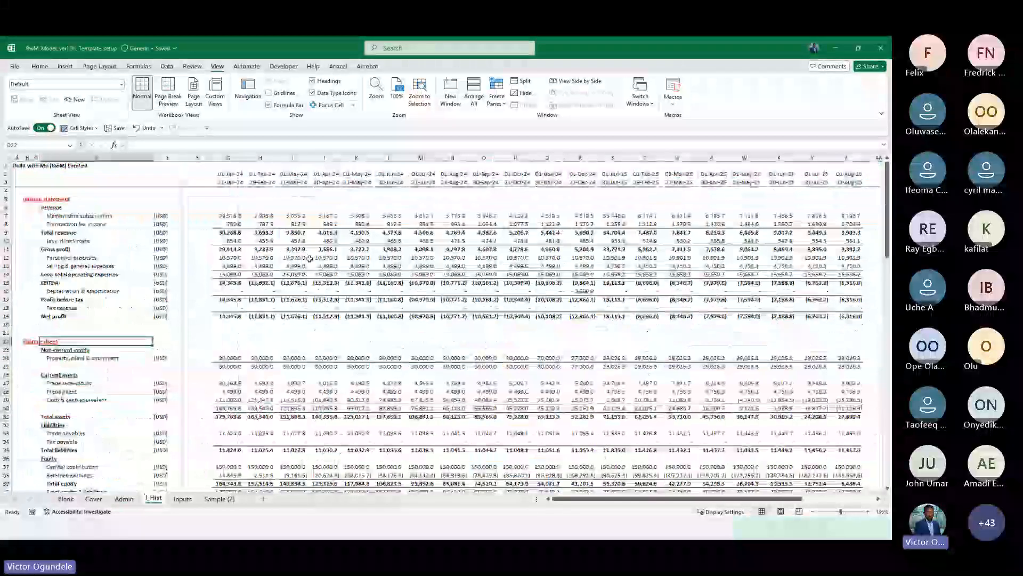
left_click(79, 128)
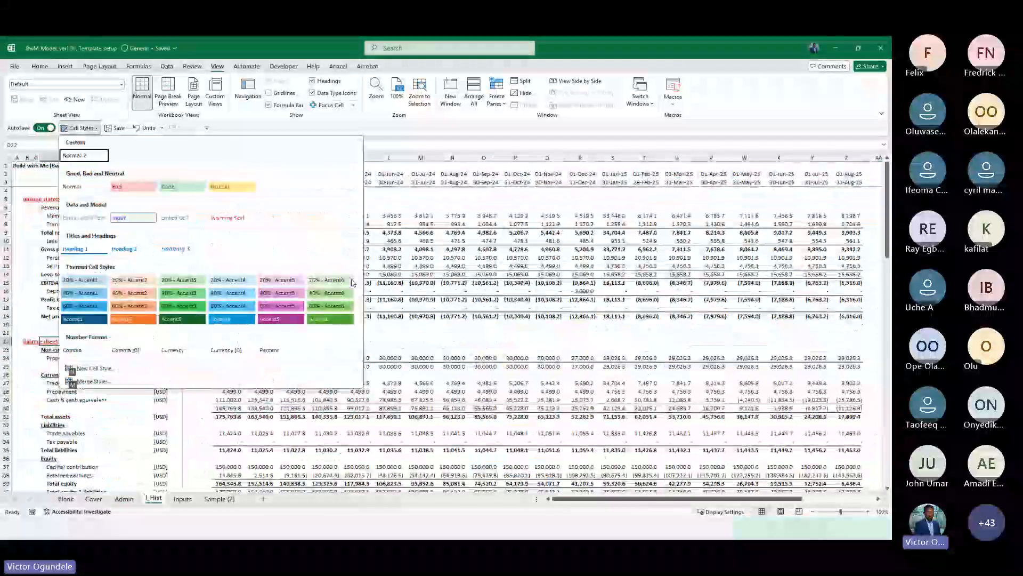
right_click(90, 158)
left_click(115, 204)
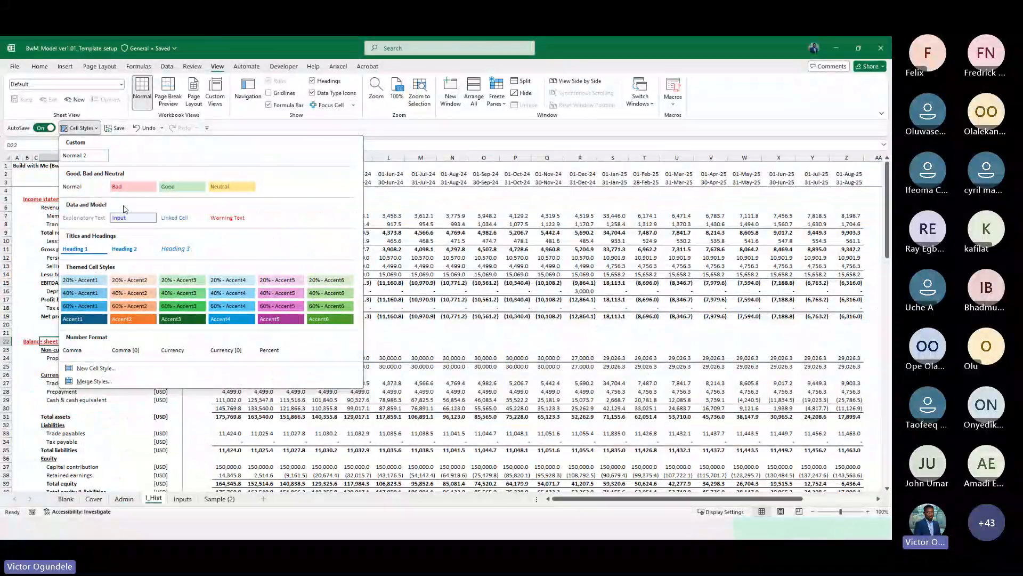
key("Escape")
key("alt+2")
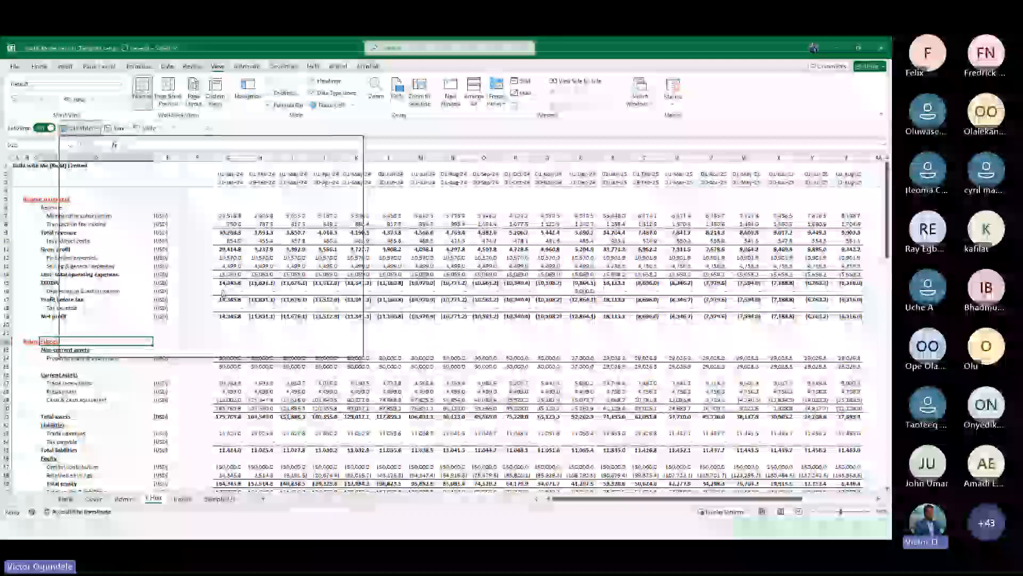
left_click(447, 209)
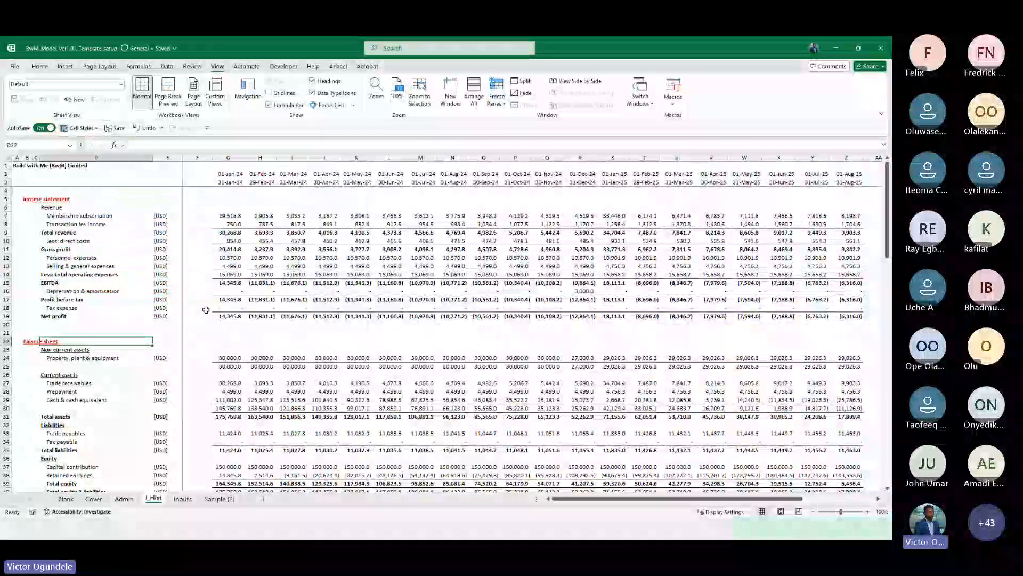
left_click(197, 366)
Insert a new sheet named Inputs>> and move it before the I_Hist sheet
left_click(183, 498)
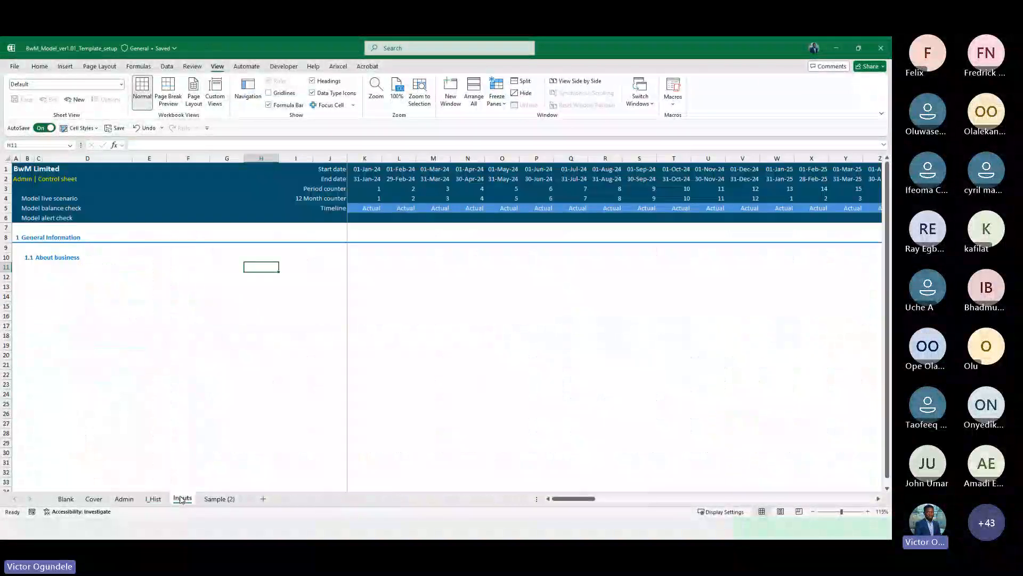
left_click(267, 498)
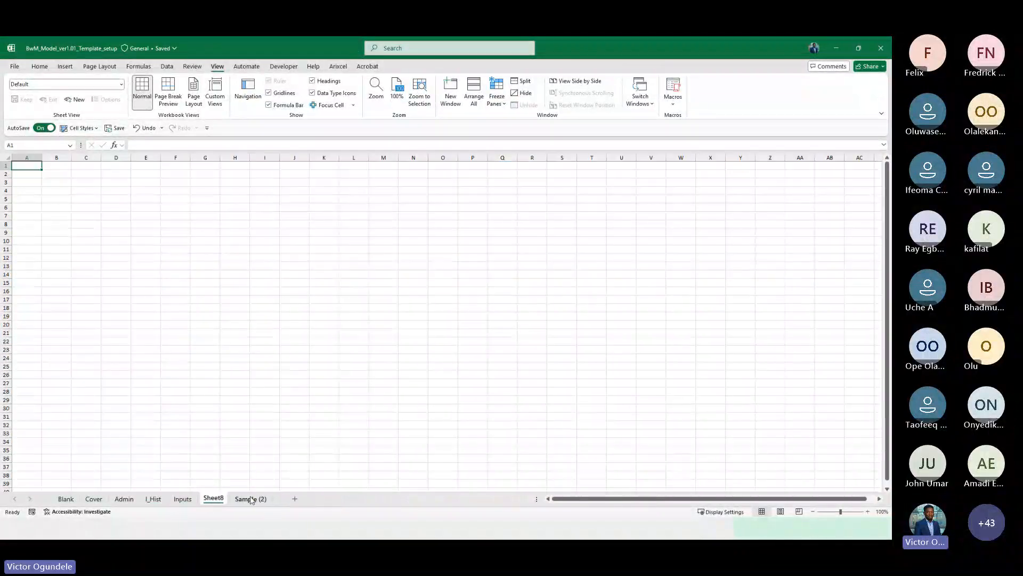
double_click(213, 497)
type("Inpu")
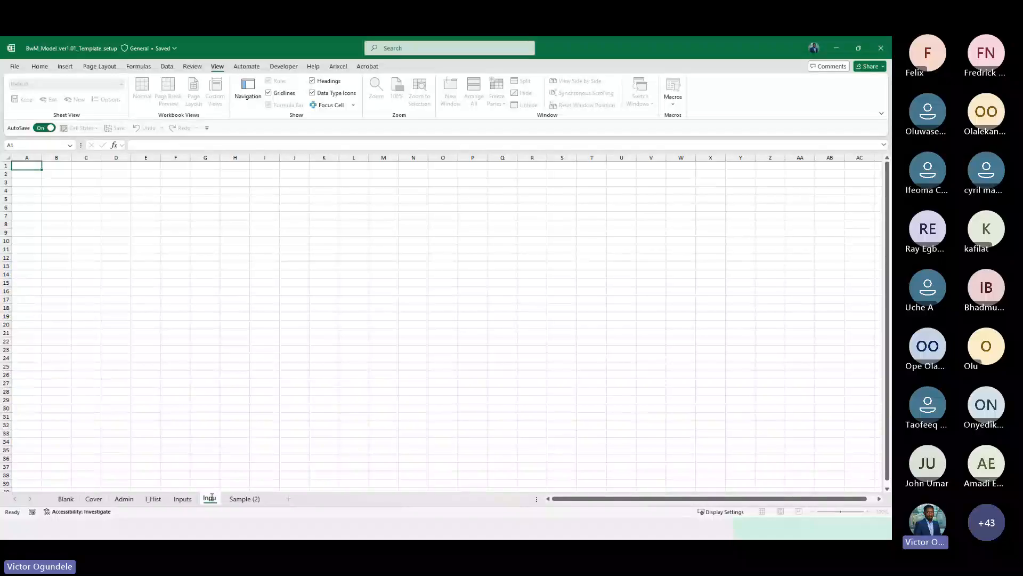
type("ts>>")
key("Return")
left_click_drag(143, 494, 145, 496)
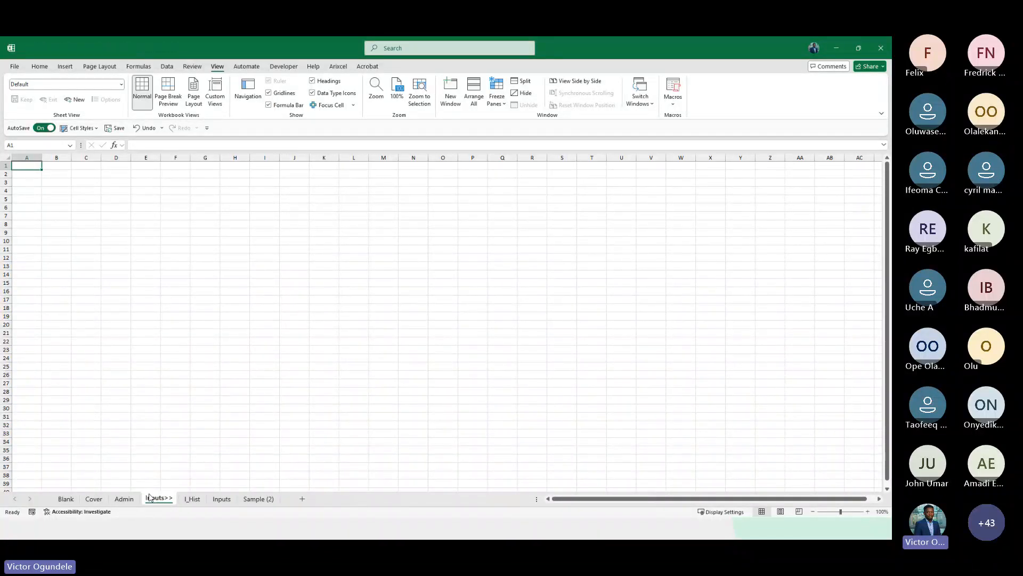
Colour the Inputs>> tab dark grey and hide the sheet's gridlines
right_click(159, 498)
mouse_move(207, 419)
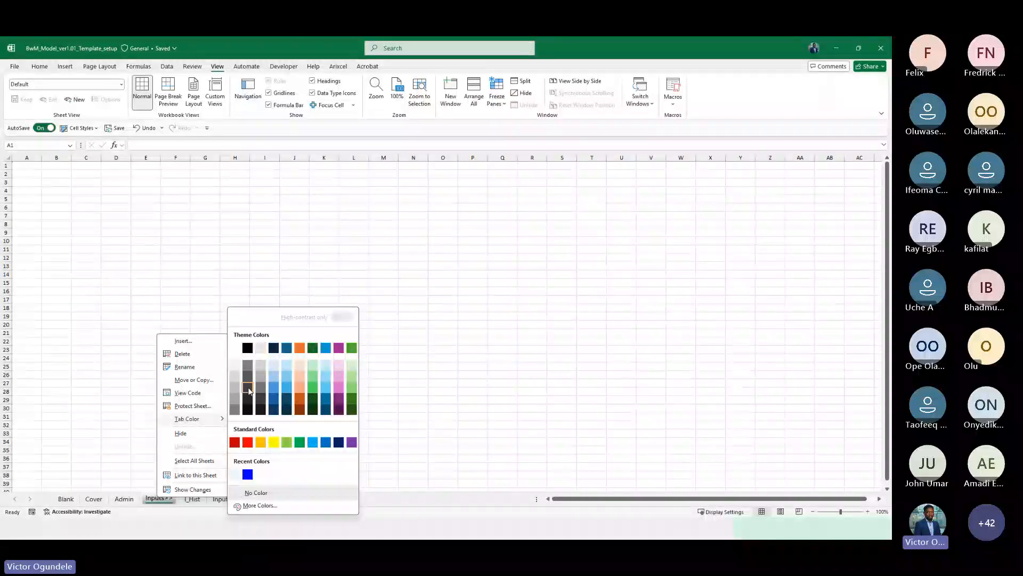
left_click(248, 387)
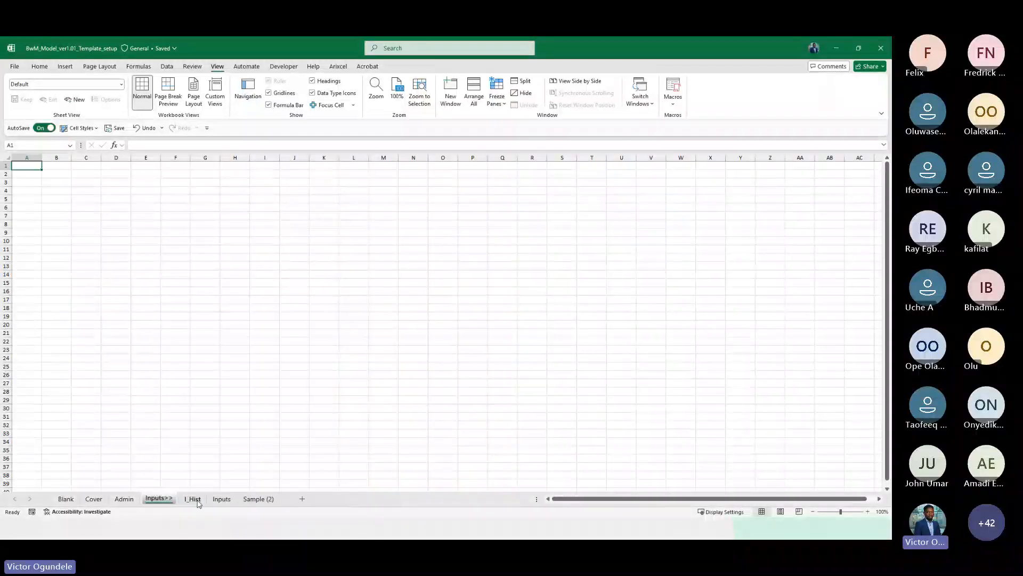
left_click(179, 383)
key("alt+w")
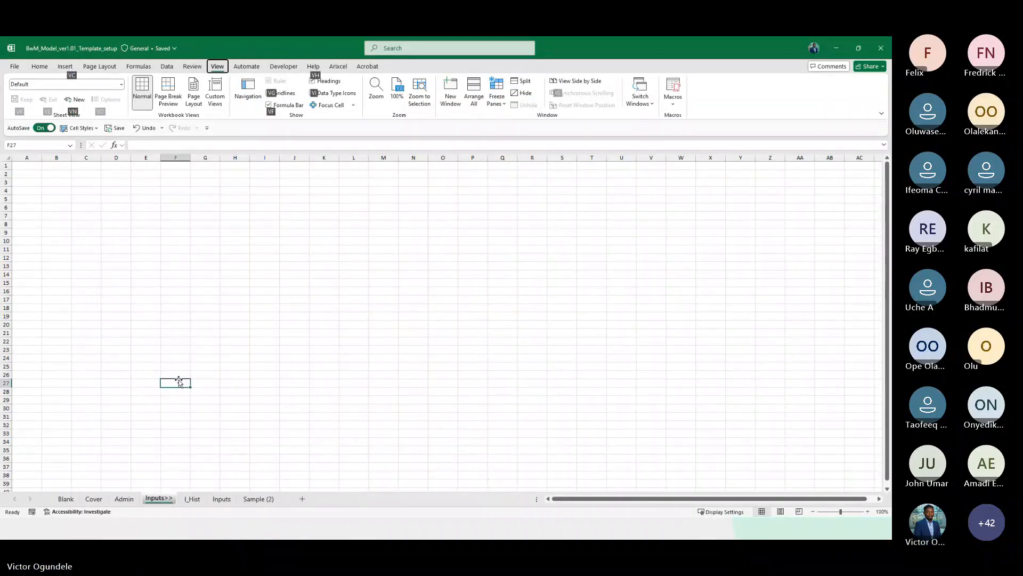
key("g")
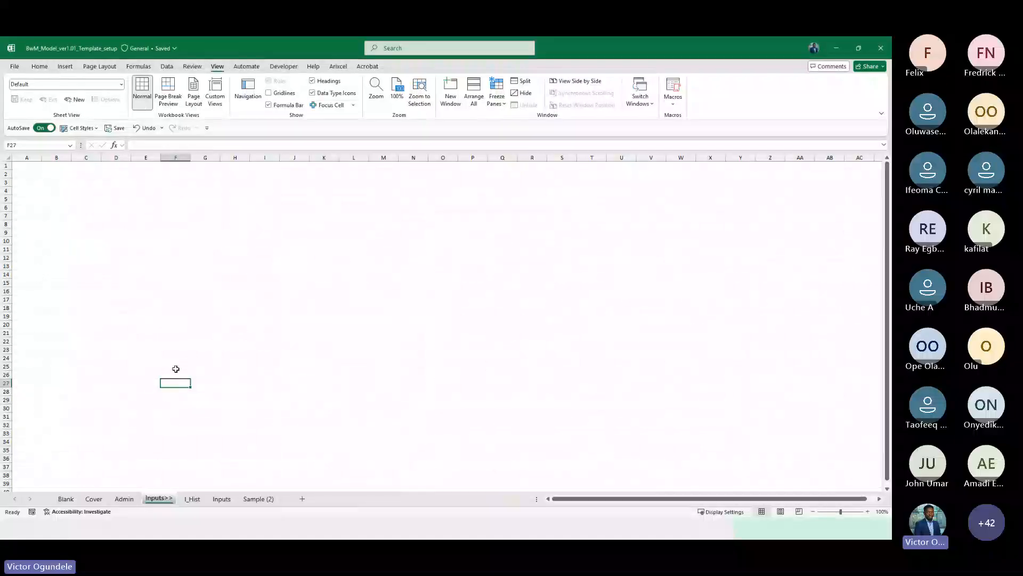
Enter "This worksheet is left blank intentionally" in cell B3 and narrow column A
left_click(44, 184)
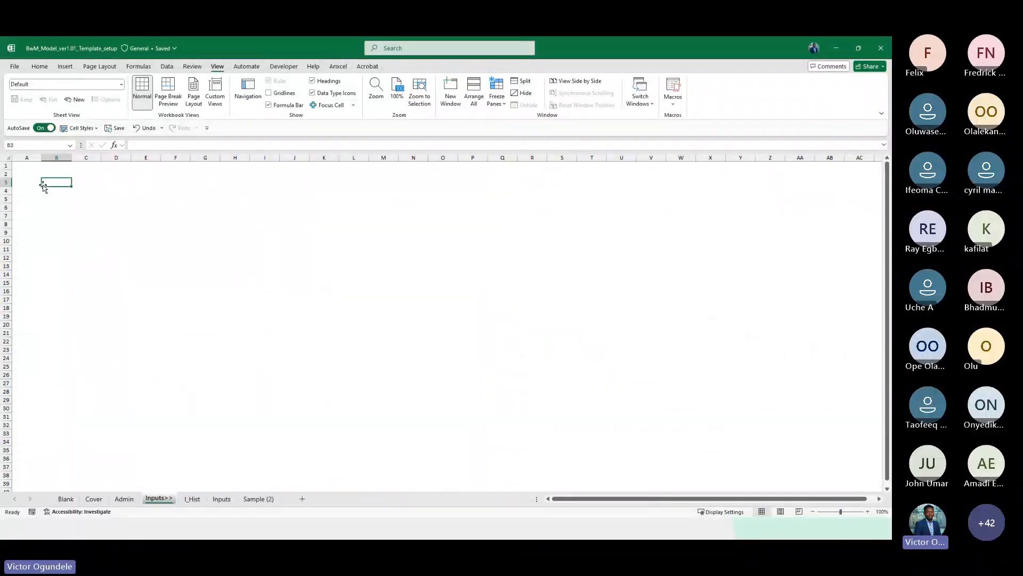
type("This worksh")
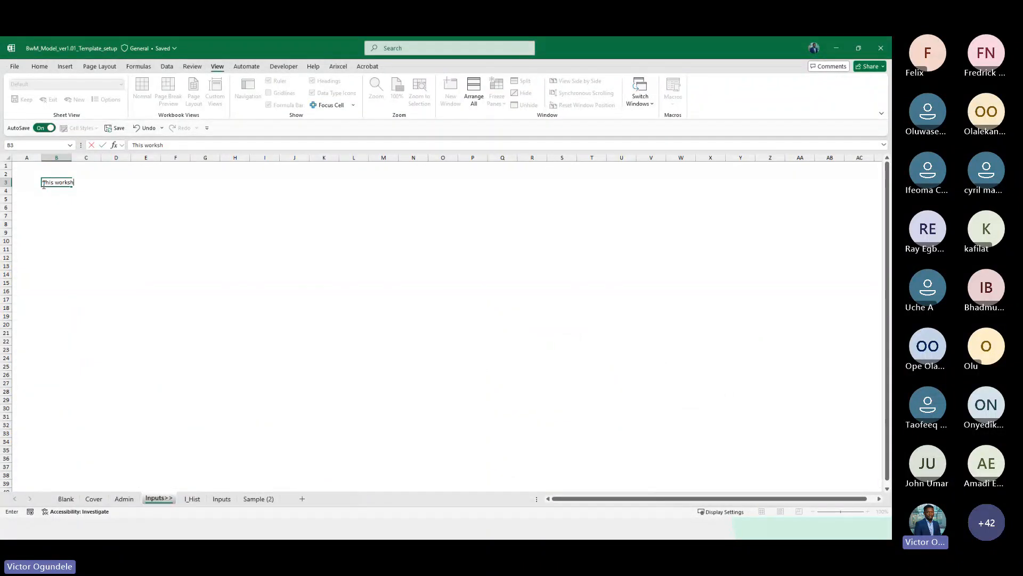
type("eet is left ba")
type("an")
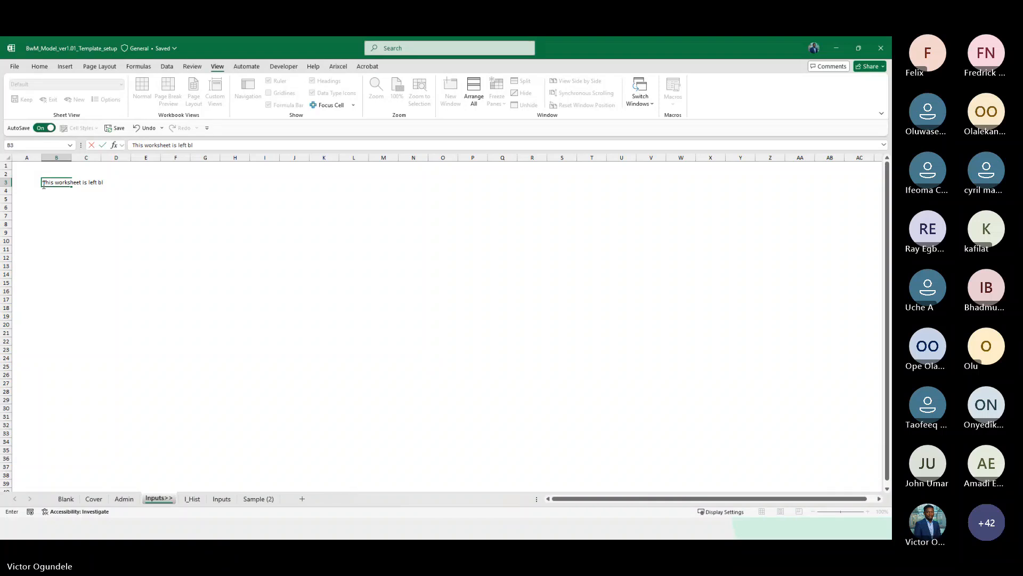
type("k intentional")
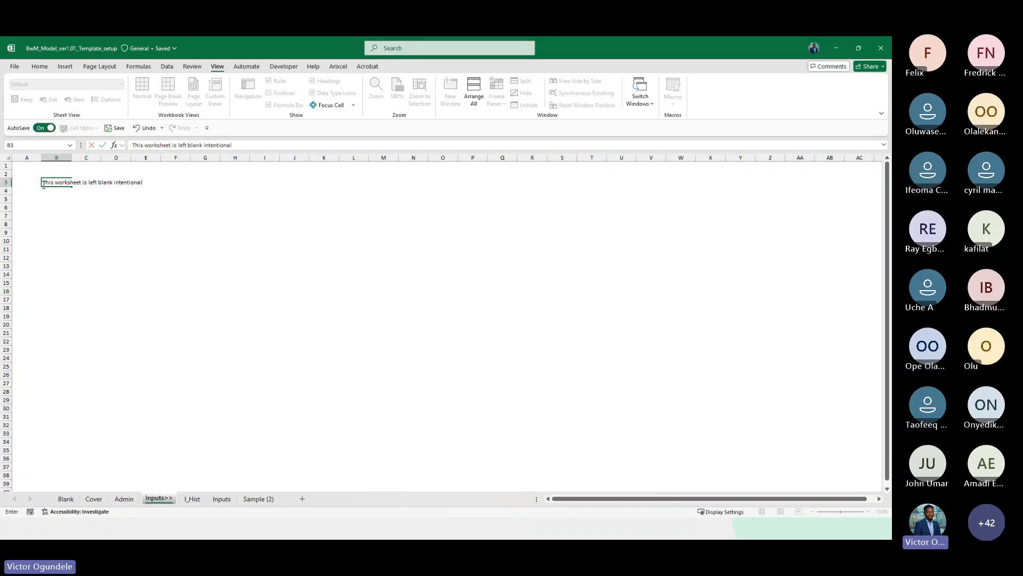
type("ly")
key("ctrl+Return")
scroll(43, 184, "up", 7)
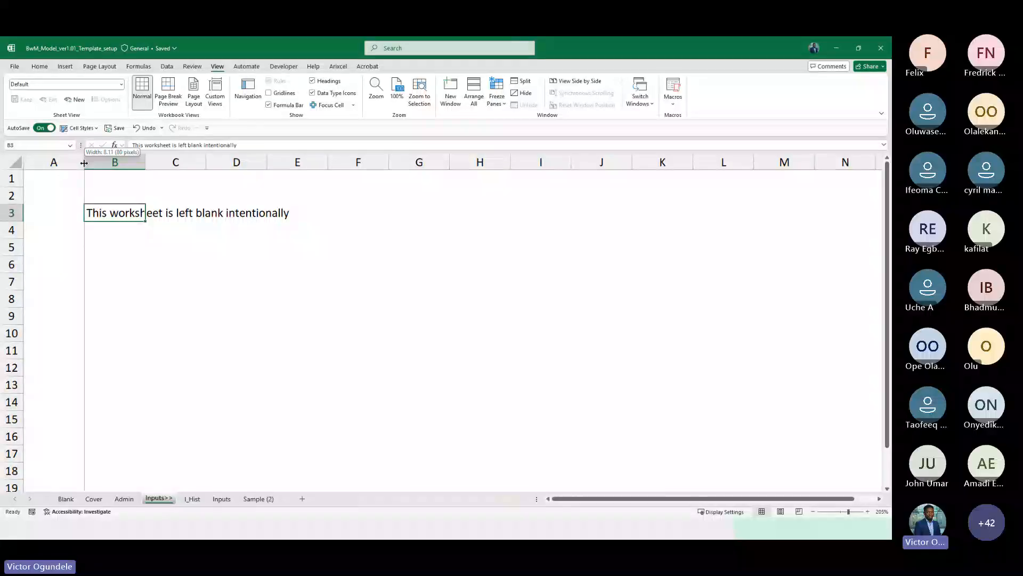
left_click_drag(84, 162, 46, 162)
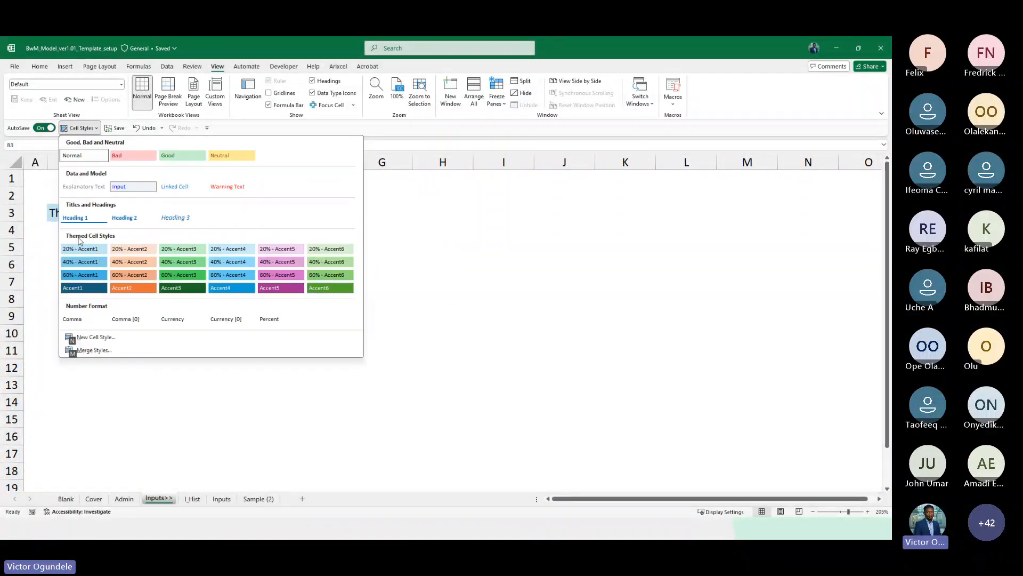
Apply the Warning Text cell style to the note in cell B3 of the Inputs>> sheet
left_click(230, 187)
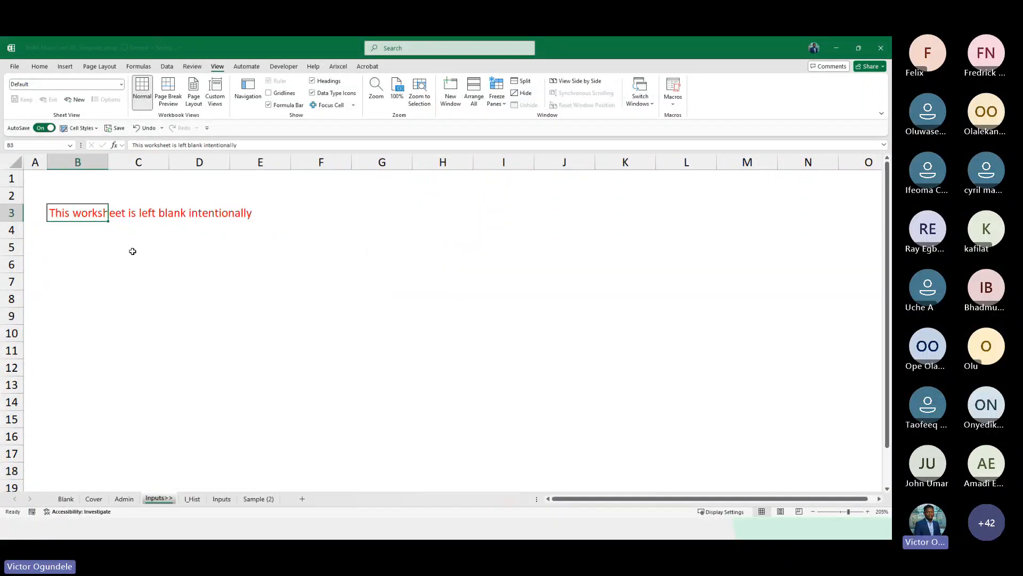
scroll(94, 285, "down", 2)
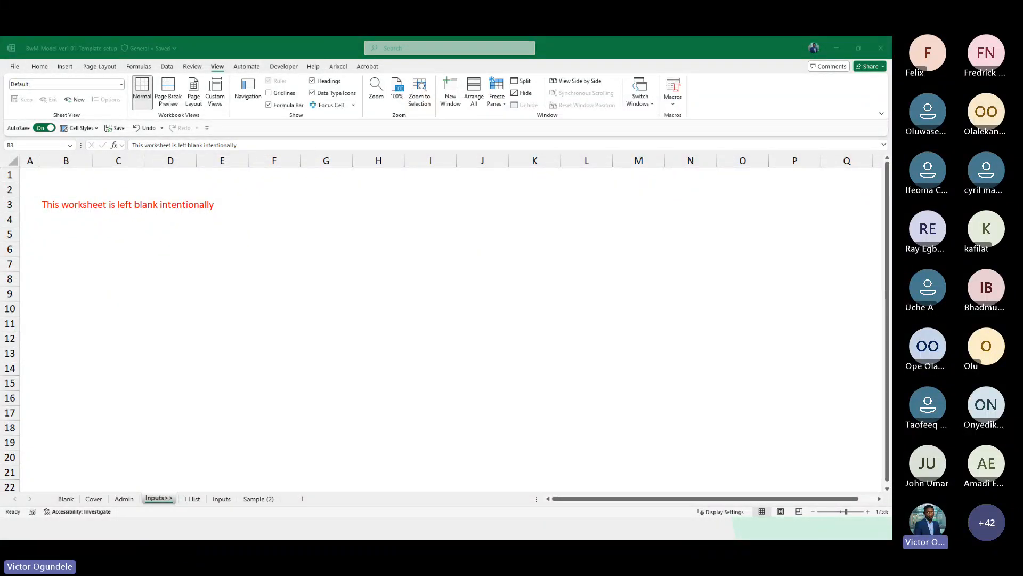
left_click(216, 326)
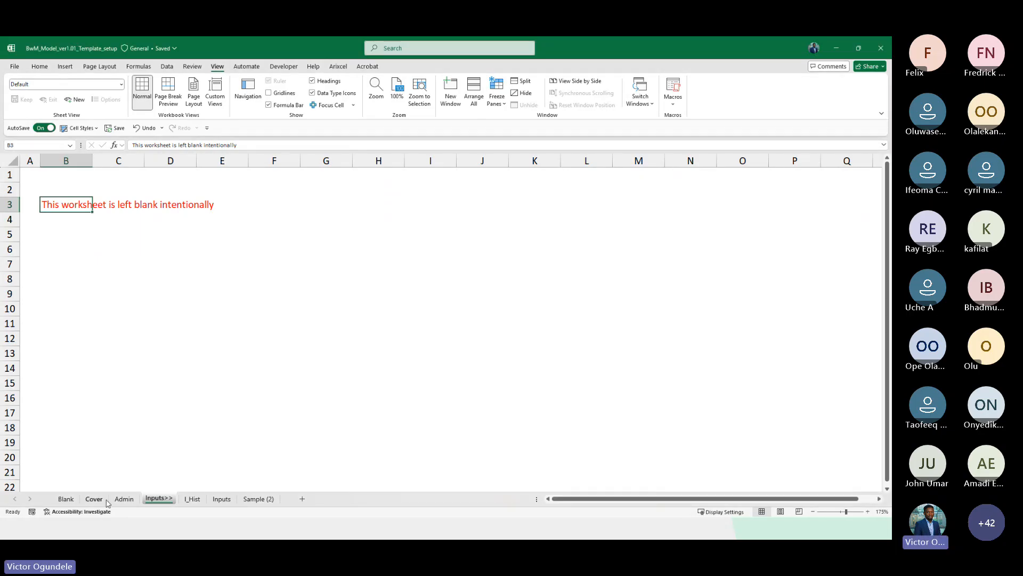
left_click(100, 248)
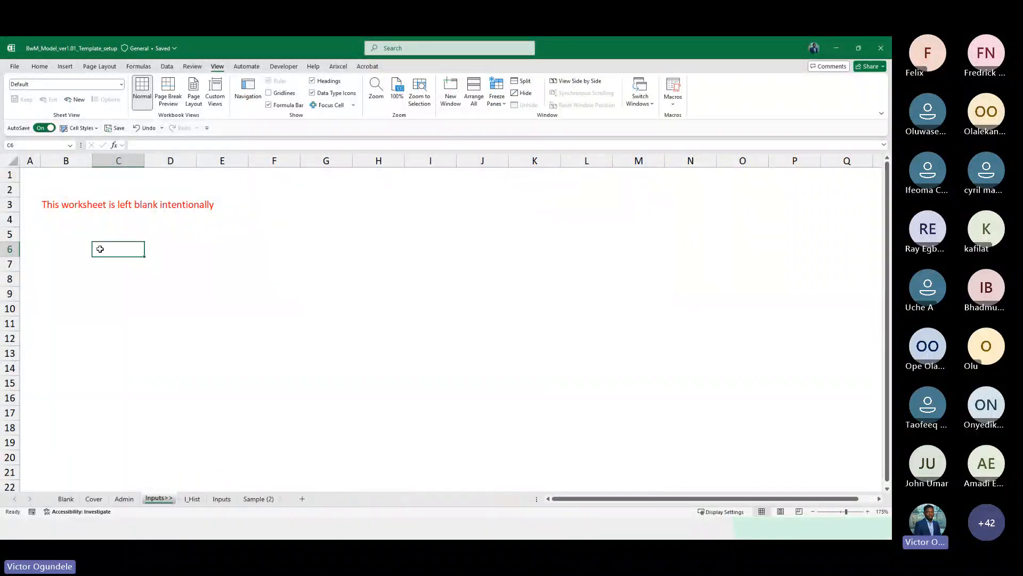
left_click(51, 206)
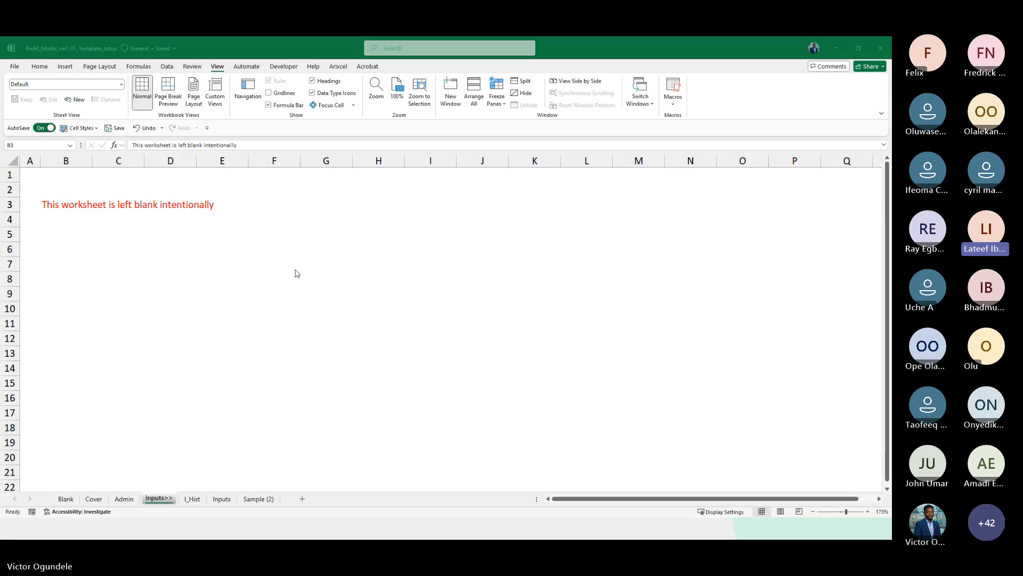
left_click(305, 306)
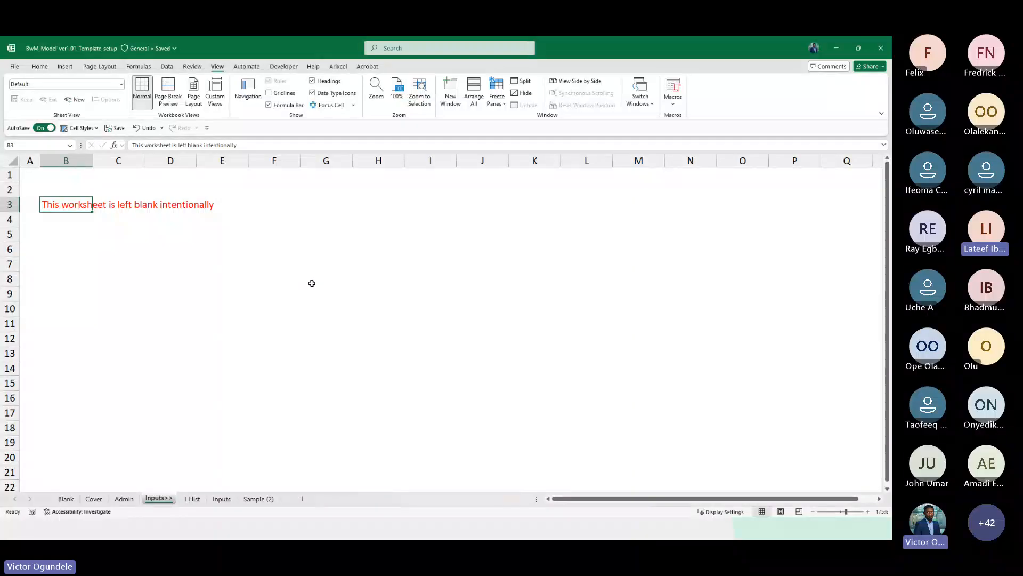
Compare the cell style galleries of the source financial data workbook and the template workbook
key("alt+Tab")
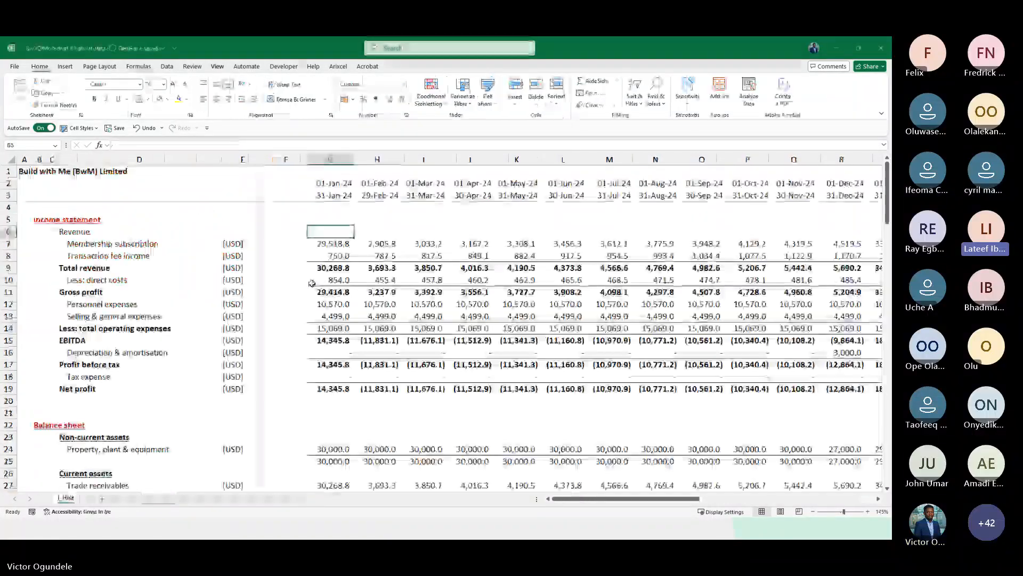
left_click(299, 267)
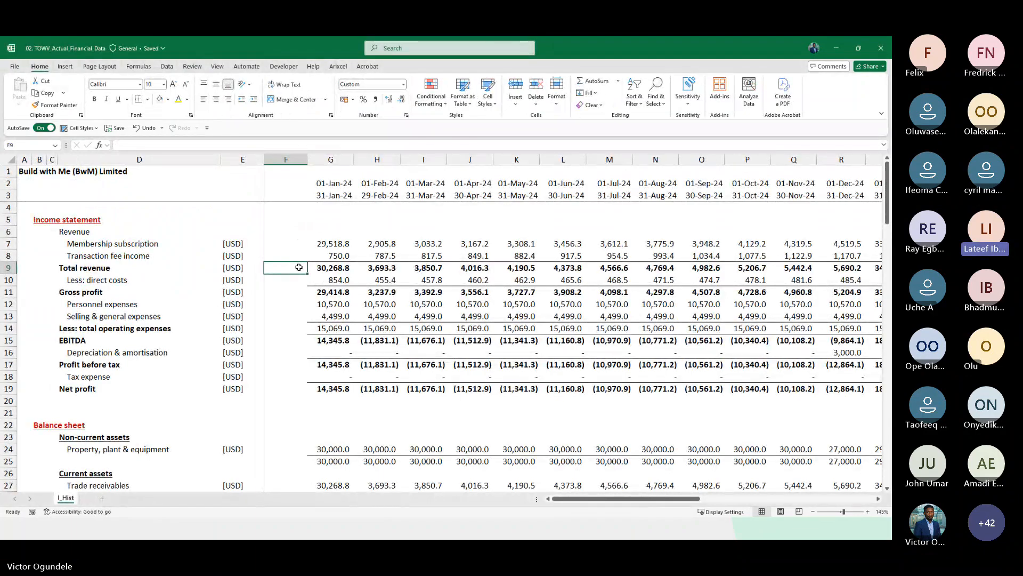
left_click(289, 234)
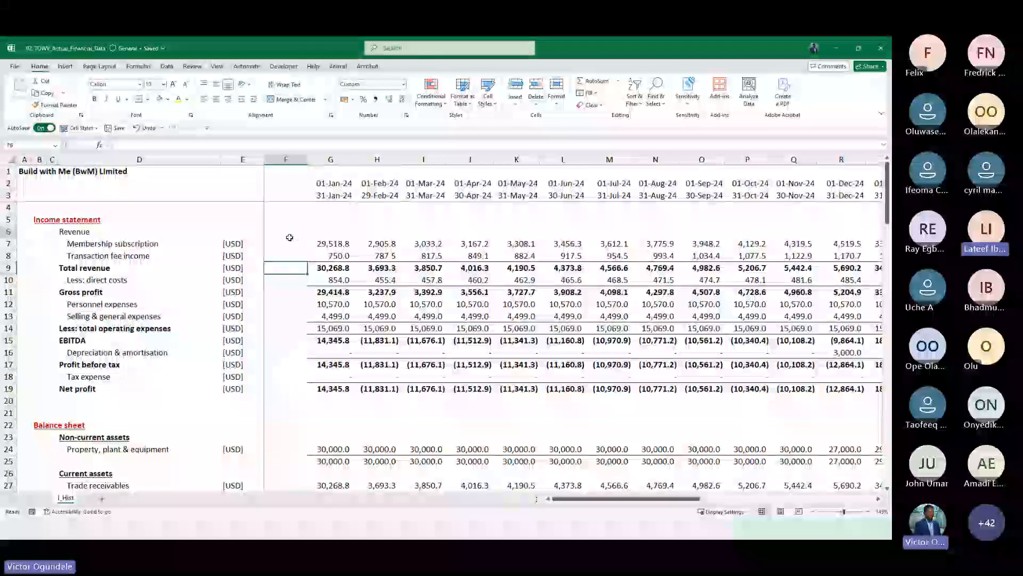
left_click(285, 279)
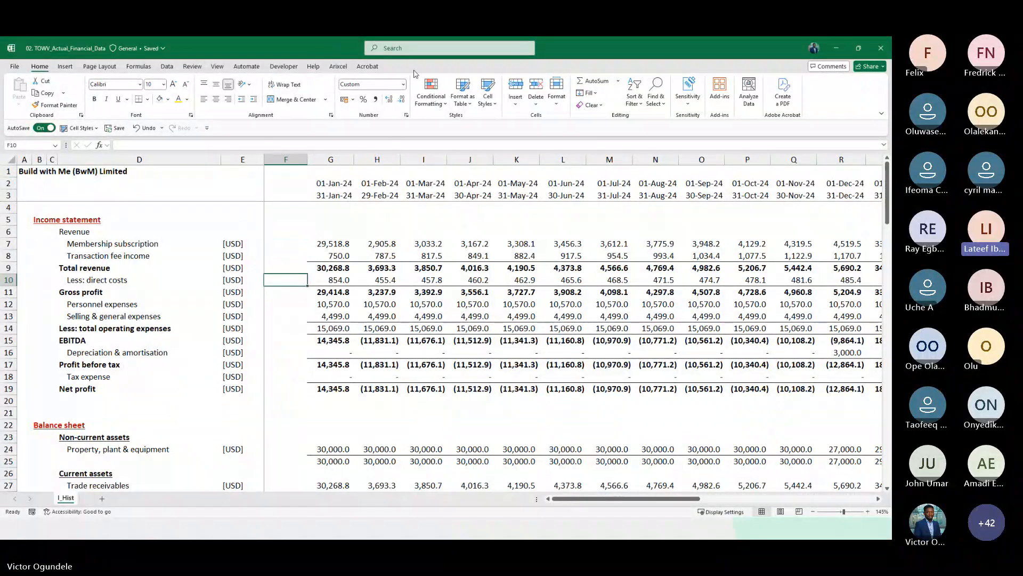
left_click(487, 97)
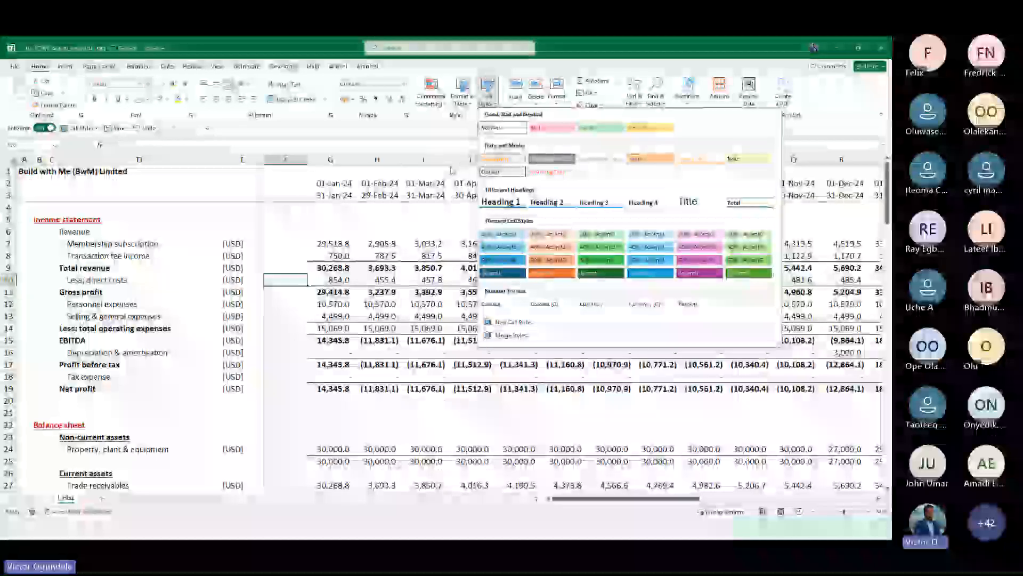
left_click(341, 228)
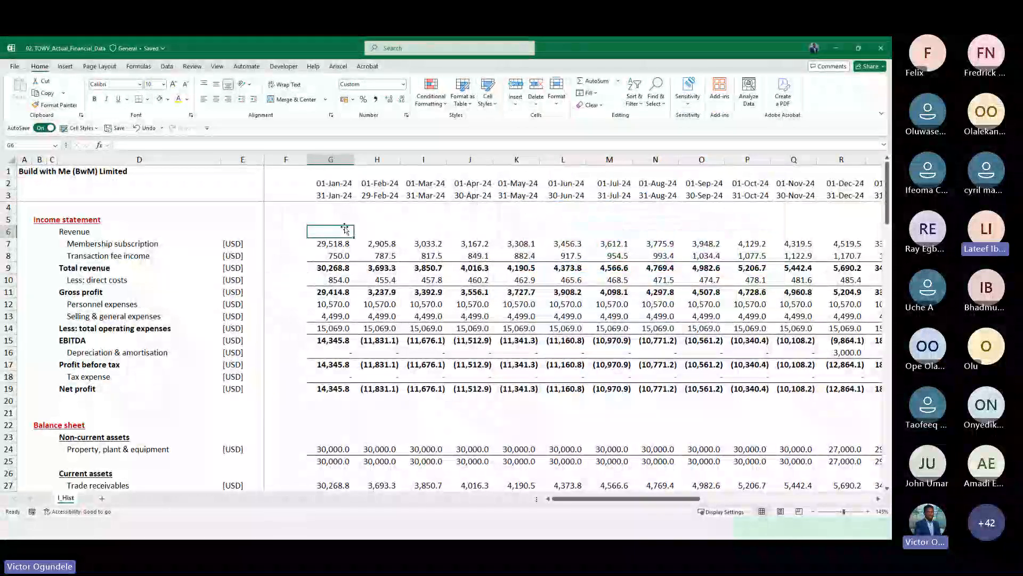
left_click(836, 48)
left_click(311, 222)
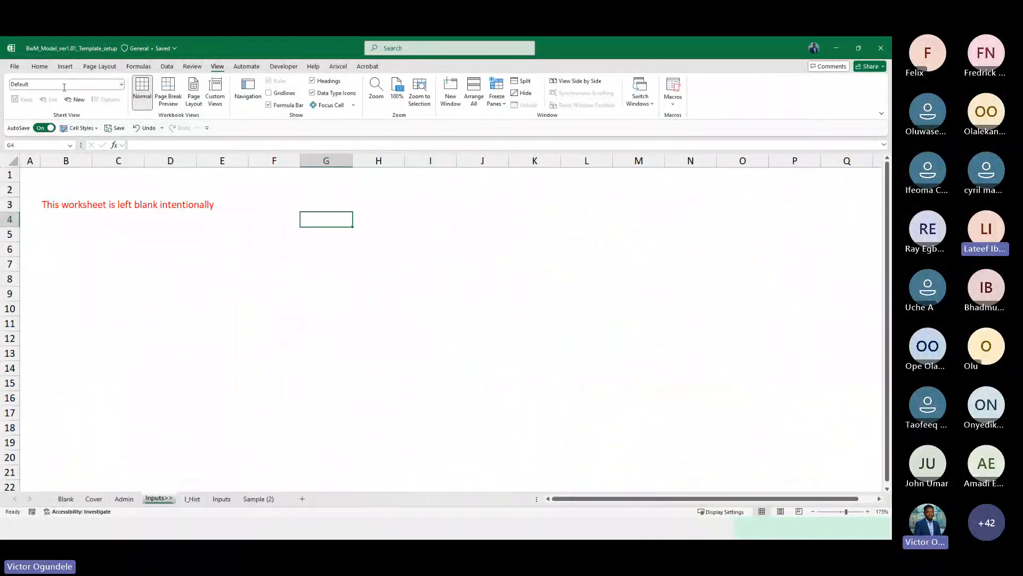
left_click(39, 66)
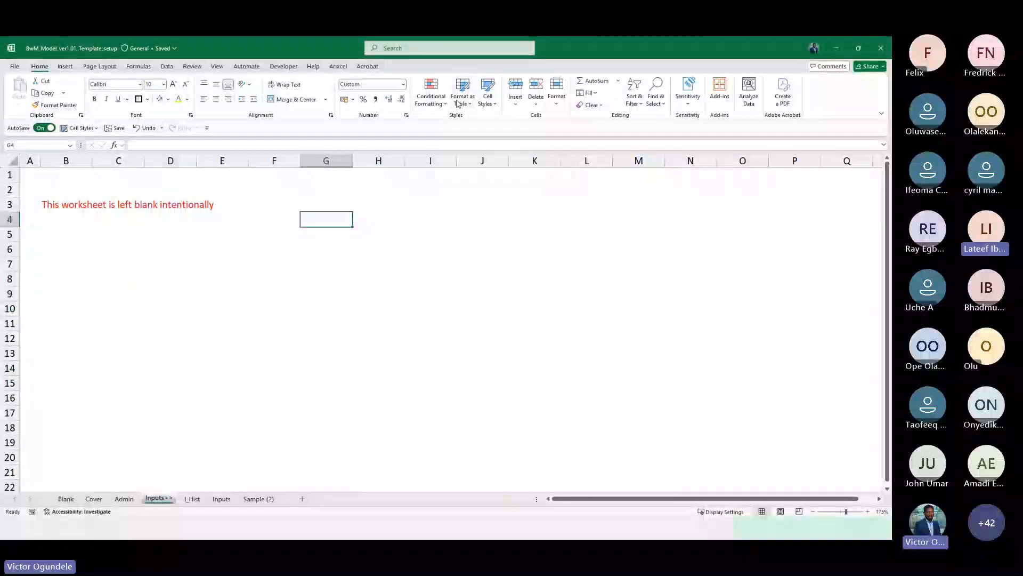
left_click(487, 93)
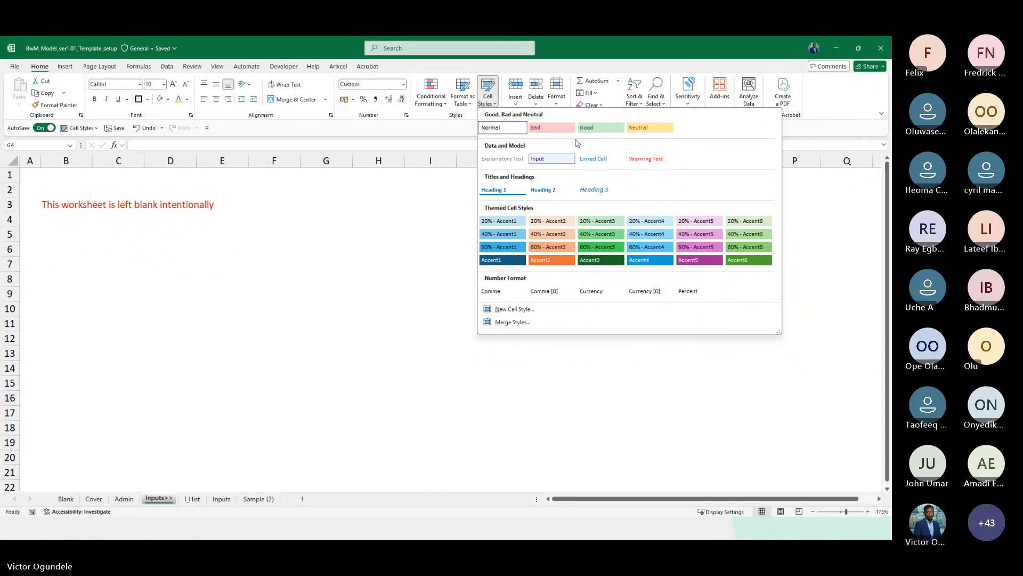
left_click(329, 254)
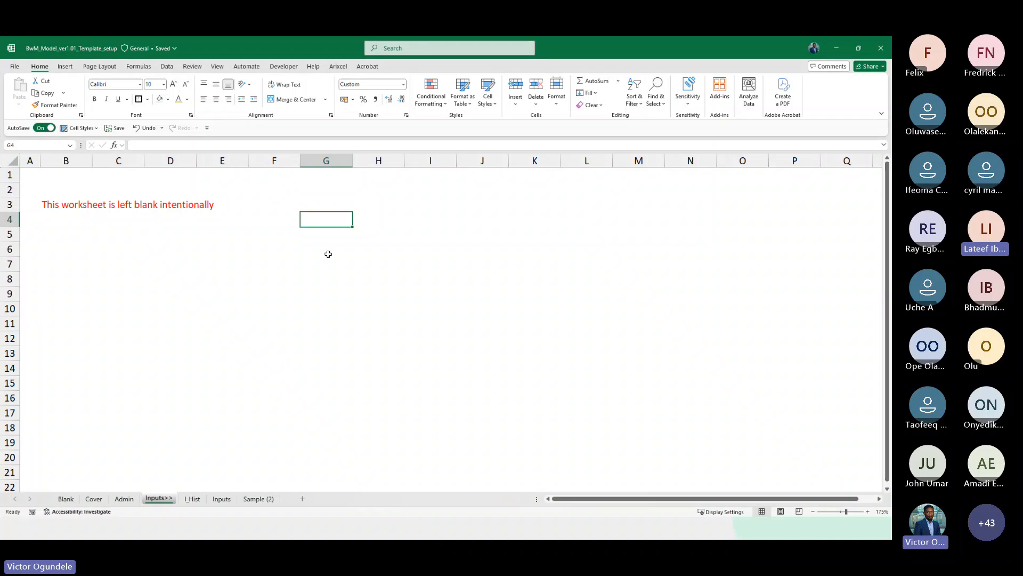
key("alt+Tab")
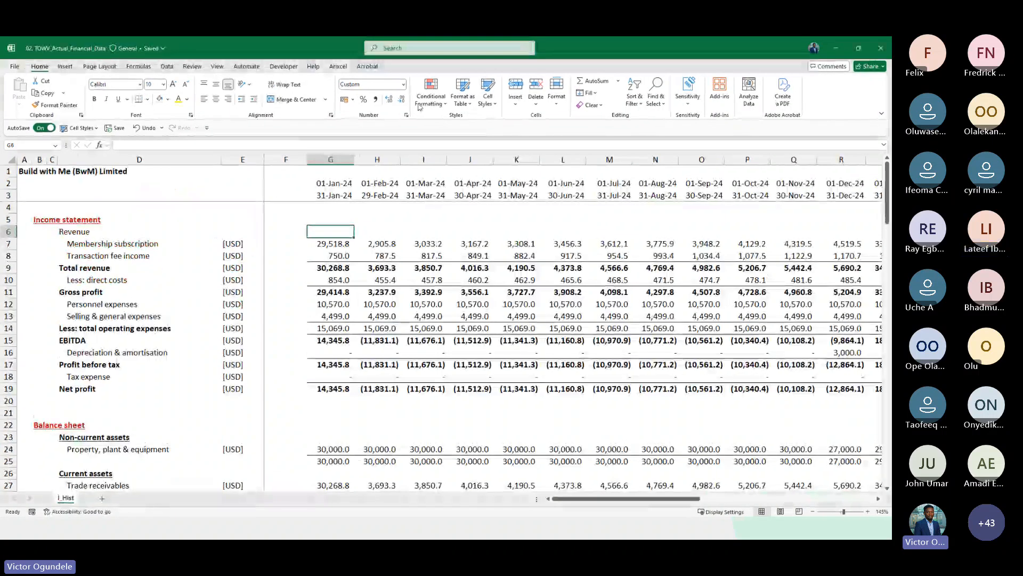
left_click(493, 105)
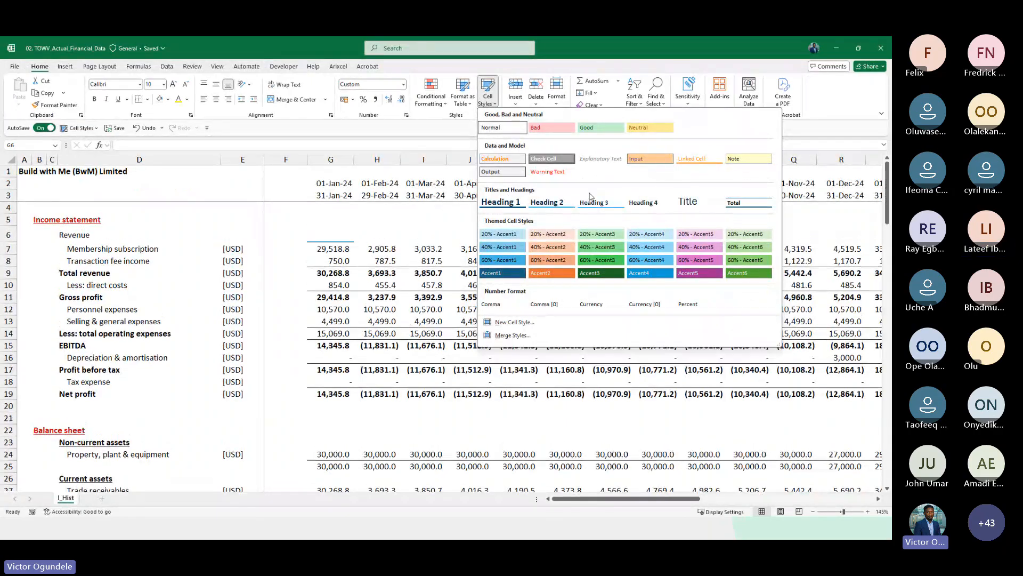
left_click(343, 281)
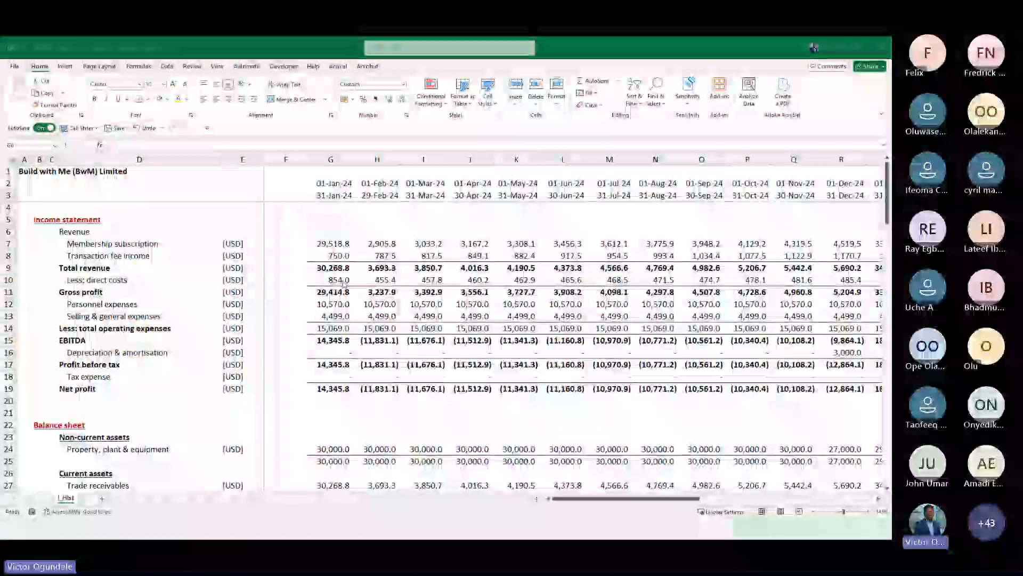
key("alt+Tab")
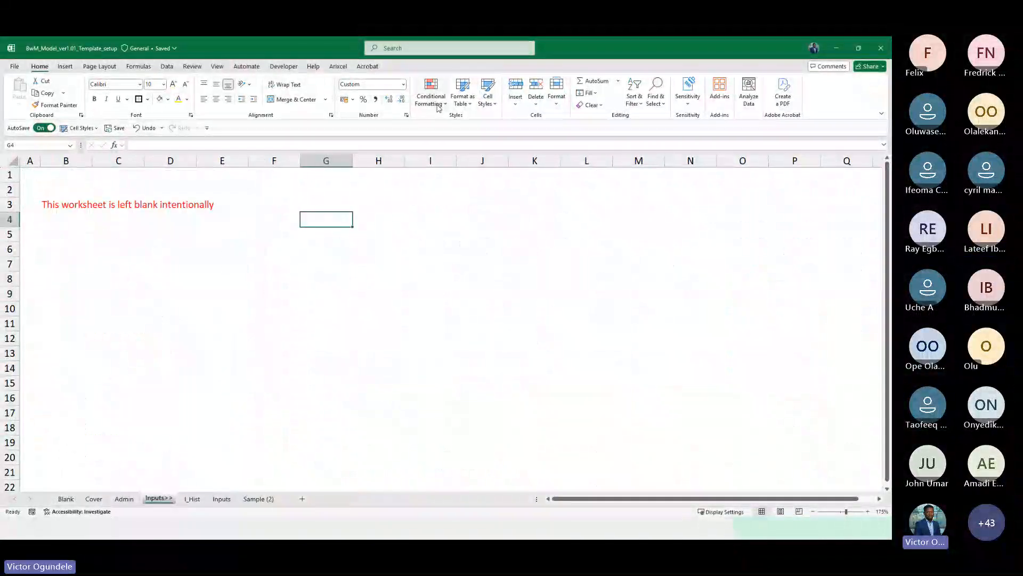
left_click(437, 104)
left_click(488, 93)
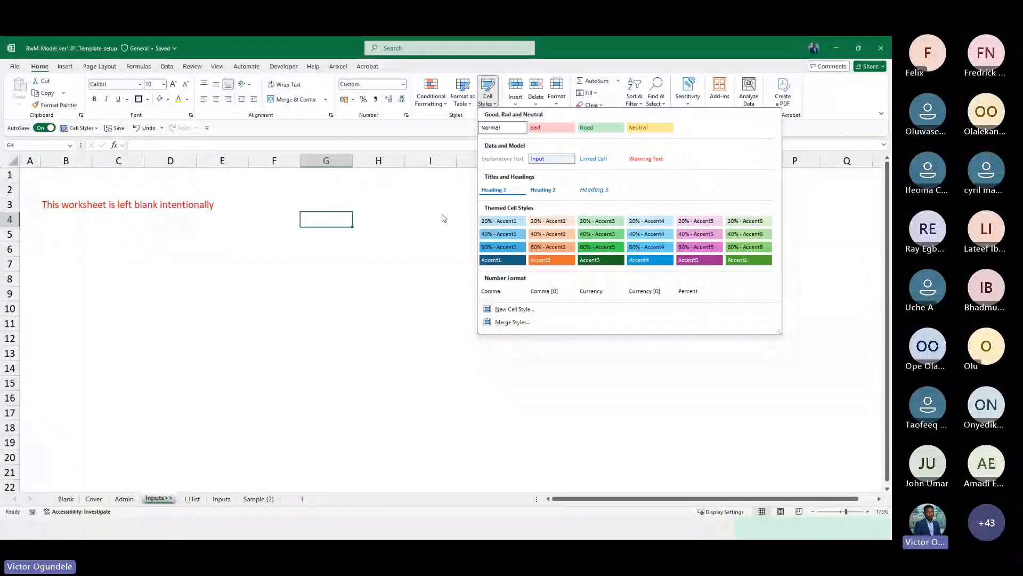
left_click(298, 220)
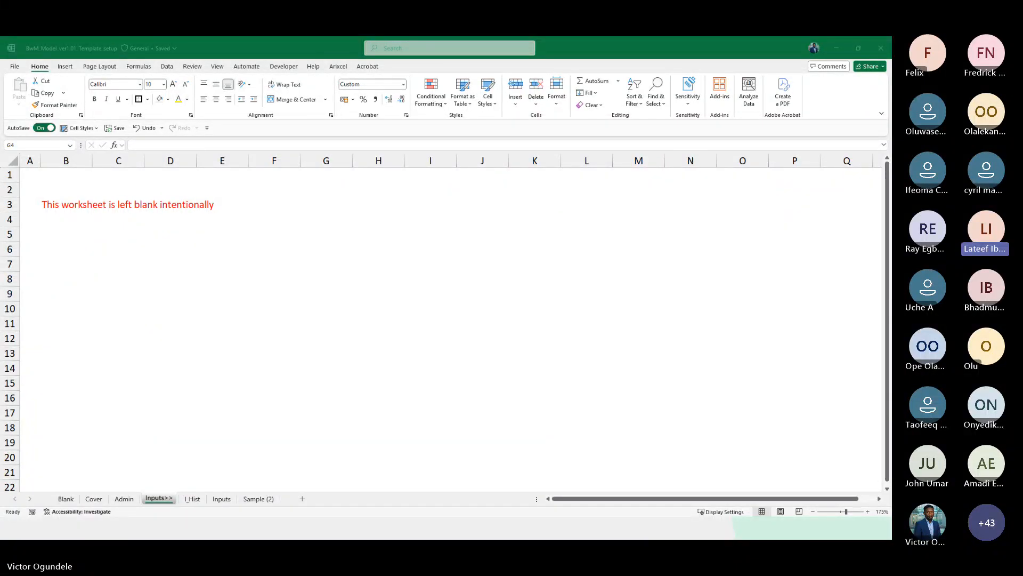
Review the template's sheets in turn: Inputs, I_Hist, Admin, Sample (2) and Inputs>>
left_click(282, 161)
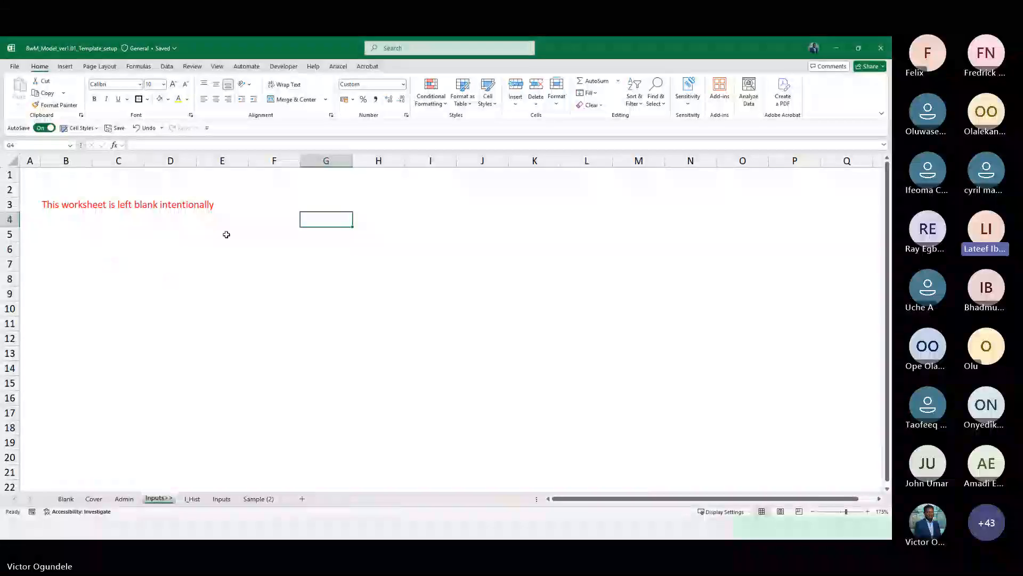
left_click(47, 205)
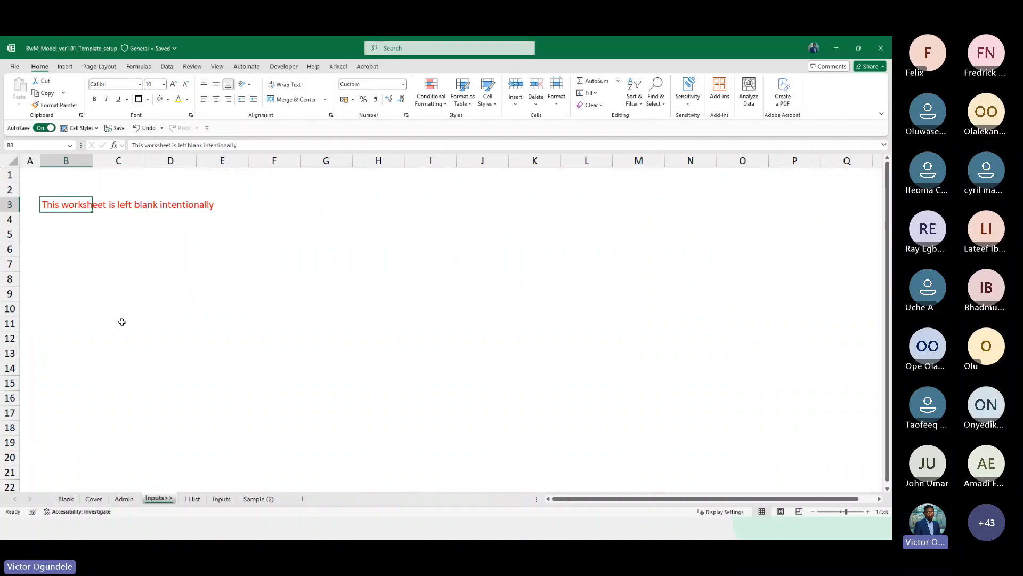
left_click(53, 234)
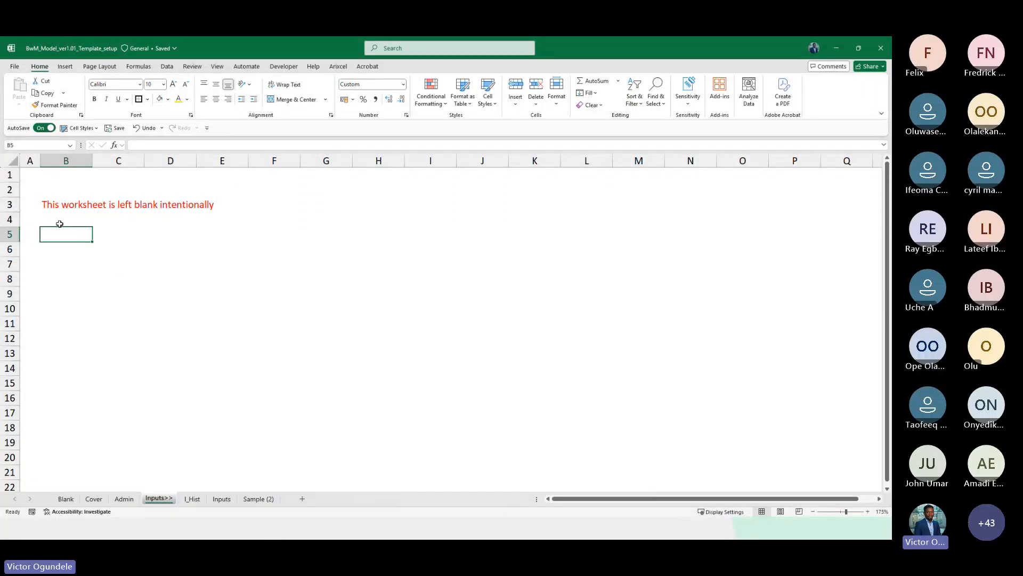
left_click(130, 232)
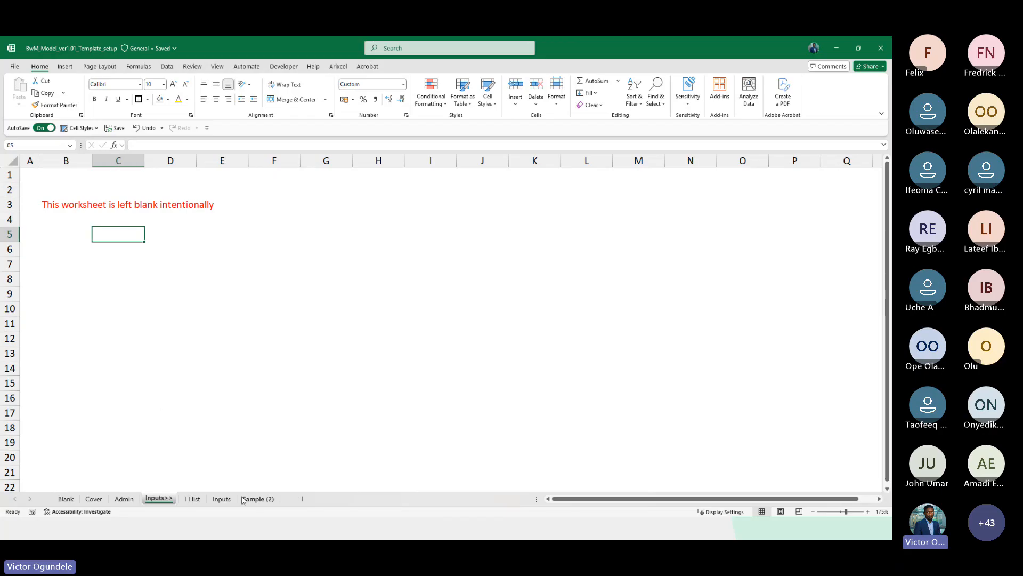
left_click(221, 498)
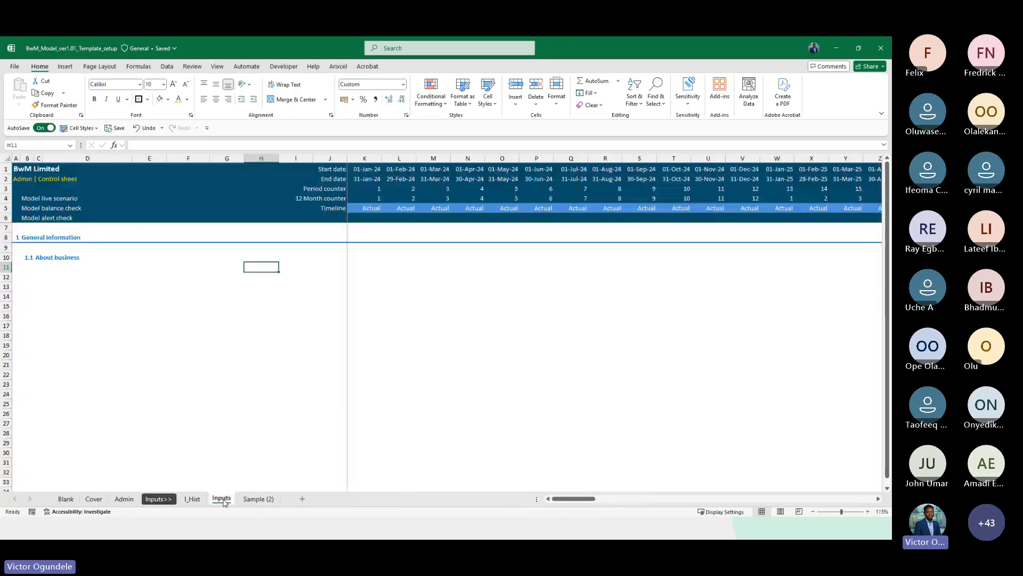
left_click(196, 498)
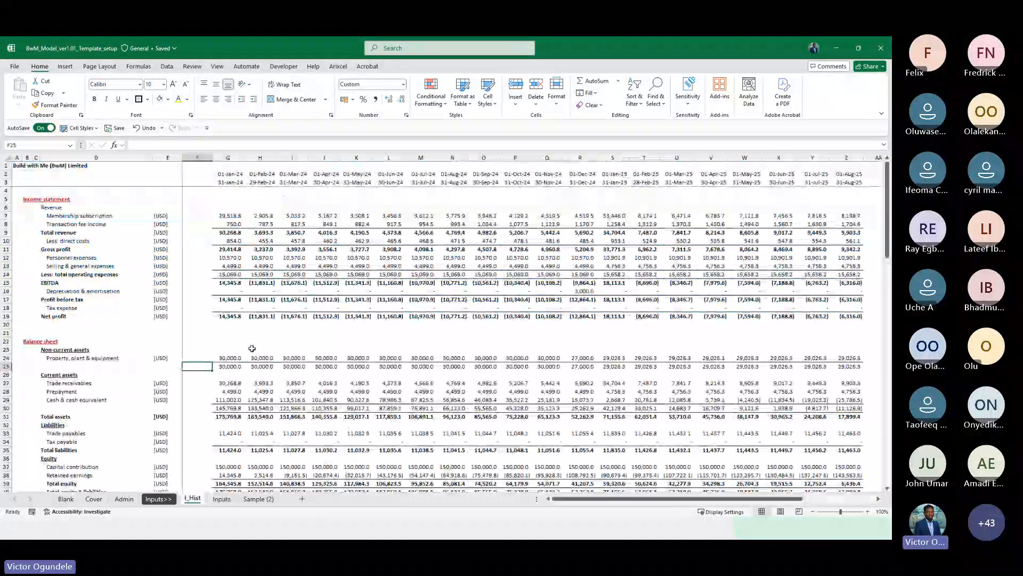
scroll(252, 348, "down", 4)
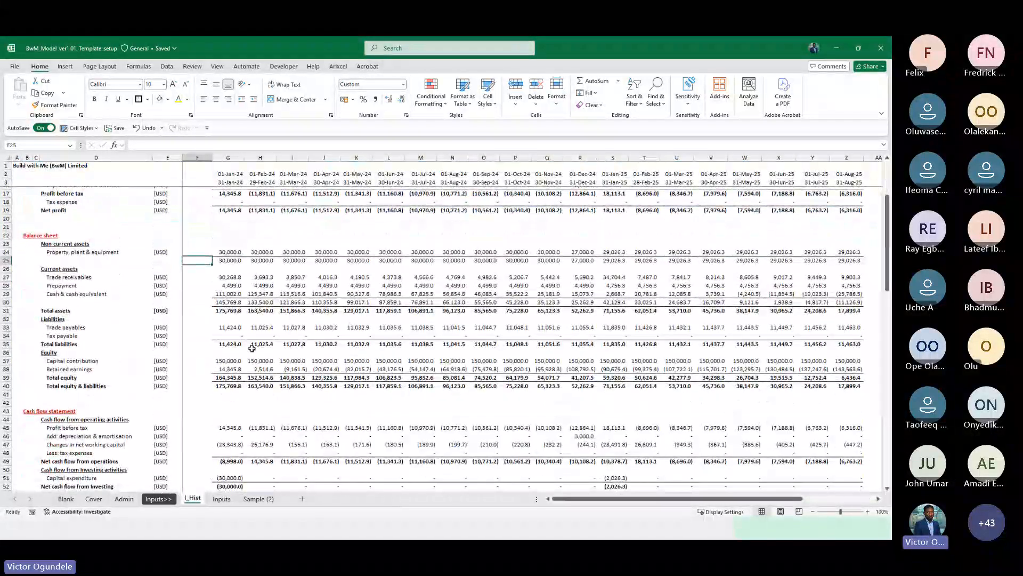
key("alt+Tab")
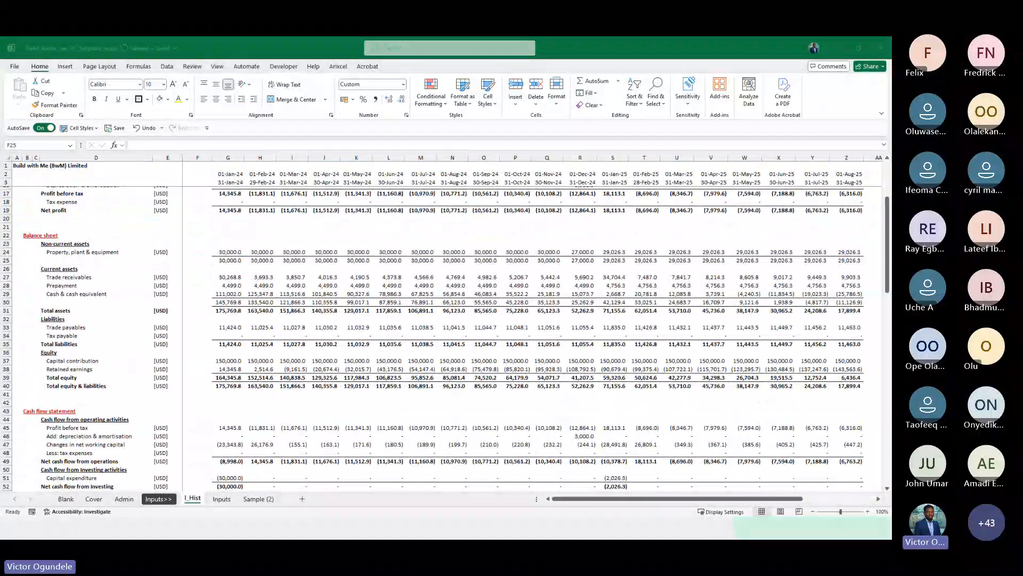
left_click(181, 441)
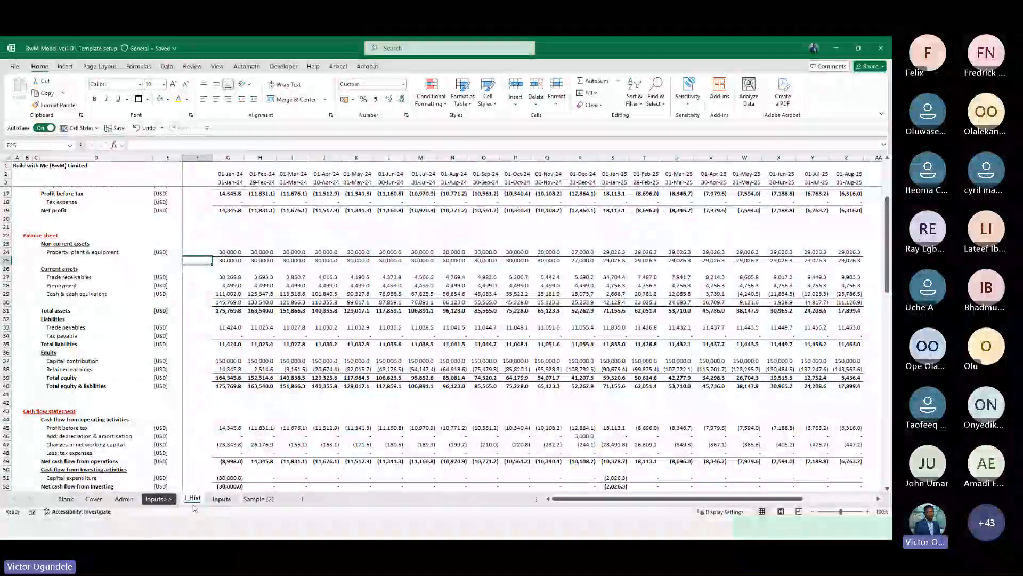
left_click(125, 500)
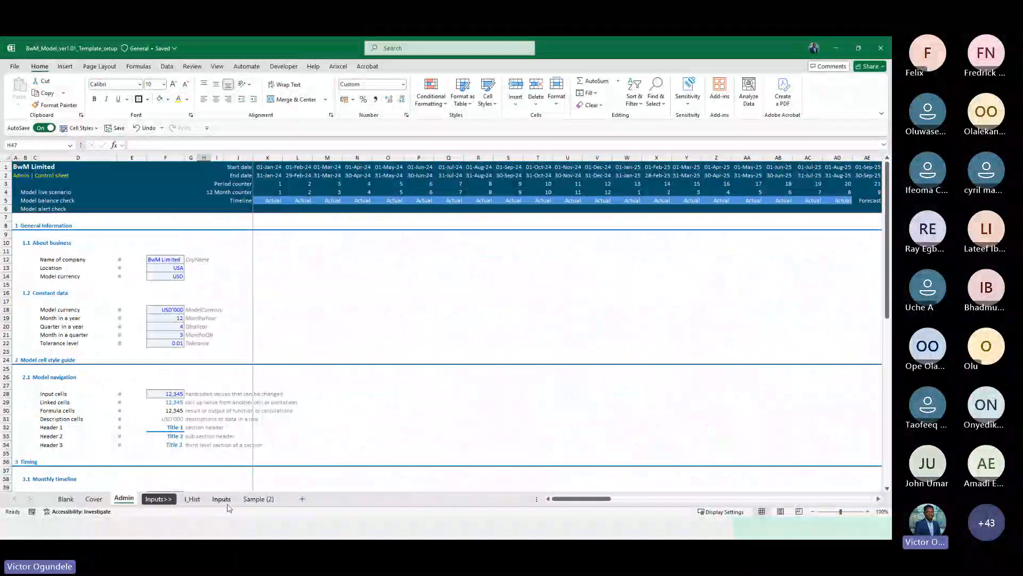
left_click(254, 499)
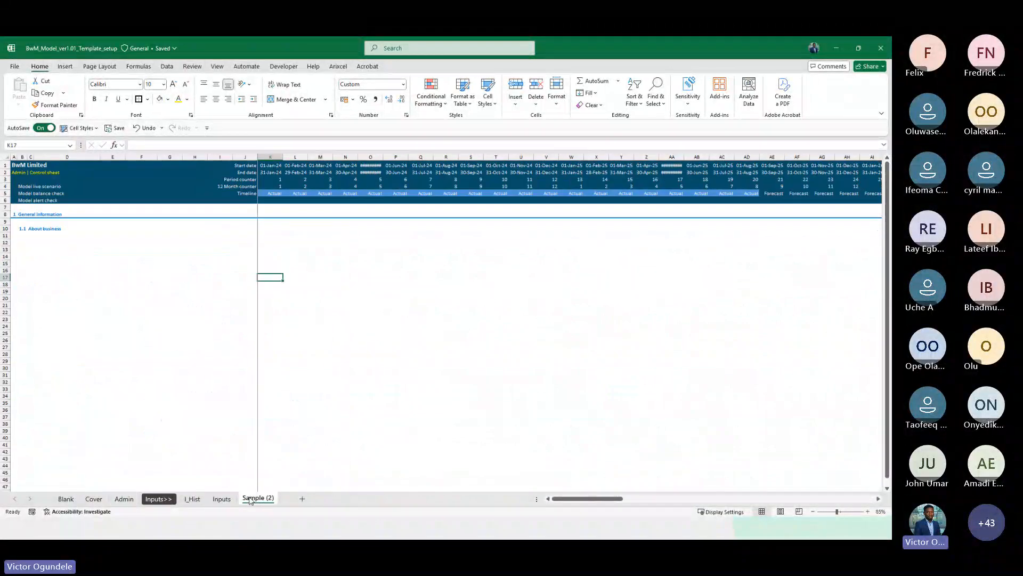
left_click(158, 499)
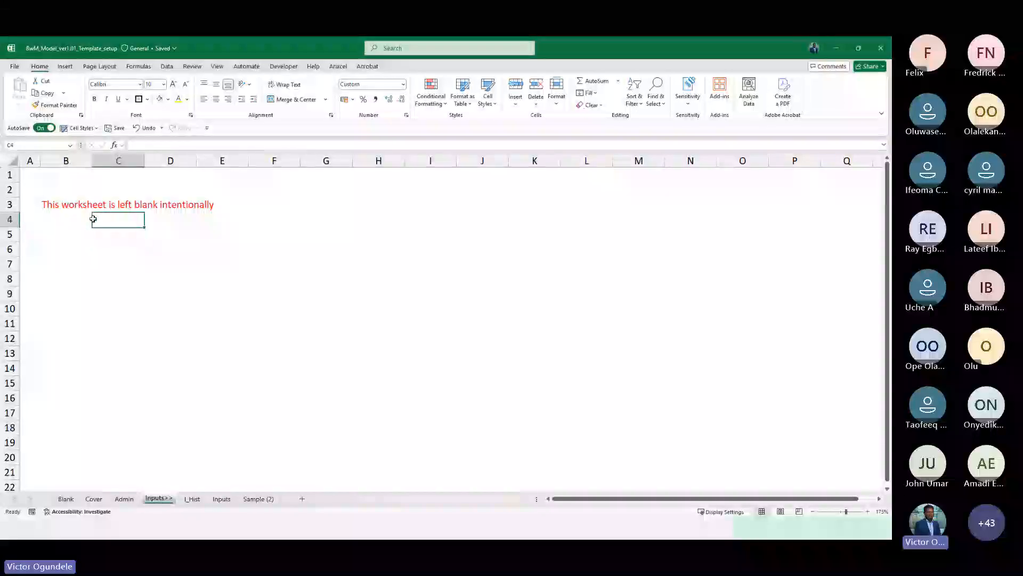
left_click(91, 220)
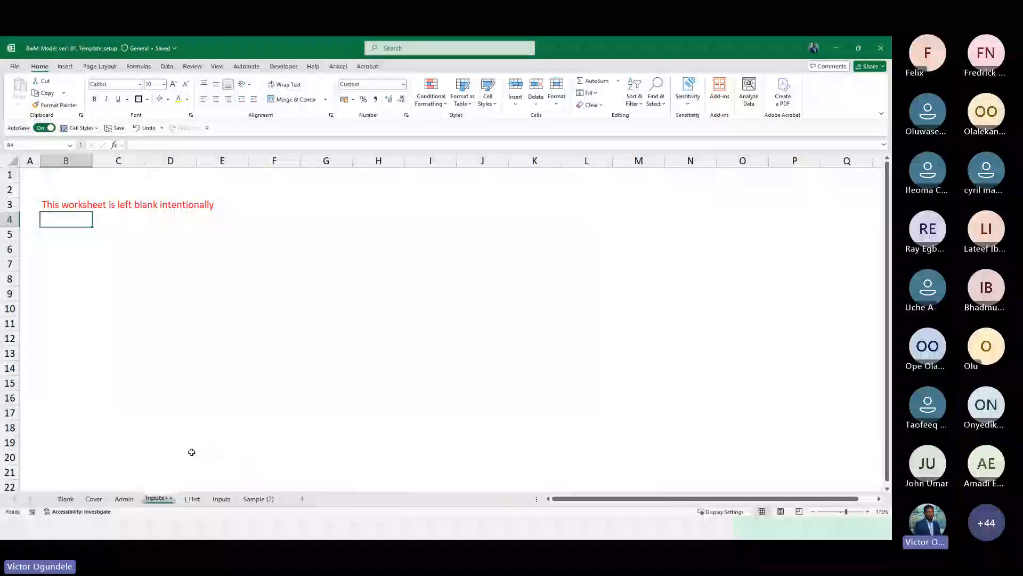
Look through the I_Hist, Blank and Cover sheets, focusing on the Cover sheet's cell styles legend
left_click(193, 498)
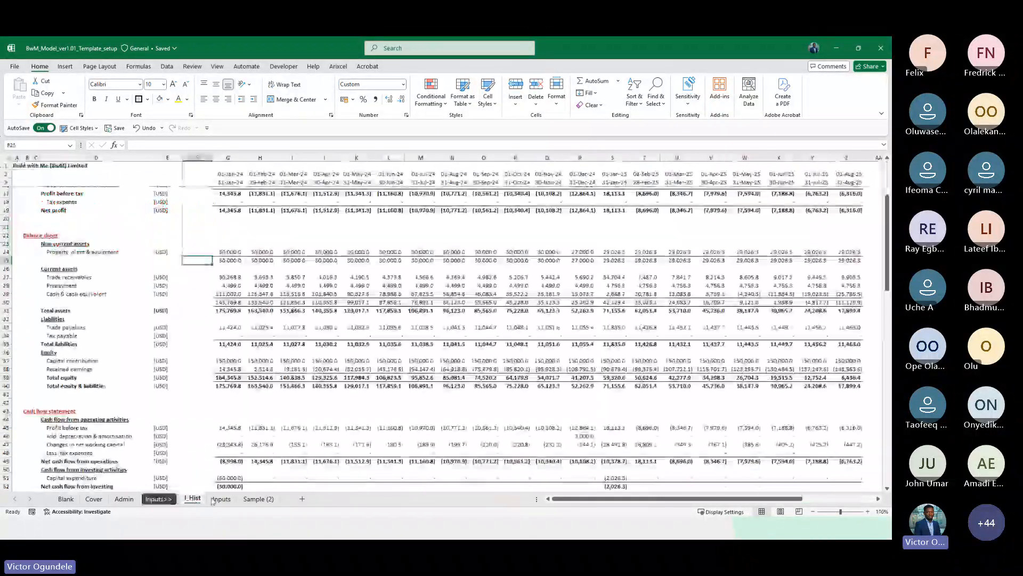
scroll(247, 364, "up", 4)
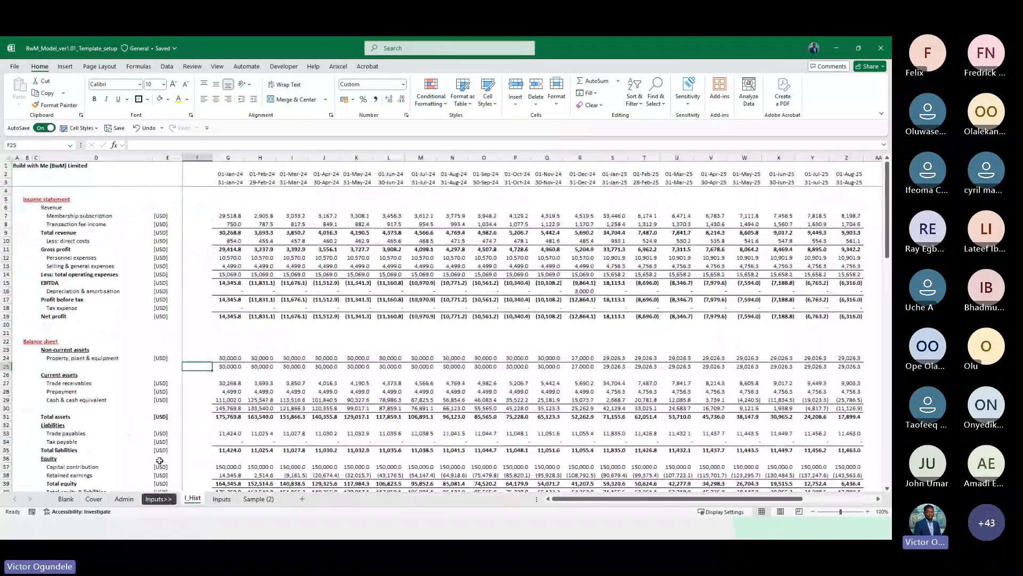
left_click(72, 499)
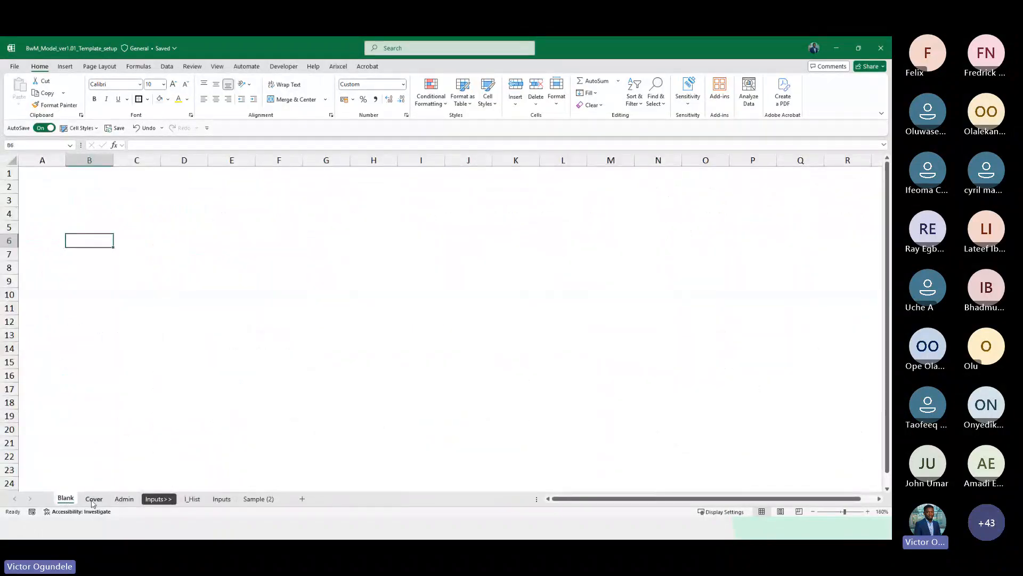
left_click(94, 498)
scroll(289, 433, "down", 1)
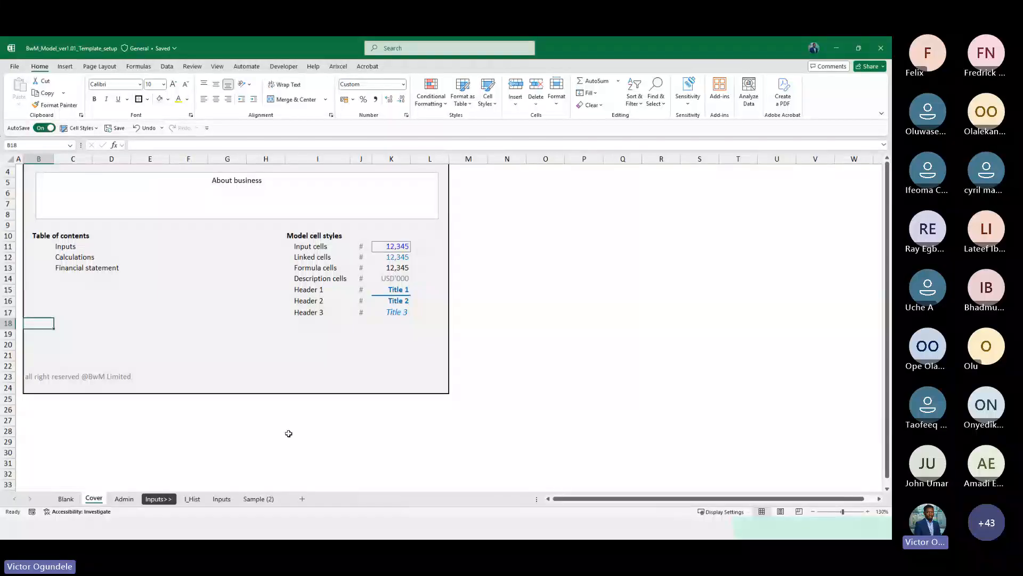
left_click(289, 337)
scroll(289, 339, "up", 2)
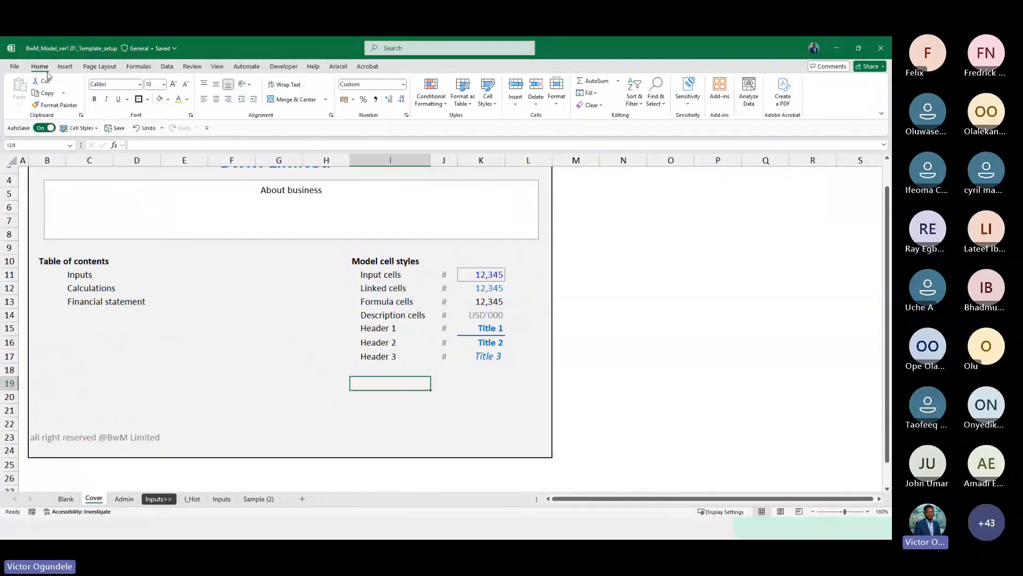
double_click(40, 67)
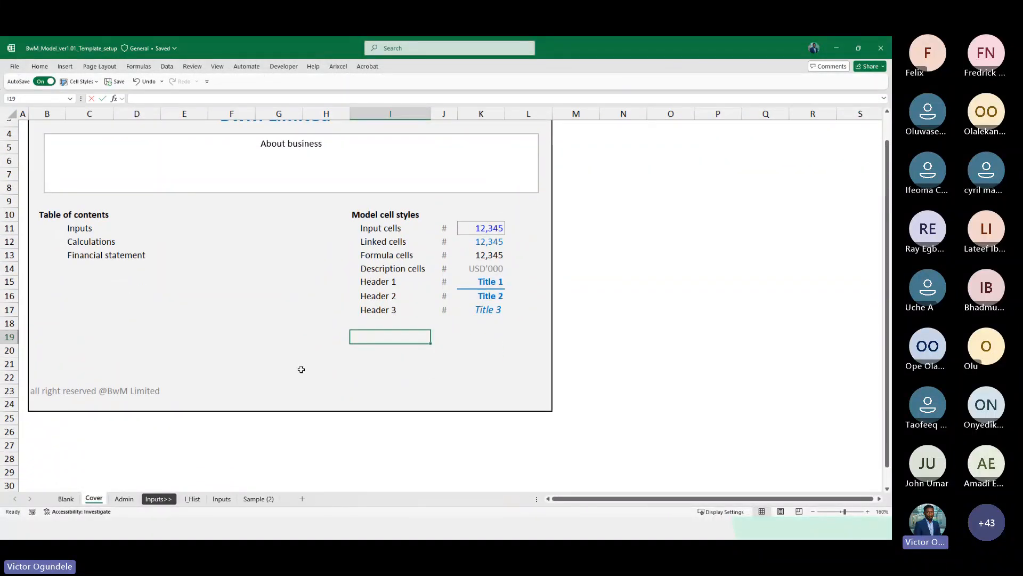
Enter the heading "Model value conversion" in cell I19 of the Cover sheet
type("Model conve")
key("BackSpace")
type("v")
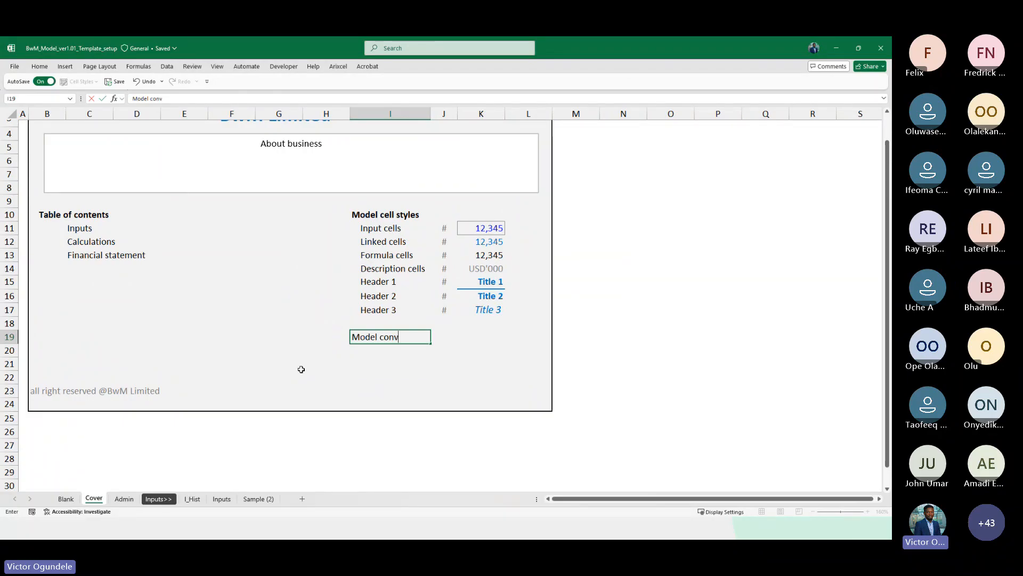
type("ersion")
key("ctrl+Left")
type("value")
key("Return")
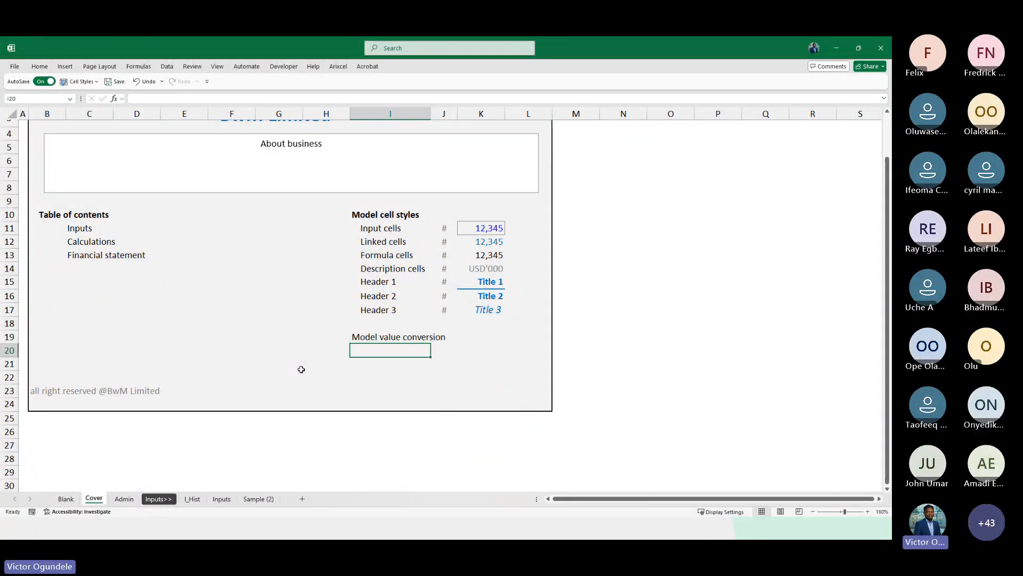
Enter the labels "Postive values" in I20 and "Negative value" in I21 below the heading
type("Postiv")
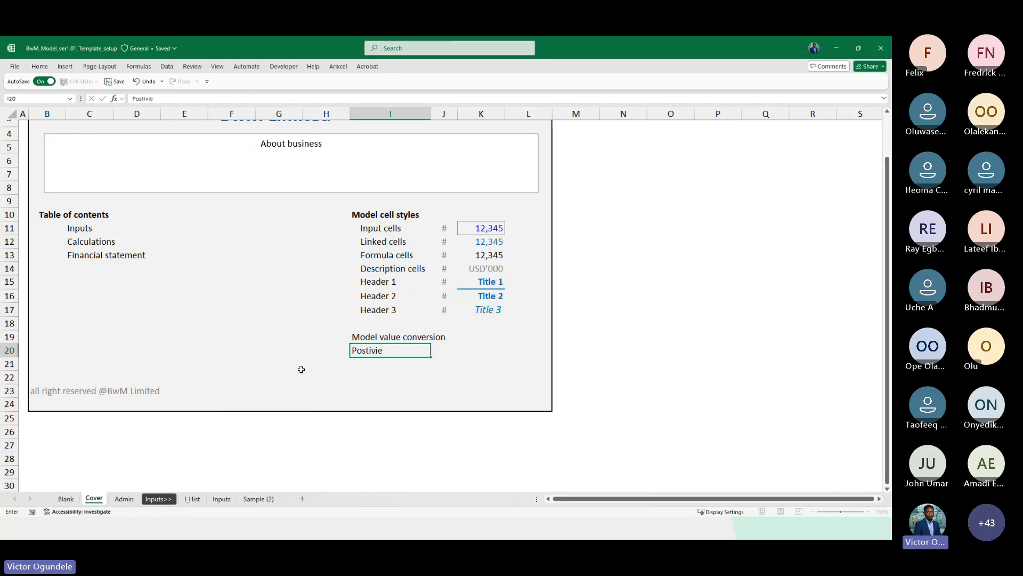
type("e values")
key("Return")
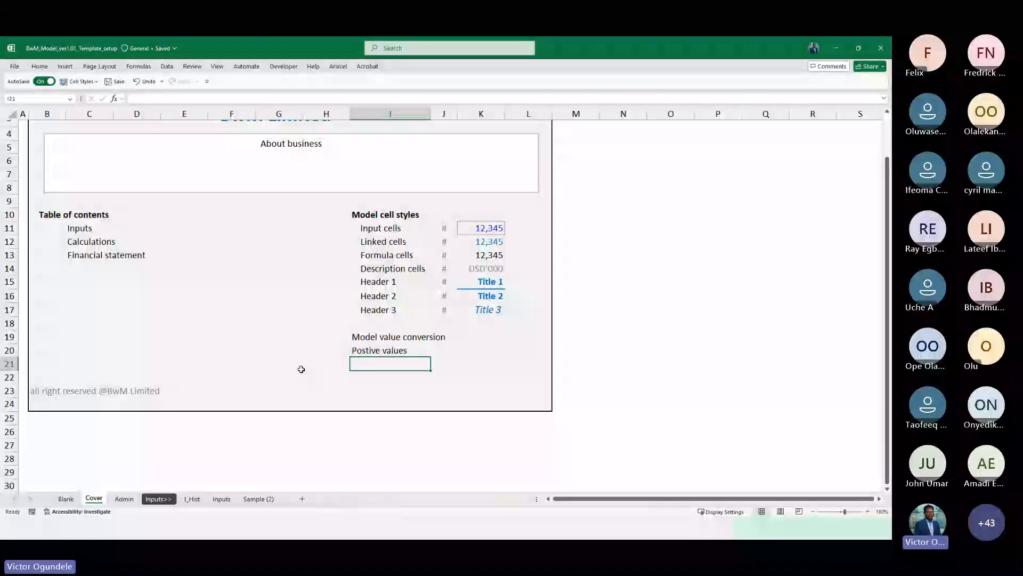
type("Negative val")
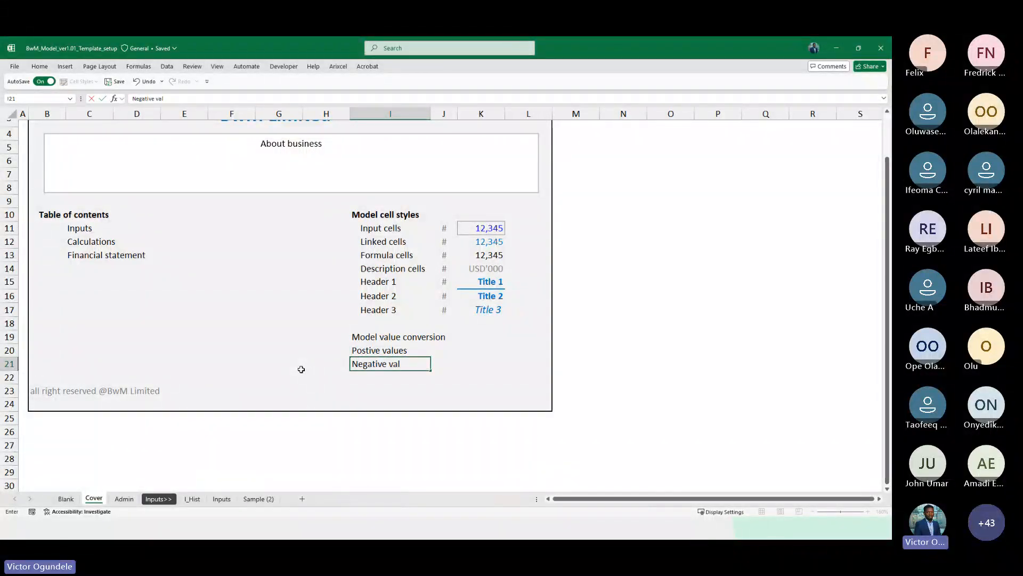
type("ue")
key("BackSpace")
type("ue")
key("ctrl+Return")
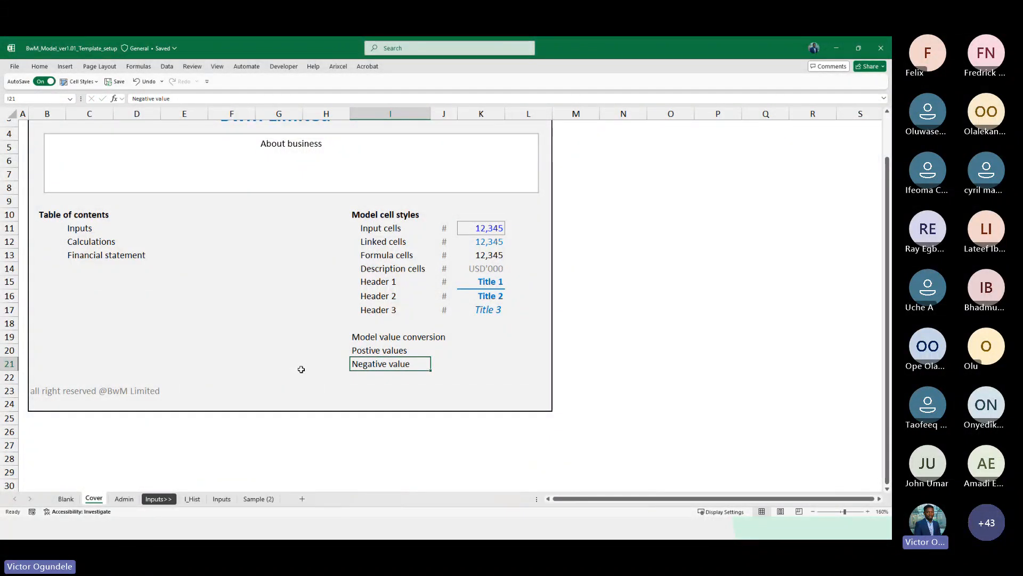
Indent the two labels in cells I20:I21
key("Up")
key("shift+Down")
key("alt+h")
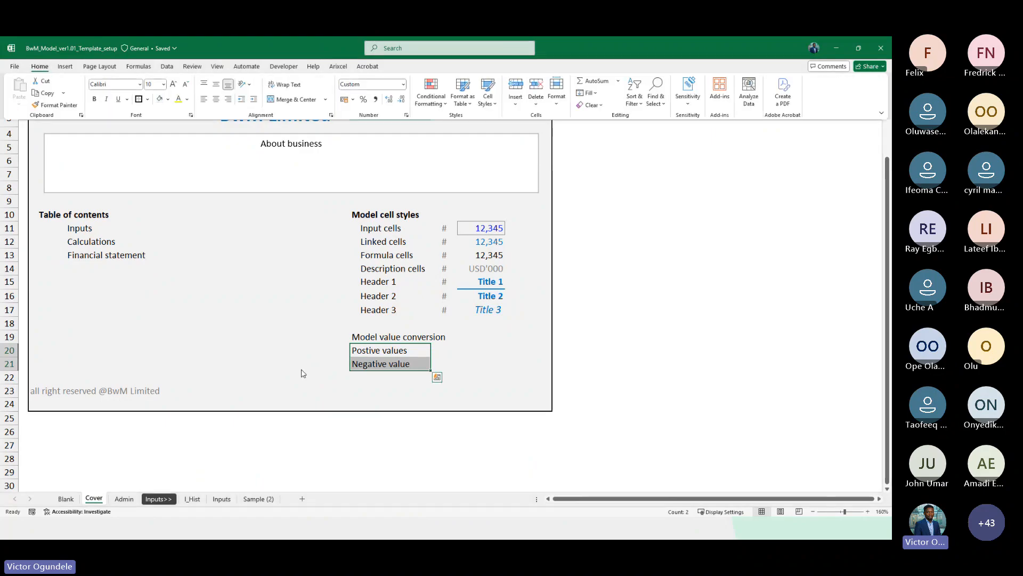
key("6")
key("Right")
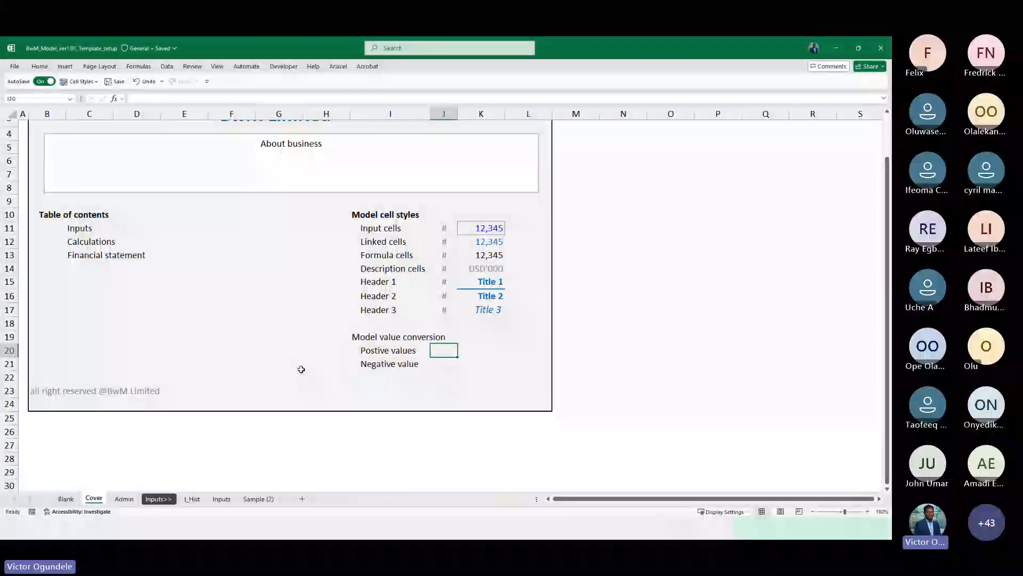
Make the "Model value conversion" heading in I19 bold
key("Up")
key("Up")
key("Up")
key("Down")
key("Down")
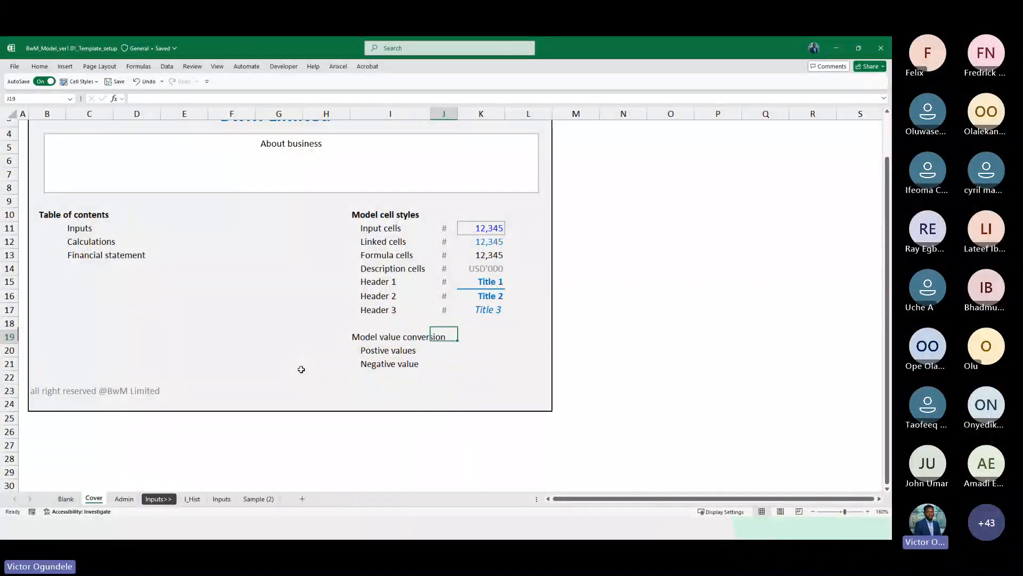
key("Left")
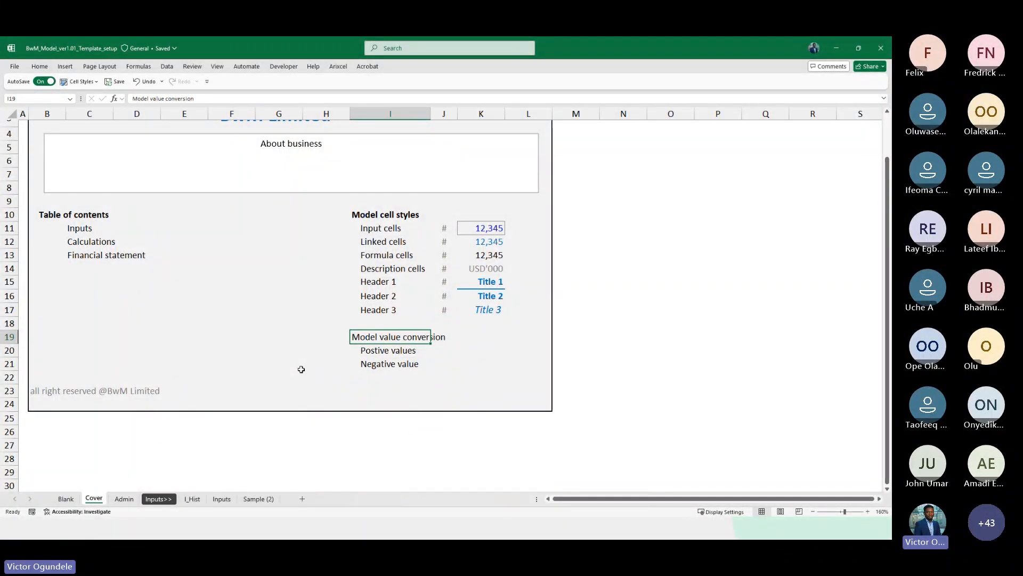
key("ctrl+b")
Copy the # marker from J17 into cells J20:J21 beside the new labels
key("Up")
key("Up")
key("Right")
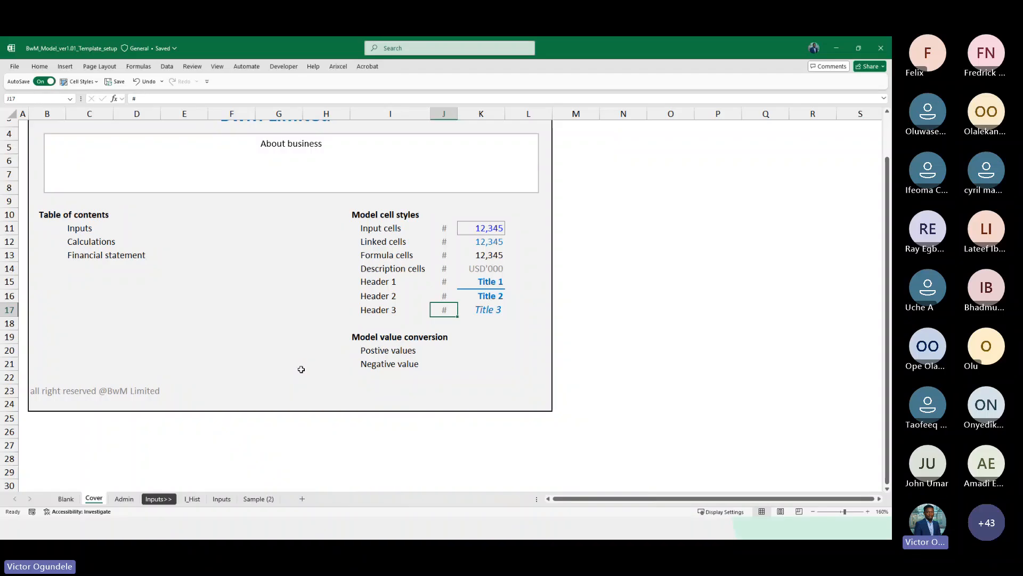
key("ctrl+c")
key("Down")
key("Down")
key("Down")
key("shift+Down")
key("ctrl+v")
key("Right")
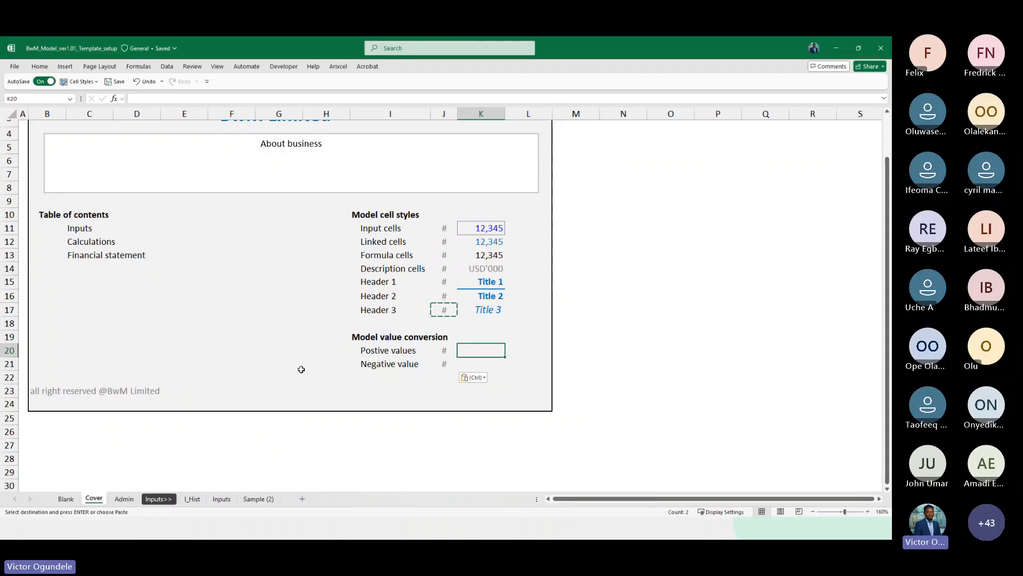
Enter 1234 in K20 and -1234 in K21 as sample positive and negative values
type("1234")
key("ctrl+Return")
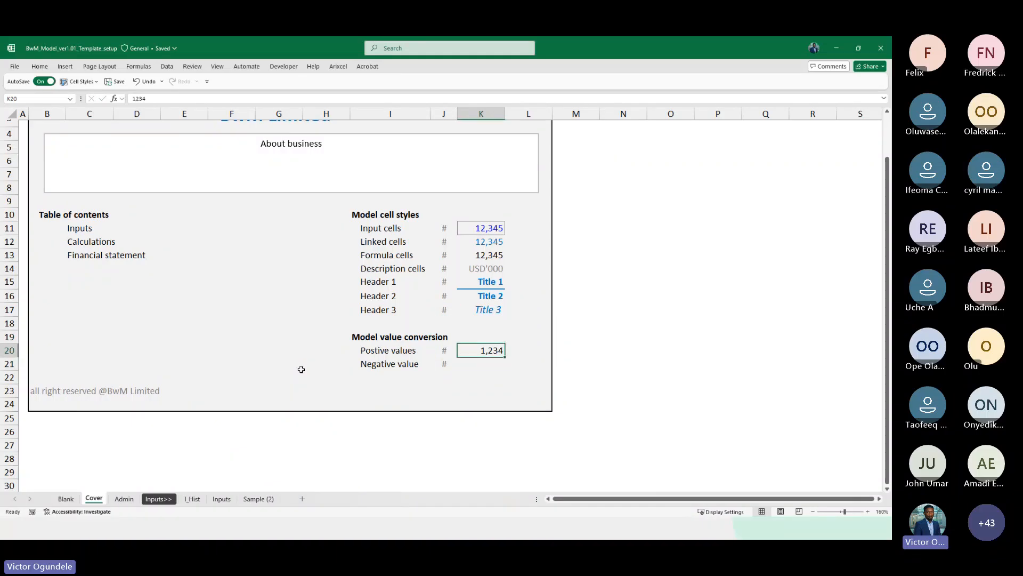
key("Down")
type("123")
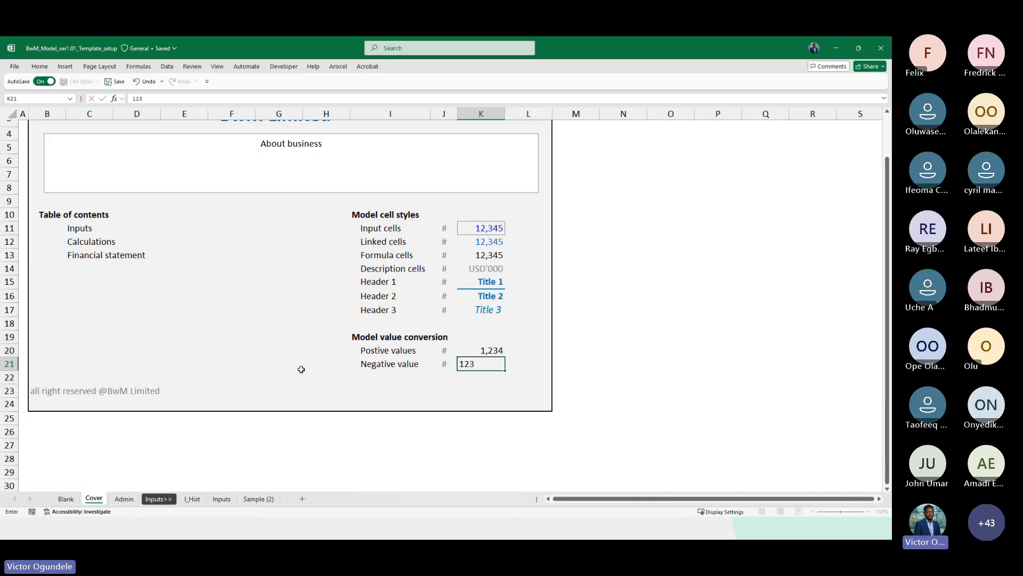
key("BackSpace")
key("BackSpace")
key("BackSpace")
type("-12")
type("4")
key("Return")
key("Up")
key("Up")
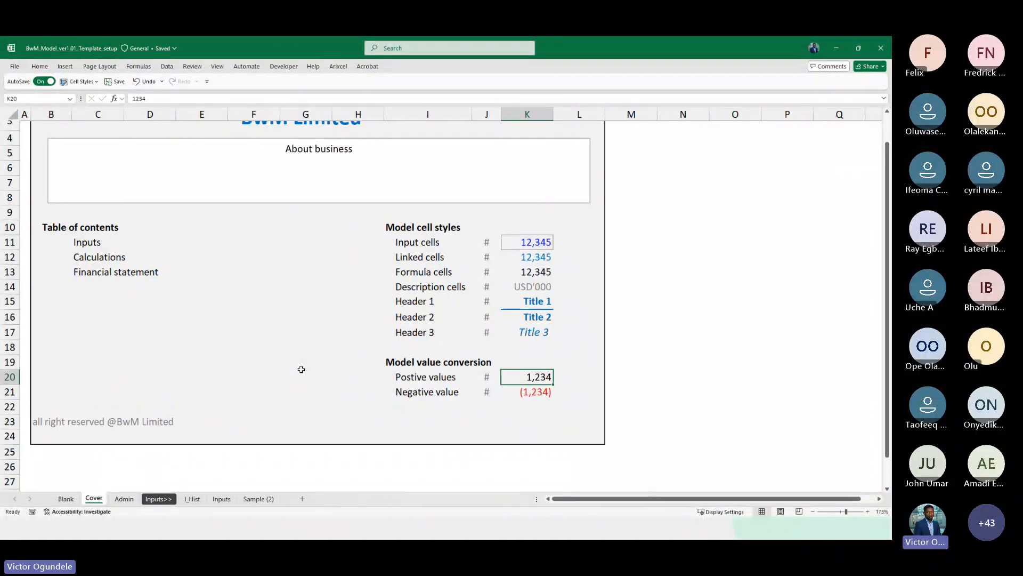
scroll(301, 368, "down", 1)
scroll(524, 339, "up", 1)
left_click(525, 340)
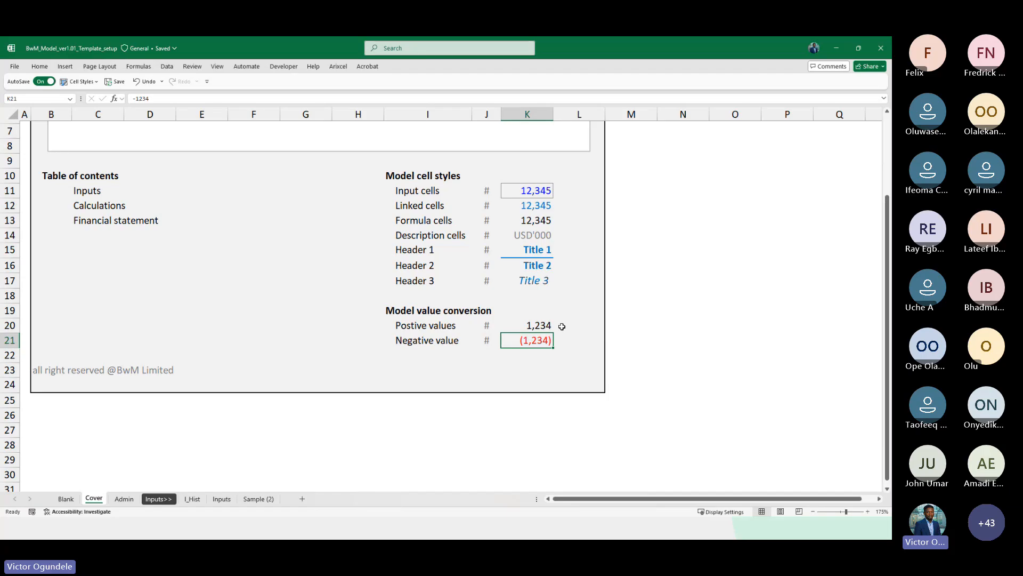
scroll(570, 341, "down", 2)
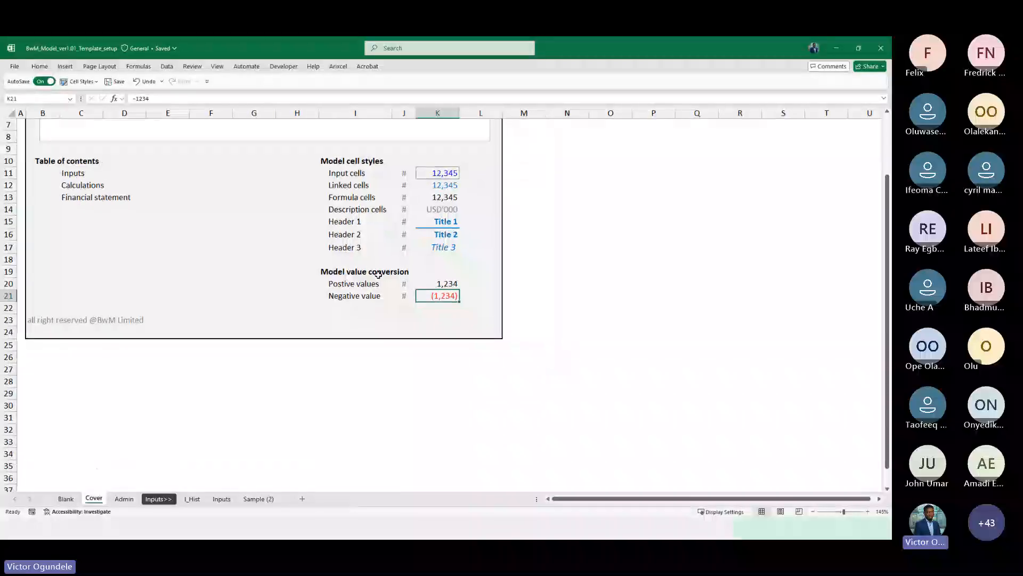
scroll(379, 275, "up", 2)
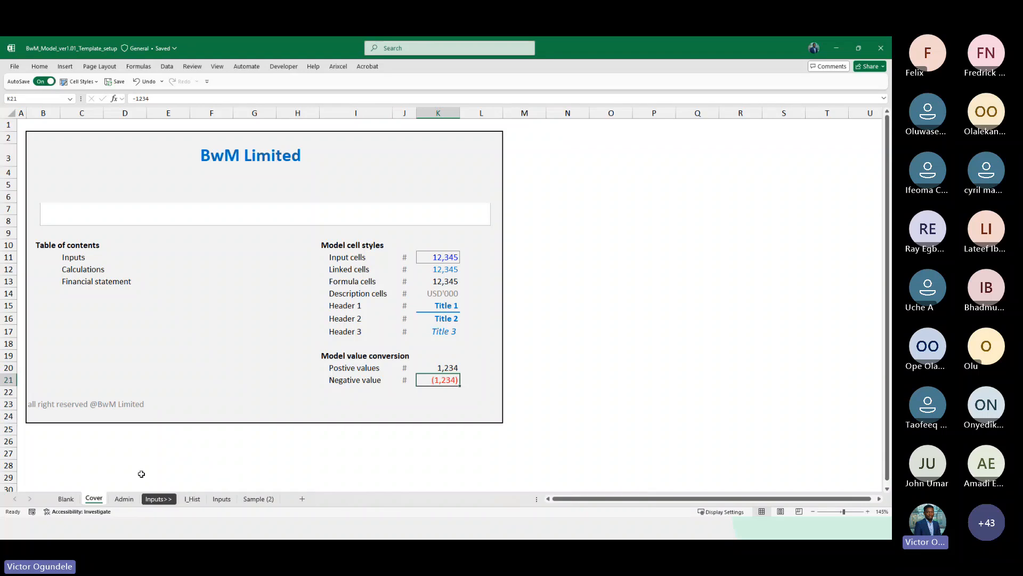
On the Inputs>> sheet, modify the Warning Text cell style so its font colour is orange
left_click(158, 498)
key("alt+2")
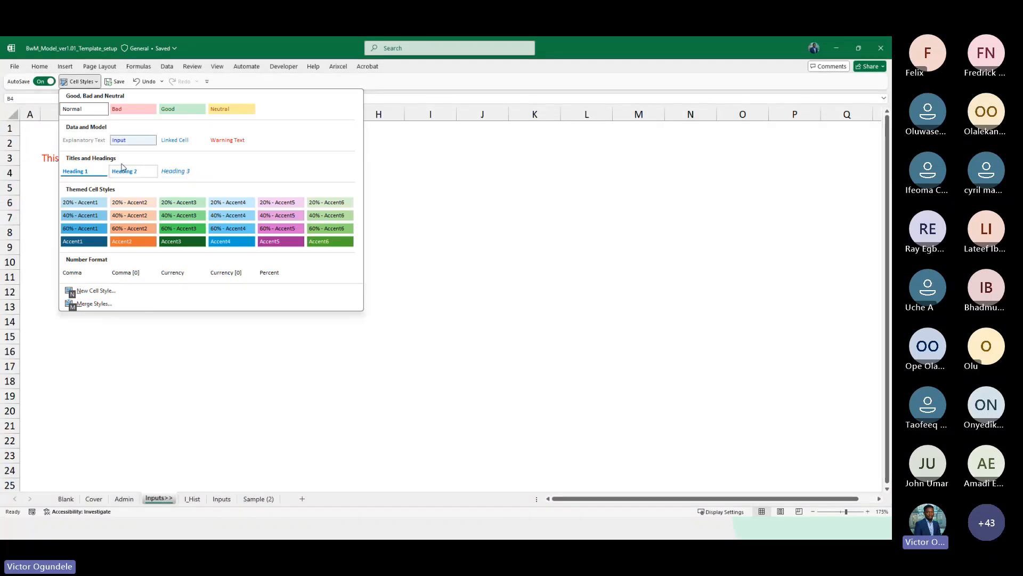
right_click(231, 142)
left_click(271, 162)
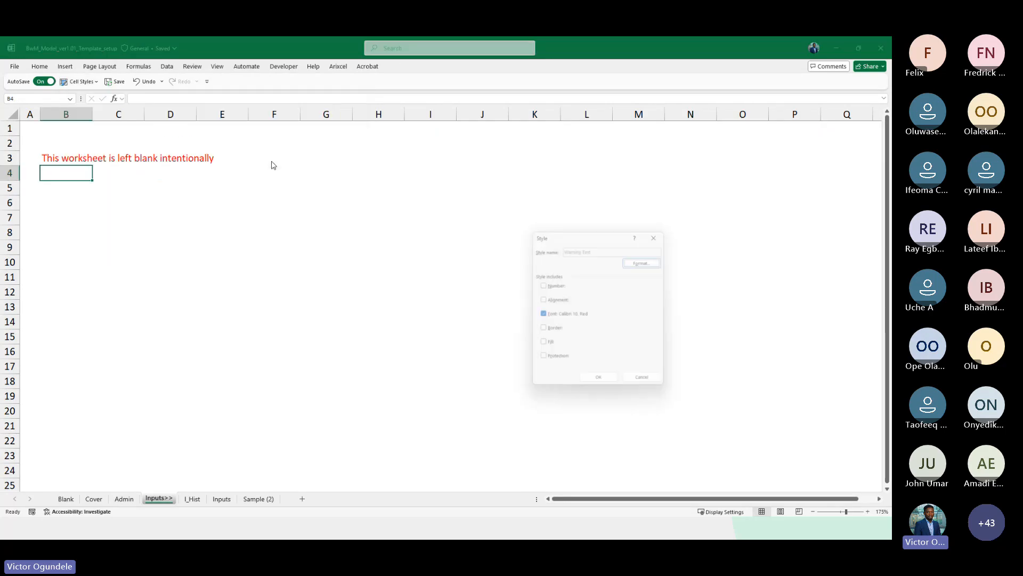
left_click(647, 258)
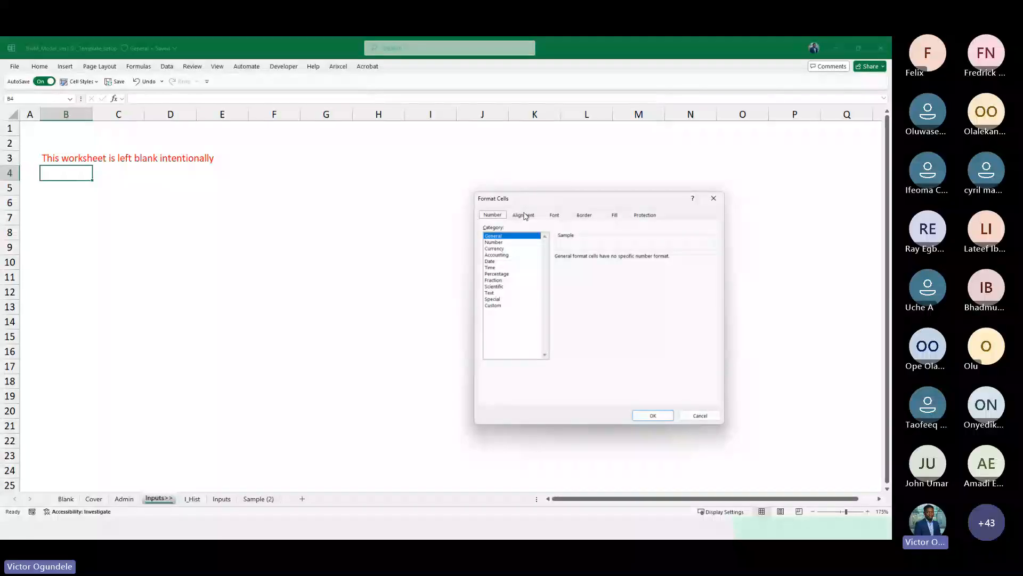
left_click(554, 215)
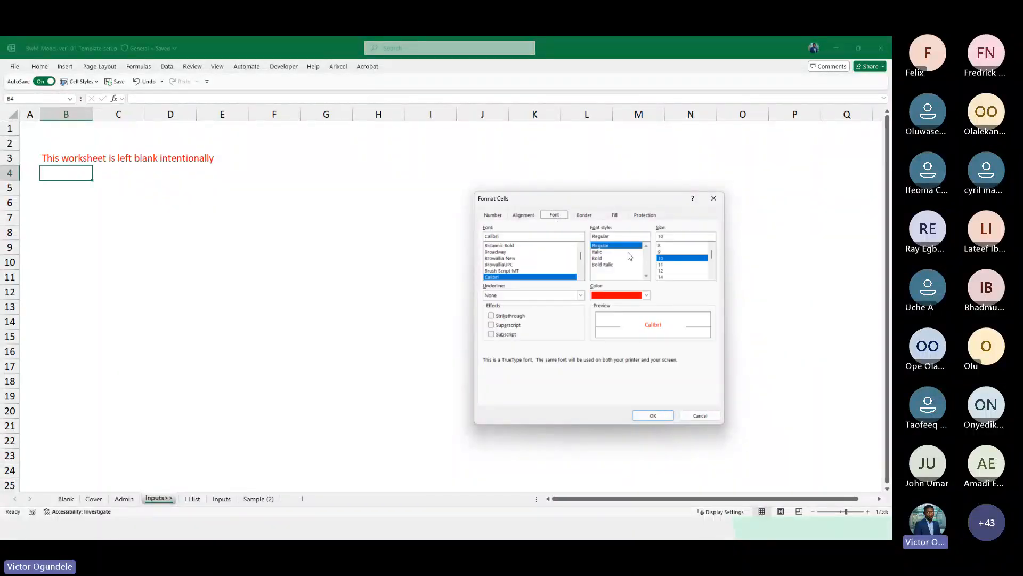
left_click(646, 295)
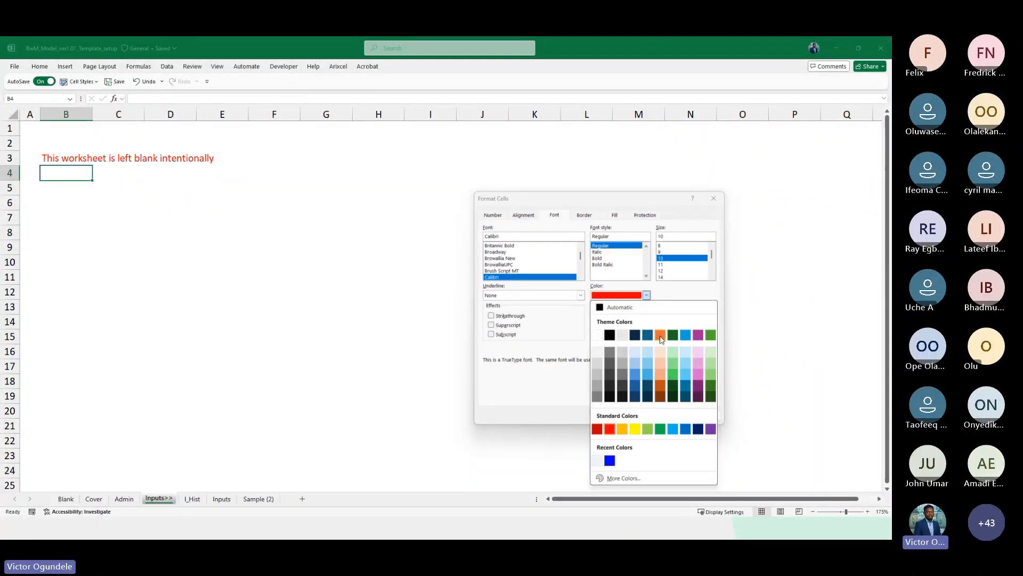
left_click(660, 335)
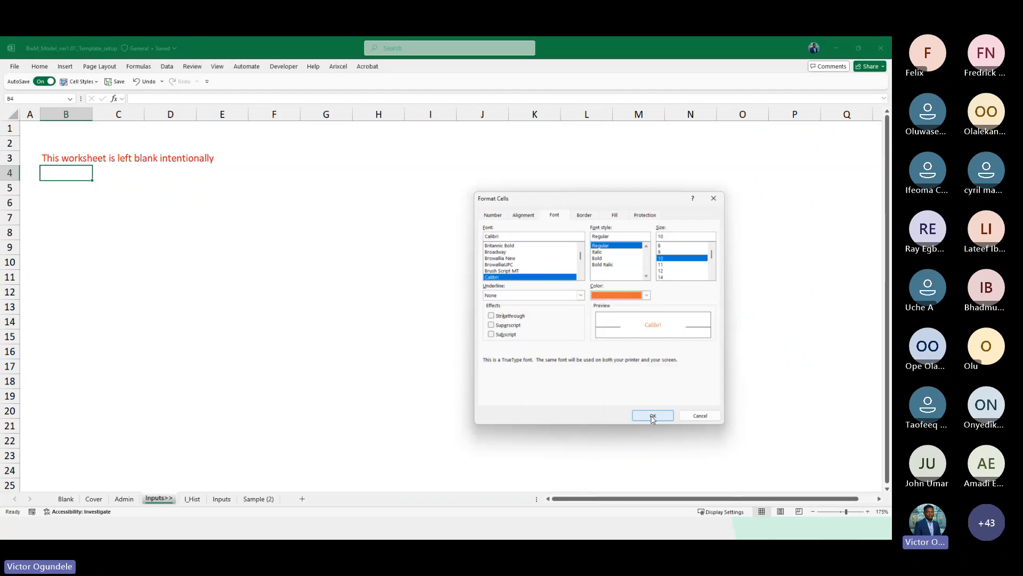
left_click(653, 415)
left_click(600, 383)
left_click(48, 189)
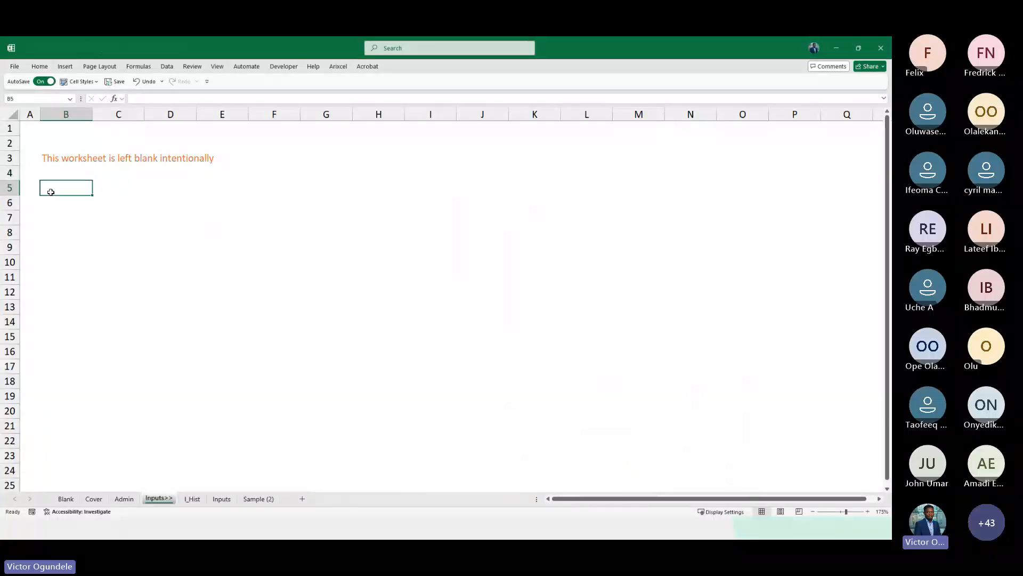
Switch to the Admin sheet and review its model cell style guide section
scroll(50, 191, "down", 2)
scroll(51, 192, "down", 1)
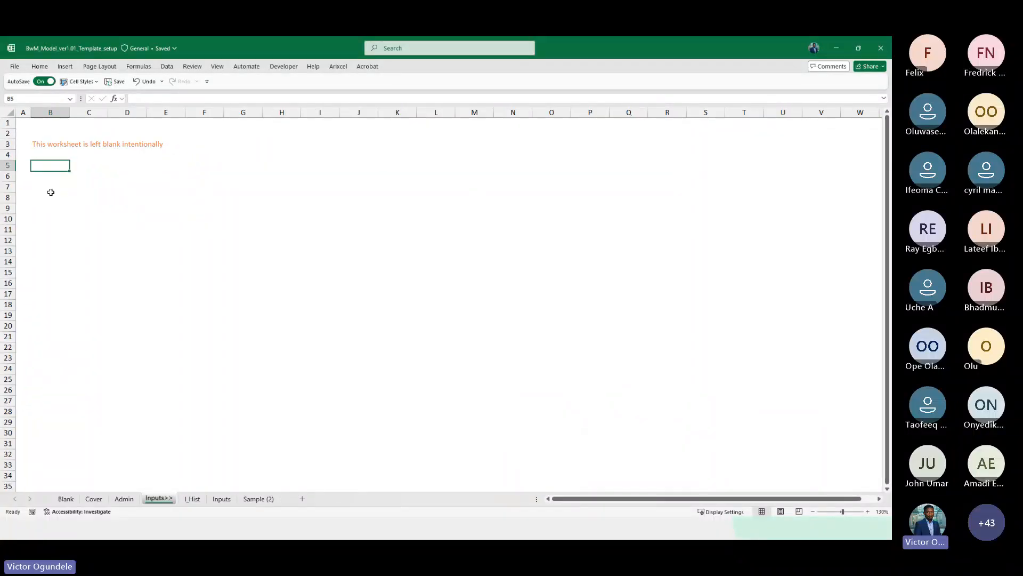
scroll(51, 192, "up", 1)
scroll(123, 164, "left", 1)
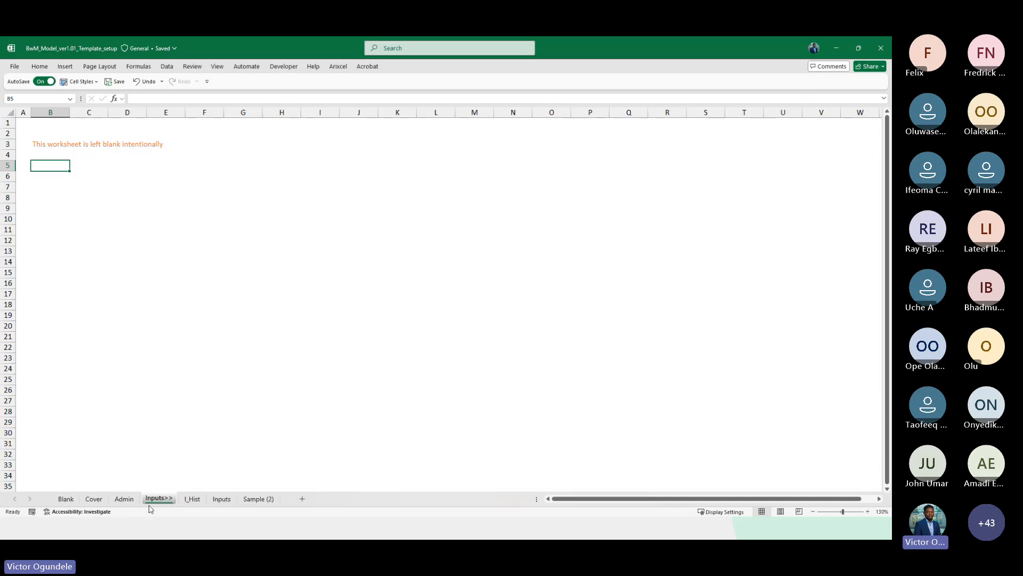
left_click(126, 499)
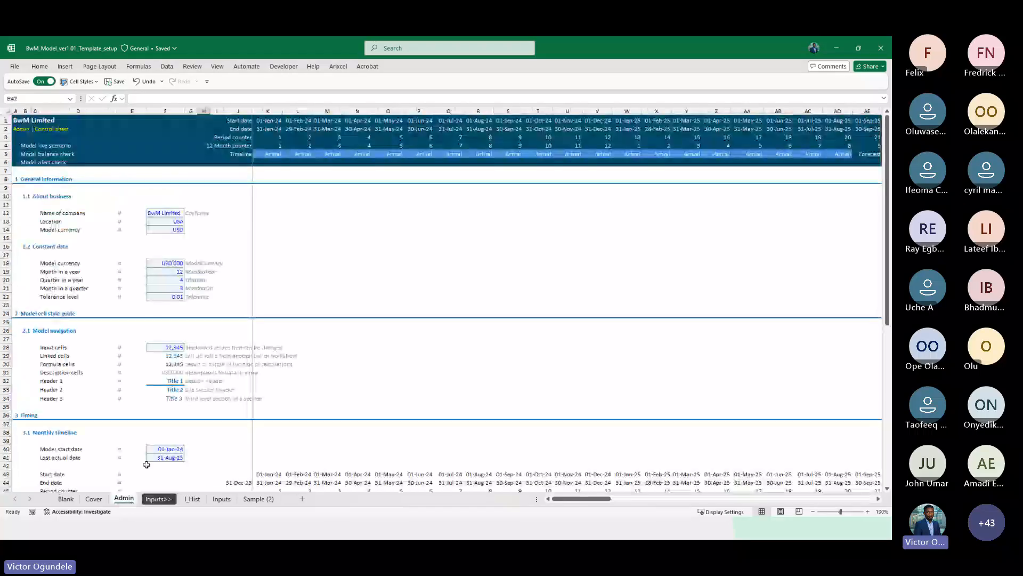
left_click(35, 331)
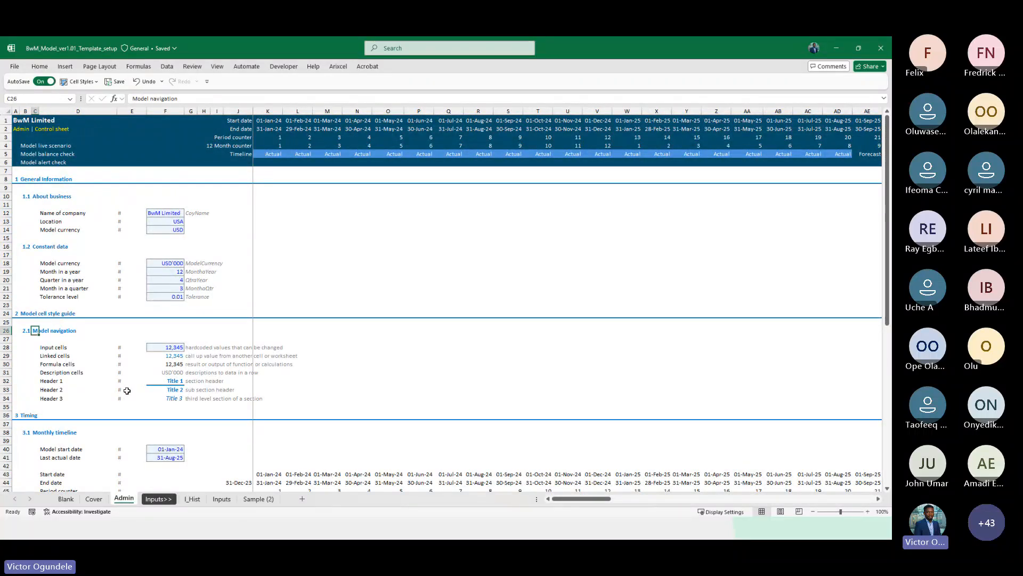
Browse the Admin sheet's cell style guide and monthly timeline sections to compare the formatting conventions
scroll(127, 391, "down", 1)
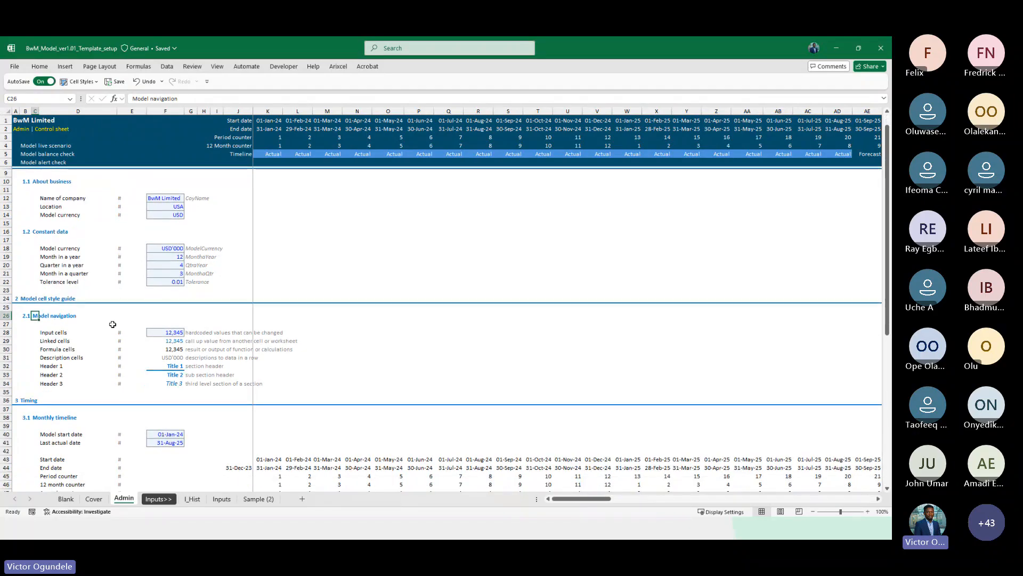
left_click(121, 308)
scroll(120, 317, "up", 2)
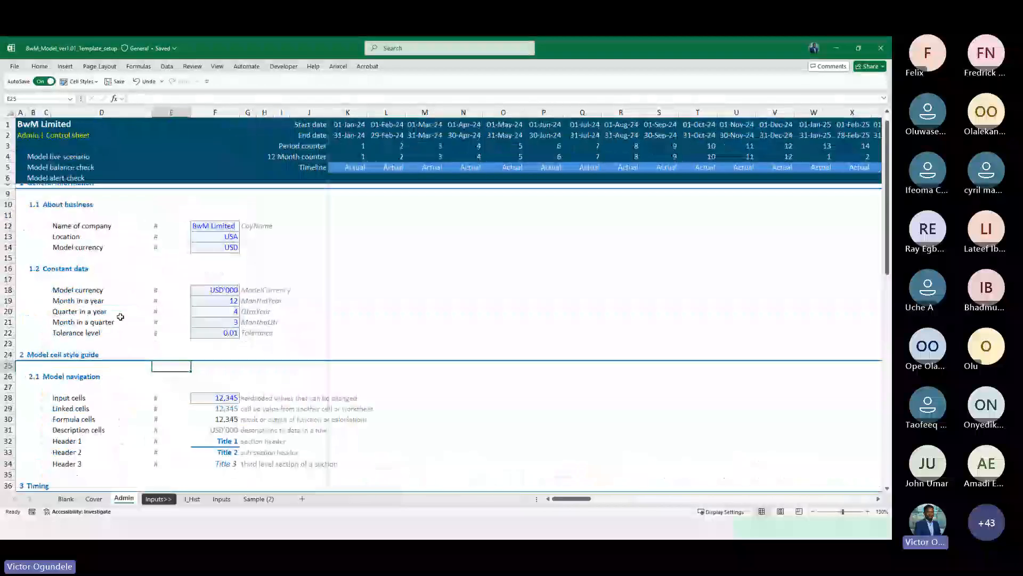
scroll(129, 395, "down", 2)
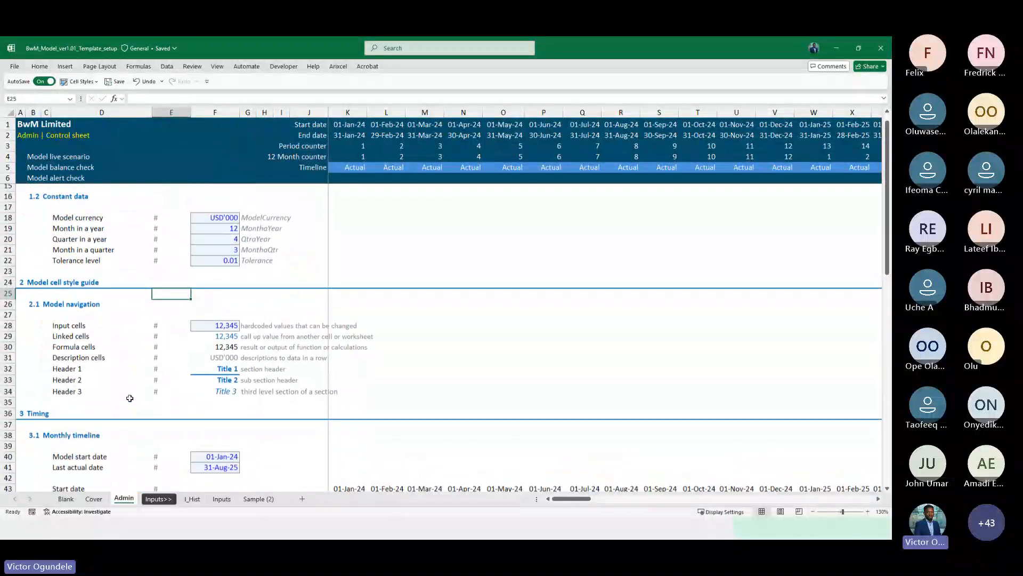
scroll(128, 410, "down", 3)
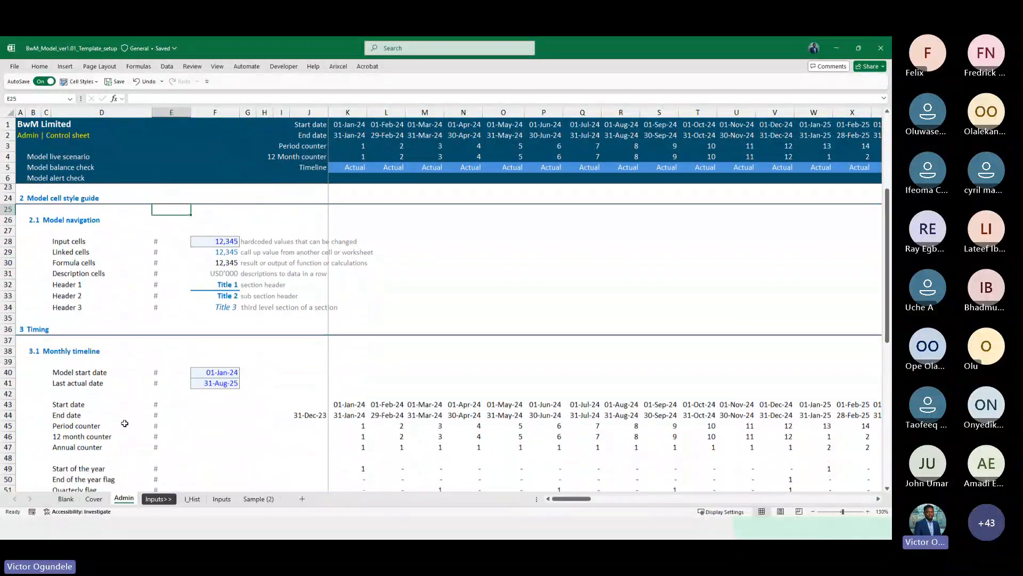
scroll(124, 423, "down", 1)
scroll(125, 423, "down", 1)
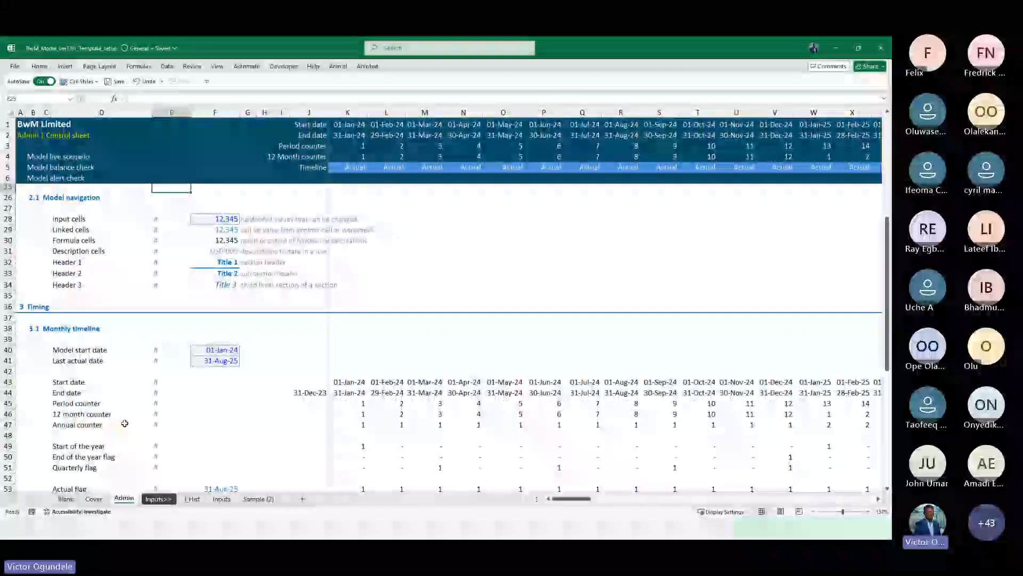
scroll(125, 423, "down", 1)
scroll(124, 423, "up", 3)
scroll(124, 423, "up", 2)
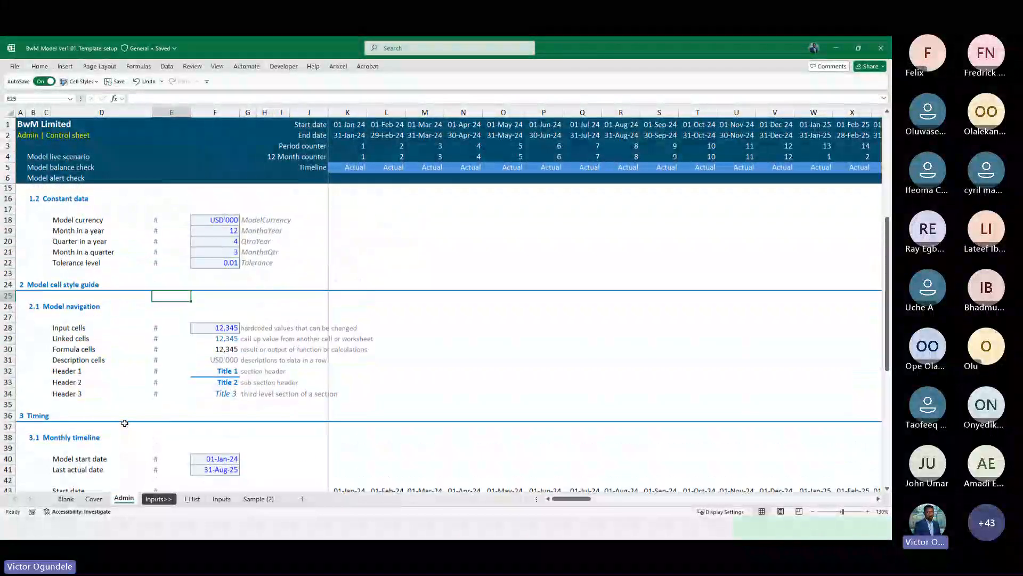
Open the I_Hist sheet and step across the EBITDA row to inspect its monthly historical values
left_click(160, 499)
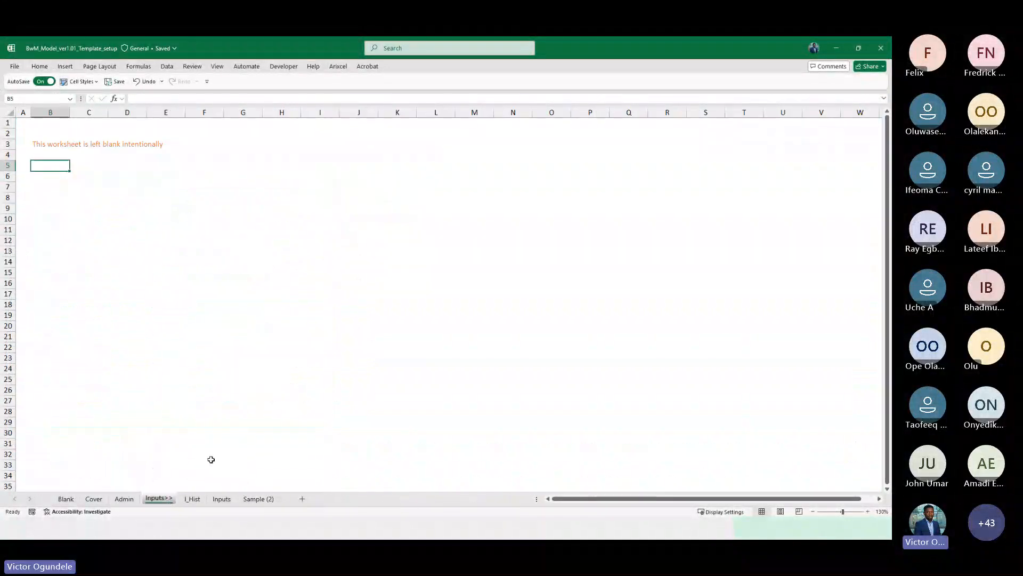
left_click(193, 499)
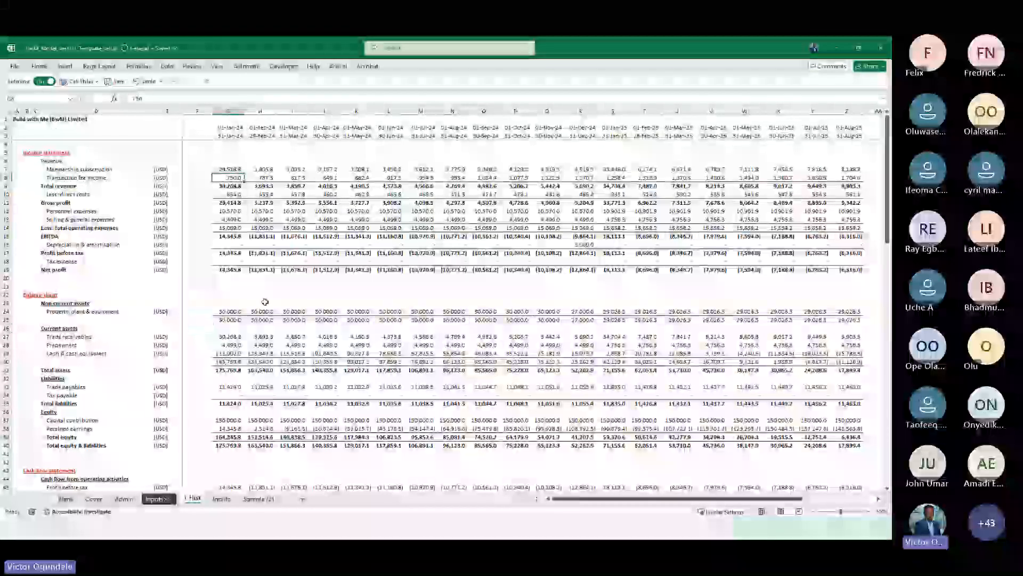
left_click(223, 238)
key("Right")
key("Right")
key("Right")
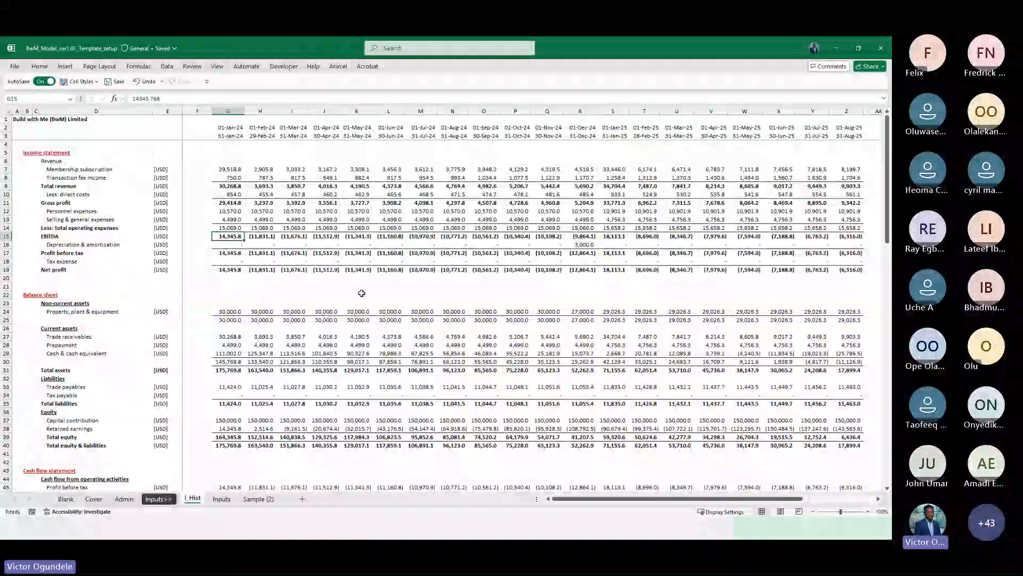
key("Right")
key("Right")
key("Right")
key("Right")
key("Right")
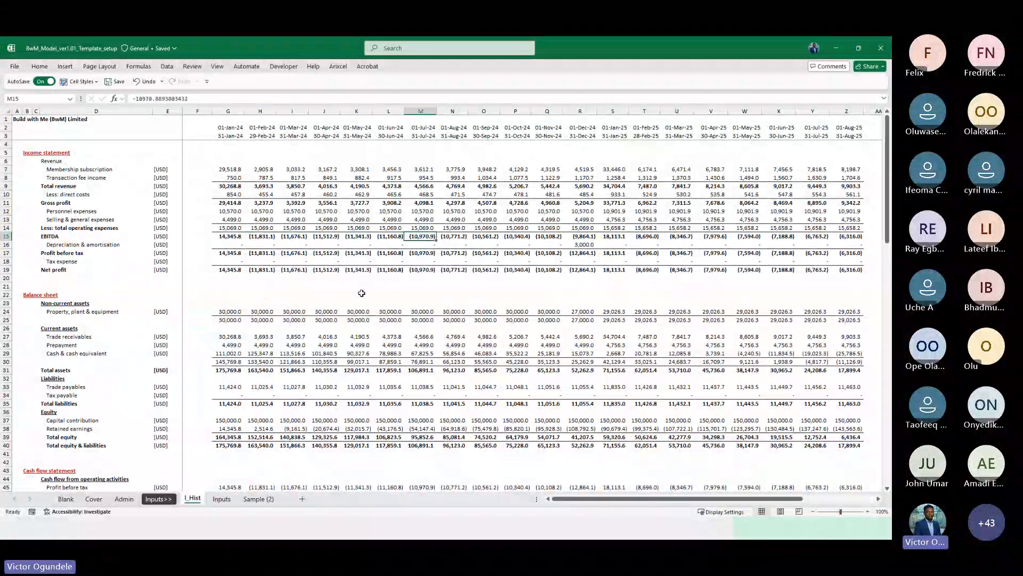
key("Left")
key("Left")
key("Left")
key("Left")
key("Left")
key("Left")
key("Left")
key("Left")
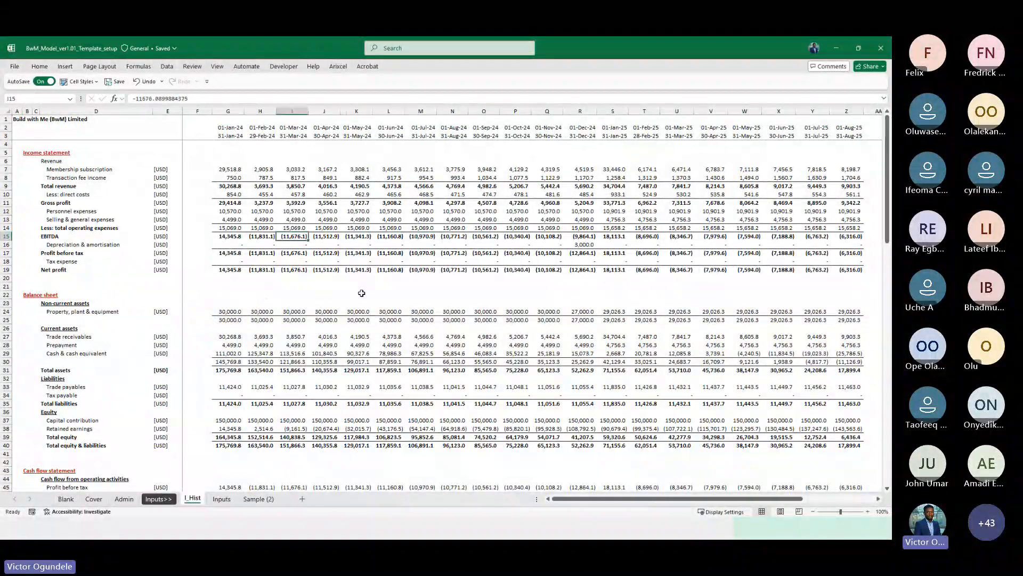
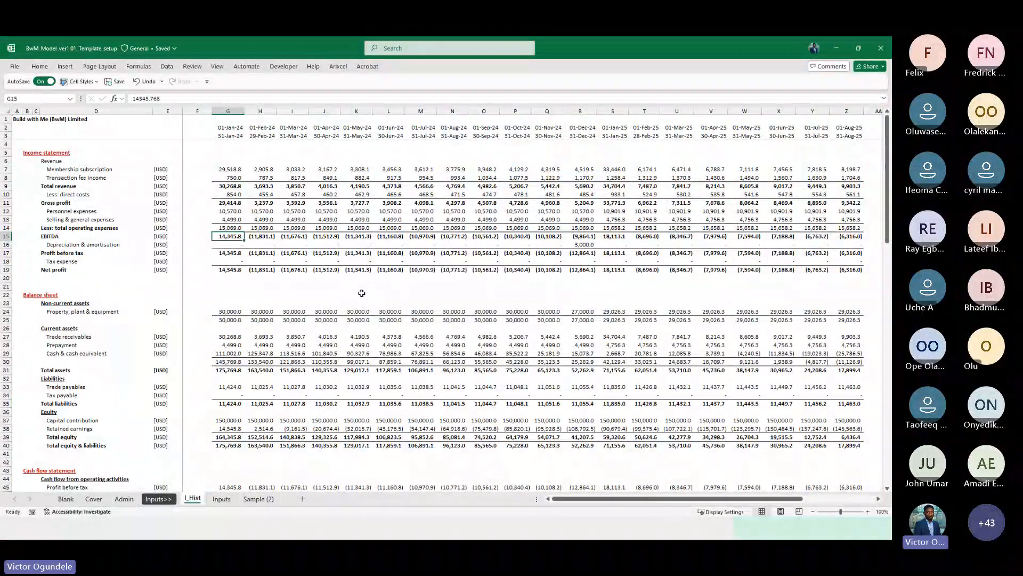
On the Inputs sheet, change the sheet subtitle to "Inputs | Assumptions driver"
key("ctrl+Page_Down")
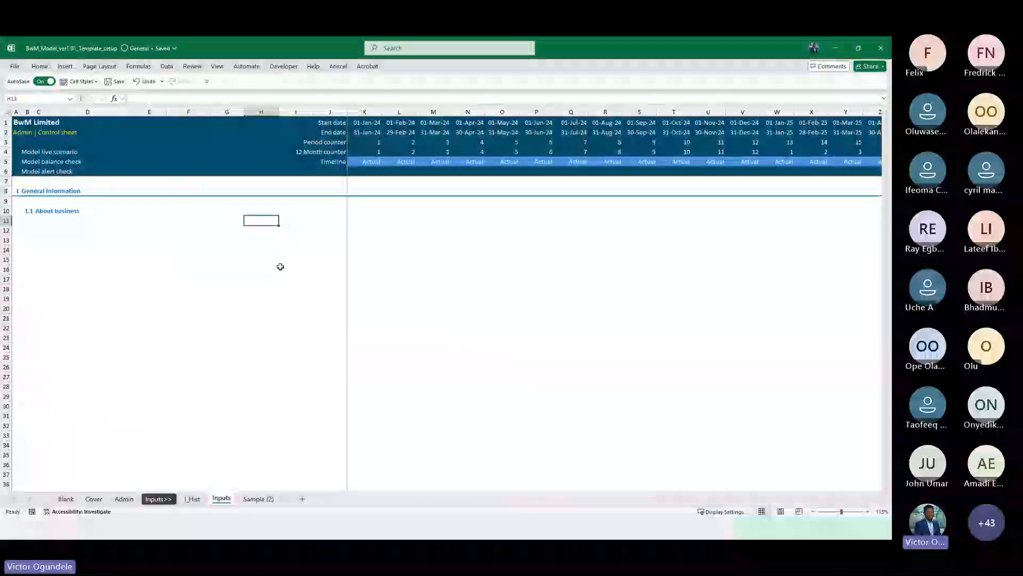
key("ctrl+Page_Up")
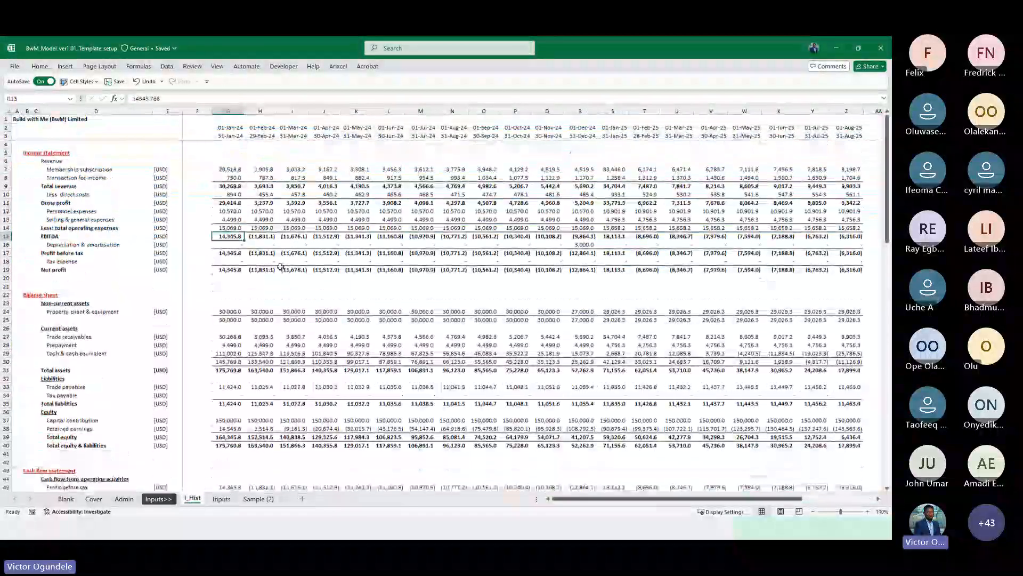
key("ctrl+Page_Down")
key("Up")
key("Up")
key("Up")
key("Up")
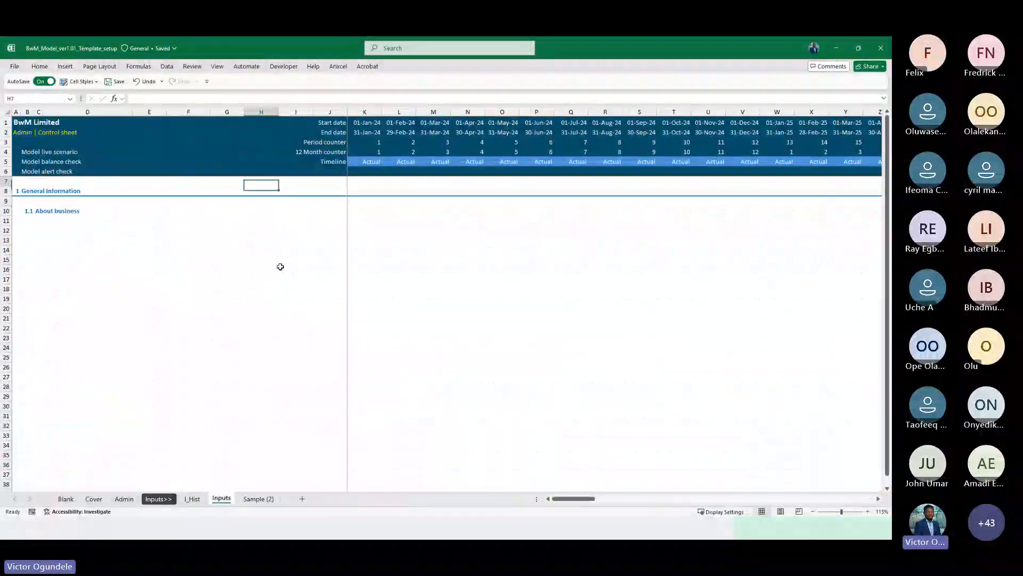
key("Up")
key("Up")
key("Up")
key("Up")
key("Up")
key("Home")
type("In")
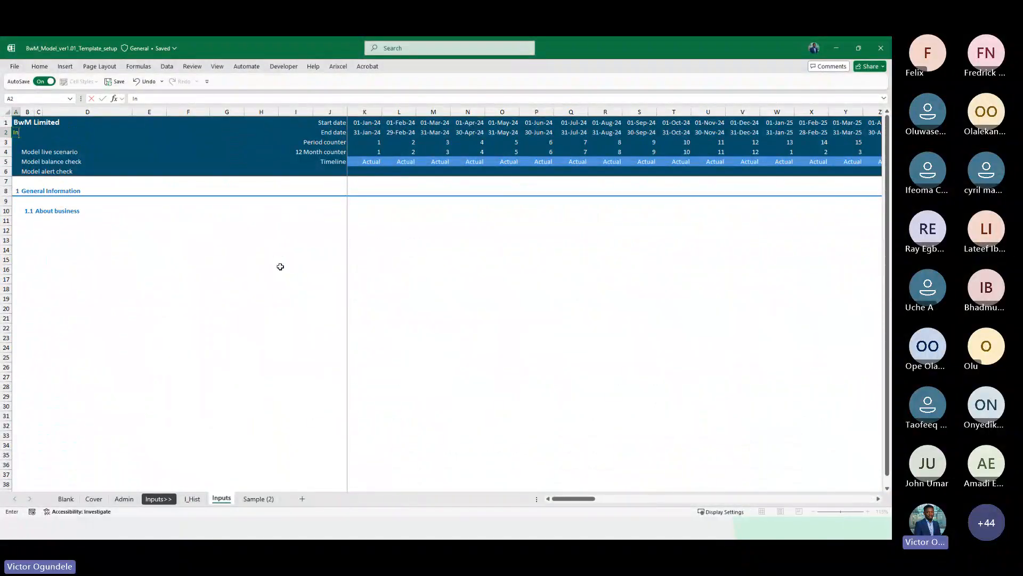
type("puts | Assumptions driver")
key("Return")
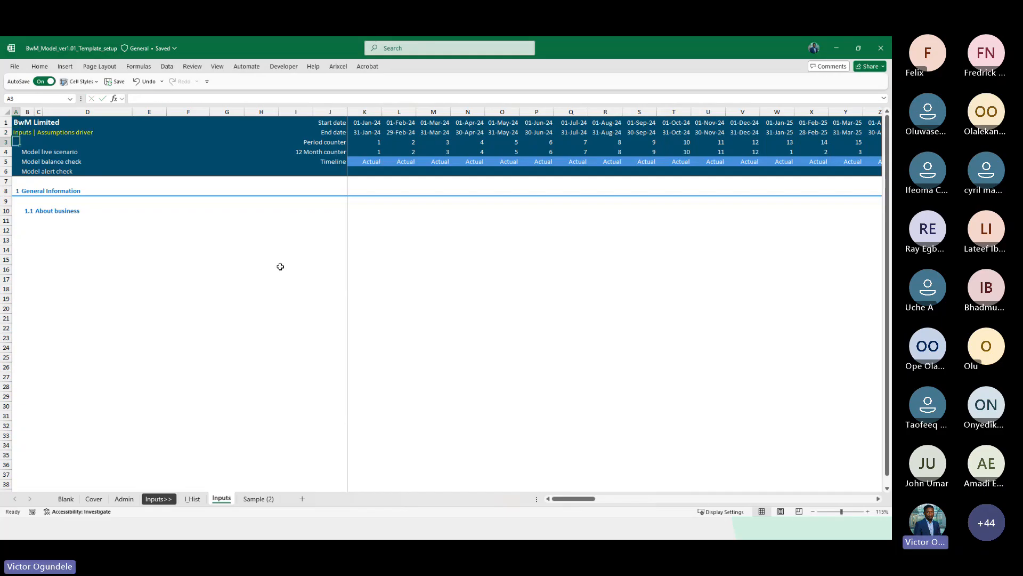
Rename the first section heading to "Macroeconomic data"
key("Down")
key("Down")
key("Down")
key("Down")
key("Down")
key("Down")
key("Down")
key("Down")
key("Down")
scroll(280, 266, "up", 1)
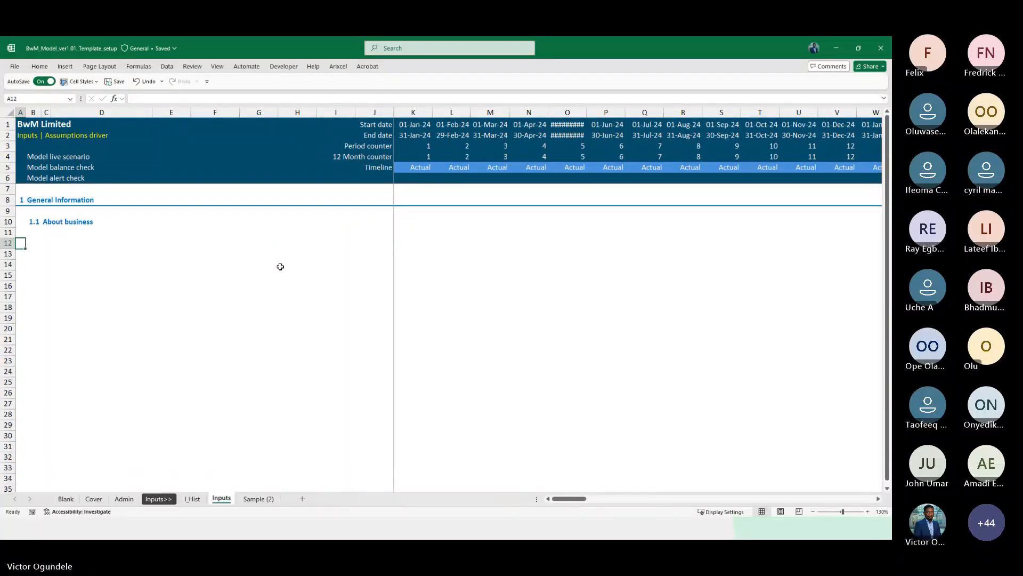
scroll(281, 267, "down", 2)
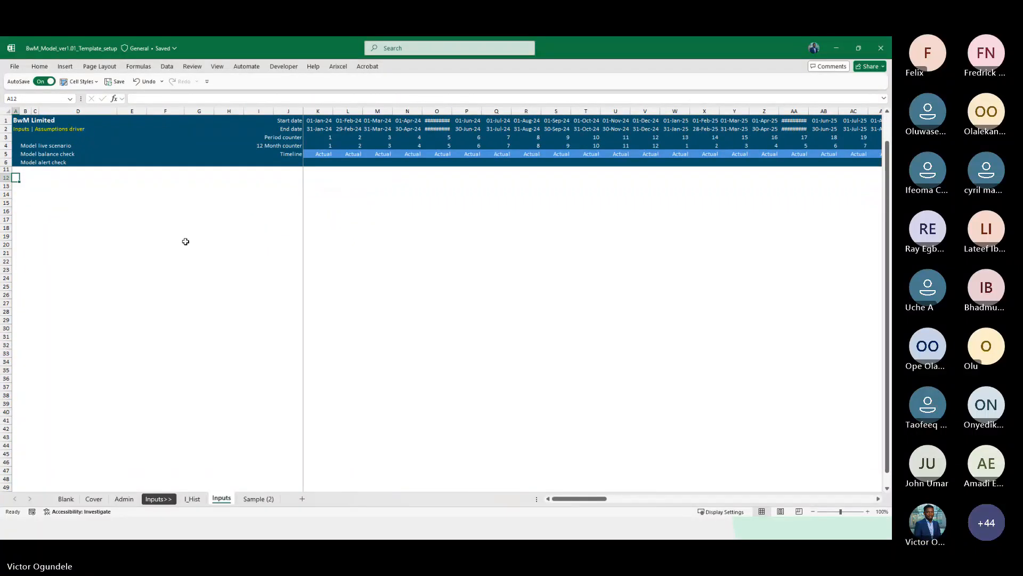
key("Up")
key("Up")
key("Up")
key("Up")
key("Up")
key("Right")
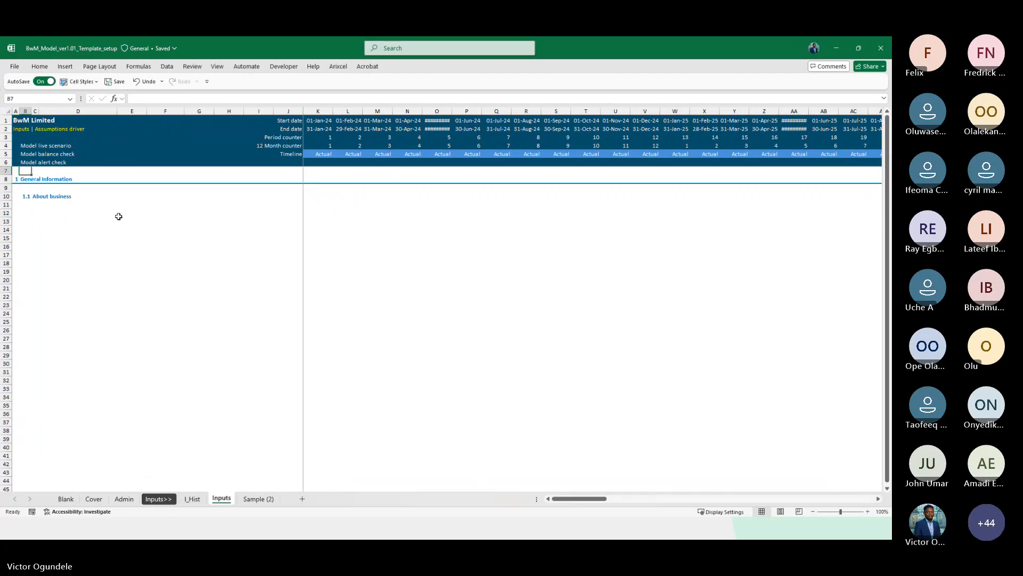
scroll(119, 217, "up", 2)
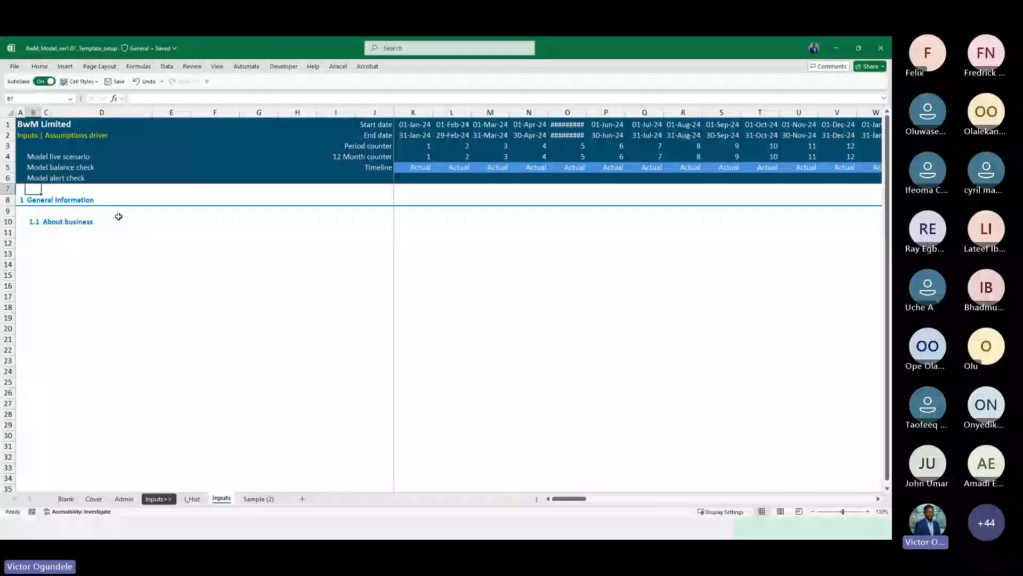
key("Down")
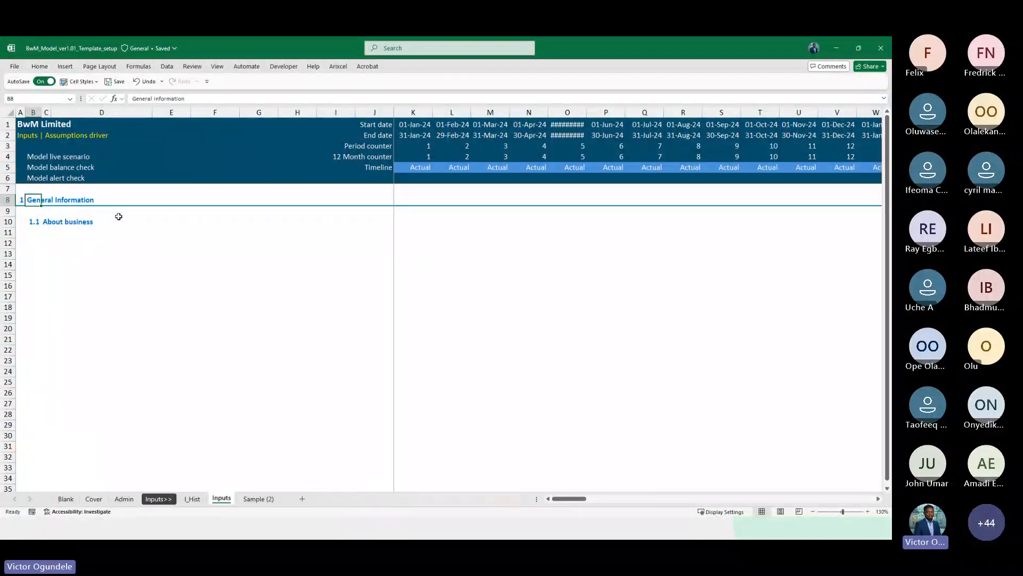
type("Macro eo")
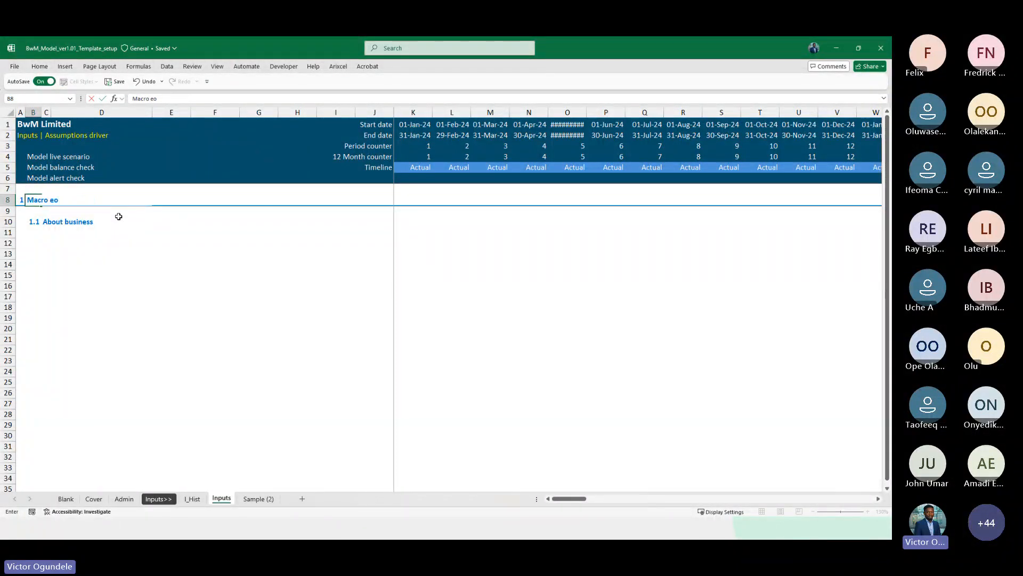
key("BackSpace")
key("BackSpace")
key("BackSpace")
type("economic")
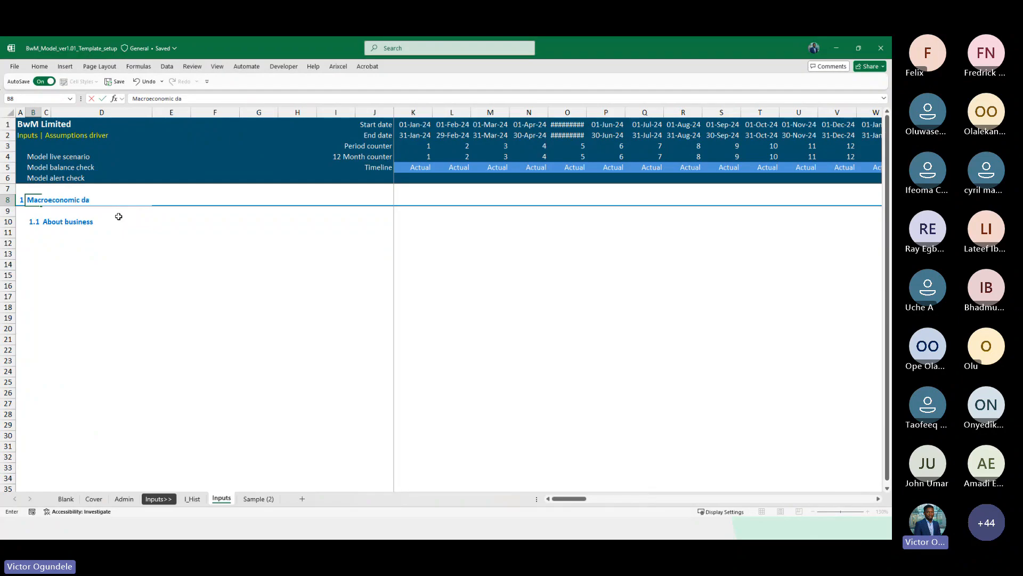
key("Return")
Rename the subsection heading to "Inflation factor"
key("Down")
key("Right")
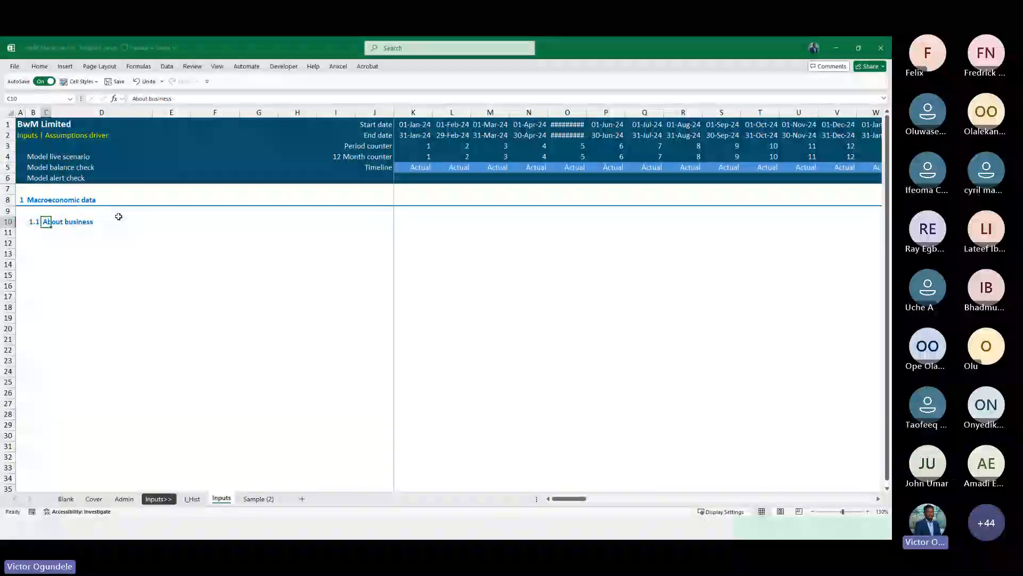
type("Price ad co")
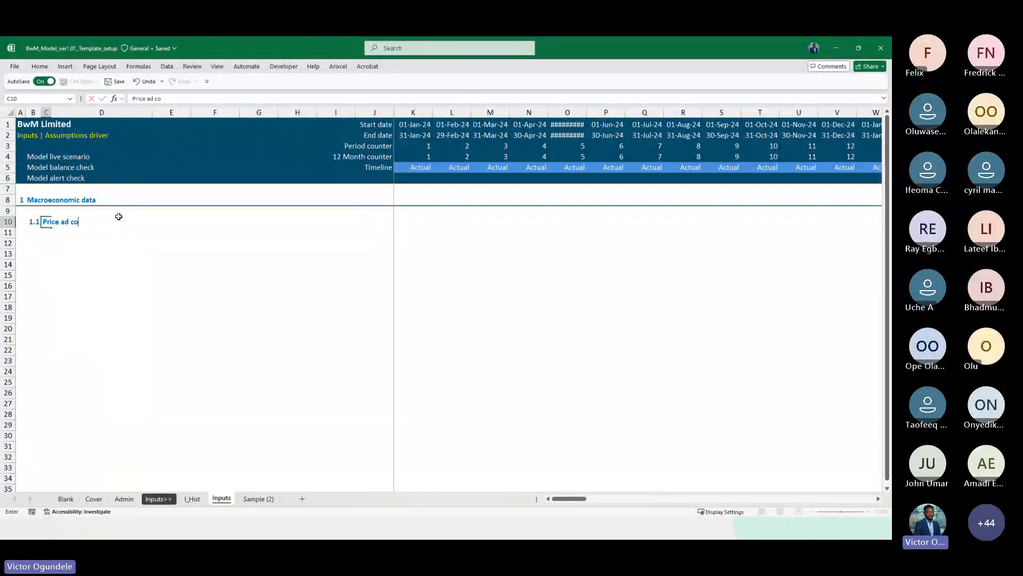
type(" c")
key("BackSpace")
key("BackSpace")
key("BackSpace")
key("BackSpace")
key("BackSpace")
key("BackSpace")
key("BackSpace")
key("BackSpace")
key("BackSpace")
key("BackSpace")
type("Inflation factor")
key("Return")
Enter the row labels "Cost inflation" and "Price inflation" beneath the Inflation factor heading
key("Down")
key("Down")
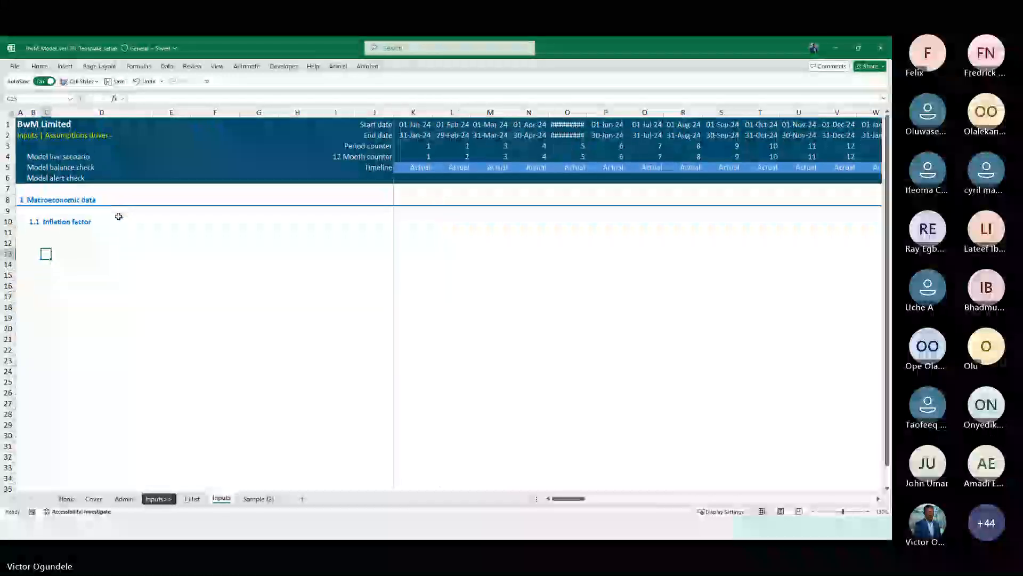
scroll(118, 216, "down", 1)
key("Right")
key("Right")
key("Up")
key("Up")
key("Left")
key("Down")
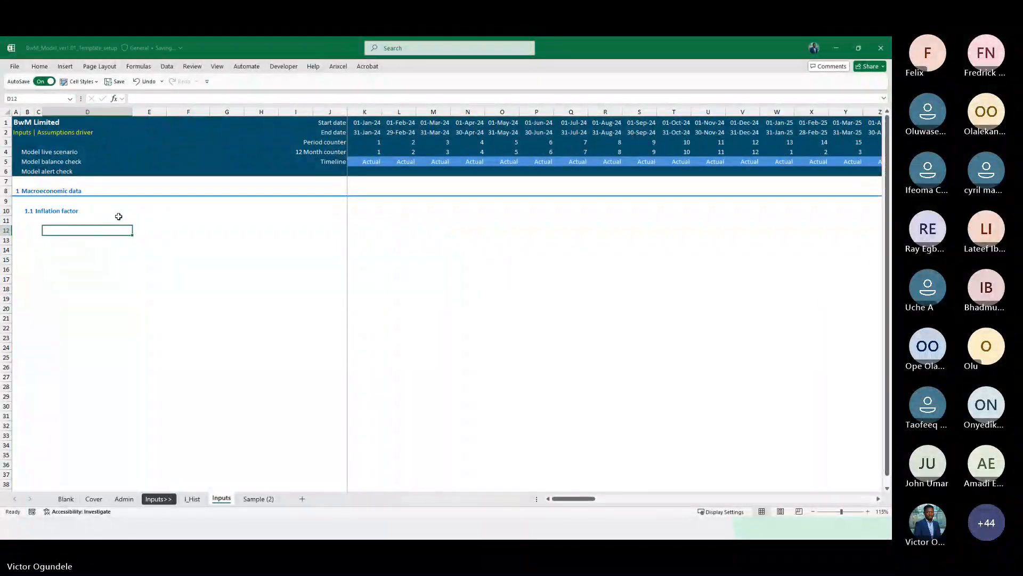
type("Prie")
key("BackSpace")
key("BackSpace")
key("BackSpace")
key("BackSpace")
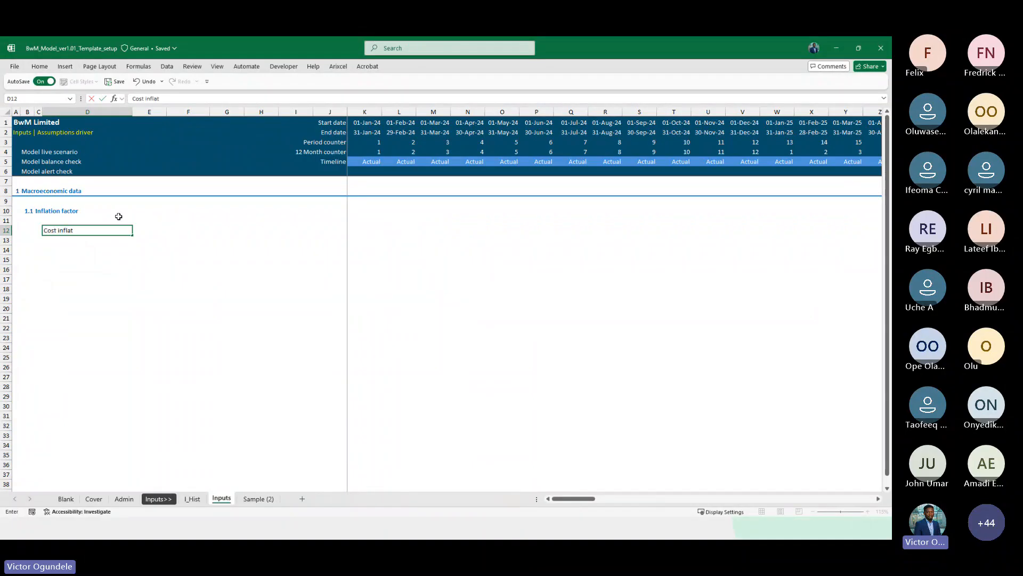
type("Cost inflation")
key("Return")
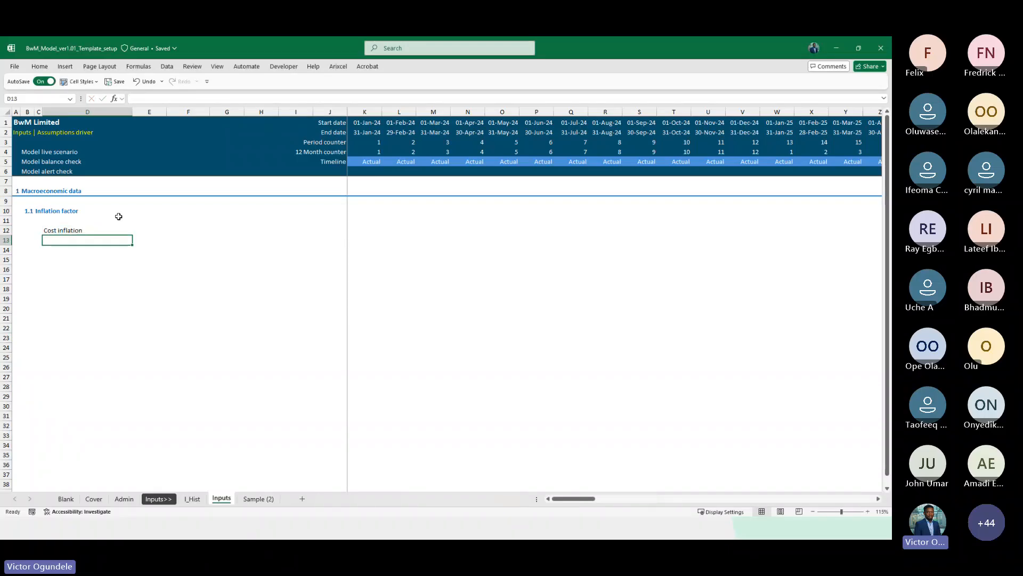
type("Price inflation")
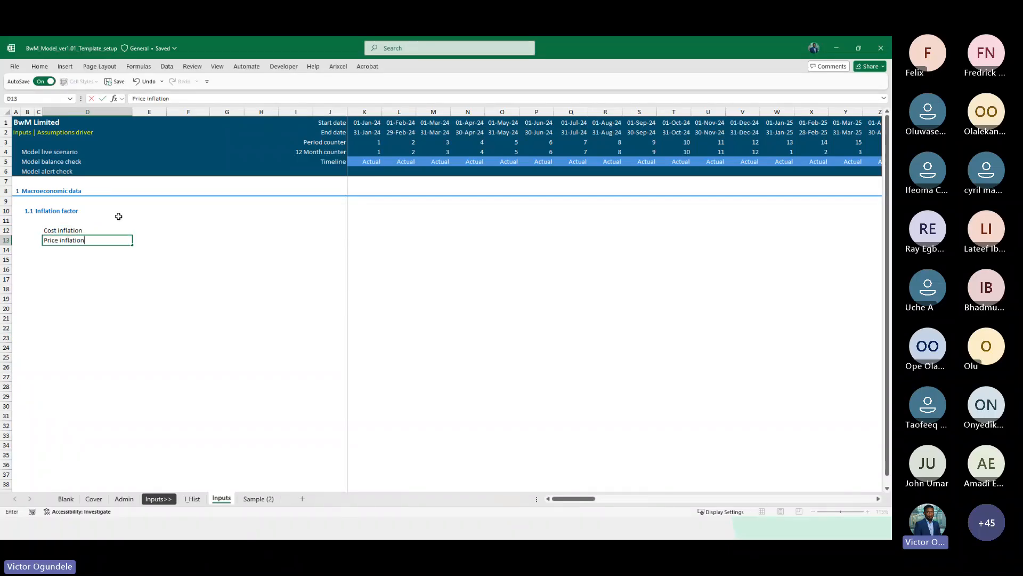
key("ctrl+Return")
Set the unit of both inflation rows to "%" and centre-align the unit cells
scroll(118, 216, "up", 1)
scroll(119, 216, "up", 1)
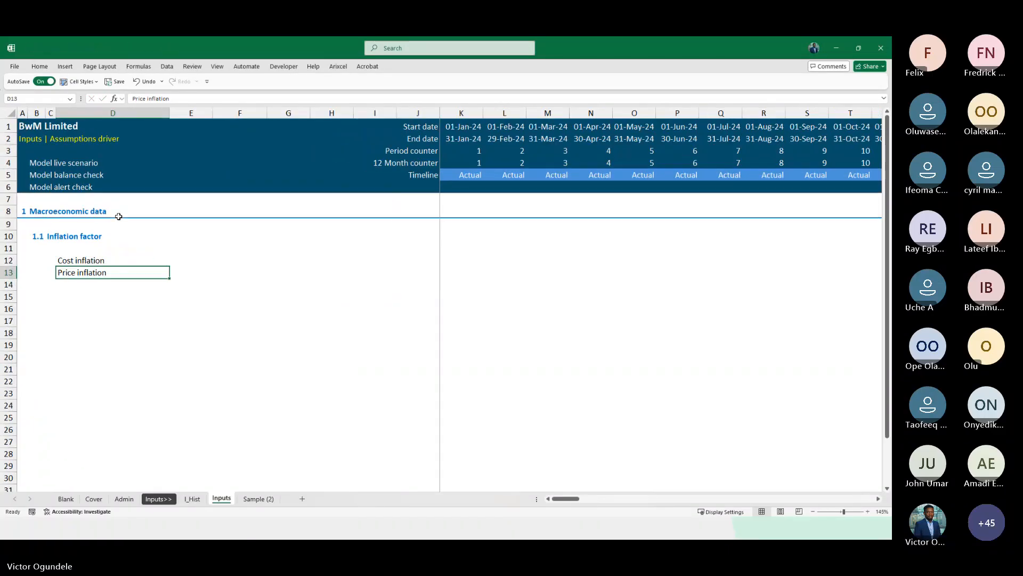
key("Up")
key("Right")
key("shift+Down")
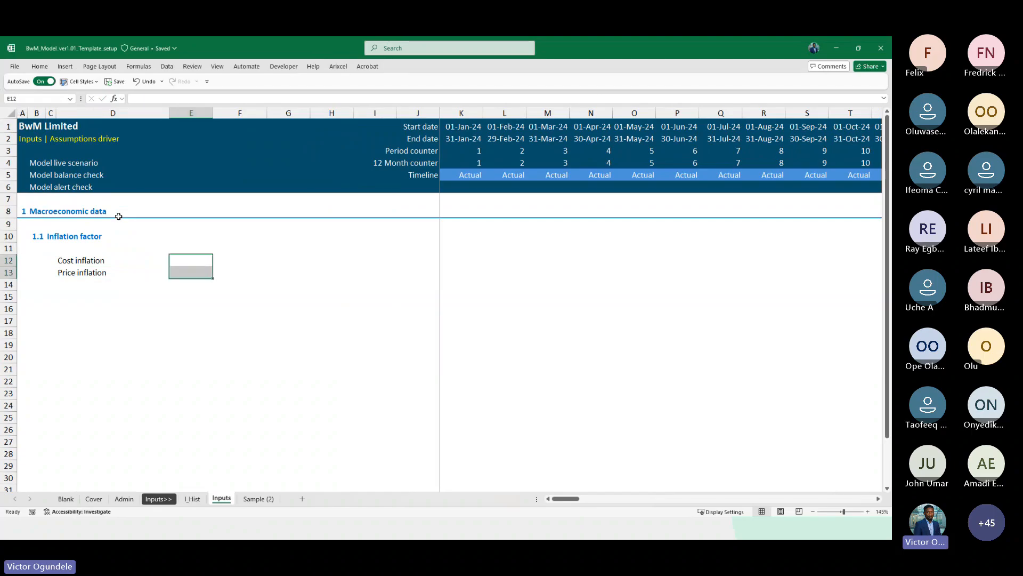
type("5")
key("ctrl+Return")
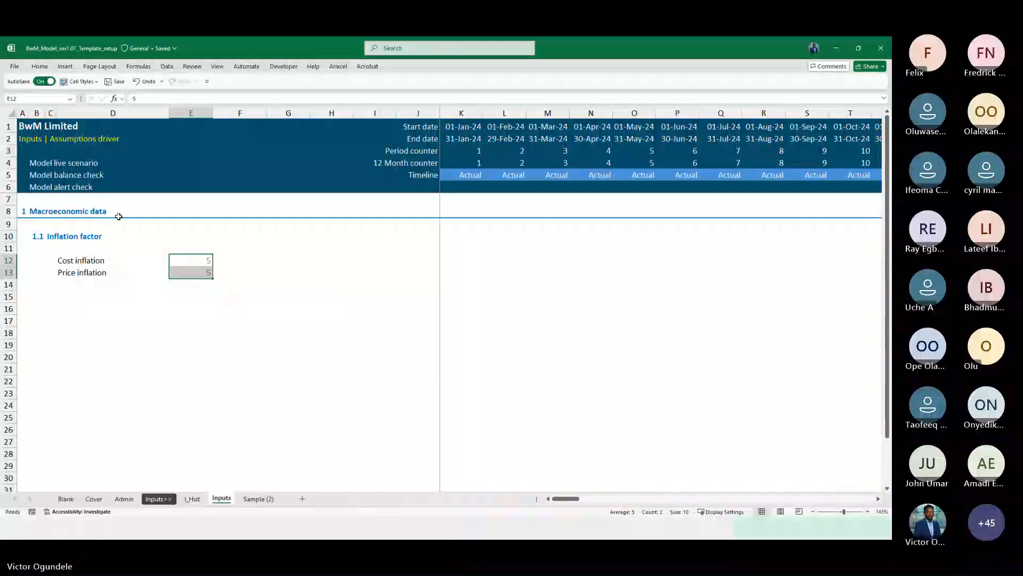
type("%")
key("ctrl+Return")
key("alt+h")
key("a")
key("c")
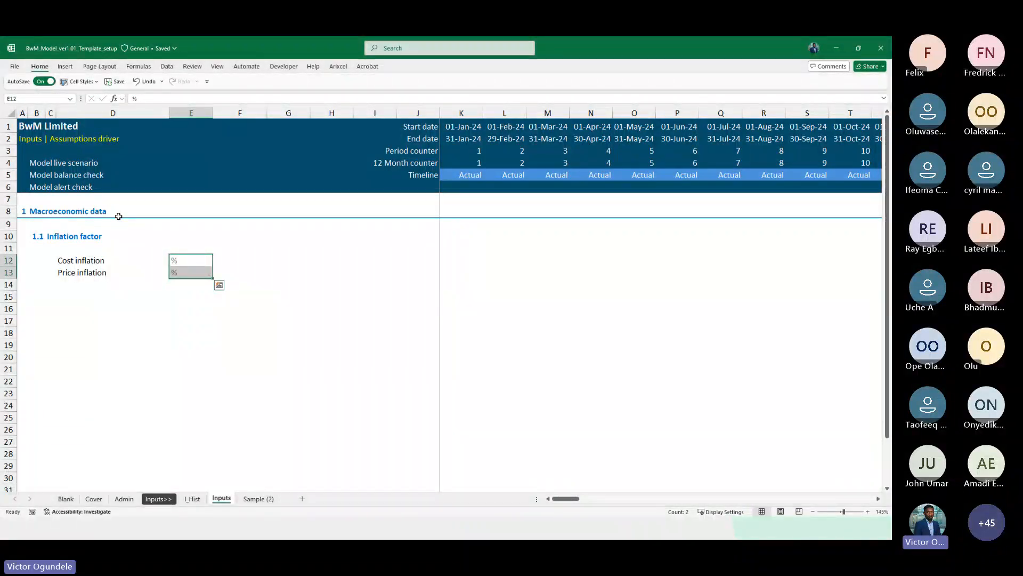
key("shift+Up")
Apply the Input and Percent cell styles to both inflation rows across the whole monthly timeline
scroll(118, 216, "down", 2)
key("Right")
key("Right")
key("Right")
key("Right")
key("Right")
key("Right")
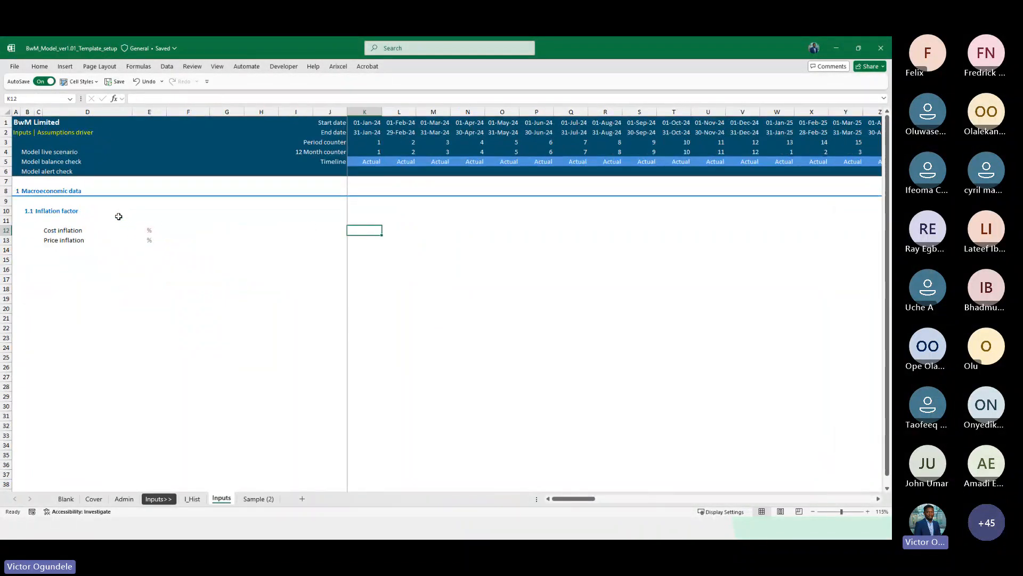
left_click_drag(228, 112, 290, 112)
left_click(293, 229)
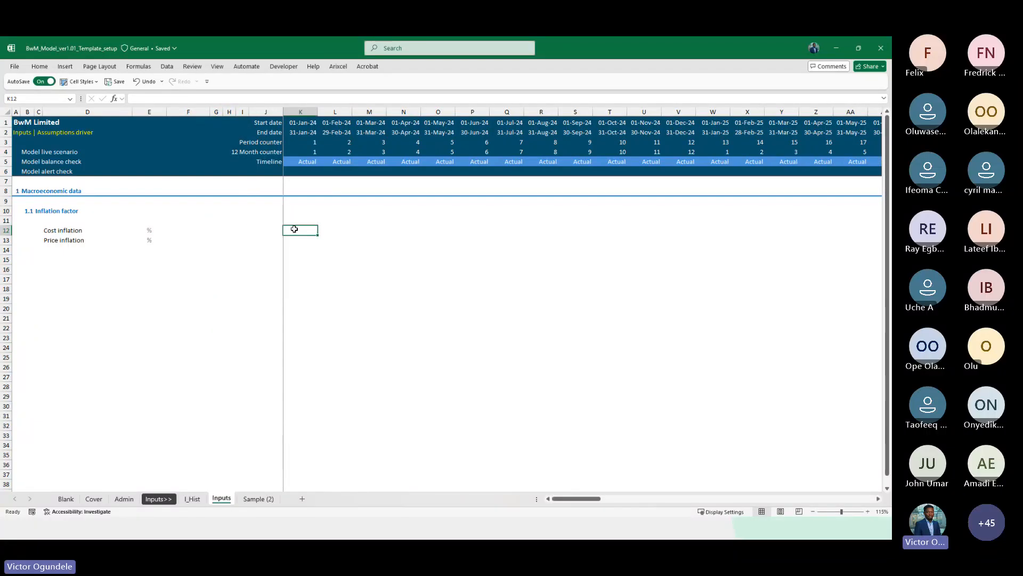
key("shift+Down")
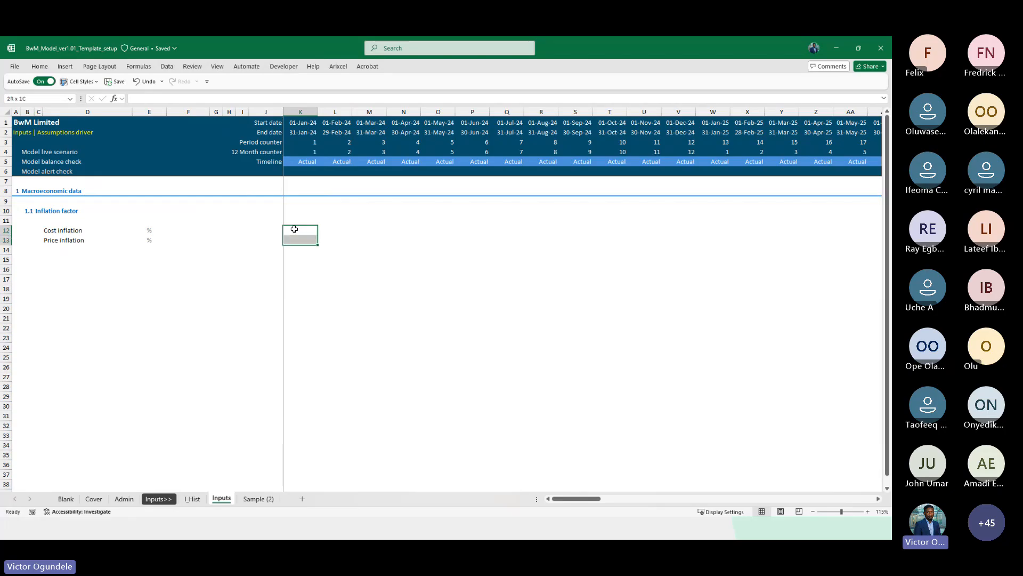
key("ctrl+shift+End")
left_click(80, 81)
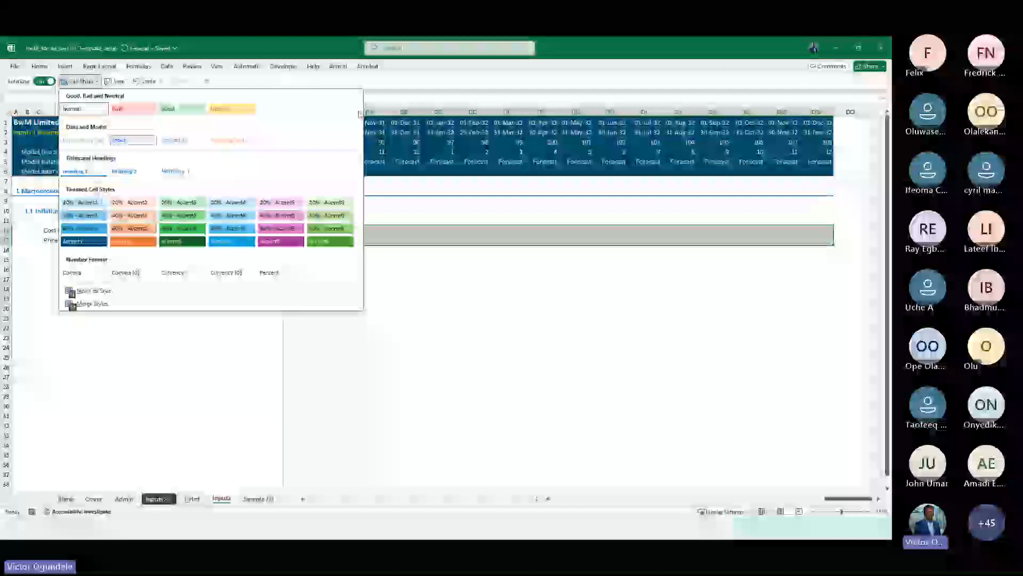
left_click(138, 141)
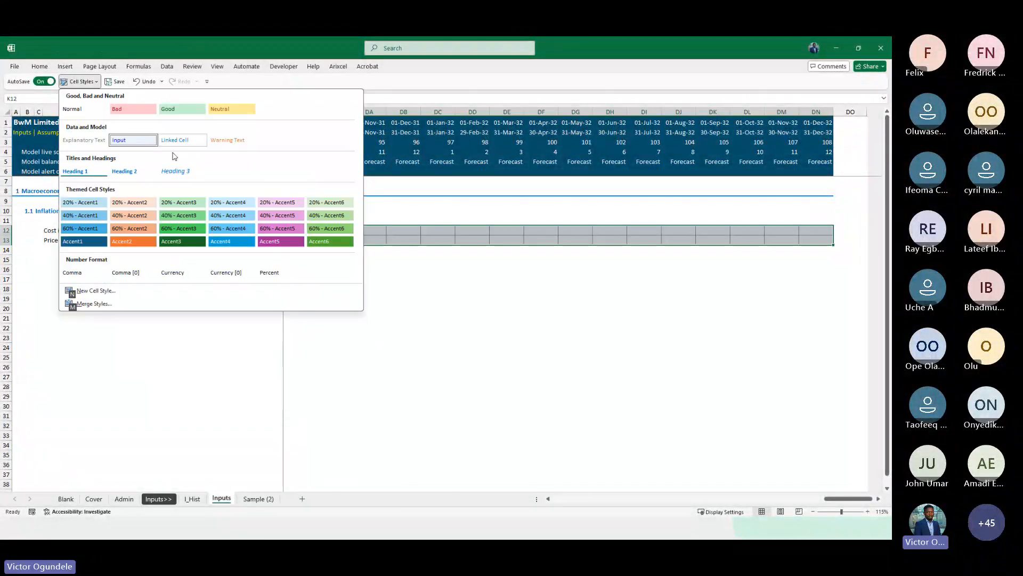
left_click(275, 272)
Inspect the formatted inflation cells across the monthly timeline columns
key("Home")
key("ctrl+shift+End")
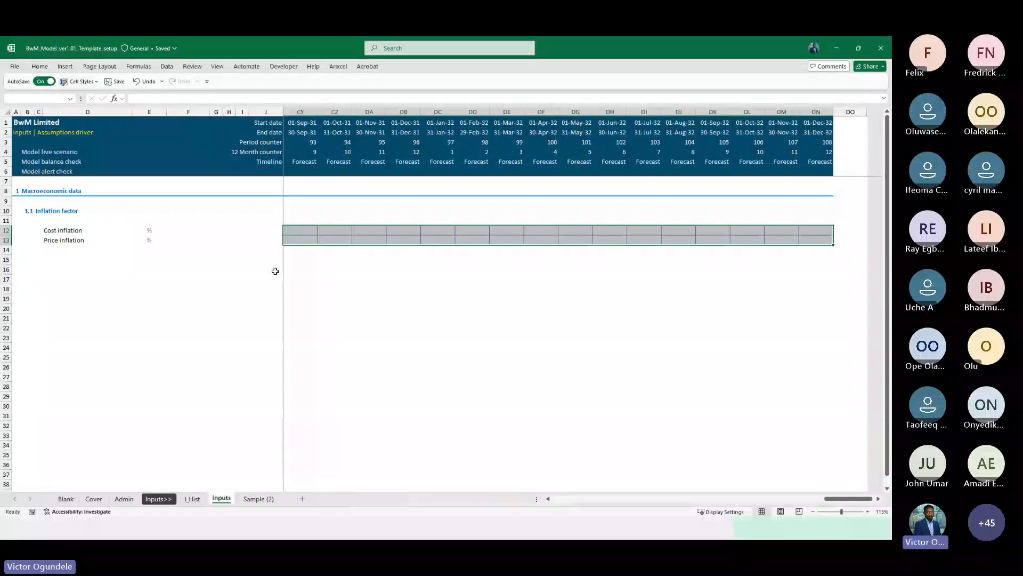
key("Home")
key("Right")
key("Right")
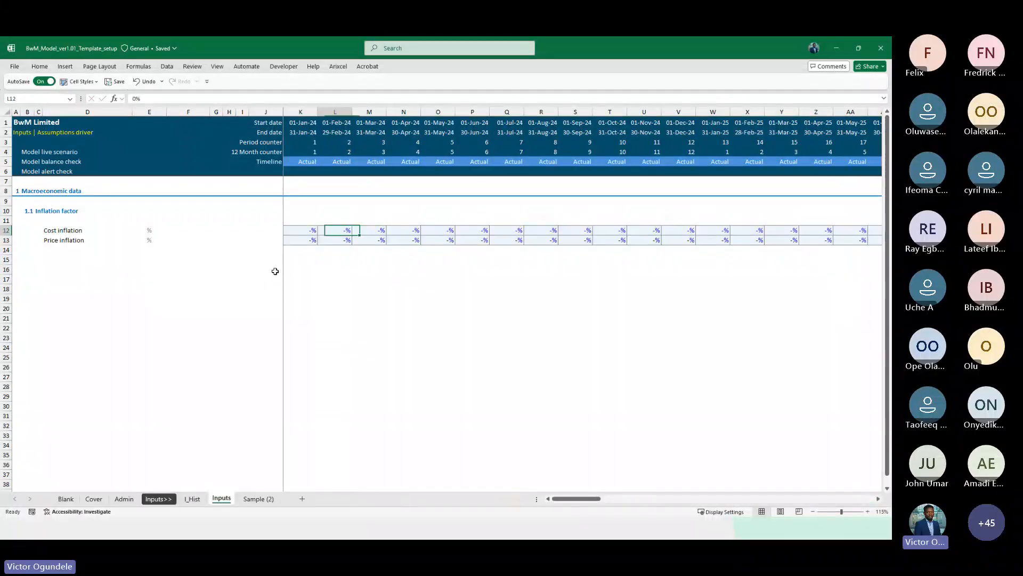
key("Left")
scroll(275, 271, "down", 1)
key("Right")
key("Right")
key("Right")
key("Right")
key("Right")
key("Left")
key("Left")
key("Left")
key("Left")
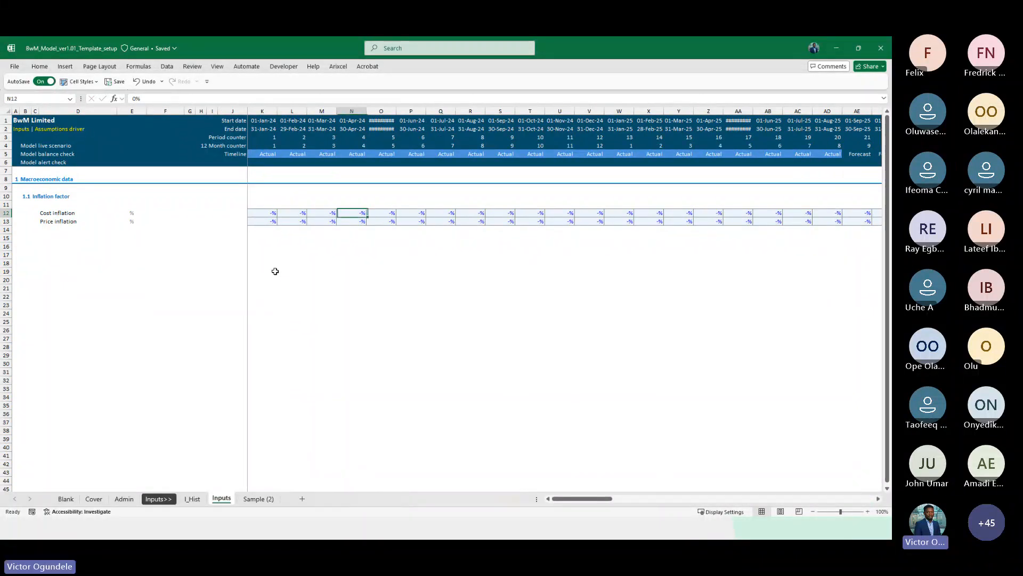
scroll(275, 271, "up", 2)
key("Left")
key("Left")
key("Left")
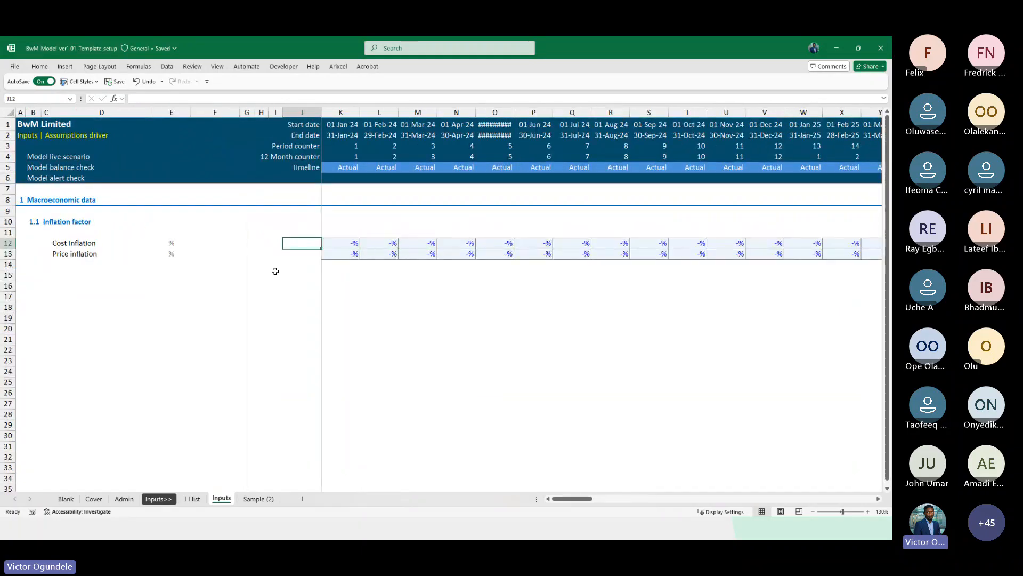
Autofit the width of column O so its timeline dates display fully
key("Right")
key("Right")
key("Right")
key("Right")
key("Right")
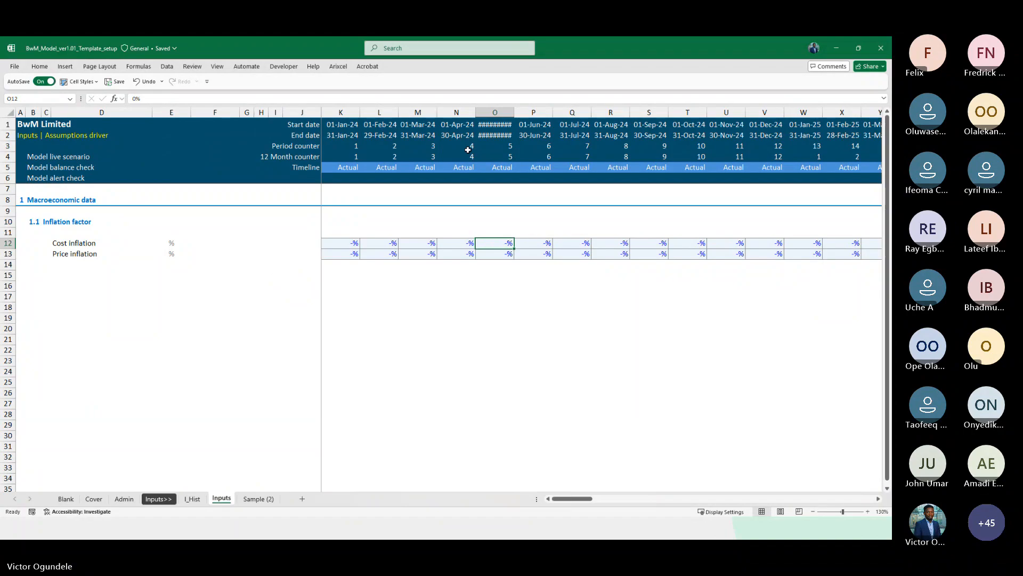
left_click_drag(491, 125, 491, 135)
key("alt+h")
key("o")
key("i")
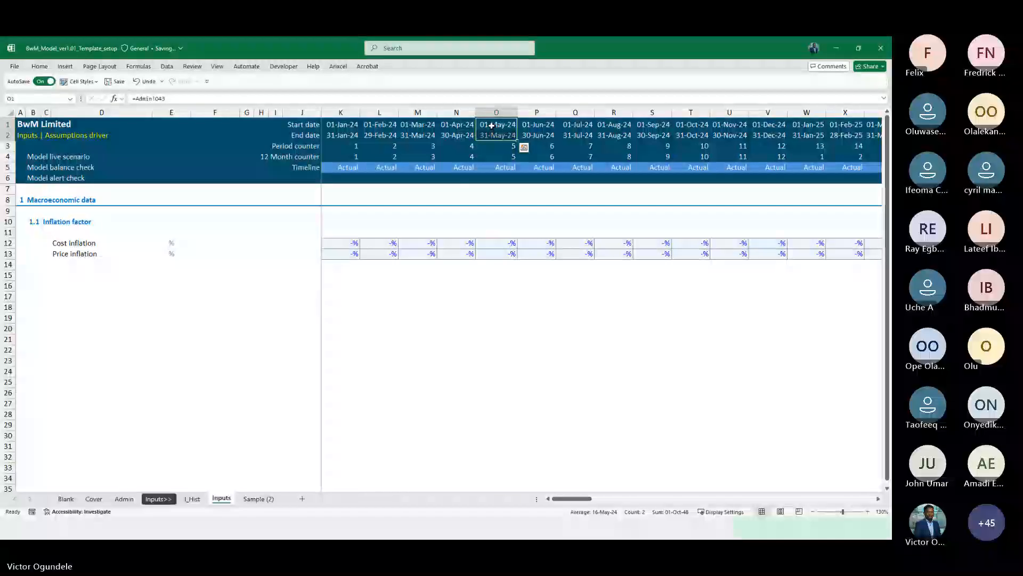
Select both inflation rows across the actual months Jan-24 to Aug-25 and try to modify a cell style
left_click(491, 246)
key("Left")
key("Left")
key("Left")
key("Left")
key("shift+Down")
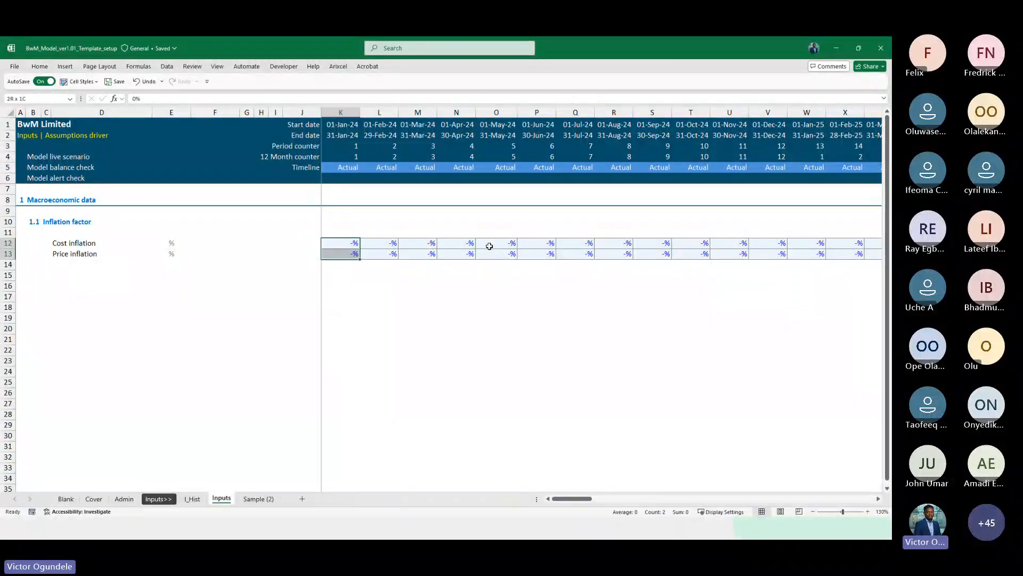
key("shift+Right")
key("shift+Right")
key("shift+Right")
key("shift+Right")
scroll(489, 246, "down", 2)
key("shift+Right")
key("shift+Right")
key("shift+Right")
key("shift+Right")
key("shift+Right")
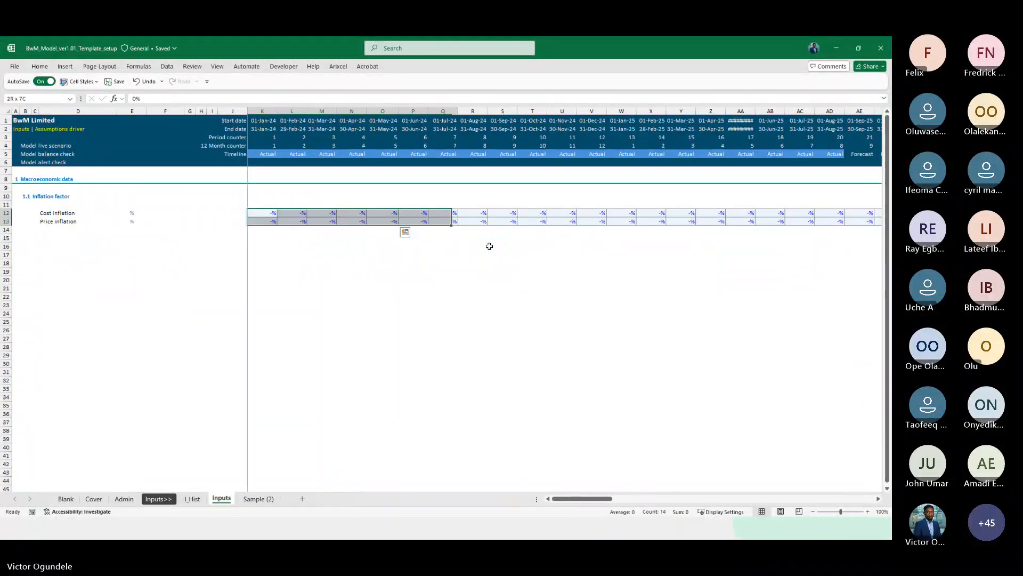
key("shift+Right")
key("shift+Right")
key("shift+Right")
key("shift+Right")
key("shift+Right")
key("shift+Right")
key("shift+Right")
key("shift+Right")
key("shift+Right")
key("shift+Right")
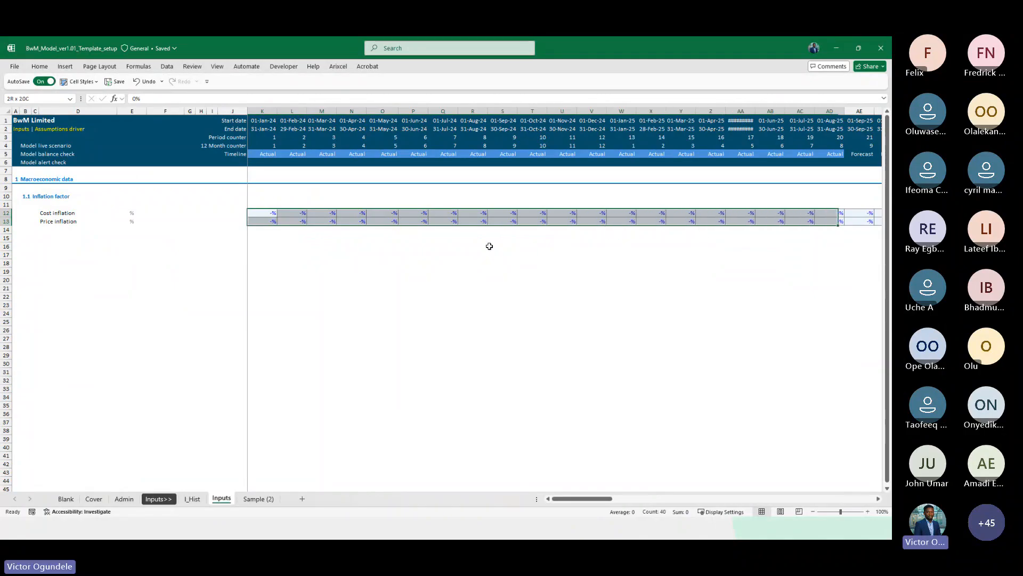
scroll(686, 261, "right", 3)
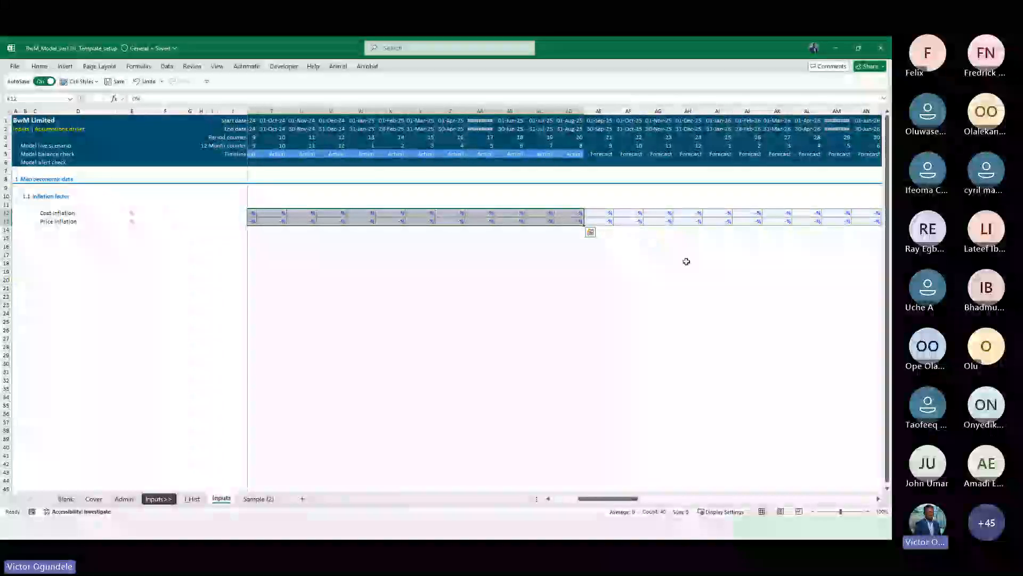
scroll(519, 210, "left", 2)
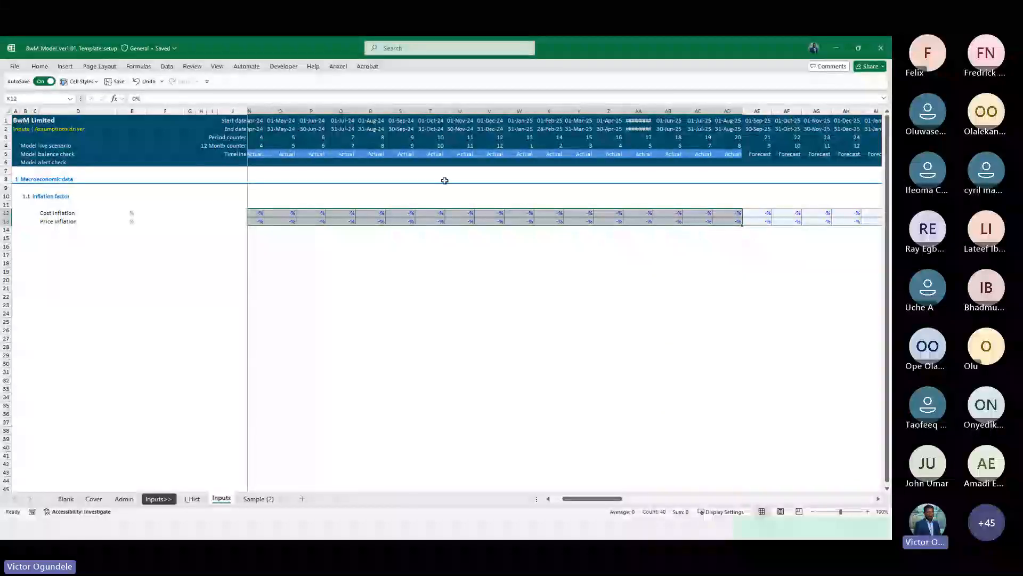
key("alt+2")
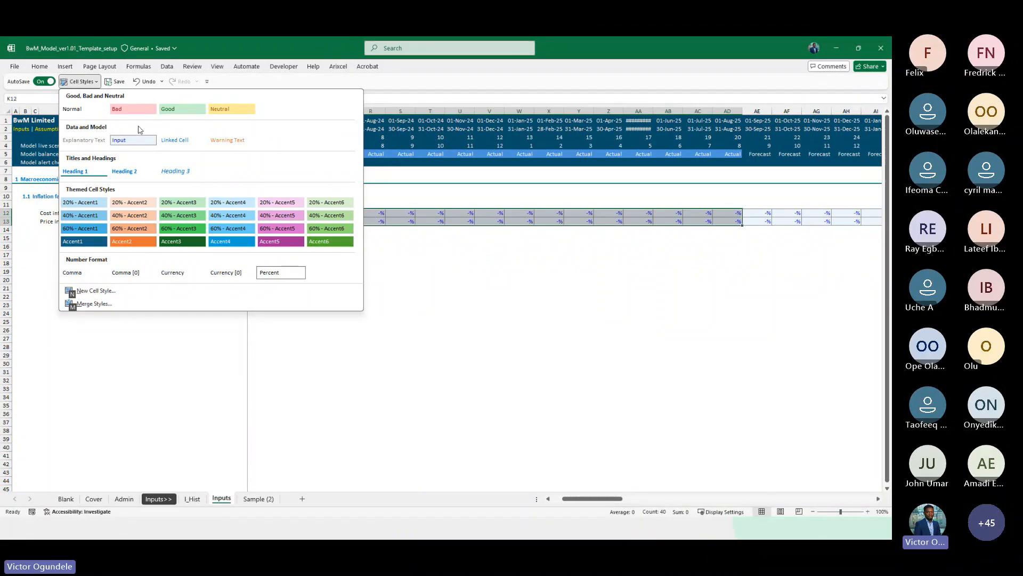
right_click(130, 107)
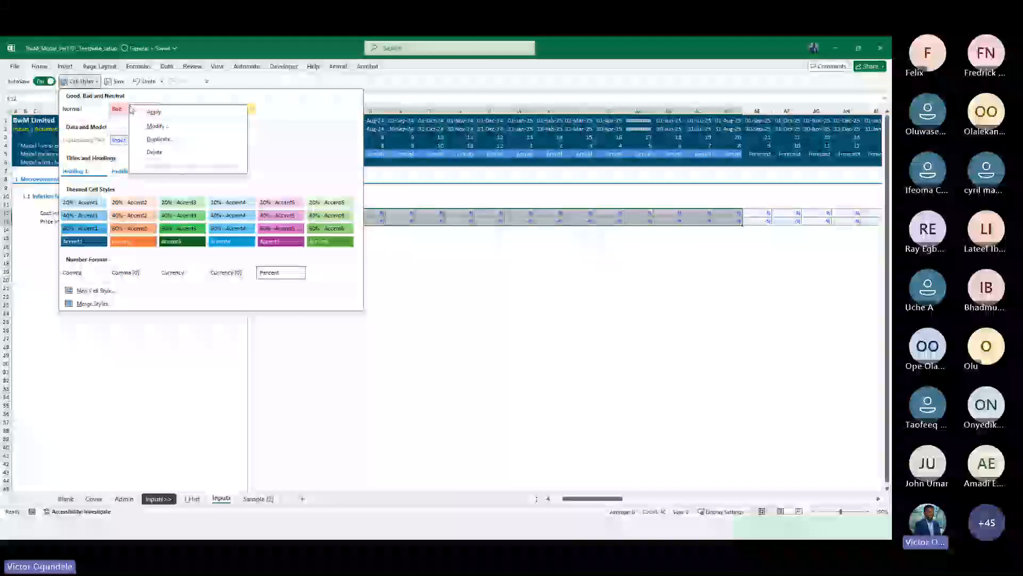
left_click(164, 127)
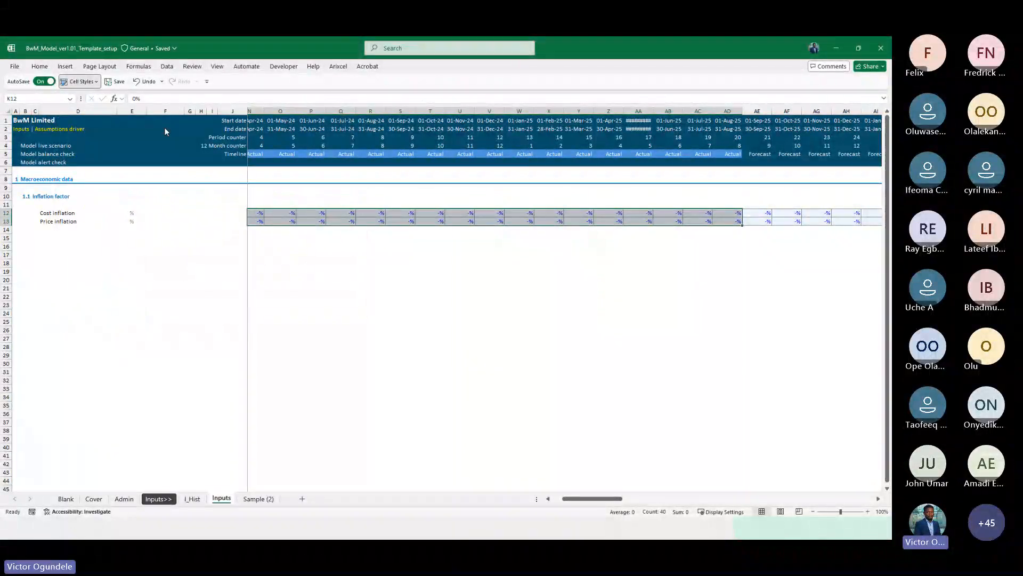
left_click(642, 382)
Duplicate the Input cell style as a new style named "Blank" and open its formatting
key("alt+2")
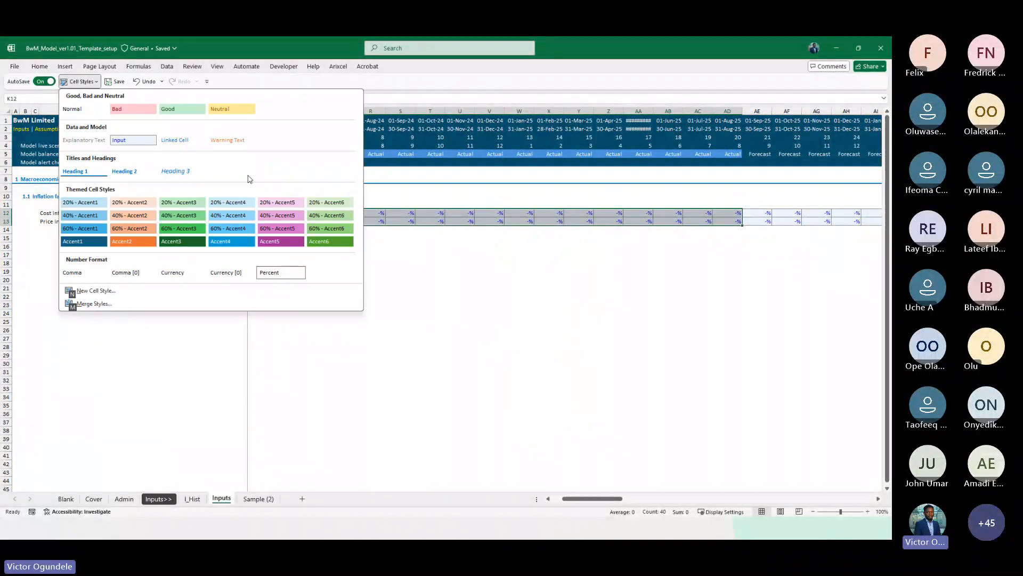
right_click(138, 142)
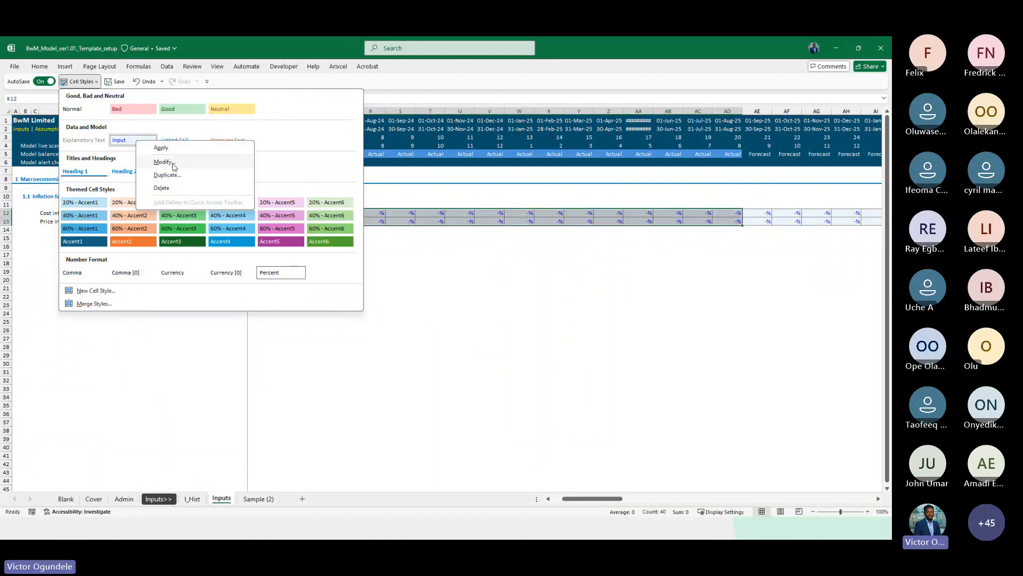
left_click(177, 175)
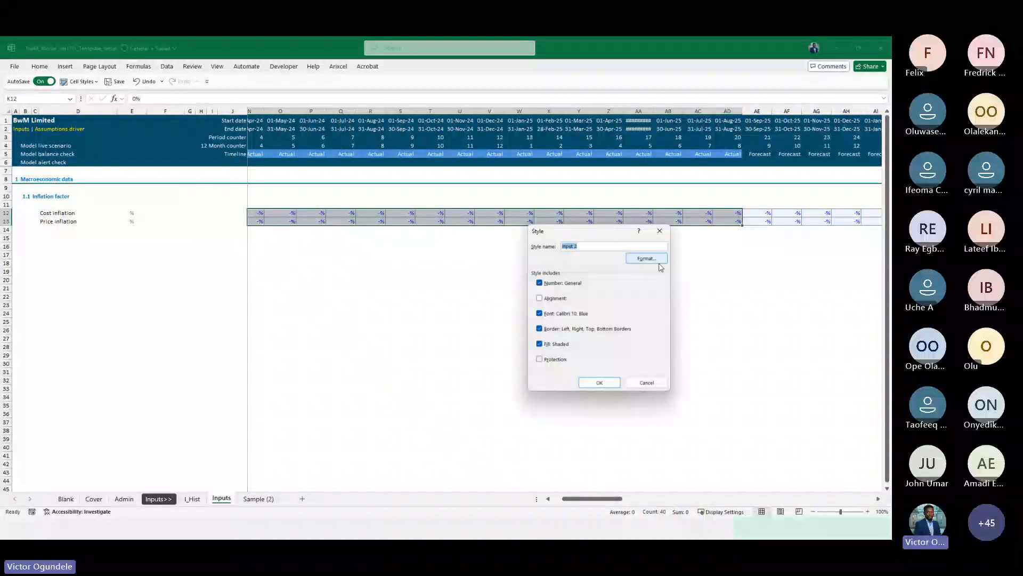
type("Bn")
type("l")
type("lan")
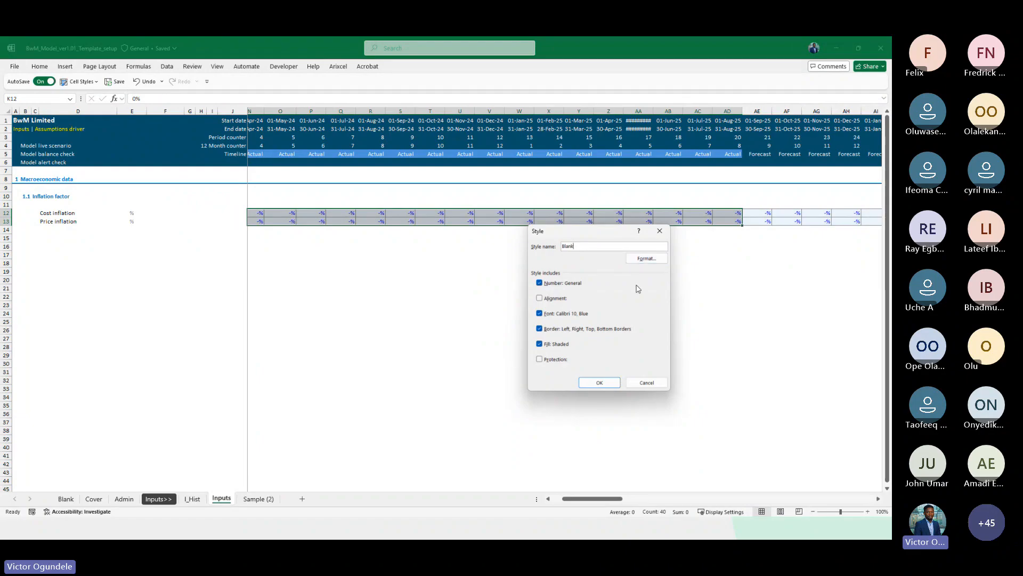
left_click(647, 258)
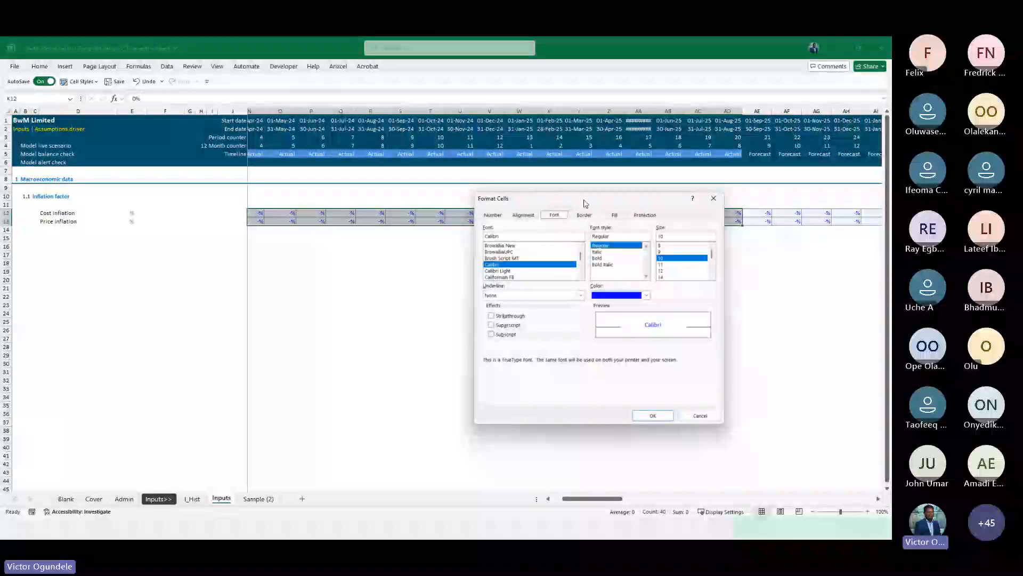
Give the Blank style a coloured outline border and a Custom General number format, then save the style
left_click_drag(586, 203, 247, 192)
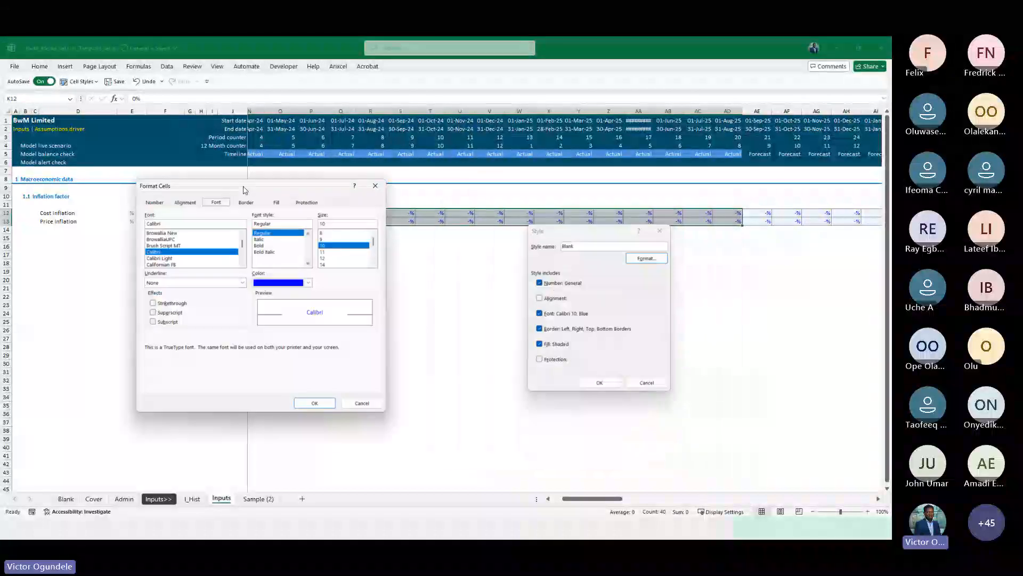
left_click(279, 204)
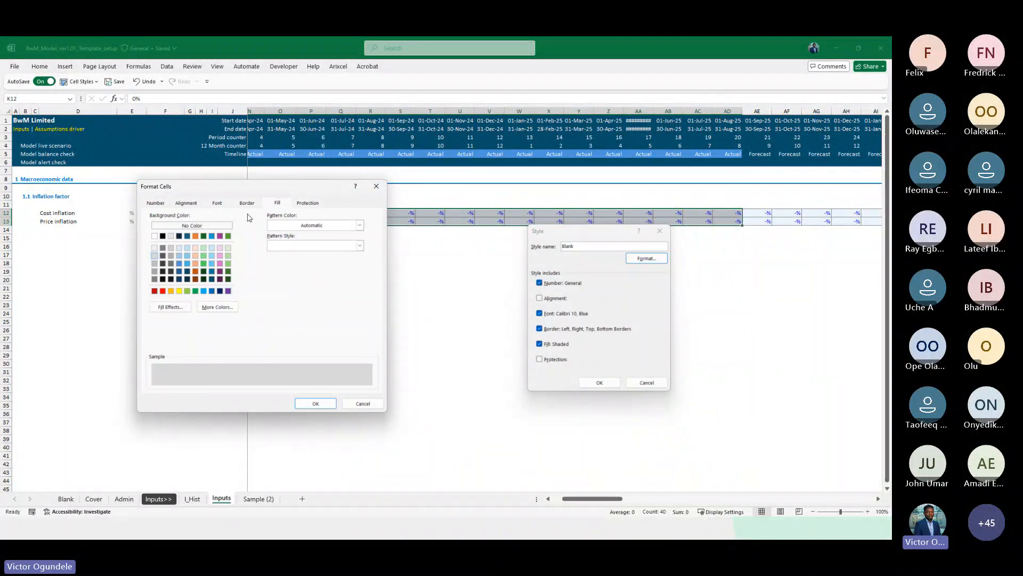
left_click(245, 203)
left_click(200, 304)
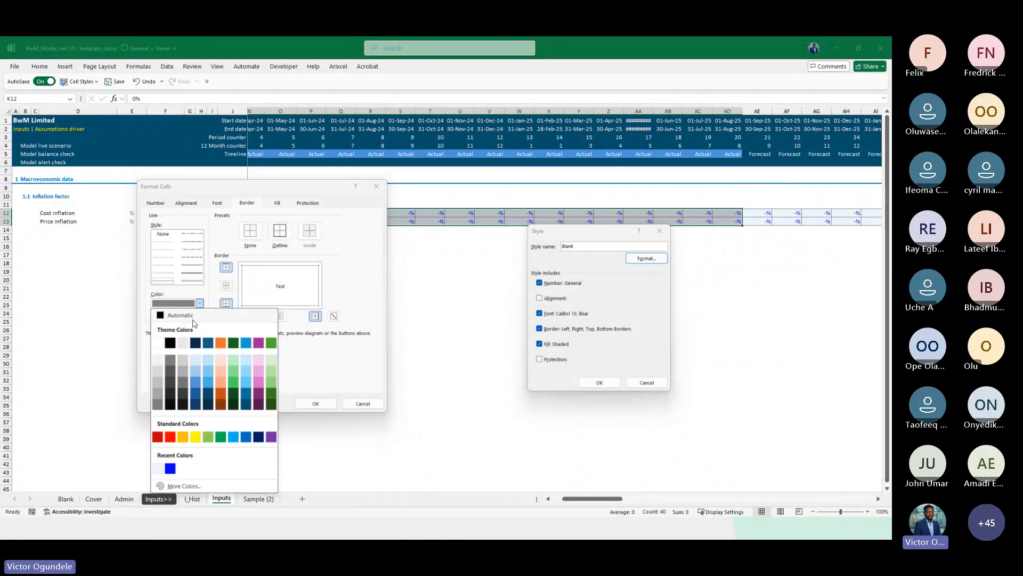
left_click(156, 343)
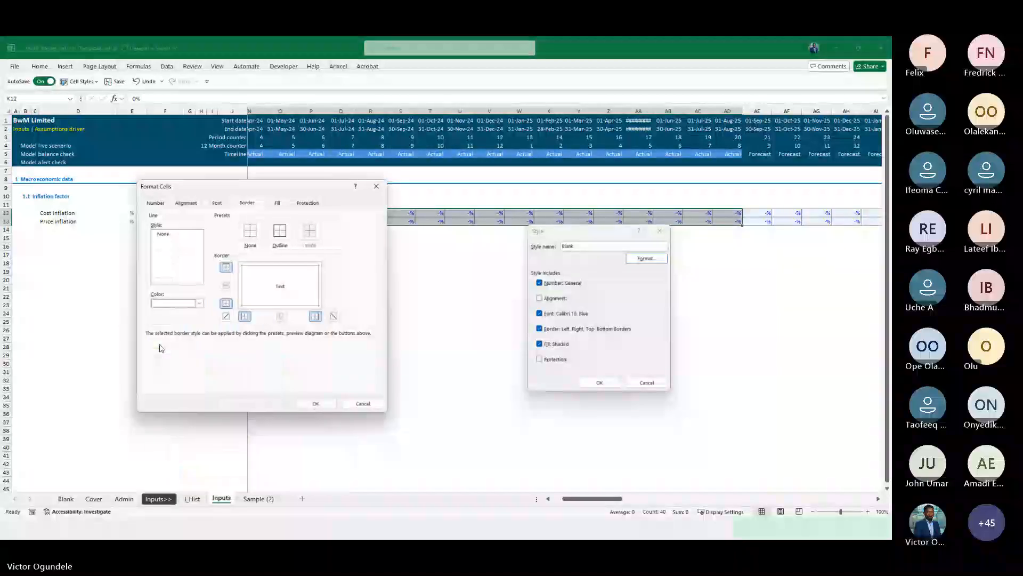
left_click(280, 230)
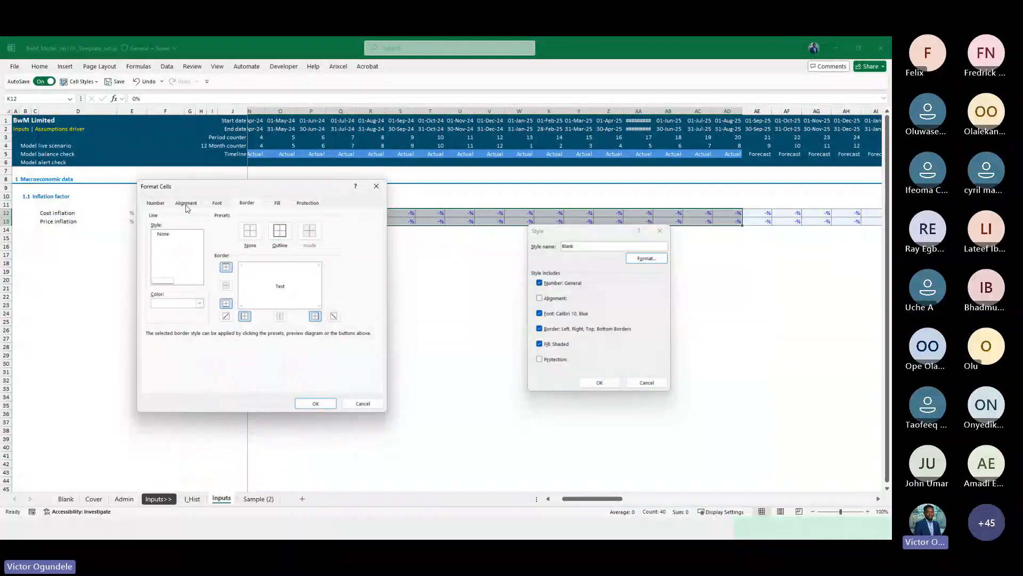
left_click(151, 204)
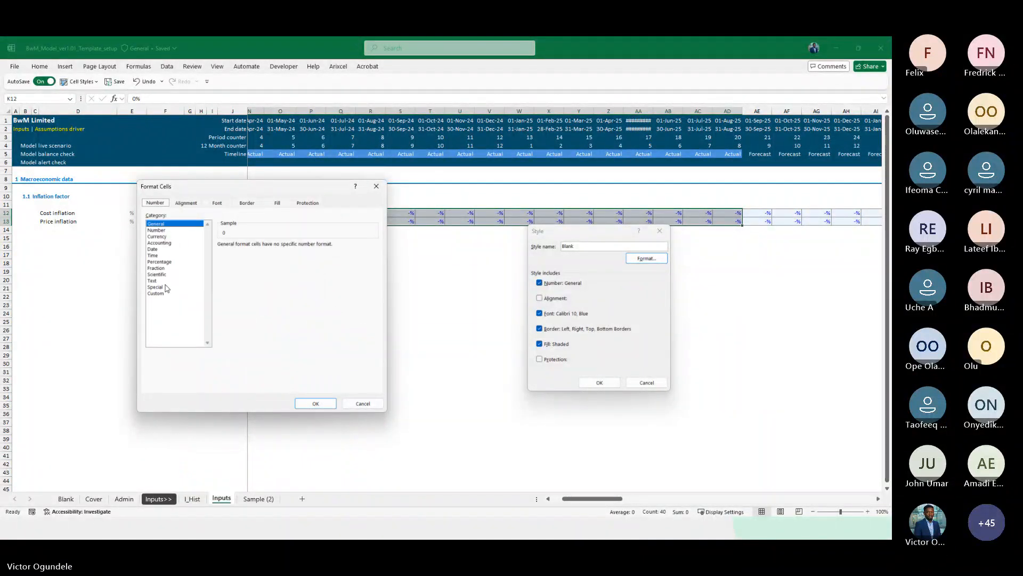
left_click(156, 293)
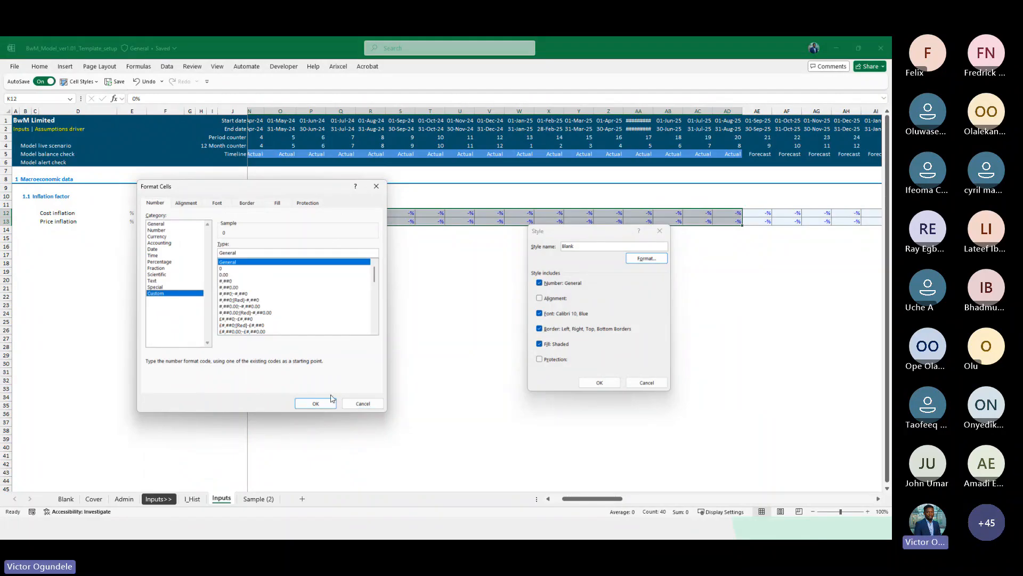
left_click(317, 404)
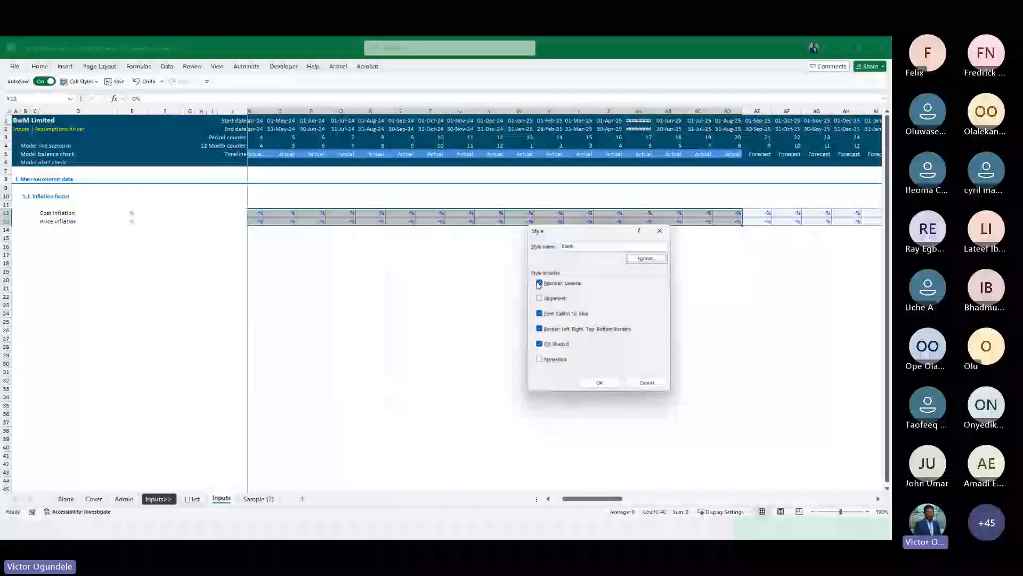
left_click(598, 381)
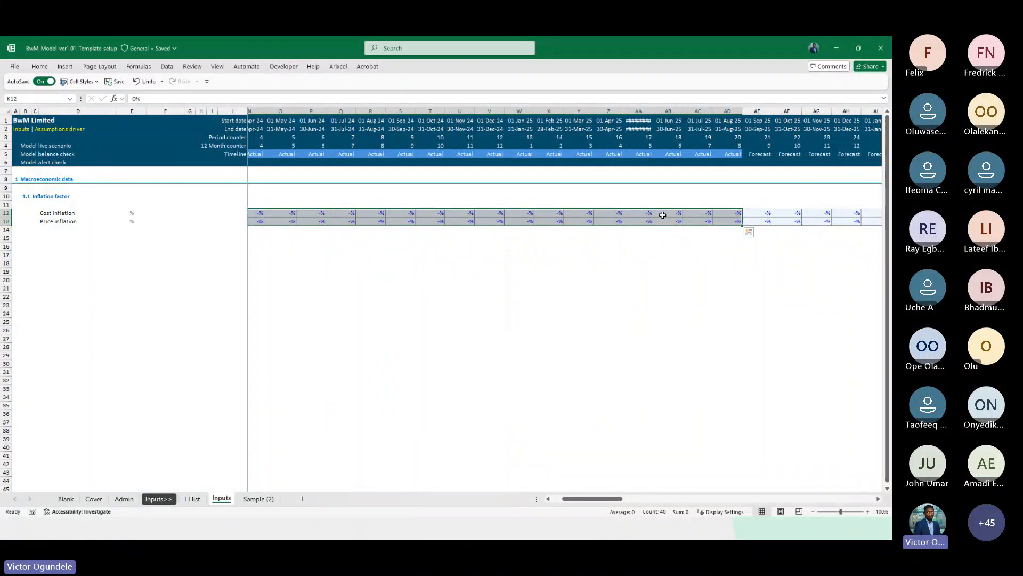
Clear the selected actual-period inflation cells and apply the Blank cell style to them
key("Delete")
key("alt+2")
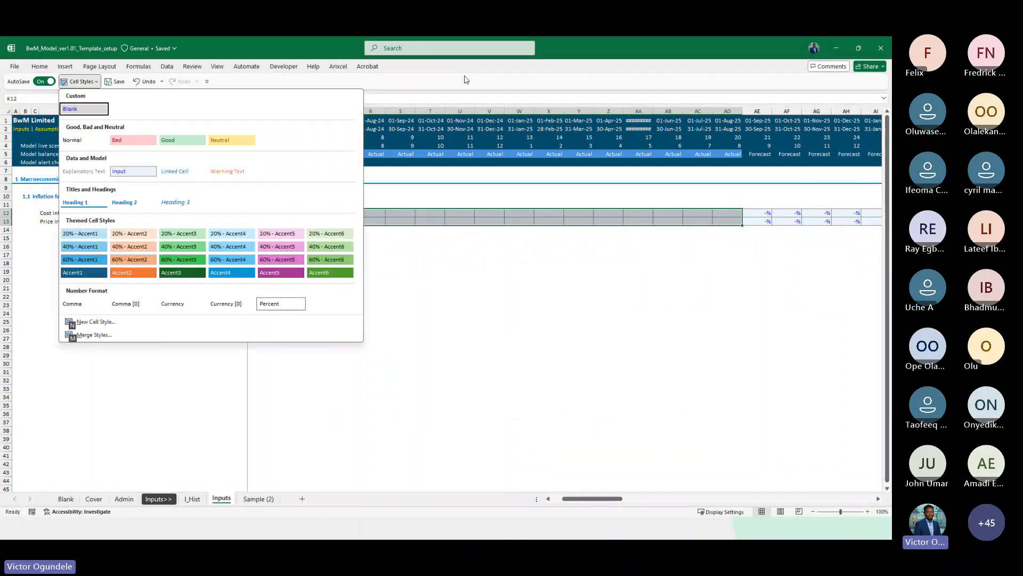
left_click(95, 110)
left_click(362, 264)
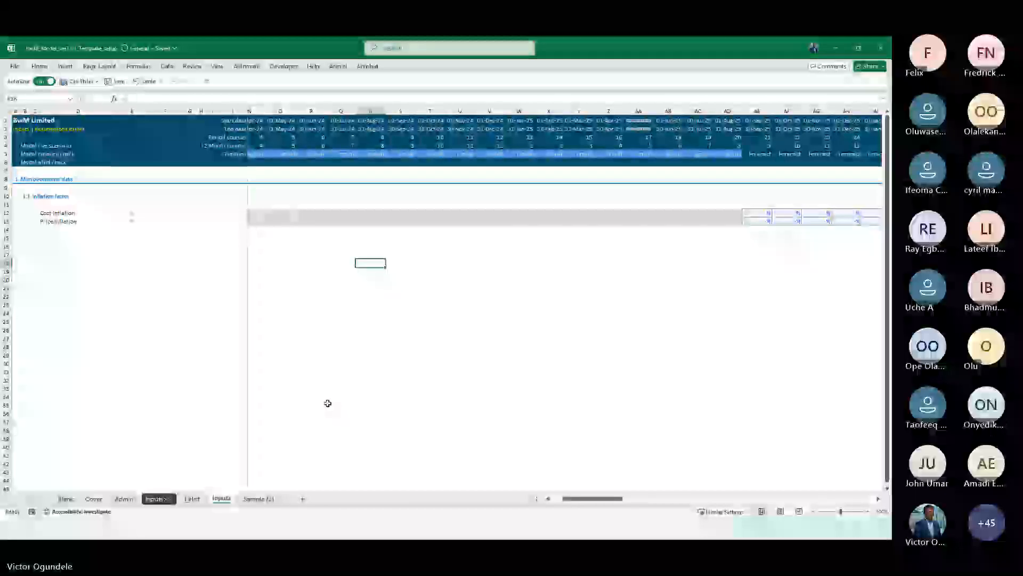
On the Admin sheet, insert a style-guide row above Header 1 labelled "Blank cells" with unit "#"
left_click(133, 498)
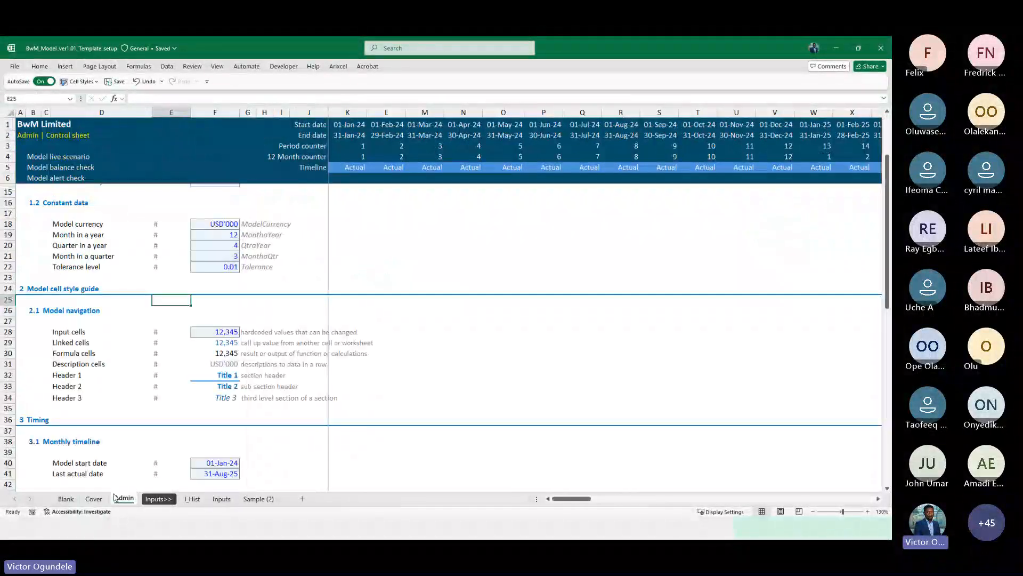
scroll(206, 417, "down", 4)
left_click(160, 294)
scroll(160, 293, "up", 3)
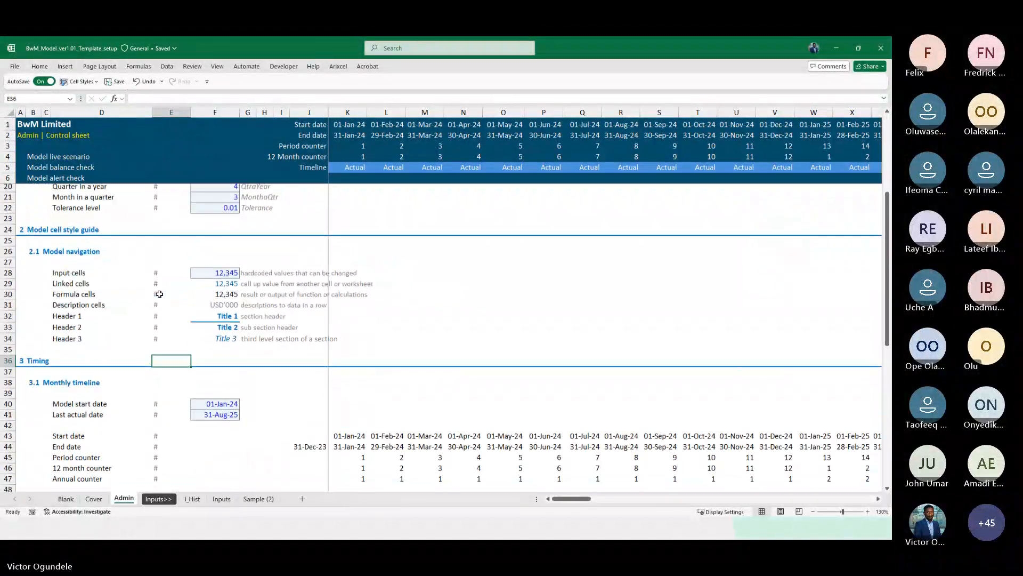
key("Up")
key("Up")
key("Up")
key("Up")
key("shift+space")
key("ctrl+shift+plus")
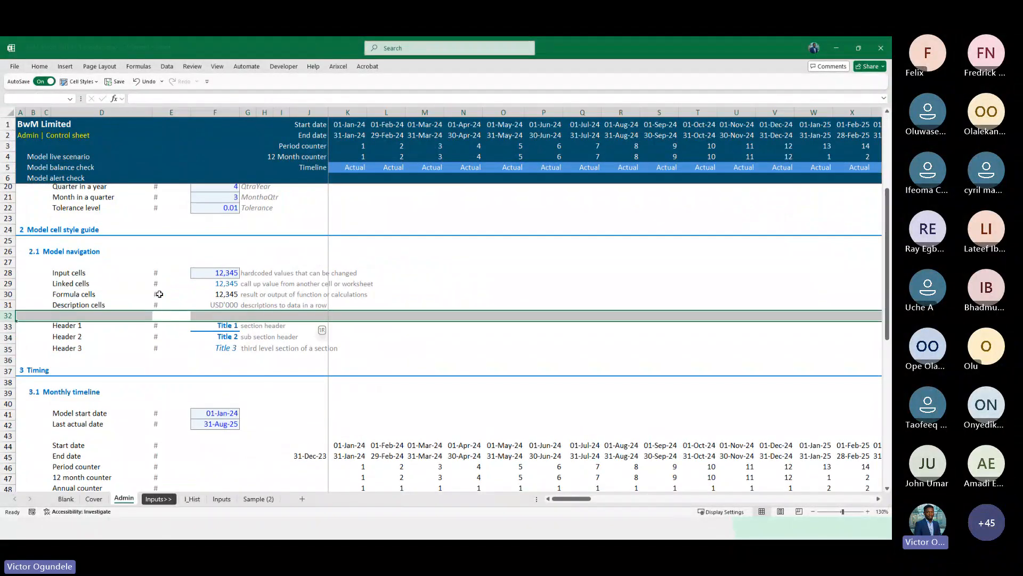
key("Left")
type("Blank")
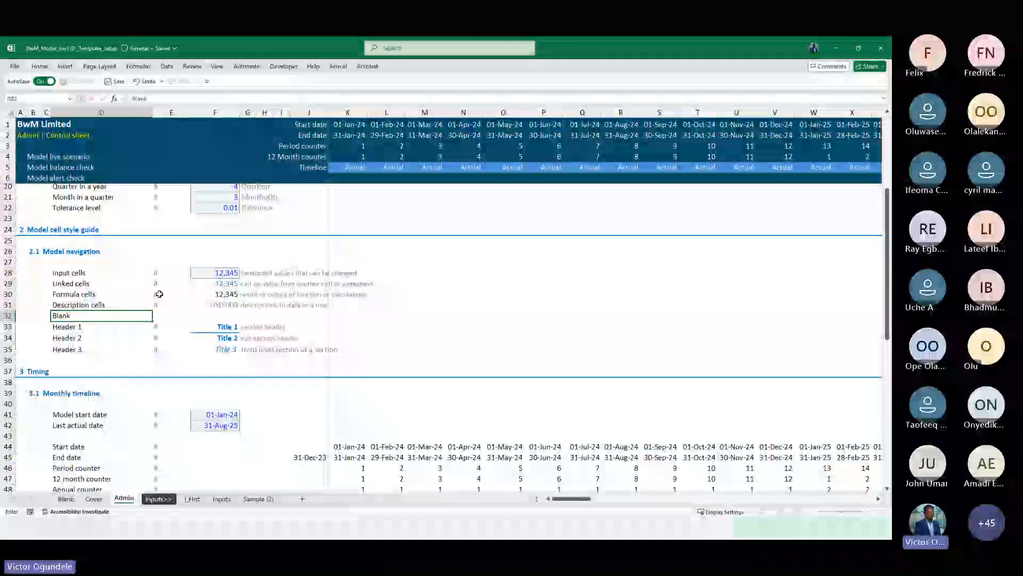
type(" cells")
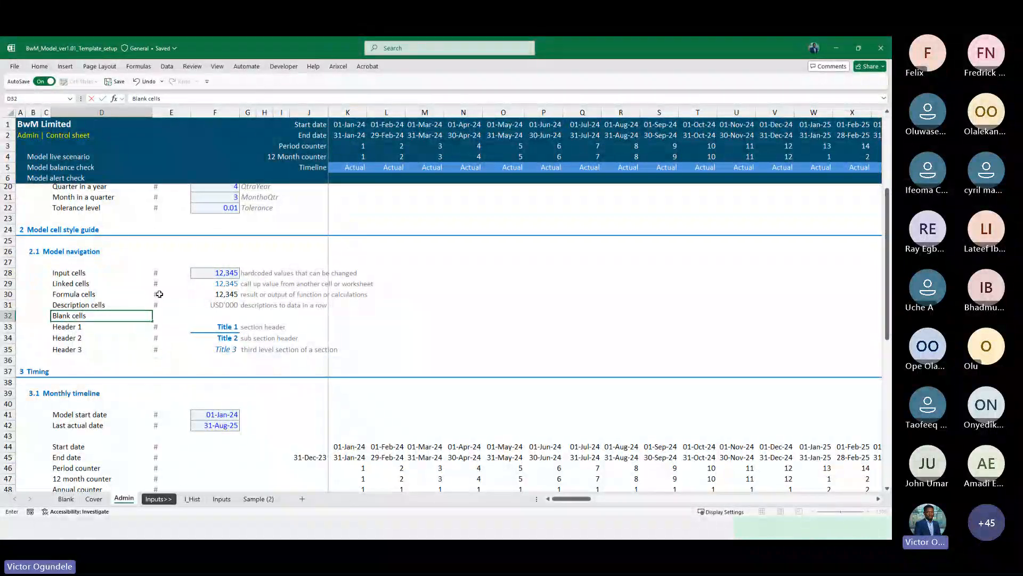
key("Tab")
type("#")
key("Tab")
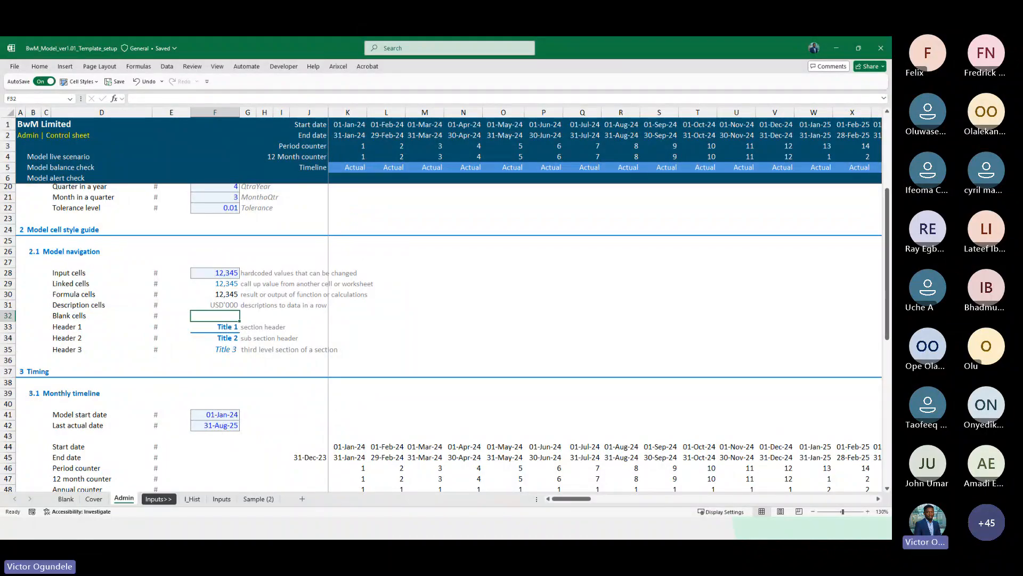
Zoom in on the Admin style guide and pin the ribbon open
key("alt+Tab")
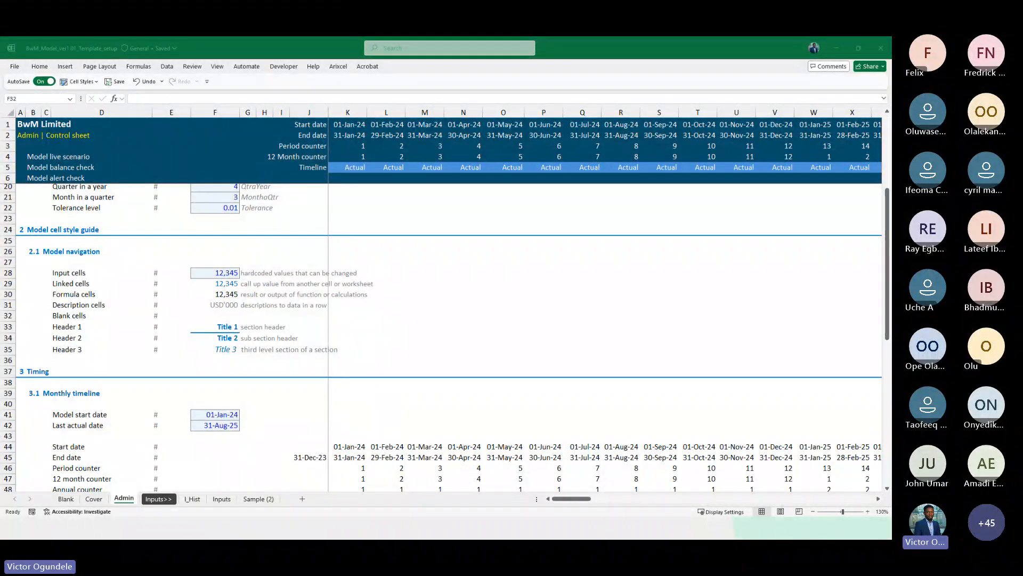
key("alt+Tab")
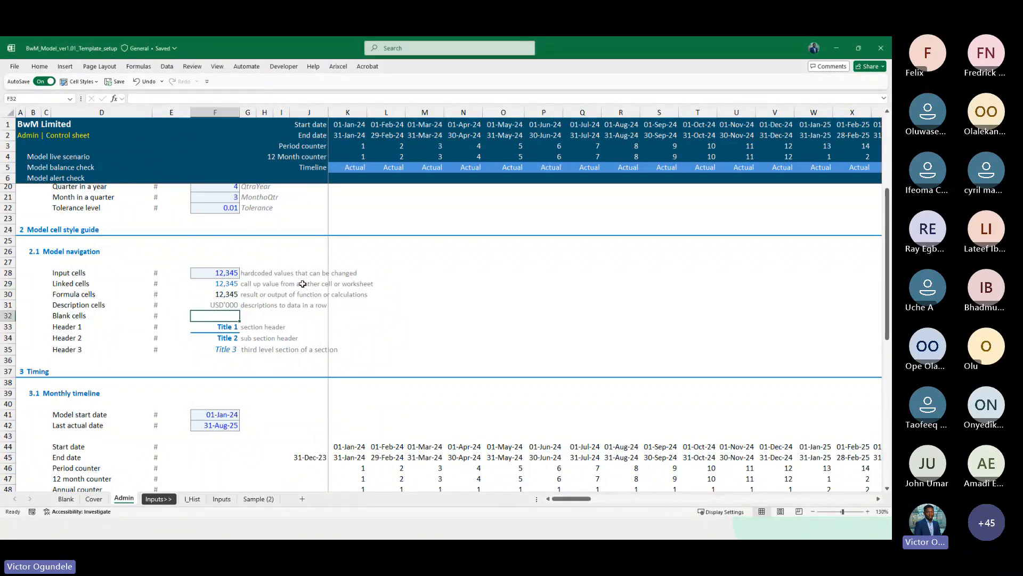
left_click(238, 254)
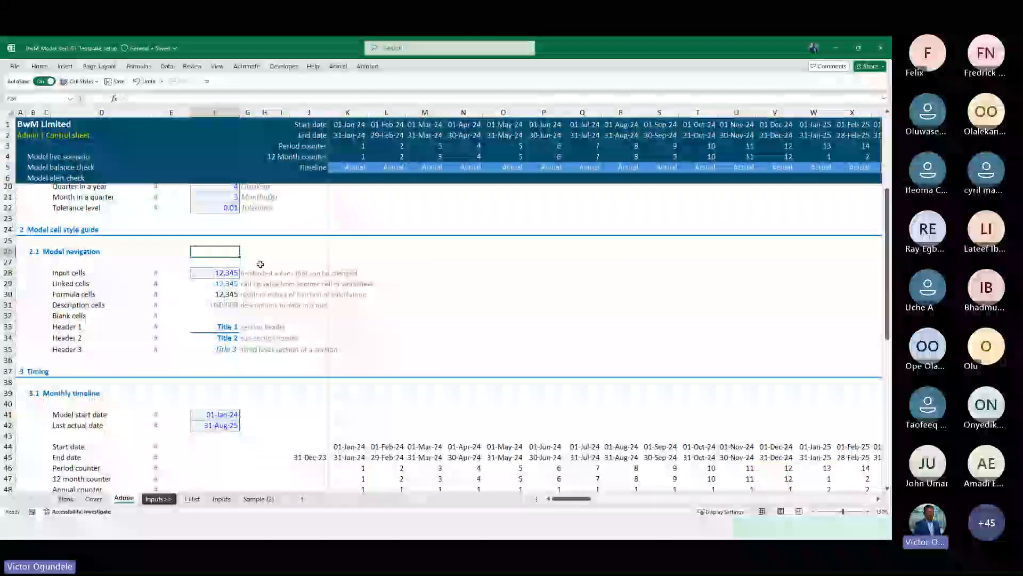
scroll(259, 264, "up", 3)
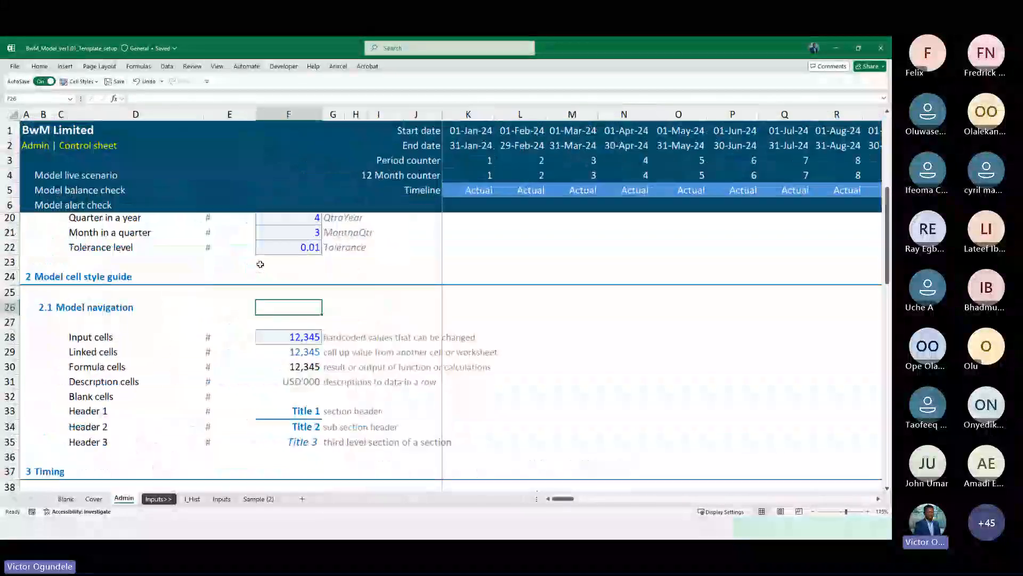
double_click(40, 67)
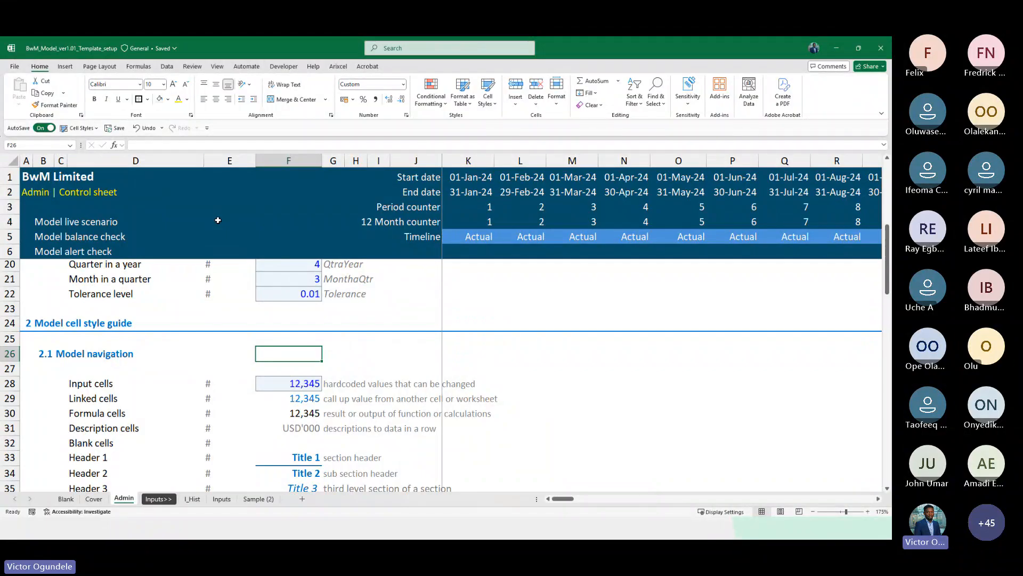
left_click(187, 100)
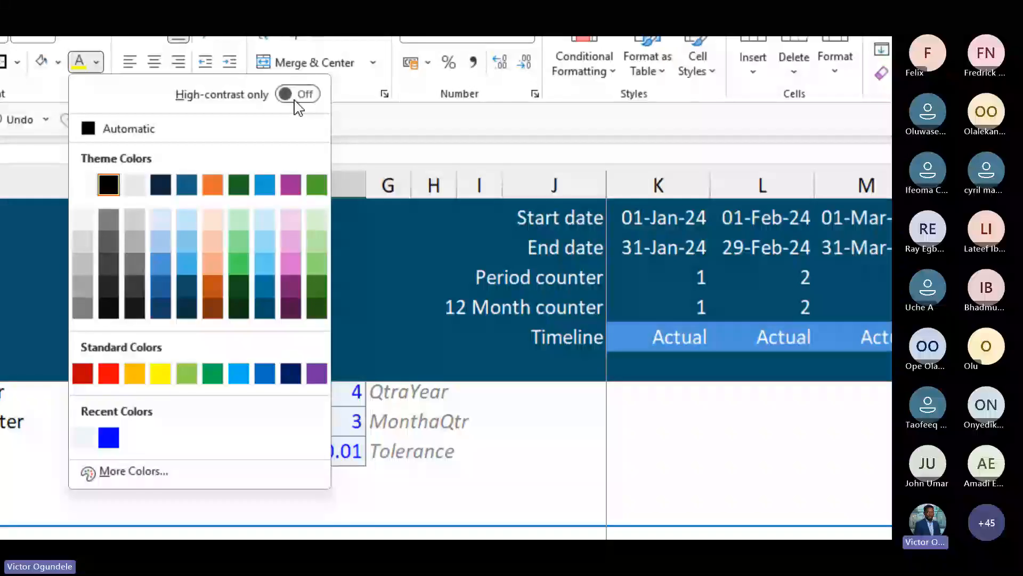
left_click(296, 99)
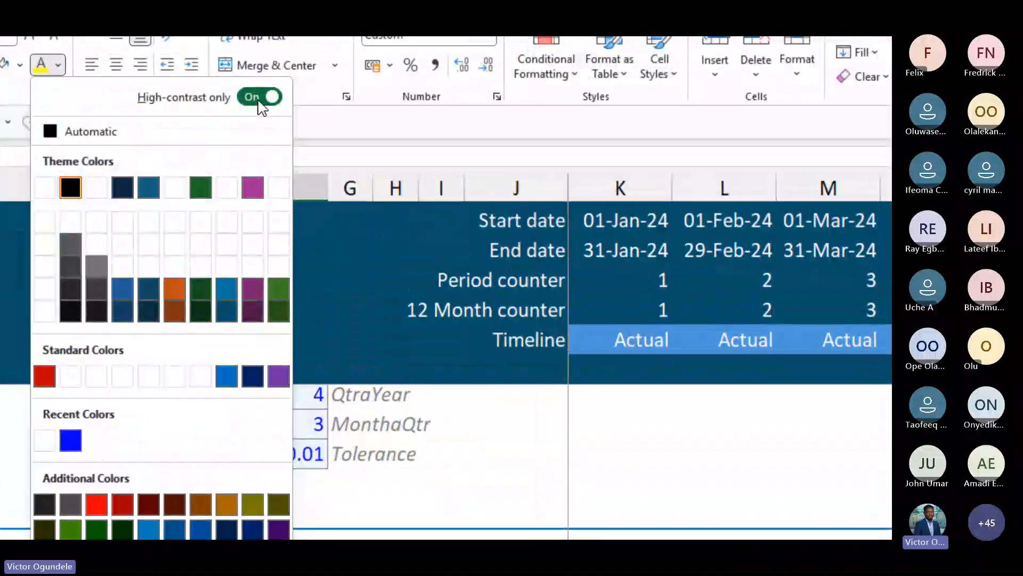
left_click(260, 97)
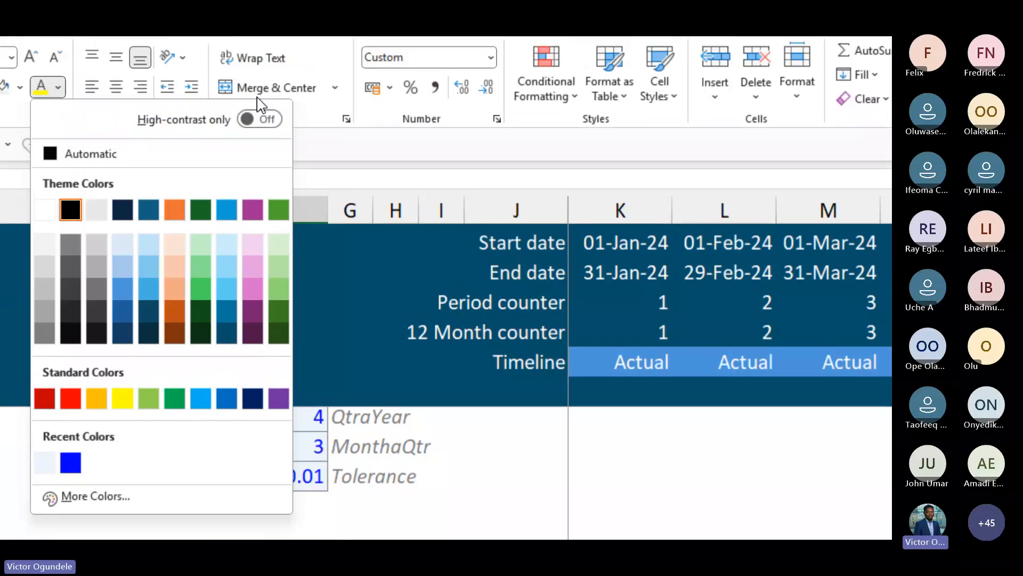
left_click(260, 10)
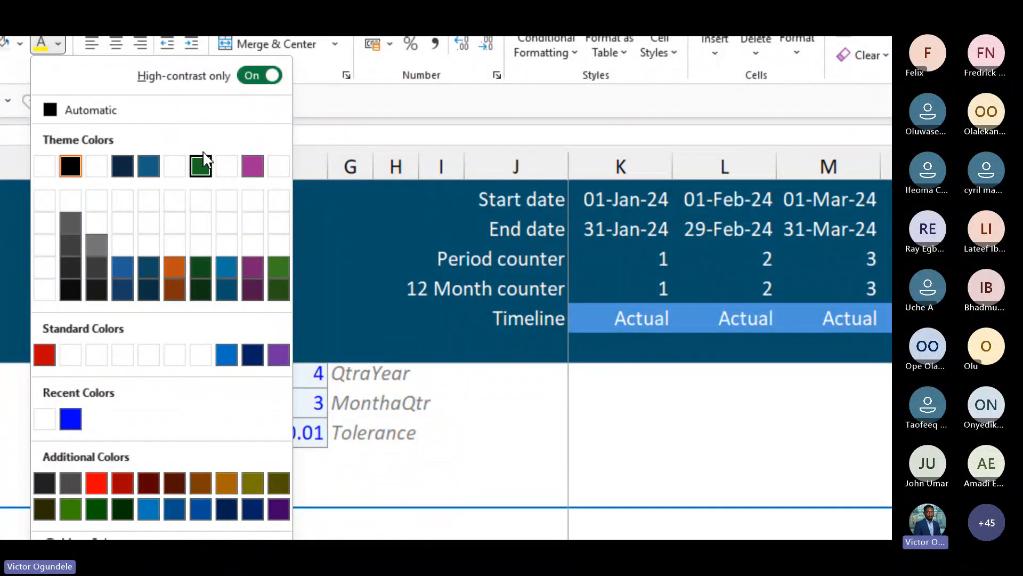
left_click(261, 101)
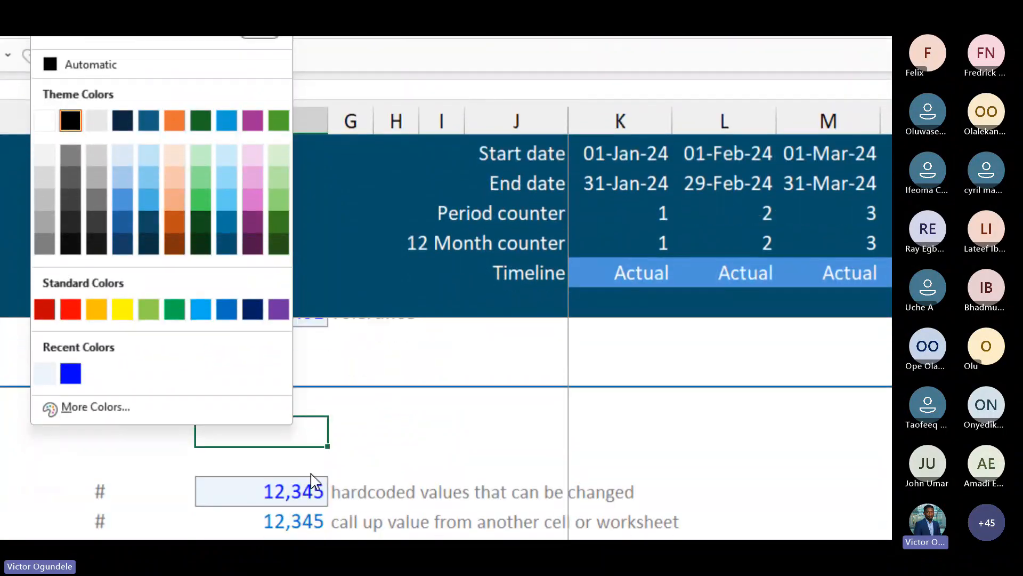
left_click(289, 431)
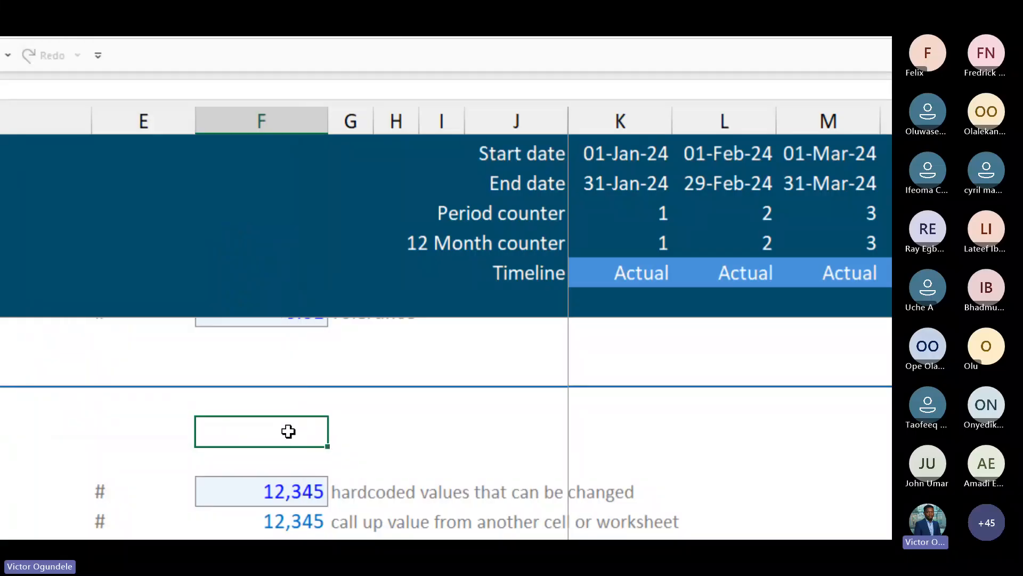
Enter 12,345 in the Model navigation cell and give it a green font colour
type("12,34")
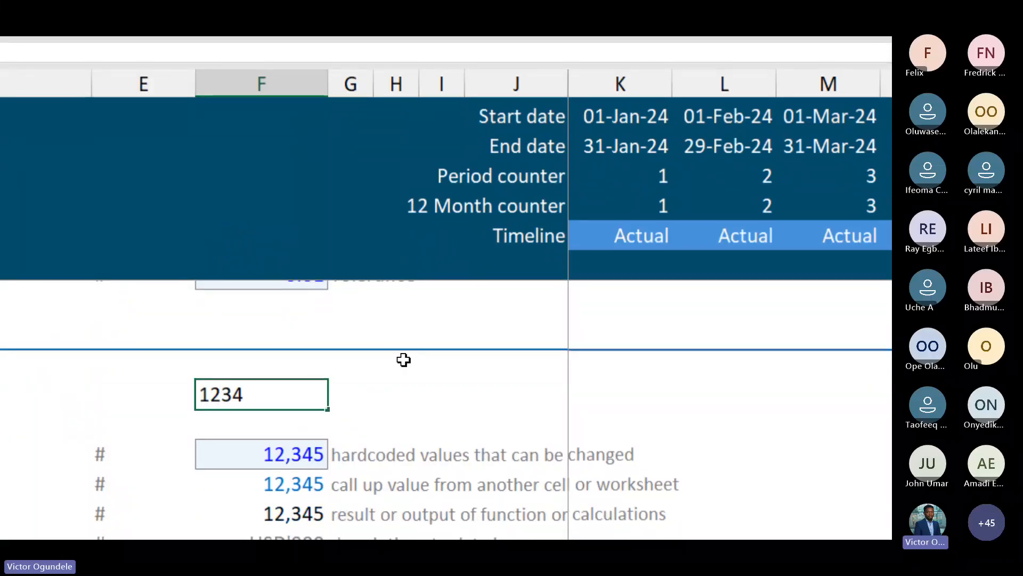
type("5")
key("ctrl+Return")
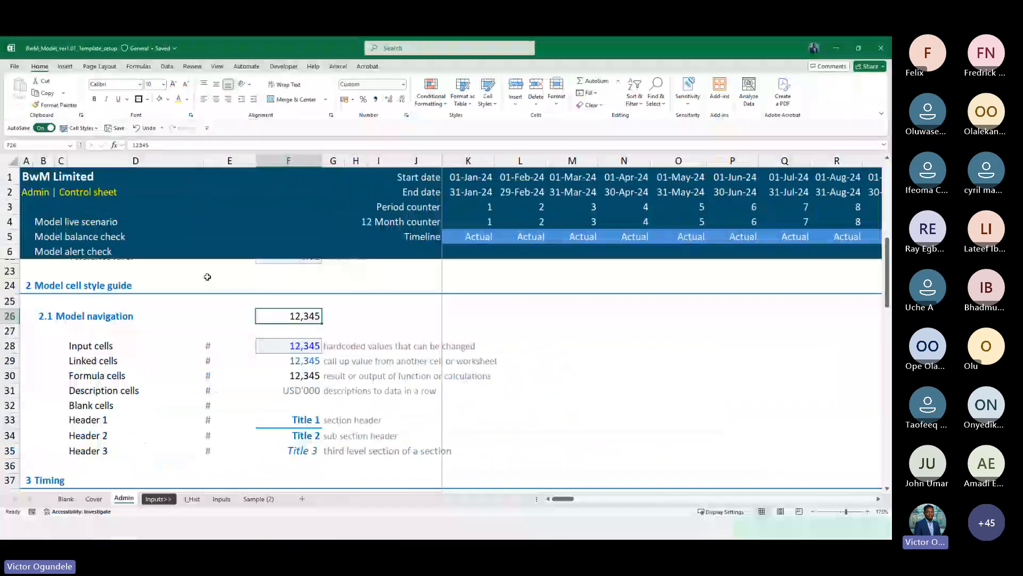
left_click(186, 99)
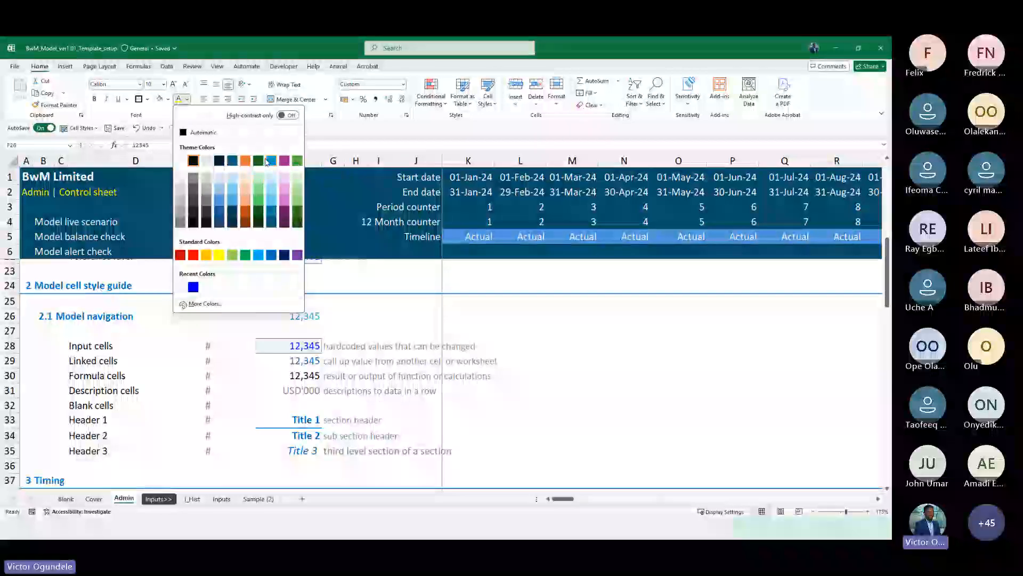
left_click(298, 160)
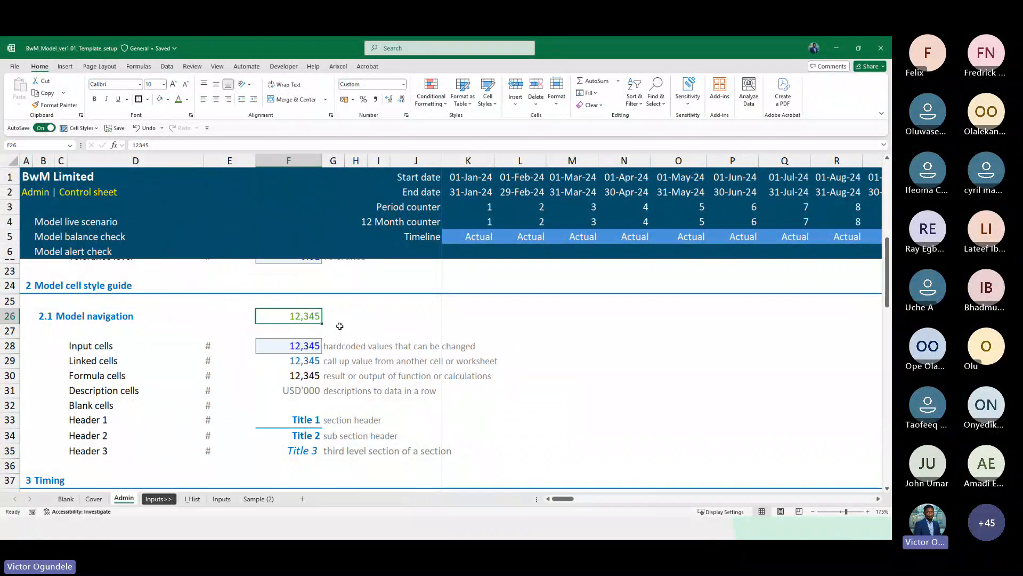
left_click(344, 316)
Clear the Model navigation cell by copying an empty neighbouring cell over it
scroll(344, 316, "up", 2)
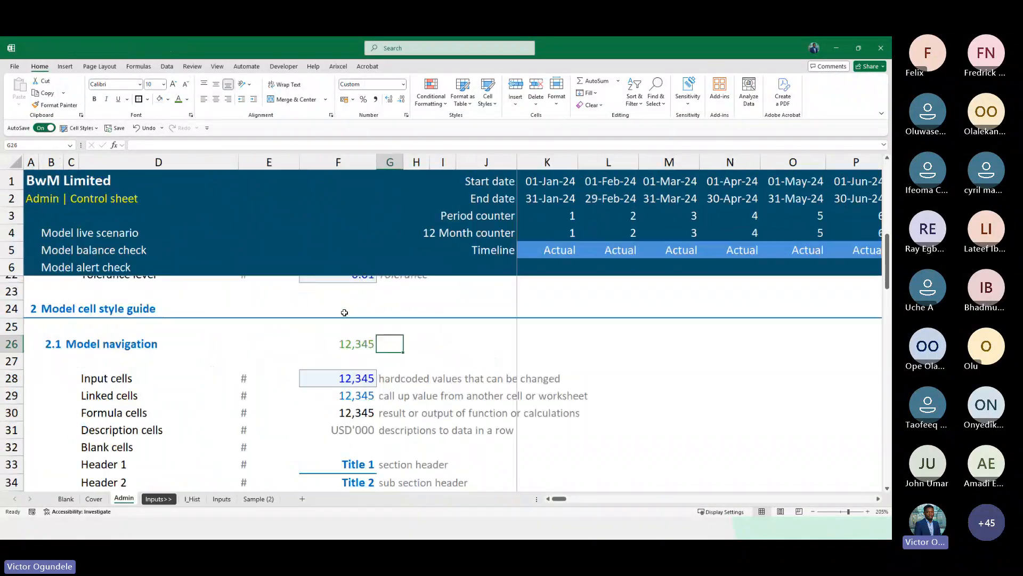
scroll(367, 348, "down", 1)
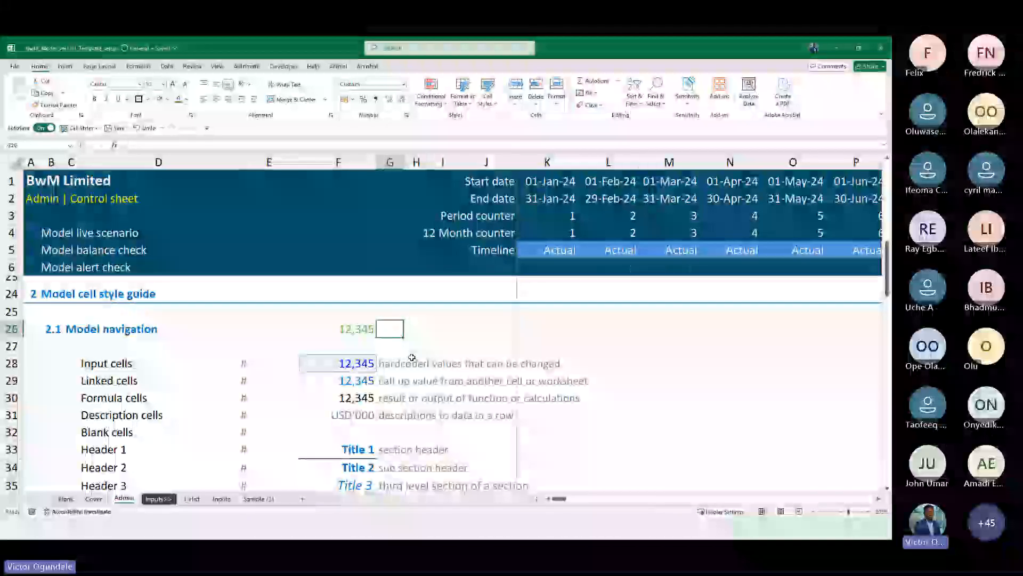
key("ctrl+c")
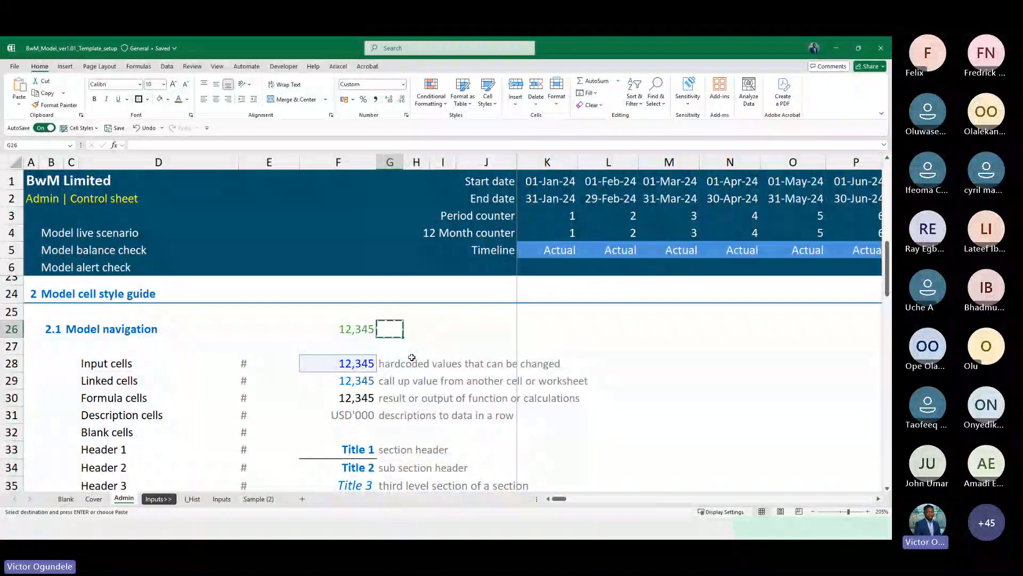
key("Left")
key("ctrl+v")
key("Escape")
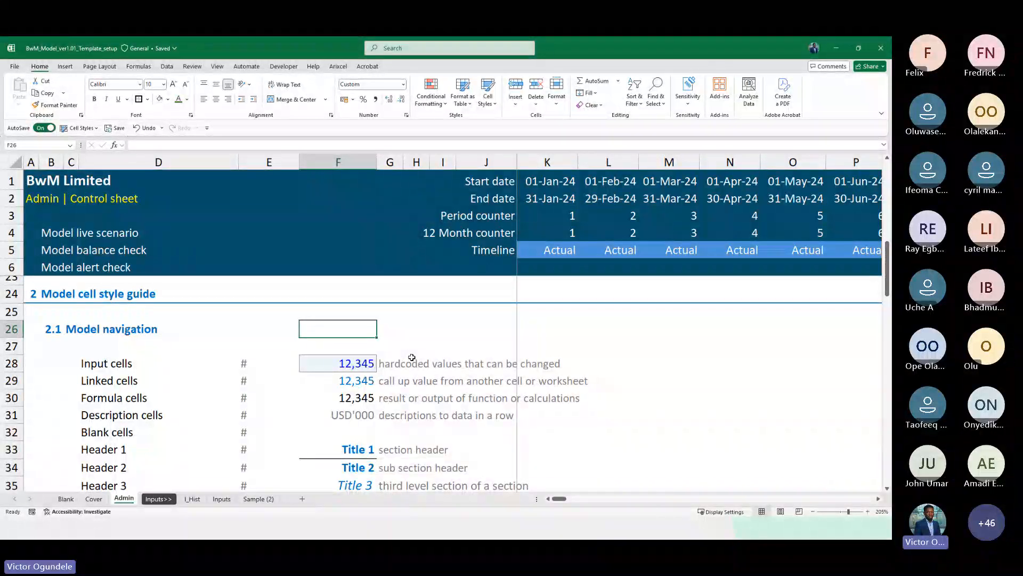
Review the Admin sheet's style guide, timeline and lists sections
scroll(412, 357, "down", 4, "ctrl")
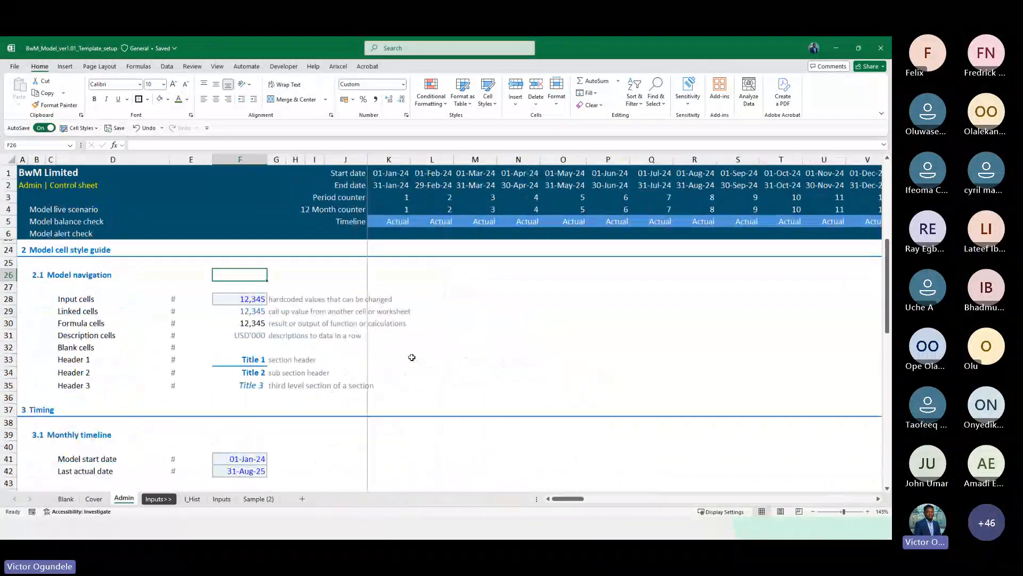
scroll(412, 357, "down", 1, "ctrl")
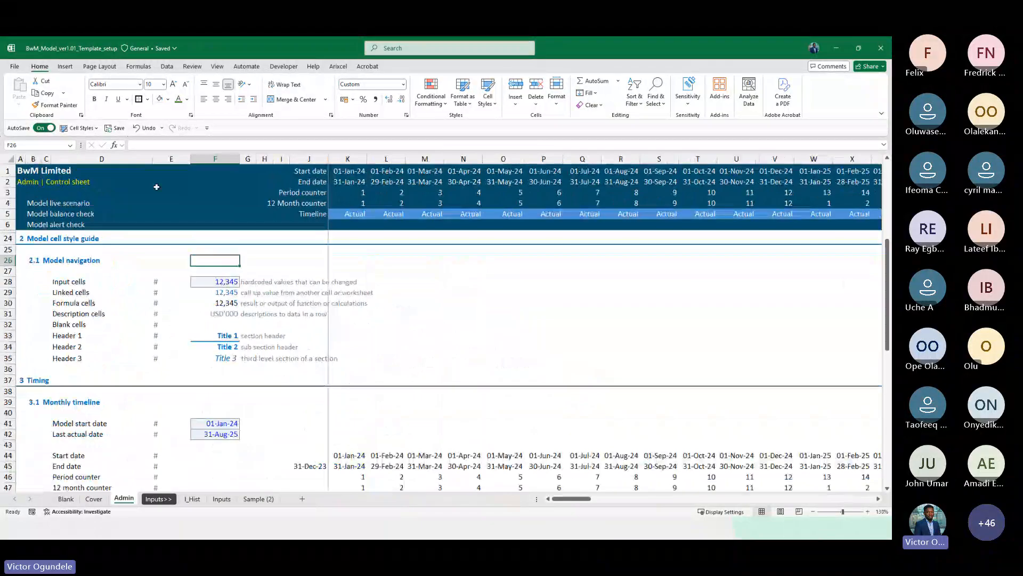
left_click(19, 183)
scroll(222, 384, "down", 1)
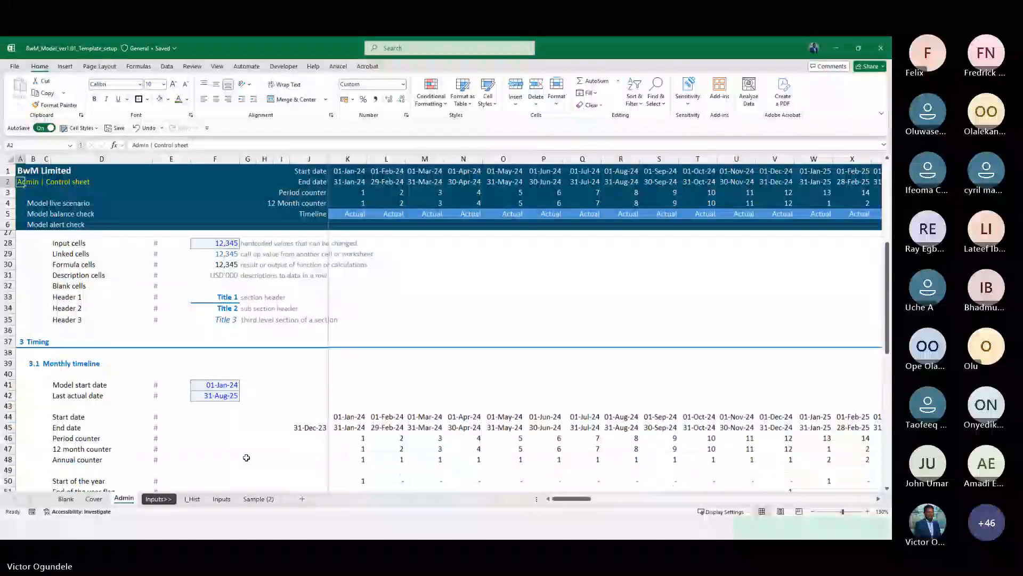
scroll(246, 457, "down", 1)
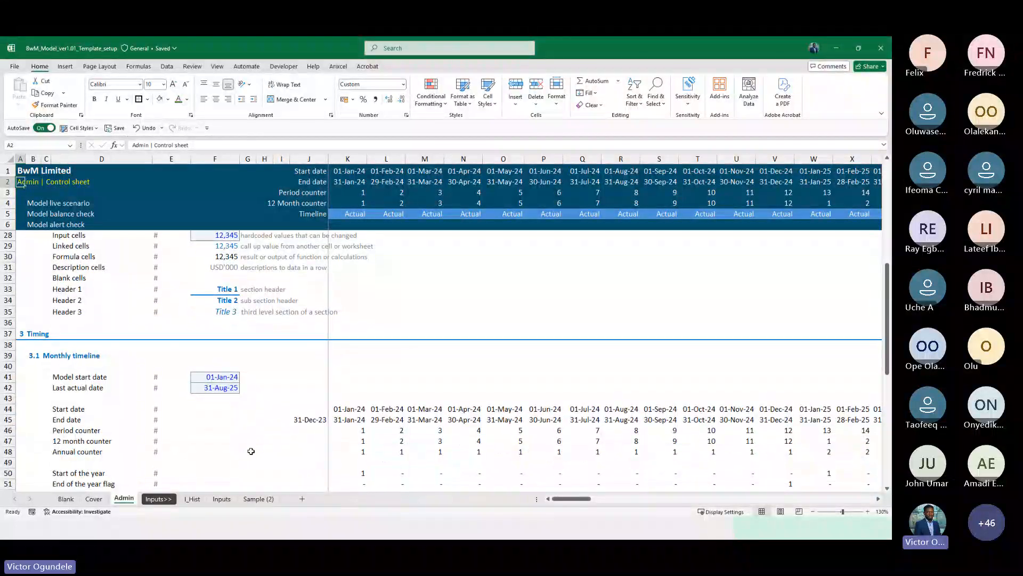
scroll(251, 452, "down", 1)
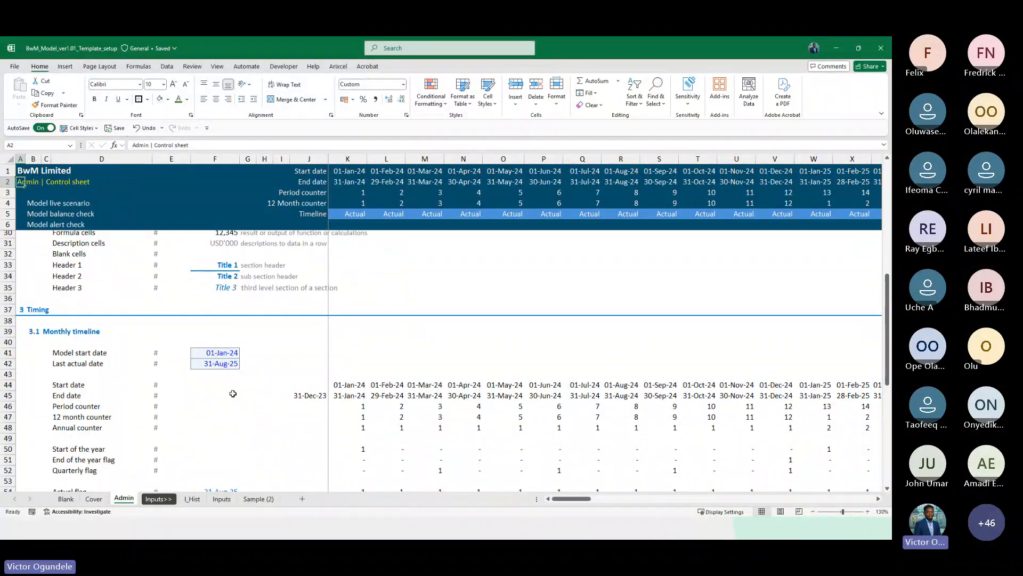
scroll(233, 394, "up", 6)
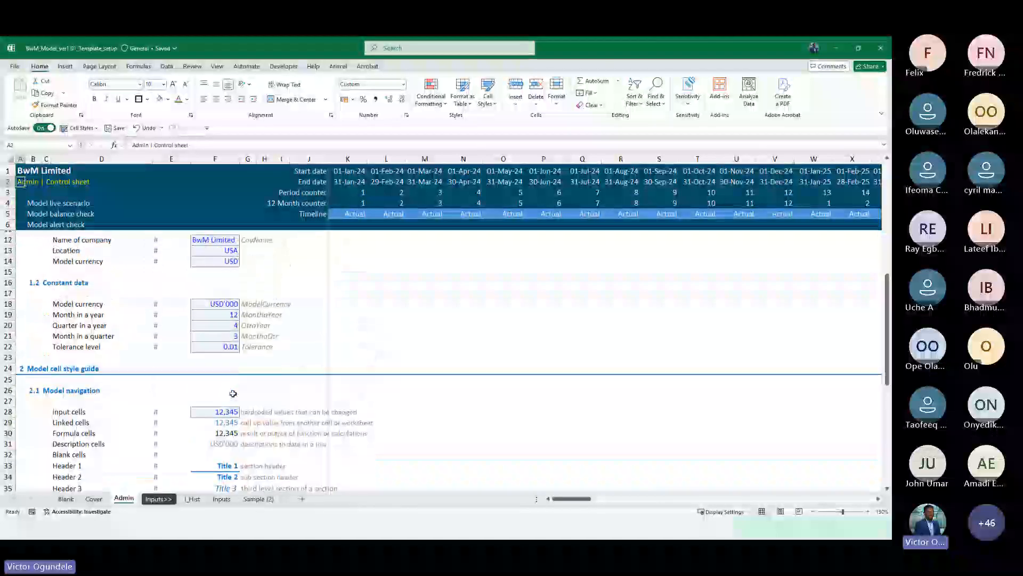
left_click(351, 222)
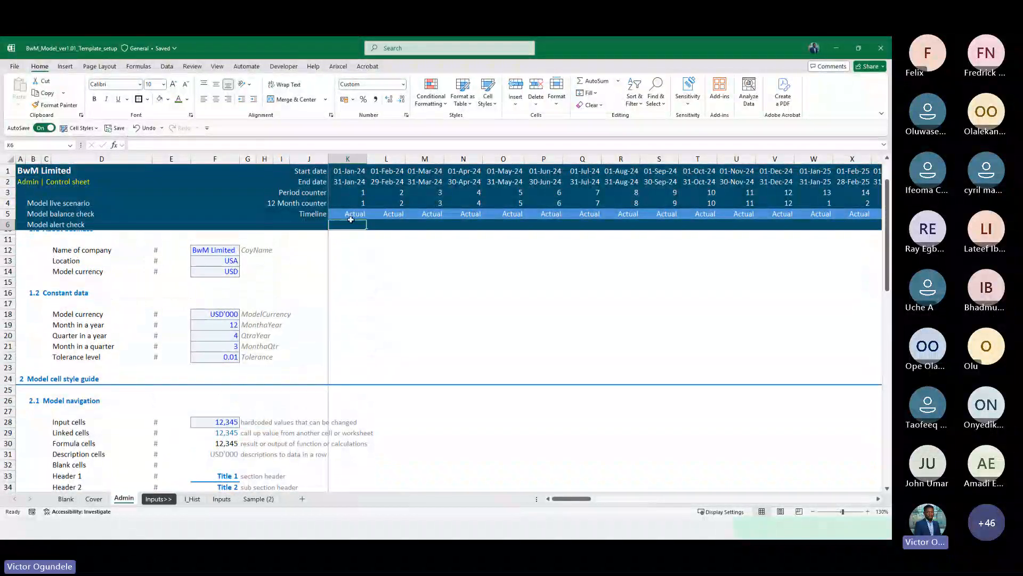
scroll(392, 217, "left", 1)
scroll(392, 217, "right", 1)
left_click(212, 213)
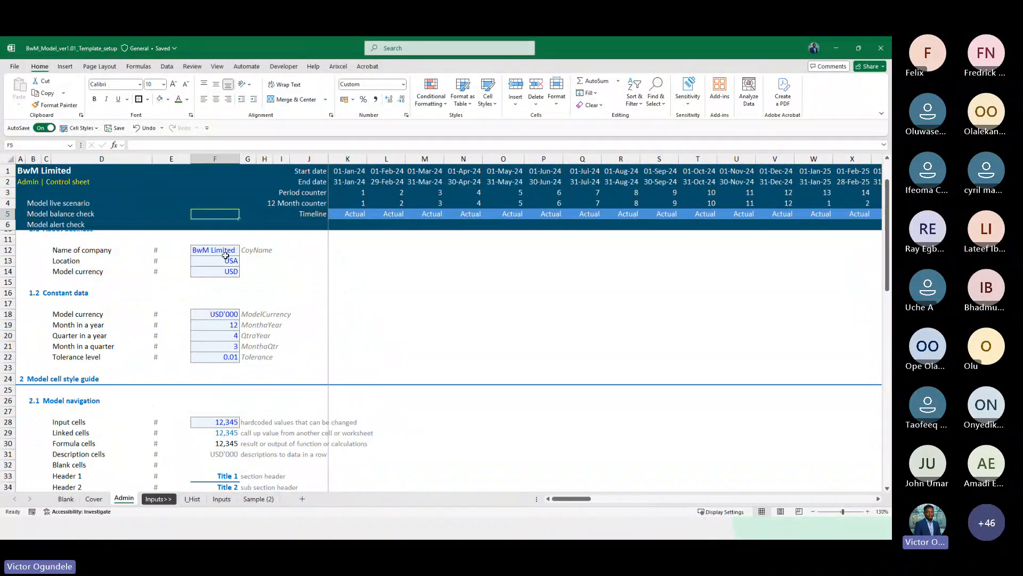
scroll(225, 255, "up", 2)
scroll(230, 281, "down", 2, "ctrl")
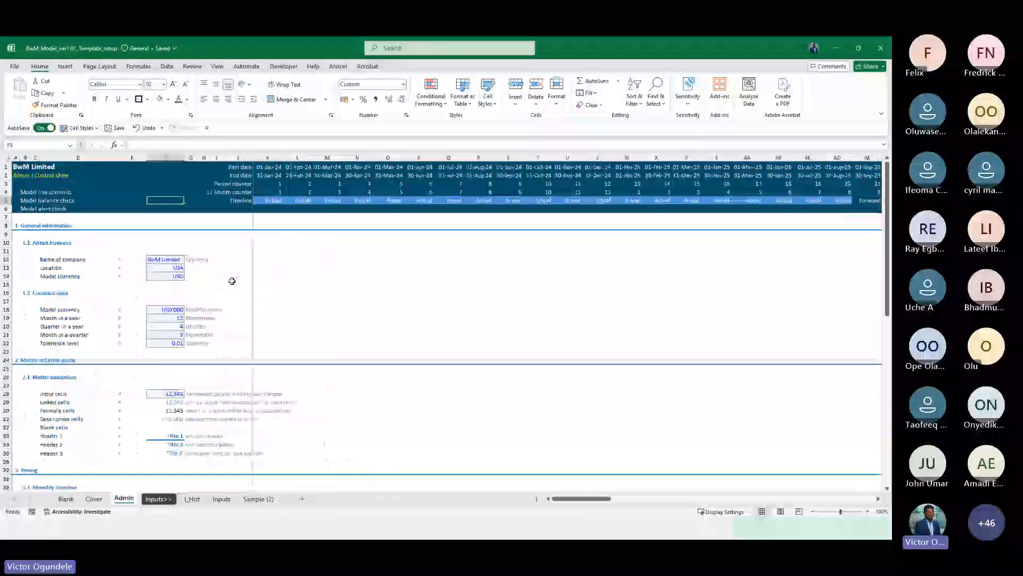
scroll(232, 281, "down", 13)
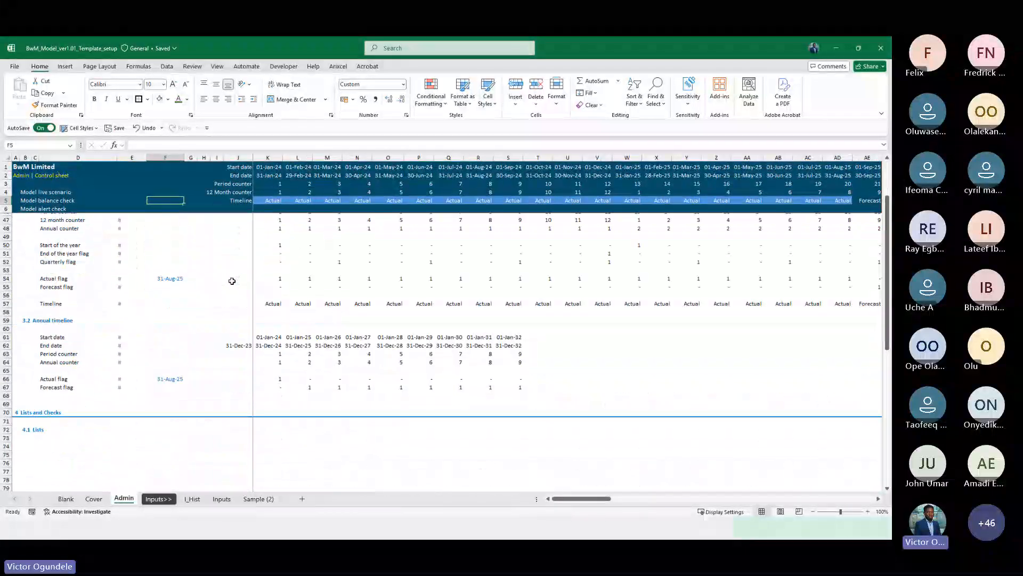
scroll(232, 281, "up", 1)
scroll(231, 281, "up", 15)
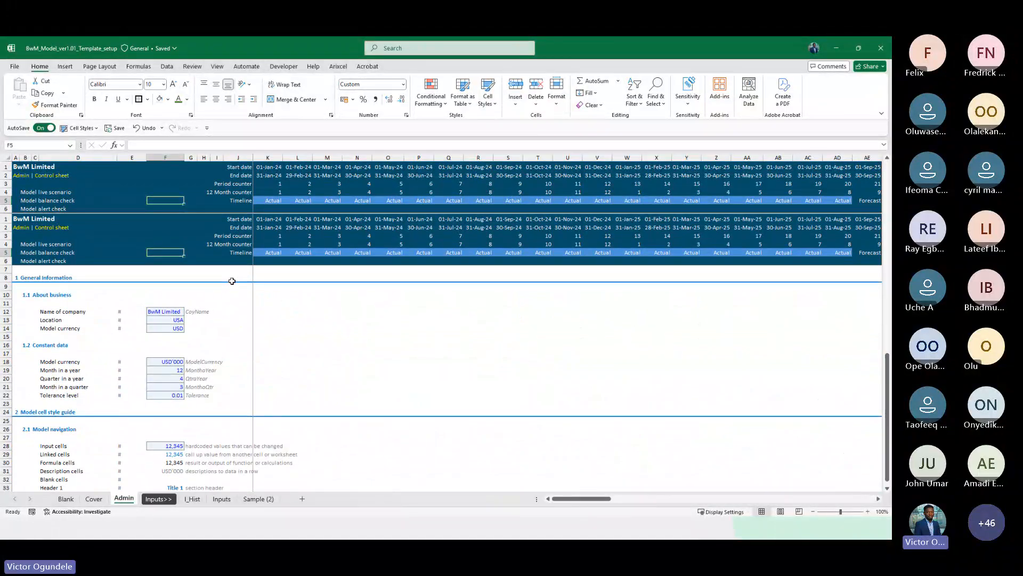
On the Inputs sheet, set cost inflation to 2.1% across all forecast periods
left_click(192, 499)
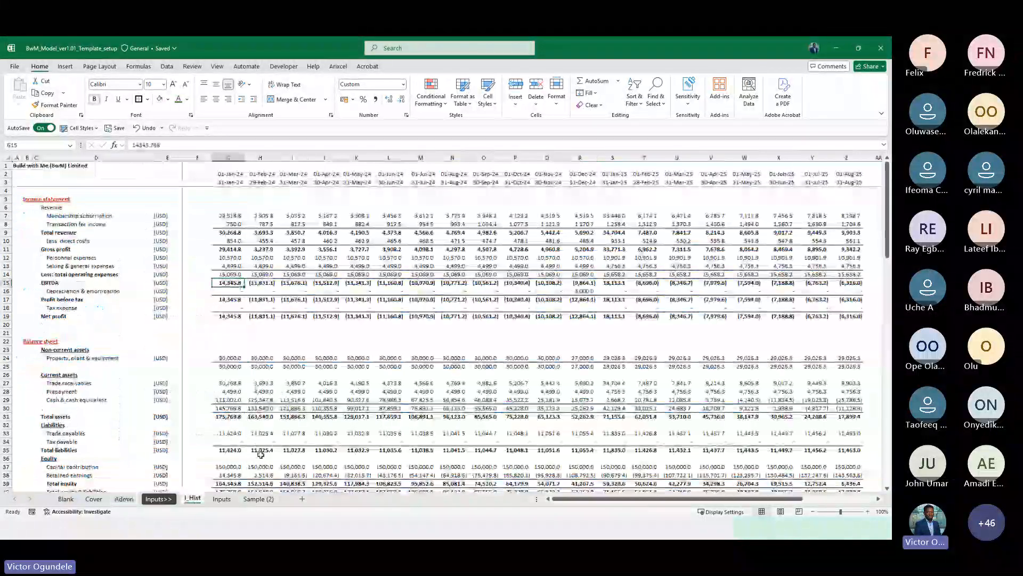
left_click(217, 503)
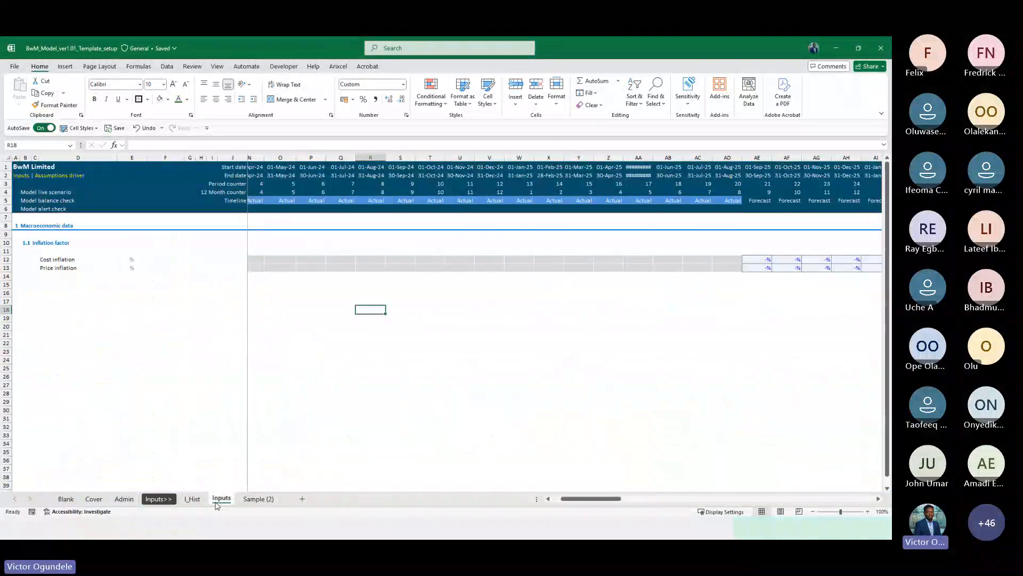
left_click(327, 262)
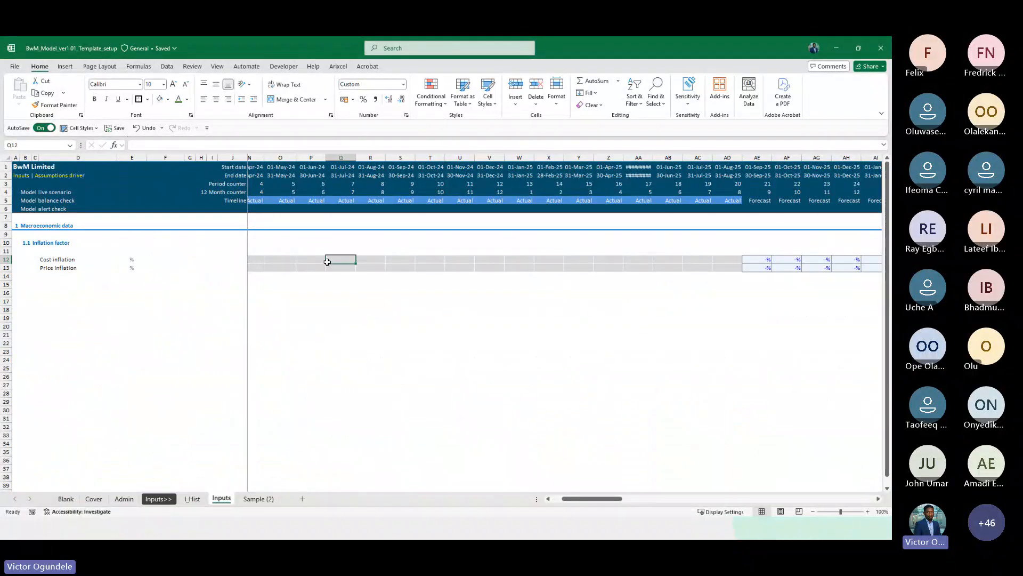
key("ctrl+Right")
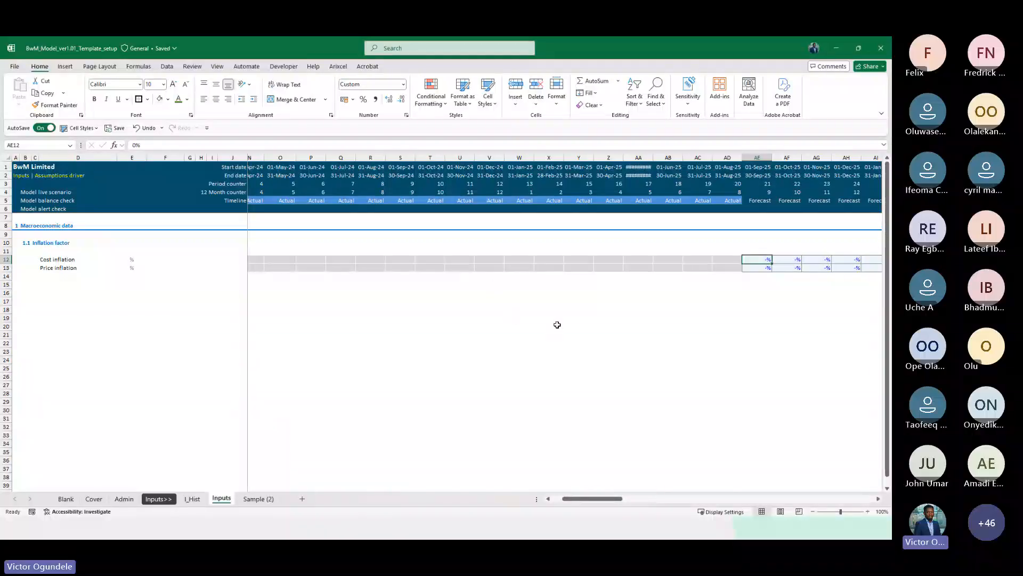
scroll(587, 326, "right", 5)
scroll(586, 326, "up", 1, "ctrl")
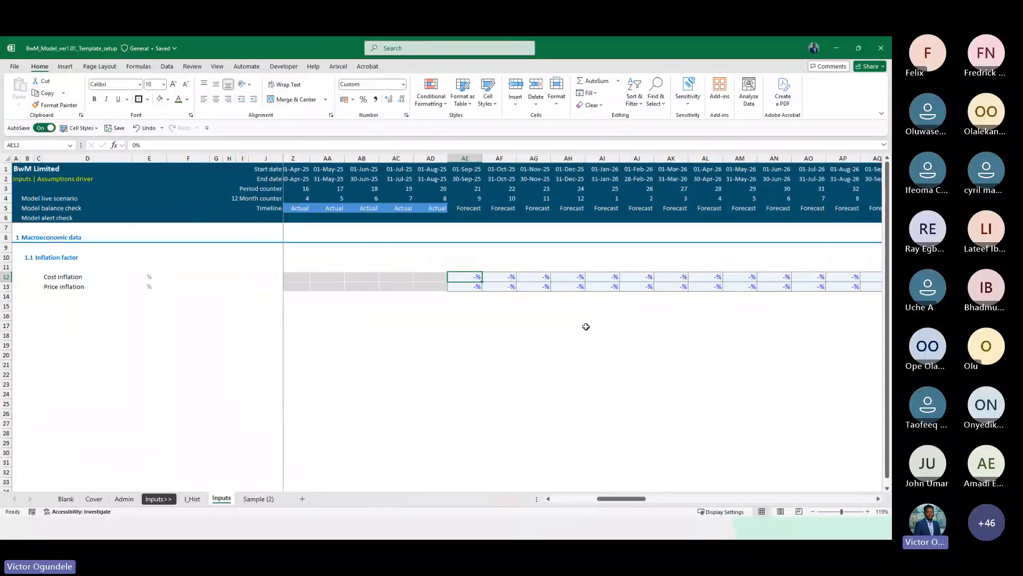
scroll(523, 330, "up", 1, "ctrl")
key("Left")
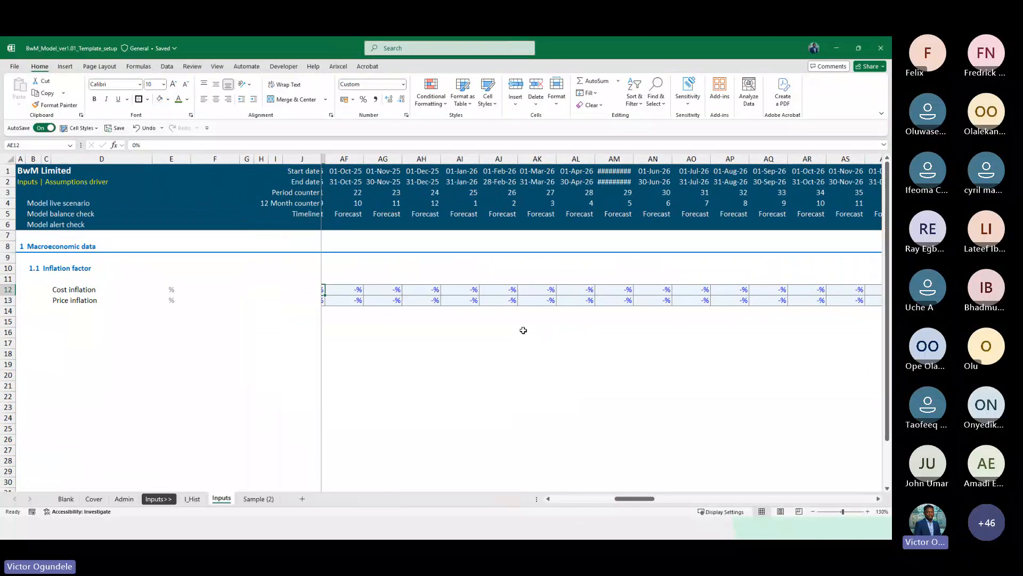
scroll(524, 331, "up", 1, "ctrl")
key("Right")
key("ctrl+shift+Right")
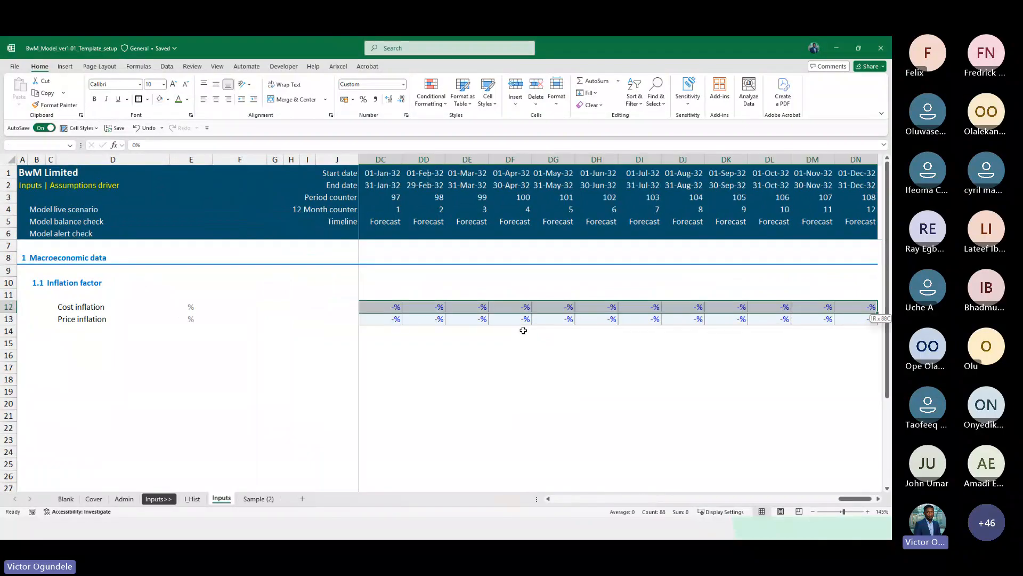
type("2.1")
key("ctrl+Return")
key("Left")
key("Right")
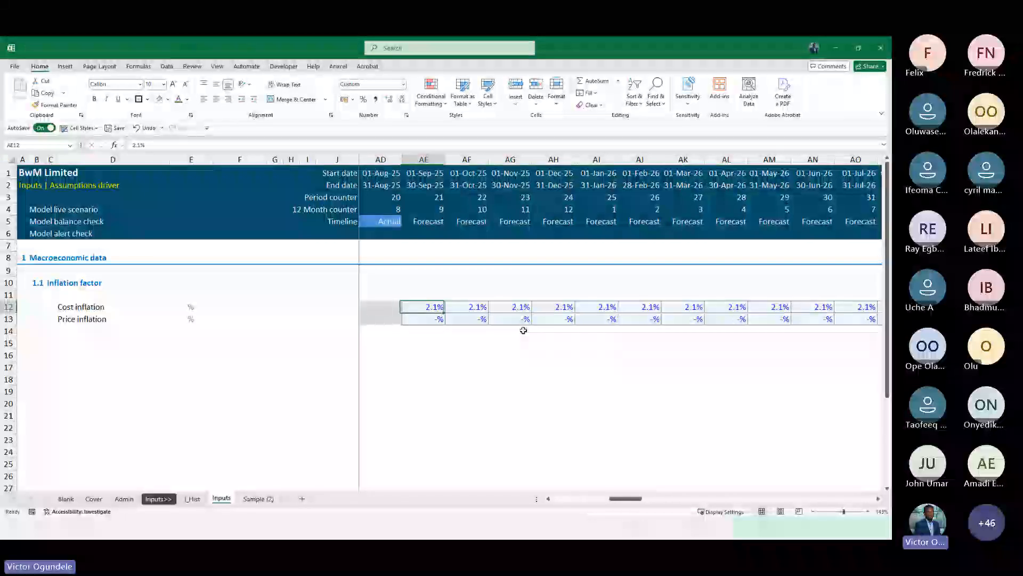
Set price inflation to 2% across all forecast periods
scroll(523, 331, "down", 1, "ctrl")
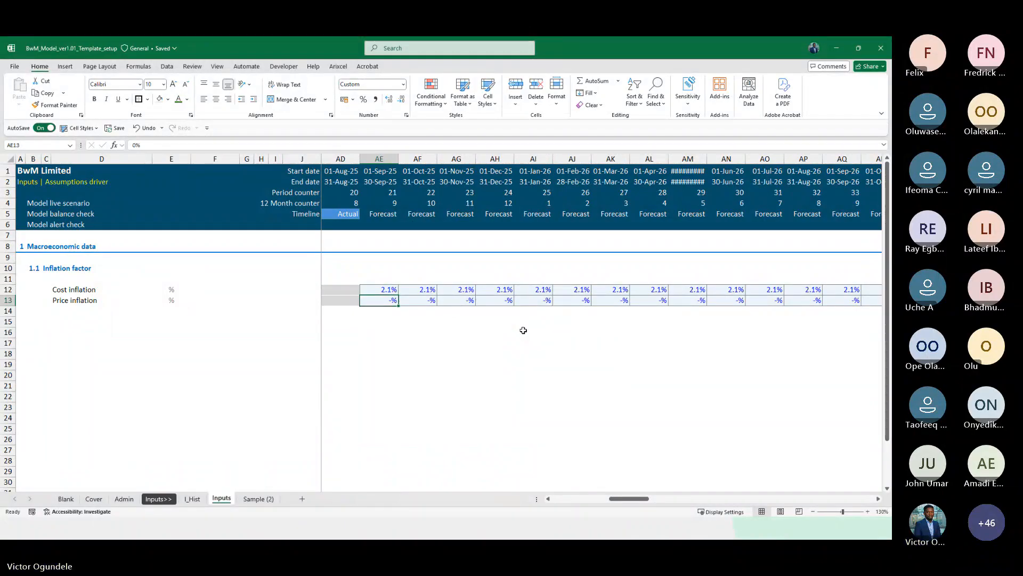
key("Down")
key("ctrl+shift+Right")
type("2")
key("ctrl+Return")
key("Left")
key("Left")
key("Left")
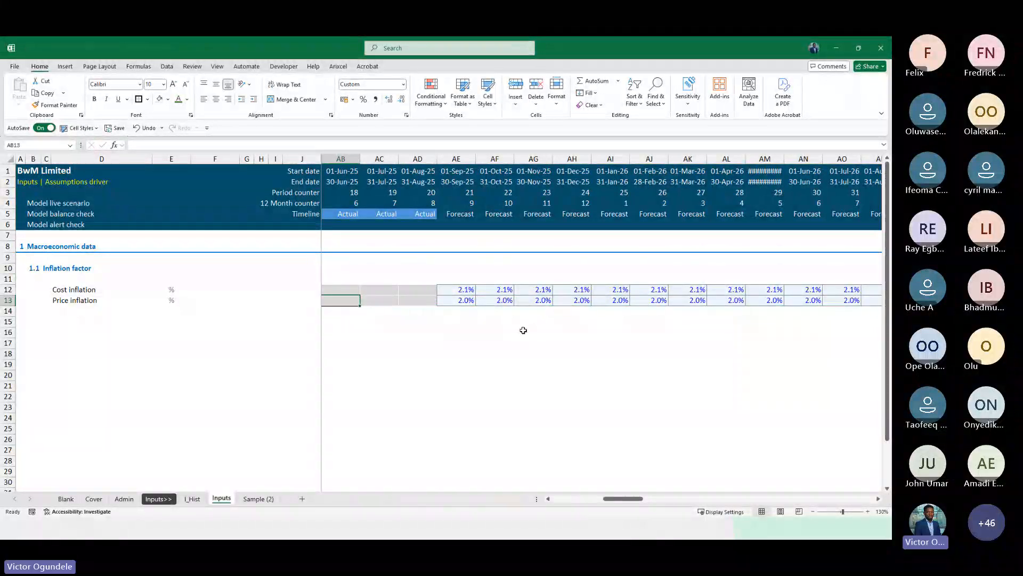
Scan across the inflation rows on the Inputs sheet, checking the actual and forecast columns
scroll(524, 331, "down", 1, "ctrl")
key("Right")
key("Right")
key("Right")
key("Right")
key("Right")
key("Right")
key("ctrl+Right")
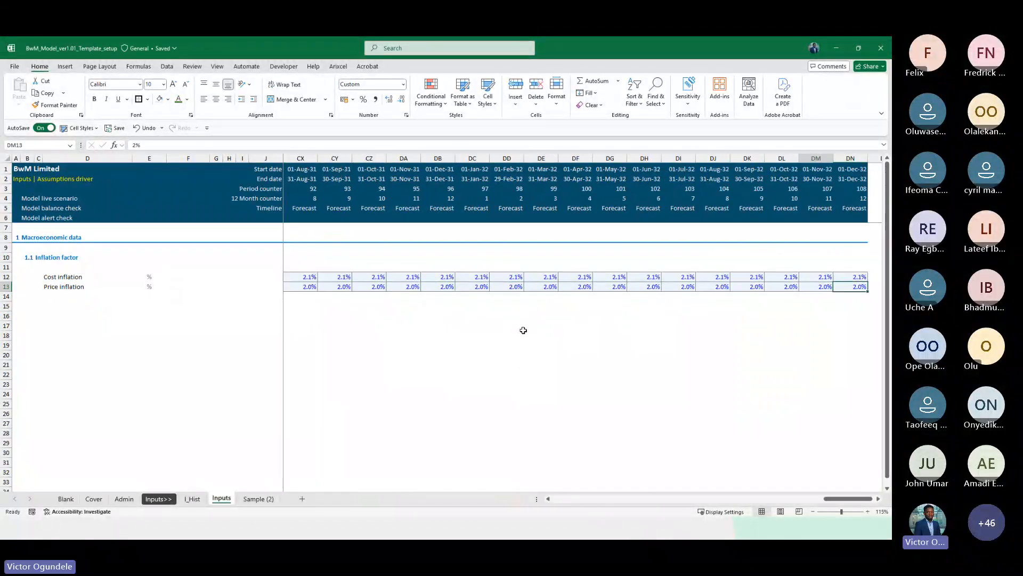
key("ctrl+Left")
key("Left")
key("Left")
key("Left")
key("Left")
key("Left")
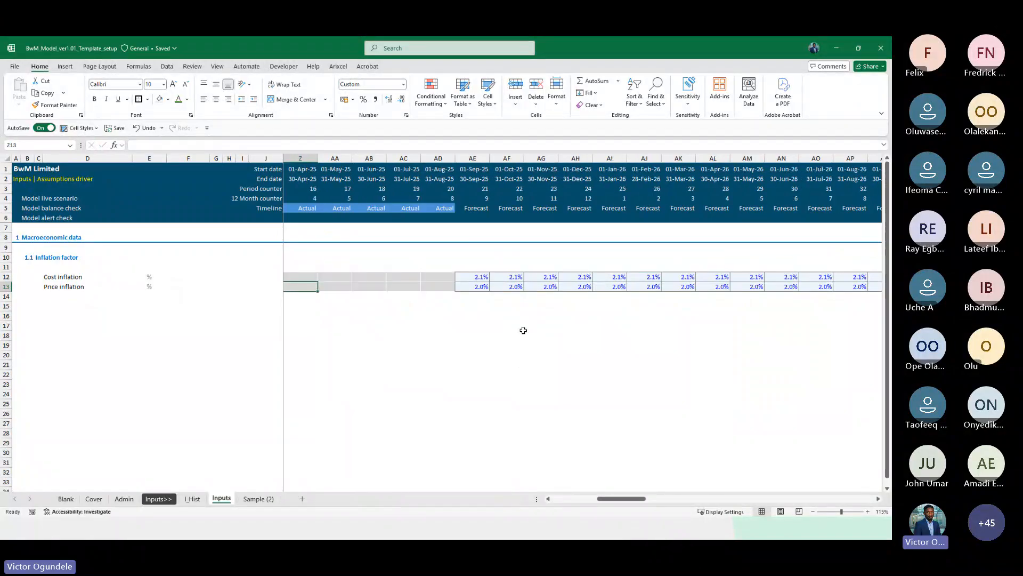
key("ctrl+Left")
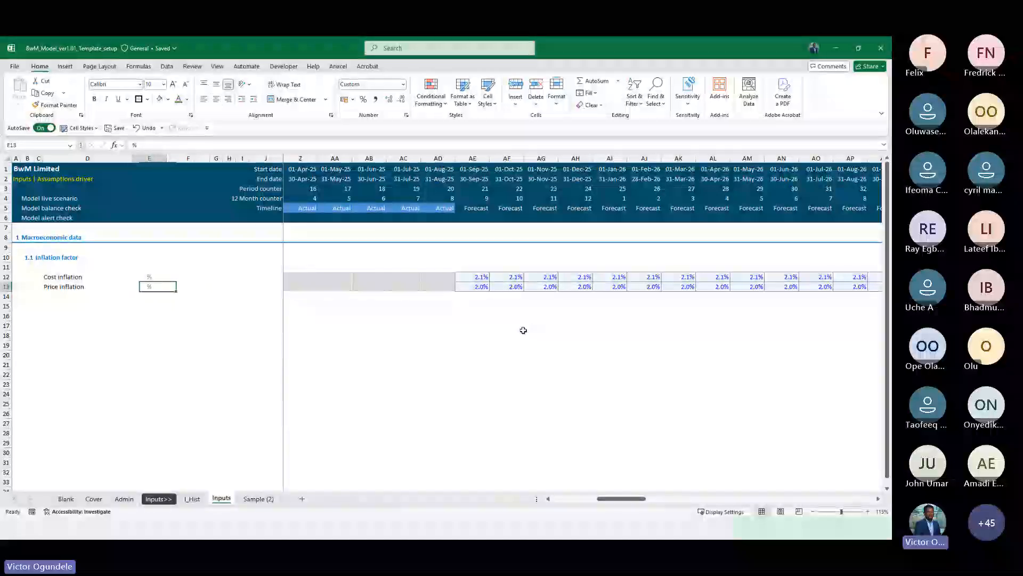
Copy the 1.1 Inflation factor subheading row to row 15 and rename the copy as Tax rate
key("Left")
key("Left")
key("Up")
key("Up")
key("Up")
key("shift+space")
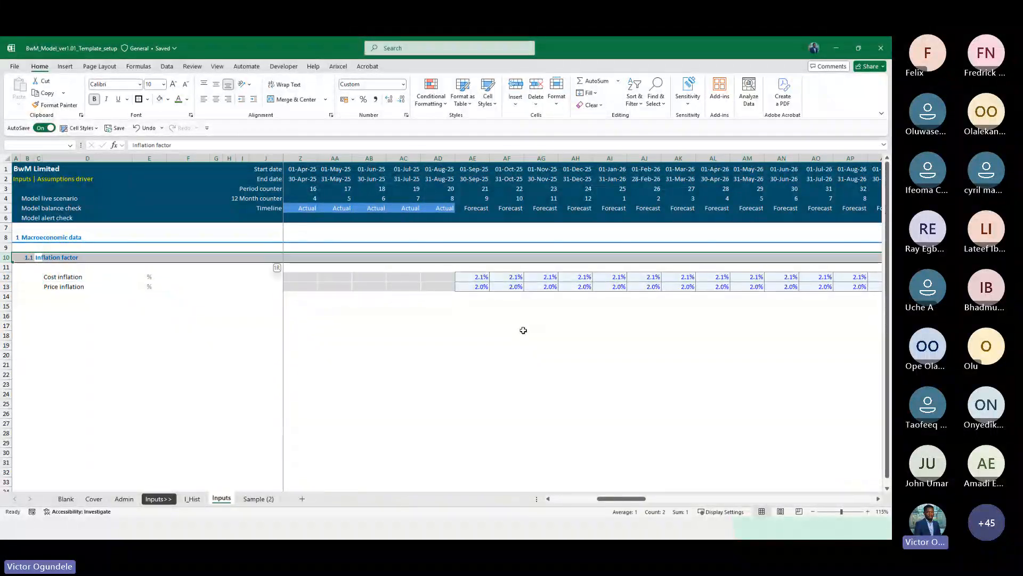
key("ctrl+c")
key("Left")
key("Left")
key("Down")
key("Down")
key("Down")
key("Down")
key("Down")
key("shift+space")
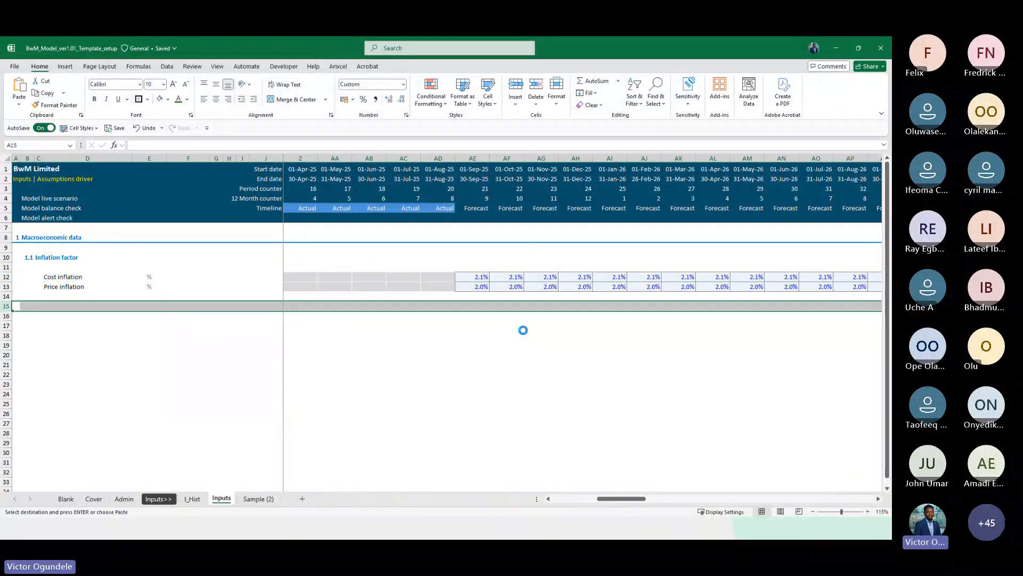
key("ctrl+v")
key("Right")
key("Right")
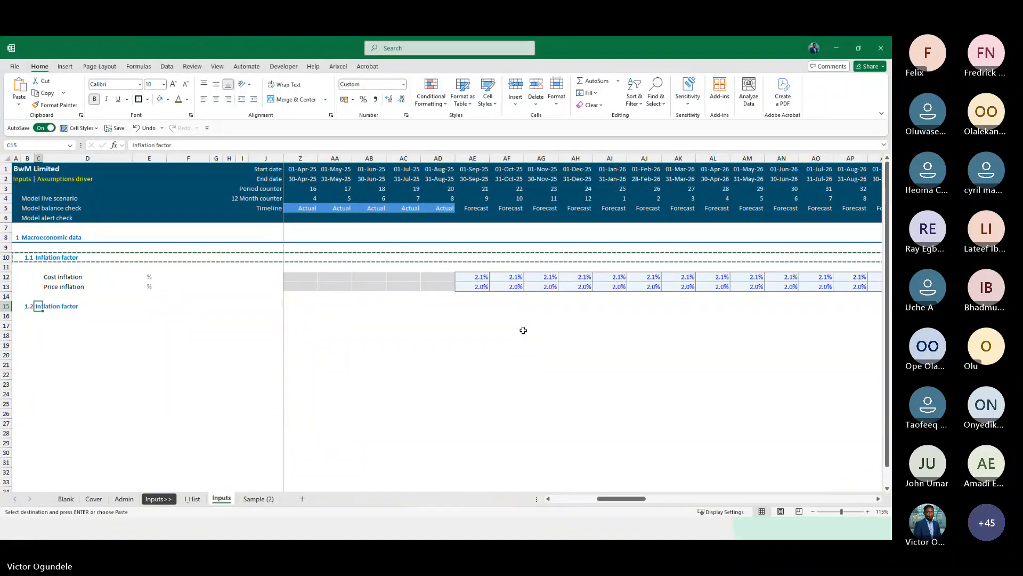
type("Tax rate")
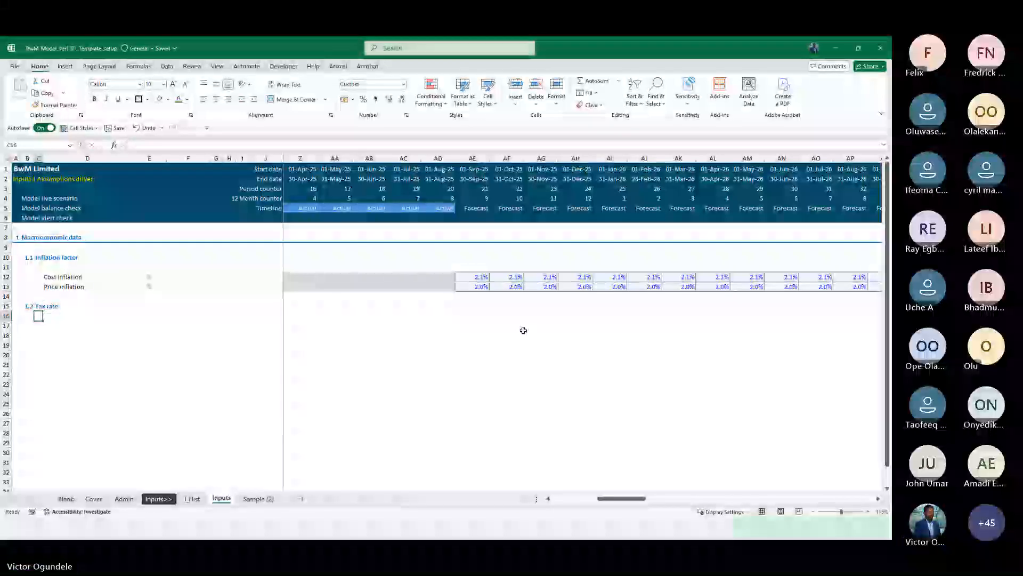
key("Return")
Add a Corporate tax rate label beneath the Tax rate subheading
key("Down")
key("Right")
type("c")
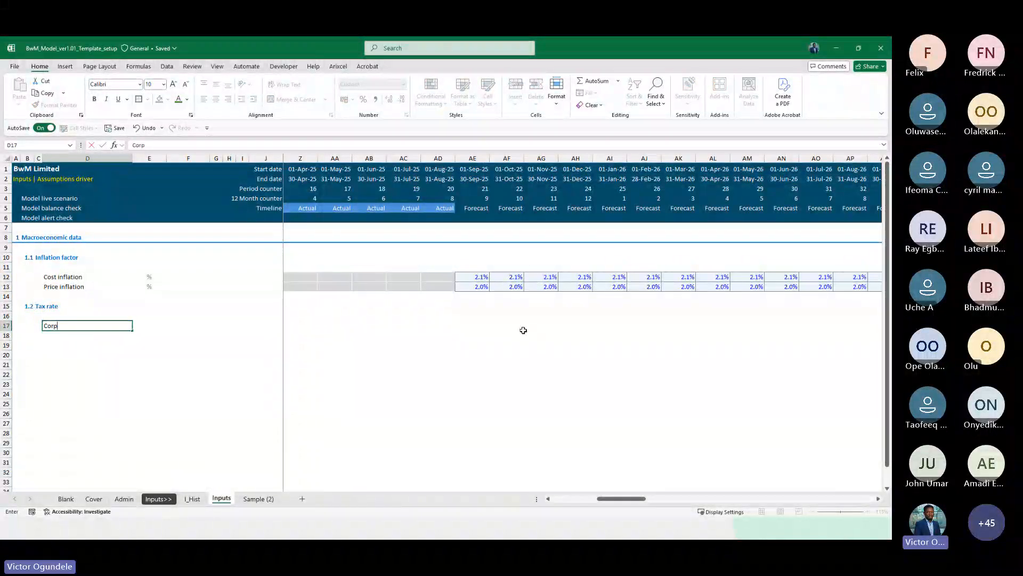
type("orporate tax rate")
key("Return")
Copy the price inflation row's unit and period input cells onto the corporate tax rate row
key("ctrl+Up")
key("ctrl+Up")
key("Right")
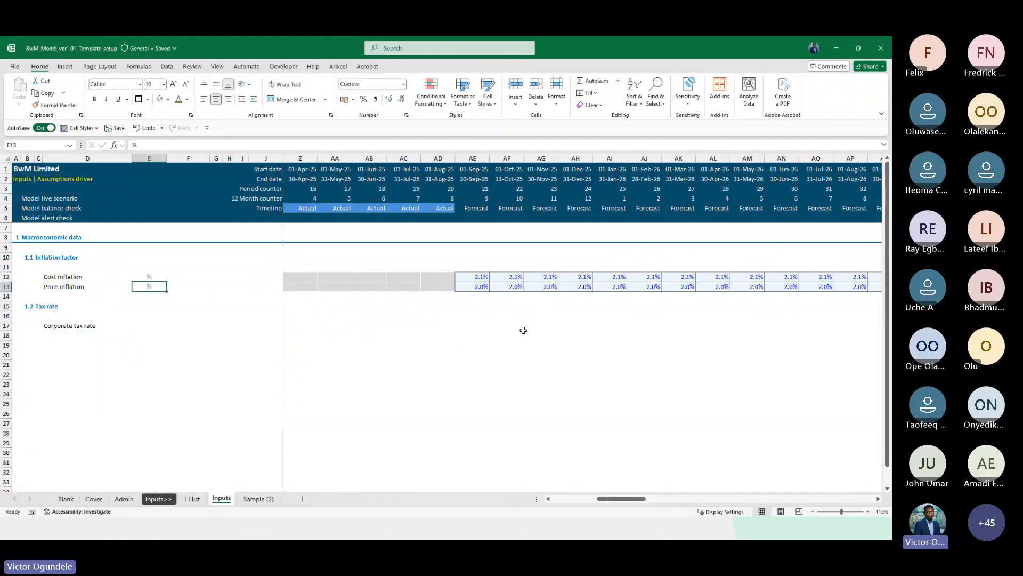
key("ctrl+shift+Right")
key("ctrl+shift+Right")
key("ctrl+c")
key("Down")
key("Down")
key("Down")
key("Down")
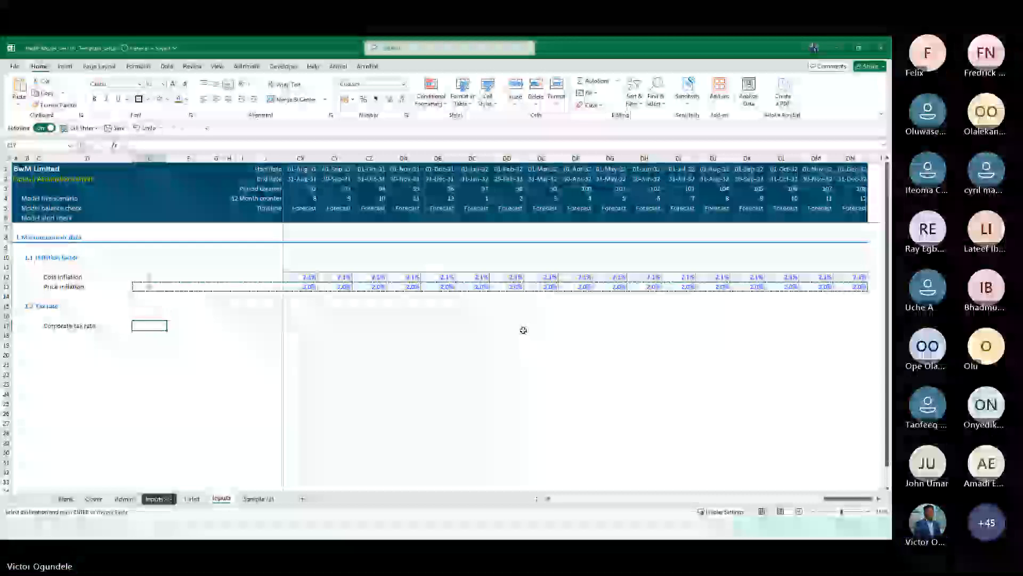
key("ctrl+v")
scroll(523, 330, "left", 2)
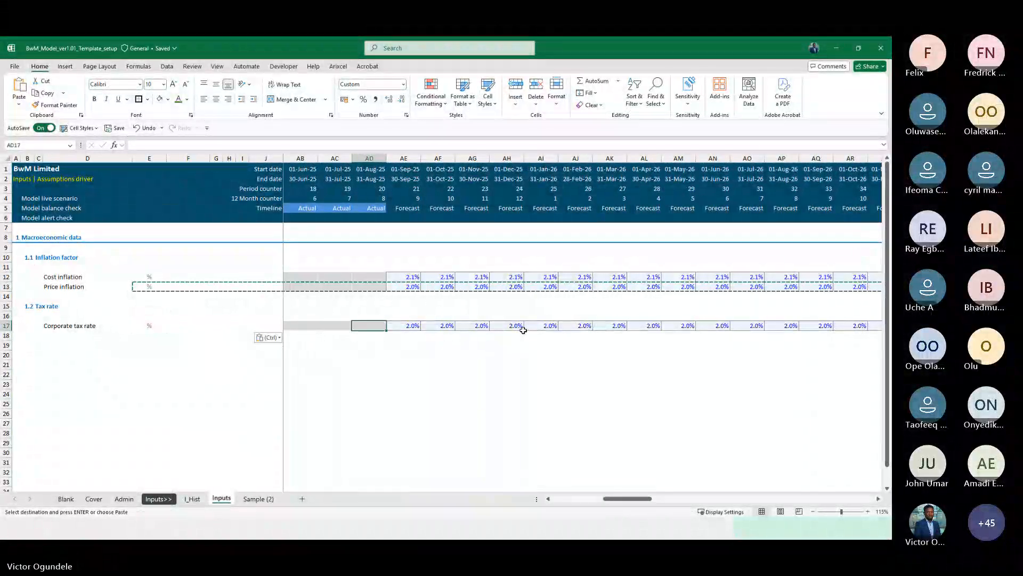
key("Escape")
Set the corporate tax rate to 21% across all forecast periods
key("Left")
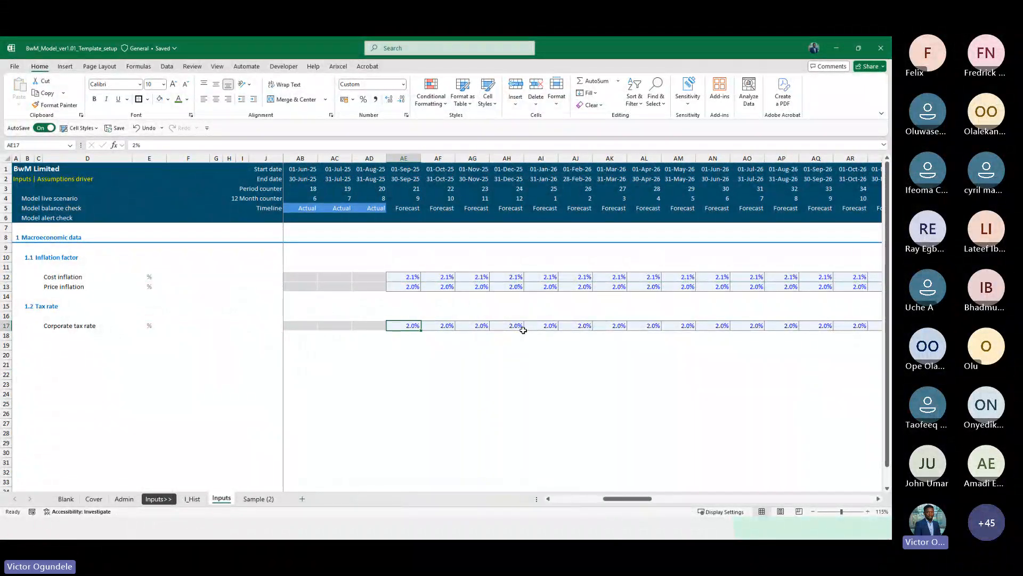
key("ctrl+shift+Right")
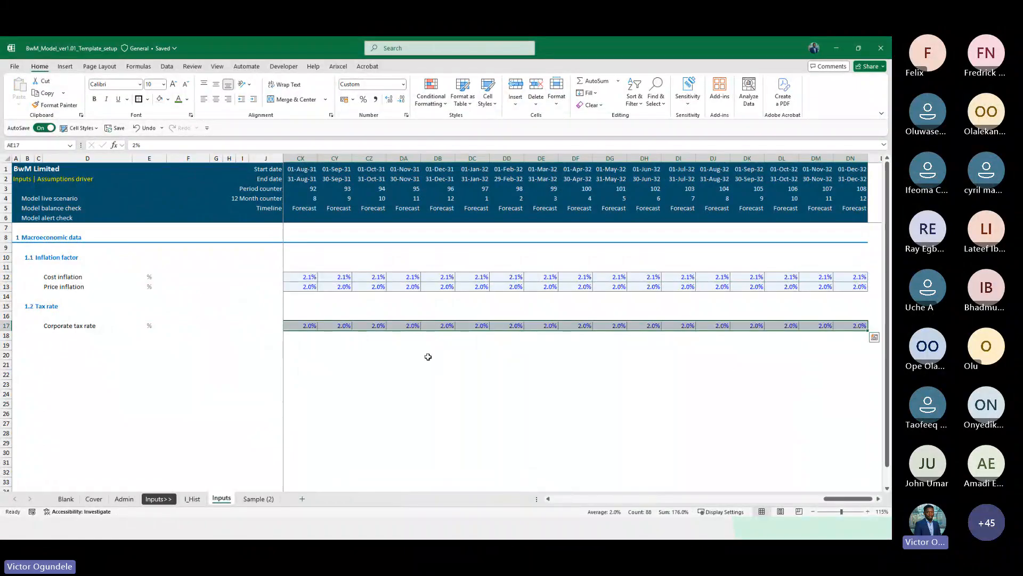
type("21")
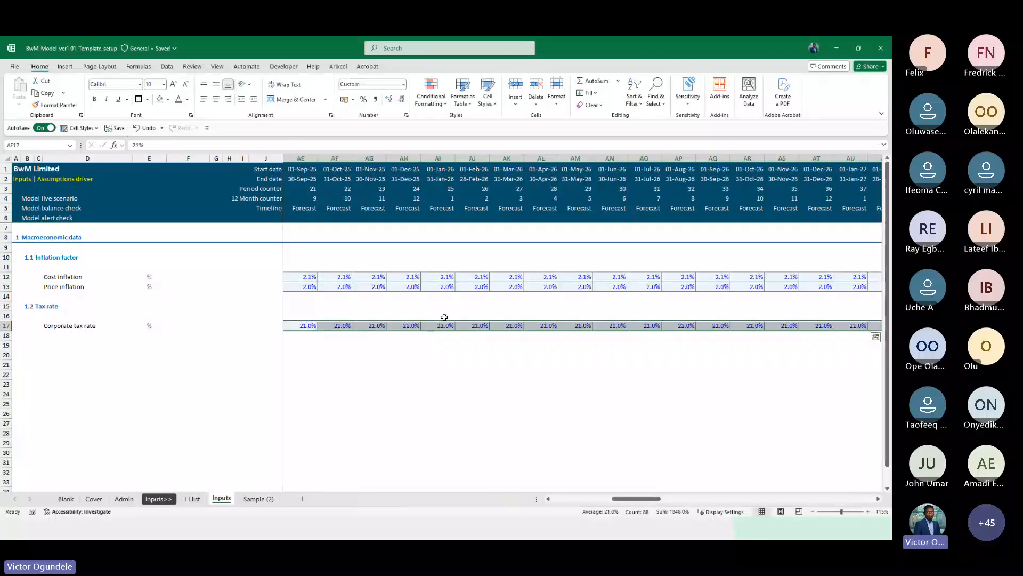
key("ctrl+Return")
key("ctrl+Left")
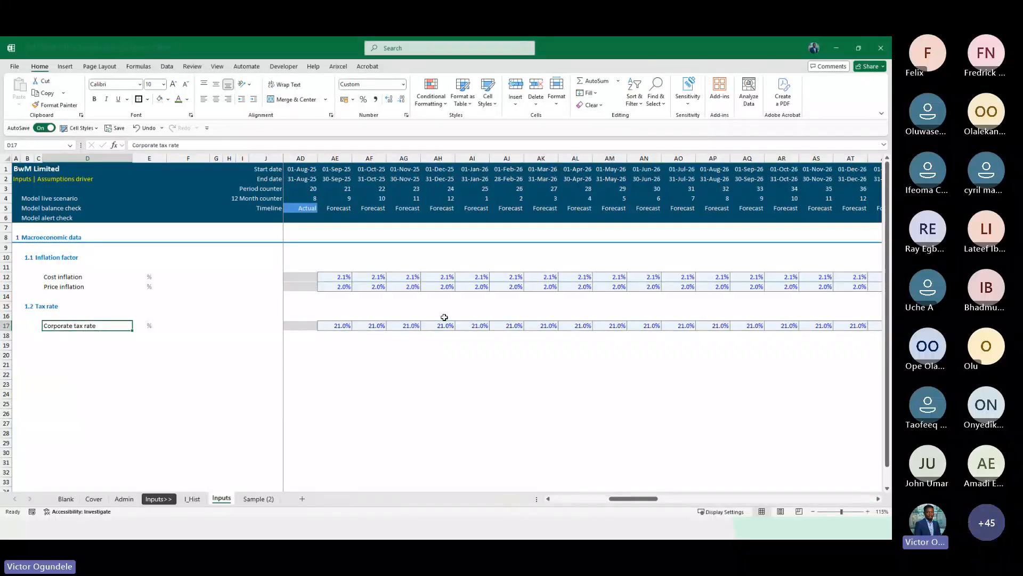
key("Right")
key("Right")
key("Right")
key("Right")
key("Right")
key("Right")
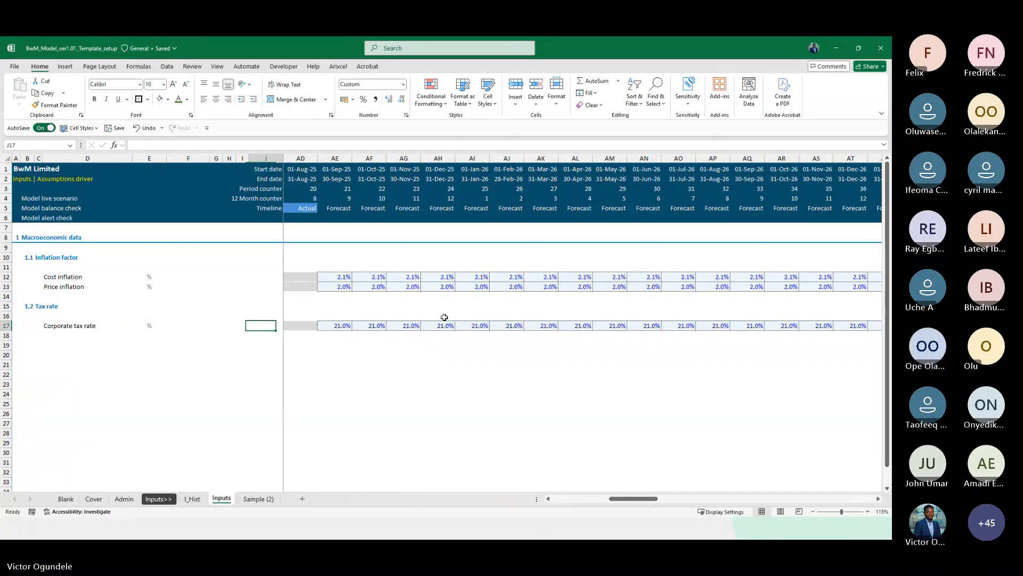
scroll(444, 317, "left", 3)
left_click(500, 308)
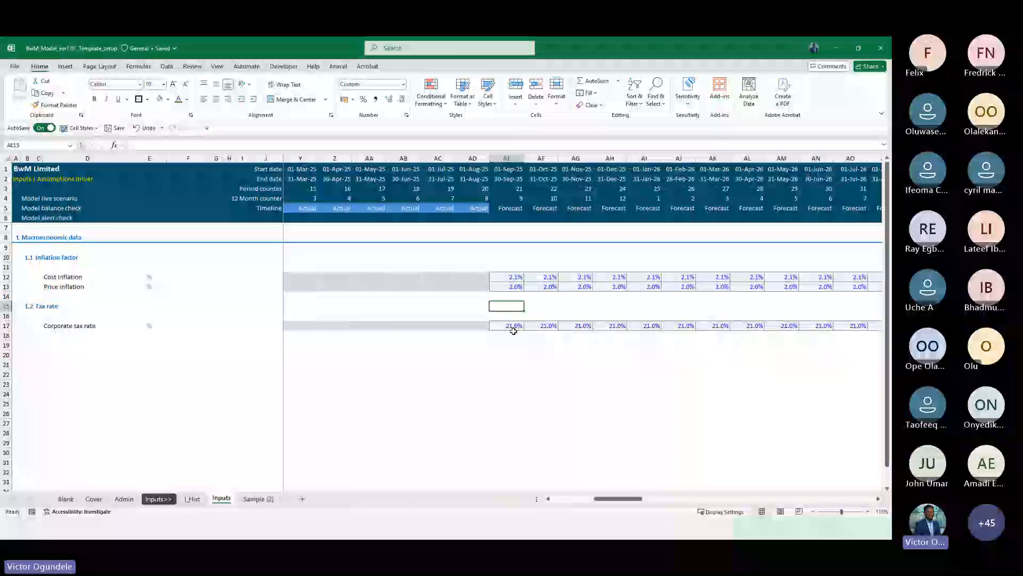
scroll(501, 330, "right", 2)
key("ctrl+F1")
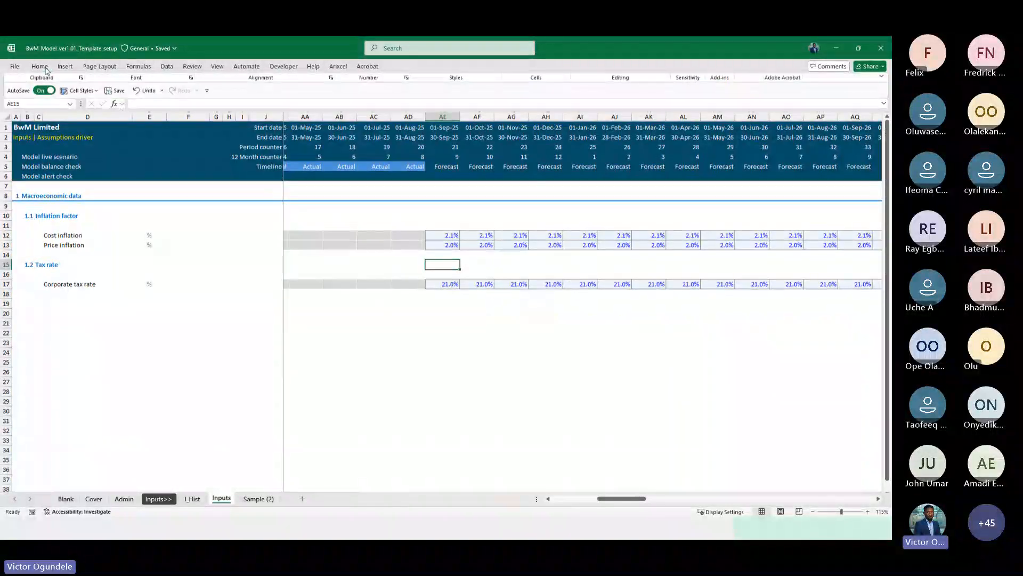
scroll(467, 274, "right", 1)
scroll(467, 274, "right", 2)
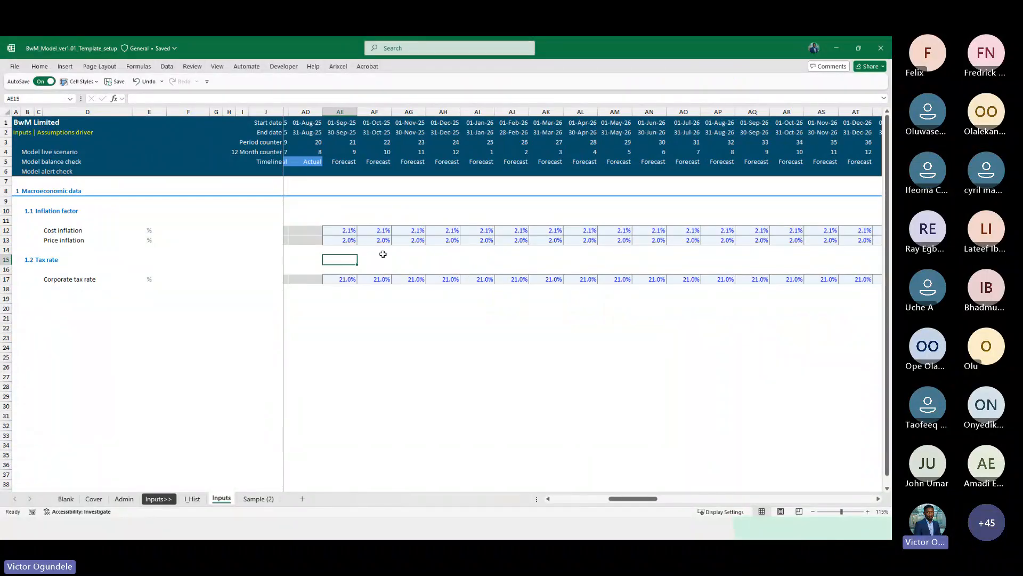
left_click(38, 308)
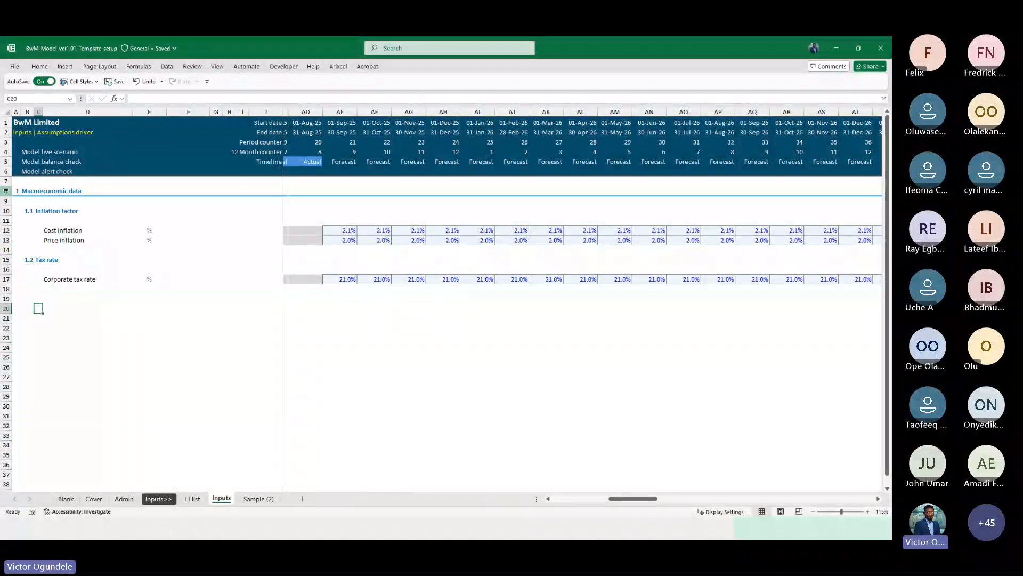
left_click(6, 190)
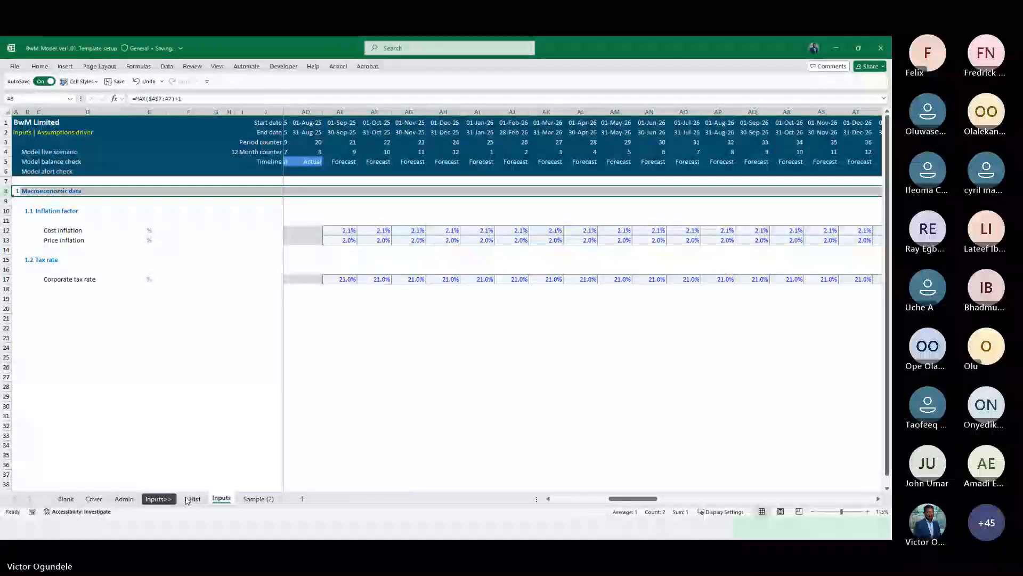
Rename the Inputs sheet as I_Inputs to match the I_Hist sheet
left_click(193, 498)
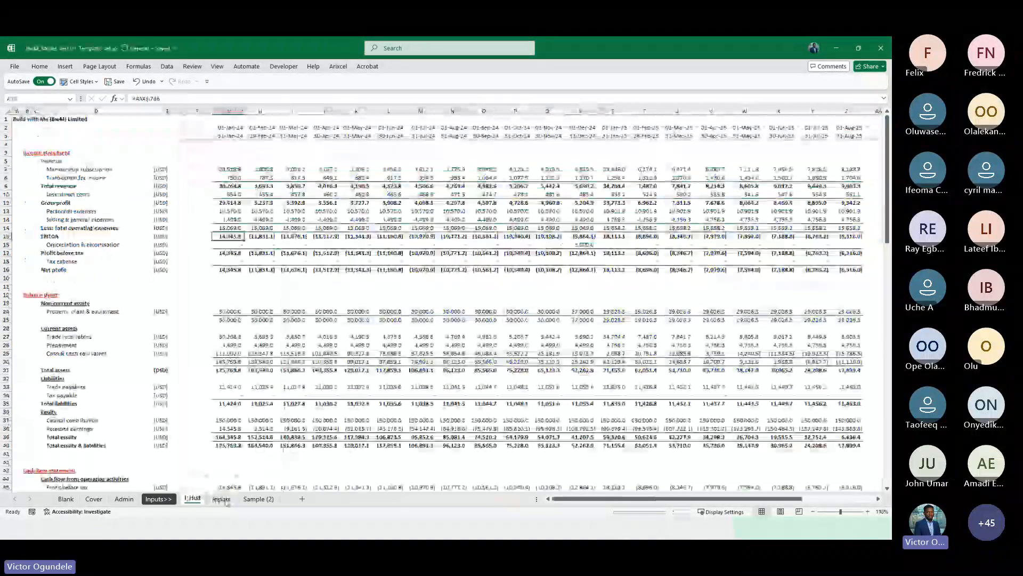
left_click(221, 498)
left_click(265, 474)
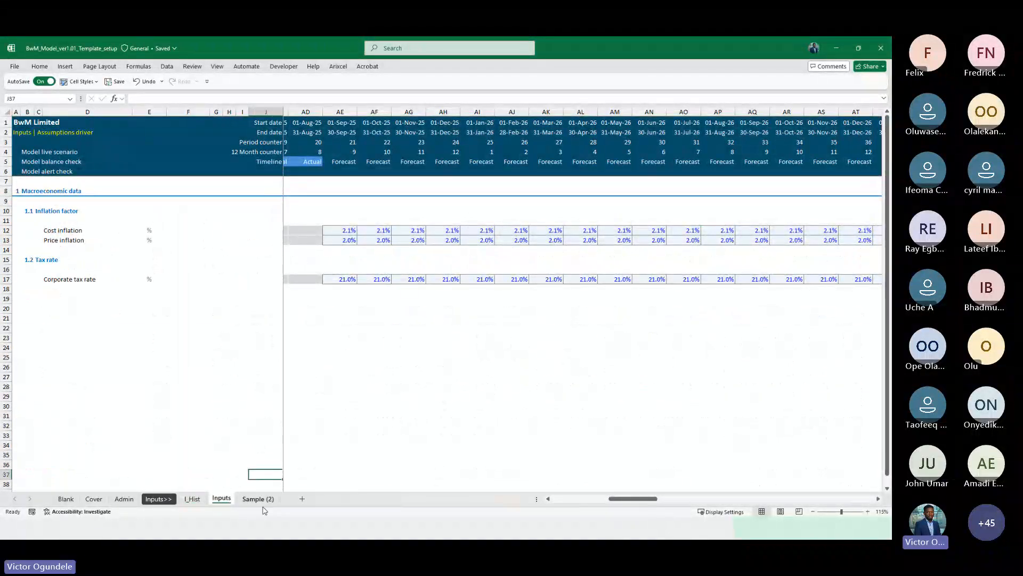
left_click(192, 498)
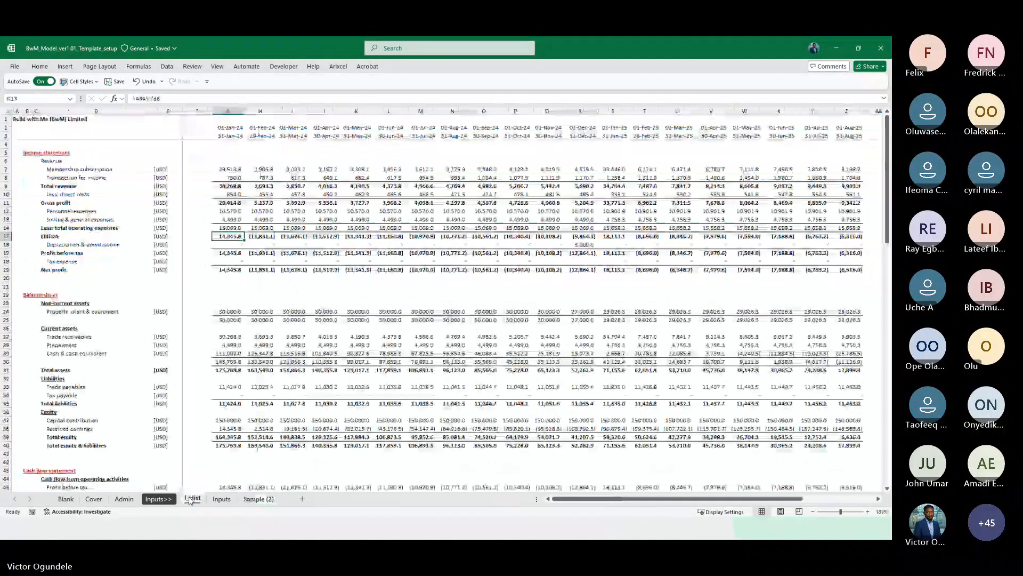
left_click(221, 498)
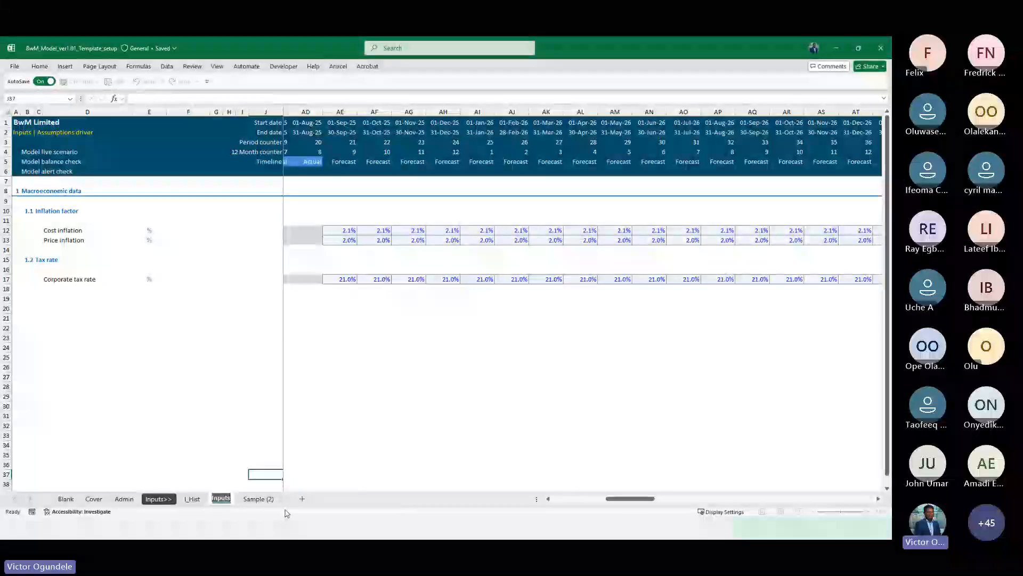
key("Home")
type("I_")
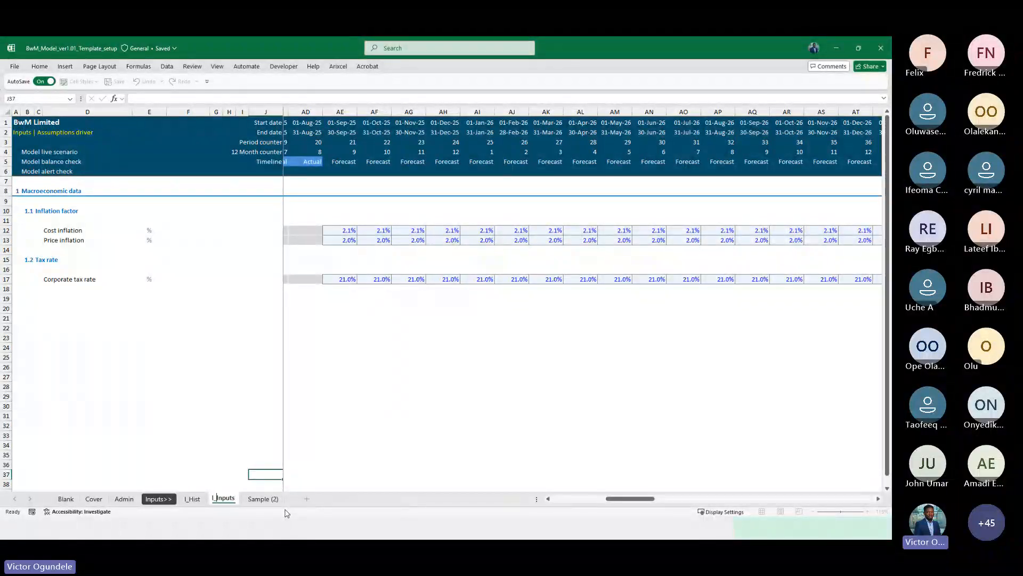
key("Return")
Set the I_Hist sheet tab colour to a light blue theme colour
left_click(194, 500)
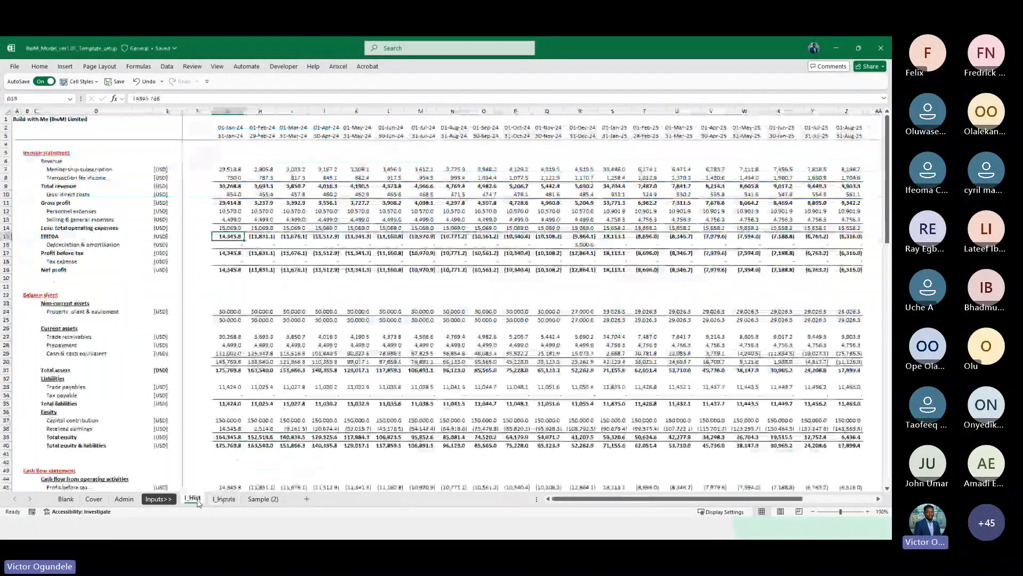
right_click(193, 499)
mouse_move(234, 421)
left_click(300, 441)
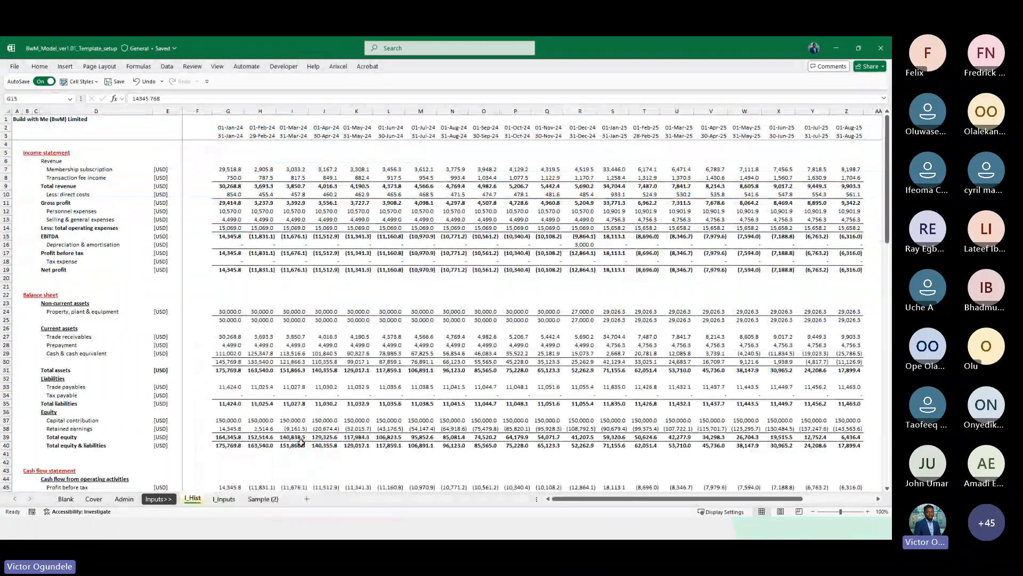
left_click(224, 498)
right_click(193, 498)
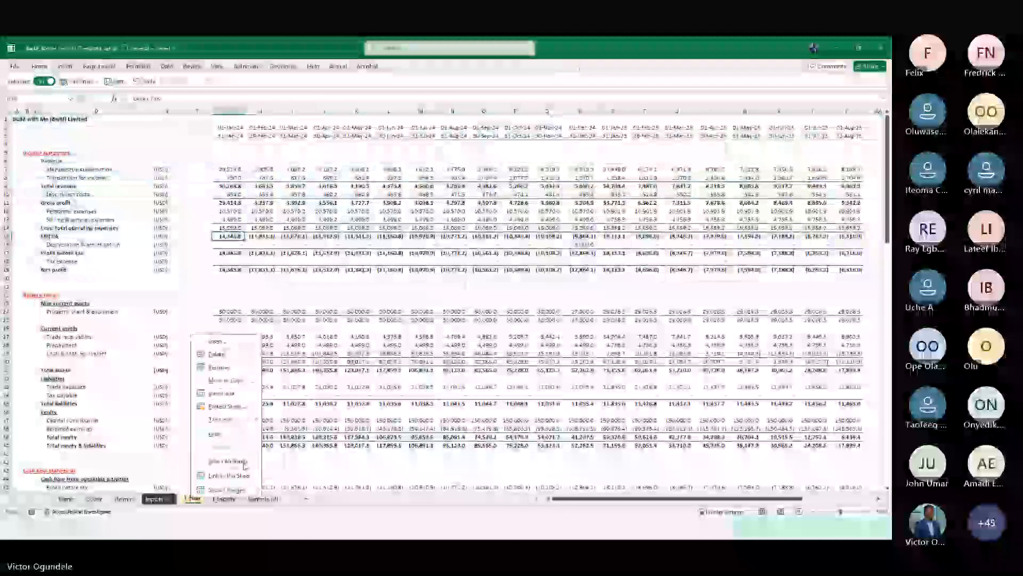
mouse_move(234, 420)
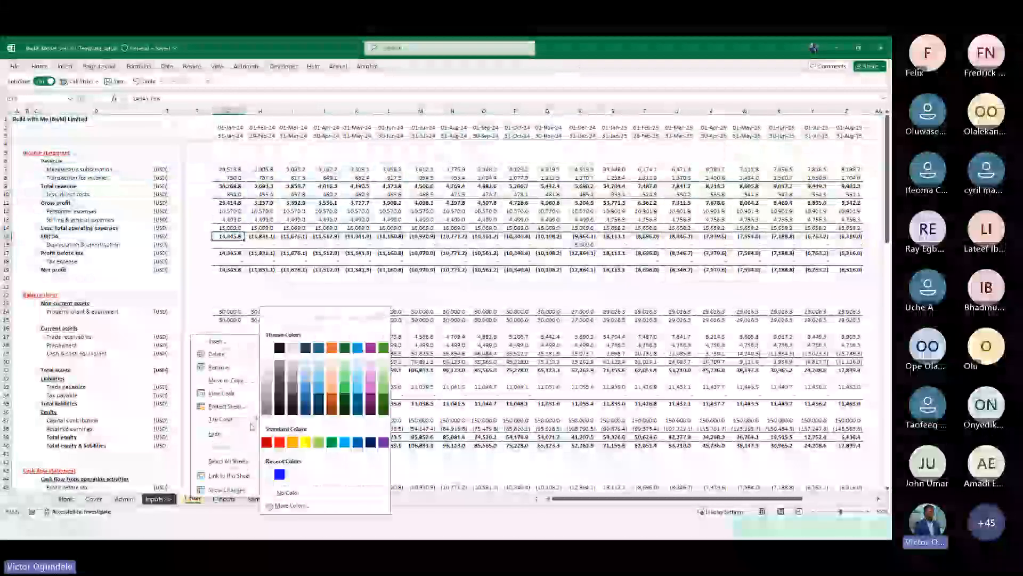
left_click(320, 367)
Give the I_Inputs sheet tab the same light blue tab colour
right_click(226, 499)
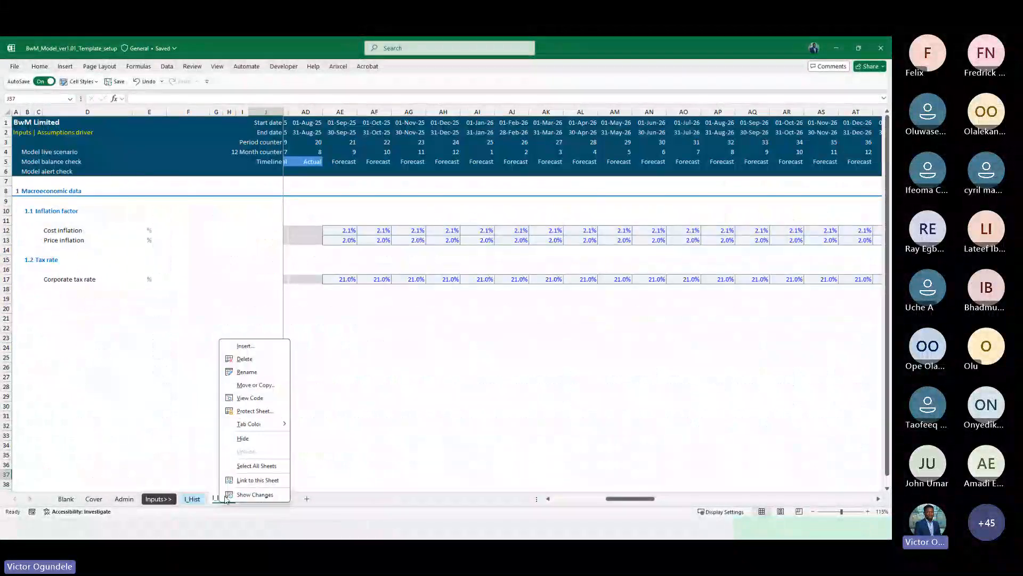
mouse_move(248, 424)
left_click(347, 365)
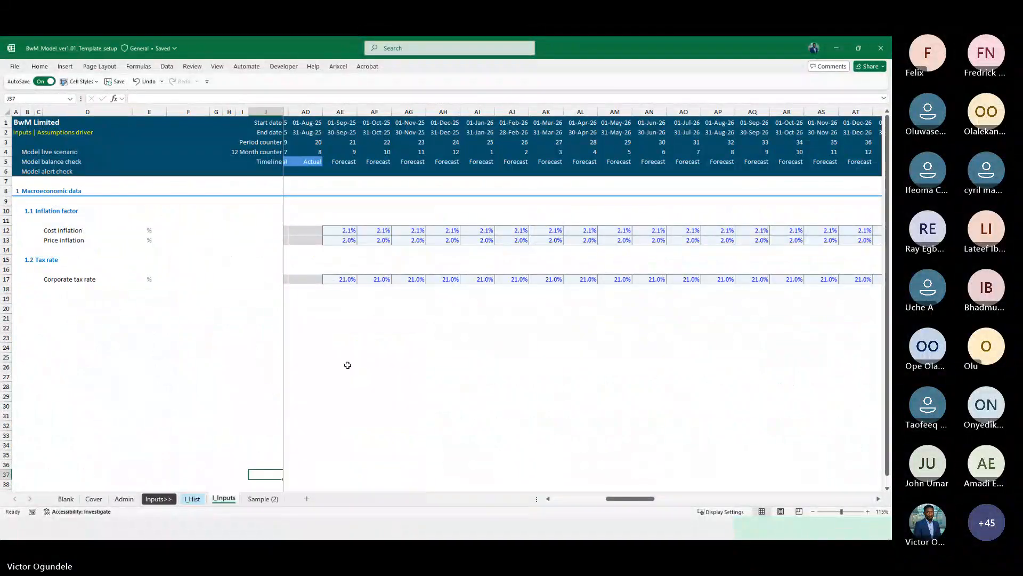
Review the Sample (2) sheet and the Inputs>> divider sheet
left_click(261, 498)
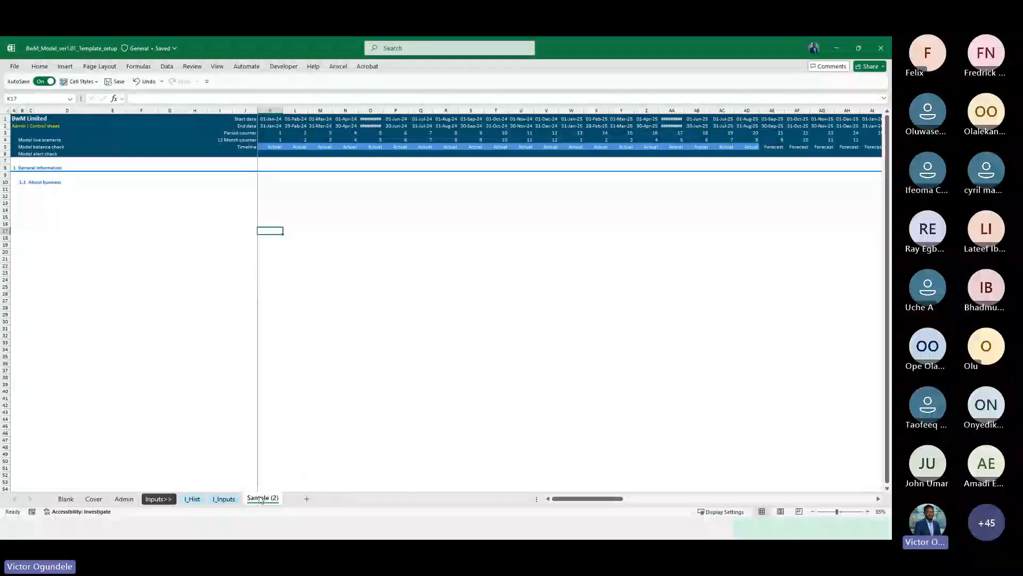
left_click(148, 500)
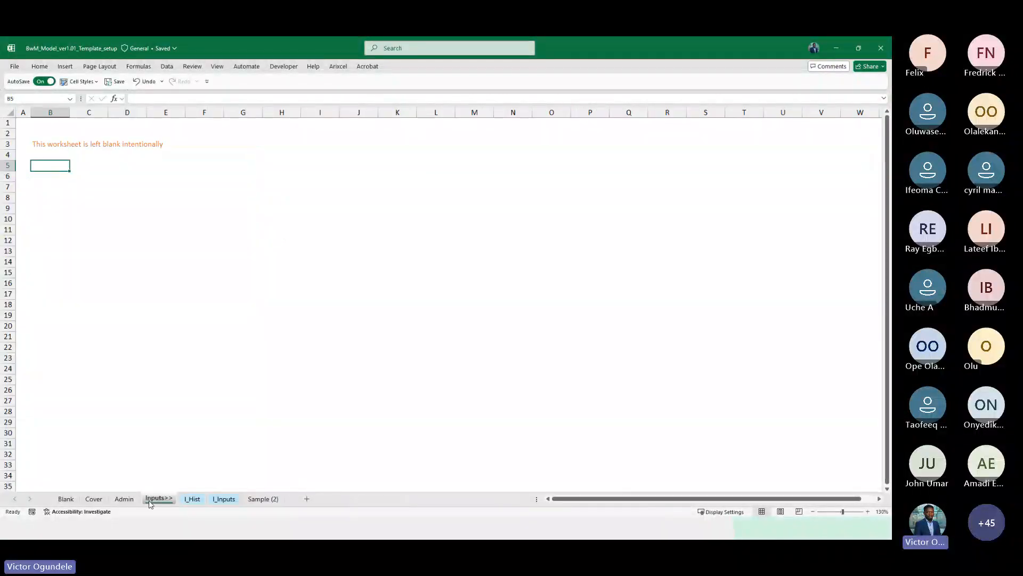
left_click(224, 377)
scroll(224, 377, "down", 1, "ctrl")
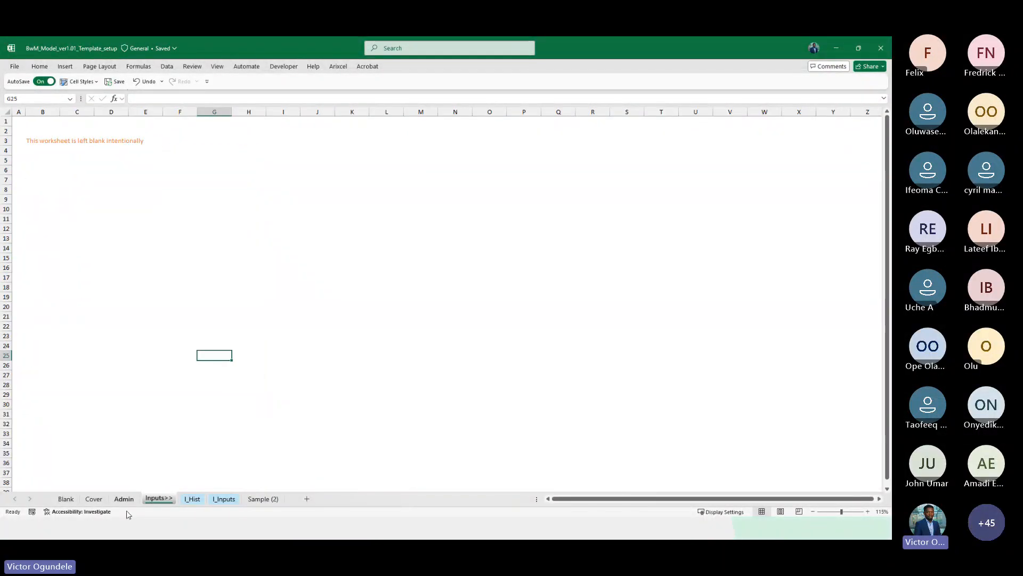
Duplicate the Inputs>> divider sheet and rename the copy Calc>>
left_click_drag(238, 494, 245, 497)
key("BackSpace")
key("BackSpace")
key("BackSpace")
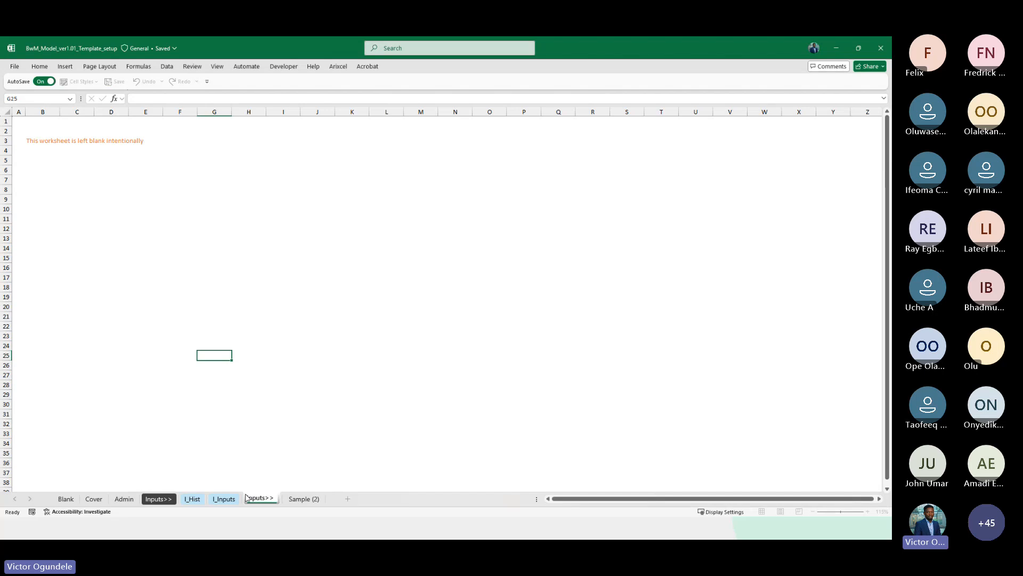
key("ctrl+shift+Left")
type("Calc")
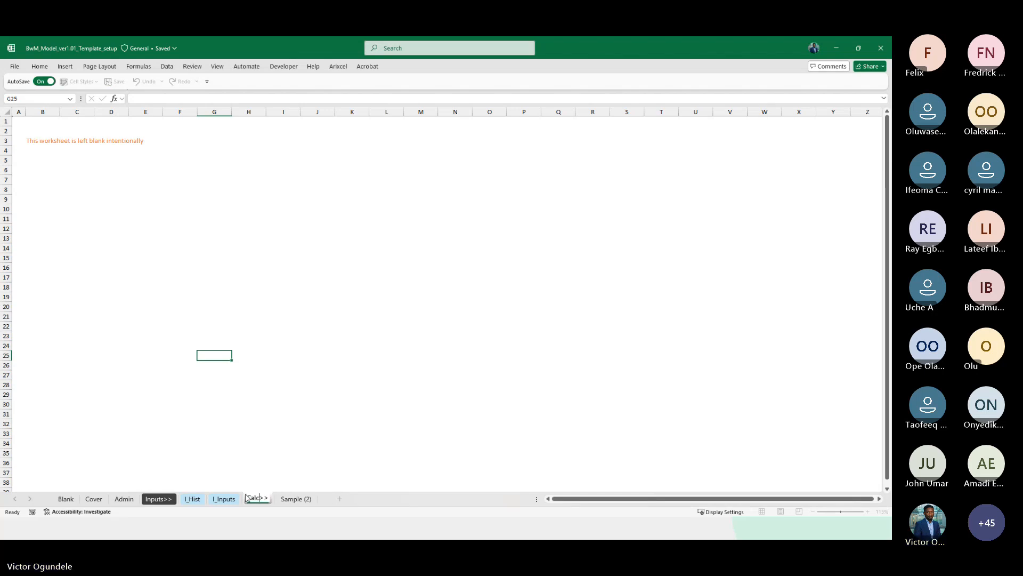
key("Return")
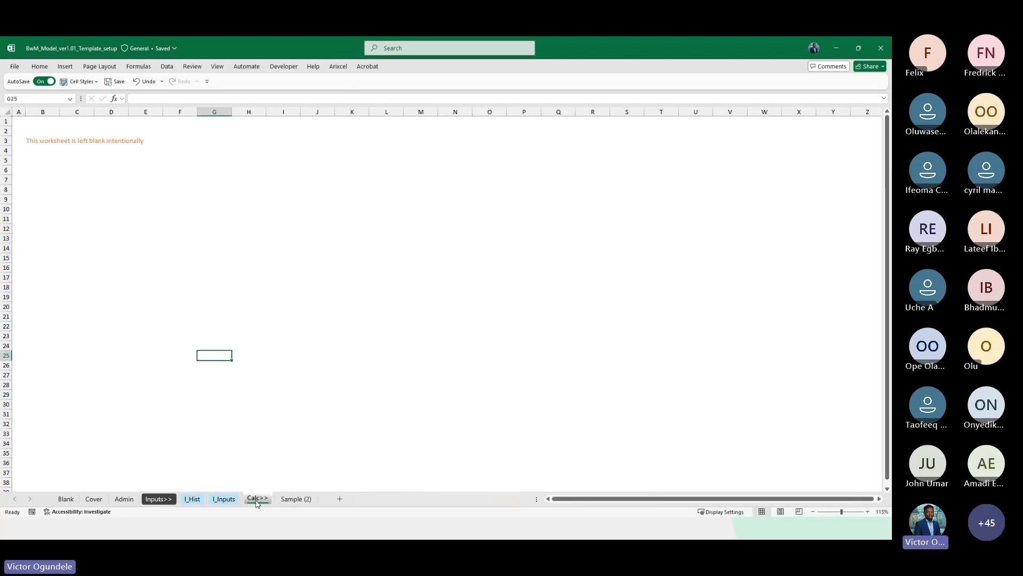
Duplicate the Calc>> divider sheet and rename the copy Outputs>>
double_click(258, 498)
key("Return")
left_click_drag(319, 491, 321, 493)
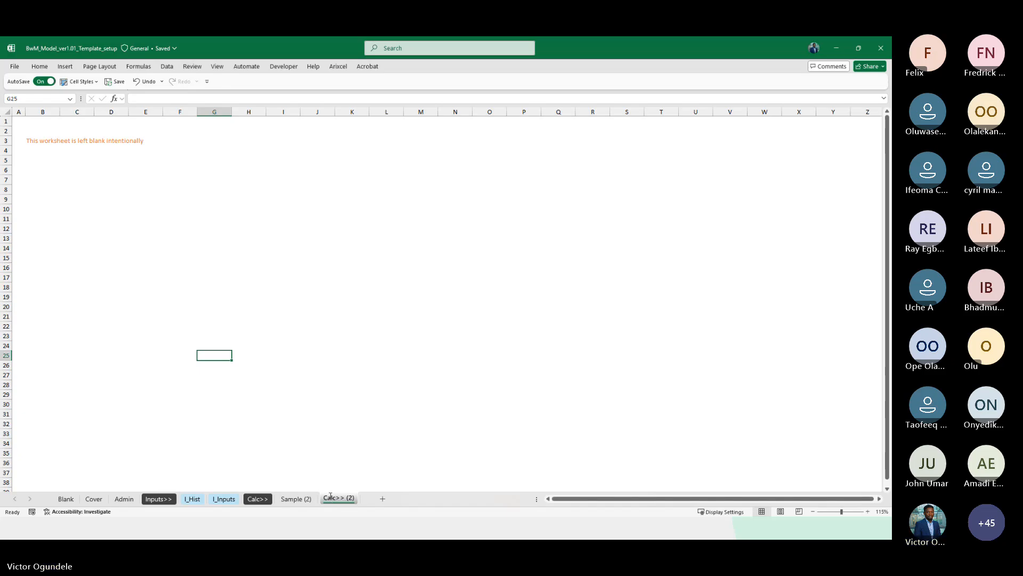
double_click(330, 496)
key("BackSpace")
key("BackSpace")
key("BackSpace")
key("BackSpace")
double_click(331, 496)
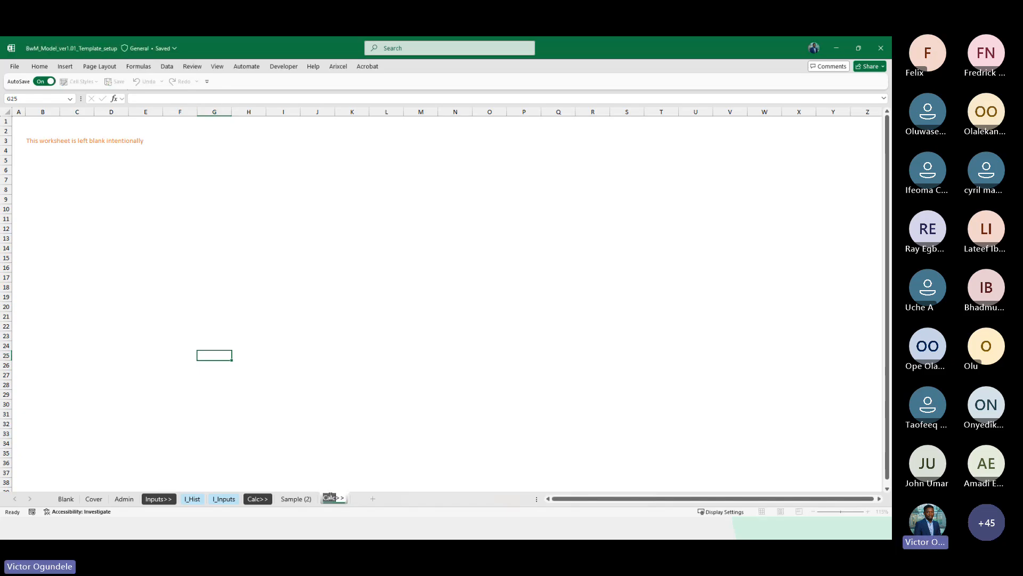
type("Output")
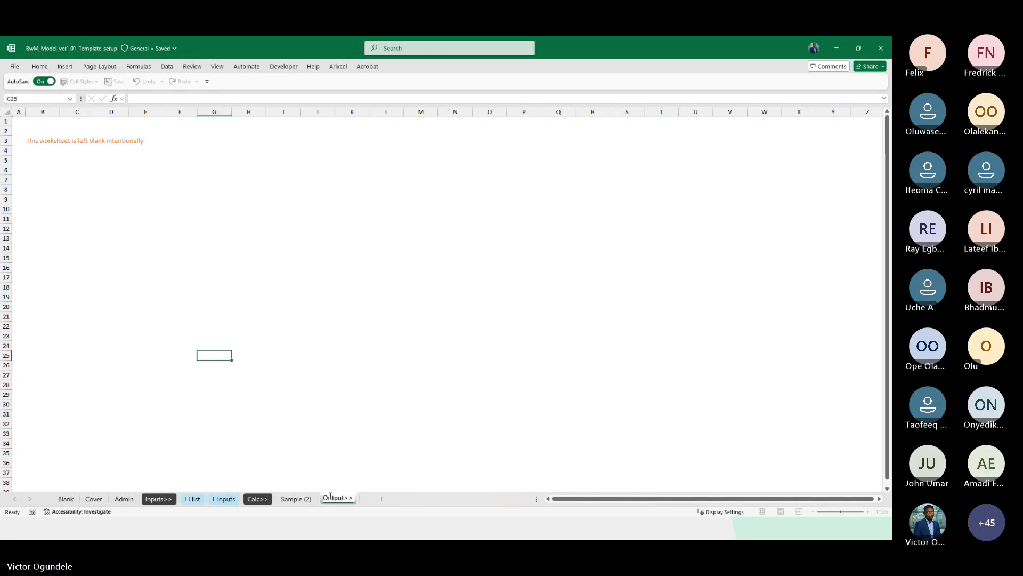
type("s")
key("Return")
Copy the Sample (2) sheet and rename Sample (2) as C_Calc, placed after Calc>>
left_click(292, 499)
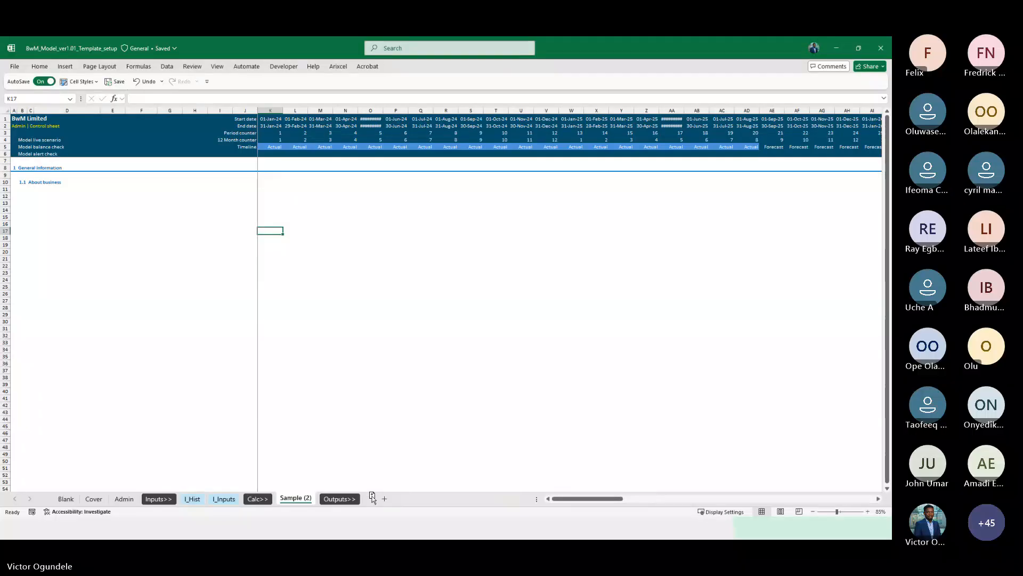
left_click_drag(372, 497, 372, 497)
left_click(305, 498)
double_click(304, 499)
type("C")
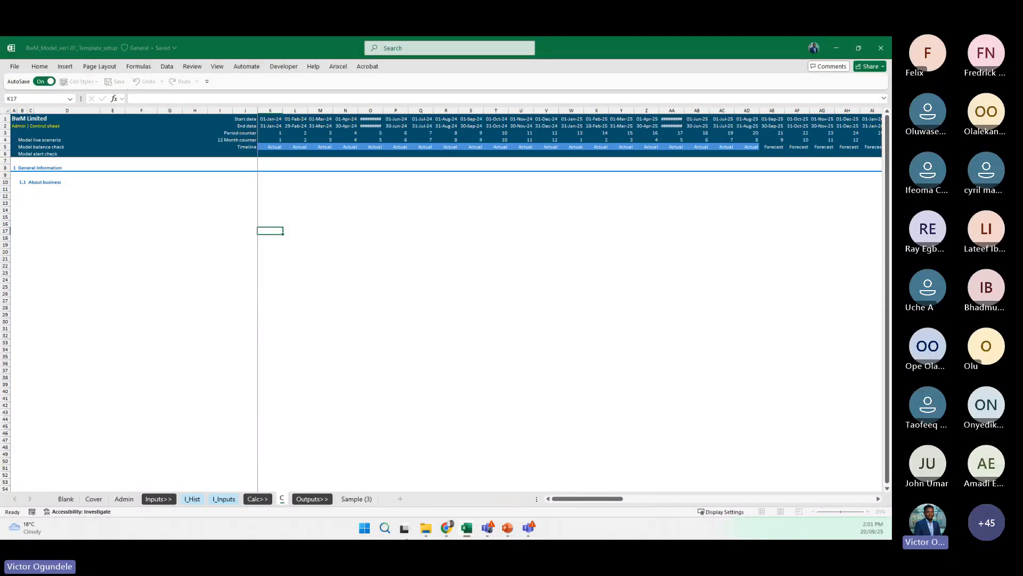
type("_Calc")
key("Return")
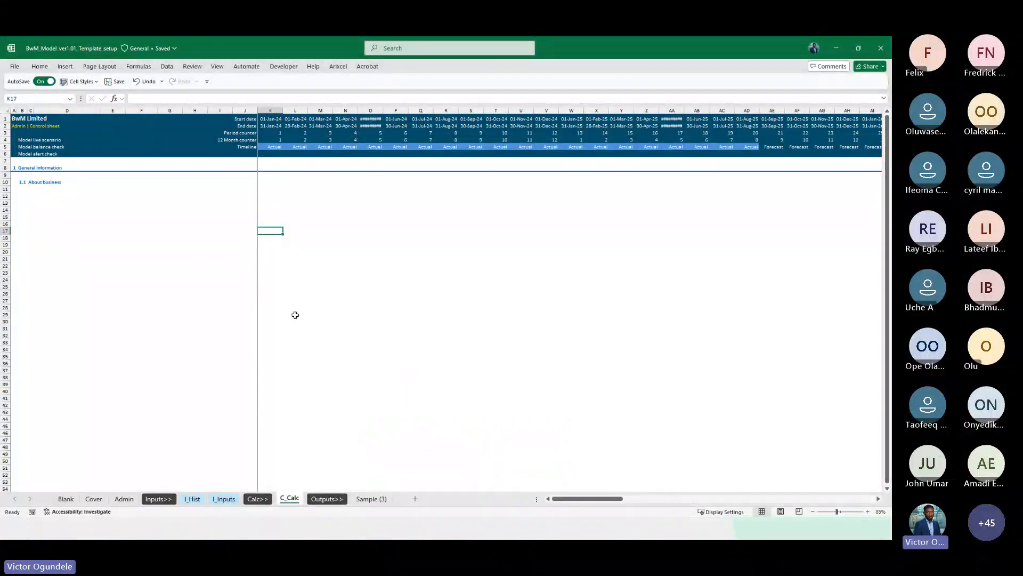
left_click(178, 195)
scroll(178, 195, "up", 3)
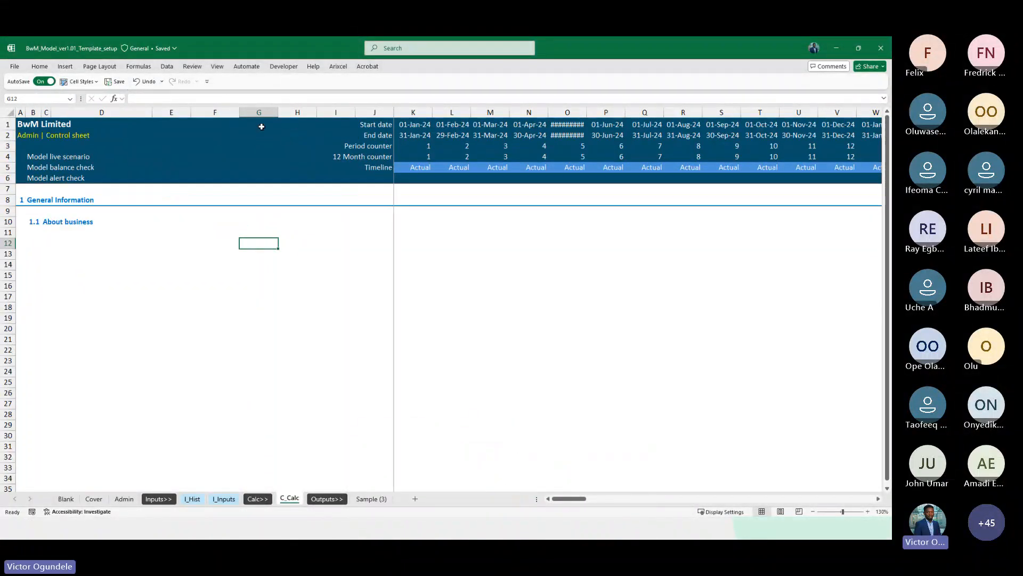
left_click_drag(215, 112, 259, 112)
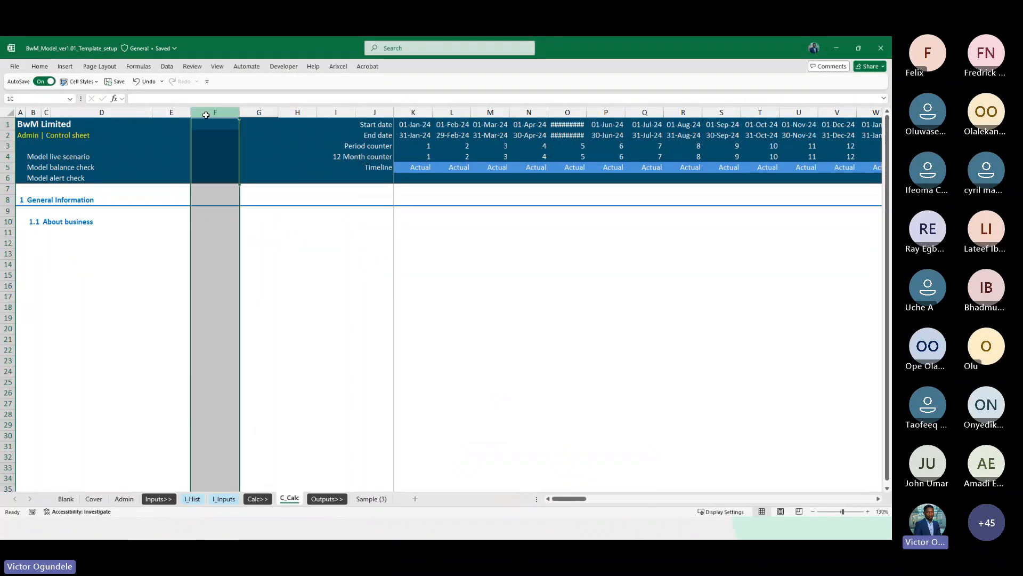
left_click(66, 257)
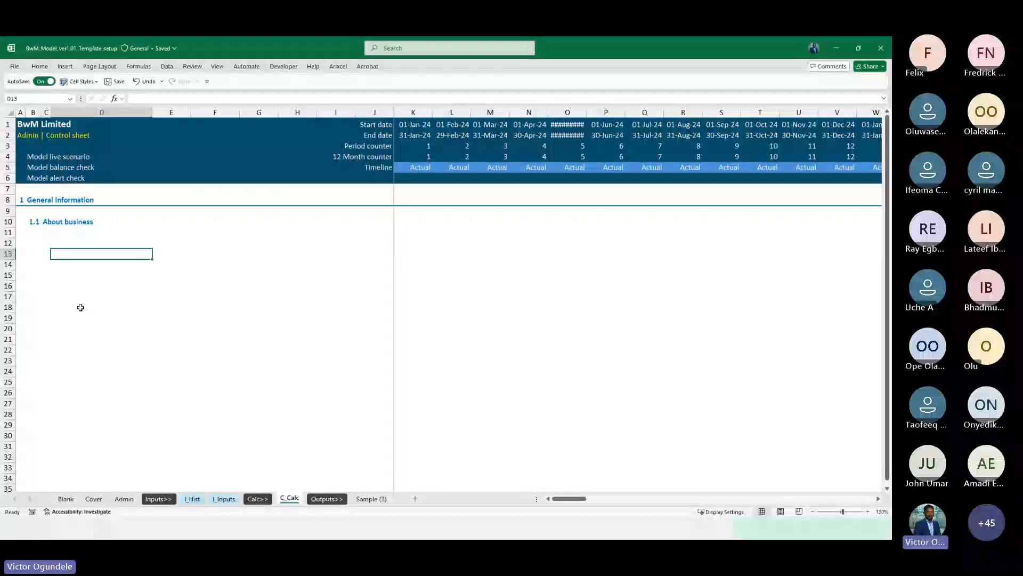
key("ctrl+Page_Up")
key("ctrl+Page_Up")
key("ctrl+Page_Down")
key("ctrl+Page_Down")
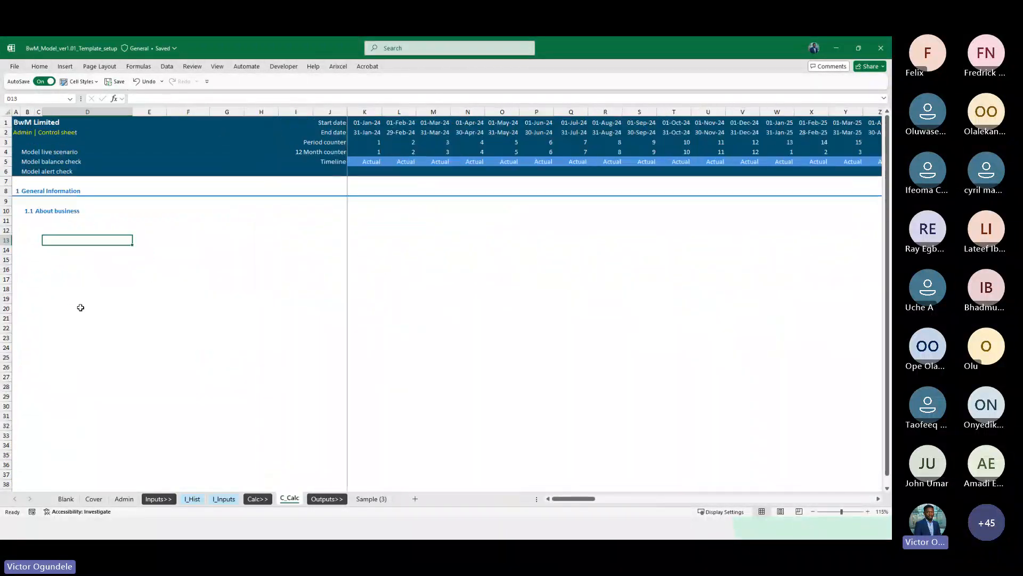
Retitle section 1 as Financial statement and subsection 1.1 as Income statement on C_Calc
left_click(27, 191)
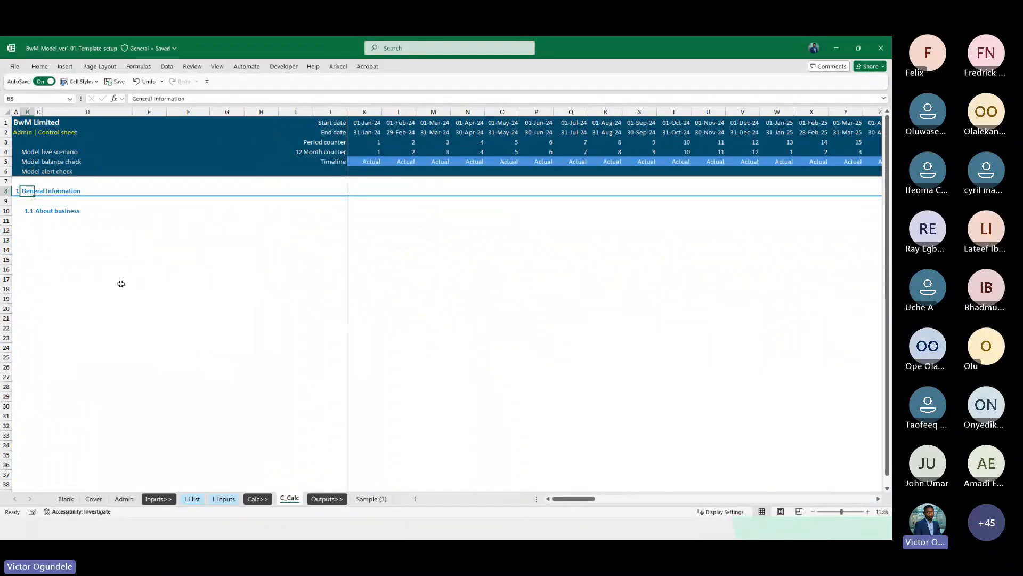
type("Financial")
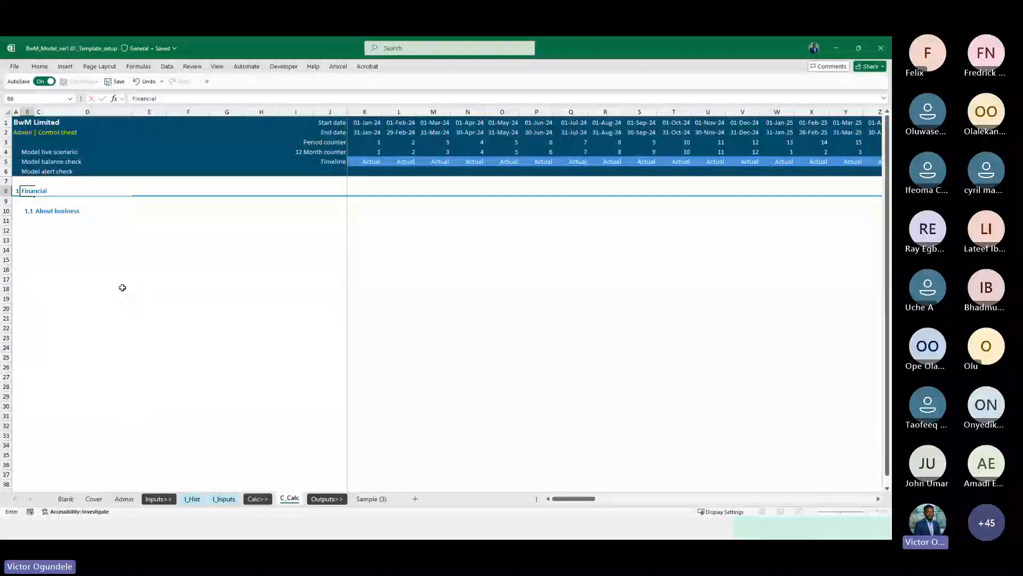
type(" statement")
key("Return")
key("Down")
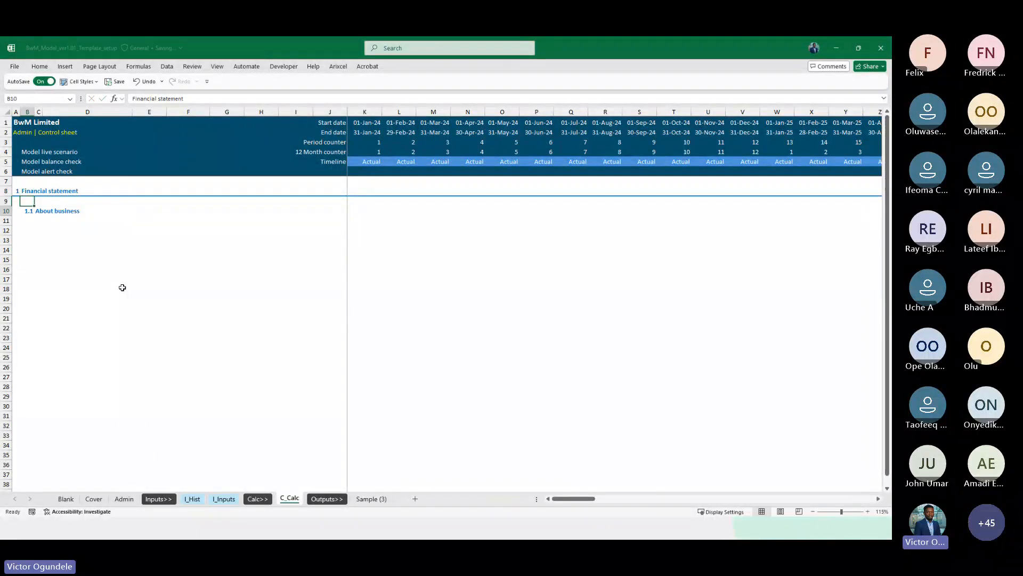
key("Right")
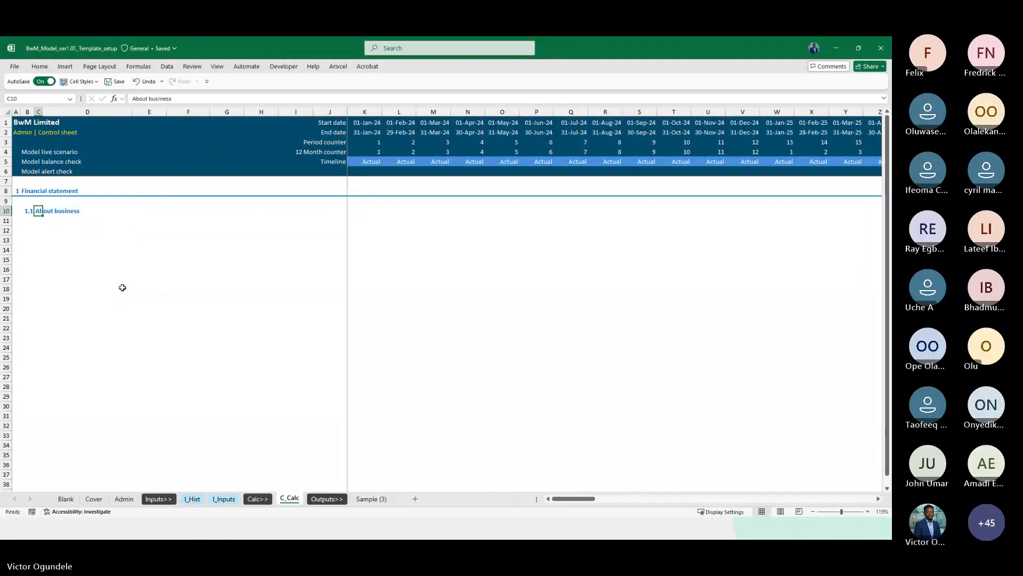
type("Income statement")
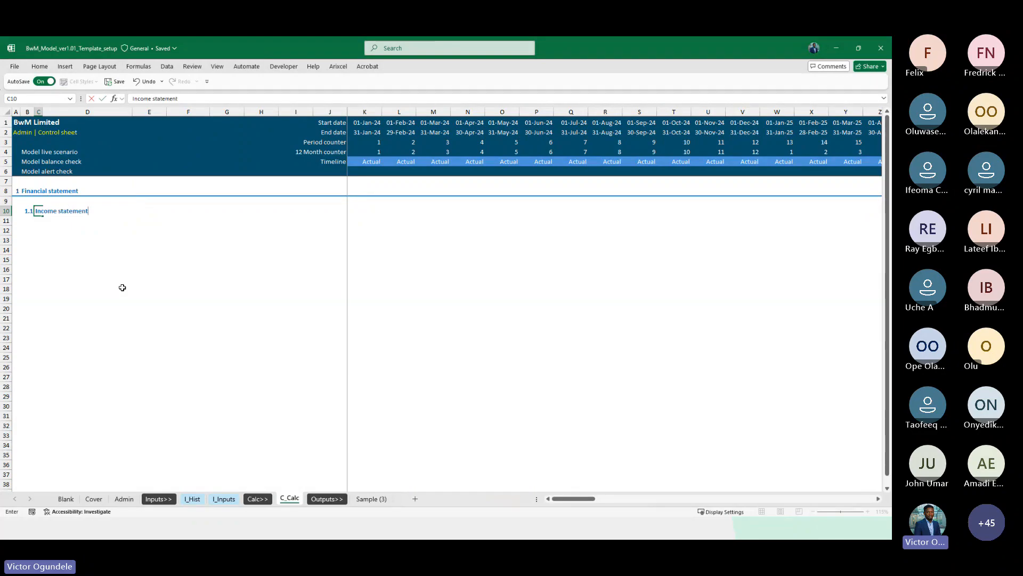
key("ctrl+Return")
Copy the Income statement subsection row to row 28 and retitle it Balance sheet
key("shift+space")
key("ctrl+c")
key("Left")
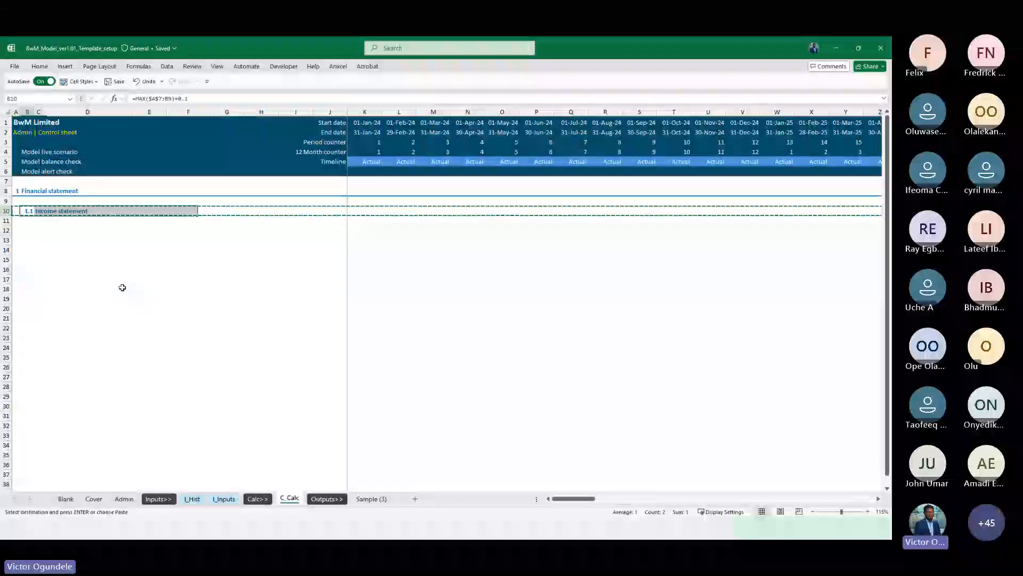
key("Left")
key("Down")
key("Down")
key("Down")
key("Down")
key("Down")
key("Down")
key("Down")
key("Down")
key("Down")
key("Down")
key("Down")
key("Down")
key("Down")
key("Down")
key("Down")
key("Down")
key("Down")
key("Down")
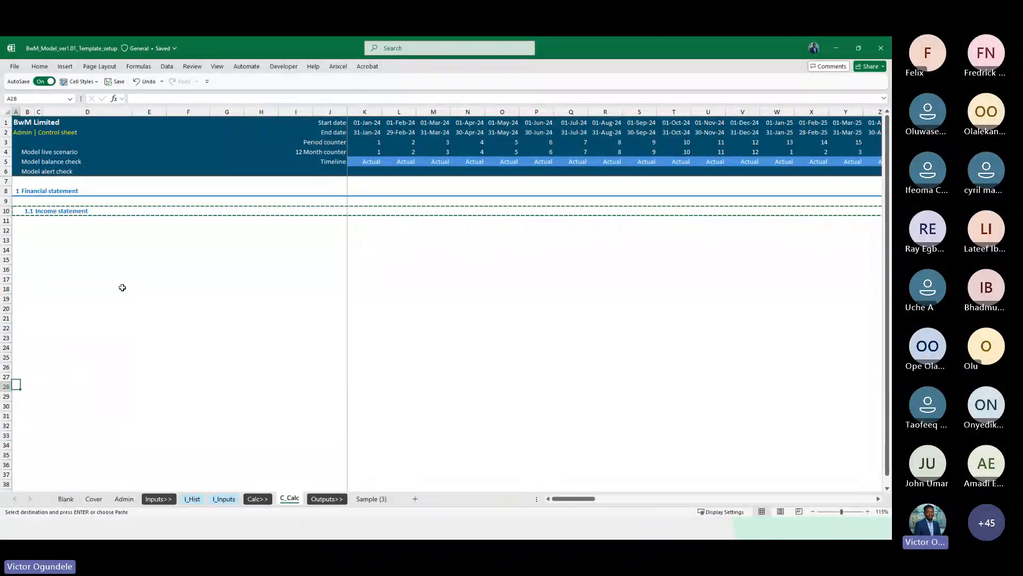
key("ctrl+v")
key("Right")
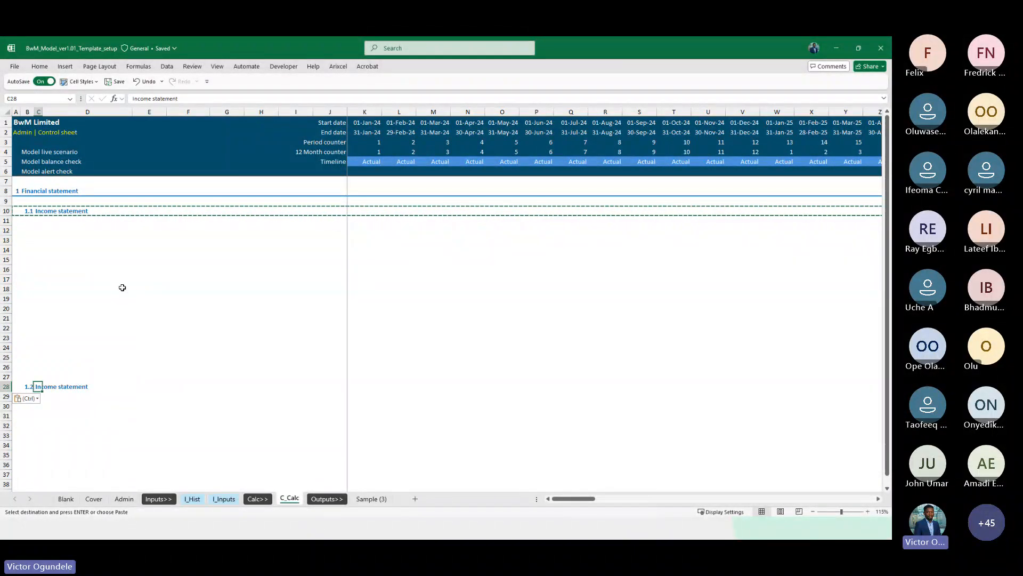
type("Balance sheet")
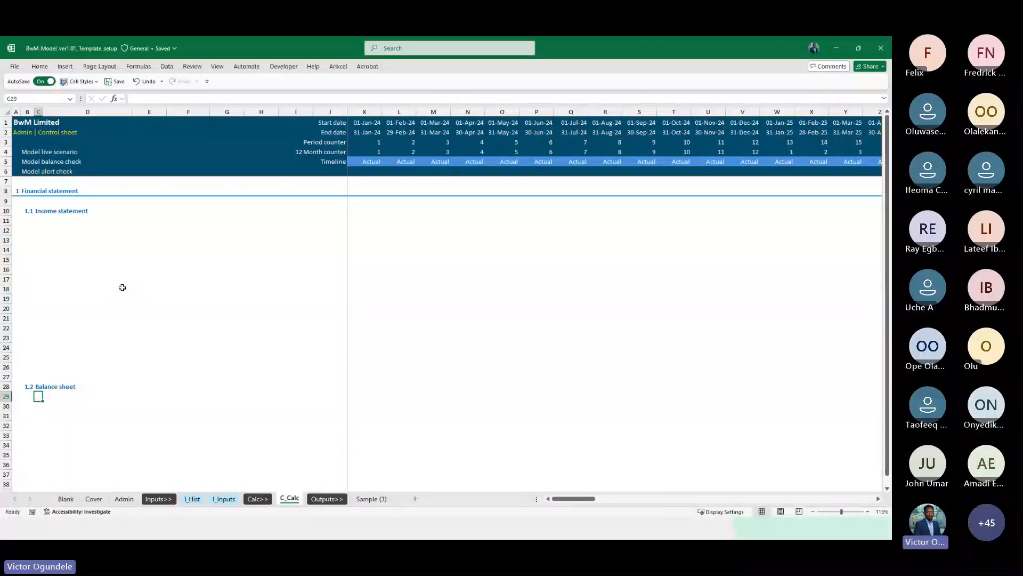
Copy the Balance sheet subsection row to row 42 and retitle it Cashflow statement
key("Up")
key("shift+space")
key("ctrl+c")
scroll(121, 285, "down", 7)
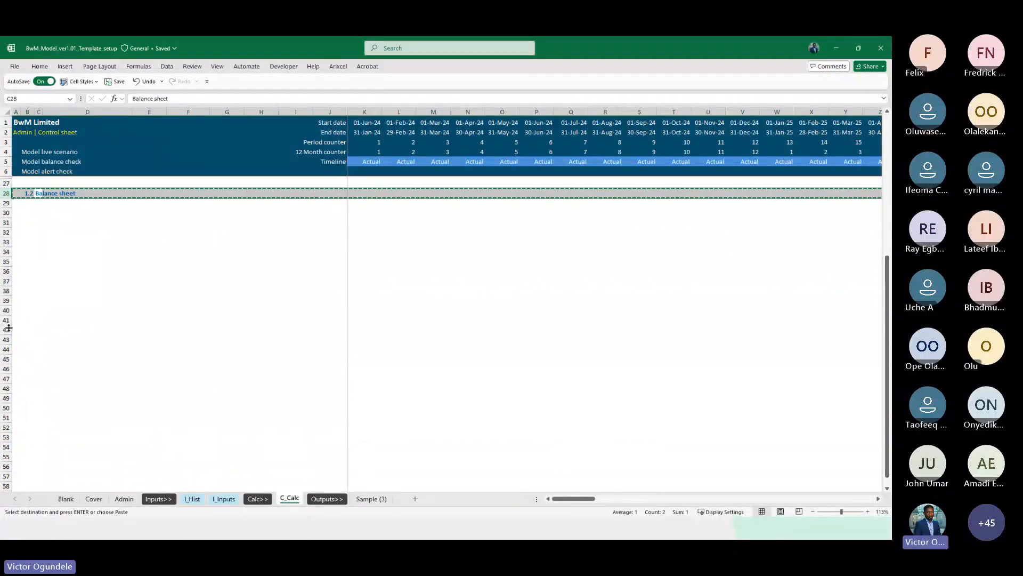
left_click(7, 329)
key("ctrl+v")
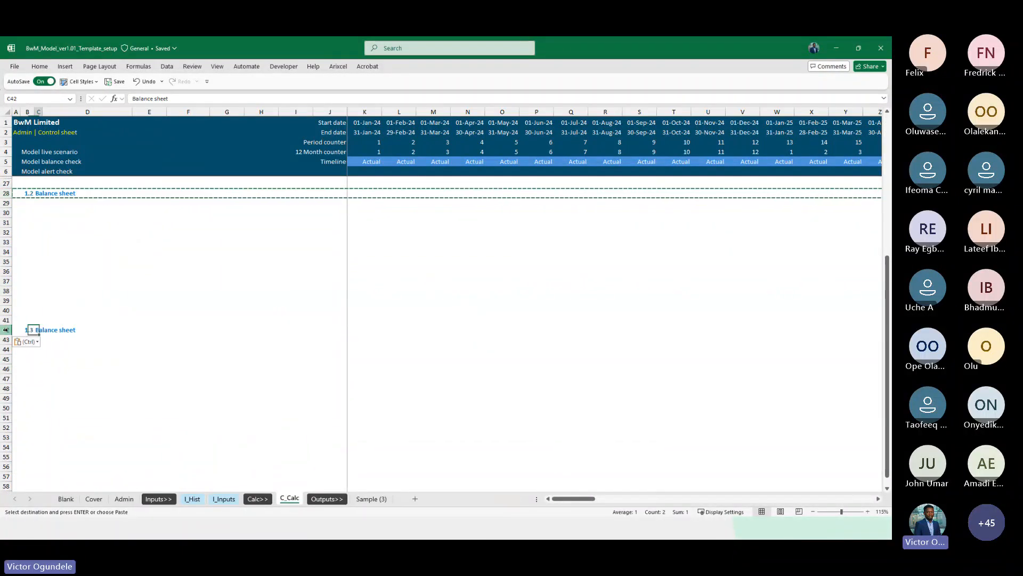
key("Escape")
type("Cash fl")
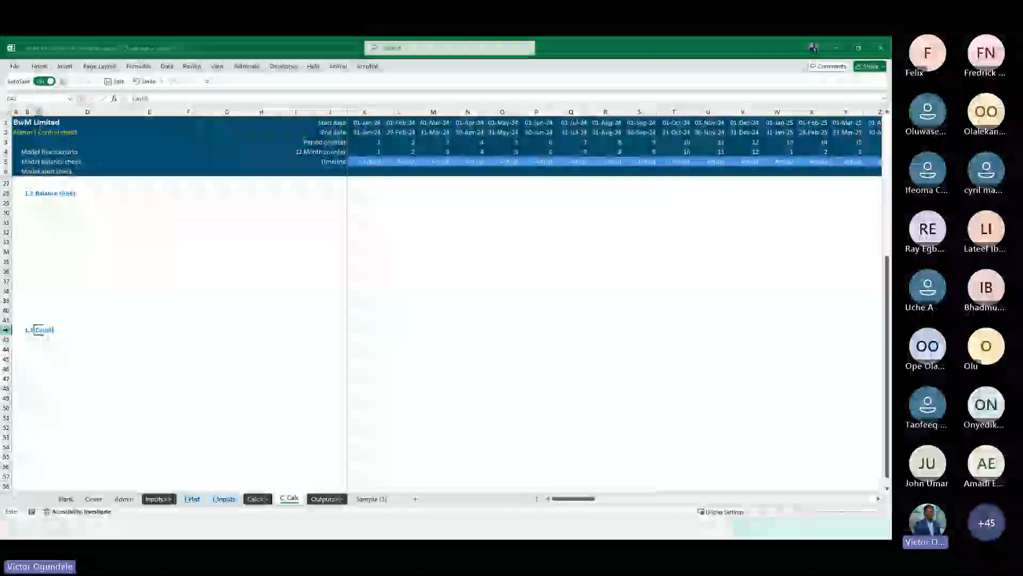
type("ow stateme")
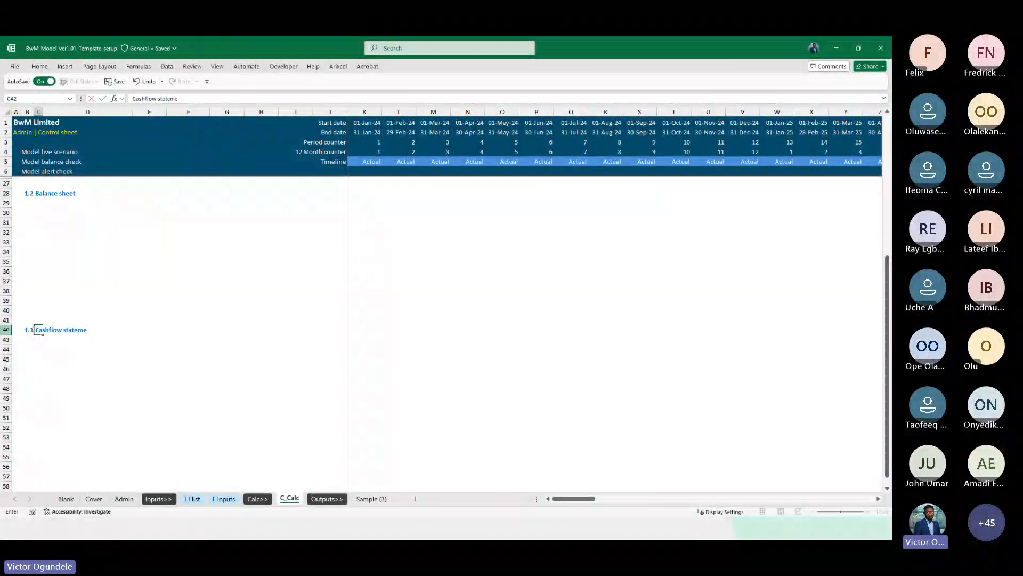
type("nt")
key("ctrl+Return")
Change the C_Calc sheet subtitle to Calculations | Workings
scroll(21, 320, "up", 3)
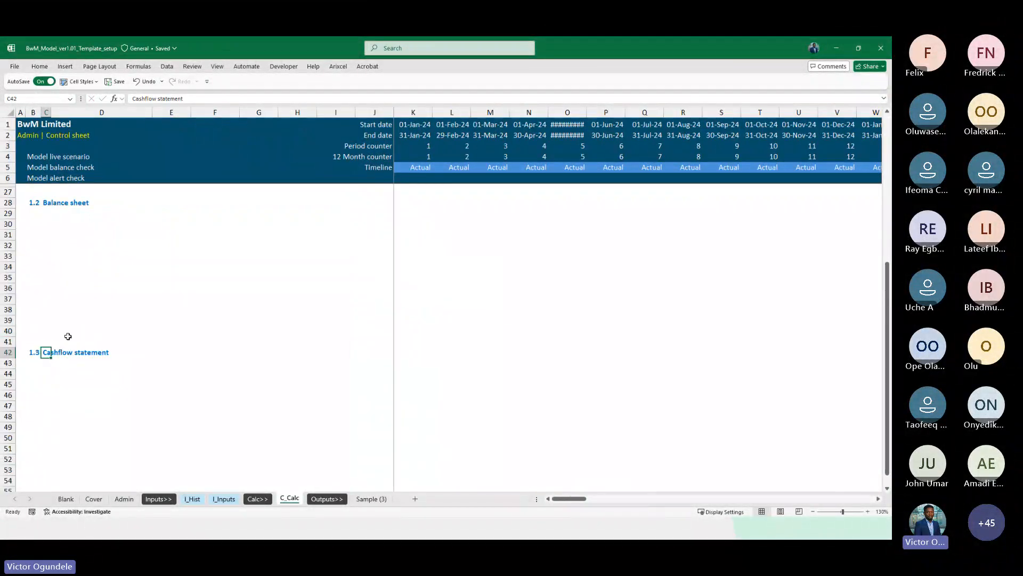
scroll(64, 319, "up", 7)
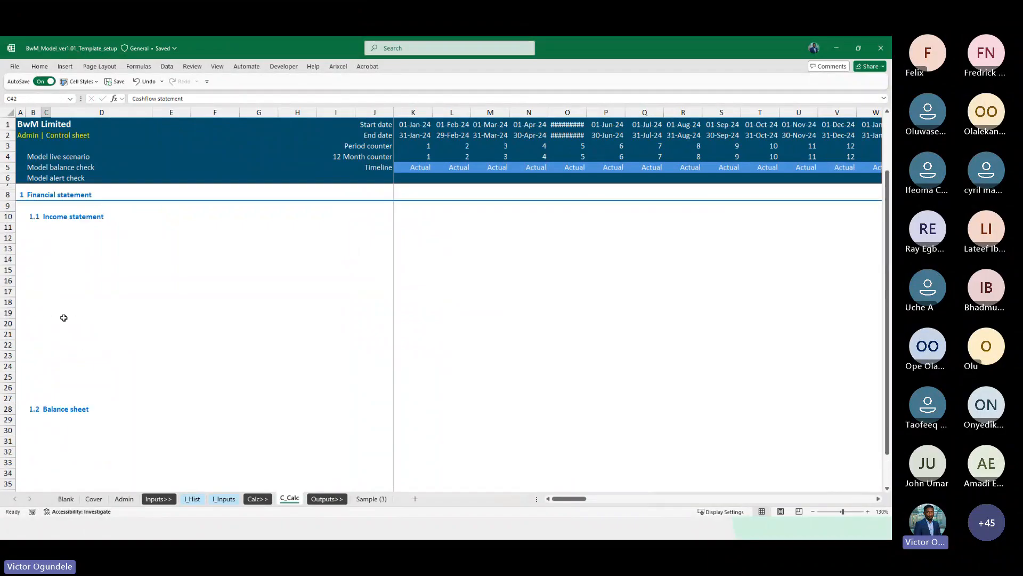
scroll(63, 318, "up", 1)
left_click(24, 138)
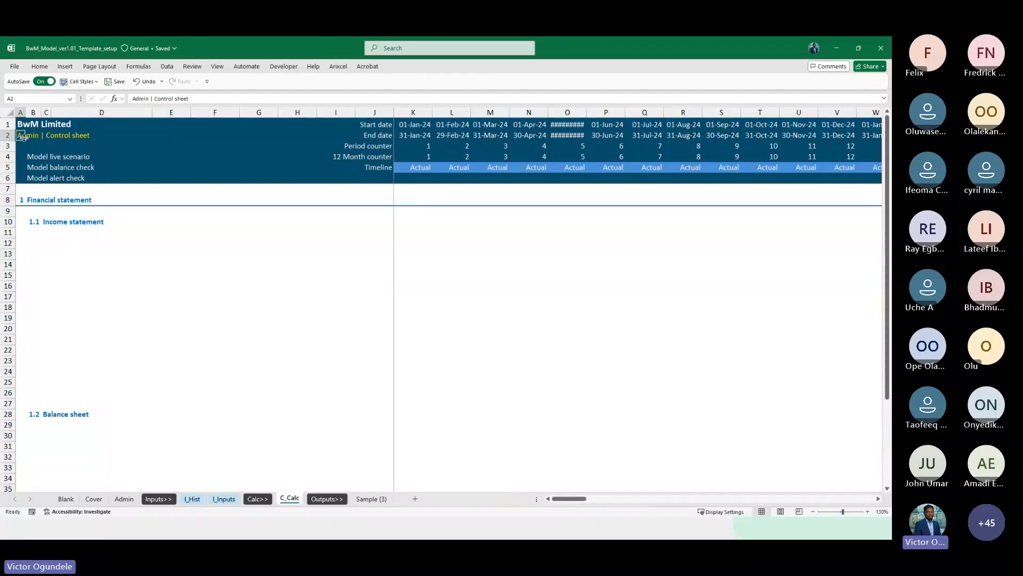
type("Calculations")
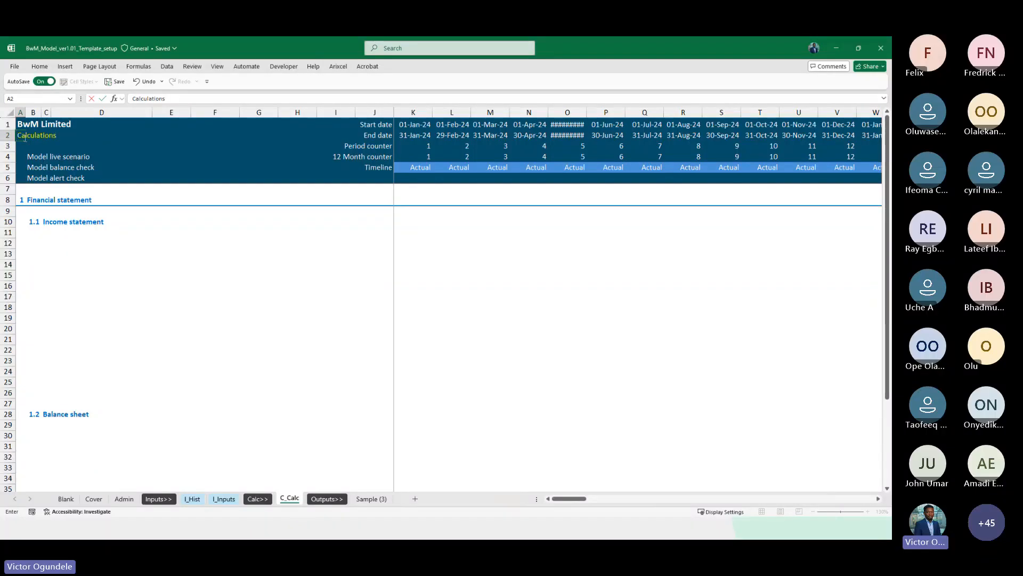
type(" | Workings")
key("Return")
Copy the Financial statement section rows to row 50 and retitle the new section as Calculations
scroll(24, 138, "up", 1)
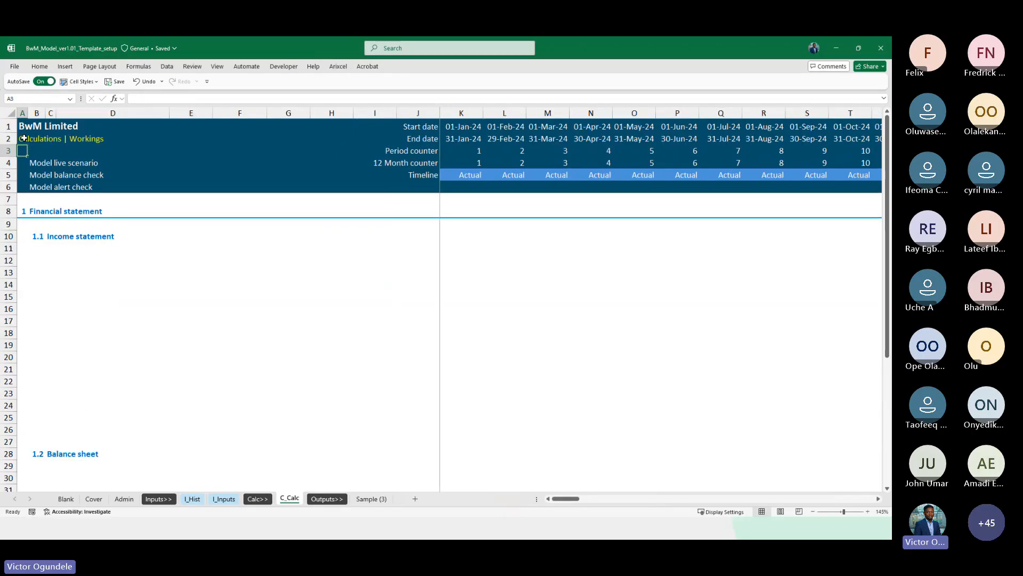
left_click(110, 290)
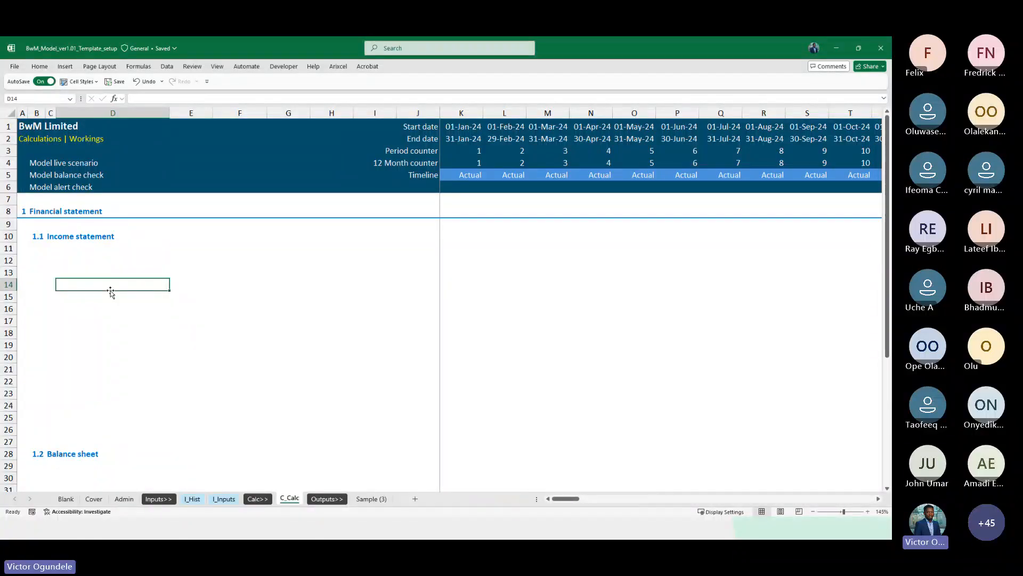
scroll(168, 354, "down", 9)
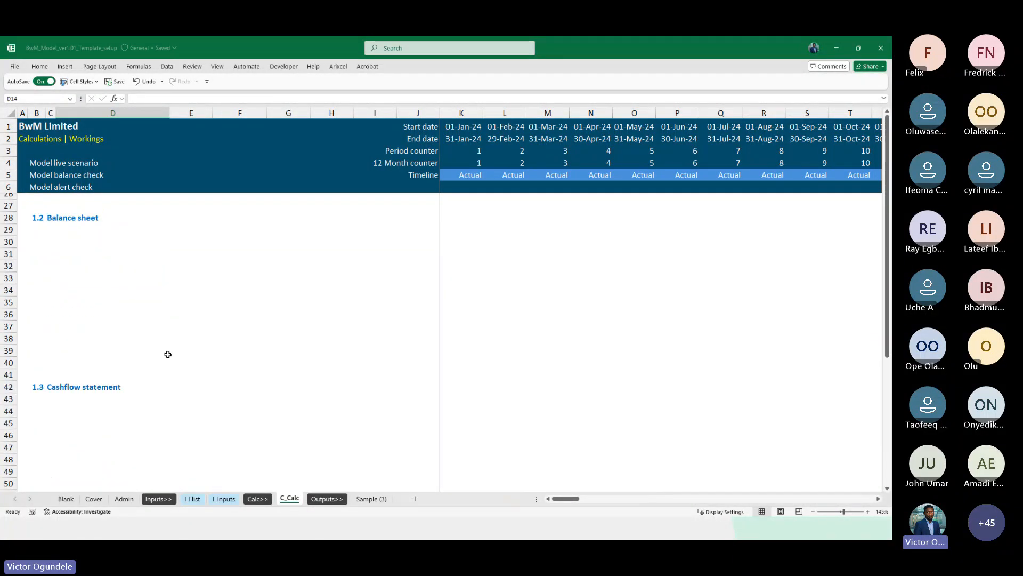
scroll(168, 354, "up", 9)
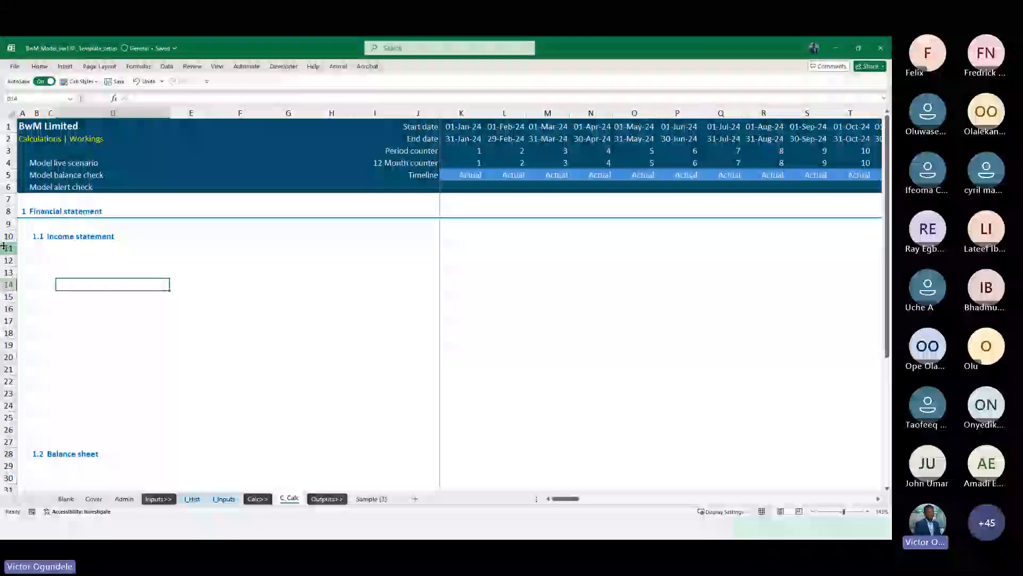
left_click(8, 211)
key("ctrl+c")
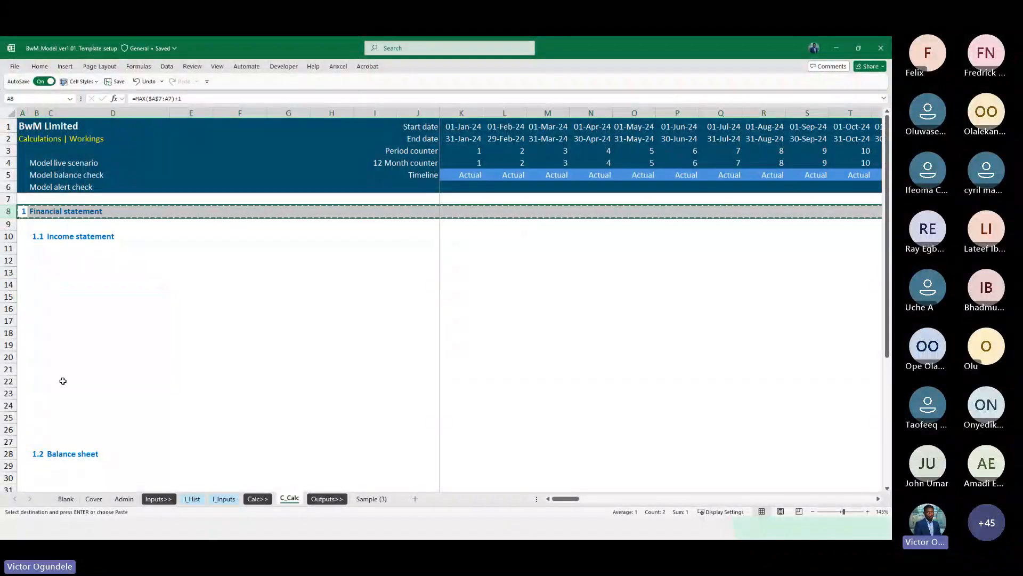
scroll(63, 380, "down", 3)
key("shift+Down")
key("shift+Down")
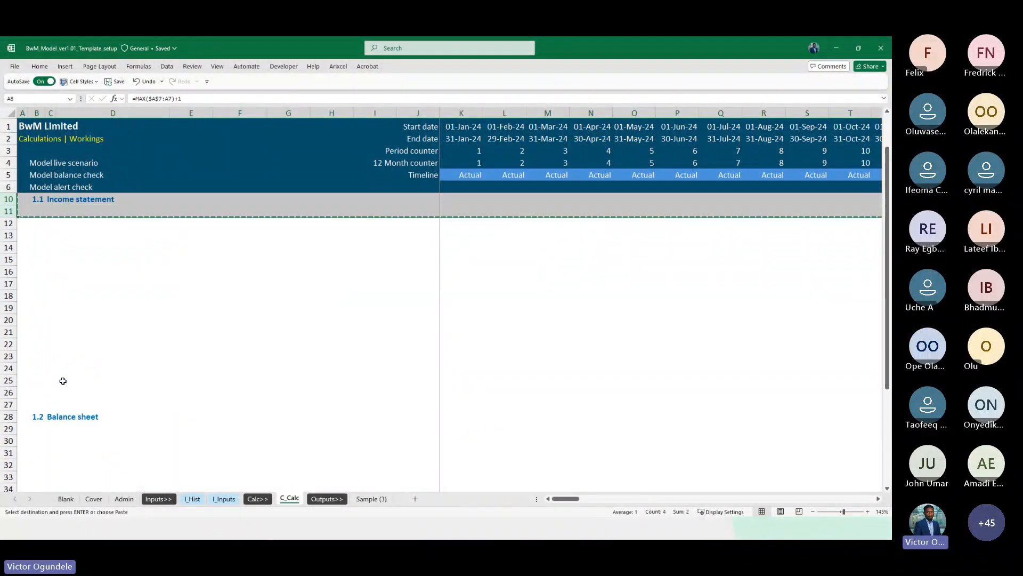
scroll(62, 381, "up", 3)
scroll(63, 380, "down", 13)
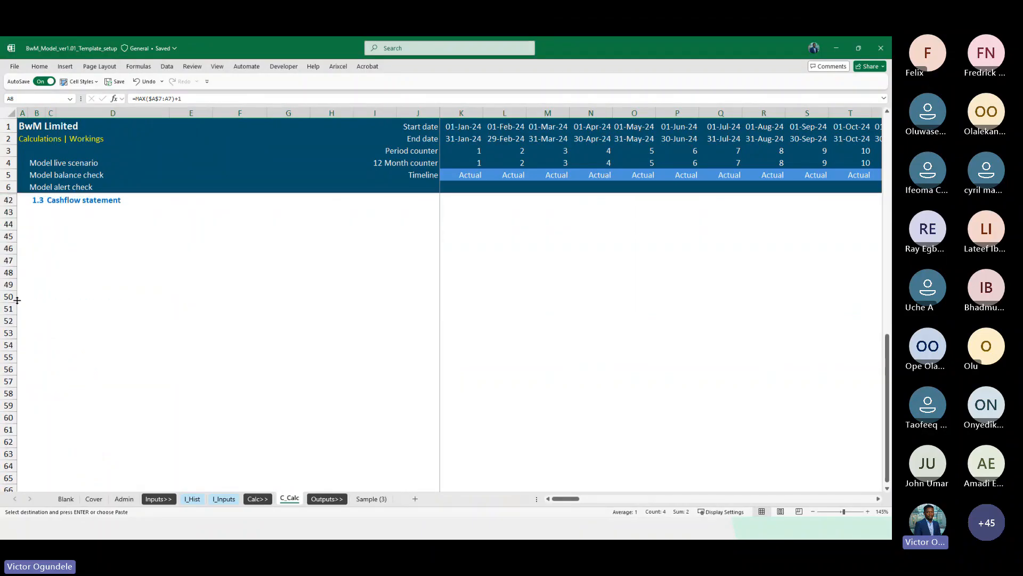
left_click(8, 296)
key("ctrl+v")
left_click(44, 298)
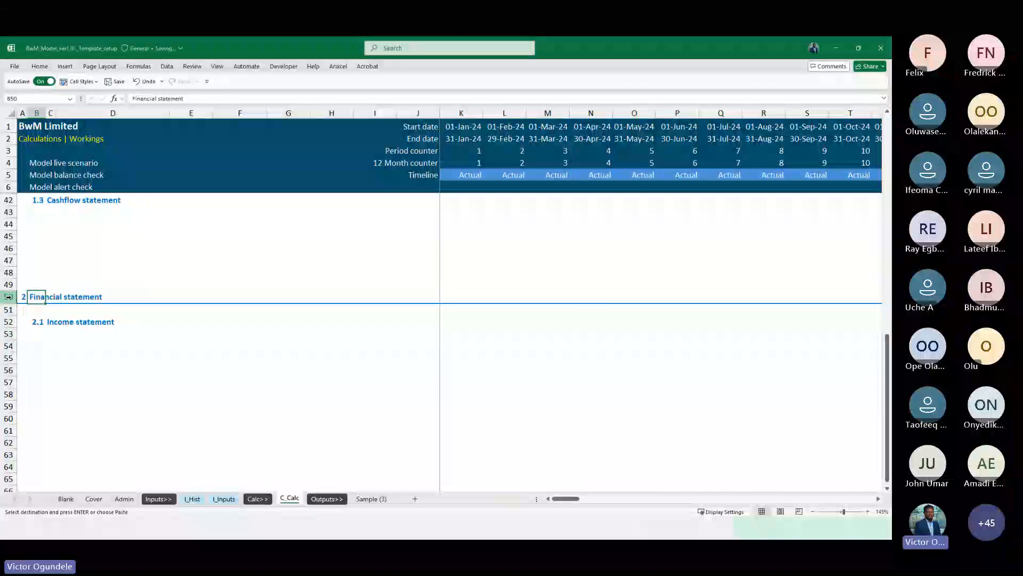
type("Calcul")
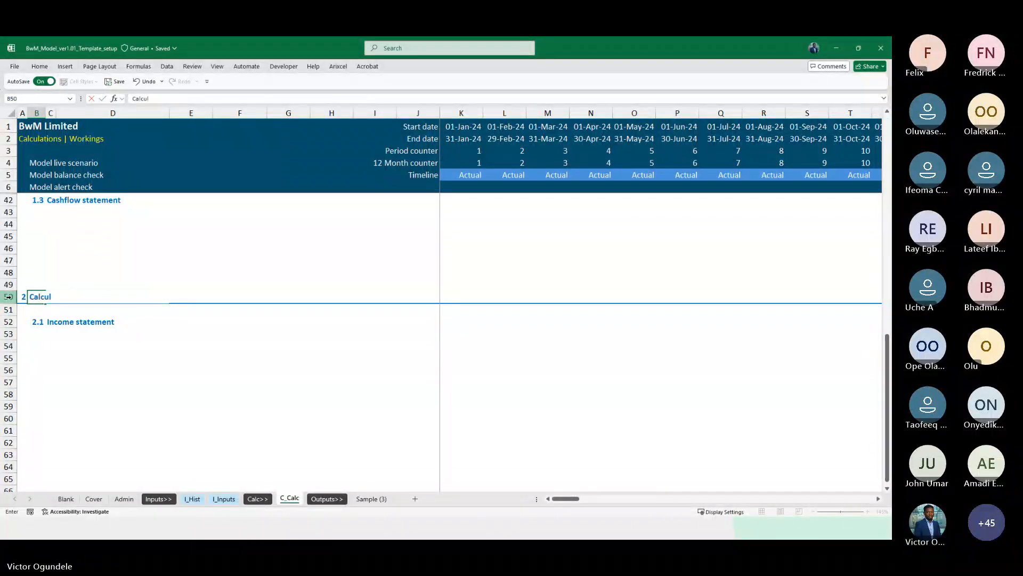
type("ations")
key("Return")
Retitle the new subsection 2.1 as Calc 1
scroll(8, 296, "down", 1)
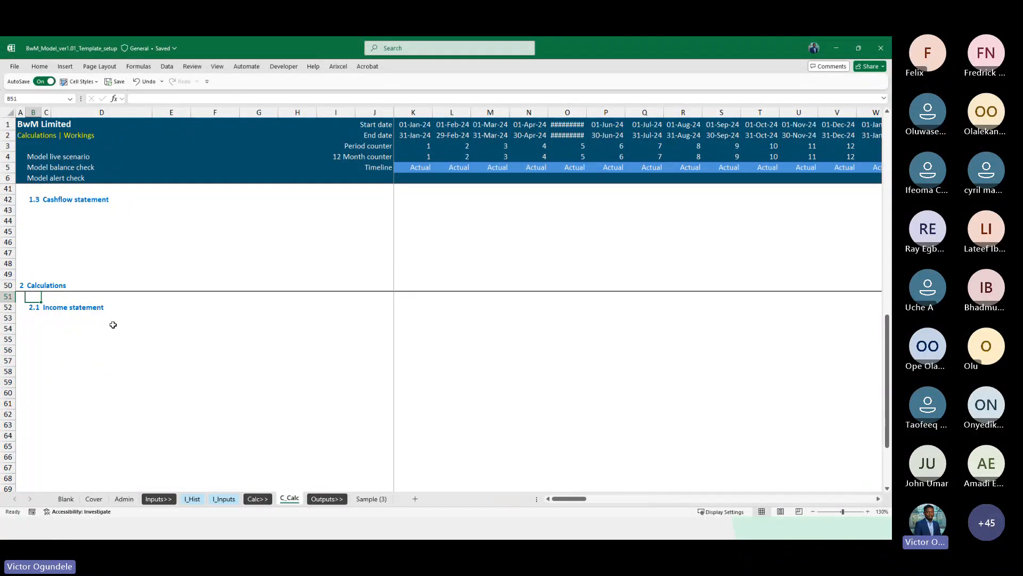
key("Down")
key("Right")
type("workin")
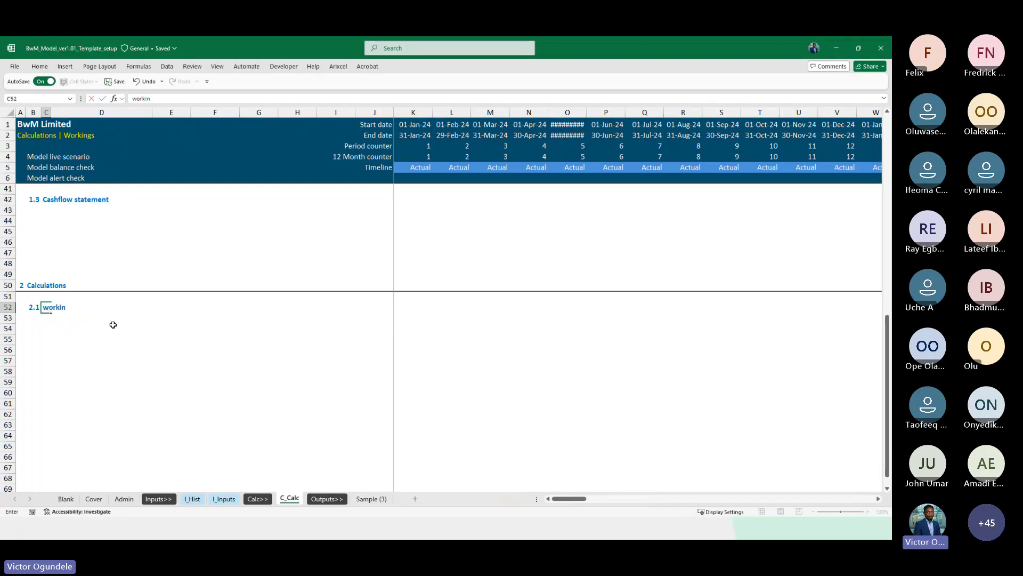
key("BackSpace")
key("BackSpace")
key("BackSpace")
key("BackSpace")
key("BackSpace")
key("BackSpace")
type("Calcula")
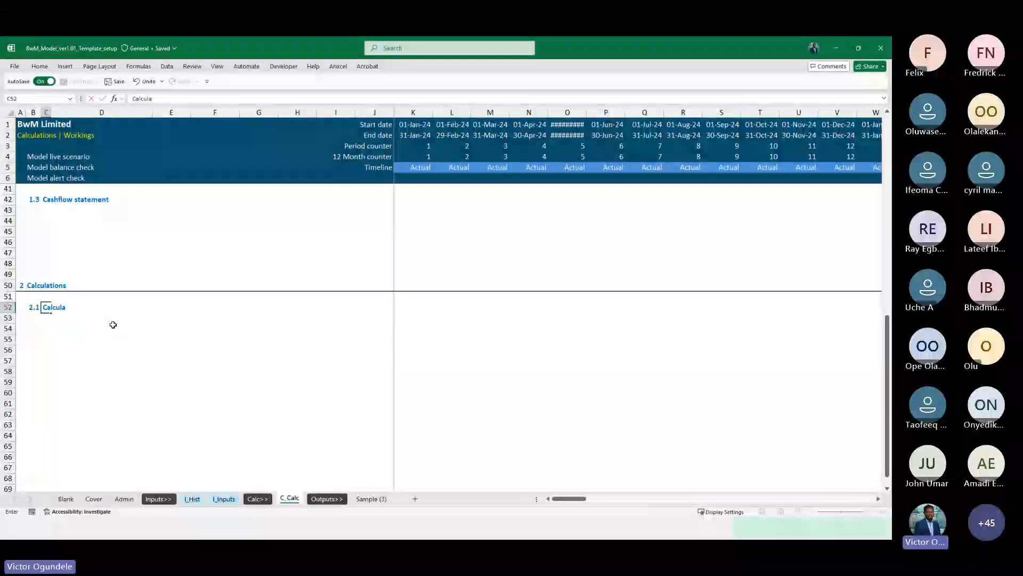
key("BackSpace")
key("BackSpace")
key("BackSpace")
type("1")
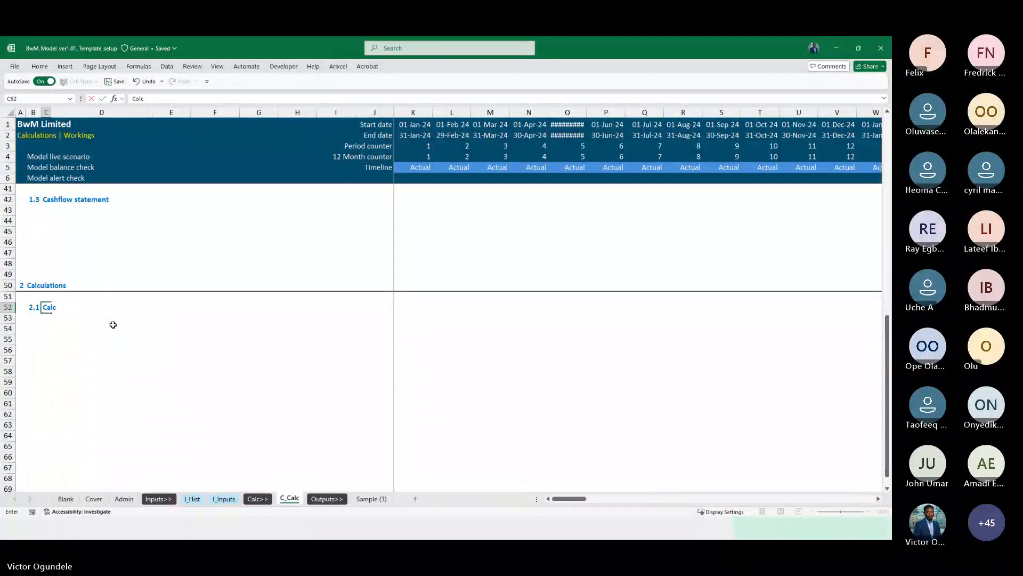
key("Return")
key("Up")
Review the C_Calc layout and the Sample (3) sheet for reference
scroll(113, 324, "down", 1, "ctrl")
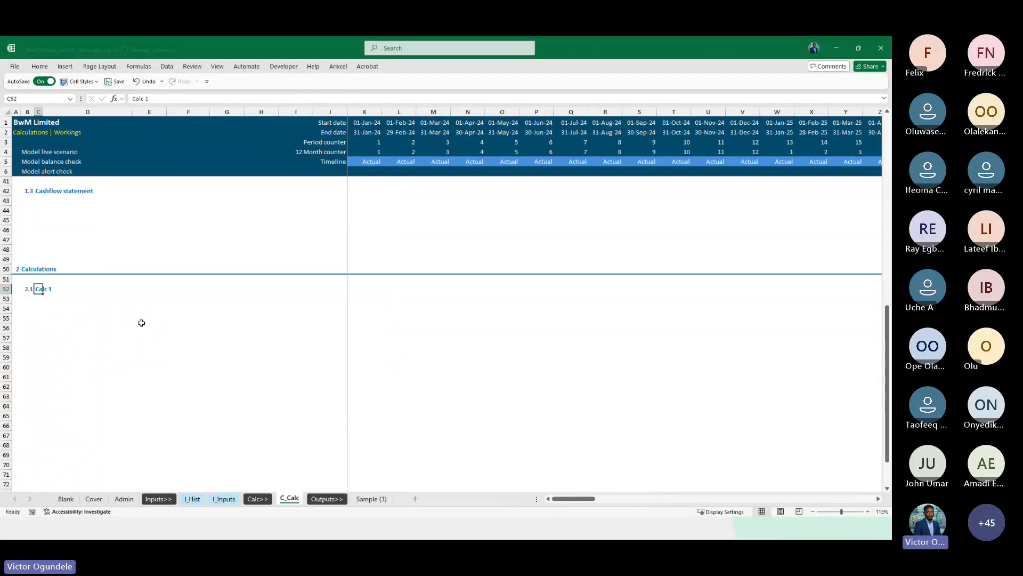
scroll(139, 328, "down", 2)
scroll(138, 329, "down", 1)
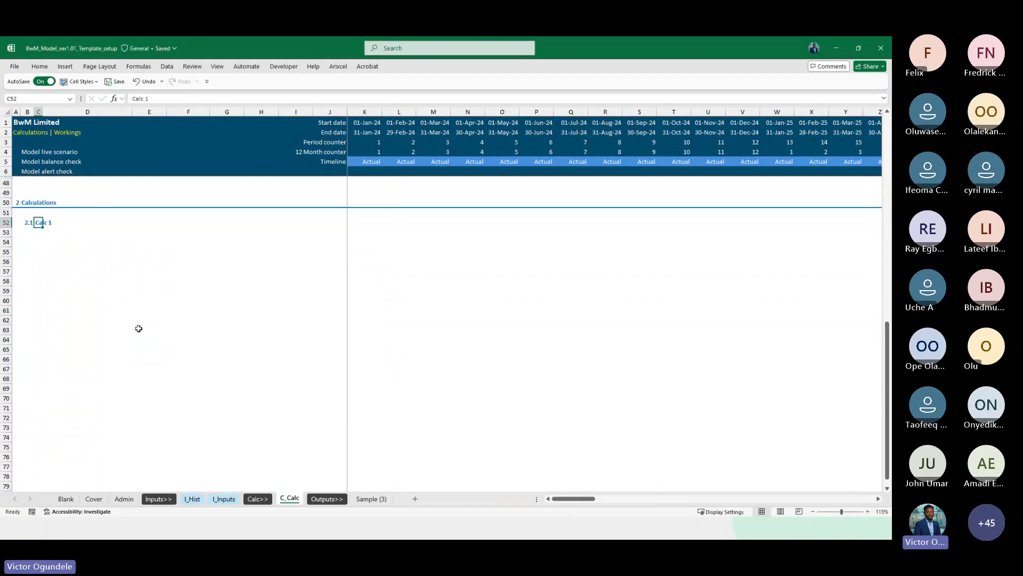
scroll(139, 328, "down", 1)
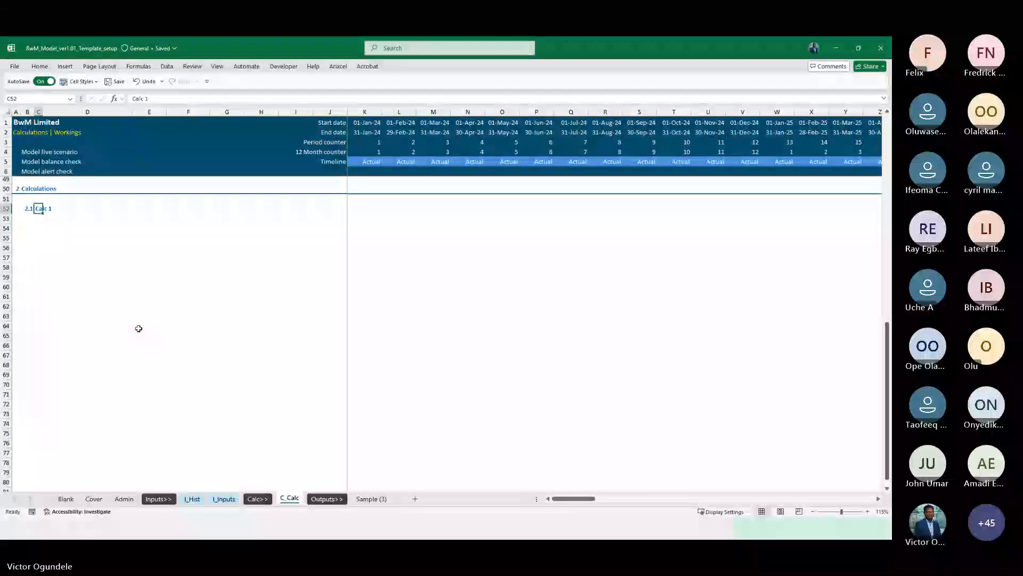
scroll(138, 328, "up", 10)
scroll(139, 328, "up", 4)
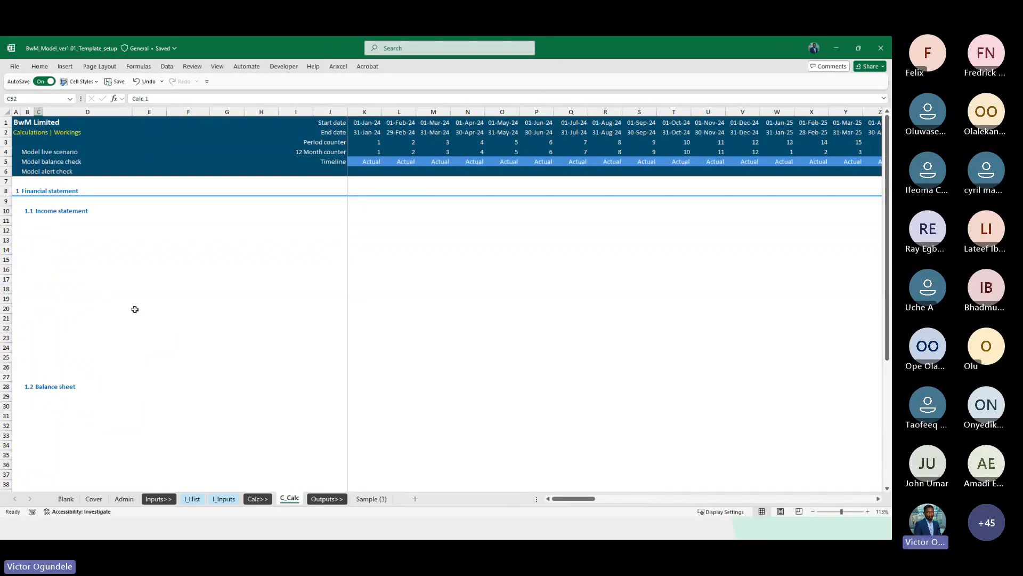
left_click(368, 500)
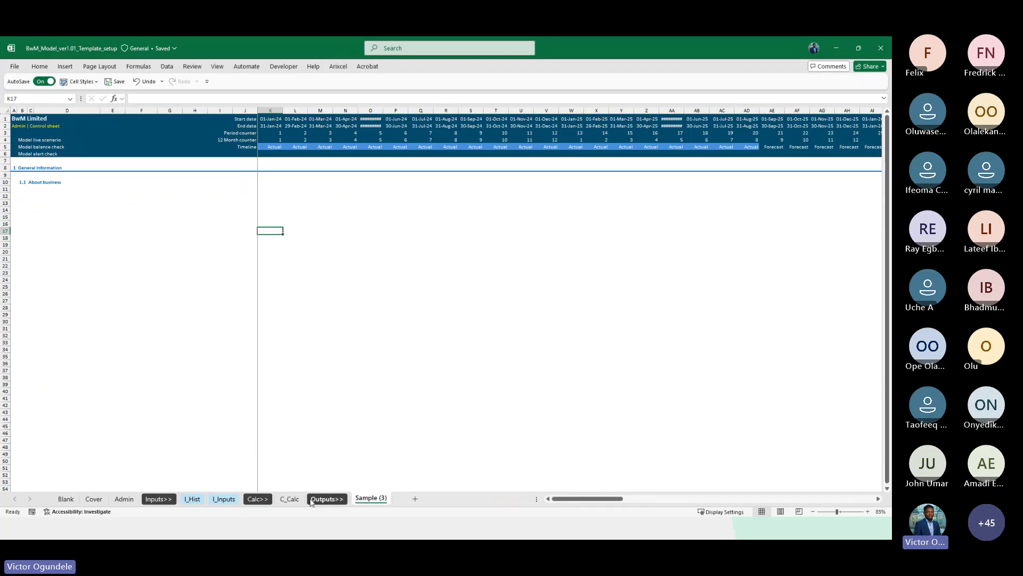
left_click(290, 499)
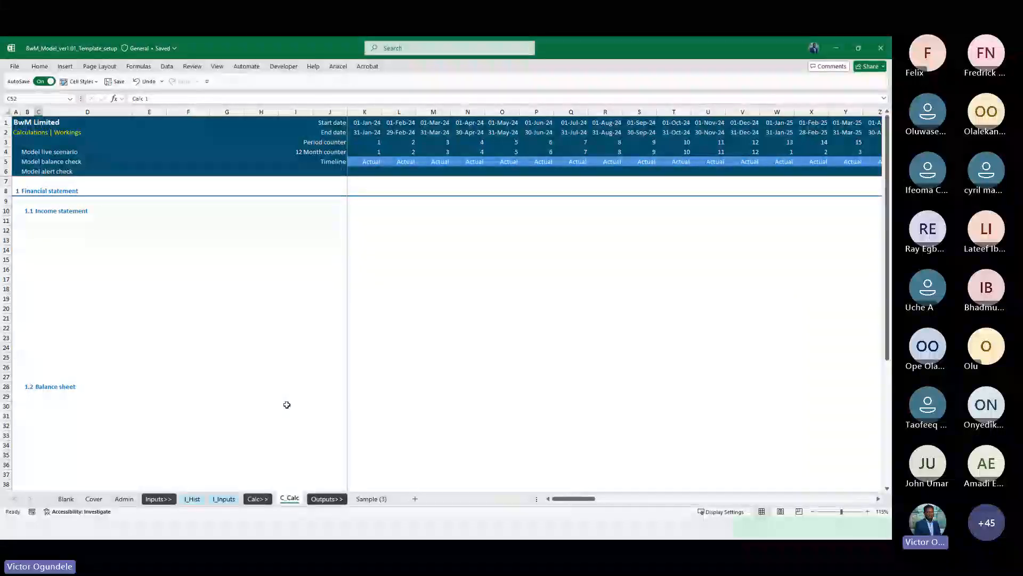
scroll(286, 404, "down", 4)
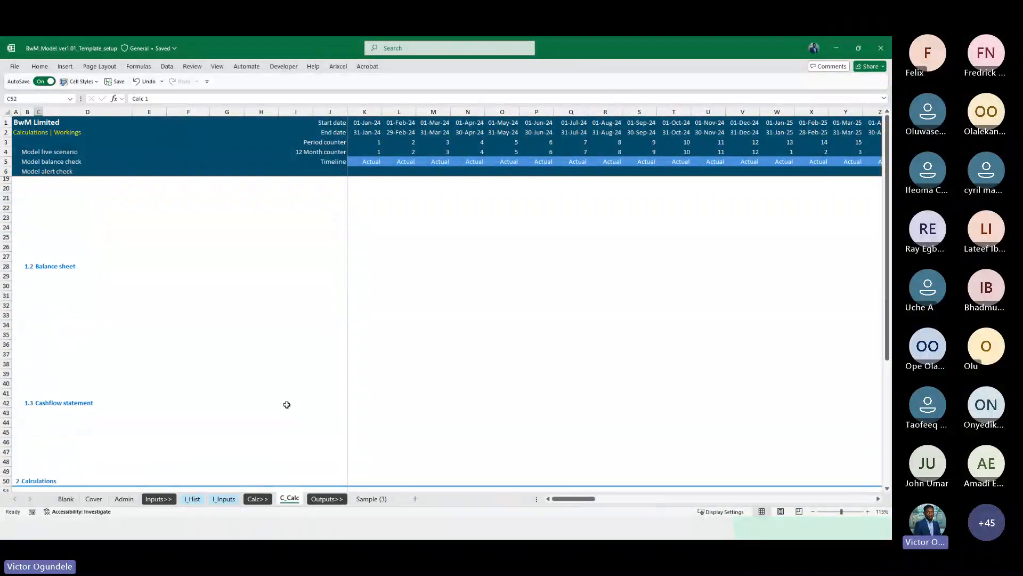
scroll(73, 237, "up", 4)
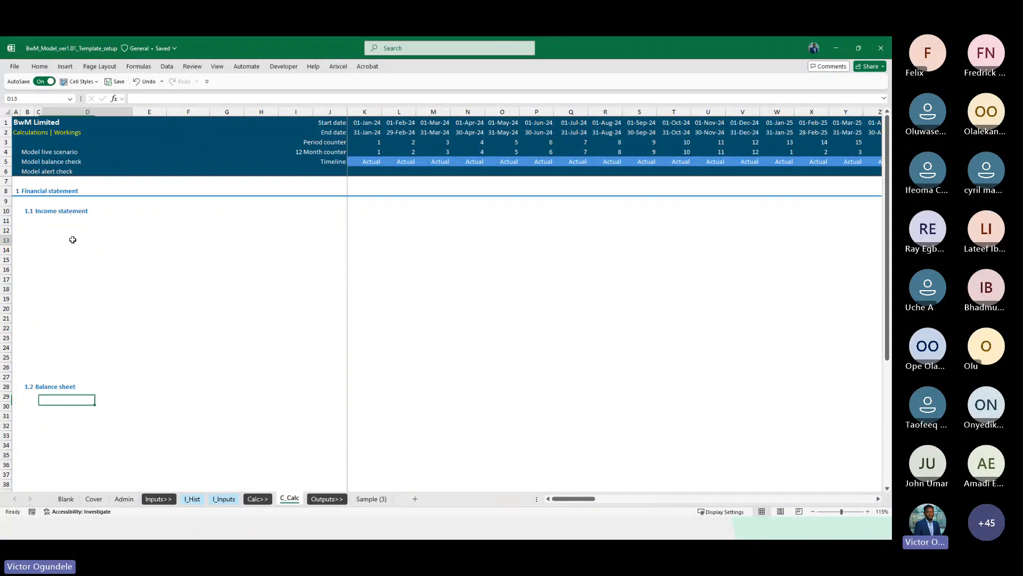
left_click(73, 239)
key("Up")
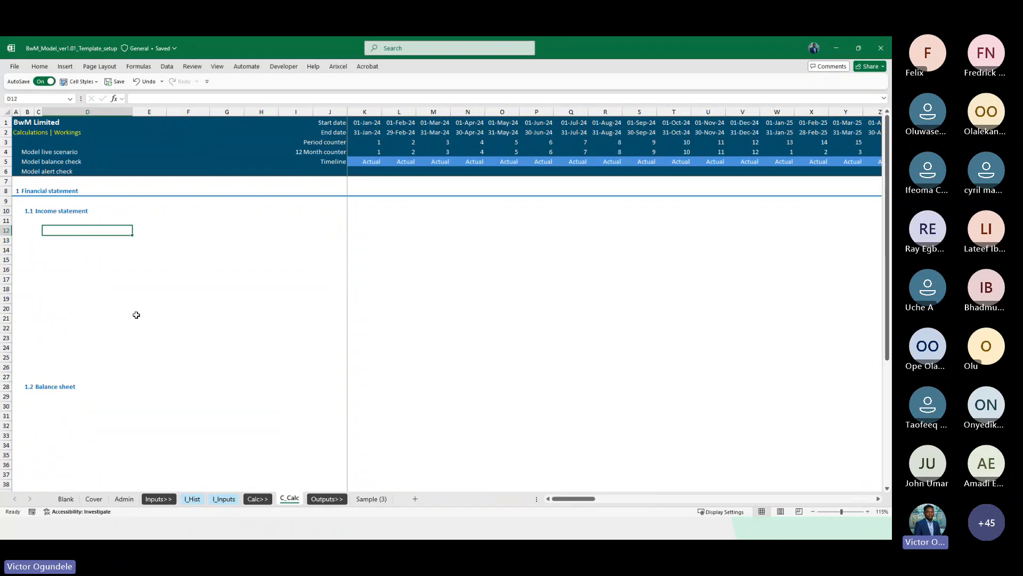
Insert eight blank rows at row 47, between the Cashflow statement subsection and the Calculations section
scroll(136, 315, "down", 5)
scroll(48, 350, "down", 3)
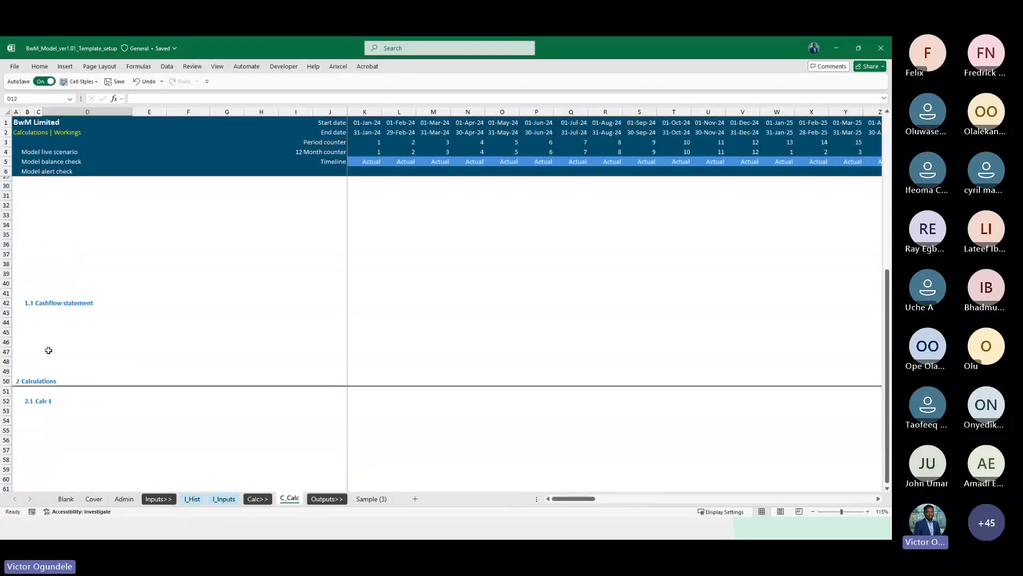
left_click(48, 350)
key("shift+space")
key("shift+Down")
key("shift+Down")
key("shift+Down")
key("ctrl+plus")
key("ctrl+plus")
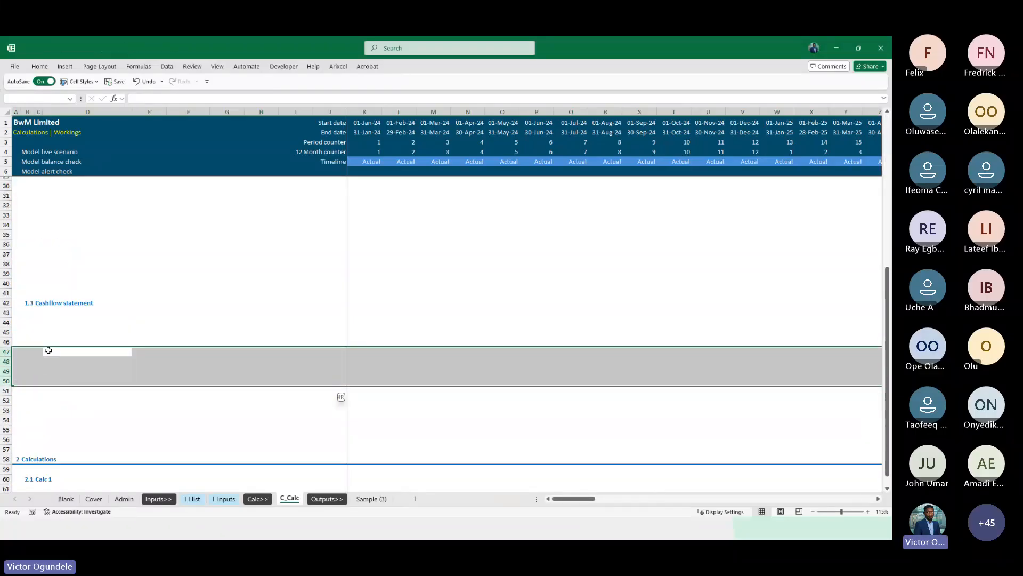
Copy the income statement line items from I_Hist and paste them as values under Income statement on C_Calc, starting at D12
scroll(48, 350, "down", 4)
scroll(78, 431, "down", 15)
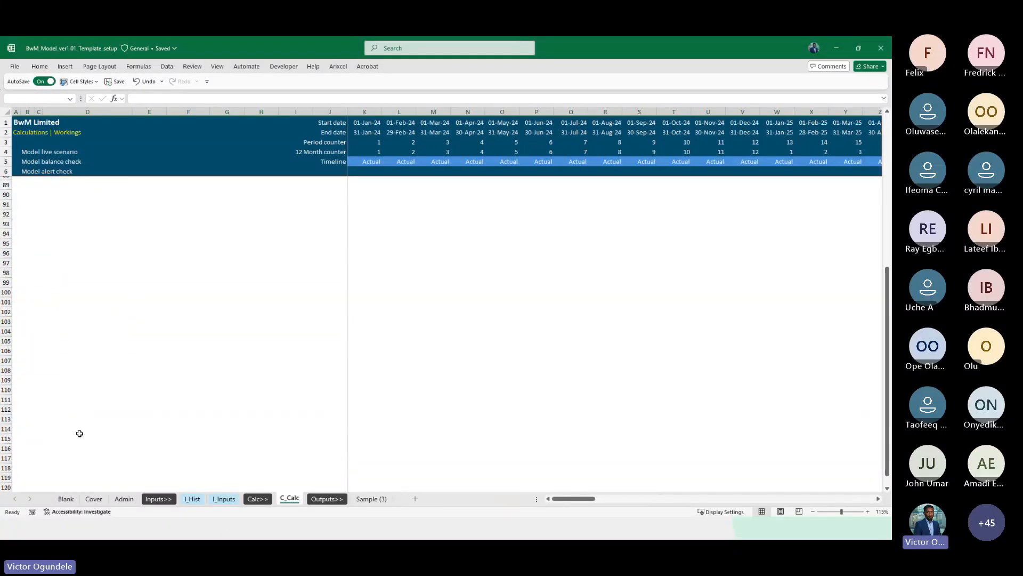
scroll(79, 434, "up", 20)
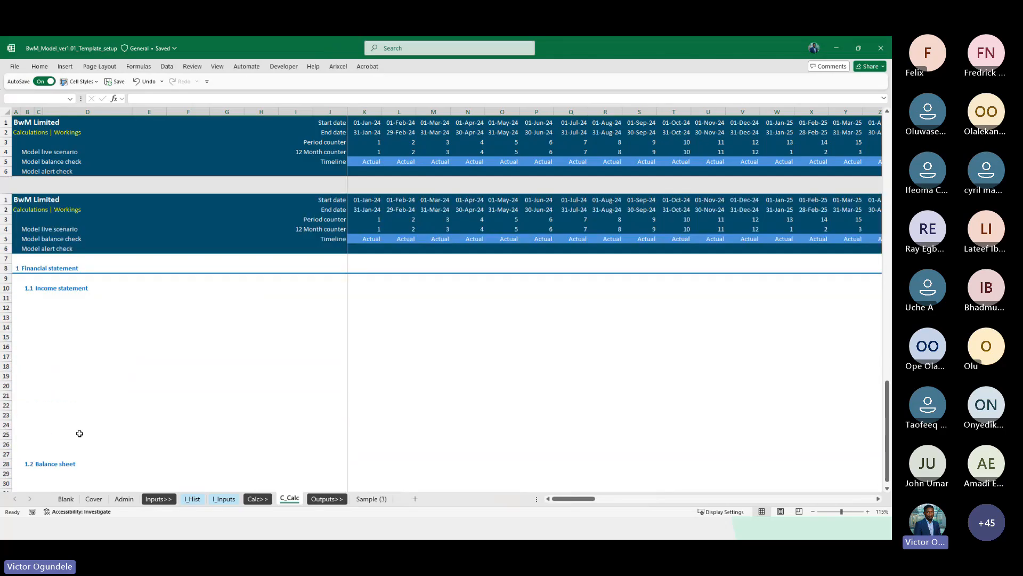
left_click(71, 254)
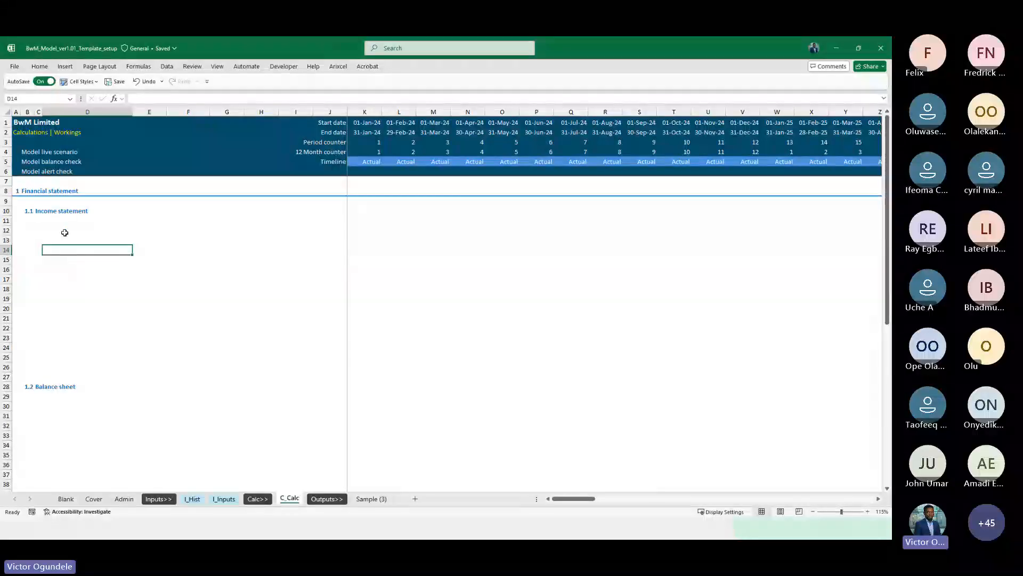
left_click(65, 233)
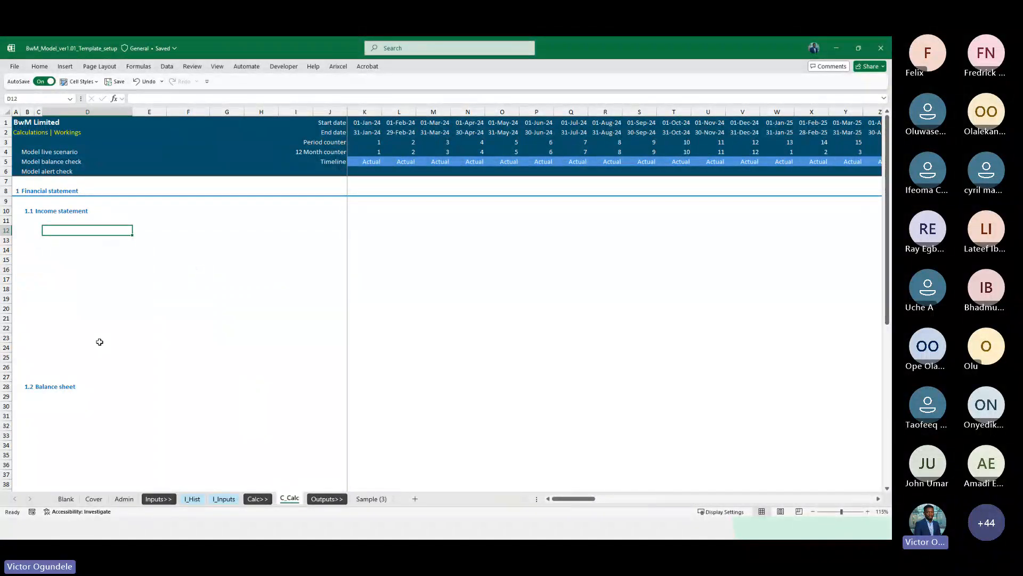
left_click(192, 498)
left_click(59, 160)
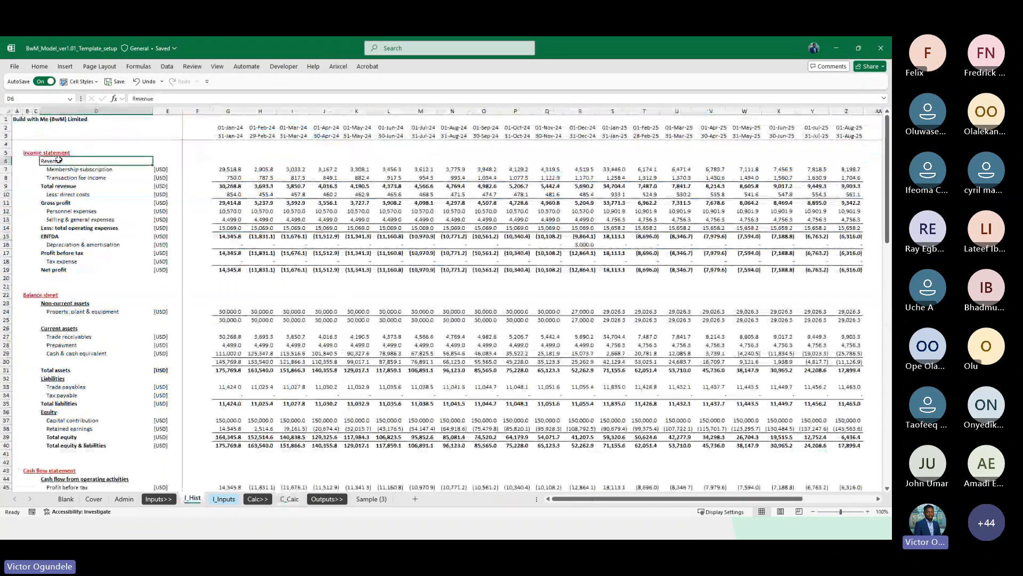
left_click_drag(58, 159, 69, 268)
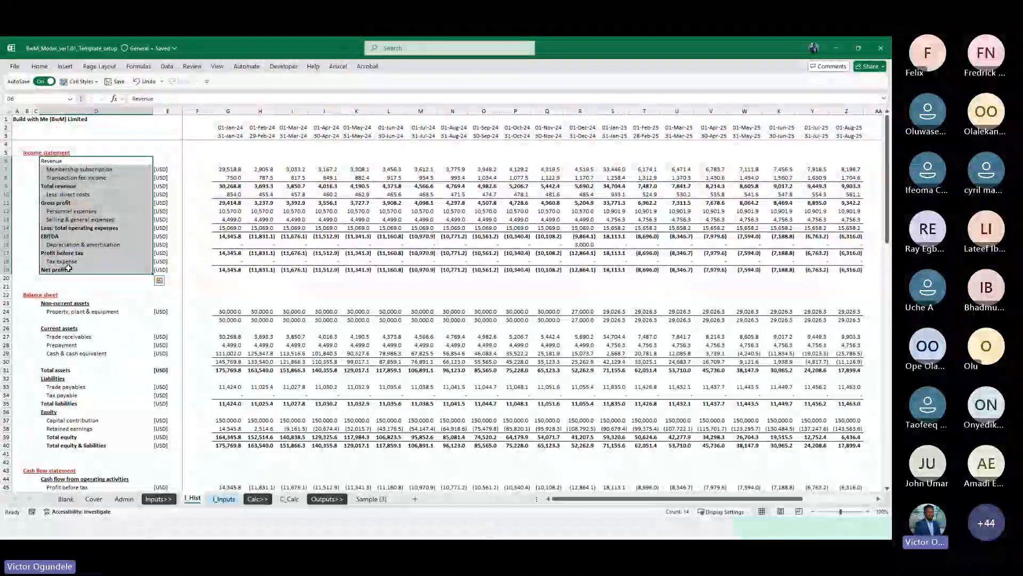
key("ctrl+c")
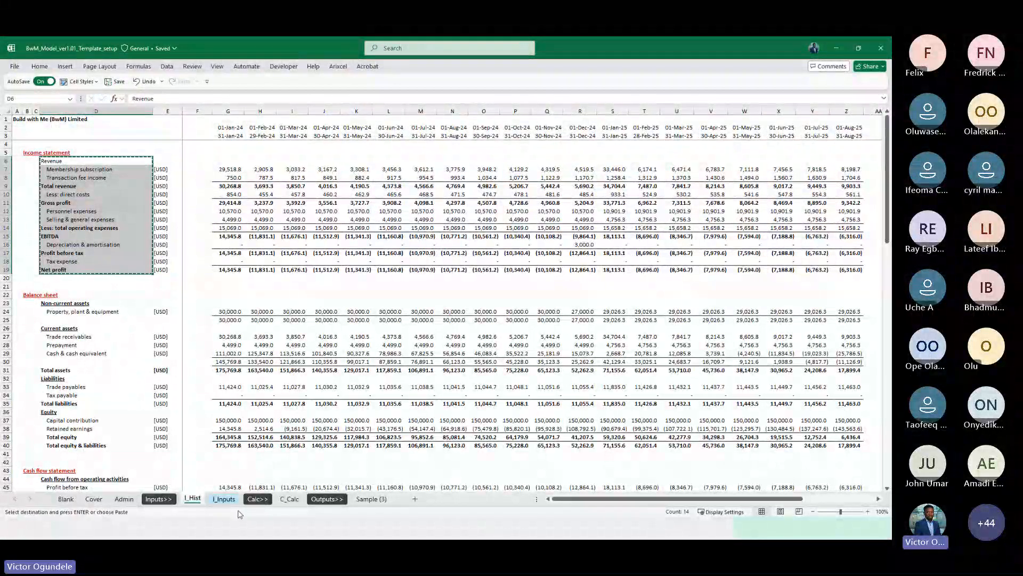
left_click(290, 498)
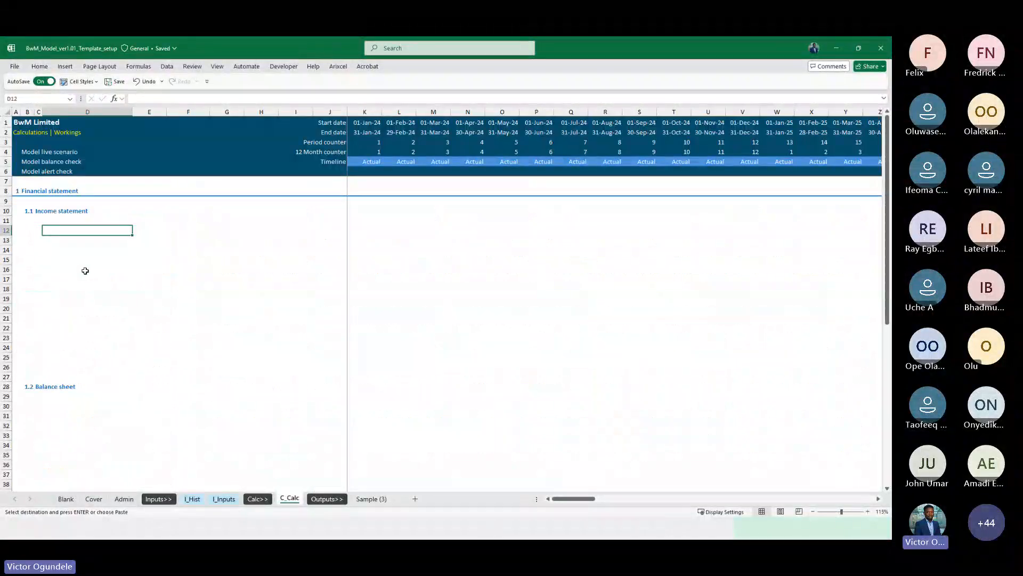
key("ctrl+alt+v")
key("v")
key("Return")
key("Down")
key("Down")
key("Down")
key("Down")
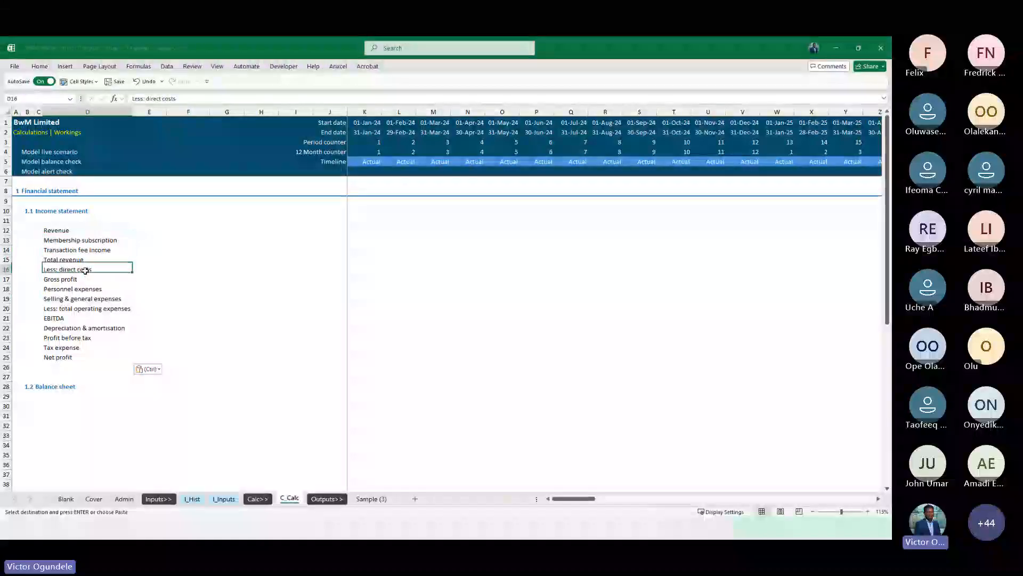
key("Escape")
Review the pasted income statement line items on C_Calc
key("Up")
key("Up")
key("Up")
scroll(85, 270, "up", 1)
scroll(106, 303, "down", 1)
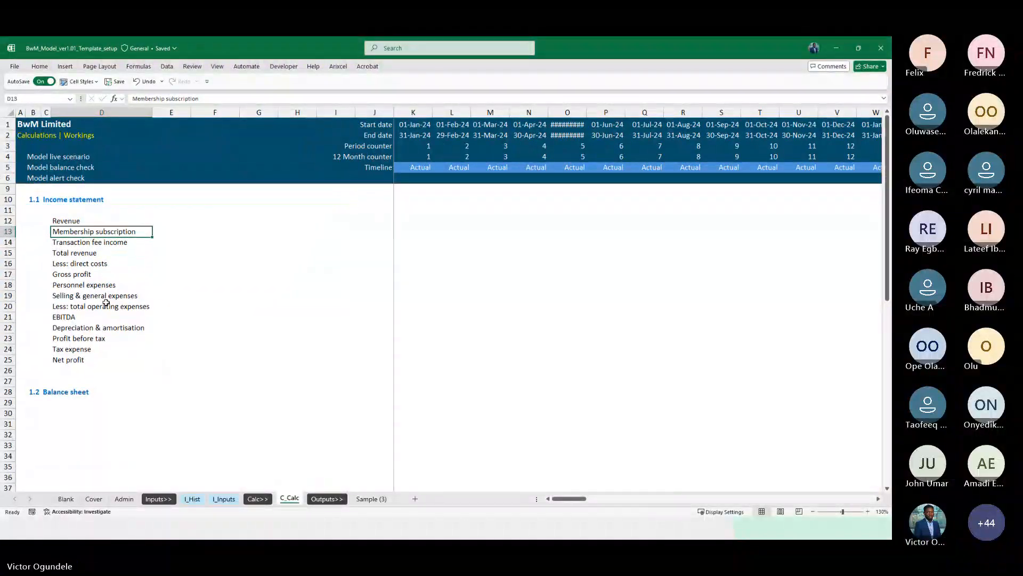
key("Down")
scroll(106, 303, "down", 1)
key("Down")
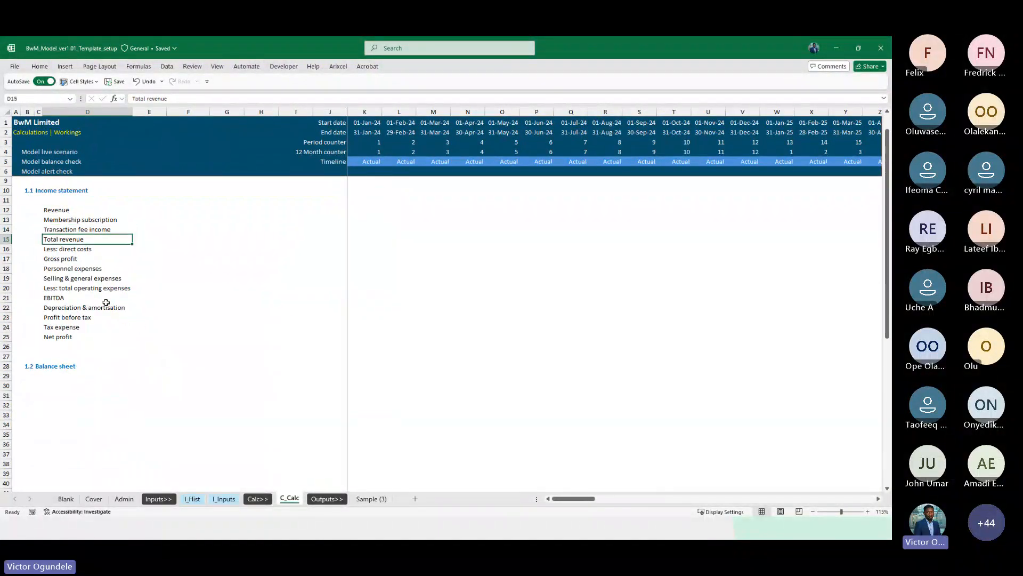
Add a top border across the Total revenue row from column D to the end of the timeline
key("ctrl+shift+Right")
key("shift+Left")
key("alt+h")
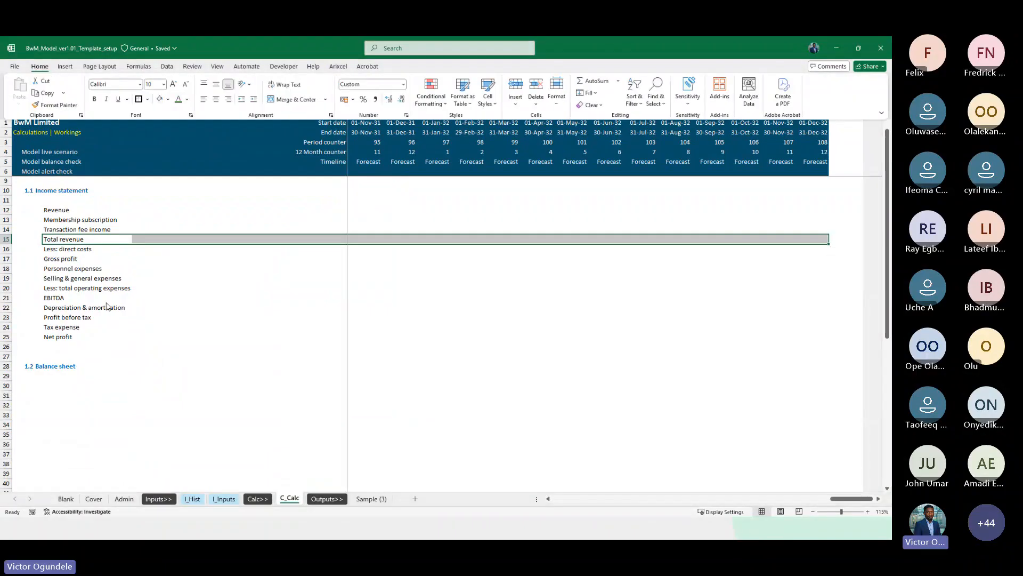
key("b")
key("p")
key("Left")
key("Right")
key("Right")
key("Right")
key("Right")
key("Right")
key("Right")
key("Right")
key("Right")
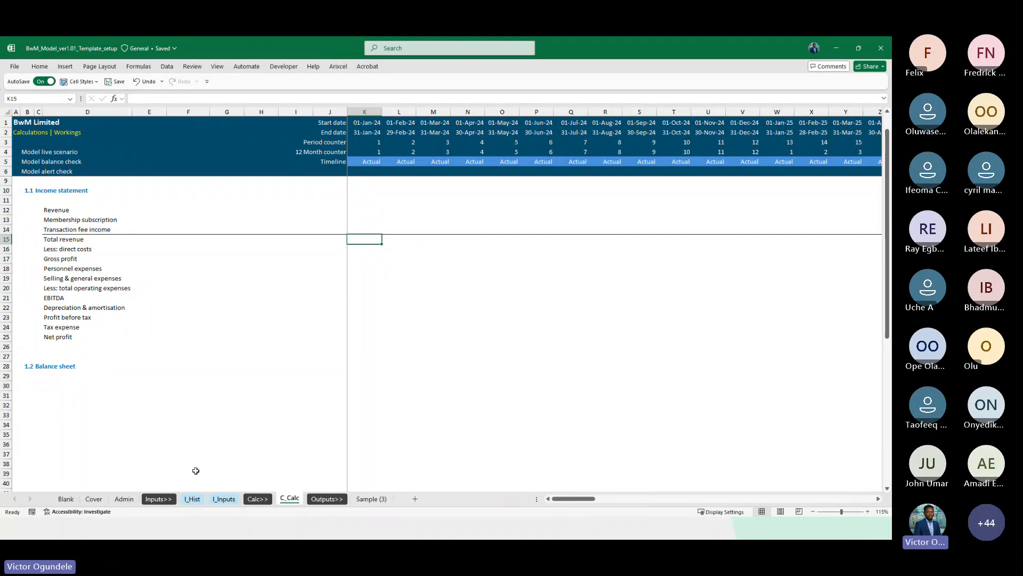
Review the statement layout on I_Hist and the income statement line items on C_Calc
left_click(191, 499)
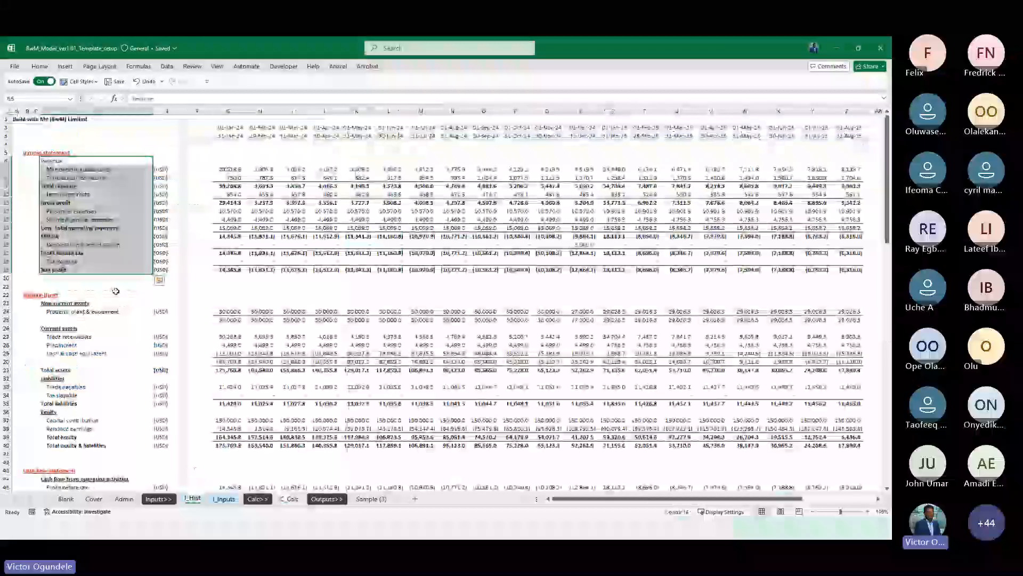
scroll(106, 286, "up", 1)
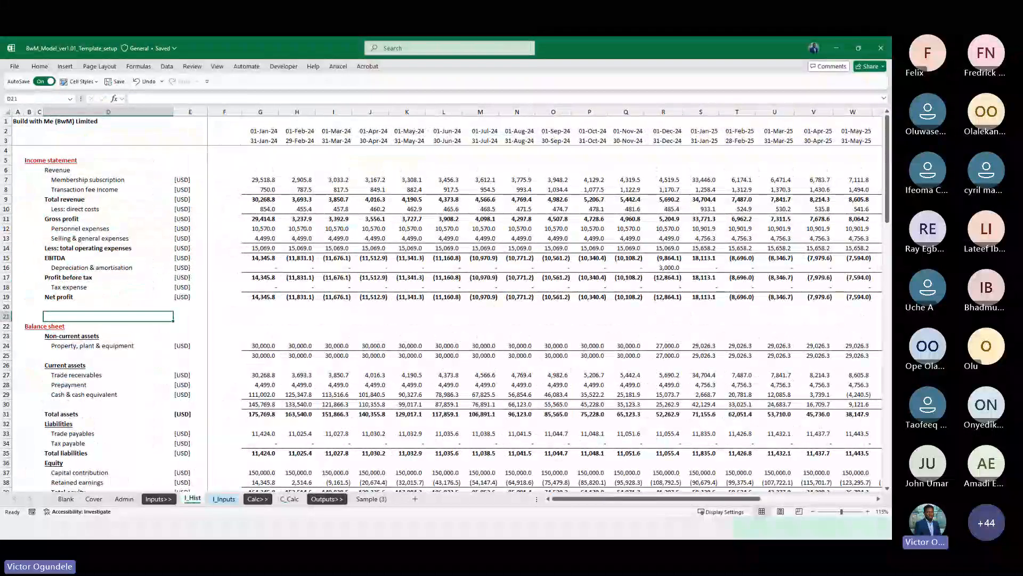
key("alt+Tab")
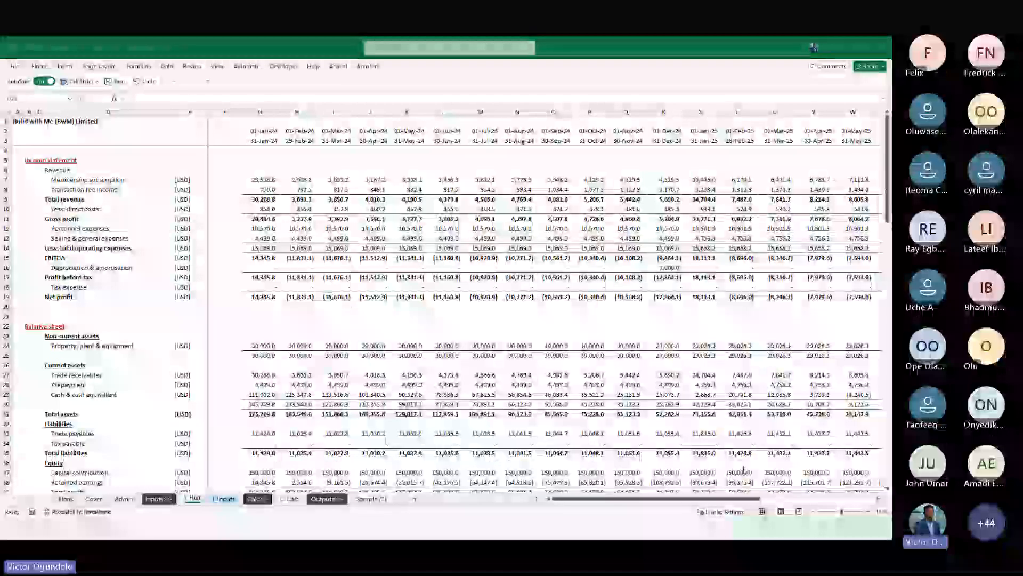
key("alt+Tab")
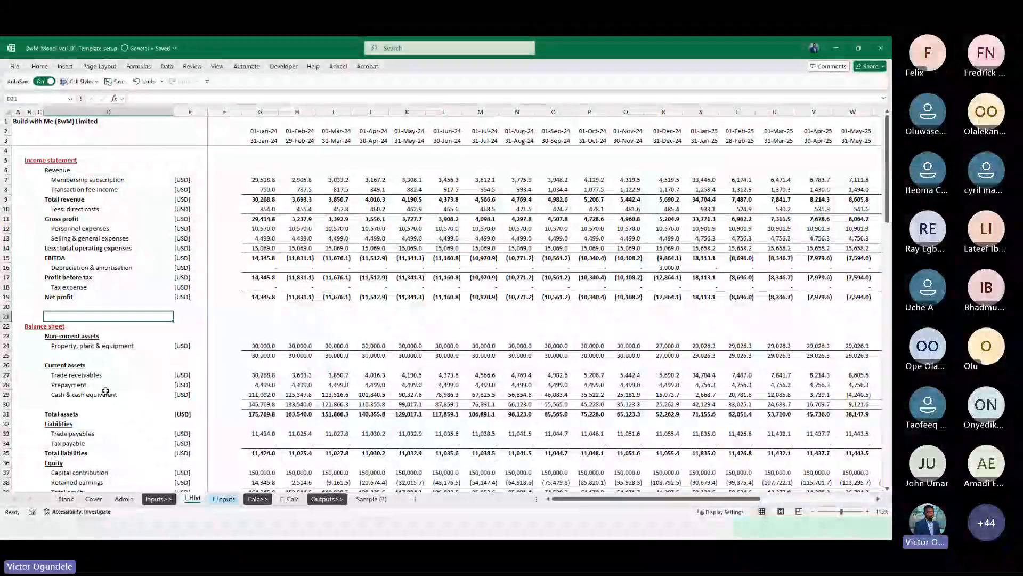
scroll(103, 320, "down", 1)
scroll(100, 142, "up", 1)
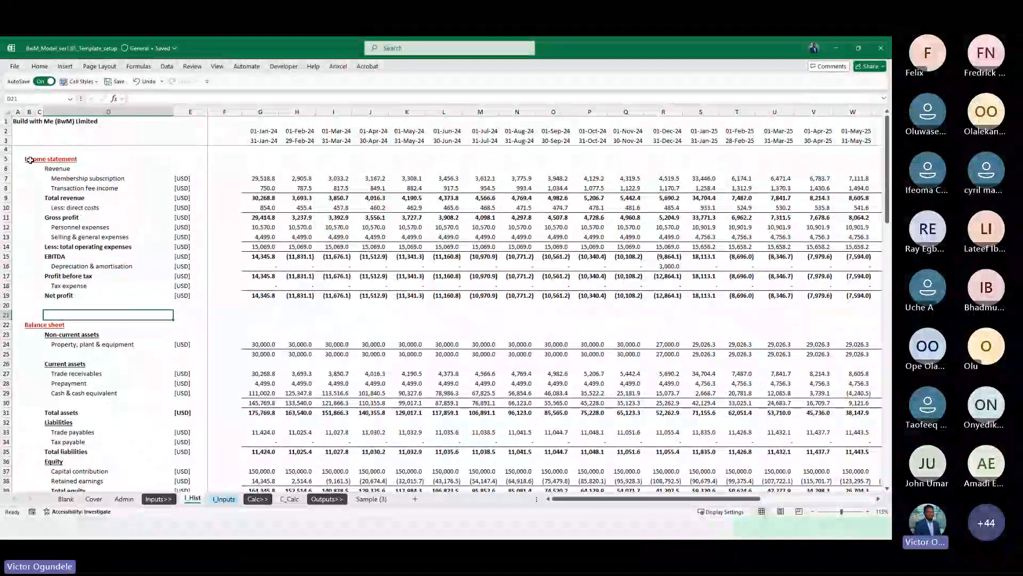
left_click_drag(31, 159, 181, 460)
scroll(184, 442, "down", 3)
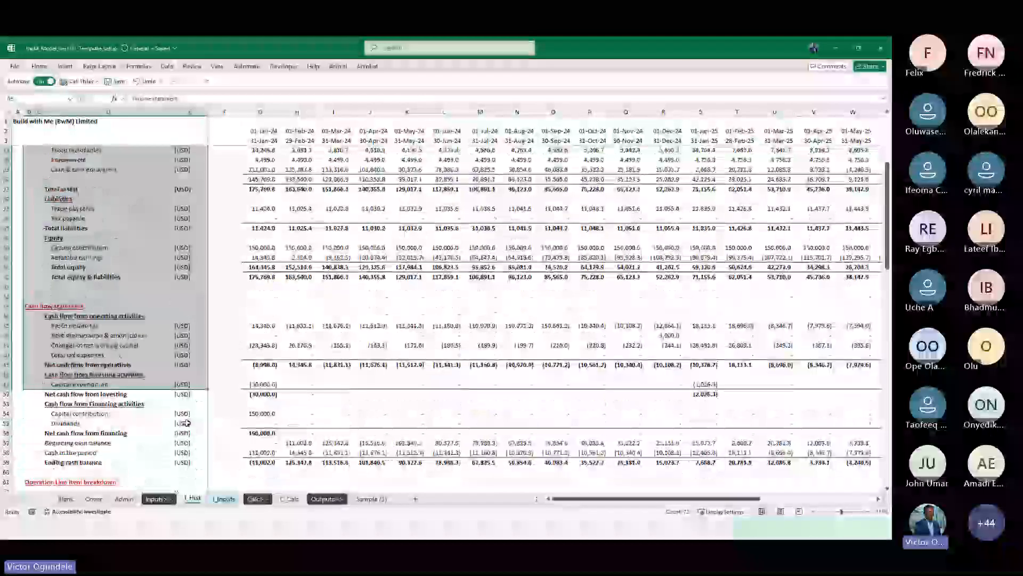
scroll(187, 422, "down", 4)
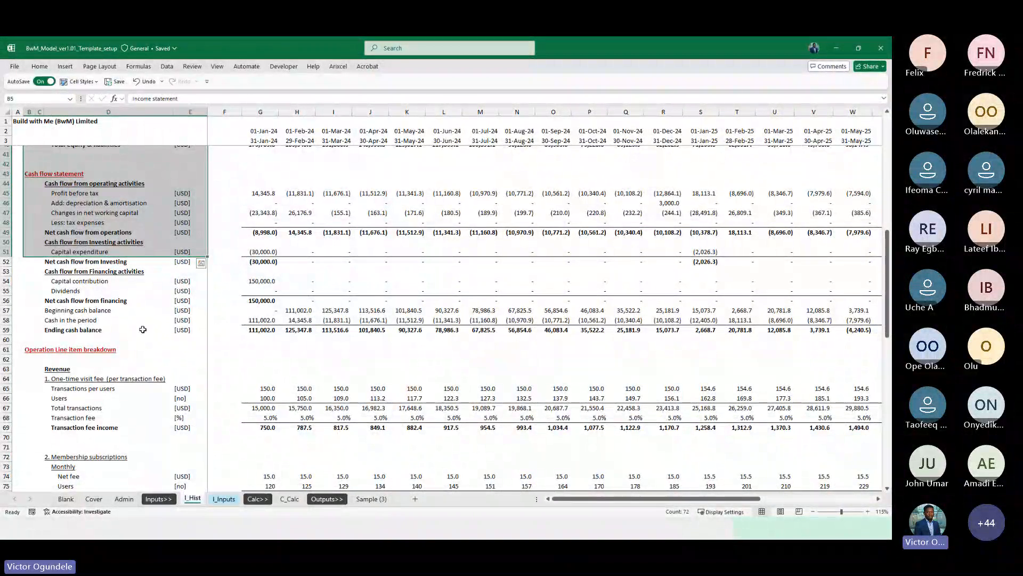
scroll(143, 330, "up", 1)
left_click(80, 339, "shift")
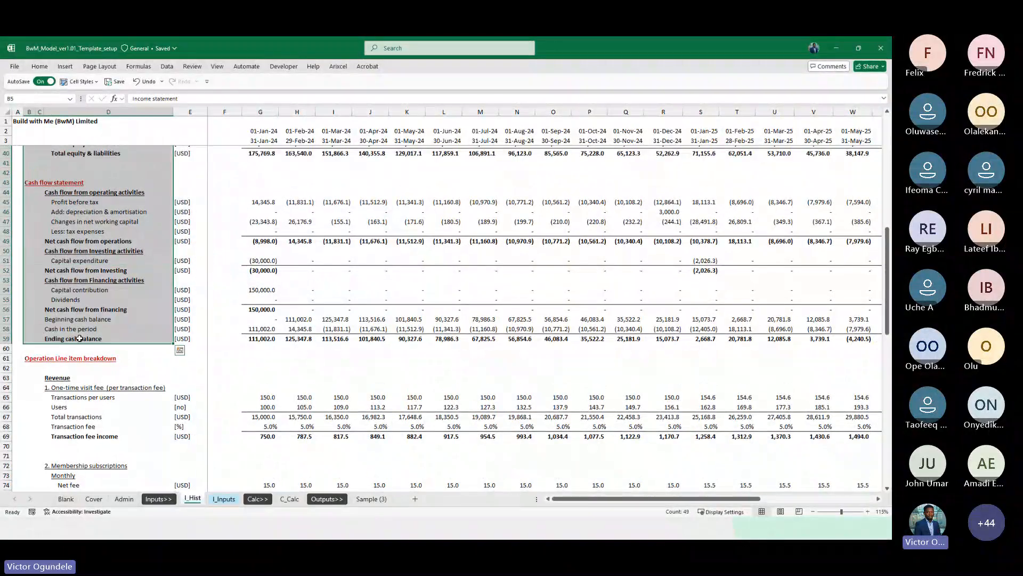
scroll(109, 222, "up", 13)
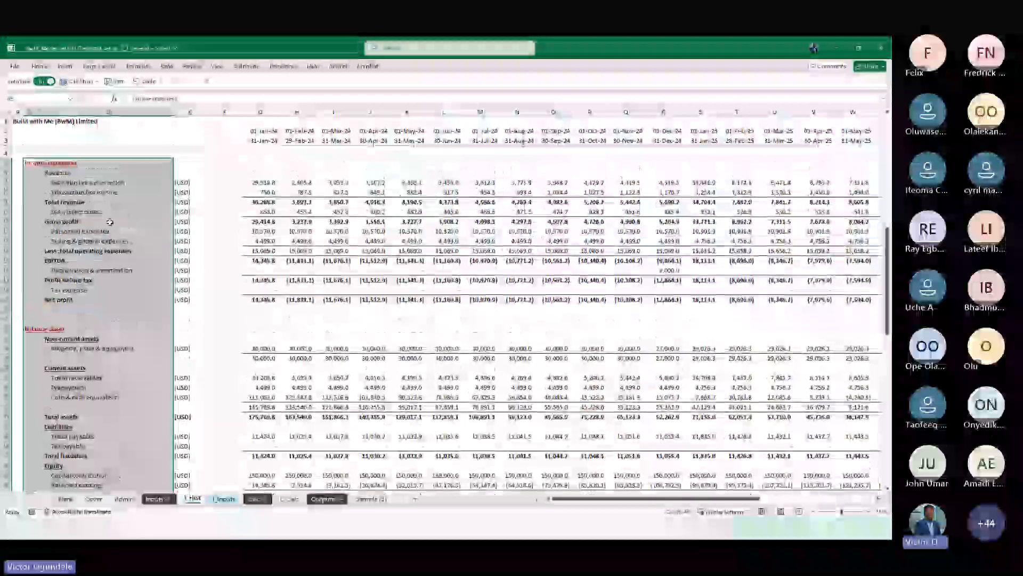
left_click(289, 498)
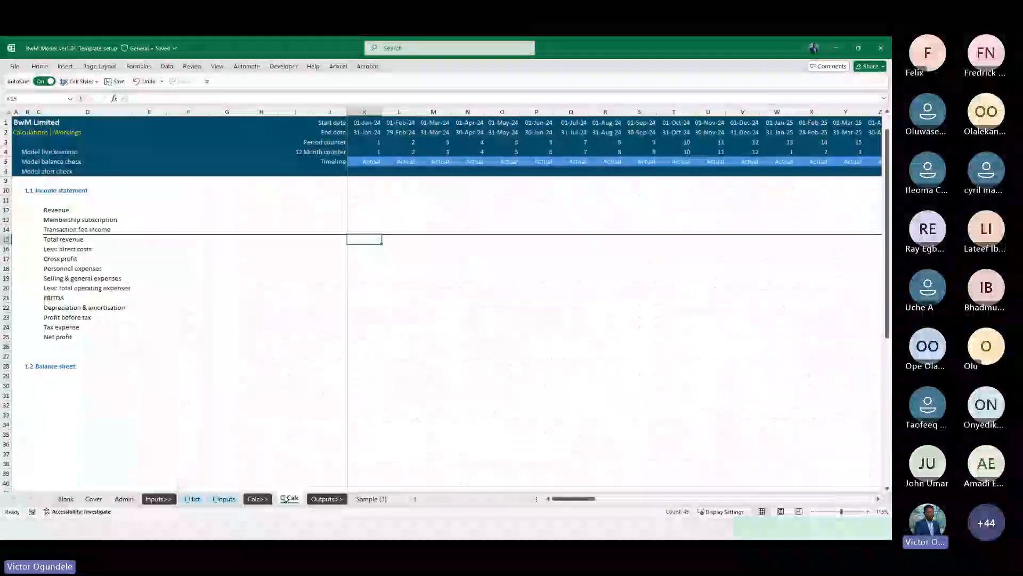
scroll(82, 207, "up", 1)
left_click(60, 266)
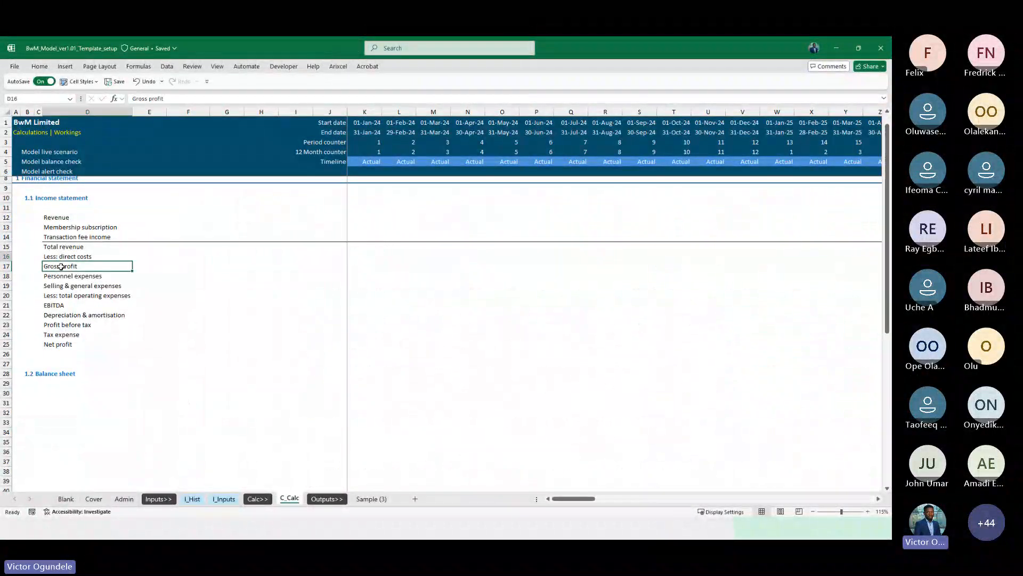
key("Up")
key("Up")
key("Right")
key("Right")
key("Right")
key("Right")
key("Right")
key("Right")
key("Left")
key("Left")
key("Left")
key("Left")
key("Left")
key("Left")
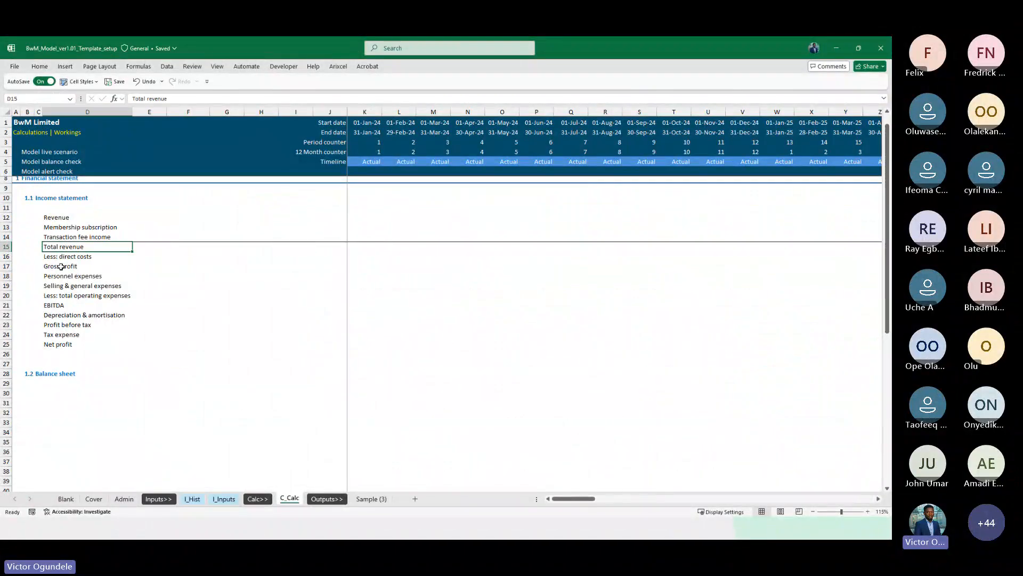
key("Up")
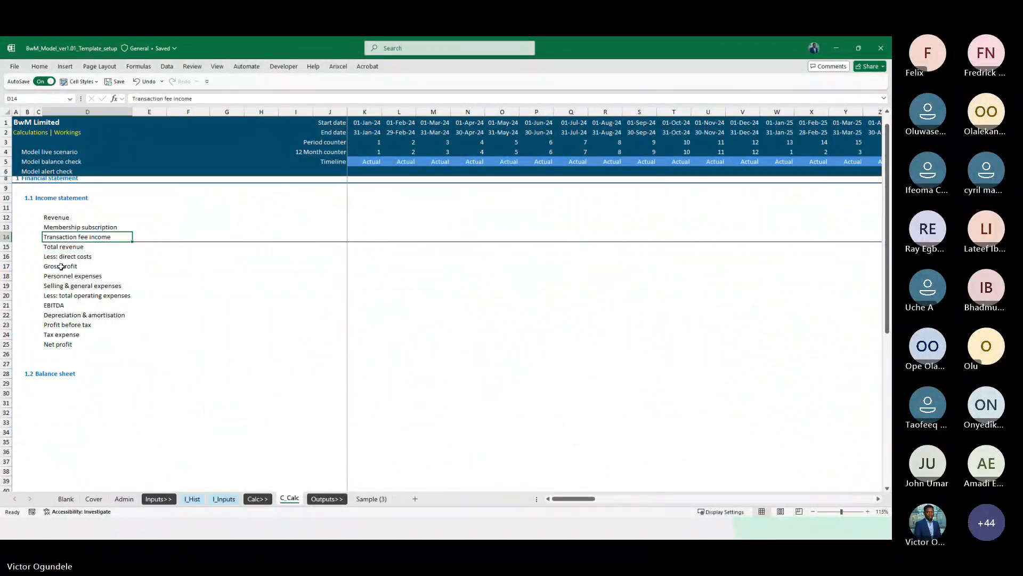
Copy the formatting of the income statement line items on I_Hist onto the C_Calc line items with Format Painter
left_click(203, 499)
left_click_drag(53, 169, 63, 301)
key("alt+h")
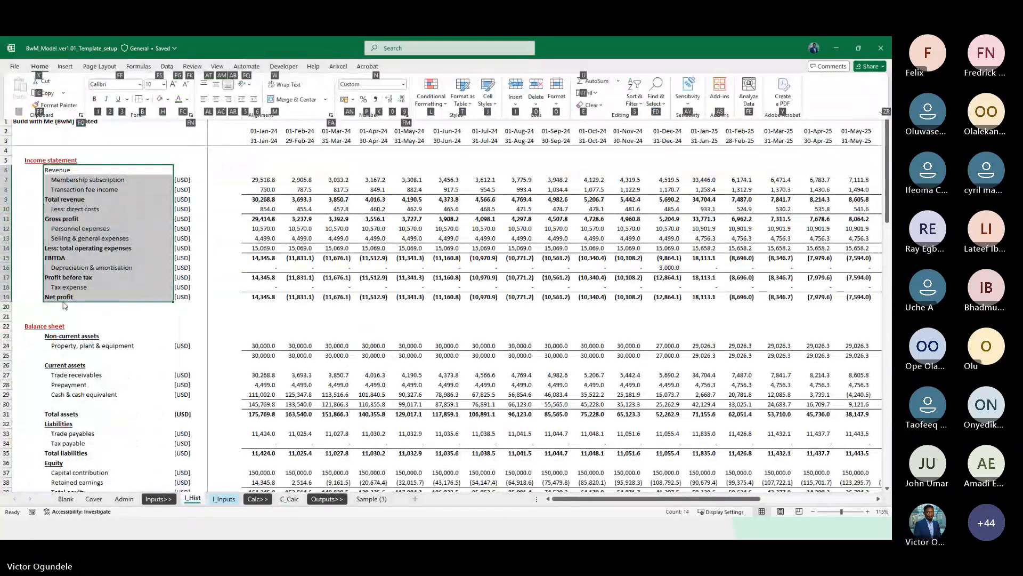
key("Escape")
key("alt+h")
key("f")
key("p")
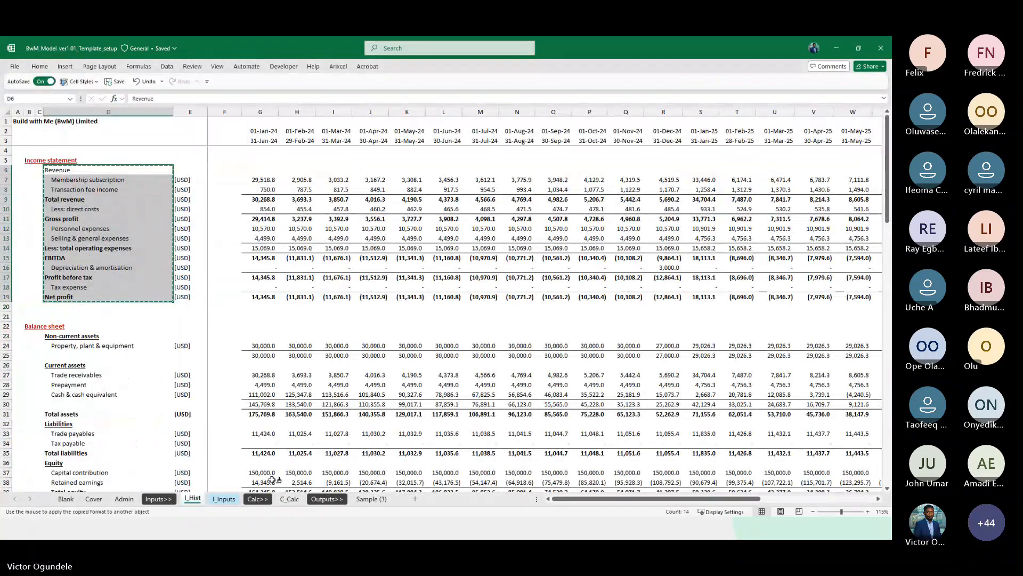
left_click(289, 499)
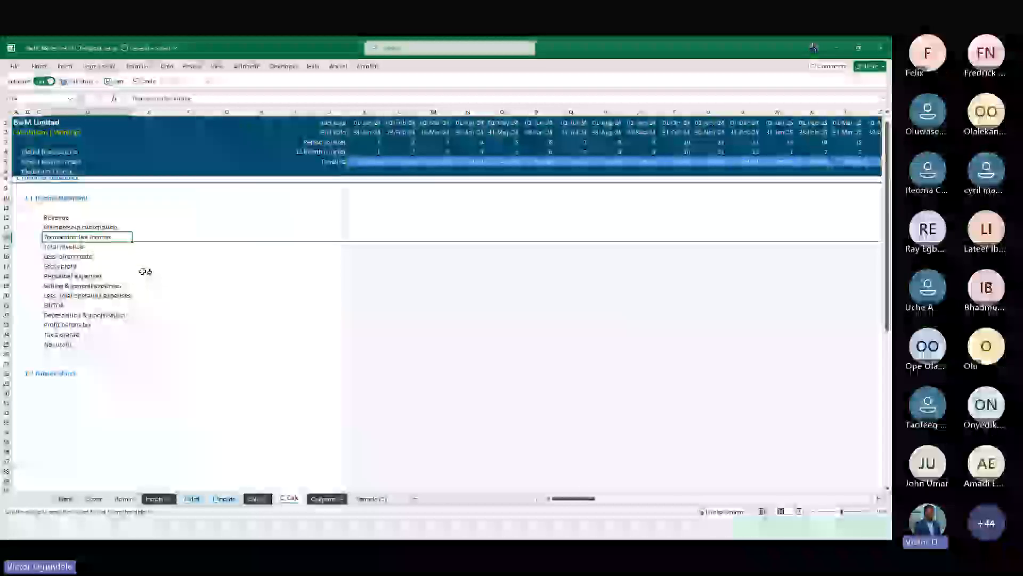
left_click(60, 219)
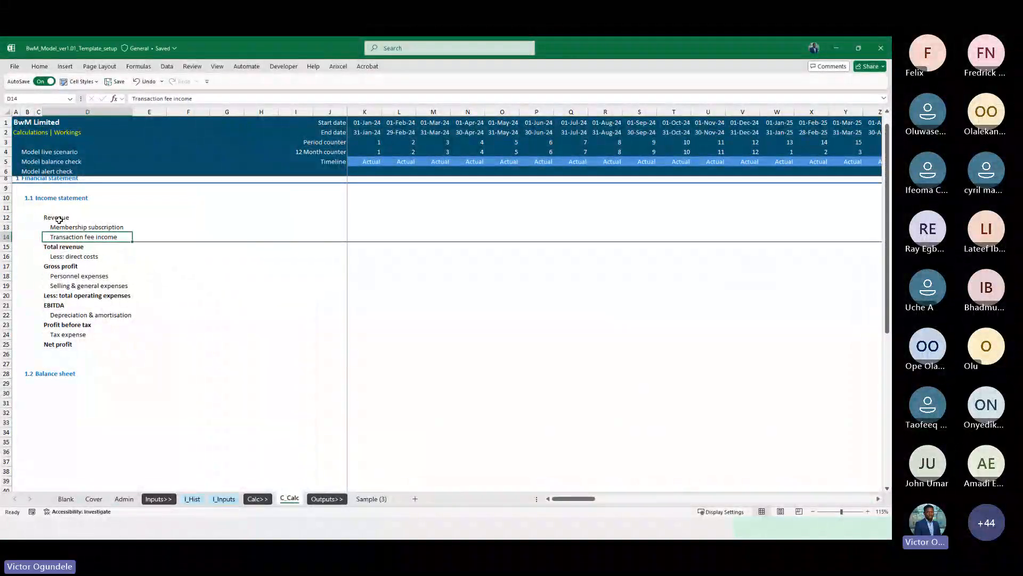
Enter a SUM of the two revenue lines in Total revenue for the first period and fill it across the timeline
key("alt+h")
key("b")
key("o")
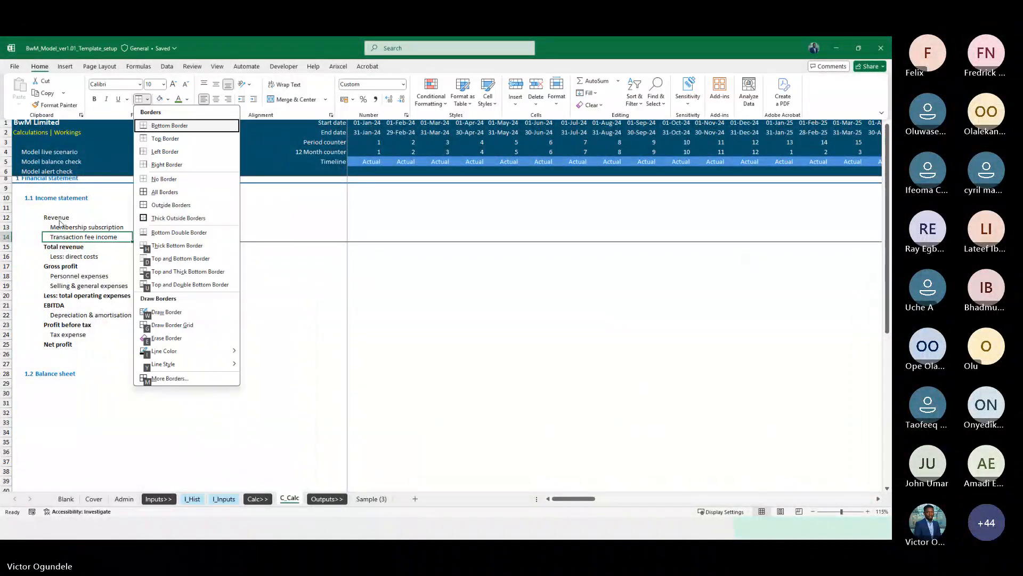
key("Down")
key("Right")
key("Right")
key("Right")
key("Right")
key("Right")
key("Right")
key("Right")
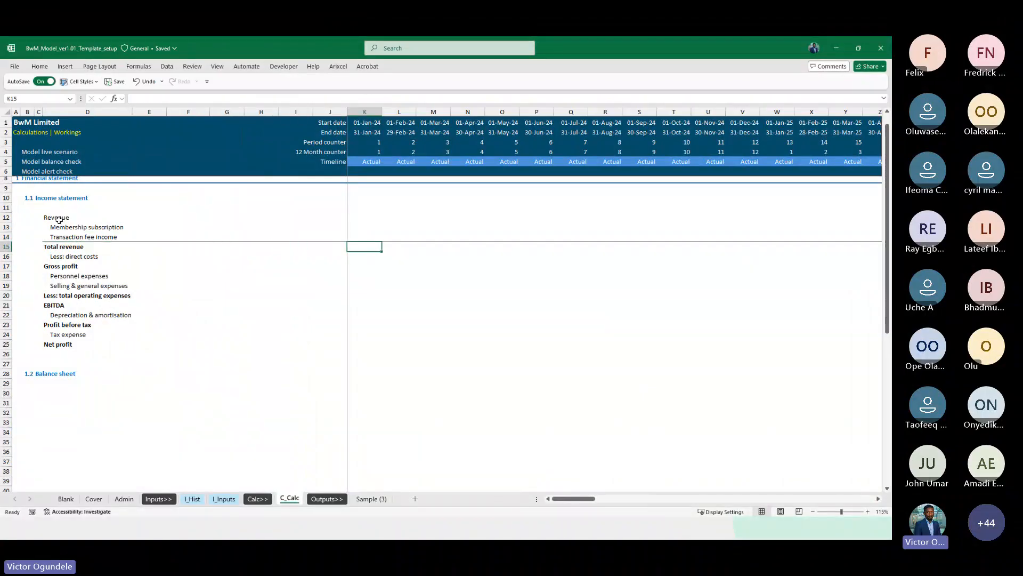
type("=SUM(")
key("Up")
key("shift+Up")
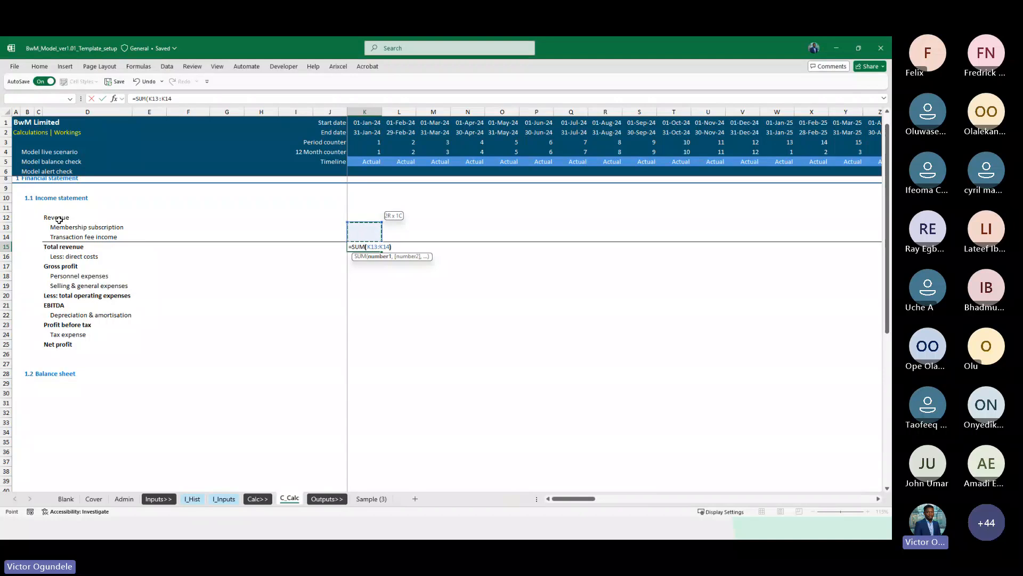
key("ctrl+Return")
key("ctrl+shift+Right")
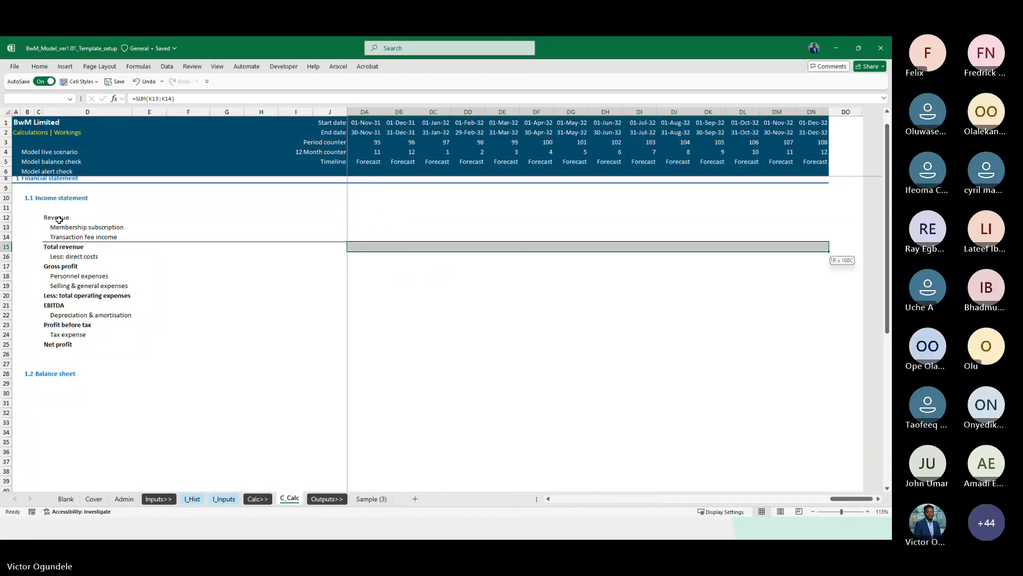
key("ctrl+r")
Add top borders across the Gross profit and Less: total operating expenses rows
key("ctrl+shift+Left")
key("ctrl+Left")
key("ctrl+Left")
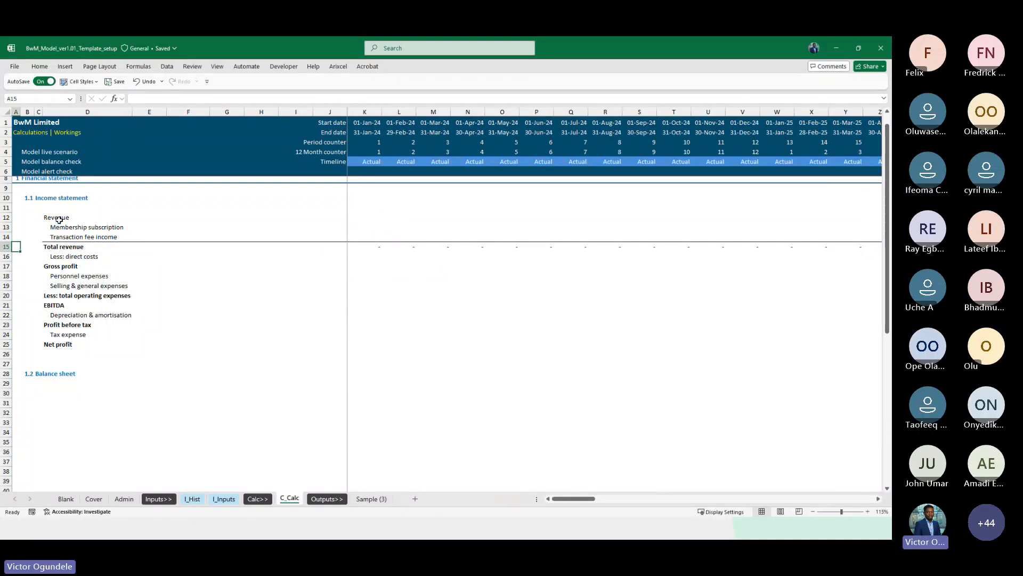
key("Down")
key("Down")
key("Right")
key("Right")
key("Right")
key("ctrl+shift+Right")
key("shift+Left")
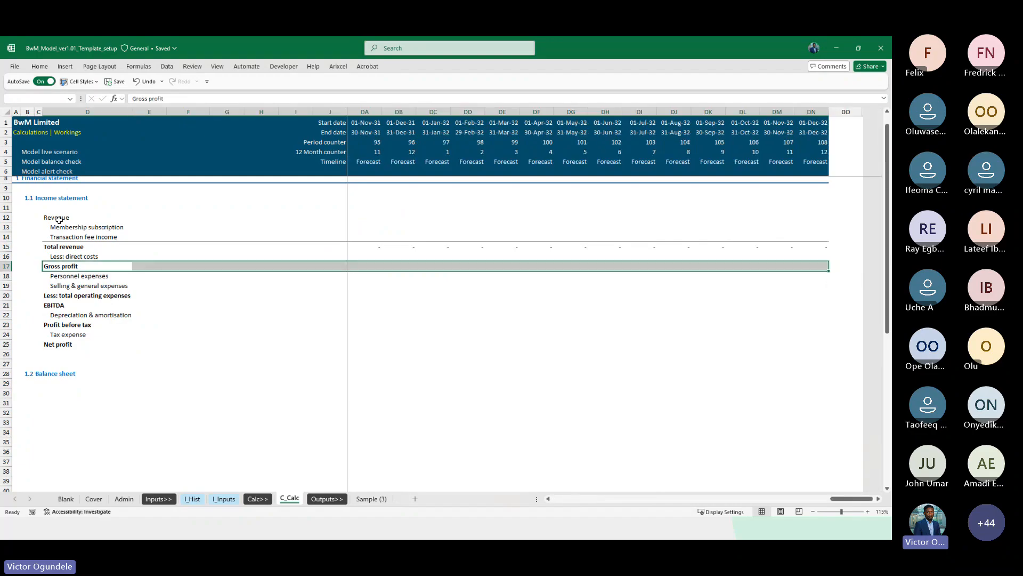
key("alt+h")
key("b")
key("p")
key("Down")
key("Down")
key("Down")
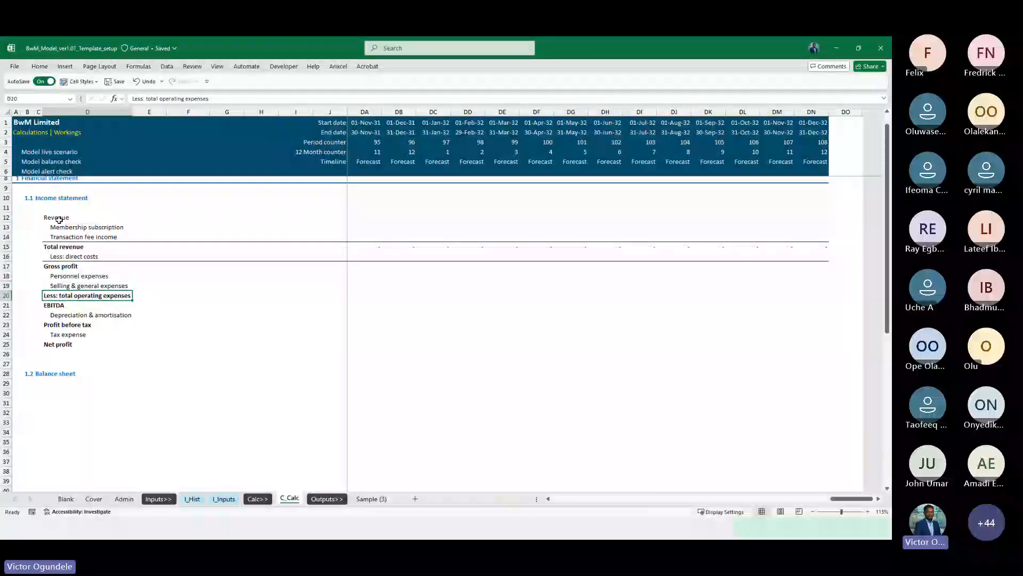
key("ctrl+shift+Right")
key("shift+Left")
key("alt+h")
key("b")
key("p")
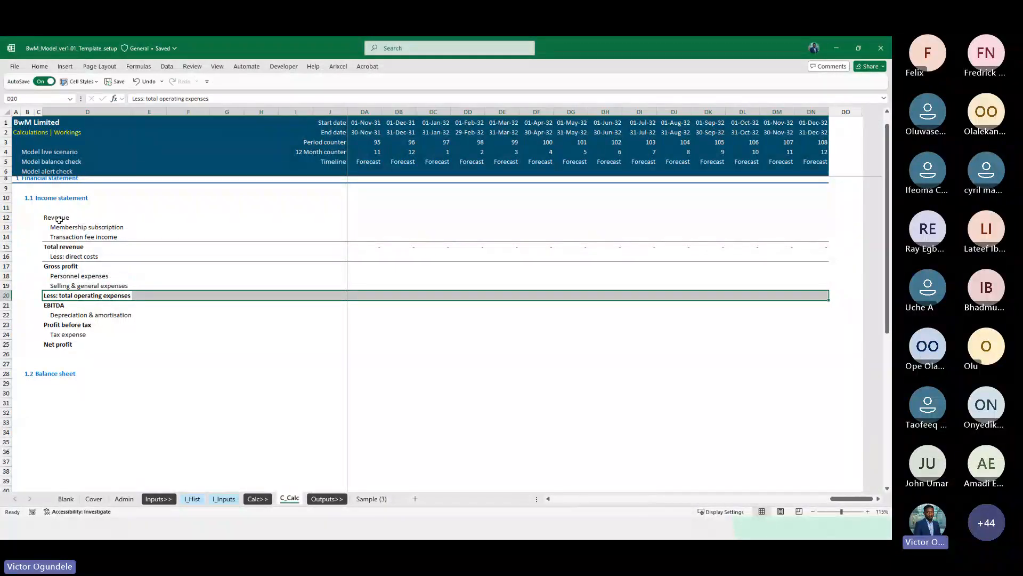
Add top borders across the EBITDA, Profit before tax and Net profit rows
key("Down")
key("Down")
key("Down")
key("Up")
key("Up")
key("ctrl+shift+Right")
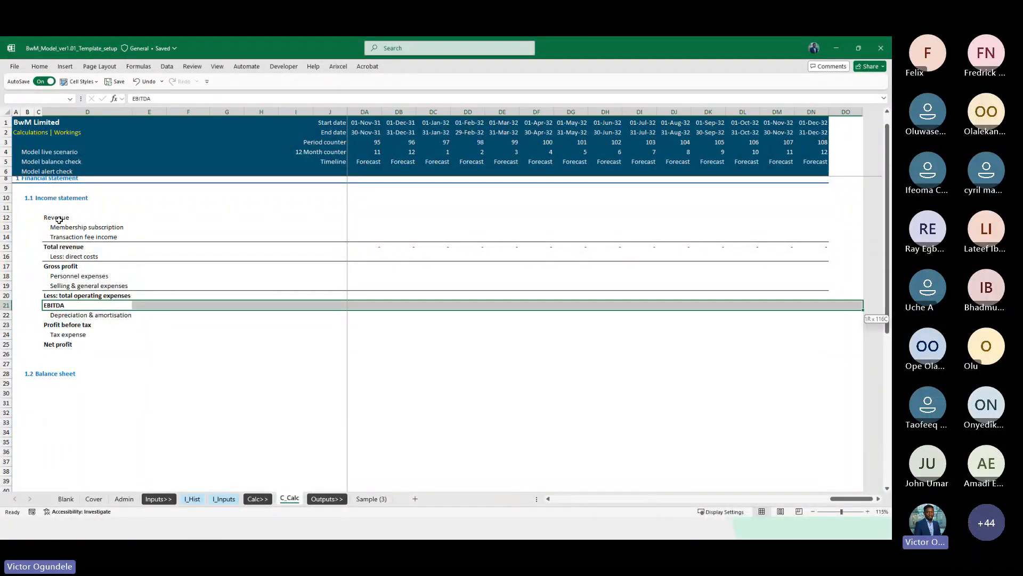
key("shift+Left")
key("alt+h")
key("b")
key("p")
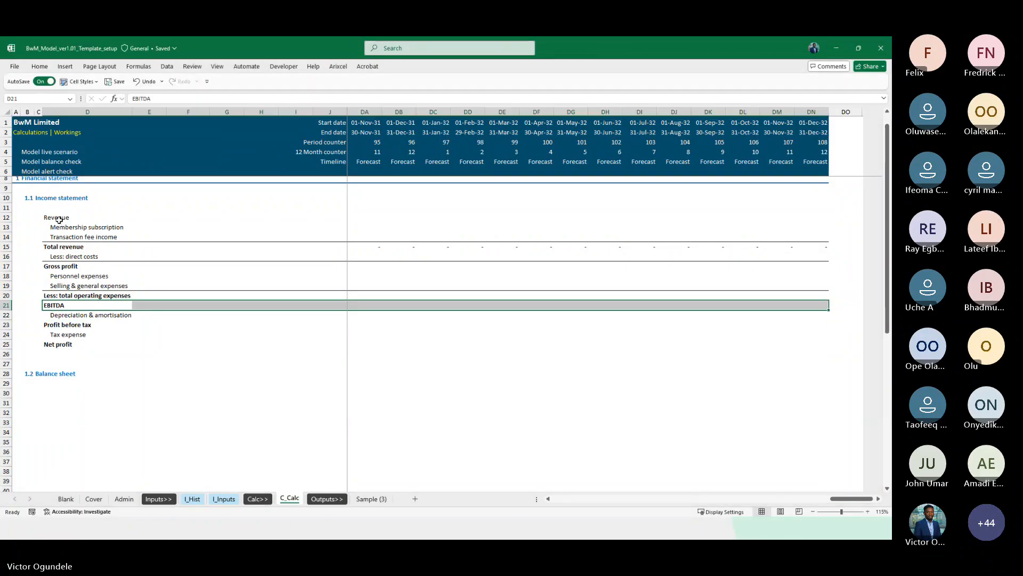
key("Down")
key("Down")
key("ctrl+shift+Right")
key("shift+Left")
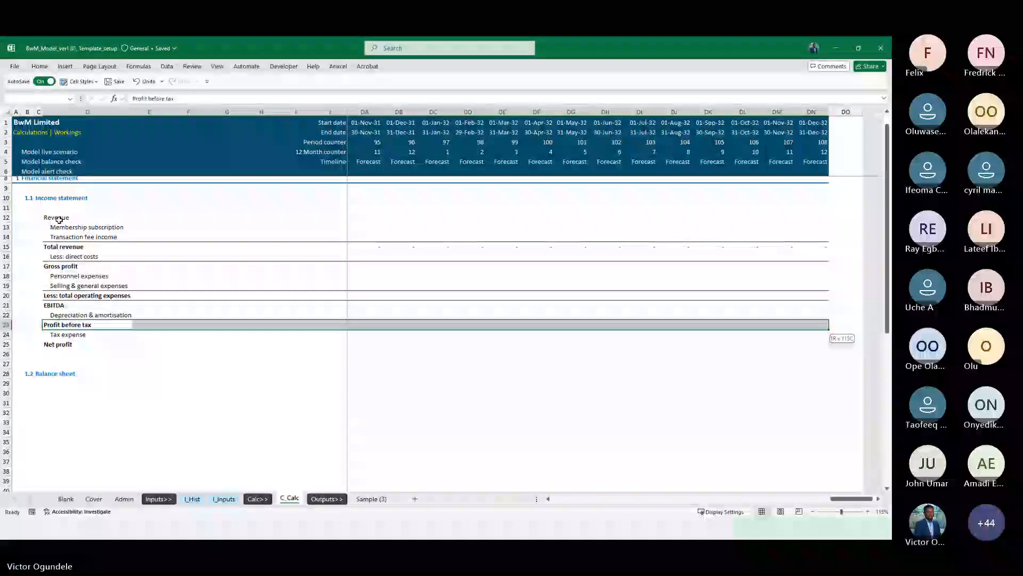
key("alt+h")
key("b")
key("p")
key("Down")
key("Down")
key("ctrl+shift+Right")
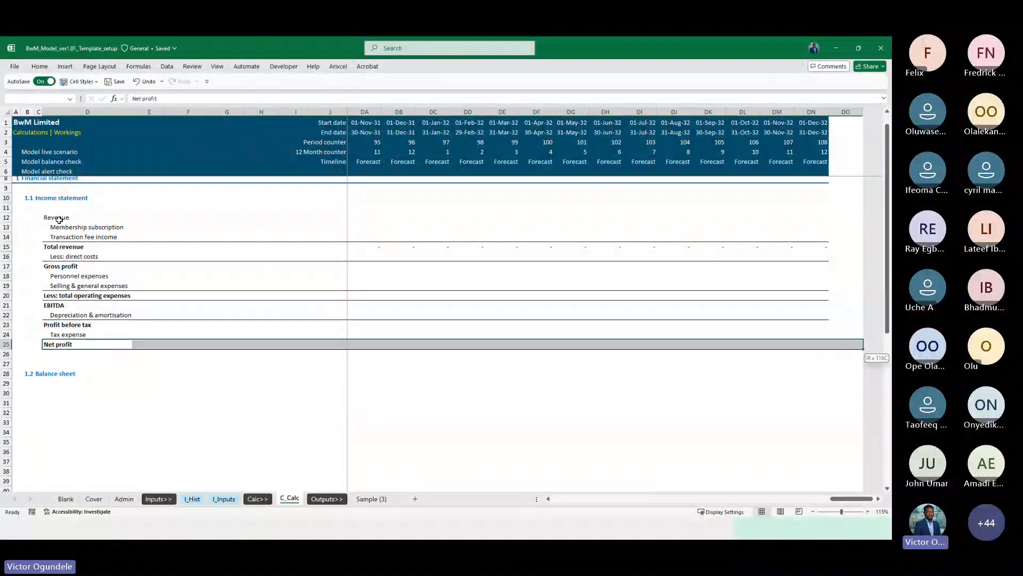
key("shift+Left")
key("alt+h")
key("b")
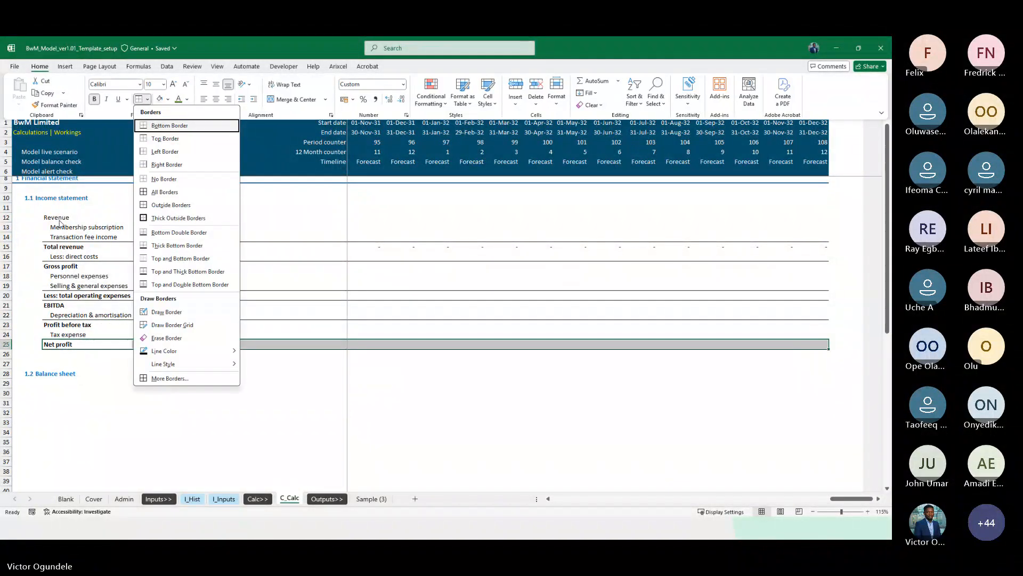
key("p")
key("Right")
key("Right")
key("Right")
key("Right")
key("Right")
key("Right")
key("Right")
key("Right")
key("Up")
key("Up")
key("Up")
key("Up")
key("Up")
key("Left")
key("Up")
key("Up")
key("Up")
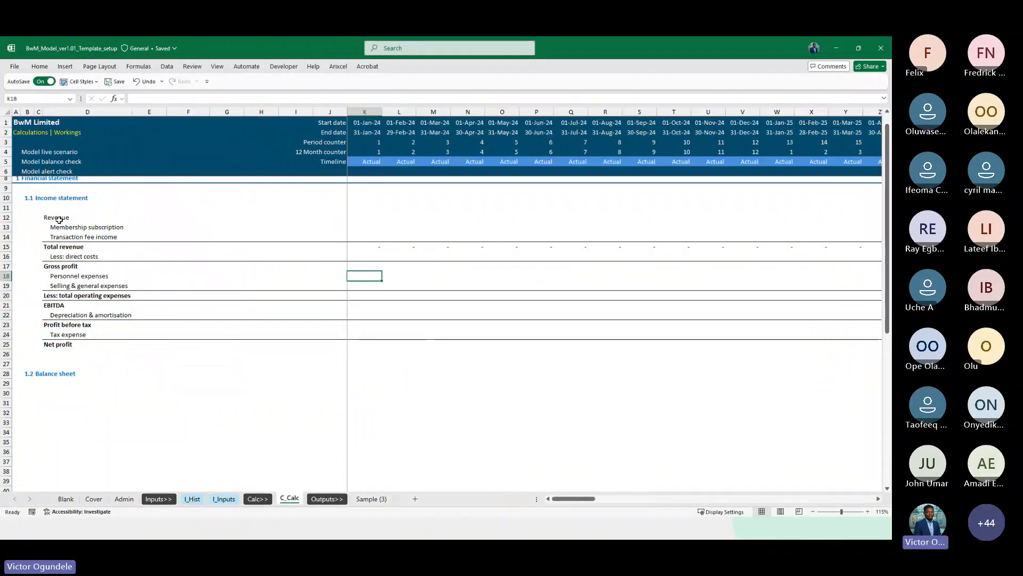
type("=sum(")
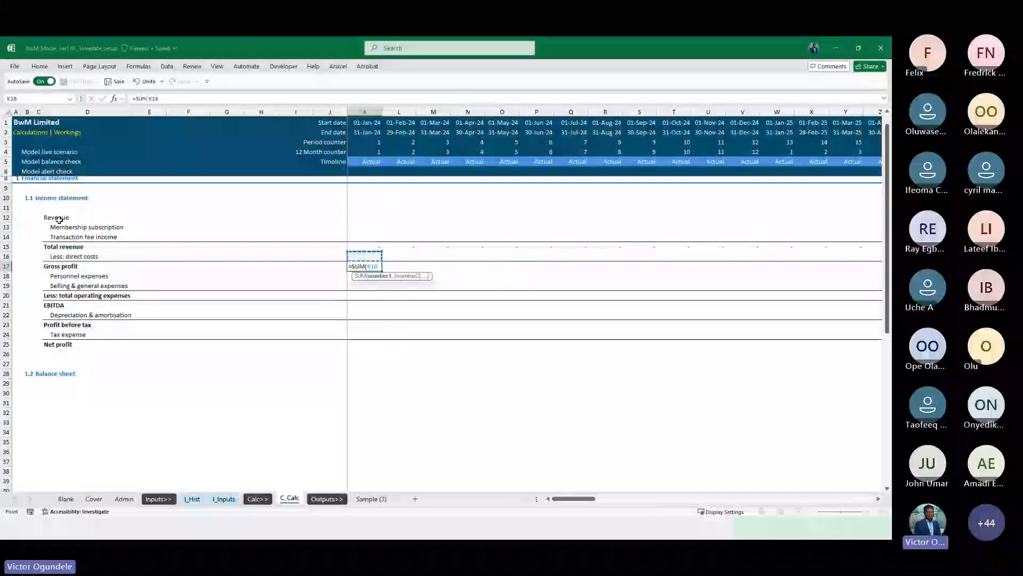
key("Up")
key("Escape")
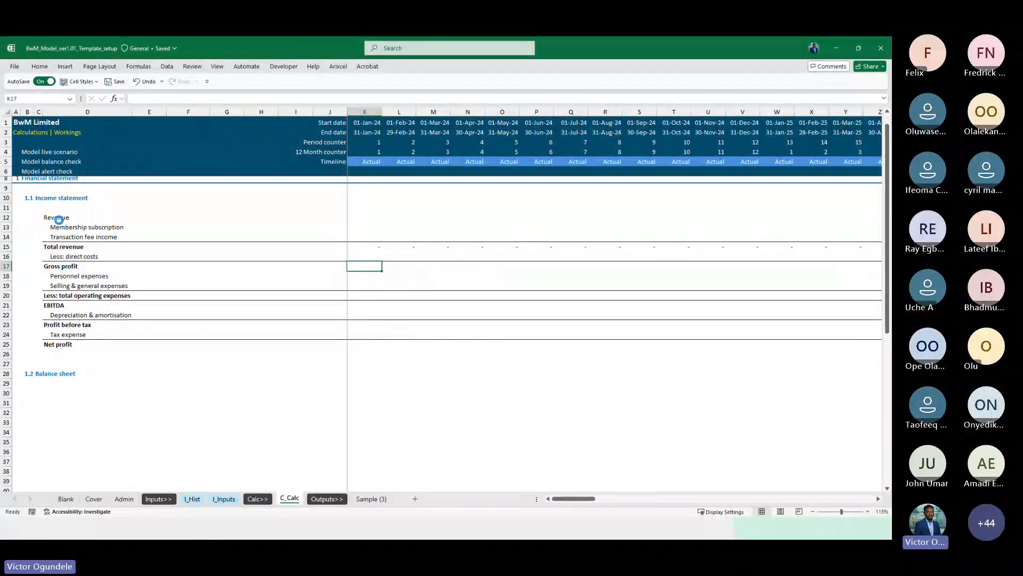
Prefix the Membership subscription and Transaction fee income labels with (+)
scroll(59, 220, "up", 2)
left_click(72, 293)
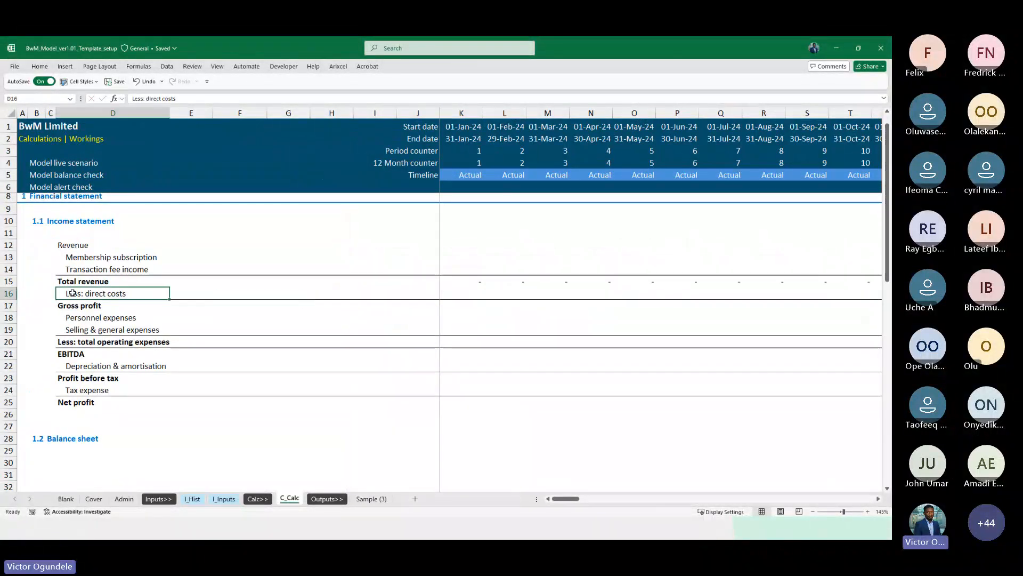
key("Up")
key("Up")
key("Up")
key("F2")
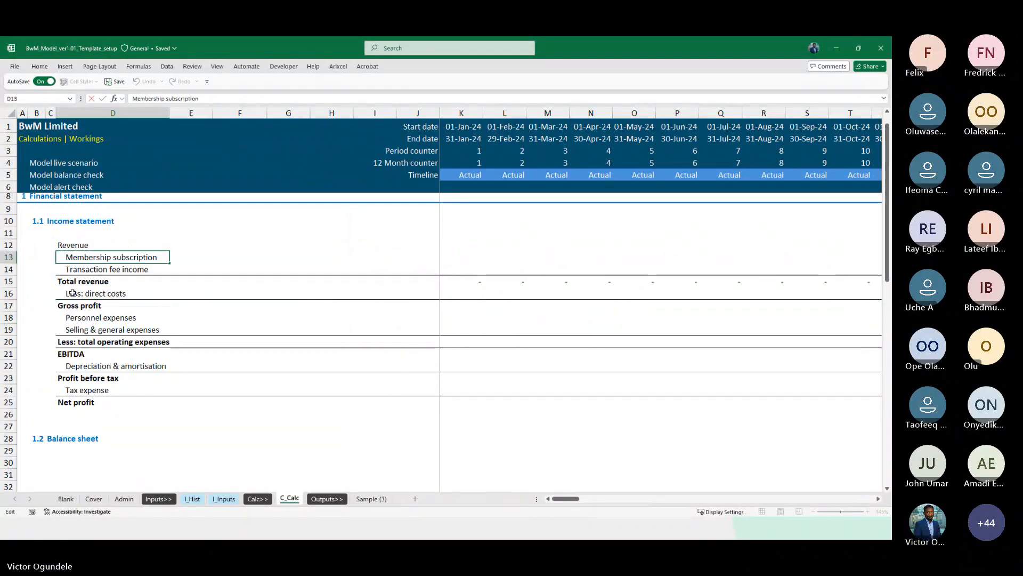
key("Home")
type("(-)")
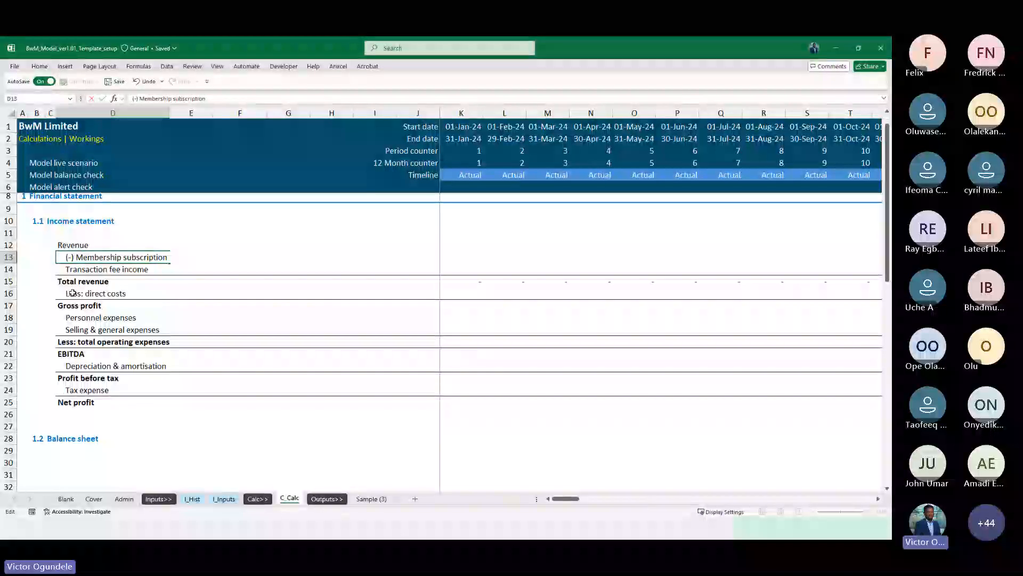
key("BackSpace")
key("BackSpace")
type("+)")
key("Return")
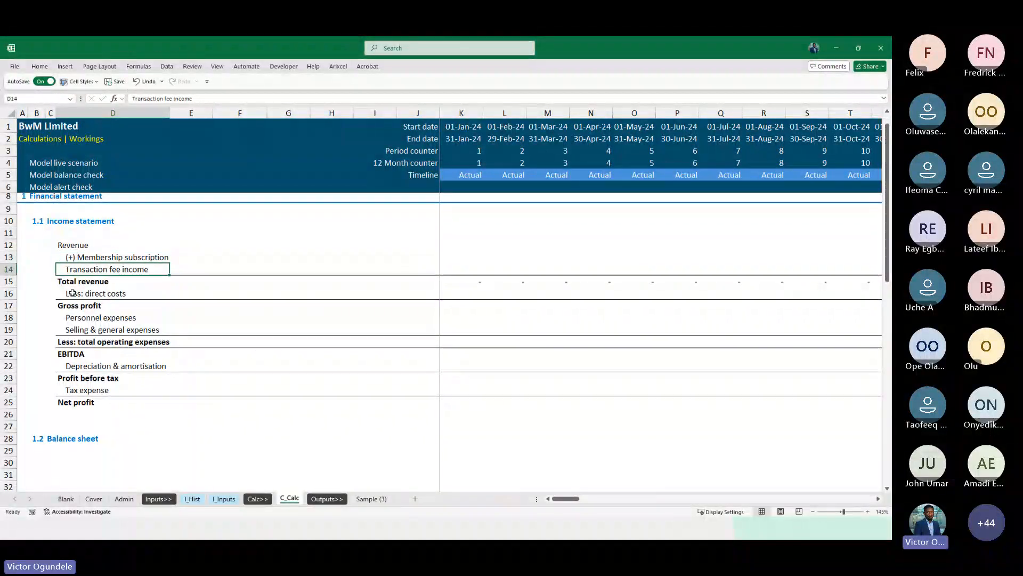
key("F2")
key("Home")
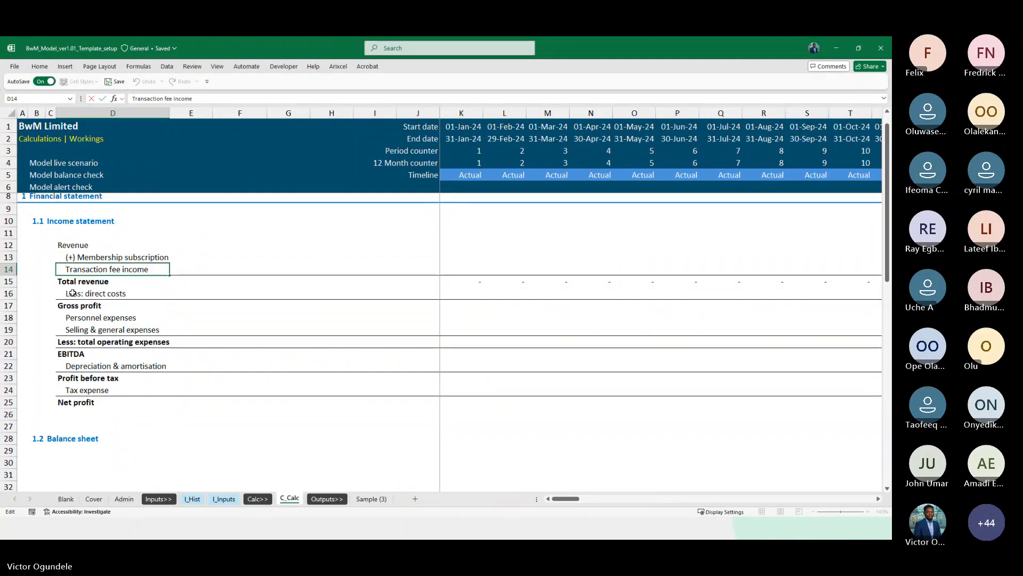
type("(+)")
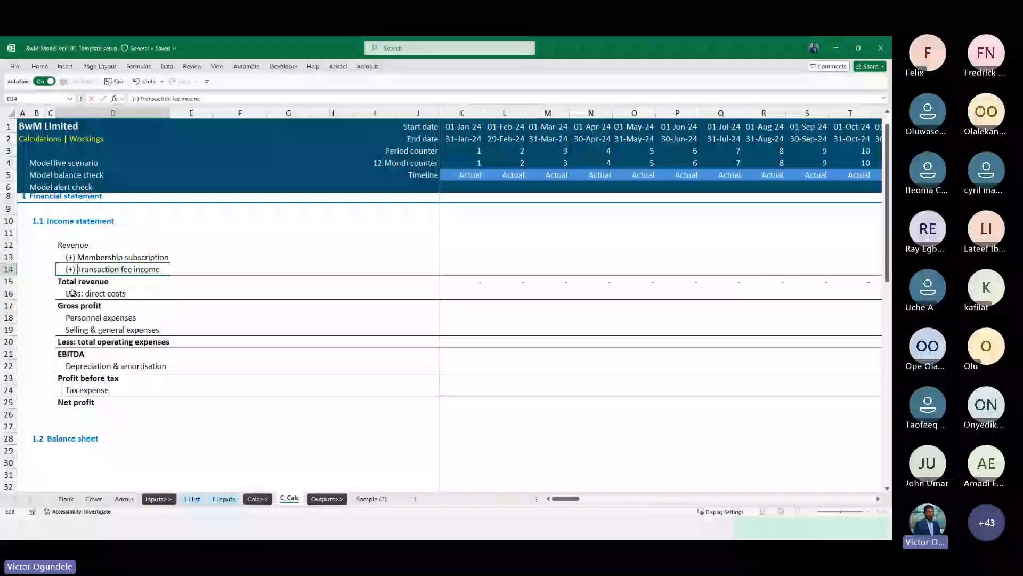
Replace 'Less:' in the direct costs label with (-) so it reads (-) Direct costs
left_click(72, 292)
key("F2")
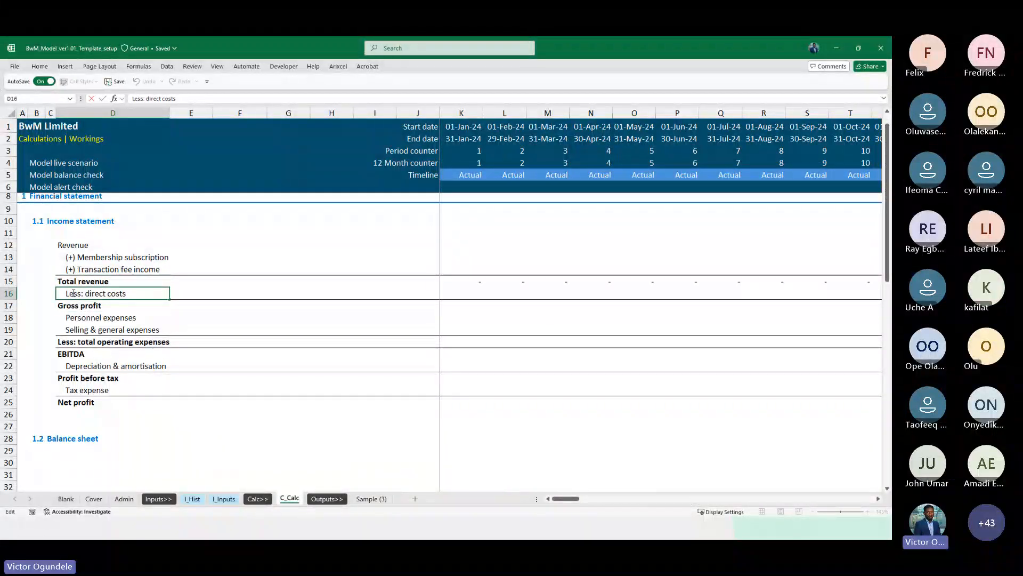
key("ctrl+shift+Right")
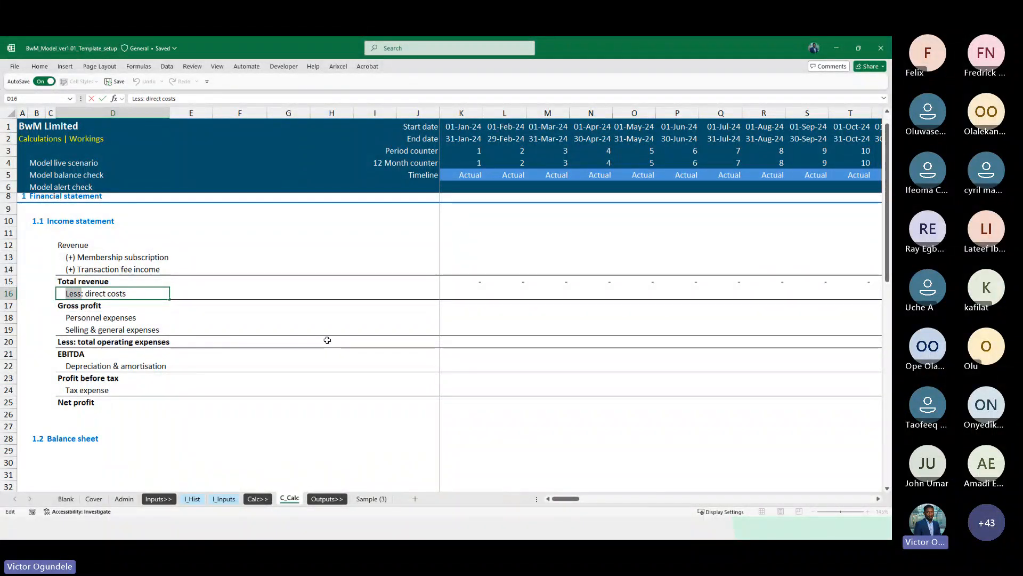
type("(-)")
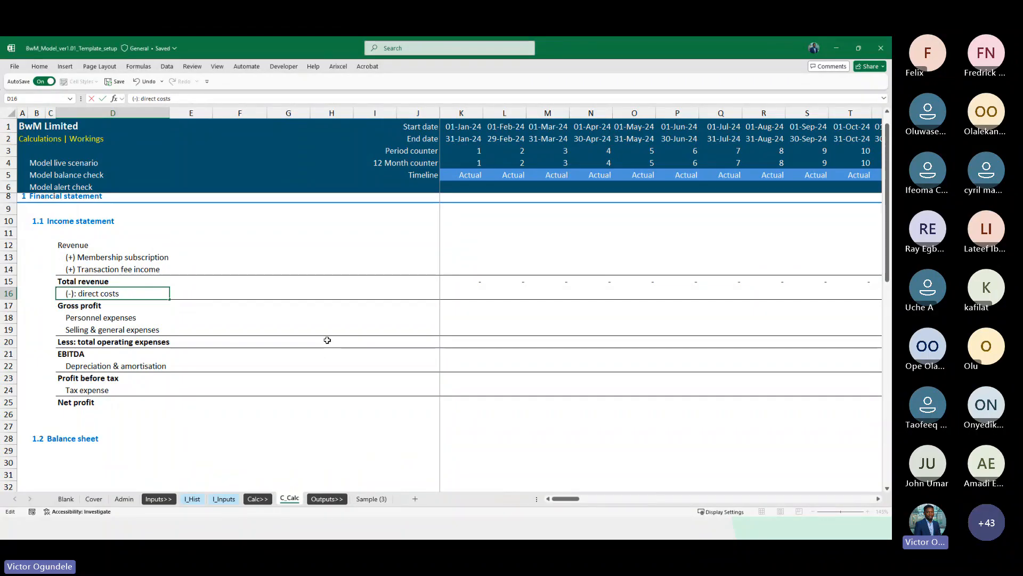
key("Return")
key("Down")
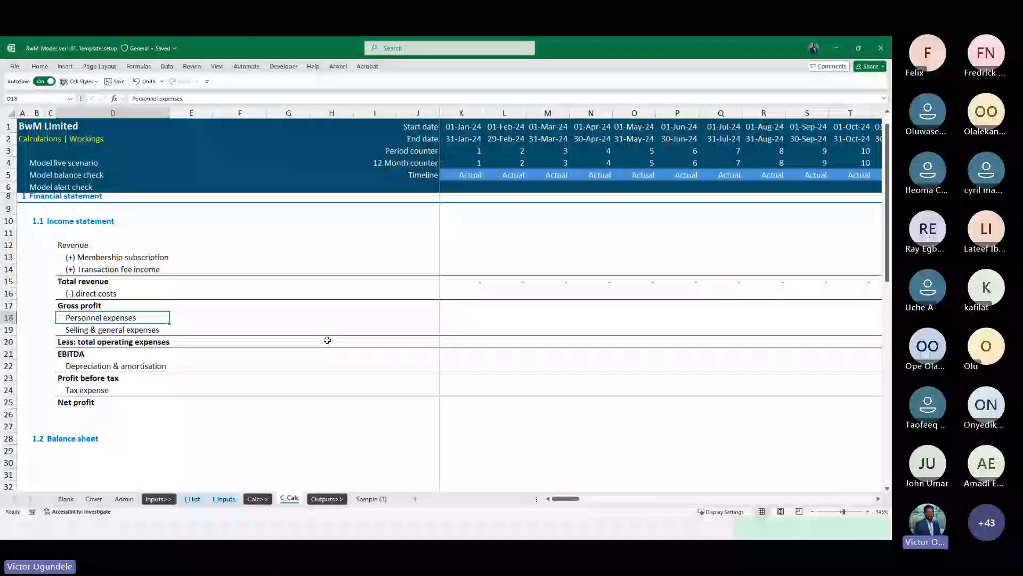
key("F2")
key("ctrl+Left")
key("Escape")
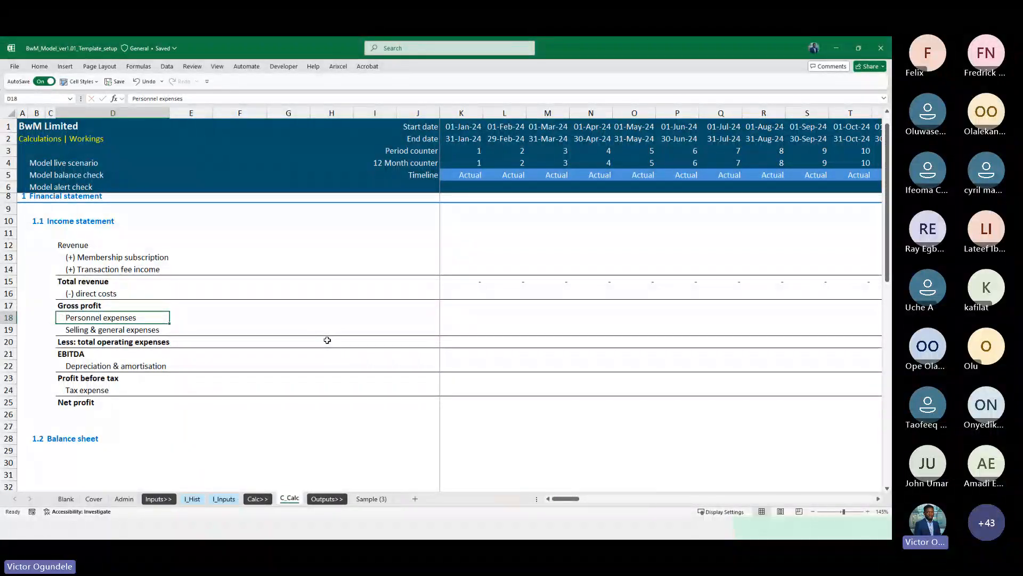
key("Up")
key("Up")
key("F2")
key("ctrl+Left")
key("ctrl+Left")
key("Right")
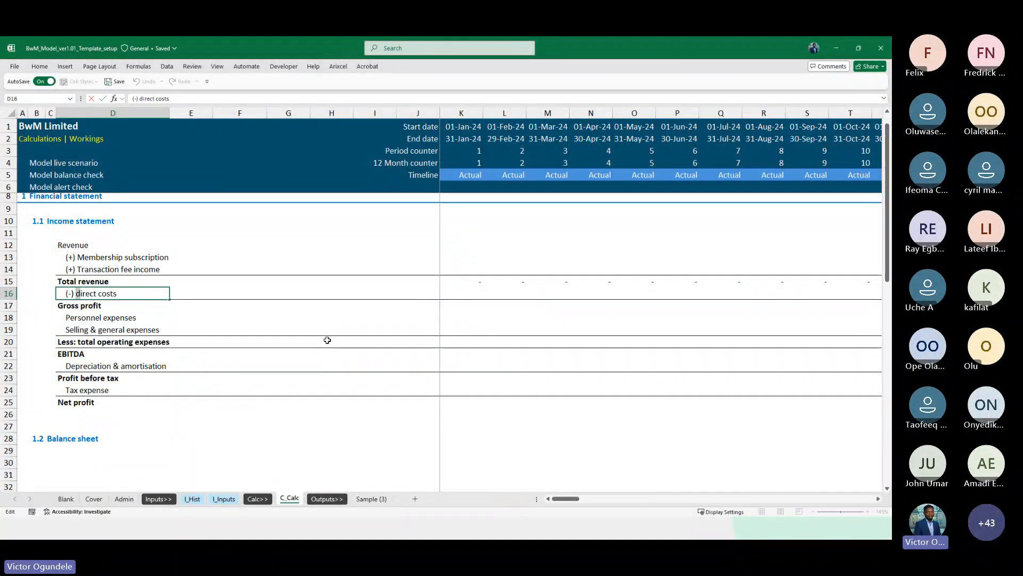
type("D")
key("ctrl+Return")
Prefix the Personnel expenses and Selling & general expenses labels with (-)
scroll(327, 340, "up", 1, "ctrl")
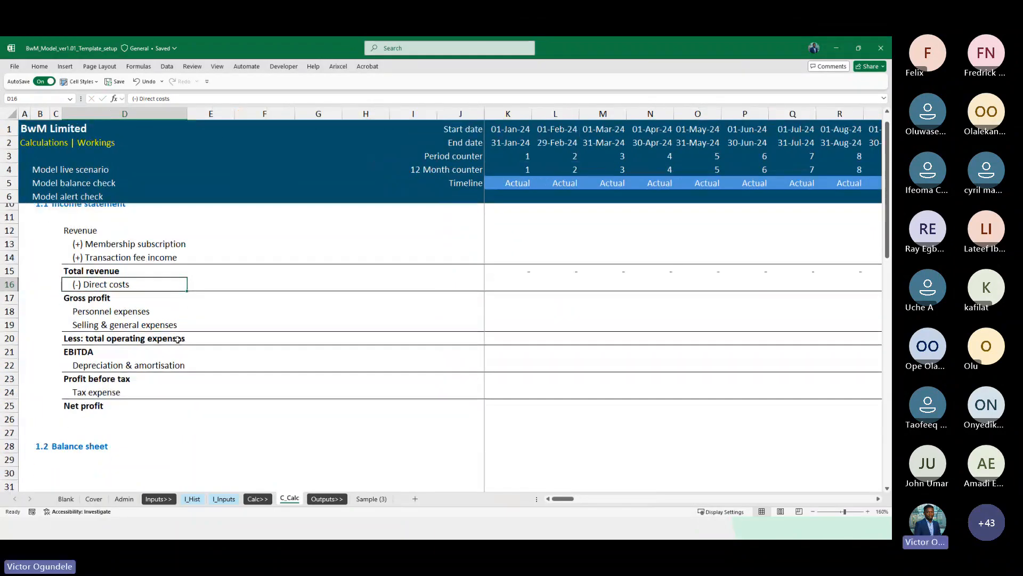
key("Down")
key("Down")
key("F2")
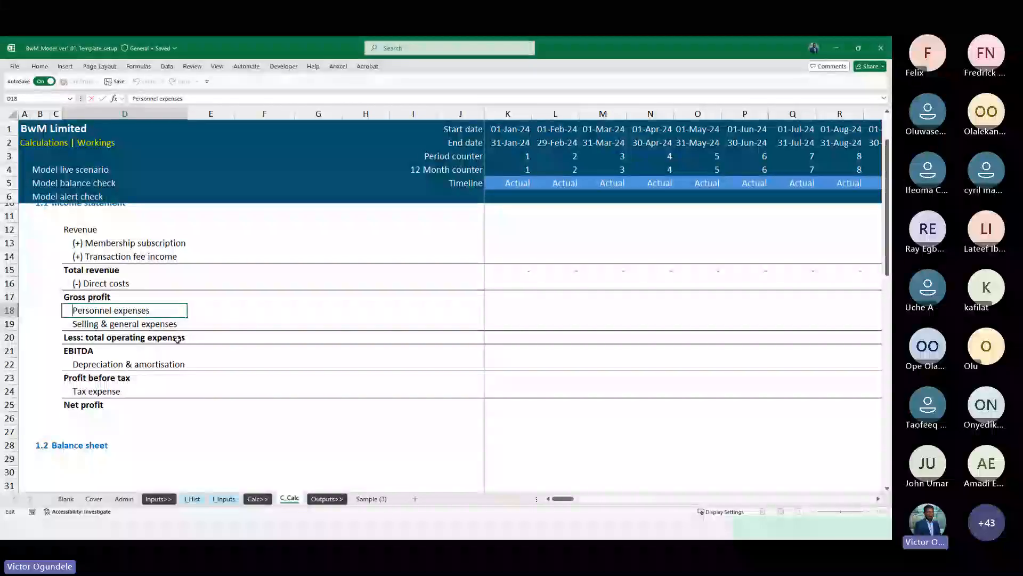
key("Home")
type("(-)")
key("Return")
key("F2")
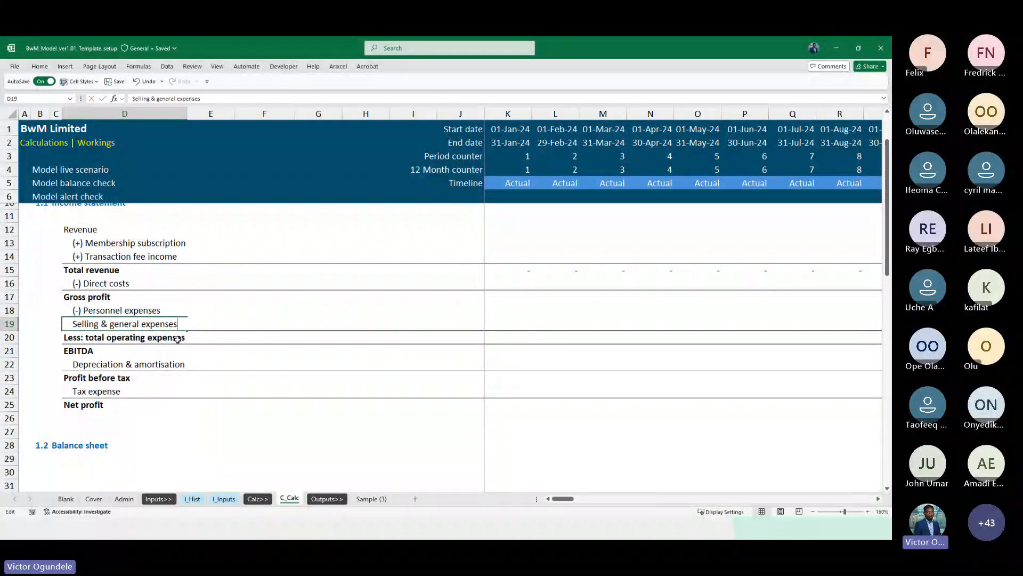
type("(-)")
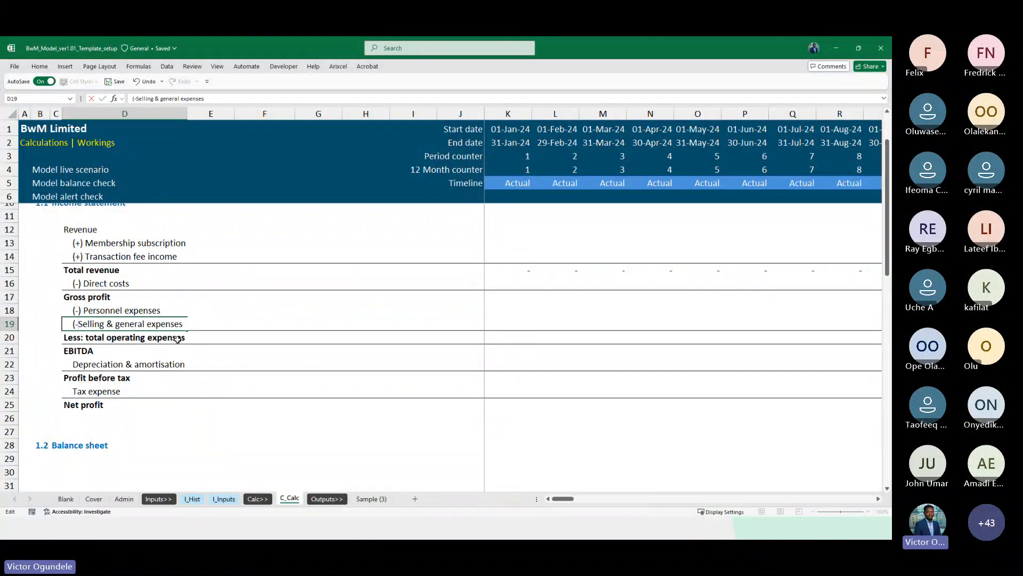
key("Return")
key("Down")
key("Up")
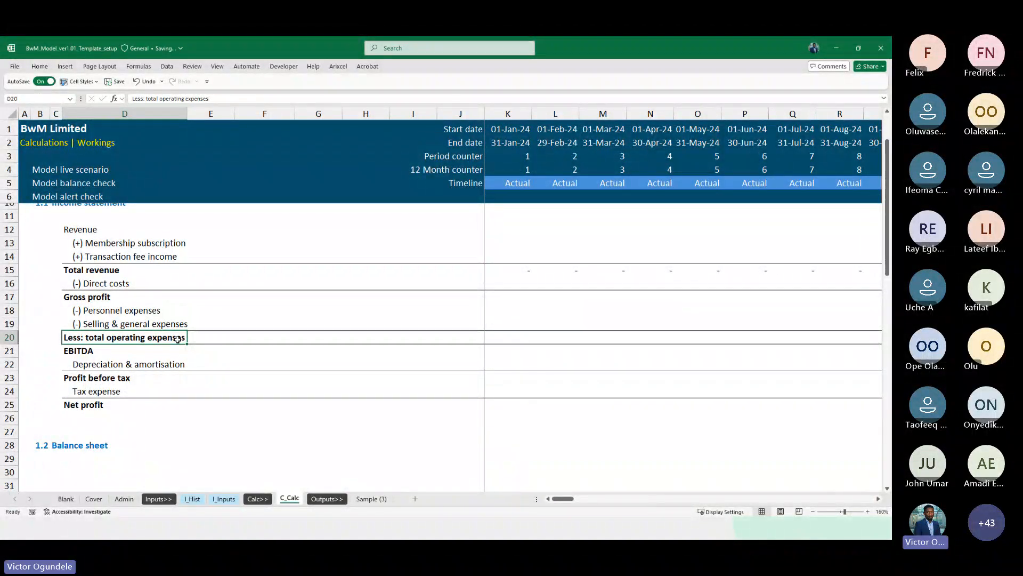
Compare against the I_Hist sheet and delete the Less: total operating expenses row from C_Calc
key("ctrl+Page_Up")
key("ctrl+Page_Up")
key("ctrl+Page_Up")
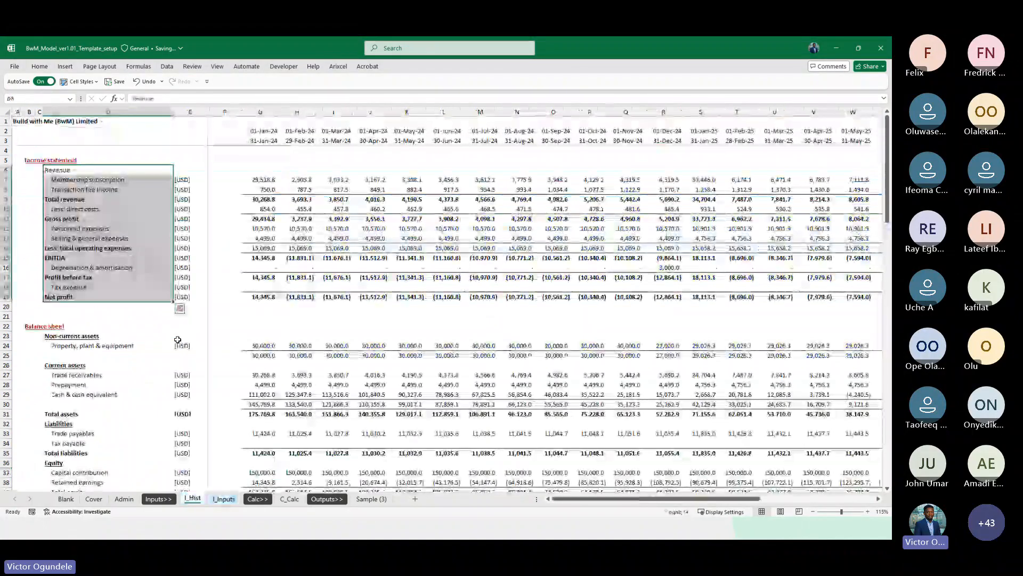
key("ctrl+Page_Down")
key("ctrl+Page_Down")
key("ctrl+Page_Down")
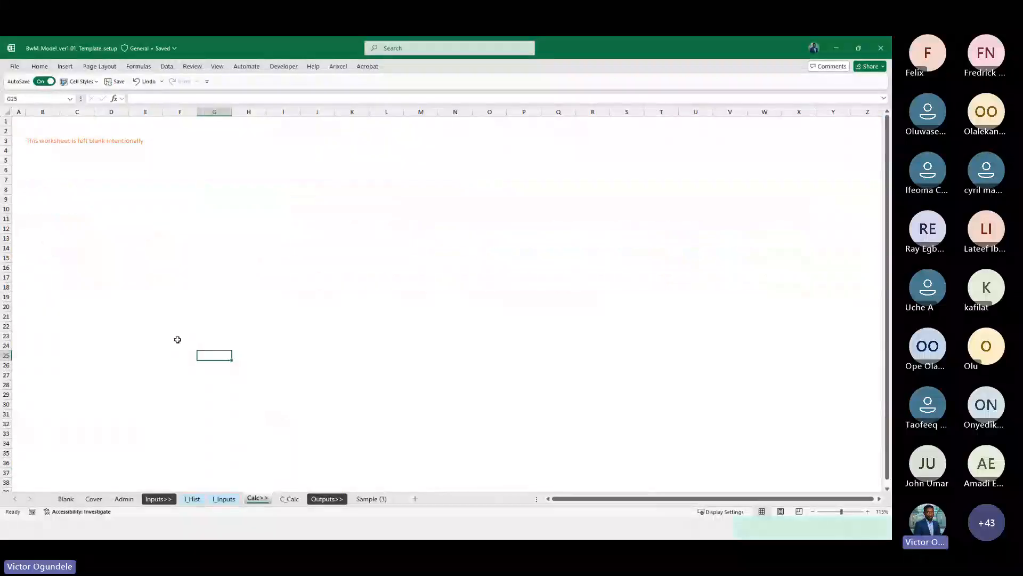
key("shift+space")
key("ctrl+minus")
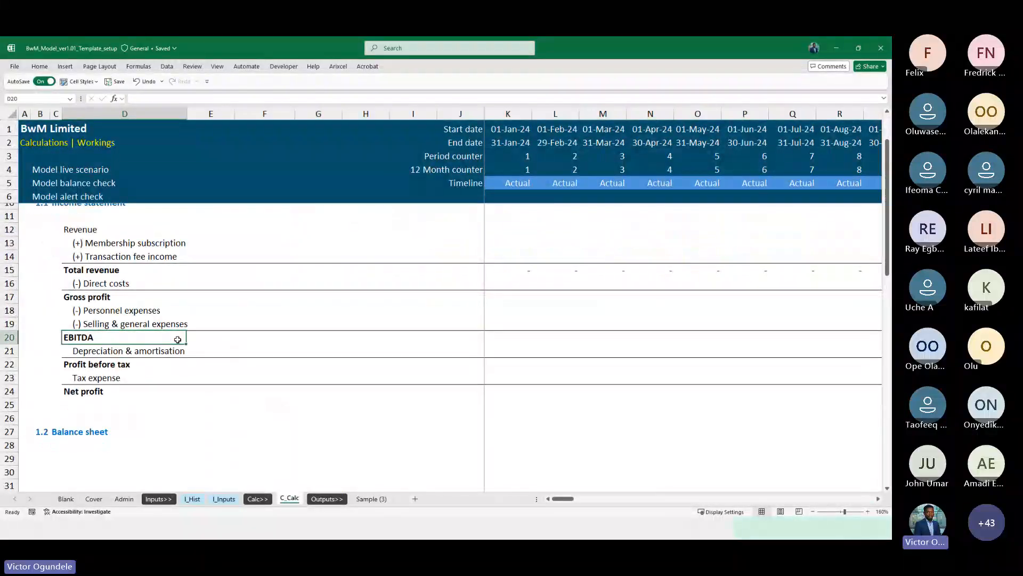
Prefix the Depreciation & amortisation label with (-)
key("Down")
key("F2")
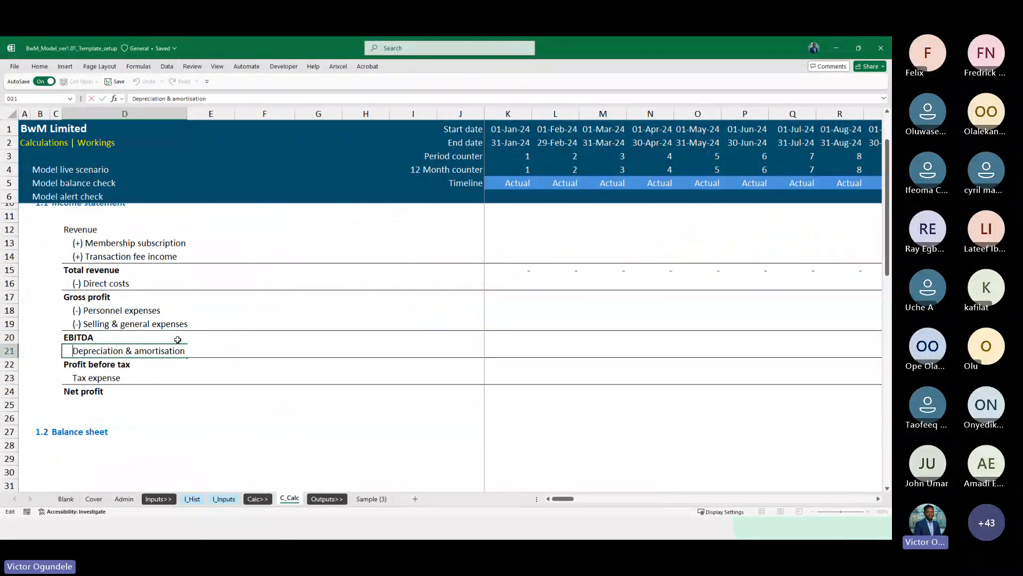
key("Home")
type("(-)")
key("Return")
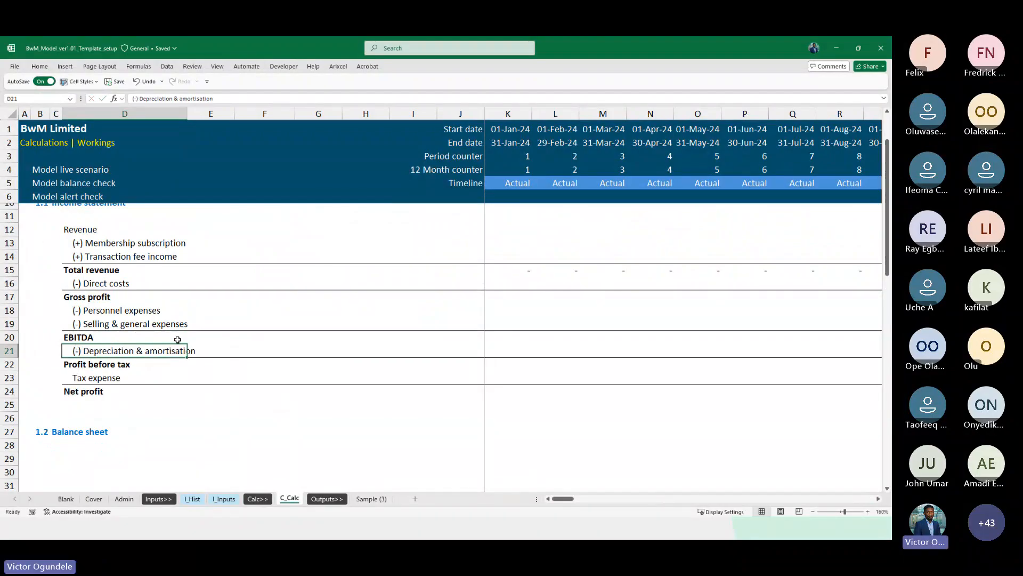
Try shortening the depreciation label to (-) Depreciation, then undo the change
key("ctrl+Page_Up")
key("ctrl+Page_Up")
key("ctrl+Page_Up")
key("ctrl+Page_Down")
key("ctrl+Page_Down")
key("ctrl+Page_Down")
key("F2")
key("ctrl+shift+Left")
key("ctrl+shift+Left")
key("BackSpace")
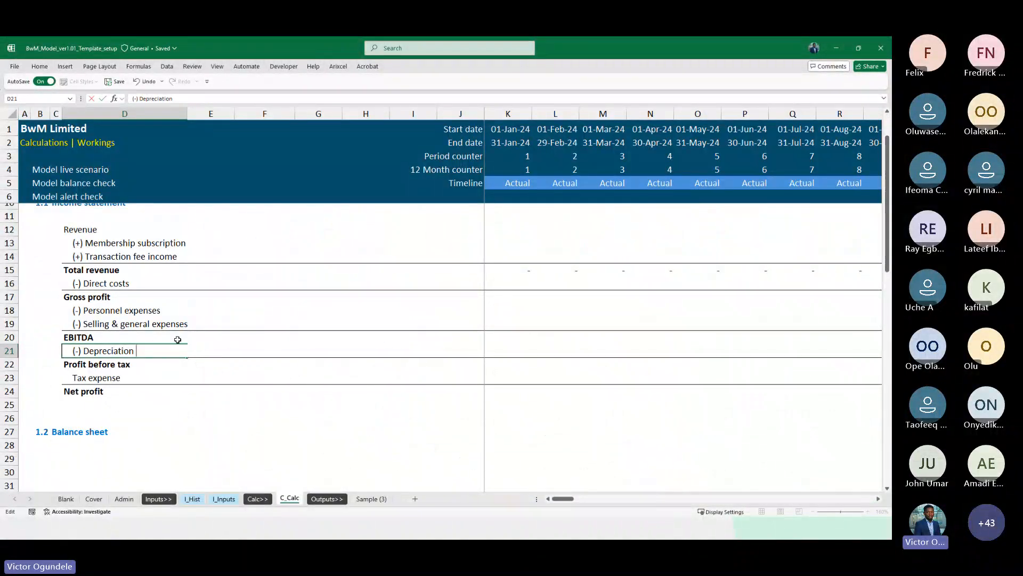
key("Return")
key("Return")
key("F2")
key("Home")
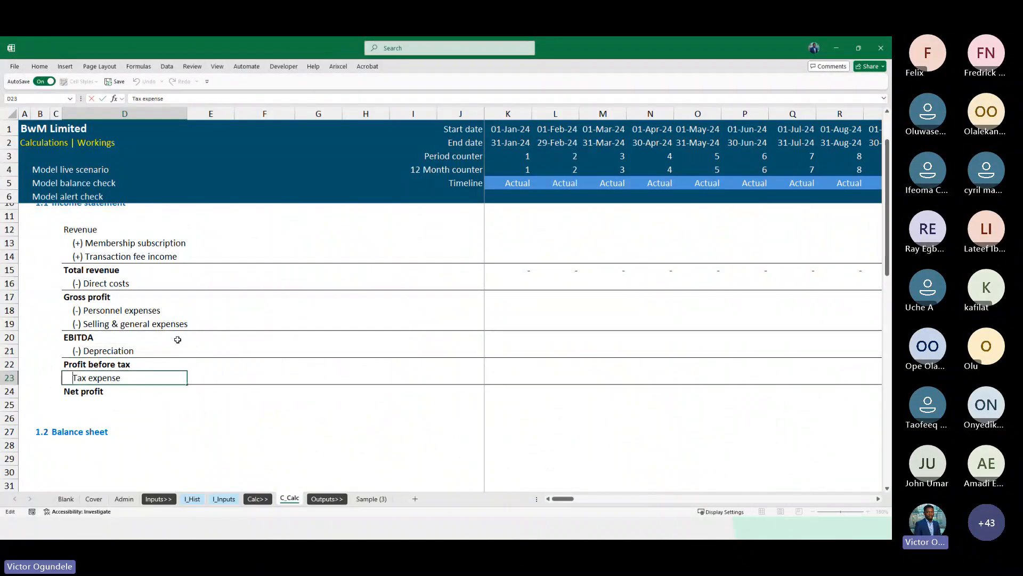
key("Escape")
key("ctrl+z")
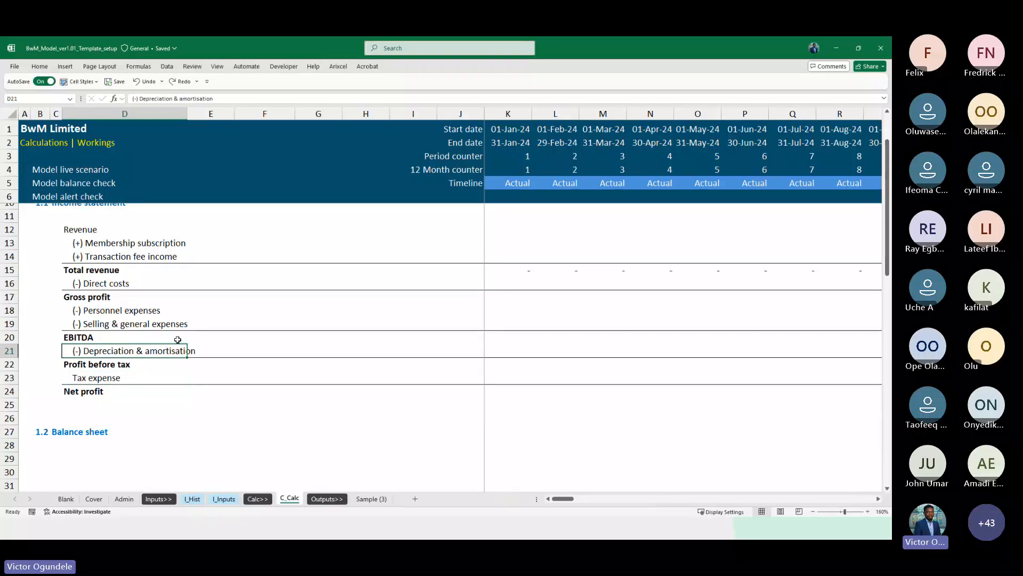
Prefix the Tax expense label with (-)
key("Down")
key("Down")
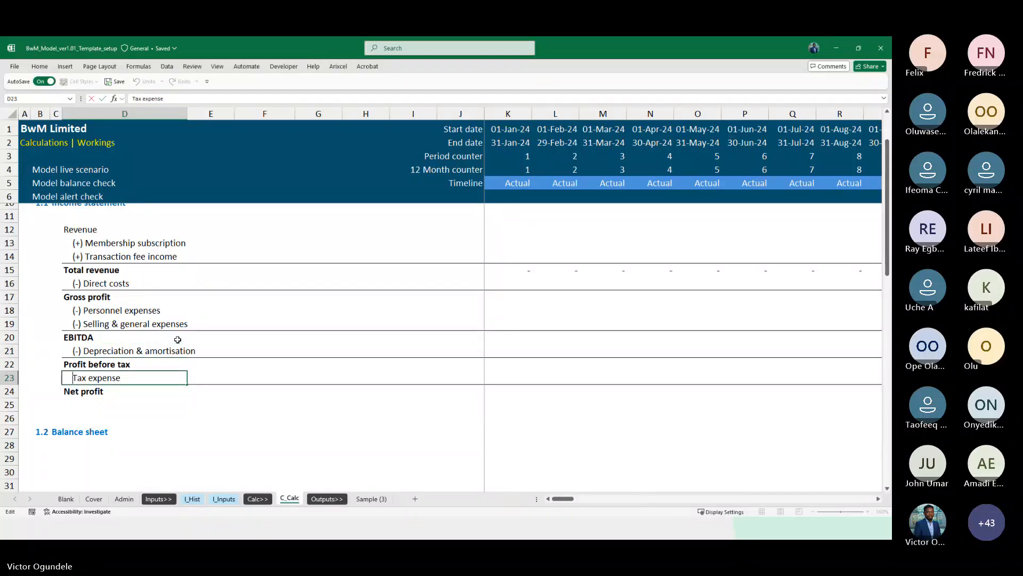
key("F2")
key("Home")
type("(-)")
key("Return")
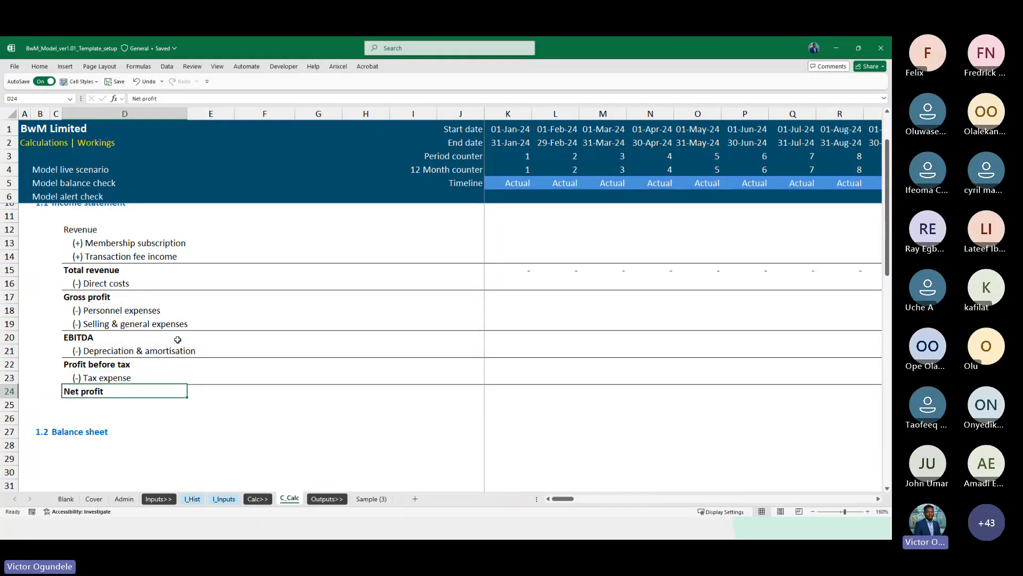
Fill the unit column beside all income statement line items with a reference to ModelCurrency
scroll(177, 339, "down", 1)
key("Right")
key("Right")
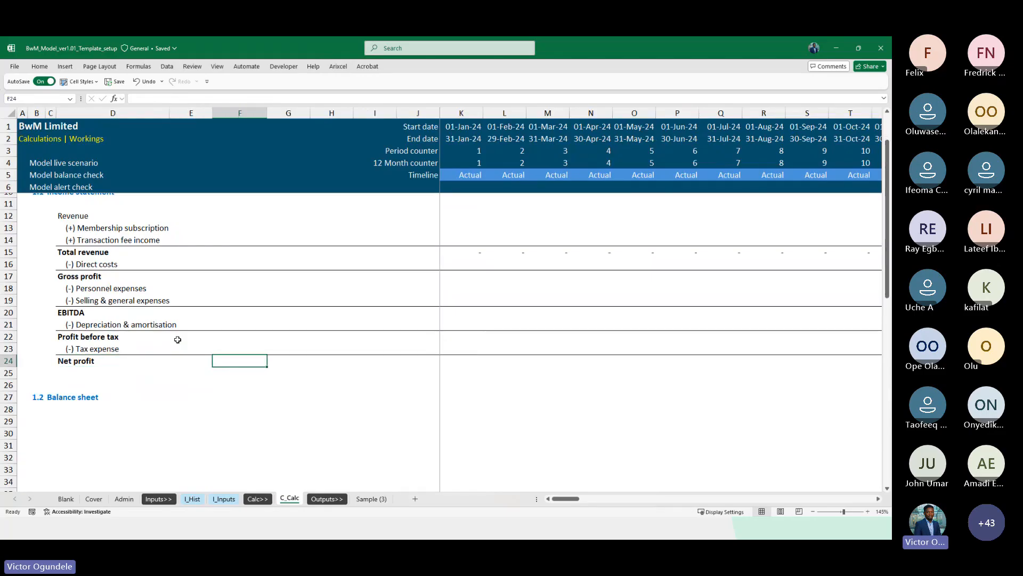
key("Left")
key("Up")
key("Up")
key("Up")
key("Up")
key("Up")
key("Up")
key("Up")
key("Up")
key("Up")
key("Up")
key("Up")
key("Up")
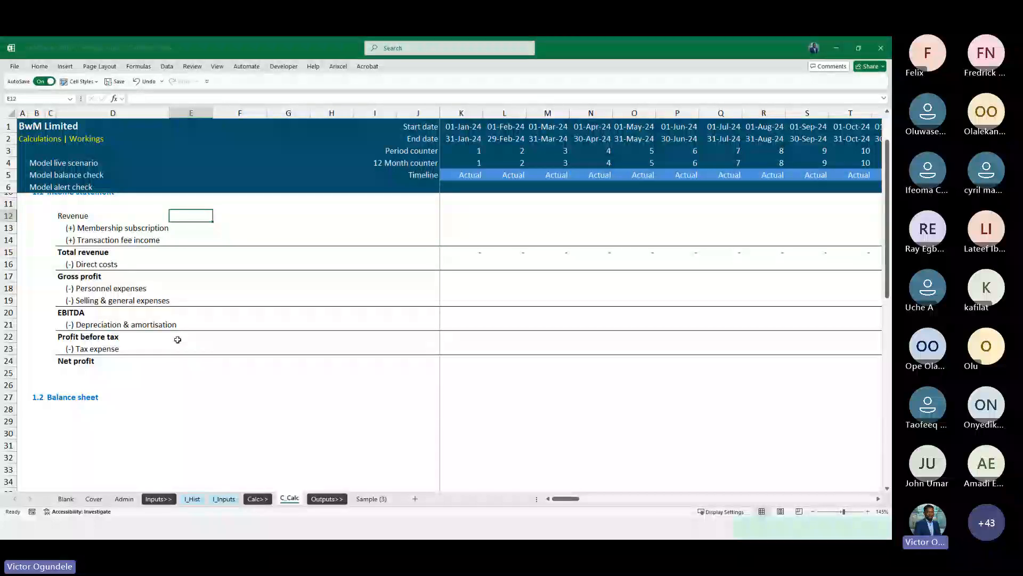
key("Down")
key("shift+Down")
key("shift+Down")
key("shift+Down")
key("shift+Down")
key("shift+Down")
key("shift+Down")
key("shift+Down")
key("shift+Down")
key("shift+Down")
key("shift+Down")
key("shift+Down")
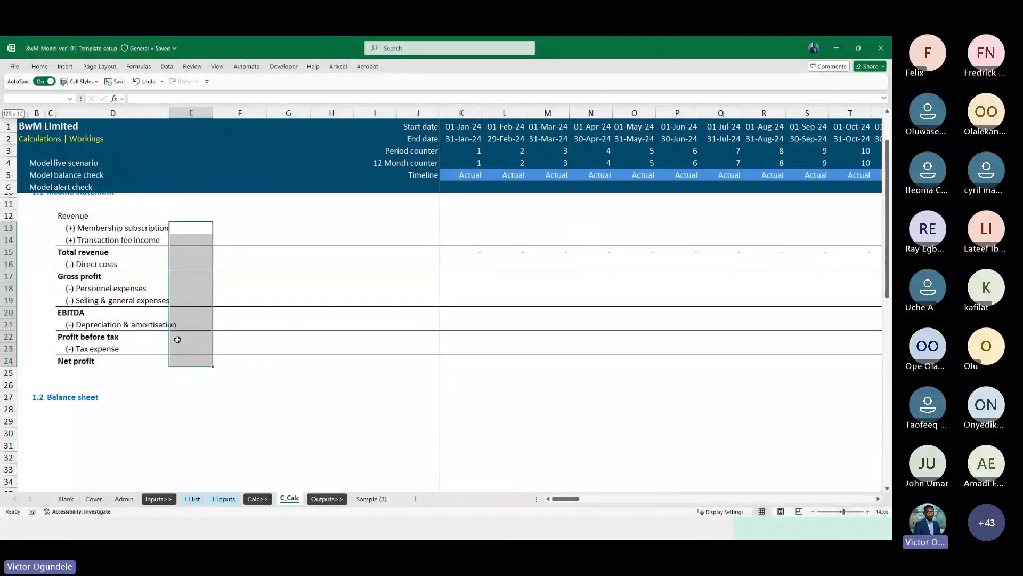
type("=cur")
key("Tab")
key("ctrl+Return")
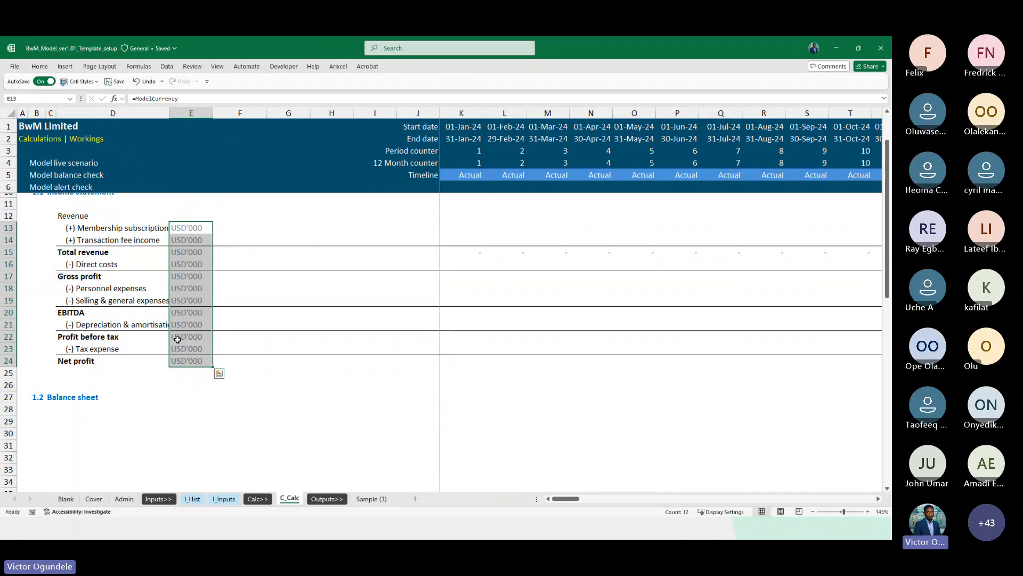
Widen the line item label column so the full names fit
key("Left")
key("ctrl+shift+Down")
scroll(177, 340, "down", 1)
scroll(177, 339, "down", 4)
scroll(178, 340, "up", 6)
key("alt+h")
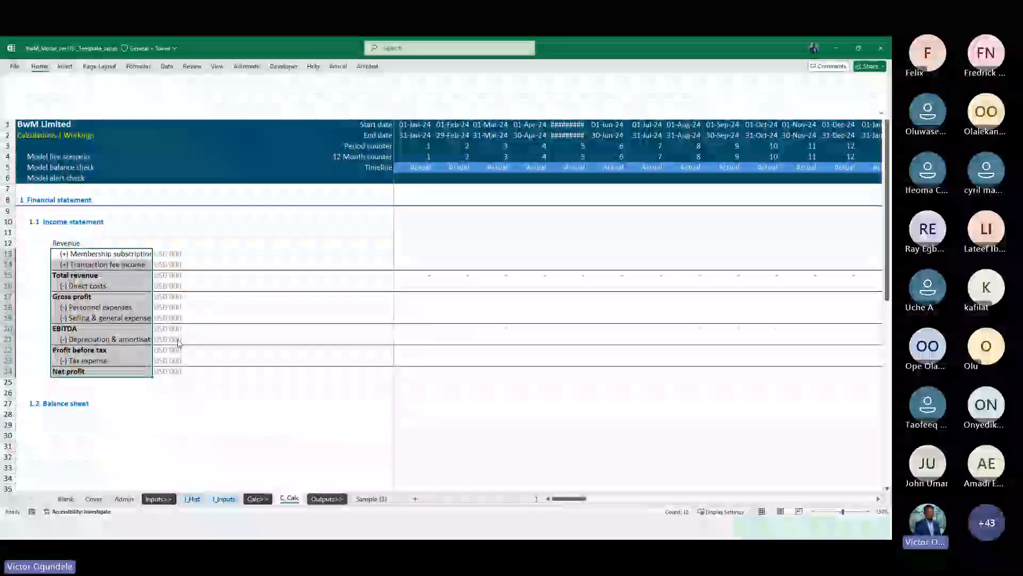
left_click_drag(168, 112, 176, 112)
left_click(292, 263)
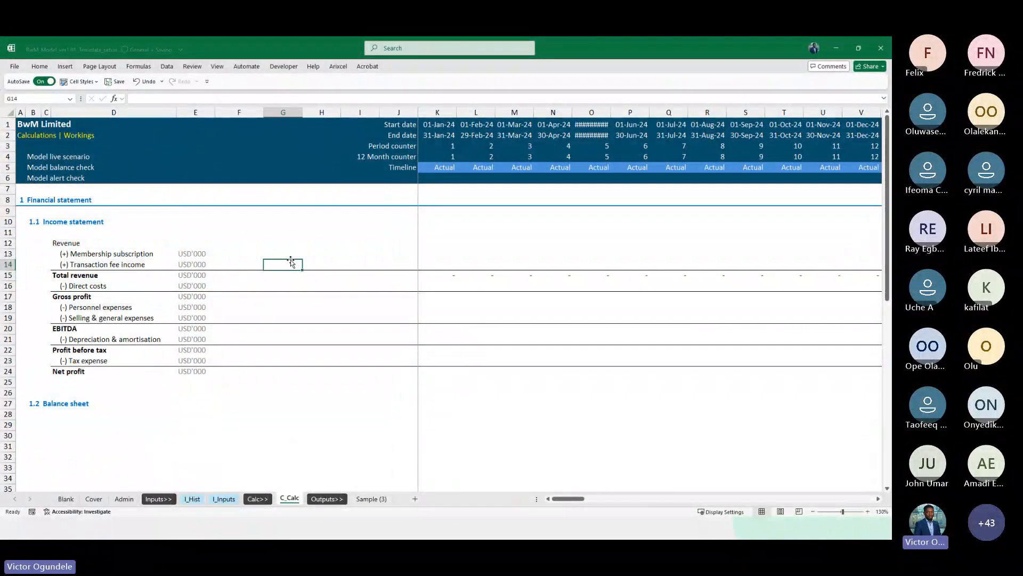
Enter the Gross profit formula summing Total revenue and Direct costs, and fill it across the whole timeline
key("Down")
key("Down")
key("Down")
key("Right")
key("Right")
key("Right")
key("Right")
type("=")
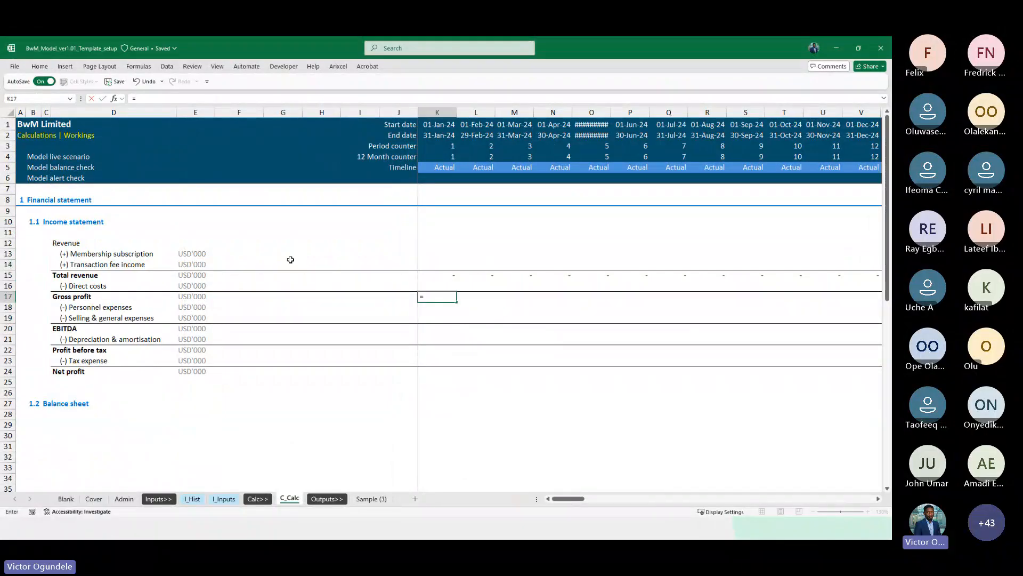
type("sum(")
key("Up")
key("shift+Up")
key("ctrl+Return")
key("ctrl+shift+Right")
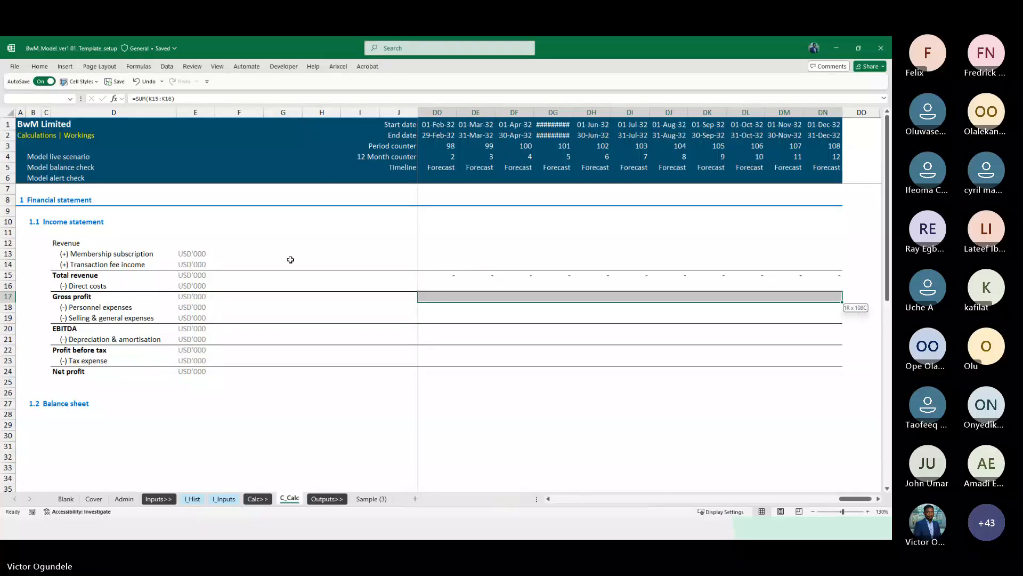
key("ctrl+r")
key("ctrl+BackSpace")
Enter the EBITDA formula summing Gross profit through Selling & general expenses, and fill it across the timeline
key("Down")
key("Down")
key("Down")
type("=sum")
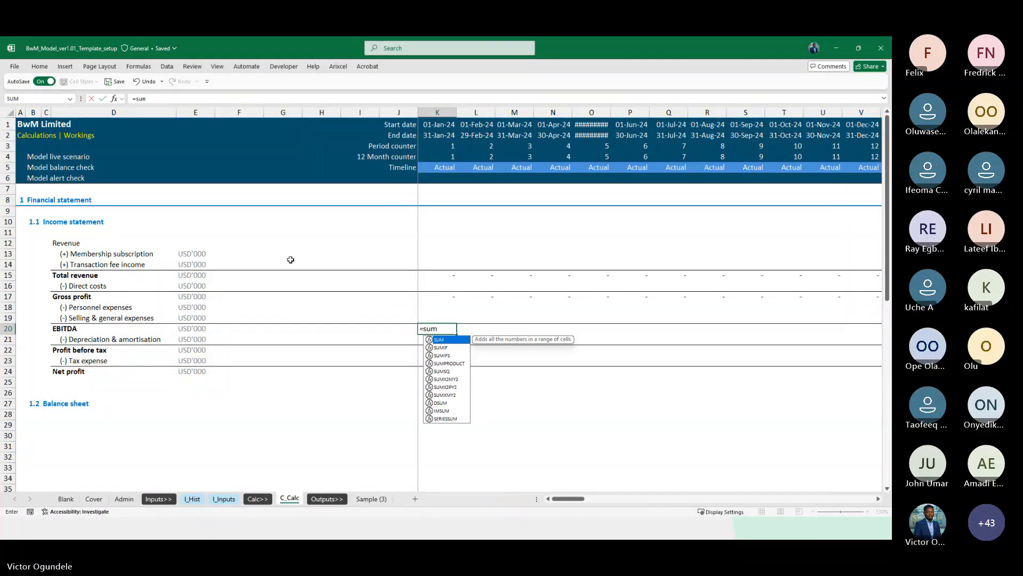
type("(")
key("Up")
key("shift+Up")
key("shift+Up")
key("ctrl+Return")
key("ctrl+shift+Right")
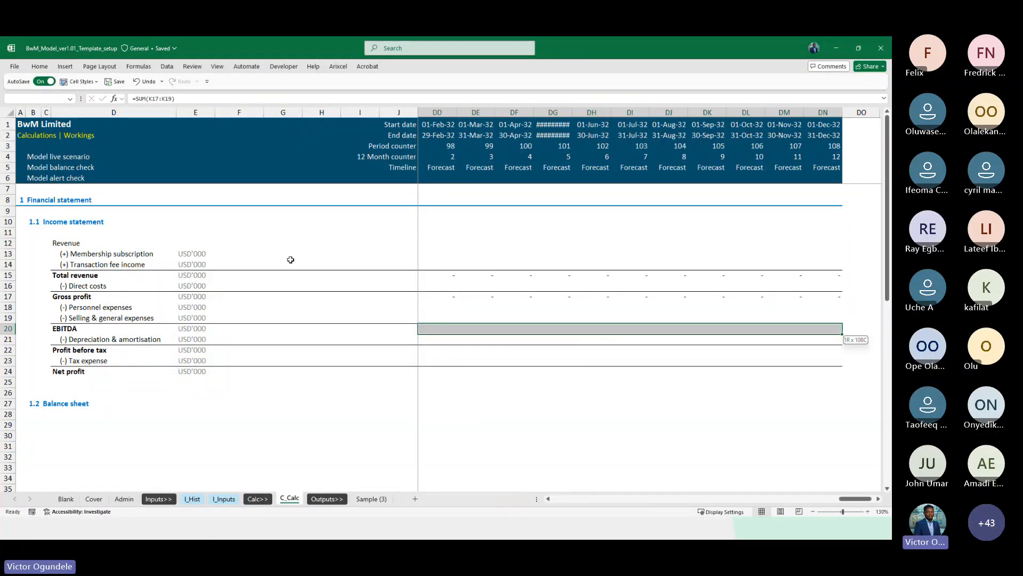
key("ctrl+r")
key("ctrl+BackSpace")
Enter the Profit before tax formula summing EBITDA and Depreciation & amortisation, and fill it across the timeline
key("Down")
key("Down")
type("=sum(")
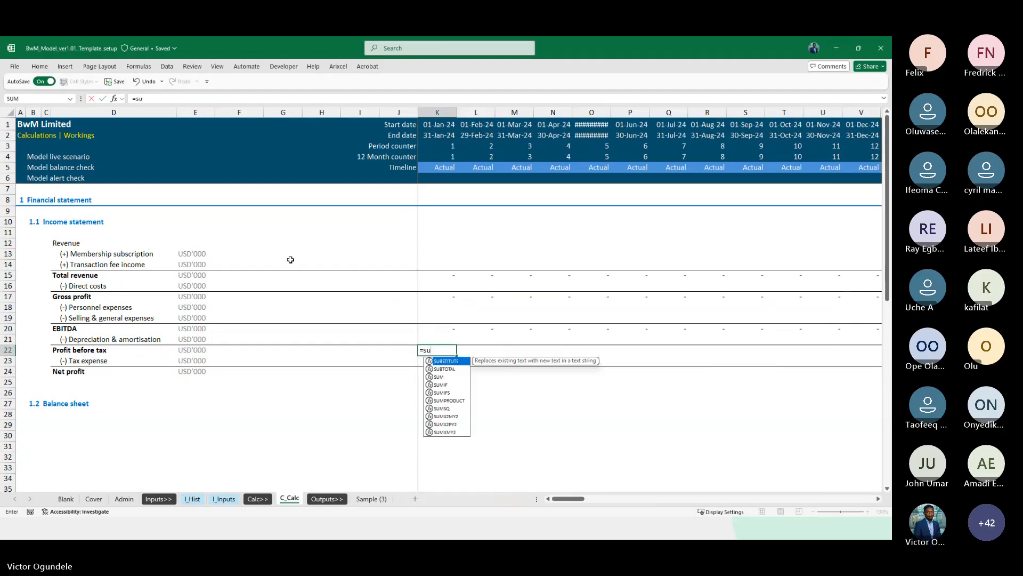
key("Up")
key("shift+Up")
key("ctrl+Return")
key("ctrl+shift+Right")
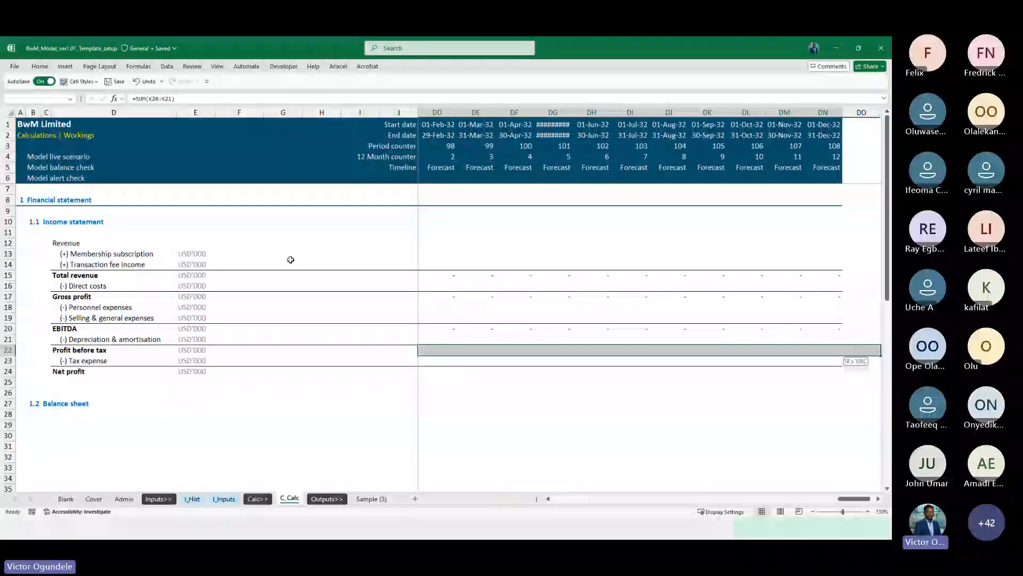
key("ctrl+r")
key("ctrl+BackSpace")
Enter the Net profit formula summing Profit before tax and Tax expense, and fill it across the timeline
key("Down")
key("Down")
type("=sum(")
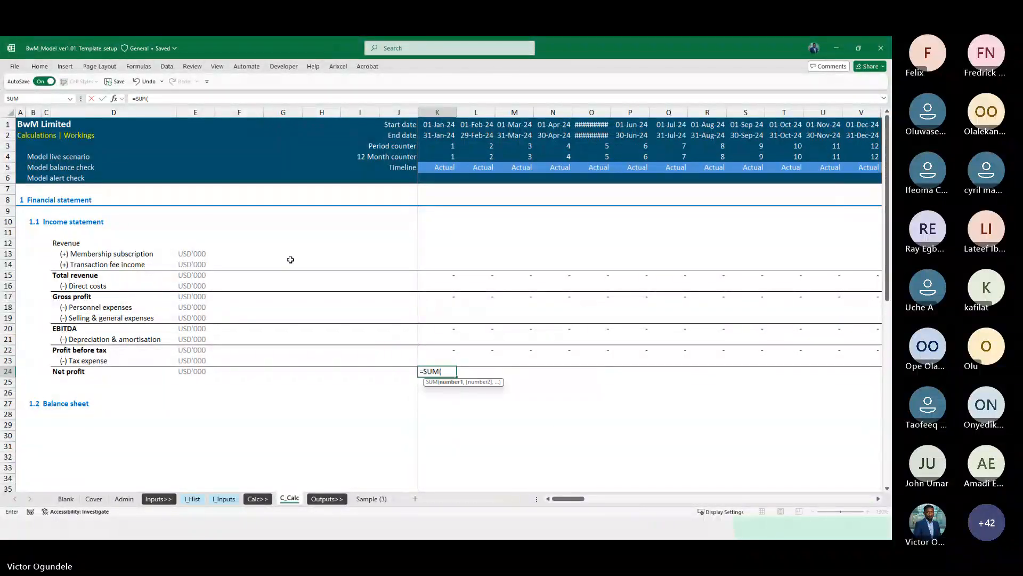
key("Up")
key("shift+Up")
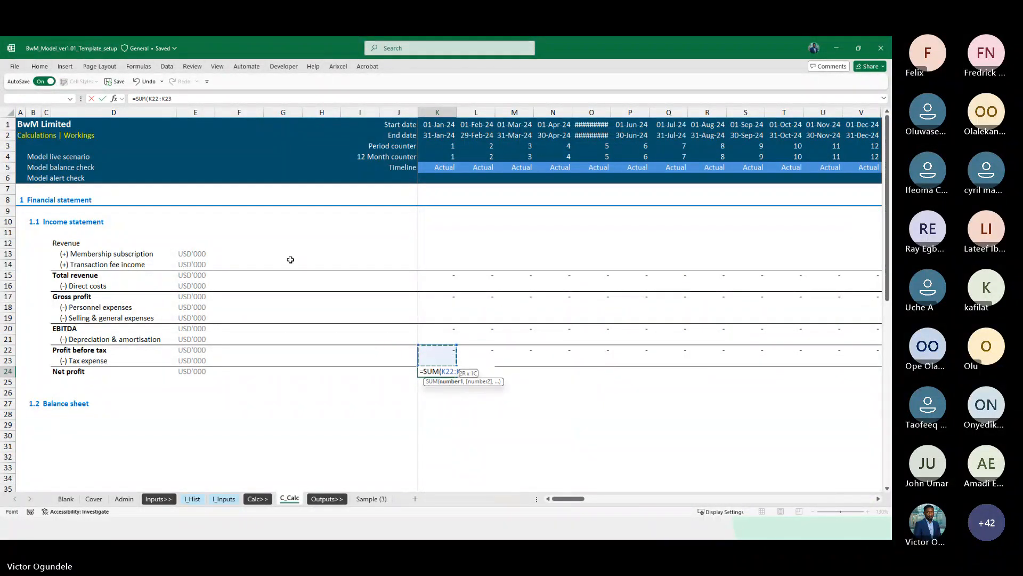
key("ctrl+Return")
key("ctrl+shift+Right")
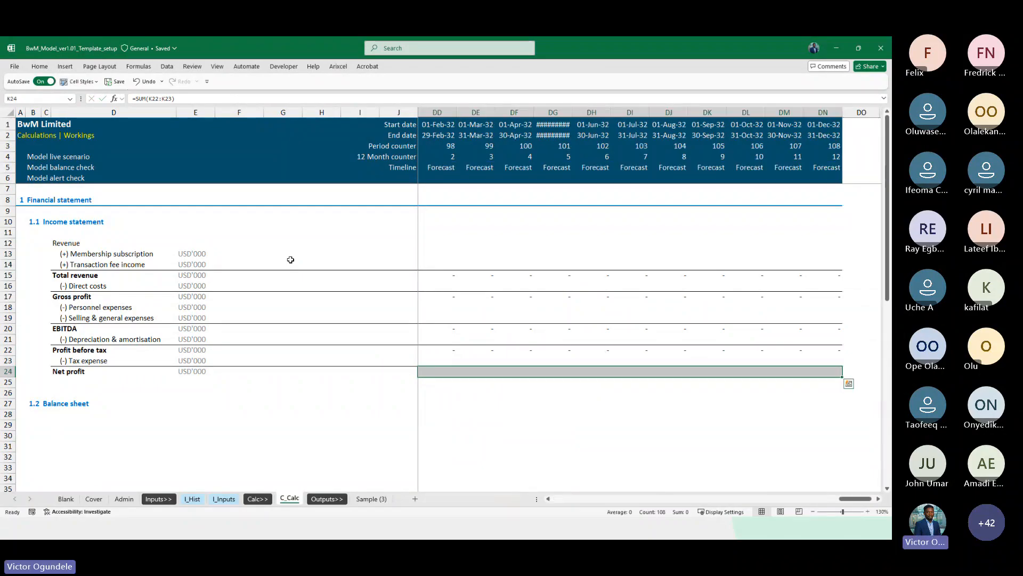
key("ctrl+r")
key("ctrl+BackSpace")
Zoom out and narrow the spacer columns between the unit column and the timeline
scroll(291, 260, "down", 1, "ctrl")
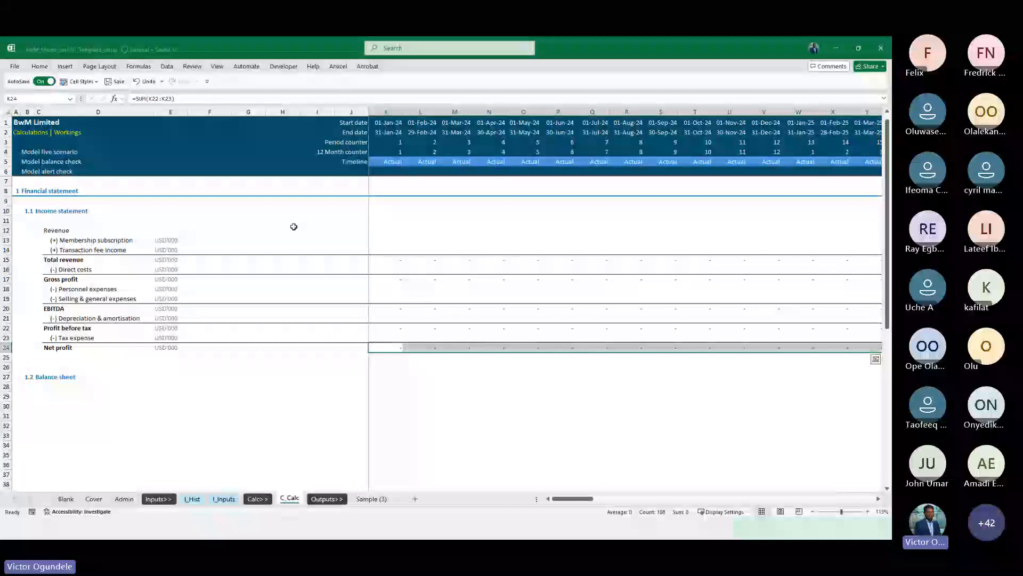
left_click_drag(248, 111, 309, 116)
left_click(275, 328)
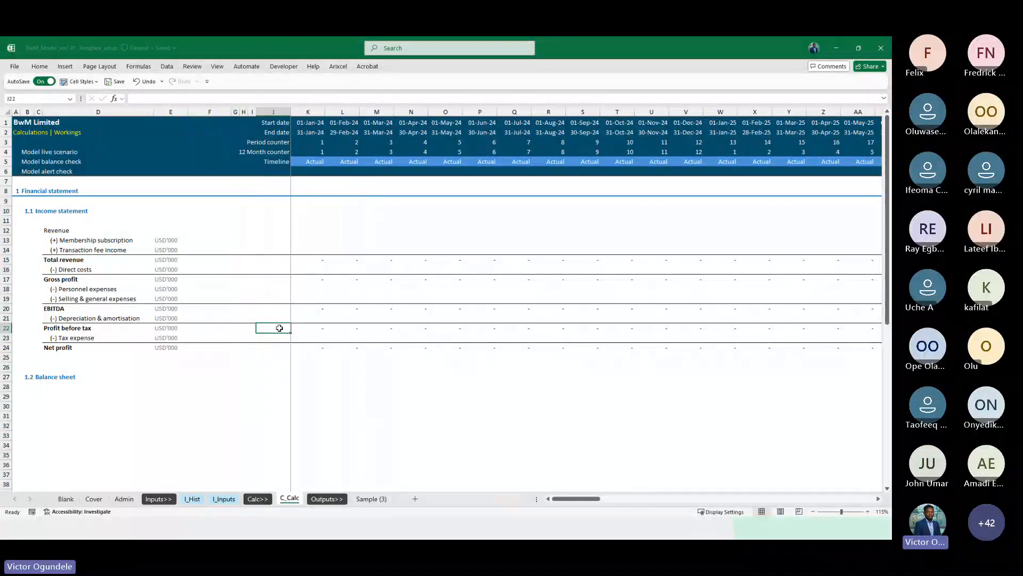
Review the income statement line item labels and subtotal rows
left_click(75, 365)
scroll(75, 366, "down", 1)
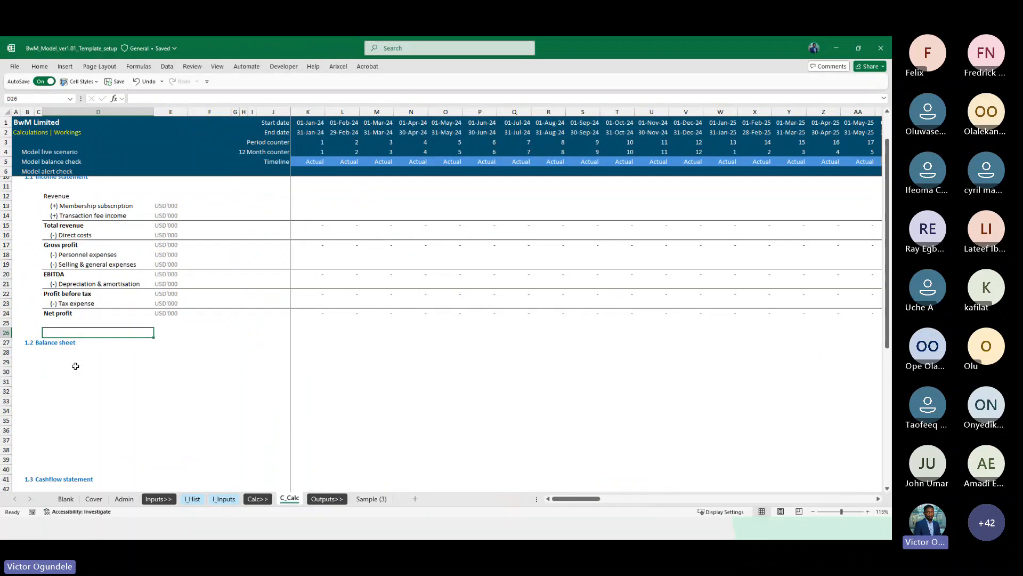
key("Up")
key("Up")
key("Up")
key("Up")
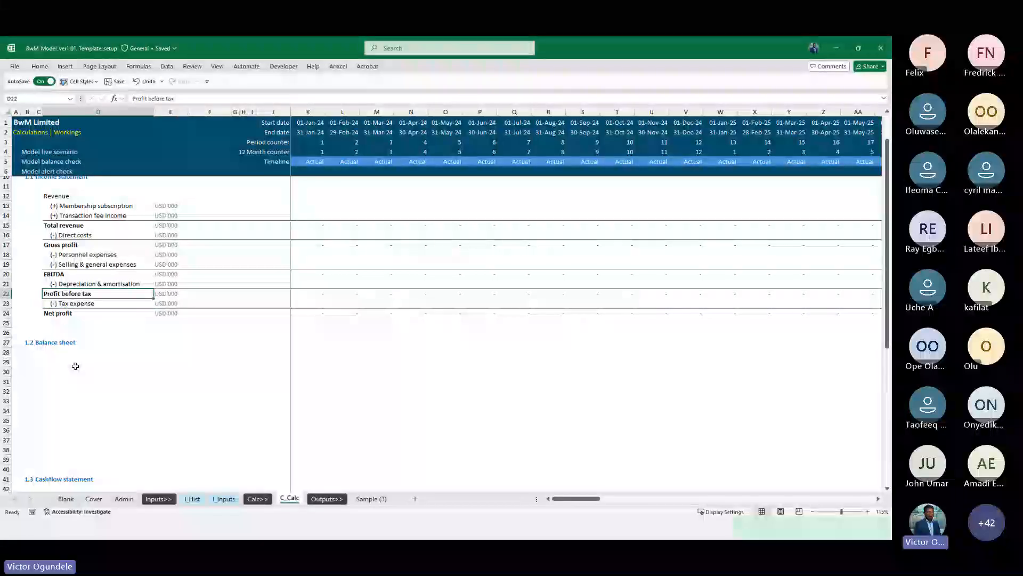
key("Up")
key("Up")
key("Up")
key("Up")
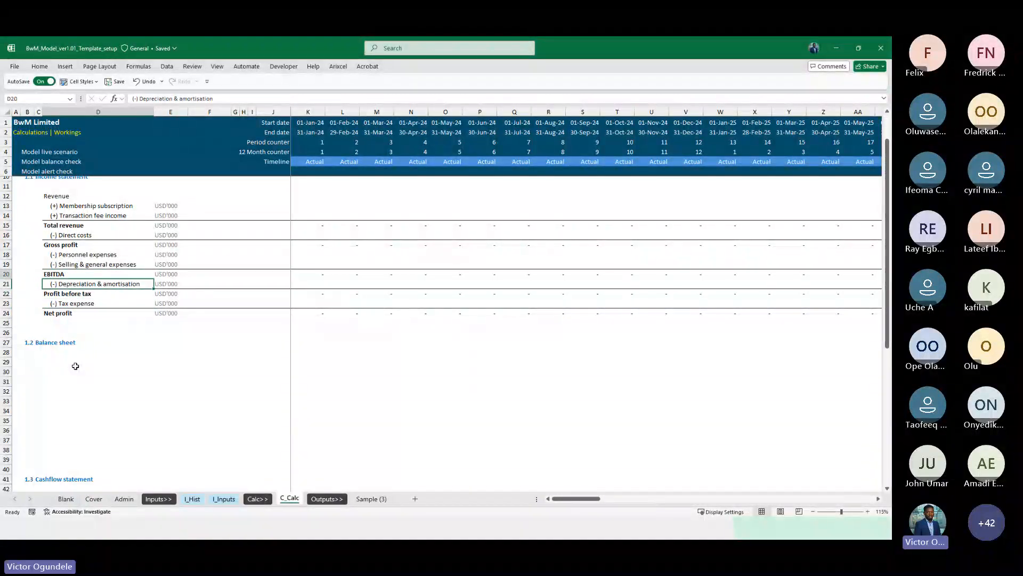
key("Up")
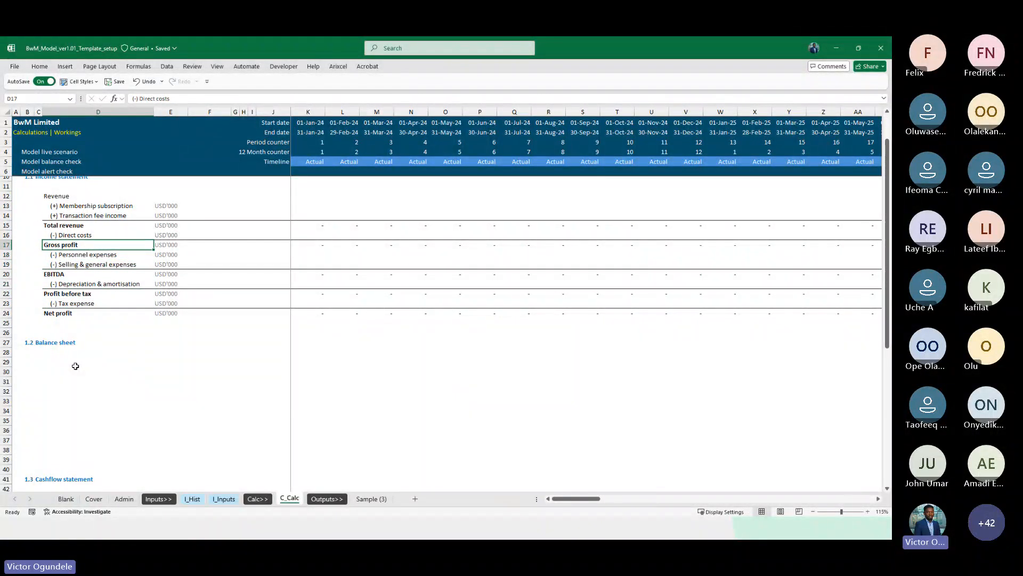
key("Down")
key("Down")
key("Down")
key("Down")
key("Down")
key("Down")
key("Up")
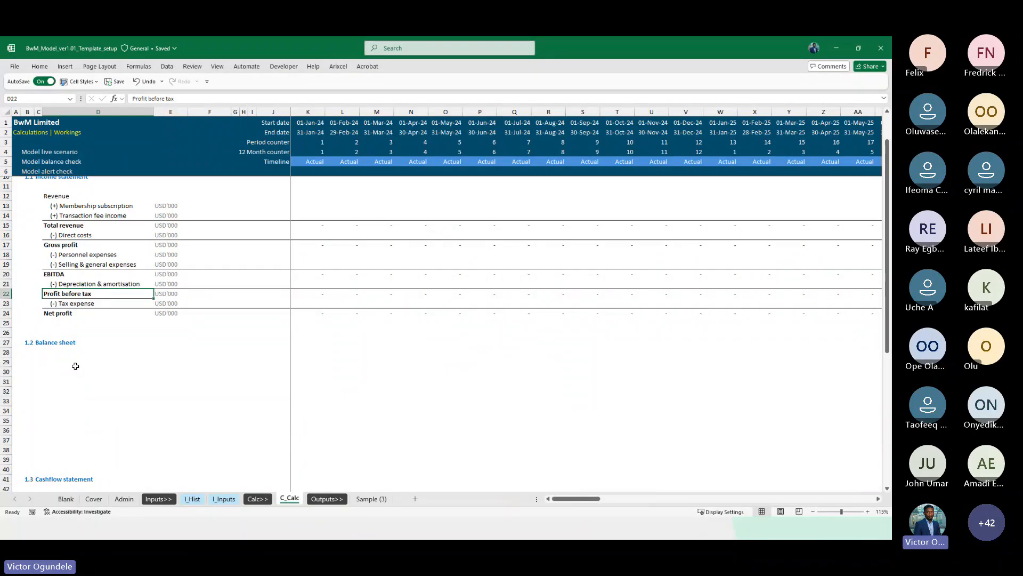
Insert two blank rows above the Profit before tax row in the income statement
key("shift+space")
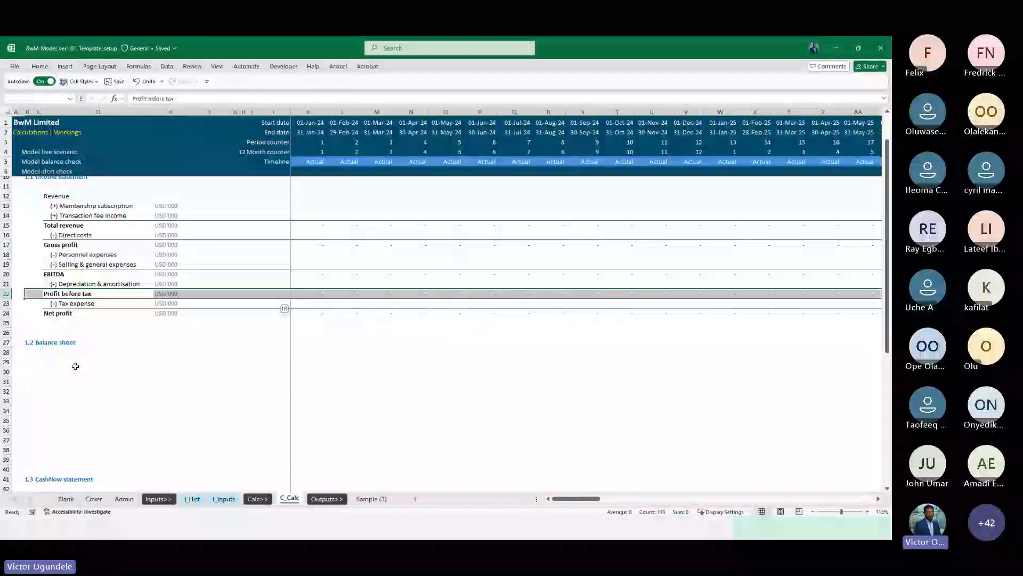
key("ctrl+shift+plus")
key("ctrl+shift+plus")
key("Left")
key("Right")
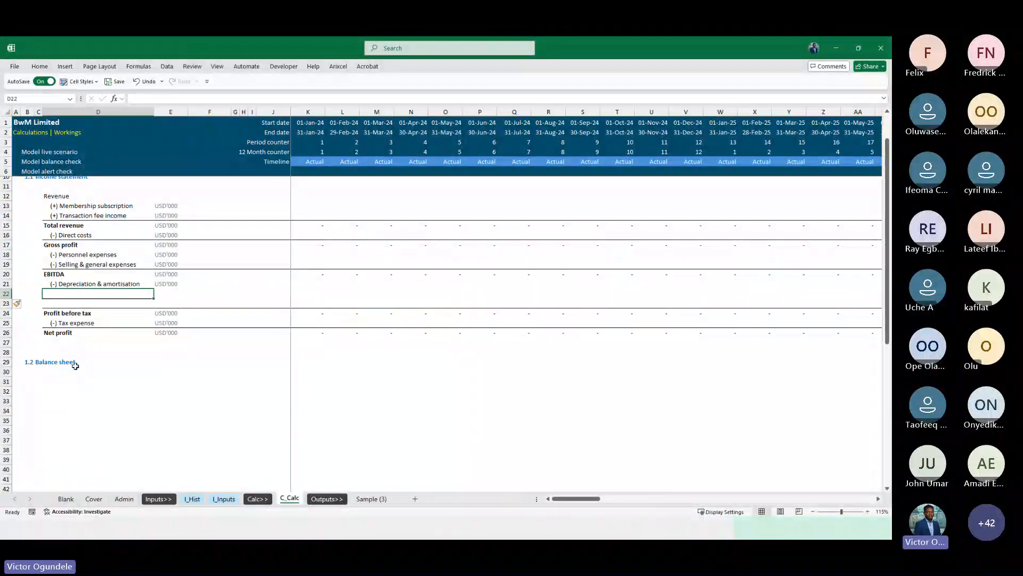
type("O")
key("Escape")
Copy the EBITDA row and paste it into the first new row below Depreciation & amortisation
key("Up")
key("Up")
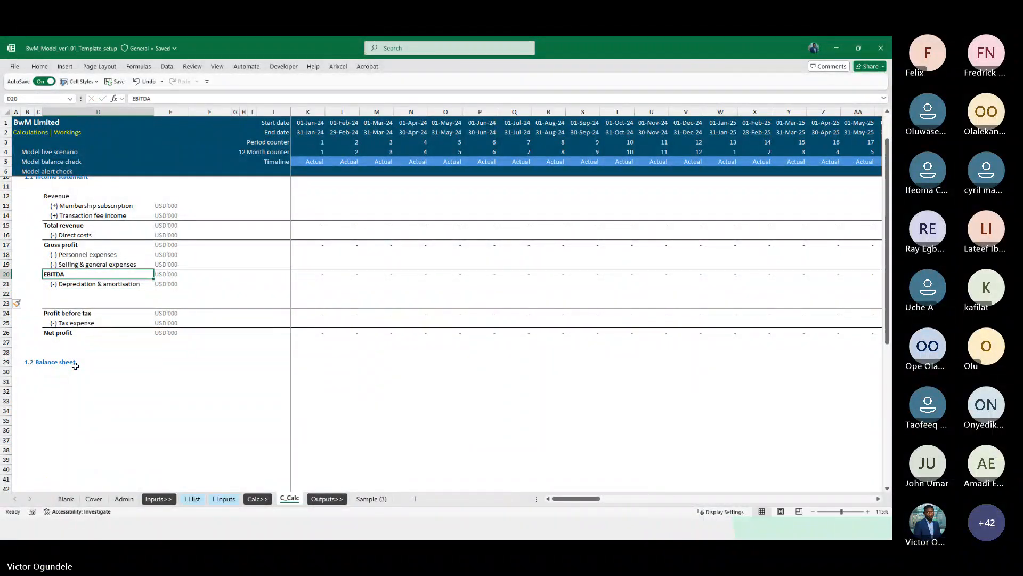
key("shift+space")
key("ctrl+c")
key("Down")
key("Down")
key("ctrl+Left")
key("ctrl+v")
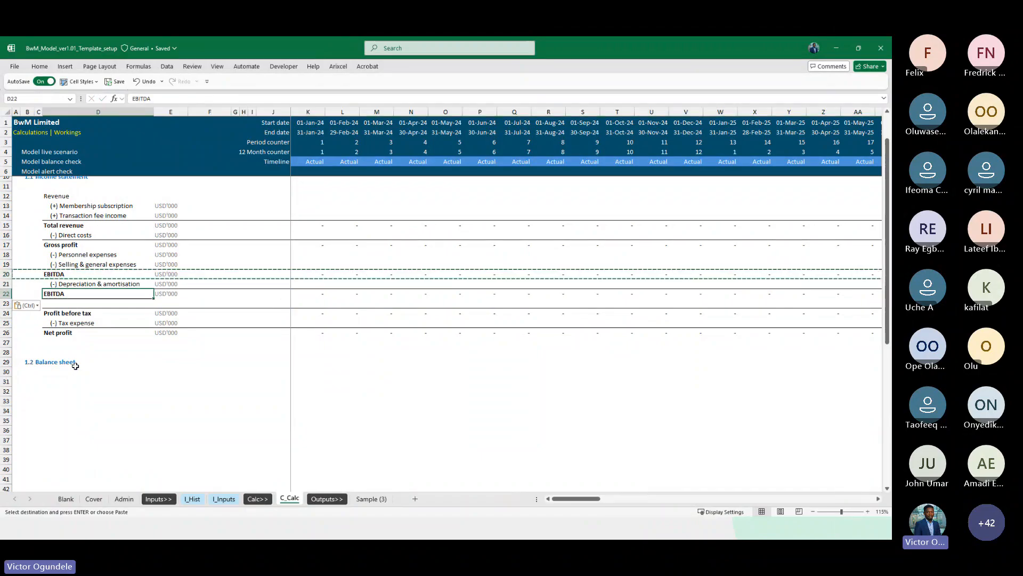
Rename the pasted row's label as Operating profit
key("ctrl+Right")
type("Operat")
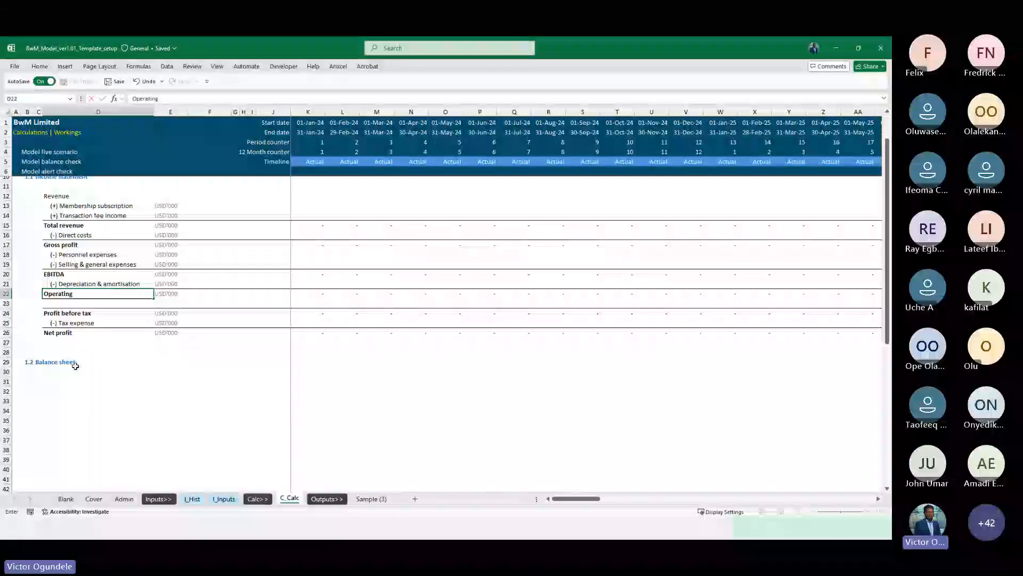
type("g profit")
key("Right")
key("Right")
key("Right")
key("Right")
key("Right")
key("Right")
key("Right")
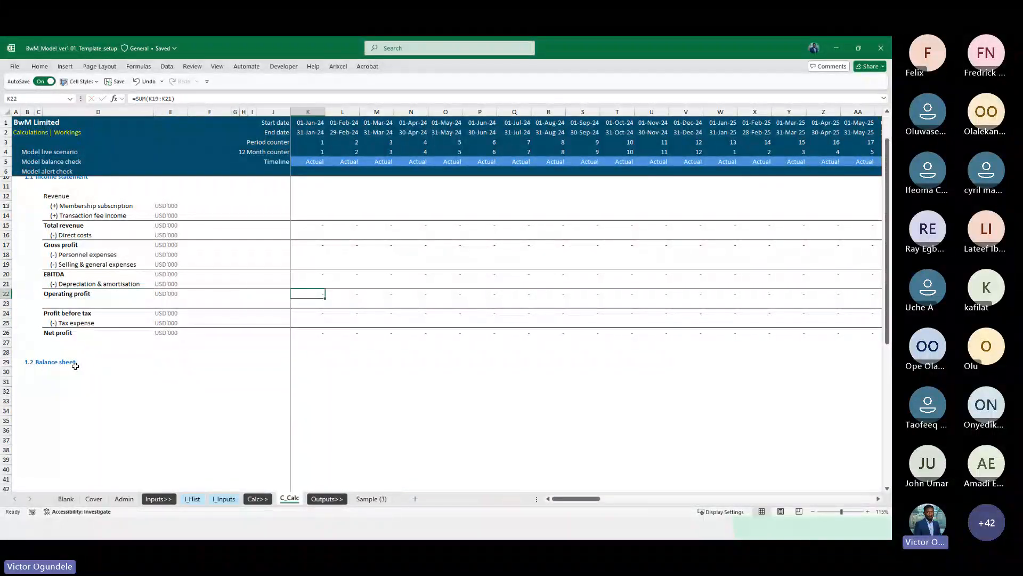
Set Operating profit's first period formula to =SUM(K20:K21), summing EBITDA and depreciation
type("=sum")
key("Tab")
key("Up")
key("shift+Up")
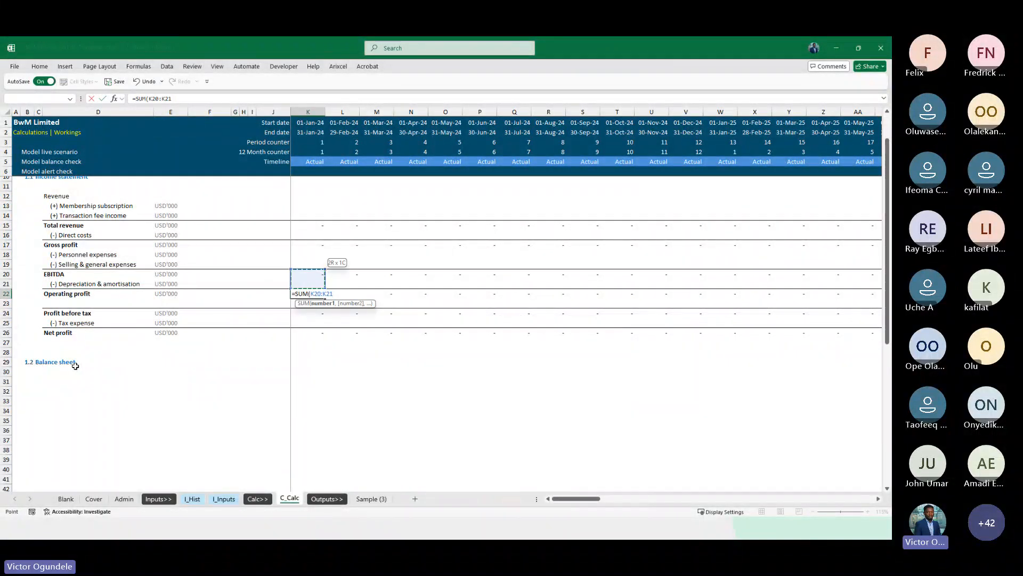
key("ctrl+Return")
Insert two blank rows below Operating profit
key("ctrl+shift+Right")
key("Left")
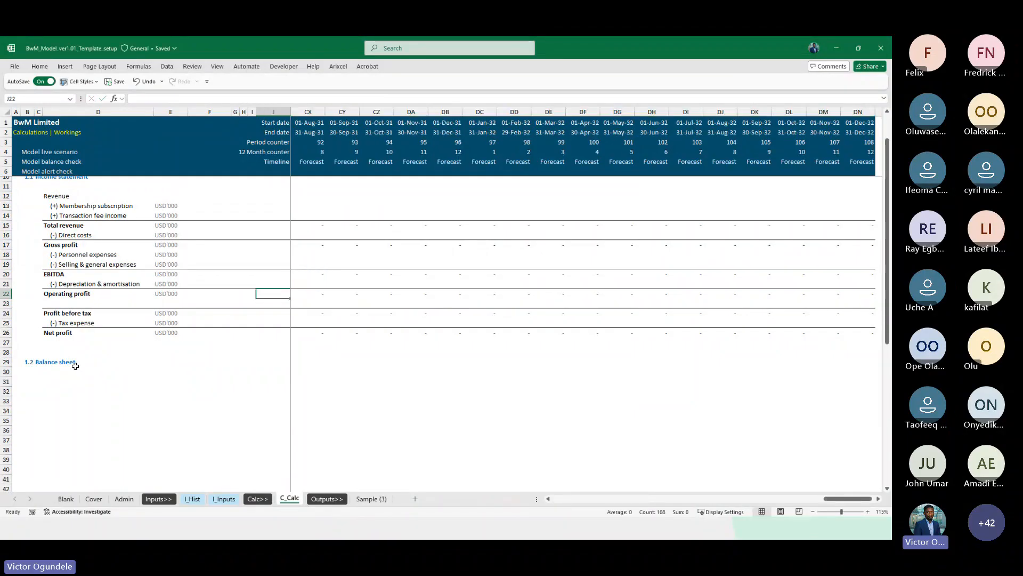
key("Right")
key("ctrl+Left")
key("ctrl+Left")
key("Down")
key("Down")
key("shift+space")
key("ctrl+shift+plus")
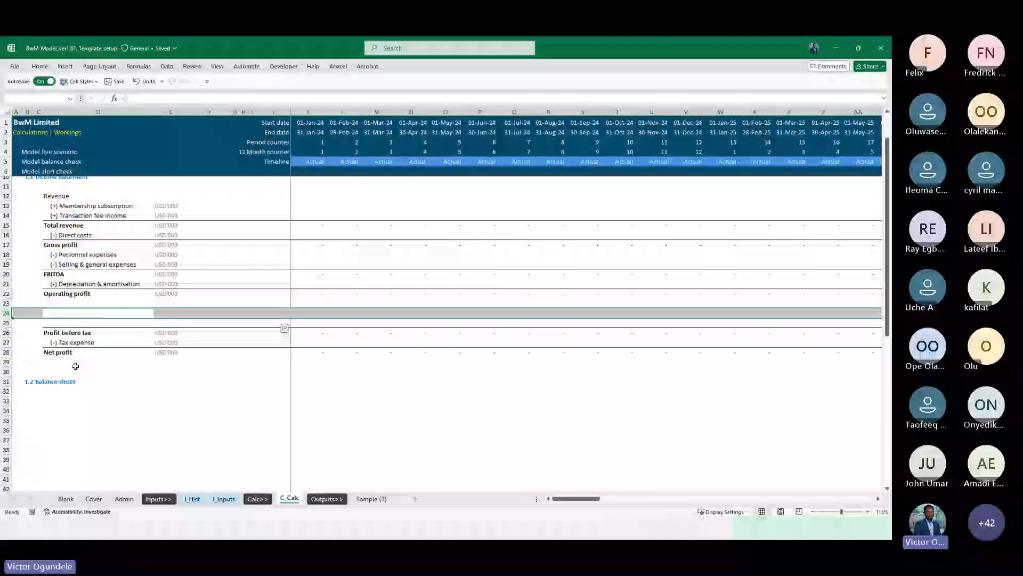
key("ctrl+shift+plus")
key("Up")
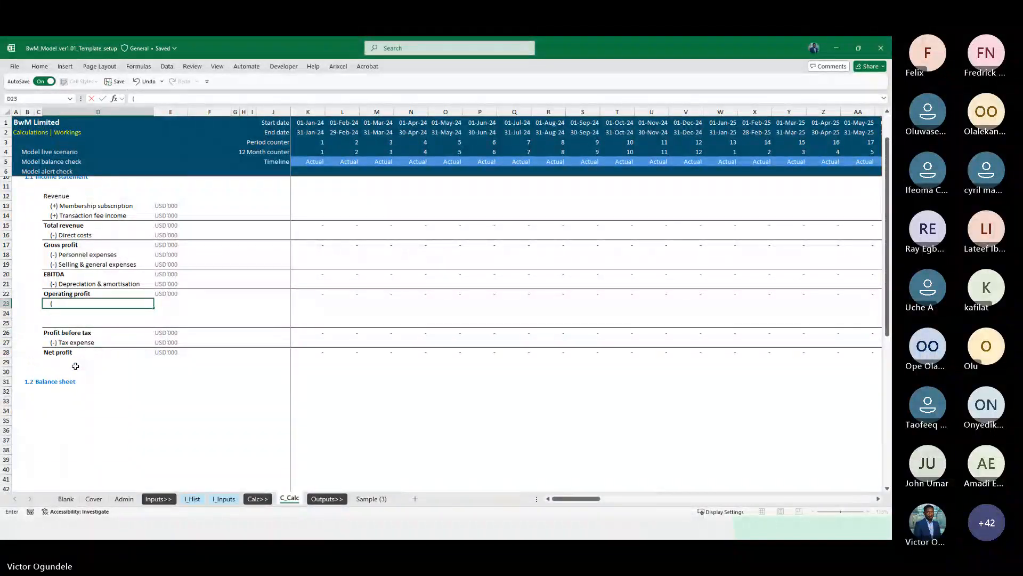
Label the new rows (+) Interest income and (-) Interest expense
type("(+) Interest income")
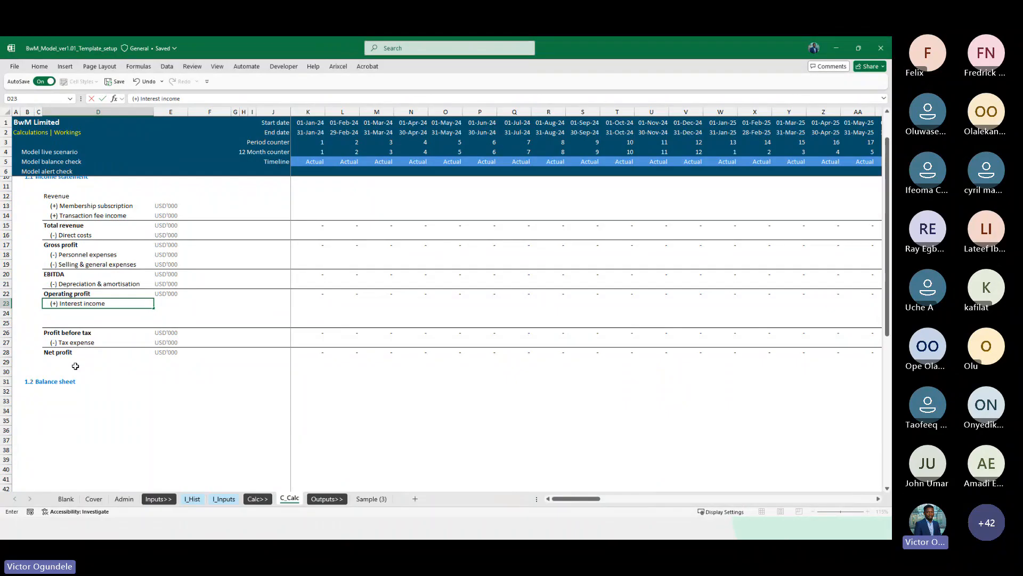
key("Return")
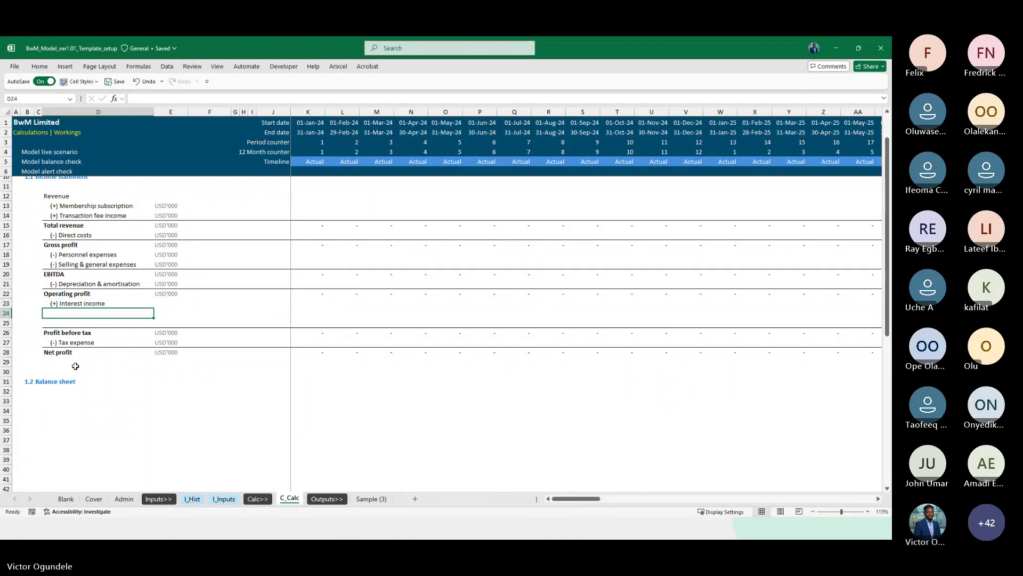
key("ctrl+d")
key("F2")
key("Home")
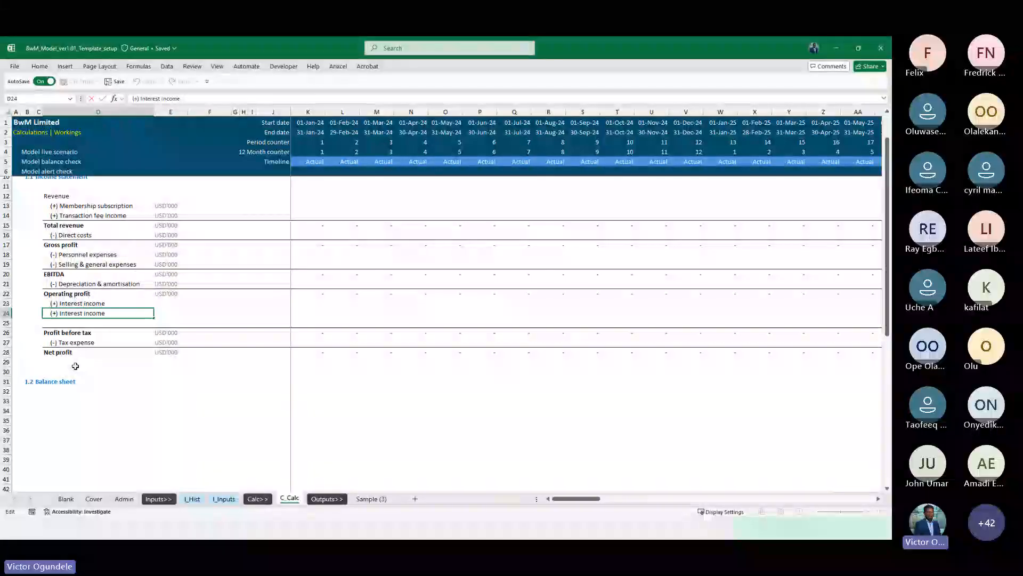
key("Right")
key("shift+Right")
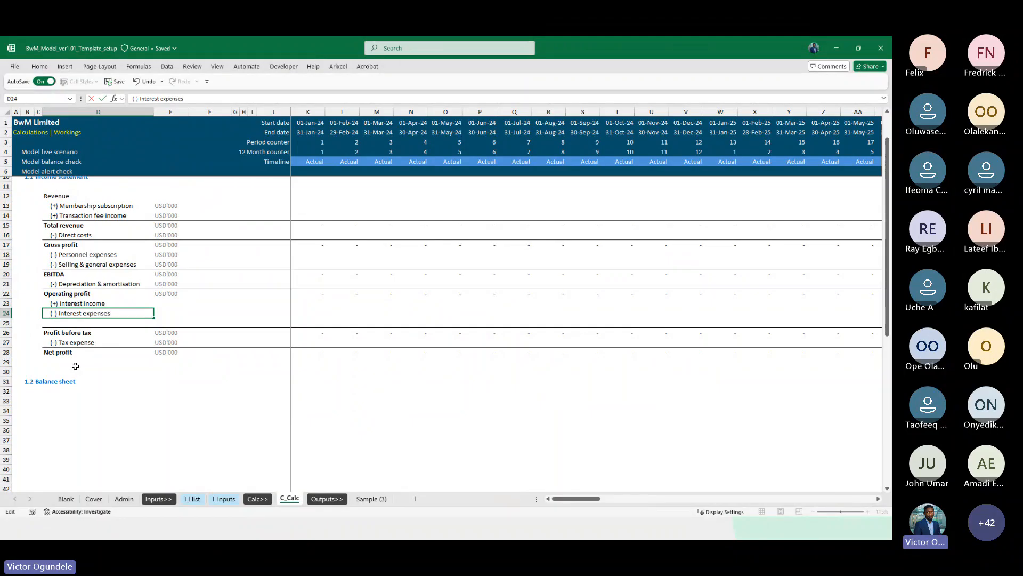
key("BackSpace")
key("Tab")
Copy the USD'000 unit cell into the unit column beside the interest rows and the blank row below
key("Up")
key("Up")
key("ctrl+c")
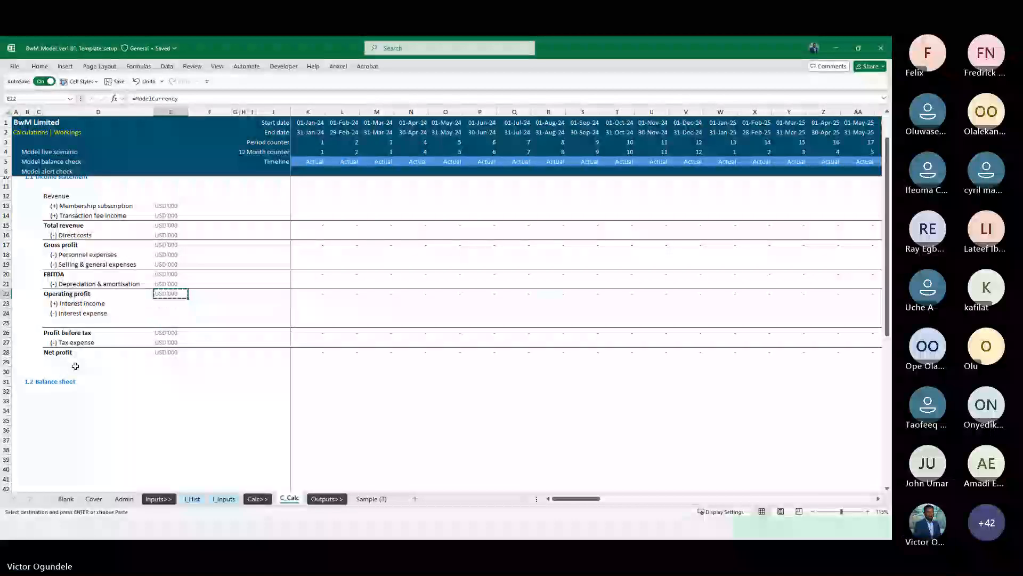
key("ctrl+Up")
key("ctrl+c")
key("ctrl+Down")
key("ctrl+Down")
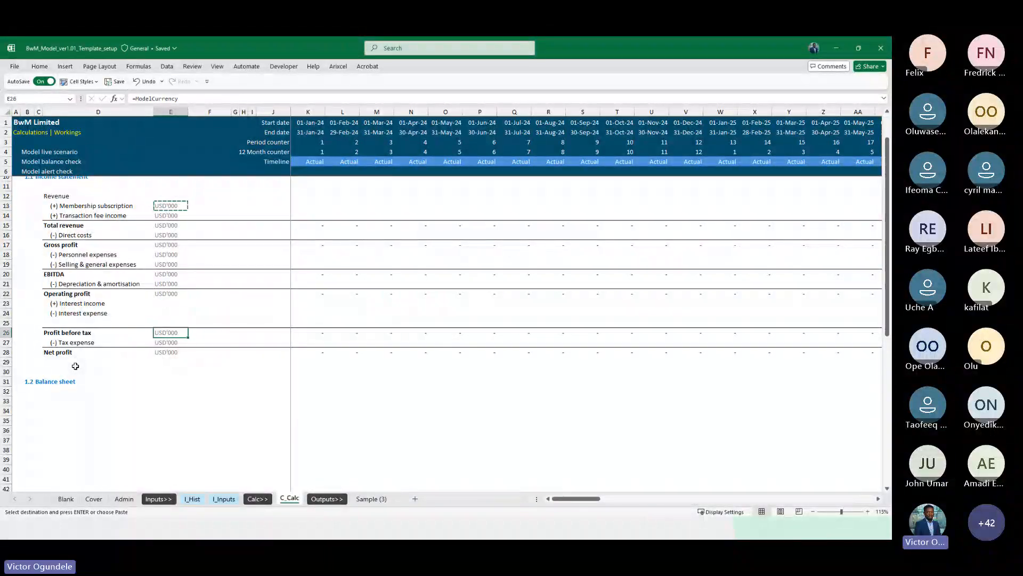
key("Up")
key("shift+Up")
key("shift+Up")
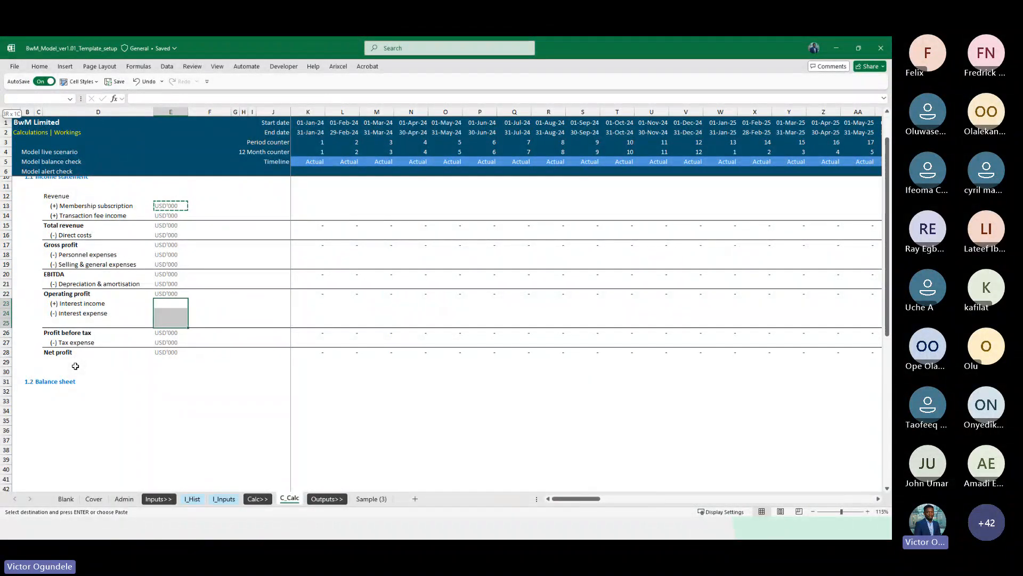
key("Return")
Delete the blank row between Interest expense and Profit before tax
key("Left")
key("Left")
key("Right")
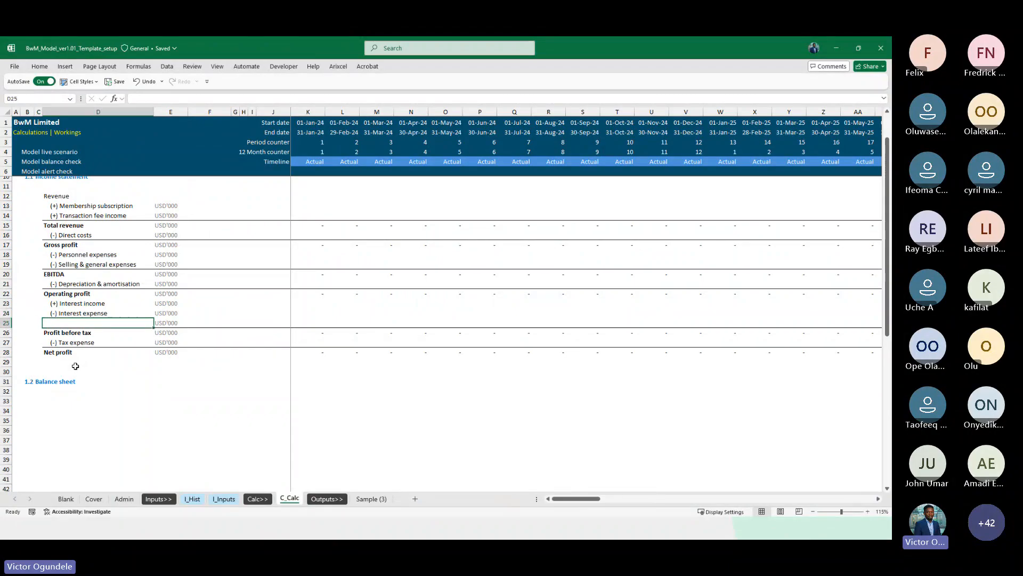
key("Right")
key("ctrl+shift+Right")
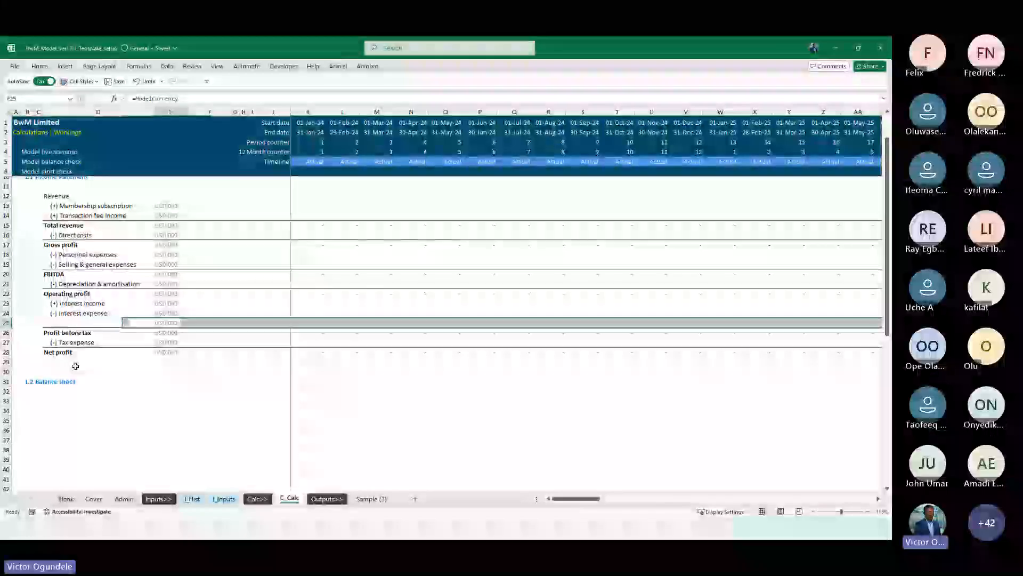
key("Left")
key("shift+space")
key("ctrl+minus")
Set Profit before tax to =SUM(K22:K24) and fill it right across the whole timeline
key("Right")
key("Right")
key("Right")
key("Right")
key("Right")
key("Right")
key("Right")
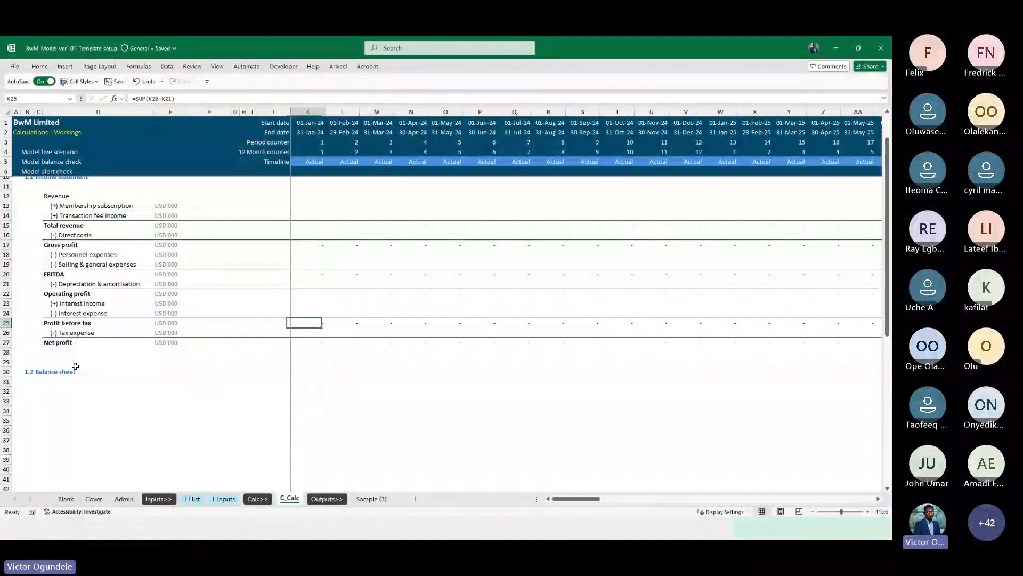
type("=SUM(")
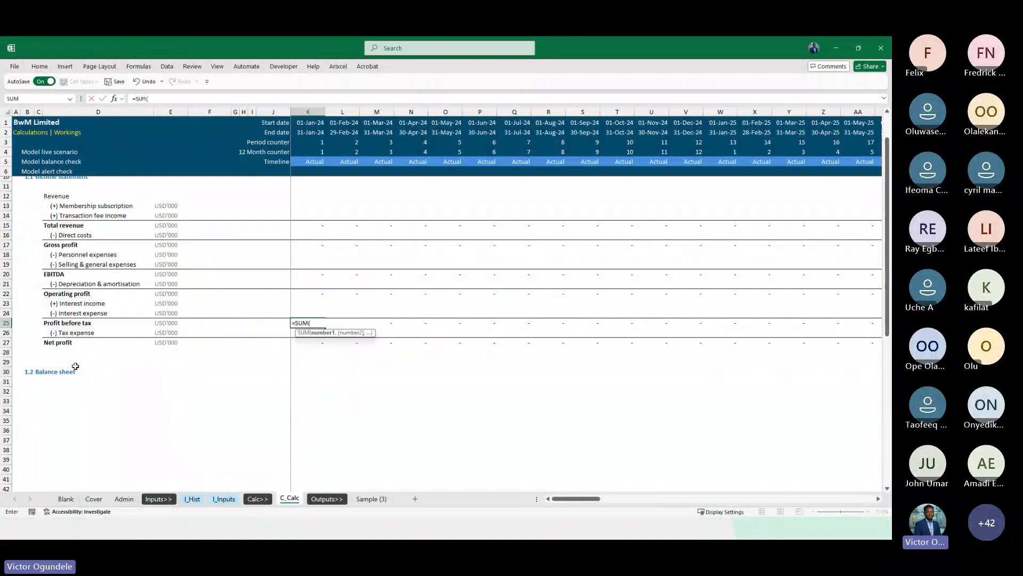
key("Up")
key("shift+Up")
key("ctrl+Return")
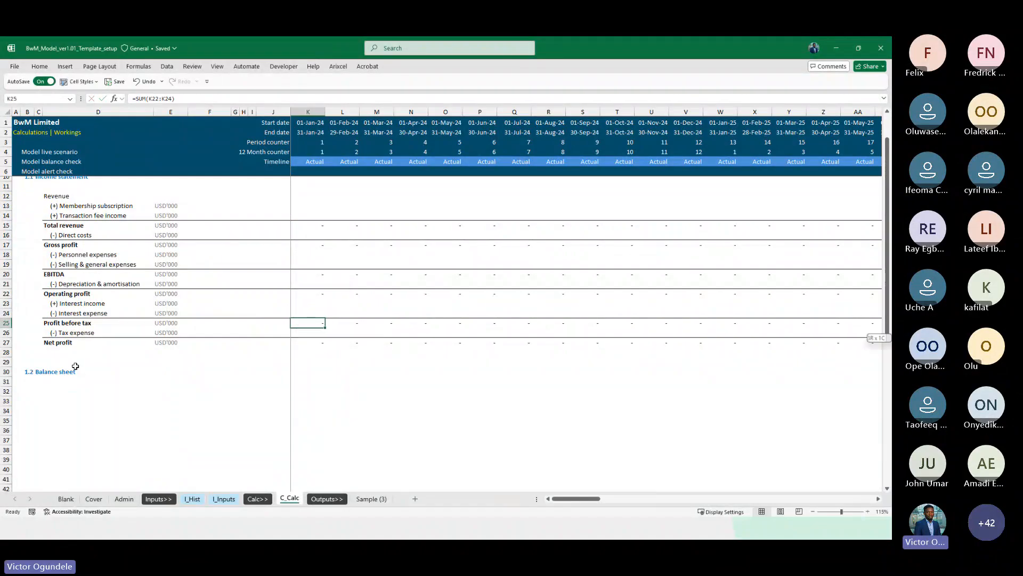
key("ctrl+shift+Right")
key("ctrl+r")
Inspect the Net profit formula in the first period column
key("Left")
key("Right")
key("Right")
key("Down")
key("Down")
key("Left")
key("F2")
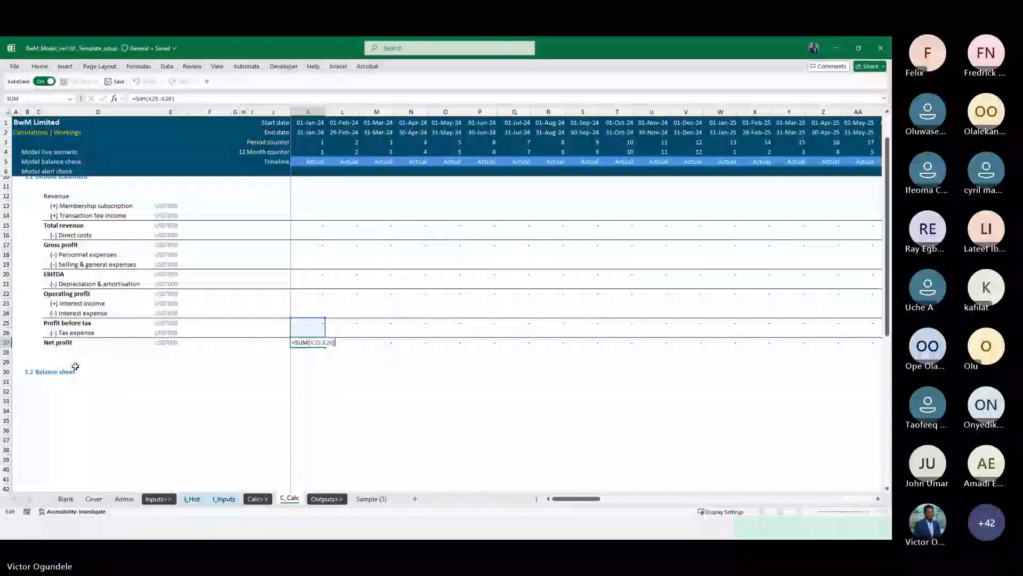
key("ctrl+Return")
key("ctrl+Left")
key("Left")
key("Down")
key("Down")
key("Down")
key("Down")
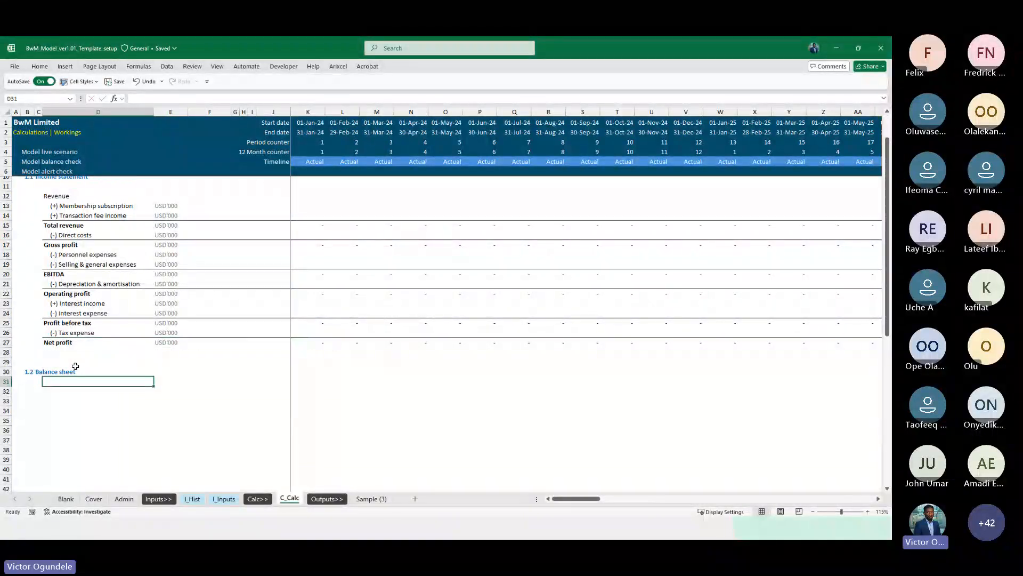
scroll(75, 366, "down", 4)
key("Down")
key("Down")
key("Down")
key("shift+space")
key("shift+Down")
key("shift+Down")
key("shift+Down")
key("shift+Down")
key("shift+Down")
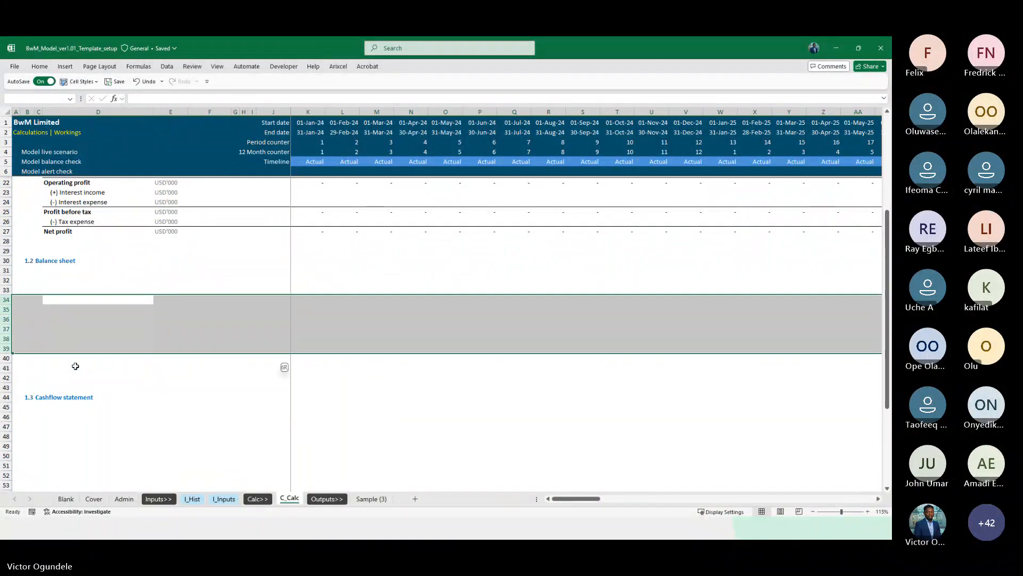
key("shift+Down")
Copy the balance sheet line item labels from the I_Hist sheet and paste them under the Balance sheet heading in C_Calc
key("ctrl+Page_Up")
key("ctrl+Page_Up")
key("ctrl+Page_Up")
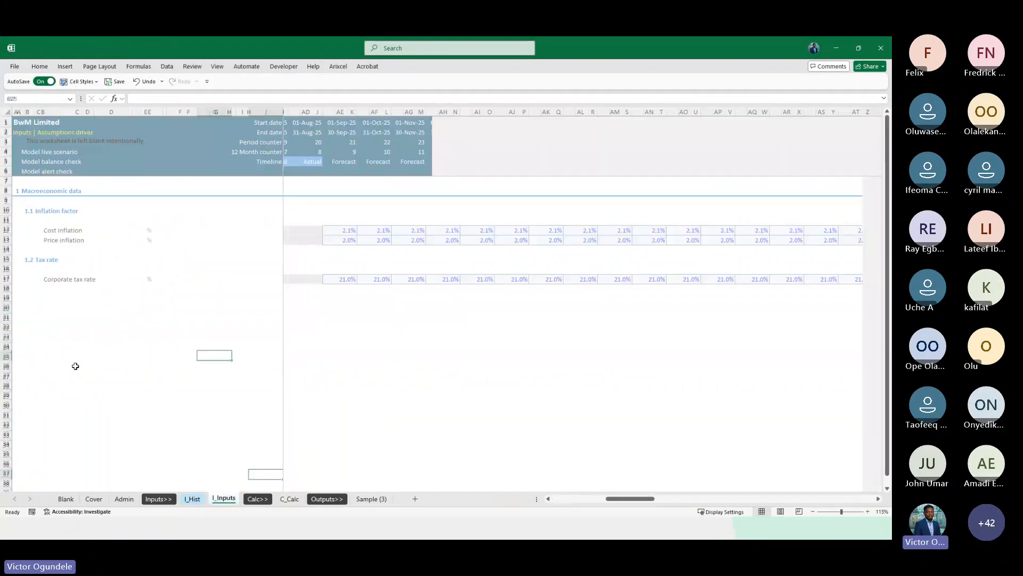
key("Up")
scroll(75, 366, "down", 6)
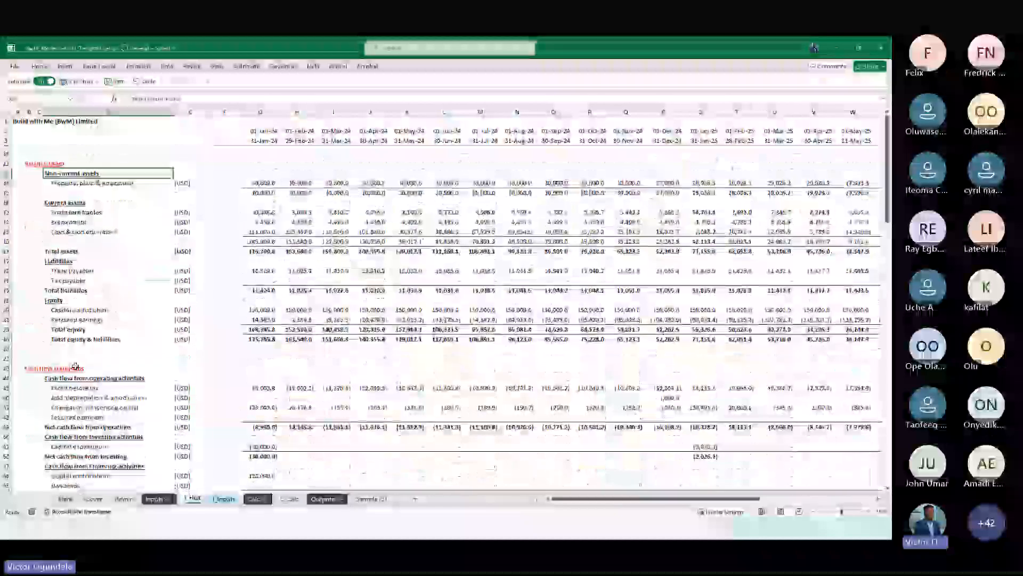
left_click(69, 338, "shift")
key("ctrl+c")
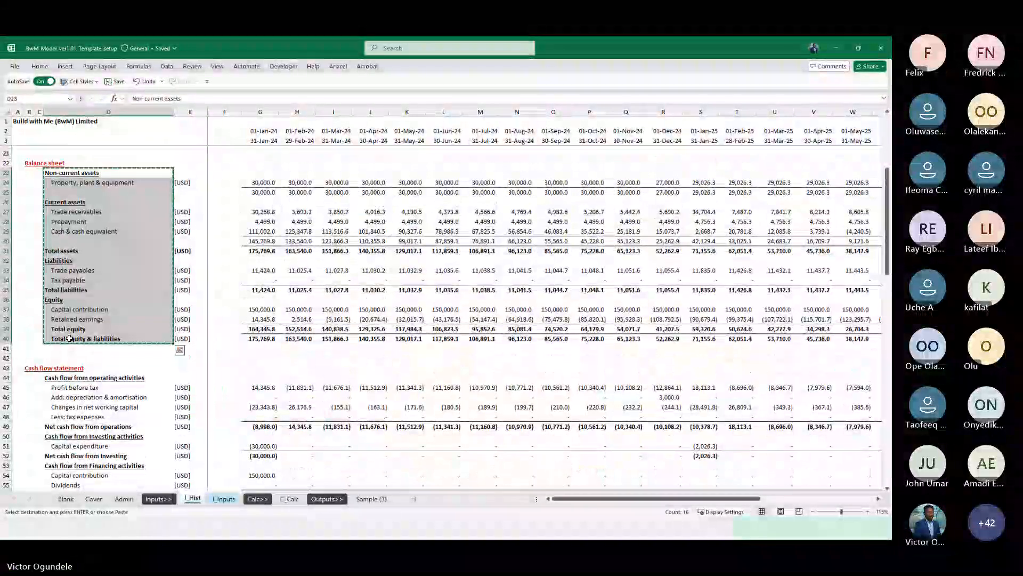
key("ctrl+Page_Down")
key("ctrl+Page_Down")
key("ctrl+Page_Down")
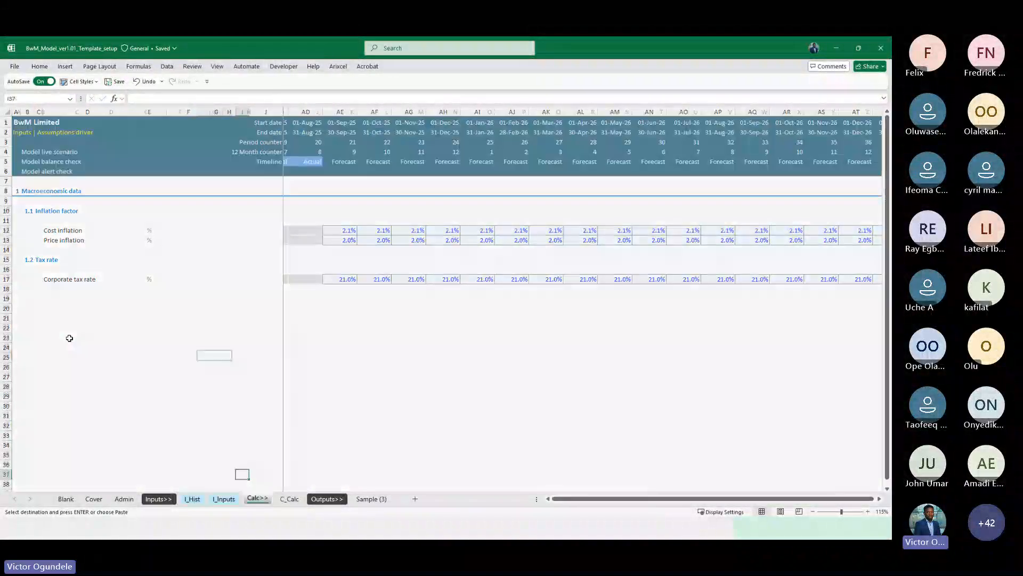
key("ctrl+v")
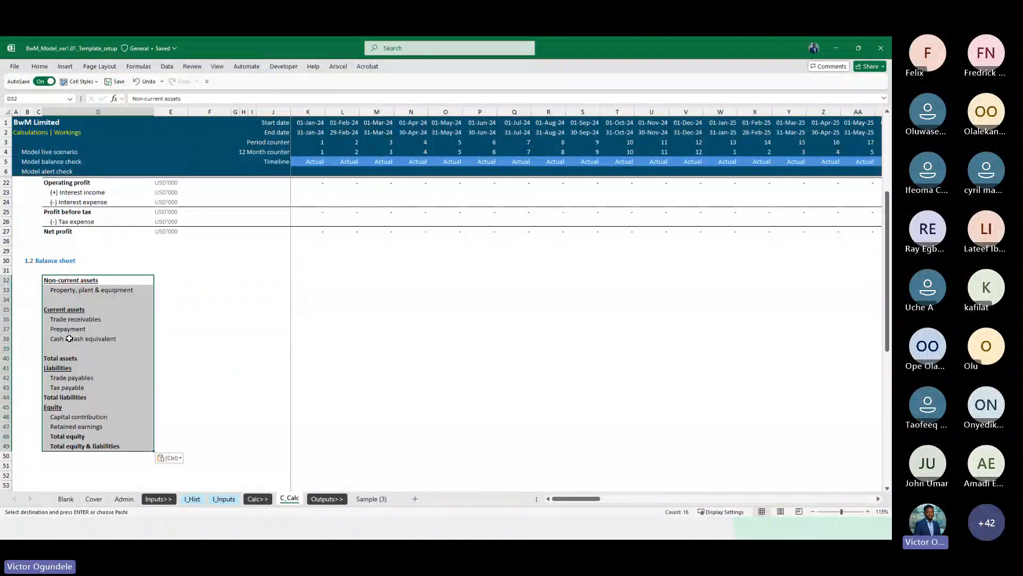
key("Down")
key("Up")
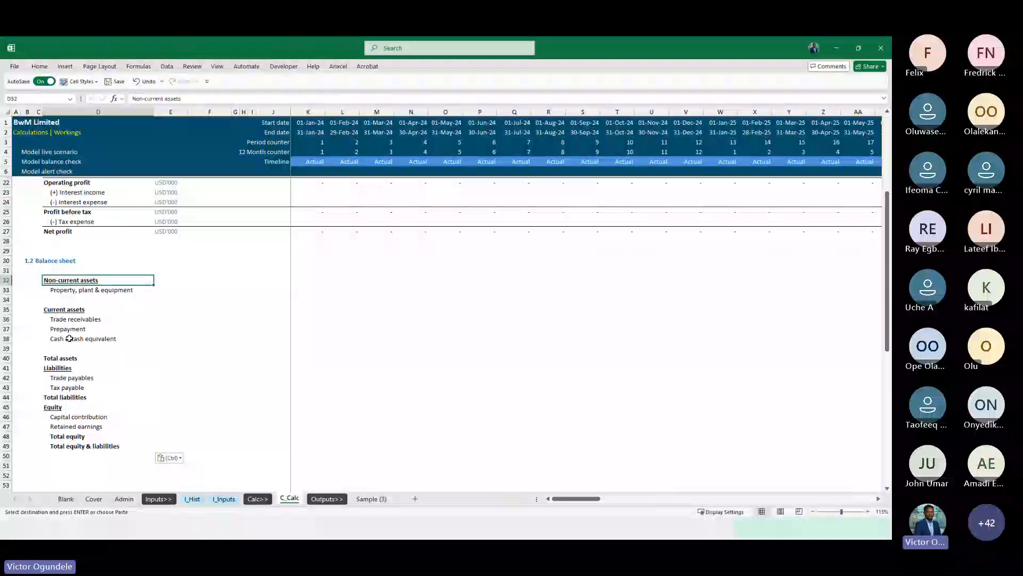
Rename the Non-current assets heading to Assets and delete the Current assets heading and the blank row above it
type("Assets")
key("Down")
key("Down")
key("Down")
key("shift+space")
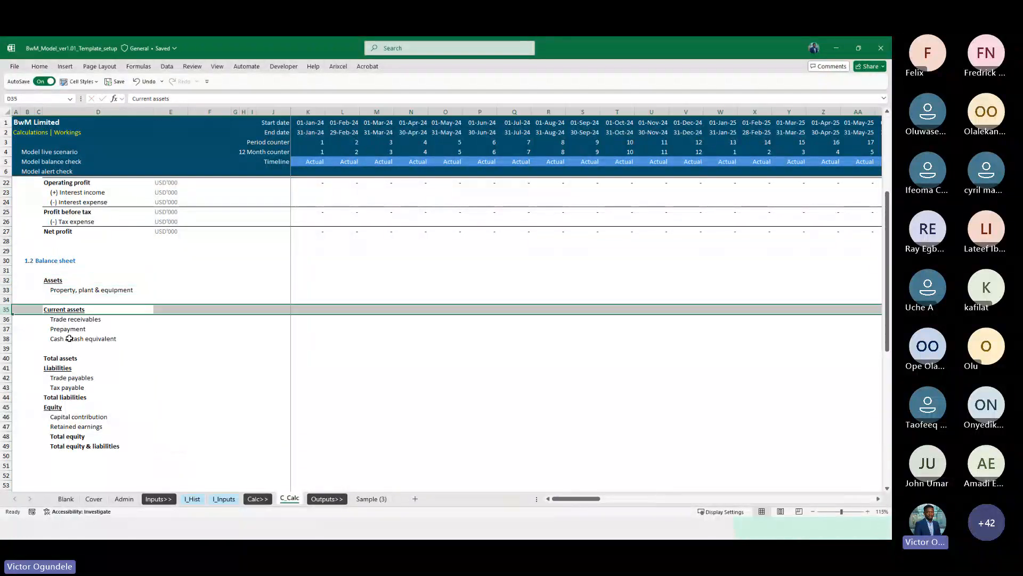
key("ctrl+minus")
key("Up")
key("shift+space")
key("ctrl+minus")
Delete the blank row below Cash & cash equivalent and insert a blank row above Liabilities
key("Down")
key("Down")
key("Down")
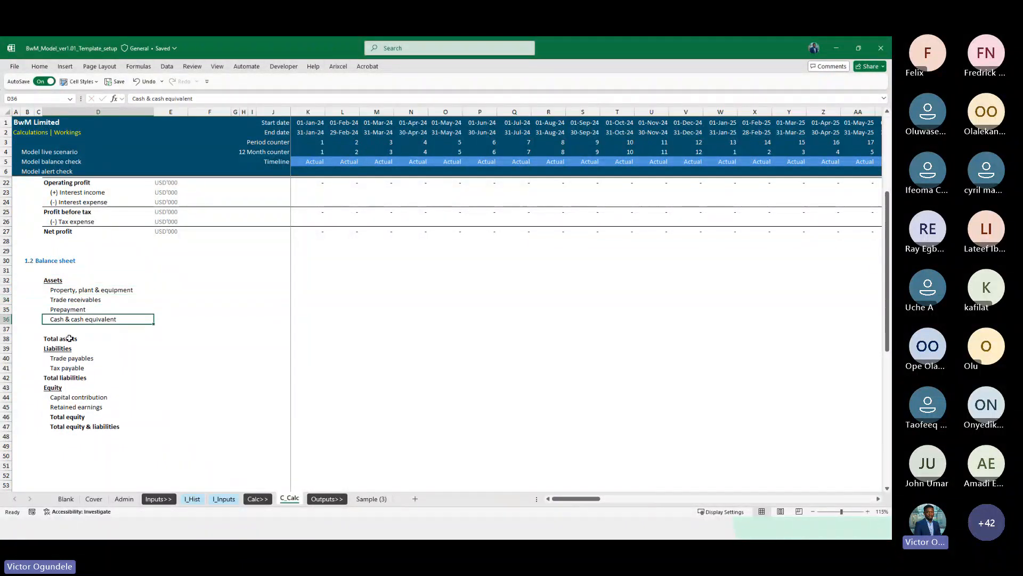
key("shift+space")
key("ctrl+minus")
key("Down")
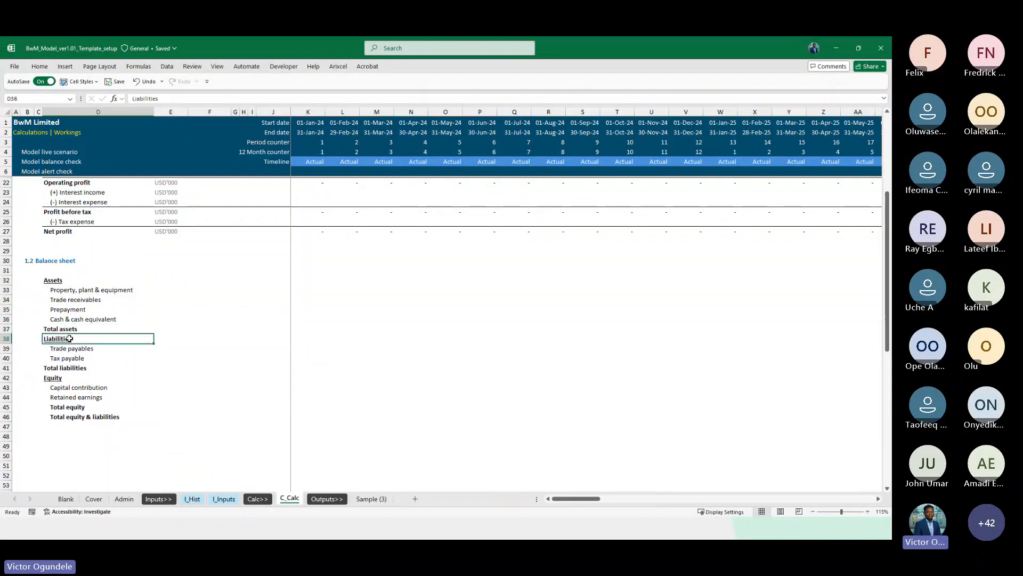
key("shift+space")
key("ctrl+shift+plus")
key("Down")
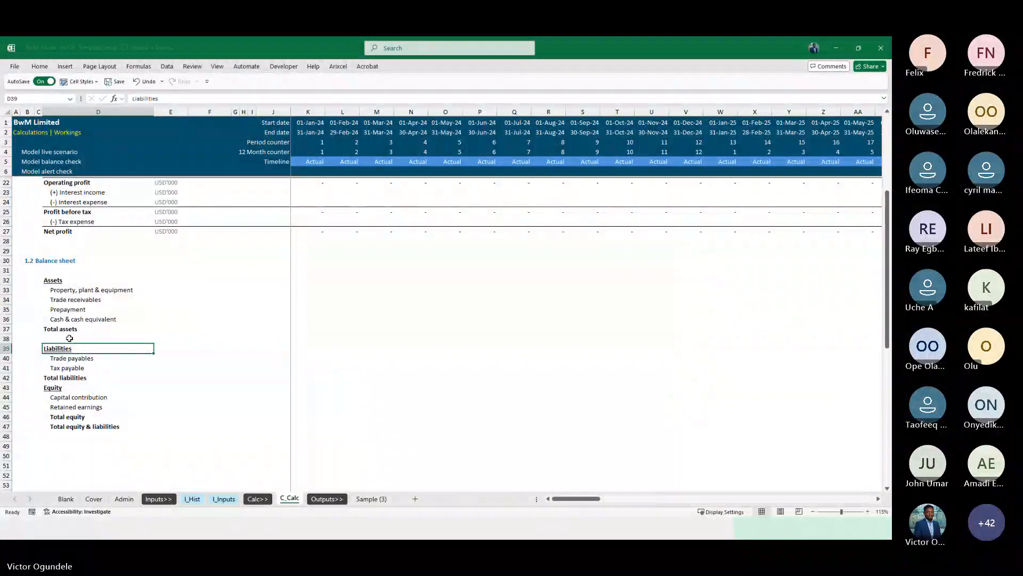
Review the balance sheet labels from Liabilities down to Total equity & liabilities
key("Down")
key("Down")
key("Down")
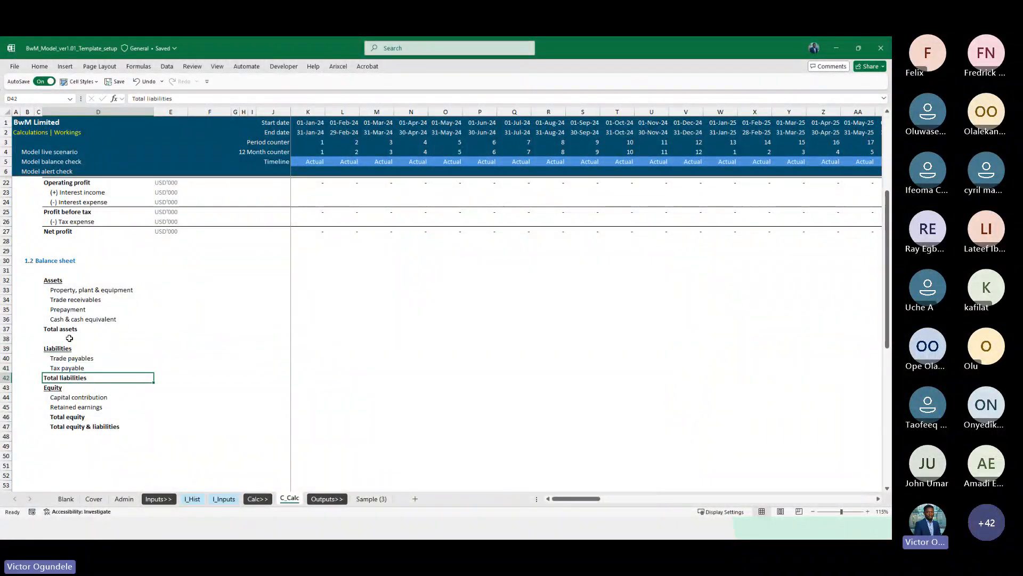
key("Down")
key("Down")
key("Down")
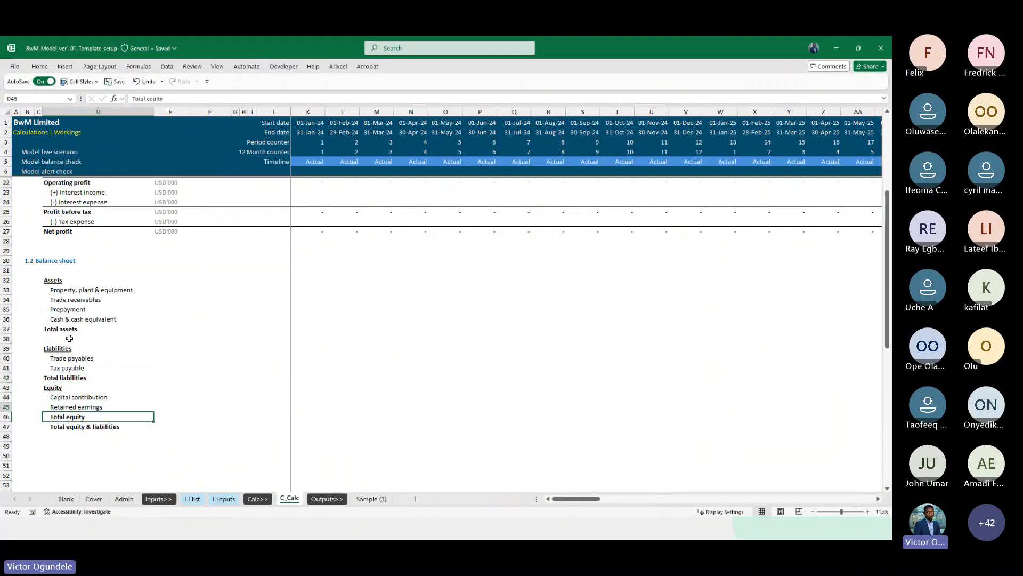
key("Up")
key("Up")
key("Down")
key("Down")
key("Down")
key("Down")
key("Down")
key("Down")
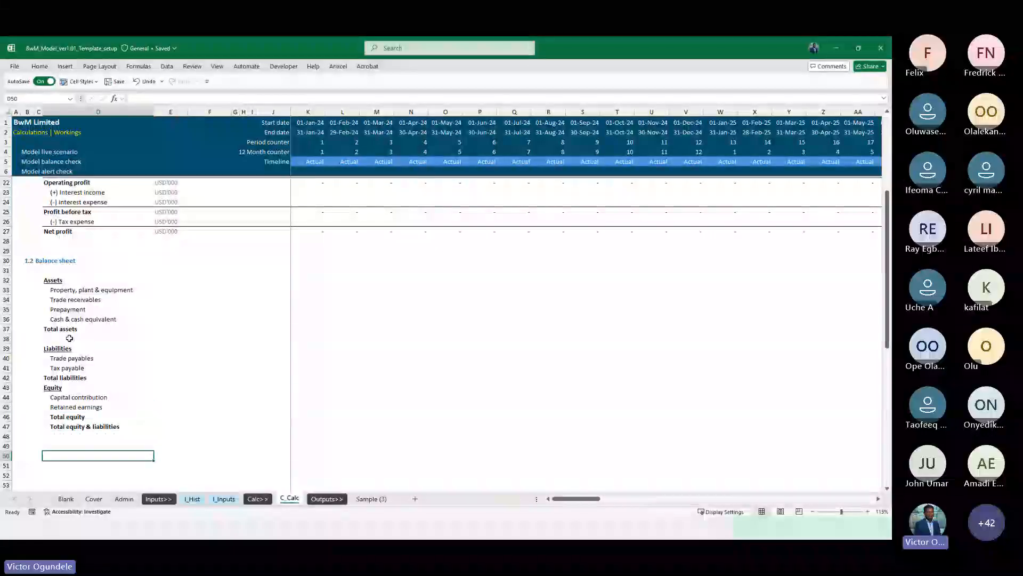
key("Down")
key("Up")
key("Up")
key("Up")
key("Up")
key("Up")
key("Up")
key("Up")
key("Up")
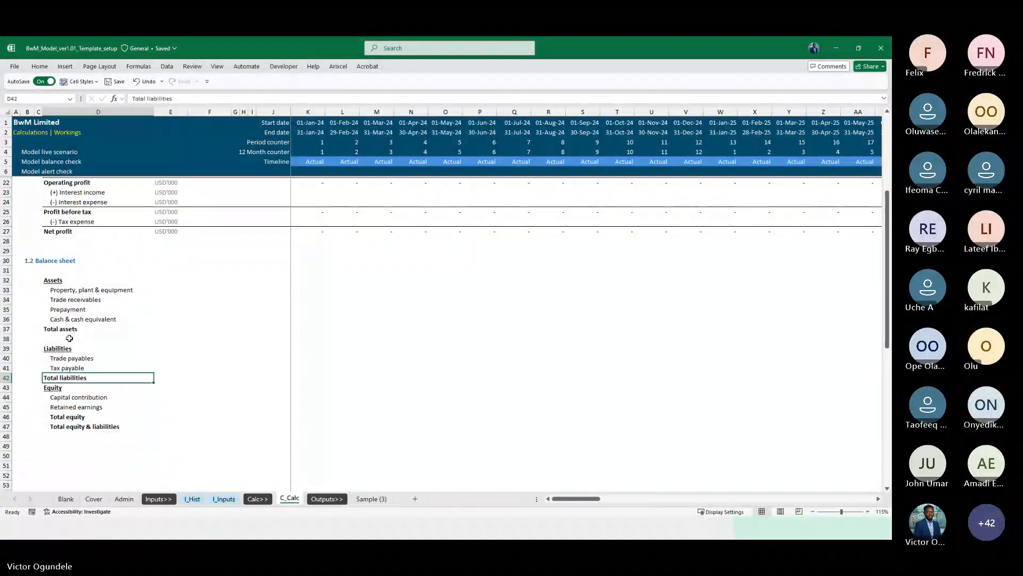
key("Up")
key("Up")
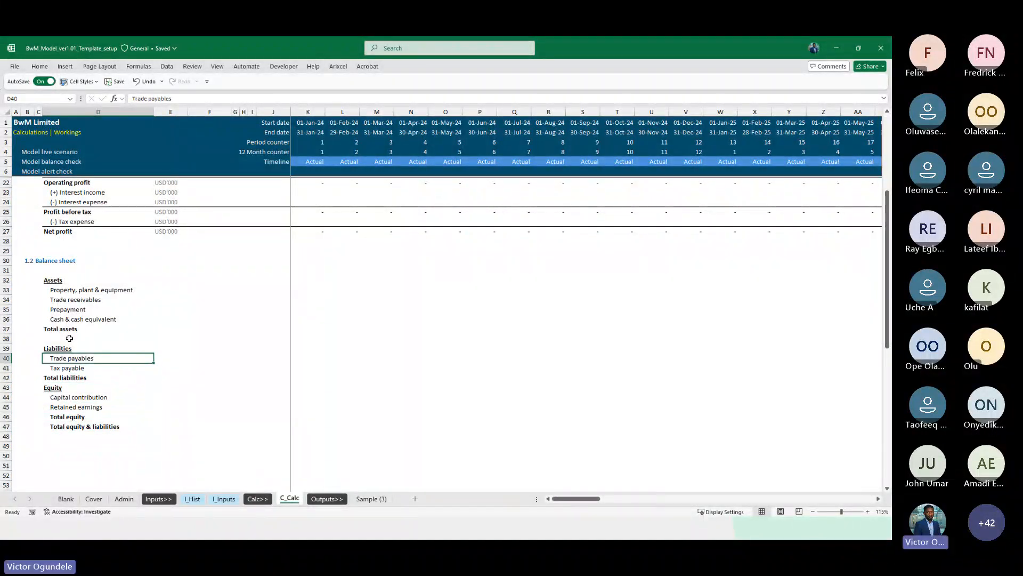
key("Up")
Rename the Liabilities heading to Liabilities and equity
key("F2")
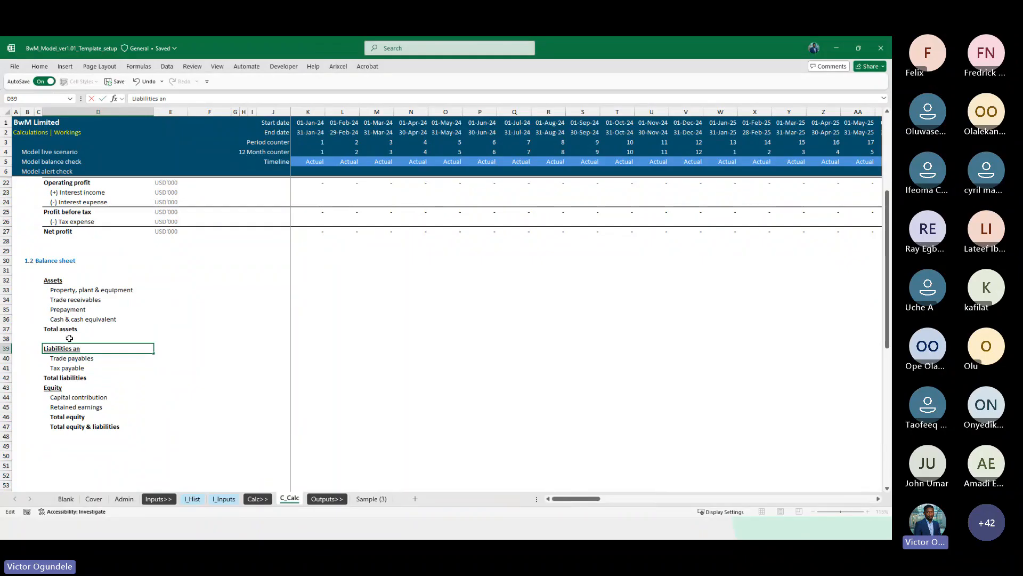
type("and w")
key("BackSpace")
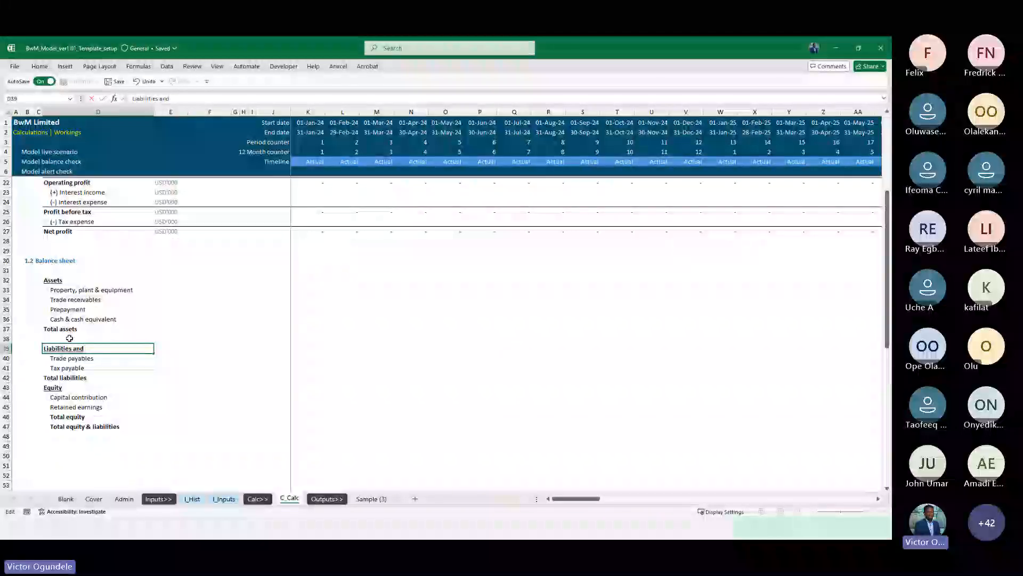
type("equities")
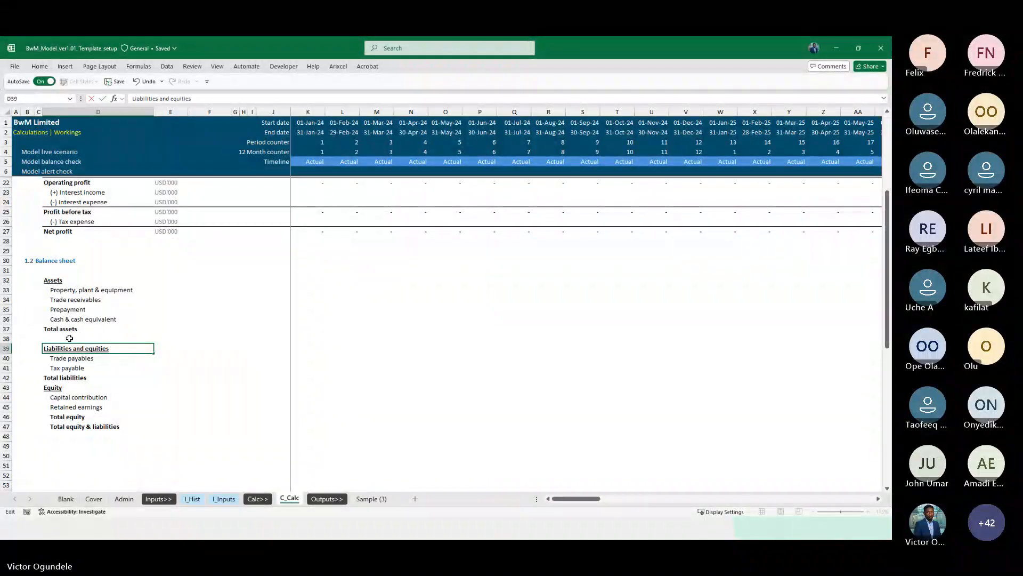
key("BackSpace")
key("BackSpace")
key("BackSpace")
type("y")
key("ctrl+Return")
Delete the Total liabilities row and the Equity heading row from the balance sheet
scroll(69, 338, "down", 1)
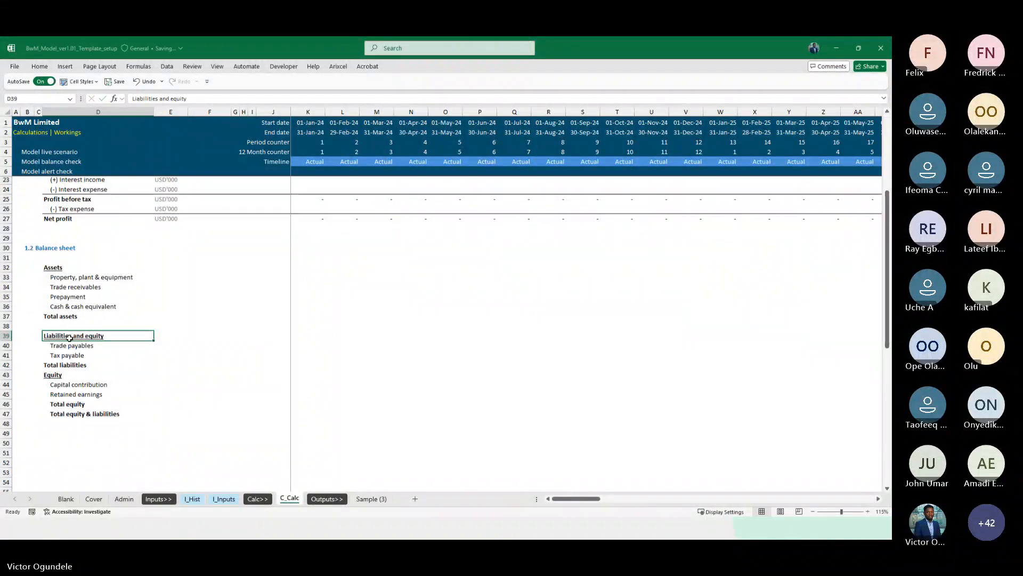
scroll(69, 338, "down", 2)
scroll(69, 338, "up", 1)
scroll(69, 338, "down", 1)
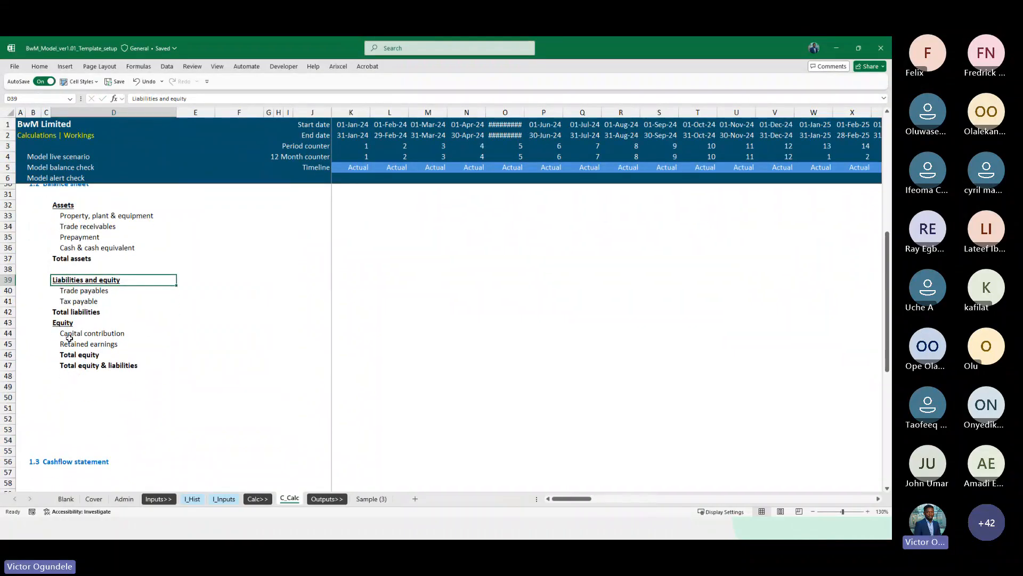
key("Down")
key("Down")
key("Down")
key("shift+space")
key("ctrl+minus")
key("ctrl+minus")
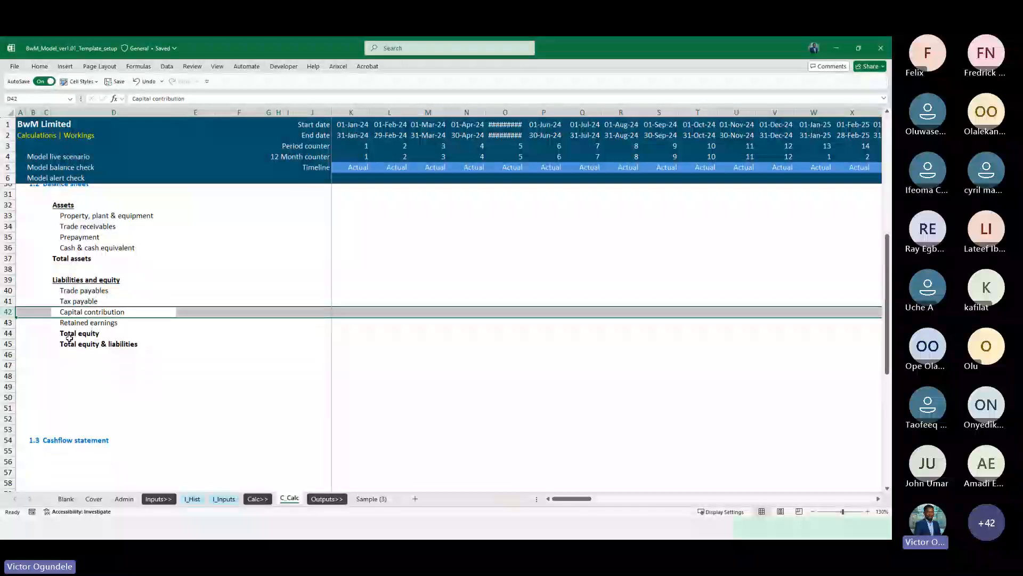
key("shift+BackSpace")
Delete the Total equity row below Retained earnings
scroll(69, 337, "up", 1)
key("Right")
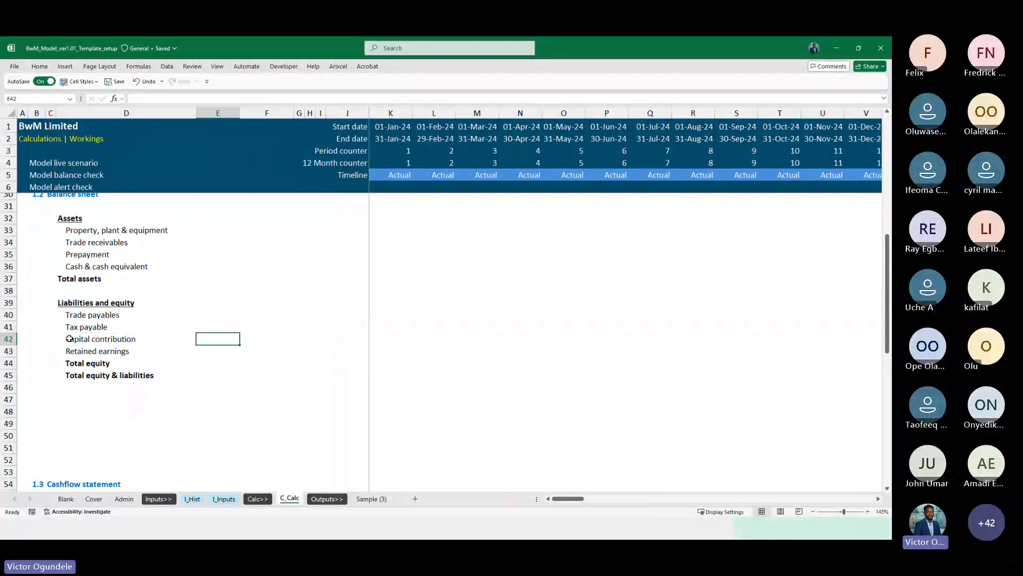
key("Down")
key("Down")
key("Left")
key("shift+space")
key("ctrl+minus")
key("Left")
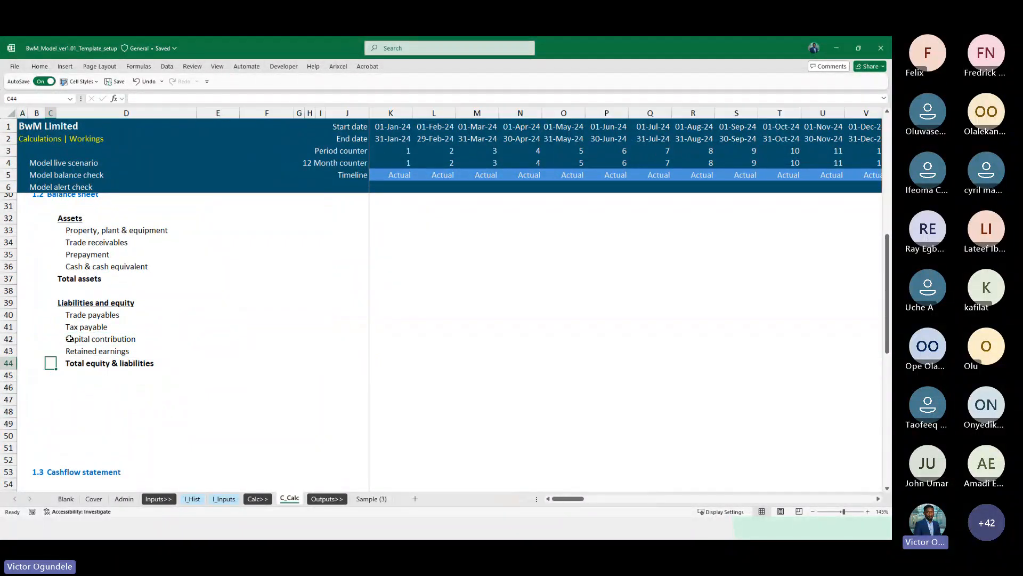
Copy the USD'000 unit label from Net profit to all asset rows through Total assets
key("Right")
key("Right")
key("ctrl+Up")
key("ctrl+c")
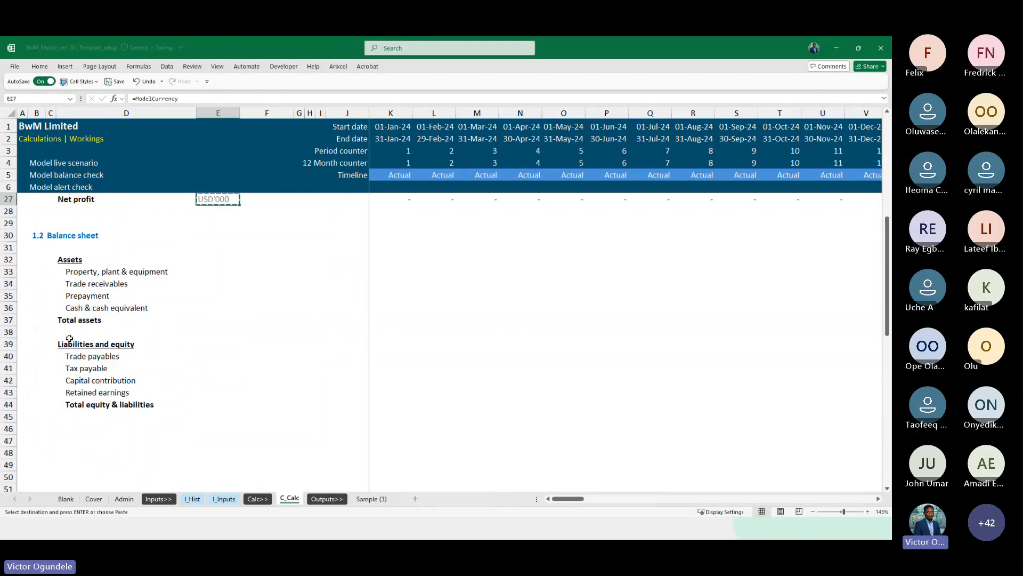
key("Down")
key("Down")
key("Down")
key("Down")
key("Down")
key("Down")
key("shift+Down")
key("shift+Down")
key("shift+Down")
key("shift+Down")
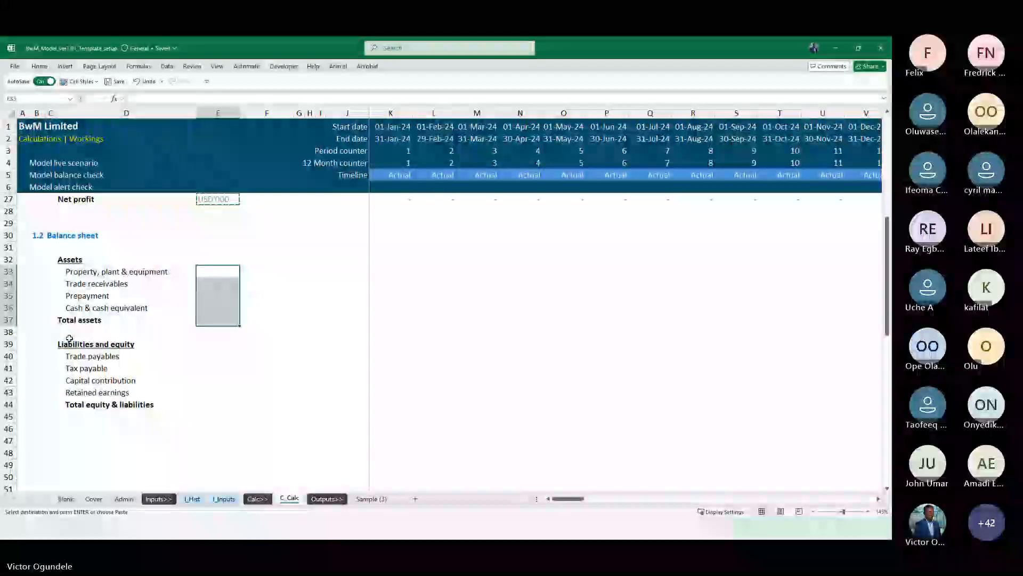
key("Return")
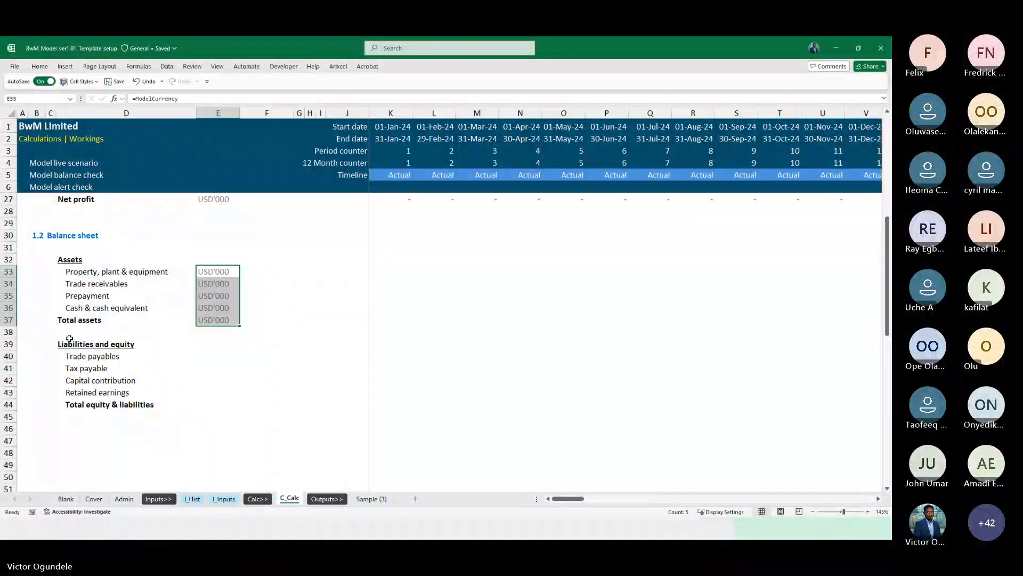
Copy the USD'000 unit label to the liability and equity rows through Total equity & liabilities
key("Down")
key("Down")
key("Down")
key("Down")
key("ctrl+c")
key("Down")
key("Down")
key("Down")
key("shift+Down")
key("shift+Down")
key("shift+Down")
key("shift+Down")
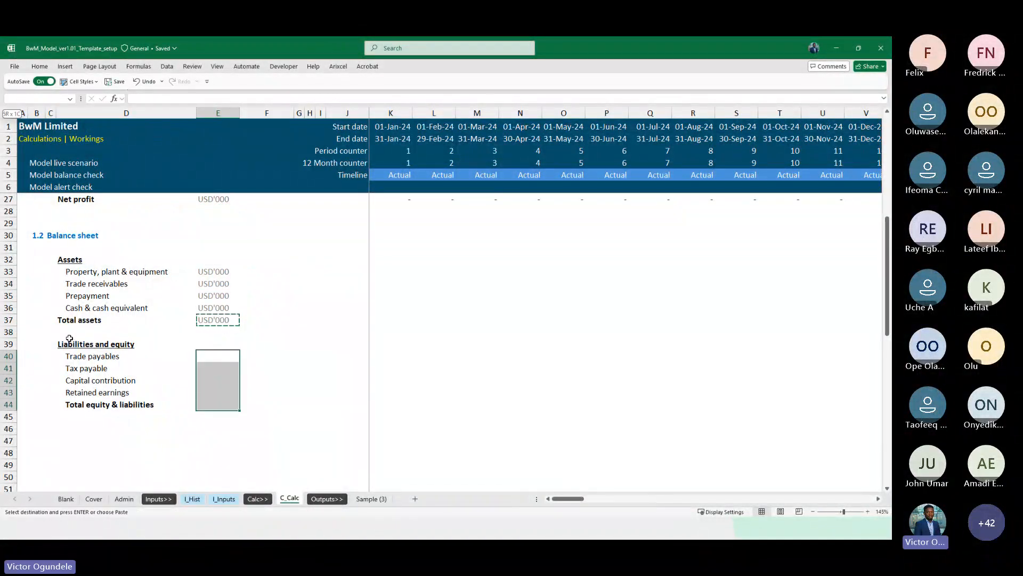
key("ctrl+v")
key("Up")
key("Up")
key("Up")
key("Up")
key("Up")
key("Up")
key("Escape")
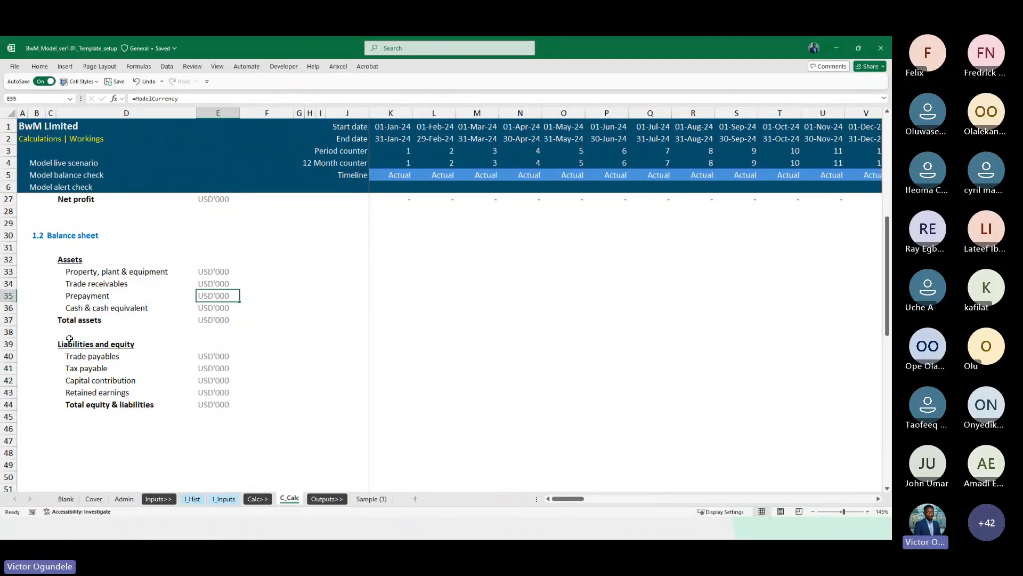
Add top borders across the Total assets and Total equity & liabilities rows to the last period
key("Left")
key("Down")
key("Down")
key("shift+Right")
key("ctrl+shift+Right")
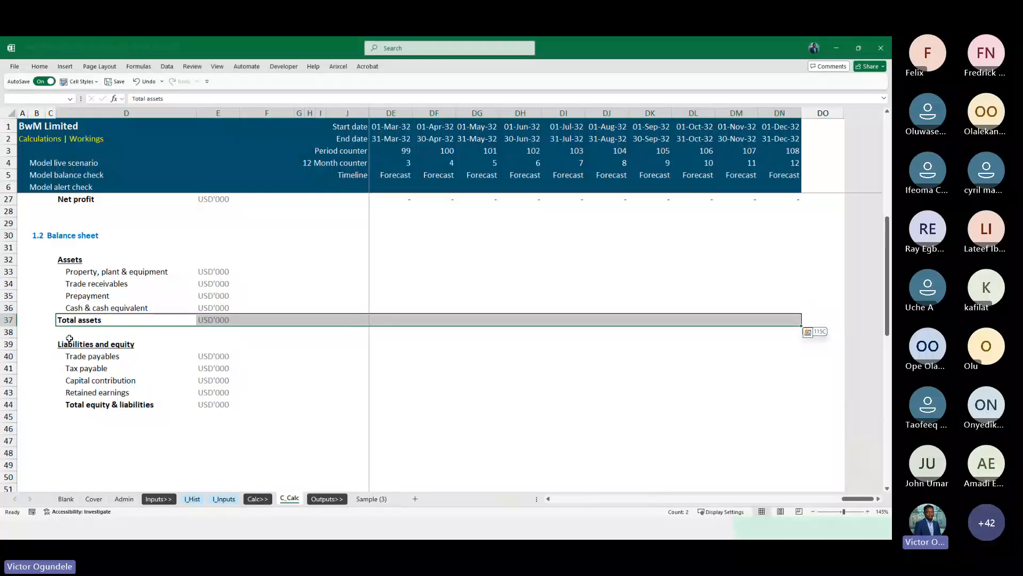
key("Down")
key("Down")
key("ctrl+Down")
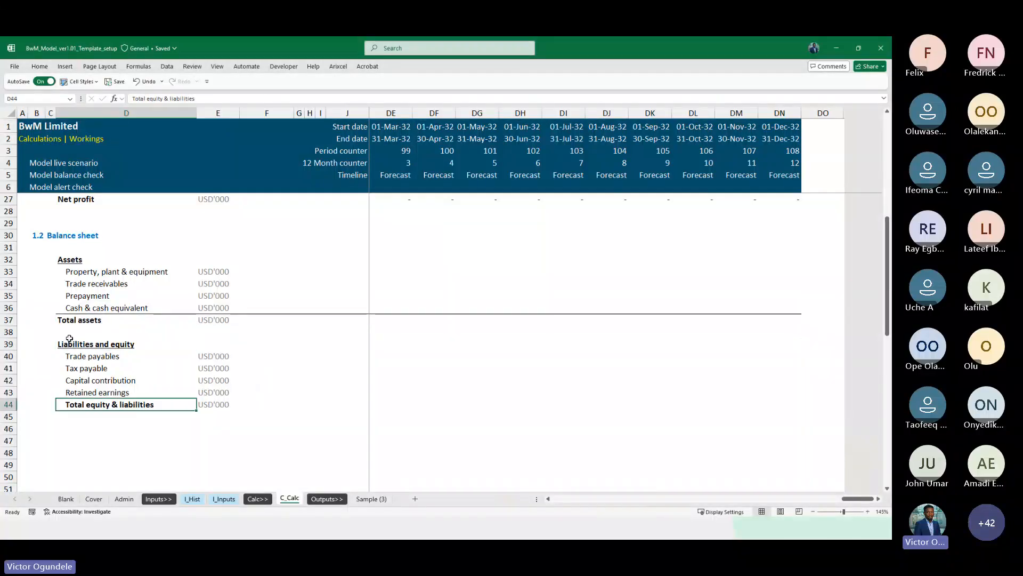
key("shift+Right")
key("ctrl+shift+Right")
key("alt+h")
key("b")
key("p")
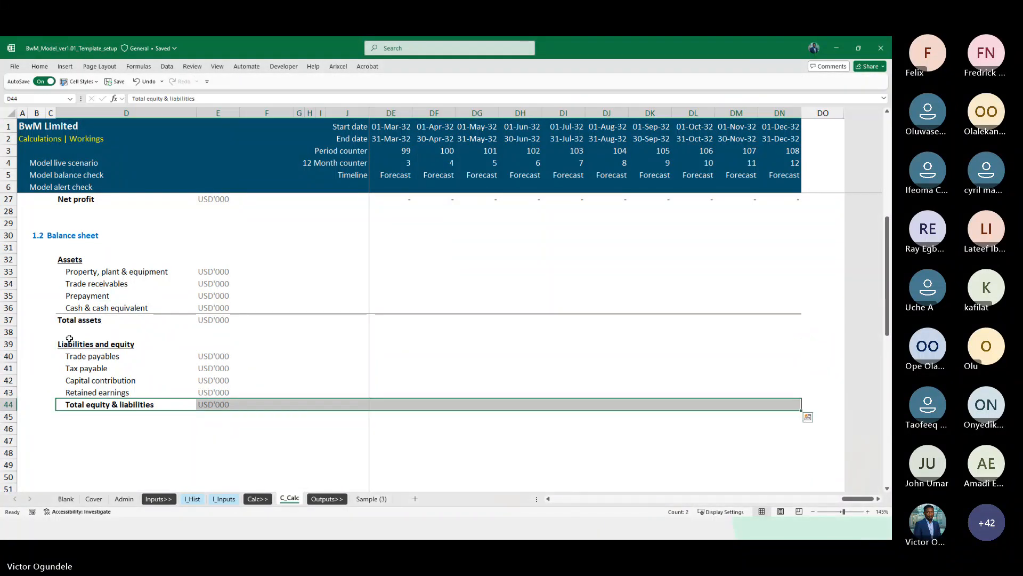
Enter a SUM formula for Total assets in the first period column
key("Right")
key("Right")
key("Right")
key("Right")
key("Right")
key("Right")
key("Right")
key("Right")
key("Up")
key("Up")
key("Up")
key("Up")
key("Up")
key("Up")
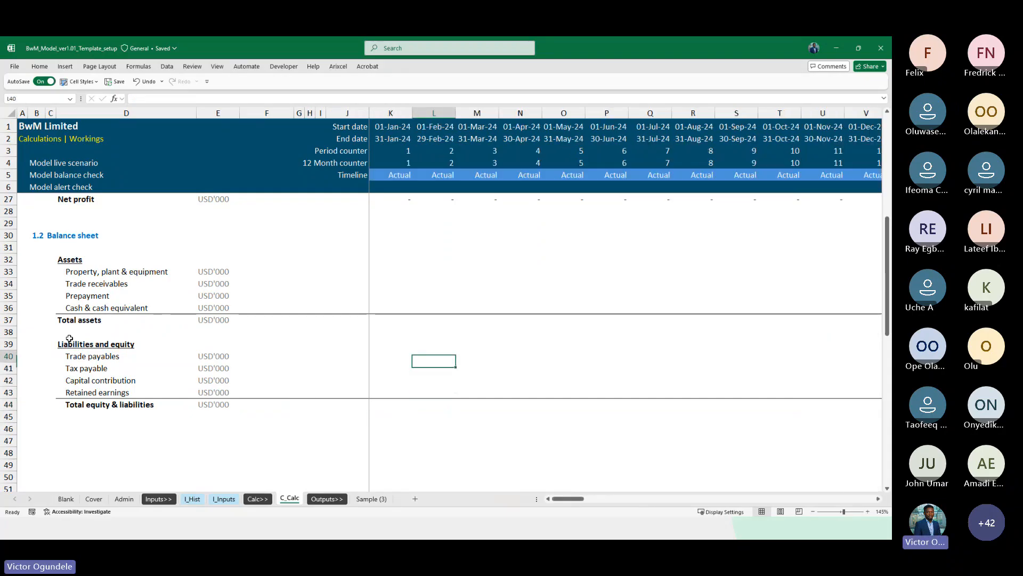
key("Left")
key("Up")
type("=sum")
key("Tab")
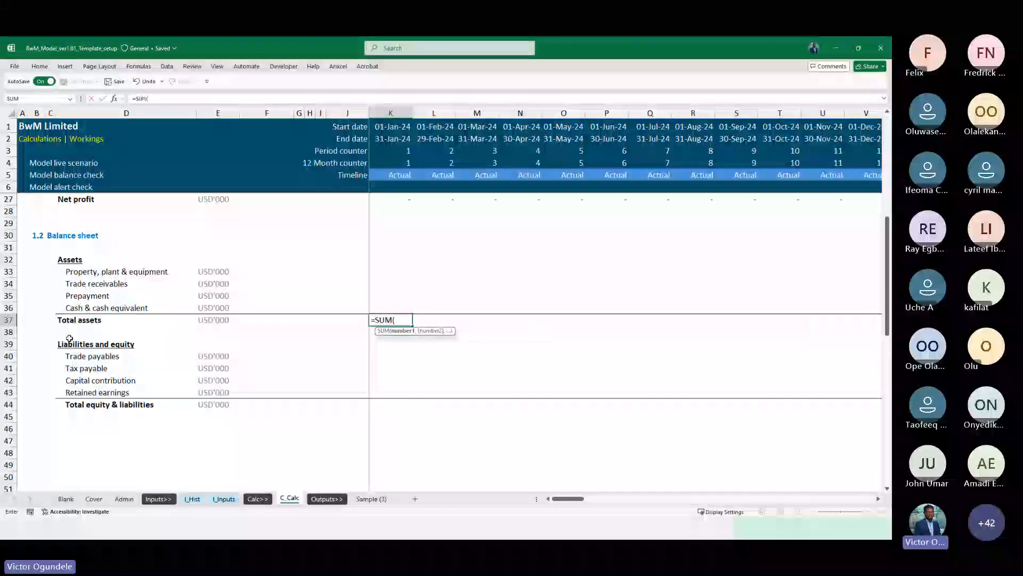
key("Up")
key("shift+Up")
key("shift+Up")
key("shift+Down")
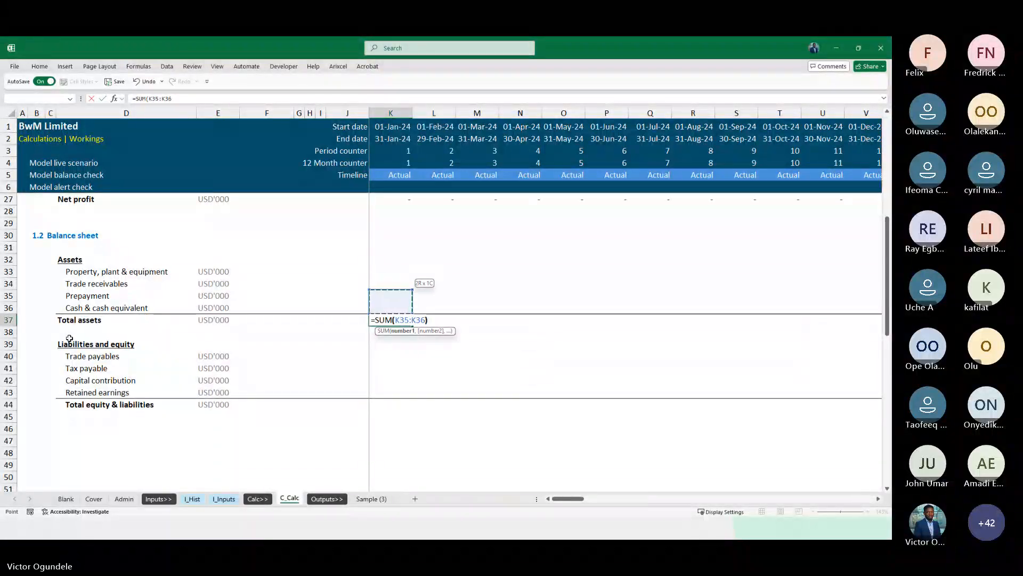
key("ctrl+Return")
Sum the four asset lines into Total assets for the first period and fill it across all periods
type("=sum")
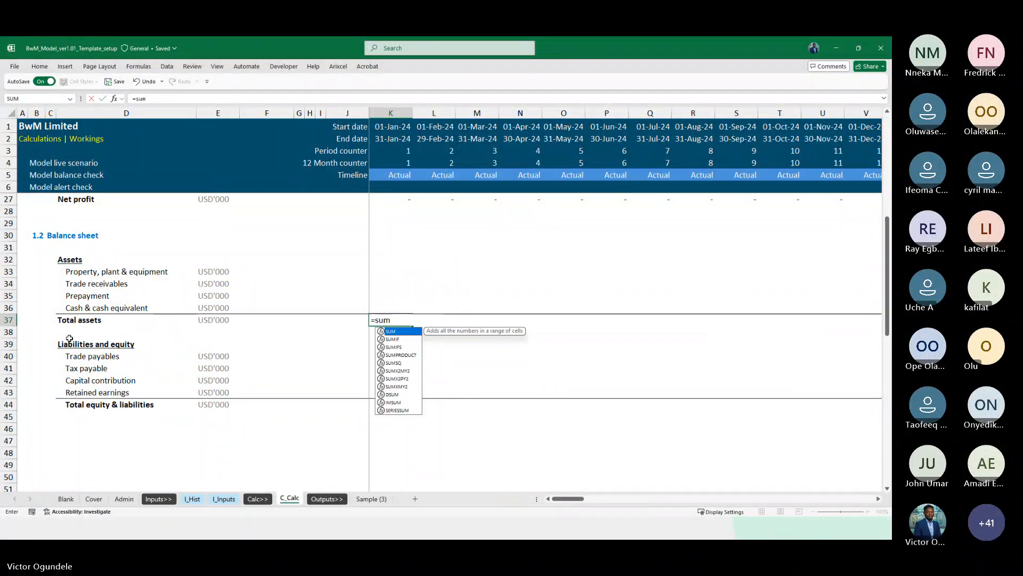
key("Tab")
key("Up")
key("shift+Up")
key("shift+Up")
key("shift+Up")
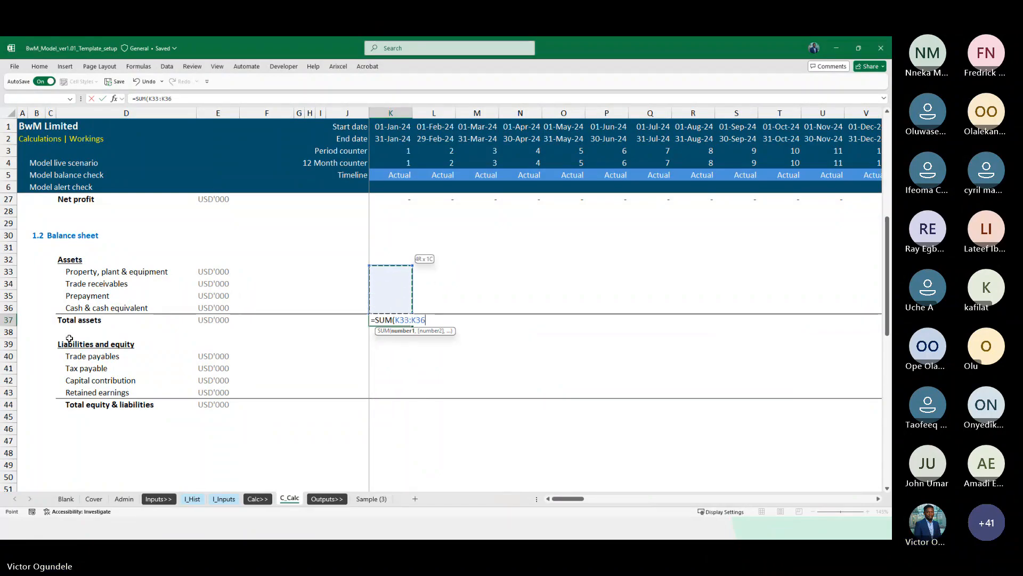
key("ctrl+Return")
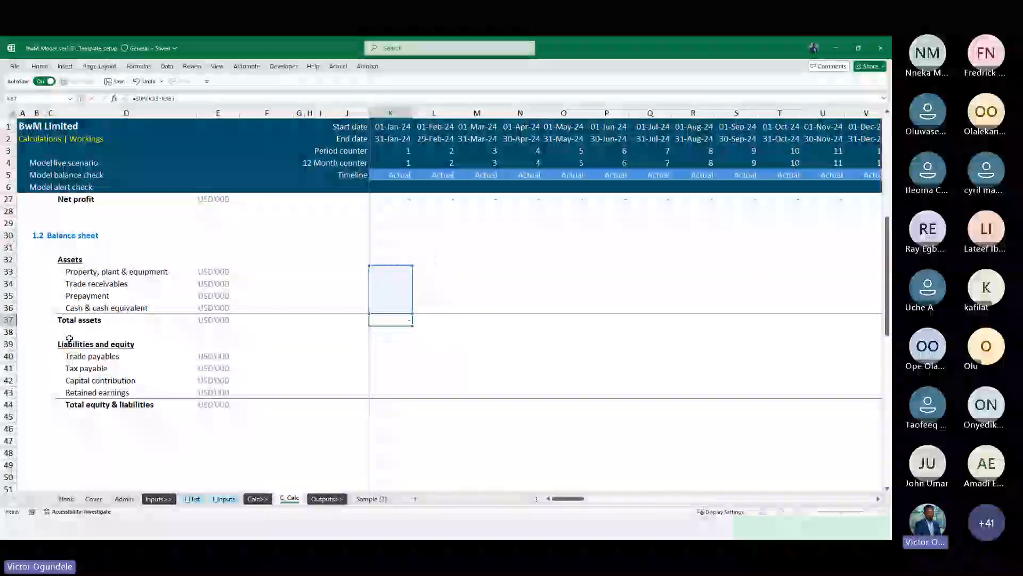
key("ctrl+shift+Right")
key("ctrl+r")
Sum the four liability and equity lines into Total equity & liabilities and fill it across all periods
key("Down")
key("Down")
key("Down")
key("Down")
key("Down")
key("Down")
key("Down")
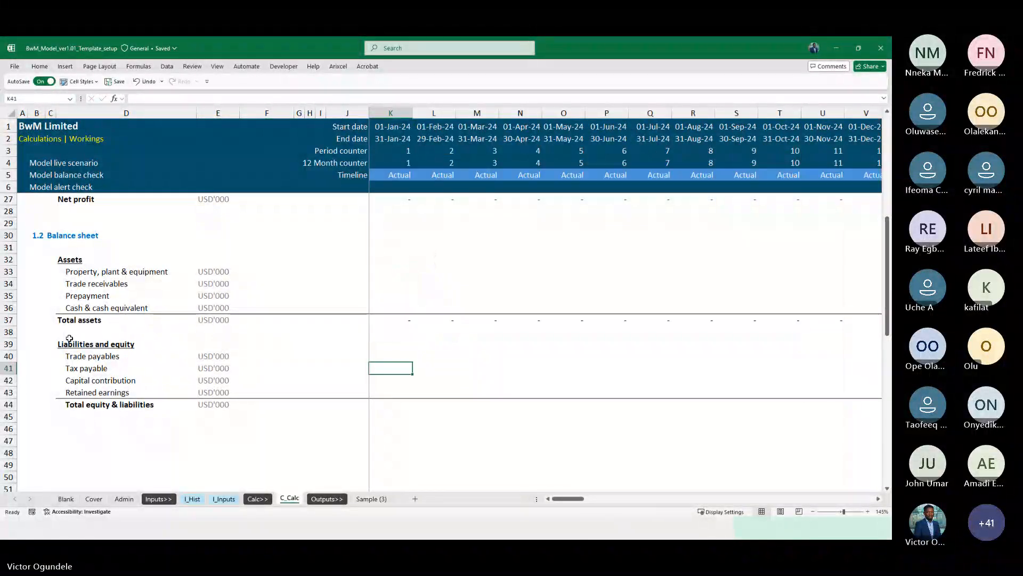
type("=sum")
key("Tab")
key("Up")
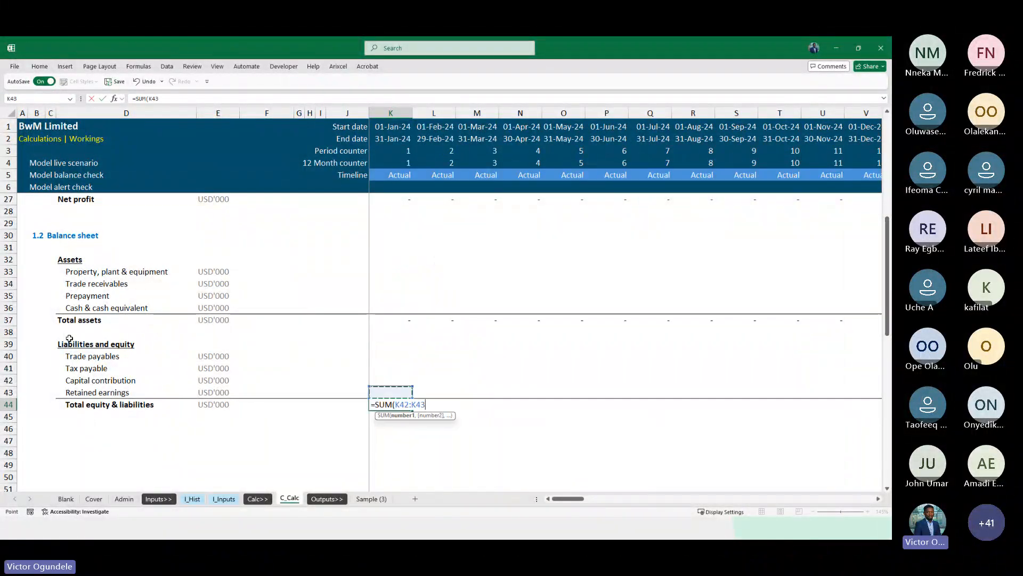
key("shift+Up")
key("shift+Up")
key("shift+Up")
key("ctrl+Return")
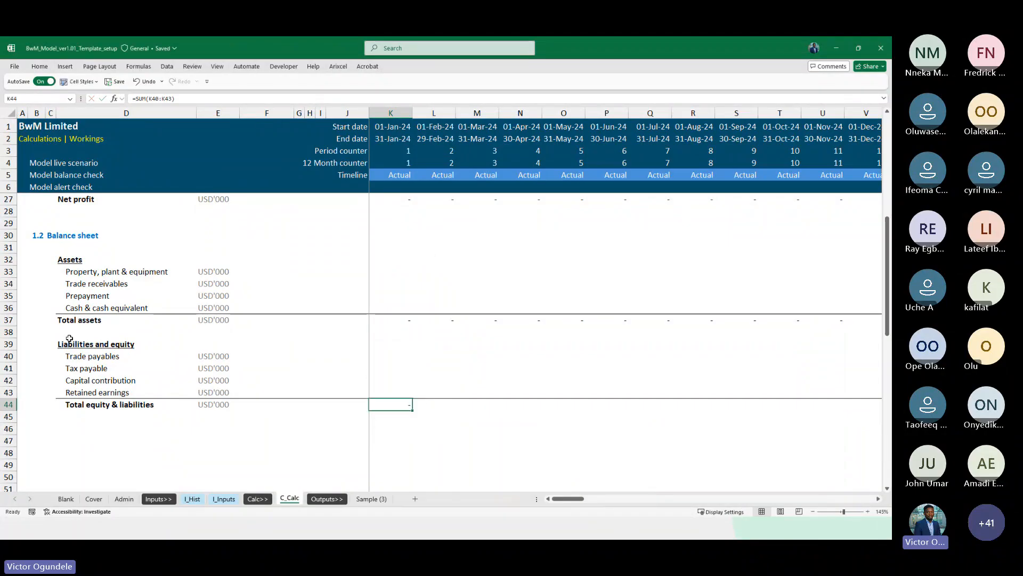
key("ctrl+shift+Right")
key("ctrl+r")
Add a Balance check label two rows below Total equity & liabilities
key("ctrl+Left")
key("Down")
key("ctrl+Left")
key("Right")
key("Right")
key("Right")
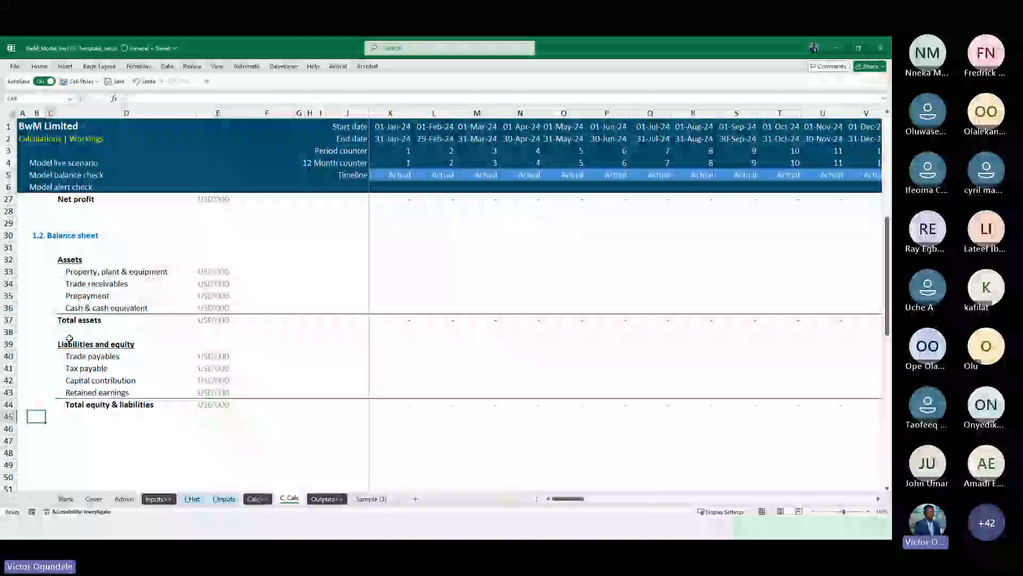
key("Down")
type("Balance check")
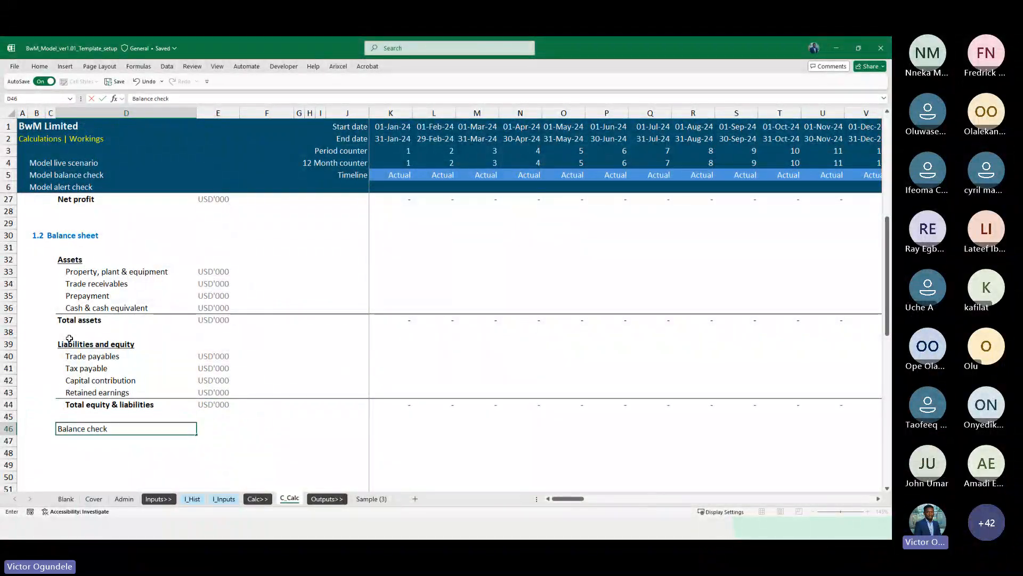
key("ctrl+Return")
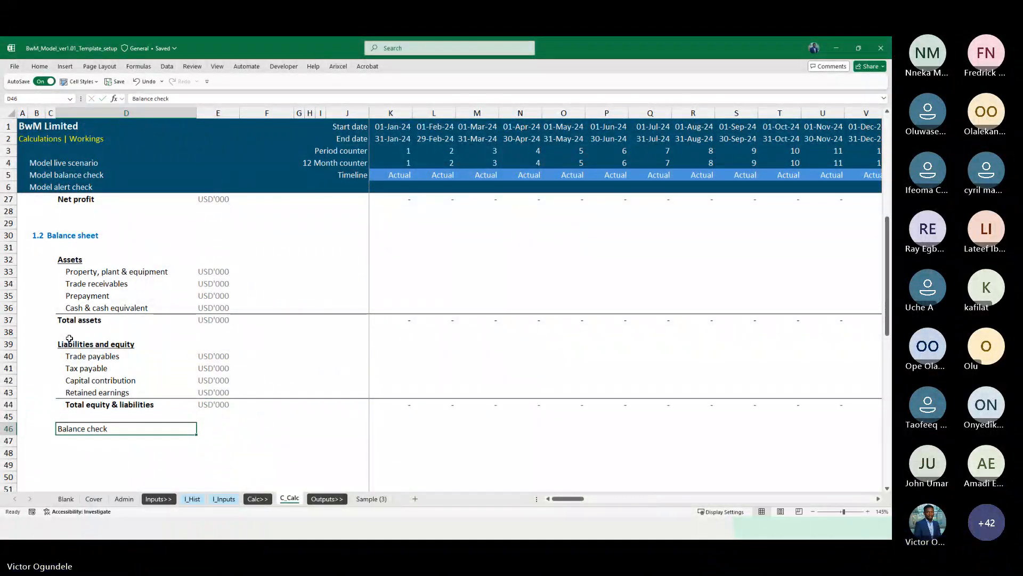
Set the Balance check row's unit by copying the USD'000 label from the rows above
key("Right")
type("Che")
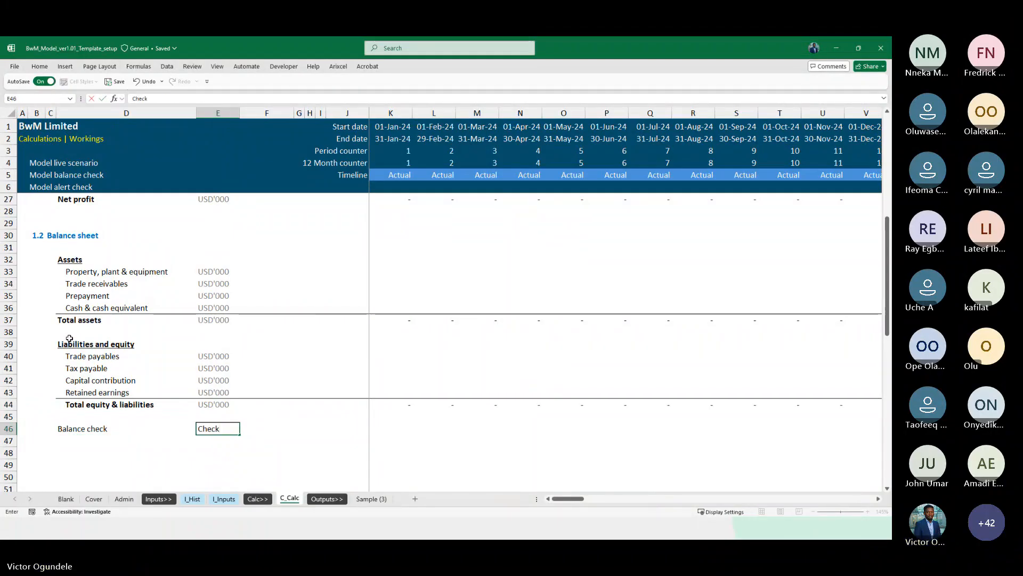
key("Up")
key("Up")
key("Up")
key("Up")
key("Up")
key("Up")
key("ctrl+c")
key("Down")
key("Down")
key("Down")
key("Down")
key("Down")
key("Down")
key("ctrl+v")
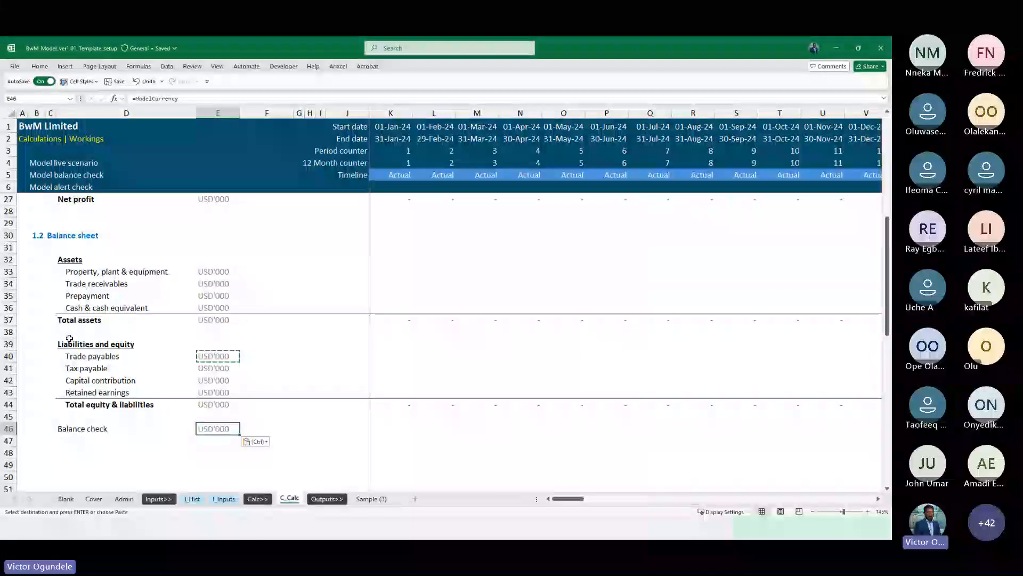
Undo the USD'000 unit pasted into the Balance check row
key("ctrl+z")
key("Right")
key("Right")
key("Right")
key("Right")
key("Right")
key("Right")
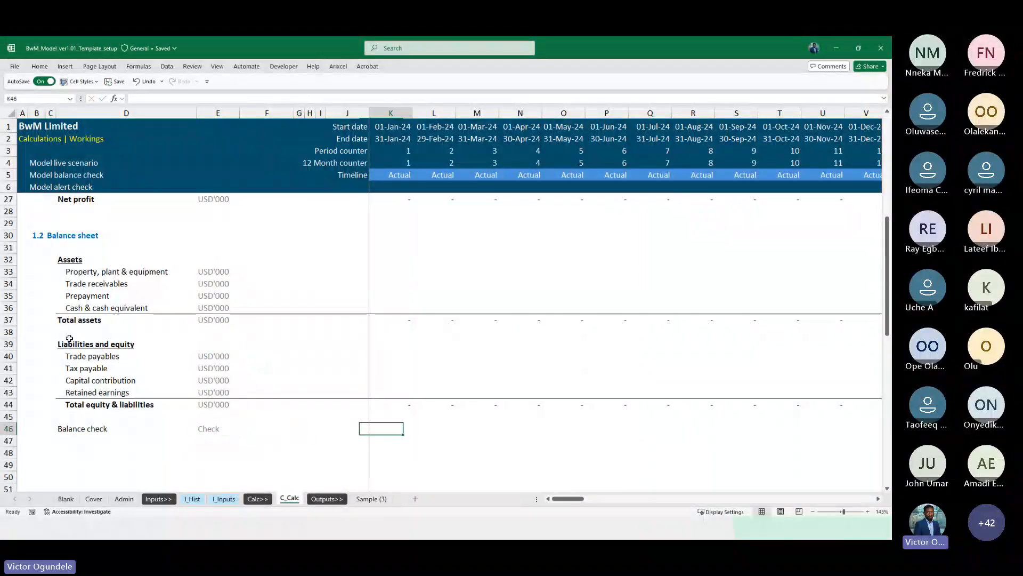
Enter the balance check formula =IF(ABS(K37-K44)<Tolerance,0,1) in the first period of the Balance check row
scroll(69, 339, "down", 1)
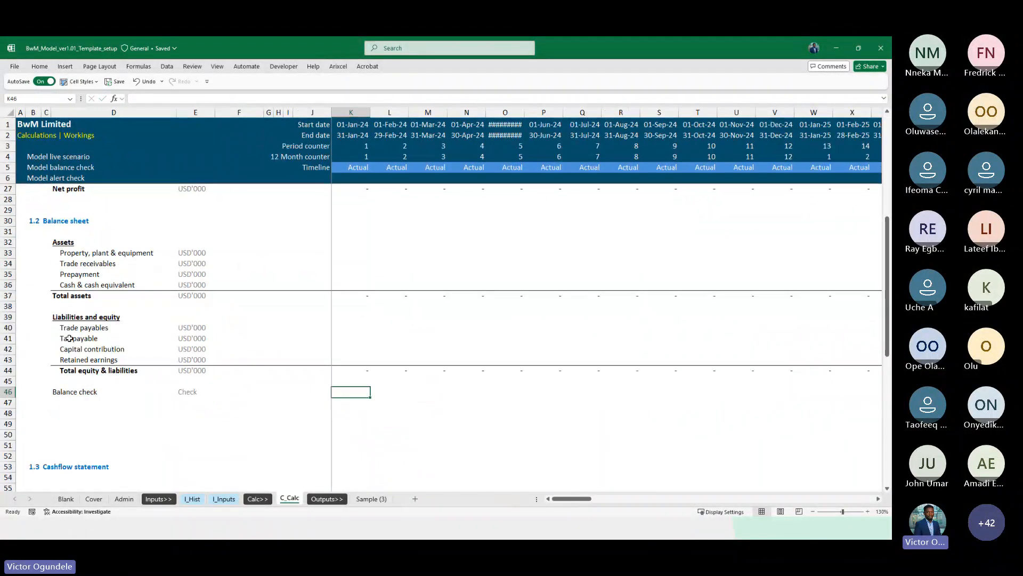
type("=")
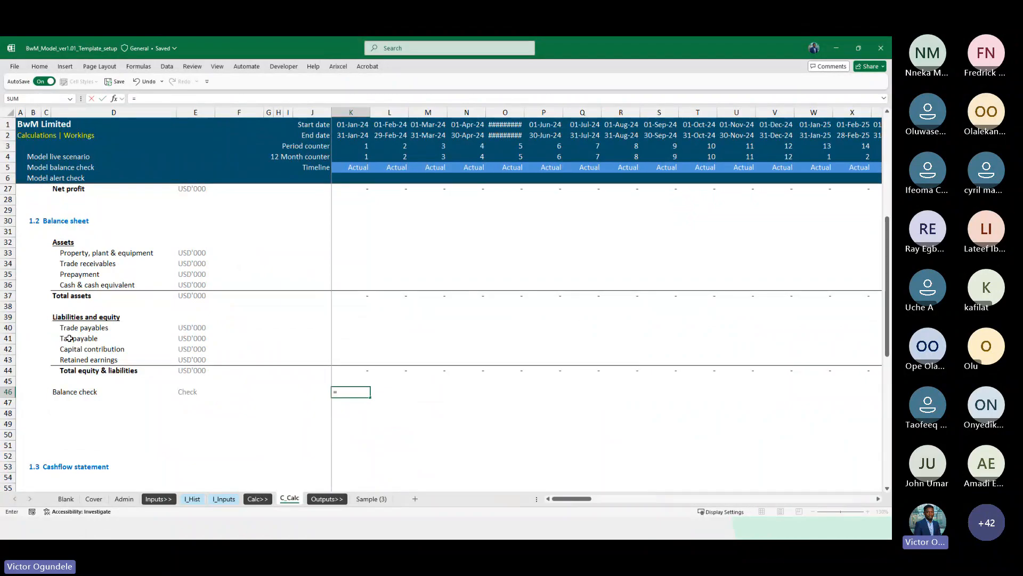
scroll(69, 338, "up", 1)
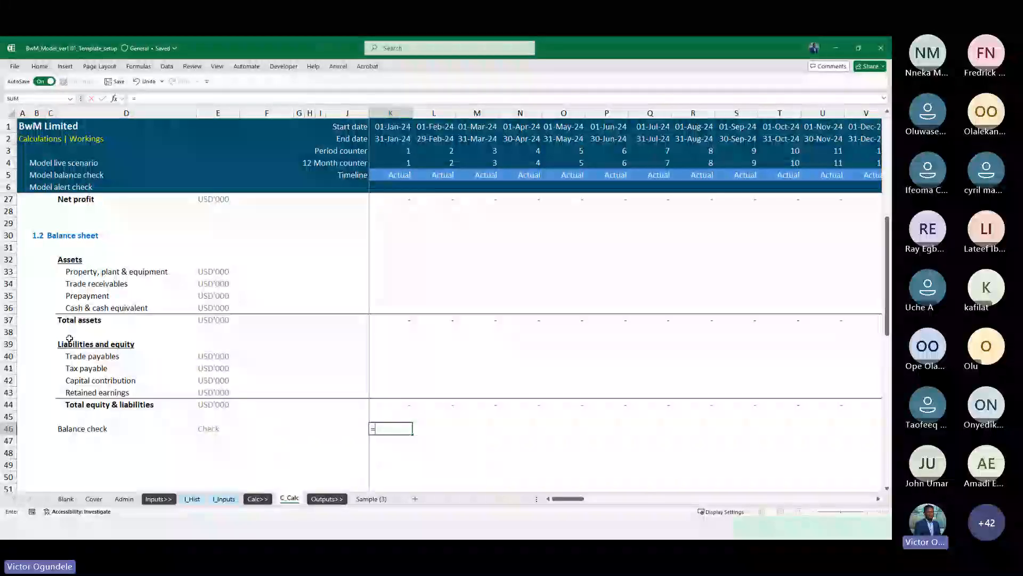
type("IF(")
scroll(261, 298, "down", 1)
type("abs")
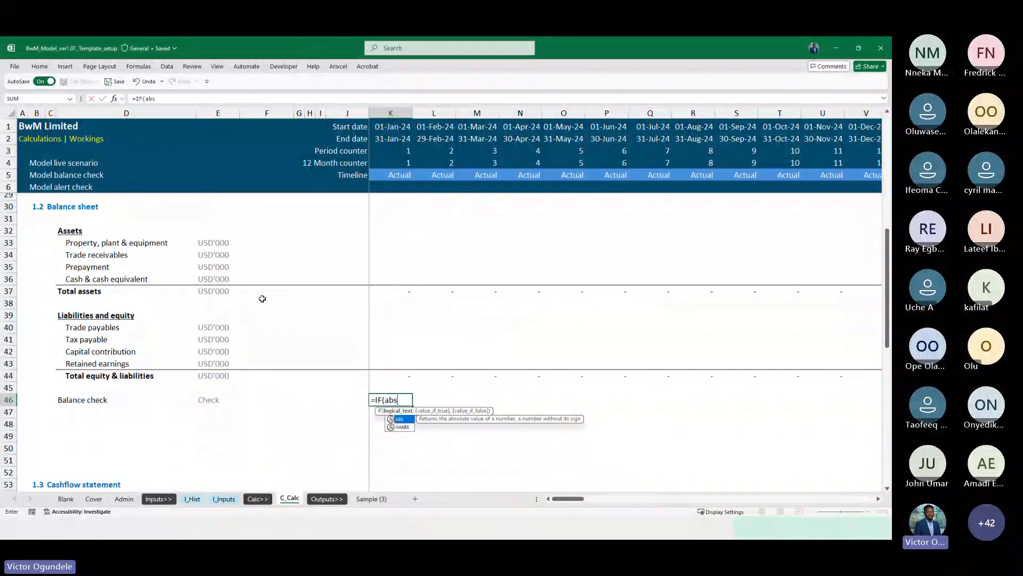
key("Tab")
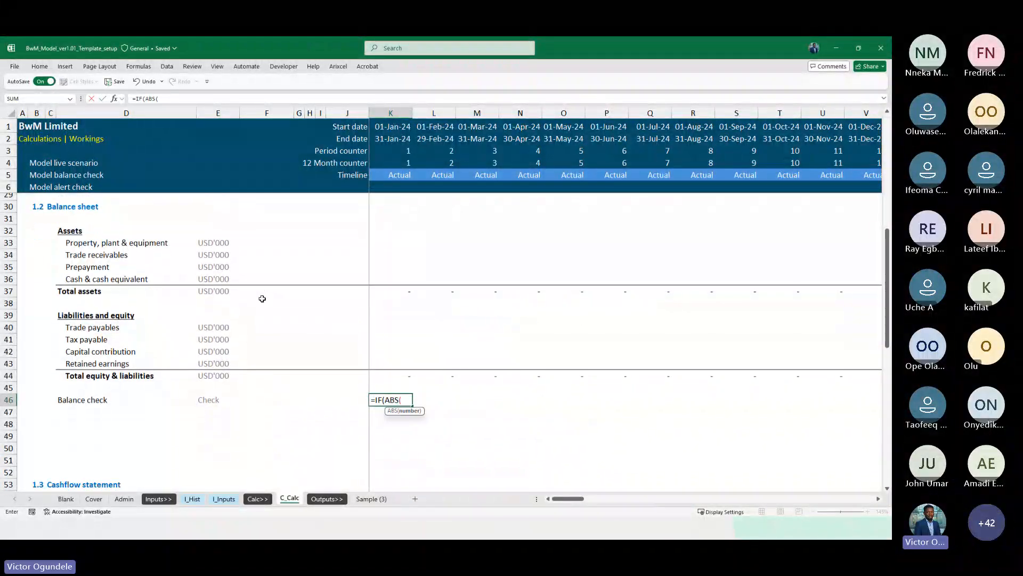
left_click(400, 290)
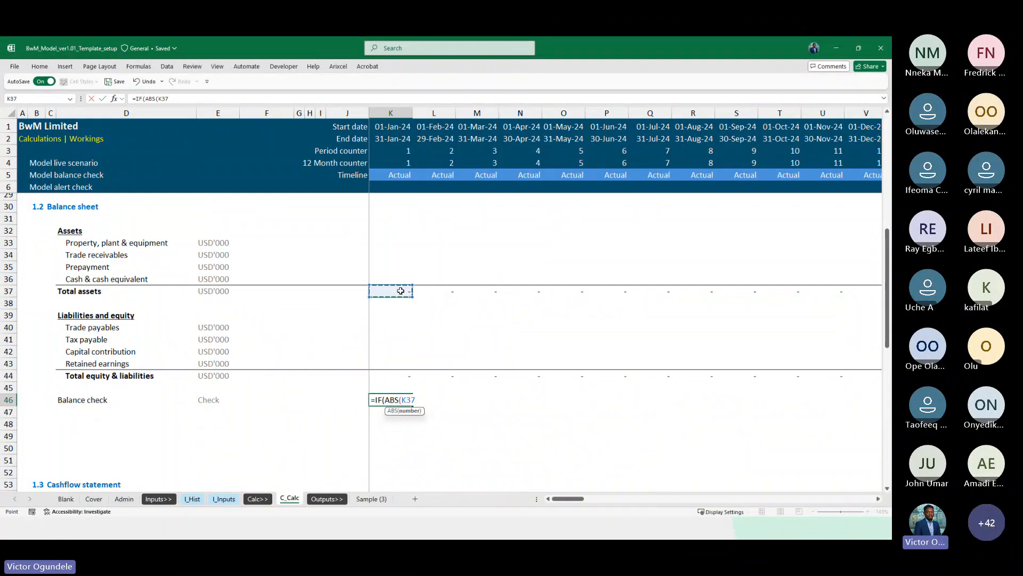
type("-")
left_click(396, 376)
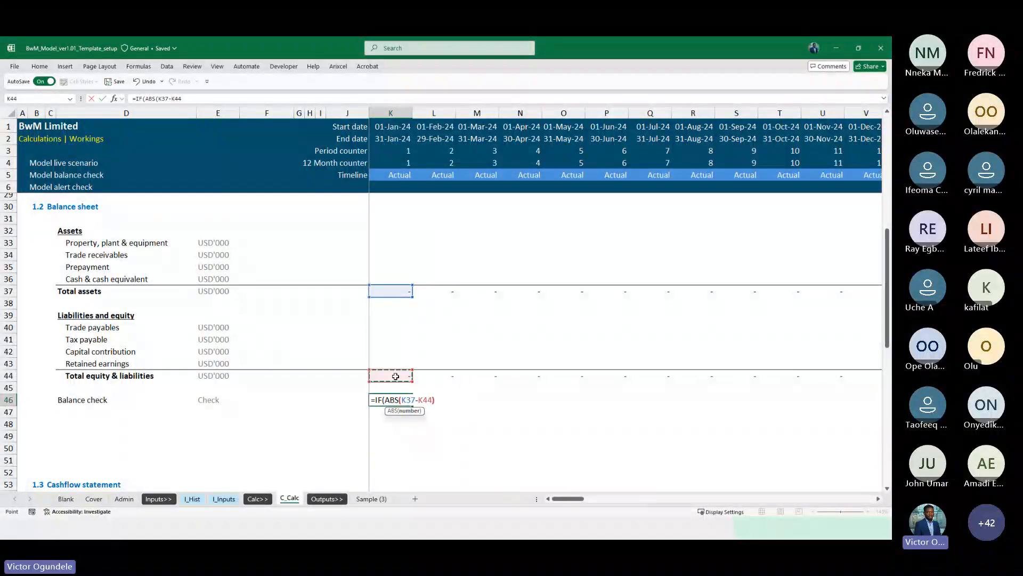
type(")<")
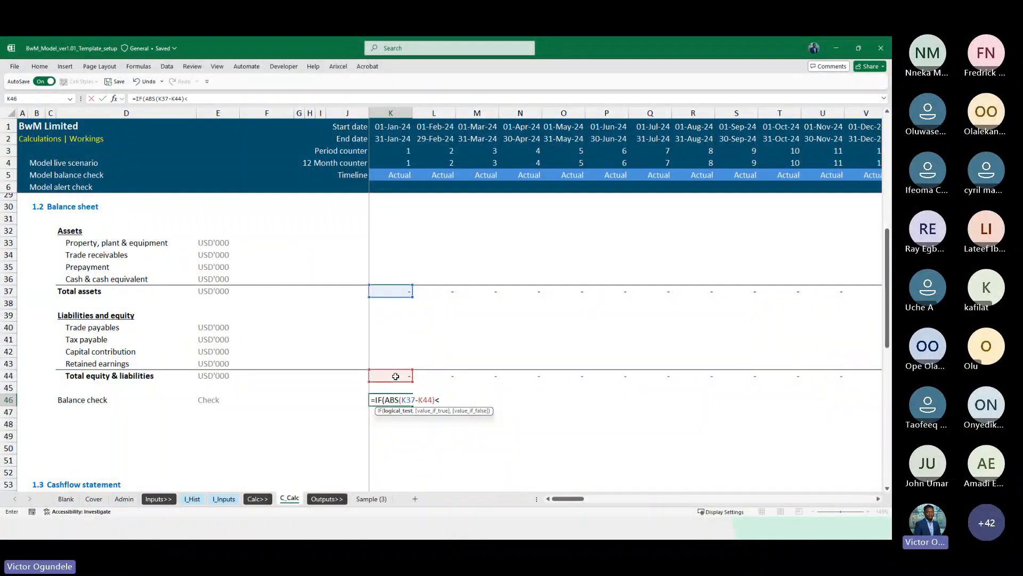
type("tole")
key("Tab")
type(",0,1)")
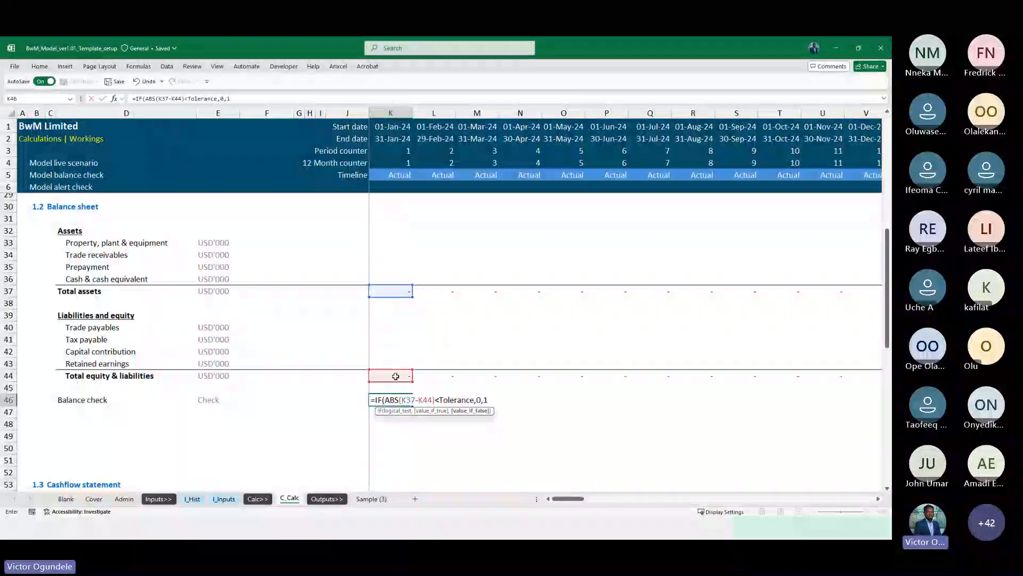
key("ctrl+Return")
Copy the balance check formula across all remaining periods of the row
key("ctrl+c")
key("Right")
key("ctrl+shift+Right")
key("shift+Left")
key("ctrl+v")
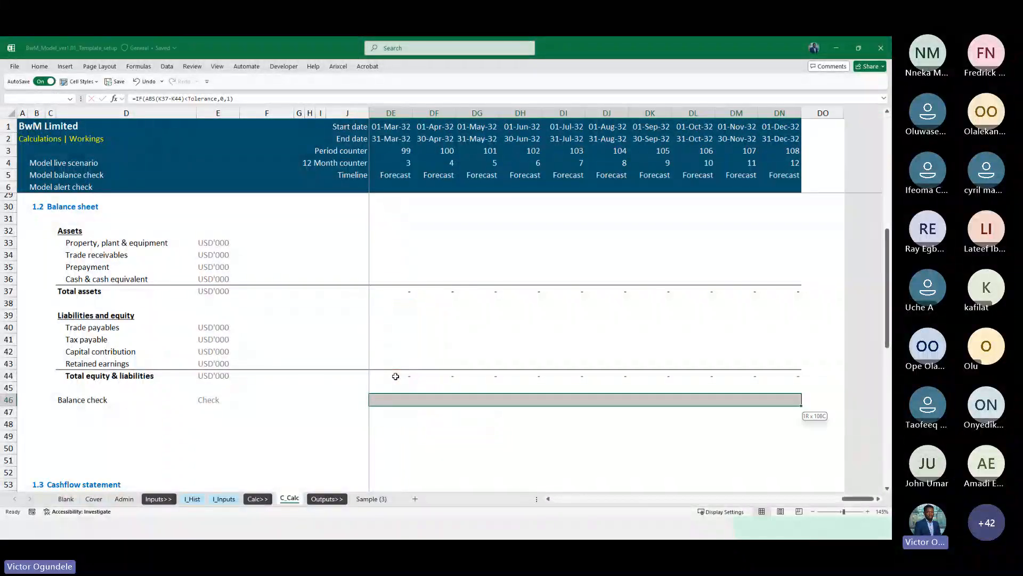
key("Escape")
Inspect the balance check formula in the first period cell
key("ctrl+Left")
key("ctrl+alt+minus")
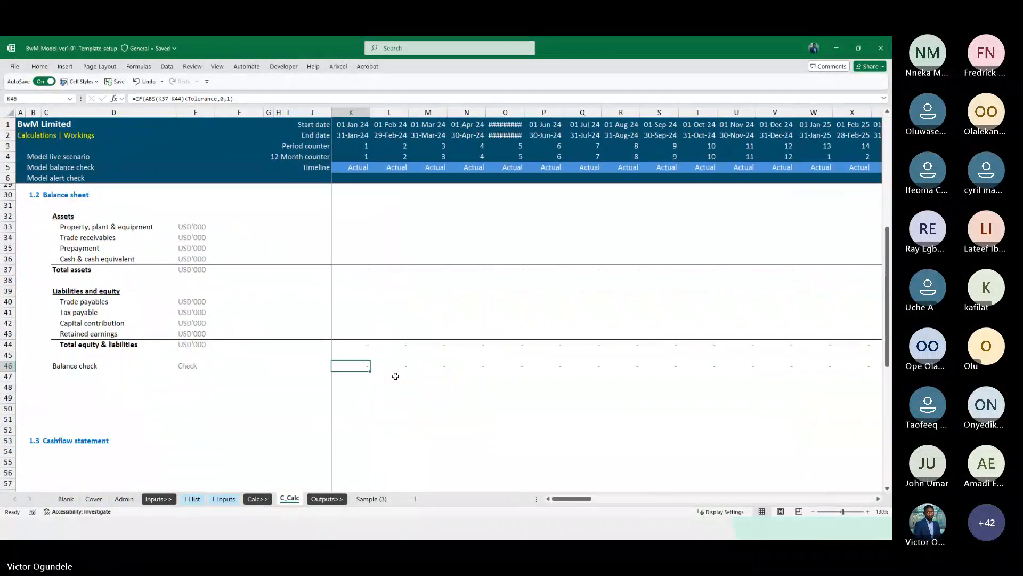
key("ctrl+alt+equal")
key("ctrl+alt+equal")
type("=")
key("Escape")
key("F2")
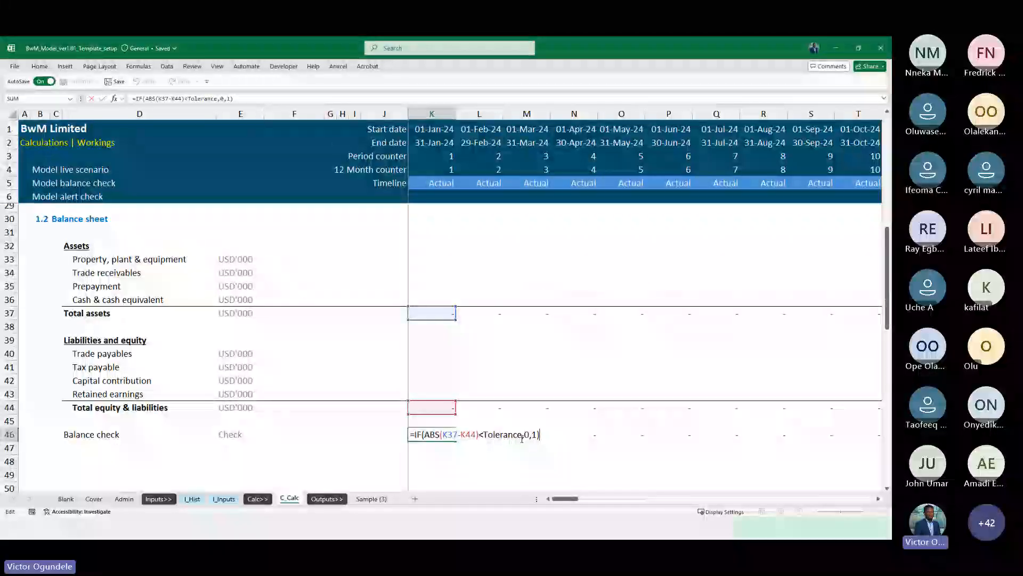
key("ctrl+Return")
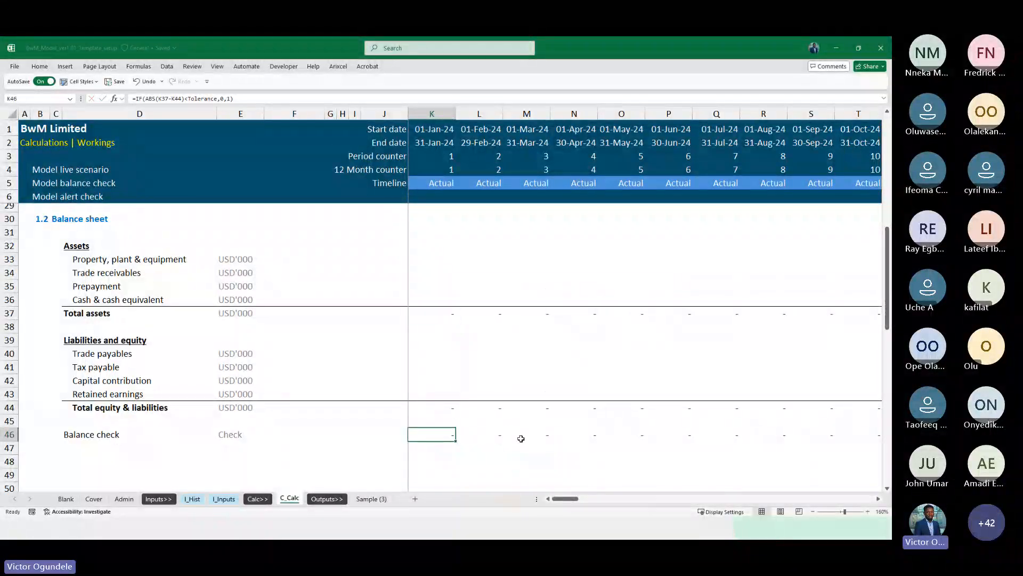
Apply the custom number format [red]"Error";;[blue]"OK" to the first balance check cell
key("ctrl+1")
scroll(586, 328, "down", 2)
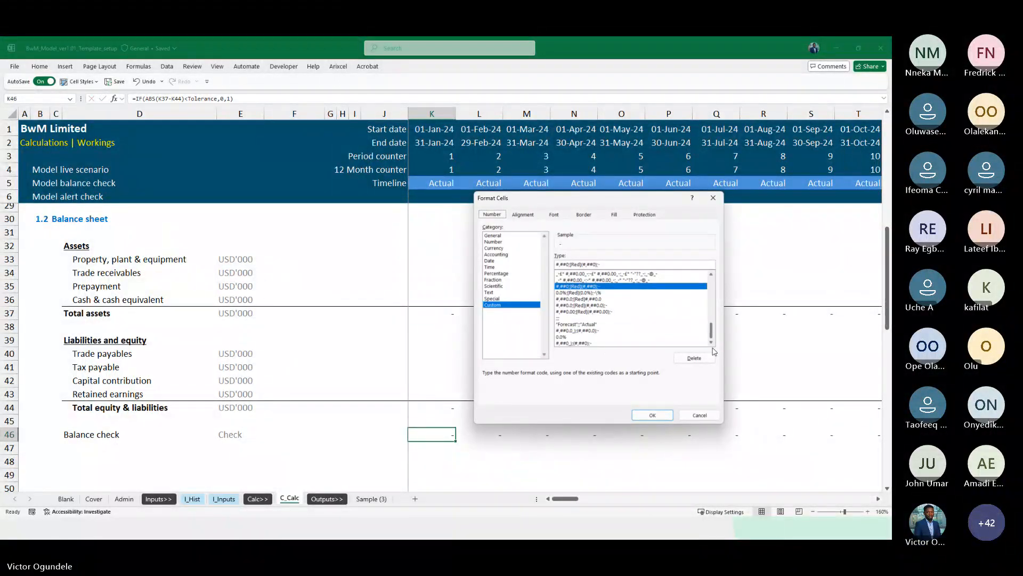
left_click(577, 325)
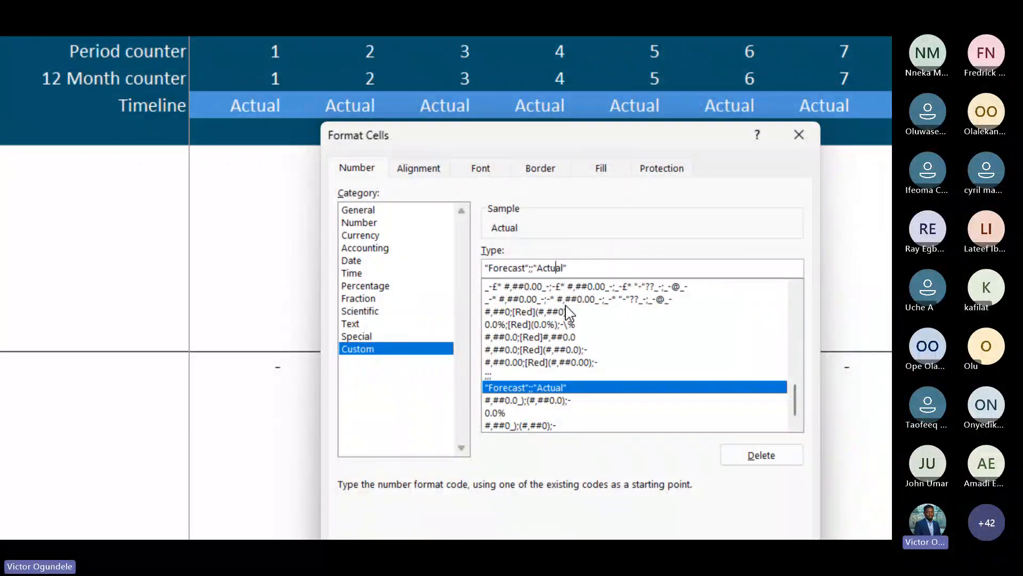
key("Home")
key("shift+Right")
key("shift+Right")
key("shift+Right")
key("shift+Right")
key("shift+Right")
key("shift+Right")
key("shift+Right")
key("shift+Right")
key("shift+Right")
key("Delete")
key("Delete")
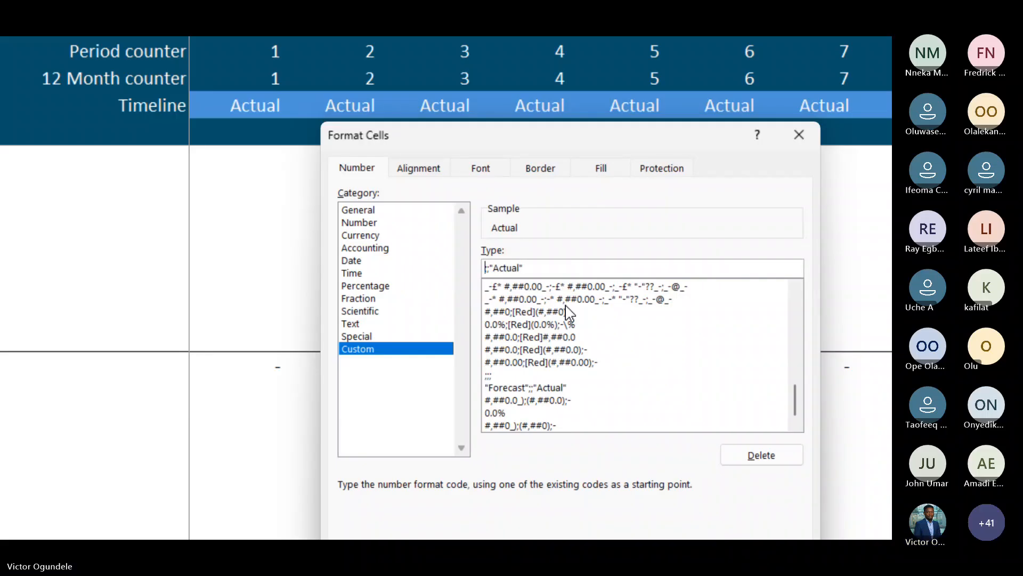
type("[red]\"Error")
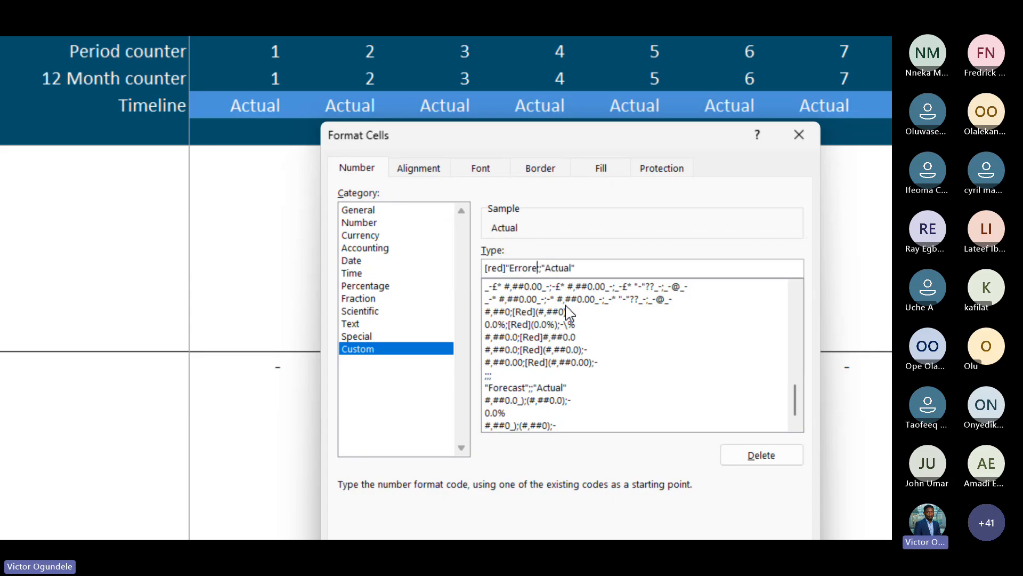
type("\"")
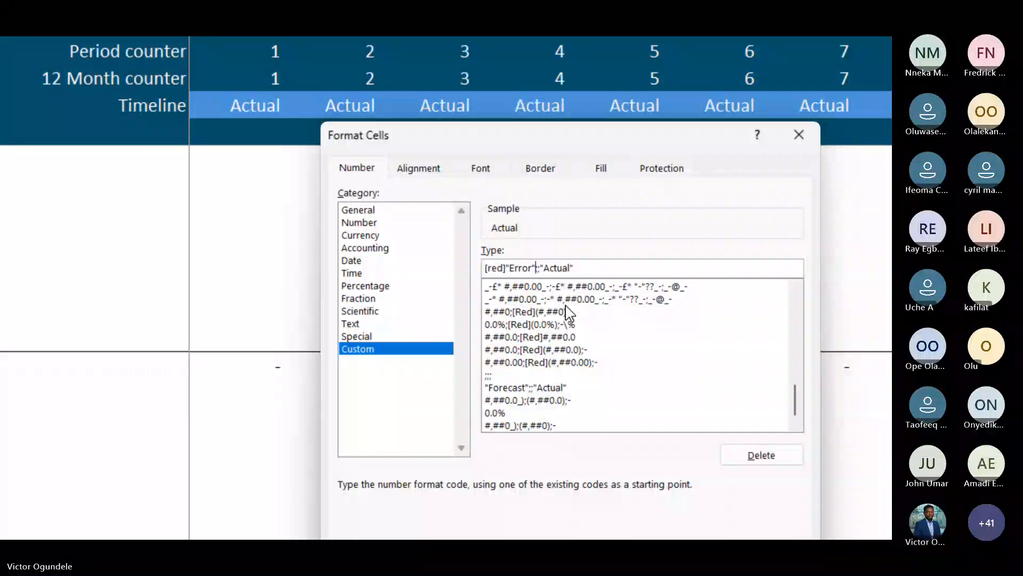
key("Right")
key("Right")
key("Right")
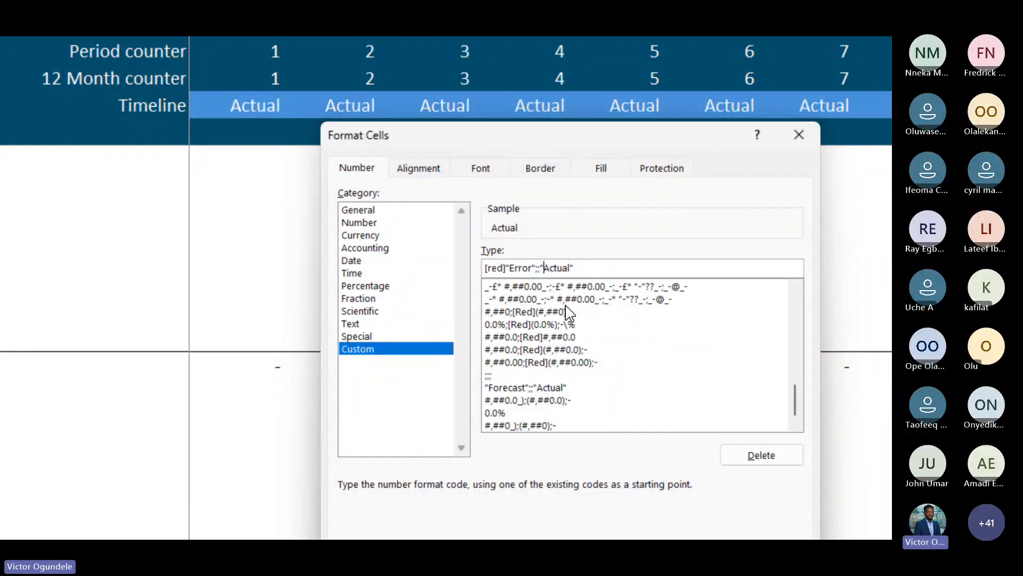
key("shift+End")
type("[blue]\"O")
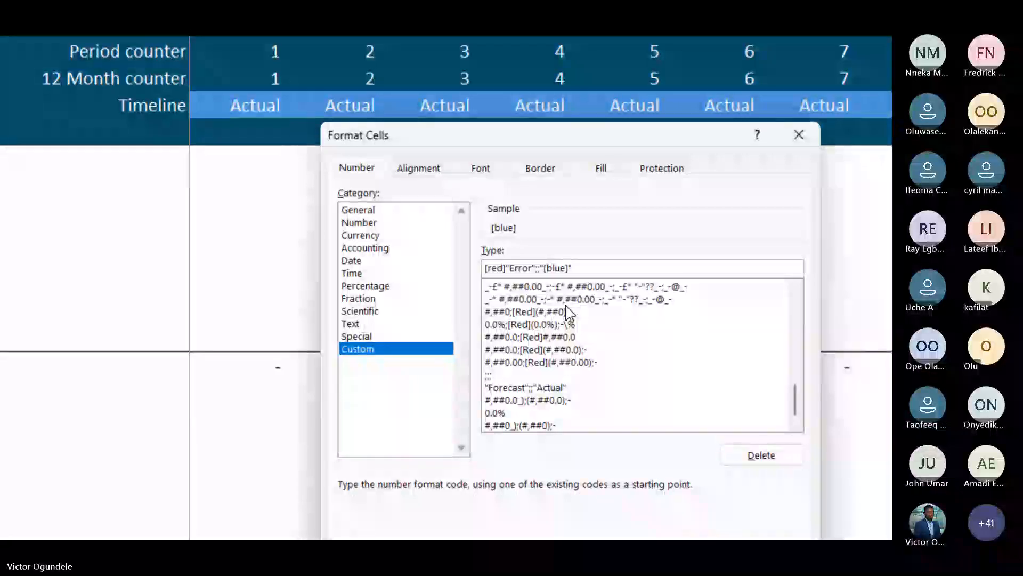
type("K\"")
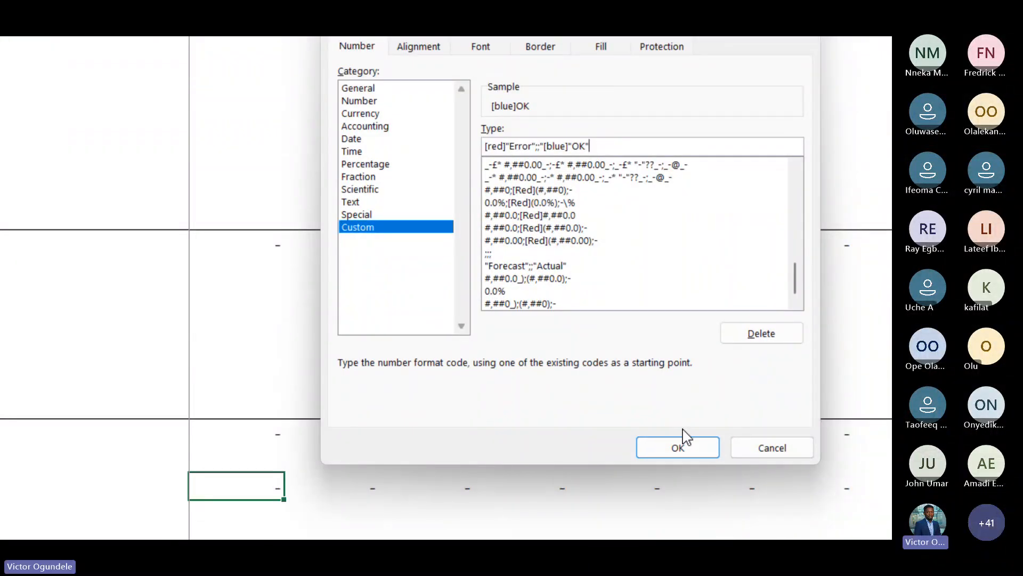
left_click(677, 447)
left_click(229, 248)
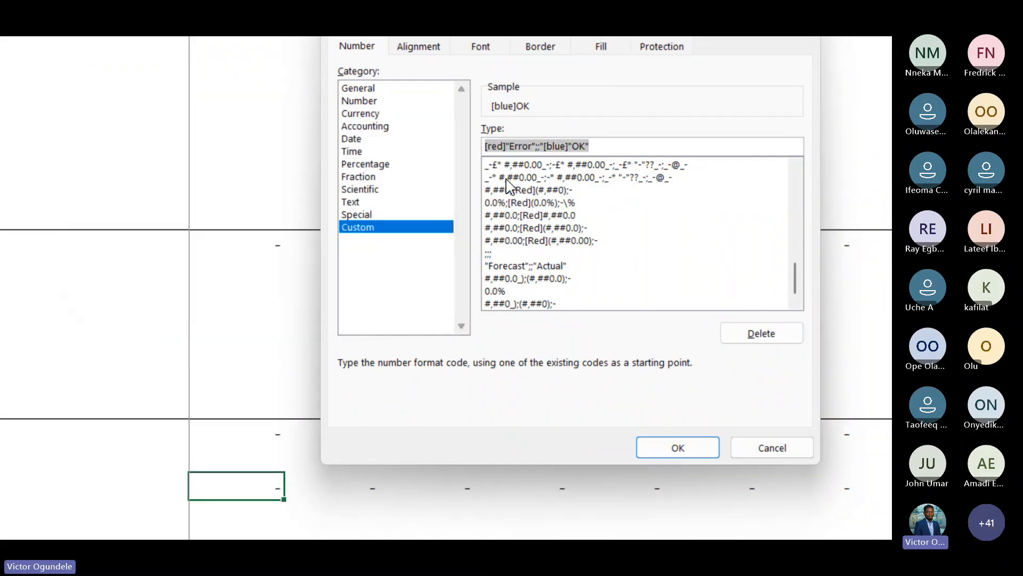
left_click(542, 146)
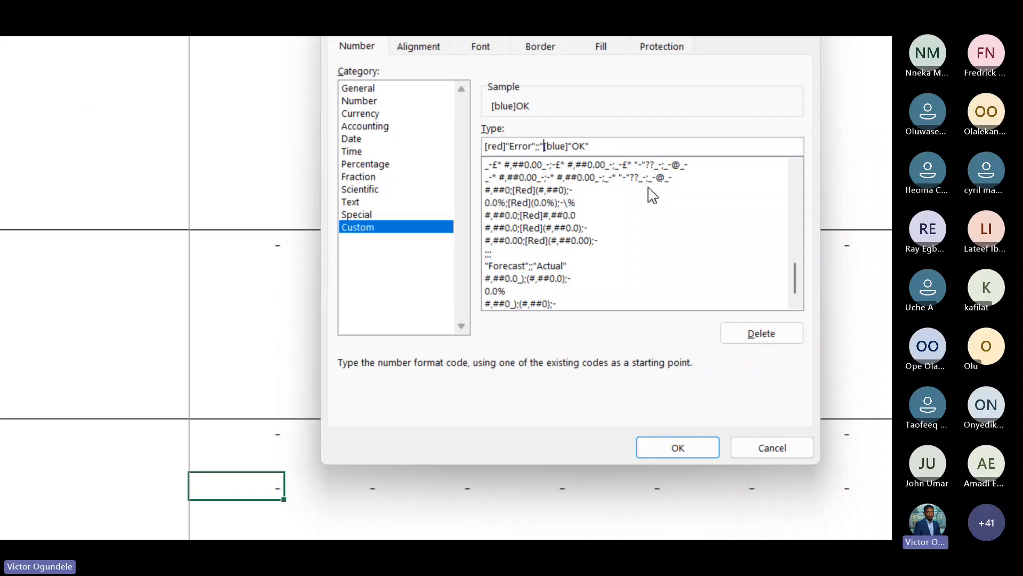
key("BackSpace")
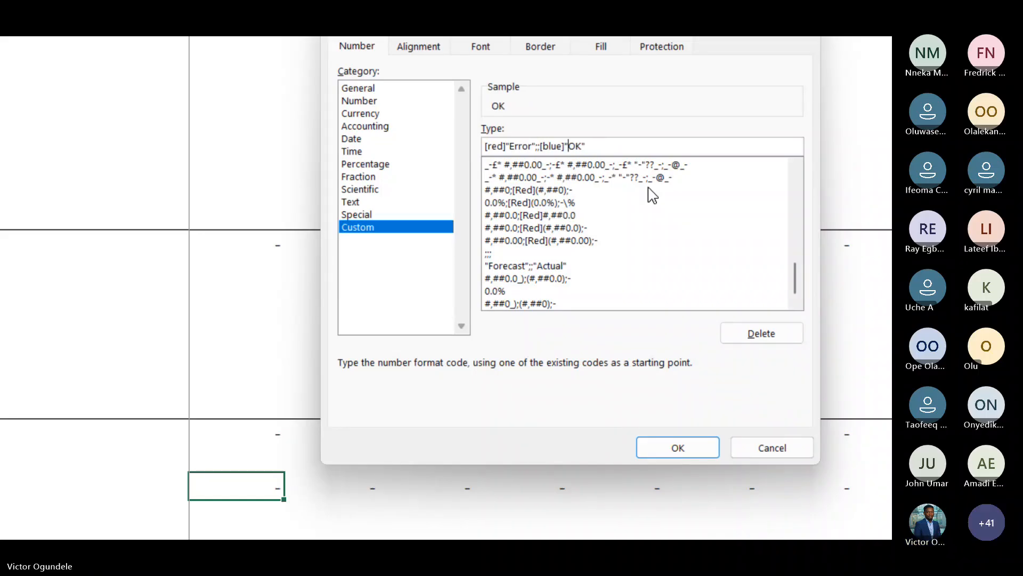
left_click(655, 446)
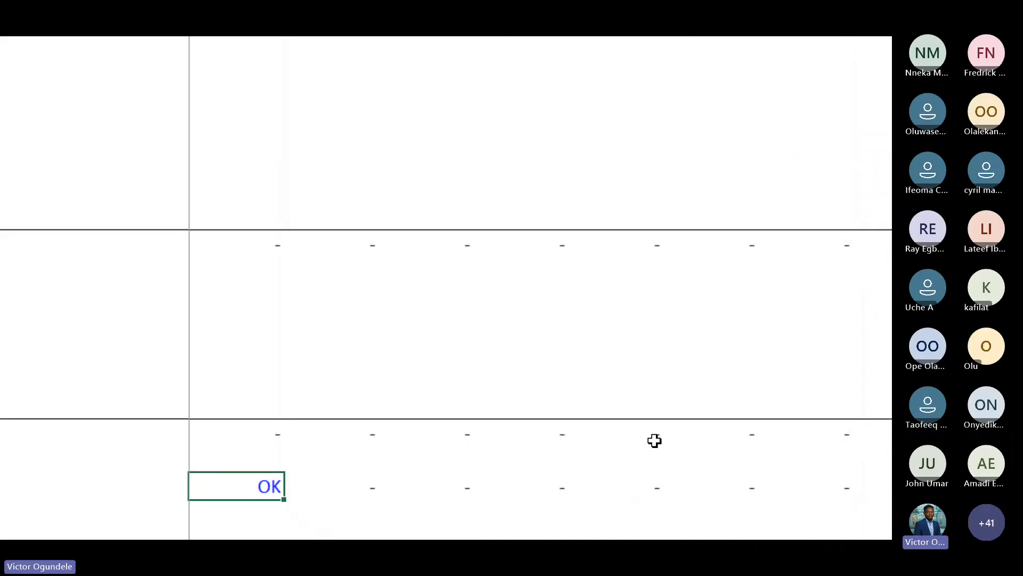
Bold the balance check cell and fill its formula and formatting across all periods
key("ctrl+4")
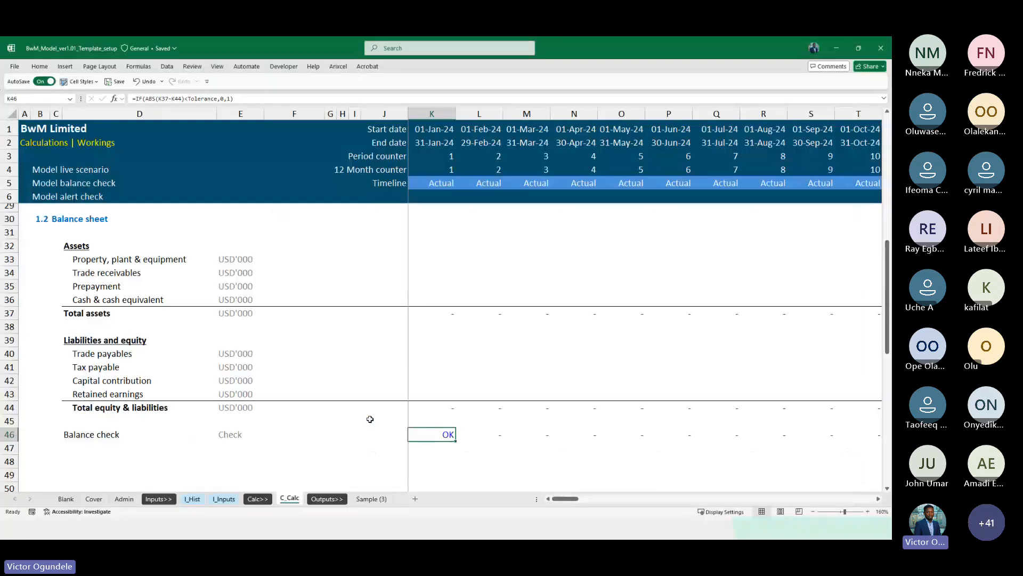
key("ctrl+b")
key("ctrl+shift+Right")
key("ctrl+r")
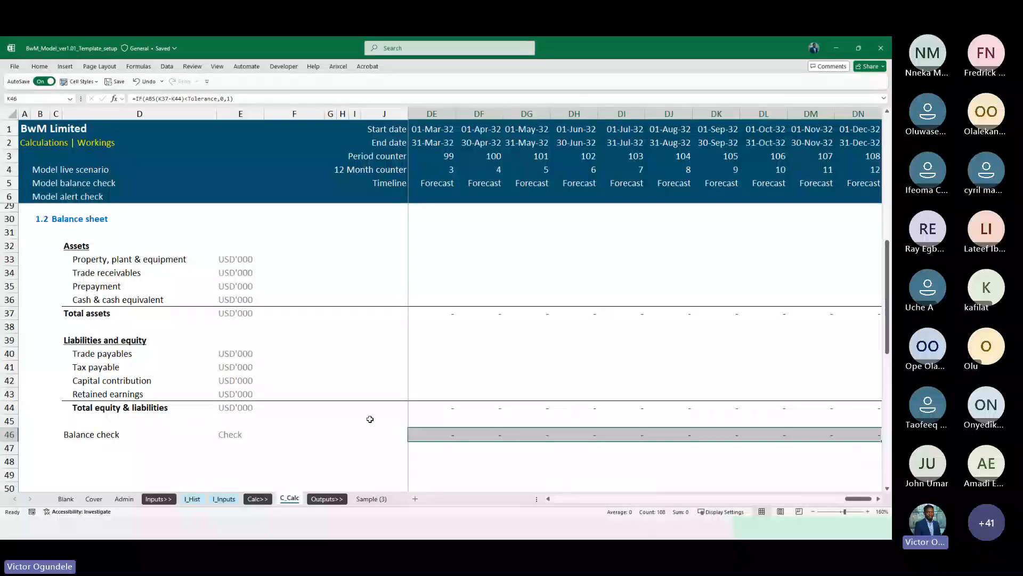
key("Home")
scroll(370, 418, "down", 2)
key("Left")
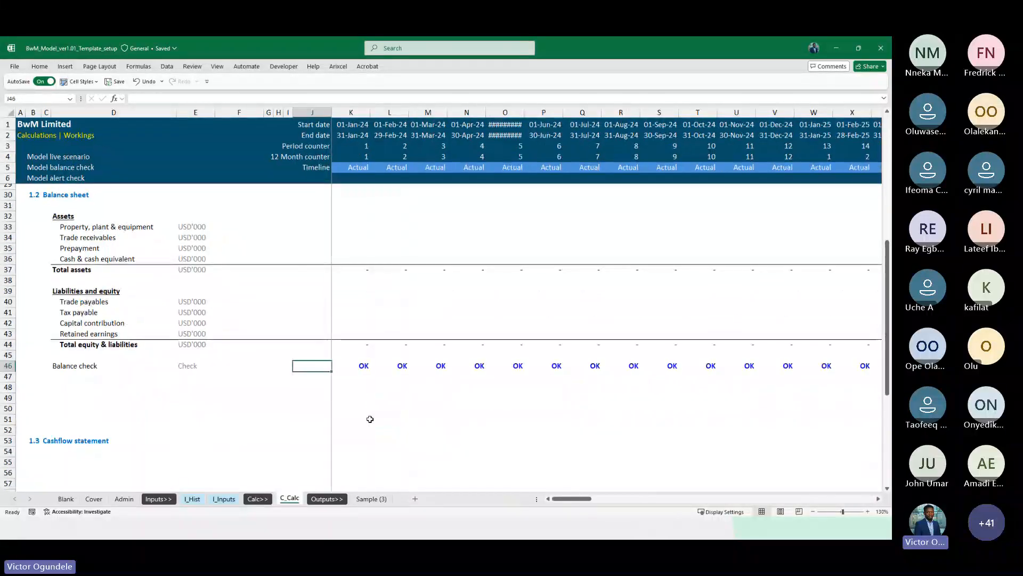
key("Right")
key("Right")
key("Left")
key("Left")
key("Left")
key("Left")
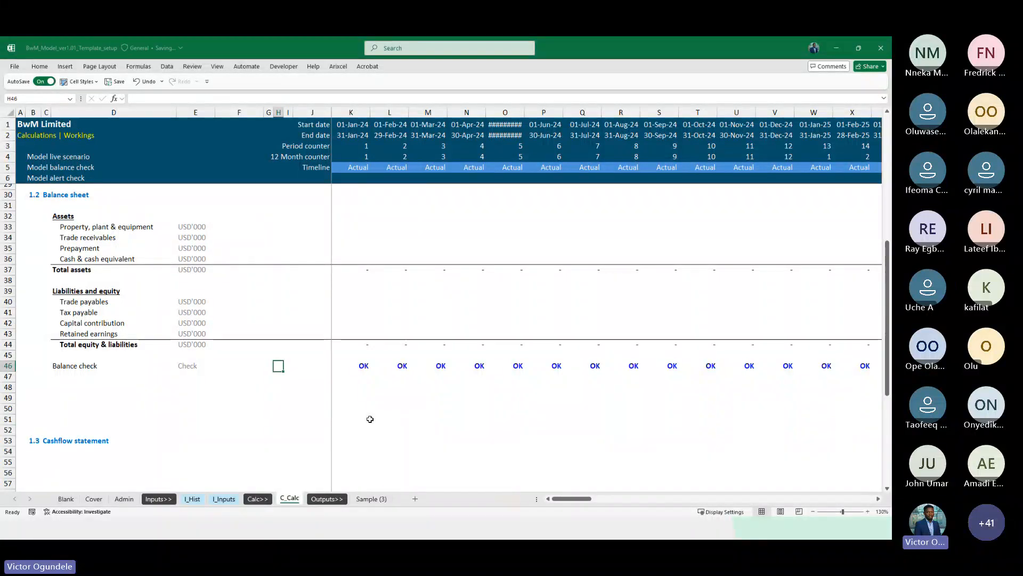
Break the external link to Telahith Financial model ver1.01.xlsx through the workbook's linked-files settings
left_click(14, 66)
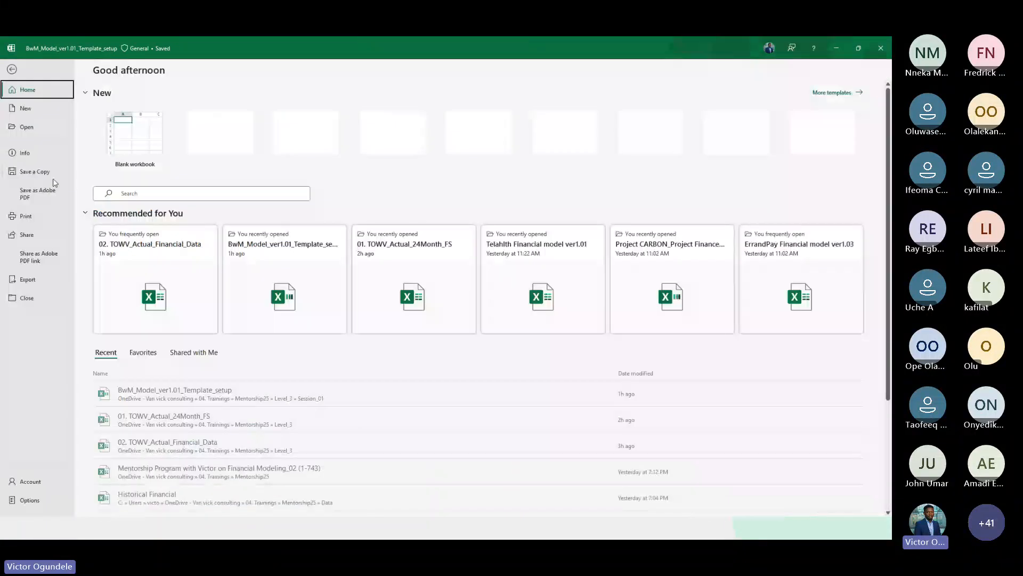
left_click(36, 151)
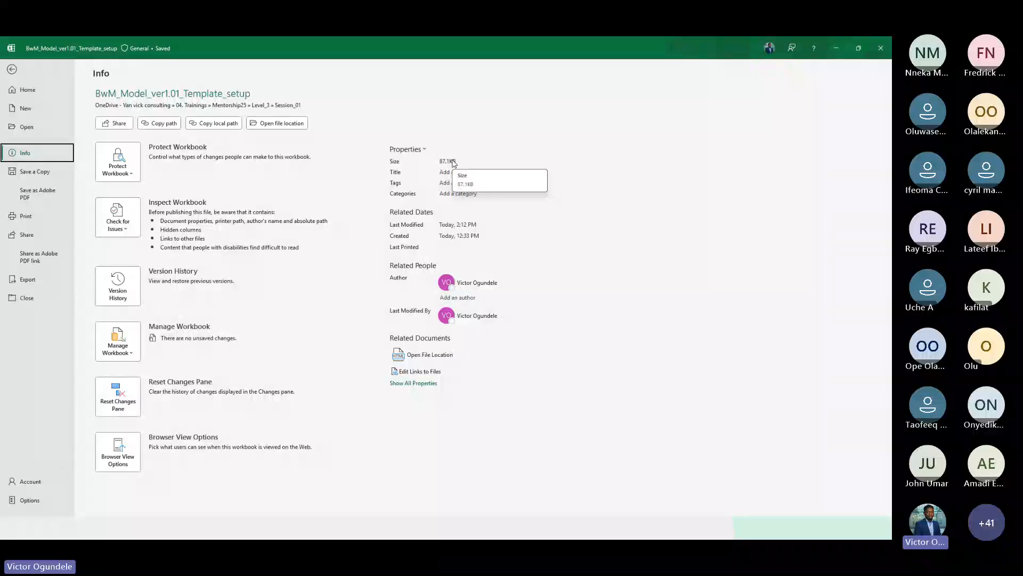
left_click(420, 371)
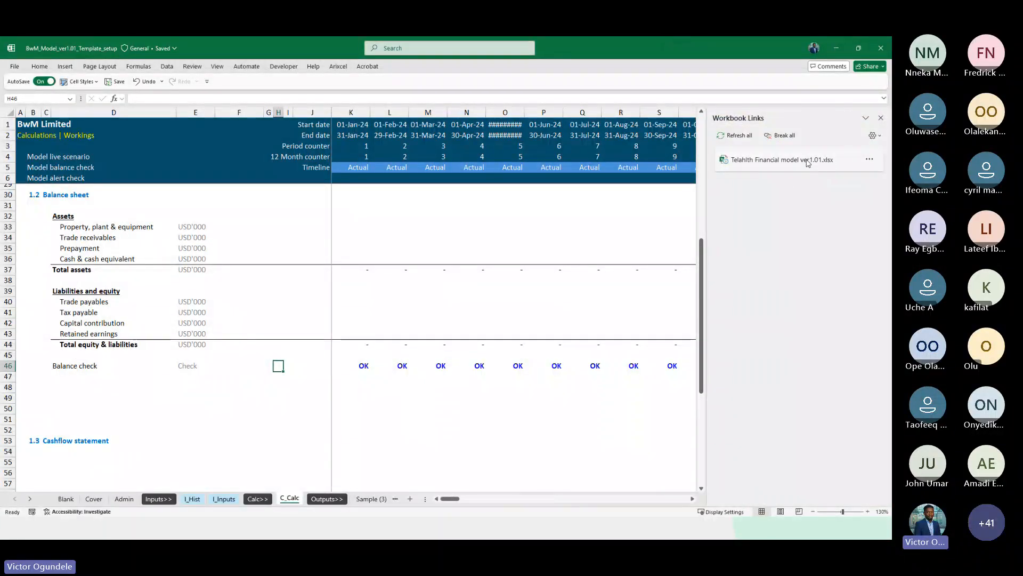
left_click(869, 159)
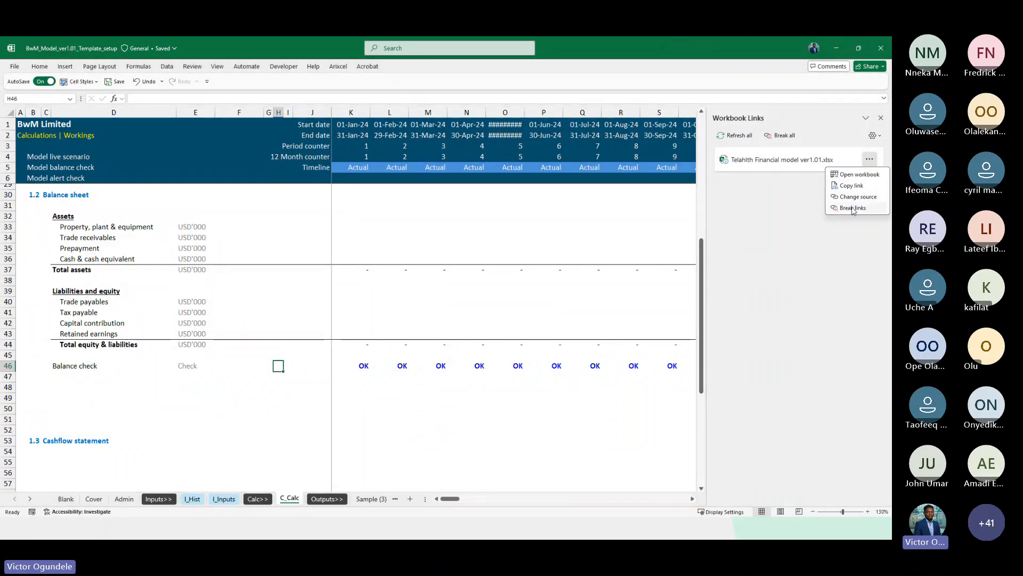
left_click(853, 208)
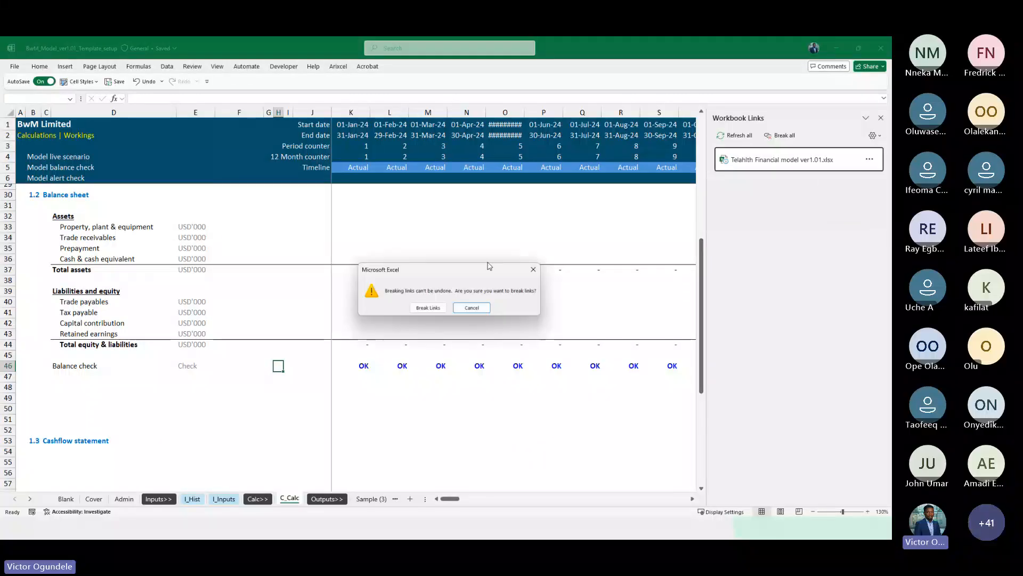
left_click(428, 312)
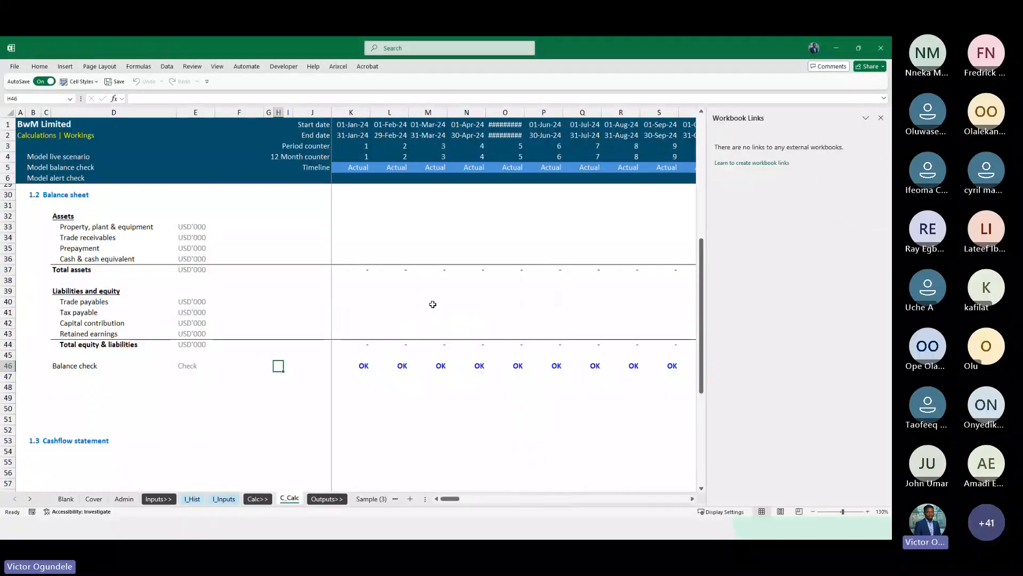
left_click(881, 118)
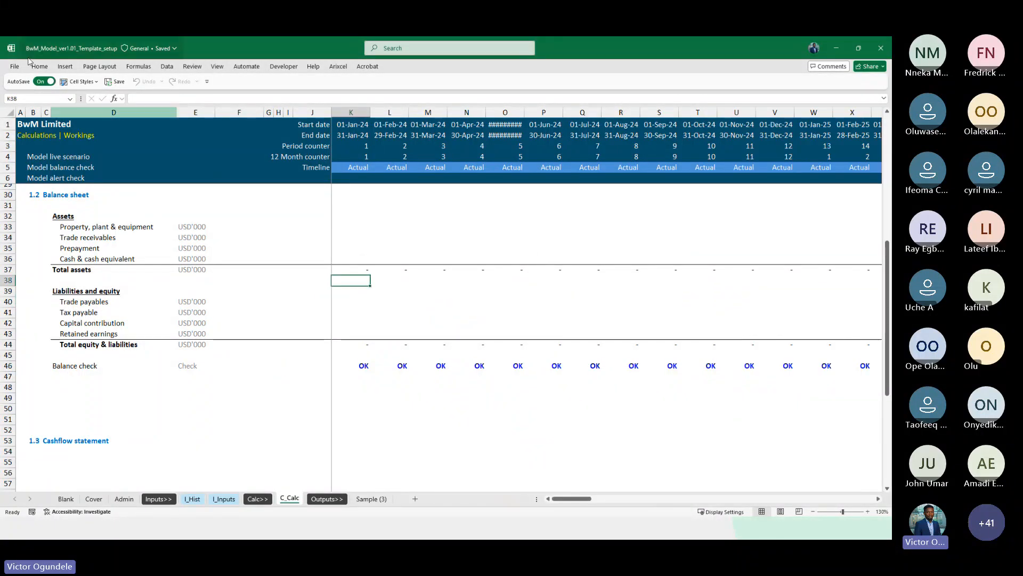
left_click(15, 66)
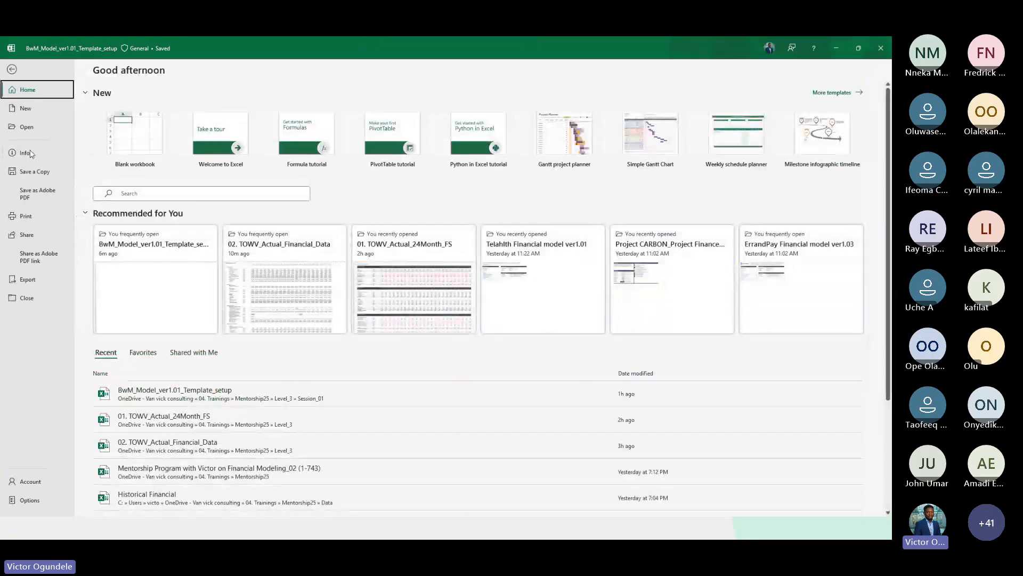
left_click(22, 153)
key("Escape")
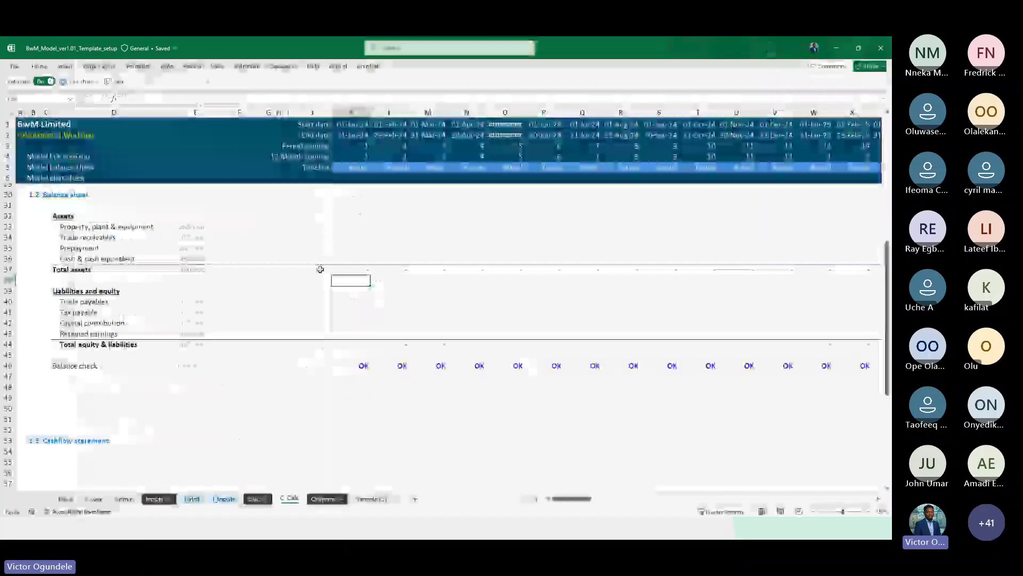
scroll(389, 278, "up", 1)
scroll(389, 279, "up", 2)
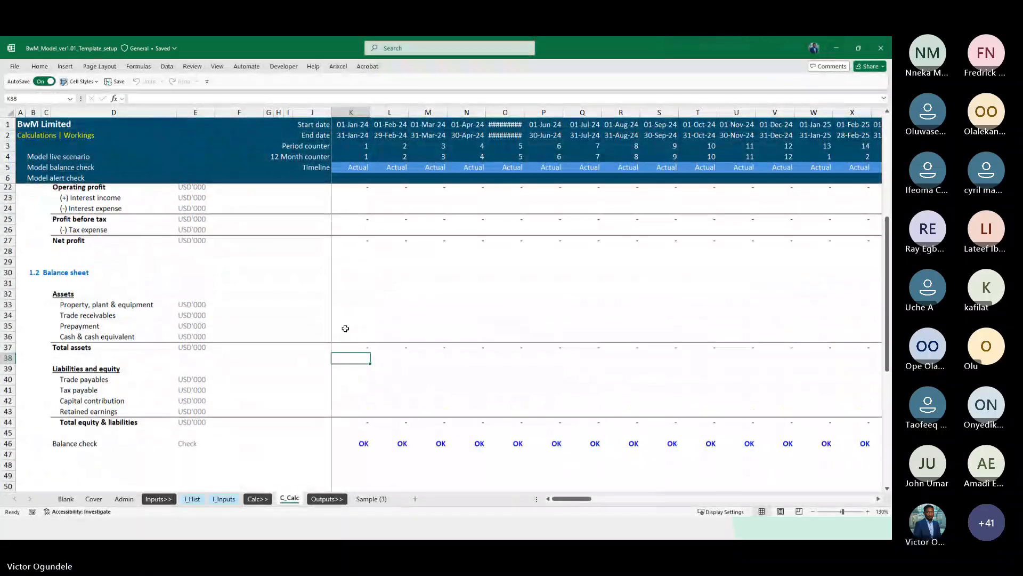
scroll(345, 329, "down", 1, "ctrl")
scroll(346, 329, "down", 2)
left_click(48, 374)
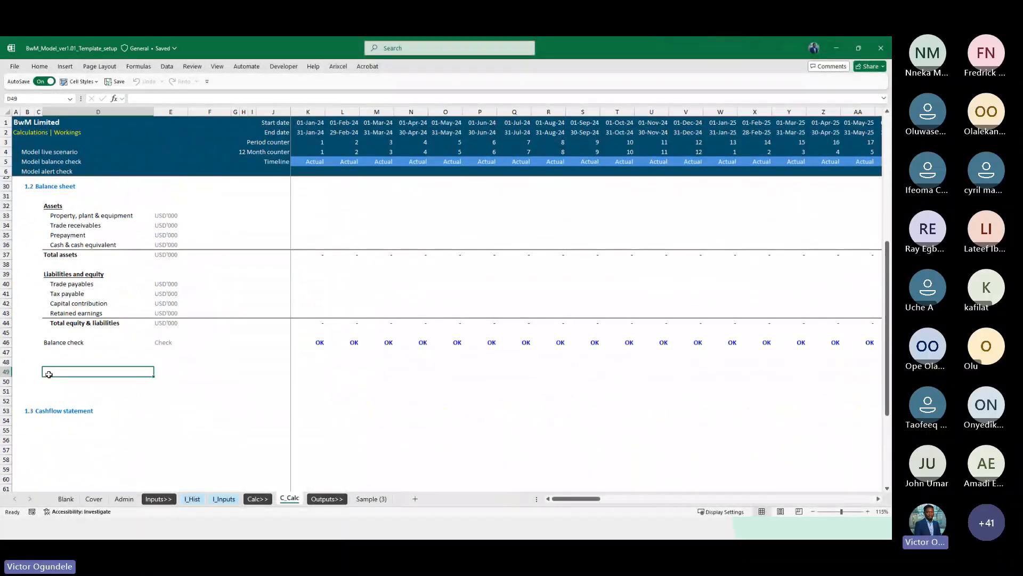
key("Up")
key("Up")
key("Up")
key("Right")
key("Right")
key("Right")
scroll(48, 374, "up", 1, "ctrl")
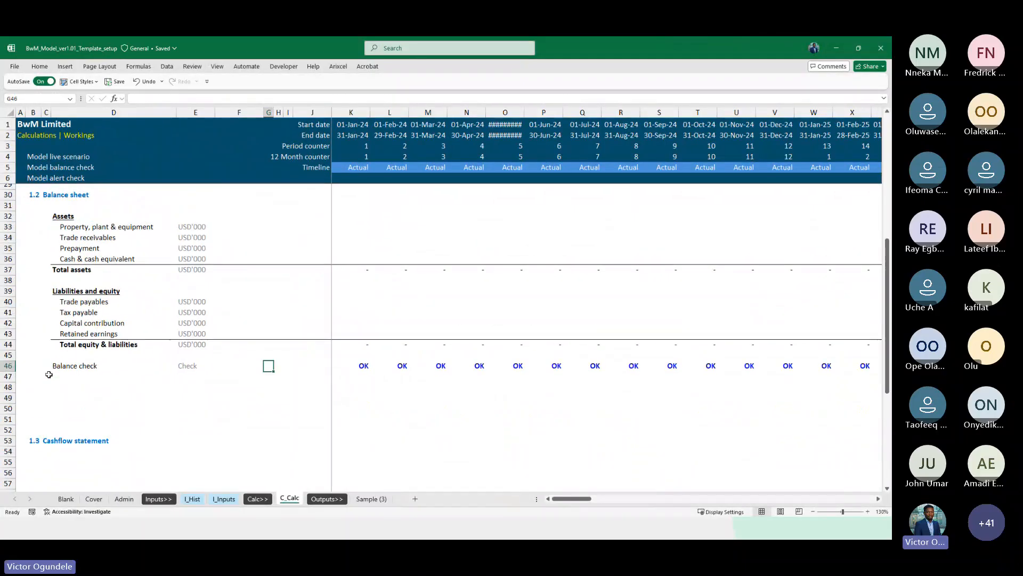
Copy the first-period balance check cell into the summary cell beside the Check label
key("Left")
key("Right")
key("Right")
key("Right")
key("Right")
key("Right")
key("Right")
key("Left")
key("Left")
key("Left")
key("Left")
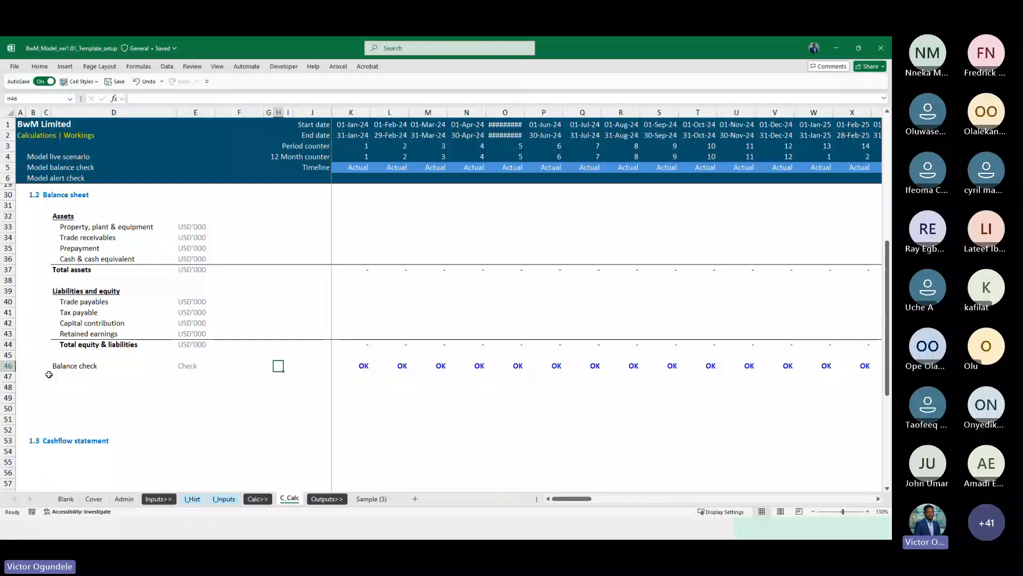
key("Right")
key("Right")
key("Right")
key("ctrl+c")
key("Left")
key("Left")
key("Left")
key("Left")
key("Left")
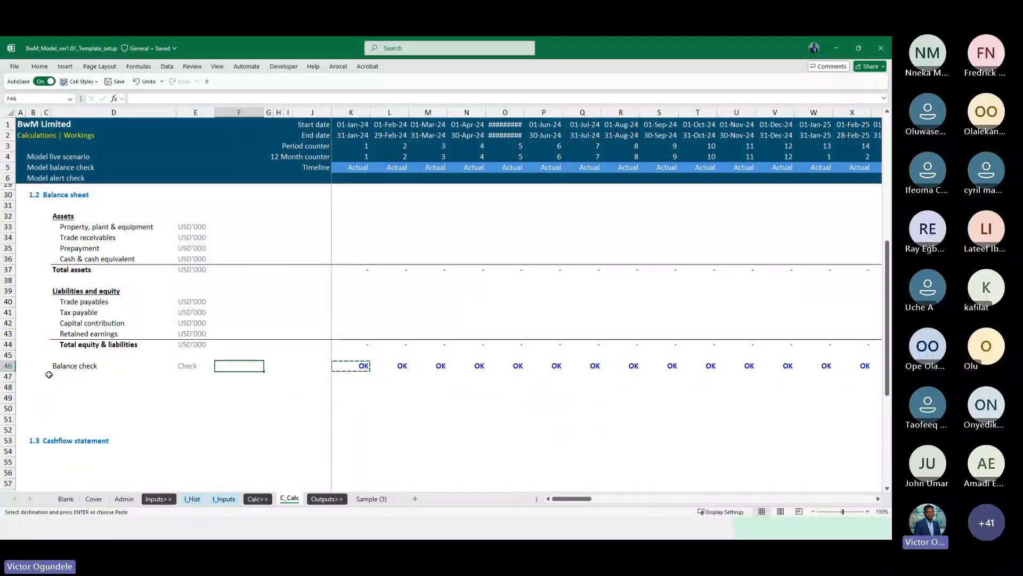
key("ctrl+v")
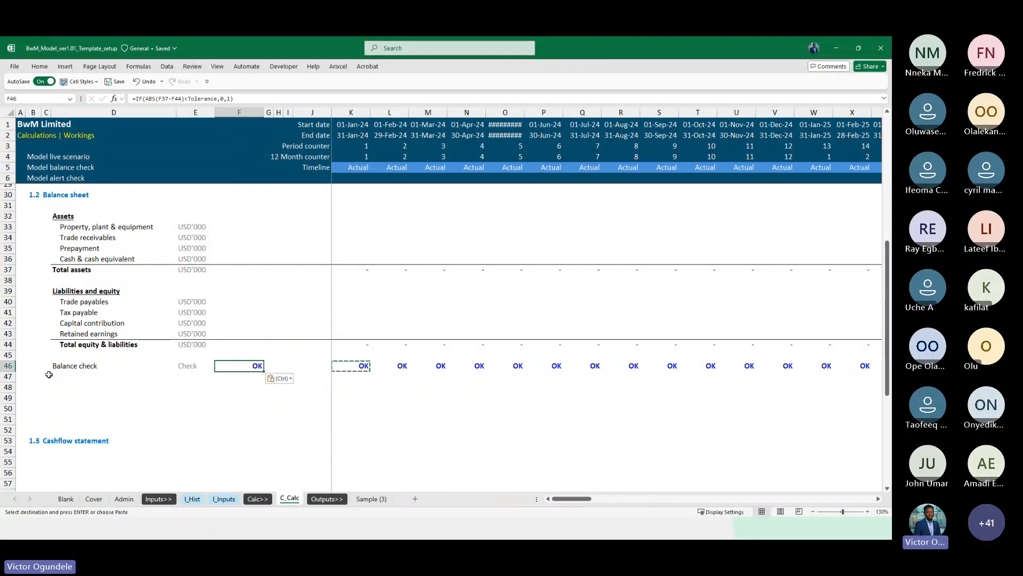
Edit the summary balance check to =IF(ABS(SUM(K46:DN46))<Tolerance,0,1) covering all periods
key("F2")
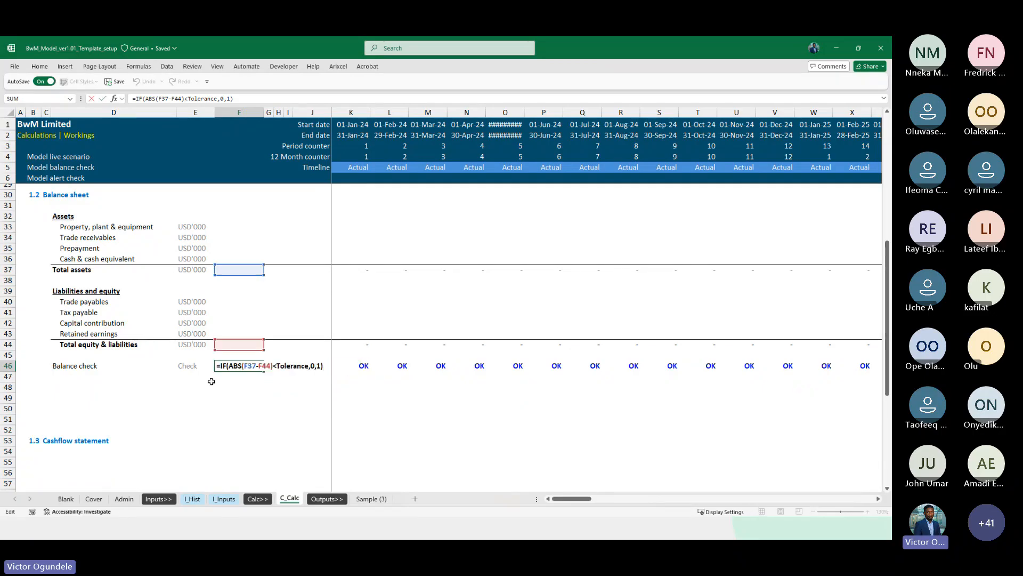
left_click(259, 367)
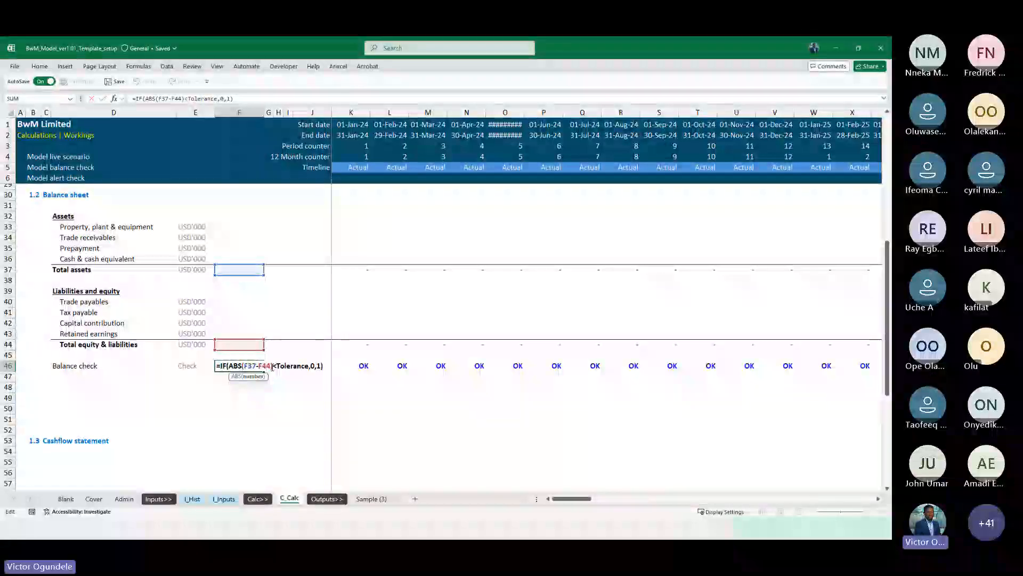
left_click_drag(259, 367, 272, 368)
key("shift+Left")
key("shift+Left")
key("shift+Left")
key("shift+Left")
type("SUM(")
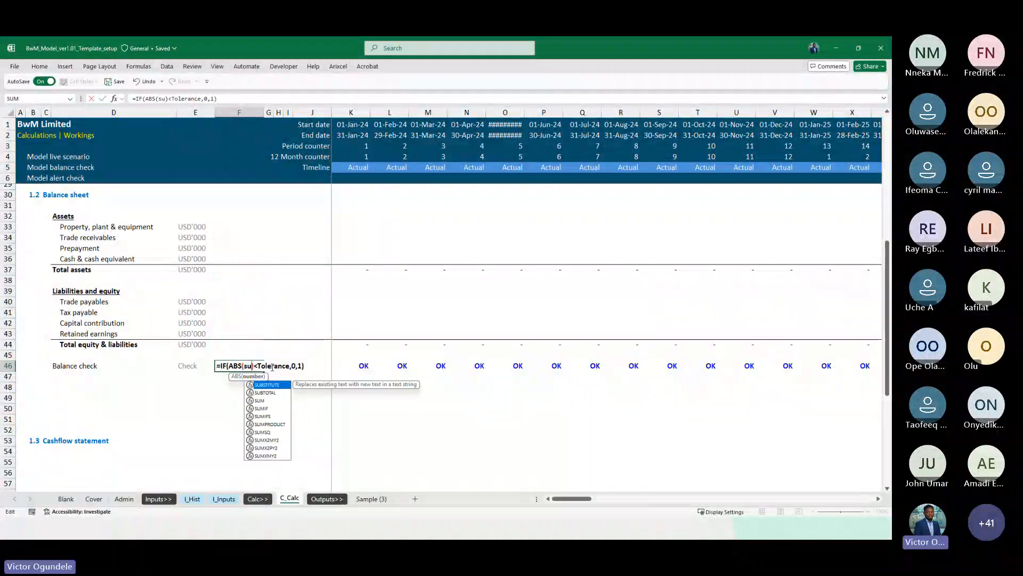
key("Tab")
key("Right")
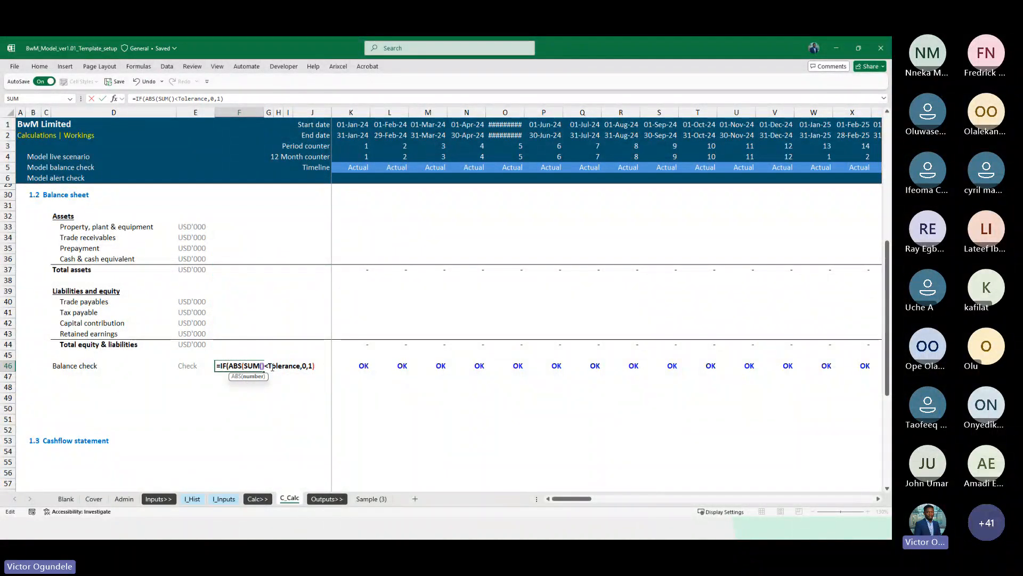
key("Left")
key("F2")
key("ctrl+Right")
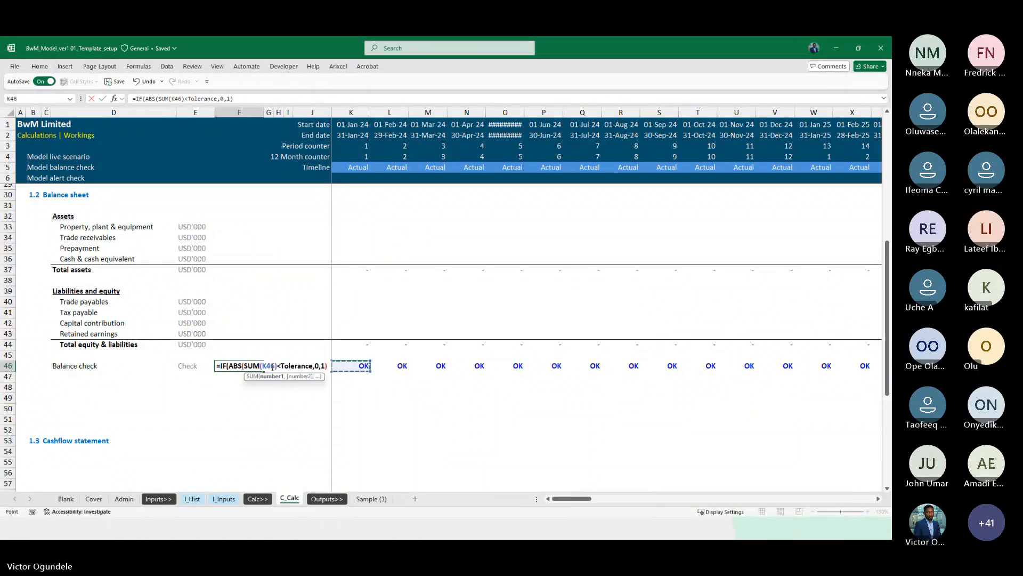
key("ctrl+shift+Right")
key("ctrl+Return")
key("Left")
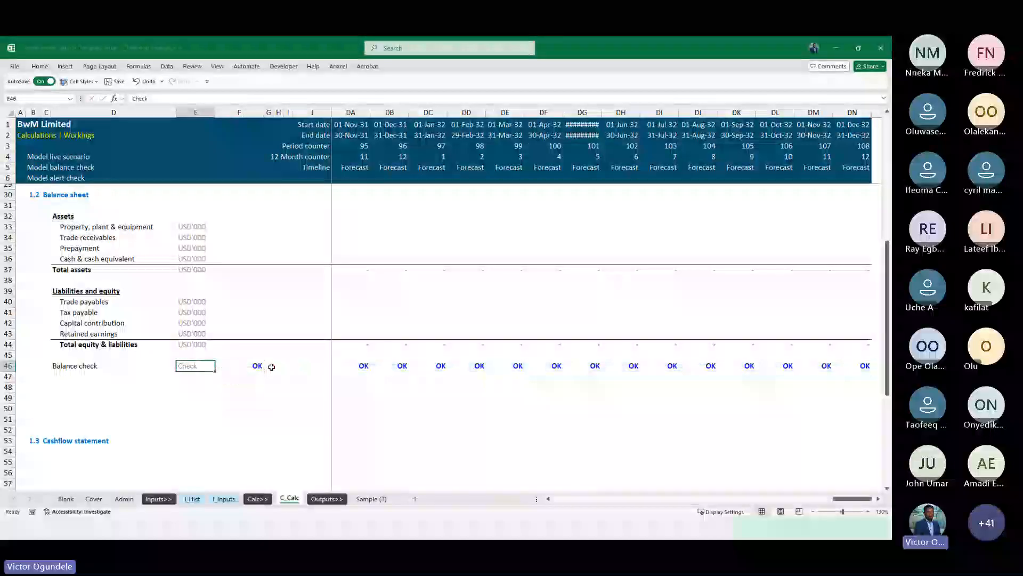
key("Right")
key("Right")
key("Left")
scroll(271, 367, "down", 1)
scroll(272, 367, "up", 1)
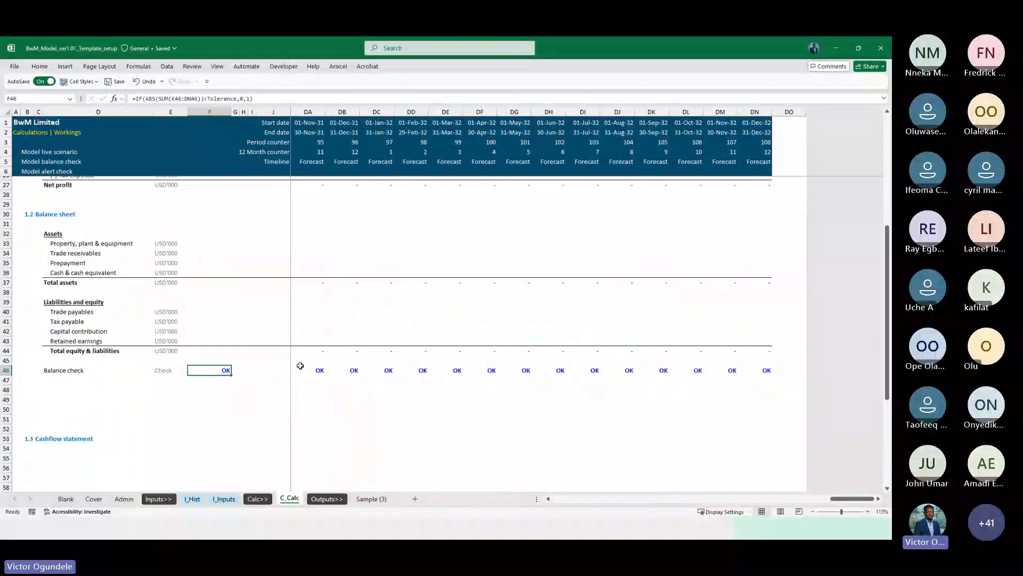
scroll(320, 365, "left", 3)
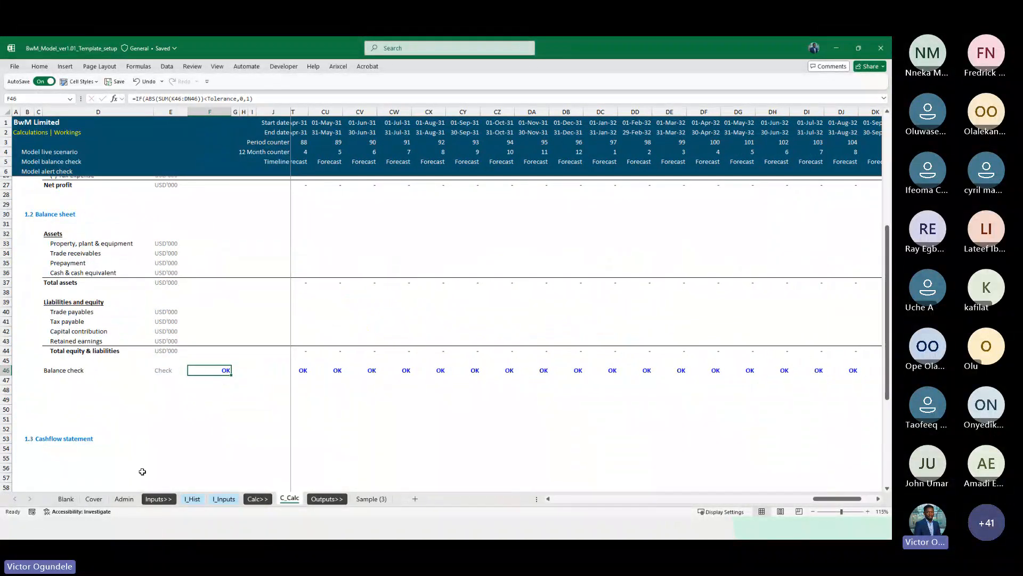
Delete the extra blank rows between the balance check and the cash flow statement heading
left_click(60, 391)
key("Down")
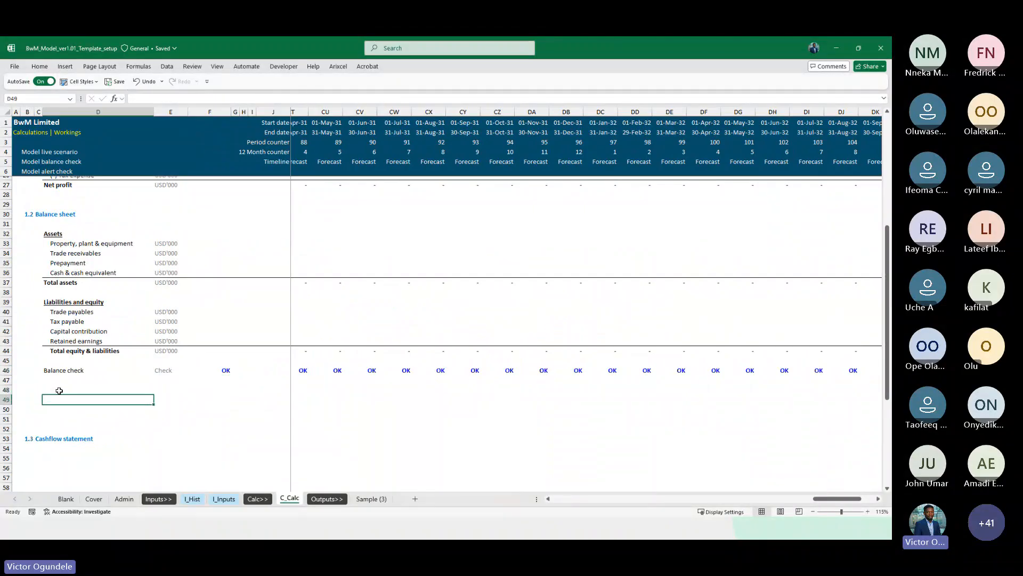
key("shift+space")
key("ctrl+minus")
key("ctrl+minus")
key("ctrl+minus")
key("ctrl+minus")
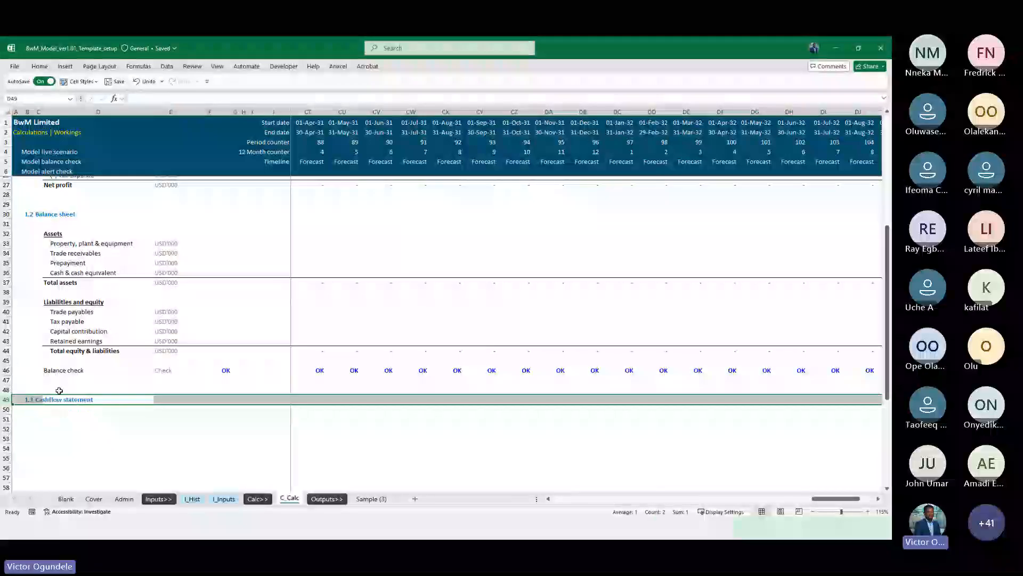
key("Up")
key("shift+space")
key("ctrl+minus")
key("Down")
key("Down")
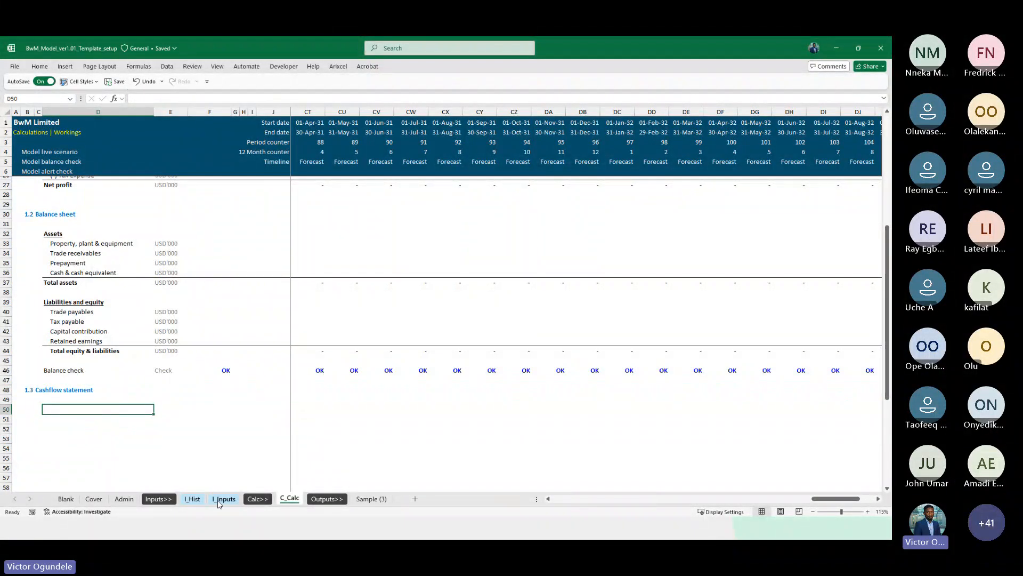
Try pasting the cash flow statement line items from I_Hist under the cash flow heading on C_Calc
left_click(193, 498)
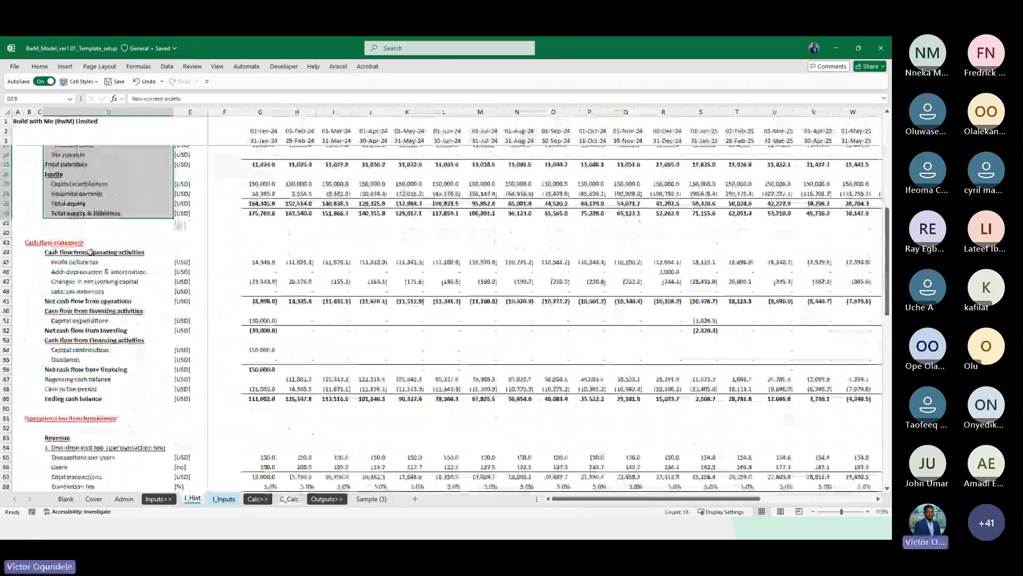
left_click_drag(90, 252, 64, 400)
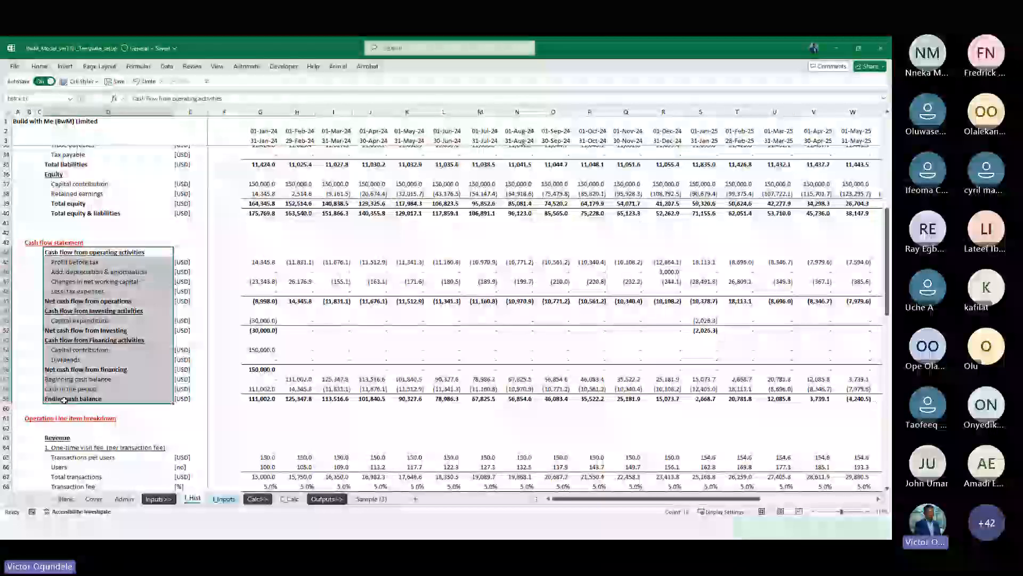
key("ctrl+c")
key("ctrl+Page_Down")
key("ctrl+Page_Down")
key("ctrl+Page_Down")
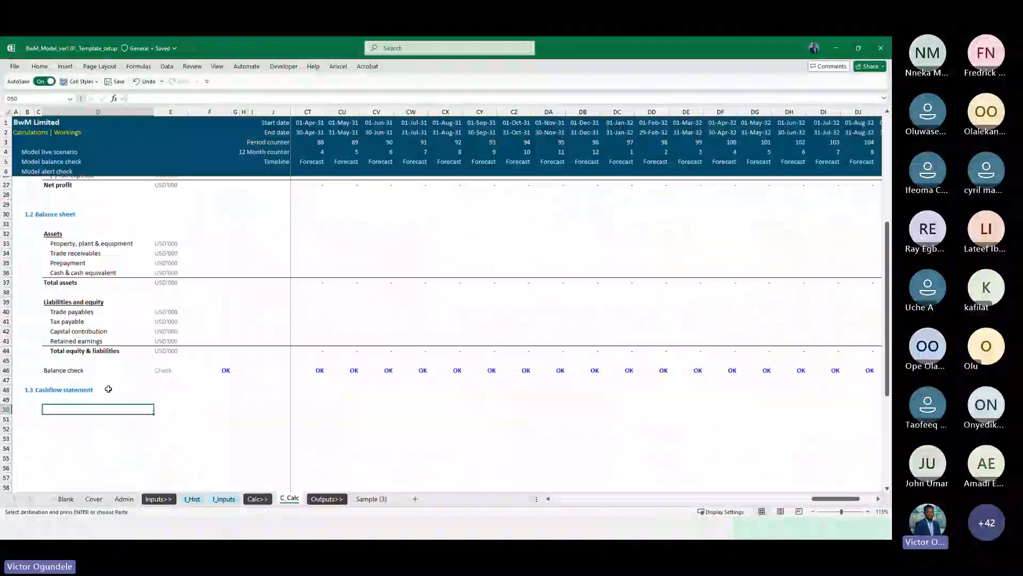
scroll(108, 388, "down", 5)
key("ctrl+v")
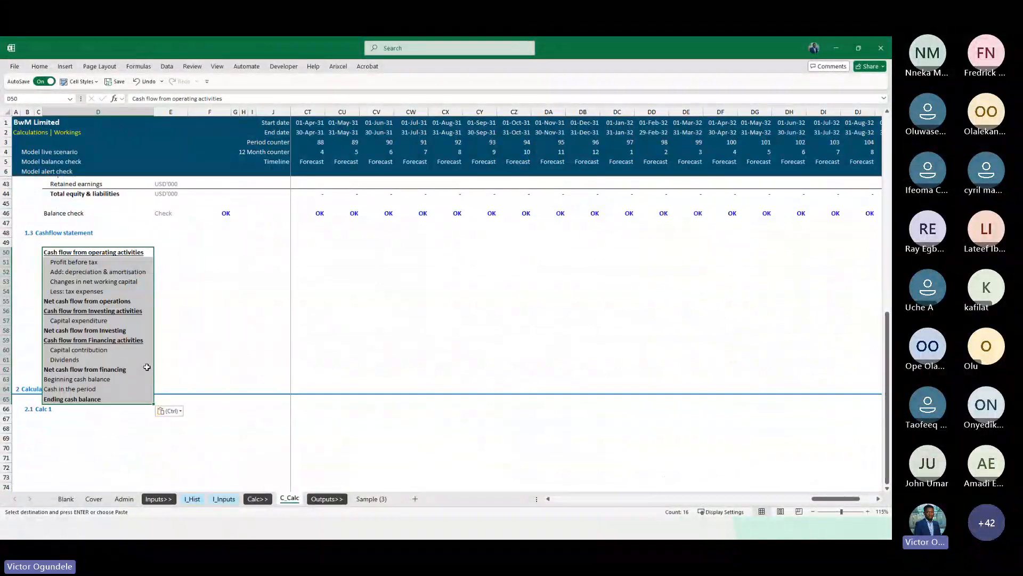
key("ctrl+z")
Insert blank rows above the Calculations section to make room for the cash flow statement
left_click(103, 348)
key("shift+space")
key("shift+Down")
key("shift+Down")
key("shift+Down")
key("shift+Down")
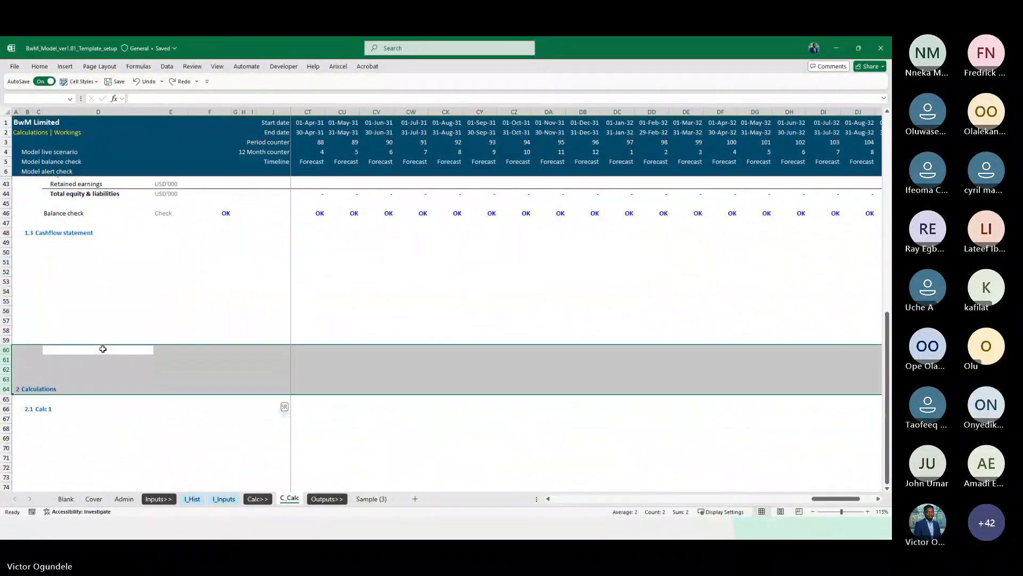
key("ctrl+shift+plus")
key("ctrl+shift+plus")
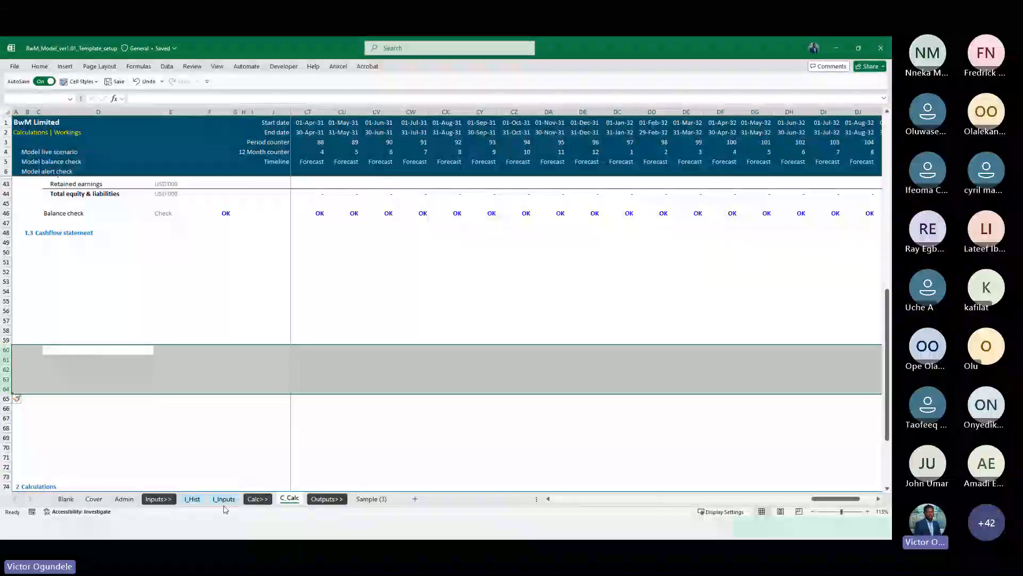
Copy the cash flow statement line items from I_Hist and paste them under the Cashflow statement heading on C_Calc
left_click(130, 498)
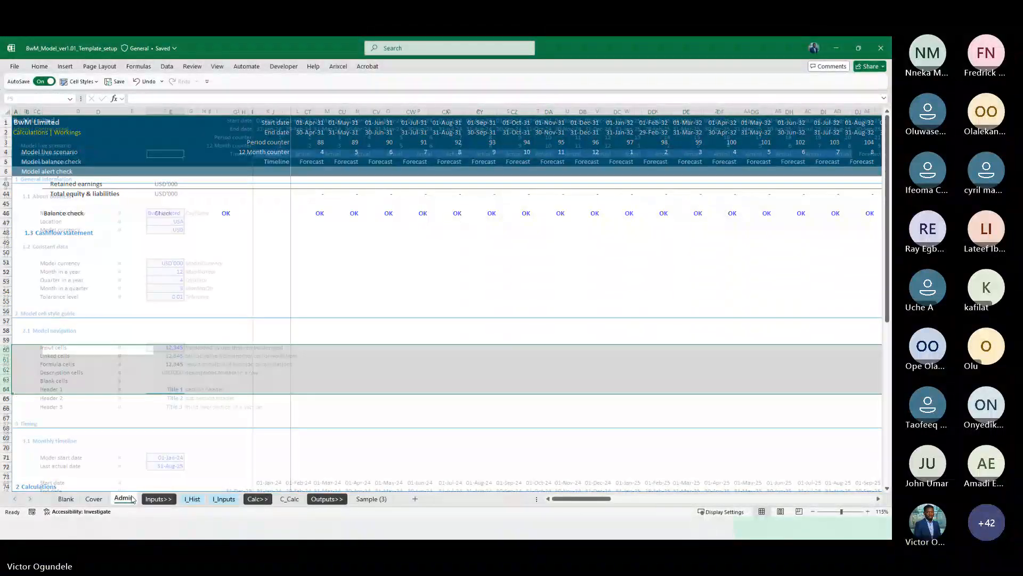
left_click(192, 499)
key("ctrl+c")
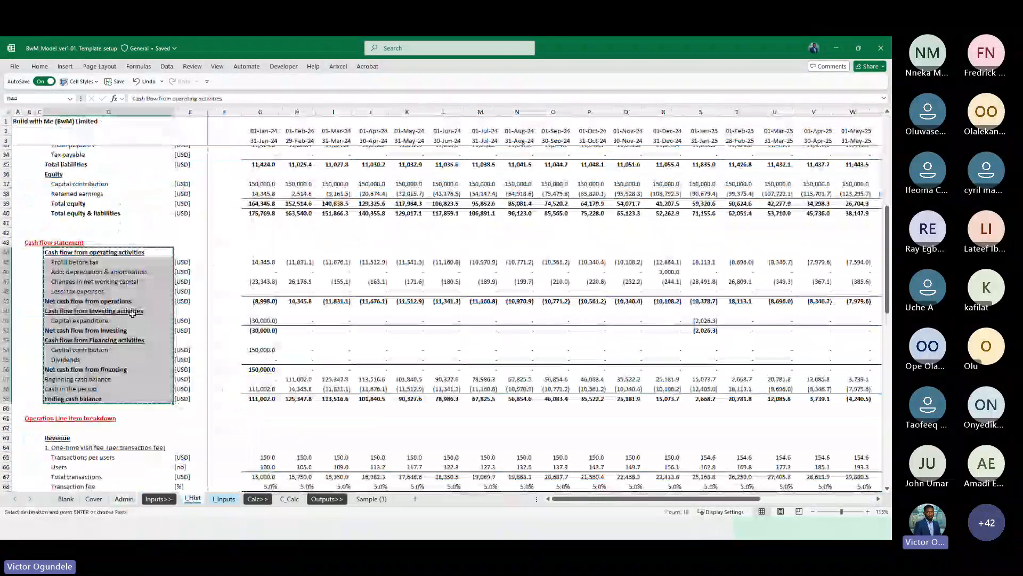
left_click(290, 499)
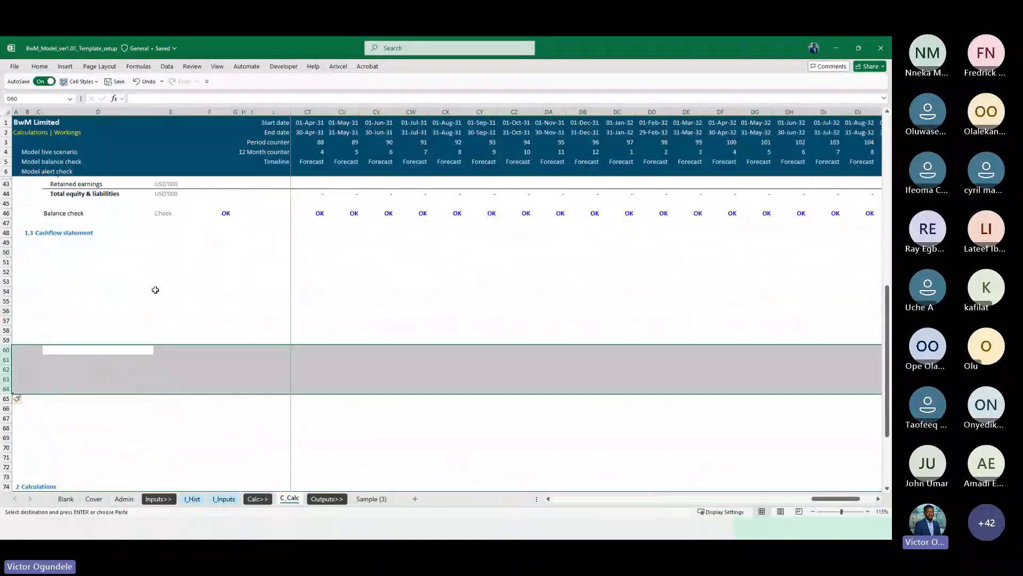
left_click(72, 251)
key("ctrl+v")
key("Right")
key("Down")
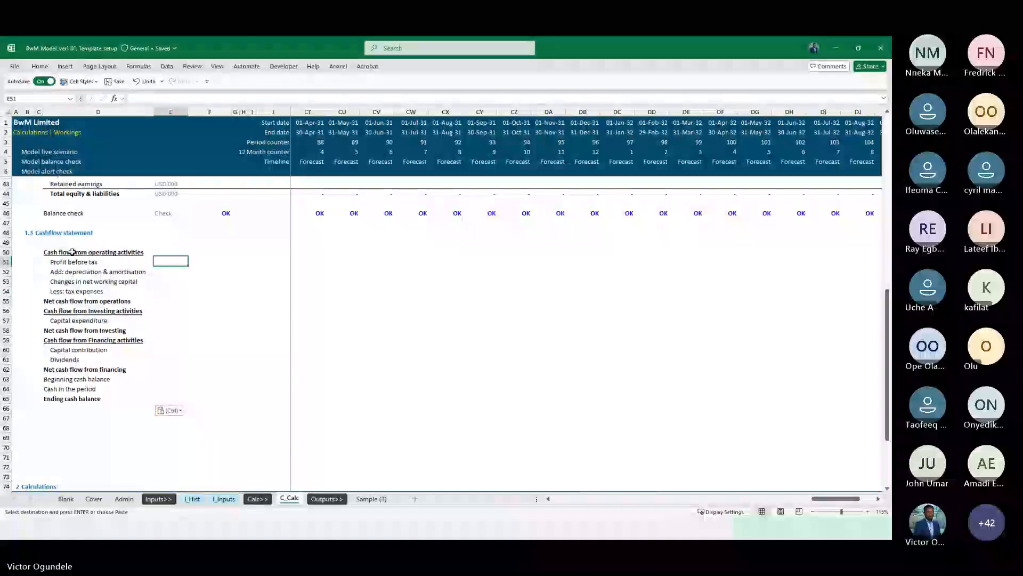
Insert four blank rows below the net profit line of the income statement
key("Down")
key("Down")
key("Down")
key("ctrl+Up")
key("ctrl+Up")
key("Up")
key("Up")
key("Up")
key("Up")
key("Up")
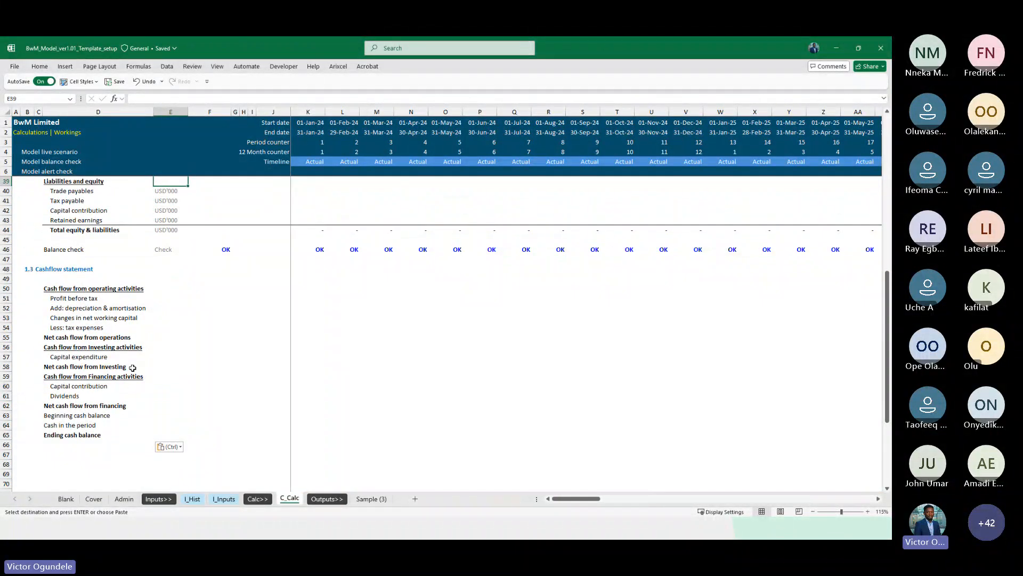
scroll(132, 368, "up", 3)
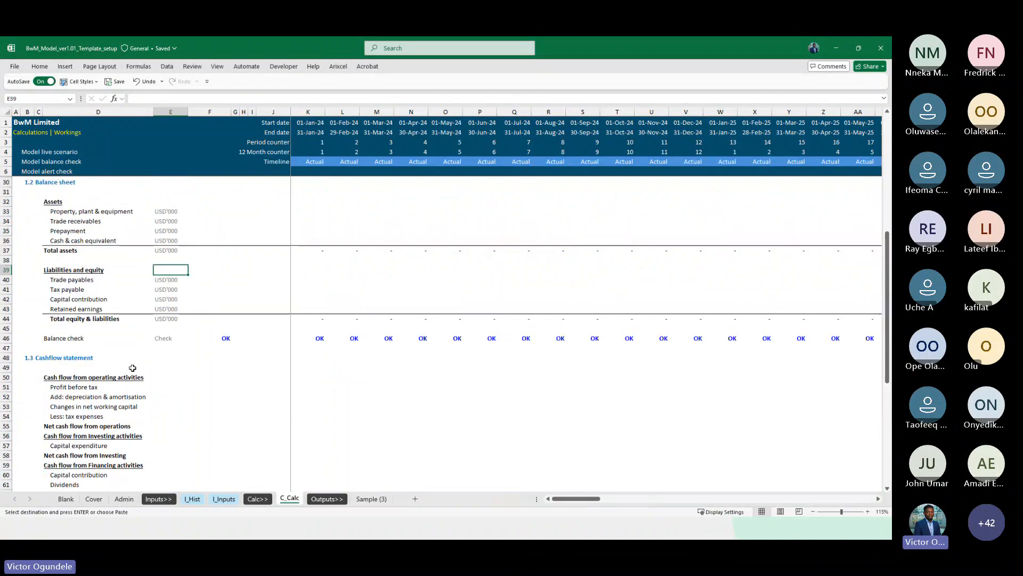
scroll(149, 281, "up", 3)
scroll(148, 281, "up", 2)
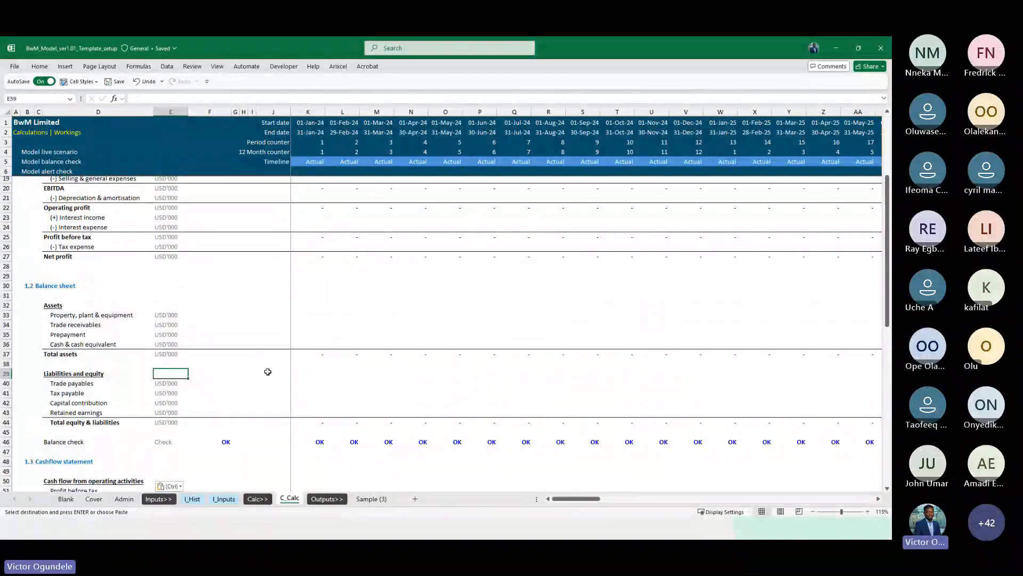
scroll(268, 372, "down", 2)
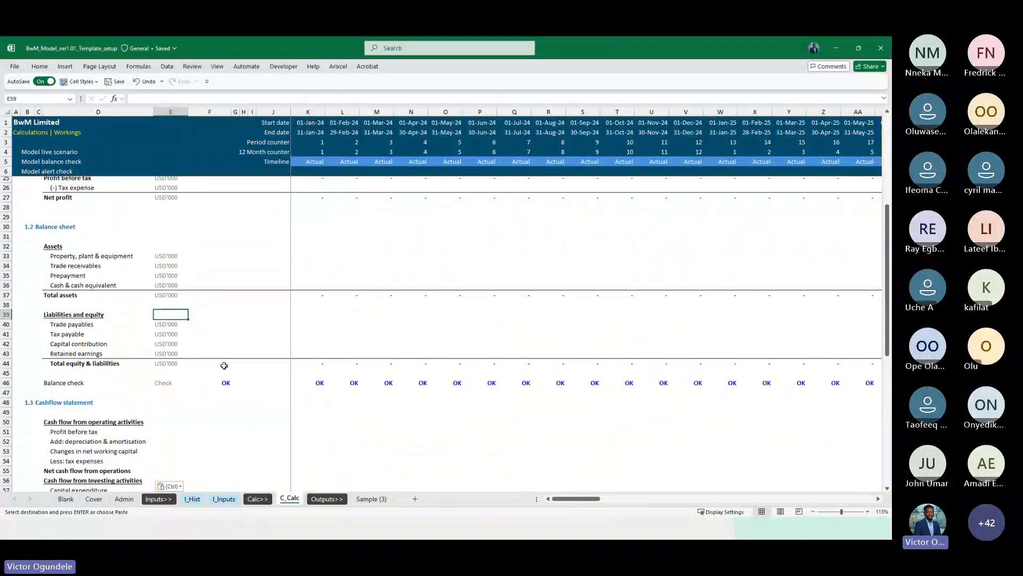
left_click(305, 354)
scroll(107, 250, "up", 2)
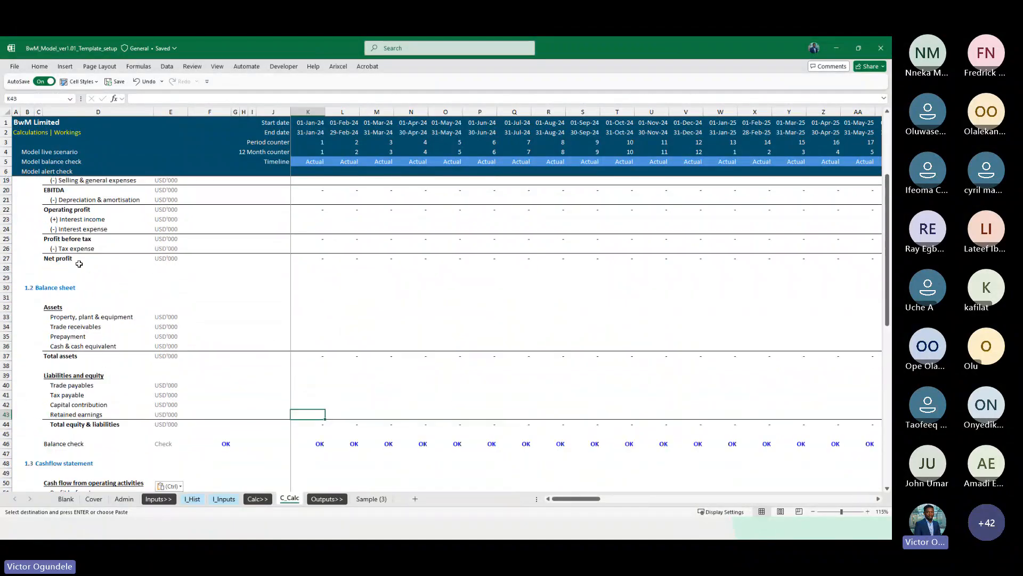
left_click(66, 278)
key("shift+space")
key("shift+Down")
key("shift+Down")
key("shift+Down")
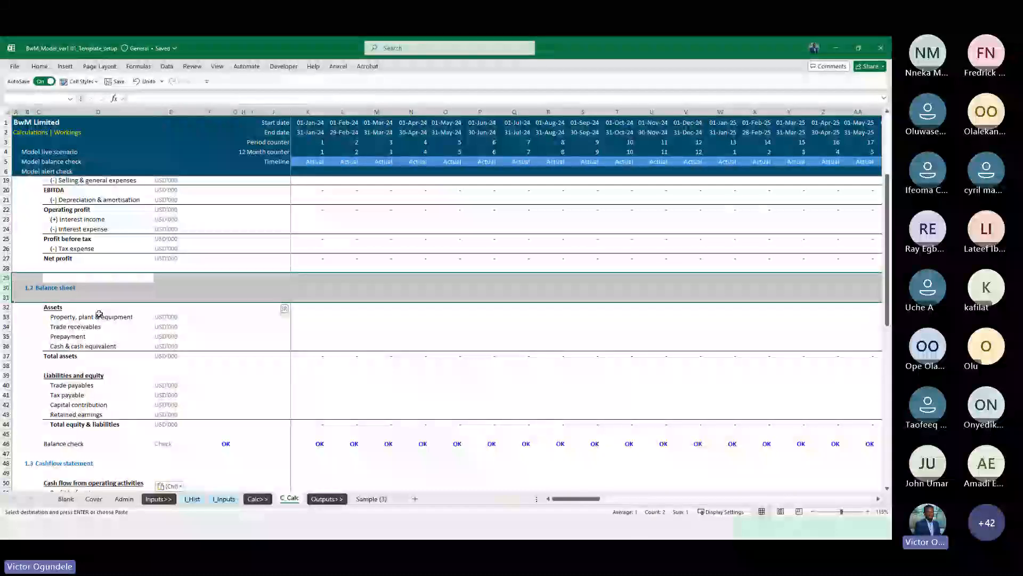
key("ctrl+plus")
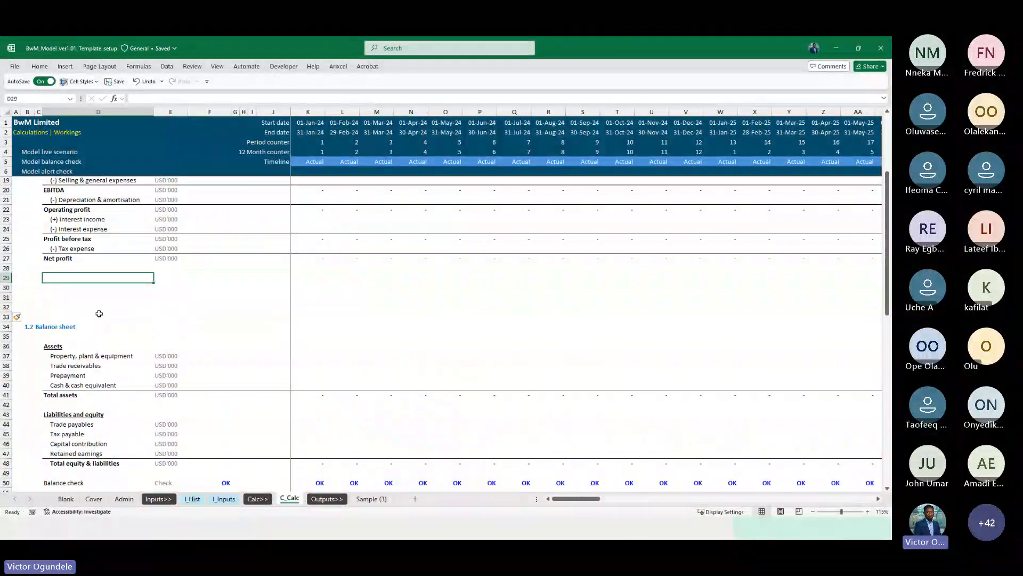
Label the new rows Retained earnings and Opening balance
type("Reti")
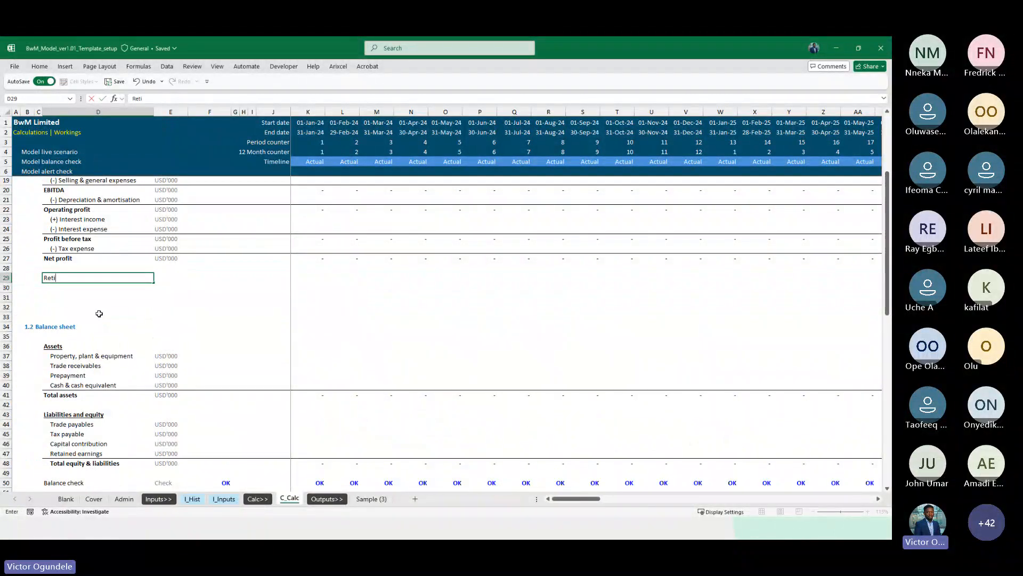
type("ar")
type("ned earnings")
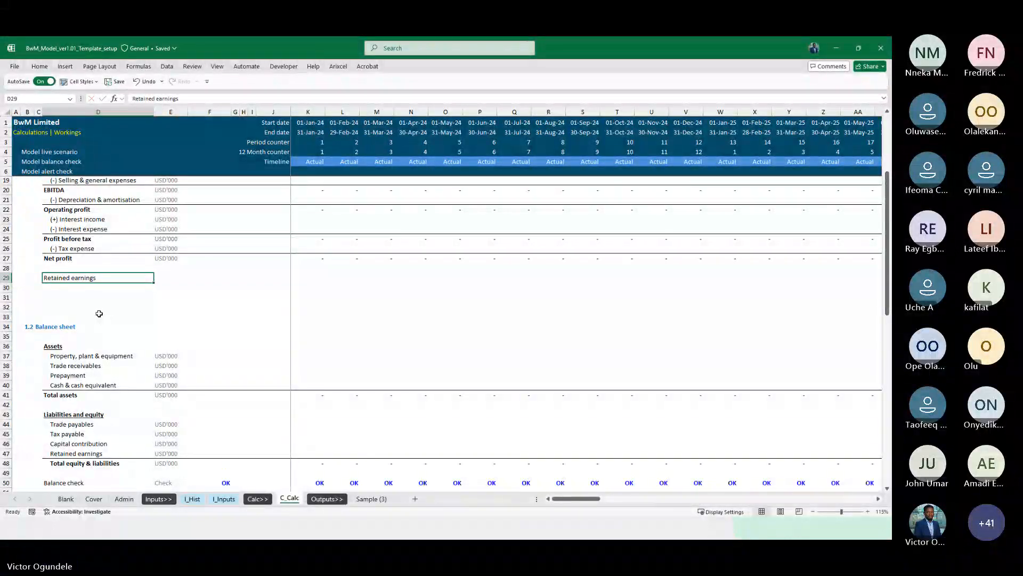
key("Return")
type("Ope")
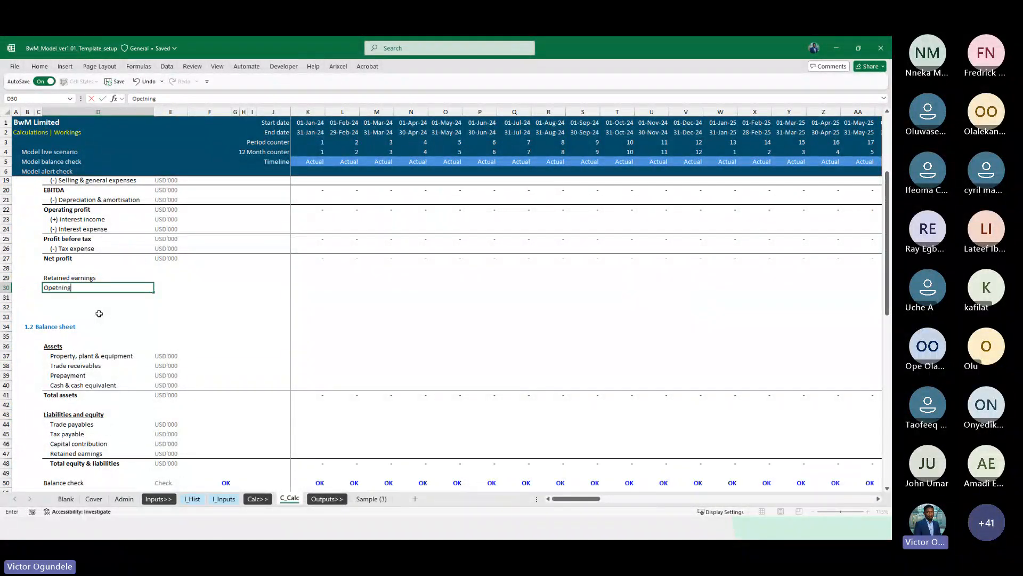
type("ning balance")
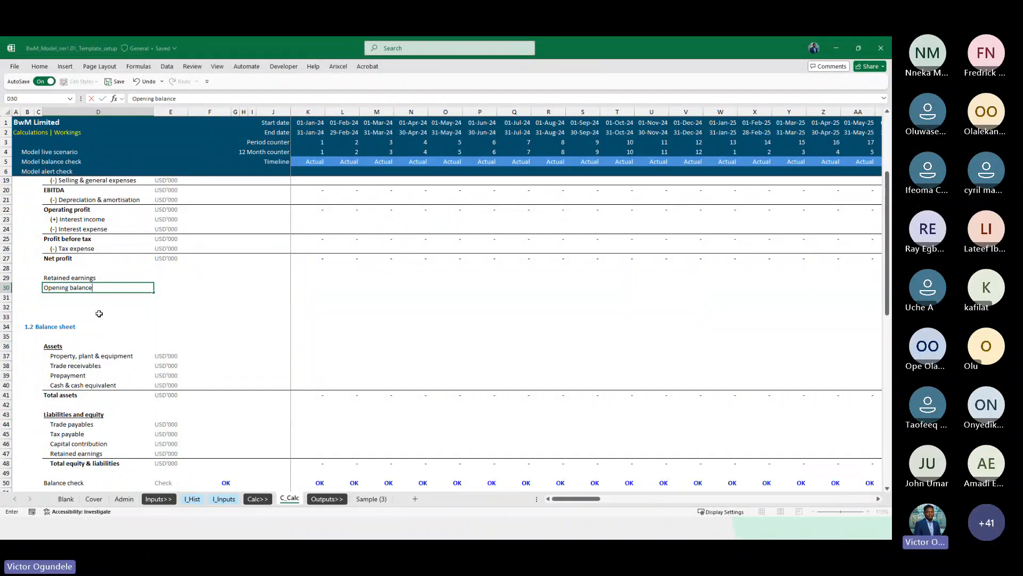
key("Return")
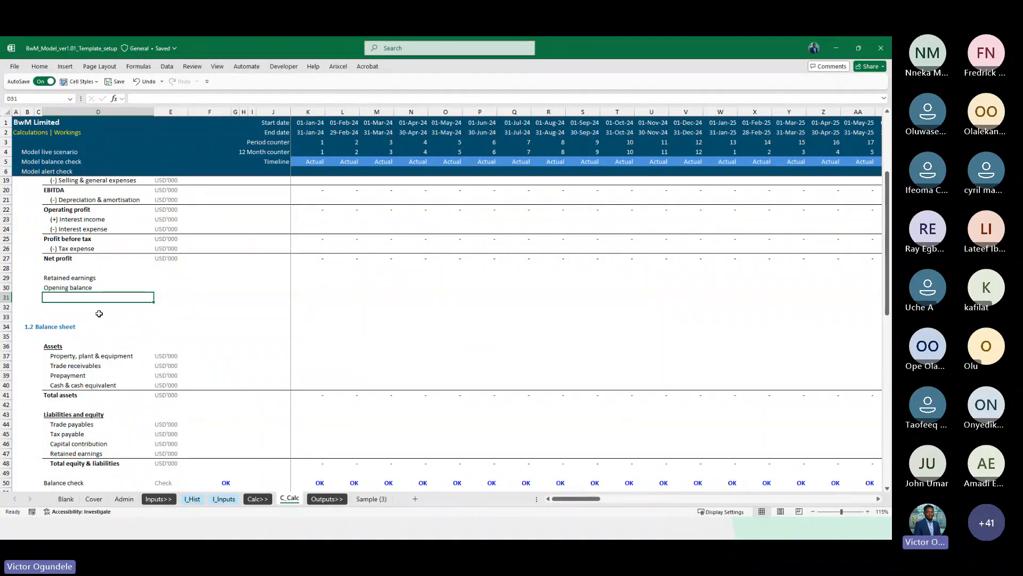
Delete the four rows holding the retained earnings labels below net profit
scroll(99, 314, "up", 2)
scroll(99, 313, "down", 2)
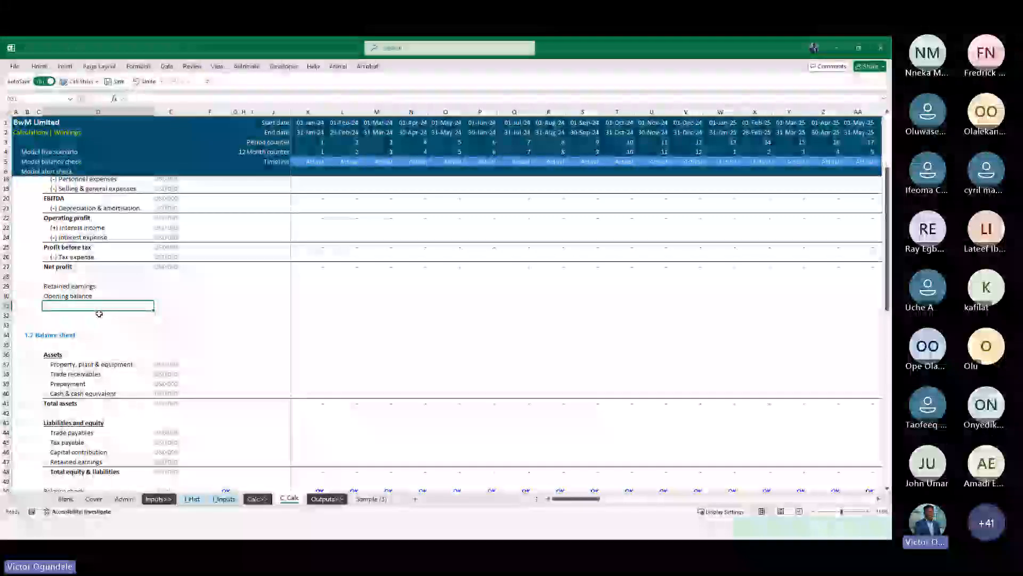
key("Up")
key("Up")
key("shift+space")
key("shift+Down")
key("shift+Down")
key("shift+Down")
key("shift+Down")
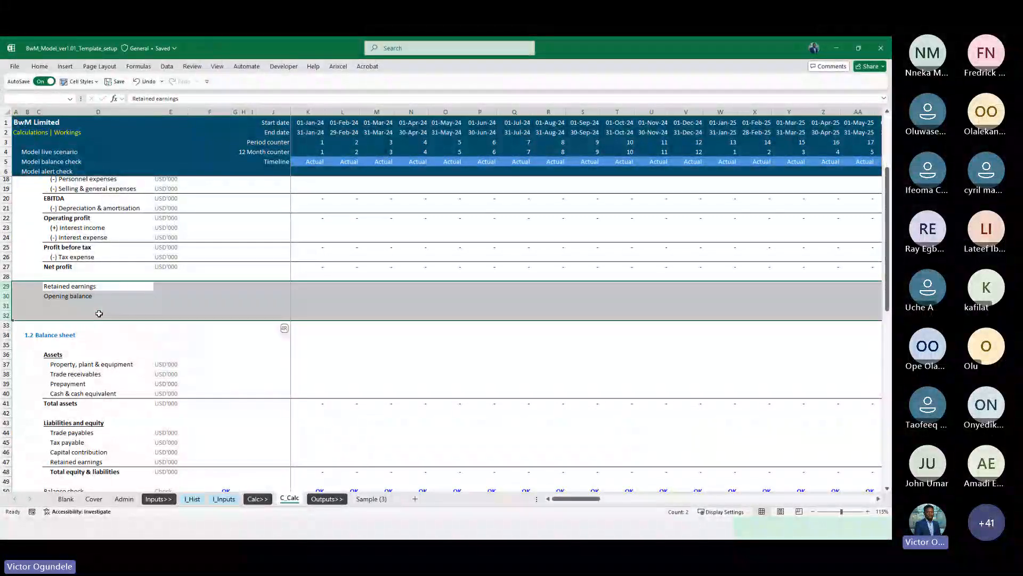
key("ctrl+minus")
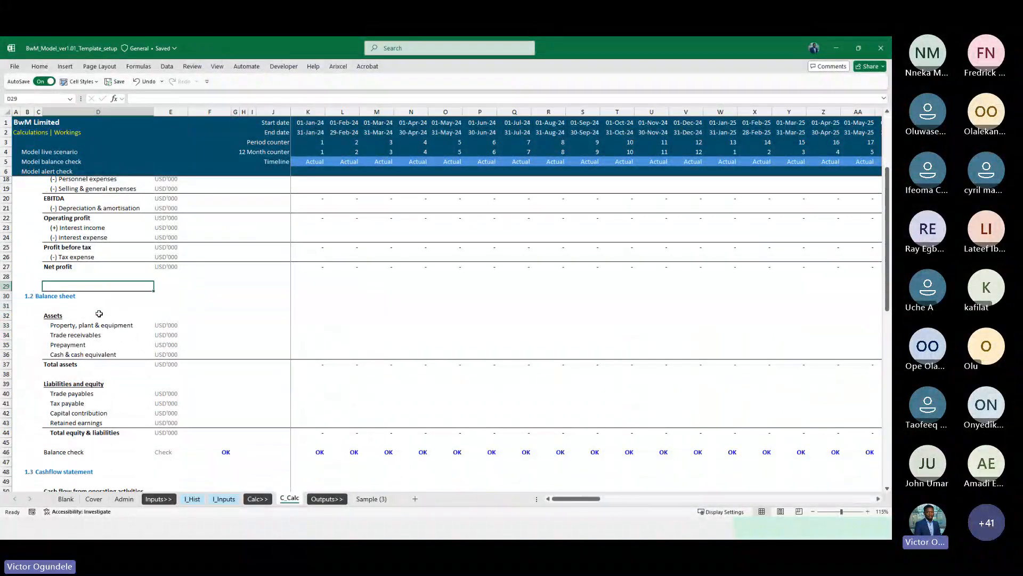
Copy the 2.1 Calc 1 subheading row to row 87 and rename it Retained earnings
scroll(147, 393, "down", 14)
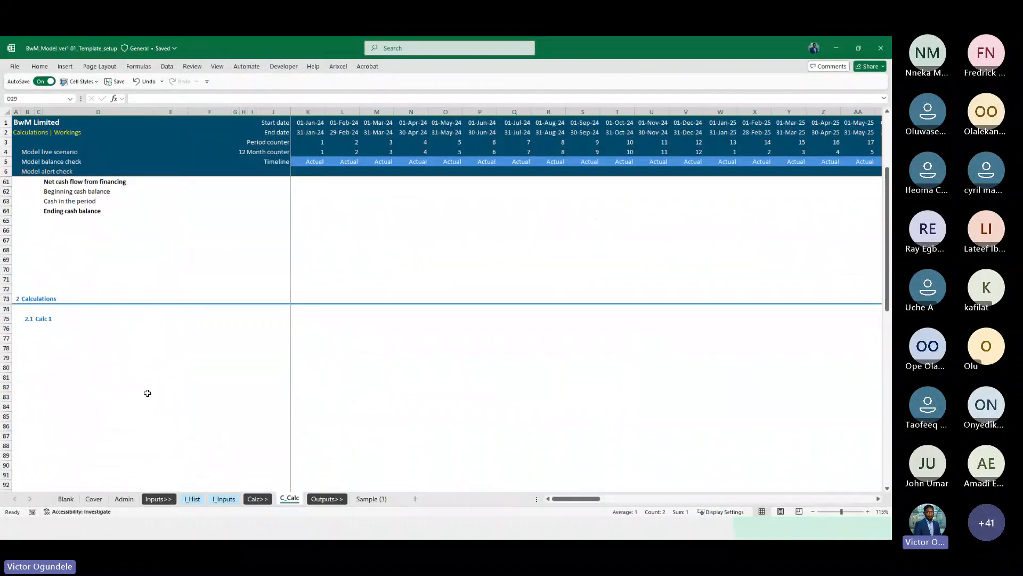
left_click(5, 320)
key("ctrl+c")
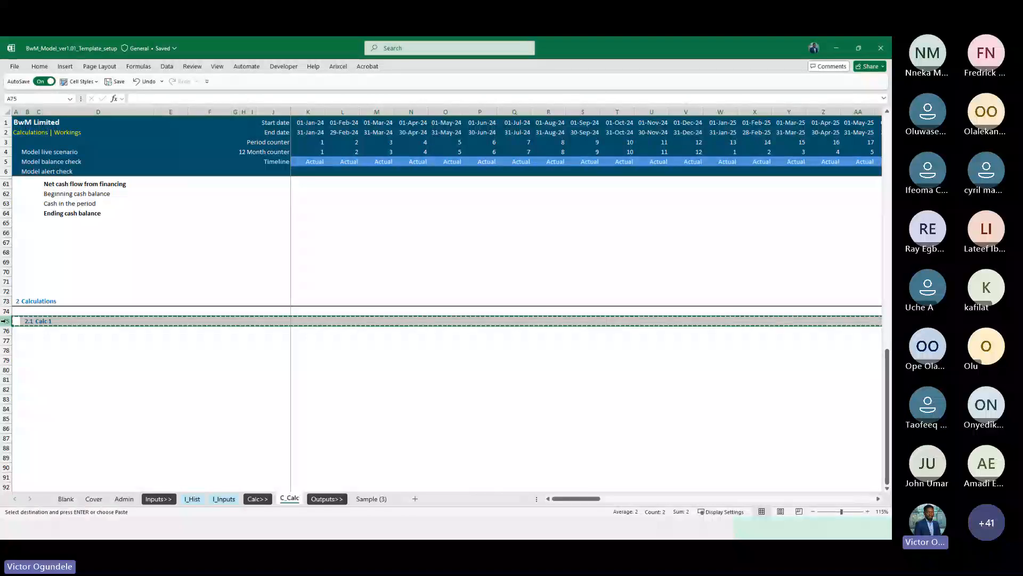
left_click(6, 437)
key("ctrl+v")
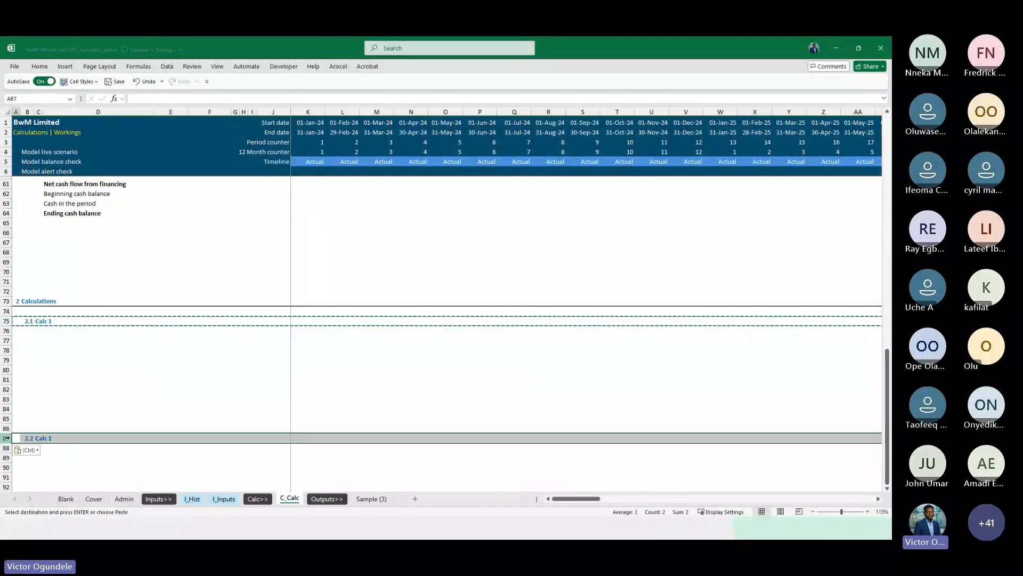
key("Right")
key("Right")
type("Re")
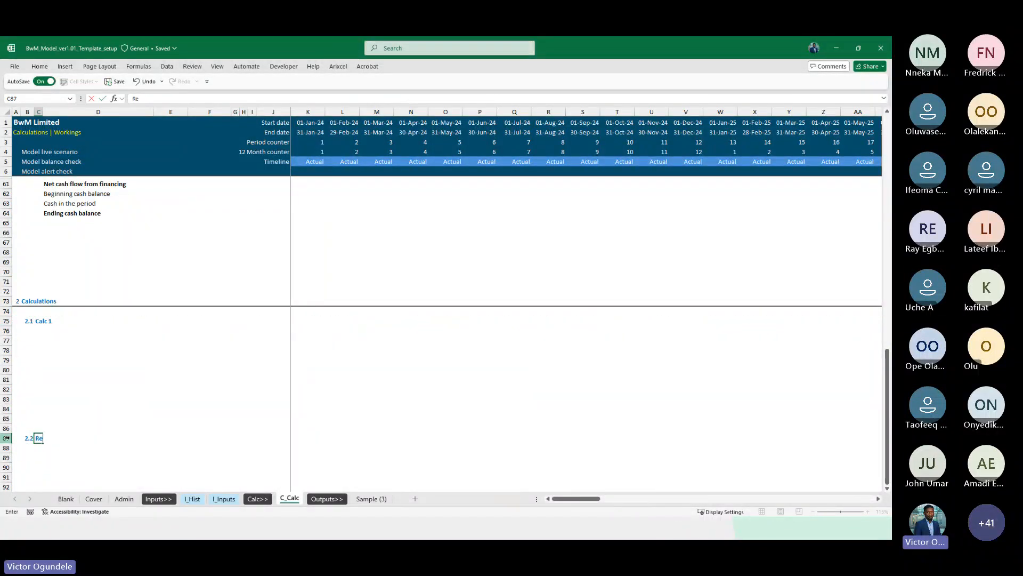
type("tained earnings")
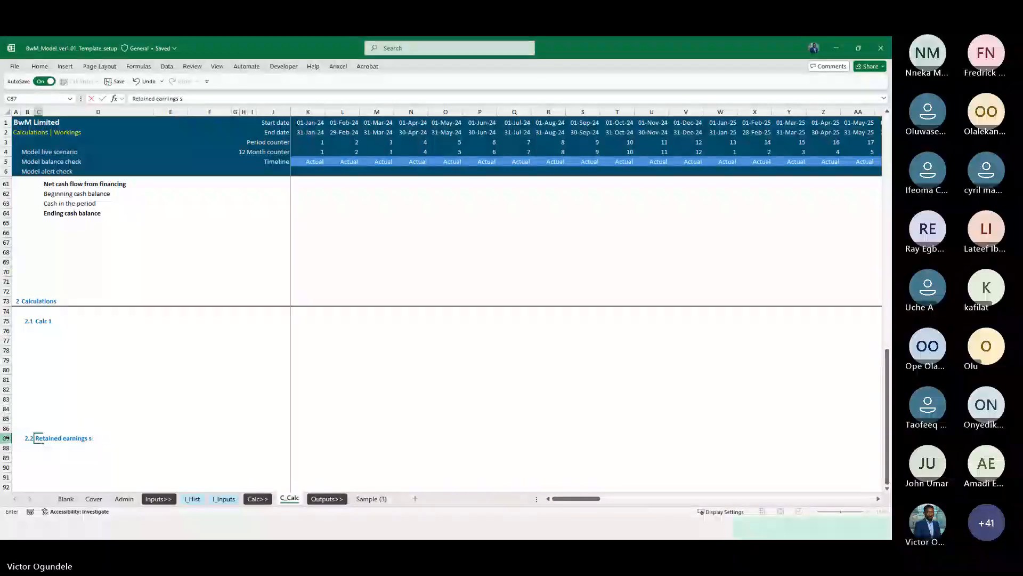
key("Return")
Enter the row labels Opening balance, Add: net profit in the period, Less: dividends paid and Closing balance
key("Down")
key("Right")
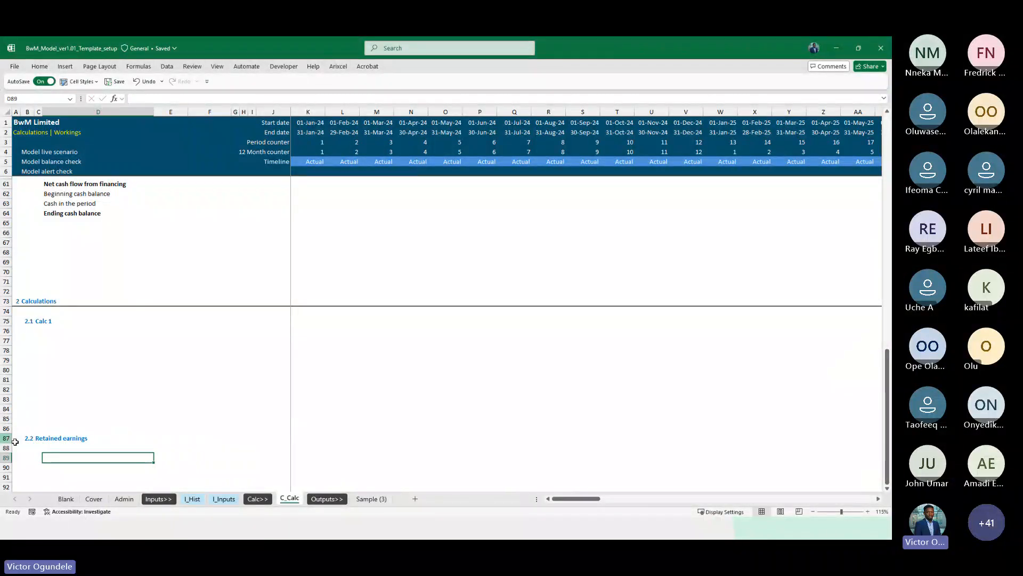
scroll(114, 446, "down", 3)
type("Opening balance")
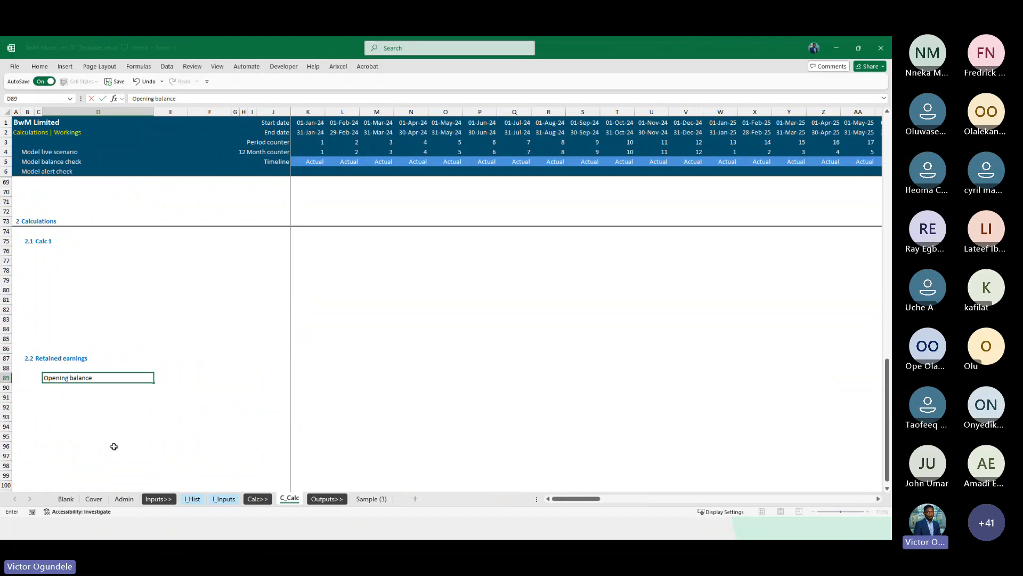
key("Return")
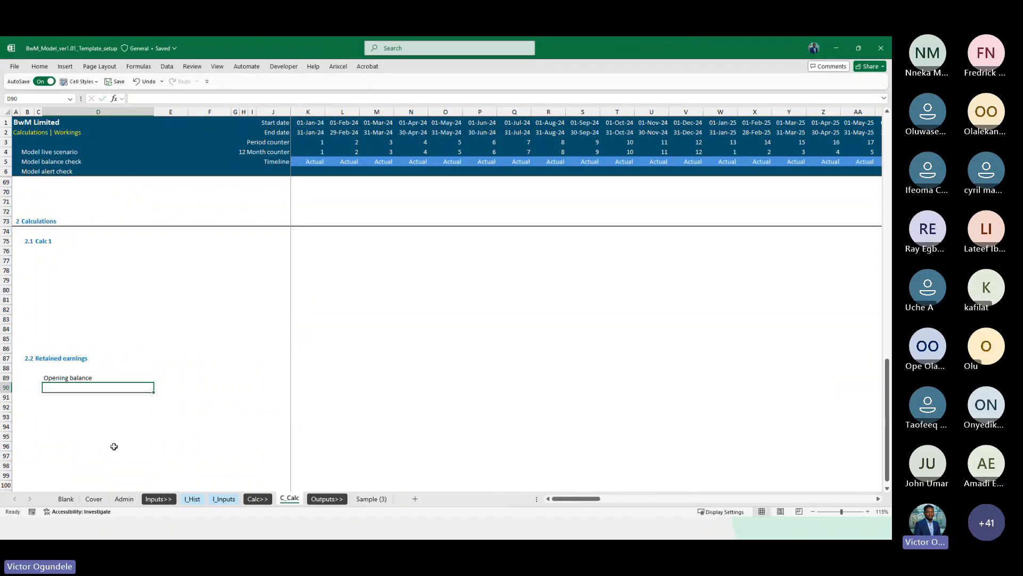
type("Net")
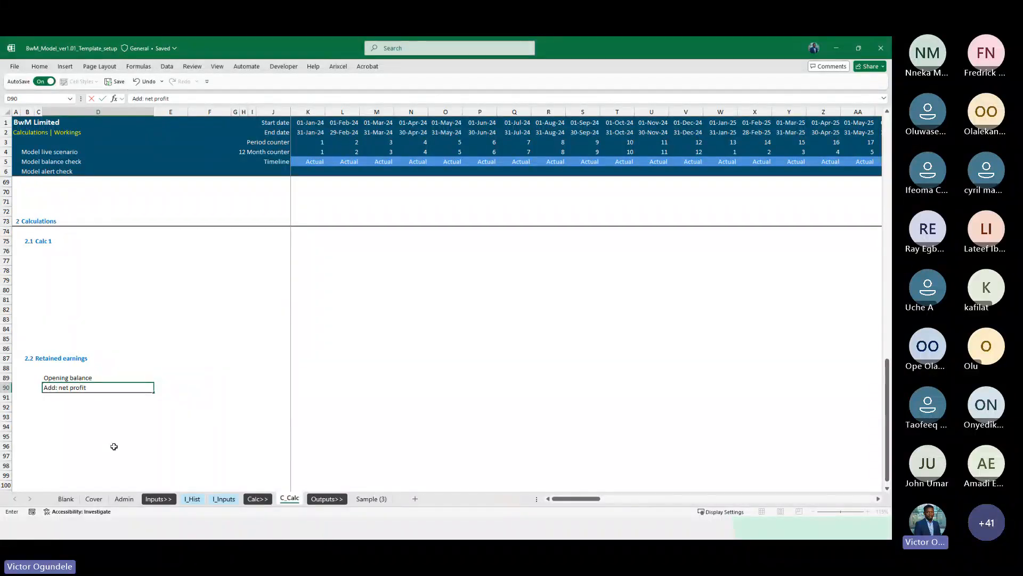
type("d")
key("Return")
type("Less: div")
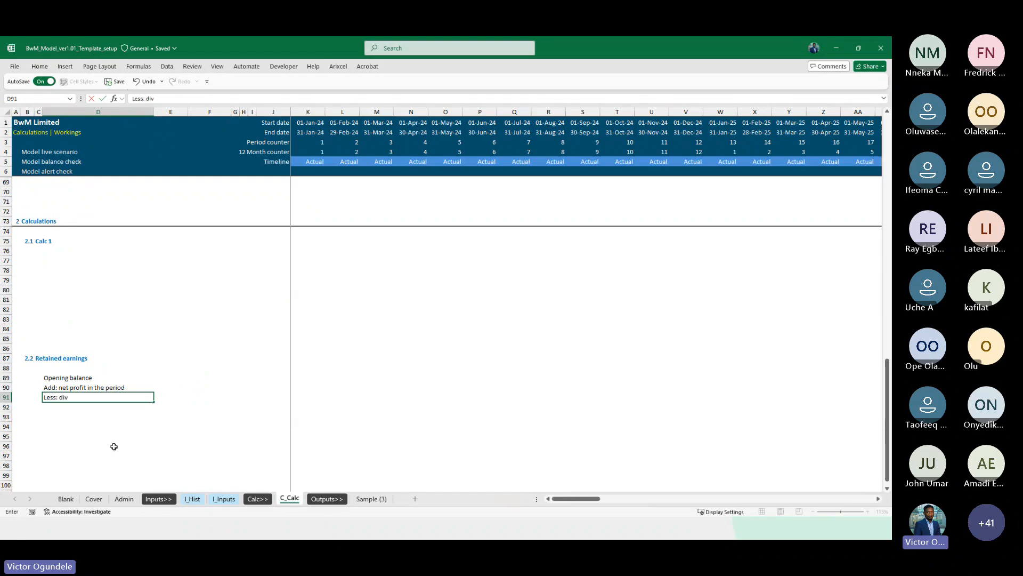
type("idends pa")
type("id")
key("Return")
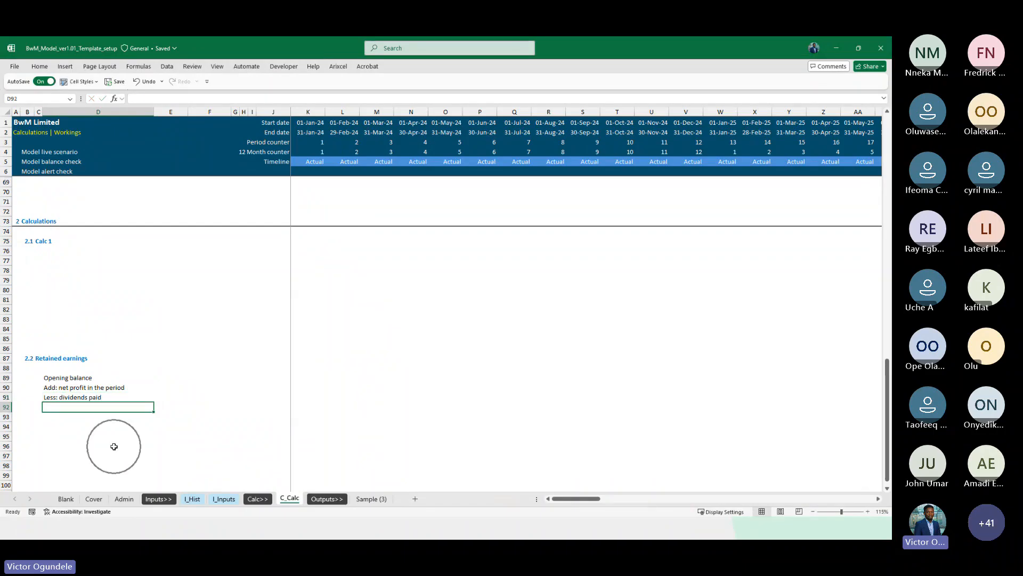
type("Closing balance")
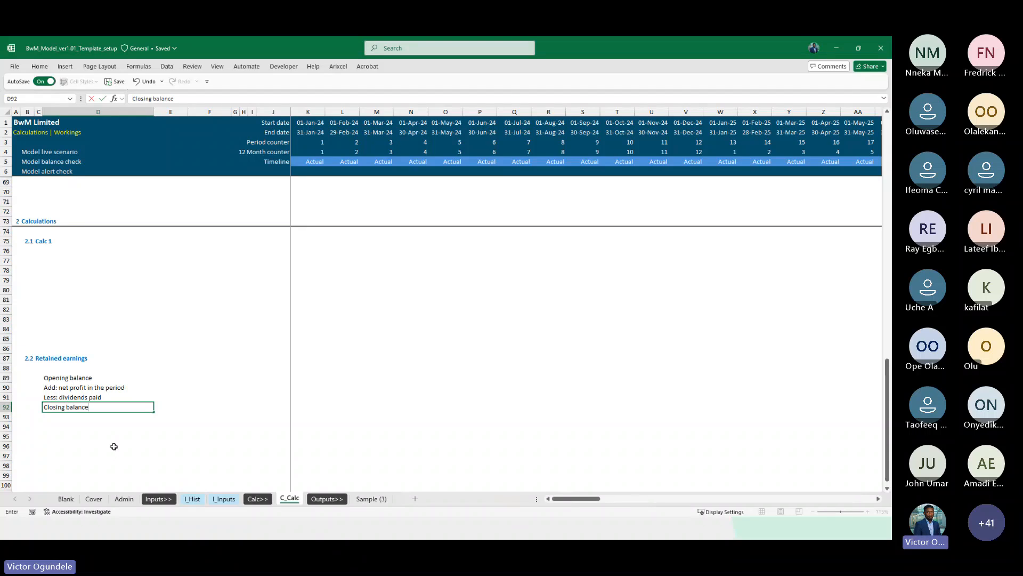
Set the unit cells of the four retained earnings rows to =ModelCurrency
key("Up")
key("Up")
key("Up")
key("Right")
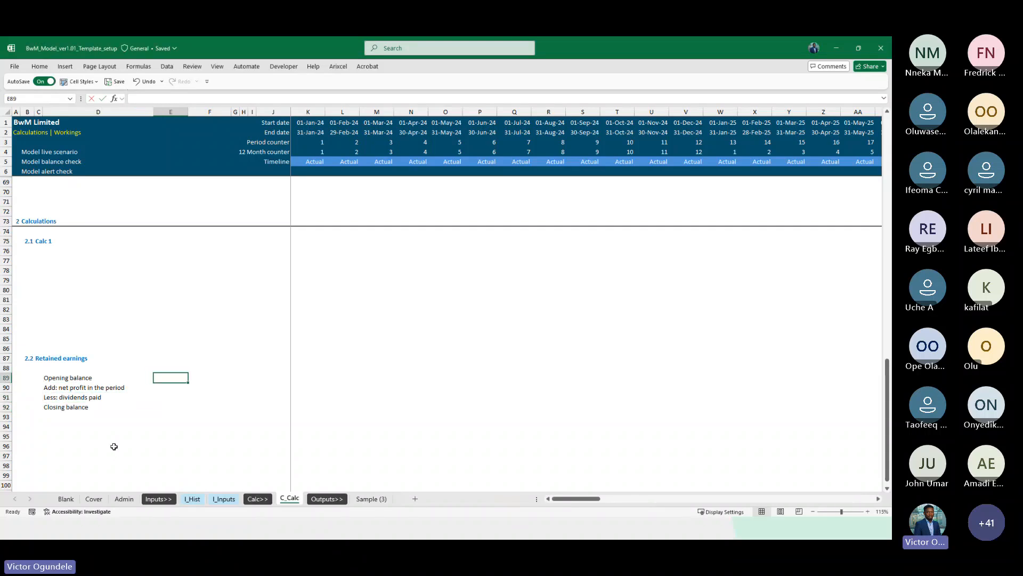
type("=ModelCurrency")
key("Return")
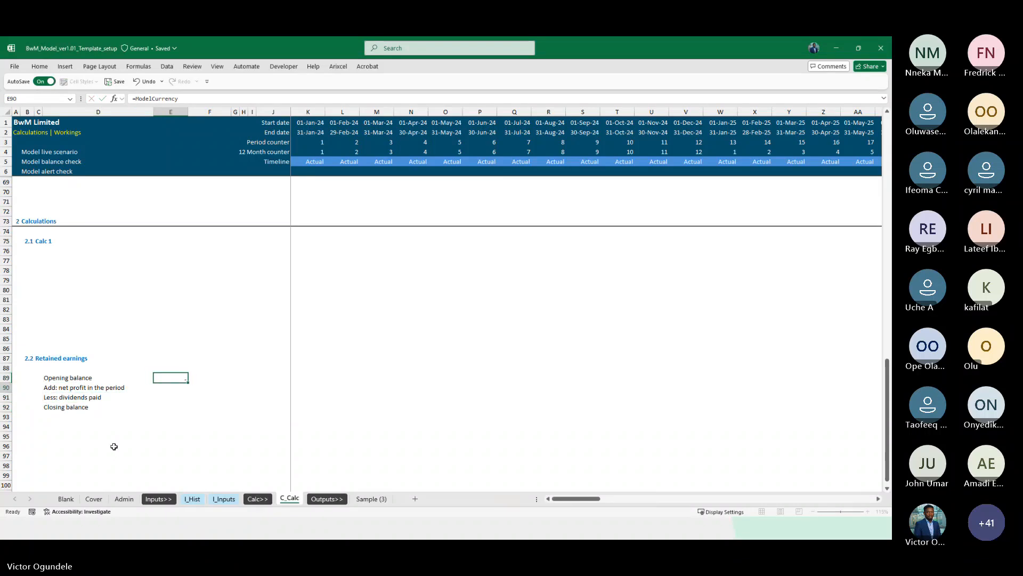
key("shift+Down")
key("shift+Down")
key("ctrl+d")
key("Up")
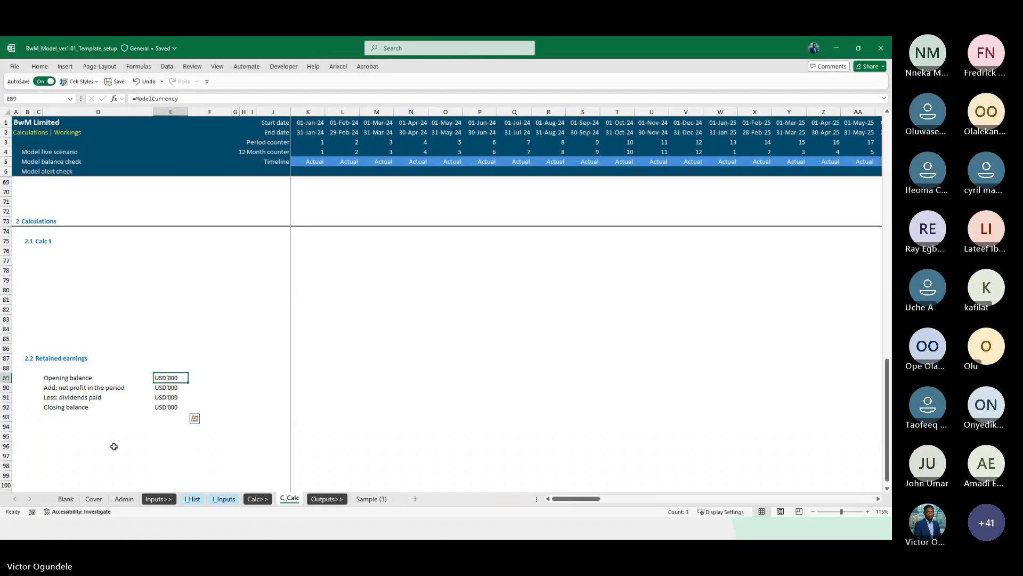
Apply the grey calculation cell style to the four retained earnings unit cells
key("ctrl+shift+Down")
key("alt+2")
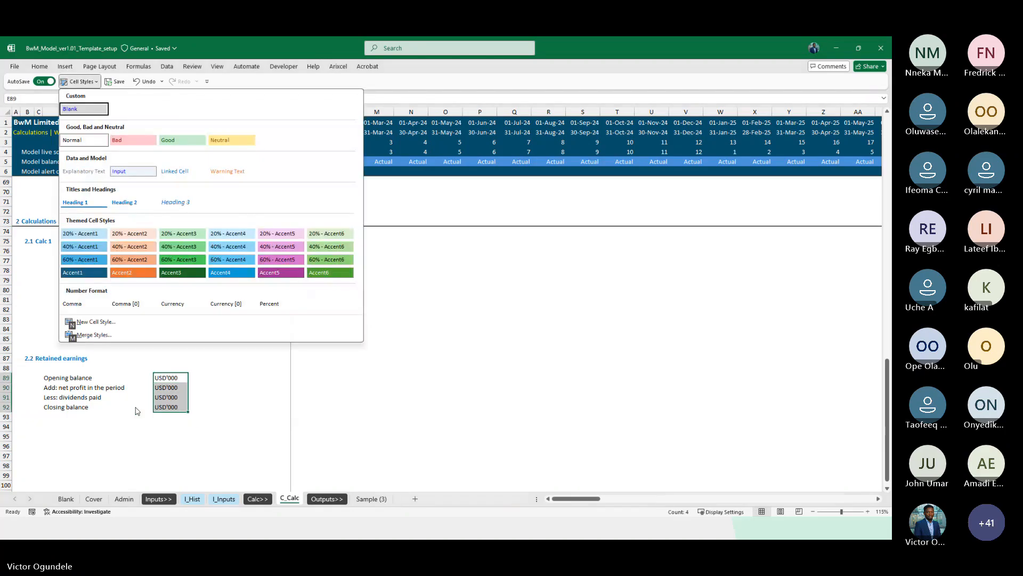
left_click(86, 168)
Add a top border across the Closing balance row of the retained earnings block
key("Left")
key("ctrl+Down")
key("shift+Right")
key("ctrl+shift+Right")
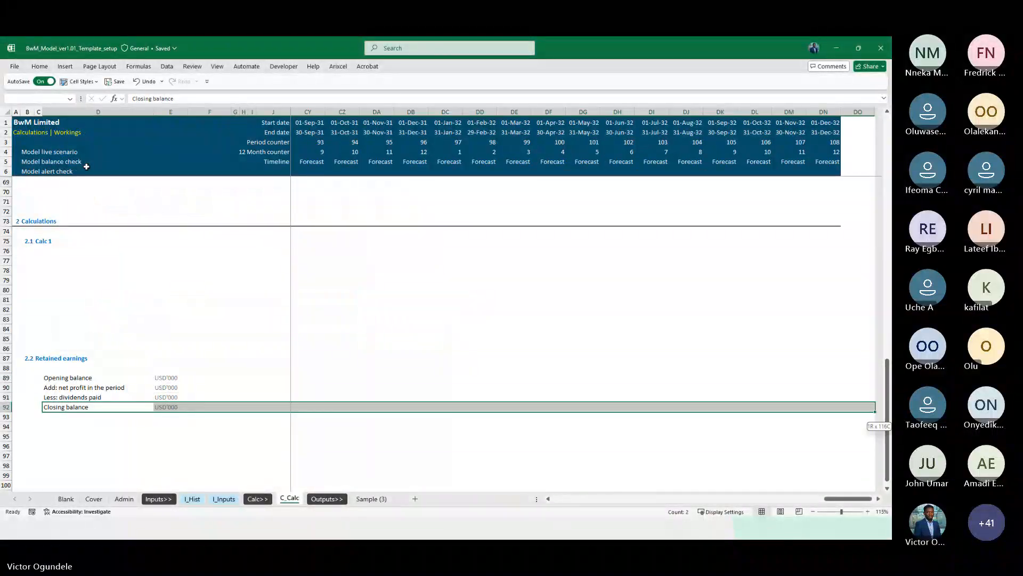
key("shift+Left")
key("alt+h")
key("b")
key("p")
Link the first opening balance to the previous column's closing balance with =J92
key("Right")
key("Right")
key("Right")
key("Right")
key("Right")
key("Right")
key("Up")
key("Up")
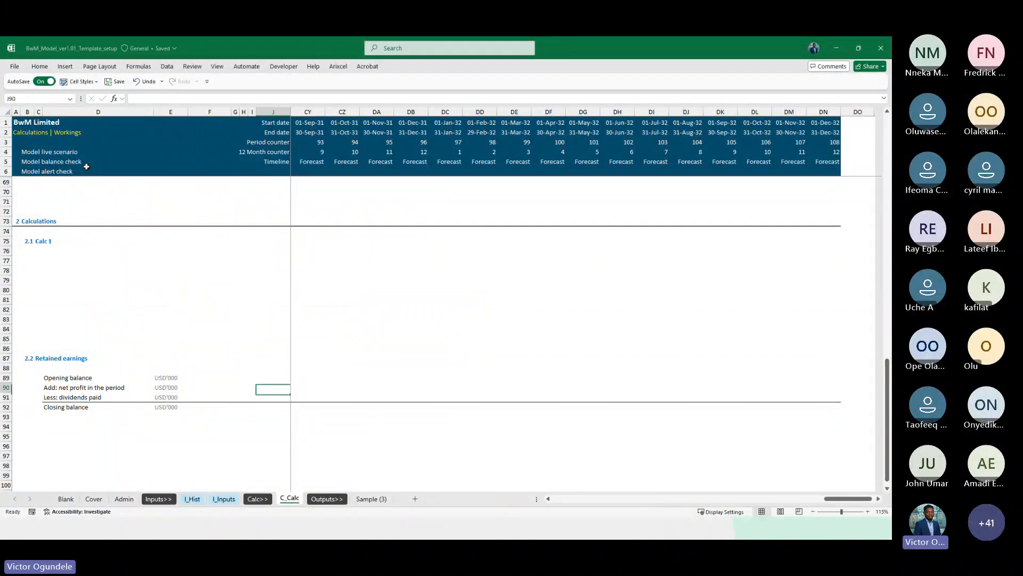
key("Up")
key("Right")
type("=")
key("Left")
key("Down")
key("Down")
key("Down")
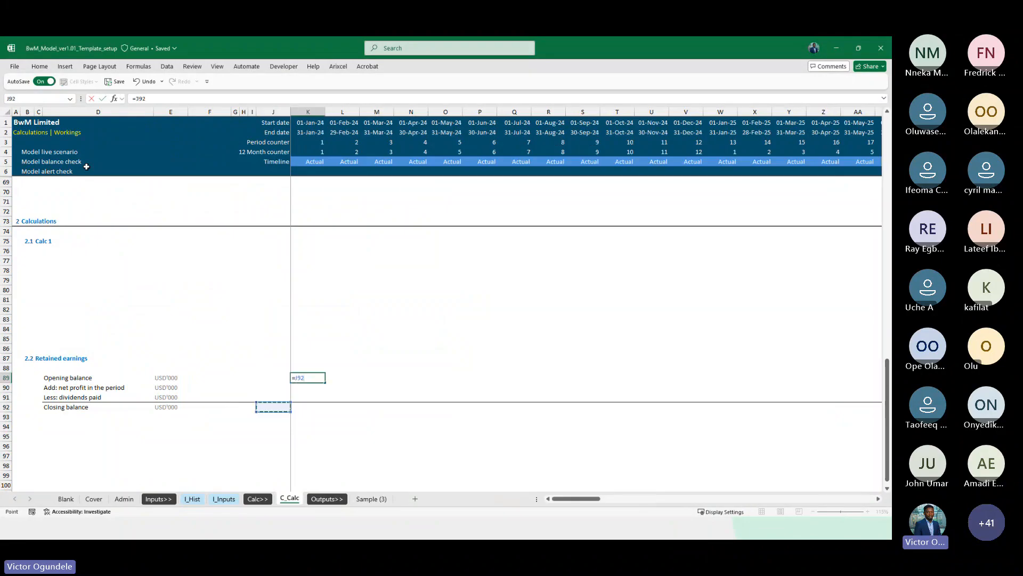
key("ctrl+Return")
AutoSum the three rows above into the first closing balance cell
key("Down")
key("Down")
key("Down")
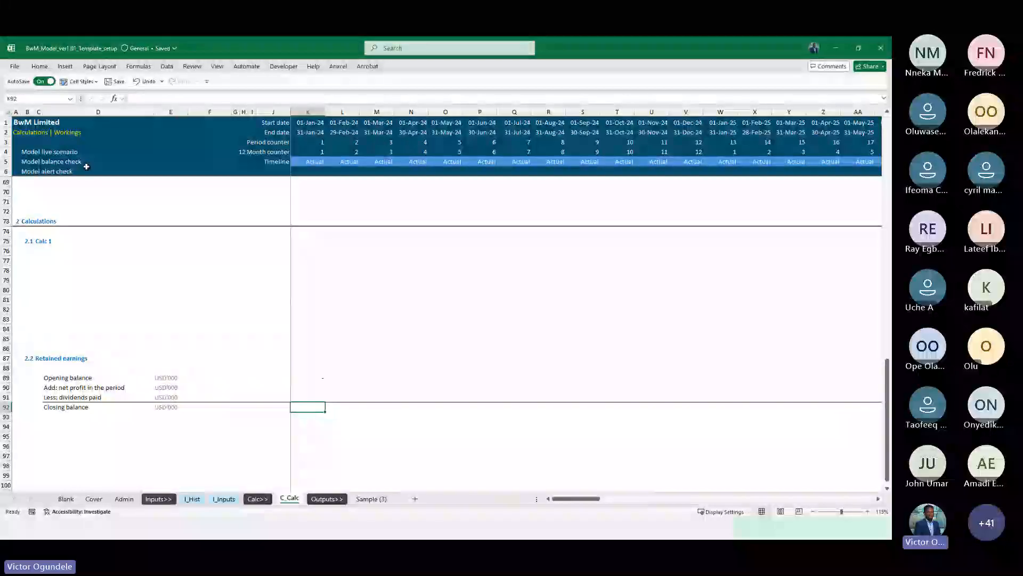
key("alt+=")
key("ctrl+Return")
Check the closing balance formula and fill the retained earnings formulas across all timeline columns
key("Up")
key("Up")
key("Up")
key("shift+Down")
key("shift+Down")
key("shift+Down")
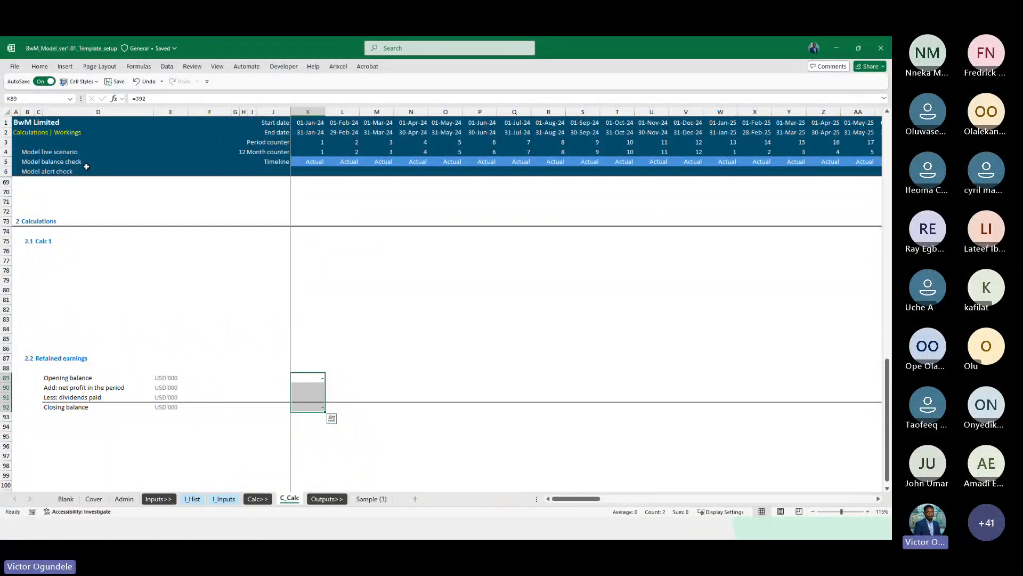
key("ctrl+Down")
key("Up")
key("Up")
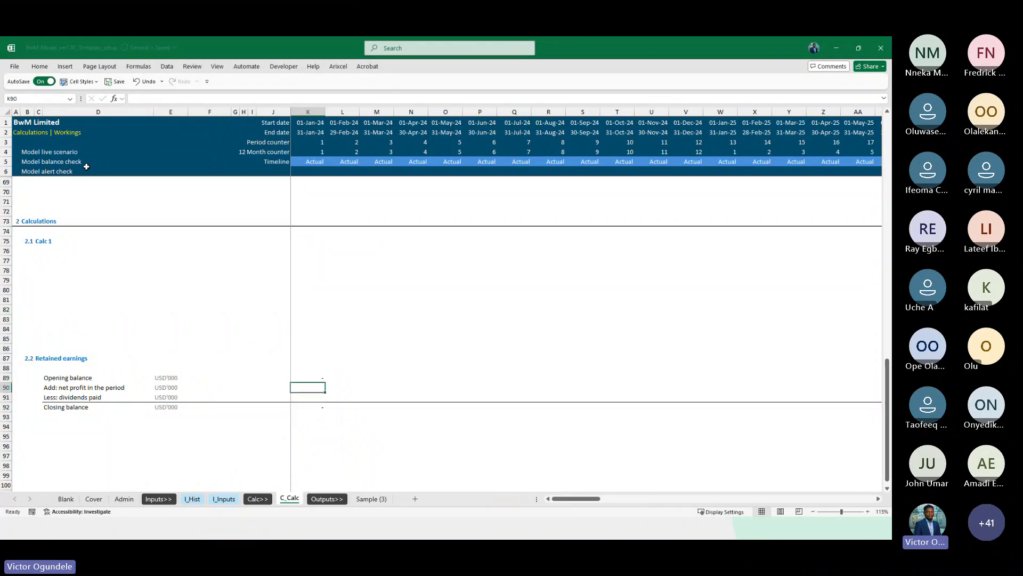
key("ctrl+Down")
key("Down")
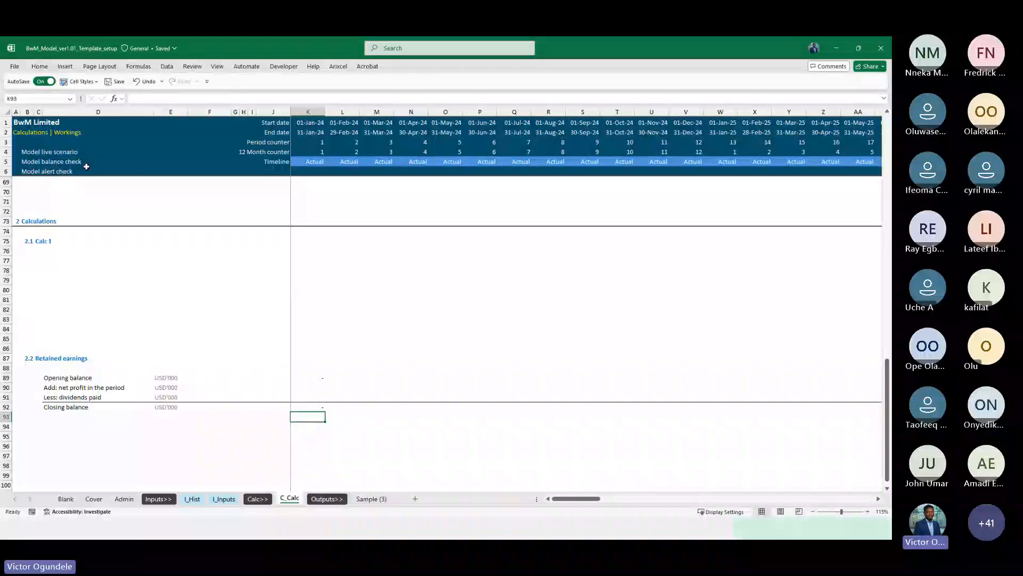
key("Up")
key("F2")
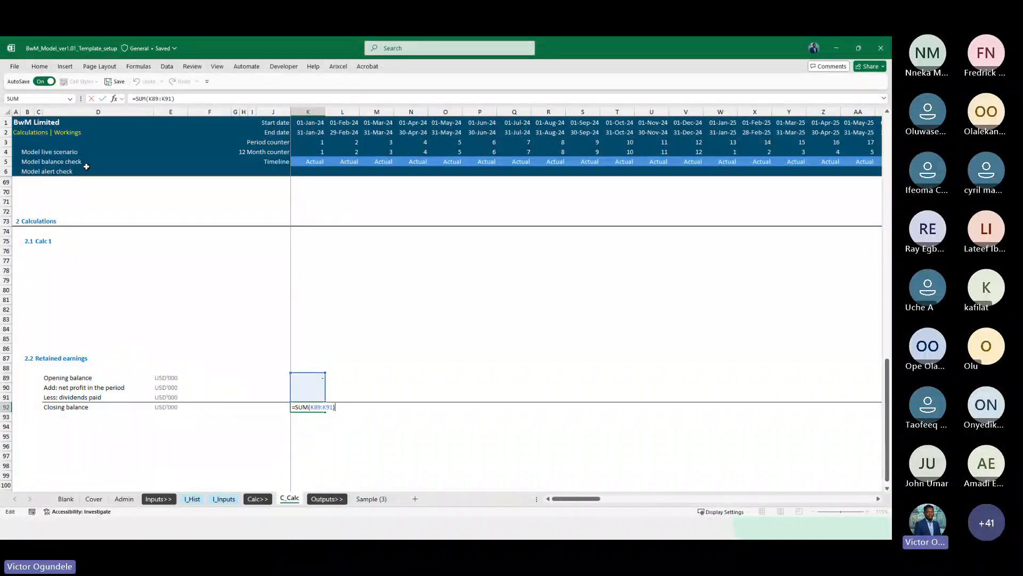
key("Escape")
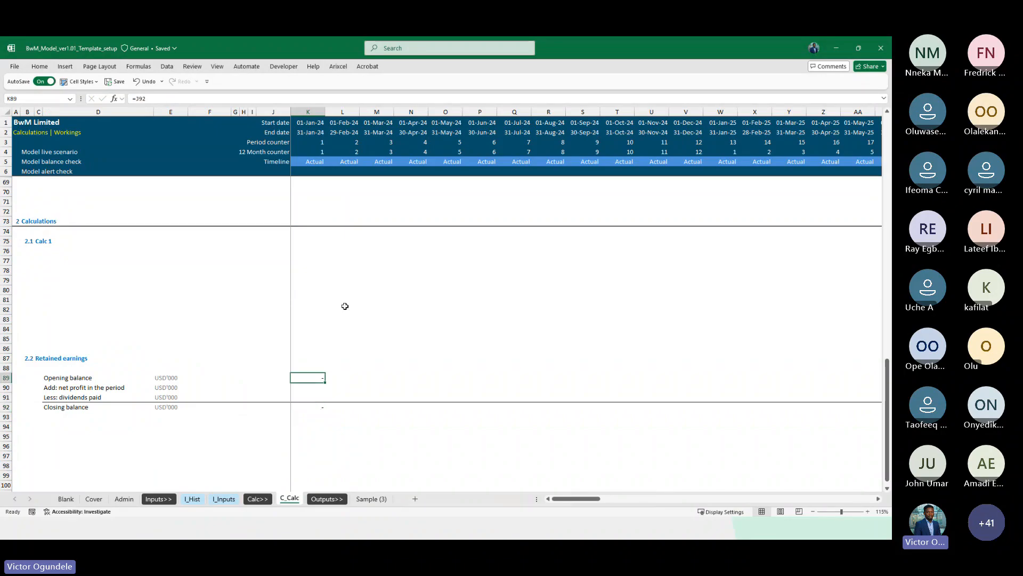
key("ctrl+shift+Down")
key("ctrl+shift+Right")
key("ctrl+r")
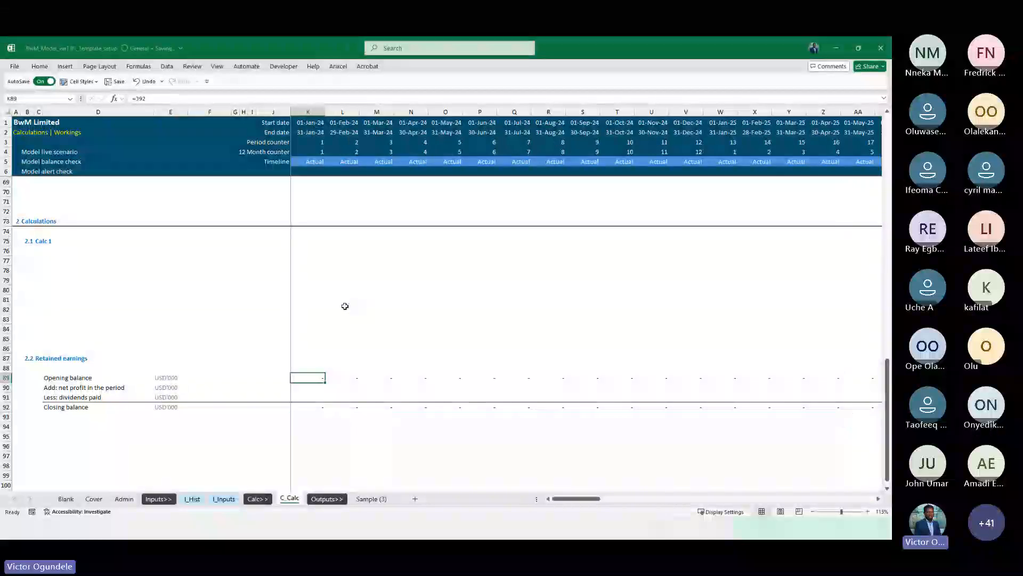
Link the net profit in the period row to the income statement's net profit with =K27
scroll(345, 306, "up", 13)
scroll(344, 306, "down", 14)
key("Down")
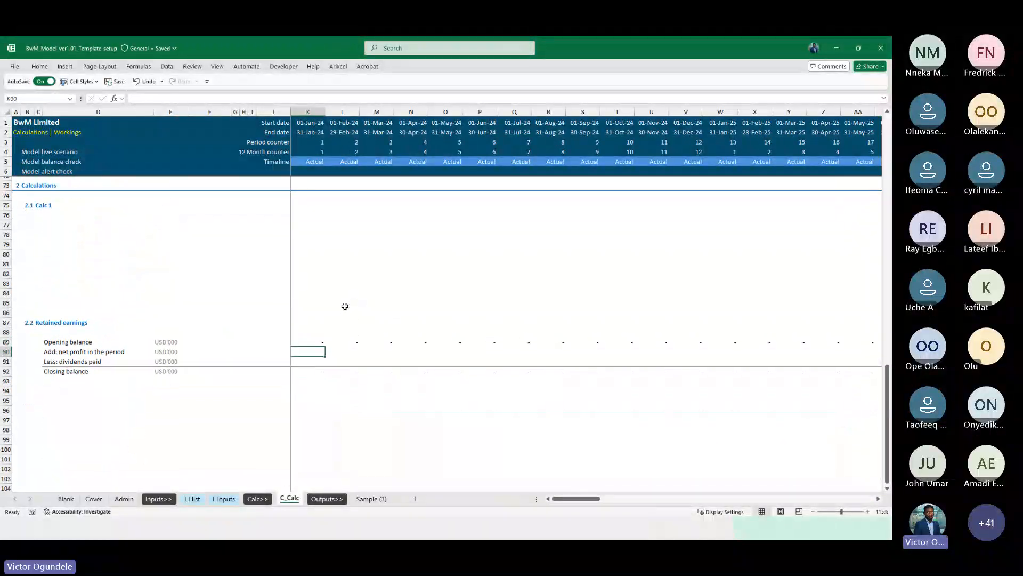
type("=")
scroll(344, 306, "up", 20)
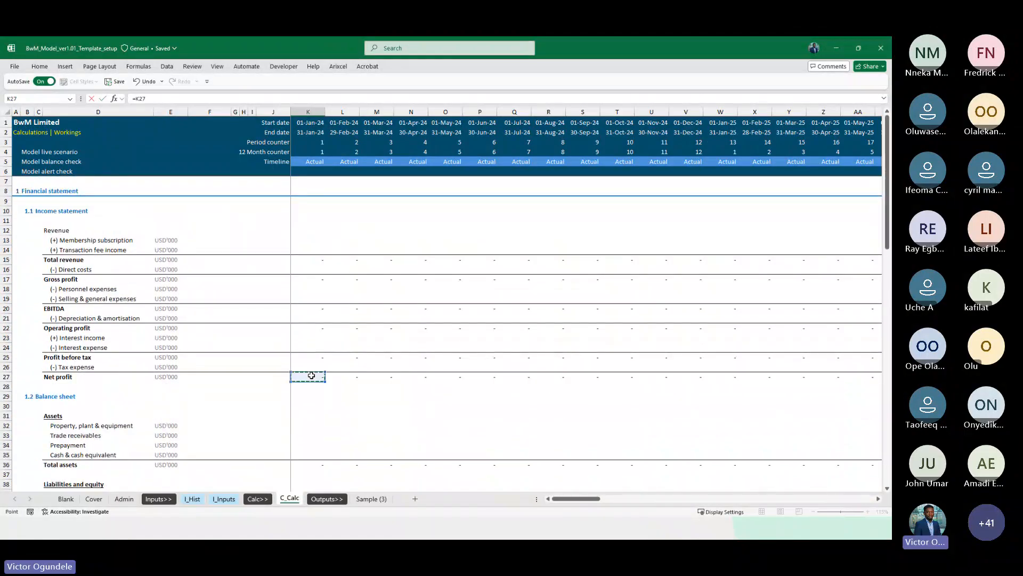
key("Return")
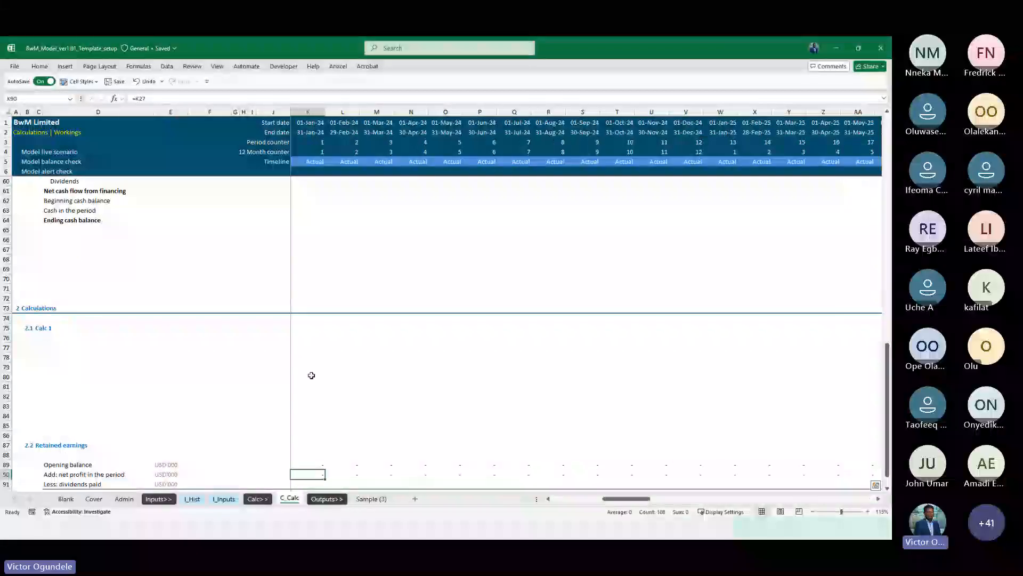
Copy the USD'000 unit cell into the unit cells of the cash flow statement rows
scroll(311, 375, "up", 11)
left_click(72, 436)
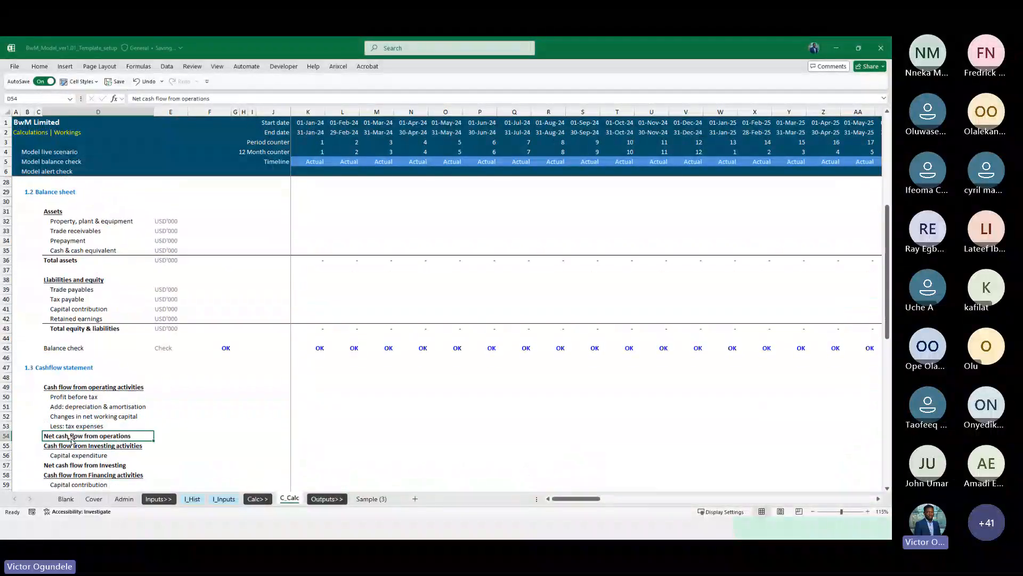
key("ctrl+shift+Right")
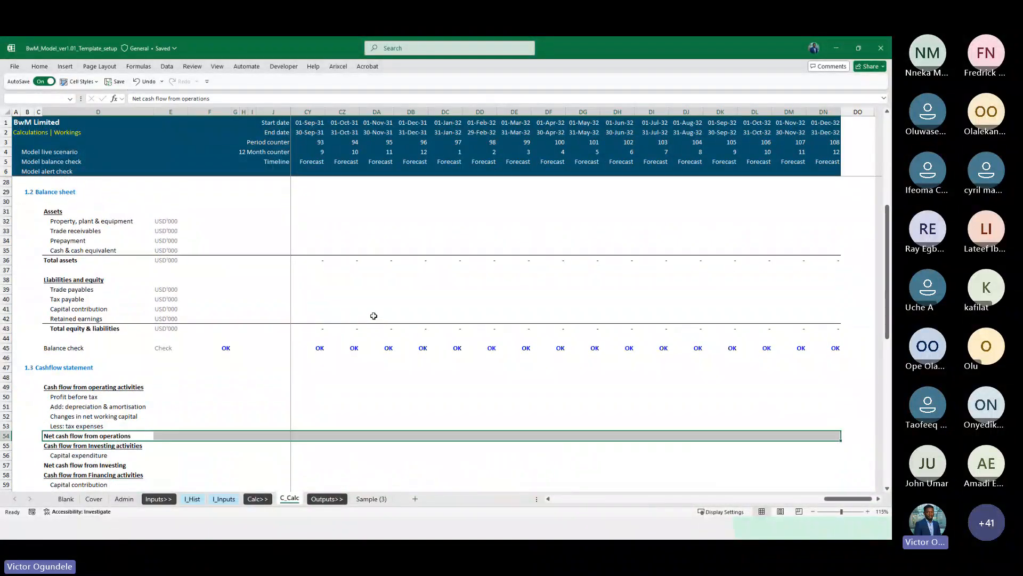
scroll(374, 316, "down", 3)
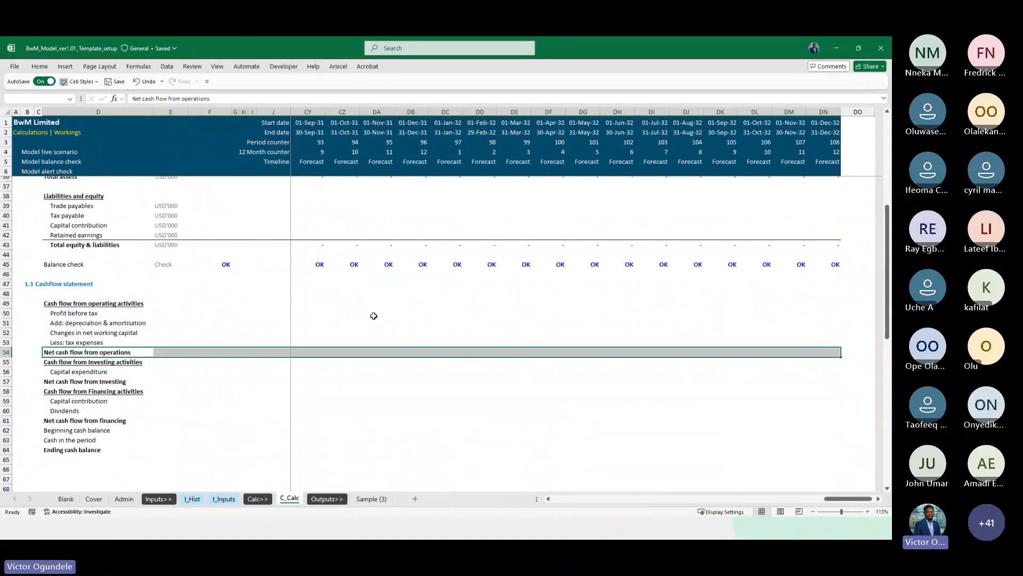
left_click(212, 307)
key("Left")
key("Up")
key("Up")
key("Up")
key("Up")
key("Up")
key("Up")
key("Up")
key("Up")
key("Up")
key("Up")
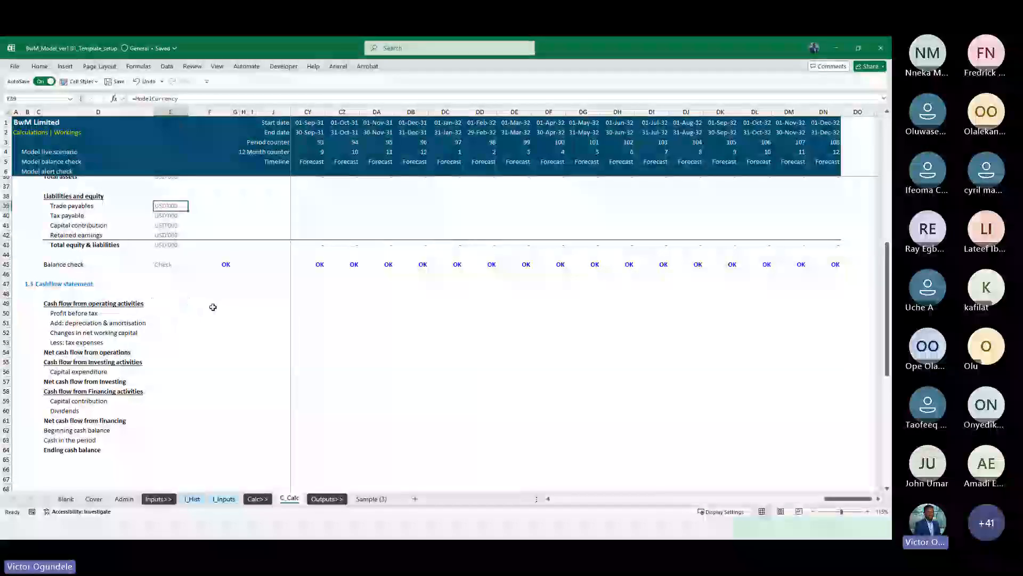
key("ctrl+c")
key("Down")
key("Down")
key("Down")
key("Down")
key("Down")
key("Down")
key("Down")
key("Down")
key("Down")
key("Down")
key("Down")
key("shift+Down")
key("shift+Down")
key("shift+Down")
key("shift+Down")
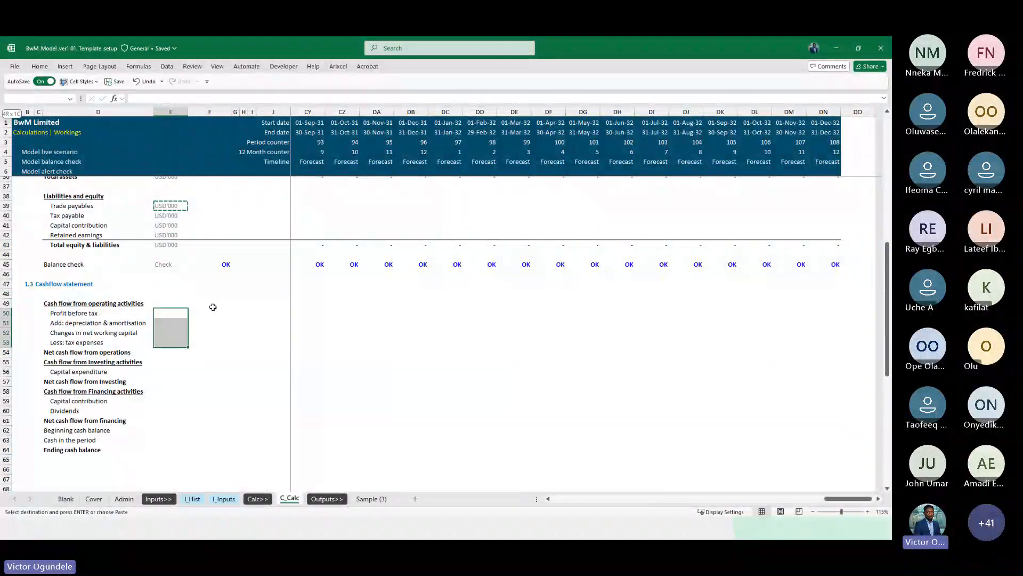
key("ctrl+v")
key("Down")
key("Down")
key("Down")
key("Down")
key("Down")
key("Down")
key("shift+Down")
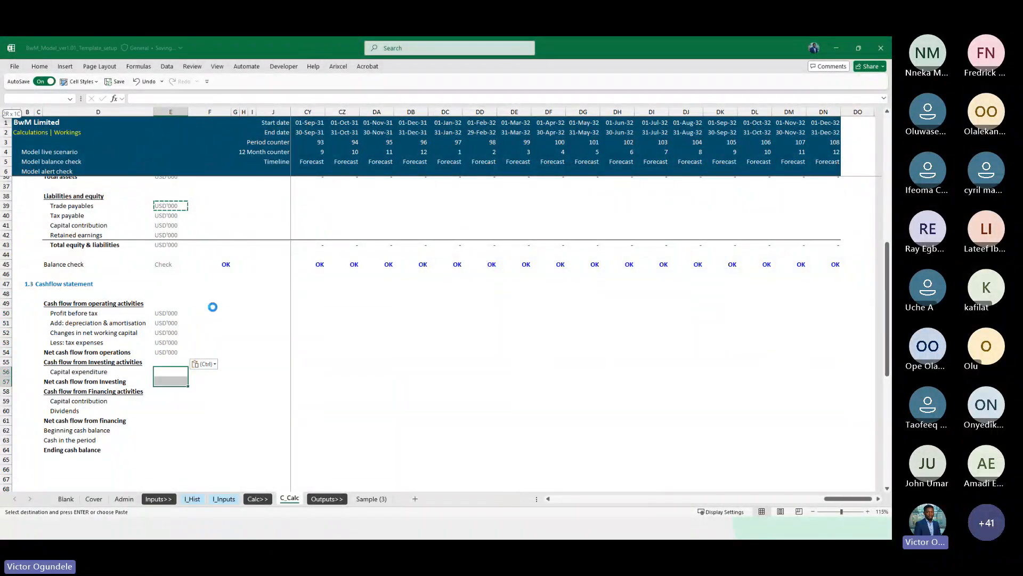
key("ctrl+v")
key("Down")
key("Down")
key("Down")
key("shift+Down")
key("shift+Down")
key("shift+Down")
key("shift+Down")
key("shift+Down")
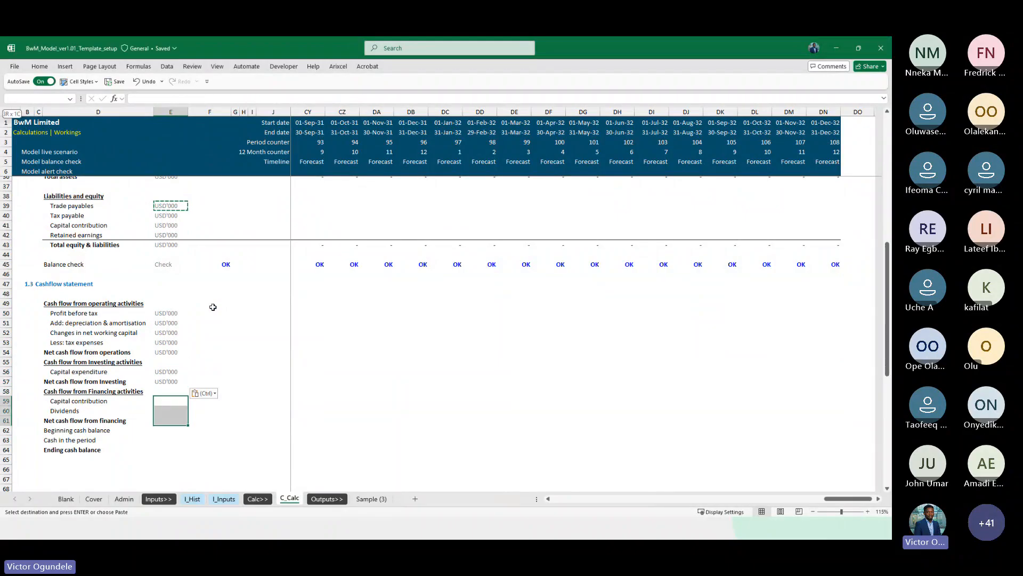
key("ctrl+v")
Sum the four operating items into the first Net cash flow from operations cell
key("Up")
key("Up")
key("Up")
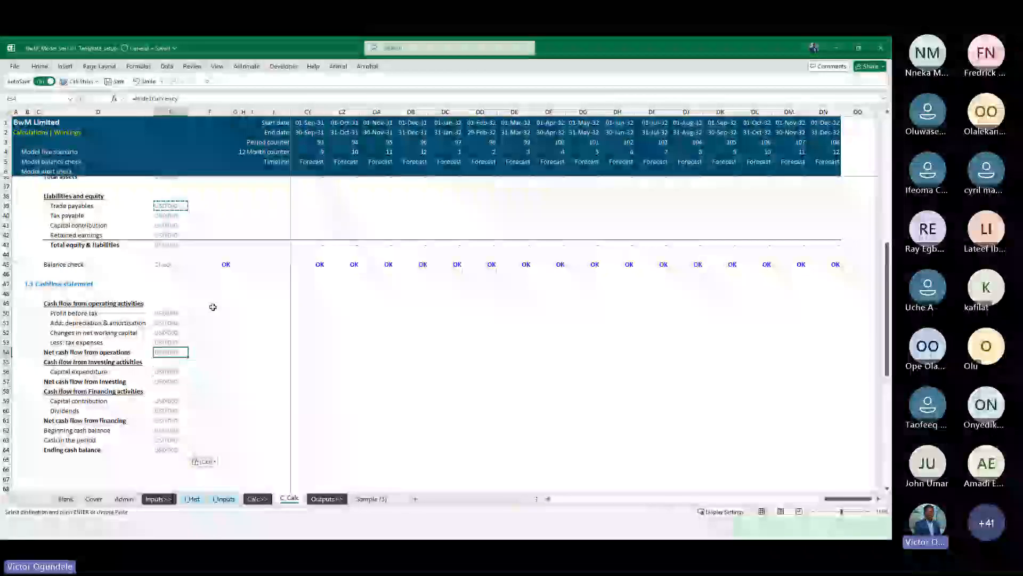
key("Up")
key("Up")
key("shift+space")
key("Escape")
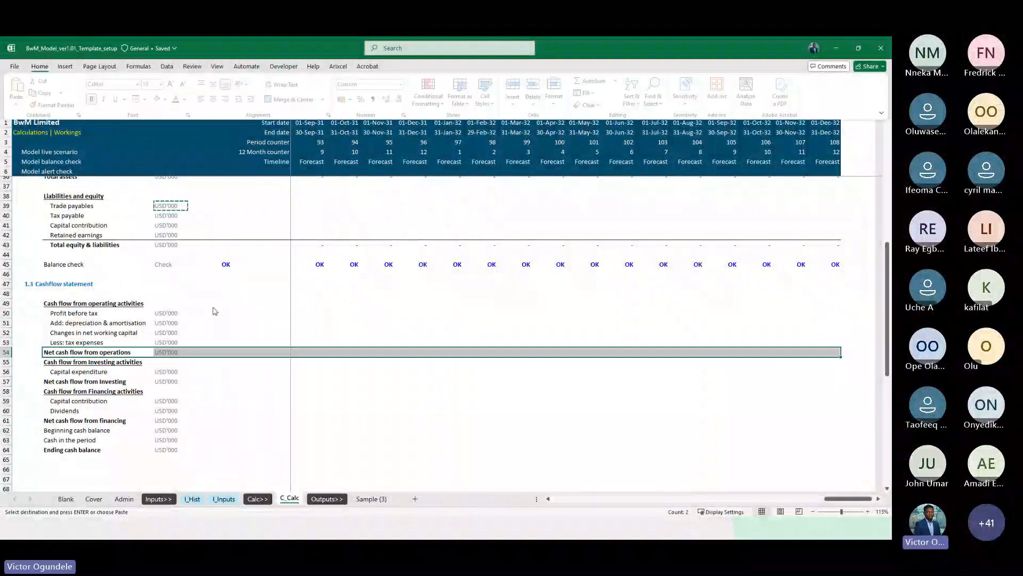
key("Right")
key("Up")
key("Up")
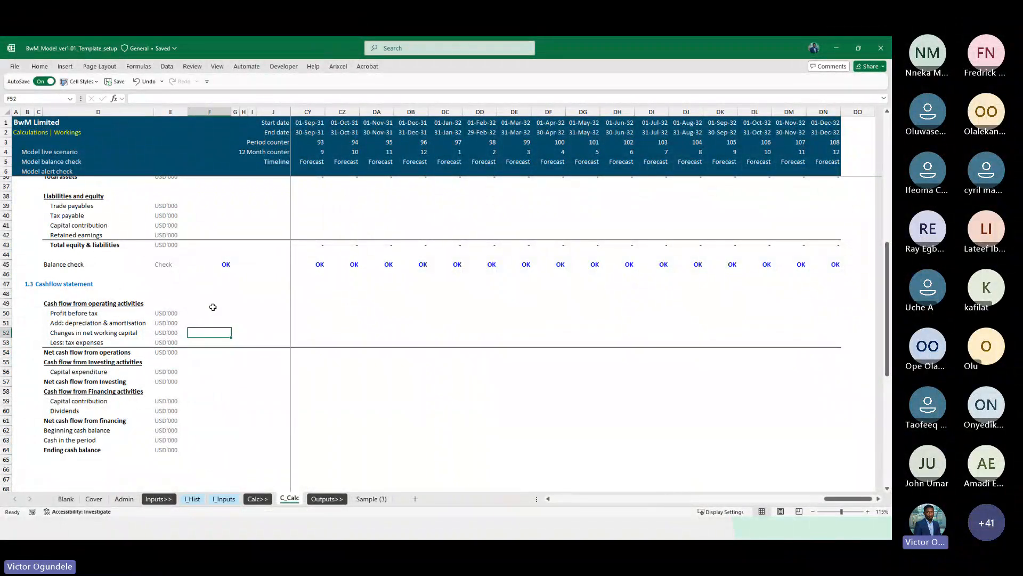
key("Down")
key("Down")
key("Right")
key("Right")
key("Right")
key("Right")
key("Right")
key("Right")
key("Left")
type("=su")
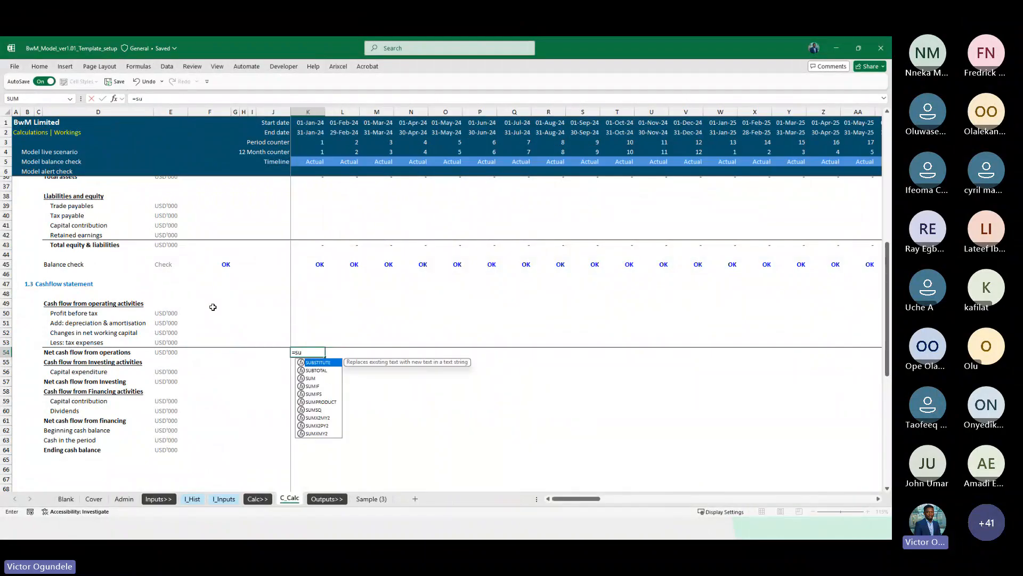
key("Down")
key("Down")
key("Tab")
key("Up")
key("shift+Up")
key("shift+Up")
key("shift+Up")
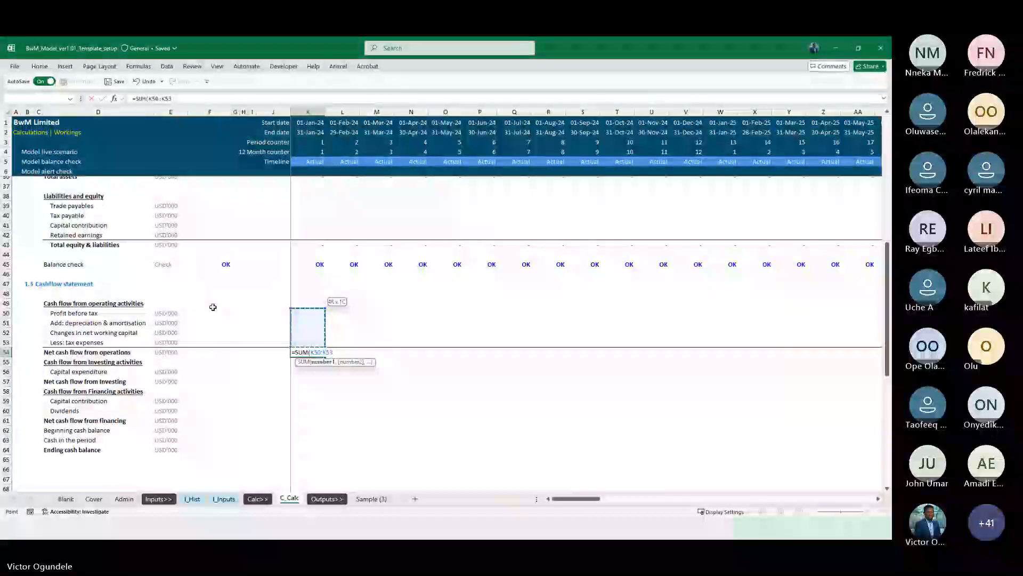
key("Return")
Set Net cash flow from investing to =SUM of capital expenditure and fill it across the timeline
key("Down")
key("Down")
key("ctrl+Left")
key("ctrl+Left")
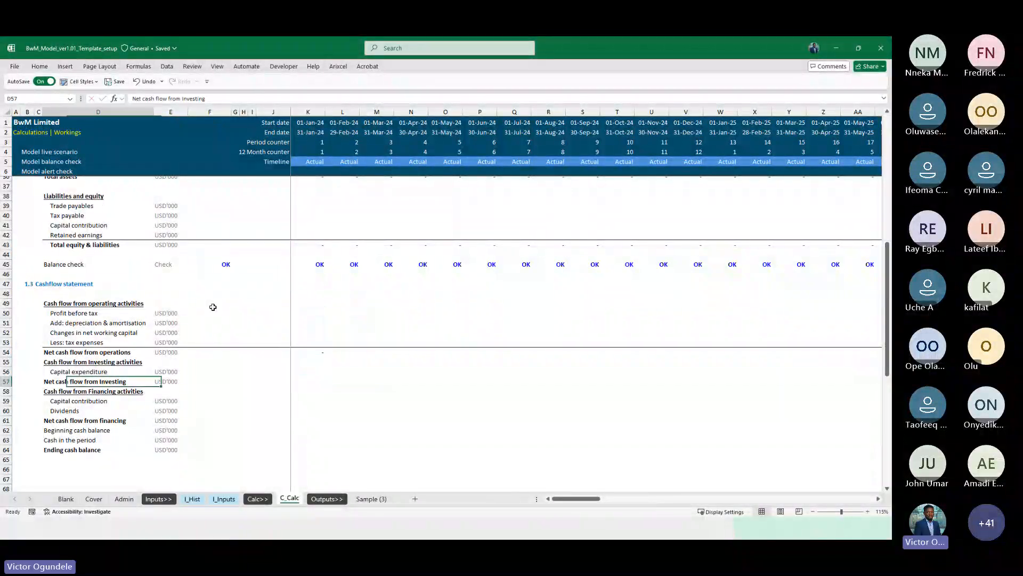
key("ctrl+shift+Right")
key("ctrl+shift+Right")
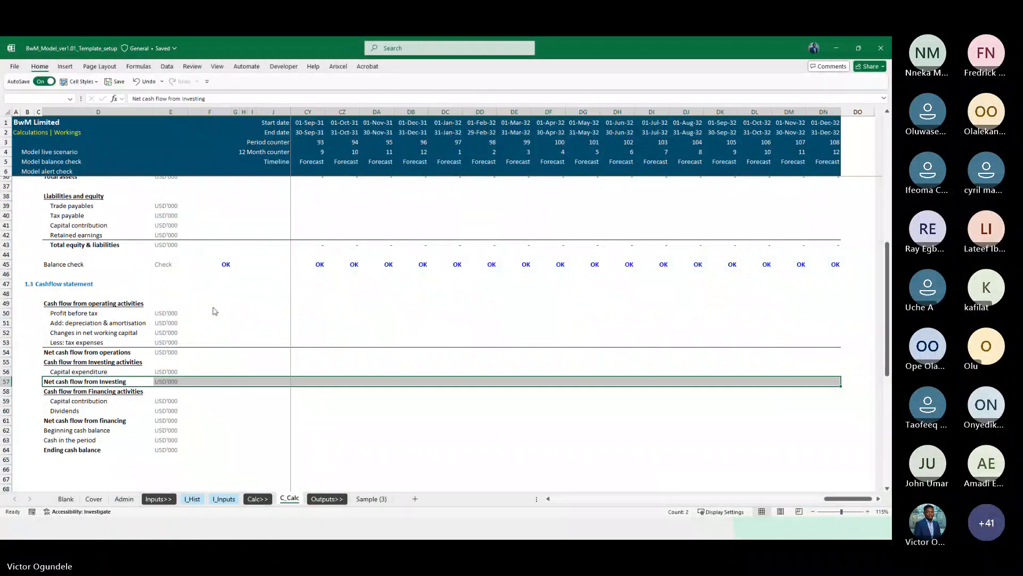
key("Right")
key("Right")
key("Right")
key("Right")
key("Right")
key("Right")
key("Right")
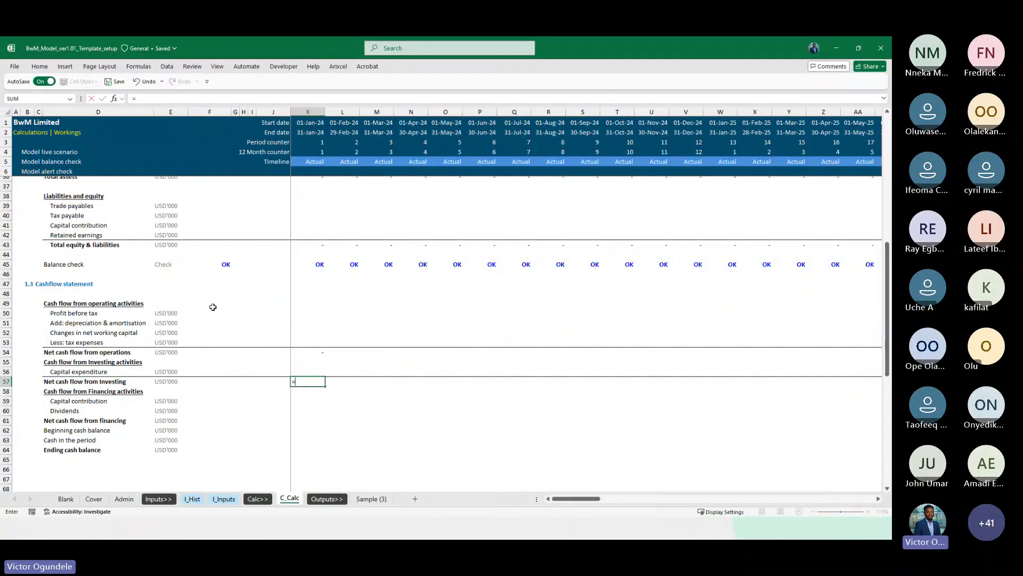
type("=SUM(")
key("Up")
type(")")
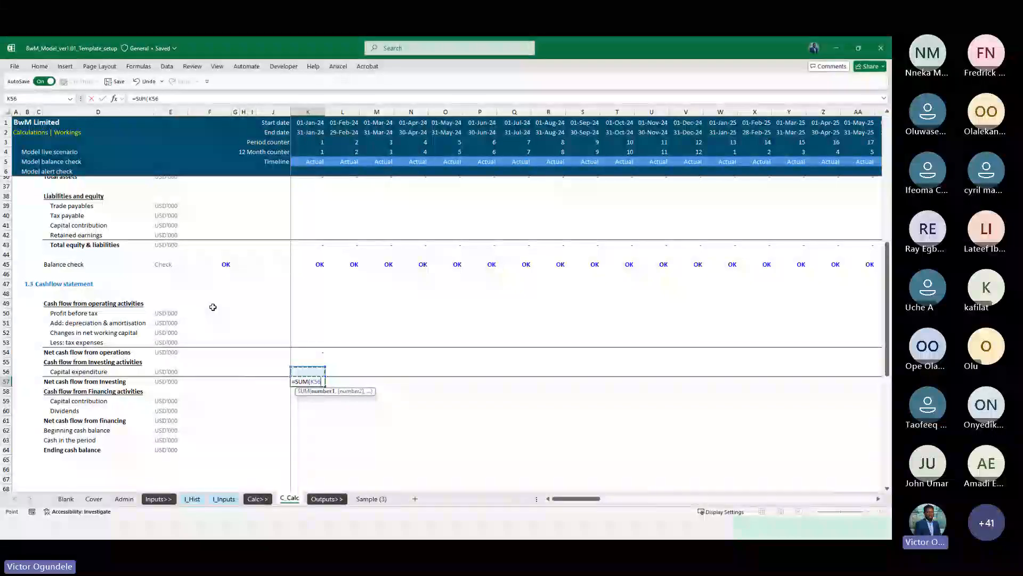
key("ctrl+Return")
key("ctrl+shift+Right")
key("ctrl+r")
Fill the Net cash flow from operations formula across all timeline columns
key("Up")
key("Up")
key("Up")
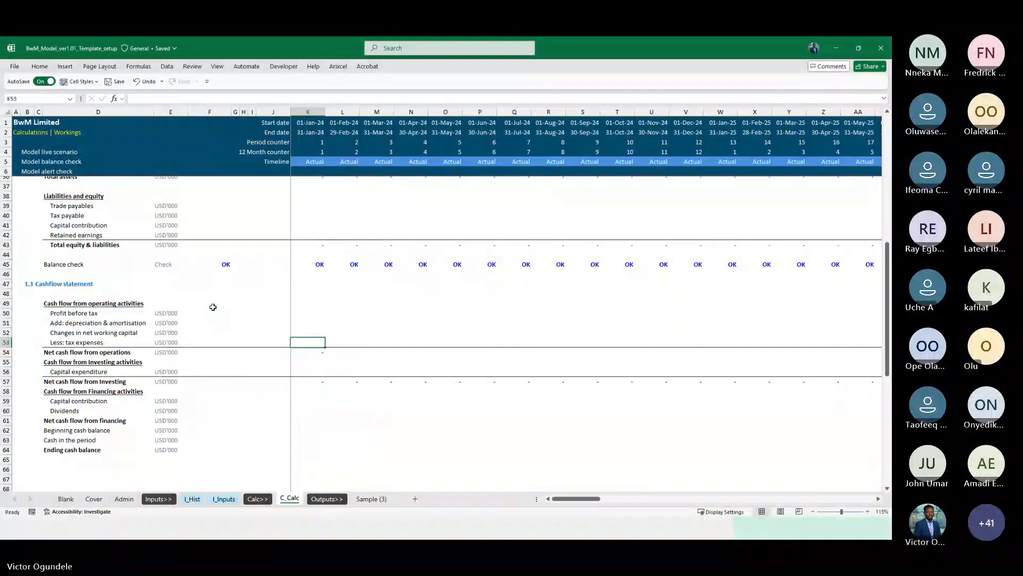
key("ctrl+shift+Right")
key("ctrl+r")
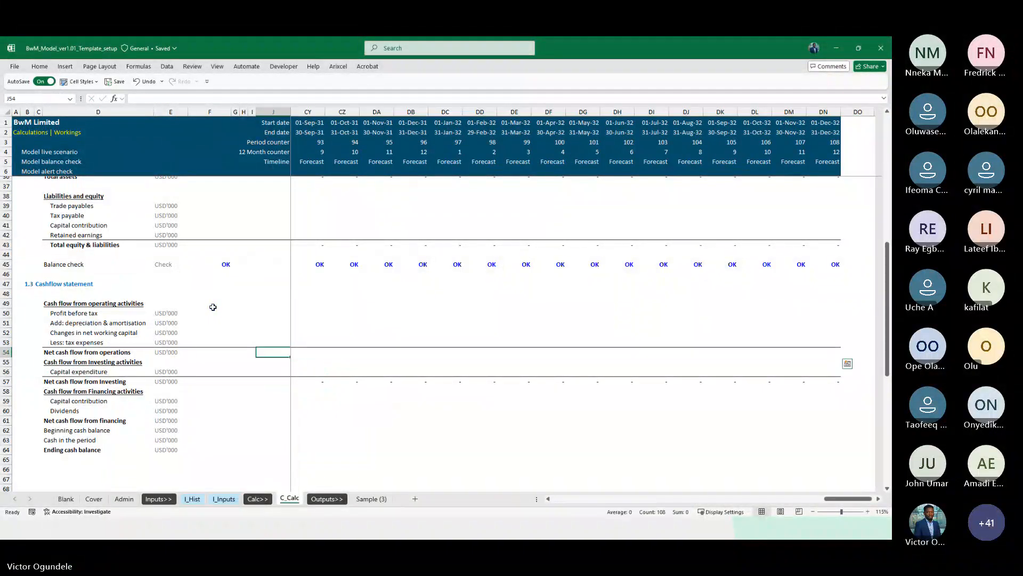
Set Net cash flow from financing to the SUM of capital contribution and dividends and fill it across the timeline
key("Down")
key("Down")
key("Down")
key("Down")
key("Down")
key("Down")
key("Down")
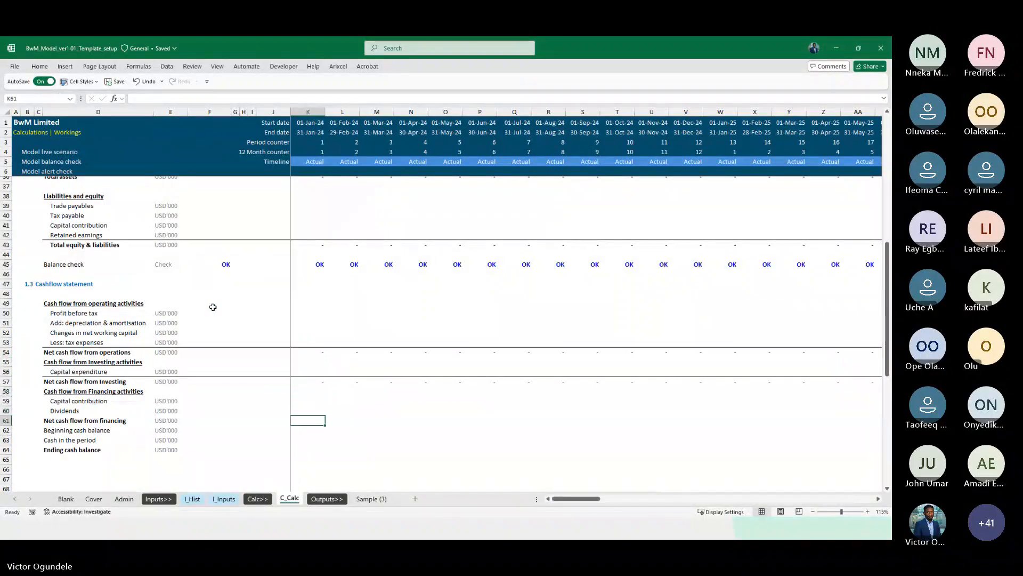
key("ctrl+Left")
key("ctrl+Left")
key("ctrl+shift+Right")
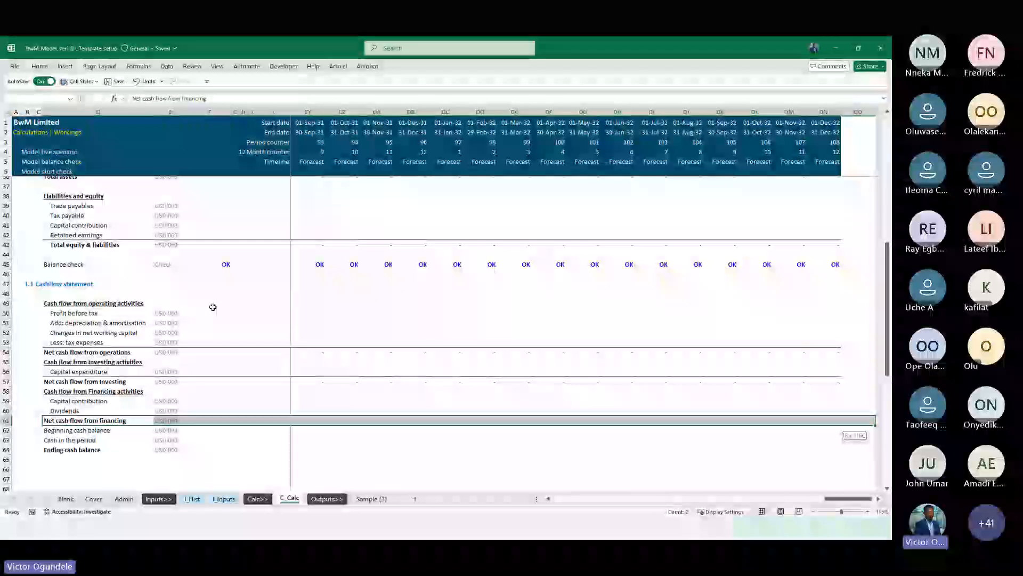
key("Right")
key("Right")
key("Right")
key("Right")
key("Right")
key("Right")
key("Right")
key("Right")
key("Left")
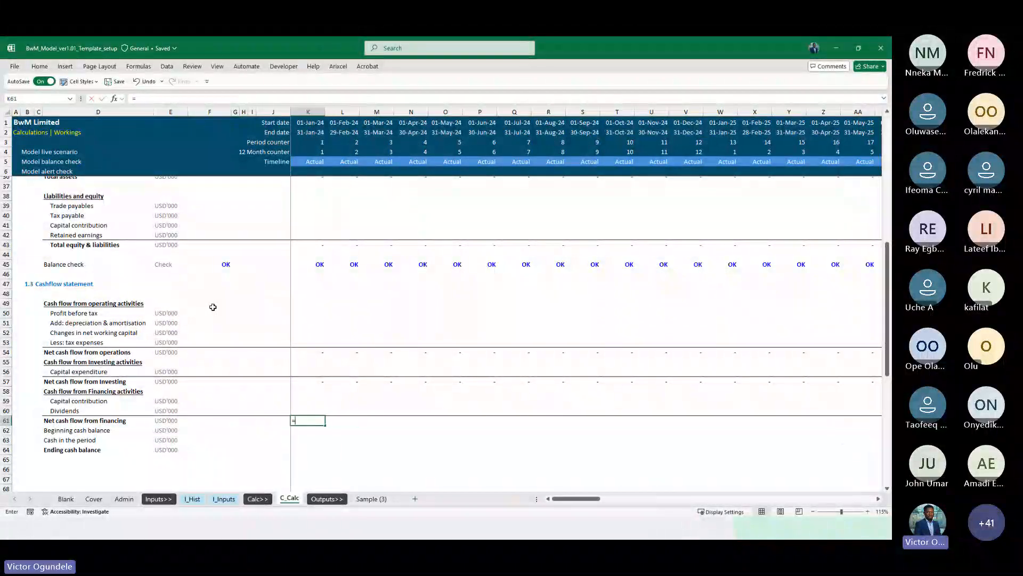
type("=sum(")
key("Up")
key("shift+Up")
key("ctrl+Return")
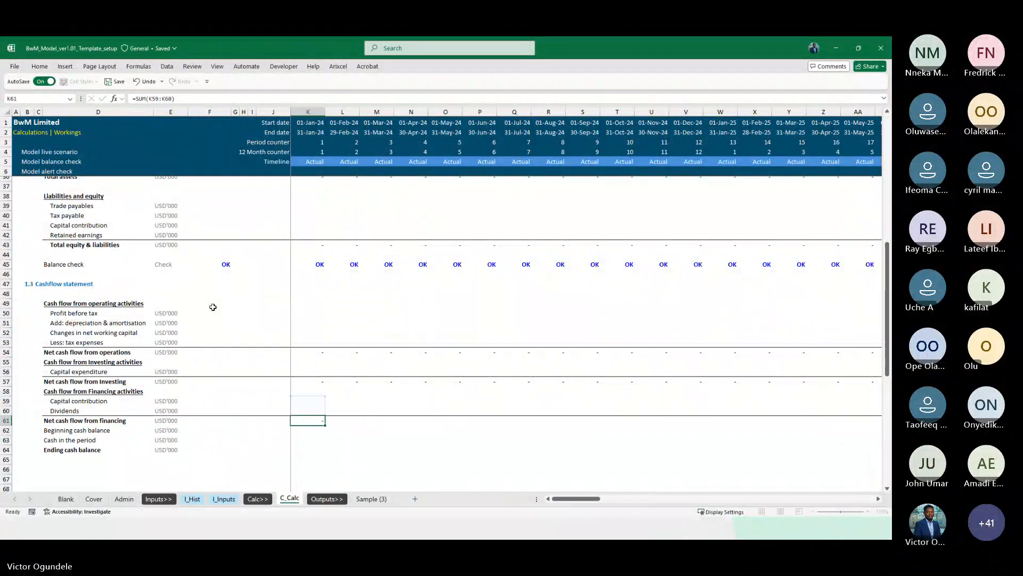
key("ctrl+shift+Right")
key("shift+Left")
key("ctrl+r")
Link the first Beginning cash balance cell to the previous period's ending cash balance
key("Down")
key("Down")
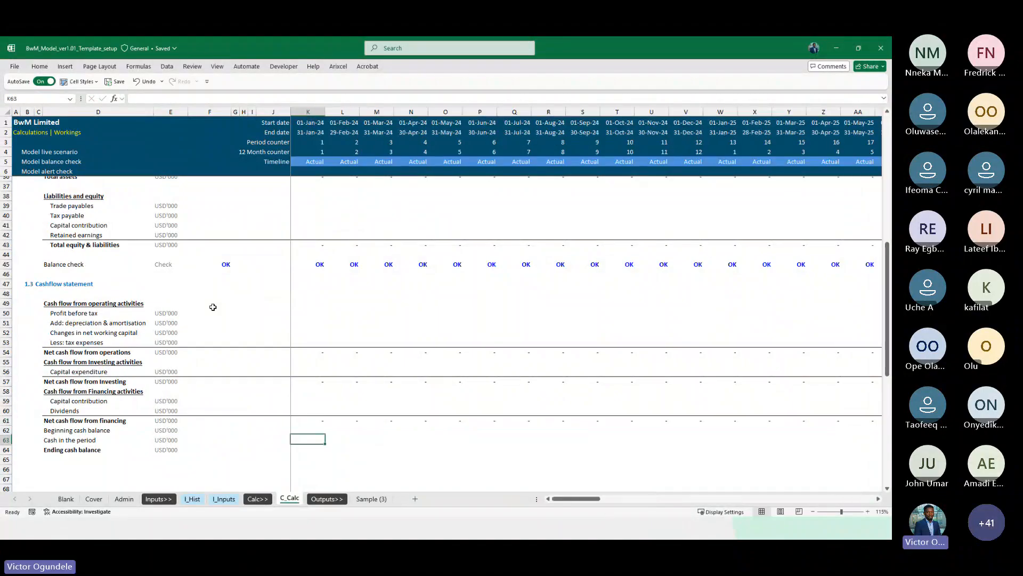
key("ctrl+Left")
key("ctrl+Left")
key("ctrl+shift+Right")
key("ctrl+shift+Right")
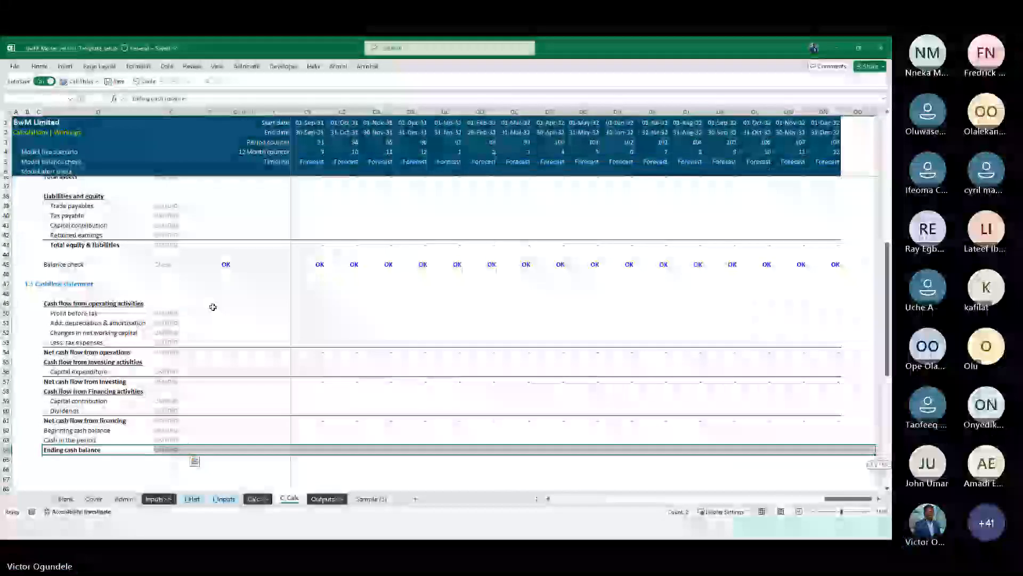
key("shift+Left")
key("Right")
key("Right")
key("Right")
key("Right")
key("Right")
key("Right")
key("Right")
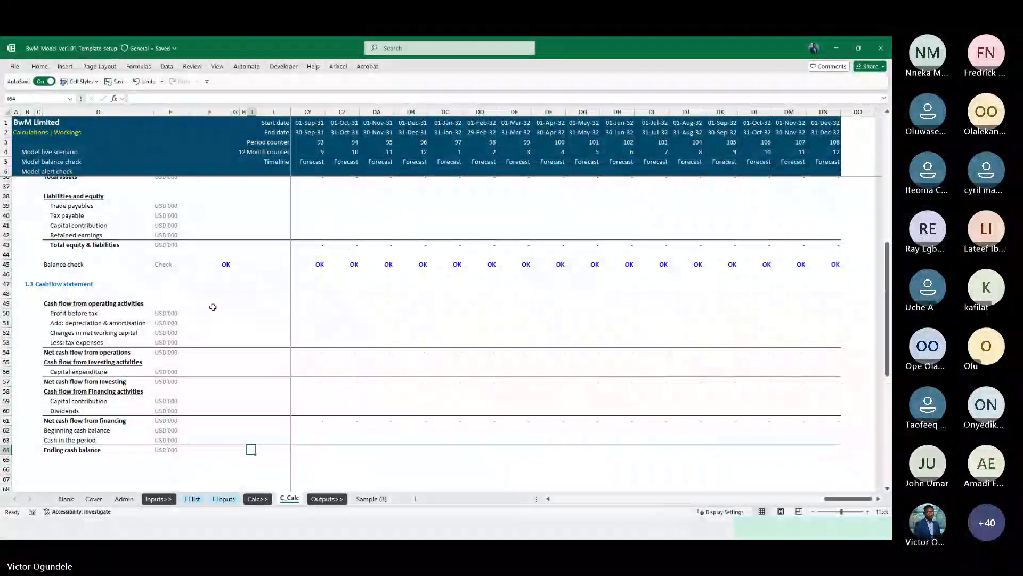
key("Up")
key("Up")
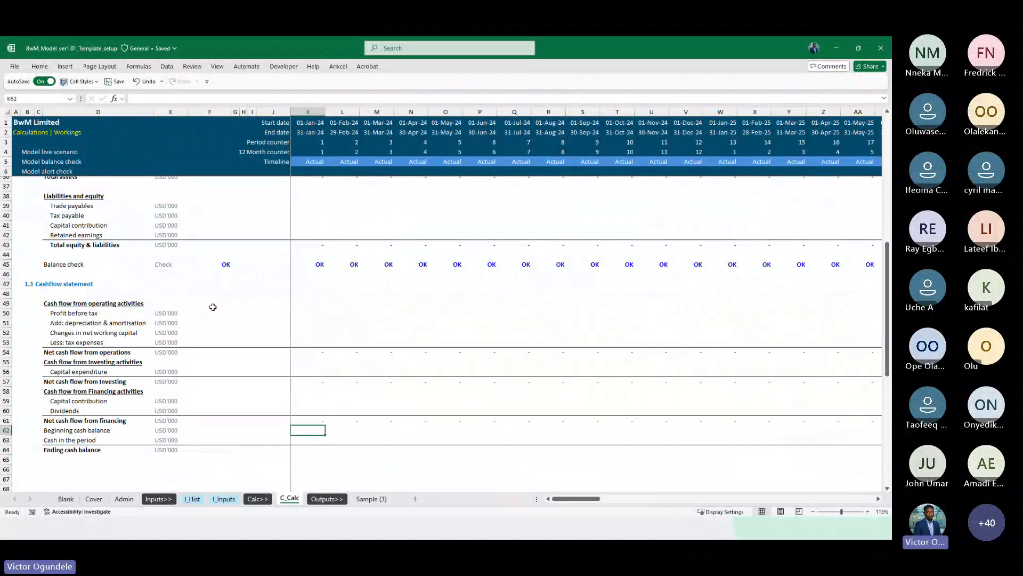
type("=")
key("Return")
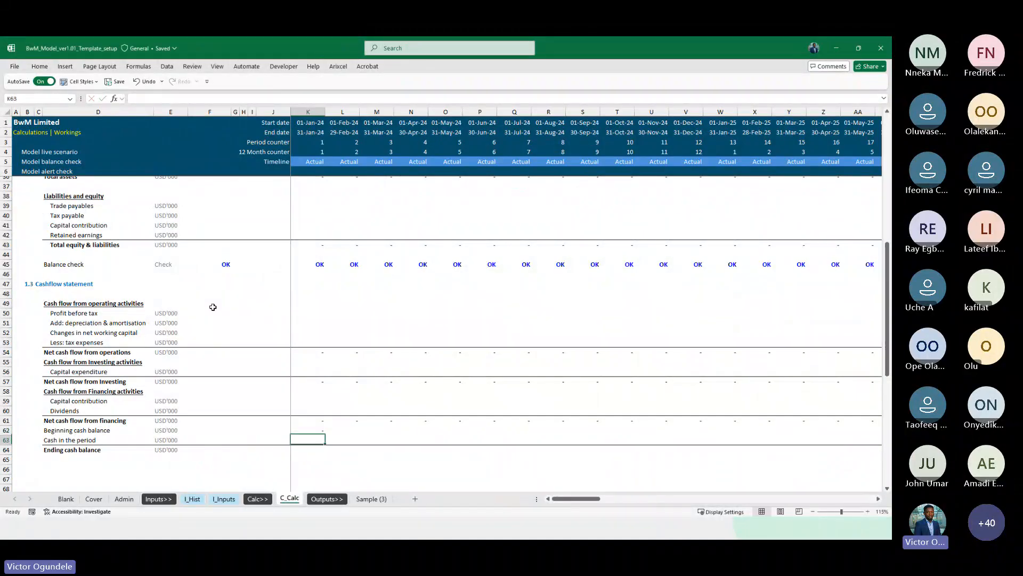
Set Ending cash balance to the SUM of beginning cash balance and cash in the period
type("=sum(")
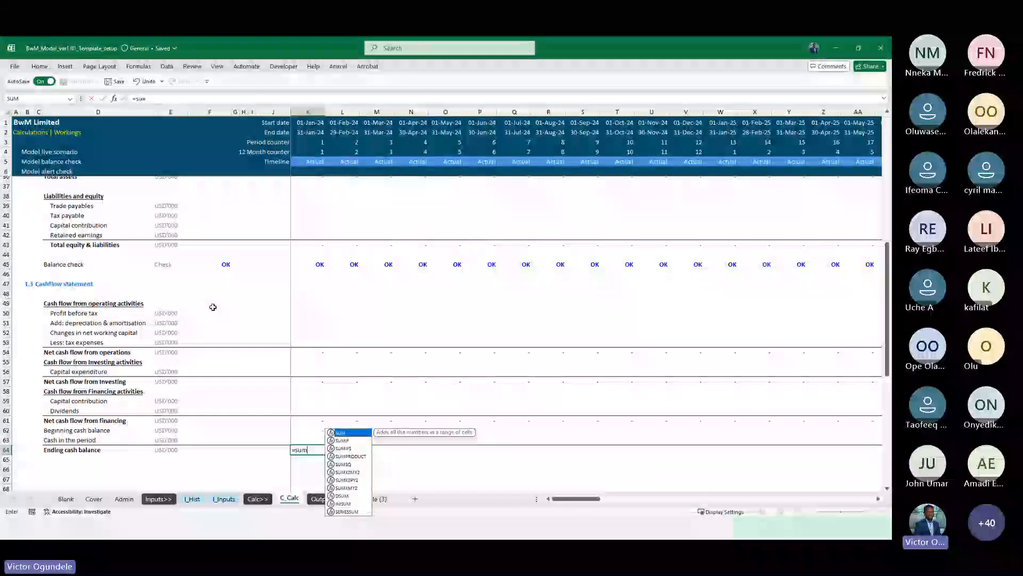
key("Up")
key("Up")
key("shift+Down")
key("Return")
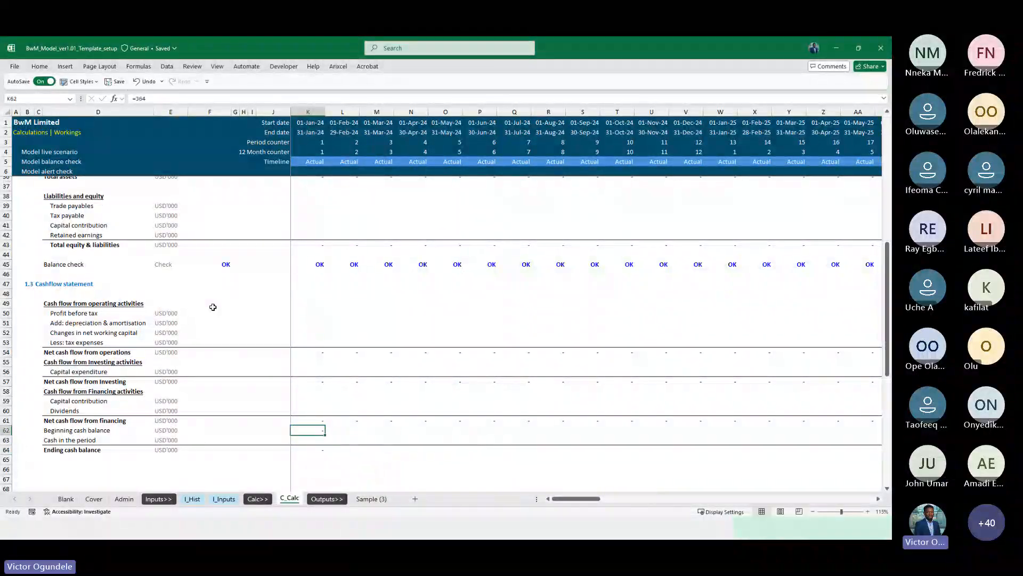
Set Cash in the period to net cash flow from operations plus investing plus financing
type("=")
key("Up")
key("Up")
key("Up")
key("Up")
key("Up")
key("Up")
key("Up")
key("Up")
key("Up")
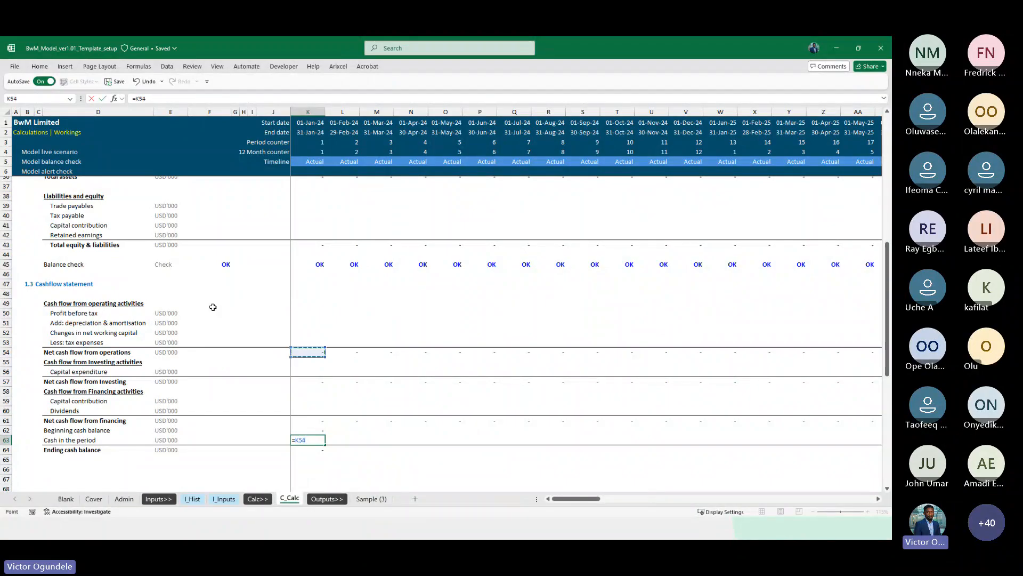
key("Up")
key("Up")
key("Up")
key("Up")
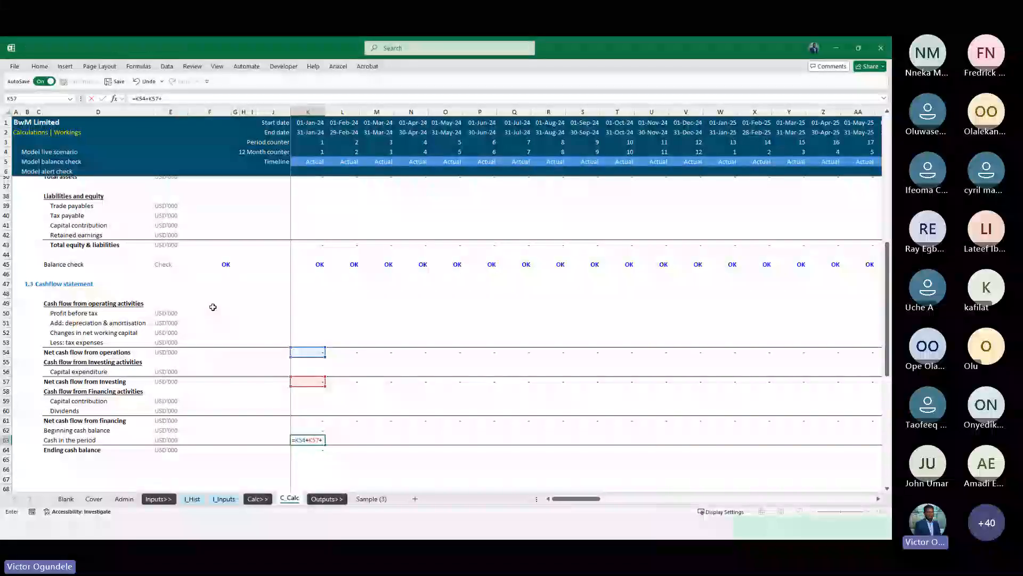
type("+")
key("Down")
key("Down")
key("Down")
key("Down")
key("Return")
Insert a blank row above the Beginning cash balance row
key("Up")
key("Up")
key("shift+space")
key("ctrl+shift+plus")
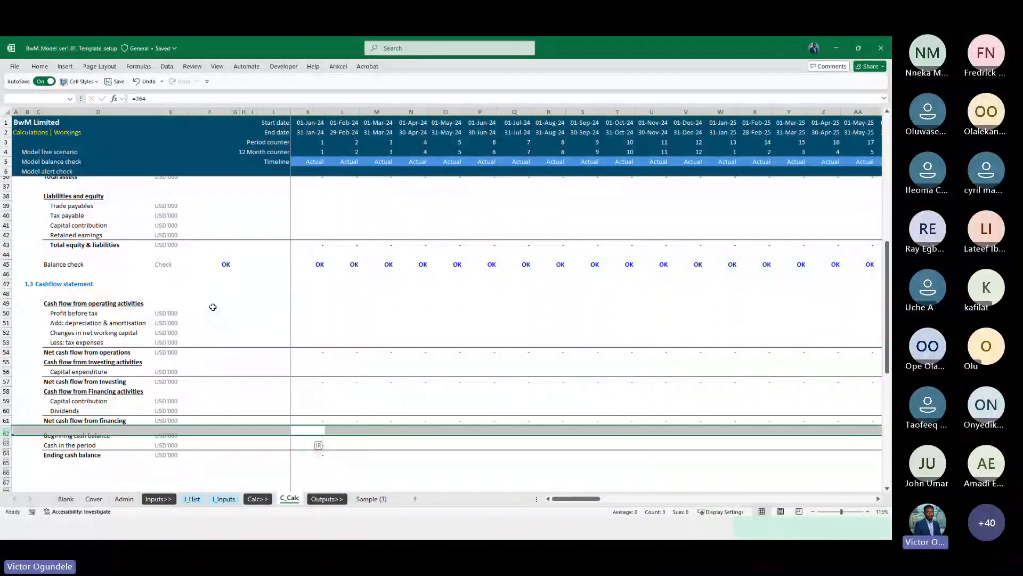
key("alt+h")
key("Escape")
key("Escape")
Fill the beginning cash, cash in the period and ending cash formulas across all timeline columns
key("Down")
key("shift+Down")
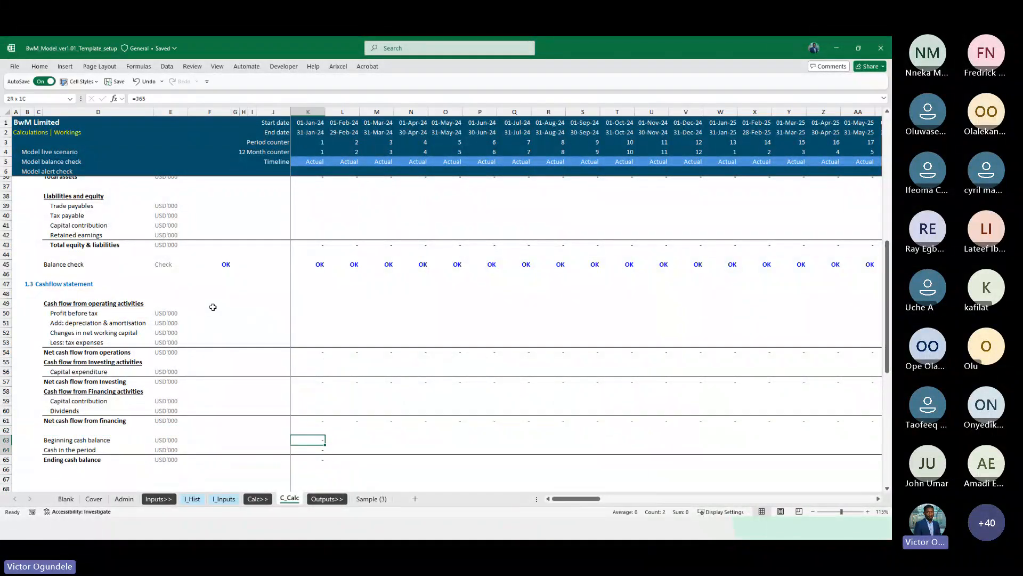
key("shift+Down")
key("ctrl+shift+Right")
key("ctrl+r")
key("Home")
Link the balance sheet's Cash & cash equivalent cell to the cash flow statement's ending cash balance
scroll(316, 266, "up", 3)
left_click(317, 244)
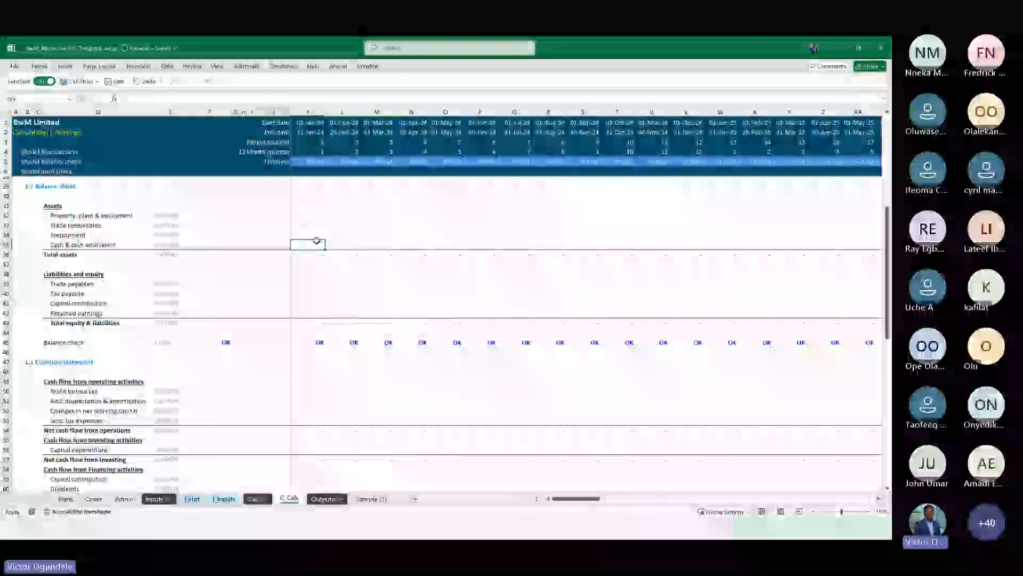
type("=")
scroll(319, 320, "down", 4)
left_click(311, 413)
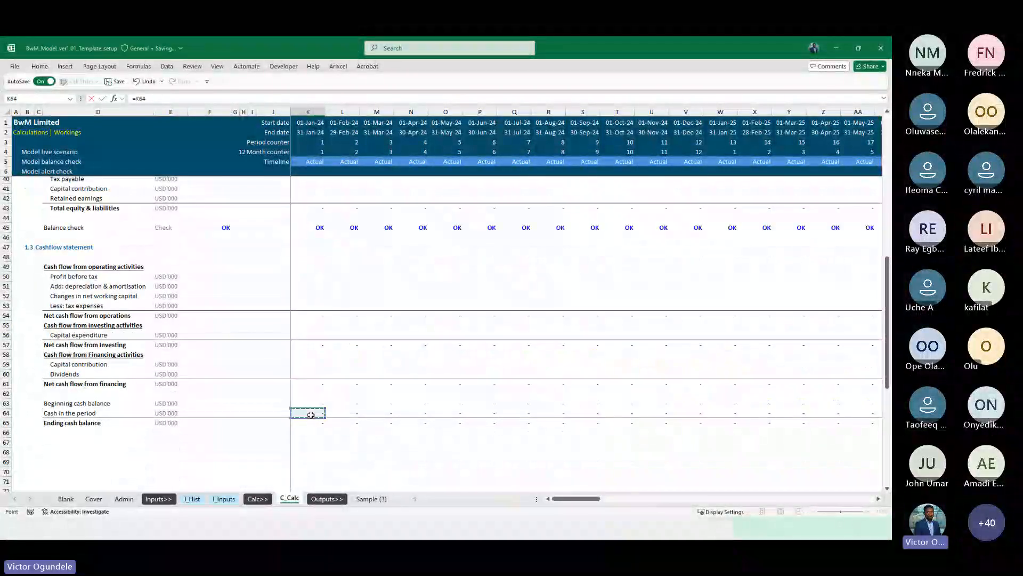
key("Down")
key("ctrl+Return")
key("Up")
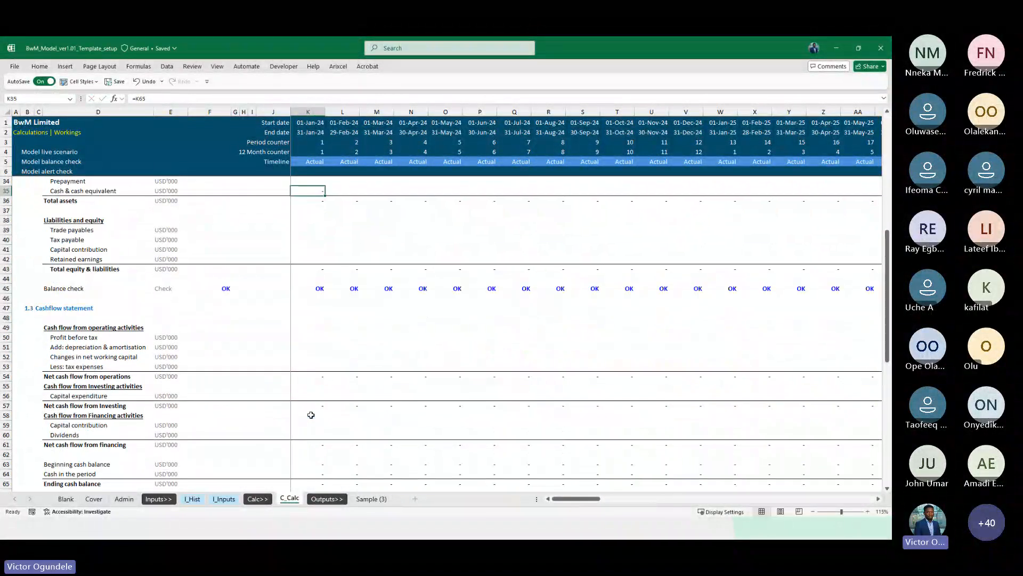
Link the cash flow Profit before tax cell to profit before tax in the income statement
key("Up")
key("Up")
key("Up")
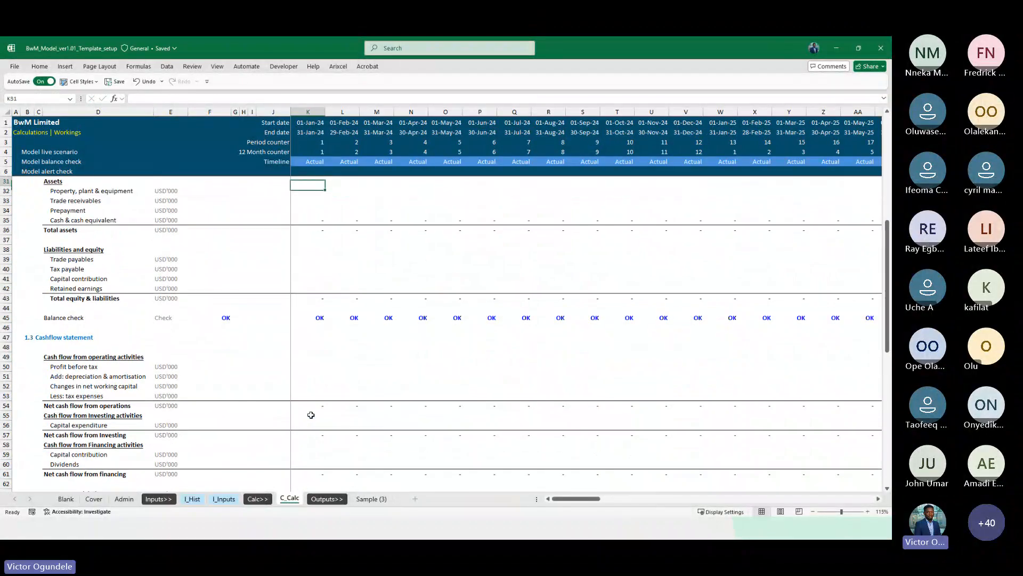
key("Down")
key("Down")
key("Down")
key("Down")
key("Down")
key("Down")
key("Down")
key("Down")
key("Down")
key("Down")
key("Down")
key("Down")
key("Down")
key("Down")
key("Down")
key("Down")
key("Down")
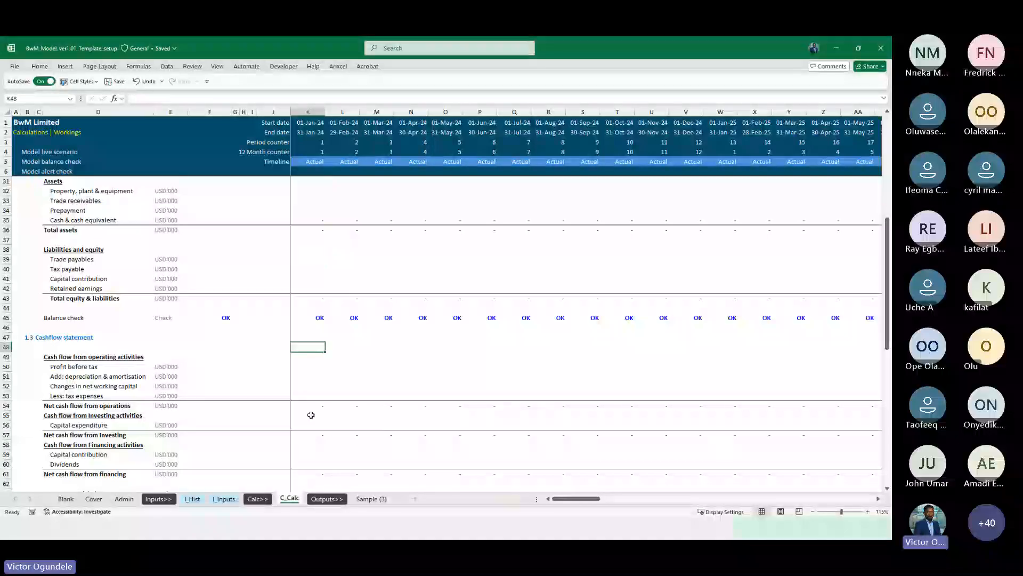
type("=")
scroll(336, 330, "up", 4)
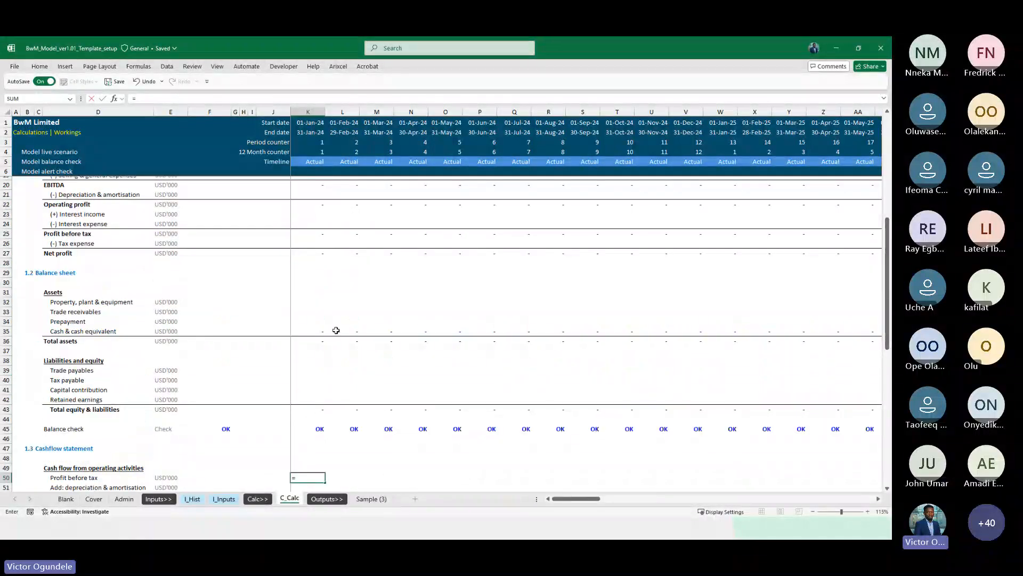
left_click(313, 234)
key("Return")
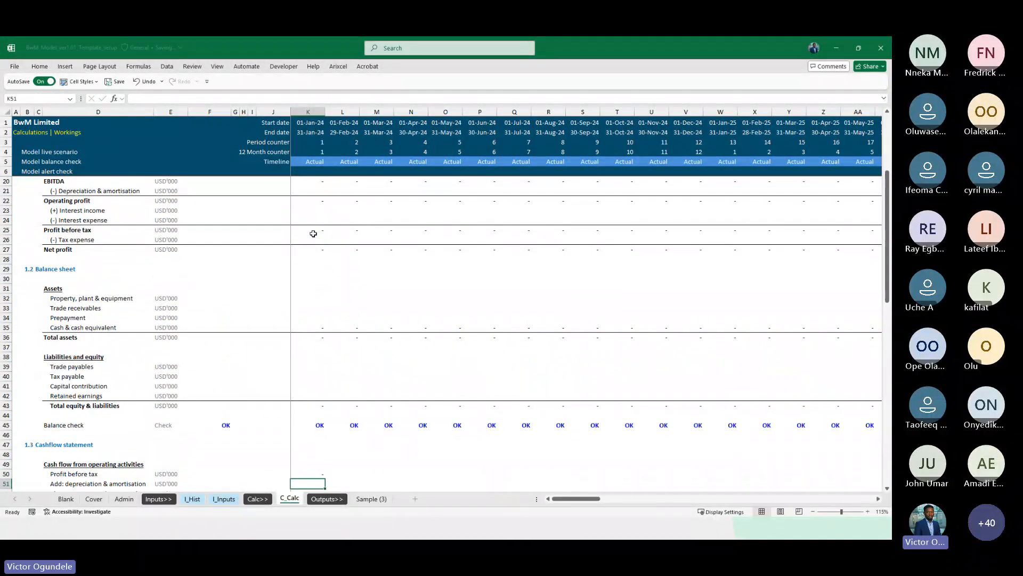
Set the depreciation & amortisation add-back to the negative of the income statement's depreciation & amortisation
type("=-")
scroll(313, 233, "up", 2)
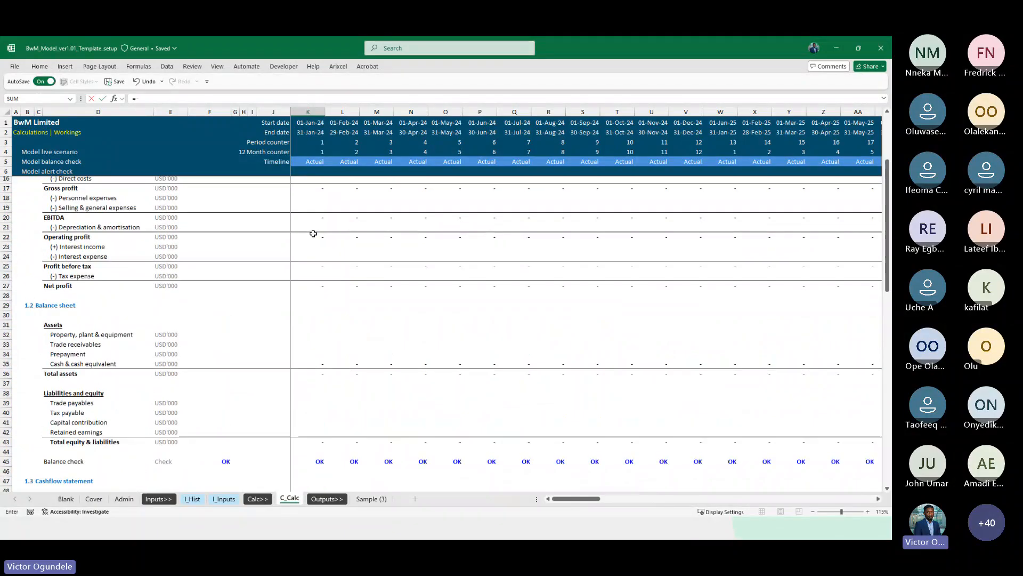
left_click(301, 235)
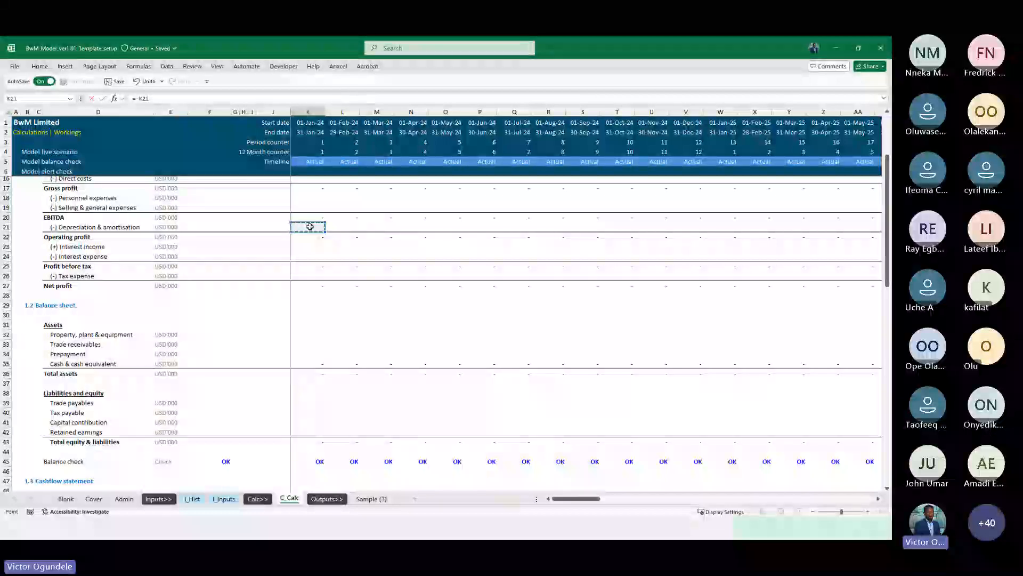
scroll(310, 227, "down", 3)
key("Return")
key("Up")
key("Up")
key("Up")
key("Up")
key("Up")
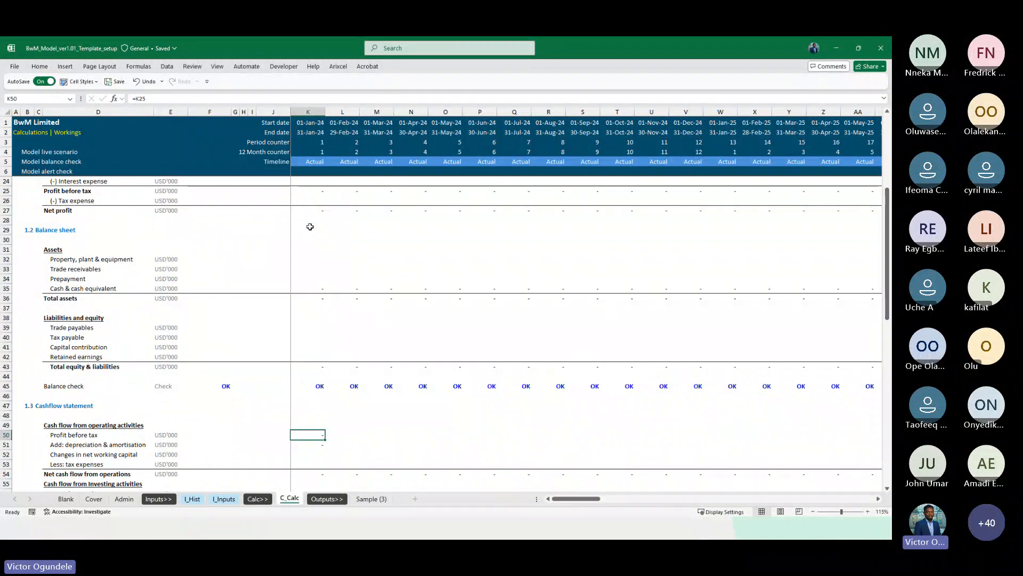
scroll(310, 227, "down", 2)
key("Down")
key("Down")
key("Down")
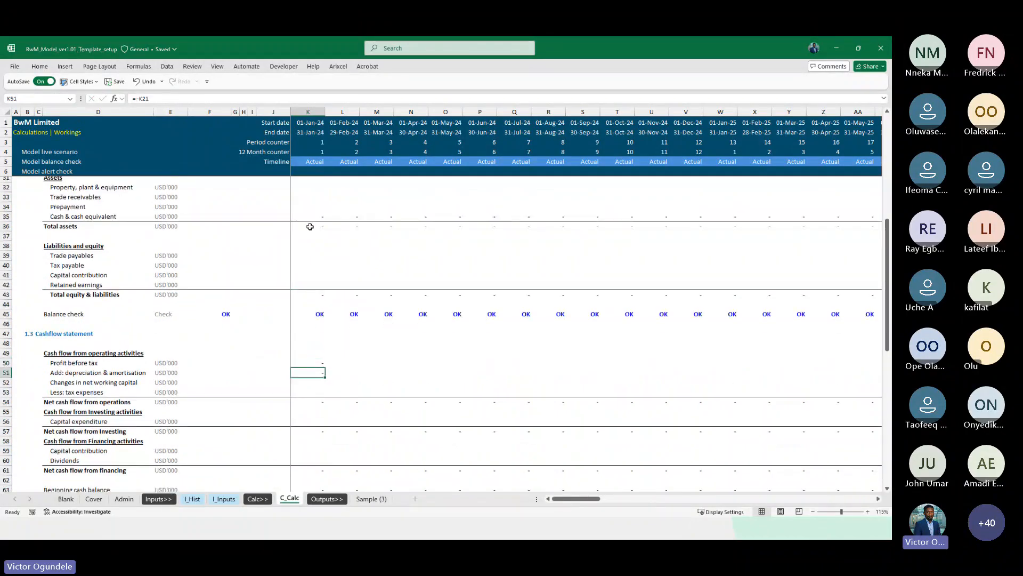
Set Less: tax expenses to the negative of the income statement's tax expense
type("=-")
scroll(310, 226, "up", 1)
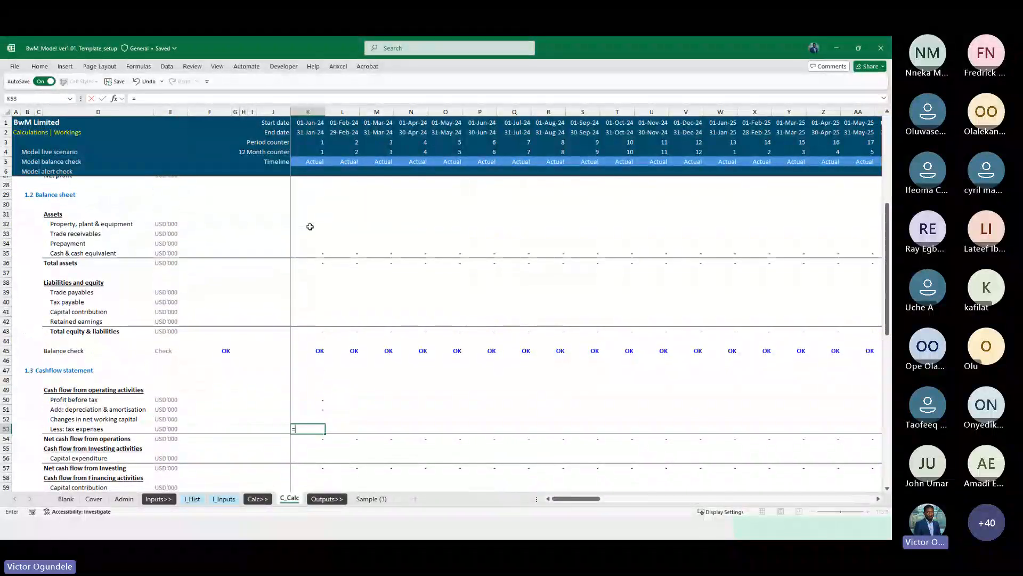
scroll(310, 226, "up", 2)
left_click(311, 227)
key("Return")
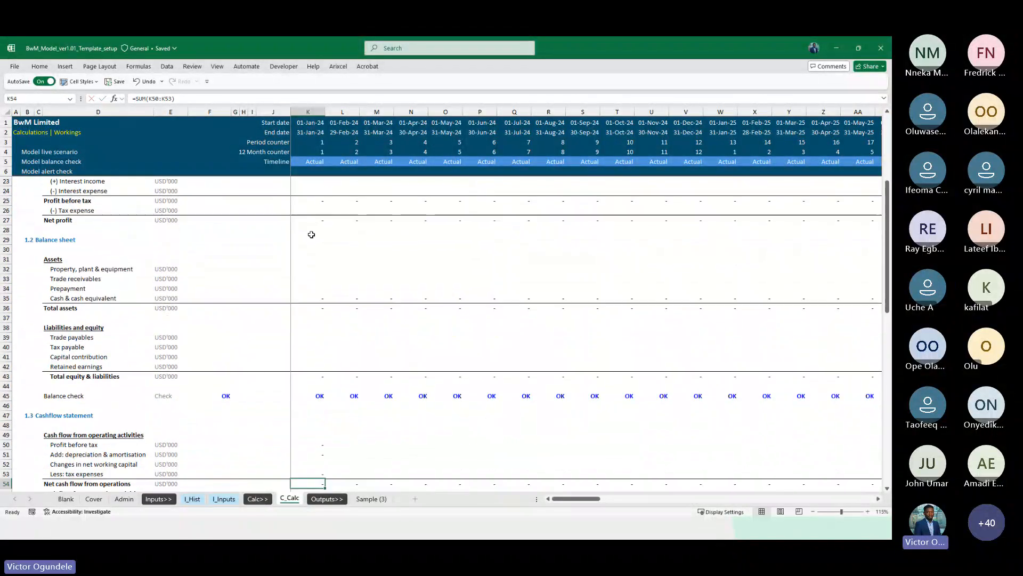
Fill the four operating cash flow rows across all timeline columns
scroll(311, 234, "down", 1)
key("Up")
key("Up")
key("Up")
key("Up")
key("shift+Down")
key("shift+Down")
key("shift+Down")
key("shift+Down")
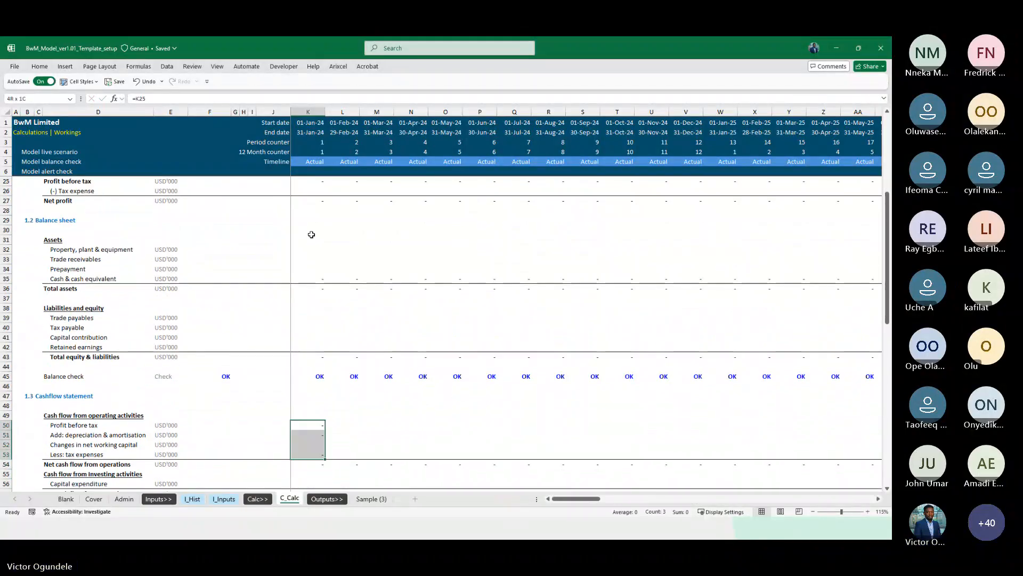
key("ctrl+shift+Right")
key("ctrl+r")
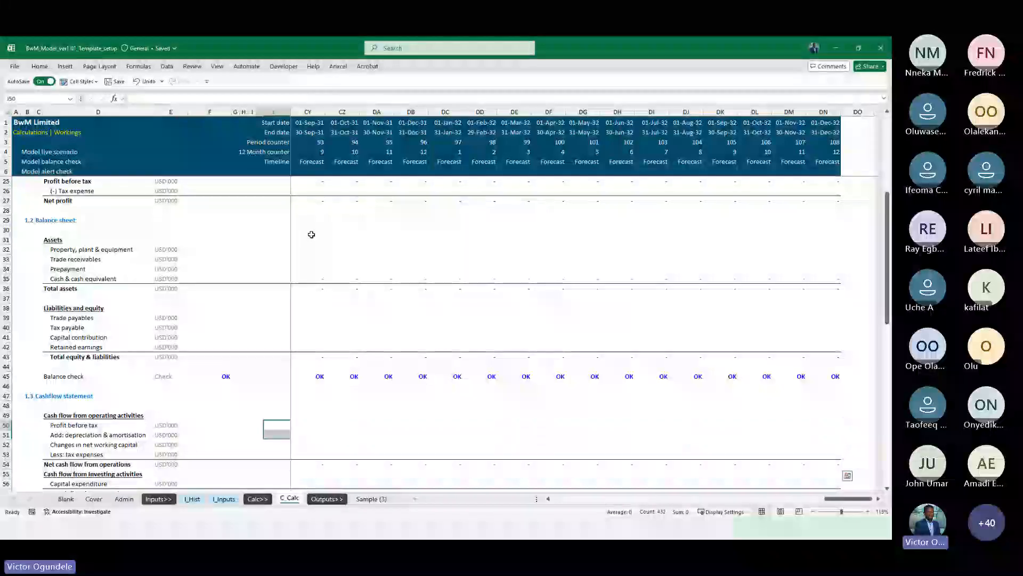
Link balance sheet Retained earnings to the retained earnings closing balance and fill it across the timeline
scroll(311, 235, "down", 1)
left_click(306, 323)
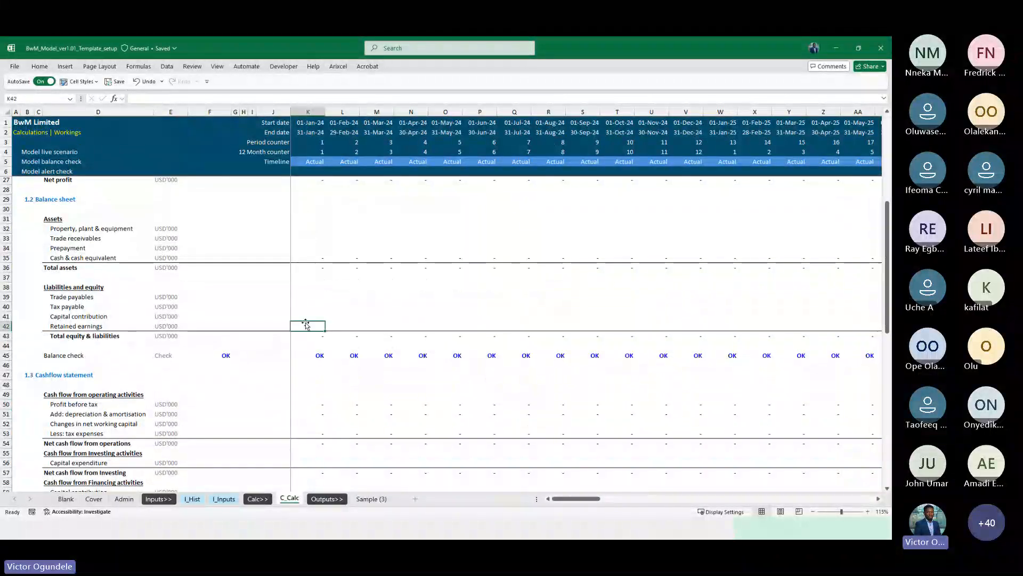
type("=")
scroll(305, 323, "down", 15)
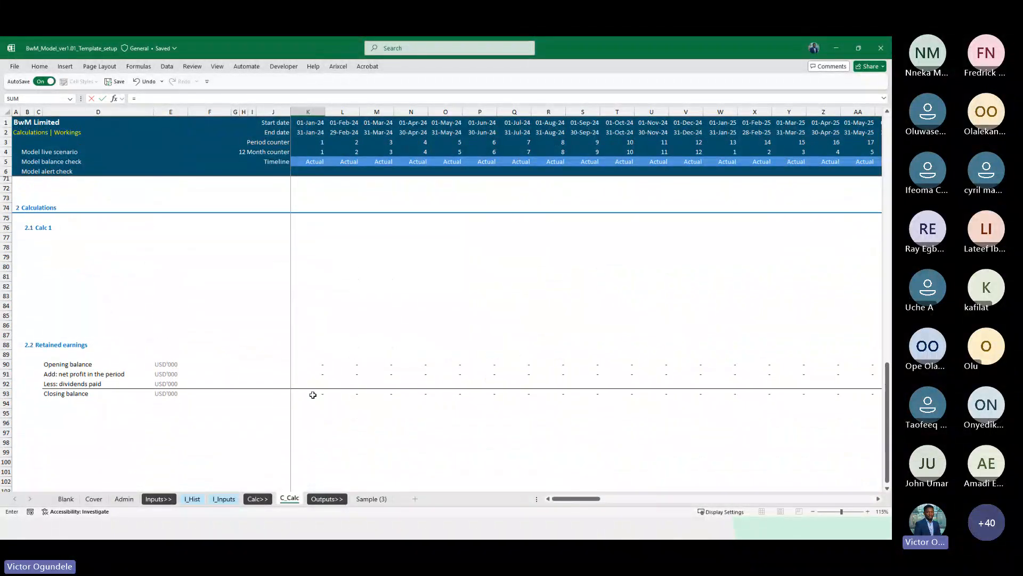
key("ctrl+Return")
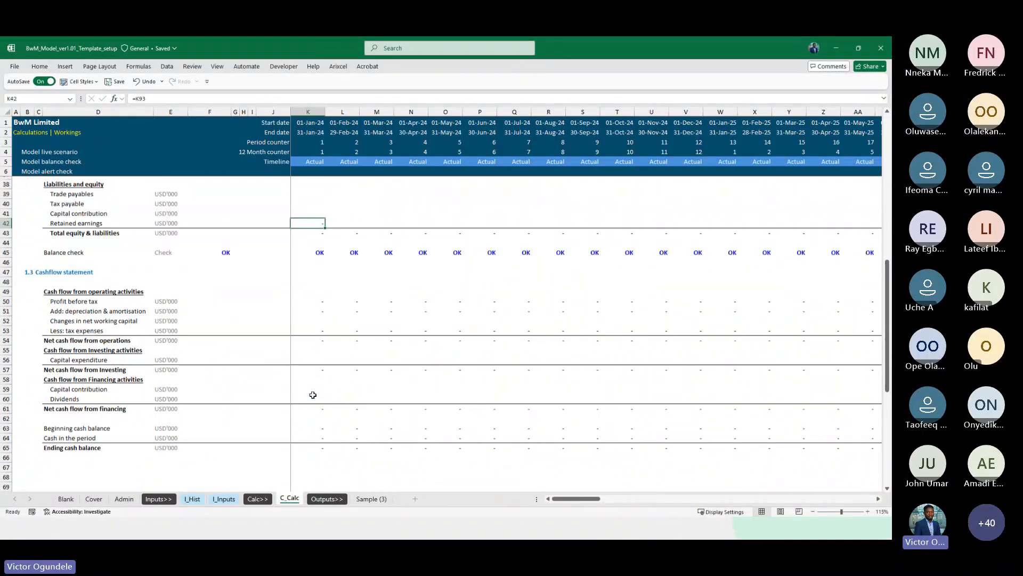
key("ctrl+shift+Right")
key("ctrl+r")
key("Right")
scroll(314, 389, "up", 9)
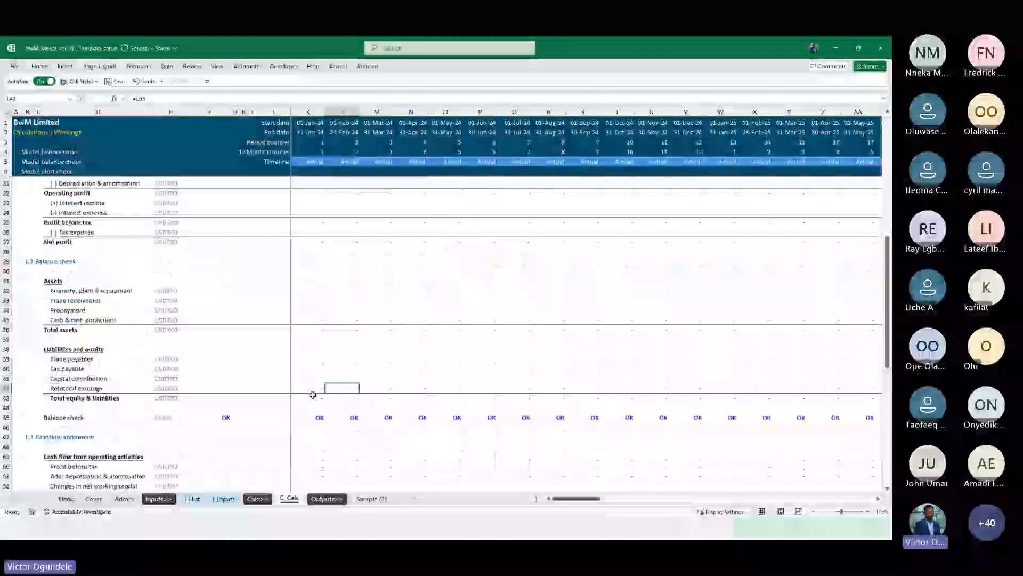
left_click(310, 219)
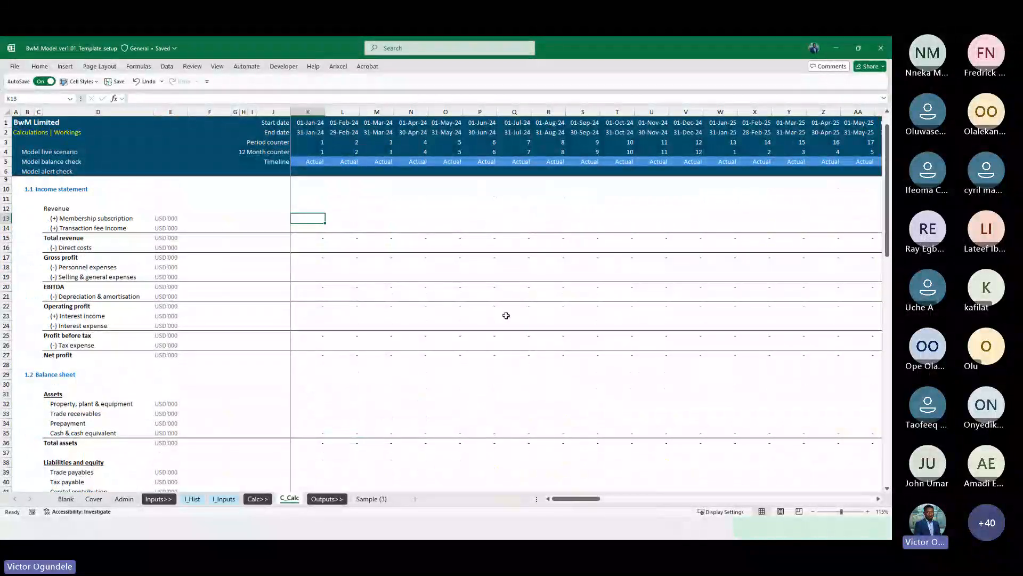
Enter a test value of 500 for membership subscription and fill it across the first five months
type("500")
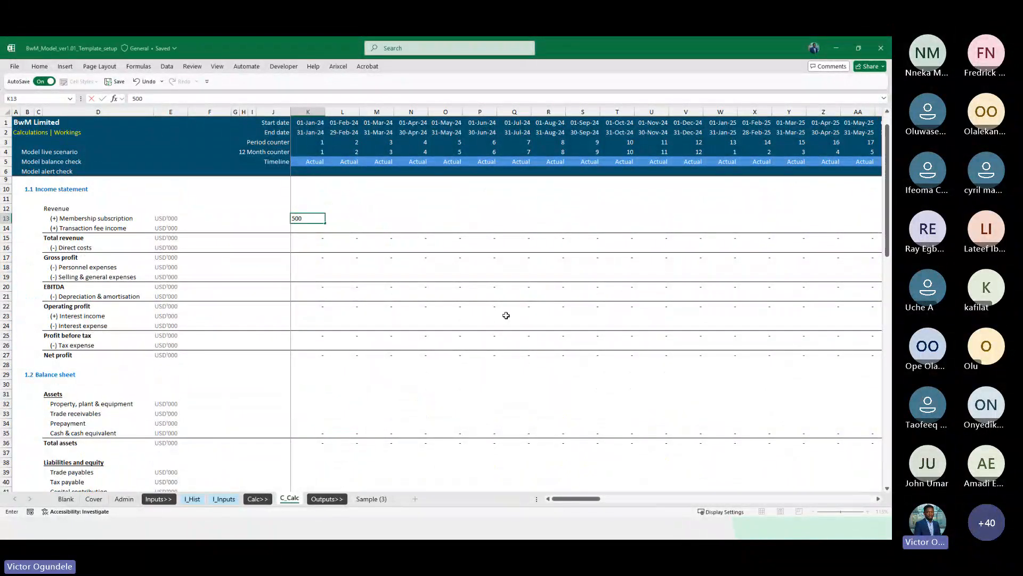
key("shift+Right")
key("shift+Right")
key("shift+Right")
key("shift+Right")
key("ctrl+r")
key("Down")
key("Down")
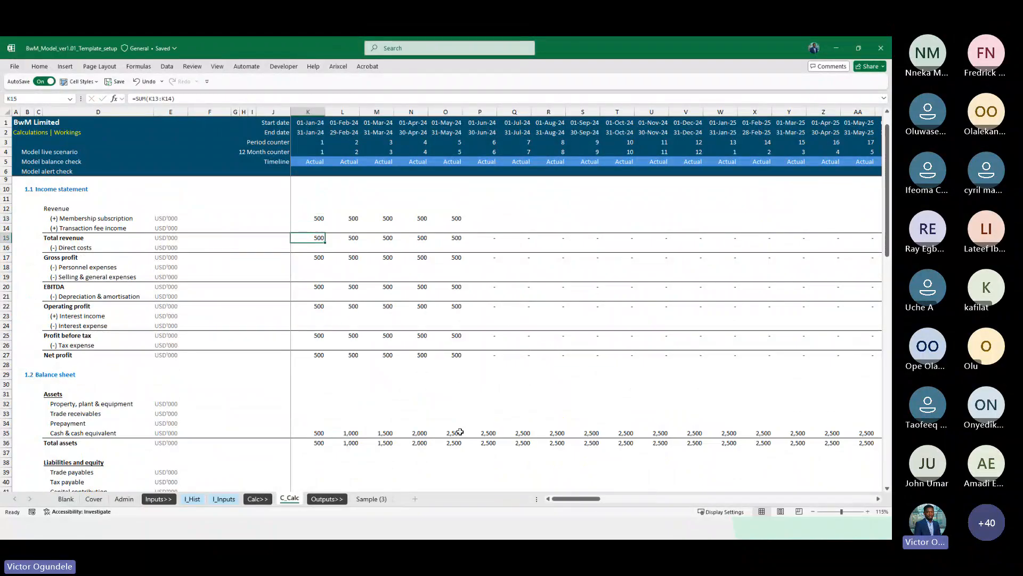
Scroll through the income statement, balance sheet, cash flow and retained earnings to check the test revenue flows through
scroll(460, 432, "down", 4)
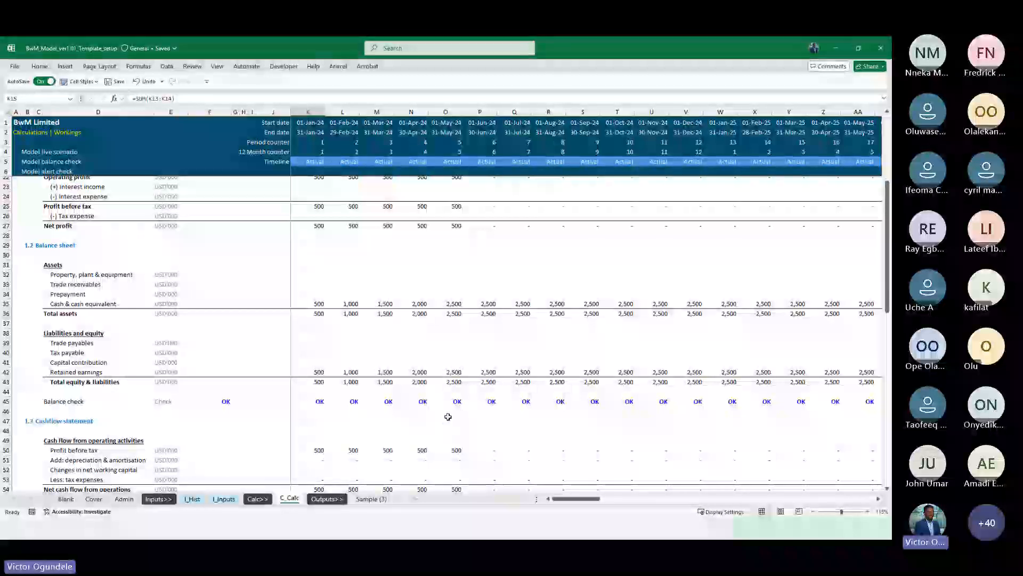
scroll(448, 416, "down", 4)
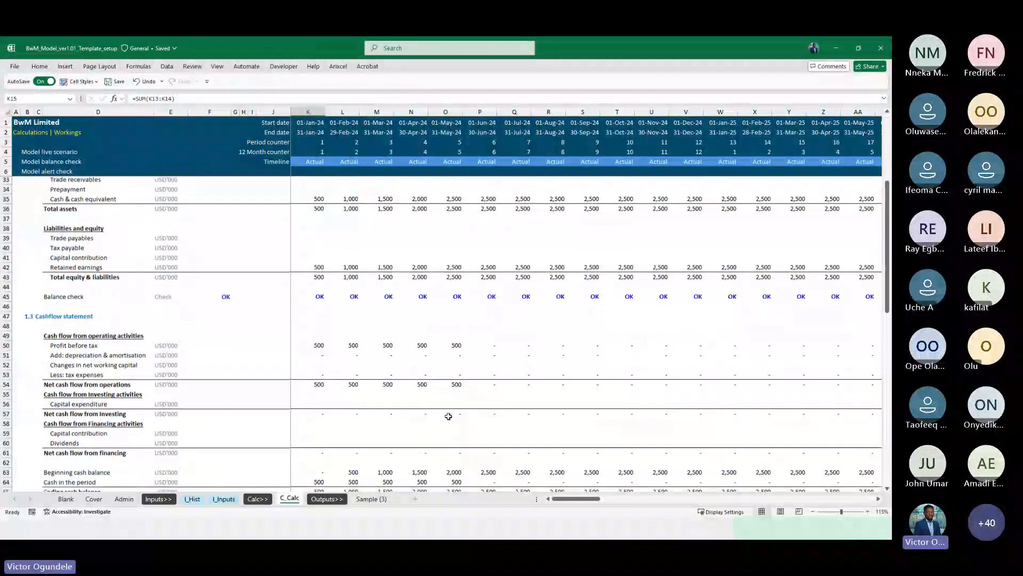
scroll(448, 416, "down", 3)
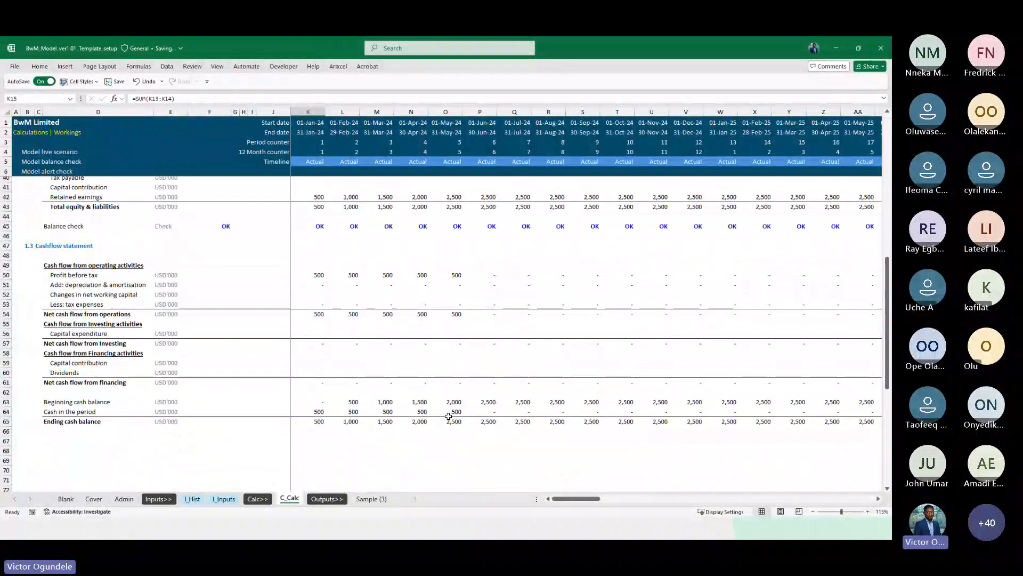
scroll(449, 416, "down", 6)
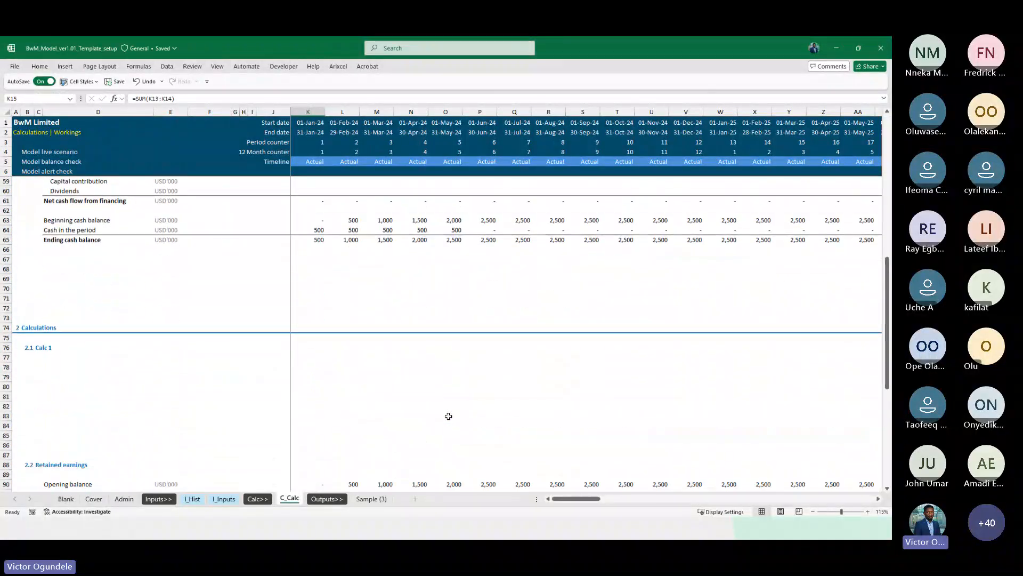
scroll(448, 417, "down", 2)
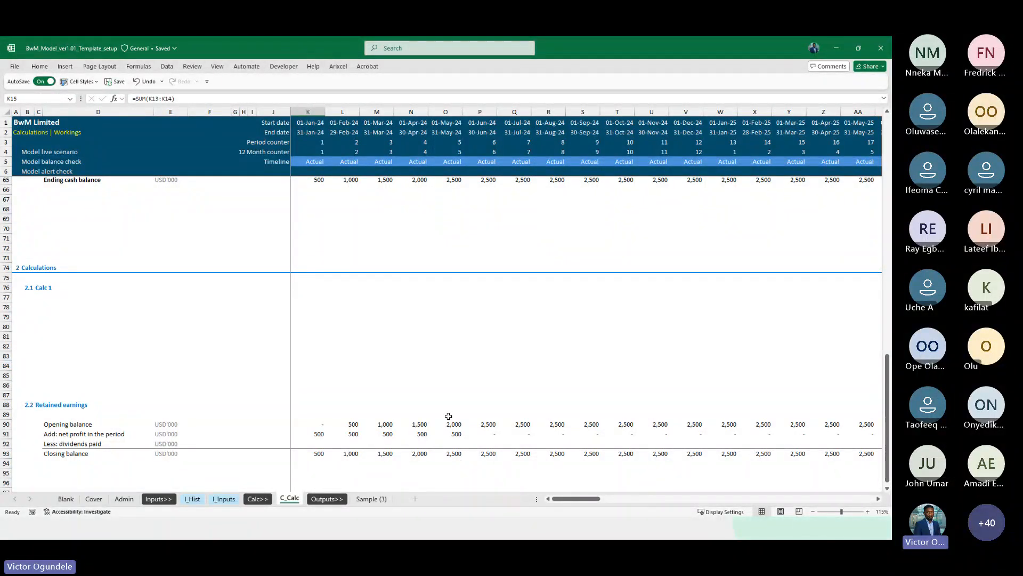
scroll(448, 416, "up", 12)
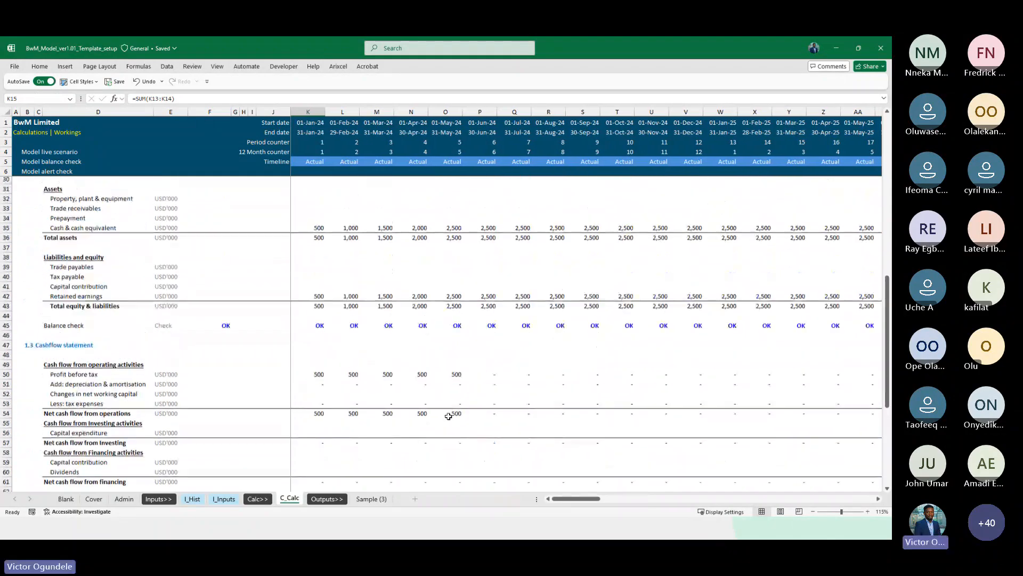
scroll(449, 417, "up", 3)
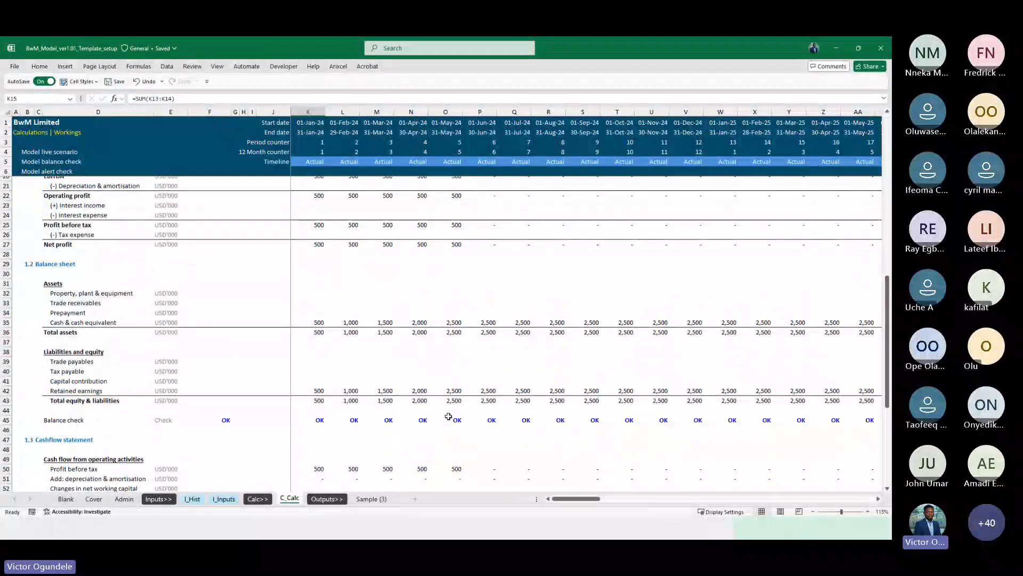
scroll(448, 416, "up", 5)
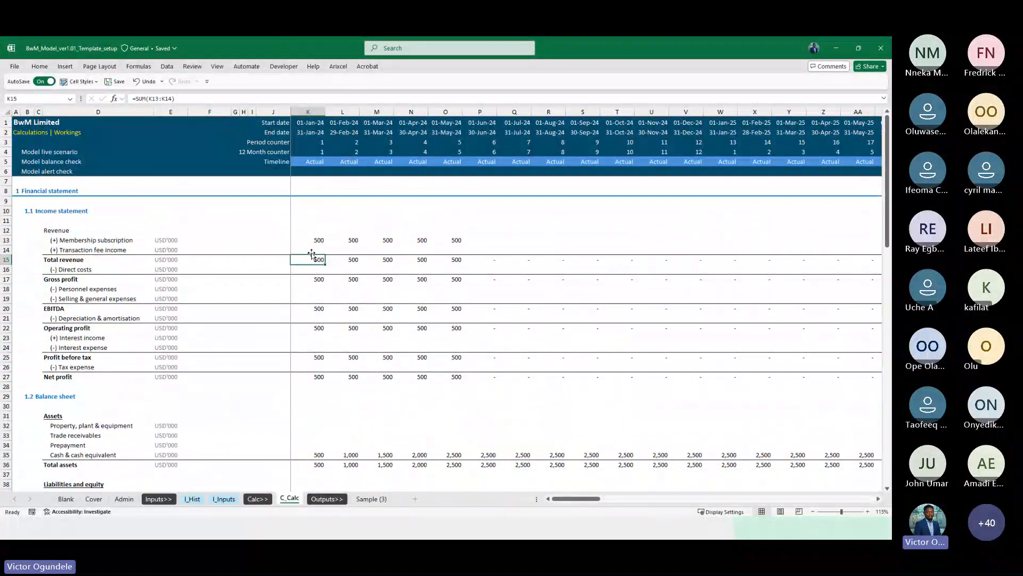
Enter test direct costs of -250 and fill them across the first five months
key("Down")
type("-2")
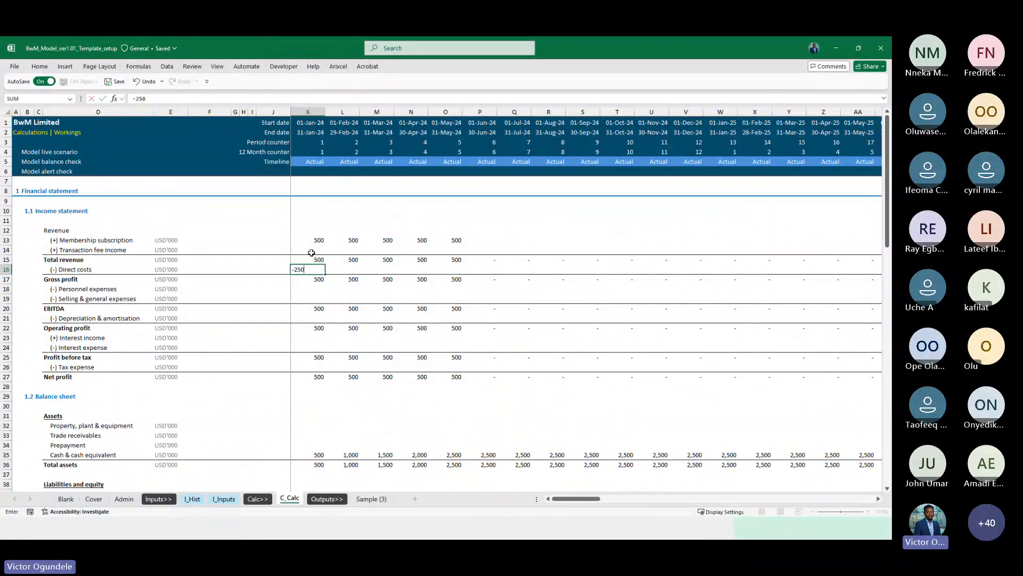
key("ctrl+Return")
key("shift+Right")
key("shift+Right")
key("shift+Right")
key("shift+Right")
key("ctrl+r")
Inspect the balance check row and its formula with the test costs in place
scroll(339, 328, "down", 2)
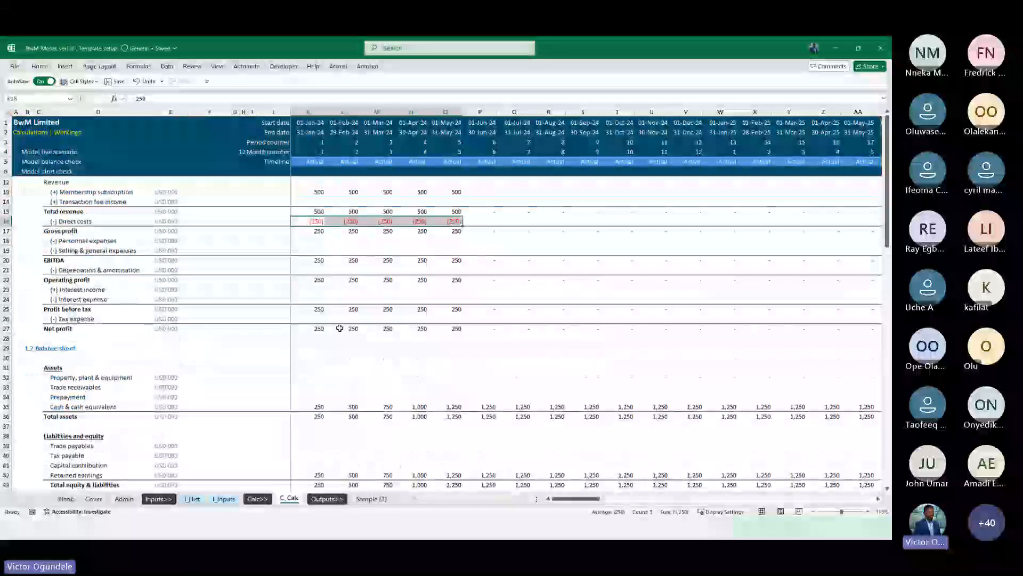
scroll(340, 328, "down", 4)
scroll(298, 358, "down", 1)
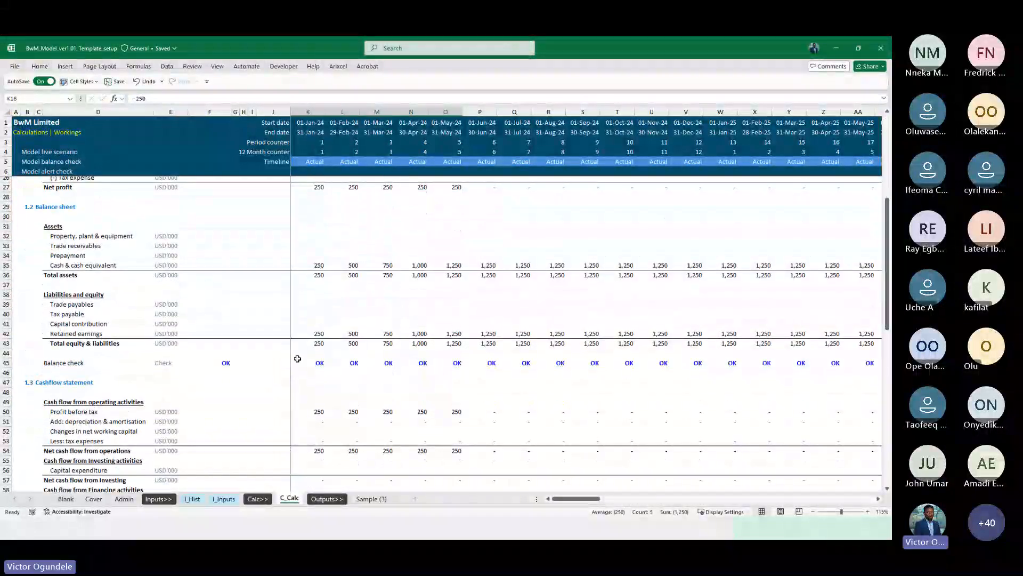
left_click(297, 359)
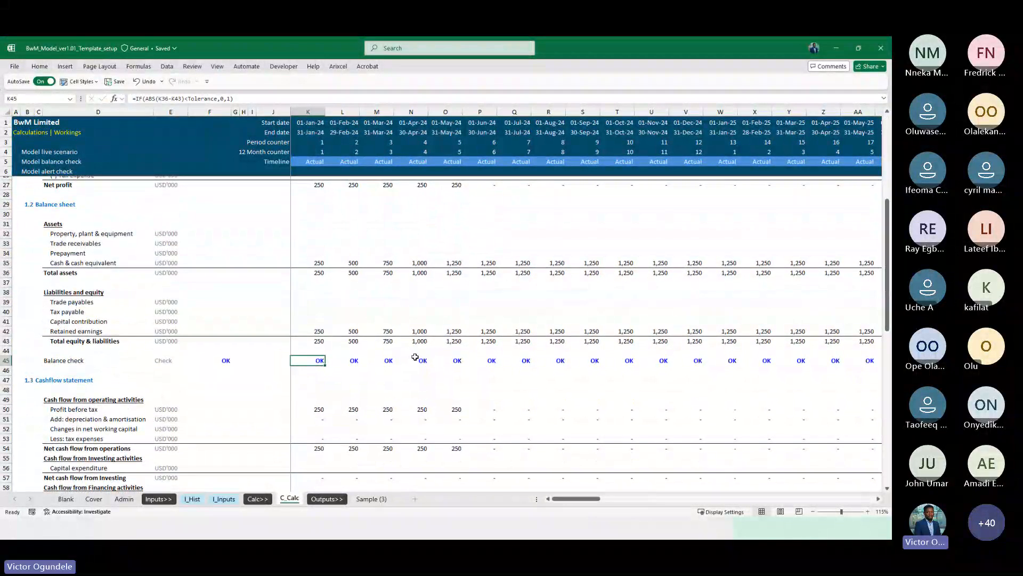
scroll(415, 357, "up", 5)
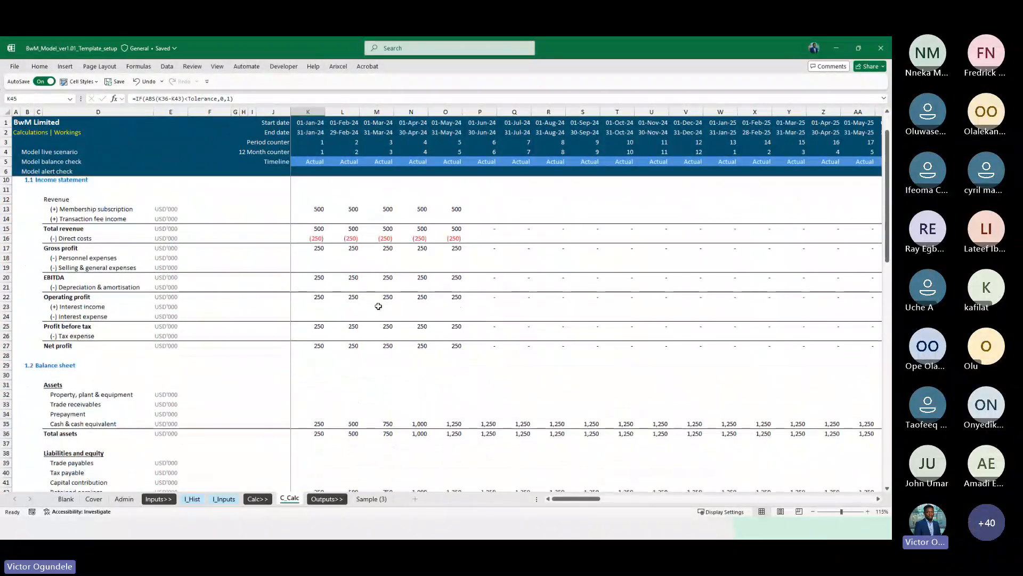
Clear the test values from the membership subscription and direct costs rows
left_click(317, 200)
key("Down")
key("ctrl+shift+Right")
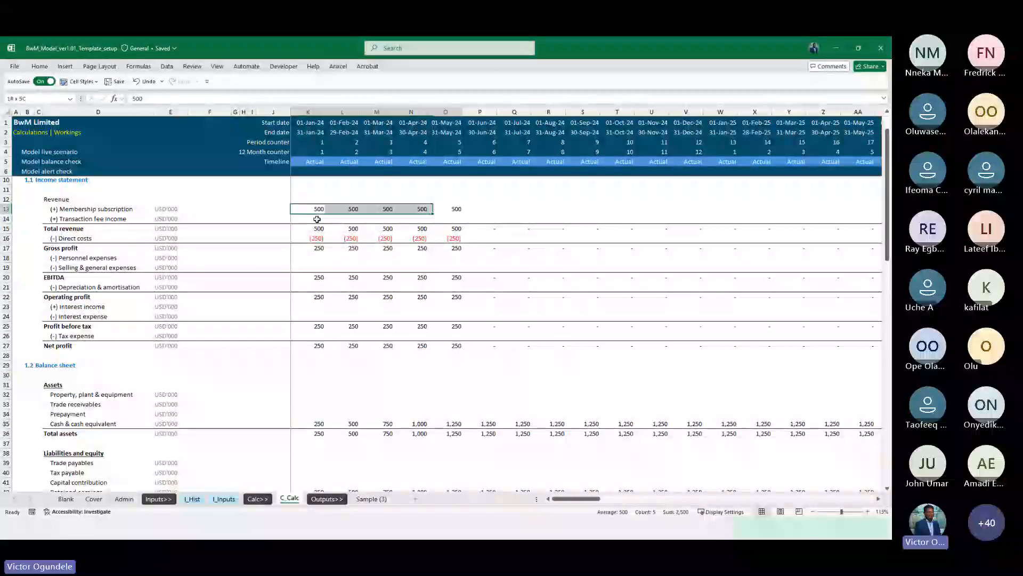
key("Delete")
key("Down")
Review the cleared statements from the income statement down to the cash flow section
key("Down")
key("Down")
key("ctrl+shift+Right")
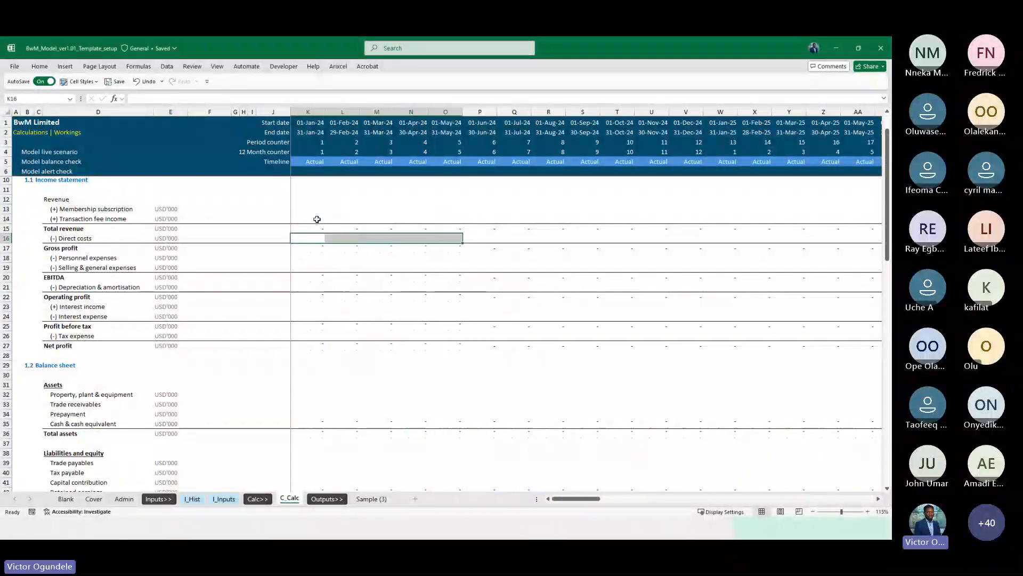
key("Delete")
key("Down")
key("Down")
key("Down")
key("Down")
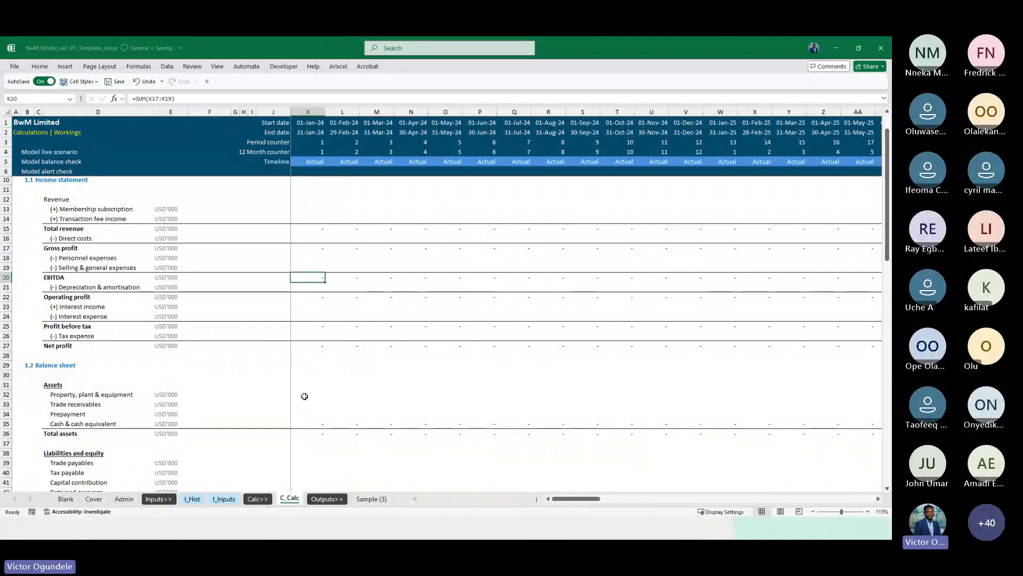
scroll(303, 395, "down", 4)
scroll(304, 396, "down", 3)
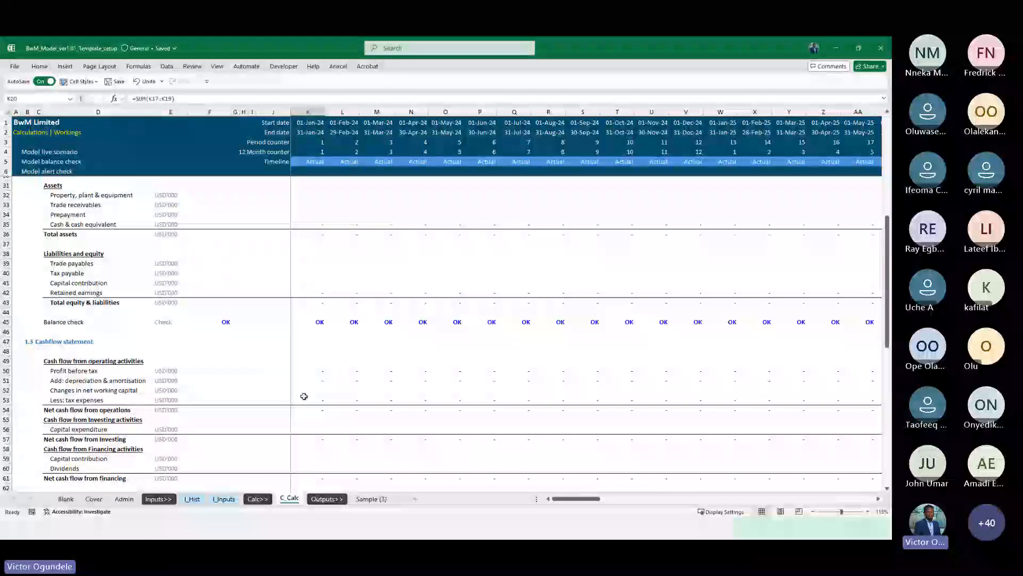
scroll(304, 396, "down", 2)
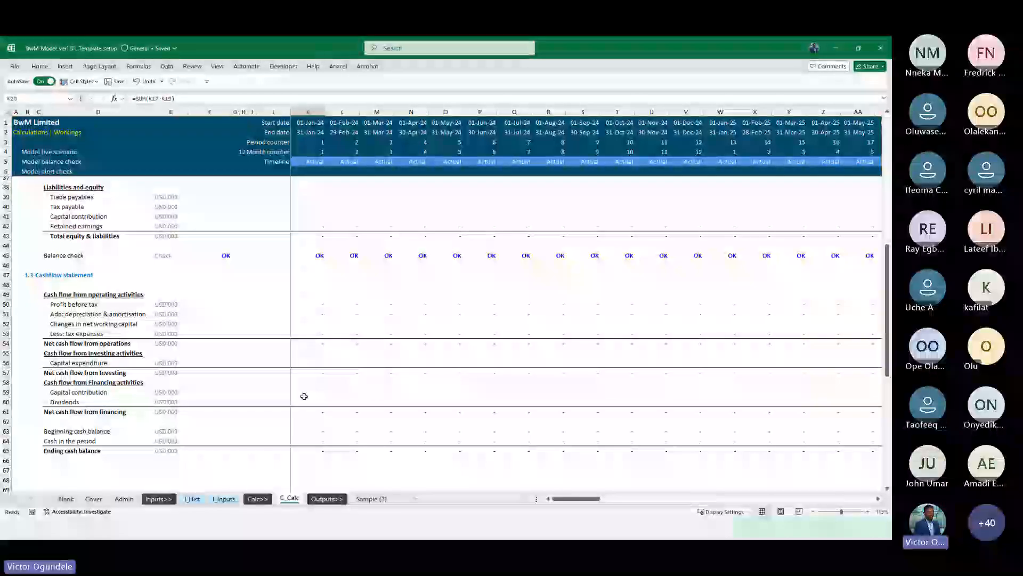
scroll(308, 330, "up", 10)
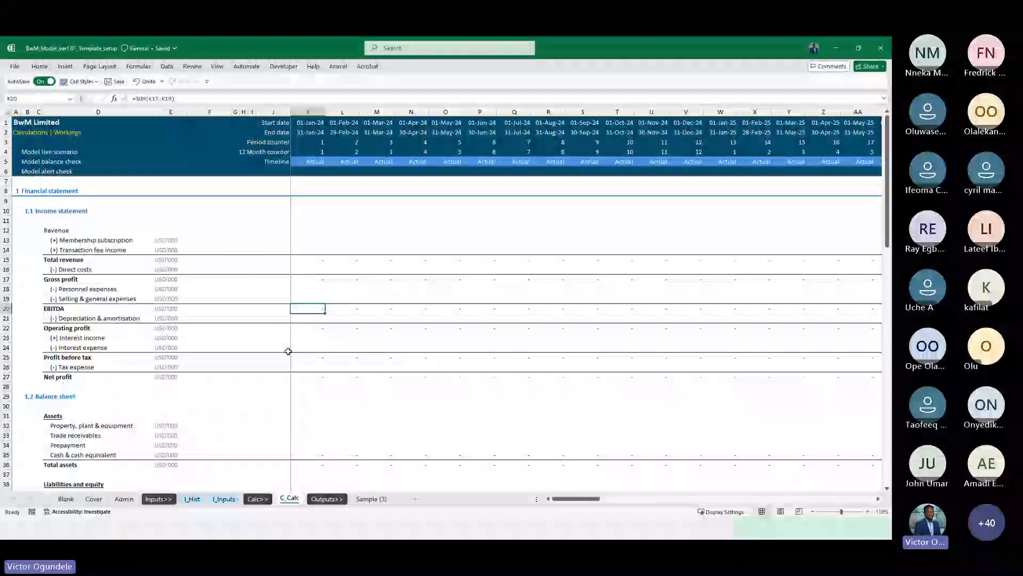
scroll(288, 350, "down", 1)
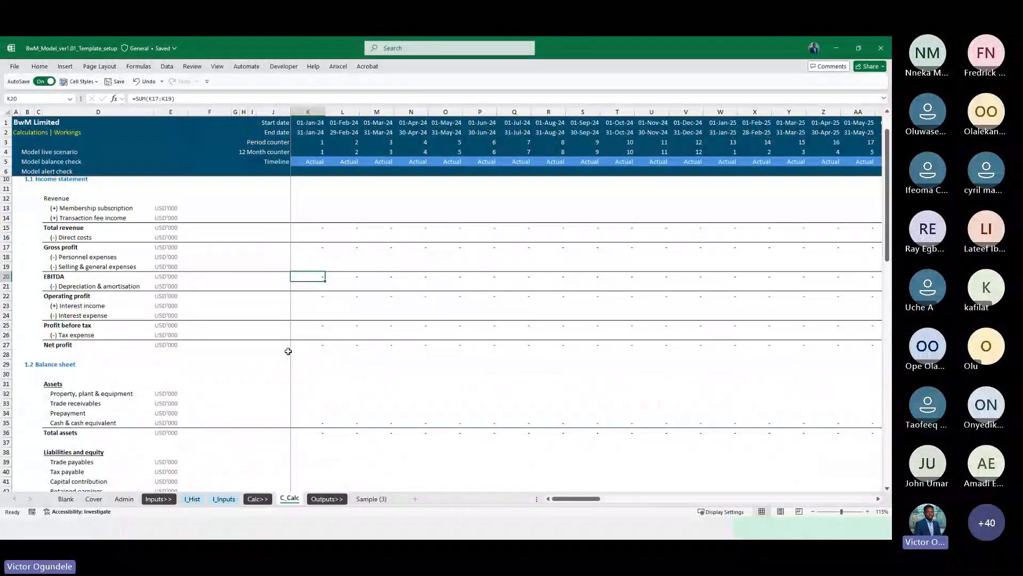
scroll(288, 351, "down", 4)
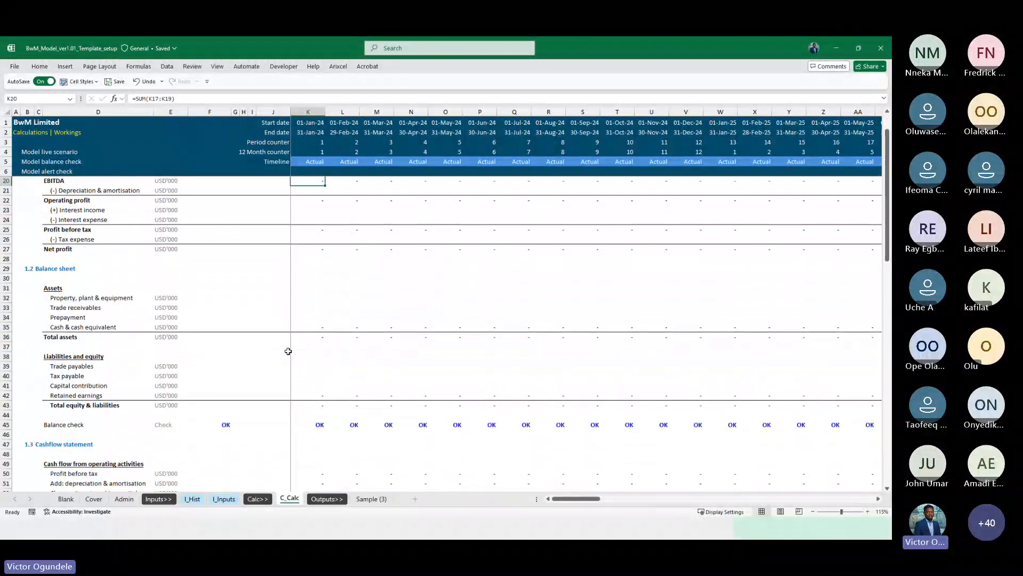
scroll(288, 351, "down", 7)
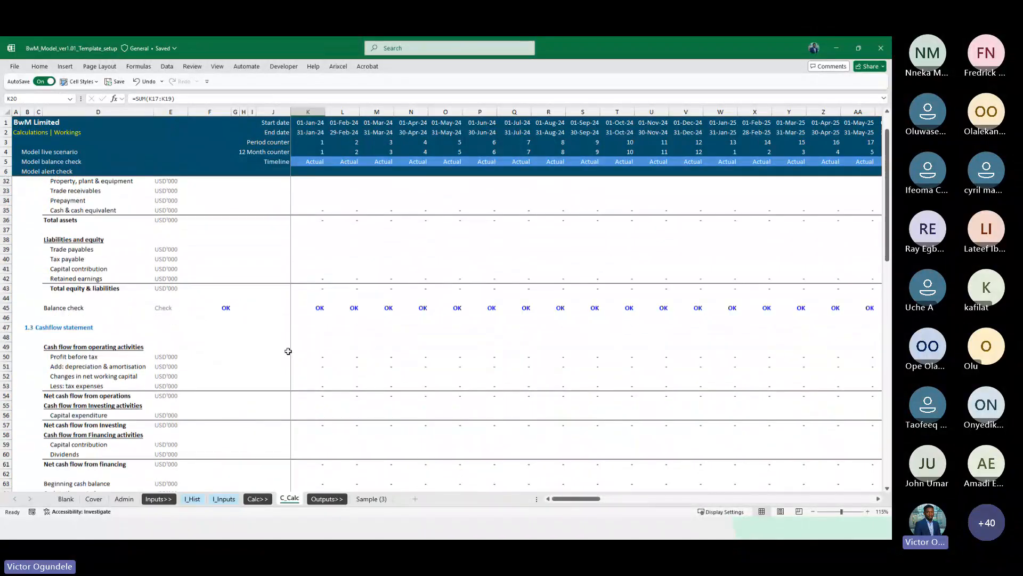
scroll(288, 351, "up", 14)
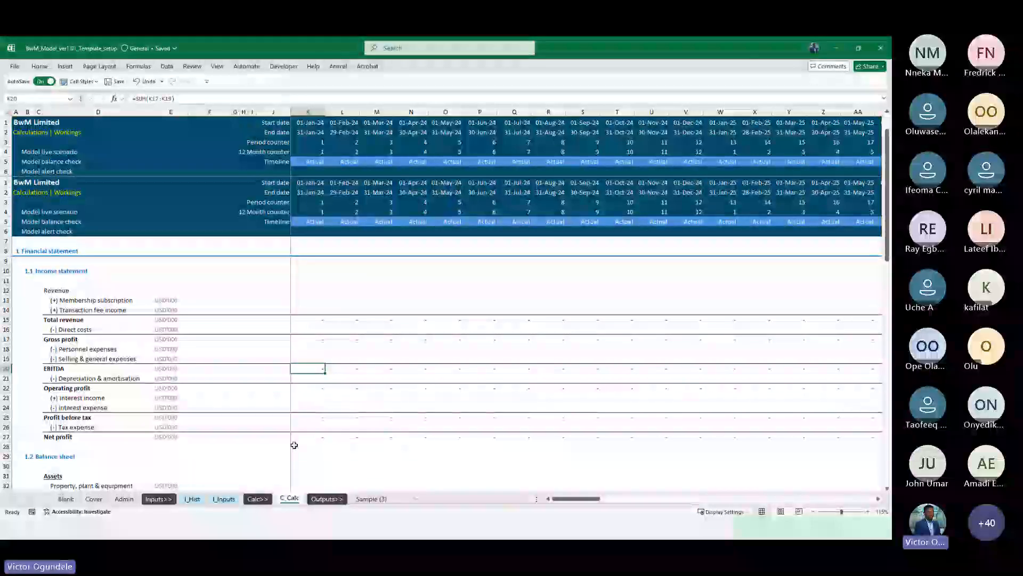
Browse the I_Inputs, I_Hist and Admin sheets to review their contents
left_click(228, 500)
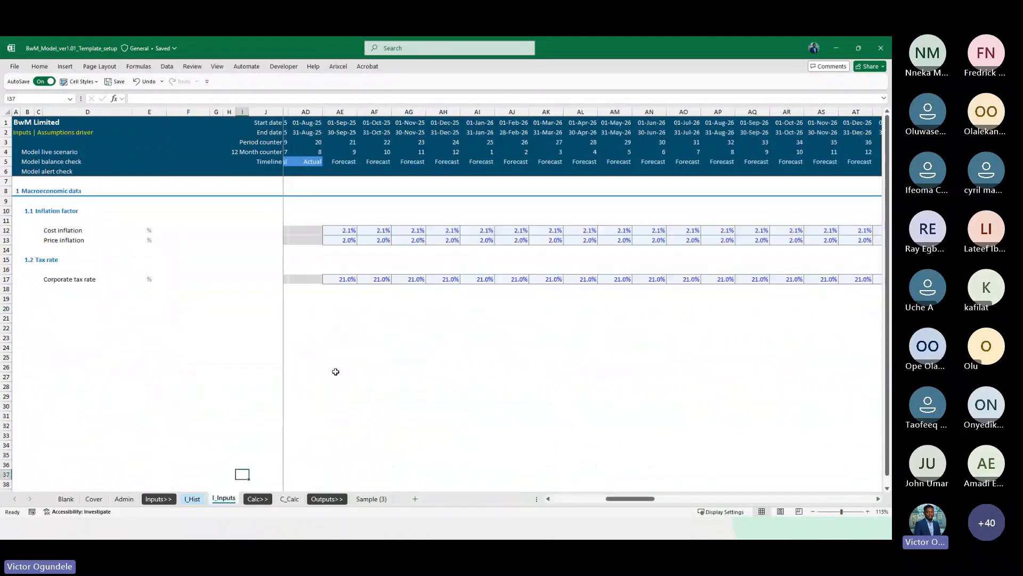
left_click(193, 499)
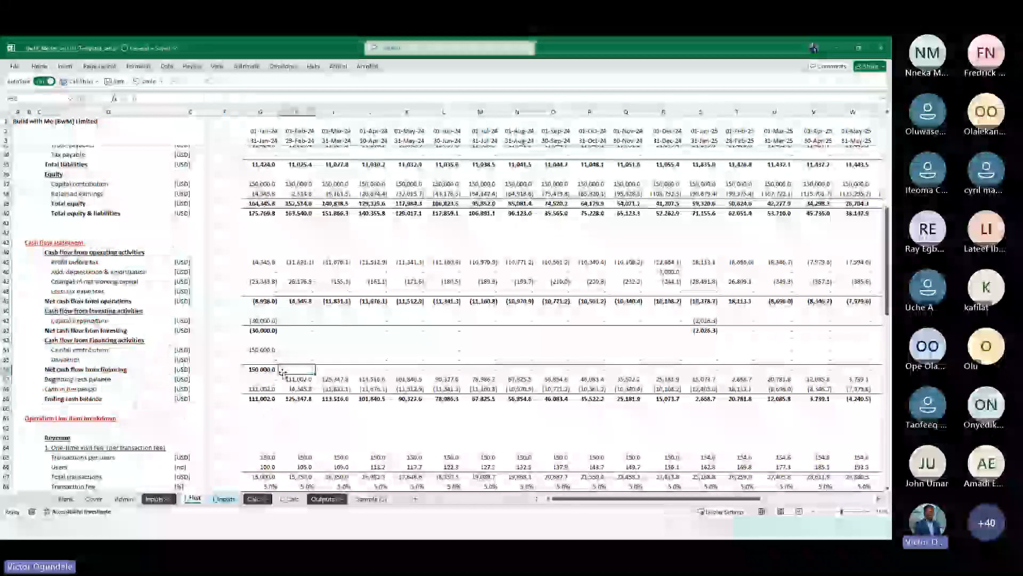
scroll(282, 374, "up", 3)
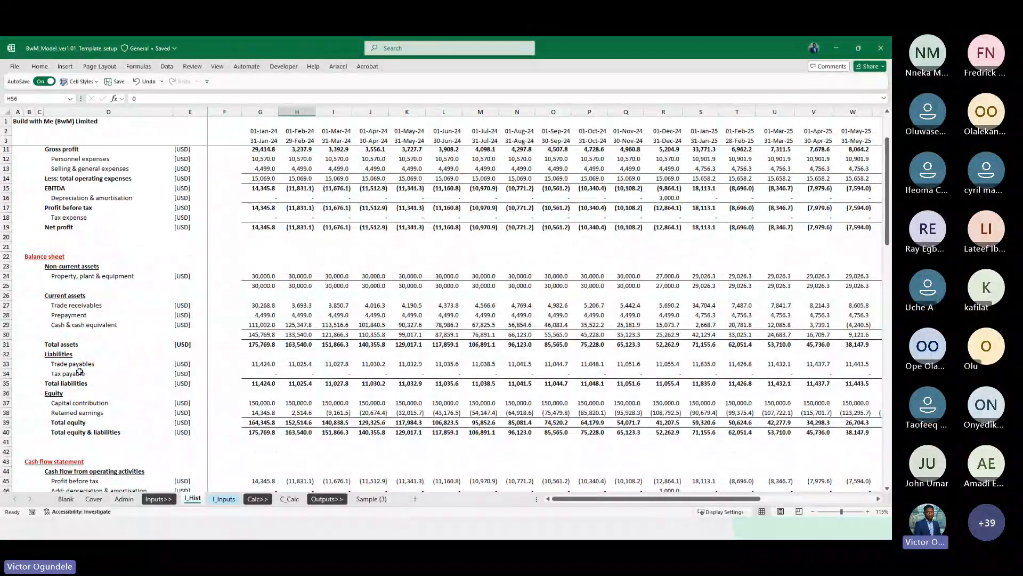
left_click(125, 498)
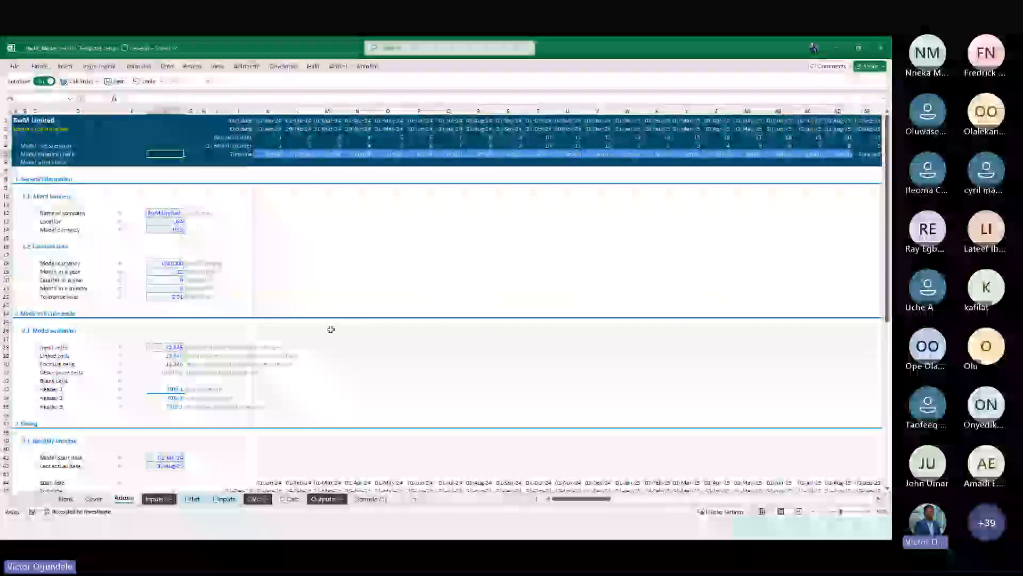
left_click(285, 281)
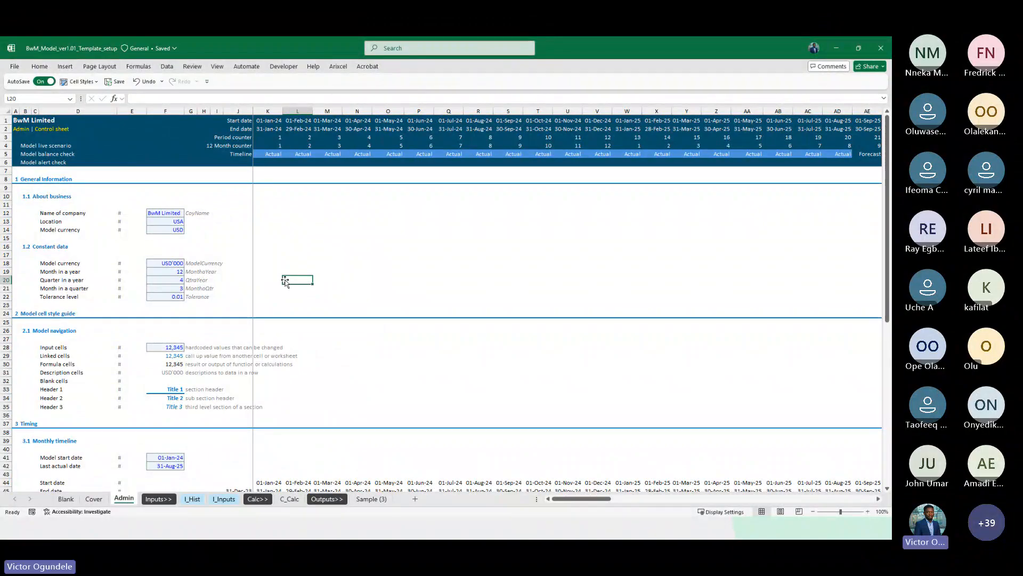
left_click(300, 246)
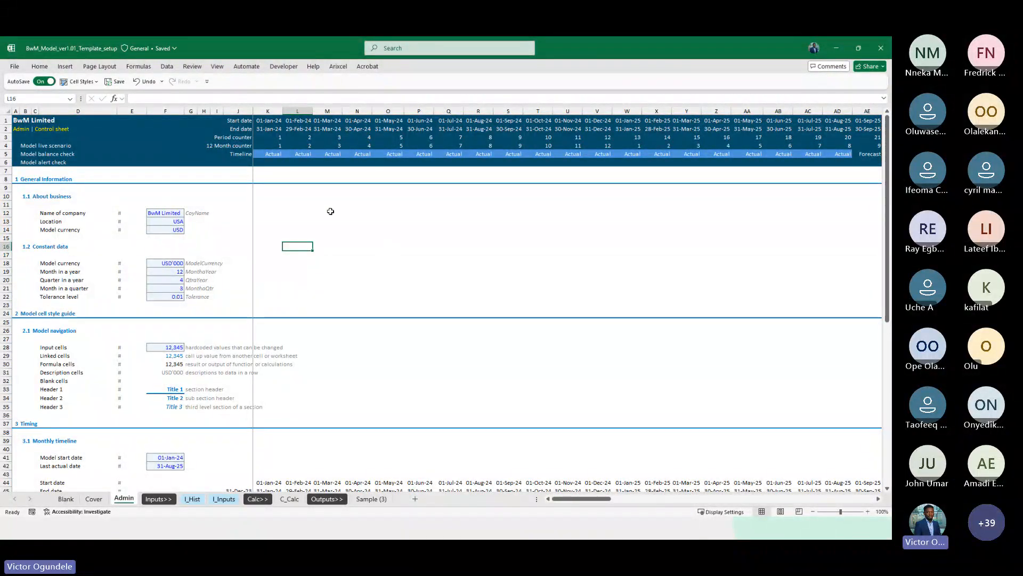
left_click(295, 232)
scroll(295, 232, "up", 1, "ctrl")
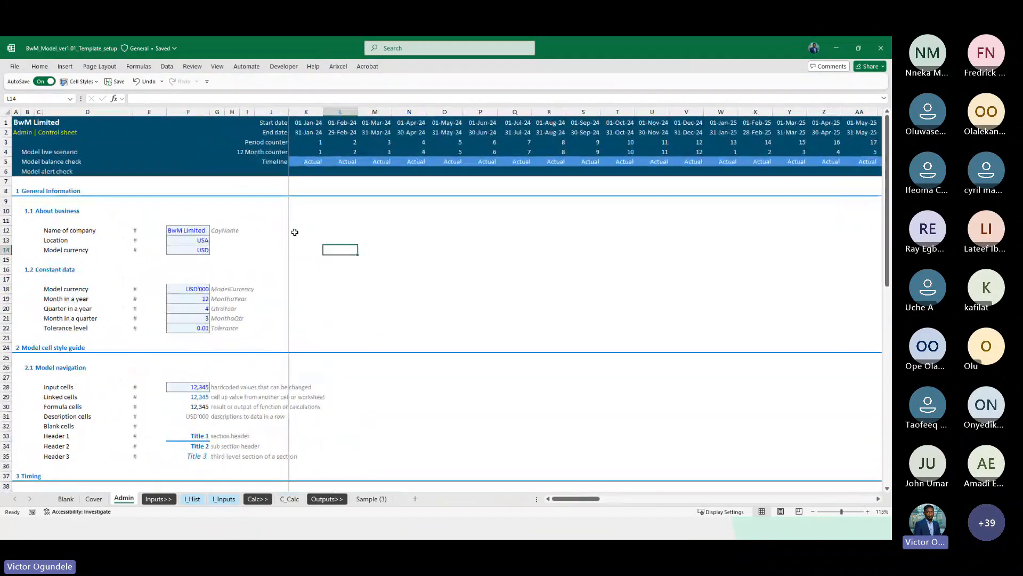
left_click(320, 211)
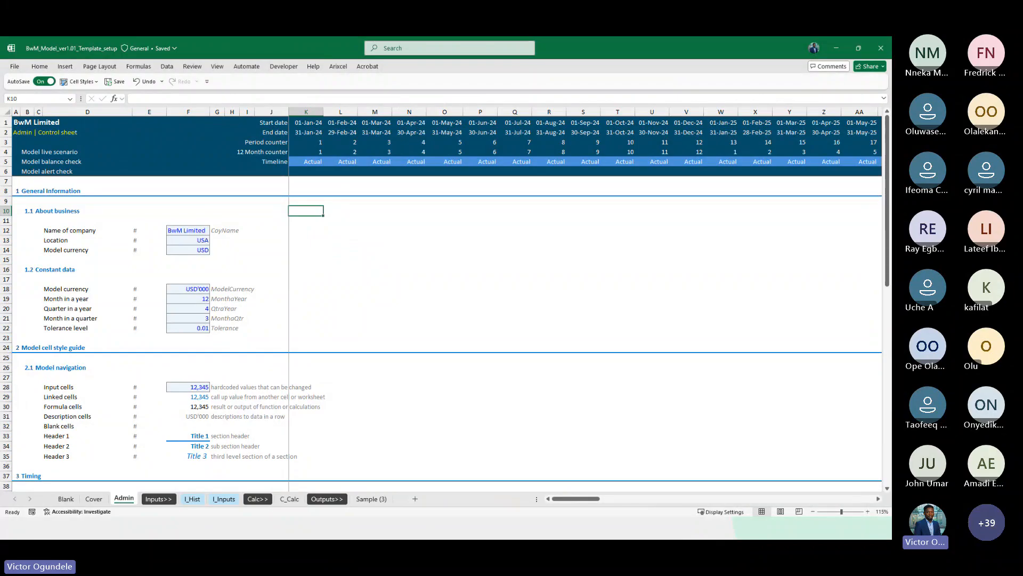
key("alt+Tab")
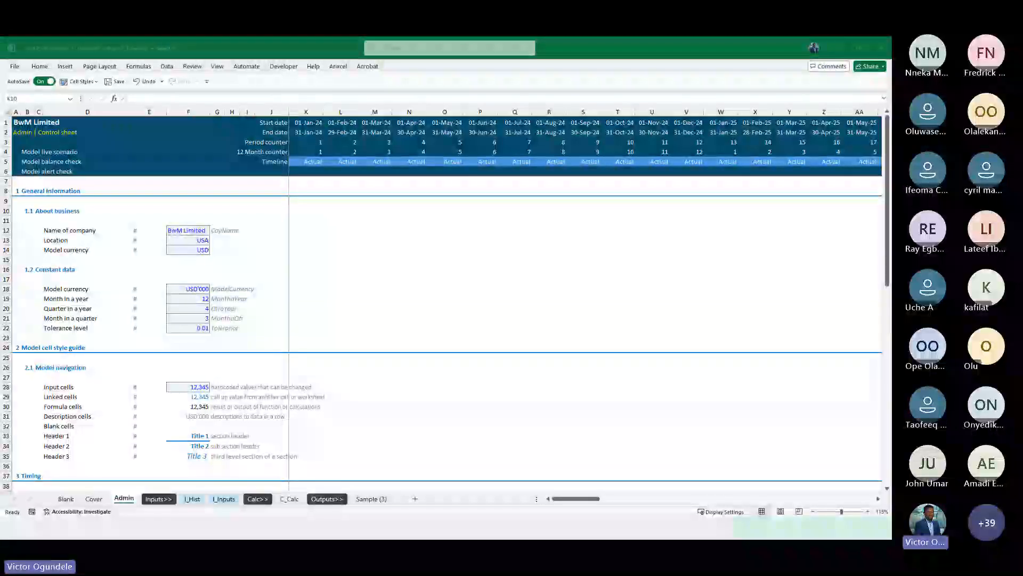
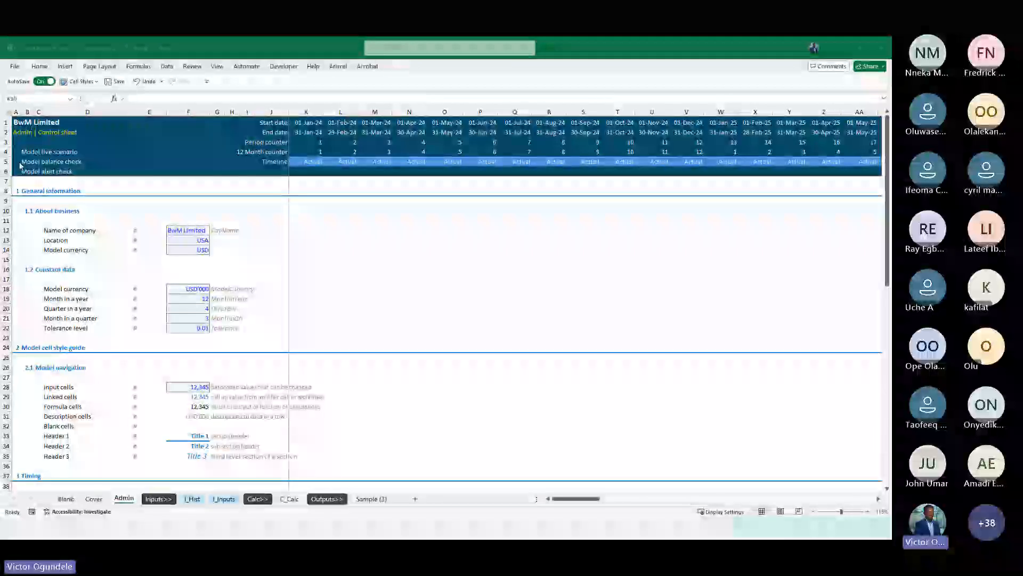
Switch to the web browser and open the playlists on the YouTube channel page
left_click_drag(439, 121, 481, 97)
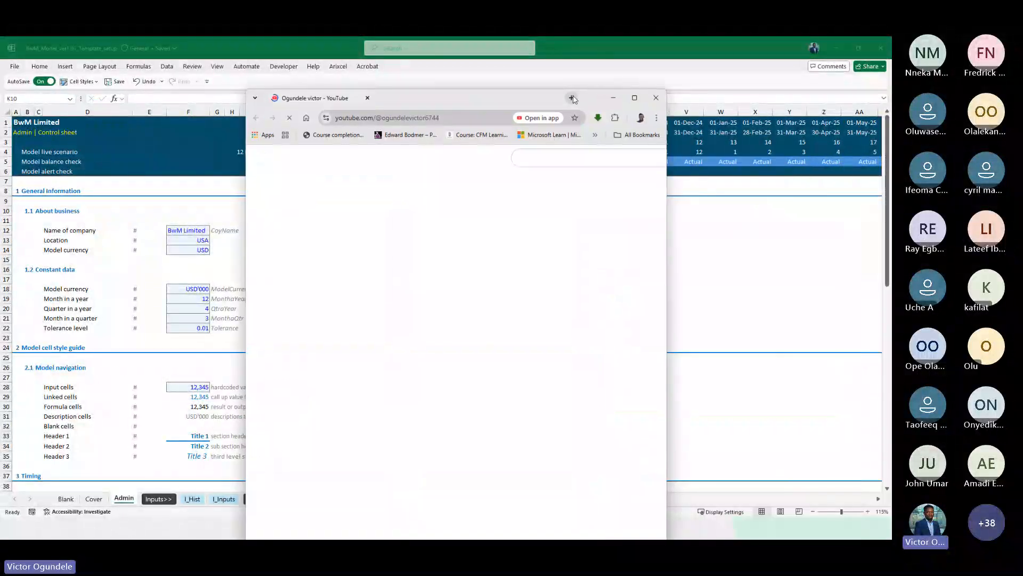
left_click(634, 98)
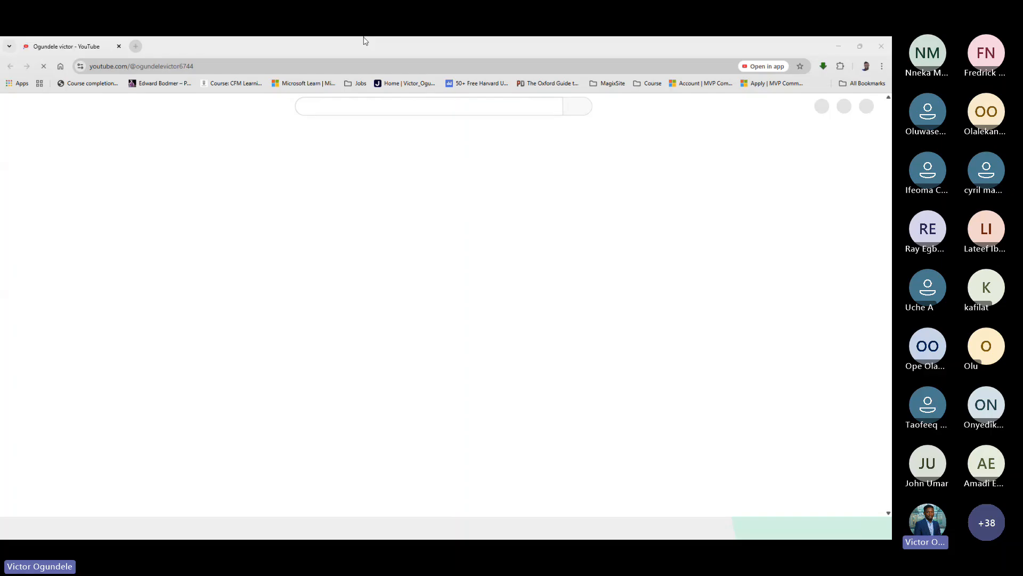
left_click(205, 47)
left_click(43, 68)
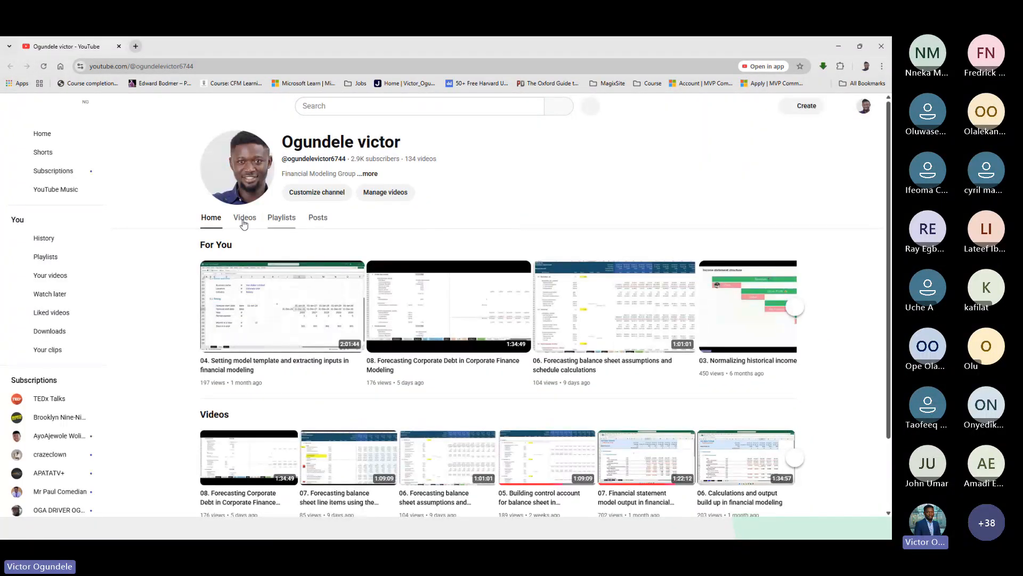
left_click(276, 219)
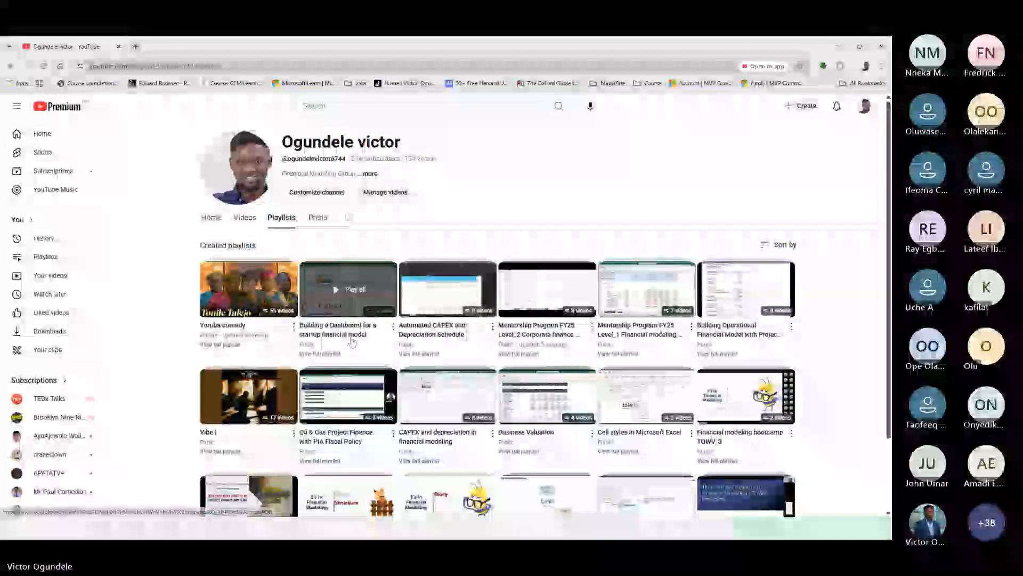
scroll(351, 341, "down", 2)
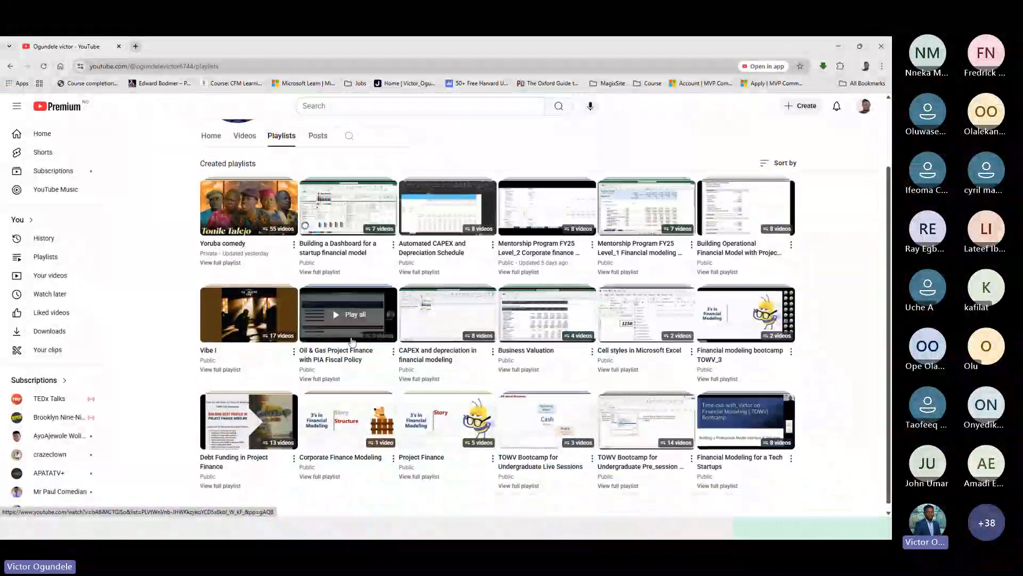
Open YouTube Studio from the account menu, scroll through the channel's playlists, and close the browser
left_click(866, 108)
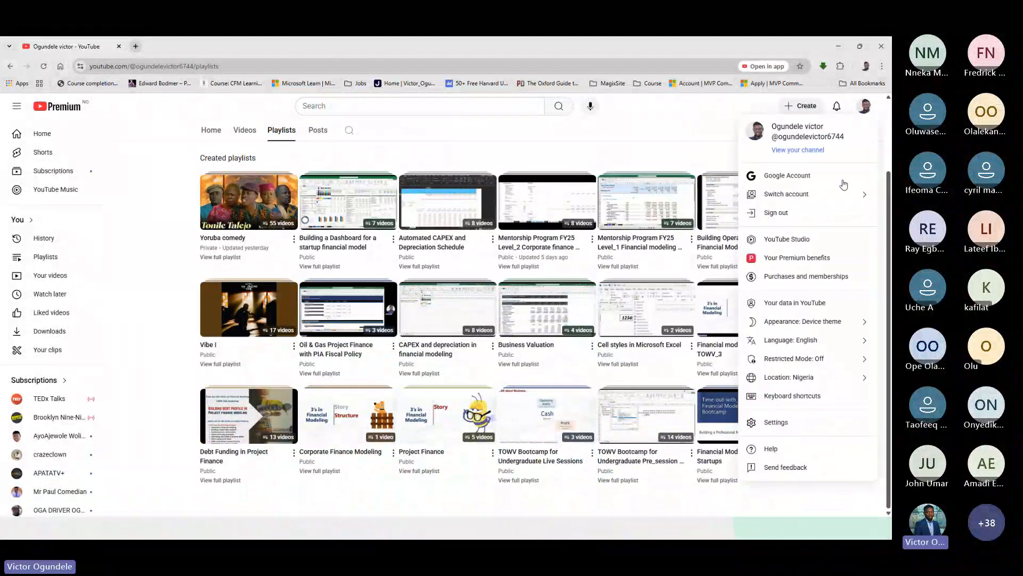
left_click(787, 241)
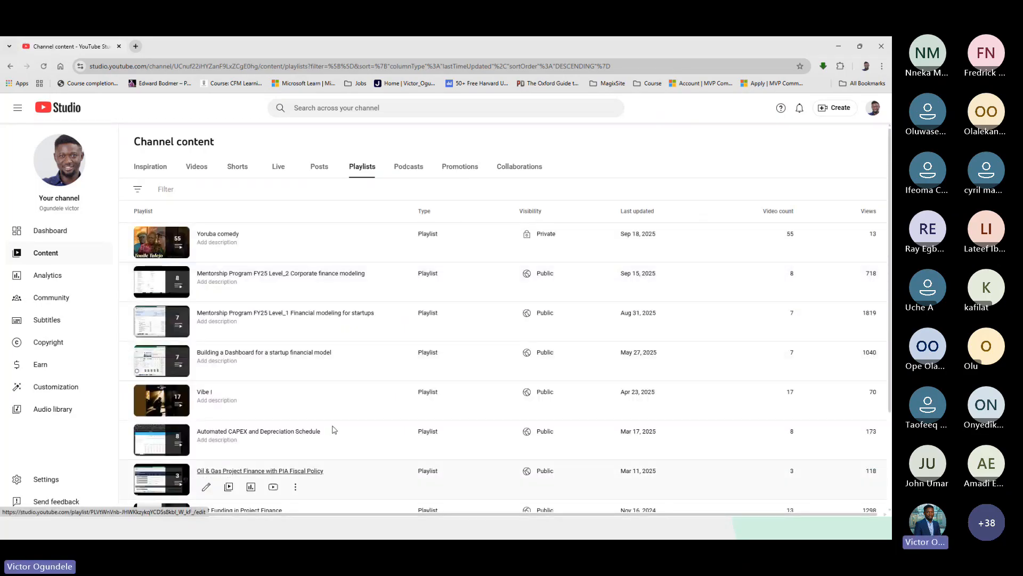
scroll(359, 374, "down", 1)
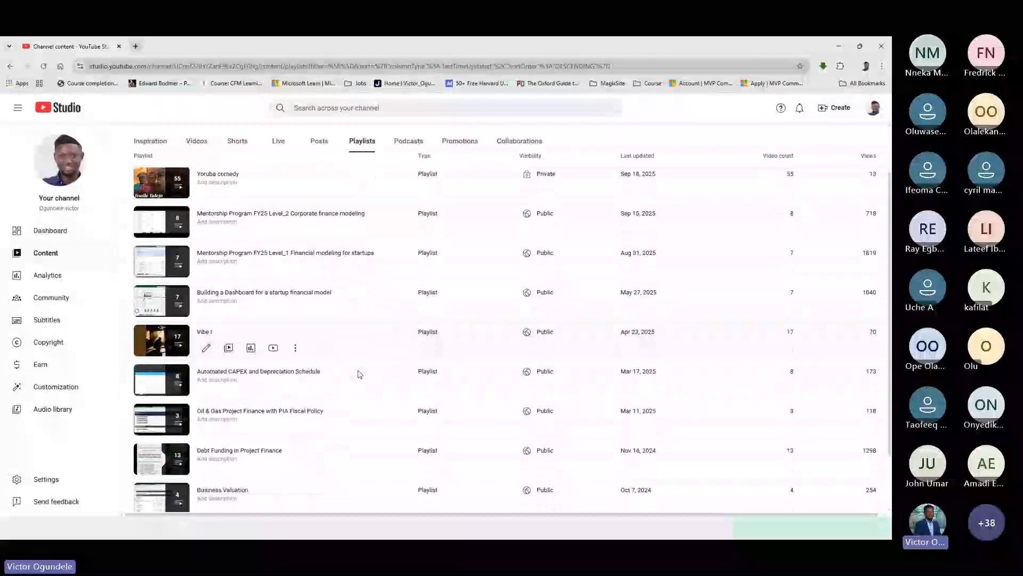
scroll(353, 354, "down", 1)
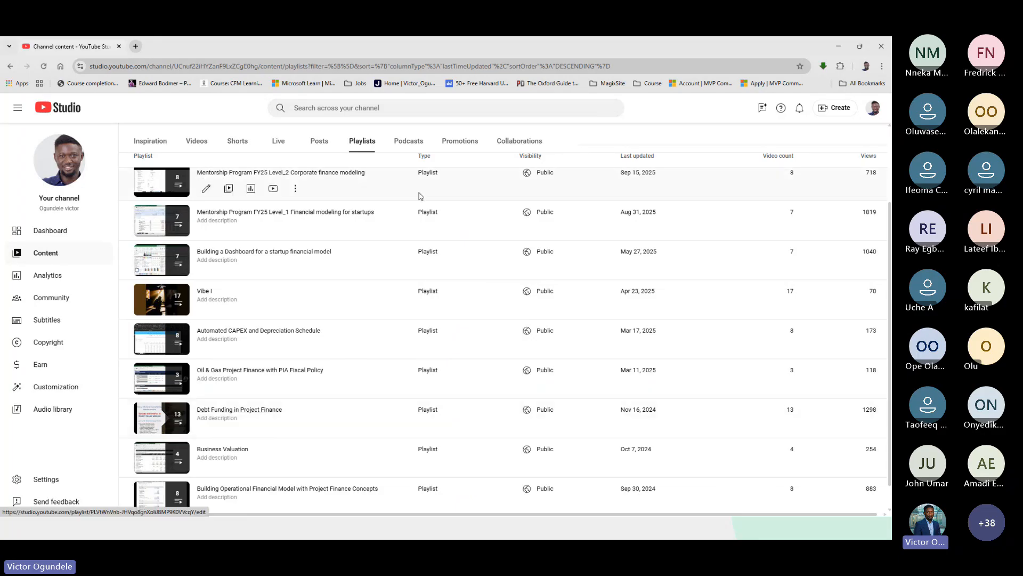
left_click(880, 47)
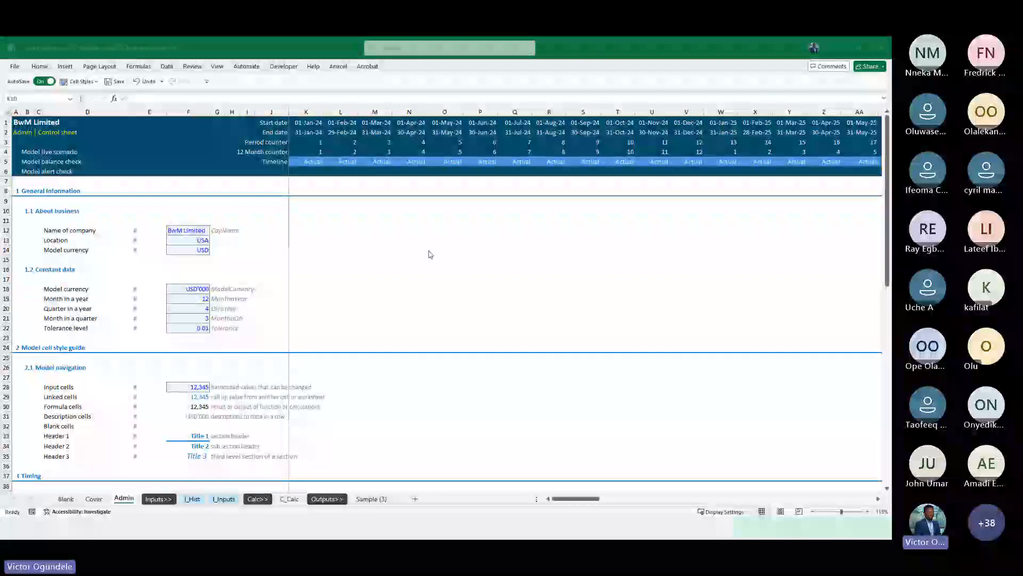
Scroll through the Admin sheet from the general information down to the lists and checks section
left_click(349, 281)
scroll(331, 318, "down", 1)
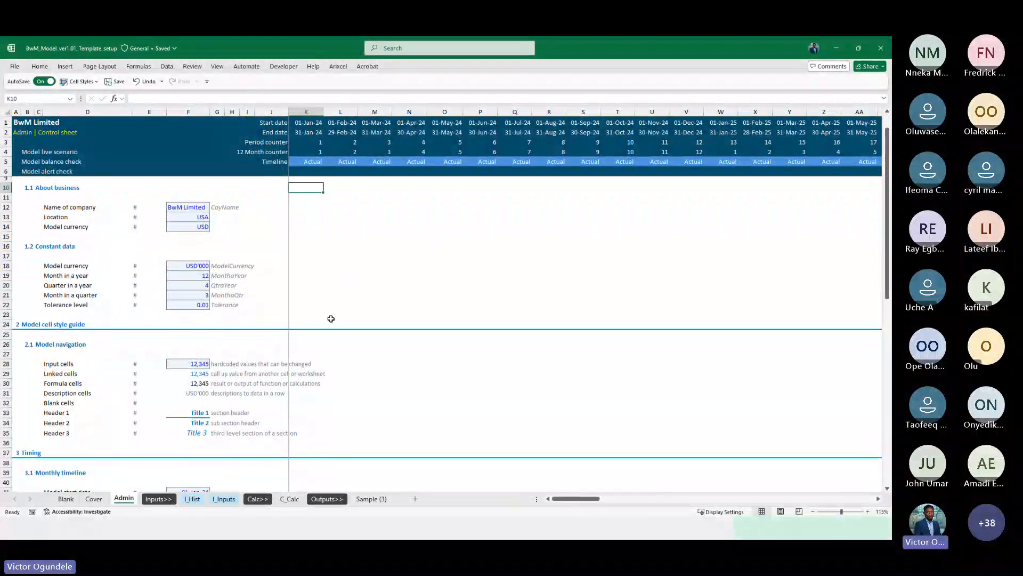
scroll(331, 318, "down", 5)
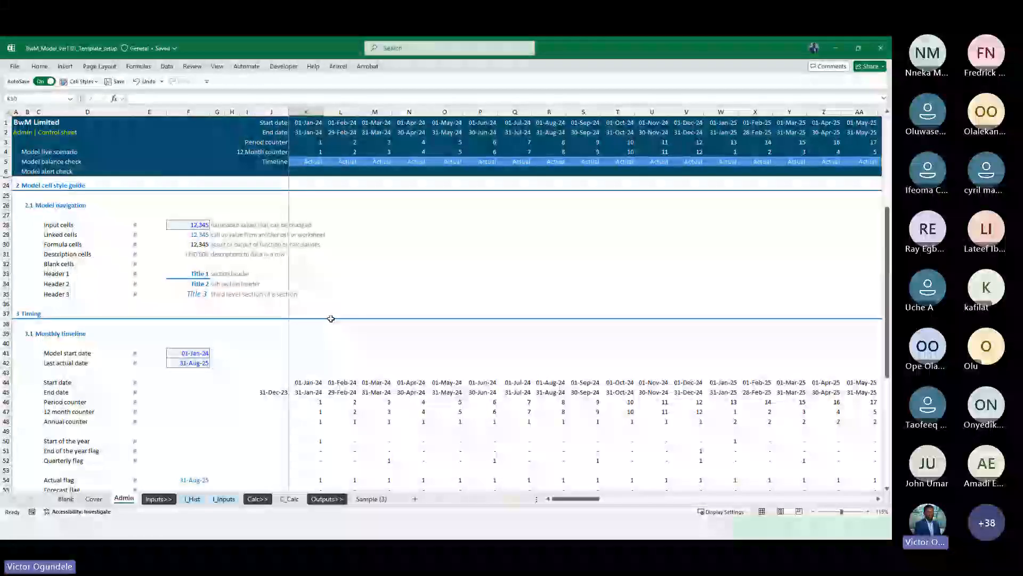
scroll(331, 318, "down", 2)
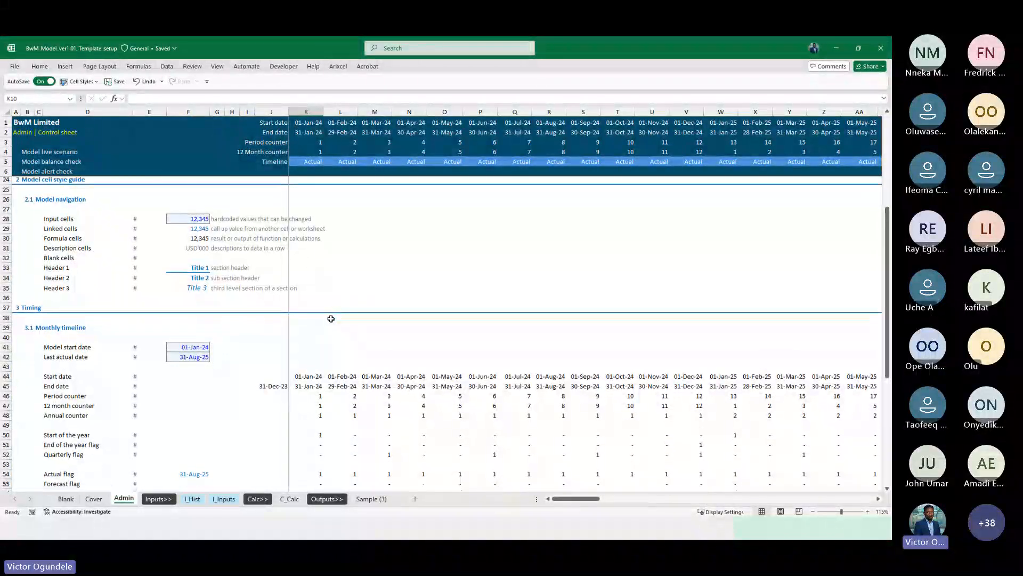
scroll(331, 318, "down", 4)
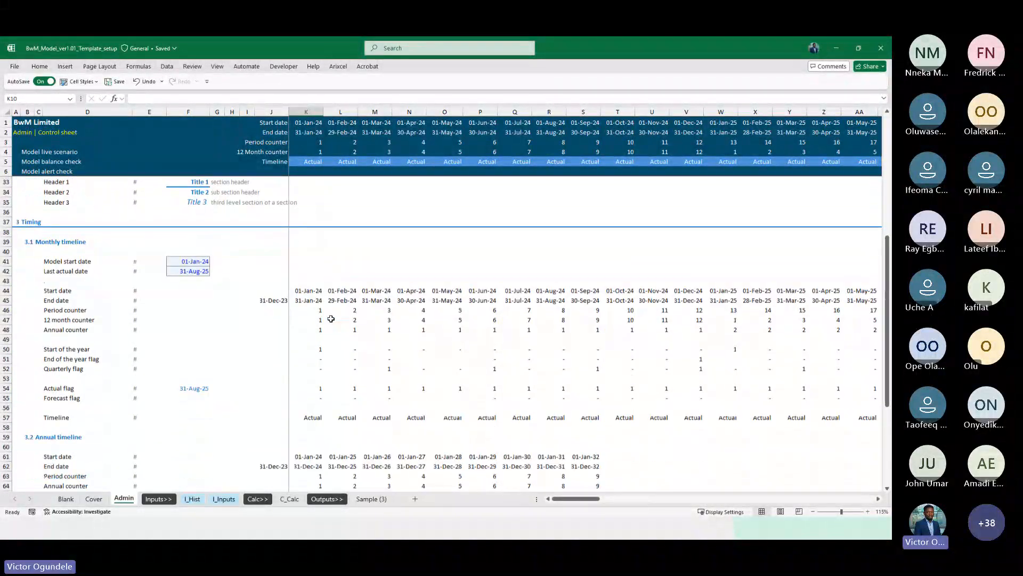
scroll(331, 319, "down", 3)
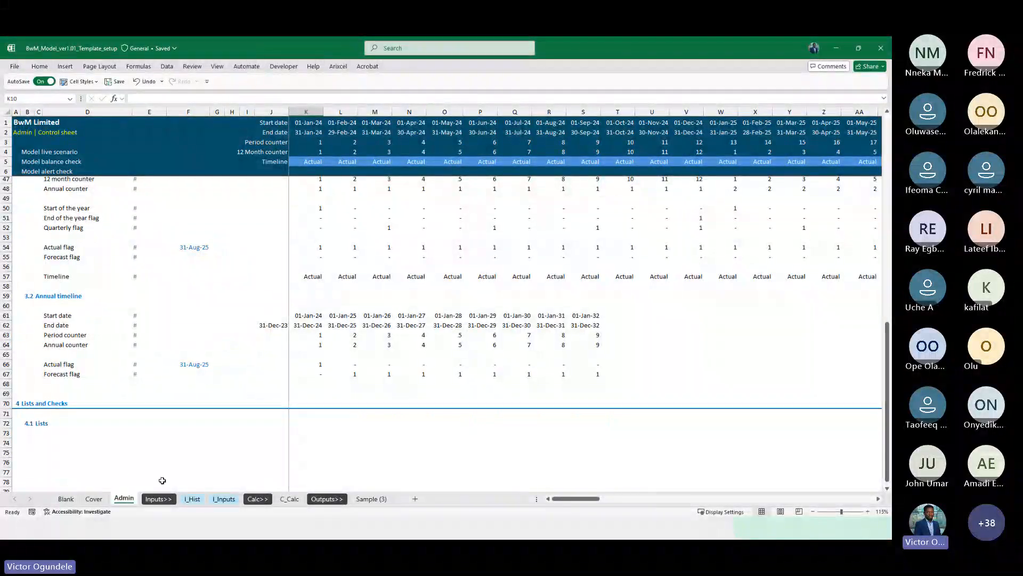
scroll(242, 331, "up", 13)
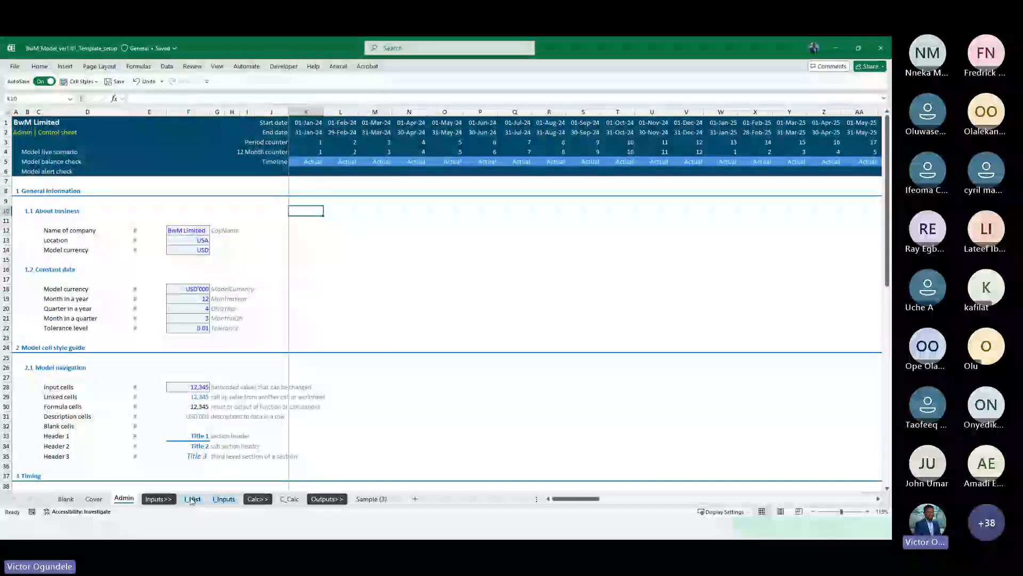
Review the historical income statement and balance sheet on the I_Hist sheet, then open the I_Inputs sheet
left_click(192, 499)
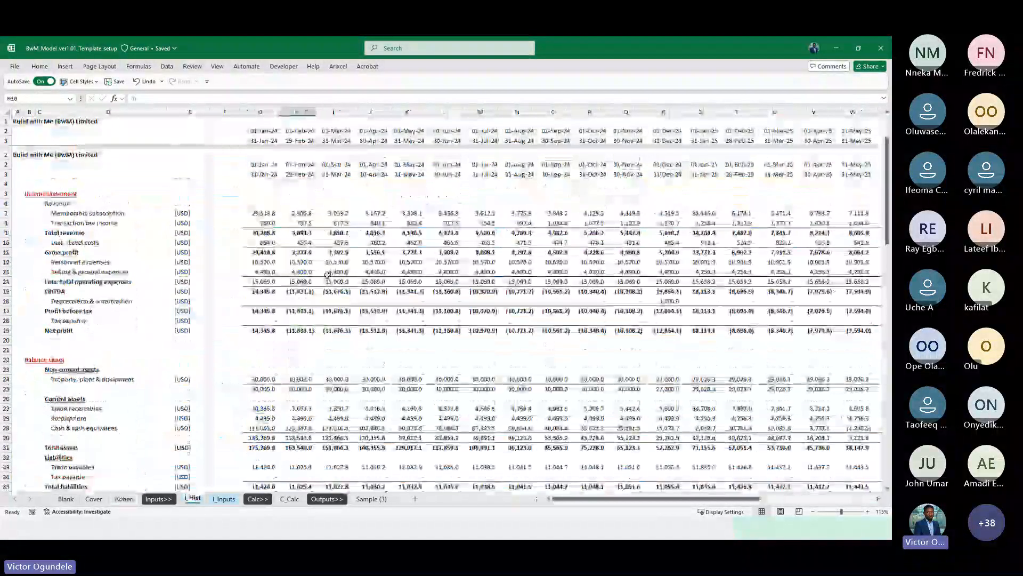
scroll(327, 274, "down", 1)
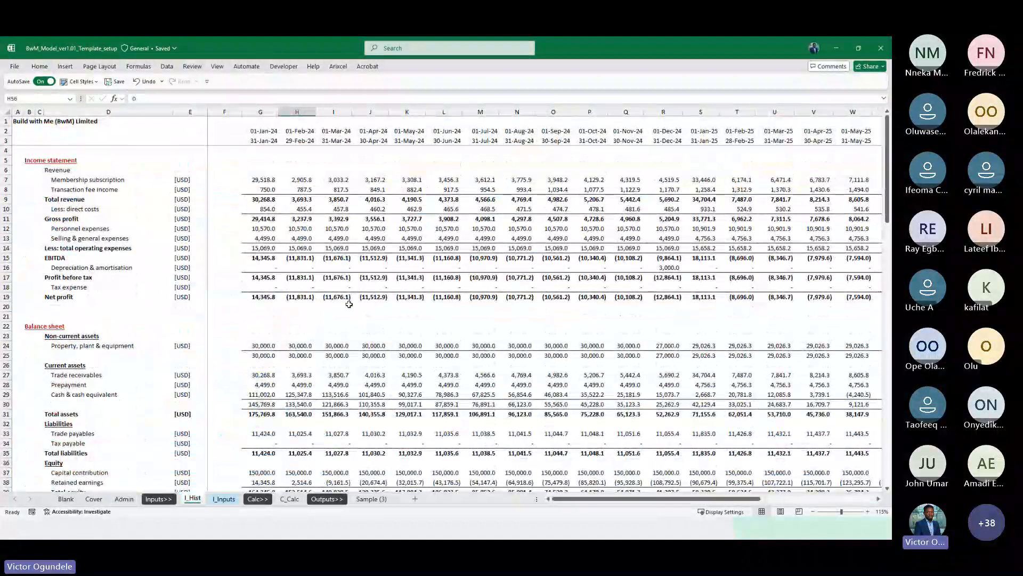
scroll(349, 304, "down", 1)
scroll(349, 304, "up", 2)
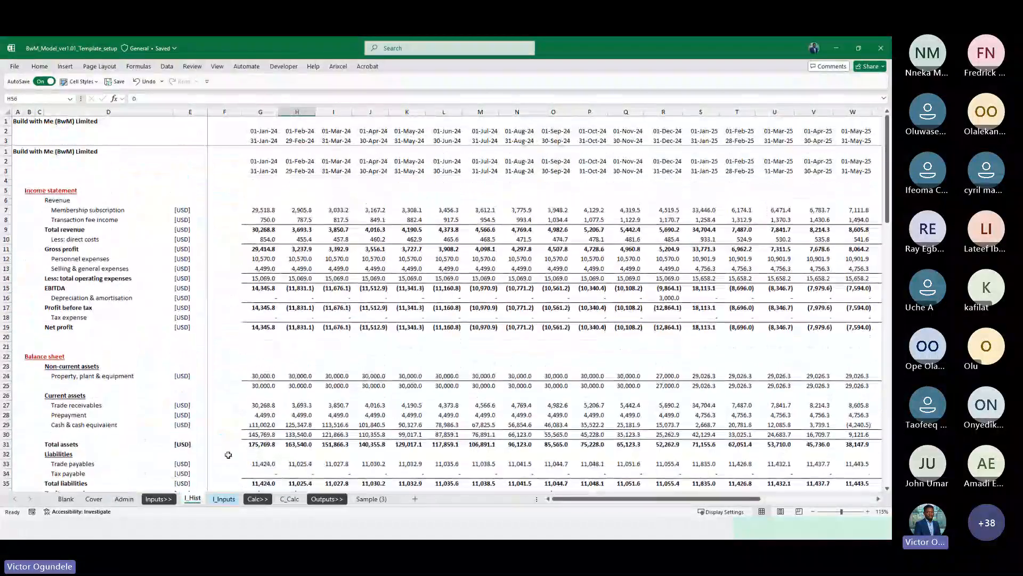
left_click(220, 499)
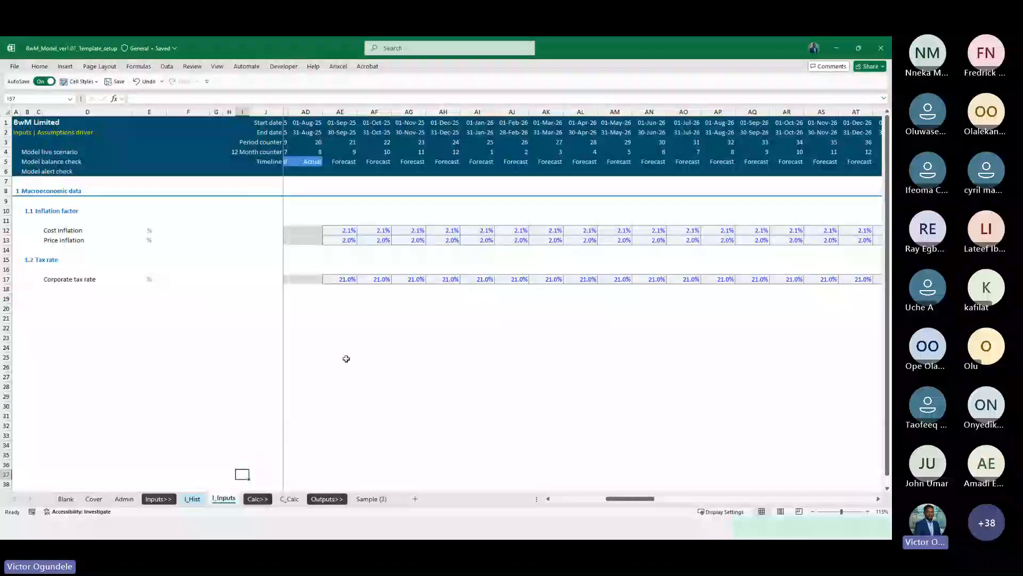
Return to the C_Calc sheet and review the empty income statement and balance sheet layout
left_click(291, 498)
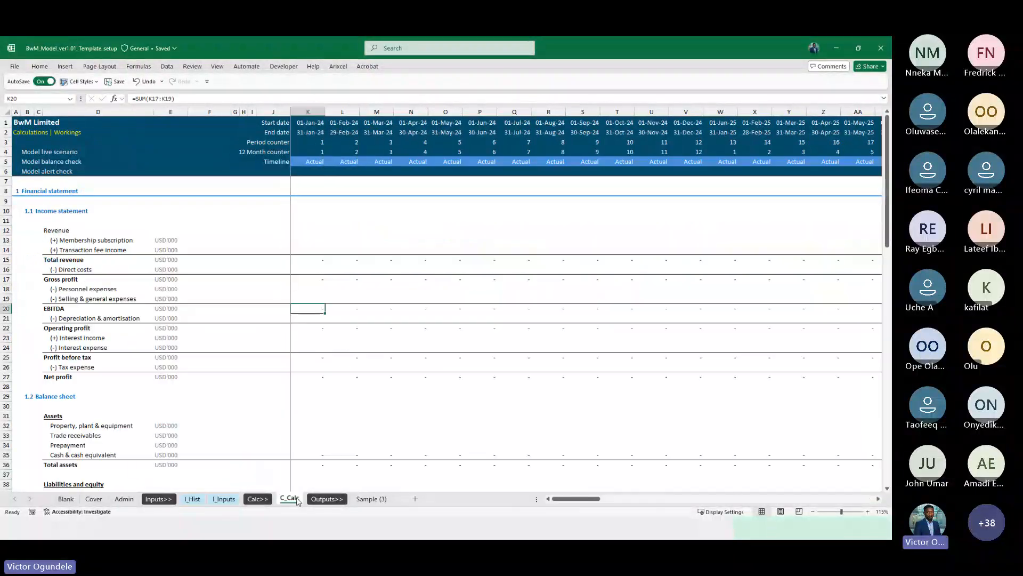
scroll(354, 389, "down", 1)
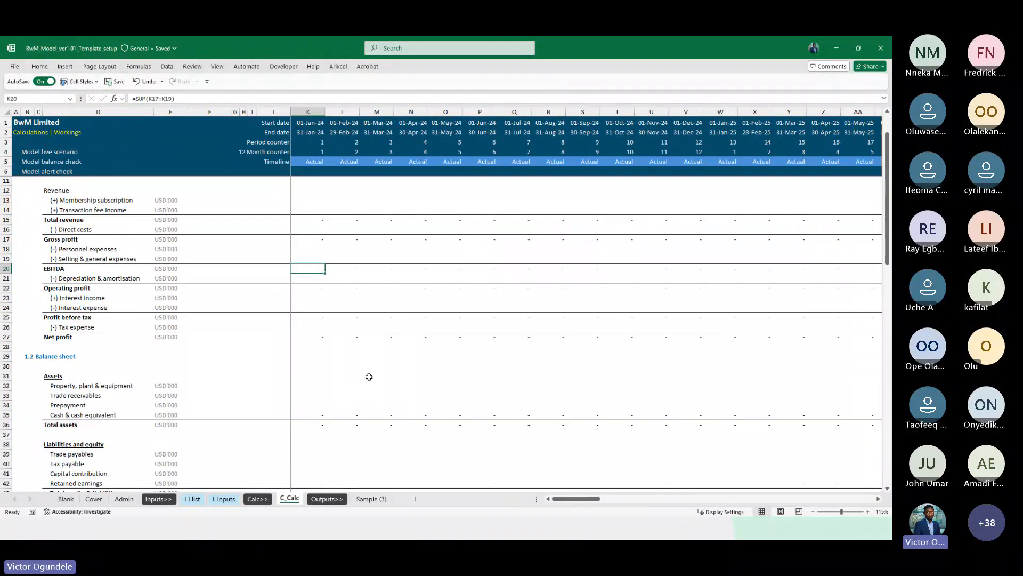
scroll(397, 359, "up", 3)
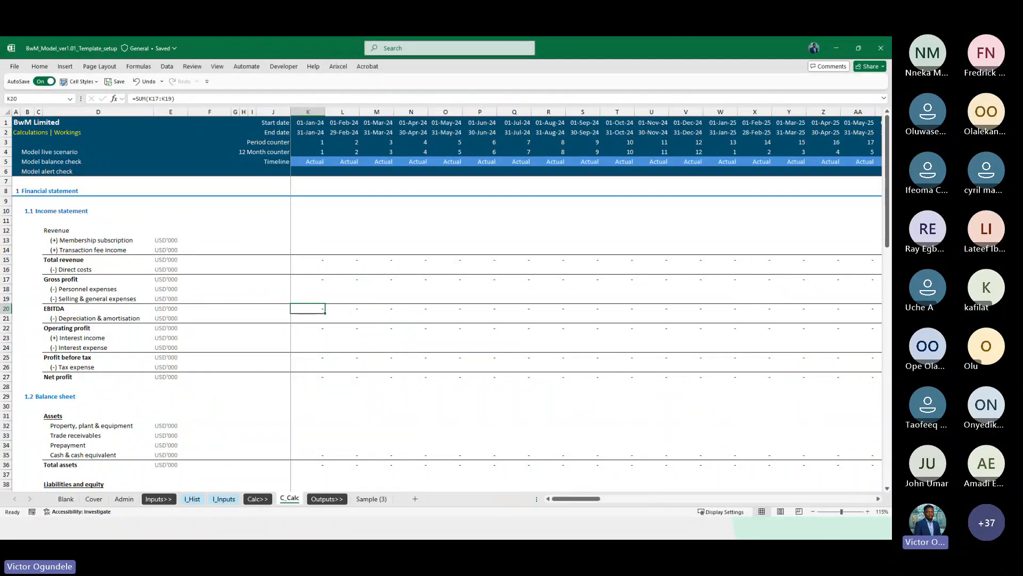
key("alt+Tab")
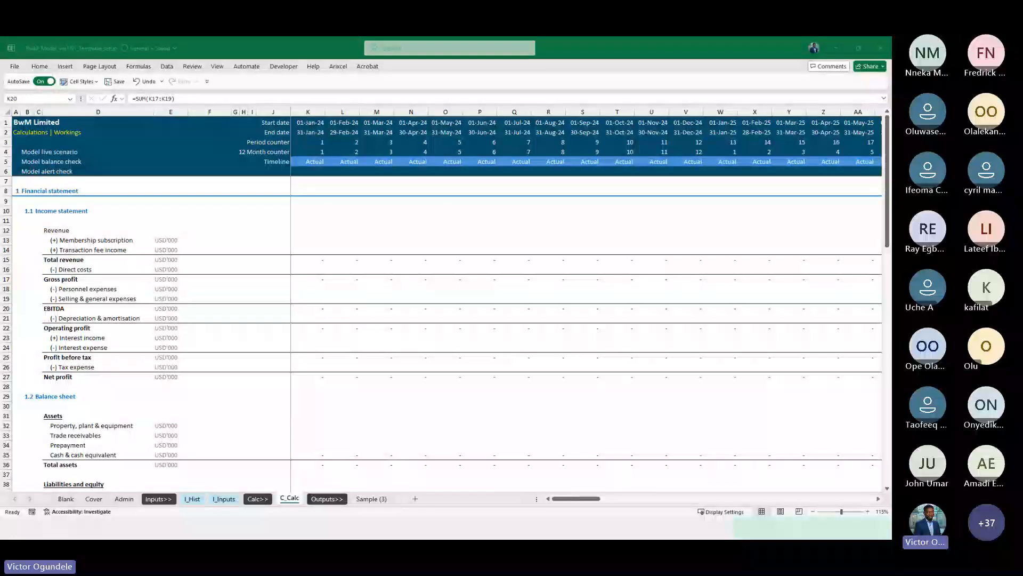